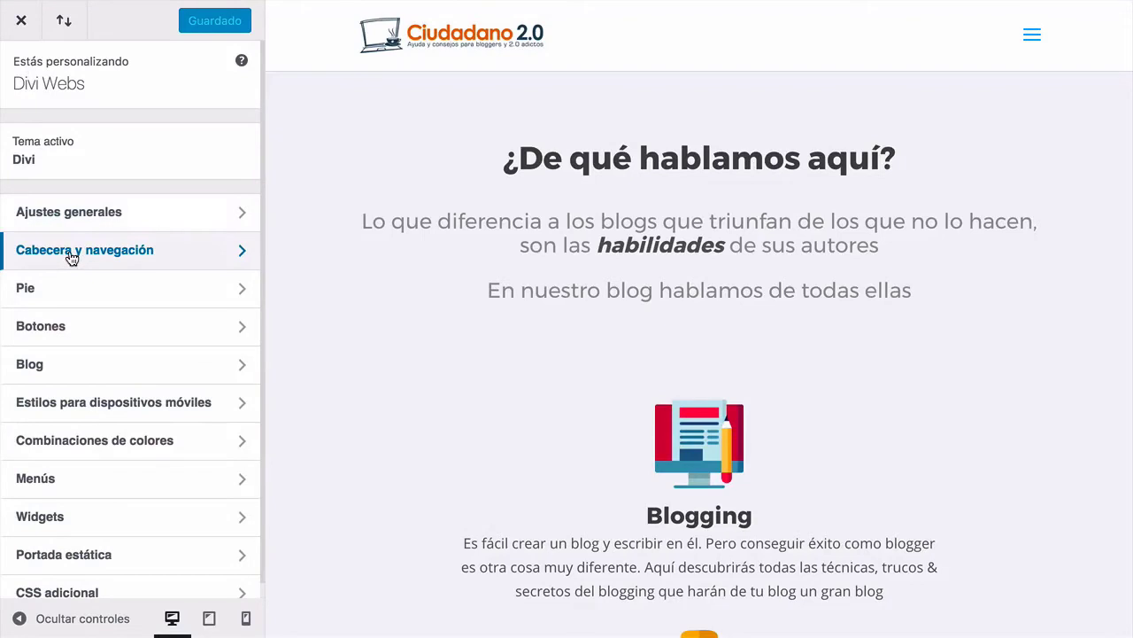
Set the main menu bar's maximum logo height to 62, publish the change and check the site's home page
{"action": "left_click", "coordinate": [72, 258]}
{"action": "left_click", "coordinate": [83, 179]}
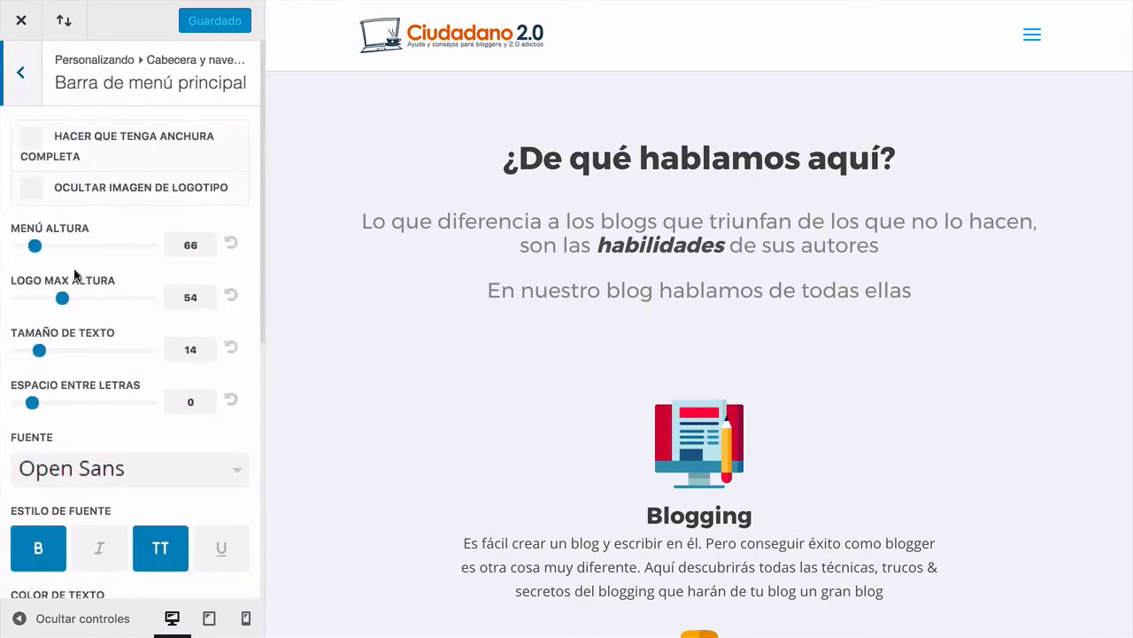
{"action": "left_click_drag", "start_coordinate": [62, 298], "coordinate": [79, 299]}
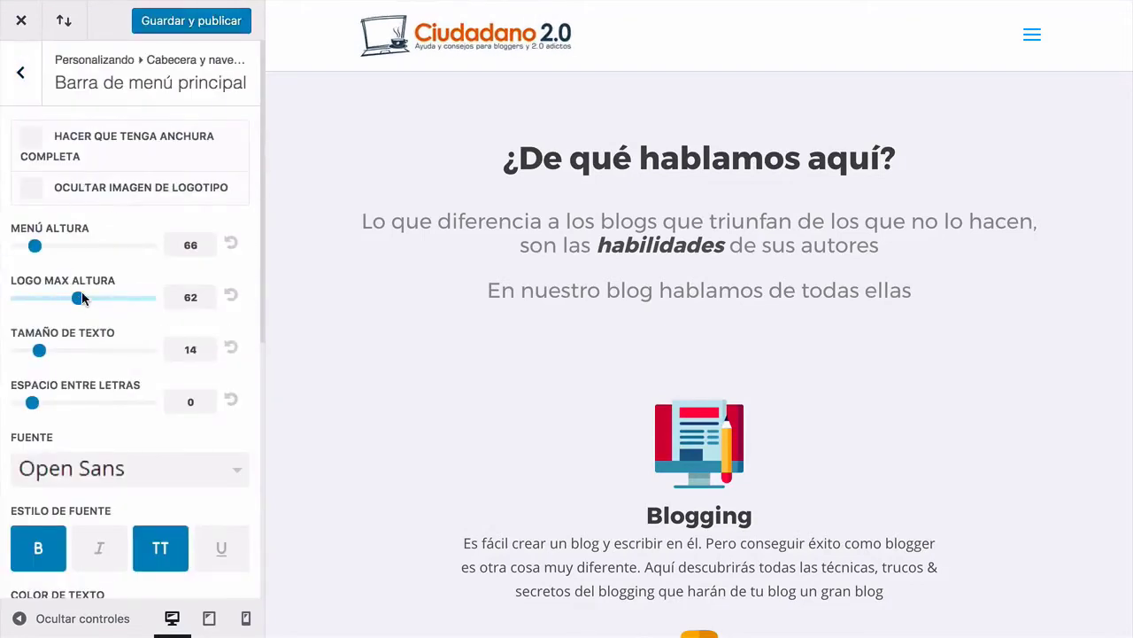
{"action": "left_click", "coordinate": [200, 30]}
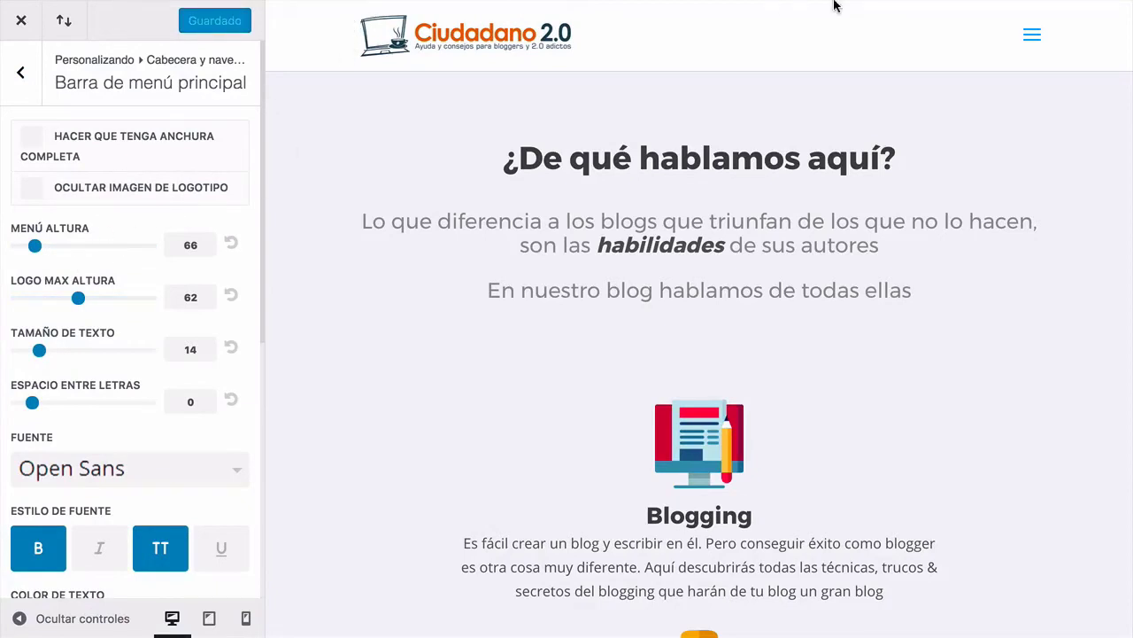
{"action": "mouse_move", "coordinate": [759, 11]}
{"action": "left_click", "coordinate": [602, 39]}
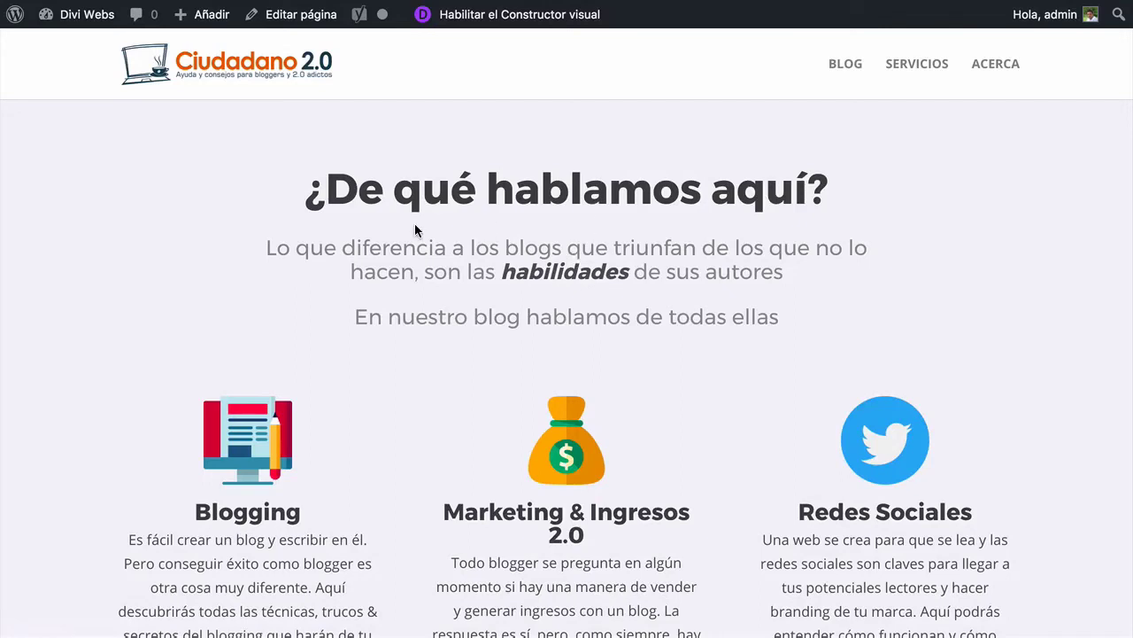
Open the Divi library in the WordPress admin and examine the saved layouts
{"action": "mouse_move", "coordinate": [443, 4]}
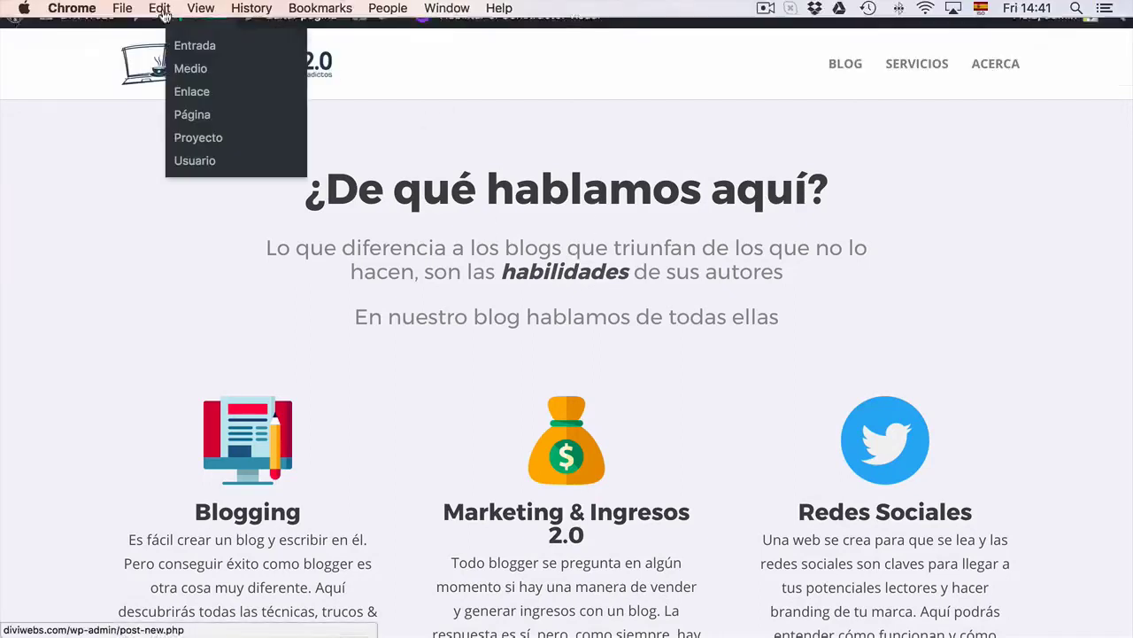
{"action": "left_click", "coordinate": [126, 49]}
{"action": "mouse_move", "coordinate": [50, 549]}
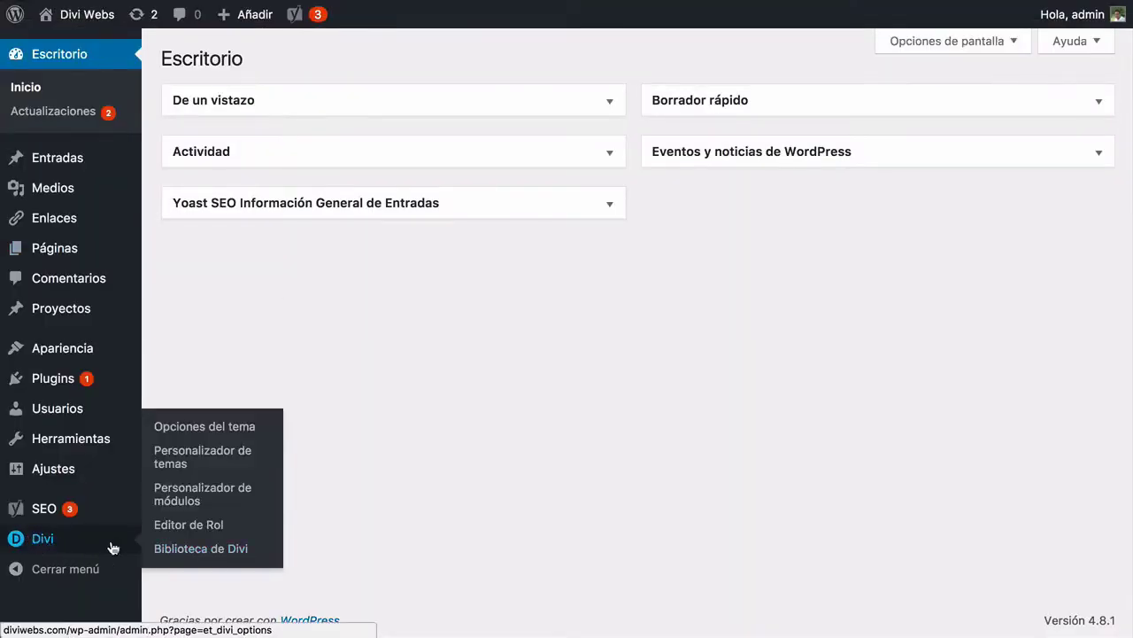
{"action": "left_click", "coordinate": [178, 551]}
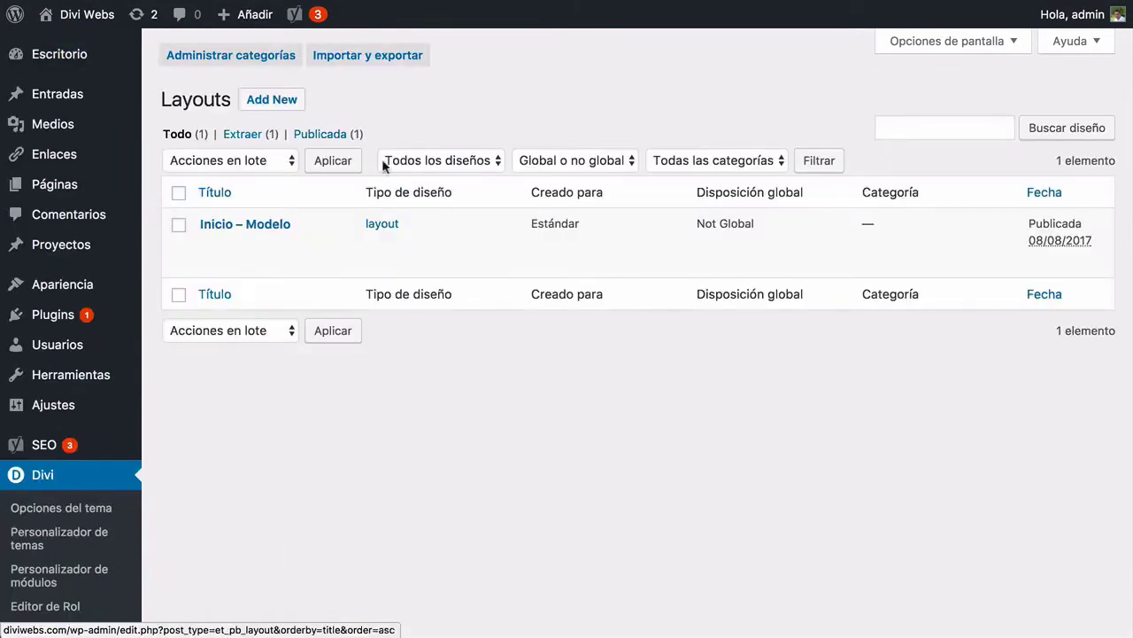
{"action": "mouse_move", "coordinate": [211, 254]}
{"action": "mouse_move", "coordinate": [256, 223]}
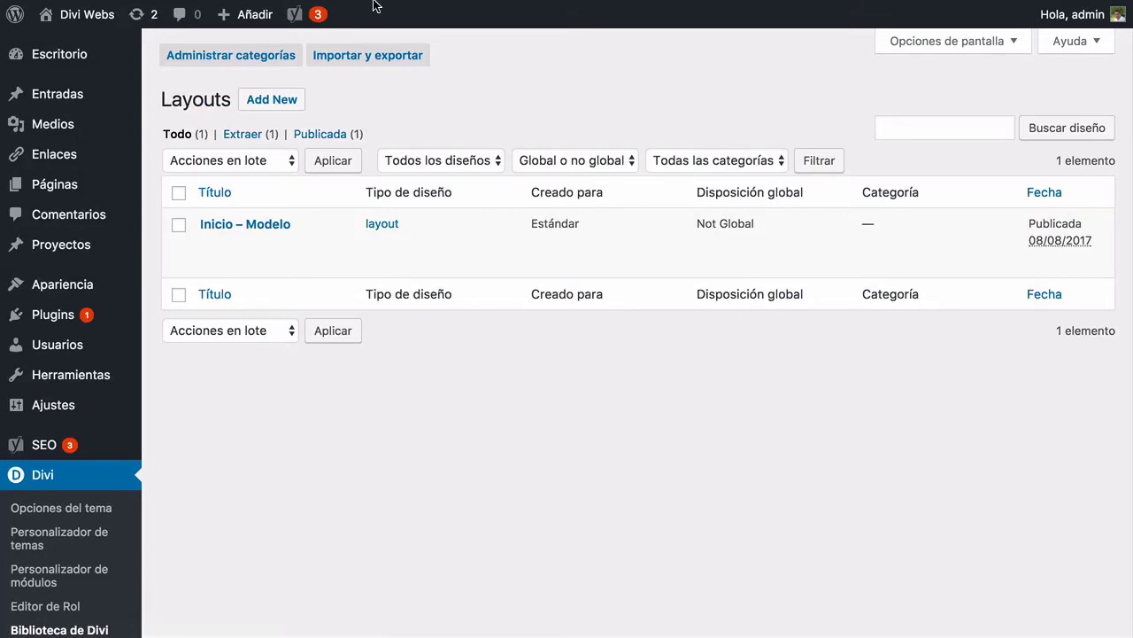
Enable the visual builder on the Inicio page without restoring the autosaved version
{"action": "mouse_move", "coordinate": [375, 4]}
{"action": "left_click", "coordinate": [529, 39]}
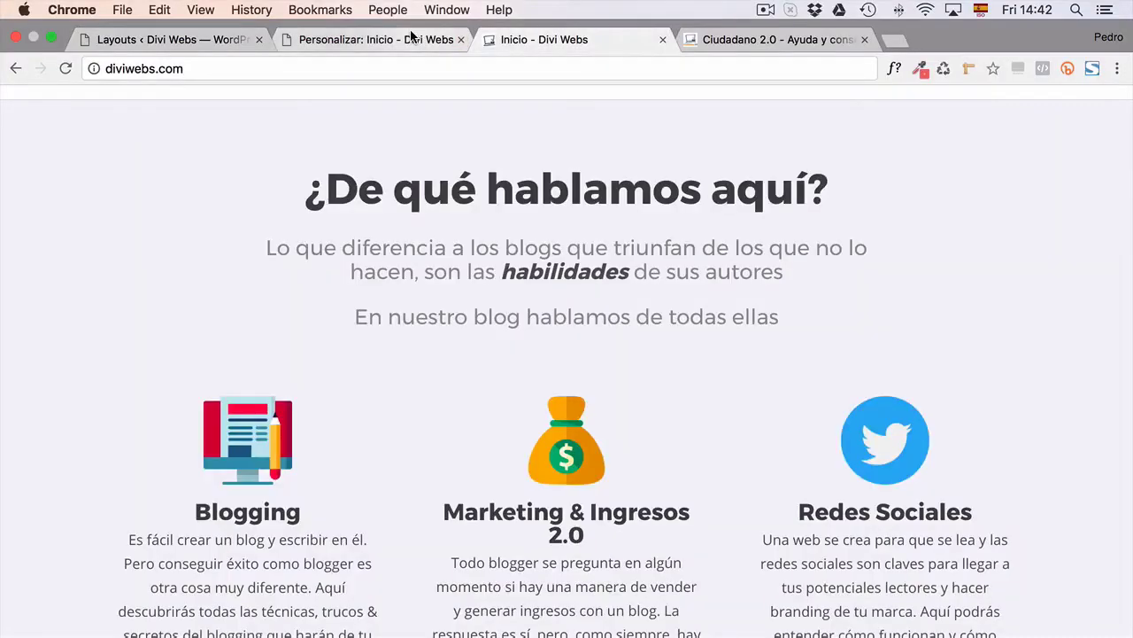
{"action": "left_click", "coordinate": [443, 16]}
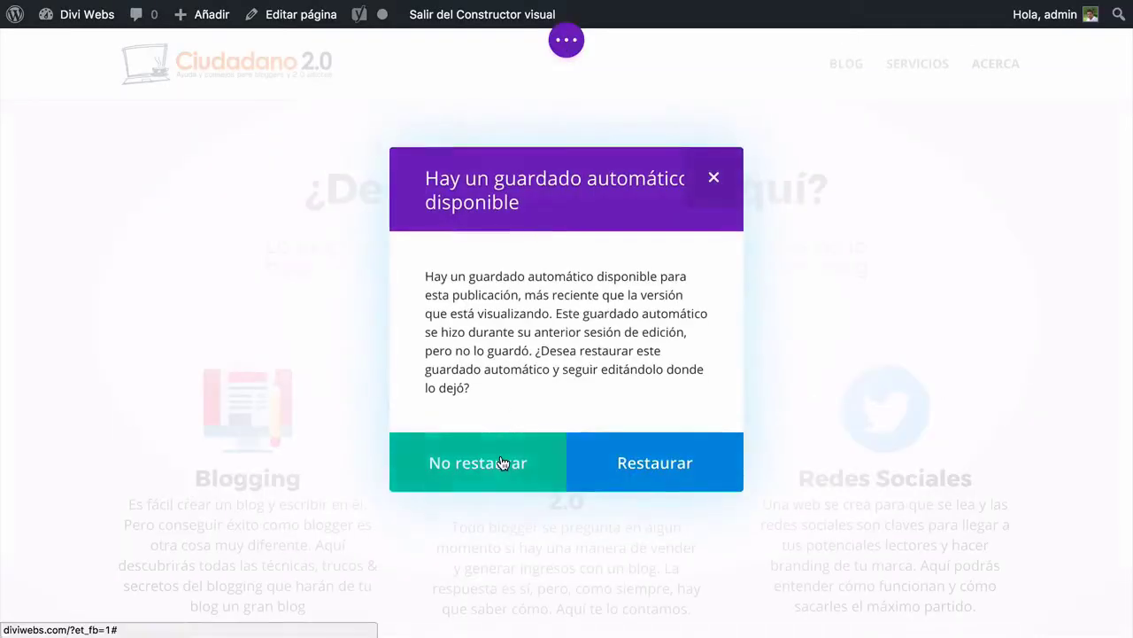
{"action": "left_click", "coordinate": [499, 458]}
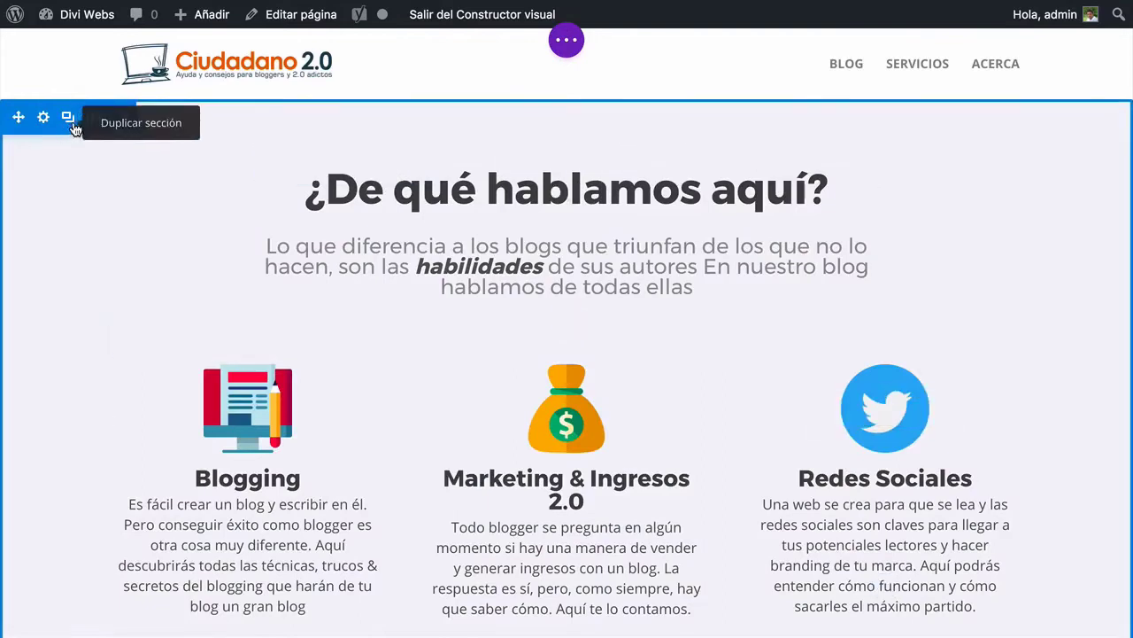
Add the "¿De qué hablamos aquí?" section to the library as "Sección gris - Ejemplo" and save the page
{"action": "left_click", "coordinate": [91, 119]}
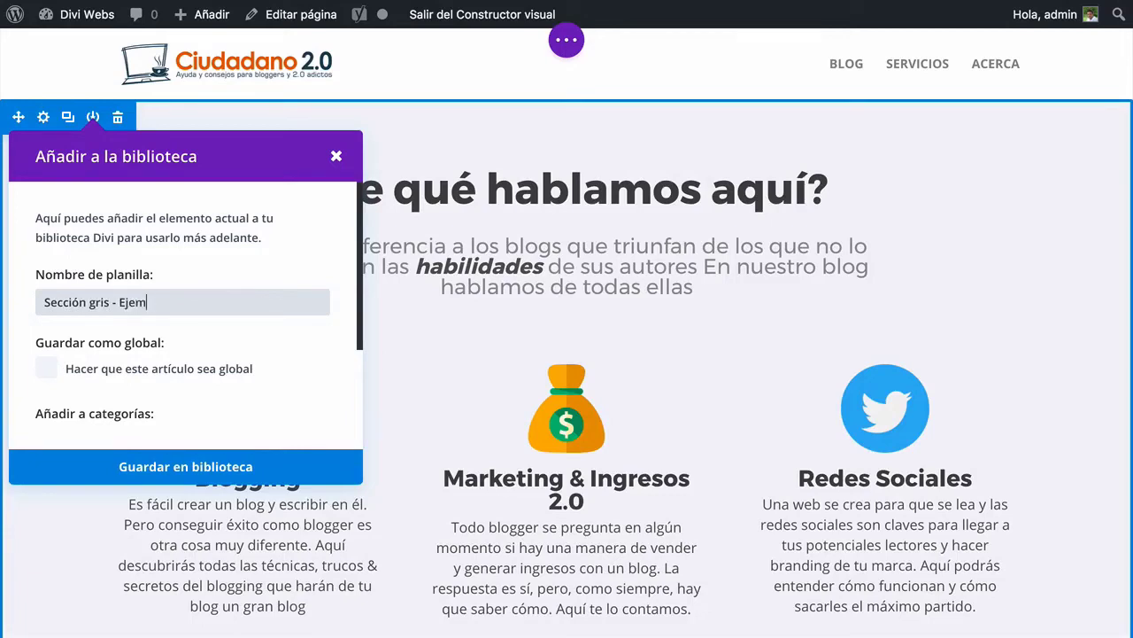
{"action": "left_click", "coordinate": [202, 466]}
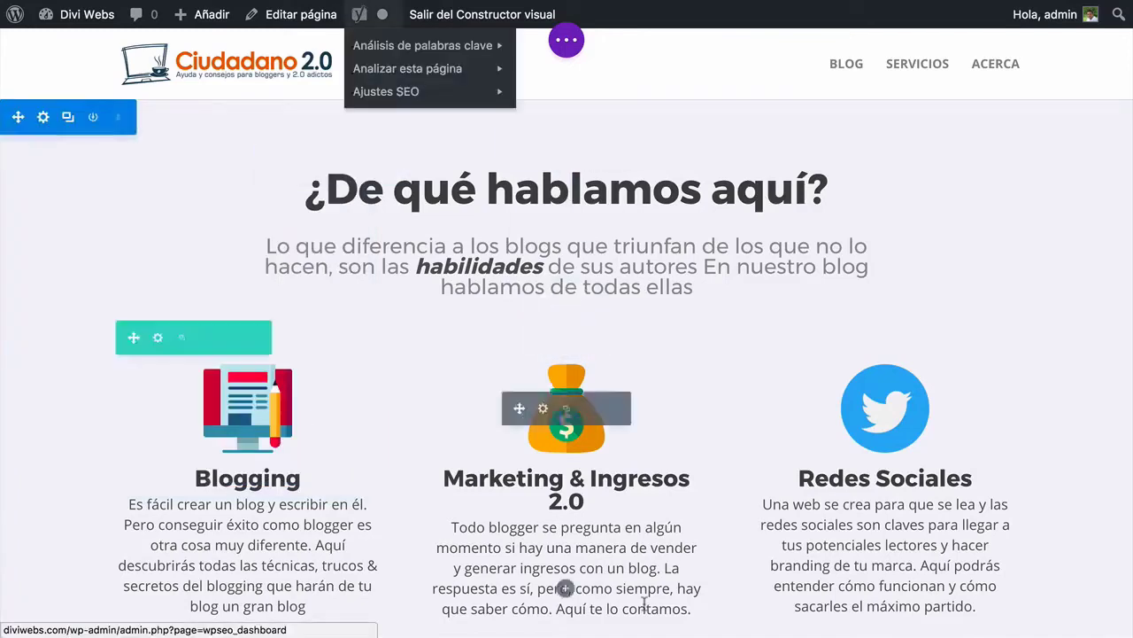
{"action": "left_click", "coordinate": [568, 49]}
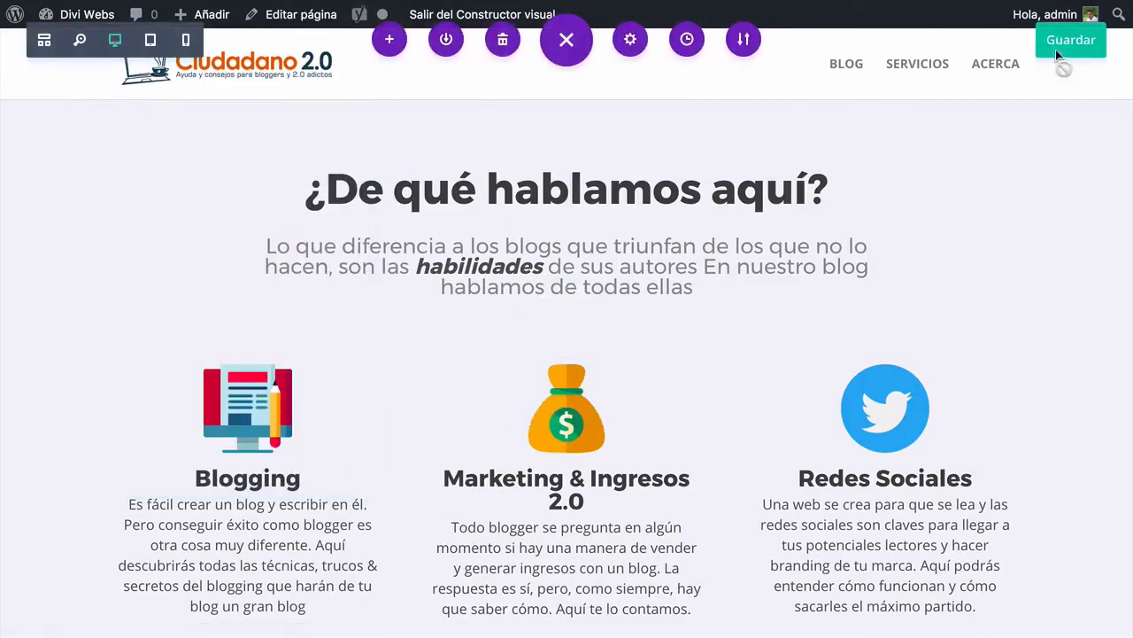
{"action": "left_click", "coordinate": [571, 41]}
{"action": "left_click", "coordinate": [566, 607]}
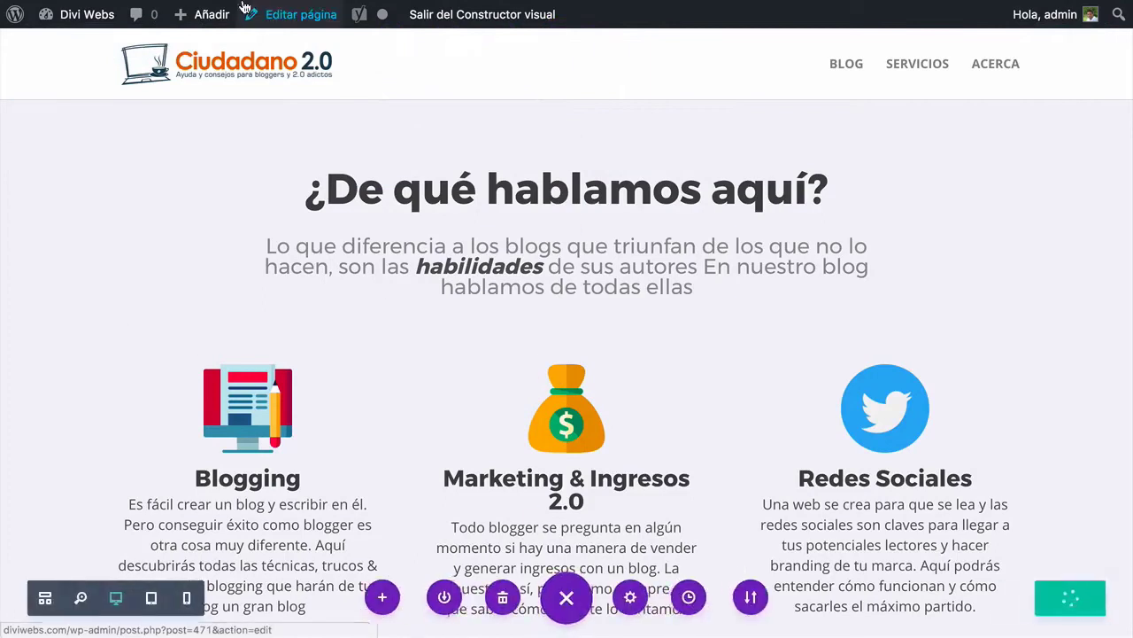
Check the new section's entry in the Divi library, including its global status and publication date
{"action": "mouse_move", "coordinate": [241, 7]}
{"action": "left_click", "coordinate": [193, 42]}
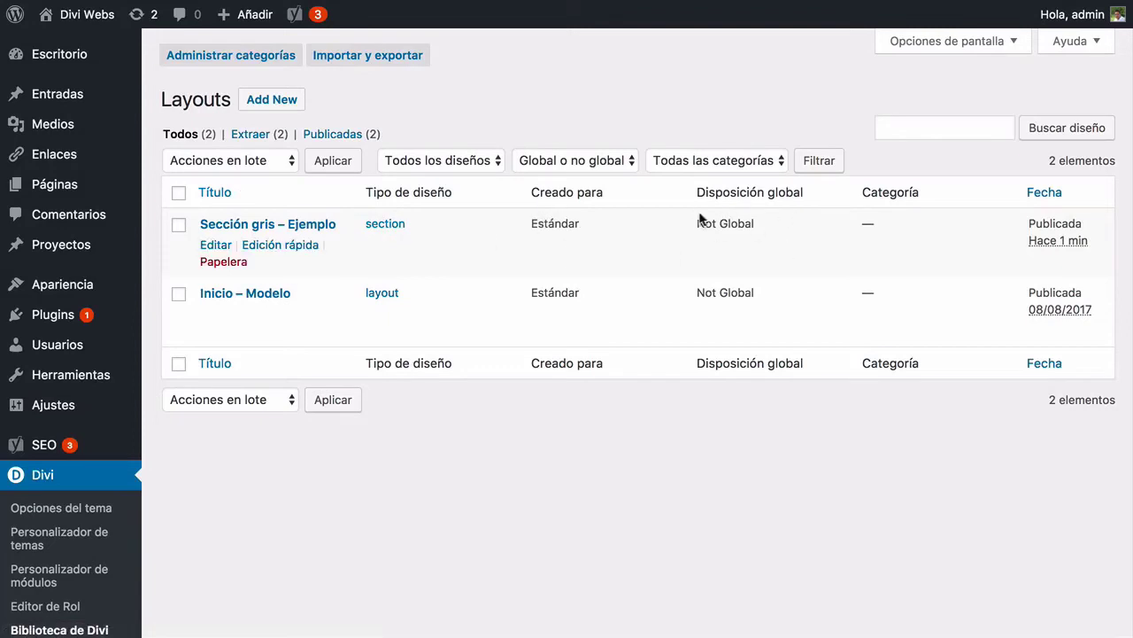
{"action": "left_click_drag", "start_coordinate": [699, 225], "coordinate": [746, 226]}
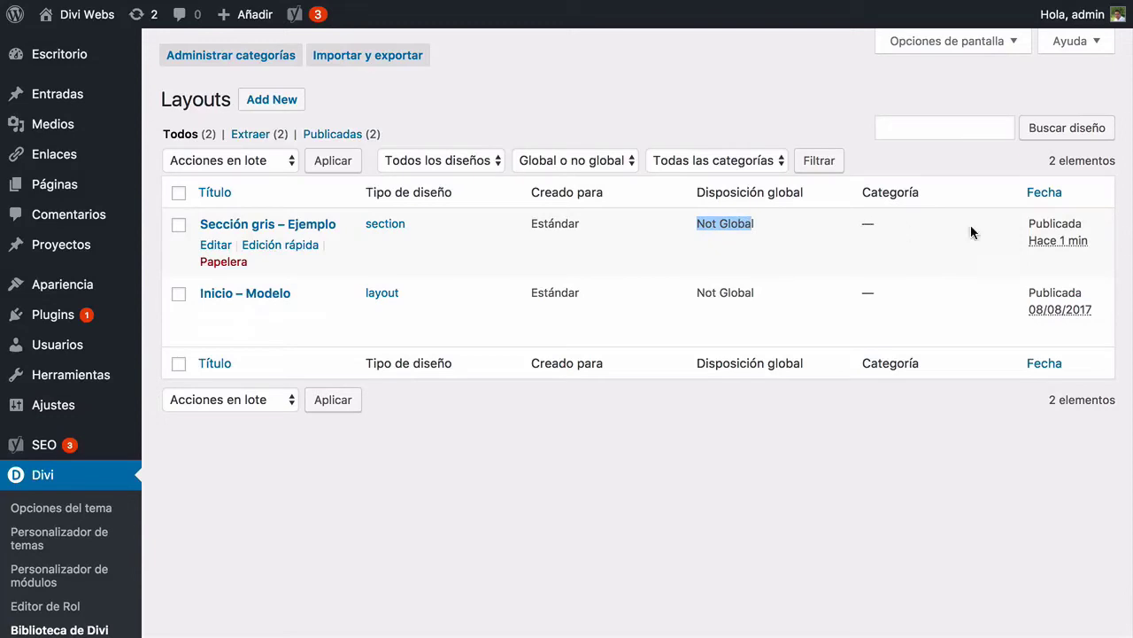
{"action": "left_click", "coordinate": [1043, 239]}
Delete the "¿De qué hablamos aquí?" section from the Inicio page and save the page
{"action": "mouse_move", "coordinate": [586, 5]}
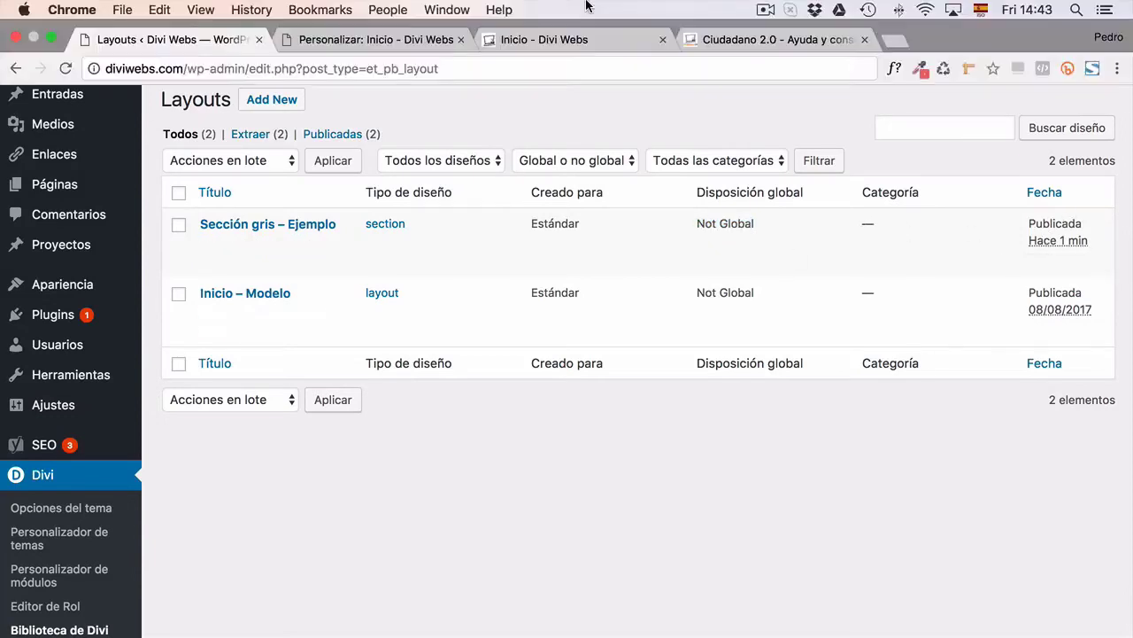
{"action": "left_click", "coordinate": [400, 40]}
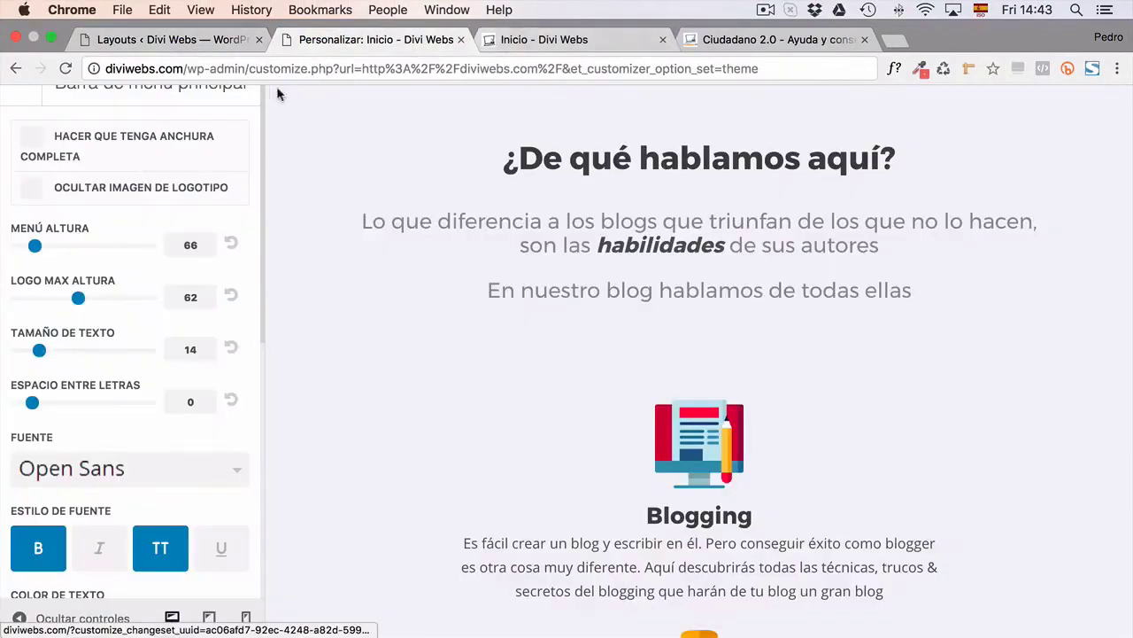
{"action": "left_click", "coordinate": [549, 40]}
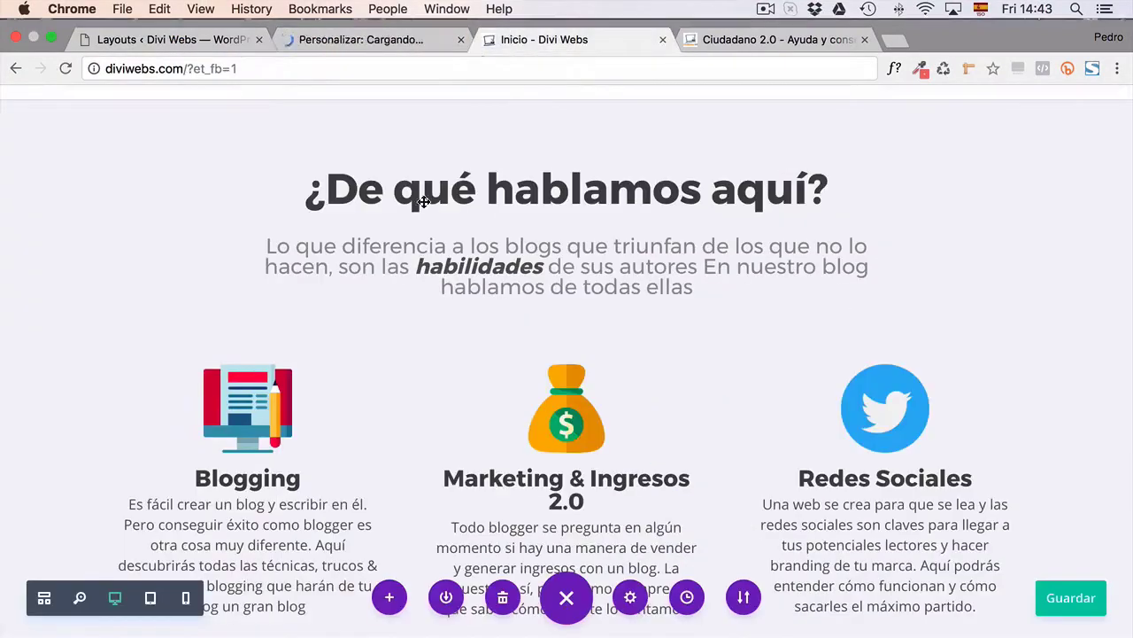
{"action": "mouse_move", "coordinate": [45, 220]}
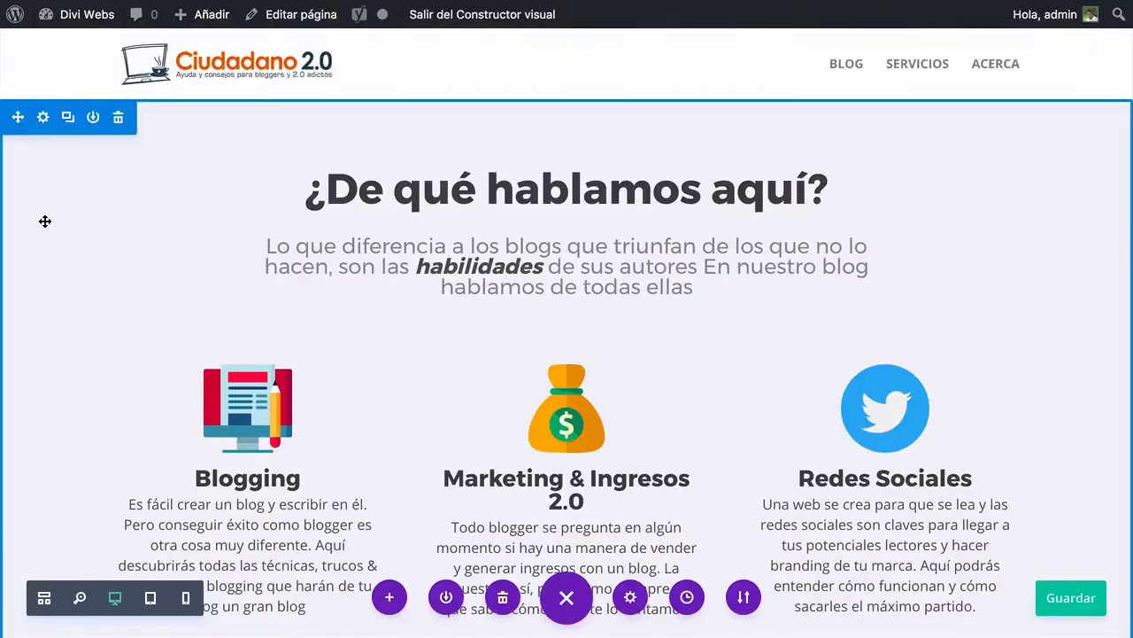
{"action": "left_click", "coordinate": [120, 119]}
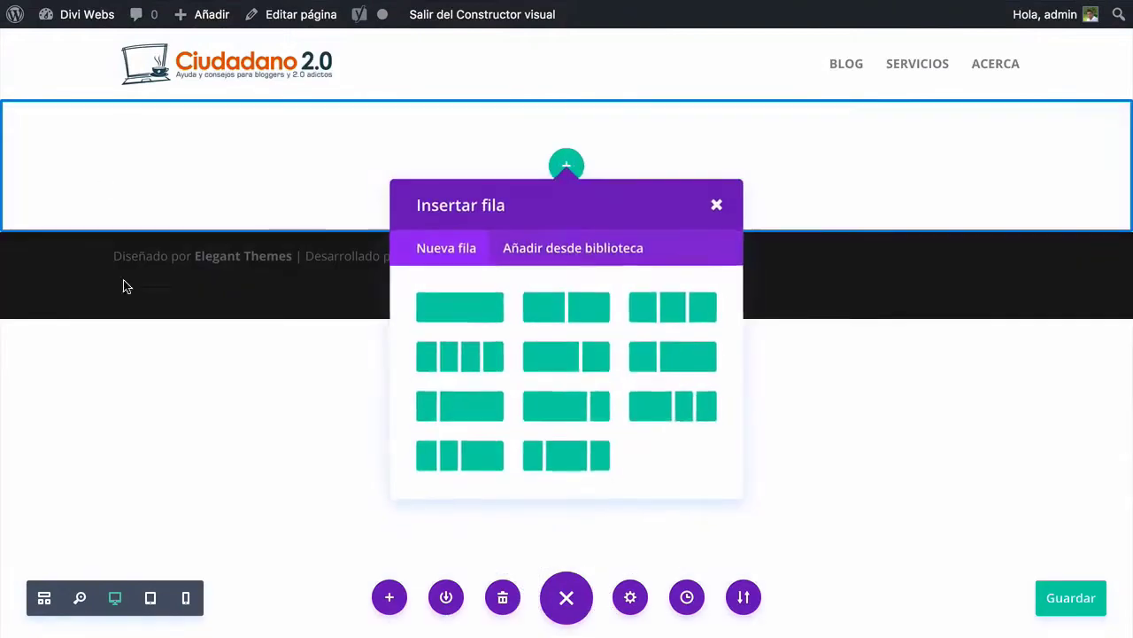
{"action": "left_click", "coordinate": [718, 206]}
{"action": "left_click", "coordinate": [1082, 609]}
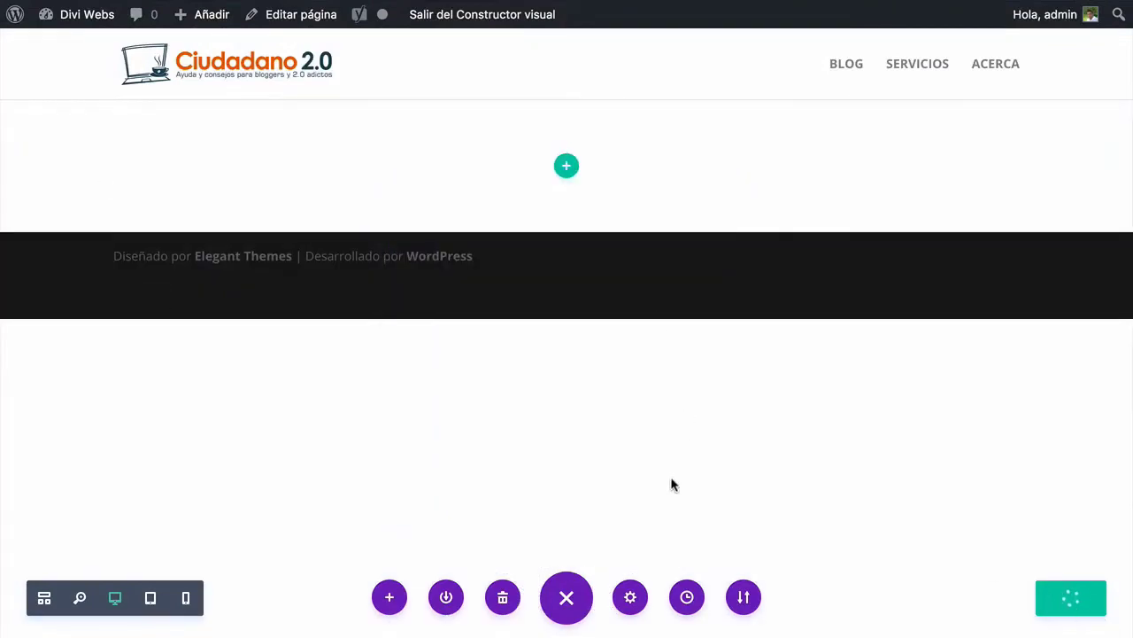
Examine the header and hero section on the Ciudadano 2.0 reference home page
{"action": "mouse_move", "coordinate": [652, 5]}
{"action": "left_click", "coordinate": [725, 41]}
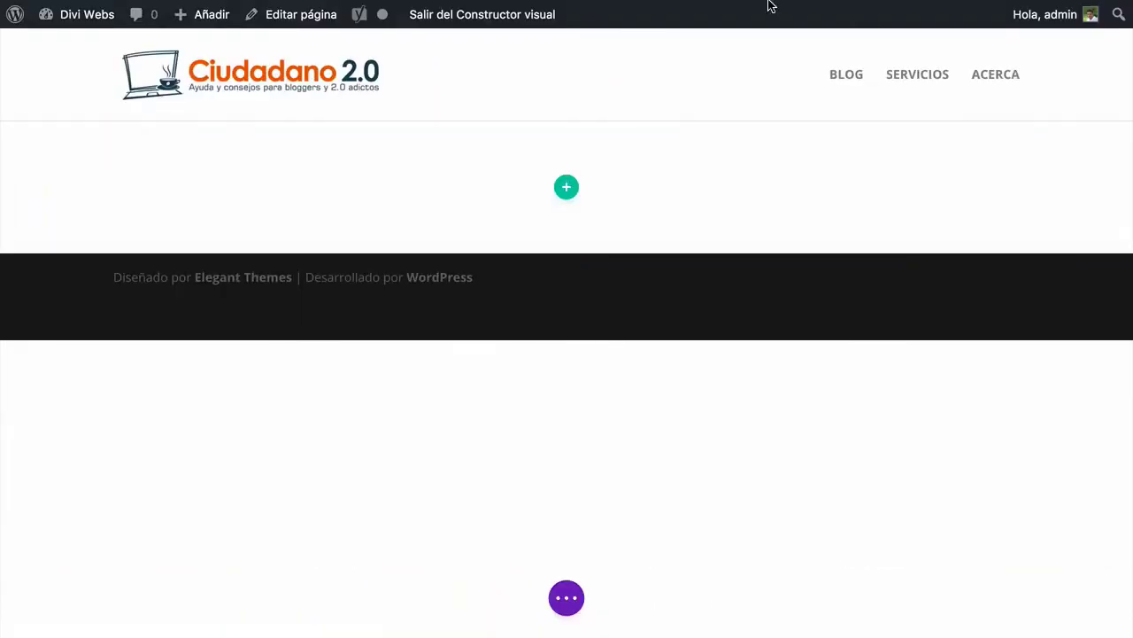
{"action": "mouse_move", "coordinate": [768, 2]}
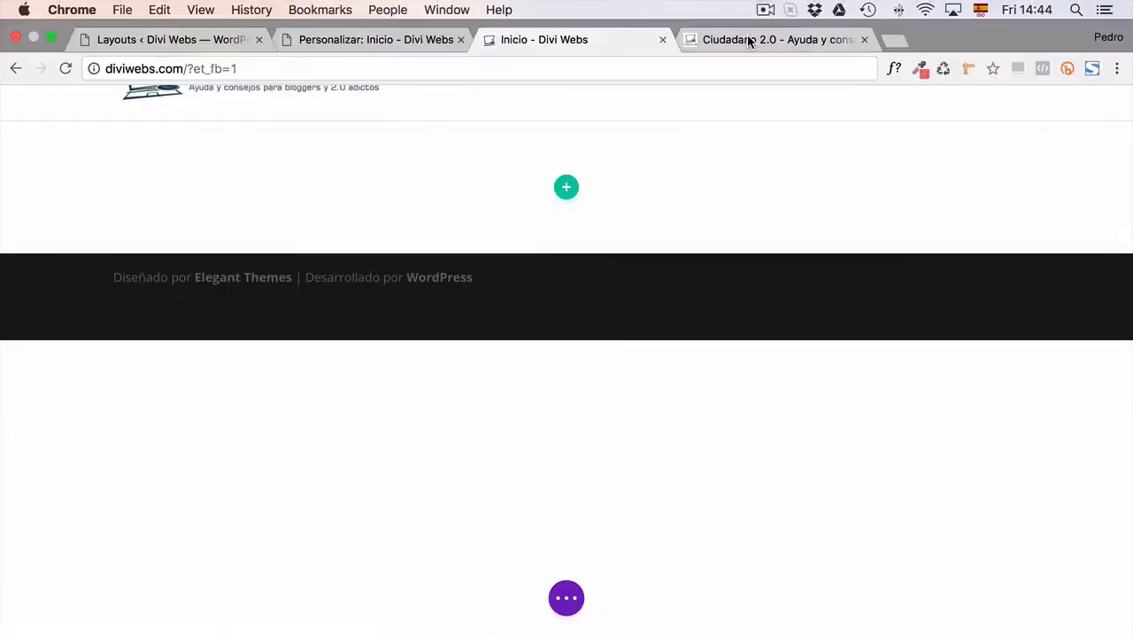
{"action": "left_click", "coordinate": [746, 38]}
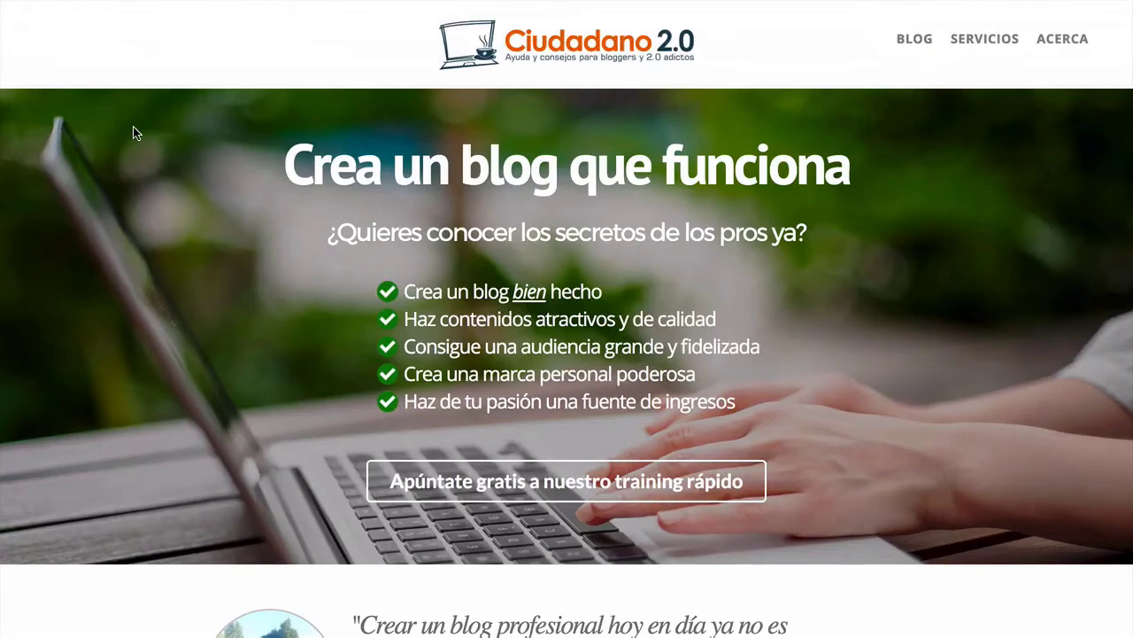
{"action": "scroll", "coordinate": [126, 160], "scroll_direction": "down", "scroll_amount": 1}
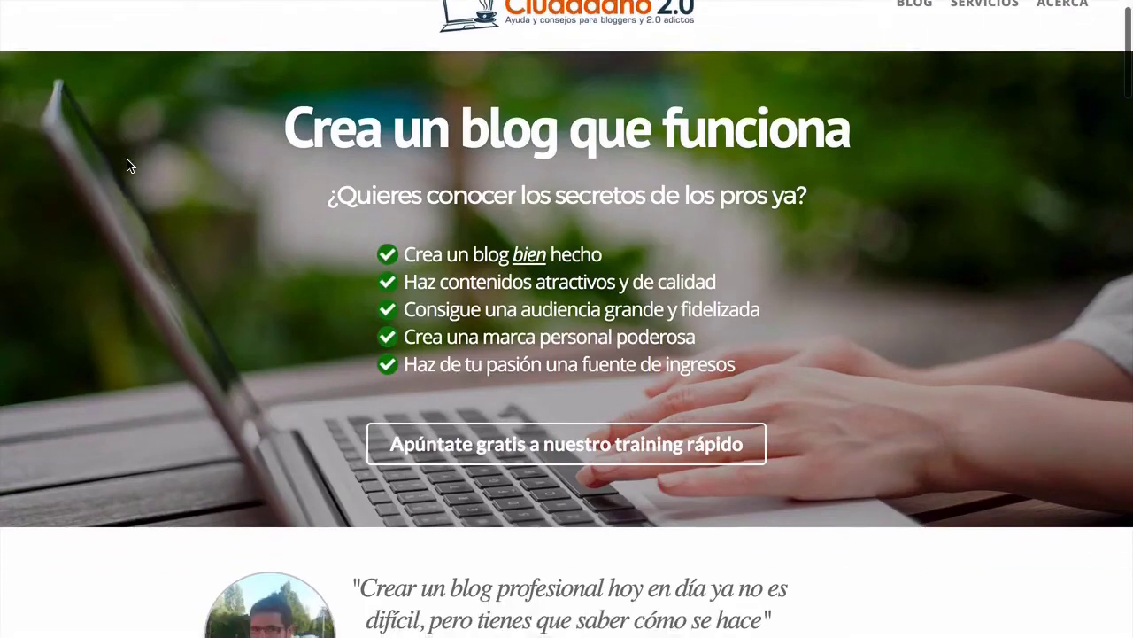
{"action": "scroll", "coordinate": [127, 160], "scroll_direction": "up", "scroll_amount": 1}
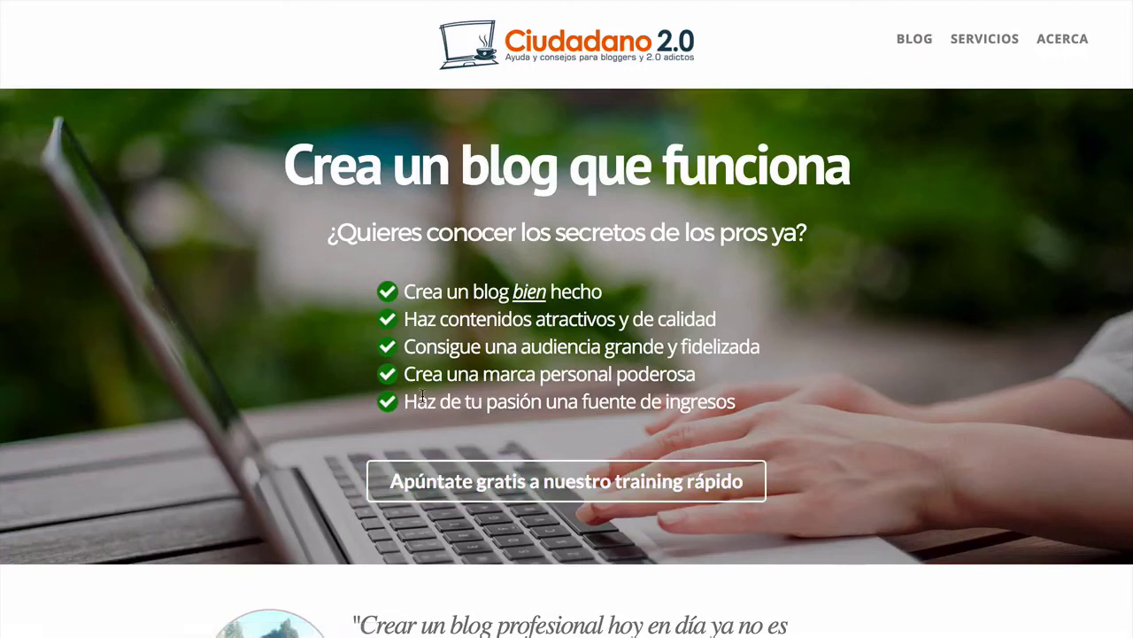
Copy the hero heading "Crea un blog que funciona" from the Ciudadano 2.0 home page
{"action": "mouse_move", "coordinate": [430, 2]}
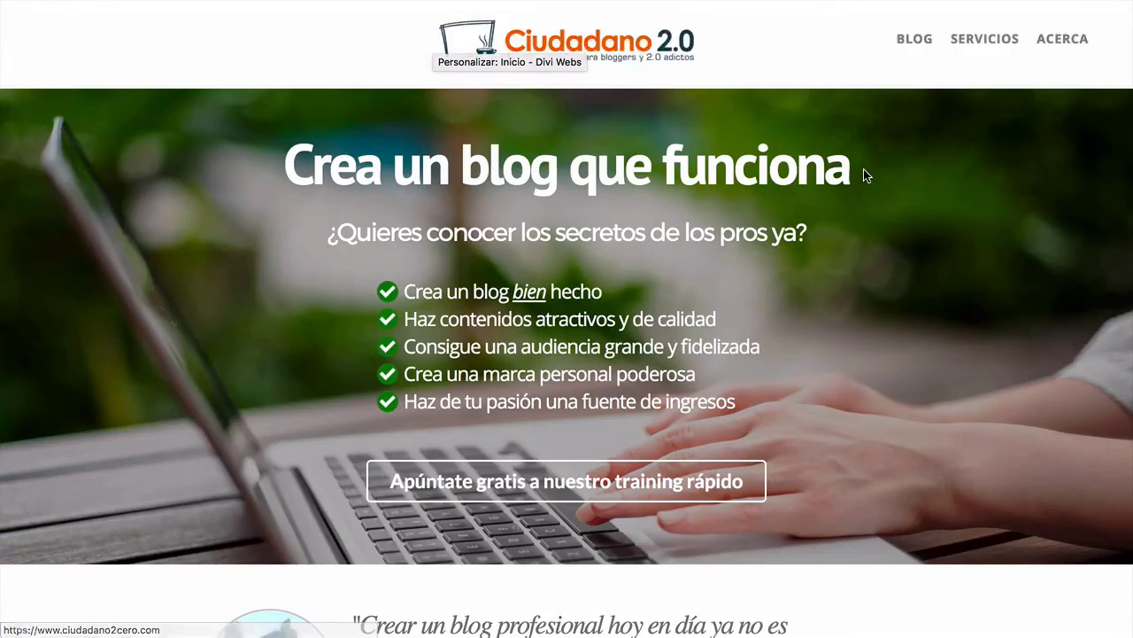
{"action": "left_click_drag", "start_coordinate": [859, 174], "coordinate": [294, 174]}
{"action": "key", "text": "ctrl+c"}
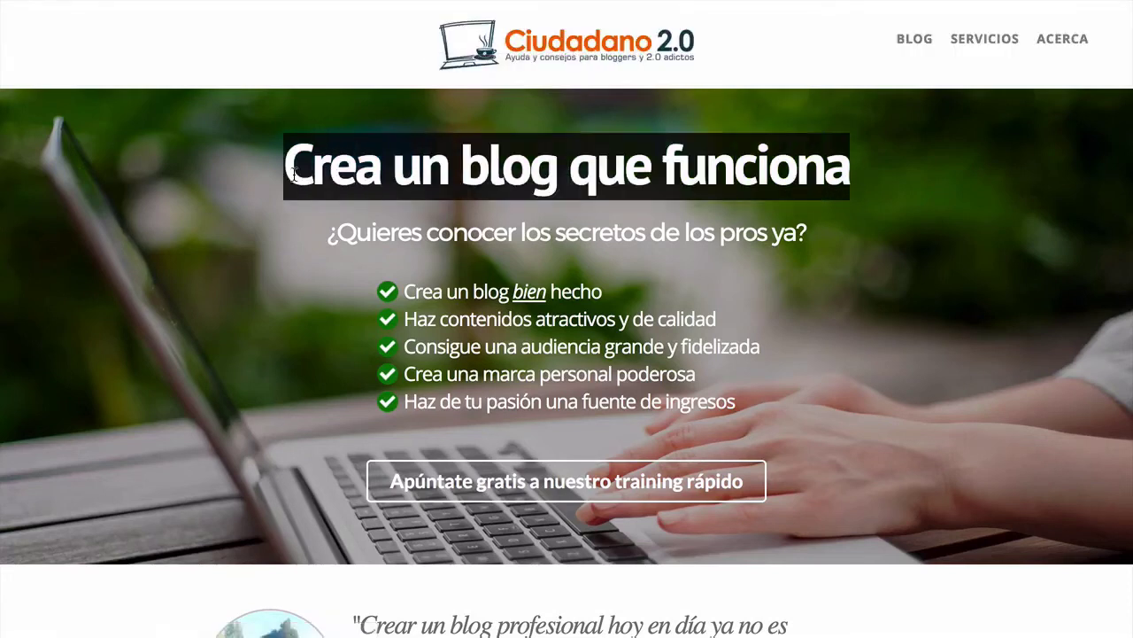
Add a single-column row with a Texto module to the empty section of the Inicio page
{"action": "mouse_move", "coordinate": [479, 5]}
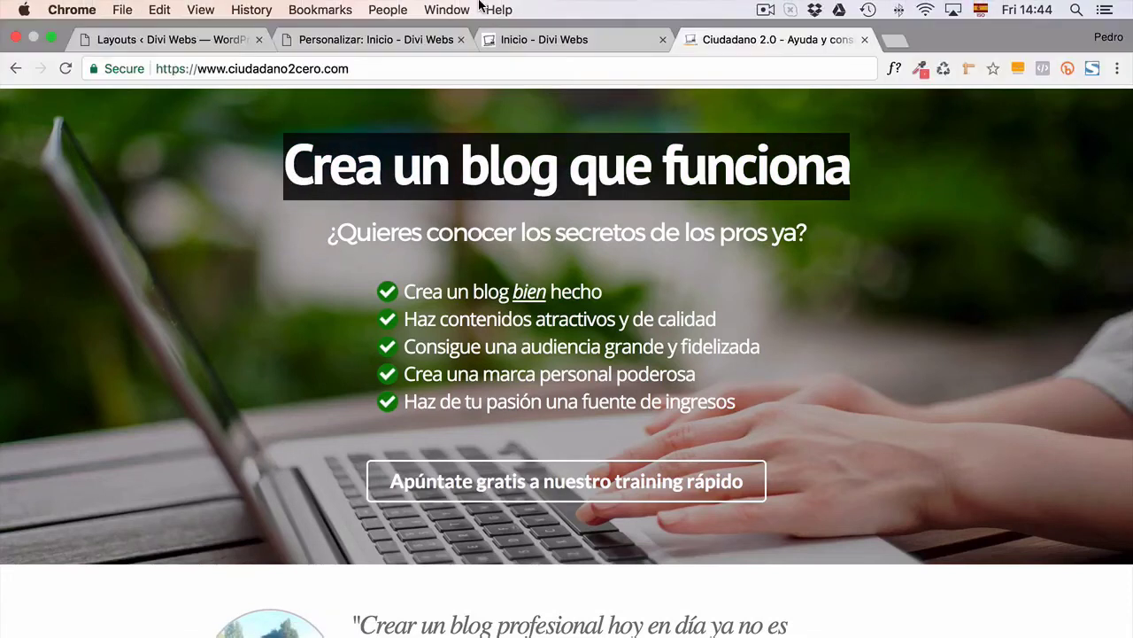
{"action": "left_click", "coordinate": [511, 40]}
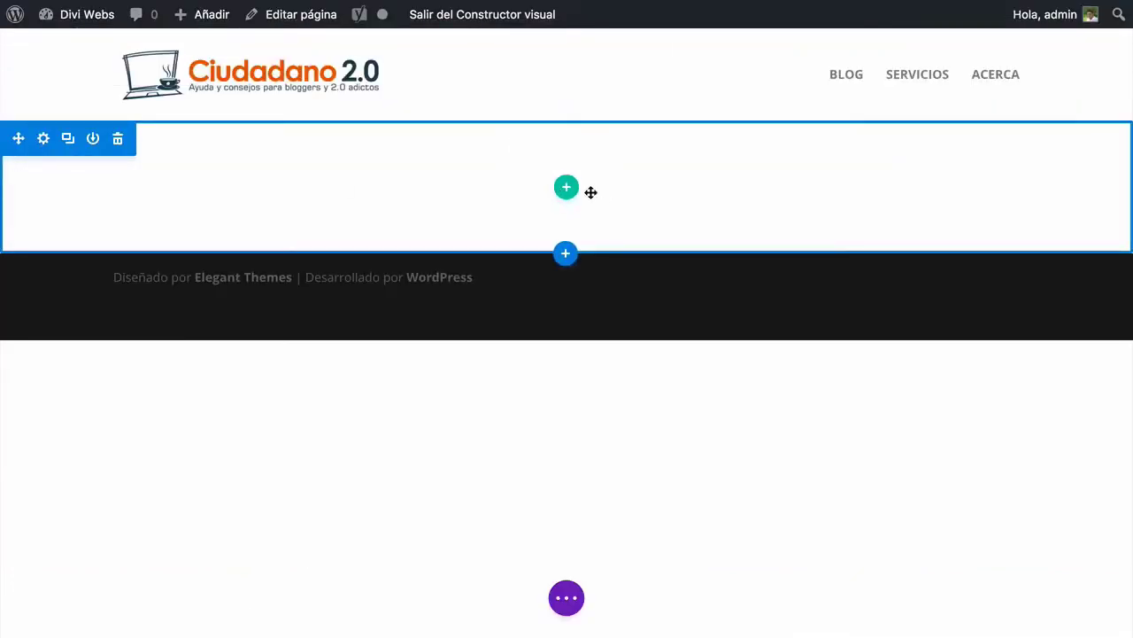
{"action": "left_click", "coordinate": [561, 193]}
{"action": "left_click", "coordinate": [477, 321]}
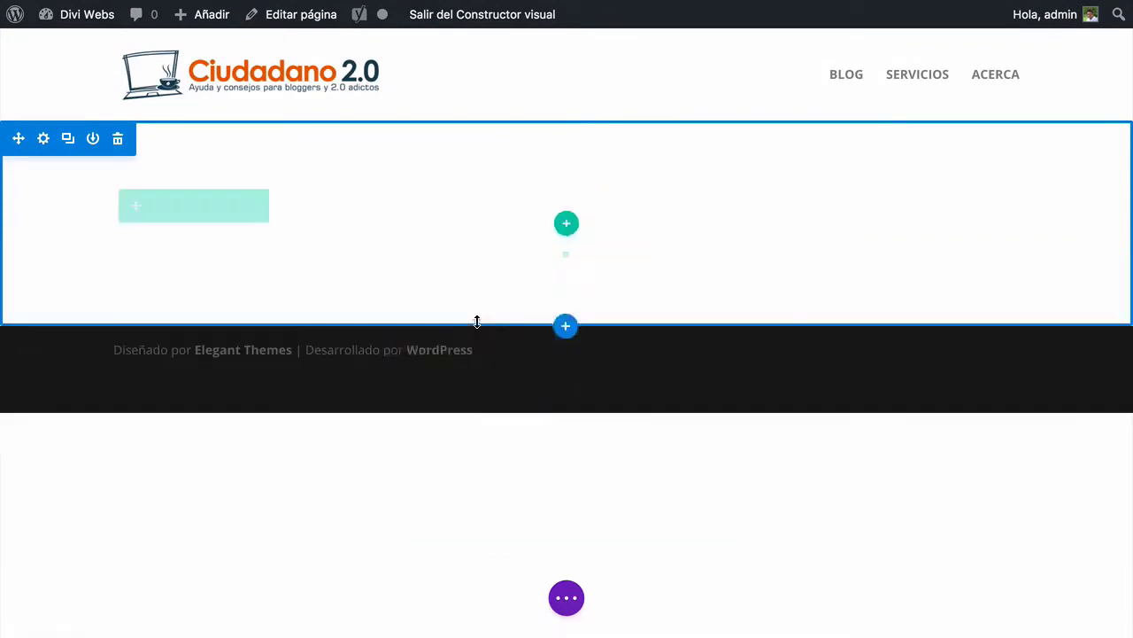
{"action": "type", "text": "te"}
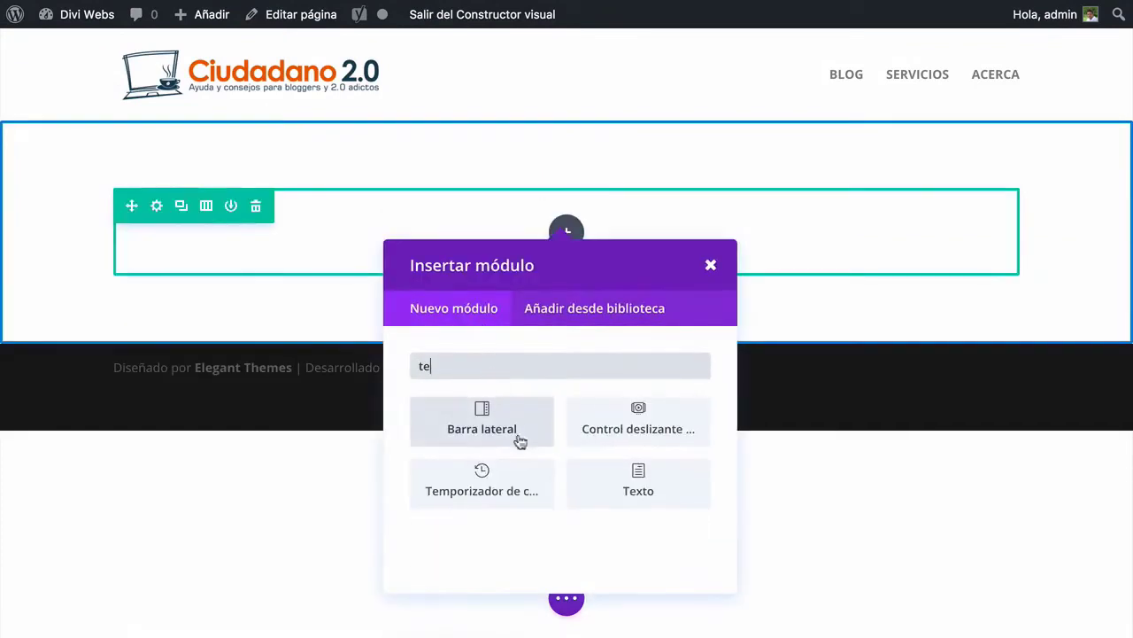
{"action": "left_click", "coordinate": [639, 489]}
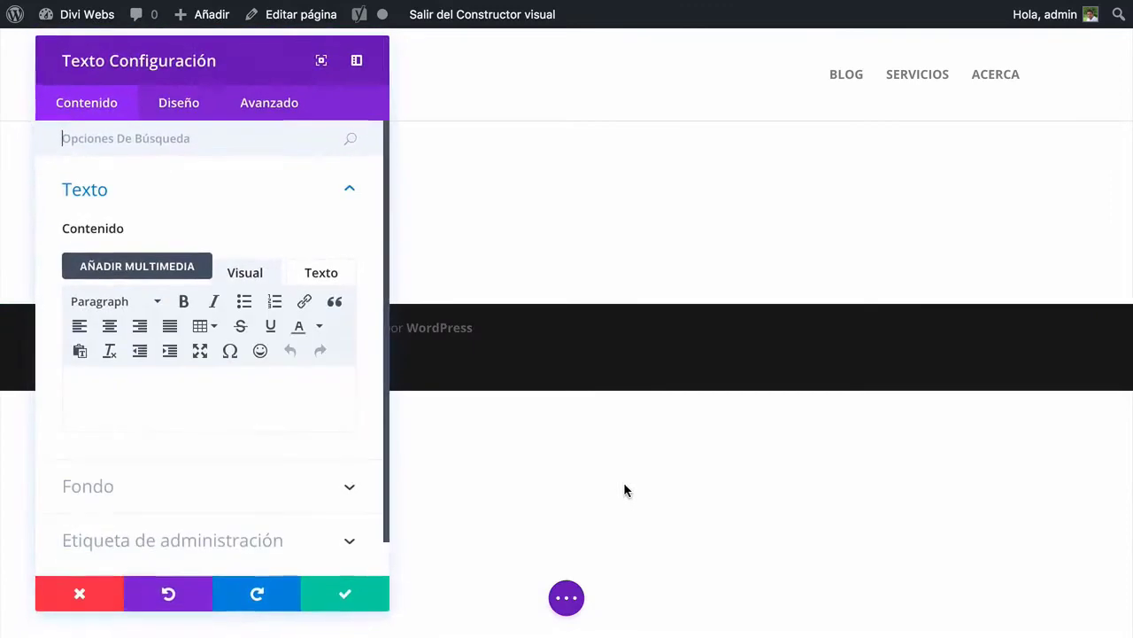
Paste the copied heading "Crea un blog que funciona" as plain content of the Texto module and save the module
{"action": "left_click", "coordinate": [320, 272]}
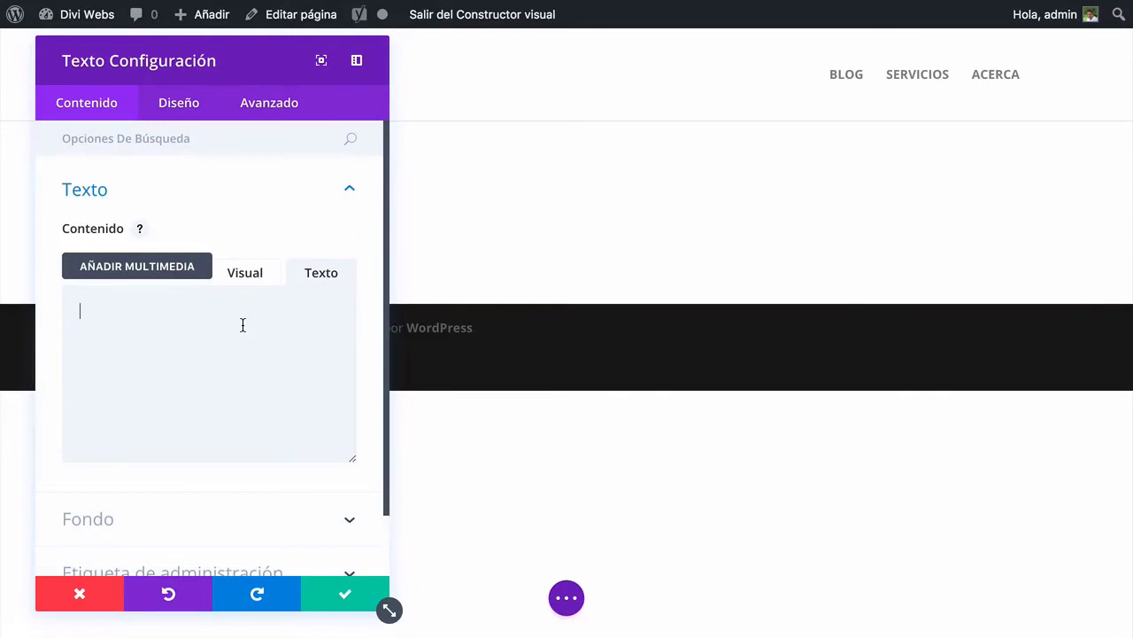
{"action": "key", "text": "ctrl+v"}
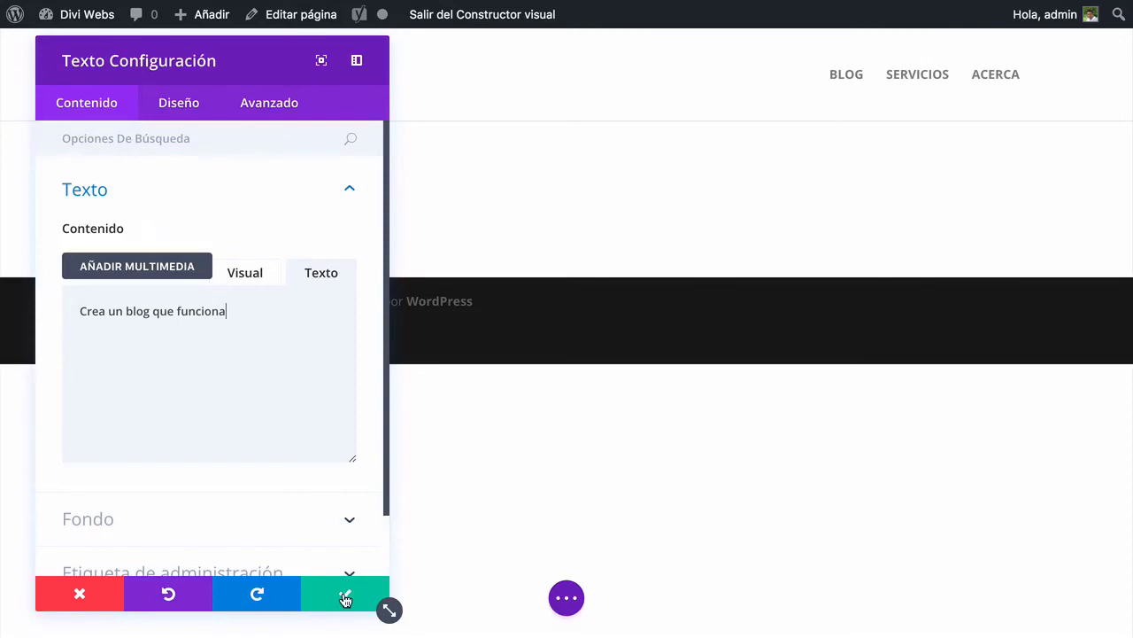
{"action": "left_click_drag", "start_coordinate": [347, 609], "coordinate": [355, 478]}
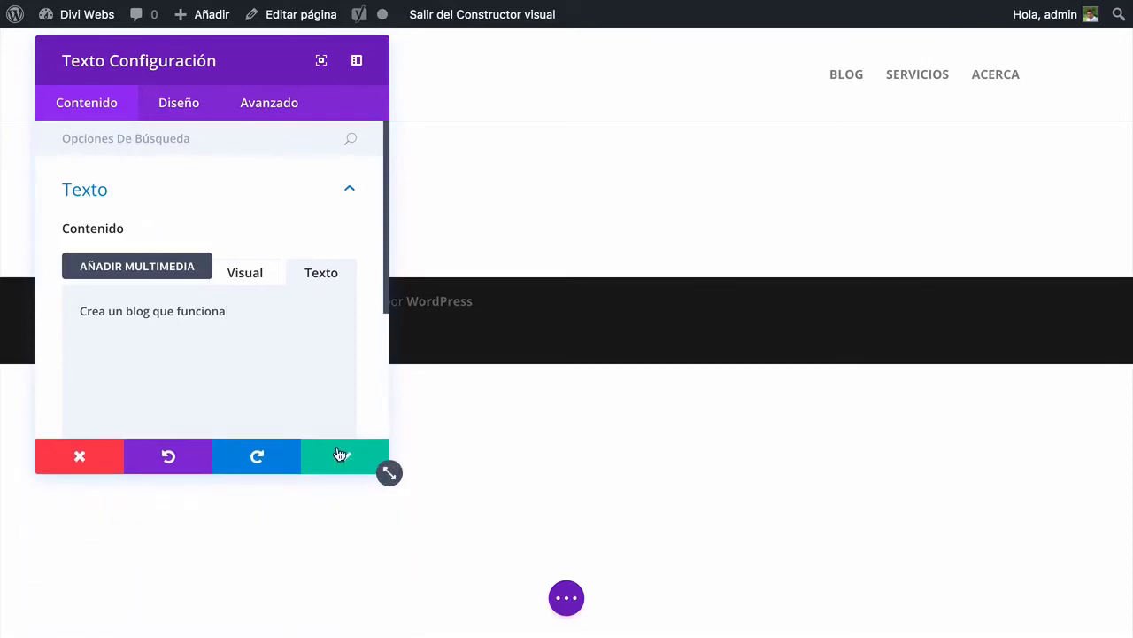
{"action": "left_click", "coordinate": [341, 455]}
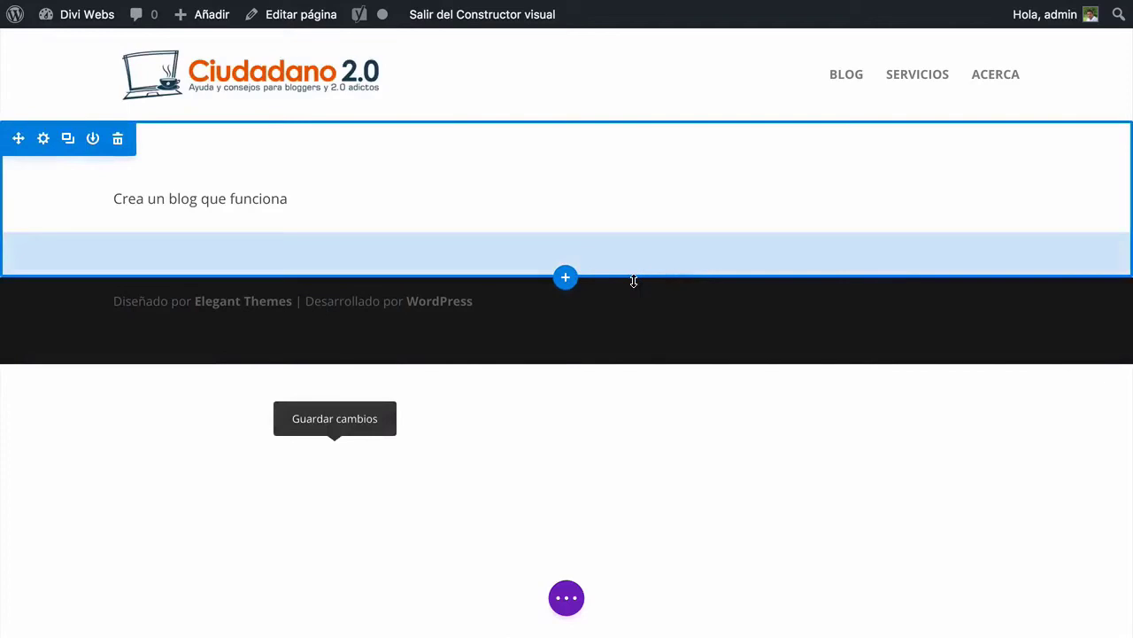
Set the text orientation of the "Crea un blog que funciona" Texto module to Centro and save it
{"action": "left_click", "coordinate": [549, 140]}
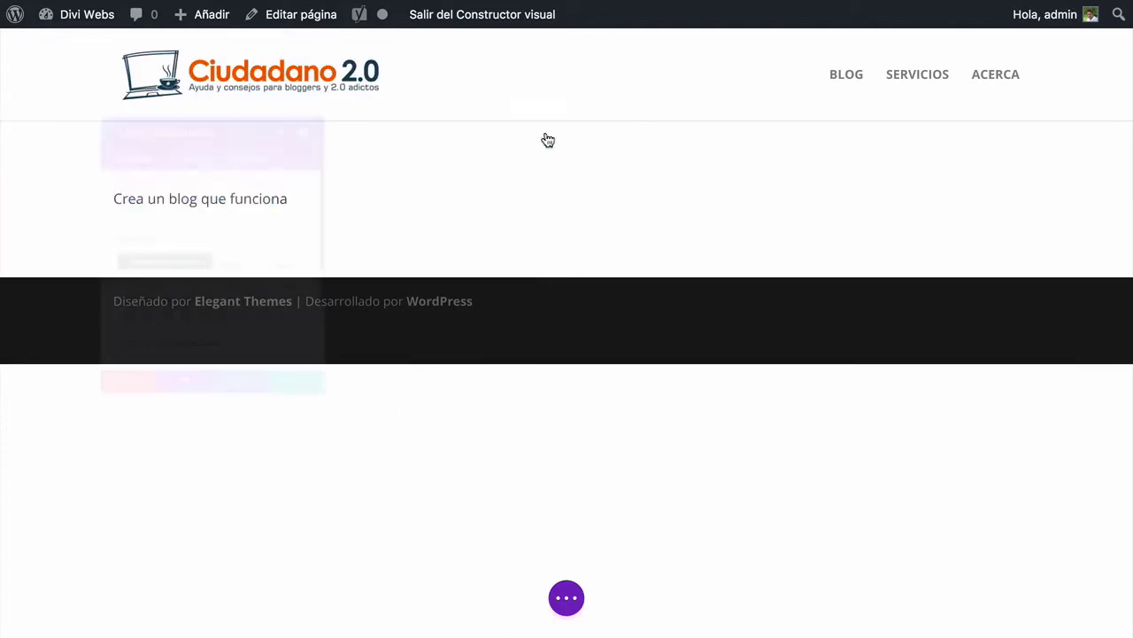
{"action": "left_click_drag", "start_coordinate": [188, 53], "coordinate": [975, 79]}
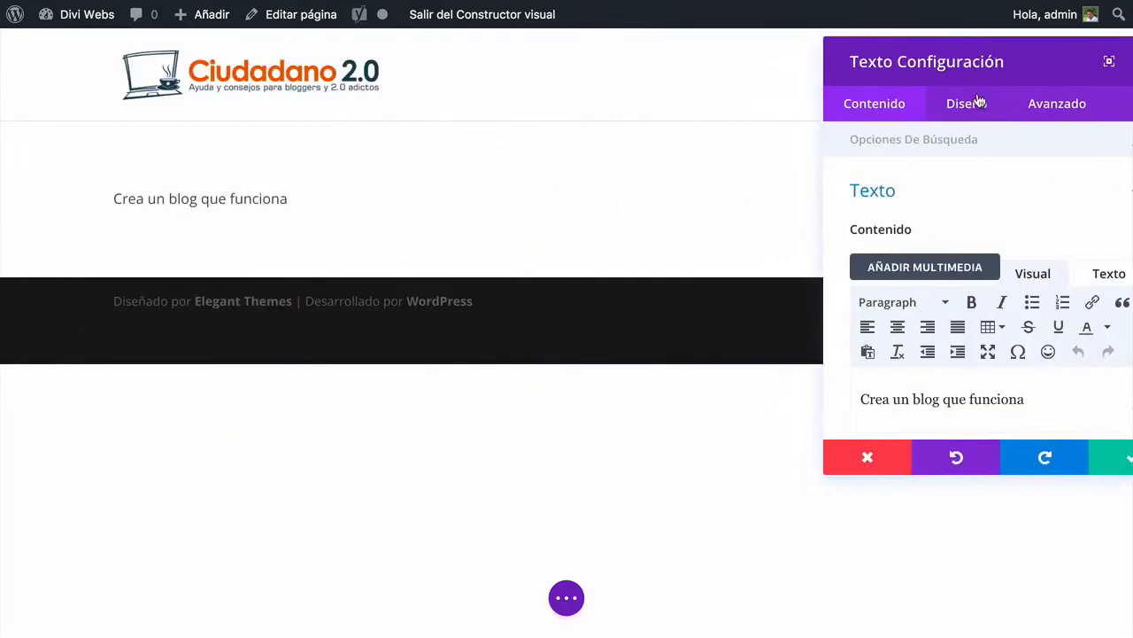
{"action": "left_click", "coordinate": [977, 108]}
{"action": "left_click", "coordinate": [927, 194]}
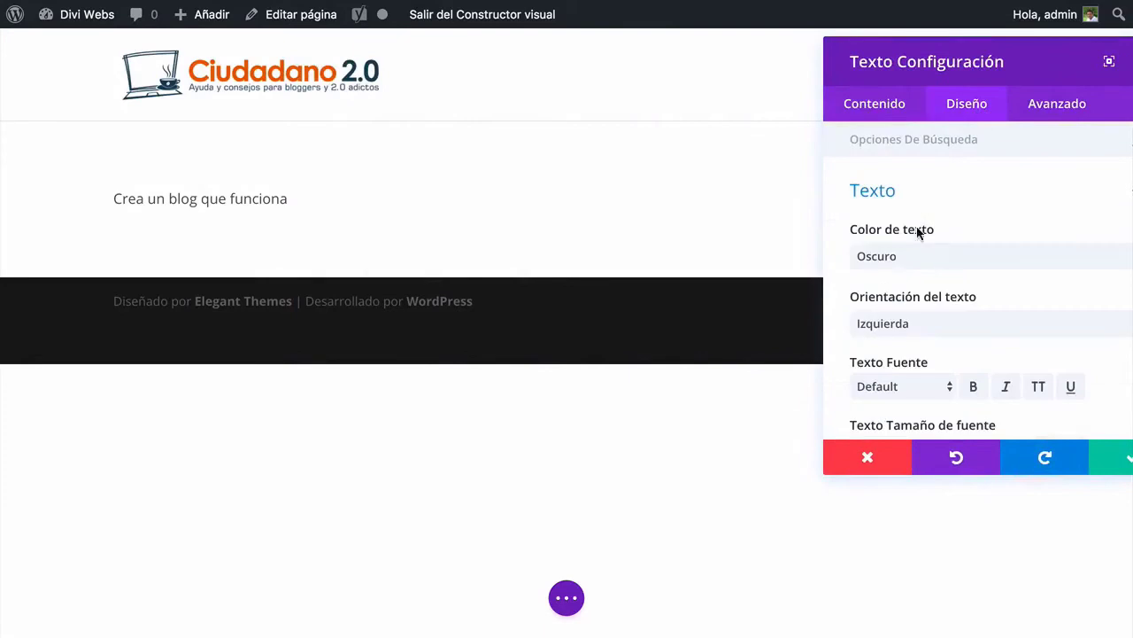
{"action": "left_click", "coordinate": [881, 322]}
{"action": "left_click", "coordinate": [881, 338]}
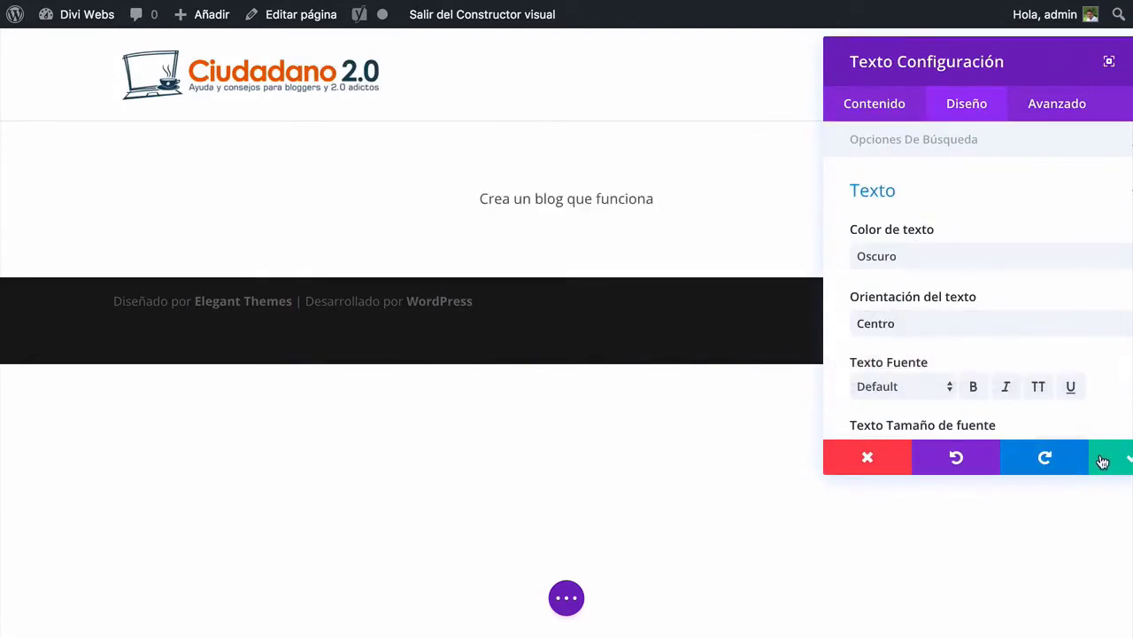
{"action": "left_click", "coordinate": [1105, 461]}
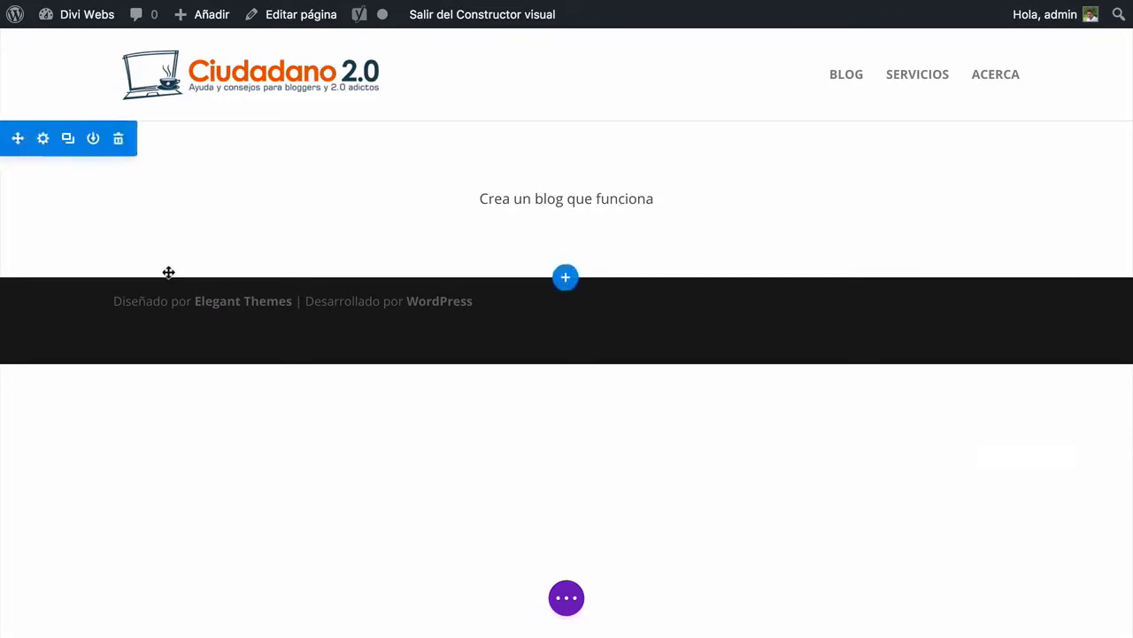
Set blog-home-header-II.jpg from the media library as the background image of the Inicio page's hero section and save the section settings
{"action": "left_click", "coordinate": [728, 38]}
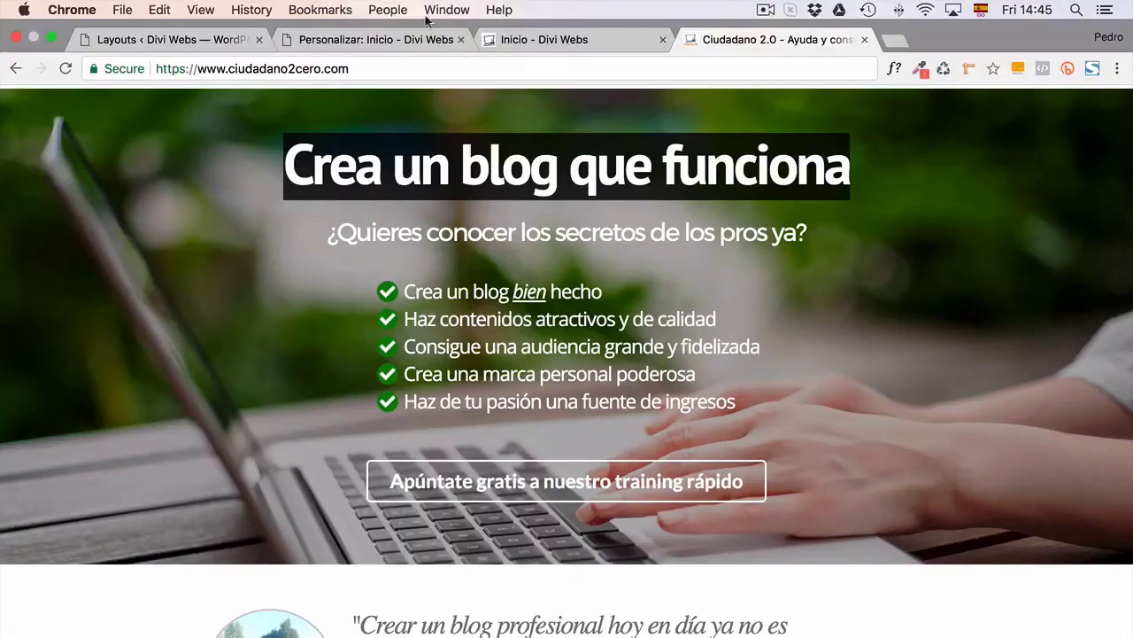
{"action": "left_click", "coordinate": [394, 40]}
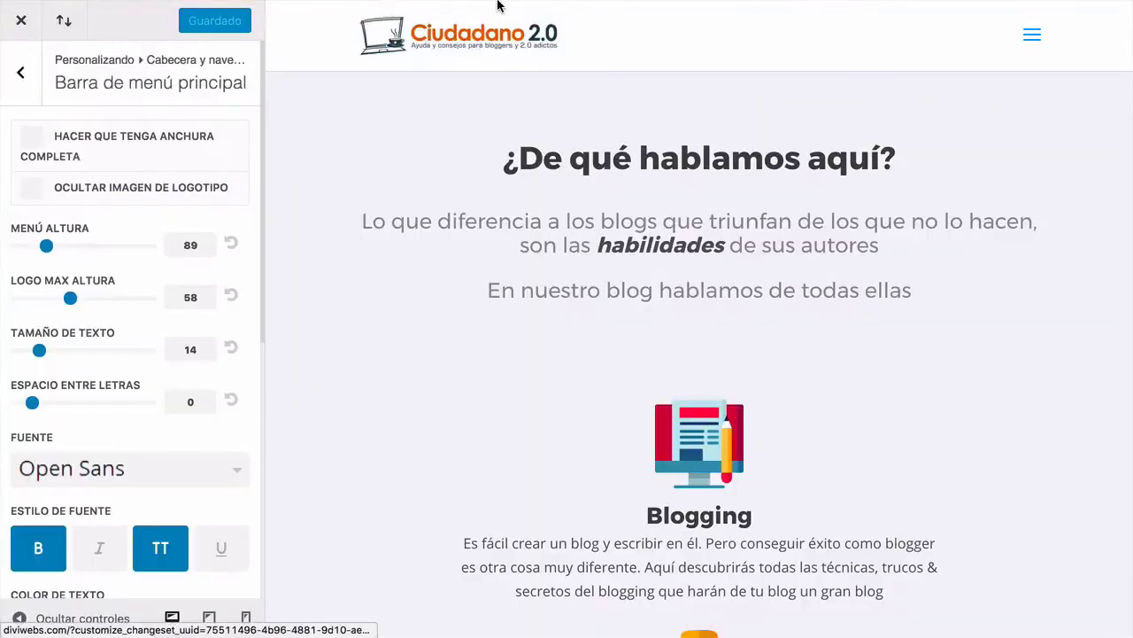
{"action": "left_click", "coordinate": [505, 40]}
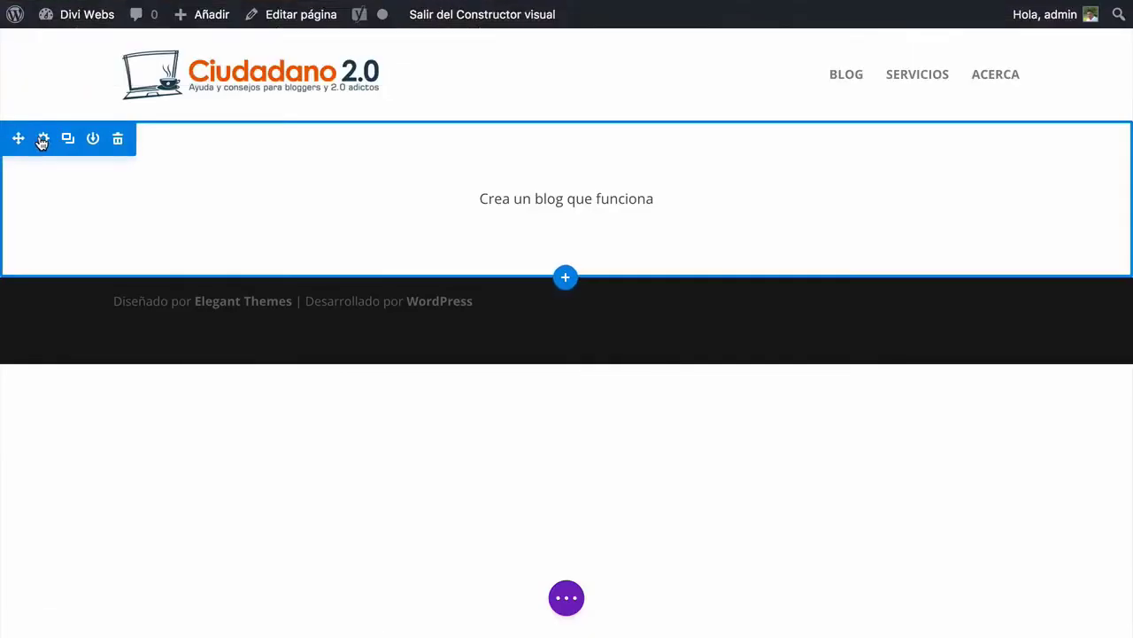
{"action": "left_click", "coordinate": [42, 142]}
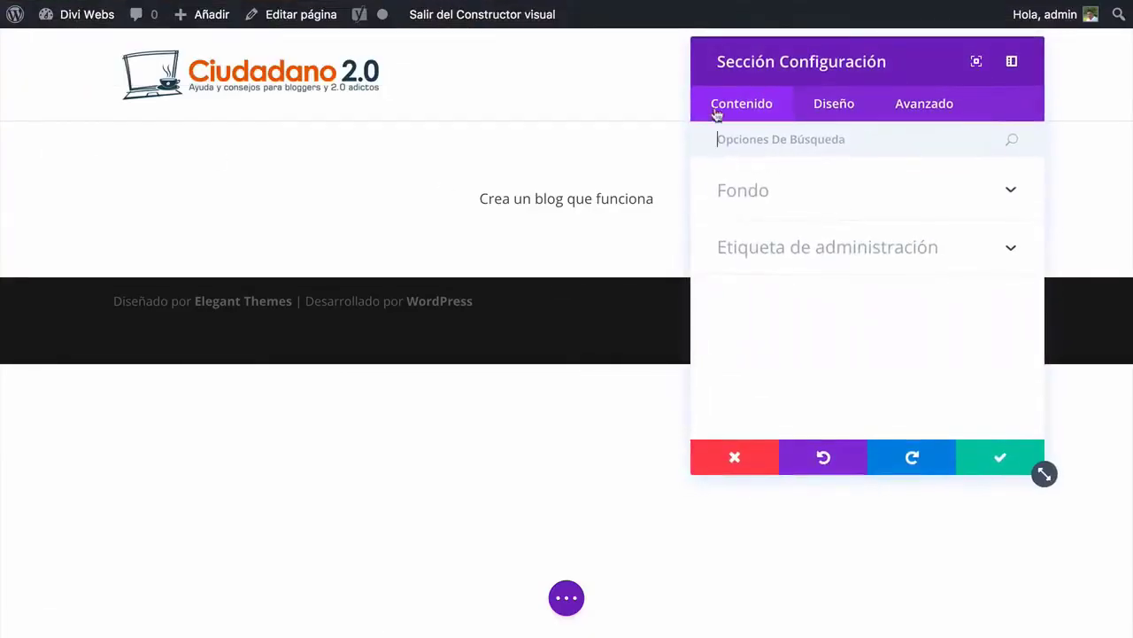
{"action": "left_click", "coordinate": [754, 154]}
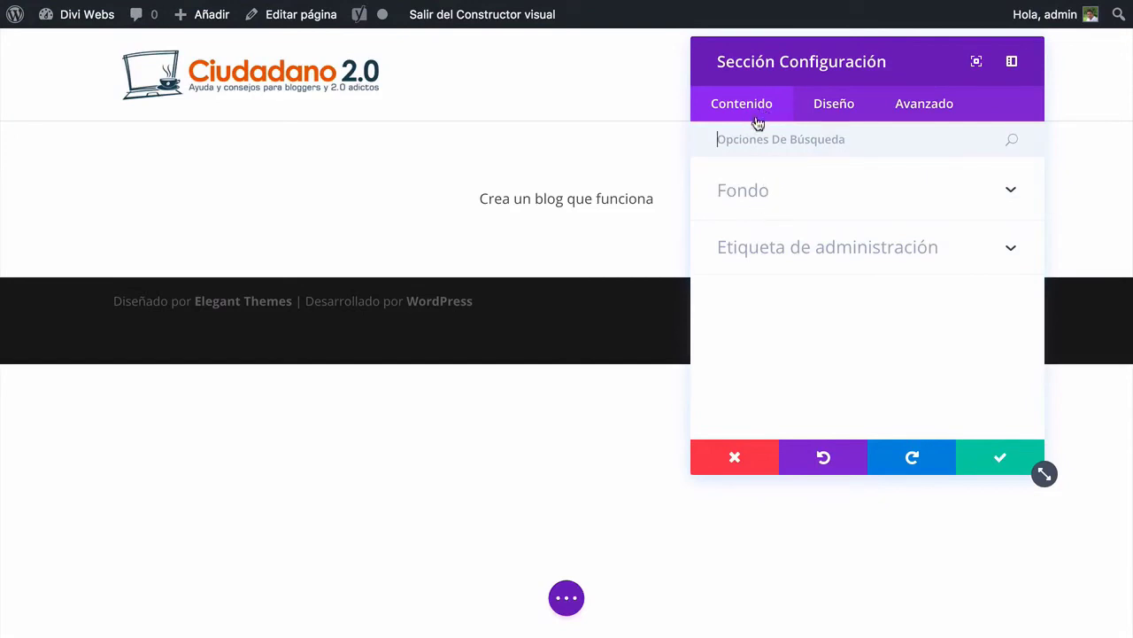
{"action": "left_click", "coordinate": [739, 191]}
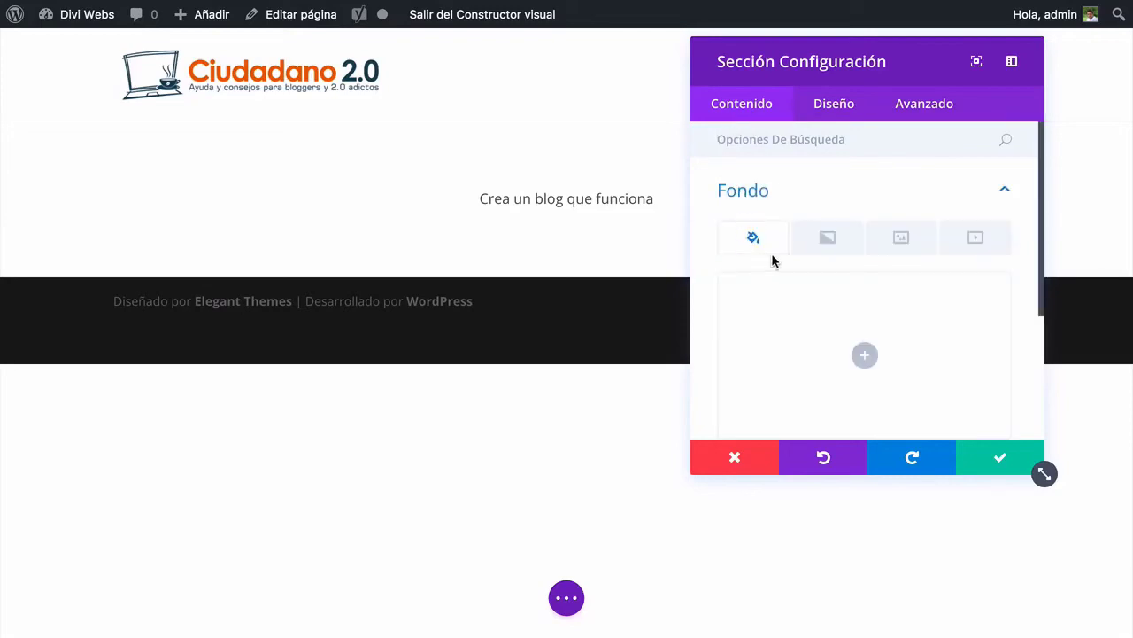
{"action": "left_click", "coordinate": [905, 240]}
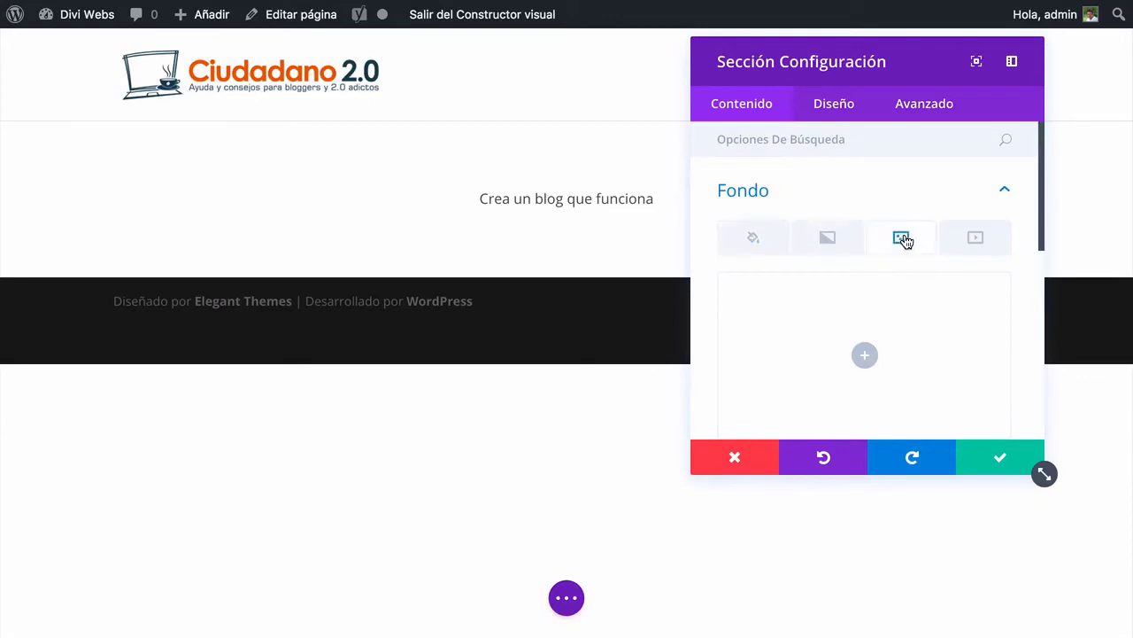
{"action": "left_click", "coordinate": [865, 355]}
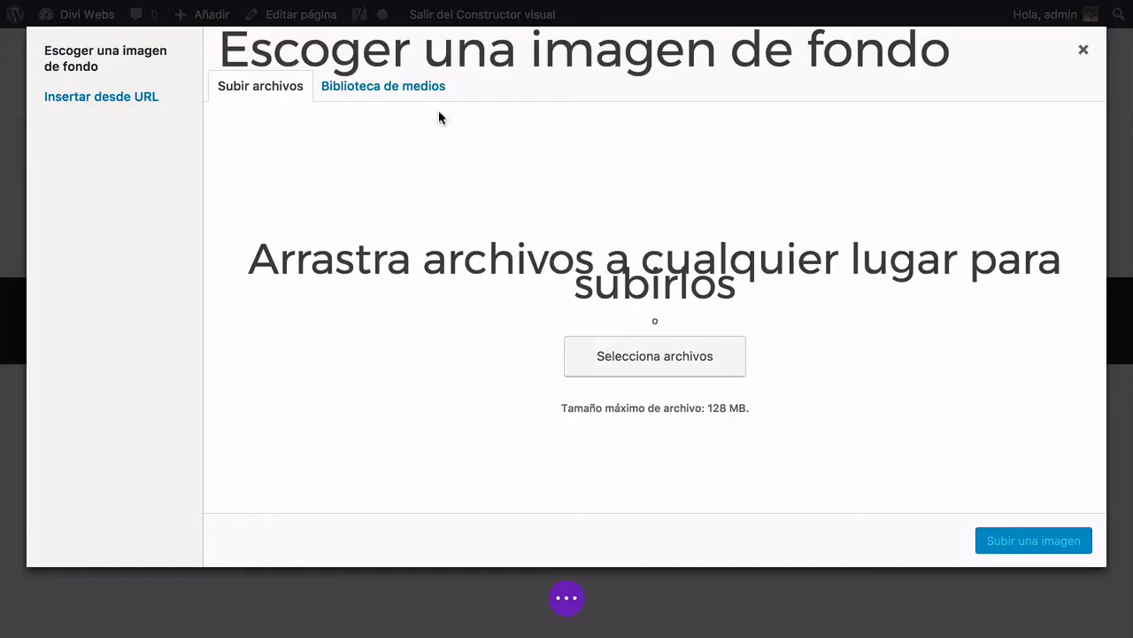
{"action": "left_click", "coordinate": [416, 86]}
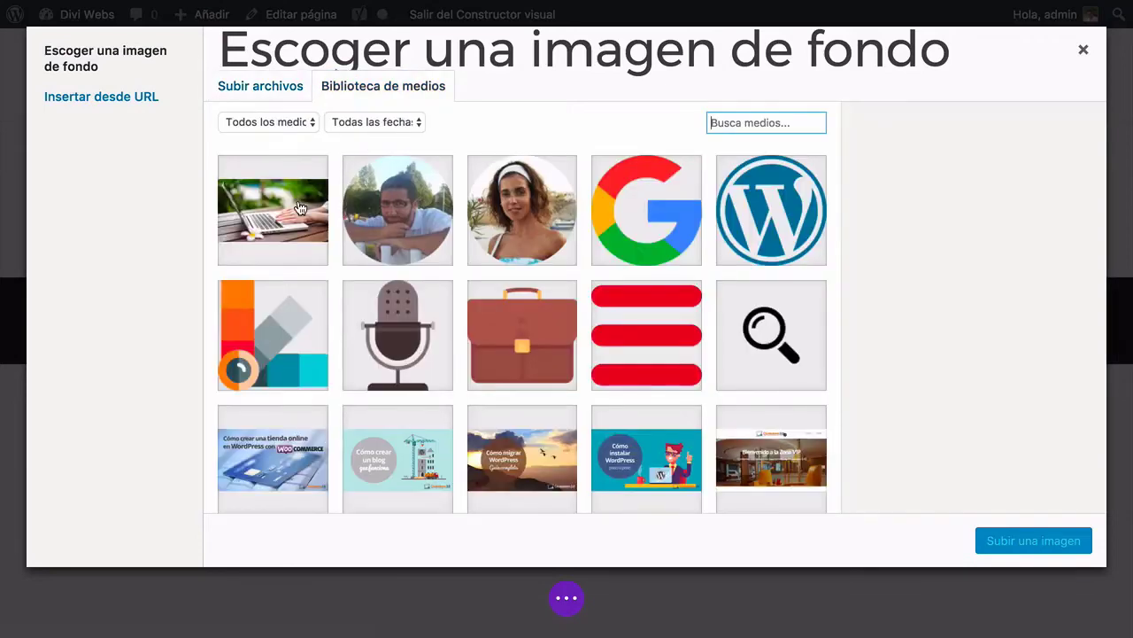
{"action": "left_click", "coordinate": [299, 208]}
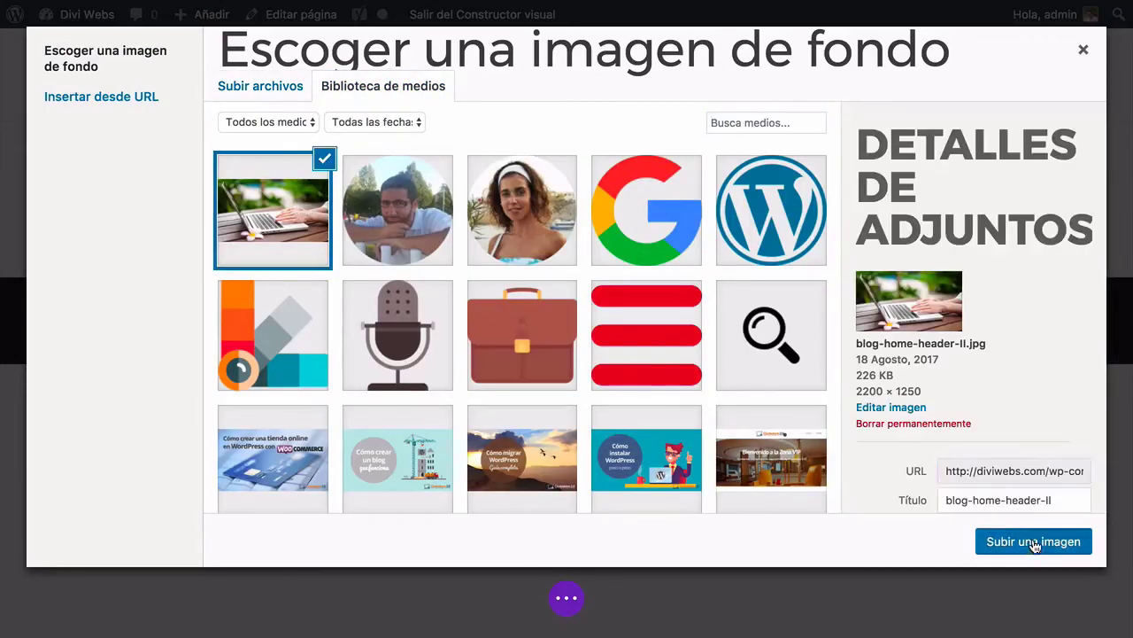
{"action": "left_click", "coordinate": [1033, 541]}
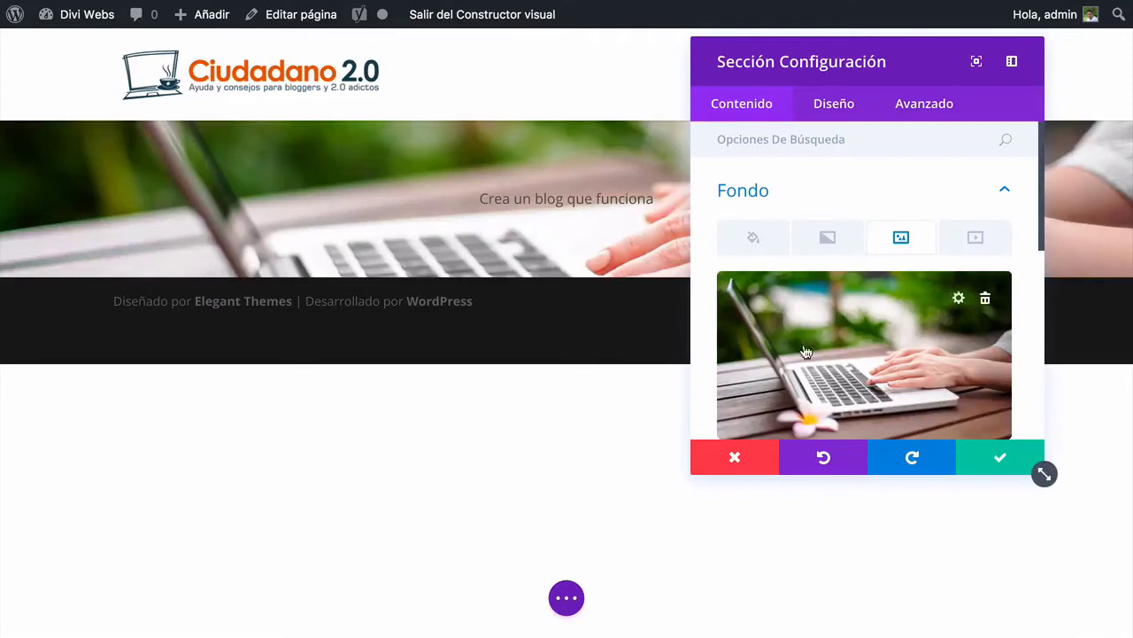
{"action": "left_click", "coordinate": [999, 456]}
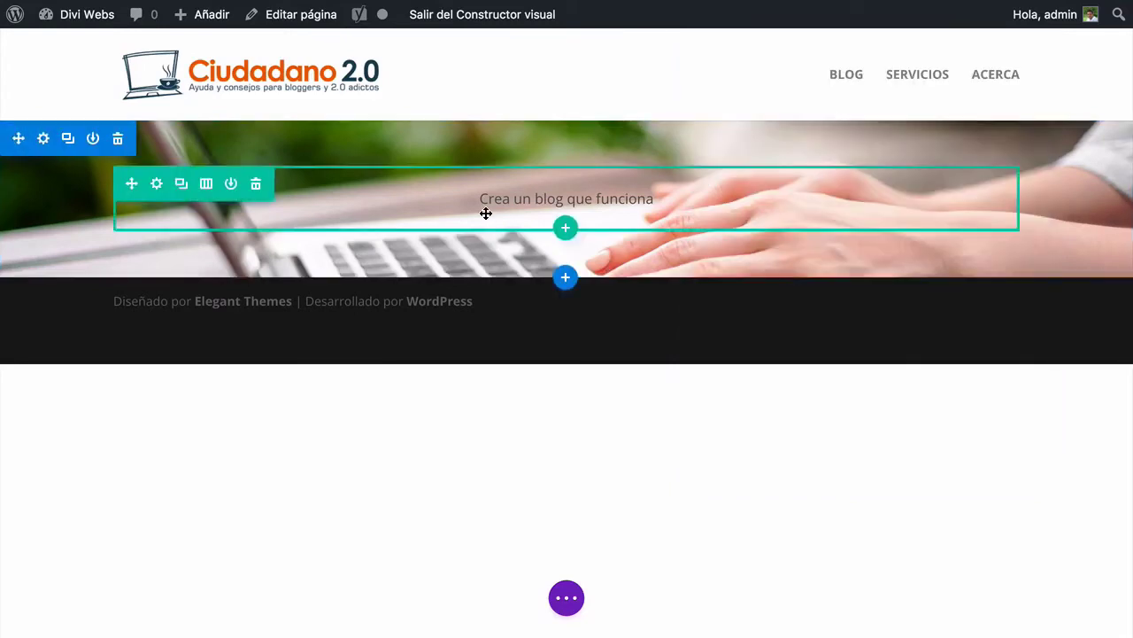
Inspect the HTML element behind the hero heading on the Ciudadano 2.0 reference page with the browser's developer tools
{"action": "mouse_move", "coordinate": [572, 4]}
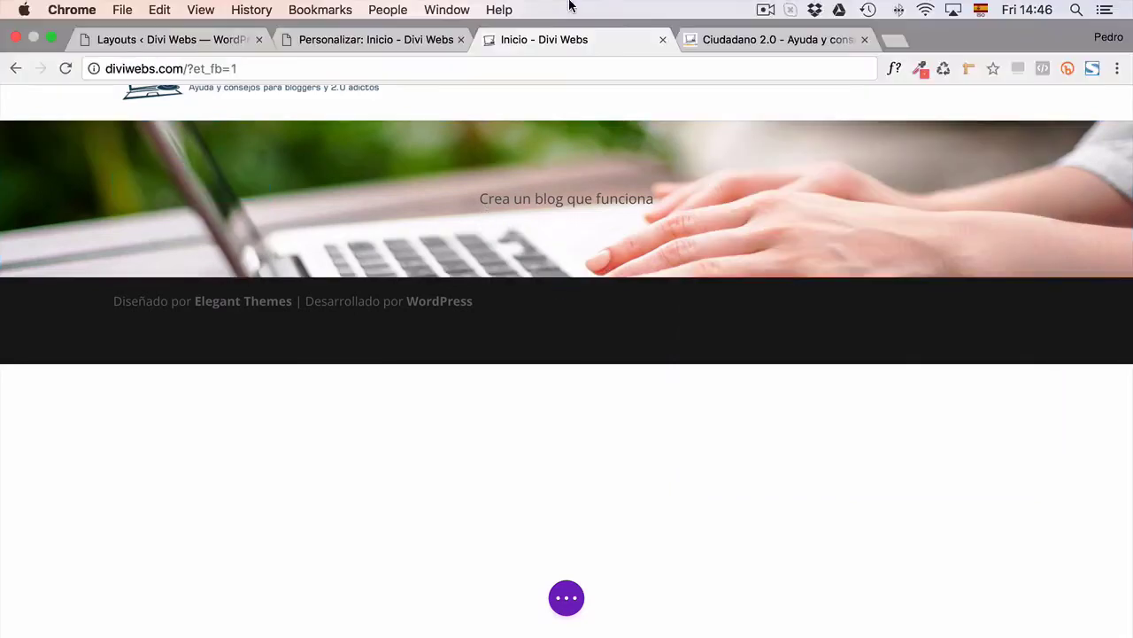
{"action": "left_click", "coordinate": [723, 38]}
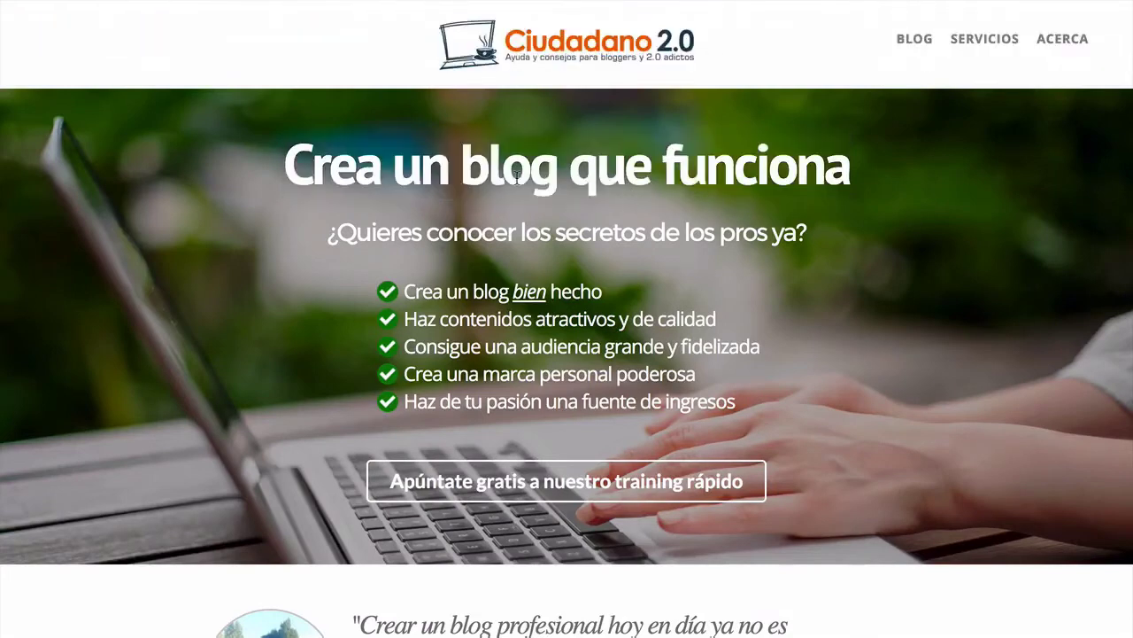
{"action": "left_click_drag", "start_coordinate": [277, 174], "coordinate": [792, 205]}
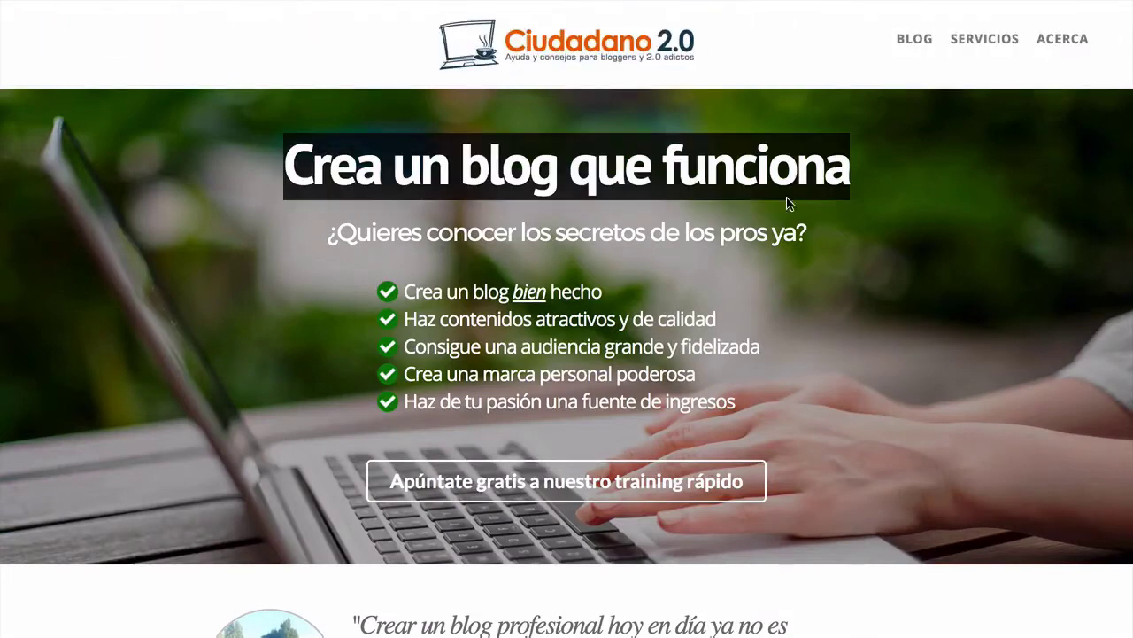
{"action": "right_click", "coordinate": [569, 180]}
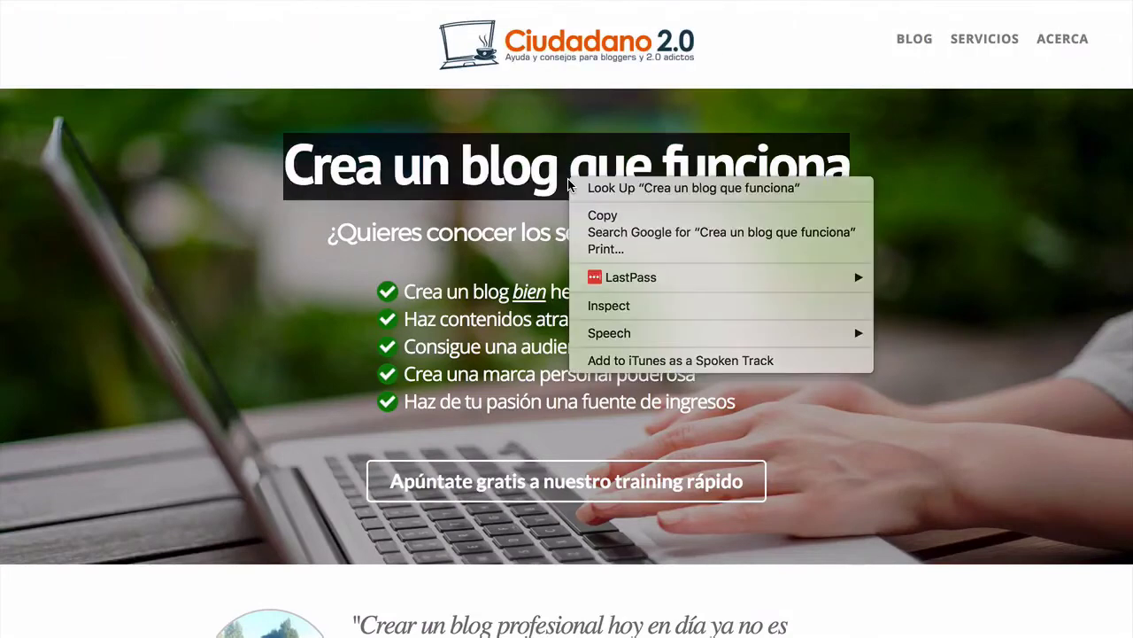
{"action": "left_click", "coordinate": [609, 306]}
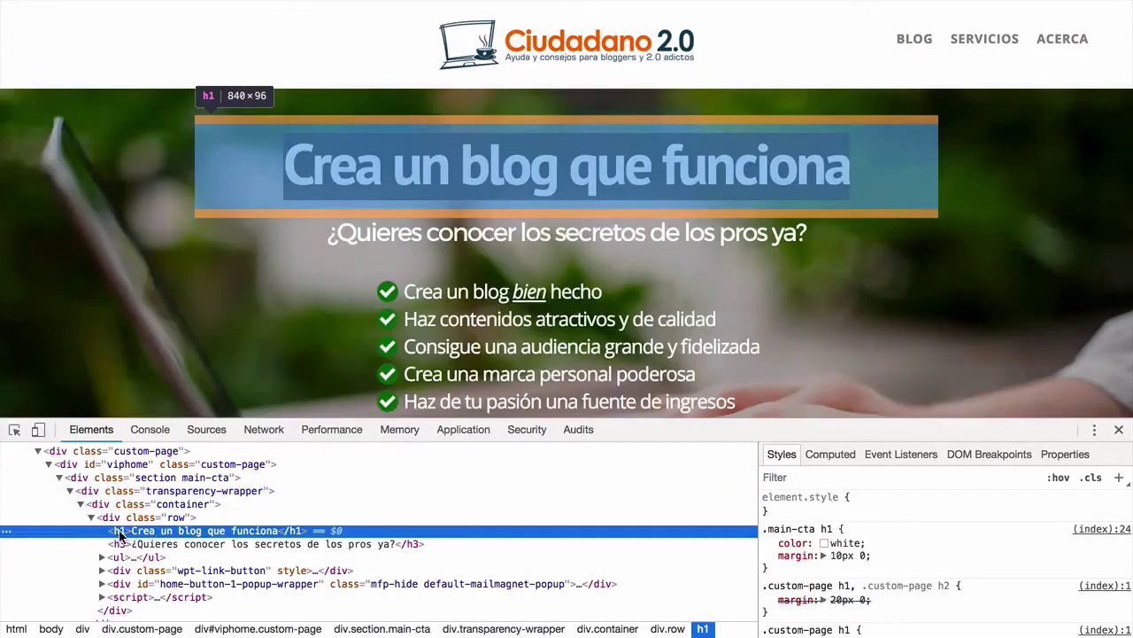
{"action": "left_click", "coordinate": [1119, 429]}
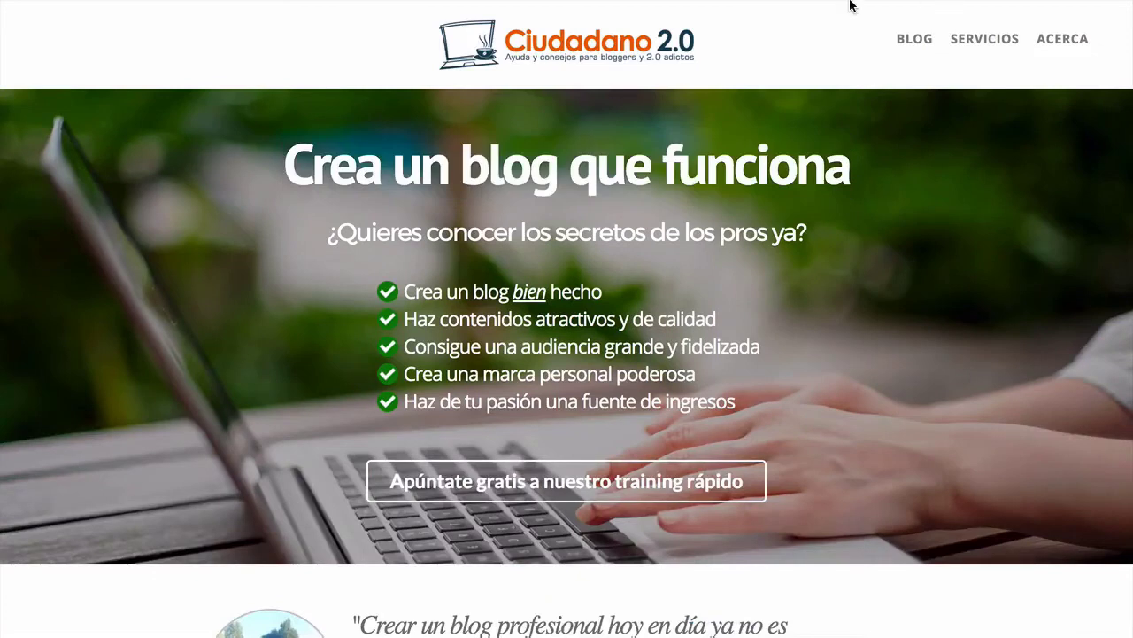
Check the reference hero heading's font, size and colour with WhatFont and return to the Inicio page
{"action": "left_click", "coordinate": [900, 71]}
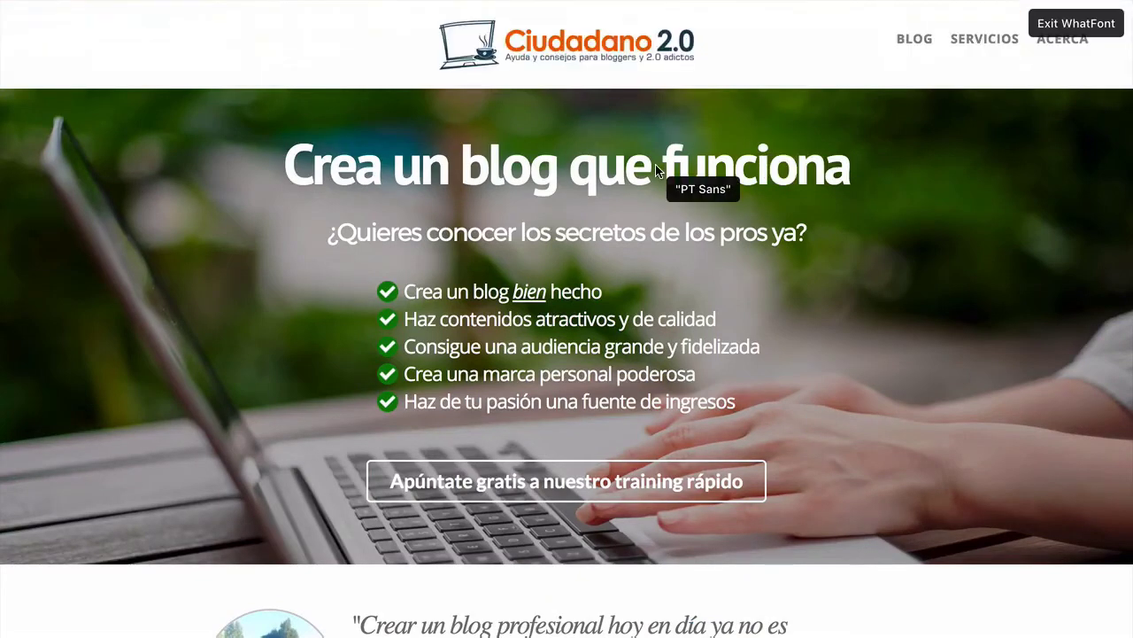
{"action": "left_click", "coordinate": [657, 170]}
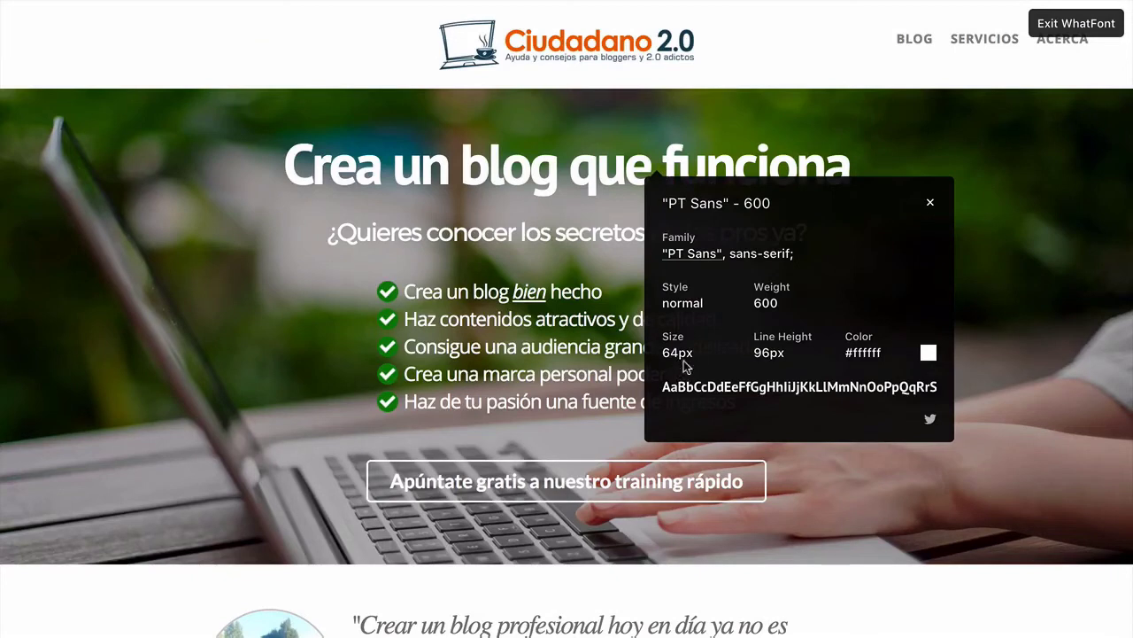
{"action": "key", "text": "Escape"}
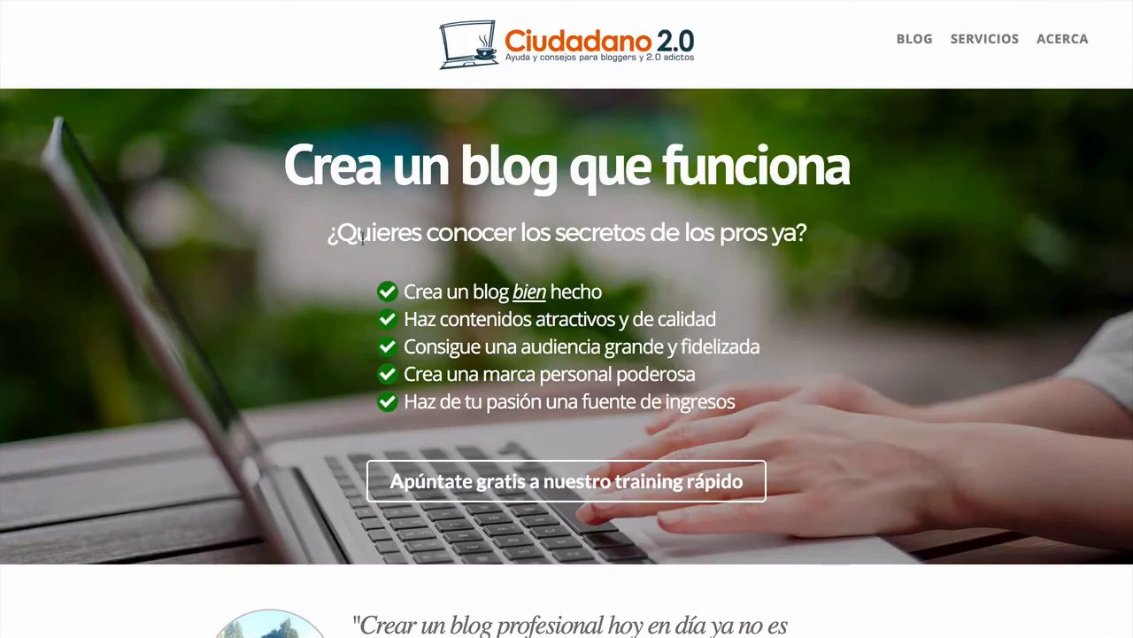
{"action": "mouse_move", "coordinate": [406, 5]}
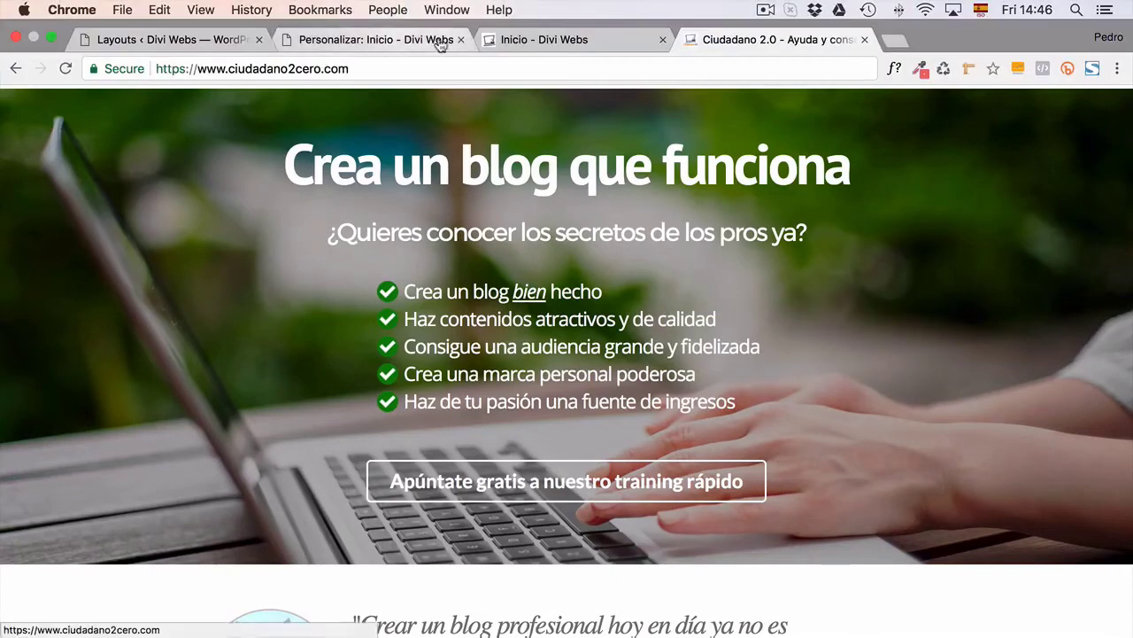
{"action": "left_click", "coordinate": [528, 41]}
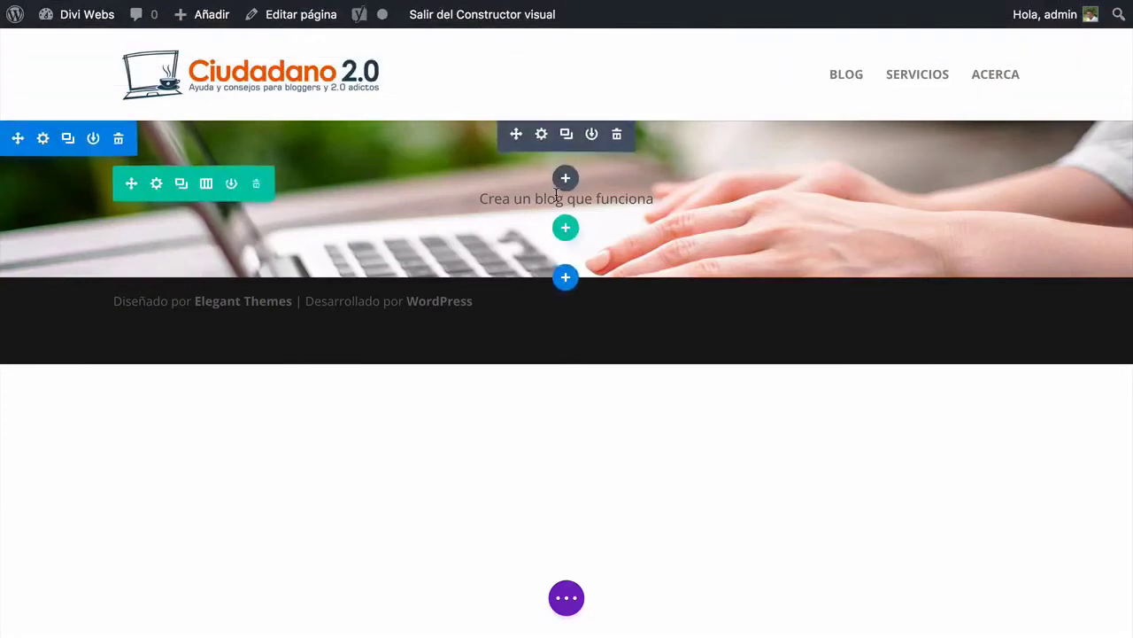
{"action": "left_click", "coordinate": [544, 134]}
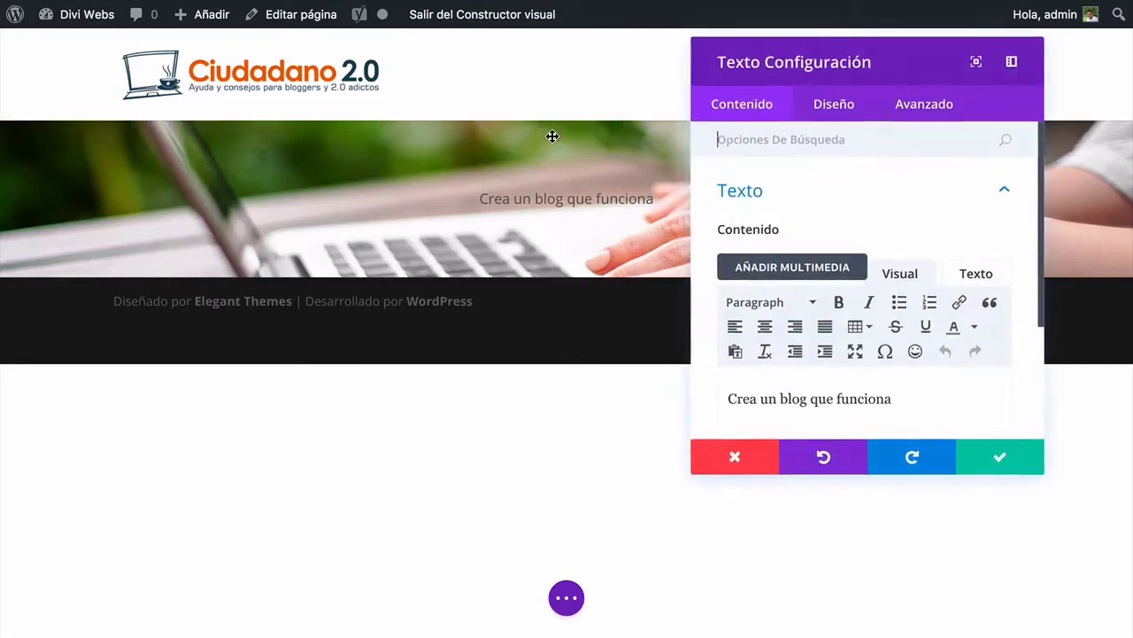
{"action": "left_click_drag", "start_coordinate": [842, 63], "coordinate": [154, 43]}
{"action": "left_click", "coordinate": [37, 445]}
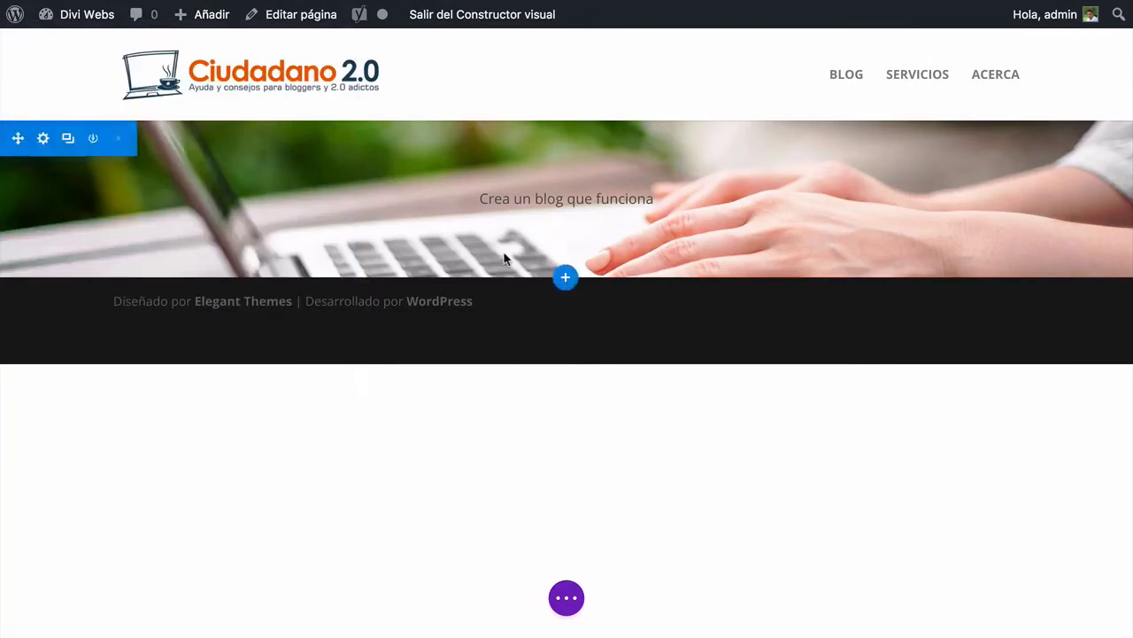
Check the font of the "Crea un blog que funciona" text on the Inicio page with WhatFont
{"action": "mouse_move", "coordinate": [952, 11]}
{"action": "left_click", "coordinate": [895, 68]}
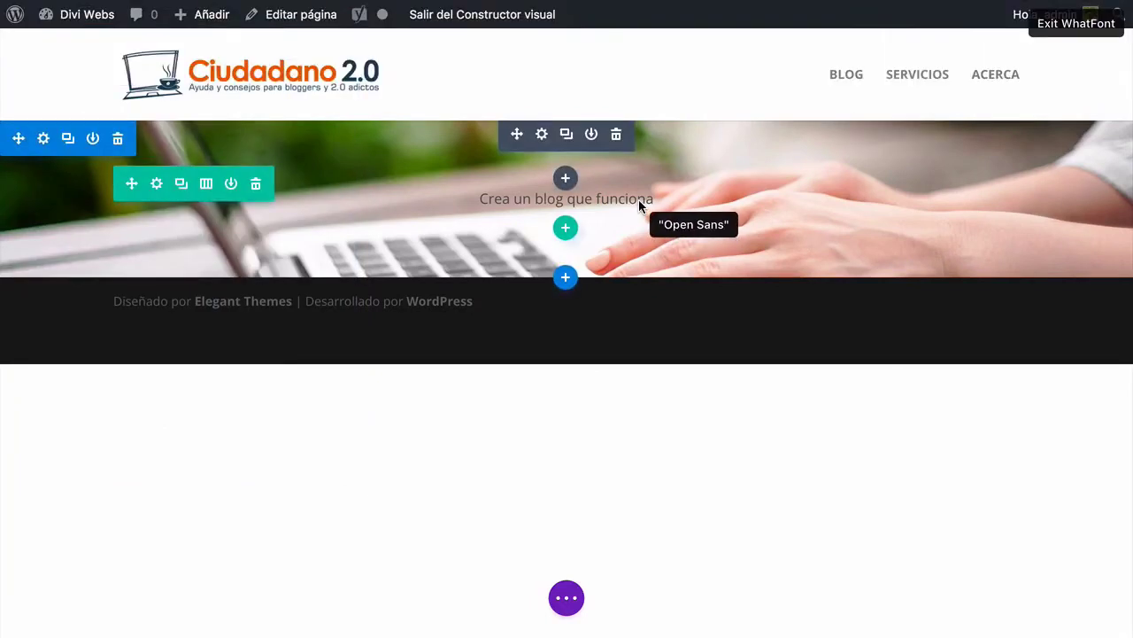
{"action": "left_click", "coordinate": [638, 200]}
{"action": "key", "text": "Escape"}
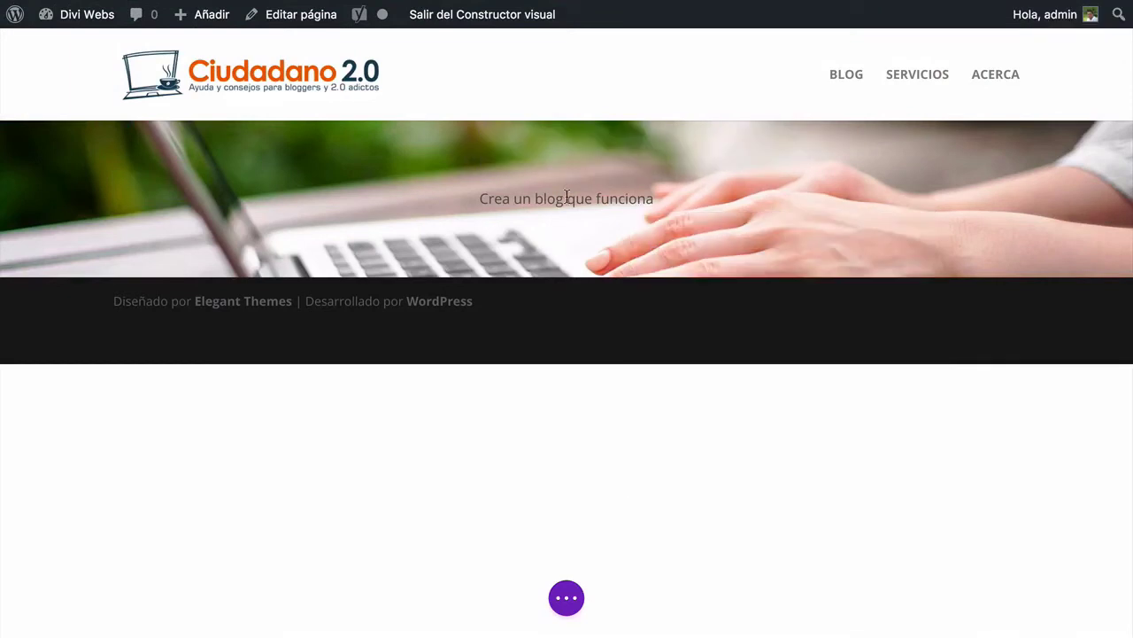
Format the "Crea un blog que funciona" text as Heading 1 in its Texto module and save the module
{"action": "left_click", "coordinate": [542, 134]}
{"action": "left_click_drag", "start_coordinate": [237, 384], "coordinate": [93, 307]}
{"action": "left_click", "coordinate": [73, 287]}
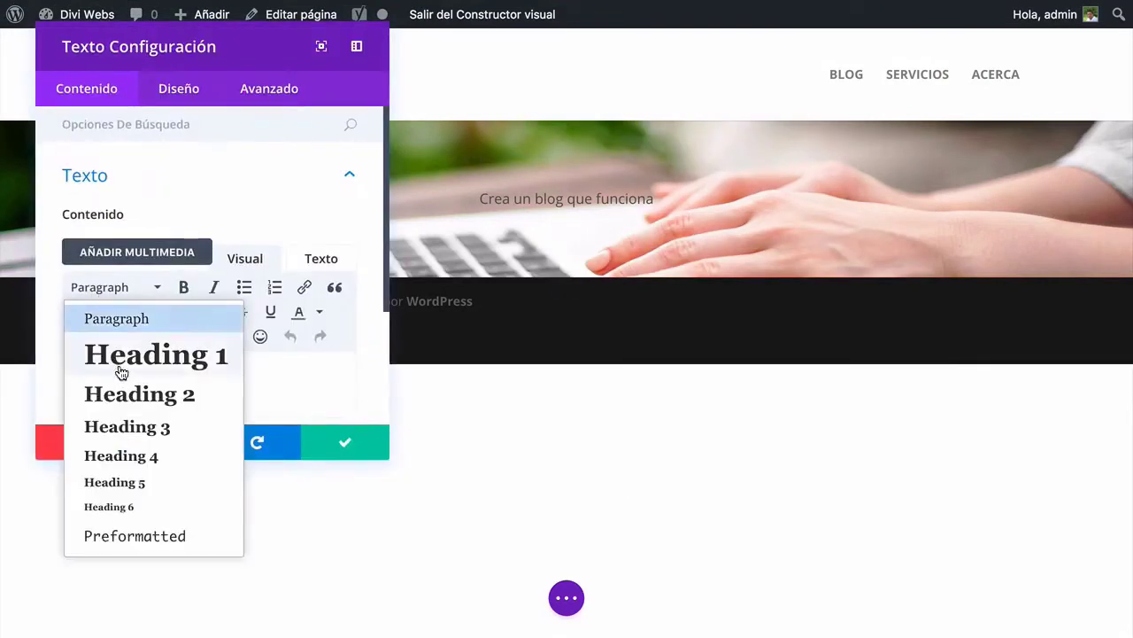
{"action": "left_click", "coordinate": [121, 355]}
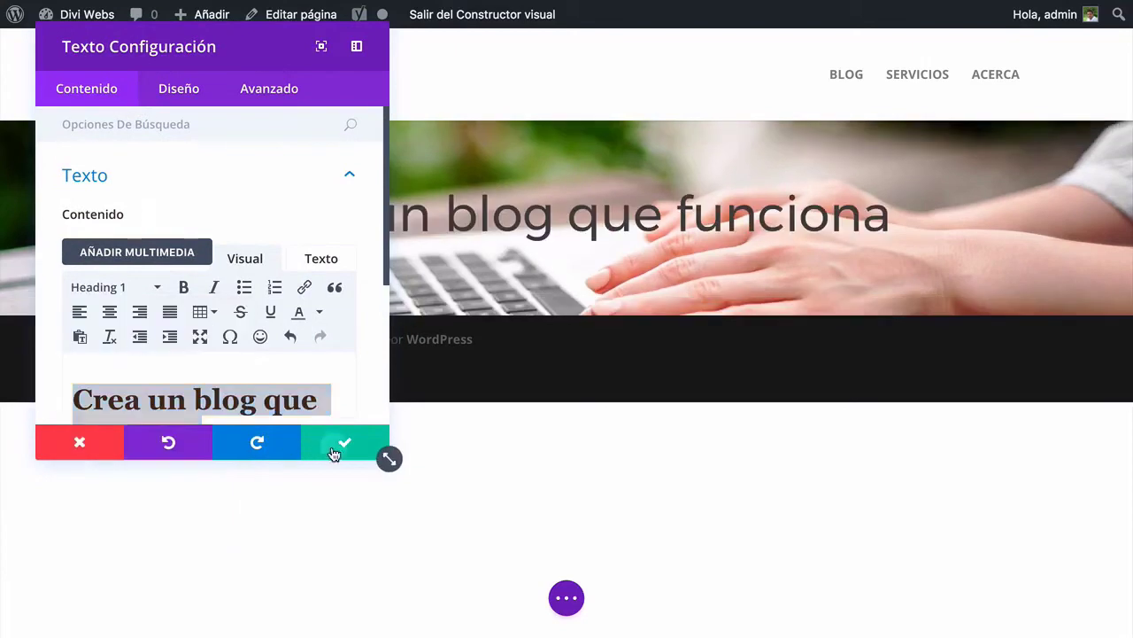
{"action": "left_click", "coordinate": [335, 448]}
Check the heading's font with WhatFont, then review the general Tipografía settings in the theme customizer and return to the Inicio page
{"action": "left_click", "coordinate": [893, 69]}
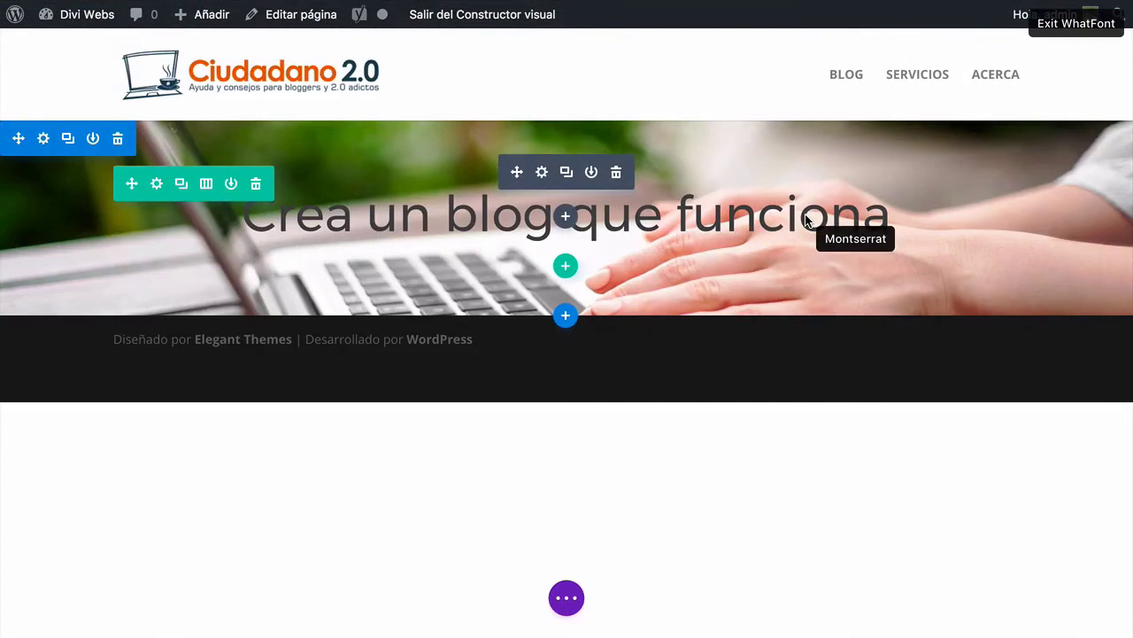
{"action": "key", "text": "Escape"}
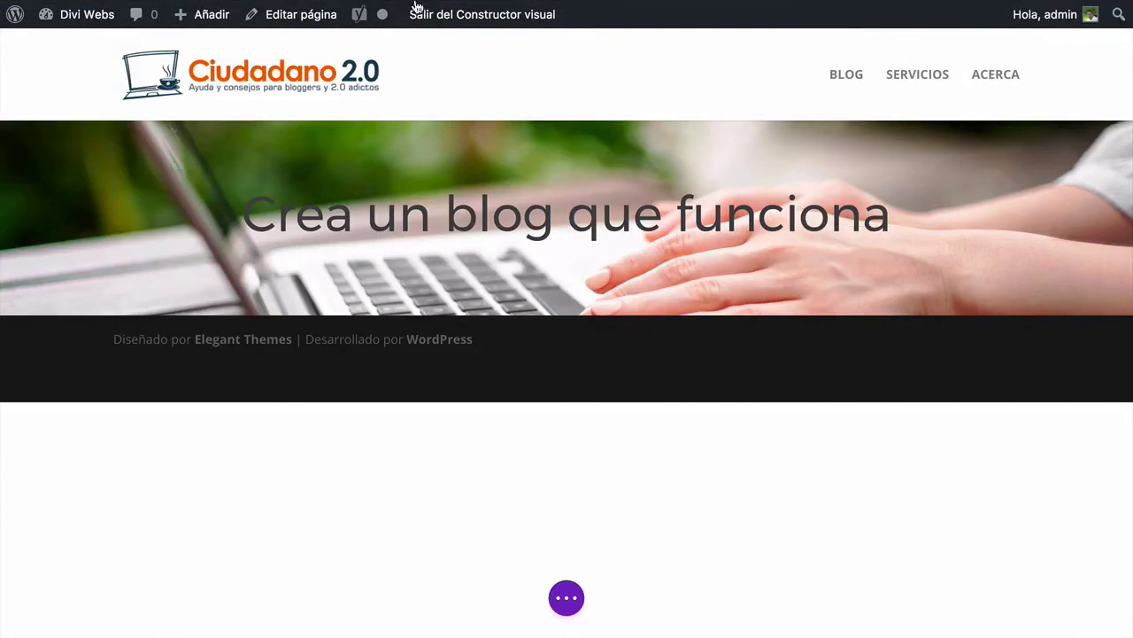
{"action": "left_click", "coordinate": [312, 39]}
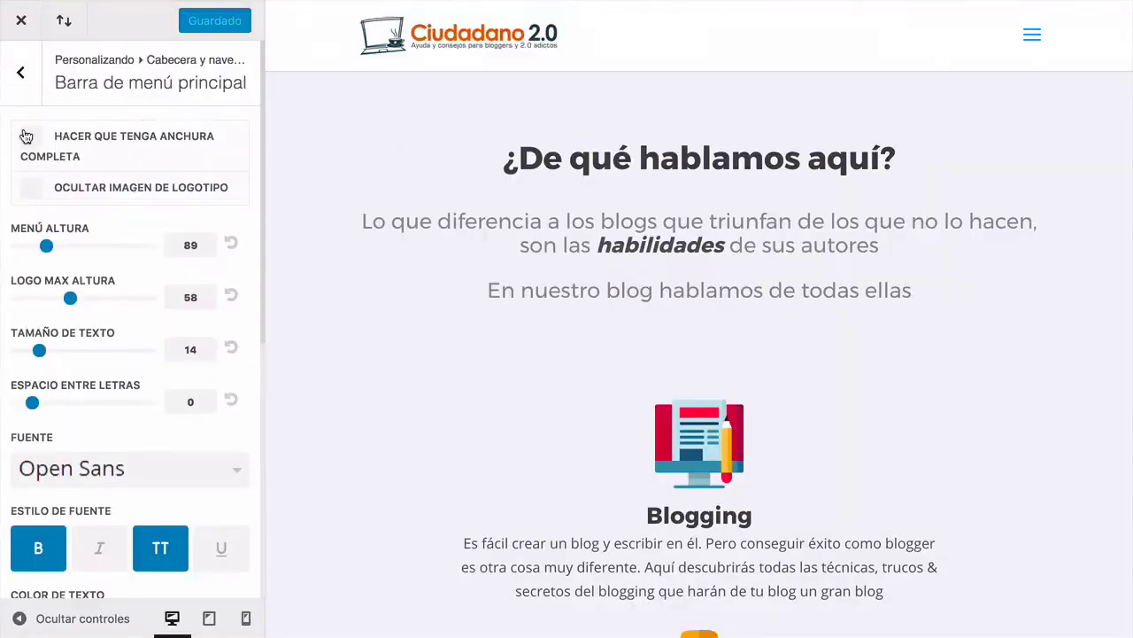
{"action": "left_click", "coordinate": [20, 71]}
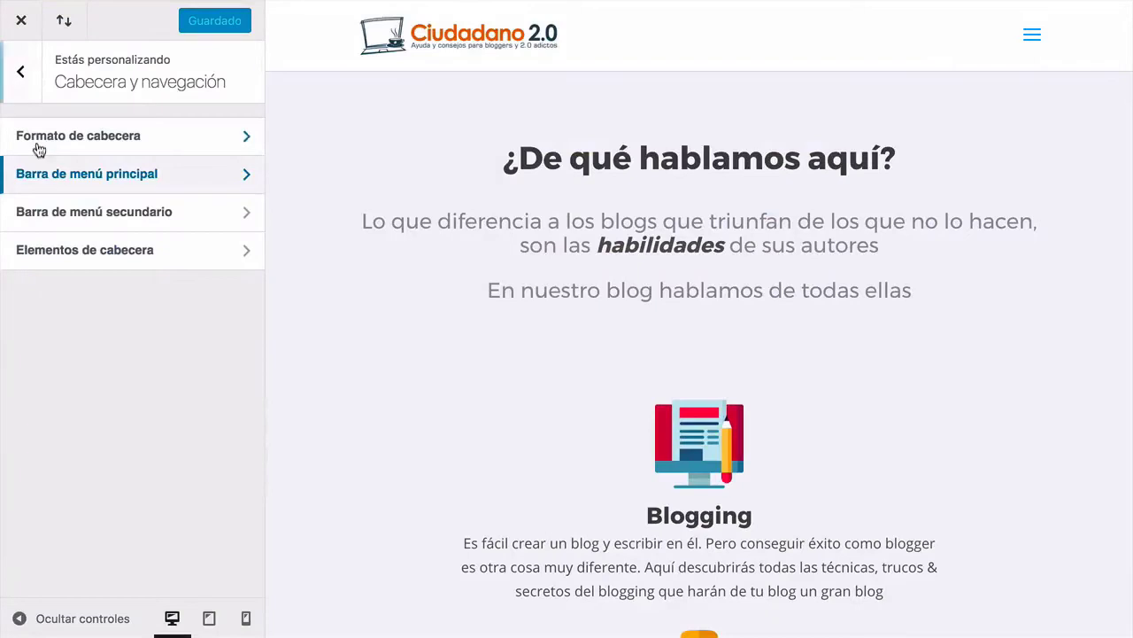
{"action": "left_click", "coordinate": [20, 71]}
{"action": "left_click", "coordinate": [65, 221]}
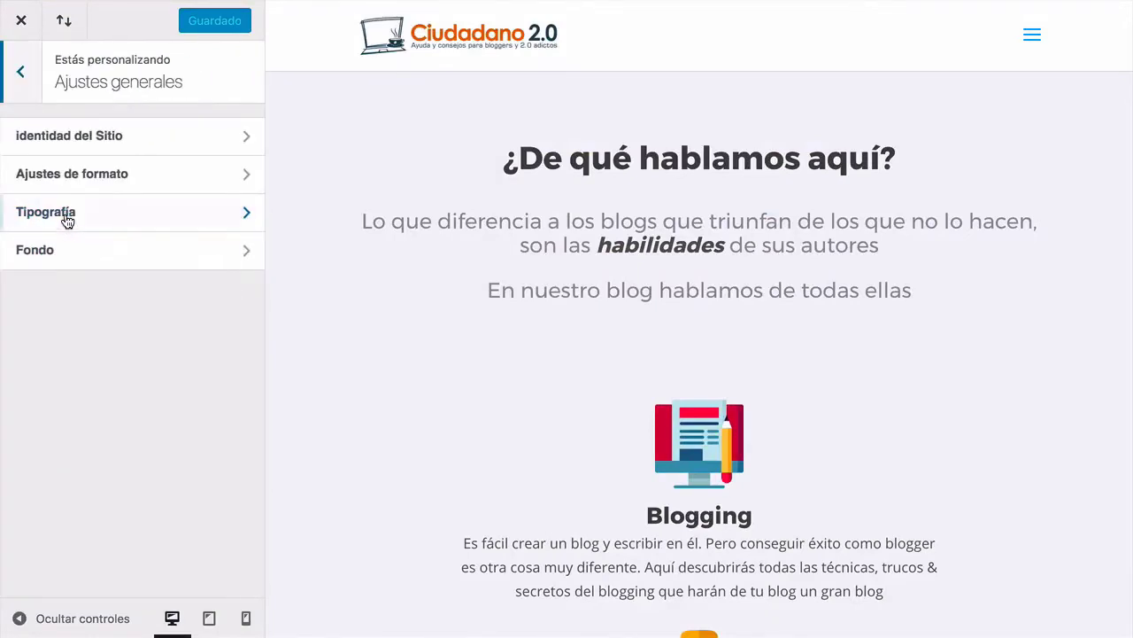
{"action": "left_click", "coordinate": [69, 217]}
{"action": "scroll", "coordinate": [155, 390], "scroll_direction": "down", "scroll_amount": 2}
{"action": "scroll", "coordinate": [155, 390], "scroll_direction": "down", "scroll_amount": 1}
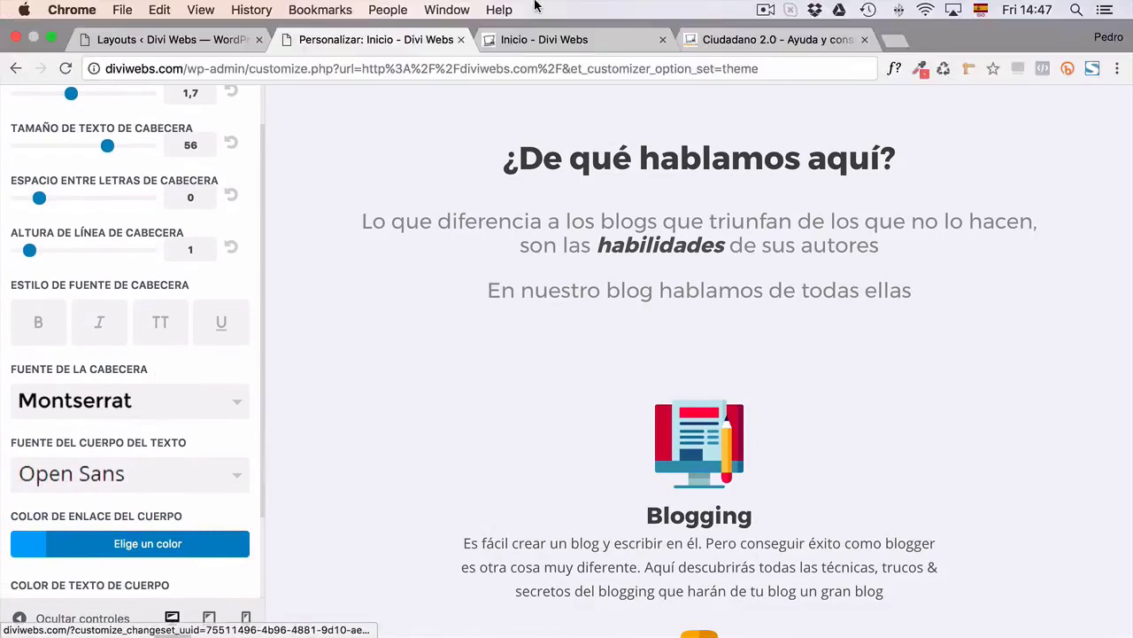
{"action": "left_click", "coordinate": [570, 42]}
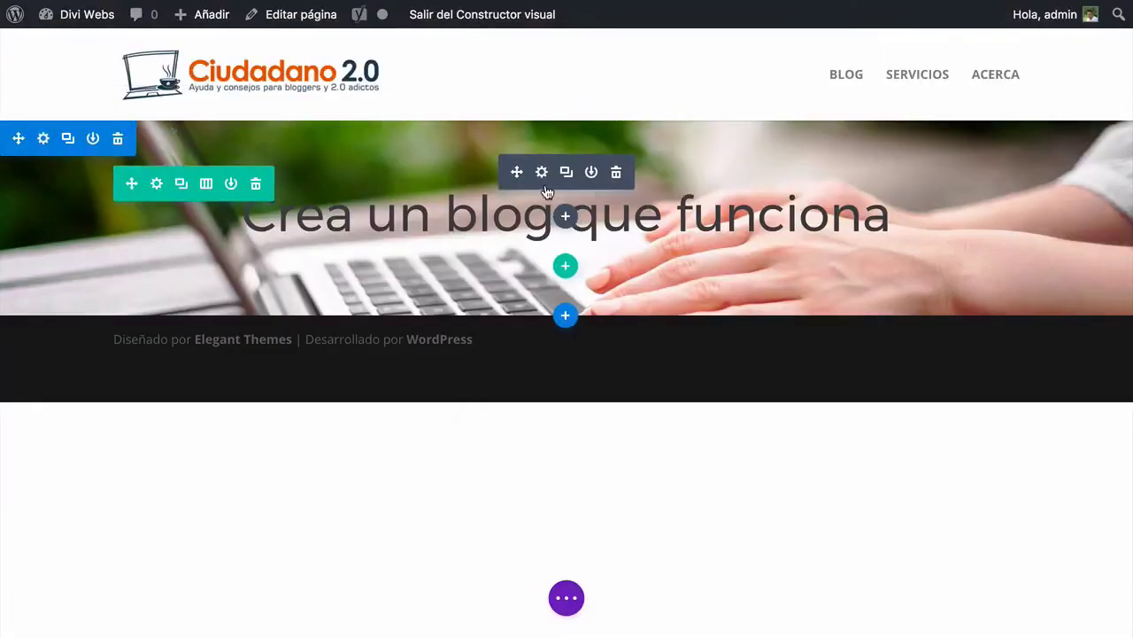
Set the text colour of the "Crea un blog que funciona" Texto module to Claro in its design settings
{"action": "left_click", "coordinate": [542, 173]}
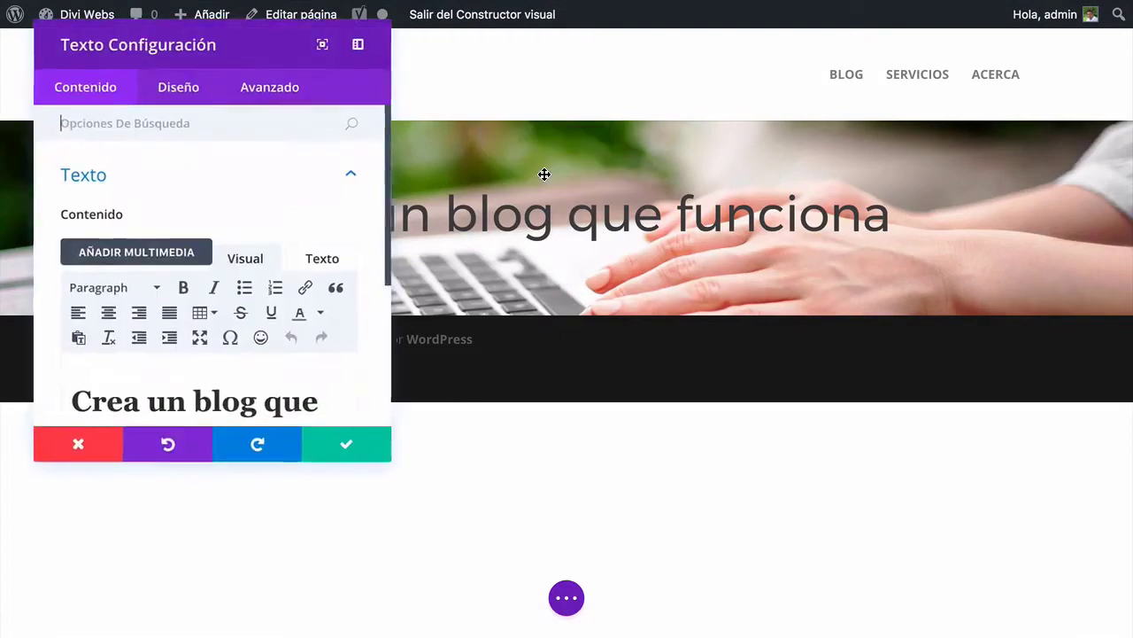
{"action": "left_click_drag", "start_coordinate": [215, 50], "coordinate": [187, 111]}
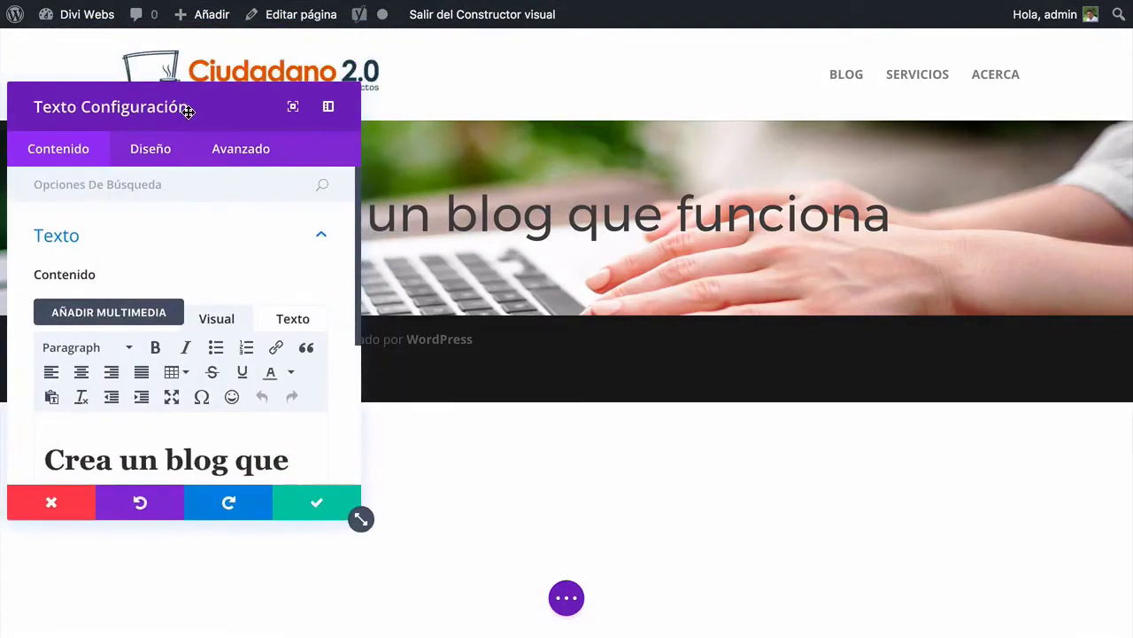
{"action": "left_click", "coordinate": [139, 152]}
{"action": "left_click", "coordinate": [83, 245]}
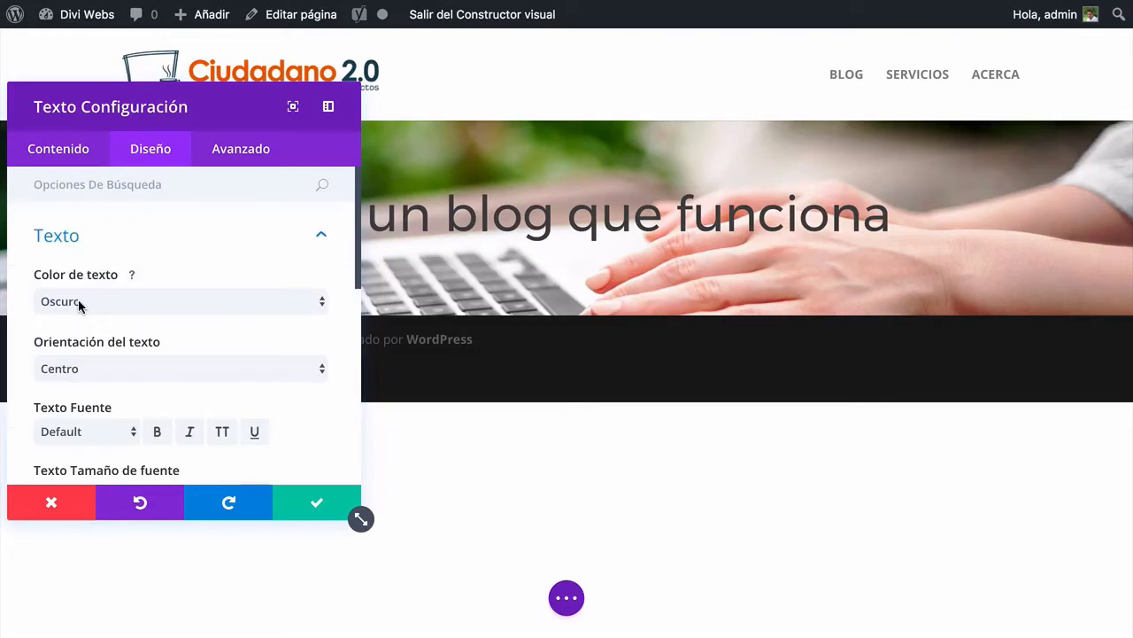
{"action": "left_click", "coordinate": [79, 305]}
{"action": "left_click", "coordinate": [83, 320]}
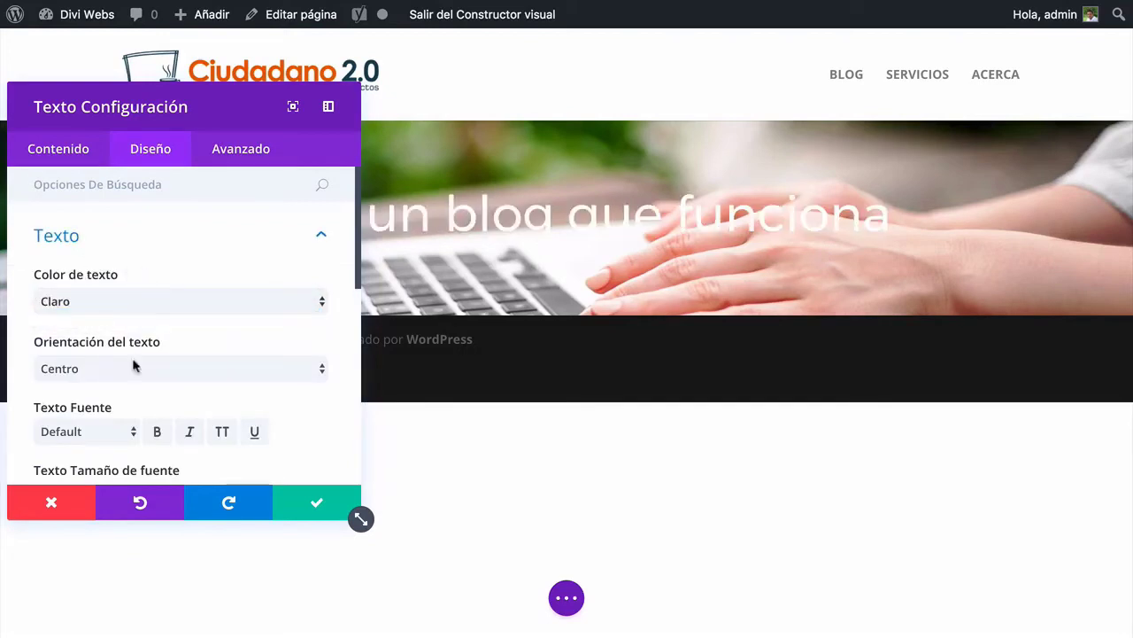
Set the Texto module's body text font (Texto Fuente) to PT Sans
{"action": "scroll", "coordinate": [103, 380], "scroll_direction": "down", "scroll_amount": 3}
{"action": "left_click", "coordinate": [84, 324]}
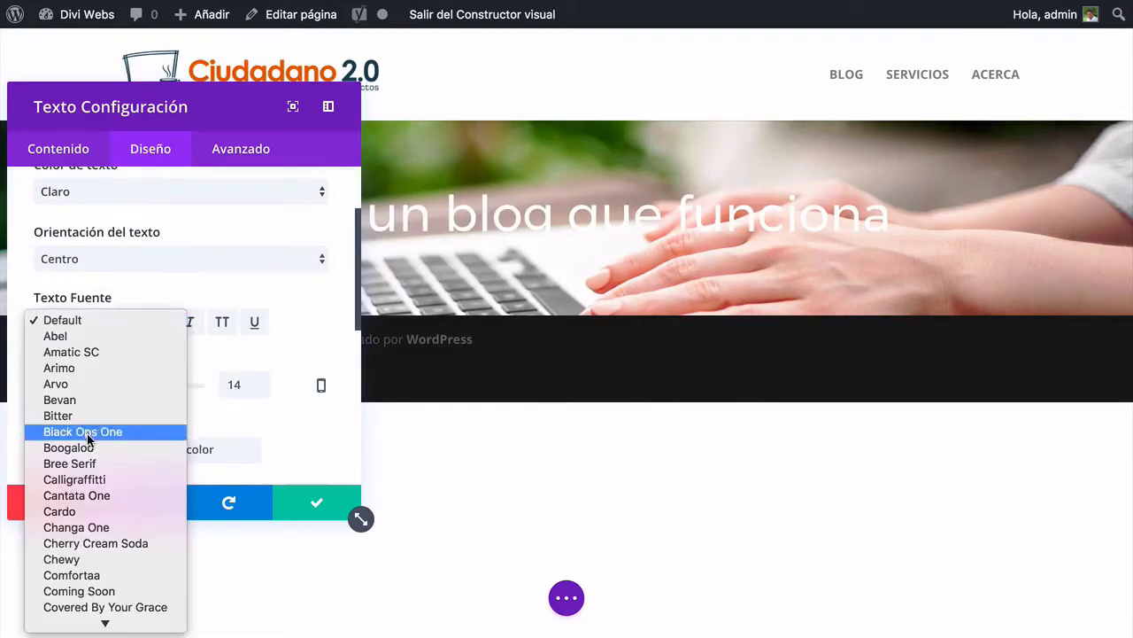
{"action": "scroll", "coordinate": [88, 432], "scroll_direction": "down", "scroll_amount": 10}
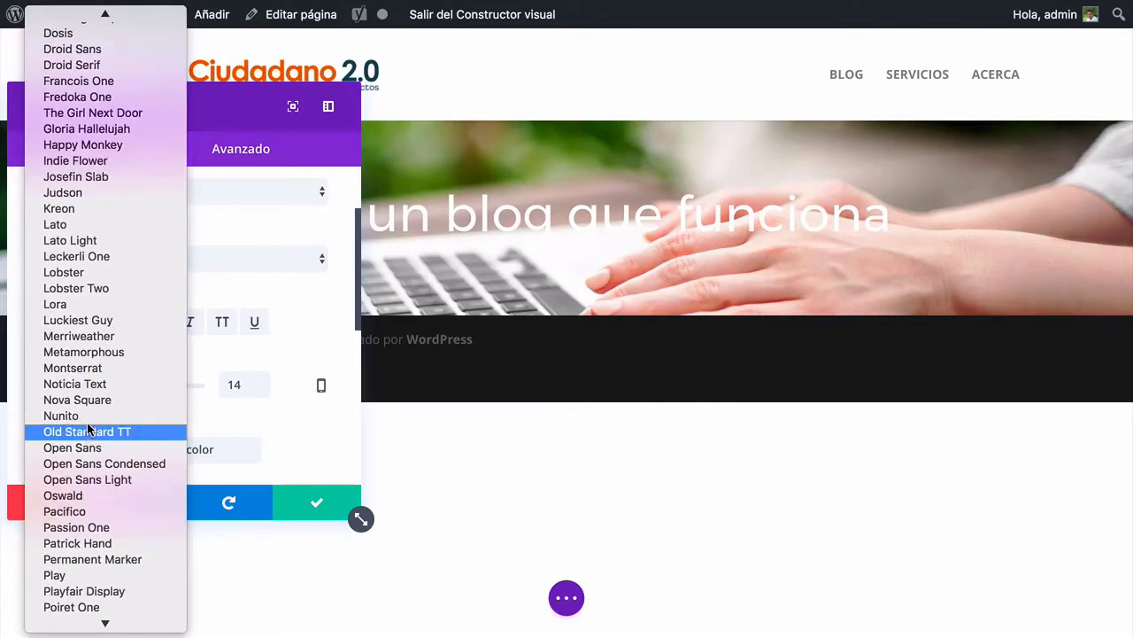
{"action": "scroll", "coordinate": [116, 511], "scroll_direction": "down", "scroll_amount": 3}
{"action": "left_click", "coordinate": [115, 511]}
Check the hero heading's font on the Ciudadano 2.0 reference page with WhatFont and return to the Inicio page
{"action": "mouse_move", "coordinate": [655, 9]}
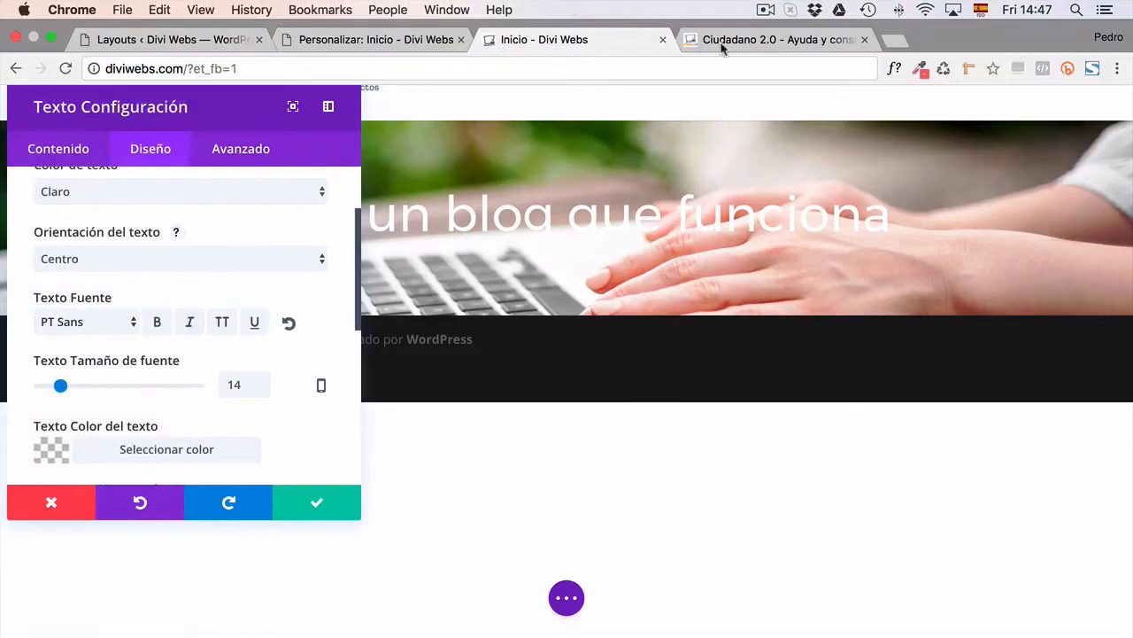
{"action": "left_click", "coordinate": [753, 40]}
{"action": "left_click", "coordinate": [895, 68]}
{"action": "left_click", "coordinate": [726, 173]}
{"action": "key", "text": "Escape"}
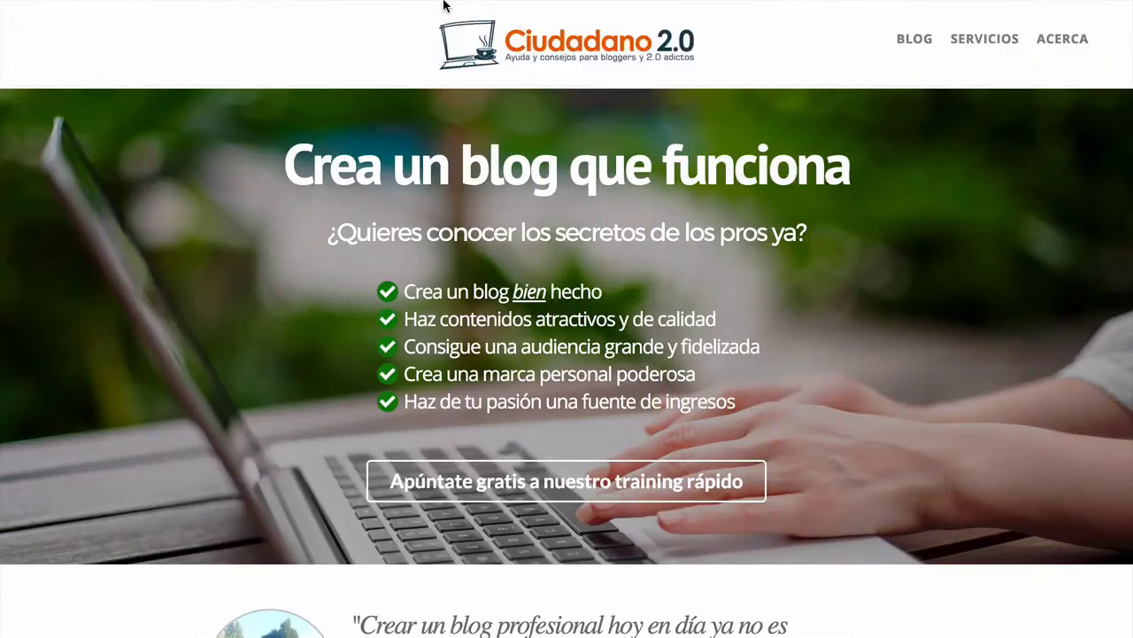
{"action": "mouse_move", "coordinate": [514, 8]}
{"action": "left_click", "coordinate": [497, 39]}
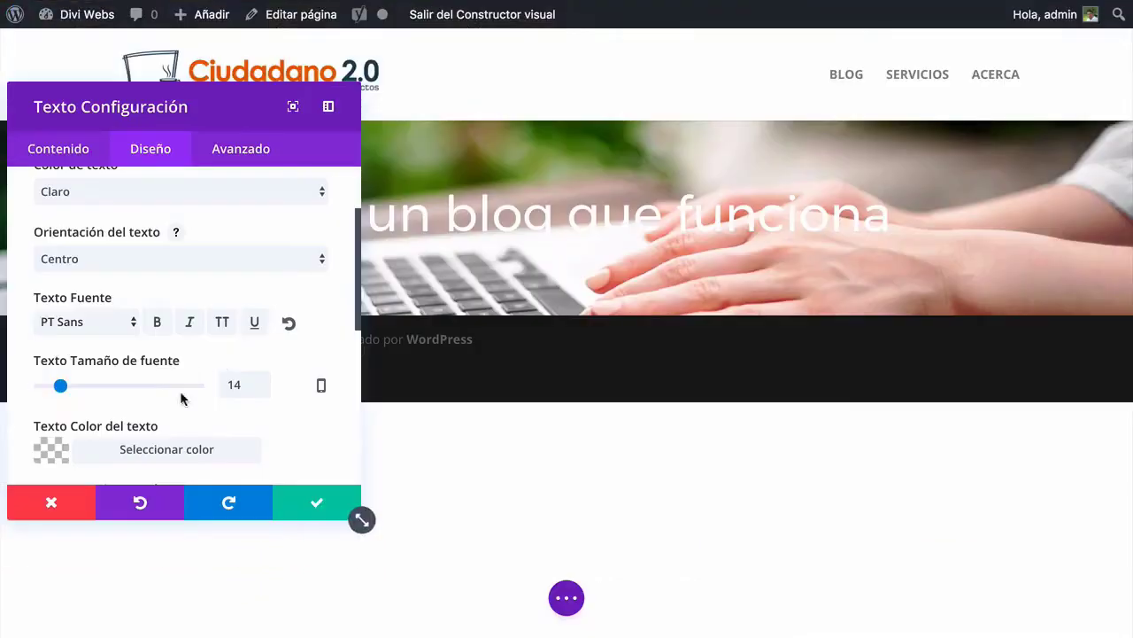
Set the Texto module's body text font (Texto Fuente) back to Default
{"action": "scroll", "coordinate": [93, 265], "scroll_direction": "up", "scroll_amount": 3}
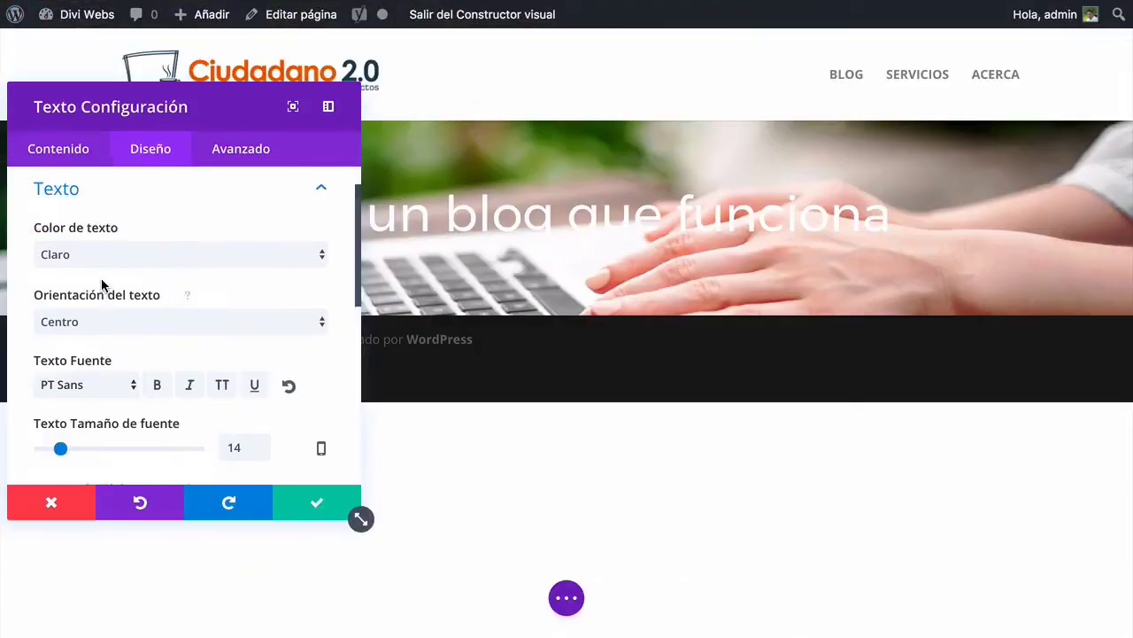
{"action": "left_click", "coordinate": [106, 431]}
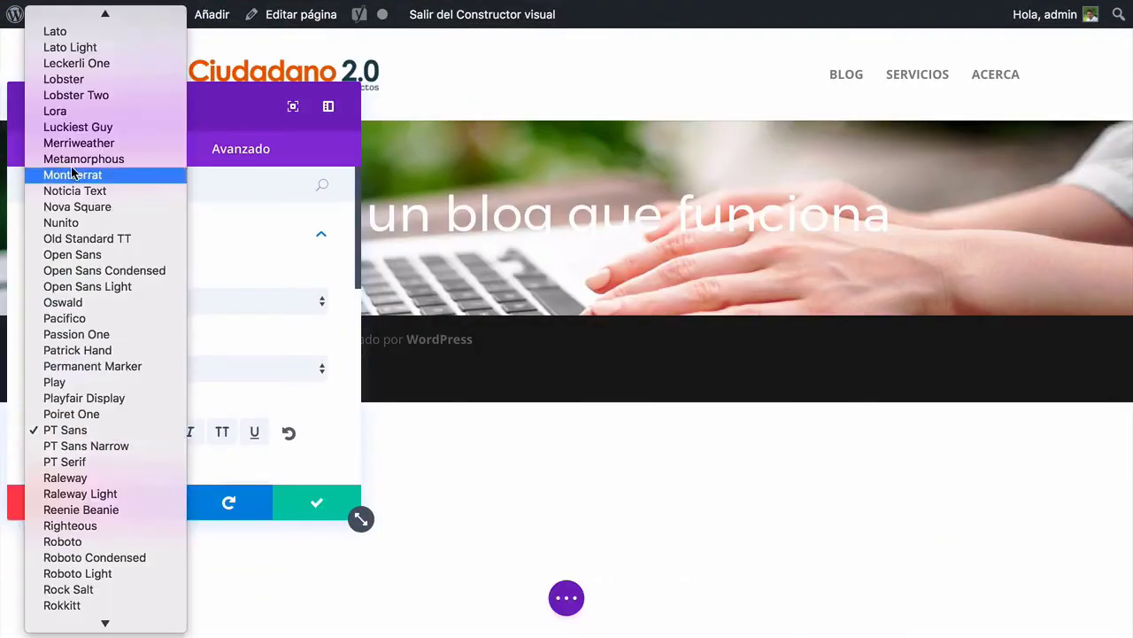
{"action": "scroll", "coordinate": [80, 159], "scroll_direction": "up", "scroll_amount": 10}
{"action": "left_click", "coordinate": [62, 16]}
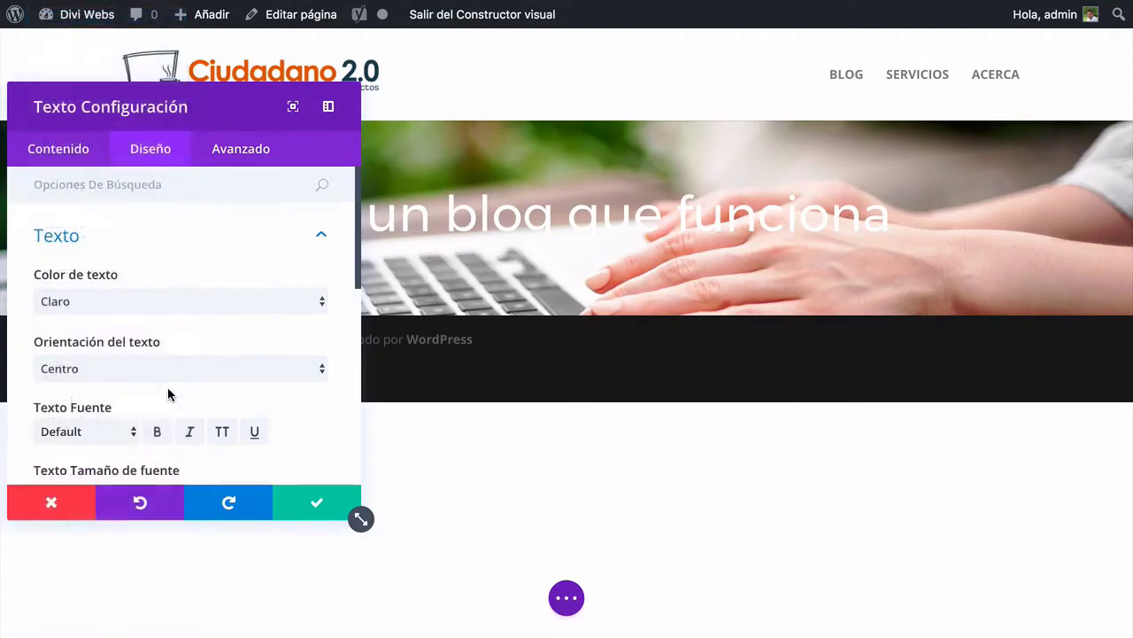
Set the heading font size to 64px in the Texto module's Cabecera Texto settings
{"action": "left_click", "coordinate": [319, 235]}
{"action": "left_click", "coordinate": [95, 310]}
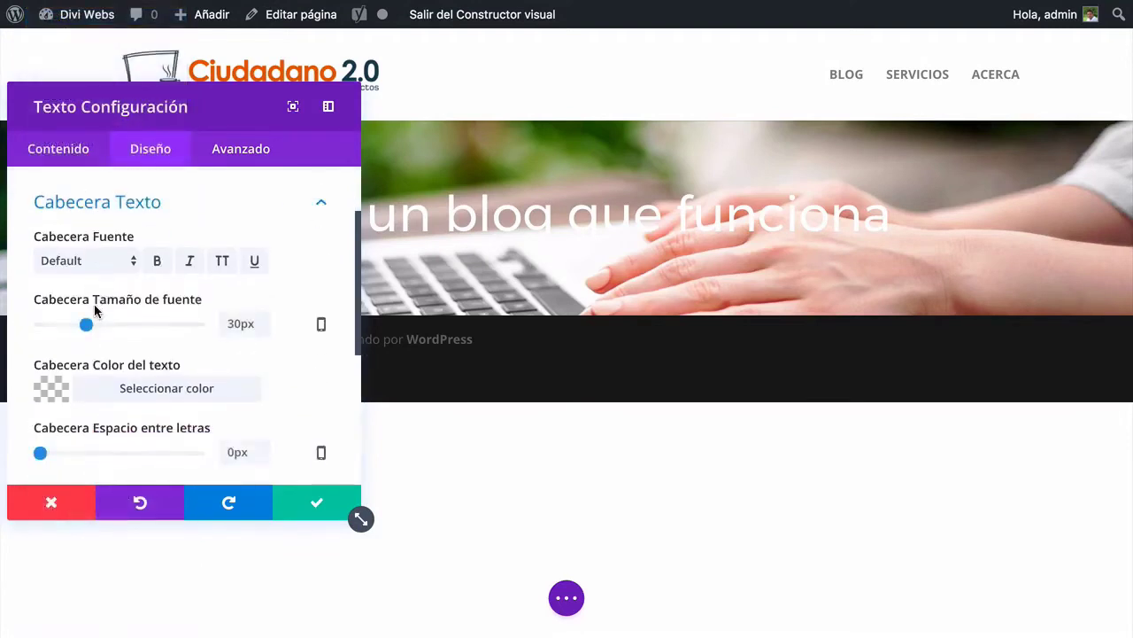
{"action": "left_click_drag", "start_coordinate": [92, 330], "coordinate": [140, 325]}
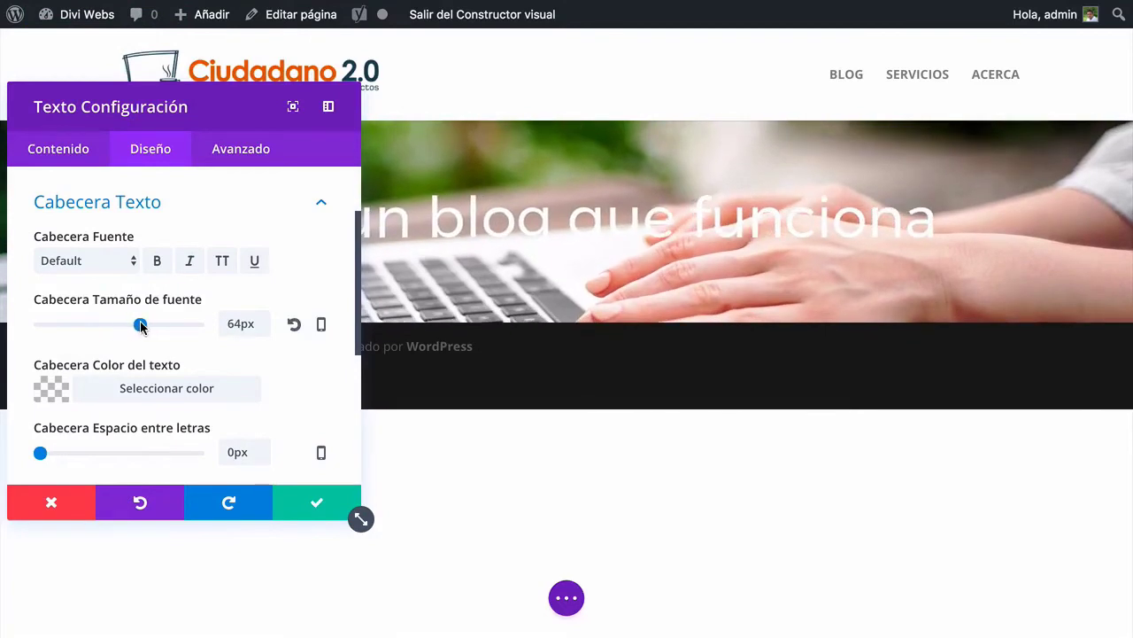
Move the Texto settings window off the start of the heading and set the heading font to bold PT Sans
{"action": "left_click_drag", "start_coordinate": [190, 108], "coordinate": [983, 97]}
{"action": "left_click", "coordinate": [898, 256]}
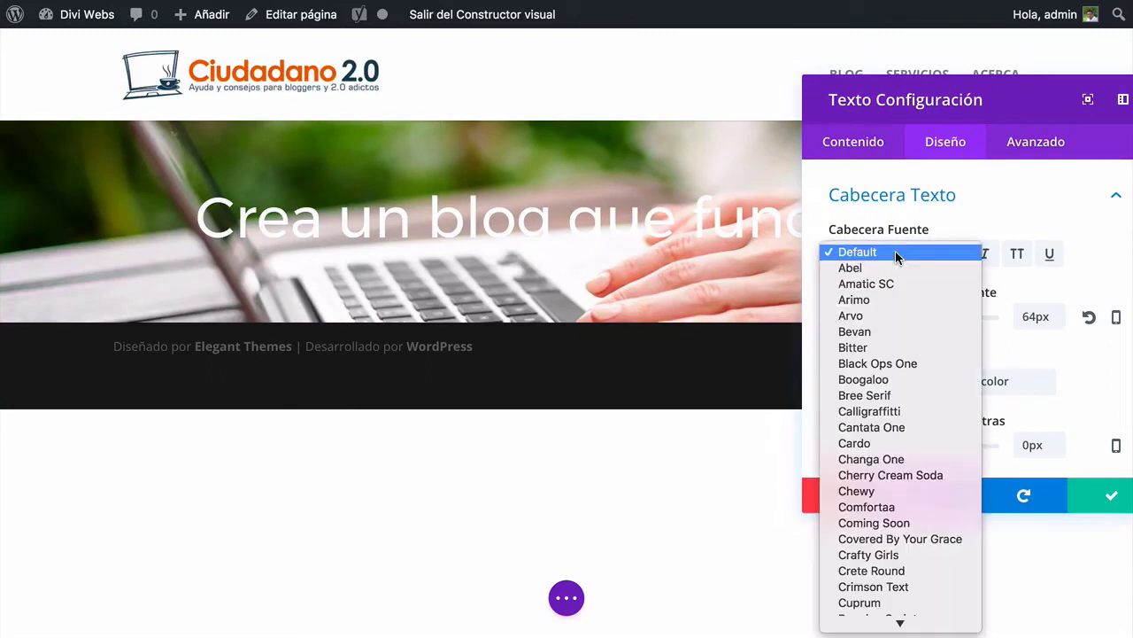
{"action": "scroll", "coordinate": [873, 523], "scroll_direction": "down", "scroll_amount": 5}
{"action": "scroll", "coordinate": [875, 528], "scroll_direction": "down", "scroll_amount": 15}
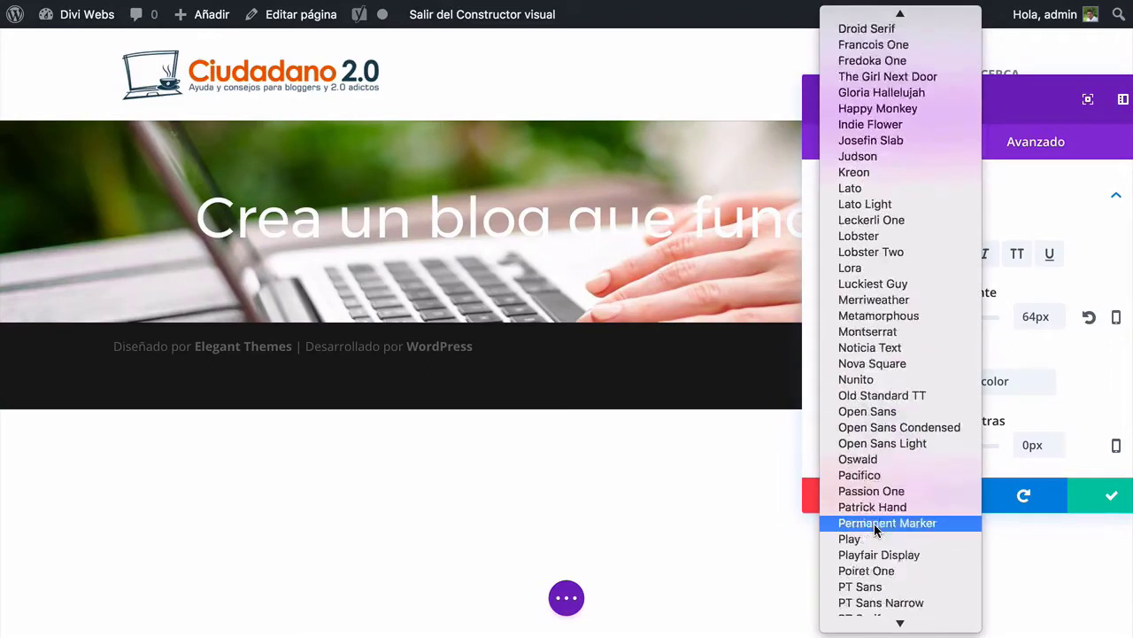
{"action": "left_click", "coordinate": [878, 314]}
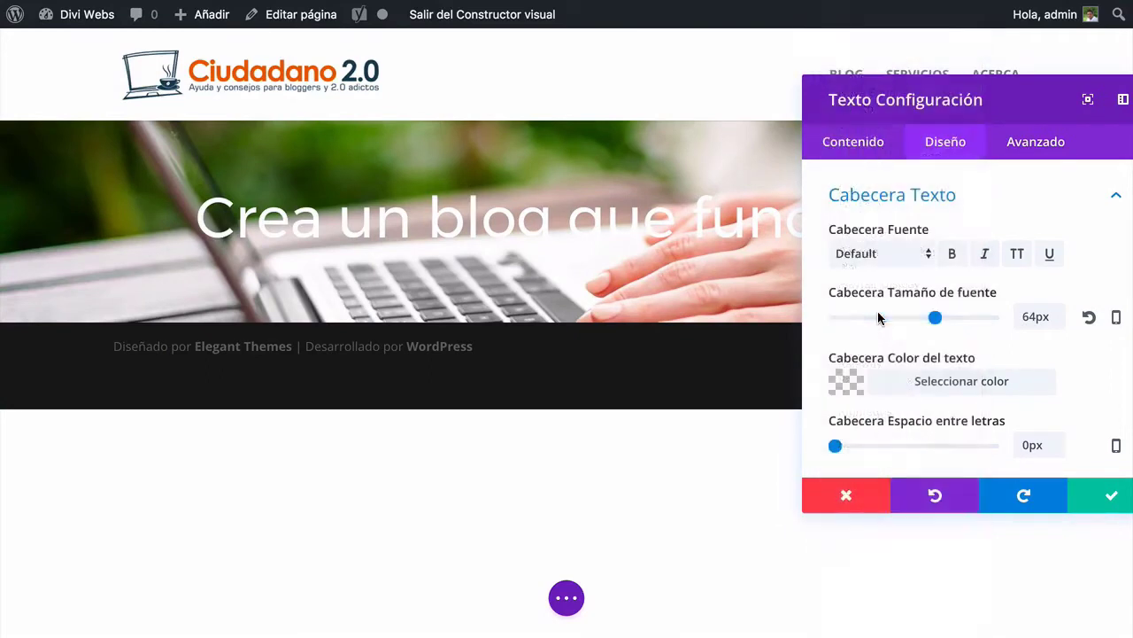
{"action": "left_click", "coordinate": [952, 254]}
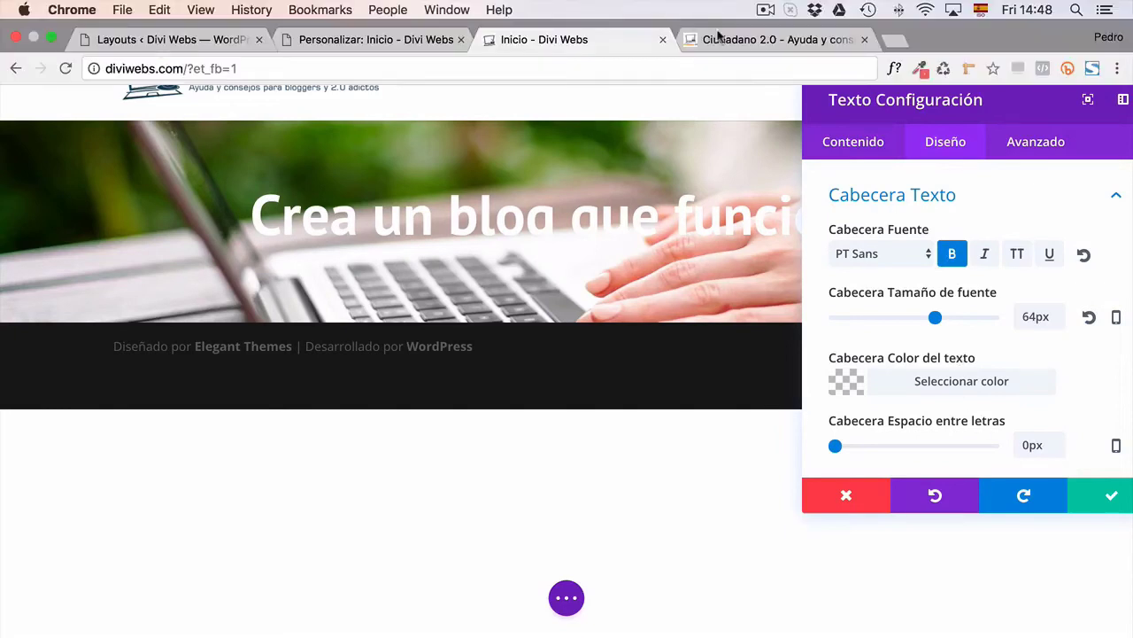
Compare the heading with the Ciudadano 2.0 reference page, set its letter spacing to -3px and save the Texto module
{"action": "left_click", "coordinate": [704, 38]}
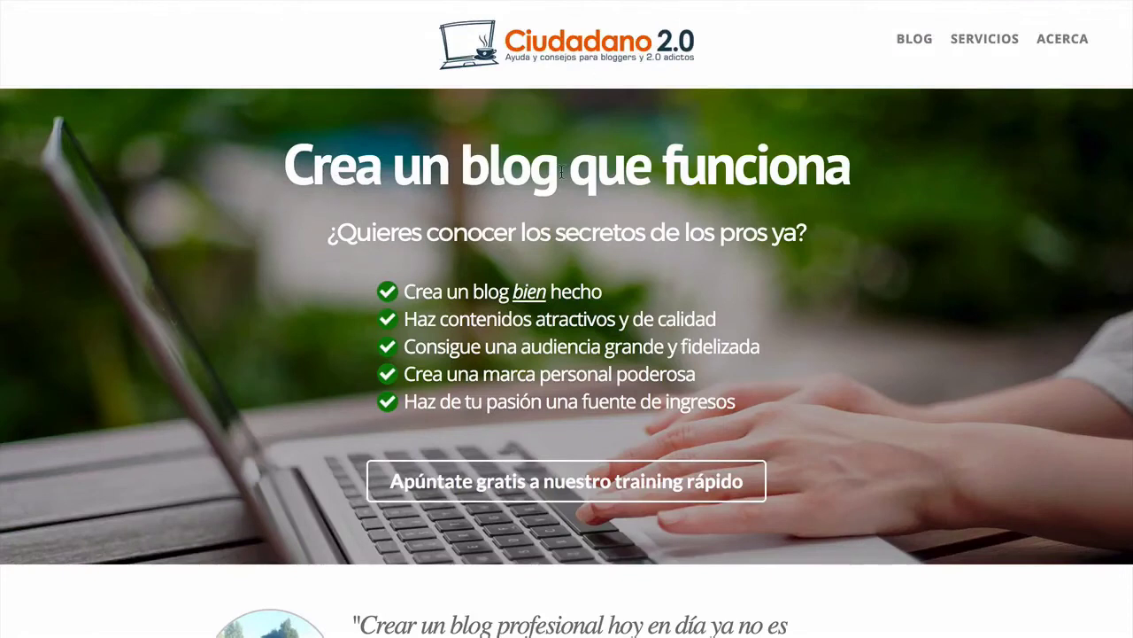
{"action": "left_click", "coordinate": [605, 39]}
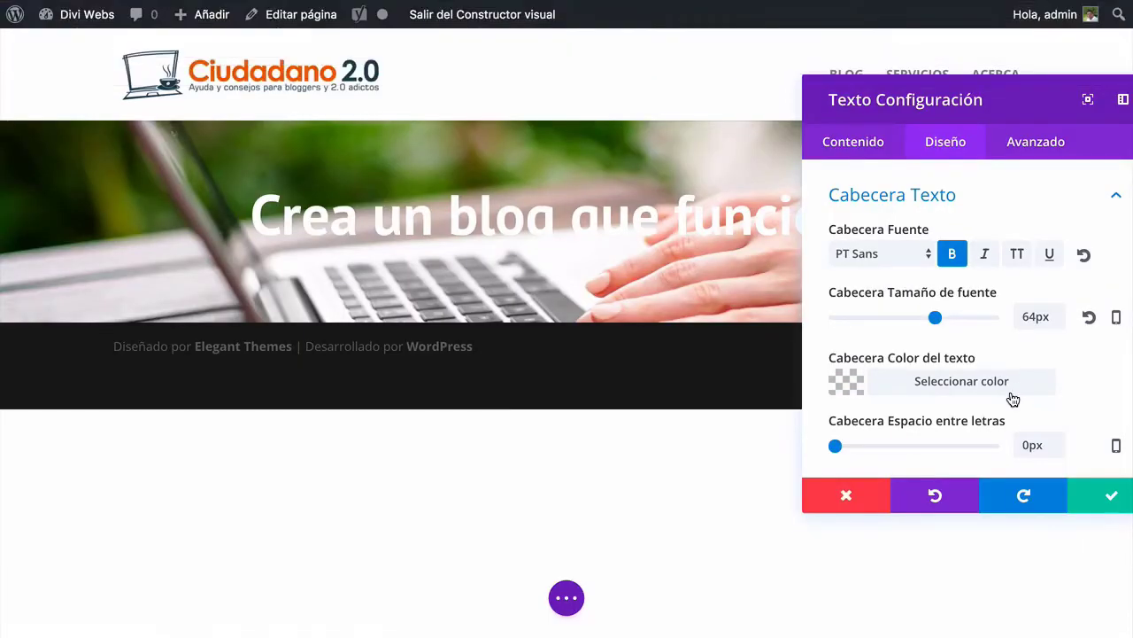
{"action": "scroll", "coordinate": [1012, 398], "scroll_direction": "down", "scroll_amount": 2}
{"action": "scroll", "coordinate": [1012, 399], "scroll_direction": "down", "scroll_amount": 1}
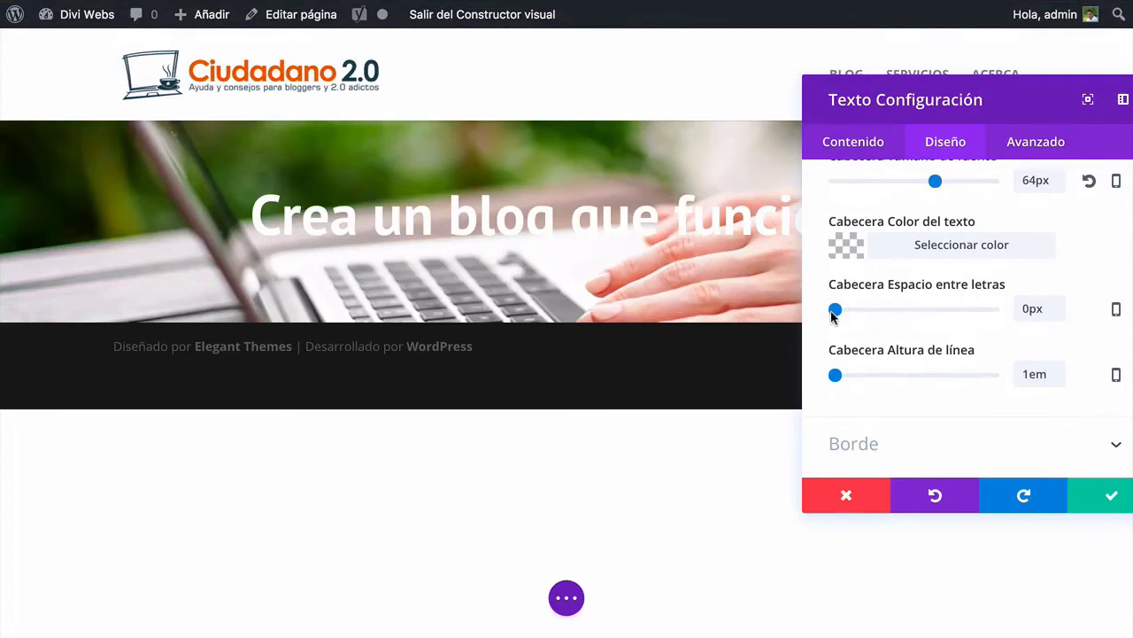
{"action": "left_click_drag", "start_coordinate": [1031, 314], "coordinate": [1018, 312]}
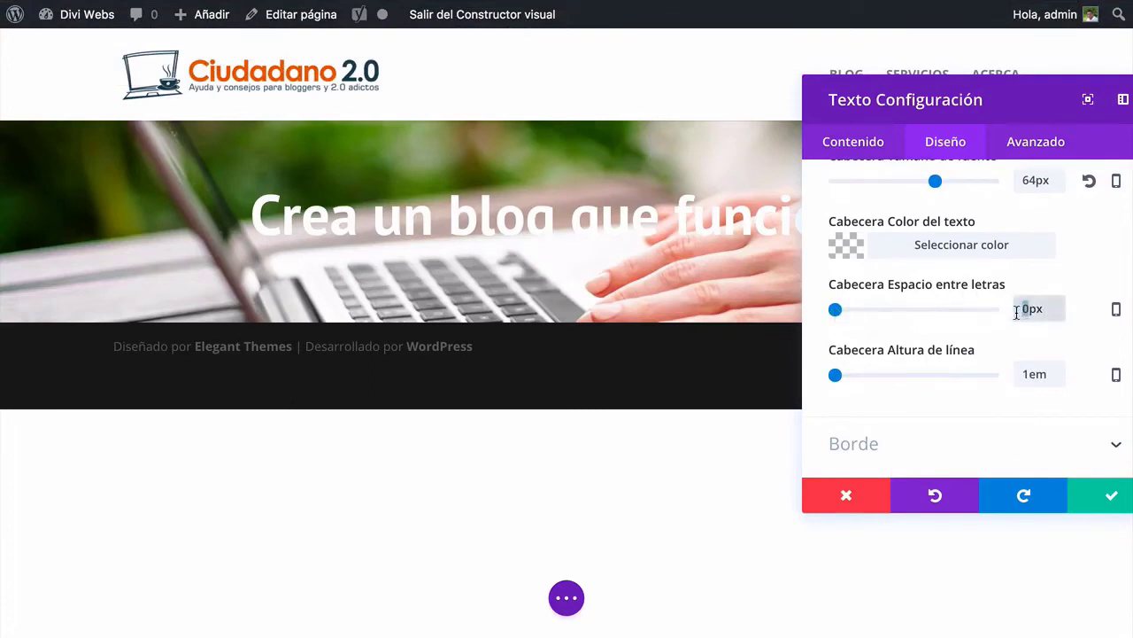
{"action": "type", "text": "-3"}
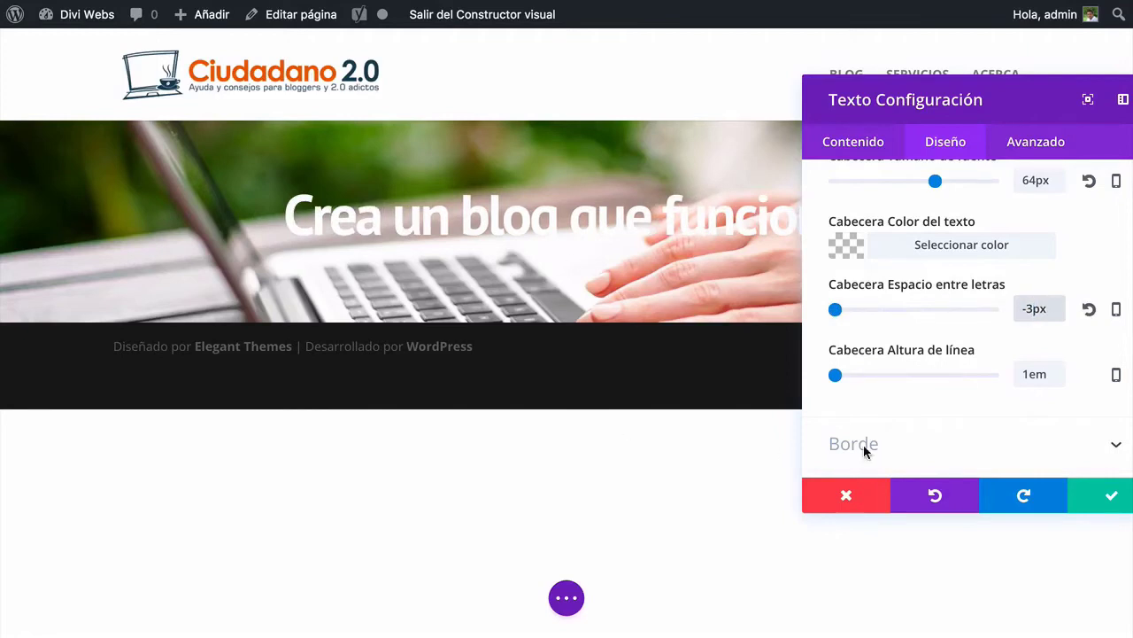
{"action": "left_click", "coordinate": [1110, 495]}
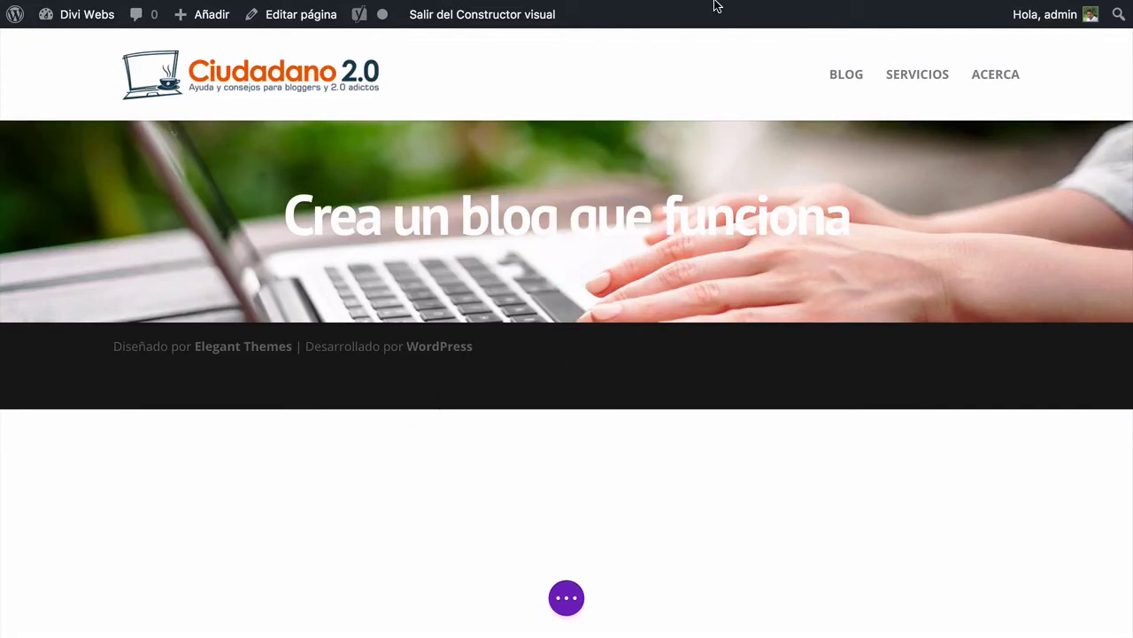
Check the subtitle on the Ciudadano 2.0 reference page against the heading and body fonts in the theme customizer
{"action": "left_click", "coordinate": [744, 44]}
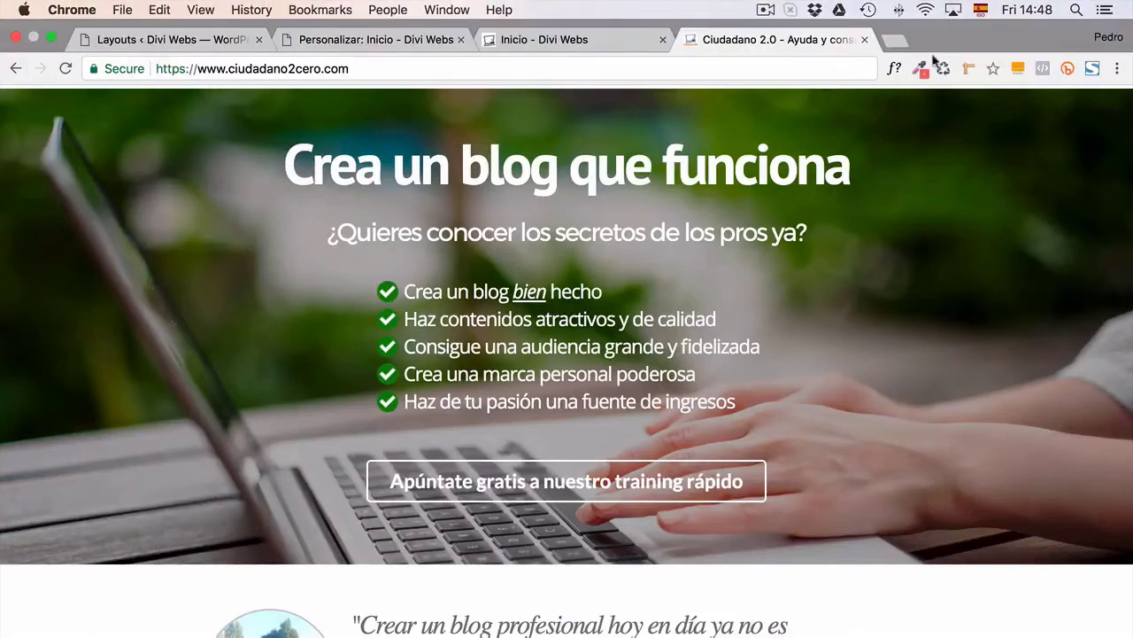
{"action": "left_click_drag", "start_coordinate": [798, 232], "coordinate": [344, 233]}
{"action": "left_click_drag", "start_coordinate": [317, 238], "coordinate": [811, 223]}
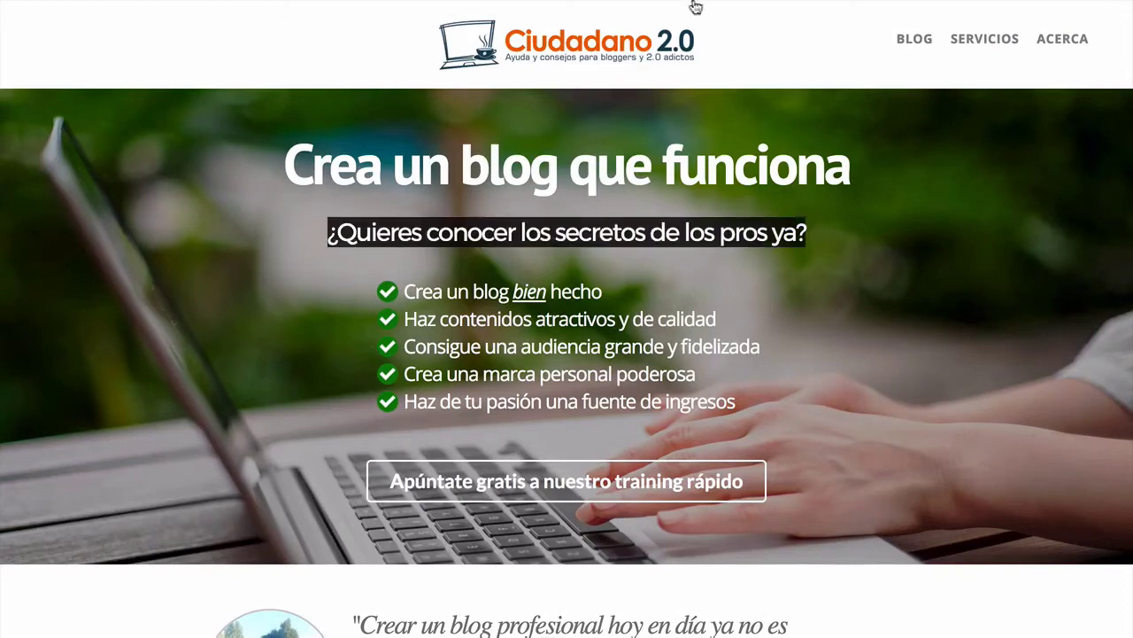
{"action": "mouse_move", "coordinate": [674, 6]}
{"action": "left_click", "coordinate": [350, 39]}
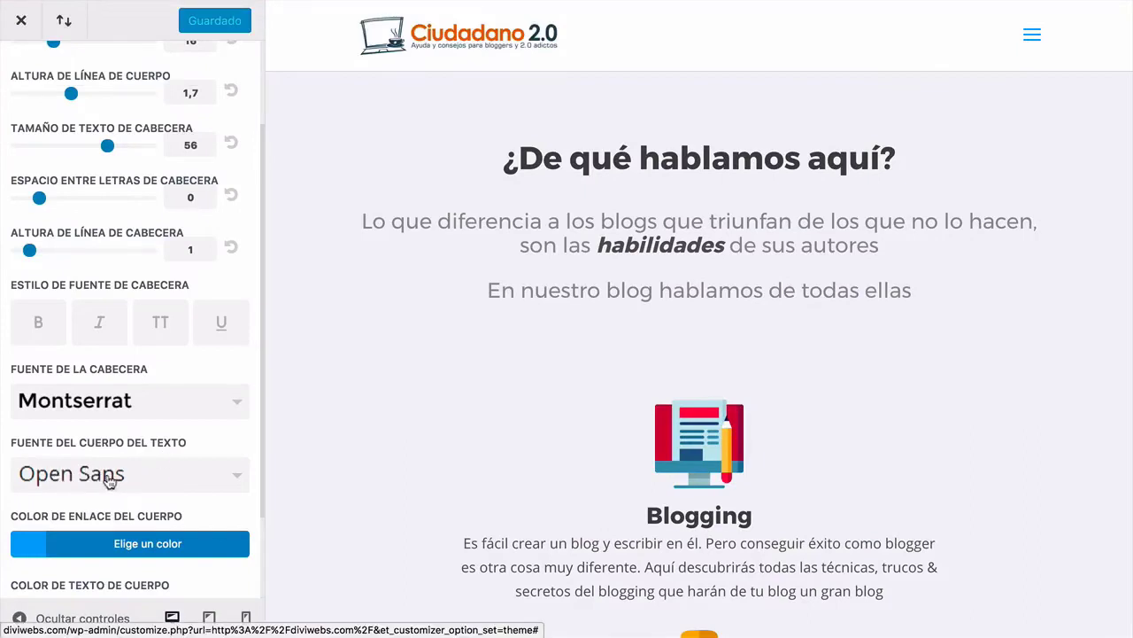
{"action": "mouse_move", "coordinate": [783, 5]}
{"action": "left_click", "coordinate": [634, 39]}
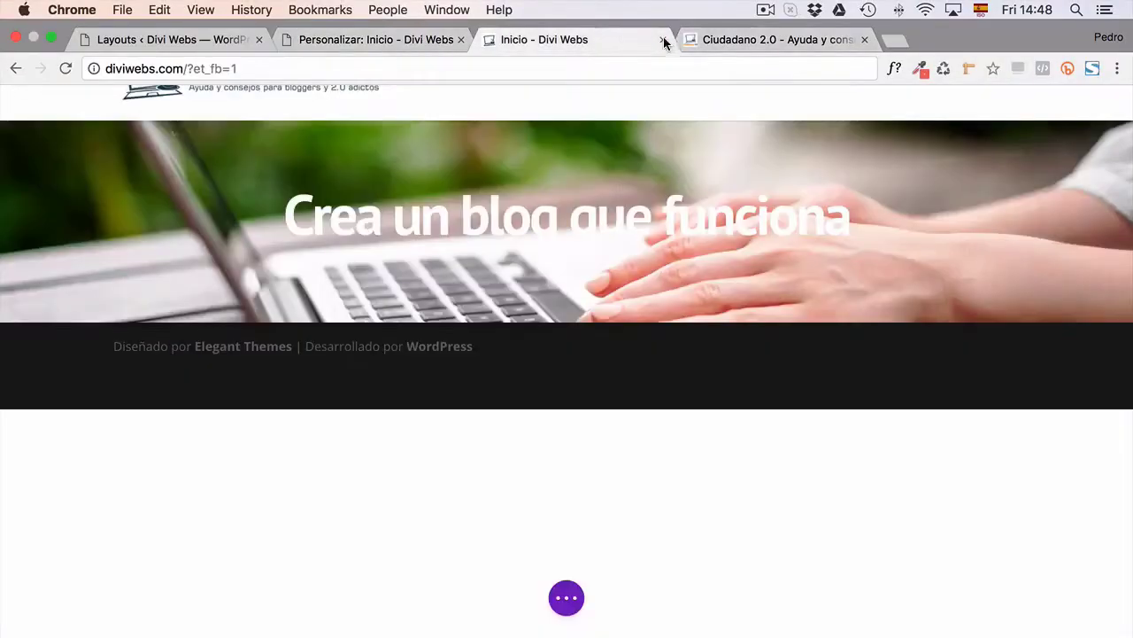
Inspect the font of the subtitle below the main heading on the Ciudadano 2.0 reference page with WhatFont
{"action": "left_click", "coordinate": [727, 38]}
{"action": "left_click", "coordinate": [895, 69]}
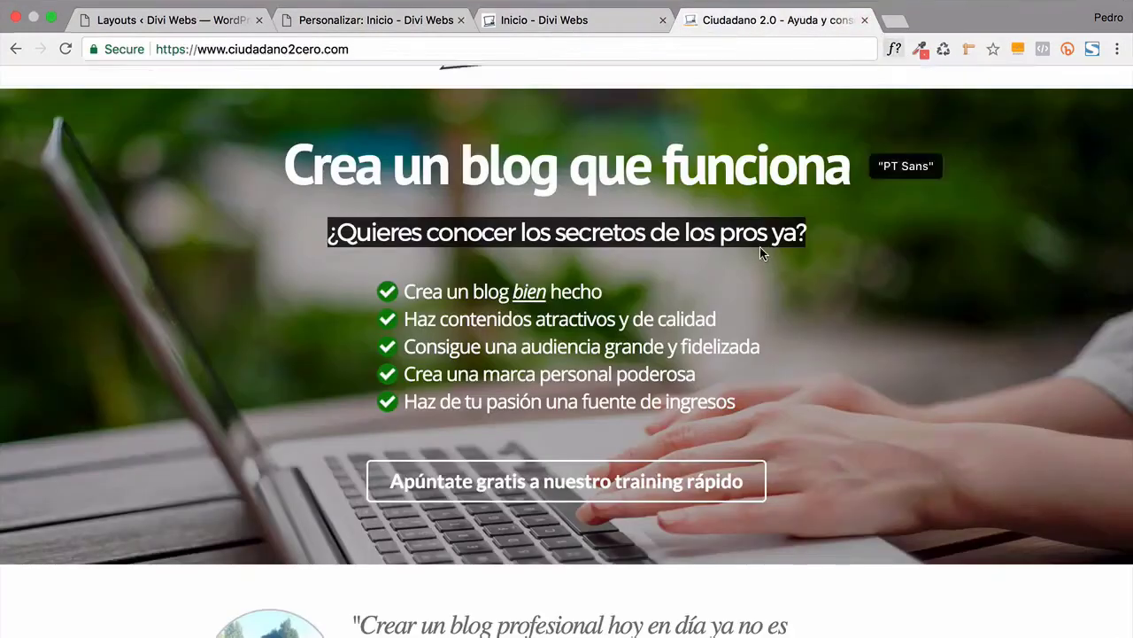
{"action": "left_click", "coordinate": [763, 241]}
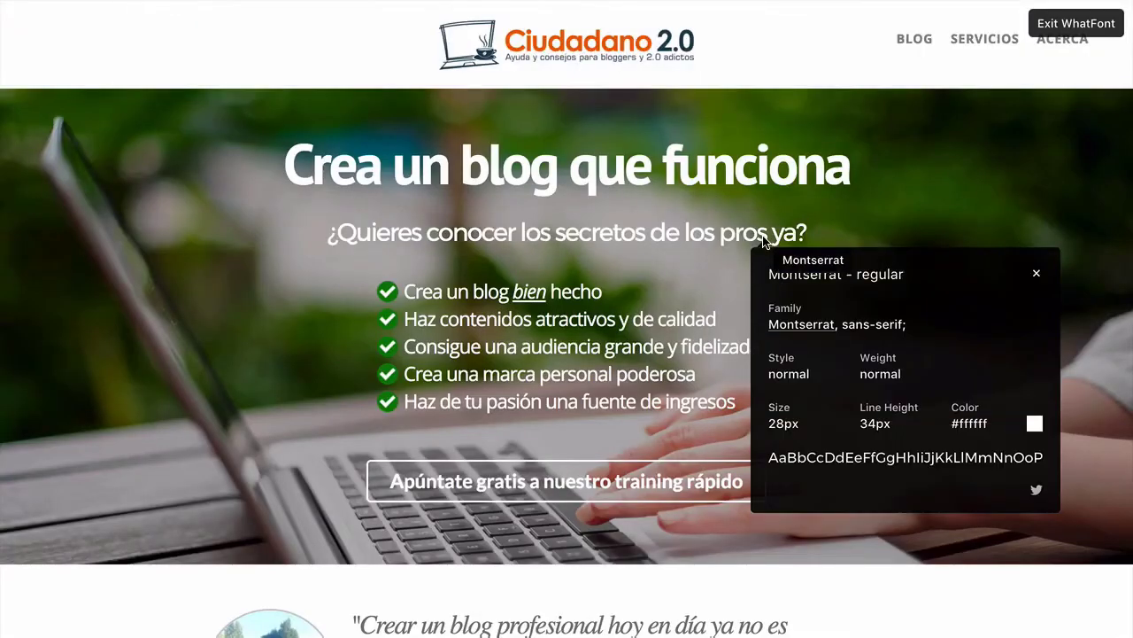
{"action": "key", "text": "Escape"}
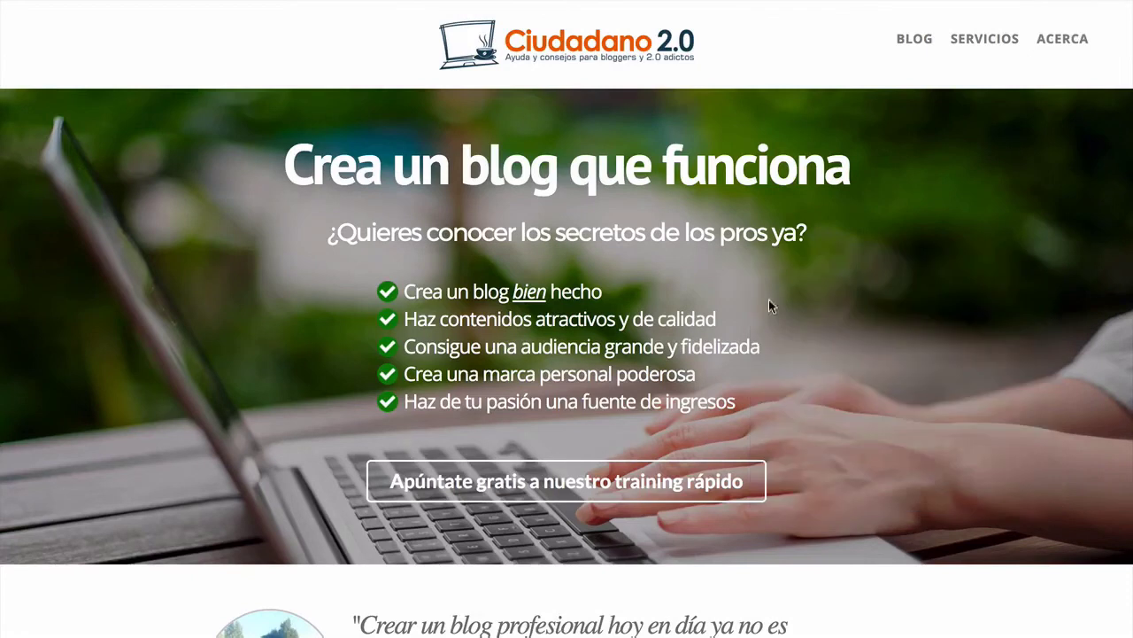
Copy the subtitle "¿Quieres conocer los secretos de los pros ya?" from the reference page and return to the Inicio page builder
{"action": "triple_click", "coordinate": [723, 238]}
{"action": "key", "text": "super+c"}
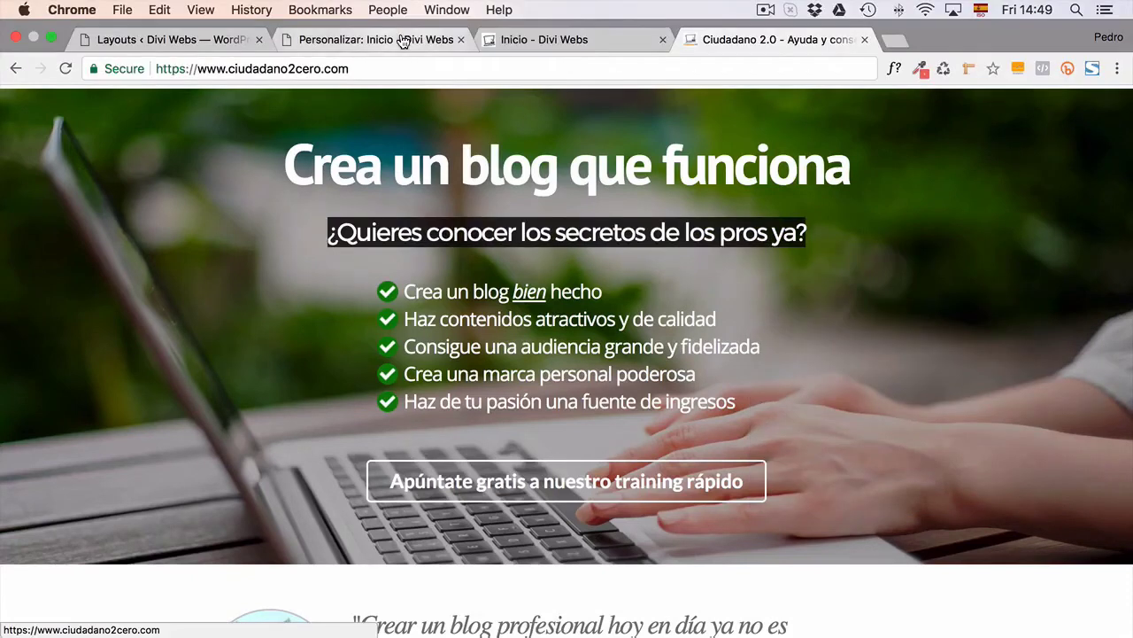
{"action": "left_click", "coordinate": [542, 39]}
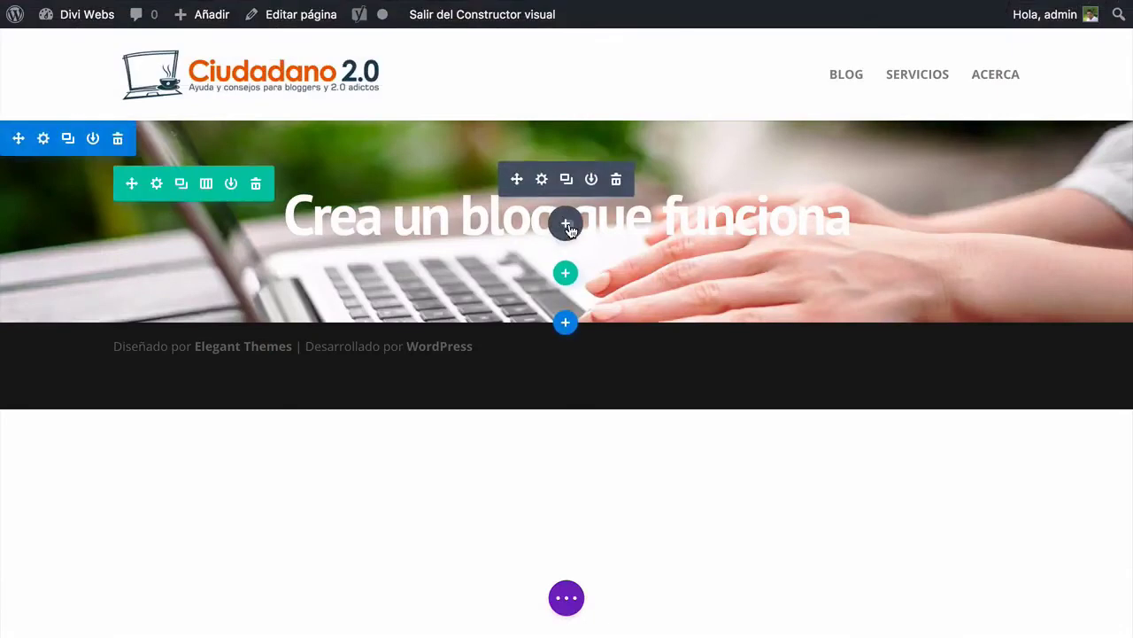
Insert a new Texto module below the heading and paste the copied subtitle as its content
{"action": "left_click", "coordinate": [569, 226]}
{"action": "type", "text": "te"}
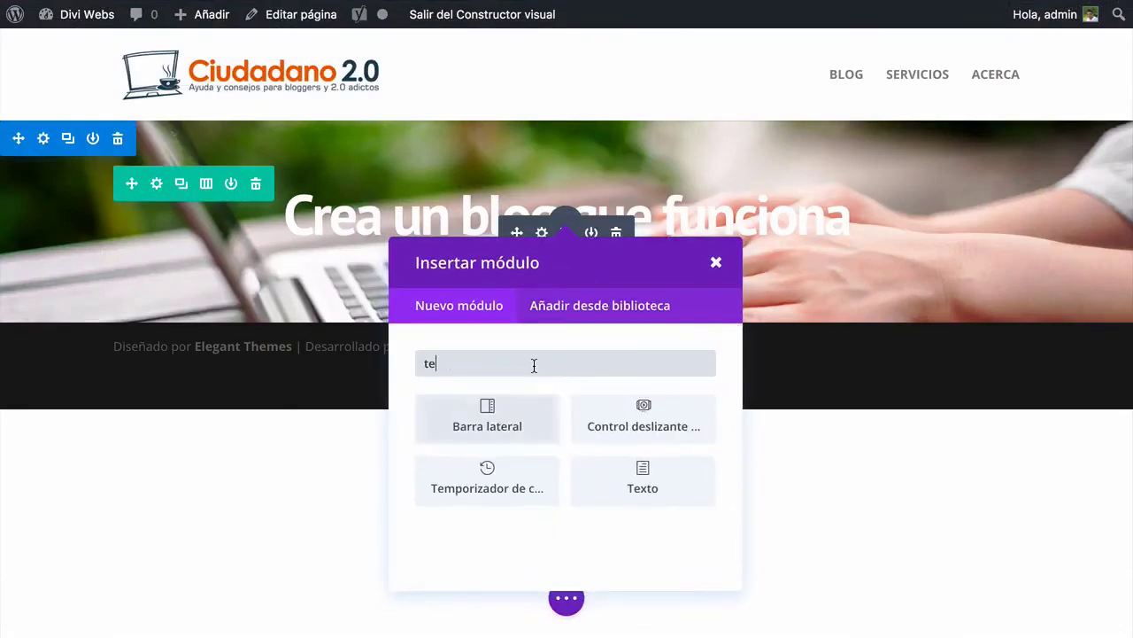
{"action": "left_click", "coordinate": [639, 478]}
{"action": "left_click", "coordinate": [976, 312]}
{"action": "left_click", "coordinate": [893, 387]}
{"action": "key", "text": "super+v"}
Set the subtitle's text orientation to Centro and its text color to Claro in the module's design settings
{"action": "left_click", "coordinate": [834, 146]}
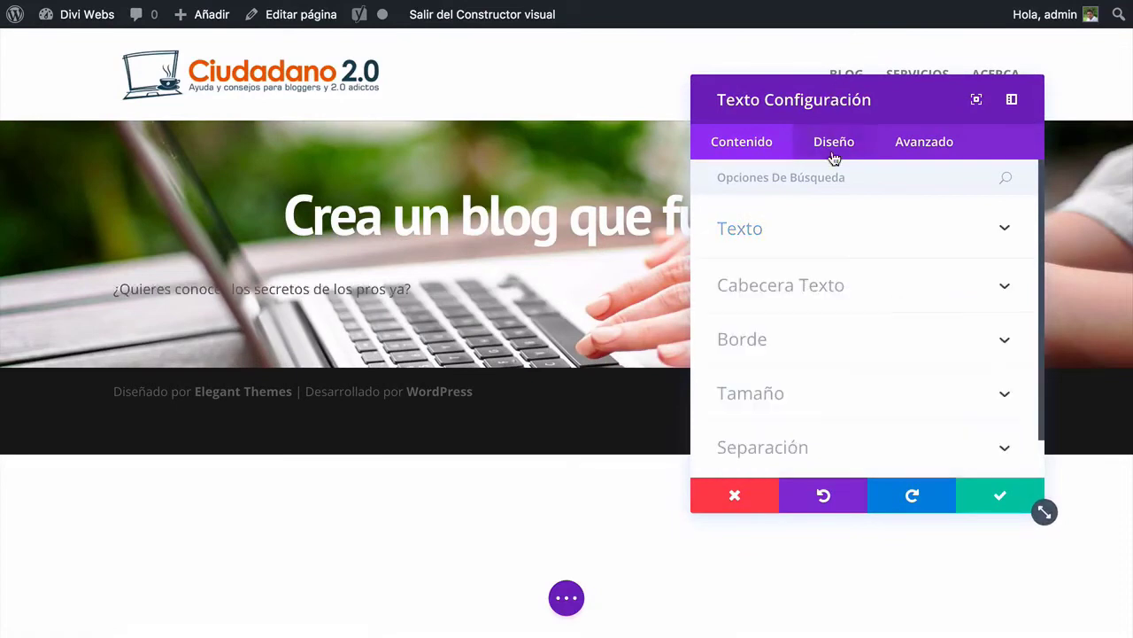
{"action": "left_click", "coordinate": [774, 232]}
{"action": "left_click", "coordinate": [780, 358]}
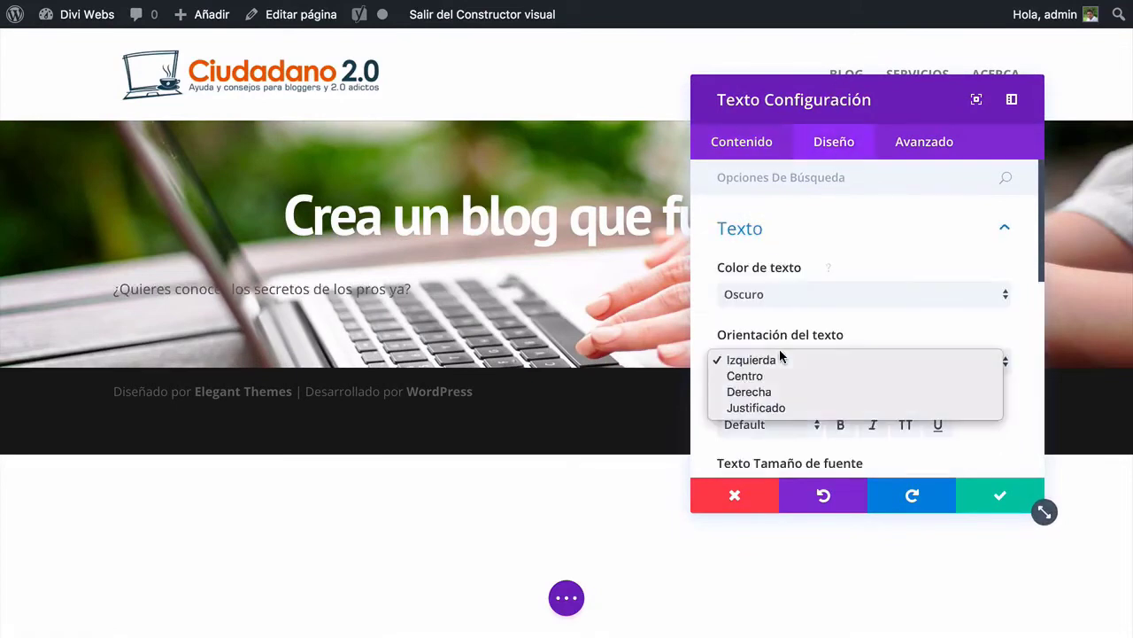
{"action": "left_click", "coordinate": [784, 376]}
{"action": "left_click", "coordinate": [770, 294]}
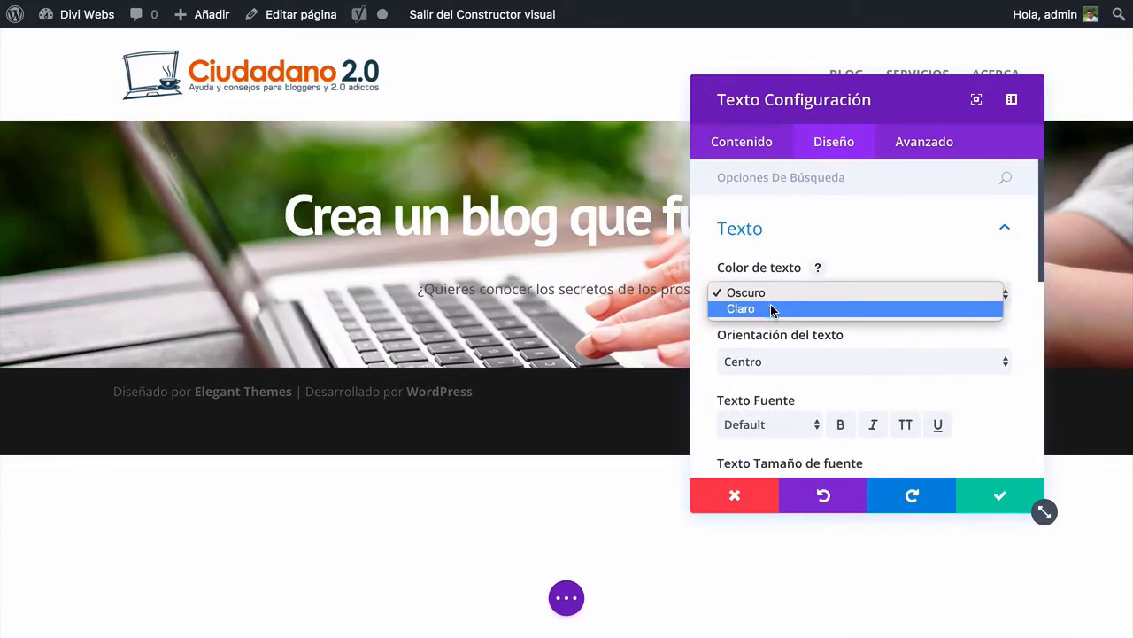
{"action": "left_click", "coordinate": [772, 309]}
Move the Texto settings window further off the subtitle and set the text font (Texto Fuente) to Montserrat
{"action": "left_click_drag", "start_coordinate": [878, 91], "coordinate": [941, 70]}
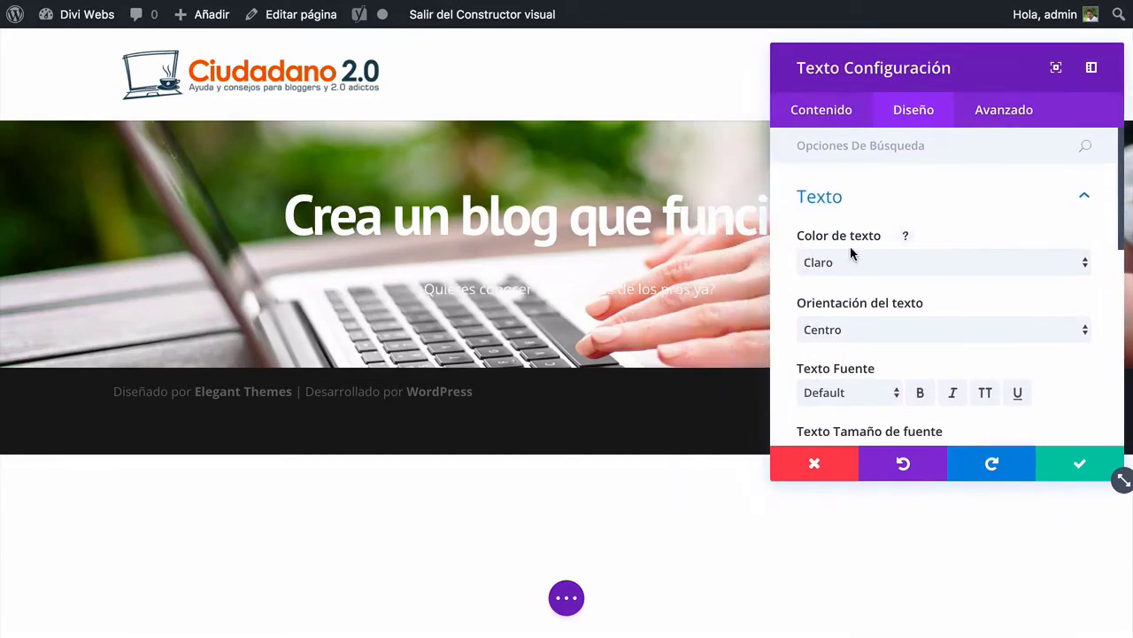
{"action": "scroll", "coordinate": [871, 293], "scroll_direction": "down", "scroll_amount": 1}
{"action": "left_click", "coordinate": [830, 376]}
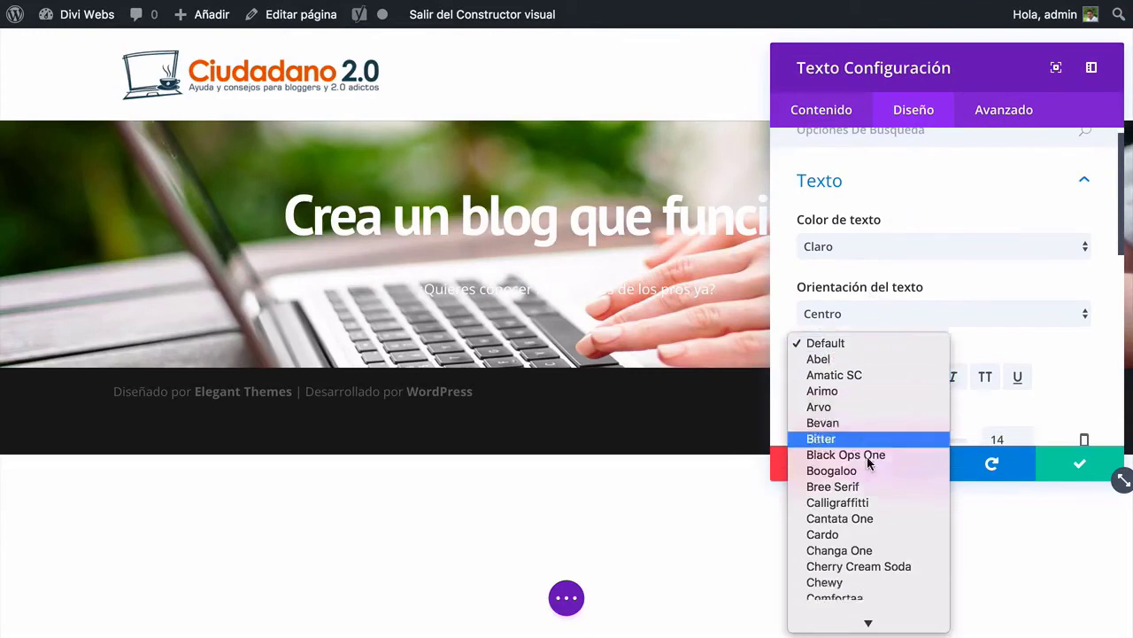
{"action": "scroll", "coordinate": [865, 460], "scroll_direction": "down", "scroll_amount": 10}
{"action": "scroll", "coordinate": [854, 569], "scroll_direction": "down", "scroll_amount": 3}
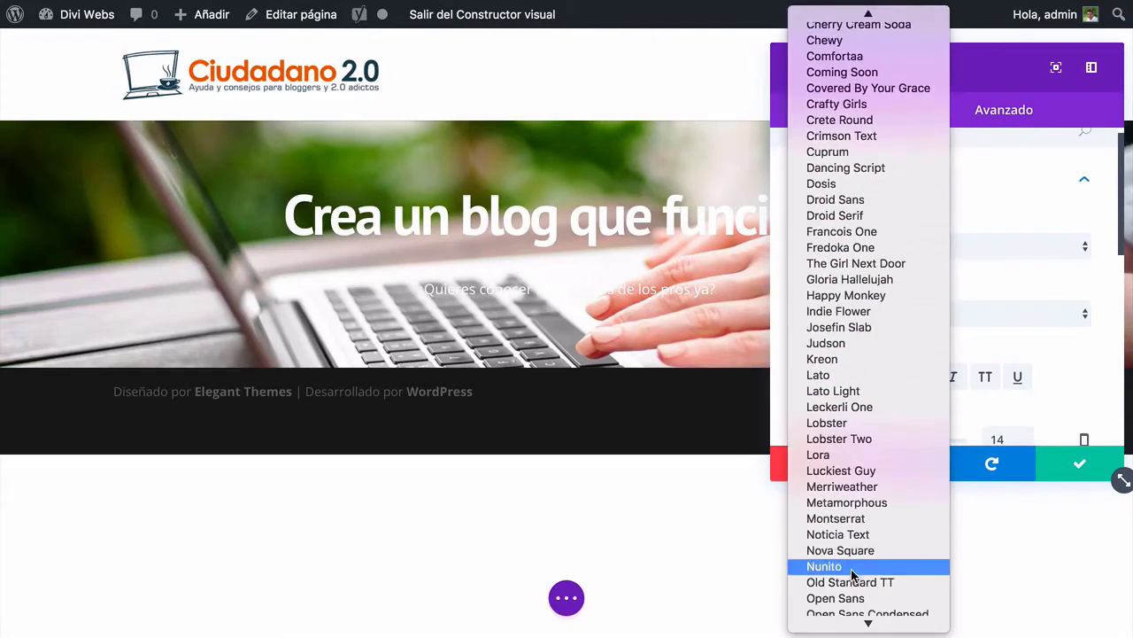
{"action": "left_click", "coordinate": [659, 7]}
Look up the subtitle's font size on the Ciudadano 2.0 reference page with WhatFont
{"action": "mouse_move", "coordinate": [655, 5]}
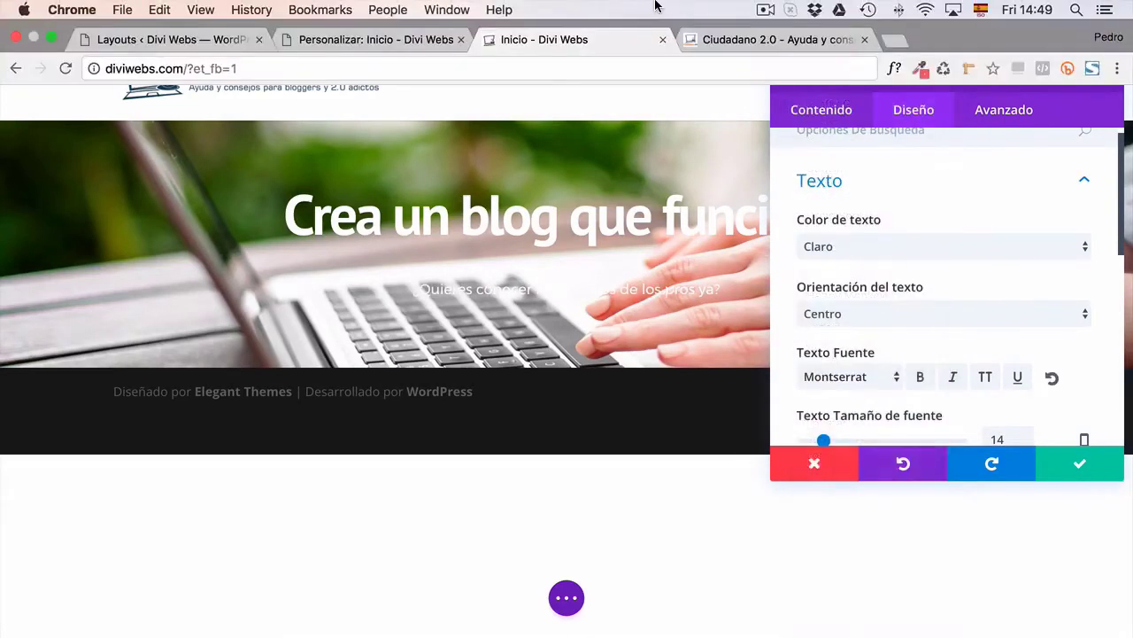
{"action": "left_click", "coordinate": [726, 40]}
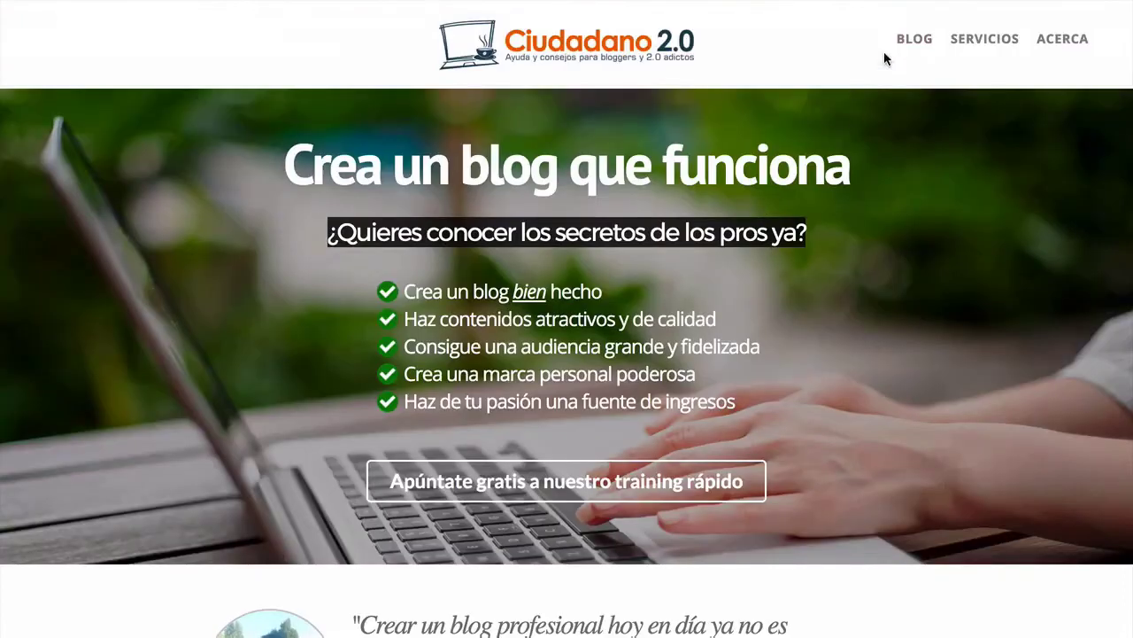
{"action": "mouse_move", "coordinate": [944, 7]}
{"action": "left_click", "coordinate": [893, 66]}
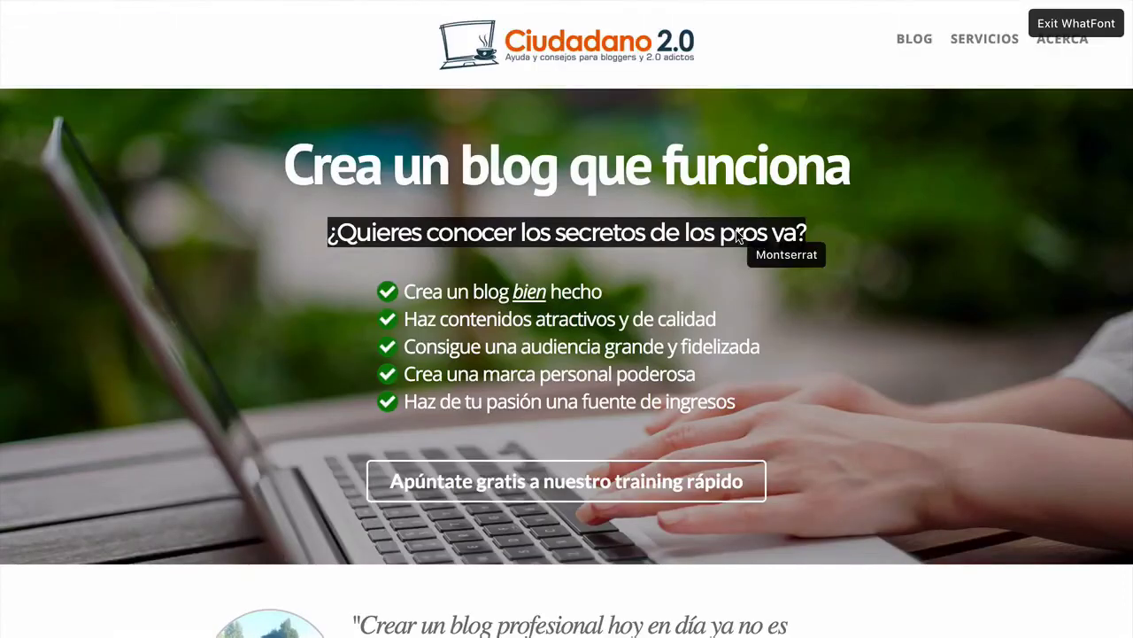
{"action": "left_click", "coordinate": [753, 235]}
{"action": "key", "text": "Escape"}
{"action": "mouse_move", "coordinate": [521, 7]}
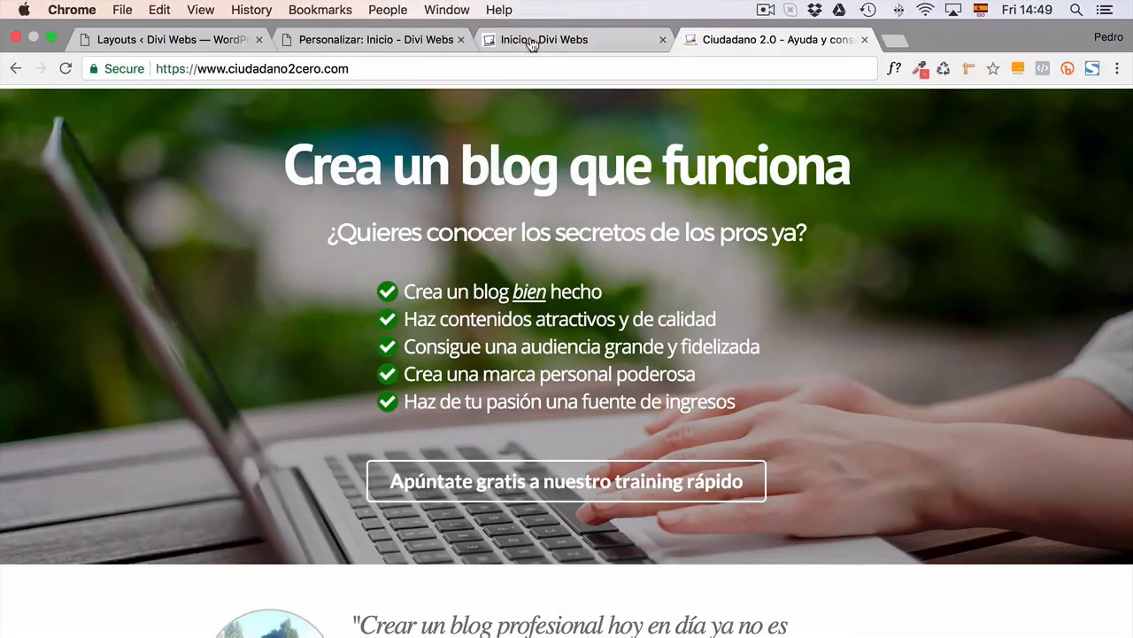
Set the subtitle's font size to 28px back in the Inicio page builder and save the Texto module
{"action": "left_click", "coordinate": [526, 41]}
{"action": "left_click_drag", "start_coordinate": [832, 443], "coordinate": [846, 443]}
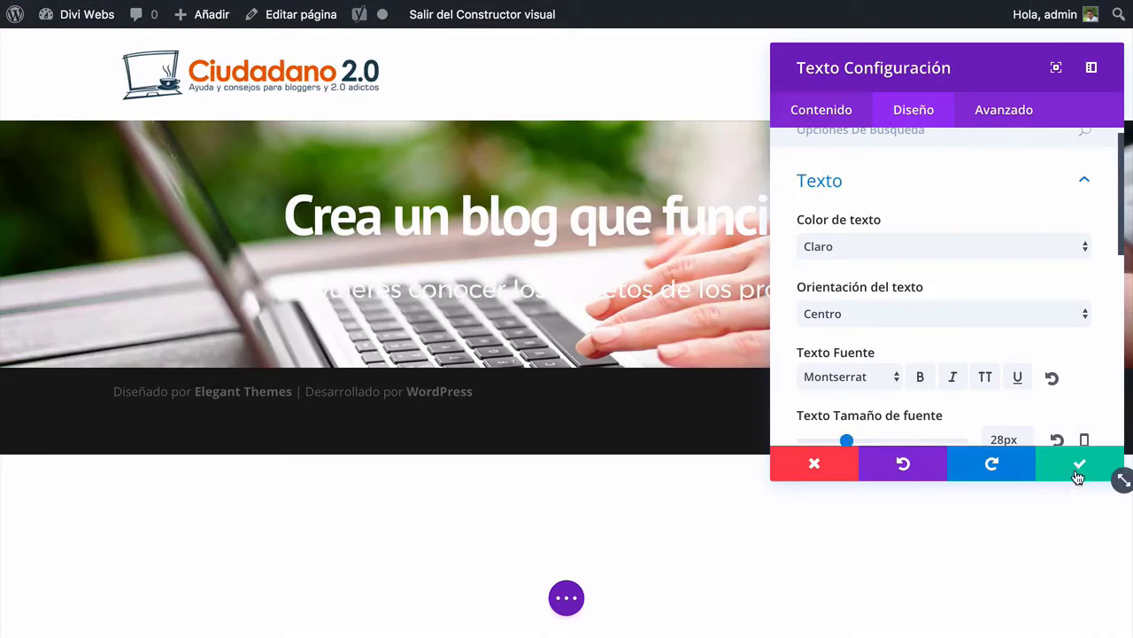
{"action": "left_click", "coordinate": [1077, 474]}
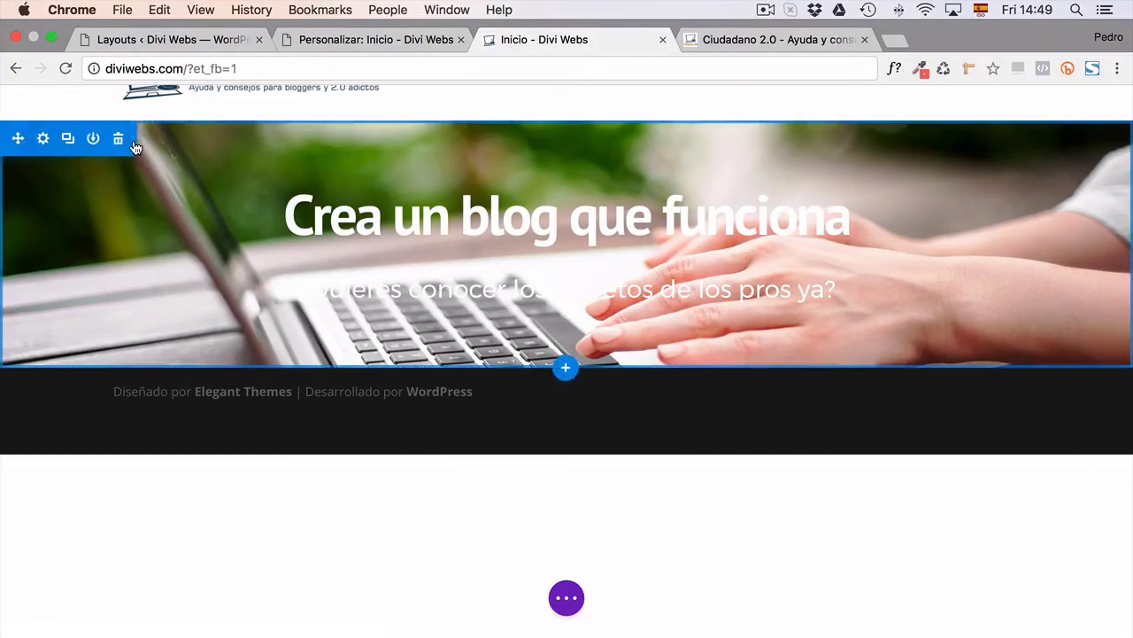
Add a near-black background color in the hero section's Fondo settings and make the settings window taller
{"action": "left_click", "coordinate": [43, 140]}
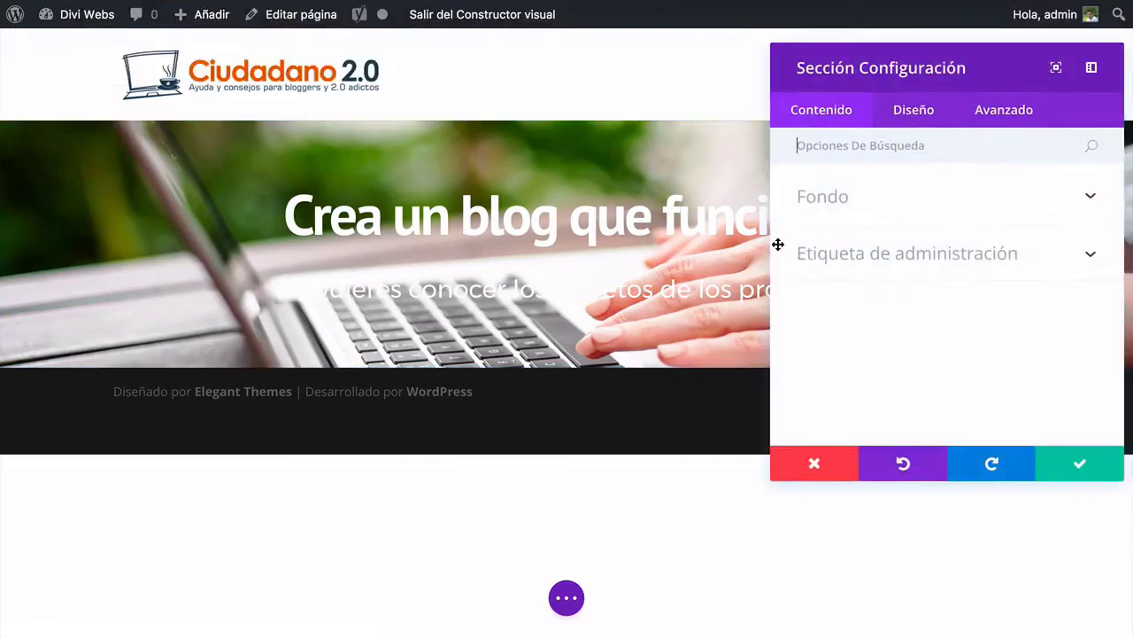
{"action": "left_click", "coordinate": [904, 203]}
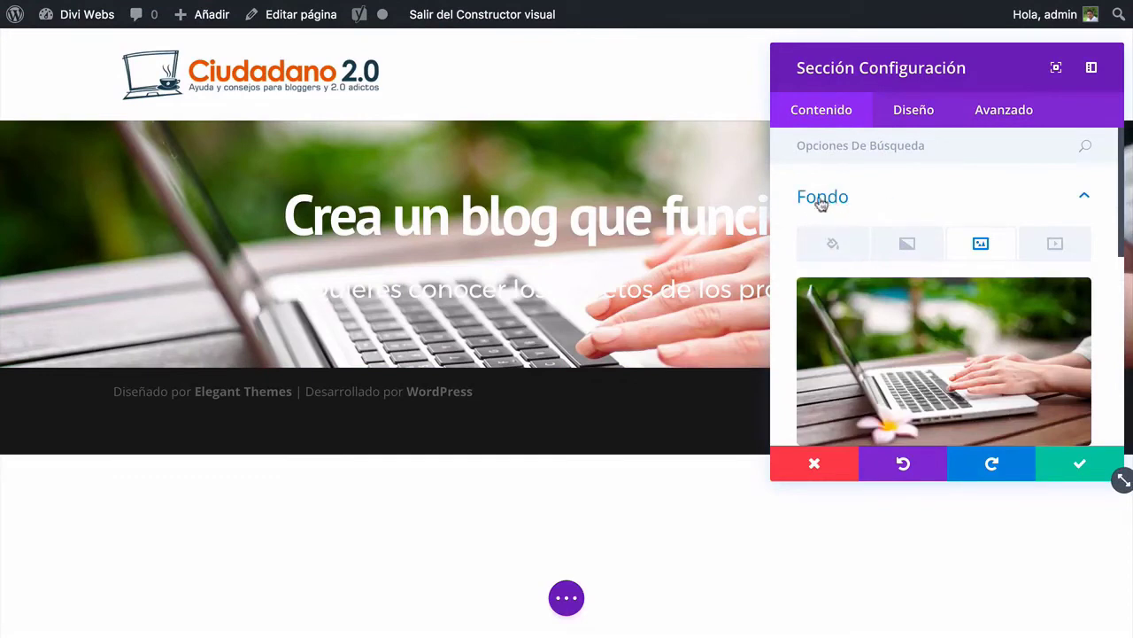
{"action": "scroll", "coordinate": [961, 293], "scroll_direction": "down", "scroll_amount": 5}
{"action": "scroll", "coordinate": [961, 292], "scroll_direction": "up", "scroll_amount": 5}
{"action": "left_click", "coordinate": [841, 254]}
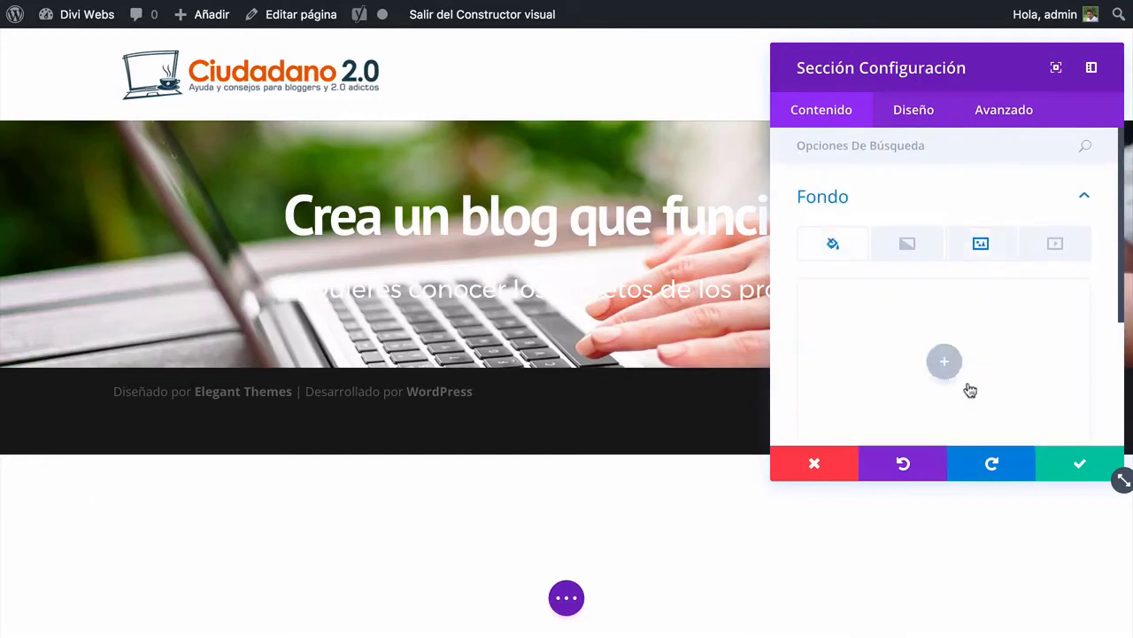
{"action": "left_click", "coordinate": [949, 364]}
{"action": "left_click_drag", "start_coordinate": [803, 371], "coordinate": [803, 436]}
{"action": "left_click_drag", "start_coordinate": [1123, 480], "coordinate": [1128, 549]}
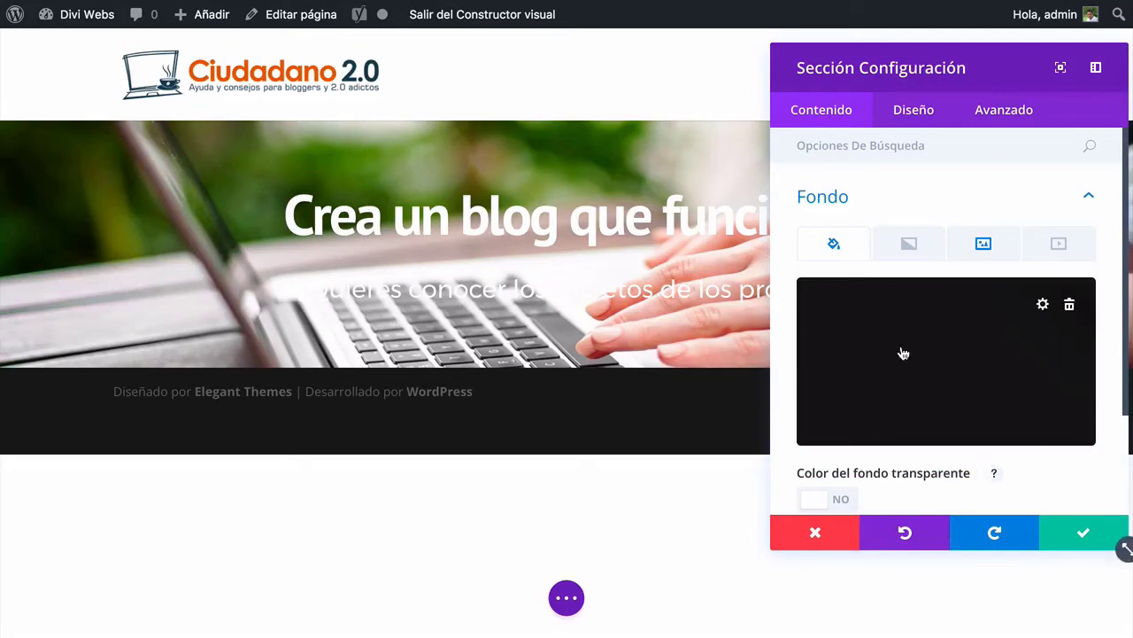
Set the blend mode of the section's background image (Mezcla de la Imagen de Fondo) to Oscurecer
{"action": "left_click", "coordinate": [988, 252]}
{"action": "scroll", "coordinate": [974, 329], "scroll_direction": "down", "scroll_amount": 1}
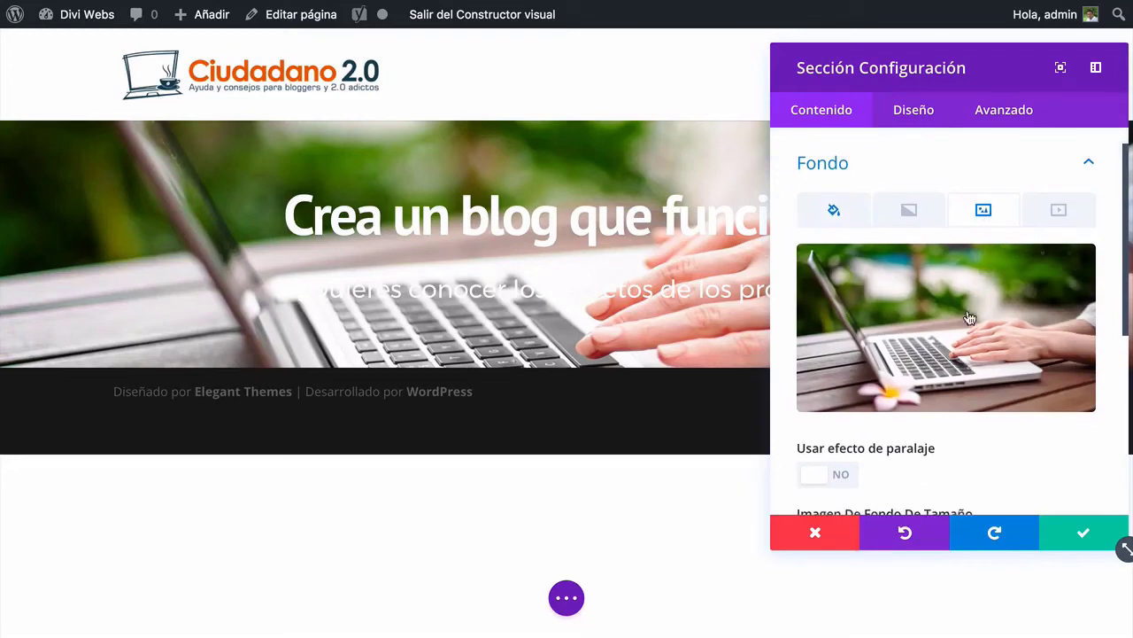
{"action": "scroll", "coordinate": [979, 284], "scroll_direction": "down", "scroll_amount": 5}
{"action": "scroll", "coordinate": [942, 408], "scroll_direction": "down", "scroll_amount": 3}
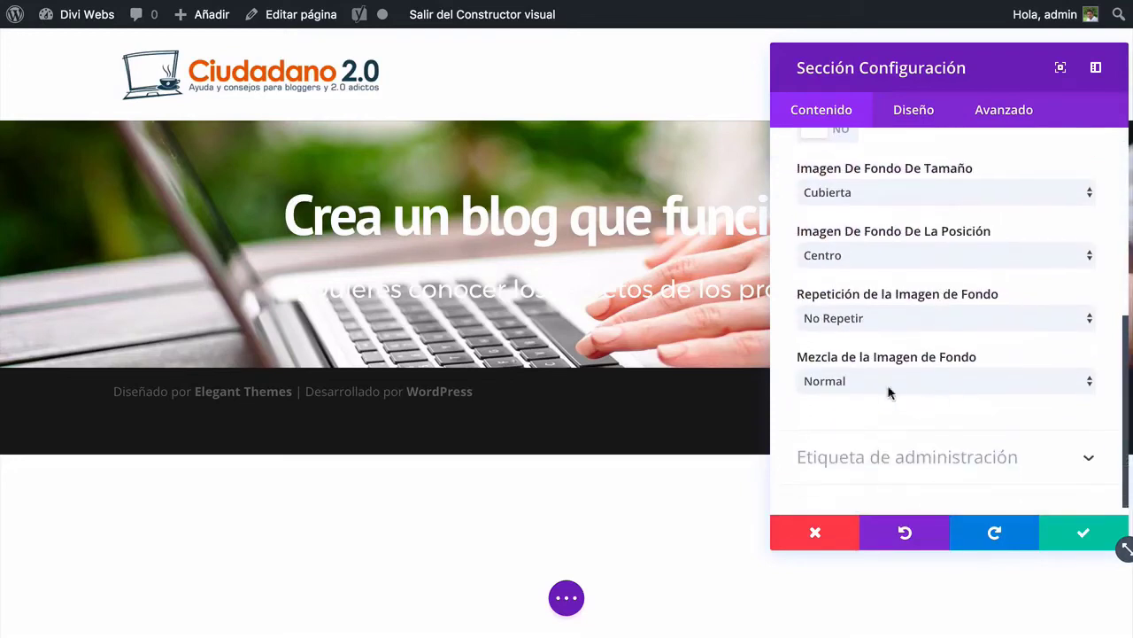
{"action": "left_click", "coordinate": [841, 381]}
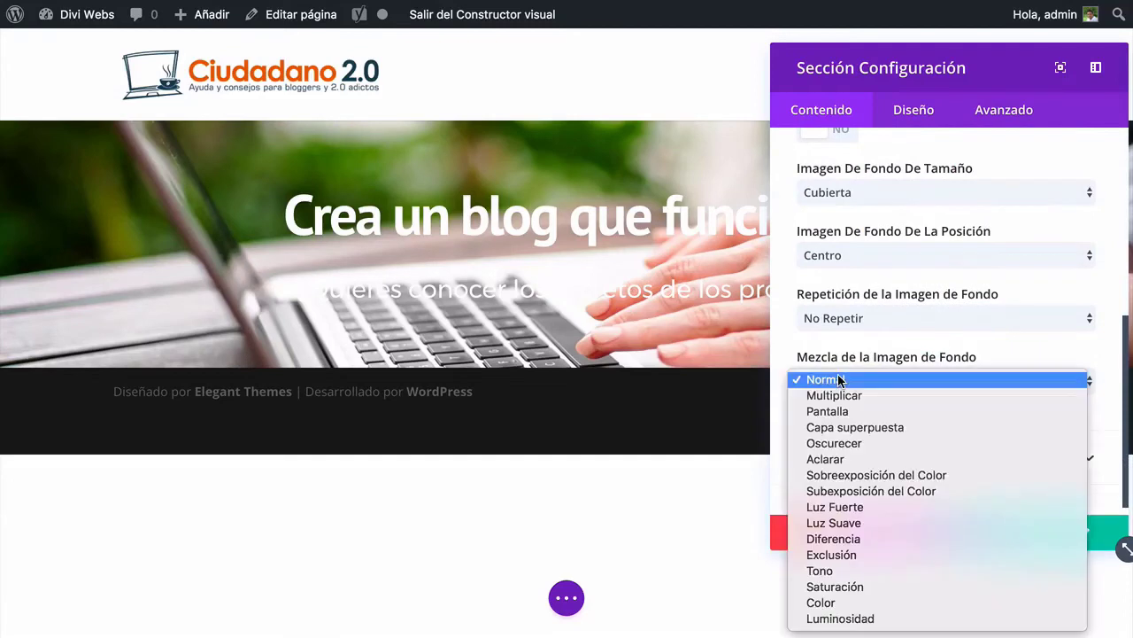
{"action": "left_click", "coordinate": [842, 444]}
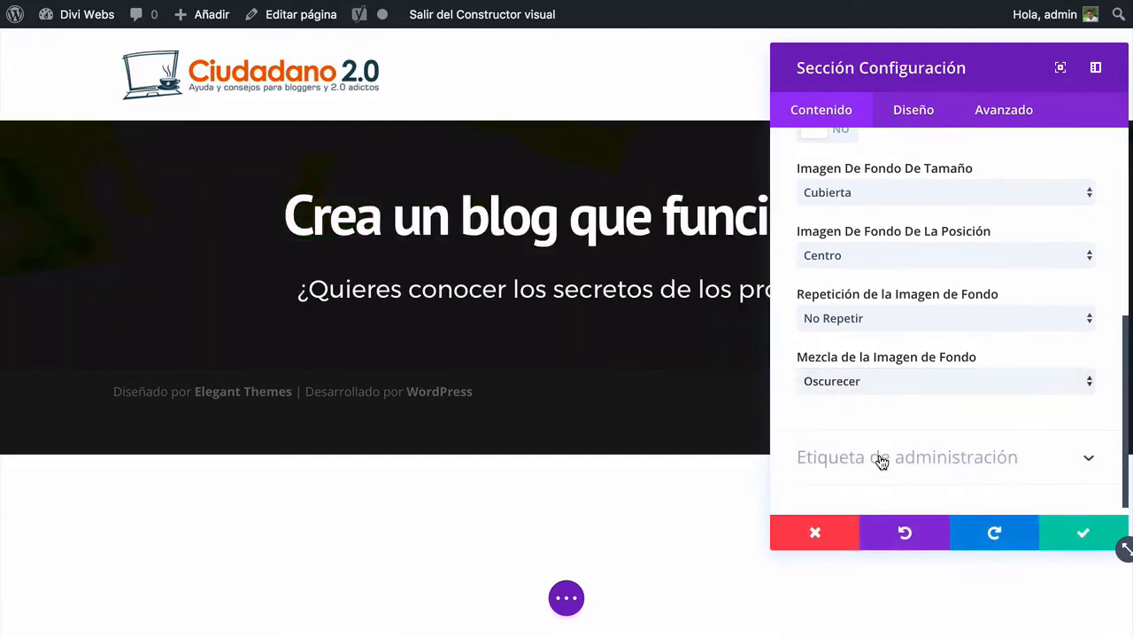
Reduce the opacity of the section's near-black background color to 0.29 and save the section settings
{"action": "scroll", "coordinate": [881, 459], "scroll_direction": "up", "scroll_amount": 5}
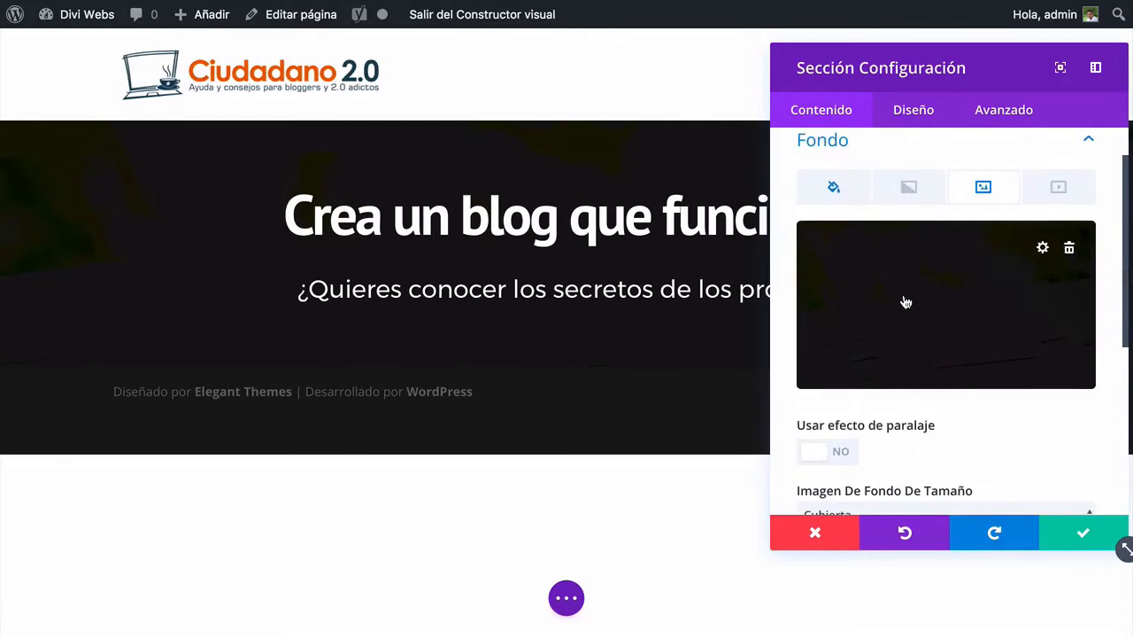
{"action": "left_click", "coordinate": [905, 303]}
{"action": "left_click", "coordinate": [1082, 51]}
{"action": "left_click", "coordinate": [828, 188]}
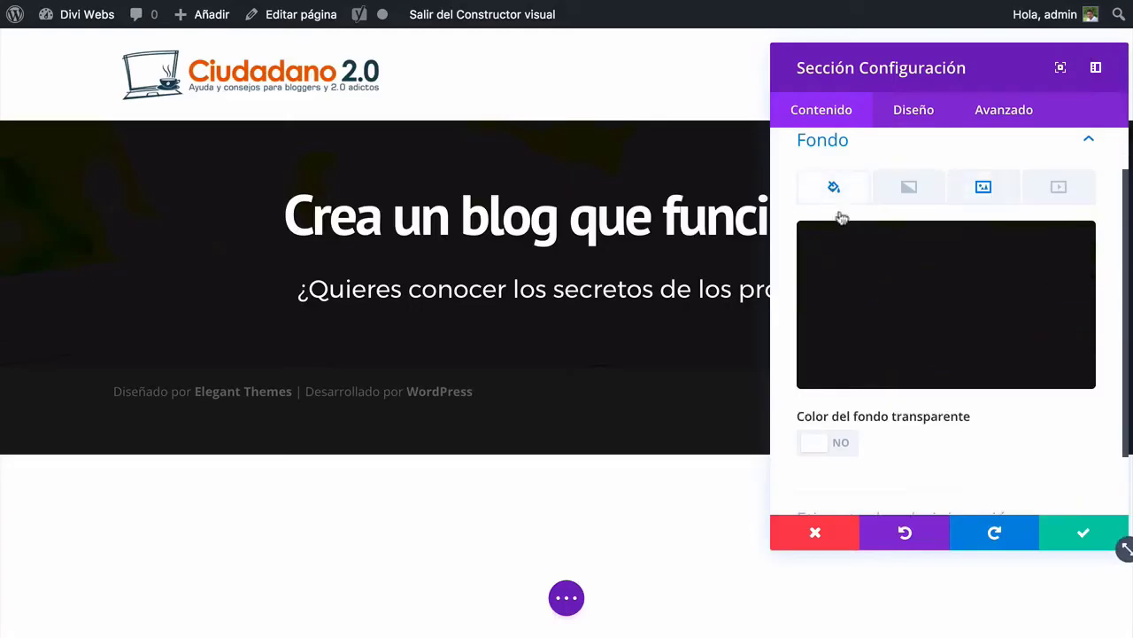
{"action": "left_click", "coordinate": [1040, 299]}
{"action": "left_click_drag", "start_coordinate": [1077, 255], "coordinate": [1084, 334]}
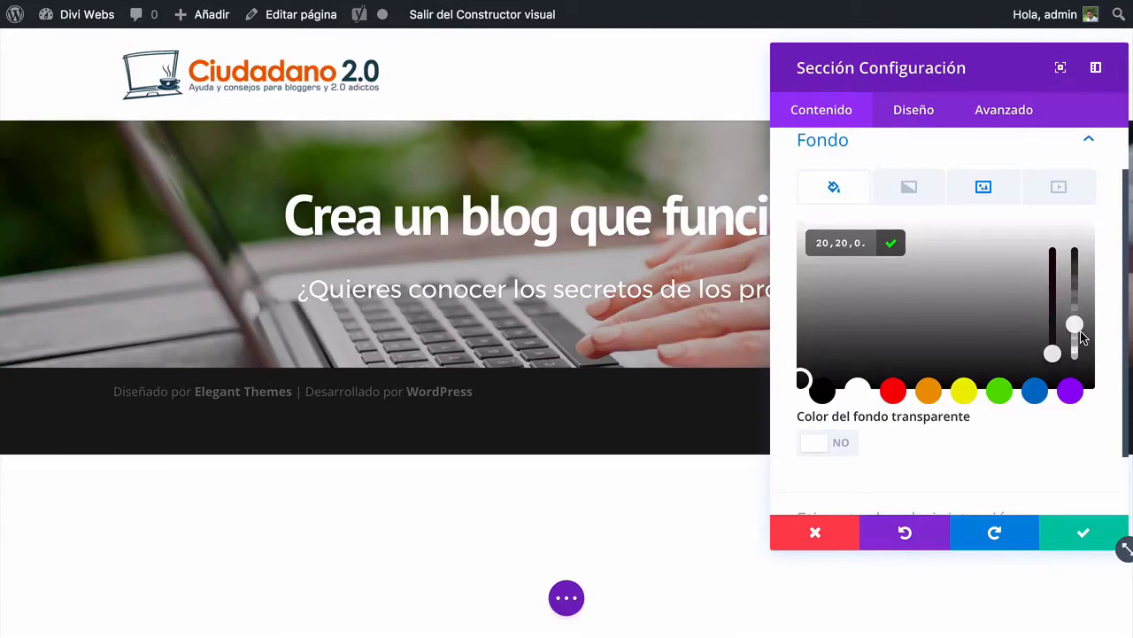
{"action": "mouse_move", "coordinate": [1078, 328]}
{"action": "left_mouse_down"}
{"action": "mouse_move", "coordinate": [1077, 310]}
{"action": "mouse_move", "coordinate": [1079, 342]}
{"action": "left_mouse_up"}
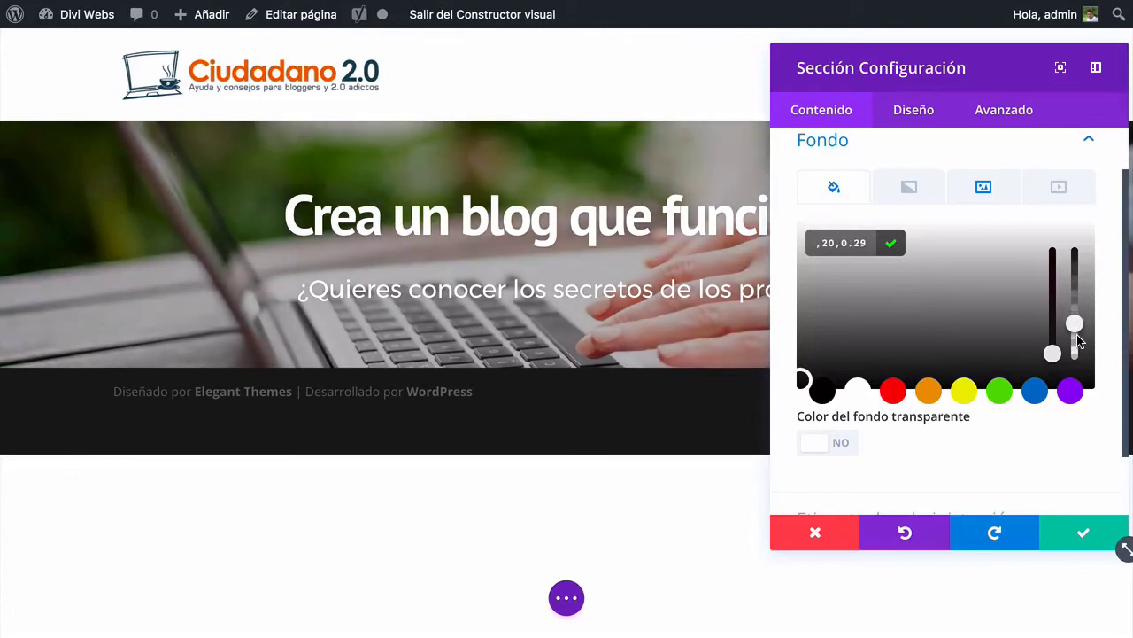
{"action": "left_click", "coordinate": [1059, 541]}
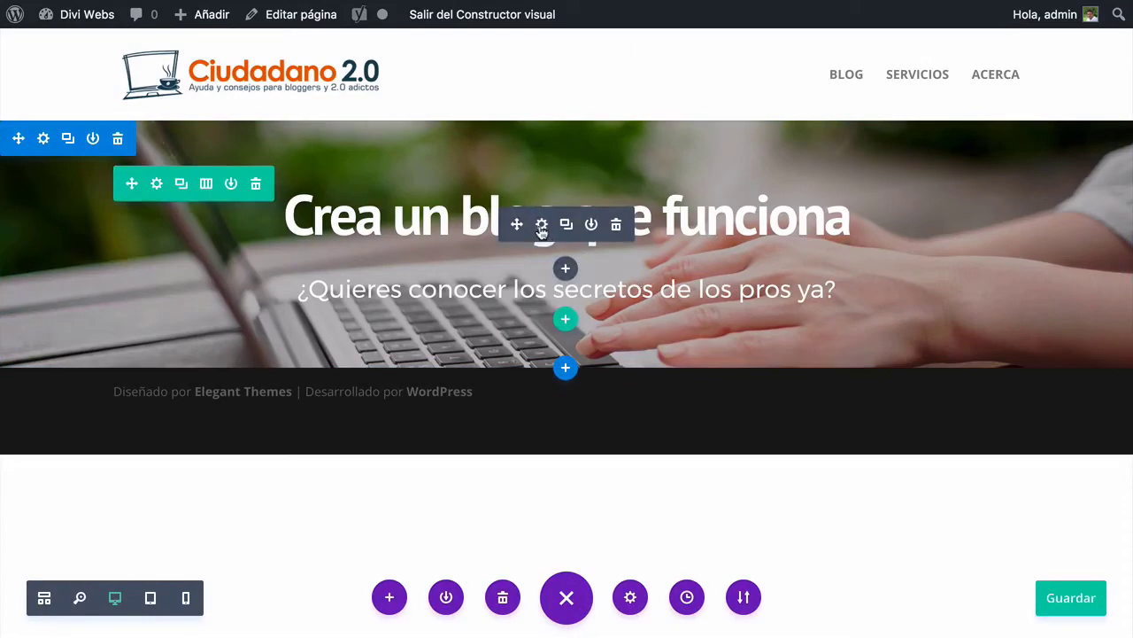
Set the subtitle's text letter spacing (Texto Espacio entre letras) to -2px, then save the Texto module and the page
{"action": "left_click", "coordinate": [542, 224]}
{"action": "left_click", "coordinate": [852, 151]}
{"action": "key", "text": "BackSpace"}
{"action": "key", "text": "BackSpace"}
{"action": "key", "text": "BackSpace"}
{"action": "key", "text": "BackSpace"}
{"action": "type", "text": "Espac"}
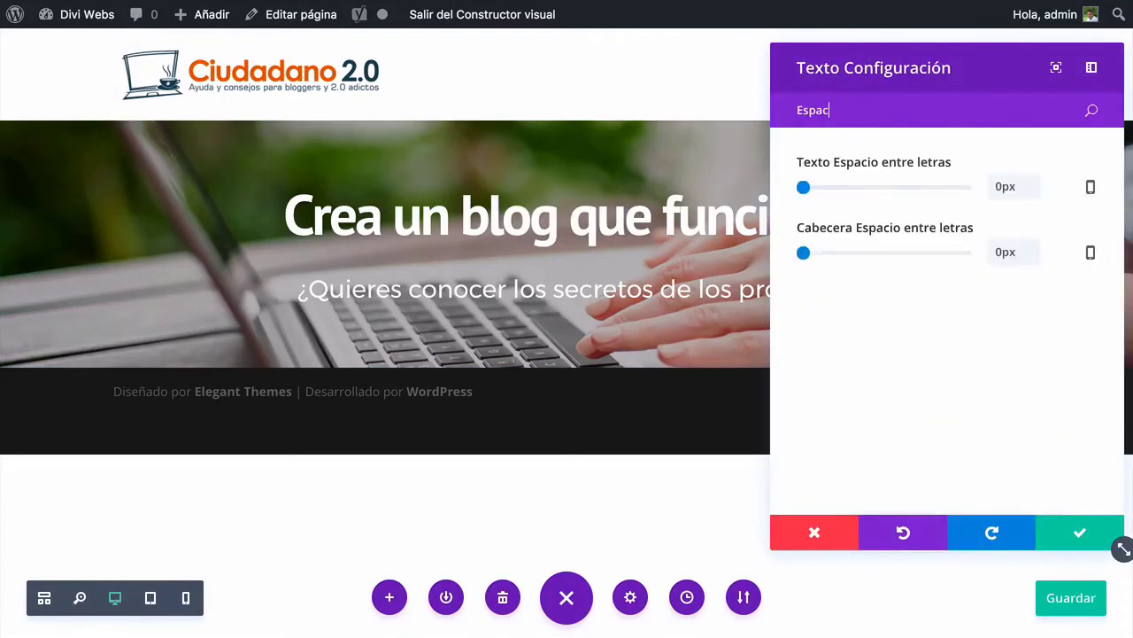
{"action": "left_click", "coordinate": [999, 187]}
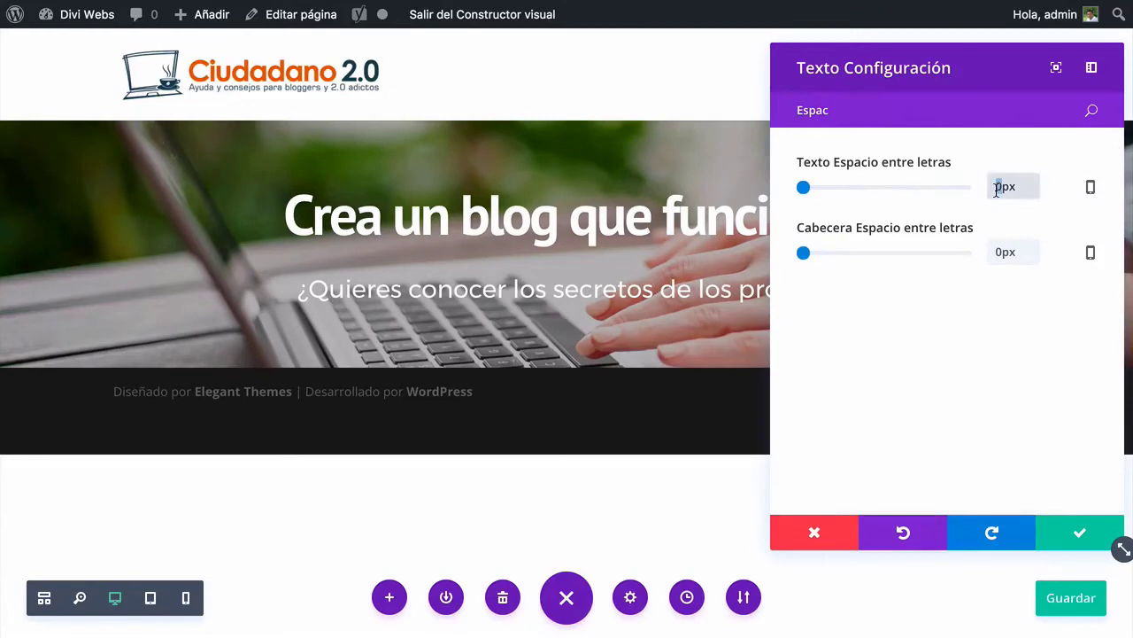
{"action": "type", "text": "-2"}
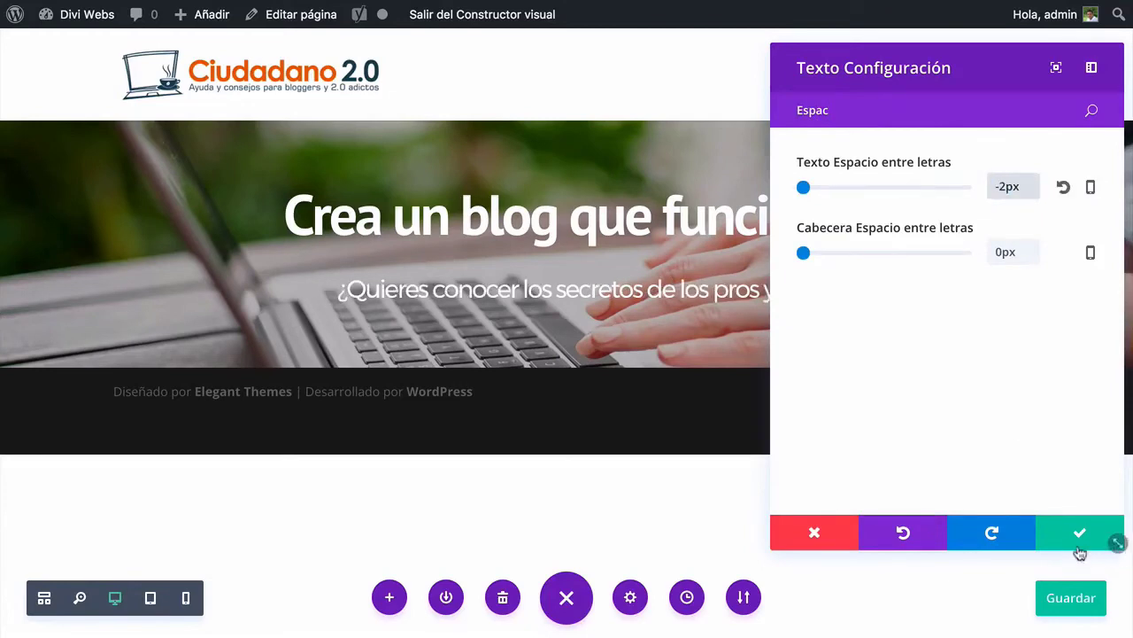
{"action": "left_click", "coordinate": [1080, 537]}
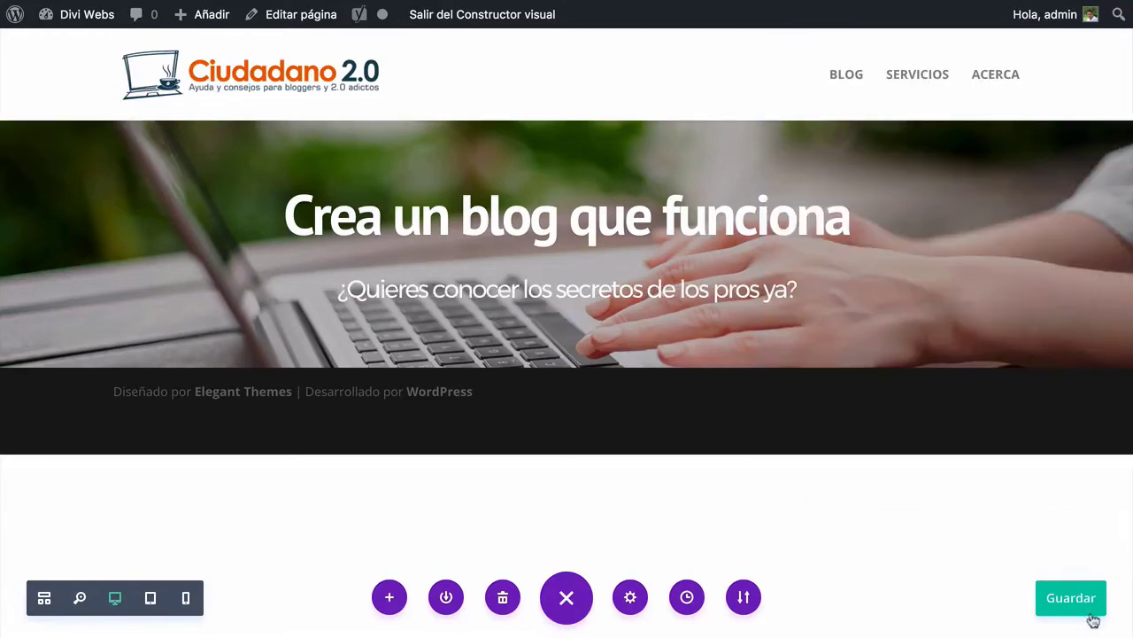
{"action": "left_click", "coordinate": [1082, 609]}
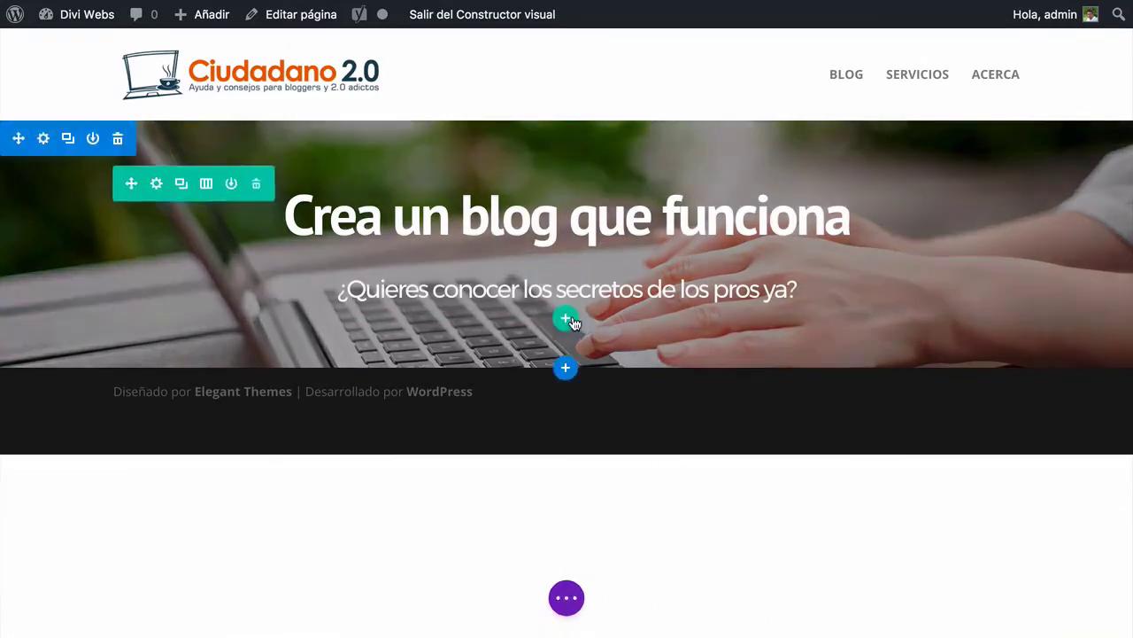
Insert a new single-column row below the subtitle and add a Texto module to it
{"action": "left_click", "coordinate": [554, 325]}
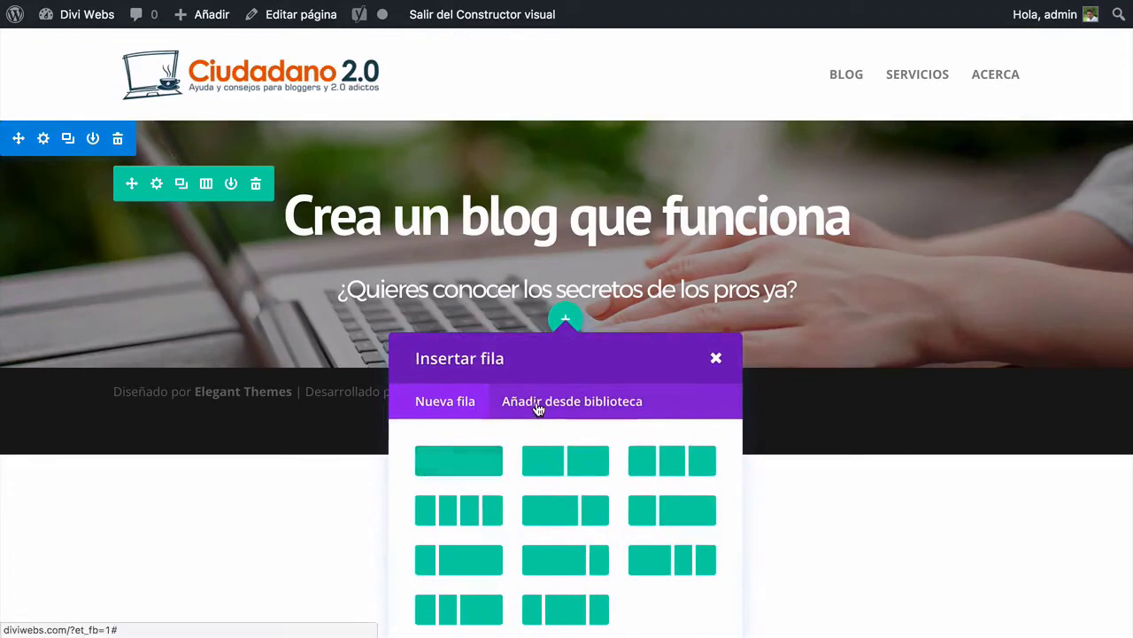
{"action": "left_click", "coordinate": [537, 404]}
{"action": "left_click", "coordinate": [456, 390]}
{"action": "left_click", "coordinate": [457, 445]}
{"action": "type", "text": "tex"}
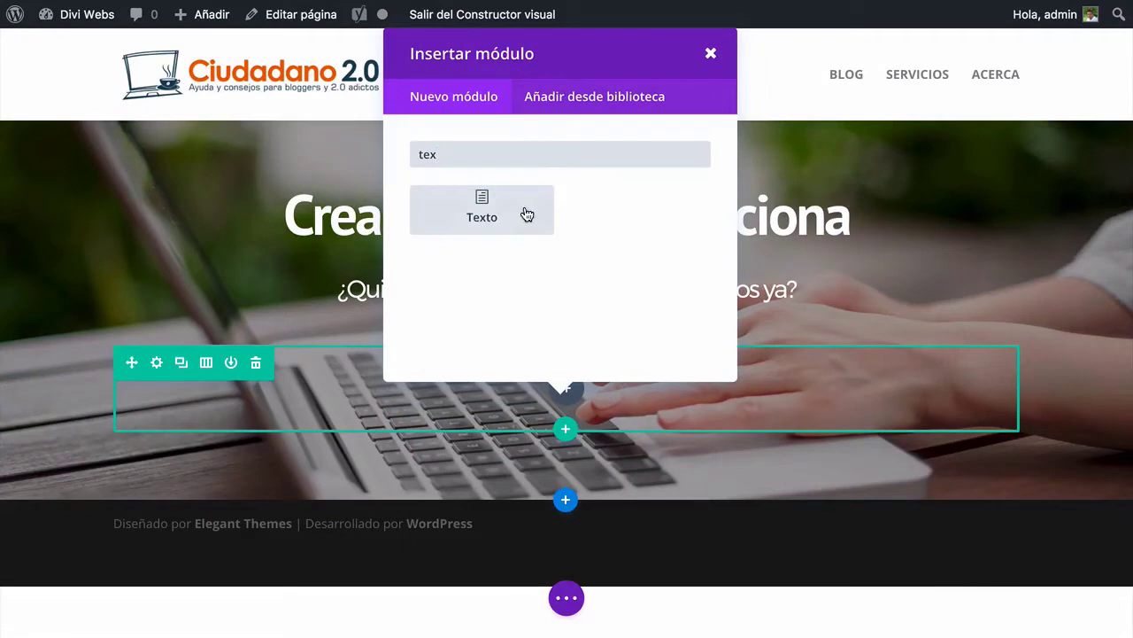
{"action": "left_click", "coordinate": [526, 213]}
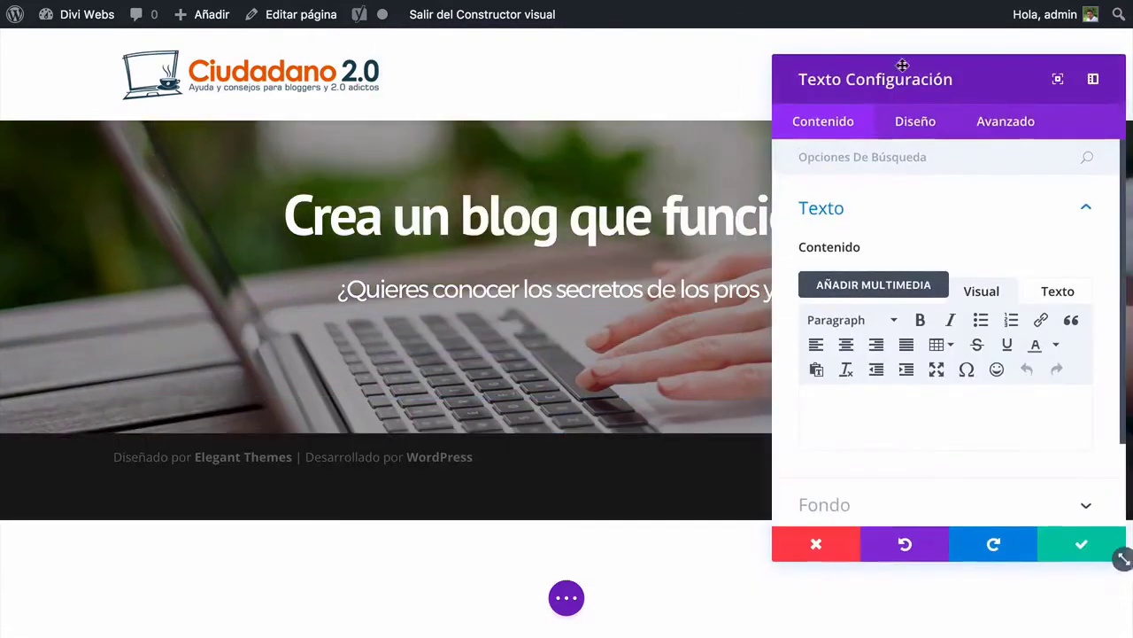
Copy the five benefit lines, from "Crea un blog bien hecho" to "Haz de tu pasión una fuente de ingresos", from the Ciudadano 2.0 page
{"action": "left_click", "coordinate": [684, 39]}
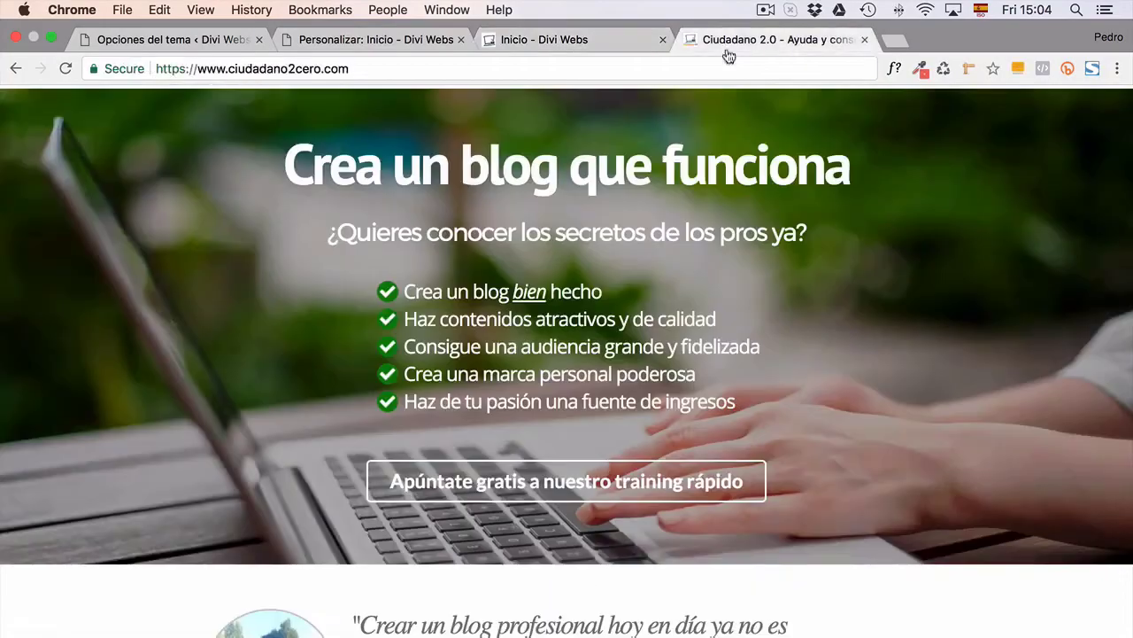
{"action": "left_click_drag", "start_coordinate": [745, 399], "coordinate": [407, 292]}
{"action": "key", "text": "ctrl+c"}
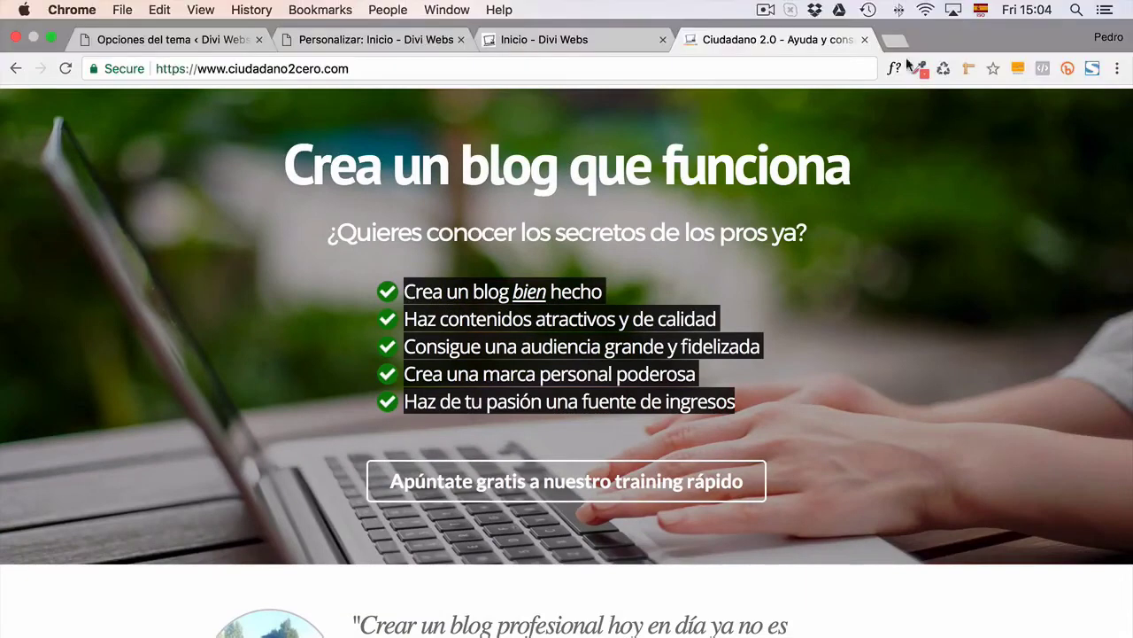
Inspect the benefit list's font with WhatFont and check it against the body font in the theme customizer
{"action": "left_click", "coordinate": [892, 51]}
{"action": "left_click", "coordinate": [574, 338]}
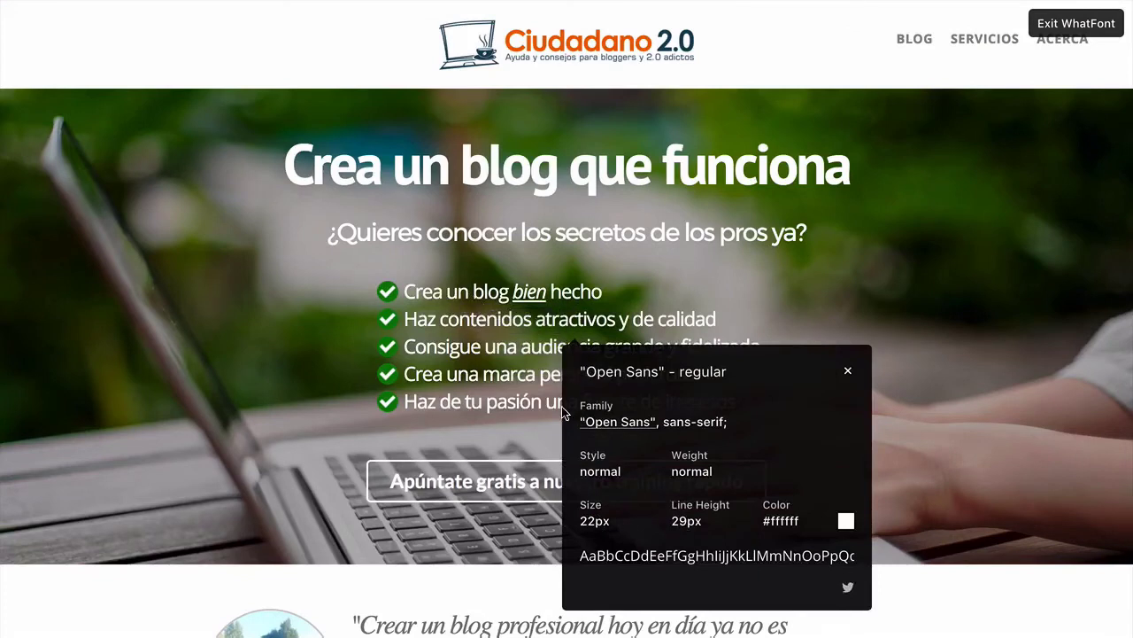
{"action": "key", "text": "Escape"}
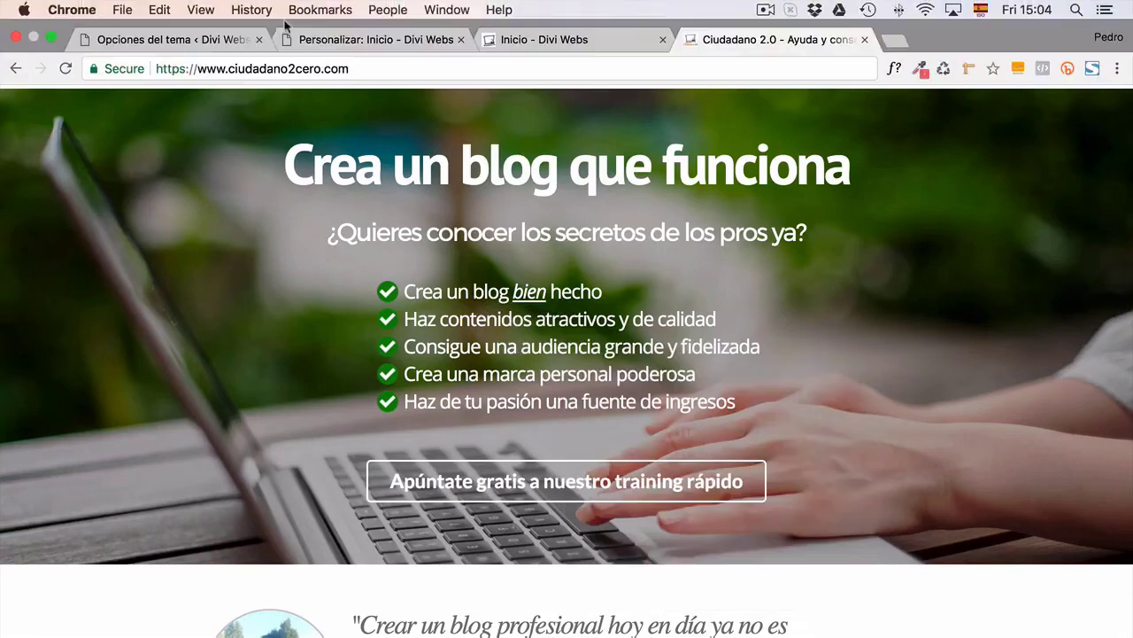
{"action": "left_click", "coordinate": [375, 40]}
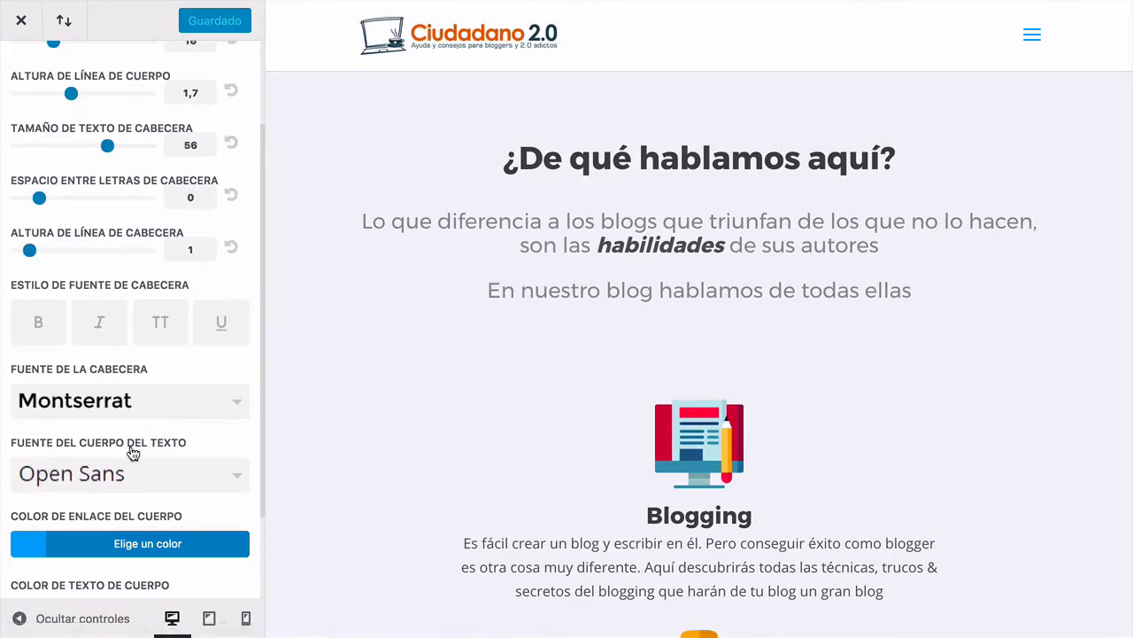
Return to the Inicio page builder and paste the five benefit lines as plain text into the new Texto module's content
{"action": "mouse_move", "coordinate": [605, 6]}
{"action": "left_click", "coordinate": [592, 33]}
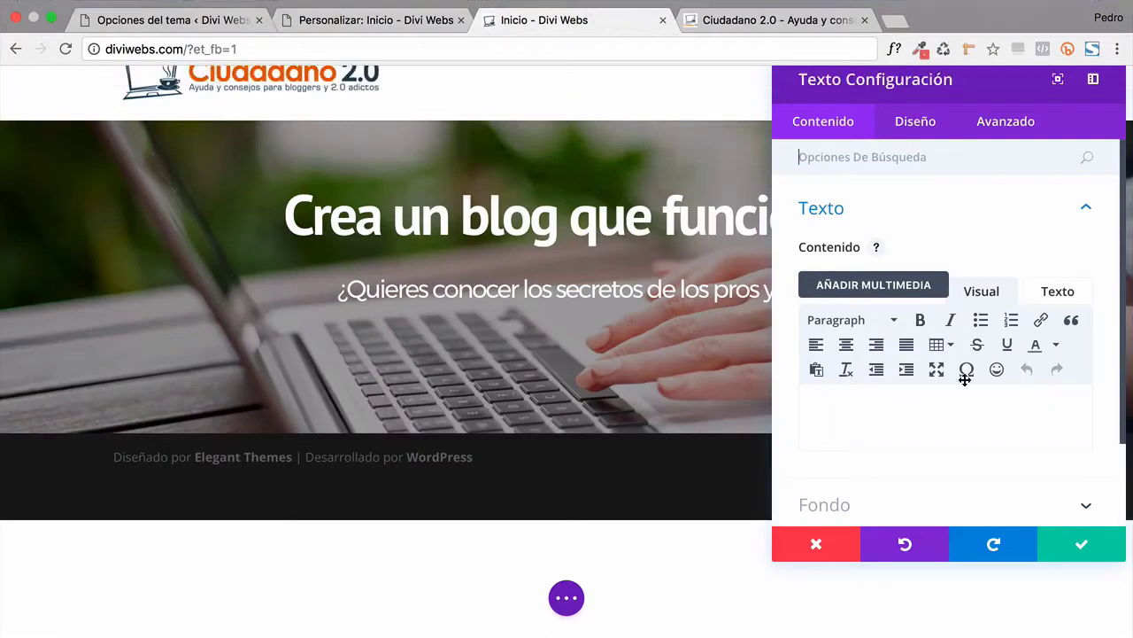
{"action": "left_click", "coordinate": [1057, 291]}
{"action": "left_click", "coordinate": [938, 389]}
{"action": "key", "text": "ctrl+v"}
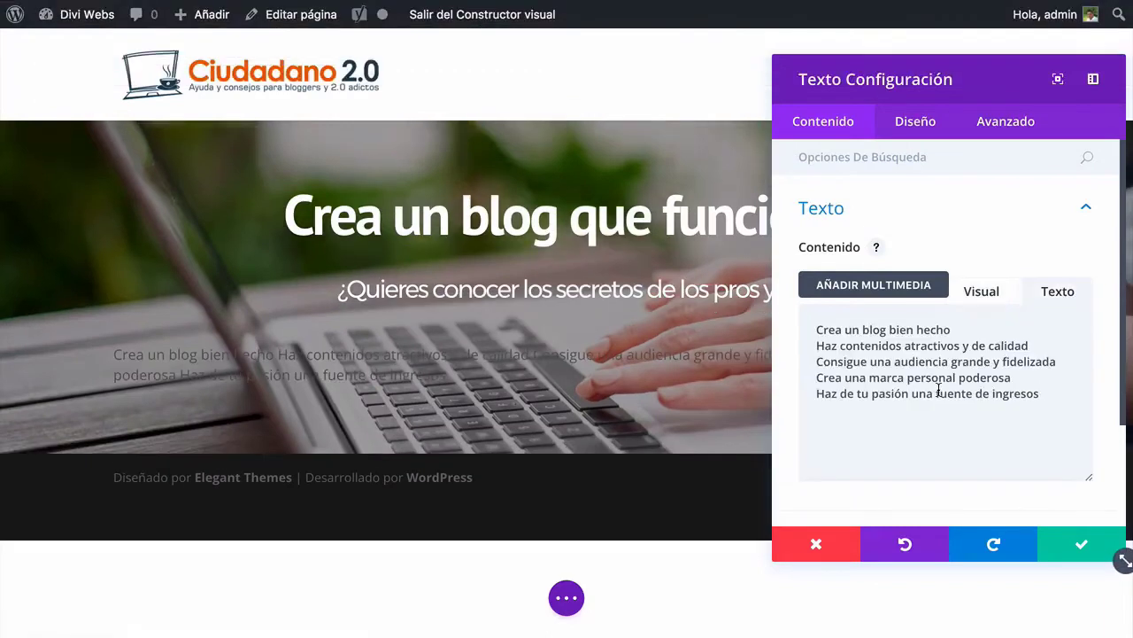
Set the benefit text's Color de texto to Claro in the module's design settings
{"action": "left_click", "coordinate": [907, 126]}
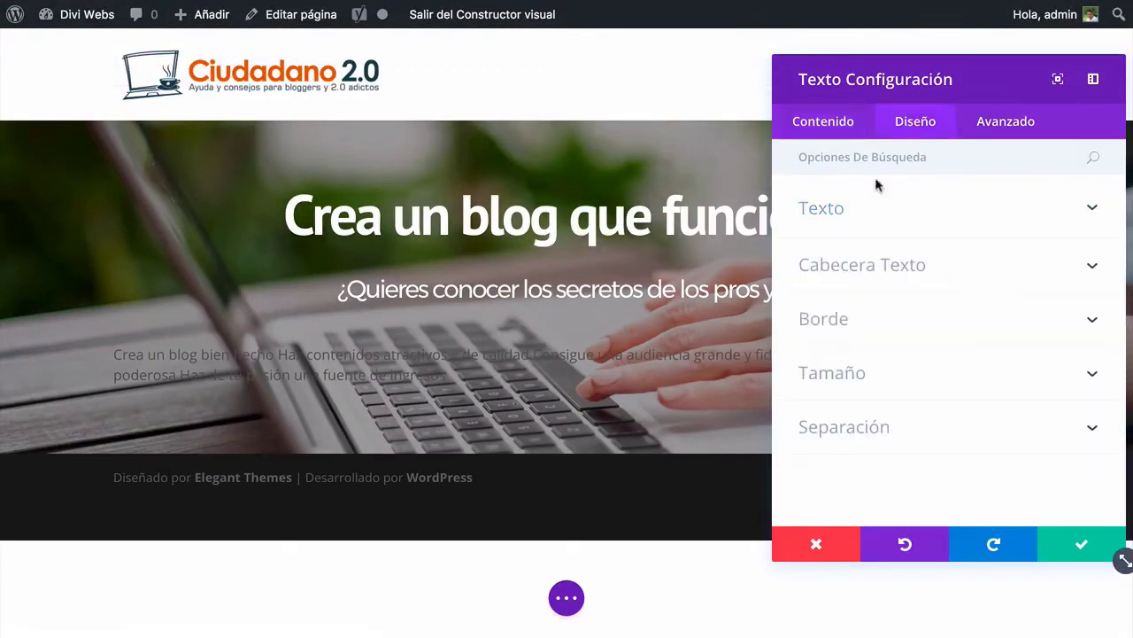
{"action": "left_click", "coordinate": [853, 214]}
{"action": "left_click", "coordinate": [831, 278]}
{"action": "left_click", "coordinate": [833, 289]}
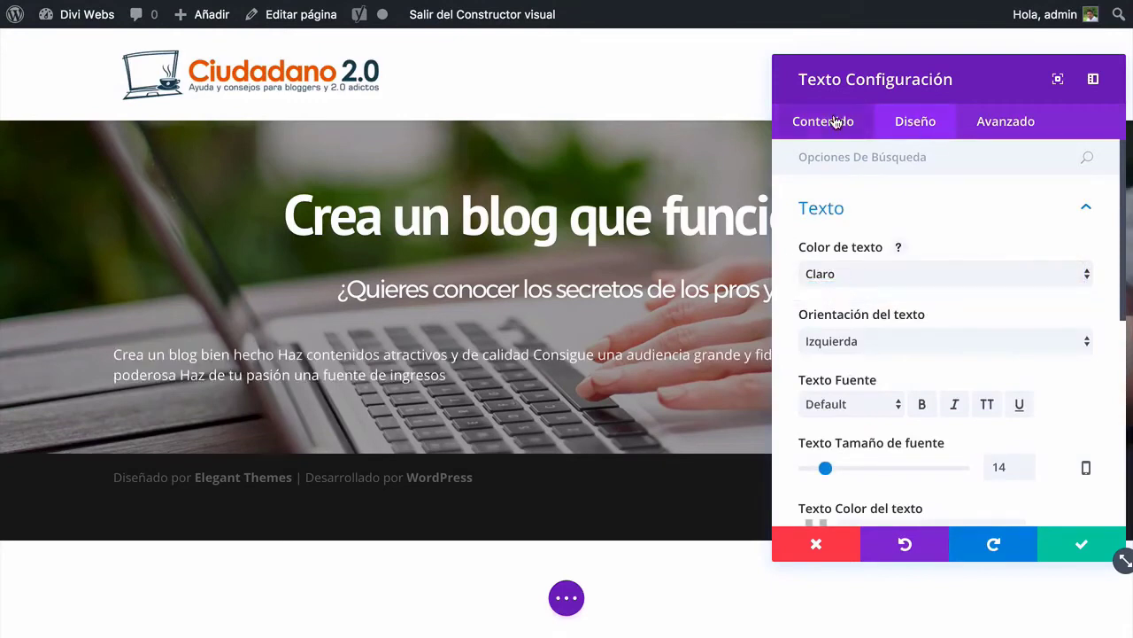
Filter the module's options by "Tex" and turn the five benefit lines into a bulleted list with one bullet per line
{"action": "left_click", "coordinate": [842, 164]}
{"action": "type", "text": "Tex"}
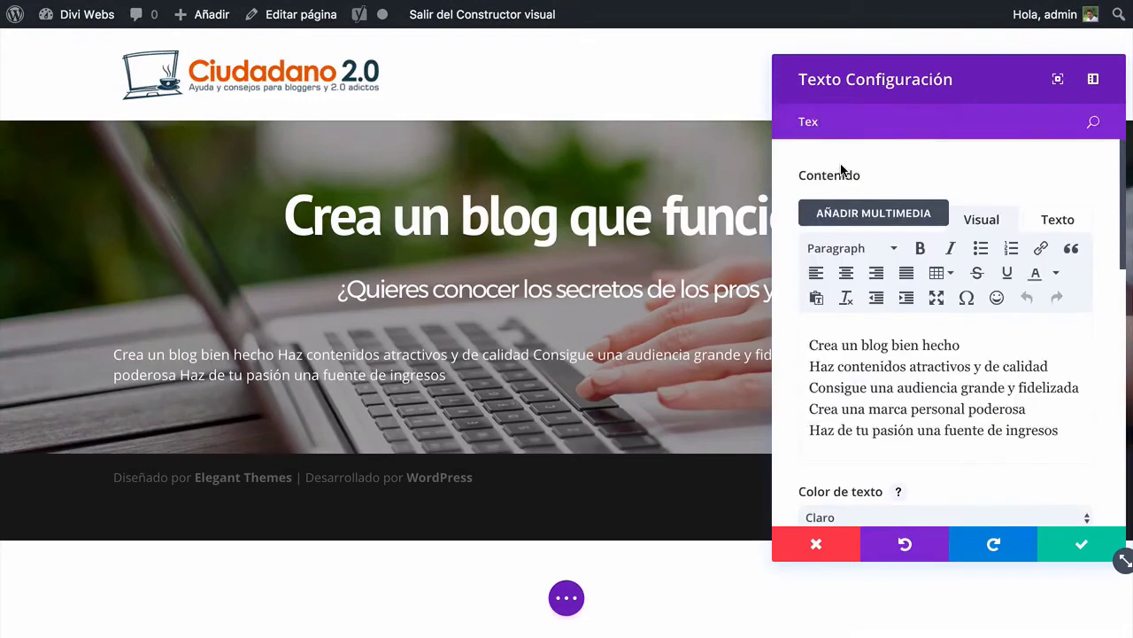
{"action": "scroll", "coordinate": [892, 330], "scroll_direction": "down", "scroll_amount": 3}
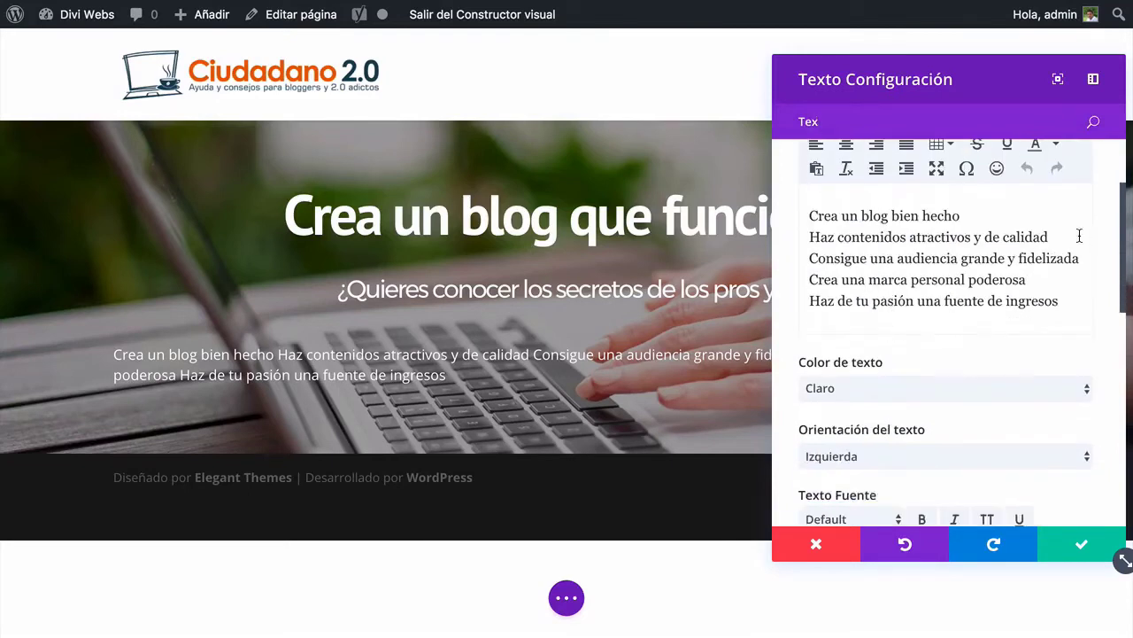
{"action": "scroll", "coordinate": [1005, 332], "scroll_direction": "up", "scroll_amount": 2}
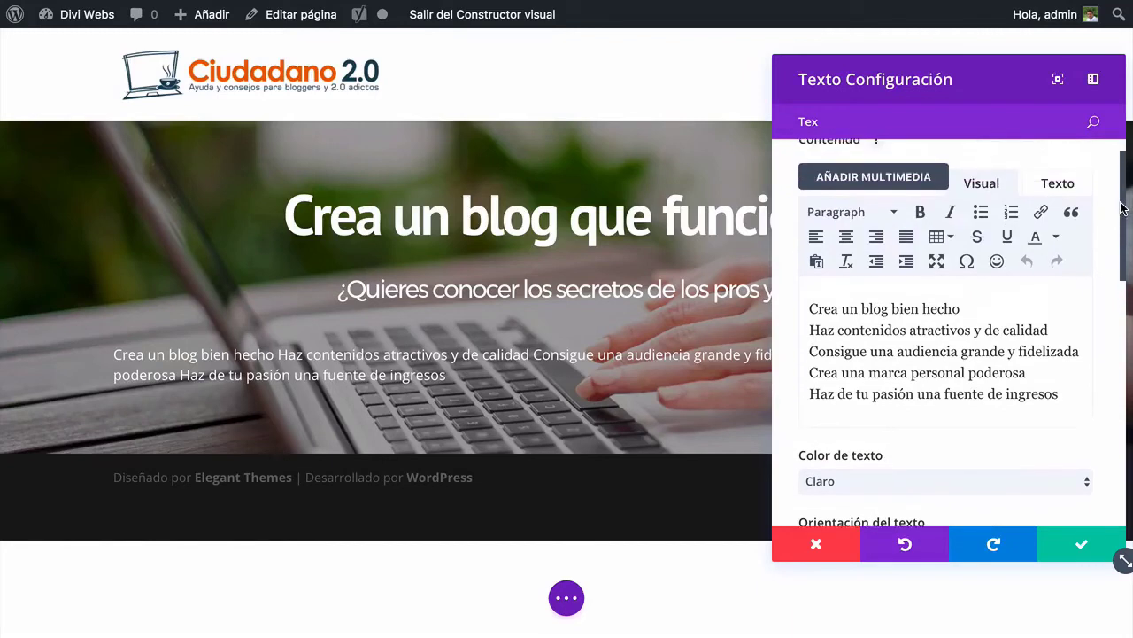
{"action": "left_click_drag", "start_coordinate": [1059, 398], "coordinate": [786, 326]}
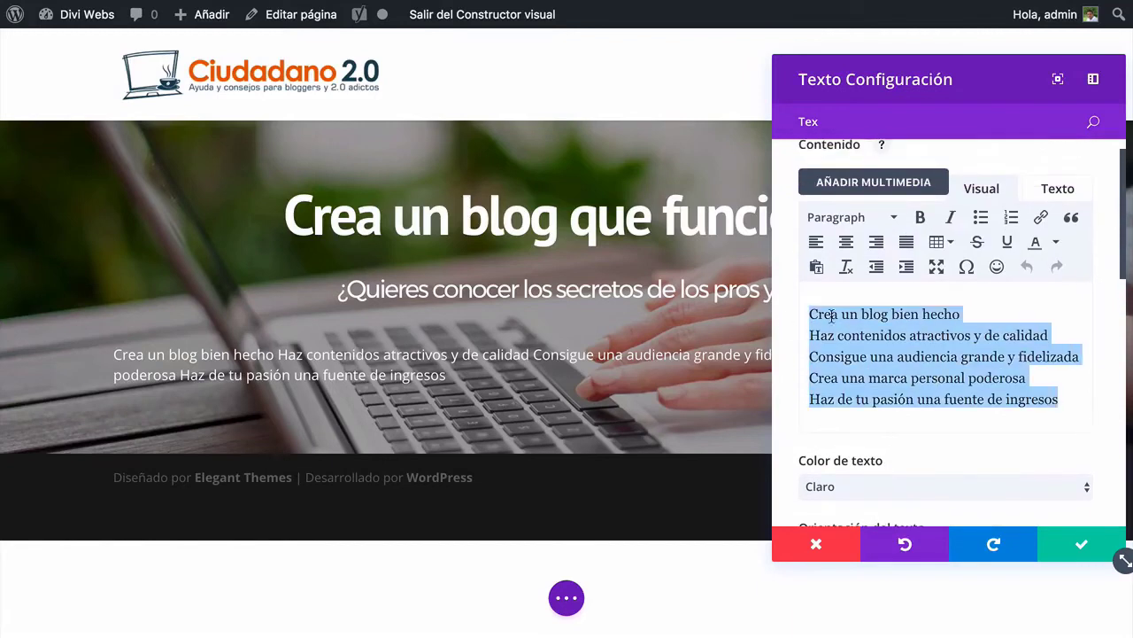
{"action": "left_click", "coordinate": [979, 218]}
{"action": "left_click", "coordinate": [843, 338]}
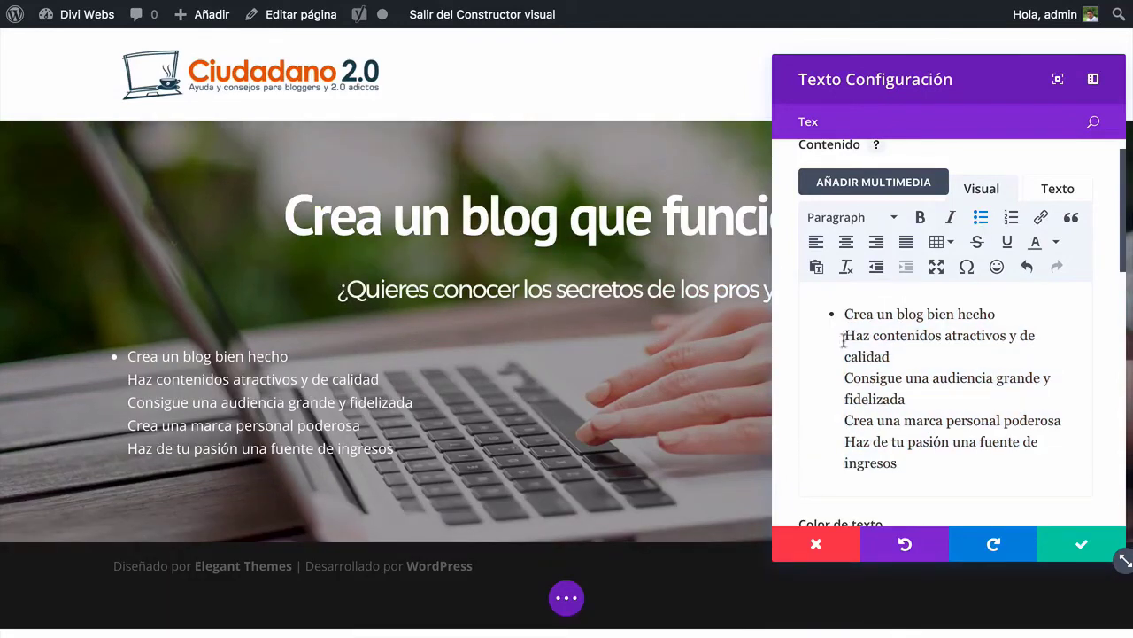
{"action": "key", "text": "Return"}
Set the list's font size to 22px and its letter spacing to -2px, and save the Texto module
{"action": "scroll", "coordinate": [873, 374], "scroll_direction": "down", "scroll_amount": 3}
{"action": "scroll", "coordinate": [873, 377], "scroll_direction": "down", "scroll_amount": 5}
{"action": "left_click_drag", "start_coordinate": [825, 394], "coordinate": [840, 394]}
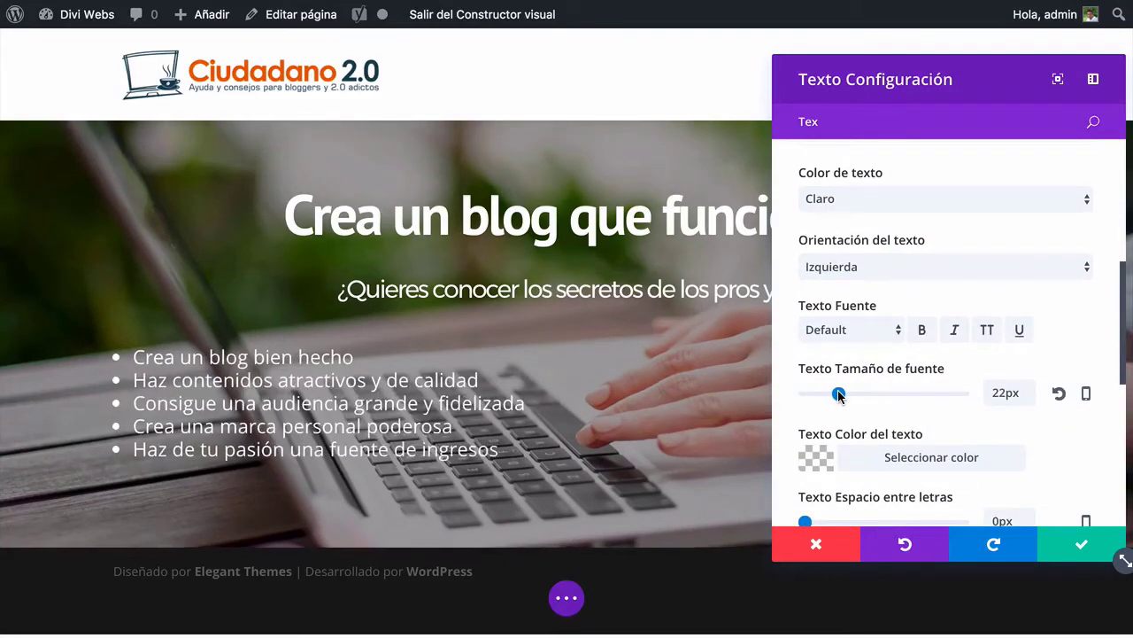
{"action": "scroll", "coordinate": [980, 431], "scroll_direction": "down", "scroll_amount": 4}
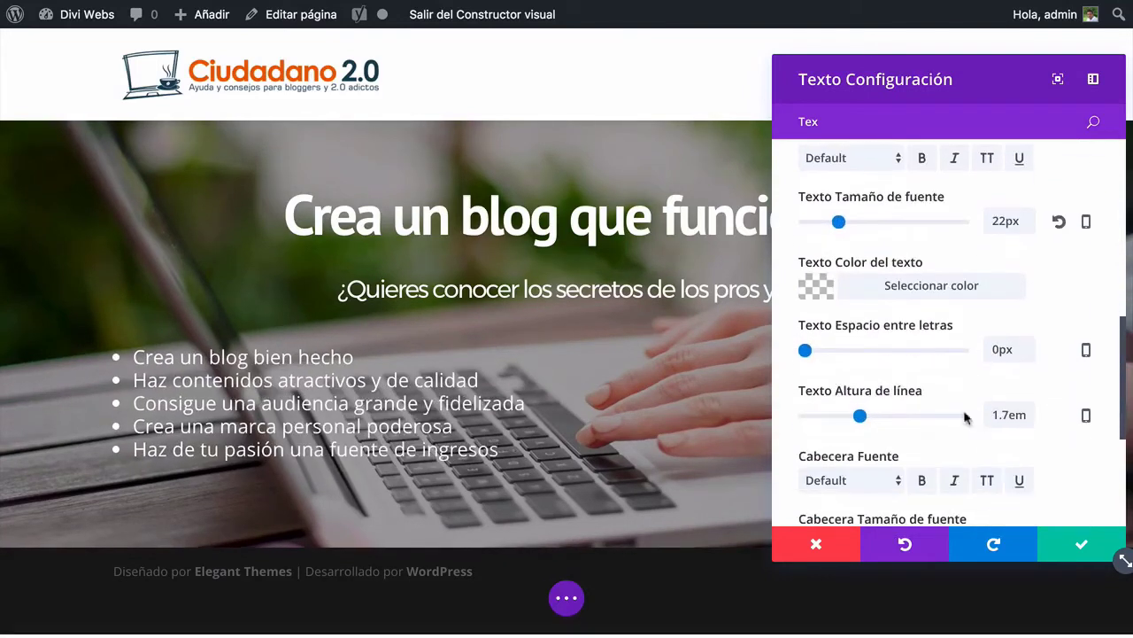
{"action": "left_click", "coordinate": [998, 350]}
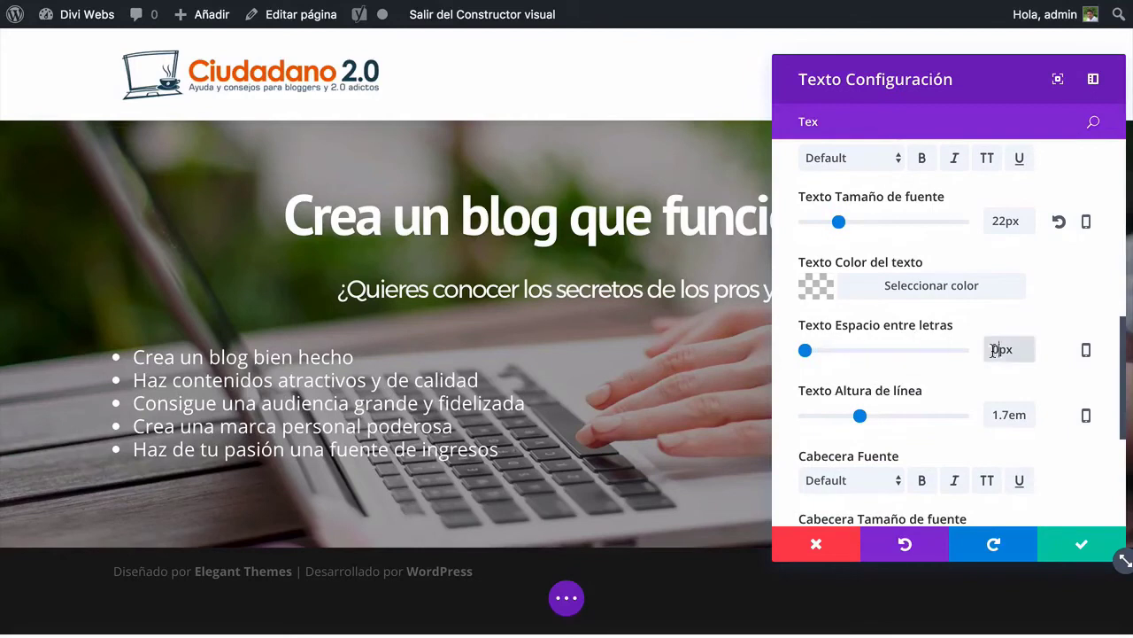
{"action": "type", "text": "-2"}
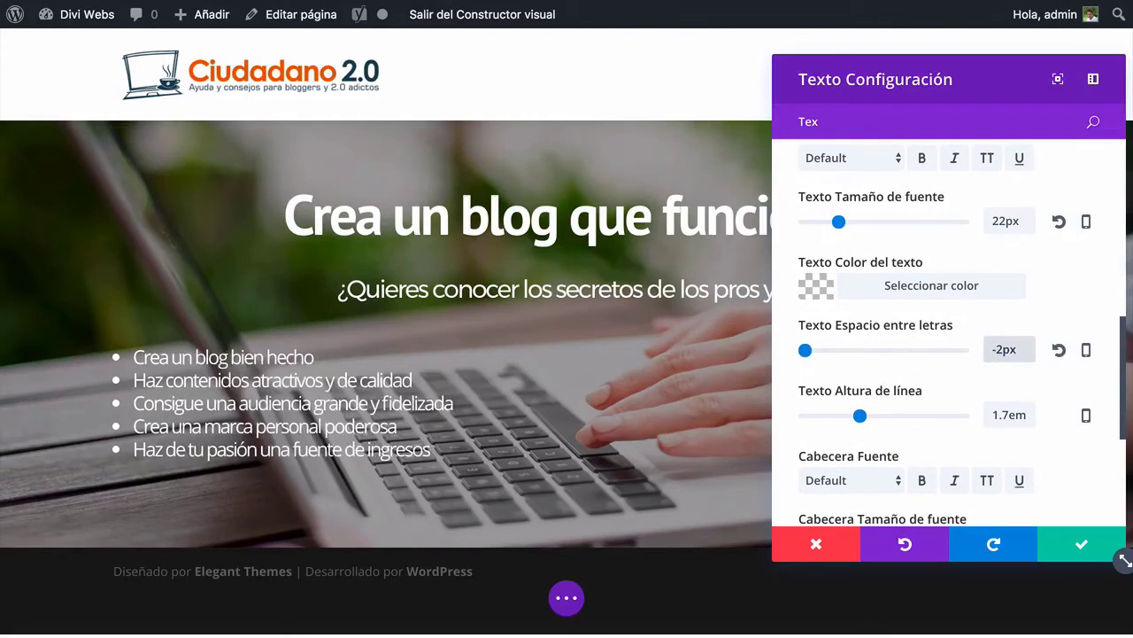
{"action": "left_click", "coordinate": [1081, 544]}
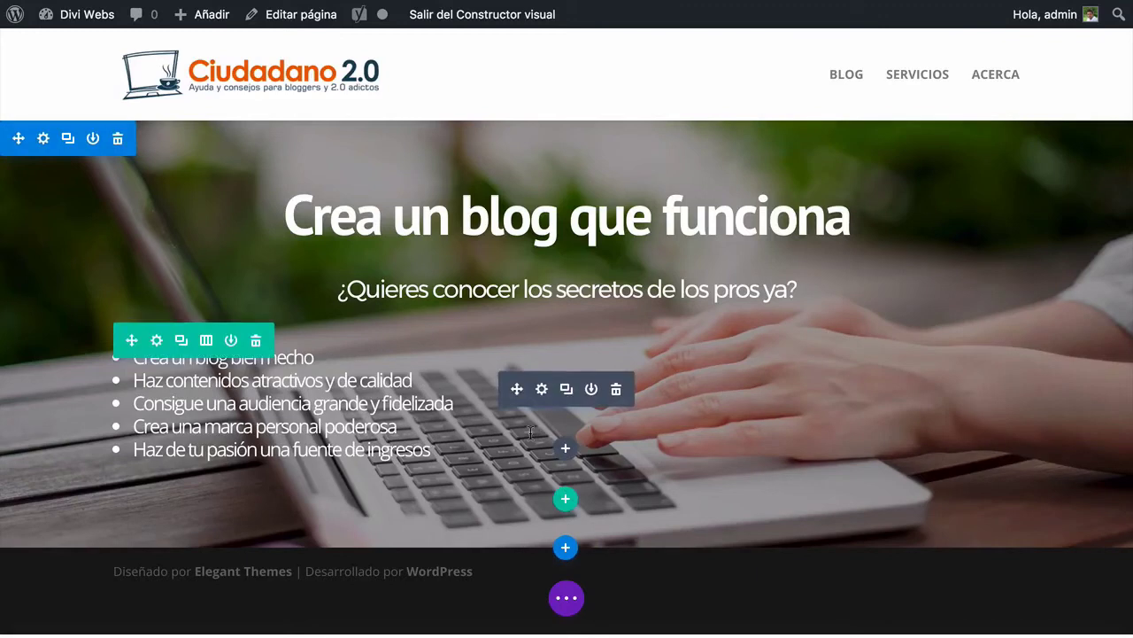
Compare the list with the Ciudadano 2.0 page, then give its row a custom width of 430px and save the row settings
{"action": "left_click", "coordinate": [731, 39]}
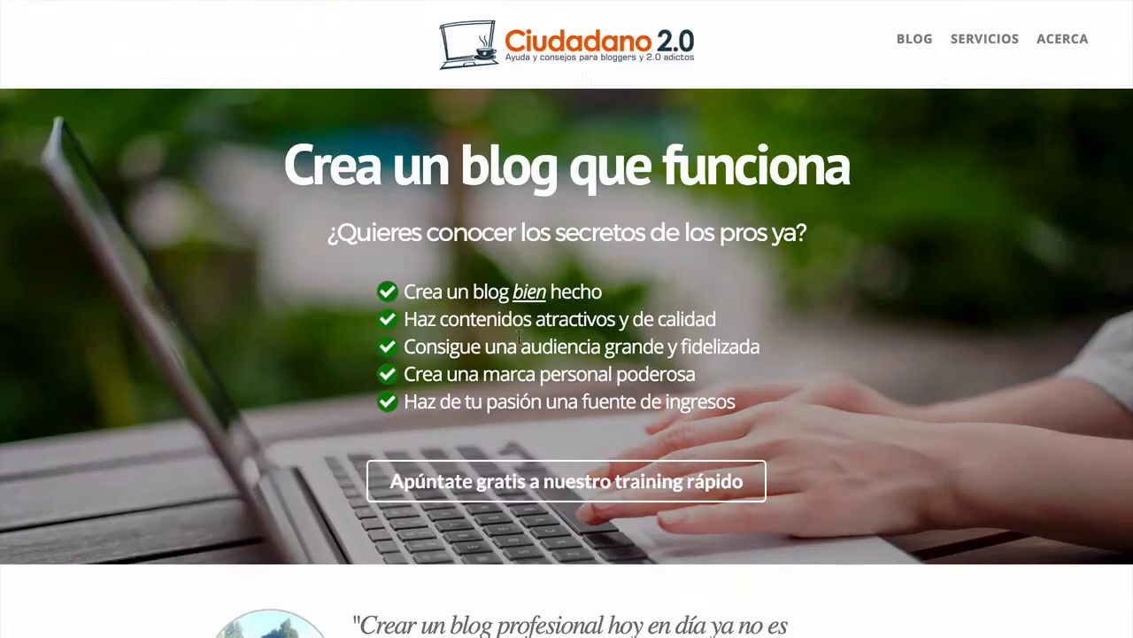
{"action": "left_click", "coordinate": [660, 45]}
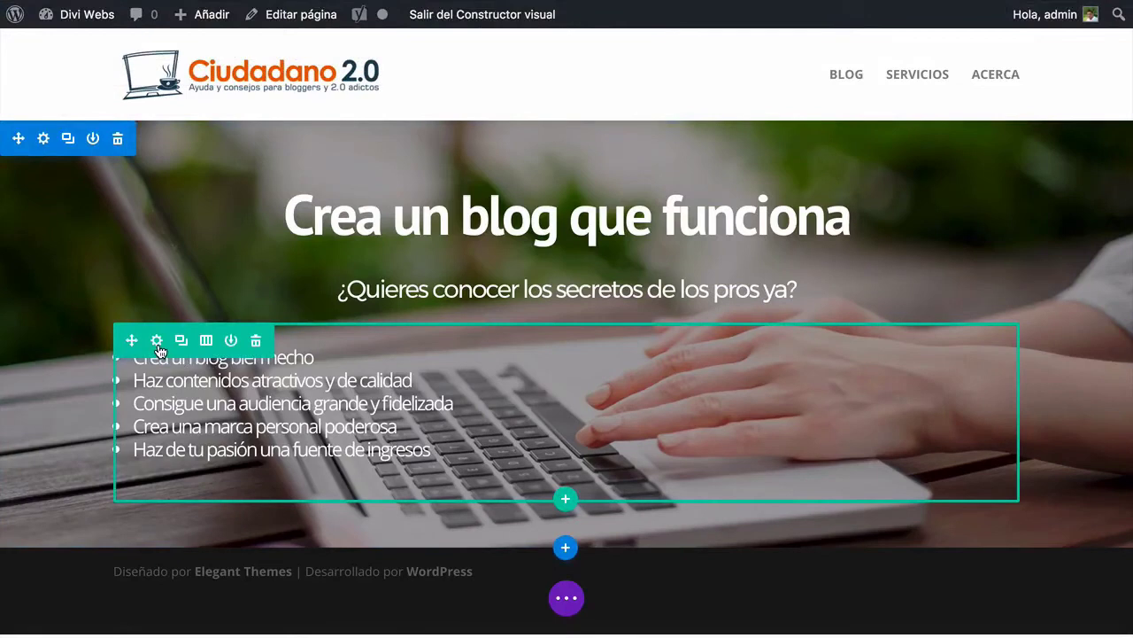
{"action": "left_click", "coordinate": [156, 341]}
{"action": "left_click_drag", "start_coordinate": [843, 159], "coordinate": [758, 158]}
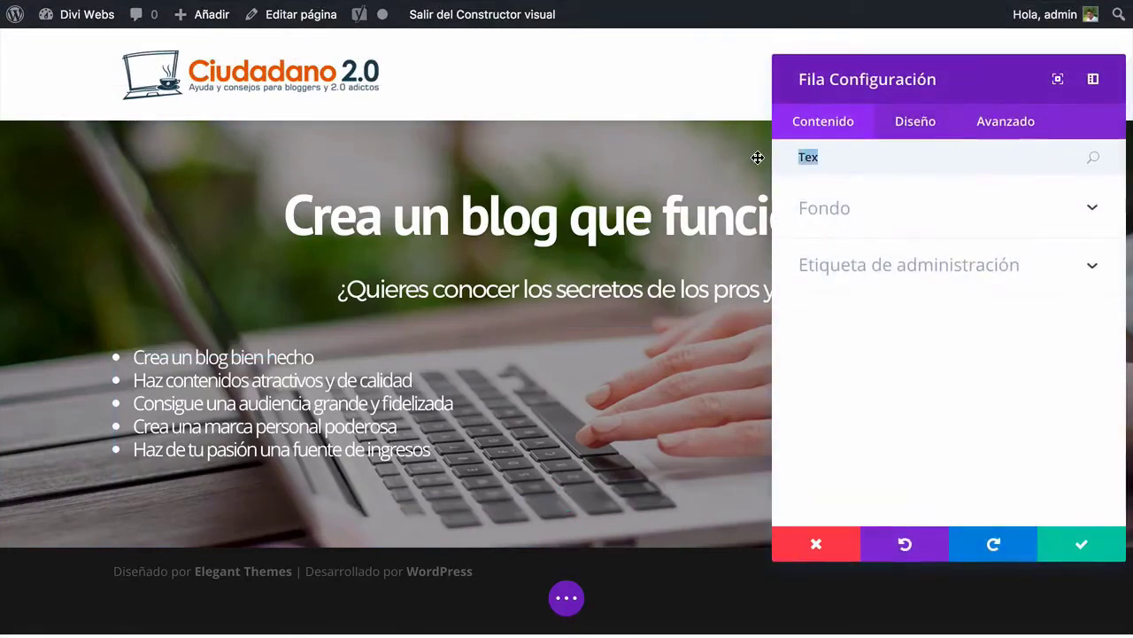
{"action": "type", "text": "Tama"}
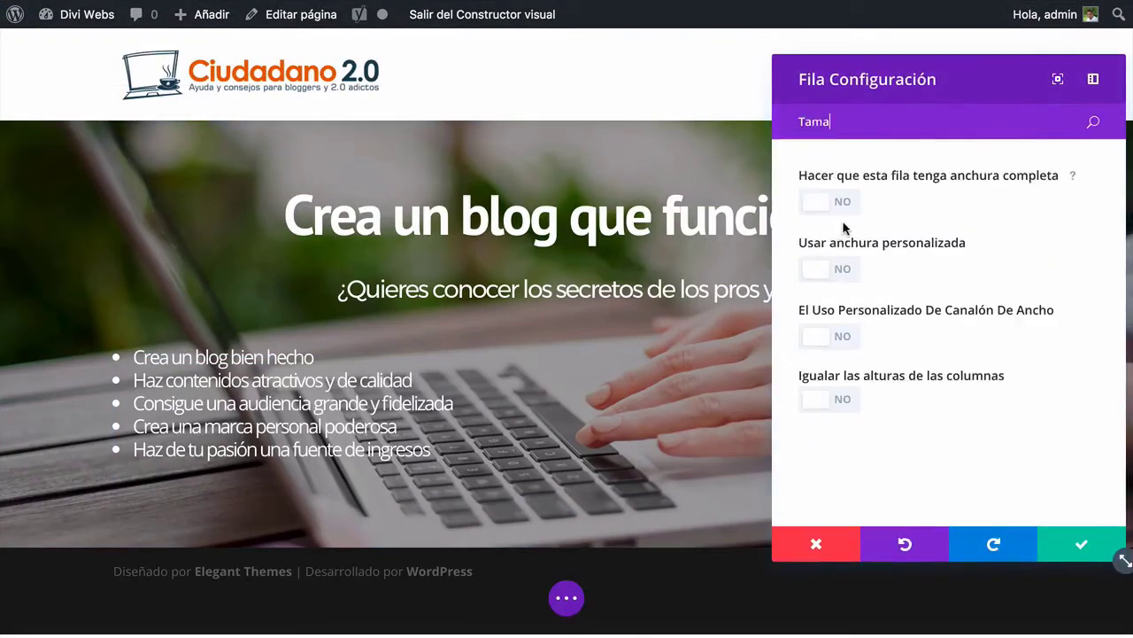
{"action": "left_click", "coordinate": [825, 268]}
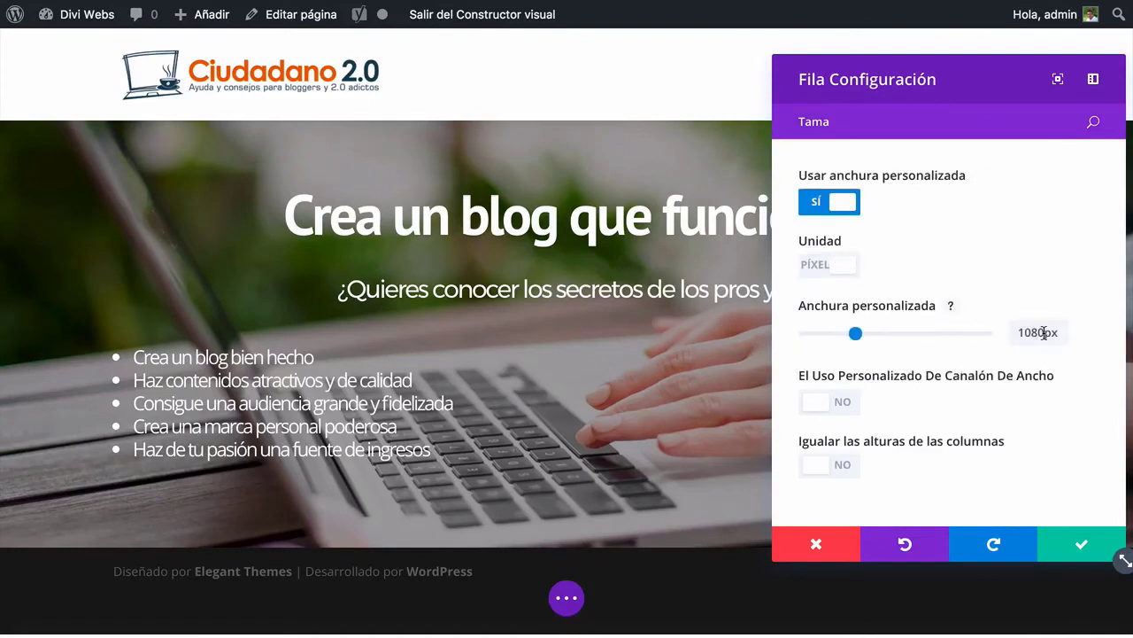
{"action": "double_click", "coordinate": [1043, 332]}
{"action": "type", "text": "430px"}
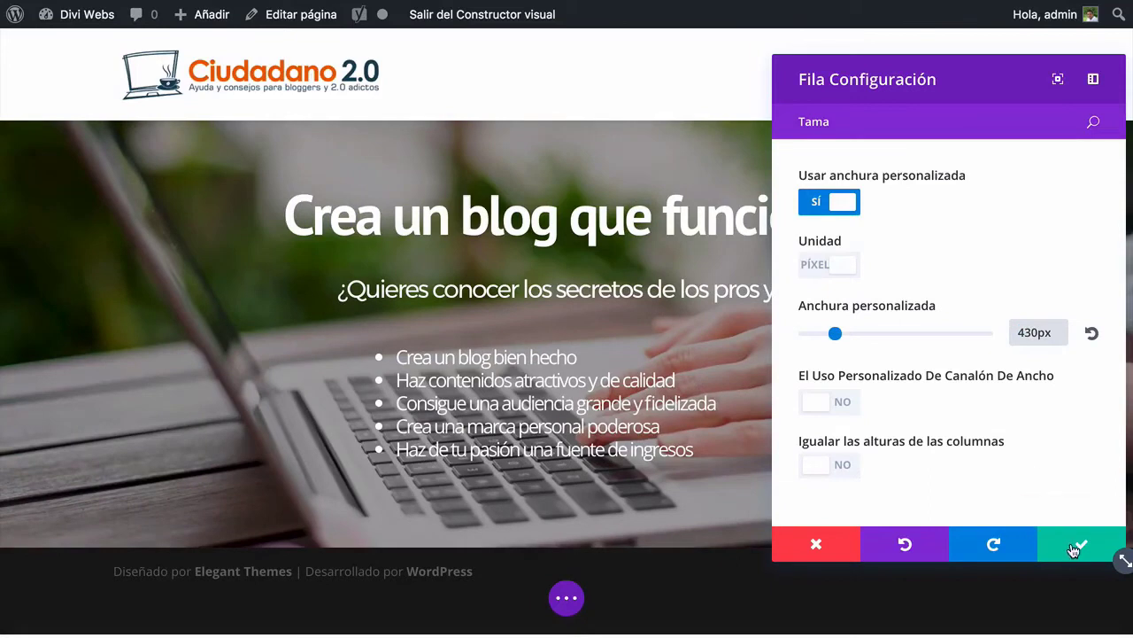
{"action": "left_click", "coordinate": [1061, 554]}
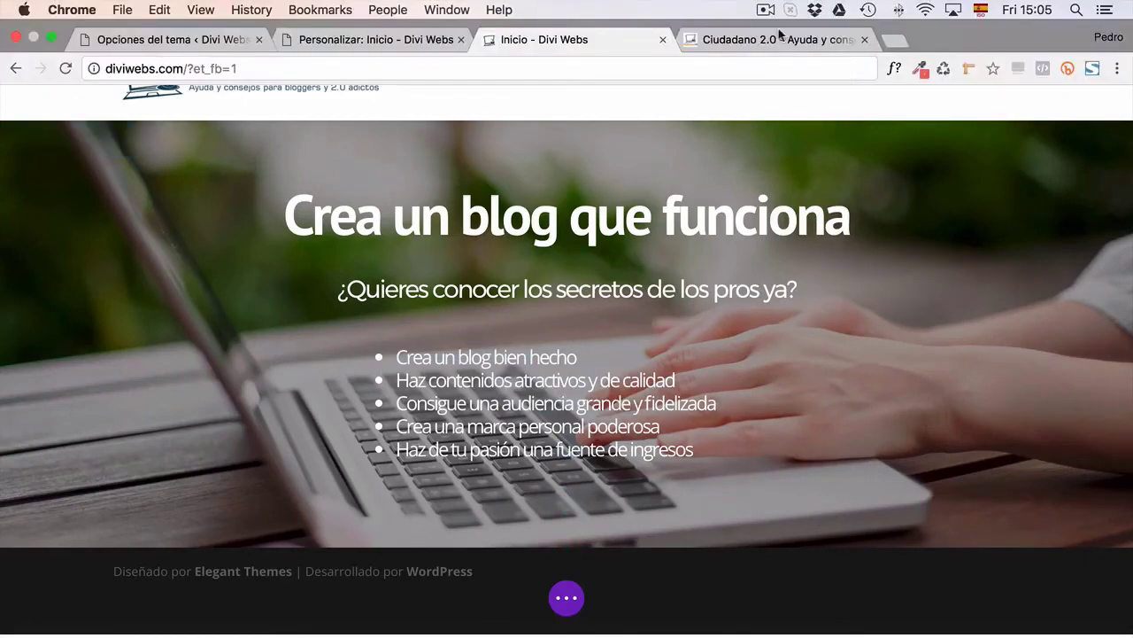
Switch to the Ciudadano 2.0 page and inspect the first check-marked item of its benefit list in the developer tools
{"action": "left_click", "coordinate": [824, 38]}
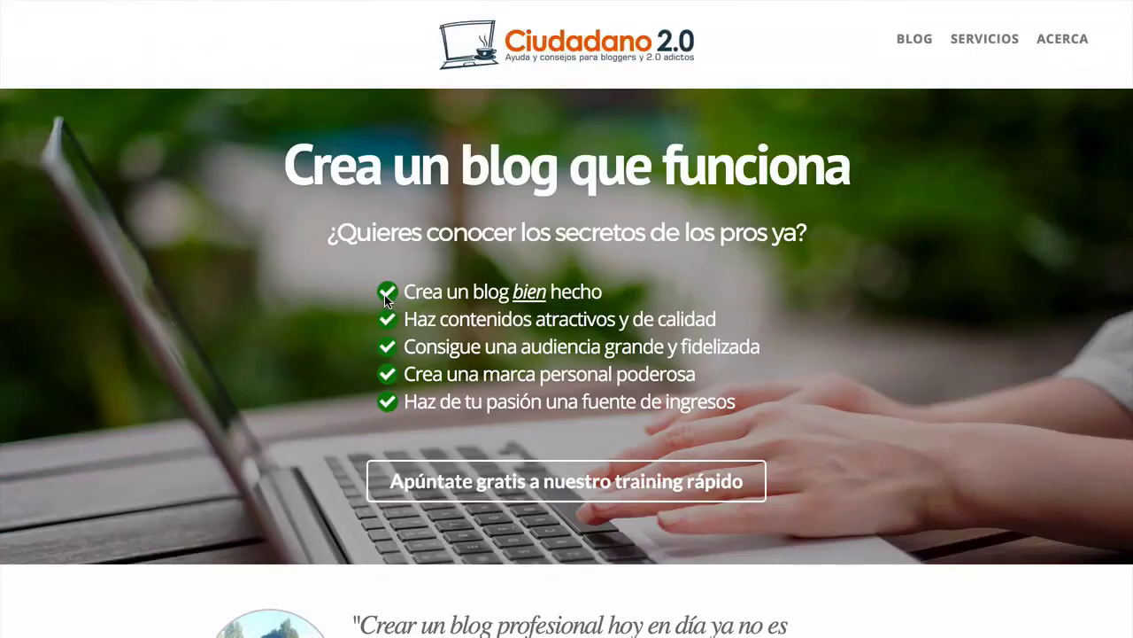
{"action": "right_click", "coordinate": [388, 295]}
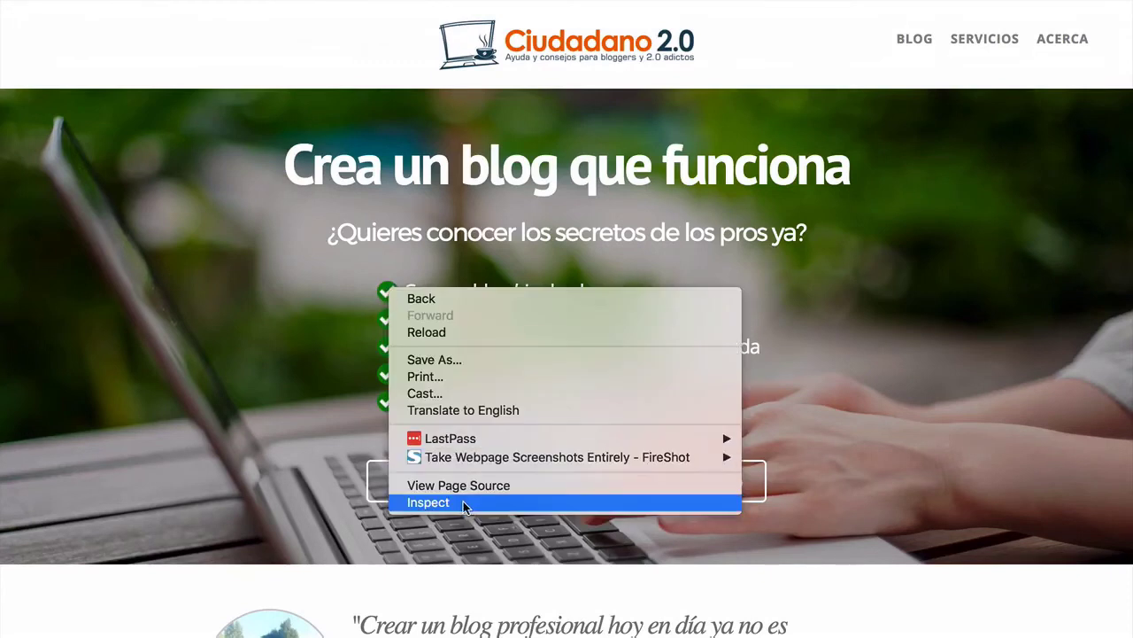
{"action": "left_click", "coordinate": [375, 354]}
{"action": "right_click", "coordinate": [394, 288]}
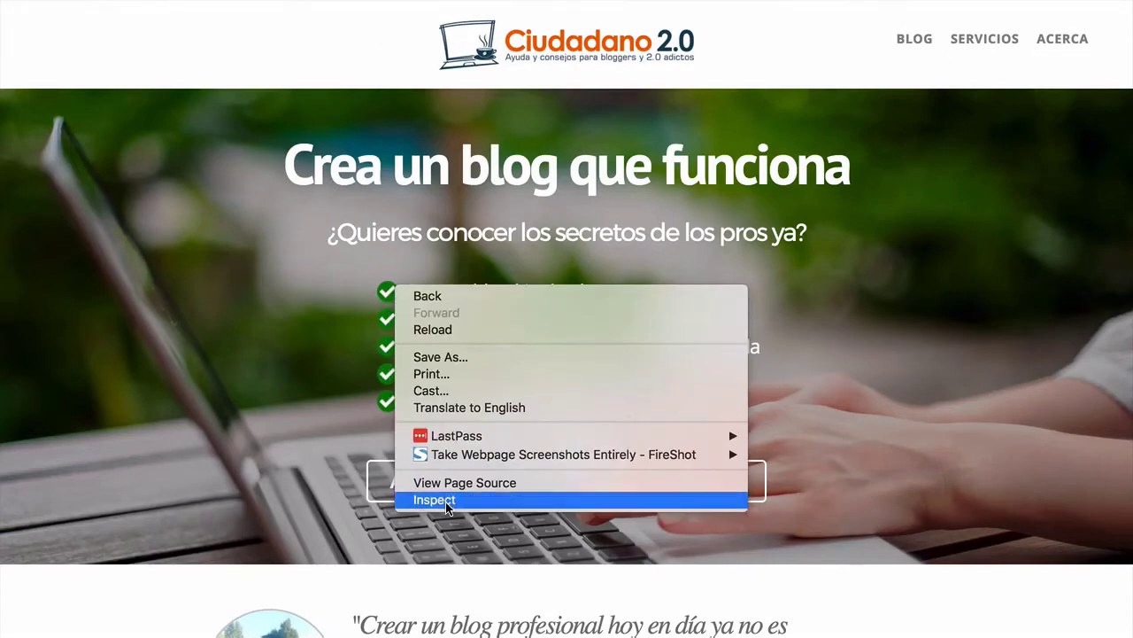
{"action": "right_click", "coordinate": [388, 292]}
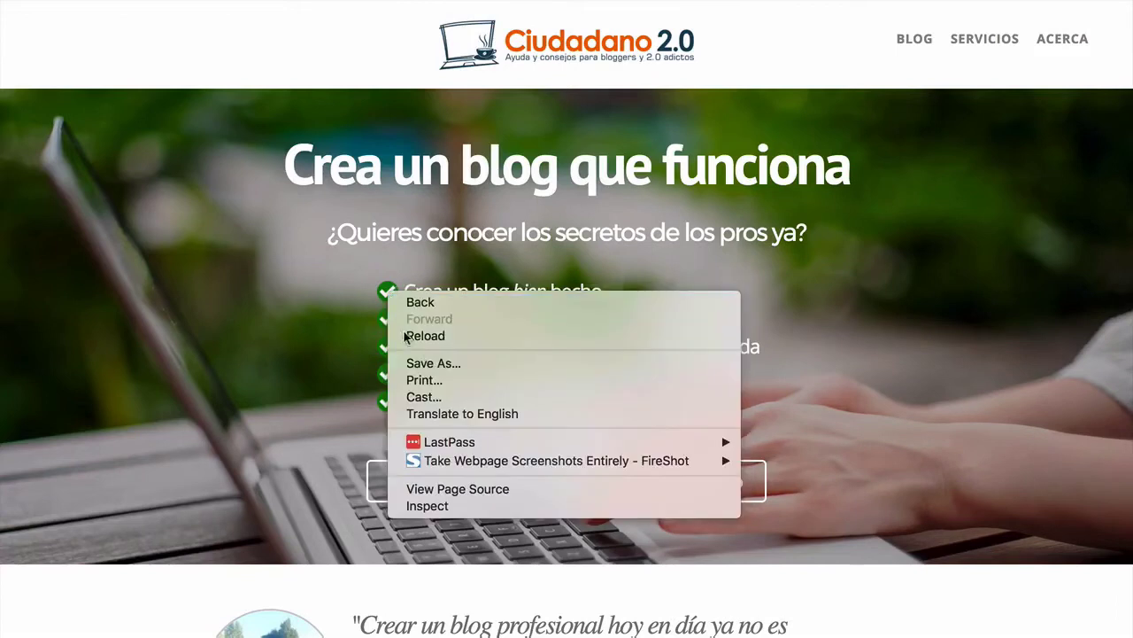
{"action": "left_click", "coordinate": [430, 505]}
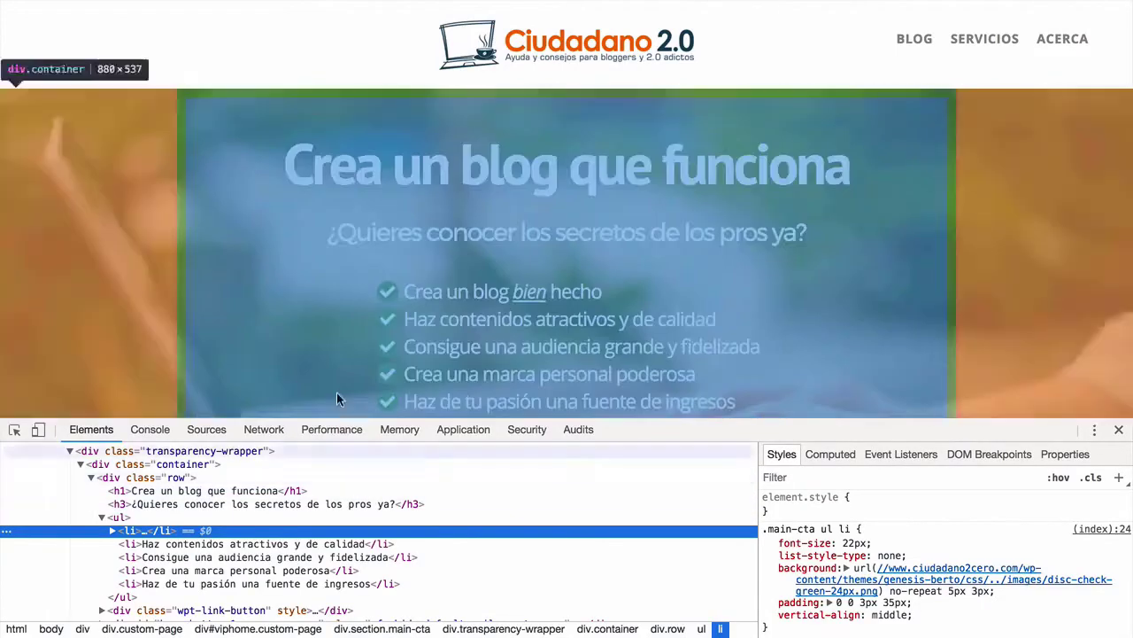
Examine the markup of the first list item and check whether its check mark belongs to the selectable text
{"action": "scroll", "coordinate": [266, 330], "scroll_direction": "down", "scroll_amount": 1}
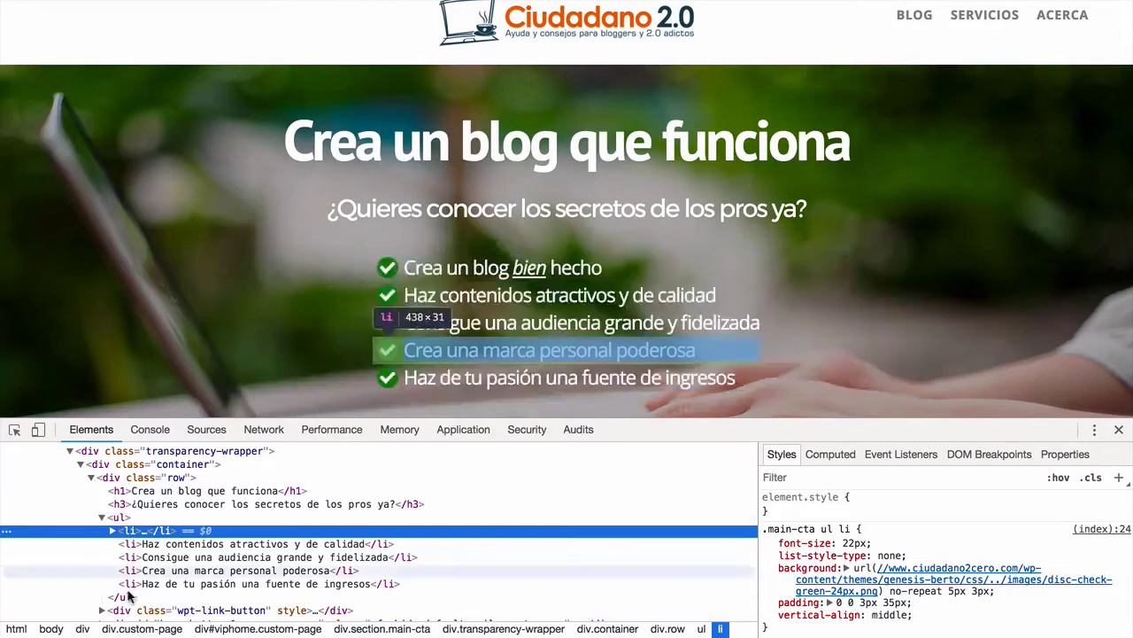
{"action": "left_click", "coordinate": [112, 530]}
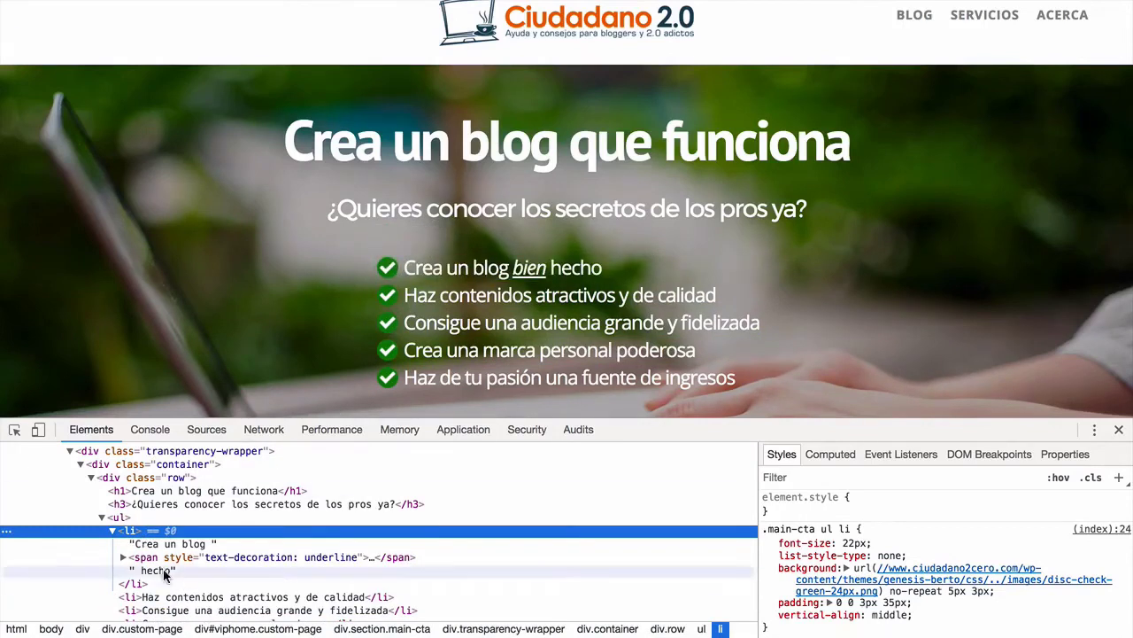
{"action": "left_click", "coordinate": [112, 530]}
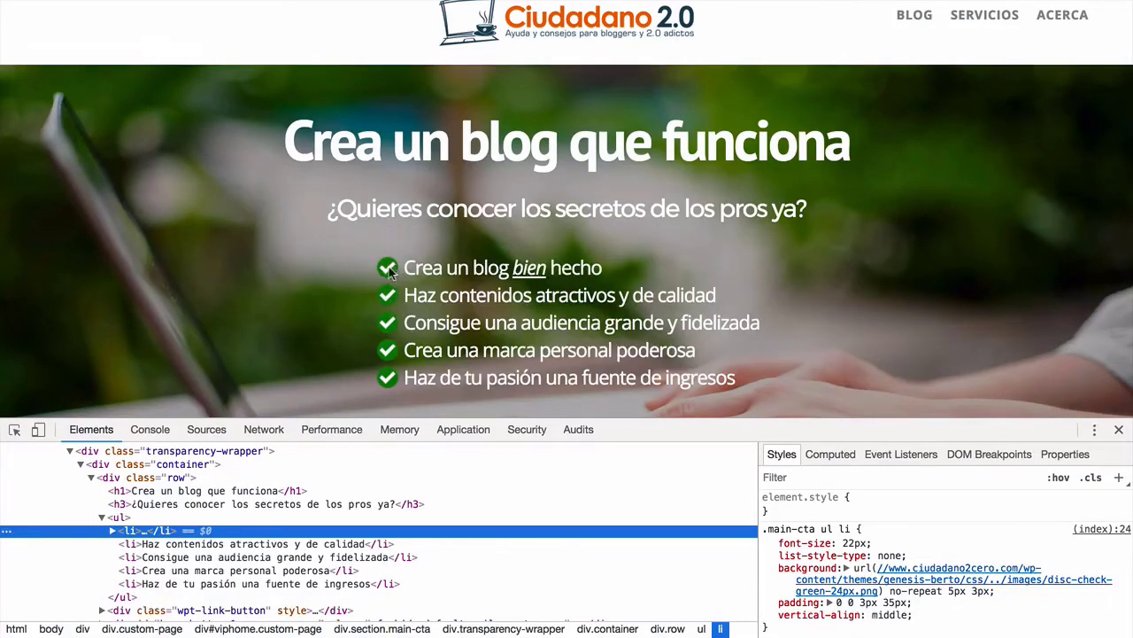
{"action": "mouse_move", "coordinate": [394, 270]}
{"action": "left_mouse_down"}
{"action": "mouse_move", "coordinate": [604, 269]}
{"action": "mouse_move", "coordinate": [398, 278]}
{"action": "left_mouse_up"}
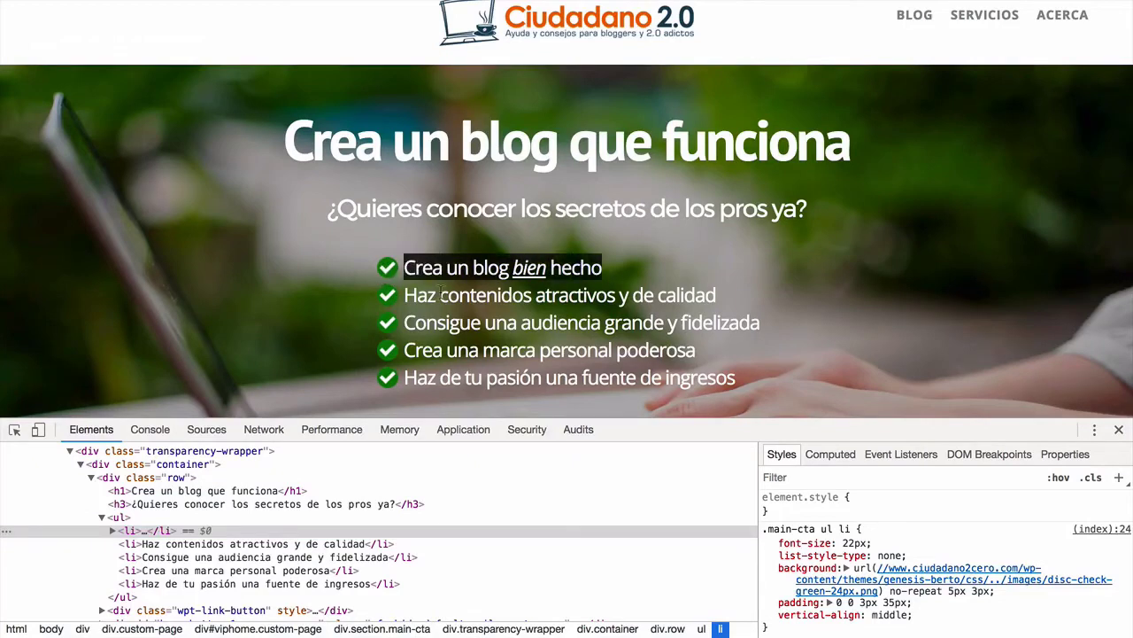
{"action": "left_click", "coordinate": [387, 276]}
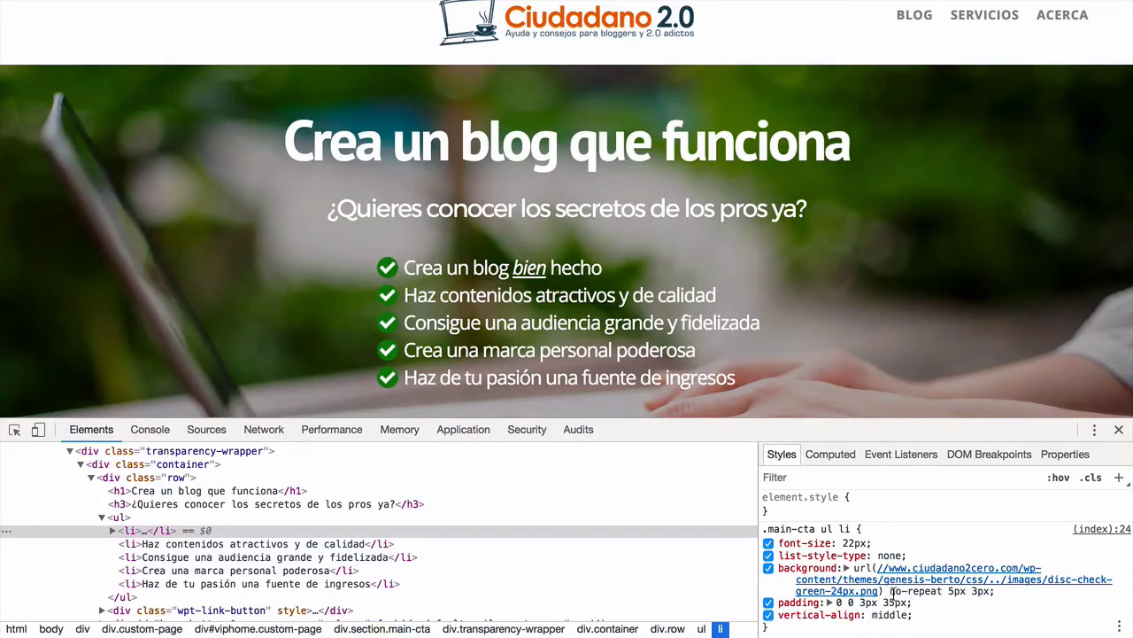
Open the background value of the .main-cta ul li rule and try nudging the check image's horizontal offset up and down
{"action": "left_click", "coordinate": [890, 591]}
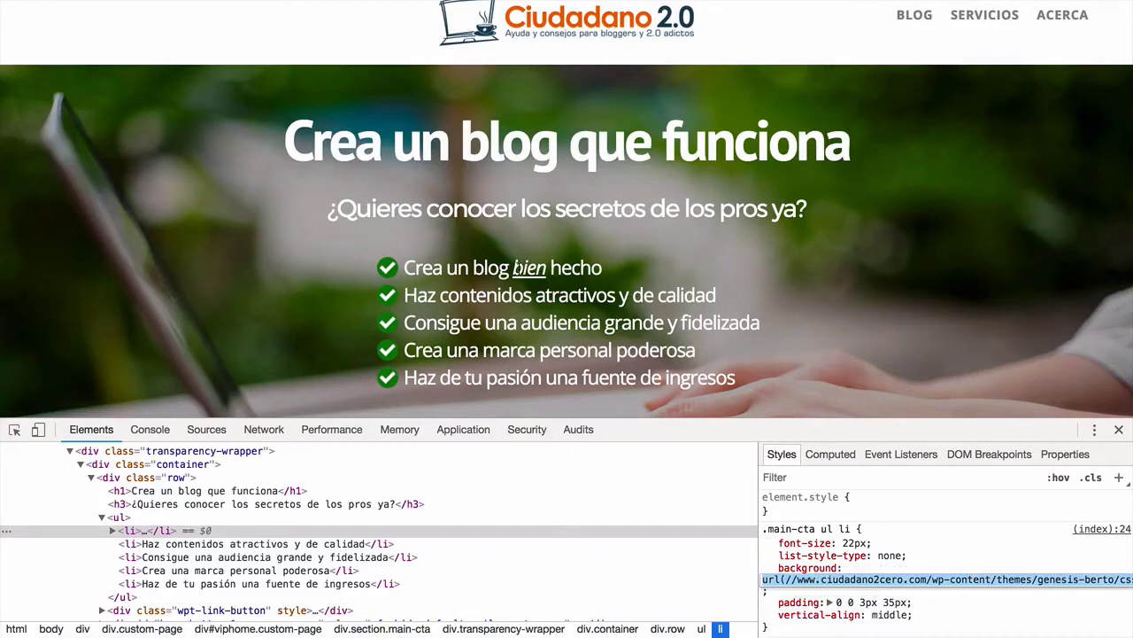
{"action": "left_click", "coordinate": [953, 610]}
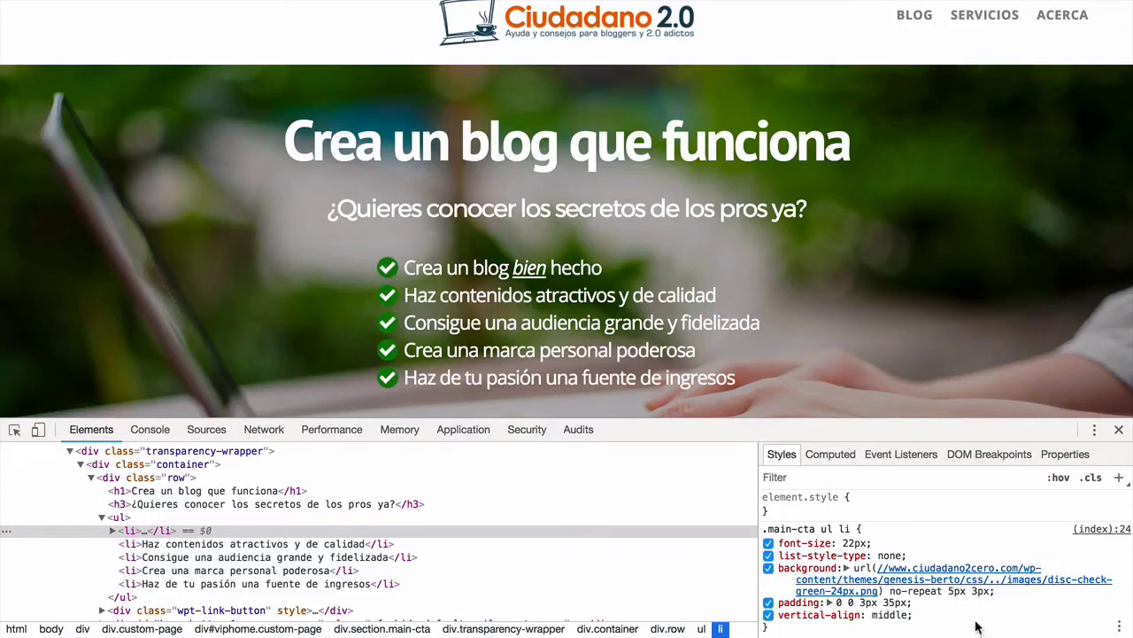
{"action": "left_click", "coordinate": [951, 590]}
{"action": "key", "text": "Escape"}
{"action": "left_click", "coordinate": [978, 591]}
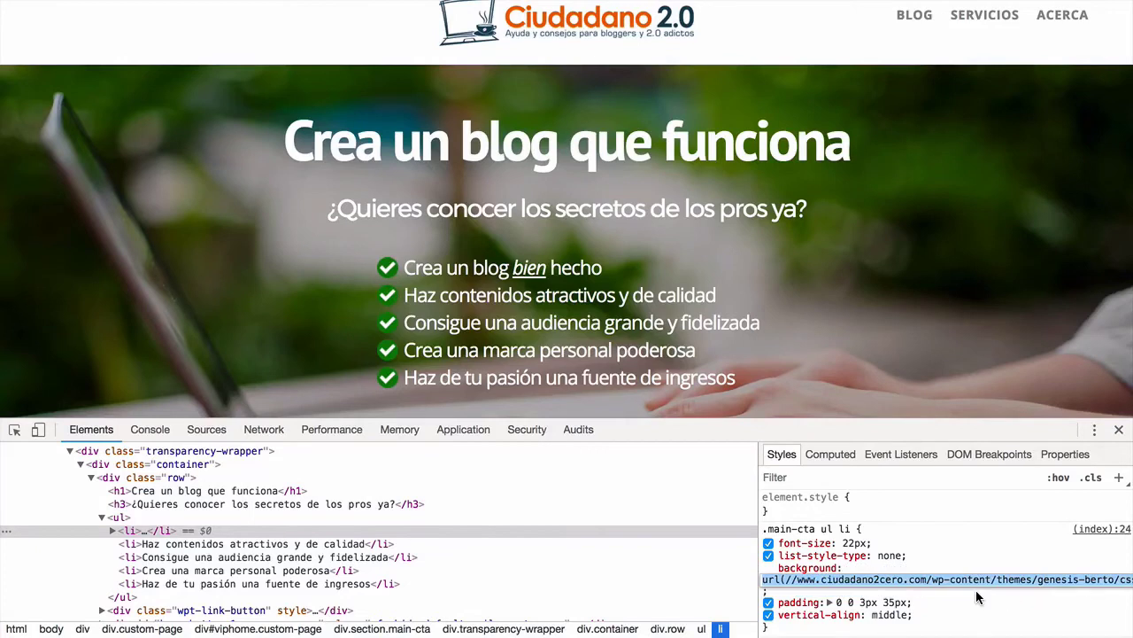
{"action": "key", "text": "End"}
{"action": "key", "text": "Up"}
{"action": "key", "text": "Up"}
{"action": "key", "text": "Down"}
{"action": "key", "text": "Down"}
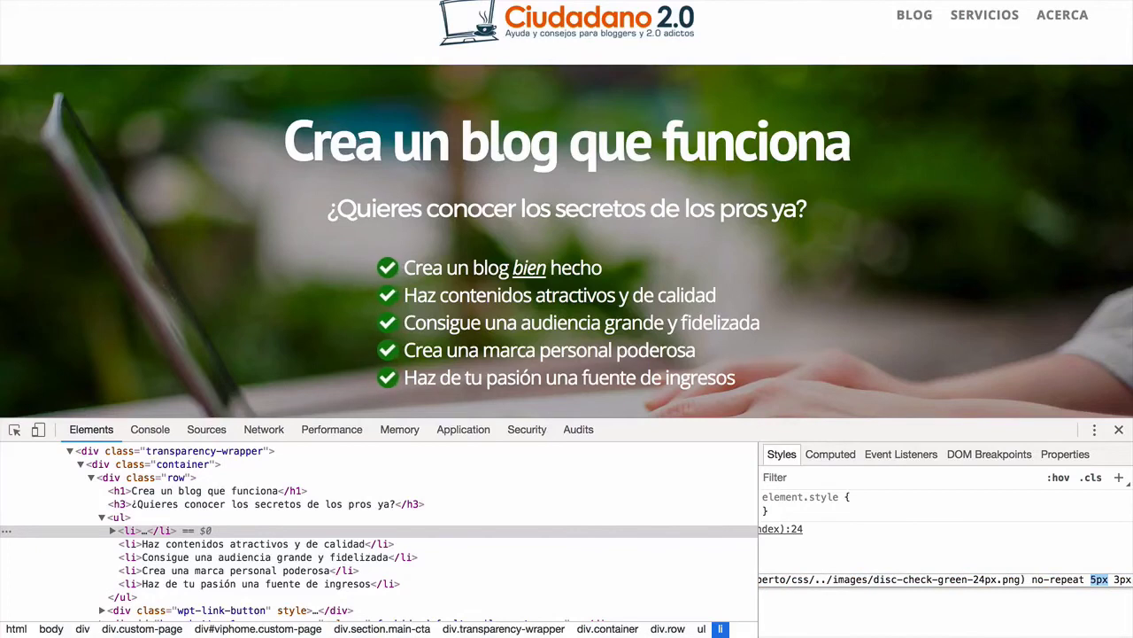
Try nudging the check image's vertical offset up and down in the same background declaration
{"action": "left_click", "coordinate": [1117, 579]}
{"action": "key", "text": "Up"}
{"action": "key", "text": "Up"}
{"action": "key", "text": "Down"}
{"action": "key", "text": "Down"}
{"action": "key", "text": "Down"}
{"action": "key", "text": "Up"}
{"action": "key", "text": "Return"}
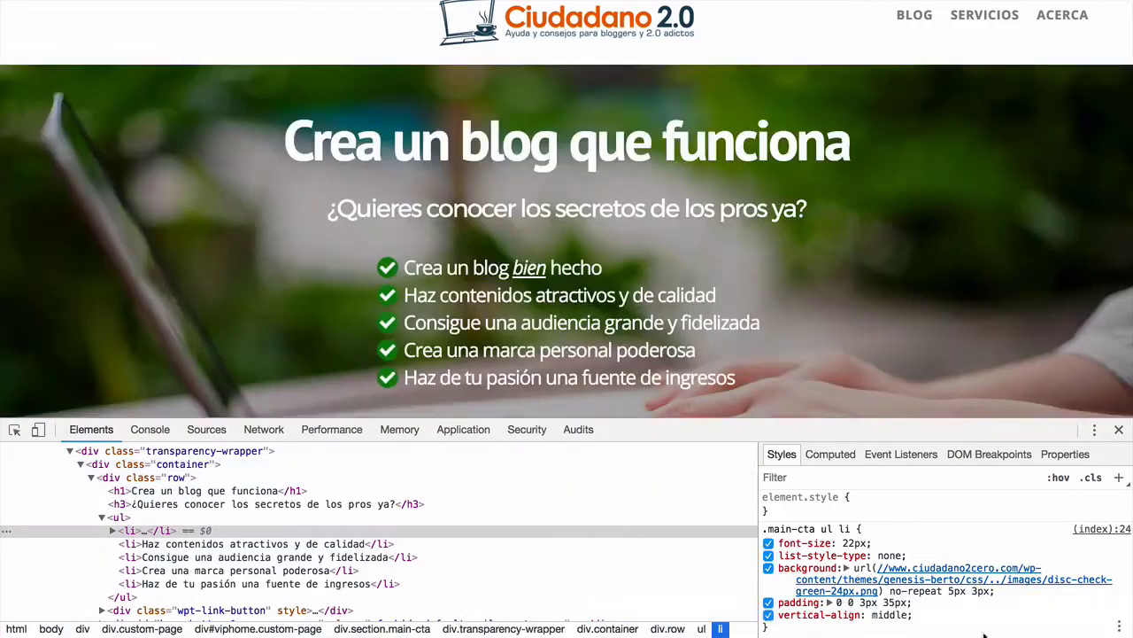
Highlight the reference rule's background and padding, and in the theme options' CSS personalizado insert five blank lines after the .listado ul li rule
{"action": "mouse_move", "coordinate": [1058, 636]}
{"action": "left_click_drag", "start_coordinate": [780, 567], "coordinate": [917, 603]}
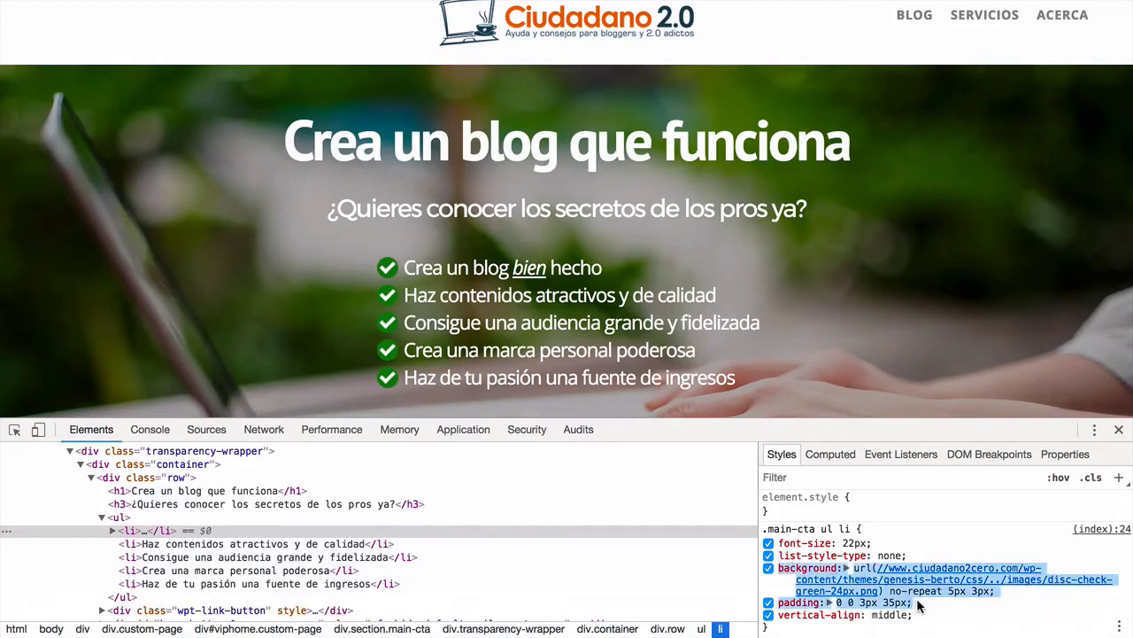
{"action": "mouse_move", "coordinate": [385, 6]}
{"action": "left_click", "coordinate": [199, 39]}
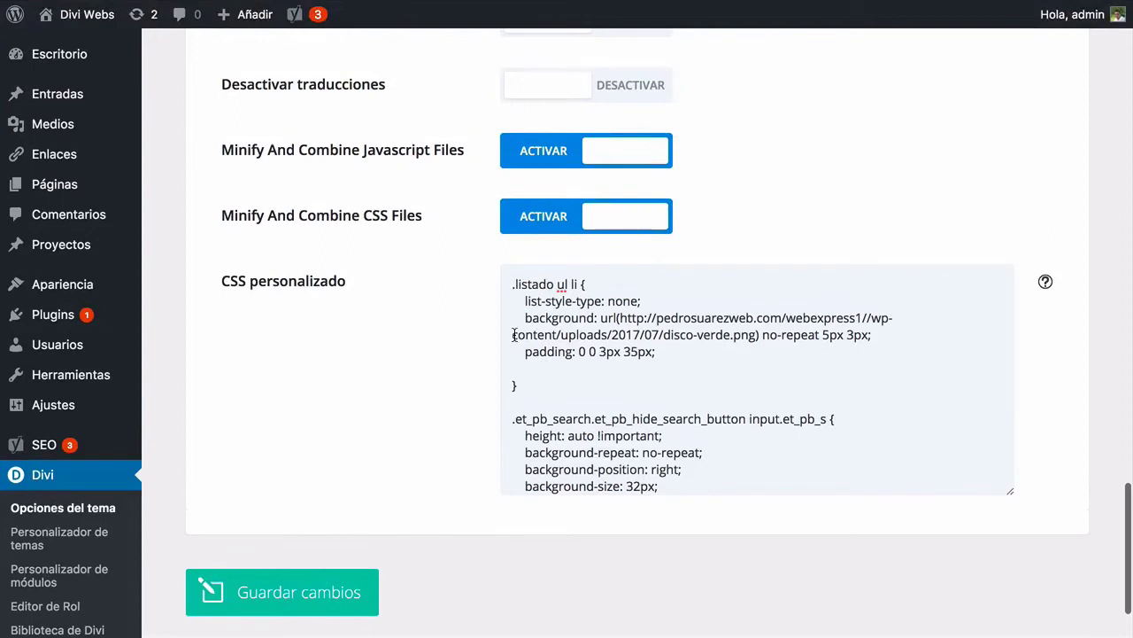
{"action": "left_click", "coordinate": [513, 335]}
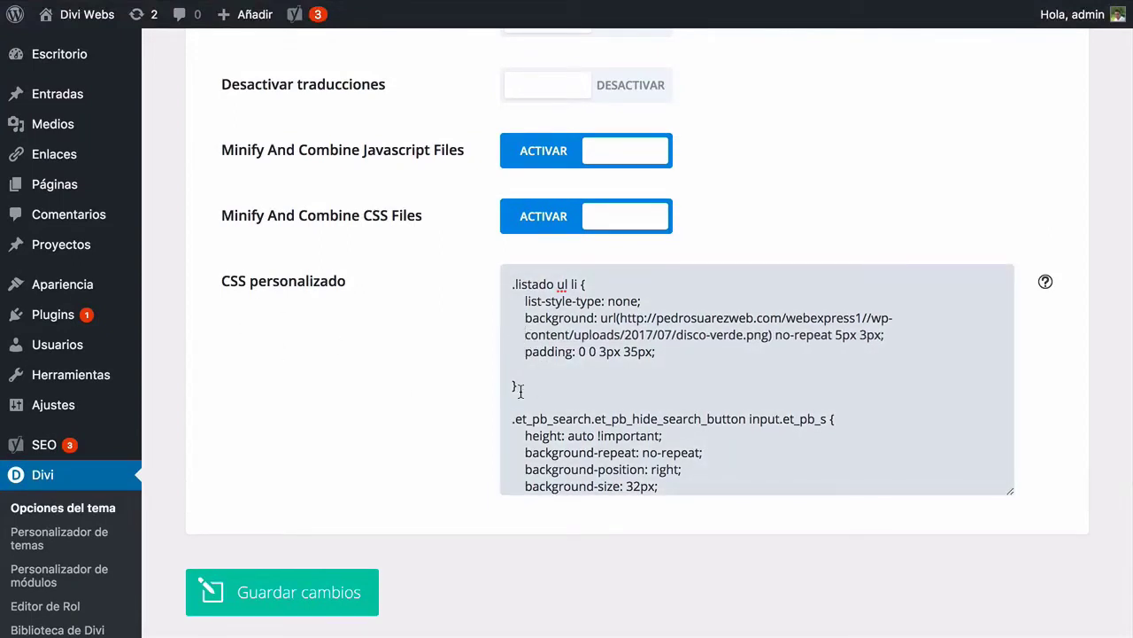
{"action": "key", "text": "Return"}
{"action": "key", "text": "Return"}
{"action": "key", "text": "Return"}
{"action": "key", "text": "Return"}
{"action": "key", "text": "Return"}
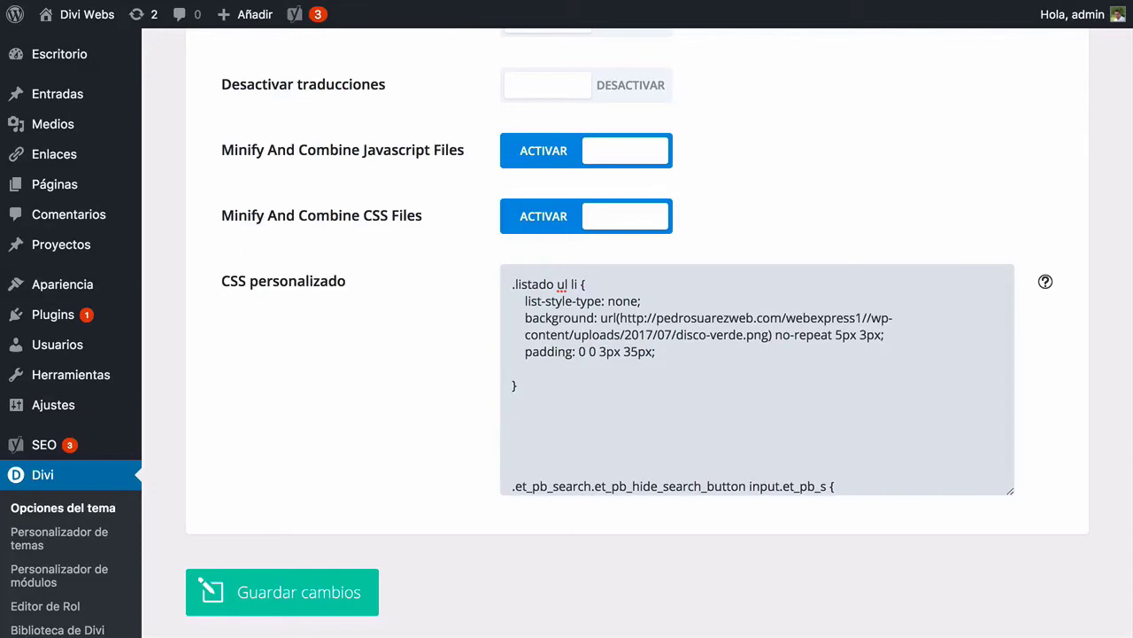
Highlight the .listado ul li rule's background and padding, and delete the empty line before its closing brace
{"action": "scroll", "coordinate": [331, 349], "scroll_direction": "up", "scroll_amount": 1}
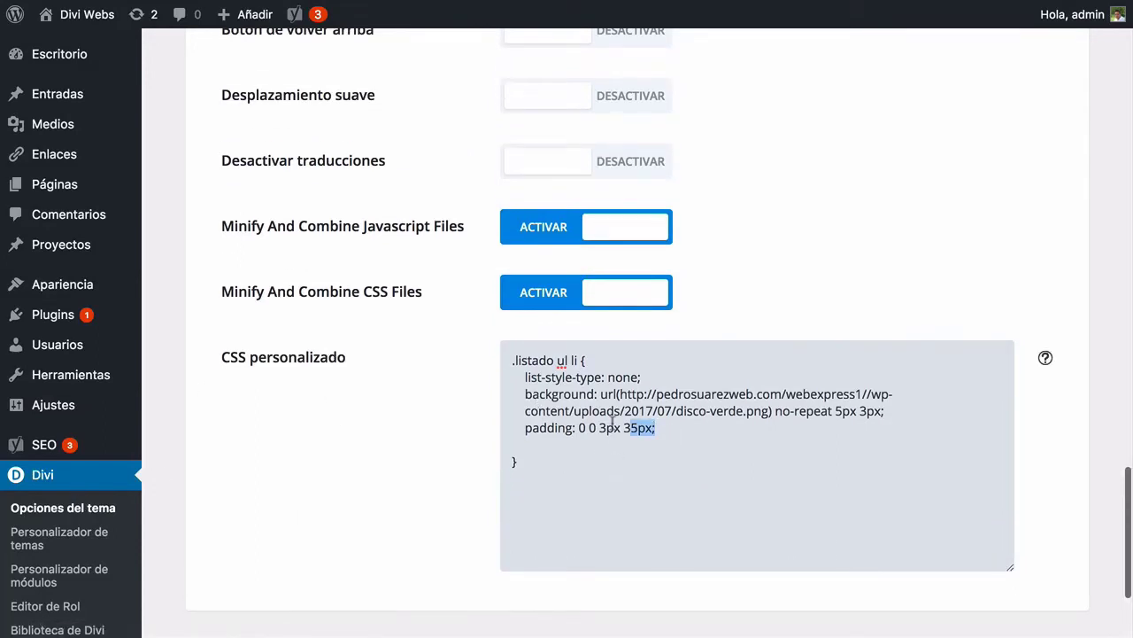
{"action": "left_click_drag", "start_coordinate": [650, 428], "coordinate": [525, 394]}
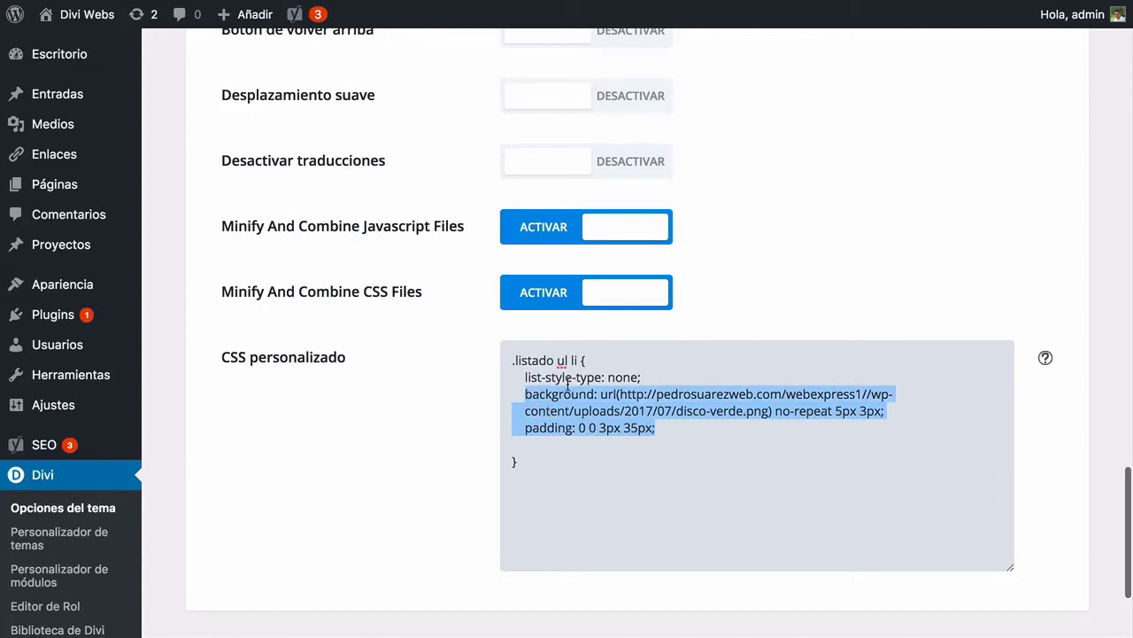
{"action": "left_click", "coordinate": [796, 456]}
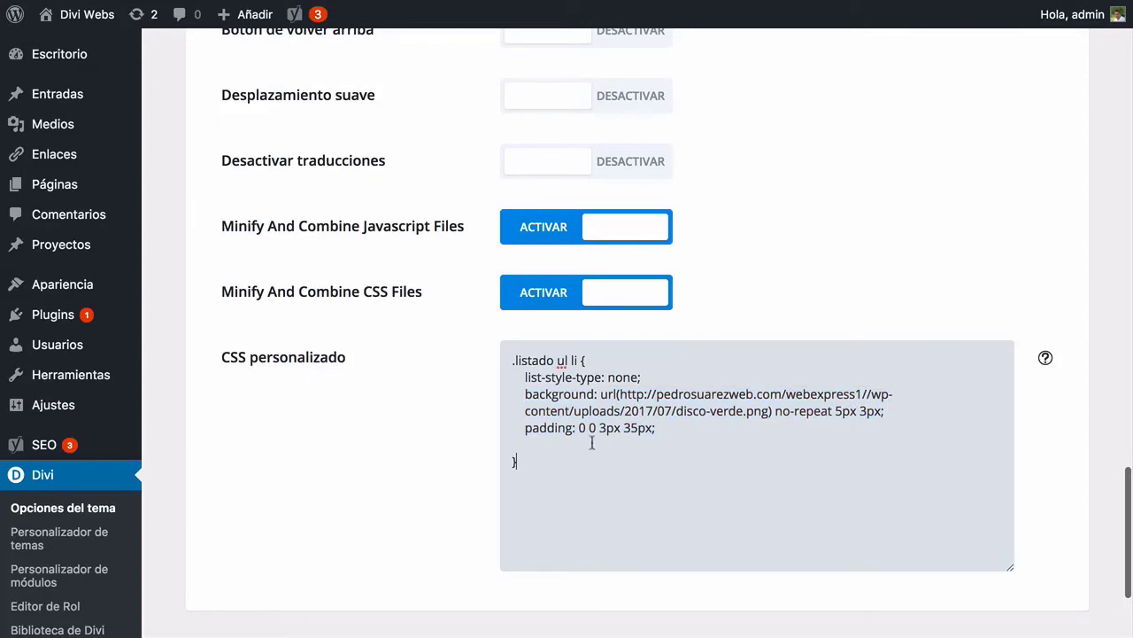
{"action": "key", "text": "BackSpace"}
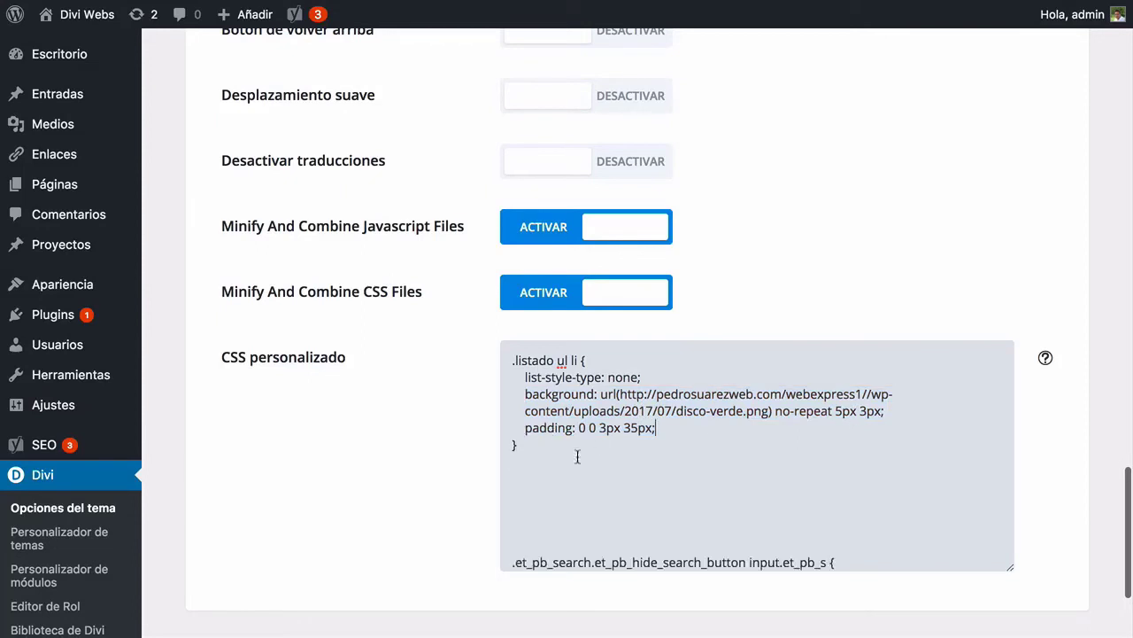
{"action": "key", "text": "Return"}
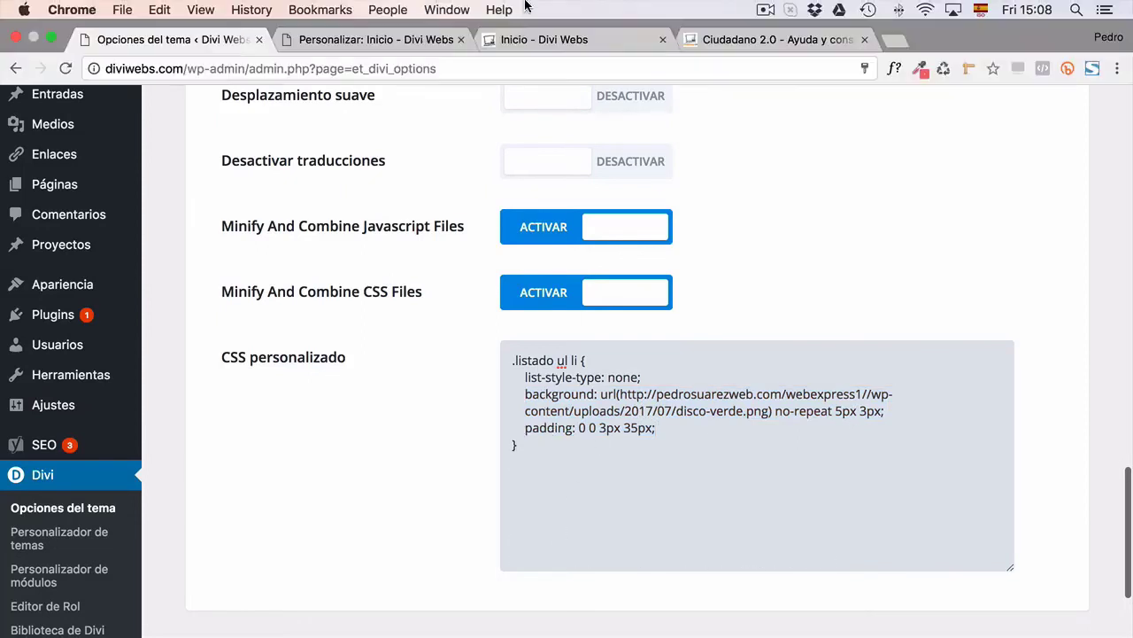
Return to the Ciudadano 2.0 page and review the style rules applied to its list items
{"action": "left_click", "coordinate": [748, 41]}
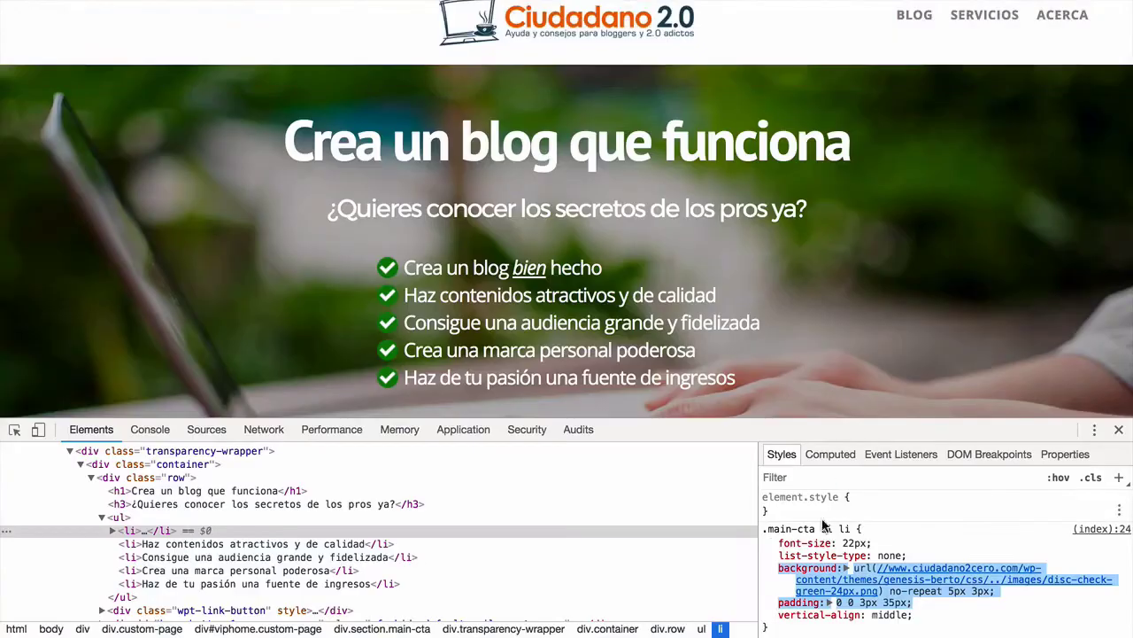
{"action": "scroll", "coordinate": [926, 528], "scroll_direction": "down", "scroll_amount": 2}
{"action": "scroll", "coordinate": [927, 528], "scroll_direction": "down", "scroll_amount": 3}
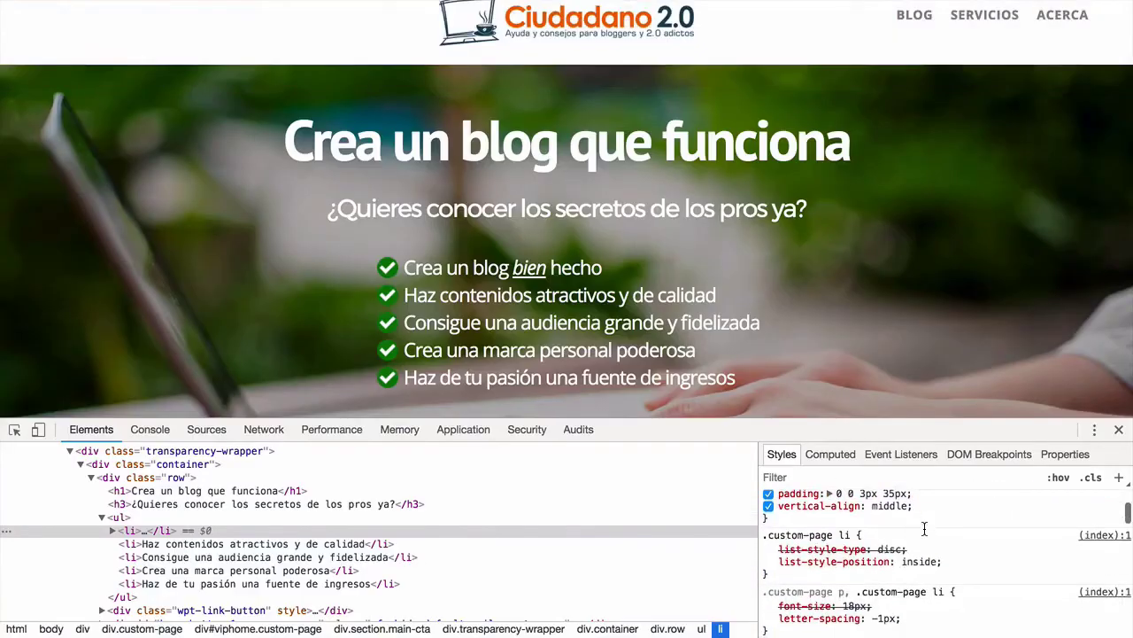
{"action": "scroll", "coordinate": [783, 565], "scroll_direction": "up", "scroll_amount": 3}
{"action": "scroll", "coordinate": [782, 565], "scroll_direction": "up", "scroll_amount": 3}
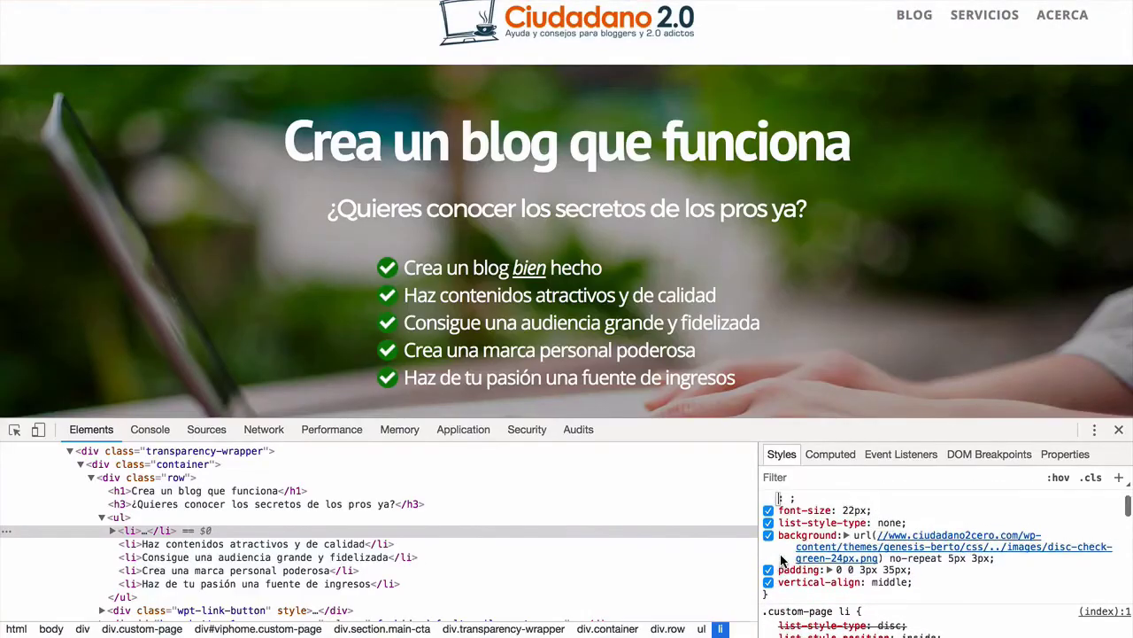
{"action": "left_click", "coordinate": [809, 549]}
{"action": "left_click", "coordinate": [901, 549]}
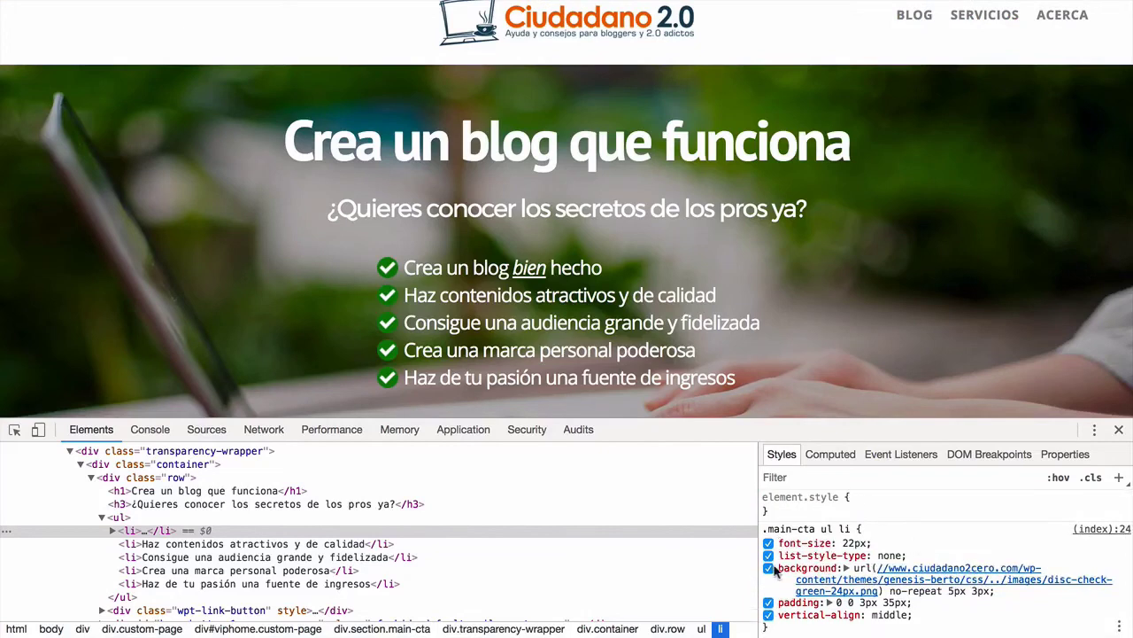
Disable the background and list-style-type declarations of the .main-cta ul li rule to see their effect, and enable both again
{"action": "left_click", "coordinate": [768, 568]}
{"action": "left_click", "coordinate": [768, 555]}
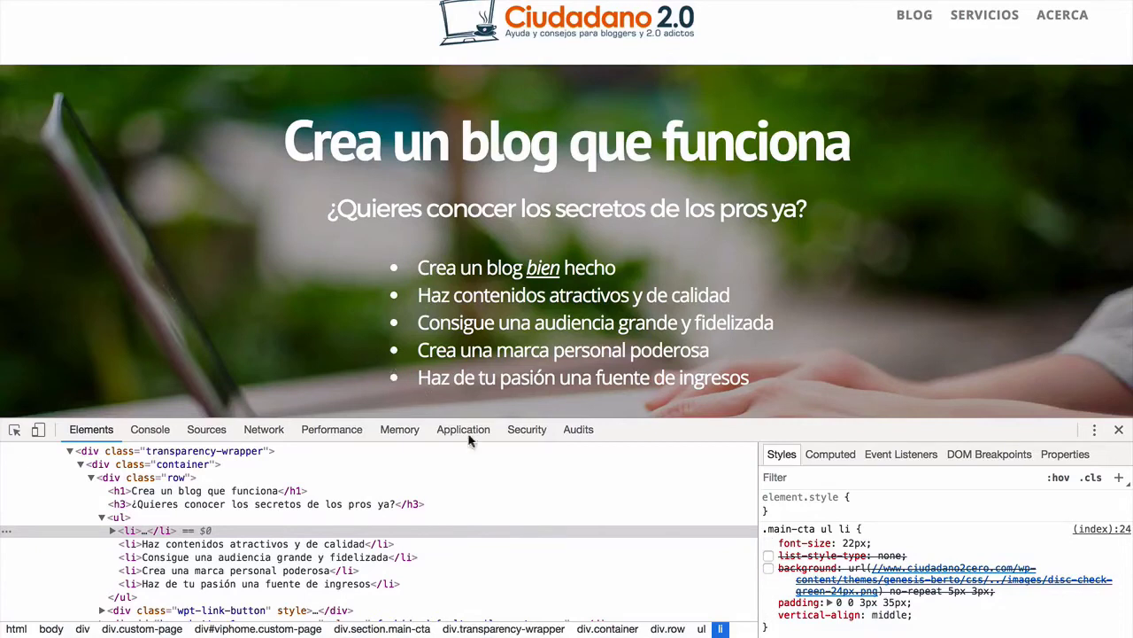
{"action": "left_click", "coordinate": [767, 555]}
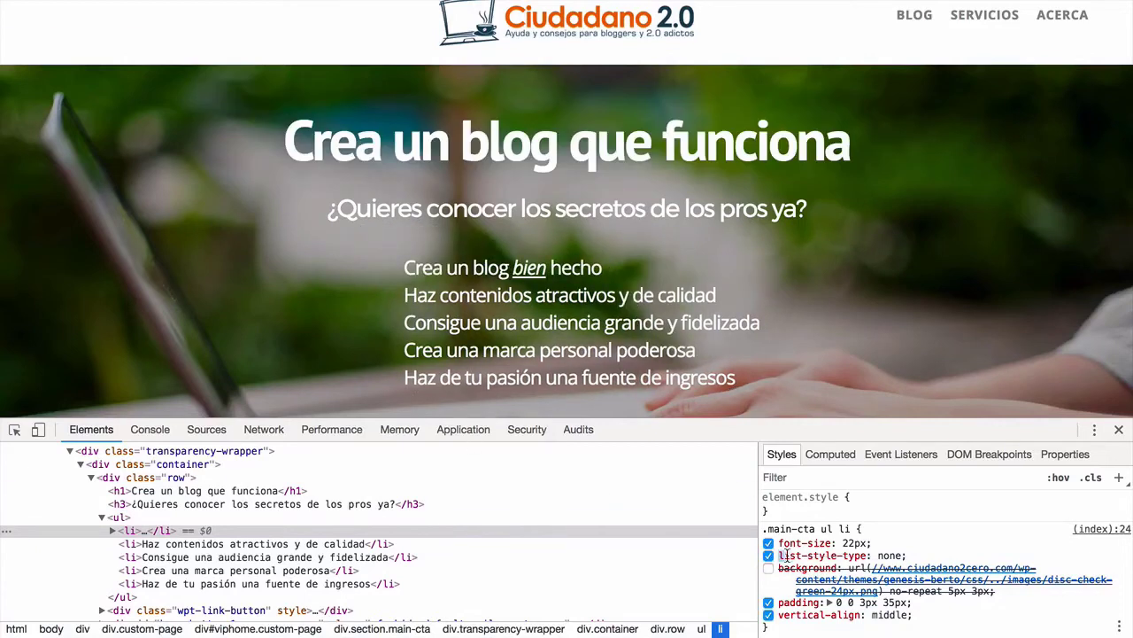
{"action": "left_click_drag", "start_coordinate": [779, 555], "coordinate": [904, 556]}
{"action": "left_click", "coordinate": [768, 567]}
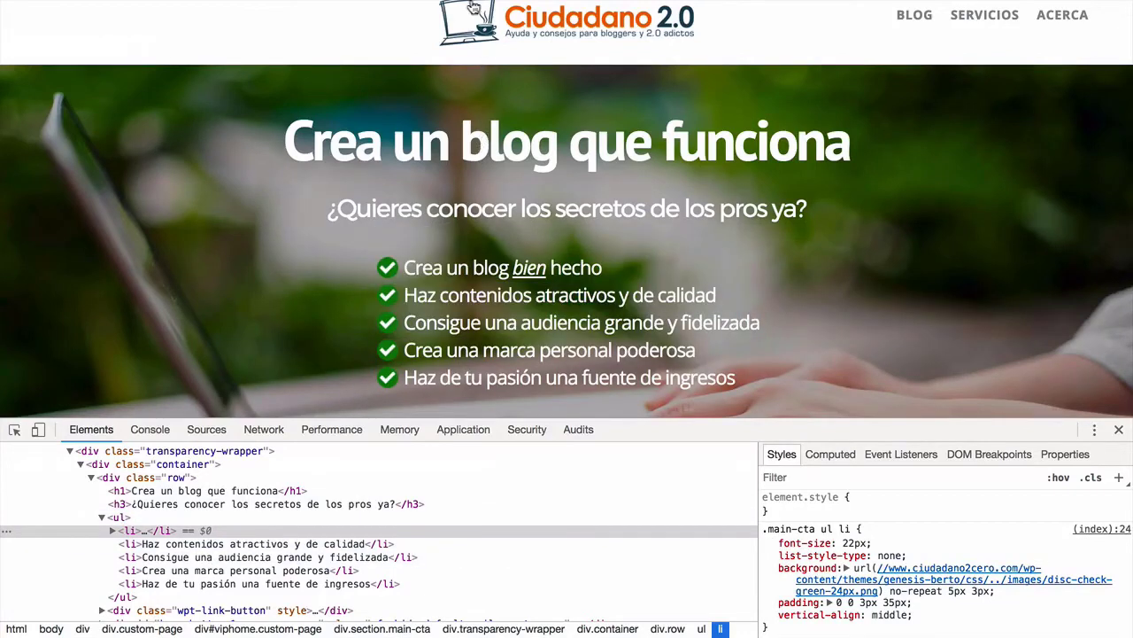
Switch to the published Inicio page and inspect the markup of the "Crea un blog bien hecho" list item
{"action": "mouse_move", "coordinate": [472, 7]}
{"action": "left_click", "coordinate": [518, 40]}
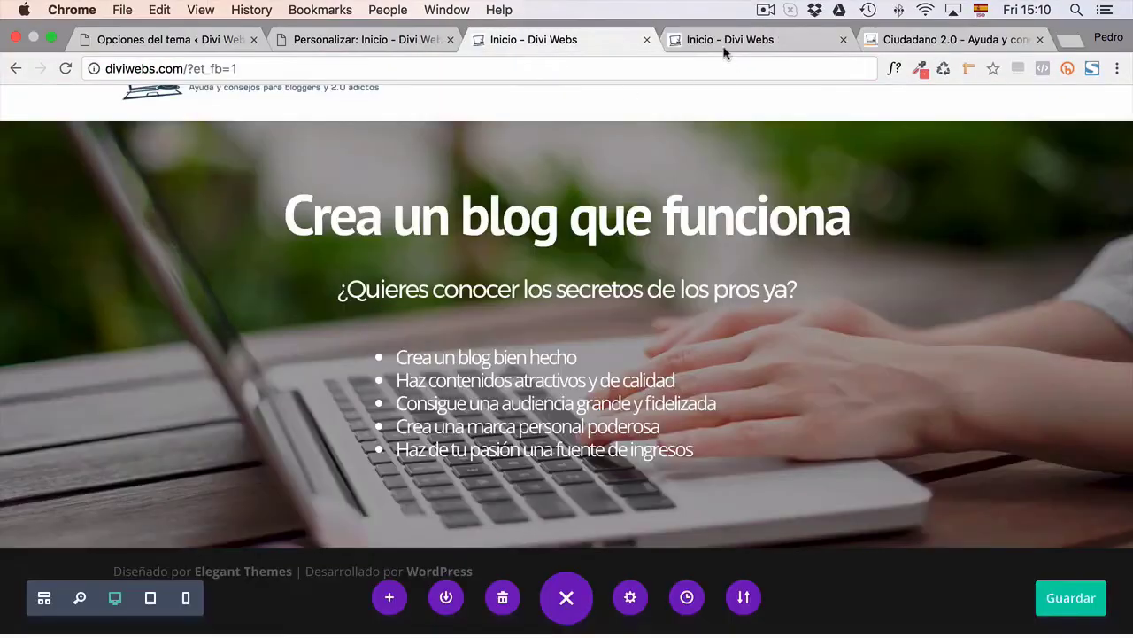
{"action": "left_click", "coordinate": [696, 39]}
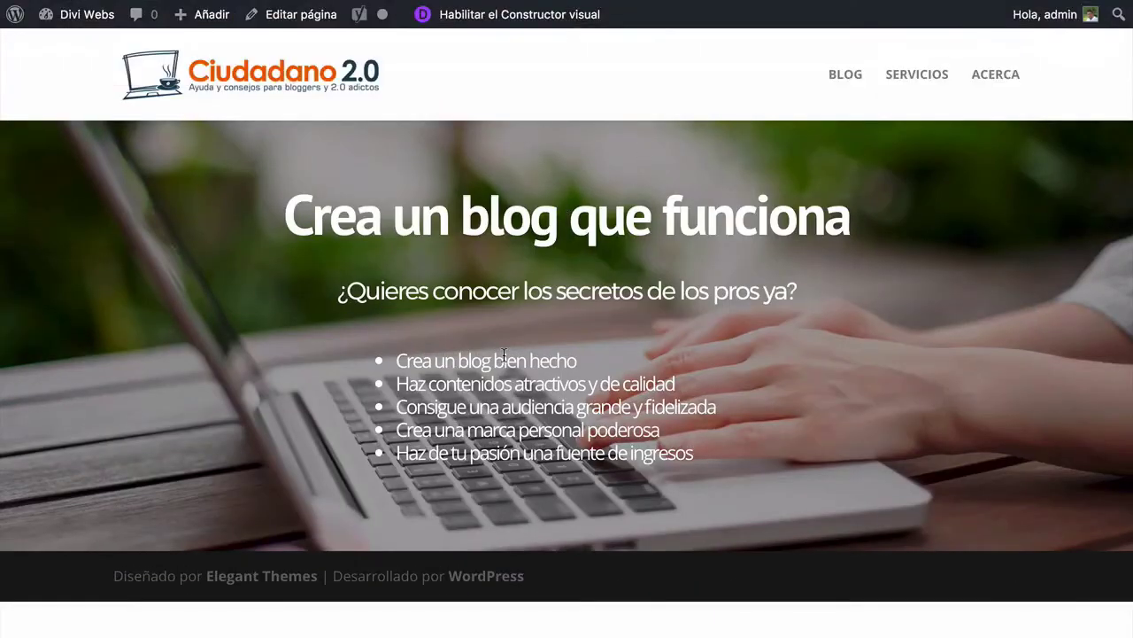
{"action": "right_click", "coordinate": [504, 356]}
{"action": "left_click", "coordinate": [568, 477]}
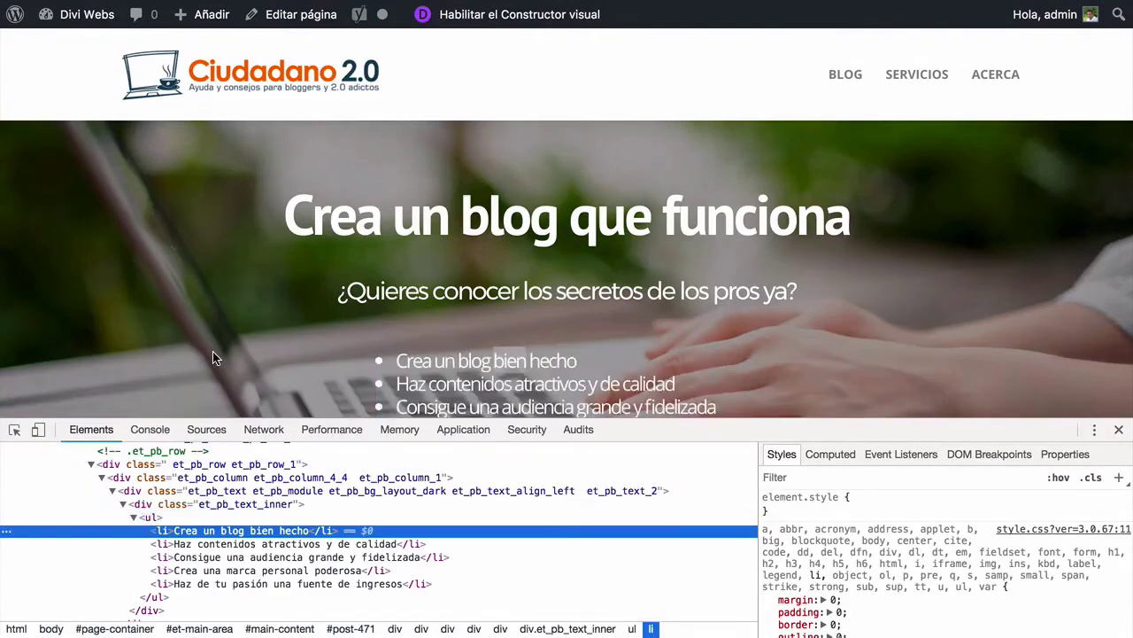
{"action": "scroll", "coordinate": [215, 358], "scroll_direction": "down", "scroll_amount": 2}
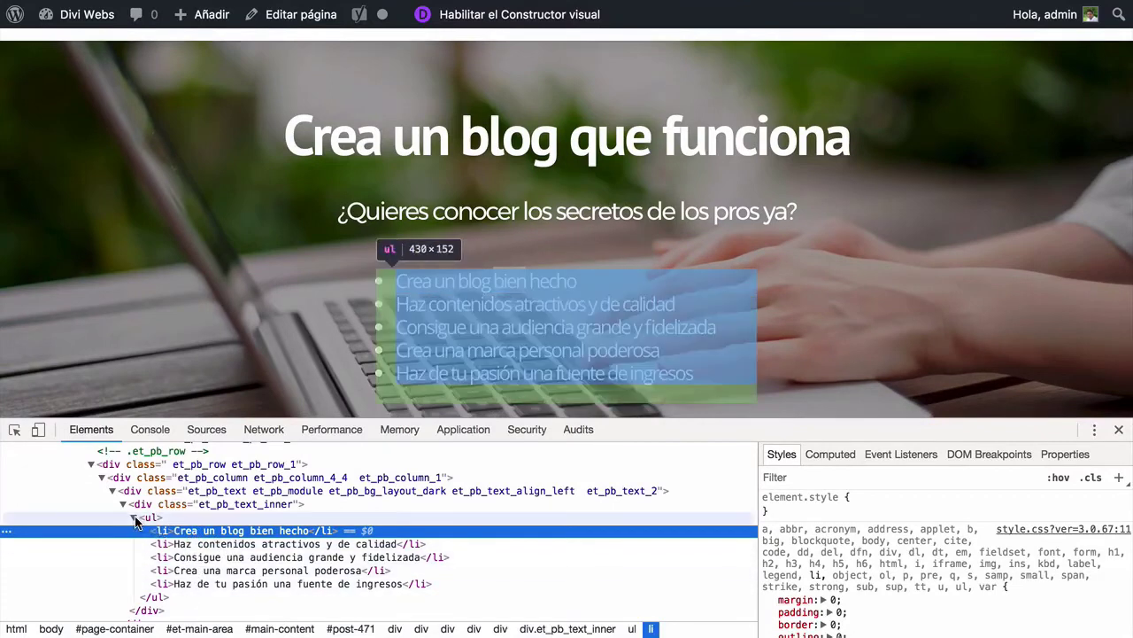
Examine the classes of the text module div that wraps the benefit list in the published page's markup
{"action": "left_click", "coordinate": [134, 518]}
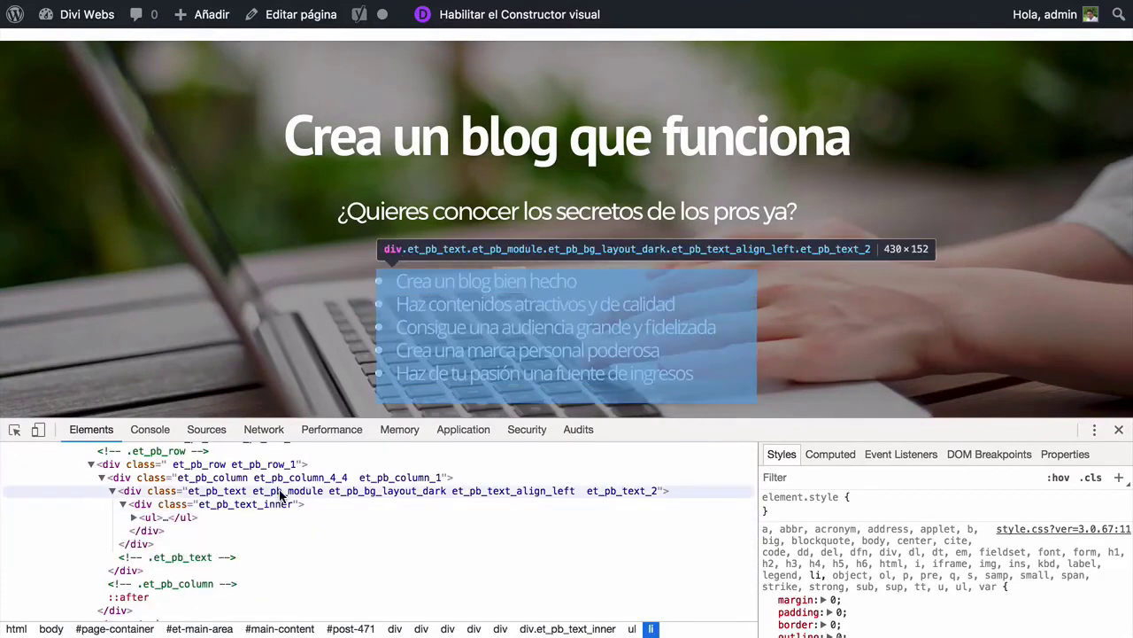
{"action": "left_click", "coordinate": [329, 495]}
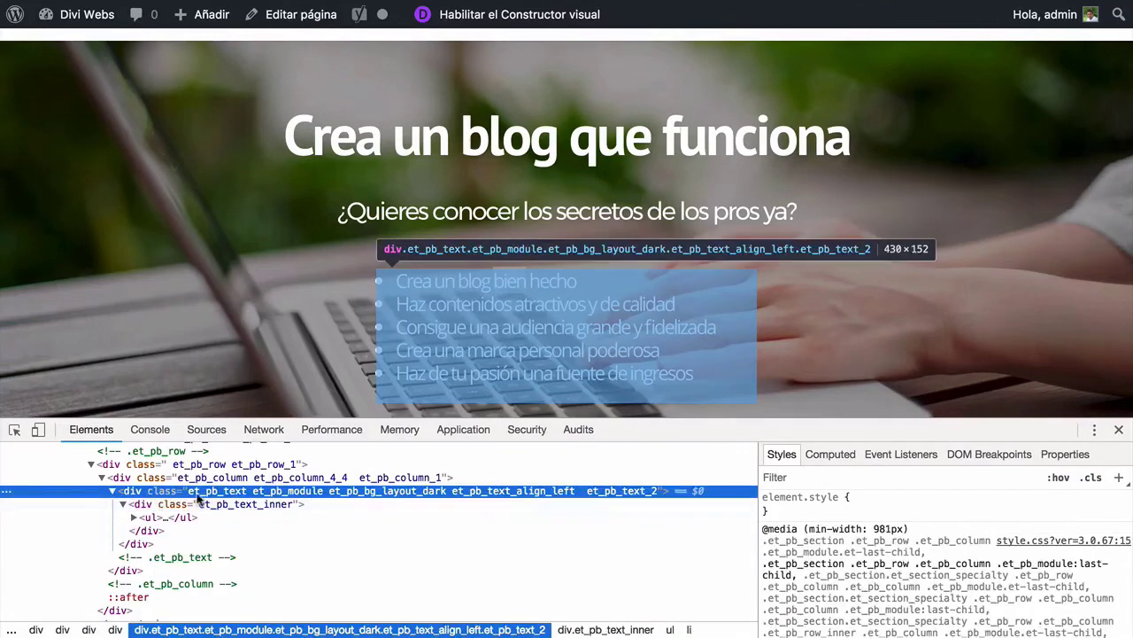
{"action": "left_click", "coordinate": [133, 518]}
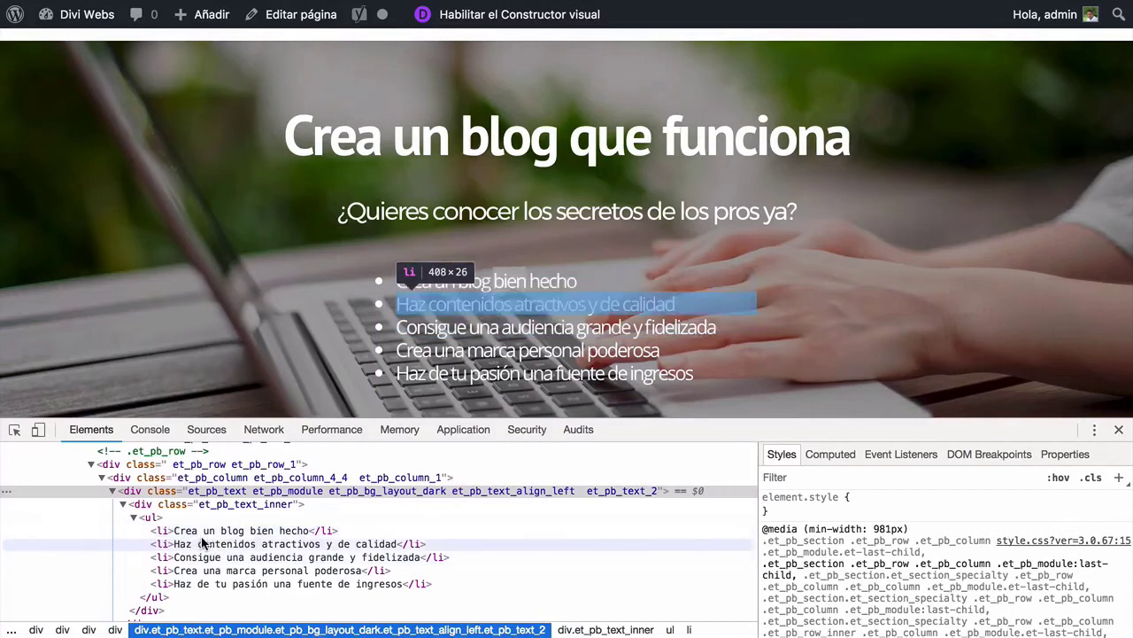
Switch to the Divi theme options and review the selector and declarations of the .listado ul li rule in the custom CSS
{"action": "mouse_move", "coordinate": [319, 5]}
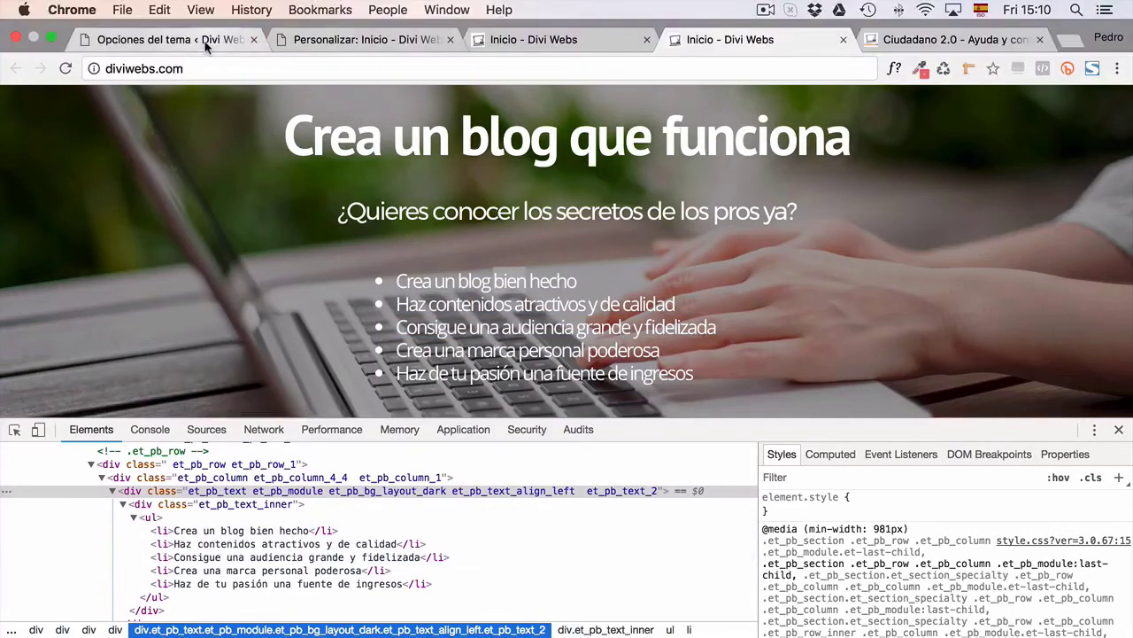
{"action": "left_click", "coordinate": [205, 42]}
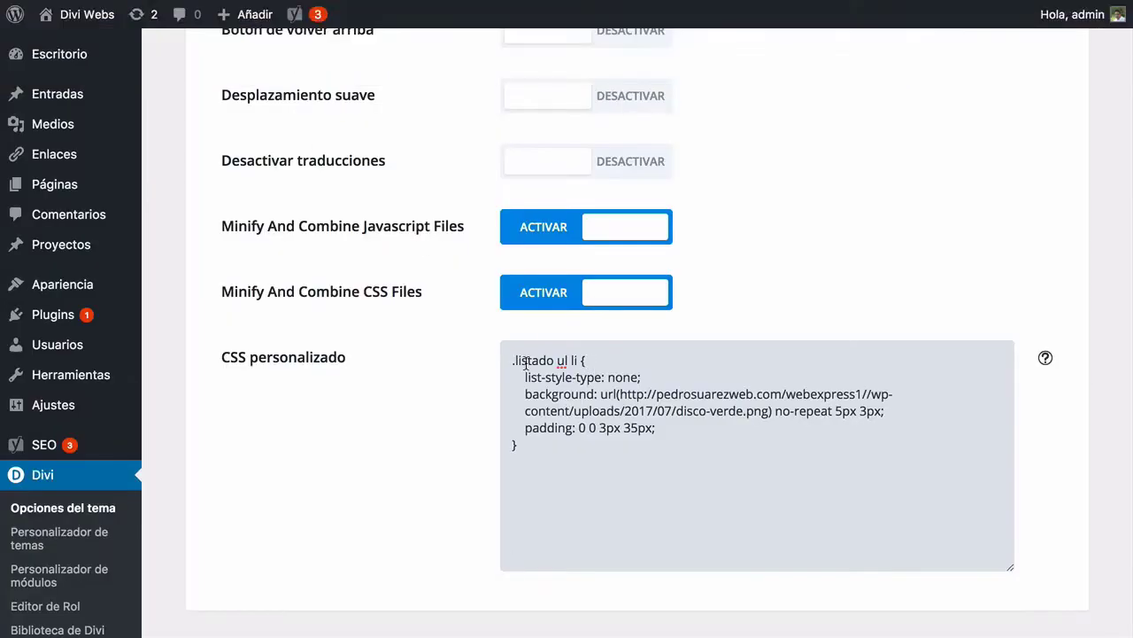
{"action": "left_click_drag", "start_coordinate": [513, 362], "coordinate": [574, 361]}
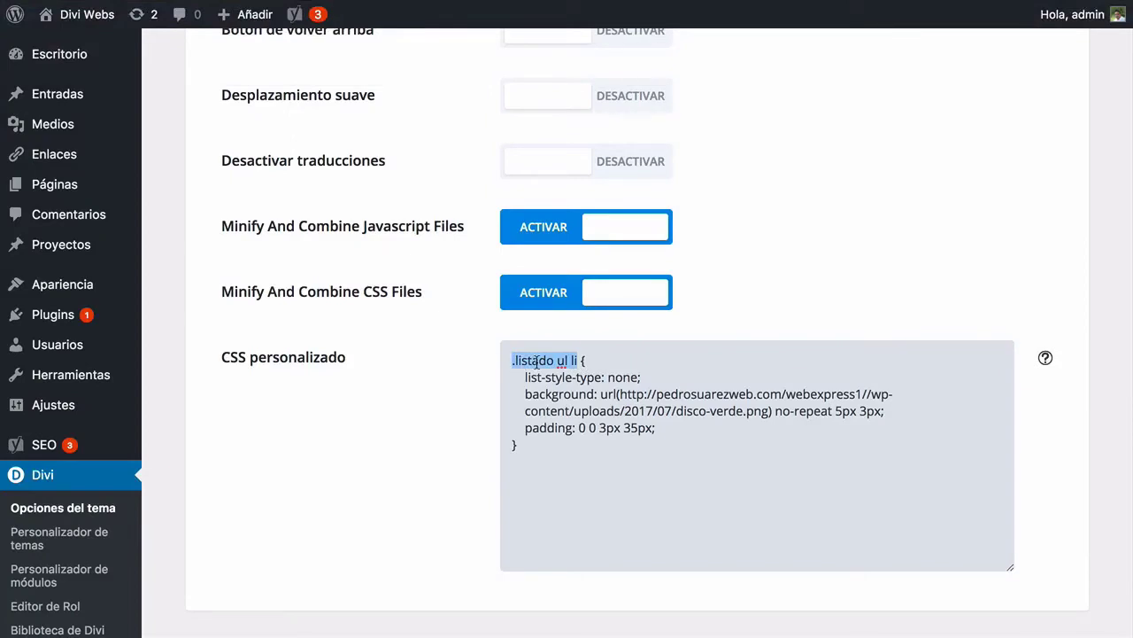
{"action": "left_click", "coordinate": [538, 361]}
{"action": "double_click", "coordinate": [521, 362]}
{"action": "left_click", "coordinate": [511, 360]}
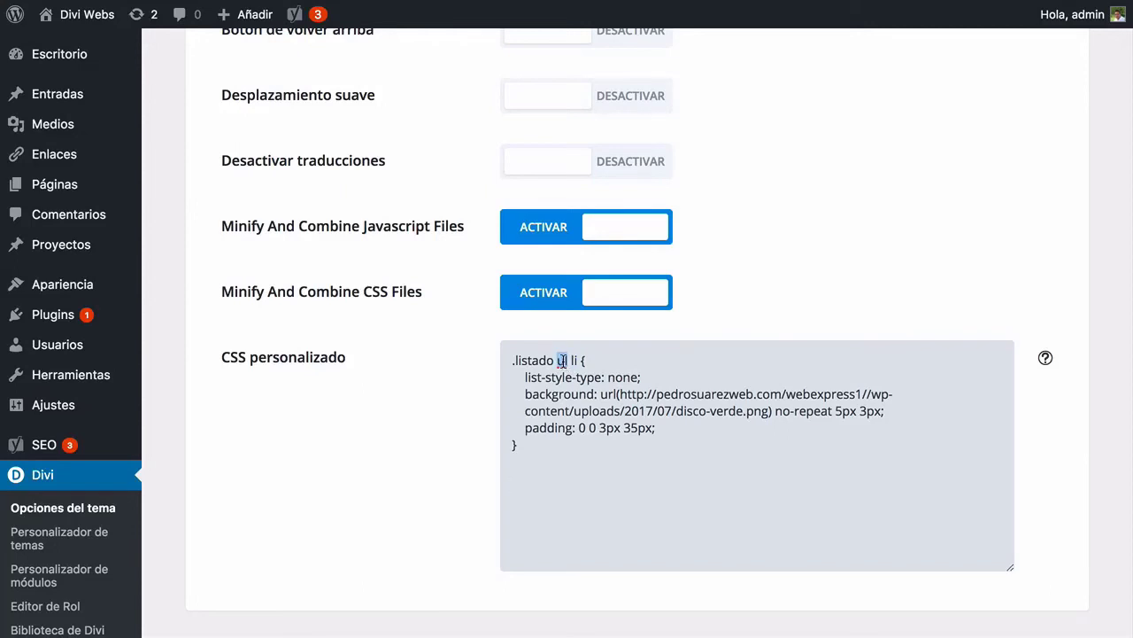
{"action": "double_click", "coordinate": [529, 361]}
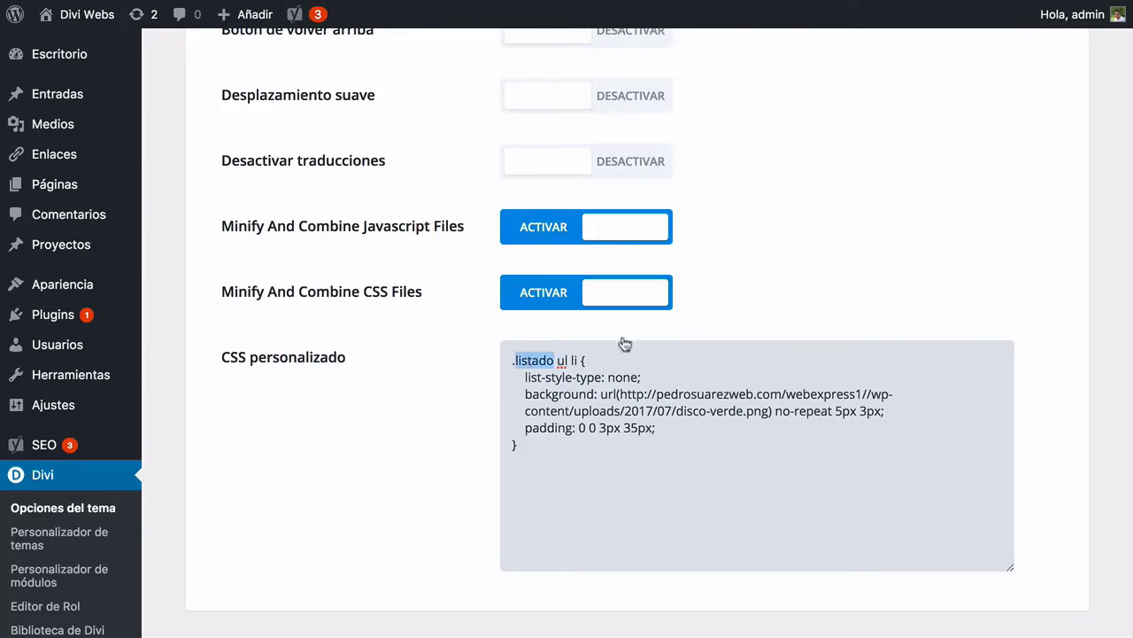
{"action": "left_click_drag", "start_coordinate": [675, 428], "coordinate": [524, 378]}
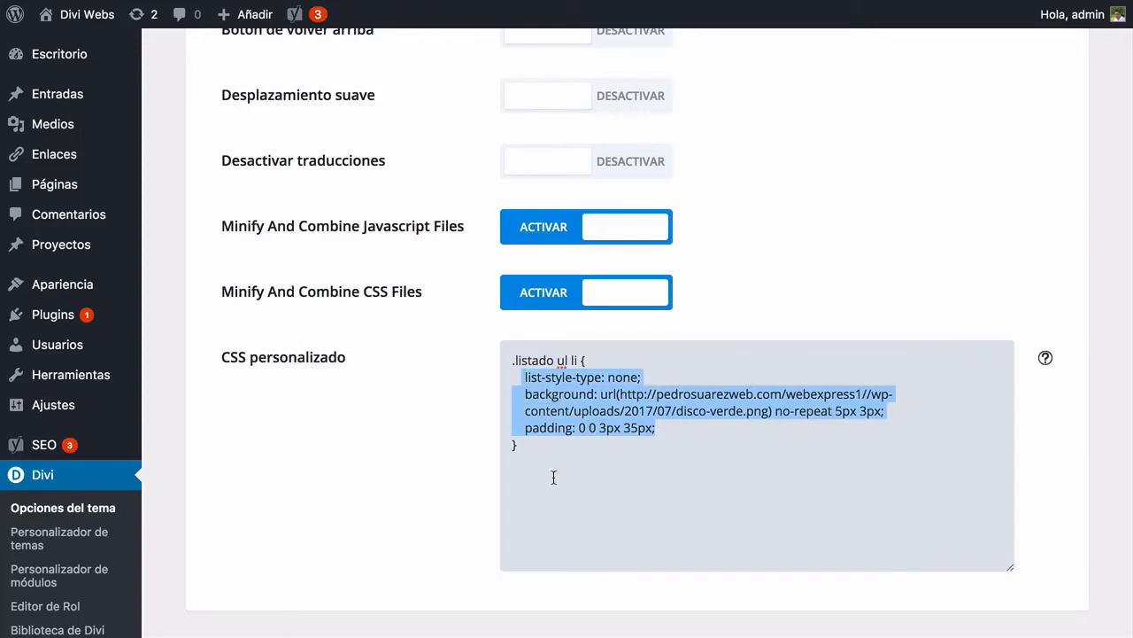
In the visual builder's Inicio page, assign the CSS class listado to the benefit list's text module and accept its settings
{"action": "mouse_move", "coordinate": [496, 7]}
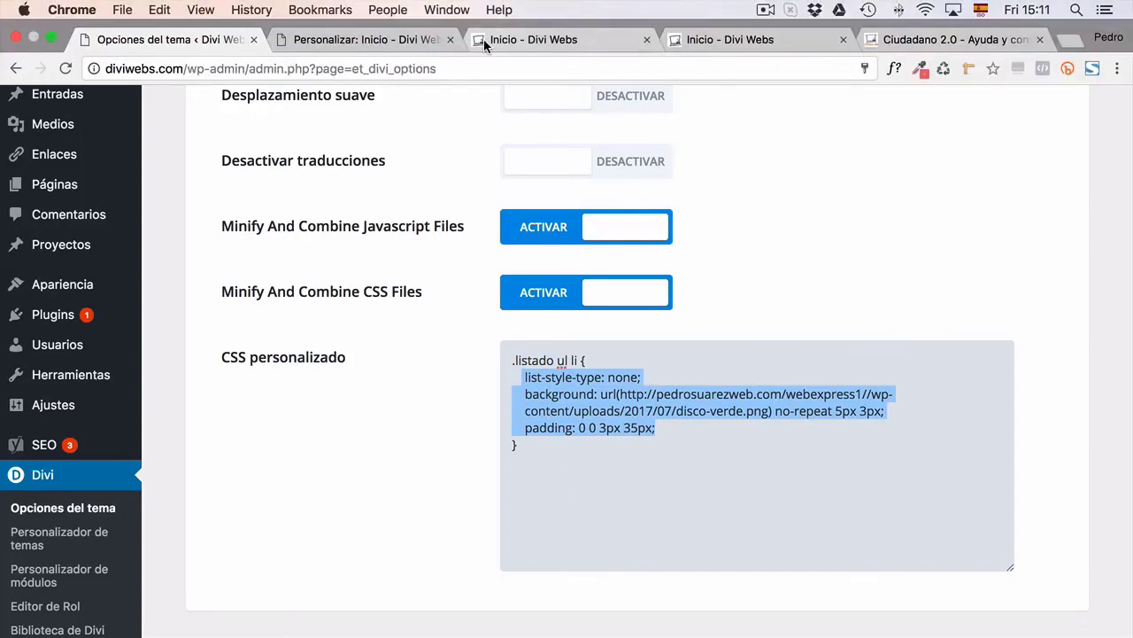
{"action": "left_click", "coordinate": [485, 44]}
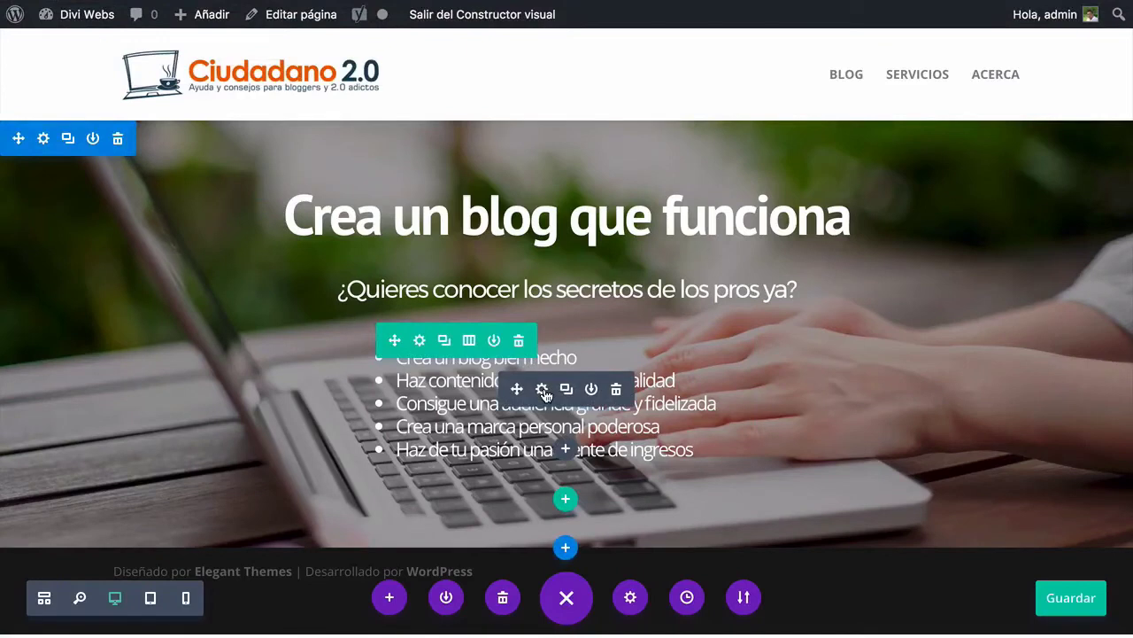
{"action": "left_click", "coordinate": [542, 389]}
{"action": "left_click", "coordinate": [990, 108]}
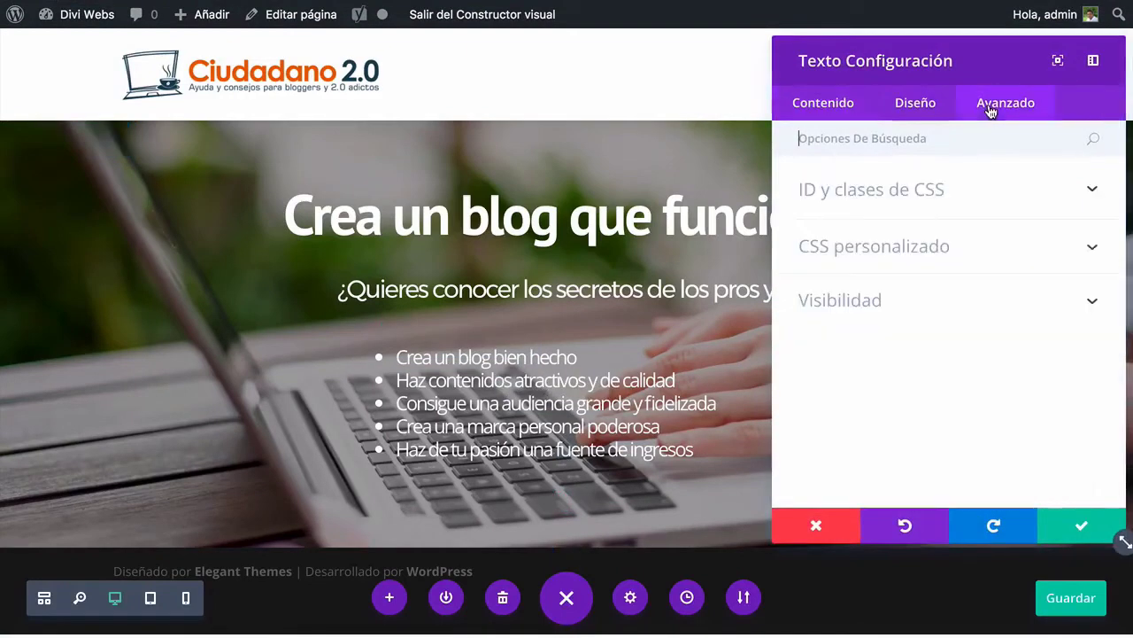
{"action": "left_click", "coordinate": [930, 254]}
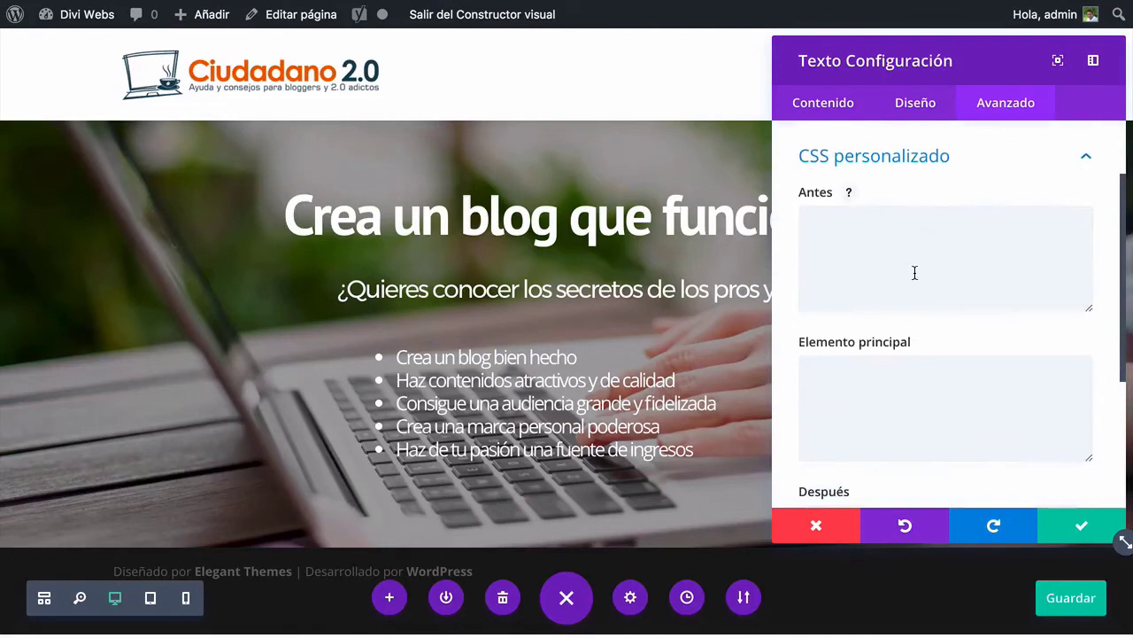
{"action": "left_click", "coordinate": [1034, 150]}
{"action": "left_click", "coordinate": [877, 203]}
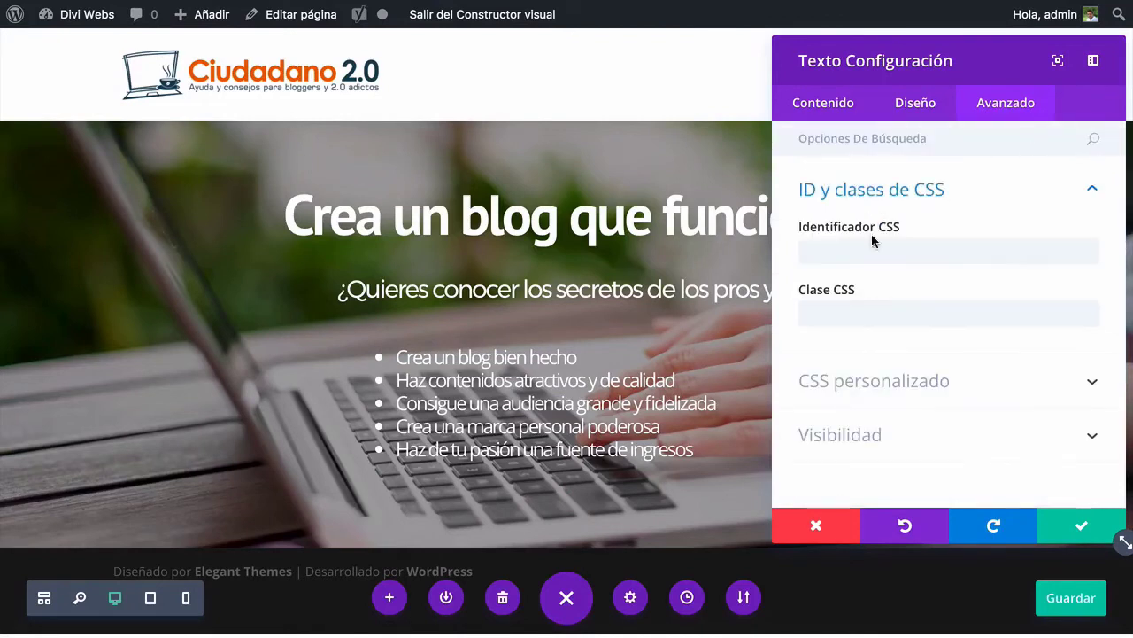
{"action": "left_click", "coordinate": [858, 312]}
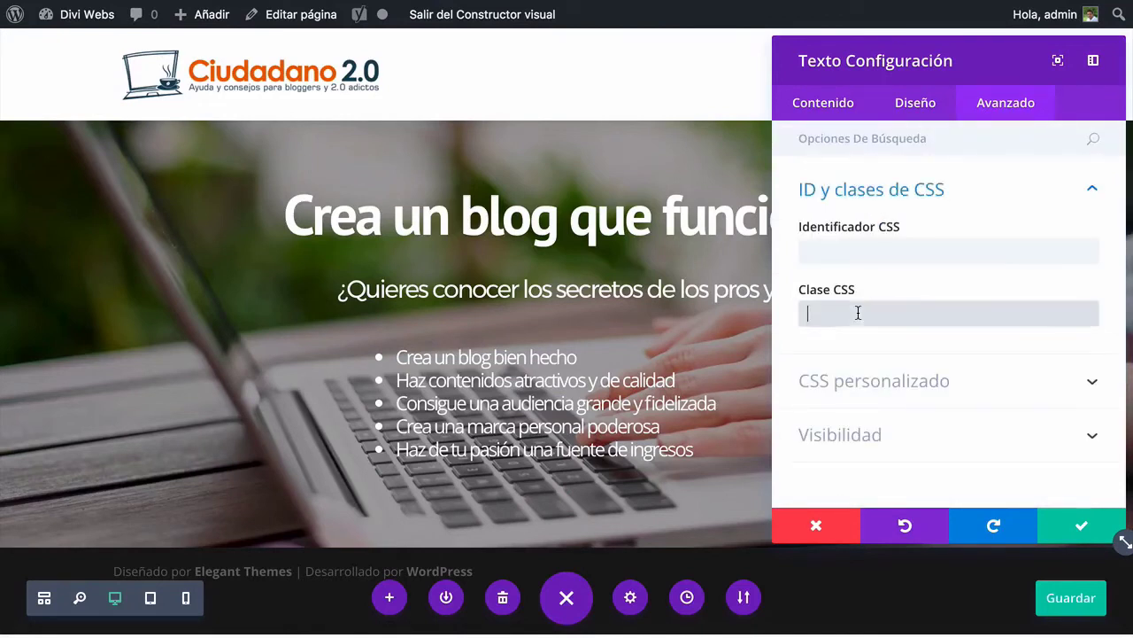
{"action": "type", "text": "listad"}
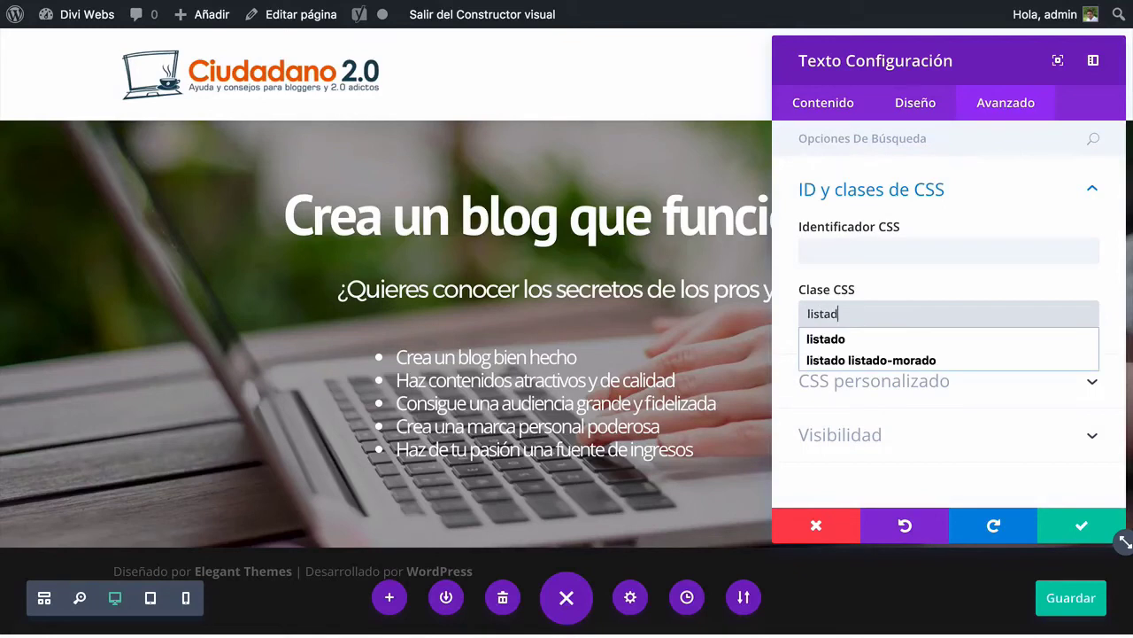
{"action": "type", "text": "o"}
{"action": "left_click", "coordinate": [1019, 245]}
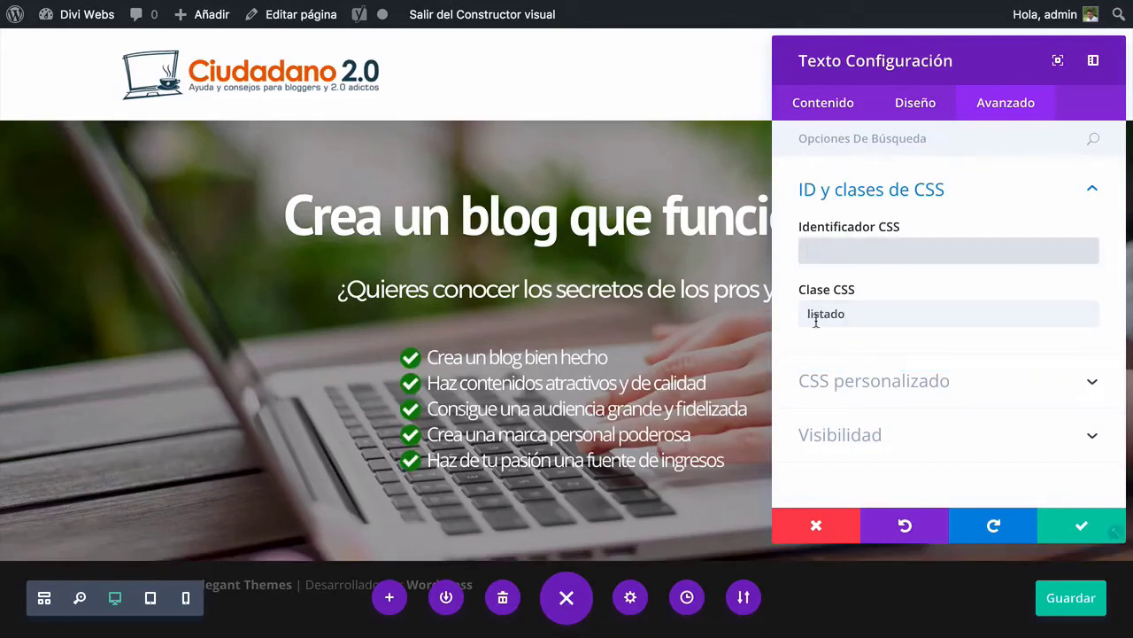
{"action": "left_click", "coordinate": [1078, 532]}
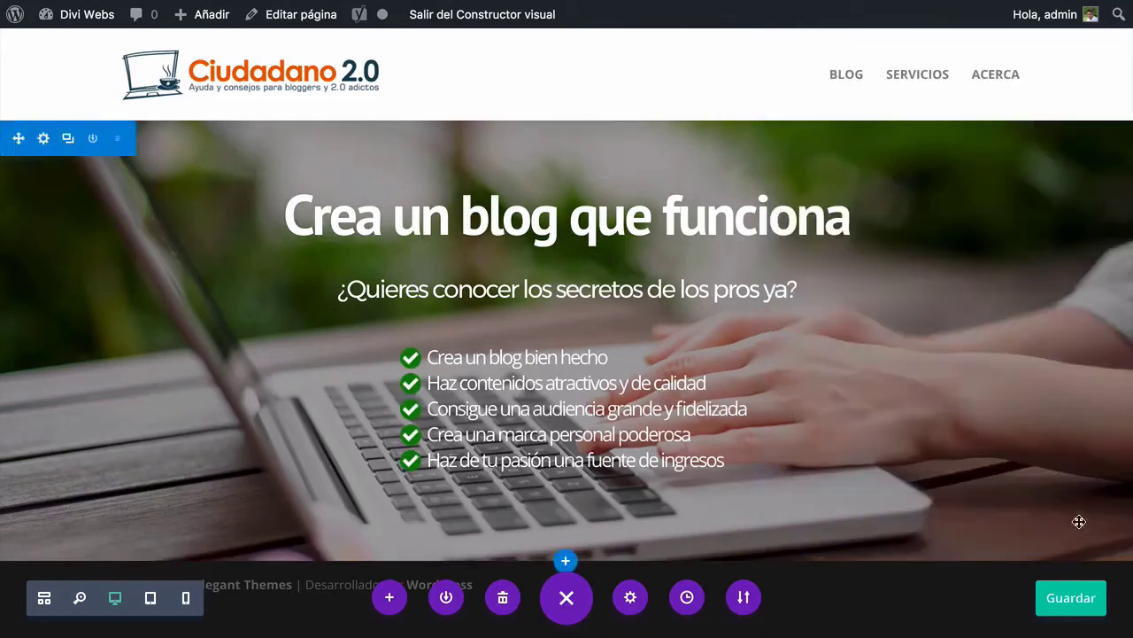
Save the page in the visual builder, then reload the published Inicio page and close its developer tools
{"action": "left_click", "coordinate": [1058, 597]}
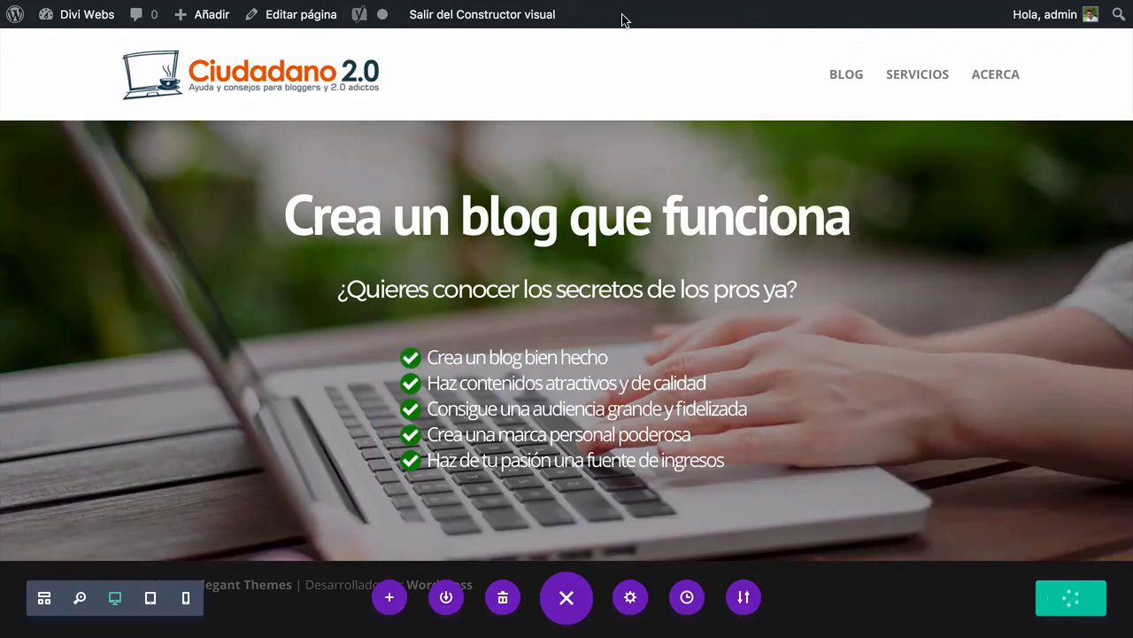
{"action": "mouse_move", "coordinate": [623, 2]}
{"action": "left_click", "coordinate": [708, 39]}
{"action": "key", "text": "super+r"}
{"action": "left_click", "coordinate": [1121, 431]}
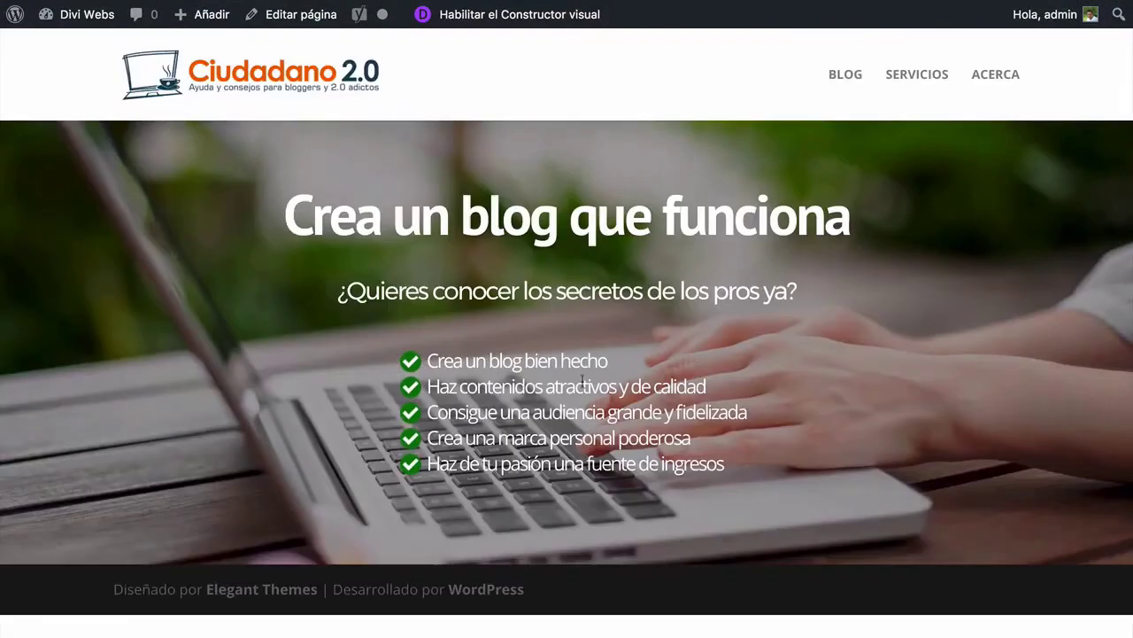
Inspect the "Crea un blog bien hecho" item, checking the listado class on its module and the applied rule, and close the inspector
{"action": "right_click", "coordinate": [463, 360]}
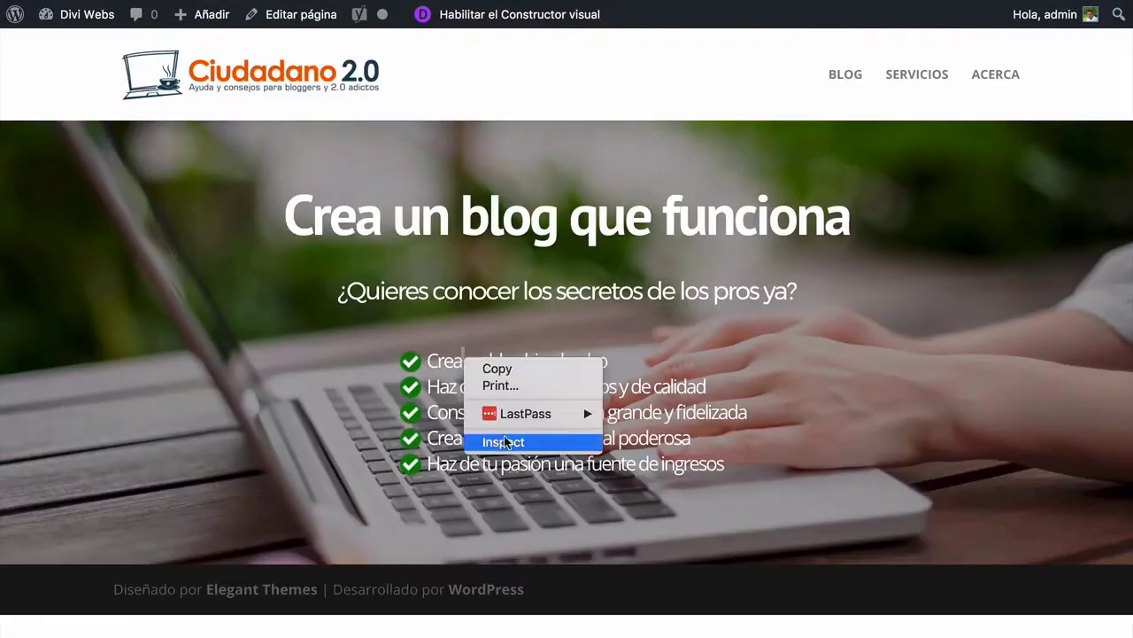
{"action": "left_click", "coordinate": [503, 439]}
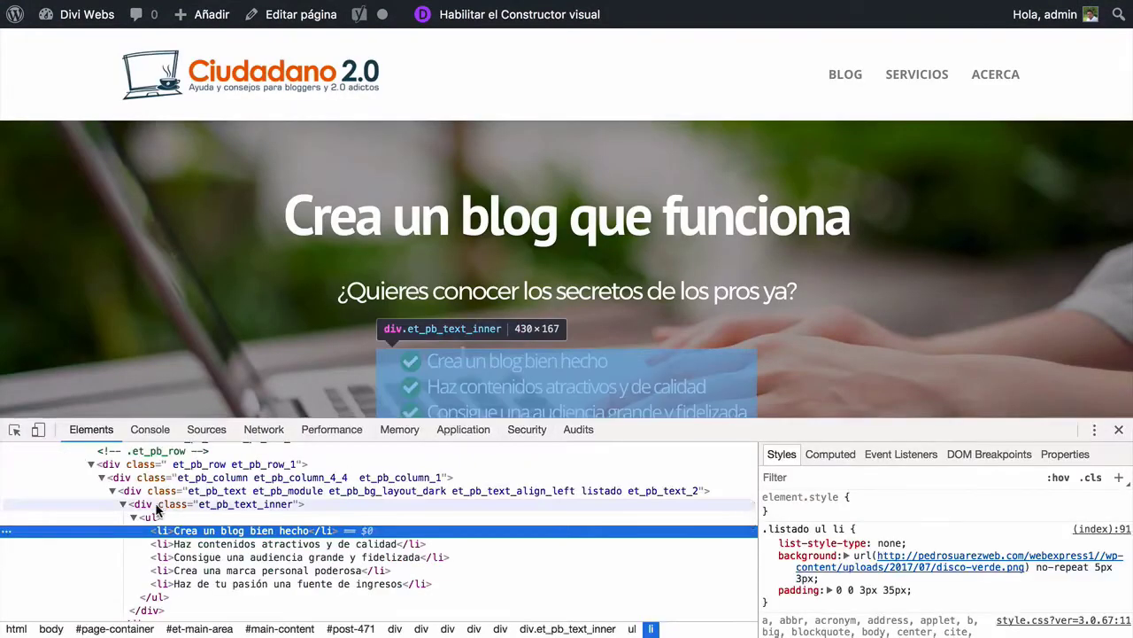
{"action": "left_click", "coordinate": [113, 491]}
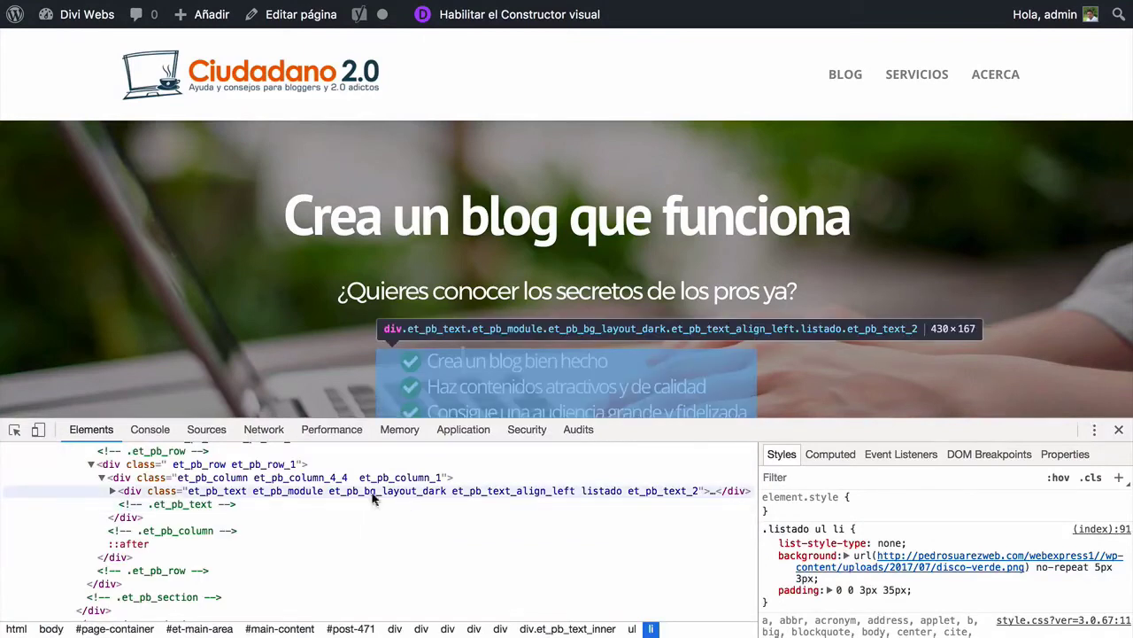
{"action": "left_click", "coordinate": [600, 490]}
{"action": "double_click", "coordinate": [599, 490]}
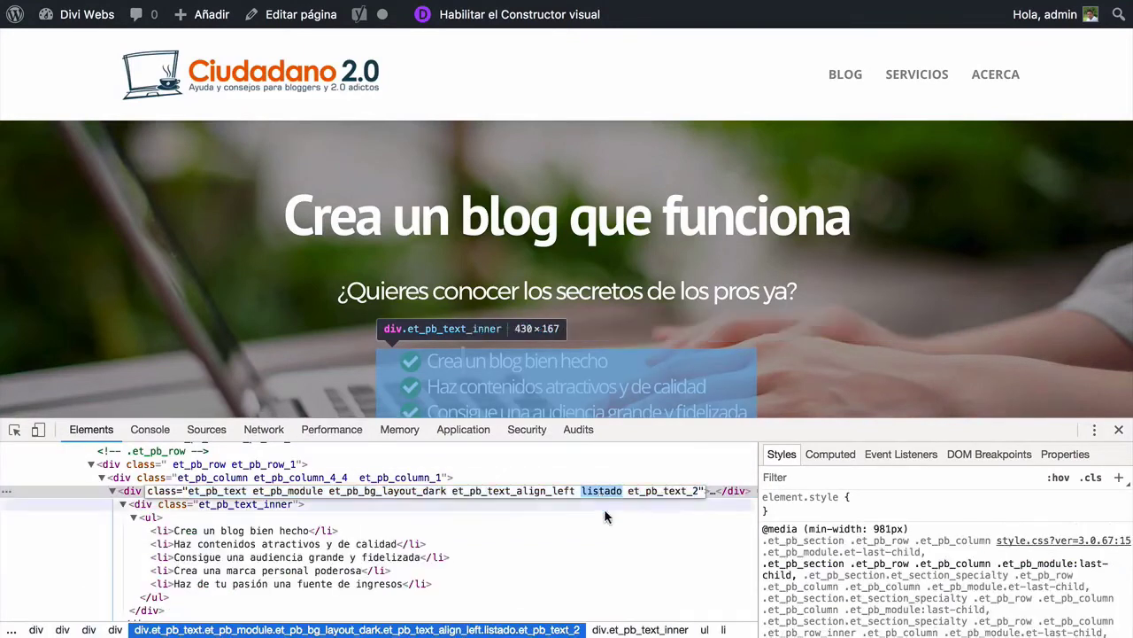
{"action": "left_click", "coordinate": [164, 535]}
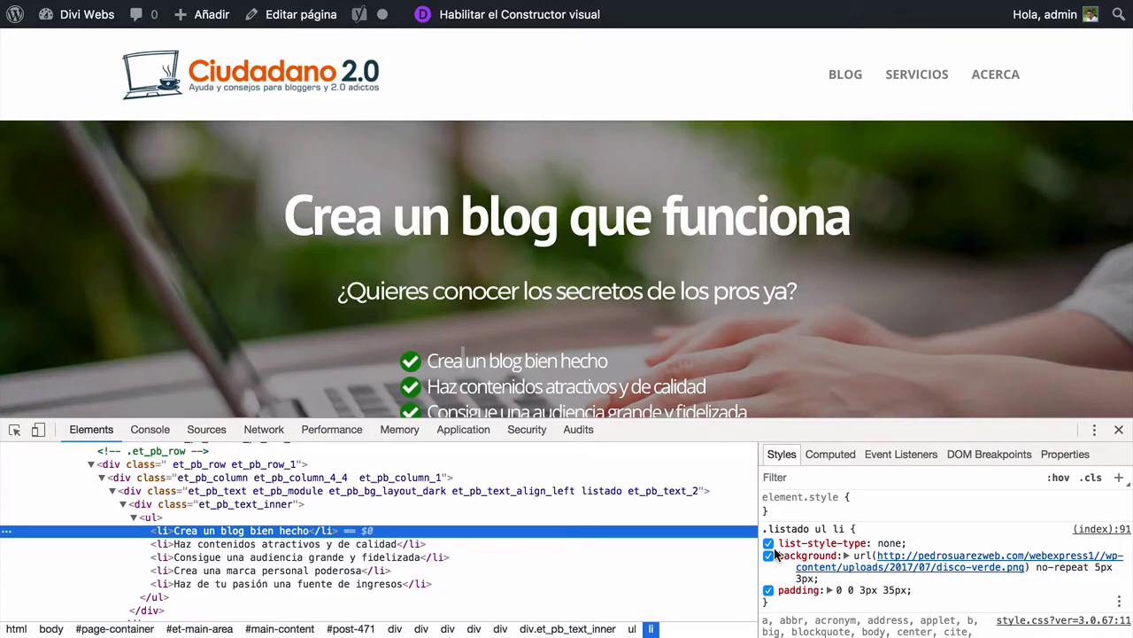
{"action": "scroll", "coordinate": [792, 356], "scroll_direction": "down", "scroll_amount": 3}
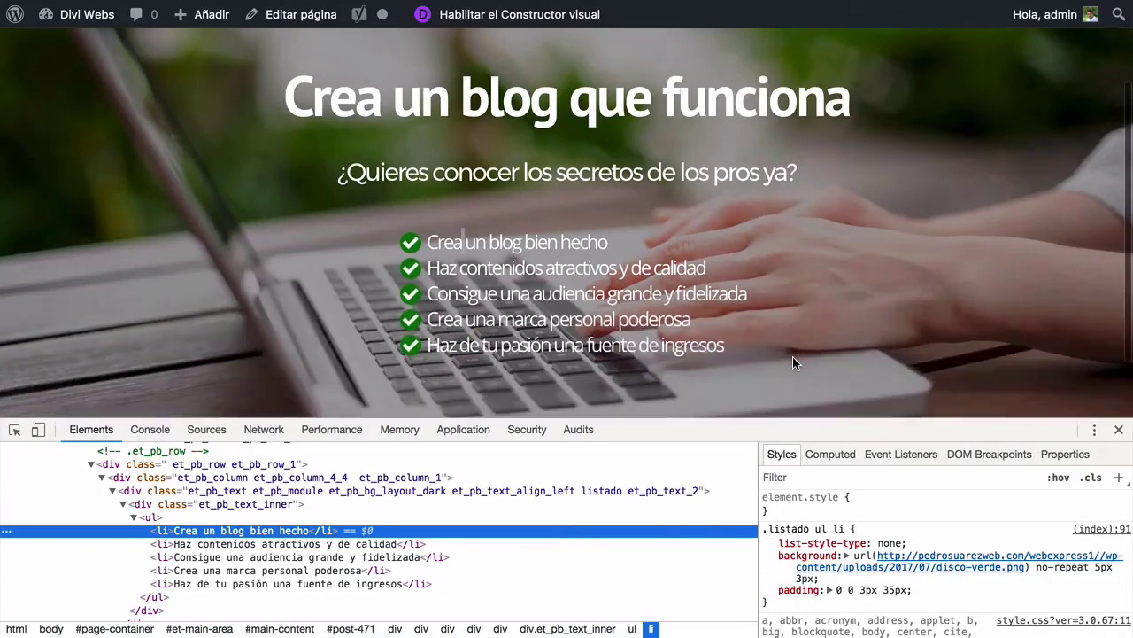
{"action": "left_click", "coordinate": [1118, 430]}
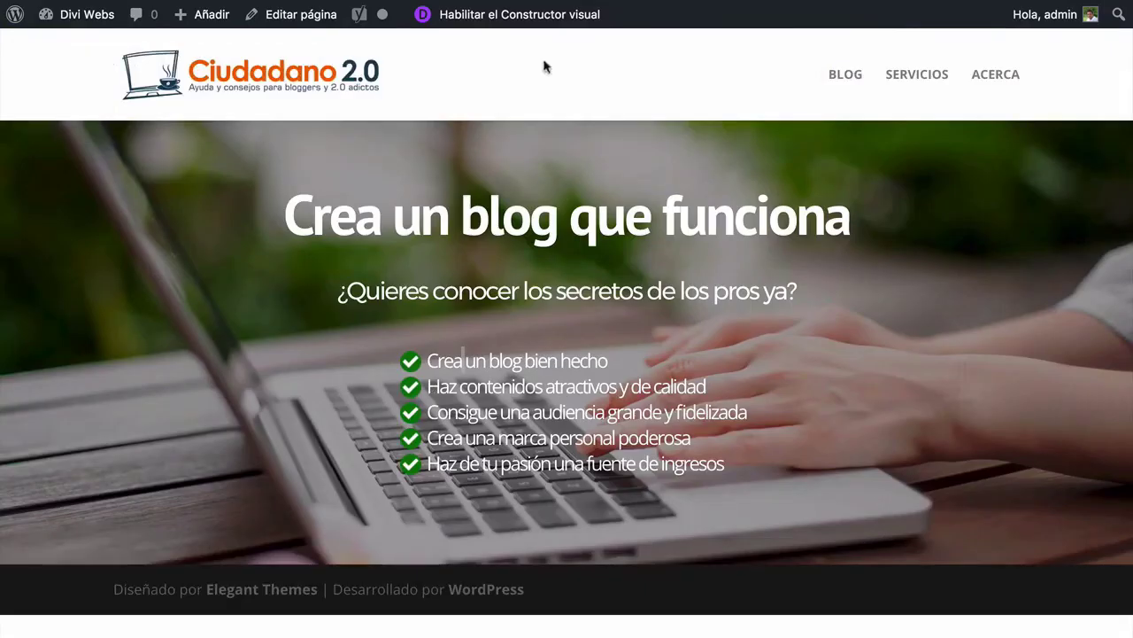
Compare with the Ciudadano 2.0 page's list, and inspect the published page's subtitle module and the row containing the benefit list
{"action": "left_click", "coordinate": [866, 40]}
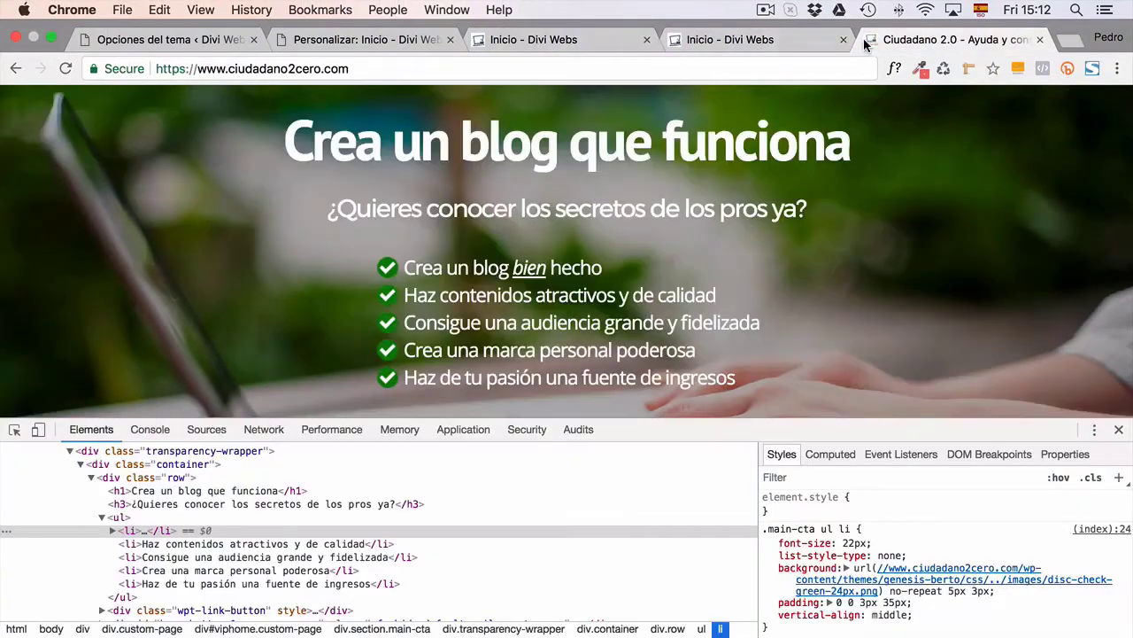
{"action": "left_click", "coordinate": [734, 39]}
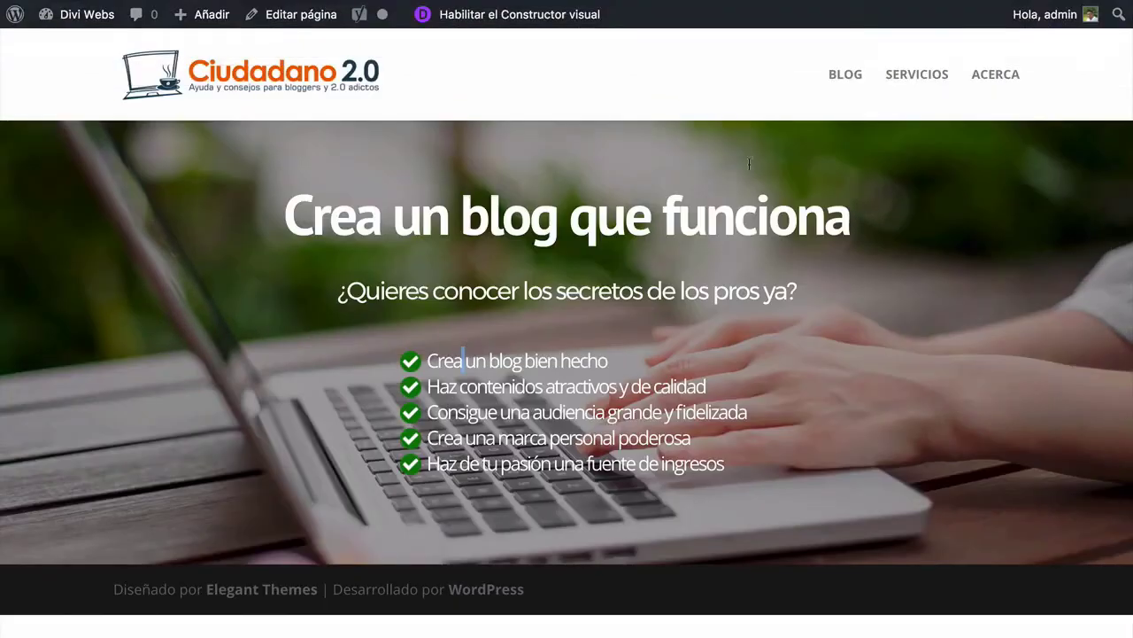
{"action": "right_click", "coordinate": [477, 292]}
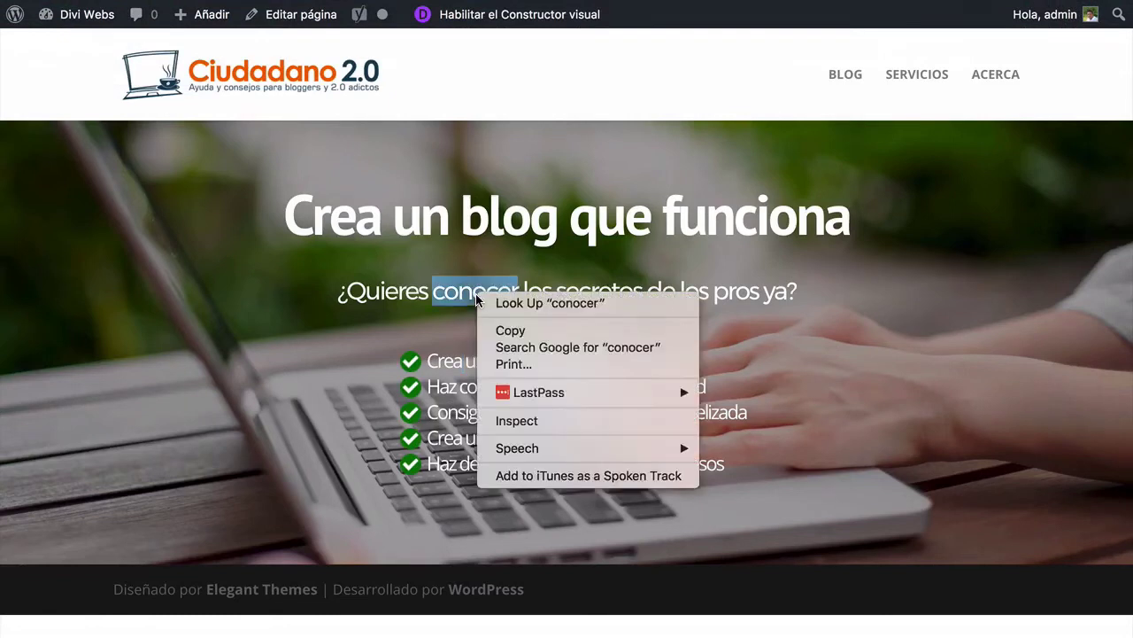
{"action": "left_click", "coordinate": [576, 416]}
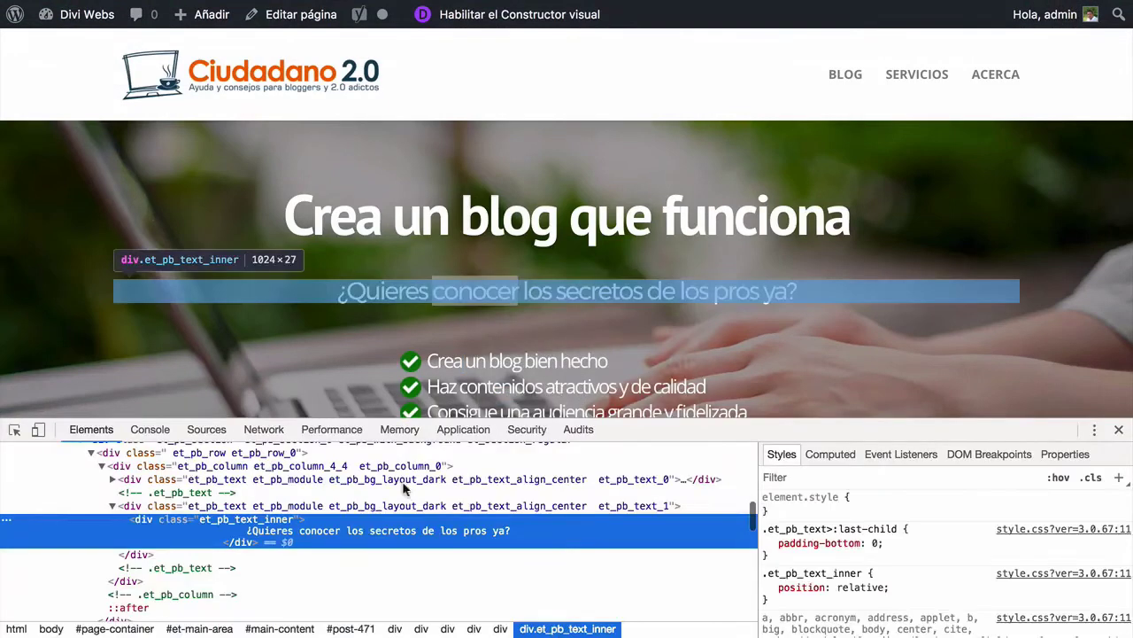
{"action": "left_click", "coordinate": [112, 506]}
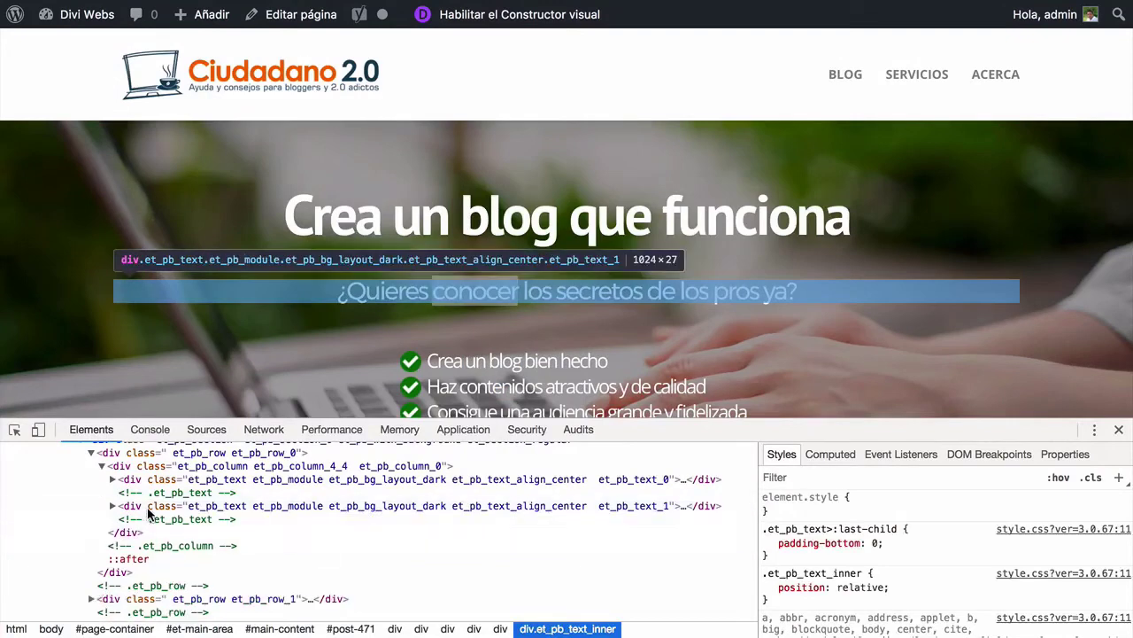
{"action": "scroll", "coordinate": [151, 565], "scroll_direction": "down", "scroll_amount": 1}
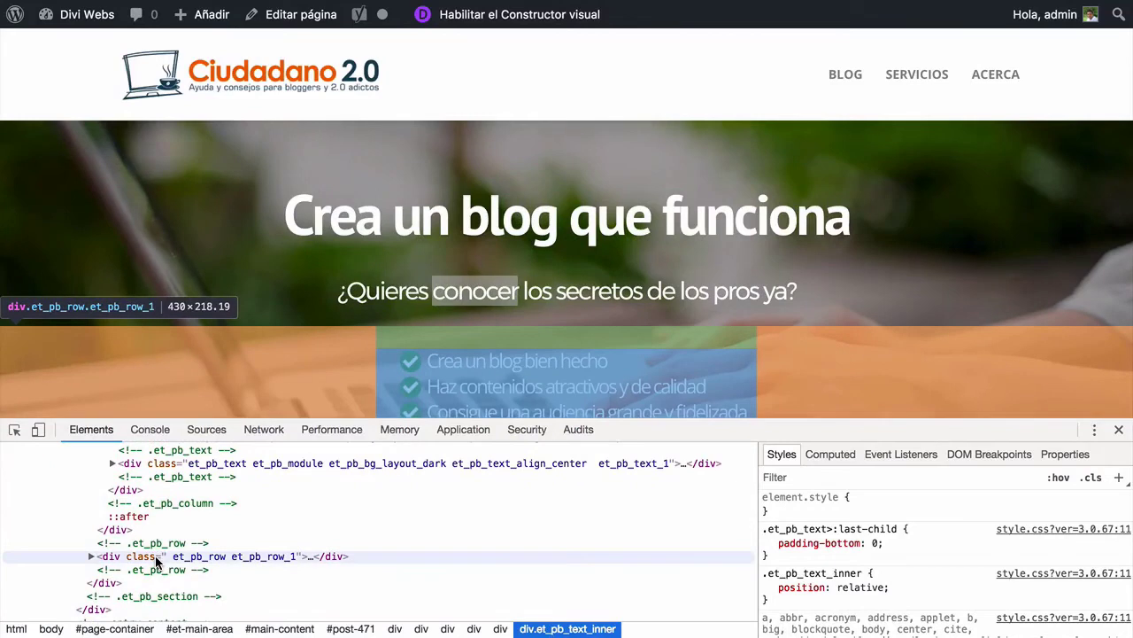
{"action": "left_click", "coordinate": [155, 558]}
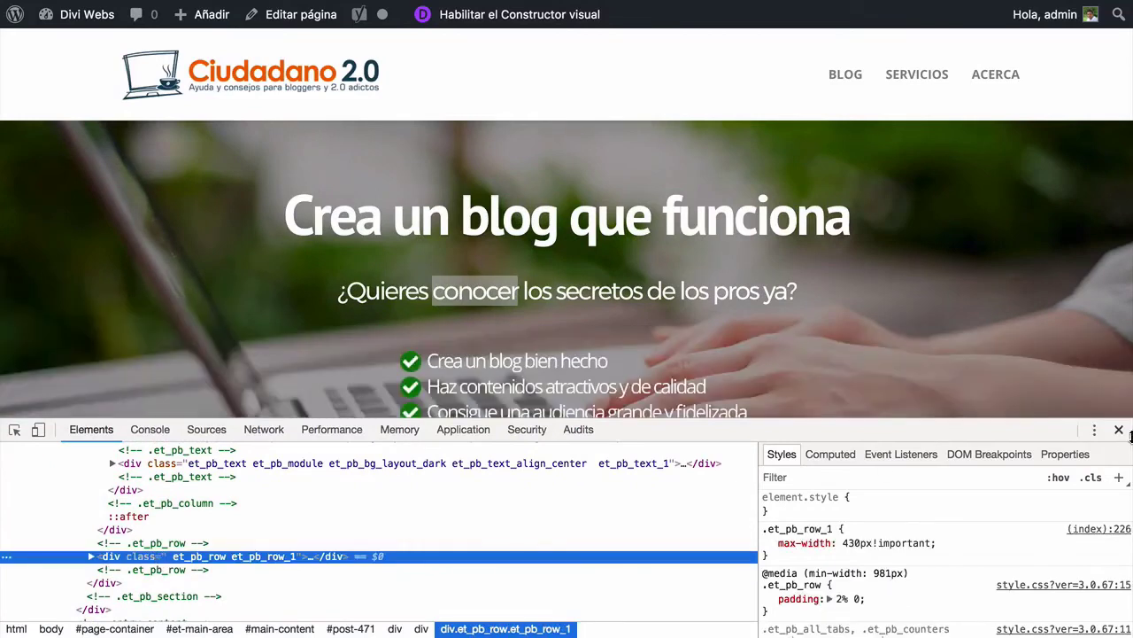
{"action": "left_click", "coordinate": [1118, 430]}
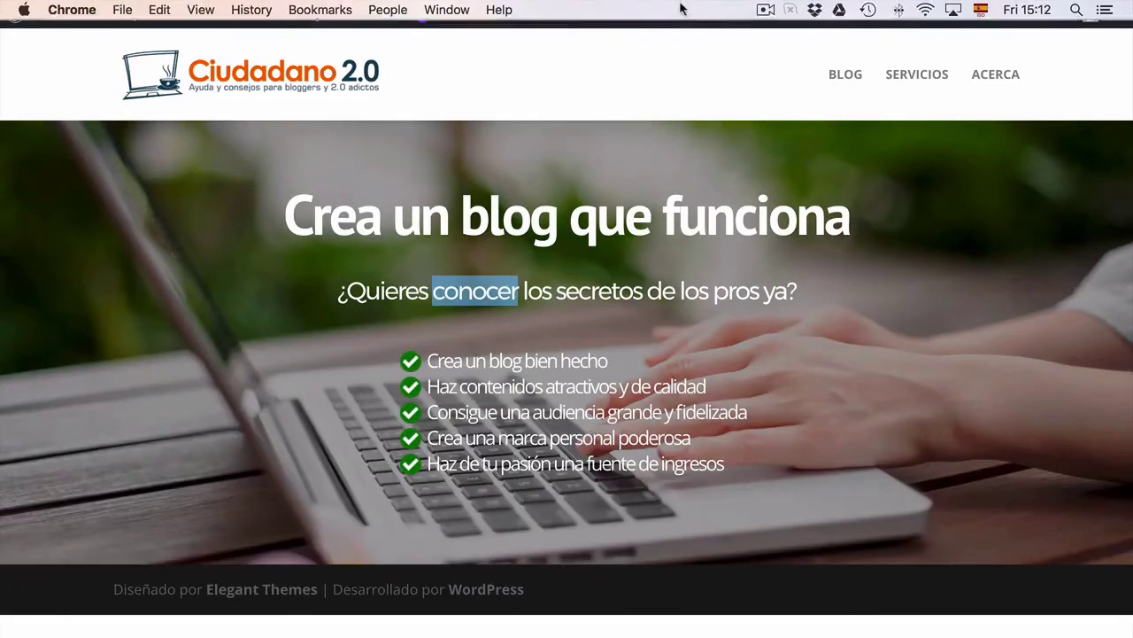
In the visual builder's Inicio page, reduce the top spacing of the row holding the benefit list and save the page
{"action": "left_click", "coordinate": [596, 36]}
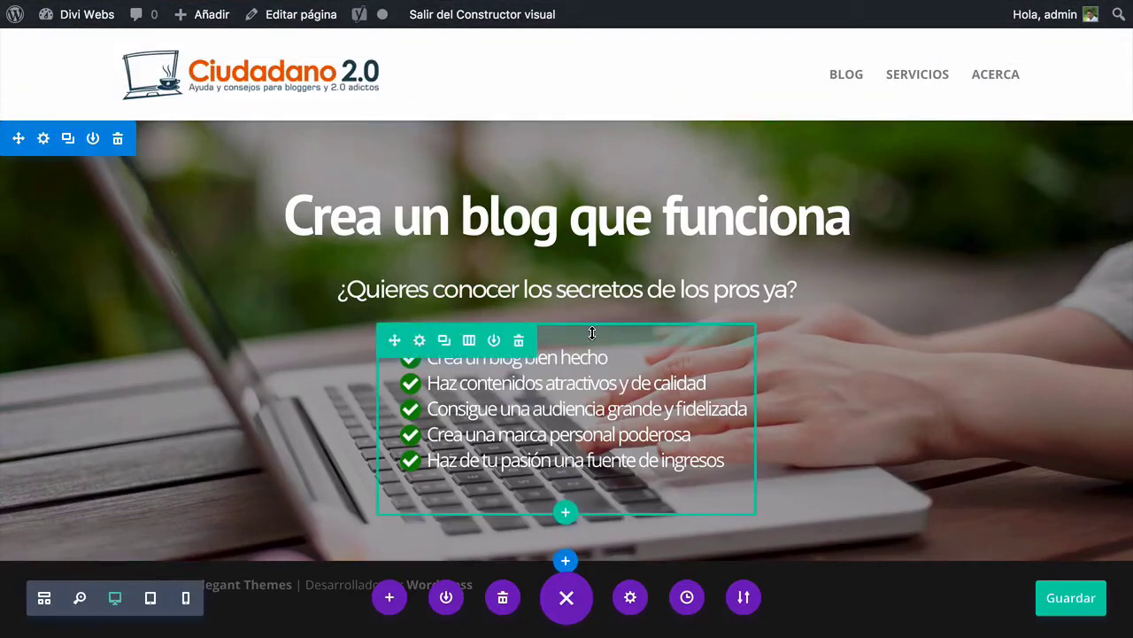
{"action": "left_click_drag", "start_coordinate": [592, 334], "coordinate": [594, 312]}
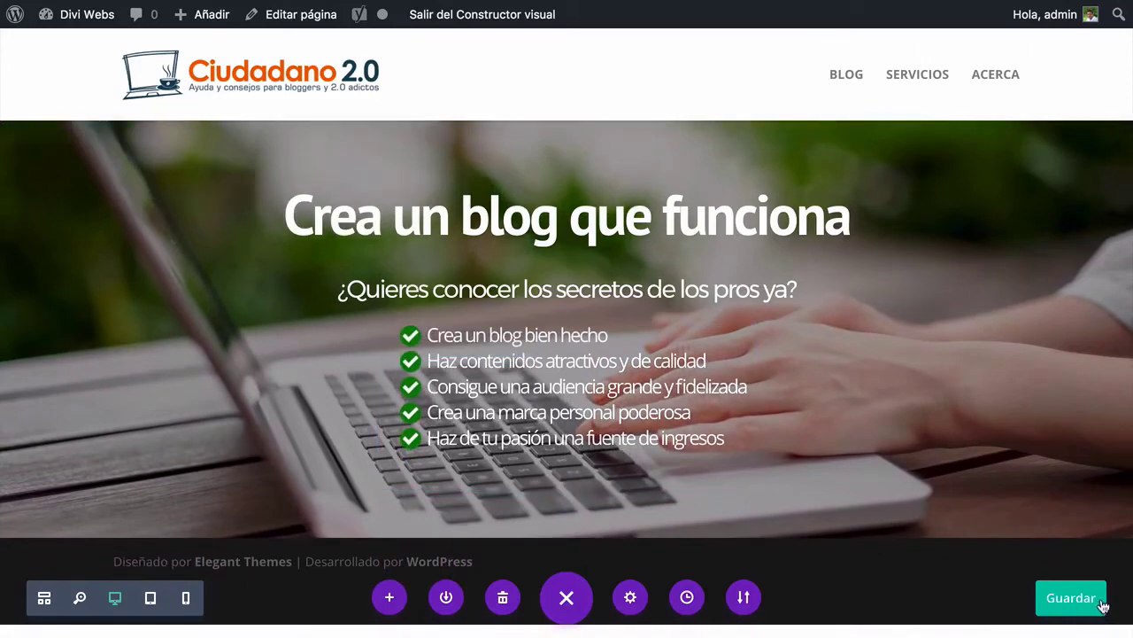
{"action": "left_click", "coordinate": [1091, 600]}
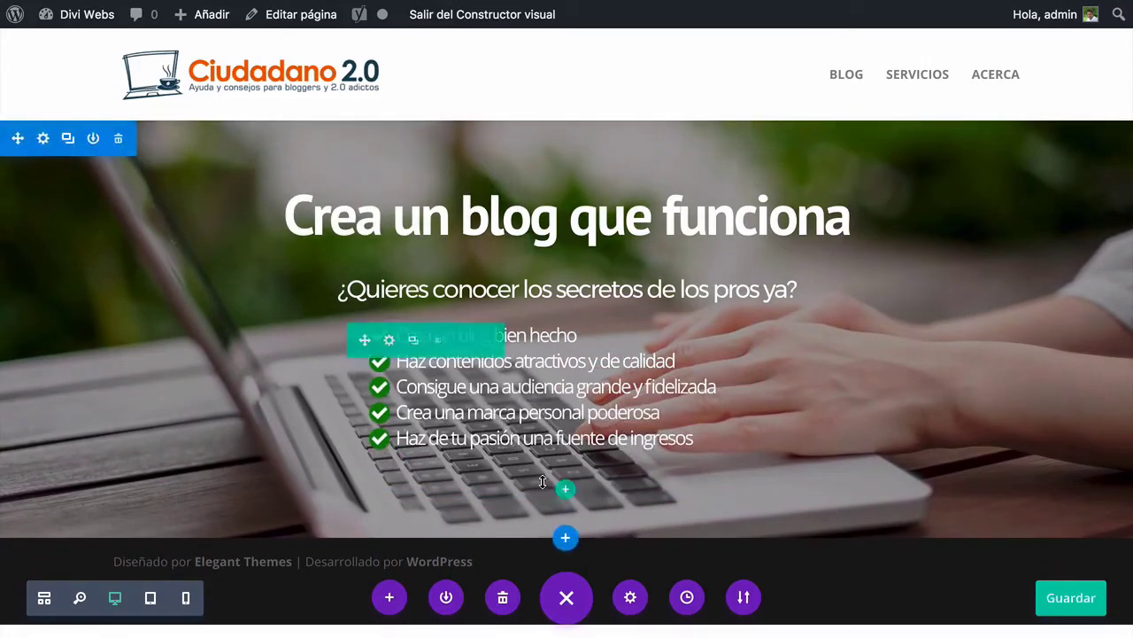
Check the call-to-action button on the Ciudadano 2.0 page, and review the theme customizer's normal and hover button styles
{"action": "mouse_move", "coordinate": [878, 11]}
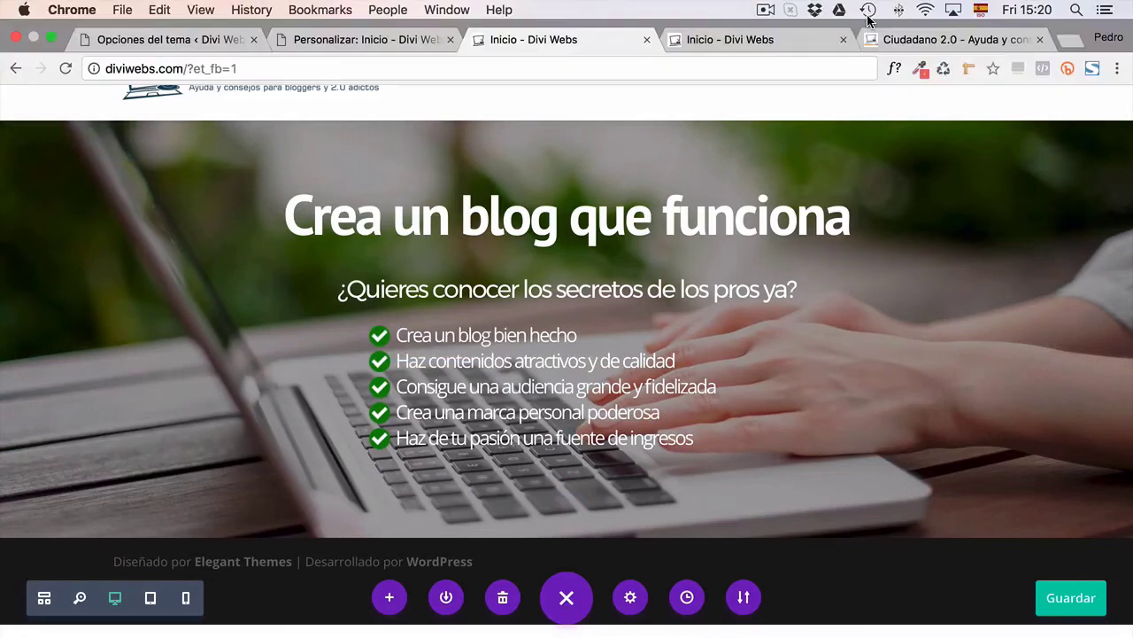
{"action": "left_click", "coordinate": [904, 37]}
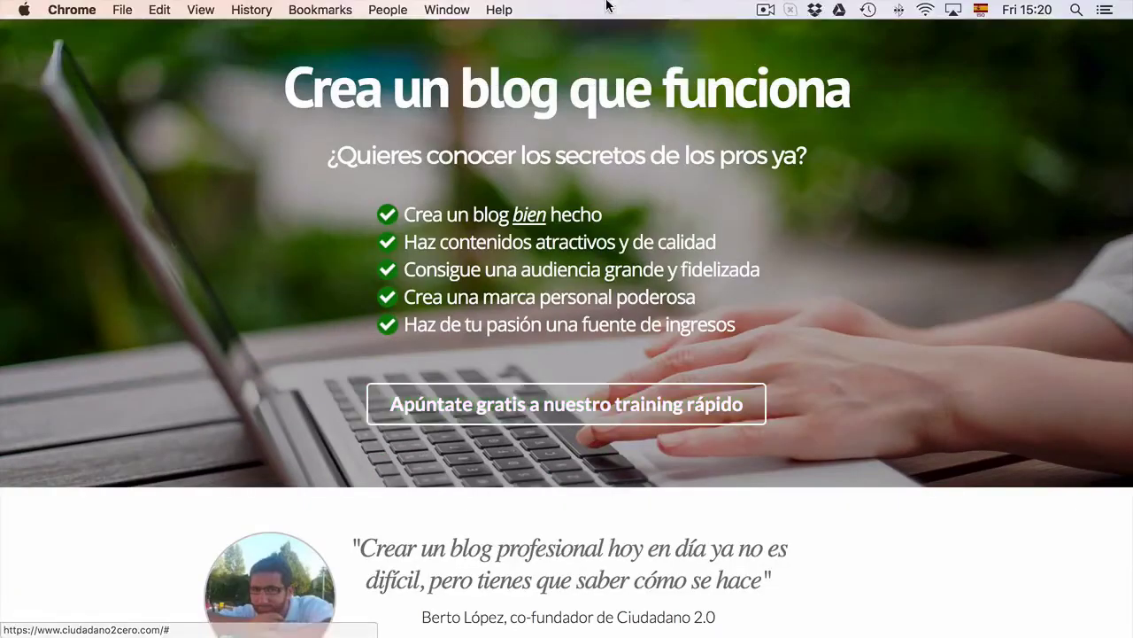
{"action": "left_click", "coordinate": [320, 41]}
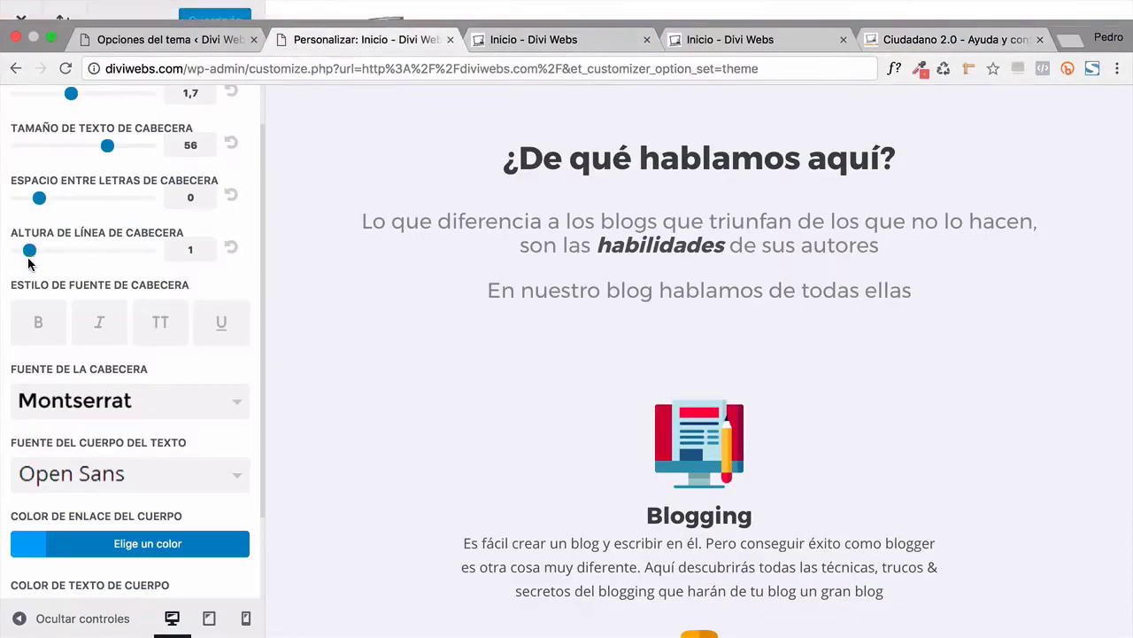
{"action": "scroll", "coordinate": [12, 99], "scroll_direction": "up", "scroll_amount": 3}
{"action": "left_click", "coordinate": [20, 80]}
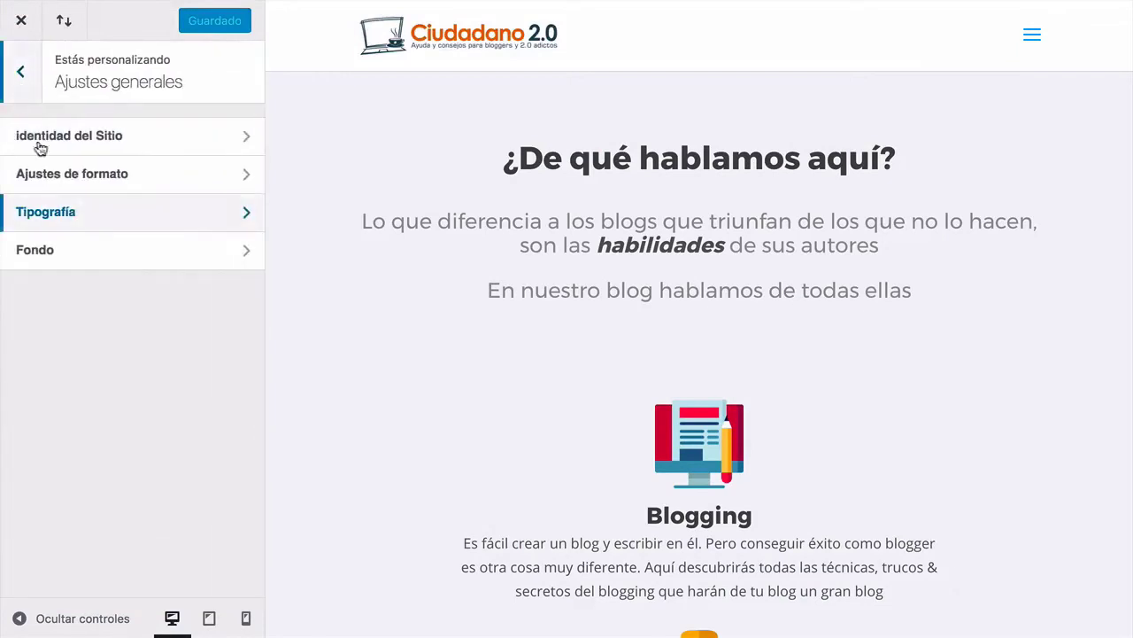
{"action": "left_click", "coordinate": [21, 72]}
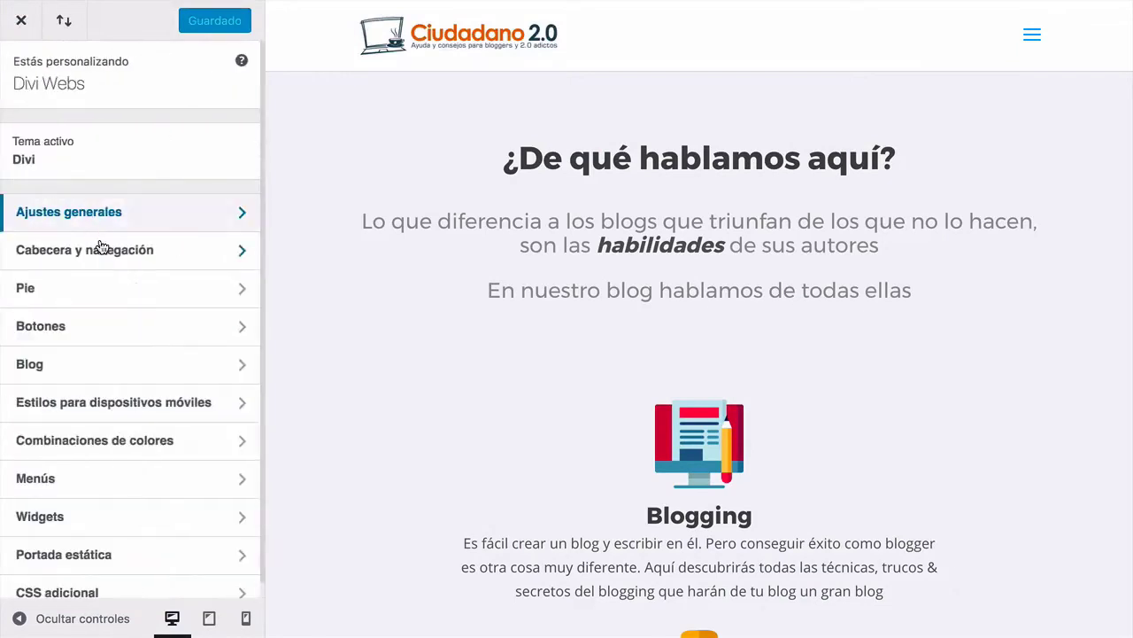
{"action": "left_click", "coordinate": [156, 310]}
{"action": "left_click", "coordinate": [107, 138]}
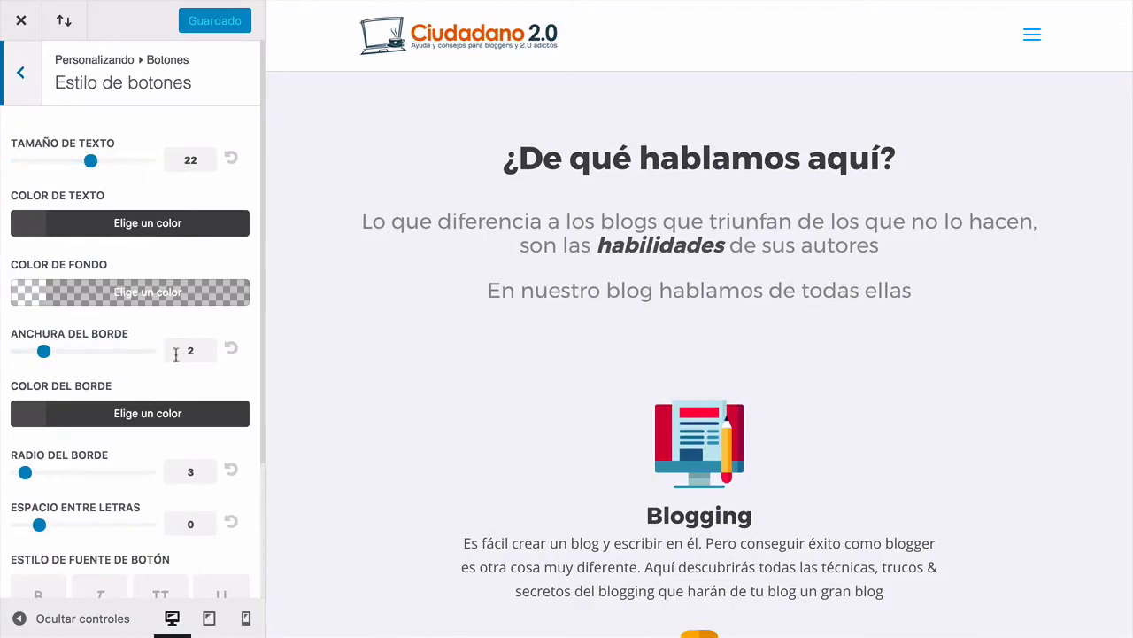
{"action": "left_click", "coordinate": [23, 91]}
{"action": "left_click", "coordinate": [83, 171]}
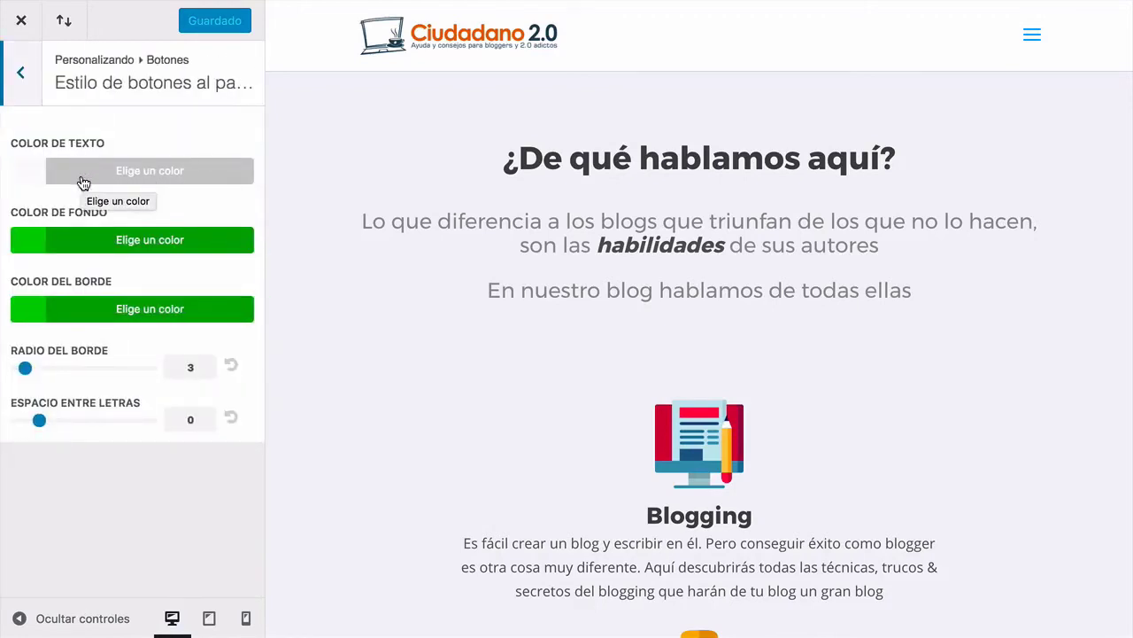
{"action": "left_click", "coordinate": [33, 84]}
{"action": "left_click", "coordinate": [32, 84]}
In the visual builder's Inicio page, insert a Botón module below the benefit list
{"action": "mouse_move", "coordinate": [580, 11]}
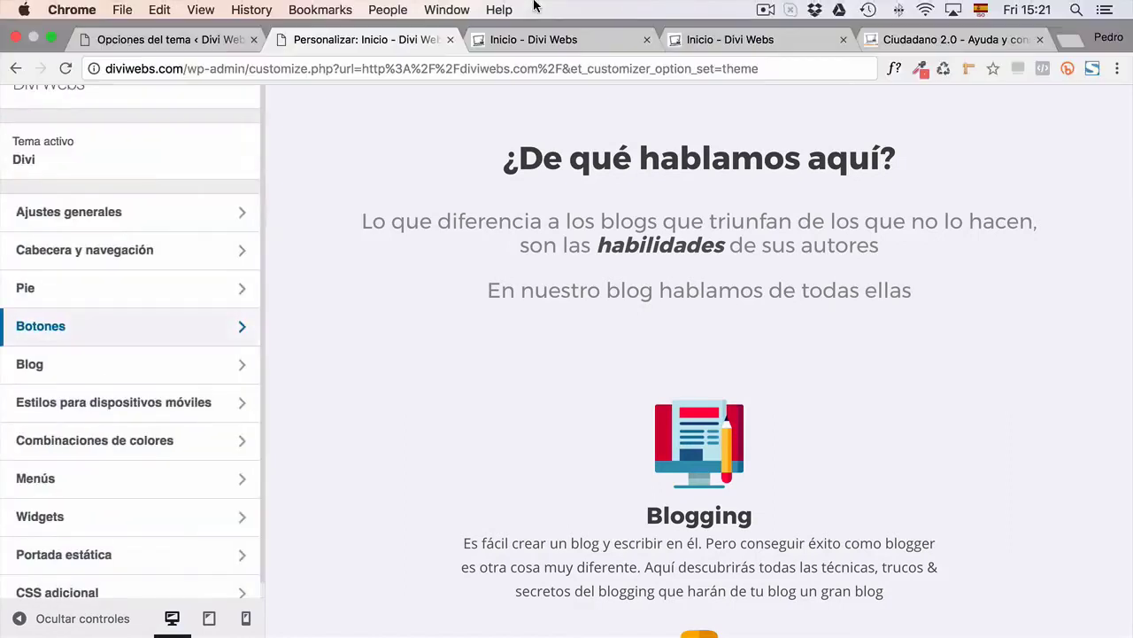
{"action": "left_click", "coordinate": [581, 35]}
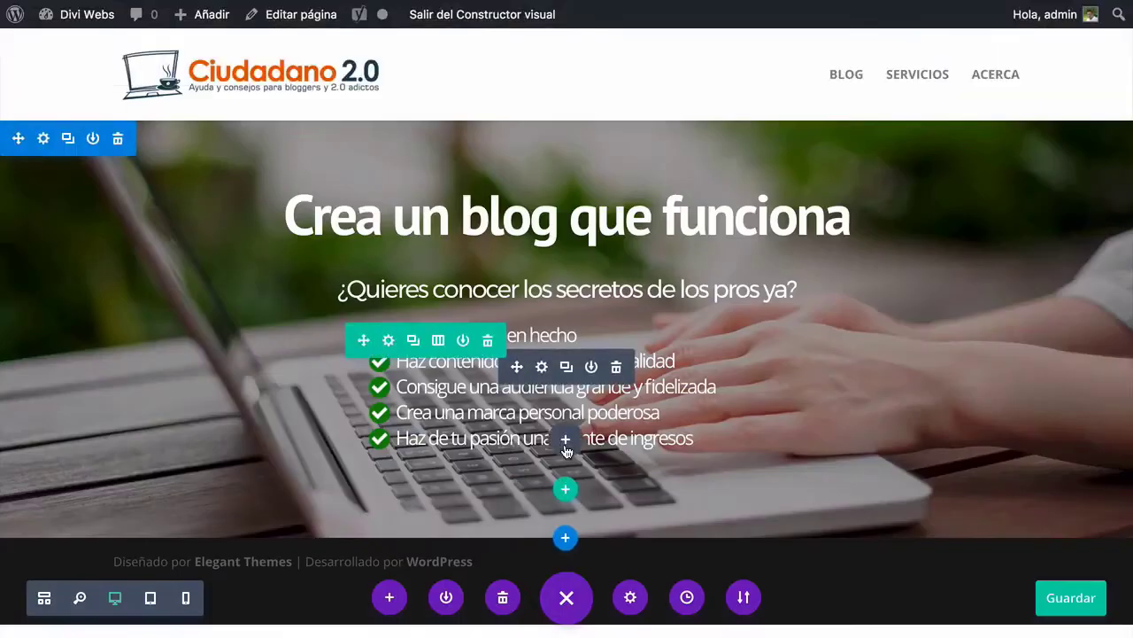
{"action": "left_click", "coordinate": [566, 440]}
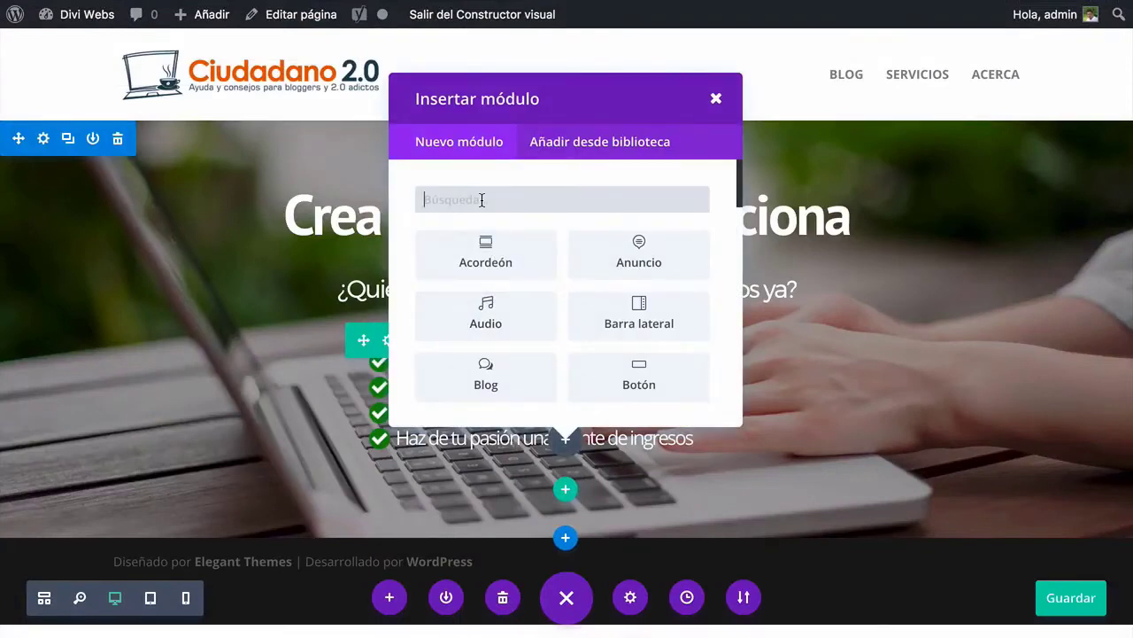
{"action": "type", "text": "bot"}
{"action": "left_click", "coordinate": [476, 248]}
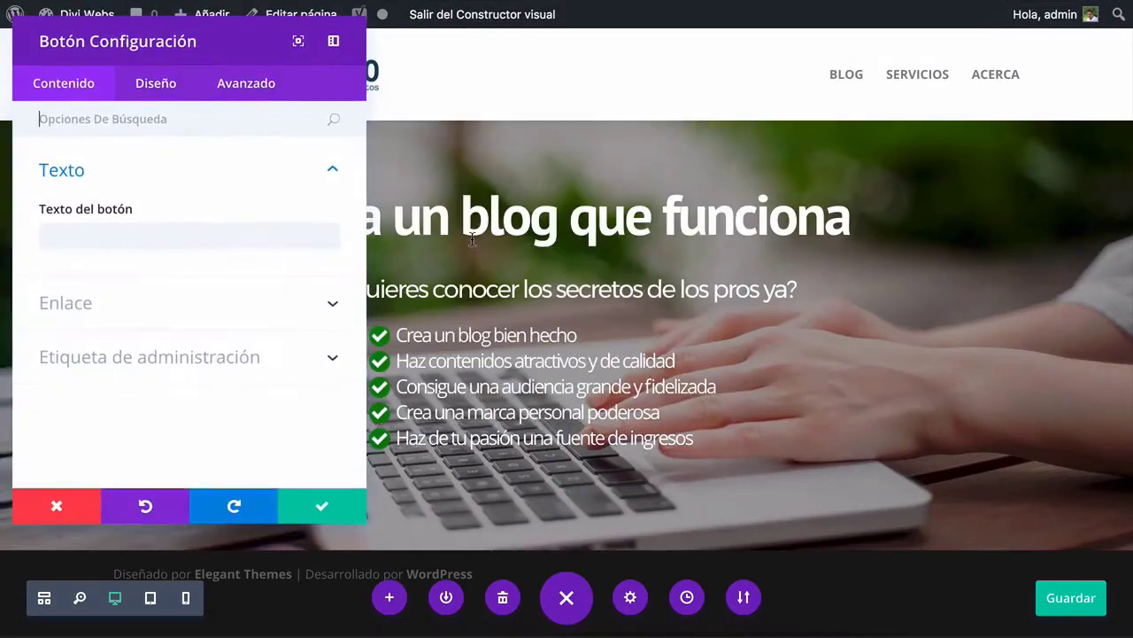
Set the button's text to "Apúntate gratis a nuestro training rápido", matching the wording on the Ciudadano 2.0 page
{"action": "left_click", "coordinate": [135, 230]}
{"action": "type", "text": "Ap"}
{"action": "type", "text": "´"}
{"action": "type", "text": "ntate a"}
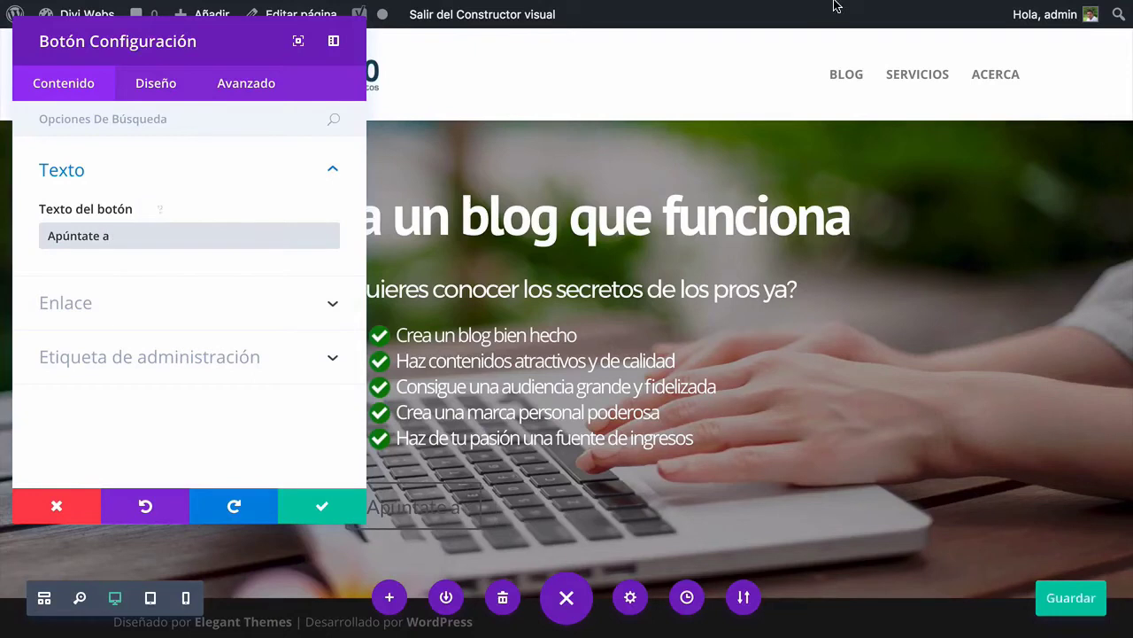
{"action": "mouse_move", "coordinate": [835, 2]}
{"action": "left_click", "coordinate": [590, 32]}
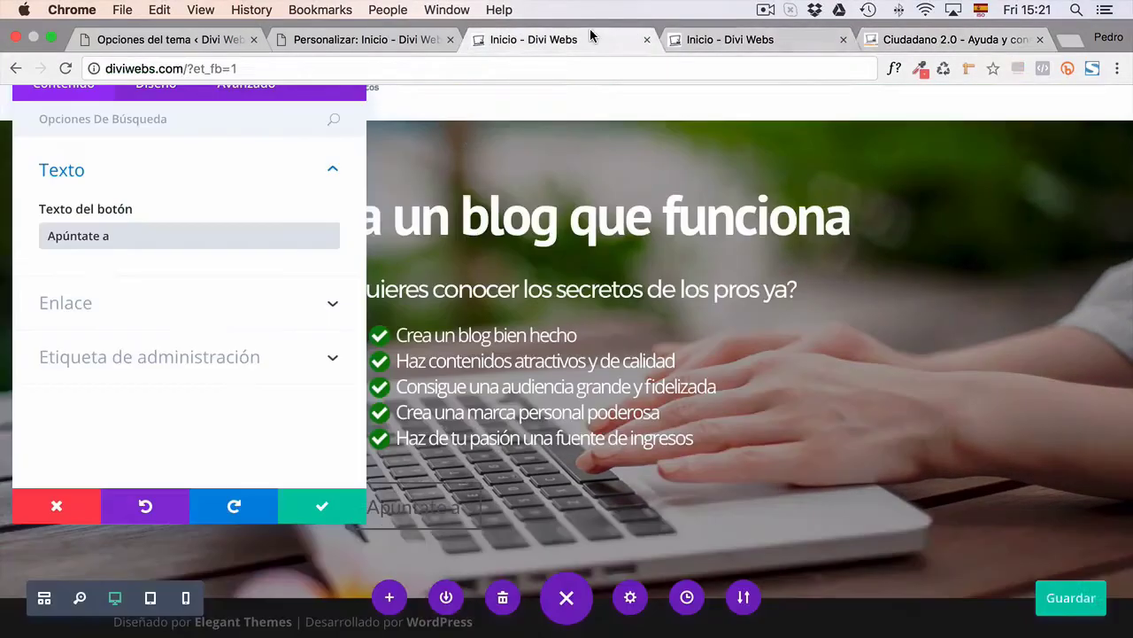
{"action": "type", "text": "a nuestro training"}
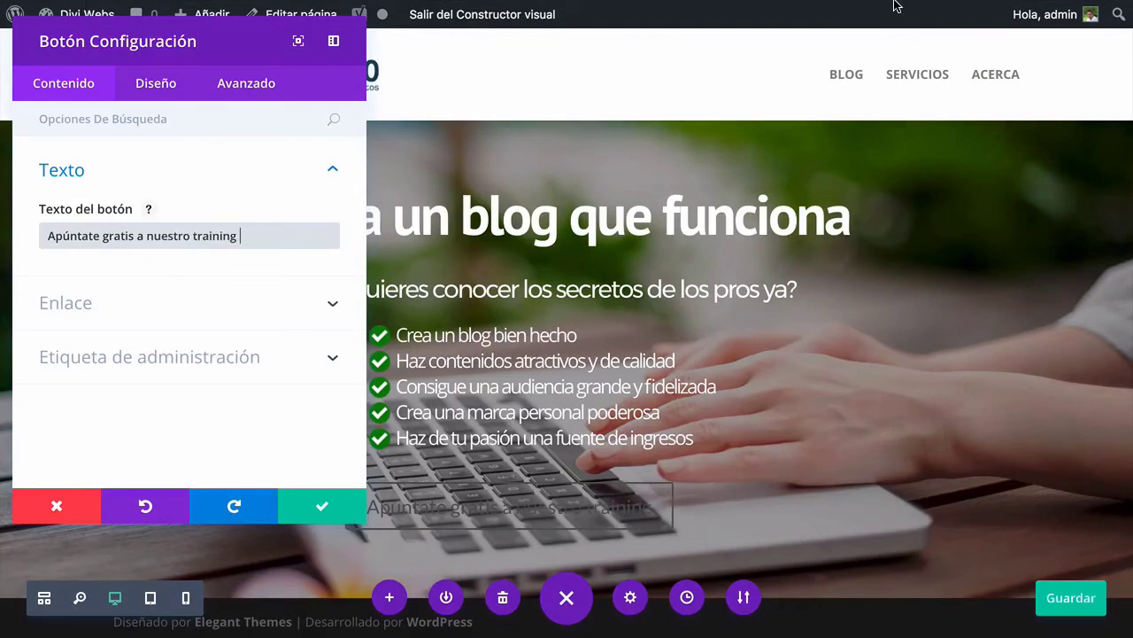
{"action": "left_click", "coordinate": [894, 32]}
{"action": "left_click", "coordinate": [590, 32]}
{"action": "type", "text": "rápido"}
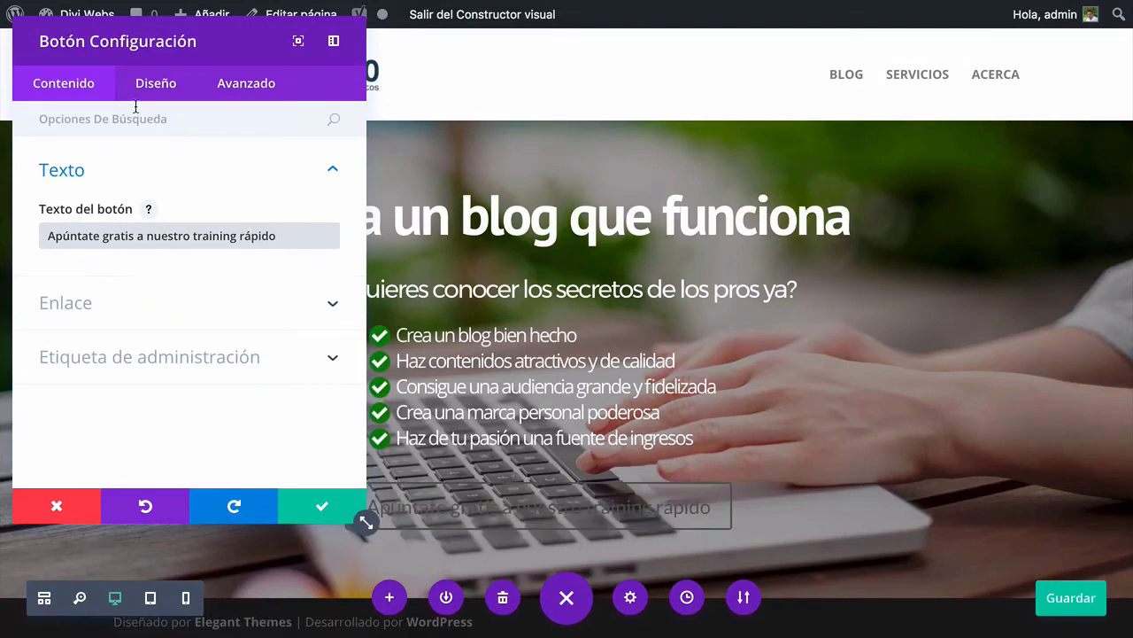
In the button's design settings, set its alignment to Centro and its text colour to Claro
{"action": "left_click", "coordinate": [156, 82]}
{"action": "left_click", "coordinate": [108, 173]}
{"action": "left_click", "coordinate": [102, 234]}
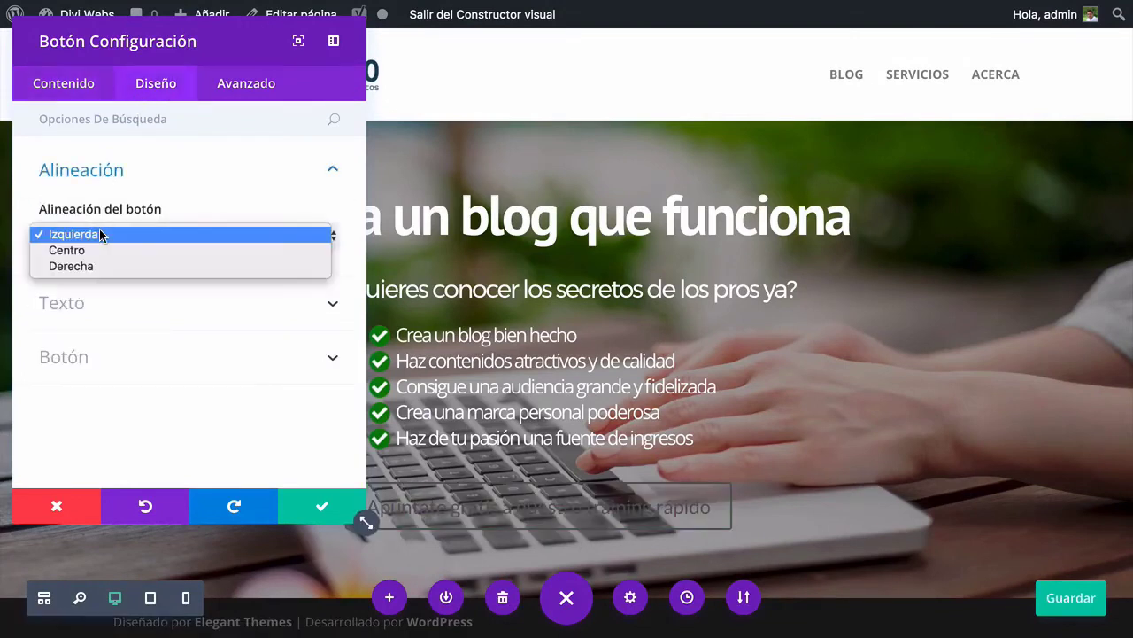
{"action": "left_click", "coordinate": [100, 249]}
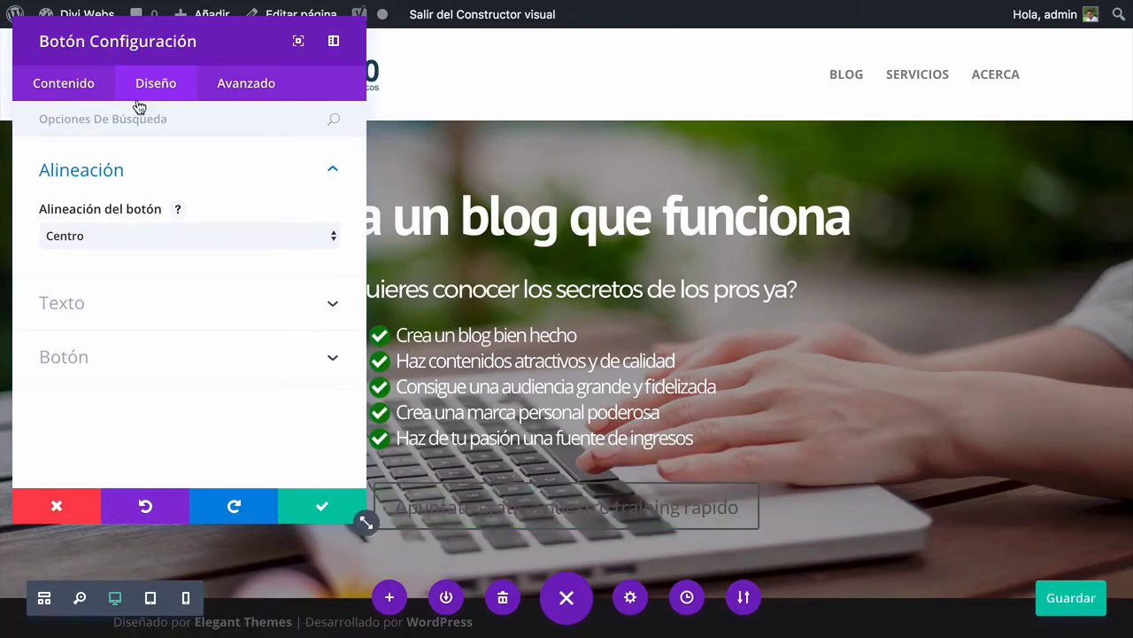
{"action": "left_click", "coordinate": [83, 293]}
{"action": "left_click", "coordinate": [83, 292]}
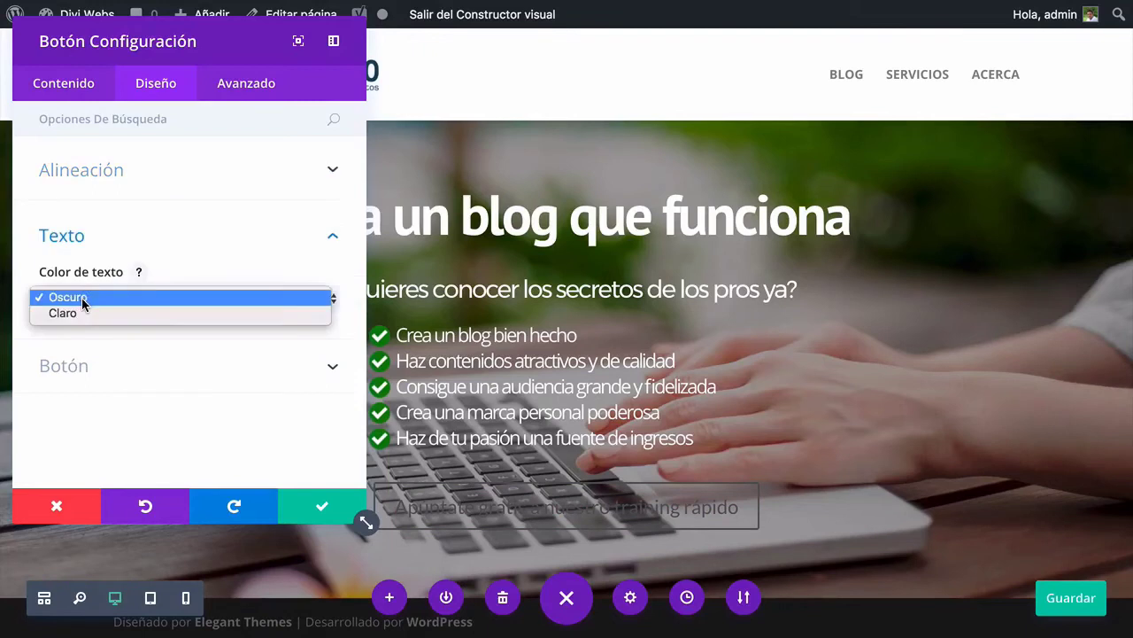
{"action": "left_click", "coordinate": [80, 314]}
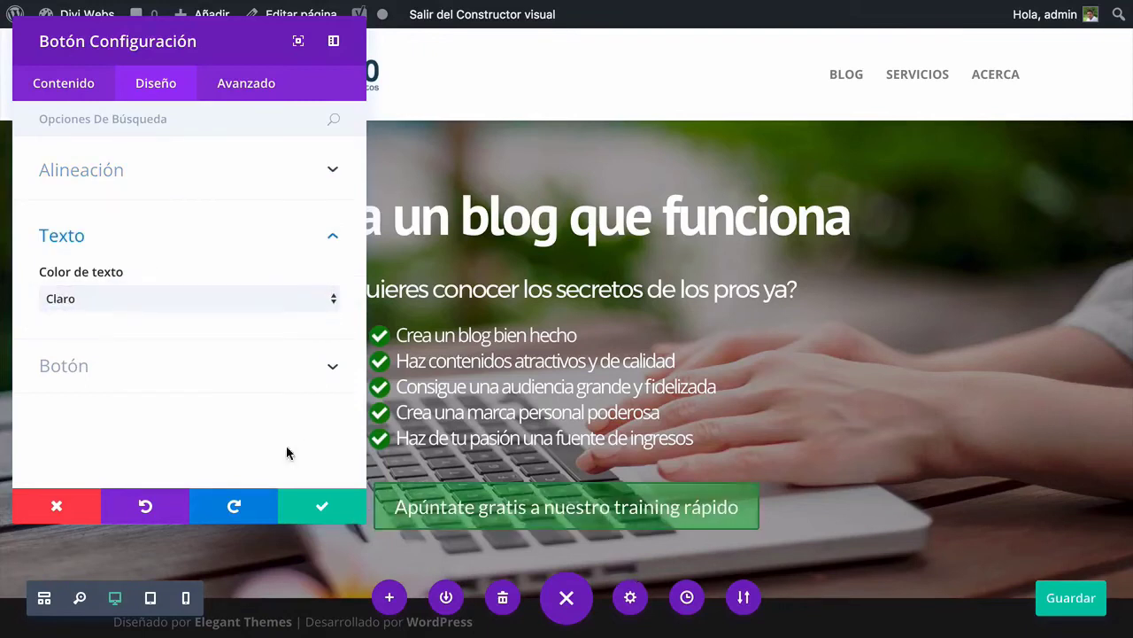
Enable custom styles for the button and set its border colour to white (#ffffff)
{"action": "left_click", "coordinate": [131, 377]}
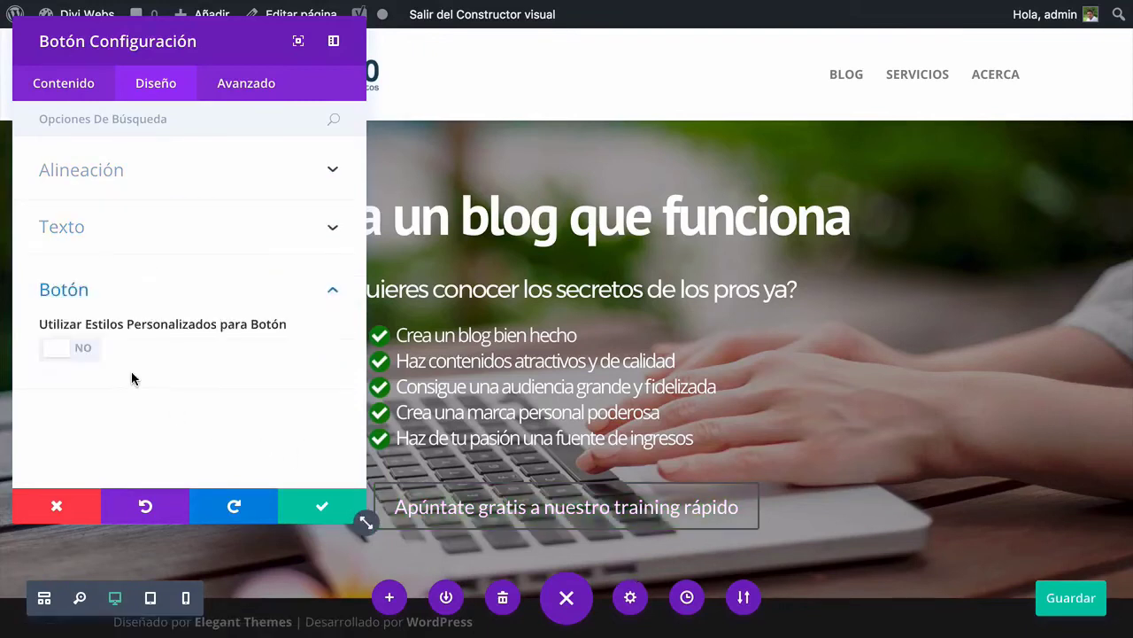
{"action": "left_click", "coordinate": [57, 352]}
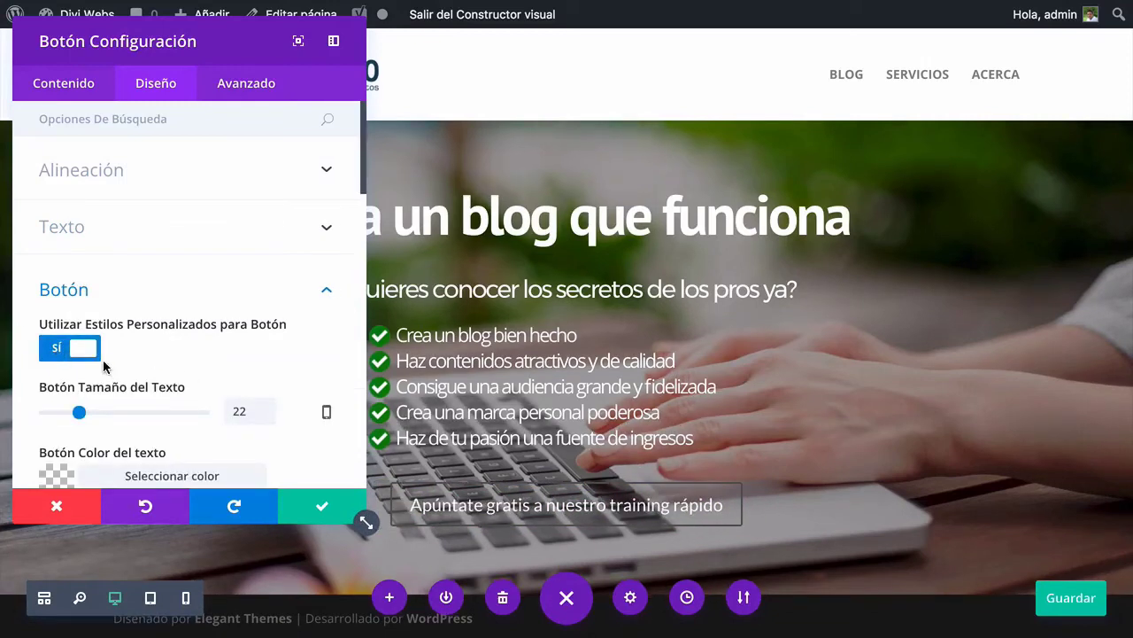
{"action": "scroll", "coordinate": [95, 396], "scroll_direction": "down", "scroll_amount": 1}
{"action": "scroll", "coordinate": [96, 396], "scroll_direction": "down", "scroll_amount": 3}
{"action": "scroll", "coordinate": [99, 331], "scroll_direction": "down", "scroll_amount": 3}
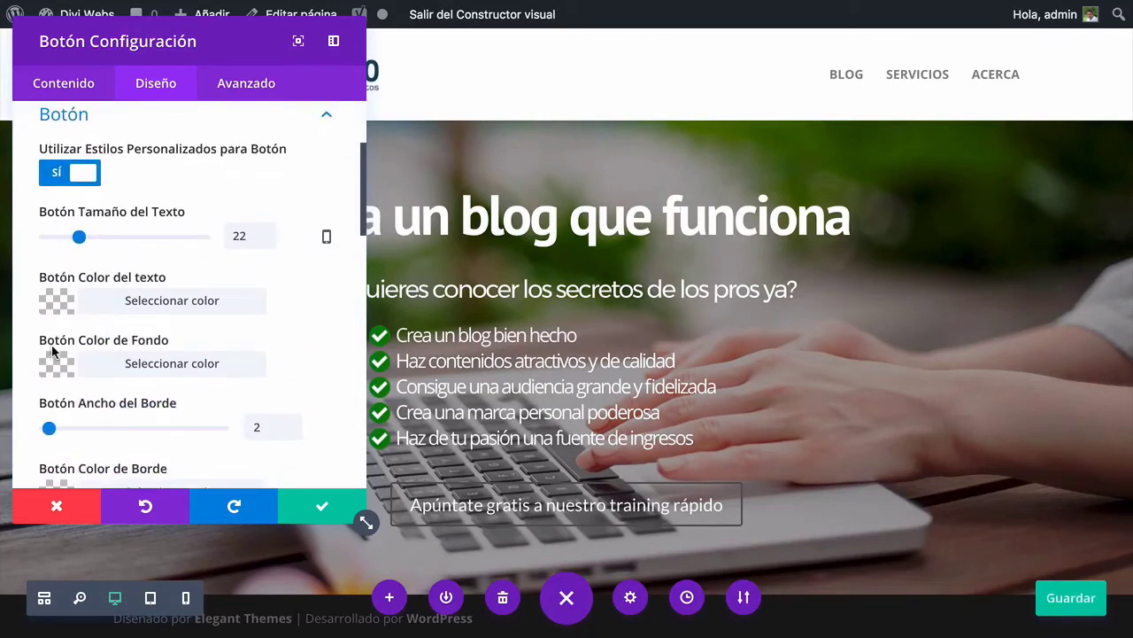
{"action": "scroll", "coordinate": [58, 363], "scroll_direction": "down", "scroll_amount": 1}
{"action": "scroll", "coordinate": [60, 363], "scroll_direction": "up", "scroll_amount": 1}
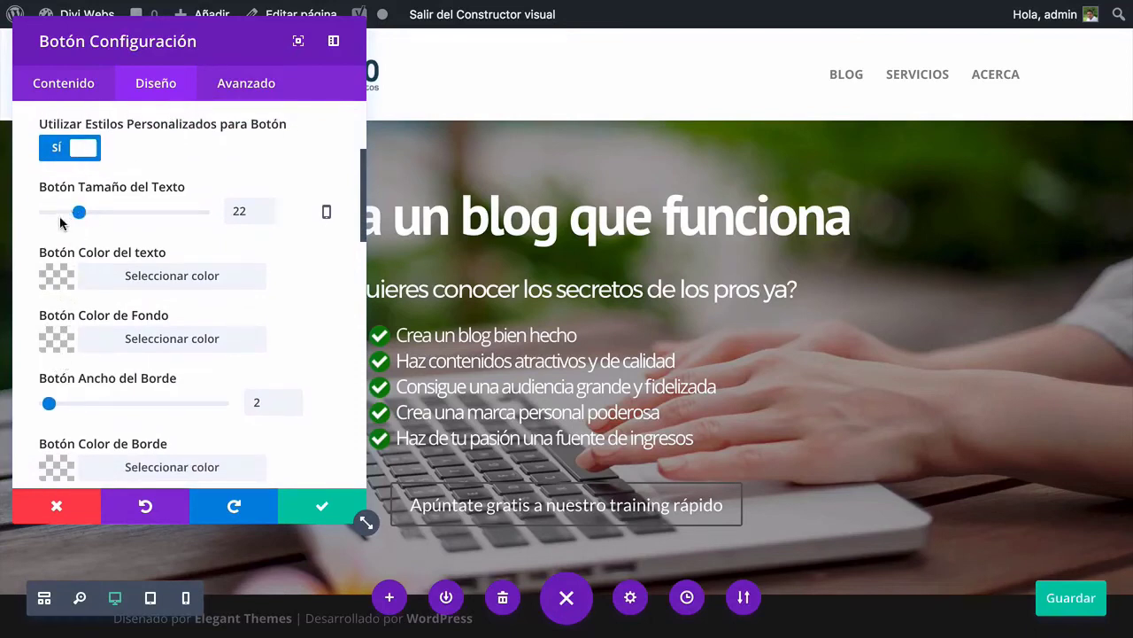
{"action": "scroll", "coordinate": [65, 283], "scroll_direction": "down", "scroll_amount": 3}
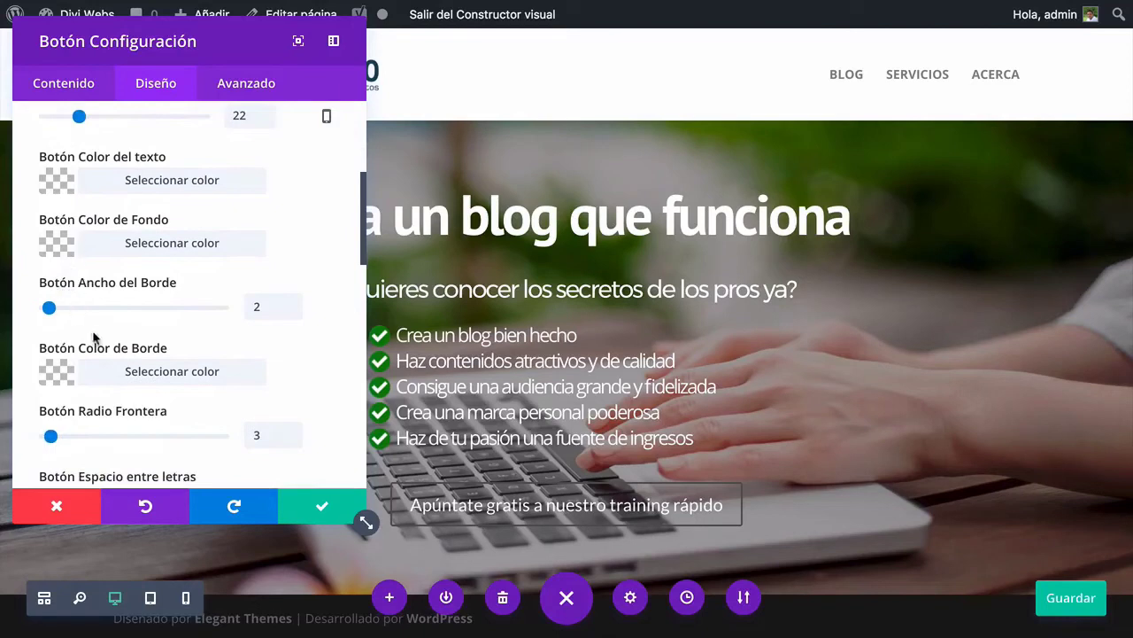
{"action": "left_click", "coordinate": [118, 371]}
{"action": "scroll", "coordinate": [146, 380], "scroll_direction": "down", "scroll_amount": 1}
{"action": "scroll", "coordinate": [151, 390], "scroll_direction": "down", "scroll_amount": 3}
{"action": "left_click", "coordinate": [104, 436]}
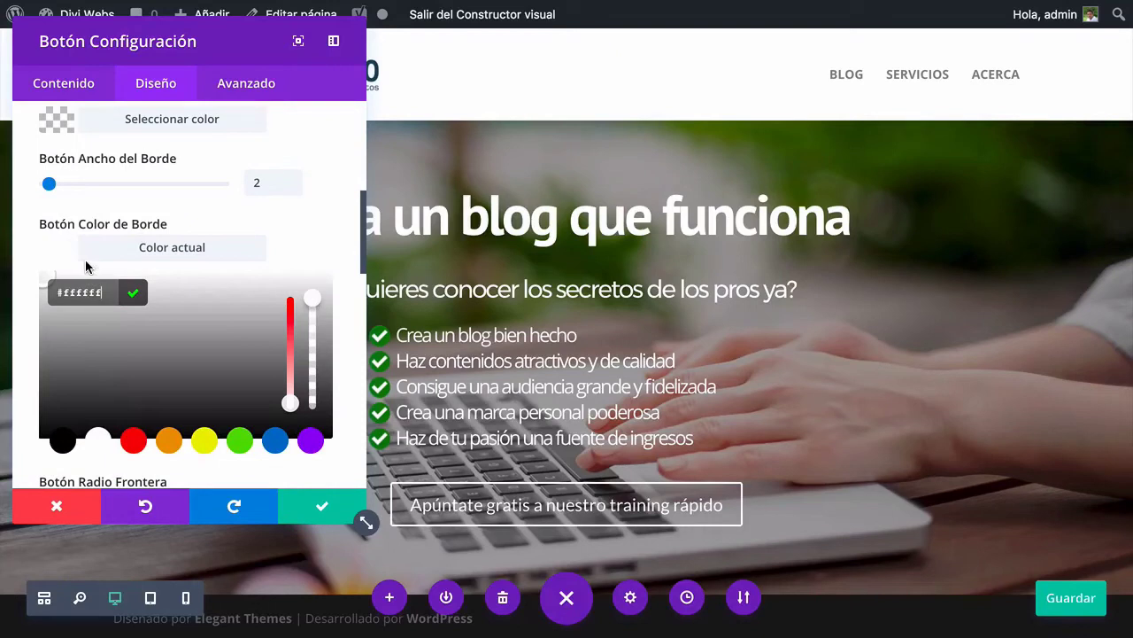
{"action": "left_click", "coordinate": [306, 221]}
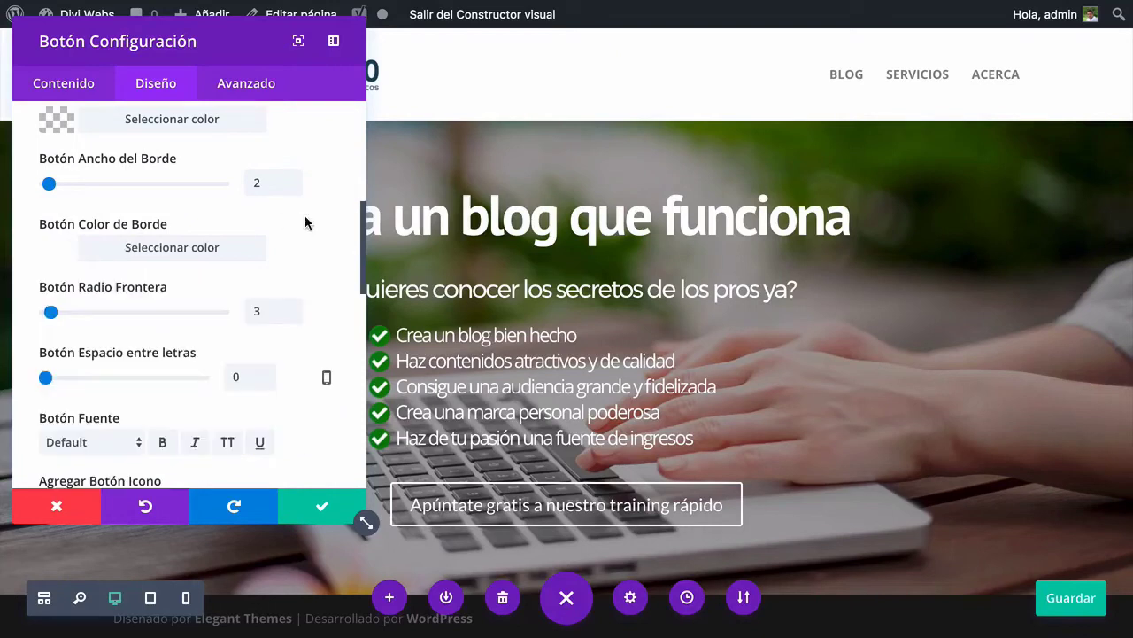
Find the radius options in the button's settings and set its normal border radius to 5px
{"action": "scroll", "coordinate": [134, 185], "scroll_direction": "up", "scroll_amount": 5}
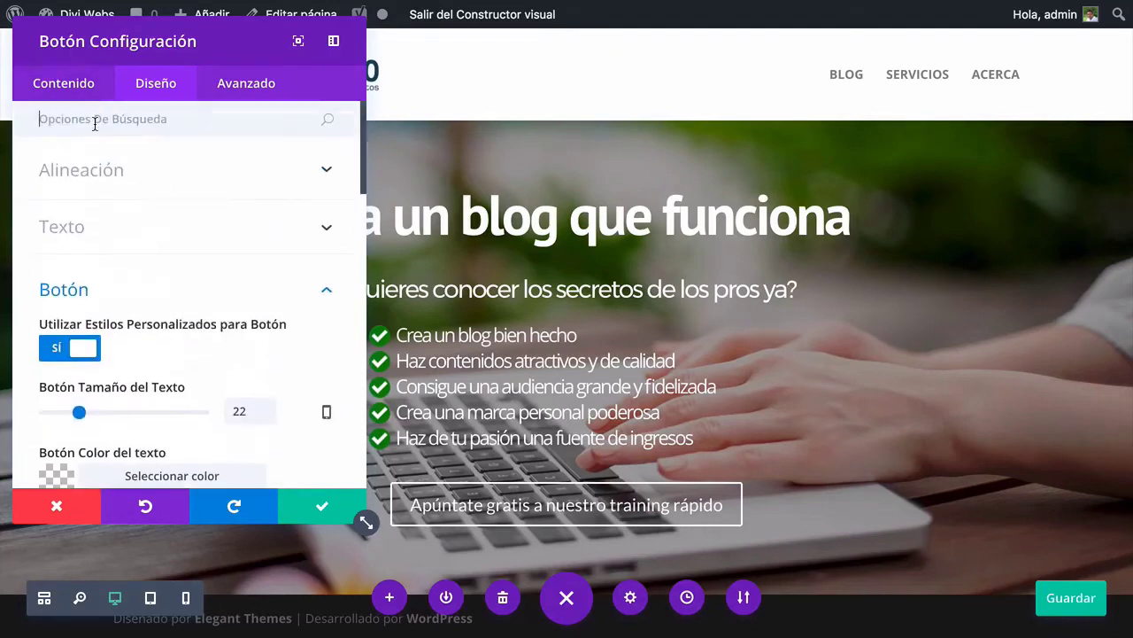
{"action": "type", "text": "Radi"}
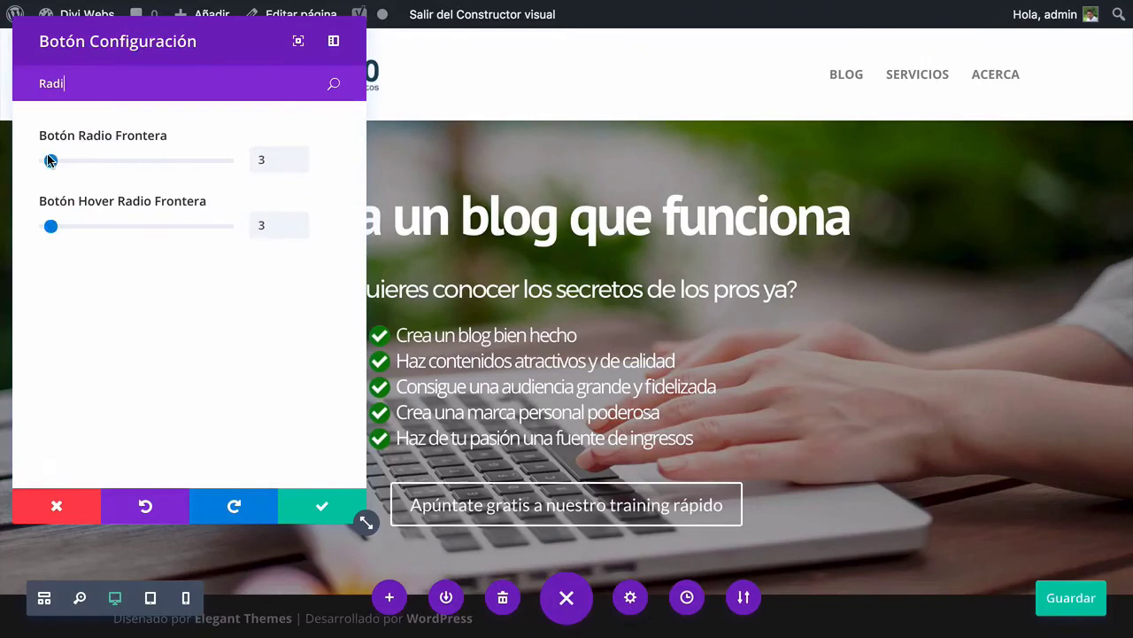
{"action": "left_click", "coordinate": [50, 161]}
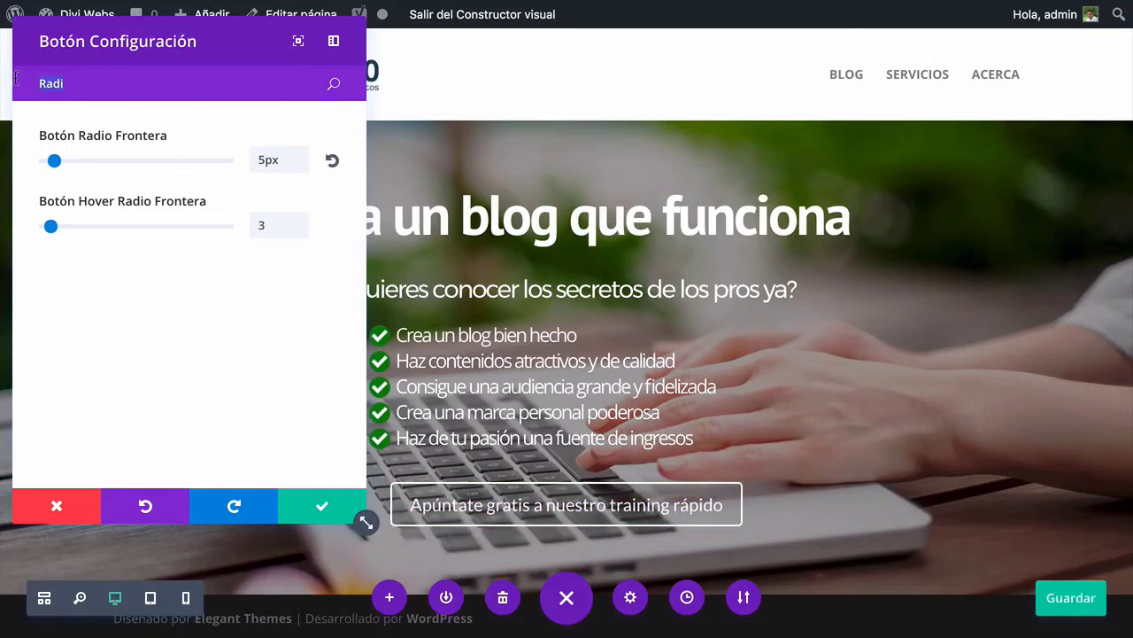
Set Agregar Botón Icono to No, then accept the button's settings and save the page
{"action": "type", "text": "Icono"}
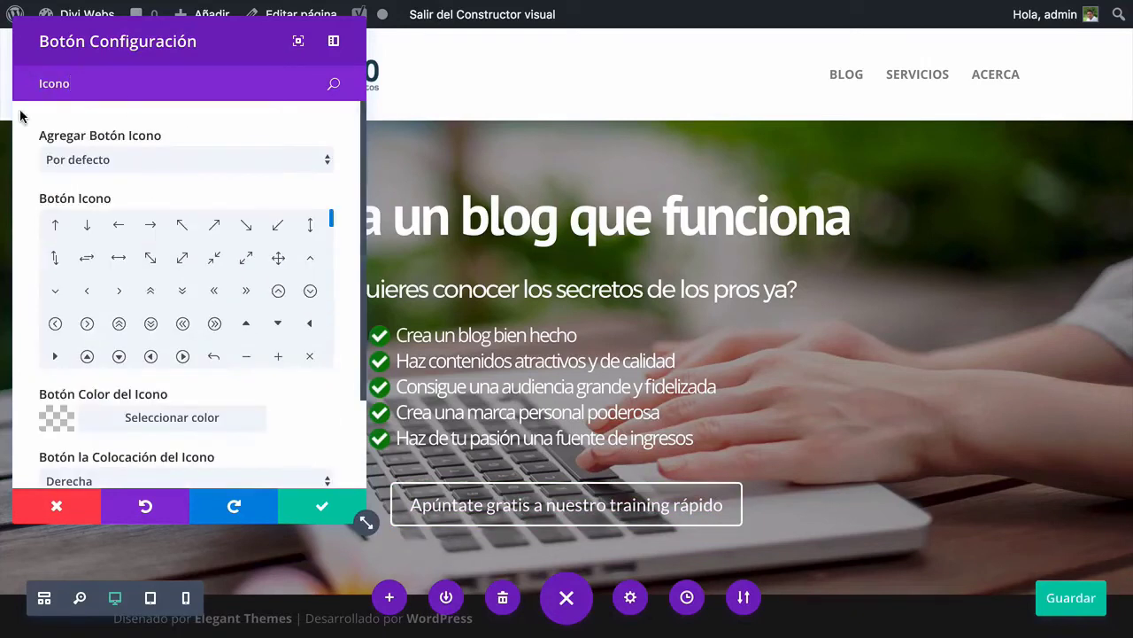
{"action": "left_click", "coordinate": [66, 160]}
{"action": "left_click", "coordinate": [56, 191]}
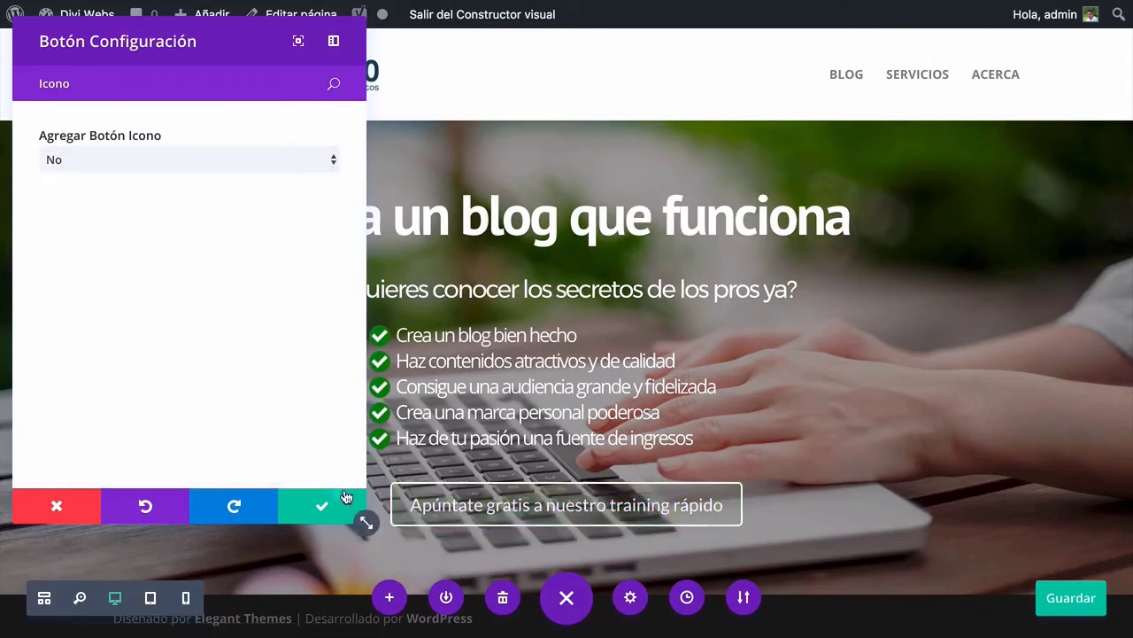
{"action": "left_click", "coordinate": [358, 519]}
{"action": "left_click", "coordinate": [1071, 599]}
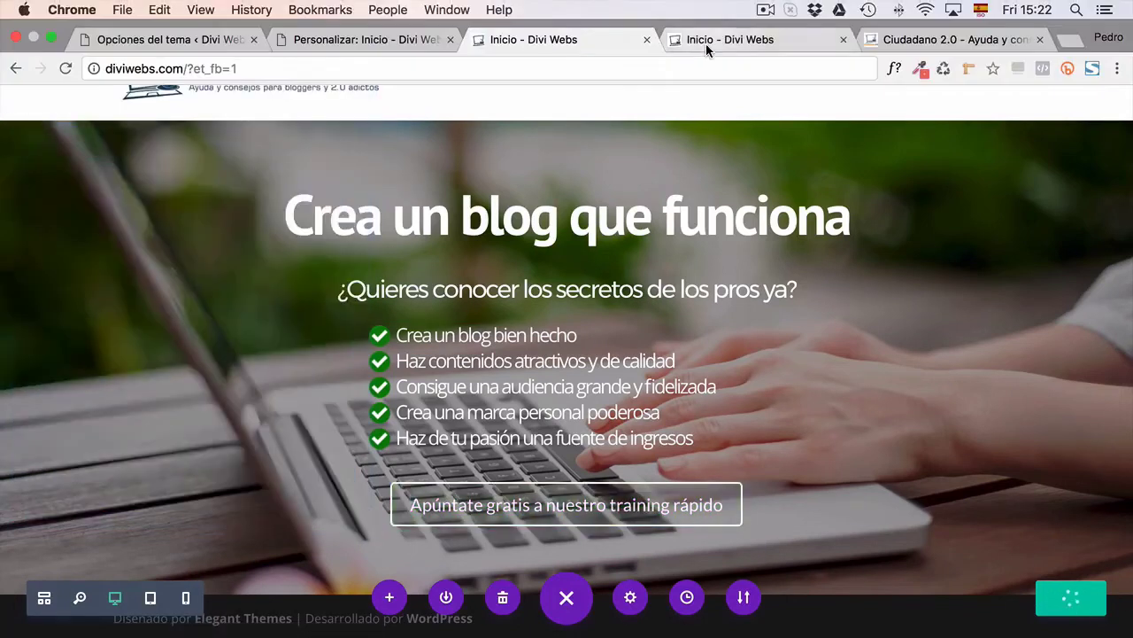
Check the restyled call-to-action button on the published Inicio page, and return to the page in the visual builder
{"action": "left_click", "coordinate": [706, 44]}
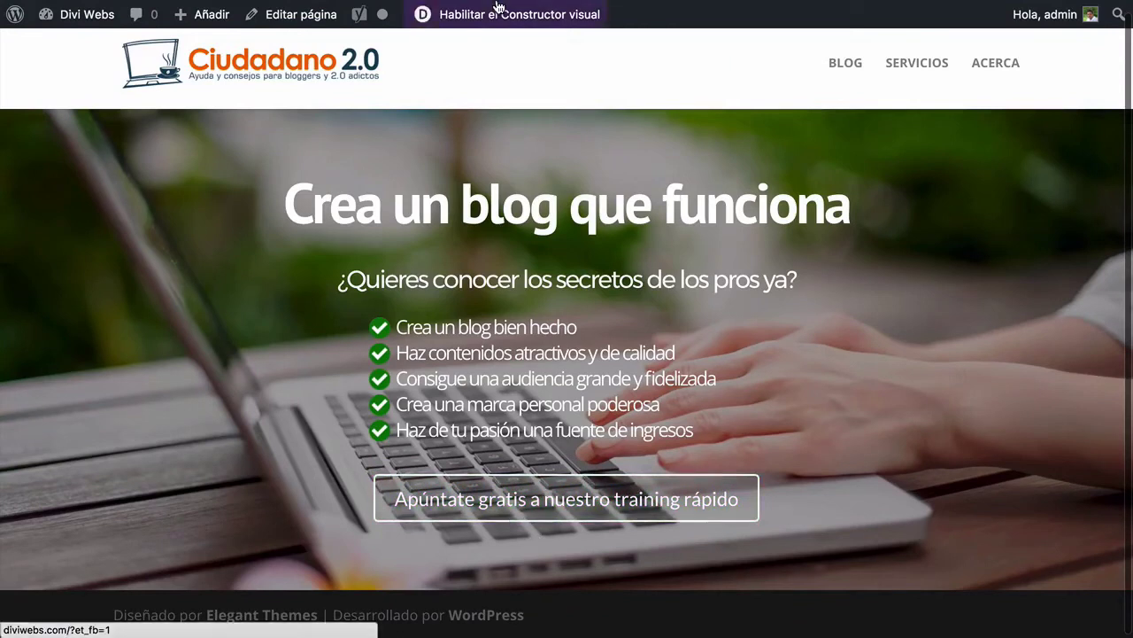
{"action": "mouse_move", "coordinate": [500, 4]}
{"action": "left_click", "coordinate": [544, 37]}
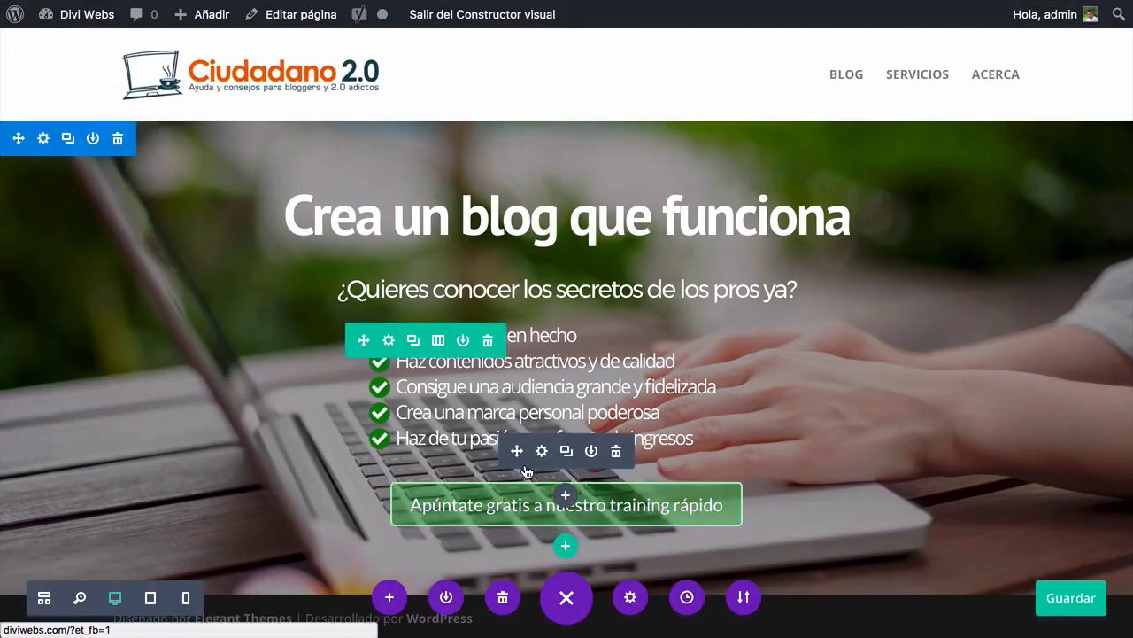
Look up the link options in the call-to-action button's settings by searching for "Enla"
{"action": "left_click", "coordinate": [541, 449]}
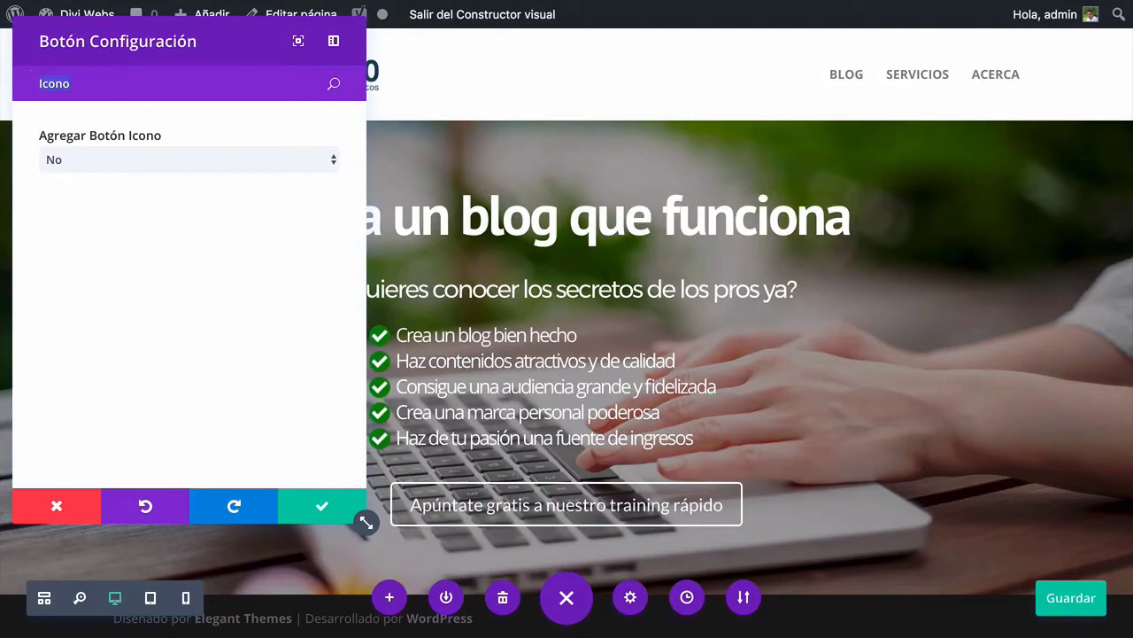
{"action": "type", "text": "Enla"}
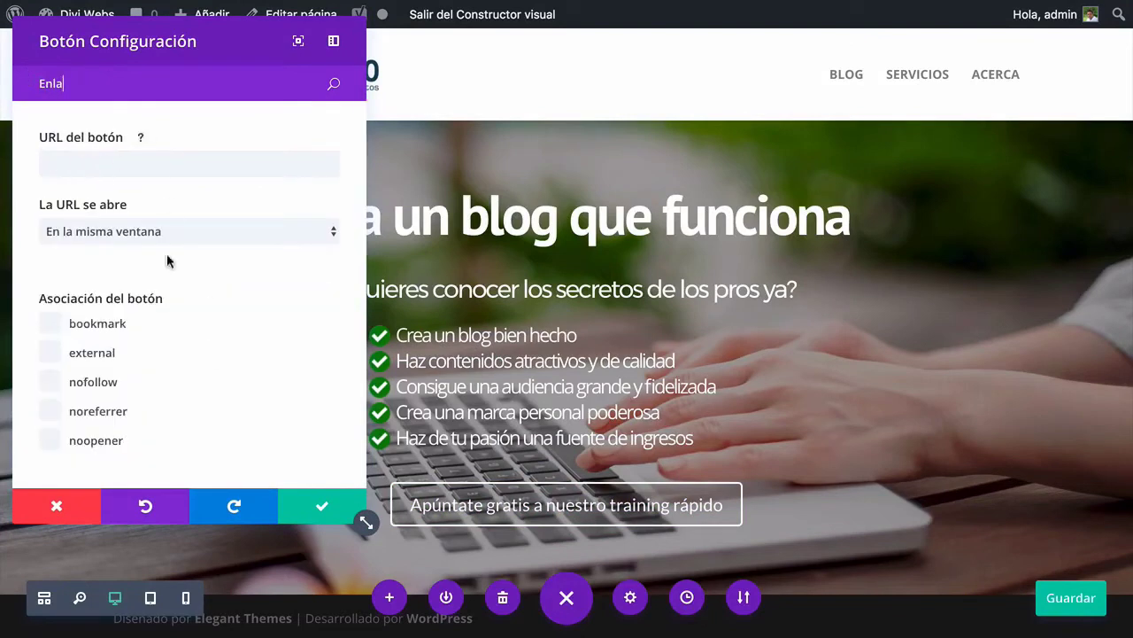
{"action": "left_click", "coordinate": [321, 506]}
View the sign-up popup behind the reference site's training button, and compare that button with the one on the published Inicio page
{"action": "mouse_move", "coordinate": [807, 4]}
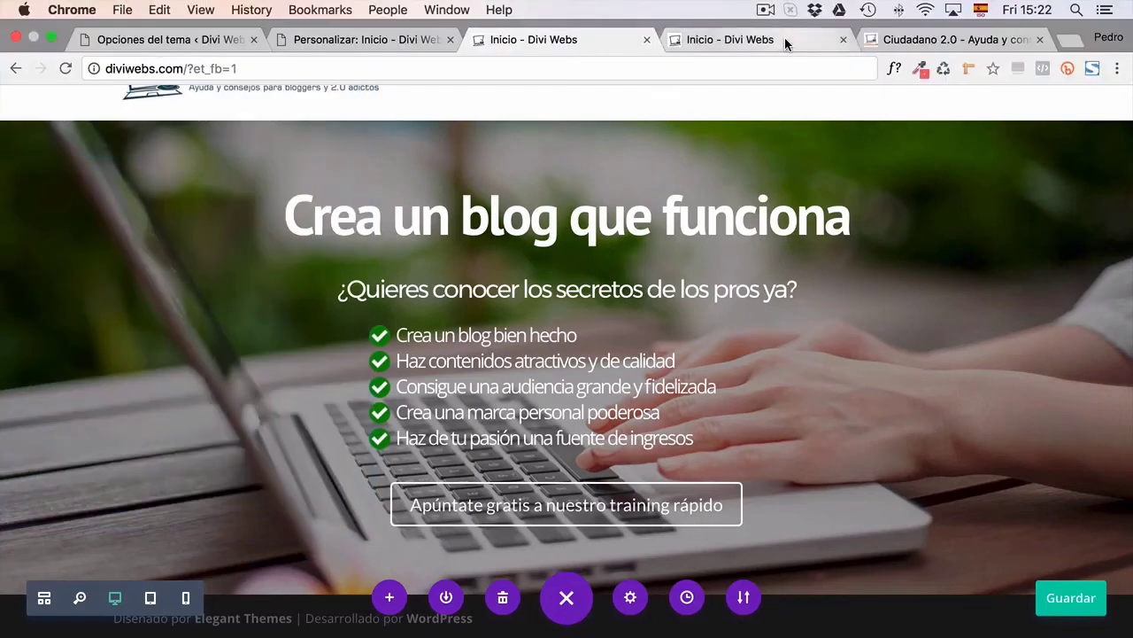
{"action": "left_click", "coordinate": [938, 39]}
{"action": "left_click", "coordinate": [603, 398]}
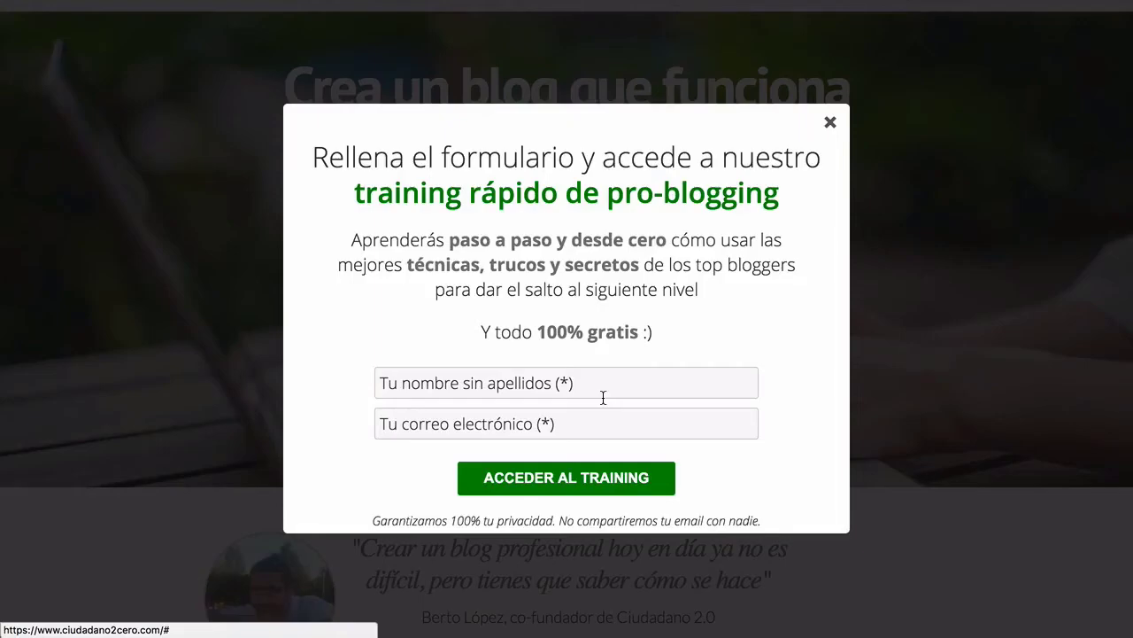
{"action": "left_click", "coordinate": [833, 121]}
{"action": "mouse_move", "coordinate": [726, 3]}
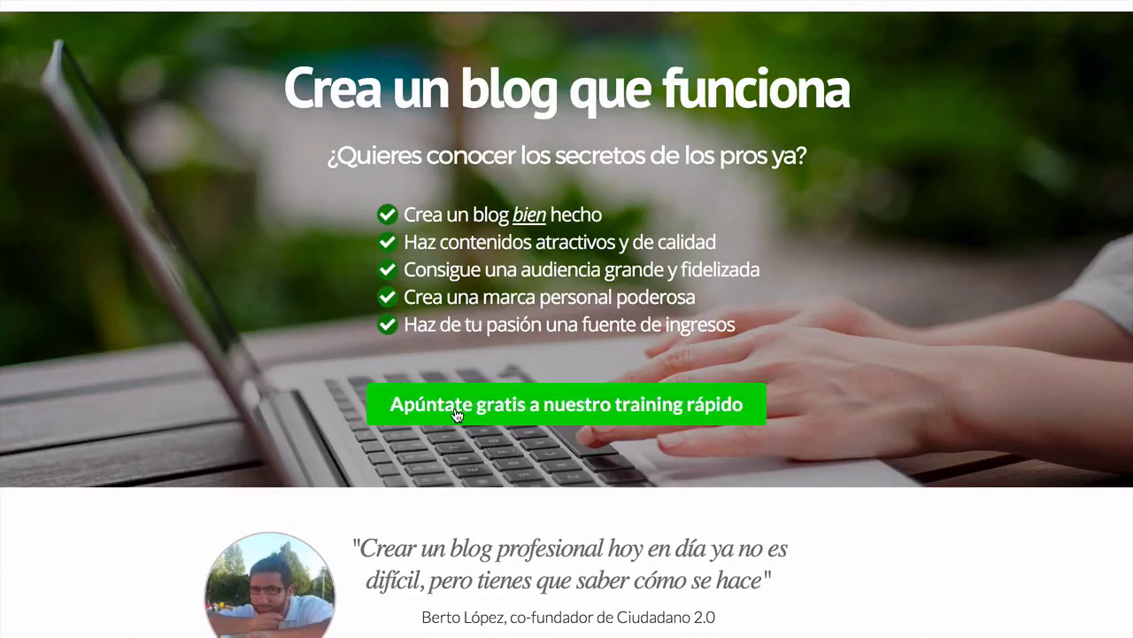
{"action": "mouse_move", "coordinate": [558, 5]}
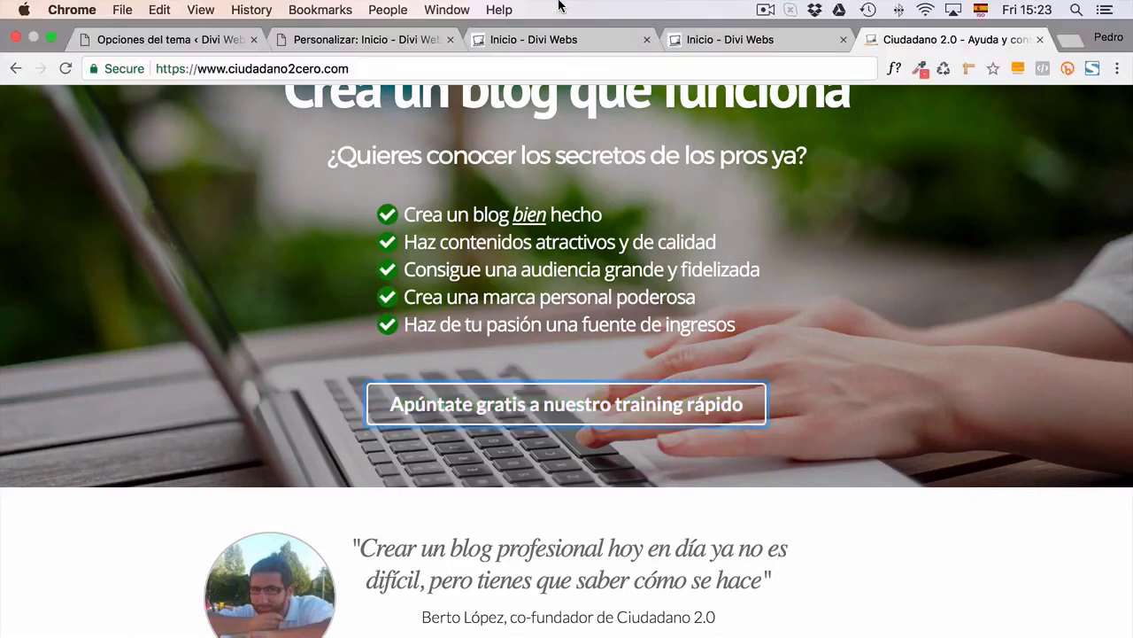
{"action": "left_click", "coordinate": [689, 41]}
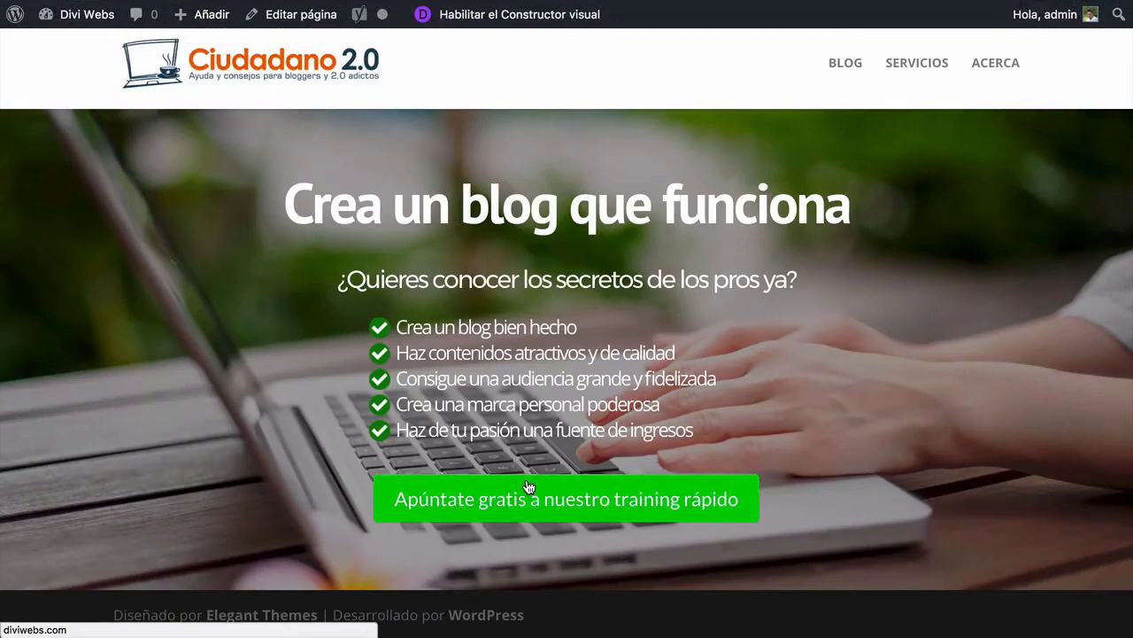
{"action": "mouse_move", "coordinate": [543, 7]}
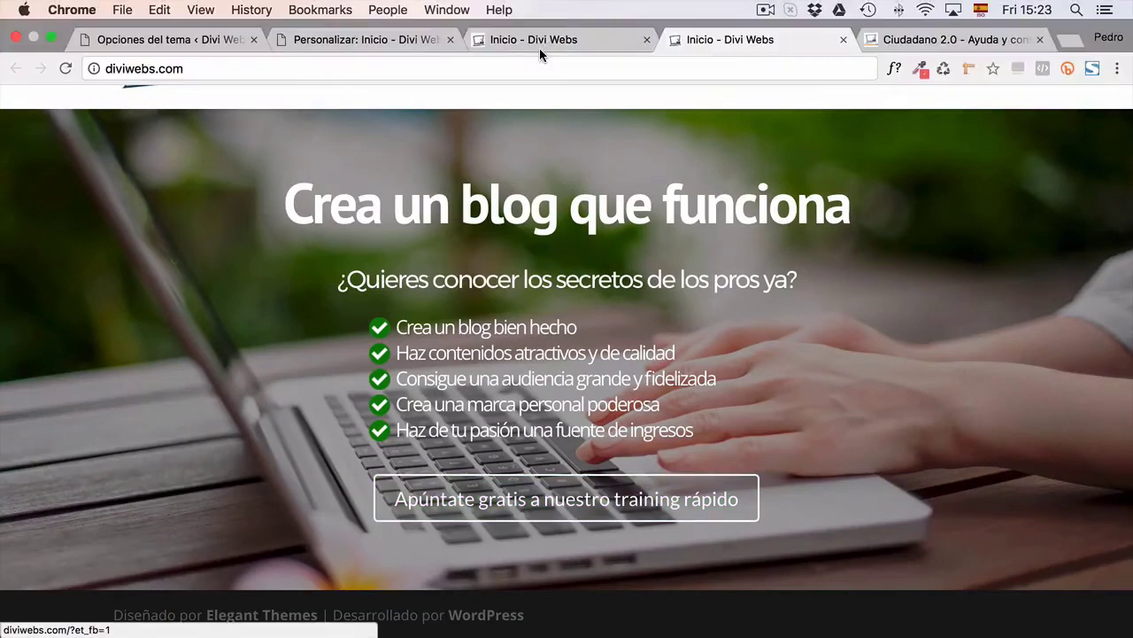
In the visual builder, insert a Texto module below the call-to-action button
{"action": "left_click", "coordinate": [538, 40]}
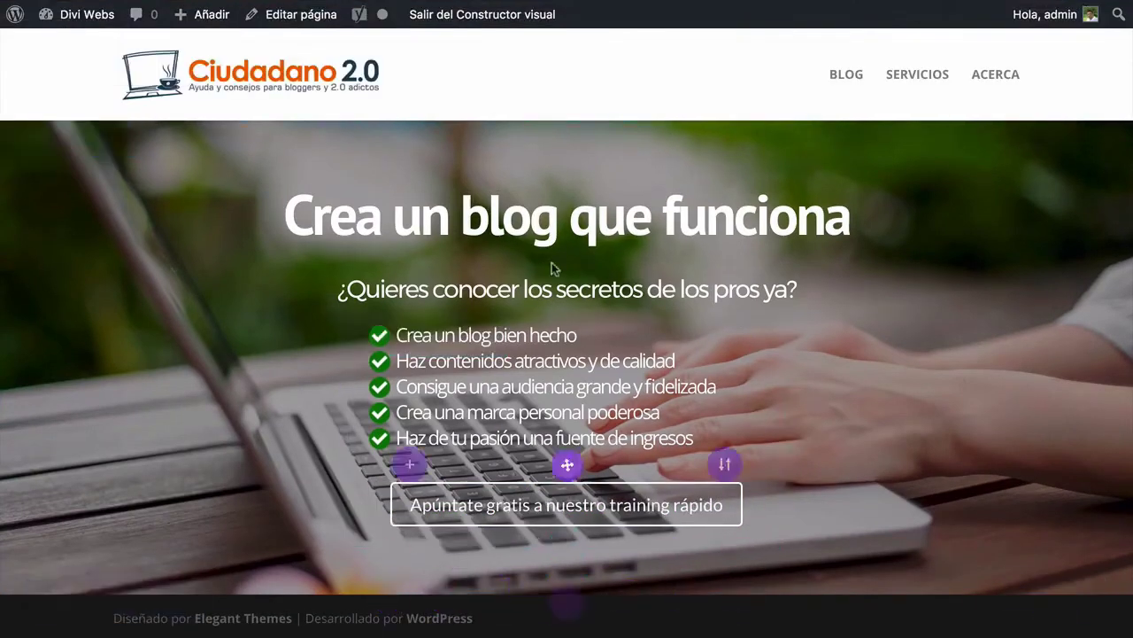
{"action": "left_click", "coordinate": [555, 47]}
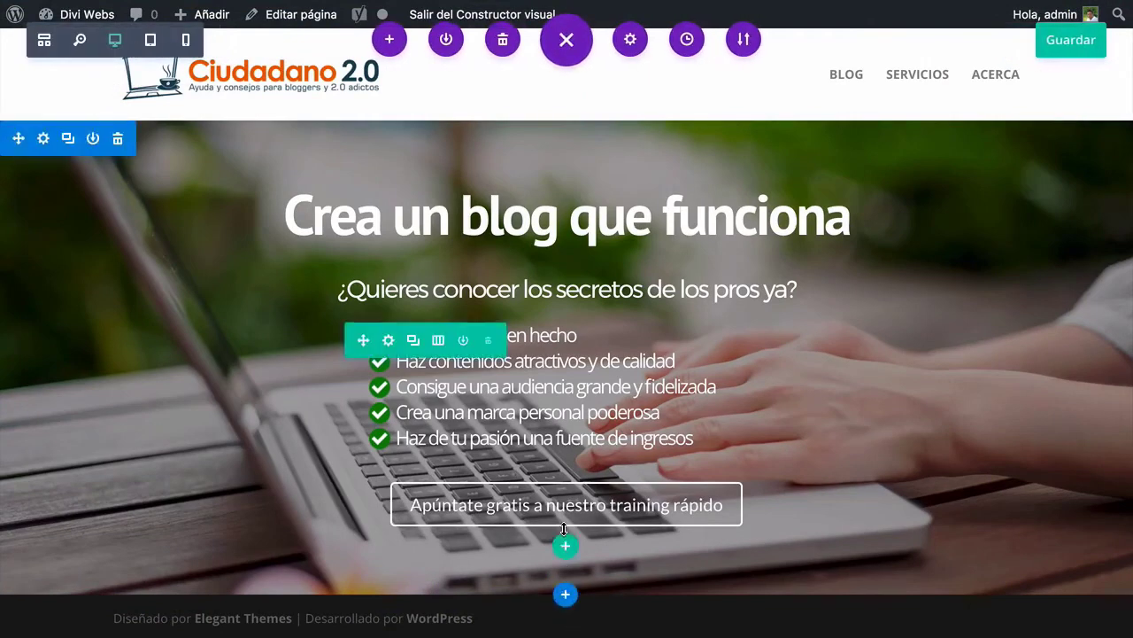
{"action": "left_click", "coordinate": [565, 543]}
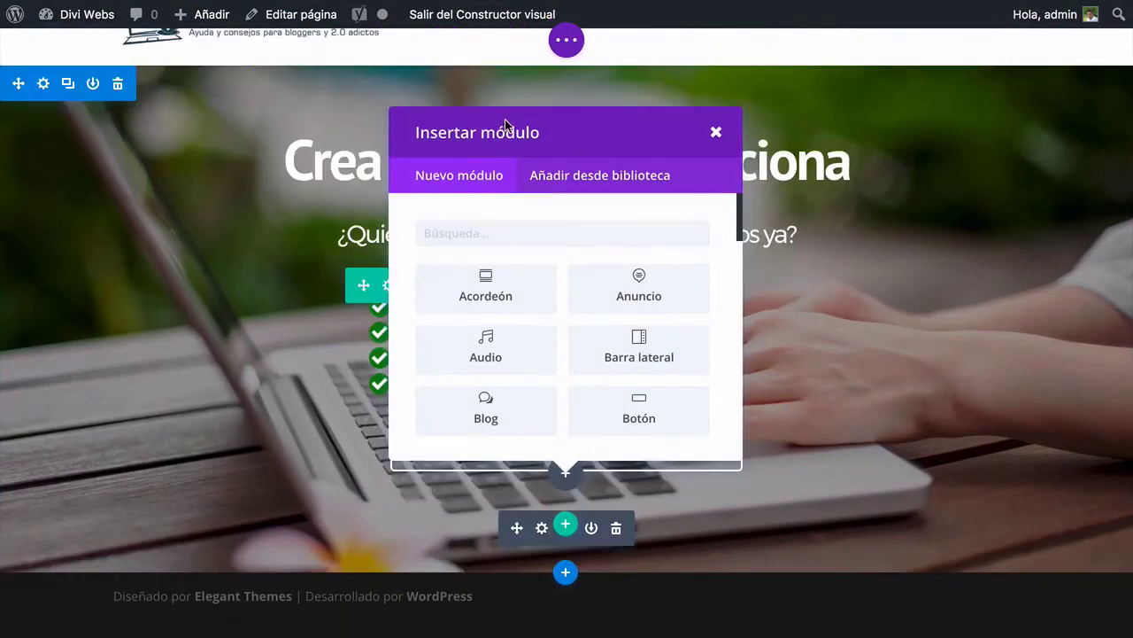
{"action": "left_click", "coordinate": [471, 227]}
{"action": "type", "text": "te"}
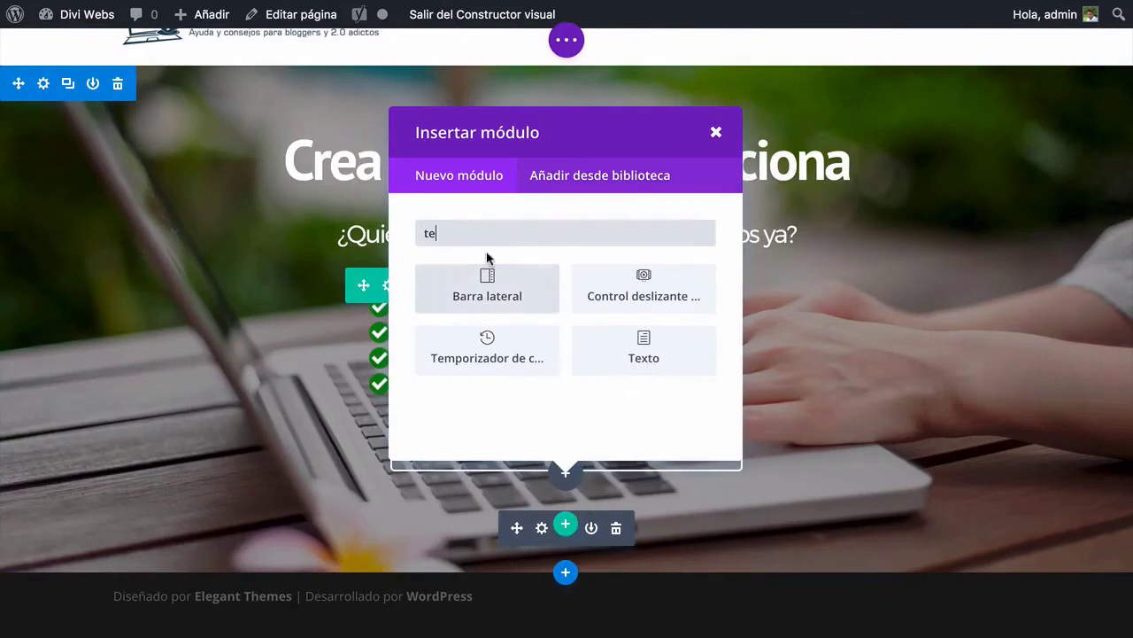
{"action": "left_click", "coordinate": [646, 359]}
Replace the new text module's default content with "Apúntate gratis a nuestro training rápido"
{"action": "left_click_drag", "start_coordinate": [74, 119], "coordinate": [16, 112]}
{"action": "key", "text": "BackSpace"}
{"action": "left_click", "coordinate": [125, 383]}
{"action": "type", "text": "Apúnta"}
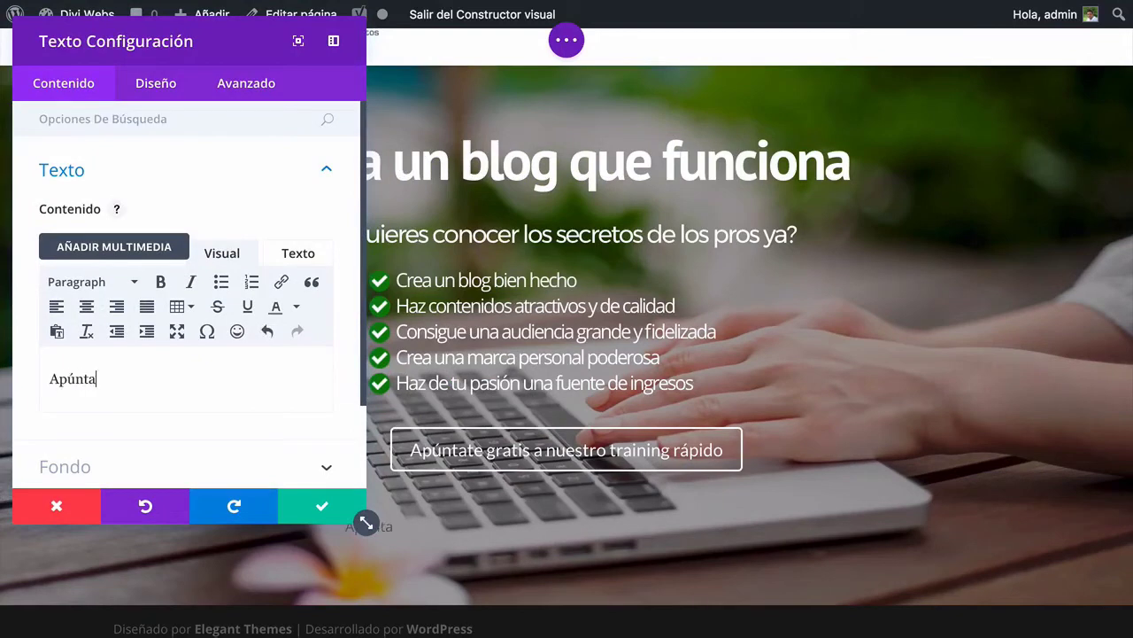
{"action": "type", "text": "te gratis a nuestro training rápido"}
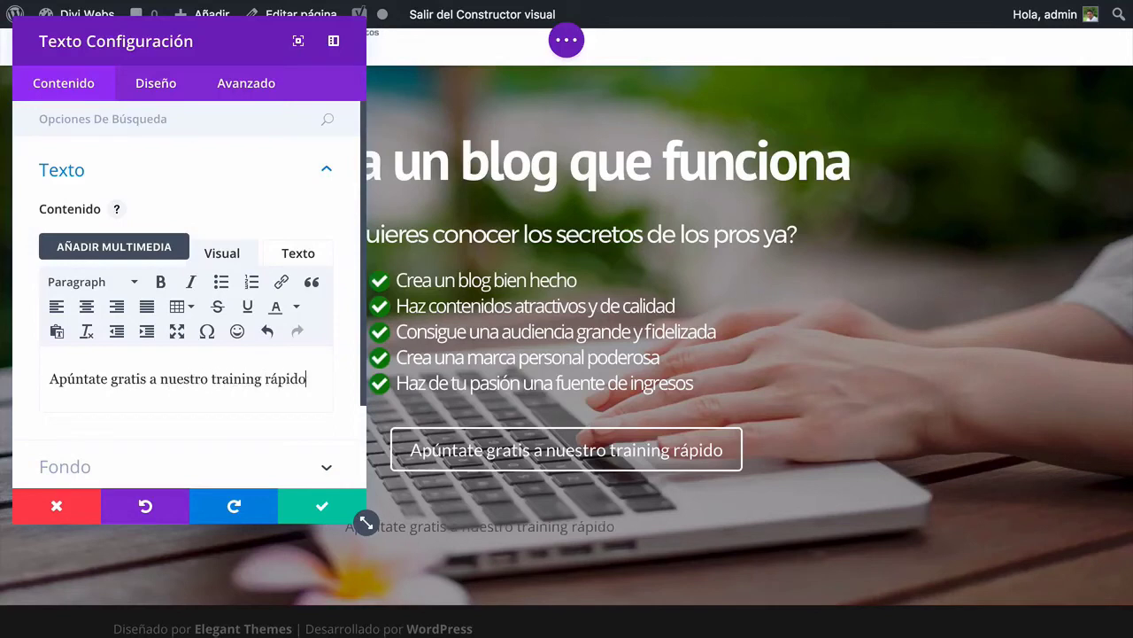
In the text module's design settings, set the text orientation to Centro and the text colour to Claro
{"action": "left_click", "coordinate": [145, 92]}
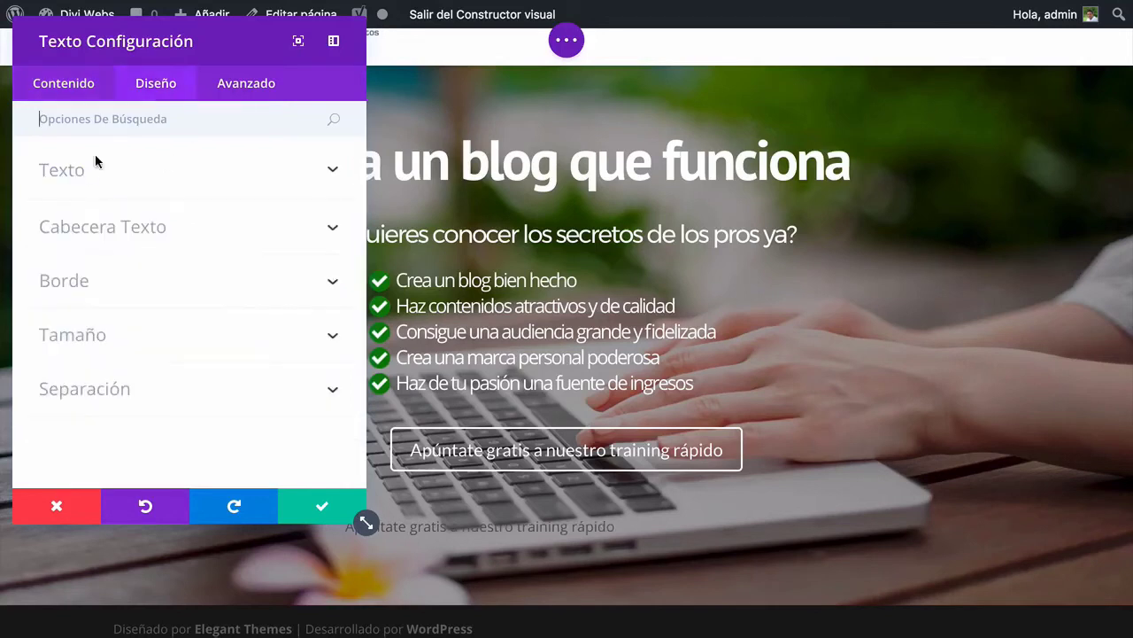
{"action": "left_click", "coordinate": [76, 194]}
{"action": "left_click", "coordinate": [91, 304]}
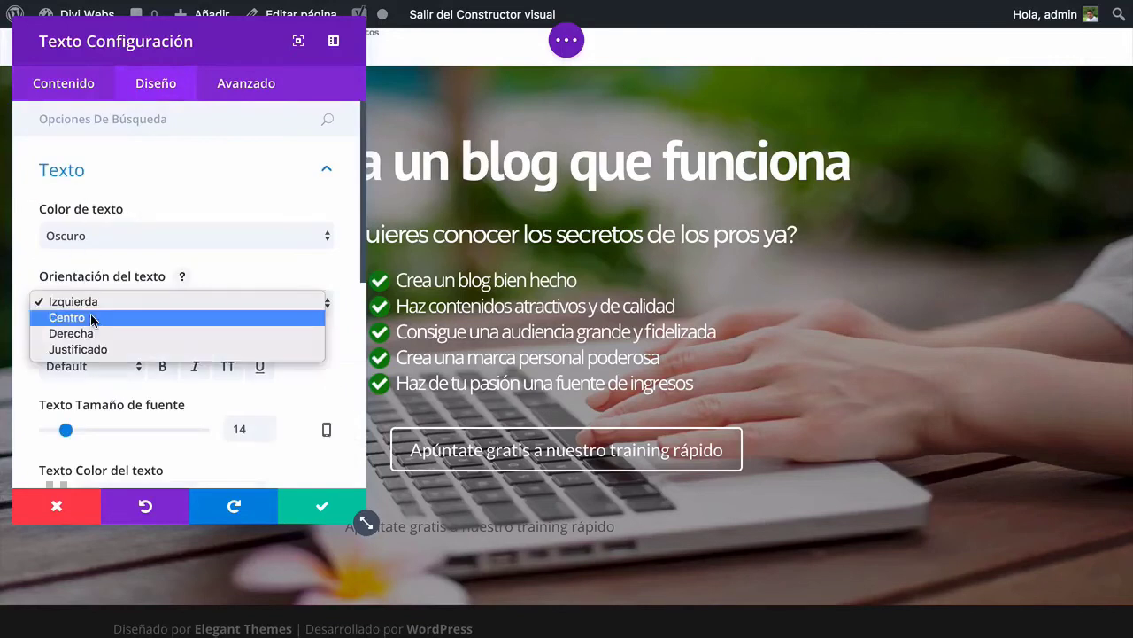
{"action": "left_click", "coordinate": [92, 317]}
{"action": "left_click", "coordinate": [92, 238]}
{"action": "left_click", "coordinate": [90, 251]}
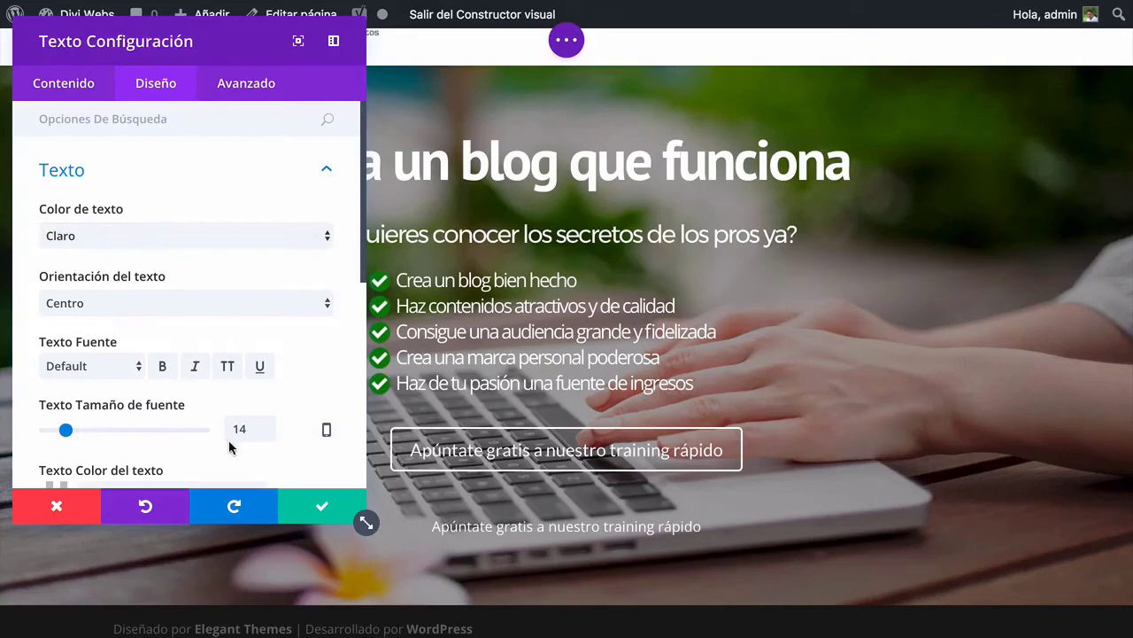
Set the text module's font size to 21px and its font to Lato
{"action": "left_click_drag", "start_coordinate": [253, 433], "coordinate": [221, 428]}
{"action": "type", "text": "21"}
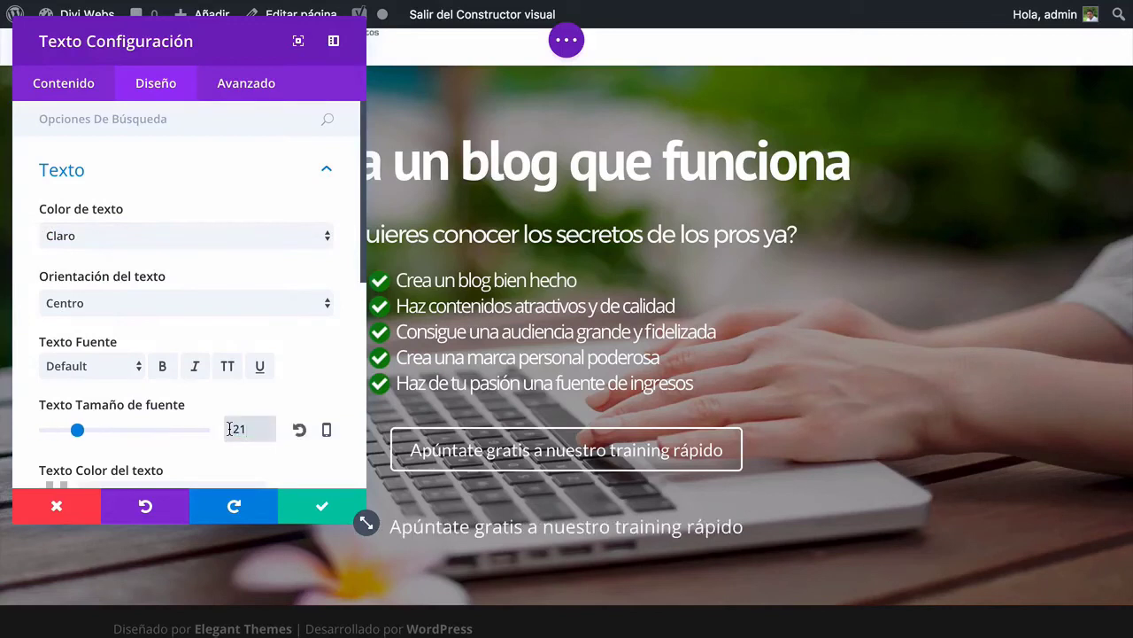
{"action": "type", "text": "px"}
{"action": "left_click", "coordinate": [98, 366]}
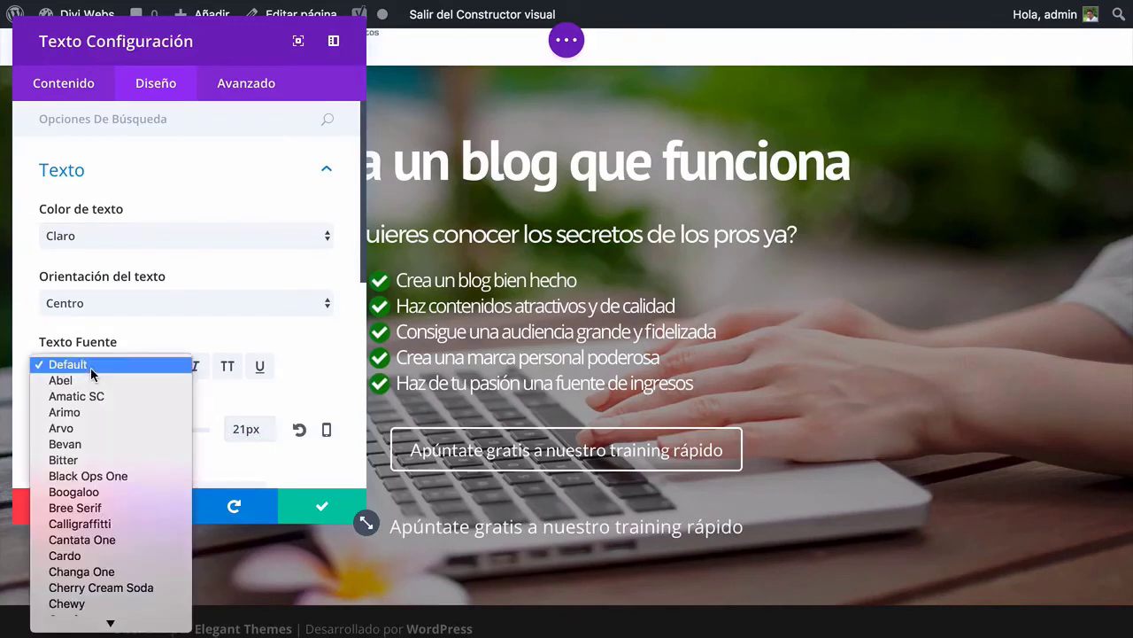
{"action": "scroll", "coordinate": [93, 460], "scroll_direction": "down", "scroll_amount": 5}
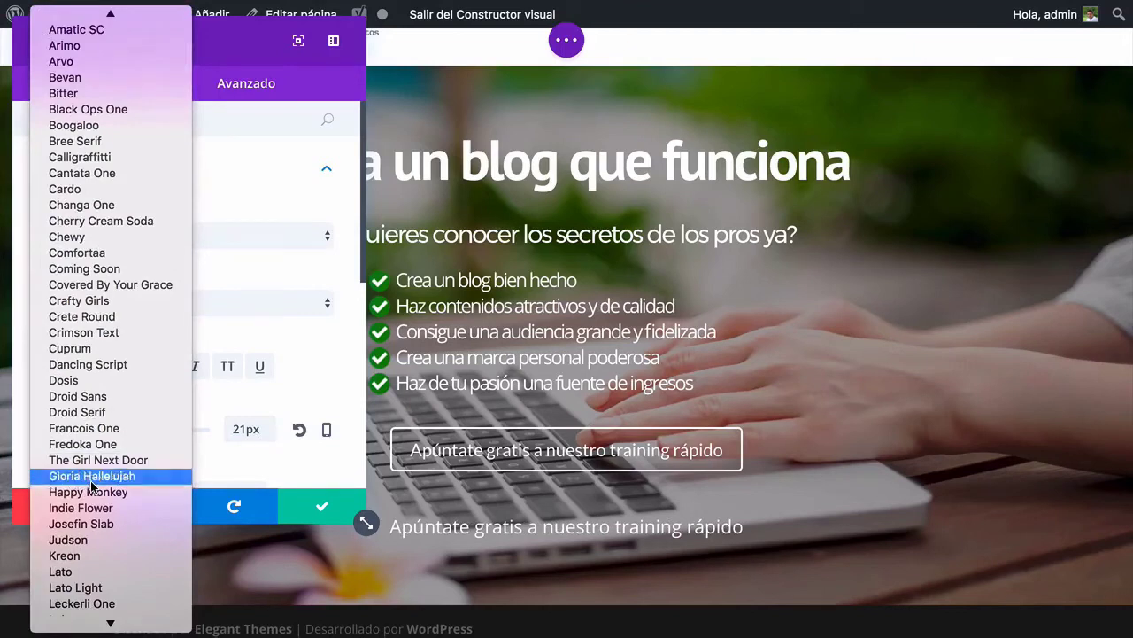
{"action": "left_click", "coordinate": [55, 574]}
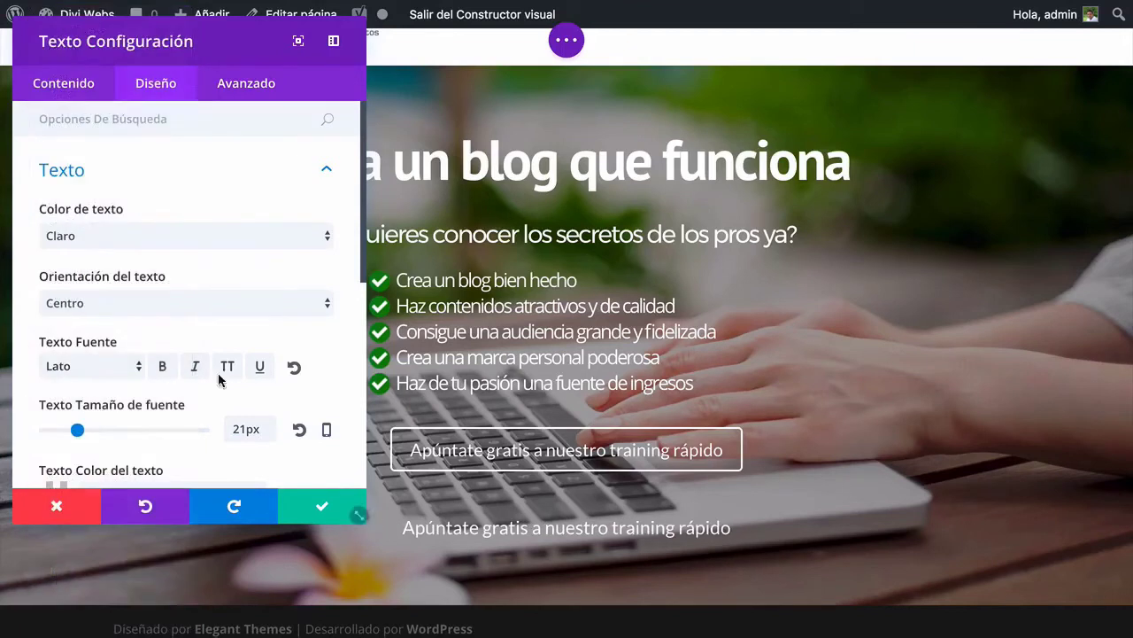
Enable the border on the text module and set its width to 2px
{"action": "left_click", "coordinate": [163, 118]}
{"action": "type", "text": "Borde"}
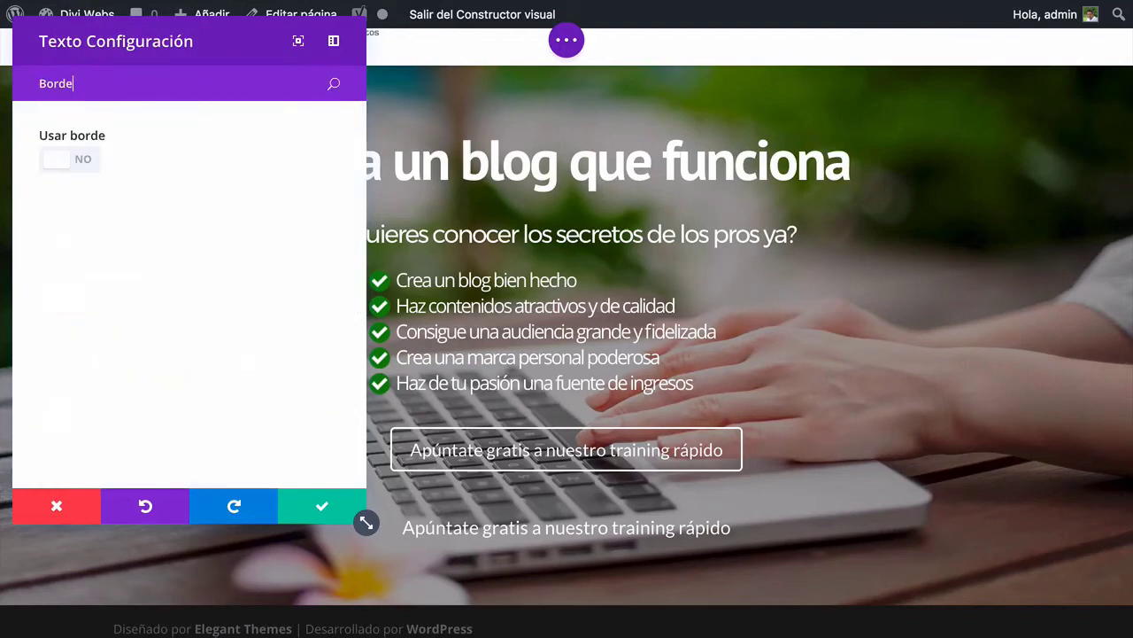
{"action": "left_click", "coordinate": [76, 160]}
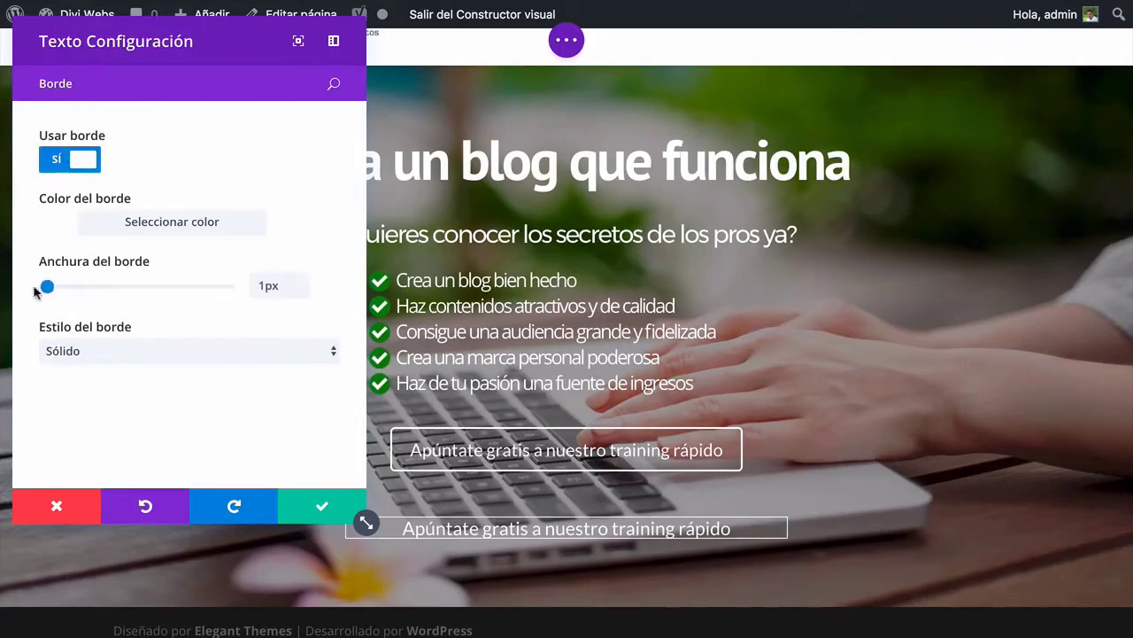
{"action": "left_click_drag", "start_coordinate": [47, 287], "coordinate": [50, 287]}
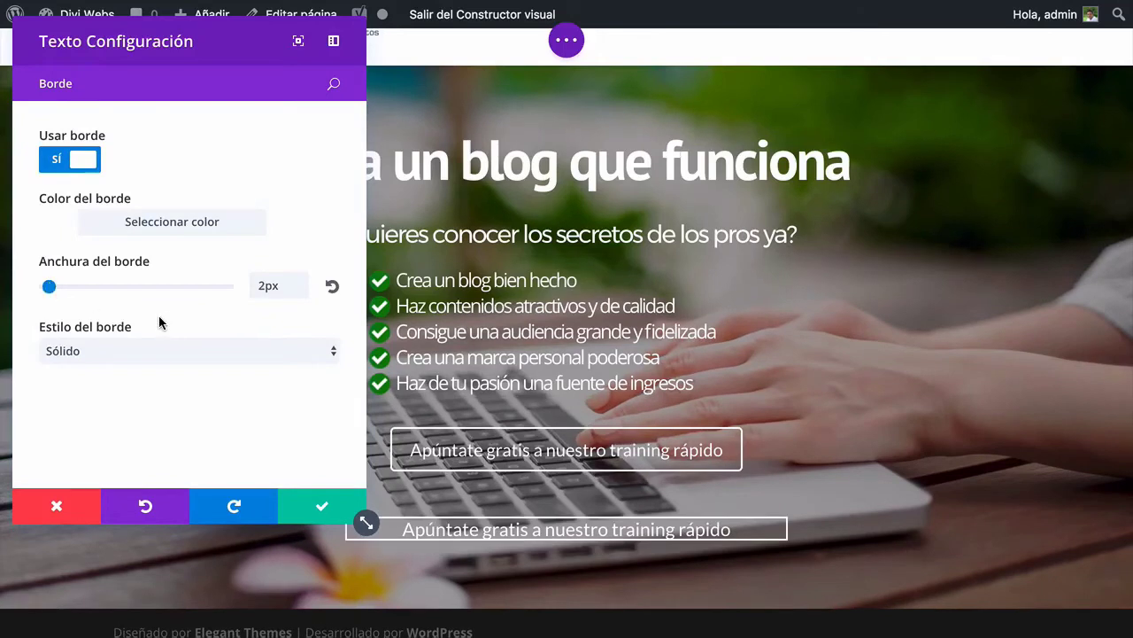
Find the custom padding options of the text module and set the Superior and Base padding to 10px
{"action": "left_click_drag", "start_coordinate": [75, 83], "coordinate": [8, 84]}
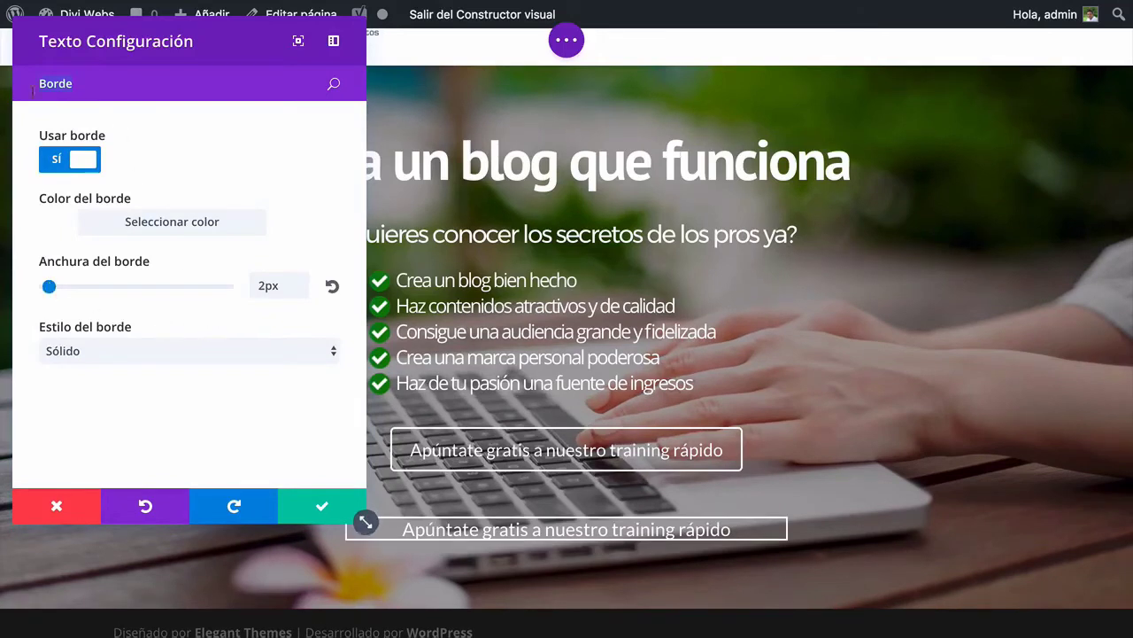
{"action": "key", "text": "BackSpace"}
{"action": "type", "text": "Rele"}
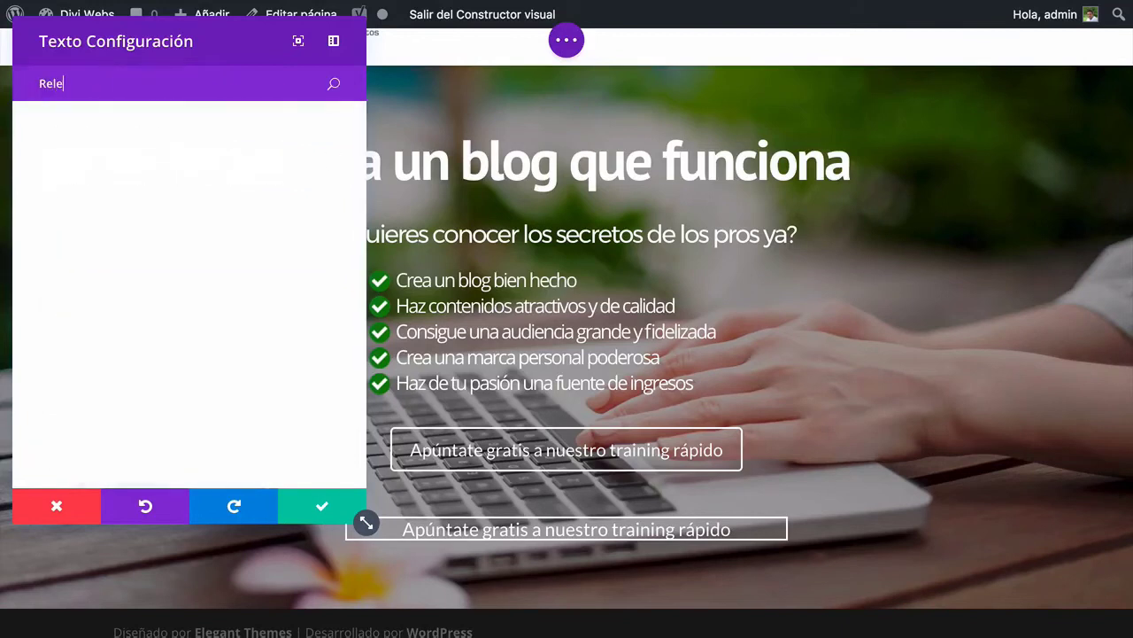
{"action": "key", "text": "BackSpace"}
{"action": "type", "text": "l"}
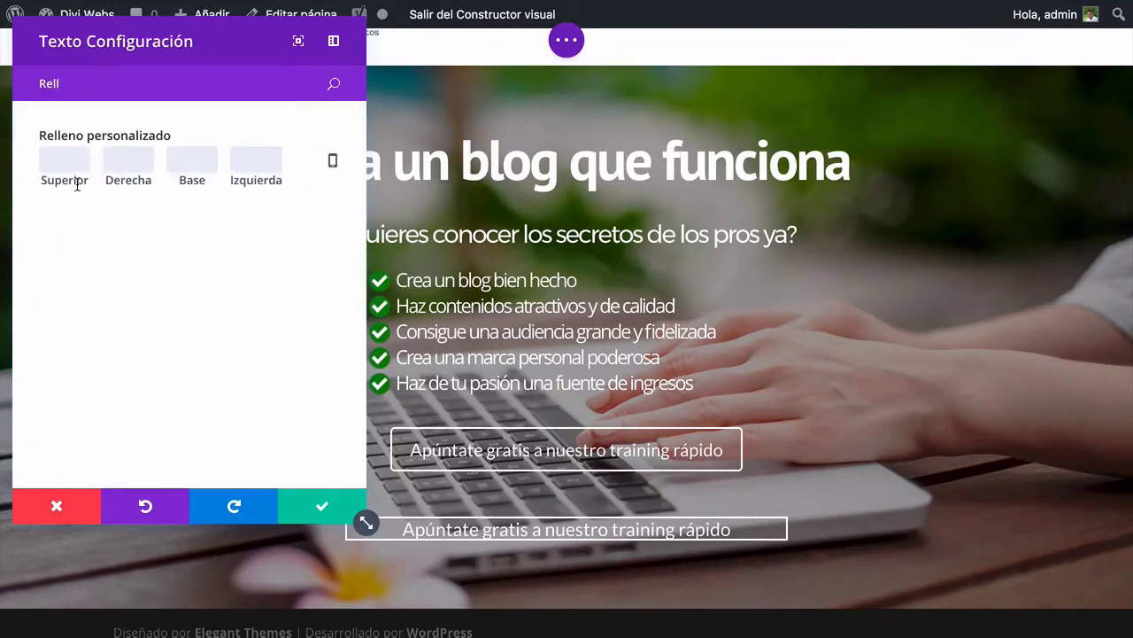
{"action": "type", "text": "10"}
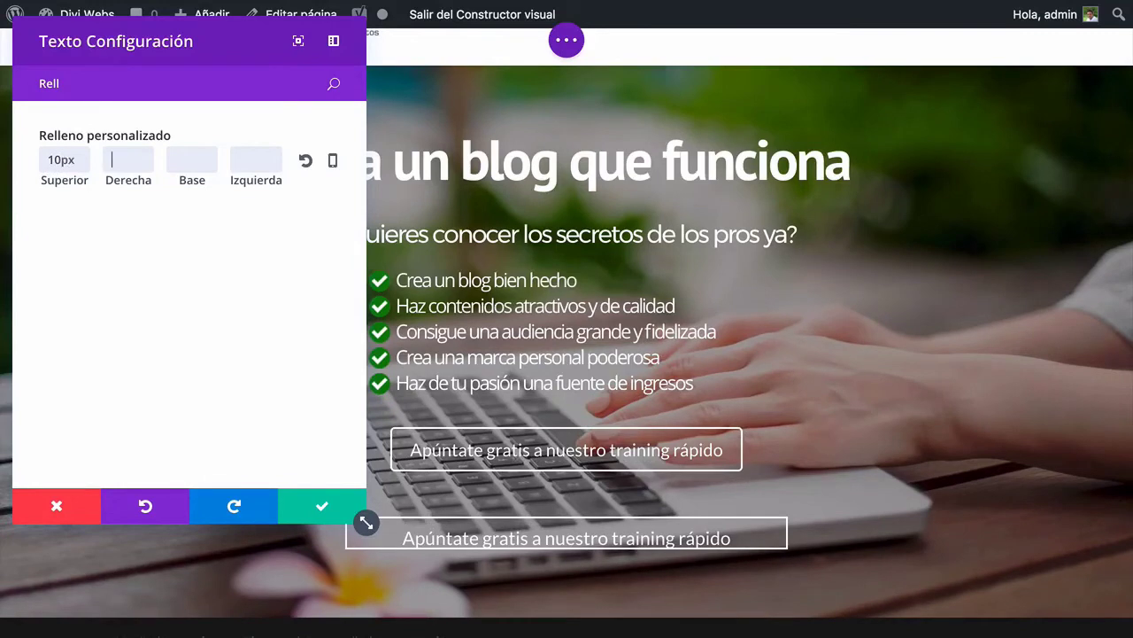
{"action": "double_click", "coordinate": [68, 162]}
{"action": "key", "text": "ctrl+c"}
{"action": "left_click", "coordinate": [205, 163]}
{"action": "key", "text": "ctrl+v"}
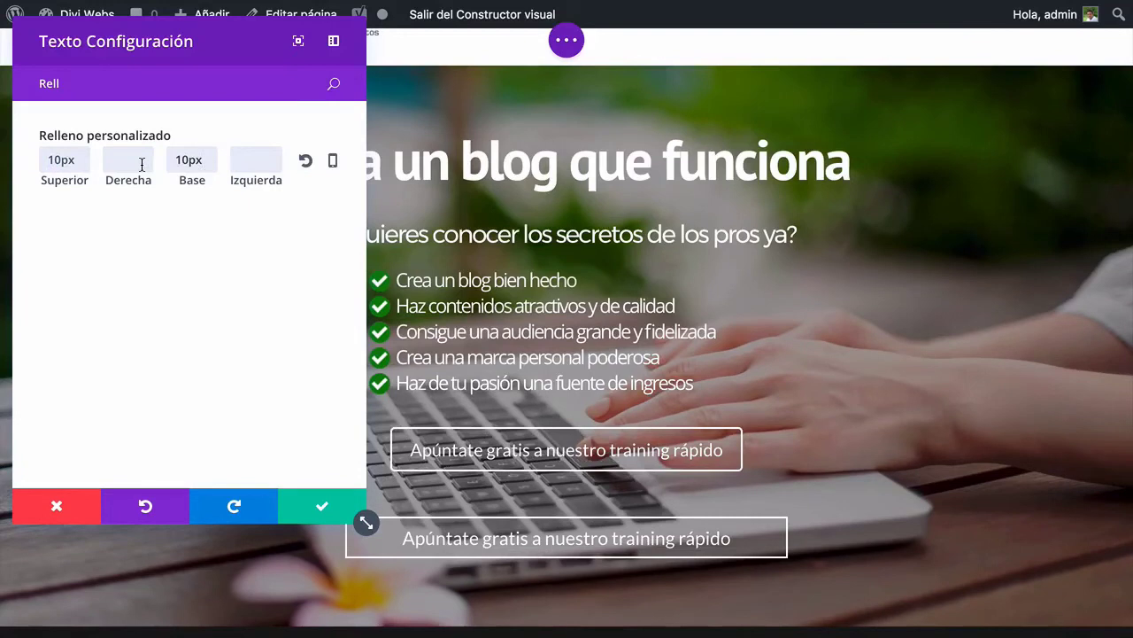
Try 10px for the Derecha and Izquierda padding of the text module
{"action": "type", "text": "5px"}
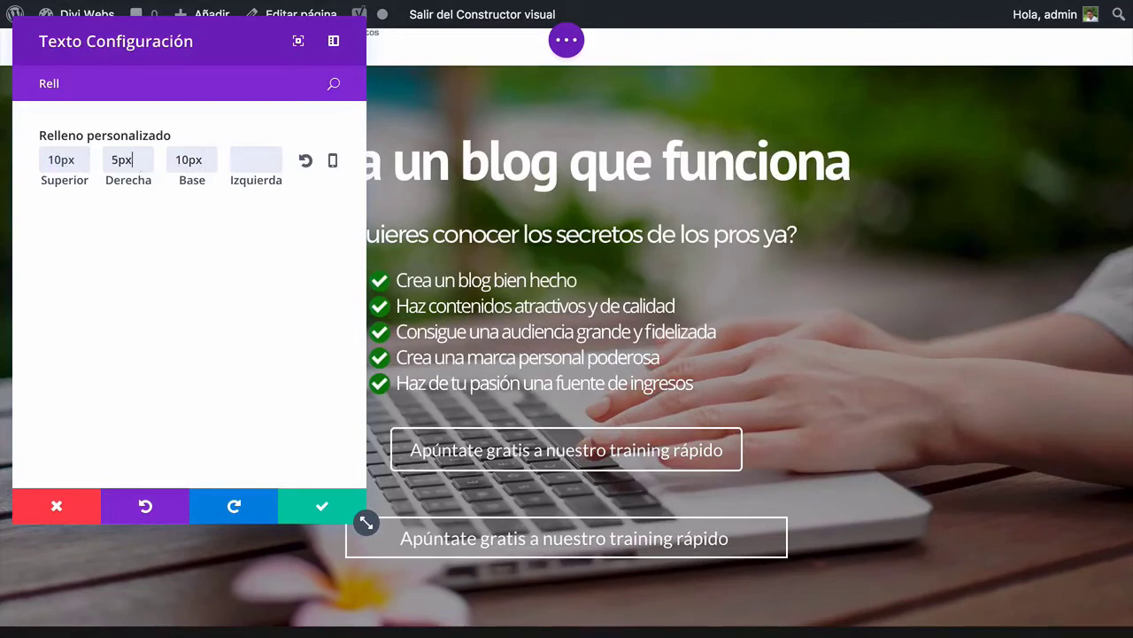
{"action": "double_click", "coordinate": [140, 159]}
{"action": "key", "text": "ctrl+v"}
{"action": "left_click", "coordinate": [241, 159]}
{"action": "key", "text": "ctrl+v"}
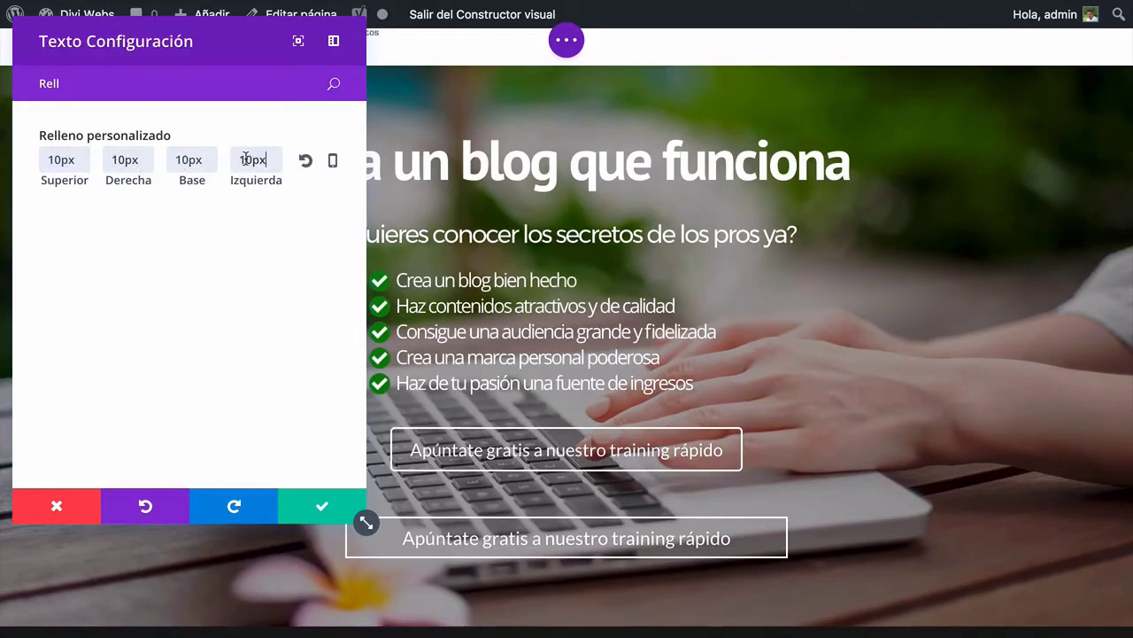
Set the text module's Derecha and Izquierda padding to 5px
{"action": "left_click_drag", "start_coordinate": [152, 160], "coordinate": [80, 159]}
{"action": "type", "text": "5px"}
{"action": "left_click_drag", "start_coordinate": [266, 160], "coordinate": [214, 159]}
{"action": "type", "text": "5px"}
Find the size options of the text module and set its maximum width to 500px
{"action": "type", "text": "Ta"}
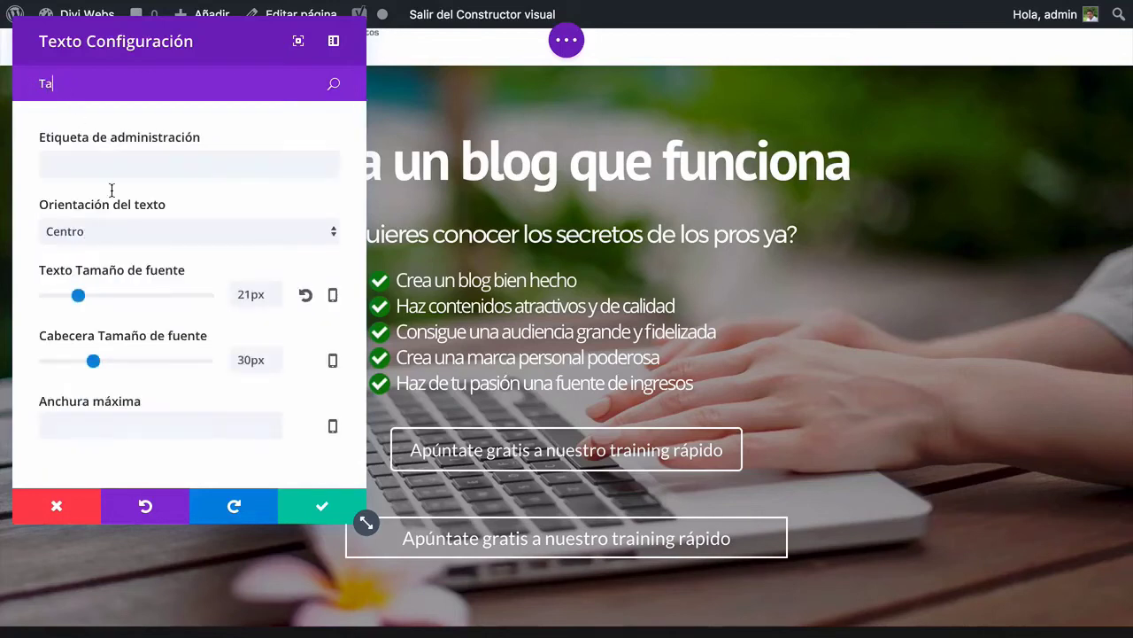
{"action": "left_click", "coordinate": [104, 429]}
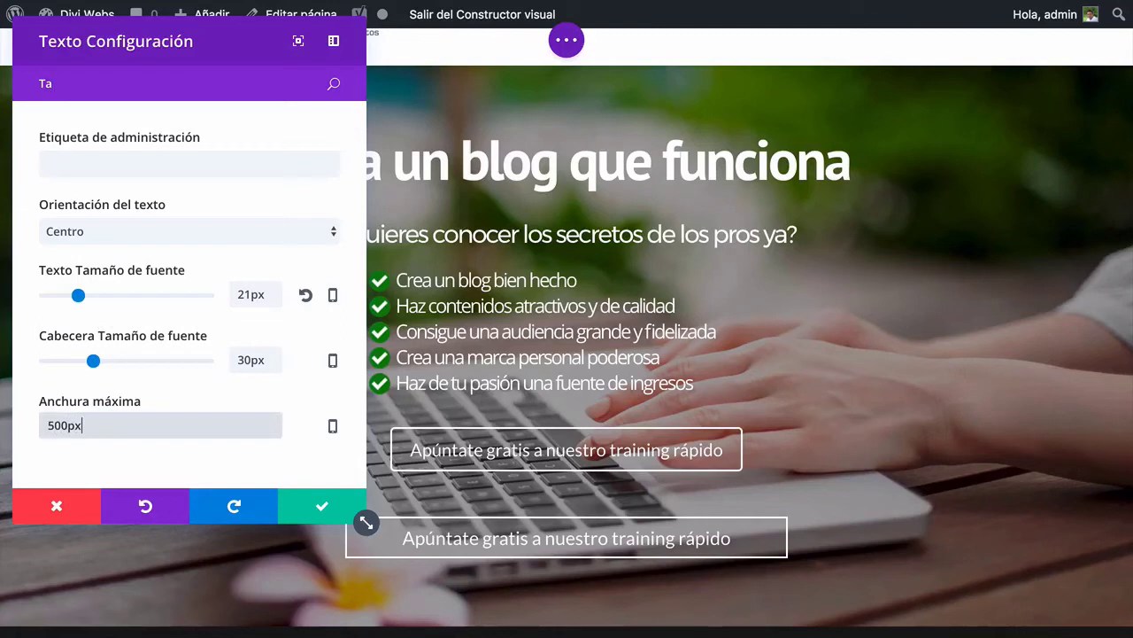
Set the text module's maximum width to 400px
{"action": "key", "text": "Return"}
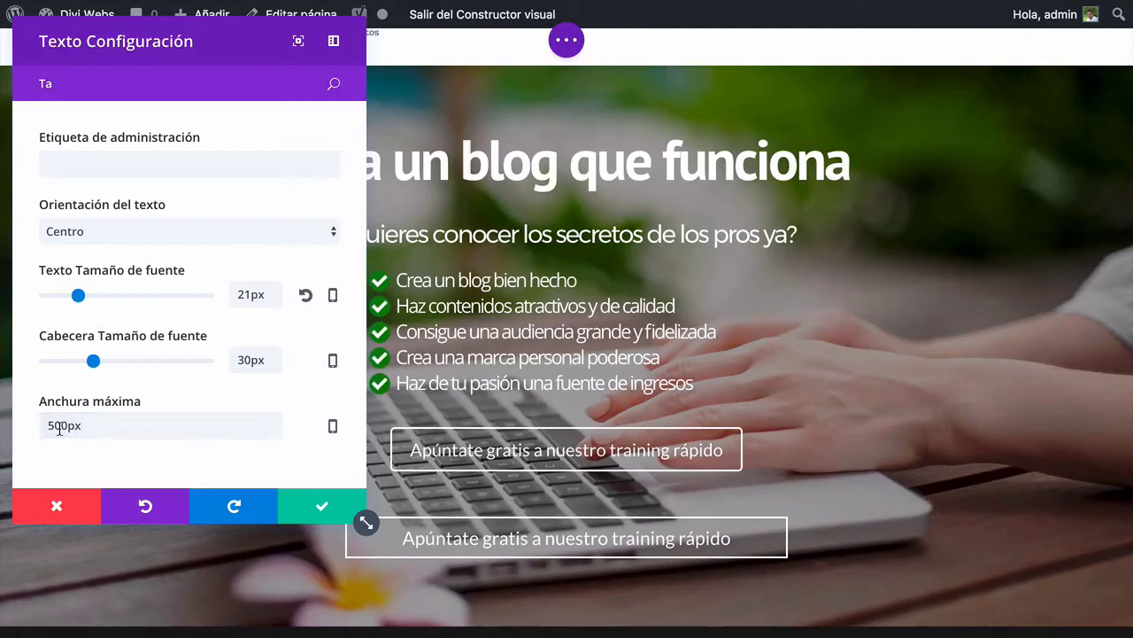
{"action": "left_click_drag", "start_coordinate": [56, 428], "coordinate": [46, 429]}
{"action": "type", "text": "4"}
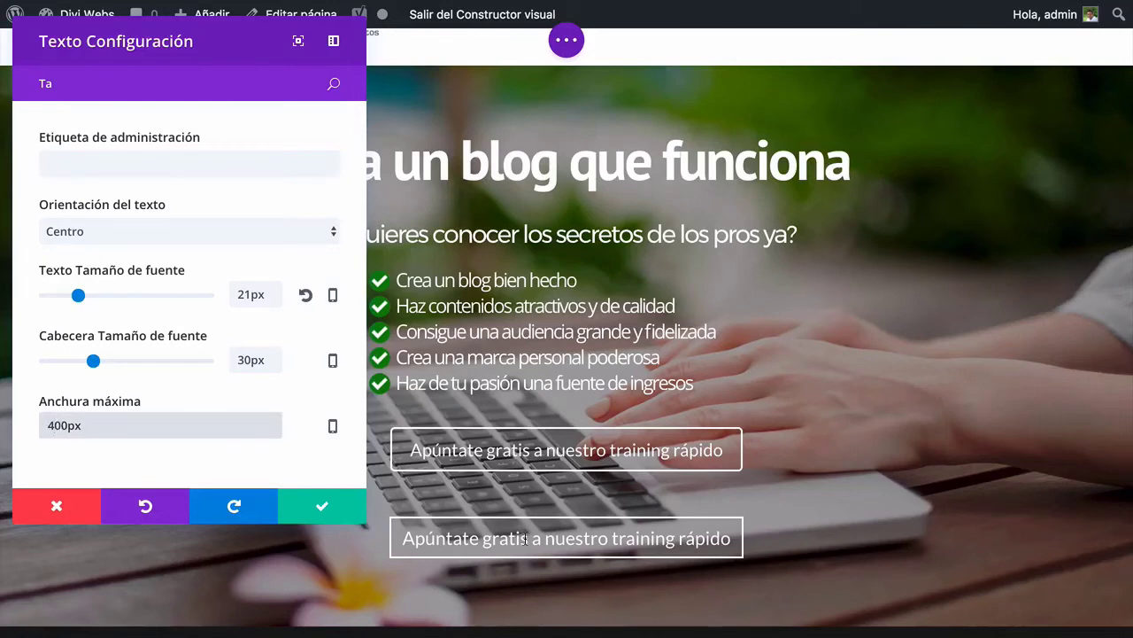
Try a maximum width of 420px for the text module and return it to 400px
{"action": "left_click", "coordinate": [48, 425]}
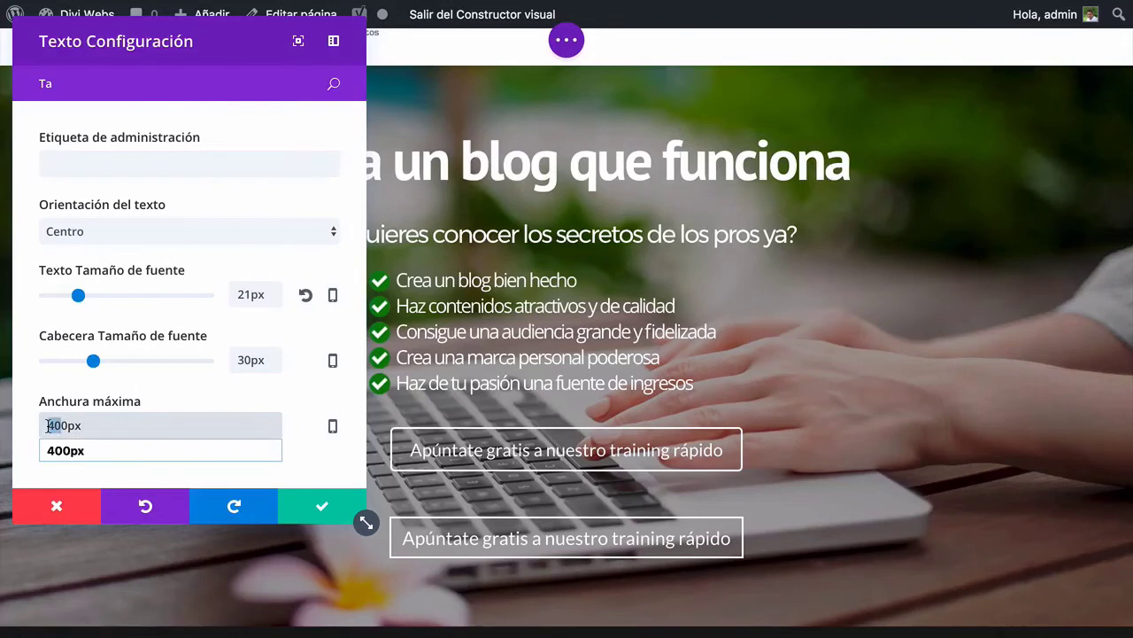
{"action": "type", "text": "2"}
{"action": "key", "text": "Delete"}
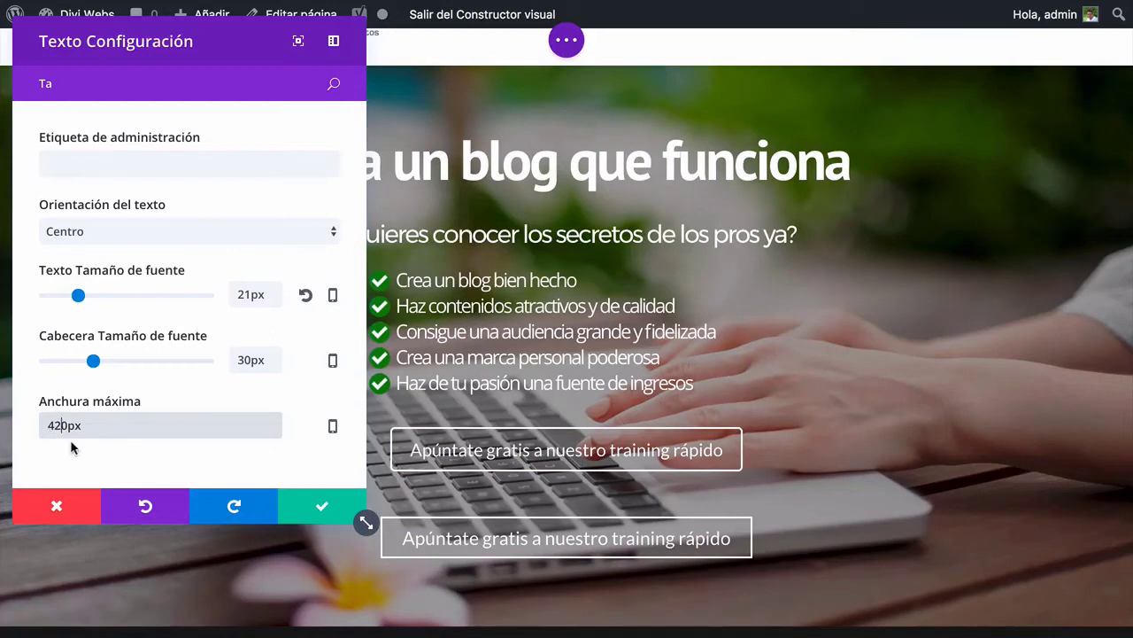
{"action": "key", "text": "BackSpace"}
{"action": "type", "text": "0"}
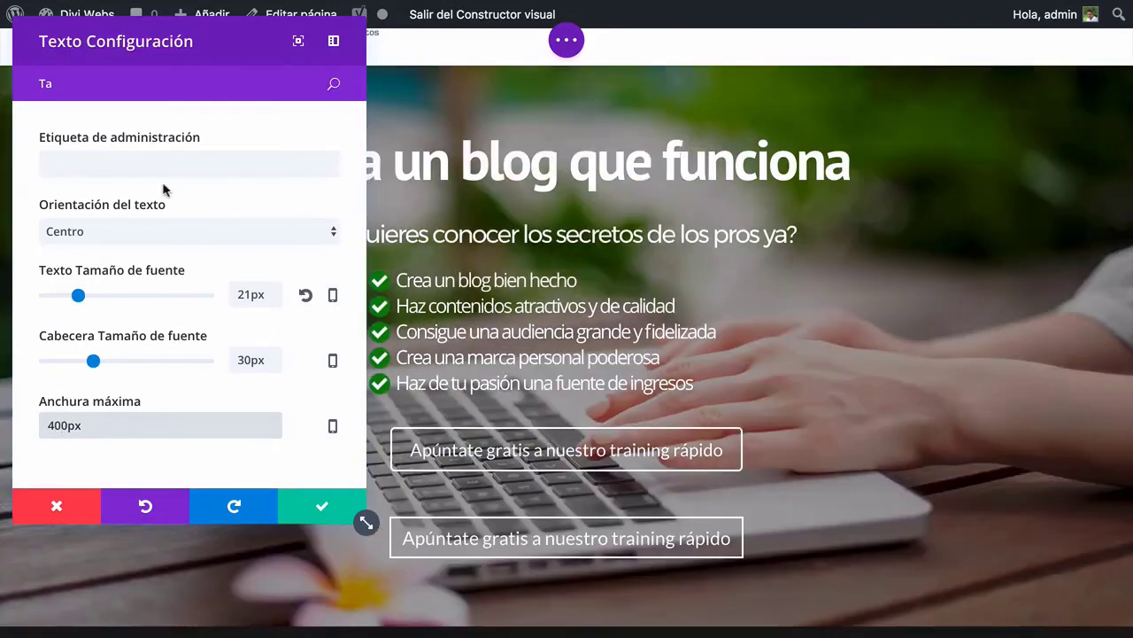
Set the text module's font size to 20px and clear the options search
{"action": "left_click_drag", "start_coordinate": [54, 84], "coordinate": [26, 83]}
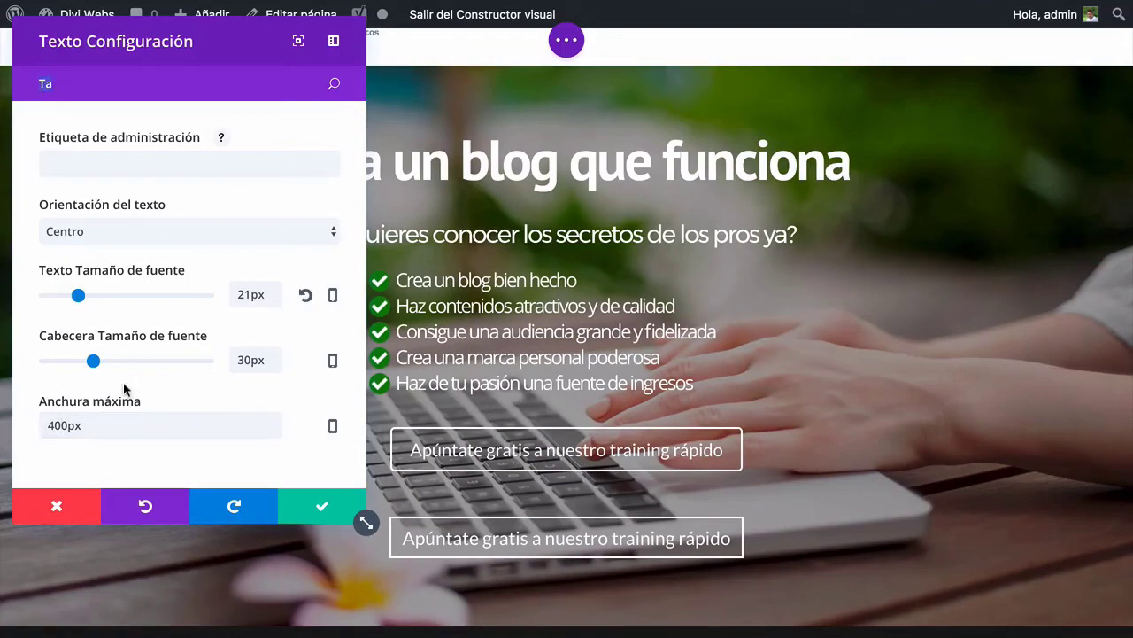
{"action": "left_click_drag", "start_coordinate": [78, 298], "coordinate": [76, 299]}
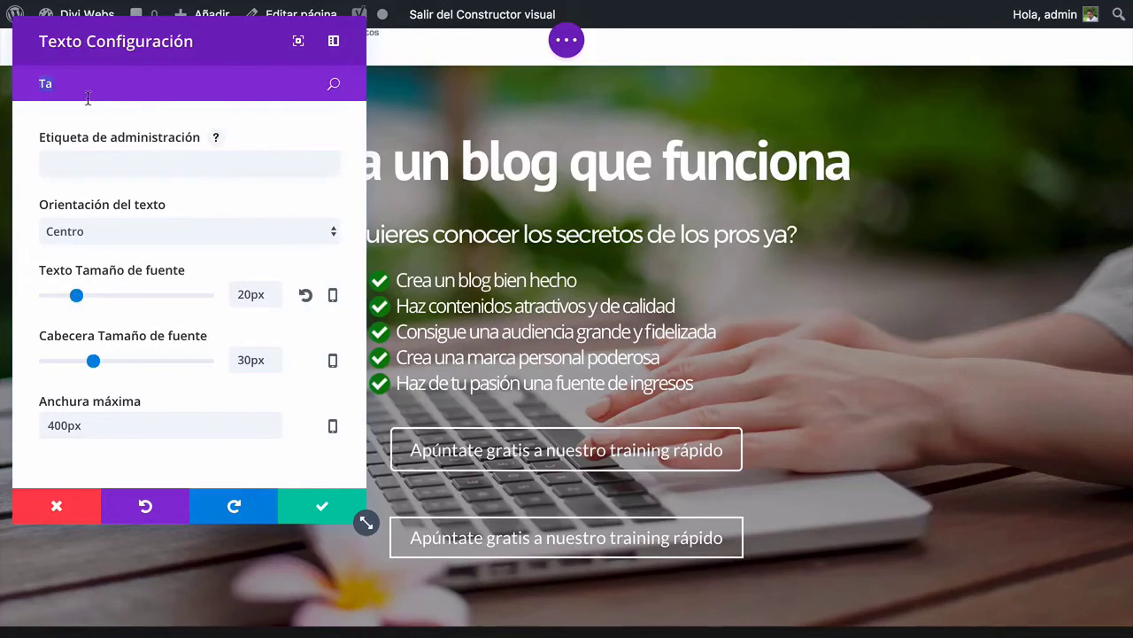
{"action": "key", "text": "BackSpace"}
Search the text module's options for "Ra" and "Css", and clear the search
{"action": "scroll", "coordinate": [111, 162], "scroll_direction": "down", "scroll_amount": 2}
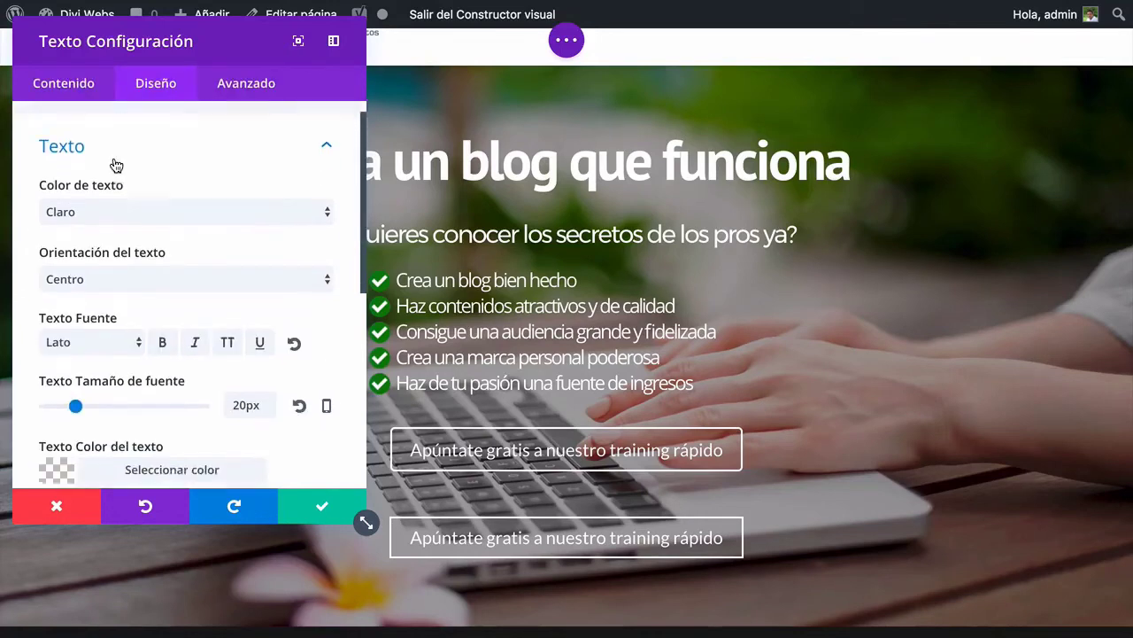
{"action": "scroll", "coordinate": [106, 159], "scroll_direction": "up", "scroll_amount": 2}
{"action": "left_click", "coordinate": [81, 123]}
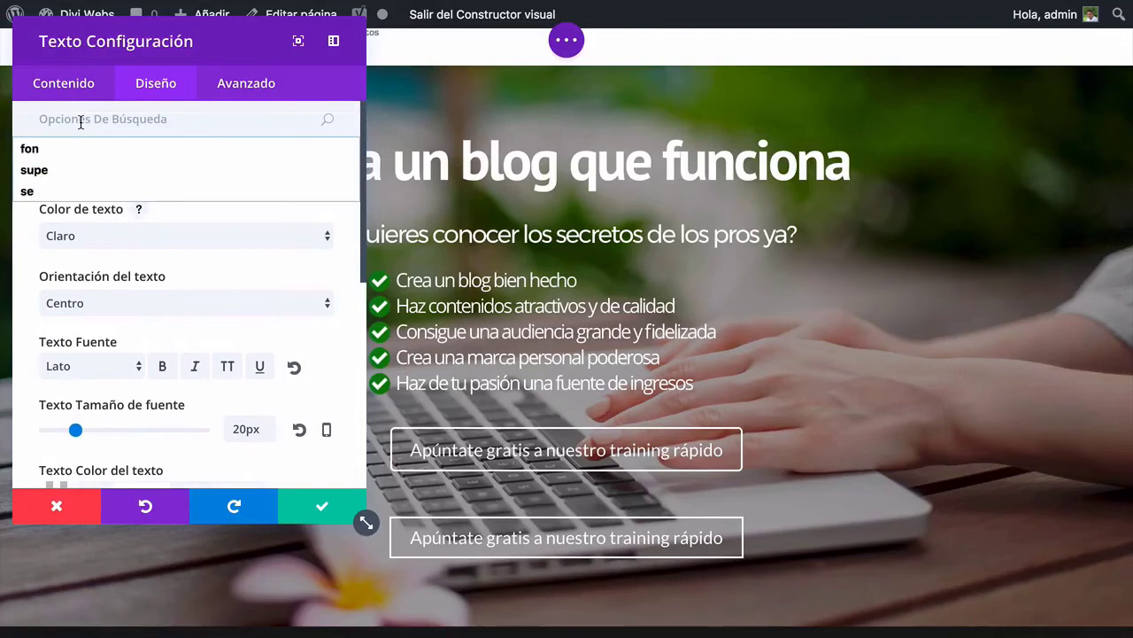
{"action": "type", "text": "Ra"}
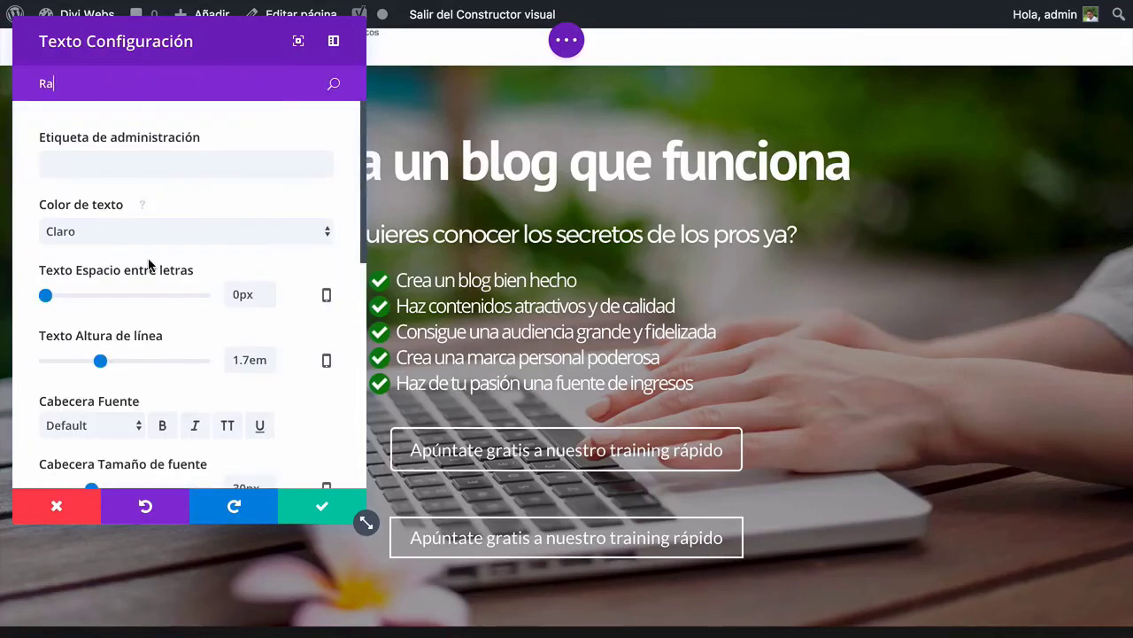
{"action": "mouse_move", "coordinate": [361, 251]}
{"action": "left_mouse_down"}
{"action": "mouse_move", "coordinate": [354, 470]}
{"action": "mouse_move", "coordinate": [372, 236]}
{"action": "left_mouse_up"}
{"action": "type", "text": "Cs"}
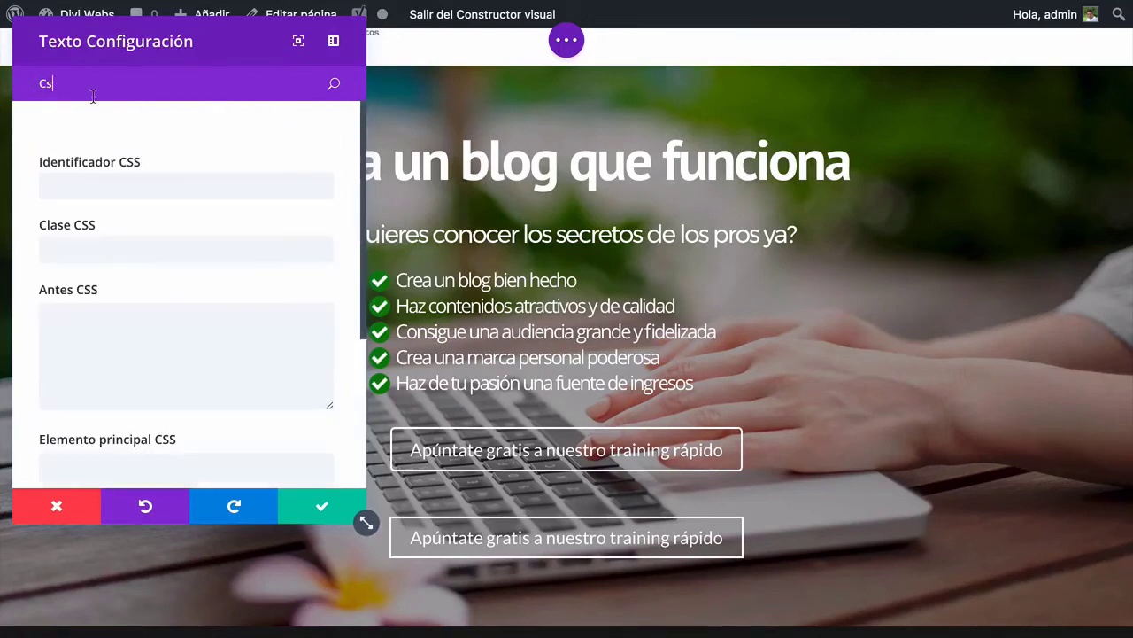
{"action": "type", "text": "s"}
{"action": "left_click_drag", "start_coordinate": [131, 83], "coordinate": [12, 79]}
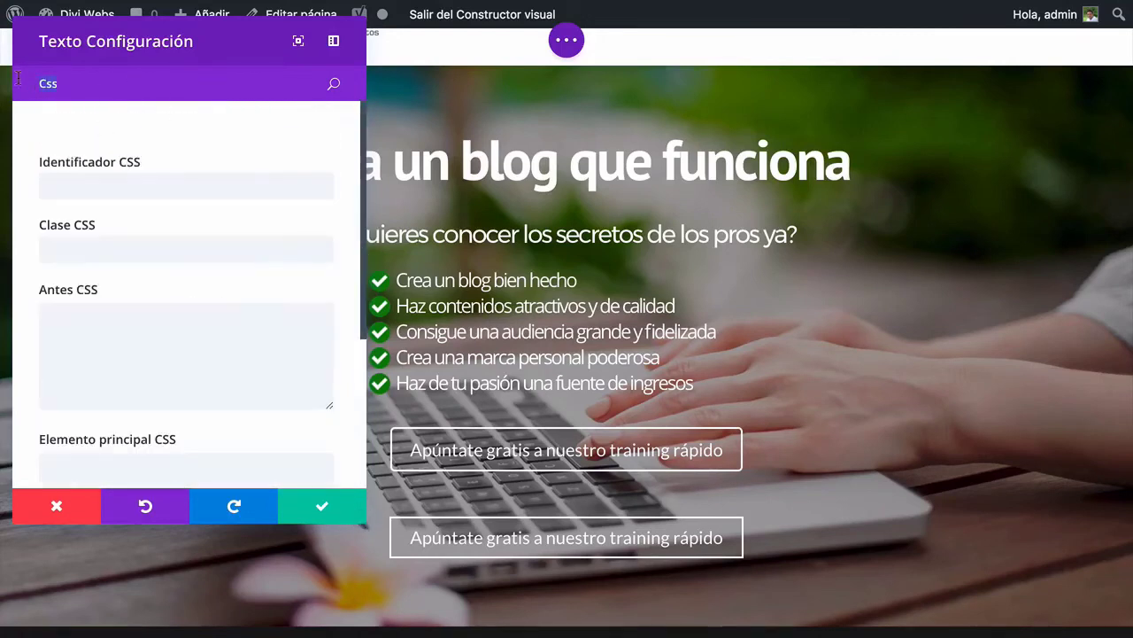
{"action": "key", "text": "BackSpace"}
Add the custom CSS rule "border-radius: 4px;" to the Elemento principal of the text module
{"action": "left_click", "coordinate": [248, 83]}
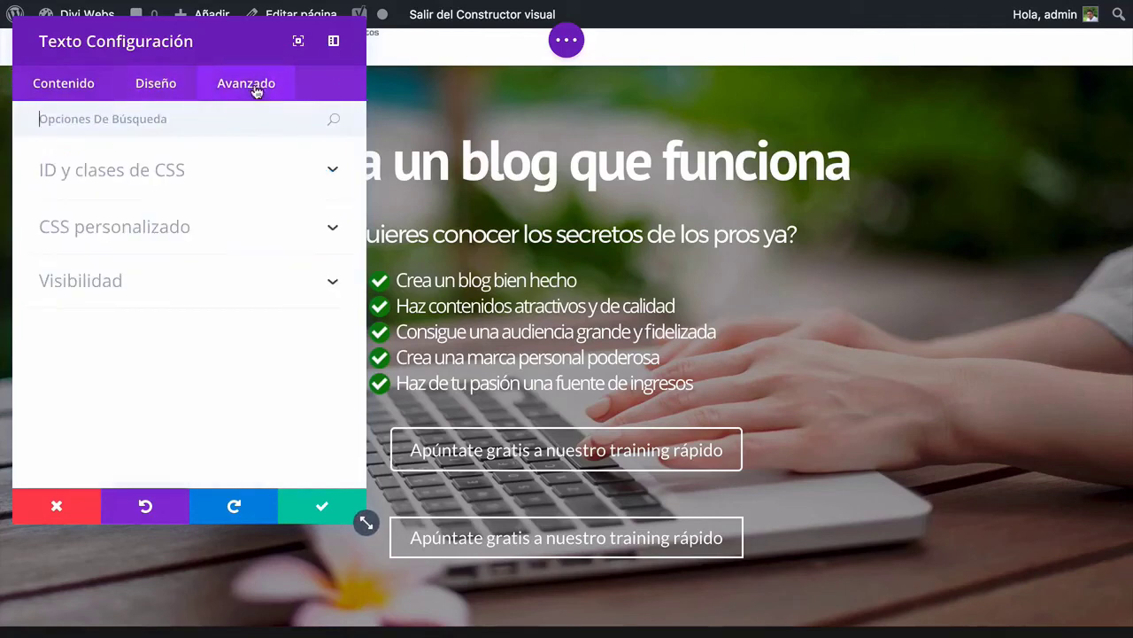
{"action": "left_click", "coordinate": [173, 224]}
{"action": "scroll", "coordinate": [246, 344], "scroll_direction": "down", "scroll_amount": 3}
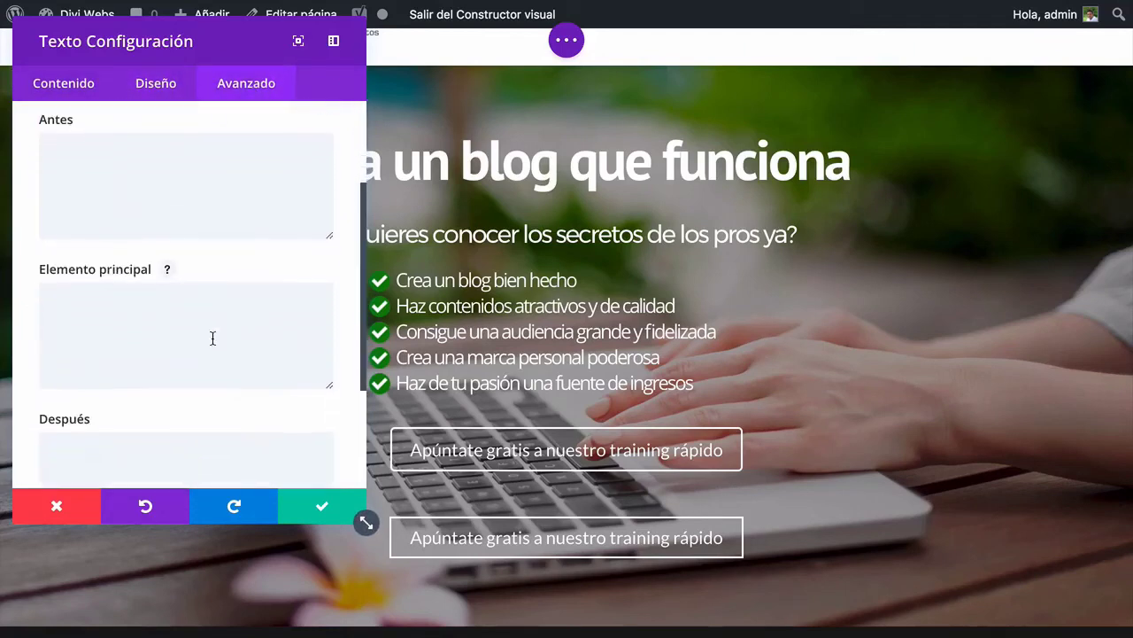
{"action": "left_click", "coordinate": [212, 337]}
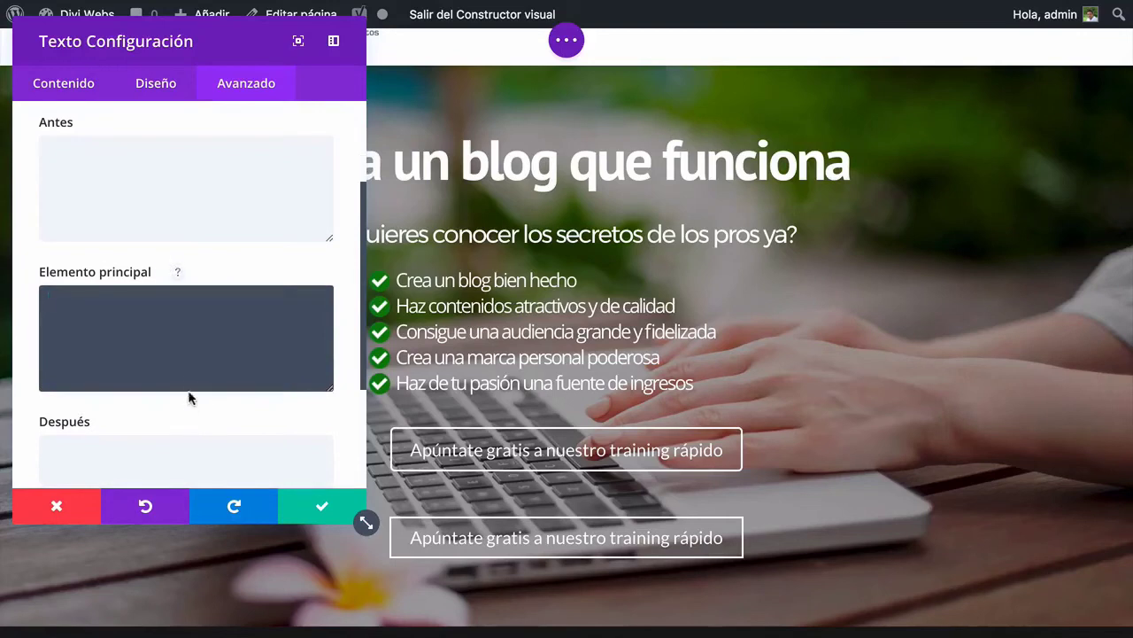
{"action": "type", "text": "border-radius: 4px;"}
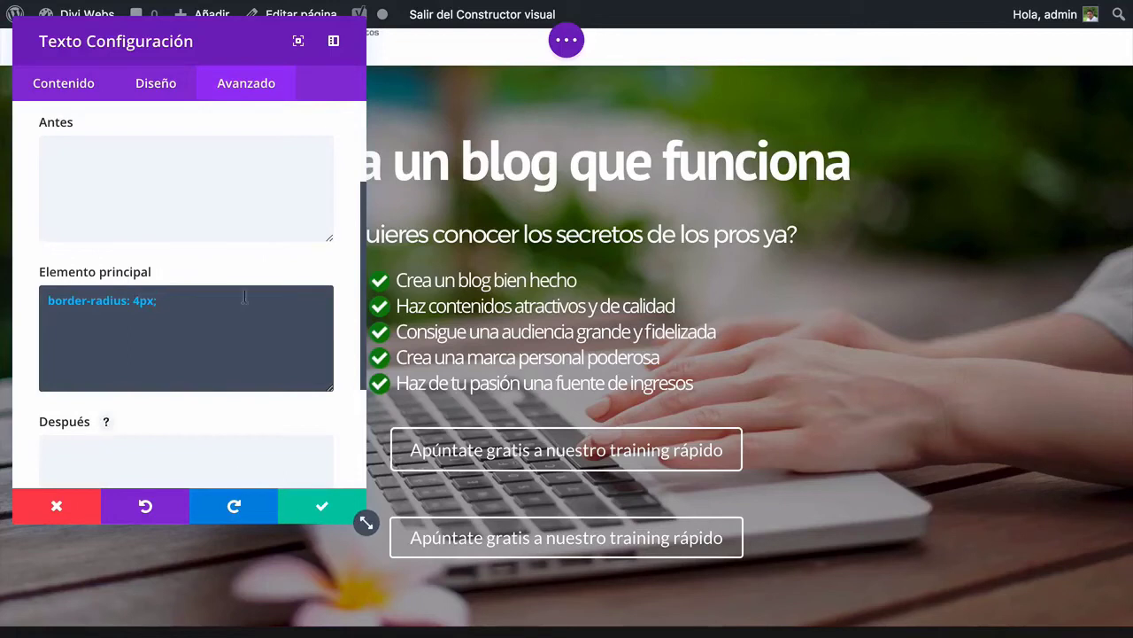
Find the custom padding options of the text module and set the Superior padding to 12px
{"action": "left_click", "coordinate": [156, 82]}
{"action": "left_click", "coordinate": [106, 118]}
{"action": "type", "text": "Relle"}
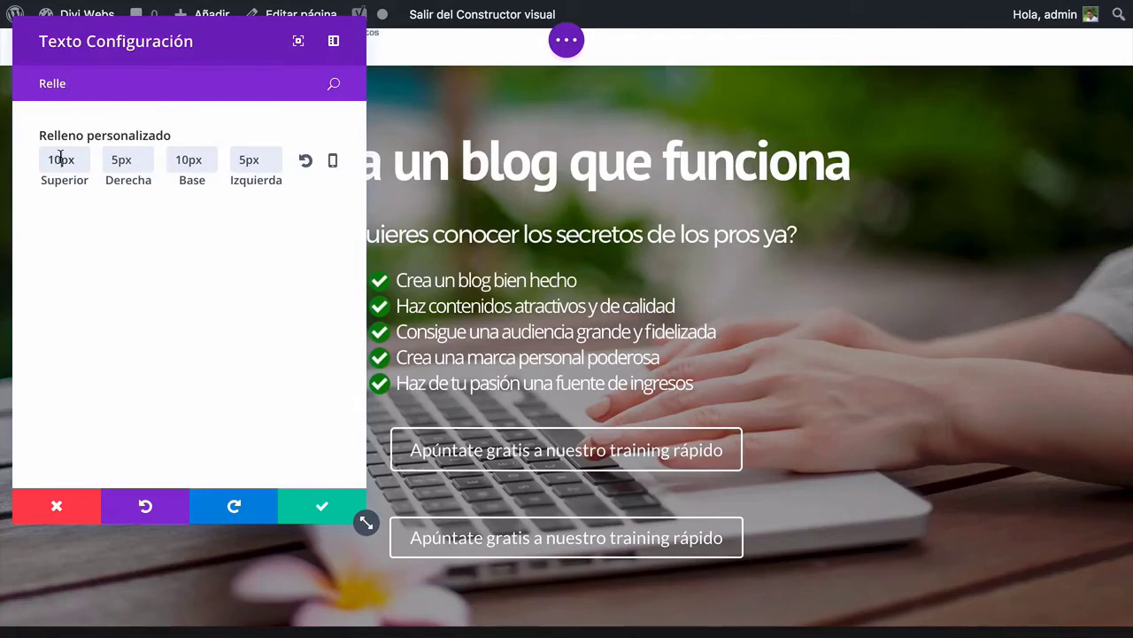
{"action": "left_click", "coordinate": [61, 158]}
{"action": "key", "text": "BackSpace"}
{"action": "type", "text": "2"}
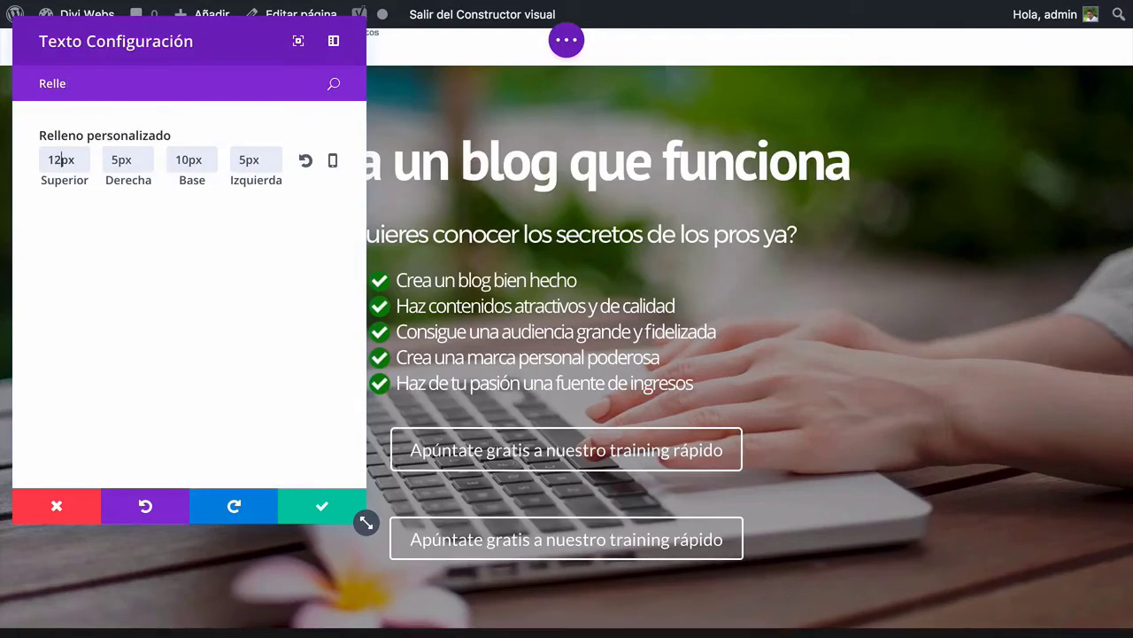
Set the lower button-style text module's bottom padding to 12px
{"action": "left_click", "coordinate": [185, 157]}
{"action": "key", "text": "BackSpace"}
{"action": "type", "text": "2"}
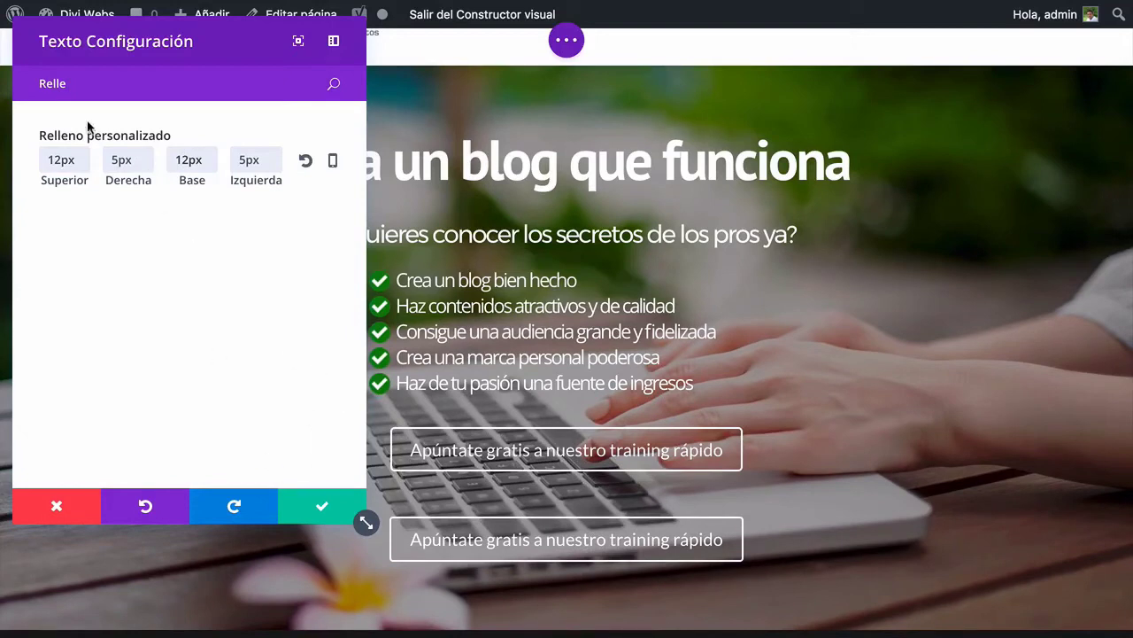
Examine the text module's text design options and the HTML source of its content, and save the module's settings
{"action": "key", "text": "BackSpace"}
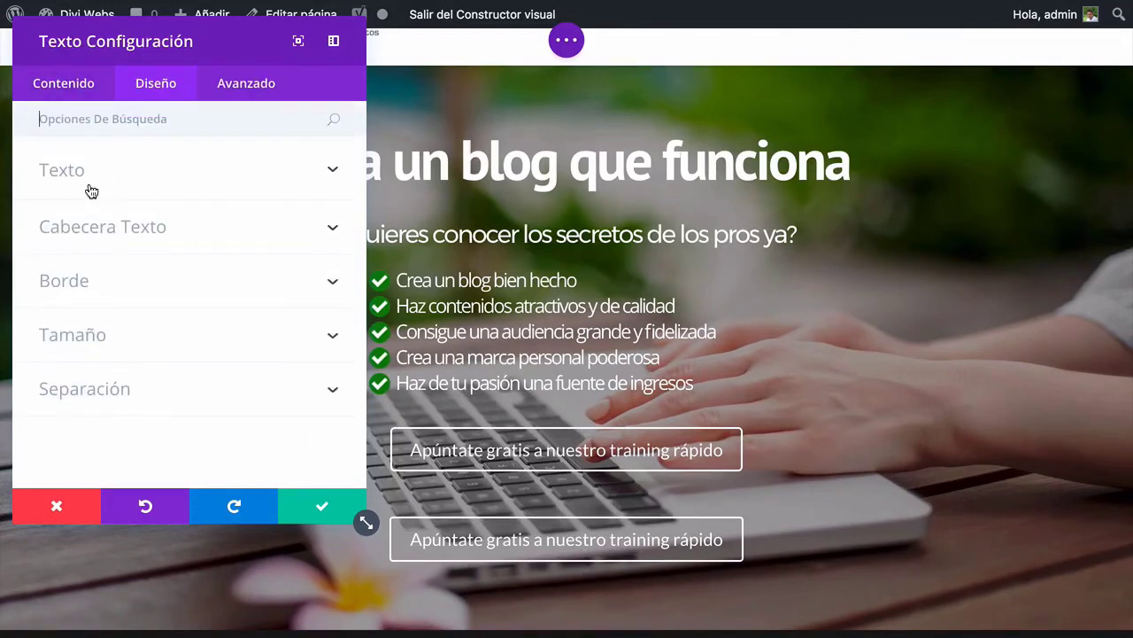
{"action": "left_click", "coordinate": [92, 186]}
{"action": "scroll", "coordinate": [226, 310], "scroll_direction": "down", "scroll_amount": 5}
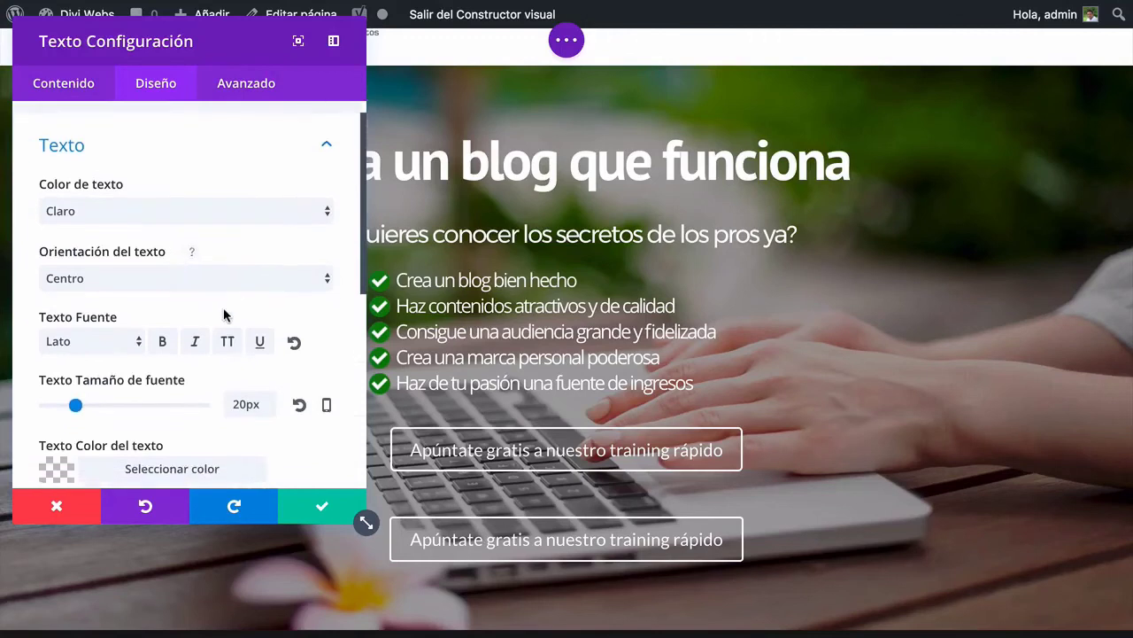
{"action": "scroll", "coordinate": [111, 222], "scroll_direction": "up", "scroll_amount": 5}
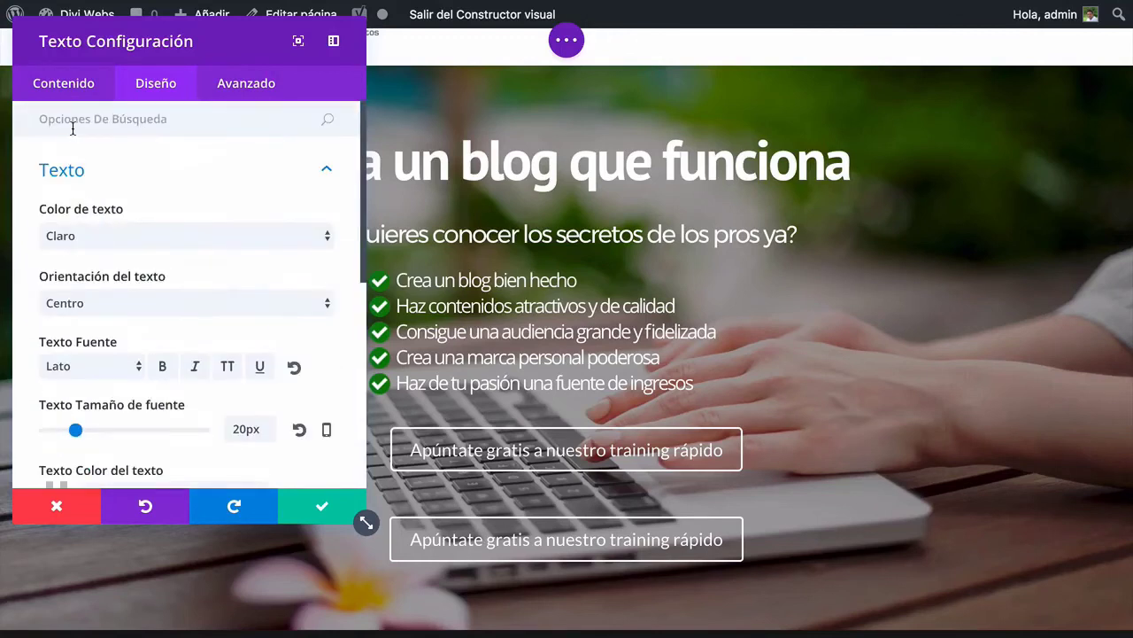
{"action": "scroll", "coordinate": [71, 179], "scroll_direction": "down", "scroll_amount": 5}
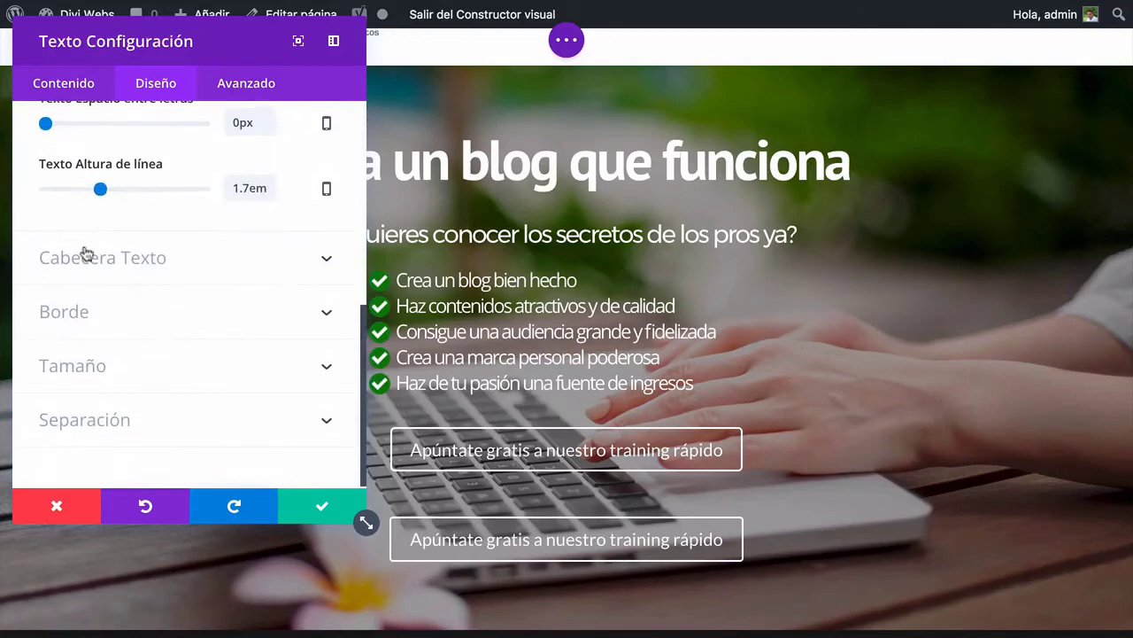
{"action": "left_click", "coordinate": [60, 88]}
{"action": "left_click", "coordinate": [193, 195]}
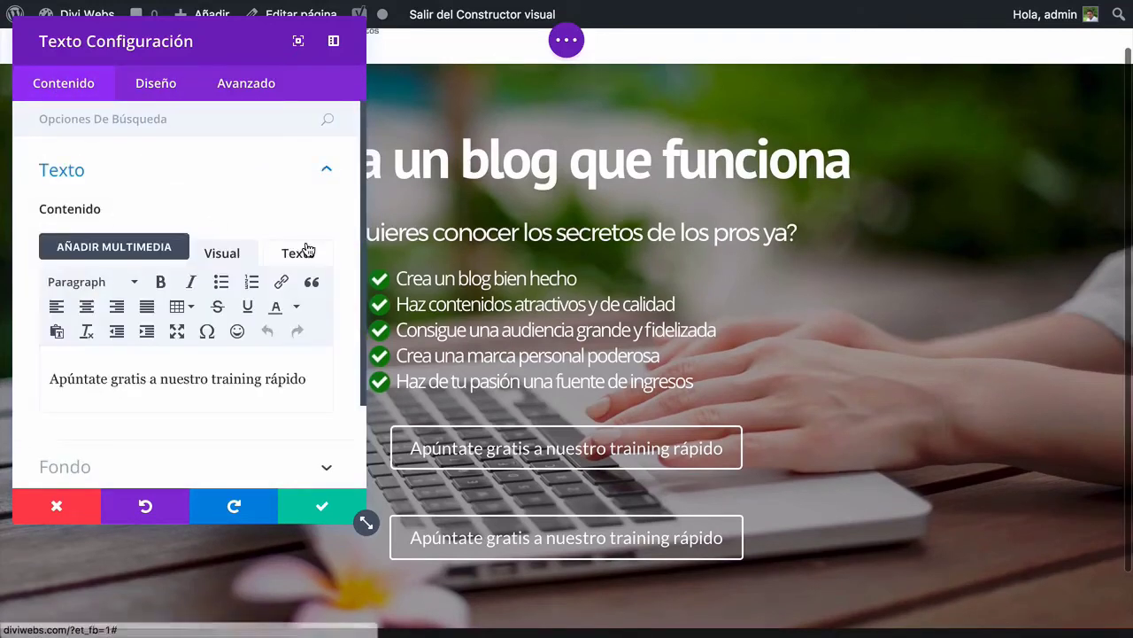
{"action": "left_click", "coordinate": [306, 251]}
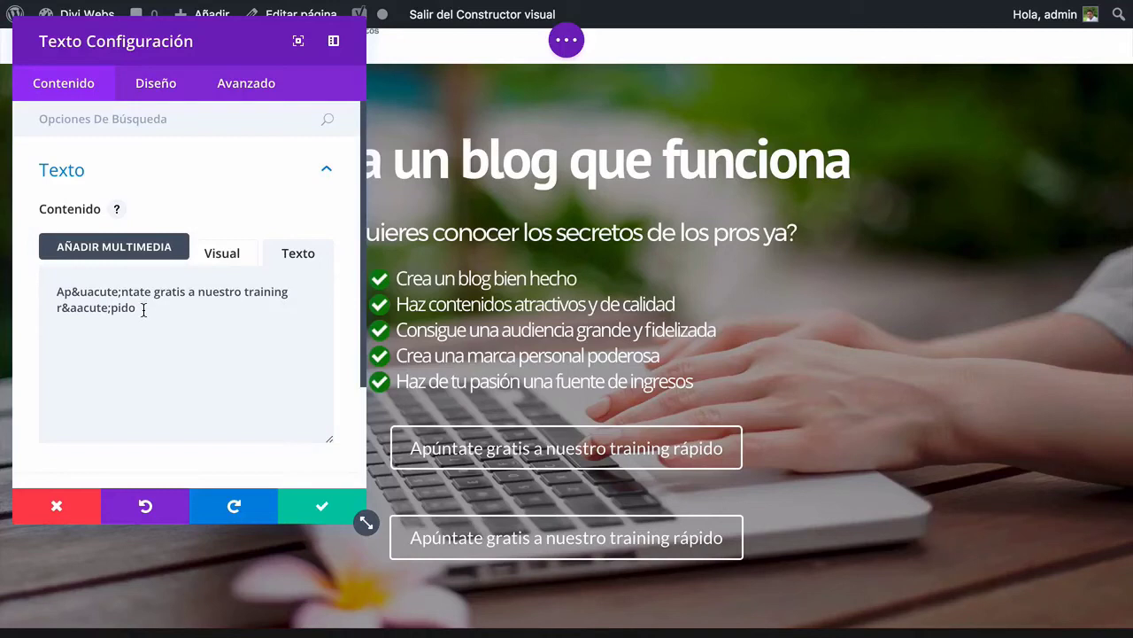
{"action": "left_click", "coordinate": [217, 259]}
{"action": "left_click", "coordinate": [308, 505]}
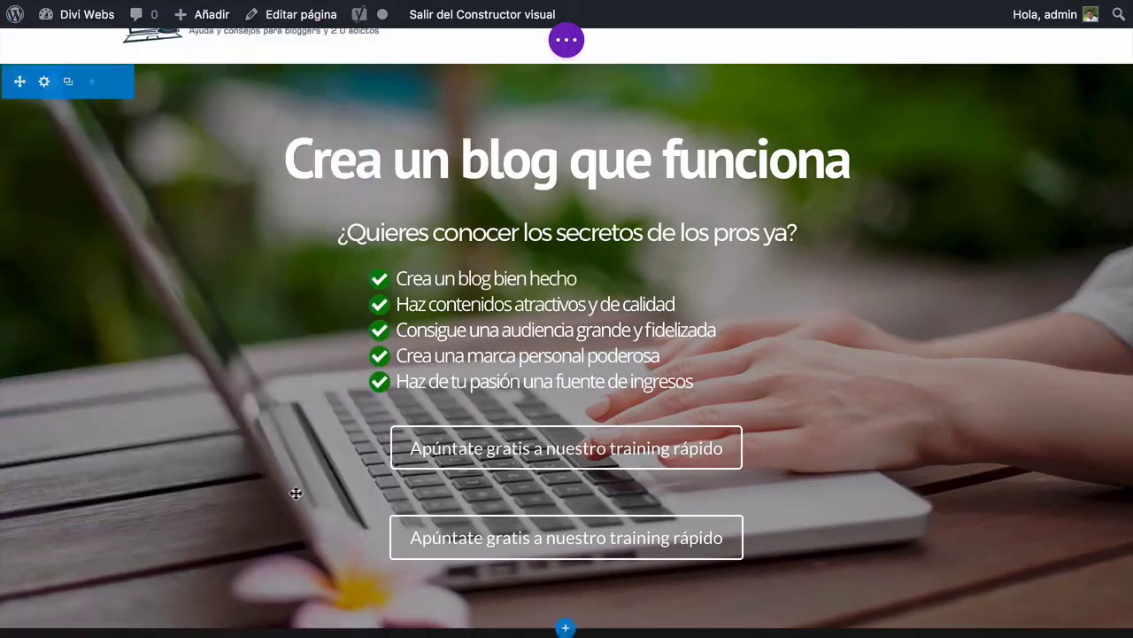
Delete the lower "Apúntate gratis a nuestro training rápido" text module and save the page
{"action": "left_click", "coordinate": [617, 485]}
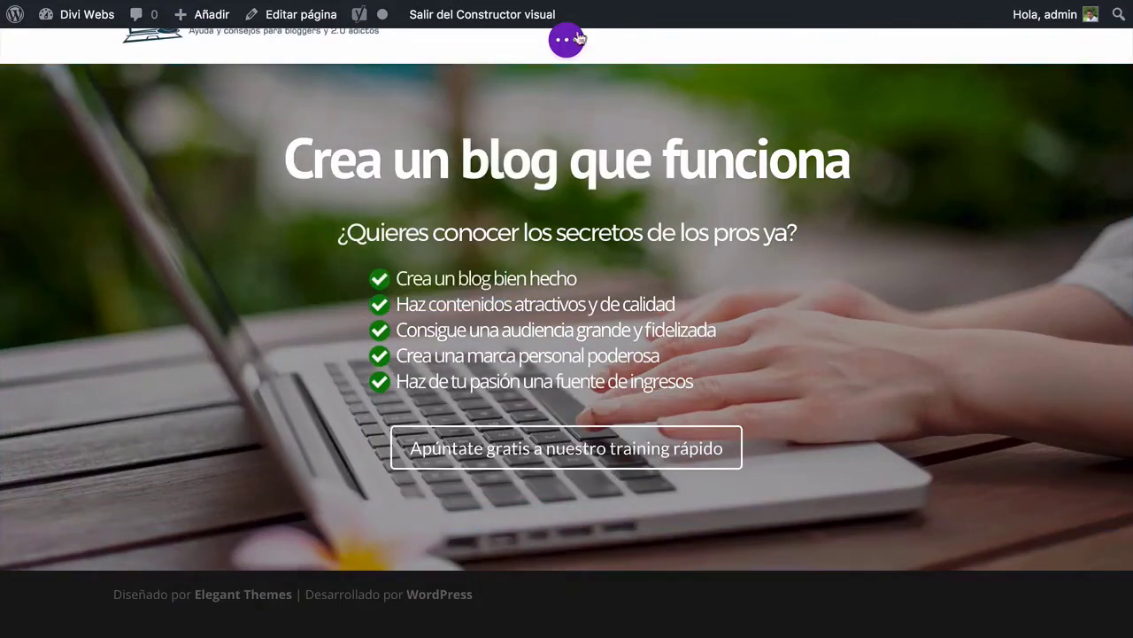
{"action": "left_click", "coordinate": [566, 40]}
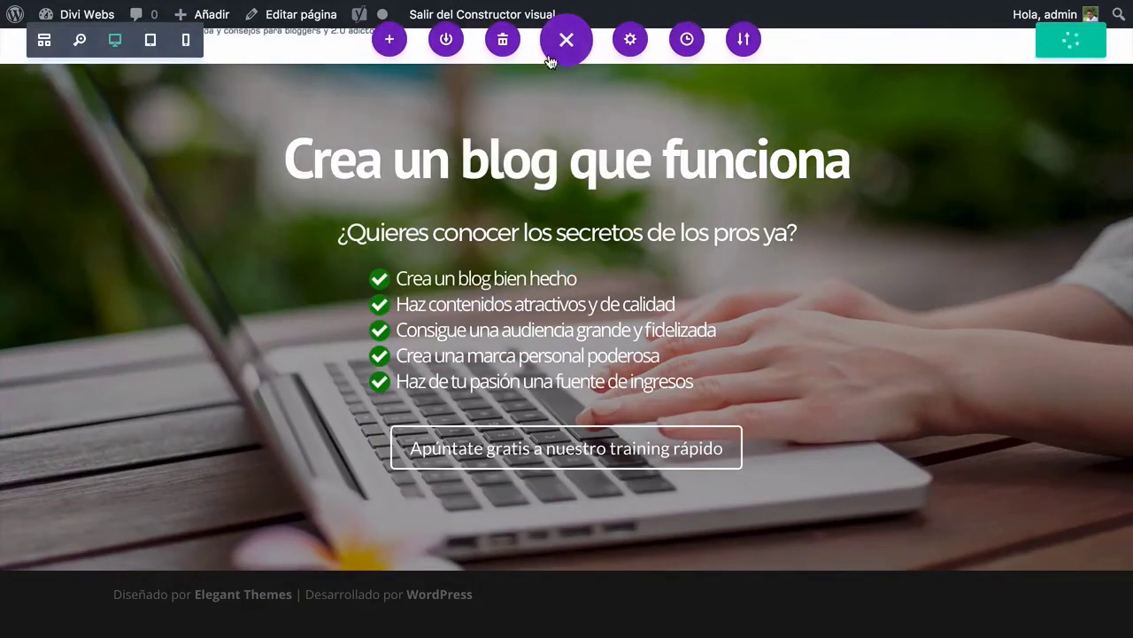
Open pedrosuarezweb.com in a new browser tab, and view and dismiss the popup launched by the "¡ES TUYA!" button
{"action": "mouse_move", "coordinate": [647, 5]}
{"action": "key", "text": "super+t"}
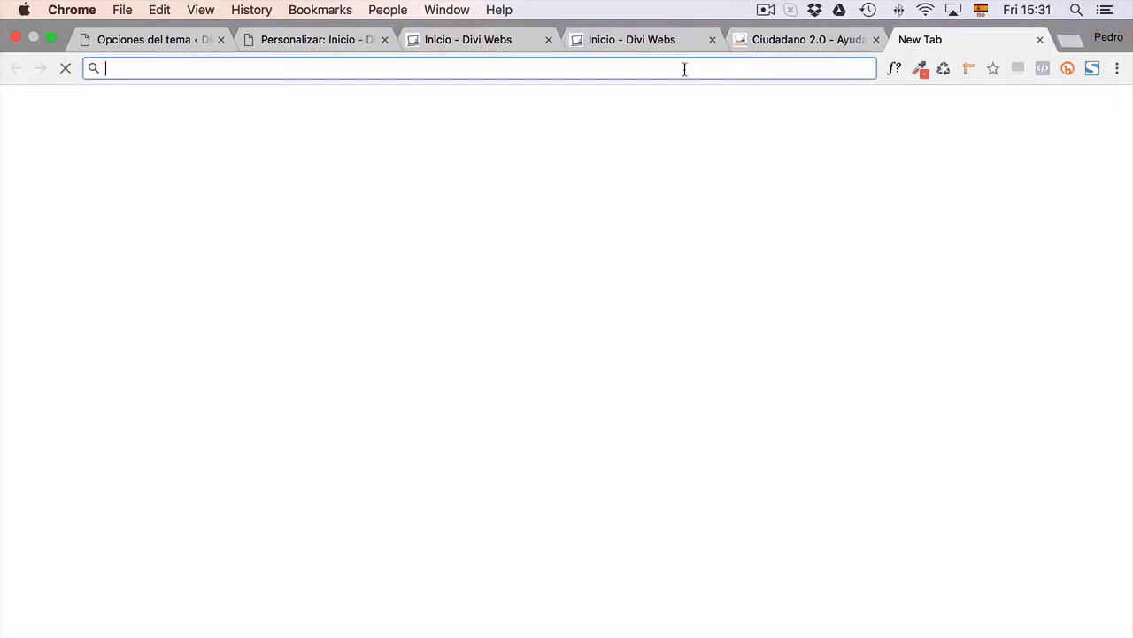
{"action": "type", "text": "pedrosuarezweb.com/webexpress1"}
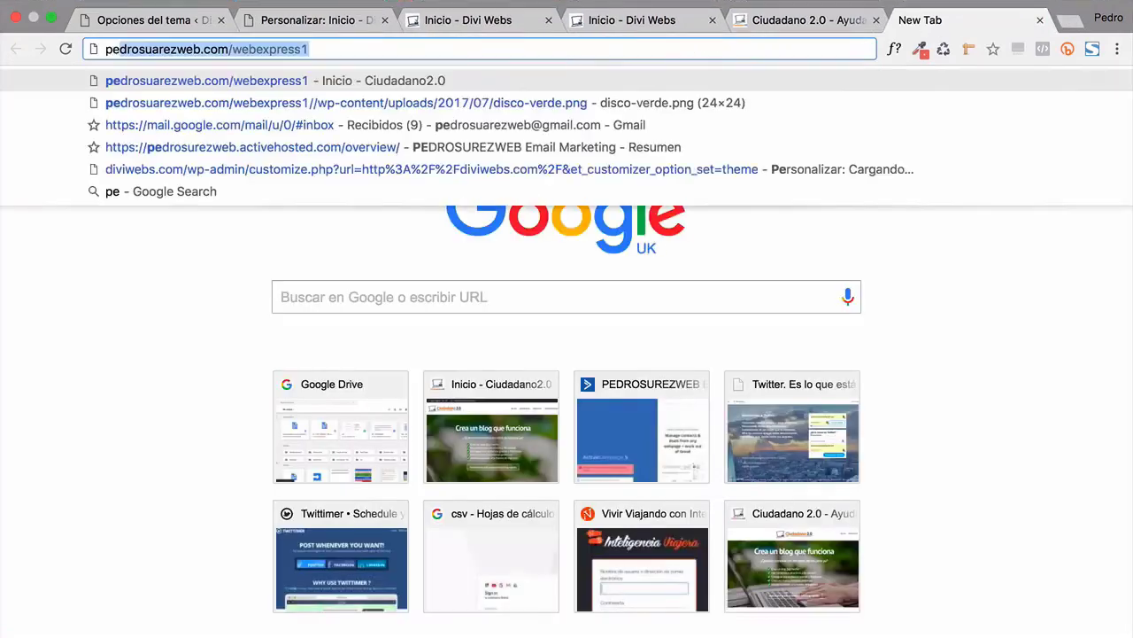
{"action": "left_click_drag", "start_coordinate": [225, 49], "coordinate": [341, 51]}
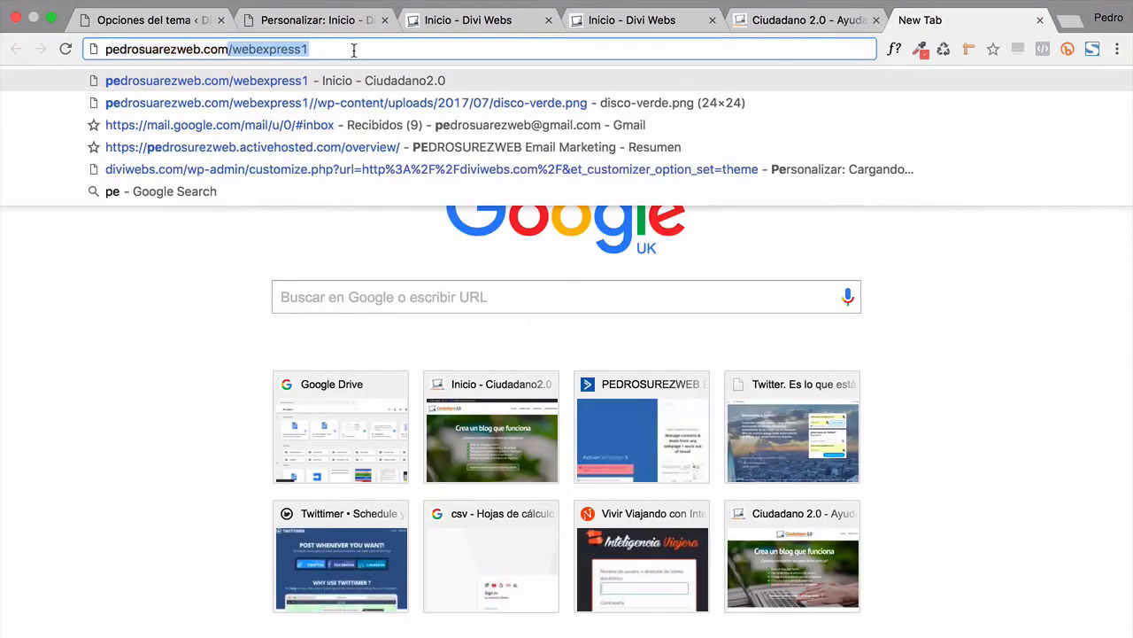
{"action": "key", "text": "BackSpace"}
{"action": "key", "text": "Return"}
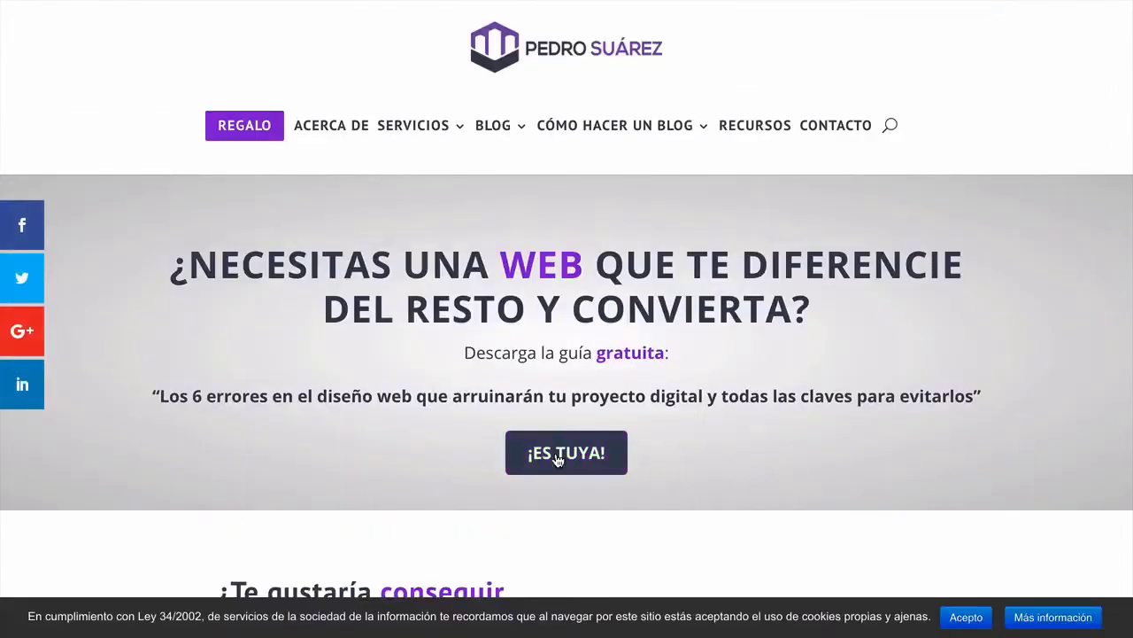
{"action": "left_click", "coordinate": [558, 459]}
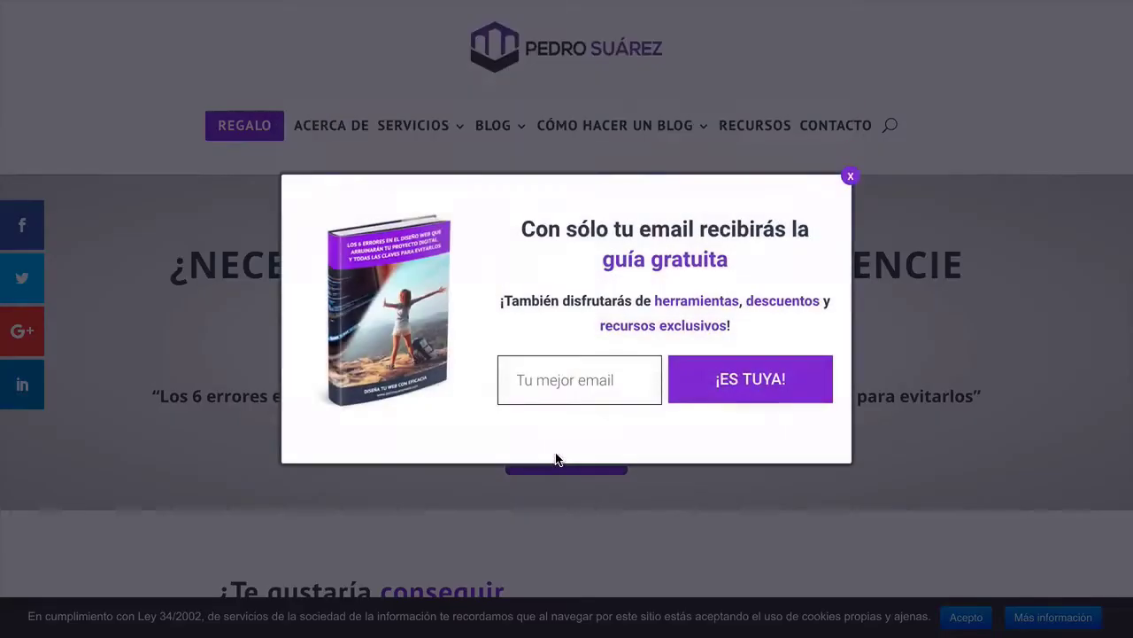
{"action": "left_click", "coordinate": [851, 178]}
Inspect the HTML markup of the "¡ES TUYA!" button and its containing text module, and close the inspector and the site's tab
{"action": "right_click", "coordinate": [554, 451]}
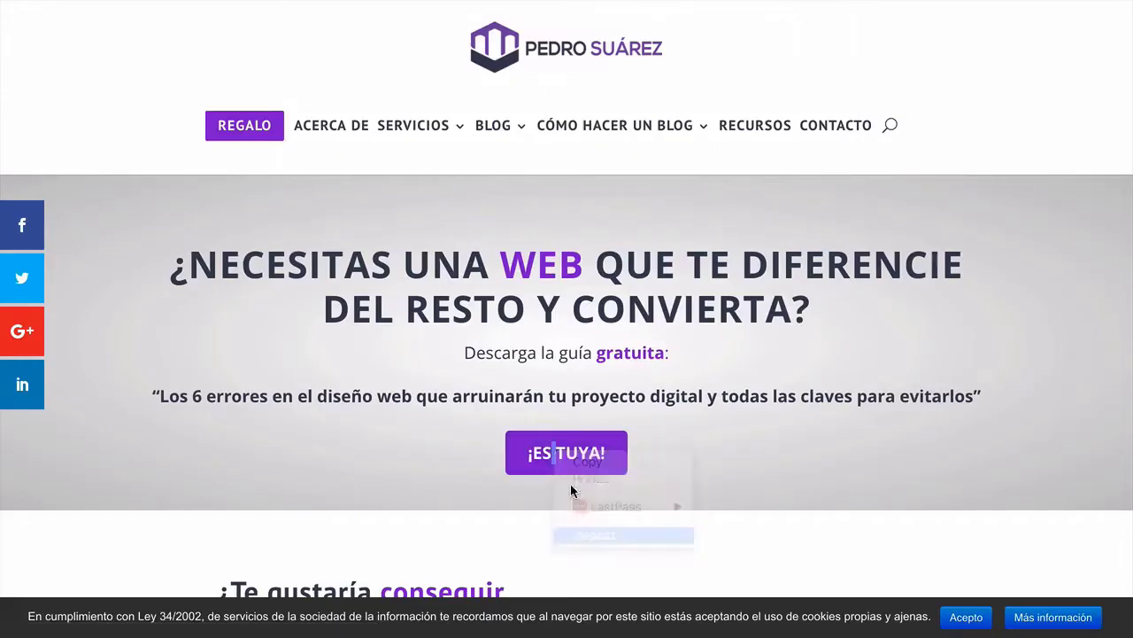
{"action": "left_click", "coordinate": [585, 535]}
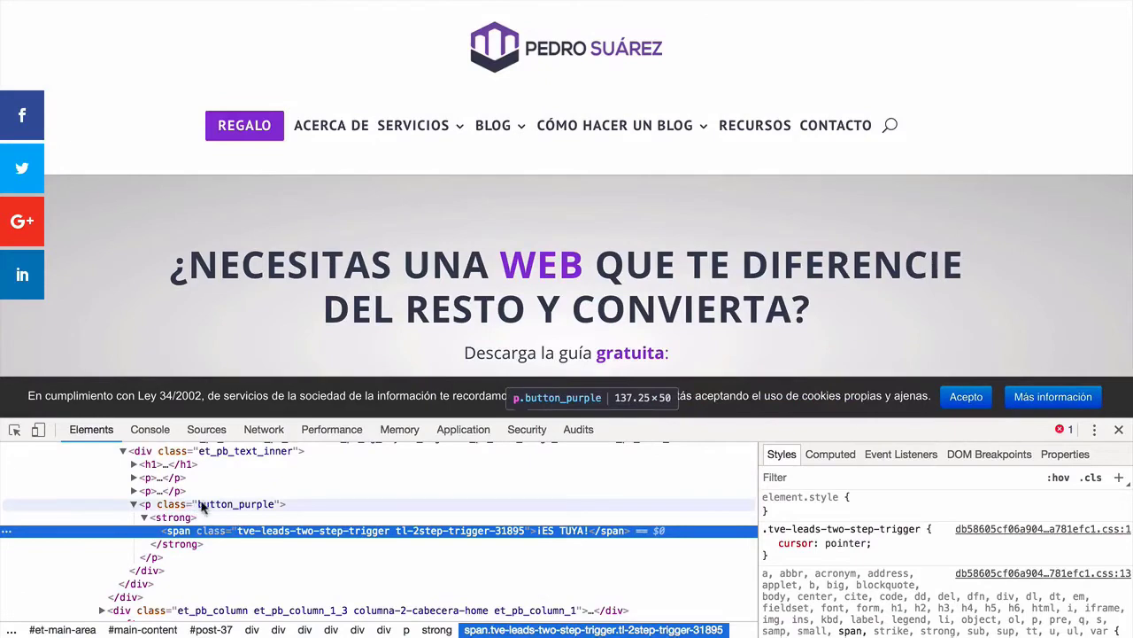
{"action": "left_click", "coordinate": [133, 503]}
{"action": "scroll", "coordinate": [222, 470], "scroll_direction": "up", "scroll_amount": 1}
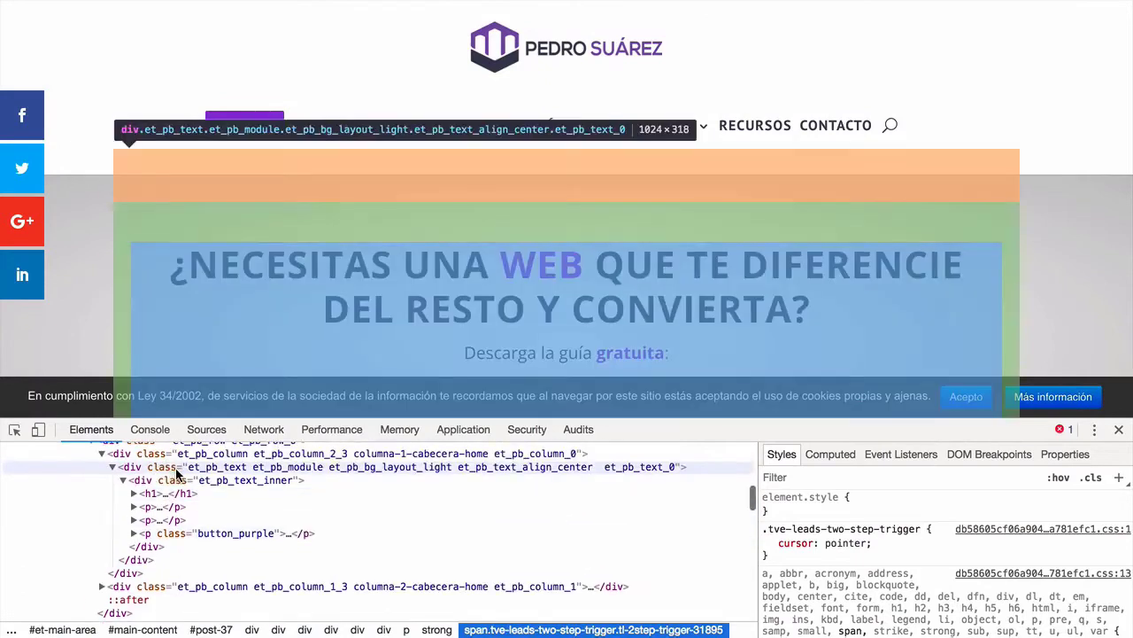
{"action": "left_click", "coordinate": [248, 470]}
{"action": "double_click", "coordinate": [248, 470]}
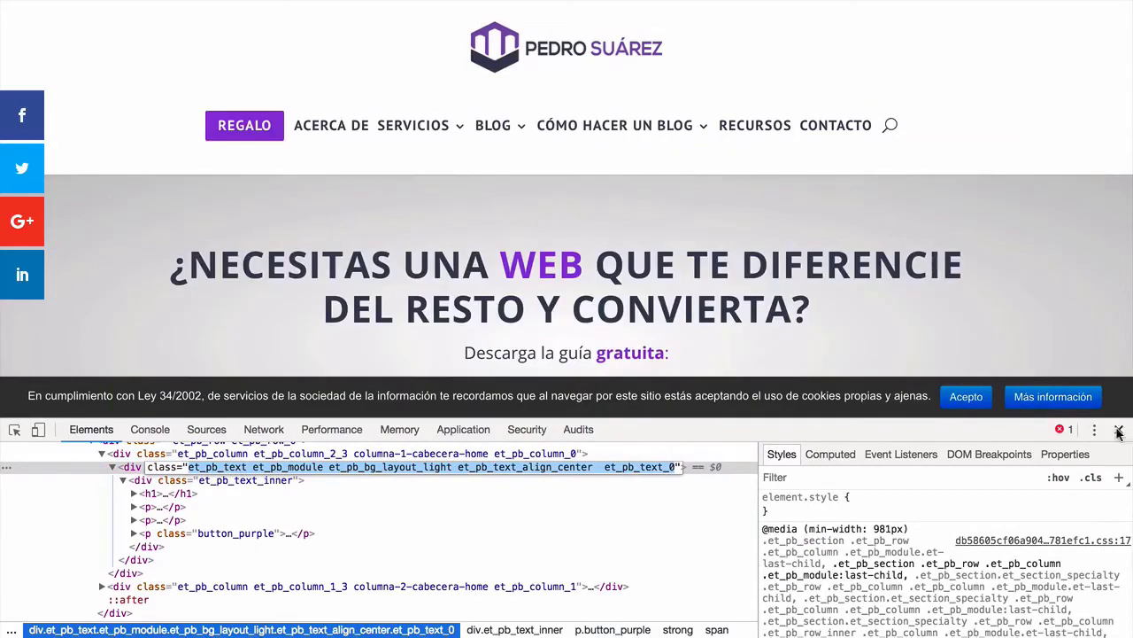
{"action": "left_click", "coordinate": [1119, 428]}
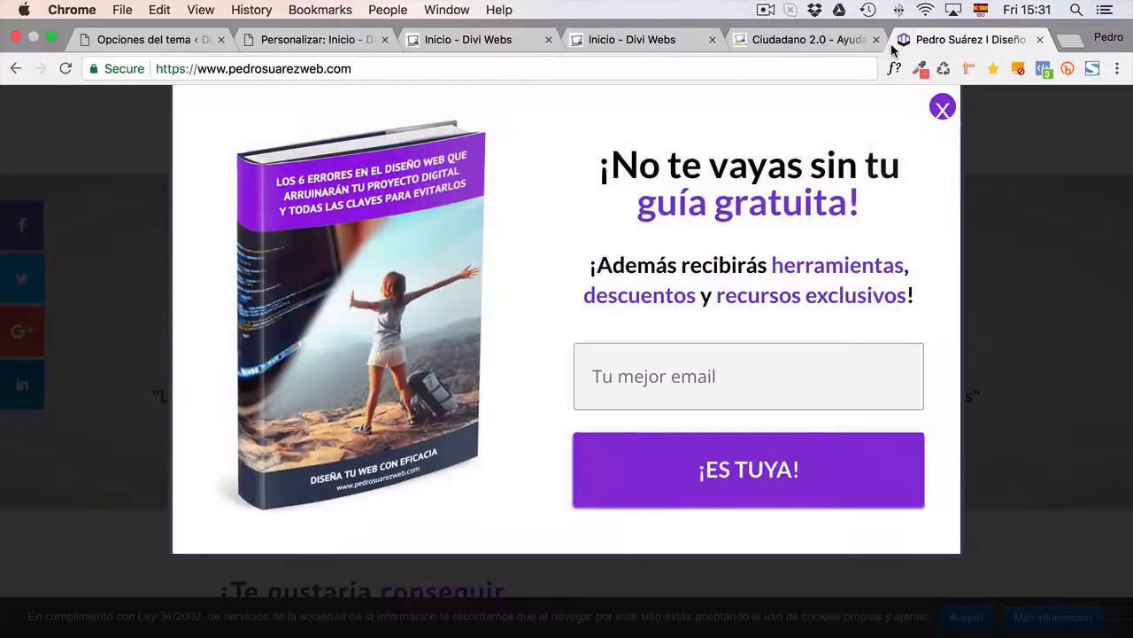
{"action": "left_click", "coordinate": [1039, 39]}
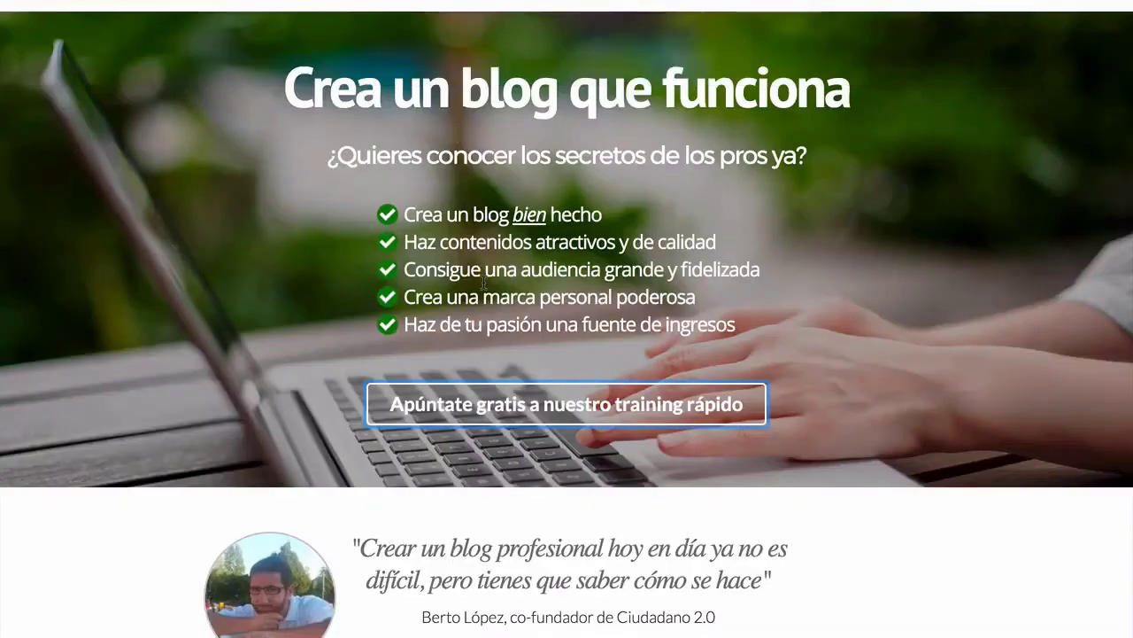
Compare the Divi Webs home page outside the builder with the original Ciudadano 2.0 home page
{"action": "mouse_move", "coordinate": [514, 4]}
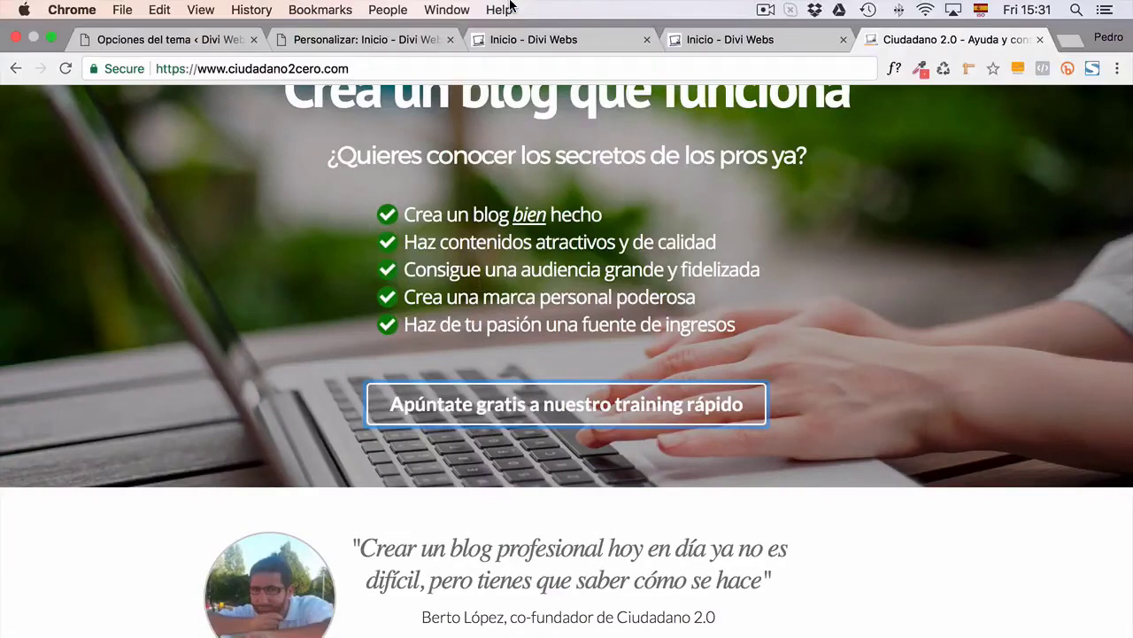
{"action": "left_click", "coordinate": [673, 39]}
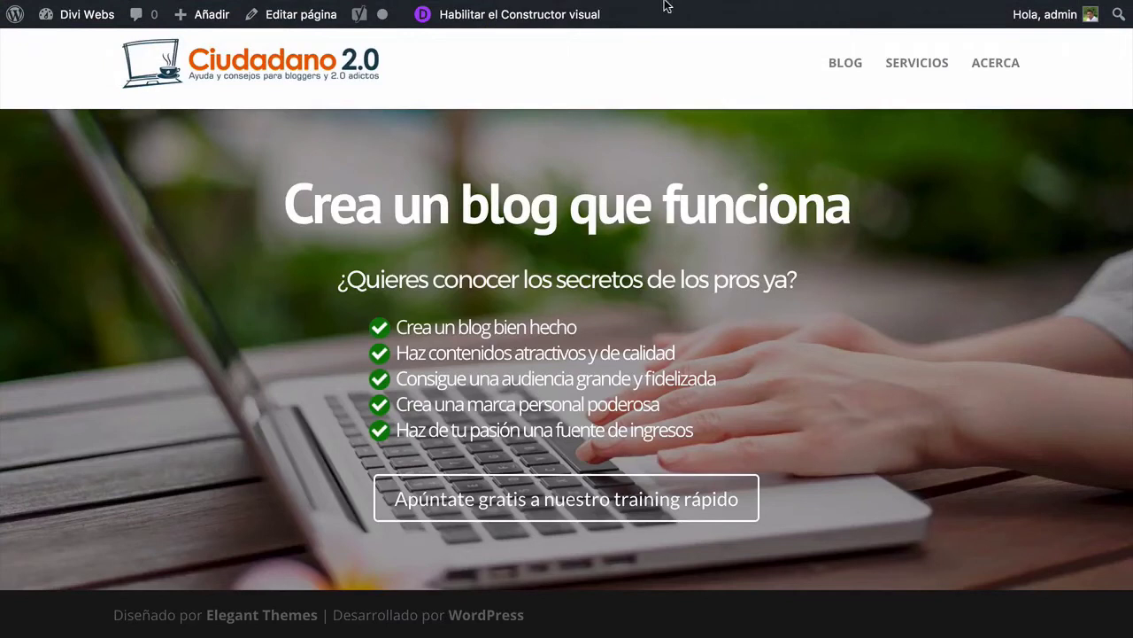
{"action": "mouse_move", "coordinate": [665, 1]}
{"action": "left_click", "coordinate": [890, 41]}
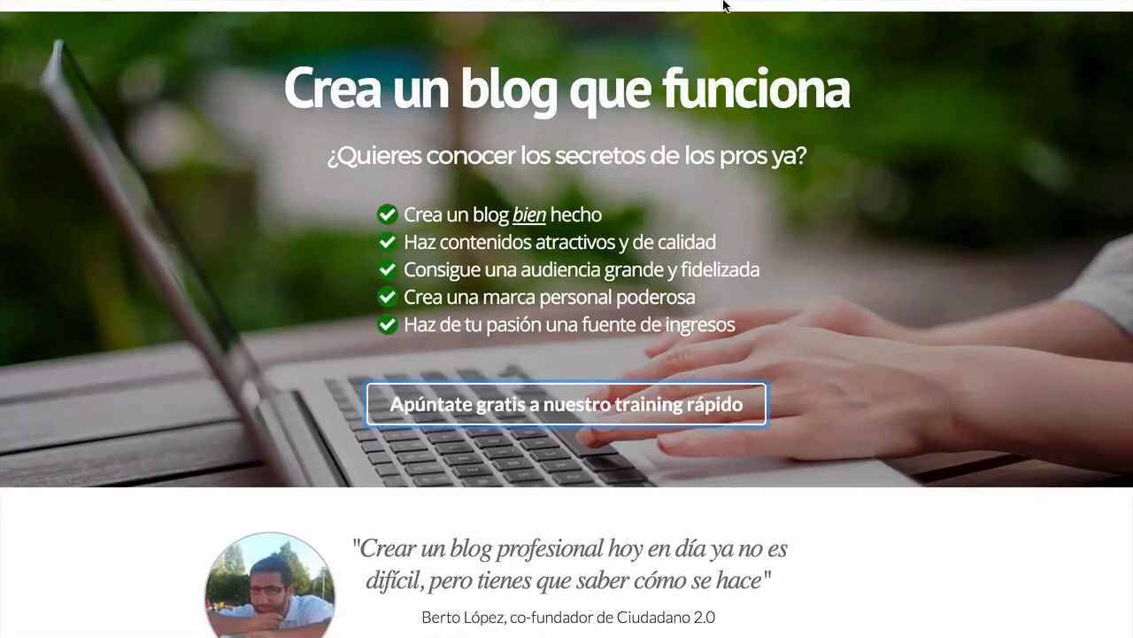
In the visual builder page, set the hero section's background image position to Centro De La Parte Superior
{"action": "mouse_move", "coordinate": [726, 2]}
{"action": "left_click", "coordinate": [565, 44]}
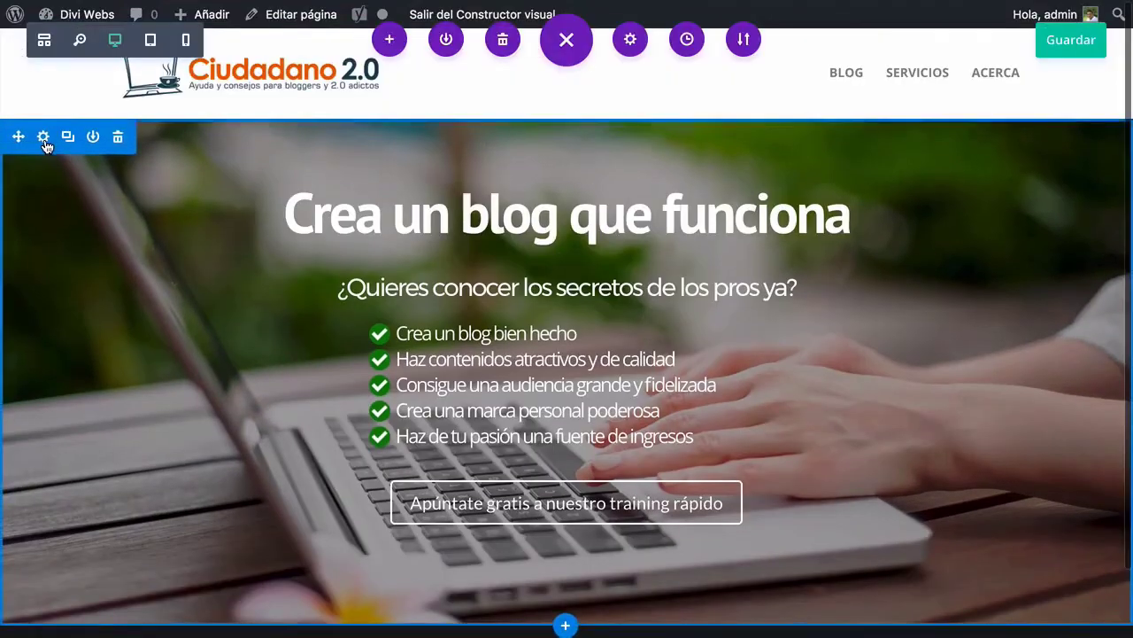
{"action": "left_click", "coordinate": [43, 139]}
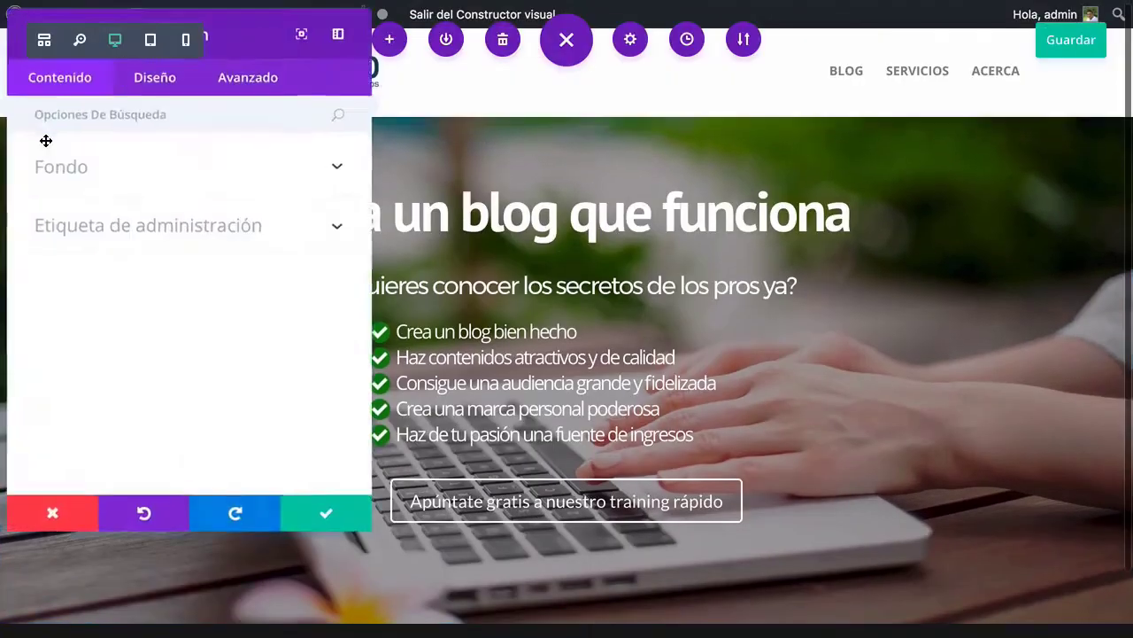
{"action": "left_click", "coordinate": [83, 178]}
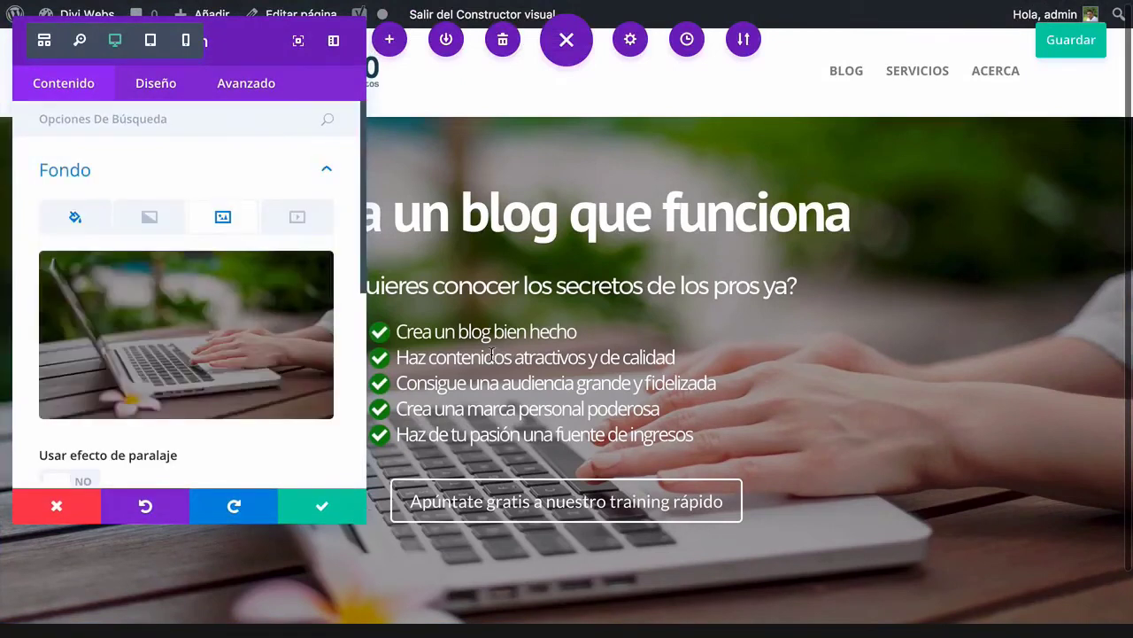
{"action": "scroll", "coordinate": [494, 354], "scroll_direction": "down", "scroll_amount": 1}
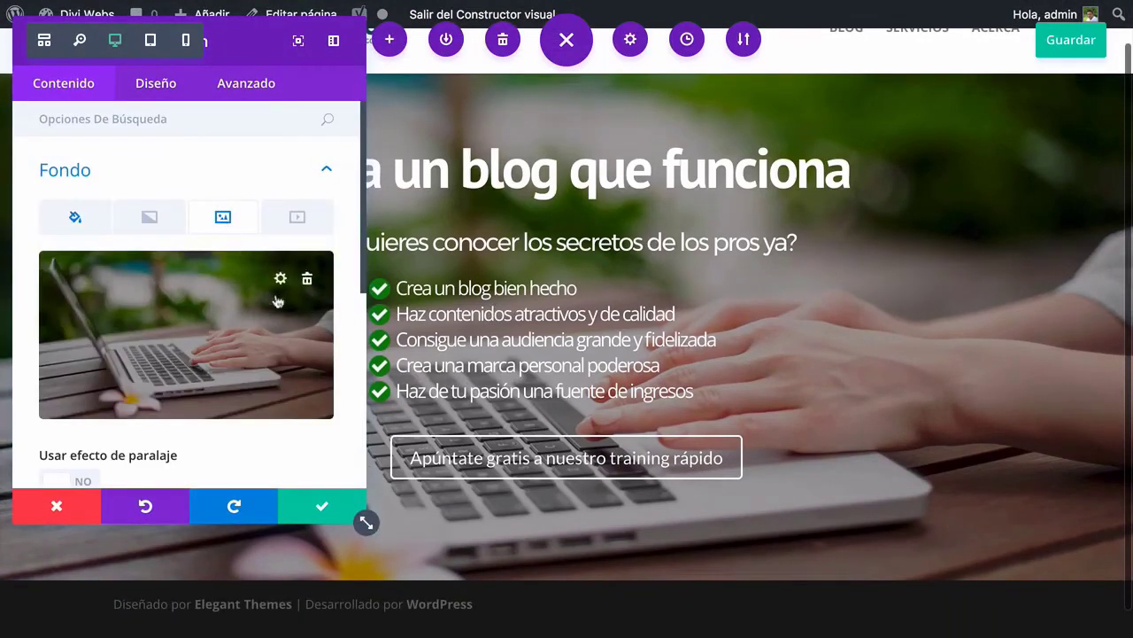
{"action": "scroll", "coordinate": [365, 292], "scroll_direction": "down", "scroll_amount": 3}
{"action": "left_click_drag", "start_coordinate": [361, 337], "coordinate": [352, 450]}
{"action": "left_click", "coordinate": [175, 266]}
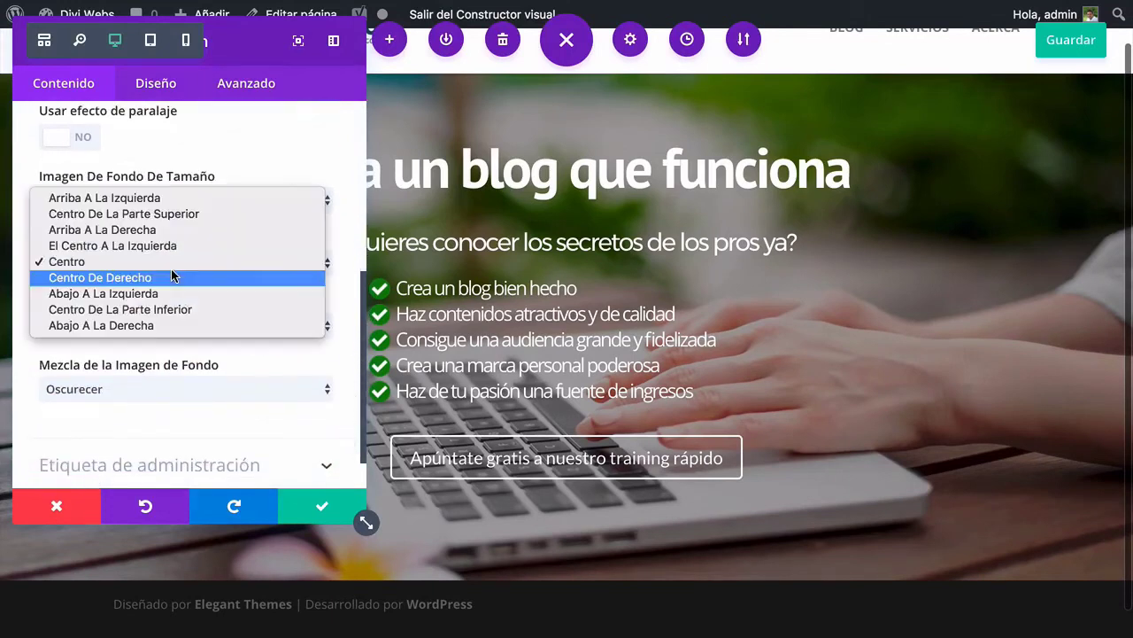
{"action": "left_click", "coordinate": [121, 216]}
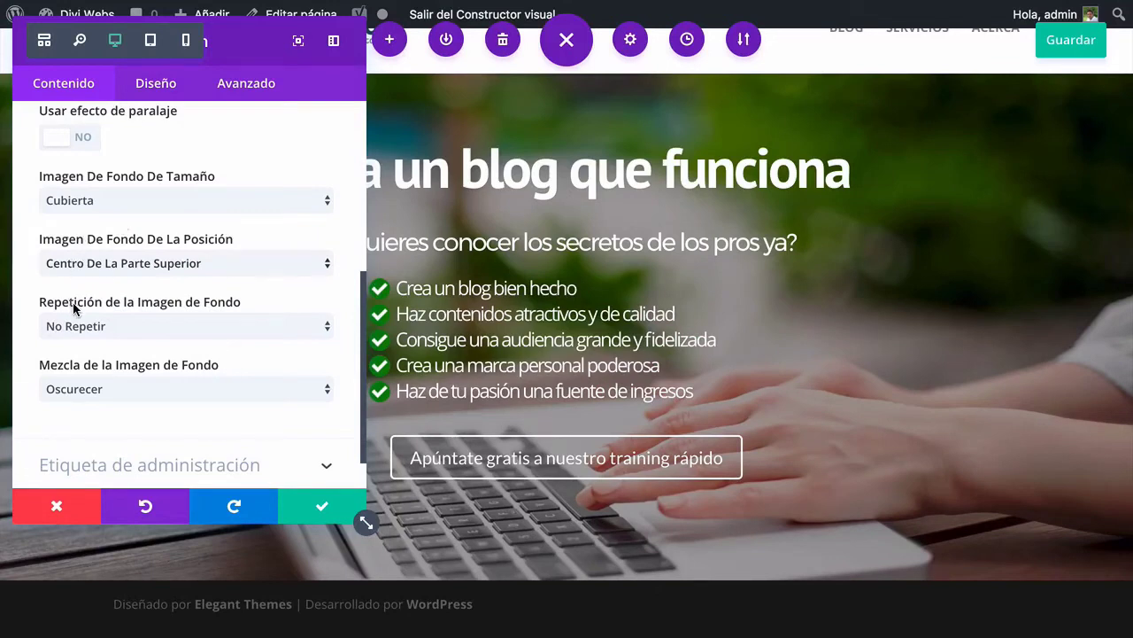
Check the background image size options and try the position Centro De La Parte Inferior
{"action": "left_click", "coordinate": [70, 202]}
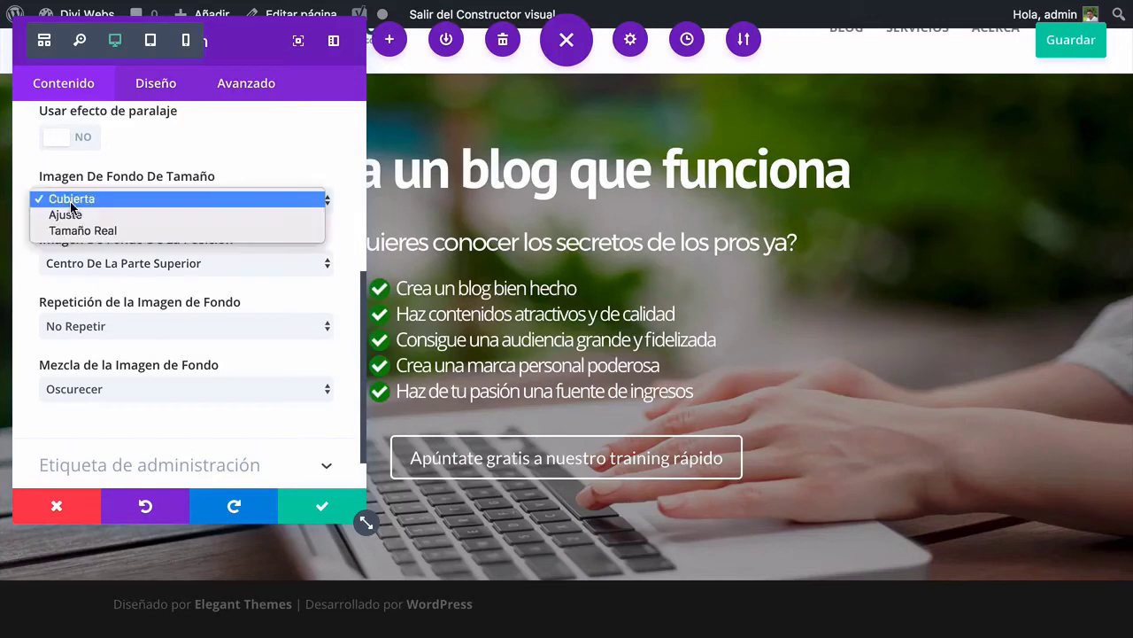
{"action": "left_click", "coordinate": [106, 264]}
{"action": "left_click", "coordinate": [105, 263]}
{"action": "left_click", "coordinate": [97, 357]}
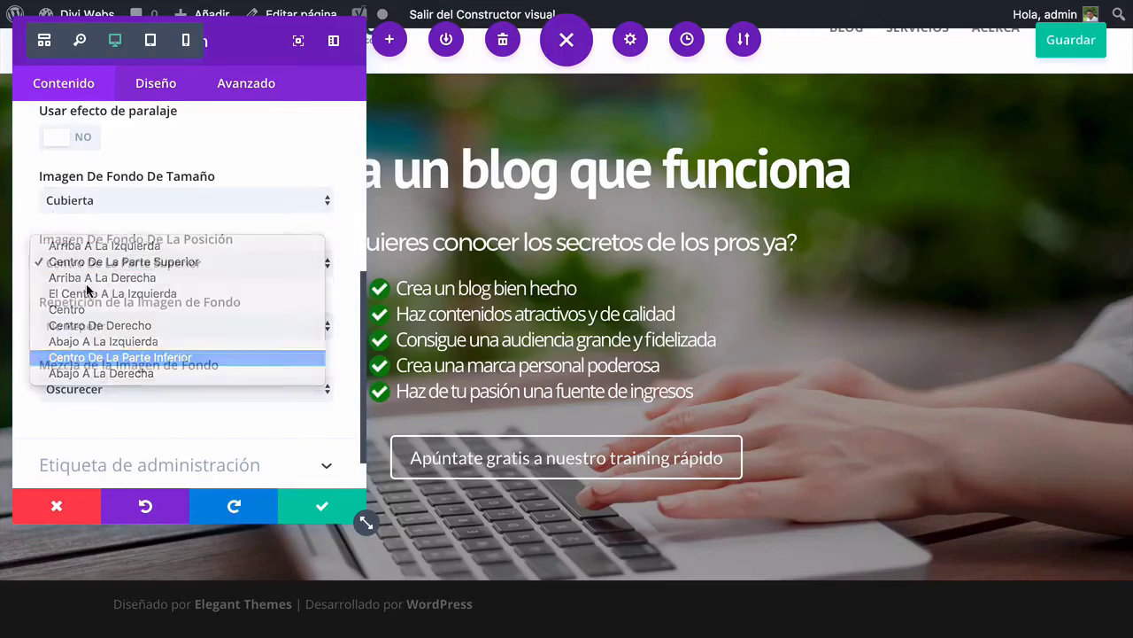
Set the background image position back to Centro De La Parte Superior and save the section's settings
{"action": "left_click", "coordinate": [89, 203]}
{"action": "left_click", "coordinate": [74, 264]}
{"action": "left_click", "coordinate": [74, 263]}
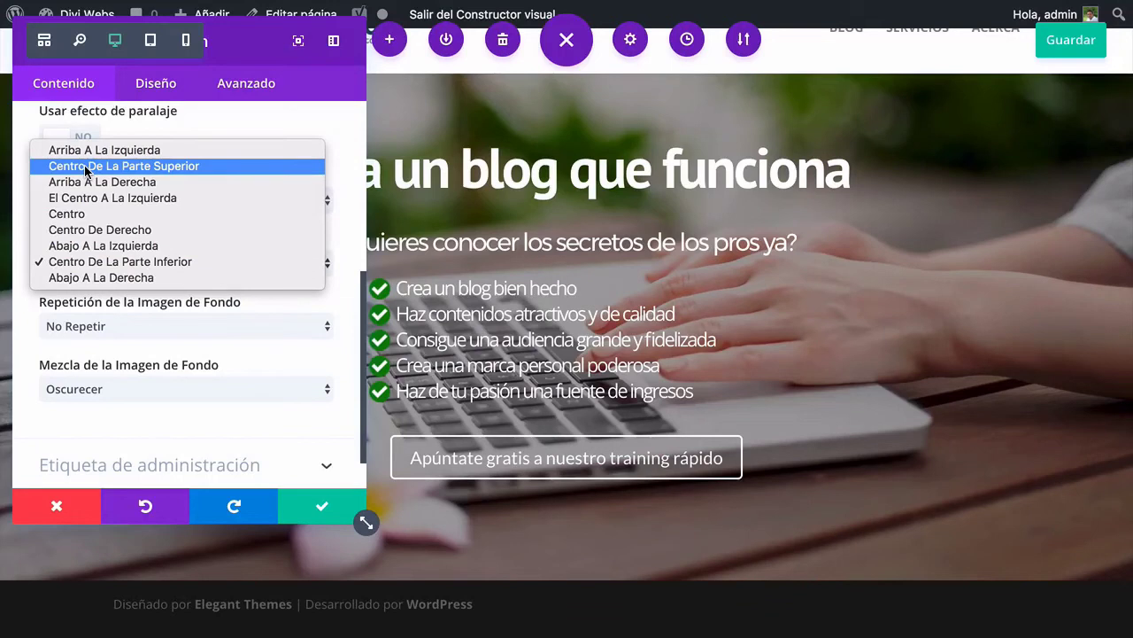
{"action": "left_click", "coordinate": [86, 166]}
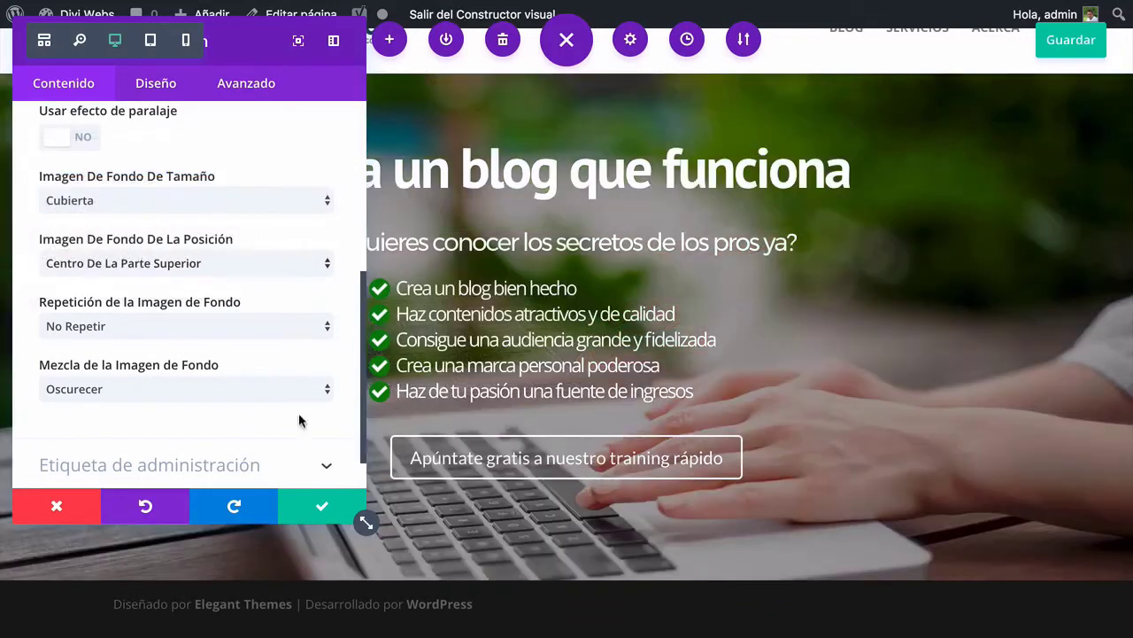
{"action": "left_click", "coordinate": [313, 508]}
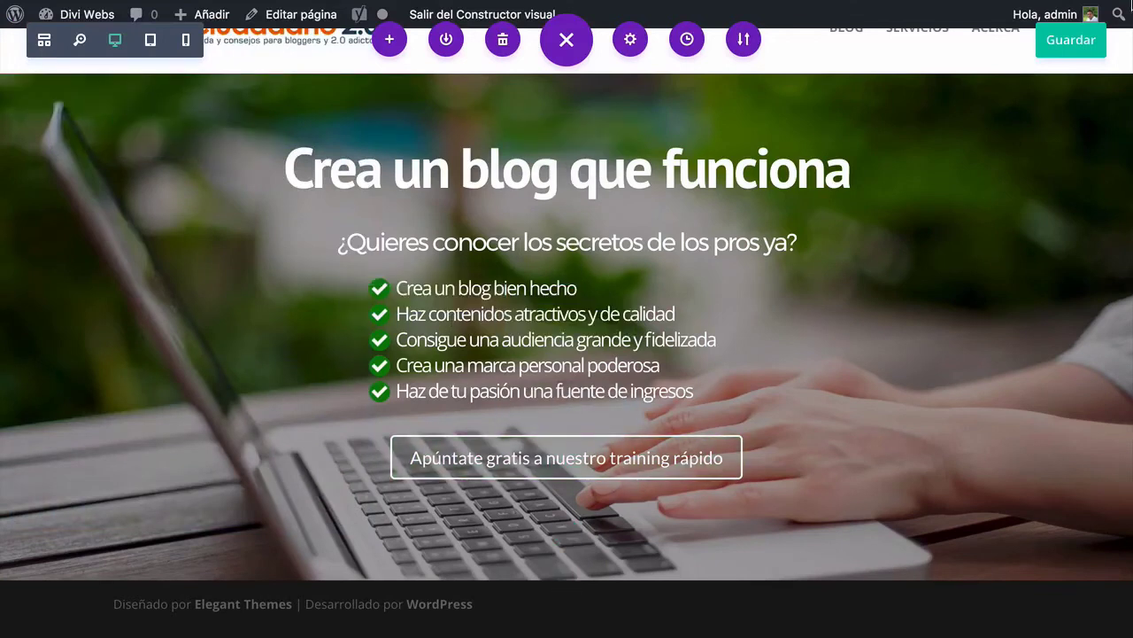
Save the page and compare its hero section with the original Ciudadano 2.0 home page
{"action": "left_click", "coordinate": [1067, 42]}
{"action": "left_click", "coordinate": [577, 40]}
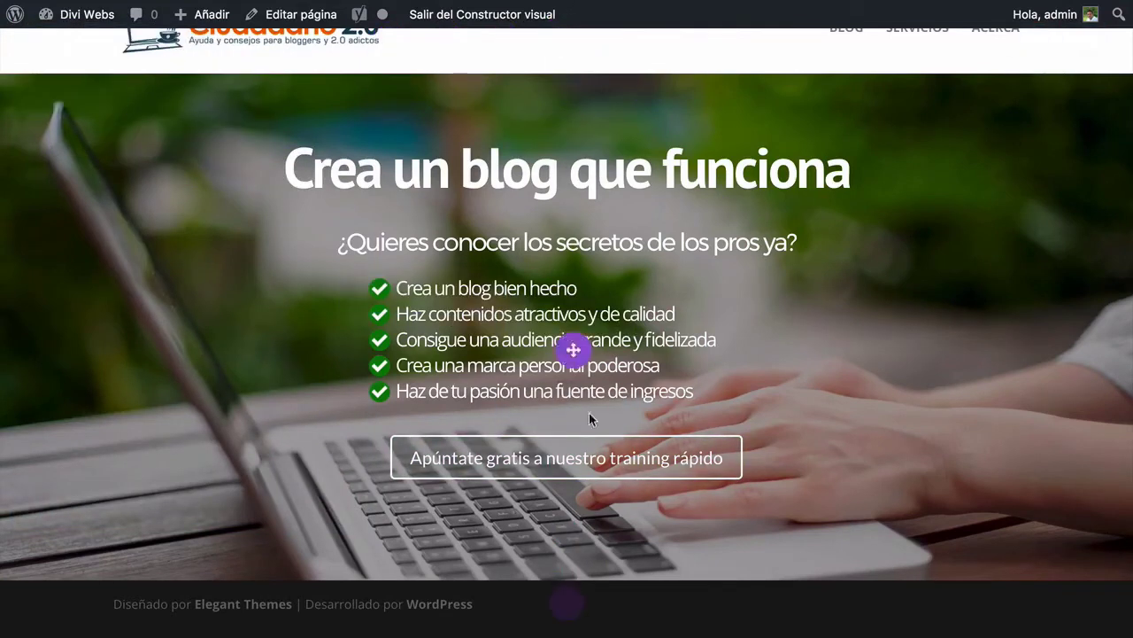
{"action": "left_click", "coordinate": [567, 599]}
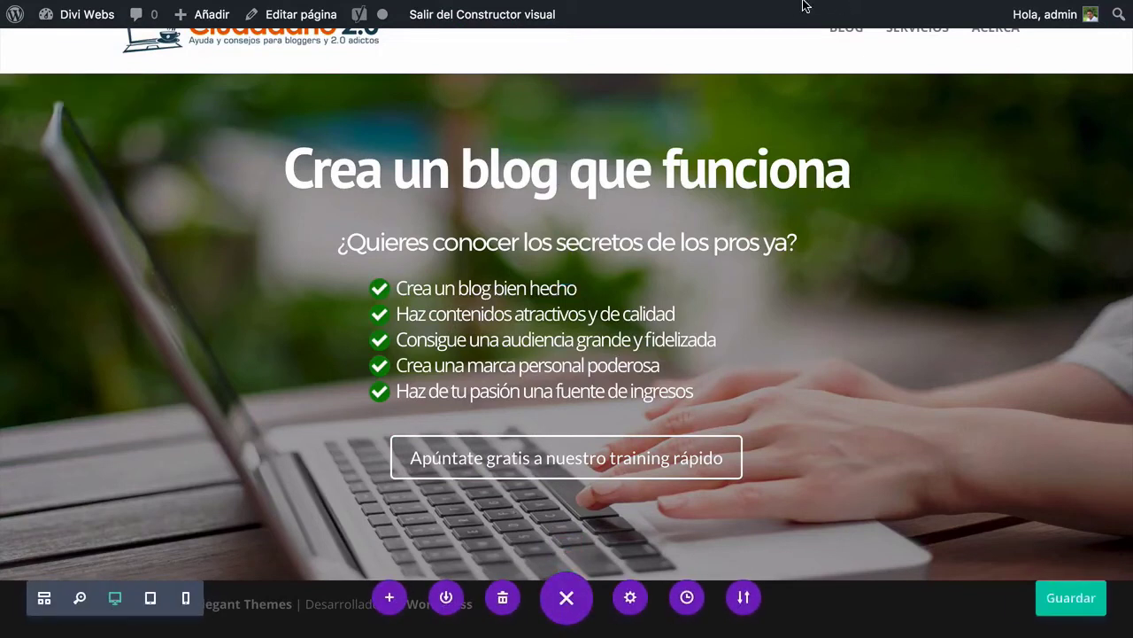
{"action": "left_click", "coordinate": [918, 41]}
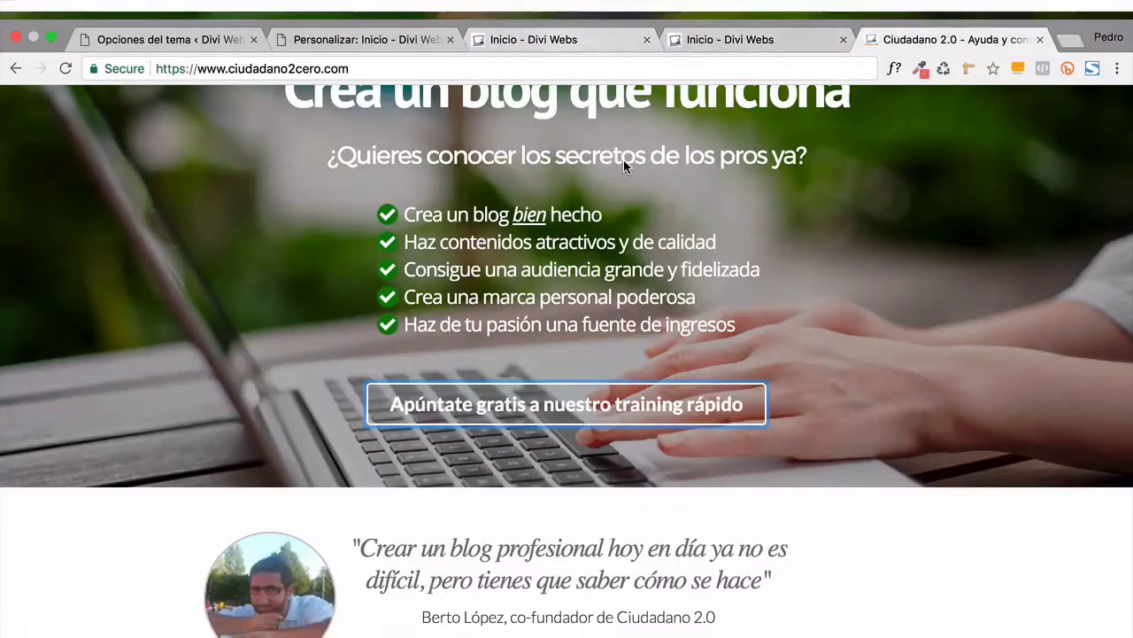
{"action": "left_click", "coordinate": [710, 38]}
{"action": "left_click", "coordinate": [536, 44]}
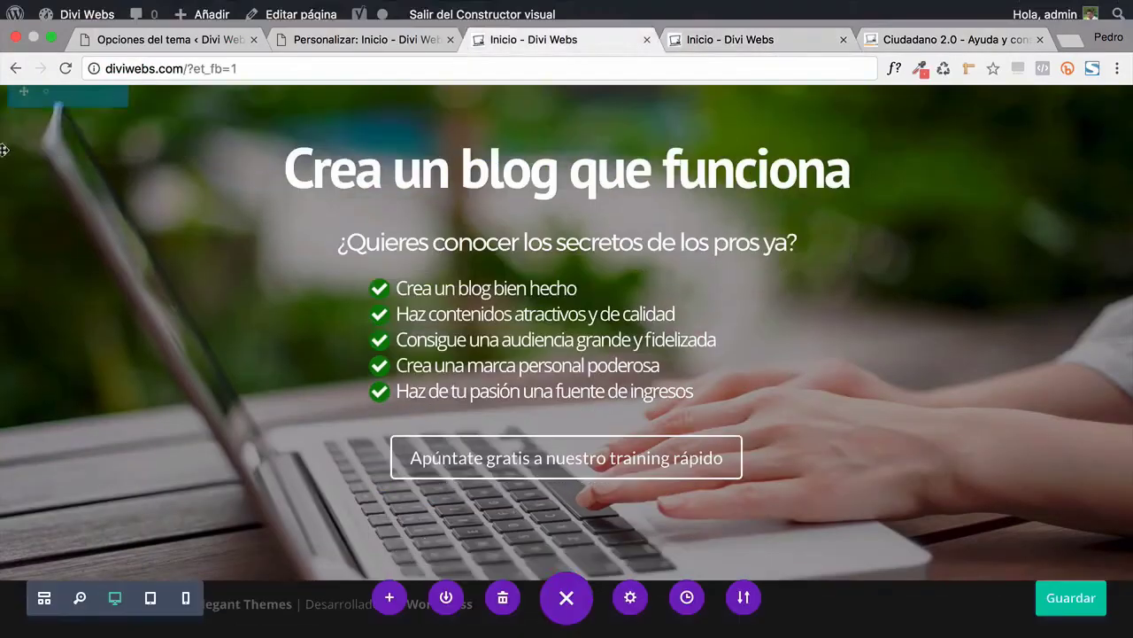
Set the hero section's background colour opacity to 0.31 and save both the section settings and the page
{"action": "left_click", "coordinate": [38, 89]}
{"action": "left_click", "coordinate": [76, 177]}
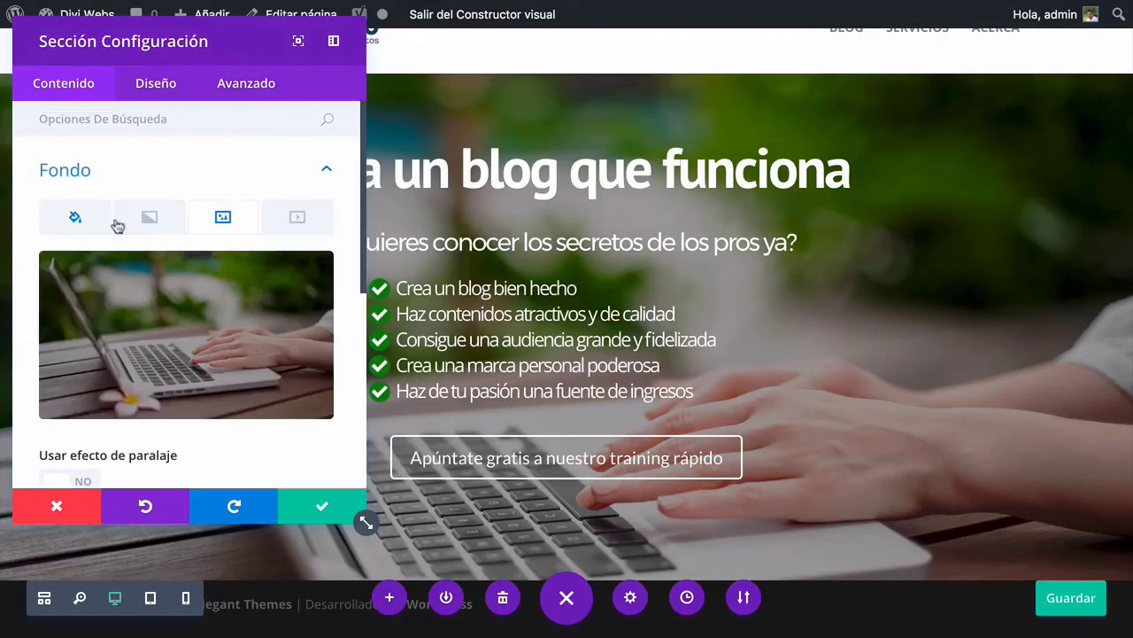
{"action": "left_click", "coordinate": [74, 219]}
{"action": "left_click", "coordinate": [251, 333]}
{"action": "left_click_drag", "start_coordinate": [313, 341], "coordinate": [314, 374]}
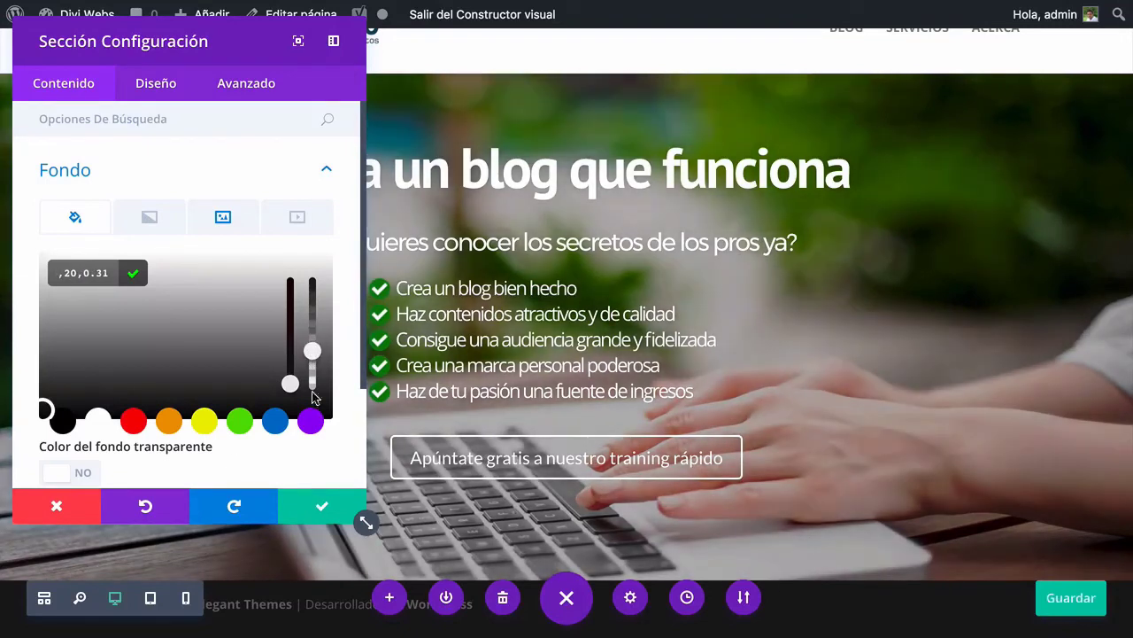
{"action": "left_click", "coordinate": [304, 506]}
{"action": "left_click", "coordinate": [1057, 621]}
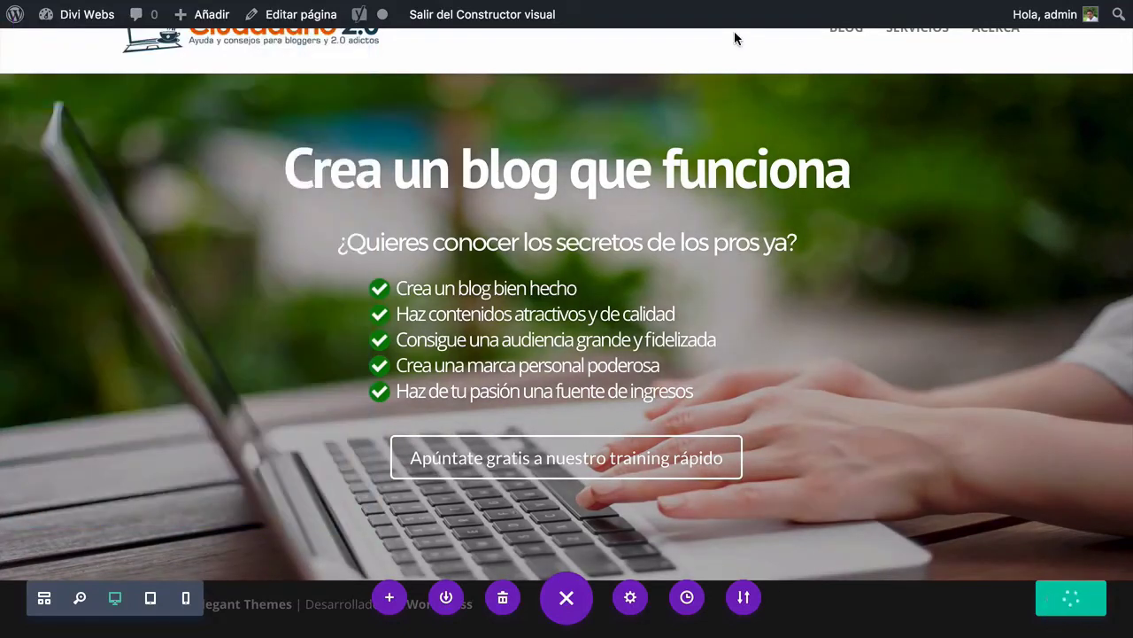
Compare the hero section on the refreshed Divi Webs home page with the original Ciudadano 2.0 home page
{"action": "mouse_move", "coordinate": [699, 4]}
{"action": "left_click", "coordinate": [728, 39]}
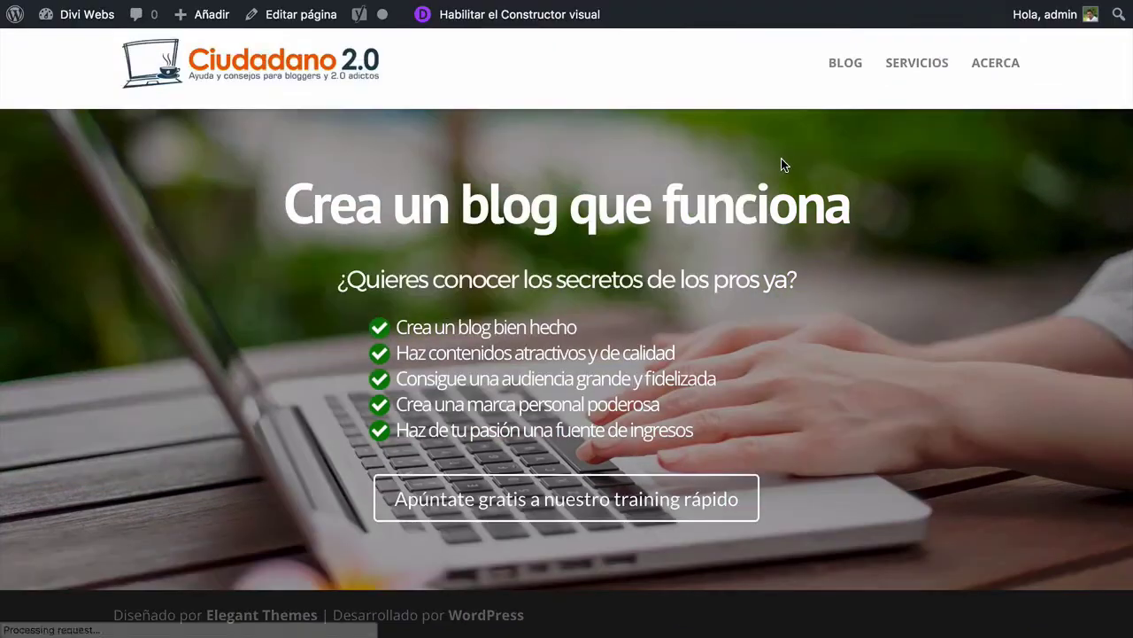
{"action": "scroll", "coordinate": [775, 179], "scroll_direction": "down", "scroll_amount": 1}
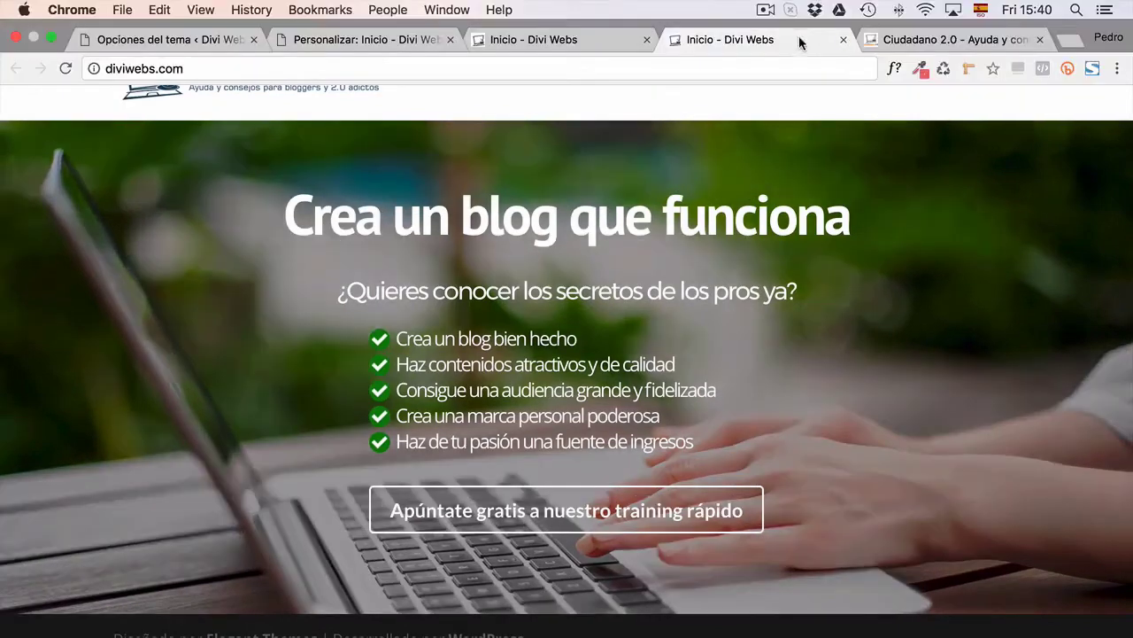
{"action": "left_click", "coordinate": [926, 39]}
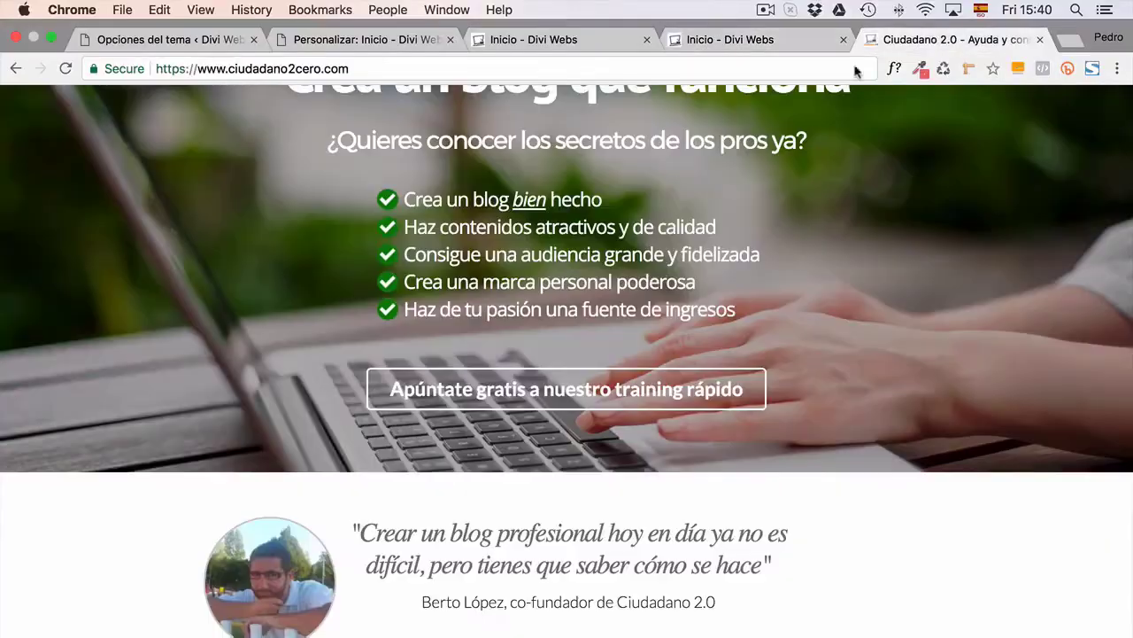
Examine the testimonials section beneath the hero on the original Ciudadano 2.0 home page and check it against the builder page
{"action": "scroll", "coordinate": [650, 306], "scroll_direction": "down", "scroll_amount": 3}
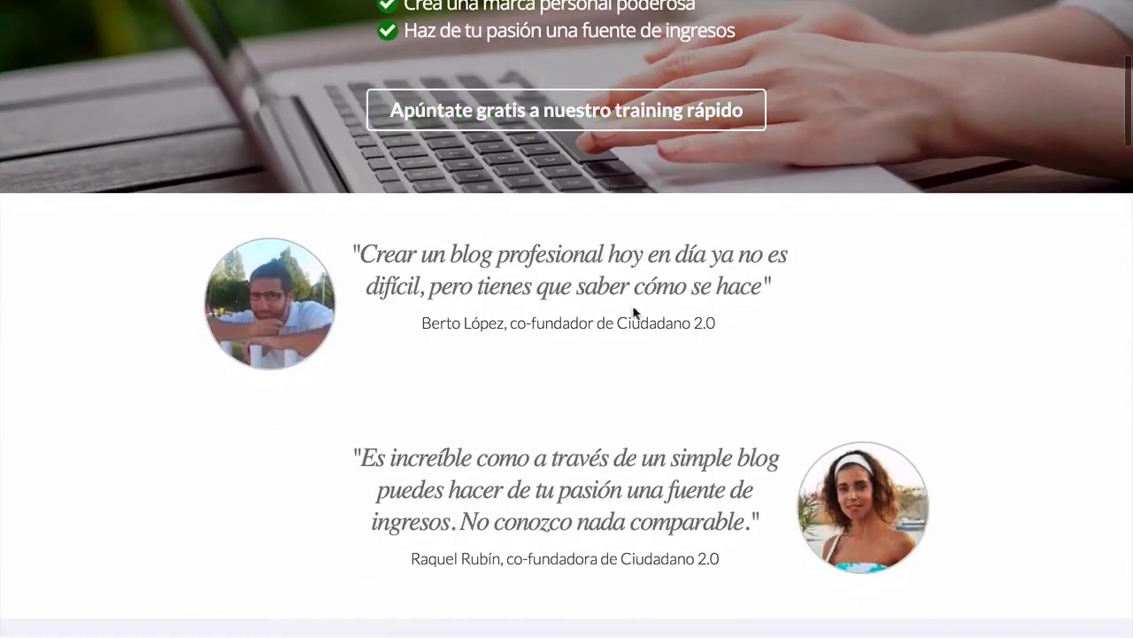
{"action": "scroll", "coordinate": [453, 326], "scroll_direction": "down", "scroll_amount": 1}
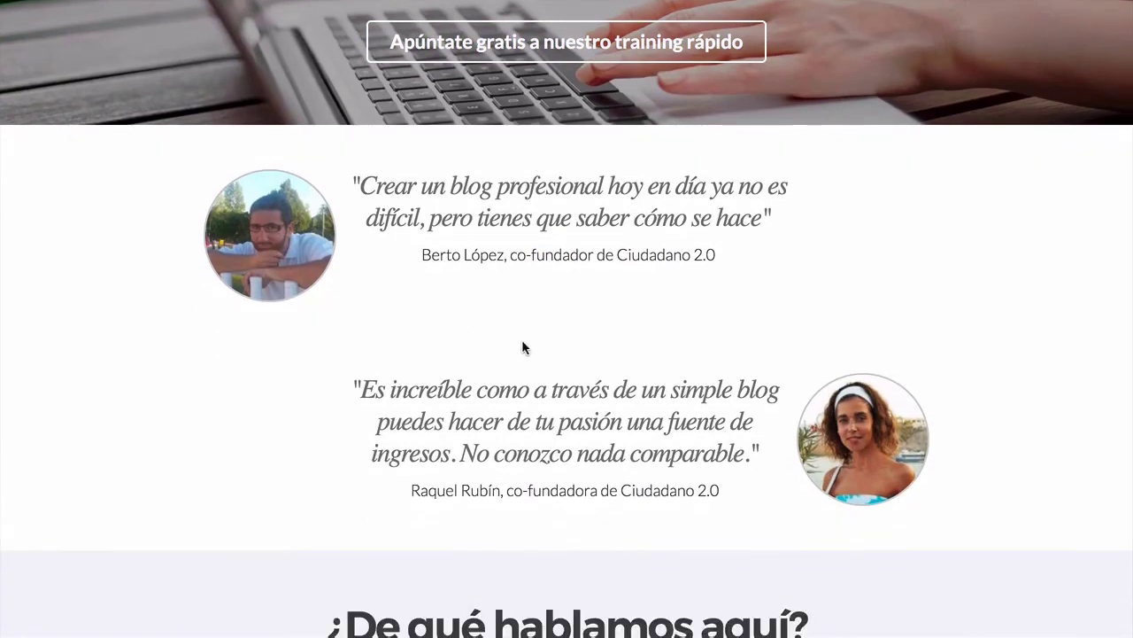
{"action": "scroll", "coordinate": [260, 295], "scroll_direction": "up", "scroll_amount": 1}
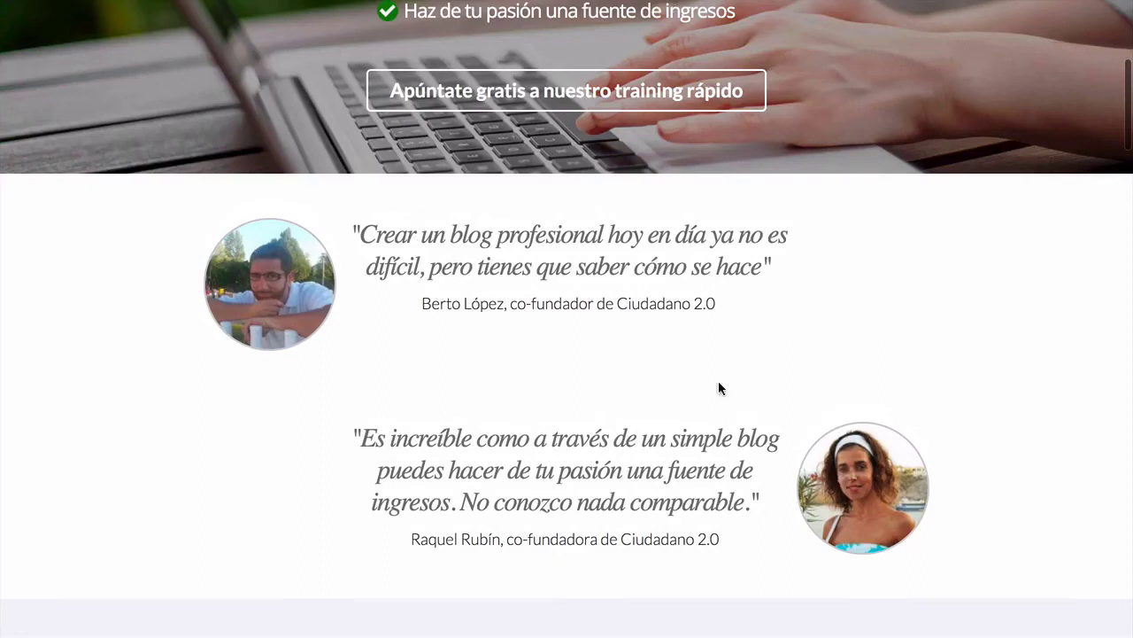
{"action": "mouse_move", "coordinate": [698, 4]}
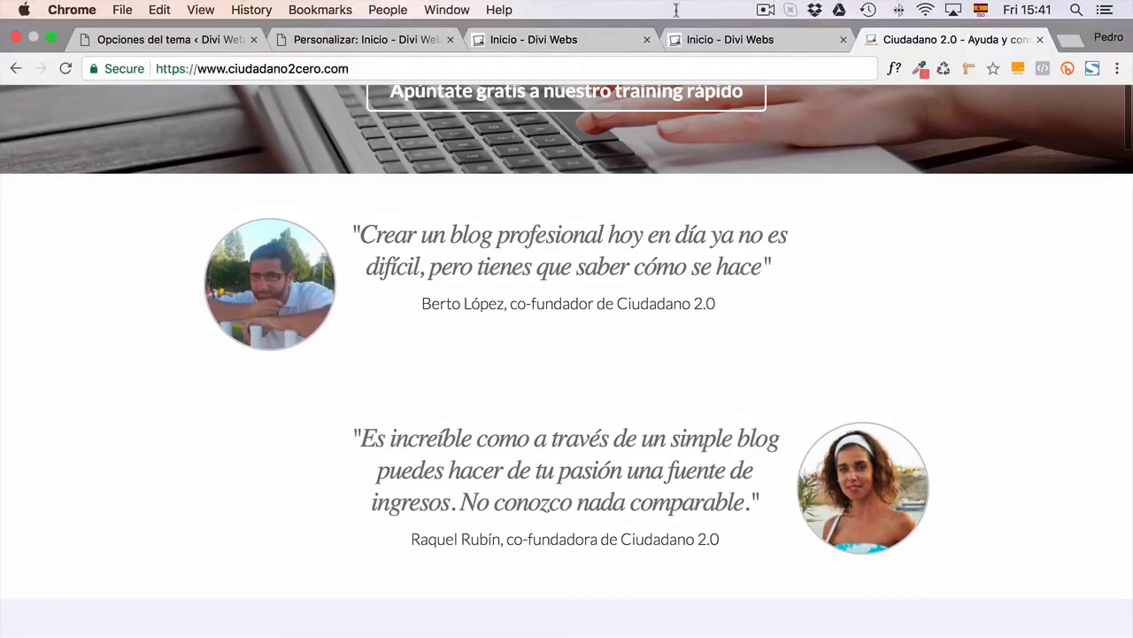
{"action": "left_click", "coordinate": [626, 36]}
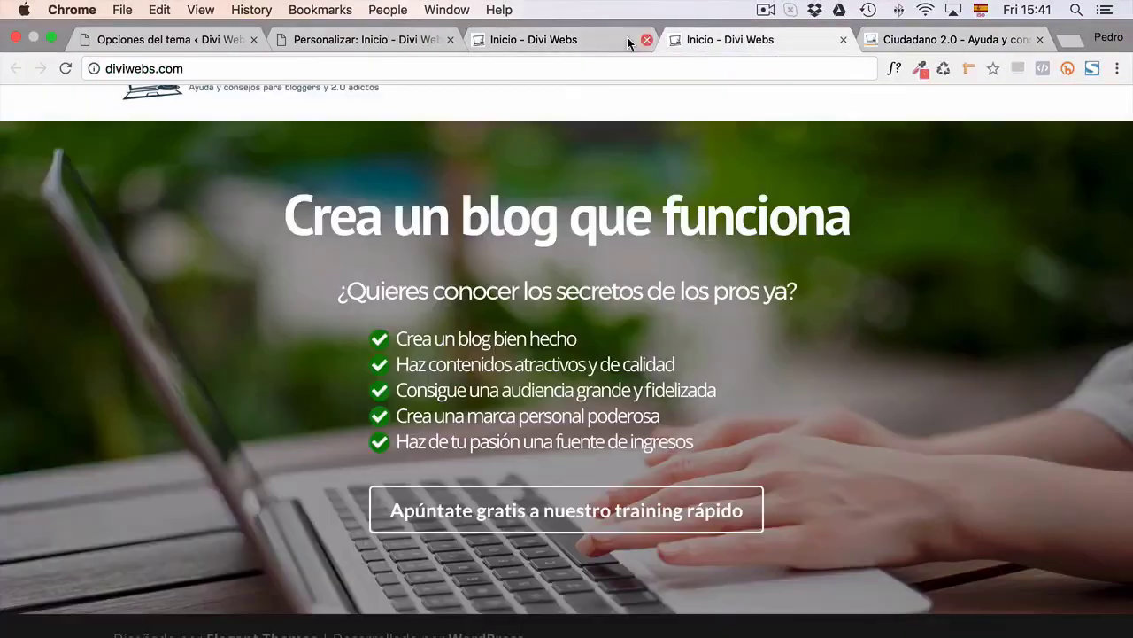
{"action": "left_click", "coordinate": [562, 37]}
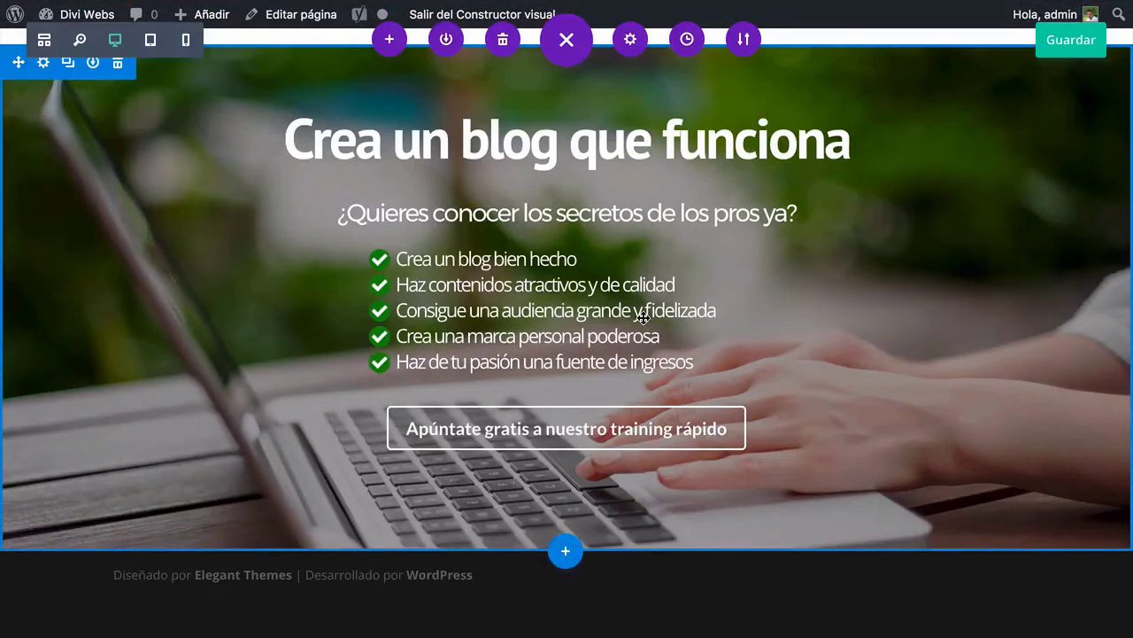
{"action": "mouse_move", "coordinate": [687, 2]}
{"action": "left_click", "coordinate": [888, 40]}
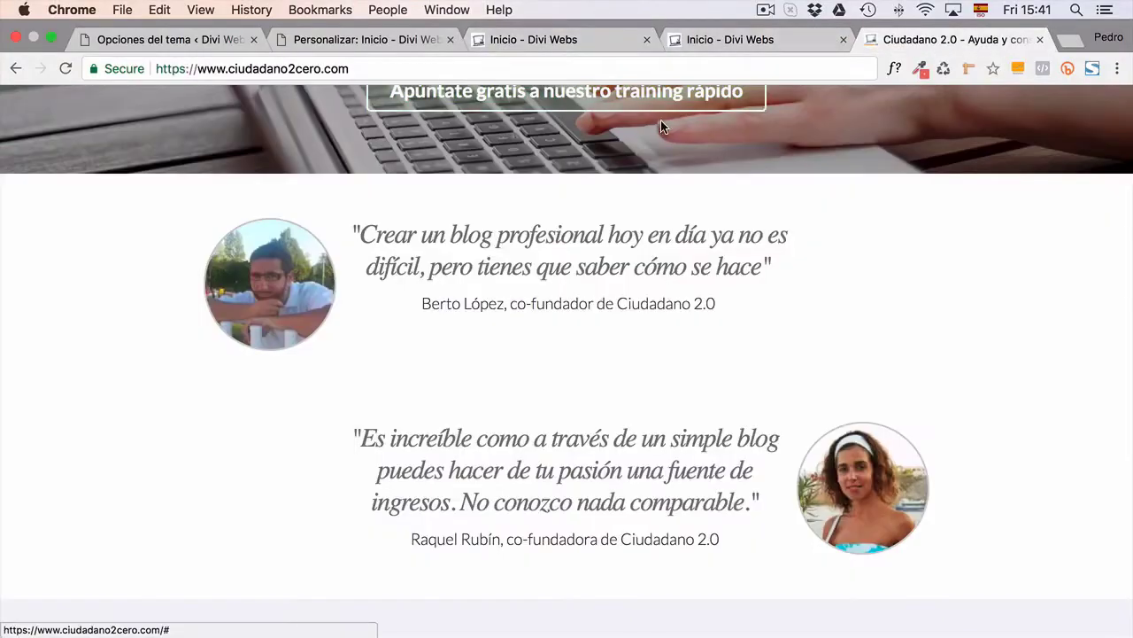
In the visual builder page, insert a Regular section with a single-column row beneath the hero, without adding a module
{"action": "left_click", "coordinate": [627, 40]}
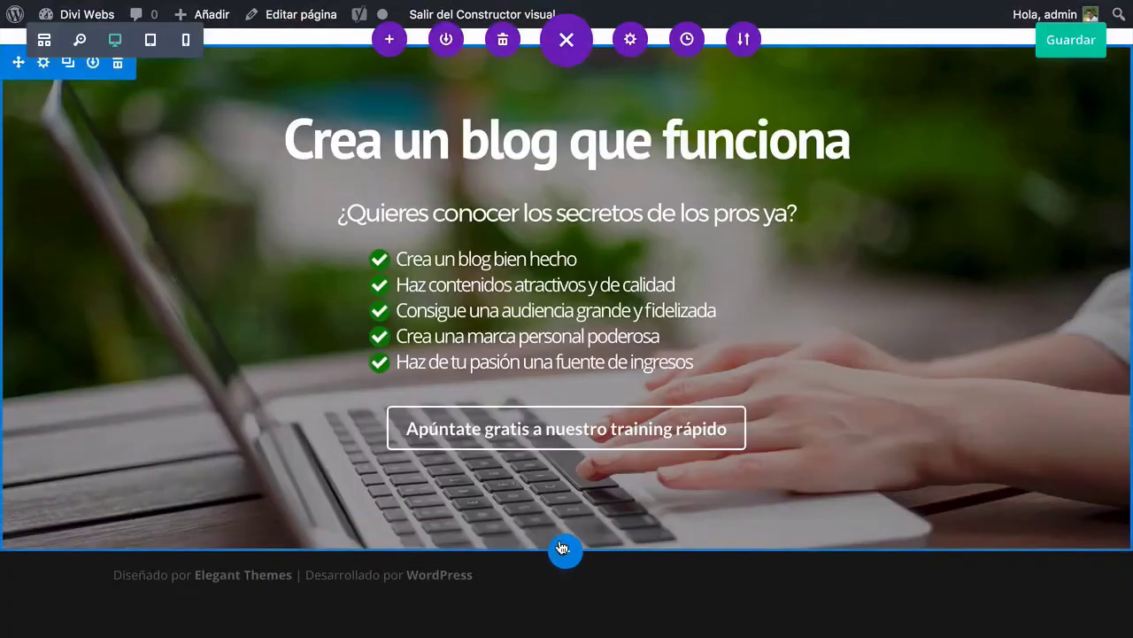
{"action": "scroll", "coordinate": [531, 544], "scroll_direction": "up", "scroll_amount": 2}
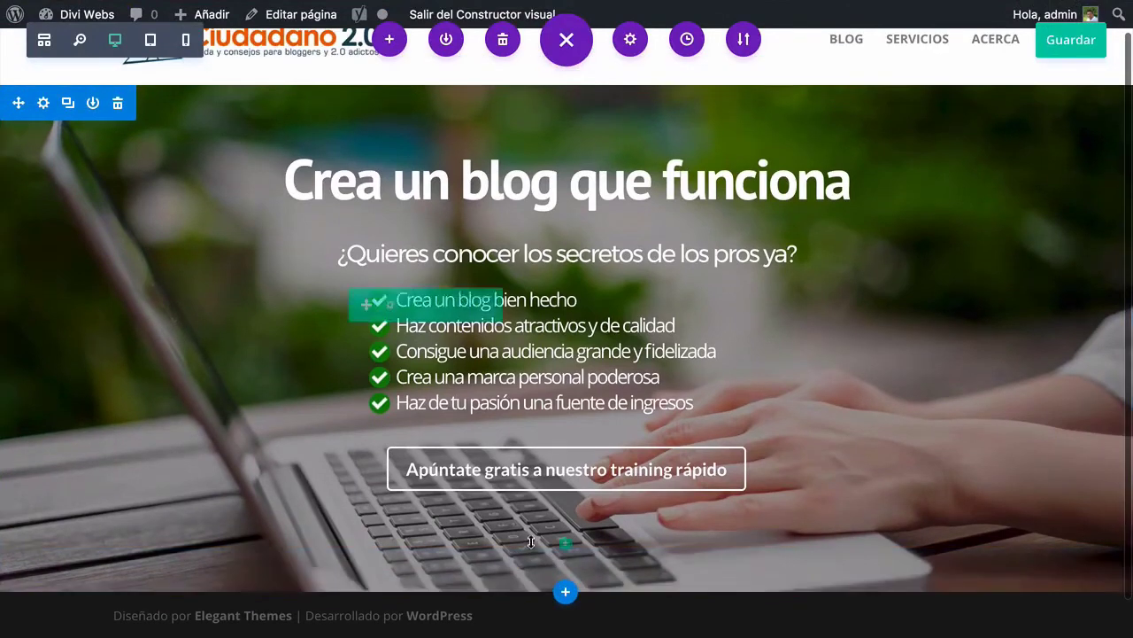
{"action": "scroll", "coordinate": [509, 540], "scroll_direction": "down", "scroll_amount": 2}
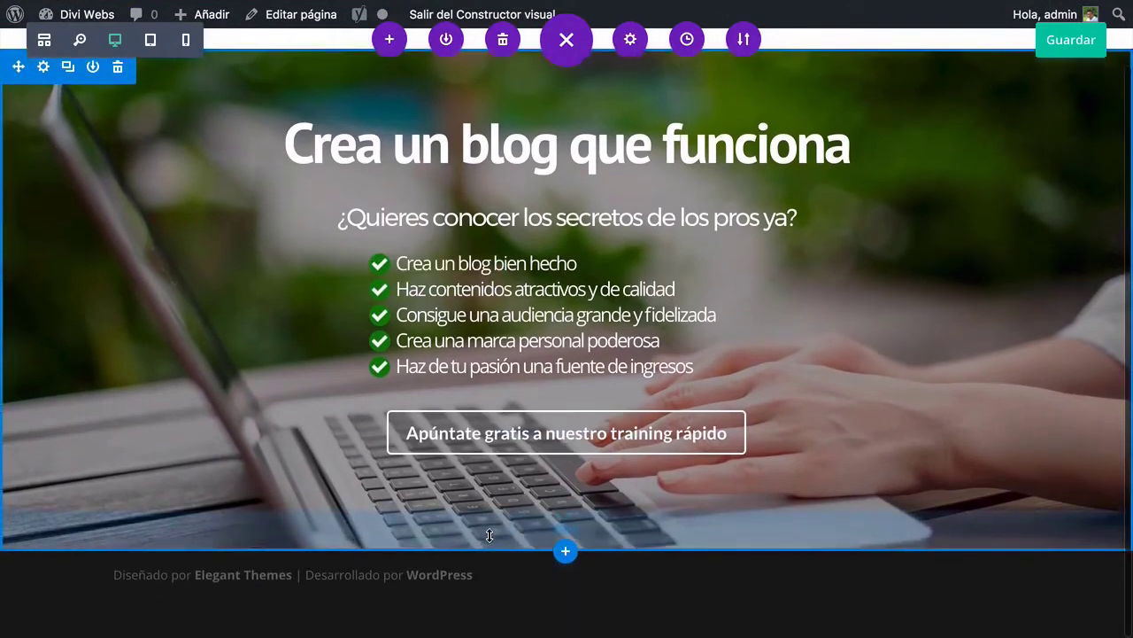
{"action": "scroll", "coordinate": [490, 531], "scroll_direction": "up", "scroll_amount": 2}
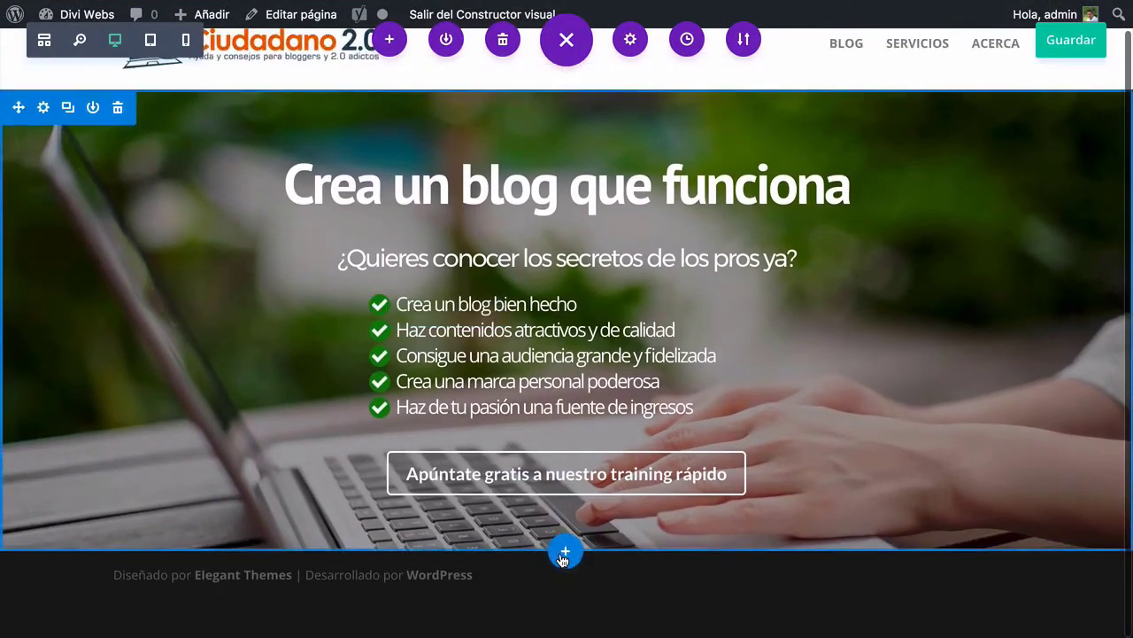
{"action": "left_click", "coordinate": [565, 552]}
{"action": "left_click", "coordinate": [212, 487]}
{"action": "left_click", "coordinate": [567, 554]}
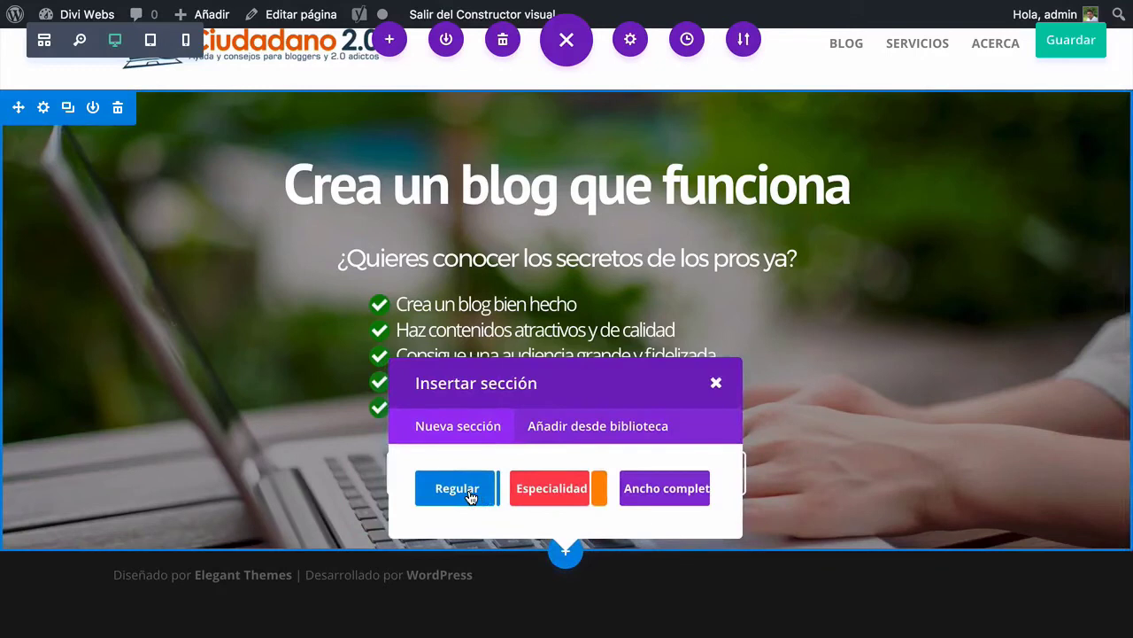
{"action": "left_click", "coordinate": [471, 496]}
{"action": "left_click", "coordinate": [456, 367]}
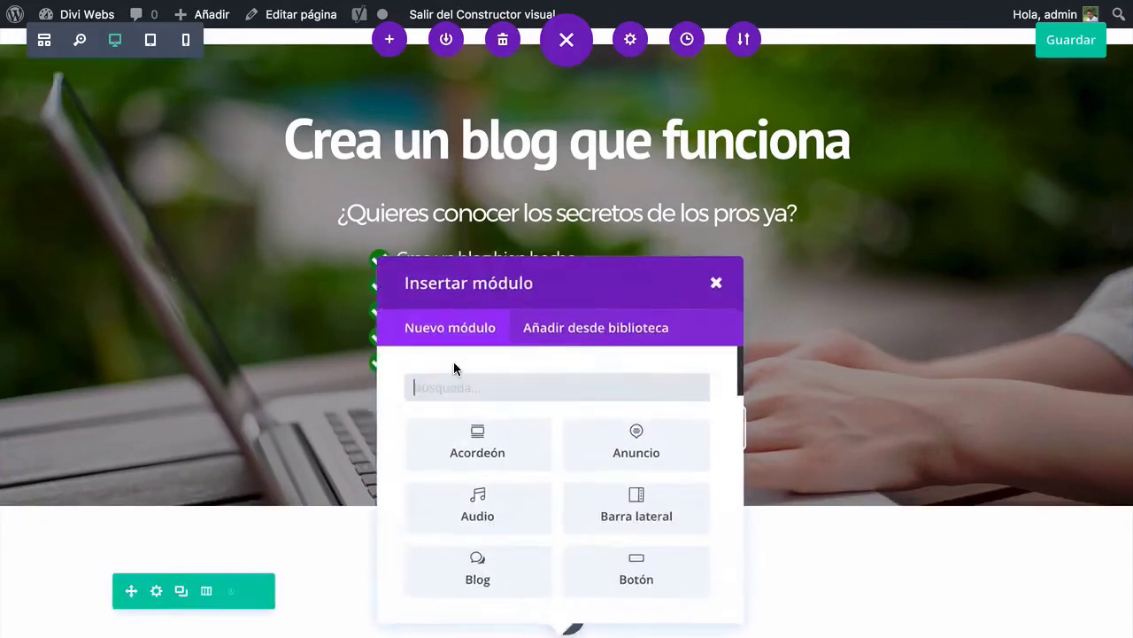
{"action": "left_click", "coordinate": [712, 284]}
Change the new row's layout to a one-third column followed by a two-thirds column
{"action": "scroll", "coordinate": [522, 495], "scroll_direction": "down", "scroll_amount": 3}
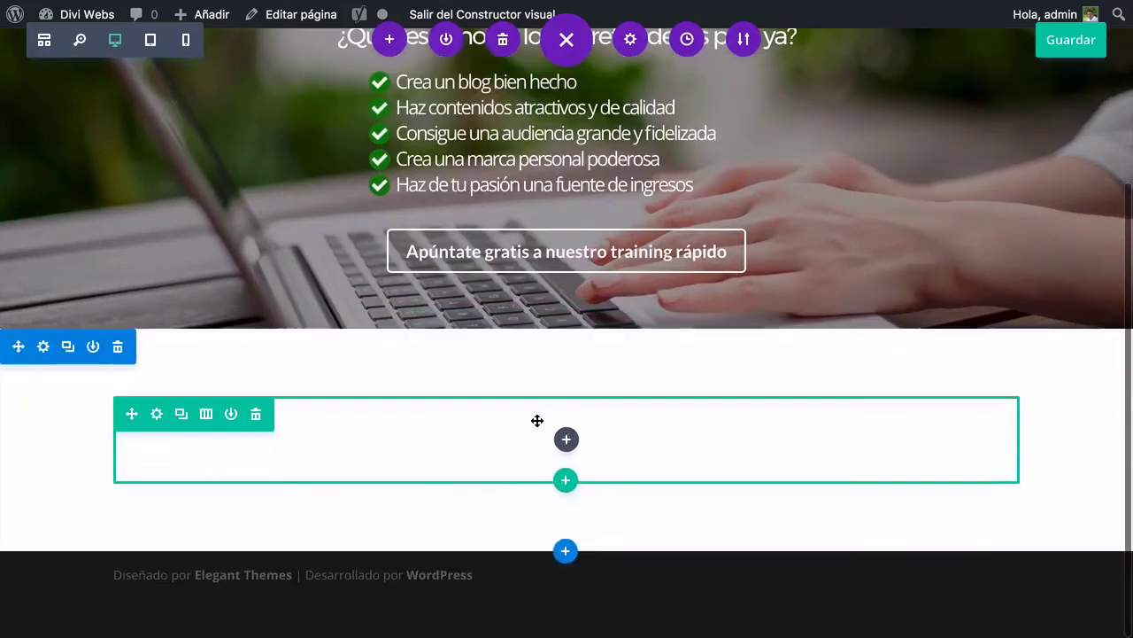
{"action": "left_click", "coordinate": [205, 414]}
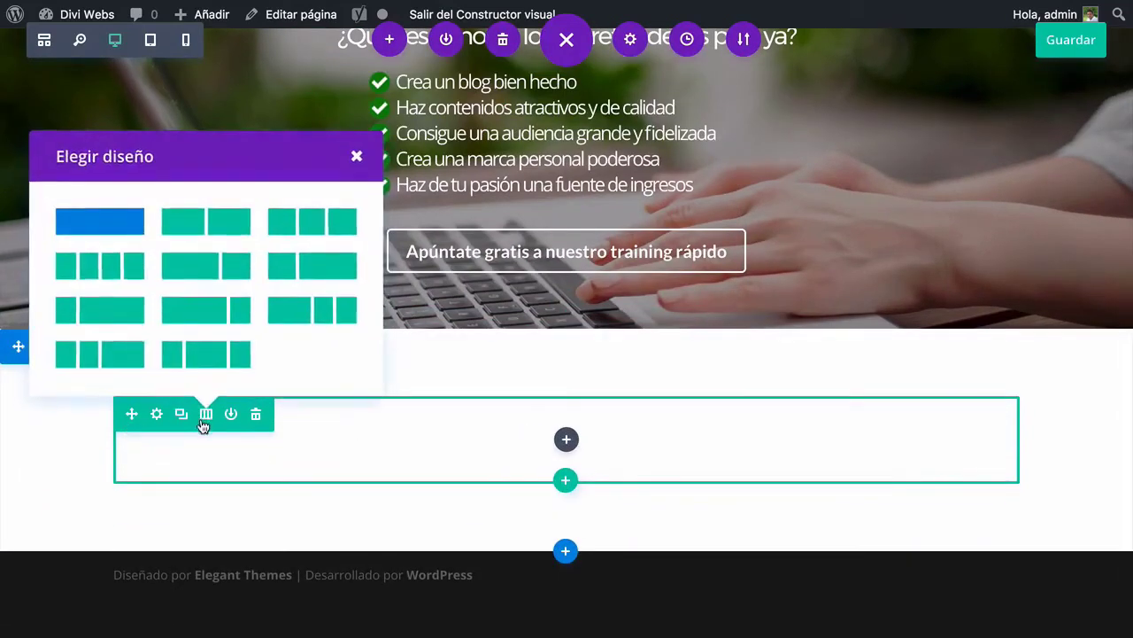
{"action": "left_click", "coordinate": [286, 272]}
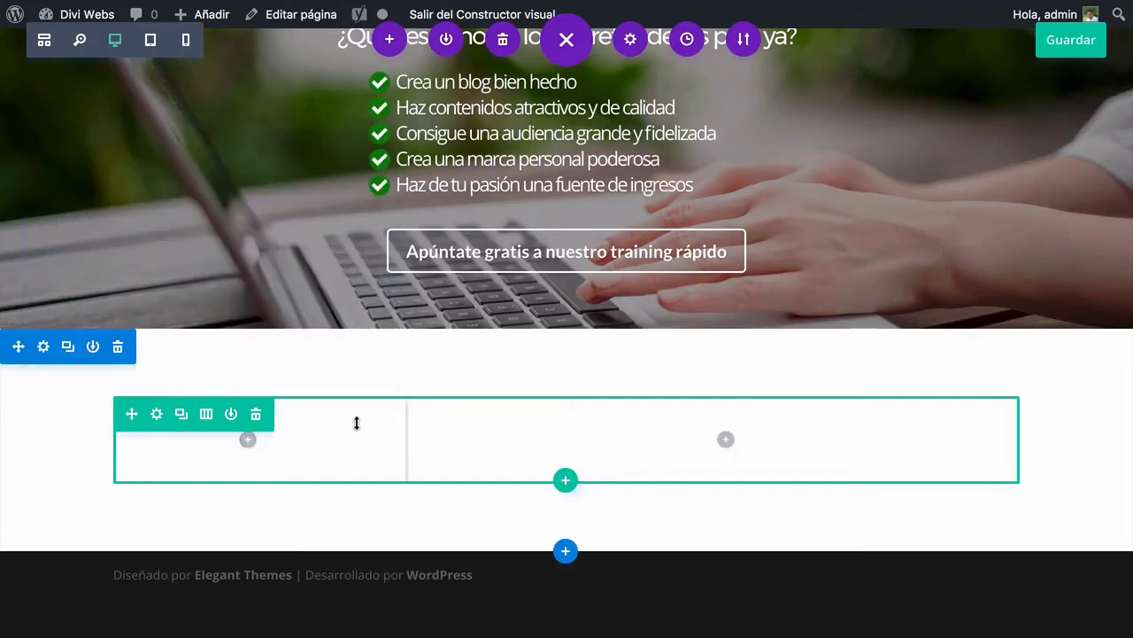
Insert an image module in the one-third column using the man's round portrait from the media library, and save its settings
{"action": "left_click", "coordinate": [248, 441]}
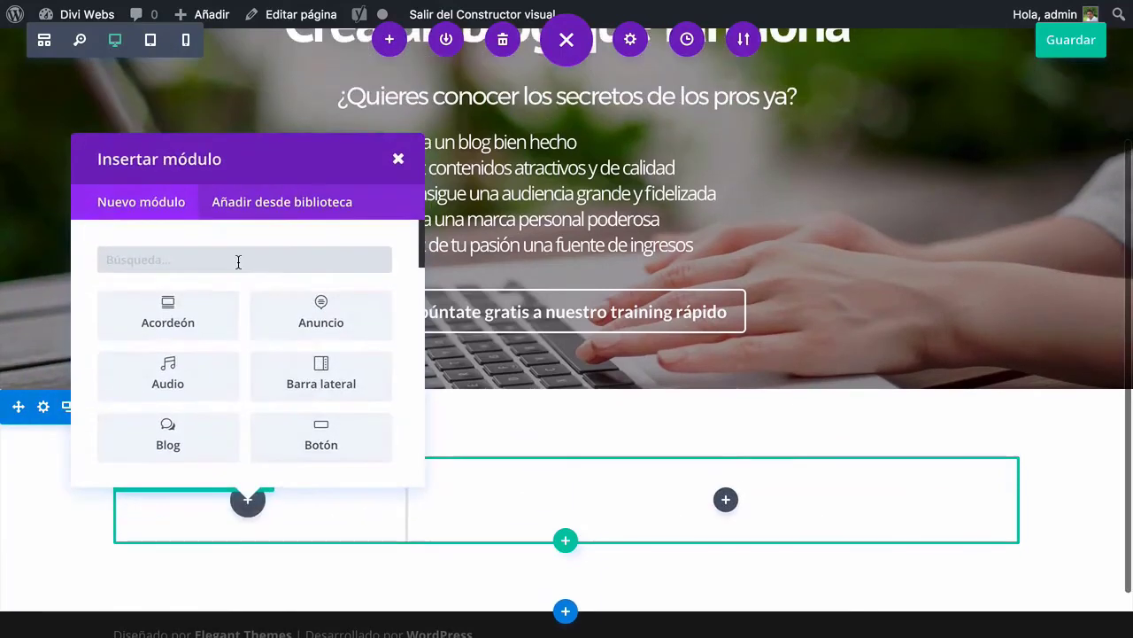
{"action": "type", "text": "image"}
{"action": "left_click", "coordinate": [195, 324]}
{"action": "left_click", "coordinate": [283, 257]}
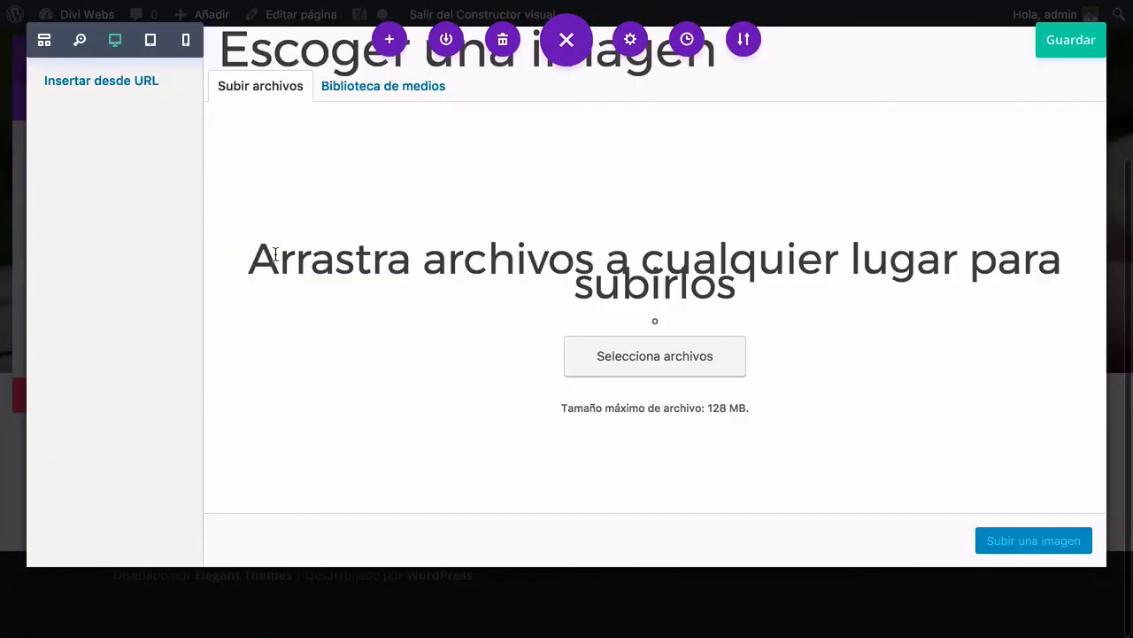
{"action": "left_click", "coordinate": [351, 89]}
{"action": "left_click", "coordinate": [382, 186]}
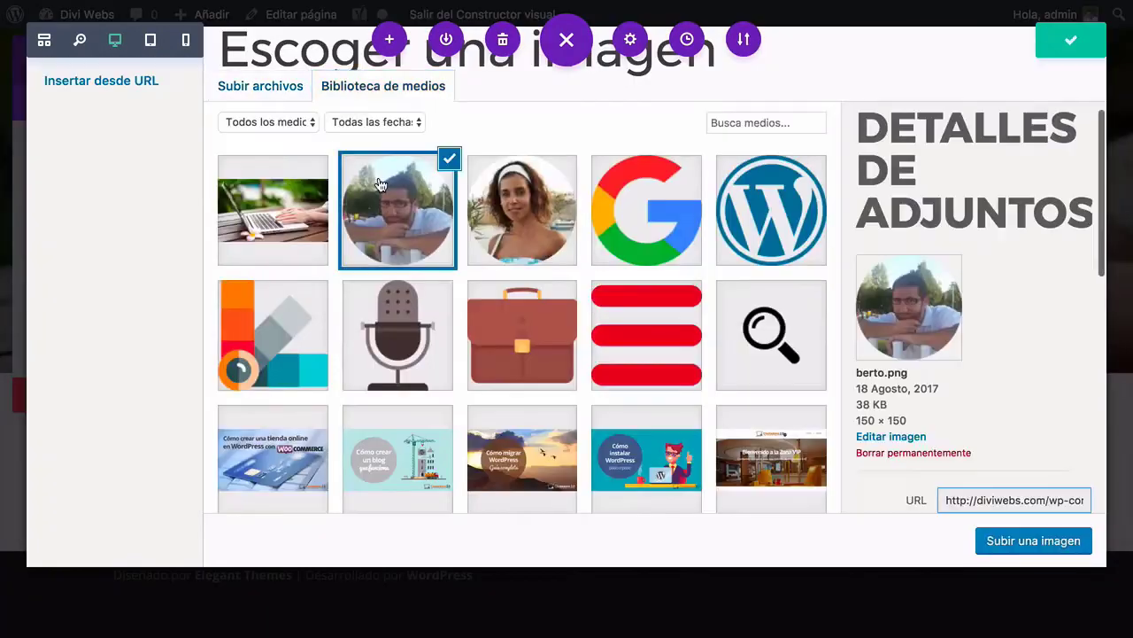
{"action": "left_click", "coordinate": [998, 544]}
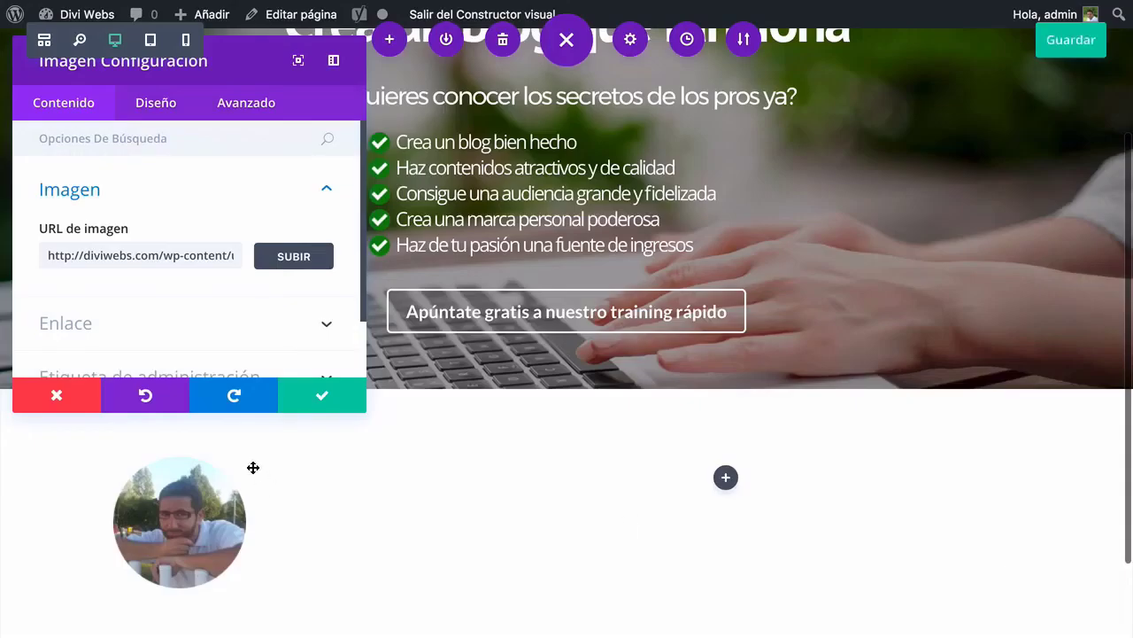
{"action": "left_click", "coordinate": [287, 399]}
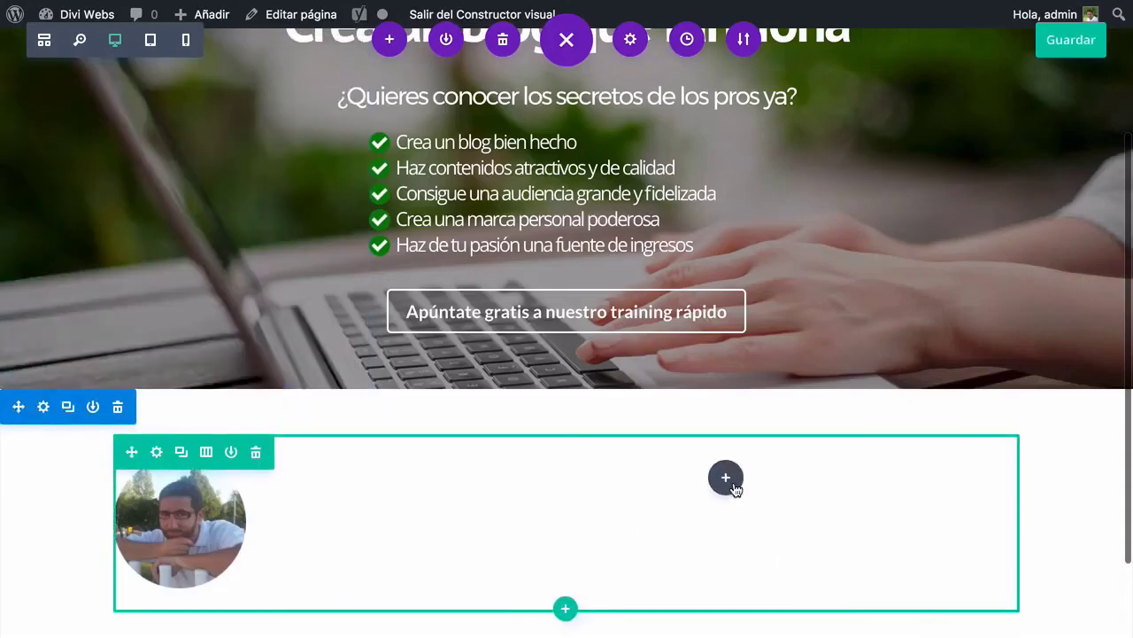
Copy the quote "Crear un blog profesional hoy en día ya no es difícil, pero tienes que saber cómo se hace" from the original page
{"action": "mouse_move", "coordinate": [823, 4]}
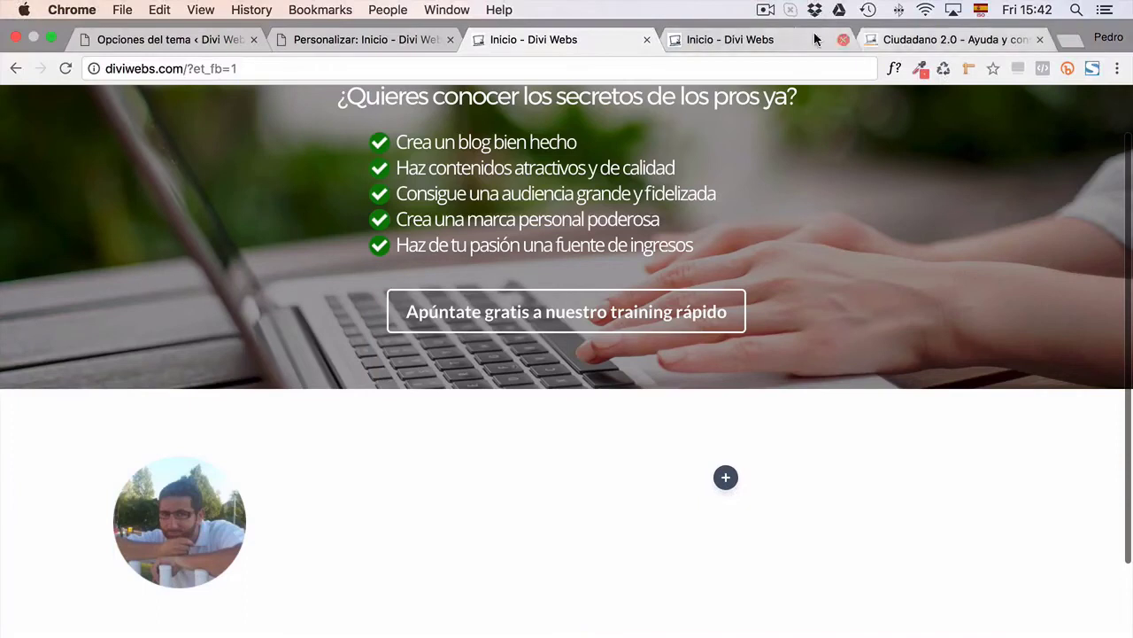
{"action": "left_click", "coordinate": [890, 40]}
{"action": "left_click_drag", "start_coordinate": [774, 266], "coordinate": [352, 229]}
{"action": "key", "text": "super+c"}
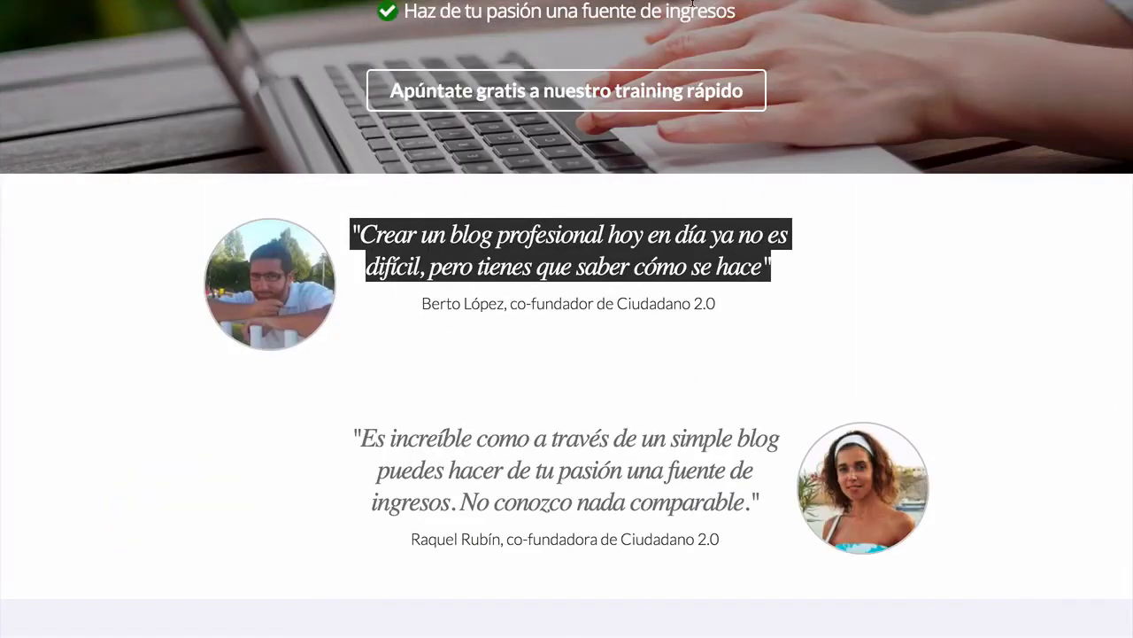
In the visual builder page, add a text module with the copied quote to the two-thirds column and save it
{"action": "mouse_move", "coordinate": [692, 4]}
{"action": "left_click", "coordinate": [569, 40]}
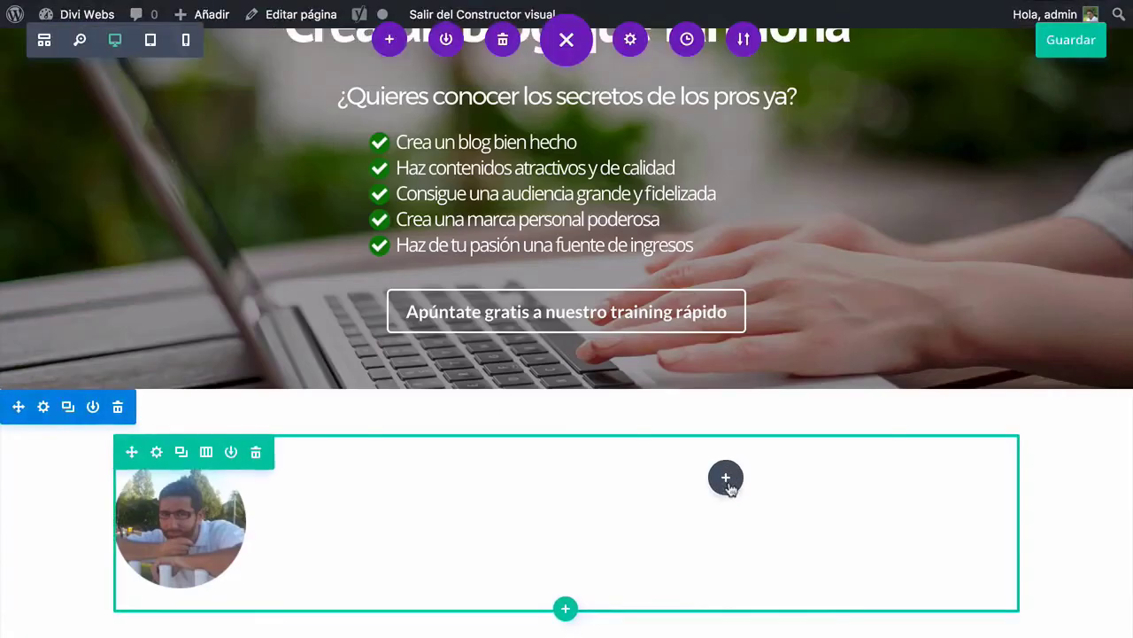
{"action": "left_click", "coordinate": [733, 489]}
{"action": "type", "text": "te"}
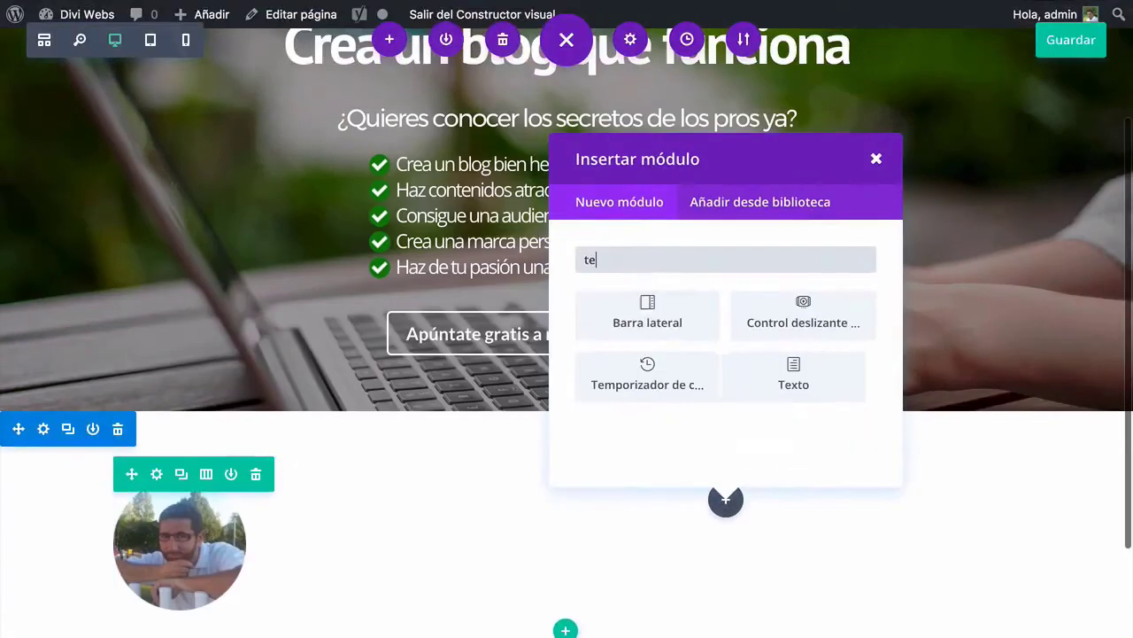
{"action": "left_click", "coordinate": [804, 390]}
{"action": "scroll", "coordinate": [215, 285], "scroll_direction": "down", "scroll_amount": 2}
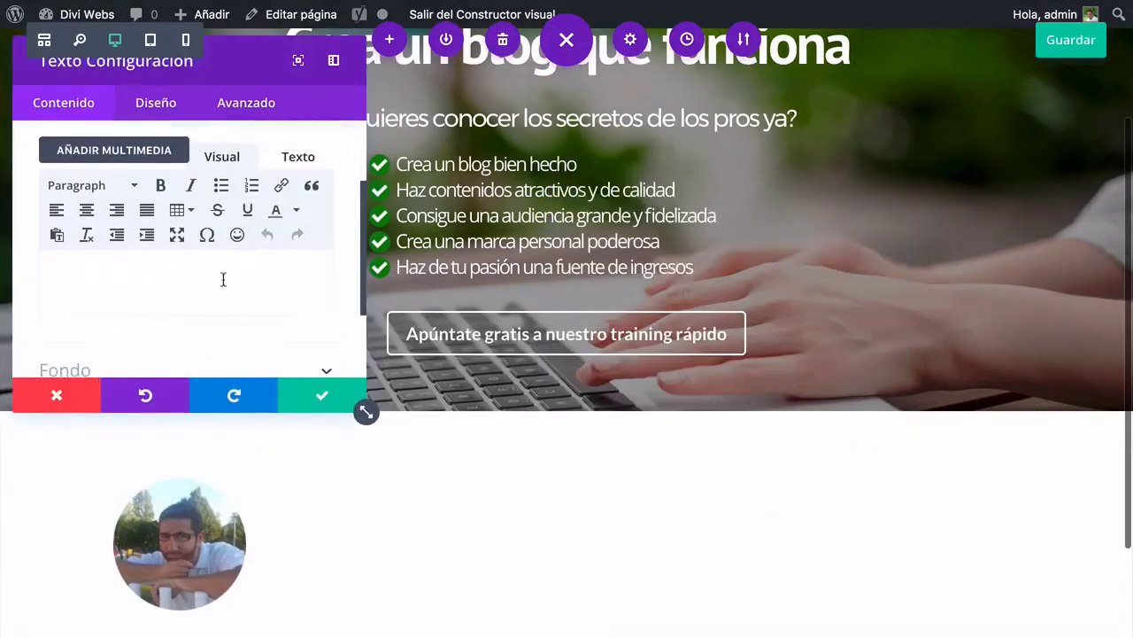
{"action": "left_click", "coordinate": [299, 157]}
{"action": "key", "text": "super+v"}
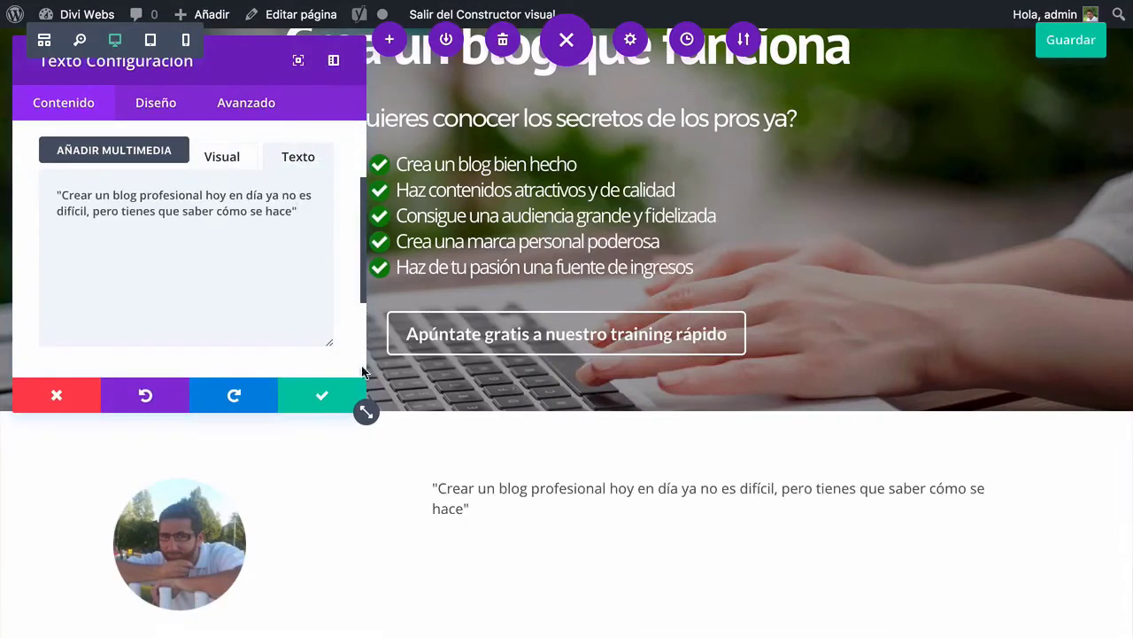
{"action": "left_click", "coordinate": [336, 398]}
Review the entrance animation choices for the man's portrait, keep "De izquierda a derecha", and save its settings
{"action": "scroll", "coordinate": [334, 447], "scroll_direction": "down", "scroll_amount": 3}
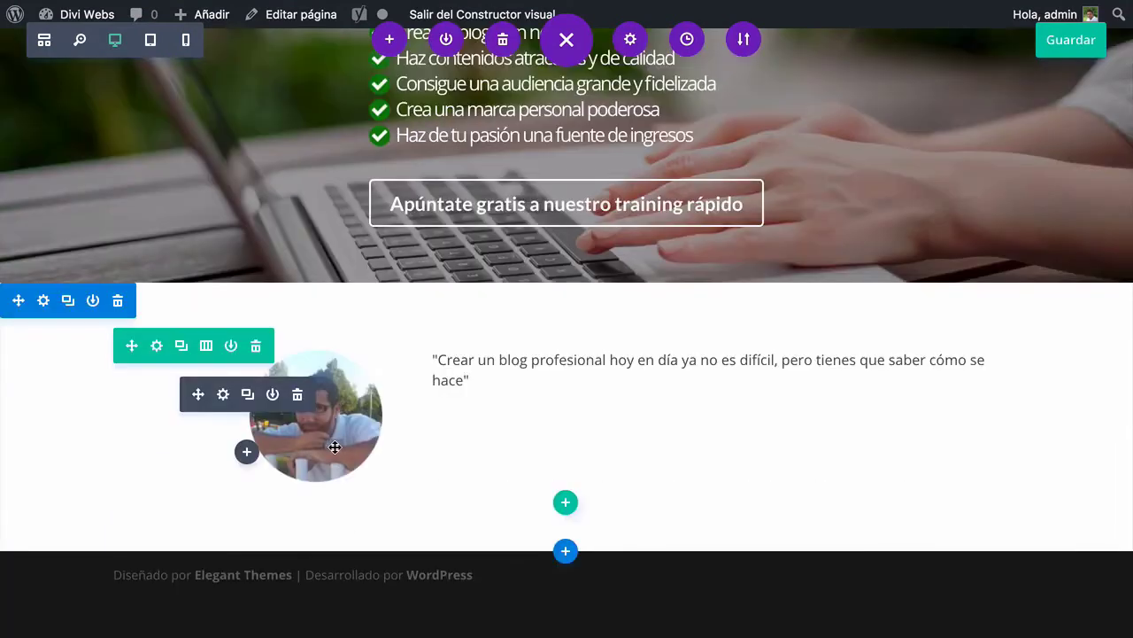
{"action": "left_click", "coordinate": [223, 395]}
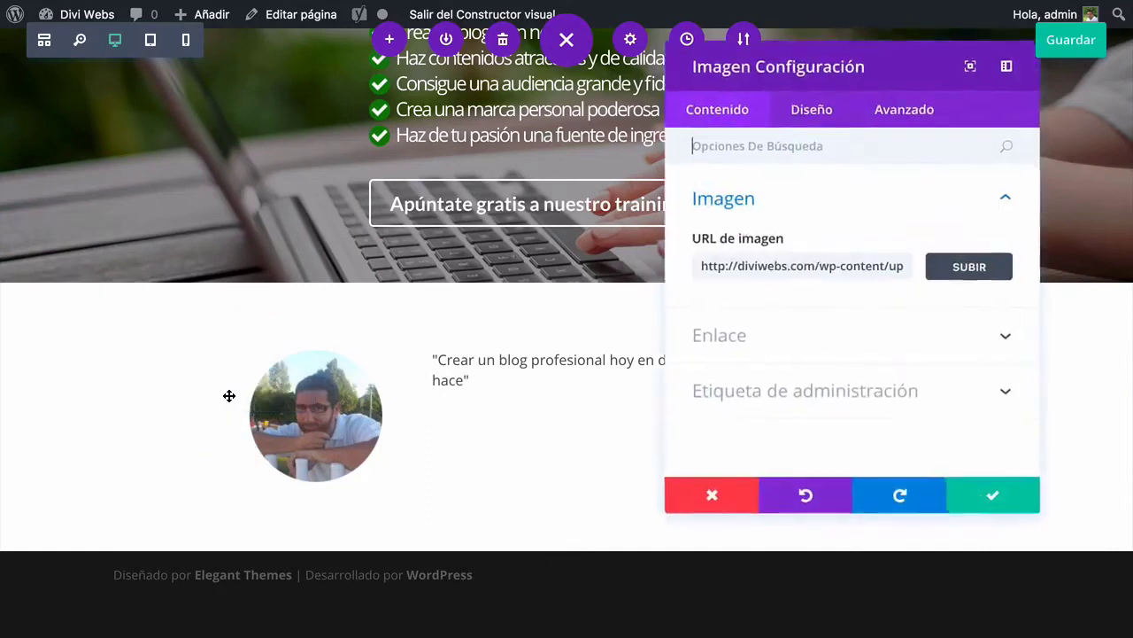
{"action": "left_click", "coordinate": [886, 115]}
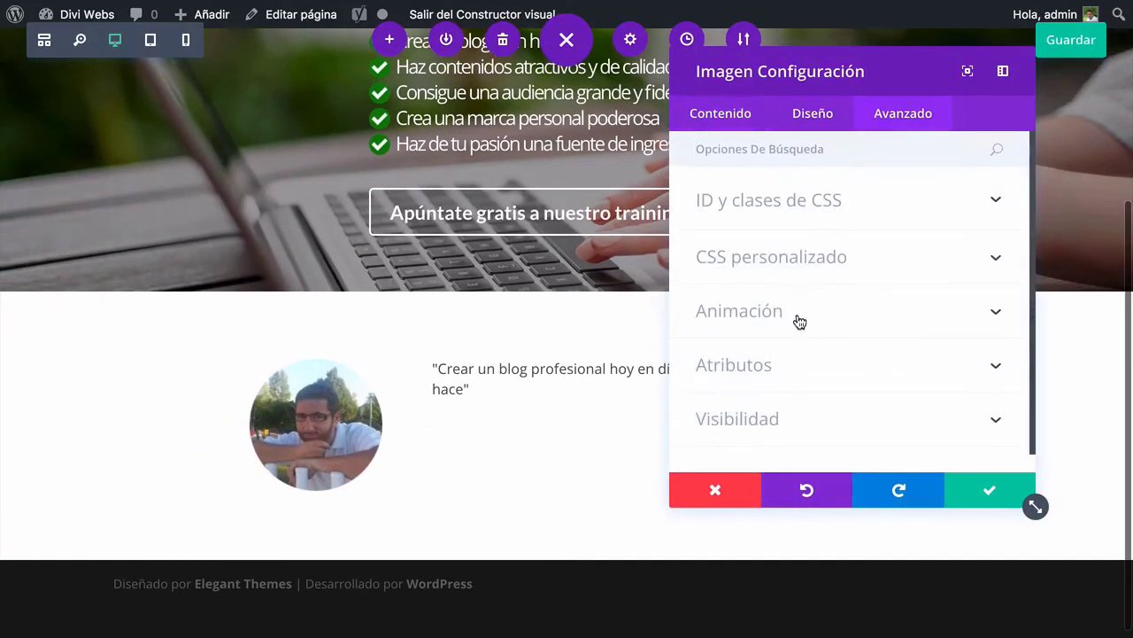
{"action": "left_click", "coordinate": [797, 317]}
{"action": "left_click", "coordinate": [804, 280]}
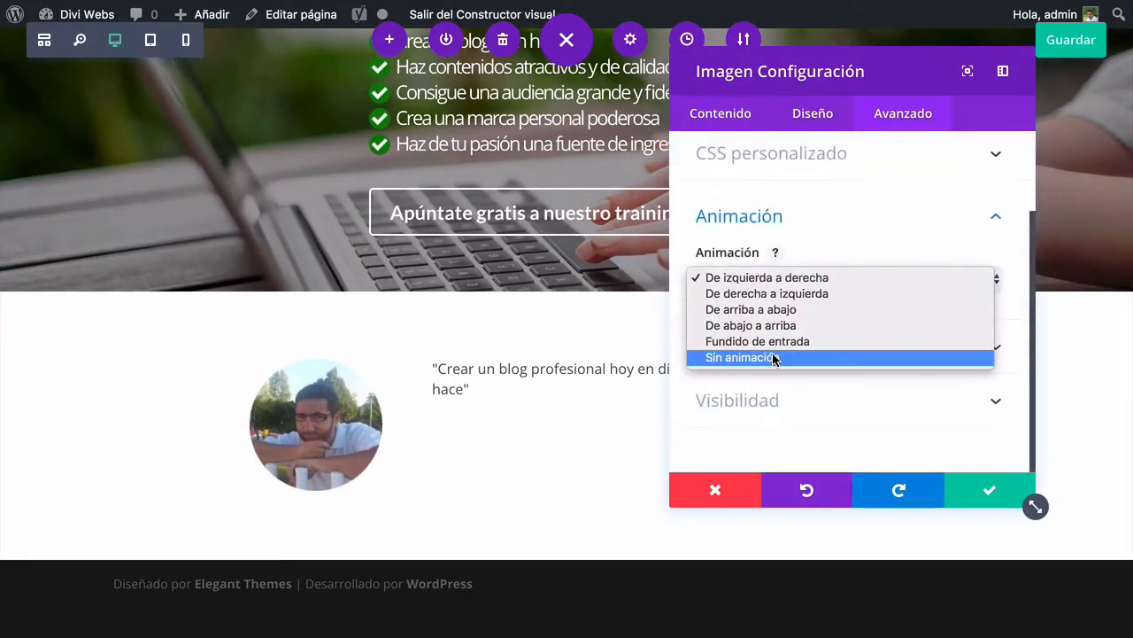
{"action": "left_click", "coordinate": [773, 358]}
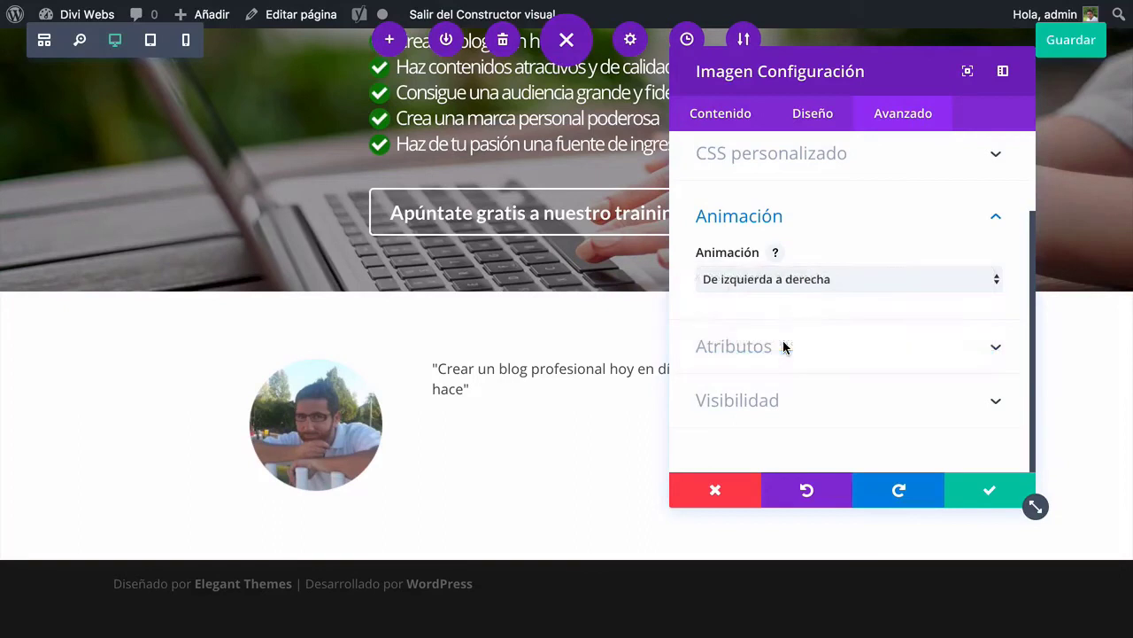
{"action": "left_click", "coordinate": [983, 495]}
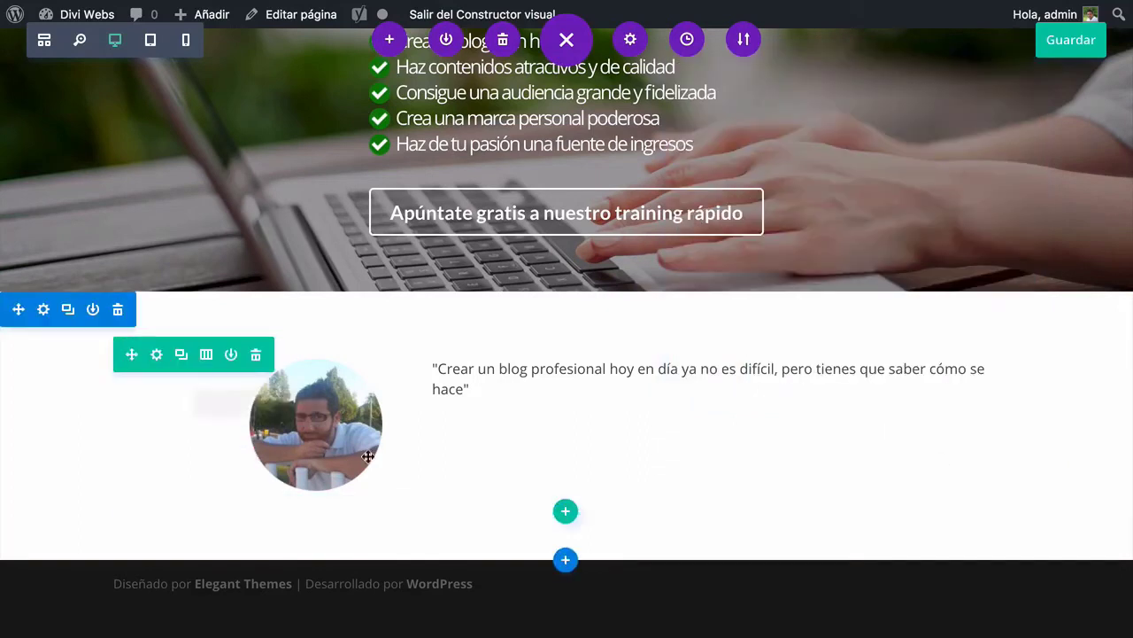
Check the portrait's outline on the original page, and enable a grey #a8a8a8 border on the man's portrait in the builder
{"action": "mouse_move", "coordinate": [718, 6]}
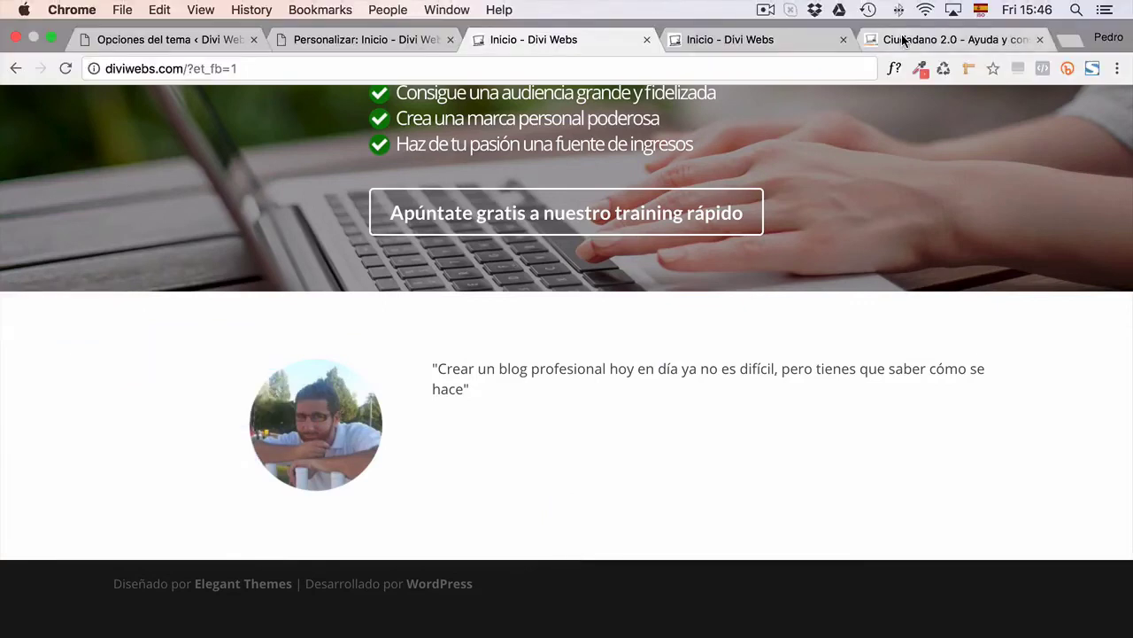
{"action": "left_click", "coordinate": [896, 40]}
{"action": "left_click", "coordinate": [215, 243]}
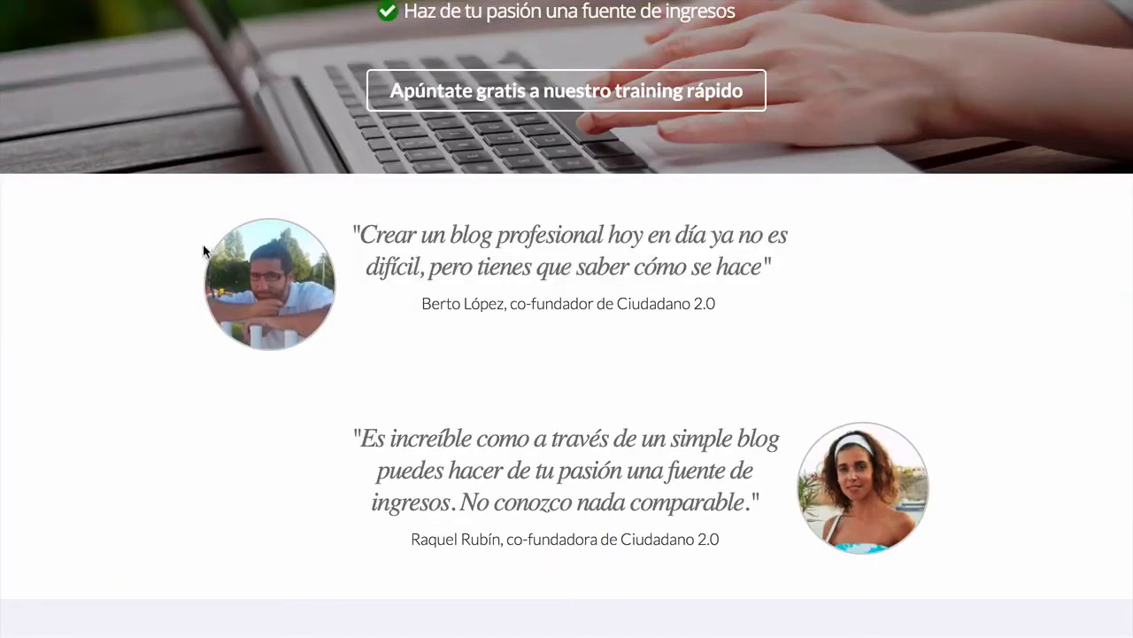
{"action": "mouse_move", "coordinate": [623, 5]}
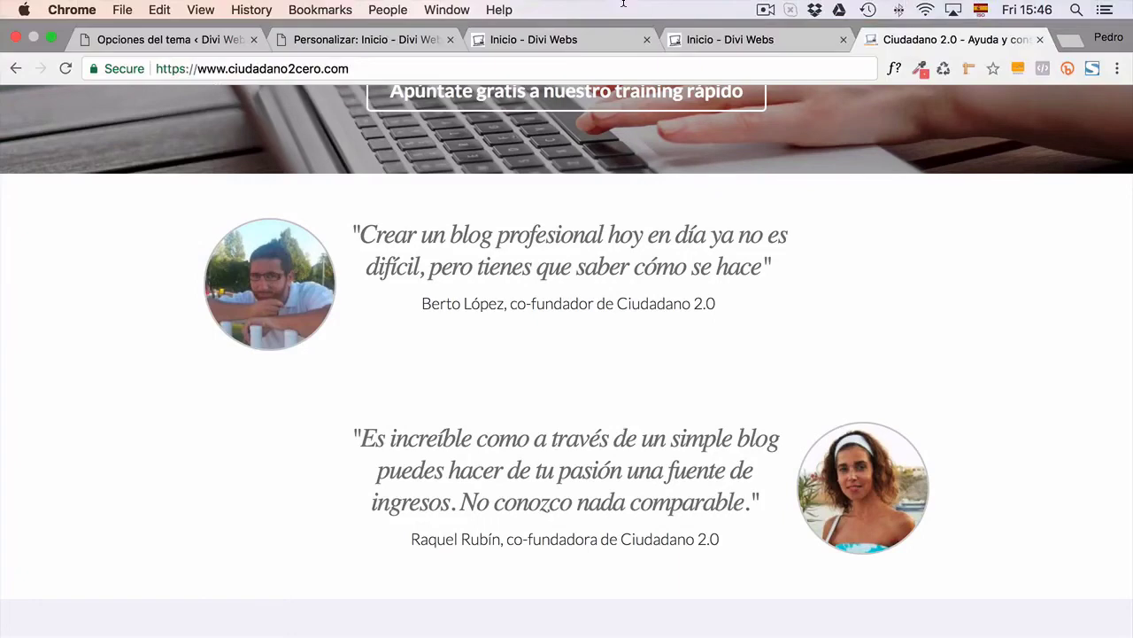
{"action": "left_click", "coordinate": [534, 39]}
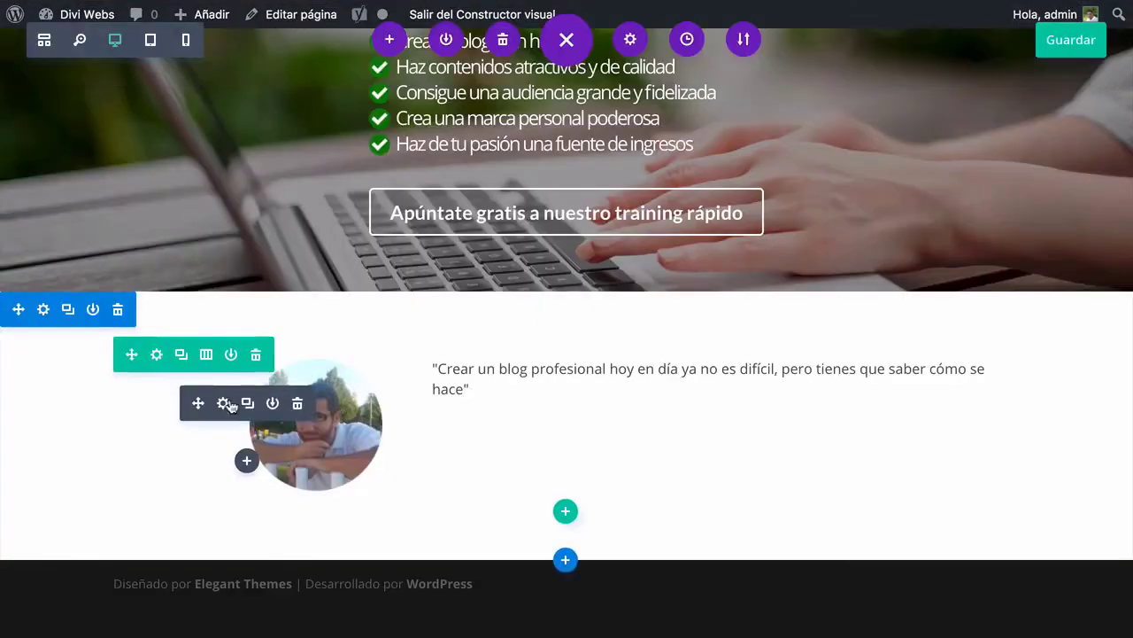
{"action": "left_click", "coordinate": [223, 402]}
{"action": "left_click", "coordinate": [804, 146]}
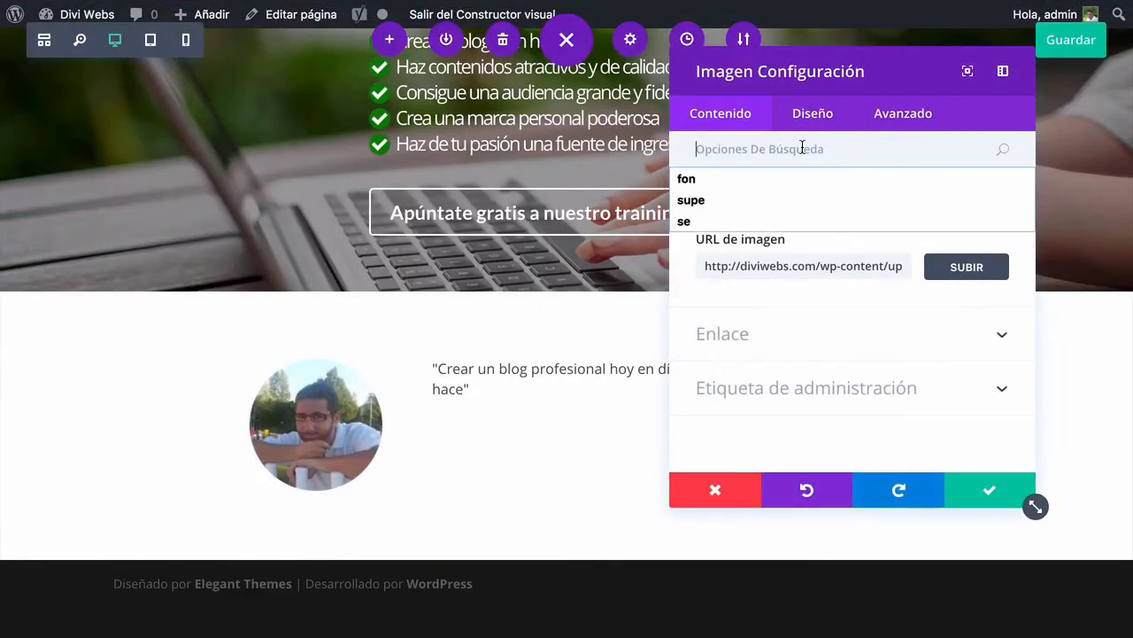
{"action": "scroll", "coordinate": [804, 177], "scroll_direction": "down", "scroll_amount": 2}
{"action": "type", "text": "Bor"}
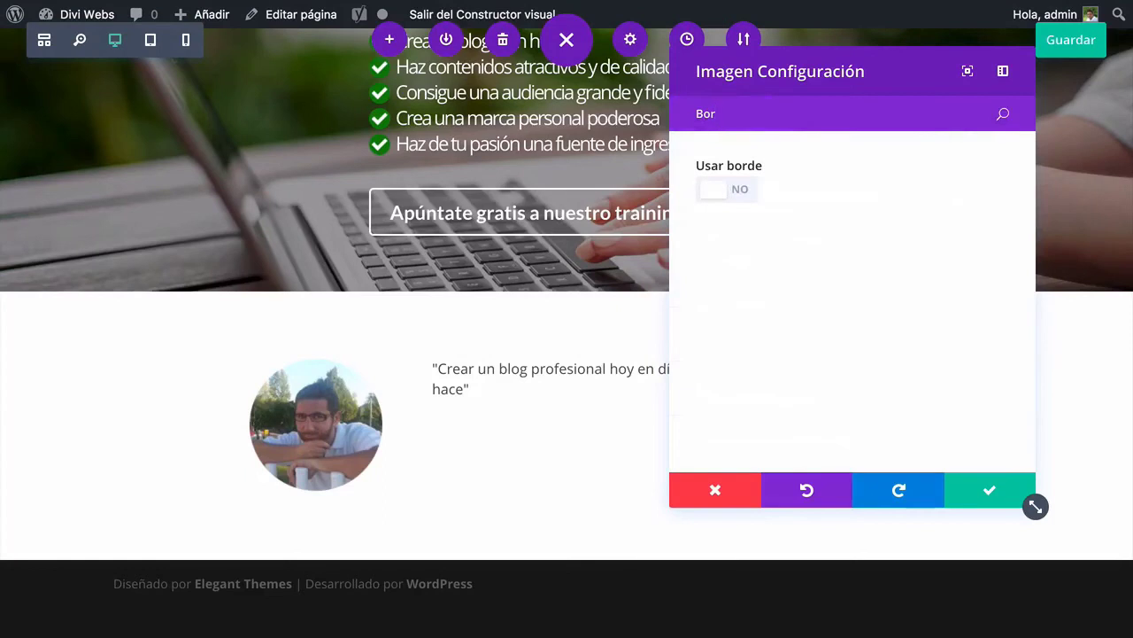
{"action": "left_click", "coordinate": [713, 197]}
{"action": "left_click", "coordinate": [724, 255]}
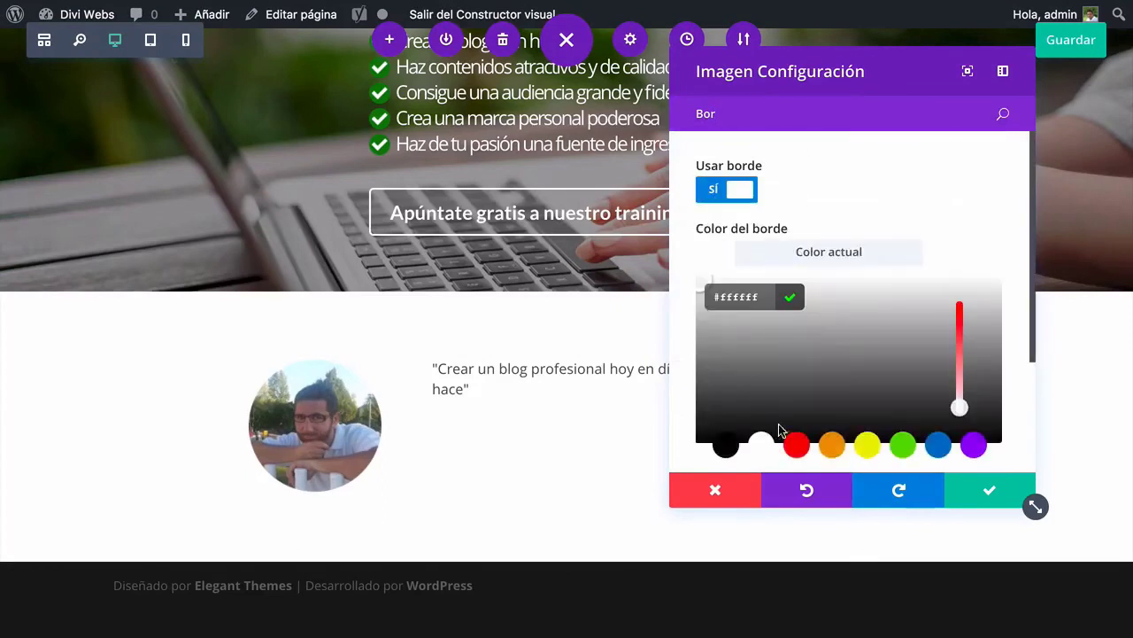
{"action": "left_click", "coordinate": [706, 333]}
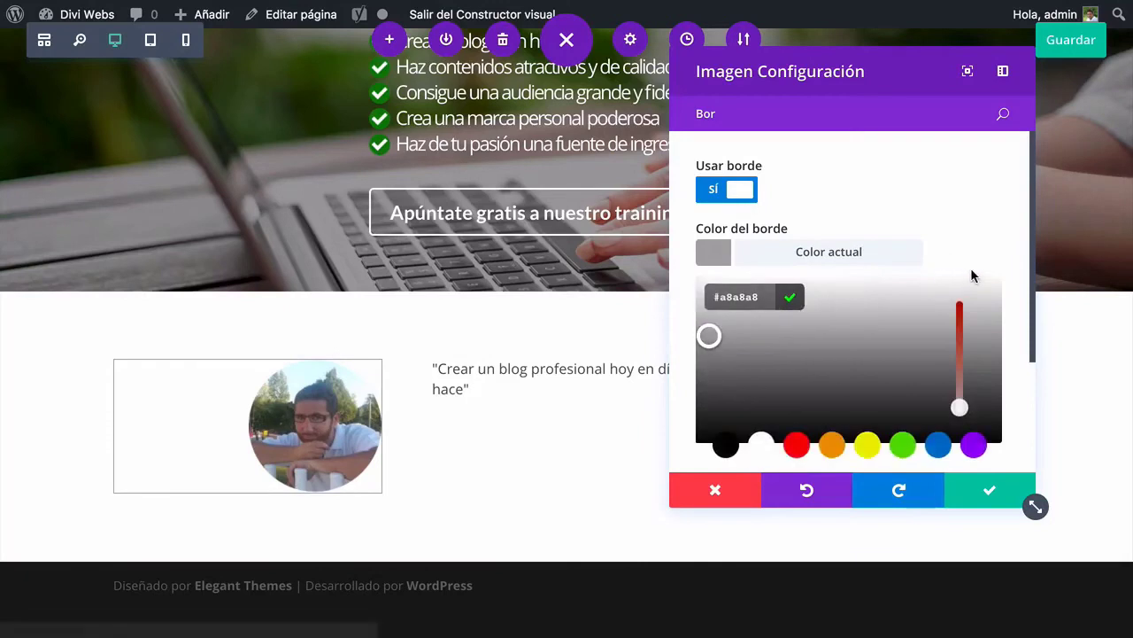
Set the portrait's border width to 2px and clear the settings search
{"action": "scroll", "coordinate": [1001, 272], "scroll_direction": "down", "scroll_amount": 1}
{"action": "scroll", "coordinate": [1000, 277], "scroll_direction": "down", "scroll_amount": 3}
{"action": "left_click_drag", "start_coordinate": [705, 356], "coordinate": [709, 356]}
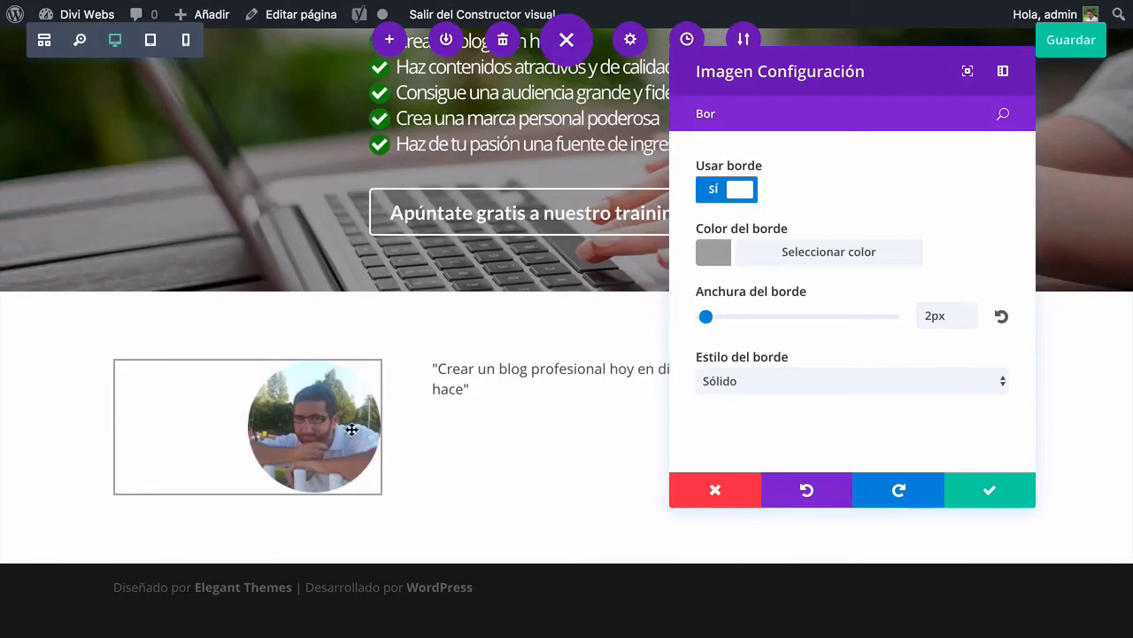
{"action": "key", "text": "BackSpace"}
{"action": "key", "text": "BackSpace"}
{"action": "key", "text": "BackSpace"}
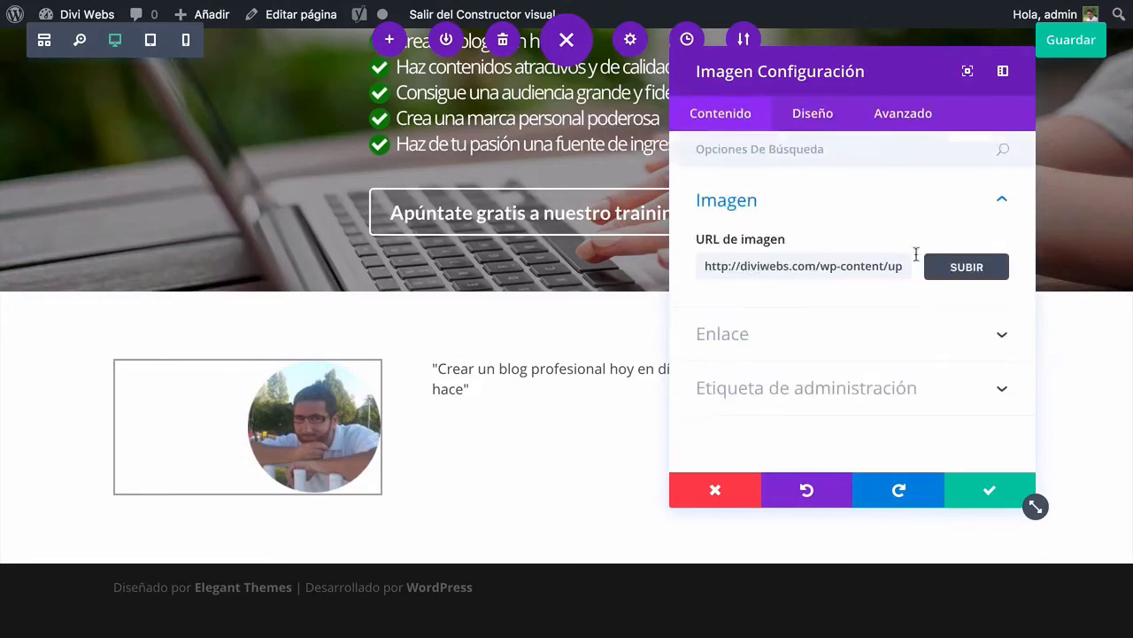
Check the portrait file's pixel dimensions in the media library, and set the image's maximum width to 150px
{"action": "left_click", "coordinate": [960, 266]}
{"action": "left_click", "coordinate": [342, 88]}
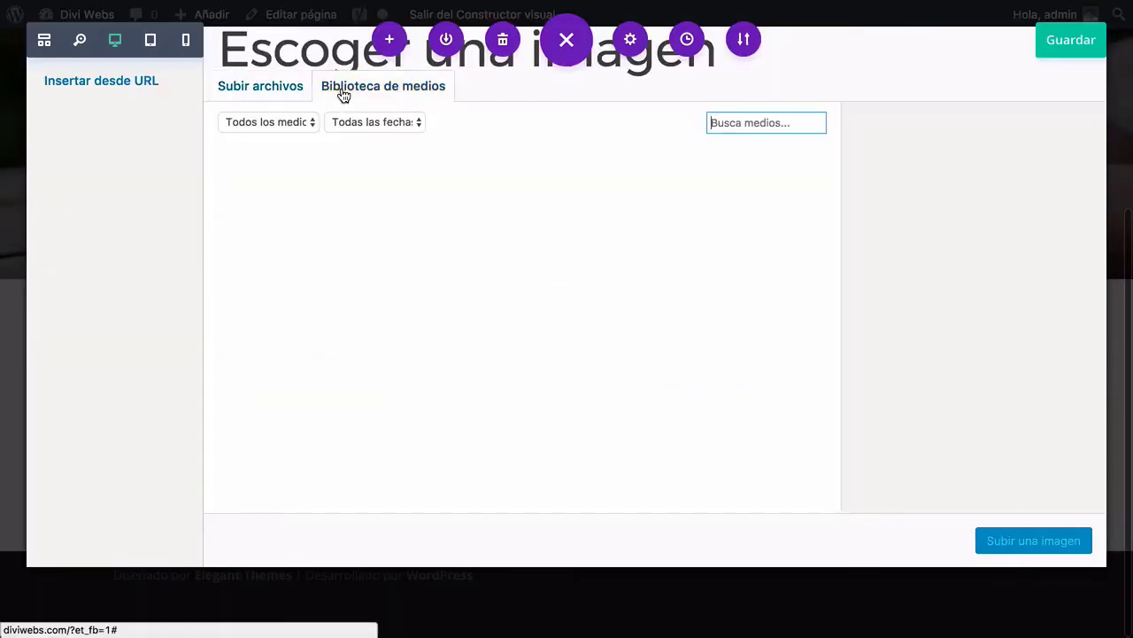
{"action": "left_click", "coordinate": [397, 180]}
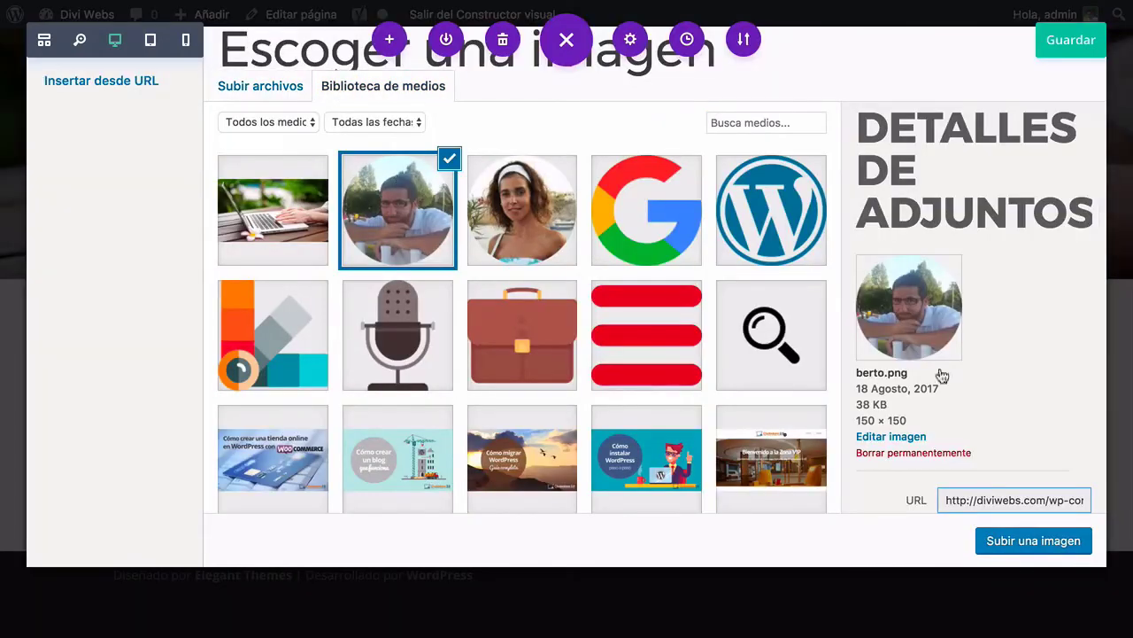
{"action": "scroll", "coordinate": [1050, 413], "scroll_direction": "down", "scroll_amount": 2}
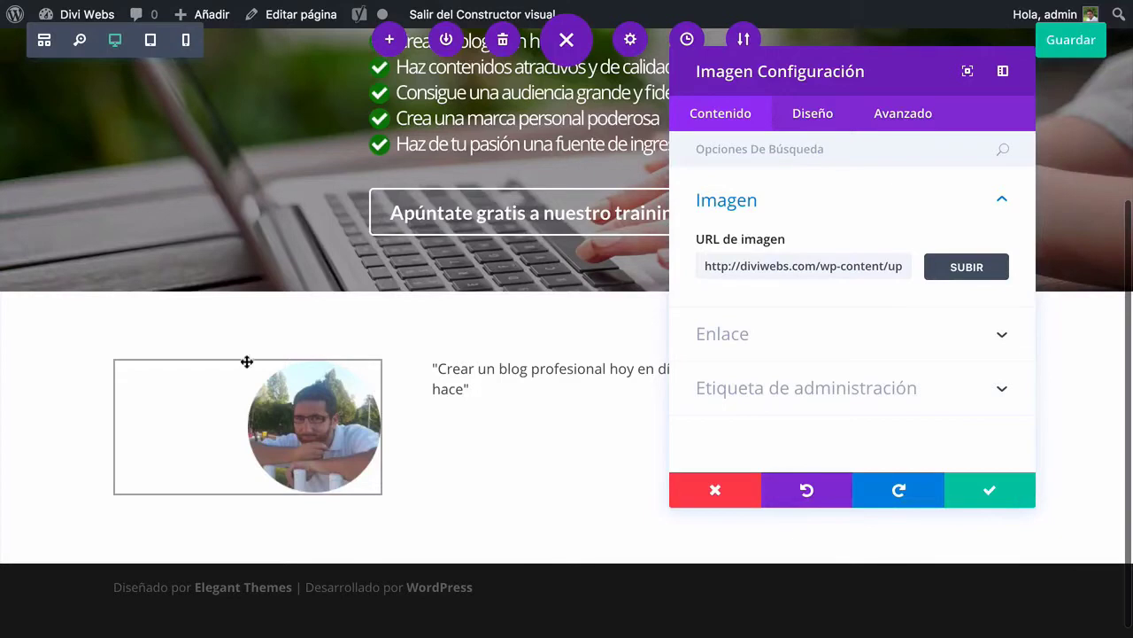
{"action": "left_click", "coordinate": [804, 120]}
{"action": "left_click", "coordinate": [781, 148]}
{"action": "left_click", "coordinate": [800, 396]}
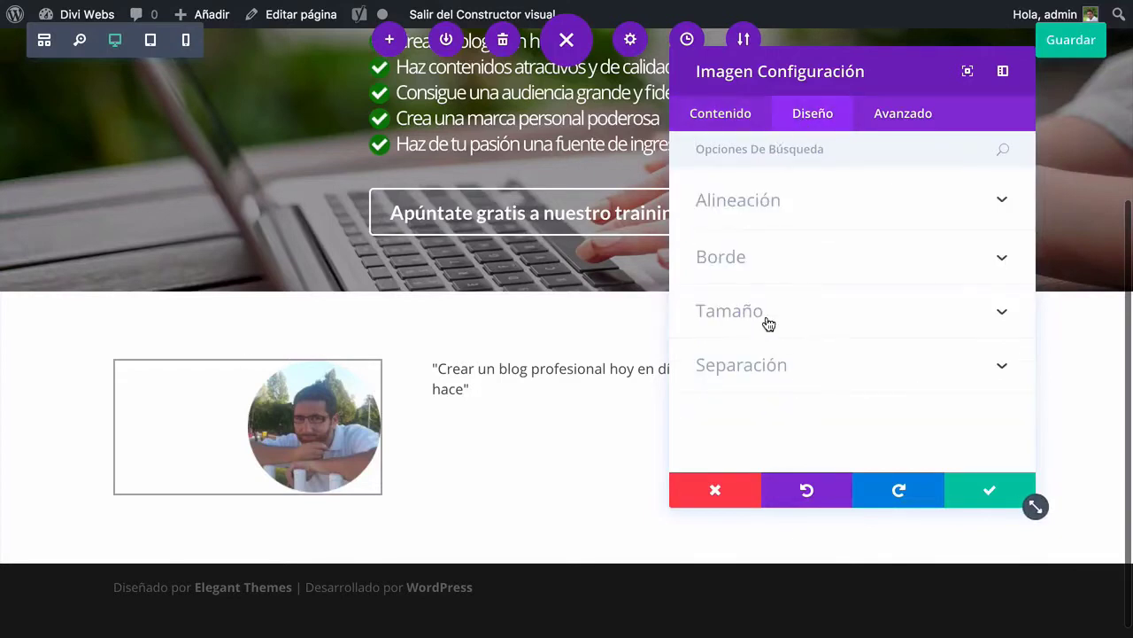
{"action": "left_click", "coordinate": [768, 318]}
{"action": "left_click", "coordinate": [739, 276]}
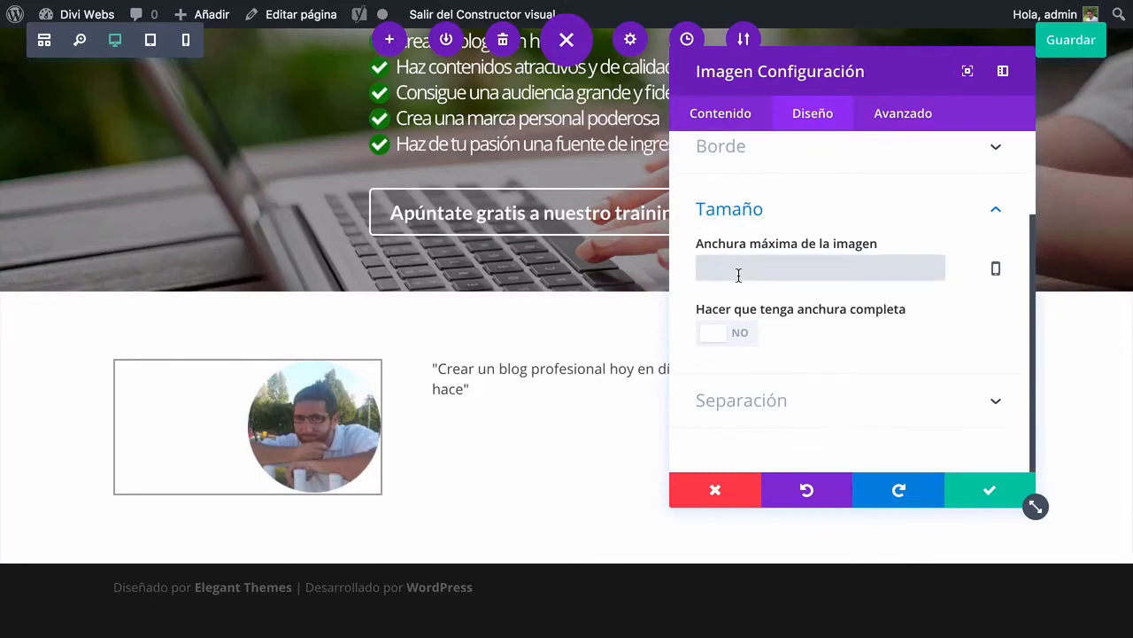
{"action": "type", "text": "150px"}
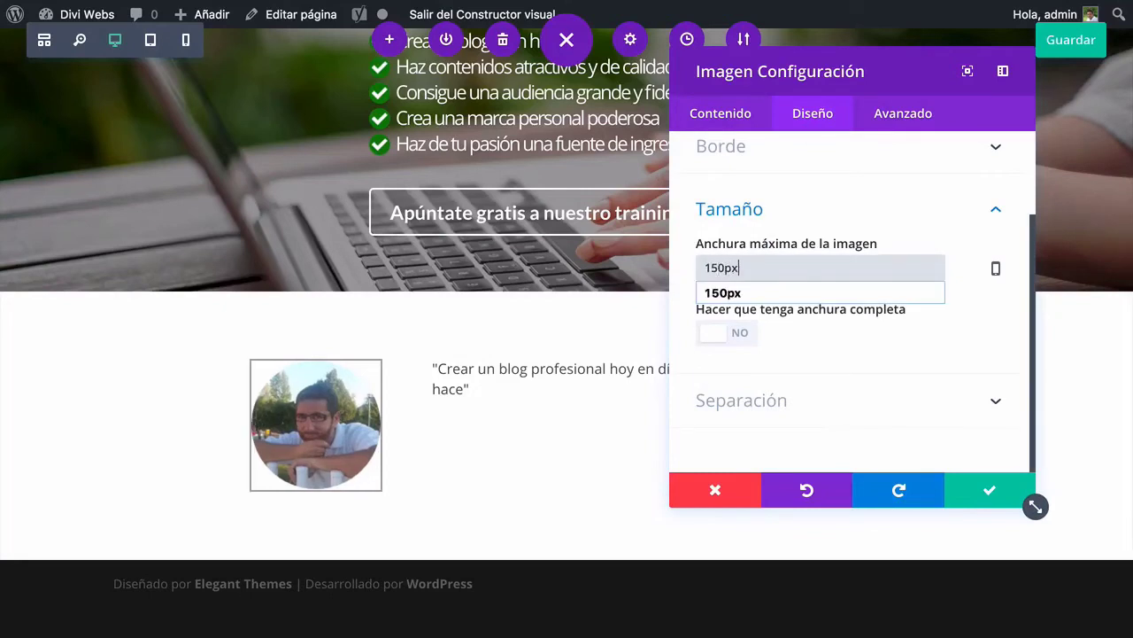
{"action": "left_click", "coordinate": [728, 292]}
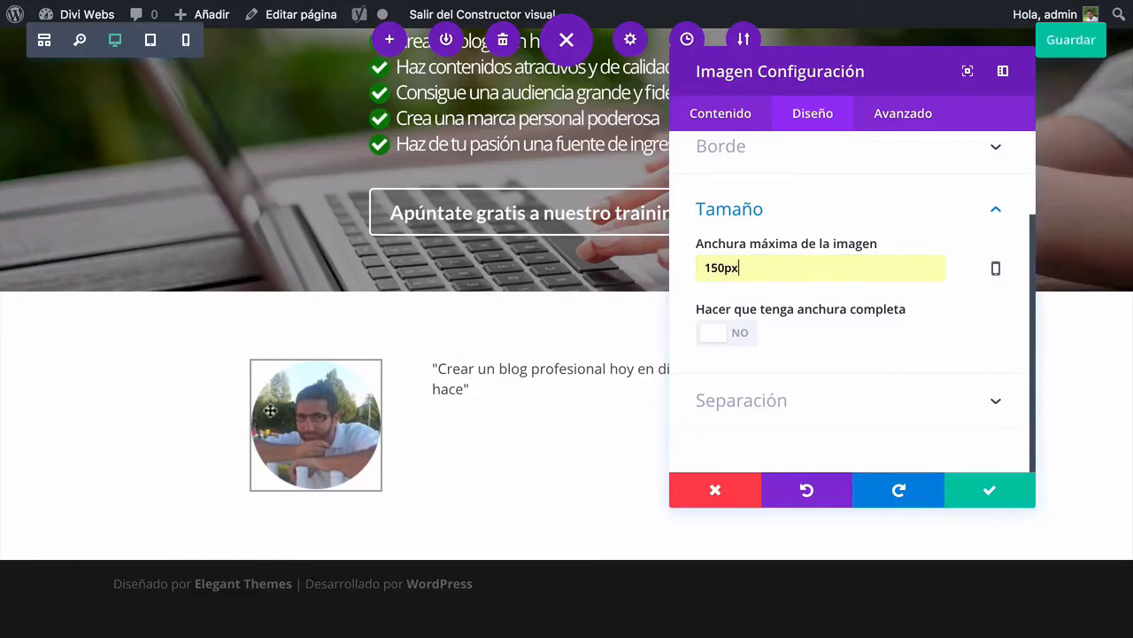
Round the portrait's border by adding the custom CSS "border-radius: 100%;" to its main element, and save the module
{"action": "scroll", "coordinate": [918, 251], "scroll_direction": "up", "scroll_amount": 3}
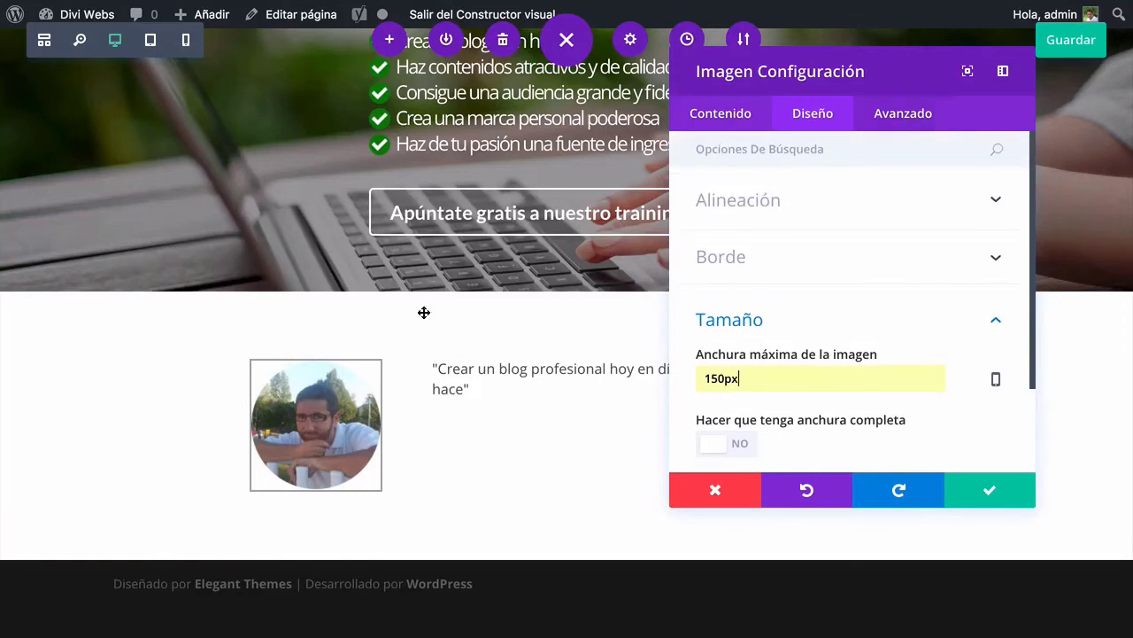
{"action": "left_click", "coordinate": [901, 113]}
{"action": "left_click", "coordinate": [780, 261]}
{"action": "scroll", "coordinate": [780, 262], "scroll_direction": "down", "scroll_amount": 1}
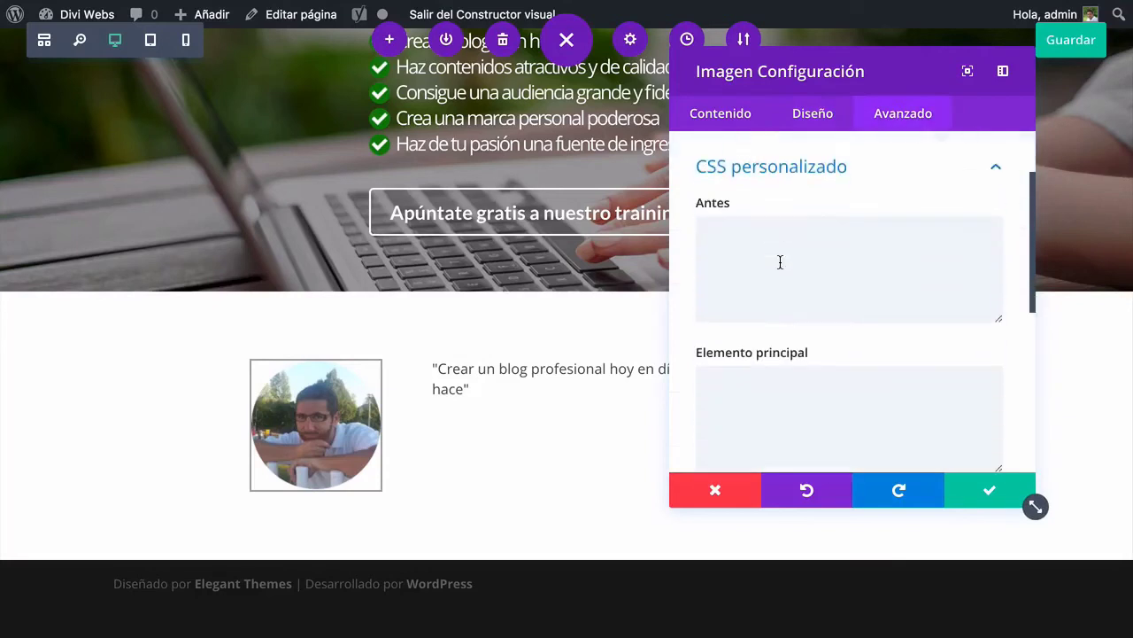
{"action": "left_click", "coordinate": [801, 388]}
{"action": "scroll", "coordinate": [801, 388], "scroll_direction": "down", "scroll_amount": 2}
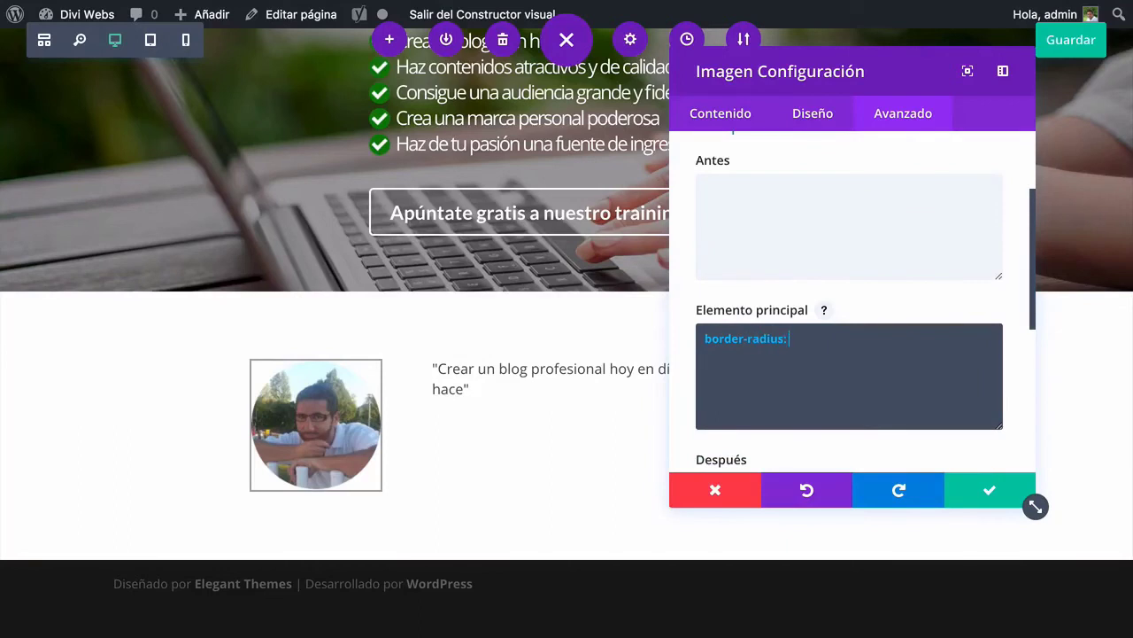
{"action": "type", "text": "border-radius: 100%;"}
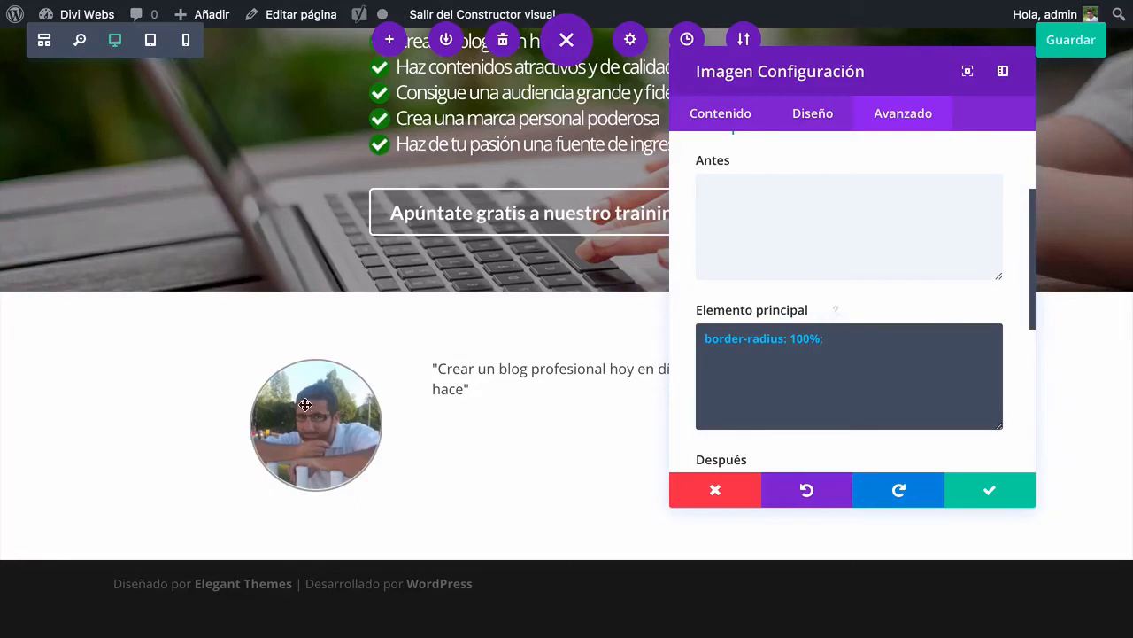
{"action": "left_click", "coordinate": [993, 493]}
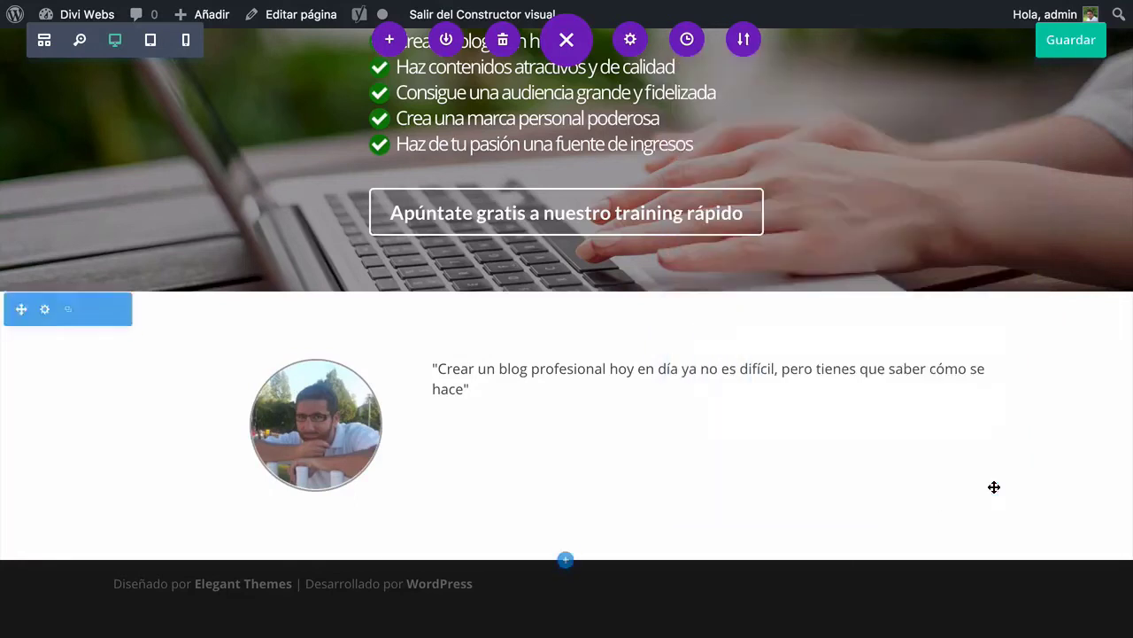
Inspect the font family, style, size and color of the first testimonial quote on the original page with WhatFont
{"action": "left_click", "coordinate": [565, 558]}
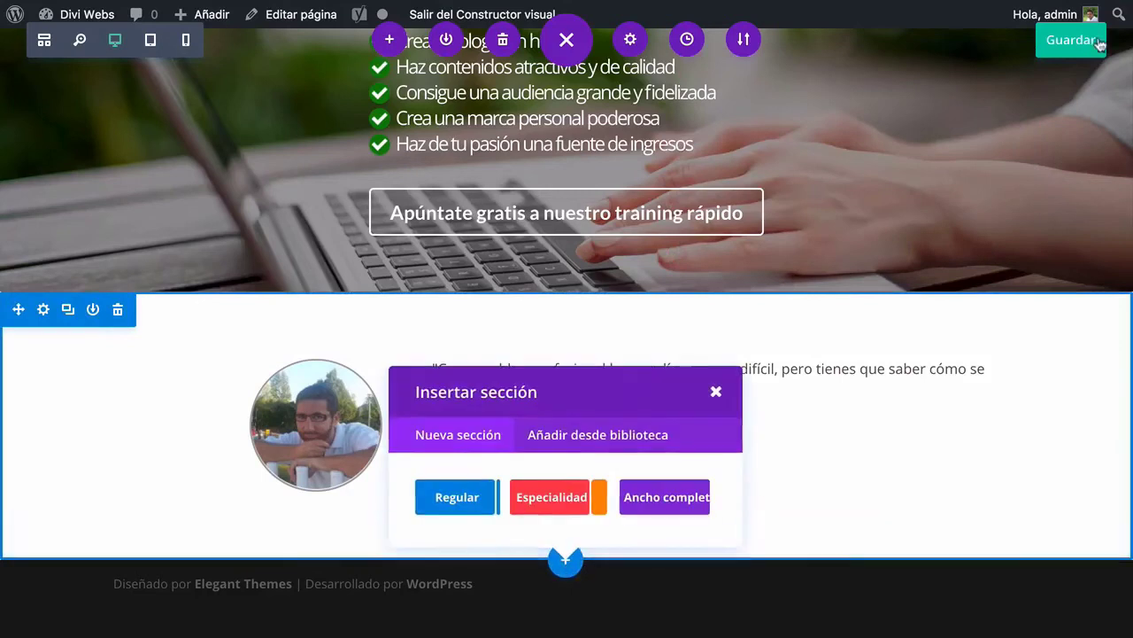
{"action": "left_click", "coordinate": [796, 18]}
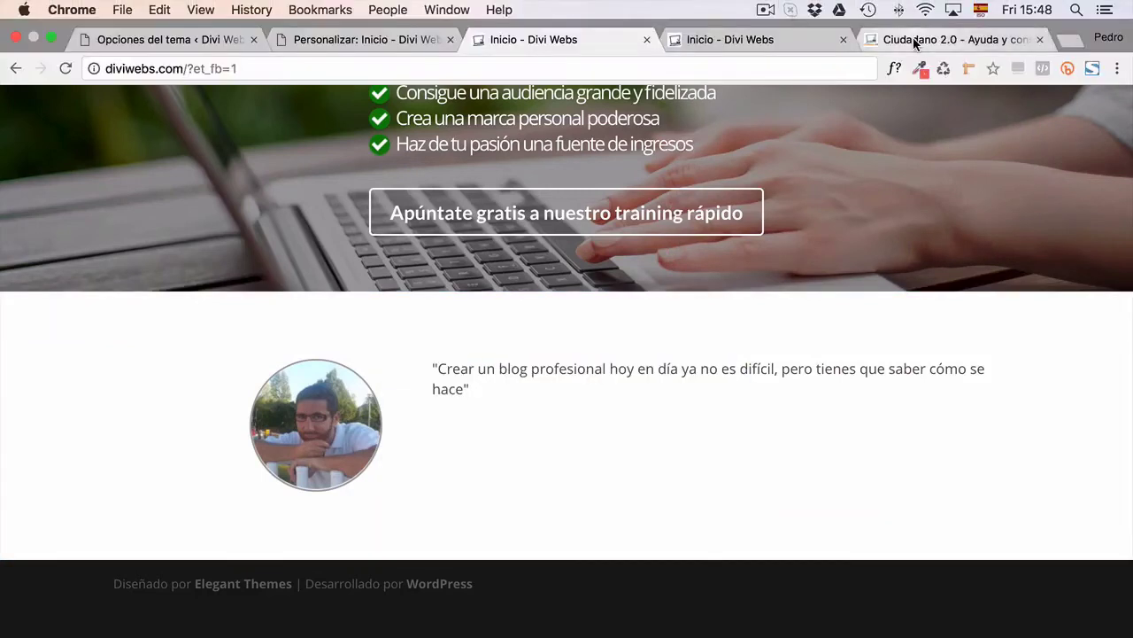
{"action": "left_click", "coordinate": [939, 39]}
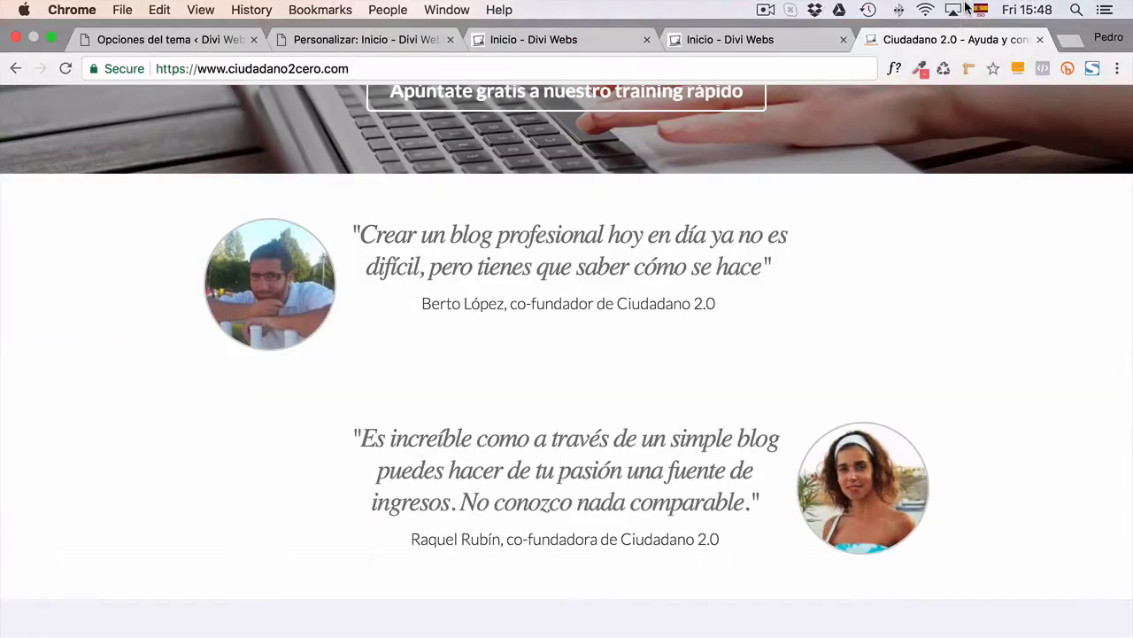
{"action": "left_click", "coordinate": [894, 68]}
{"action": "left_click", "coordinate": [721, 238]}
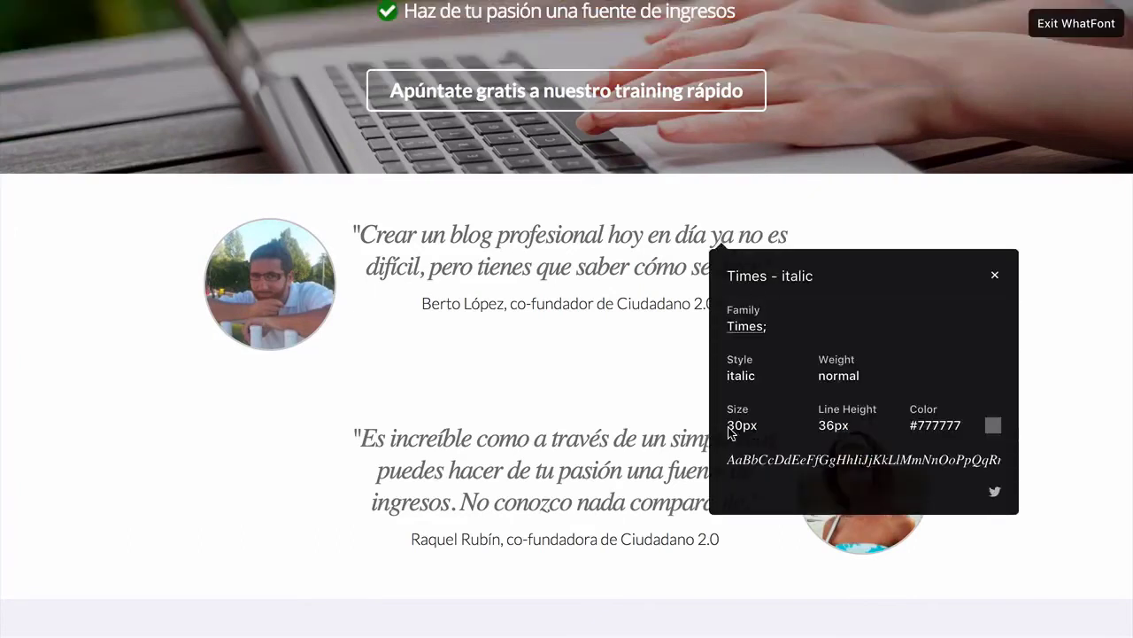
{"action": "key", "text": "Escape"}
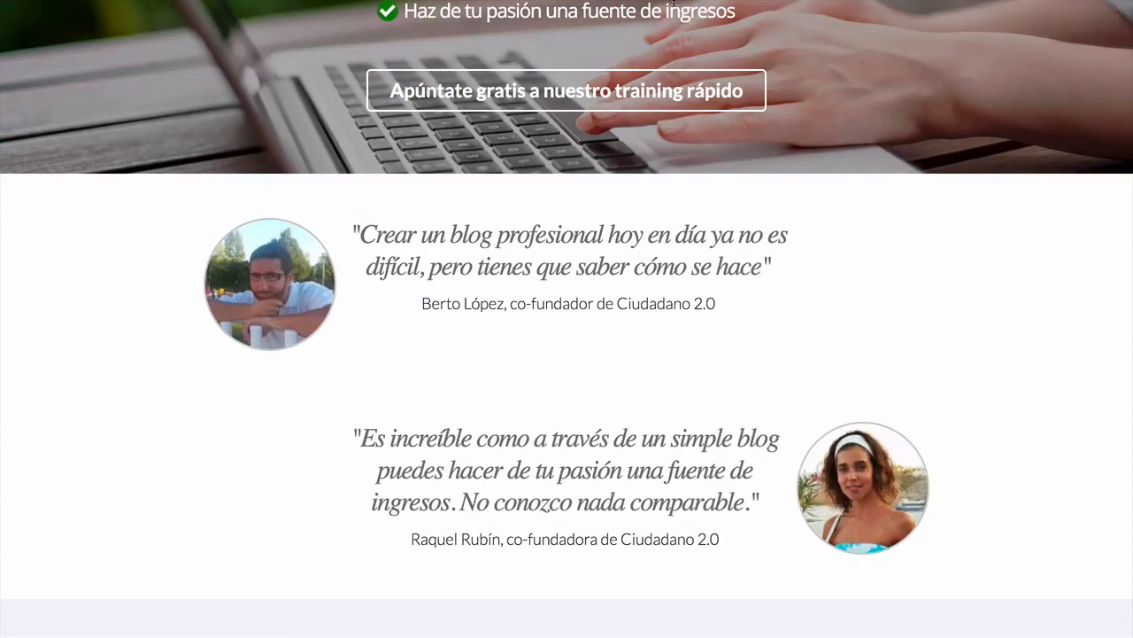
Return to the builder page and inspect the font of the recreated quote with WhatFont for comparison
{"action": "left_click", "coordinate": [571, 39]}
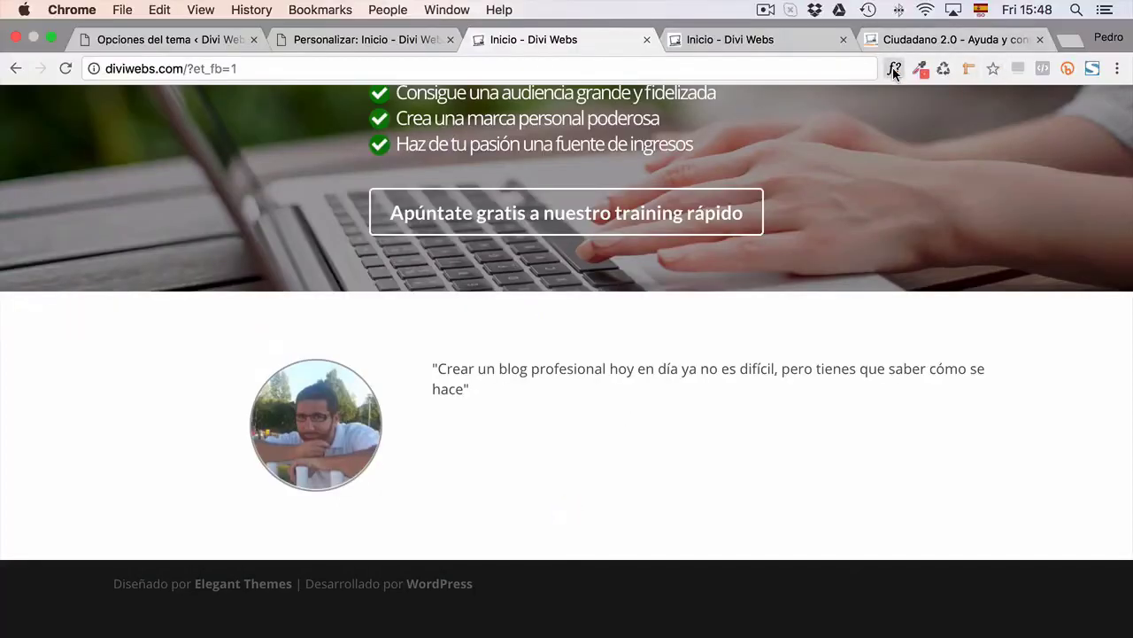
{"action": "left_click", "coordinate": [894, 69]}
{"action": "left_click", "coordinate": [803, 377]}
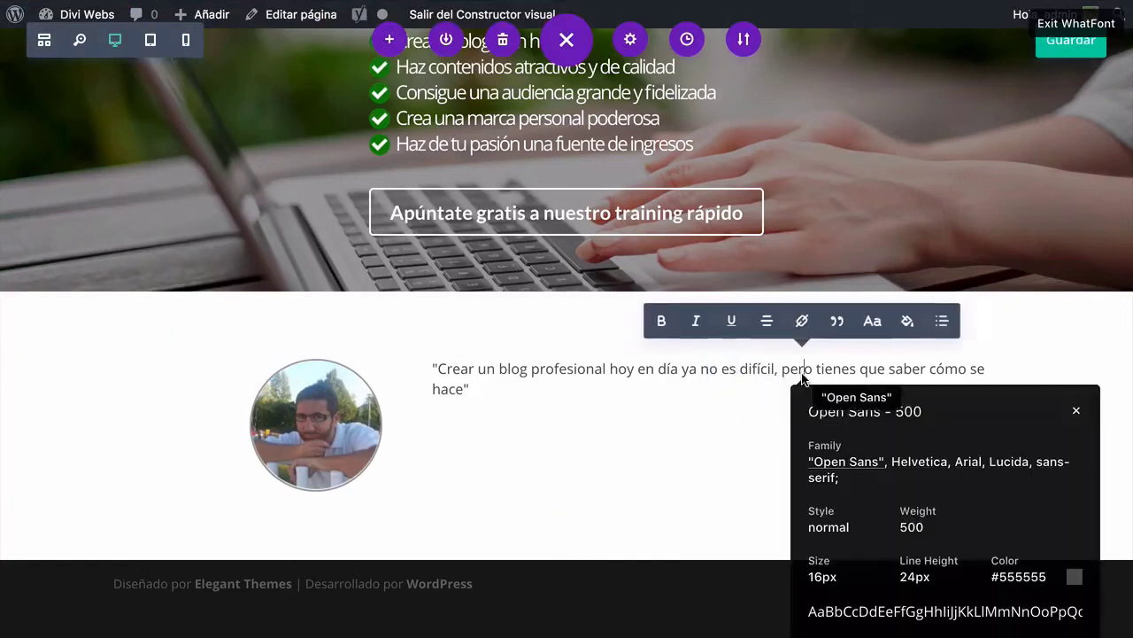
{"action": "key", "text": "Escape"}
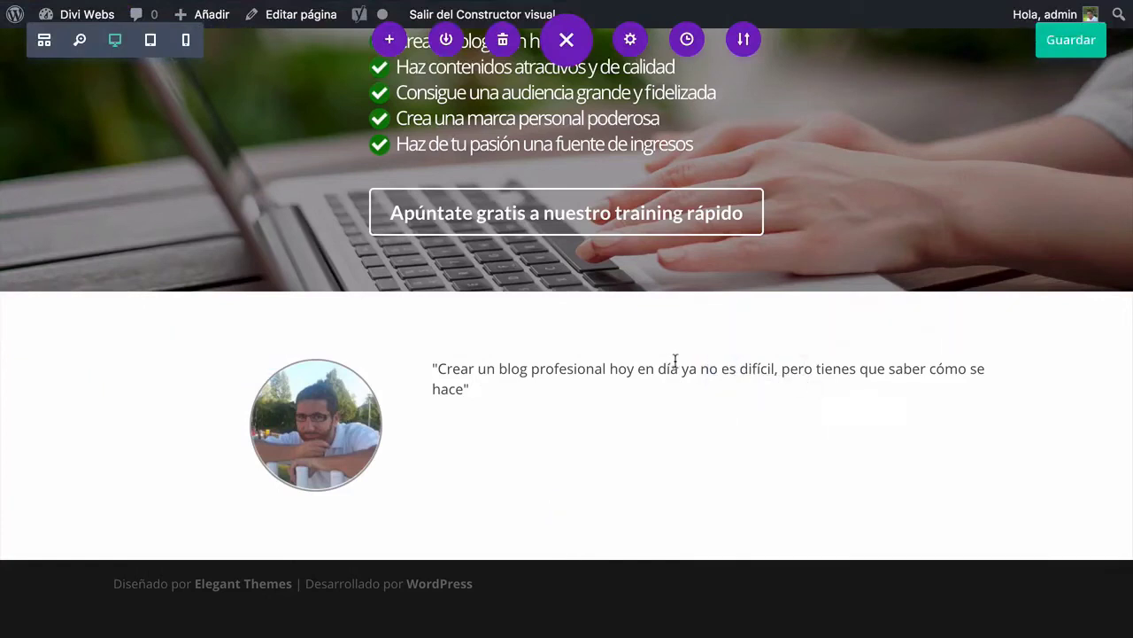
Open the quote's text module settings, move them clear of the quote, and set the text font size to 27px
{"action": "left_click", "coordinate": [708, 332]}
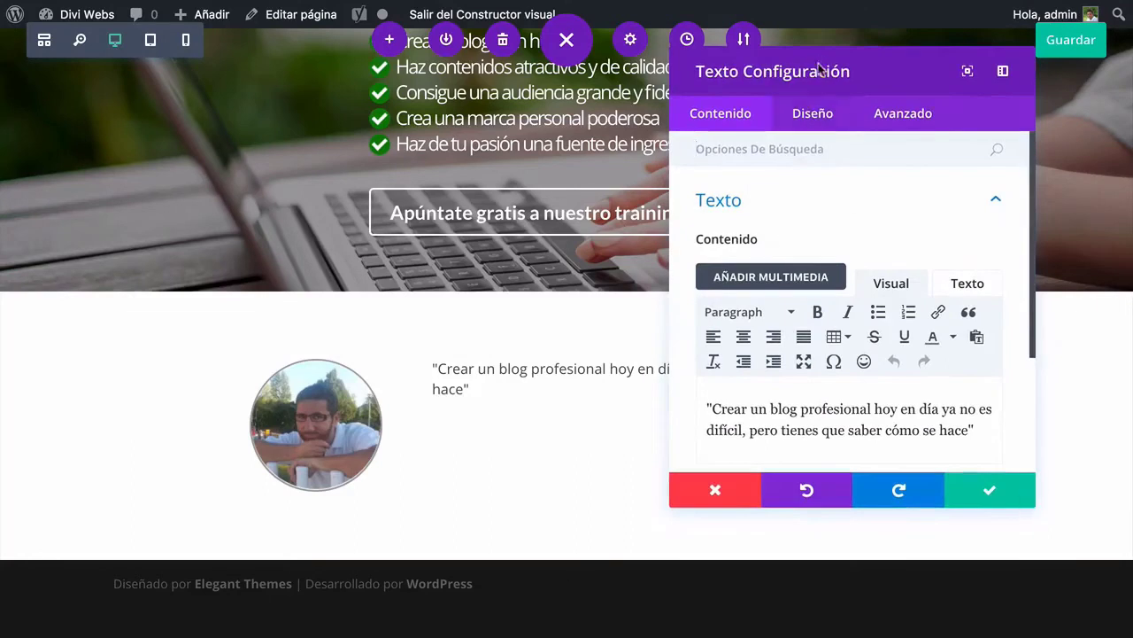
{"action": "left_click_drag", "start_coordinate": [824, 66], "coordinate": [741, 79]}
{"action": "left_click_drag", "start_coordinate": [558, 43], "coordinate": [544, 580]}
{"action": "left_click_drag", "start_coordinate": [778, 52], "coordinate": [168, 23]}
{"action": "left_click", "coordinate": [186, 84]}
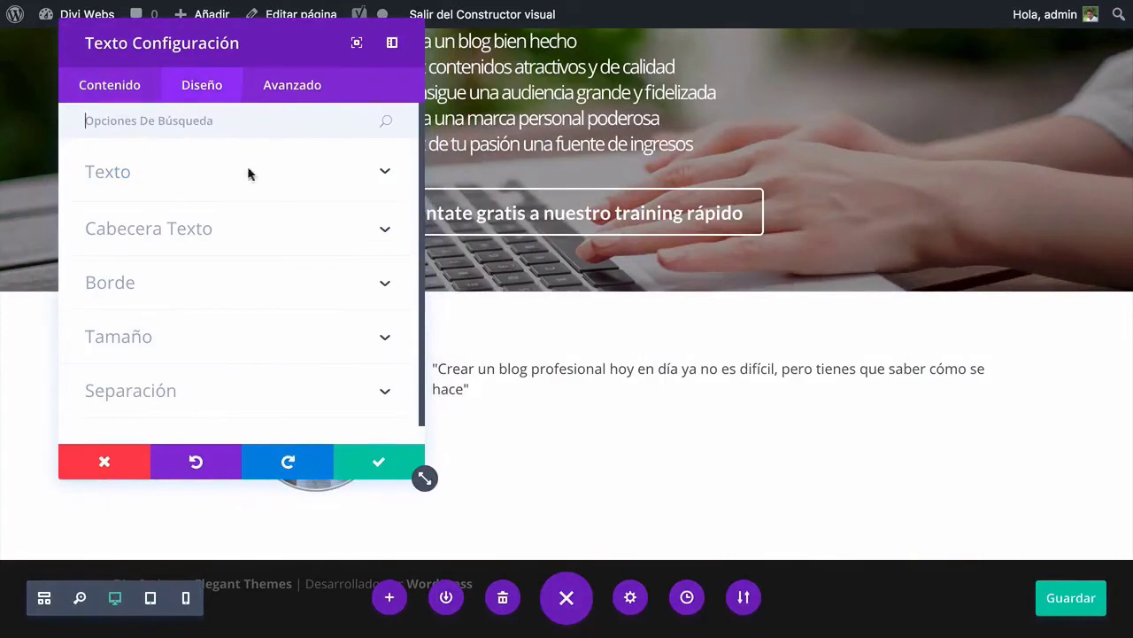
{"action": "left_click", "coordinate": [169, 173]}
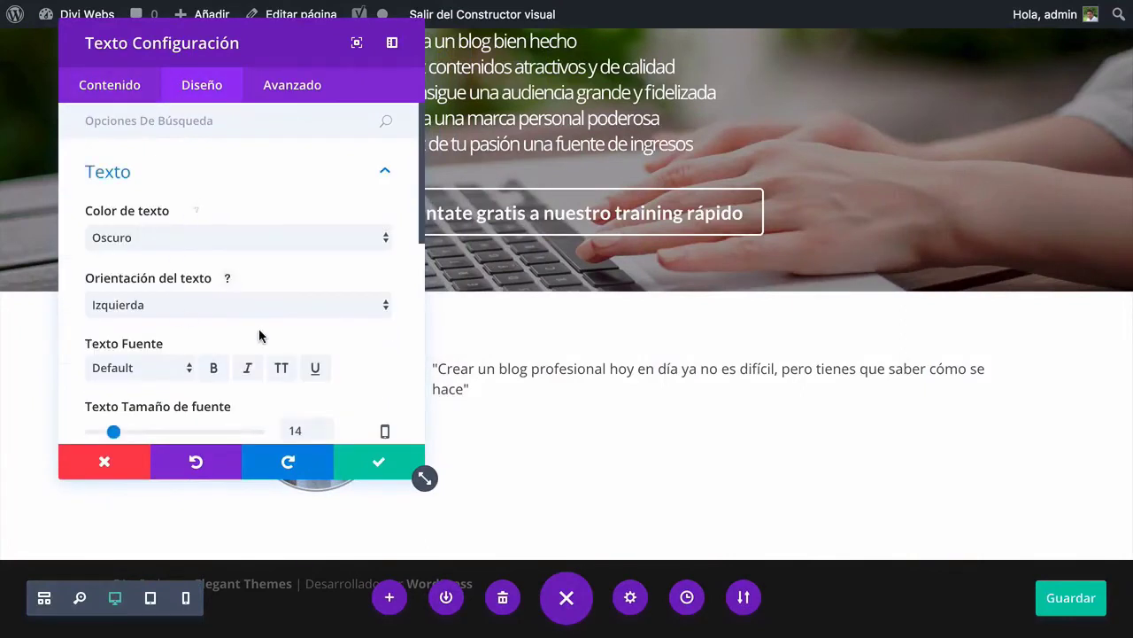
{"action": "scroll", "coordinate": [256, 338], "scroll_direction": "down", "scroll_amount": 2}
{"action": "mouse_move", "coordinate": [122, 364]}
{"action": "left_mouse_down"}
{"action": "mouse_move", "coordinate": [111, 366]}
{"action": "mouse_move", "coordinate": [134, 370]}
{"action": "left_mouse_up"}
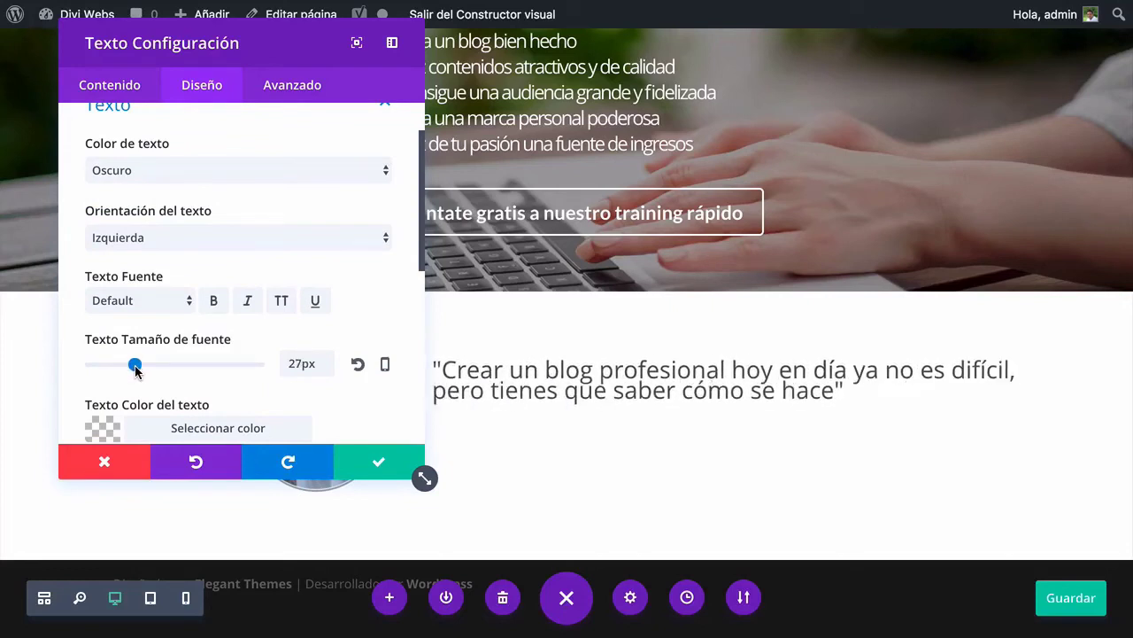
Look through the quote's available fonts, and add the custom CSS "font-family: serif;" to the module's main element
{"action": "left_click", "coordinate": [121, 308]}
{"action": "scroll", "coordinate": [124, 483], "scroll_direction": "down", "scroll_amount": 10}
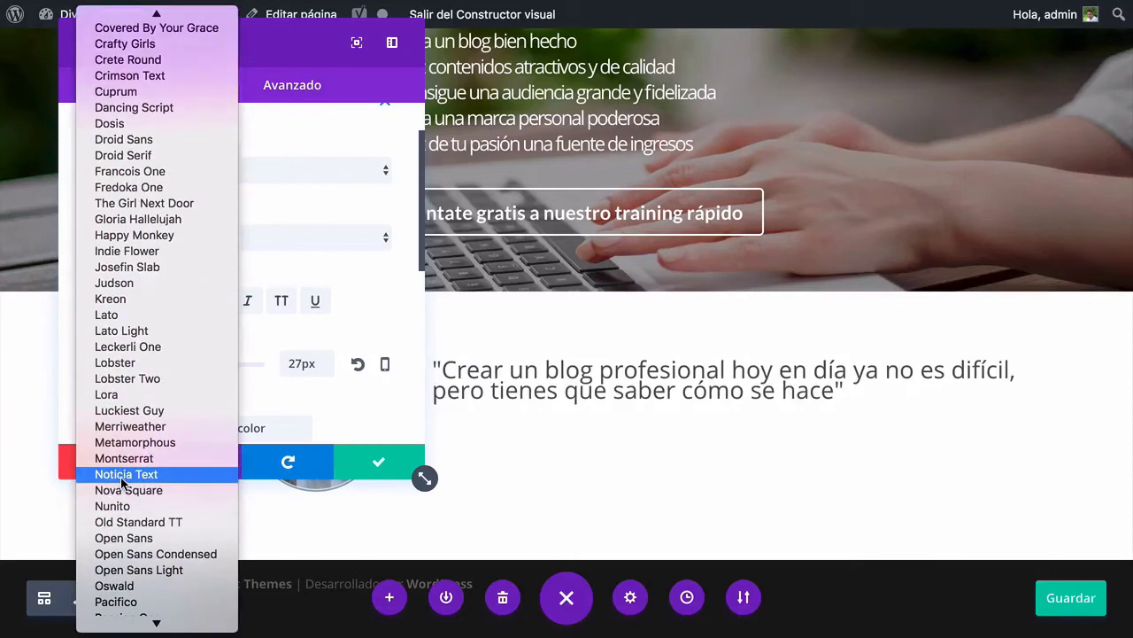
{"action": "scroll", "coordinate": [119, 506], "scroll_direction": "down", "scroll_amount": 10}
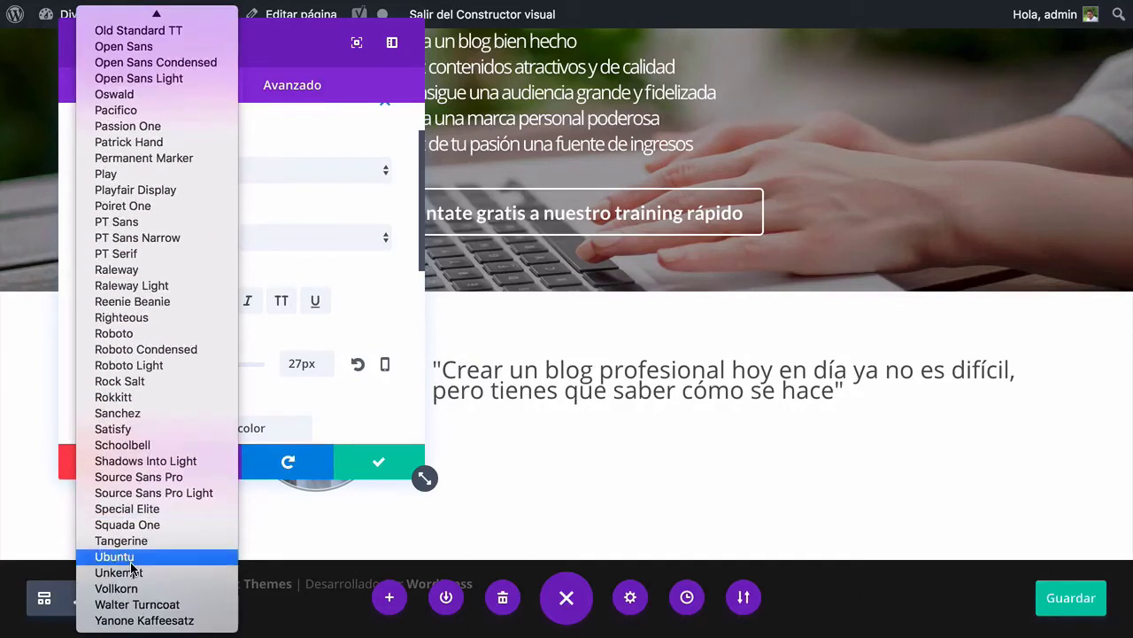
{"action": "left_click", "coordinate": [375, 278]}
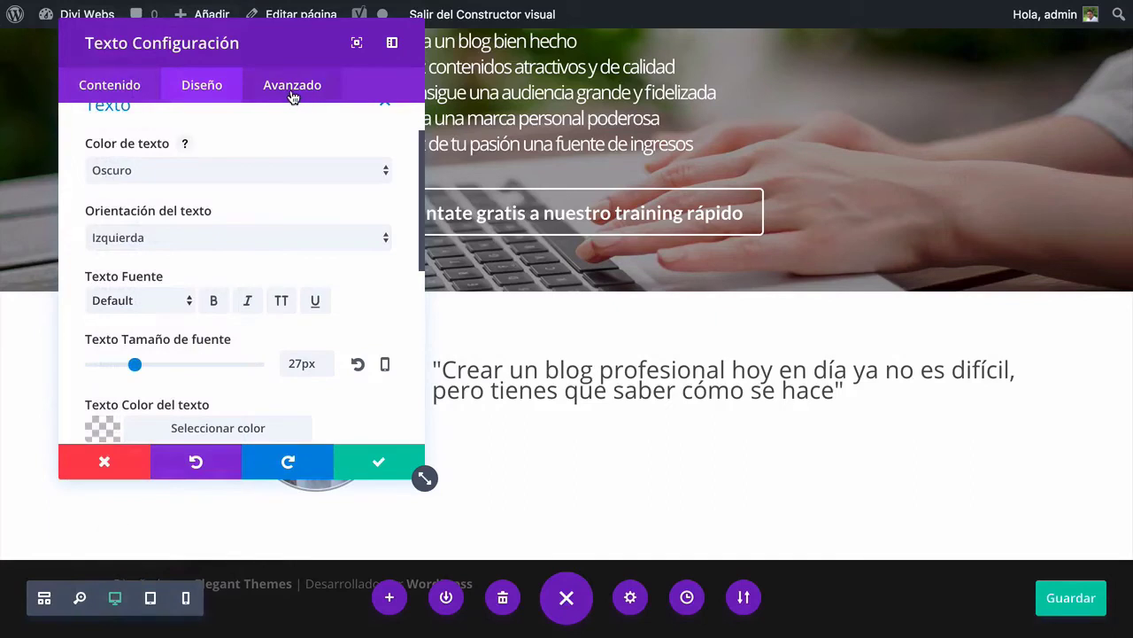
{"action": "left_click", "coordinate": [293, 96]}
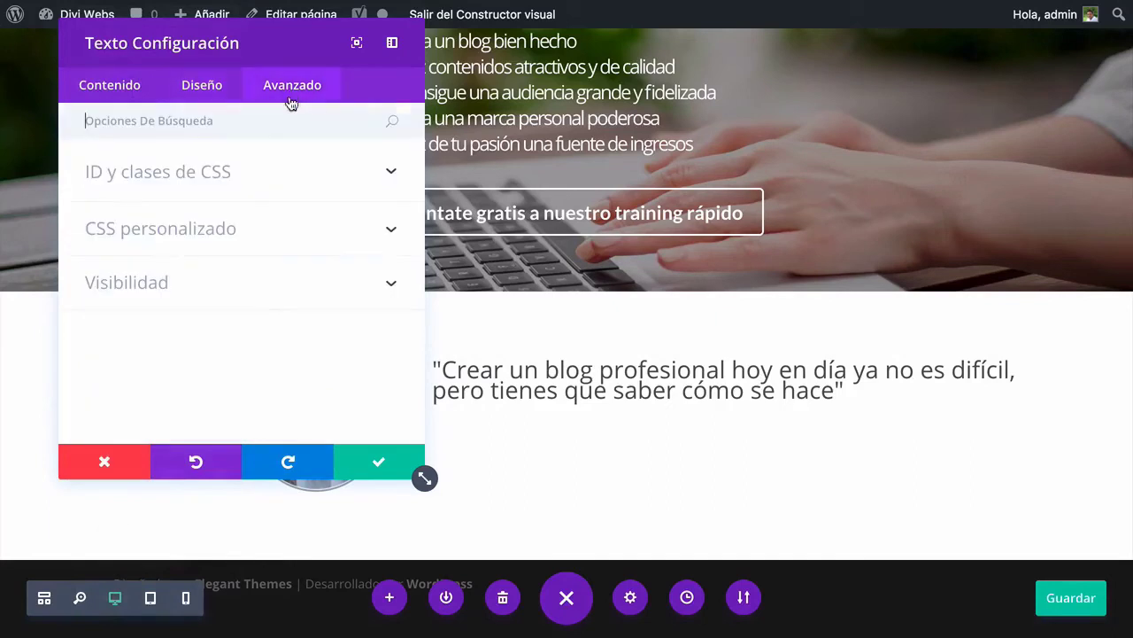
{"action": "left_click", "coordinate": [183, 225]}
{"action": "scroll", "coordinate": [215, 291], "scroll_direction": "down", "scroll_amount": 2}
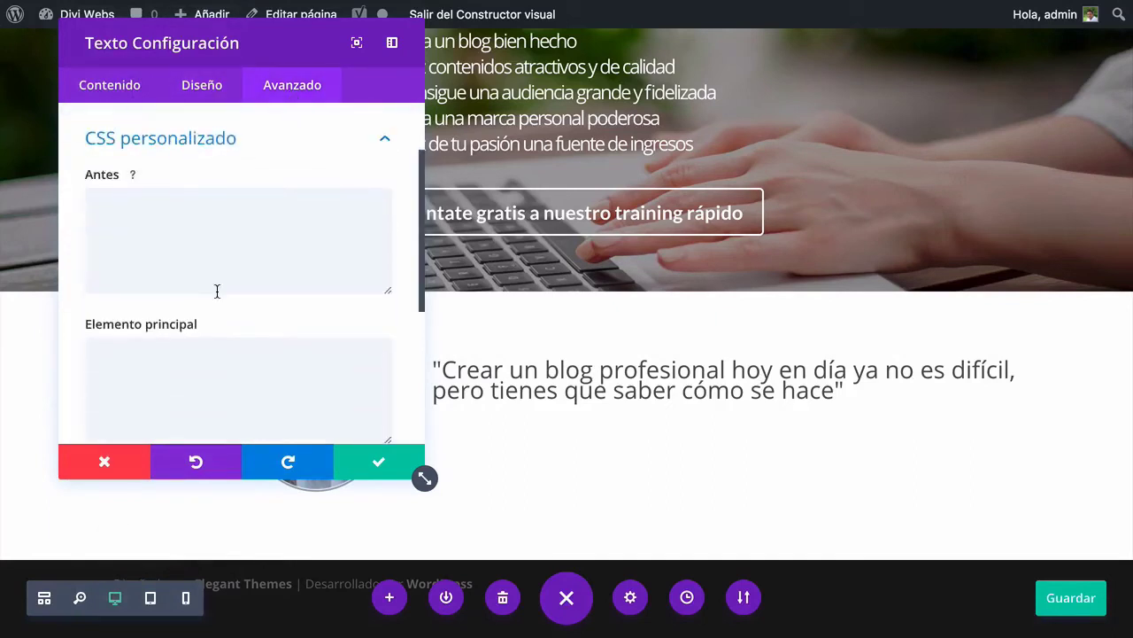
{"action": "left_click", "coordinate": [235, 357]}
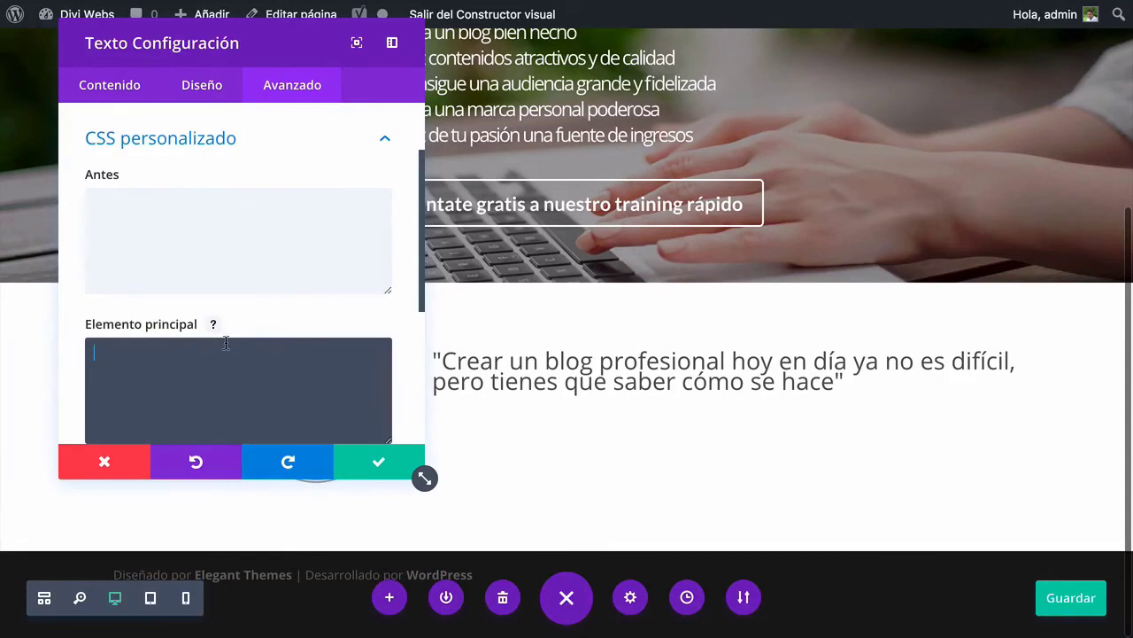
{"action": "type", "text": "font-"}
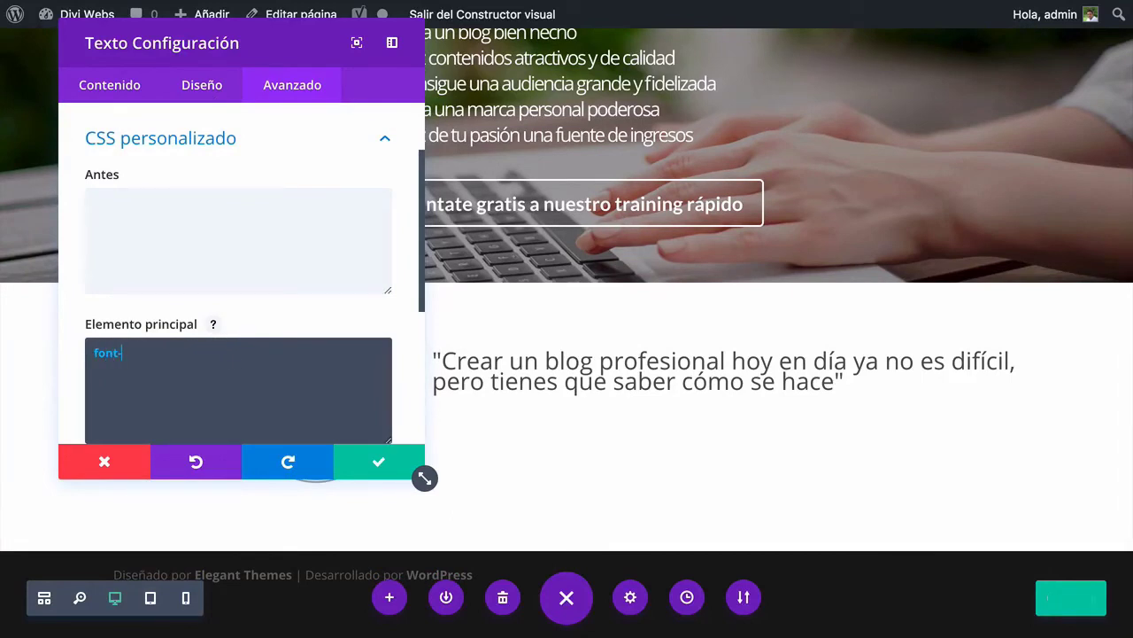
{"action": "type", "text": "family: serif;"}
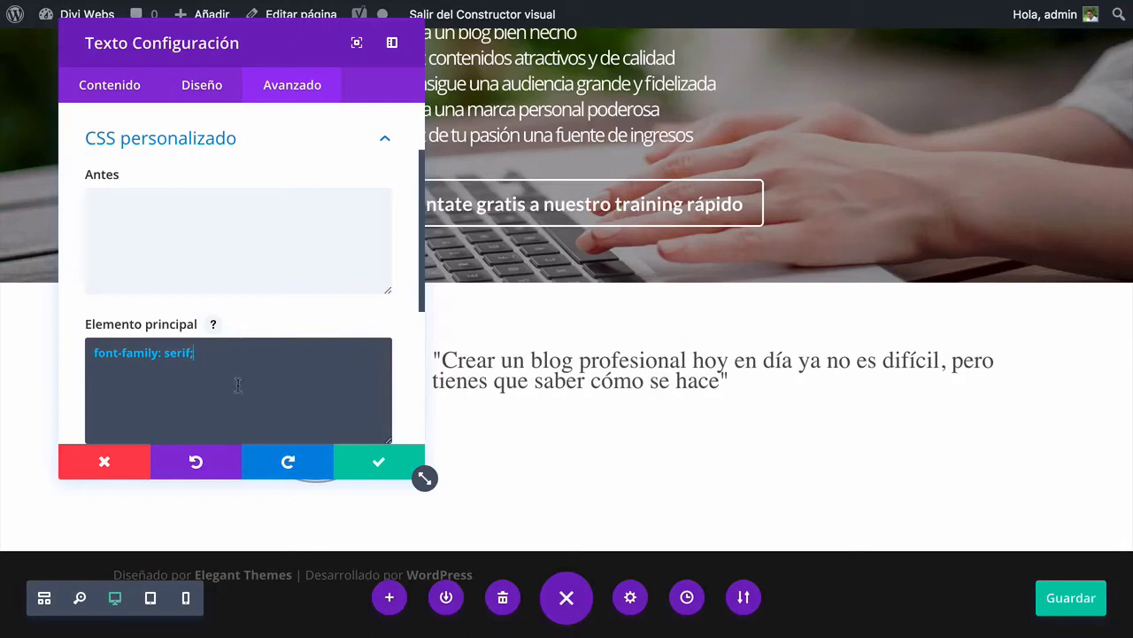
Review the quote's custom CSS font rule and the font choices in its text design settings
{"action": "left_click", "coordinate": [190, 90]}
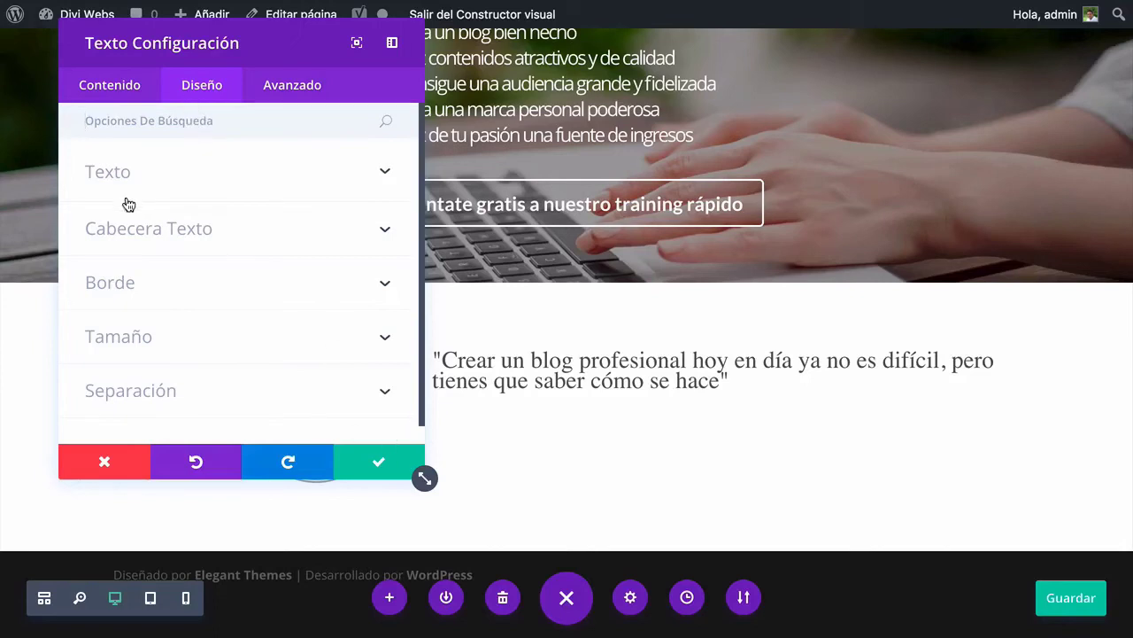
{"action": "left_click", "coordinate": [270, 95]}
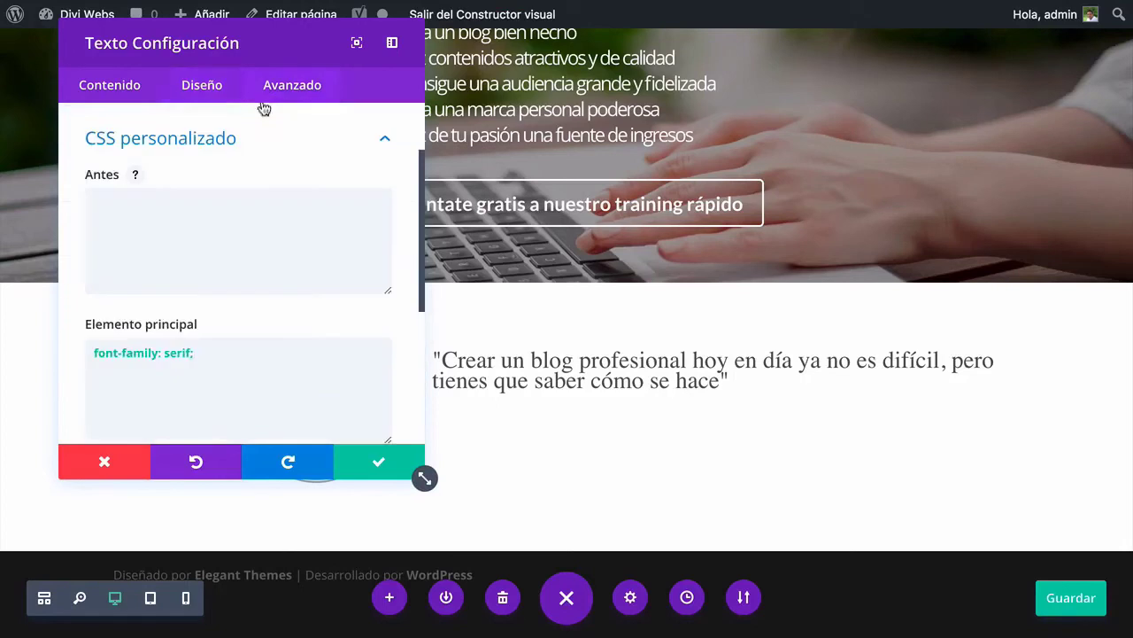
{"action": "scroll", "coordinate": [177, 316], "scroll_direction": "down", "scroll_amount": 3}
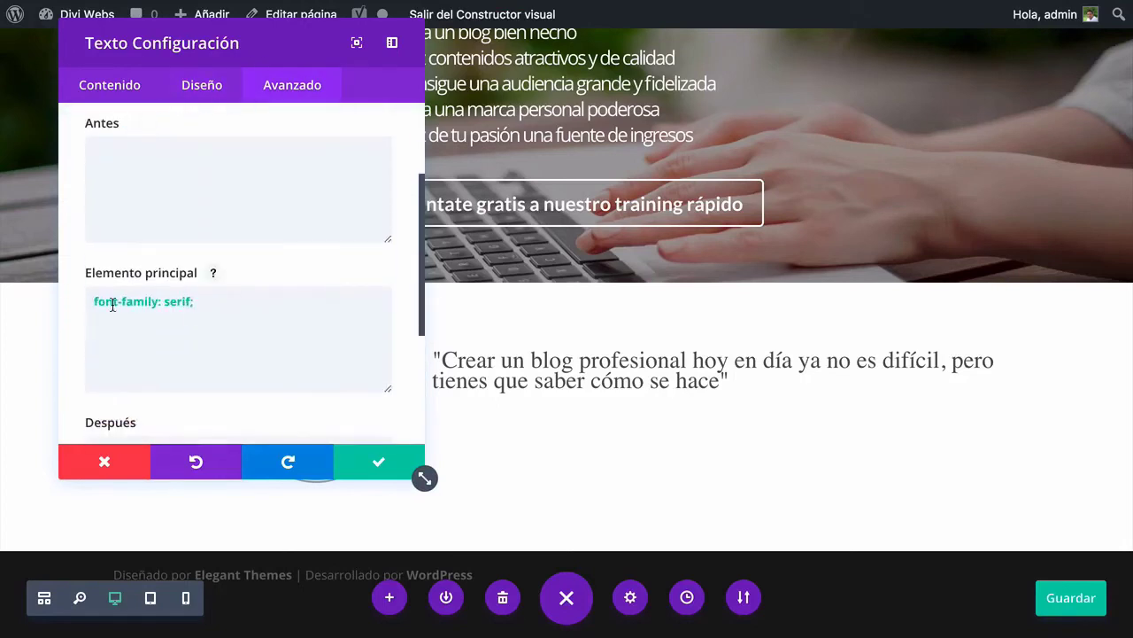
{"action": "double_click", "coordinate": [109, 304]}
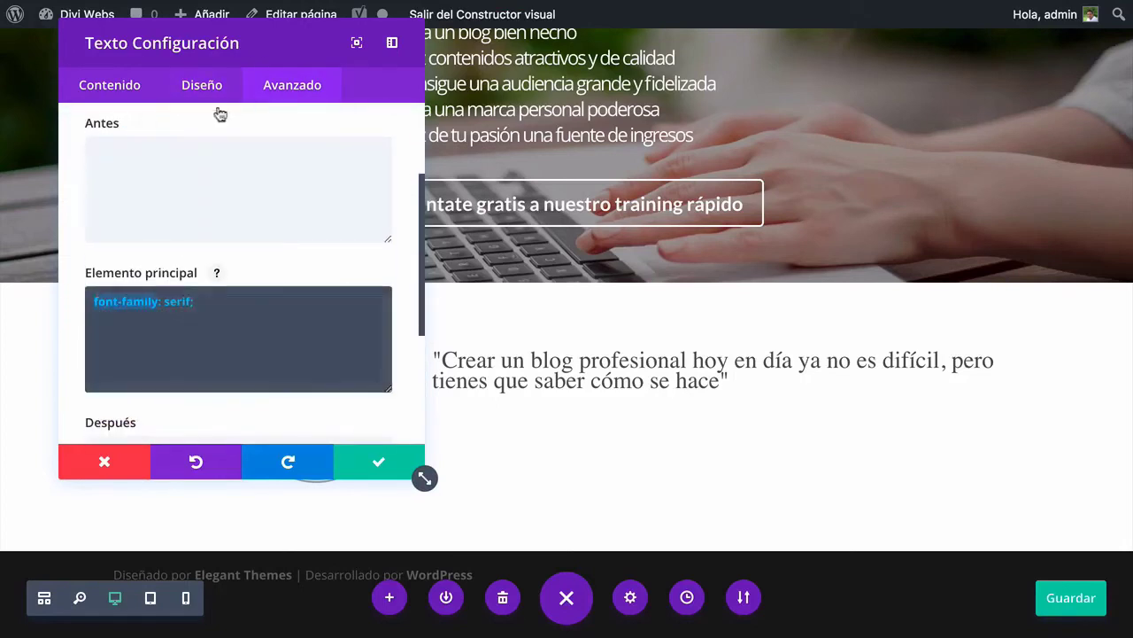
{"action": "left_click", "coordinate": [200, 84]}
{"action": "left_click", "coordinate": [110, 175]}
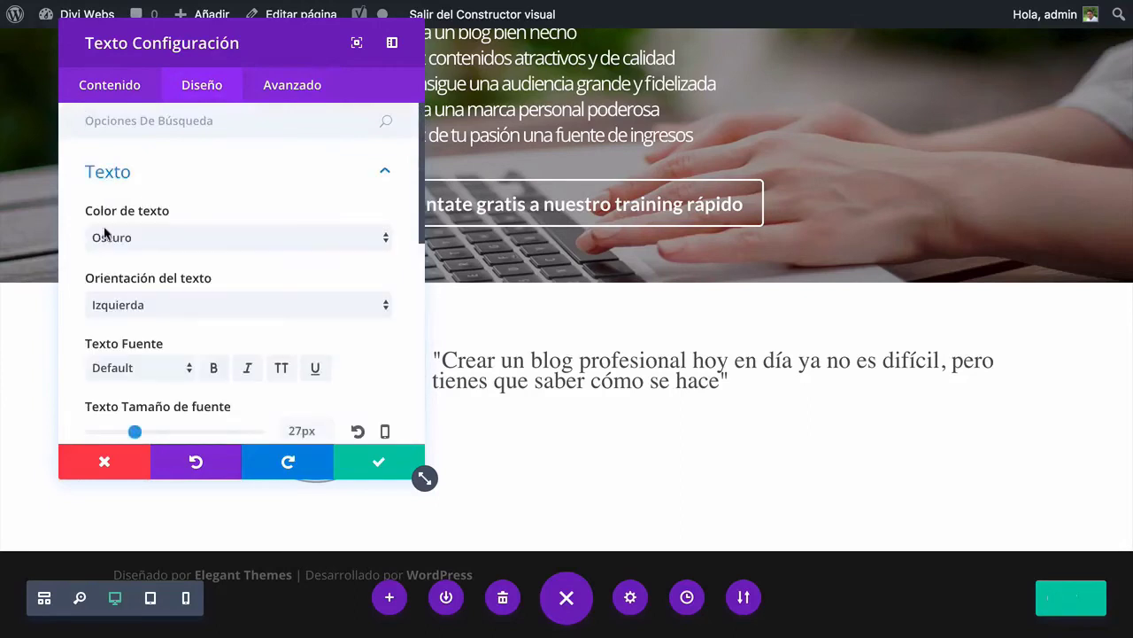
{"action": "left_click", "coordinate": [134, 365]}
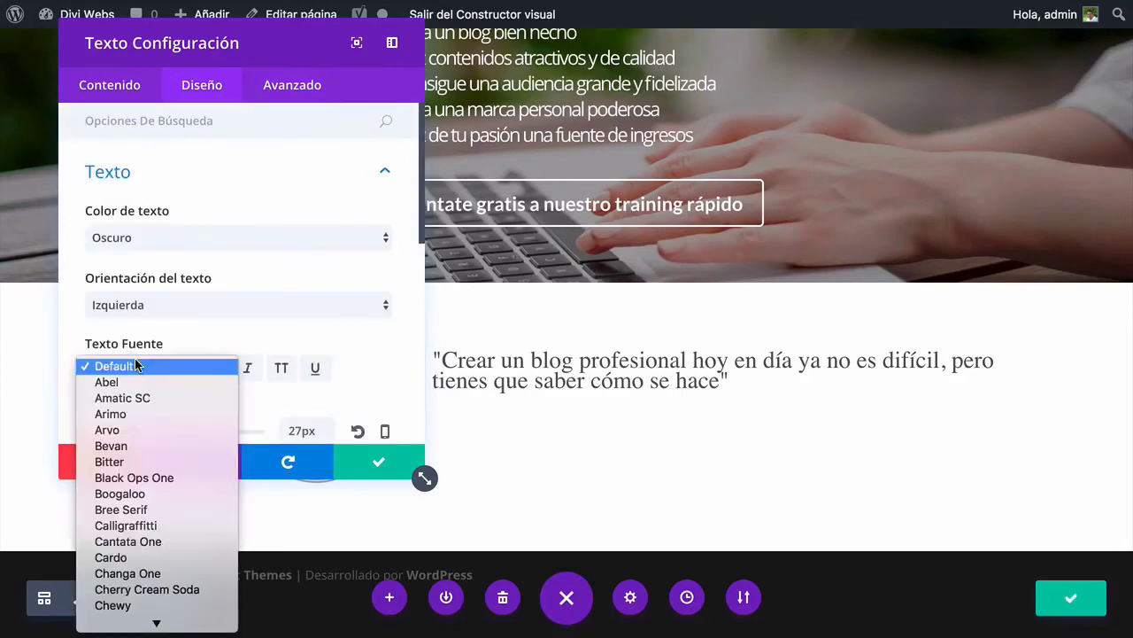
{"action": "left_click", "coordinate": [364, 348]}
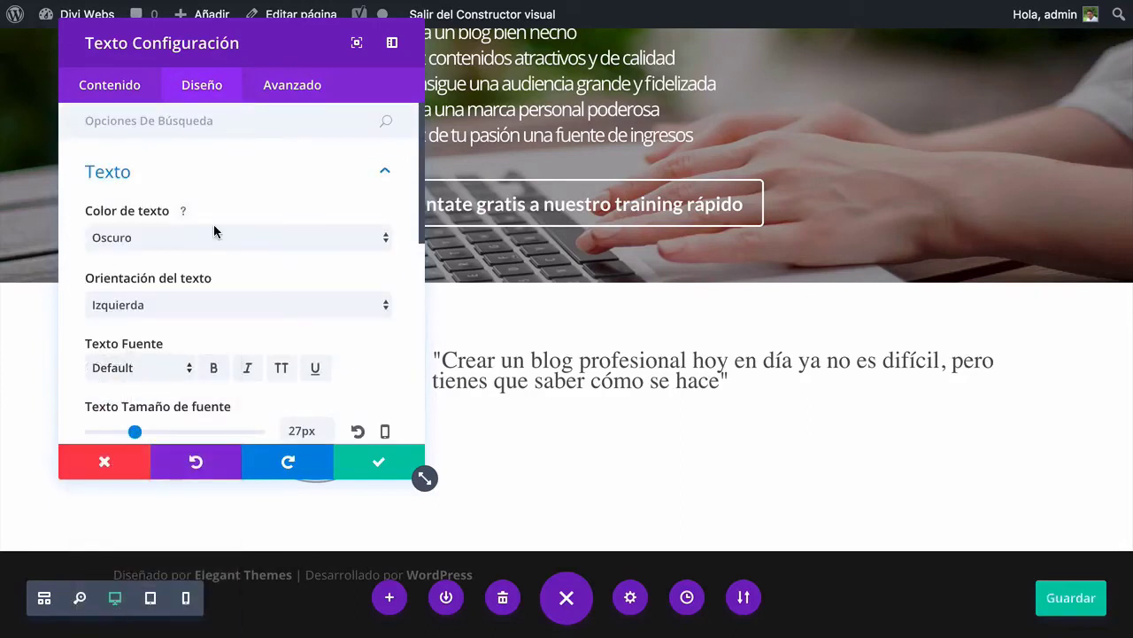
Make the quote italic, and set its font size to 29px and its text color to #777
{"action": "left_click", "coordinate": [250, 370]}
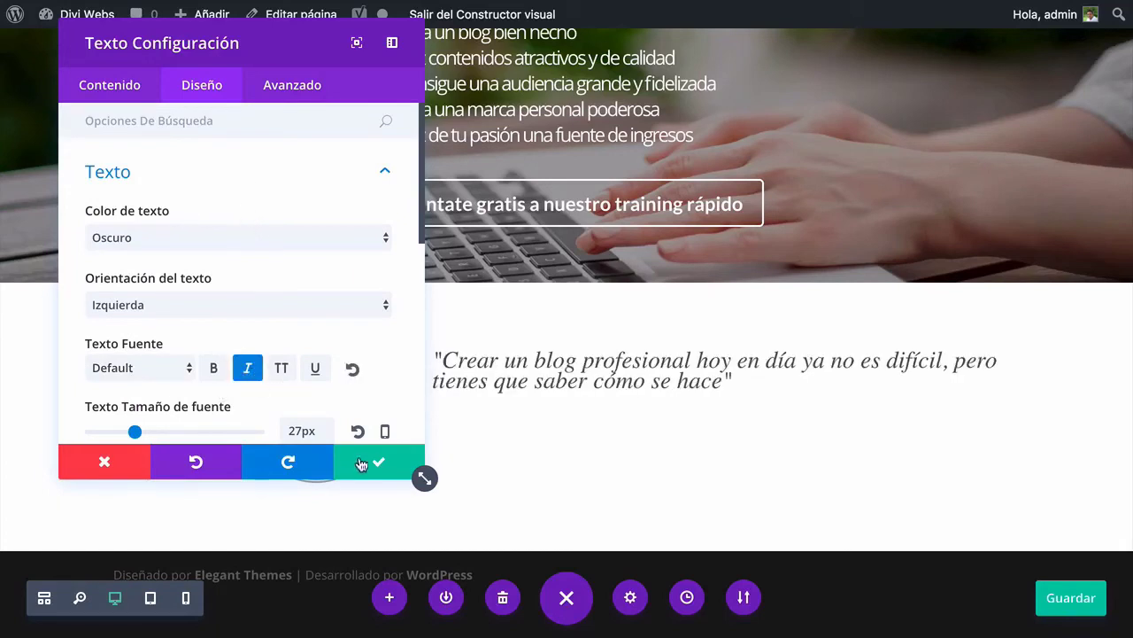
{"action": "left_click_drag", "start_coordinate": [132, 438], "coordinate": [140, 437]}
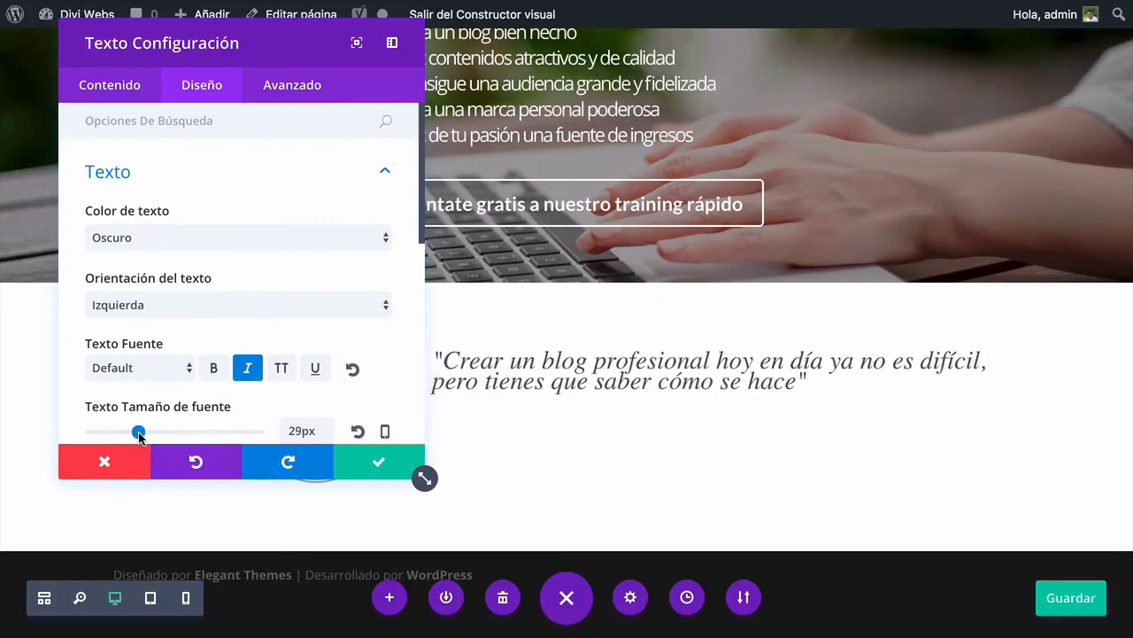
{"action": "scroll", "coordinate": [133, 407], "scroll_direction": "down", "scroll_amount": 3}
{"action": "left_click", "coordinate": [105, 356]}
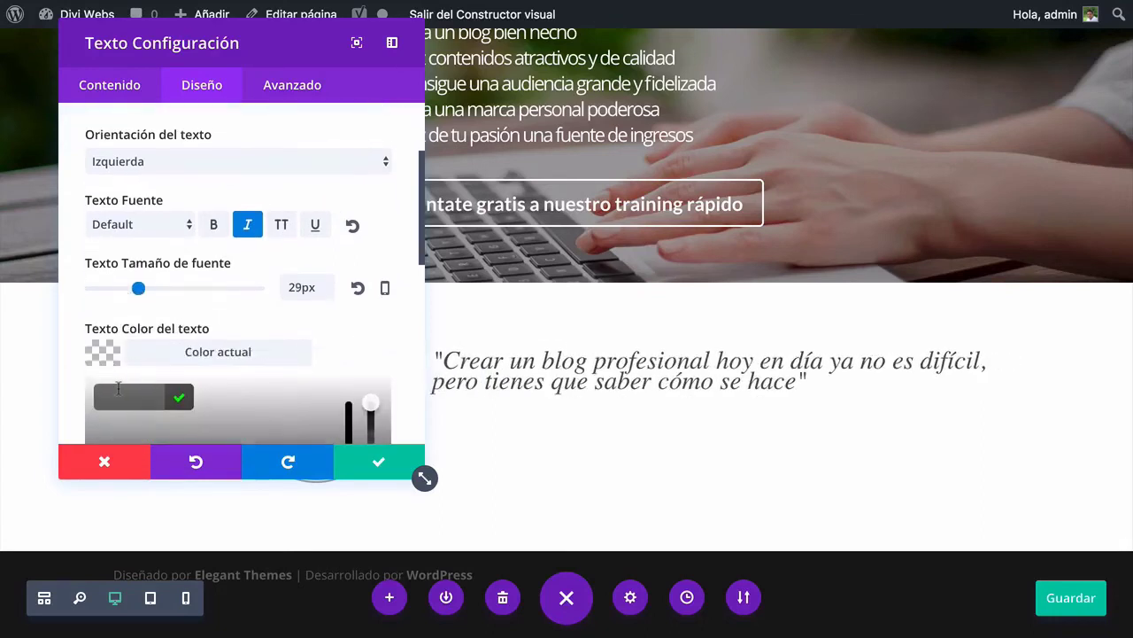
{"action": "left_click", "coordinate": [118, 390]}
{"action": "type", "text": "777"}
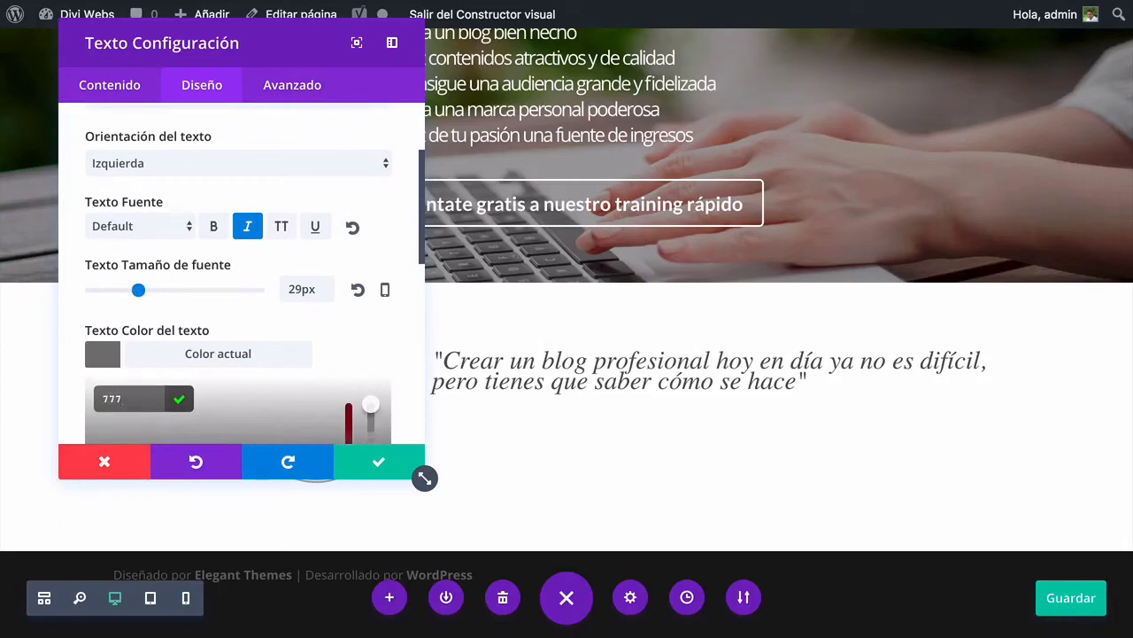
{"action": "key", "text": "Return"}
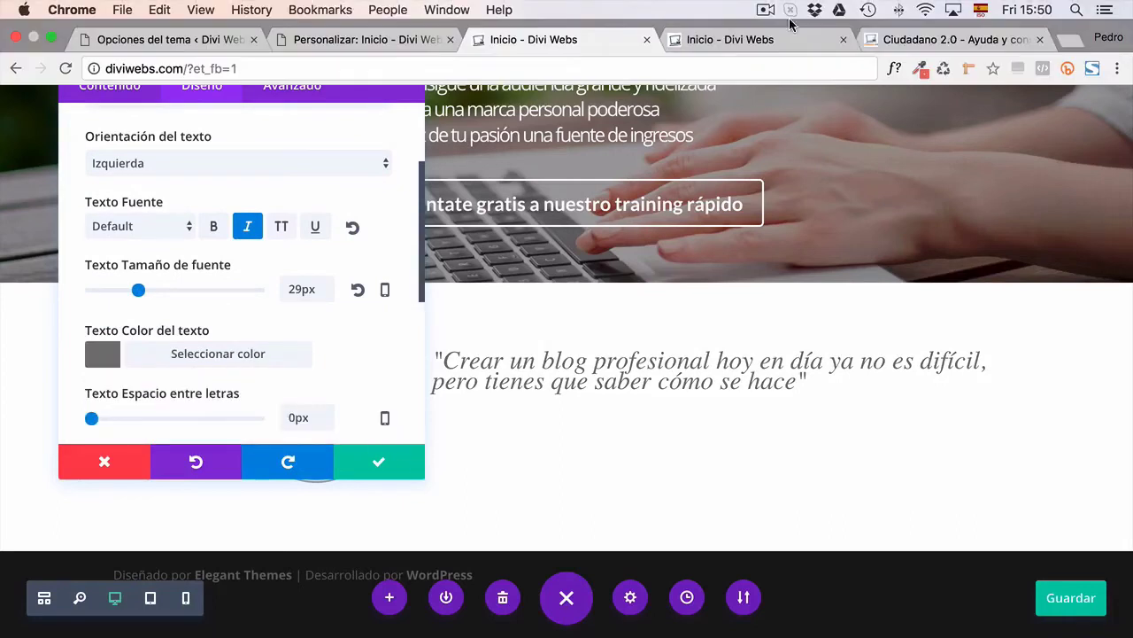
Recheck the quote's font on the original page, and save the text module in the builder
{"action": "left_click", "coordinate": [897, 39]}
{"action": "left_click", "coordinate": [895, 68]}
{"action": "left_click", "coordinate": [727, 237]}
{"action": "key", "text": "Escape"}
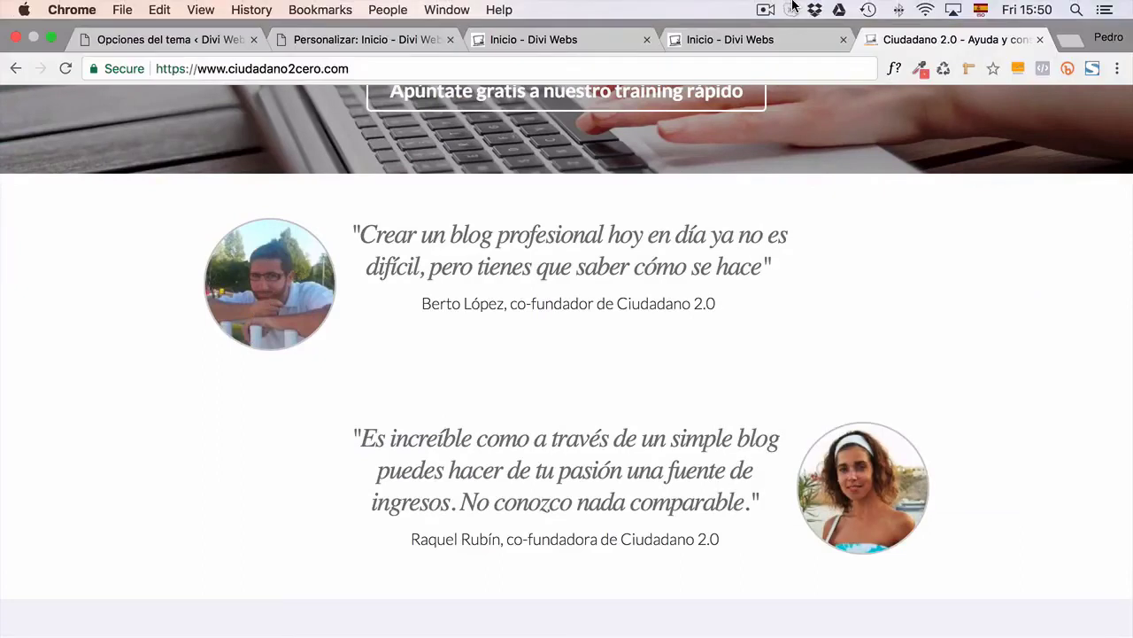
{"action": "left_click", "coordinate": [753, 38]}
{"action": "left_click", "coordinate": [608, 40]}
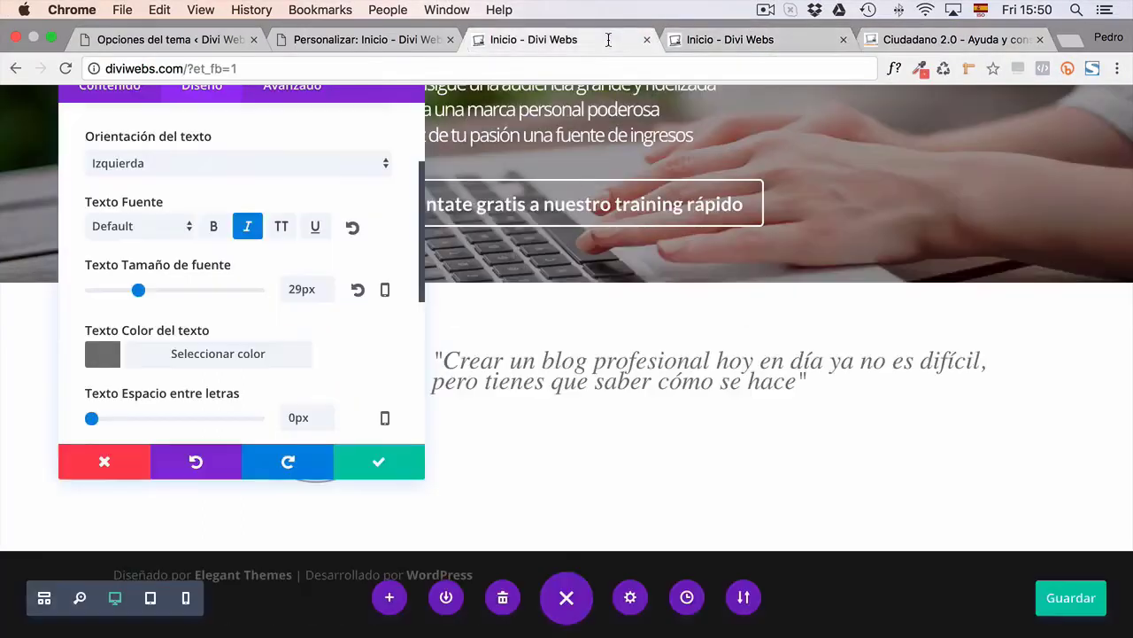
{"action": "left_click", "coordinate": [364, 468]}
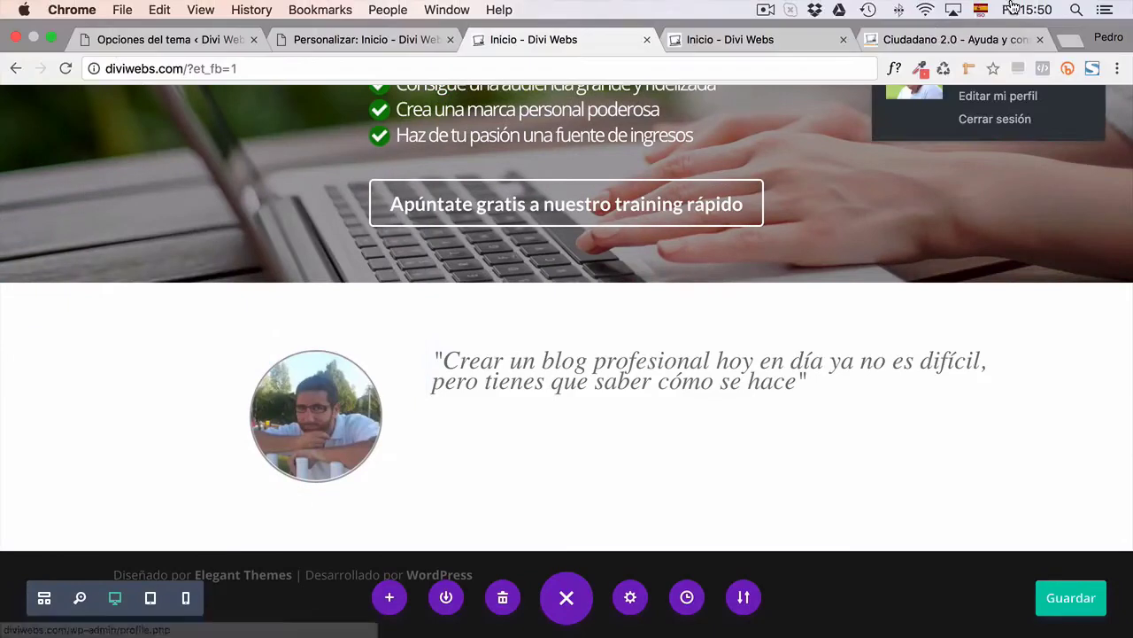
Copy the first testimonial's author line from the original Ciudadano 2.0 page, and inspect that line's font with WhatFont
{"action": "left_click", "coordinate": [936, 39]}
{"action": "left_click_drag", "start_coordinate": [717, 308], "coordinate": [418, 306]}
{"action": "key", "text": "super+c"}
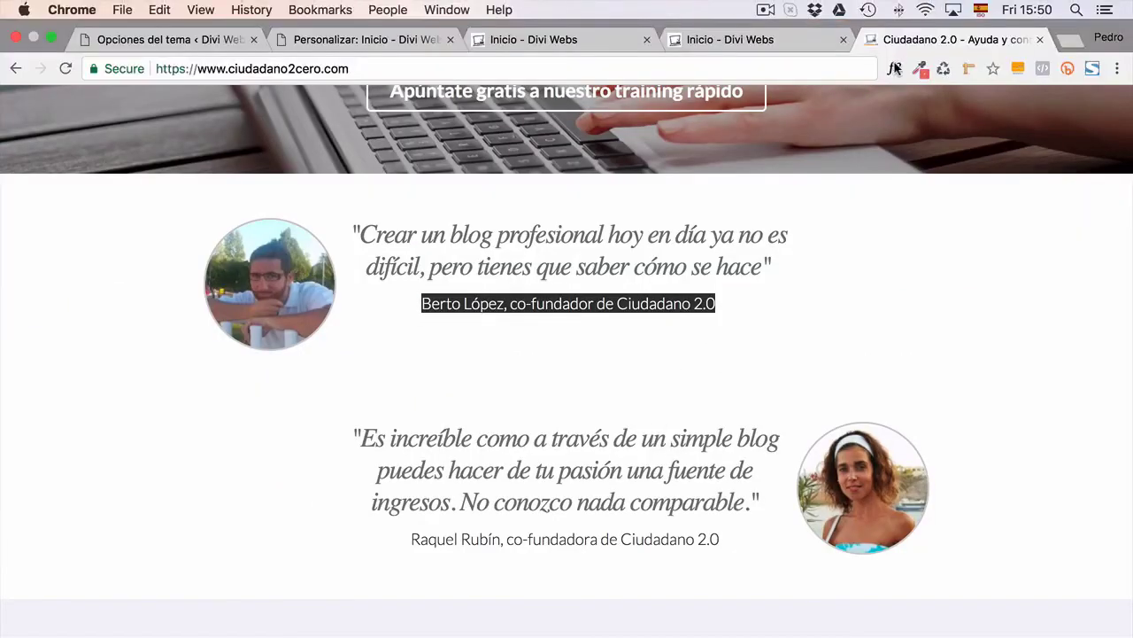
{"action": "left_click", "coordinate": [896, 67]}
{"action": "left_click", "coordinate": [669, 303]}
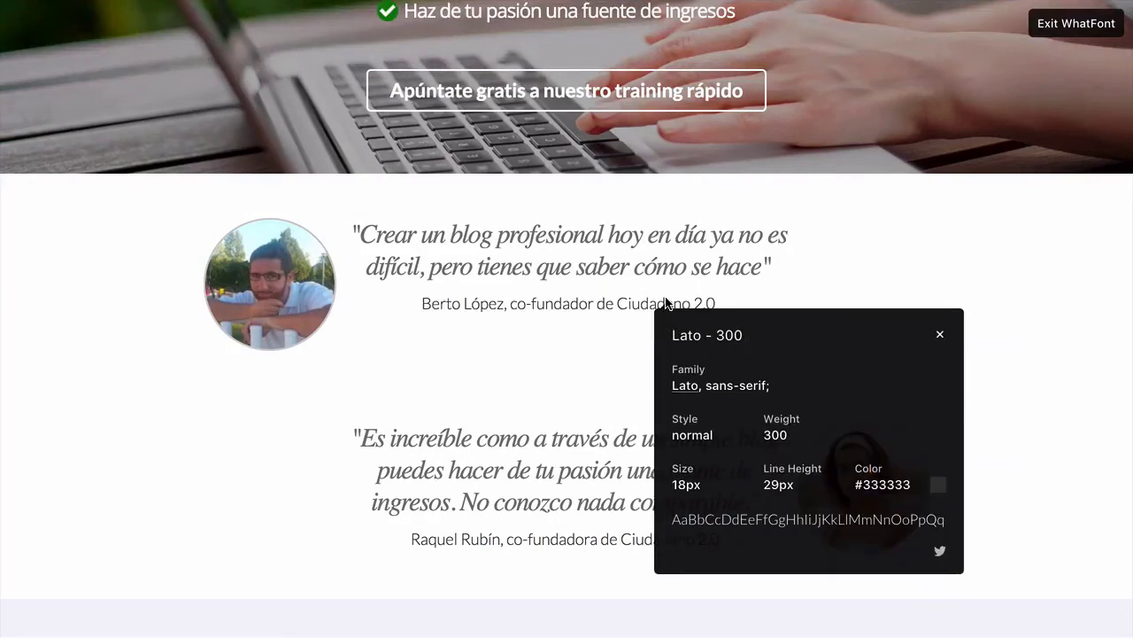
{"action": "key", "text": "Escape"}
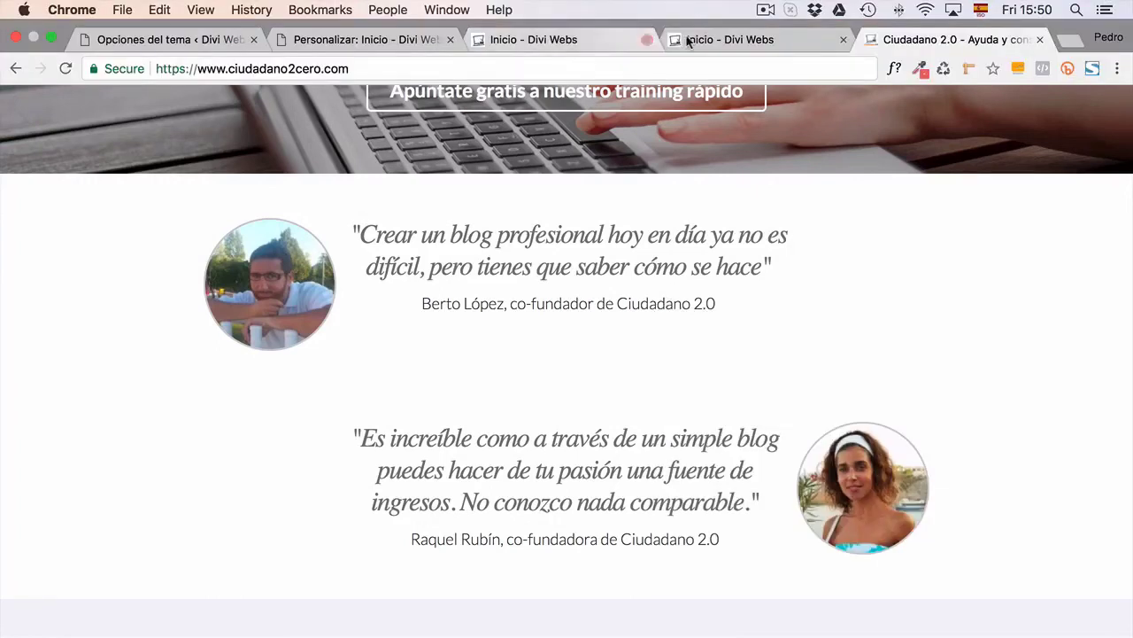
Insert a text module under the first testimonial's quote, and replace its content with the copied author line
{"action": "left_click", "coordinate": [680, 39]}
{"action": "left_click", "coordinate": [456, 11]}
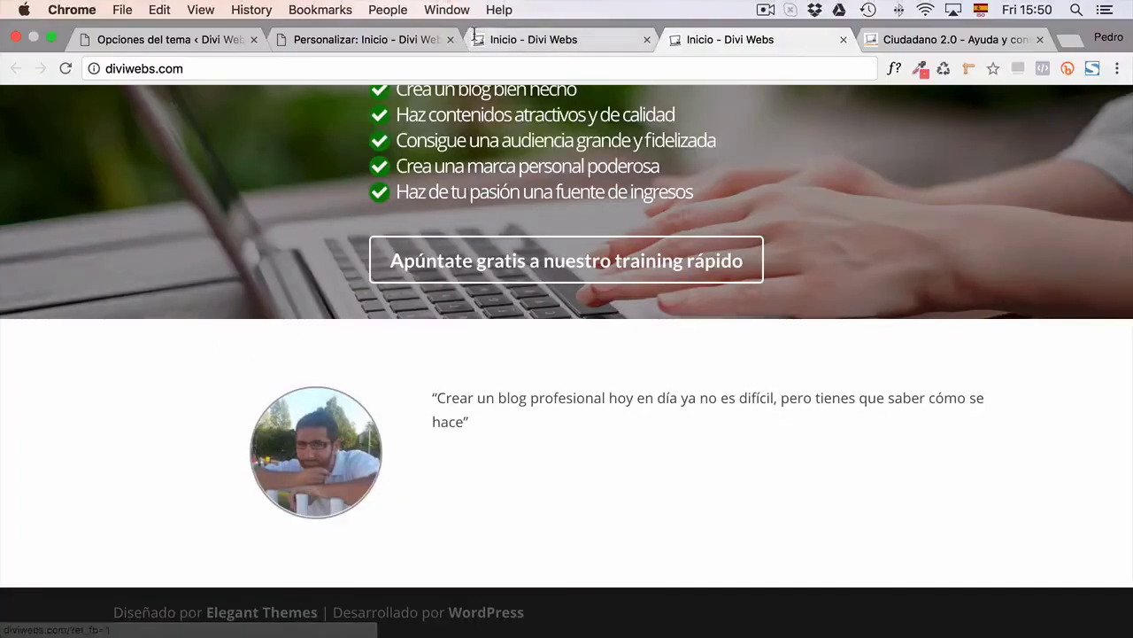
{"action": "left_click", "coordinate": [726, 359]}
{"action": "type", "text": "te"}
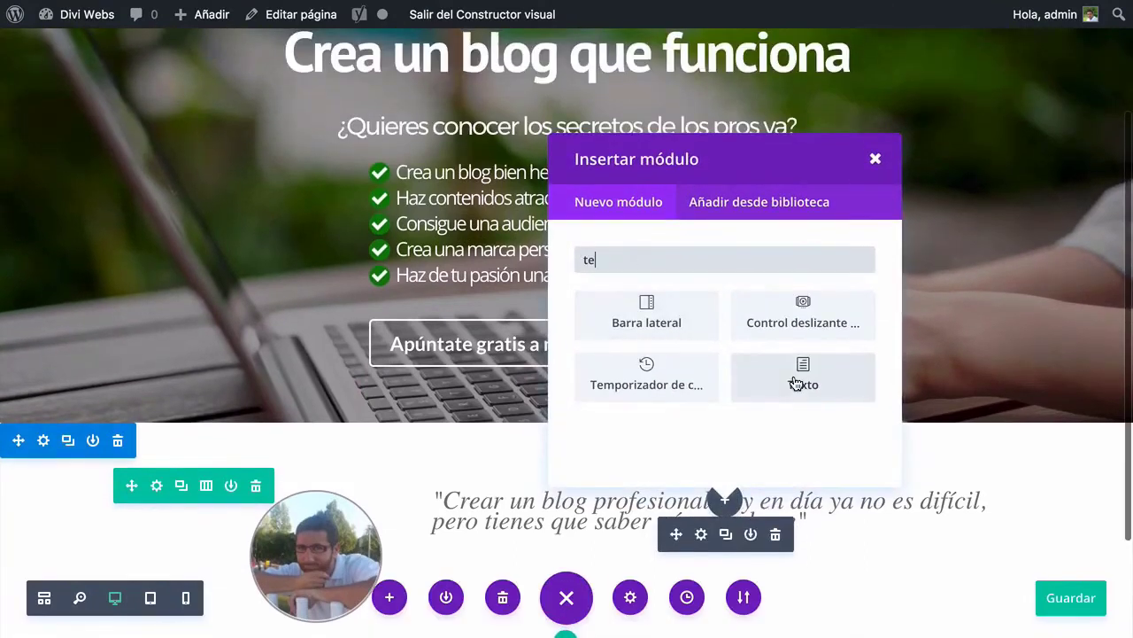
{"action": "left_click", "coordinate": [798, 379]}
{"action": "left_click", "coordinate": [301, 276]}
{"action": "left_click", "coordinate": [195, 349]}
{"action": "key", "text": "super+v"}
{"action": "scroll", "coordinate": [549, 394], "scroll_direction": "down", "scroll_amount": 3}
Set the author line's text font to Lato and its font size to 18px
{"action": "left_click", "coordinate": [146, 87]}
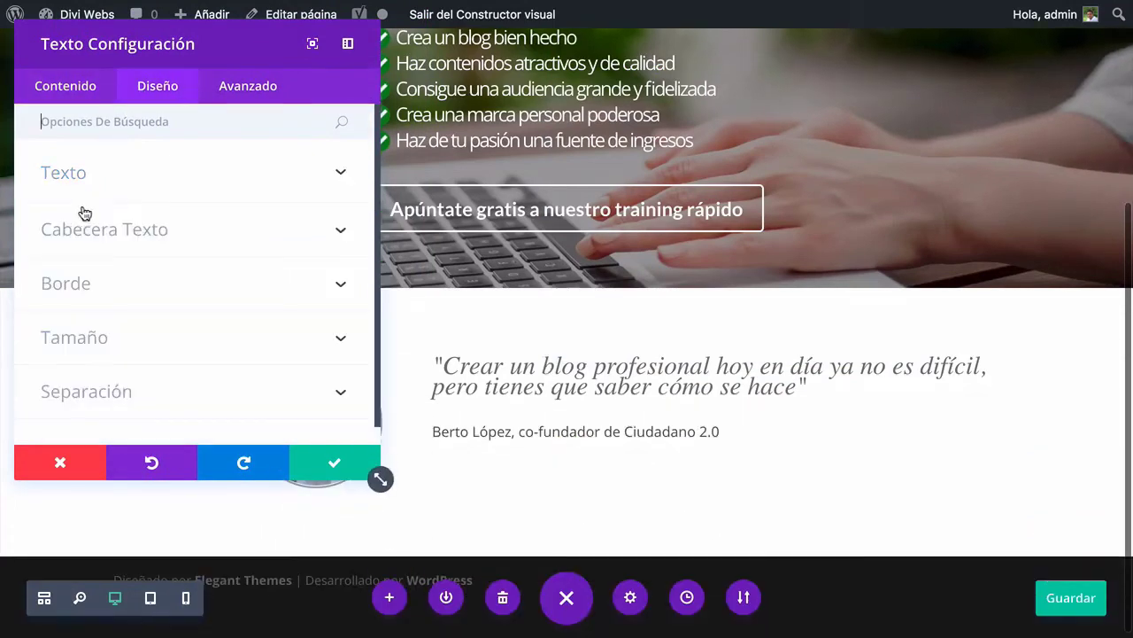
{"action": "left_click", "coordinate": [78, 198]}
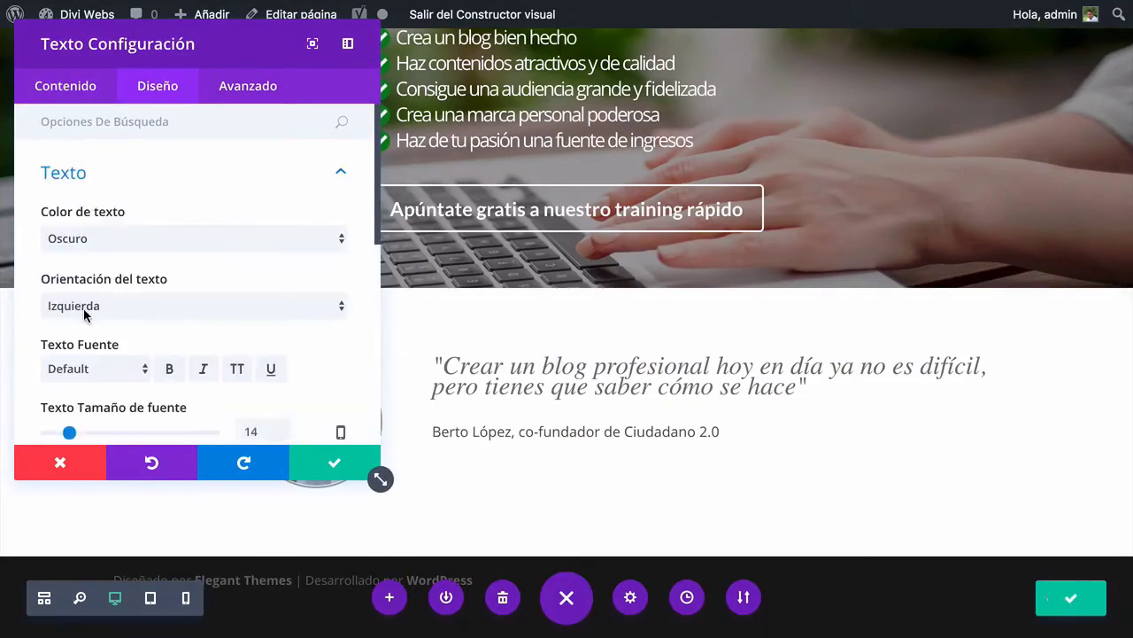
{"action": "left_click", "coordinate": [102, 375]}
{"action": "scroll", "coordinate": [110, 416], "scroll_direction": "down", "scroll_amount": 10}
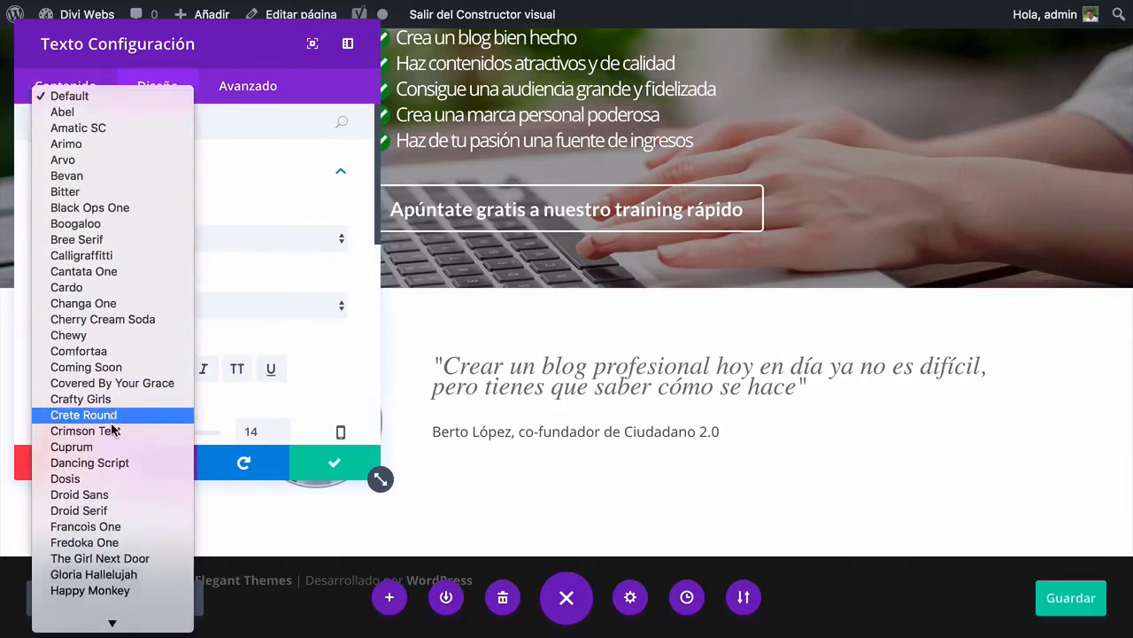
{"action": "left_click", "coordinate": [113, 510]}
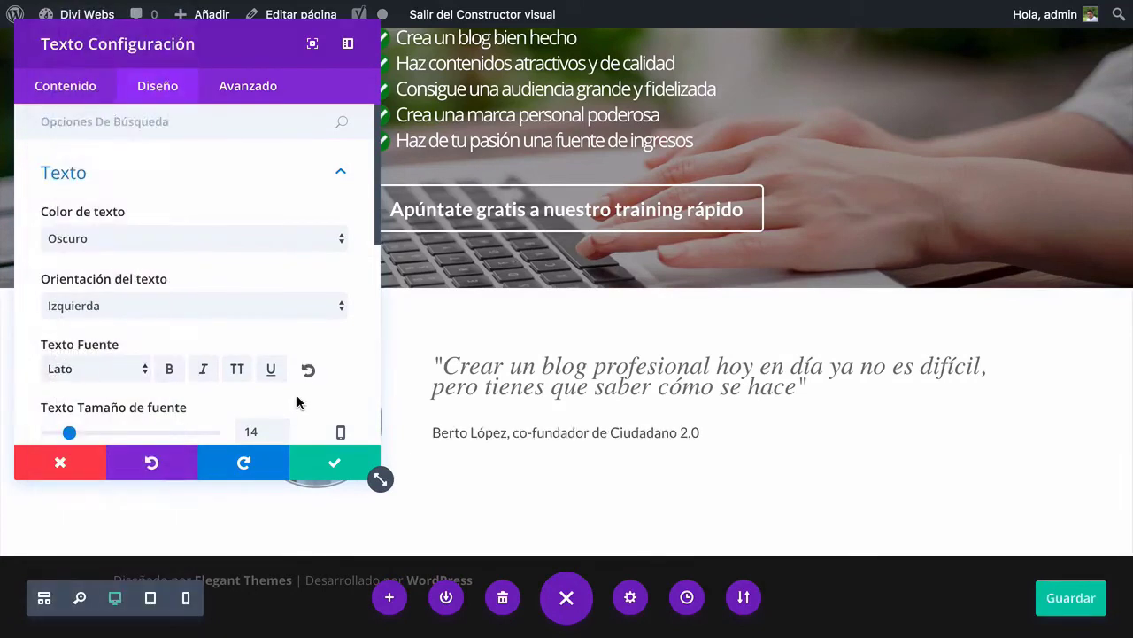
{"action": "scroll", "coordinate": [297, 401], "scroll_direction": "down", "scroll_amount": 1}
{"action": "left_click", "coordinate": [254, 402]}
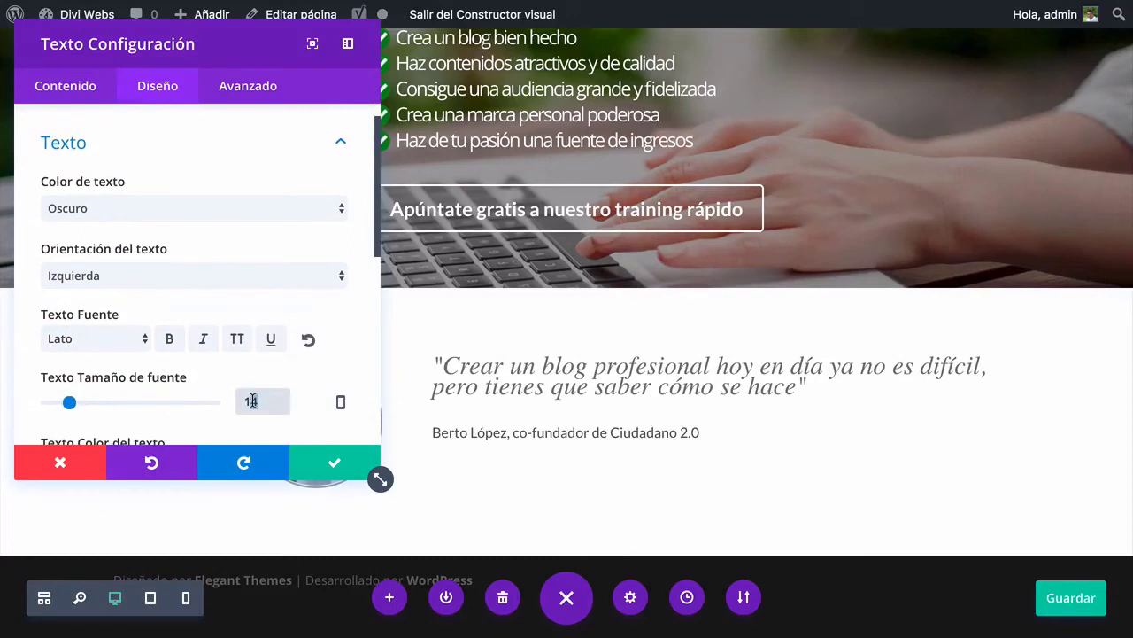
{"action": "type", "text": "8"}
Compare the author line's font details on the original page with those in the builder using WhatFont
{"action": "left_click", "coordinate": [891, 38]}
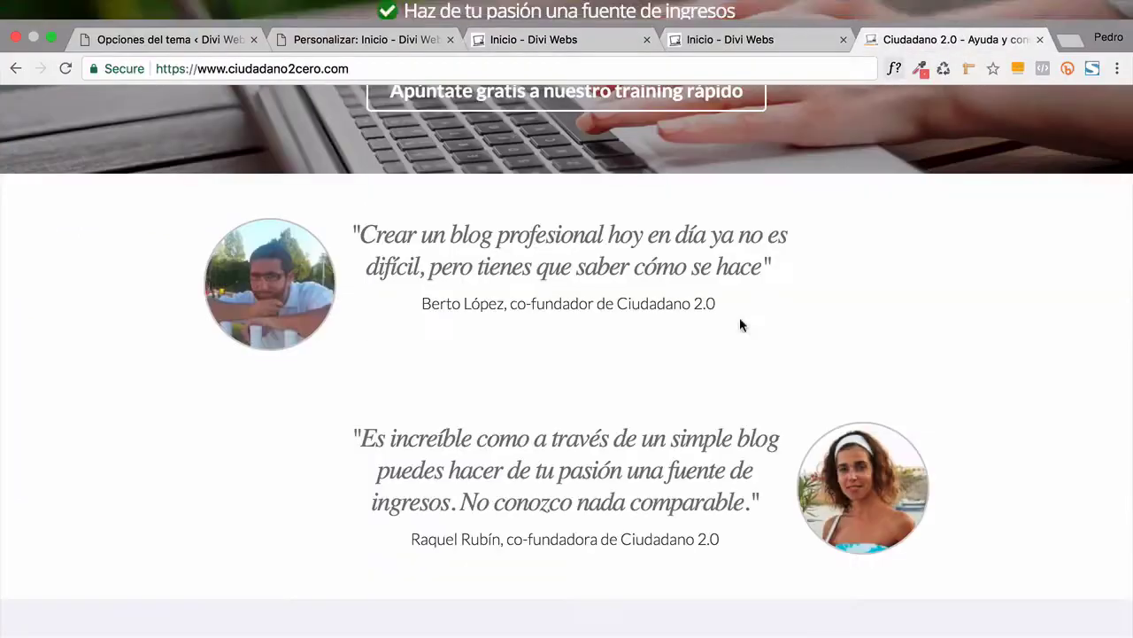
{"action": "left_click", "coordinate": [893, 69]}
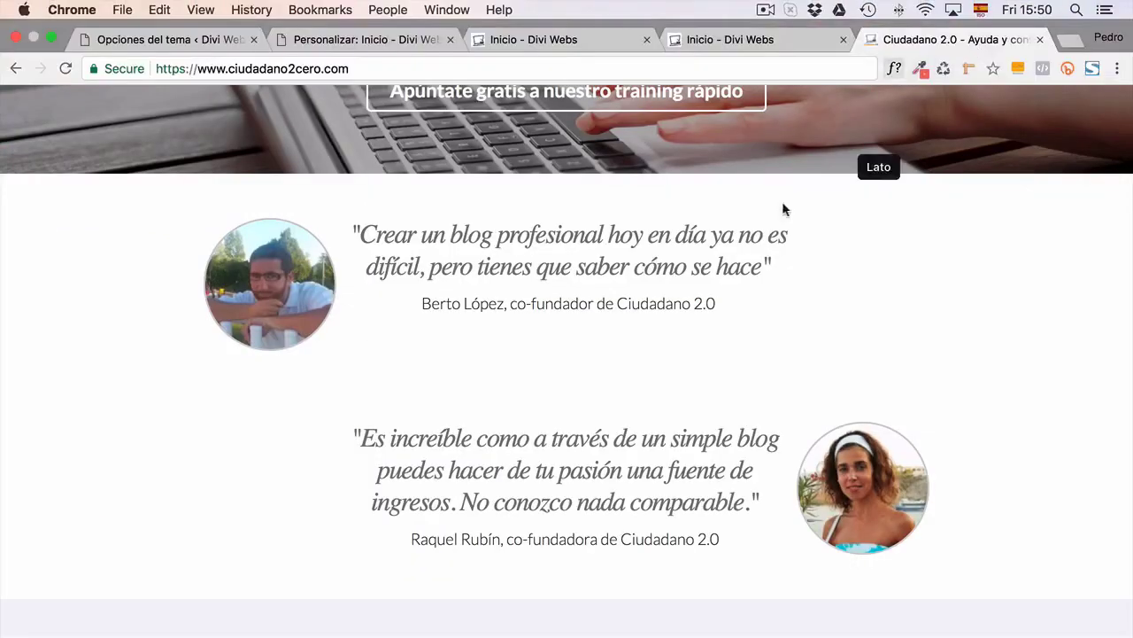
{"action": "left_click", "coordinate": [660, 305]}
{"action": "key", "text": "Escape"}
{"action": "mouse_move", "coordinate": [540, 4]}
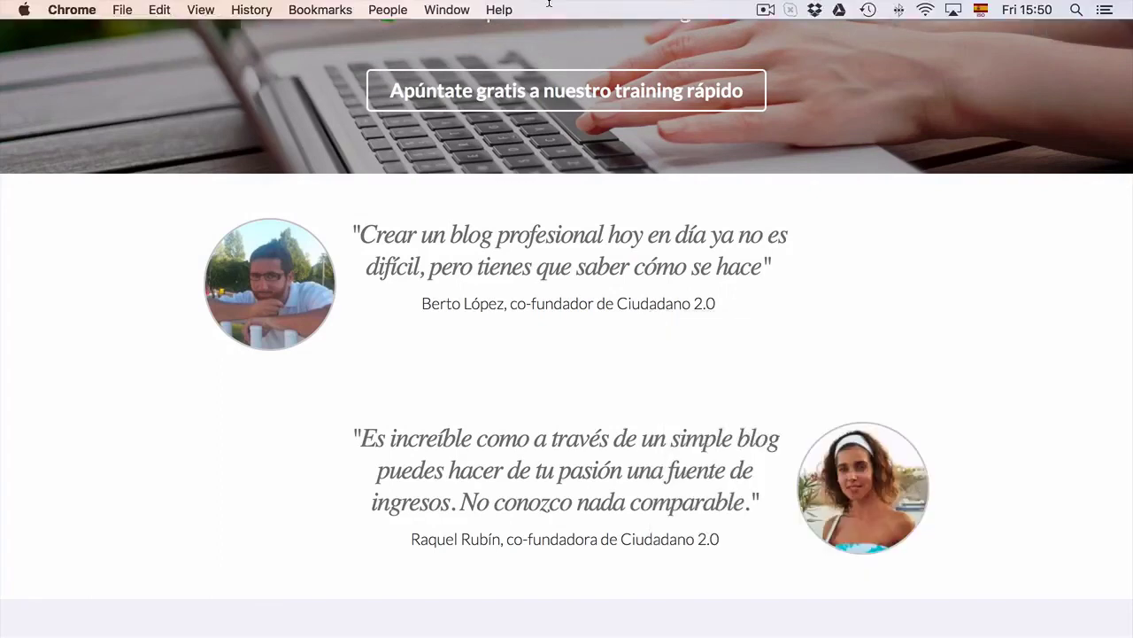
{"action": "left_click", "coordinate": [538, 40]}
{"action": "left_click", "coordinate": [895, 69]}
{"action": "left_click", "coordinate": [719, 434]}
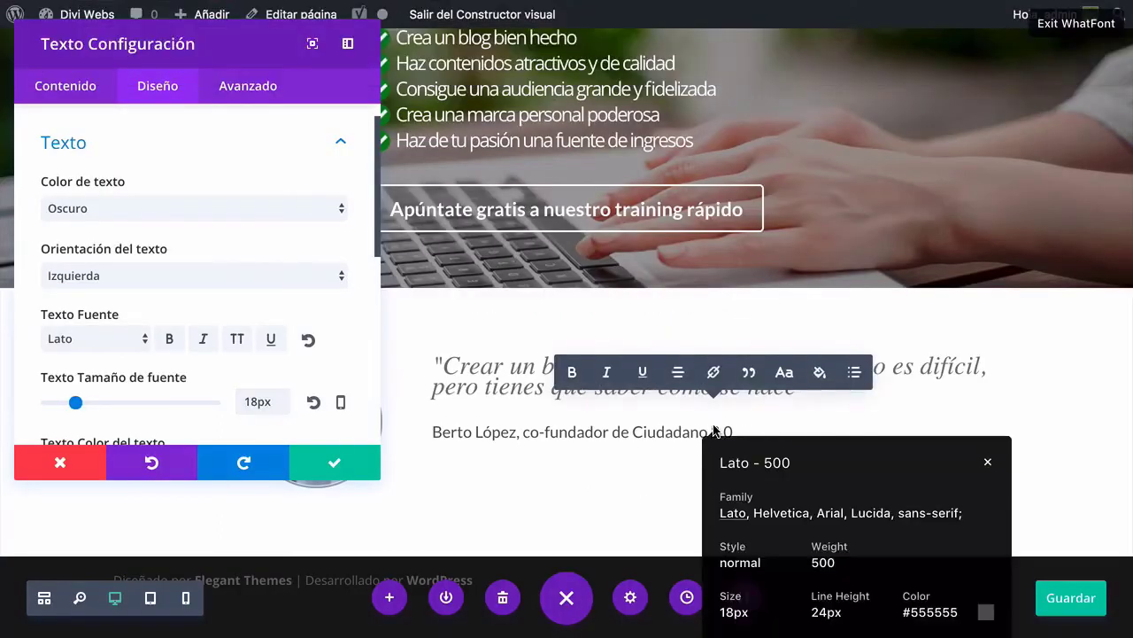
{"action": "key", "text": "Escape"}
Set the author line's text color to #333333 and save the text module
{"action": "scroll", "coordinate": [136, 393], "scroll_direction": "down", "scroll_amount": 1}
{"action": "scroll", "coordinate": [136, 394], "scroll_direction": "down", "scroll_amount": 1}
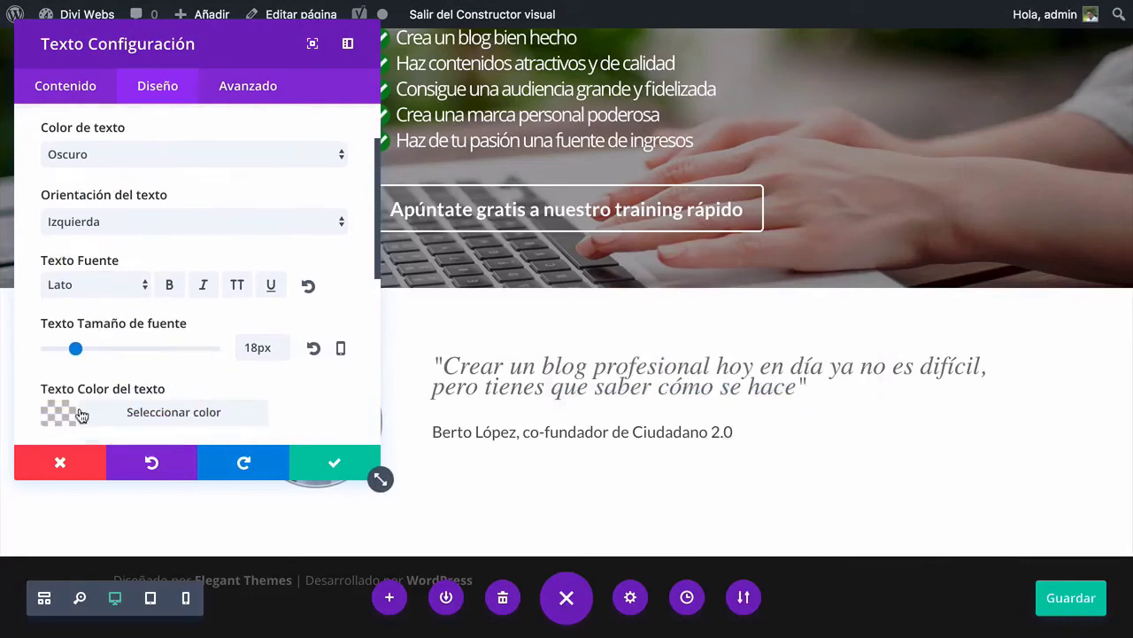
{"action": "left_click", "coordinate": [146, 404]}
{"action": "scroll", "coordinate": [148, 400], "scroll_direction": "down", "scroll_amount": 1}
{"action": "type", "text": "333333"}
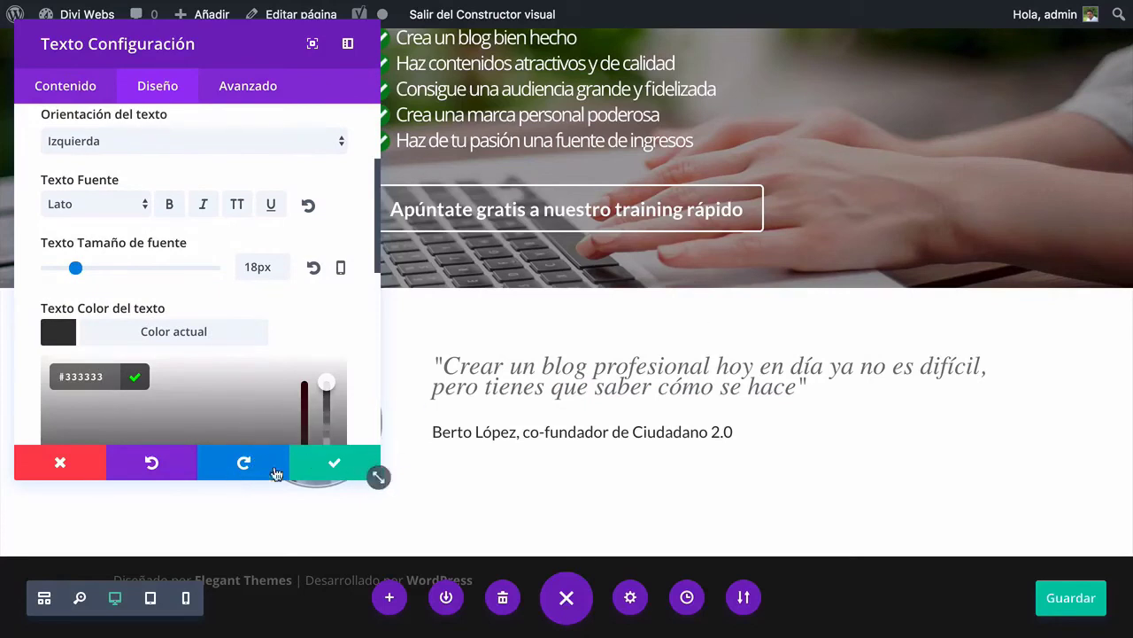
{"action": "left_click", "coordinate": [336, 457]}
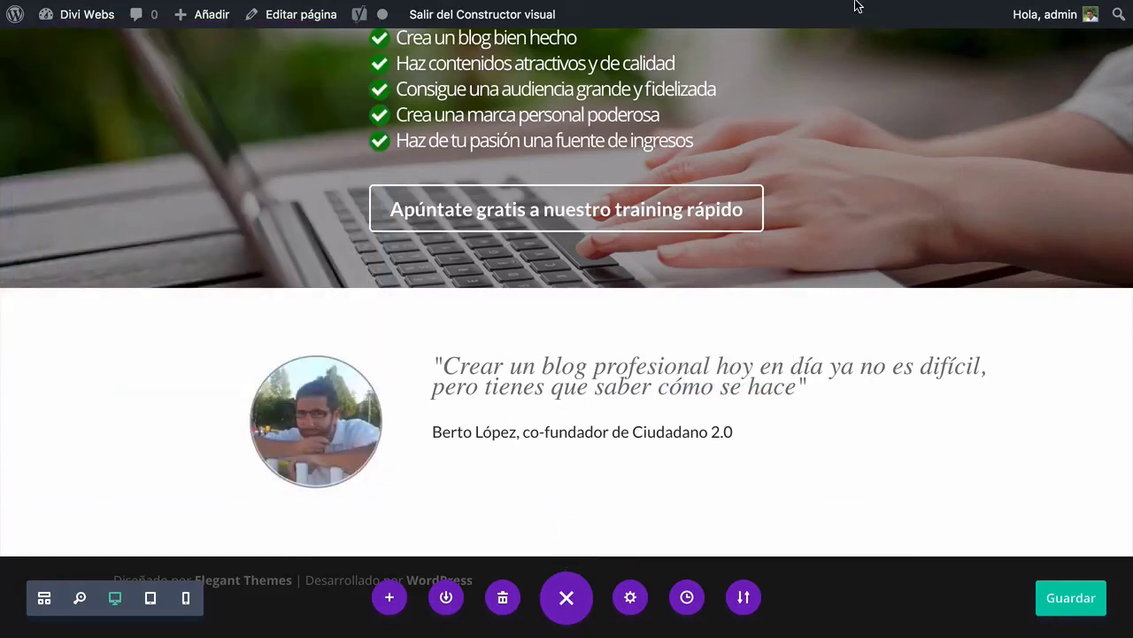
Compare the author line's position with the original, give its module a 15px left margin, and save the page
{"action": "mouse_move", "coordinate": [859, 4]}
{"action": "left_click", "coordinate": [885, 39]}
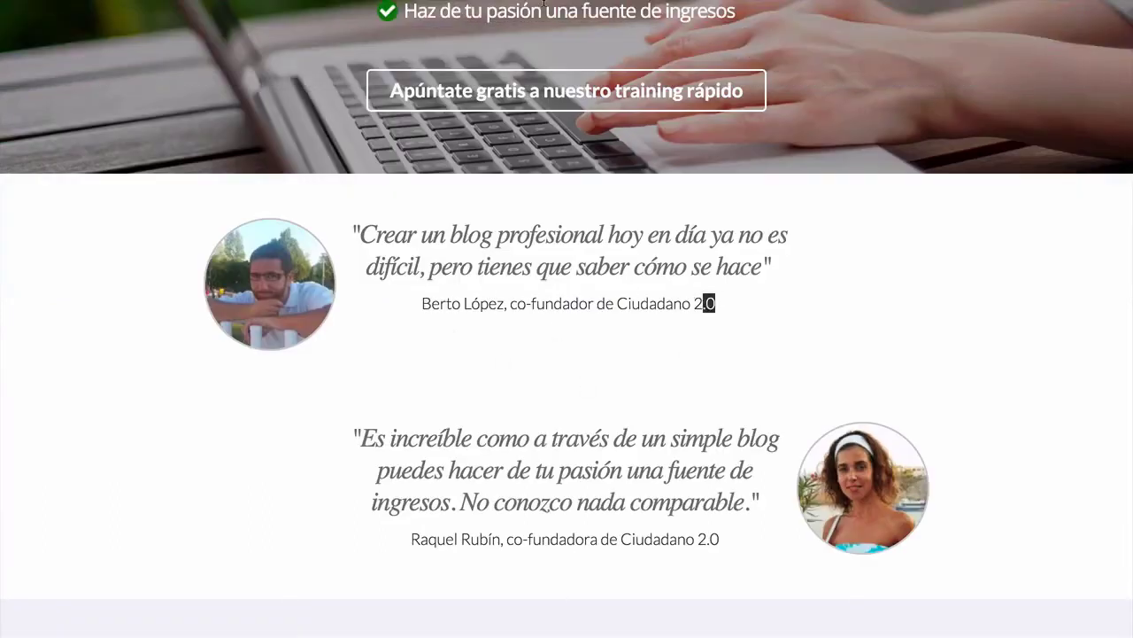
{"action": "mouse_move", "coordinate": [534, 5]}
{"action": "left_click", "coordinate": [538, 41]}
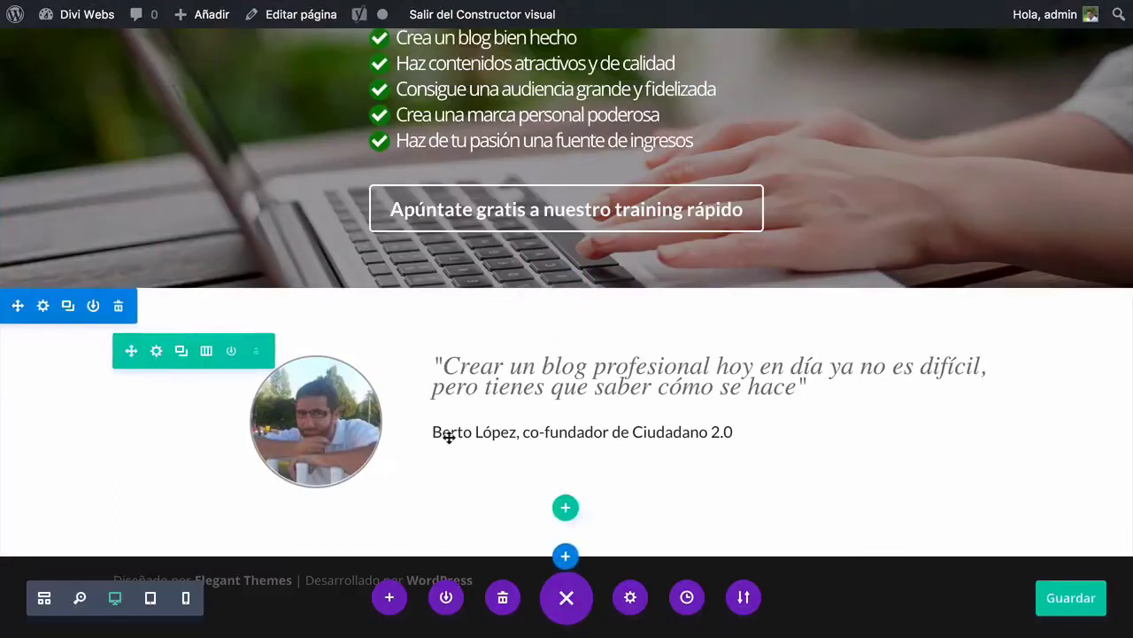
{"action": "left_click", "coordinate": [701, 368]}
{"action": "left_click", "coordinate": [124, 118]}
{"action": "type", "text": "Sepa"}
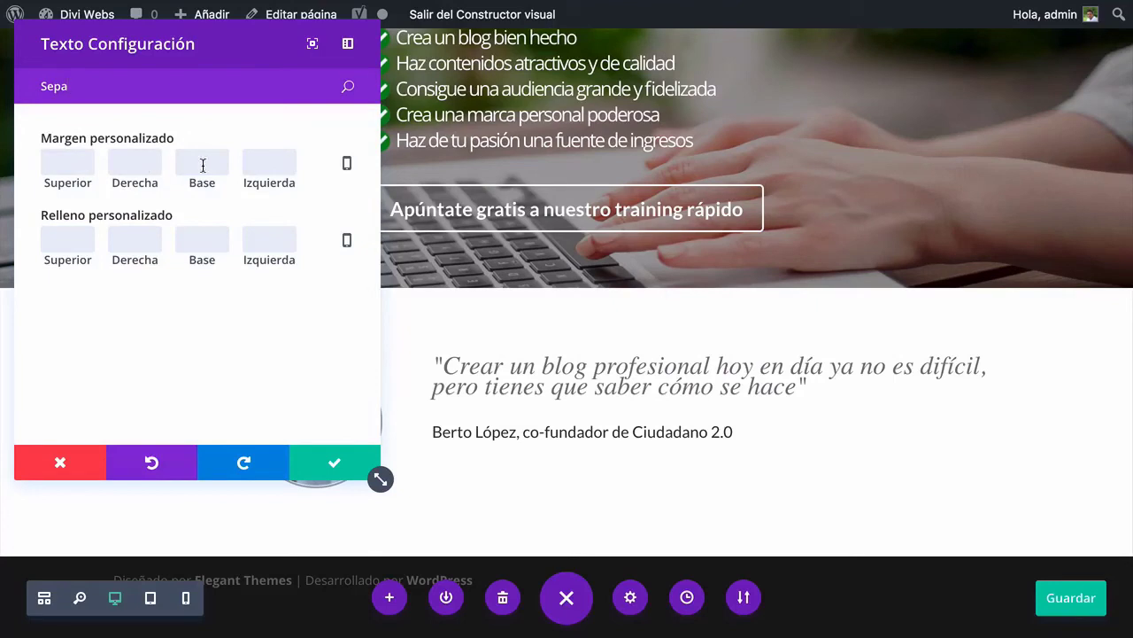
{"action": "left_click", "coordinate": [264, 170]}
{"action": "type", "text": "10px"}
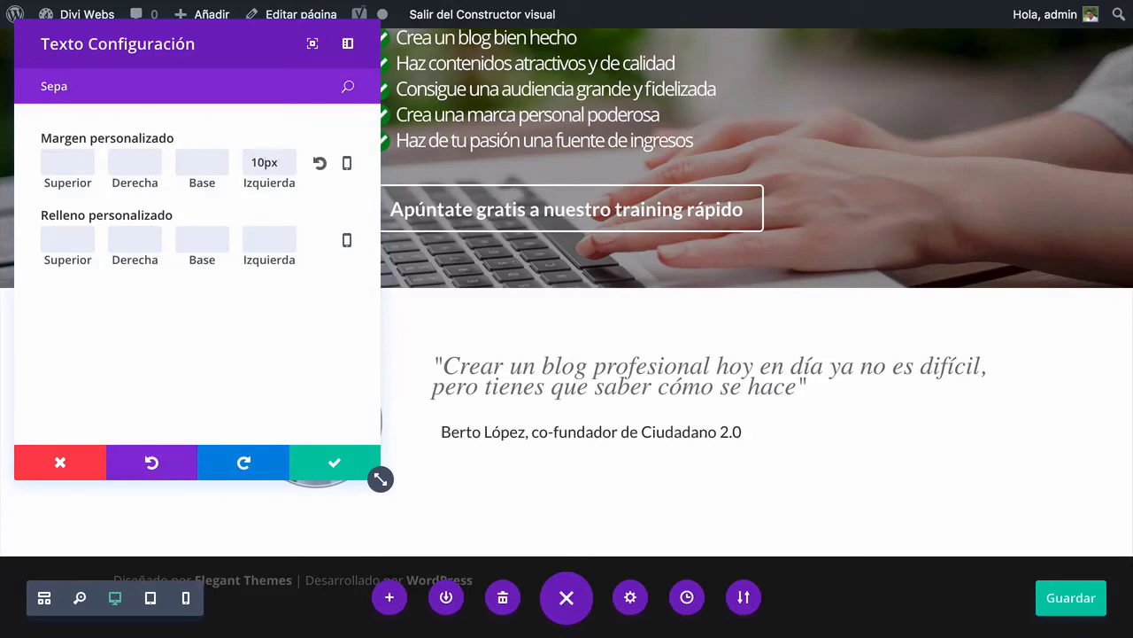
{"action": "key", "text": "BackSpace"}
{"action": "type", "text": "5"}
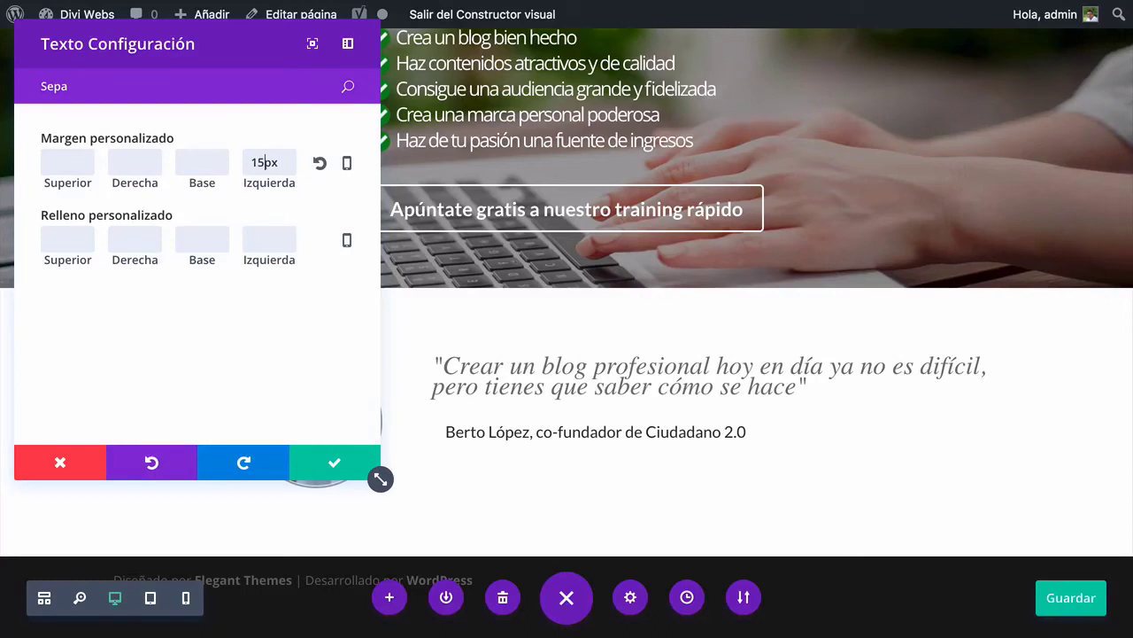
{"action": "left_click", "coordinate": [309, 461]}
{"action": "left_click", "coordinate": [1082, 605]}
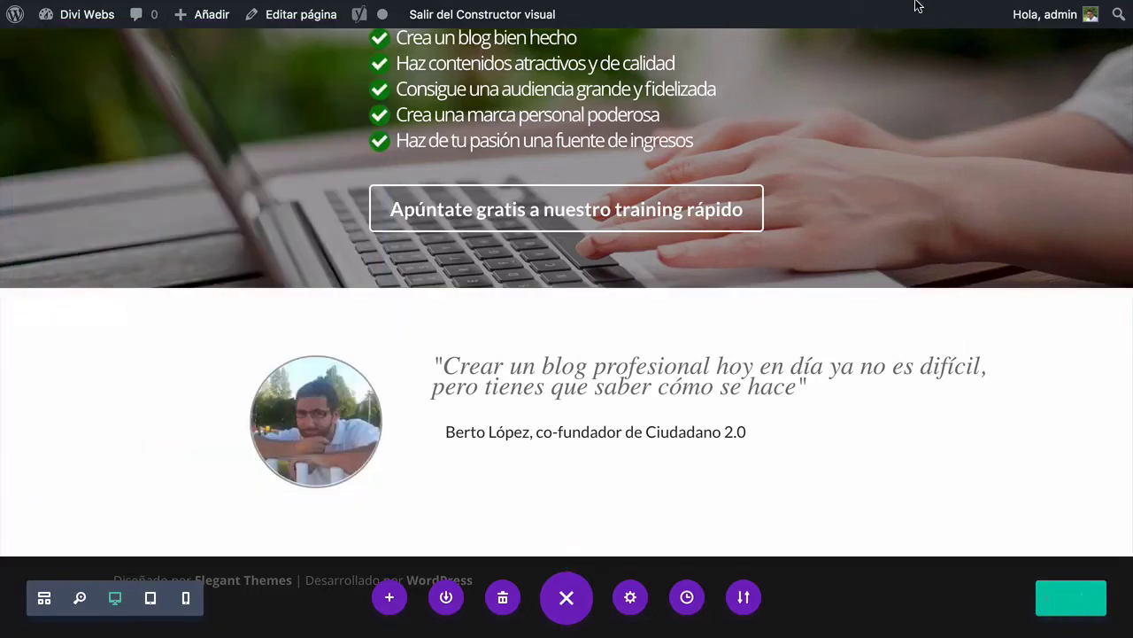
Check the testimonial's layout on the original page, give its row a custom width of 870px, and save the page
{"action": "mouse_move", "coordinate": [945, 13]}
{"action": "left_click", "coordinate": [935, 39]}
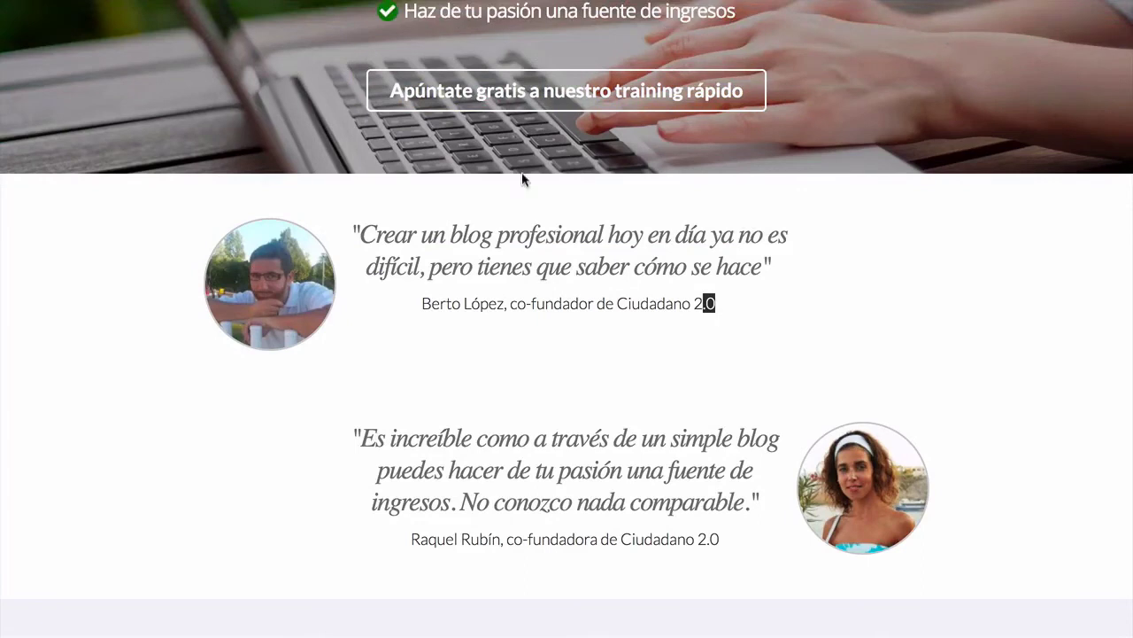
{"action": "mouse_move", "coordinate": [536, 4]}
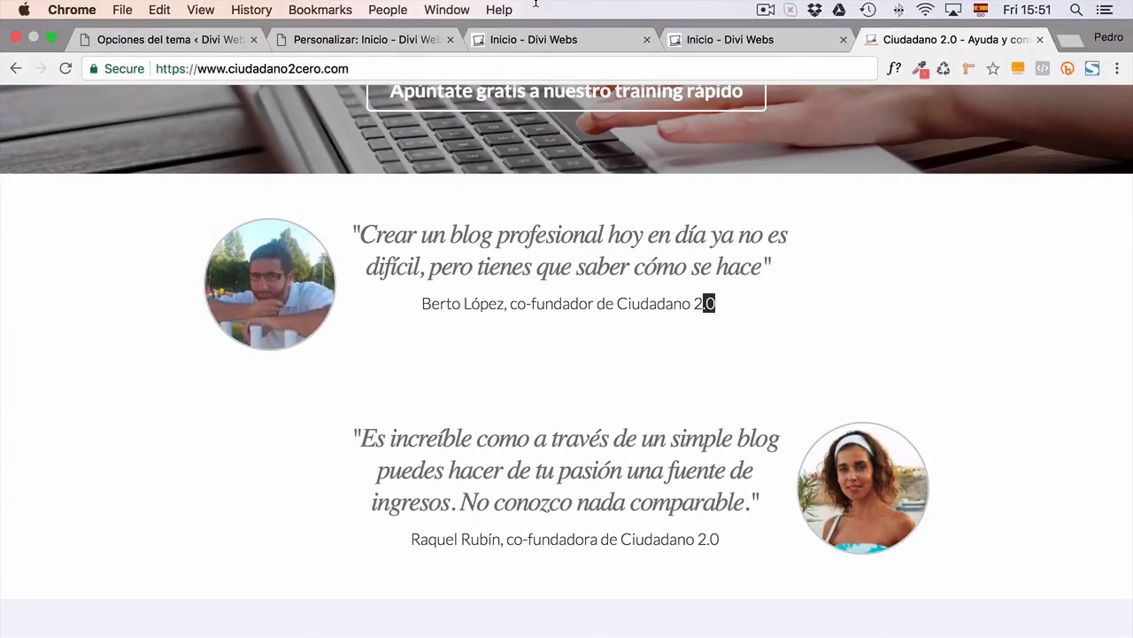
{"action": "left_click", "coordinate": [531, 39]}
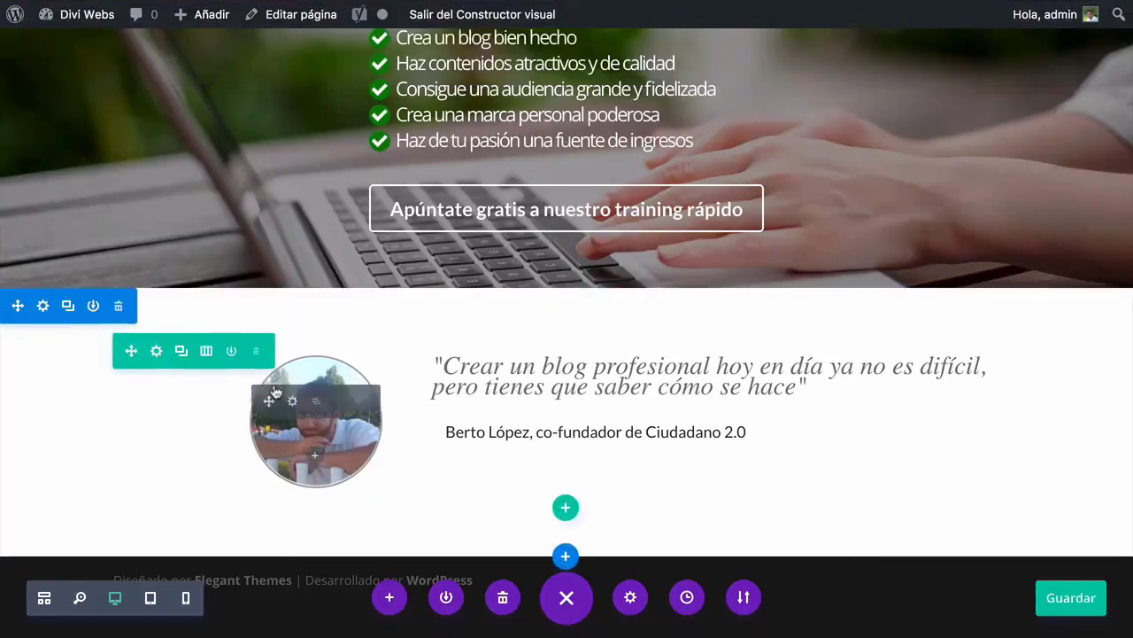
{"action": "left_click", "coordinate": [158, 352]}
{"action": "left_click", "coordinate": [152, 96]}
{"action": "left_click", "coordinate": [74, 89]}
{"action": "key", "text": "BackSpace"}
{"action": "key", "text": "BackSpace"}
{"action": "key", "text": "BackSpace"}
{"action": "key", "text": "BackSpace"}
{"action": "type", "text": "Ta"}
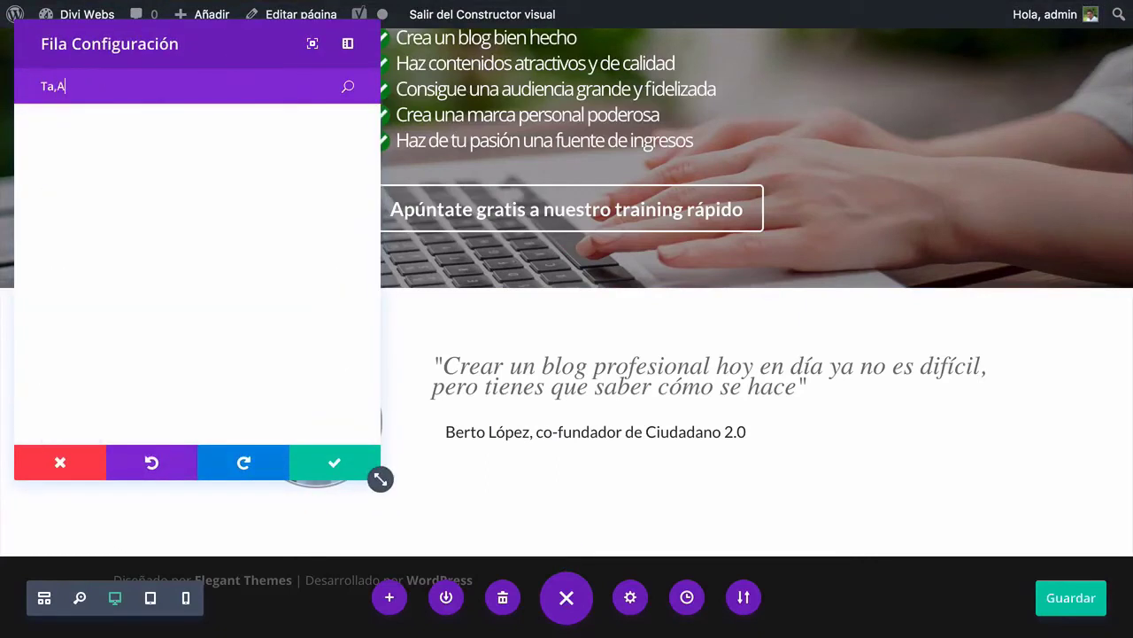
{"action": "type", "text": "mañ"}
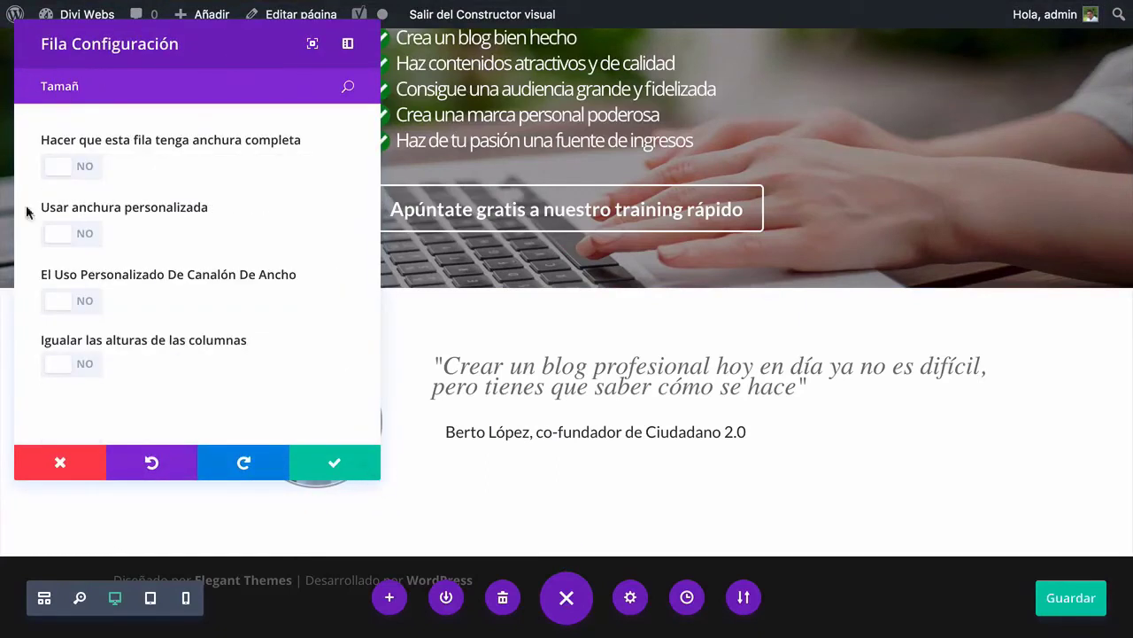
{"action": "left_click", "coordinate": [74, 232]}
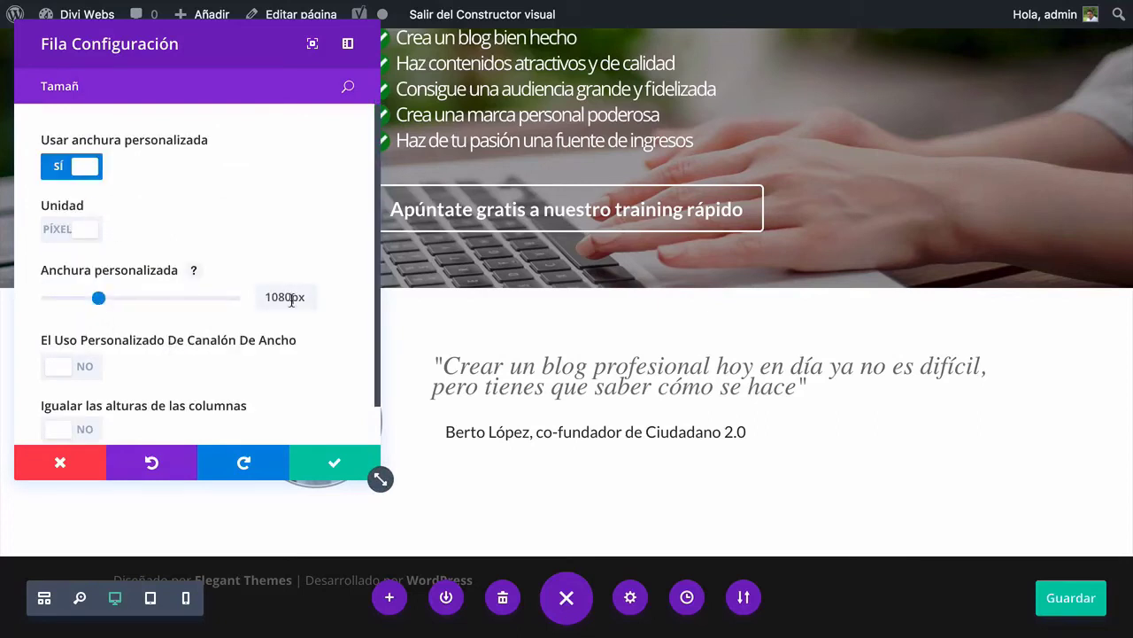
{"action": "left_click_drag", "start_coordinate": [291, 300], "coordinate": [253, 304]}
{"action": "type", "text": "870"}
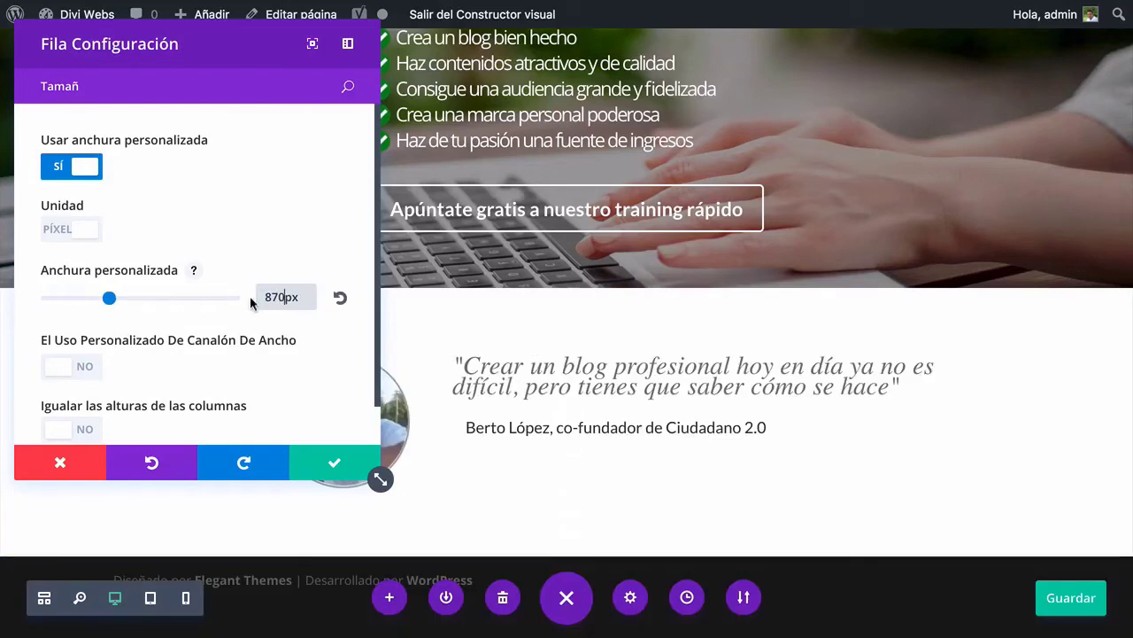
{"action": "left_click", "coordinate": [335, 452]}
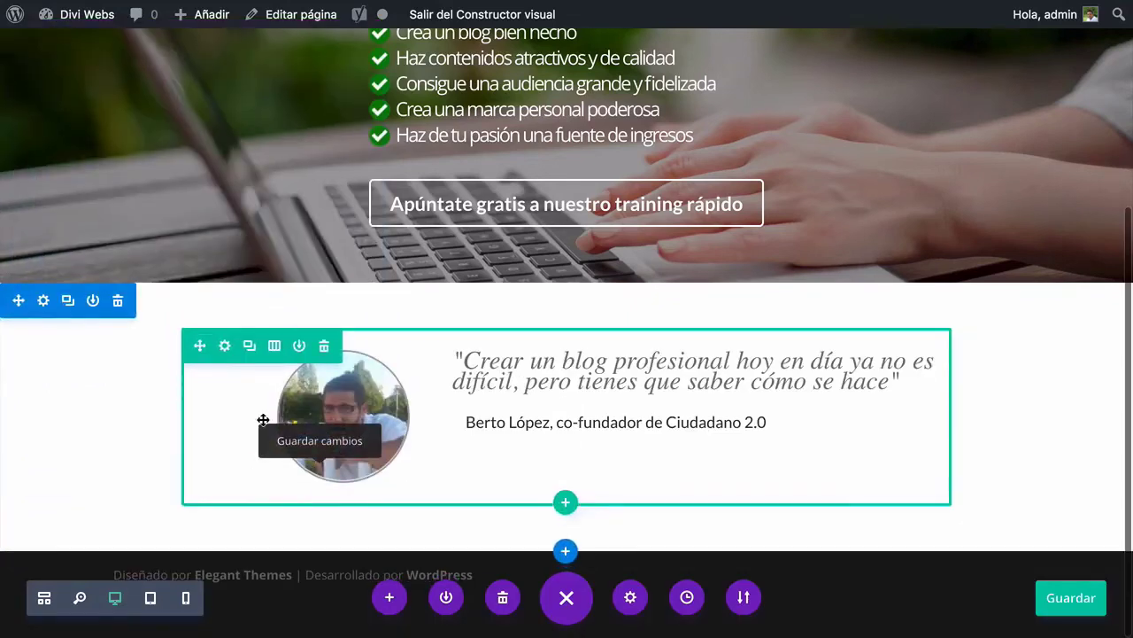
{"action": "left_click", "coordinate": [1069, 597]}
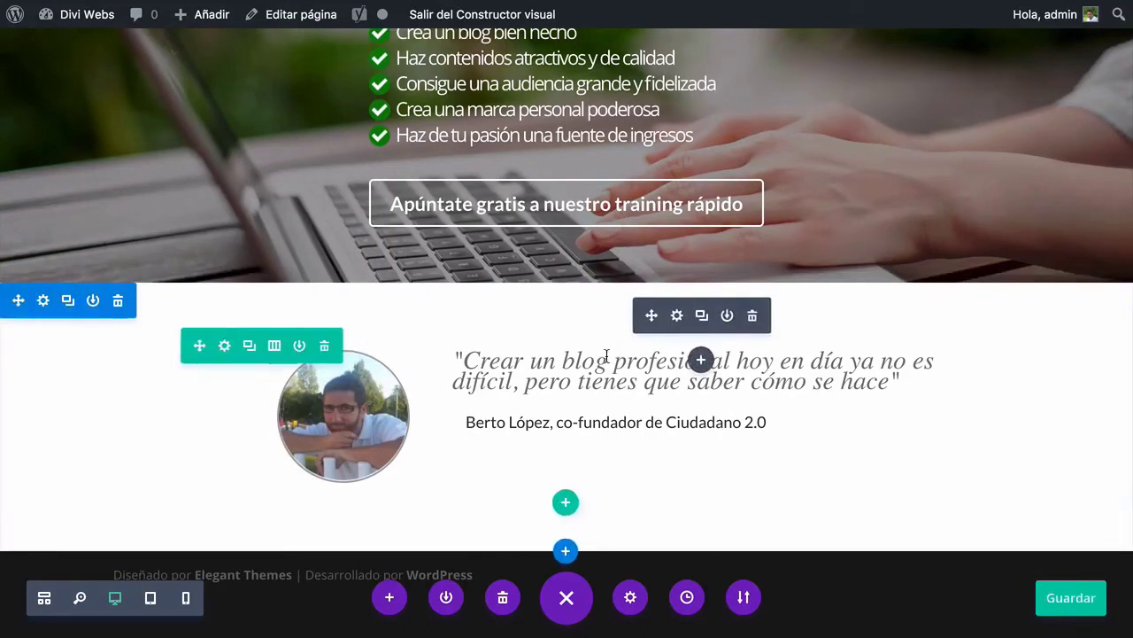
Duplicate the testimonial row and replace the copy's photo with the woman's portrait from the media library
{"action": "left_click", "coordinate": [249, 347]}
{"action": "scroll", "coordinate": [258, 399], "scroll_direction": "down", "scroll_amount": 3}
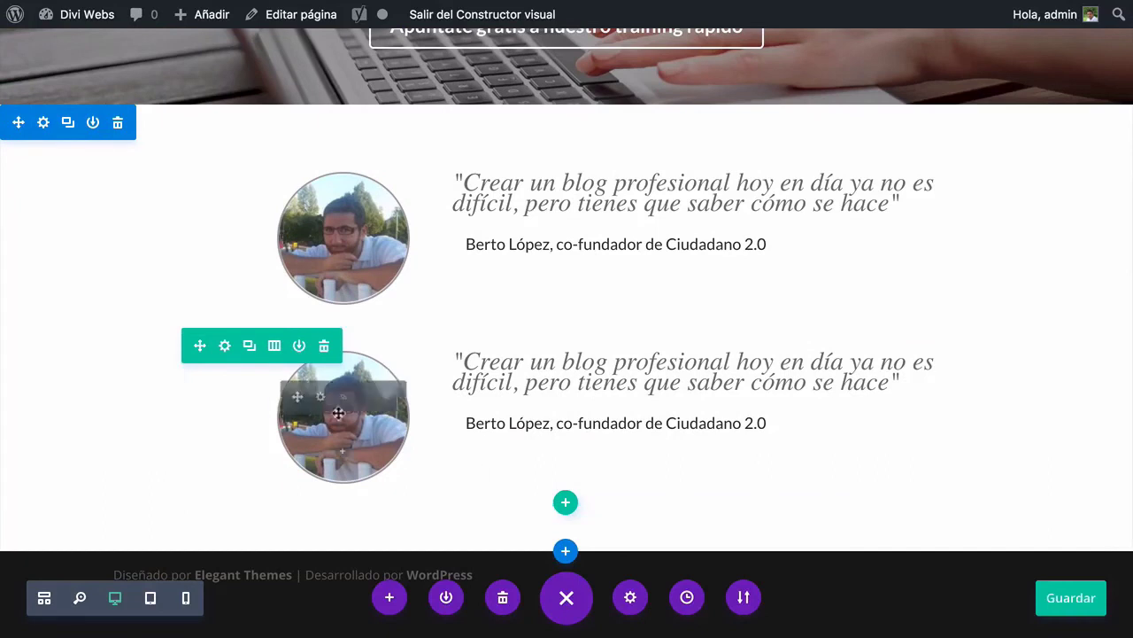
{"action": "left_click", "coordinate": [320, 399]}
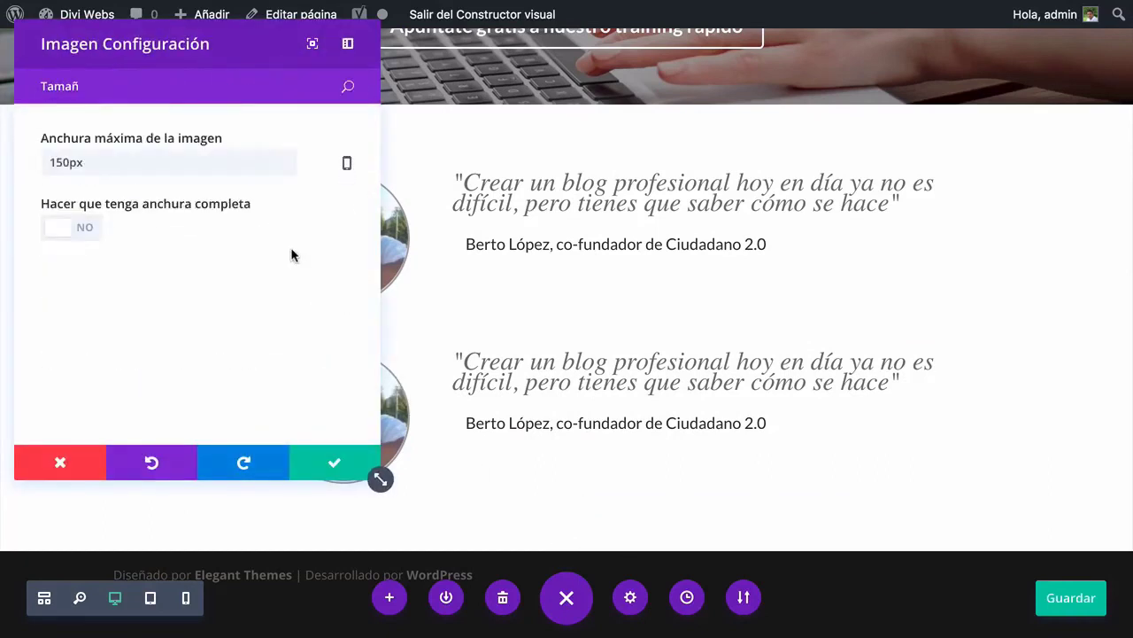
{"action": "key", "text": "BackSpace"}
{"action": "left_click", "coordinate": [304, 248]}
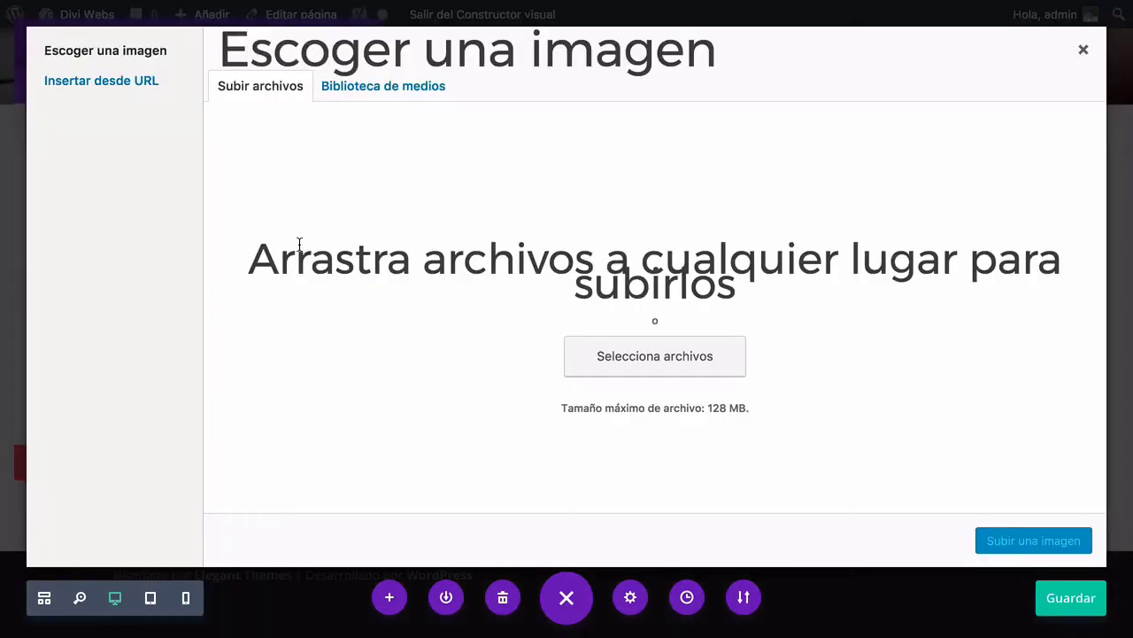
{"action": "left_click", "coordinate": [414, 88]}
{"action": "left_click", "coordinate": [530, 202]}
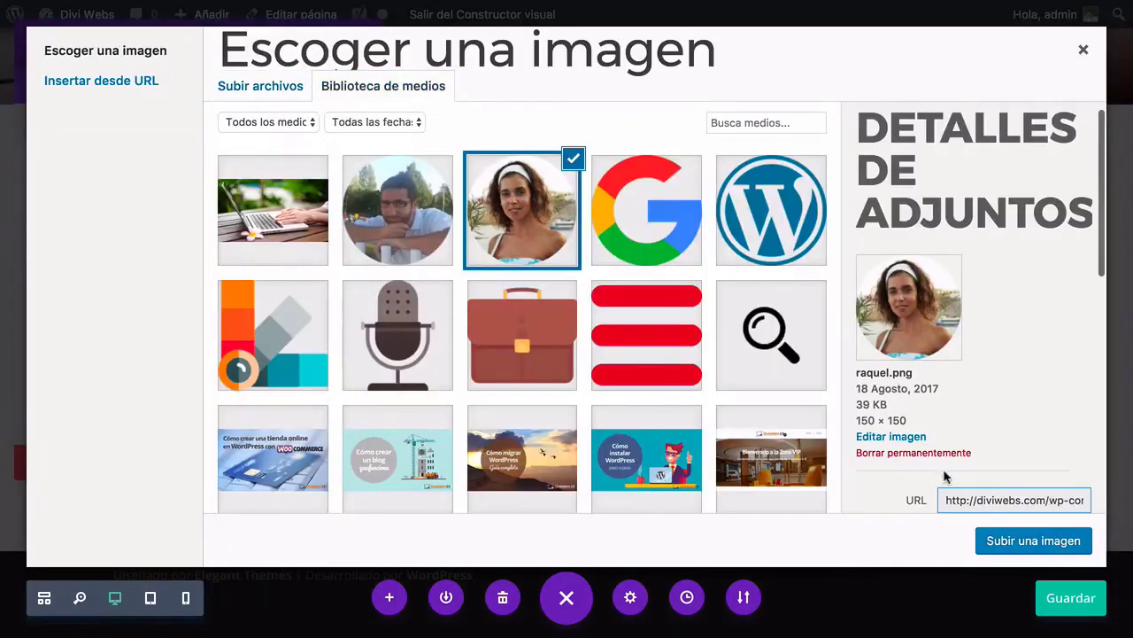
{"action": "left_click", "coordinate": [1033, 540]}
{"action": "left_click", "coordinate": [372, 471]}
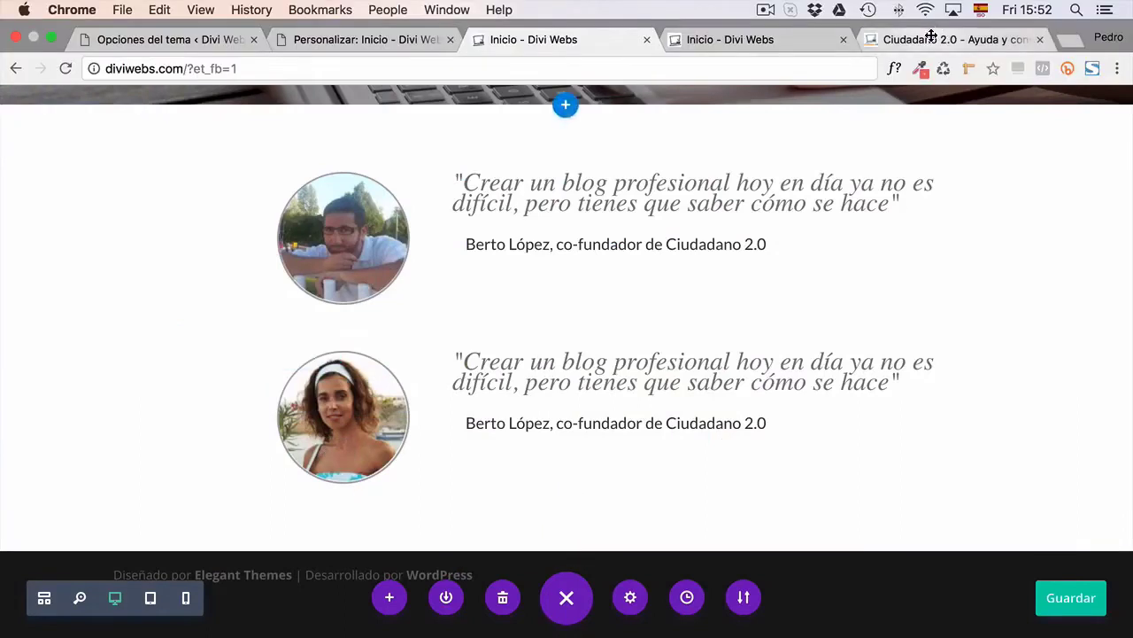
Replace the second testimonial's quote with the one copied from the original page, beginning "Es increíble como a través de un simple blog", and save the module
{"action": "left_click", "coordinate": [956, 39]}
{"action": "left_click_drag", "start_coordinate": [749, 502], "coordinate": [357, 436]}
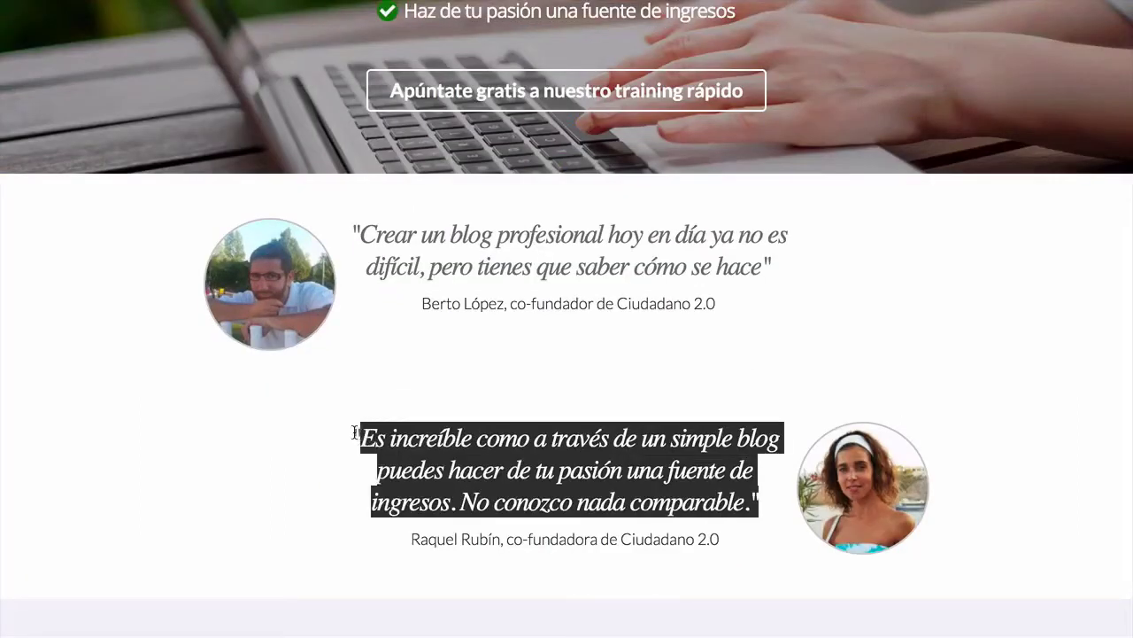
{"action": "left_click", "coordinate": [645, 39]}
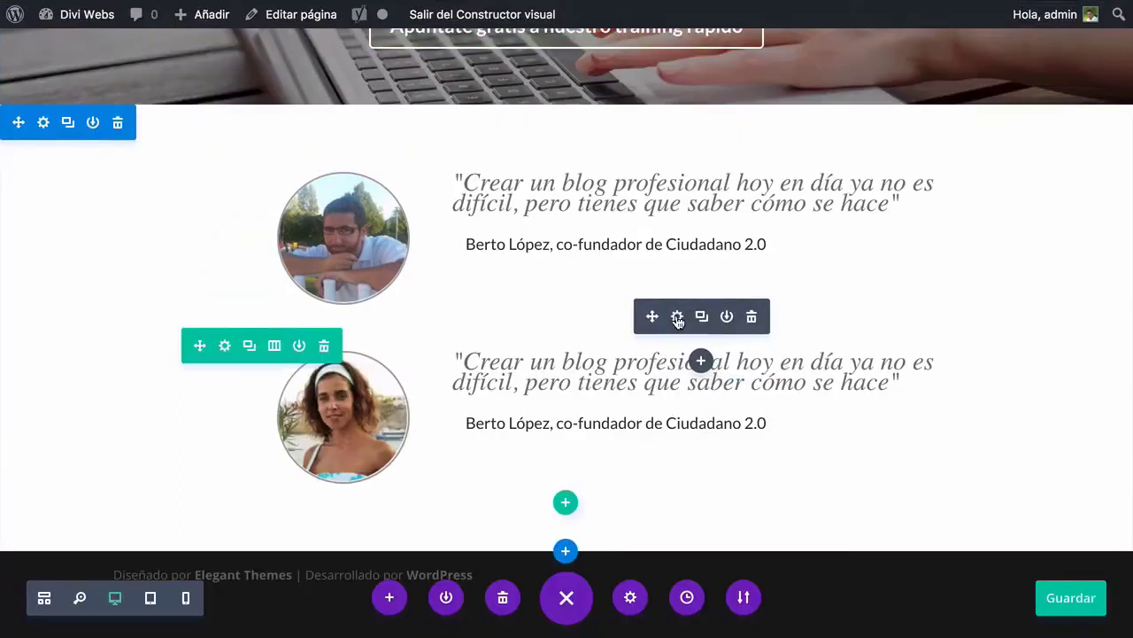
{"action": "left_click", "coordinate": [679, 323]}
{"action": "left_click", "coordinate": [311, 255]}
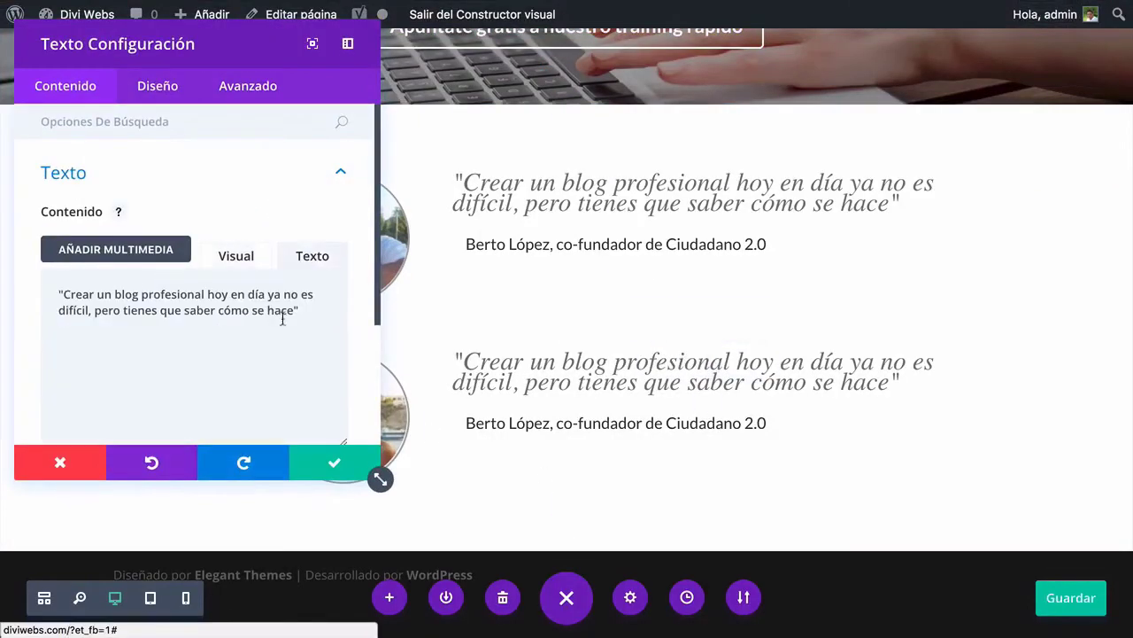
{"action": "left_click_drag", "start_coordinate": [299, 310], "coordinate": [40, 294]}
{"action": "type", "text": "\"Es increíble como a través de un simple blog puedes hacer de tu pasión una fuente de ingresos. No conozco nada comparable.\""}
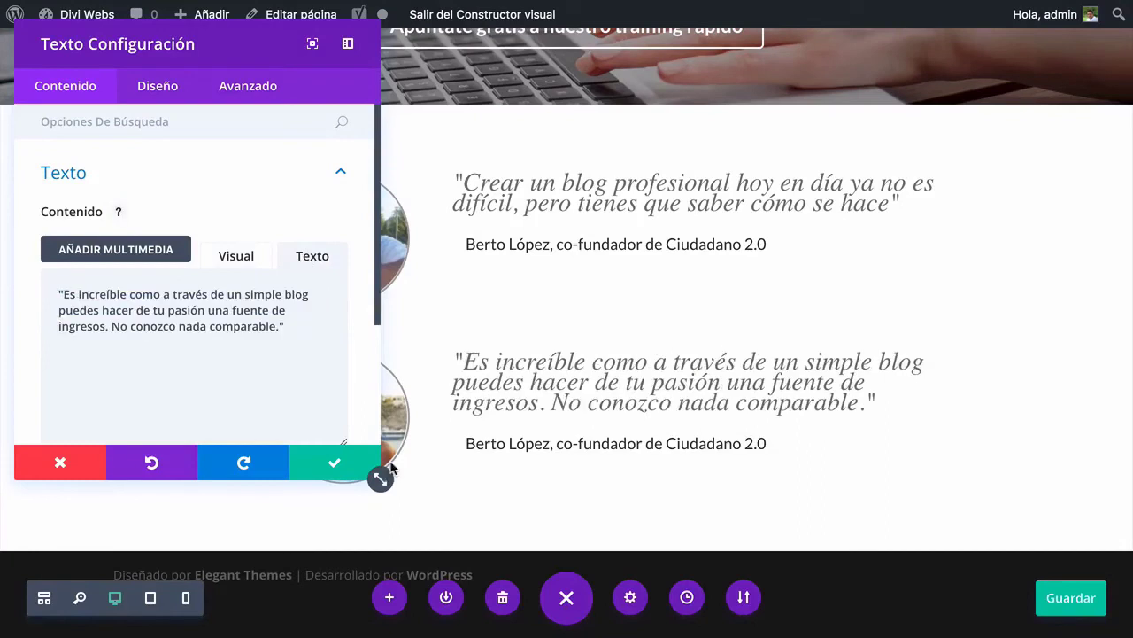
{"action": "left_click", "coordinate": [340, 469]}
Replace the second testimonial's author line with the co-founder line copied from the original page and save the text module
{"action": "left_click", "coordinate": [919, 39]}
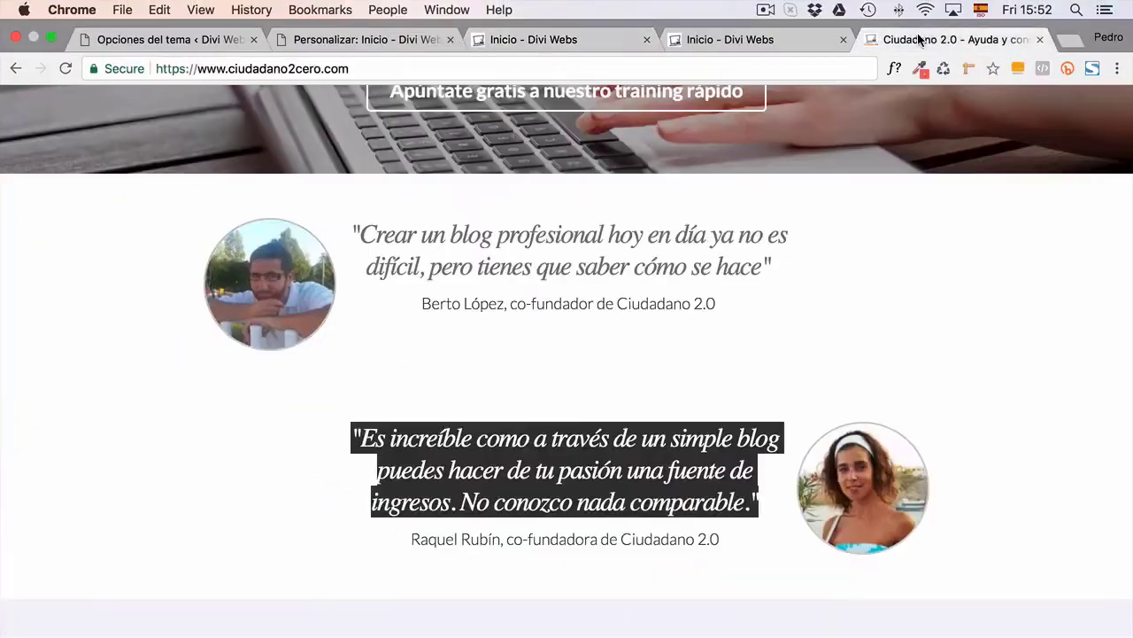
{"action": "left_click", "coordinate": [664, 507]}
{"action": "left_click_drag", "start_coordinate": [666, 540], "coordinate": [396, 548]}
{"action": "key", "text": "ctrl+c"}
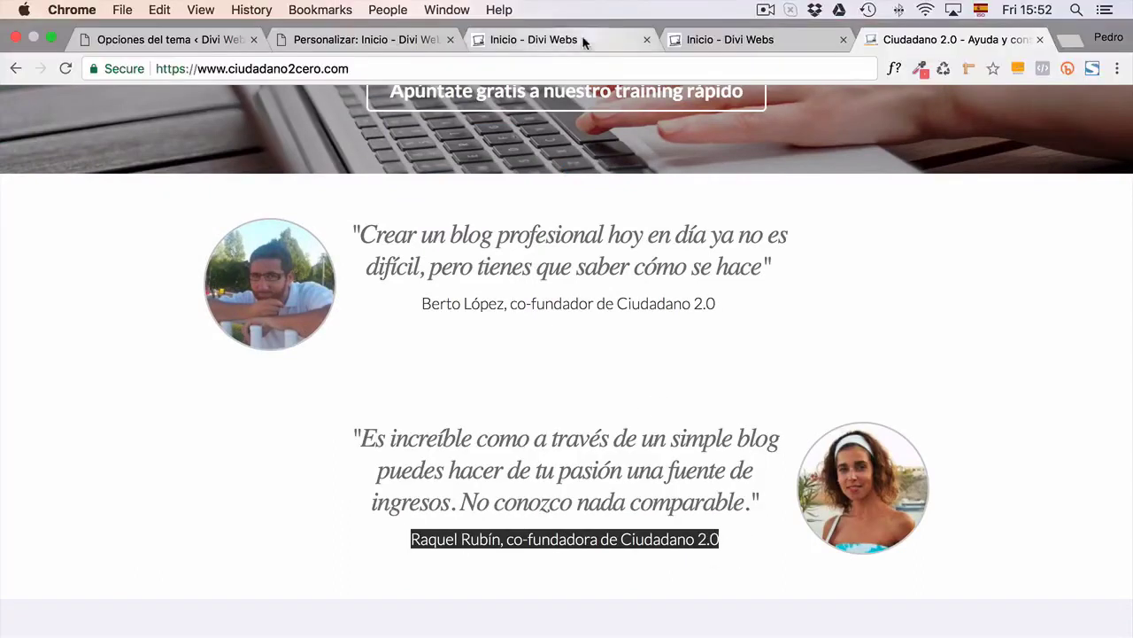
{"action": "left_click", "coordinate": [584, 38]}
{"action": "left_click", "coordinate": [675, 339]}
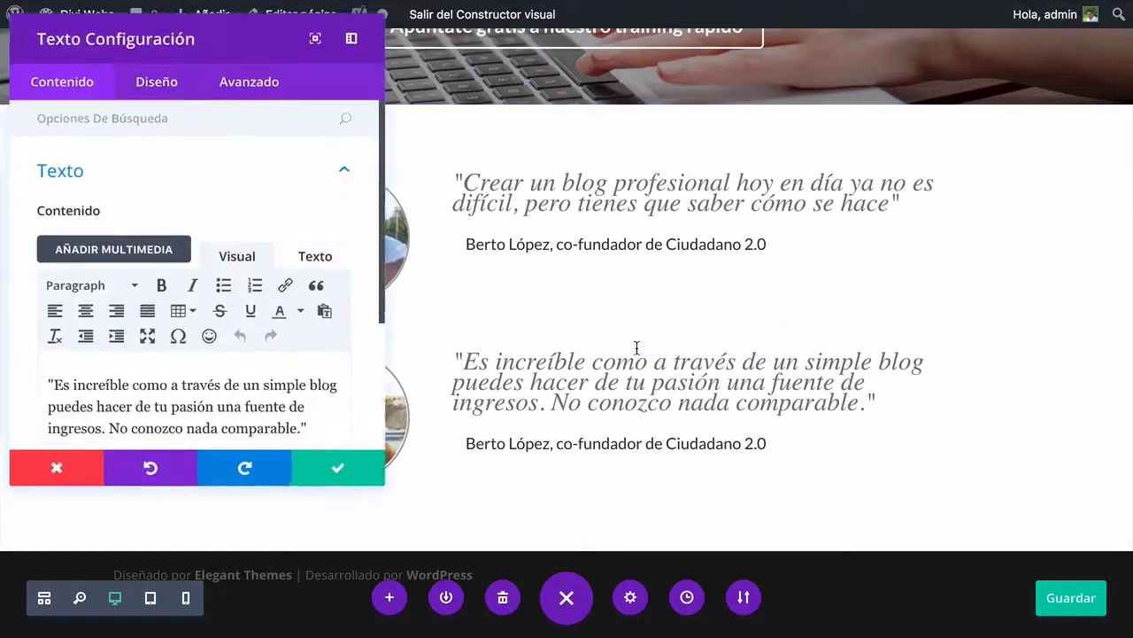
{"action": "left_click", "coordinate": [56, 468]}
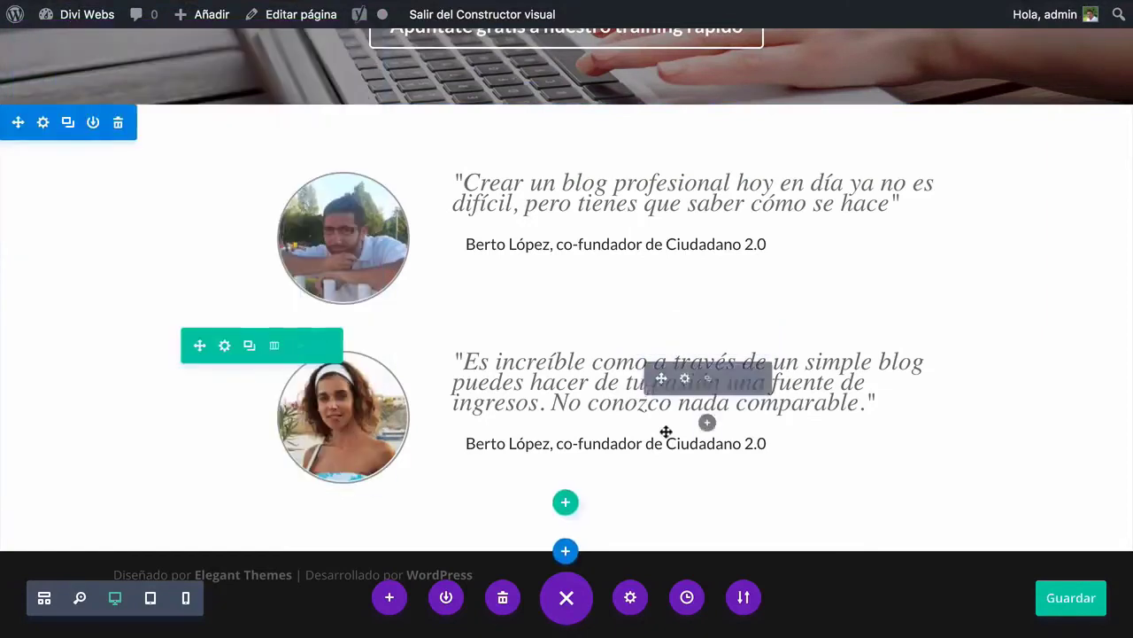
{"action": "left_click", "coordinate": [683, 379]}
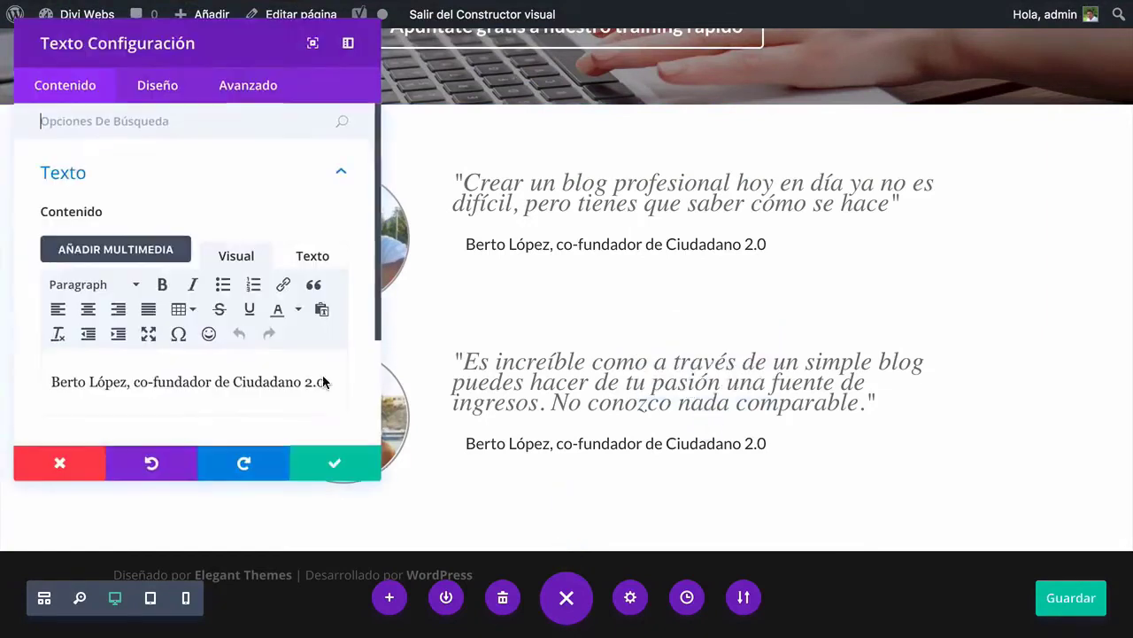
{"action": "left_click", "coordinate": [281, 256]}
{"action": "left_click_drag", "start_coordinate": [312, 288], "coordinate": [41, 278]}
{"action": "key", "text": "ctrl+v"}
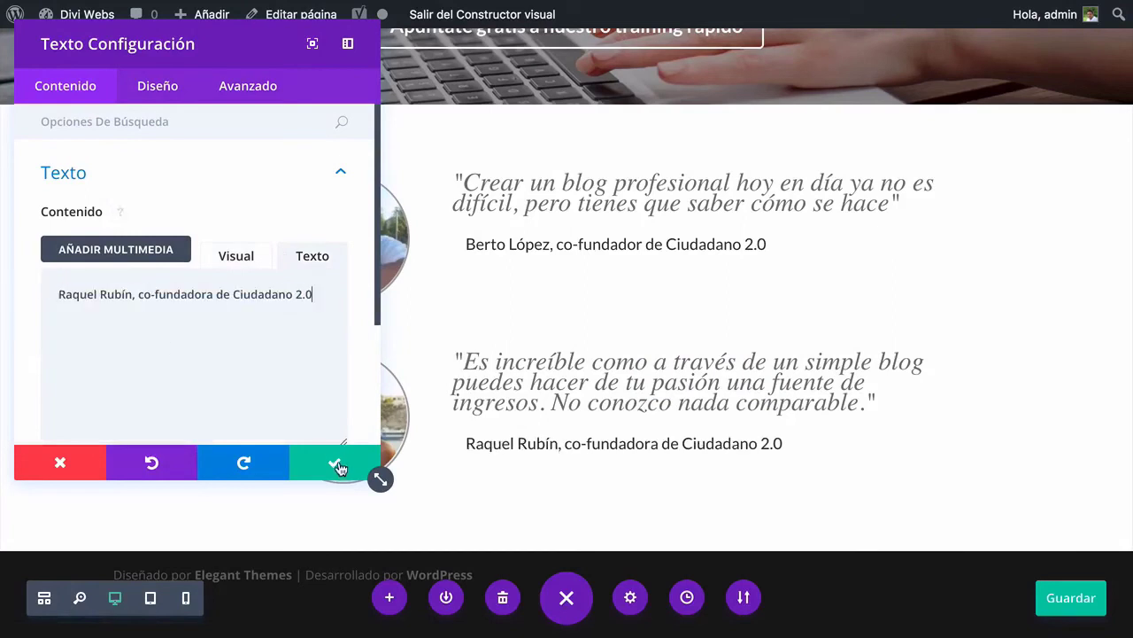
{"action": "left_click", "coordinate": [334, 462]}
Set the text line height of both testimonial quotes to 1.2em and save each module
{"action": "left_click", "coordinate": [678, 336]}
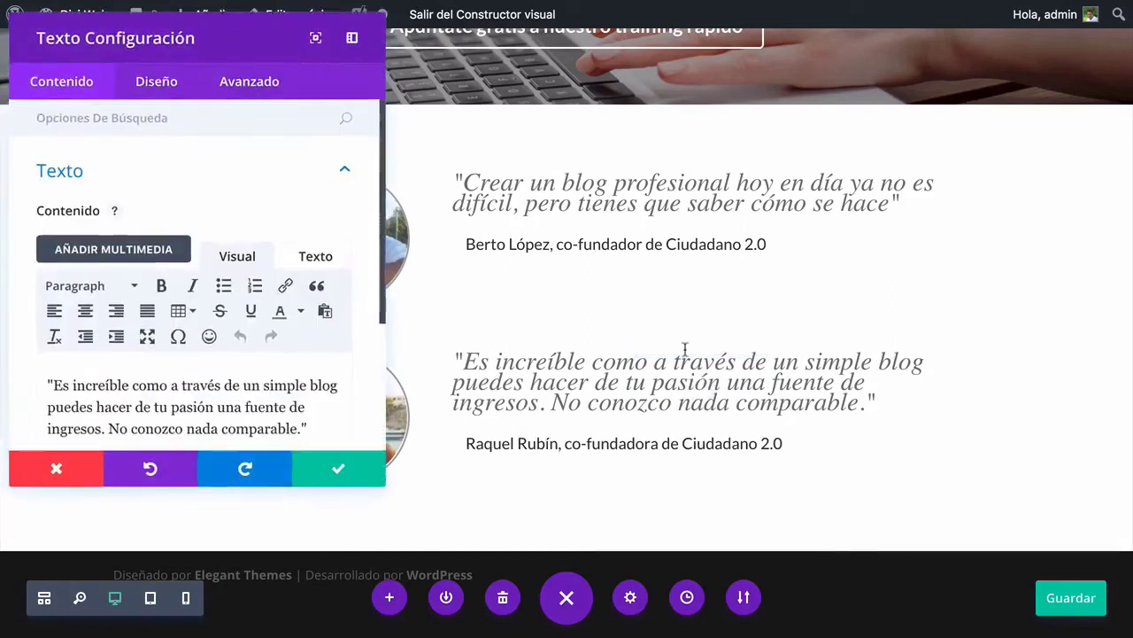
{"action": "left_click", "coordinate": [147, 120]}
{"action": "type", "text": "Altura"}
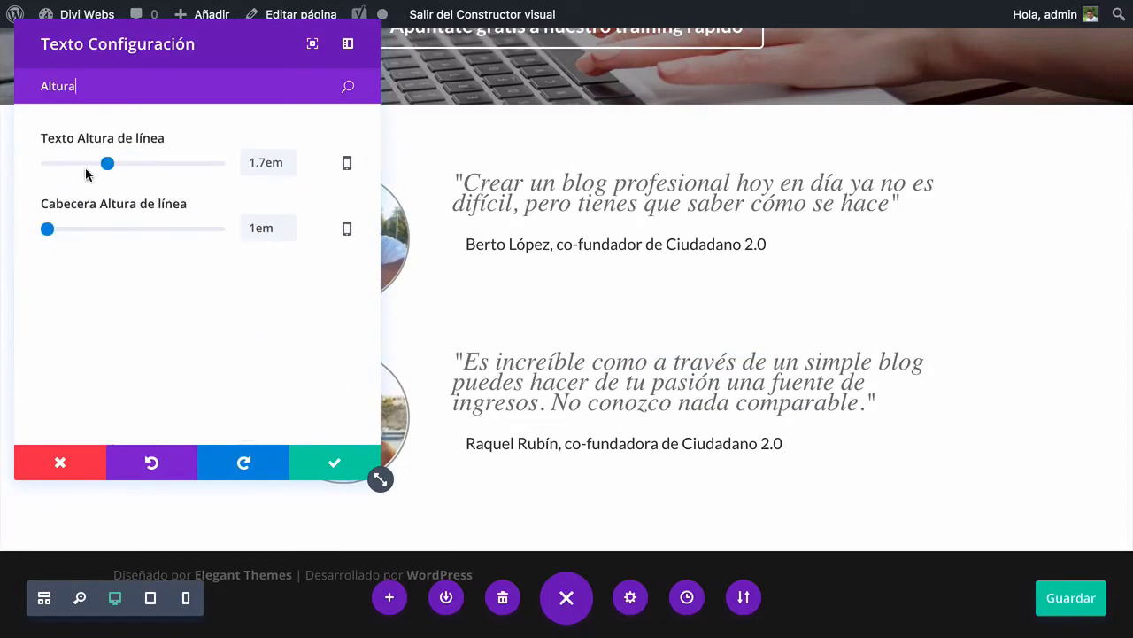
{"action": "left_click_drag", "start_coordinate": [109, 168], "coordinate": [64, 168]}
{"action": "left_click", "coordinate": [335, 462]}
{"action": "left_click", "coordinate": [678, 139]}
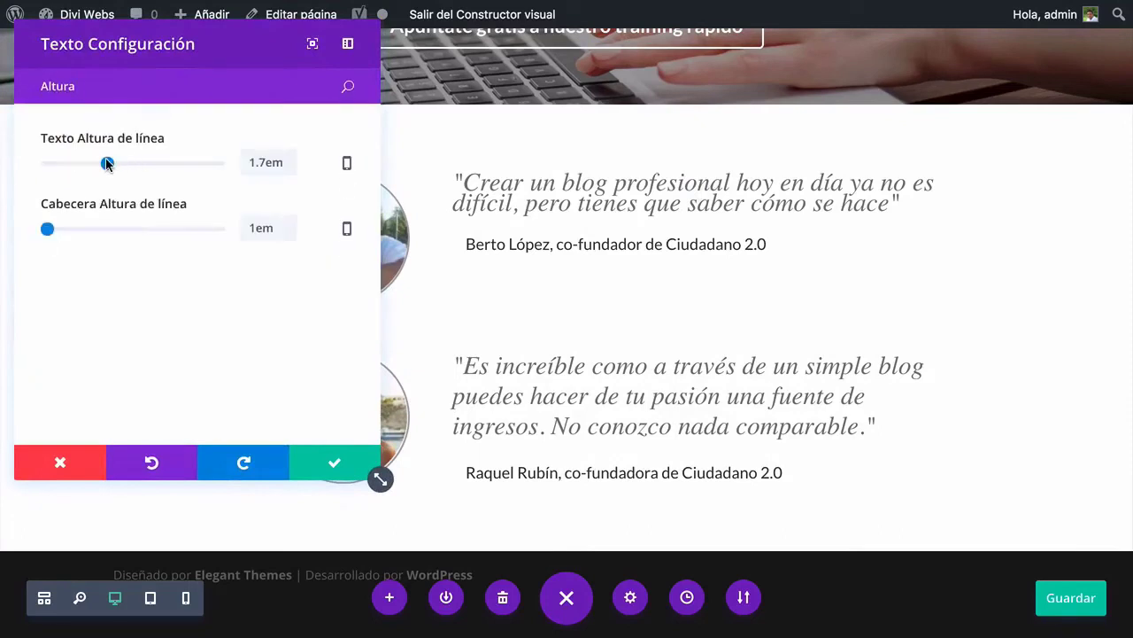
{"action": "left_click_drag", "start_coordinate": [109, 164], "coordinate": [63, 165]}
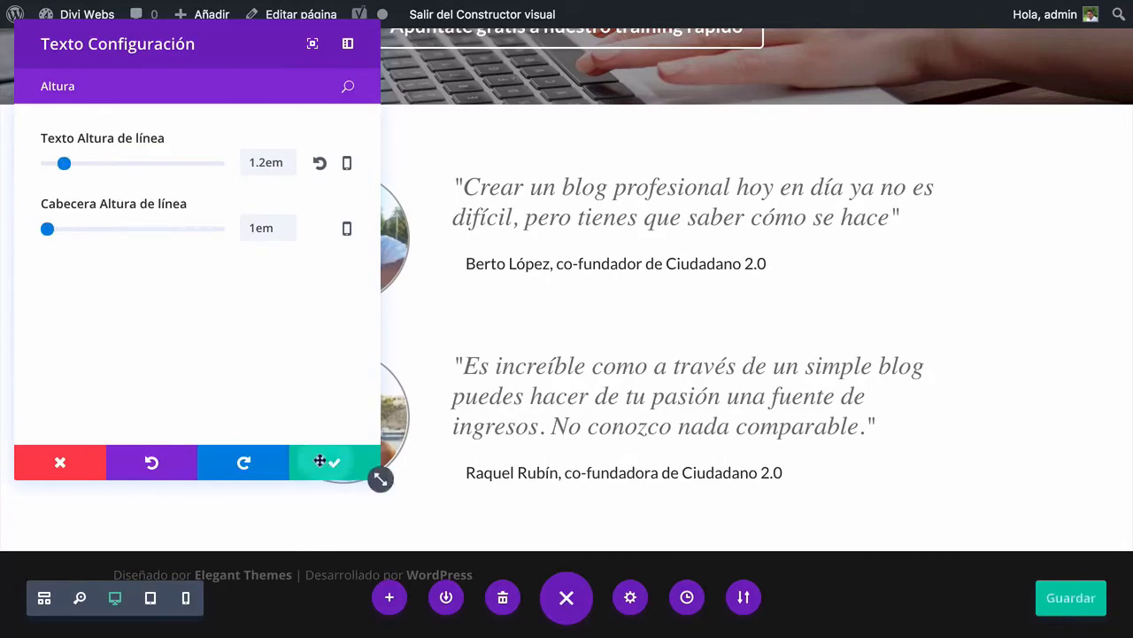
{"action": "left_click", "coordinate": [368, 469]}
Switch to wireframe view and move the second testimonial's image module into the wide column of its row
{"action": "mouse_move", "coordinate": [658, 365]}
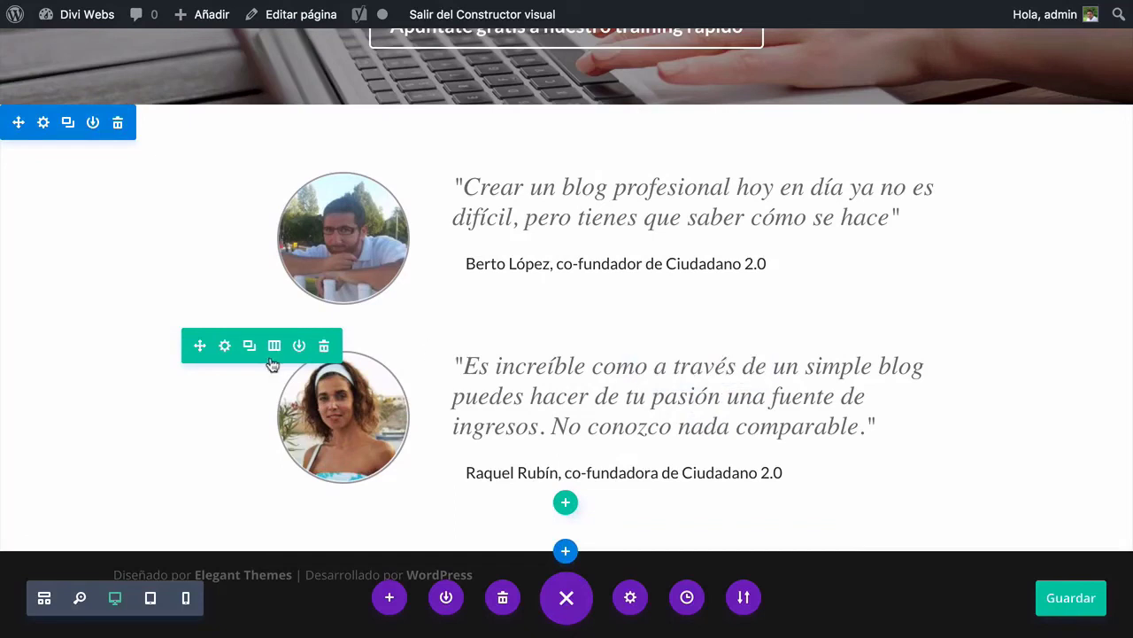
{"action": "left_click", "coordinate": [44, 597]}
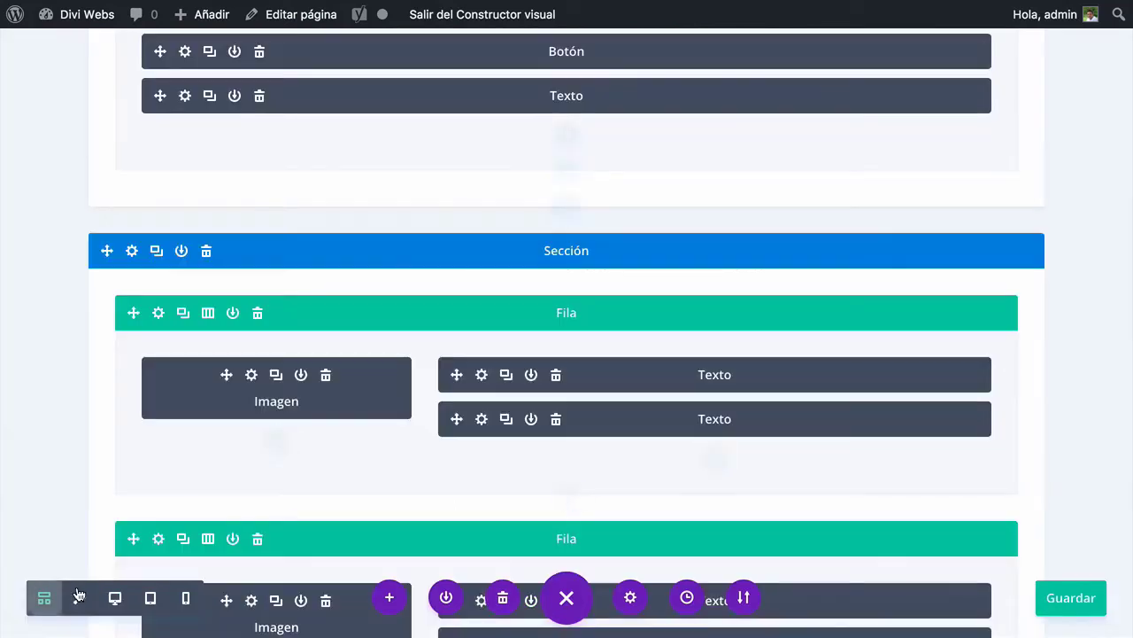
{"action": "scroll", "coordinate": [576, 361], "scroll_direction": "up", "scroll_amount": 2}
{"action": "scroll", "coordinate": [576, 361], "scroll_direction": "down", "scroll_amount": 5}
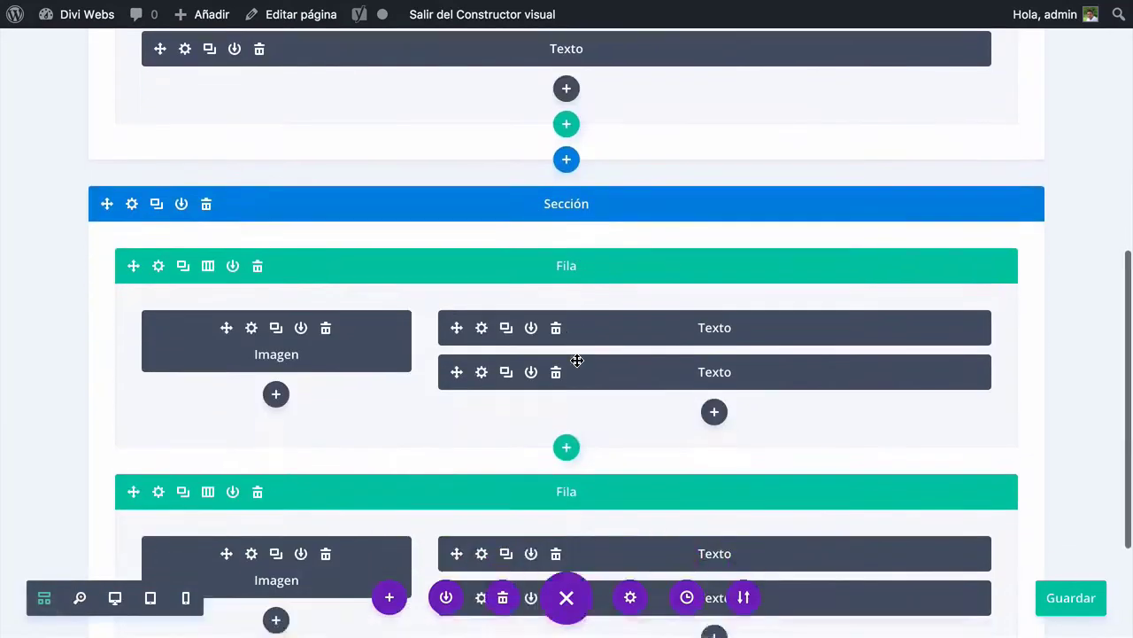
{"action": "scroll", "coordinate": [576, 365], "scroll_direction": "up", "scroll_amount": 1}
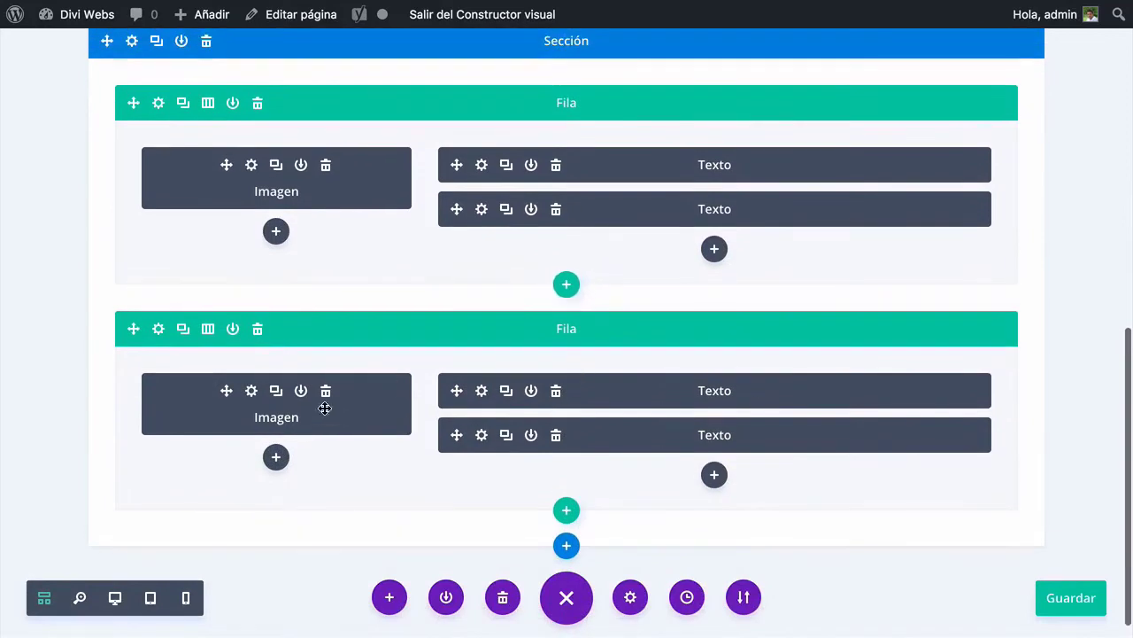
{"action": "left_click_drag", "start_coordinate": [386, 386], "coordinate": [693, 420]}
Move both of the second testimonial's text modules into the narrow column, return to the visual desktop view, and save the page
{"action": "left_click_drag", "start_coordinate": [458, 428], "coordinate": [271, 403]}
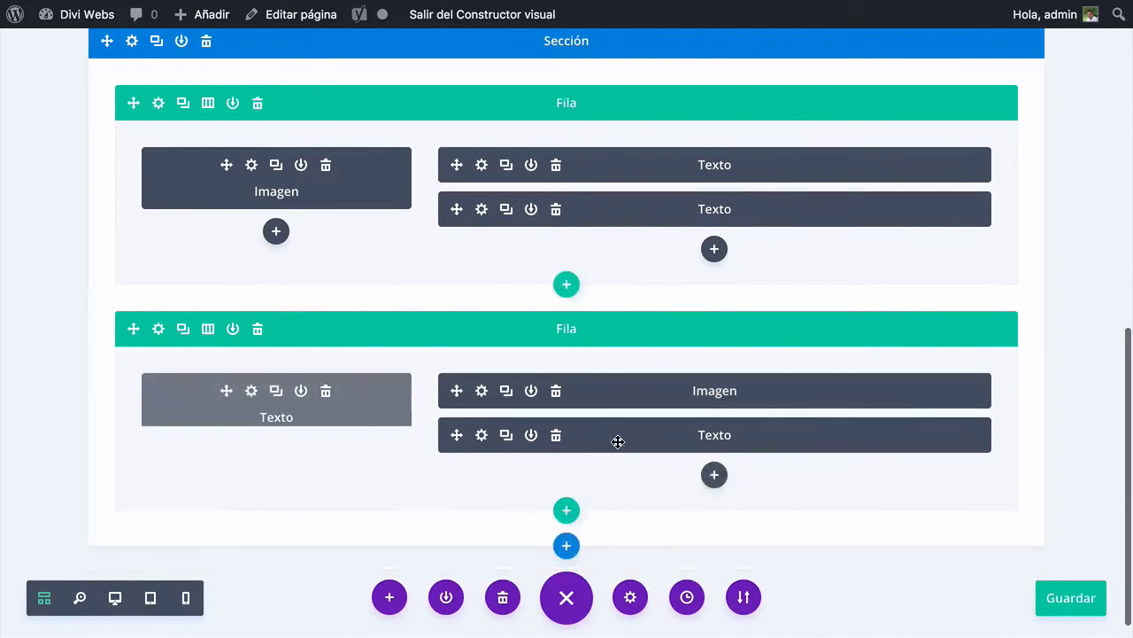
{"action": "key", "text": "ctrl+z"}
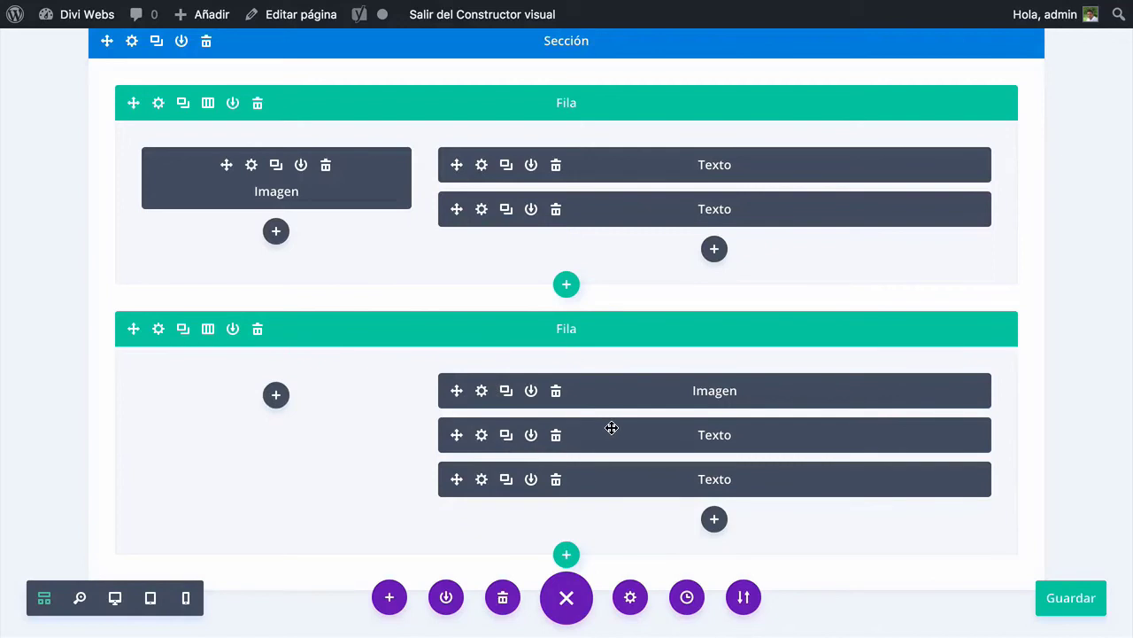
{"action": "key", "text": "ctrl+z"}
{"action": "left_click_drag", "start_coordinate": [265, 397], "coordinate": [271, 399]}
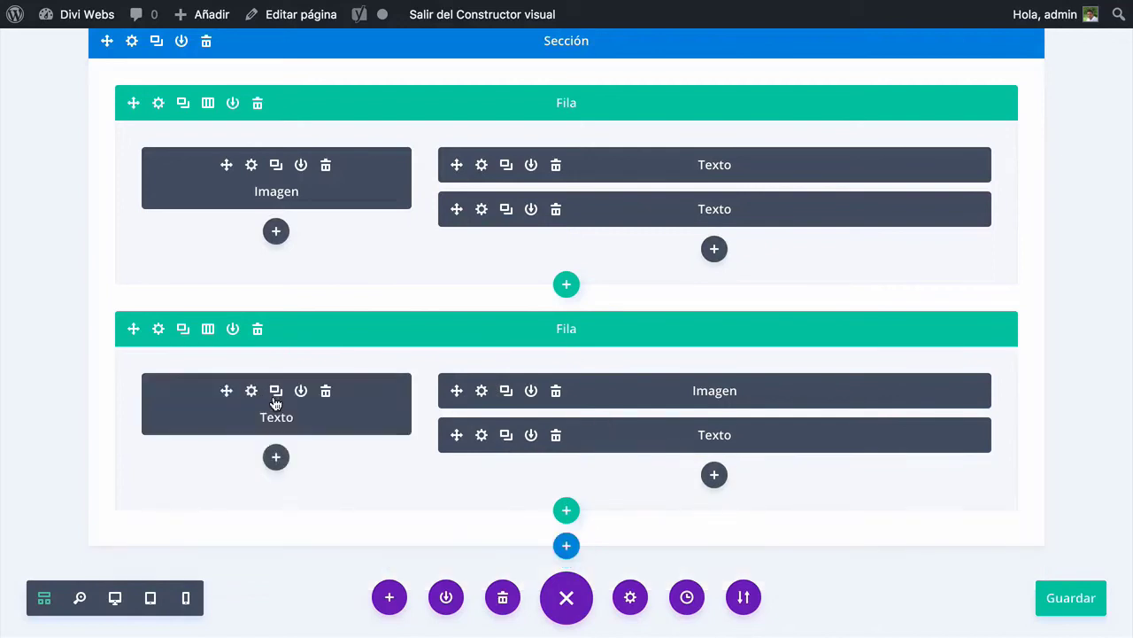
{"action": "key", "text": "ctrl+z"}
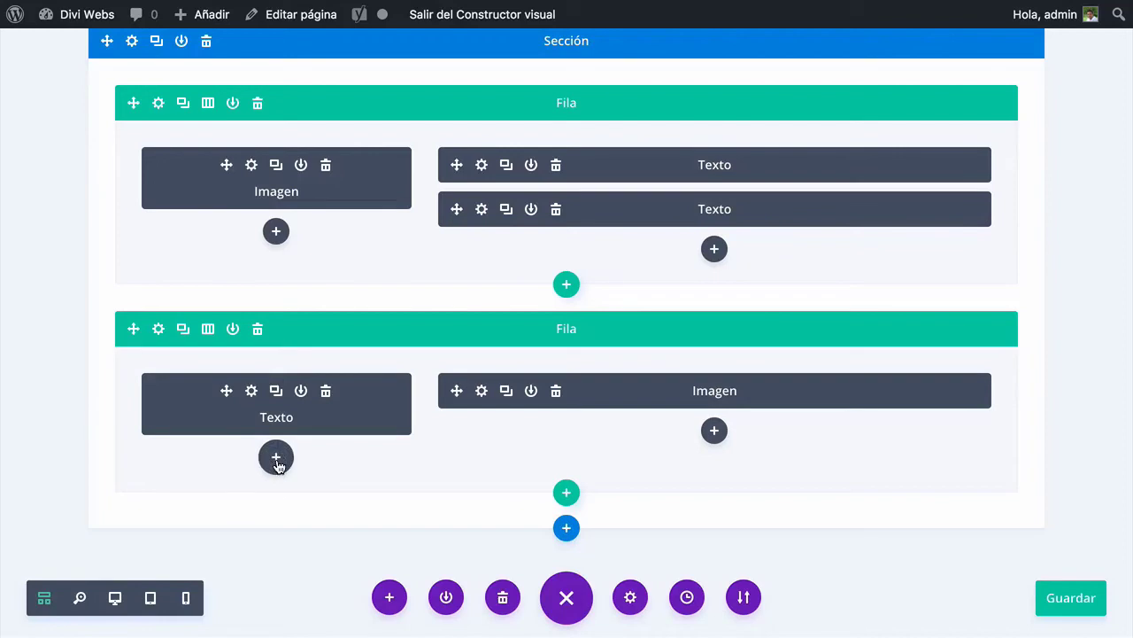
{"action": "key", "text": "ctrl+v"}
{"action": "left_click_drag", "start_coordinate": [397, 471], "coordinate": [383, 384]}
{"action": "left_click", "coordinate": [42, 603]}
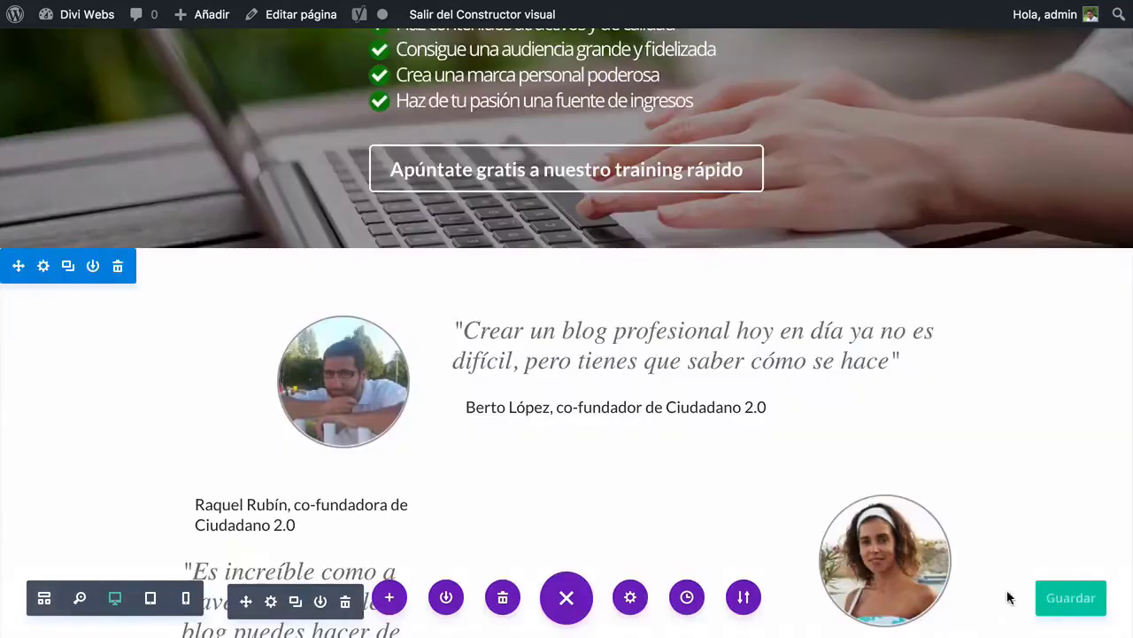
{"action": "left_click", "coordinate": [1067, 598]}
Change the second testimonial row's column structure to two-thirds plus one-third and place the quote above the author line
{"action": "scroll", "coordinate": [573, 447], "scroll_direction": "down", "scroll_amount": 4}
{"action": "left_click", "coordinate": [274, 303]}
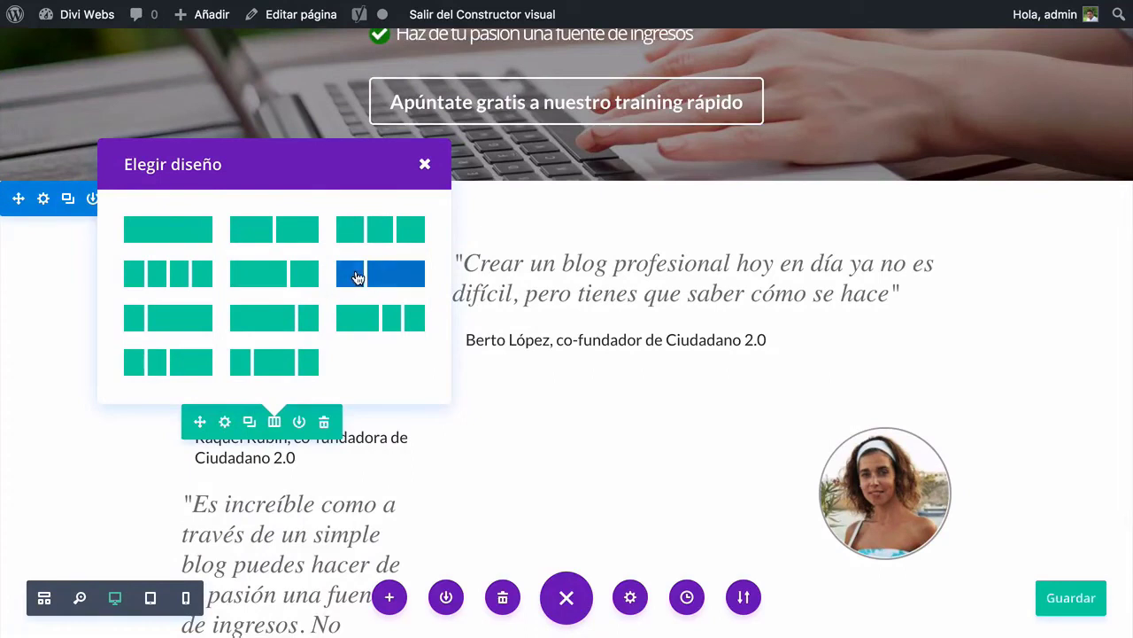
{"action": "left_click", "coordinate": [259, 280]}
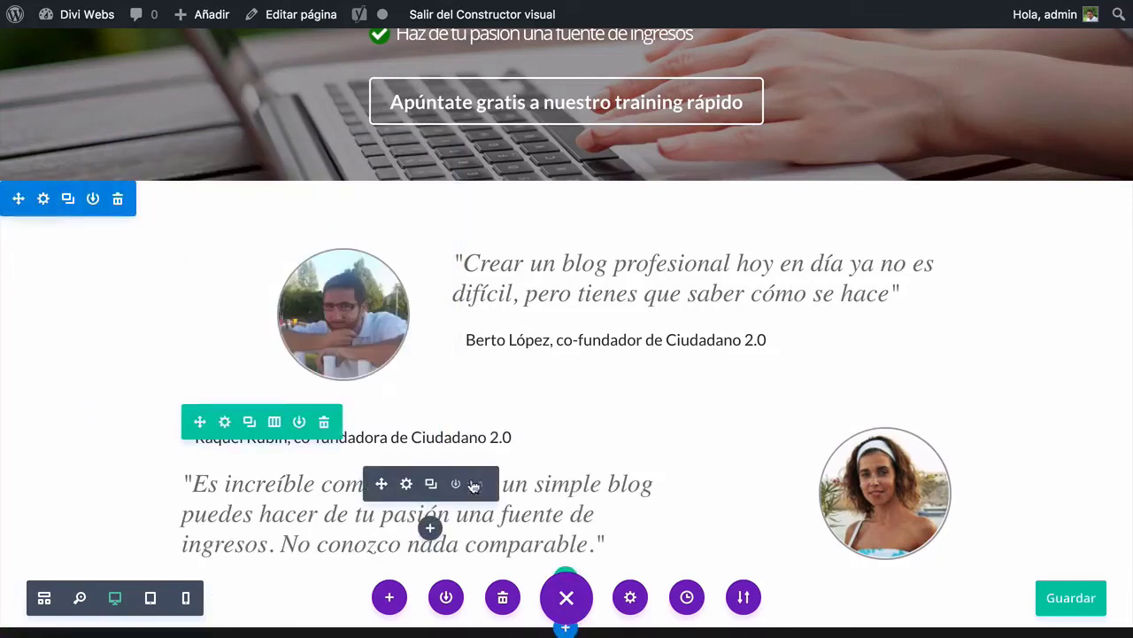
{"action": "left_click_drag", "start_coordinate": [379, 486], "coordinate": [378, 415]}
{"action": "left_click_drag", "start_coordinate": [400, 456], "coordinate": [400, 457]}
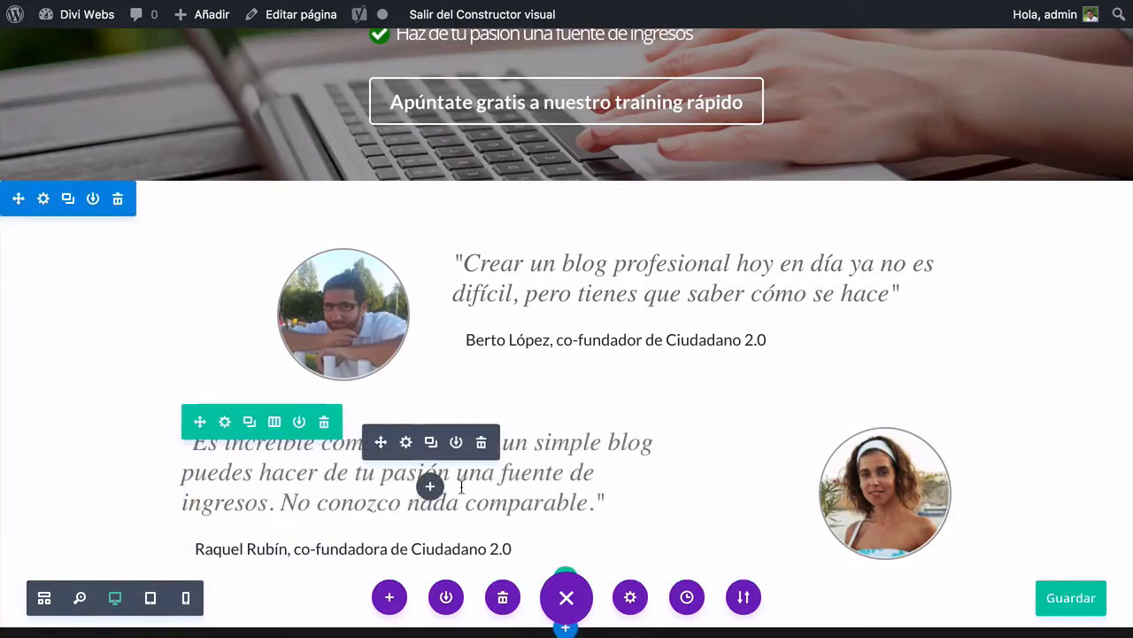
Set the second testimonial quote's text orientation to Derecha and save the module
{"action": "left_click", "coordinate": [407, 443]}
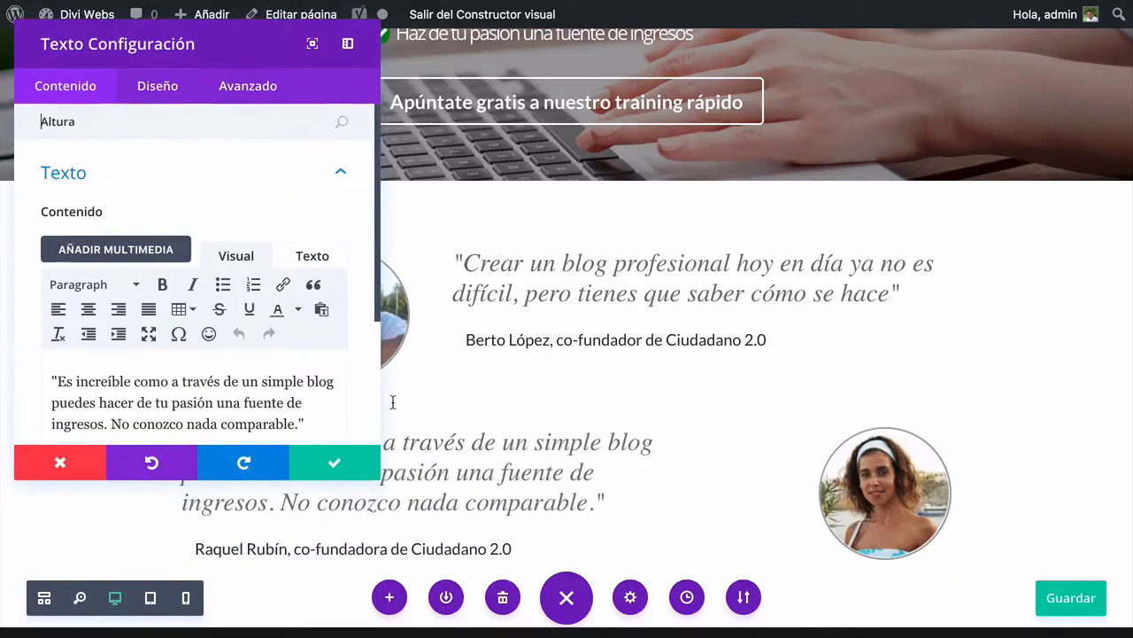
{"action": "left_click", "coordinate": [152, 90]}
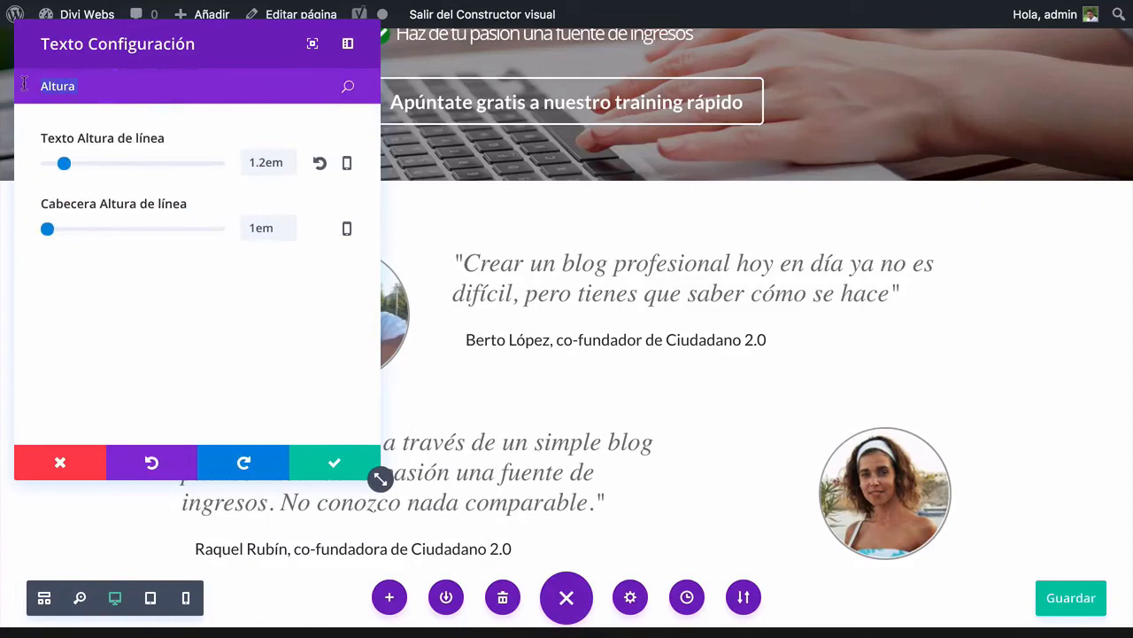
{"action": "type", "text": "Ali"}
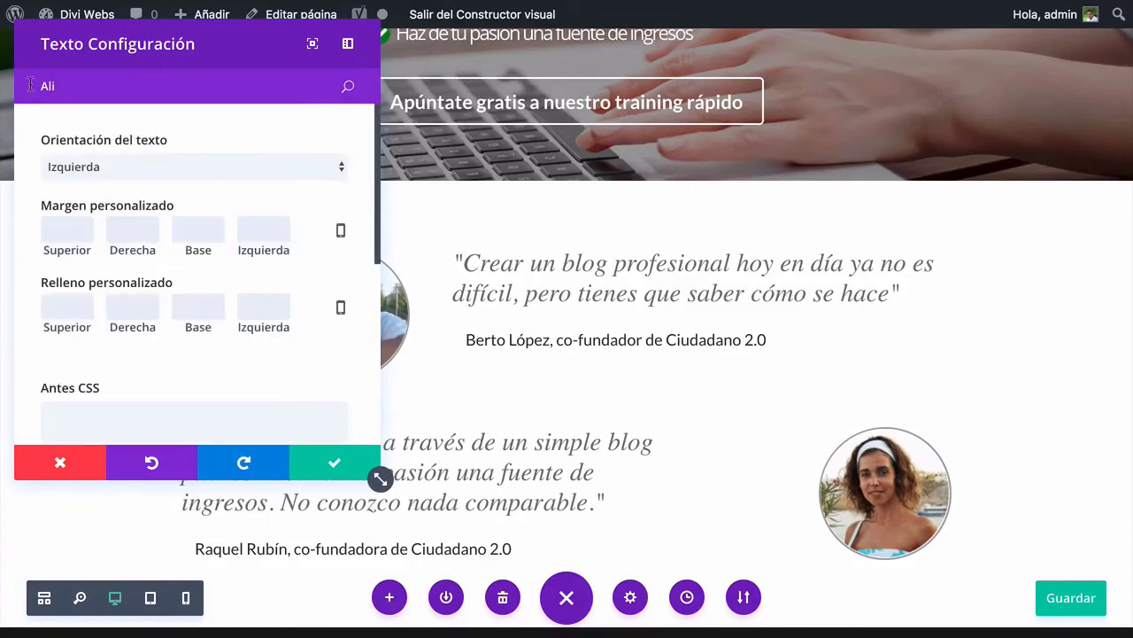
{"action": "left_click", "coordinate": [88, 169]}
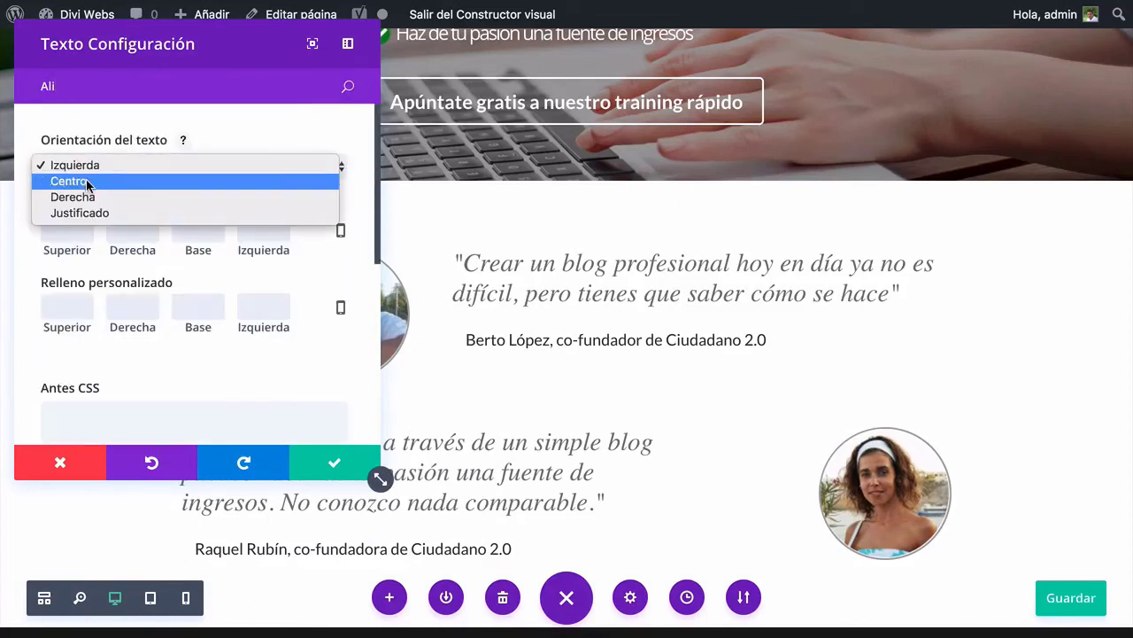
{"action": "left_click", "coordinate": [86, 197]}
{"action": "key", "text": "ctrl+s"}
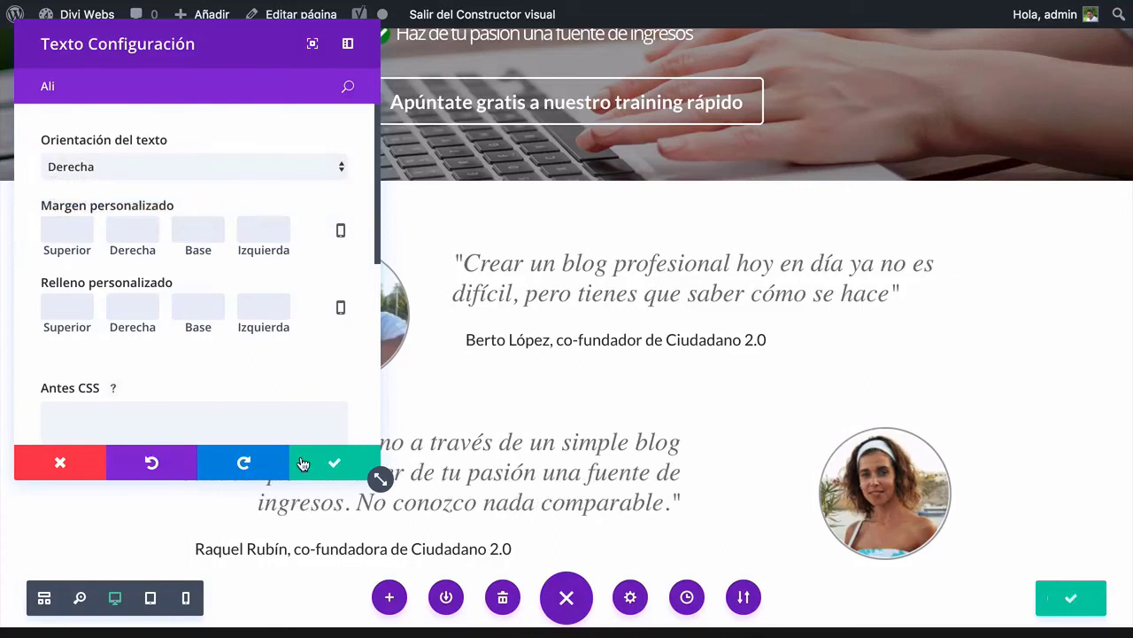
{"action": "left_click", "coordinate": [317, 465]}
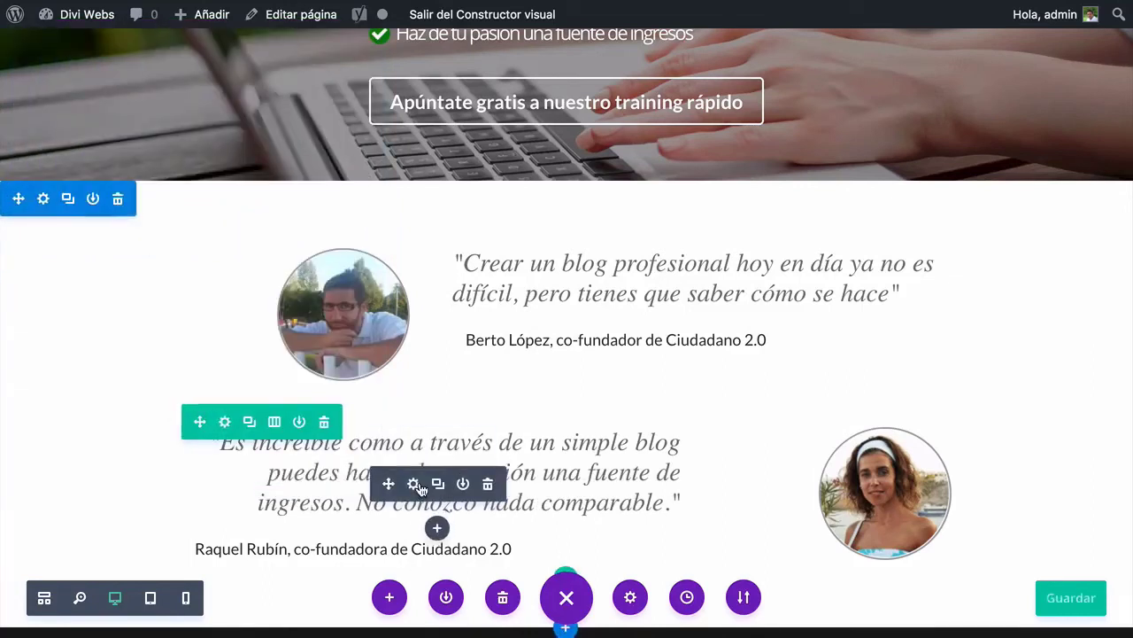
Set the second testimonial's author line to text orientation Derecha, clear its custom left margin, and save the module
{"action": "left_click", "coordinate": [417, 482]}
{"action": "left_click", "coordinate": [89, 115]}
{"action": "type", "text": "Alinea"}
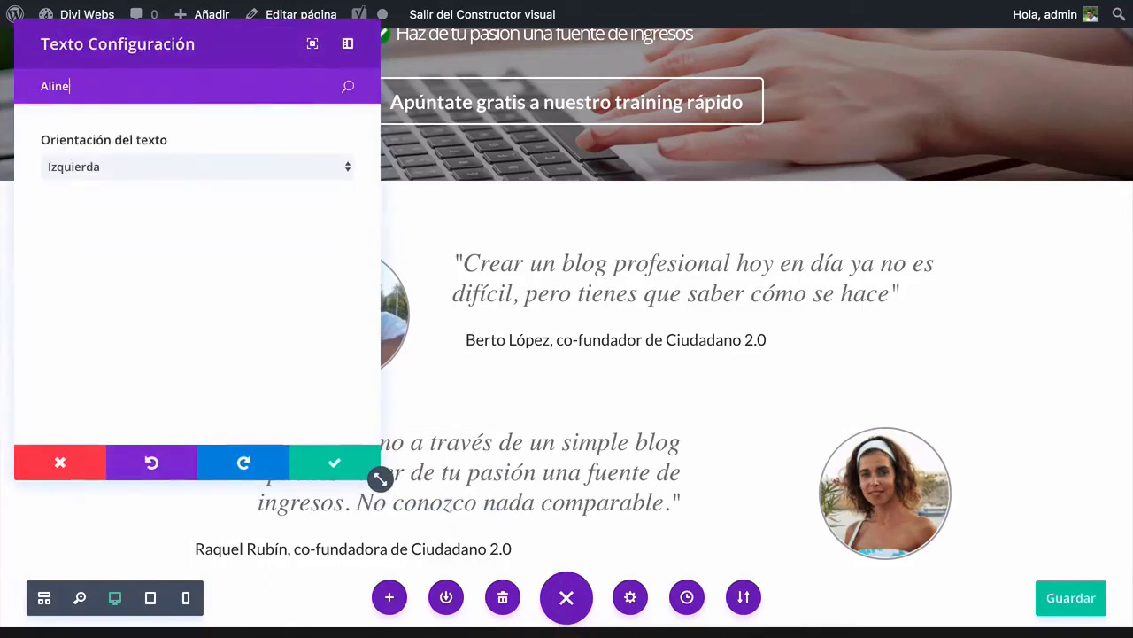
{"action": "left_click", "coordinate": [84, 169]}
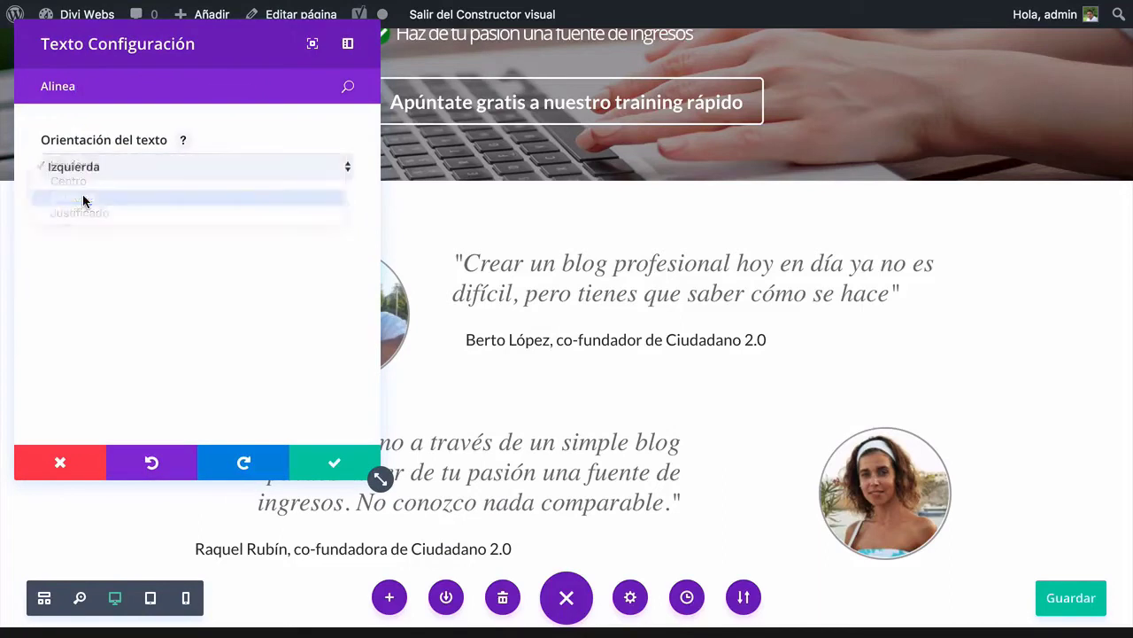
{"action": "left_click", "coordinate": [82, 194]}
{"action": "type", "text": "Sepa"}
{"action": "left_click_drag", "start_coordinate": [290, 164], "coordinate": [218, 158]}
{"action": "key", "text": "BackSpace"}
{"action": "left_click", "coordinate": [335, 463]}
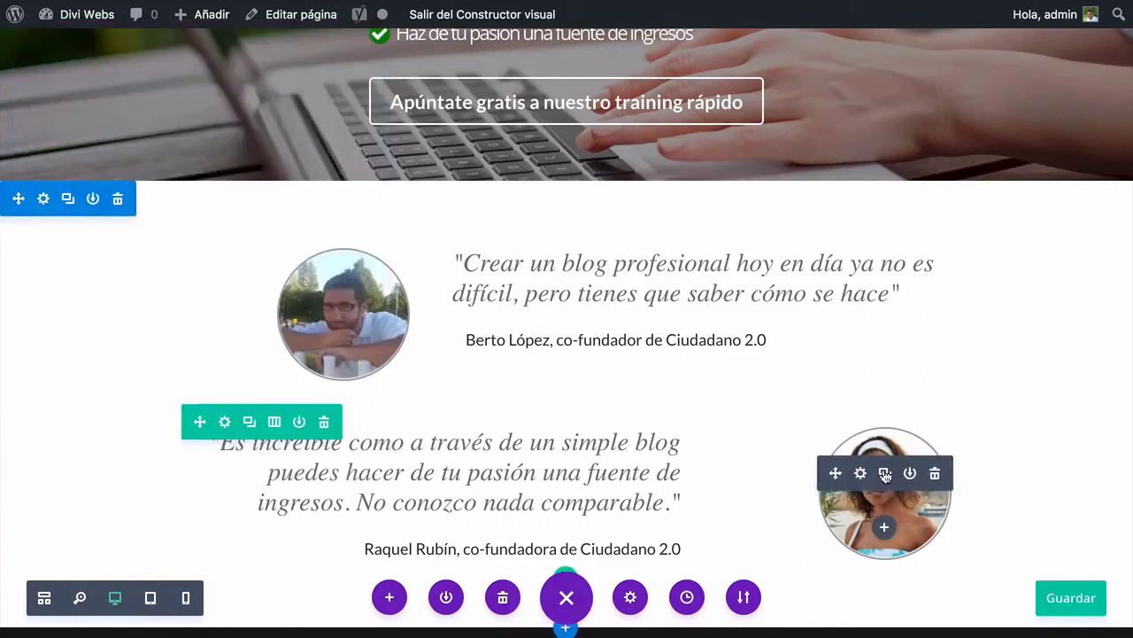
Set the second testimonial photo's image alignment to Izquierda, save the module, and save the page
{"action": "left_click", "coordinate": [859, 473]}
{"action": "left_click", "coordinate": [158, 85]}
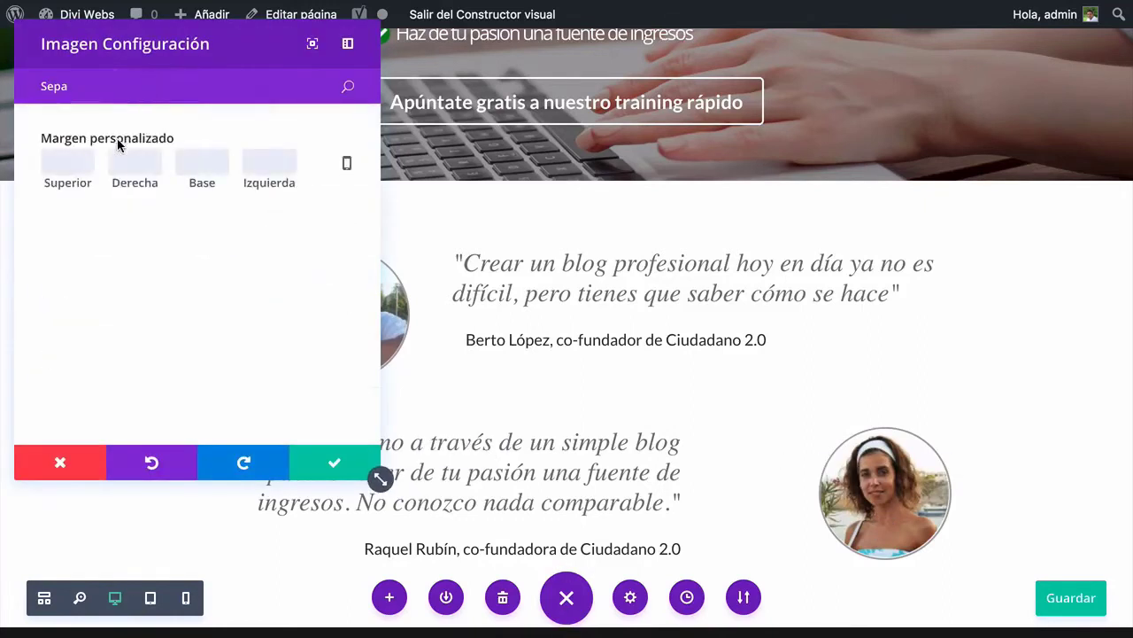
{"action": "type", "text": "Al"}
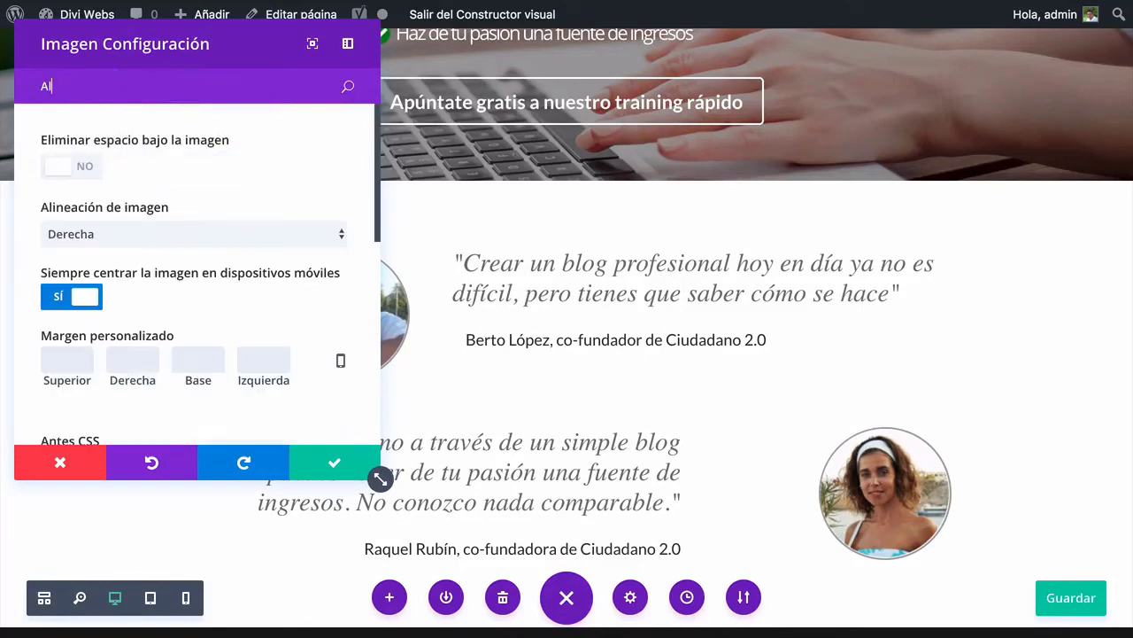
{"action": "left_click", "coordinate": [79, 236]}
{"action": "left_click", "coordinate": [79, 203]}
{"action": "left_click", "coordinate": [350, 464]}
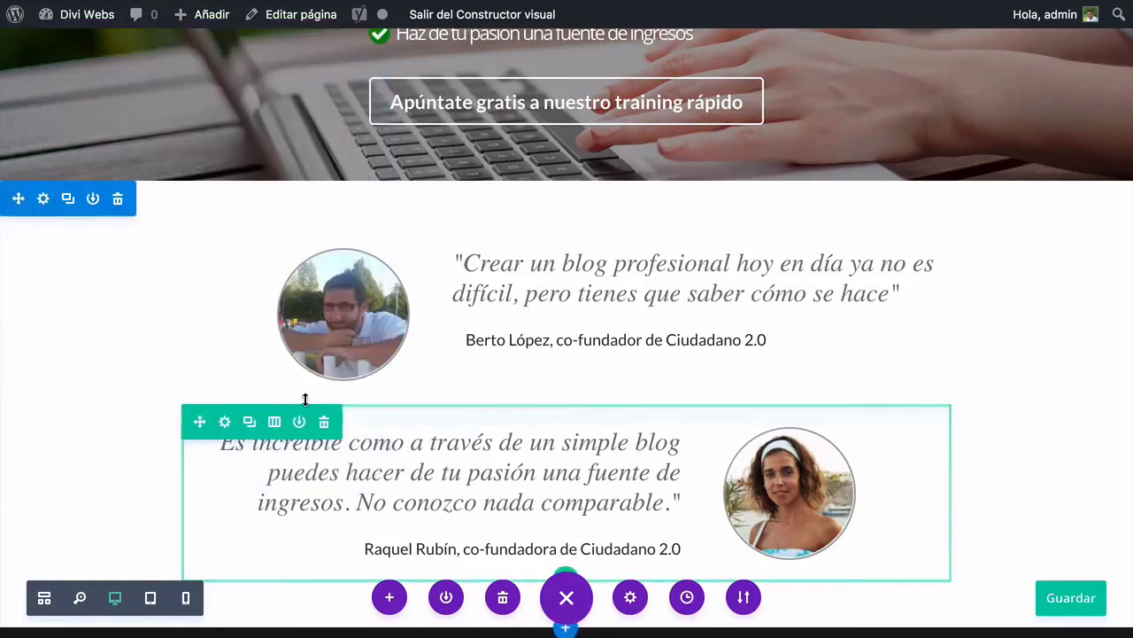
{"action": "scroll", "coordinate": [398, 408], "scroll_direction": "down", "scroll_amount": 2}
{"action": "left_click", "coordinate": [1089, 611]}
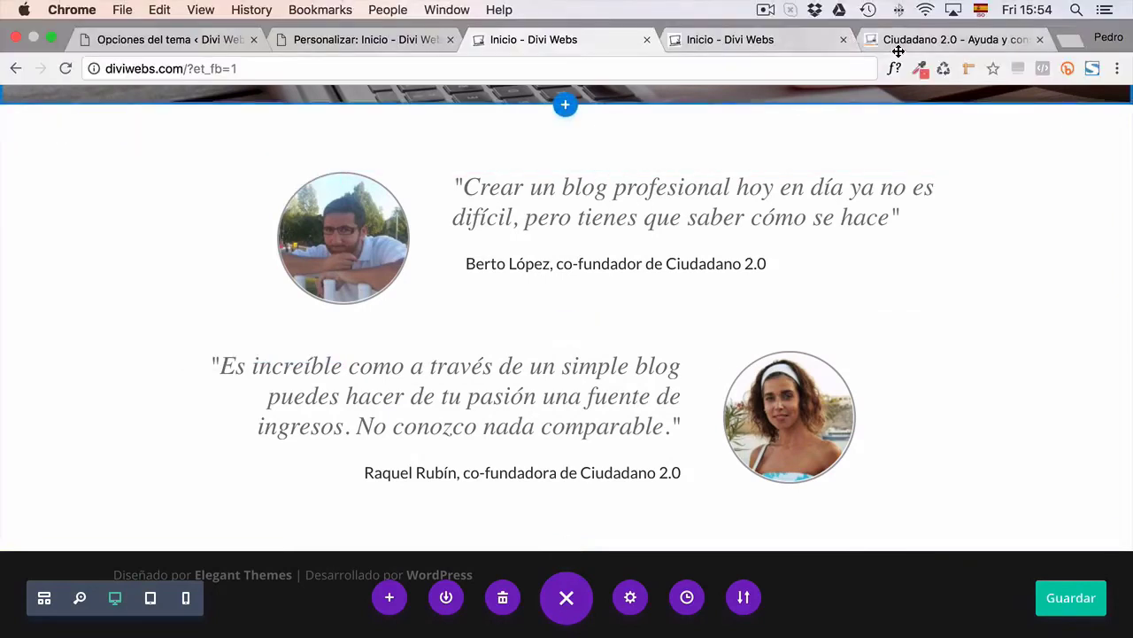
Switch to the Ciudadano 2.0 reference site, examine the section below the testimonials, and return to the visual builder
{"action": "left_click", "coordinate": [891, 49]}
{"action": "scroll", "coordinate": [719, 360], "scroll_direction": "down", "scroll_amount": 2}
{"action": "scroll", "coordinate": [719, 360], "scroll_direction": "down", "scroll_amount": 3}
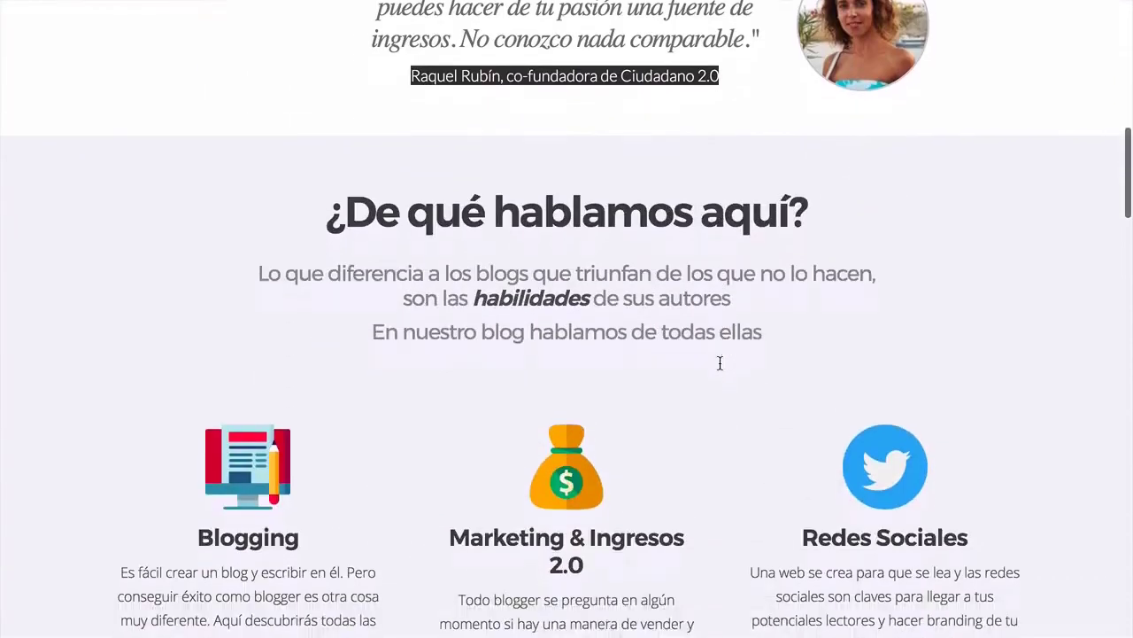
{"action": "scroll", "coordinate": [559, 372], "scroll_direction": "down", "scroll_amount": 6}
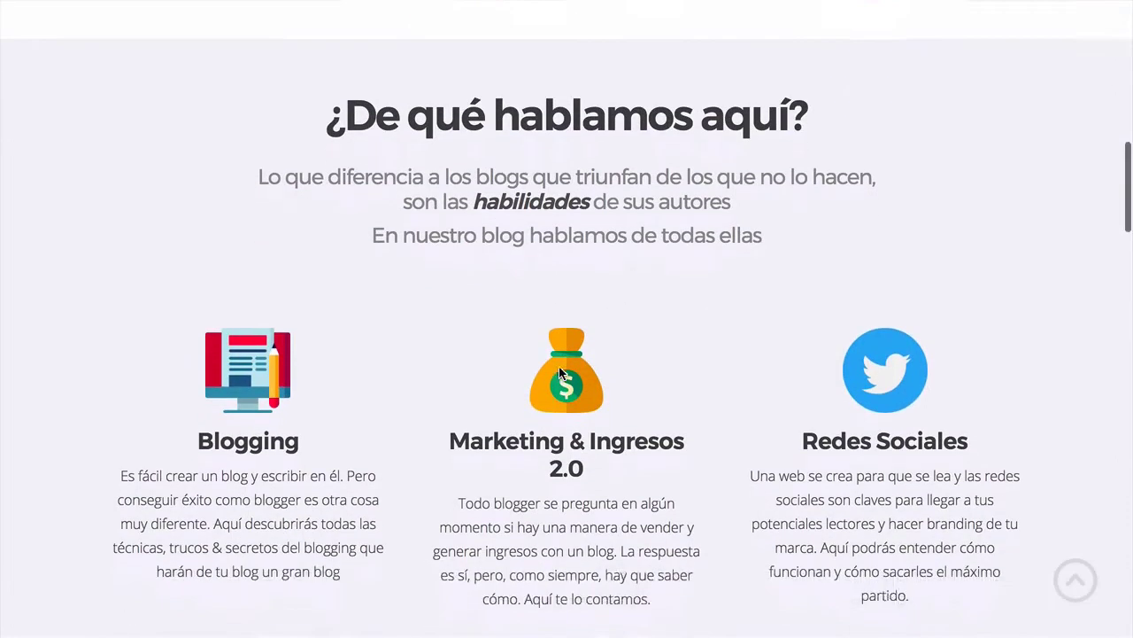
{"action": "scroll", "coordinate": [558, 372], "scroll_direction": "up", "scroll_amount": 6}
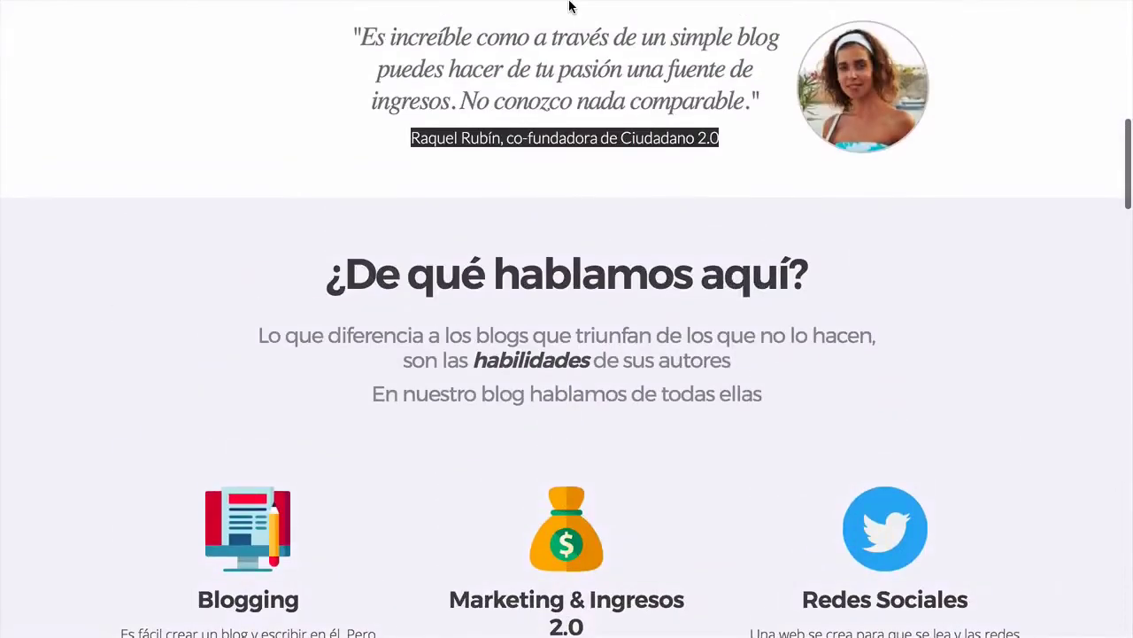
{"action": "left_click", "coordinate": [567, 39]}
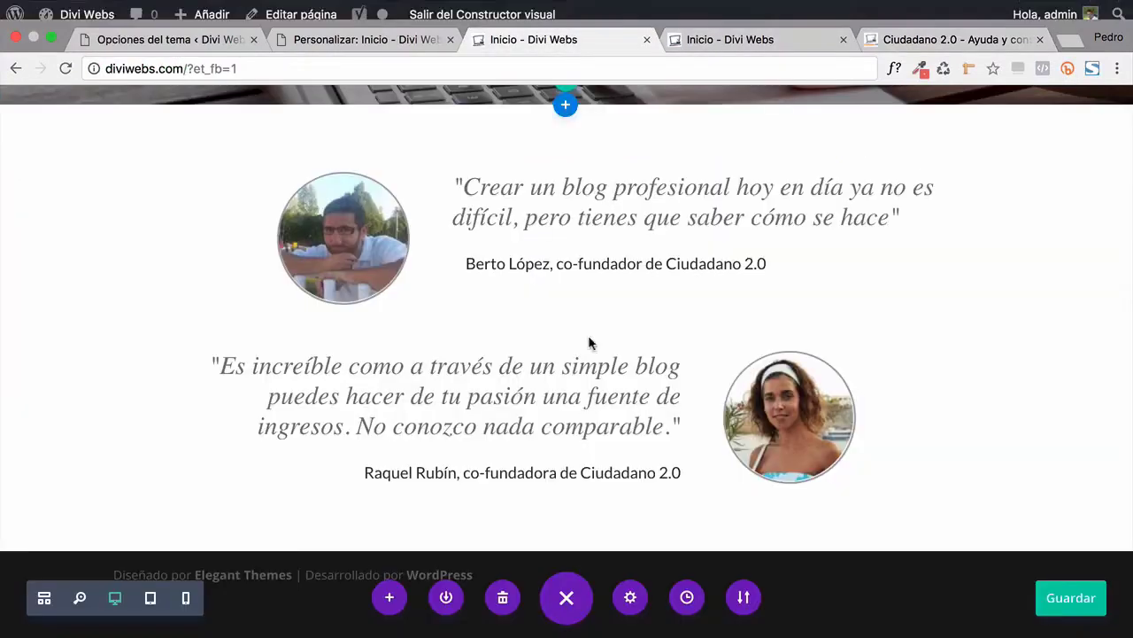
{"action": "mouse_move", "coordinate": [569, 537]}
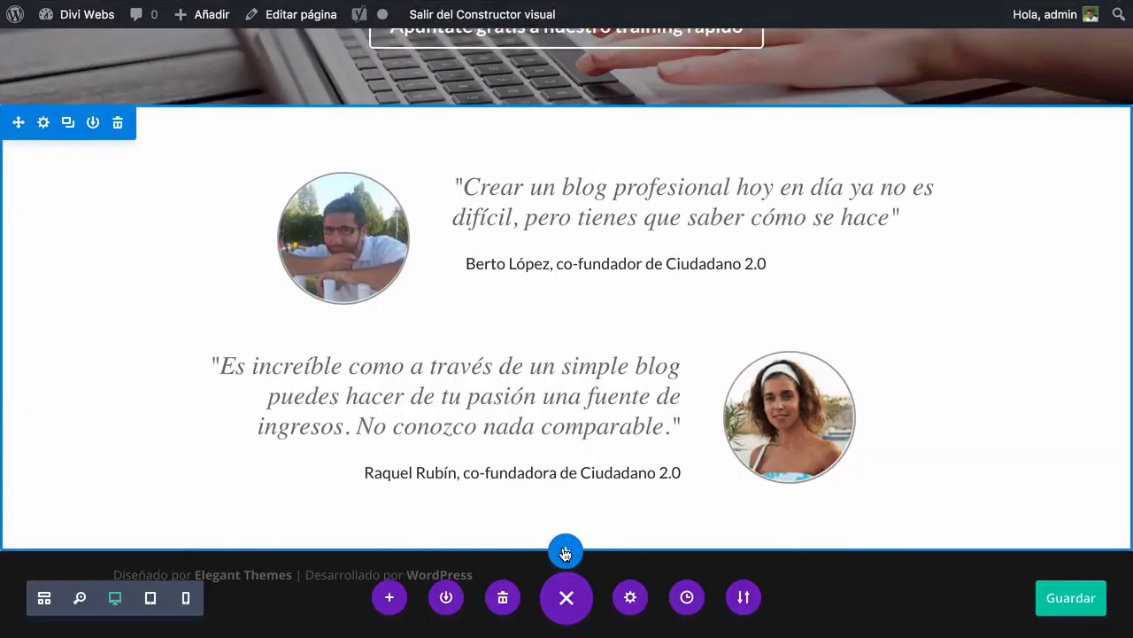
{"action": "left_click", "coordinate": [565, 551]}
{"action": "left_click", "coordinate": [715, 383]}
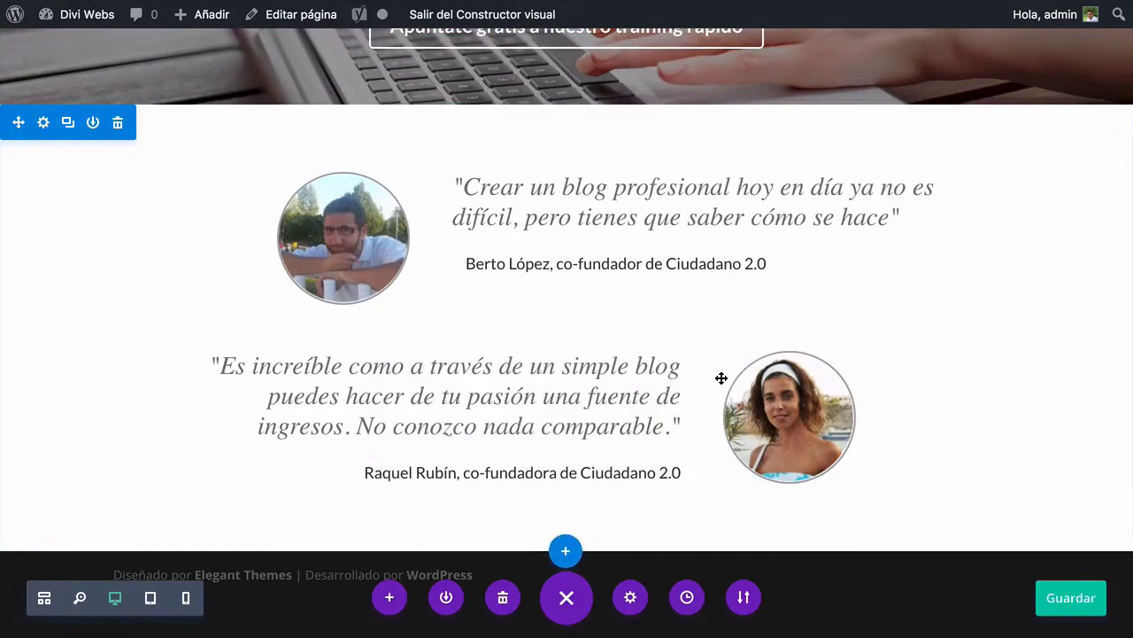
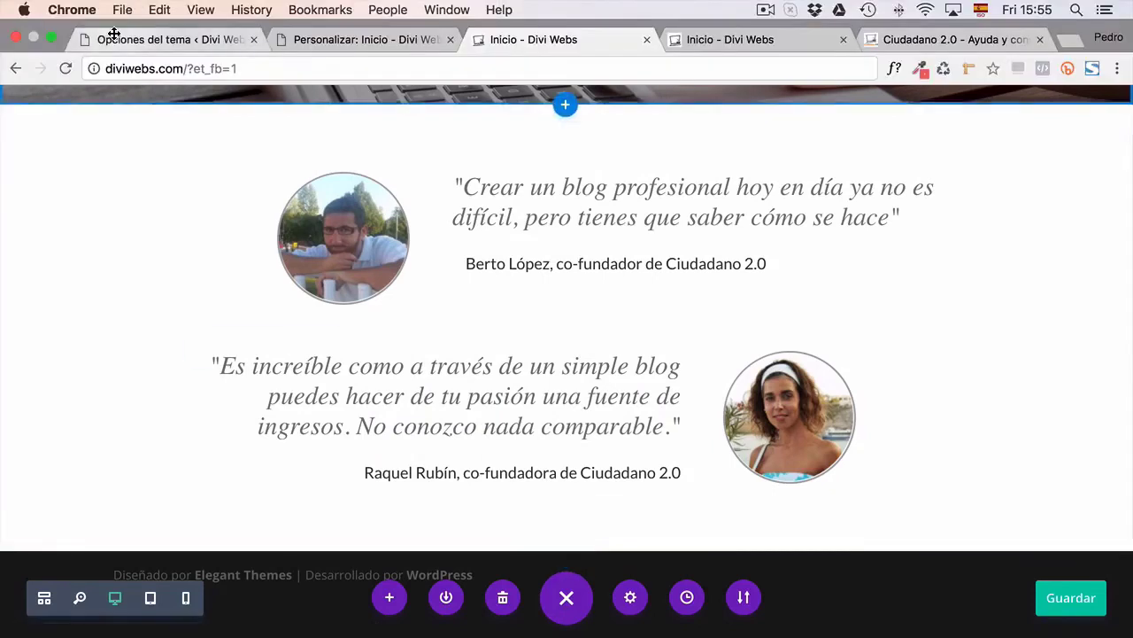
Switch to the WordPress admin and check the Divi library for the saved grey section layout
{"action": "left_click", "coordinate": [113, 35]}
{"action": "scroll", "coordinate": [84, 556], "scroll_direction": "down", "scroll_amount": 2}
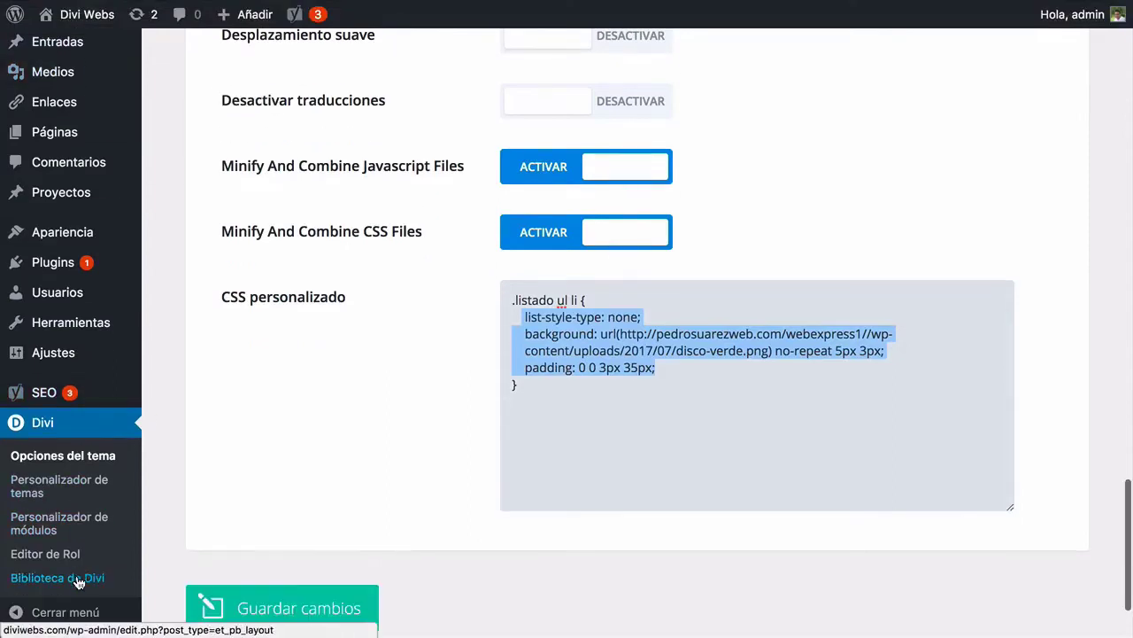
{"action": "left_click", "coordinate": [78, 577]}
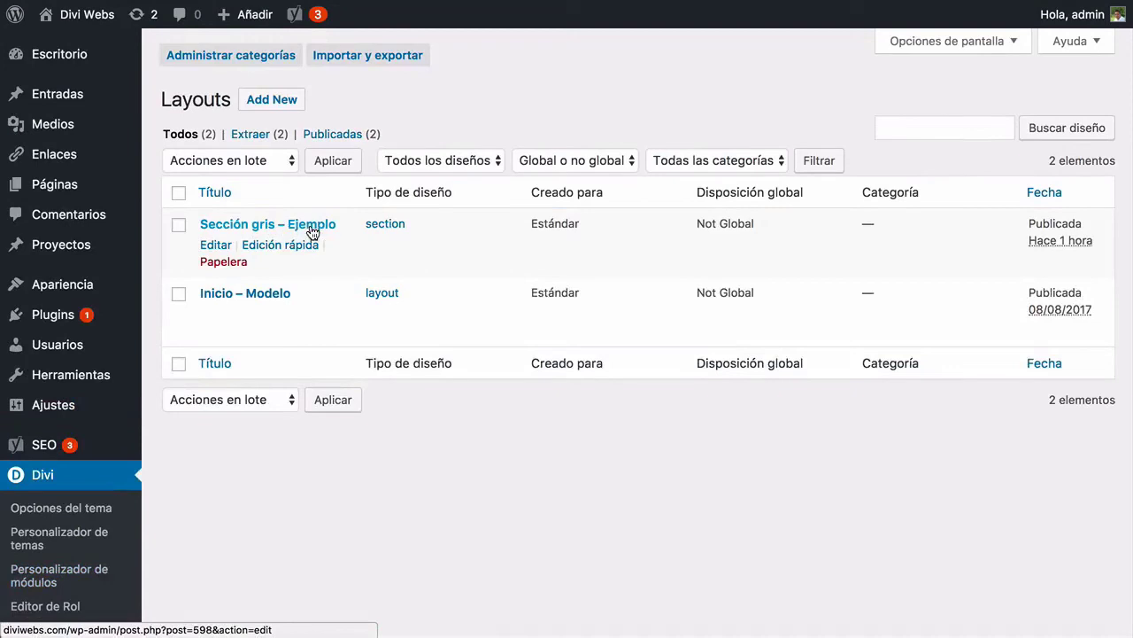
{"action": "mouse_move", "coordinate": [582, 4]}
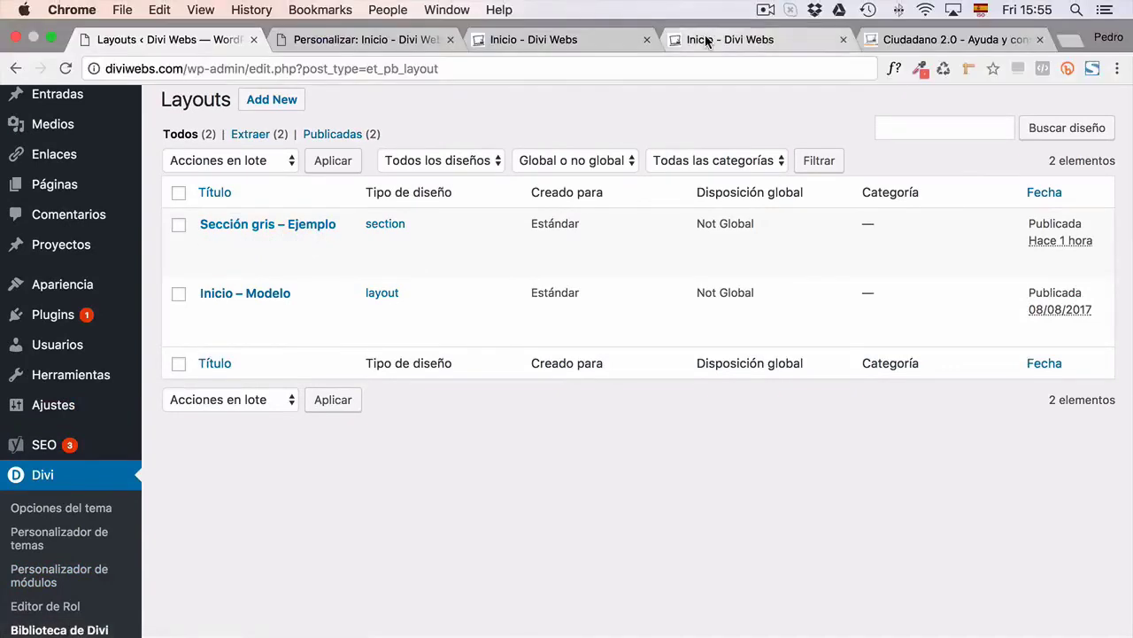
{"action": "left_click", "coordinate": [708, 41]}
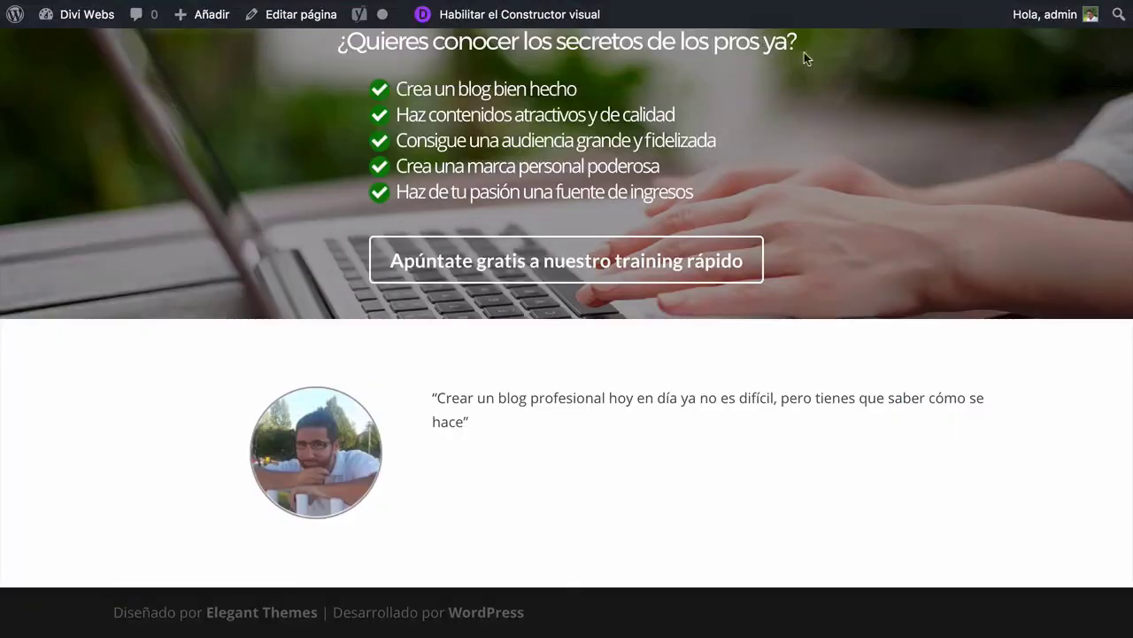
Review the "¿De qué hablamos aquí?" heading and its topic columns on the Ciudadano 2.0 reference site
{"action": "mouse_move", "coordinate": [885, 3]}
{"action": "left_click", "coordinate": [945, 39]}
{"action": "scroll", "coordinate": [587, 304], "scroll_direction": "down", "scroll_amount": 5}
{"action": "scroll", "coordinate": [481, 360], "scroll_direction": "down", "scroll_amount": 1}
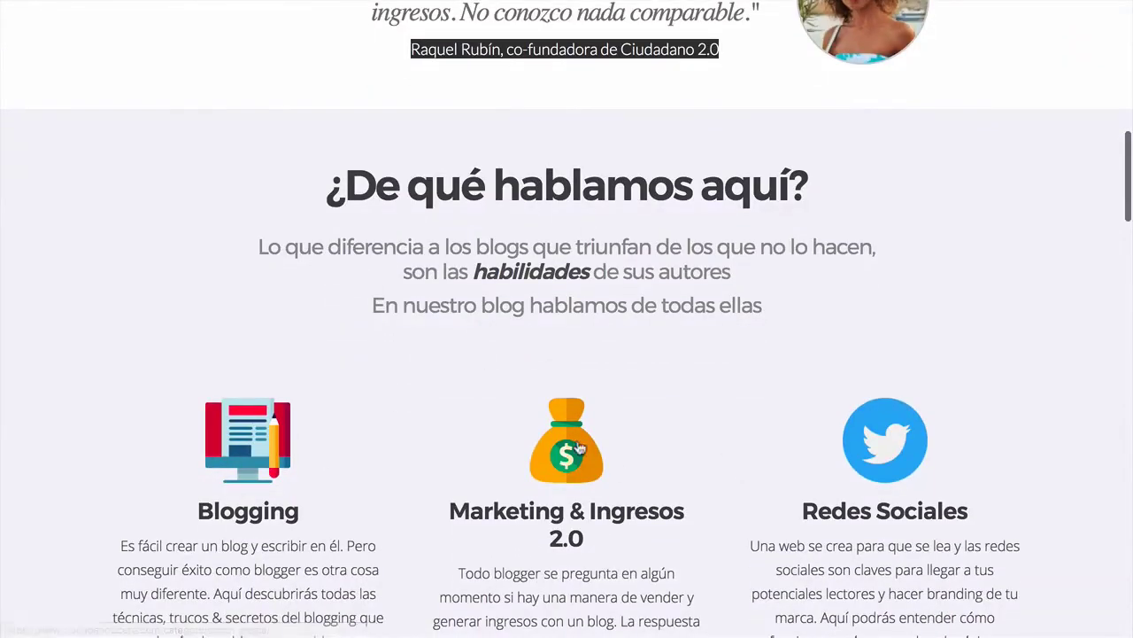
{"action": "scroll", "coordinate": [545, 449], "scroll_direction": "down", "scroll_amount": 1}
{"action": "mouse_move", "coordinate": [589, 5]}
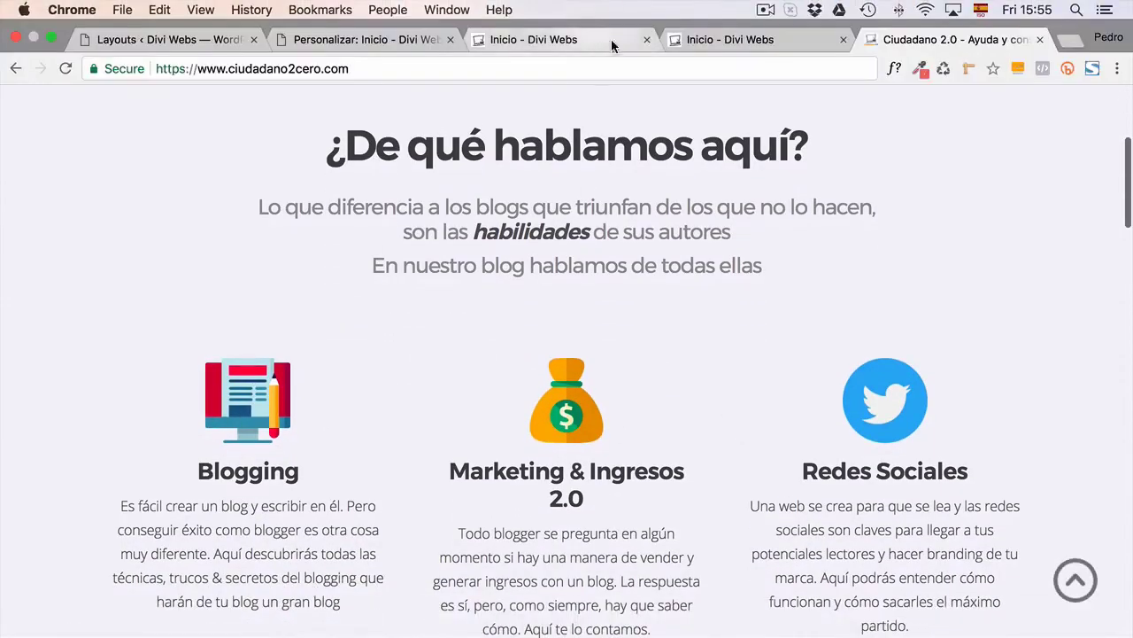
Back in the visual builder, insert the library section "Sección gris - Ejemplo" below the testimonials section
{"action": "left_click", "coordinate": [625, 40]}
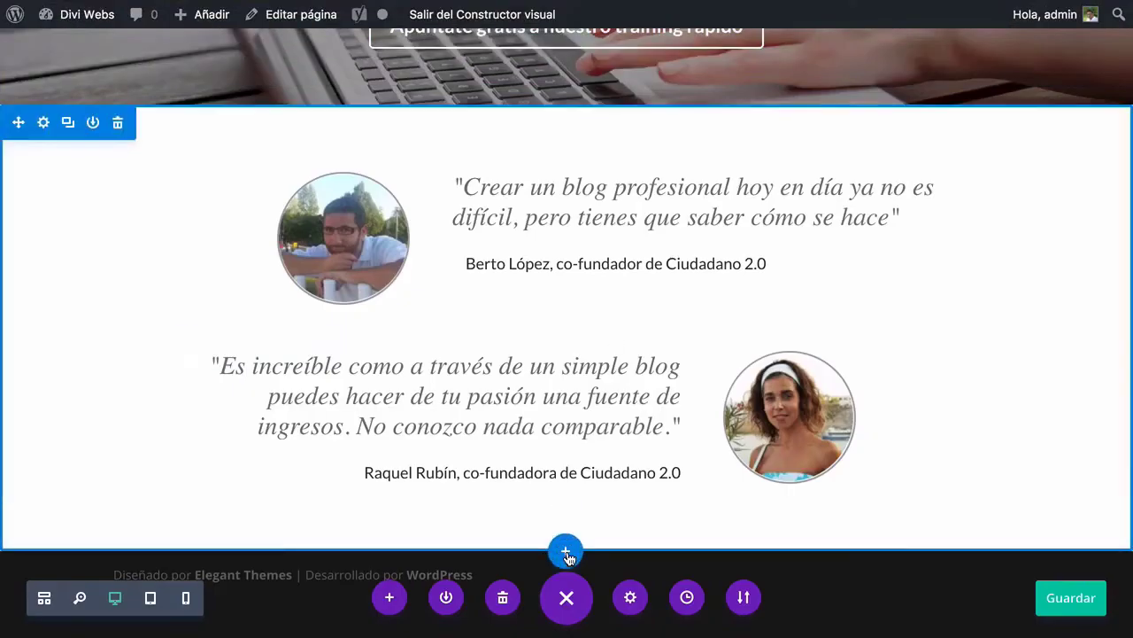
{"action": "left_click", "coordinate": [567, 555]}
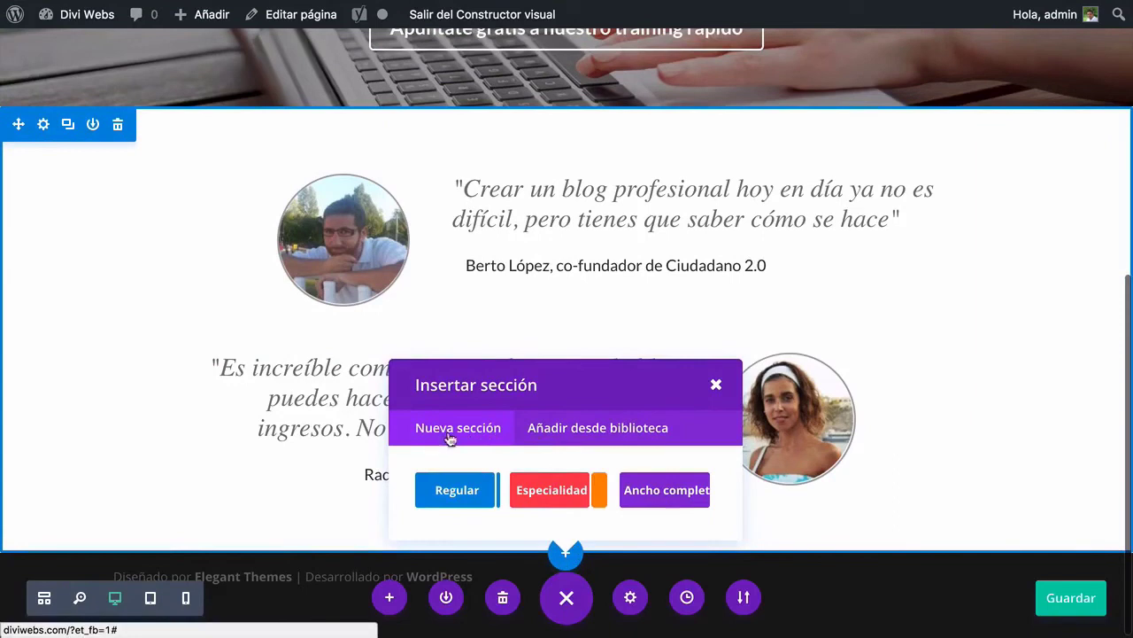
{"action": "left_click", "coordinate": [577, 430]}
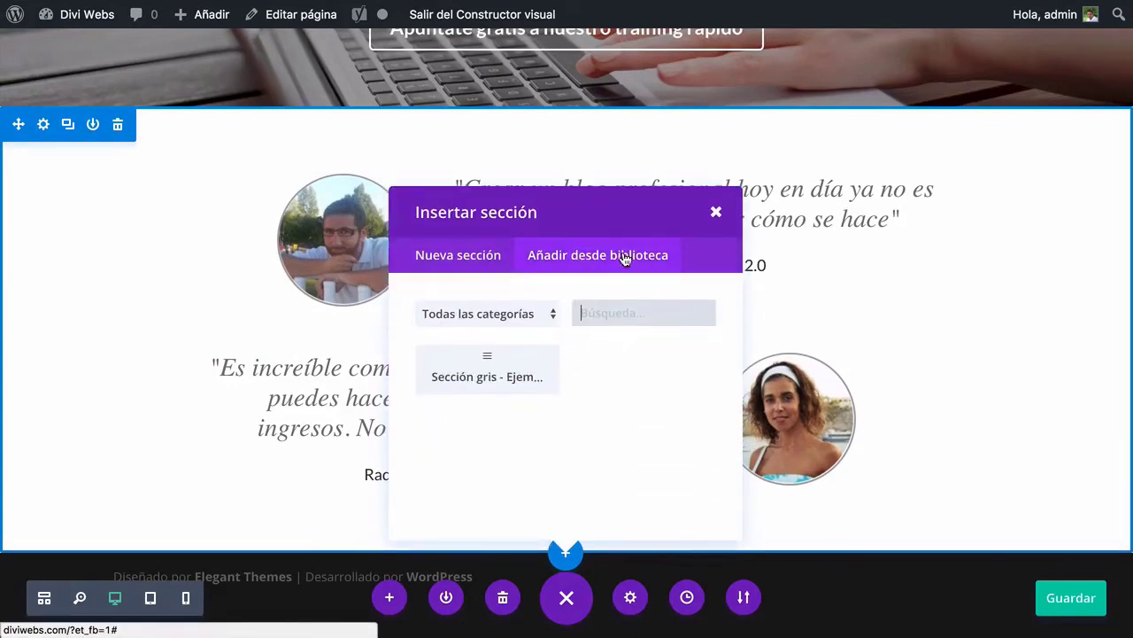
{"action": "left_click", "coordinate": [519, 375]}
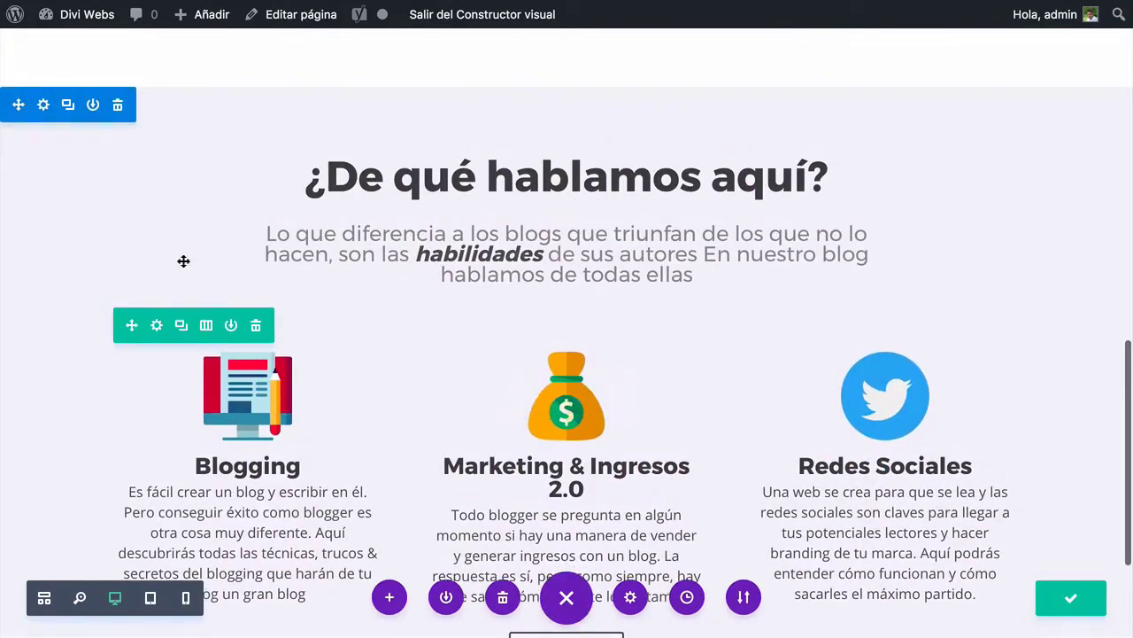
{"action": "scroll", "coordinate": [220, 330], "scroll_direction": "down", "scroll_amount": 1}
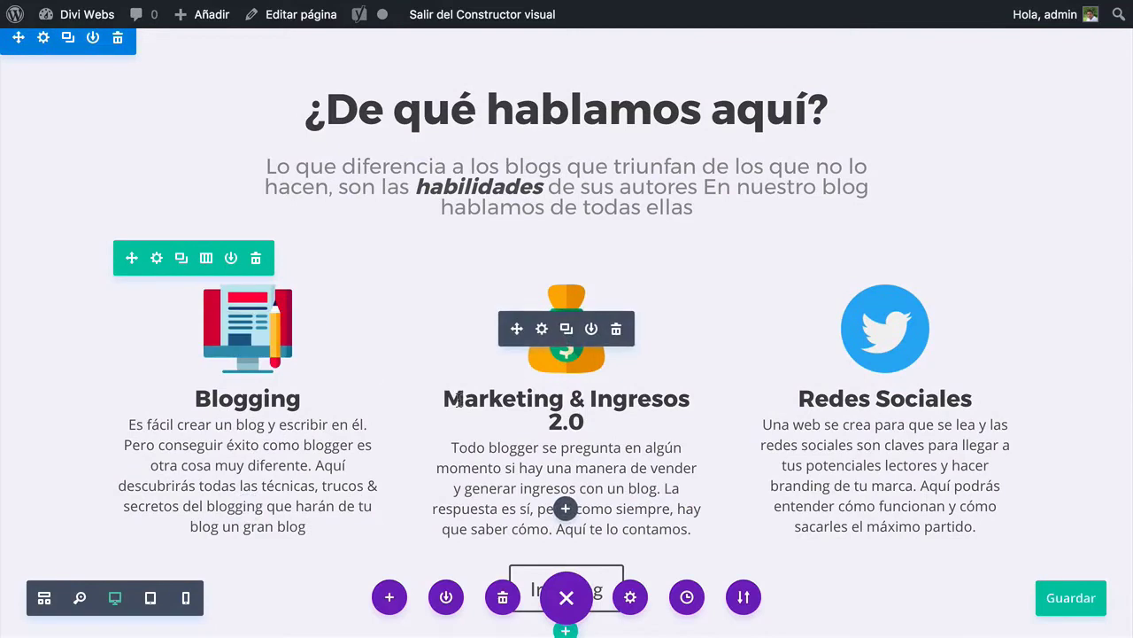
{"action": "scroll", "coordinate": [458, 401], "scroll_direction": "down", "scroll_amount": 2}
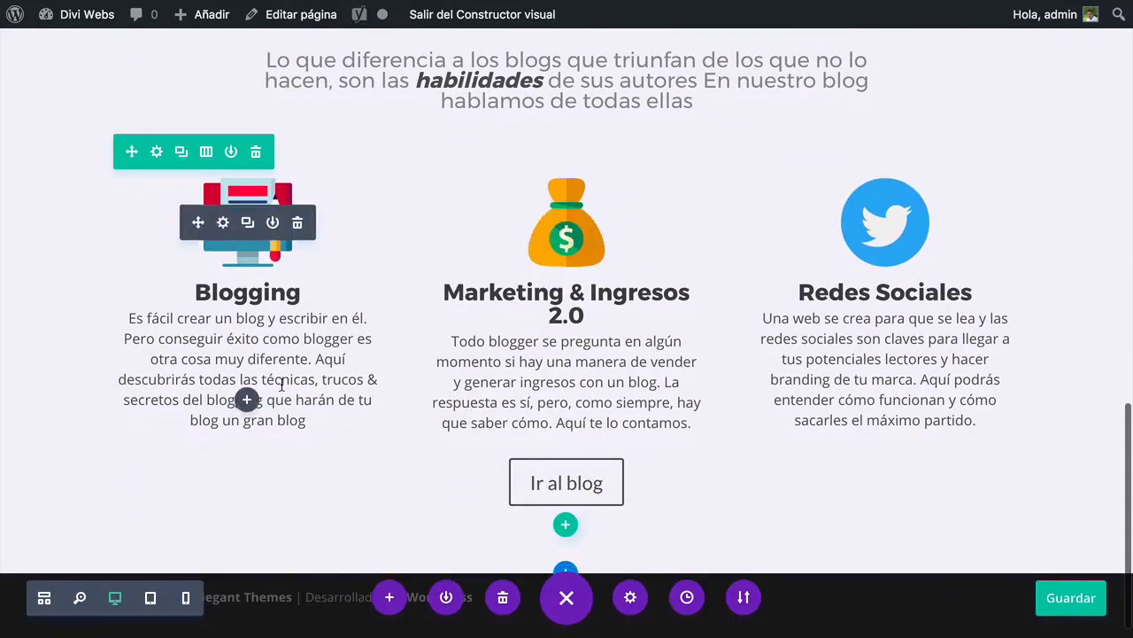
Examine the second row of topic columns on the reference site, then return to the visual builder
{"action": "left_click", "coordinate": [891, 37]}
{"action": "scroll", "coordinate": [495, 343], "scroll_direction": "down", "scroll_amount": 5}
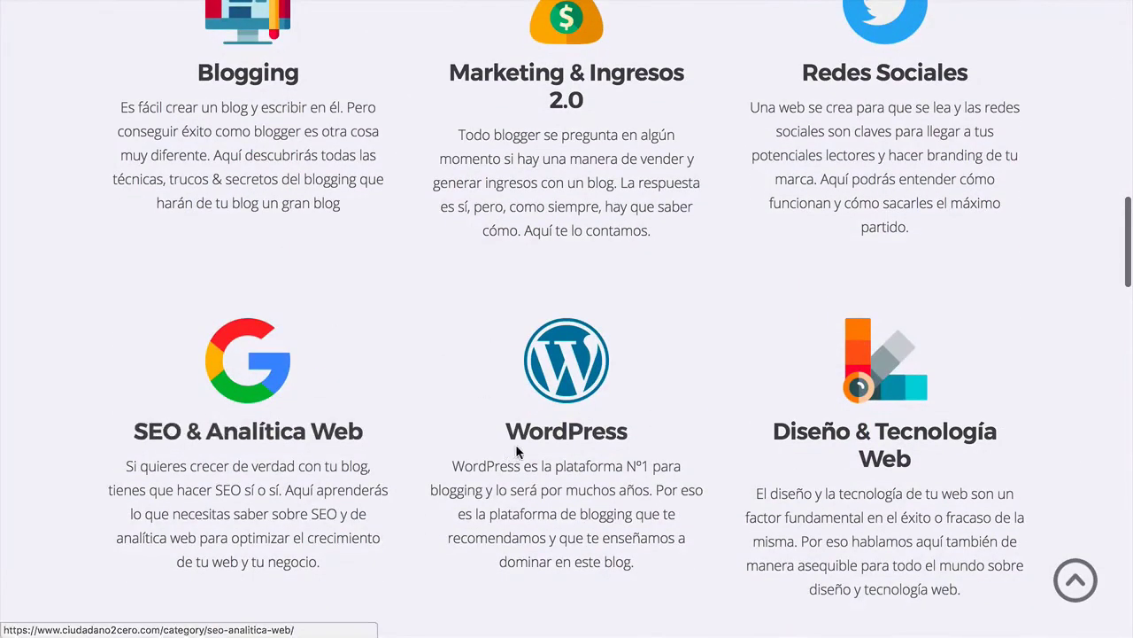
{"action": "scroll", "coordinate": [662, 459], "scroll_direction": "down", "scroll_amount": 1}
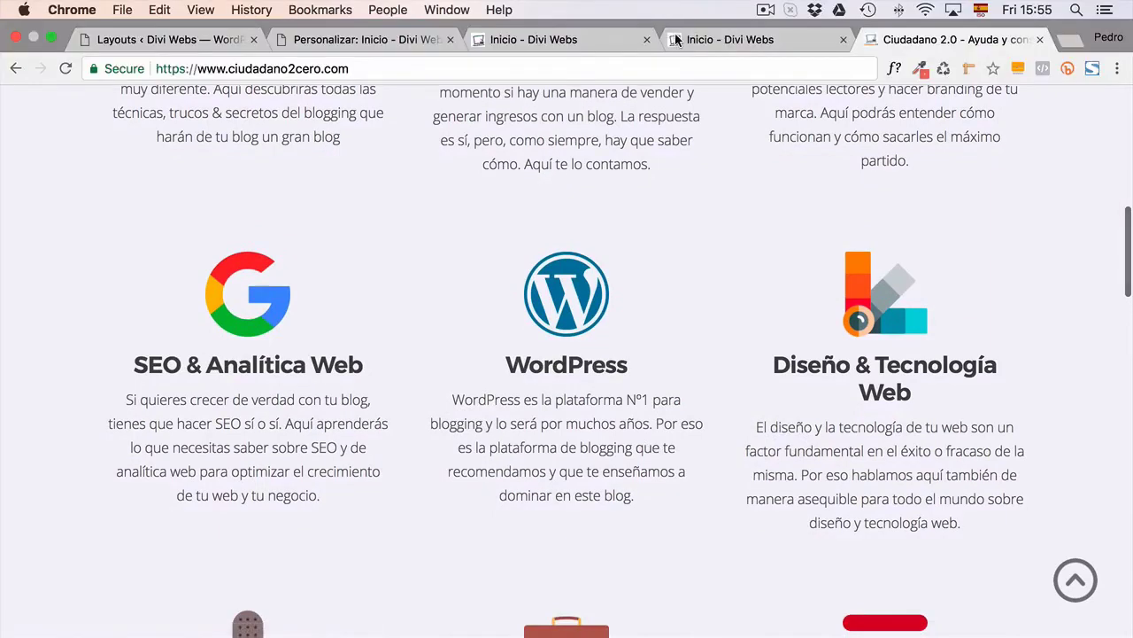
{"action": "left_click", "coordinate": [684, 39]}
{"action": "left_click", "coordinate": [579, 36]}
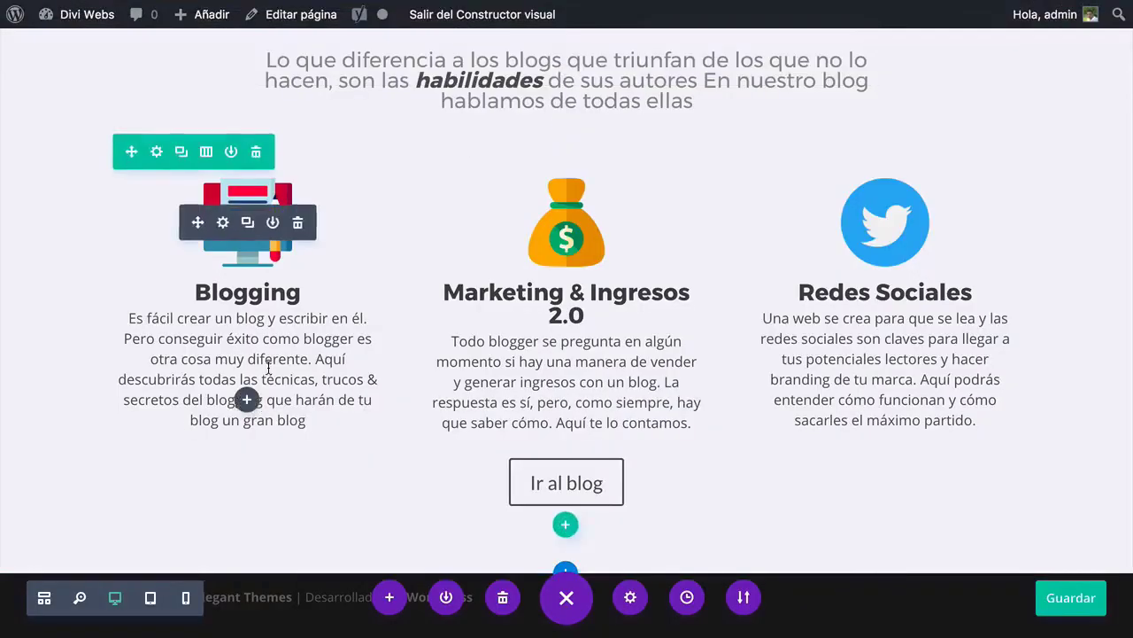
{"action": "mouse_move", "coordinate": [250, 211]}
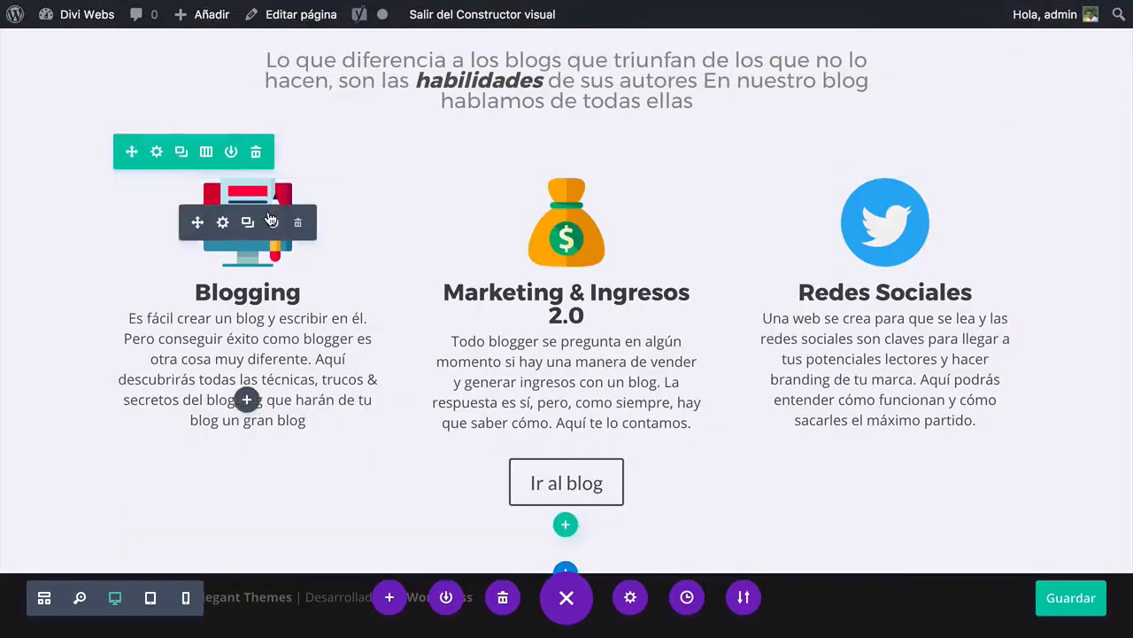
{"action": "left_click", "coordinate": [248, 223]}
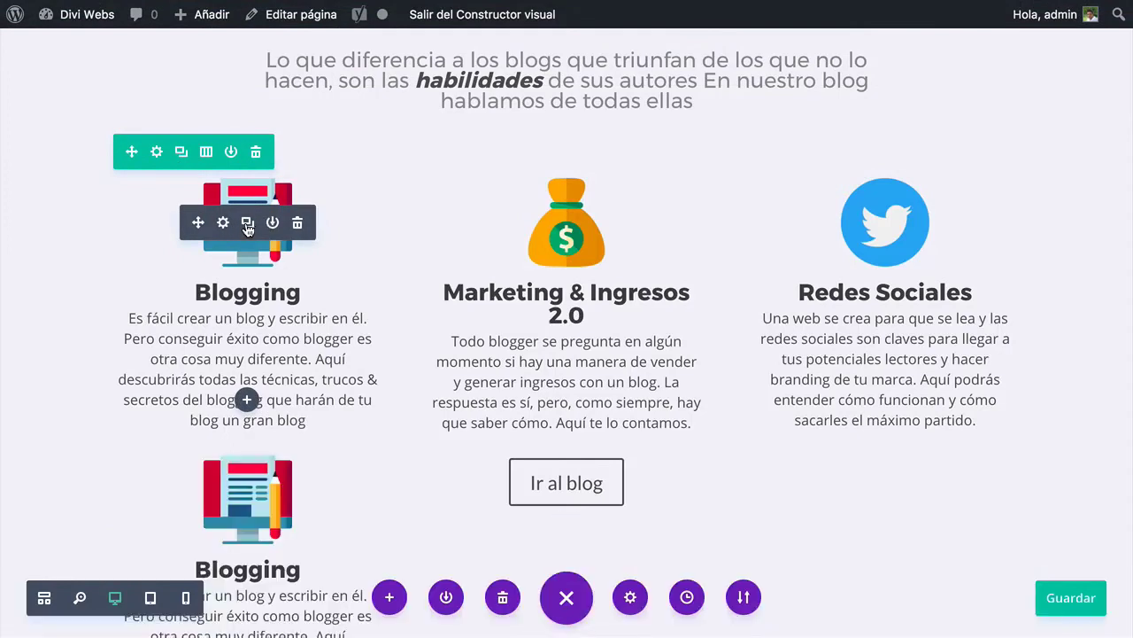
{"action": "scroll", "coordinate": [453, 464], "scroll_direction": "down", "scroll_amount": 2}
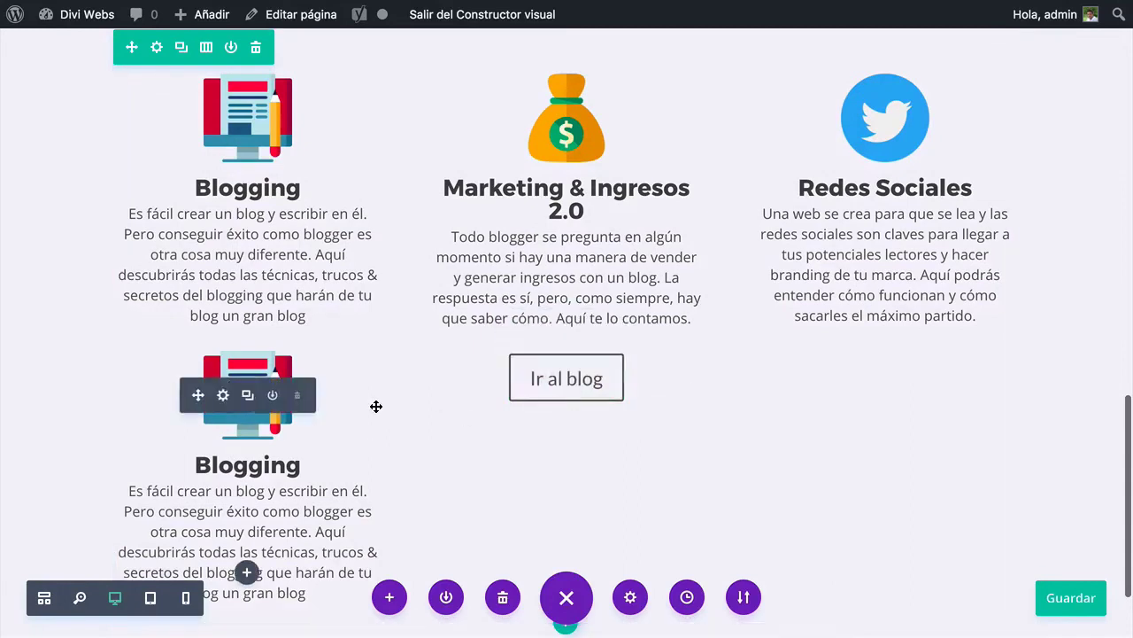
{"action": "key", "text": "ctrl+z"}
{"action": "scroll", "coordinate": [376, 408], "scroll_direction": "up", "scroll_amount": 2}
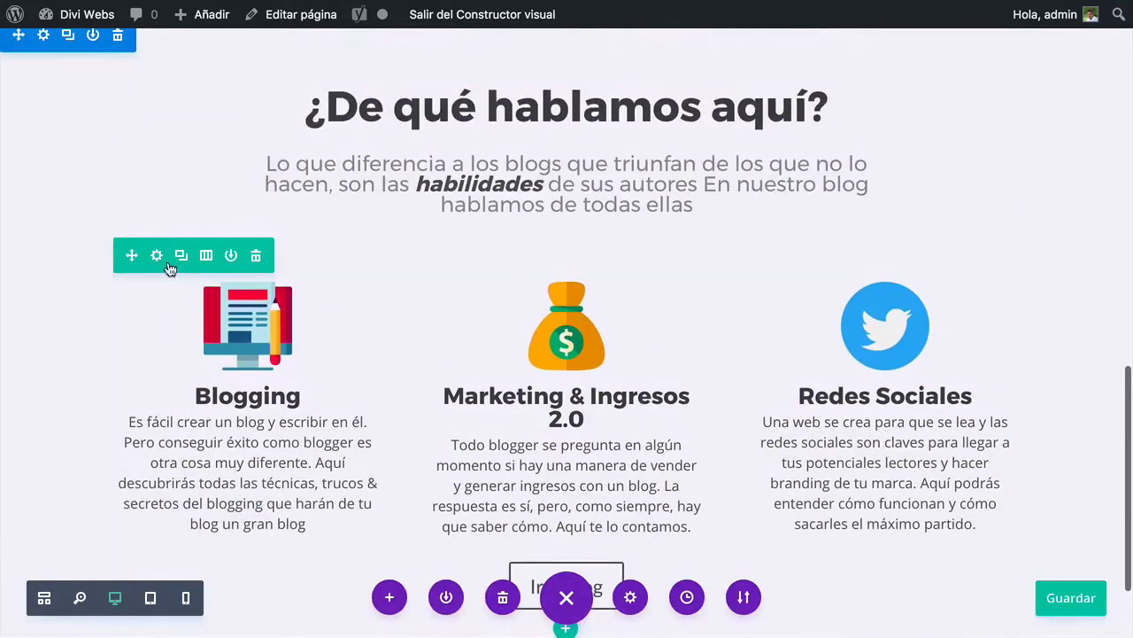
Duplicate the three-topic row without the upper copy's "Ir al blog" button, and slightly increase the lower row's top padding
{"action": "left_click", "coordinate": [180, 257]}
{"action": "scroll", "coordinate": [181, 261], "scroll_direction": "down", "scroll_amount": 4}
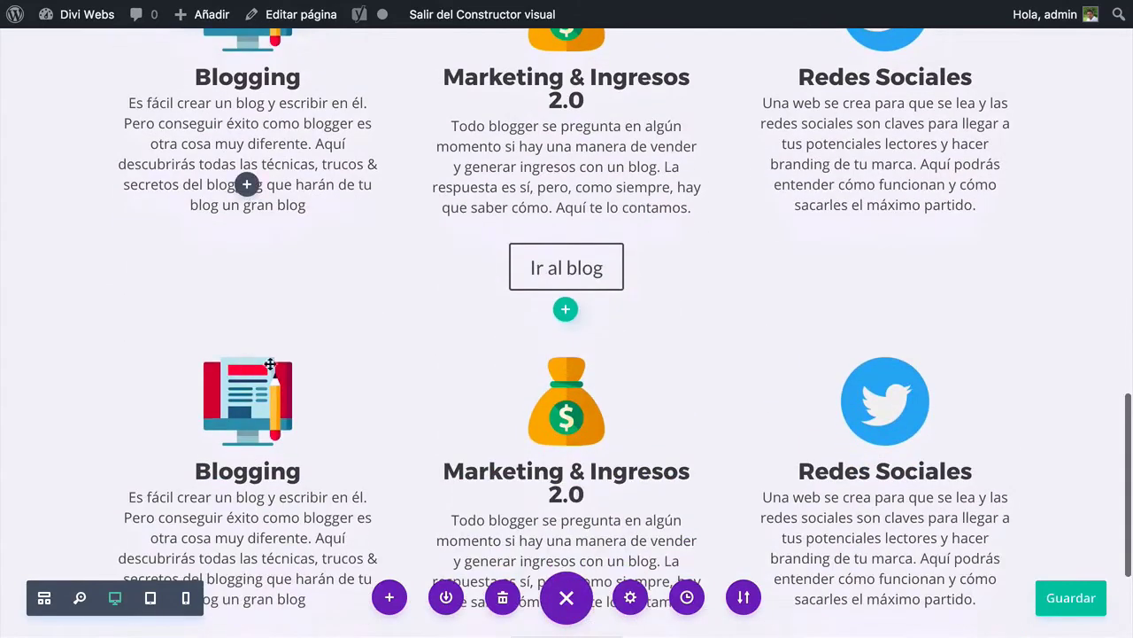
{"action": "left_click", "coordinate": [616, 219]}
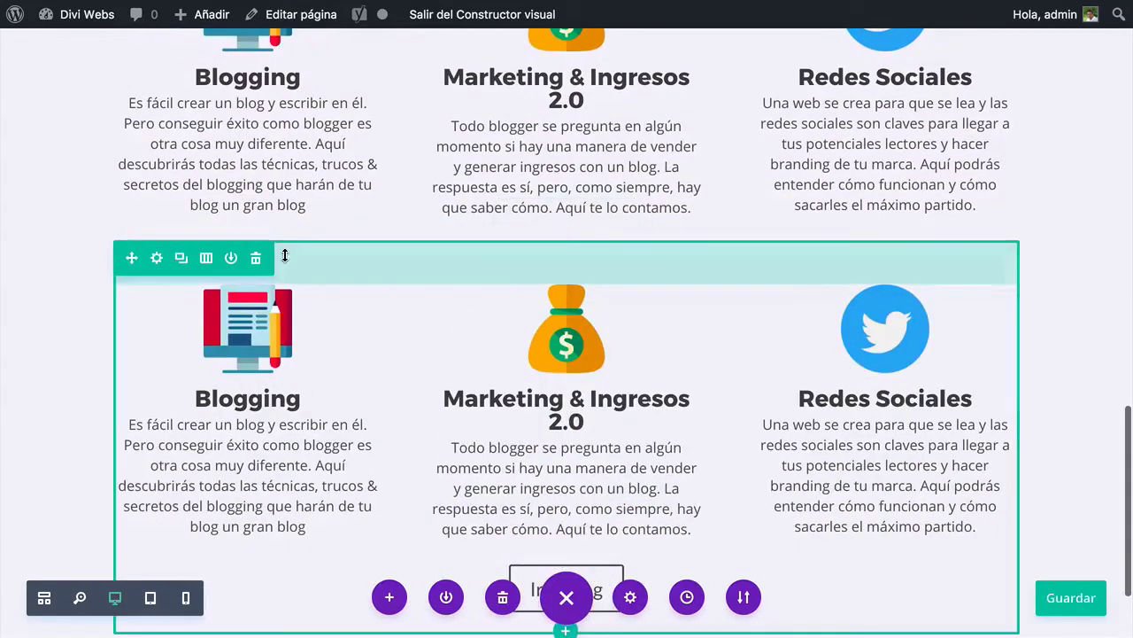
{"action": "left_click_drag", "start_coordinate": [316, 265], "coordinate": [319, 275]}
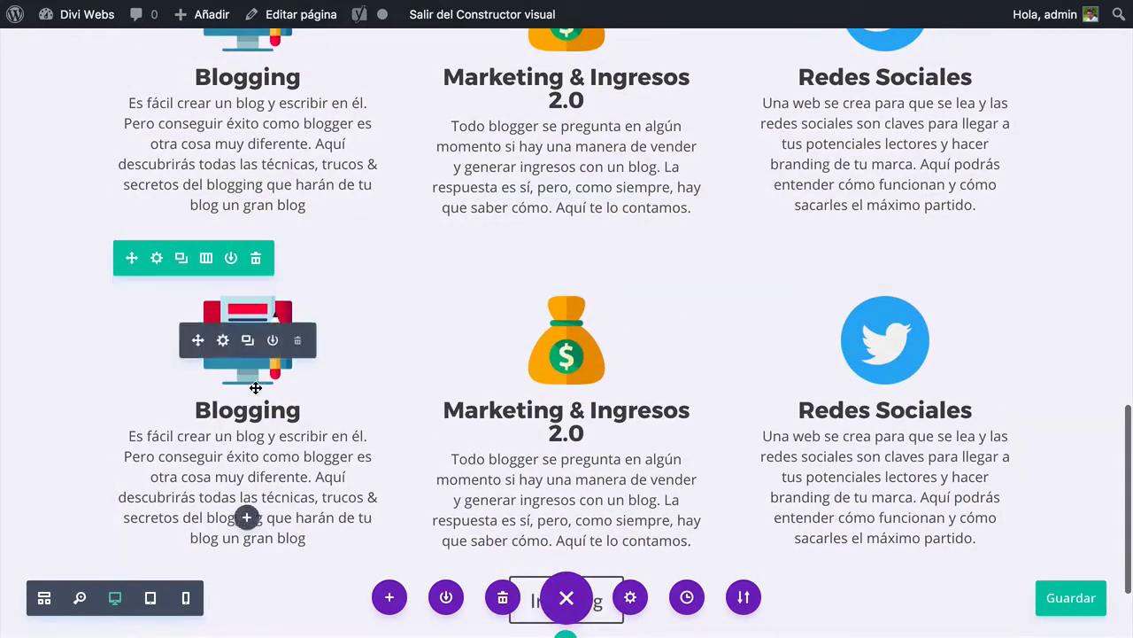
Replace the image of the second row's first topic with the Google logo from the media library, following the reference site
{"action": "left_click", "coordinate": [222, 341]}
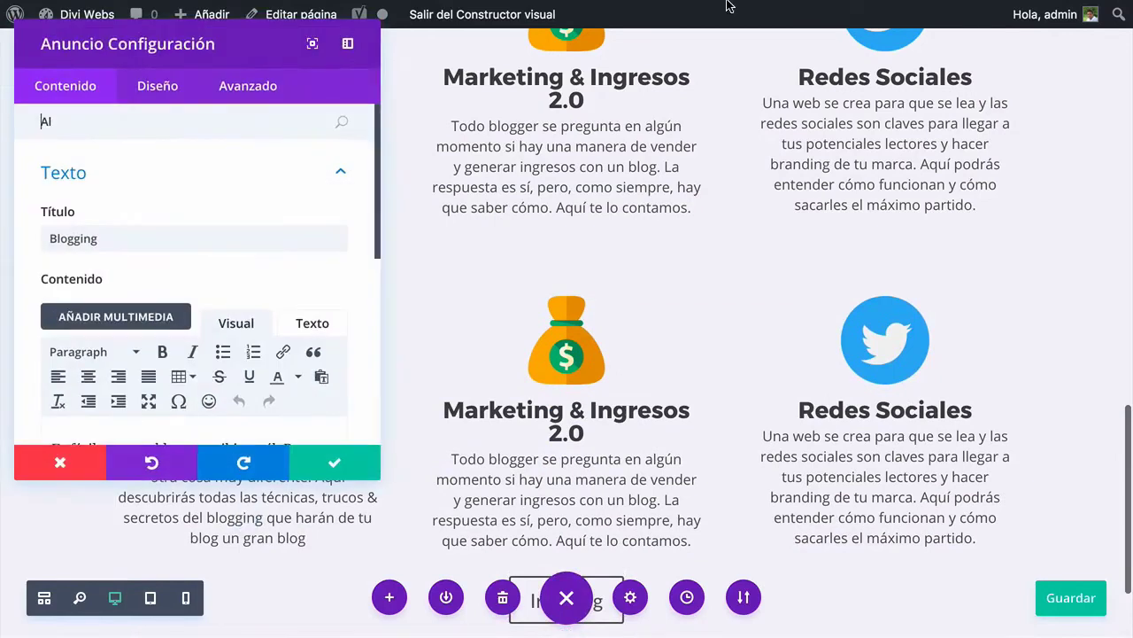
{"action": "mouse_move", "coordinate": [877, 5]}
{"action": "left_click", "coordinate": [876, 40]}
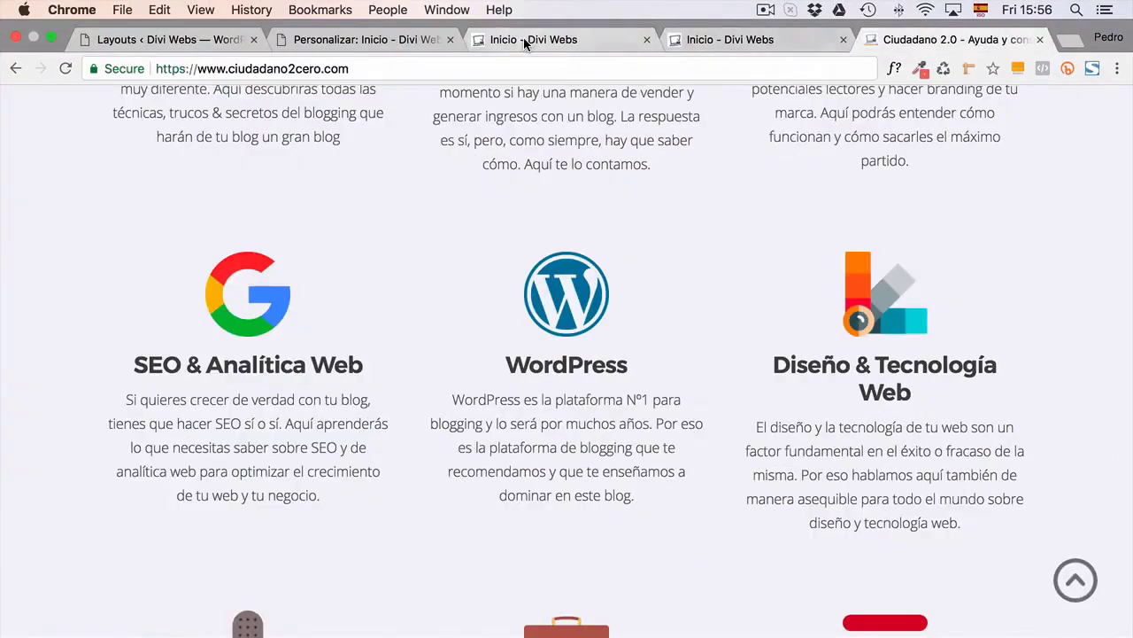
{"action": "left_click", "coordinate": [558, 39]}
{"action": "scroll", "coordinate": [158, 295], "scroll_direction": "down", "scroll_amount": 2}
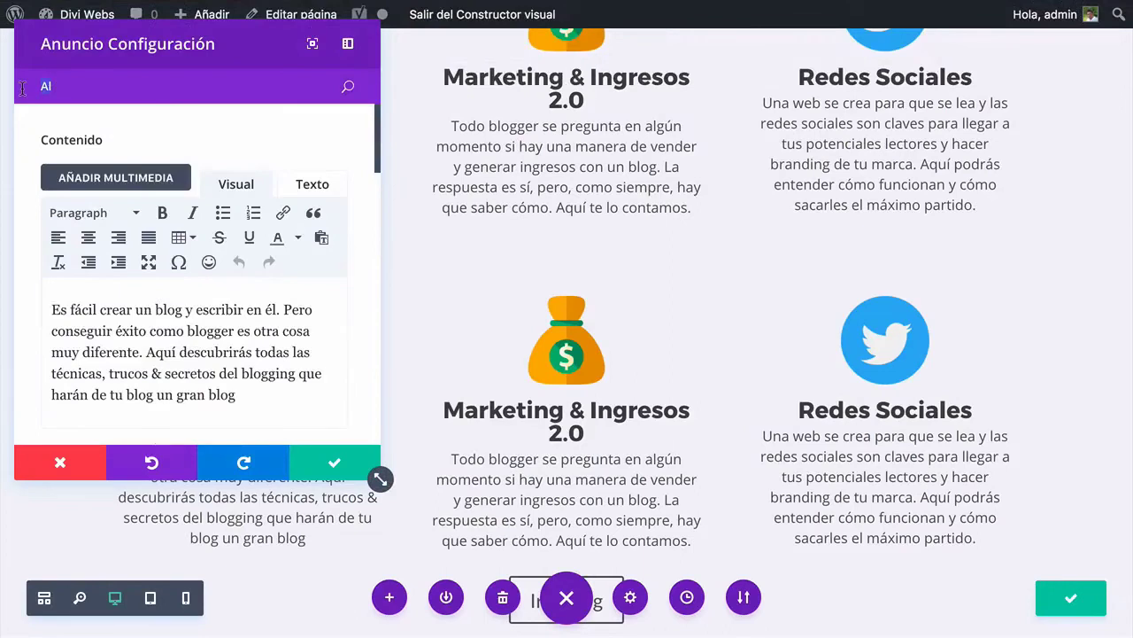
{"action": "type", "text": "Ima"}
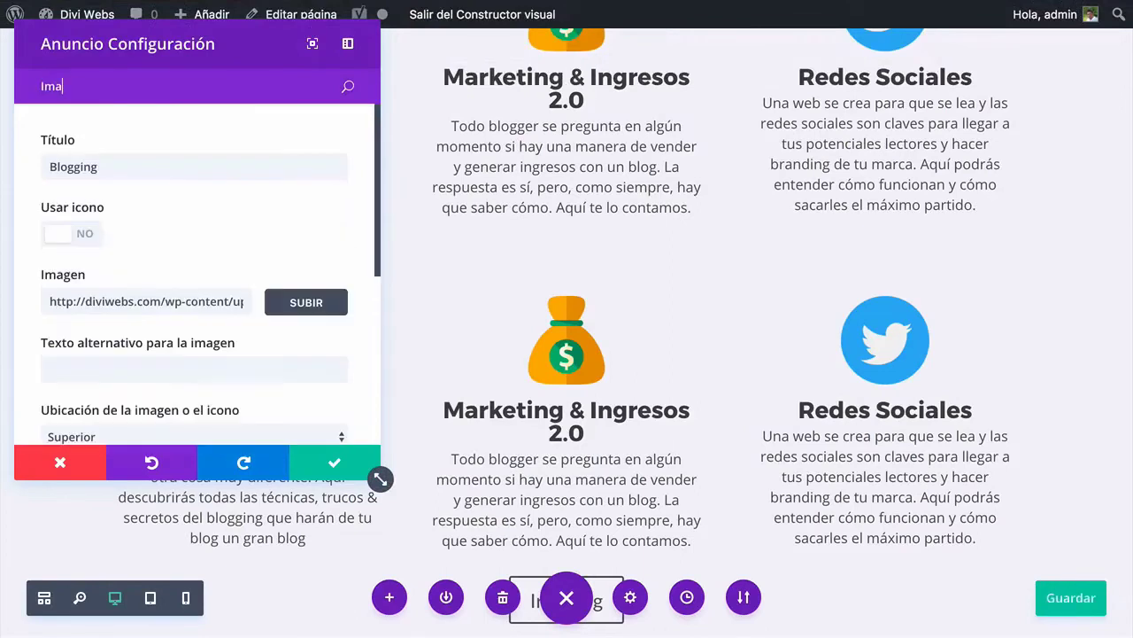
{"action": "left_click", "coordinate": [305, 302]}
{"action": "left_click", "coordinate": [418, 95]}
{"action": "left_click", "coordinate": [649, 211]}
{"action": "left_click", "coordinate": [996, 541]}
{"action": "left_click", "coordinate": [305, 469]}
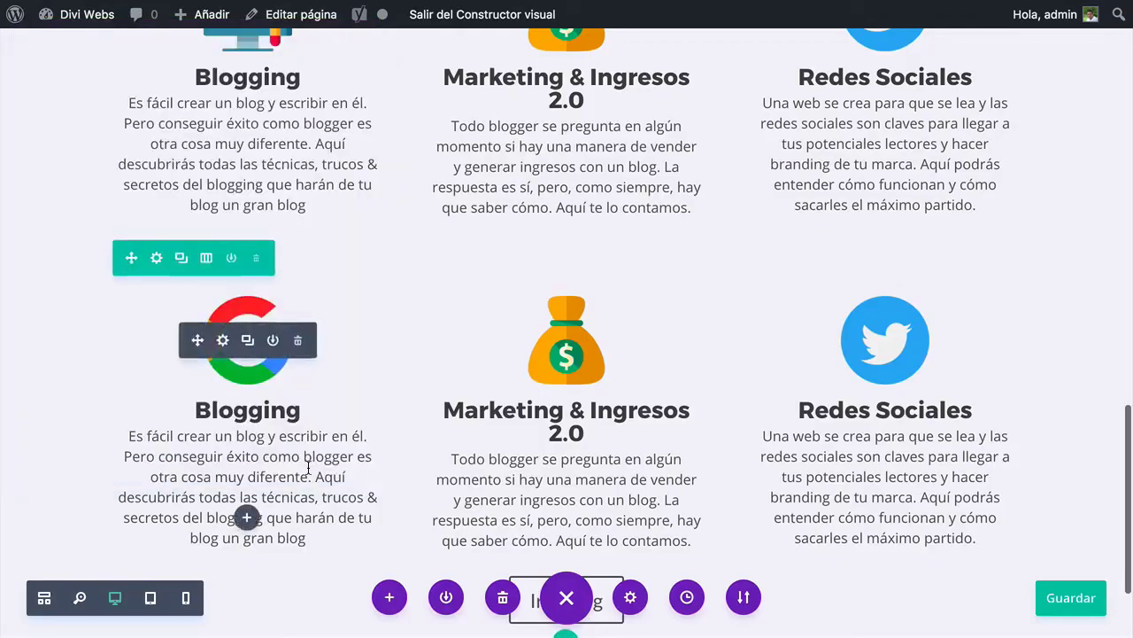
Set the image of the second row's middle topic to wordpress-icon.png from the media library, checking the reference site
{"action": "mouse_move", "coordinate": [876, 5]}
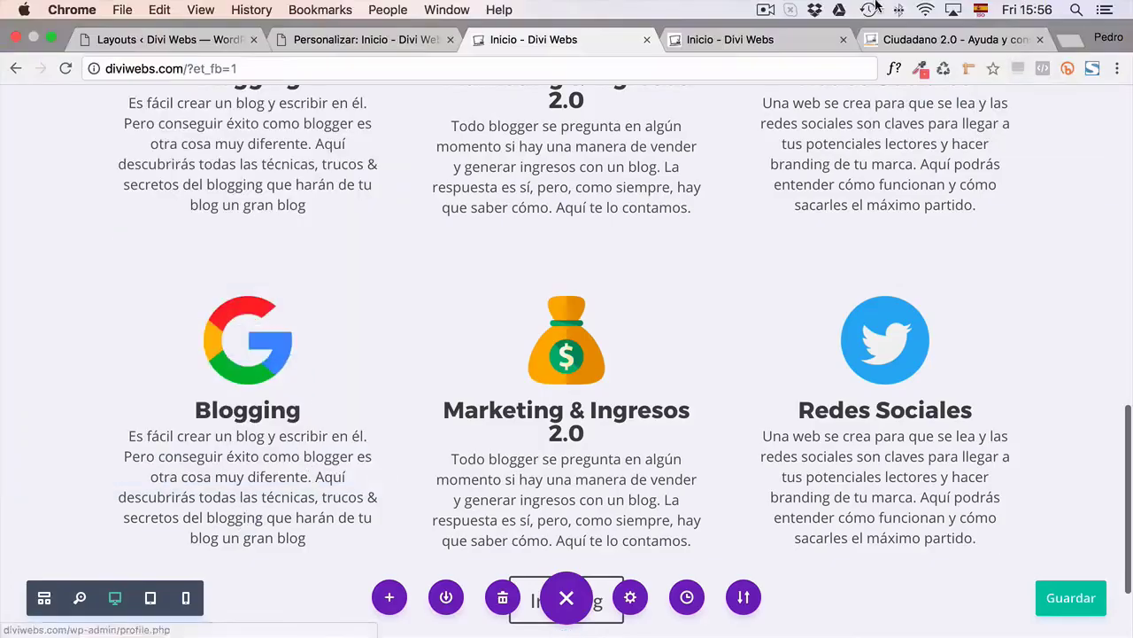
{"action": "left_click", "coordinate": [908, 42]}
{"action": "left_click", "coordinate": [612, 39]}
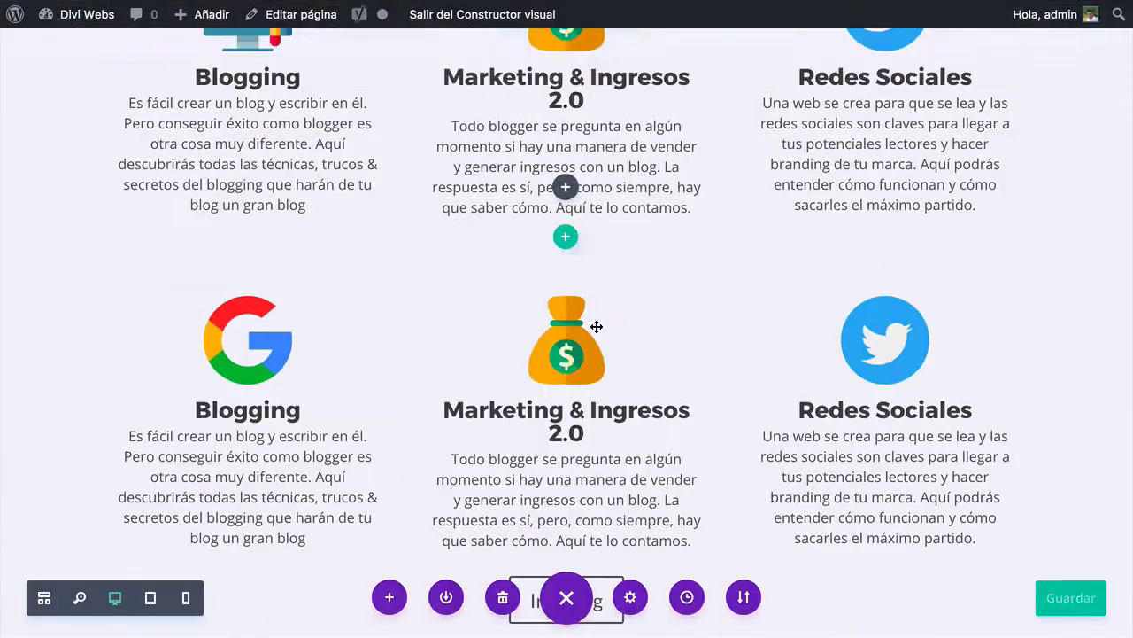
{"action": "left_click", "coordinate": [539, 336]}
{"action": "type", "text": "Imagen"}
{"action": "left_click", "coordinate": [304, 300]}
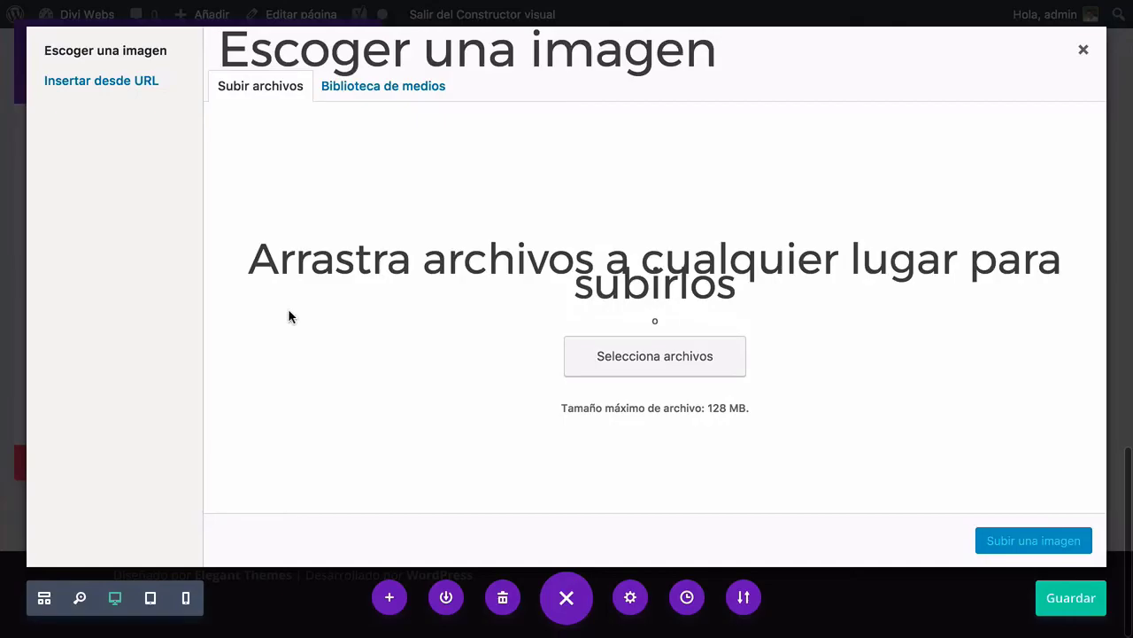
{"action": "left_click", "coordinate": [400, 89]}
{"action": "left_click", "coordinate": [772, 236]}
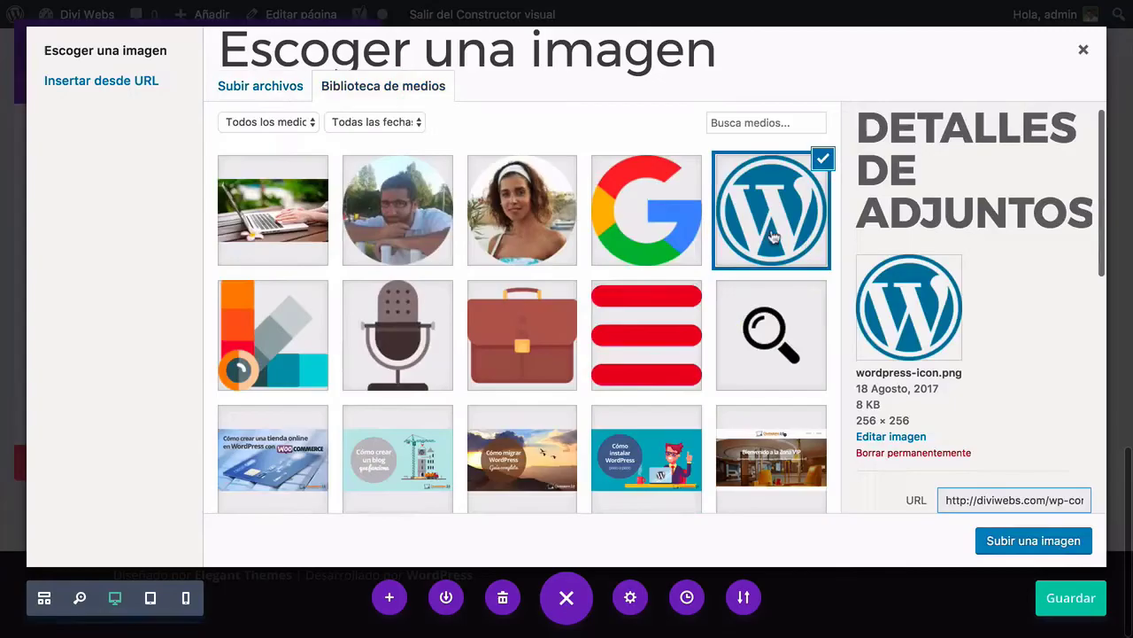
{"action": "left_click", "coordinate": [1033, 540]}
{"action": "mouse_move", "coordinate": [919, 5]}
{"action": "left_click", "coordinate": [905, 39]}
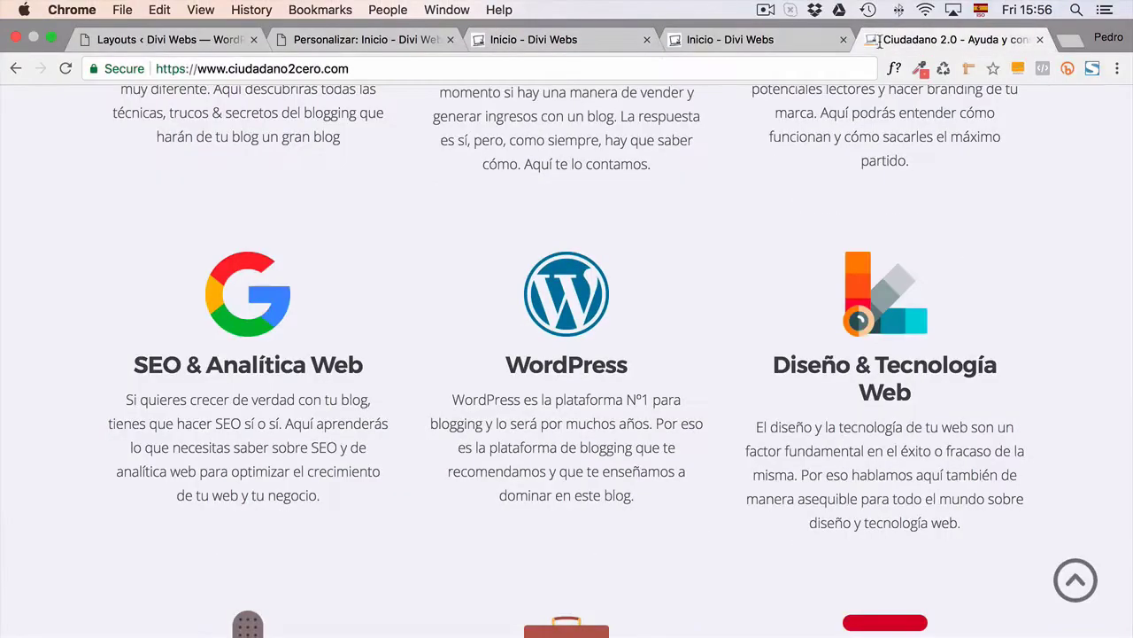
{"action": "left_click", "coordinate": [580, 42]}
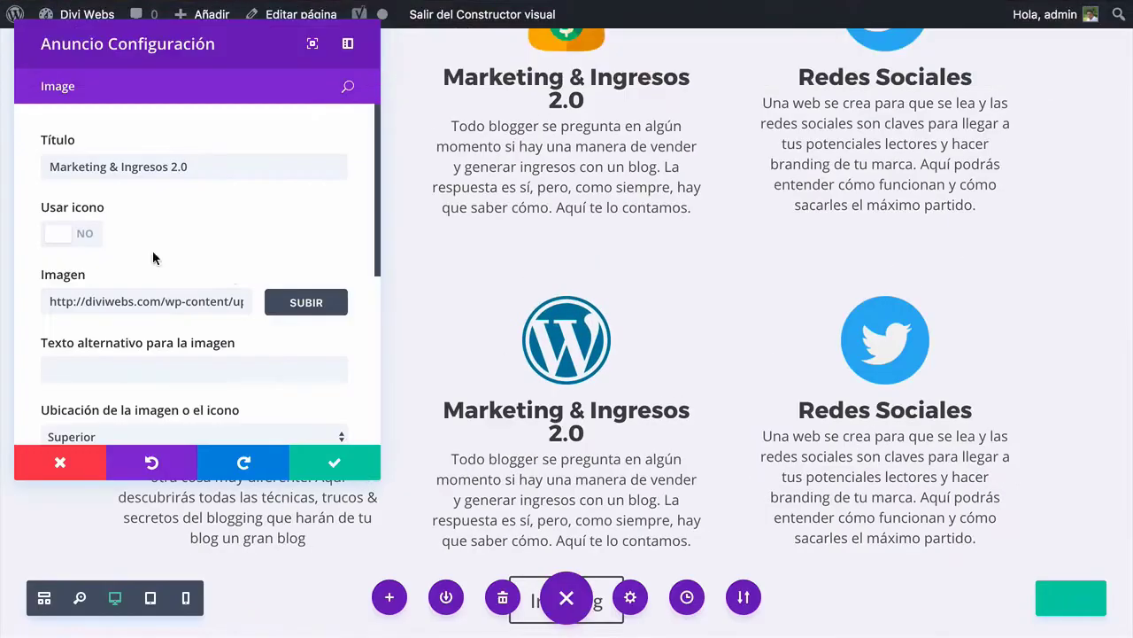
{"action": "left_click", "coordinate": [358, 469]}
Replace the Twitter image of the second row's third topic with the colour swatch icon from the media library
{"action": "left_click", "coordinate": [861, 342]}
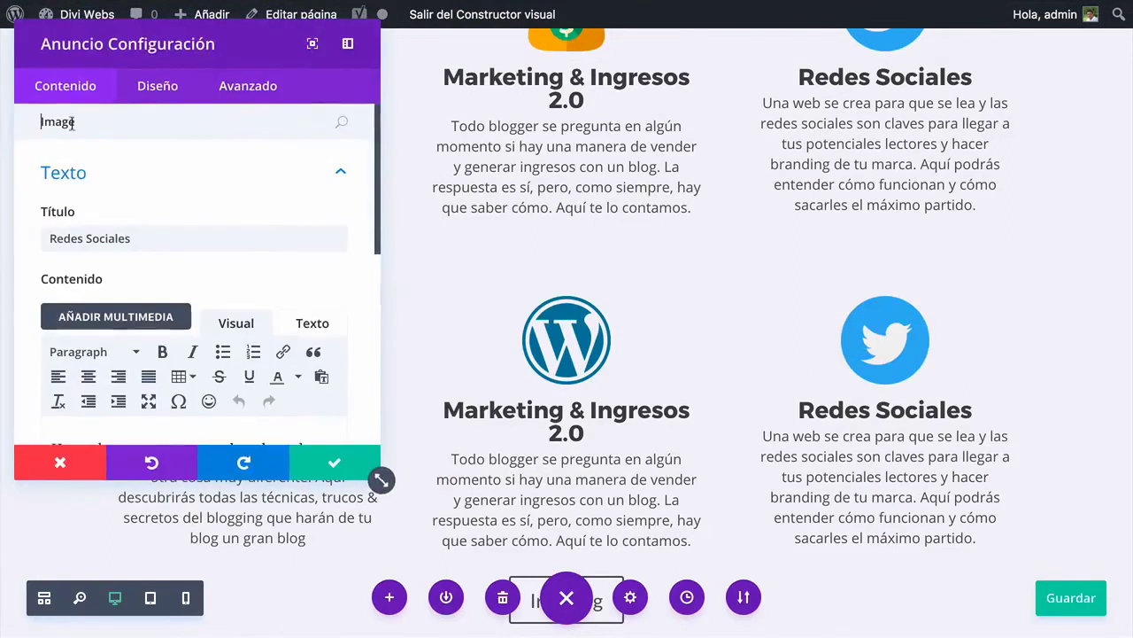
{"action": "scroll", "coordinate": [171, 291], "scroll_direction": "down", "scroll_amount": 2}
{"action": "scroll", "coordinate": [124, 192], "scroll_direction": "up", "scroll_amount": 2}
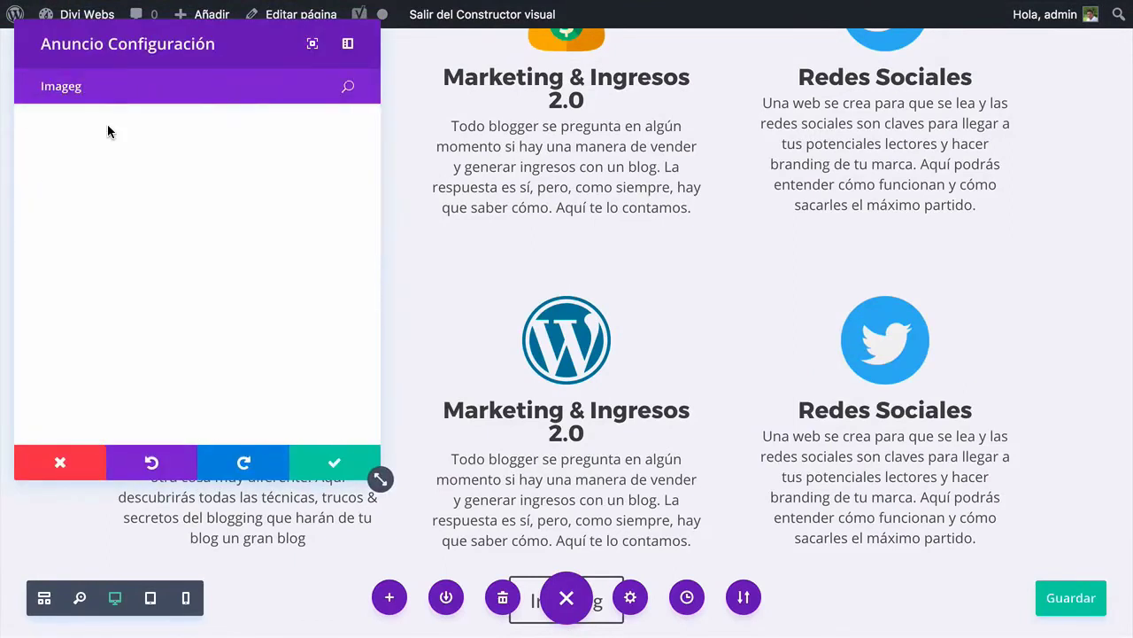
{"action": "key", "text": "BackSpace"}
{"action": "key", "text": "BackSpace"}
{"action": "key", "text": "BackSpace"}
{"action": "left_click", "coordinate": [306, 302]}
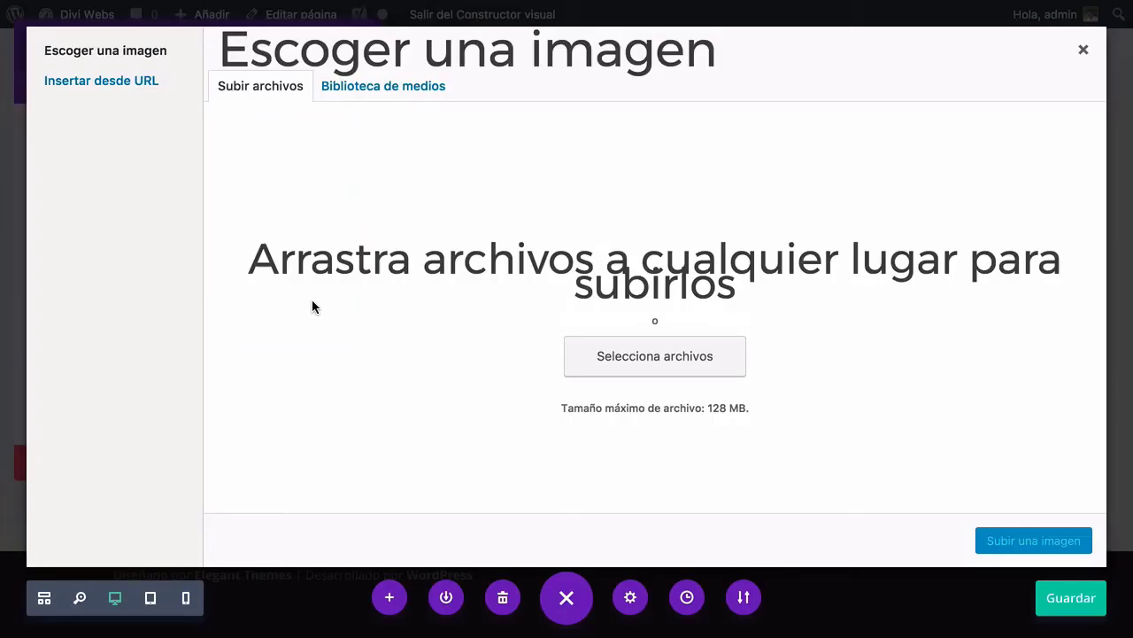
{"action": "left_click", "coordinate": [385, 86]}
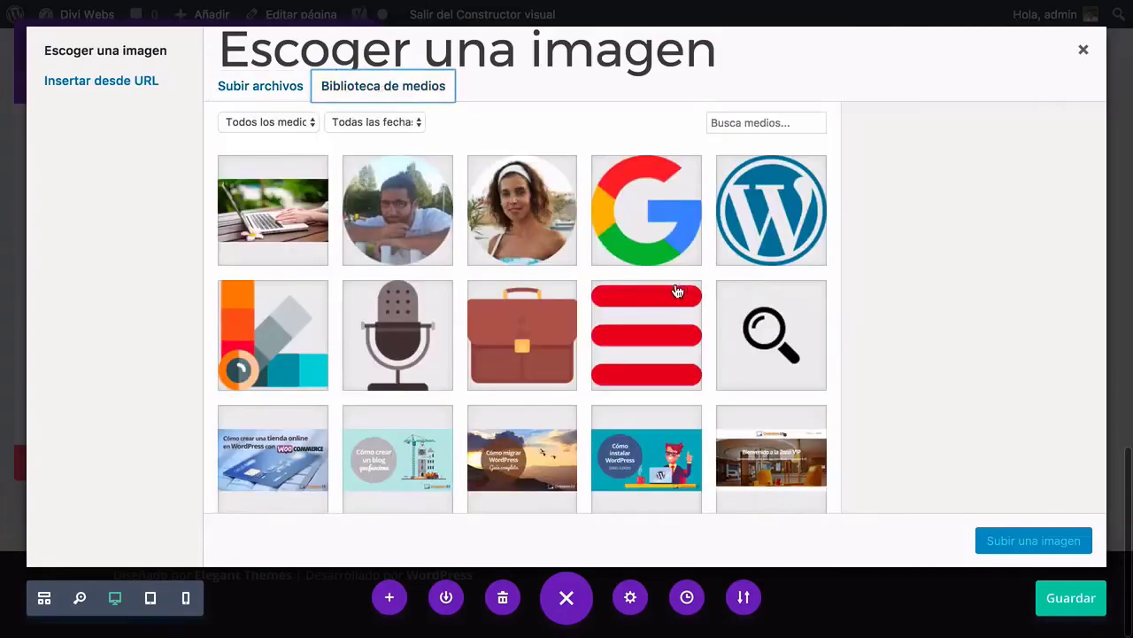
{"action": "left_click", "coordinate": [271, 340]}
{"action": "left_click", "coordinate": [1009, 540]}
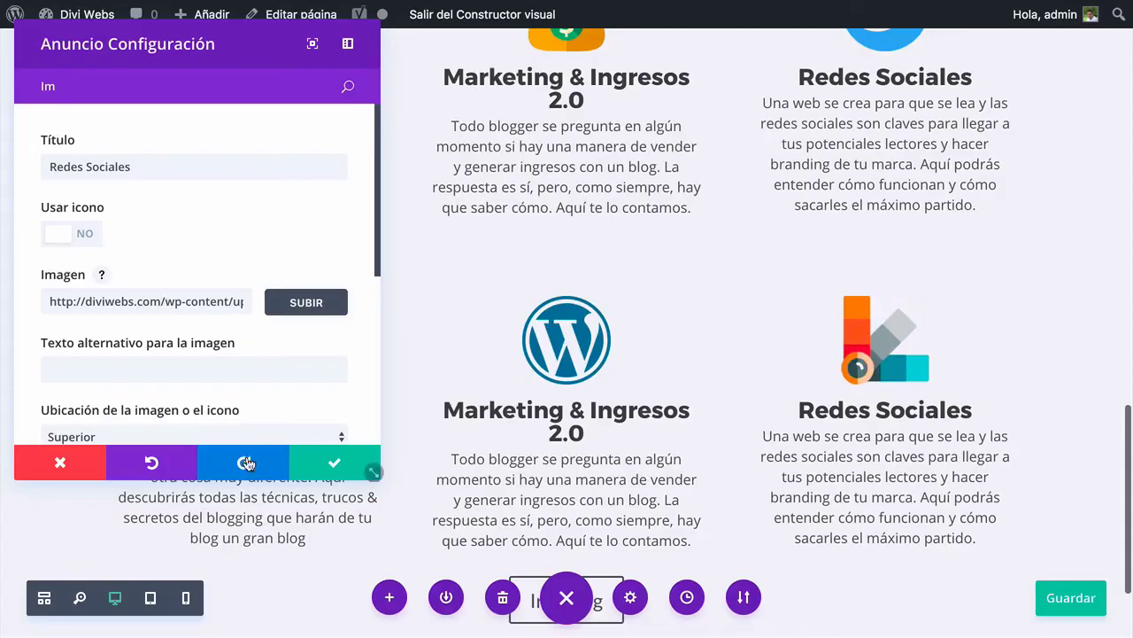
{"action": "left_click", "coordinate": [318, 469]}
Duplicate the second topic row and remove the "Ir al blog" button from the upper copy
{"action": "scroll", "coordinate": [245, 513], "scroll_direction": "down", "scroll_amount": 1}
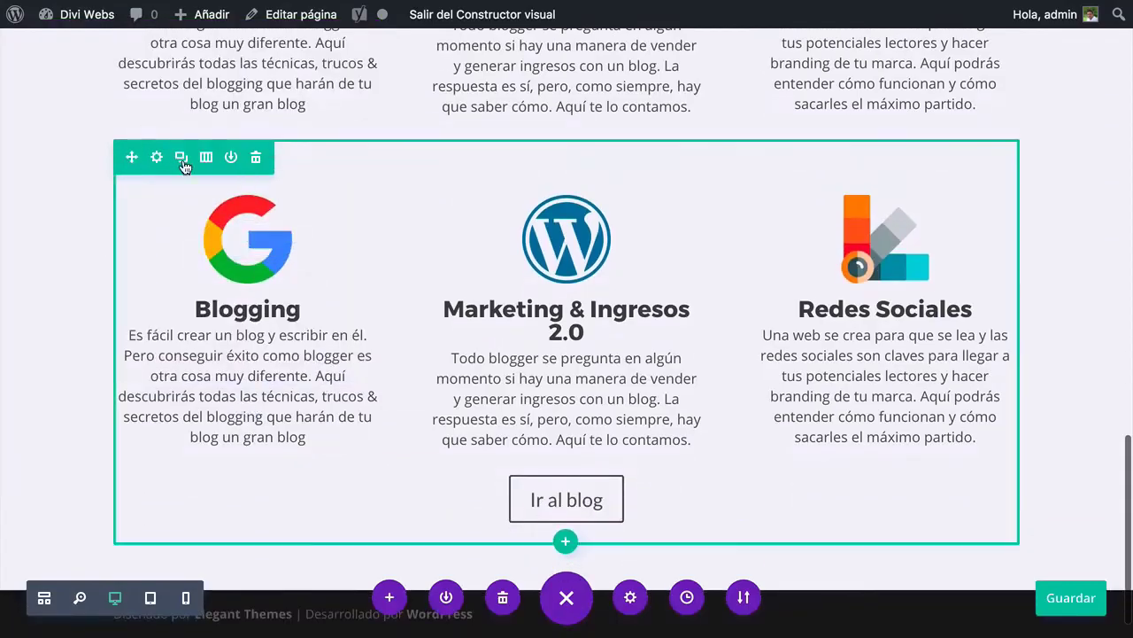
{"action": "scroll", "coordinate": [248, 295], "scroll_direction": "down", "scroll_amount": 1}
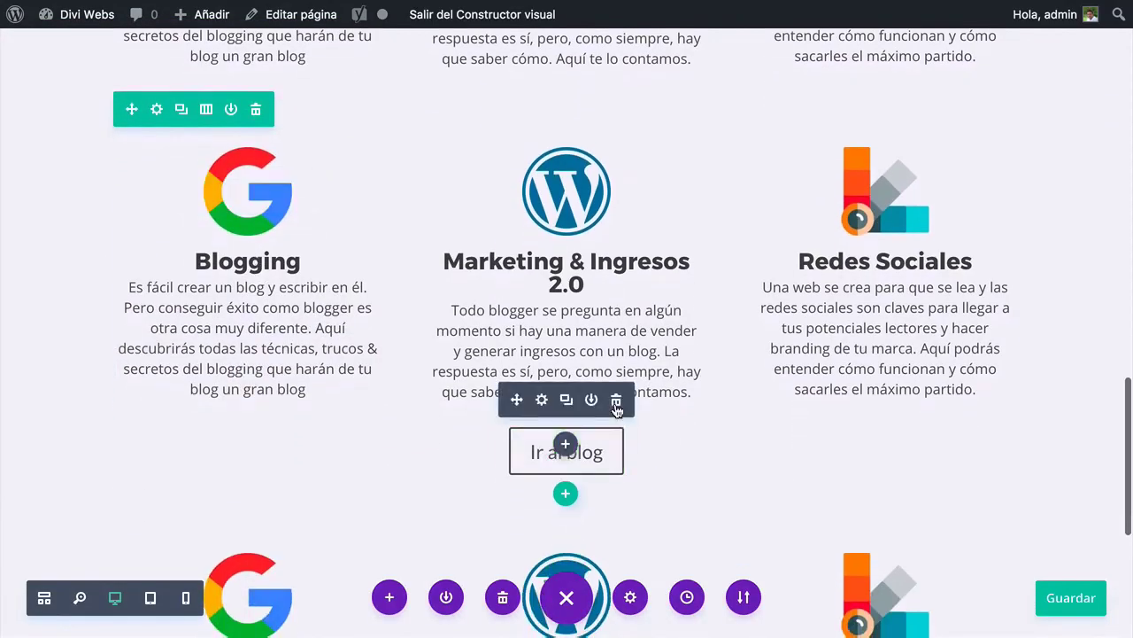
{"action": "left_click", "coordinate": [615, 399]}
{"action": "key", "text": "ctrl+z"}
{"action": "scroll", "coordinate": [349, 455], "scroll_direction": "down", "scroll_amount": 3}
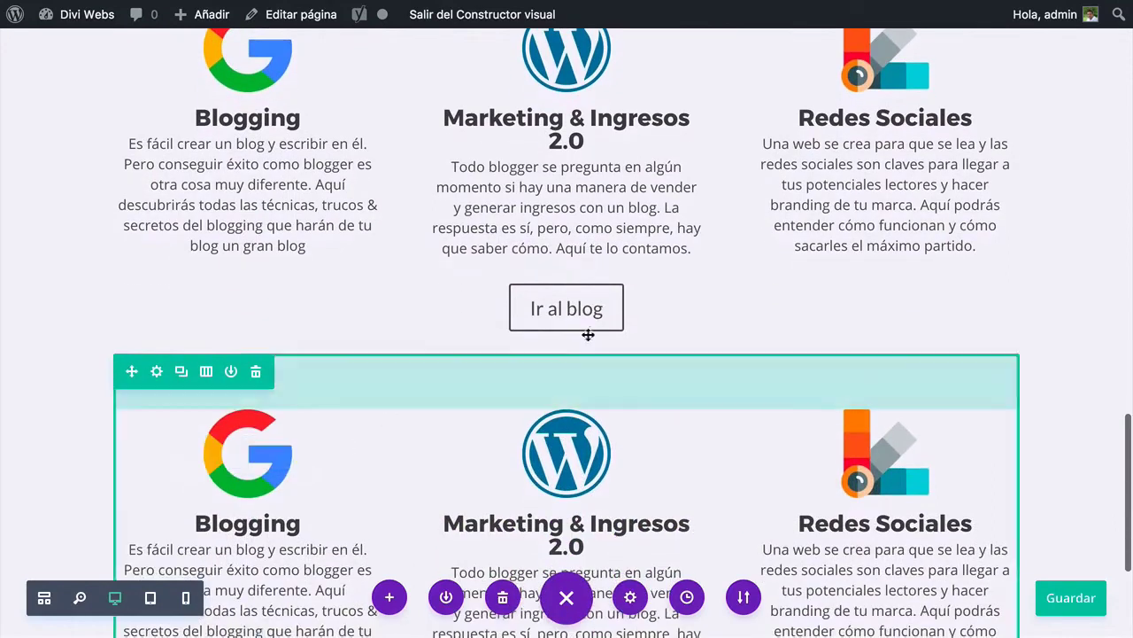
{"action": "left_click", "coordinate": [616, 260]}
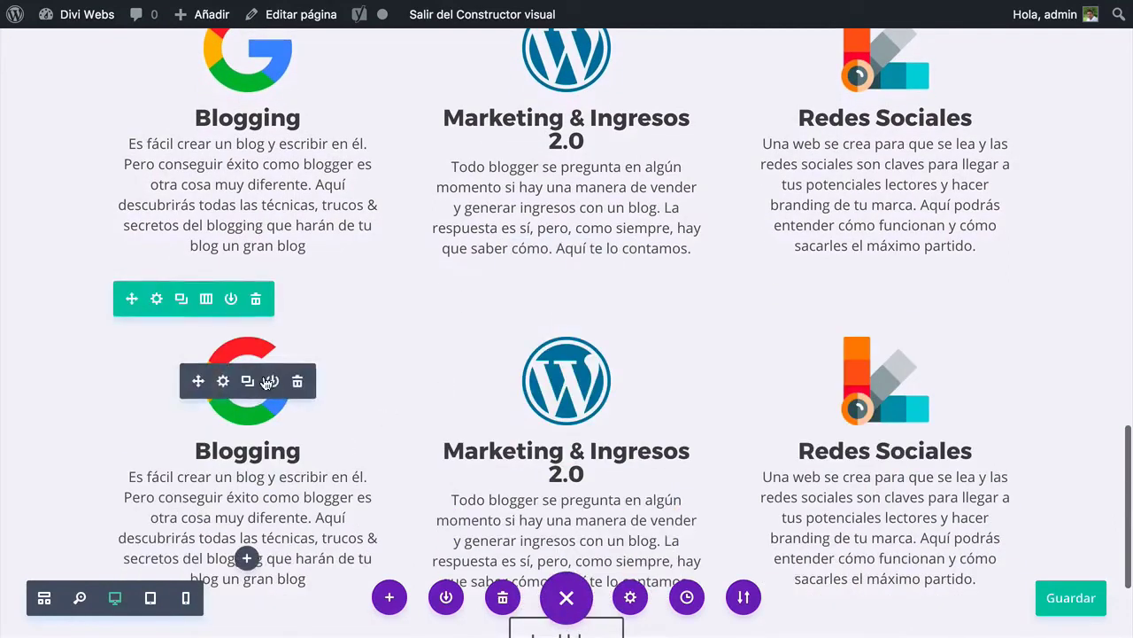
Check the third topic row on the reference site and set the third row's first topic image to the microphone icon
{"action": "left_click", "coordinate": [904, 39]}
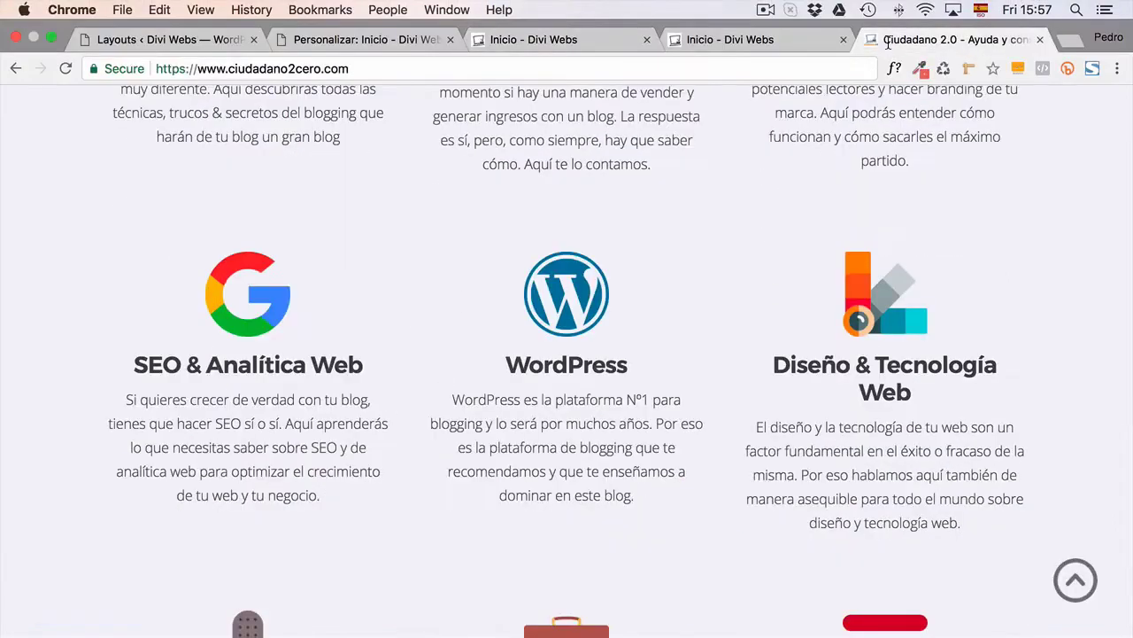
{"action": "scroll", "coordinate": [493, 295], "scroll_direction": "down", "scroll_amount": 3}
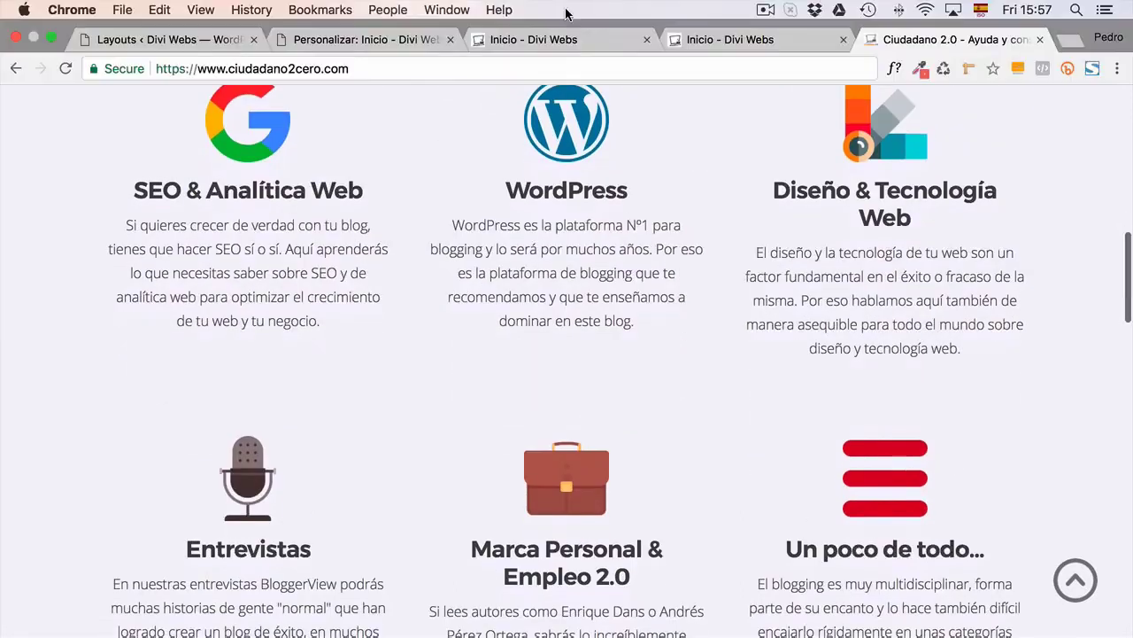
{"action": "left_click", "coordinate": [549, 37]}
{"action": "left_click", "coordinate": [223, 381]}
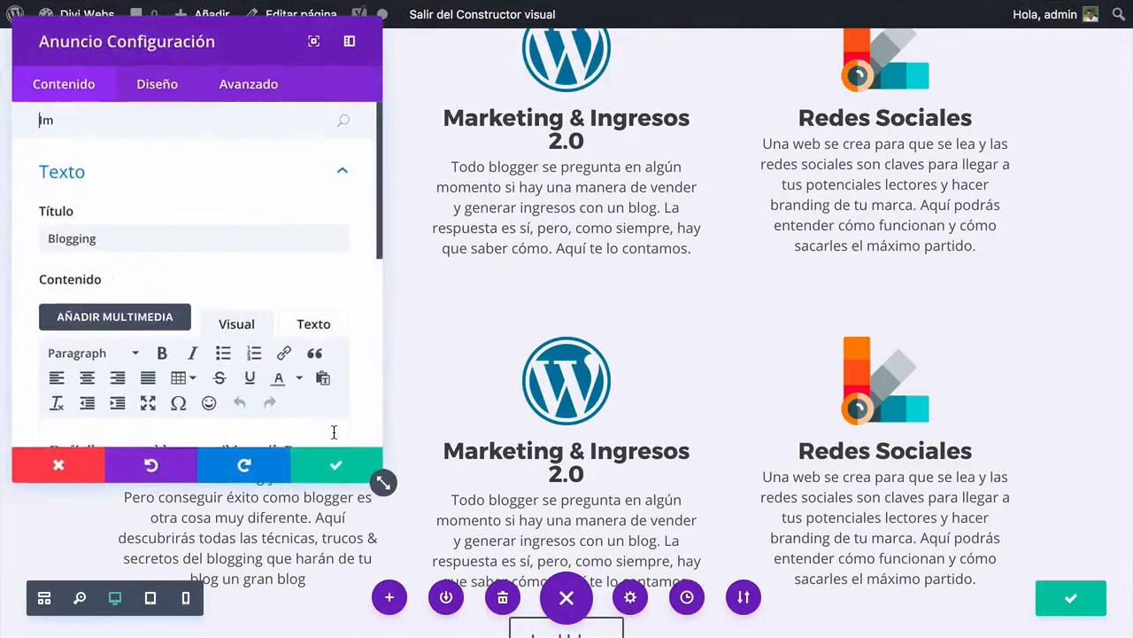
{"action": "scroll", "coordinate": [260, 353], "scroll_direction": "down", "scroll_amount": 5}
{"action": "left_click", "coordinate": [272, 281]}
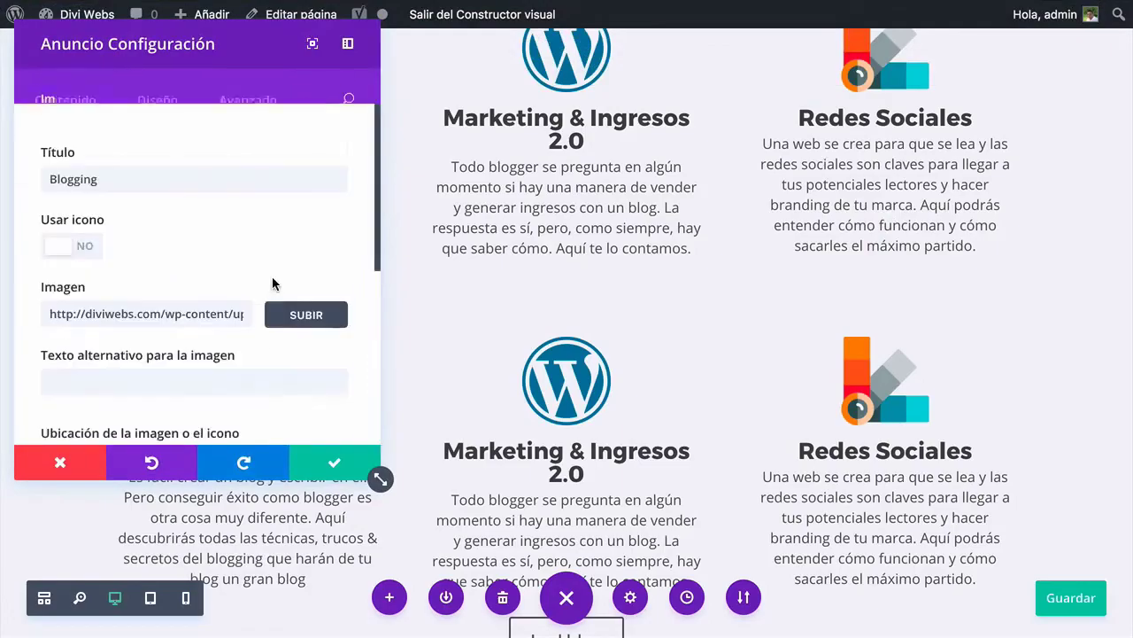
{"action": "left_click", "coordinate": [281, 304]}
{"action": "left_click", "coordinate": [372, 90]}
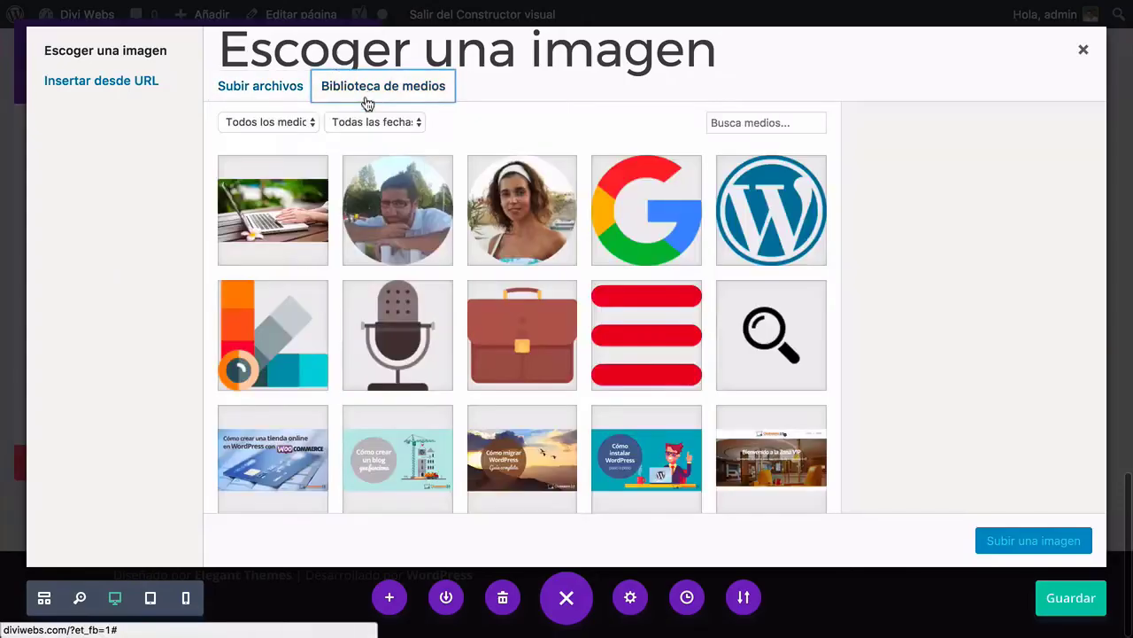
{"action": "left_click", "coordinate": [356, 305]}
{"action": "left_click", "coordinate": [1063, 542]}
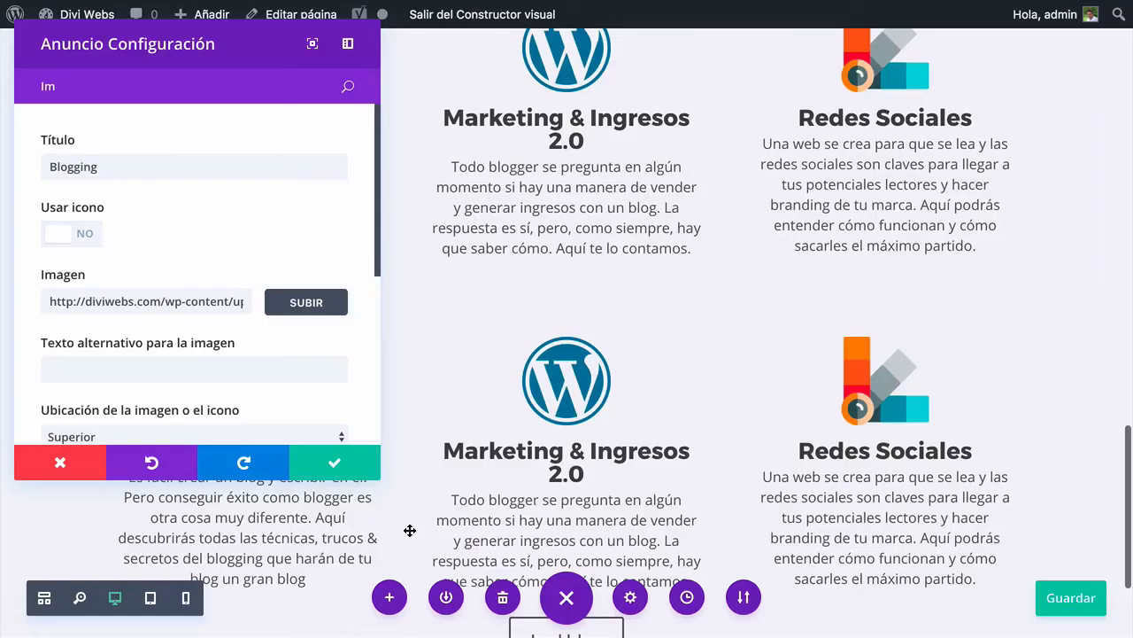
{"action": "left_click", "coordinate": [338, 464]}
Set the image of the third row's middle topic to employment-icon.png from the media library
{"action": "left_click", "coordinate": [542, 381]}
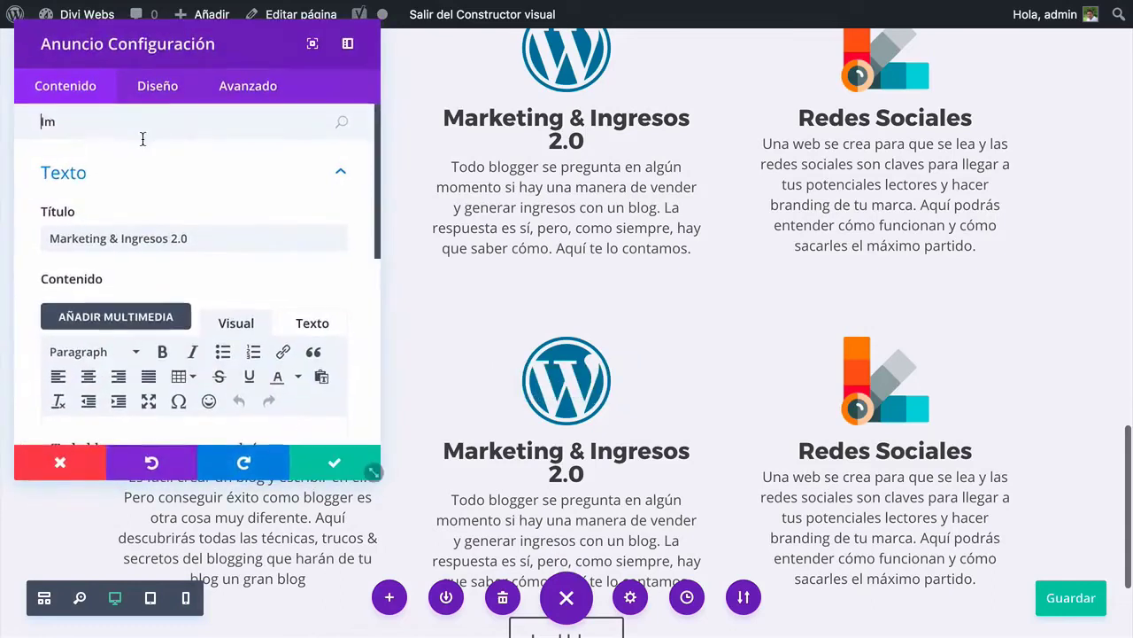
{"action": "scroll", "coordinate": [125, 301], "scroll_direction": "down", "scroll_amount": 4}
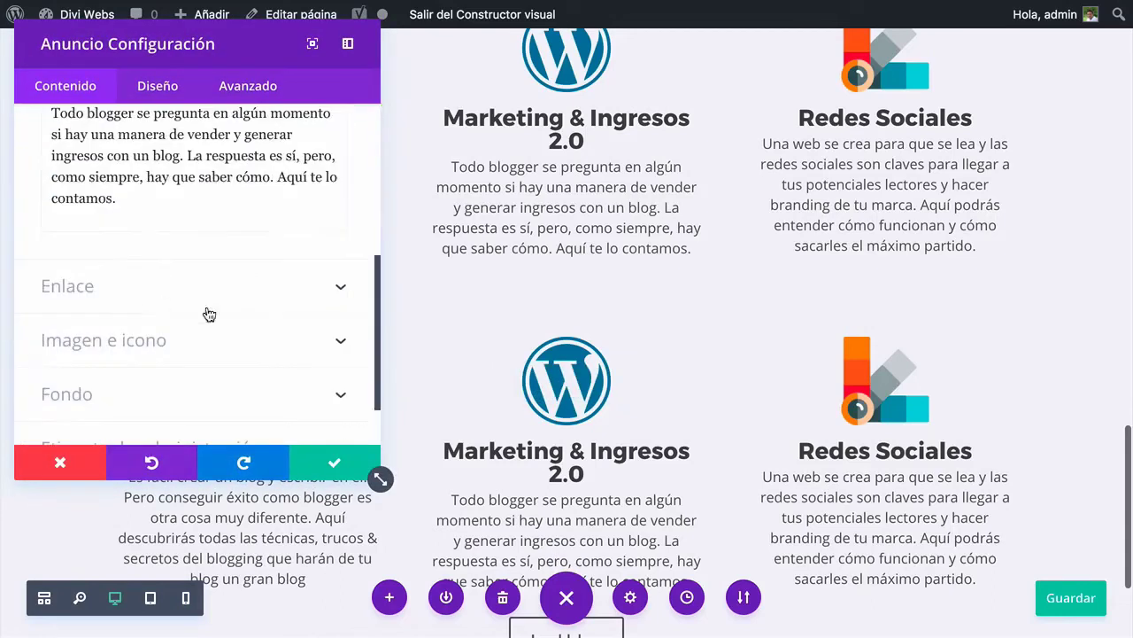
{"action": "left_click", "coordinate": [235, 338]}
{"action": "left_click", "coordinate": [297, 301]}
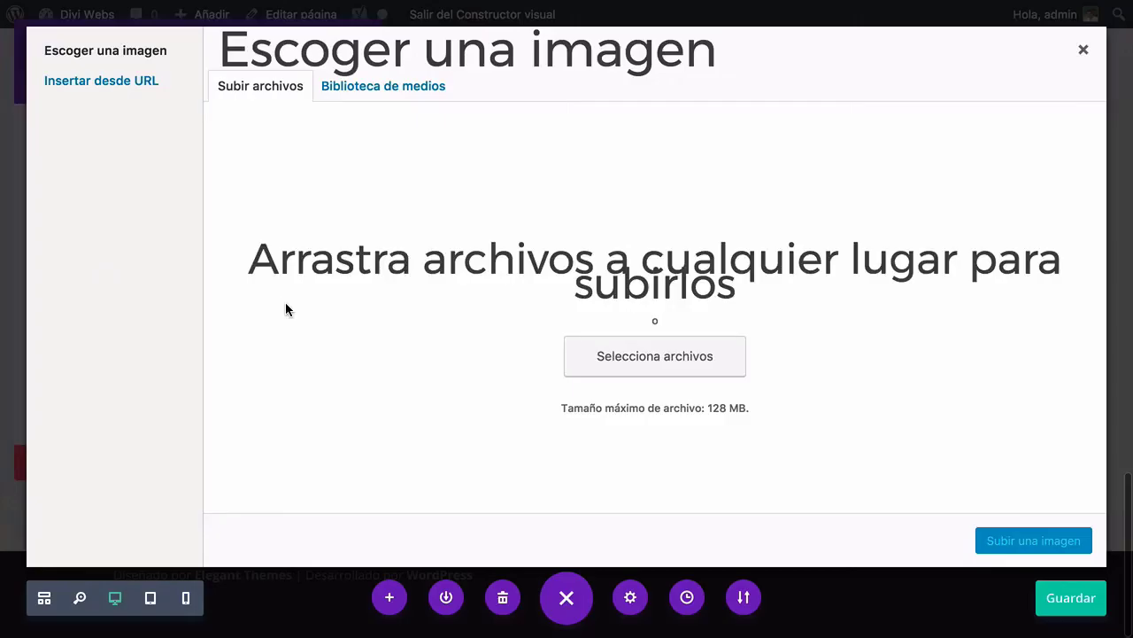
{"action": "left_click", "coordinate": [413, 99]}
{"action": "left_click", "coordinate": [503, 345]}
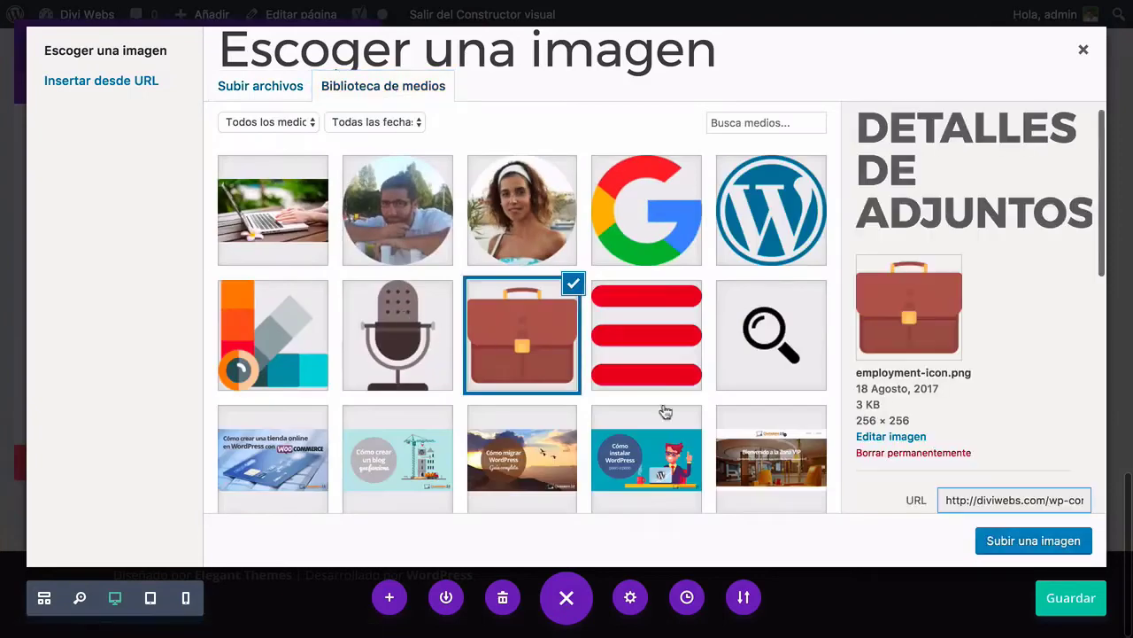
{"action": "left_click", "coordinate": [1009, 538]}
{"action": "left_click", "coordinate": [335, 456]}
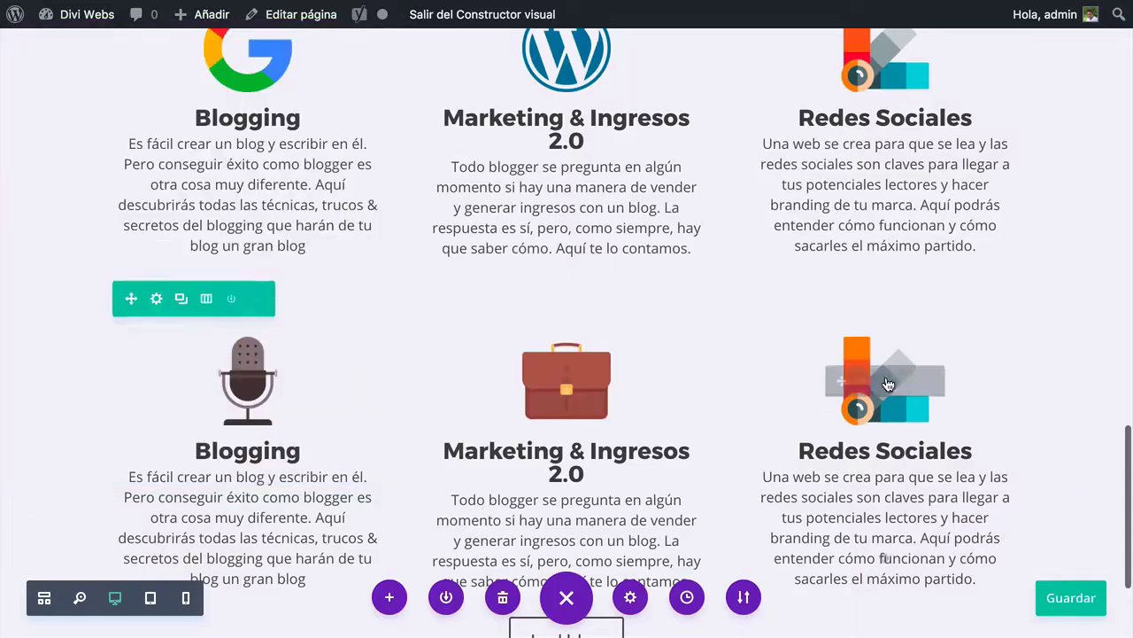
Set the image of the third row's last topic to menu-icon.png from the media library
{"action": "left_click", "coordinate": [866, 381]}
{"action": "scroll", "coordinate": [156, 250], "scroll_direction": "down", "scroll_amount": 5}
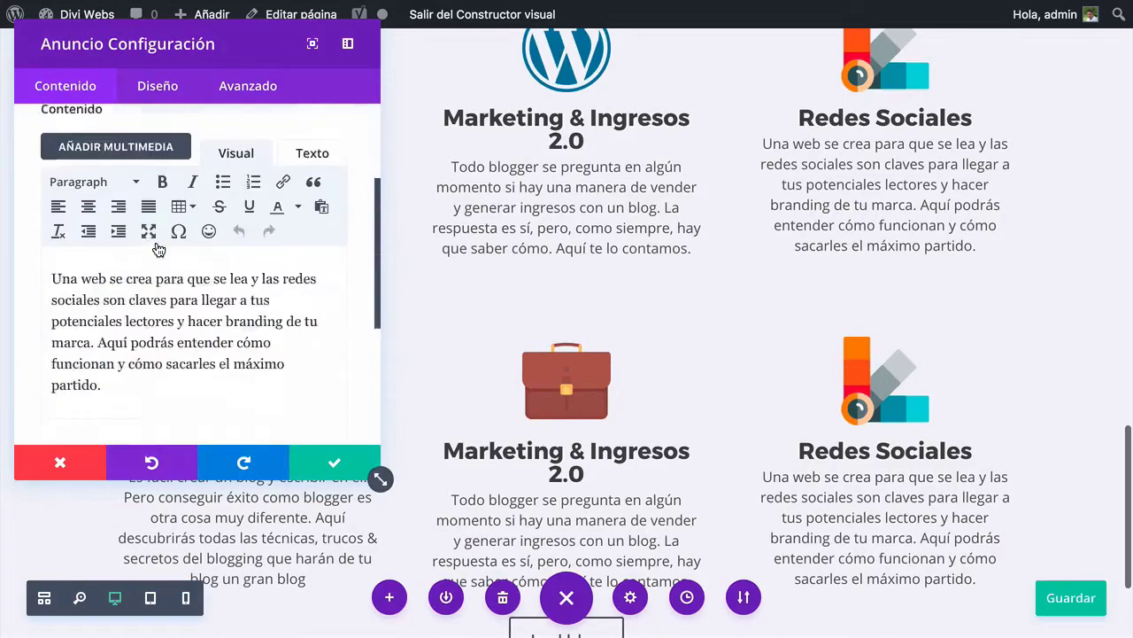
{"action": "left_click", "coordinate": [298, 306]}
{"action": "left_click", "coordinate": [384, 86]}
{"action": "left_click", "coordinate": [626, 358]}
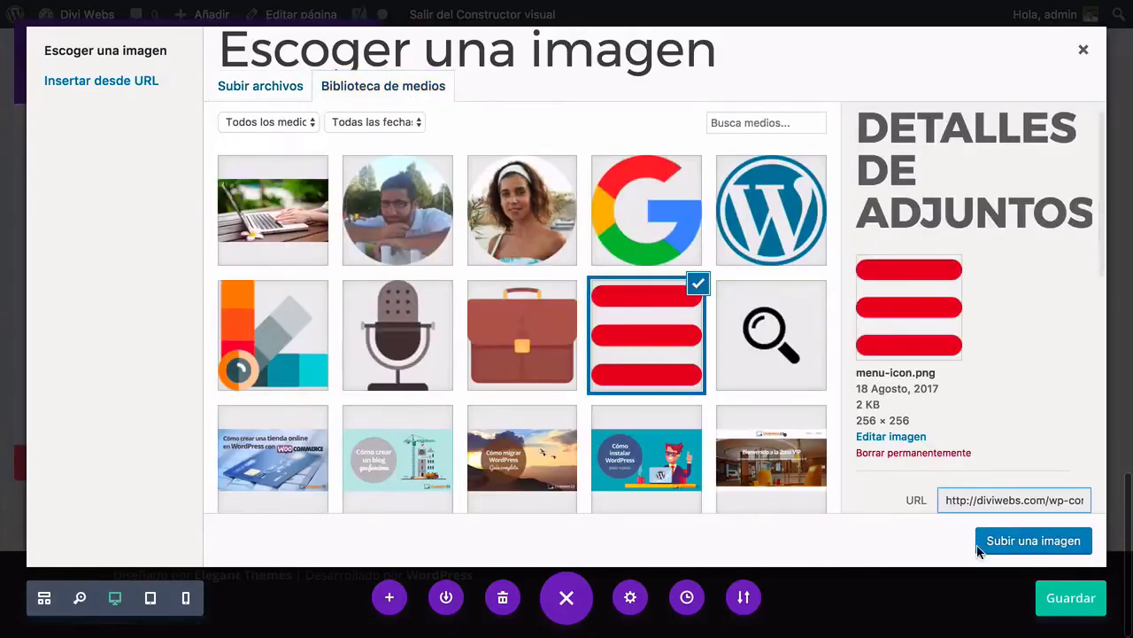
{"action": "left_click", "coordinate": [1010, 541]}
{"action": "left_click", "coordinate": [333, 464]}
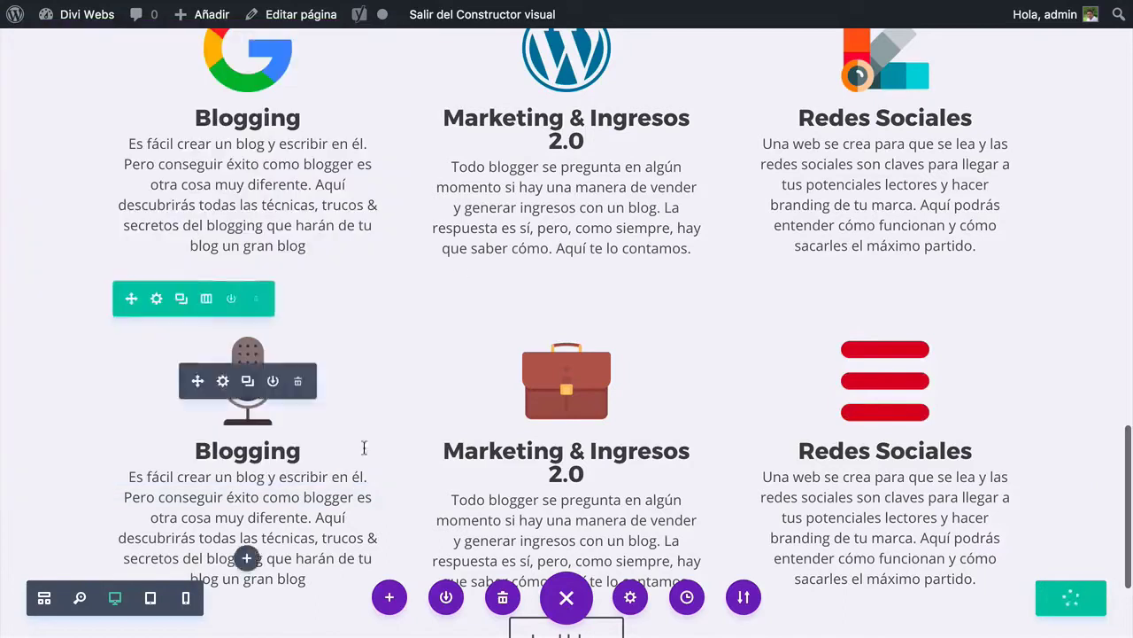
Review the three topic rows and the "Ir al blog" button on the live home page
{"action": "scroll", "coordinate": [328, 470], "scroll_direction": "up", "scroll_amount": 4}
{"action": "mouse_move", "coordinate": [661, 12]}
{"action": "left_click", "coordinate": [721, 37]}
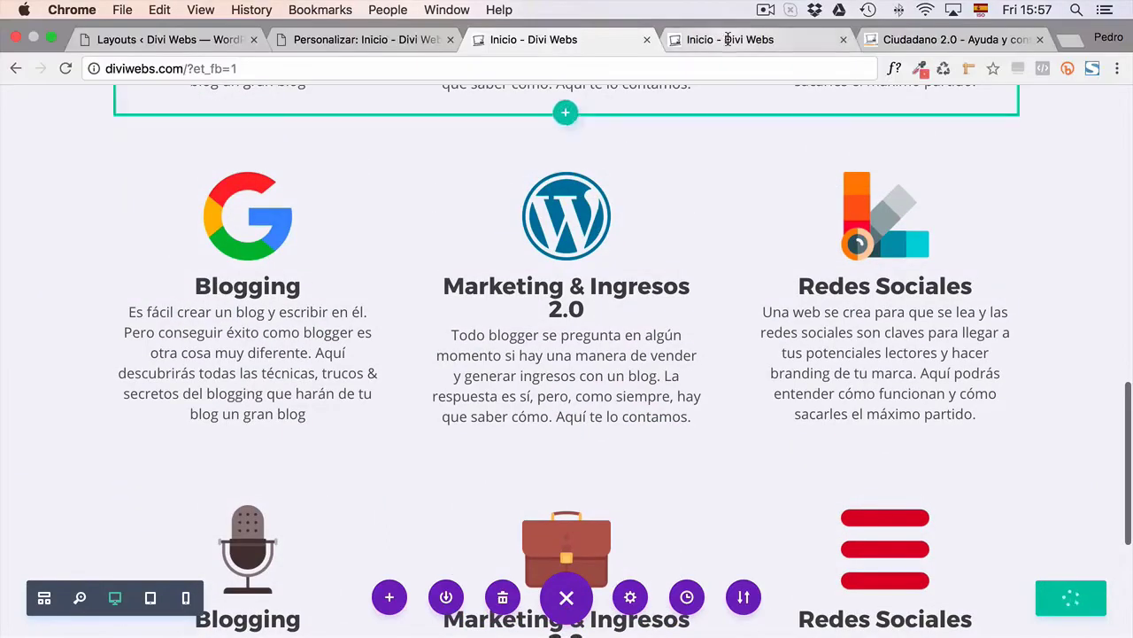
{"action": "scroll", "coordinate": [633, 208], "scroll_direction": "down", "scroll_amount": 3}
{"action": "scroll", "coordinate": [633, 208], "scroll_direction": "down", "scroll_amount": 10}
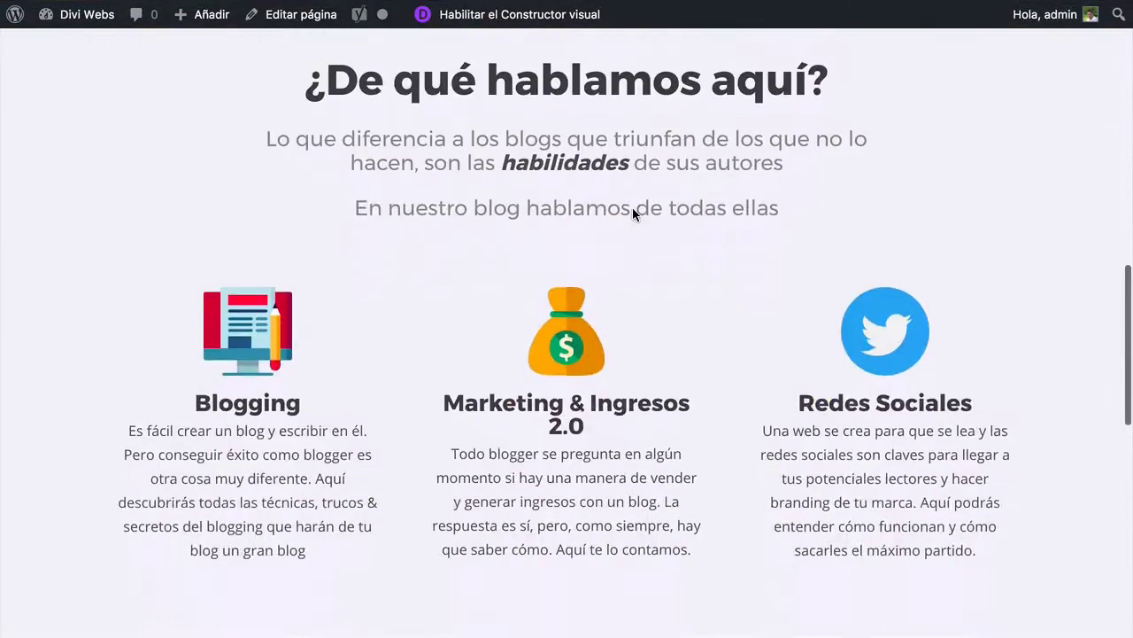
{"action": "scroll", "coordinate": [633, 208], "scroll_direction": "down", "scroll_amount": 5}
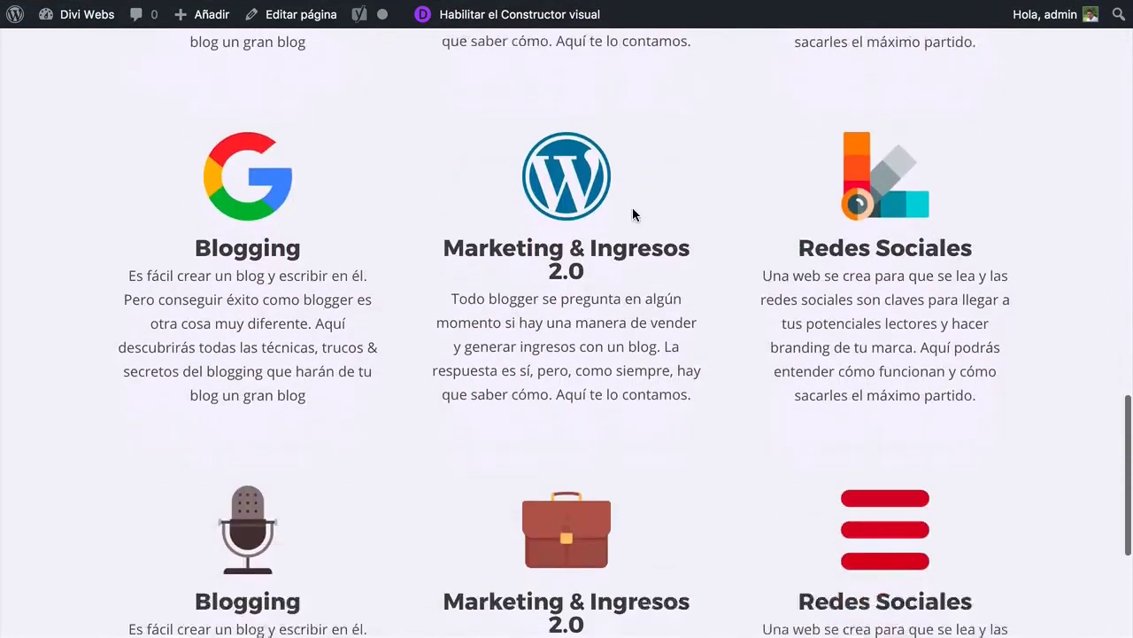
{"action": "scroll", "coordinate": [633, 209], "scroll_direction": "down", "scroll_amount": 2}
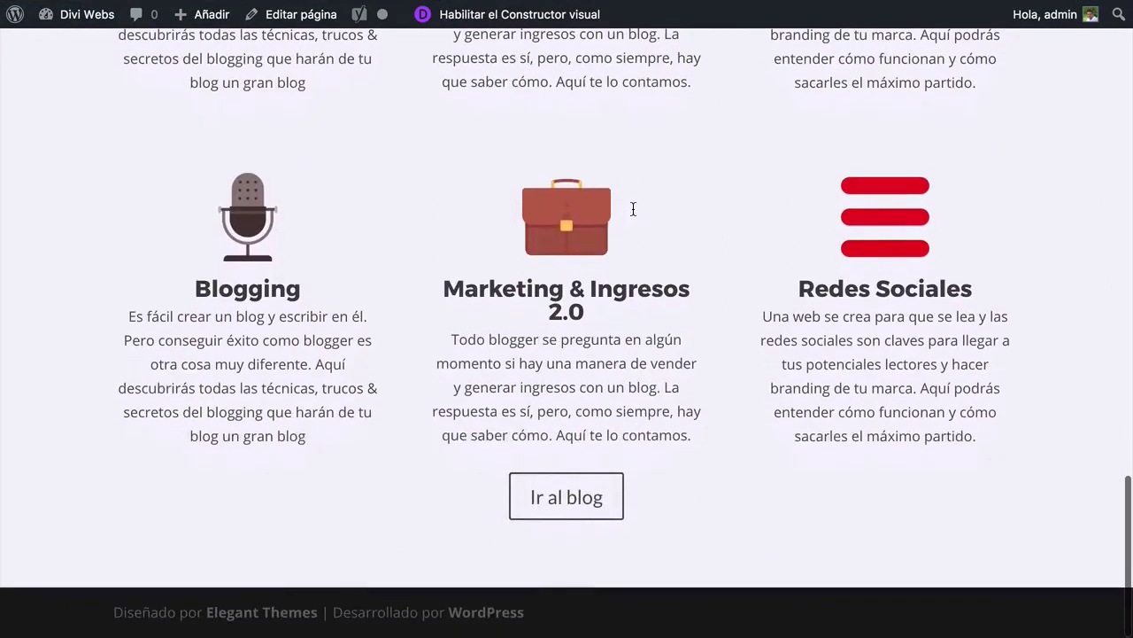
{"action": "scroll", "coordinate": [632, 213], "scroll_direction": "up", "scroll_amount": 7}
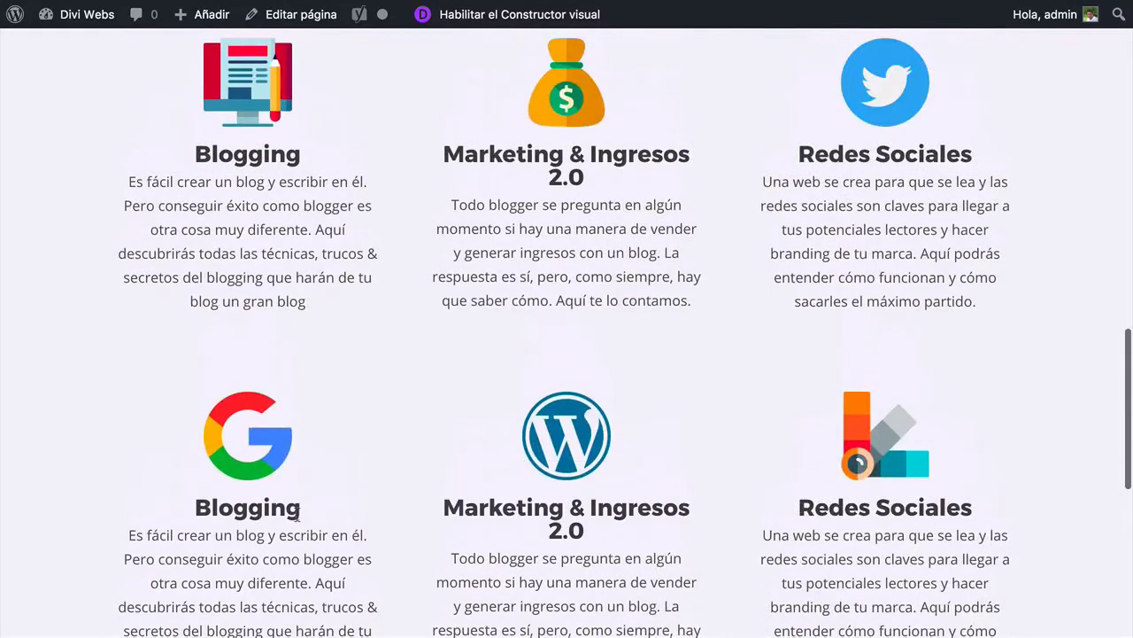
{"action": "scroll", "coordinate": [630, 500], "scroll_direction": "down", "scroll_amount": 6}
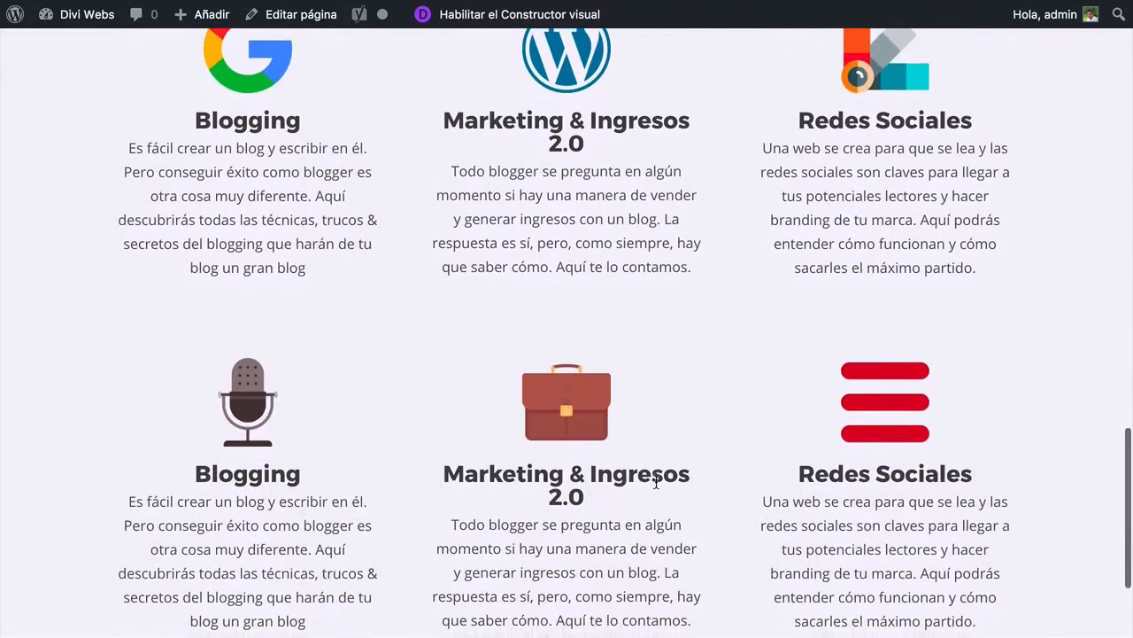
Return to the visual builder, examine the link settings of the first row's Blogging topic and close them without changes
{"action": "left_click", "coordinate": [571, 12]}
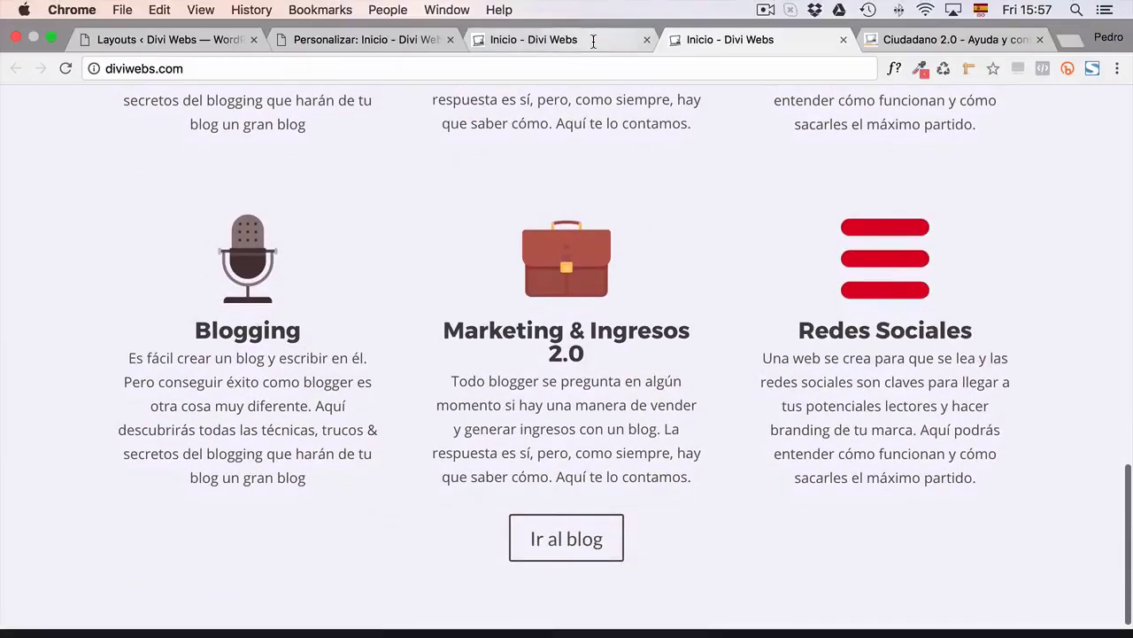
{"action": "scroll", "coordinate": [470, 308], "scroll_direction": "up", "scroll_amount": 7}
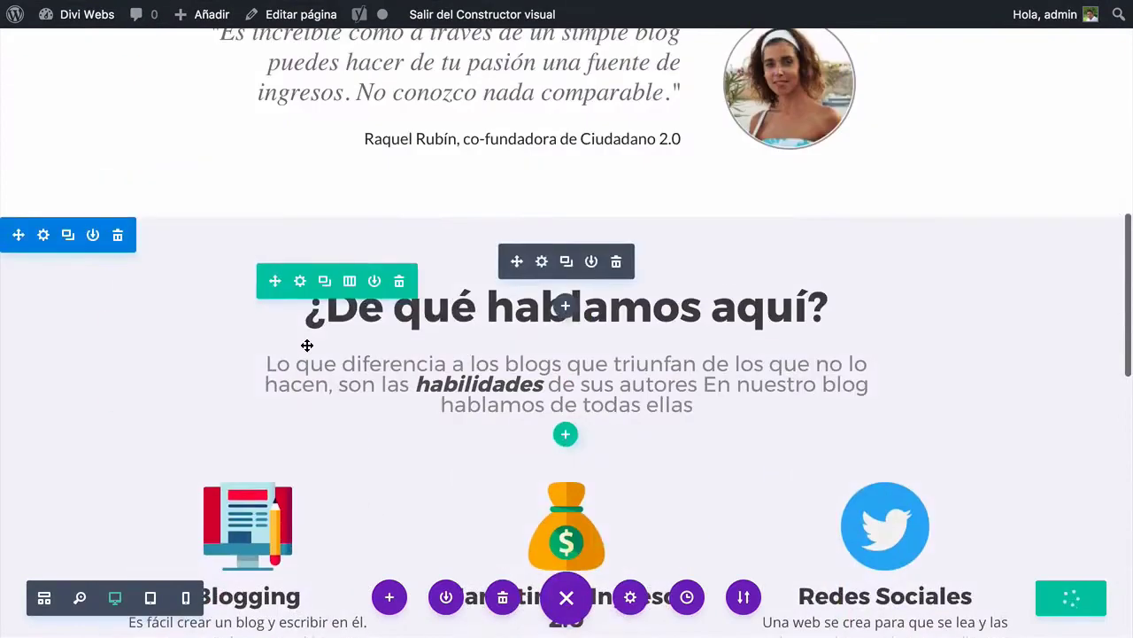
{"action": "scroll", "coordinate": [308, 342], "scroll_direction": "down", "scroll_amount": 2}
{"action": "scroll", "coordinate": [306, 344], "scroll_direction": "down", "scroll_amount": 1}
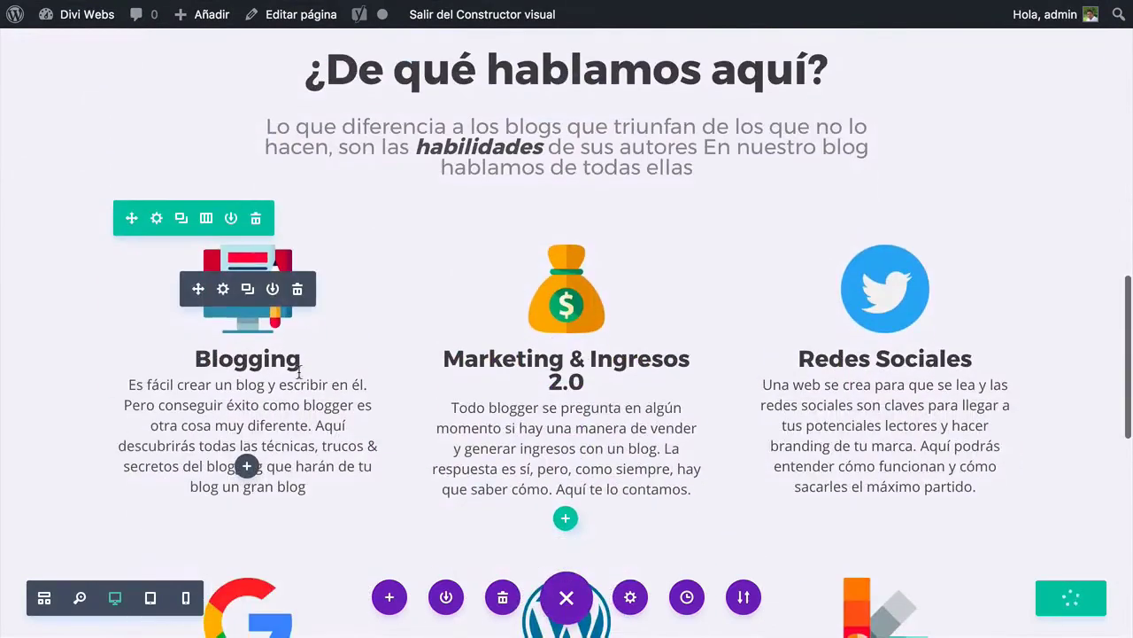
{"action": "left_click", "coordinate": [223, 289]}
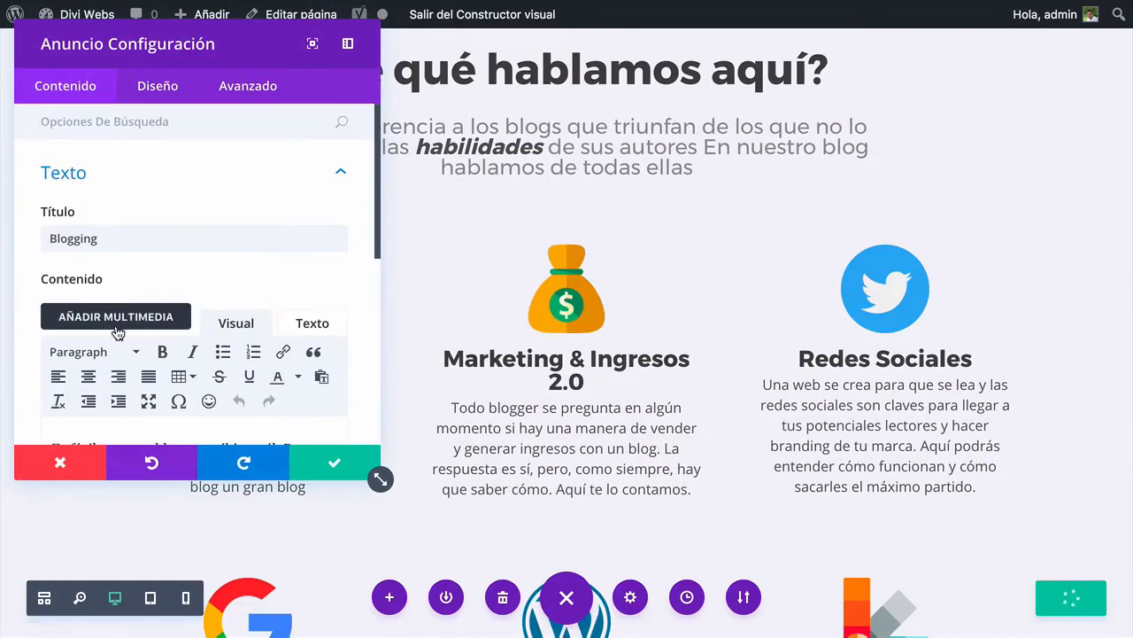
{"action": "scroll", "coordinate": [116, 332], "scroll_direction": "down", "scroll_amount": 3}
{"action": "scroll", "coordinate": [116, 331], "scroll_direction": "down", "scroll_amount": 2}
{"action": "left_click", "coordinate": [106, 384]}
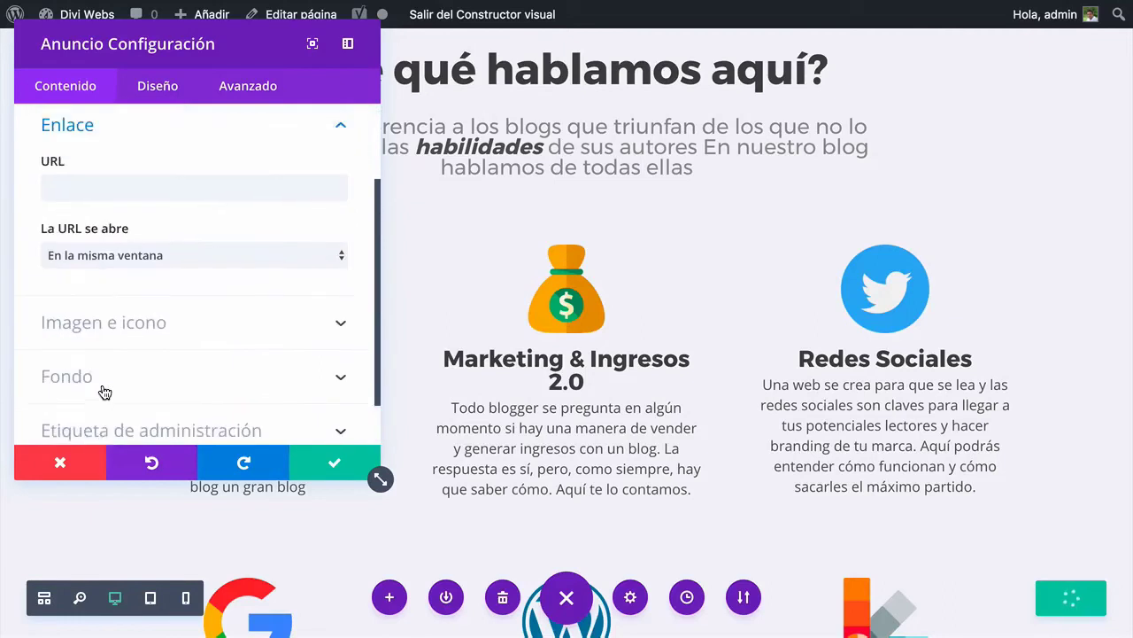
{"action": "left_click", "coordinate": [86, 204]}
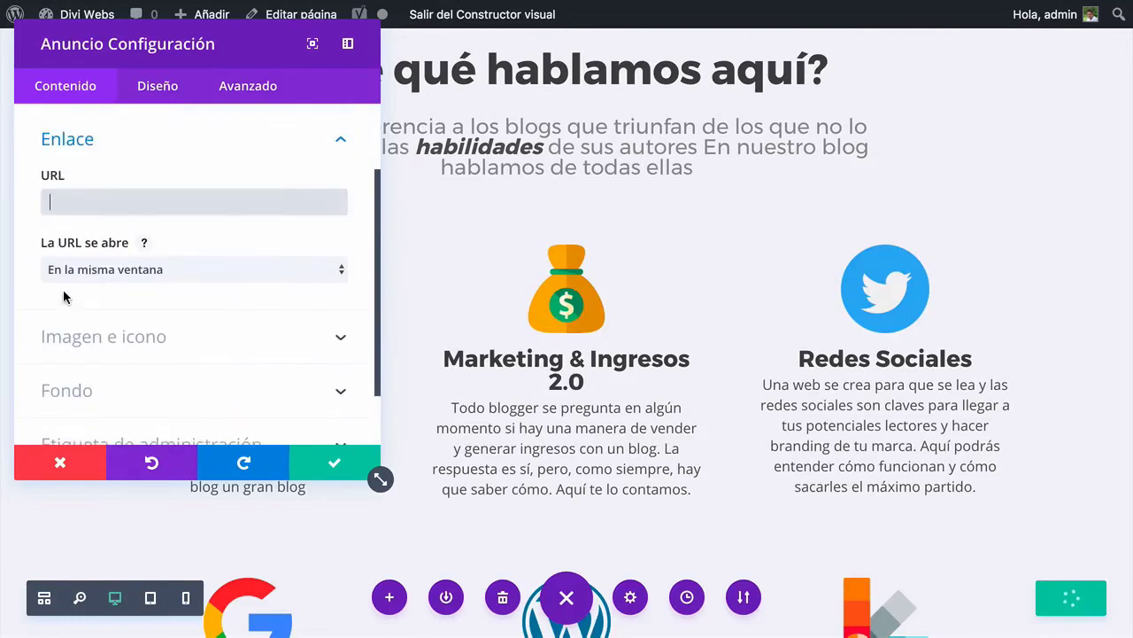
{"action": "left_click", "coordinate": [89, 474]}
{"action": "scroll", "coordinate": [561, 458], "scroll_direction": "down", "scroll_amount": 5}
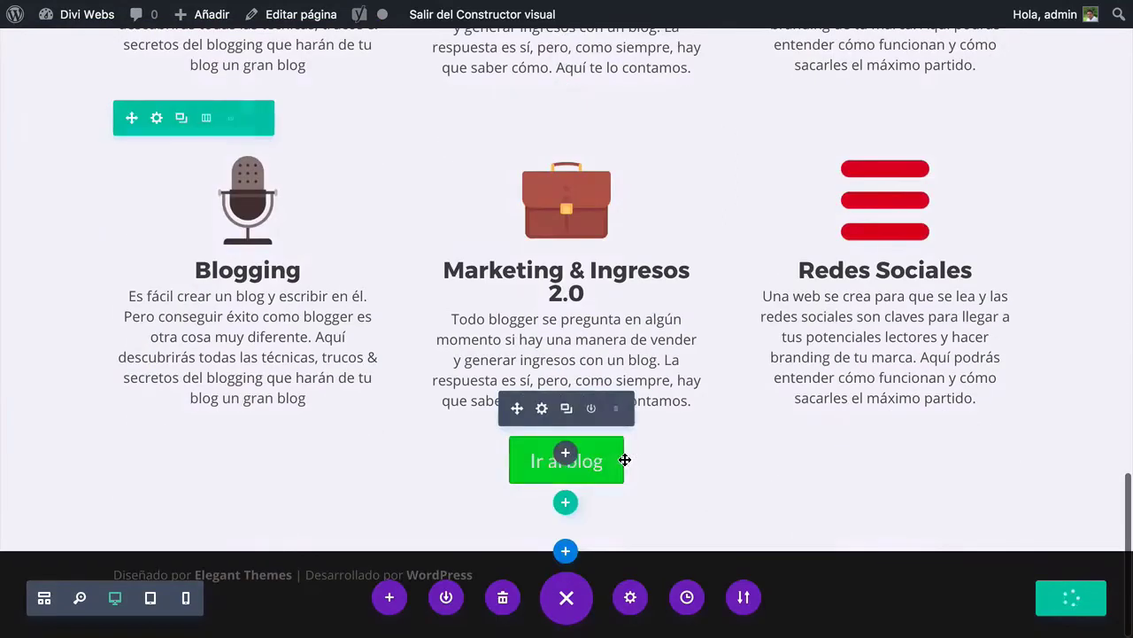
{"action": "left_click", "coordinate": [542, 408]}
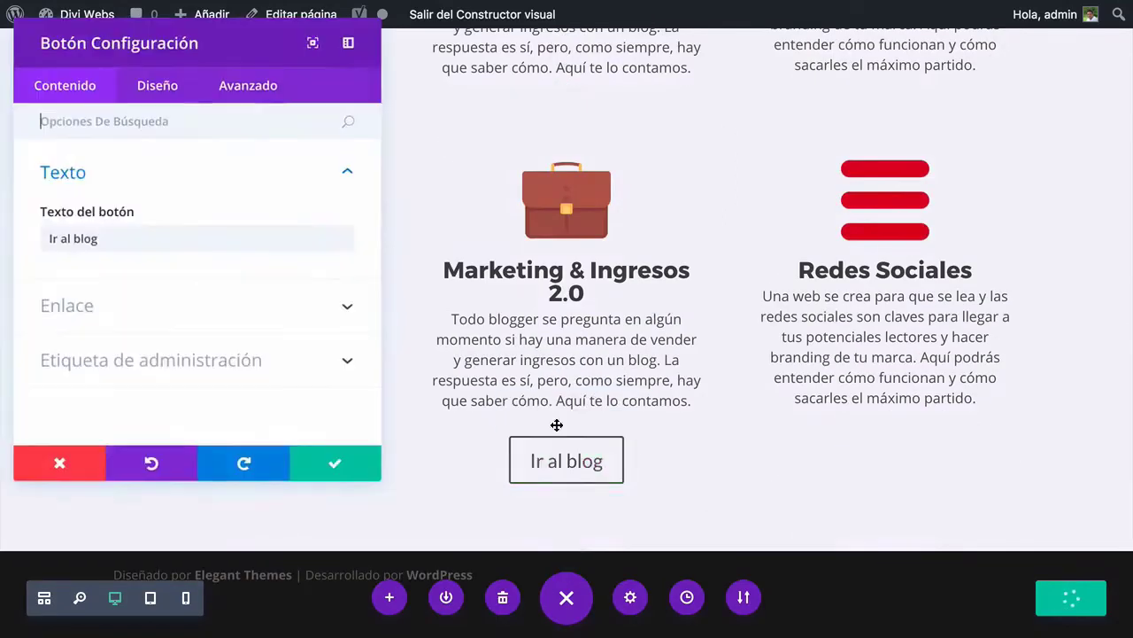
{"action": "left_click", "coordinate": [104, 301]}
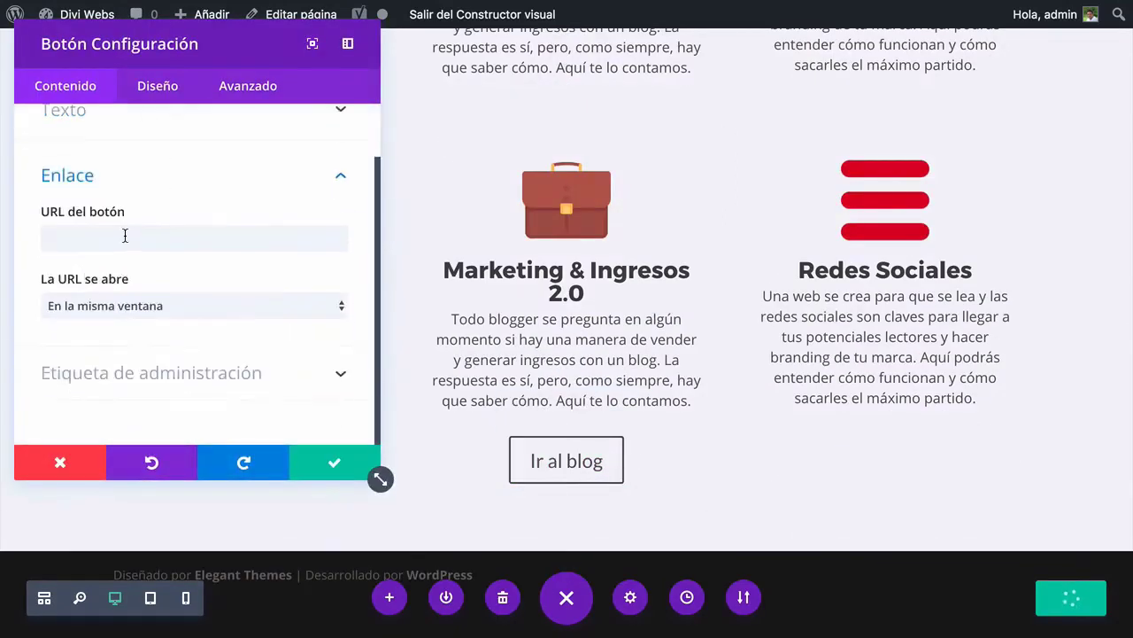
{"action": "left_click", "coordinate": [125, 235]}
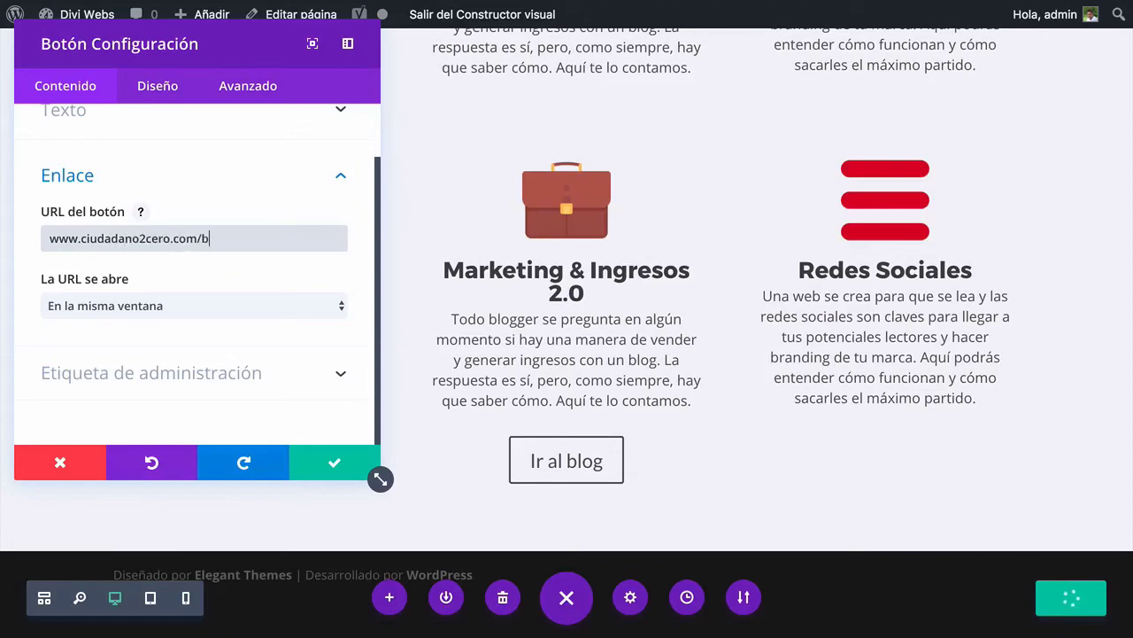
{"action": "left_click_drag", "start_coordinate": [267, 237], "coordinate": [45, 237]}
{"action": "key", "text": "BackSpace"}
{"action": "left_click", "coordinate": [315, 465]}
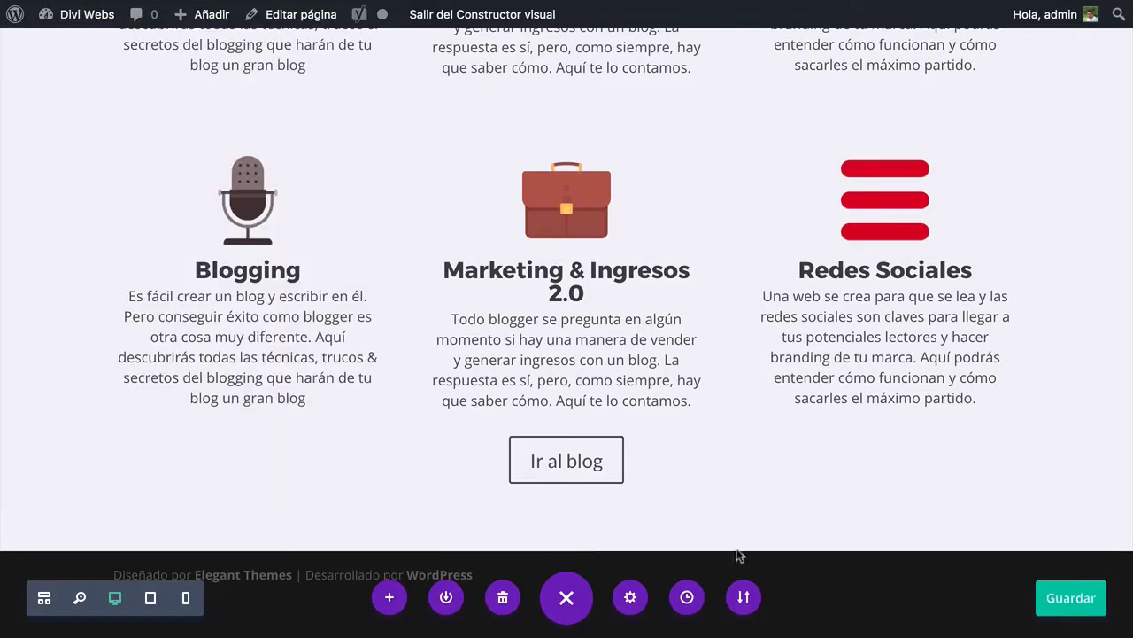
Copy the heading "... o busca directamente en el blog:" above the search box on the Ciudadano 2.0 reference site
{"action": "mouse_move", "coordinate": [939, 4]}
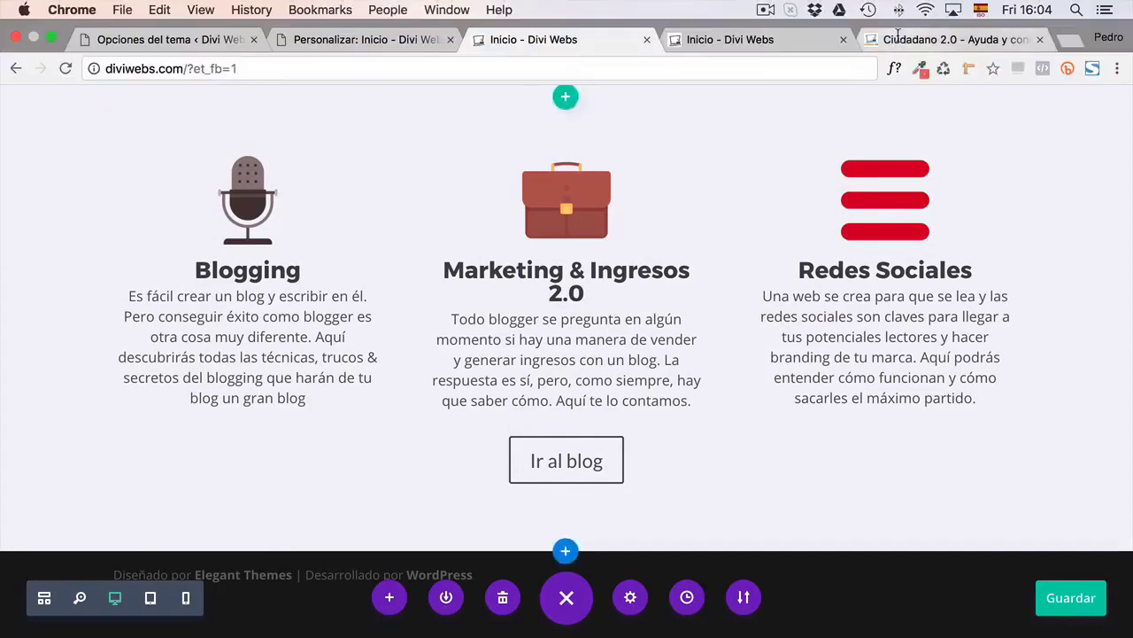
{"action": "left_click", "coordinate": [939, 35]}
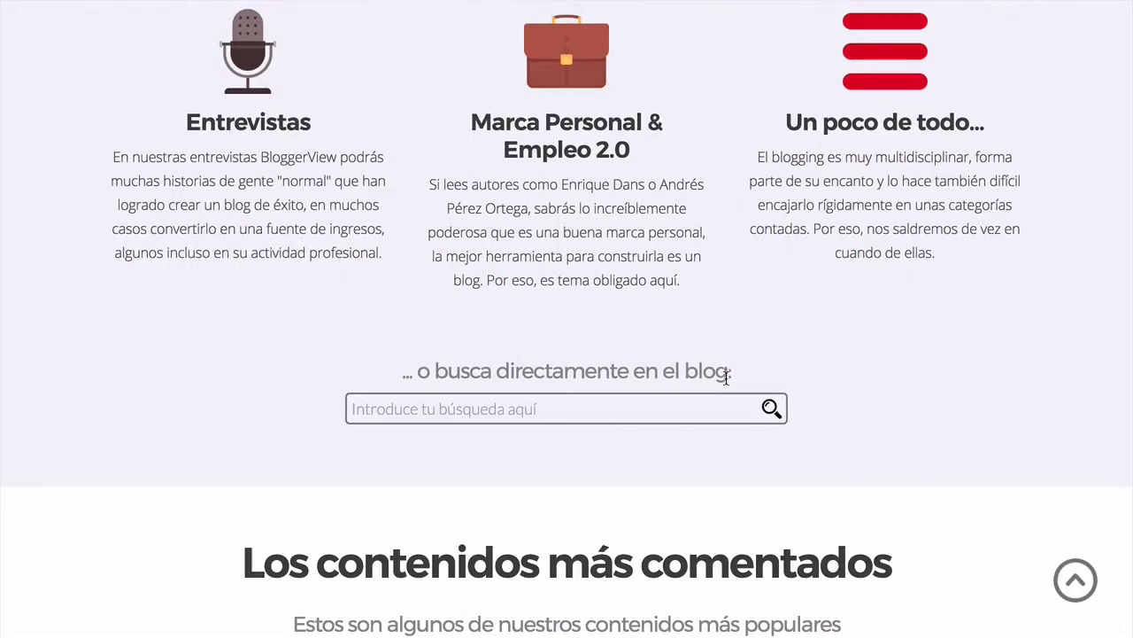
{"action": "left_click_drag", "start_coordinate": [735, 372], "coordinate": [399, 383]}
{"action": "key", "text": "ctrl+c"}
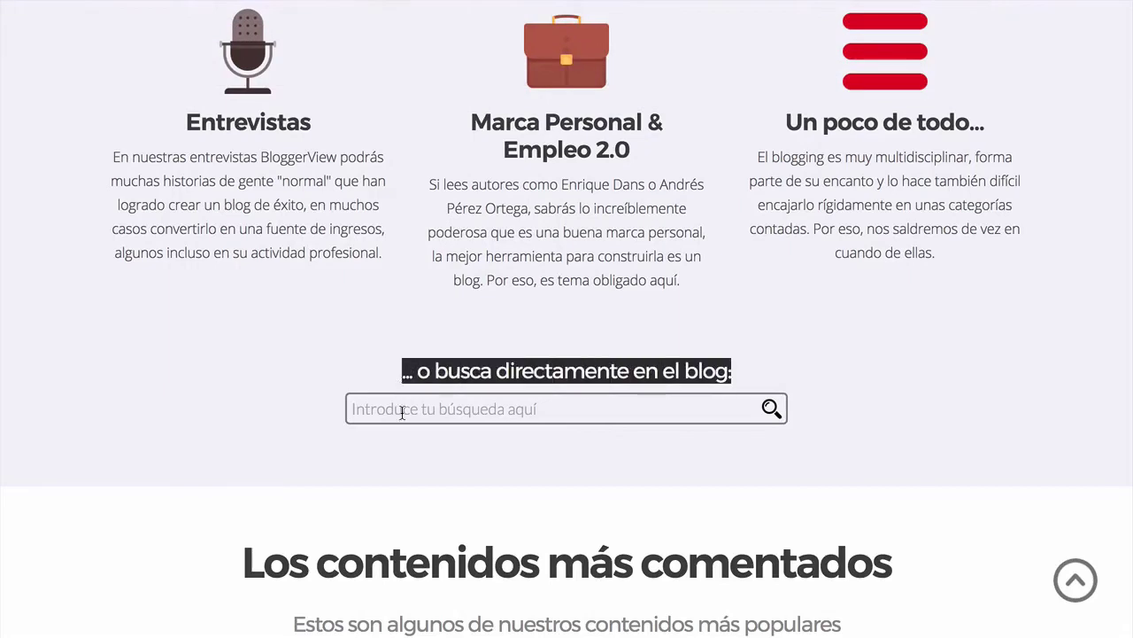
Insert a single-column row below the third topic row in the builder, with a Text module reading "... o busca directamente en el blog:"
{"action": "left_click", "coordinate": [611, 41]}
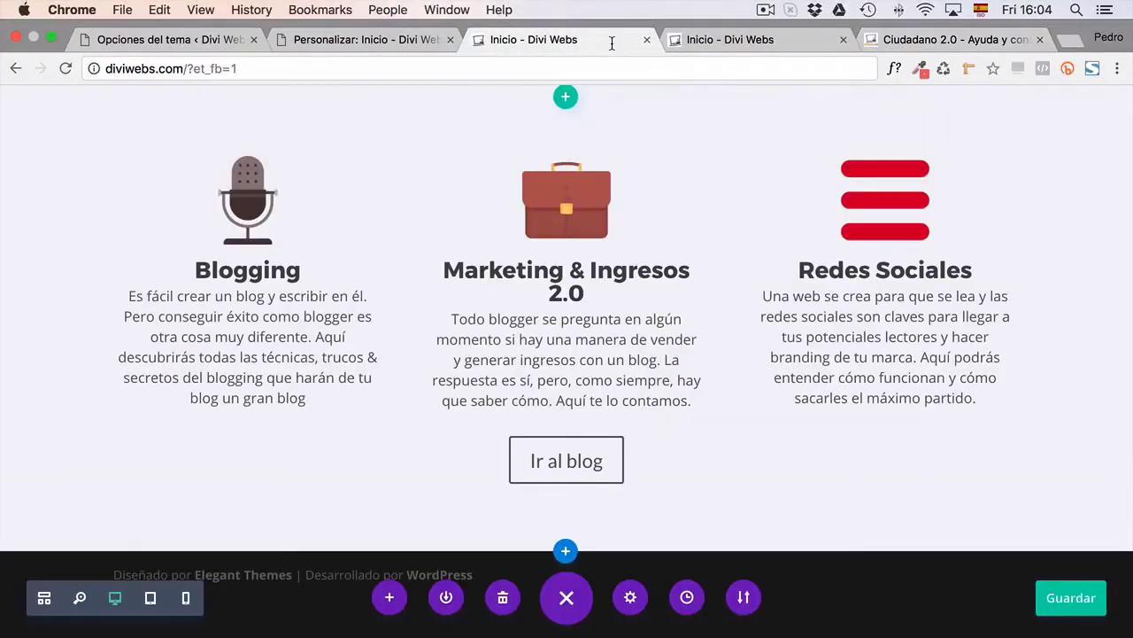
{"action": "left_click", "coordinate": [566, 502]}
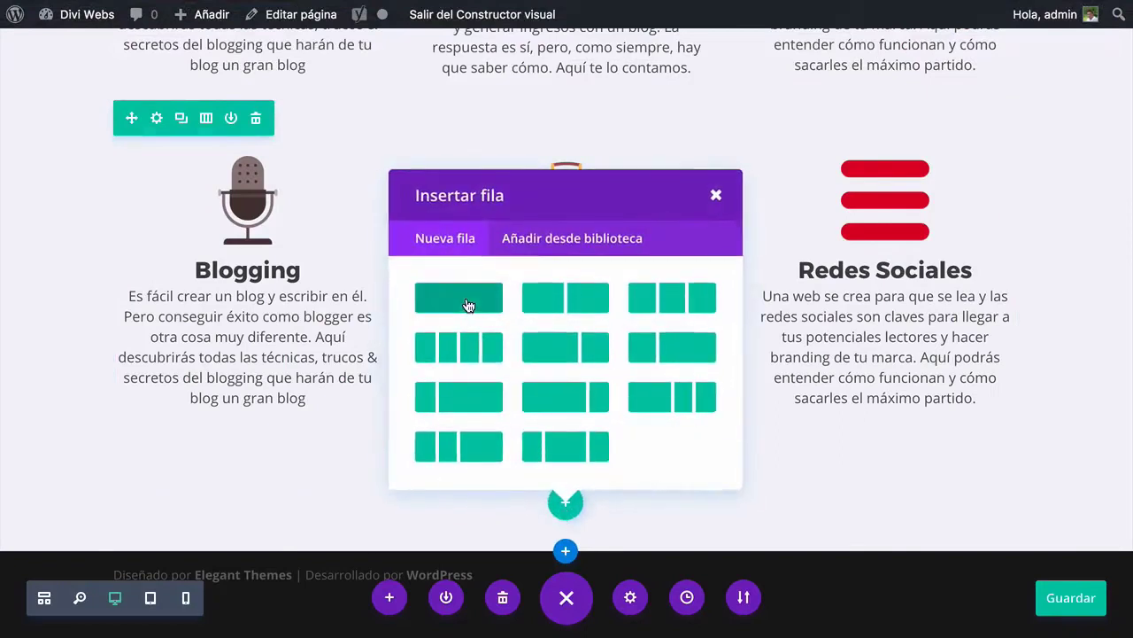
{"action": "left_click", "coordinate": [467, 305]}
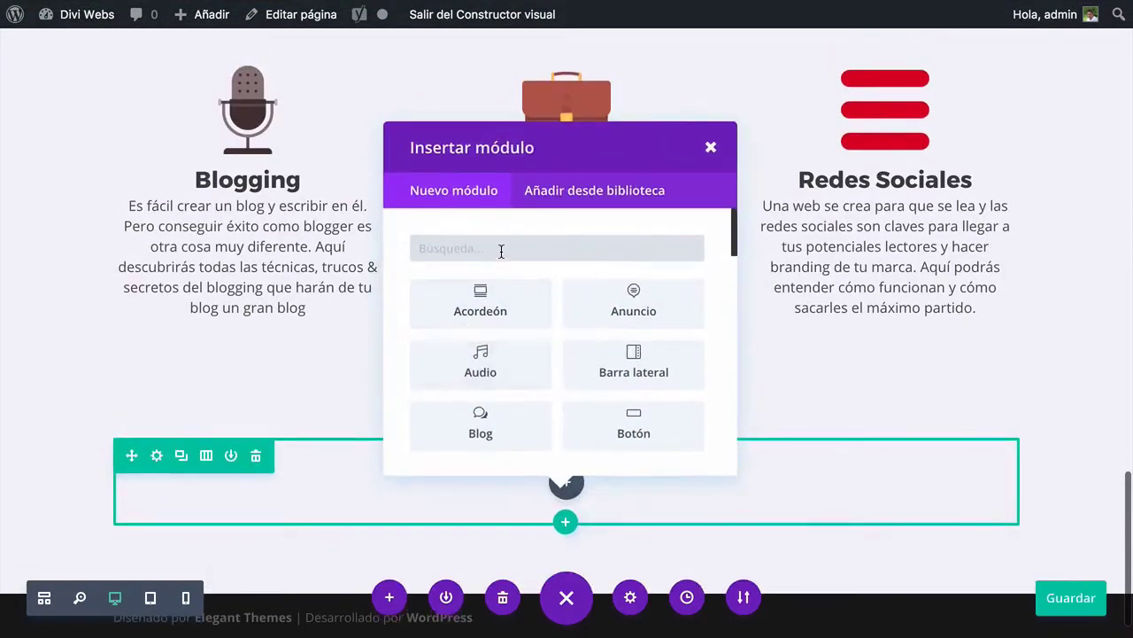
{"action": "type", "text": "te"}
{"action": "left_click", "coordinate": [623, 358]}
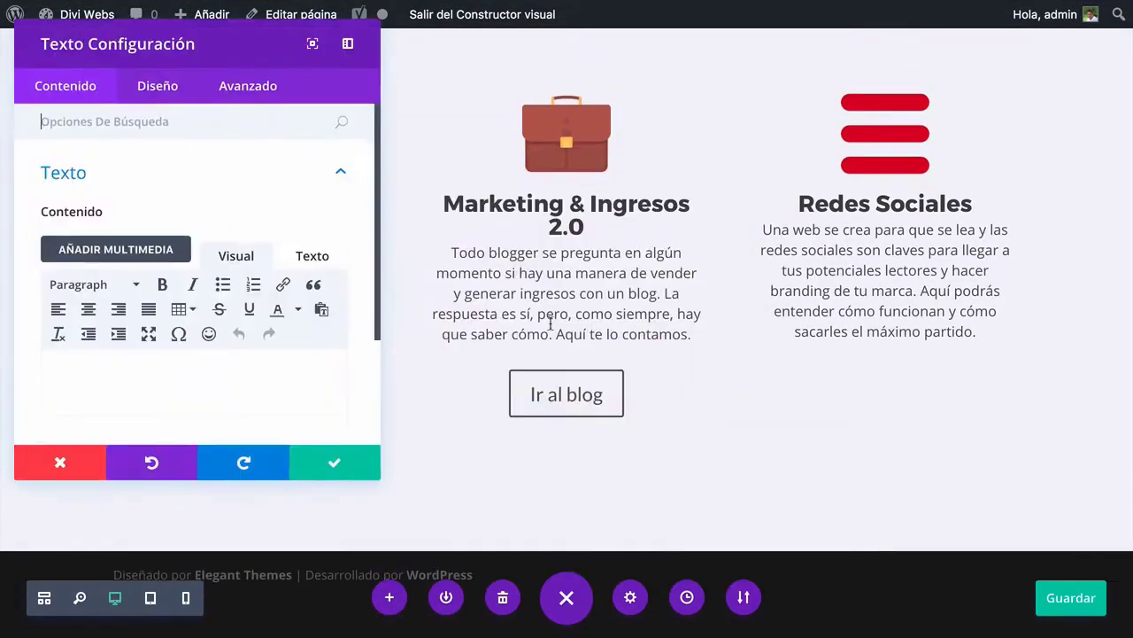
{"action": "left_click", "coordinate": [312, 255]}
{"action": "key", "text": "ctrl+v"}
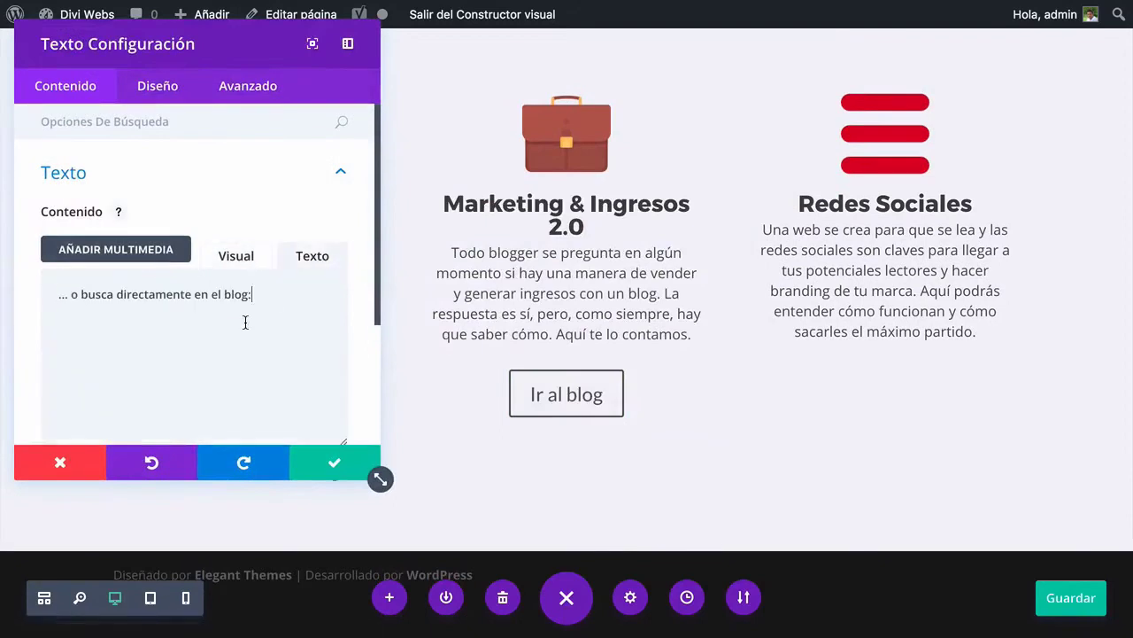
Set the "... o busca directamente en el blog:" text to the Oscuro colour option and centre its orientation
{"action": "left_click_drag", "start_coordinate": [210, 44], "coordinate": [949, 5]}
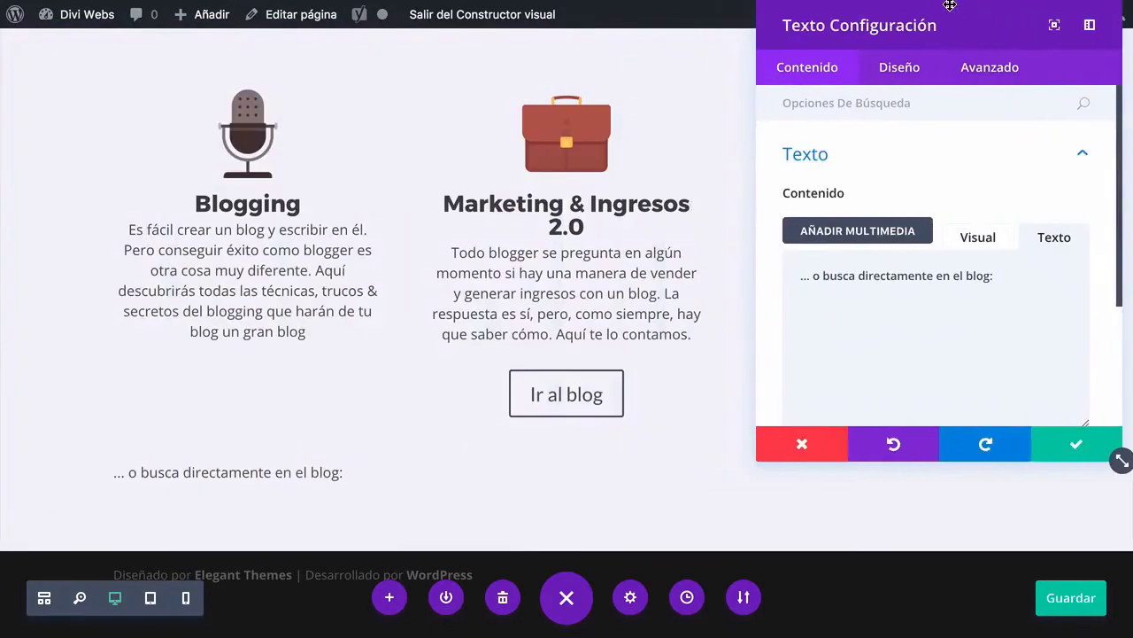
{"action": "left_click", "coordinate": [903, 69]}
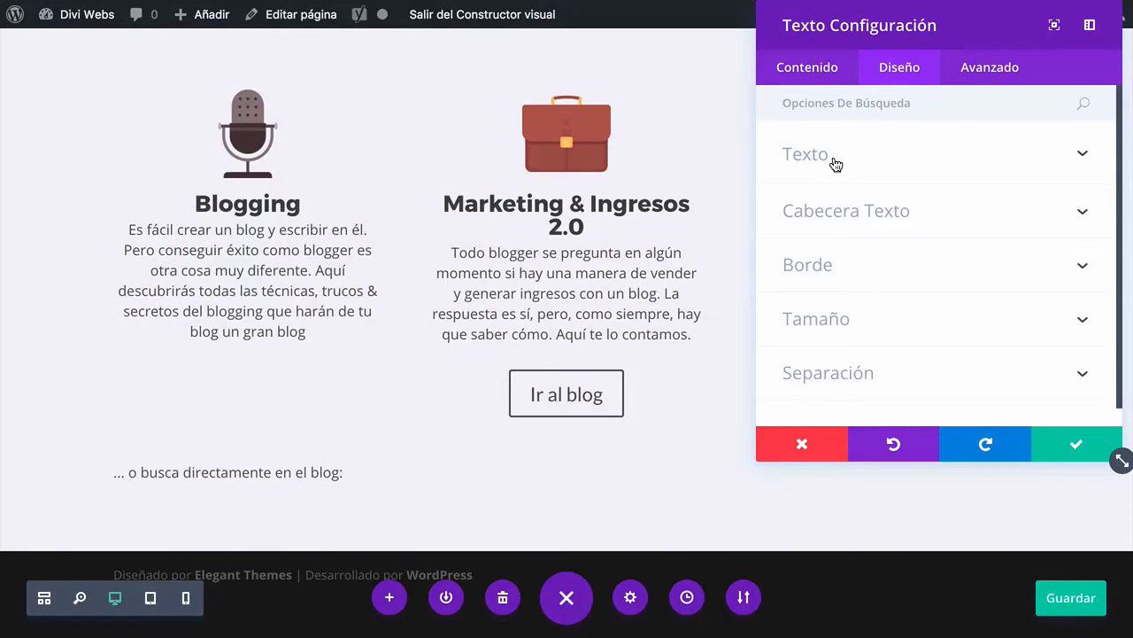
{"action": "left_click", "coordinate": [835, 164]}
{"action": "left_click", "coordinate": [835, 220]}
{"action": "left_click", "coordinate": [835, 232]}
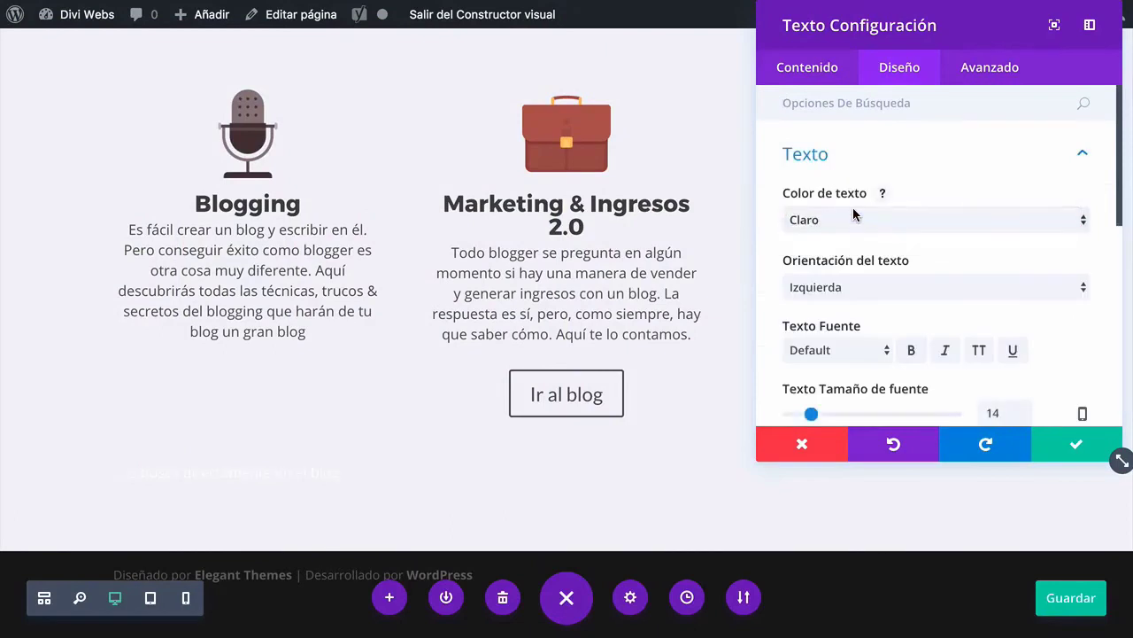
{"action": "left_click", "coordinate": [834, 226]}
{"action": "left_click", "coordinate": [833, 198]}
{"action": "left_click", "coordinate": [832, 287]}
{"action": "left_click", "coordinate": [831, 301]}
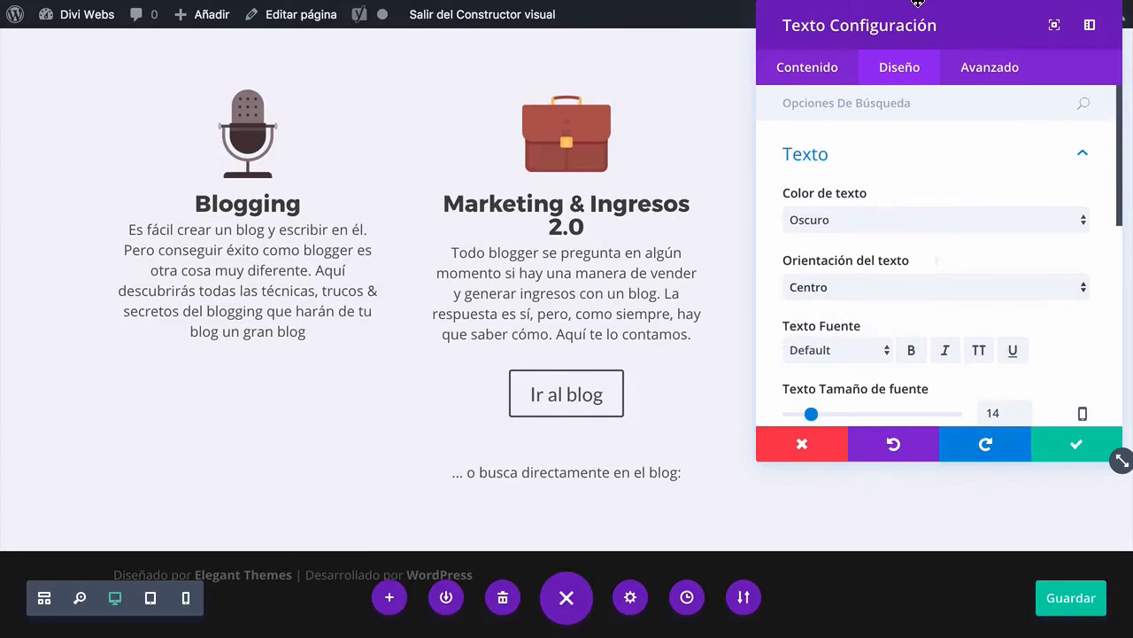
Inspect the font, size and colour of the "... o busca directamente en el blog:" heading on the Ciudadano 2.0 reference site with WhatFont
{"action": "mouse_move", "coordinate": [919, 8]}
{"action": "left_click", "coordinate": [938, 40]}
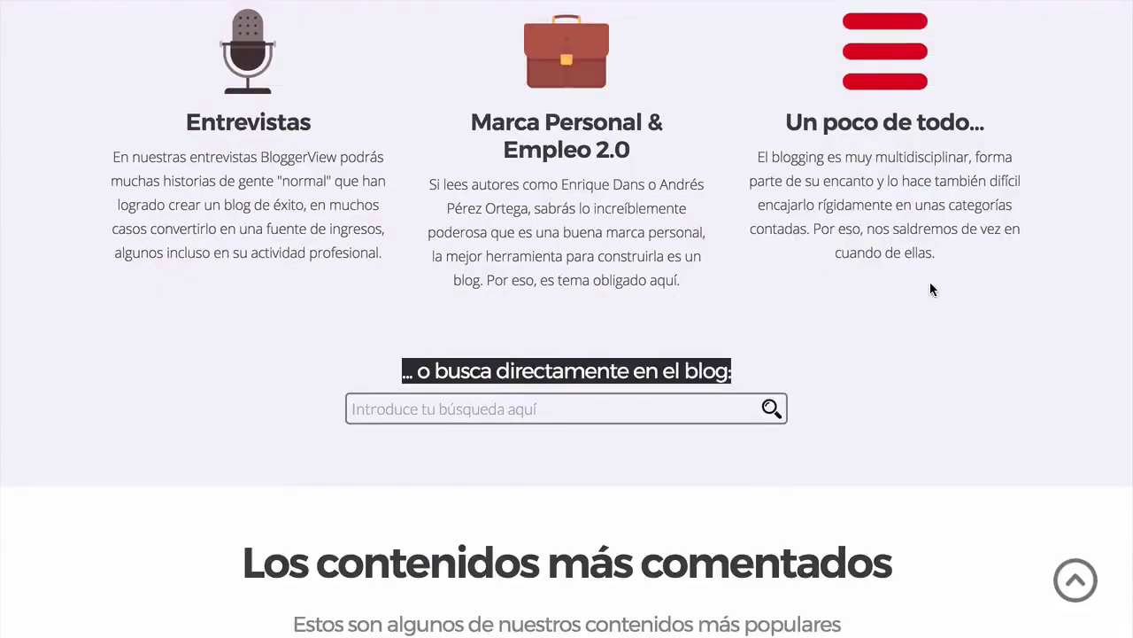
{"action": "mouse_move", "coordinate": [944, 5]}
{"action": "left_click", "coordinate": [894, 68]}
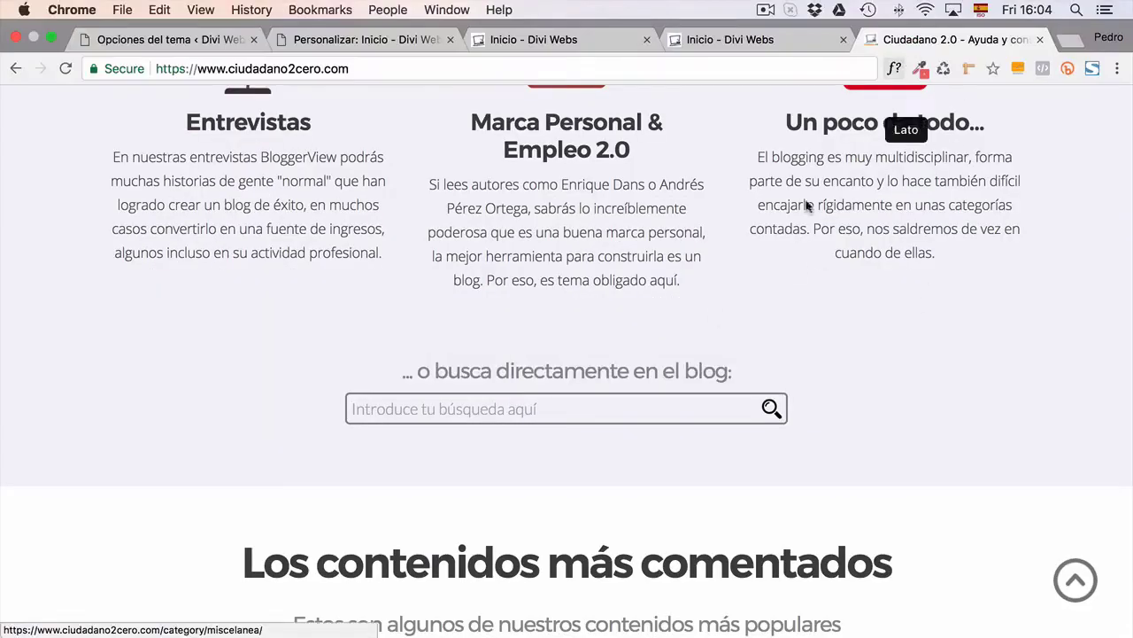
{"action": "left_click", "coordinate": [710, 373]}
{"action": "scroll", "coordinate": [717, 350], "scroll_direction": "down", "scroll_amount": 1}
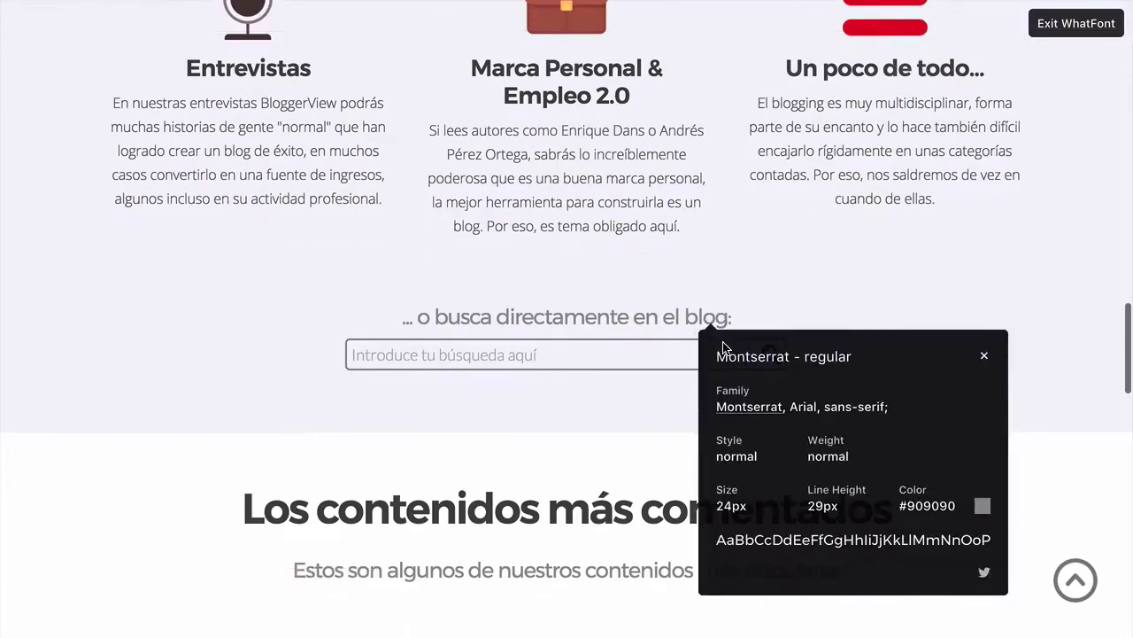
{"action": "key", "text": "Escape"}
{"action": "mouse_move", "coordinate": [657, 6]}
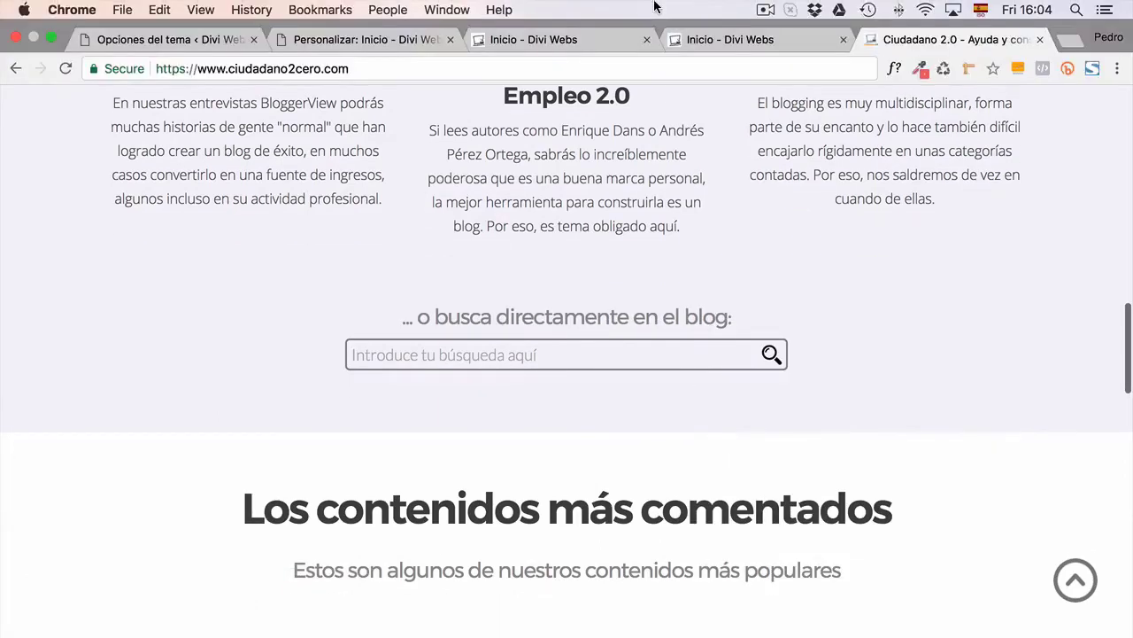
Back in the visual builder, set the search heading text to 24px in the Montserrat font
{"action": "left_click", "coordinate": [592, 40]}
{"action": "left_click_drag", "start_coordinate": [810, 413], "coordinate": [828, 416]}
{"action": "scroll", "coordinate": [819, 382], "scroll_direction": "down", "scroll_amount": 1}
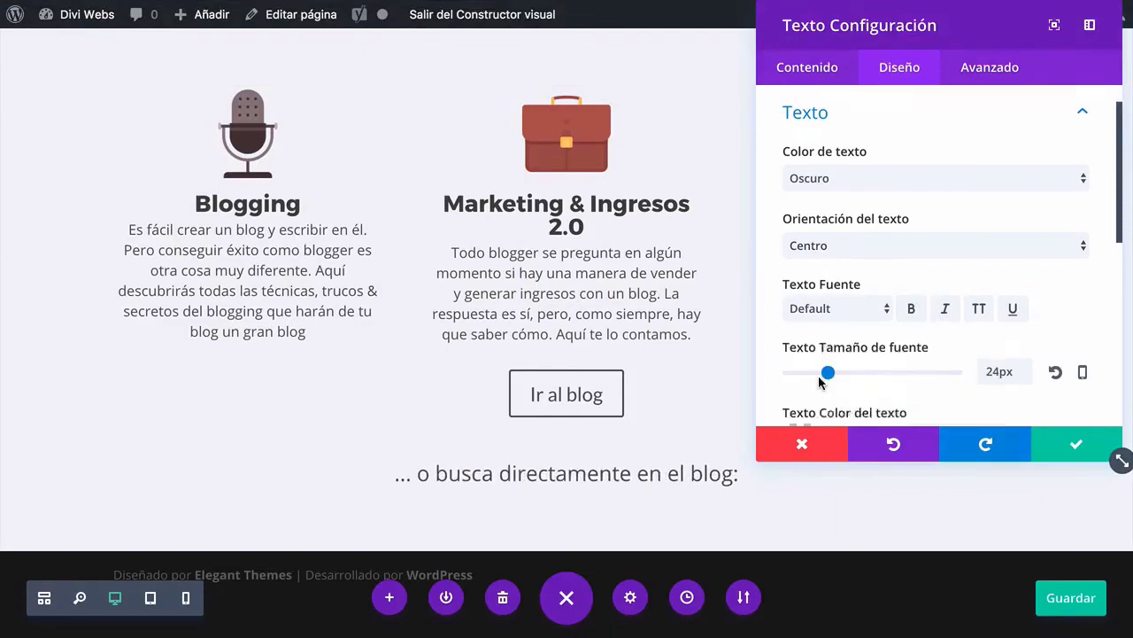
{"action": "scroll", "coordinate": [819, 383], "scroll_direction": "down", "scroll_amount": 1}
{"action": "left_click", "coordinate": [825, 283]}
{"action": "scroll", "coordinate": [809, 381], "scroll_direction": "down", "scroll_amount": 5}
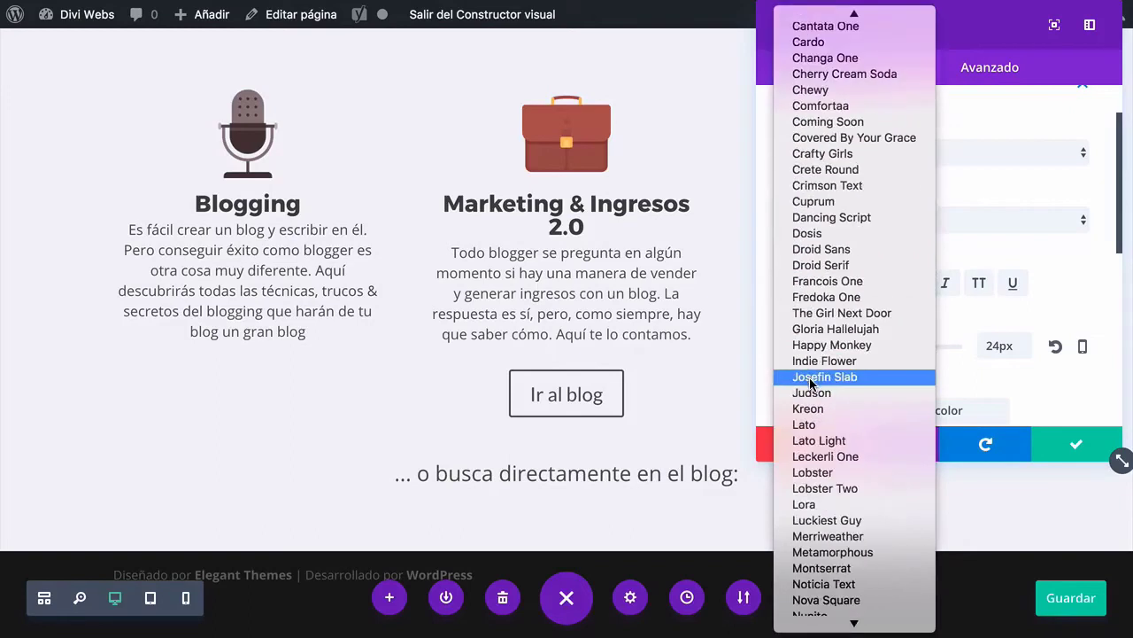
{"action": "left_click", "coordinate": [854, 567]}
Set the search heading's text colour to #909090
{"action": "scroll", "coordinate": [918, 337], "scroll_direction": "down", "scroll_amount": 2}
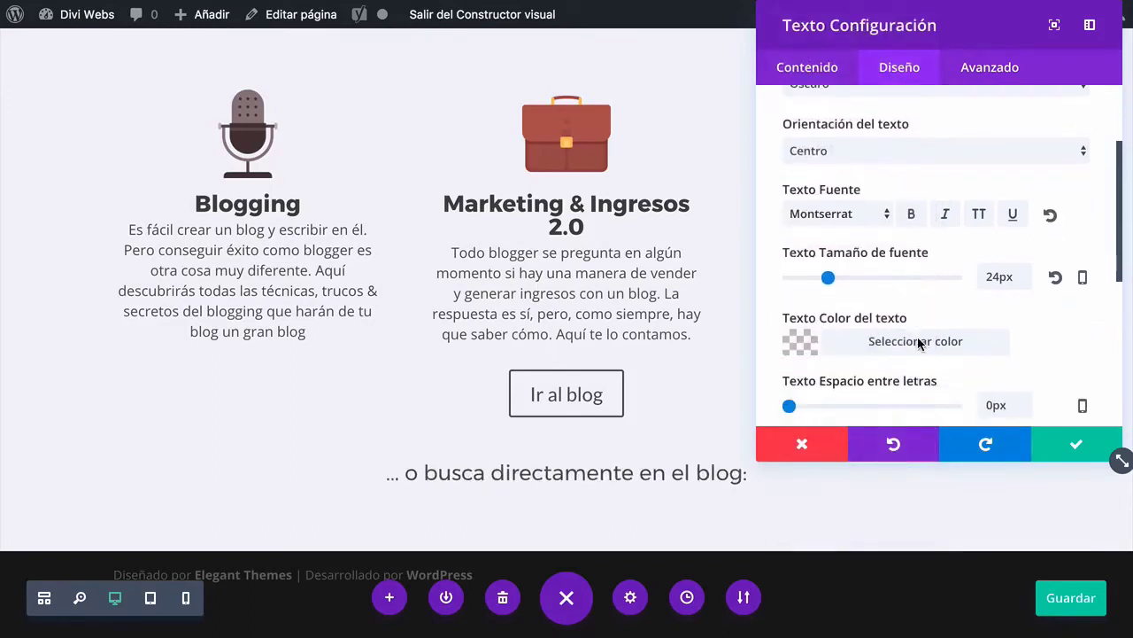
{"action": "left_click", "coordinate": [809, 348]}
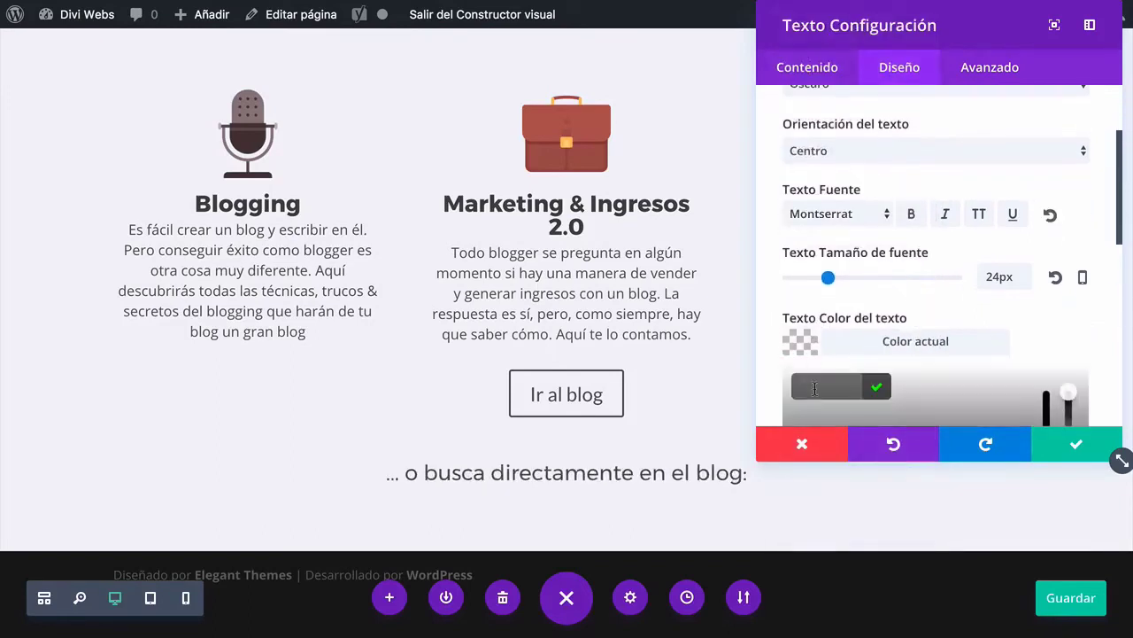
{"action": "type", "text": "909090"}
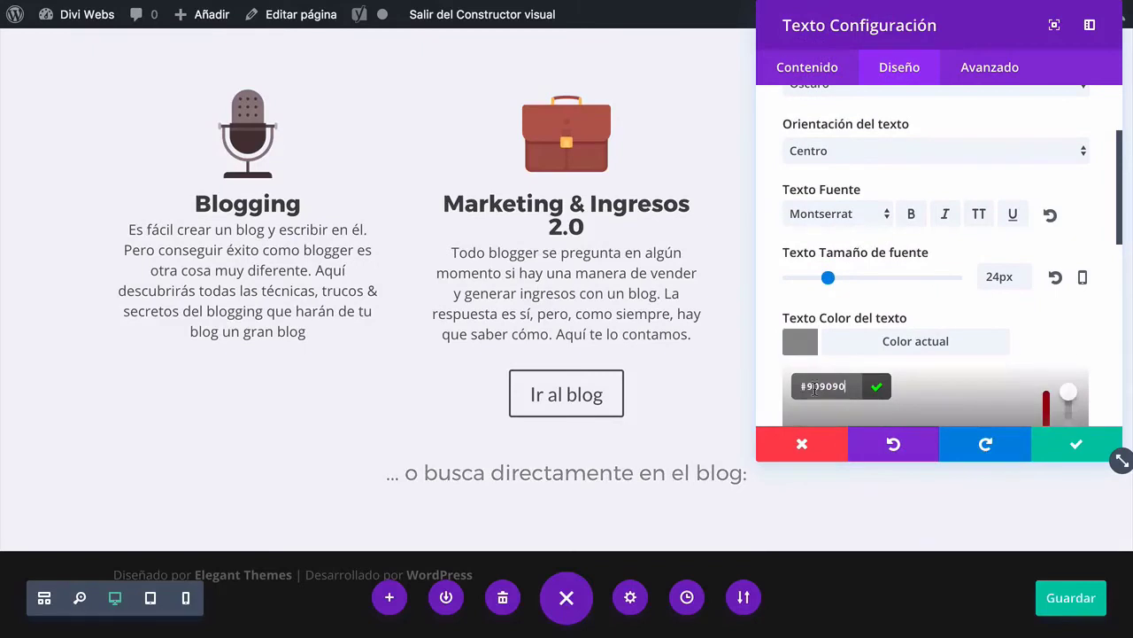
Compare the heading with the reference site, set its letter spacing to -1px and save the Text module
{"action": "mouse_move", "coordinate": [759, 3]}
{"action": "left_click", "coordinate": [864, 43]}
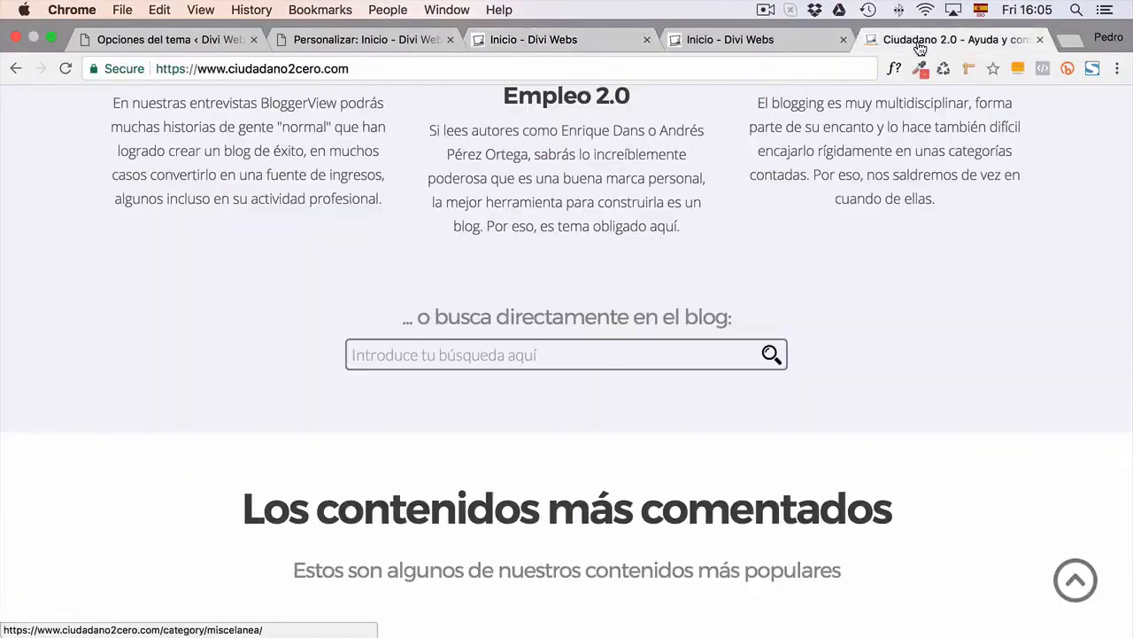
{"action": "left_click", "coordinate": [611, 35]}
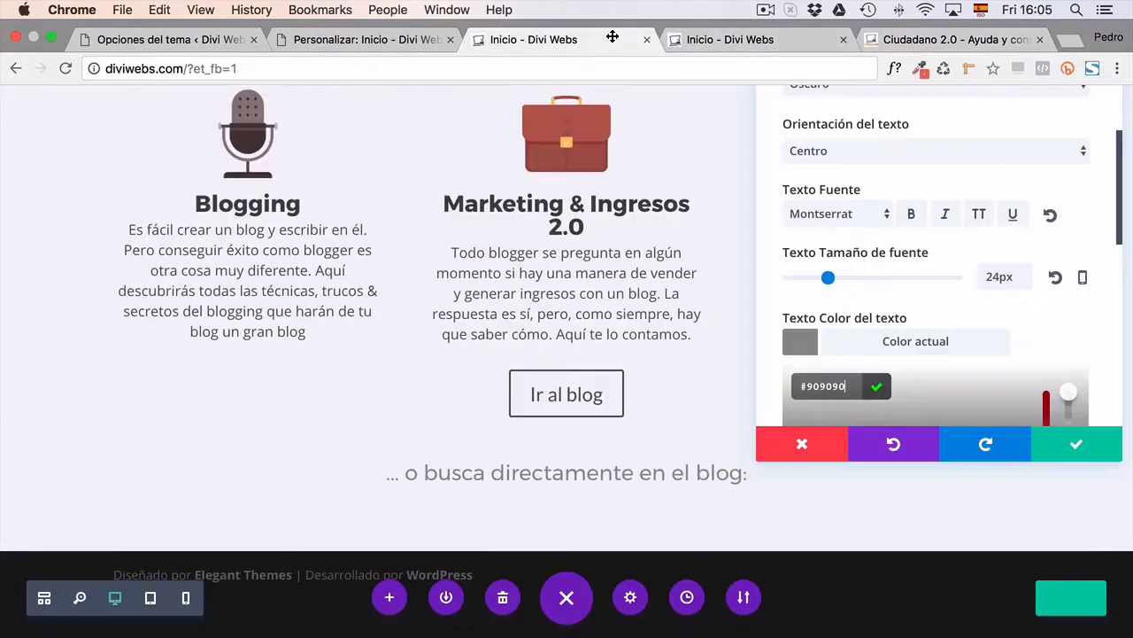
{"action": "scroll", "coordinate": [1007, 356], "scroll_direction": "down", "scroll_amount": 5}
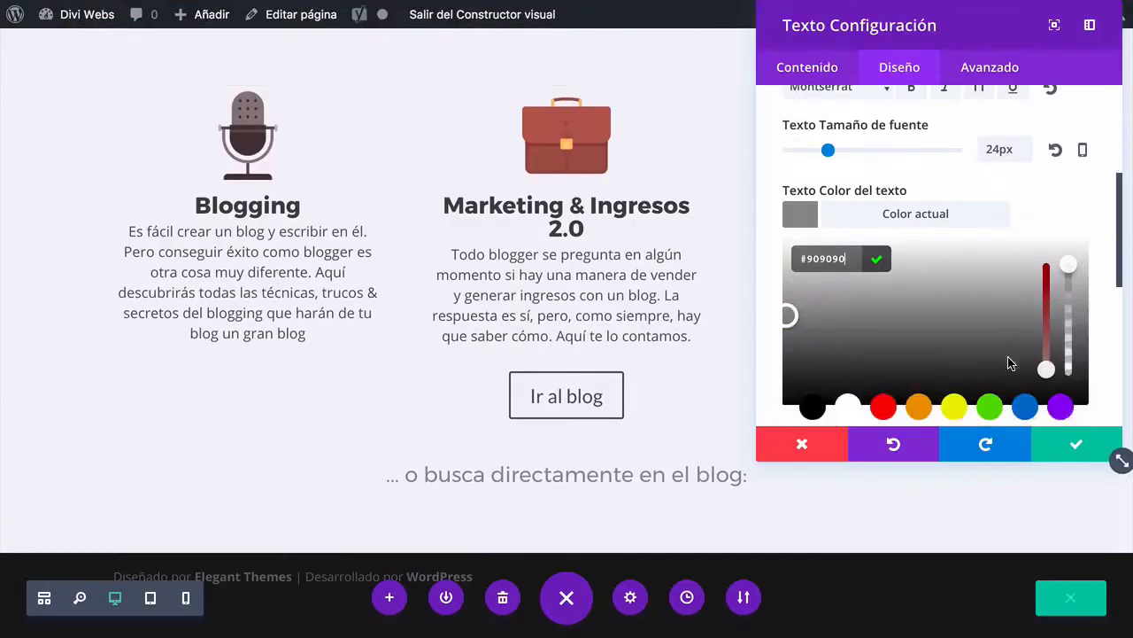
{"action": "left_click", "coordinate": [989, 372]}
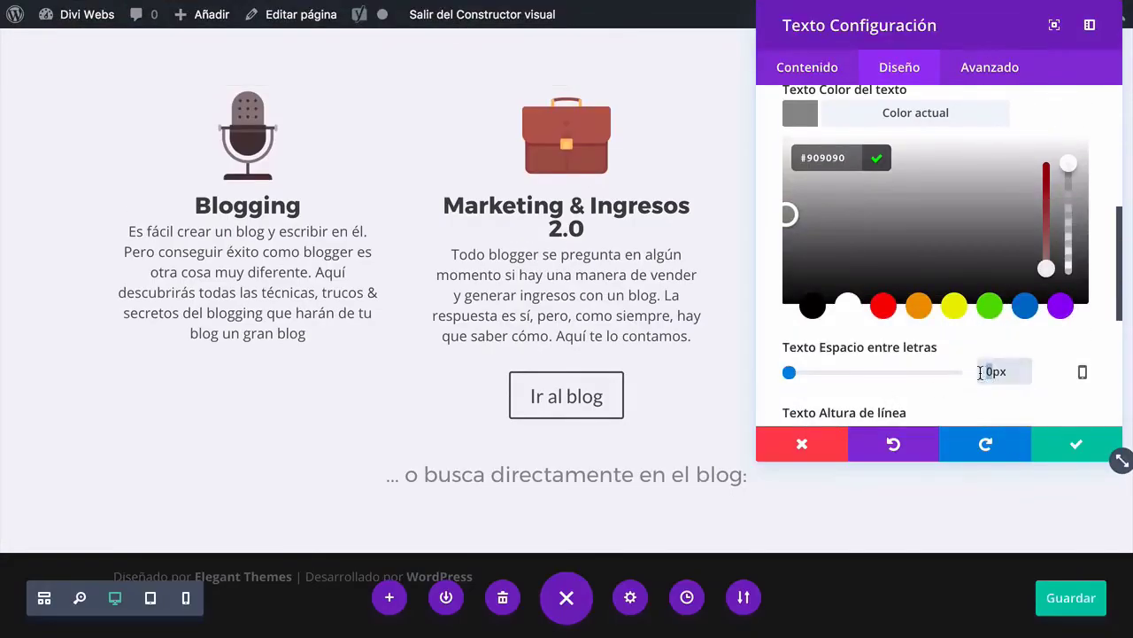
{"action": "type", "text": "-2"}
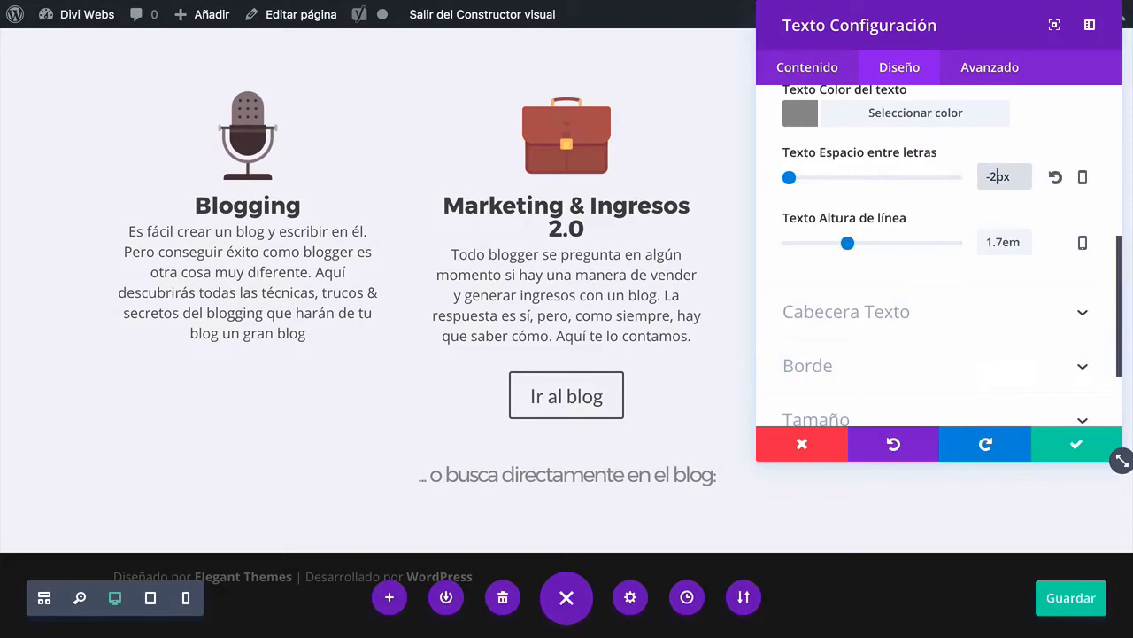
{"action": "key", "text": "BackSpace"}
{"action": "type", "text": "1"}
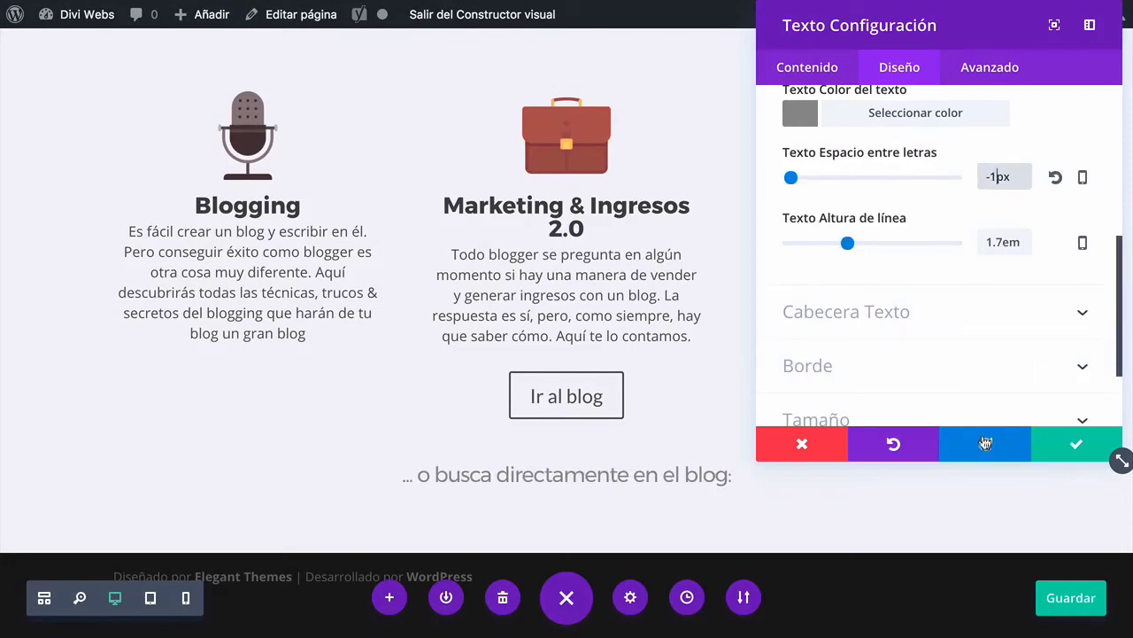
{"action": "left_click", "coordinate": [1076, 443]}
Check the search box on the reference site and insert a Búsqueda module below the "... o busca directamente en el blog:" heading
{"action": "mouse_move", "coordinate": [575, 462]}
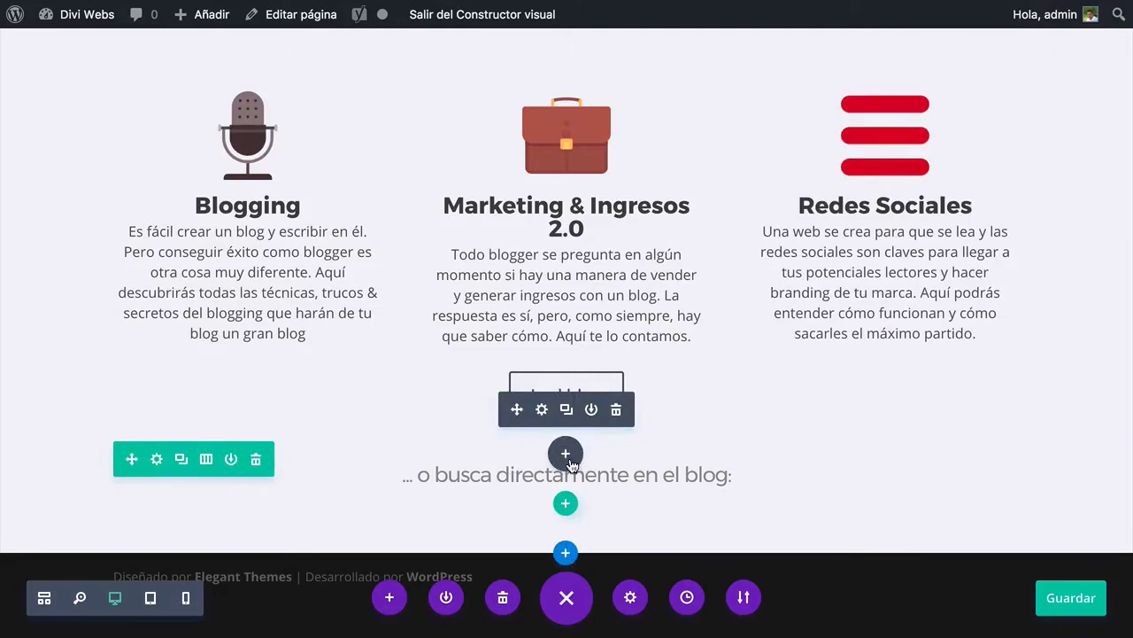
{"action": "mouse_move", "coordinate": [710, 14]}
{"action": "left_click", "coordinate": [719, 38]}
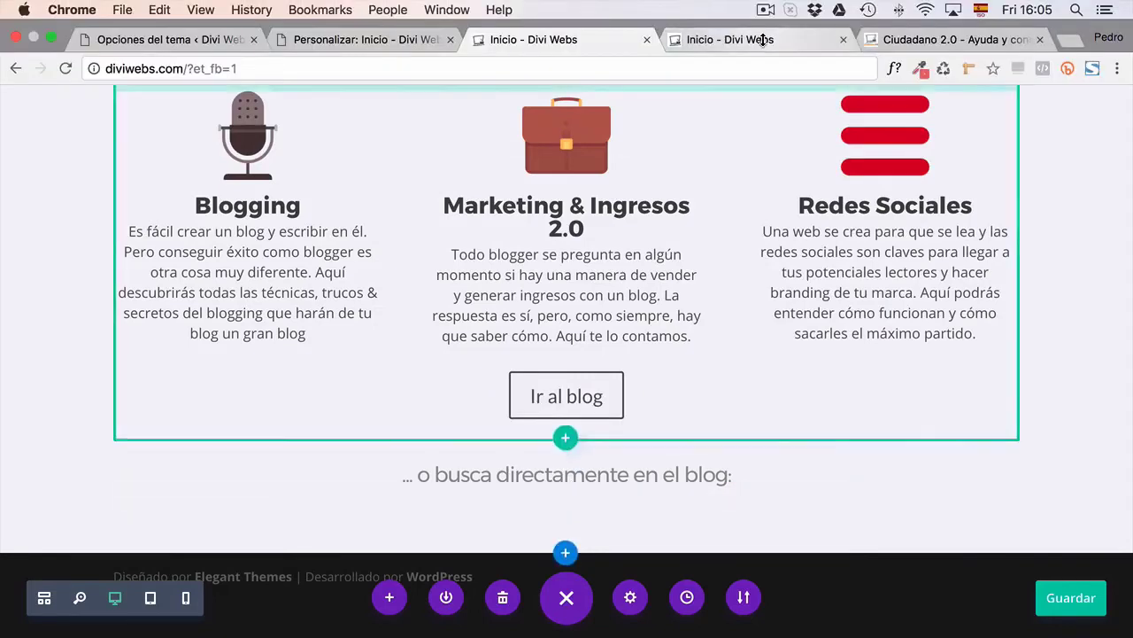
{"action": "left_click", "coordinate": [892, 40]}
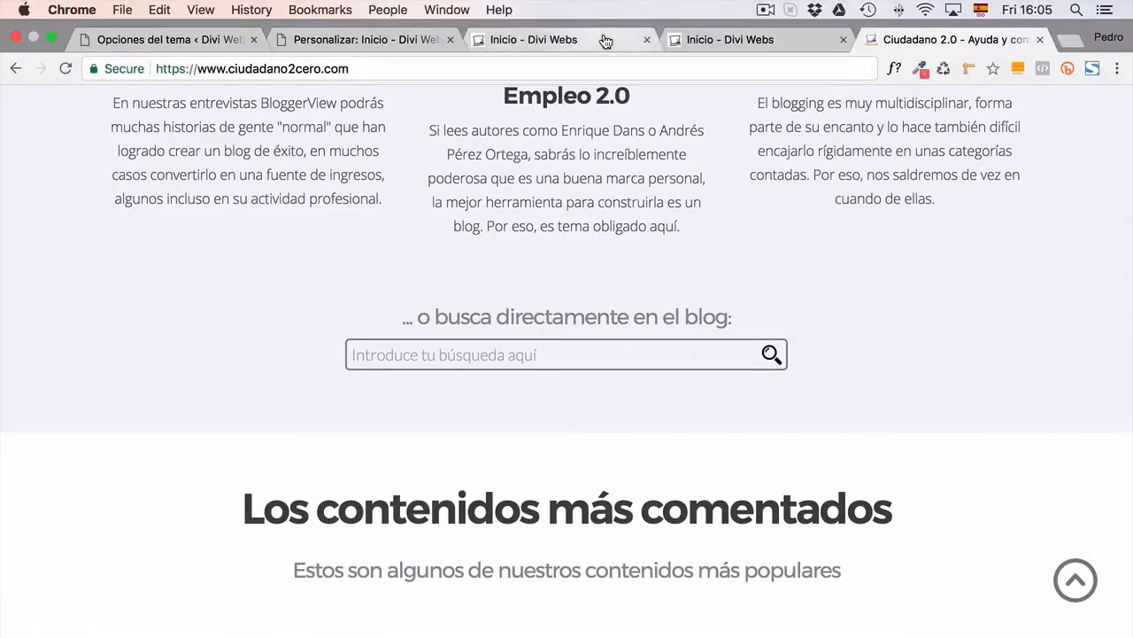
{"action": "left_click", "coordinate": [602, 39]}
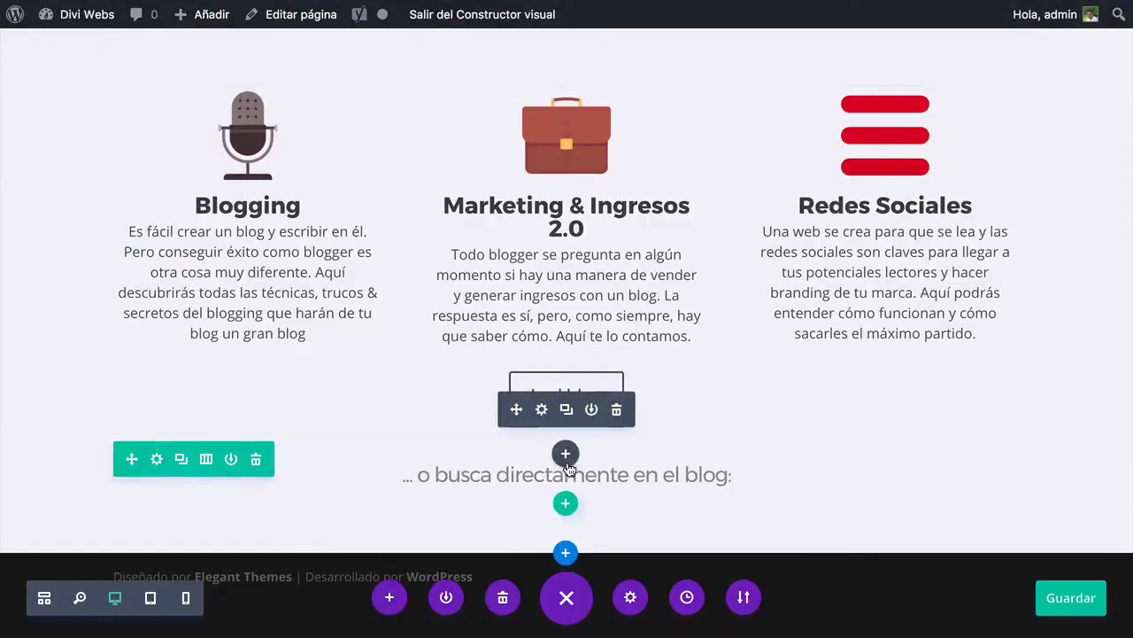
{"action": "left_click", "coordinate": [565, 504]}
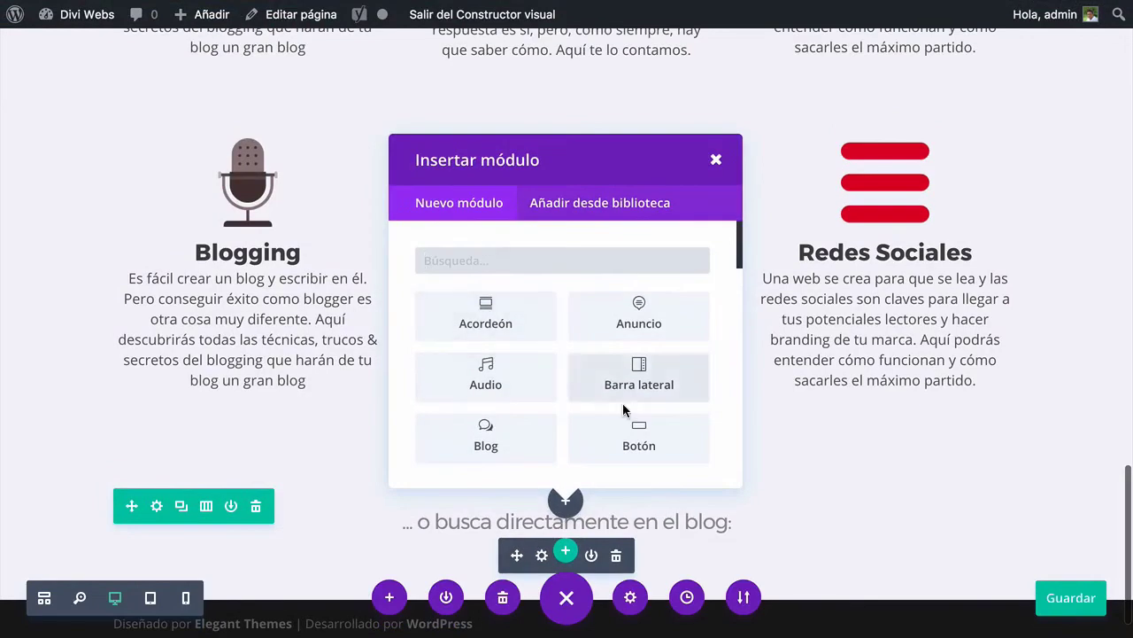
{"action": "scroll", "coordinate": [522, 371], "scroll_direction": "down", "scroll_amount": 3}
{"action": "left_click", "coordinate": [507, 382]}
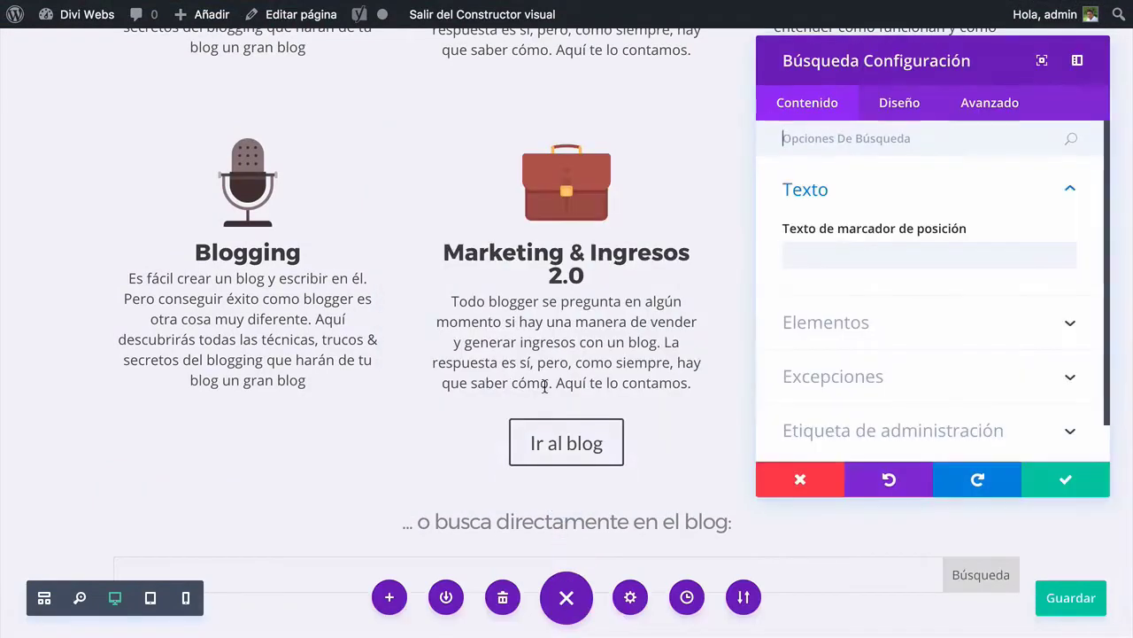
{"action": "left_click_drag", "start_coordinate": [894, 49], "coordinate": [159, 19]}
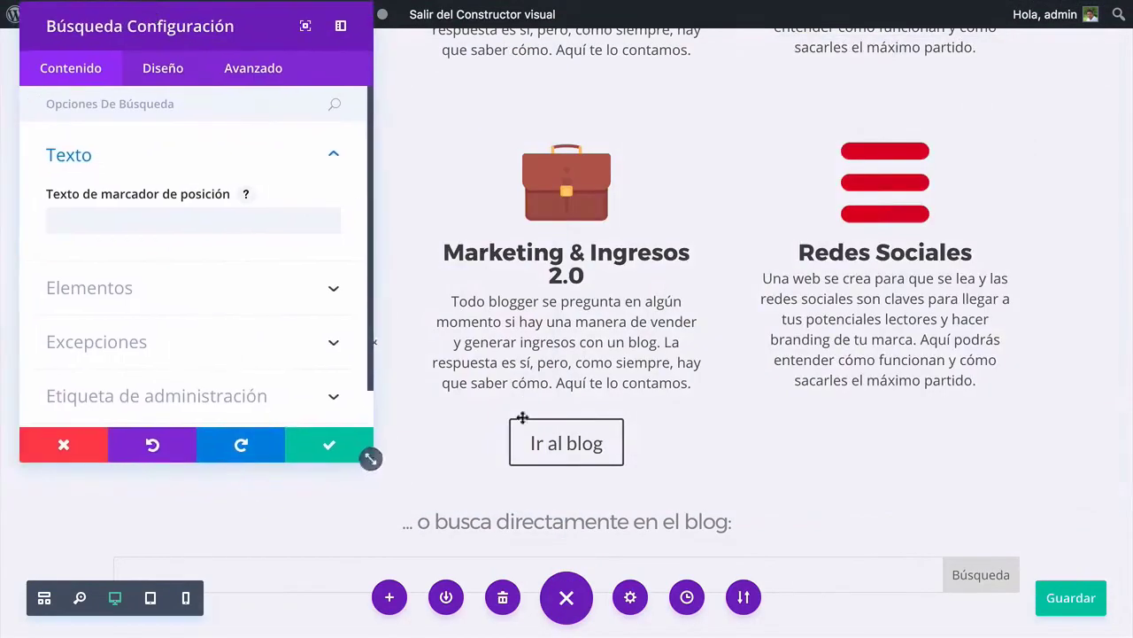
{"action": "scroll", "coordinate": [524, 423], "scroll_direction": "down", "scroll_amount": 1}
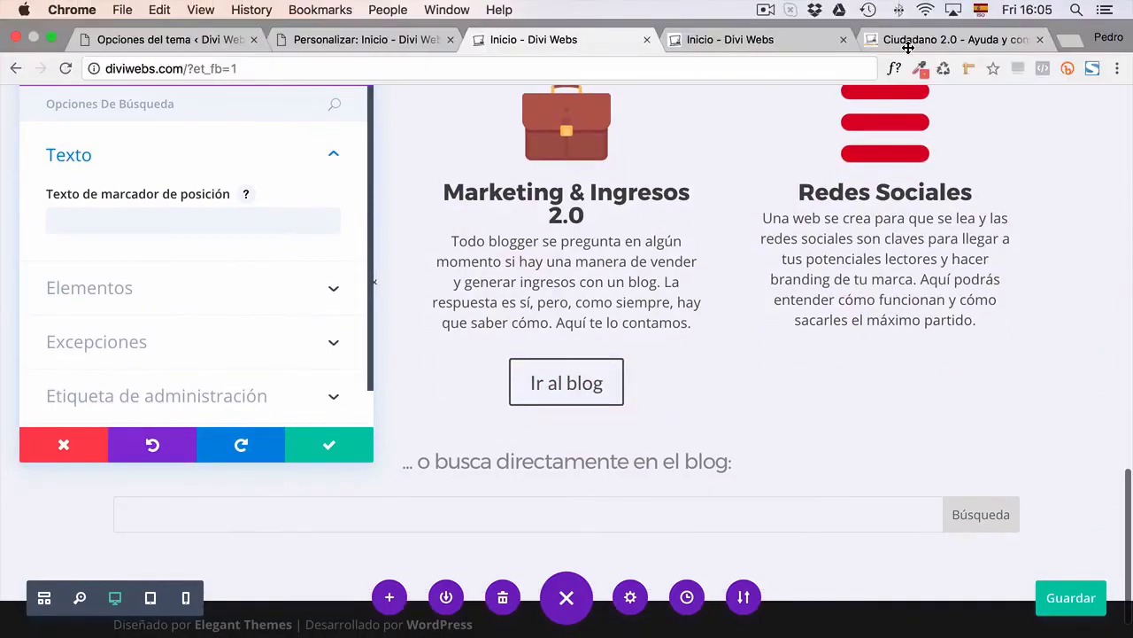
Set the Búsqueda module's placeholder text to "Introduce tu búsqueda aquí", as on the reference site
{"action": "left_click", "coordinate": [966, 40]}
{"action": "mouse_move", "coordinate": [606, 10]}
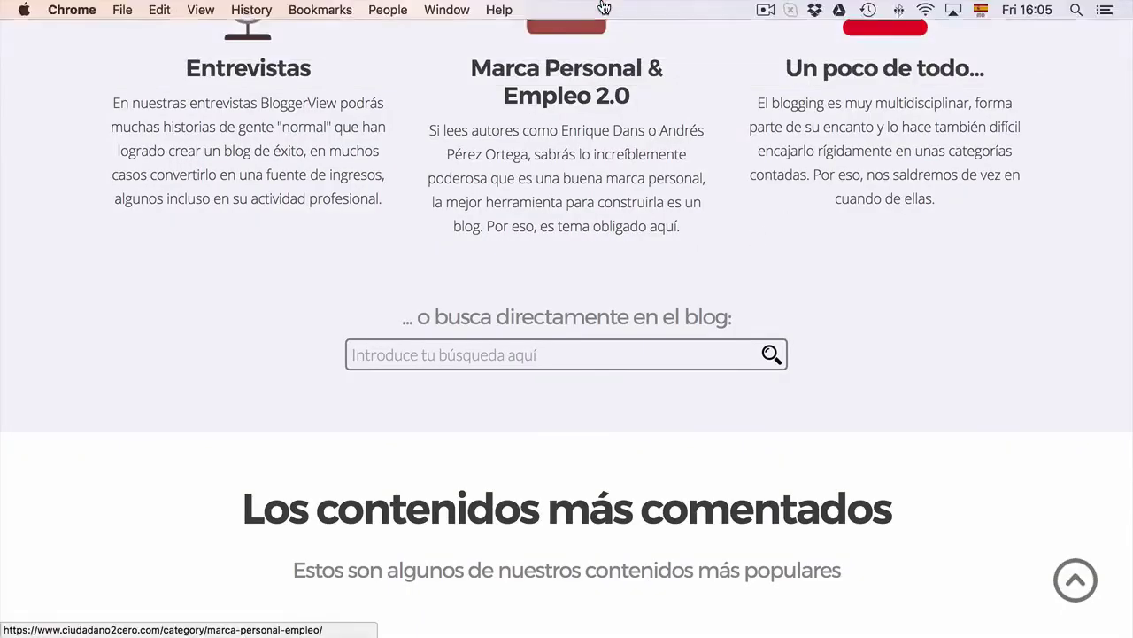
{"action": "left_click", "coordinate": [584, 40]}
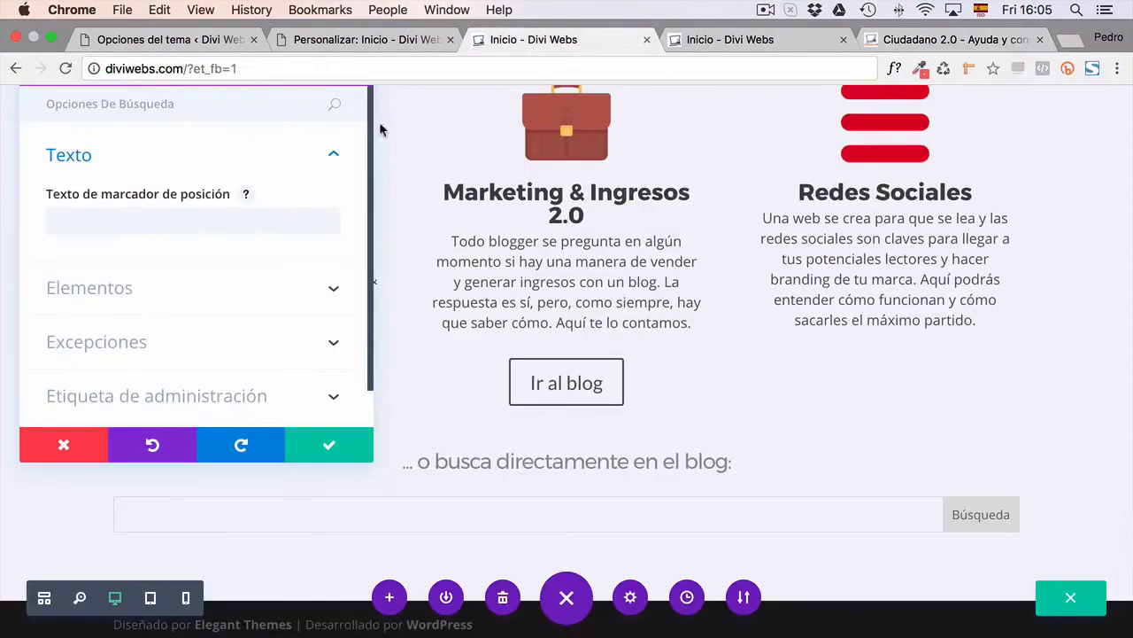
{"action": "left_click", "coordinate": [108, 222]}
{"action": "type", "text": "Intro"}
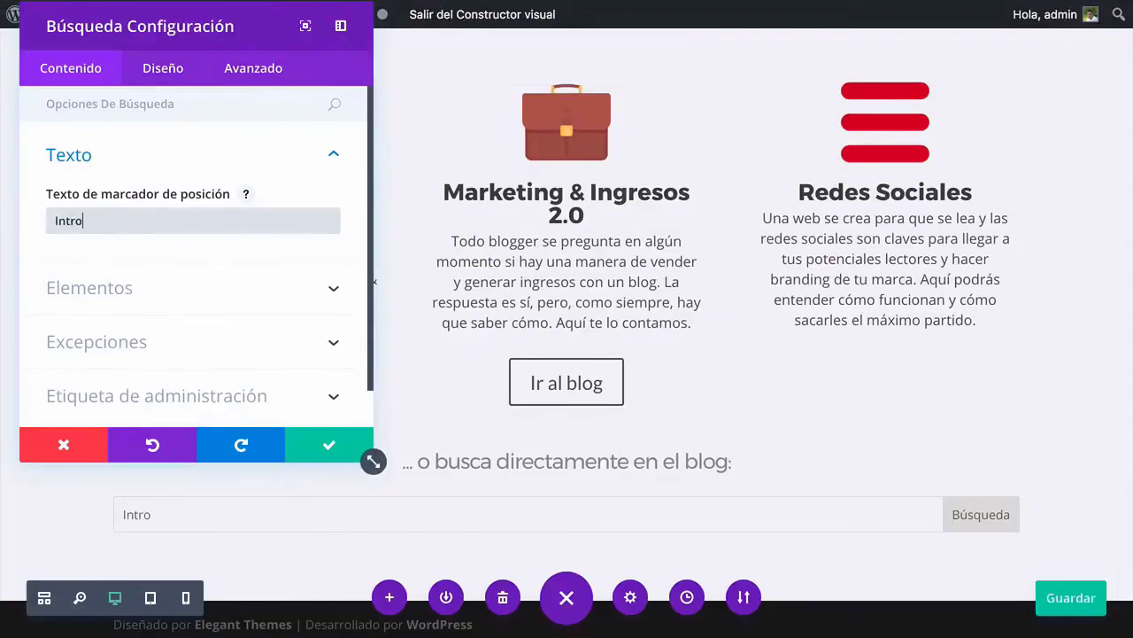
{"action": "type", "text": "duce tu búsqueda aquí"}
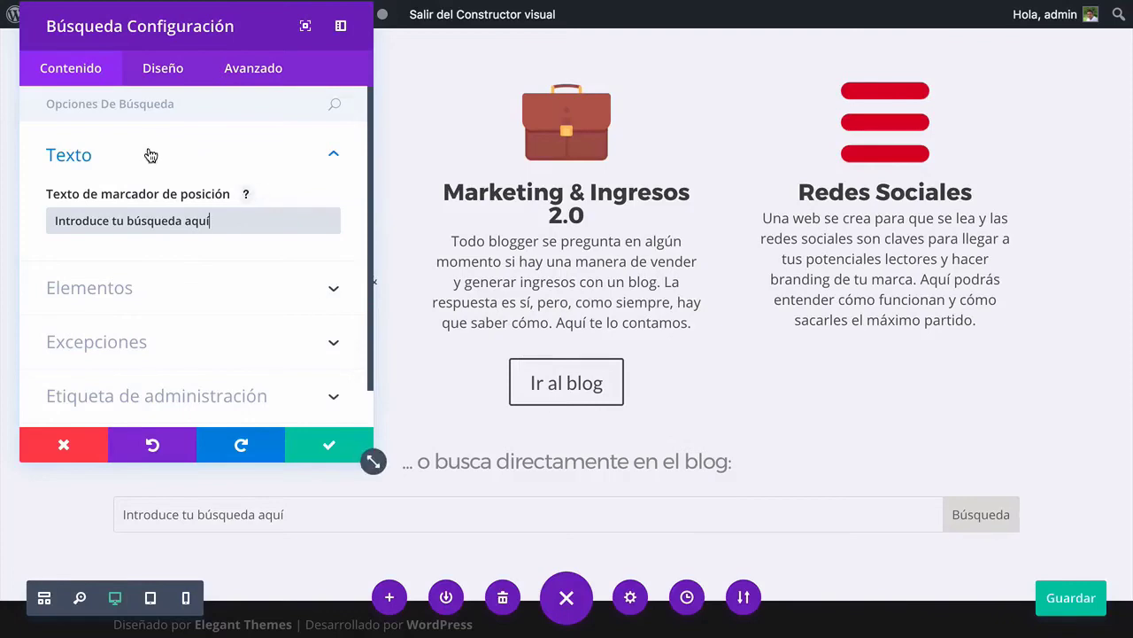
Open the Botón Texto design settings of the Búsqueda module
{"action": "left_click", "coordinate": [150, 105]}
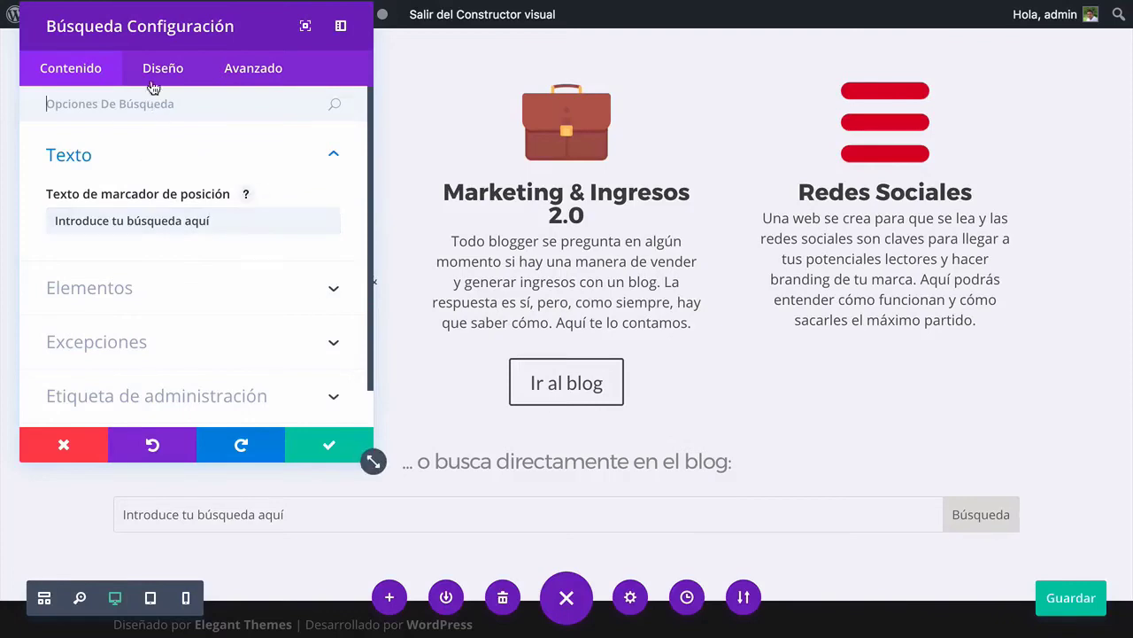
{"action": "left_click", "coordinate": [152, 76]}
{"action": "left_click", "coordinate": [122, 324]}
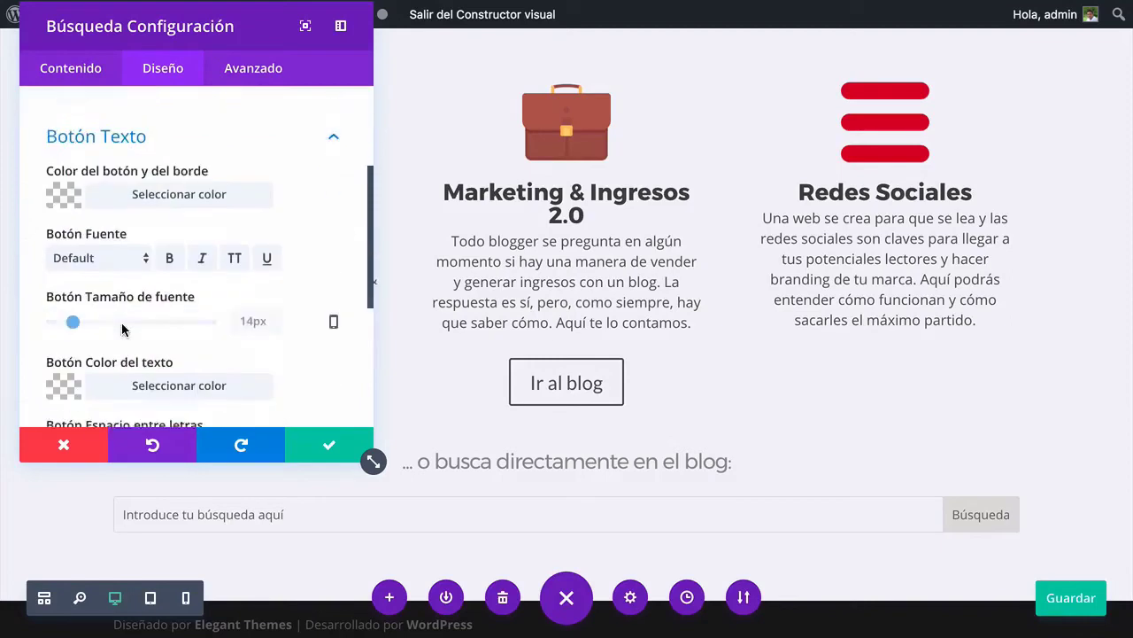
Filter the search module's design options for "Bot" and hide its search button
{"action": "left_click", "coordinate": [105, 128]}
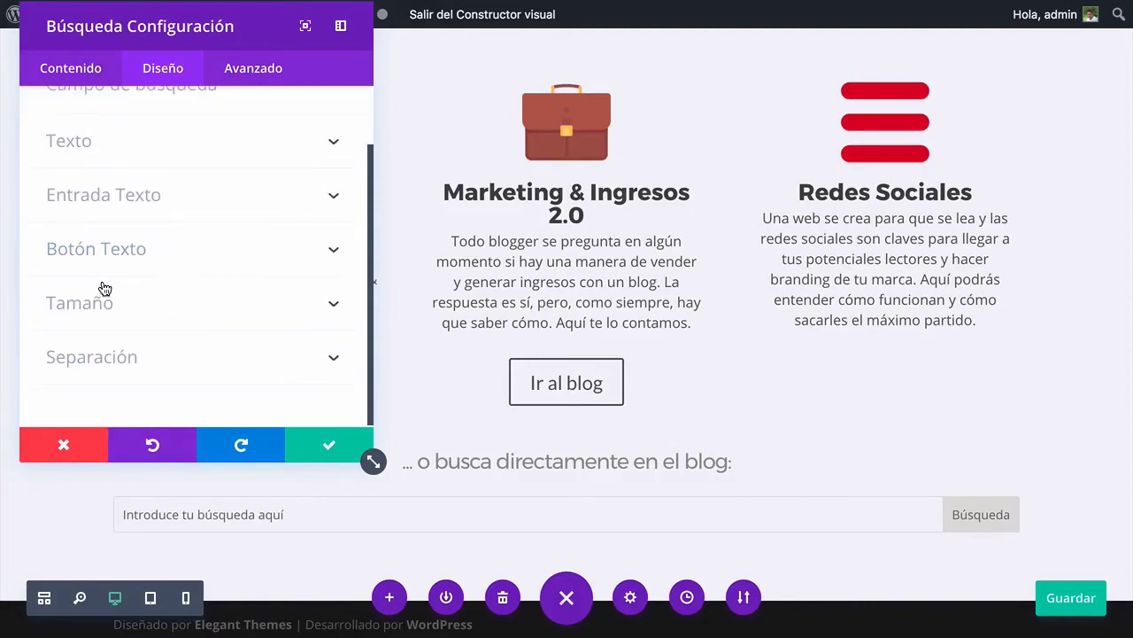
{"action": "scroll", "coordinate": [103, 288], "scroll_direction": "up", "scroll_amount": 3}
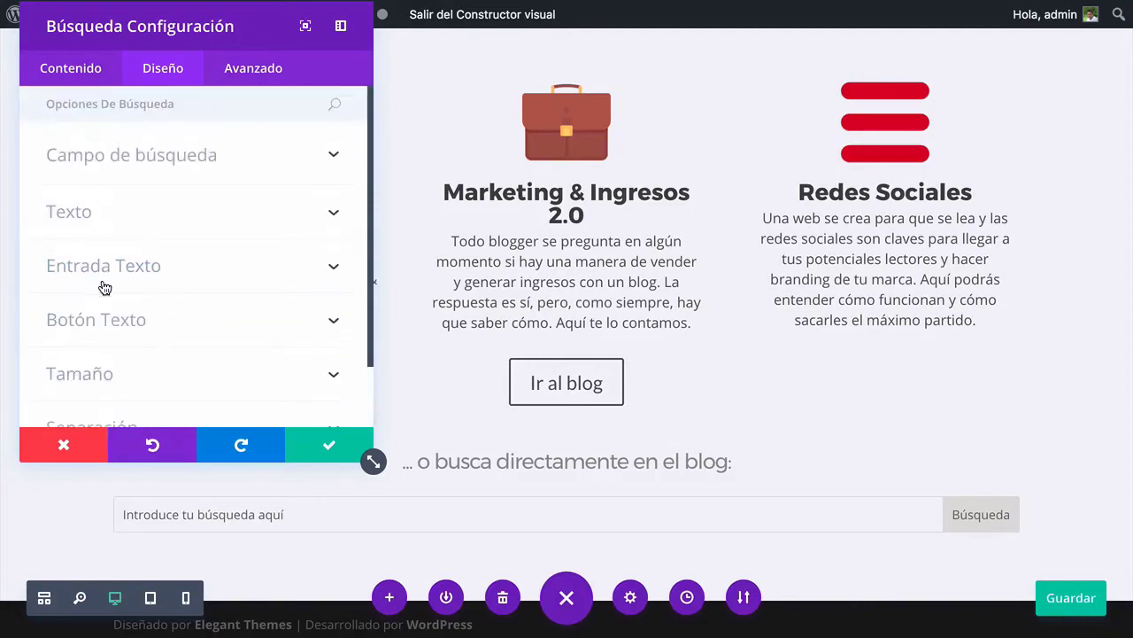
{"action": "left_click", "coordinate": [136, 104]}
{"action": "type", "text": "Bot"}
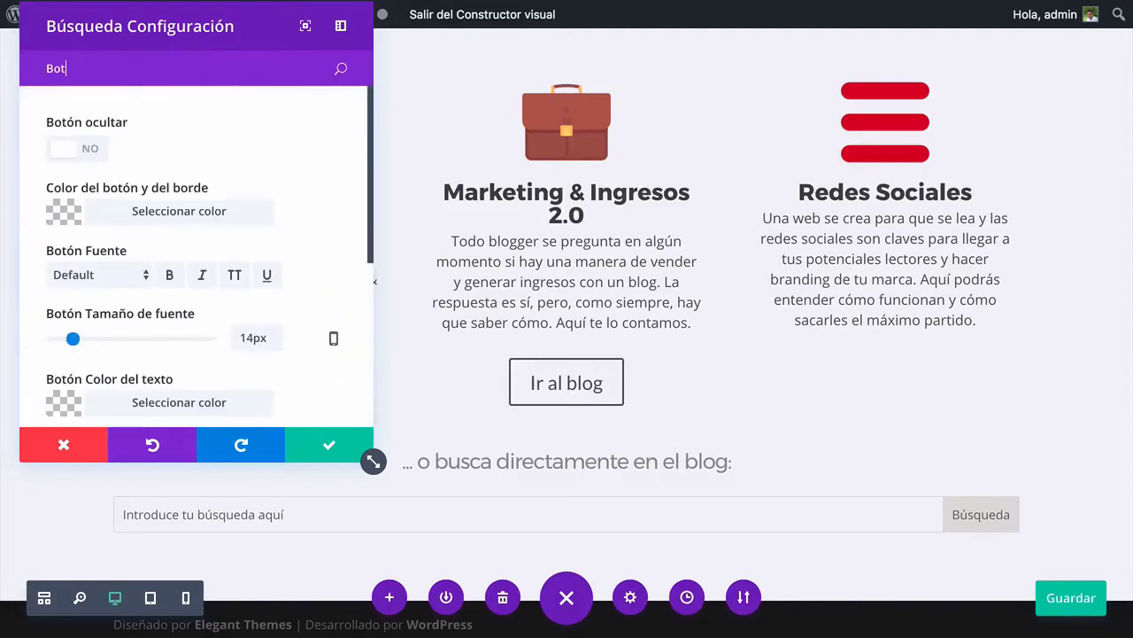
{"action": "left_click", "coordinate": [68, 150]}
{"action": "left_click", "coordinate": [68, 150]}
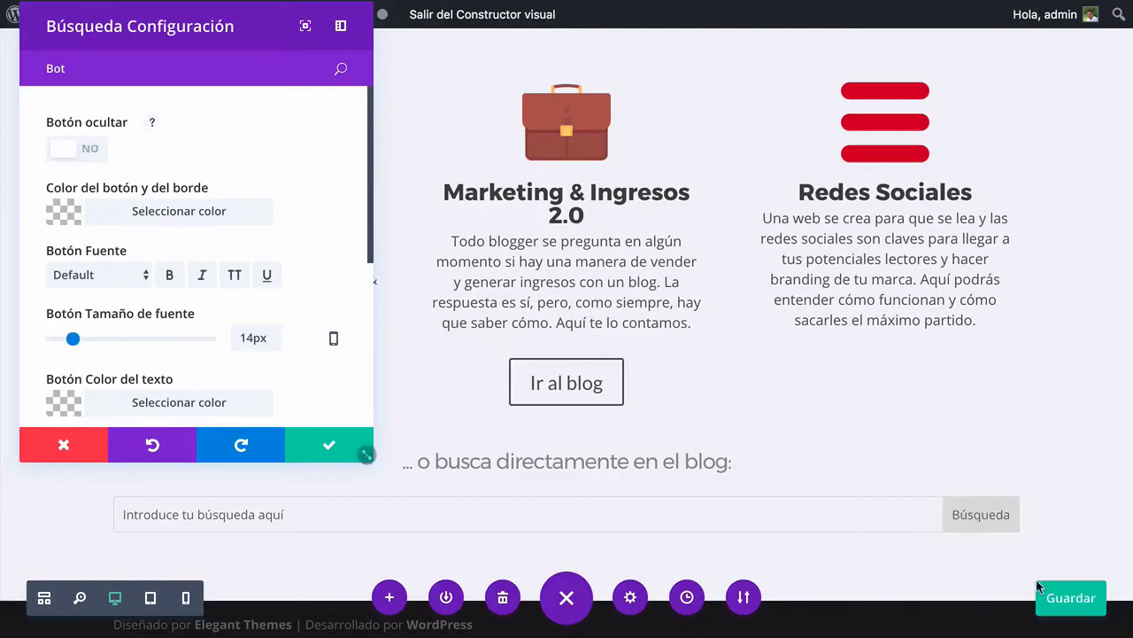
{"action": "left_click", "coordinate": [76, 158]}
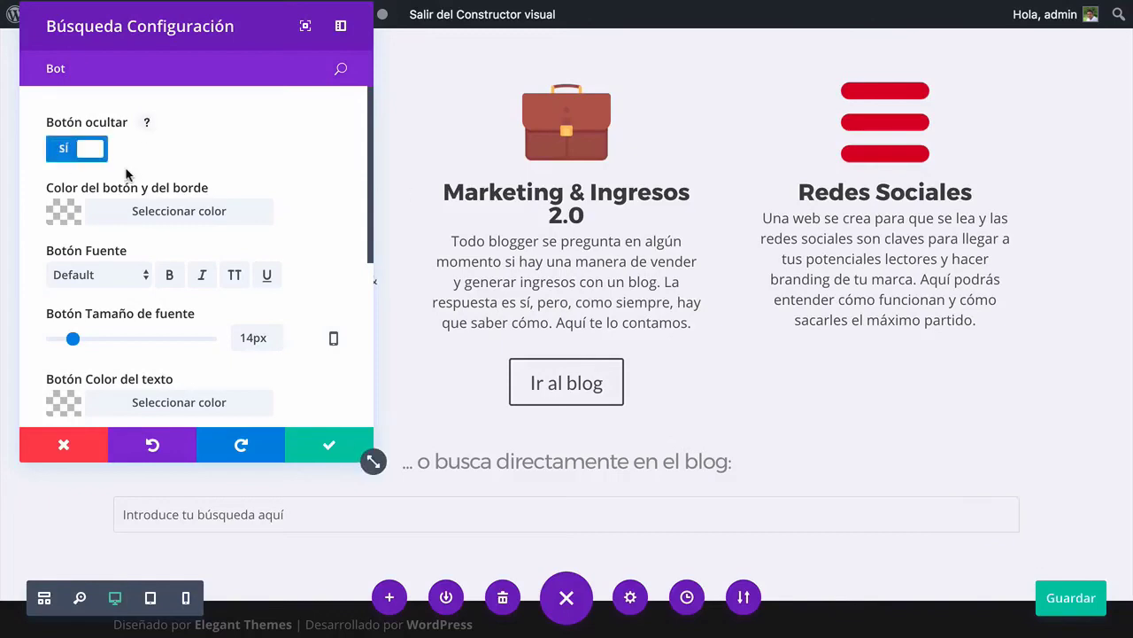
Filter the design options for "Tama" and set the search module's maximum width to 500px
{"action": "left_click", "coordinate": [137, 74]}
{"action": "key", "text": "BackSpace"}
{"action": "key", "text": "BackSpace"}
{"action": "key", "text": "BackSpace"}
{"action": "type", "text": "Tama"}
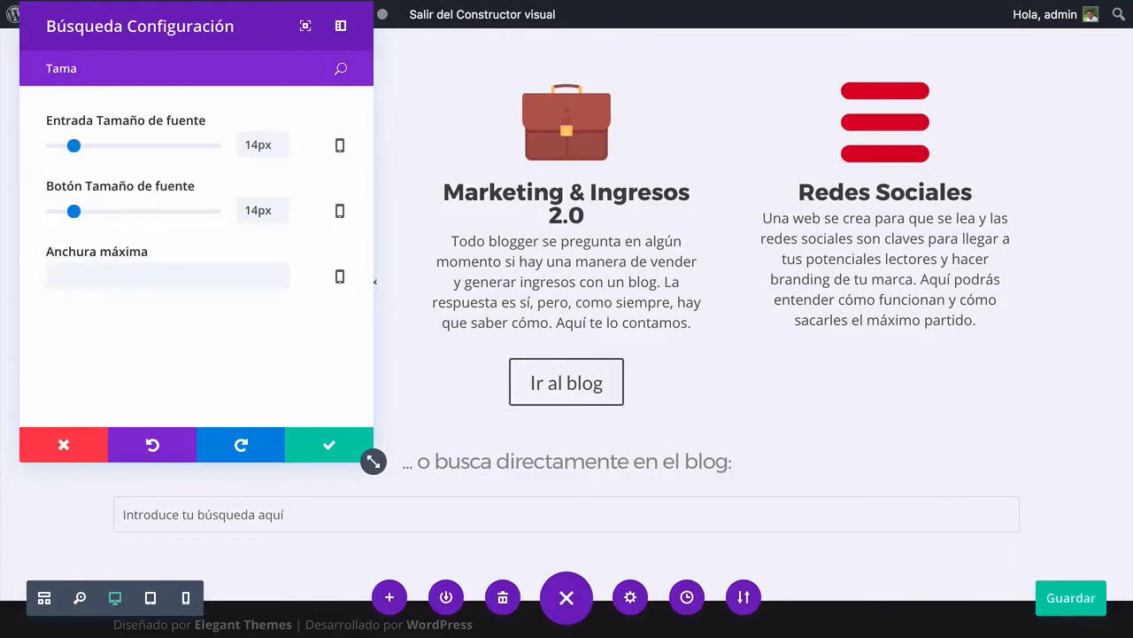
{"action": "left_click", "coordinate": [106, 268]}
{"action": "type", "text": "500px"}
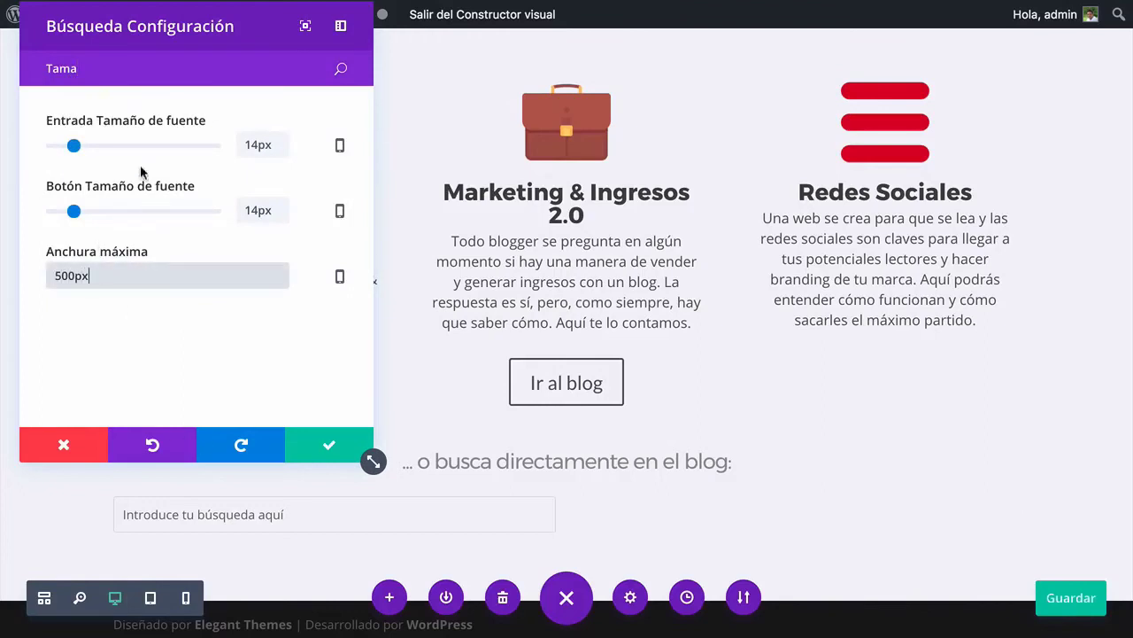
Find the alignment option and try the search field's text orientation as Derecha and as Centro
{"action": "left_click_drag", "start_coordinate": [80, 68], "coordinate": [28, 66]}
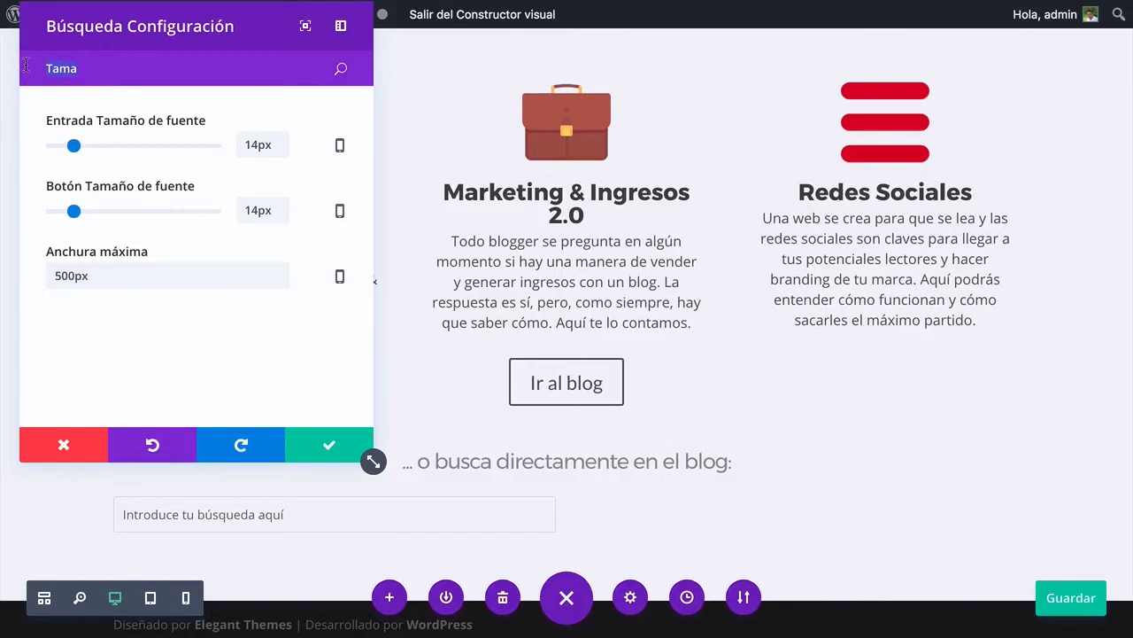
{"action": "type", "text": "Alin"}
{"action": "left_click", "coordinate": [69, 149]}
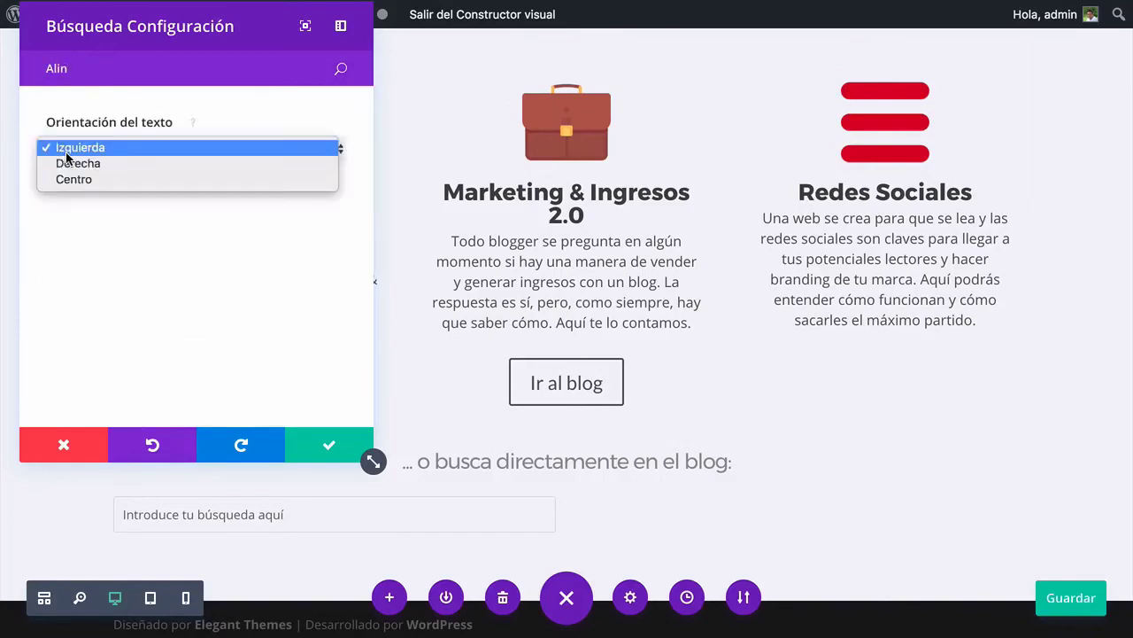
{"action": "left_click", "coordinate": [71, 162]}
{"action": "left_click", "coordinate": [71, 162]}
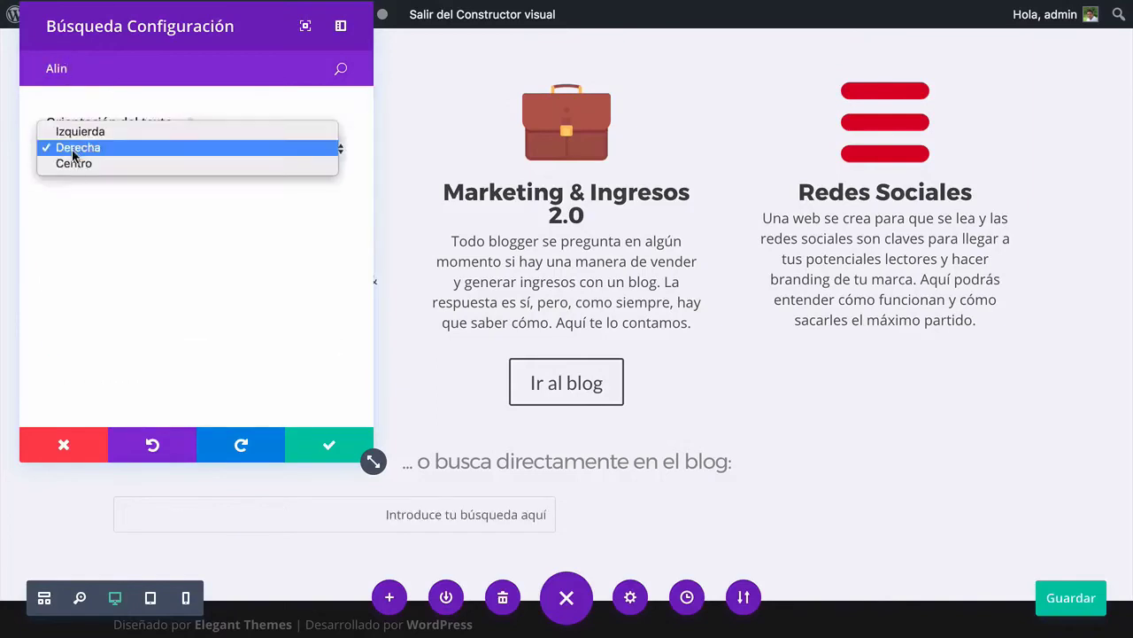
{"action": "left_click", "coordinate": [71, 163]}
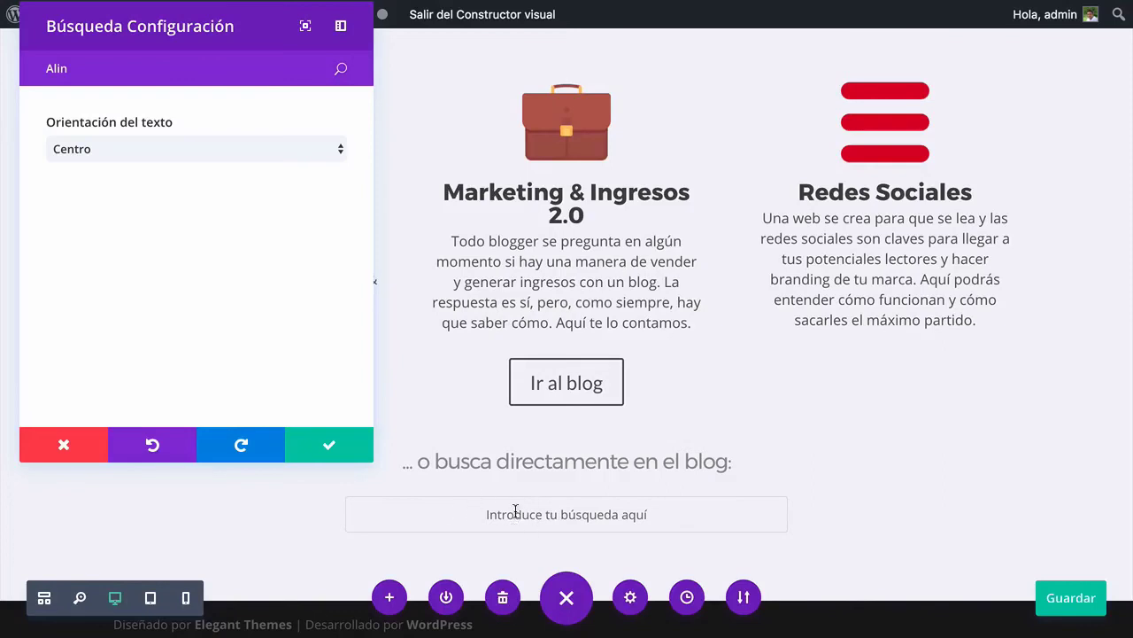
Return the search field's text orientation to Izquierda and clear the options filter
{"action": "left_click", "coordinate": [138, 147]}
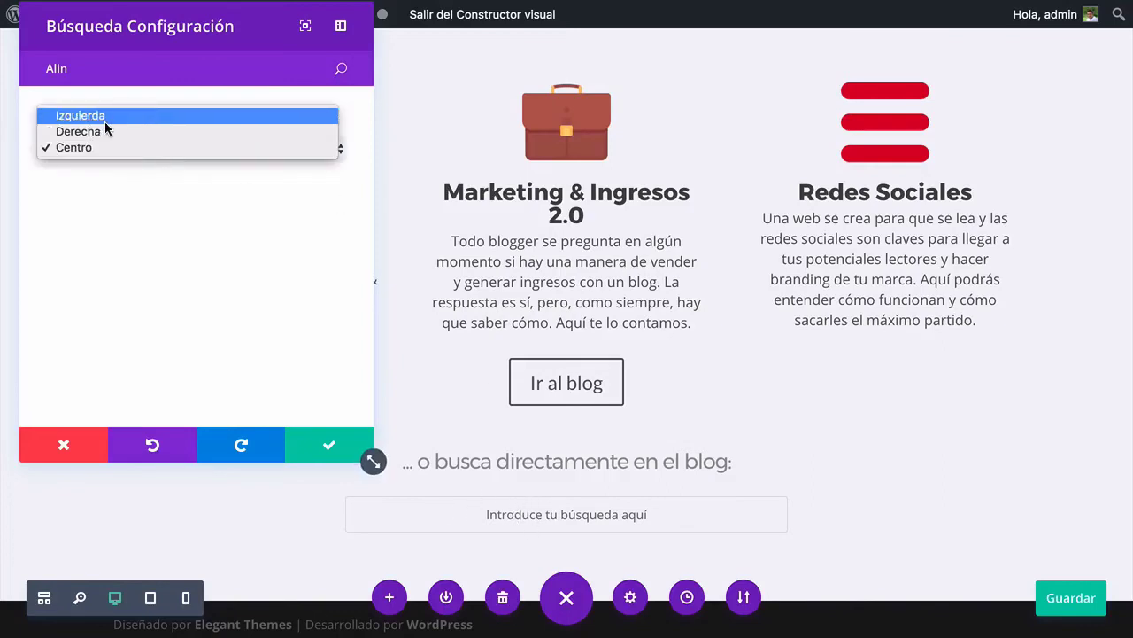
{"action": "left_click", "coordinate": [103, 119]}
{"action": "key", "text": "BackSpace"}
{"action": "key", "text": "BackSpace"}
{"action": "key", "text": "BackSpace"}
{"action": "key", "text": "BackSpace"}
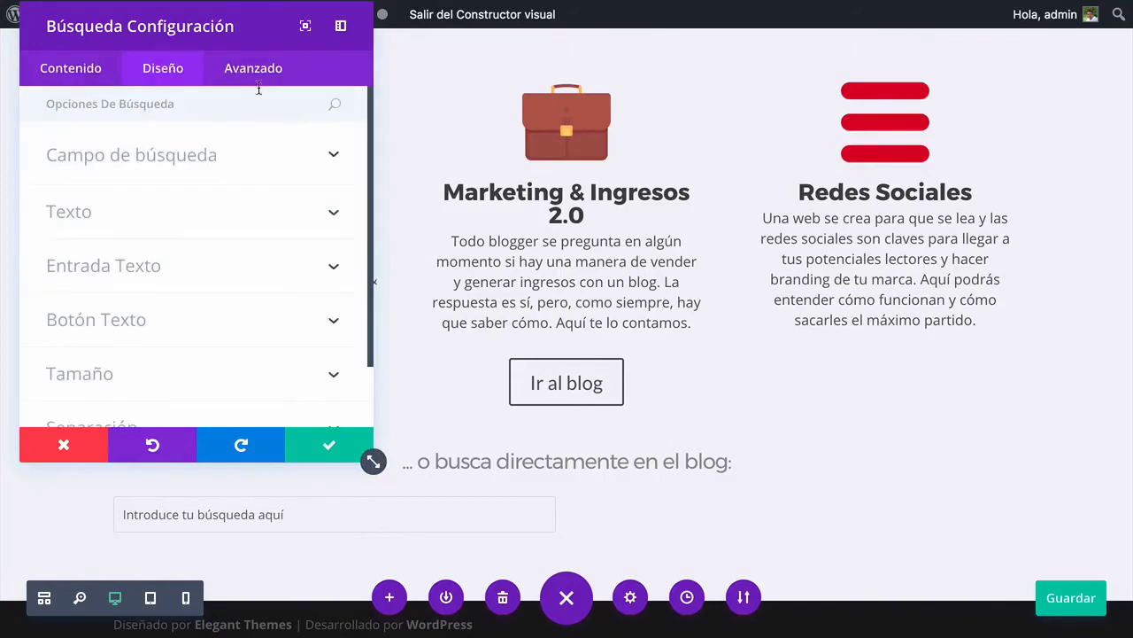
Centre the search module by adding the custom CSS "margin: 0 auto;" to its main element
{"action": "left_click", "coordinate": [254, 73]}
{"action": "left_click", "coordinate": [183, 213]}
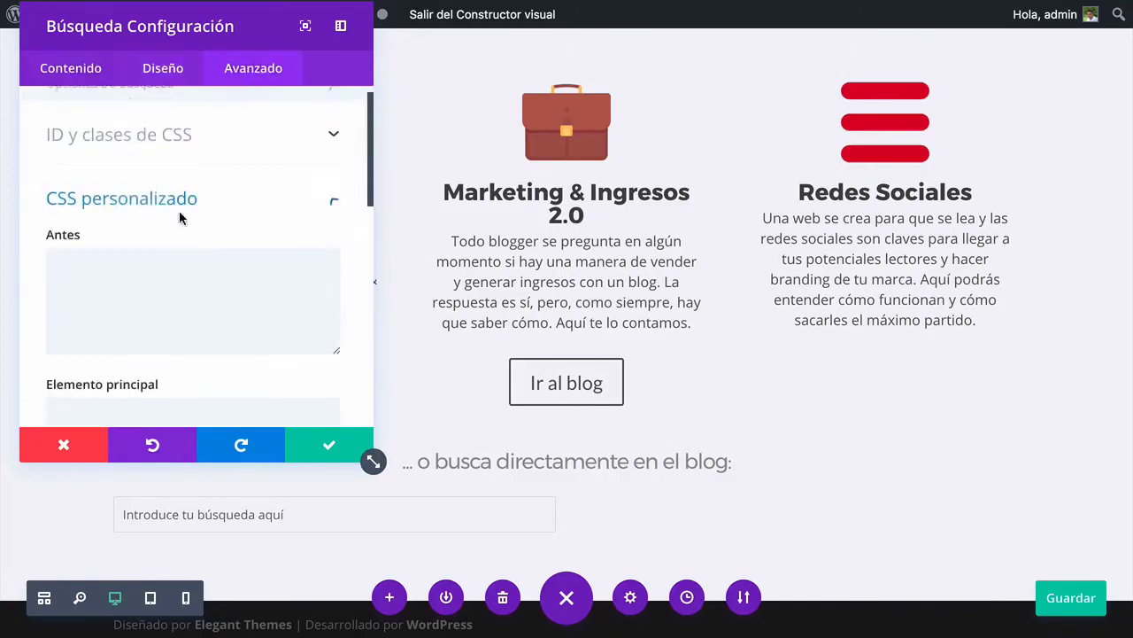
{"action": "scroll", "coordinate": [193, 306], "scroll_direction": "down", "scroll_amount": 2}
{"action": "left_click", "coordinate": [185, 290]}
{"action": "type", "text": "margin:"}
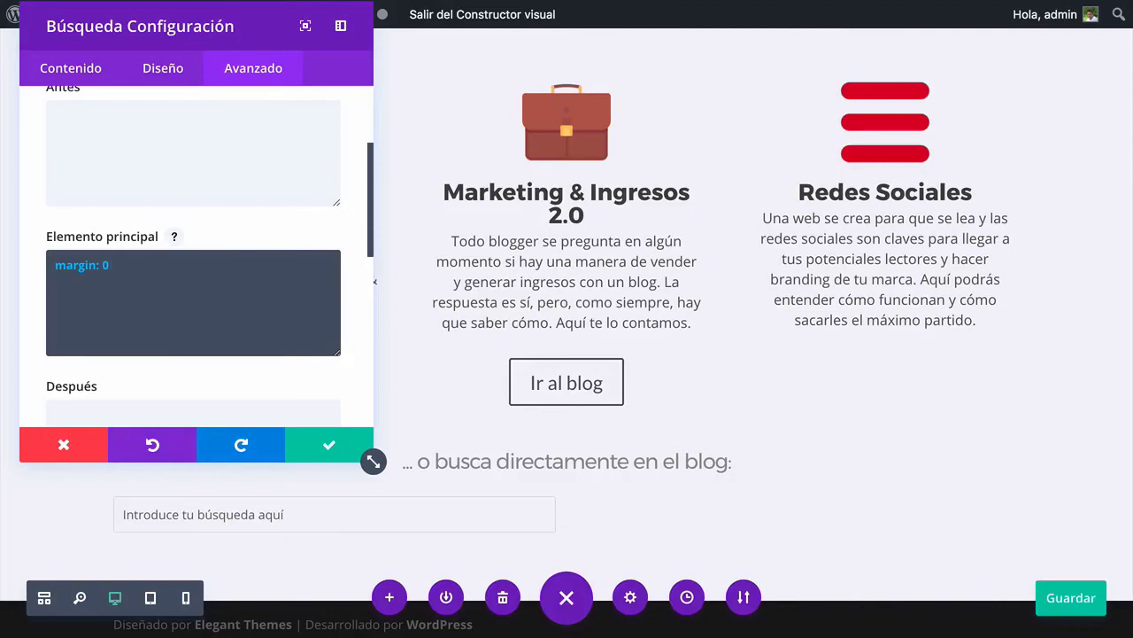
{"action": "type", "text": "0 auto"}
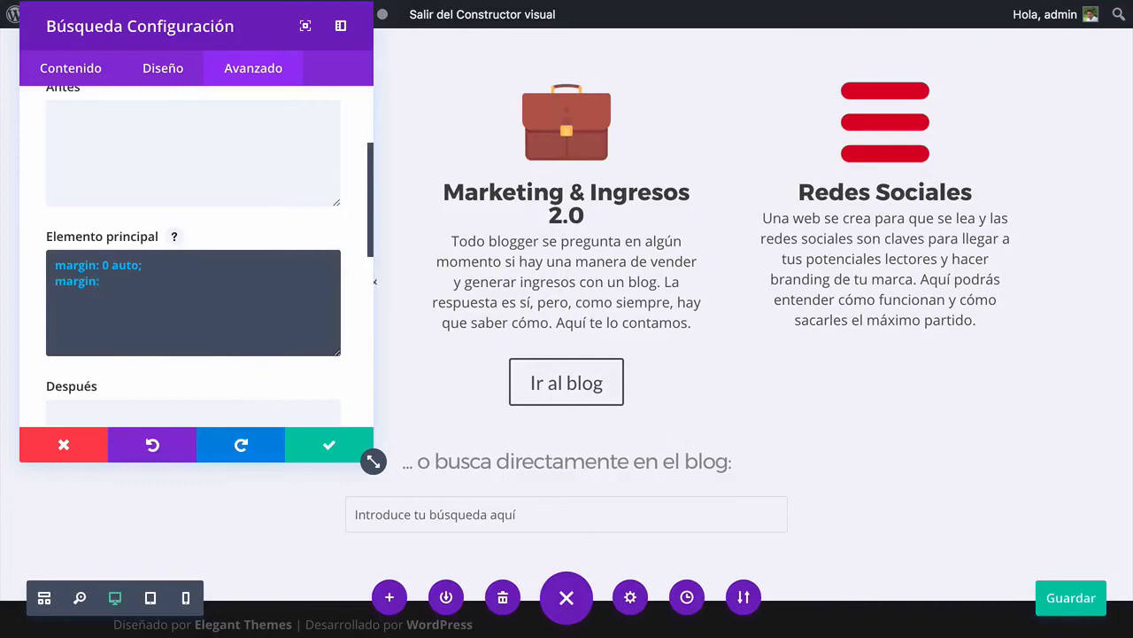
Write out the expanded rule "margin: 0 auto 0 auto;" on a second line of the main element's CSS and delete it
{"action": "type", "text": "0"}
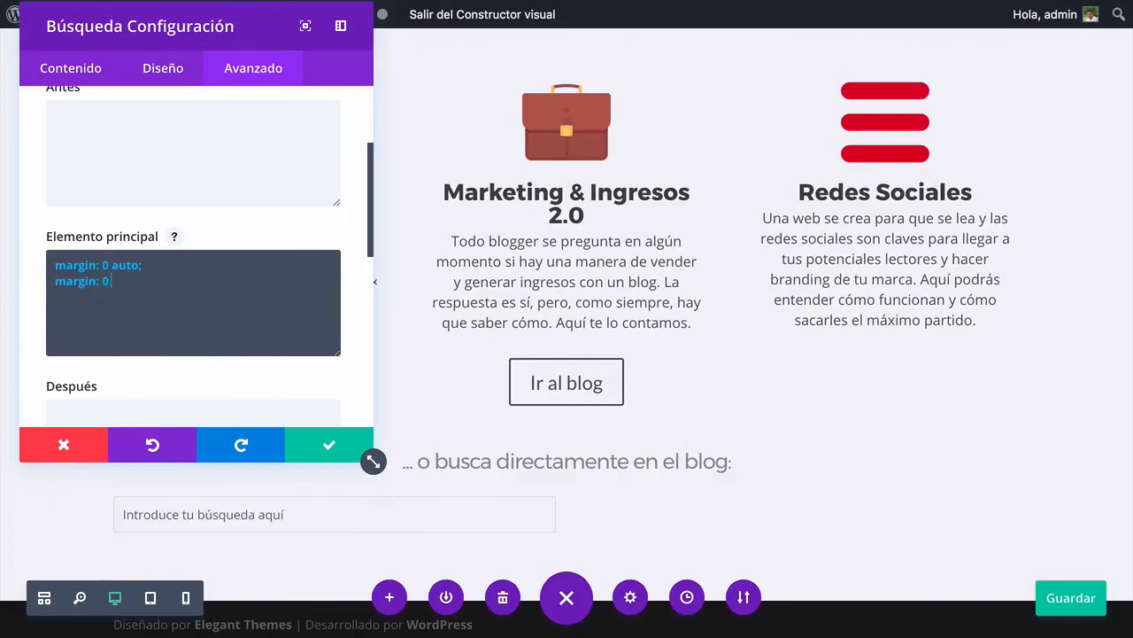
{"action": "type", "text": " auto"}
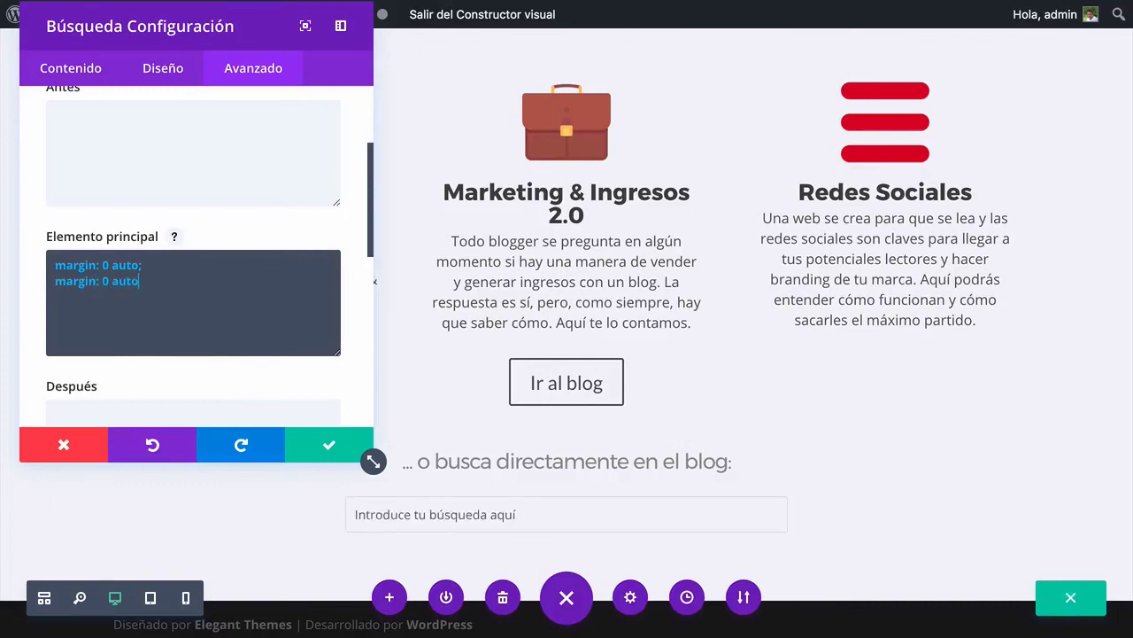
{"action": "type", "text": " 0"}
{"action": "left_click_drag", "start_coordinate": [201, 284], "coordinate": [2, 284]}
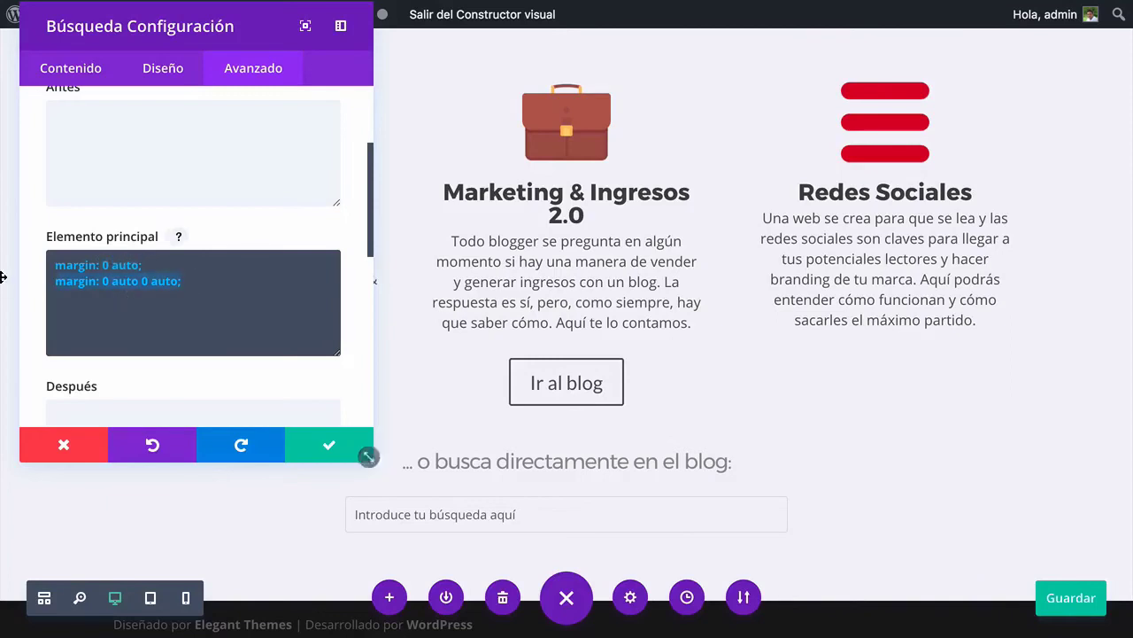
{"action": "key", "text": "BackSpace"}
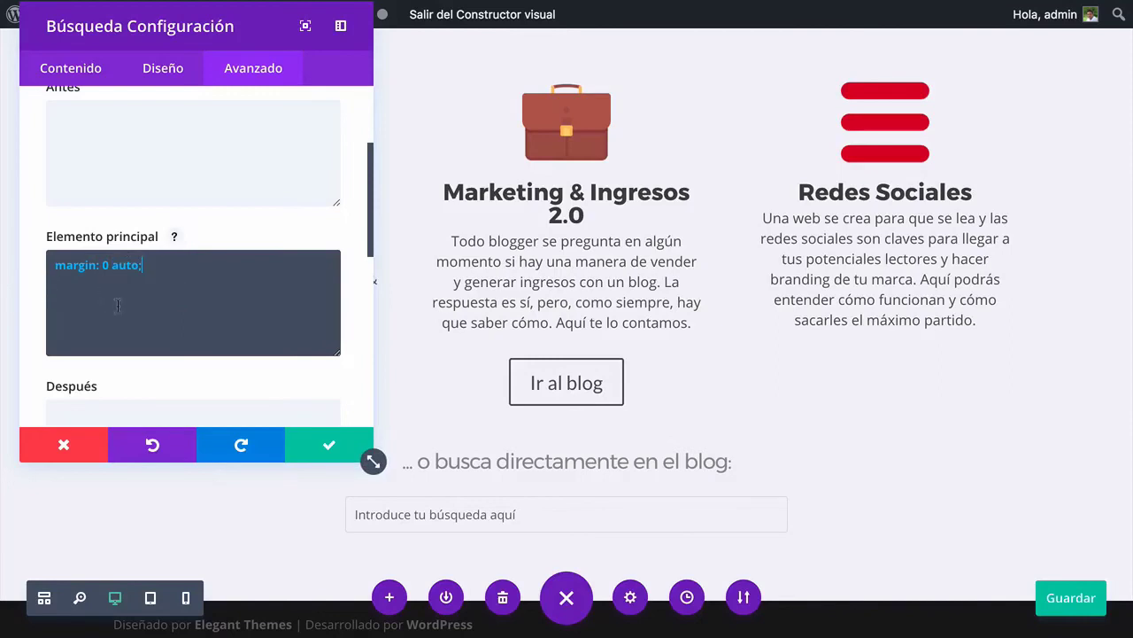
Filter the design options for "Borde" and set the button and border colour to the grey #7c7c7c
{"action": "left_click", "coordinate": [155, 80]}
{"action": "scroll", "coordinate": [118, 337], "scroll_direction": "down", "scroll_amount": 1}
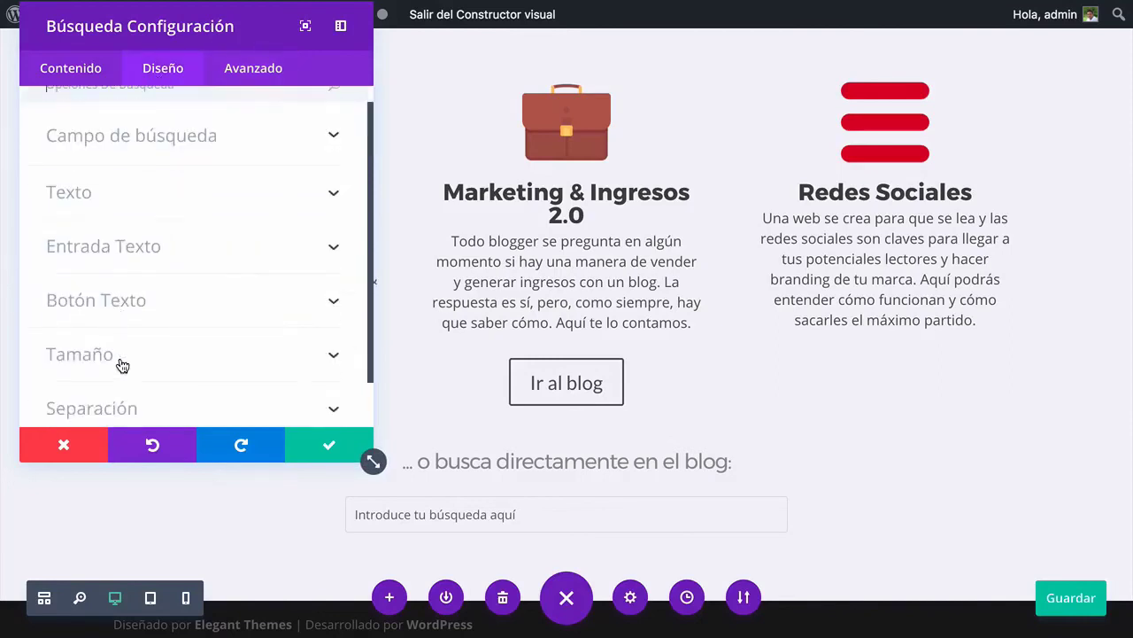
{"action": "left_click", "coordinate": [116, 362]}
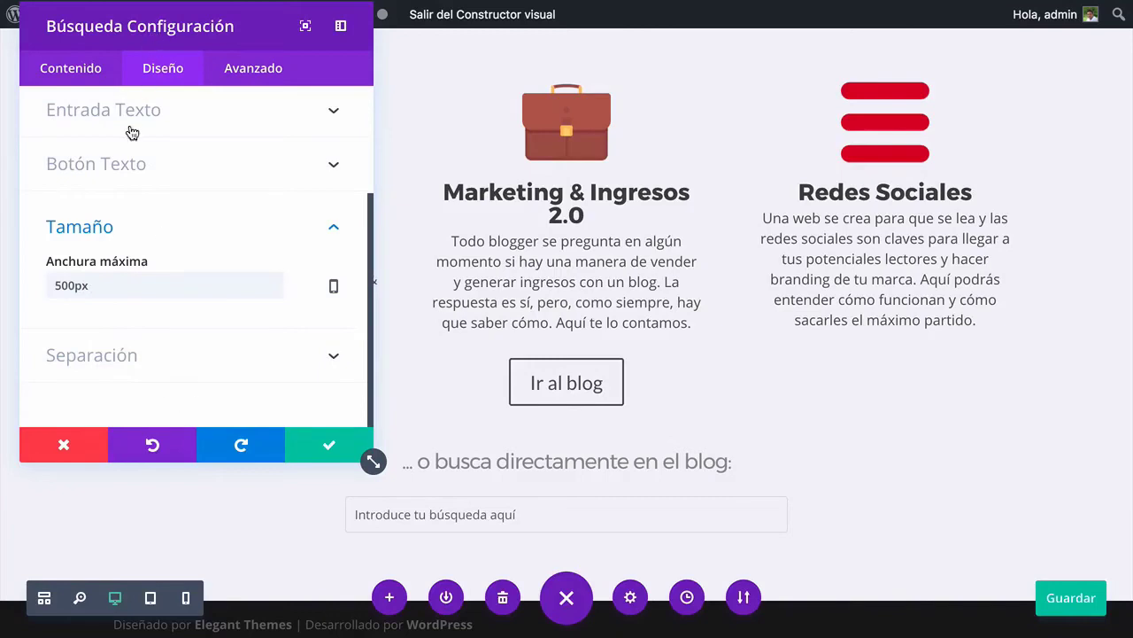
{"action": "scroll", "coordinate": [139, 131], "scroll_direction": "up", "scroll_amount": 1}
{"action": "scroll", "coordinate": [133, 124], "scroll_direction": "up", "scroll_amount": 2}
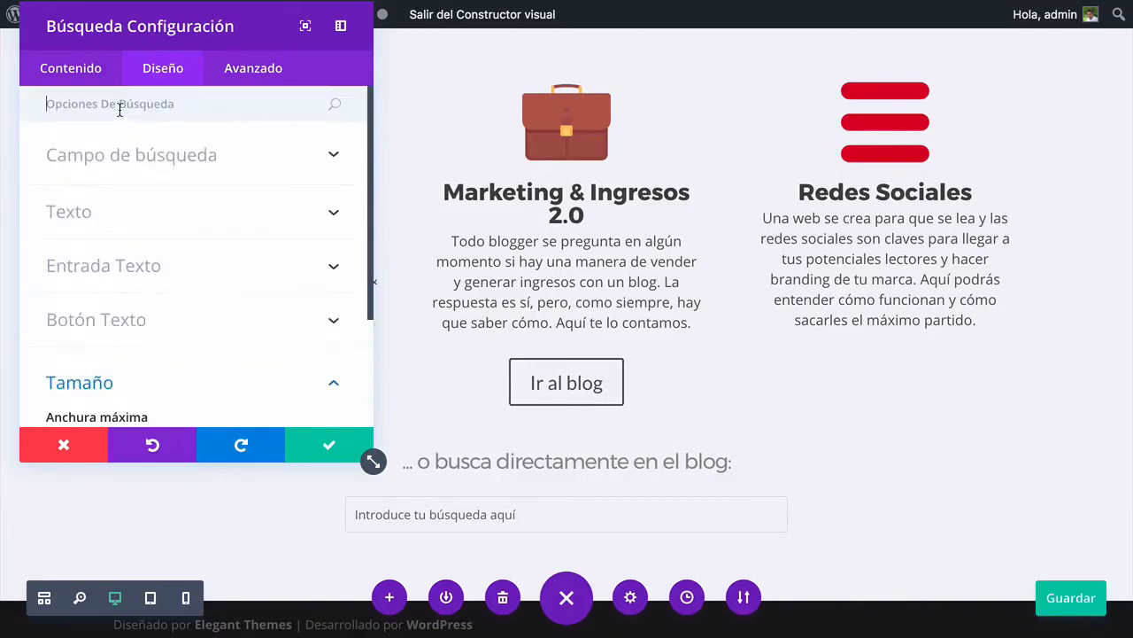
{"action": "type", "text": "Borde"}
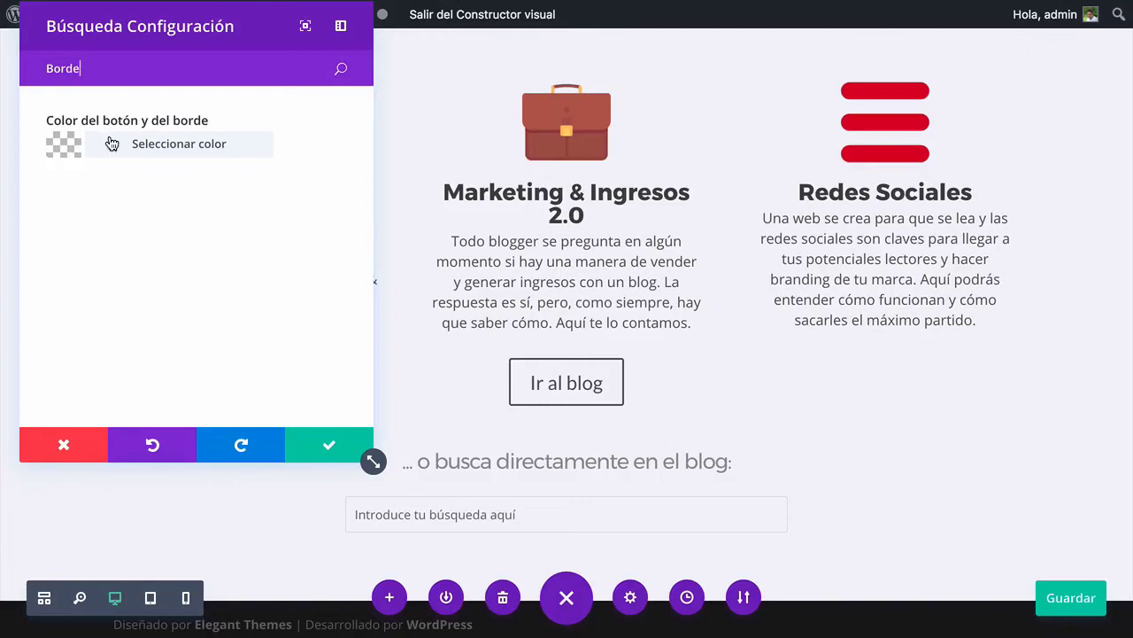
{"action": "left_click", "coordinate": [112, 144]}
{"action": "left_click", "coordinate": [55, 262]}
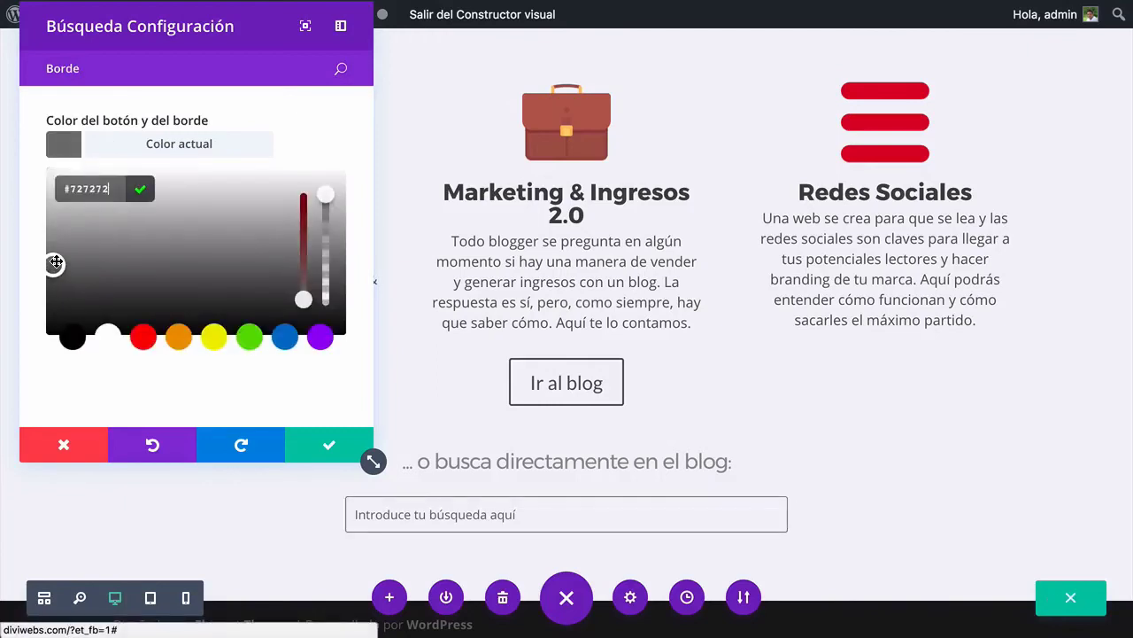
{"action": "left_click", "coordinate": [73, 189]}
{"action": "type", "text": "777"}
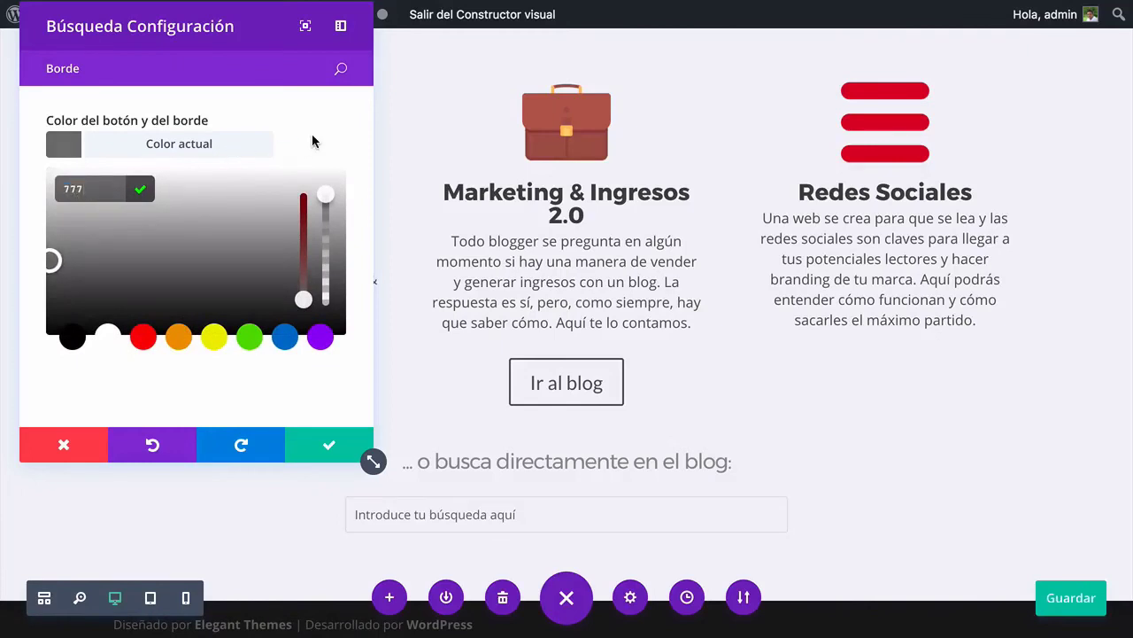
{"action": "left_click_drag", "start_coordinate": [87, 241], "coordinate": [55, 258]}
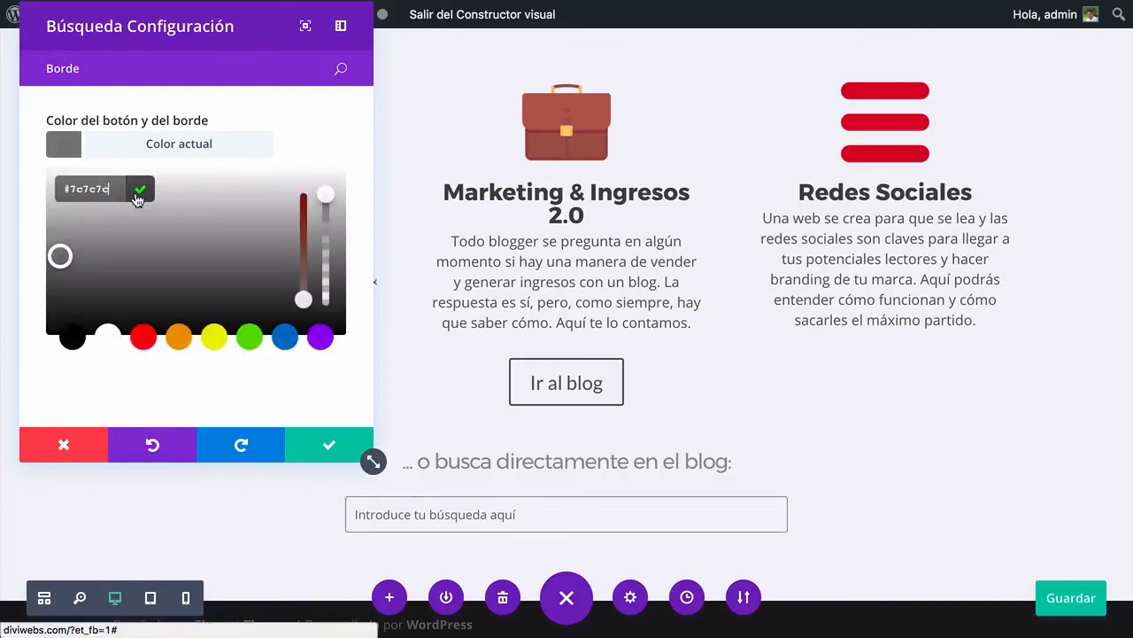
{"action": "left_click", "coordinate": [301, 129]}
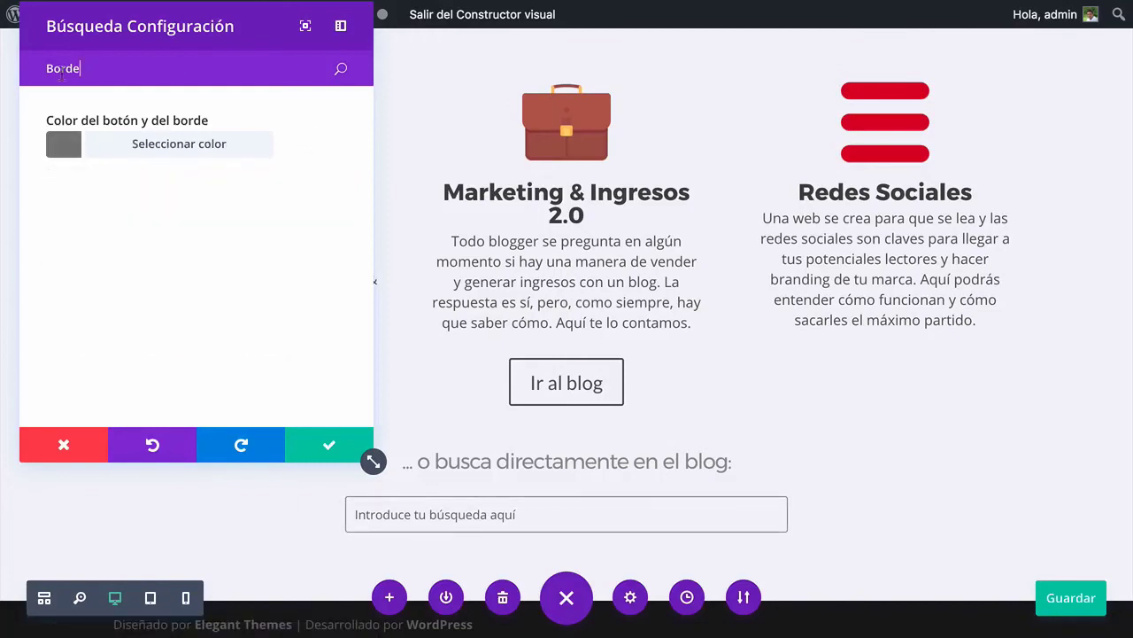
{"action": "key", "text": "BackSpace"}
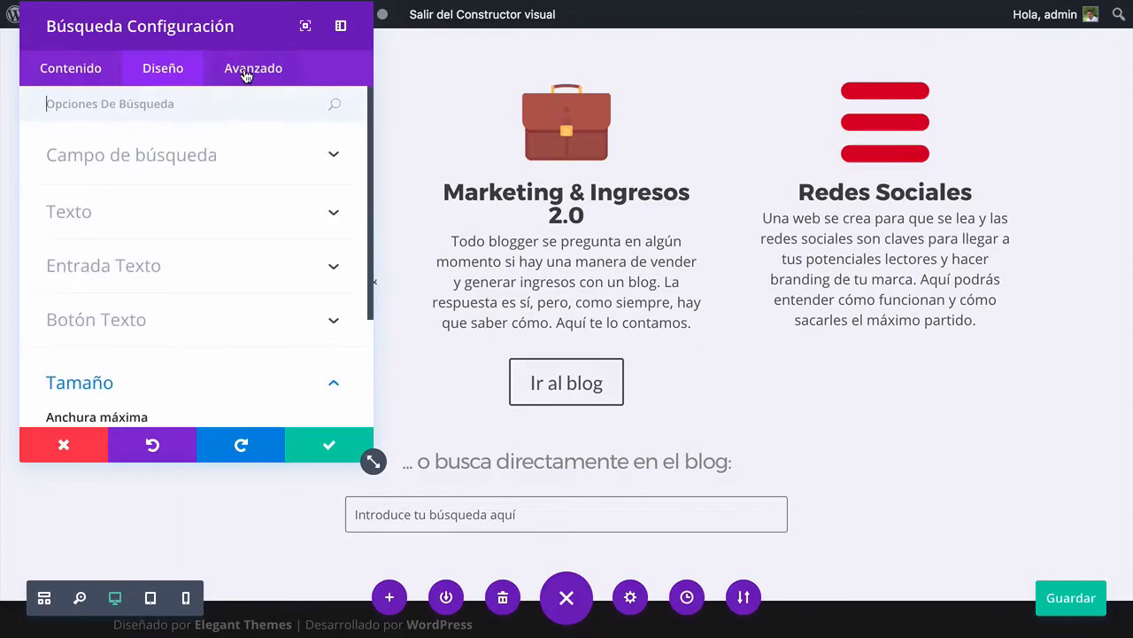
Add the custom CSS rule "border: 1px solid 777;" to the search module's input field
{"action": "left_click", "coordinate": [245, 69]}
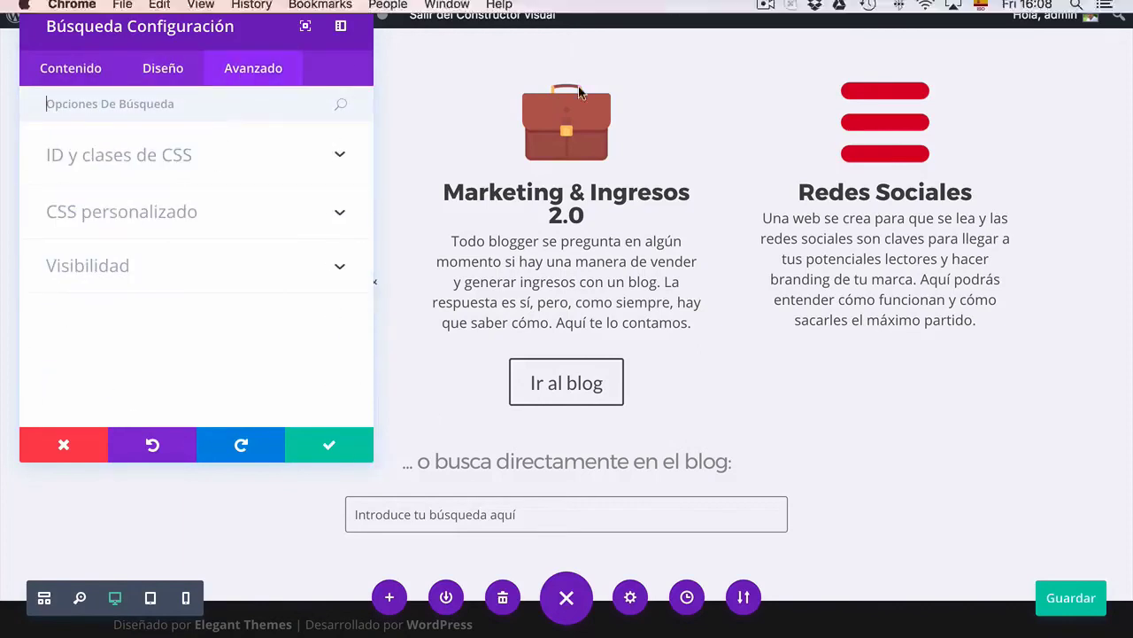
{"action": "left_click", "coordinate": [195, 226]}
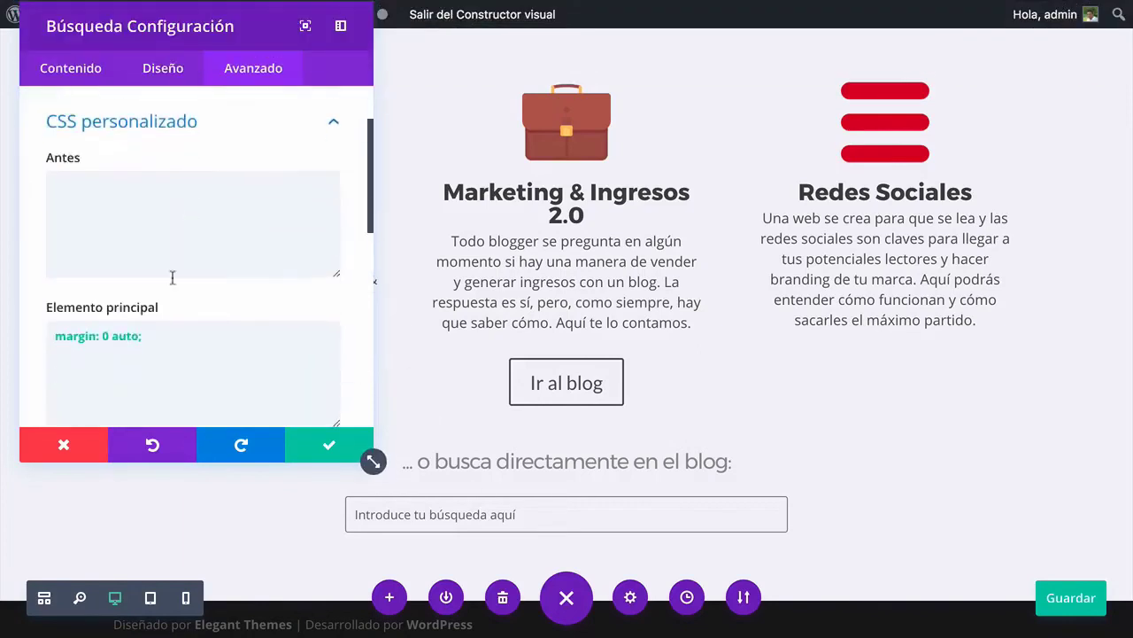
{"action": "scroll", "coordinate": [168, 310], "scroll_direction": "down", "scroll_amount": 3}
{"action": "scroll", "coordinate": [166, 325], "scroll_direction": "down", "scroll_amount": 5}
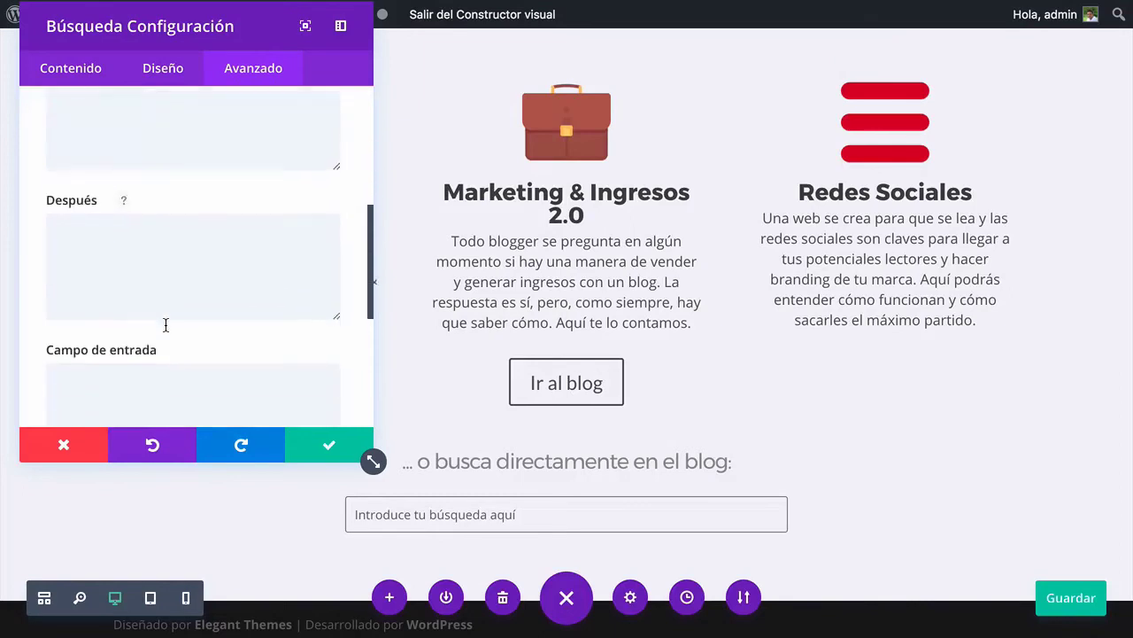
{"action": "left_click", "coordinate": [150, 304]}
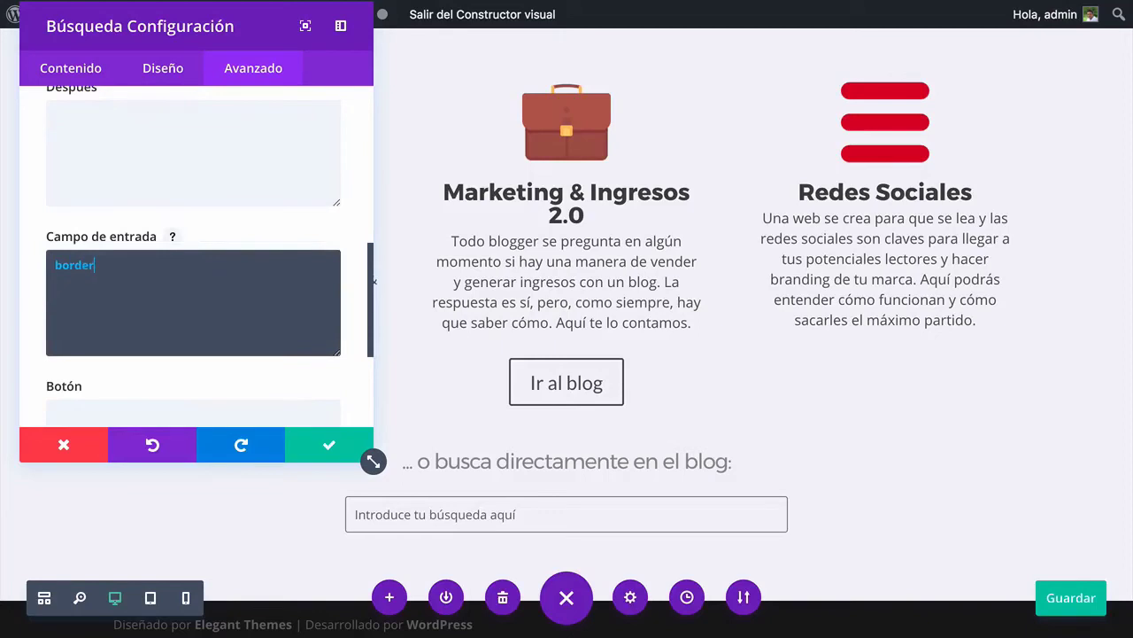
{"action": "type", "text": "border: 1px solid 777;"}
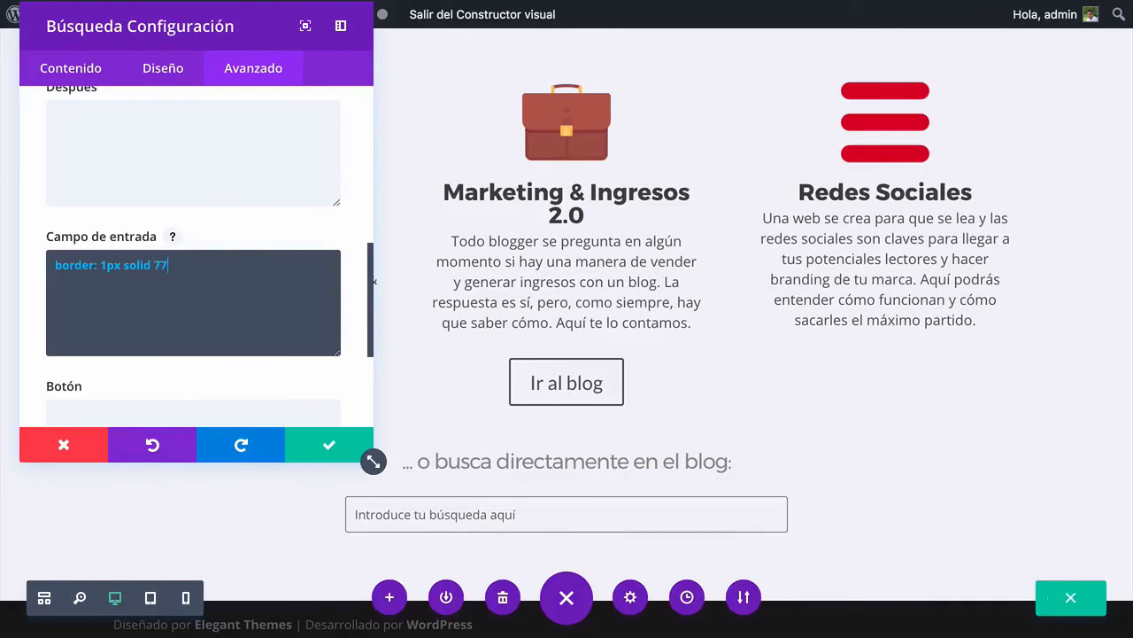
Correct the input field's border rule to the colour #777 and set its thickness to 2px
{"action": "left_click", "coordinate": [155, 263]}
{"action": "type", "text": "#"}
{"action": "left_click", "coordinate": [105, 266]}
{"action": "key", "text": "BackSpace"}
{"action": "type", "text": "2"}
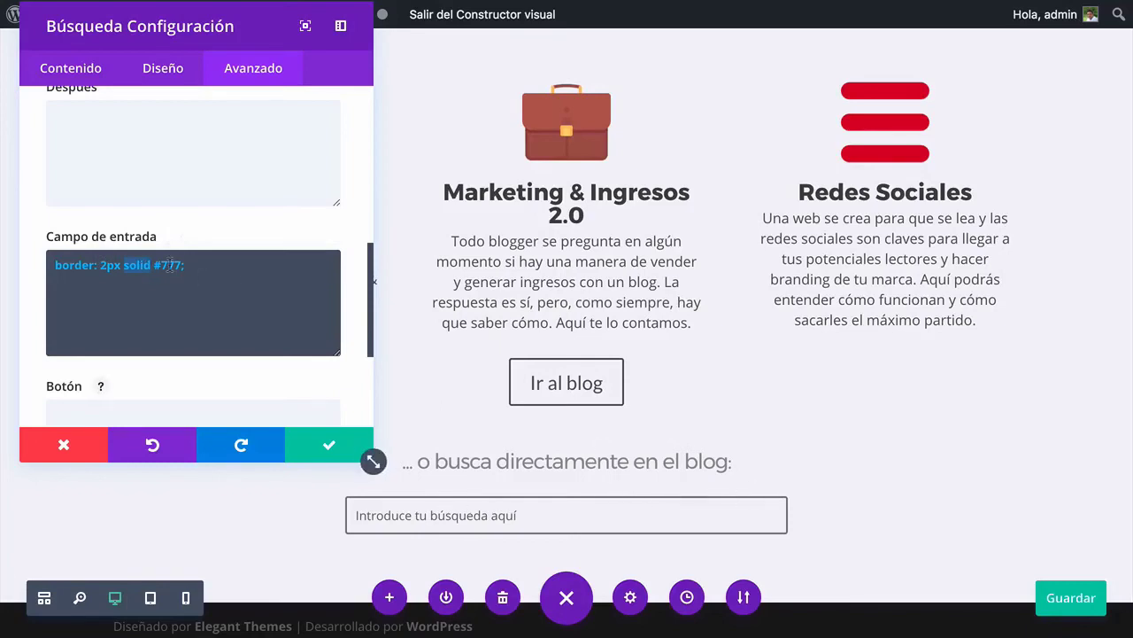
Review the #777 colour in the input field's border rule and save the search module's settings
{"action": "left_click_drag", "start_coordinate": [152, 265], "coordinate": [188, 265]}
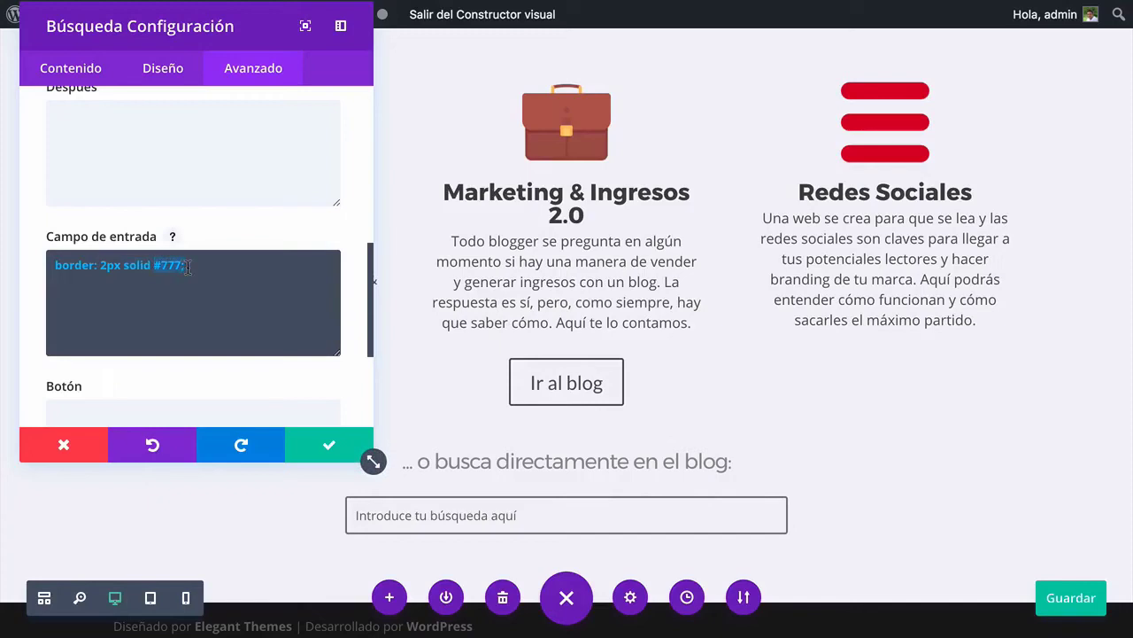
{"action": "left_click", "coordinate": [303, 454]}
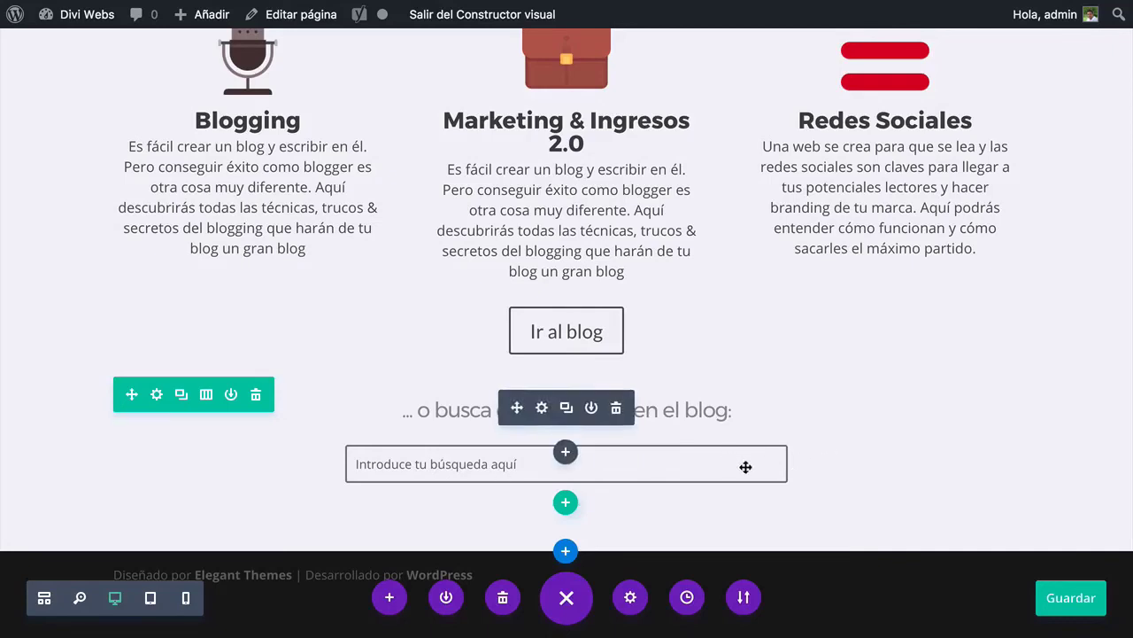
Switch to the Ciudadano 2.0 reference site and examine the magnifier icon in its blog search box
{"action": "scroll", "coordinate": [735, 455], "scroll_direction": "up", "scroll_amount": 5}
{"action": "scroll", "coordinate": [735, 455], "scroll_direction": "up", "scroll_amount": 15}
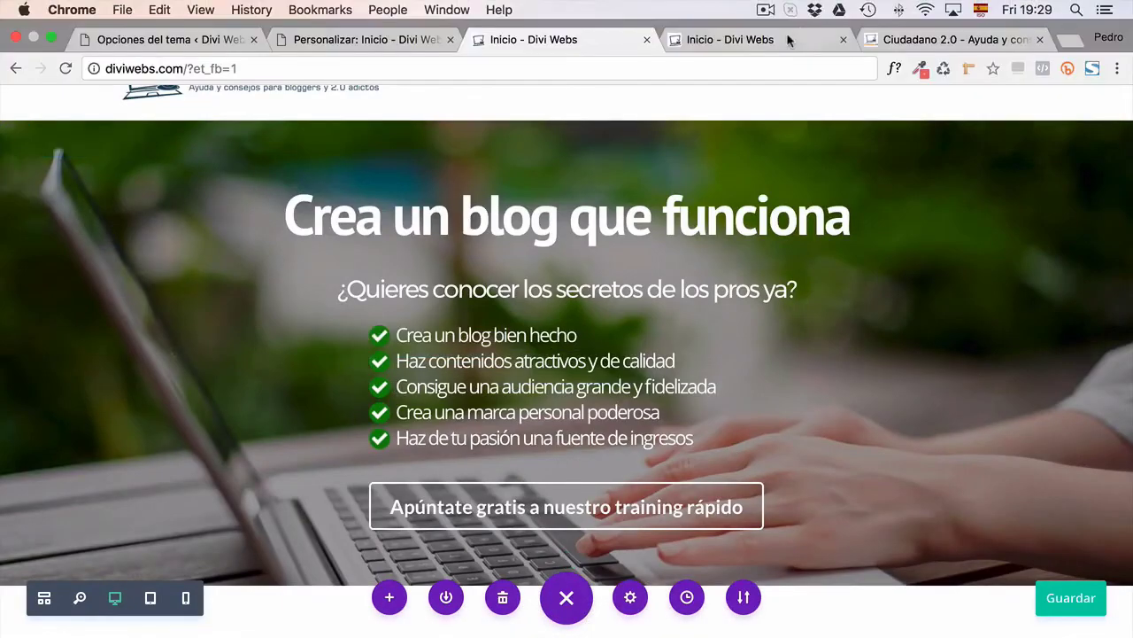
{"action": "left_click", "coordinate": [787, 40]}
{"action": "scroll", "coordinate": [773, 135], "scroll_direction": "up", "scroll_amount": 20}
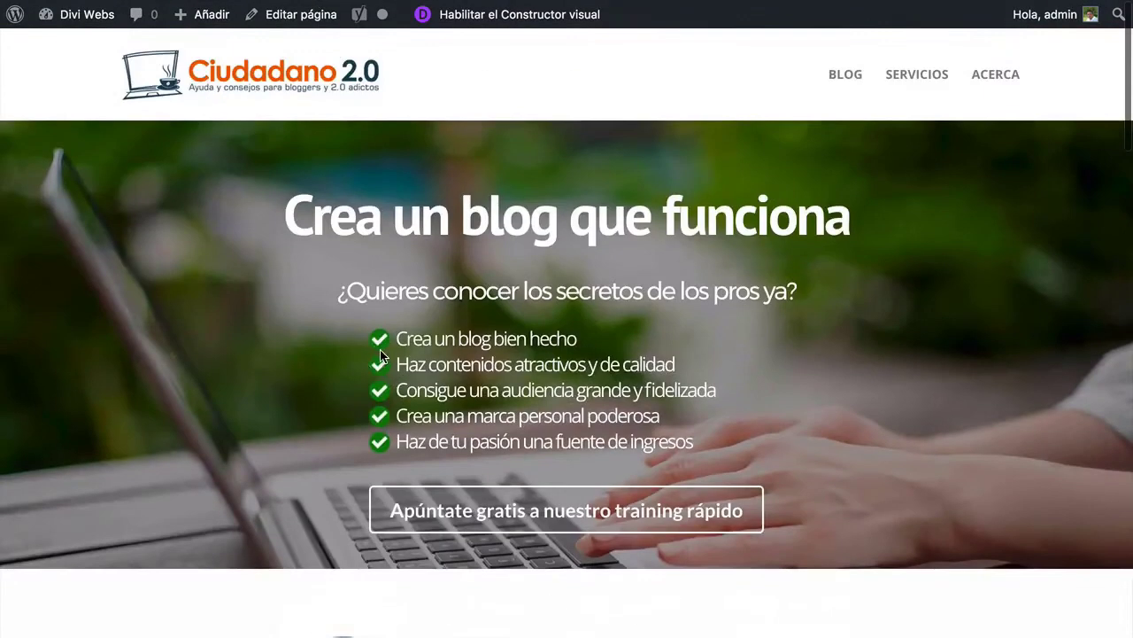
{"action": "left_click", "coordinate": [877, 40]}
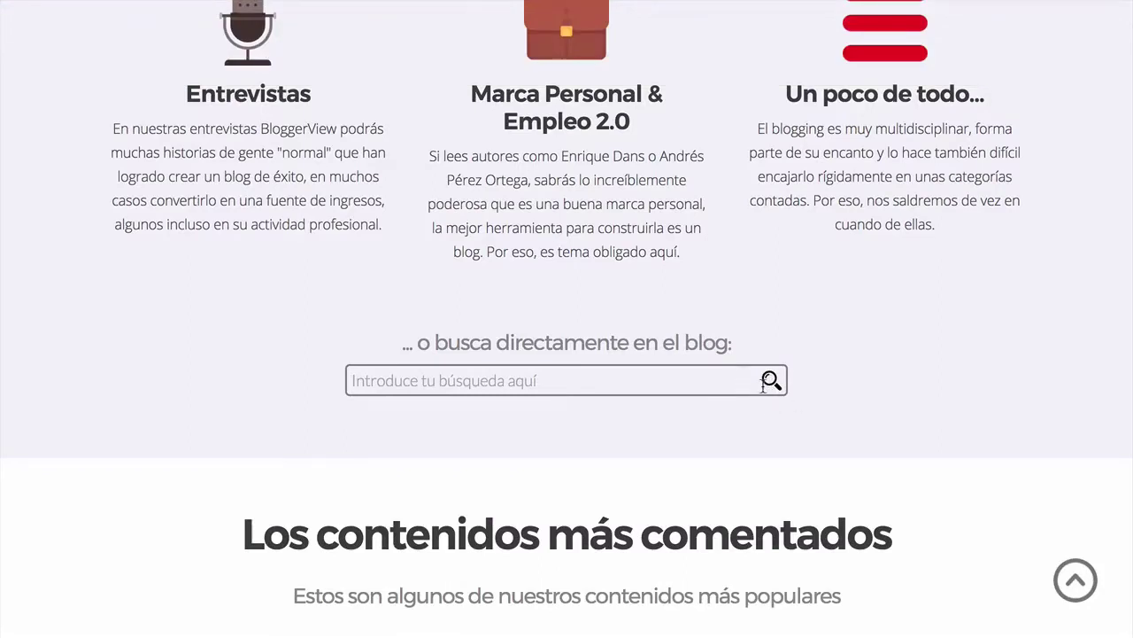
{"action": "mouse_move", "coordinate": [750, 5]}
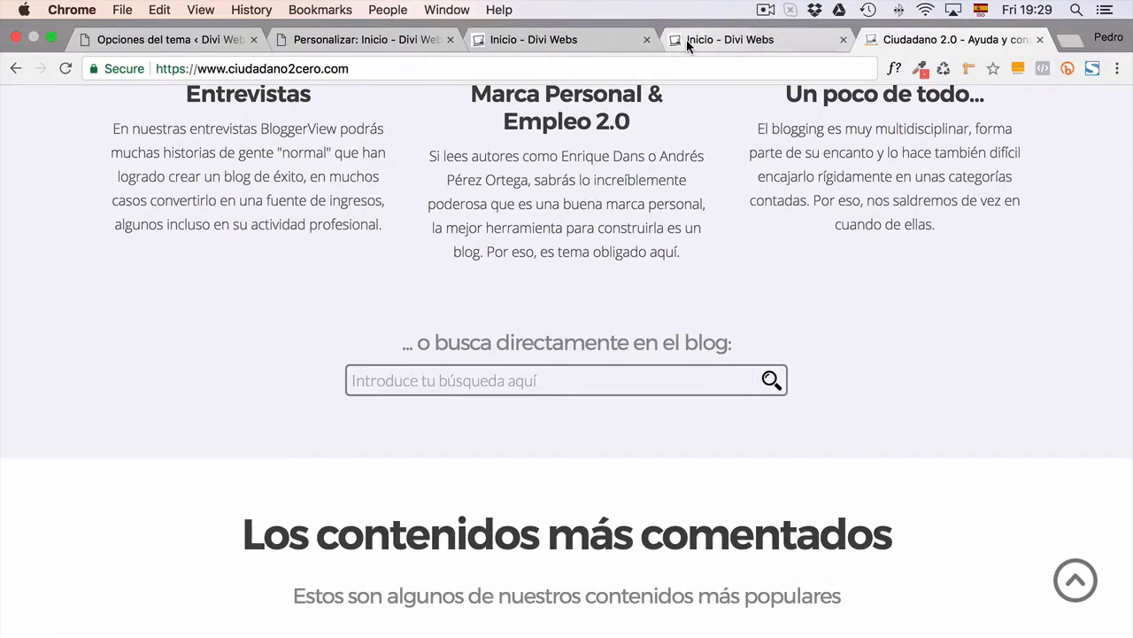
Examine the .buscar.et_pb_hide_search_button rule and its class name in the Divi theme options' custom CSS
{"action": "left_click", "coordinate": [157, 40]}
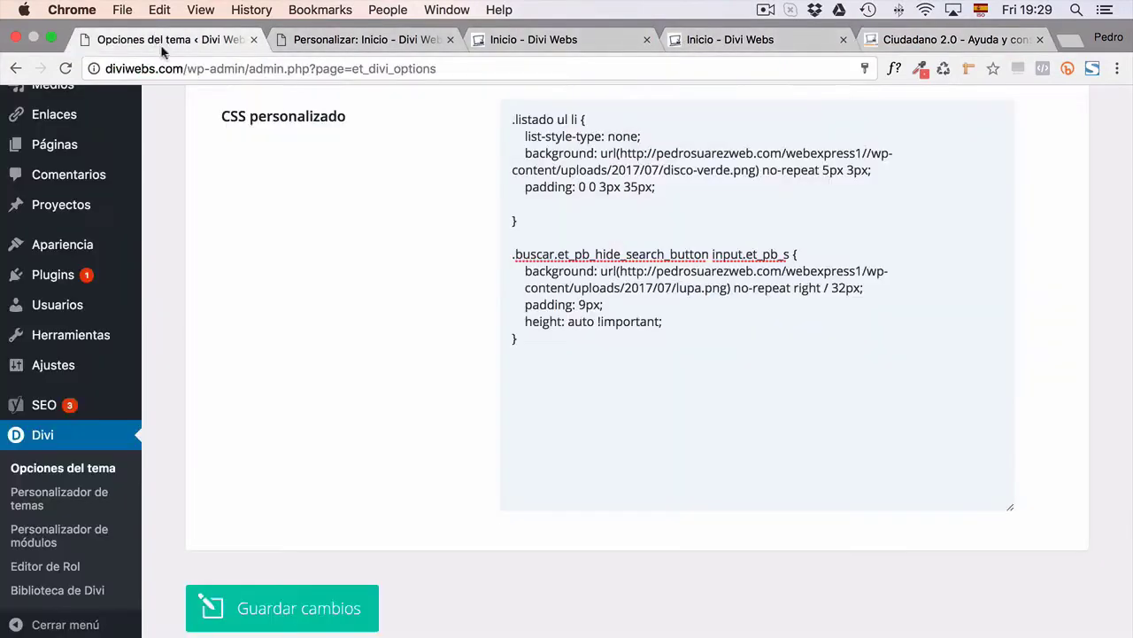
{"action": "left_click_drag", "start_coordinate": [546, 348], "coordinate": [512, 254]}
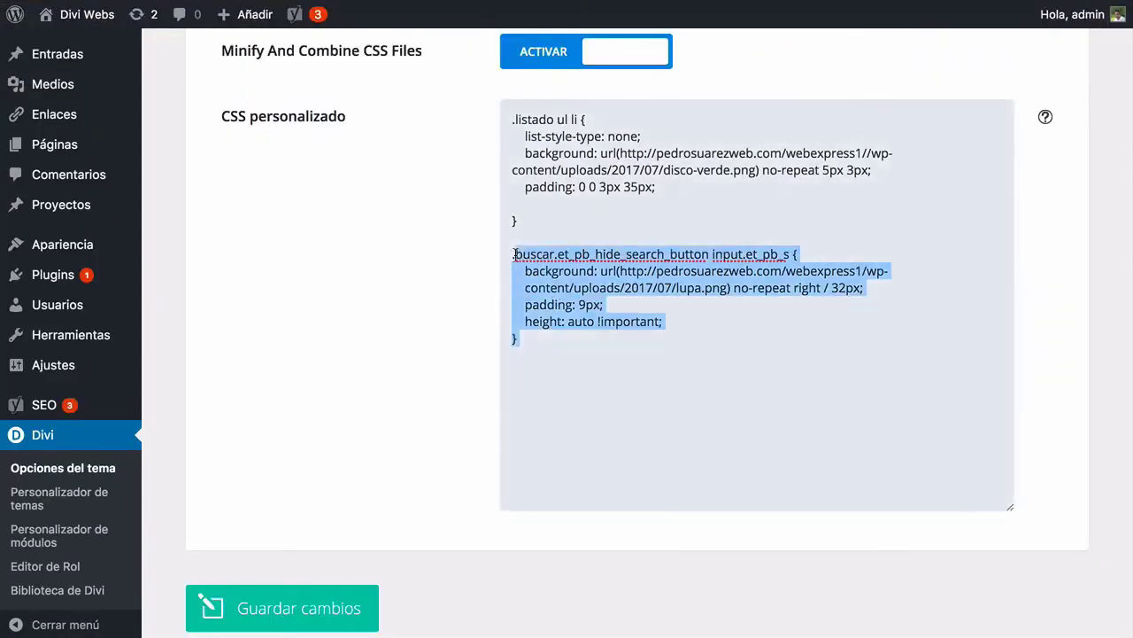
{"action": "left_click", "coordinate": [690, 324]}
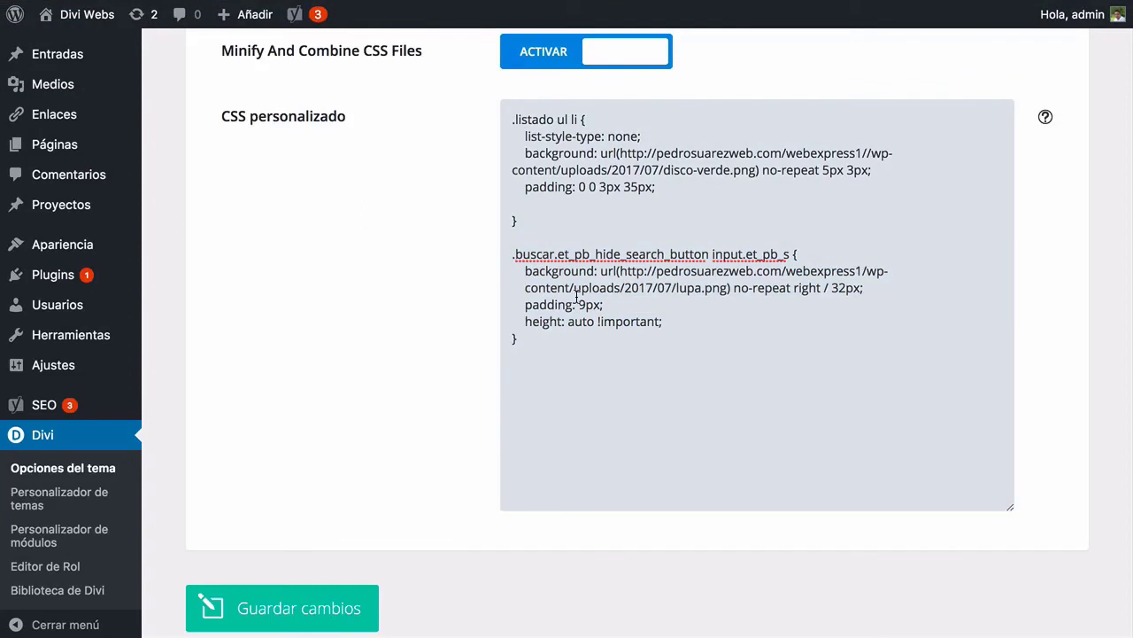
{"action": "double_click", "coordinate": [534, 254]}
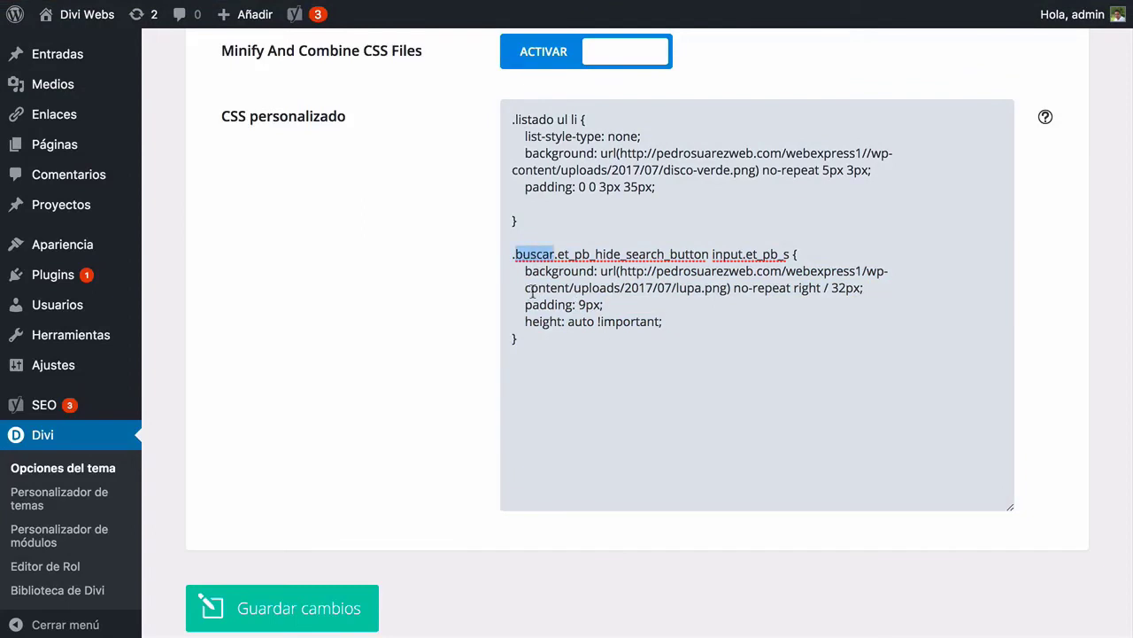
Assign the CSS class "buscar" to the blog search module in the homepage's visual builder
{"action": "mouse_move", "coordinate": [495, 5]}
{"action": "left_click", "coordinate": [380, 38]}
{"action": "left_click", "coordinate": [507, 40]}
{"action": "scroll", "coordinate": [595, 425], "scroll_direction": "down", "scroll_amount": 15}
{"action": "scroll", "coordinate": [595, 425], "scroll_direction": "down", "scroll_amount": 5}
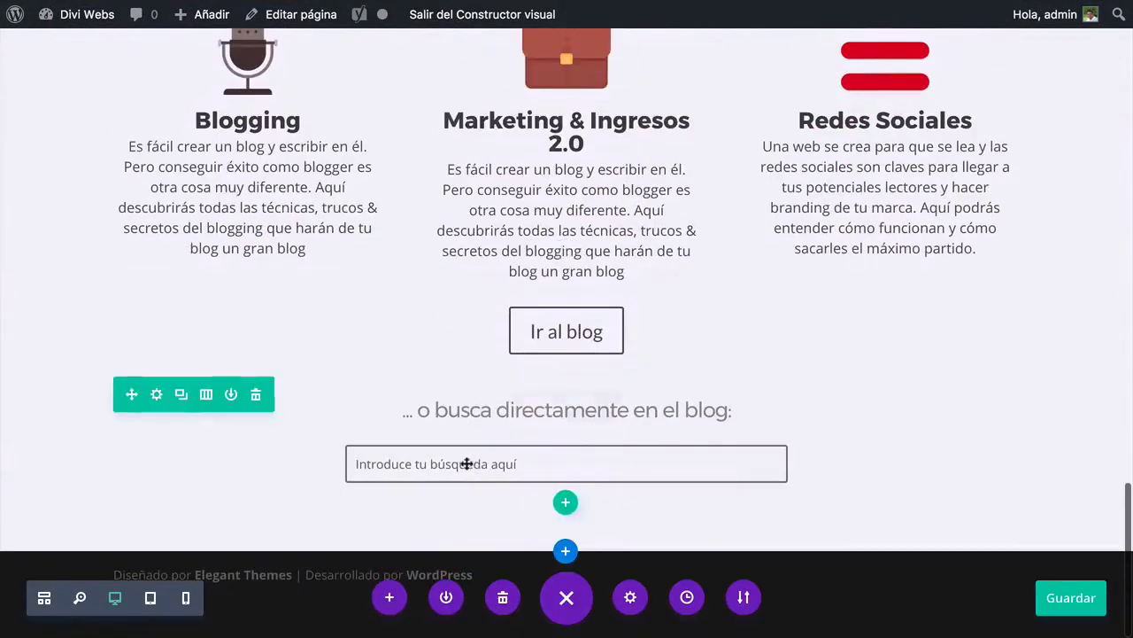
{"action": "left_click", "coordinate": [542, 409]}
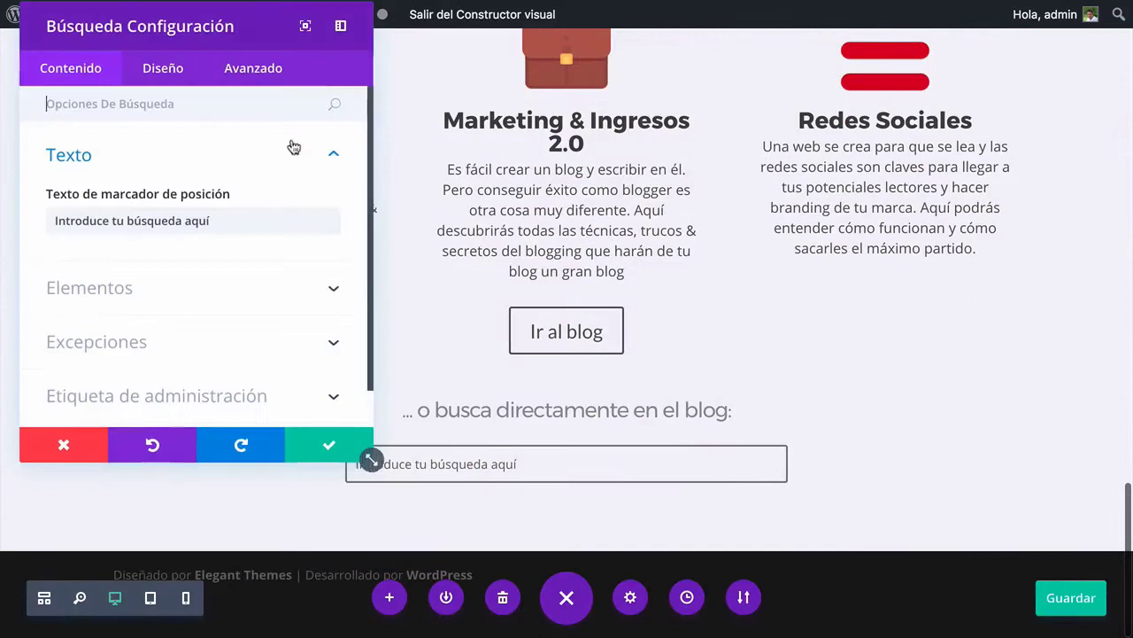
{"action": "left_click", "coordinate": [248, 73]}
{"action": "left_click", "coordinate": [176, 157]}
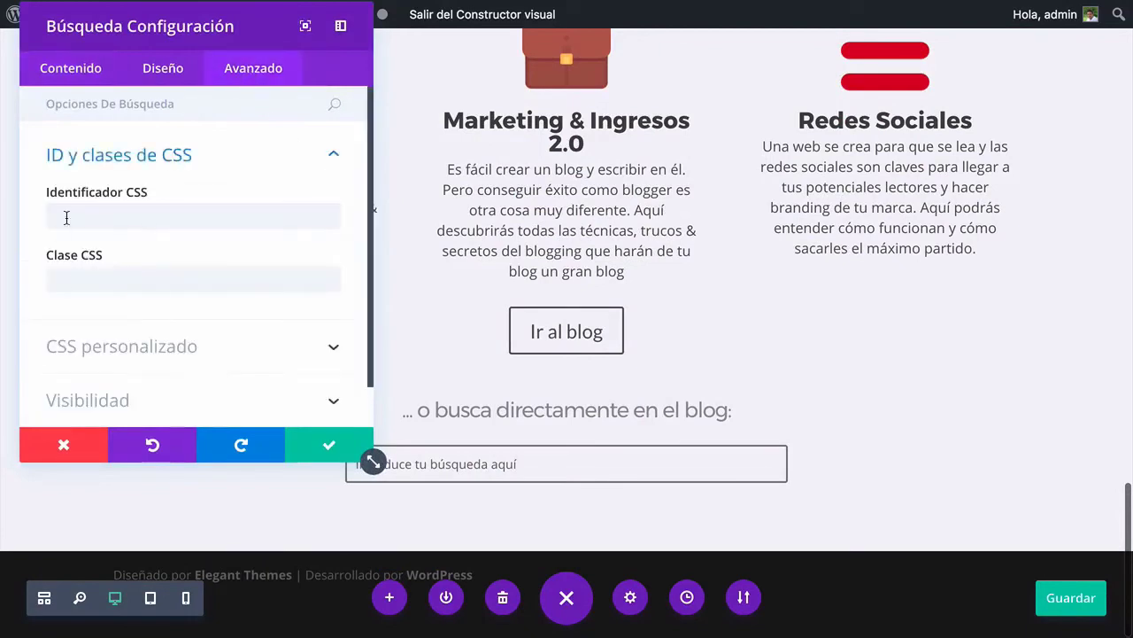
{"action": "left_click", "coordinate": [82, 284]}
{"action": "type", "text": "buscar"}
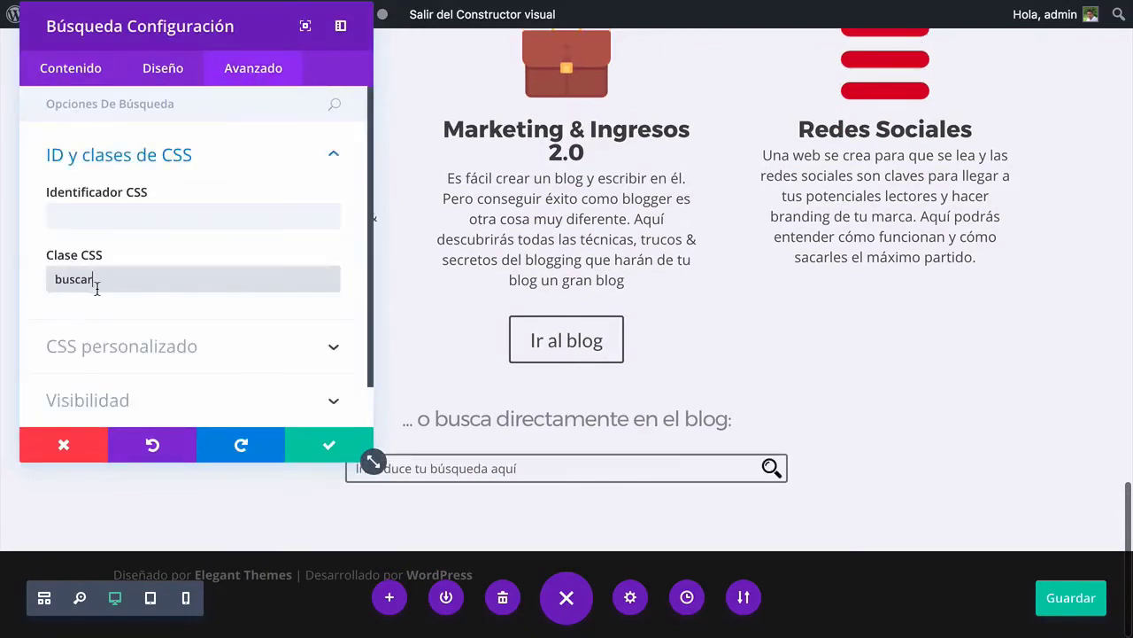
Save the search module and the page, and reload the live homepage to check the blog search box
{"action": "left_click", "coordinate": [359, 447]}
{"action": "left_click", "coordinate": [1071, 597]}
{"action": "mouse_move", "coordinate": [736, 6]}
{"action": "left_click", "coordinate": [730, 39]}
{"action": "key", "text": "super+r"}
{"action": "scroll", "coordinate": [725, 112], "scroll_direction": "down", "scroll_amount": 6}
{"action": "scroll", "coordinate": [723, 106], "scroll_direction": "down", "scroll_amount": 10}
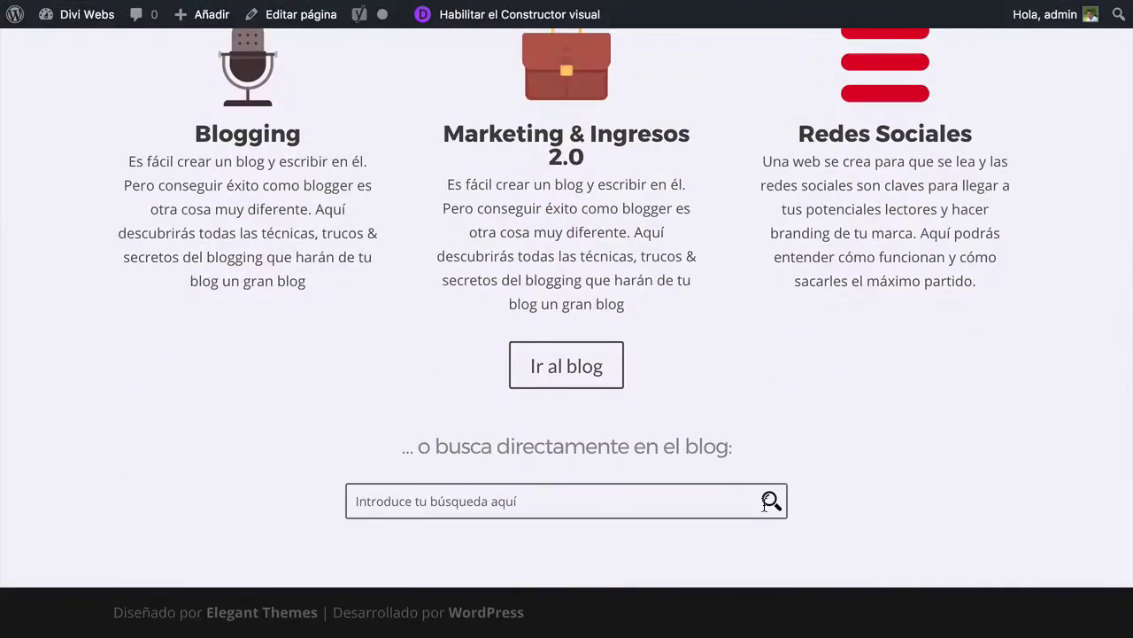
Inspect the live search field's code and examine the classes on its module container and the matching .buscar rule
{"action": "right_click", "coordinate": [771, 499]}
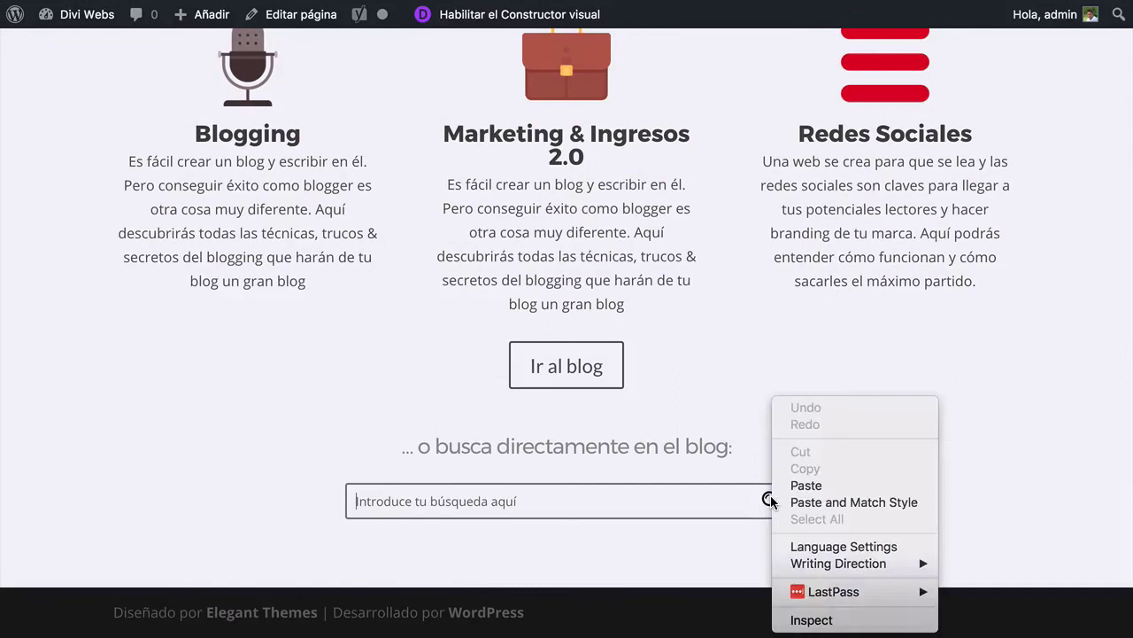
{"action": "left_click", "coordinate": [827, 622]}
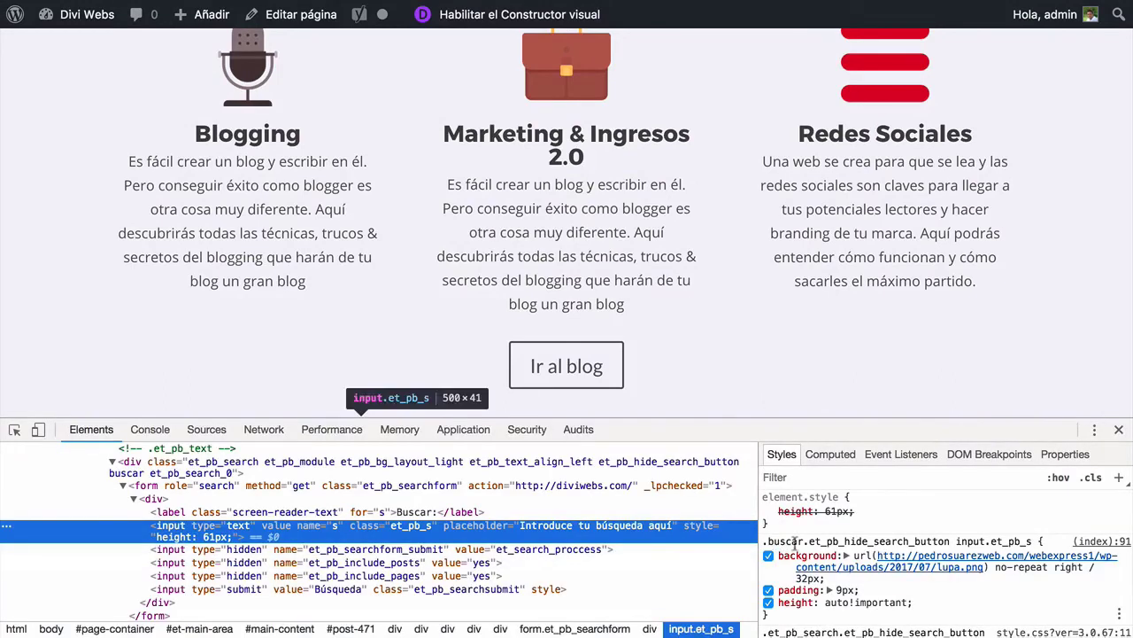
{"action": "scroll", "coordinate": [788, 362], "scroll_direction": "down", "scroll_amount": 3}
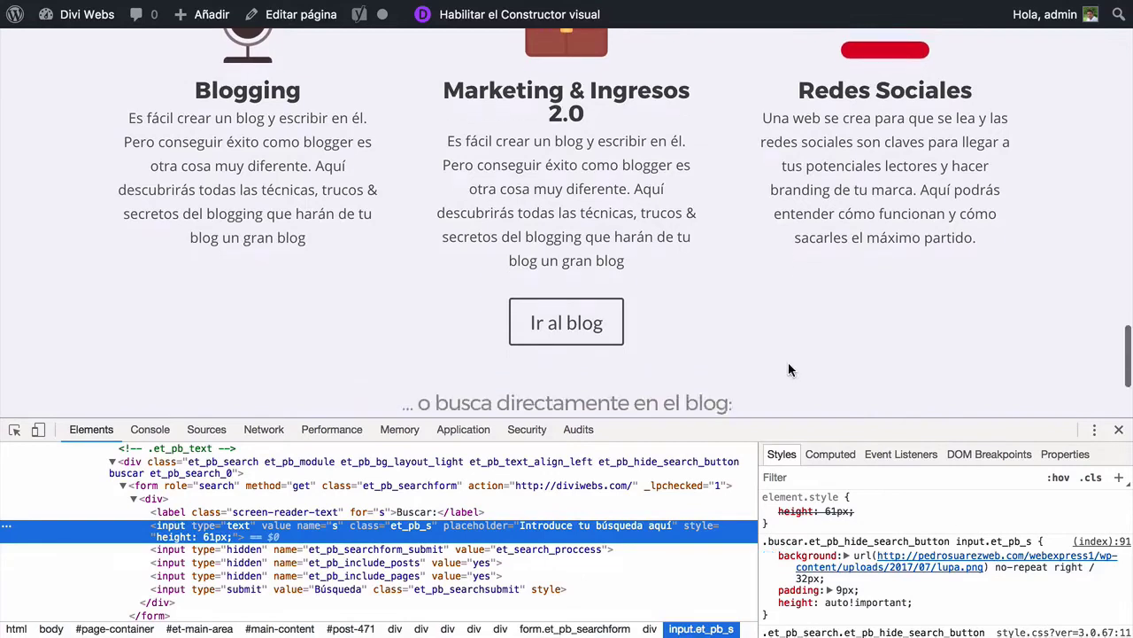
{"action": "scroll", "coordinate": [788, 369], "scroll_direction": "down", "scroll_amount": 1}
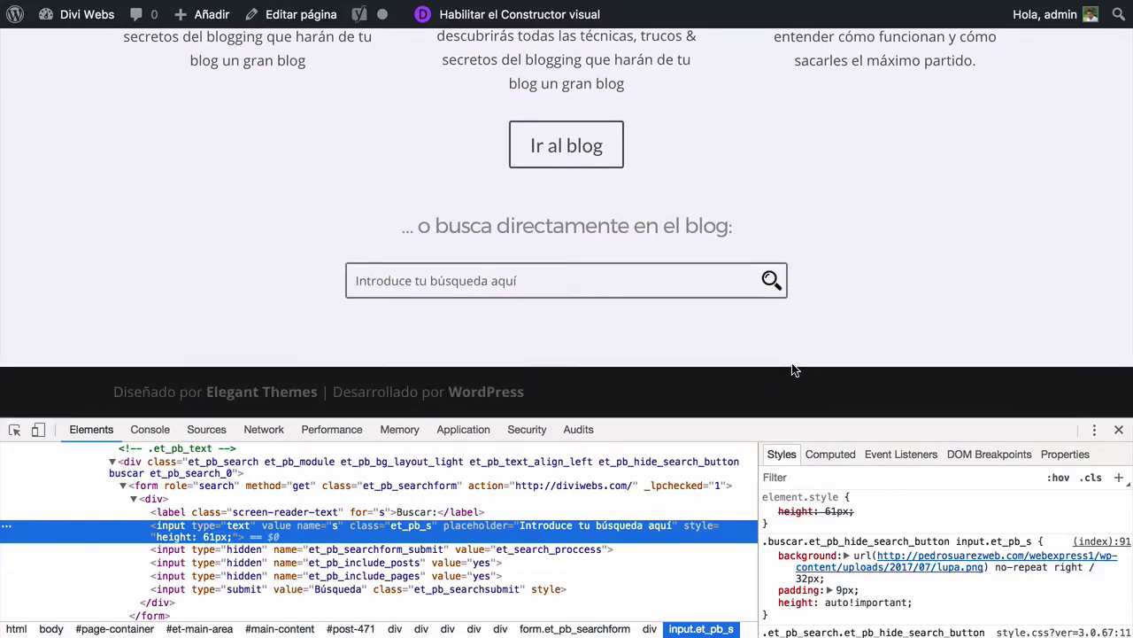
{"action": "left_click", "coordinate": [113, 462]}
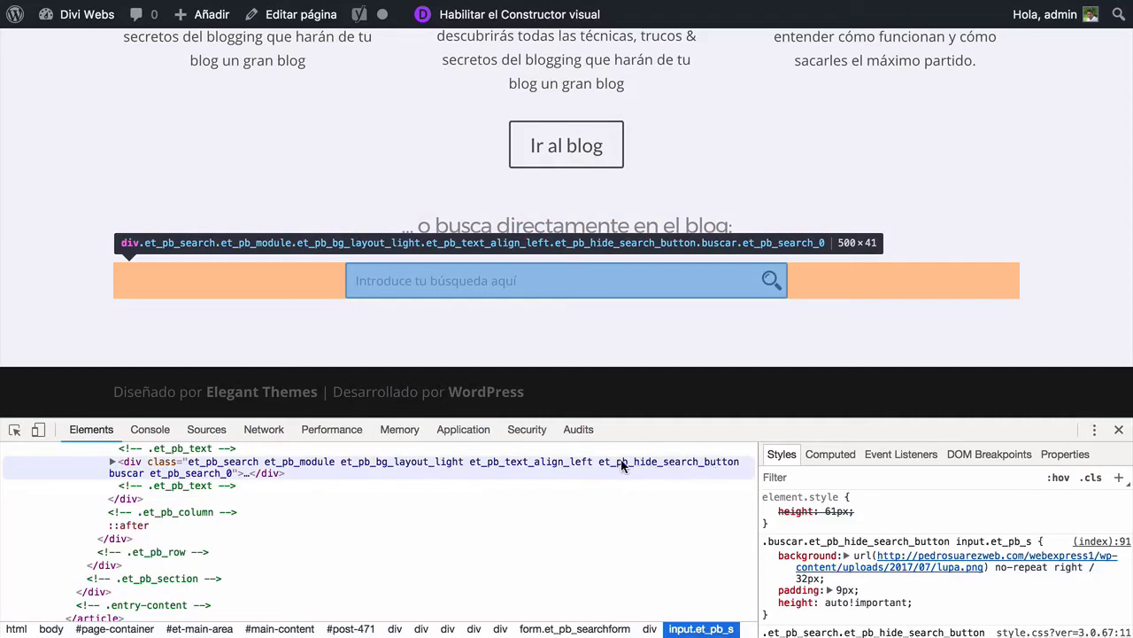
{"action": "left_click", "coordinate": [113, 461]}
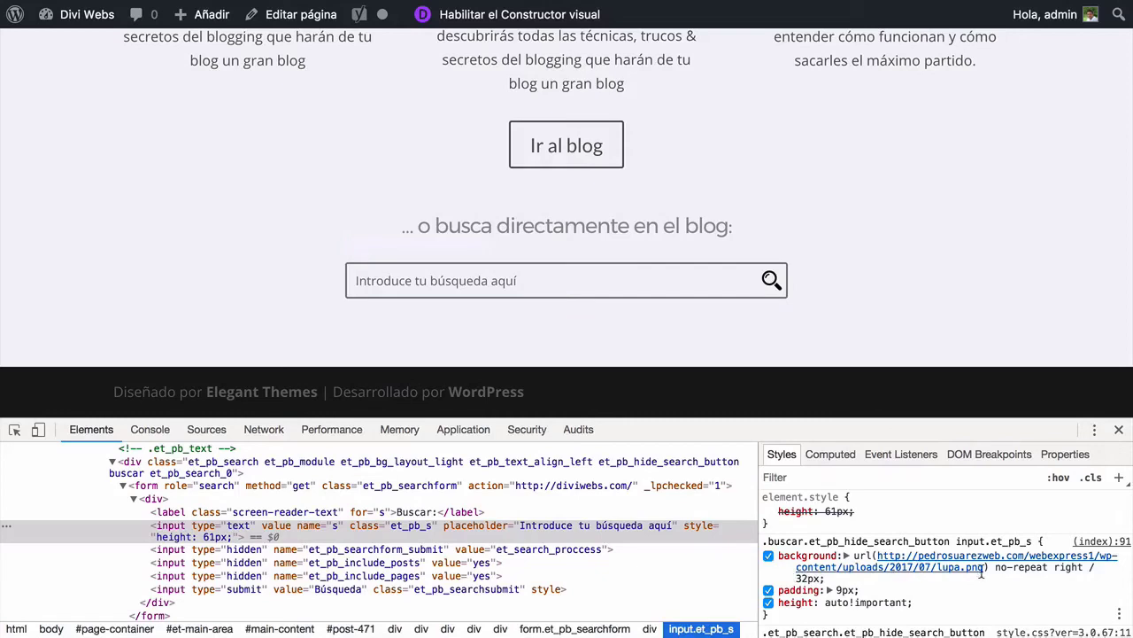
Remove "no-repeat" from the search field's background property in the inspector to test its effect
{"action": "left_click", "coordinate": [809, 578]}
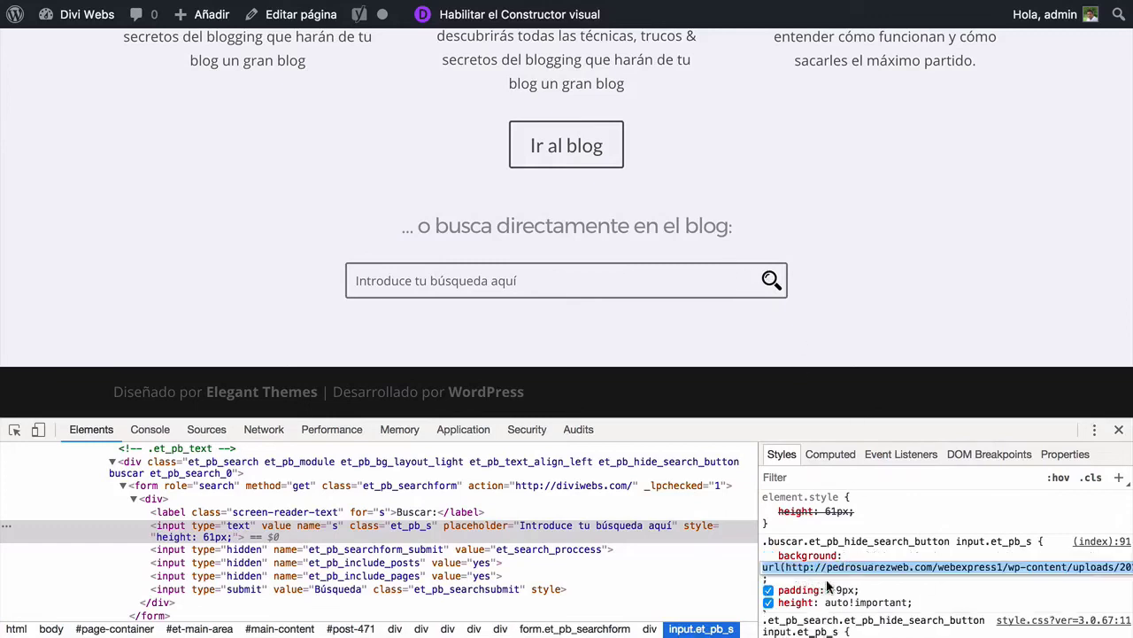
{"action": "left_click", "coordinate": [1093, 568]}
{"action": "key", "text": "Right"}
{"action": "key", "text": "Right"}
{"action": "key", "text": "Right"}
{"action": "key", "text": "Right"}
{"action": "key", "text": "Right"}
{"action": "key", "text": "Right"}
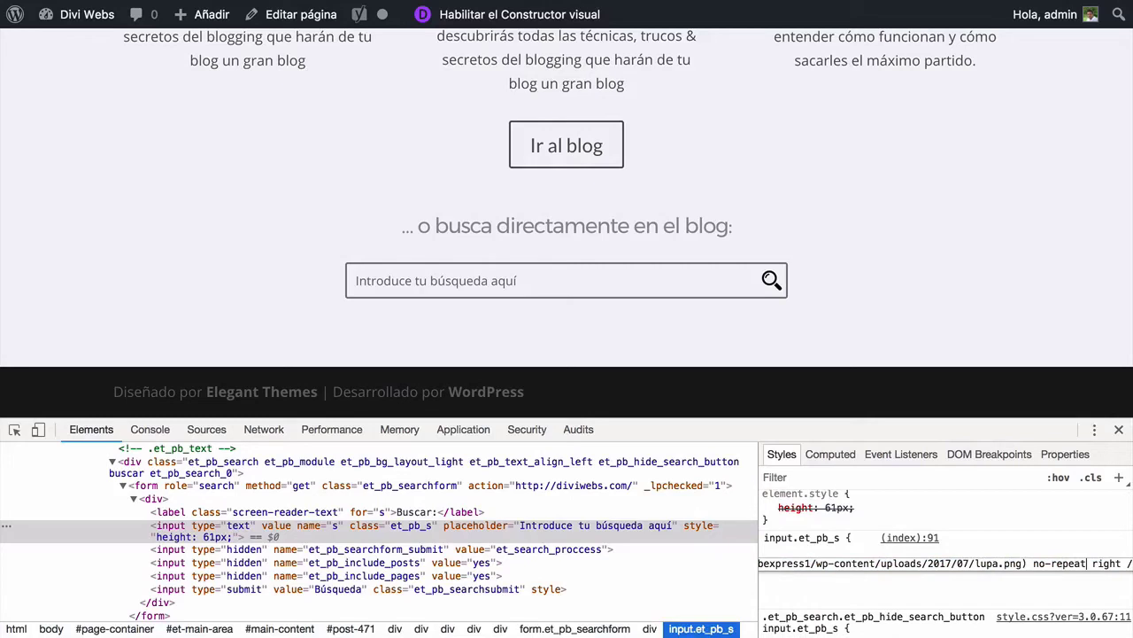
{"action": "key", "text": "BackSpace"}
{"action": "key", "text": "BackSpace"}
{"action": "key", "text": "BackSpace"}
{"action": "key", "text": "BackSpace"}
{"action": "key", "text": "BackSpace"}
{"action": "key", "text": "BackSpace"}
{"action": "key", "text": "BackSpace"}
{"action": "key", "text": "BackSpace"}
{"action": "key", "text": "BackSpace"}
{"action": "key", "text": "BackSpace"}
{"action": "key", "text": "Tab"}
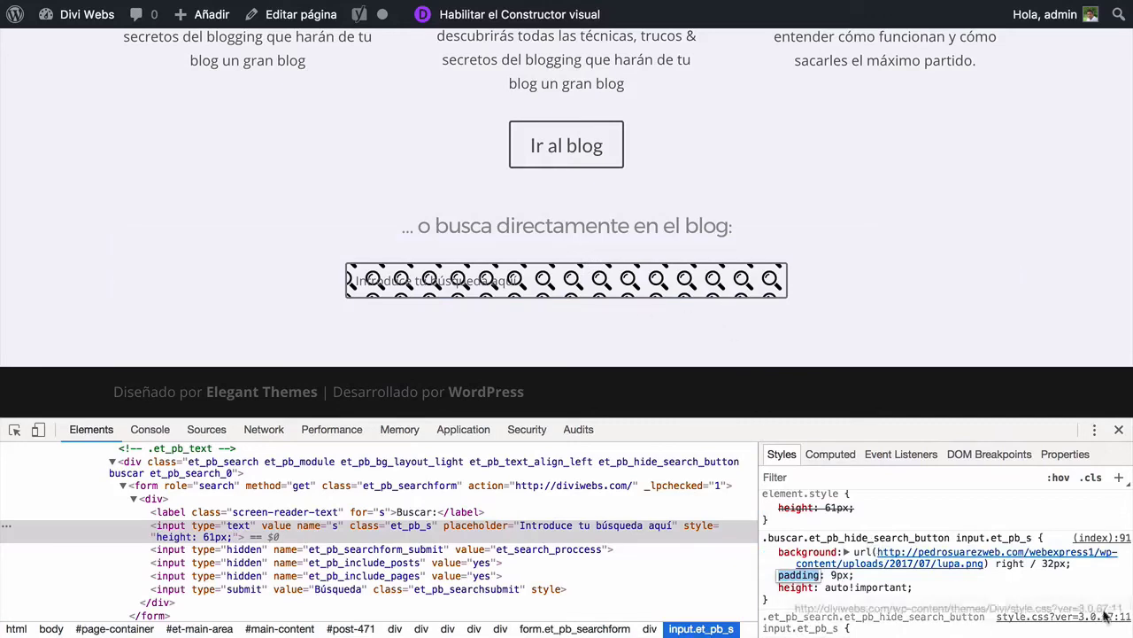
Restore "no-repeat" after the lupa.png image URL in the search field's background property
{"action": "left_click", "coordinate": [995, 564]}
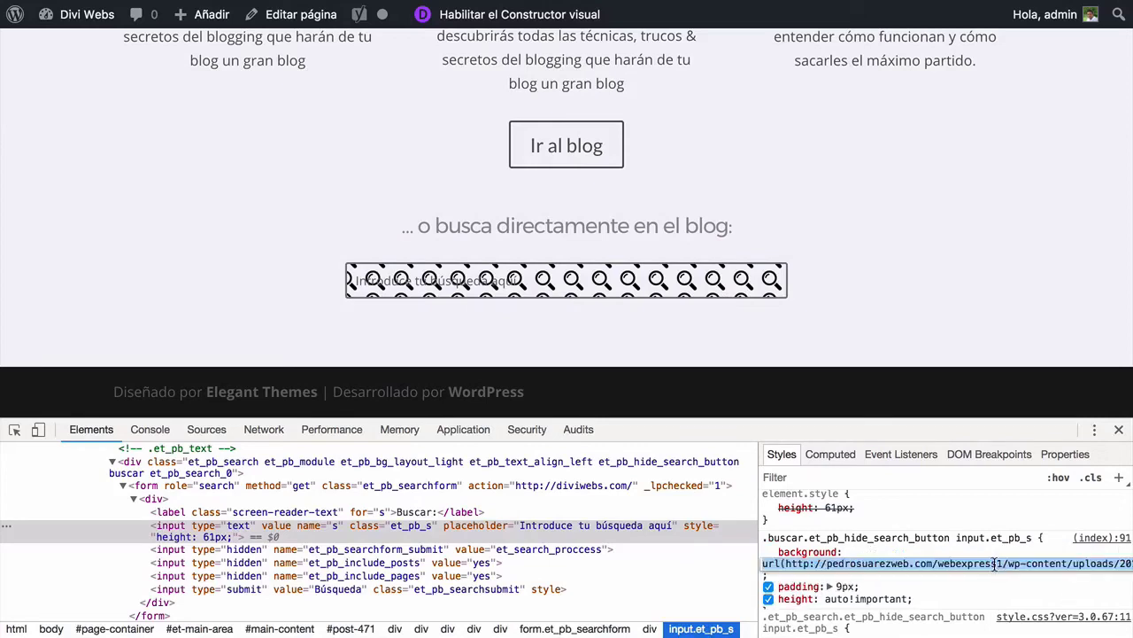
{"action": "left_click", "coordinate": [1110, 564]}
{"action": "key", "text": "Right"}
{"action": "key", "text": "Right"}
{"action": "key", "text": "Right"}
{"action": "key", "text": "Right"}
{"action": "key", "text": "Right"}
{"action": "key", "text": "Right"}
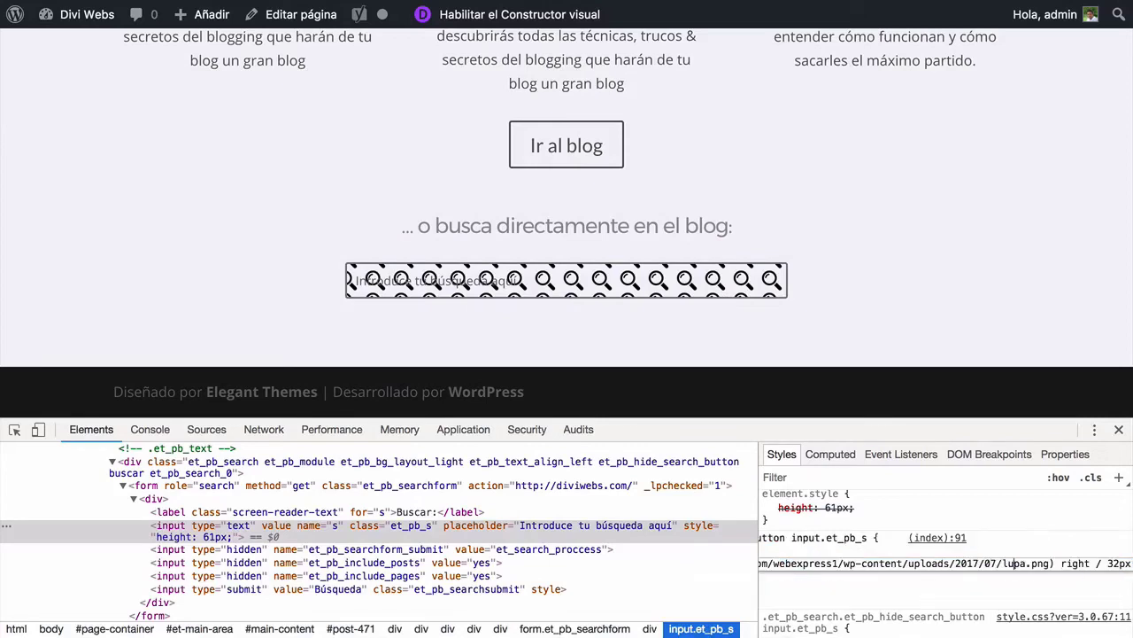
{"action": "type", "text": "no-rep"}
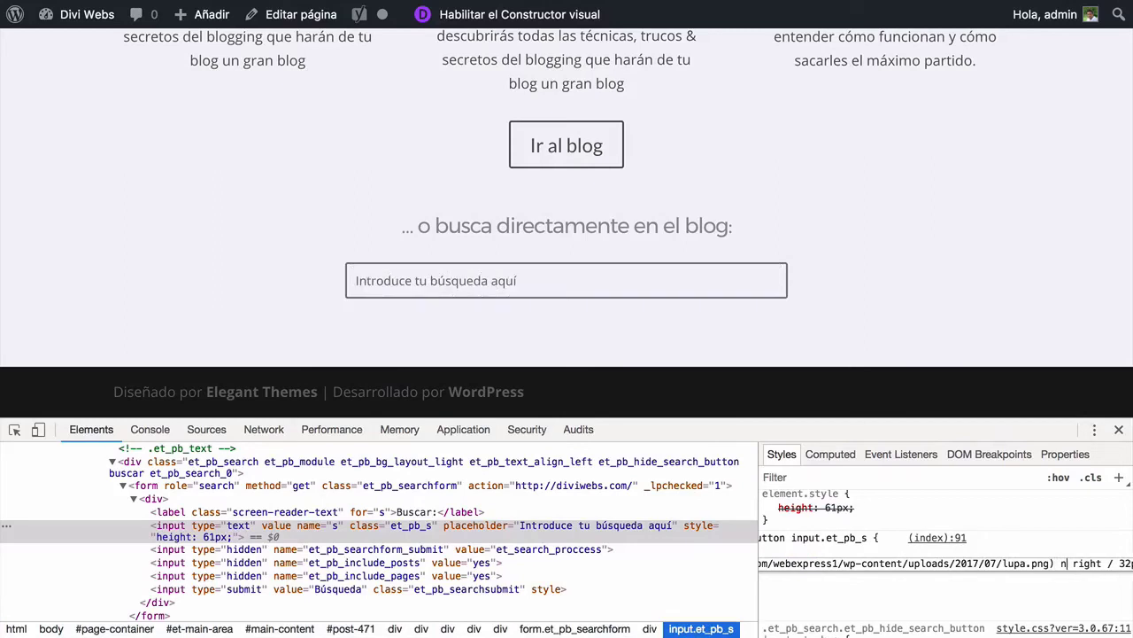
{"action": "type", "text": "eat"}
{"action": "key", "text": "Return"}
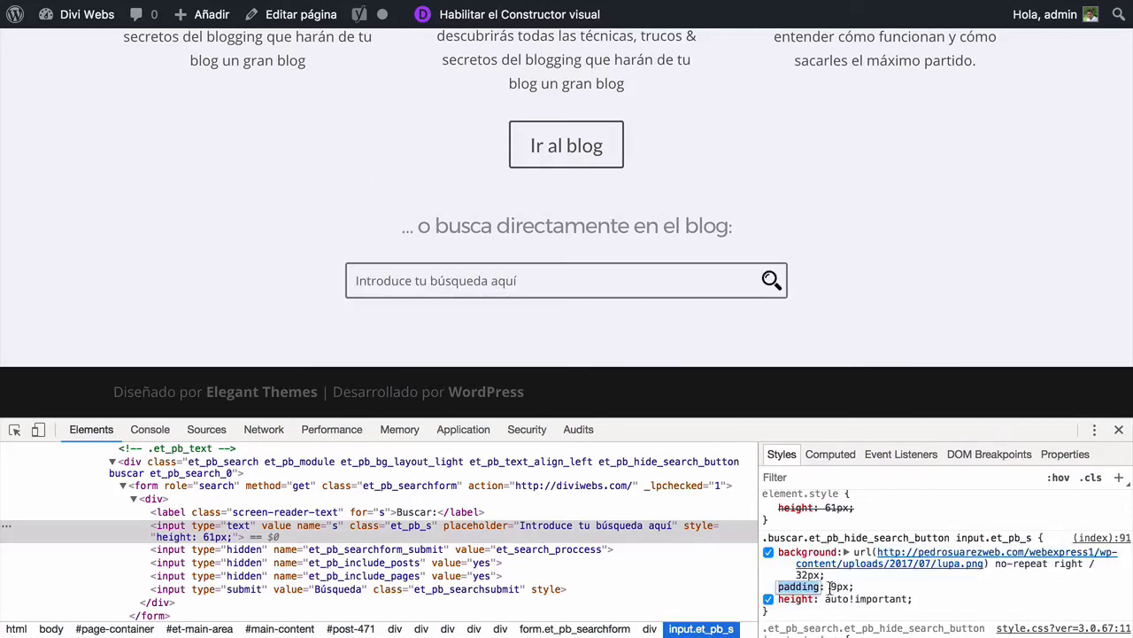
{"action": "key", "text": "Escape"}
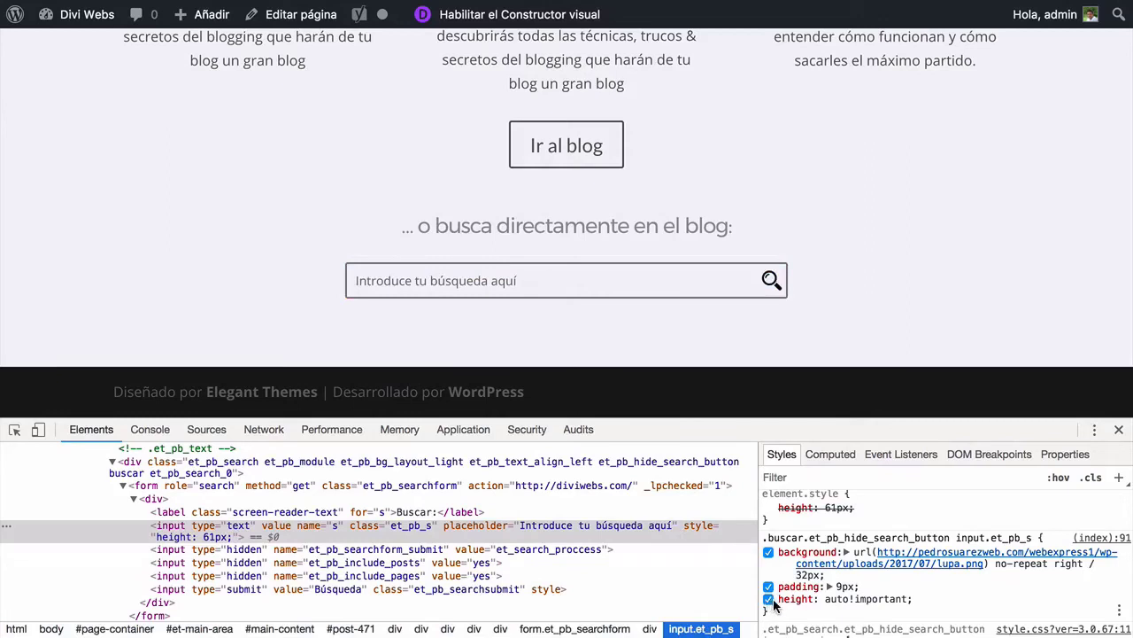
Disable the "height: auto !important" declaration of the .buscar rule in the inspector and enable it again
{"action": "left_click_drag", "start_coordinate": [847, 600], "coordinate": [891, 604]}
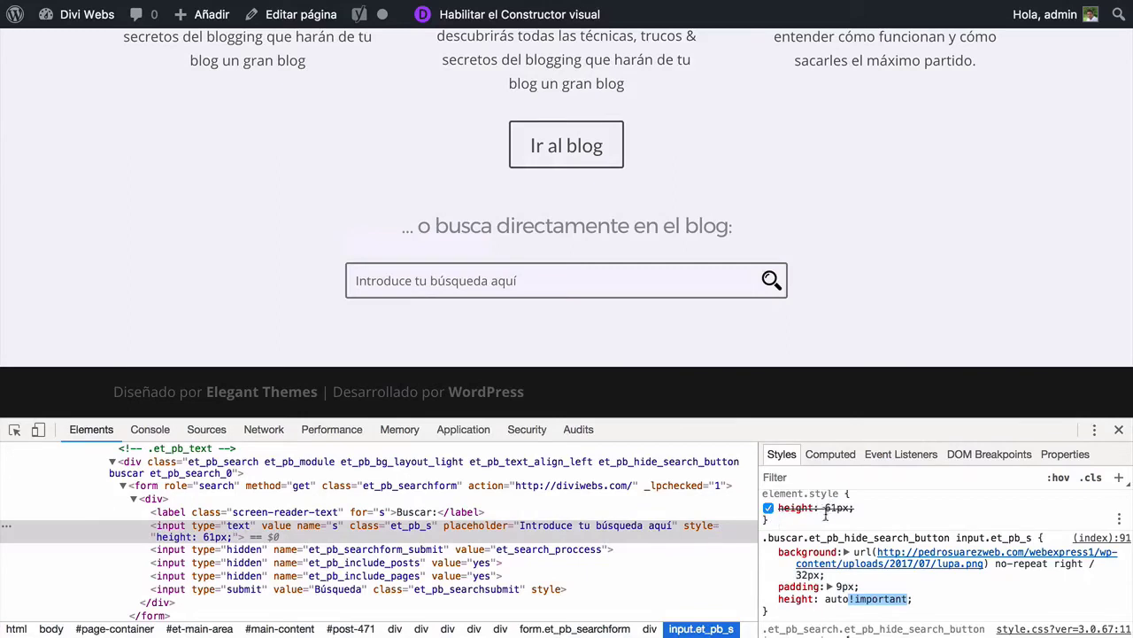
{"action": "left_click", "coordinate": [769, 599]}
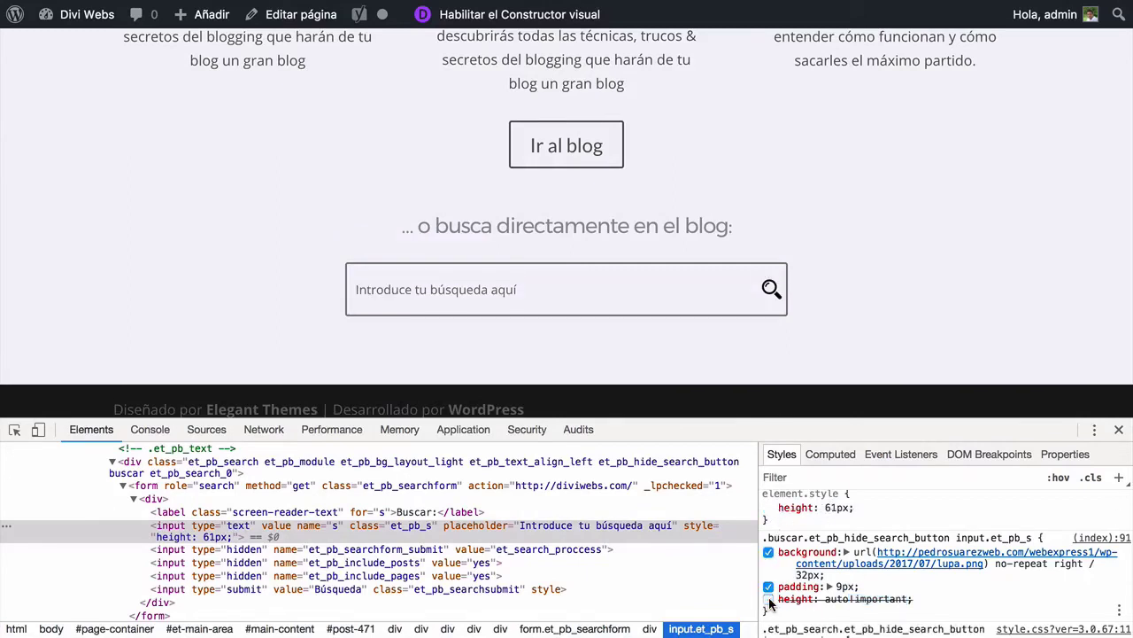
{"action": "left_click", "coordinate": [769, 600]}
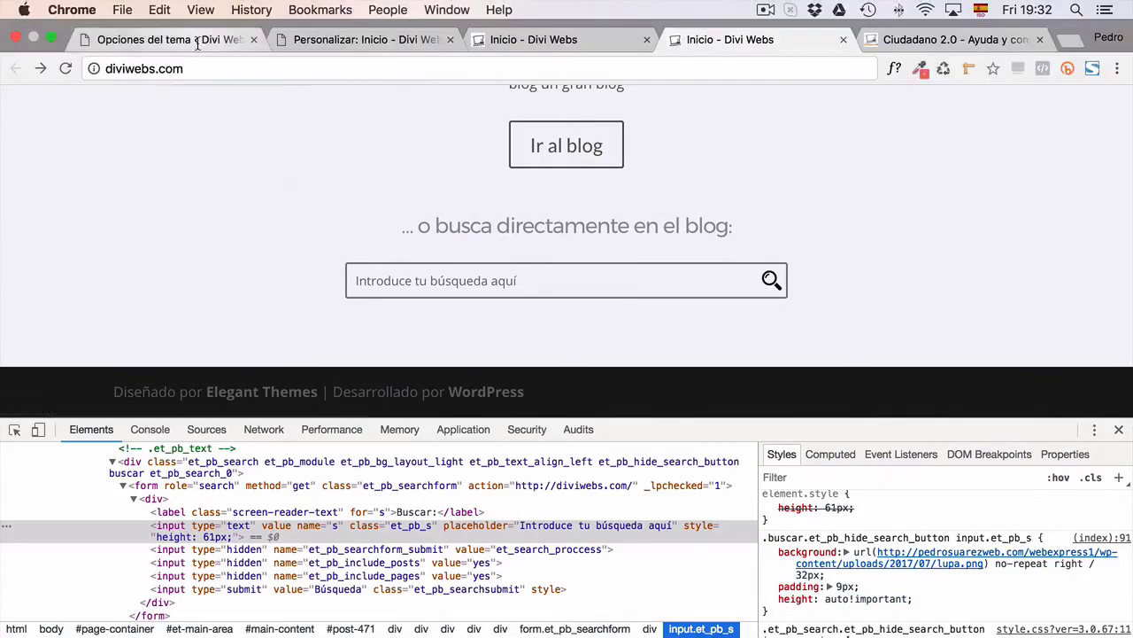
Review the .buscar rule in the theme options' custom CSS and return to the homepage's visual builder
{"action": "left_click", "coordinate": [196, 48]}
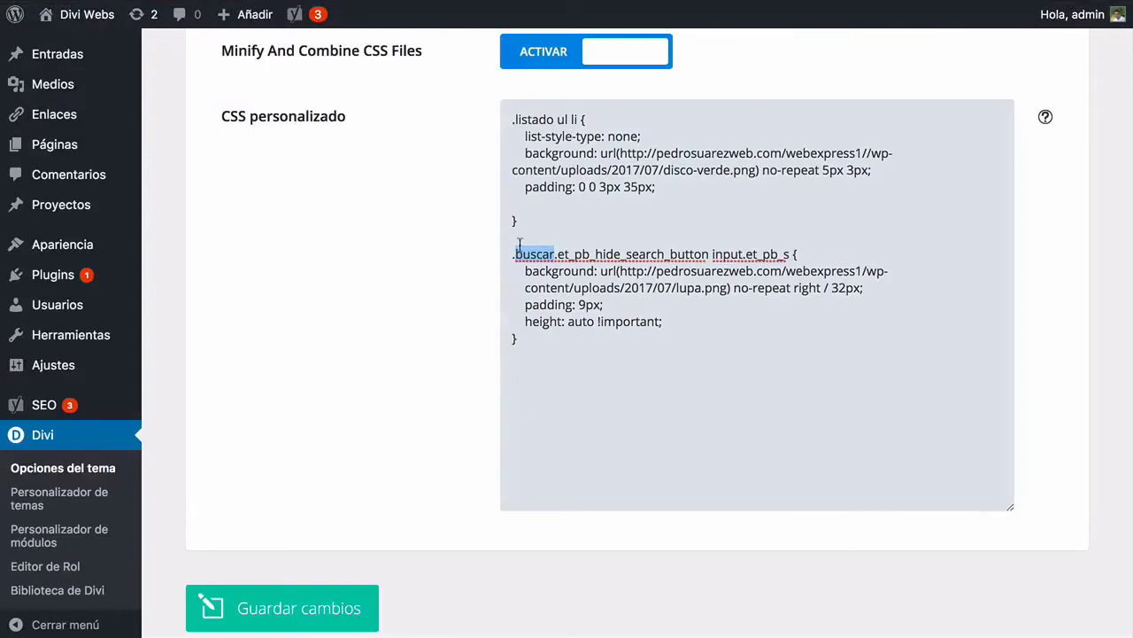
{"action": "mouse_move", "coordinate": [505, 5]}
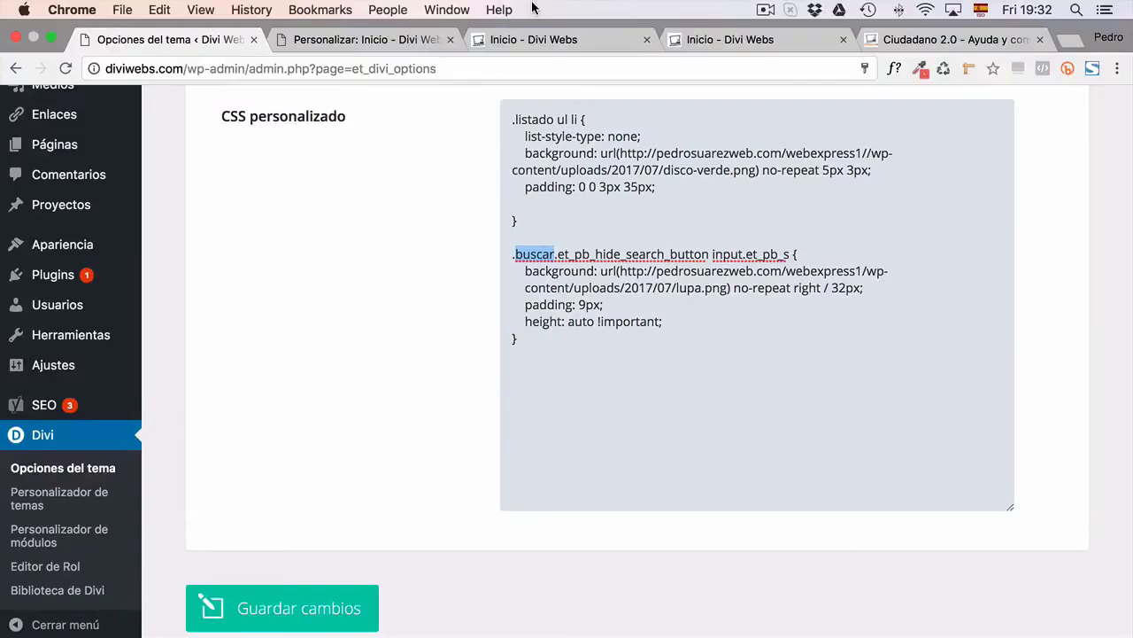
{"action": "left_click", "coordinate": [503, 44]}
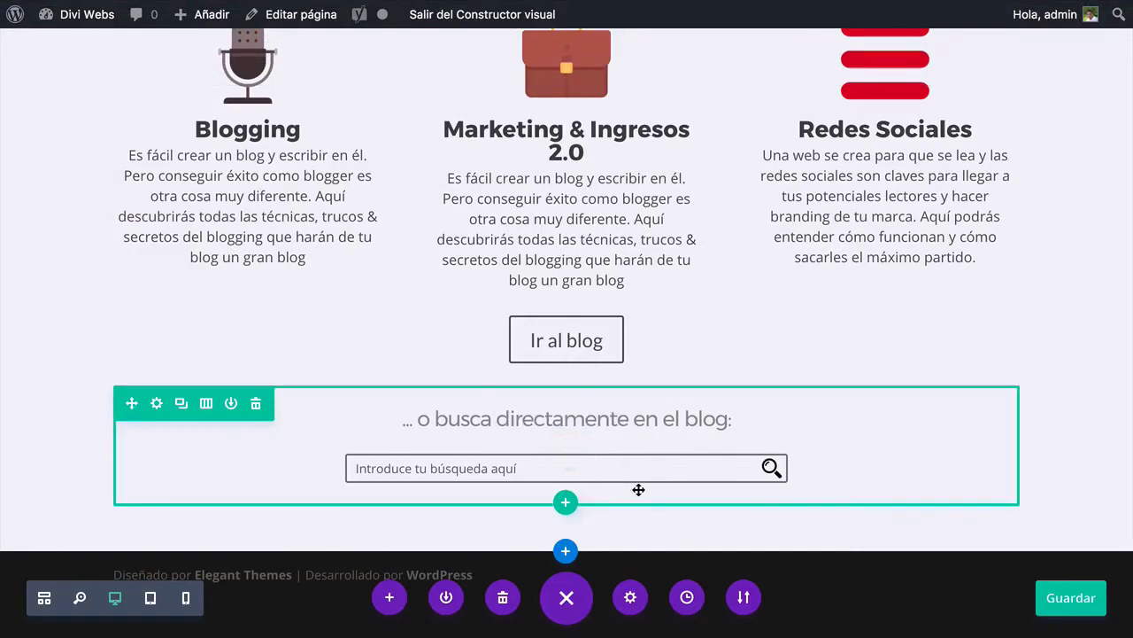
Close the developer tools on the published homepage and check the finished search section below the blog topics
{"action": "mouse_move", "coordinate": [729, 6]}
{"action": "left_click", "coordinate": [729, 39]}
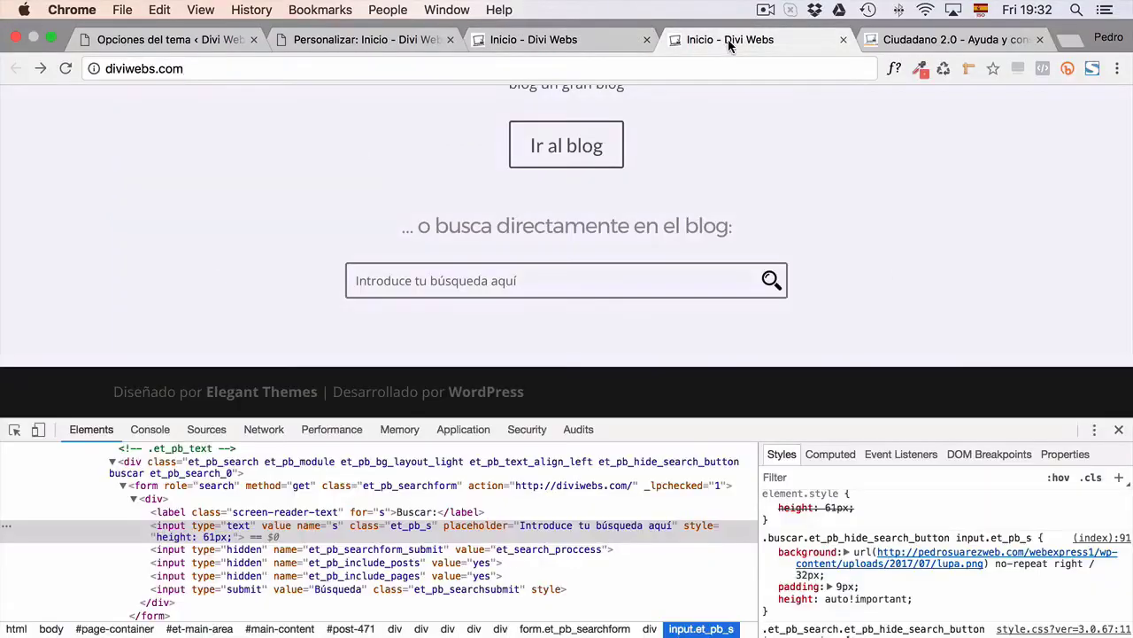
{"action": "left_click", "coordinate": [1120, 430]}
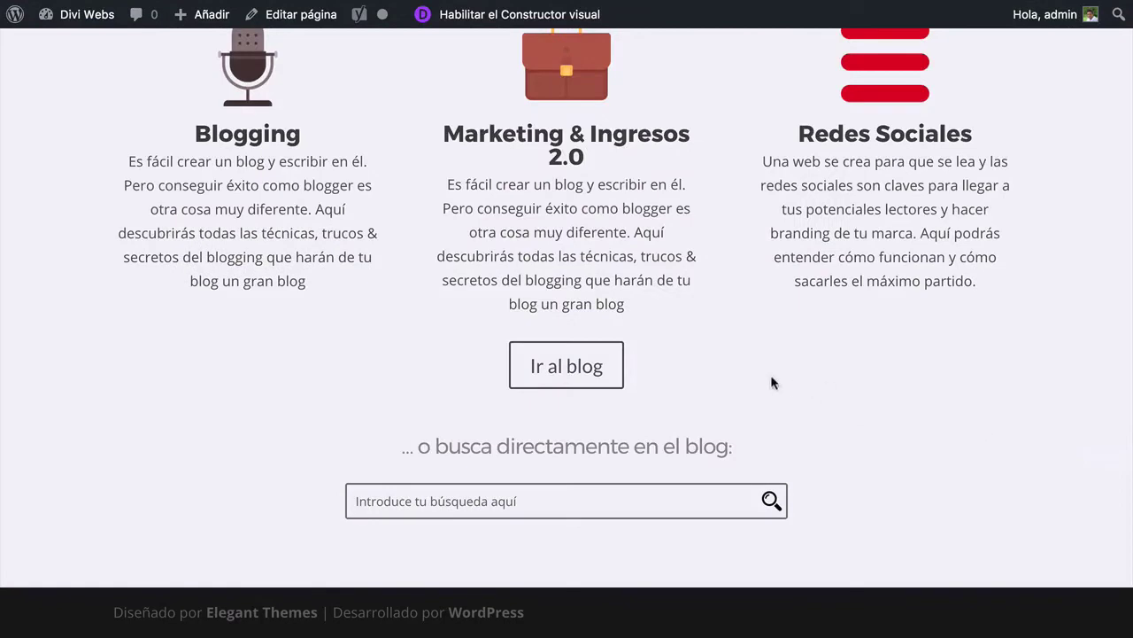
{"action": "scroll", "coordinate": [682, 276], "scroll_direction": "up", "scroll_amount": 1}
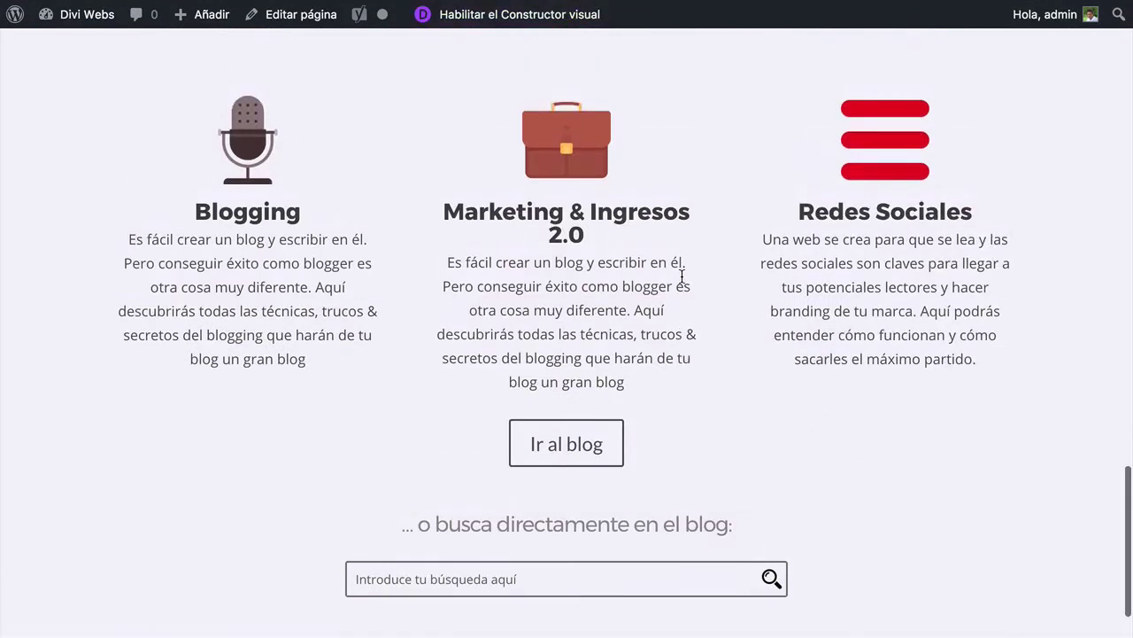
{"action": "scroll", "coordinate": [681, 276], "scroll_direction": "down", "scroll_amount": 1}
{"action": "mouse_move", "coordinate": [731, 15]}
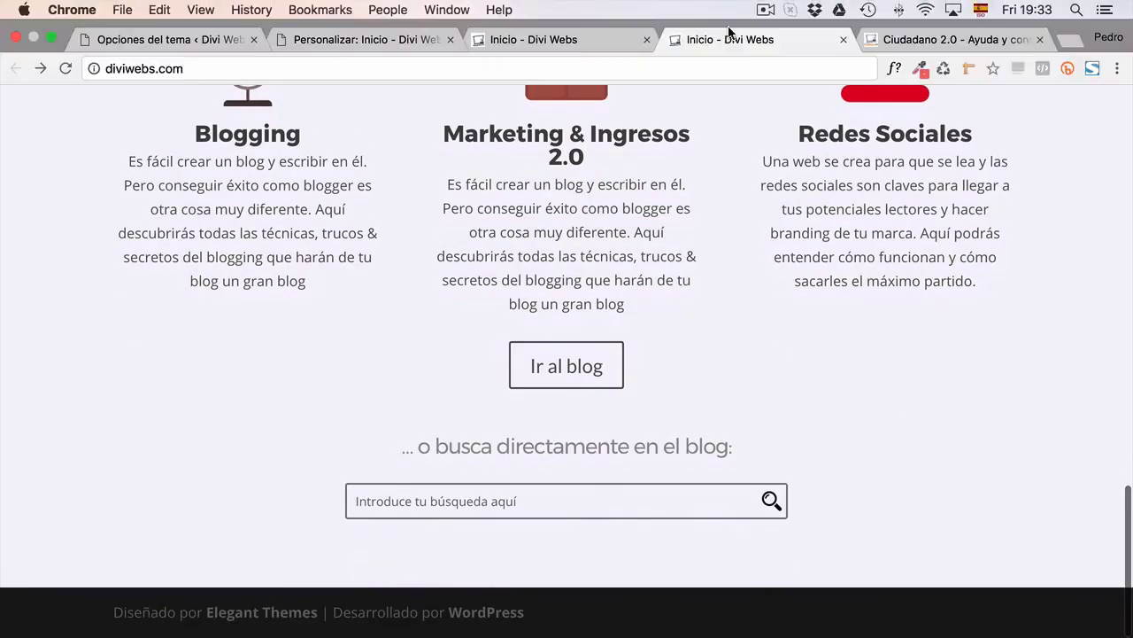
Examine the "Los contenidos más comentados" section on the Ciudadano 2.0 site, including its heading, subheading and three post cards
{"action": "left_click", "coordinate": [883, 41]}
{"action": "scroll", "coordinate": [737, 218], "scroll_direction": "down", "scroll_amount": 2}
{"action": "scroll", "coordinate": [738, 219], "scroll_direction": "down", "scroll_amount": 3}
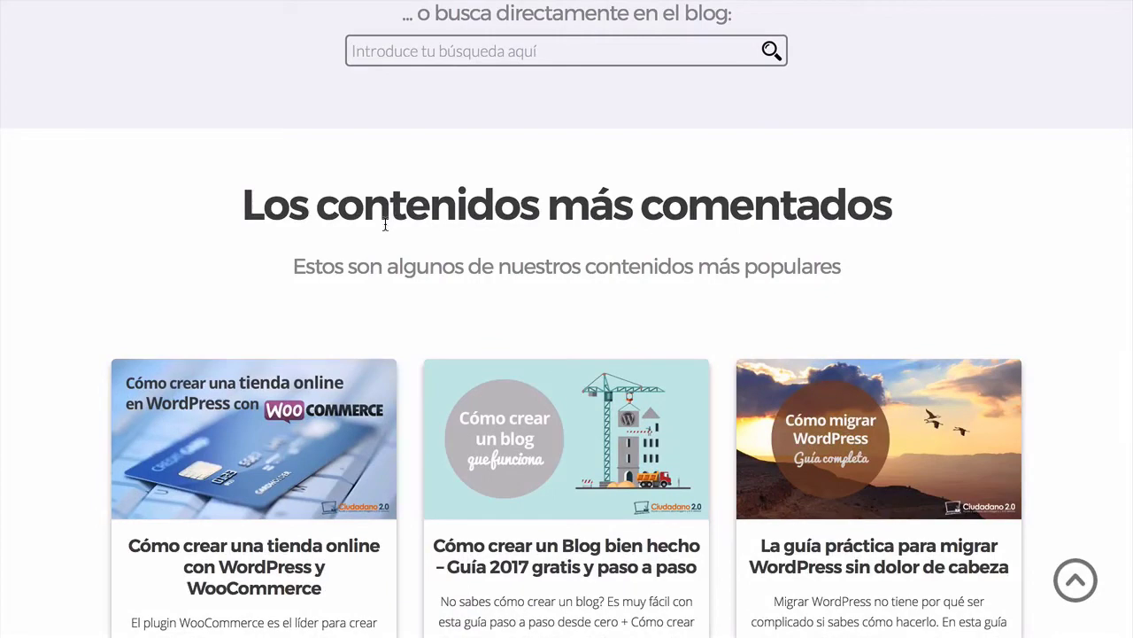
{"action": "scroll", "coordinate": [499, 284], "scroll_direction": "down", "scroll_amount": 4}
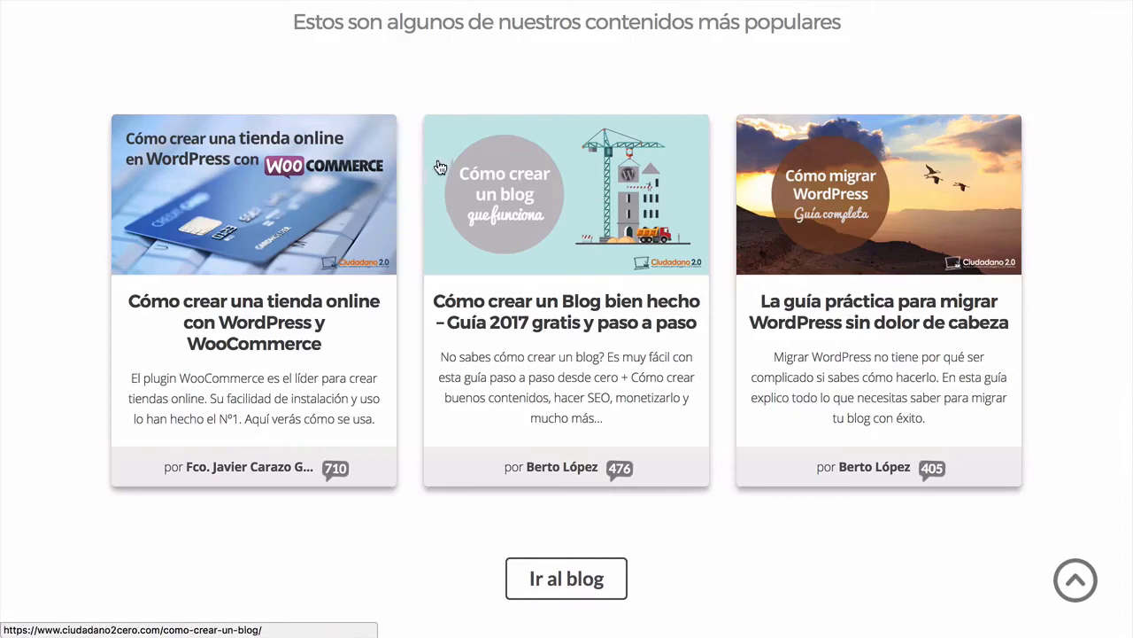
{"action": "scroll", "coordinate": [437, 180], "scroll_direction": "up", "scroll_amount": 2}
{"action": "scroll", "coordinate": [437, 181], "scroll_direction": "up", "scroll_amount": 2}
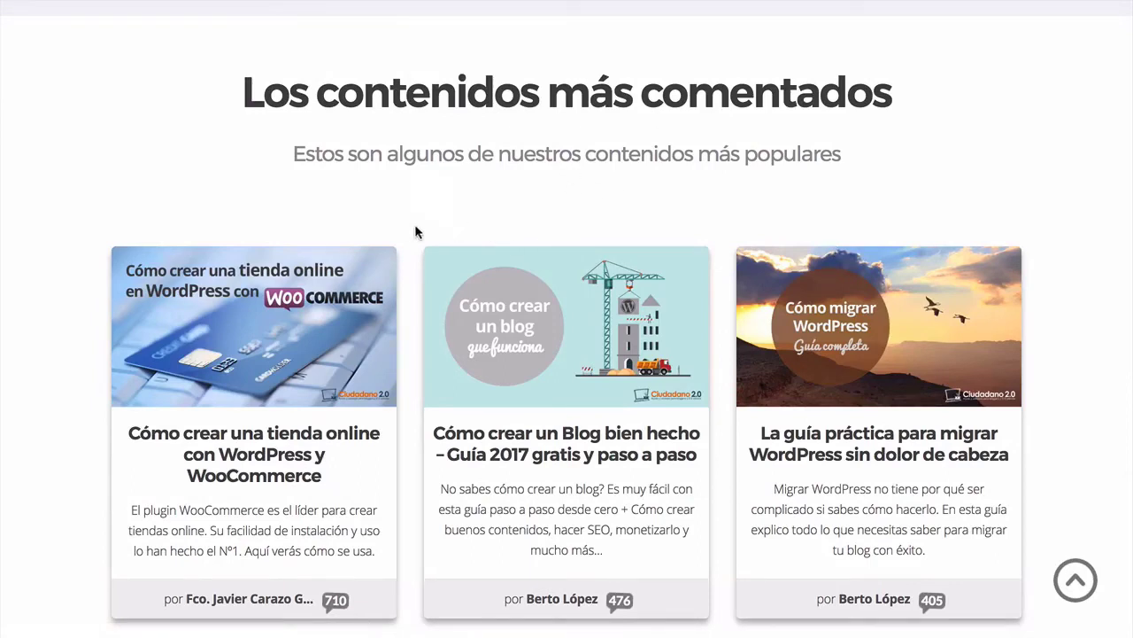
{"action": "scroll", "coordinate": [439, 213], "scroll_direction": "down", "scroll_amount": 1}
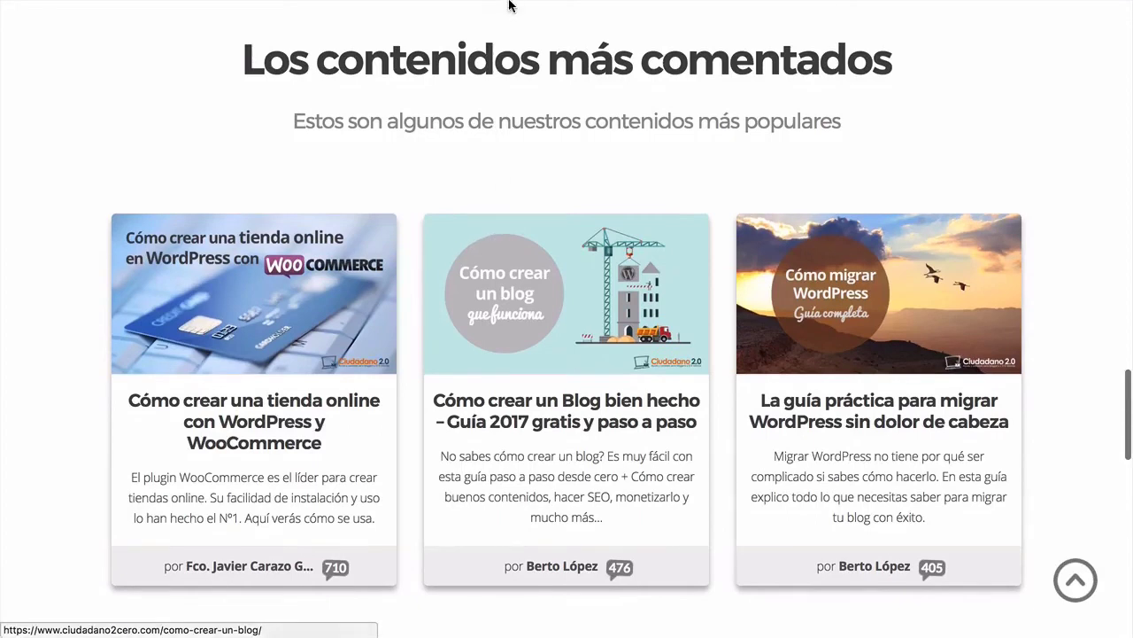
Return to the homepage's visual builder and copy the row containing the "¿De qué hablamos aquí?" heading
{"action": "mouse_move", "coordinate": [509, 7]}
{"action": "left_click", "coordinate": [671, 39]}
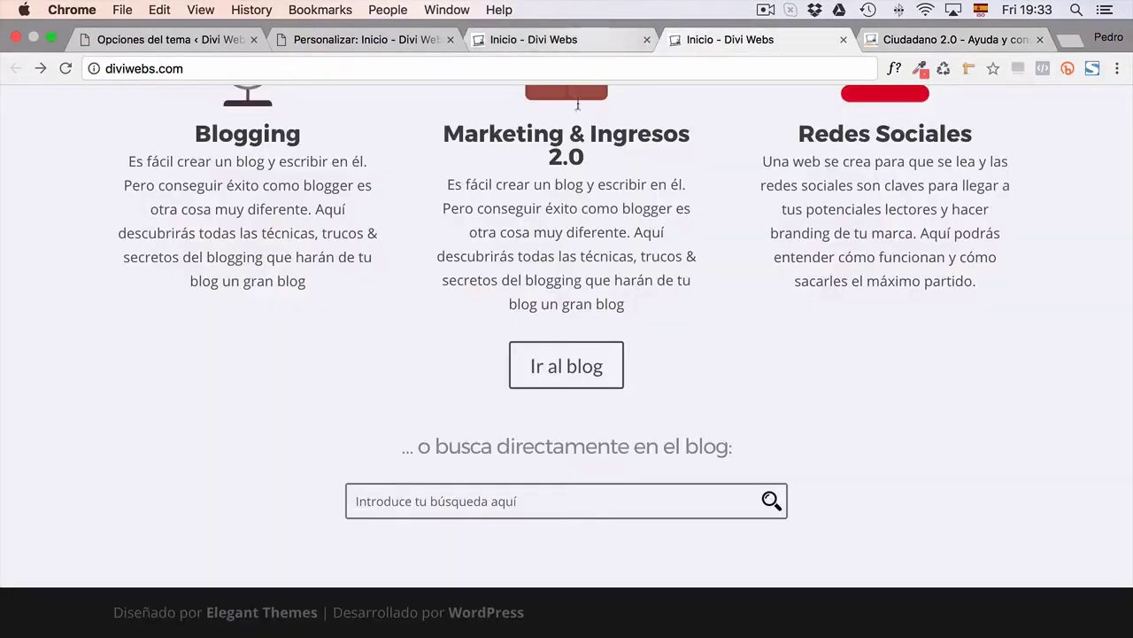
{"action": "left_click", "coordinate": [552, 14]}
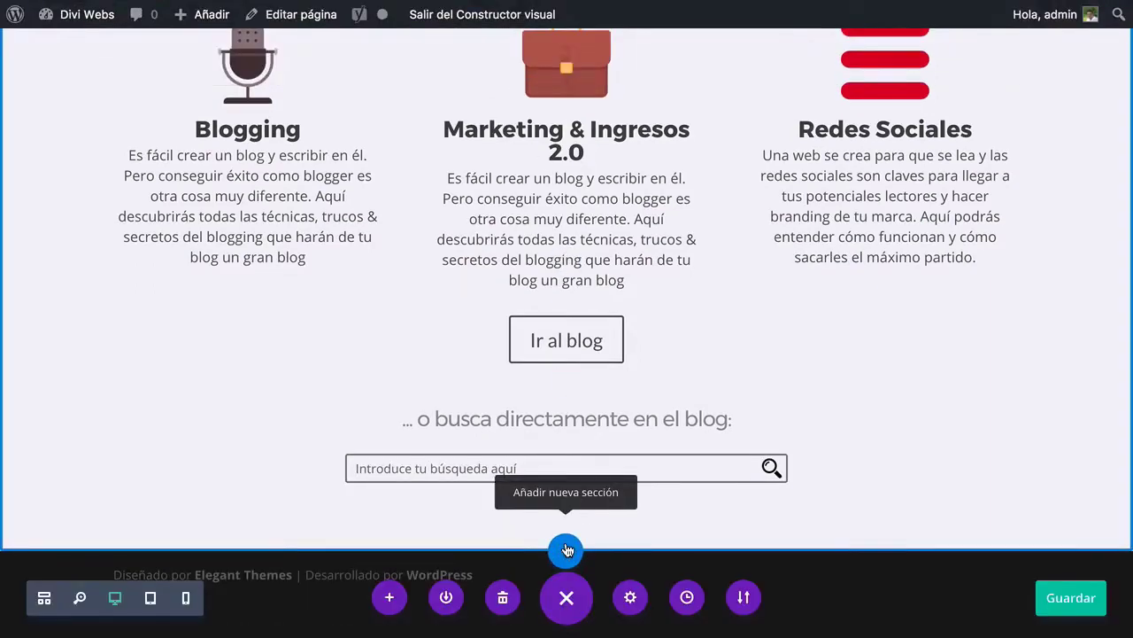
{"action": "scroll", "coordinate": [133, 310], "scroll_direction": "up", "scroll_amount": 10}
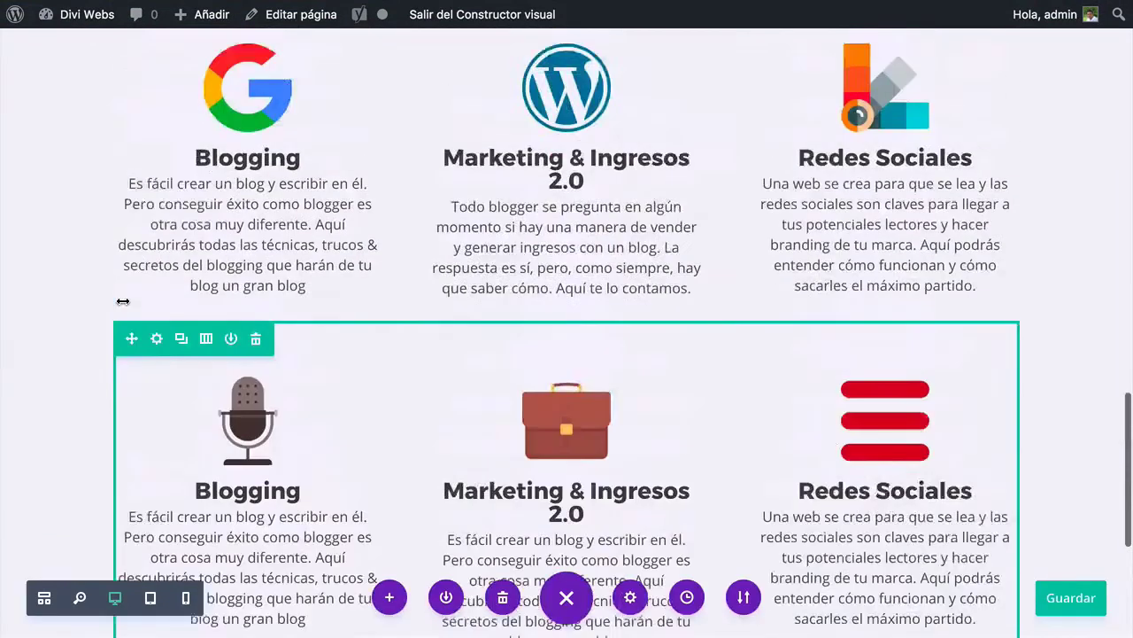
{"action": "scroll", "coordinate": [123, 302], "scroll_direction": "up", "scroll_amount": 5}
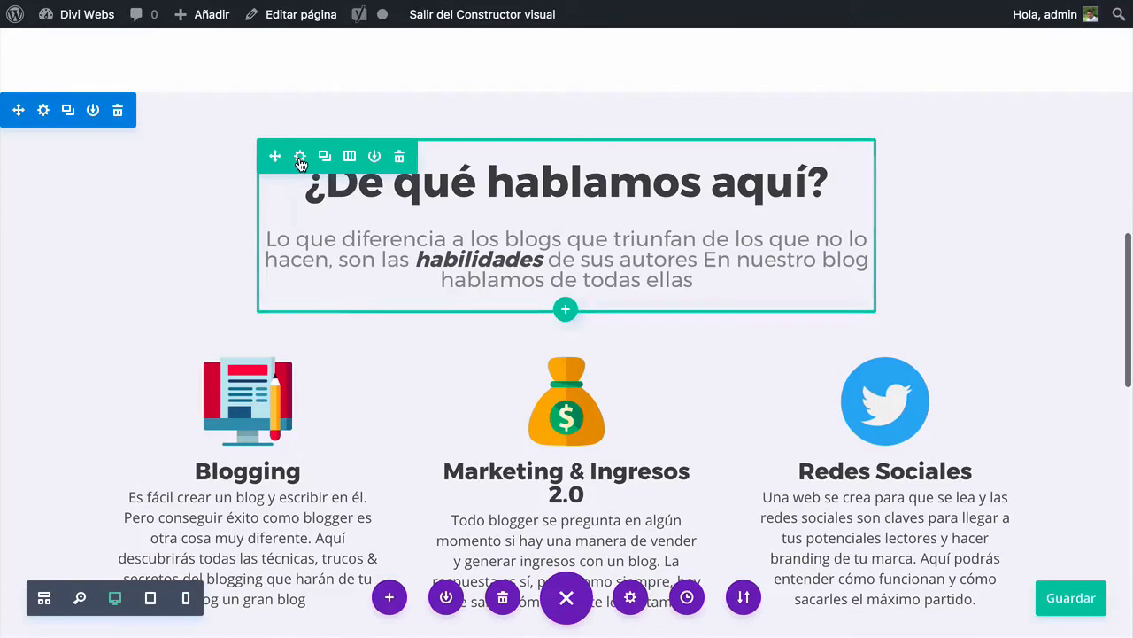
{"action": "right_click", "coordinate": [299, 155]}
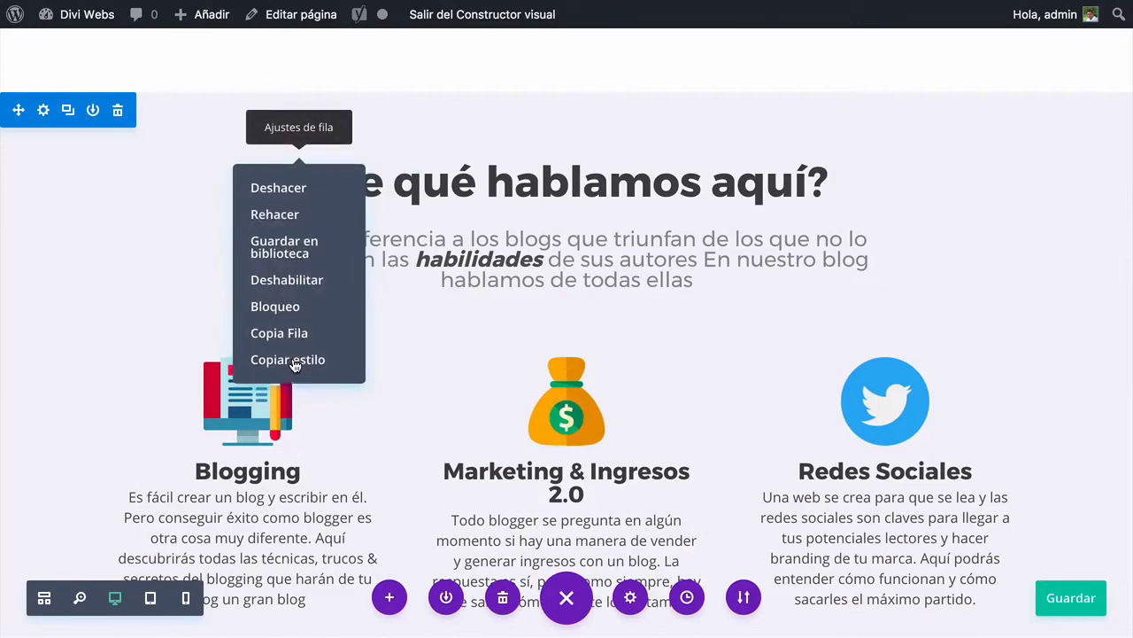
{"action": "left_click", "coordinate": [282, 335]}
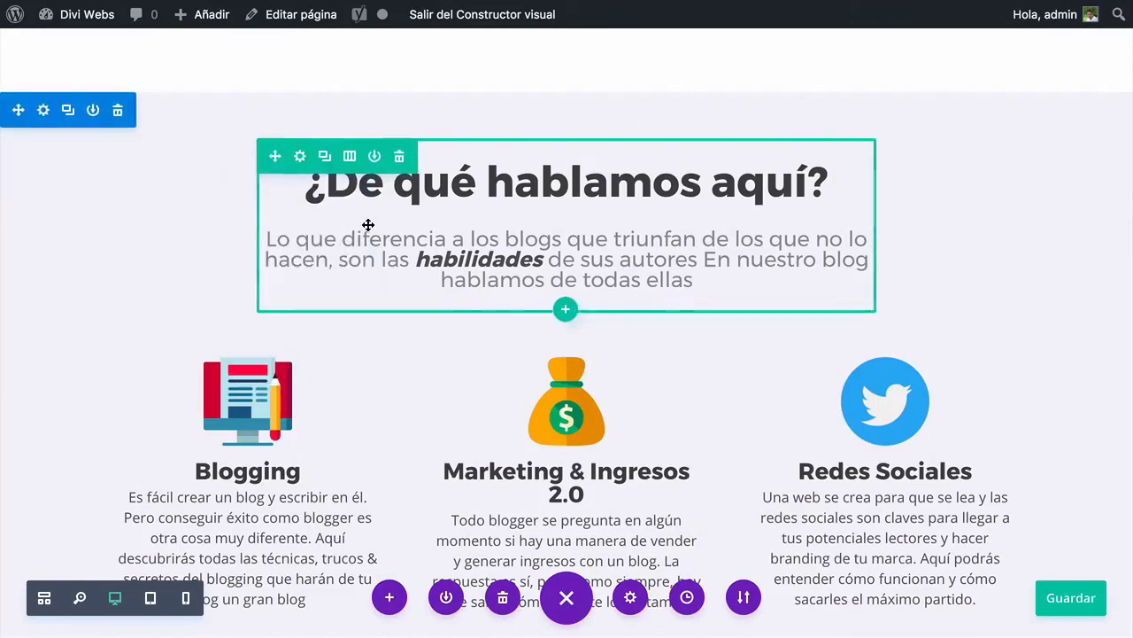
Add a new section below the search section and paste the copied heading row into it
{"action": "scroll", "coordinate": [438, 222], "scroll_direction": "down", "scroll_amount": 10}
{"action": "scroll", "coordinate": [369, 225], "scroll_direction": "down", "scroll_amount": 5}
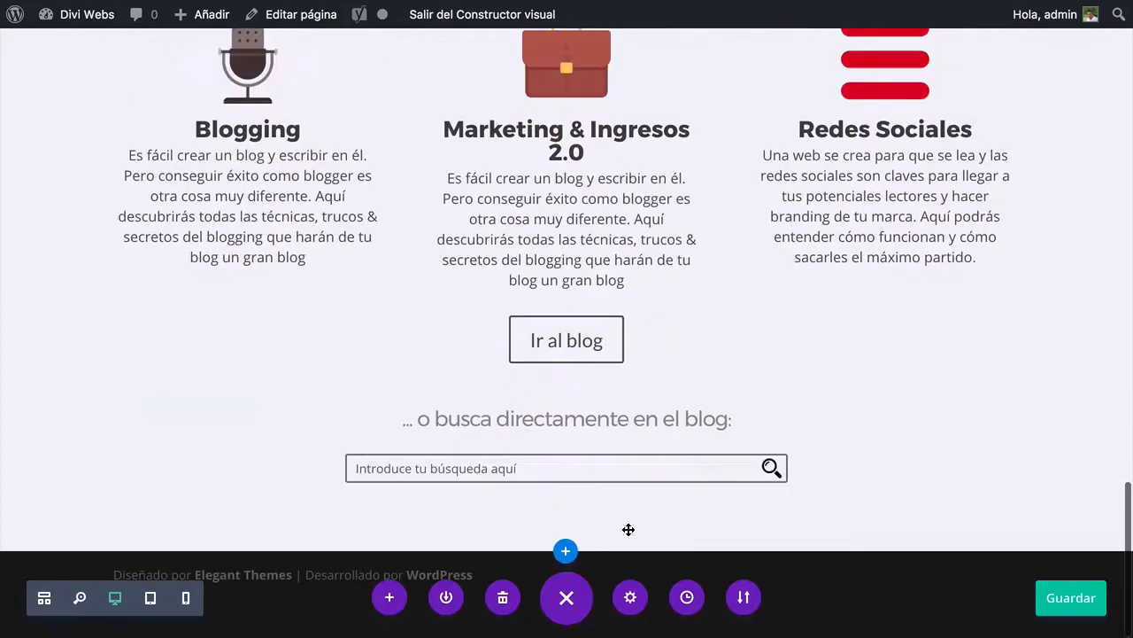
{"action": "left_click", "coordinate": [566, 548]}
{"action": "left_click", "coordinate": [469, 487]}
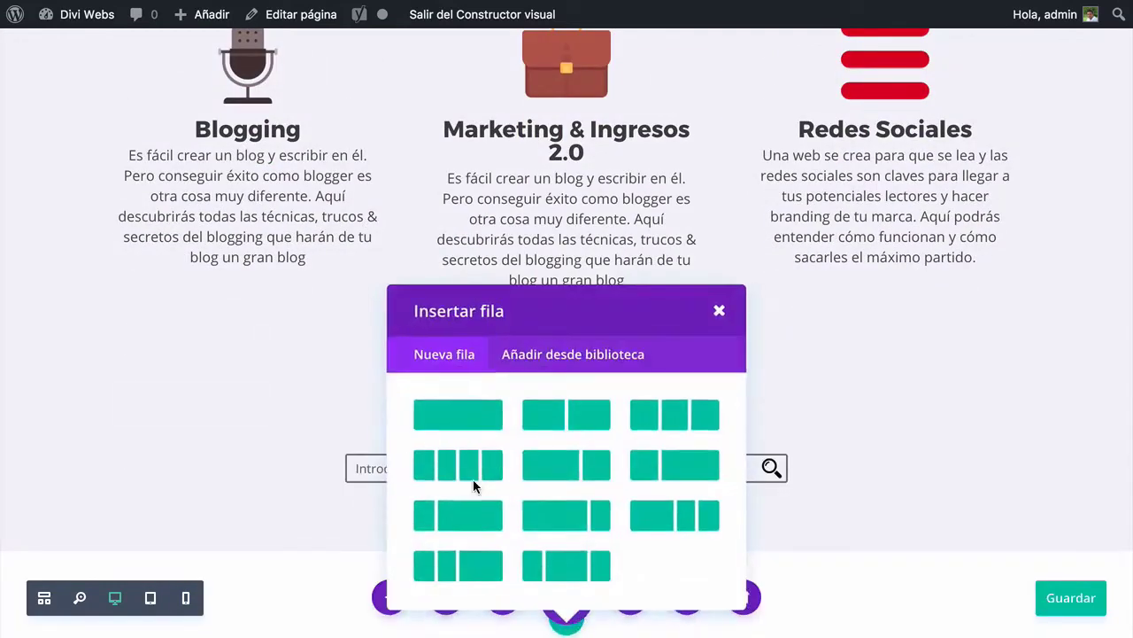
{"action": "left_click", "coordinate": [717, 312]}
{"action": "scroll", "coordinate": [524, 448], "scroll_direction": "down", "scroll_amount": 3}
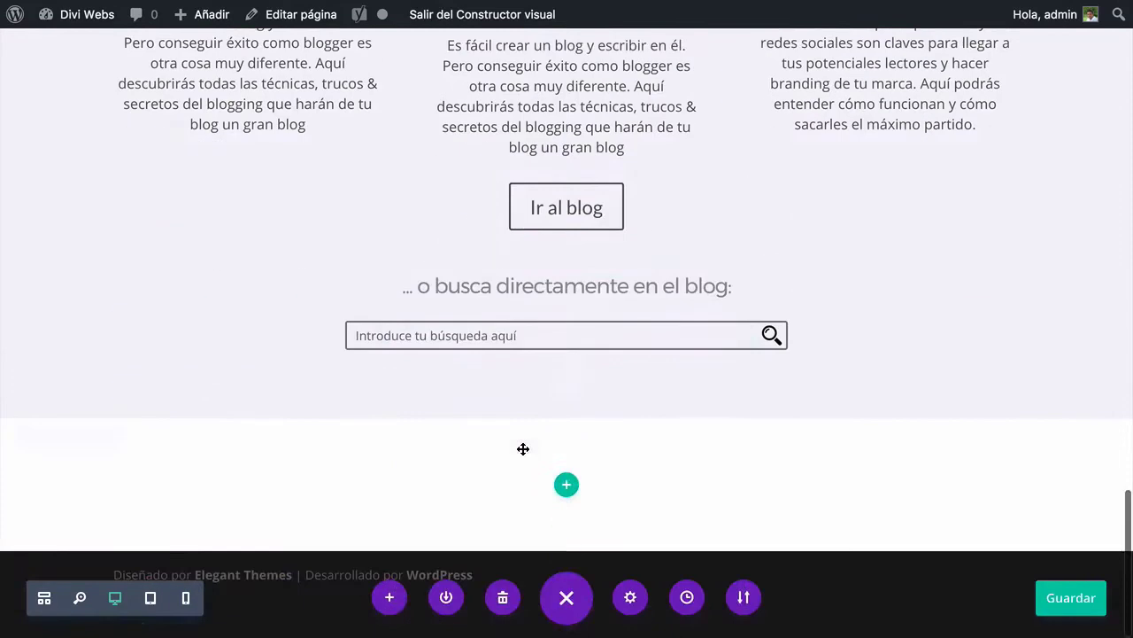
{"action": "right_click", "coordinate": [567, 489]}
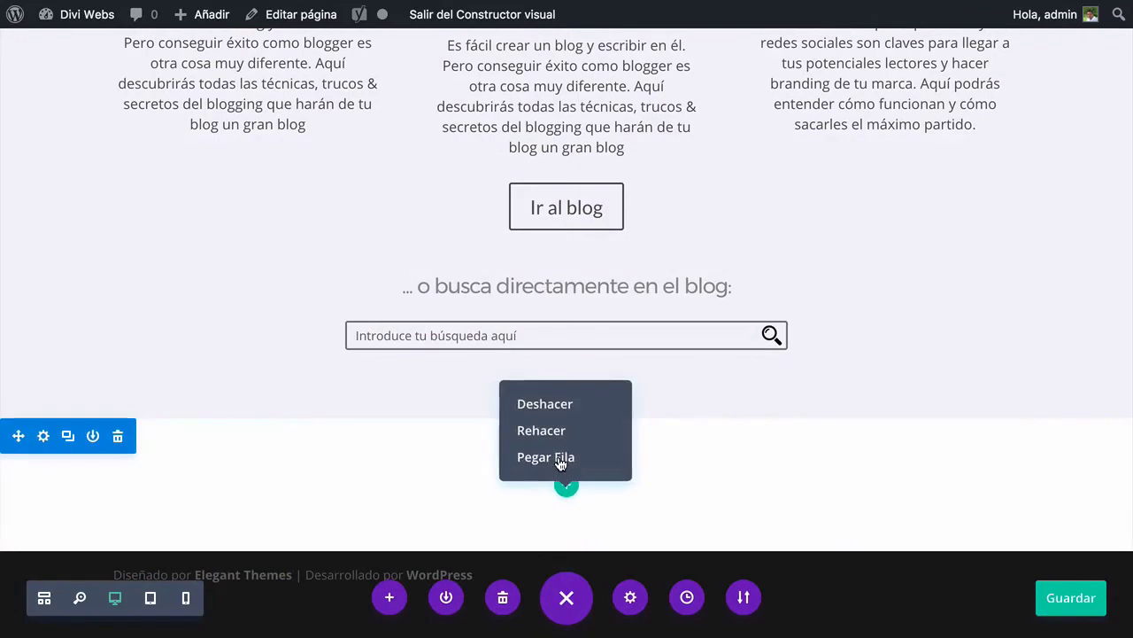
{"action": "left_click", "coordinate": [561, 458]}
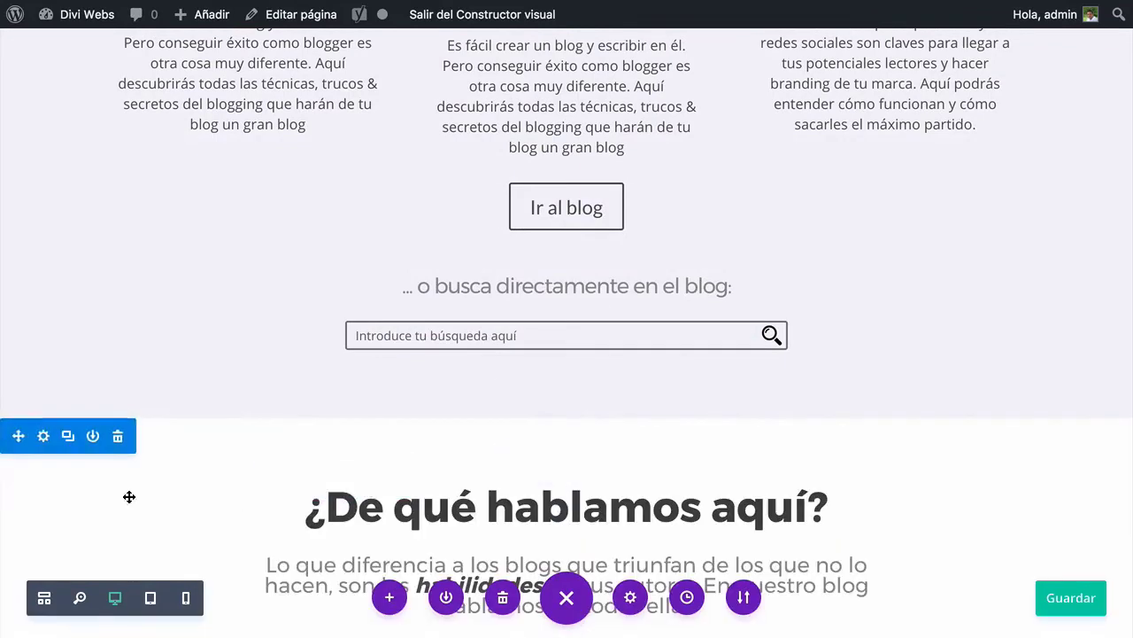
{"action": "scroll", "coordinate": [195, 499], "scroll_direction": "down", "scroll_amount": 3}
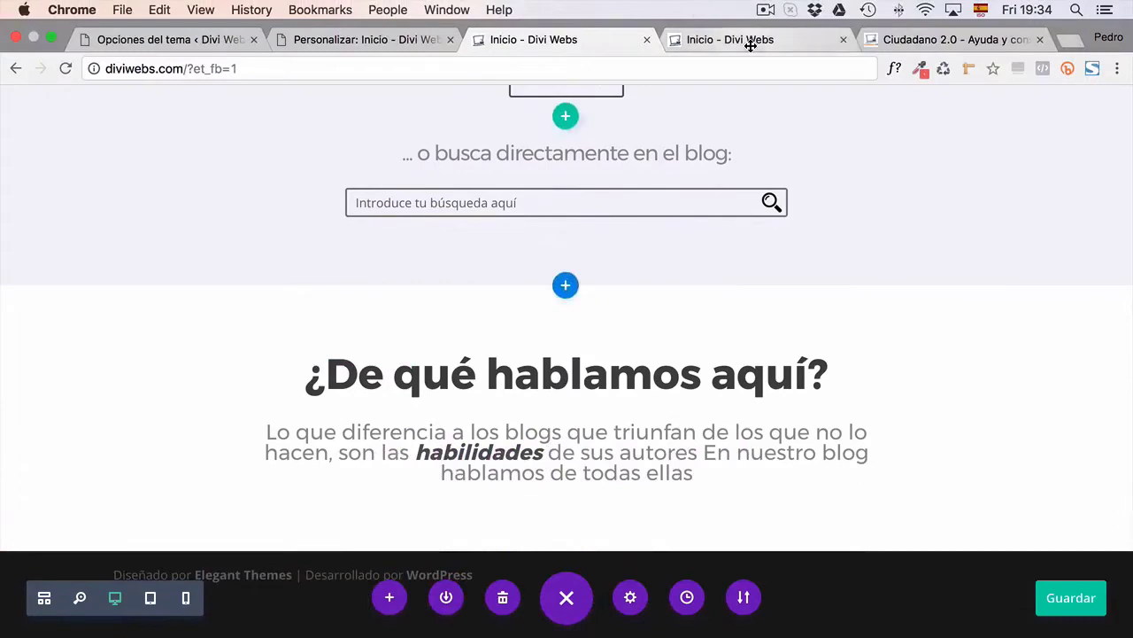
Copy the heading text "Los contenidos más comentados" from the Ciudadano 2.0 site
{"action": "left_click", "coordinate": [749, 43]}
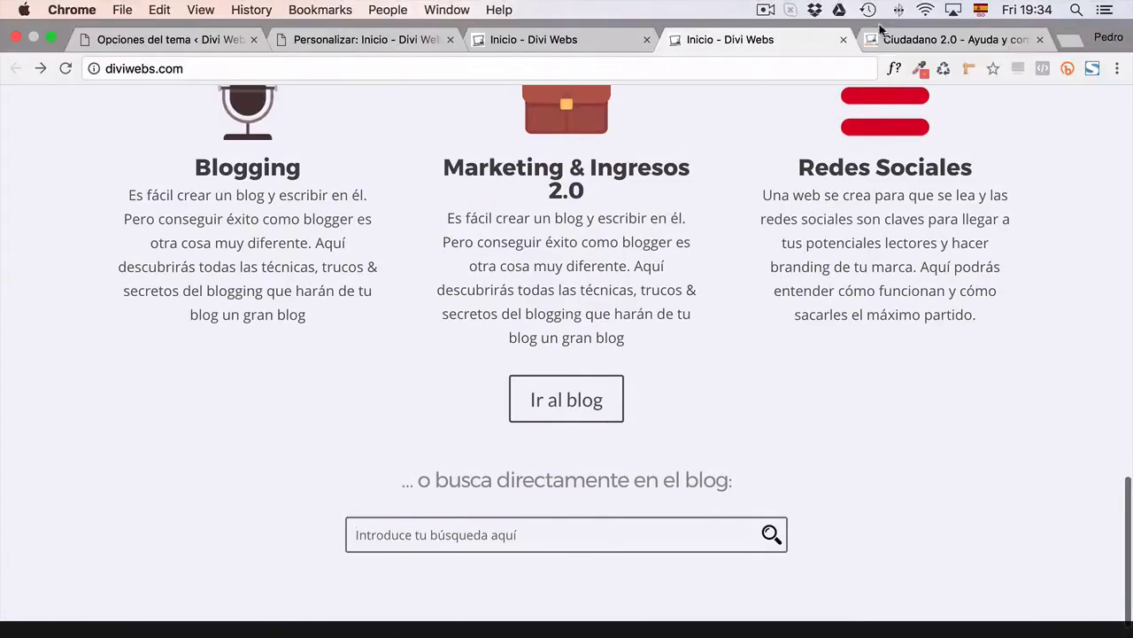
{"action": "left_click", "coordinate": [877, 37]}
{"action": "scroll", "coordinate": [650, 280], "scroll_direction": "up", "scroll_amount": 1}
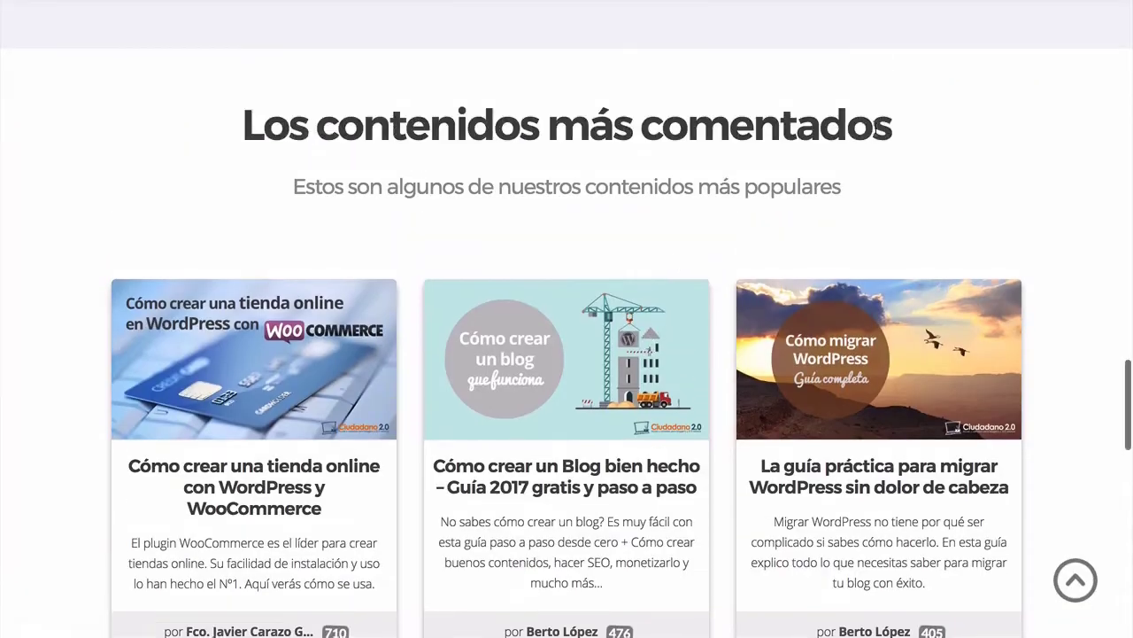
{"action": "left_click_drag", "start_coordinate": [894, 133], "coordinate": [241, 129]}
{"action": "key", "text": "super+c"}
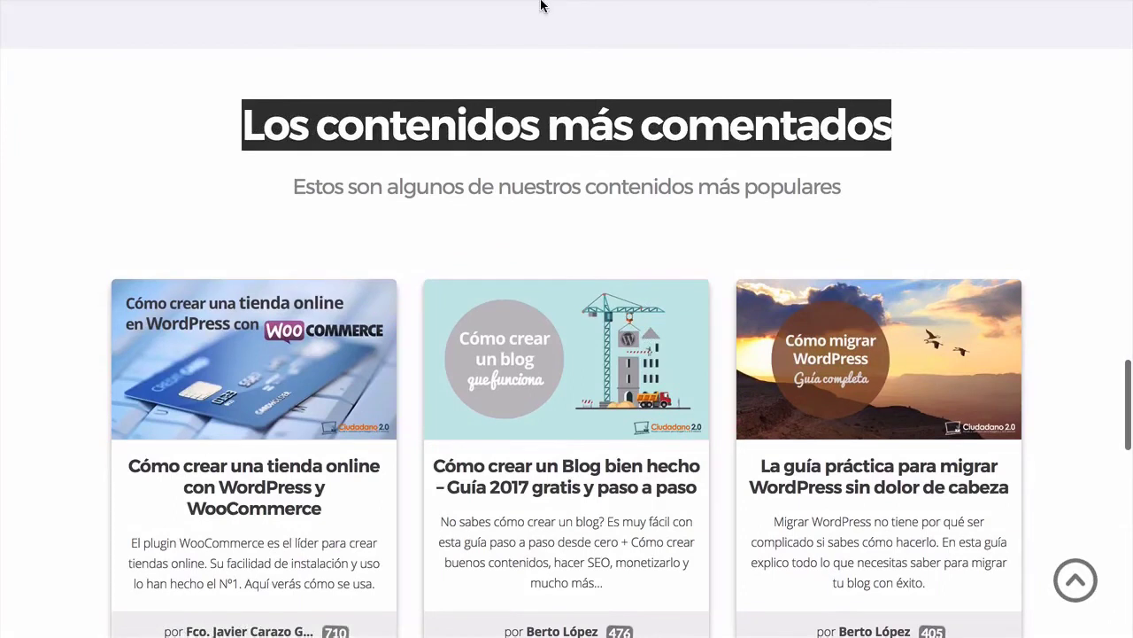
Replace the new section's heading text with "Los contenidos más comentados" inside its h2 and strong tags and save the text module
{"action": "mouse_move", "coordinate": [530, 18]}
{"action": "left_click", "coordinate": [531, 39]}
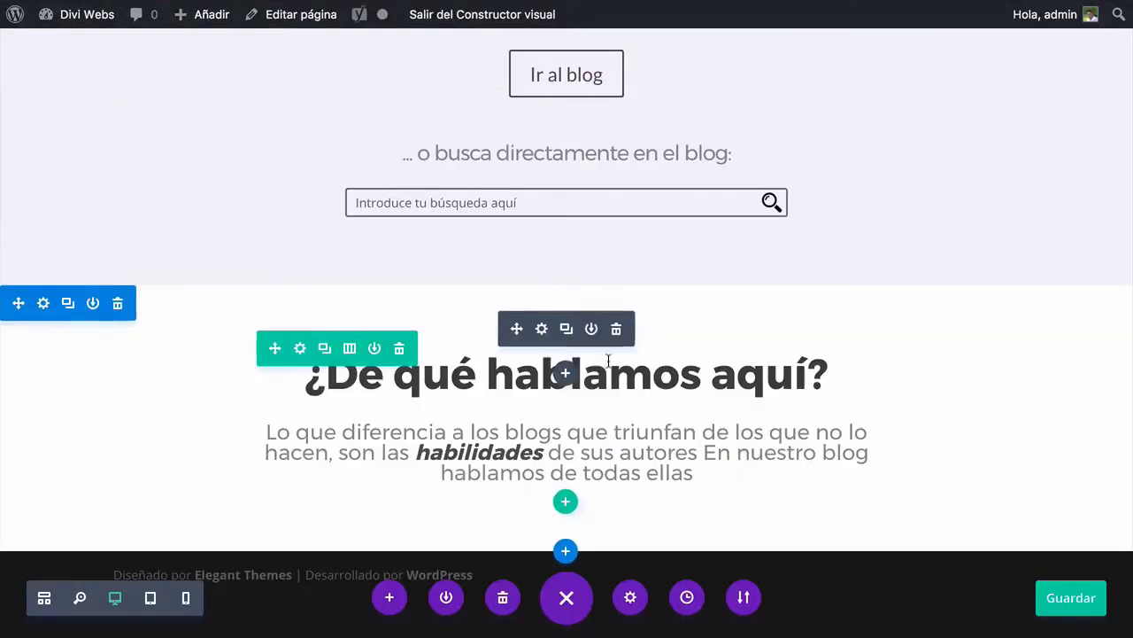
{"action": "left_click", "coordinate": [542, 329]}
{"action": "left_click", "coordinate": [310, 241]}
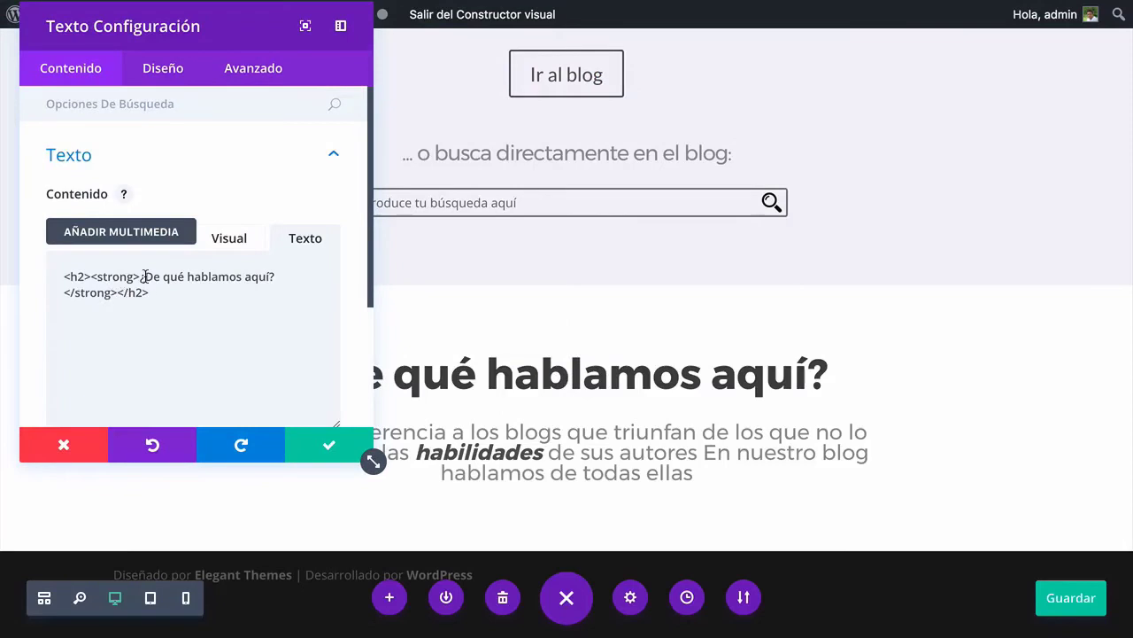
{"action": "left_click_drag", "start_coordinate": [141, 277], "coordinate": [282, 277]}
{"action": "key", "text": "super+v"}
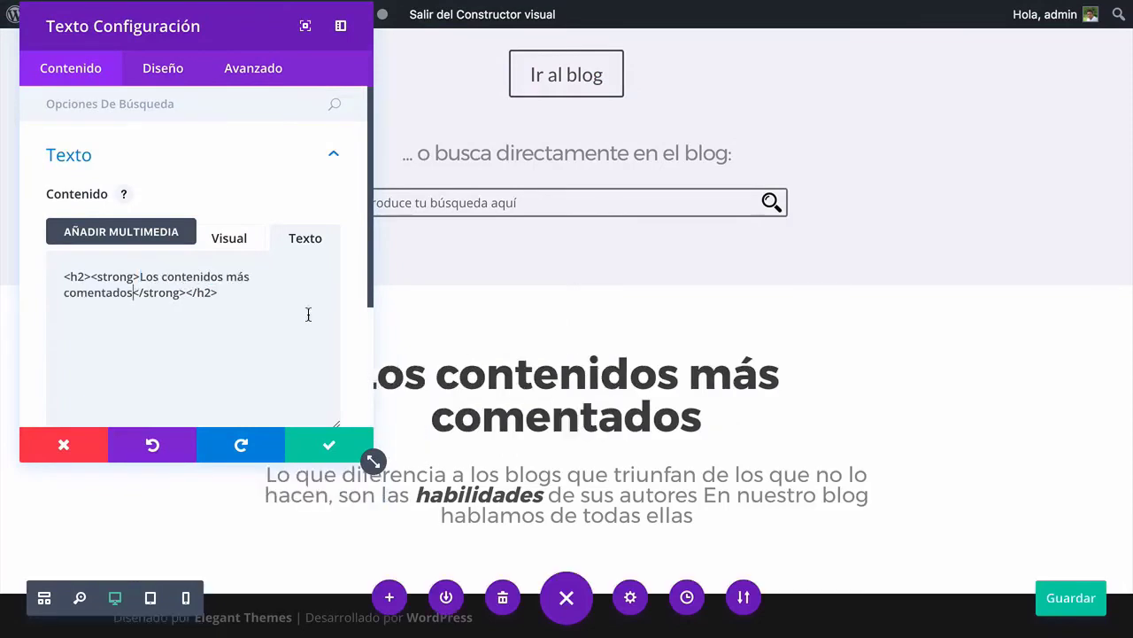
{"action": "left_click", "coordinate": [329, 448]}
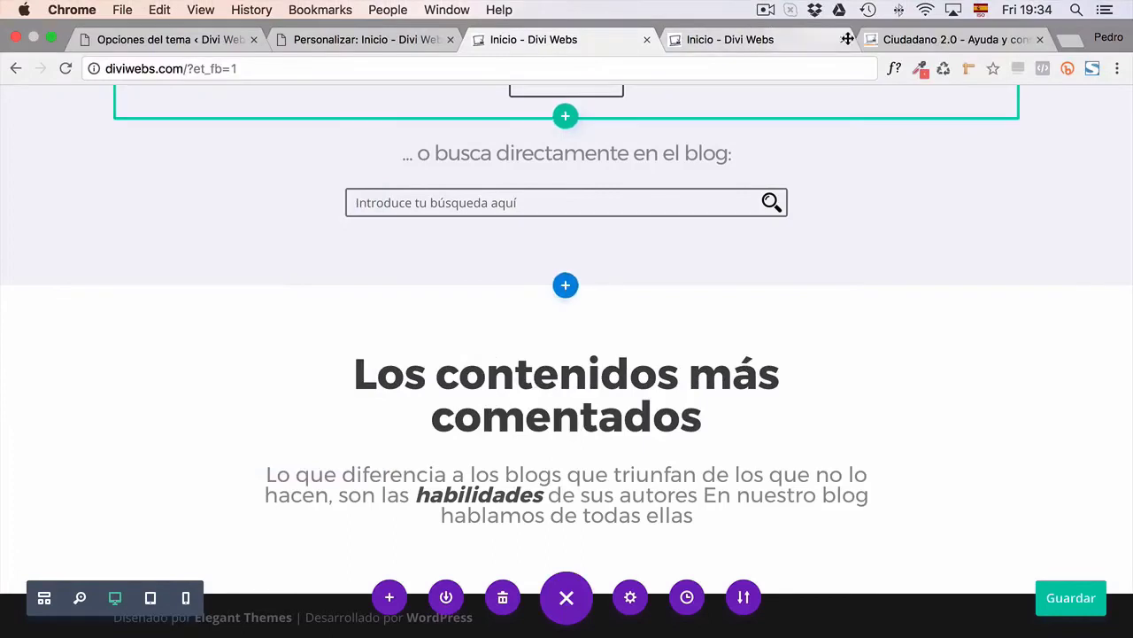
Replace the new section's subheading with "Estos son algunos de nuestros contenidos más populares", copied from the Ciudadano 2.0 site, and save the module
{"action": "left_click", "coordinate": [943, 39]}
{"action": "left_click_drag", "start_coordinate": [842, 190], "coordinate": [286, 185]}
{"action": "key", "text": "ctrl+c"}
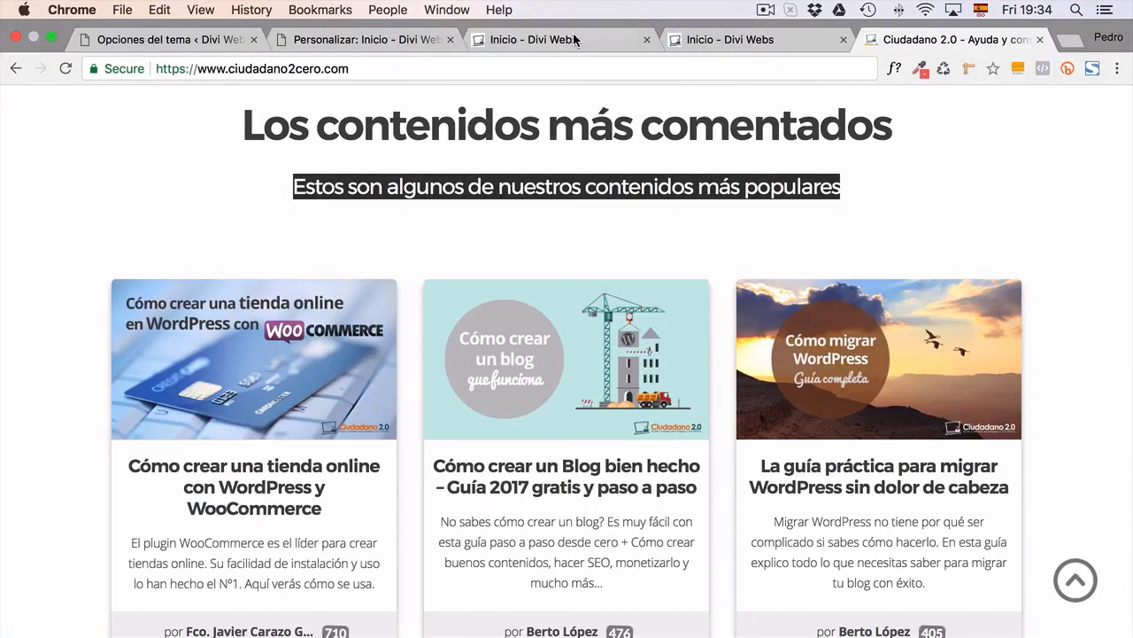
{"action": "left_click", "coordinate": [575, 35]}
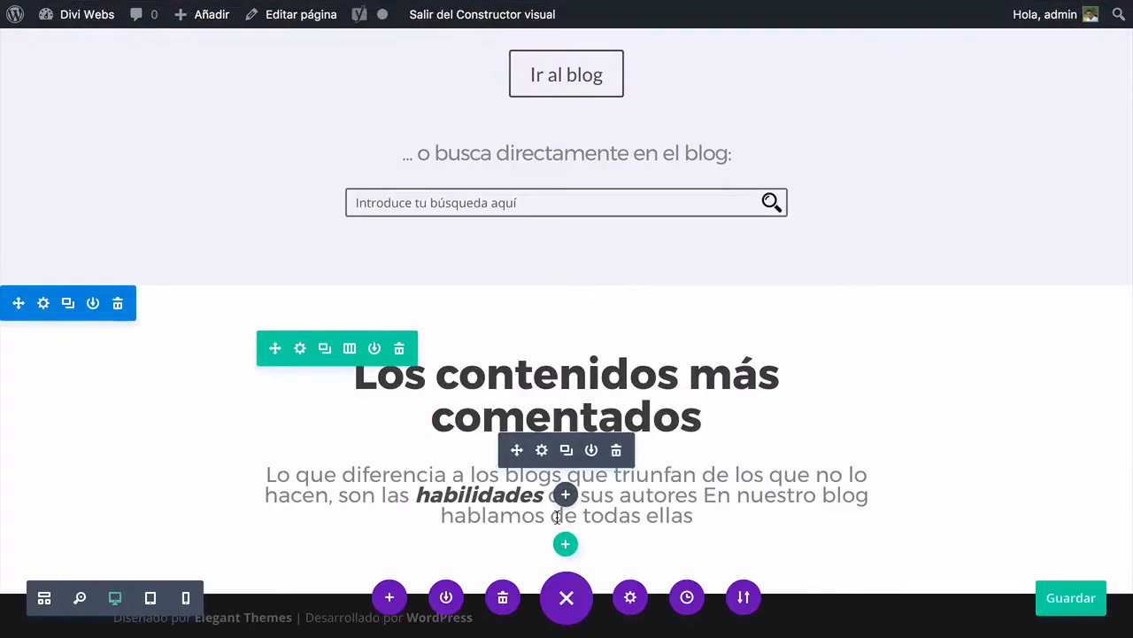
{"action": "left_click", "coordinate": [542, 450]}
{"action": "left_click", "coordinate": [303, 240]}
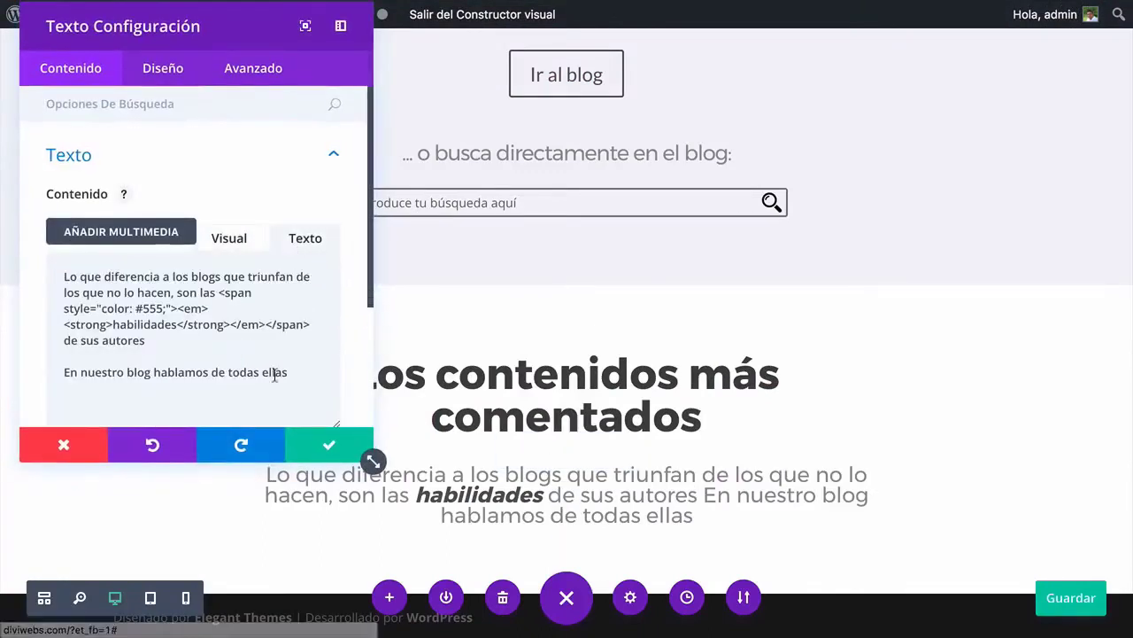
{"action": "left_click_drag", "start_coordinate": [290, 372], "coordinate": [54, 271]}
{"action": "key", "text": "ctrl+v"}
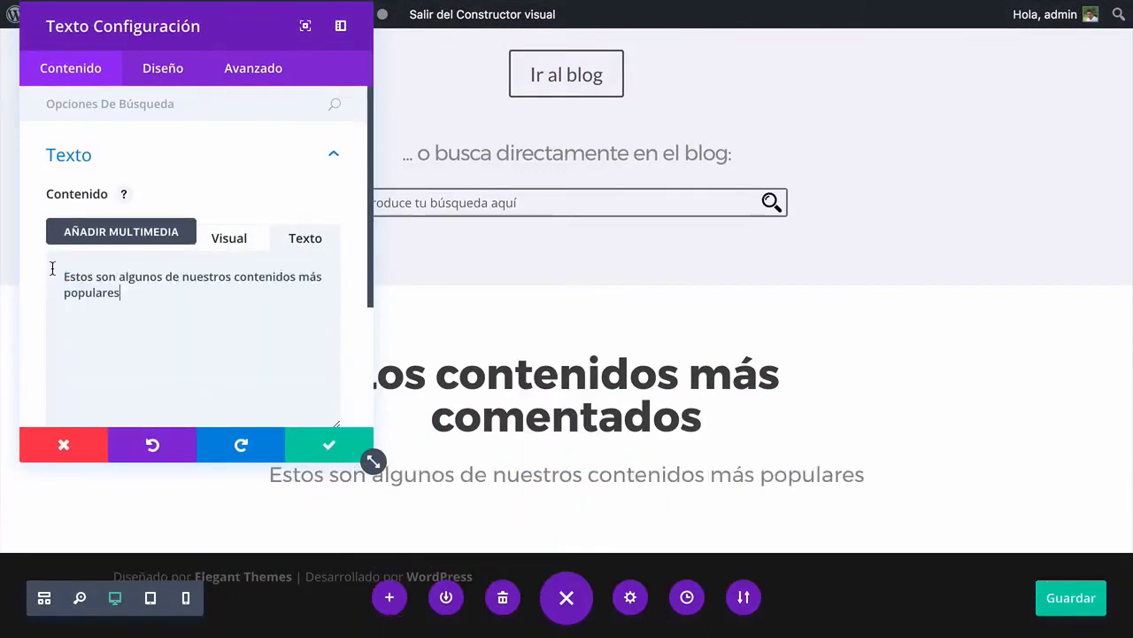
{"action": "left_click", "coordinate": [326, 445]}
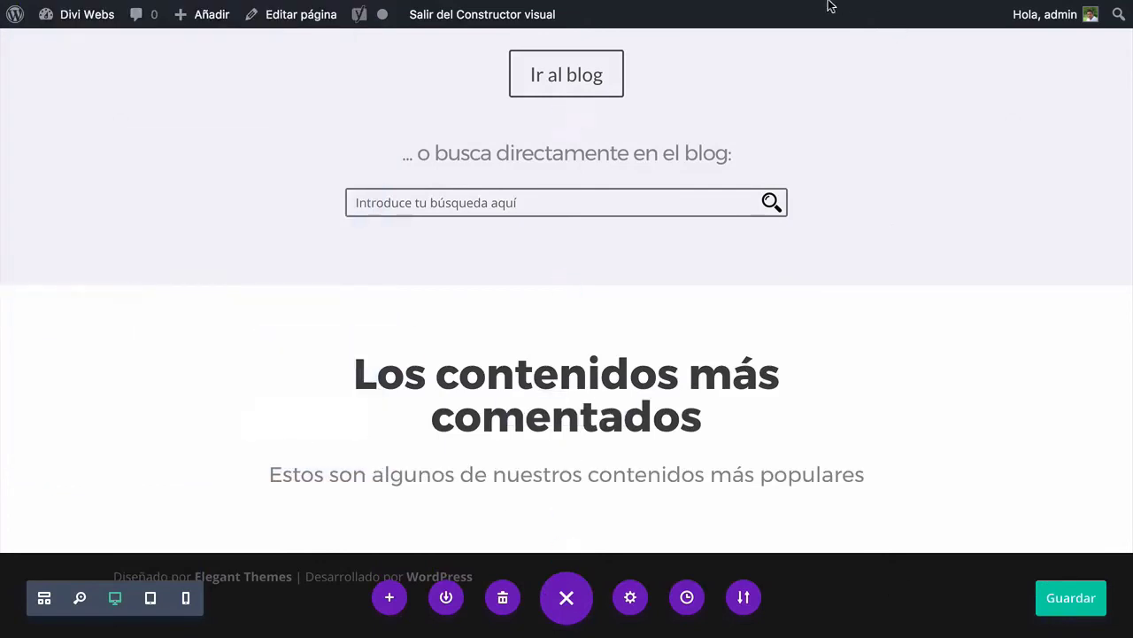
Compare the reference section's heading layout on the Ciudadano 2.0 site and return to the visual builder
{"action": "mouse_move", "coordinate": [842, 4]}
{"action": "left_click", "coordinate": [903, 39]}
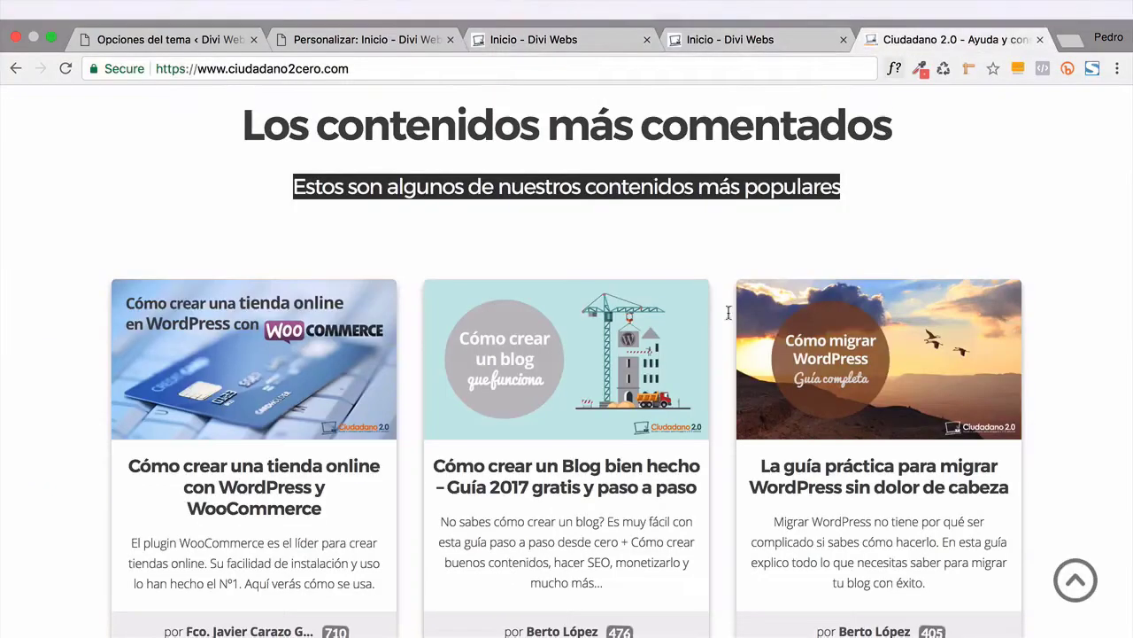
{"action": "scroll", "coordinate": [409, 158], "scroll_direction": "up", "scroll_amount": 1}
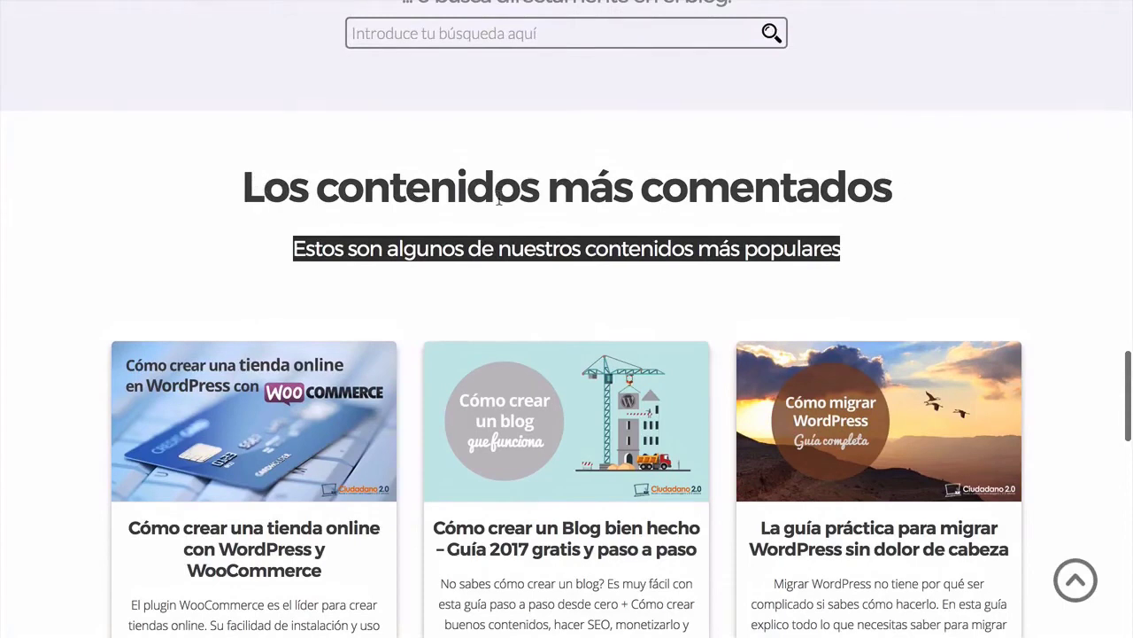
{"action": "mouse_move", "coordinate": [573, 3]}
{"action": "left_click", "coordinate": [550, 35]}
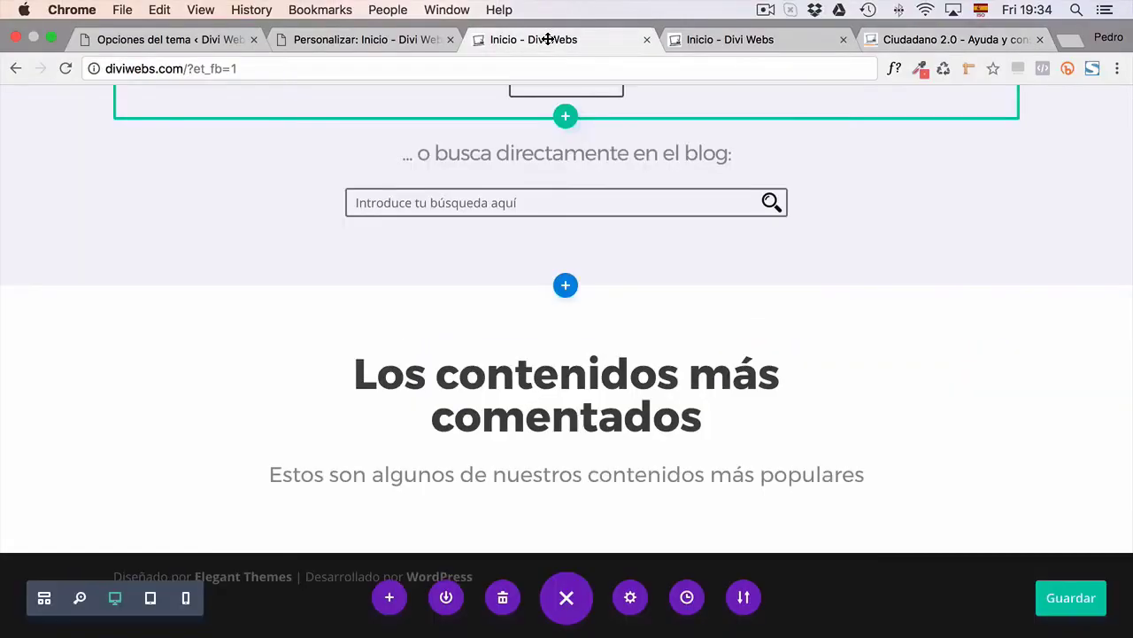
Increase the custom width of the row holding the "Los contenidos más comentados" heading, then save the row settings and the page
{"action": "left_click", "coordinate": [299, 347]}
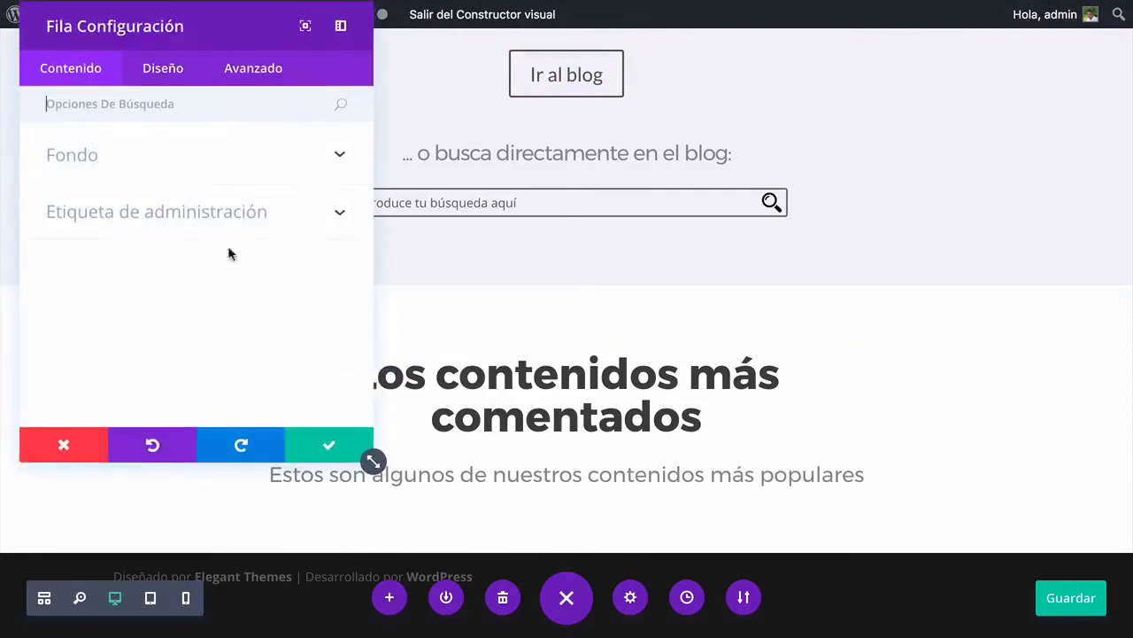
{"action": "left_click", "coordinate": [169, 71]}
{"action": "left_click", "coordinate": [91, 163]}
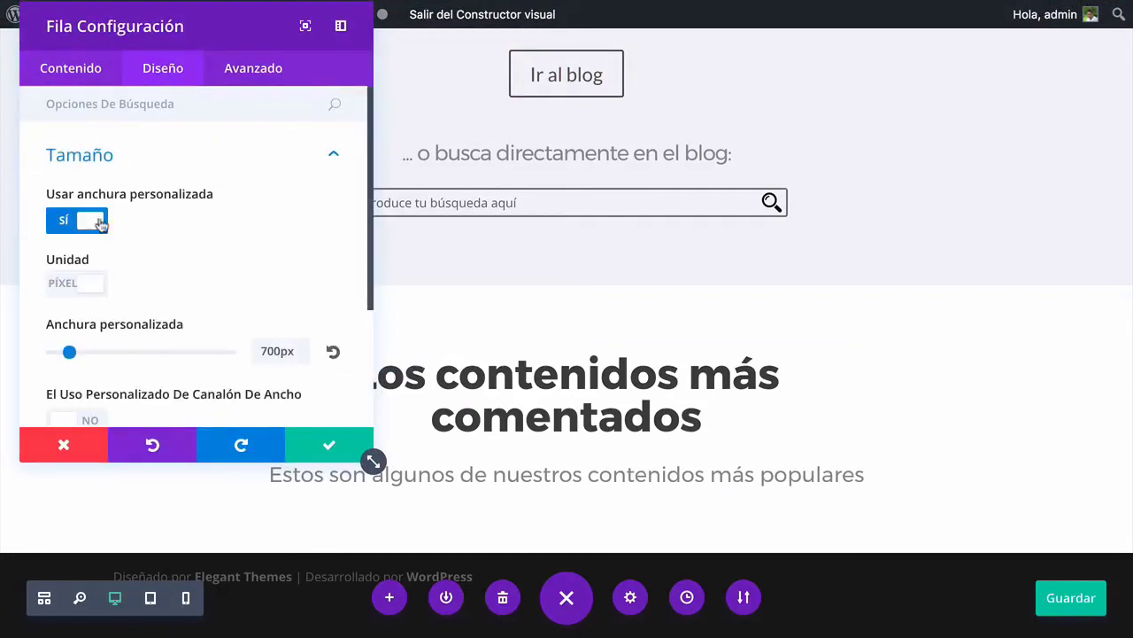
{"action": "left_click_drag", "start_coordinate": [69, 354], "coordinate": [87, 357]}
{"action": "left_click", "coordinate": [311, 444]}
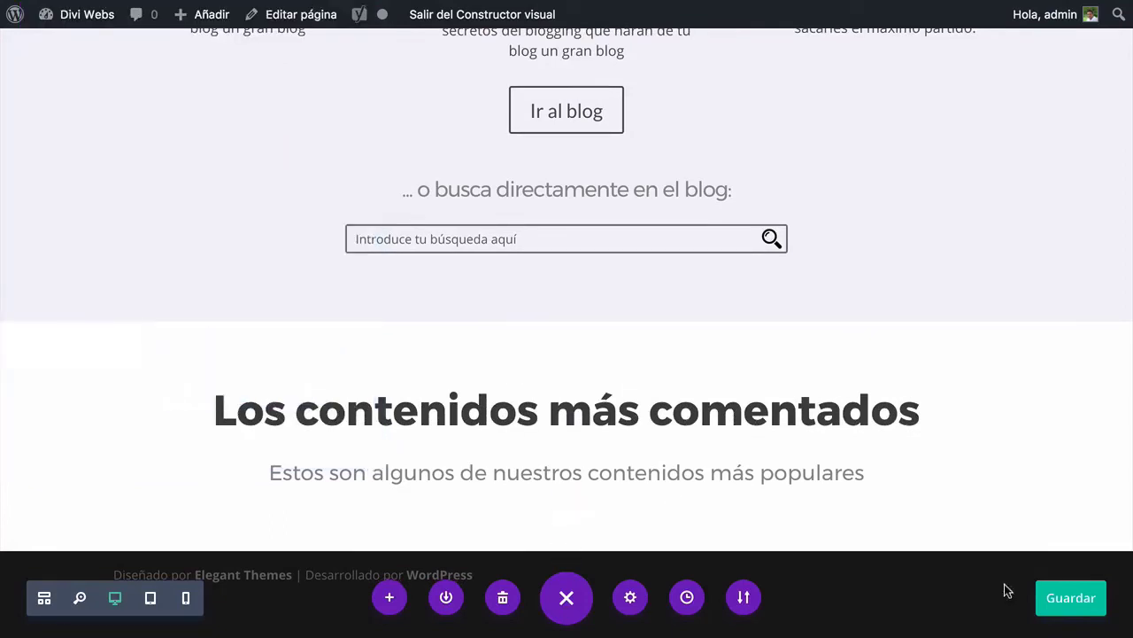
{"action": "left_click", "coordinate": [1056, 611]}
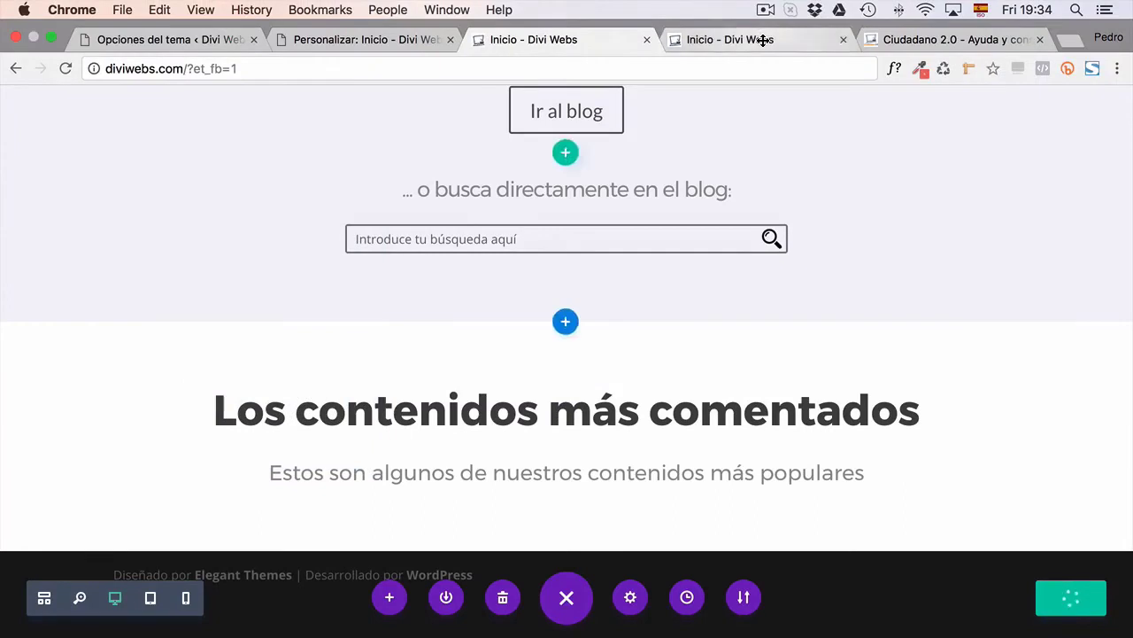
Reload the live homepage to check the new heading section and compare it with the same section on the Ciudadano 2.0 site
{"action": "left_click", "coordinate": [763, 40]}
{"action": "key", "text": "super+r"}
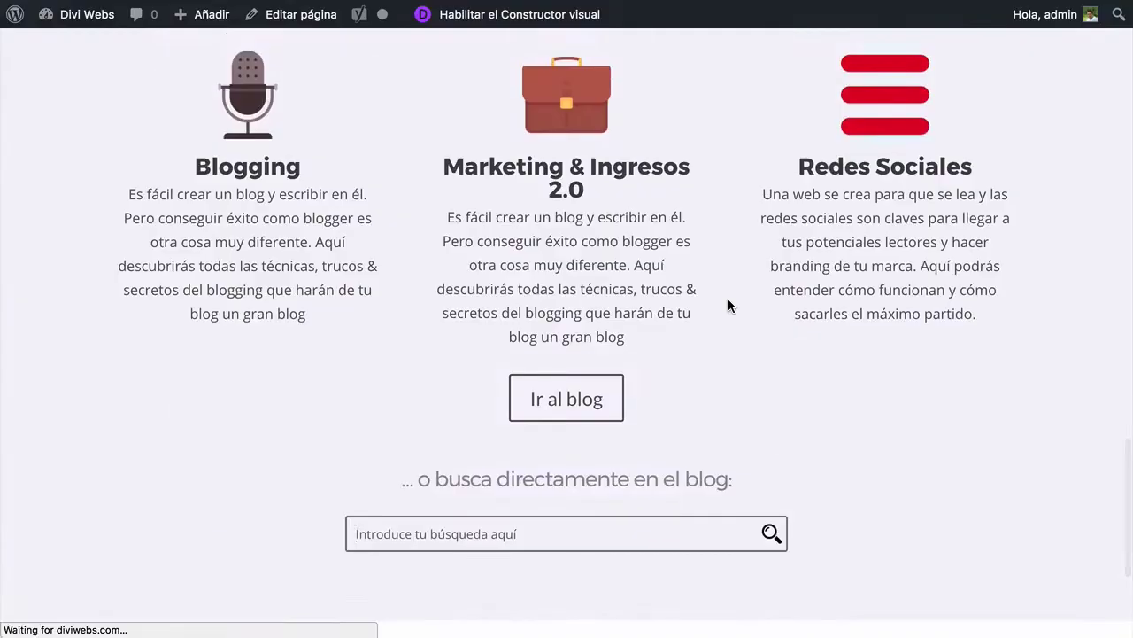
{"action": "scroll", "coordinate": [728, 303], "scroll_direction": "down", "scroll_amount": 5}
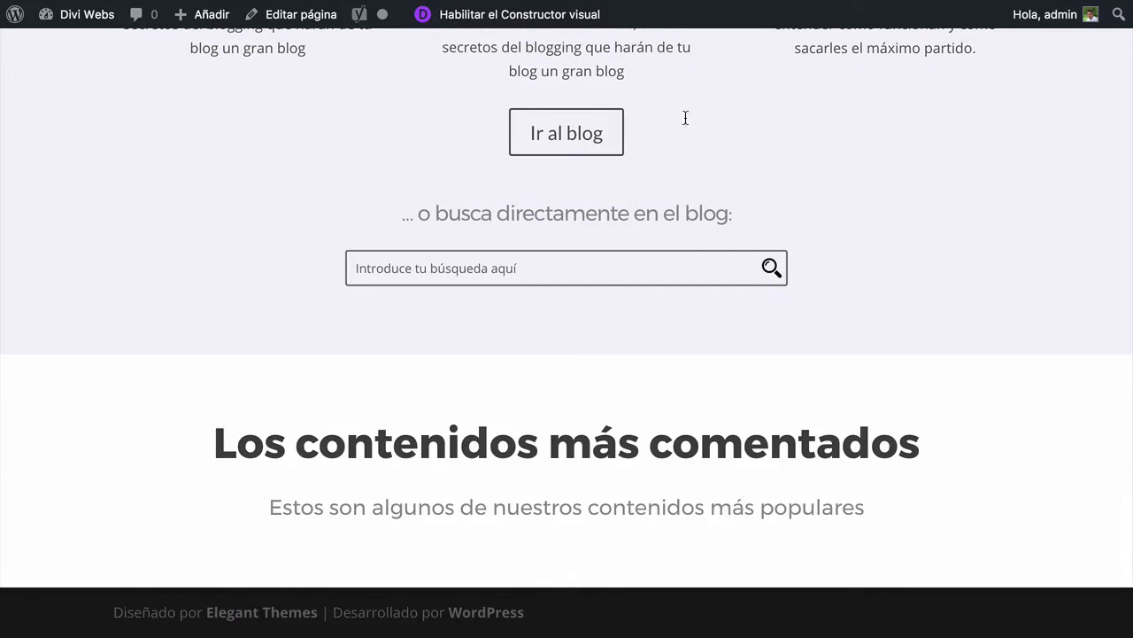
{"action": "mouse_move", "coordinate": [641, 5]}
{"action": "left_click", "coordinate": [871, 35]}
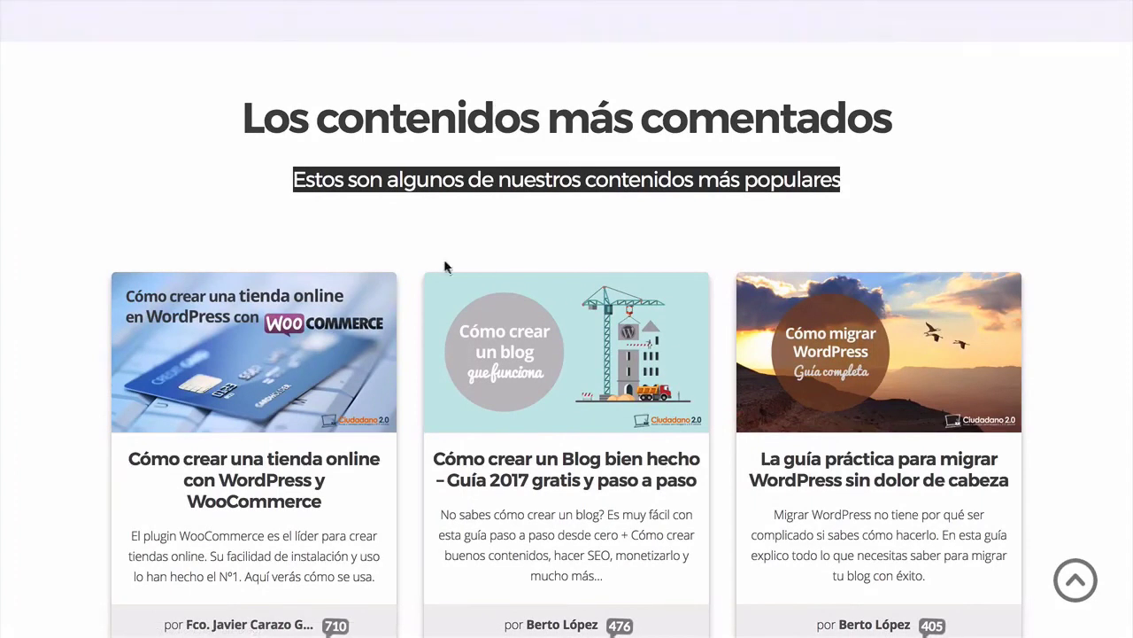
{"action": "scroll", "coordinate": [445, 266], "scroll_direction": "down", "scroll_amount": 2}
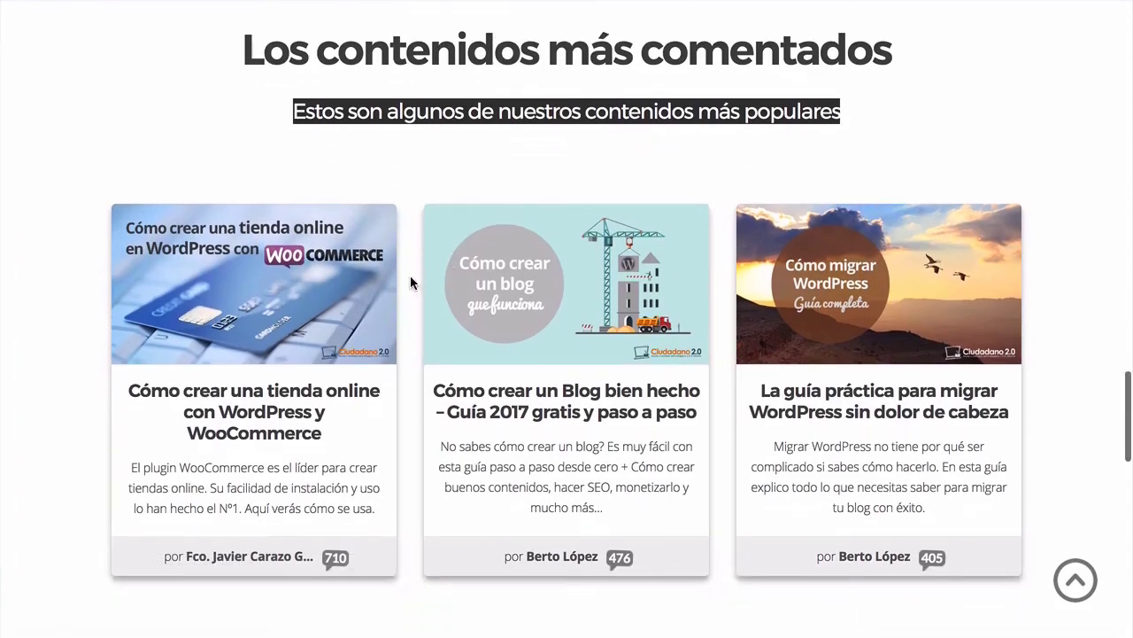
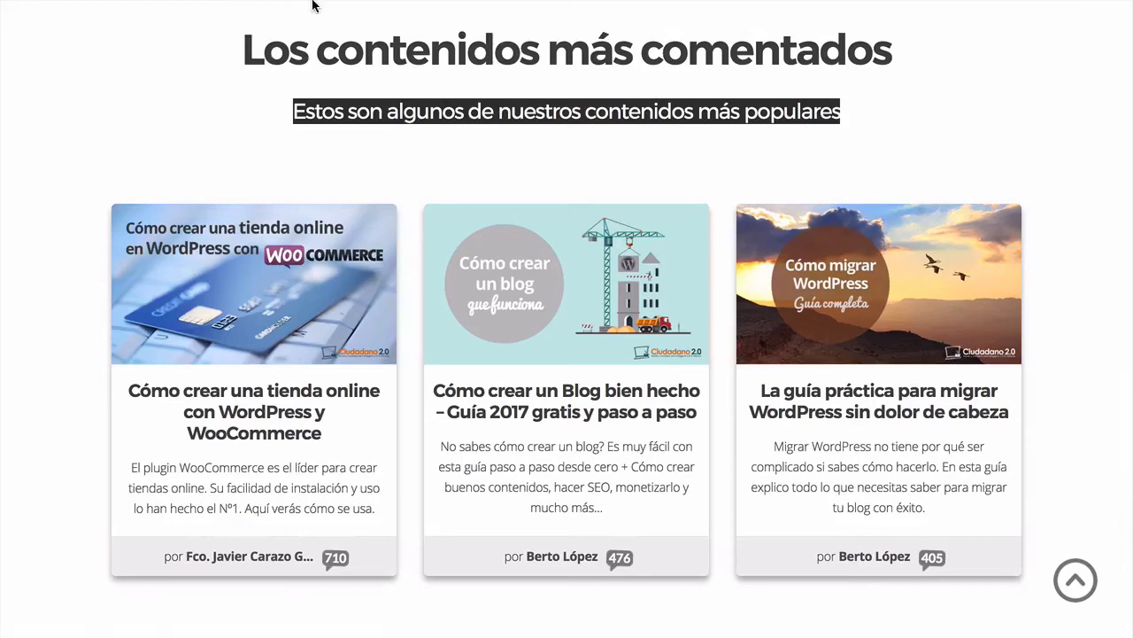
Review the blog posts and their categories in the WordPress admin, including the category list
{"action": "mouse_move", "coordinate": [311, 3]}
{"action": "left_click", "coordinate": [177, 41]}
{"action": "mouse_move", "coordinate": [69, 173]}
{"action": "scroll", "coordinate": [67, 169], "scroll_direction": "up", "scroll_amount": 1}
{"action": "left_click", "coordinate": [74, 97]}
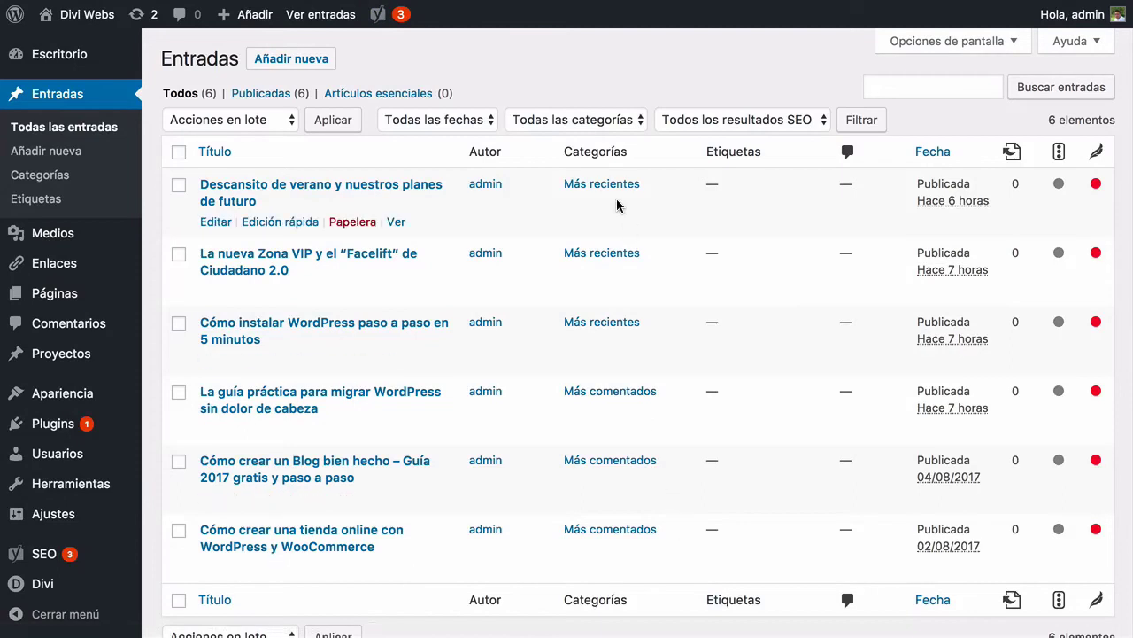
{"action": "left_click", "coordinate": [69, 176]}
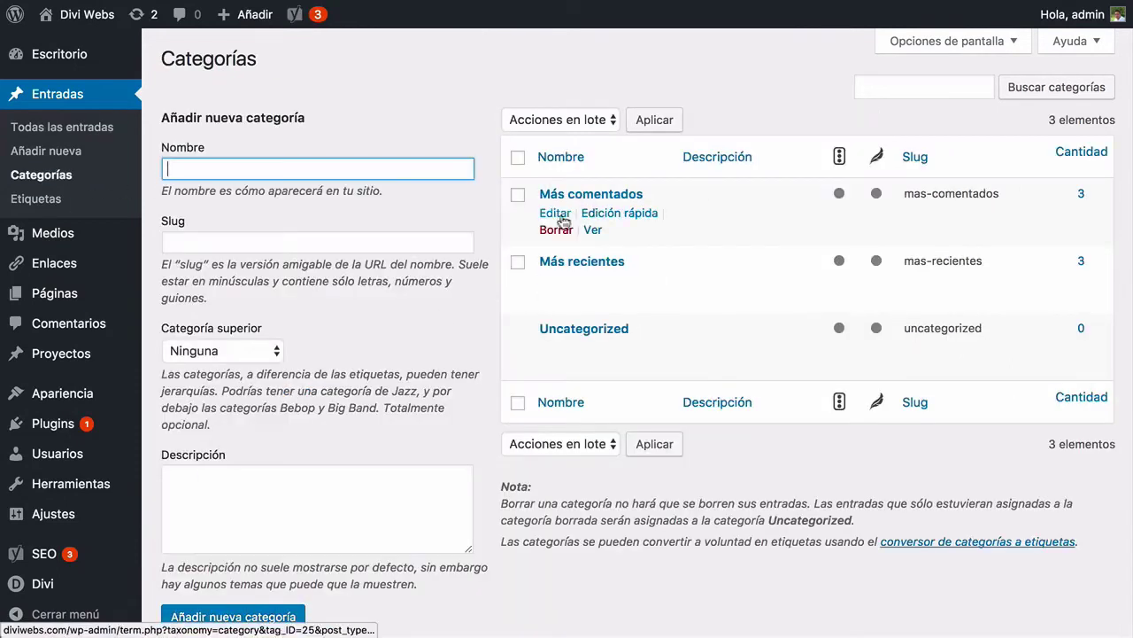
{"action": "left_click", "coordinate": [175, 244]}
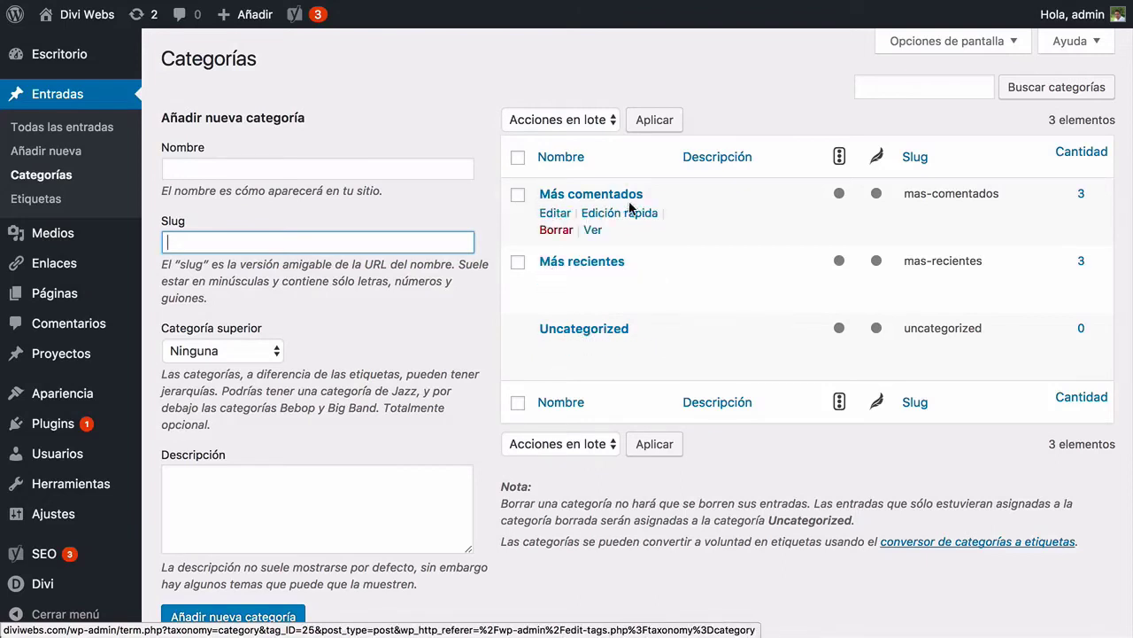
{"action": "left_click", "coordinate": [64, 133]}
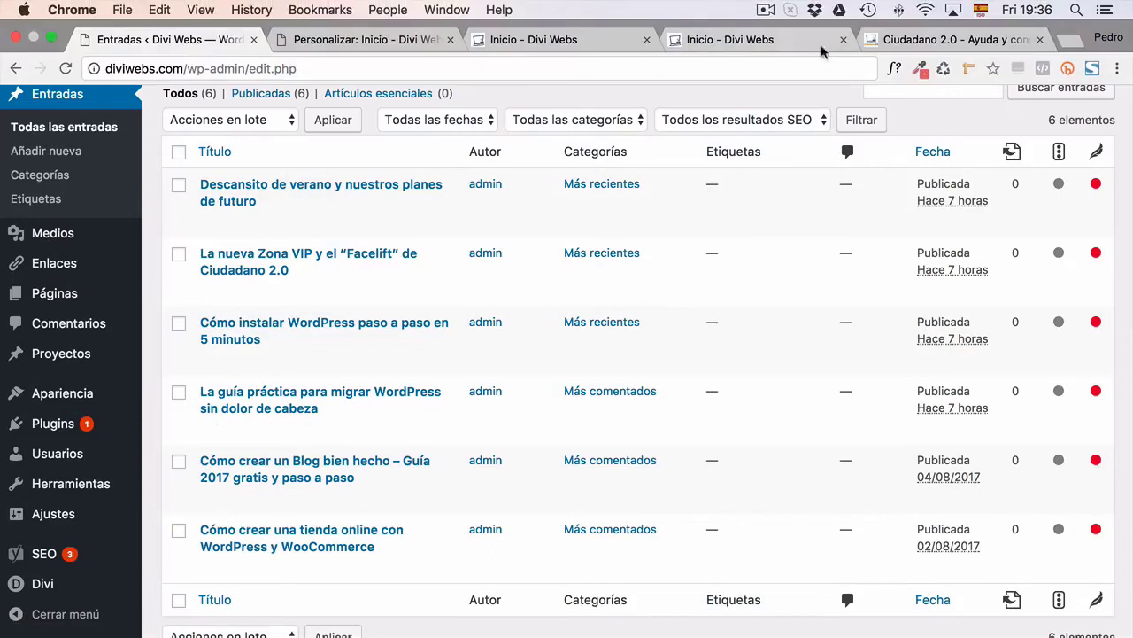
Examine the post card layouts in the "Los contenidos más comentados" and "Últimos artículos publicados" sections of the Ciudadano 2.0 site
{"action": "left_click", "coordinate": [947, 39]}
{"action": "left_click", "coordinate": [81, 144]}
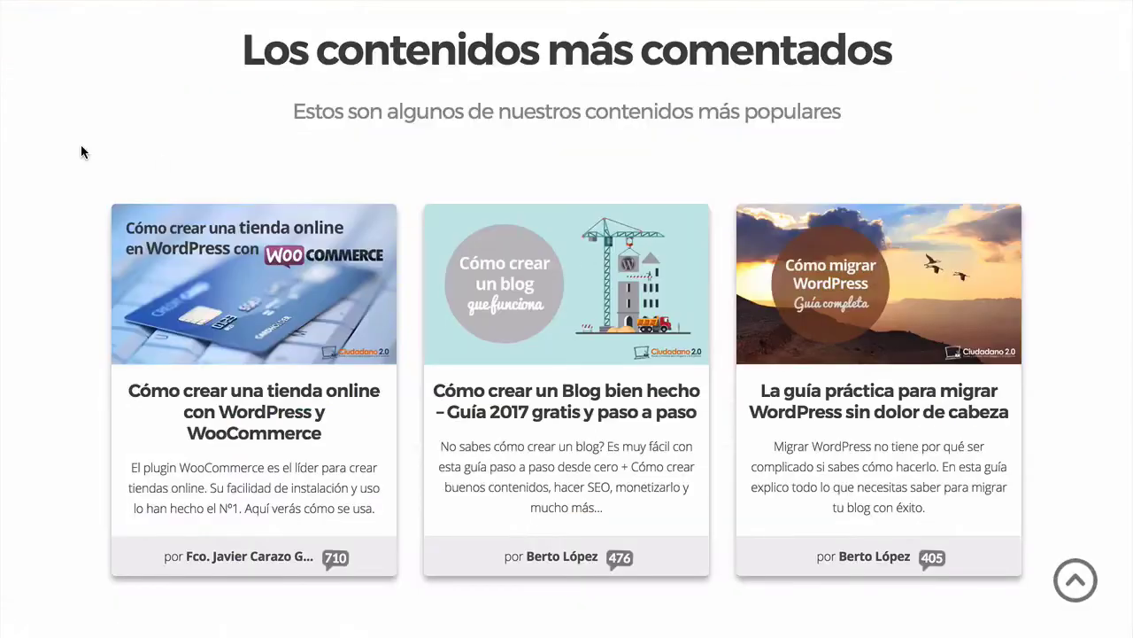
{"action": "scroll", "coordinate": [81, 144], "scroll_direction": "down", "scroll_amount": 1}
{"action": "scroll", "coordinate": [66, 165], "scroll_direction": "down", "scroll_amount": 2}
{"action": "scroll", "coordinate": [65, 164], "scroll_direction": "up", "scroll_amount": 2}
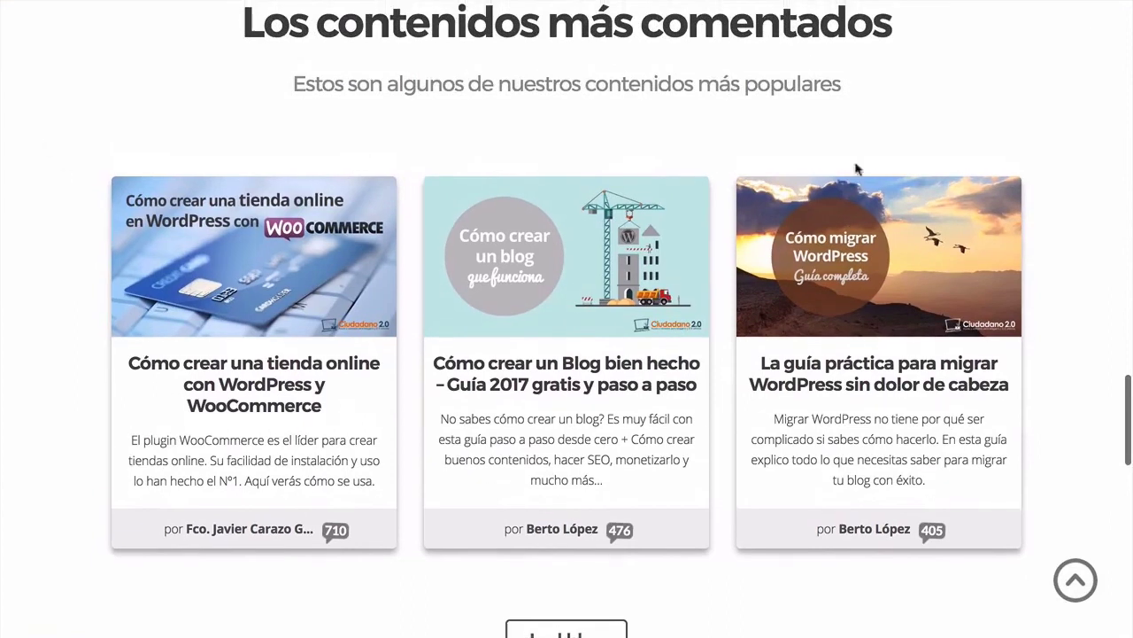
{"action": "scroll", "coordinate": [522, 155], "scroll_direction": "down", "scroll_amount": 4}
{"action": "scroll", "coordinate": [521, 155], "scroll_direction": "down", "scroll_amount": 5}
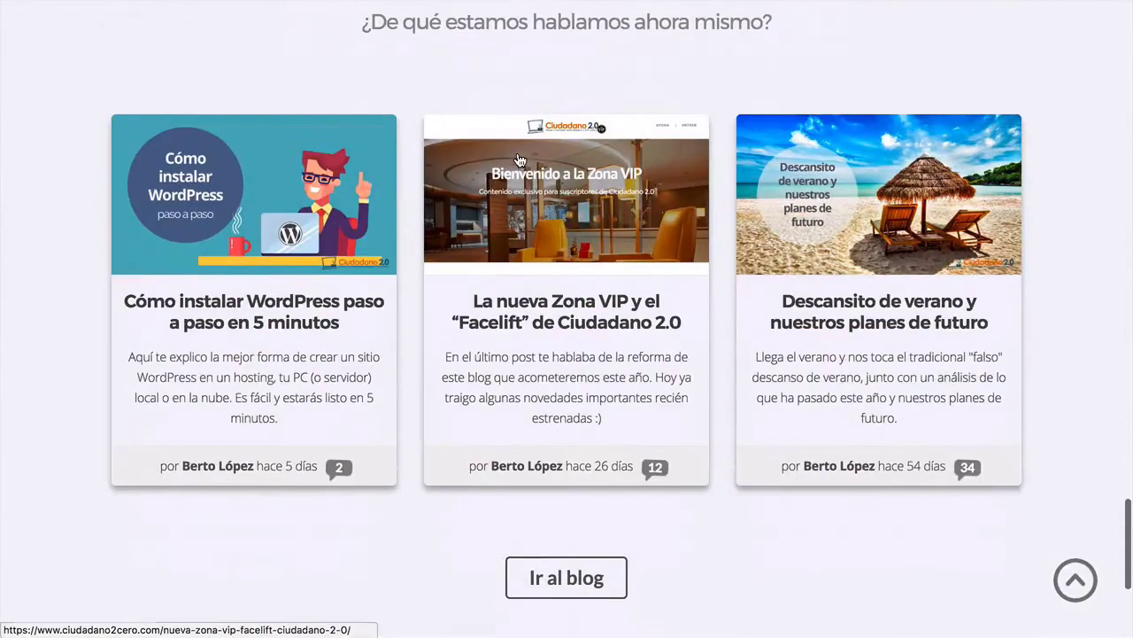
{"action": "scroll", "coordinate": [250, 180], "scroll_direction": "up", "scroll_amount": 1}
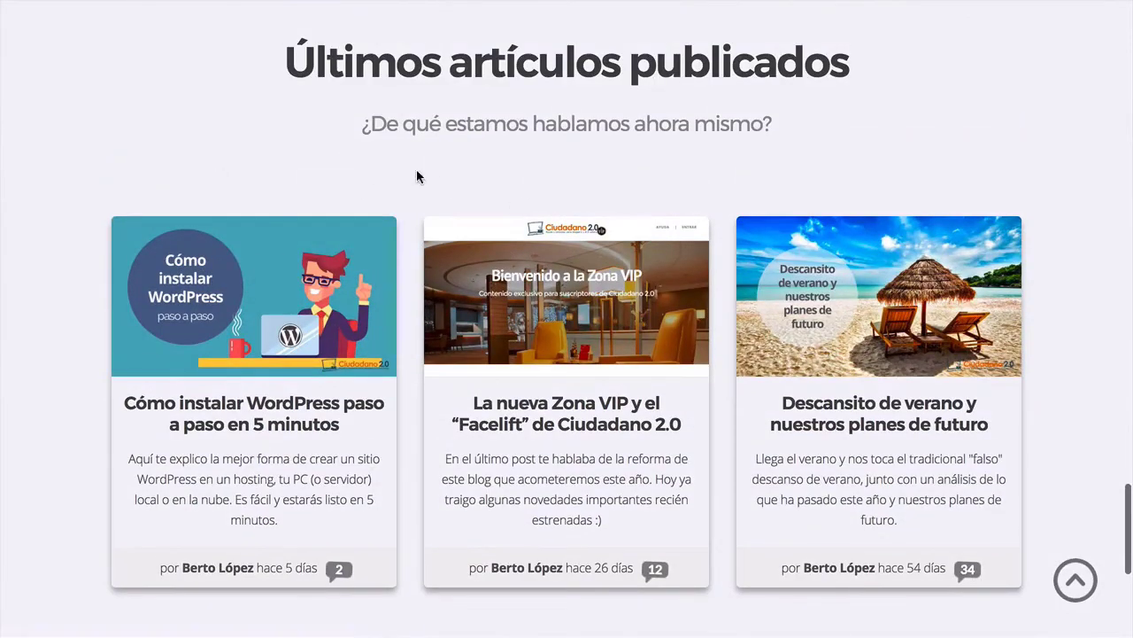
{"action": "scroll", "coordinate": [391, 154], "scroll_direction": "up", "scroll_amount": 2}
{"action": "scroll", "coordinate": [479, 184], "scroll_direction": "up", "scroll_amount": 8}
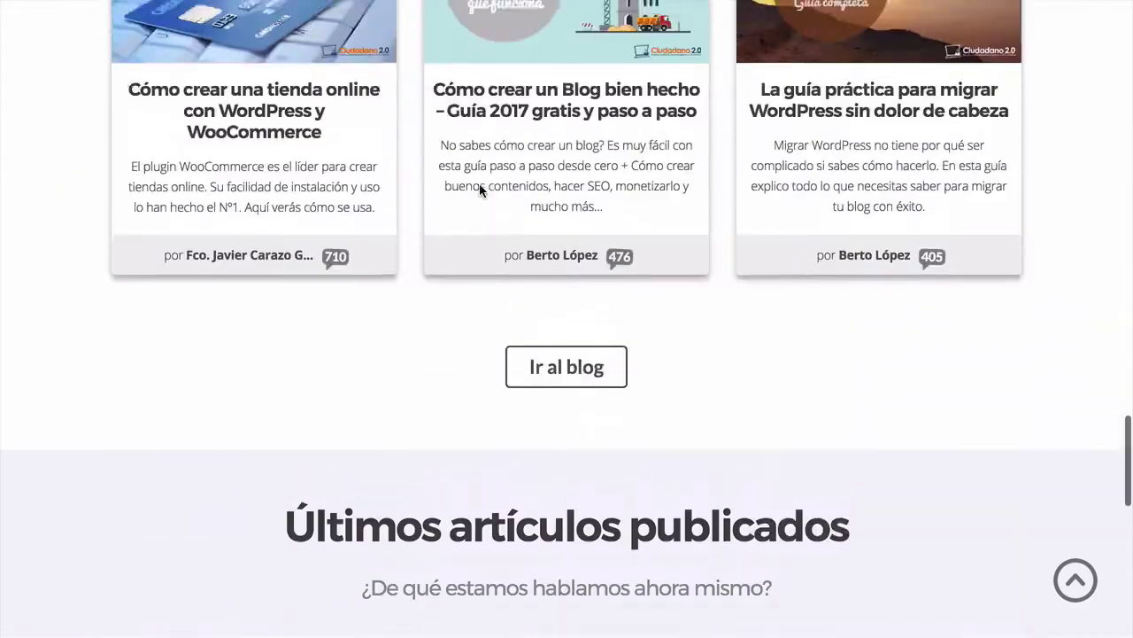
{"action": "scroll", "coordinate": [634, 5], "scroll_direction": "down", "scroll_amount": 1}
{"action": "mouse_move", "coordinate": [634, 4]}
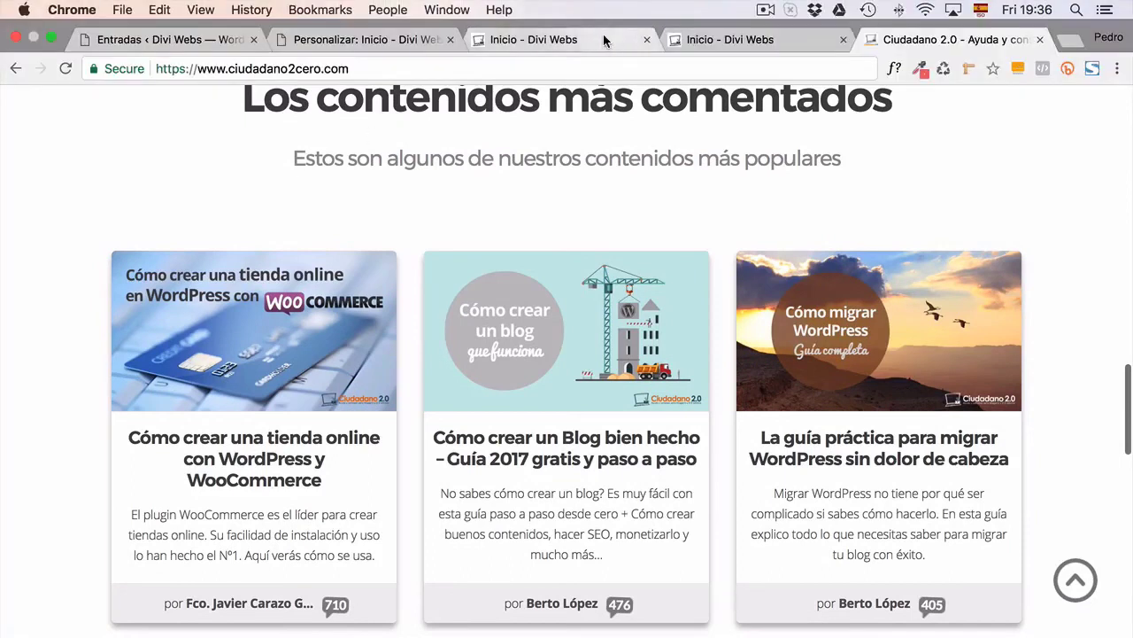
Insert a single-column row below the "Los contenidos más comentados" heading row in the visual builder and add a Blog module to it
{"action": "left_click", "coordinate": [605, 33]}
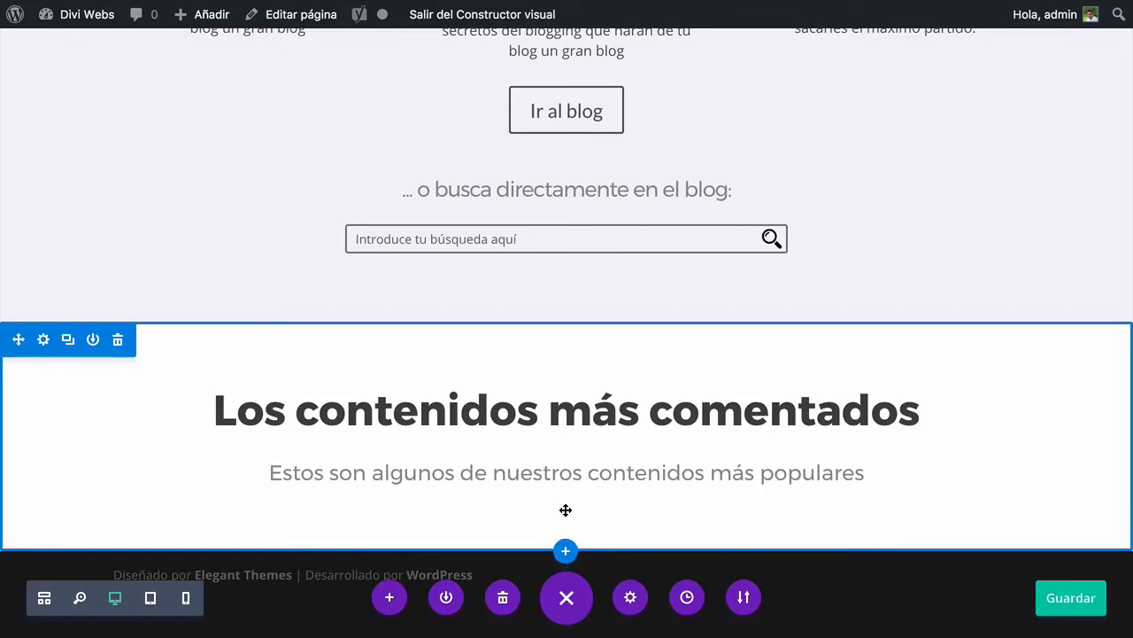
{"action": "left_click_drag", "start_coordinate": [559, 575], "coordinate": [567, 40]}
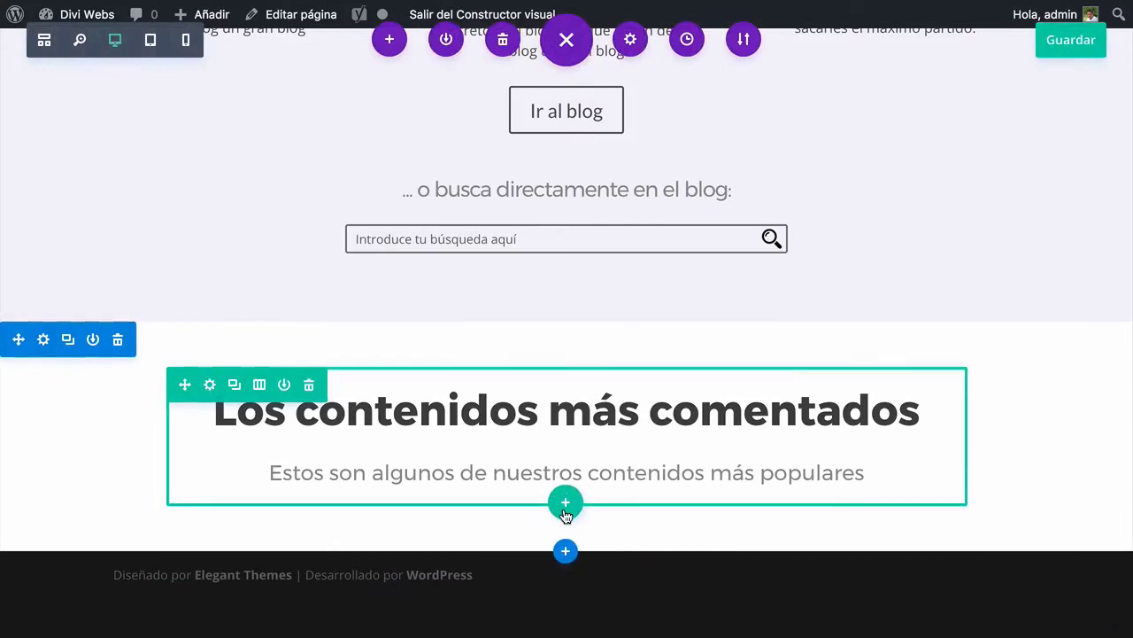
{"action": "left_click", "coordinate": [565, 503]}
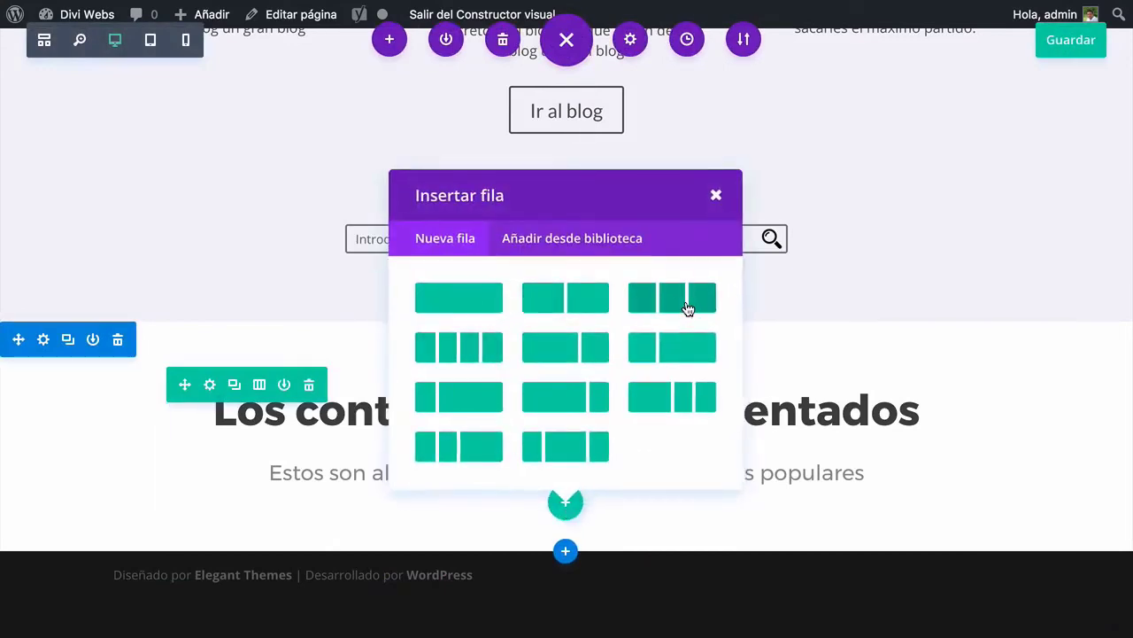
{"action": "left_click", "coordinate": [451, 298]}
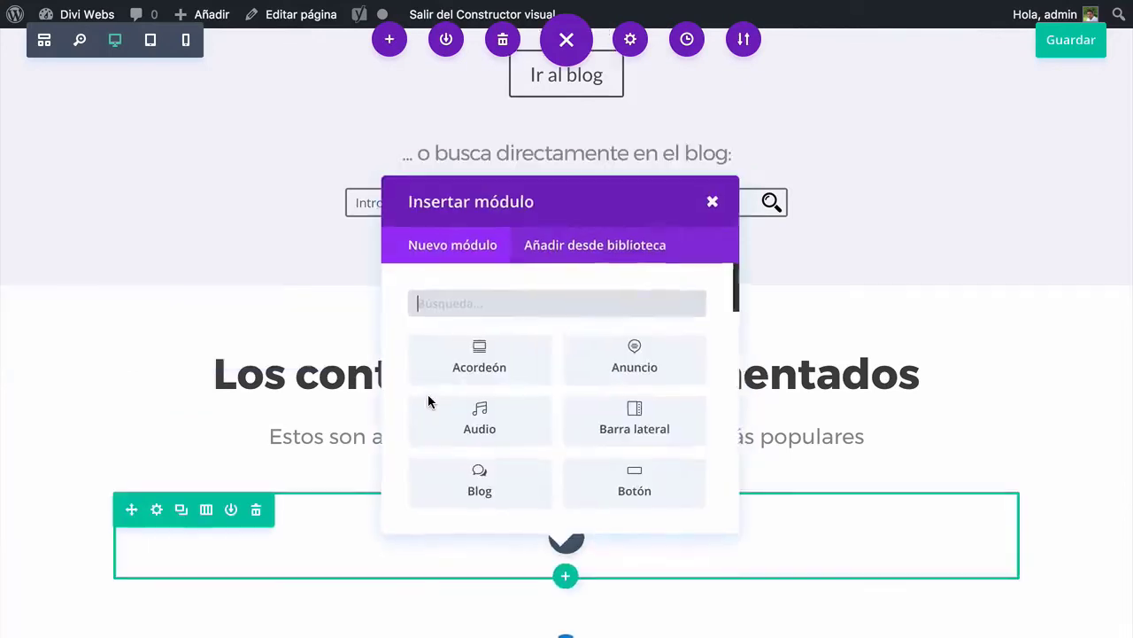
{"action": "type", "text": "blo"}
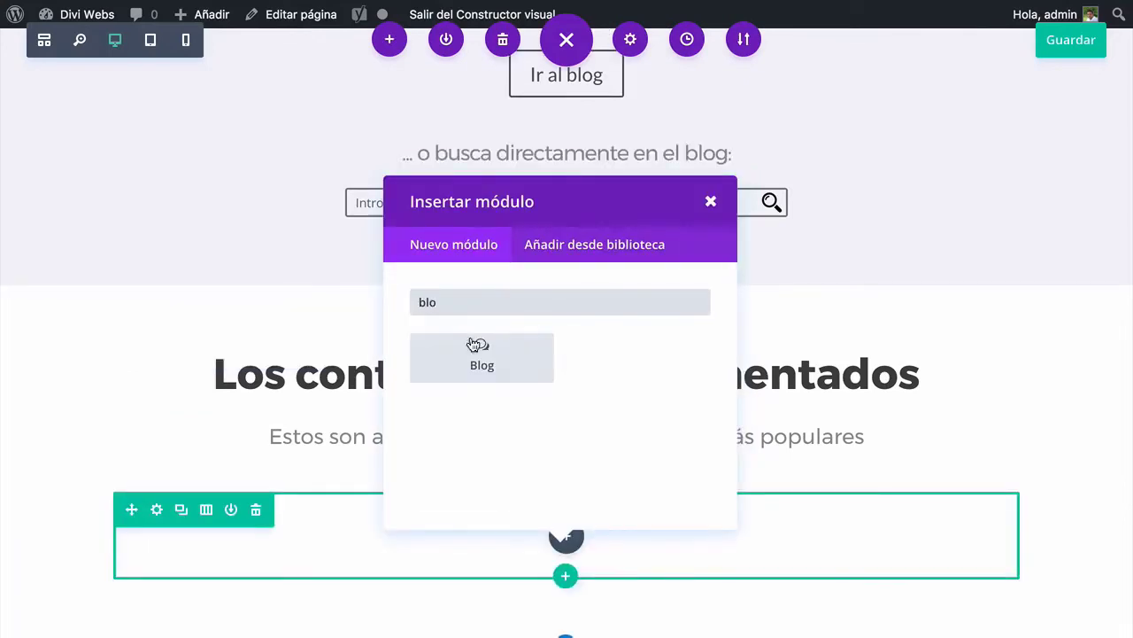
{"action": "left_click", "coordinate": [478, 349]}
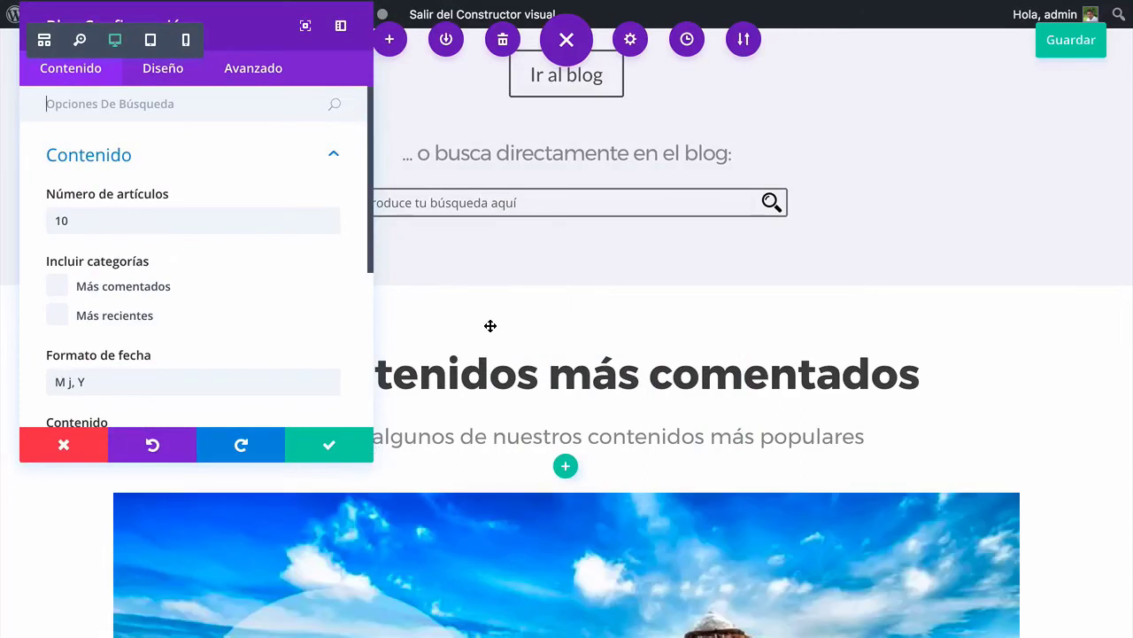
Set the Blog module's number of articles to 3 and include only the "Más comentados" category
{"action": "left_click_drag", "start_coordinate": [81, 219], "coordinate": [50, 224]}
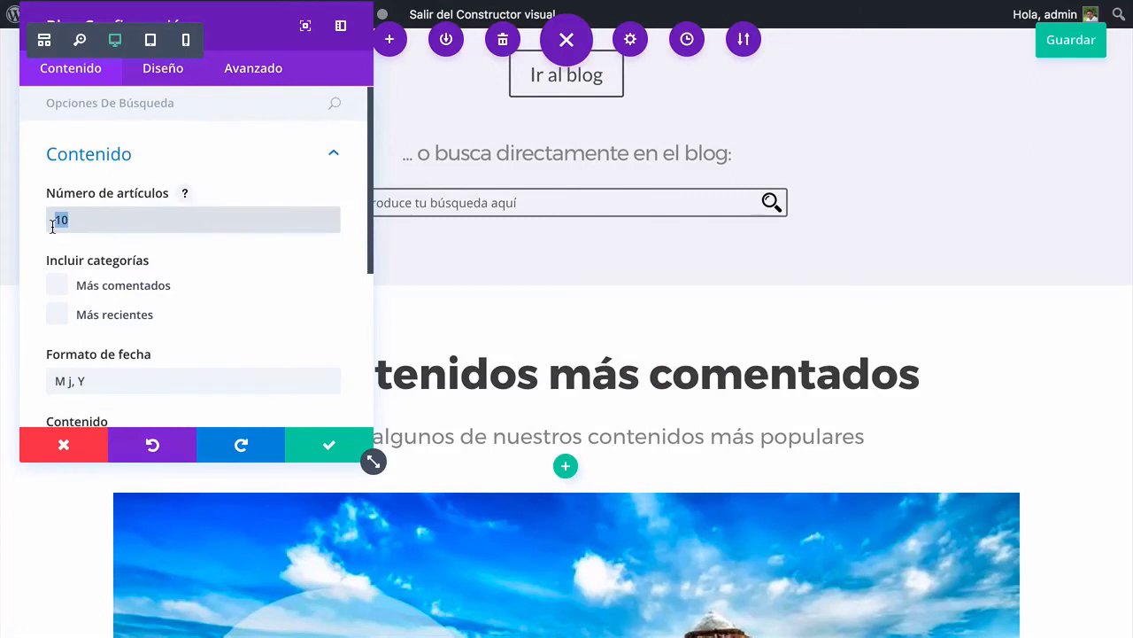
{"action": "type", "text": "3"}
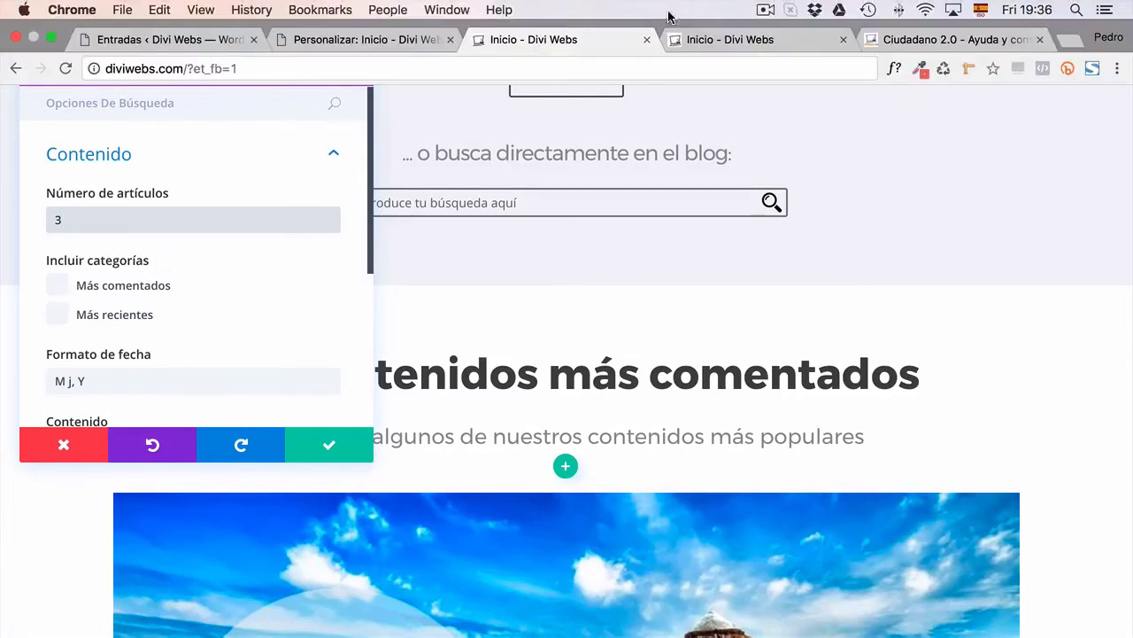
{"action": "left_click", "coordinate": [58, 286]}
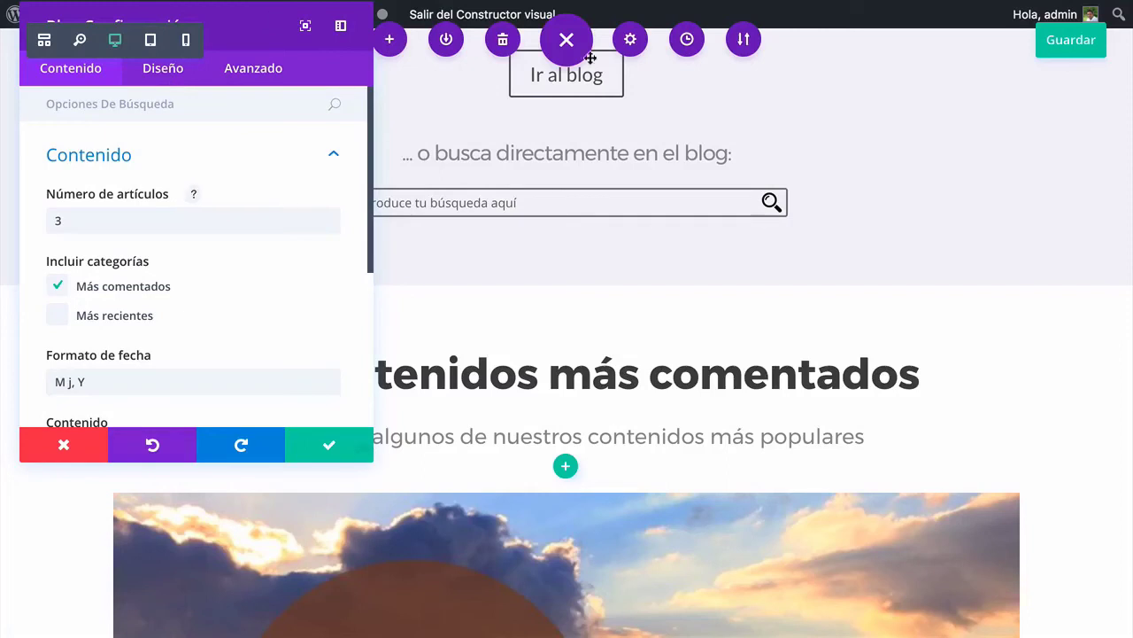
Change the Blog module's layout to Rejilla, save the module and save the page
{"action": "left_click", "coordinate": [153, 69]}
{"action": "left_click", "coordinate": [87, 159]}
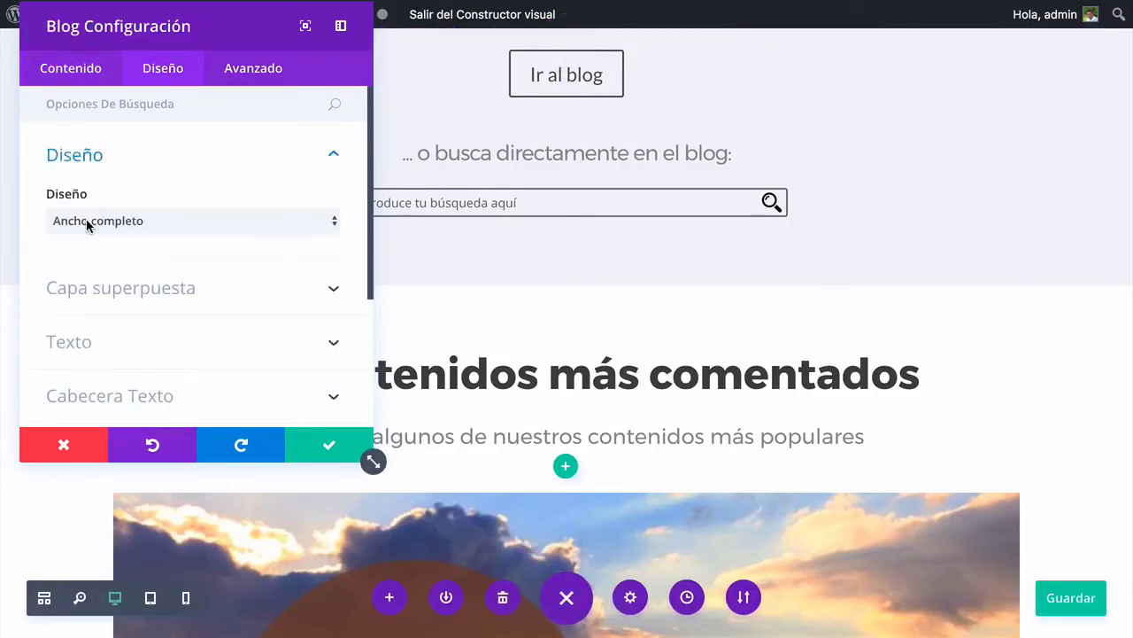
{"action": "scroll", "coordinate": [437, 261], "scroll_direction": "down", "scroll_amount": 10}
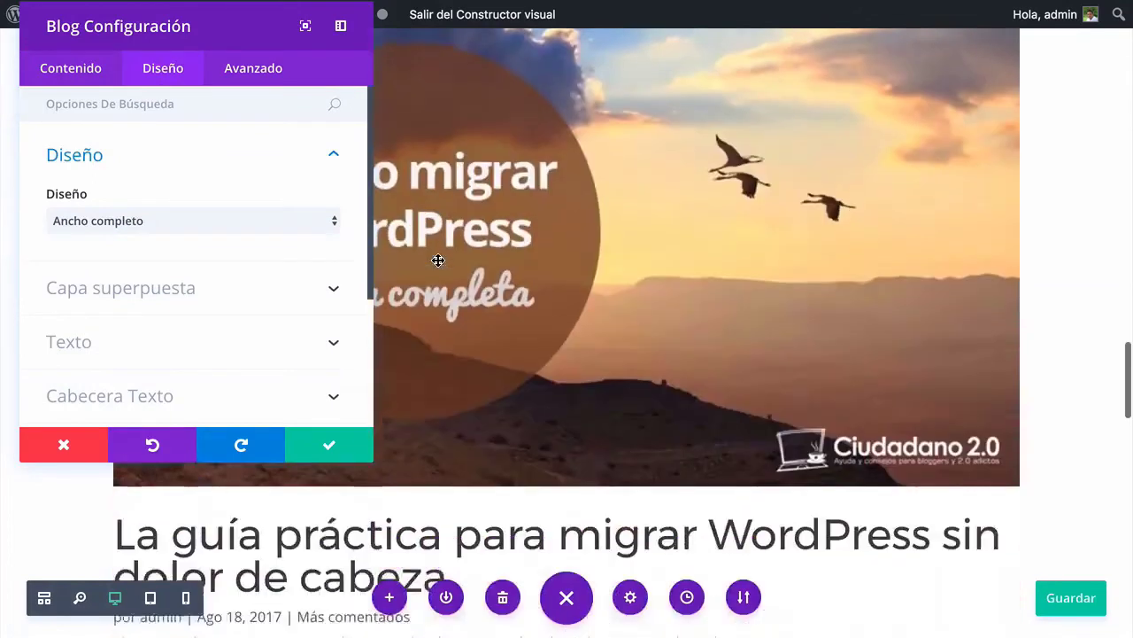
{"action": "scroll", "coordinate": [437, 260], "scroll_direction": "up", "scroll_amount": 6}
{"action": "scroll", "coordinate": [531, 260], "scroll_direction": "up", "scroll_amount": 6}
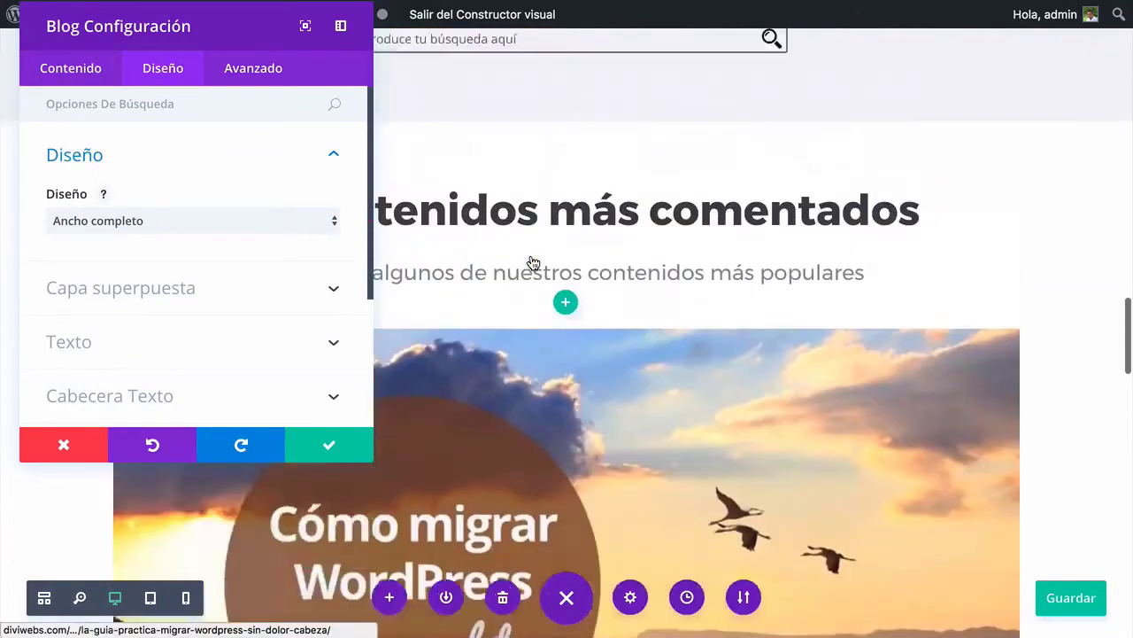
{"action": "left_click", "coordinate": [222, 217]}
{"action": "left_click", "coordinate": [175, 234]}
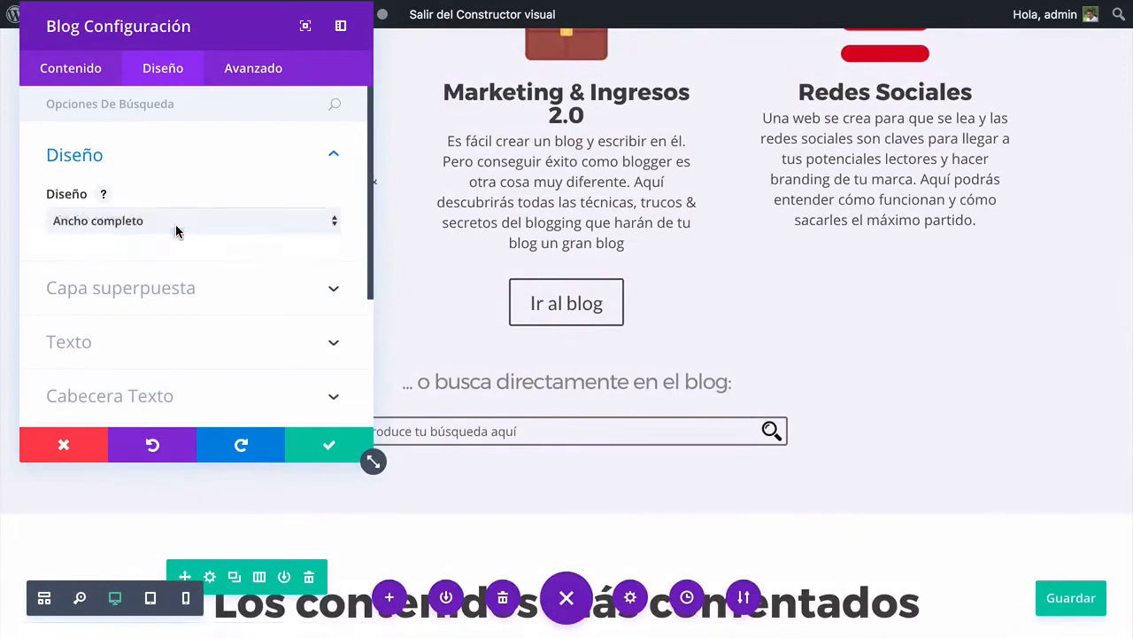
{"action": "scroll", "coordinate": [381, 423], "scroll_direction": "down", "scroll_amount": 5}
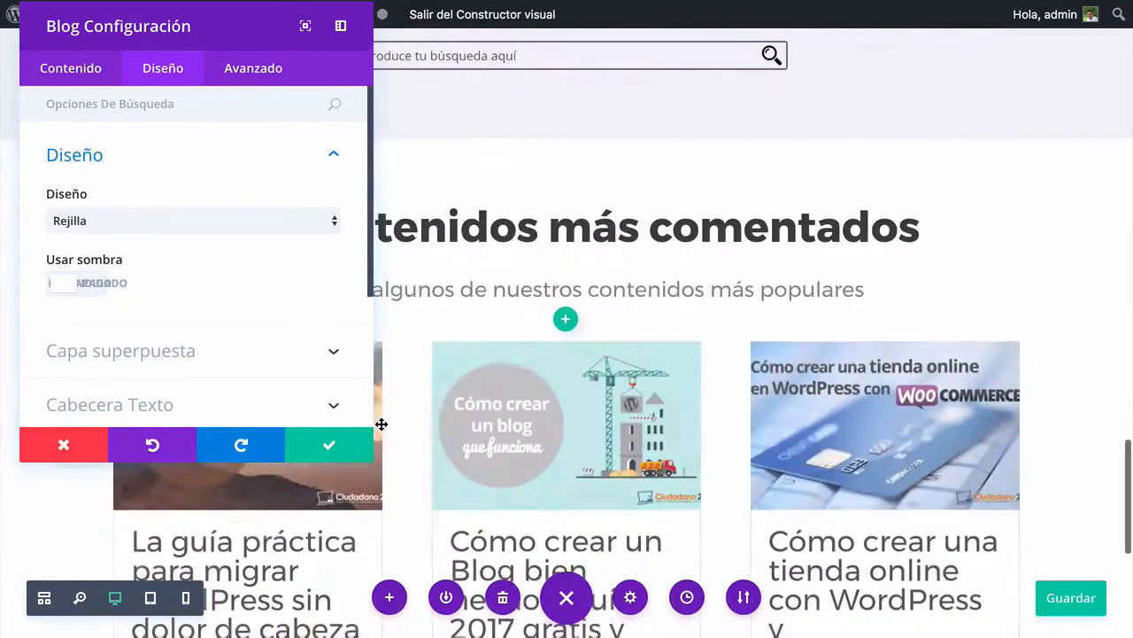
{"action": "left_click", "coordinate": [350, 450]}
{"action": "scroll", "coordinate": [246, 419], "scroll_direction": "down", "scroll_amount": 5}
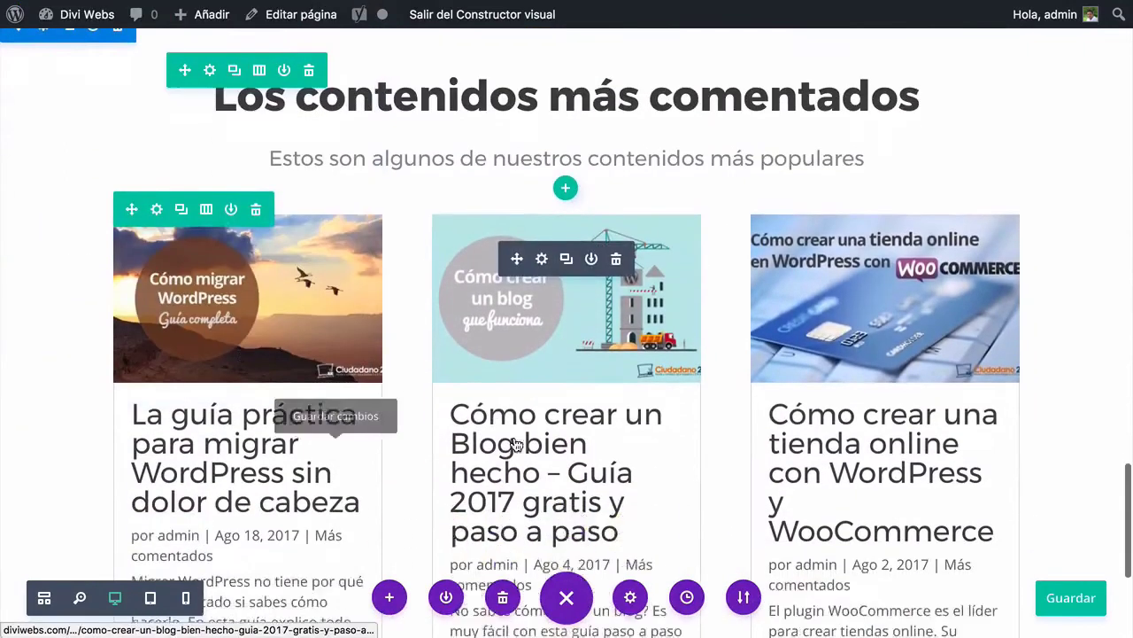
{"action": "left_click", "coordinate": [1061, 595]}
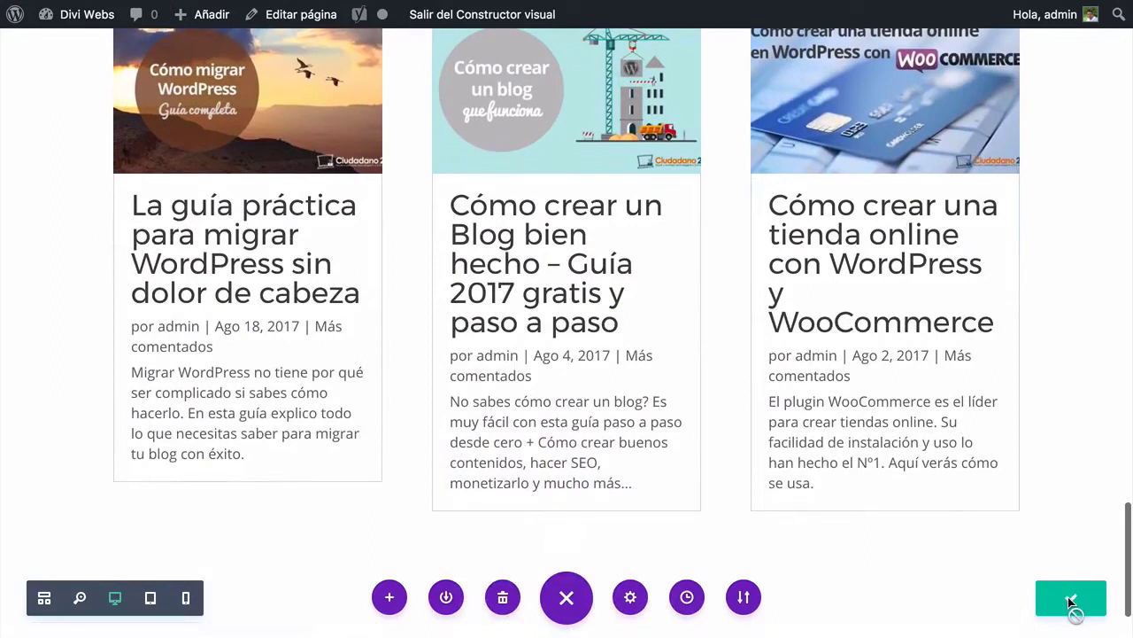
Reload the published homepage and examine the three-post grid below the "Los contenidos más comentados" heading
{"action": "left_click", "coordinate": [1067, 598]}
{"action": "left_click", "coordinate": [730, 36]}
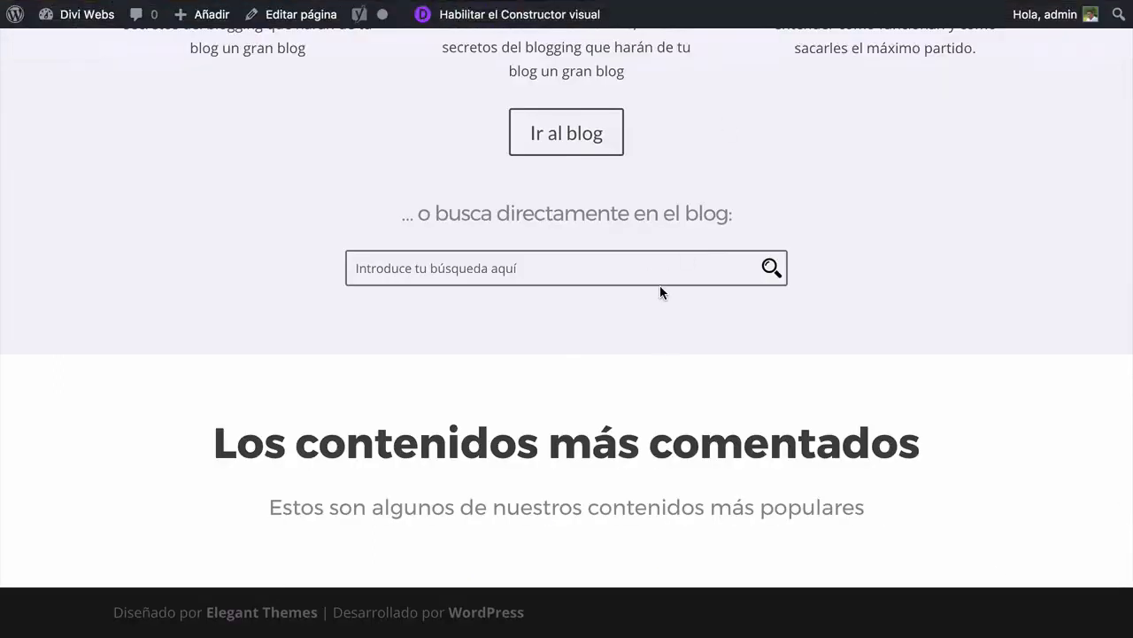
{"action": "key", "text": "super+r"}
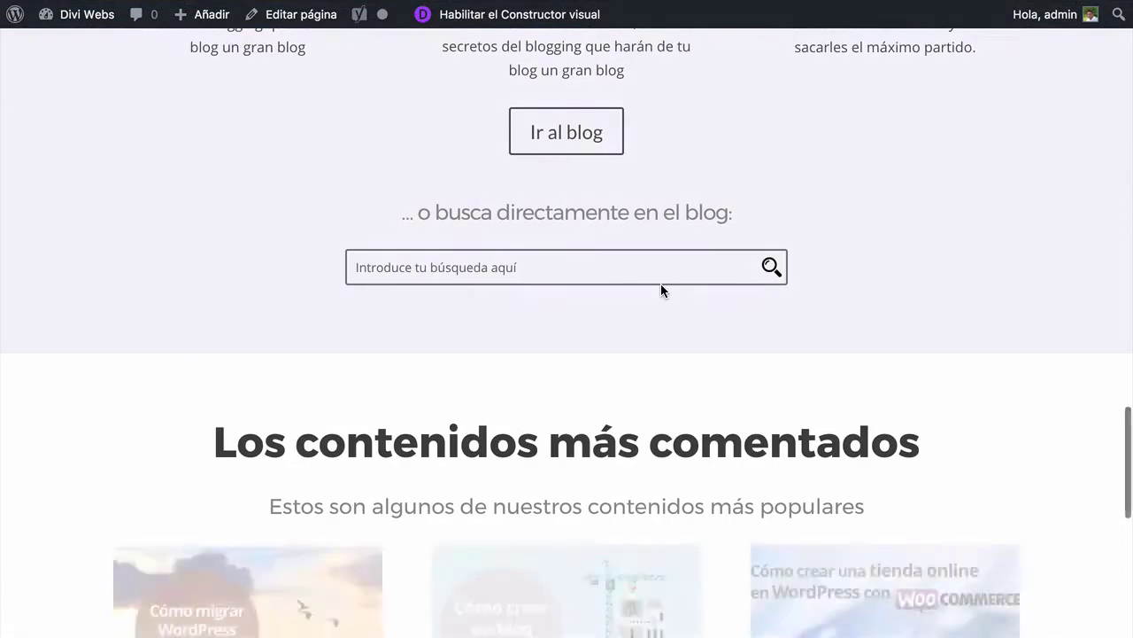
{"action": "scroll", "coordinate": [661, 284], "scroll_direction": "down", "scroll_amount": 7}
{"action": "scroll", "coordinate": [661, 283], "scroll_direction": "up", "scroll_amount": 4}
{"action": "scroll", "coordinate": [661, 284], "scroll_direction": "down", "scroll_amount": 1}
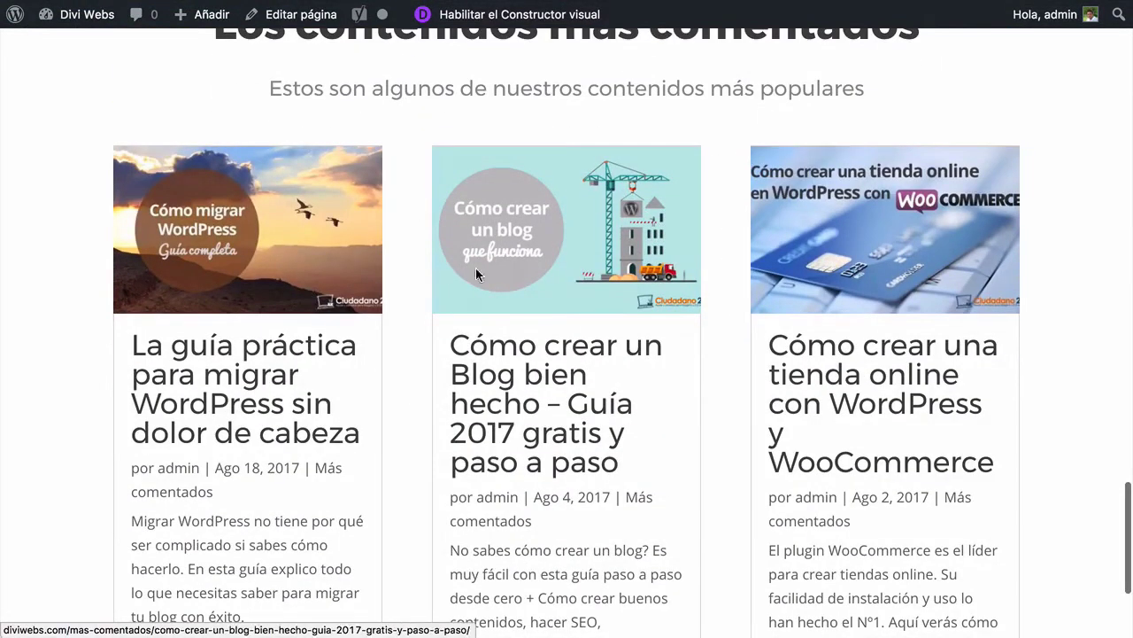
{"action": "scroll", "coordinate": [374, 301], "scroll_direction": "up", "scroll_amount": 1}
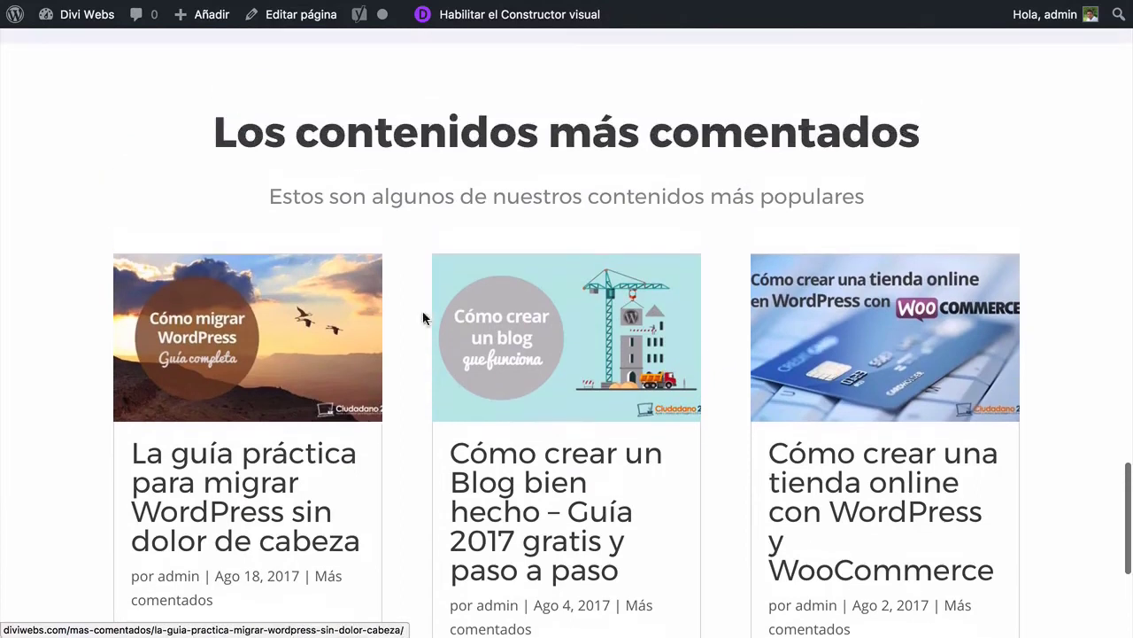
Compare the post grid in the visual builder and on the published page with the cards on the Ciudadano 2.0 site
{"action": "mouse_move", "coordinate": [571, 5]}
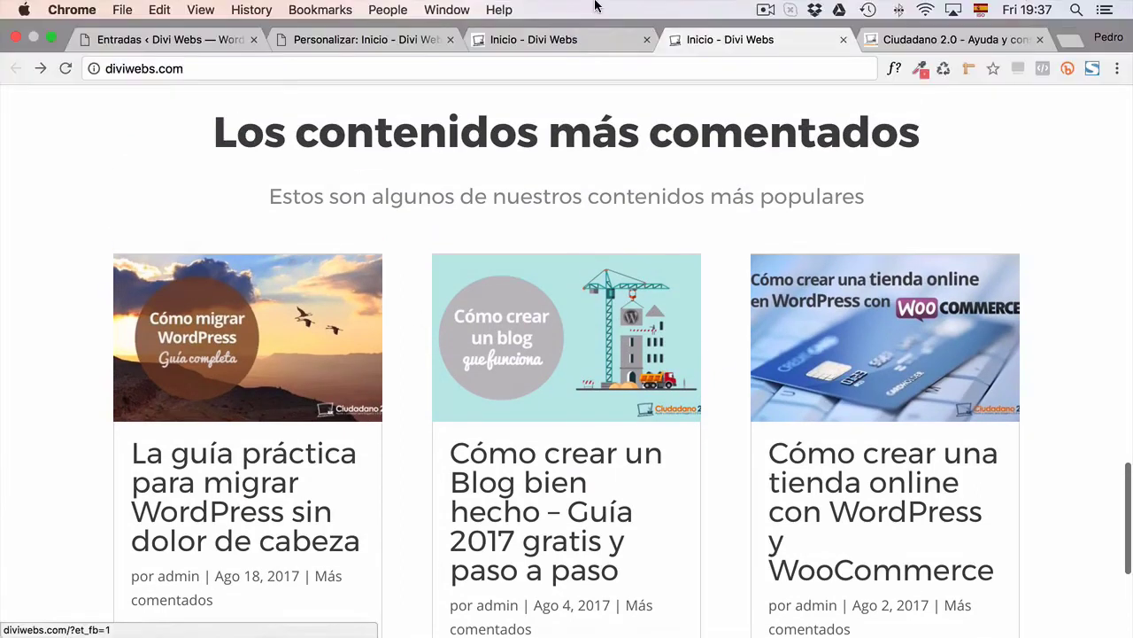
{"action": "left_click", "coordinate": [559, 45]}
{"action": "scroll", "coordinate": [647, 236], "scroll_direction": "up", "scroll_amount": 1}
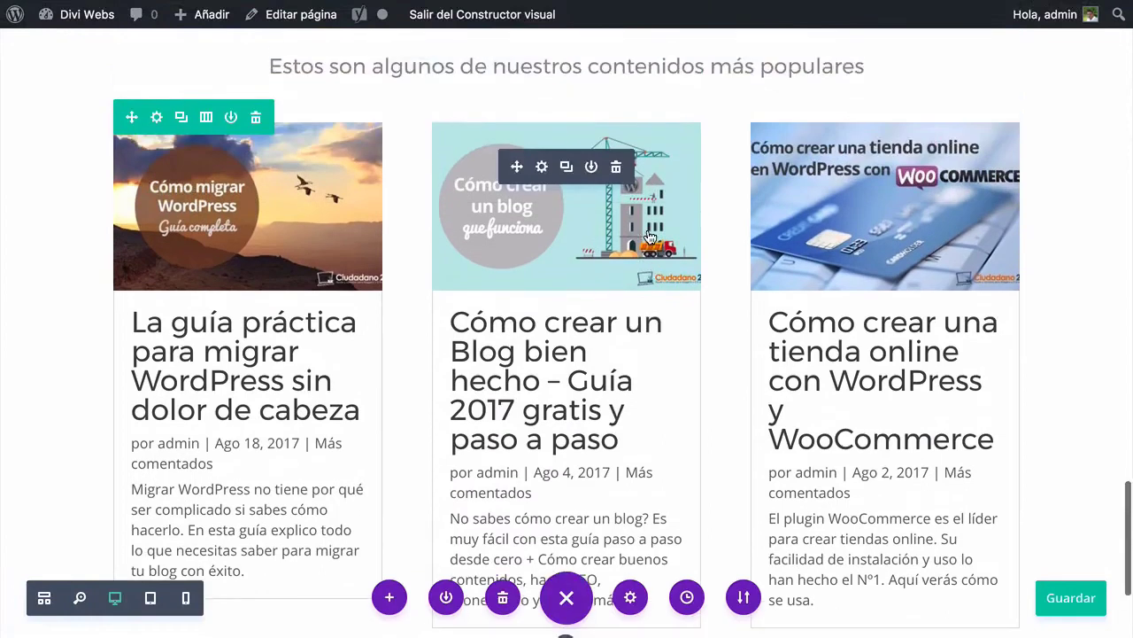
{"action": "scroll", "coordinate": [638, 349], "scroll_direction": "up", "scroll_amount": 2}
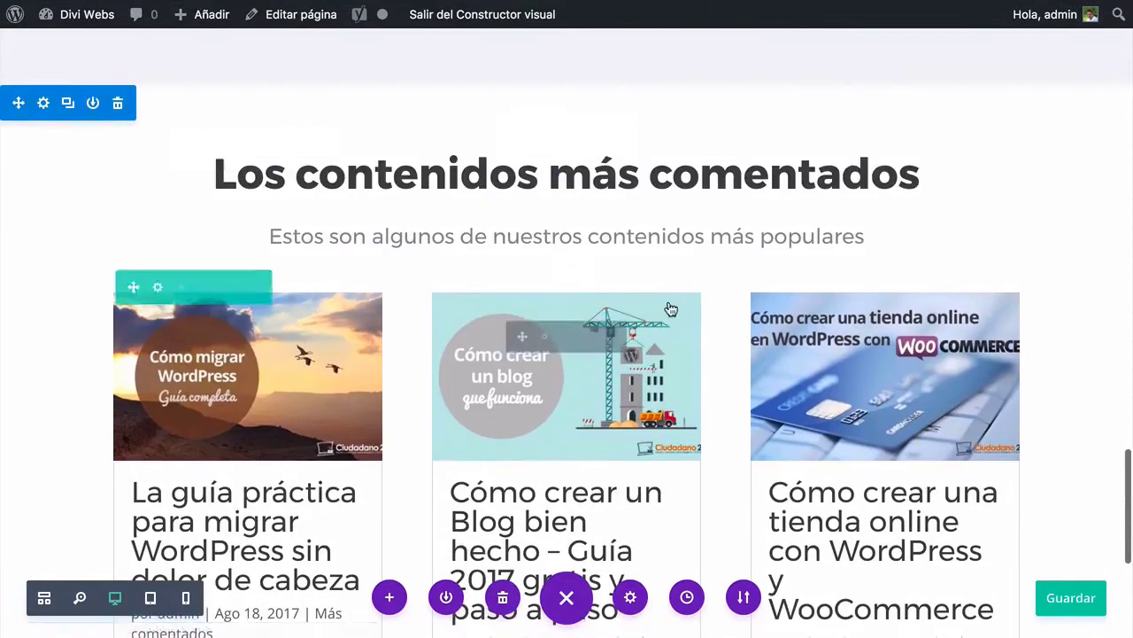
{"action": "mouse_move", "coordinate": [750, 7]}
{"action": "left_click", "coordinate": [779, 41]}
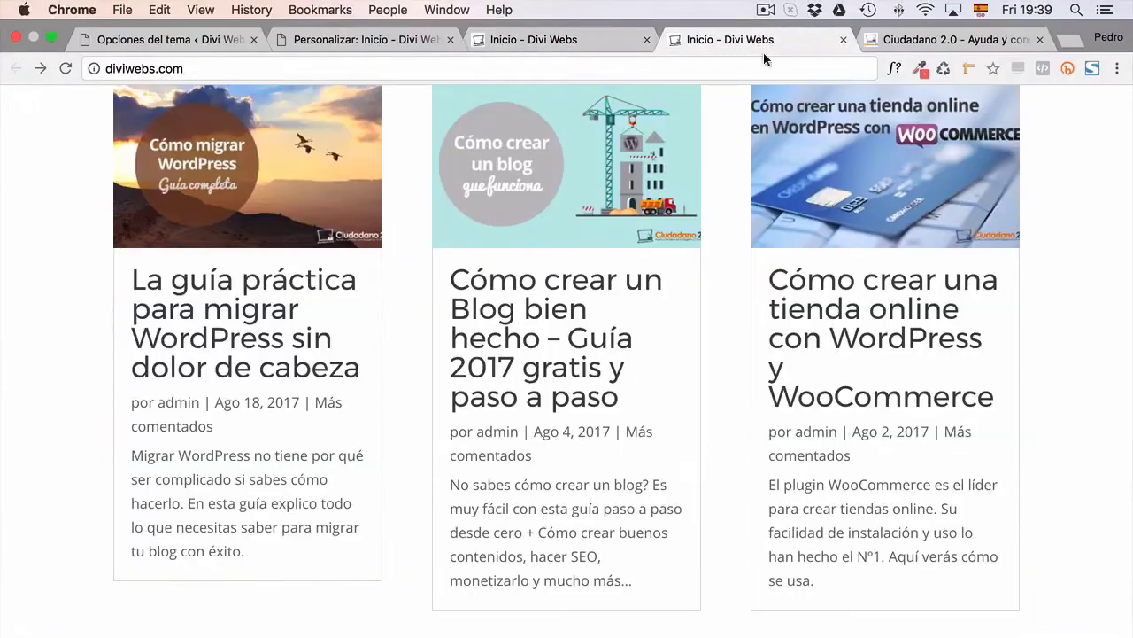
{"action": "mouse_move", "coordinate": [895, 7]}
{"action": "left_click", "coordinate": [915, 40]}
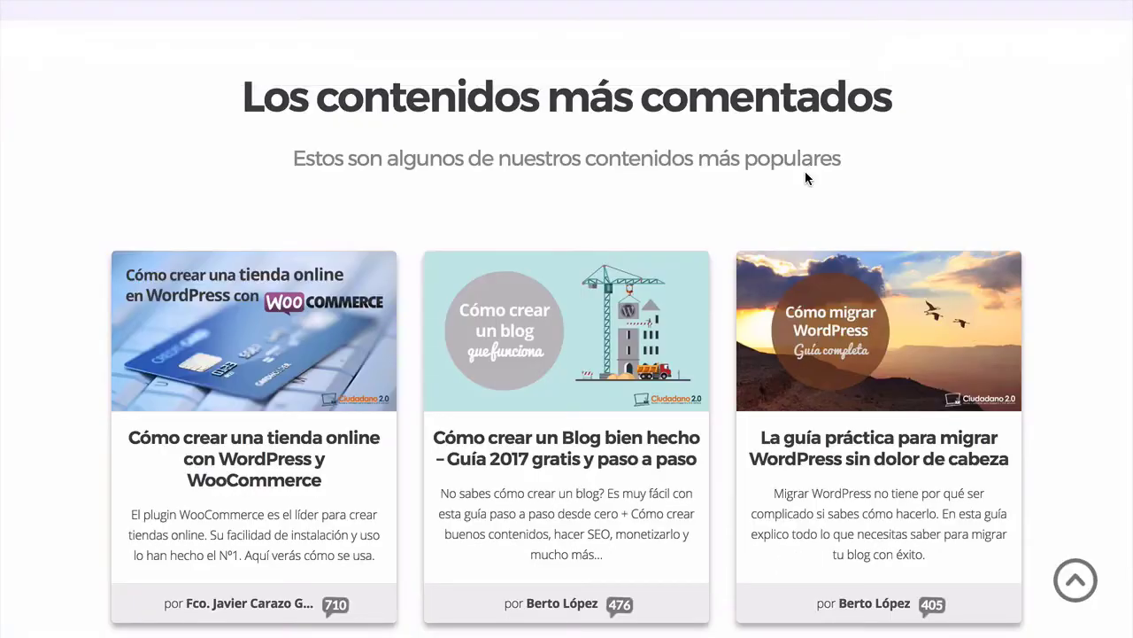
{"action": "scroll", "coordinate": [760, 180], "scroll_direction": "down", "scroll_amount": 1}
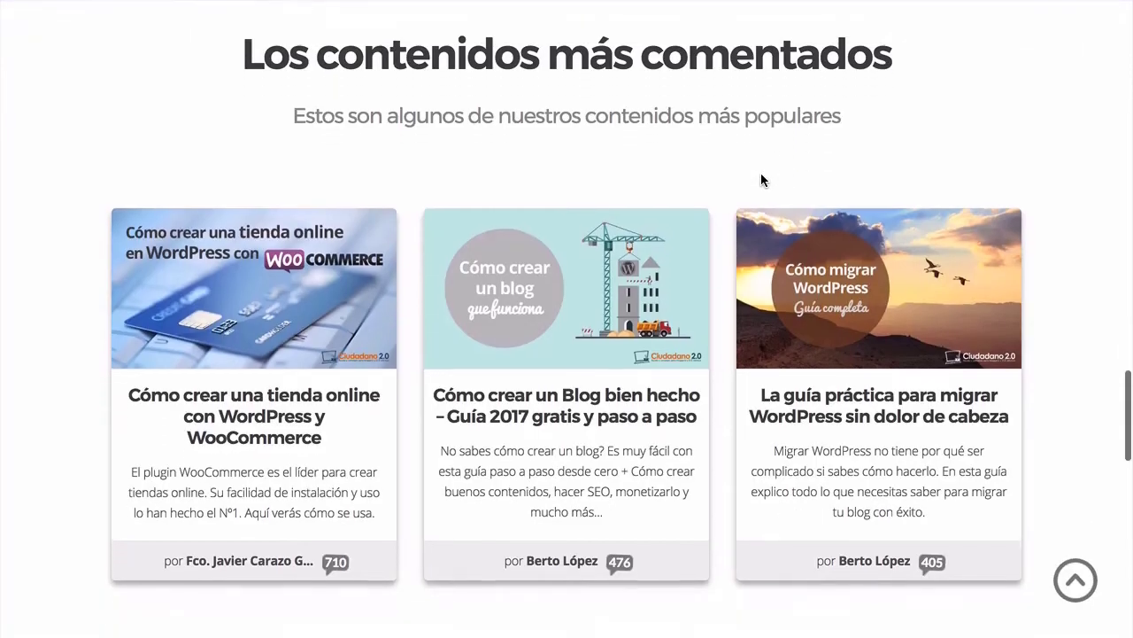
Inspect the font properties of the "Cómo crear un Blog bien hecho" card title on the Ciudadano 2.0 site with WhatFont
{"action": "mouse_move", "coordinate": [678, 6]}
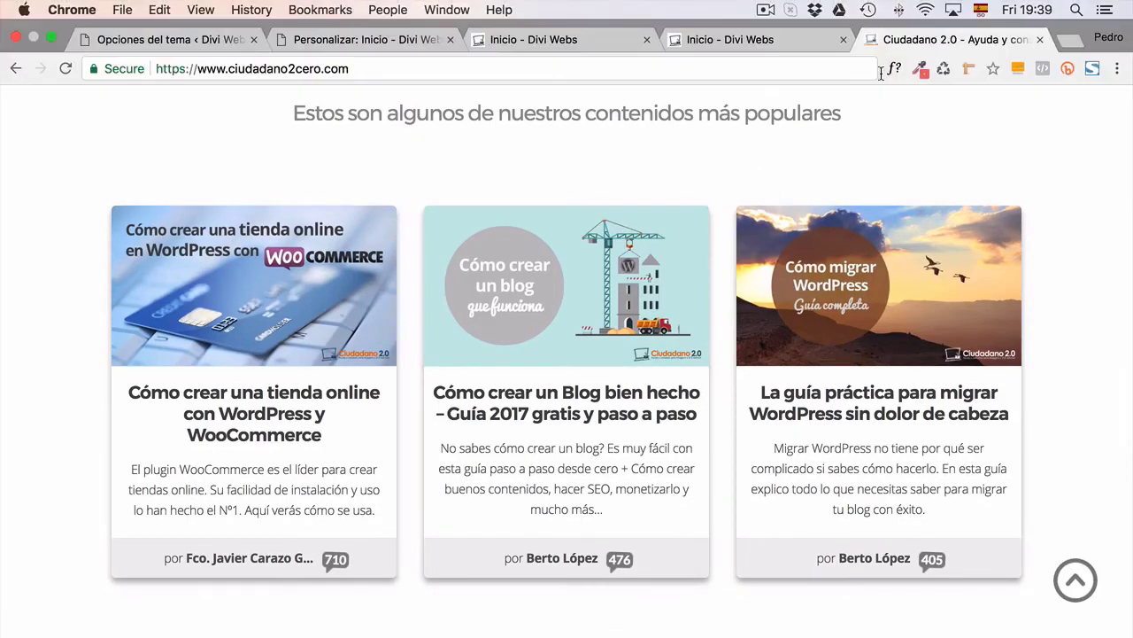
{"action": "left_click", "coordinate": [894, 69]}
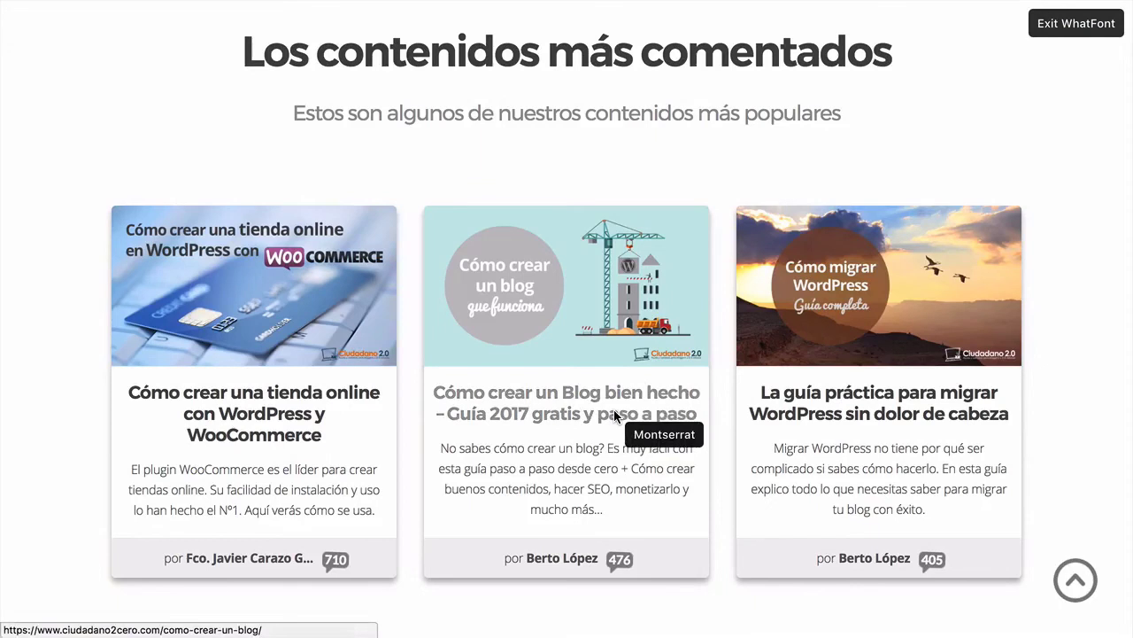
{"action": "left_click", "coordinate": [617, 414]}
{"action": "scroll", "coordinate": [620, 425], "scroll_direction": "down", "scroll_amount": 1}
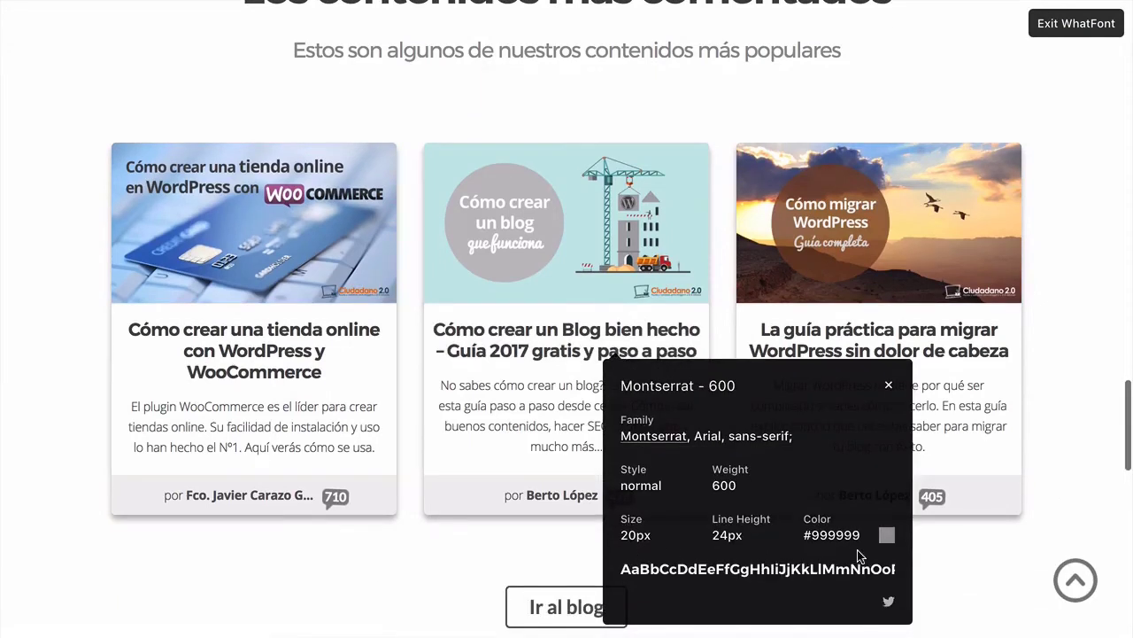
{"action": "key", "text": "Escape"}
Set the Blog module's header text to a 20px font size and bold in the visual builder
{"action": "left_click", "coordinate": [598, 34]}
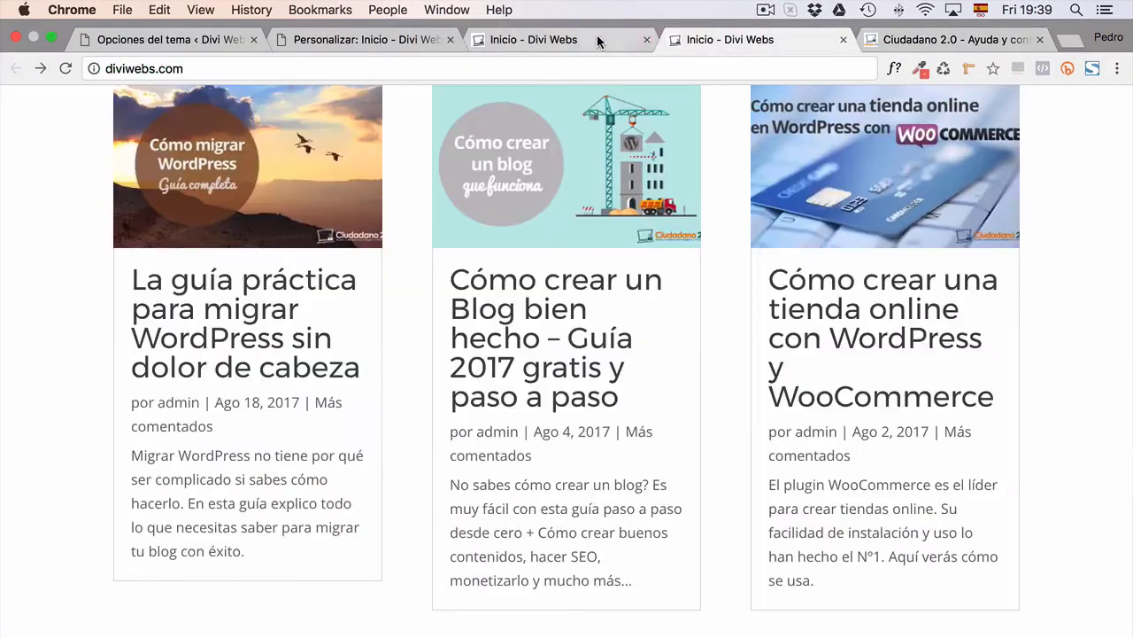
{"action": "left_click", "coordinate": [598, 39]}
{"action": "scroll", "coordinate": [514, 299], "scroll_direction": "down", "scroll_amount": 3}
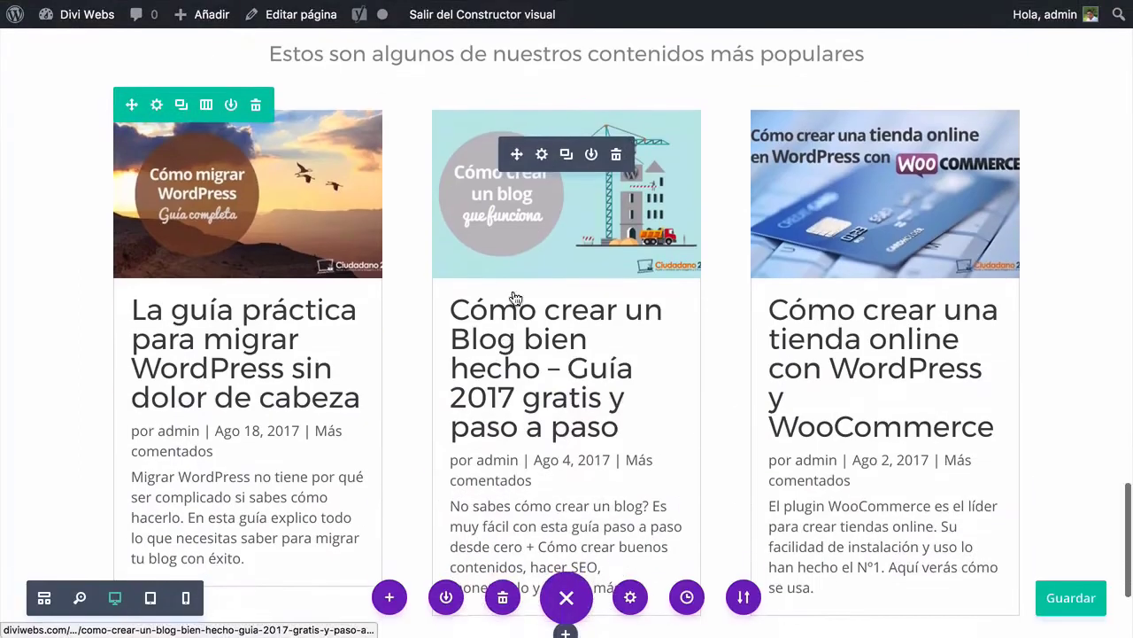
{"action": "left_click", "coordinate": [541, 156]}
{"action": "left_click", "coordinate": [154, 69]}
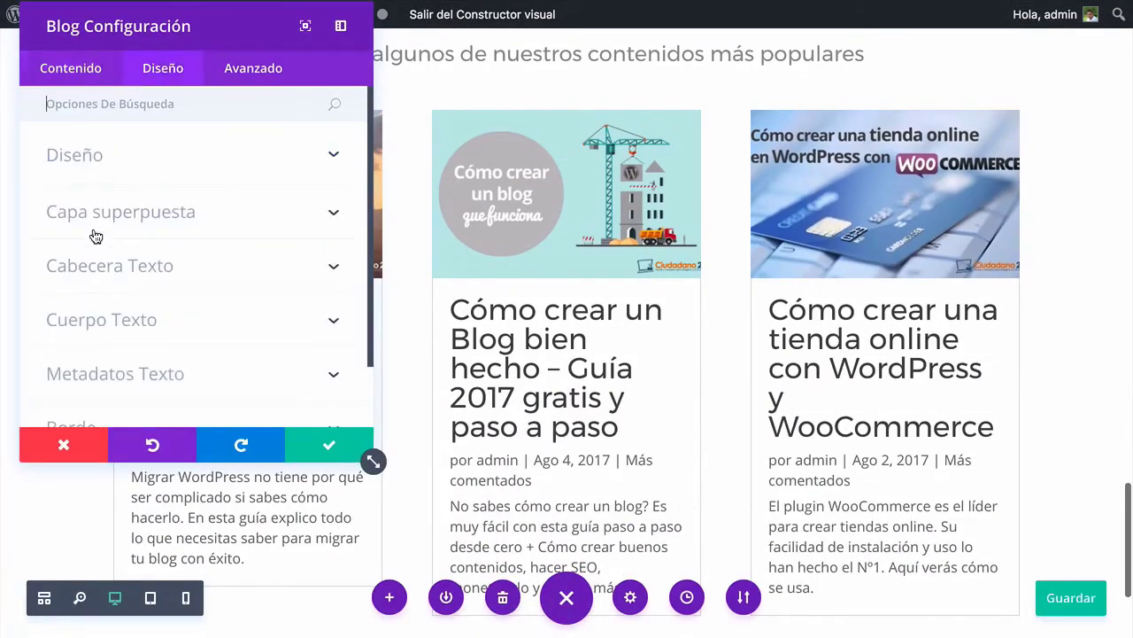
{"action": "left_click", "coordinate": [107, 265]}
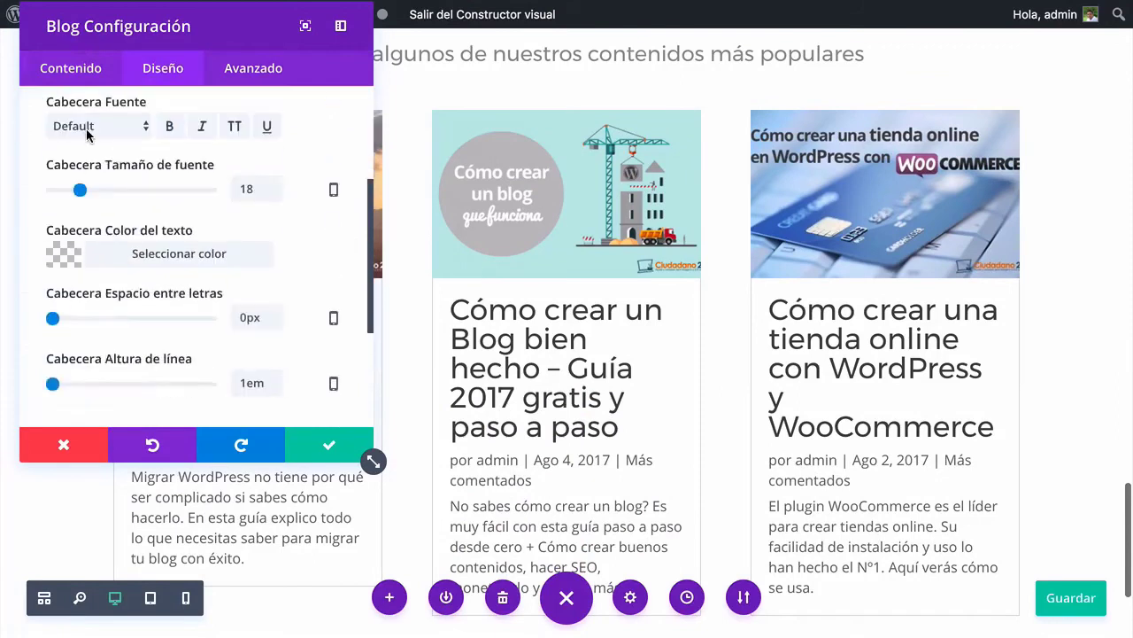
{"action": "mouse_move", "coordinate": [1003, 1]}
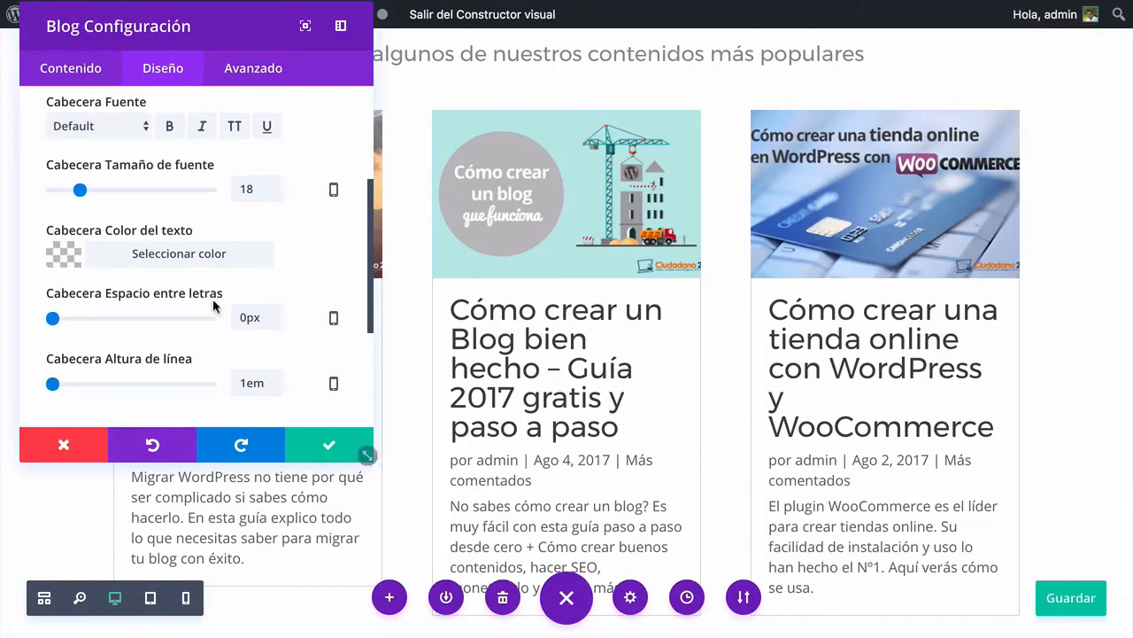
{"action": "left_click_drag", "start_coordinate": [81, 195], "coordinate": [84, 195]}
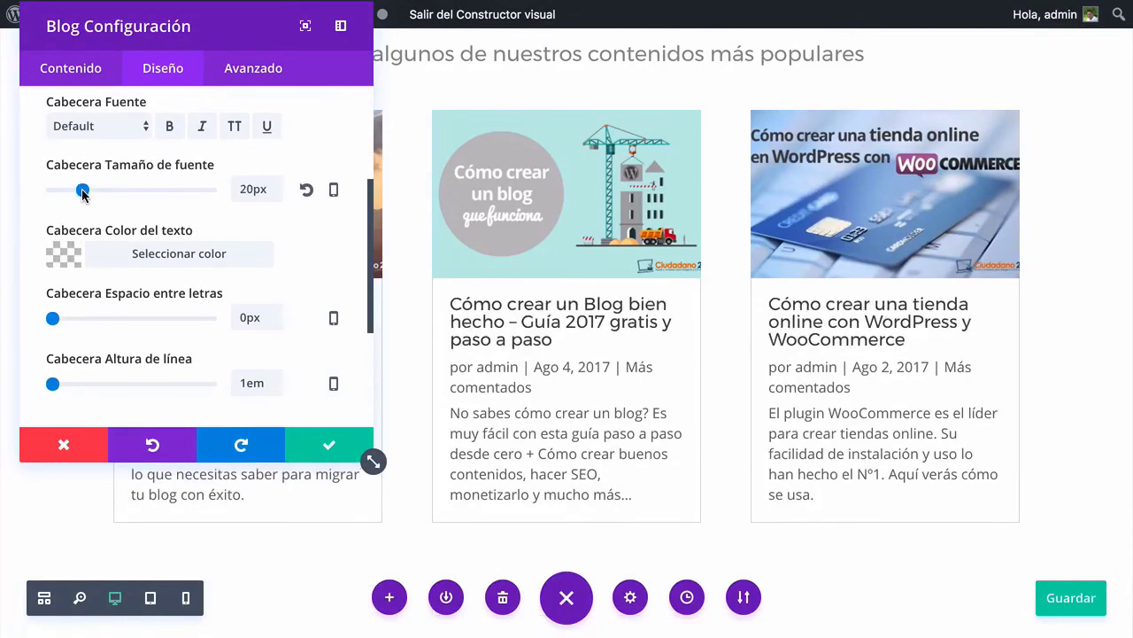
{"action": "left_click", "coordinate": [171, 128]}
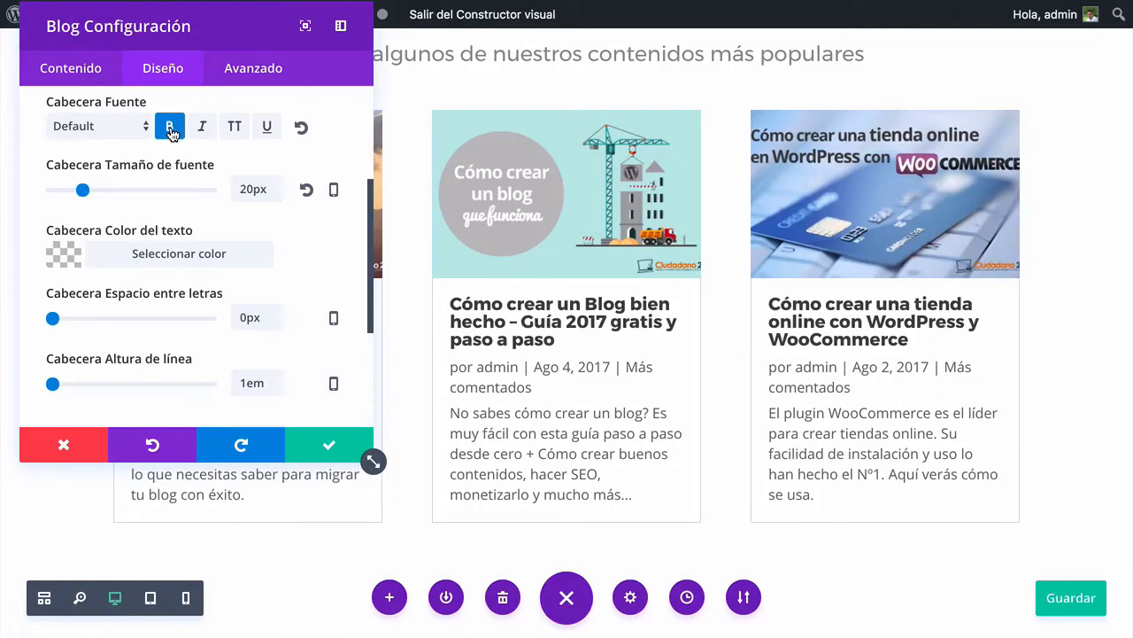
Check the reference cards' metadata and hide the date and categories in the Blog module
{"action": "mouse_move", "coordinate": [716, 2]}
{"action": "left_click", "coordinate": [903, 38]}
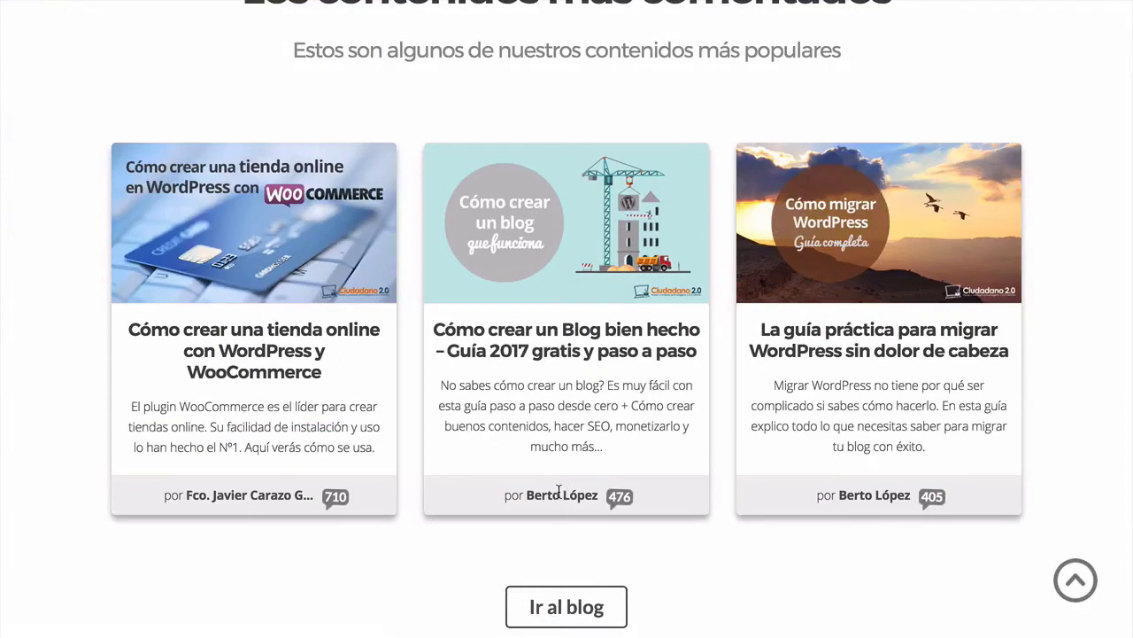
{"action": "mouse_move", "coordinate": [693, 4]}
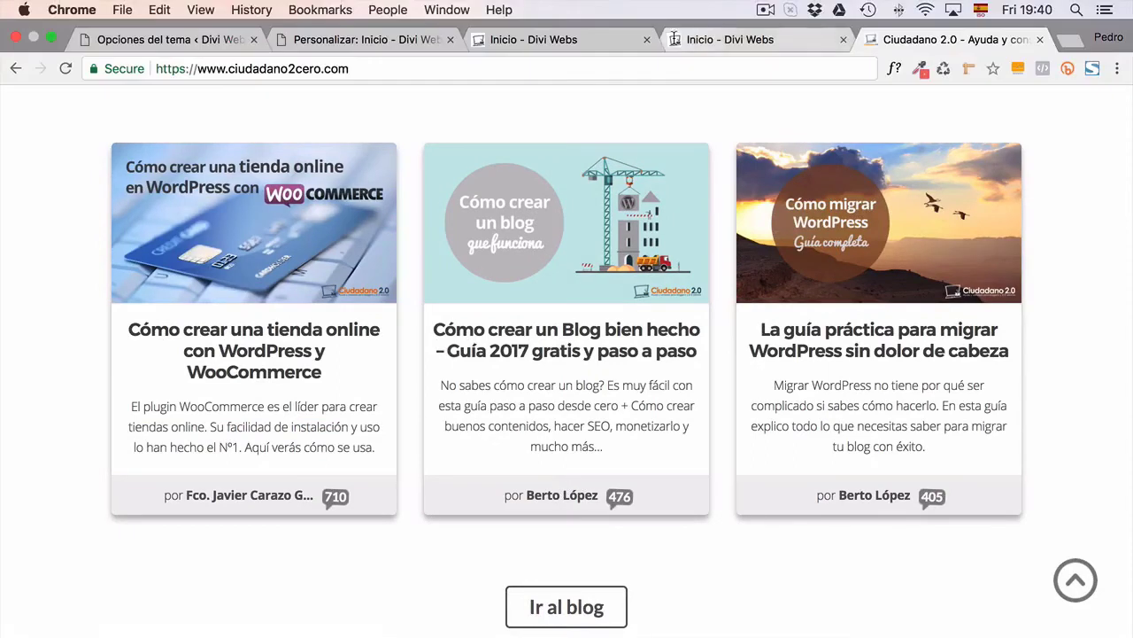
{"action": "left_click", "coordinate": [678, 41]}
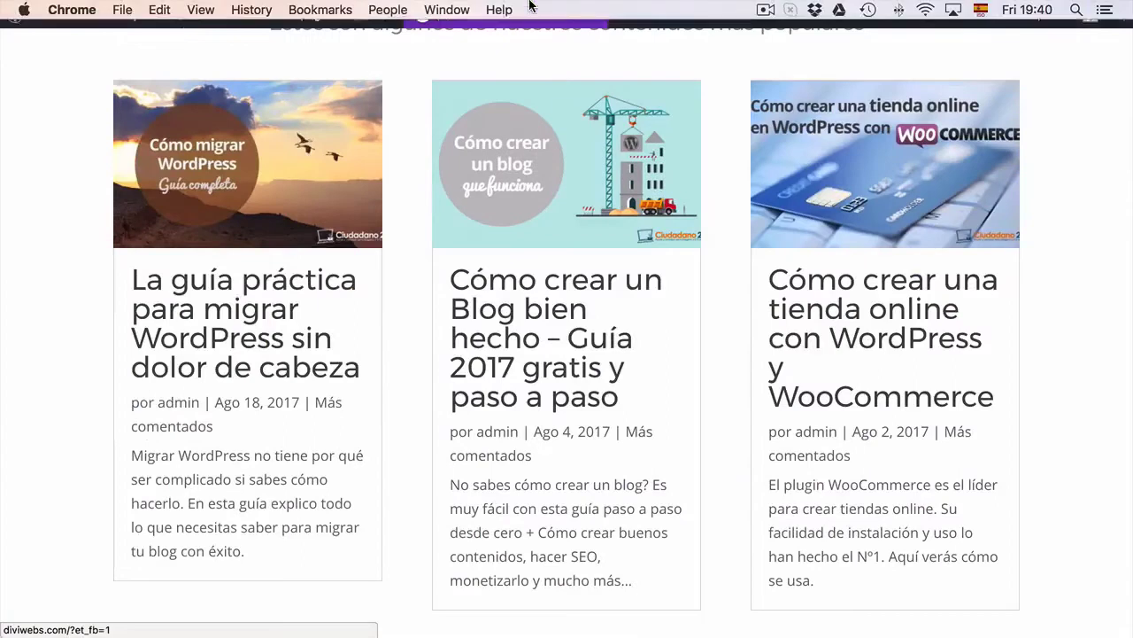
{"action": "left_click", "coordinate": [531, 42]}
{"action": "scroll", "coordinate": [84, 215], "scroll_direction": "up", "scroll_amount": 2}
{"action": "left_click", "coordinate": [73, 82]}
{"action": "left_click", "coordinate": [92, 232]}
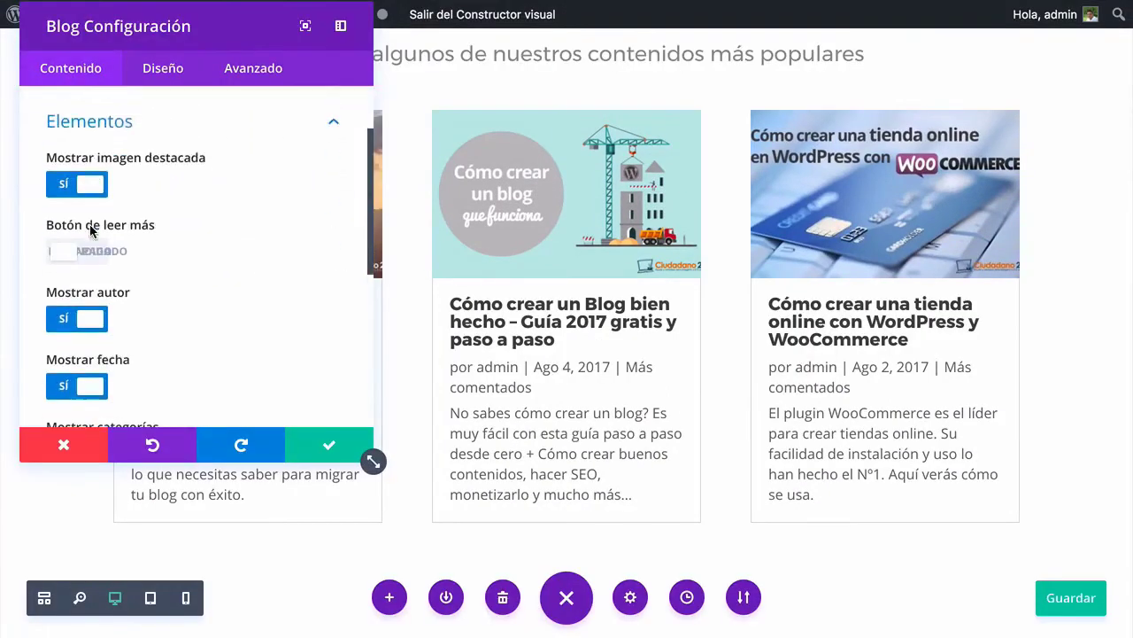
{"action": "scroll", "coordinate": [99, 281], "scroll_direction": "down", "scroll_amount": 1}
{"action": "scroll", "coordinate": [99, 281], "scroll_direction": "down", "scroll_amount": 1}
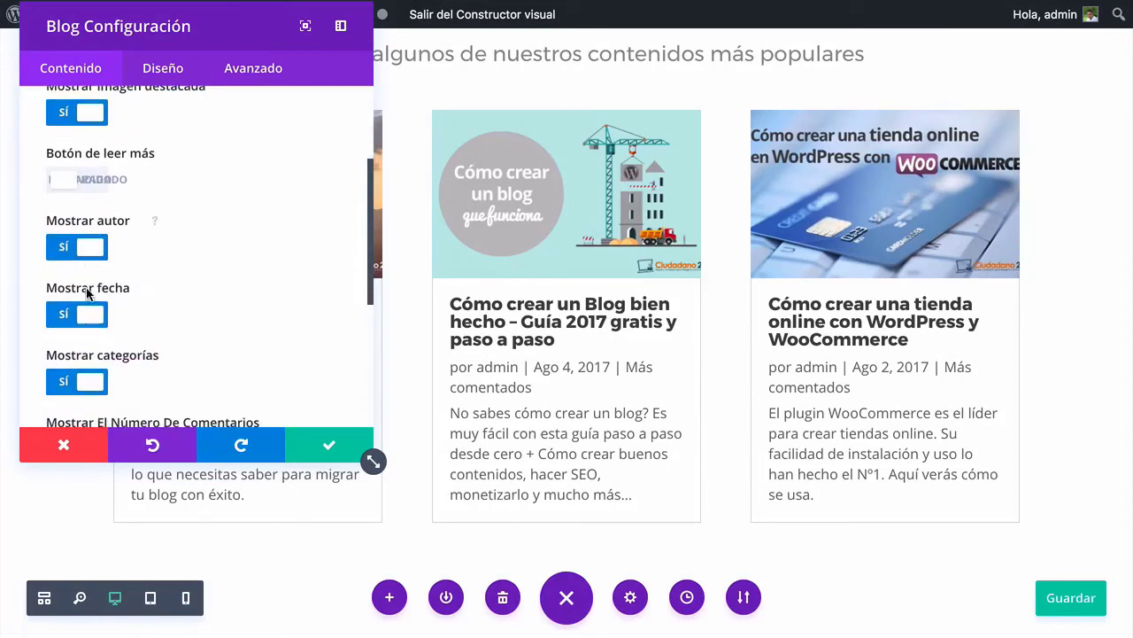
{"action": "left_click", "coordinate": [86, 315]}
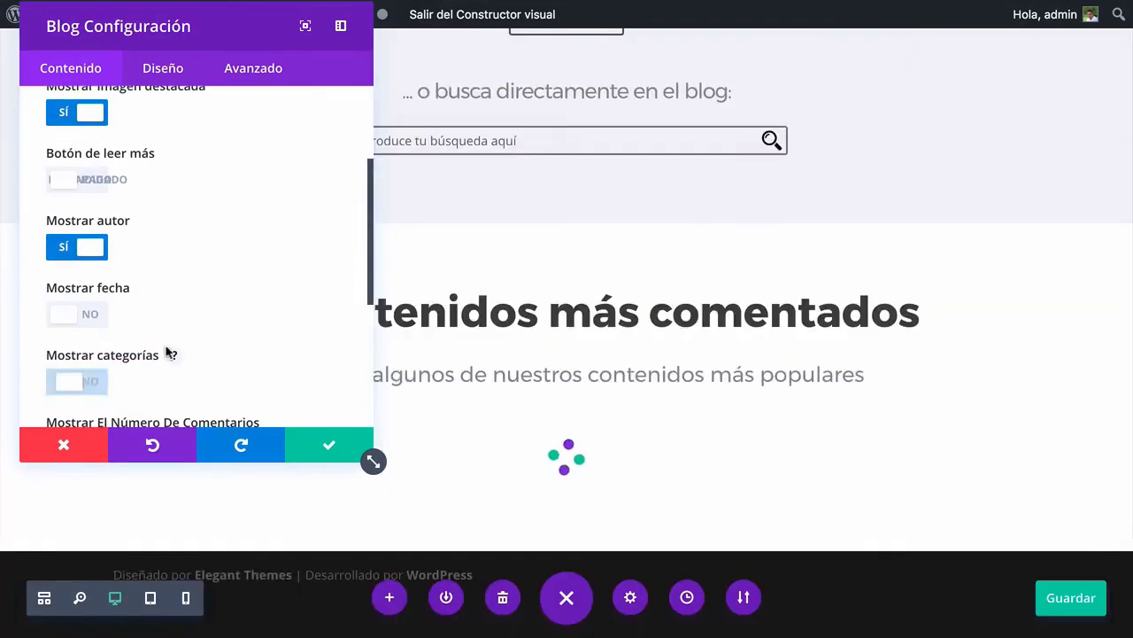
{"action": "left_click", "coordinate": [89, 381]}
Enable the number of comments in the Blog module's elements, then save the module and the page
{"action": "scroll", "coordinate": [187, 344], "scroll_direction": "down", "scroll_amount": 2}
{"action": "scroll", "coordinate": [187, 343], "scroll_direction": "down", "scroll_amount": 1}
{"action": "left_click", "coordinate": [79, 322]}
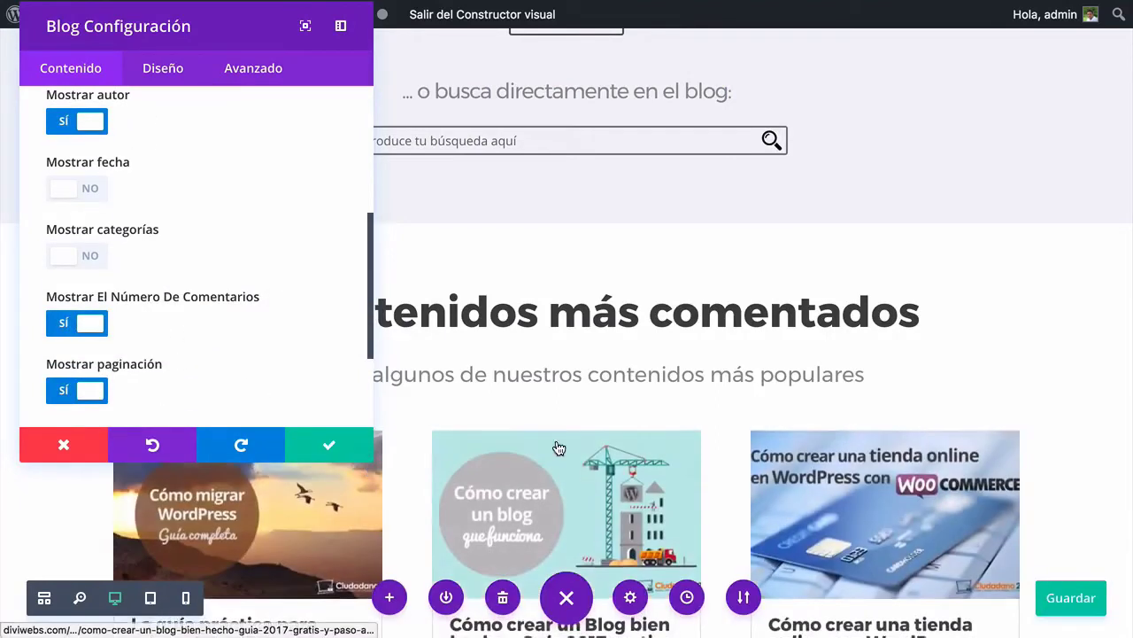
{"action": "scroll", "coordinate": [558, 447], "scroll_direction": "down", "scroll_amount": 4}
{"action": "left_click", "coordinate": [365, 454]}
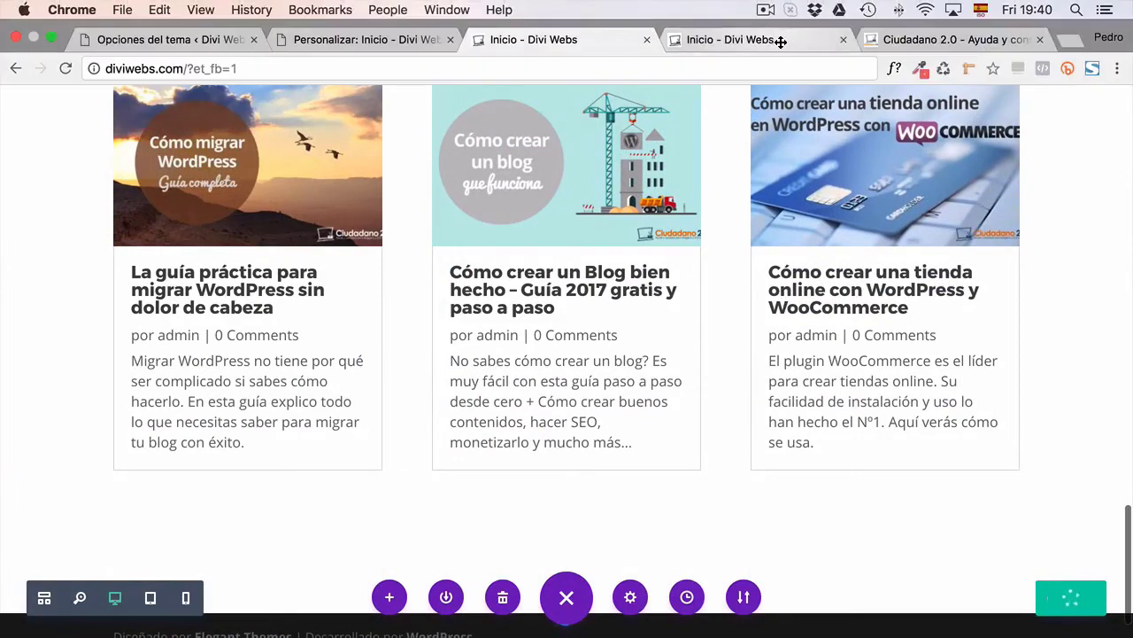
Inspect the font properties of the middle card's excerpt text on the Ciudadano 2.0 site with WhatFont
{"action": "left_click", "coordinate": [780, 40]}
{"action": "left_click", "coordinate": [921, 35]}
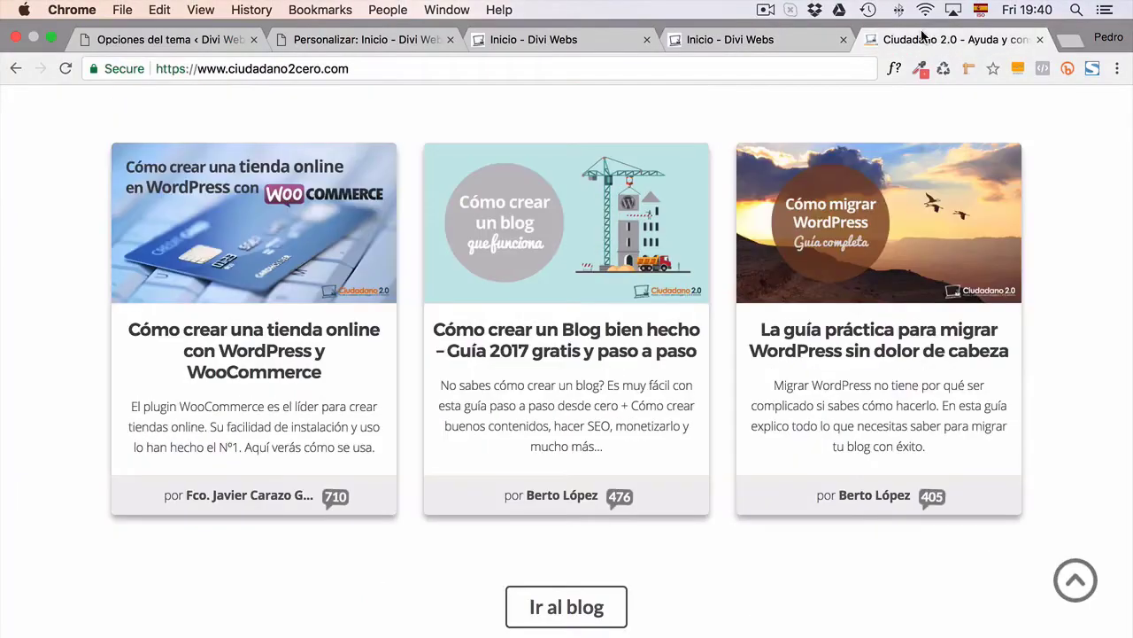
{"action": "left_click", "coordinate": [893, 73]}
{"action": "left_click", "coordinate": [594, 421]}
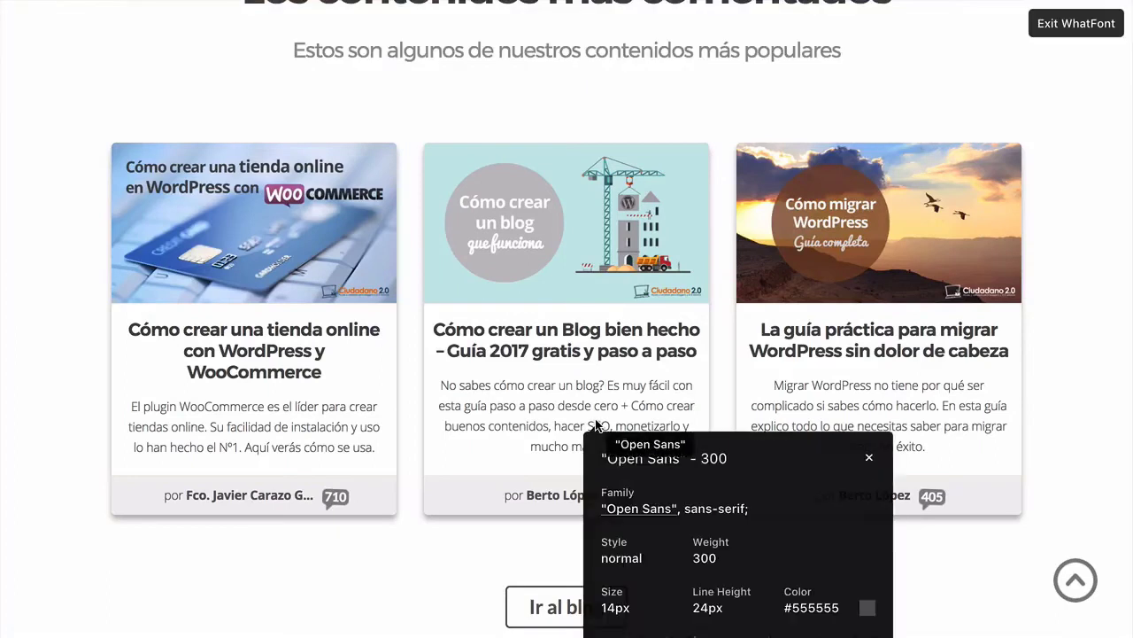
{"action": "scroll", "coordinate": [596, 425], "scroll_direction": "down", "scroll_amount": 2}
{"action": "scroll", "coordinate": [595, 425], "scroll_direction": "down", "scroll_amount": 1}
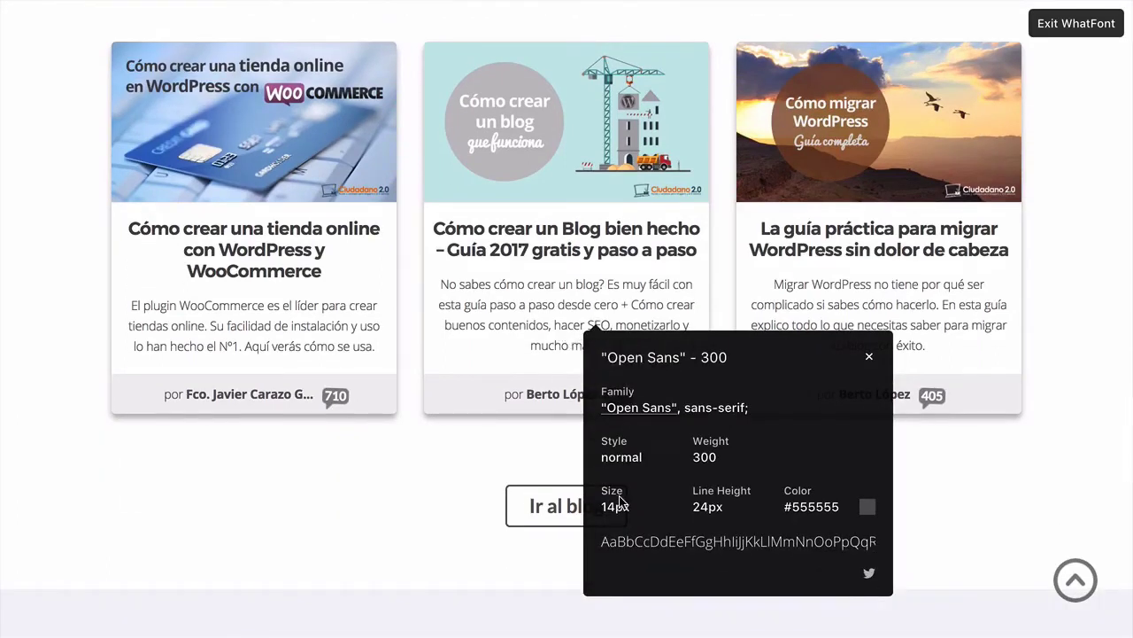
{"action": "key", "text": "Escape"}
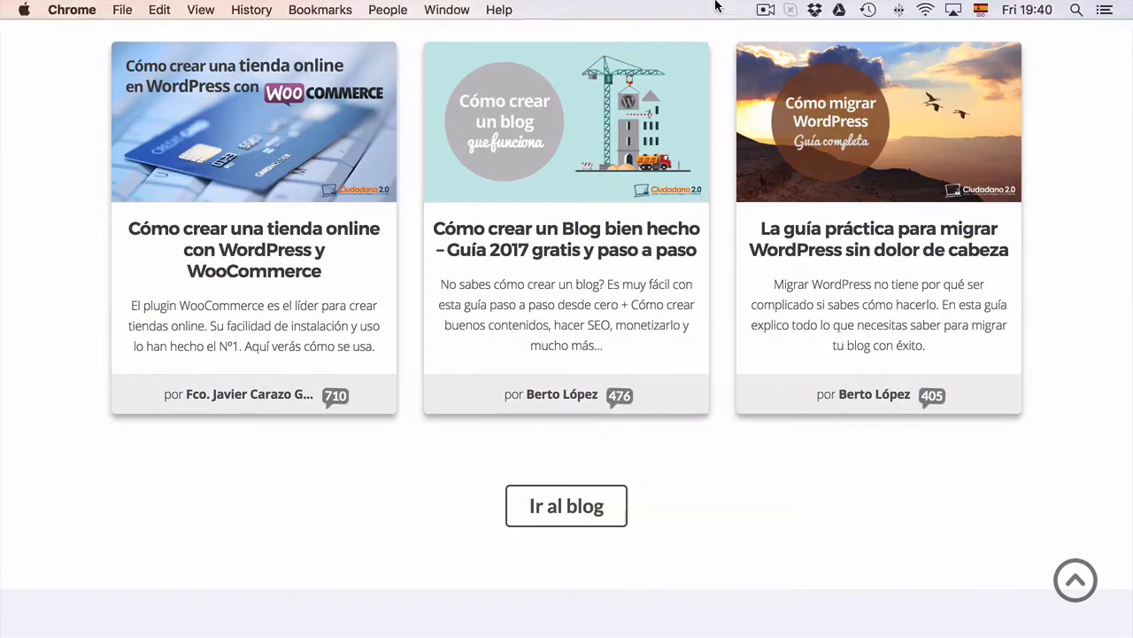
Reopen the Blog module's design settings in the visual builder and set the body text font size to 14px
{"action": "left_click", "coordinate": [591, 37]}
{"action": "scroll", "coordinate": [145, 281], "scroll_direction": "up", "scroll_amount": 1}
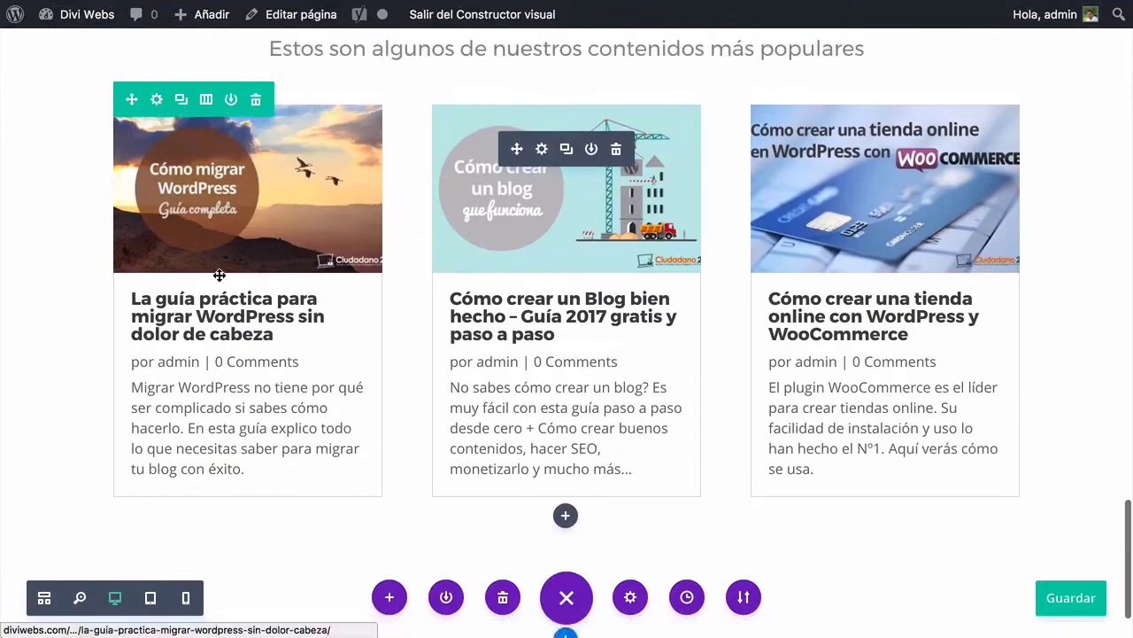
{"action": "left_click", "coordinate": [542, 160]}
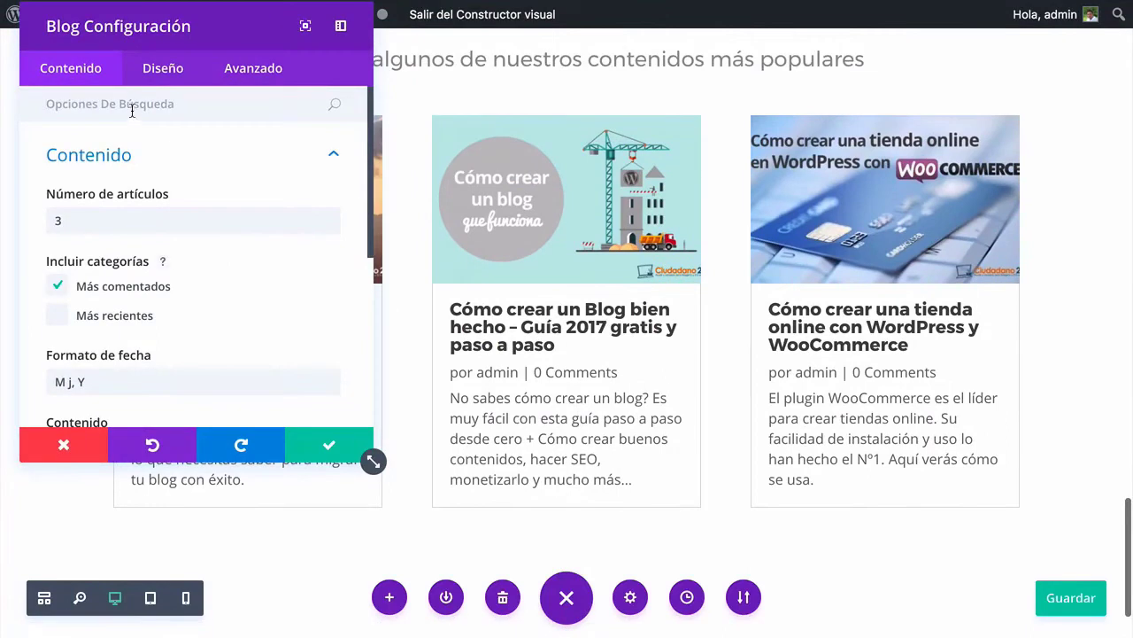
{"action": "left_click", "coordinate": [154, 77]}
{"action": "left_click", "coordinate": [131, 278]}
{"action": "scroll", "coordinate": [124, 193], "scroll_direction": "up", "scroll_amount": 3}
{"action": "left_click", "coordinate": [124, 202]}
{"action": "left_click", "coordinate": [126, 257]}
{"action": "scroll", "coordinate": [127, 260], "scroll_direction": "down", "scroll_amount": 2}
{"action": "left_click_drag", "start_coordinate": [71, 203], "coordinate": [73, 202]}
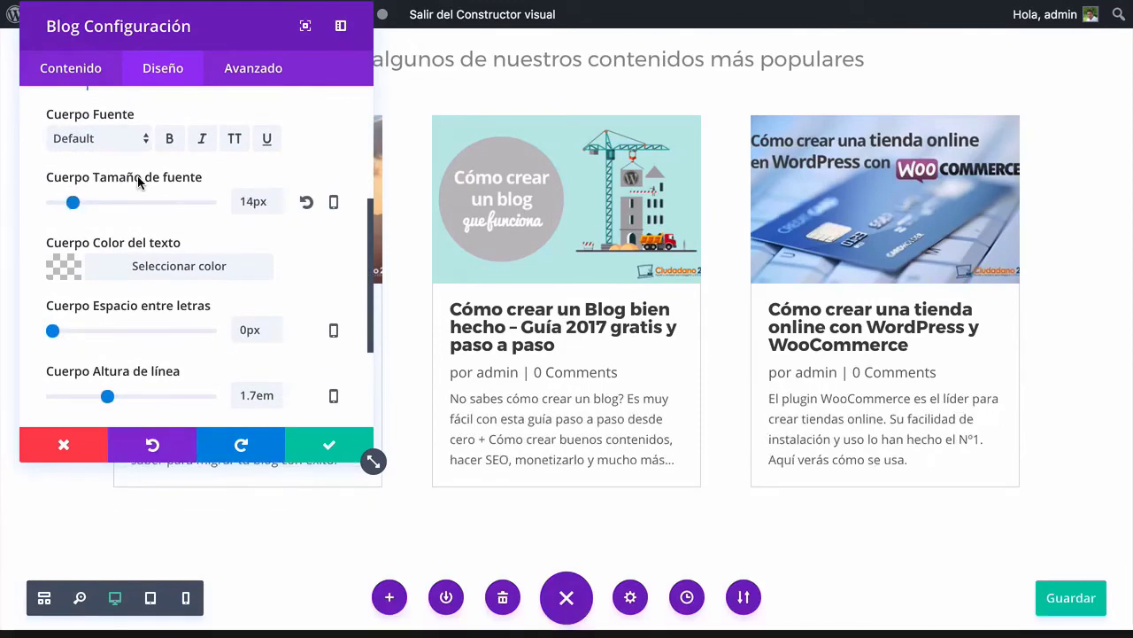
Set the Blog module's body text color to 555
{"action": "left_click", "coordinate": [99, 272]}
{"action": "type", "text": "555"}
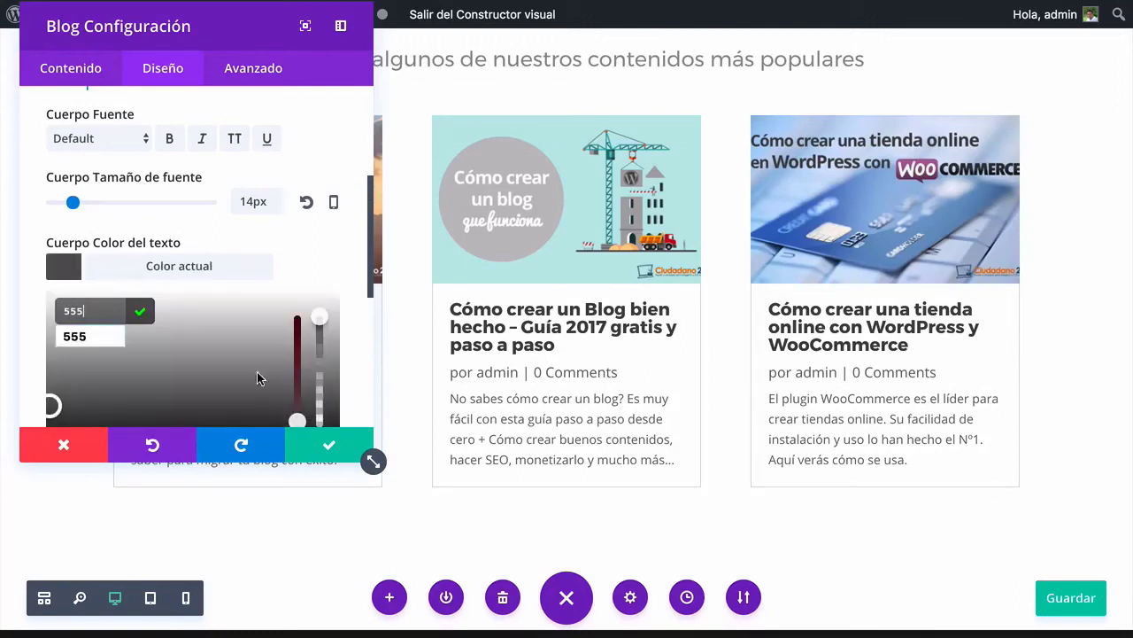
{"action": "left_click", "coordinate": [320, 440]}
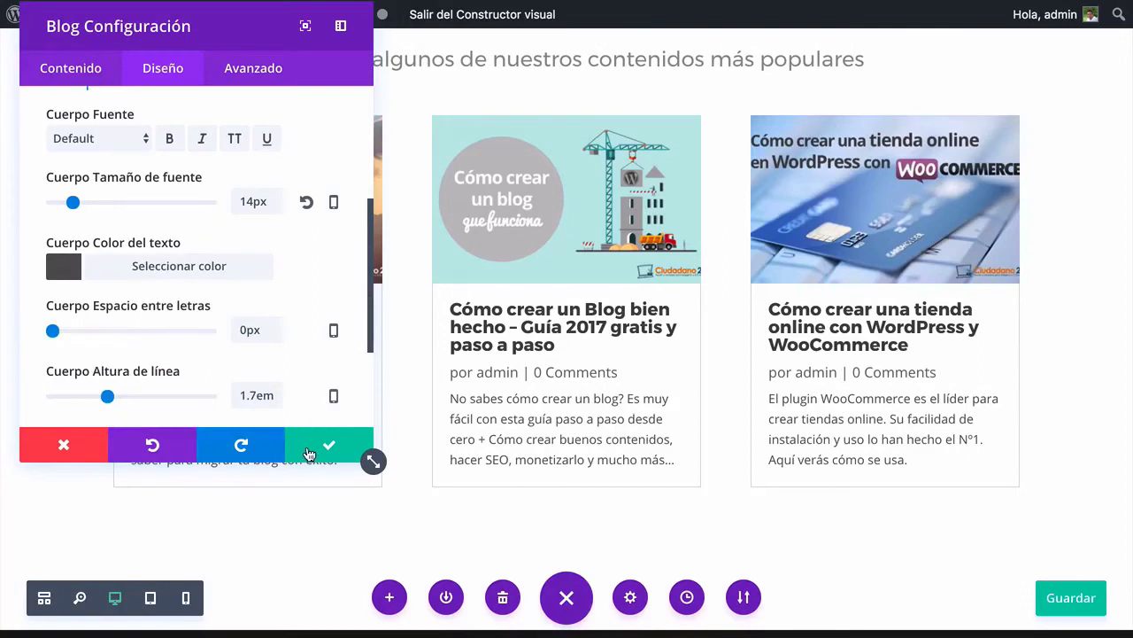
Search the Blog module's advanced settings for a text alignment option using "Alin"
{"action": "left_click", "coordinate": [236, 70]}
{"action": "left_click", "coordinate": [143, 109]}
{"action": "type", "text": "Tex"}
{"action": "key", "text": "BackSpace"}
{"action": "key", "text": "BackSpace"}
{"action": "key", "text": "BackSpace"}
{"action": "type", "text": "Alin"}
{"action": "key", "text": "BackSpace"}
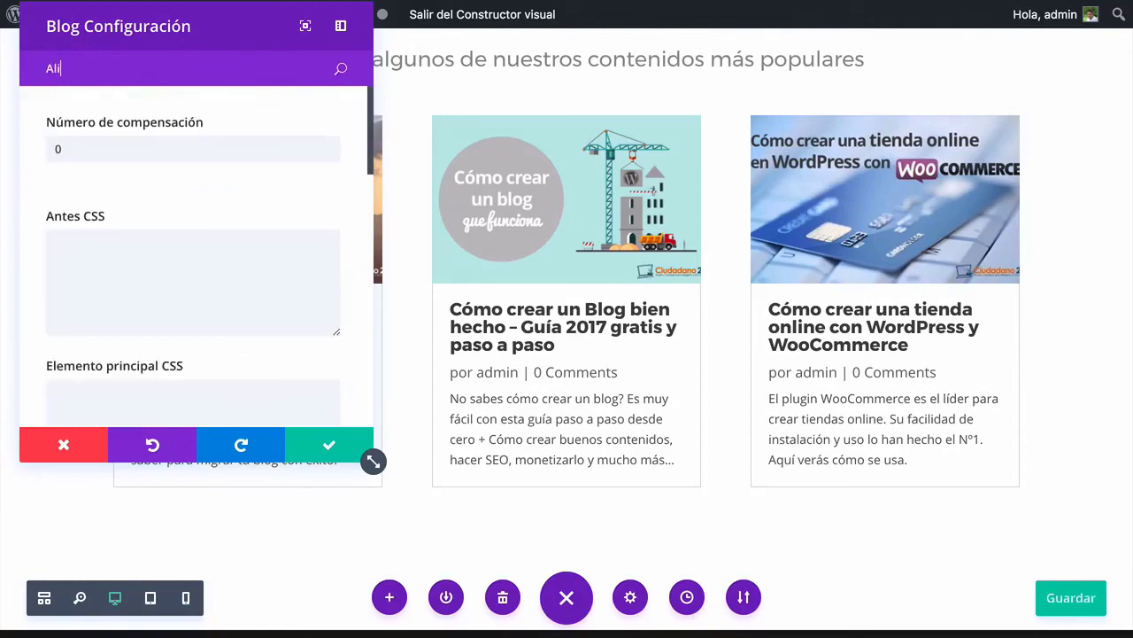
{"action": "key", "text": "BackSpace"}
{"action": "key", "text": "BackSpace"}
{"action": "key", "text": "BackSpace"}
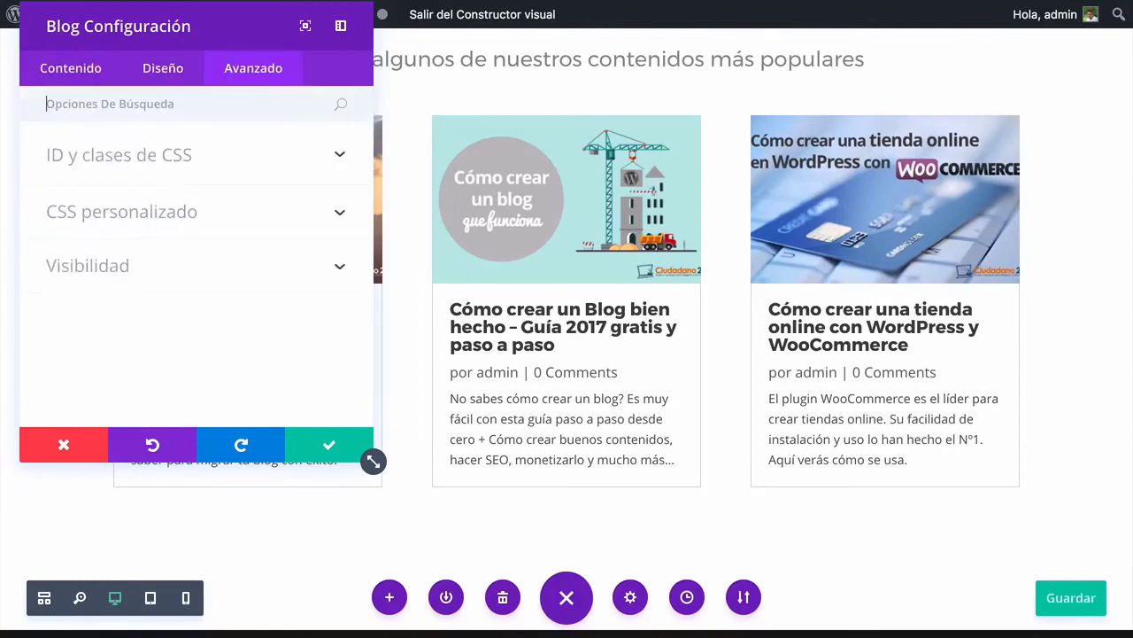
Search the Blog module's design settings for a text alignment option using "Alin" and "Orien"
{"action": "left_click", "coordinate": [165, 68]}
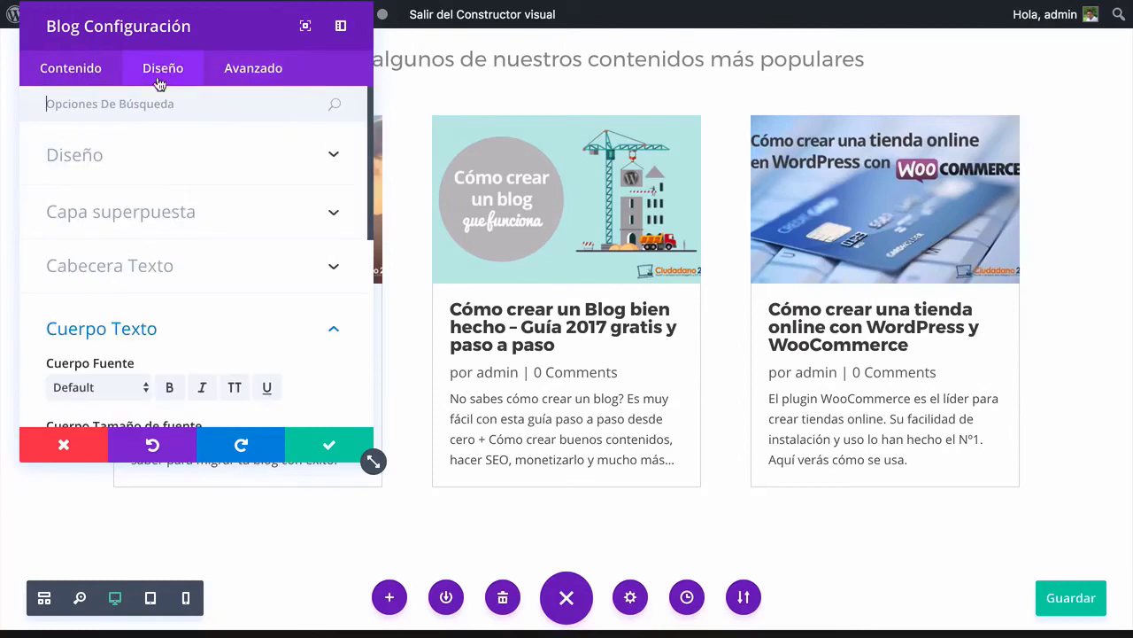
{"action": "left_click", "coordinate": [194, 329]}
{"action": "type", "text": "Alin"}
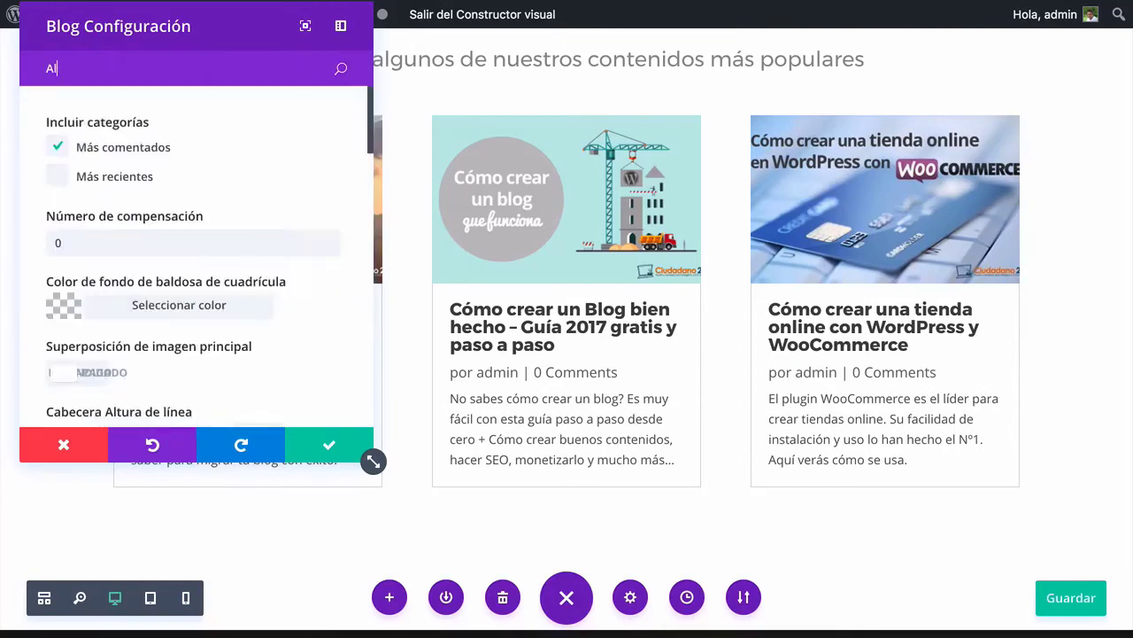
{"action": "key", "text": "BackSpace"}
{"action": "key", "text": "BackSpace"}
{"action": "key", "text": "BackSpace"}
{"action": "key", "text": "BackSpace"}
{"action": "type", "text": "Or"}
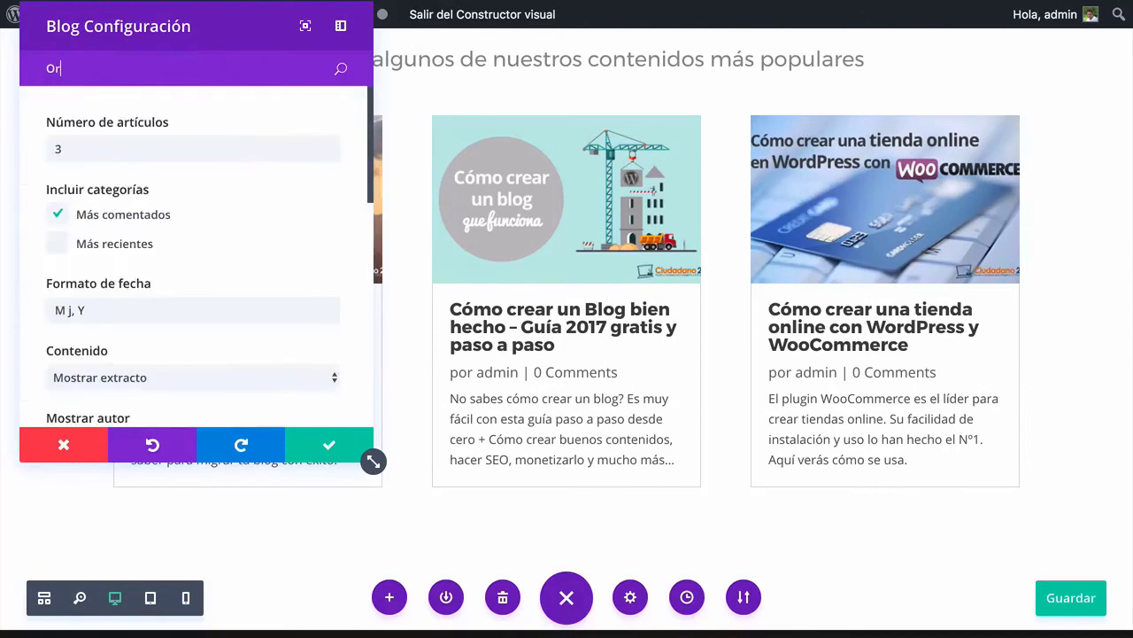
{"action": "type", "text": "ien"}
{"action": "key", "text": "BackSpace"}
{"action": "key", "text": "BackSpace"}
{"action": "key", "text": "BackSpace"}
{"action": "key", "text": "BackSpace"}
{"action": "key", "text": "BackSpace"}
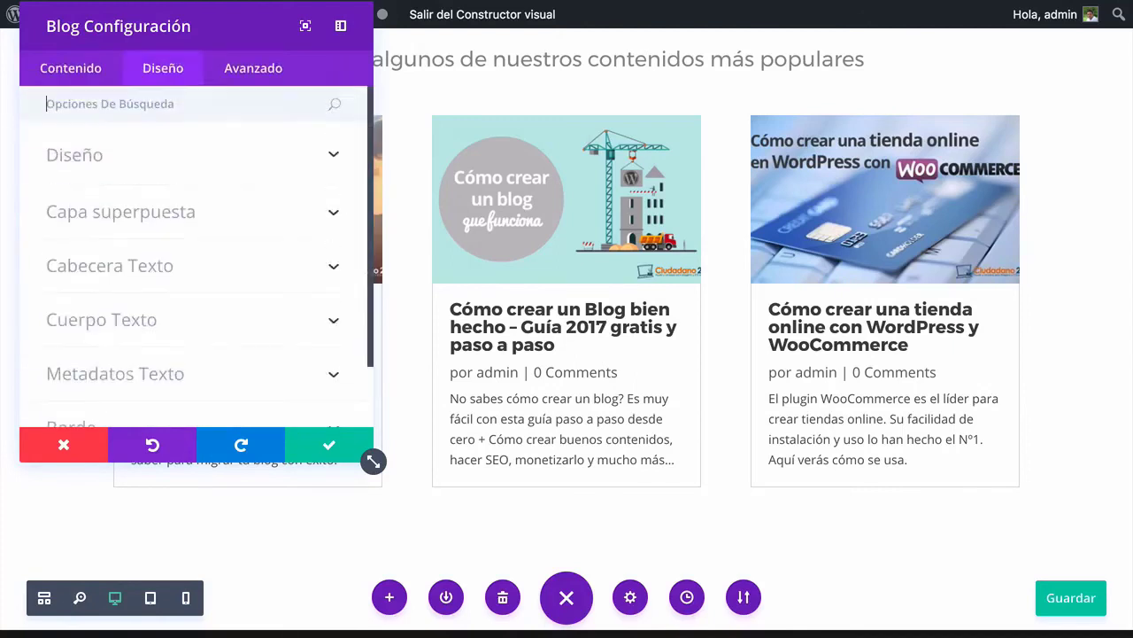
Add the custom CSS "text-align: center;" to the Blog module's main element
{"action": "left_click", "coordinate": [260, 71]}
{"action": "left_click", "coordinate": [153, 218]}
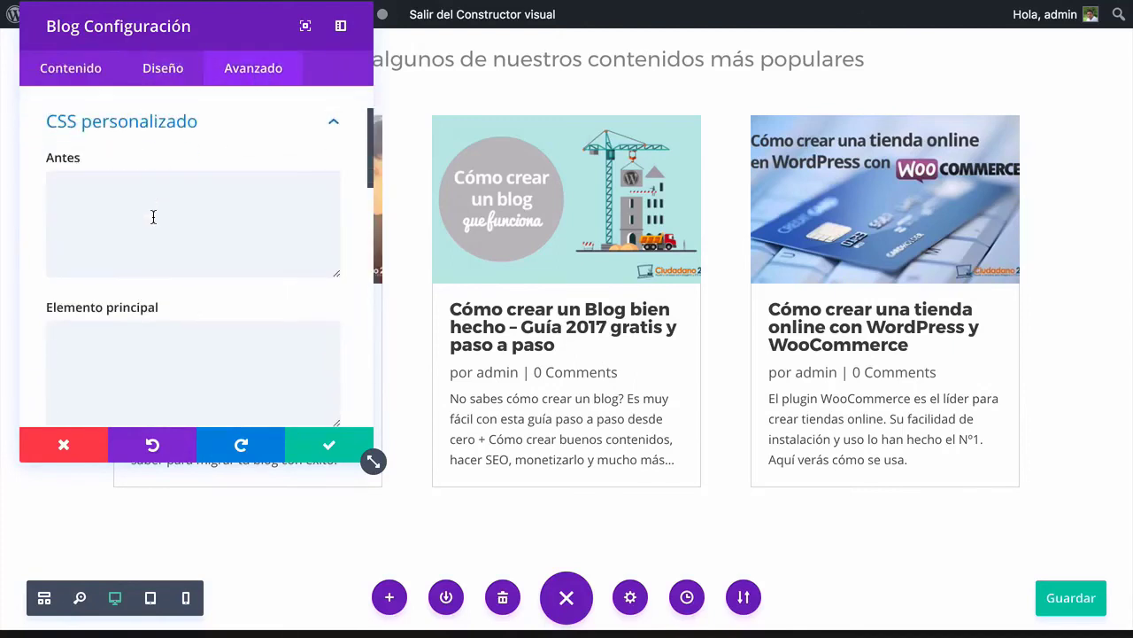
{"action": "scroll", "coordinate": [163, 254], "scroll_direction": "down", "scroll_amount": 1}
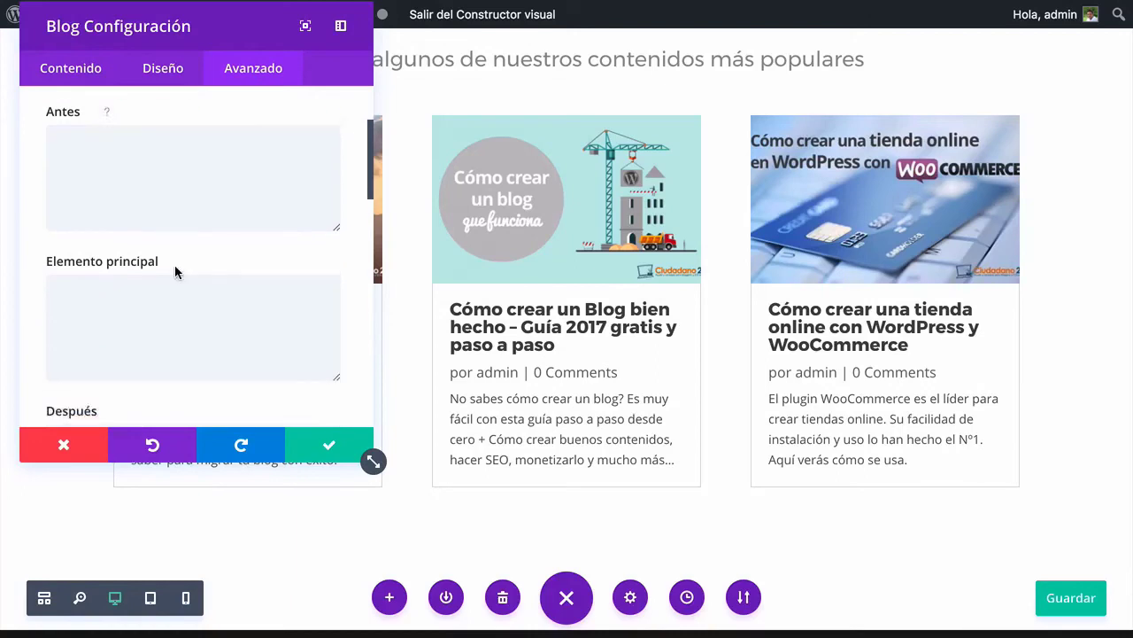
{"action": "left_click", "coordinate": [174, 276]}
{"action": "type", "text": "te"}
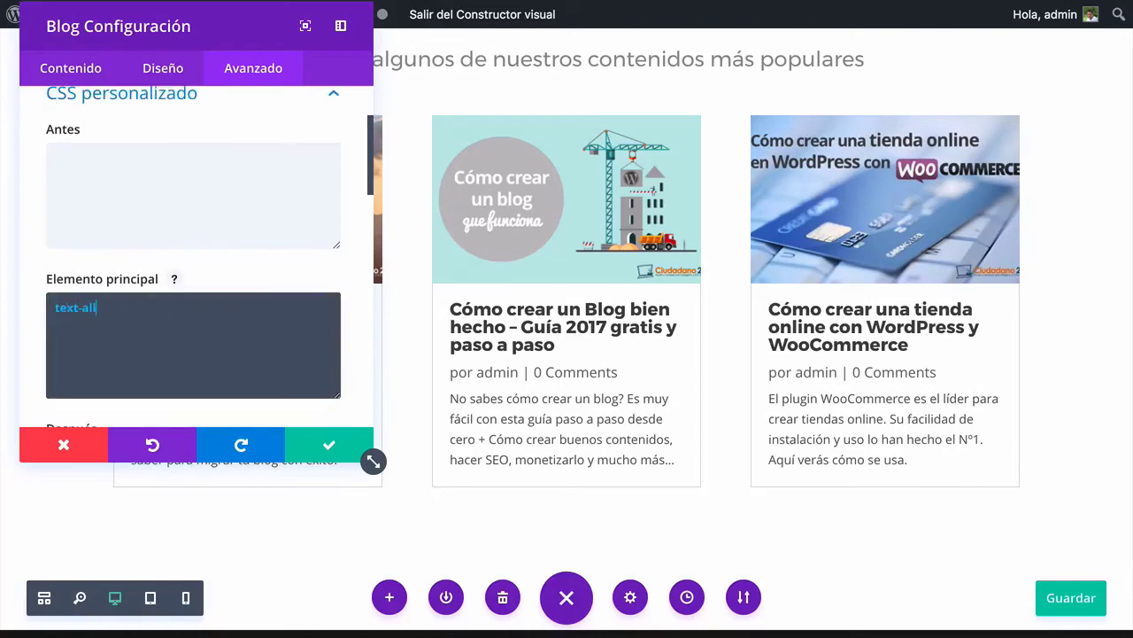
{"action": "type", "text": "xt-align: center"}
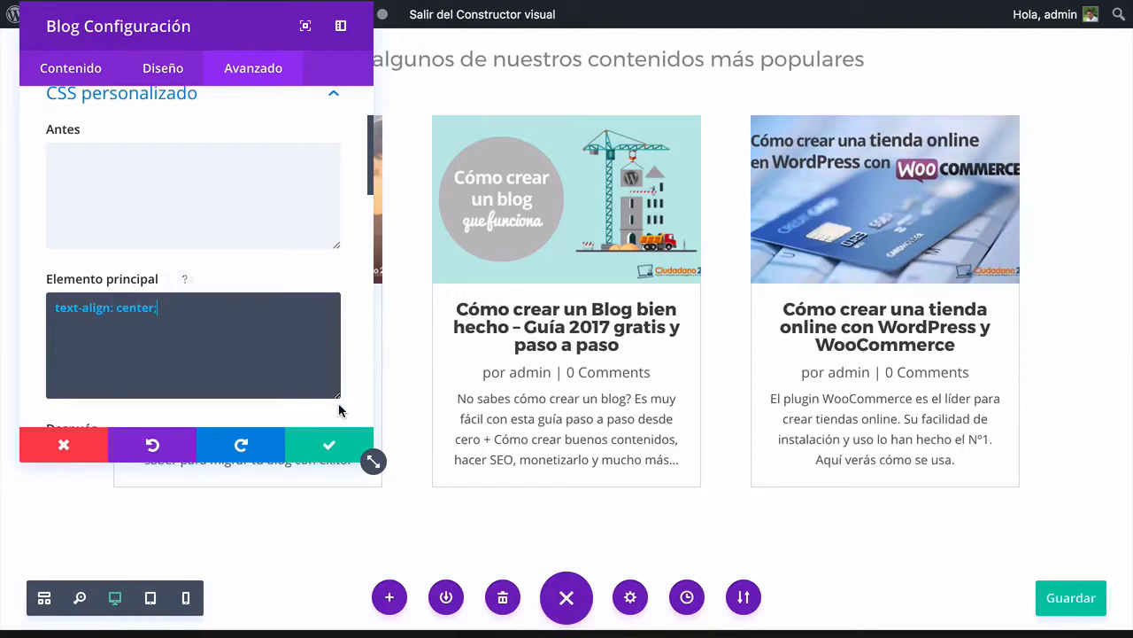
{"action": "type", "text": ";"}
Enable the border in the Blog module's design settings and set its width to 2px
{"action": "left_click", "coordinate": [168, 71]}
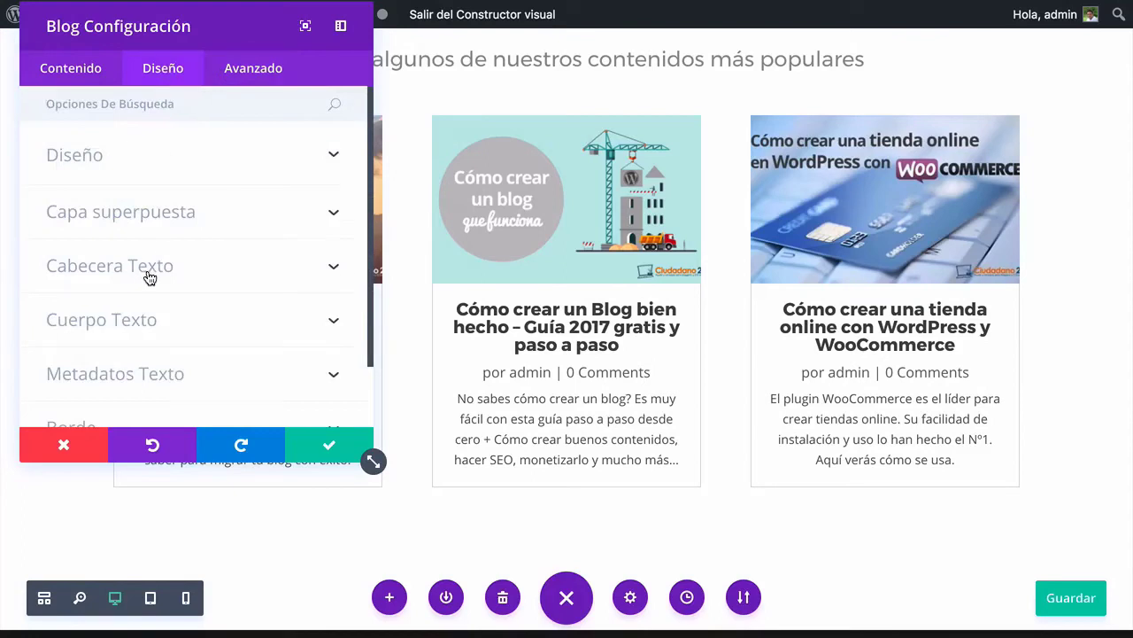
{"action": "scroll", "coordinate": [149, 284], "scroll_direction": "down", "scroll_amount": 2}
{"action": "left_click", "coordinate": [161, 354]}
{"action": "left_click", "coordinate": [86, 340]}
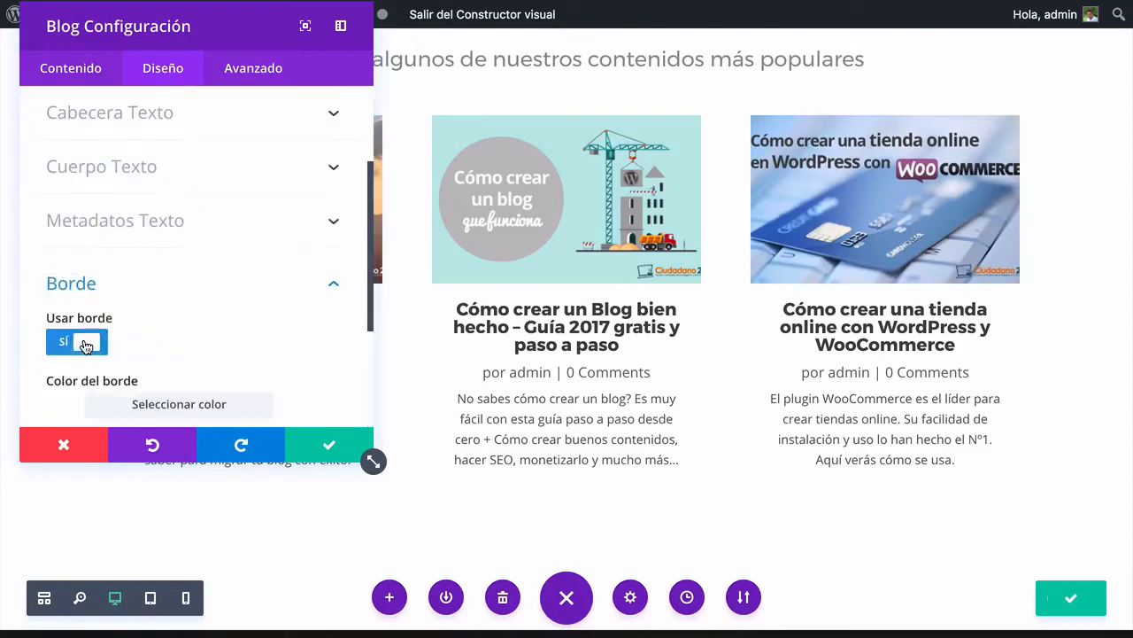
{"action": "scroll", "coordinate": [168, 346], "scroll_direction": "down", "scroll_amount": 1}
{"action": "scroll", "coordinate": [172, 347], "scroll_direction": "down", "scroll_amount": 1}
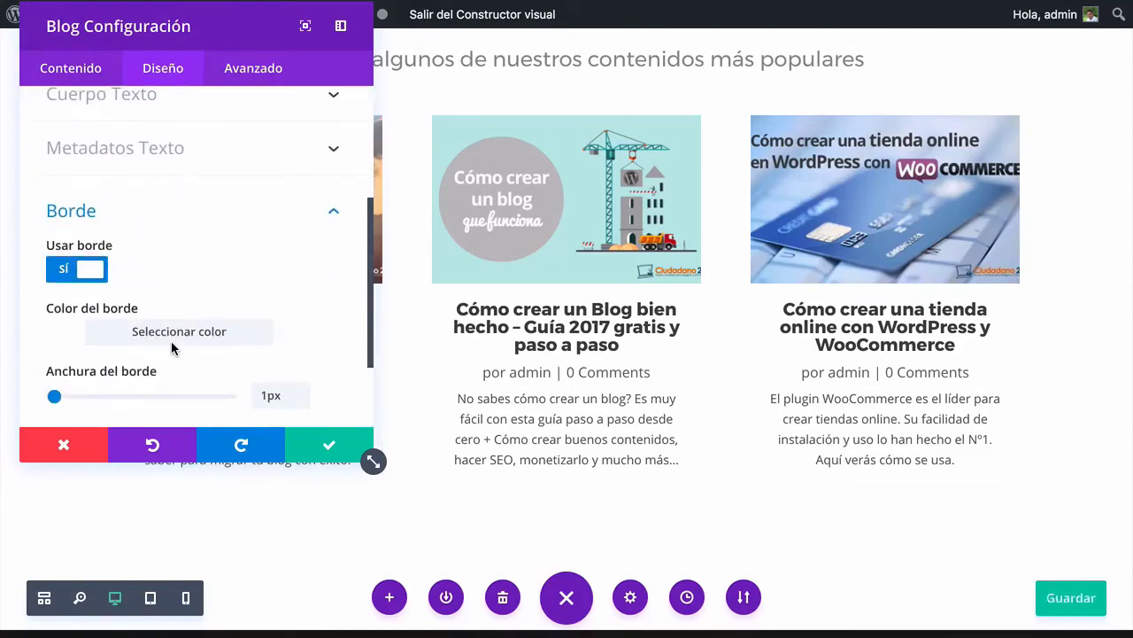
{"action": "scroll", "coordinate": [78, 383], "scroll_direction": "down", "scroll_amount": 1}
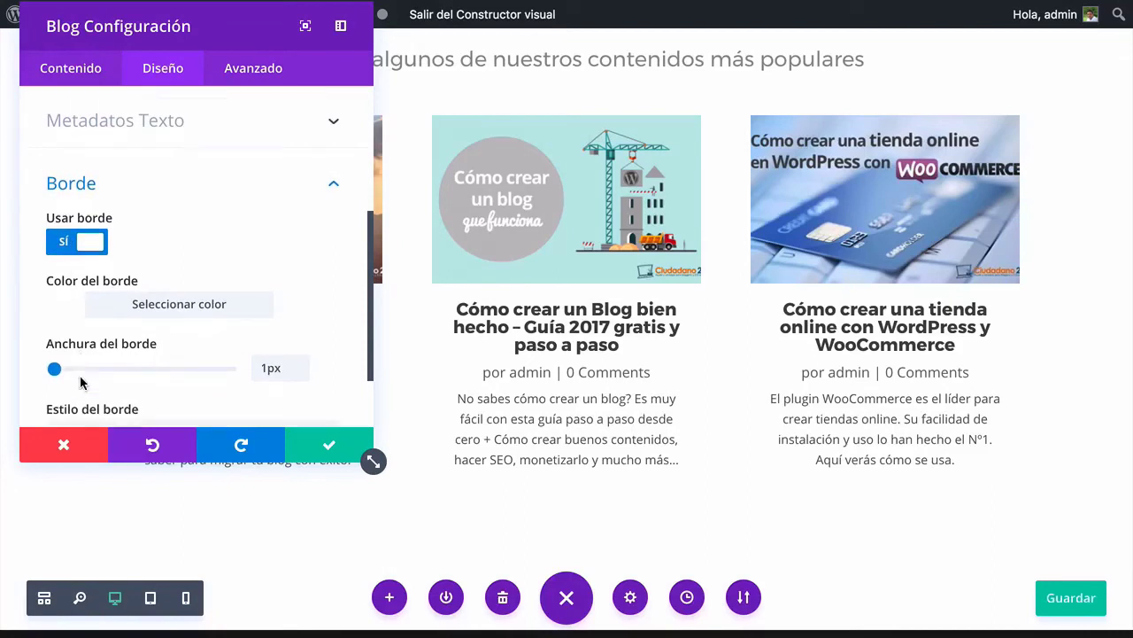
{"action": "left_click_drag", "start_coordinate": [54, 372], "coordinate": [56, 373]}
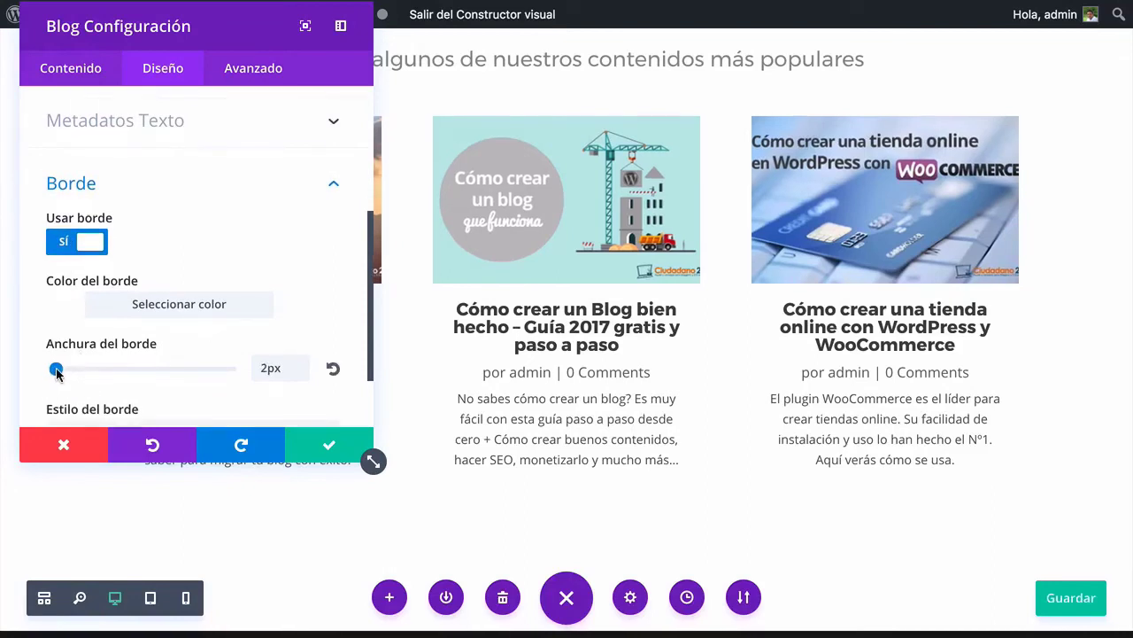
Set the Blog module's border color to the gray #adadad
{"action": "left_click", "coordinate": [135, 314]}
{"action": "scroll", "coordinate": [129, 369], "scroll_direction": "down", "scroll_amount": 2}
{"action": "left_click", "coordinate": [199, 335]}
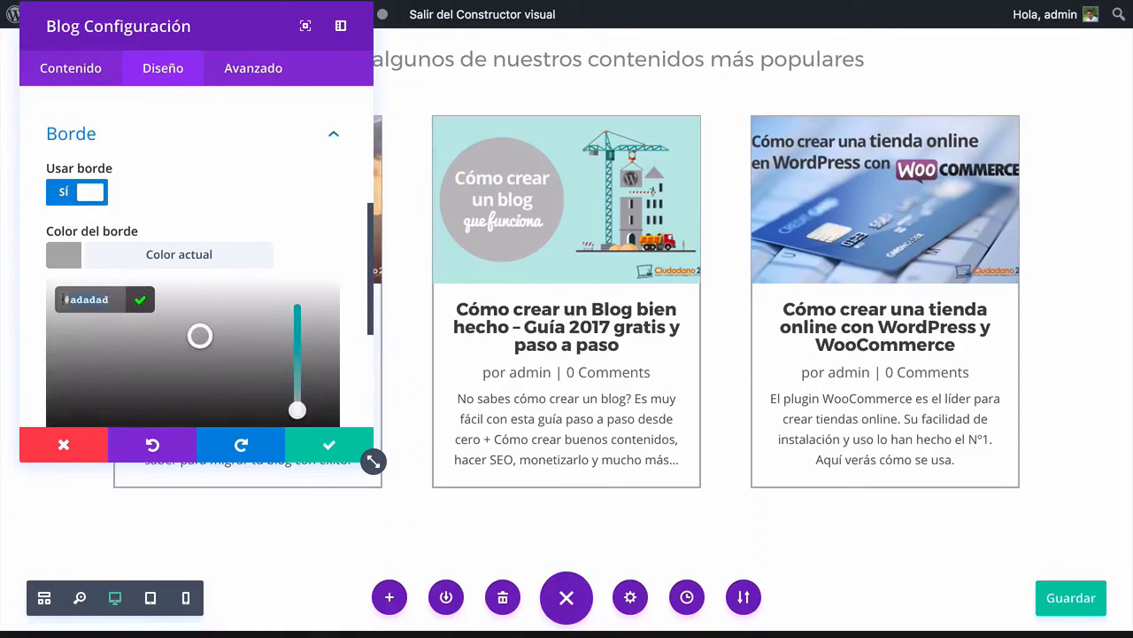
Set the Blog module's border width to 0px, then save the module and the page
{"action": "scroll", "coordinate": [218, 227], "scroll_direction": "down", "scroll_amount": 5}
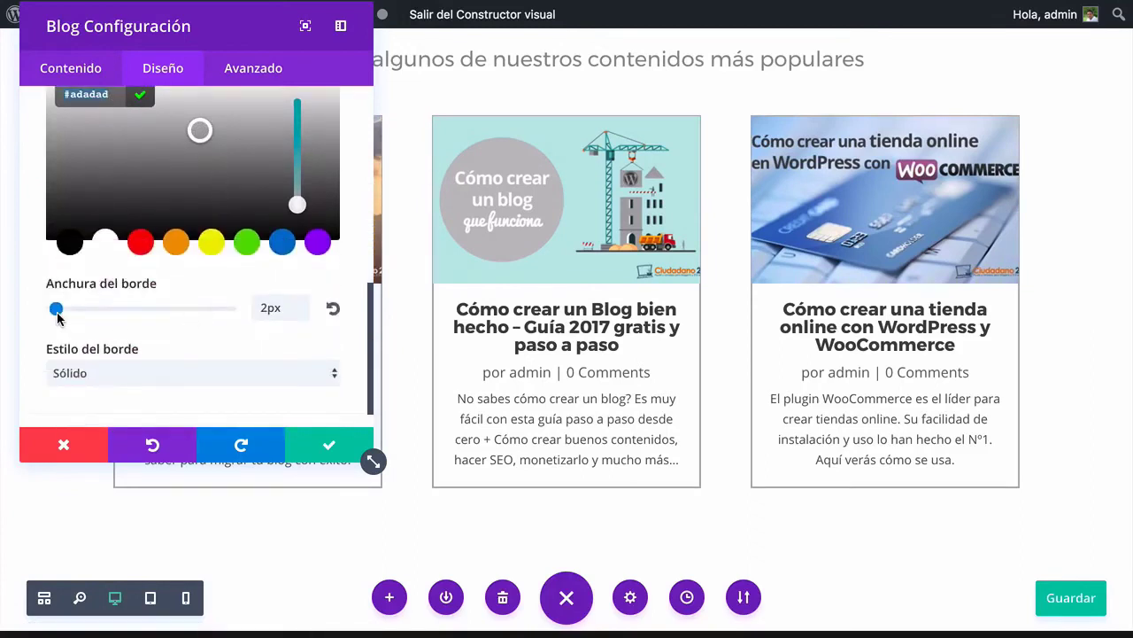
{"action": "left_click_drag", "start_coordinate": [56, 317], "coordinate": [47, 318]}
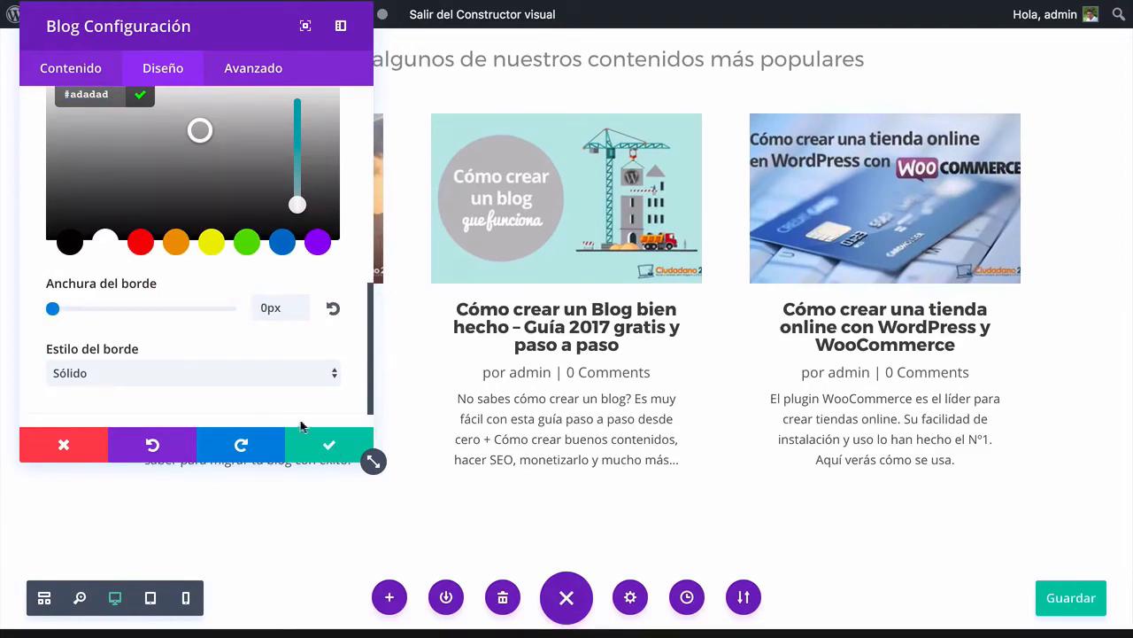
{"action": "left_click", "coordinate": [324, 443]}
{"action": "left_click", "coordinate": [1076, 598]}
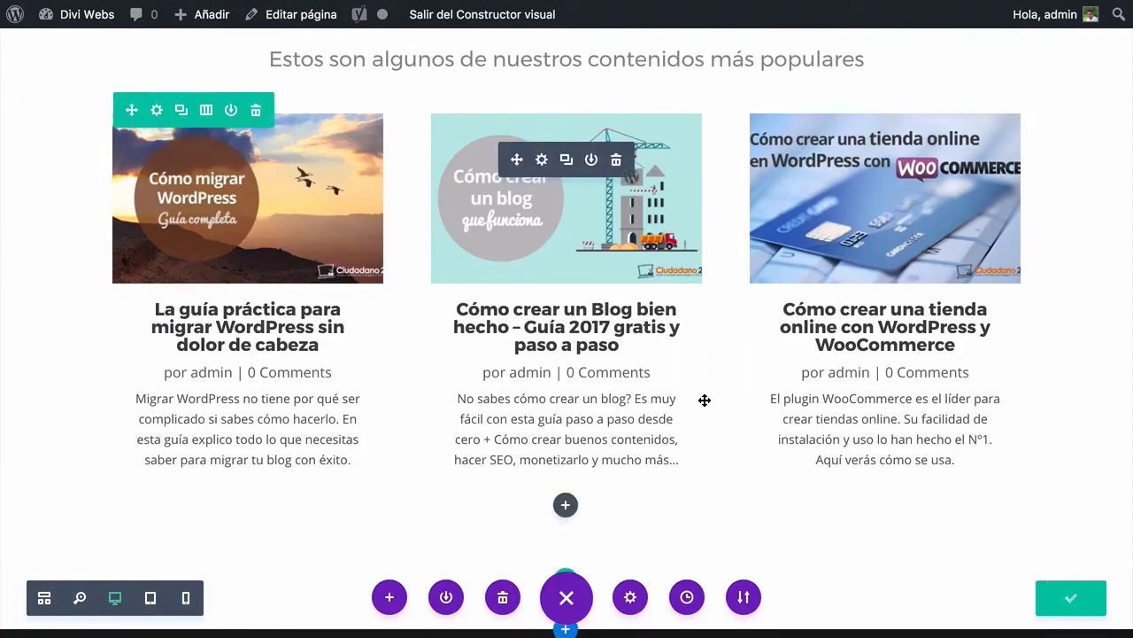
Reopen the Blog module's layout settings, turn on the drop shadow for the grid cards, then save the module and the page
{"action": "scroll", "coordinate": [494, 397], "scroll_direction": "up", "scroll_amount": 1}
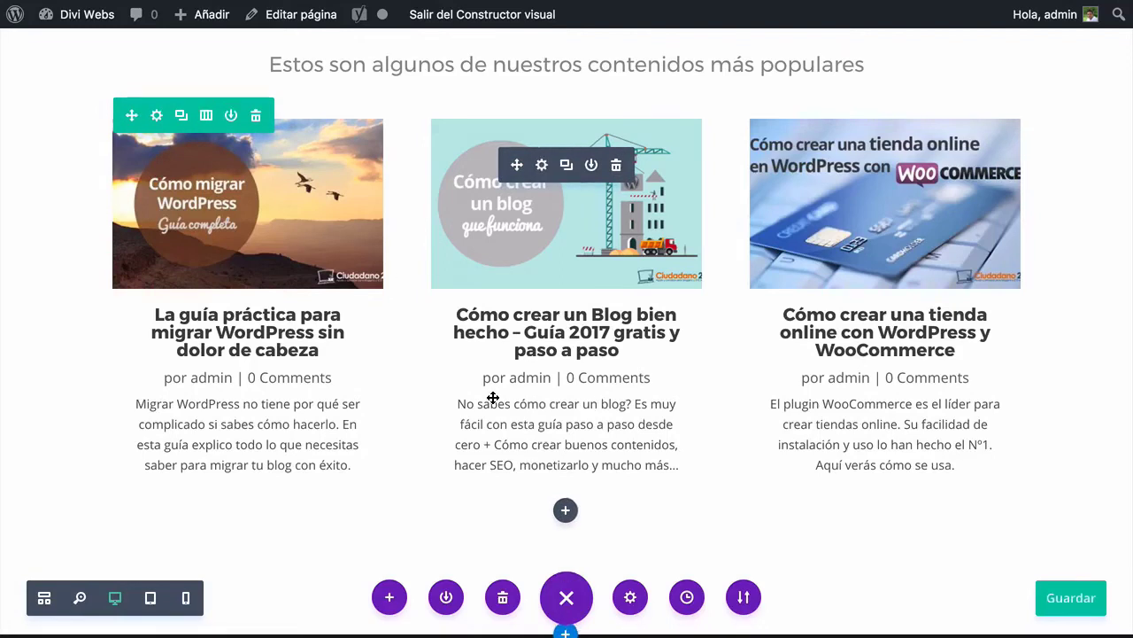
{"action": "left_click", "coordinate": [540, 167]}
{"action": "left_click", "coordinate": [159, 103]}
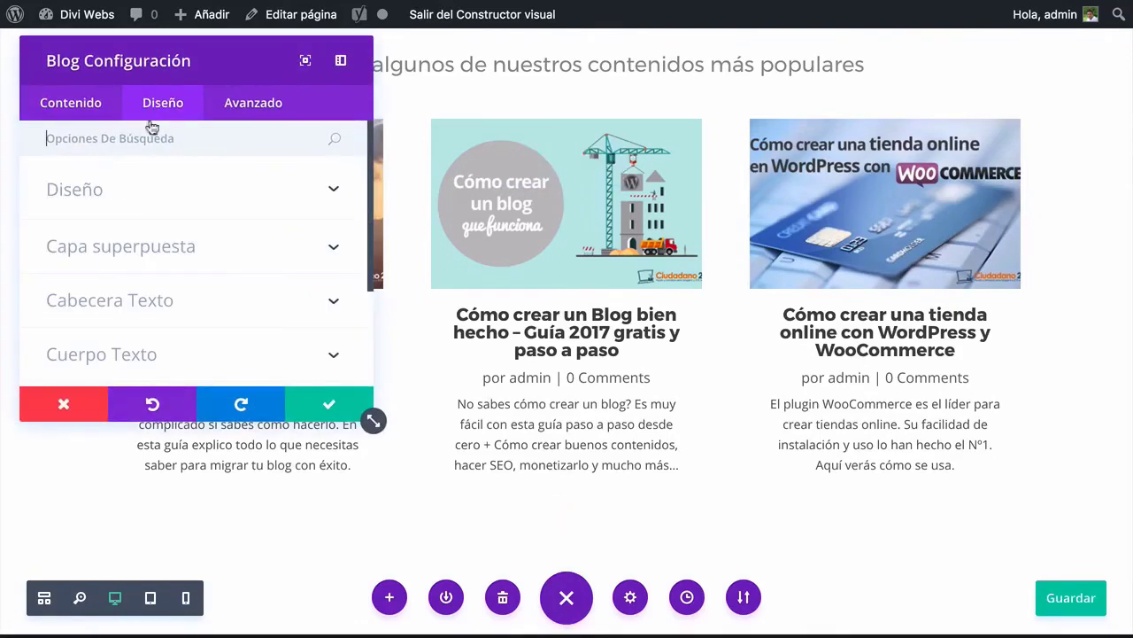
{"action": "left_click", "coordinate": [122, 187]}
{"action": "left_click", "coordinate": [70, 319]}
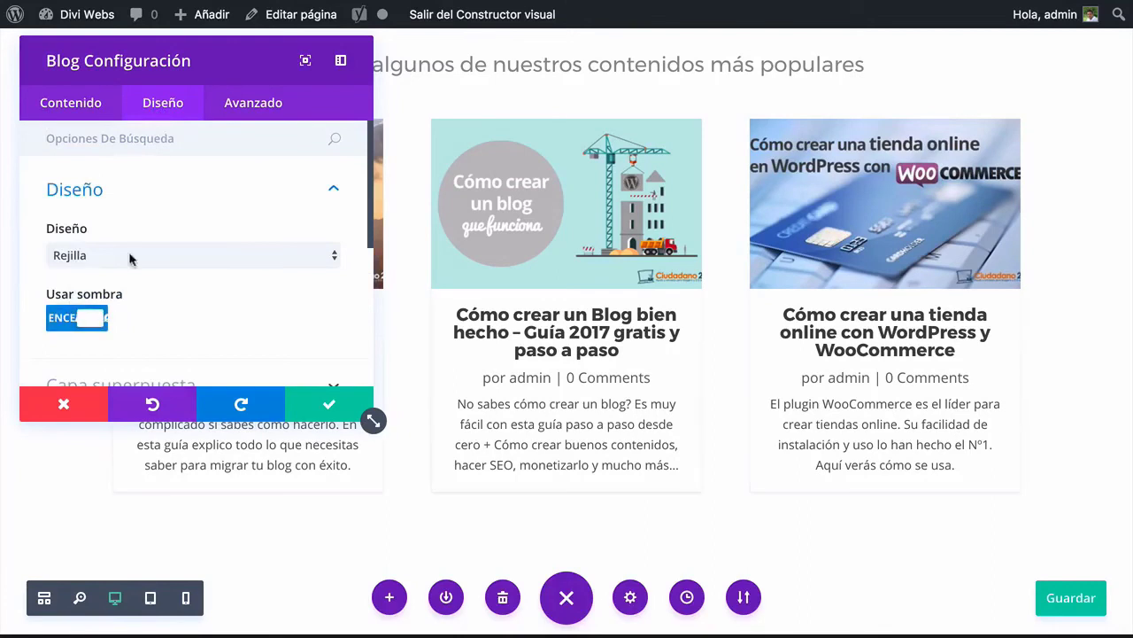
{"action": "left_click", "coordinate": [328, 406]}
{"action": "left_click", "coordinate": [1074, 598]}
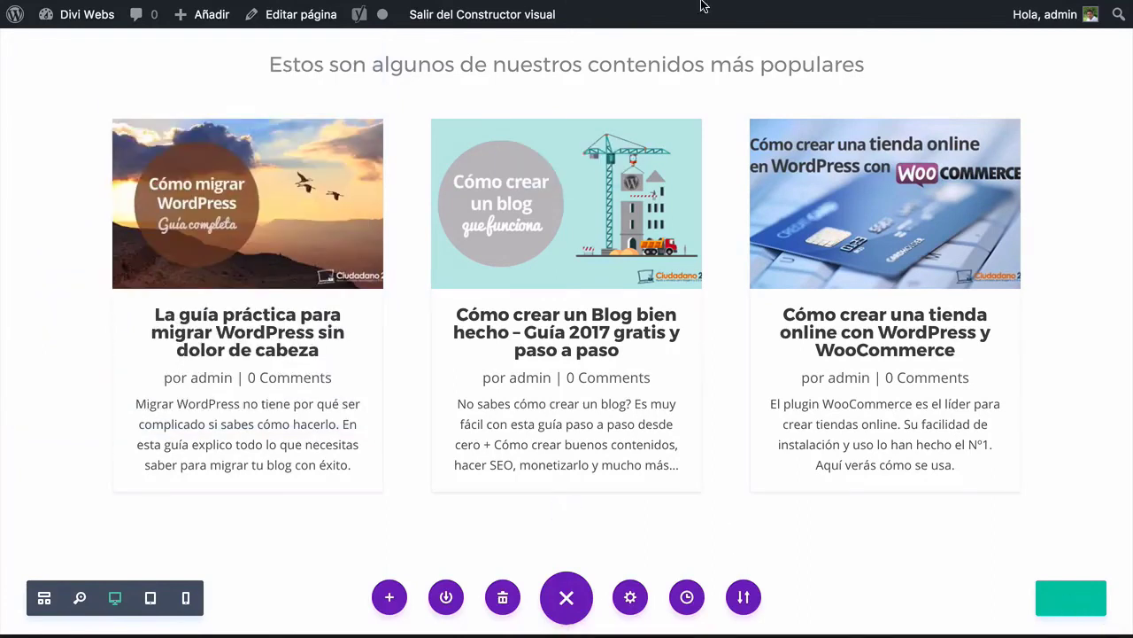
Reload the published homepage and check the most-commented blog cards
{"action": "left_click", "coordinate": [726, 38]}
{"action": "key", "text": "super+r"}
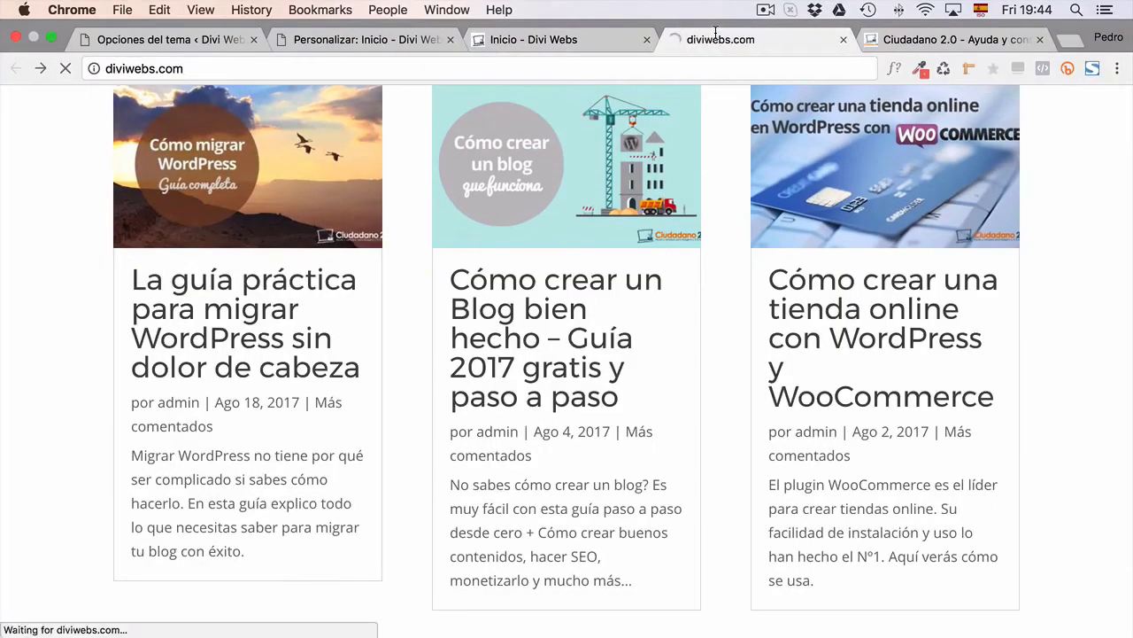
{"action": "scroll", "coordinate": [669, 202], "scroll_direction": "up", "scroll_amount": 2}
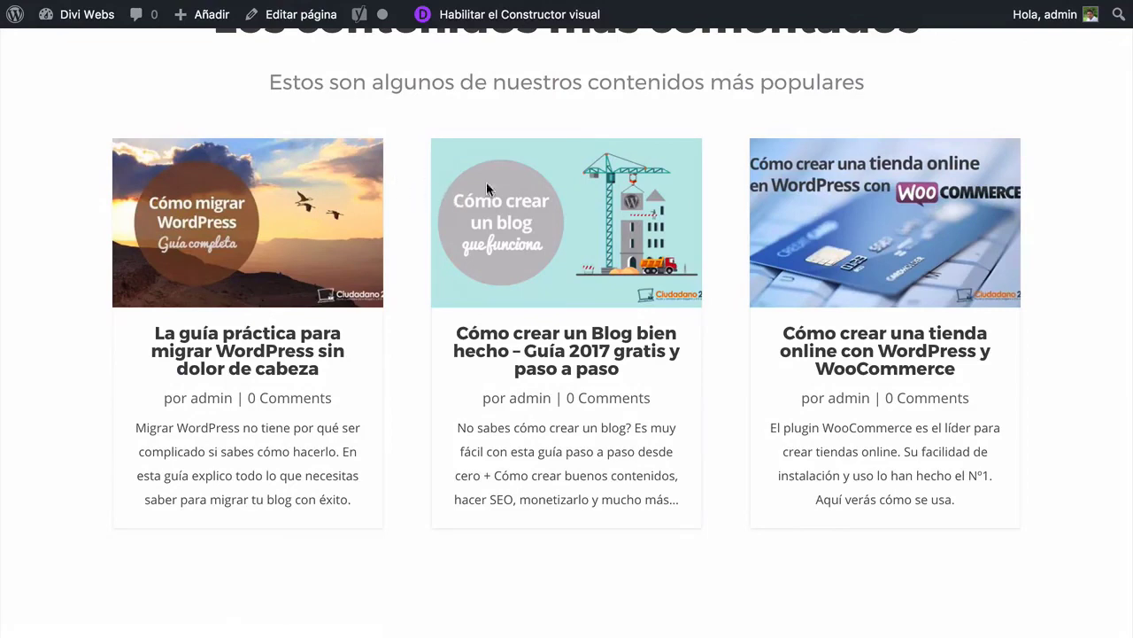
Return to the visual builder and slightly increase the bottom spacing of the row containing the "Los contenidos más comentados" heading
{"action": "mouse_move", "coordinate": [541, 4]}
{"action": "left_click", "coordinate": [542, 35]}
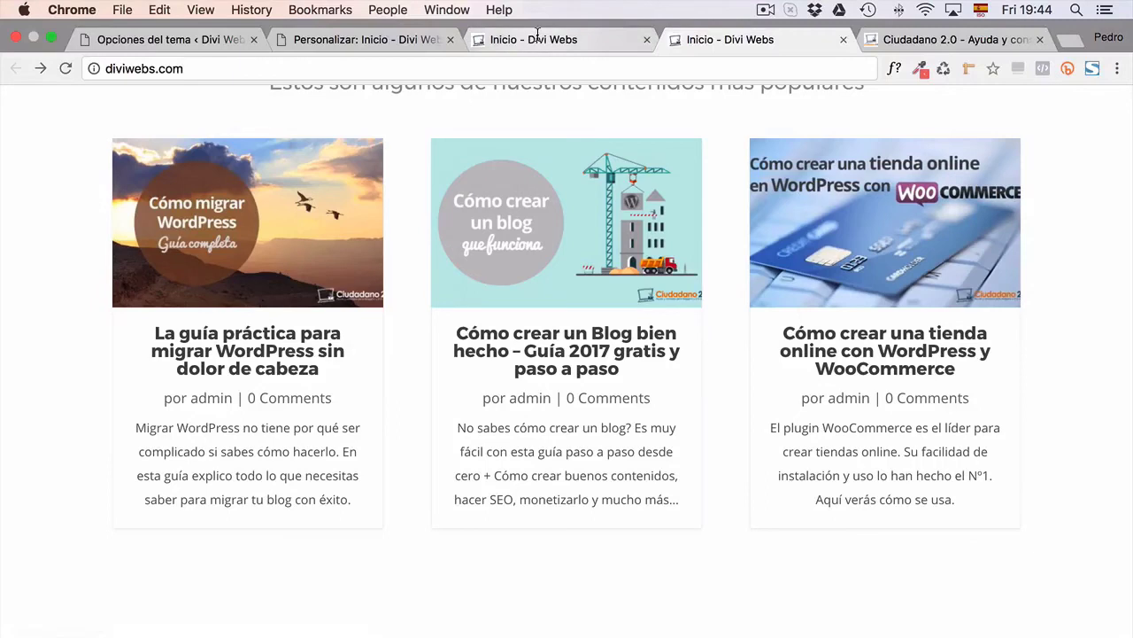
{"action": "scroll", "coordinate": [363, 207], "scroll_direction": "up", "scroll_amount": 3}
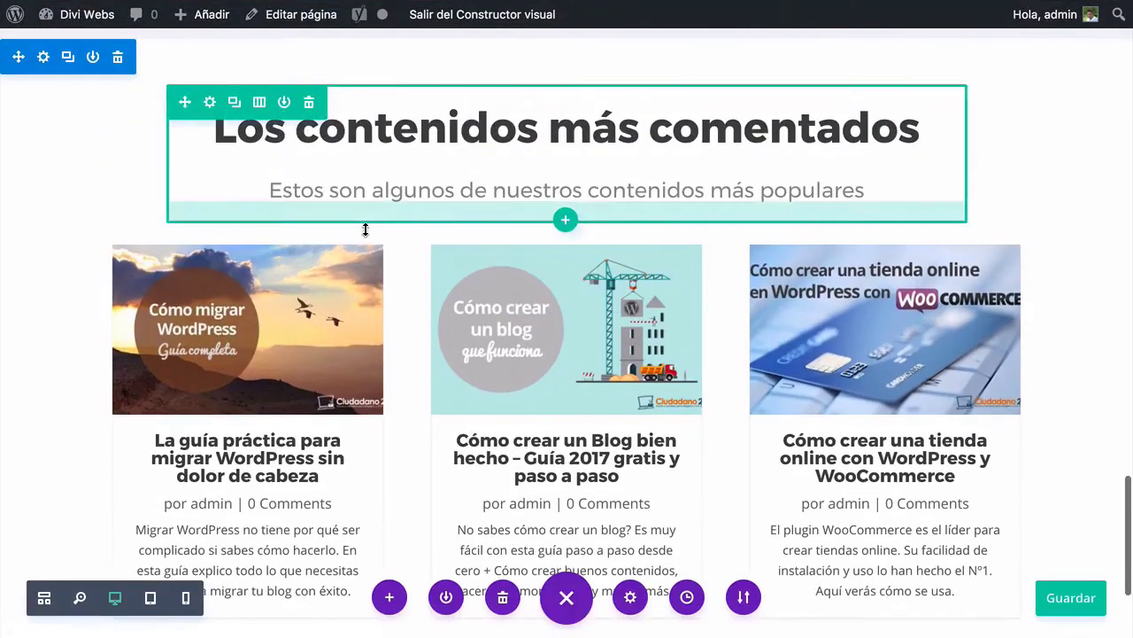
{"action": "mouse_move", "coordinate": [336, 233]}
{"action": "left_mouse_down"}
{"action": "mouse_move", "coordinate": [334, 253]}
{"action": "mouse_move", "coordinate": [343, 250]}
{"action": "left_mouse_up"}
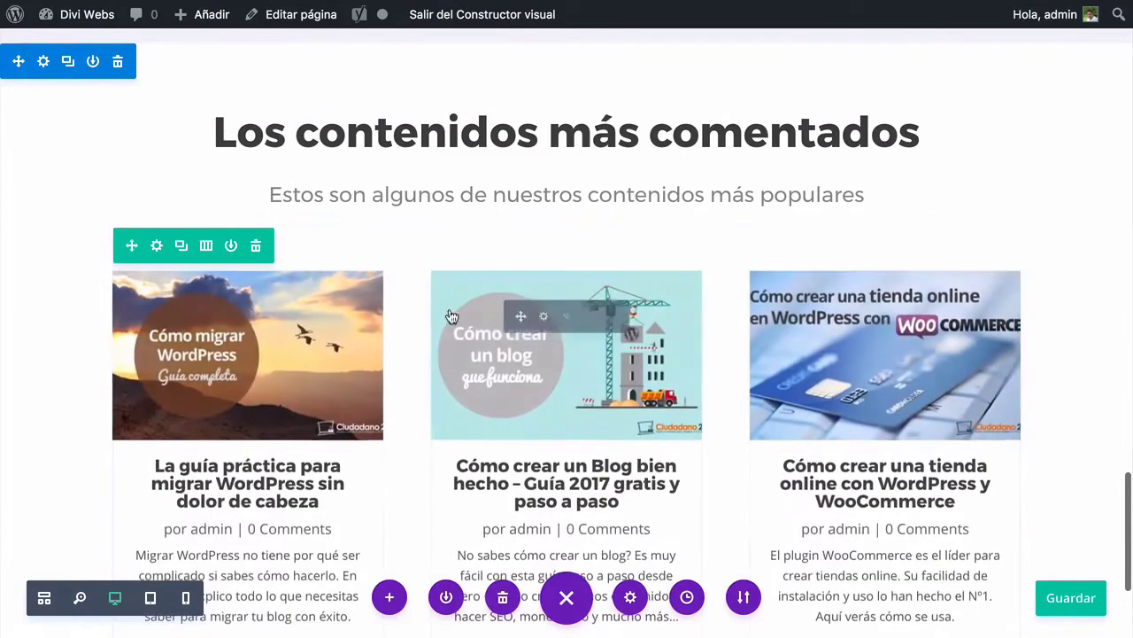
Assign the CSS class modulo-blog to the Blog module, then save the module and the page
{"action": "left_click", "coordinate": [542, 321]}
{"action": "left_click", "coordinate": [237, 105]}
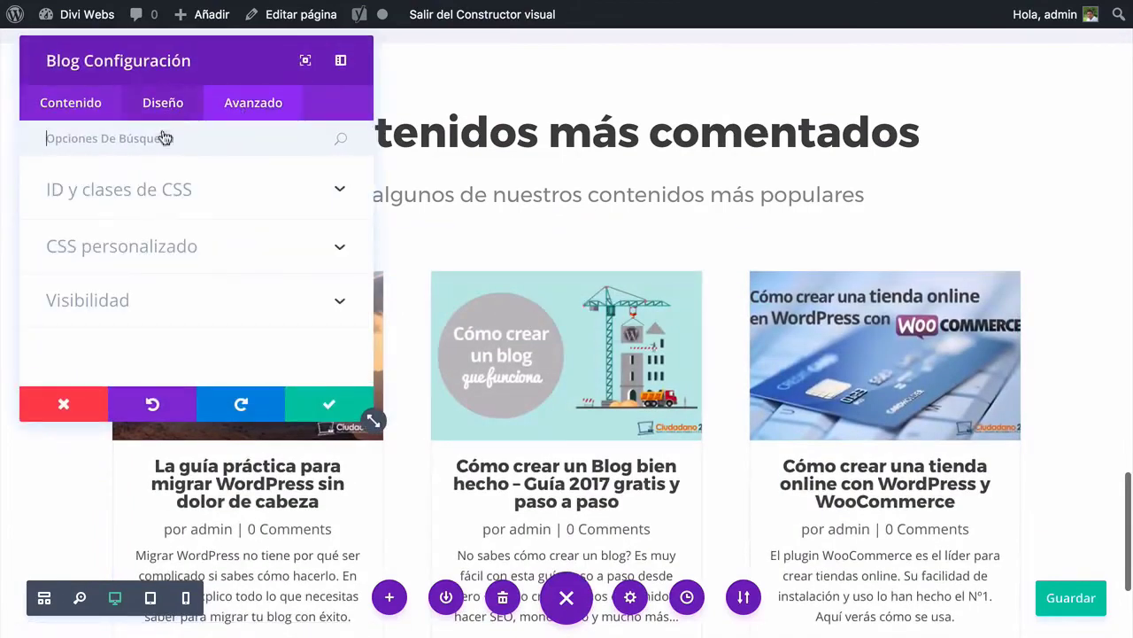
{"action": "left_click", "coordinate": [164, 242]}
{"action": "scroll", "coordinate": [123, 253], "scroll_direction": "up", "scroll_amount": 3}
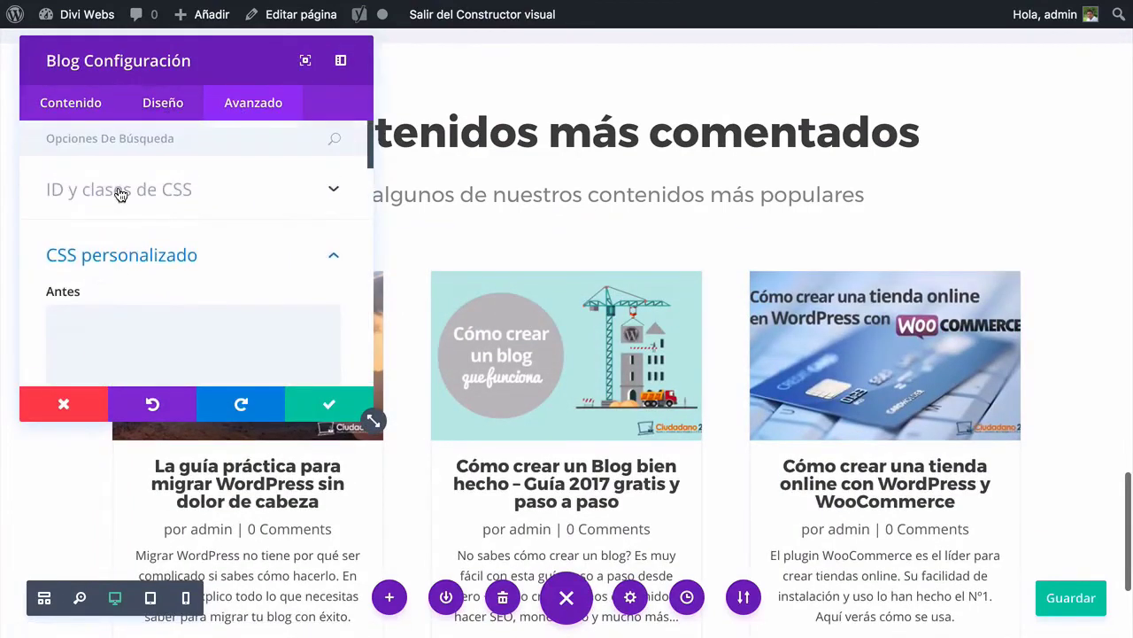
{"action": "left_click", "coordinate": [119, 190]}
{"action": "left_click", "coordinate": [104, 315]}
{"action": "type", "text": "m"}
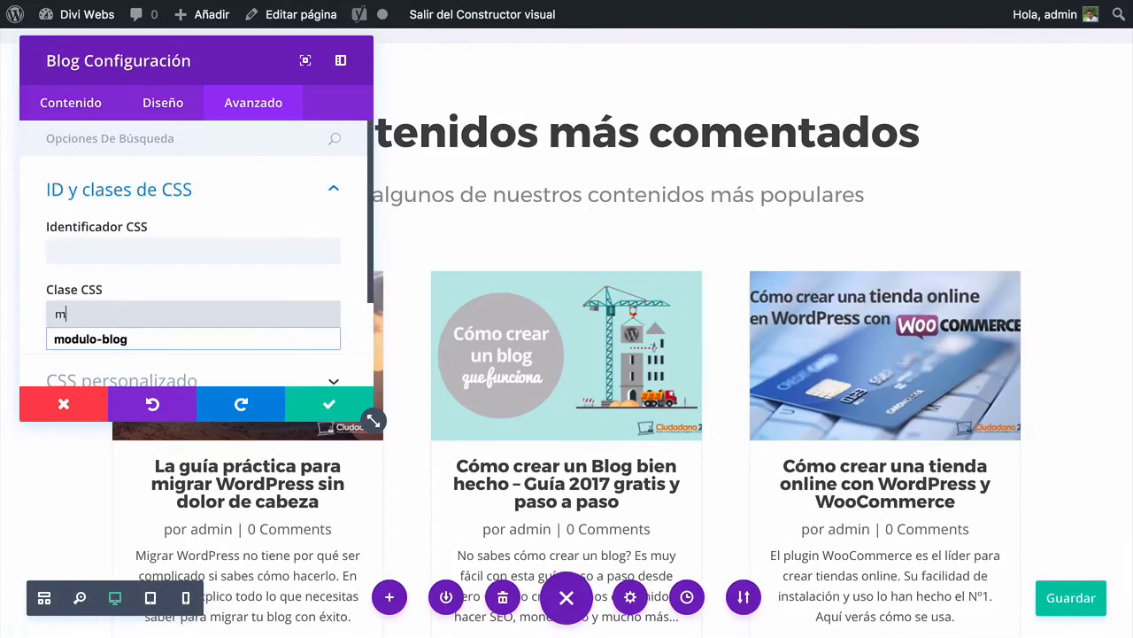
{"action": "type", "text": "o"}
{"action": "key", "text": "Down"}
{"action": "key", "text": "Return"}
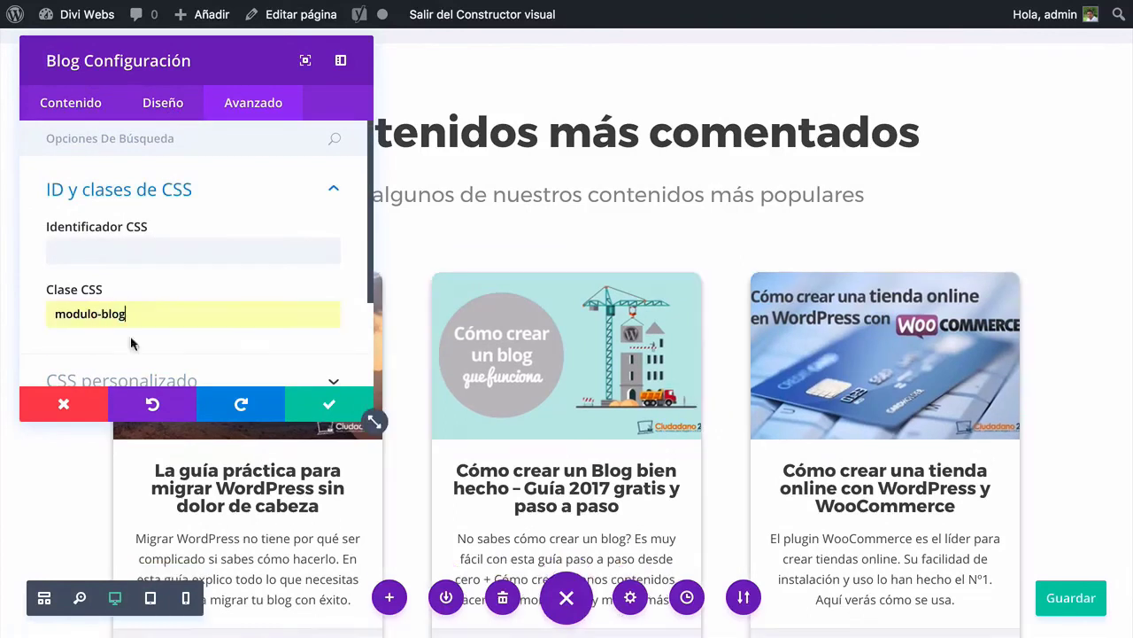
{"action": "left_click", "coordinate": [295, 414]}
{"action": "left_click", "coordinate": [1045, 602]}
Reload the published homepage to check the blog cards with the modulo-blog class applied
{"action": "mouse_move", "coordinate": [721, 6]}
{"action": "left_click", "coordinate": [719, 40]}
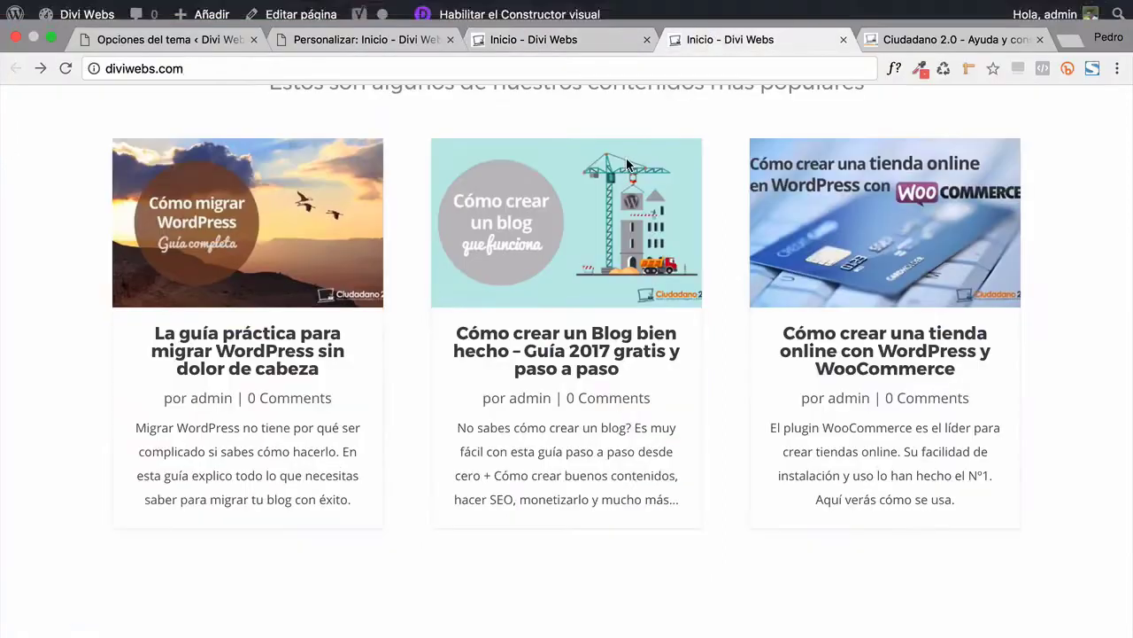
{"action": "key", "text": "super+r"}
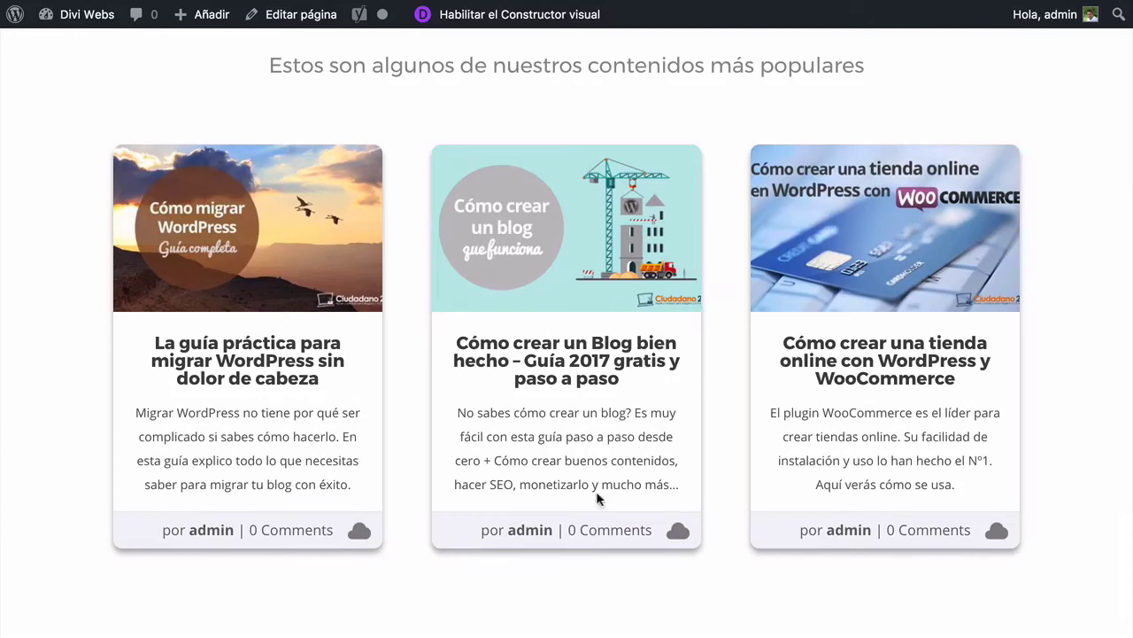
Review the .modulo-blog rules in the custom CSS of the Divi theme options
{"action": "left_click", "coordinate": [169, 39]}
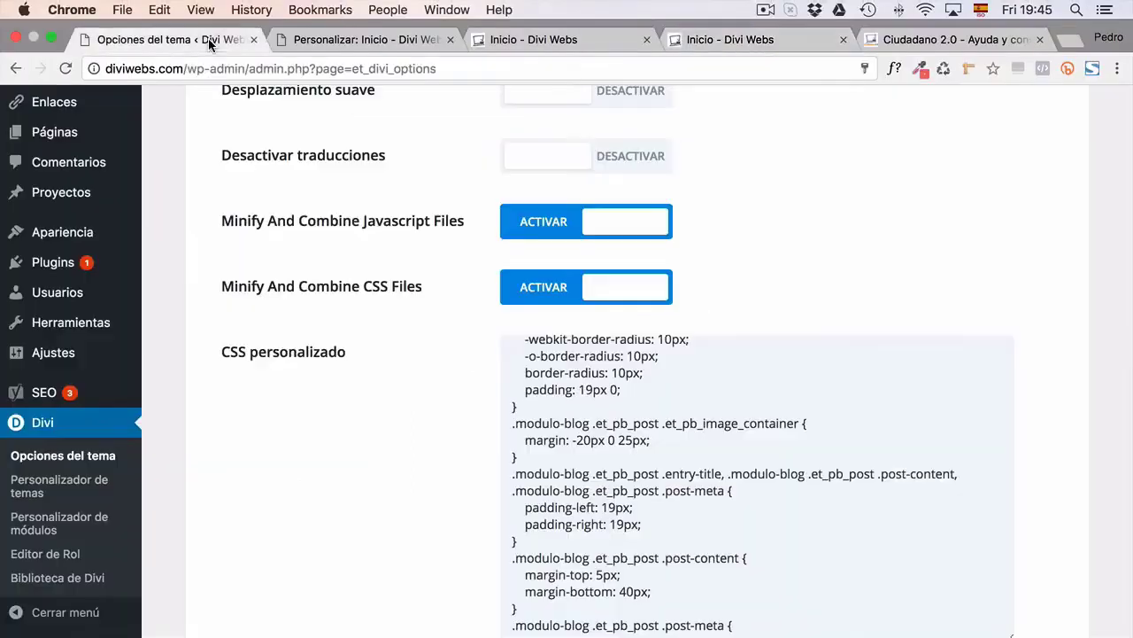
{"action": "scroll", "coordinate": [545, 435], "scroll_direction": "up", "scroll_amount": 2}
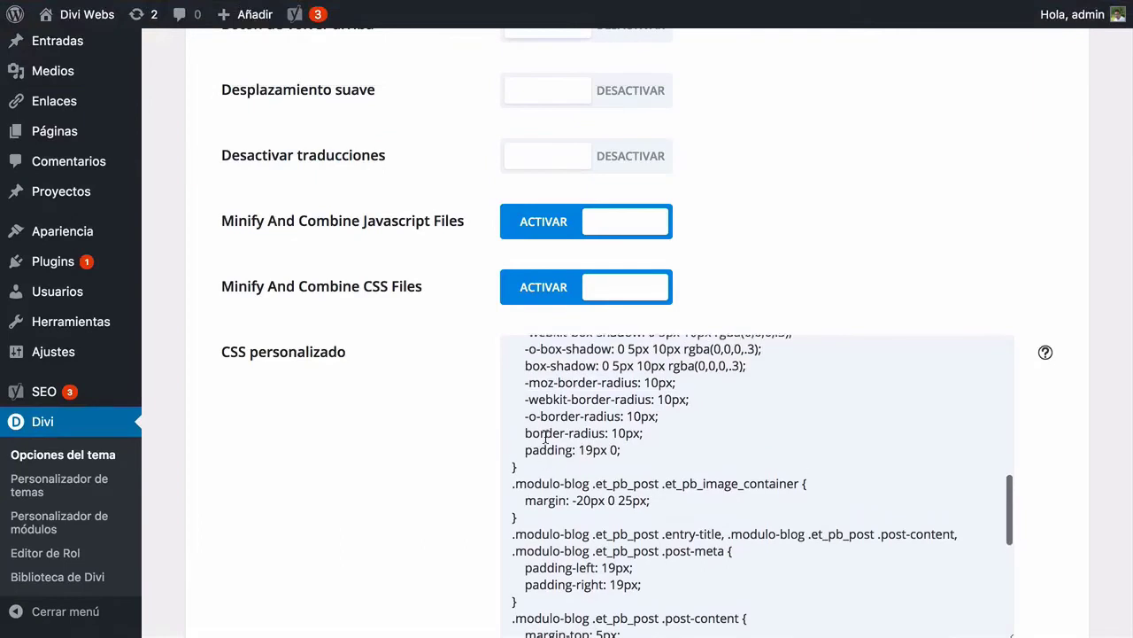
{"action": "scroll", "coordinate": [545, 435], "scroll_direction": "up", "scroll_amount": 2}
{"action": "scroll", "coordinate": [545, 435], "scroll_direction": "down", "scroll_amount": 3}
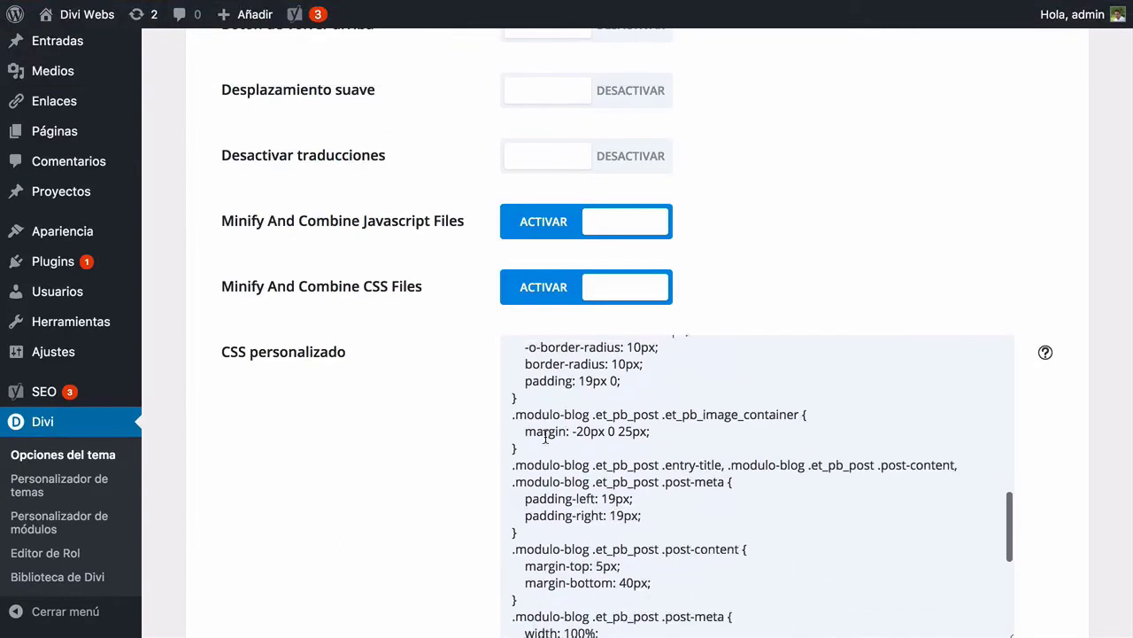
{"action": "scroll", "coordinate": [546, 438], "scroll_direction": "down", "scroll_amount": 1}
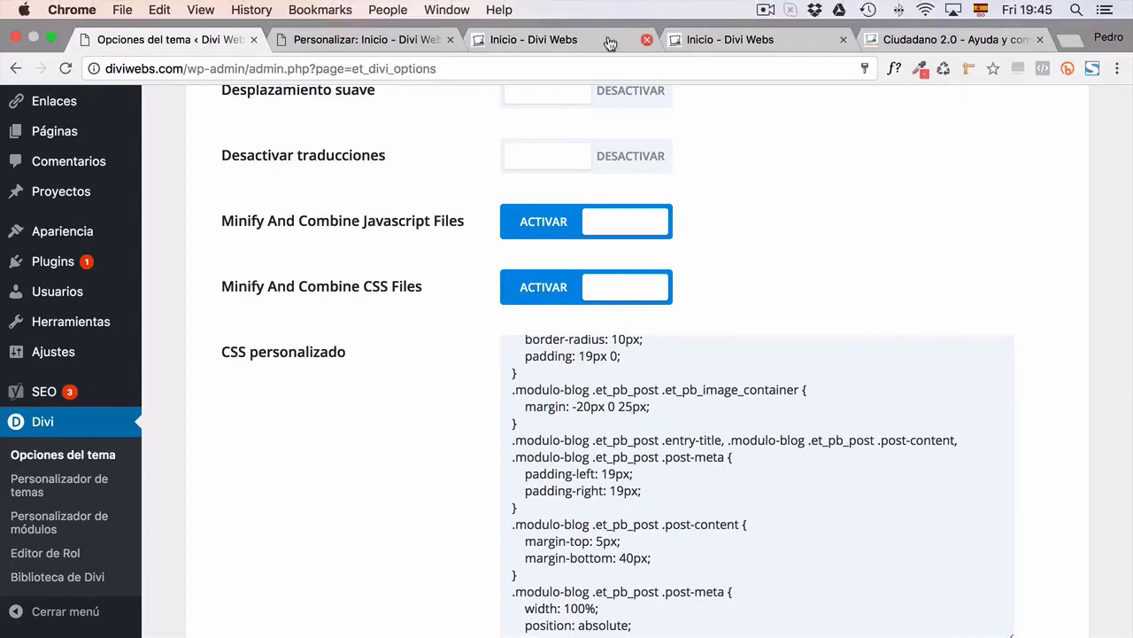
Return to the published homepage and compare its most-commented blog cards with the original Ciudadano 2.0 site
{"action": "left_click", "coordinate": [584, 40]}
{"action": "left_click", "coordinate": [686, 39]}
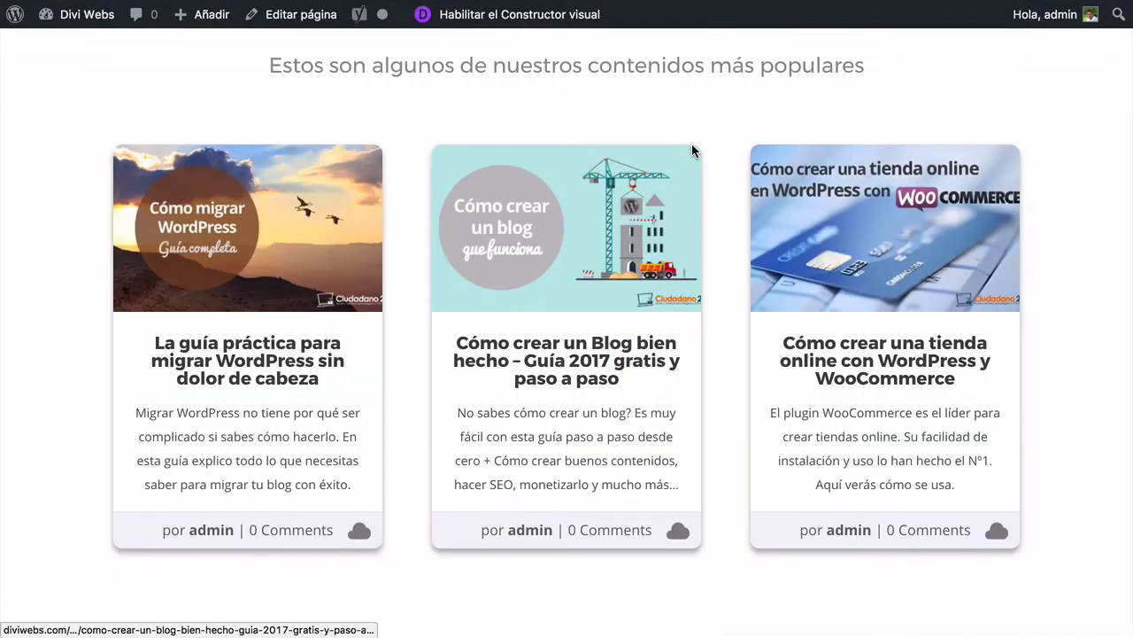
{"action": "scroll", "coordinate": [619, 187], "scroll_direction": "down", "scroll_amount": 1}
{"action": "mouse_move", "coordinate": [780, 1]}
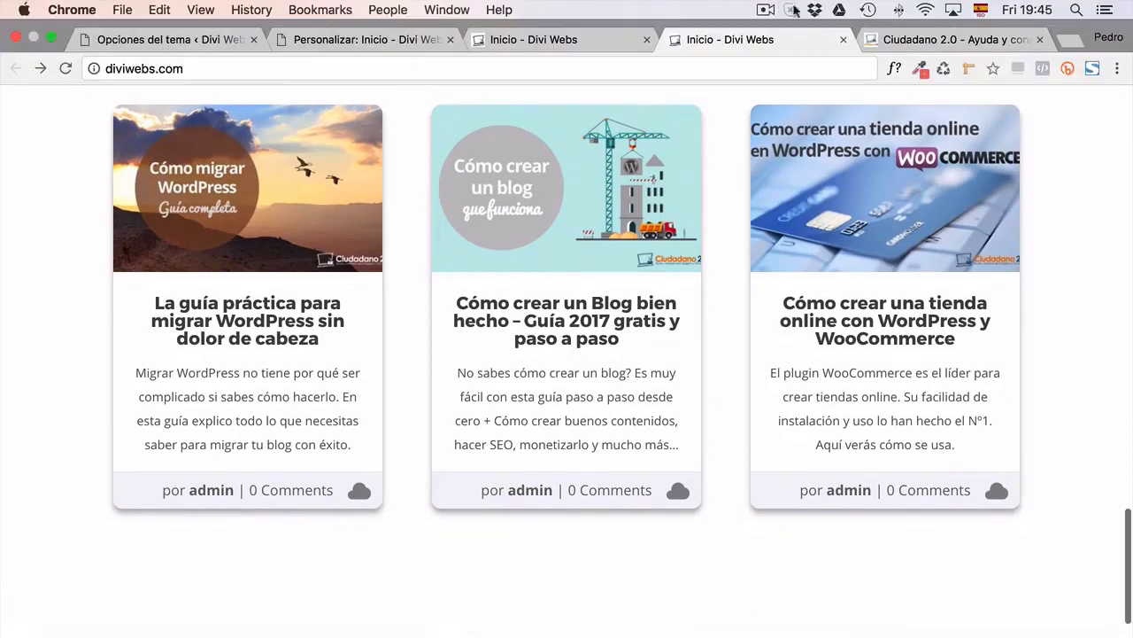
{"action": "left_click", "coordinate": [892, 38]}
{"action": "left_click", "coordinate": [789, 39]}
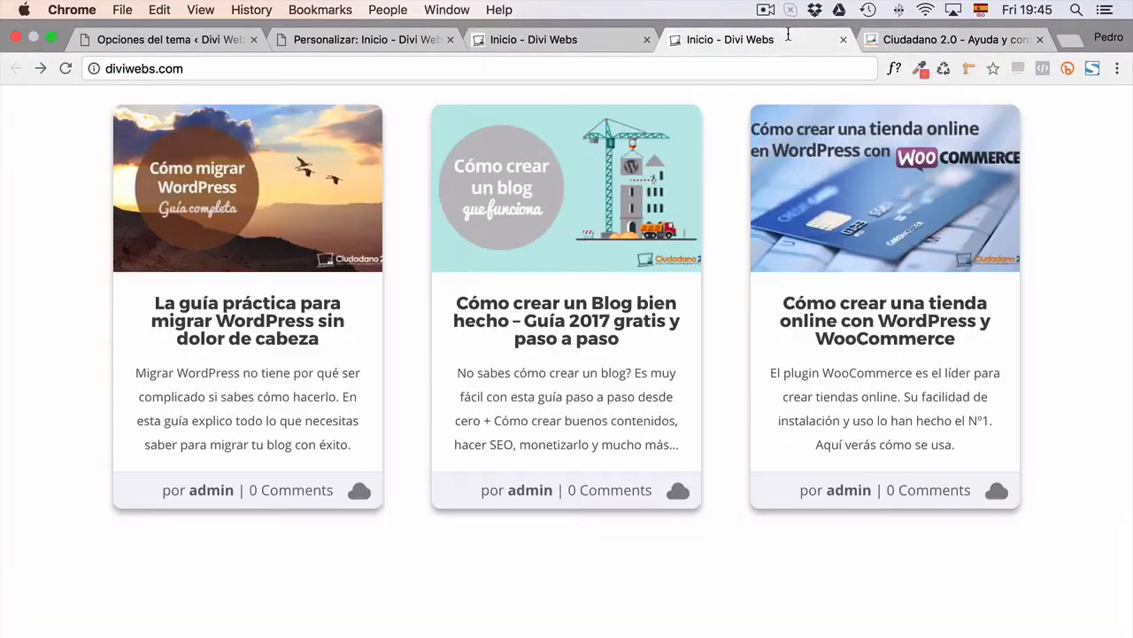
In the visual builder, set the Blog module's body font size to 13px, then save the module and the page
{"action": "left_click", "coordinate": [548, 40]}
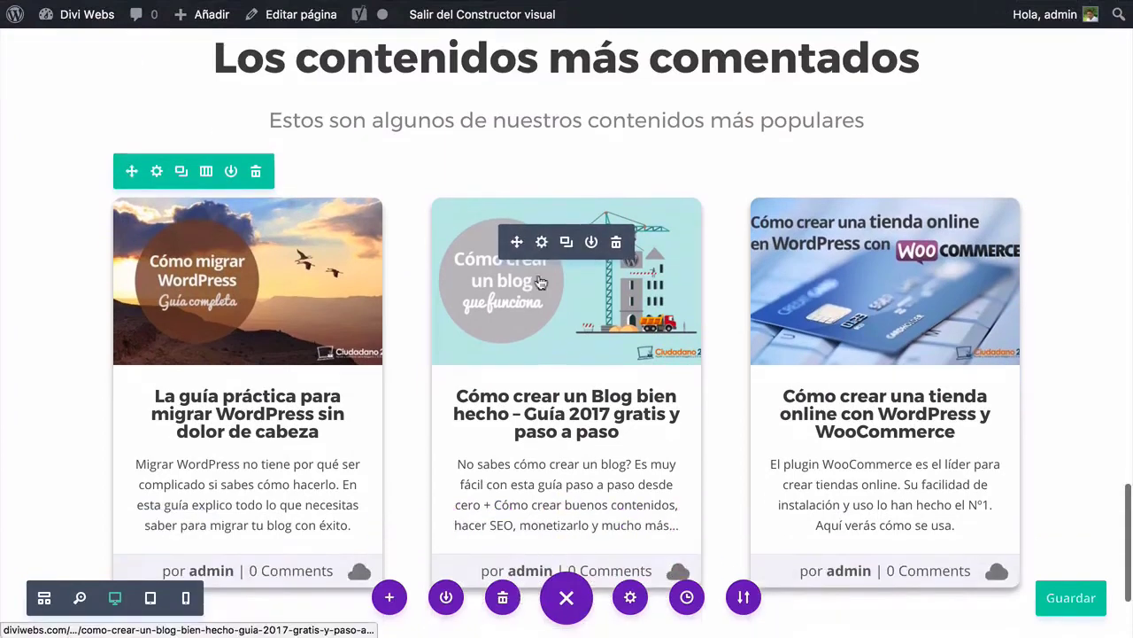
{"action": "left_click", "coordinate": [541, 241]}
{"action": "left_click", "coordinate": [163, 102]}
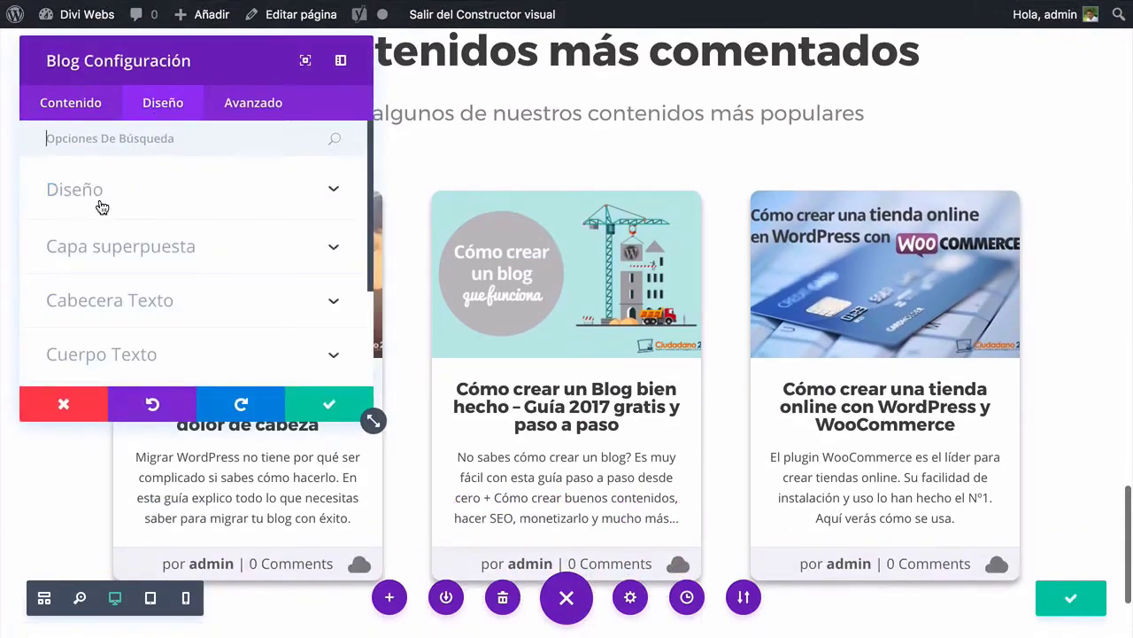
{"action": "left_click", "coordinate": [110, 353]}
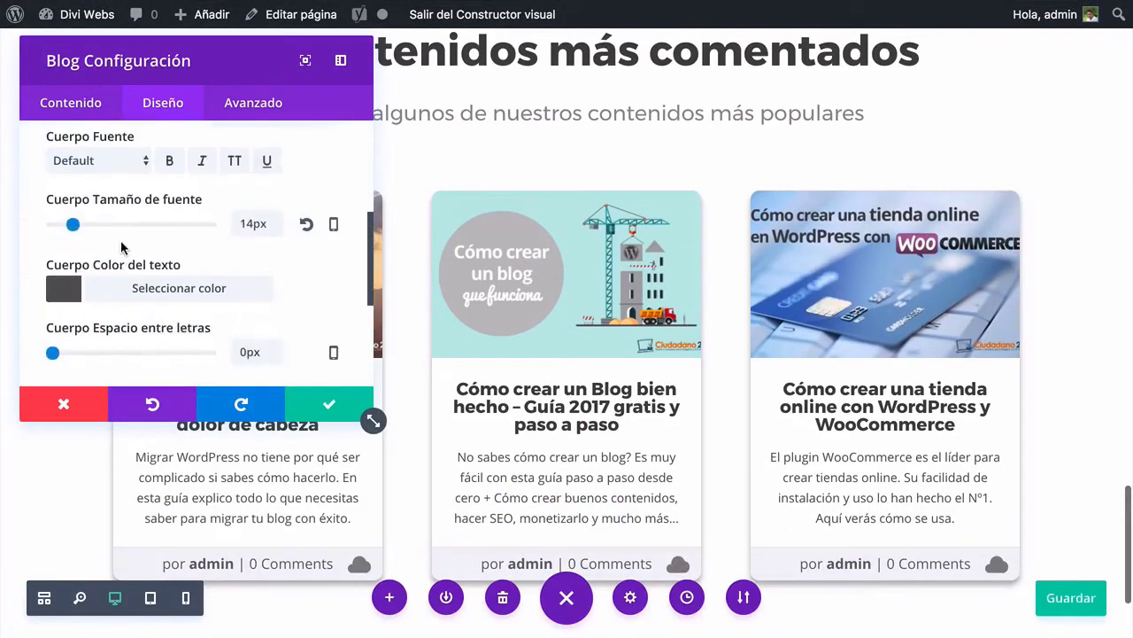
{"action": "left_click_drag", "start_coordinate": [72, 228], "coordinate": [71, 228]}
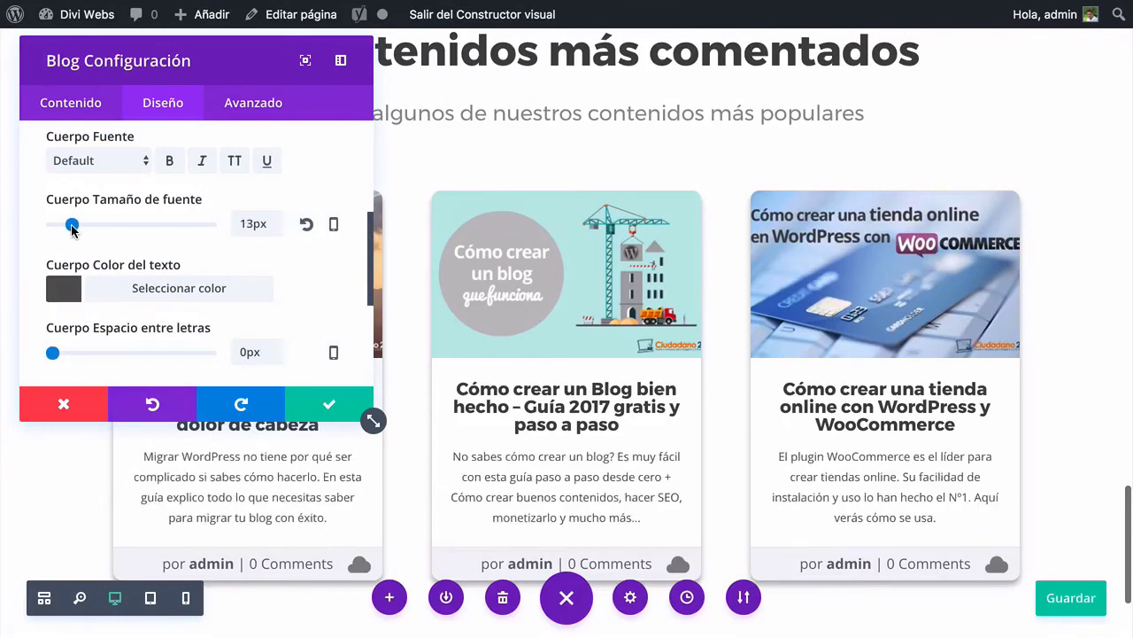
{"action": "left_click", "coordinate": [329, 404]}
{"action": "left_click", "coordinate": [1061, 610]}
Reload the published homepage and check the blog cards' excerpt text size
{"action": "mouse_move", "coordinate": [728, 3]}
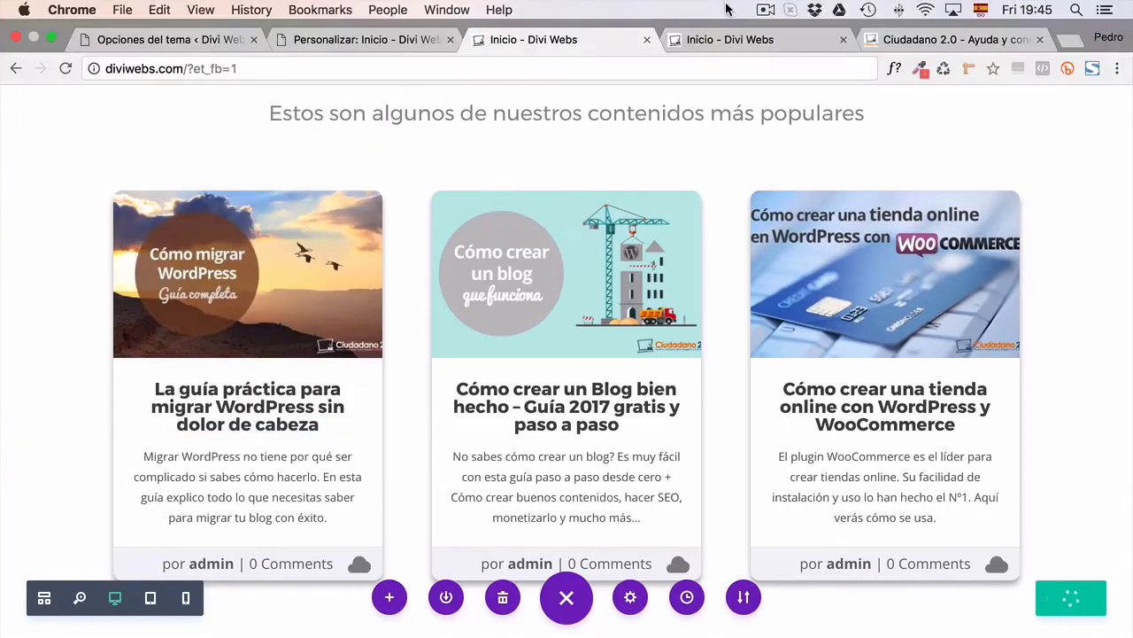
{"action": "left_click", "coordinate": [695, 40]}
{"action": "key", "text": "super+r"}
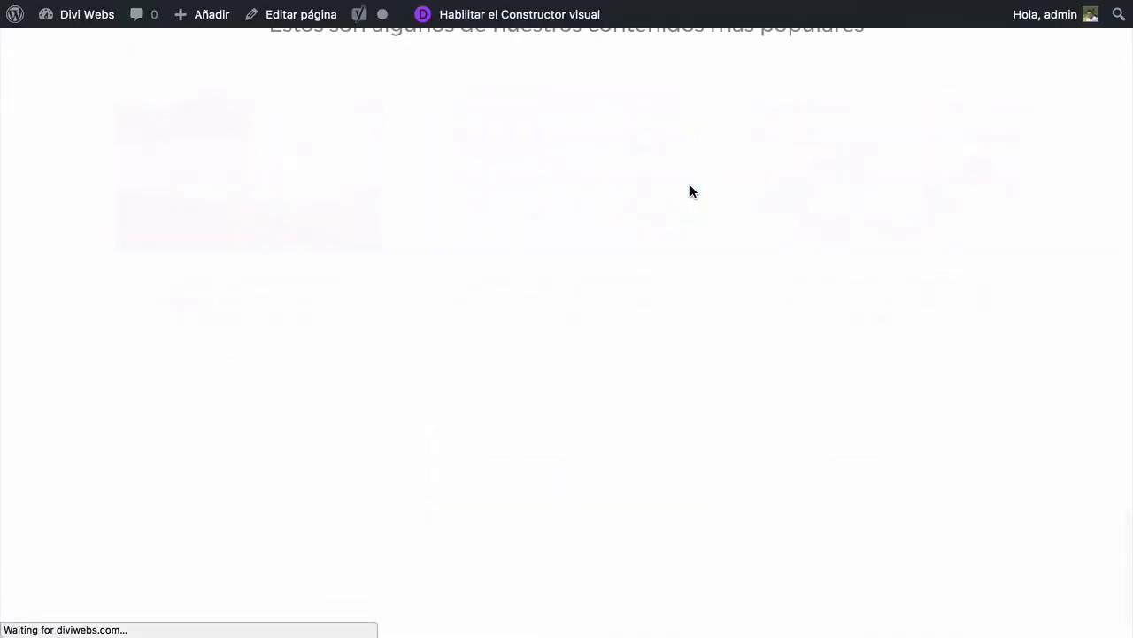
{"action": "scroll", "coordinate": [633, 133], "scroll_direction": "up", "scroll_amount": 3}
{"action": "scroll", "coordinate": [591, 95], "scroll_direction": "up", "scroll_amount": 1}
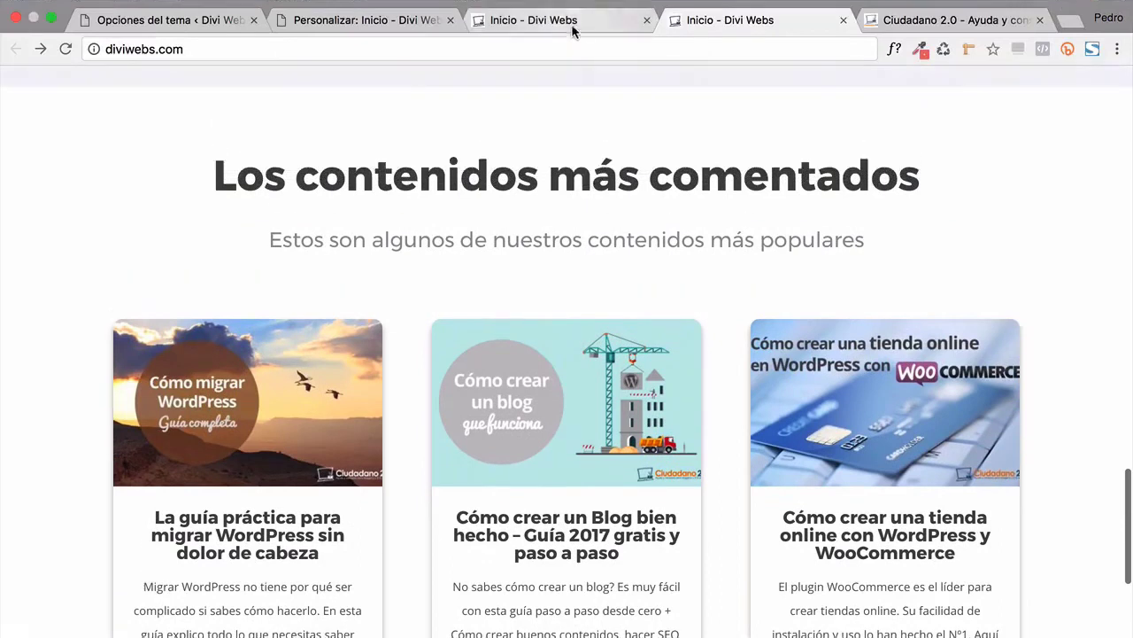
Compare the end of the most-commented section in the visual builder and on the published homepage
{"action": "left_click", "coordinate": [571, 38]}
{"action": "scroll", "coordinate": [557, 250], "scroll_direction": "down", "scroll_amount": 3}
{"action": "left_click", "coordinate": [567, 615]}
{"action": "left_click", "coordinate": [565, 594]}
{"action": "scroll", "coordinate": [390, 515], "scroll_direction": "up", "scroll_amount": 2}
{"action": "scroll", "coordinate": [389, 520], "scroll_direction": "down", "scroll_amount": 2}
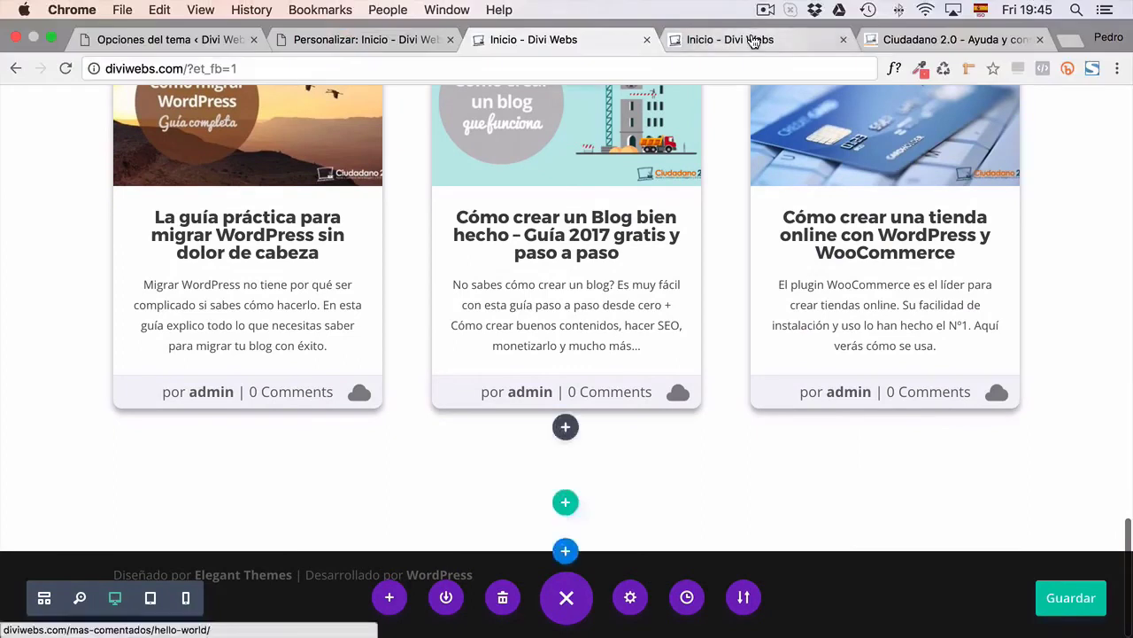
{"action": "left_click", "coordinate": [756, 39]}
{"action": "scroll", "coordinate": [734, 189], "scroll_direction": "down", "scroll_amount": 3}
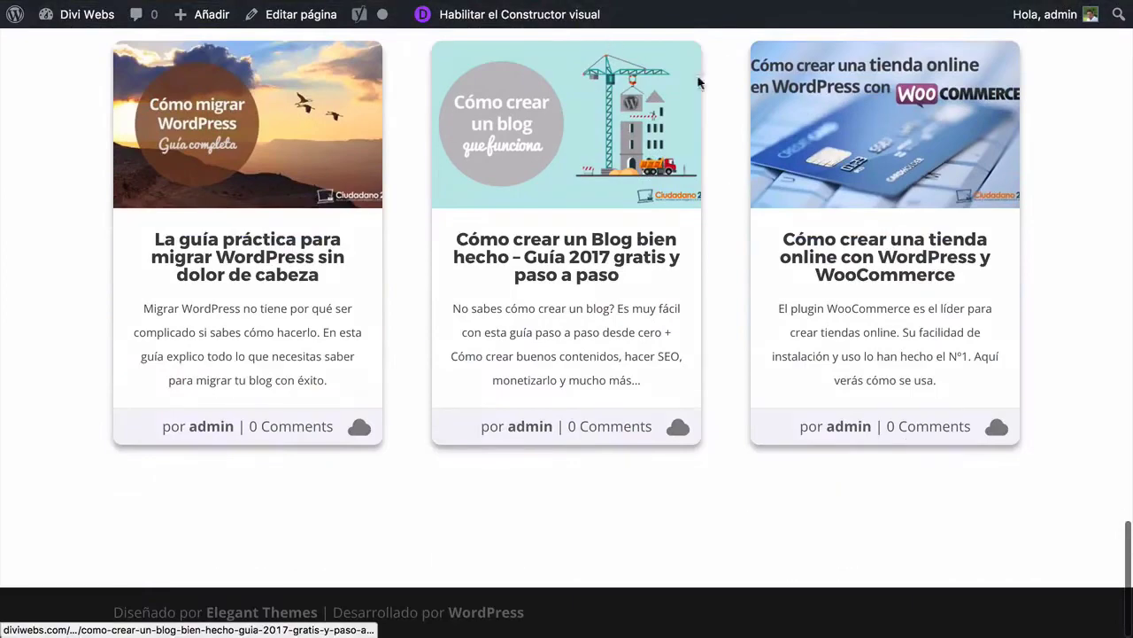
{"action": "scroll", "coordinate": [760, 113], "scroll_direction": "up", "scroll_amount": 6}
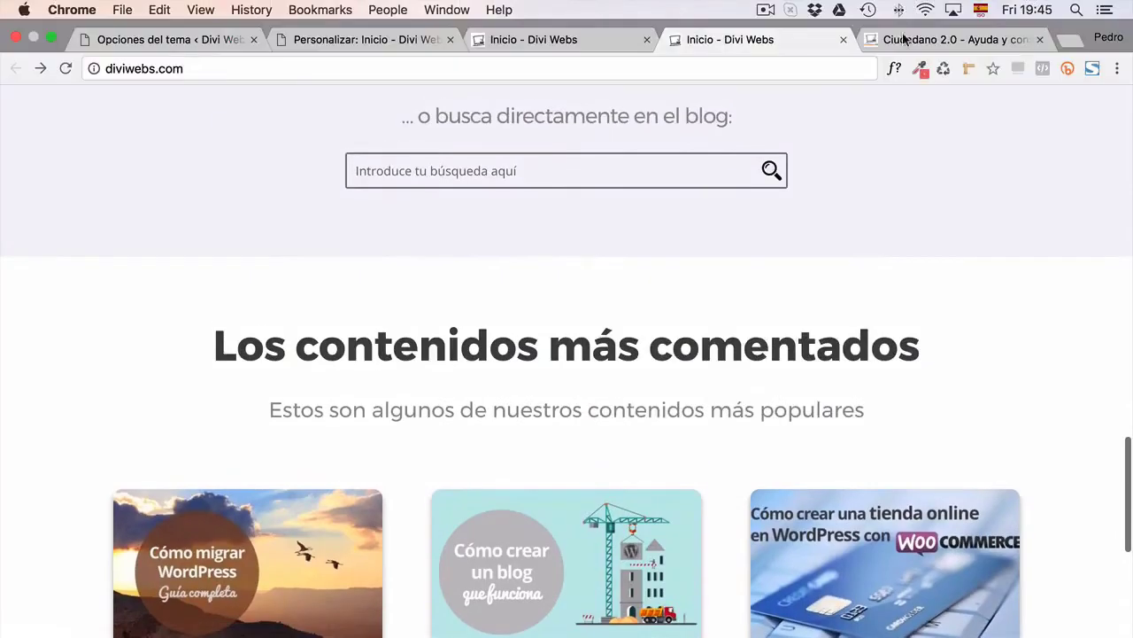
On the original Ciudadano 2.0 homepage, examine the "Ir al blog" button beneath the most-commented cards
{"action": "left_click", "coordinate": [904, 40]}
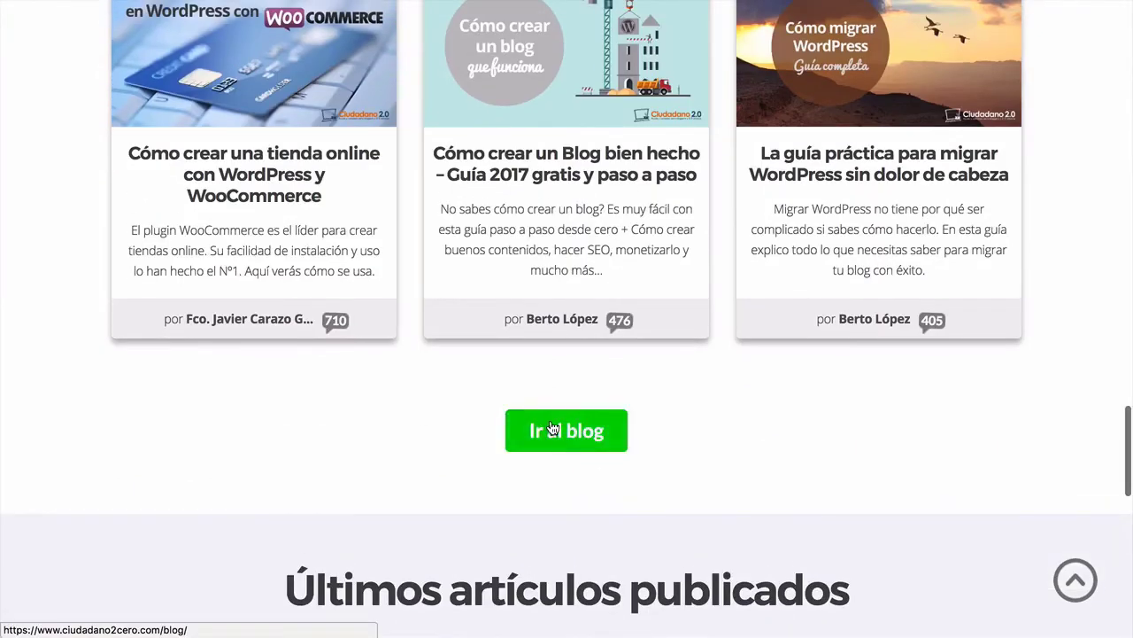
{"action": "scroll", "coordinate": [552, 431], "scroll_direction": "up", "scroll_amount": 8}
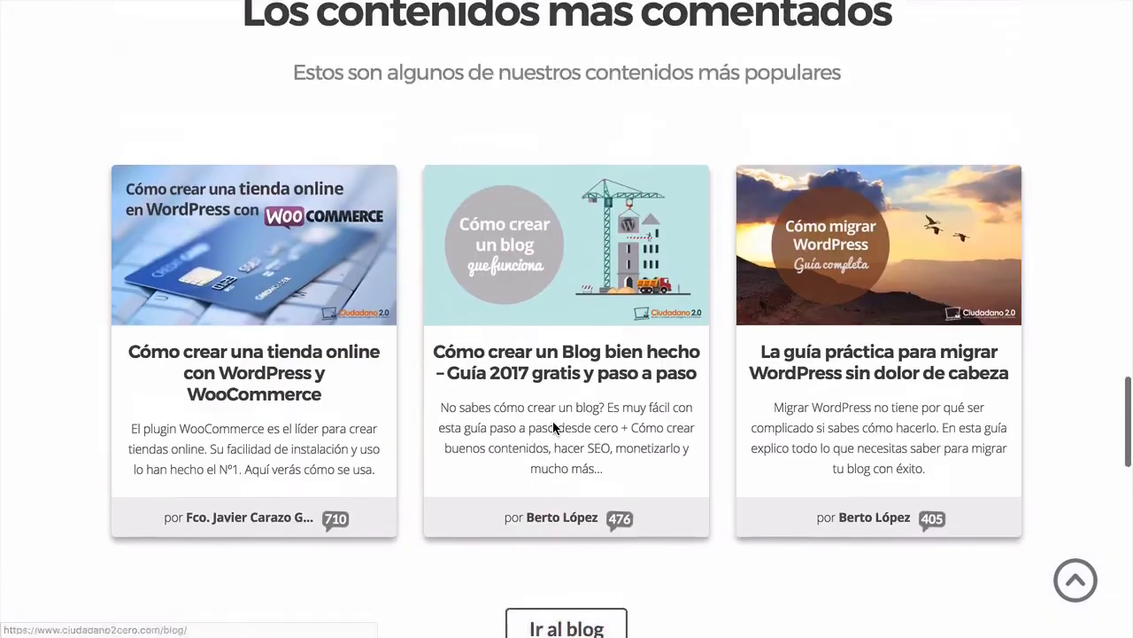
{"action": "scroll", "coordinate": [553, 427], "scroll_direction": "down", "scroll_amount": 10}
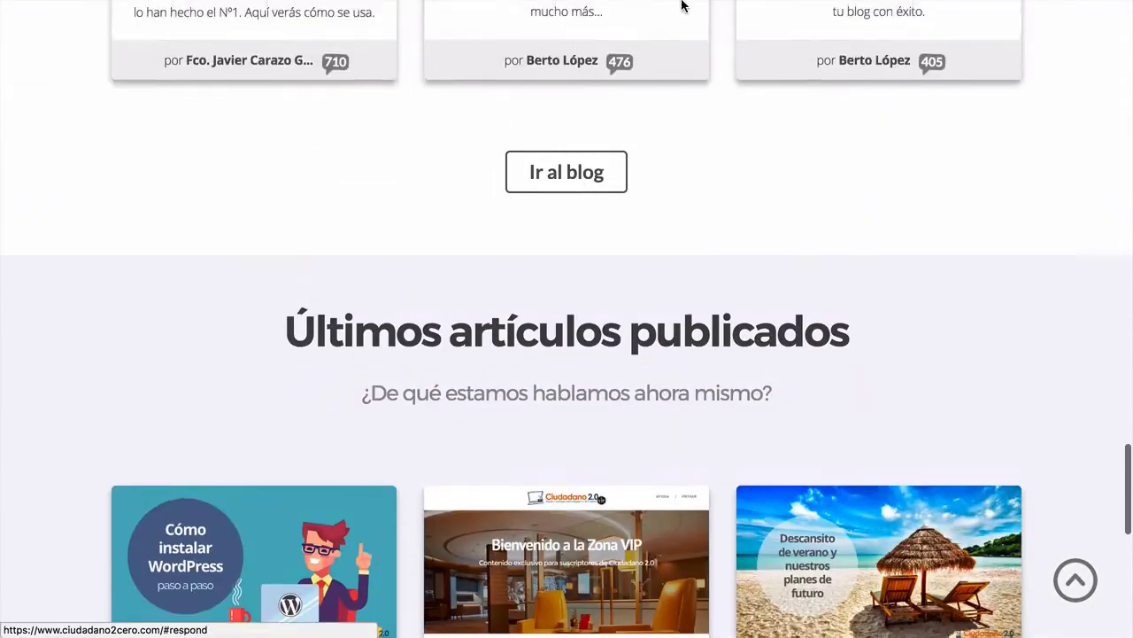
{"action": "left_click", "coordinate": [682, 40]}
In the visual builder, move the "Ir al blog" button module from above the blog search to directly beneath the most-commented blog grid
{"action": "left_click", "coordinate": [580, 40]}
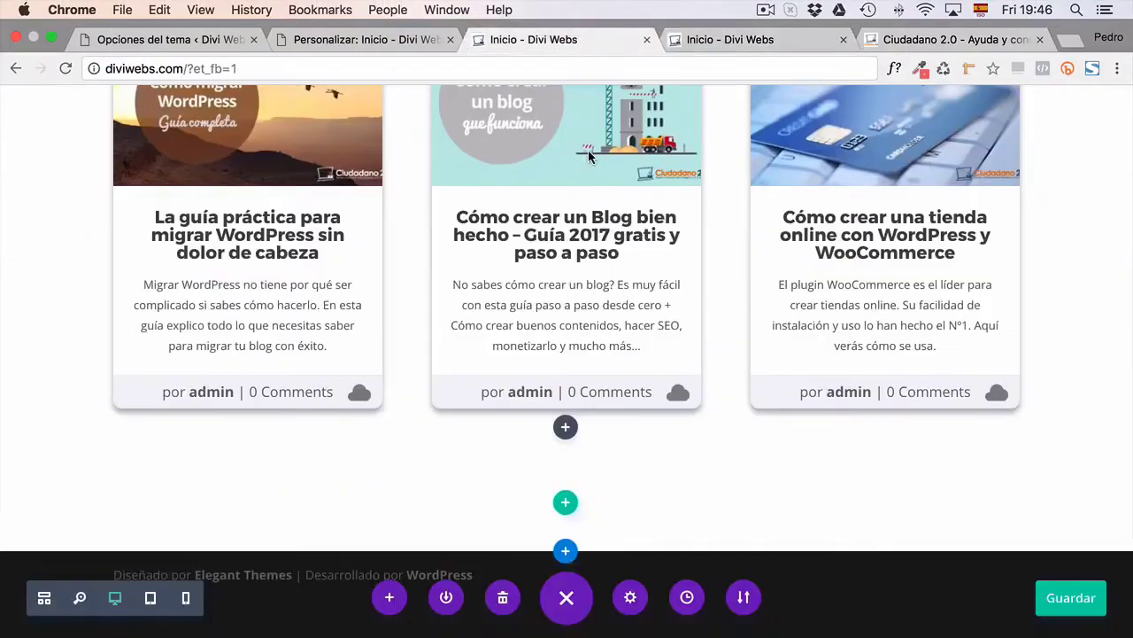
{"action": "scroll", "coordinate": [584, 217], "scroll_direction": "up", "scroll_amount": 6}
{"action": "left_click", "coordinate": [559, 159]}
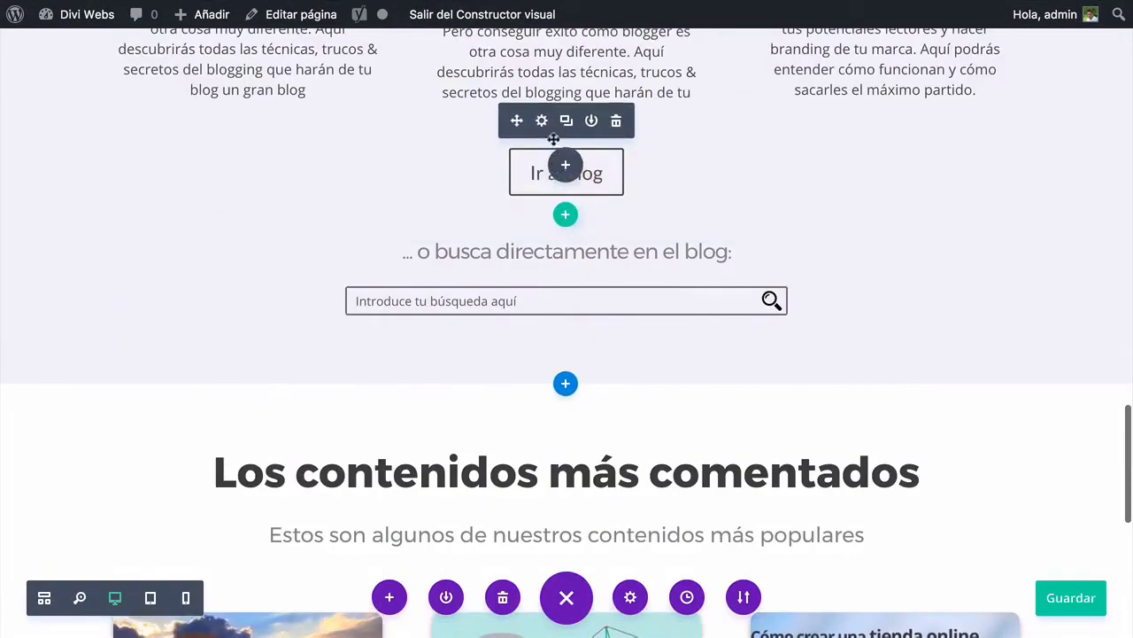
{"action": "right_click", "coordinate": [545, 133]}
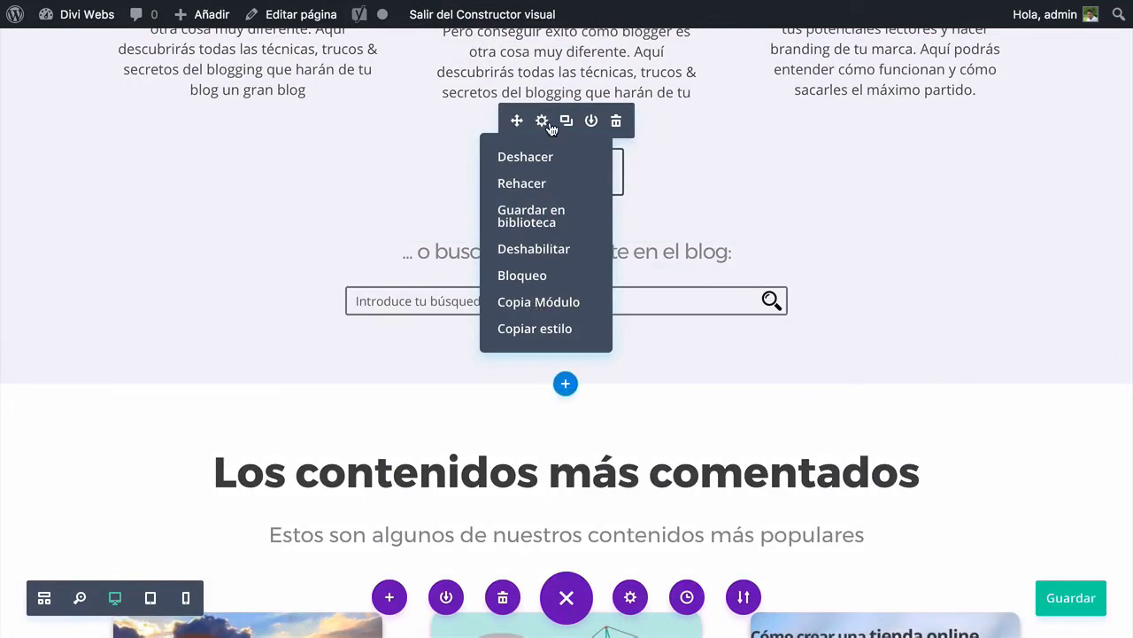
{"action": "key", "text": "super+x"}
{"action": "left_click", "coordinate": [966, 213]}
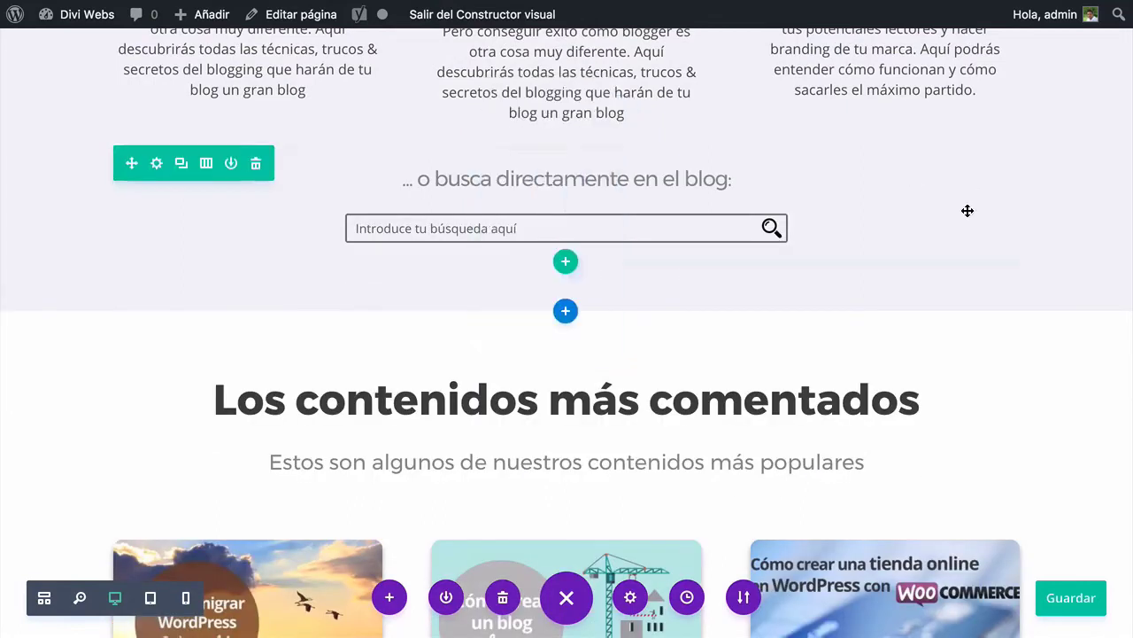
{"action": "scroll", "coordinate": [600, 233], "scroll_direction": "down", "scroll_amount": 3}
{"action": "scroll", "coordinate": [602, 235], "scroll_direction": "down", "scroll_amount": 6}
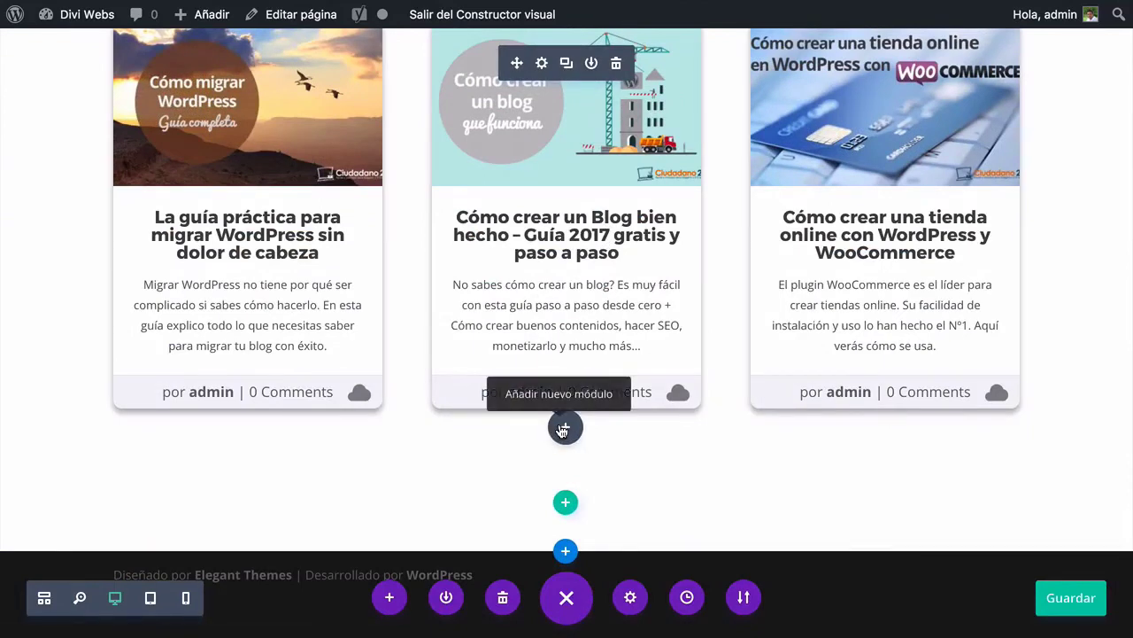
{"action": "key", "text": "super+v"}
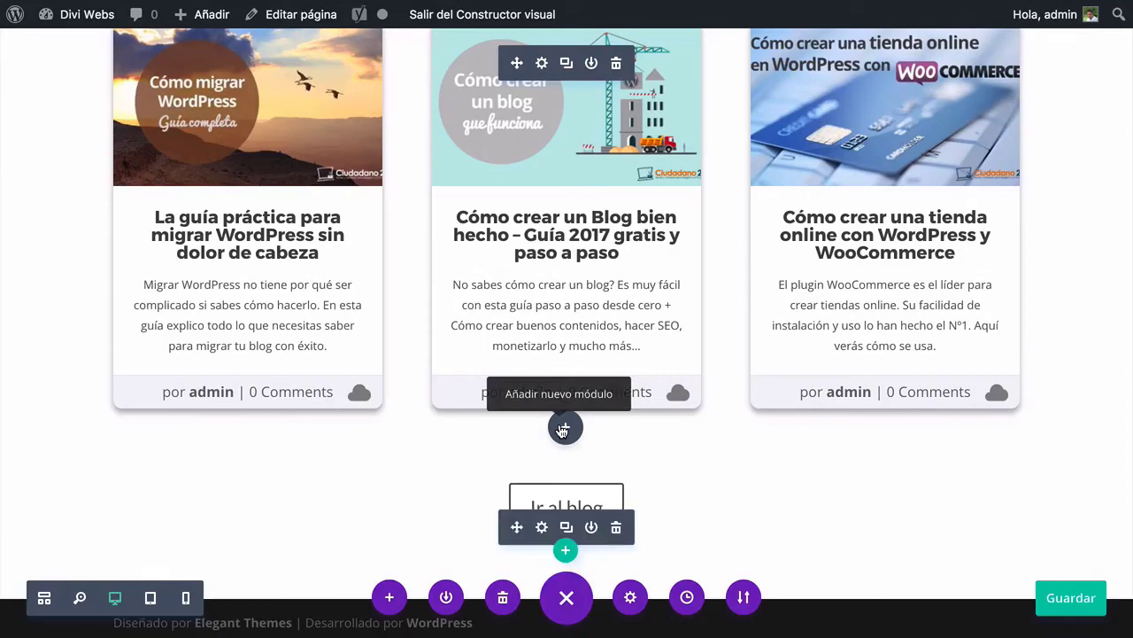
{"action": "scroll", "coordinate": [571, 448], "scroll_direction": "down", "scroll_amount": 1}
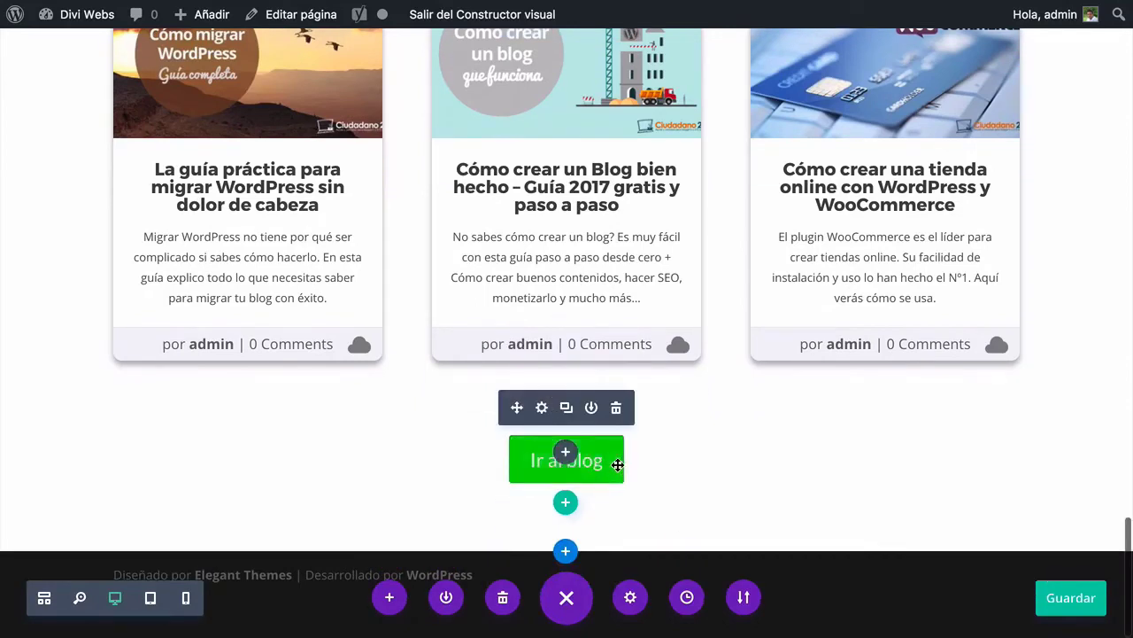
Check the "Últimos artículos publicados" section on the original Ciudadano 2.0 homepage
{"action": "scroll", "coordinate": [566, 482], "scroll_direction": "up", "scroll_amount": 6}
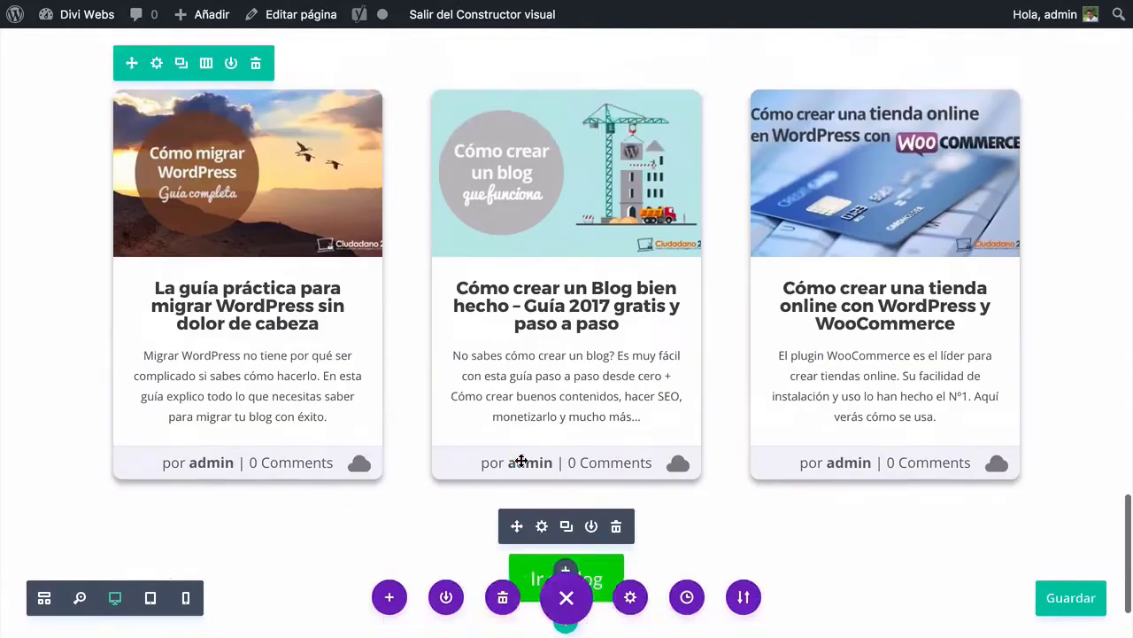
{"action": "mouse_move", "coordinate": [878, 6]}
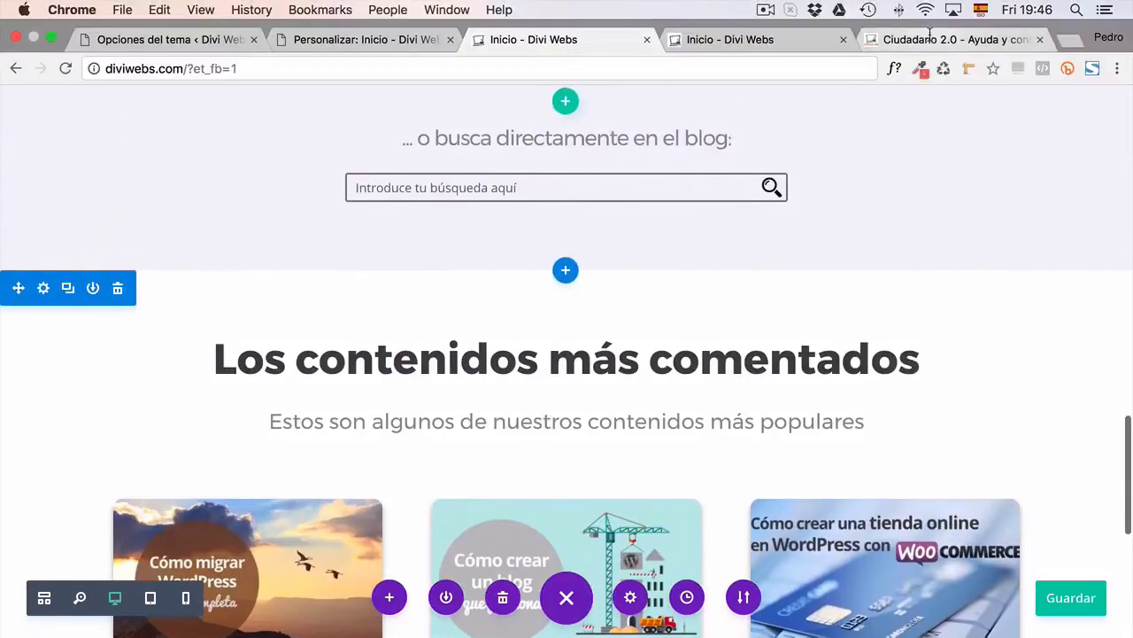
{"action": "left_click", "coordinate": [881, 38]}
{"action": "scroll", "coordinate": [467, 301], "scroll_direction": "down", "scroll_amount": 1}
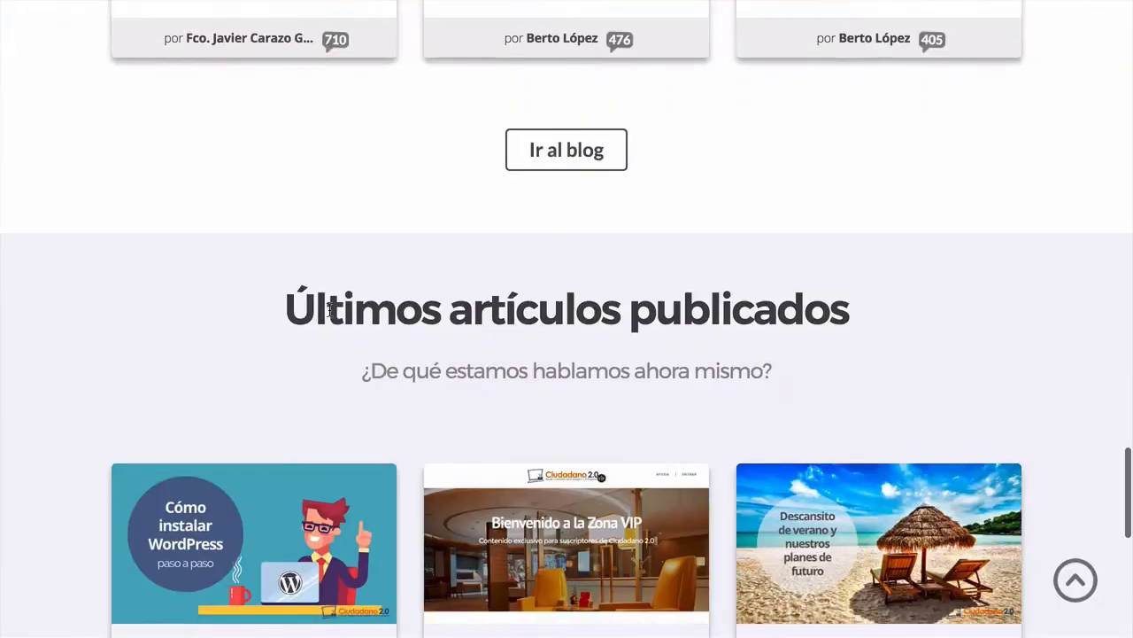
Return to the visual builder and duplicate the whole "Los contenidos más comentados" section
{"action": "mouse_move", "coordinate": [654, 6]}
{"action": "left_click", "coordinate": [580, 37]}
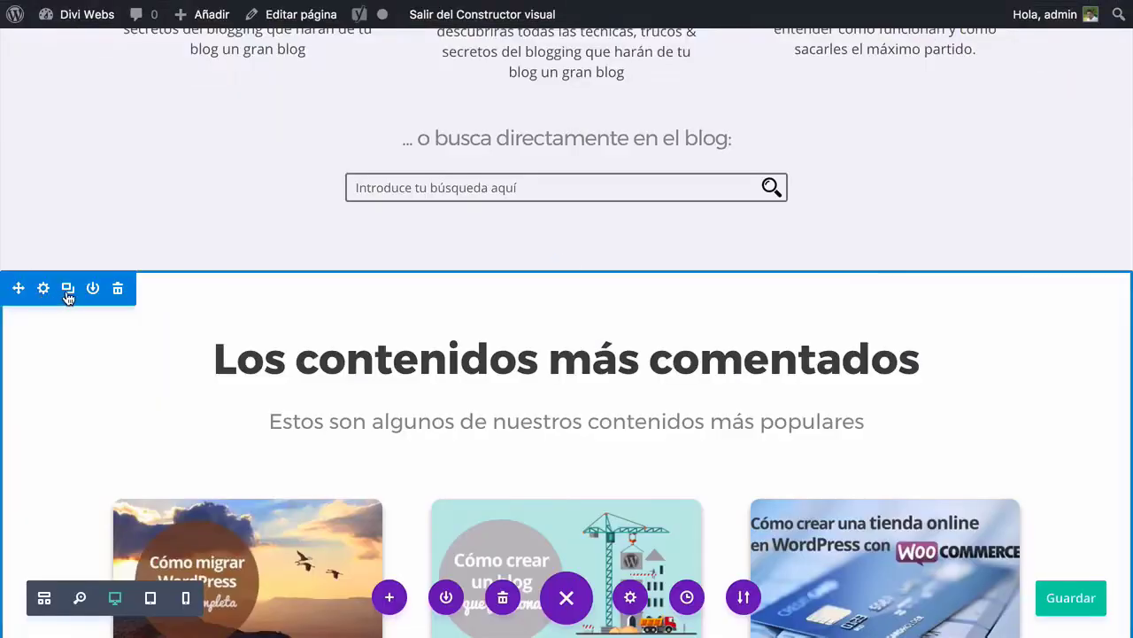
{"action": "left_click", "coordinate": [68, 288]}
{"action": "scroll", "coordinate": [177, 328], "scroll_direction": "down", "scroll_amount": 10}
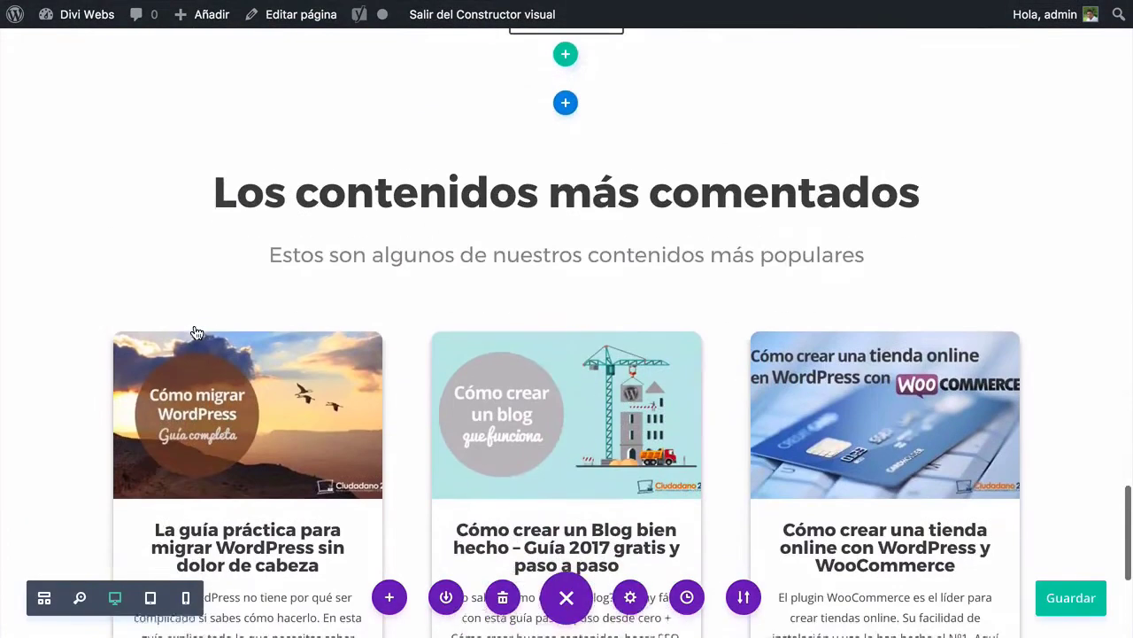
{"action": "mouse_move", "coordinate": [770, 6]}
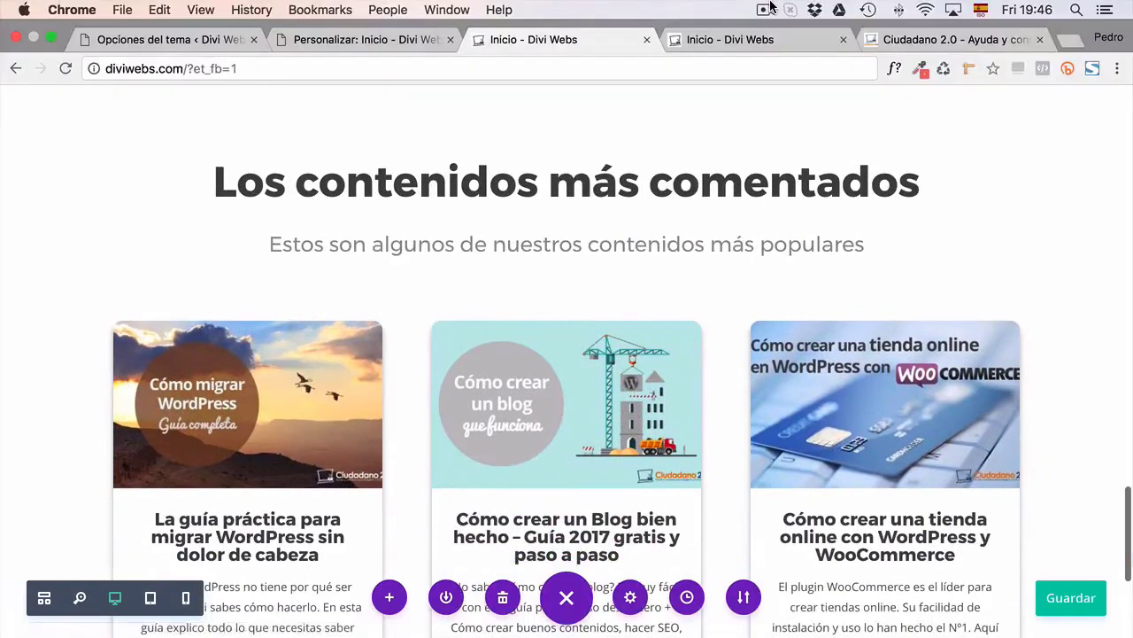
Set the background color of the duplicated "Los contenidos más comentados" section to #ebebeb and save its settings
{"action": "scroll", "coordinate": [53, 124], "scroll_direction": "up", "scroll_amount": 1}
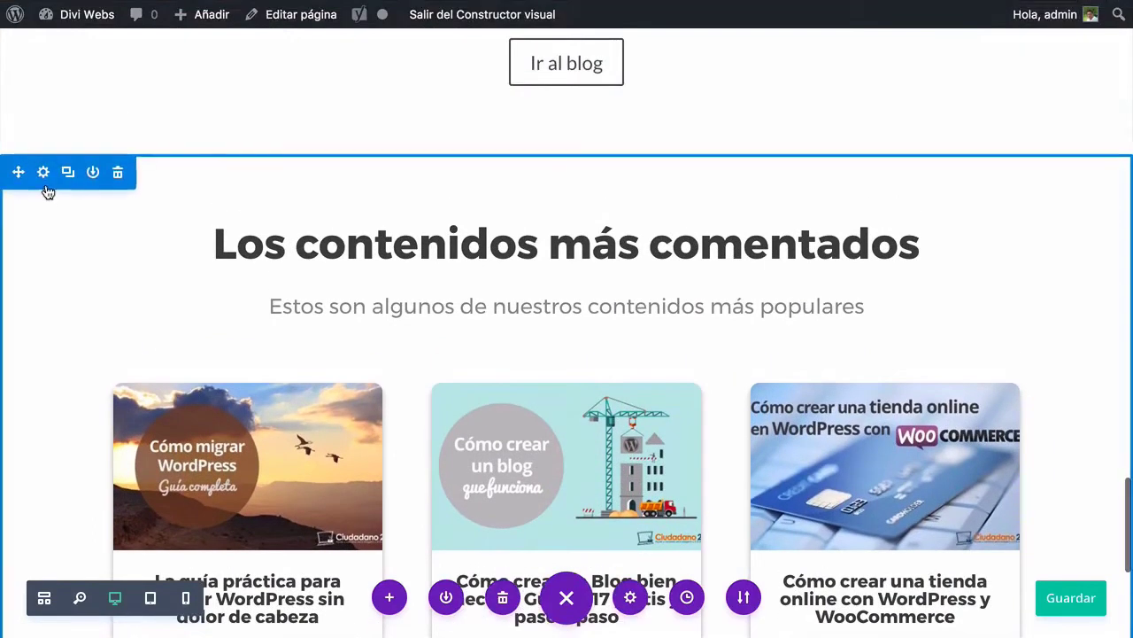
{"action": "left_click", "coordinate": [43, 171]}
{"action": "left_click", "coordinate": [50, 189]}
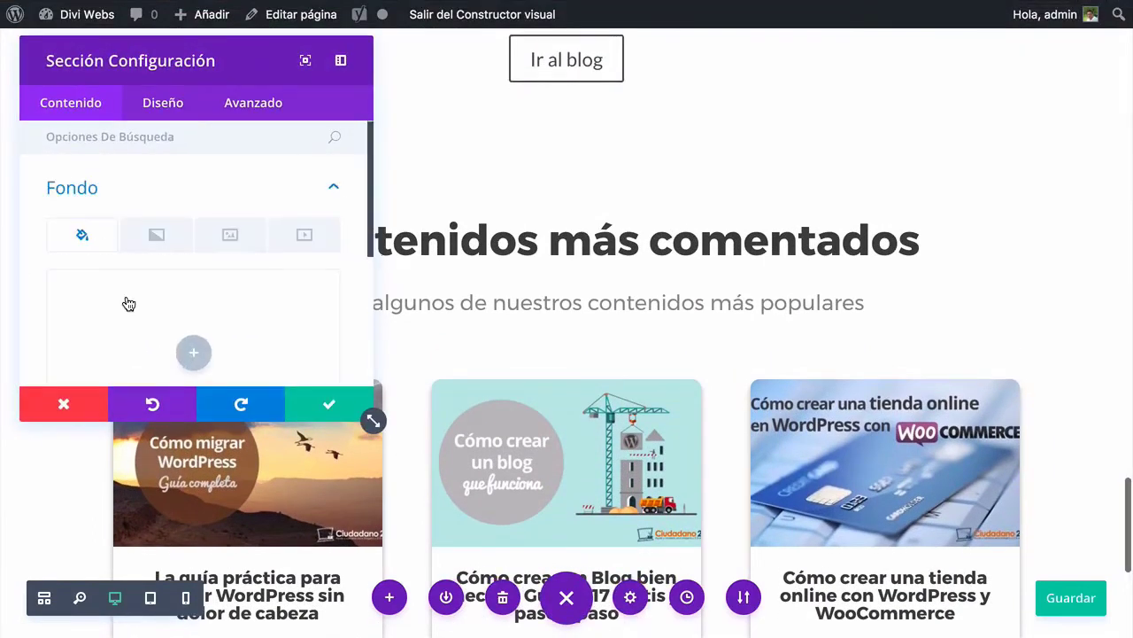
{"action": "scroll", "coordinate": [177, 283], "scroll_direction": "down", "scroll_amount": 2}
{"action": "left_click", "coordinate": [193, 253]}
{"action": "type", "text": "ebebeb"}
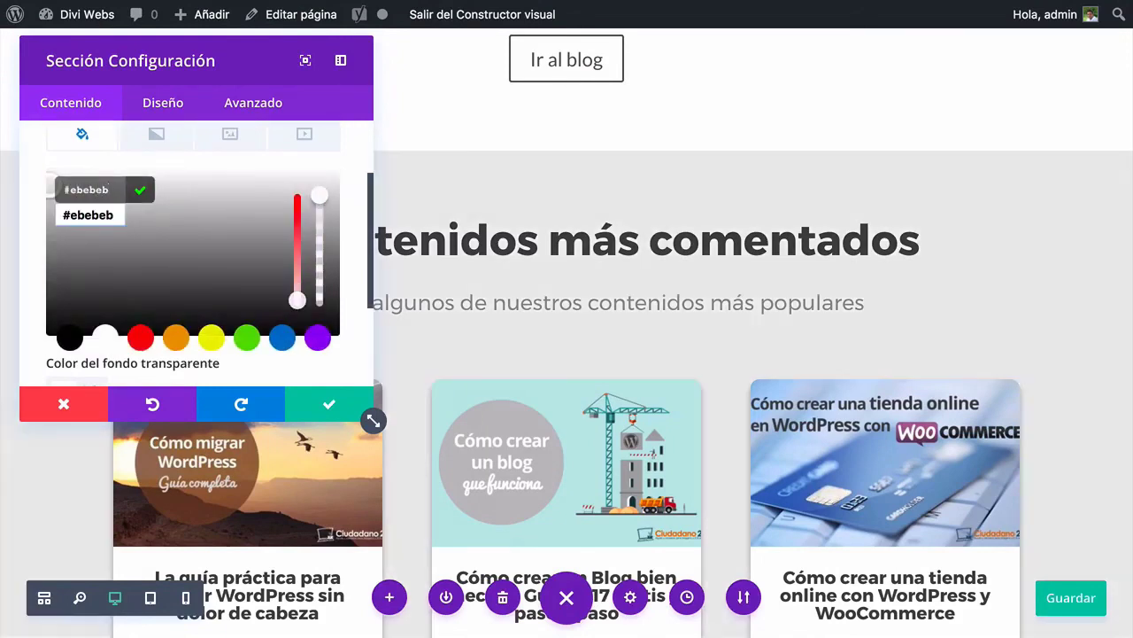
{"action": "left_click", "coordinate": [320, 403]}
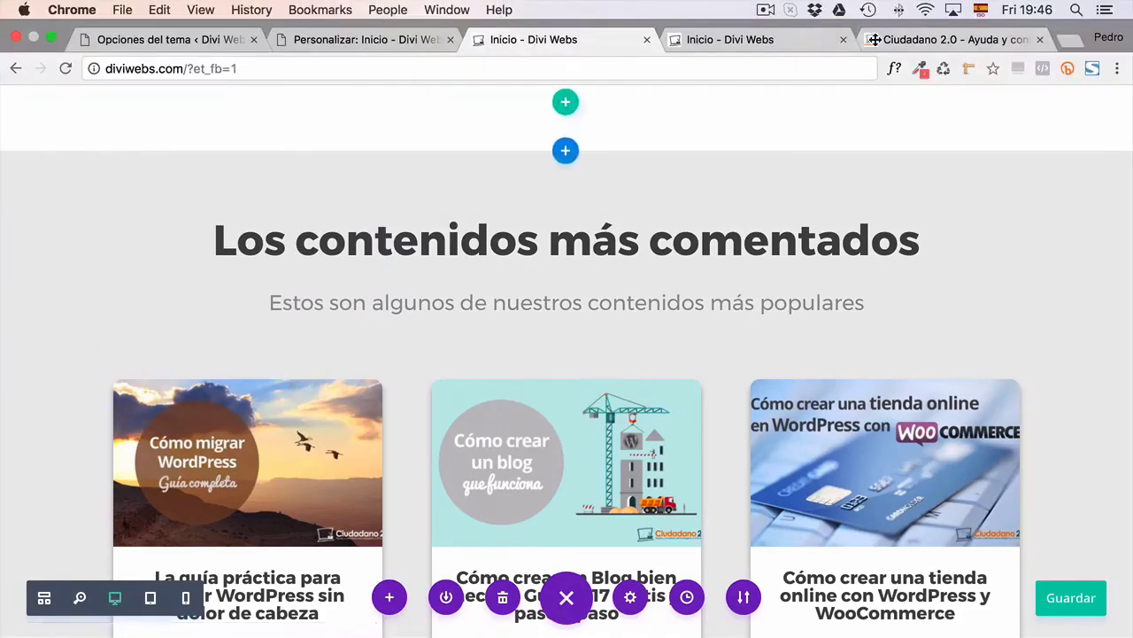
Replace the duplicated section's heading text with "Últimos artículos publicados", copied from the original Ciudadano 2.0 homepage
{"action": "left_click", "coordinate": [886, 43]}
{"action": "left_click_drag", "start_coordinate": [742, 320], "coordinate": [294, 301]}
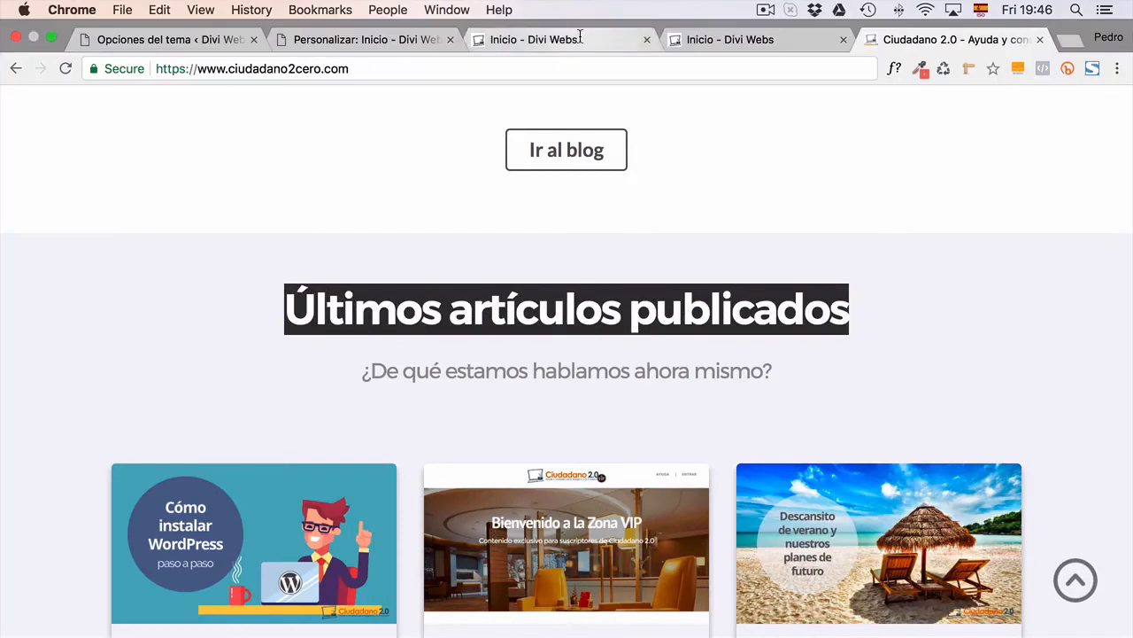
{"action": "left_click", "coordinate": [577, 39]}
{"action": "left_click", "coordinate": [543, 195]}
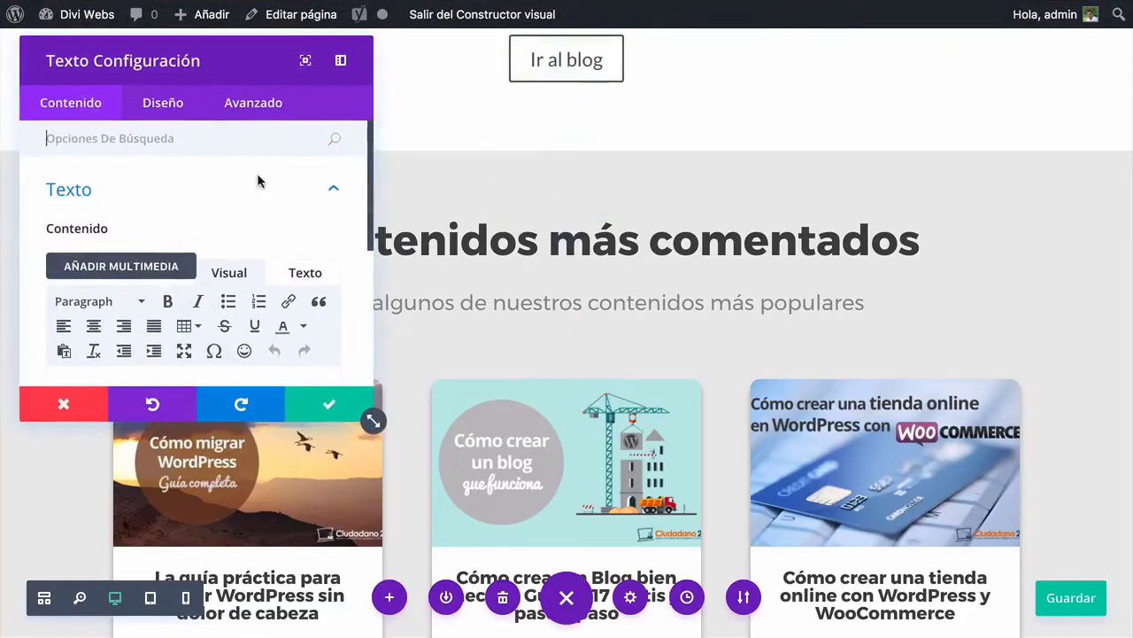
{"action": "left_click", "coordinate": [304, 272]}
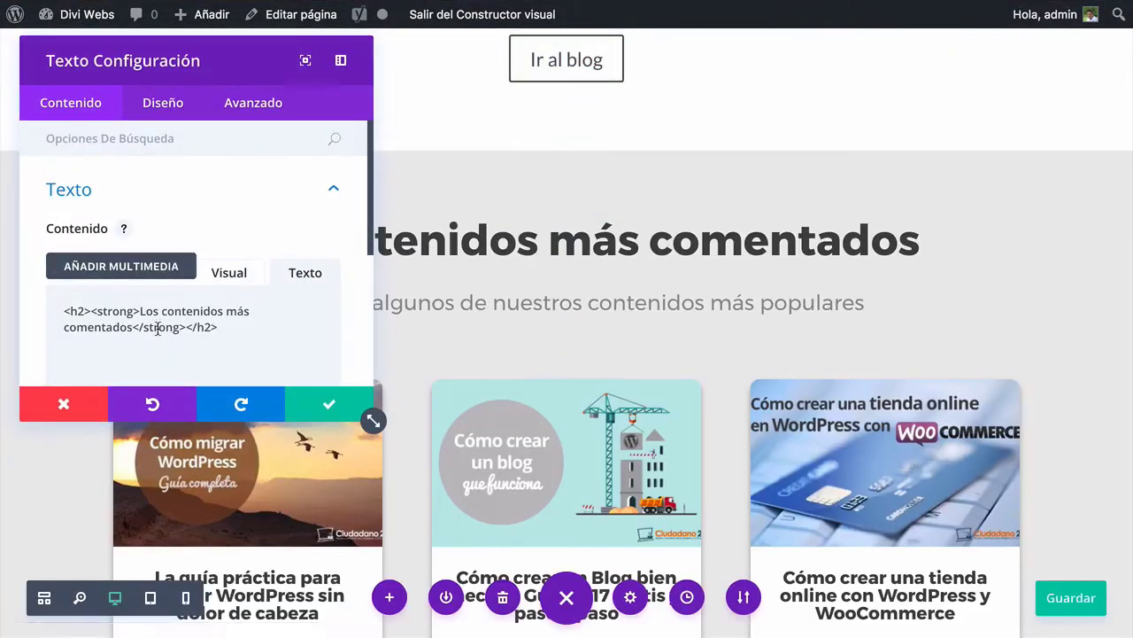
{"action": "left_click_drag", "start_coordinate": [135, 326], "coordinate": [142, 315]}
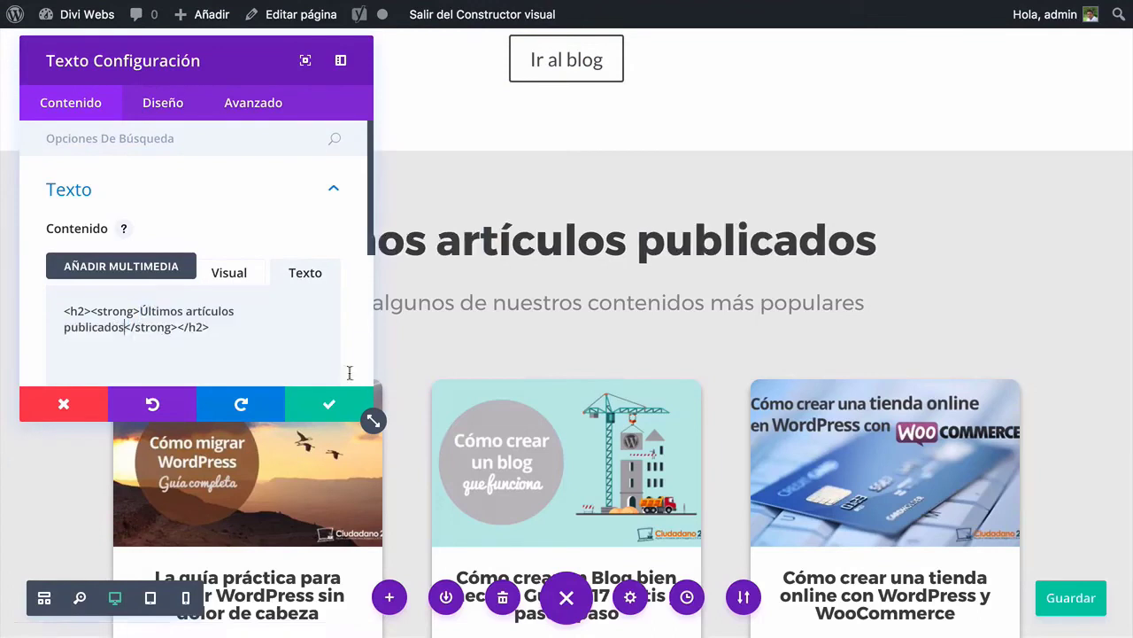
{"action": "left_click", "coordinate": [365, 403]}
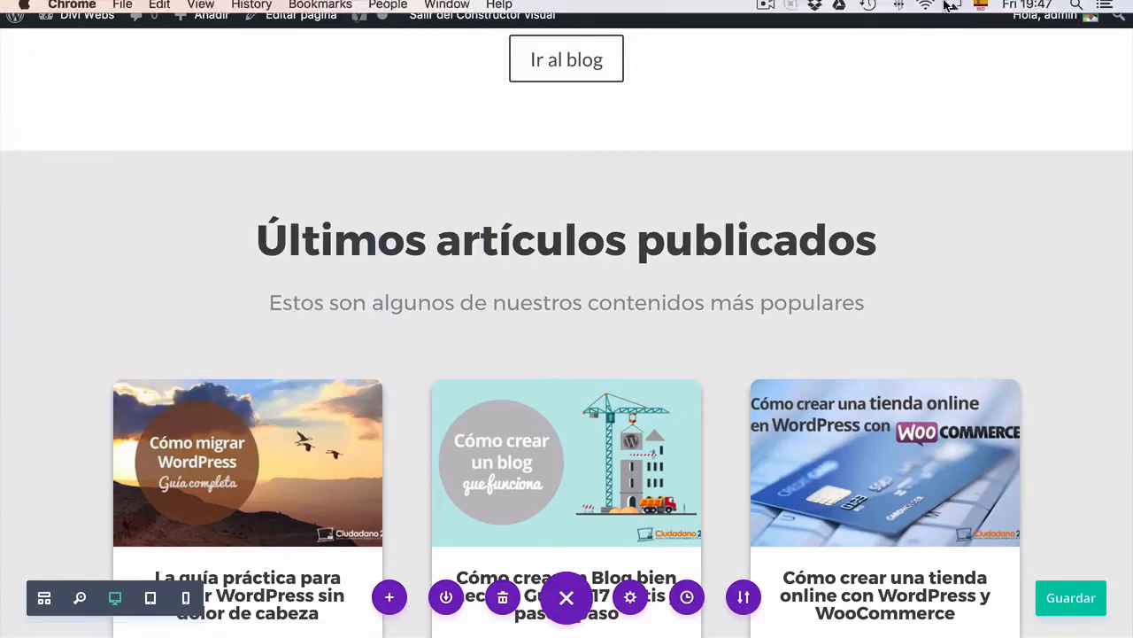
Replace the duplicated section's subtitle with "¿De qué estamos hablamos ahora mismo?", copied from the original homepage
{"action": "left_click", "coordinate": [920, 39]}
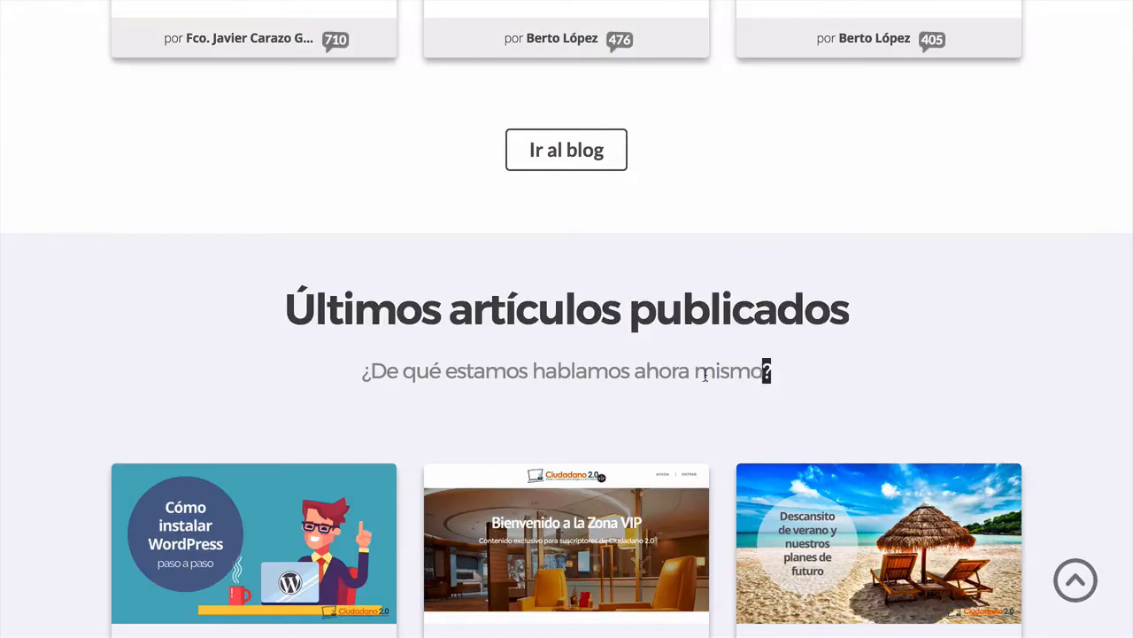
{"action": "left_click_drag", "start_coordinate": [772, 371], "coordinate": [370, 372]}
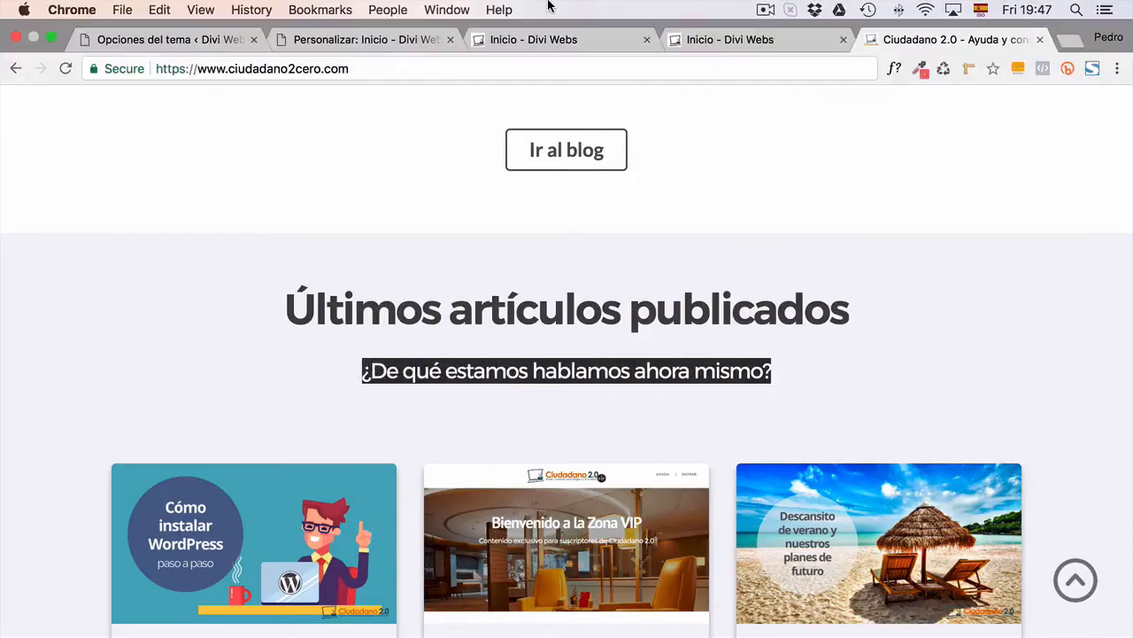
{"action": "left_click", "coordinate": [520, 39]}
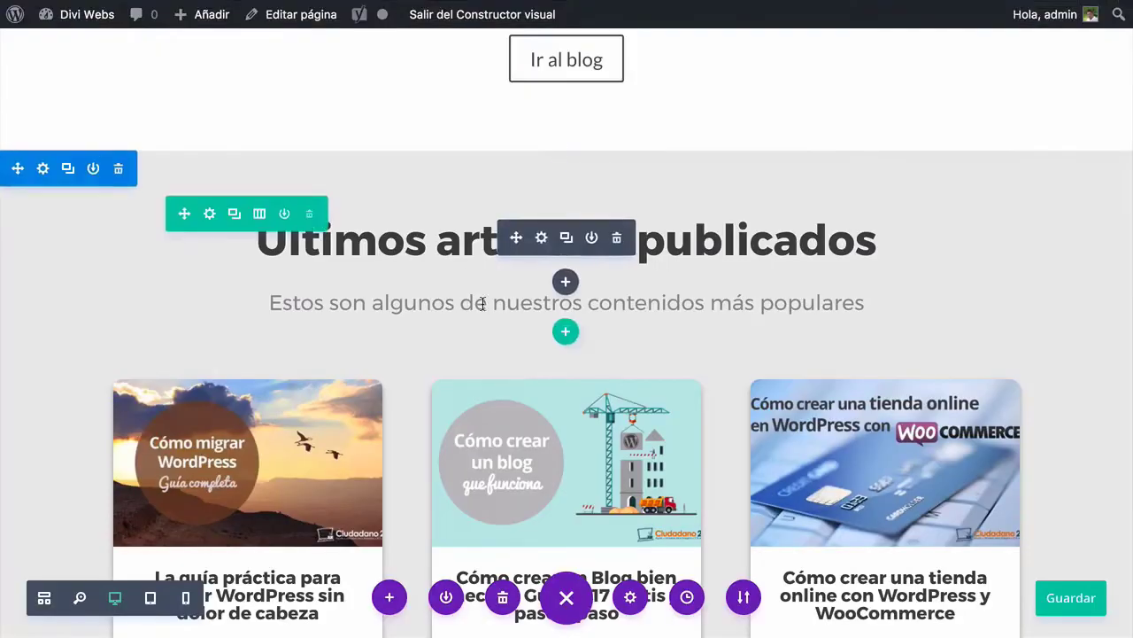
{"action": "left_click", "coordinate": [541, 237]}
{"action": "left_click", "coordinate": [283, 280]}
{"action": "key", "text": "ctrl+a"}
{"action": "key", "text": "ctrl+v"}
{"action": "left_click", "coordinate": [329, 404]}
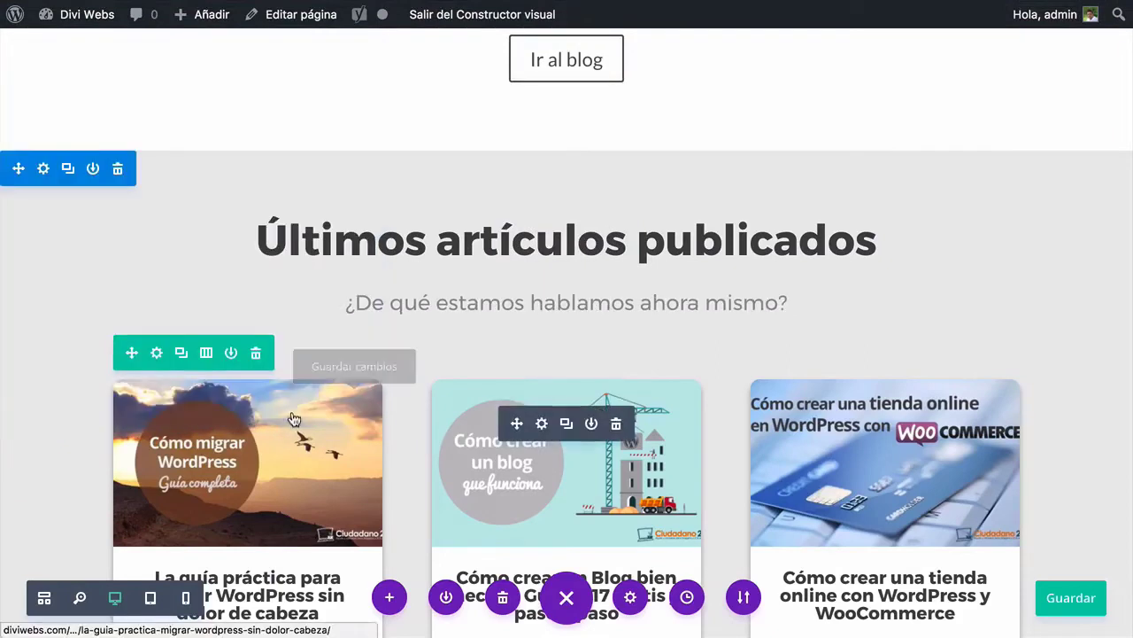
Switch the category of the section's blog module from "Más comentados" to "Más recientes" and save the page
{"action": "scroll", "coordinate": [232, 418], "scroll_direction": "down", "scroll_amount": 3}
{"action": "scroll", "coordinate": [223, 414], "scroll_direction": "down", "scroll_amount": 1}
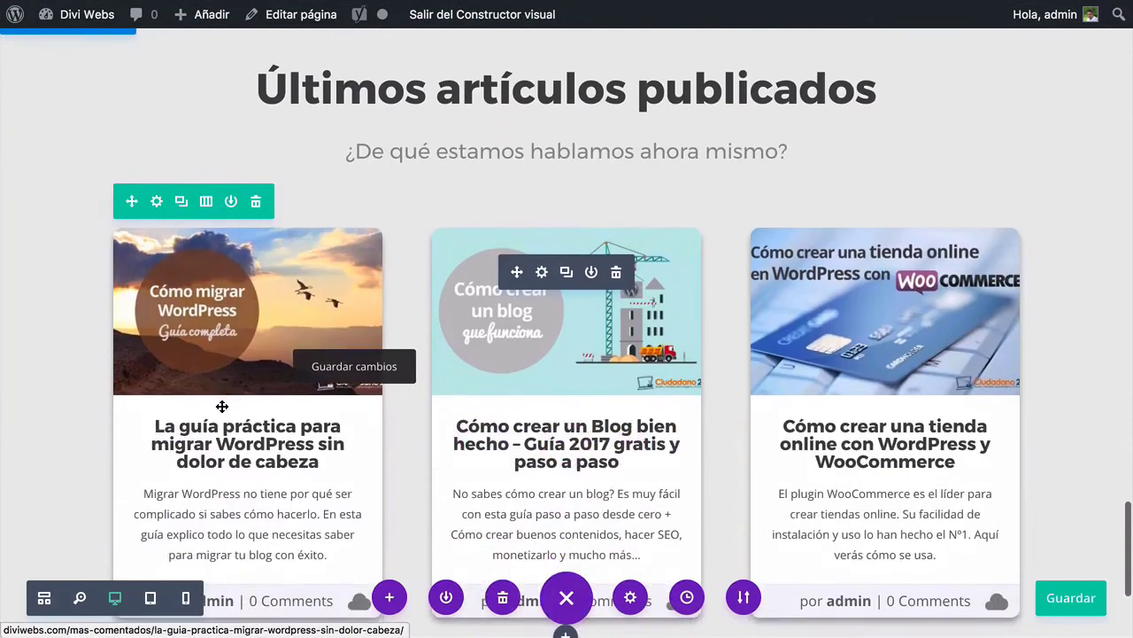
{"action": "left_click", "coordinate": [542, 273]}
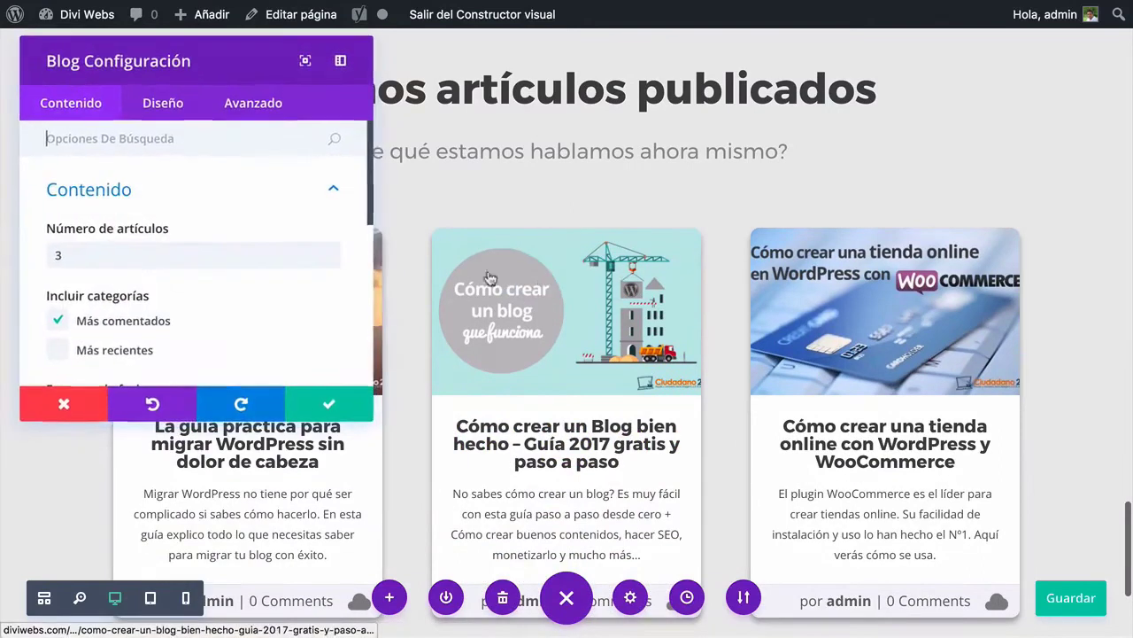
{"action": "left_click", "coordinate": [72, 326]}
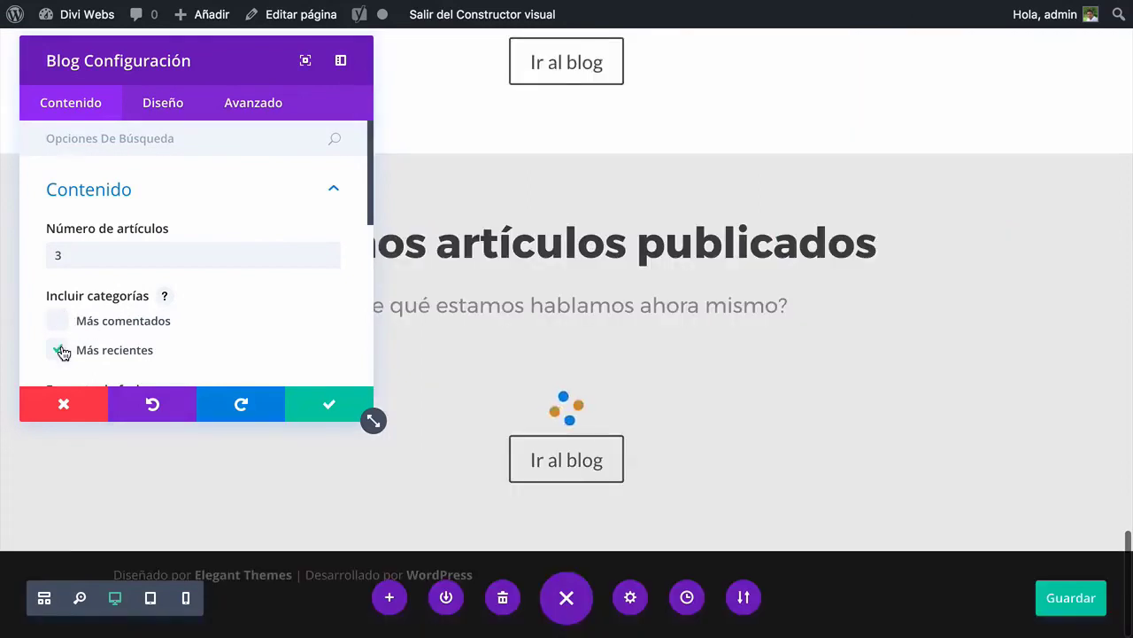
{"action": "left_click", "coordinate": [60, 349]}
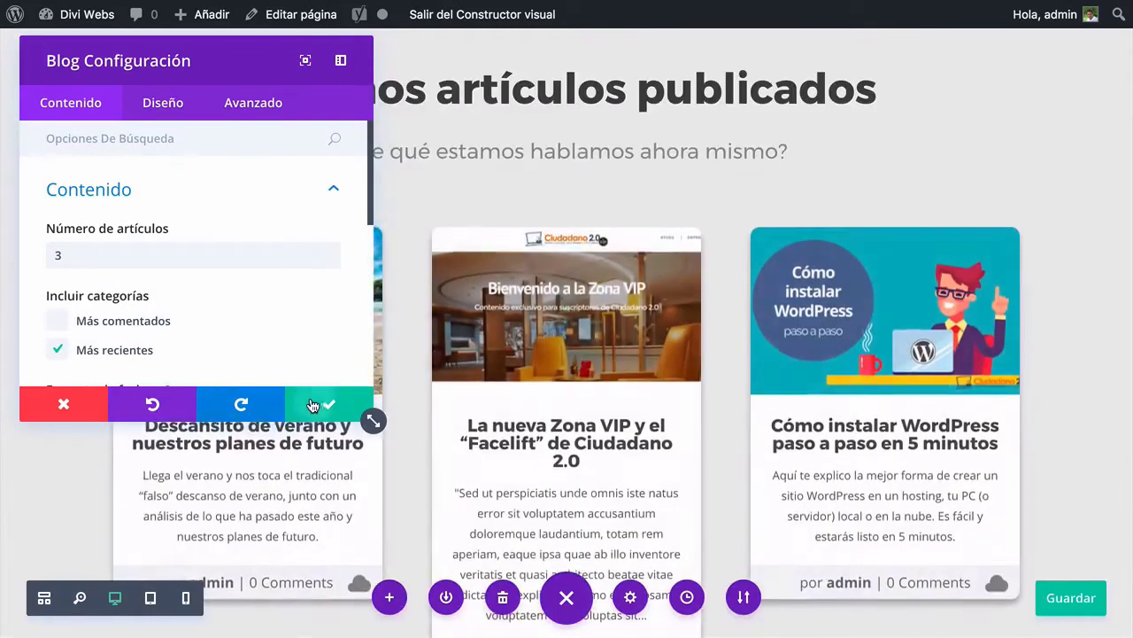
{"action": "left_click", "coordinate": [312, 405]}
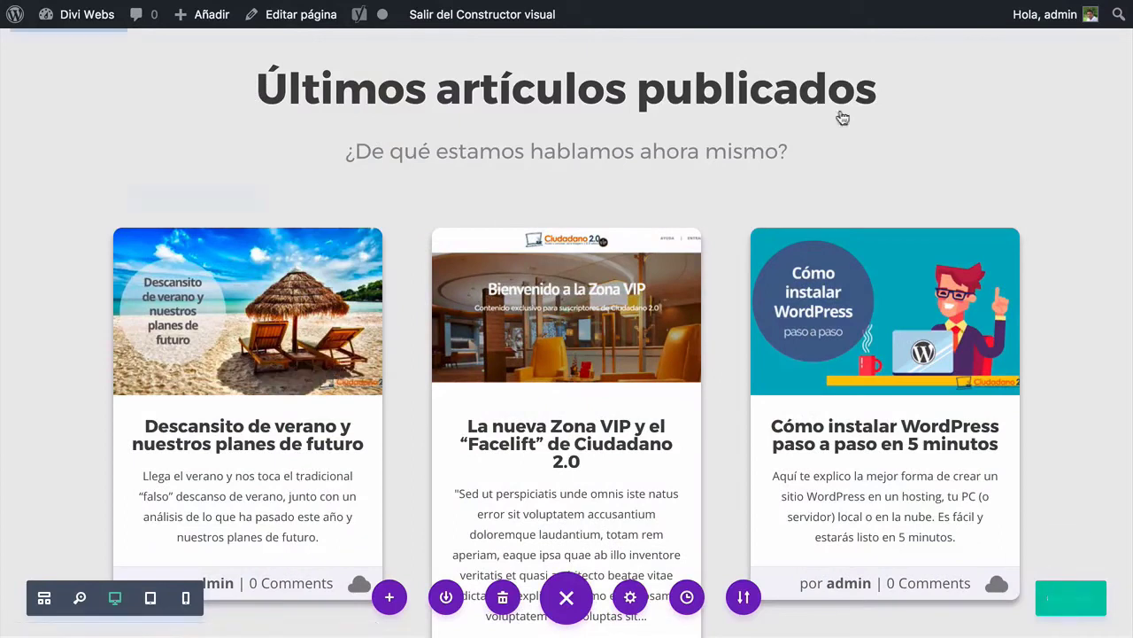
Reload the published Divi homepage and examine the new "Últimos artículos publicados" section with its three cards and button
{"action": "mouse_move", "coordinate": [784, 6]}
{"action": "left_click", "coordinate": [756, 35]}
{"action": "key", "text": "super+r"}
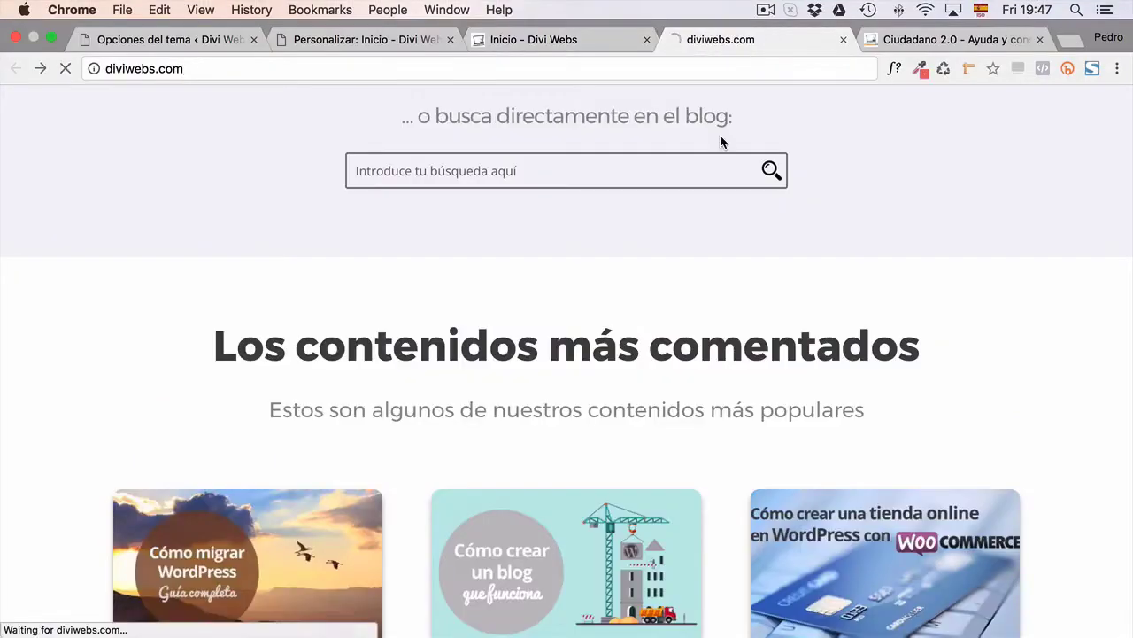
{"action": "scroll", "coordinate": [722, 142], "scroll_direction": "down", "scroll_amount": 6}
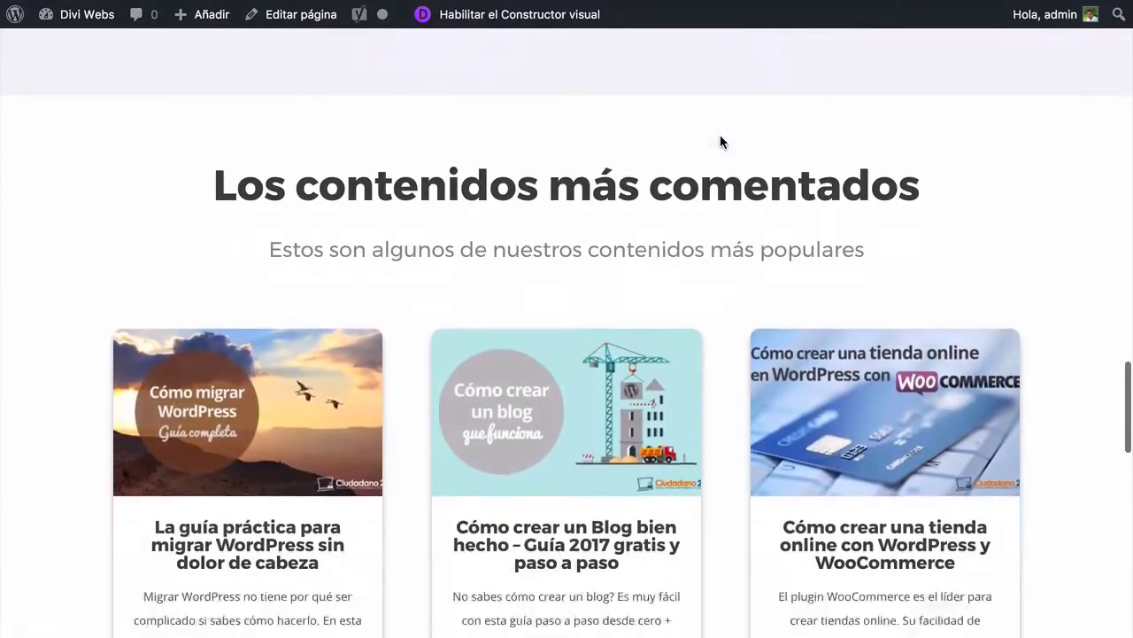
{"action": "scroll", "coordinate": [722, 142], "scroll_direction": "down", "scroll_amount": 6}
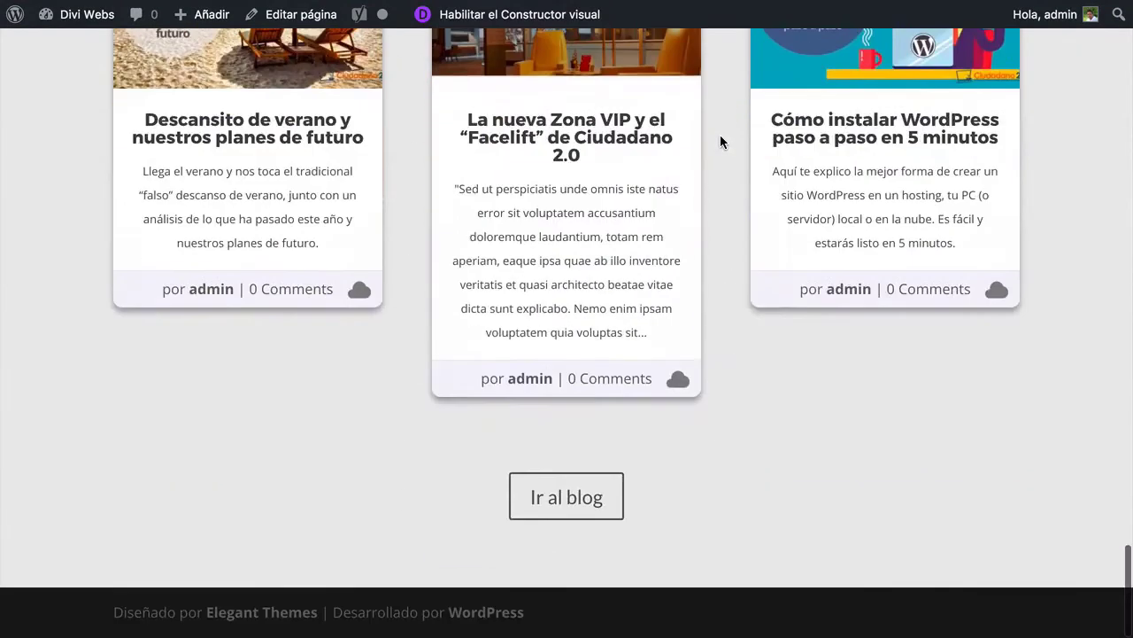
{"action": "scroll", "coordinate": [722, 142], "scroll_direction": "up", "scroll_amount": 1}
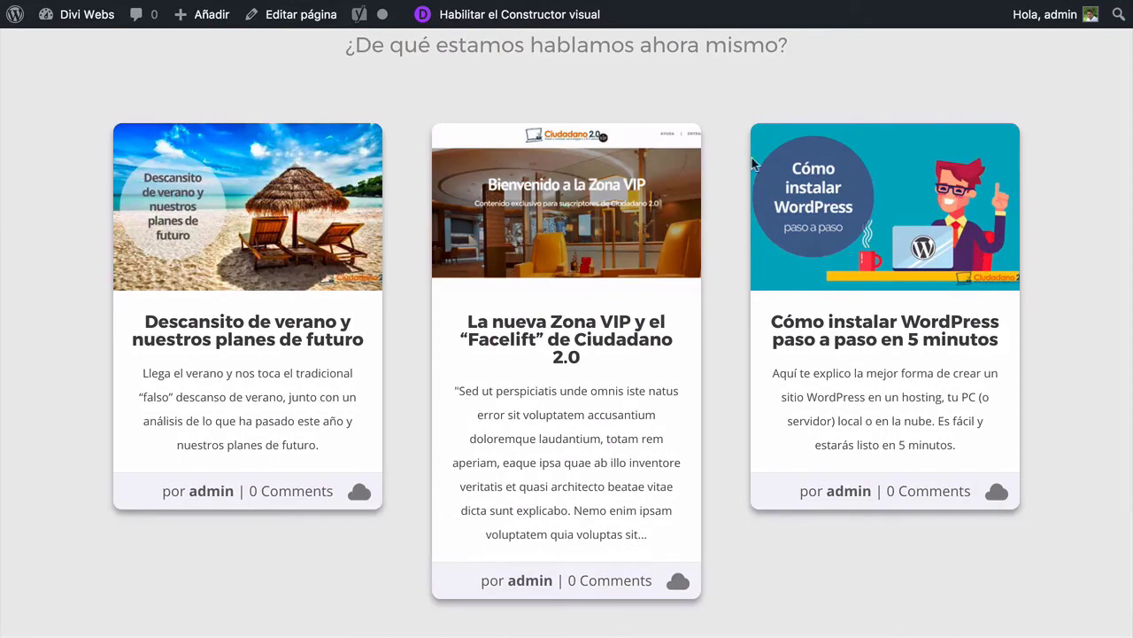
{"action": "mouse_move", "coordinate": [686, 6]}
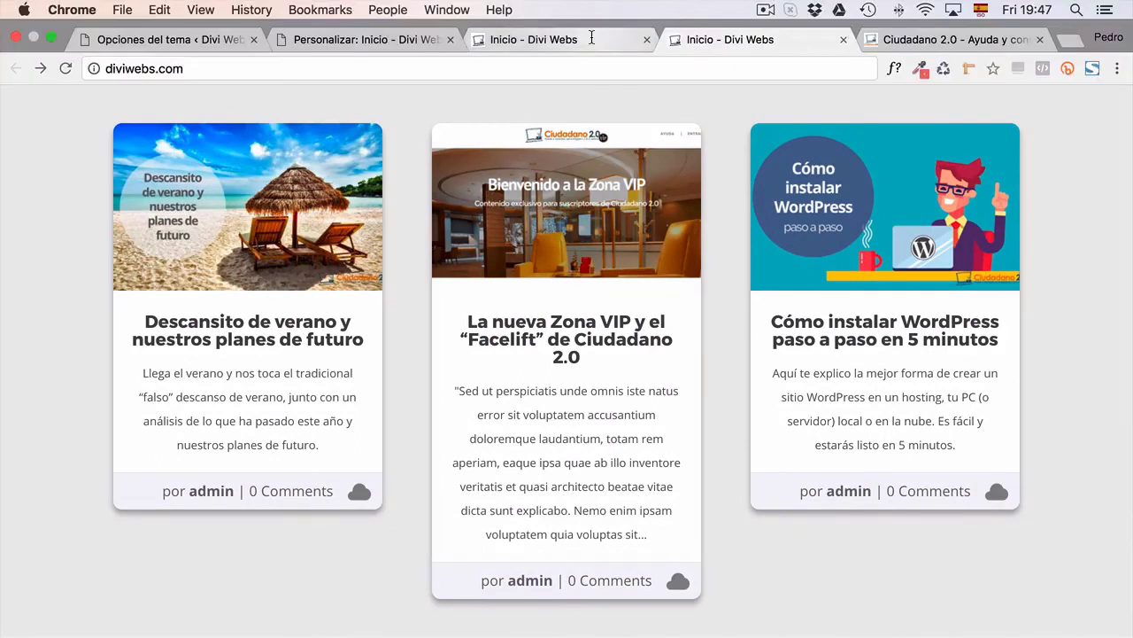
{"action": "scroll", "coordinate": [598, 106], "scroll_direction": "up", "scroll_amount": 2}
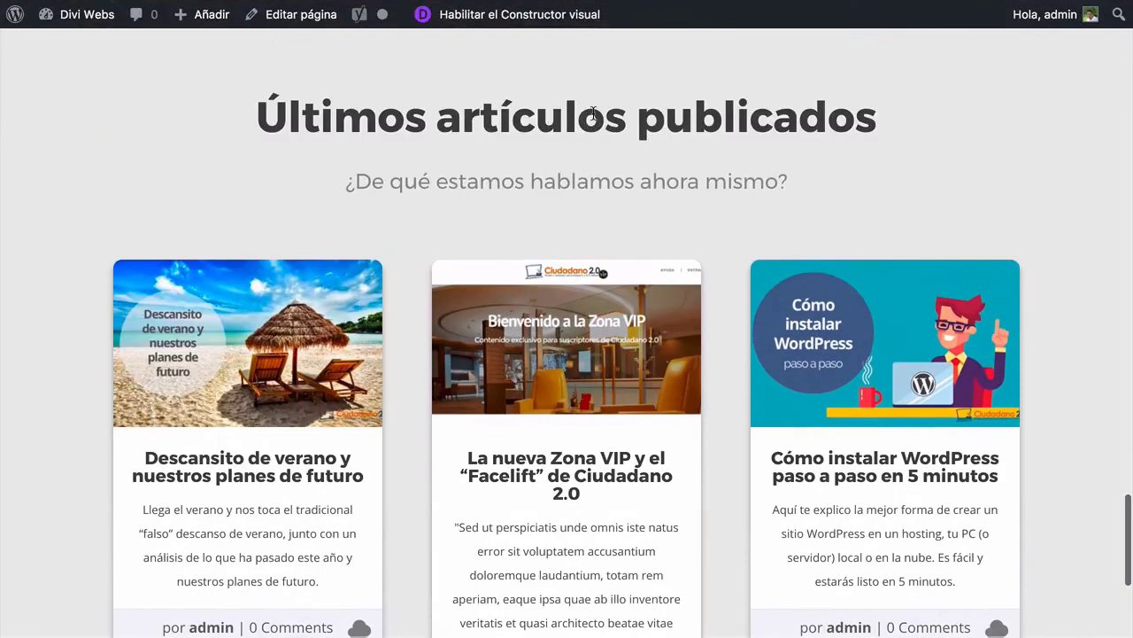
{"action": "scroll", "coordinate": [496, 195], "scroll_direction": "down", "scroll_amount": 2}
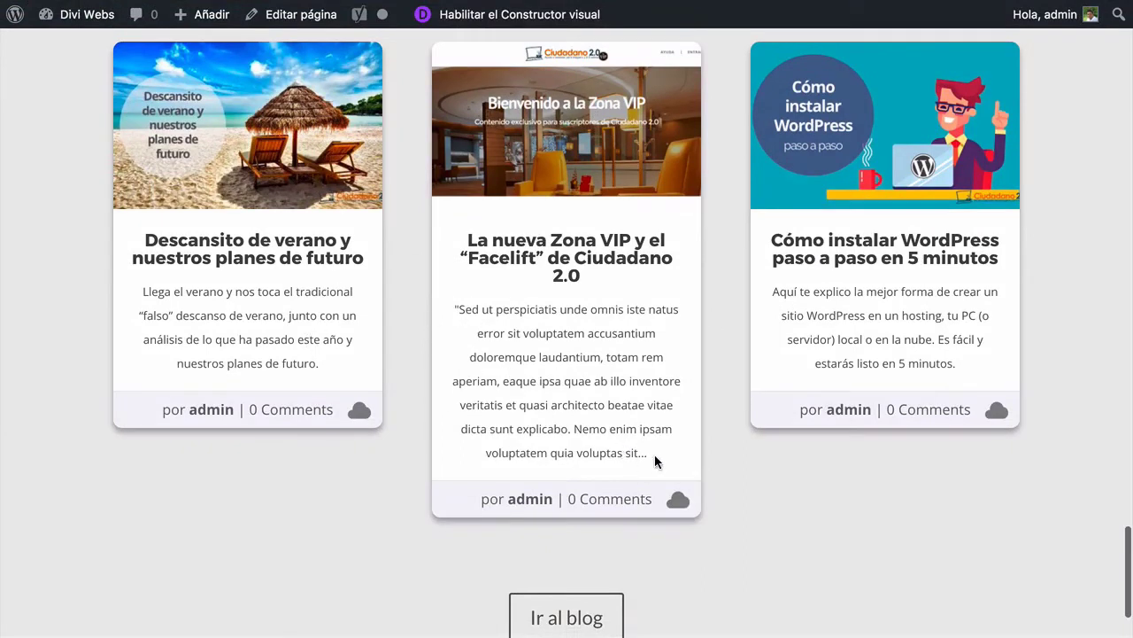
On the original homepage, copy the excerpt text of the "La nueva Zona VIP y el “Facelift” de Ciudadano 2.0" card
{"action": "left_click", "coordinate": [894, 40]}
{"action": "scroll", "coordinate": [573, 356], "scroll_direction": "down", "scroll_amount": 3}
{"action": "scroll", "coordinate": [584, 398], "scroll_direction": "down", "scroll_amount": 1}
{"action": "left_click_drag", "start_coordinate": [605, 449], "coordinate": [536, 430]}
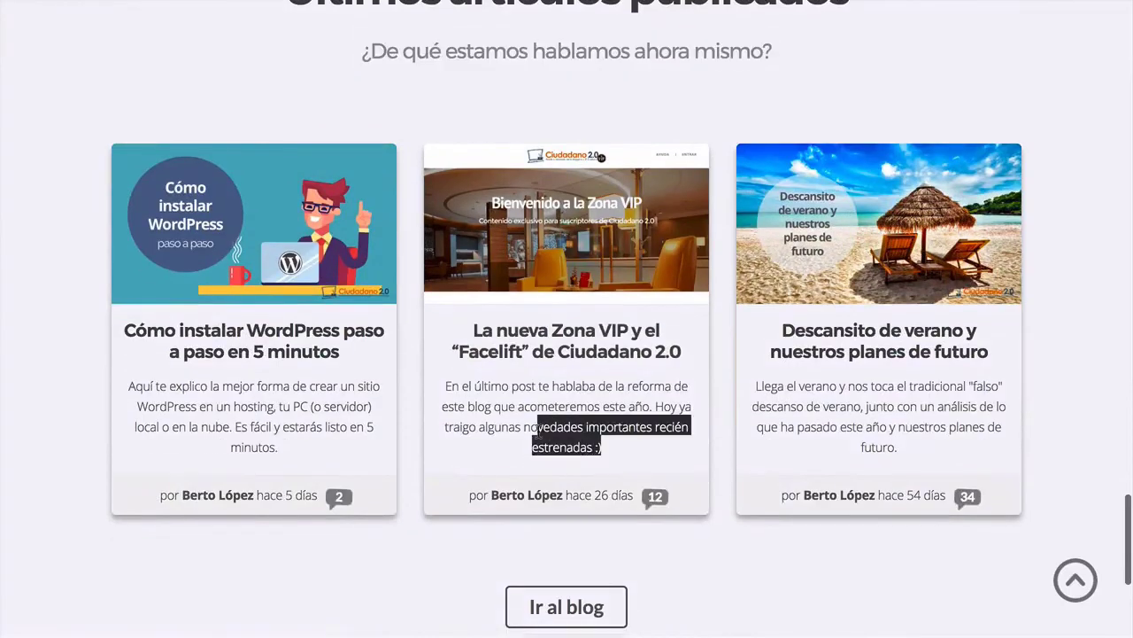
{"action": "left_click", "coordinate": [717, 41]}
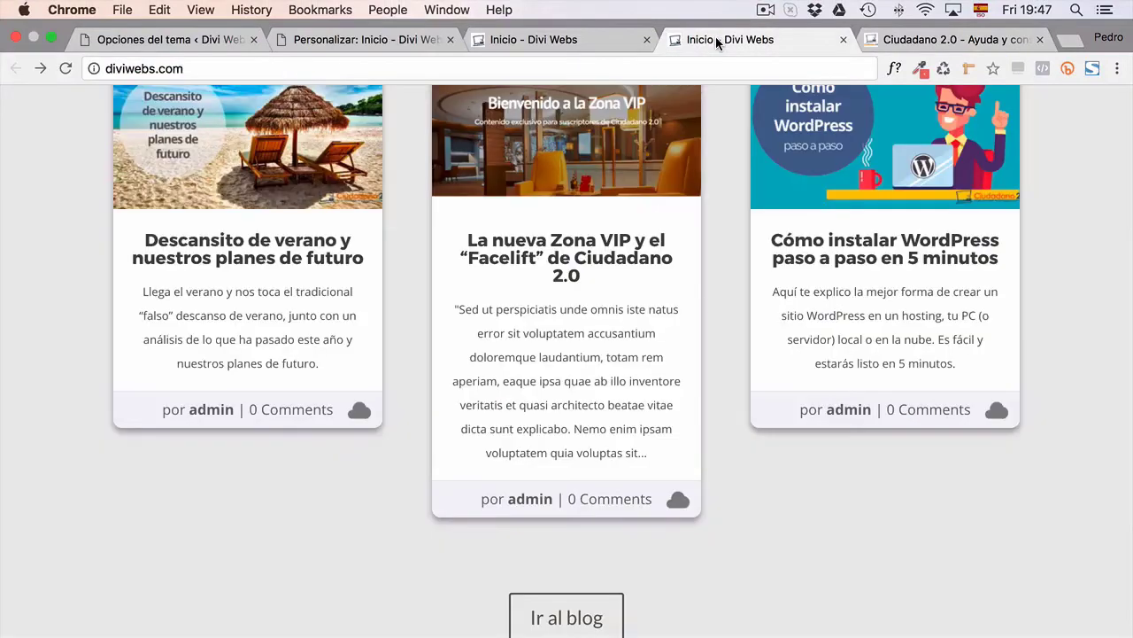
{"action": "left_click", "coordinate": [894, 39]}
{"action": "left_click_drag", "start_coordinate": [603, 449], "coordinate": [430, 388]}
{"action": "key", "text": "super+c"}
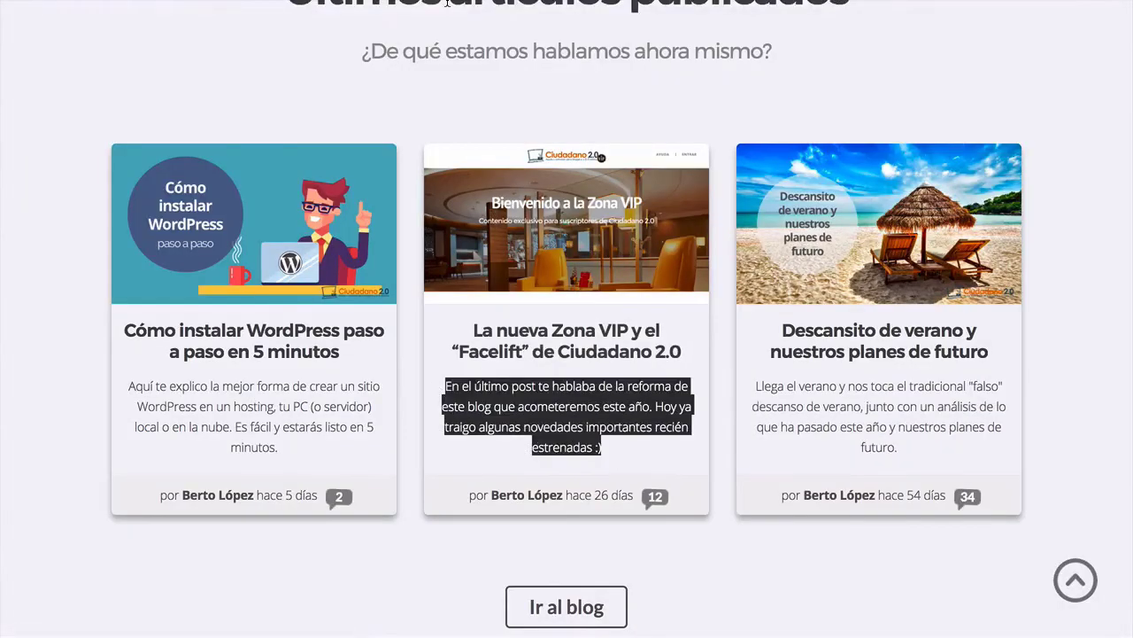
In the WordPress admin, open the post "La nueva Zona VIP y el “Facelift” de Ciudadano 2.0" for editing
{"action": "left_click", "coordinate": [186, 39]}
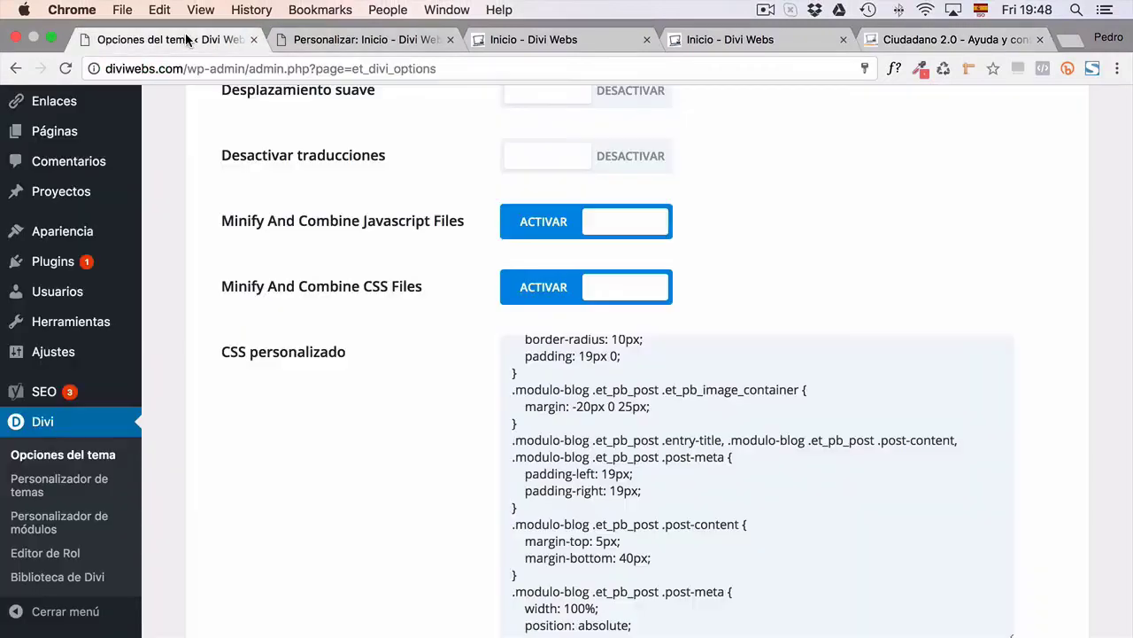
{"action": "mouse_move", "coordinate": [59, 104]}
{"action": "scroll", "coordinate": [59, 104], "scroll_direction": "up", "scroll_amount": 2}
{"action": "left_click", "coordinate": [38, 100]}
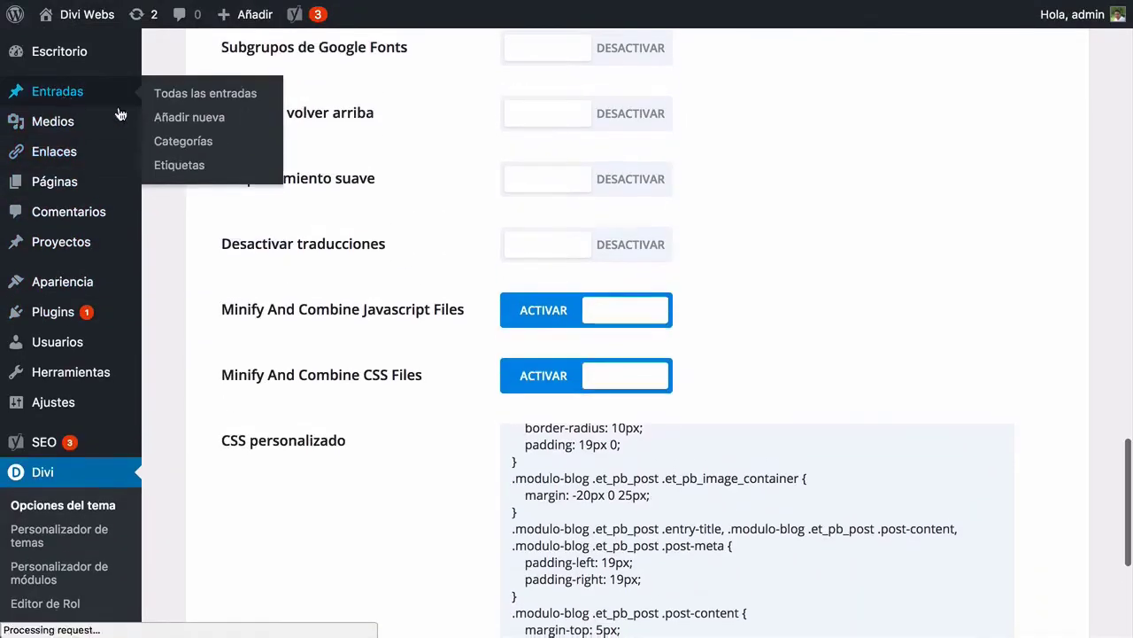
{"action": "mouse_move", "coordinate": [391, 249]}
{"action": "left_click", "coordinate": [350, 258]}
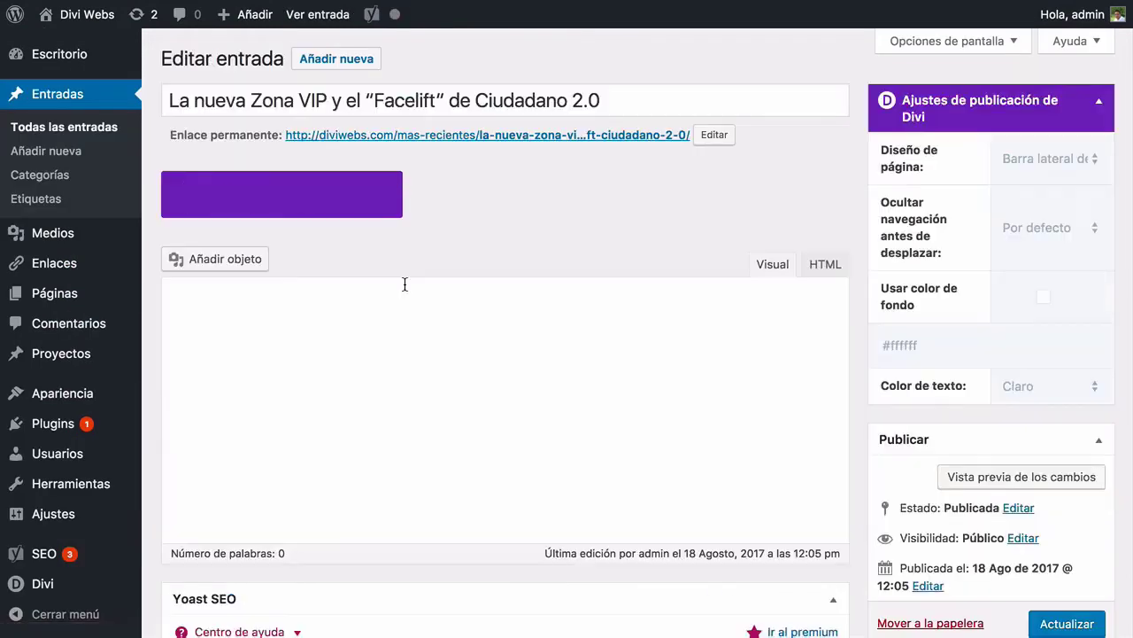
Paste the copied text into the post's Extracto field and update the post
{"action": "scroll", "coordinate": [403, 284], "scroll_direction": "down", "scroll_amount": 15}
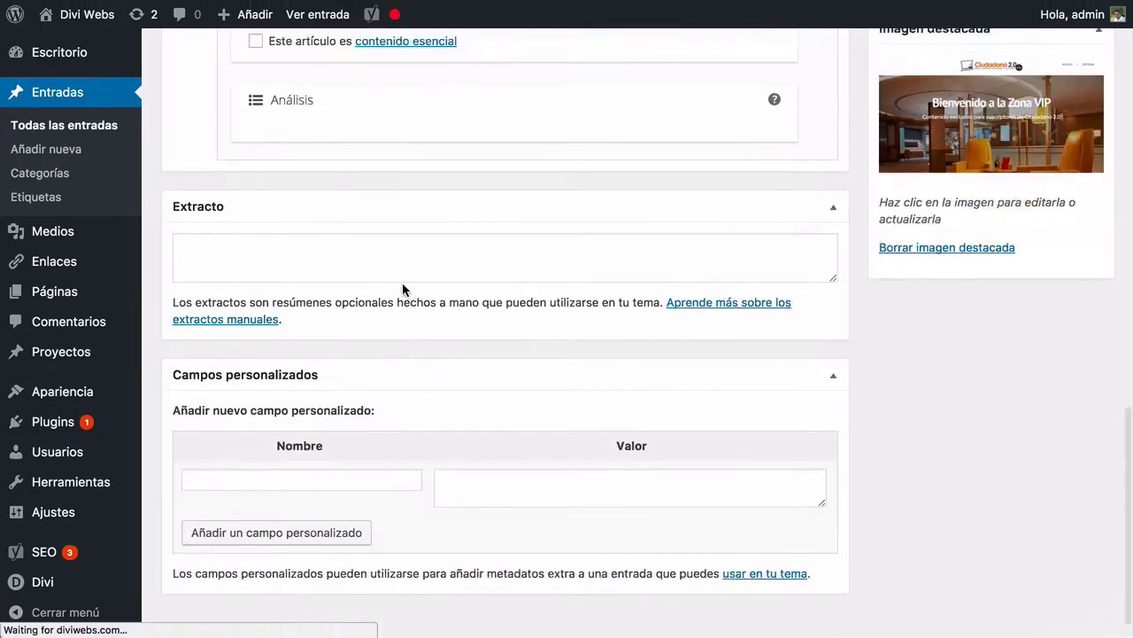
{"action": "left_click", "coordinate": [351, 444]}
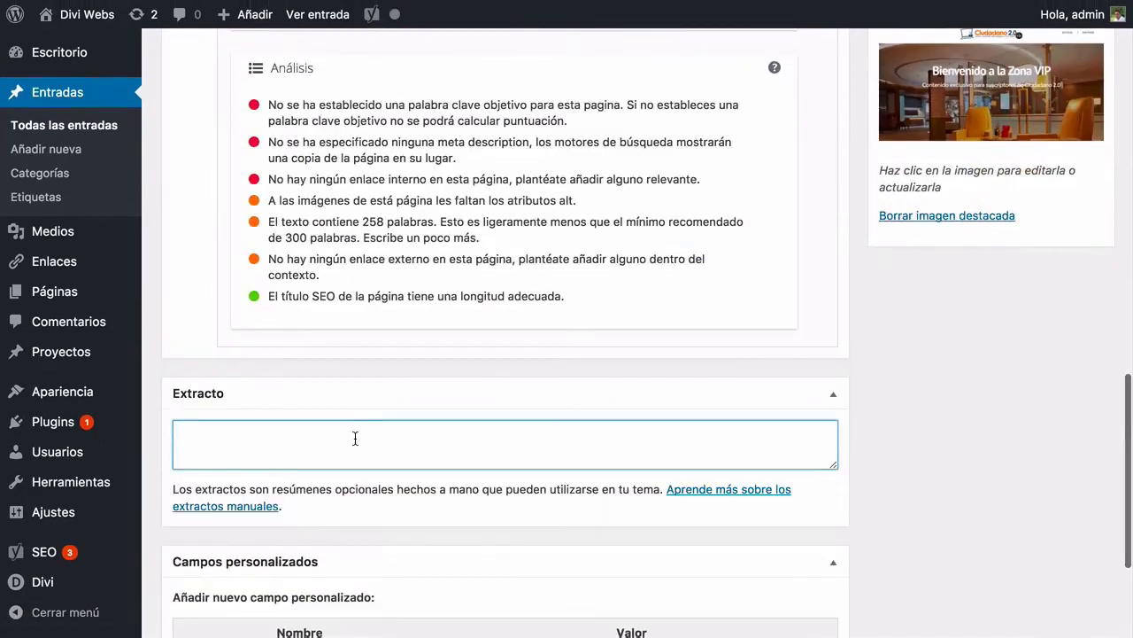
{"action": "key", "text": "super+v"}
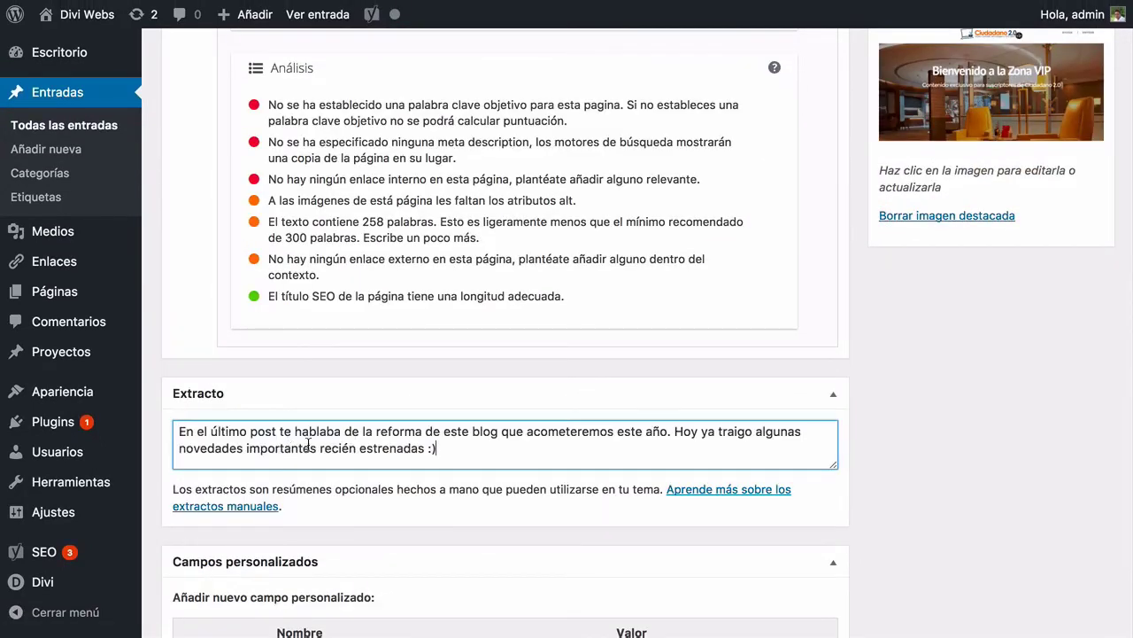
{"action": "scroll", "coordinate": [395, 331], "scroll_direction": "up", "scroll_amount": 10}
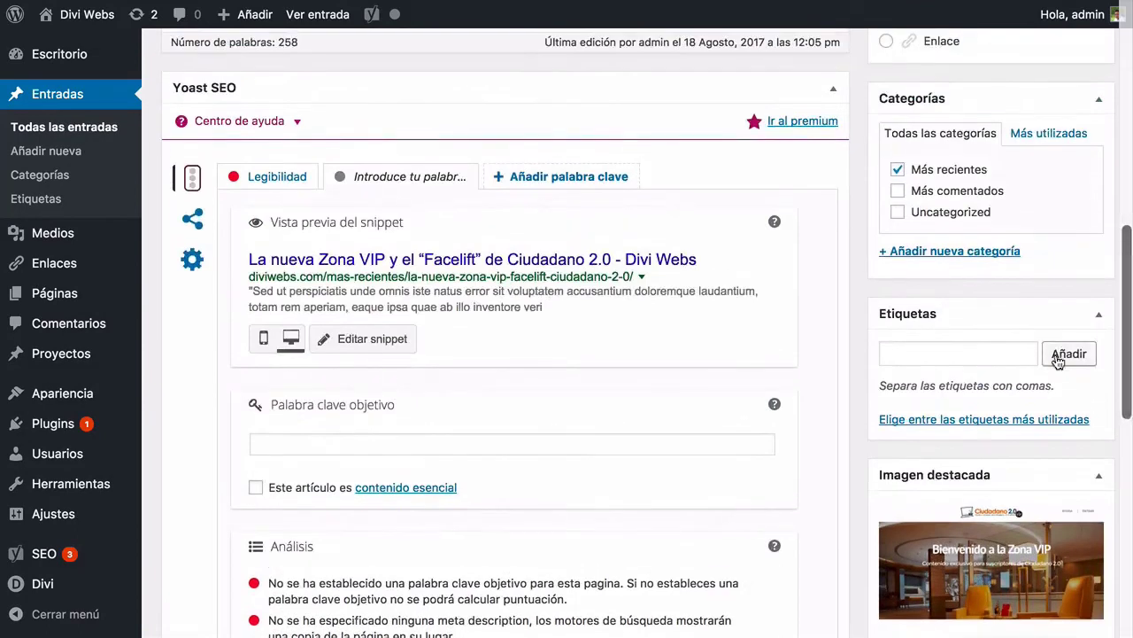
{"action": "scroll", "coordinate": [1048, 355], "scroll_direction": "up", "scroll_amount": 6}
{"action": "left_click", "coordinate": [1067, 339]}
Compare the article cards of the published Divi homepage's "Últimos artículos publicados" section with those on the original homepage
{"action": "mouse_move", "coordinate": [567, 7]}
{"action": "left_click", "coordinate": [713, 39]}
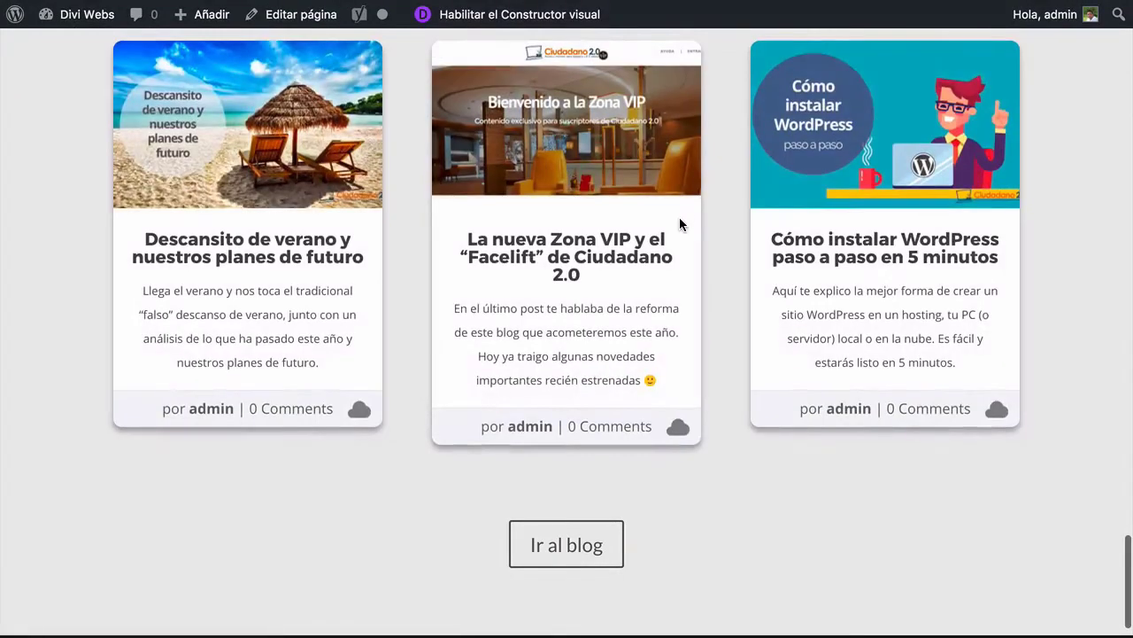
{"action": "scroll", "coordinate": [681, 224], "scroll_direction": "up", "scroll_amount": 2}
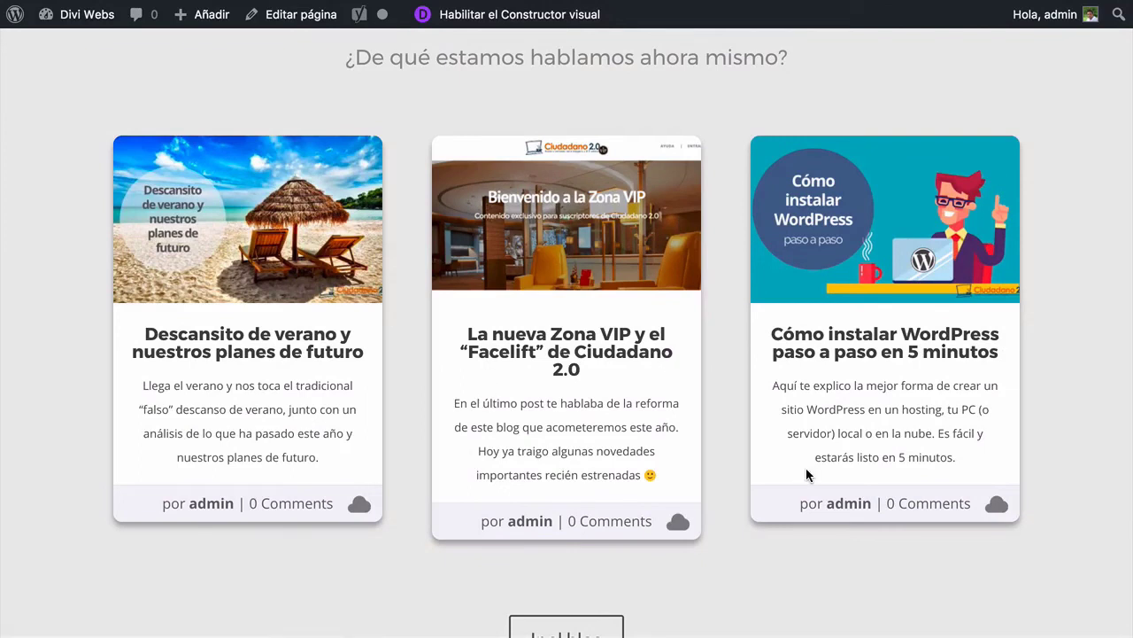
{"action": "scroll", "coordinate": [357, 438], "scroll_direction": "down", "scroll_amount": 3}
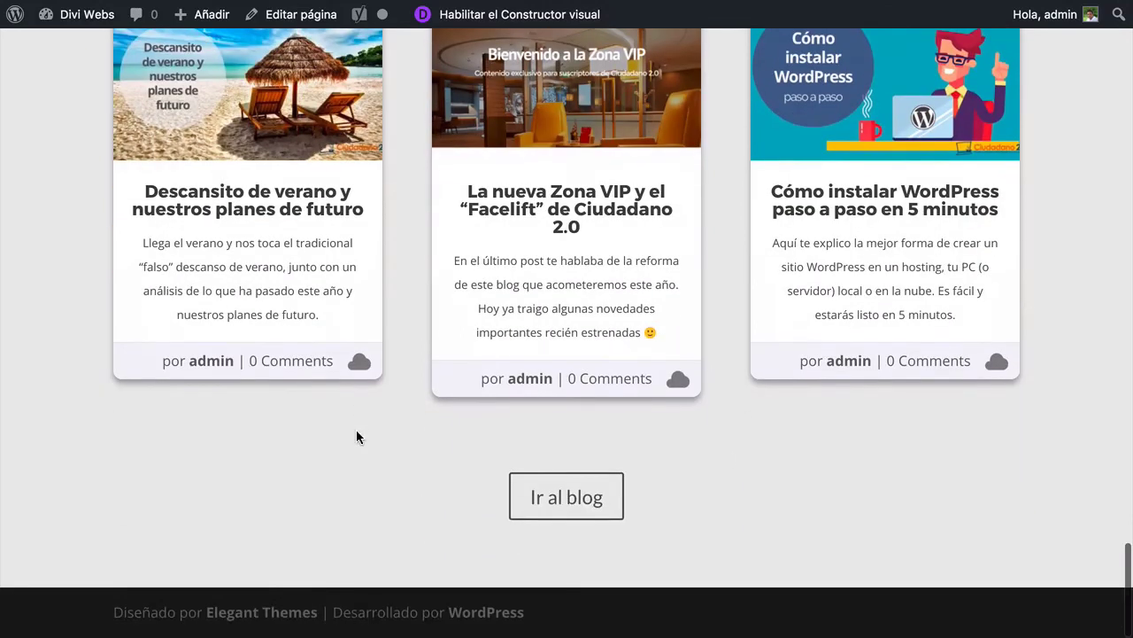
{"action": "scroll", "coordinate": [523, 115], "scroll_direction": "up", "scroll_amount": 5}
{"action": "mouse_move", "coordinate": [757, 18]}
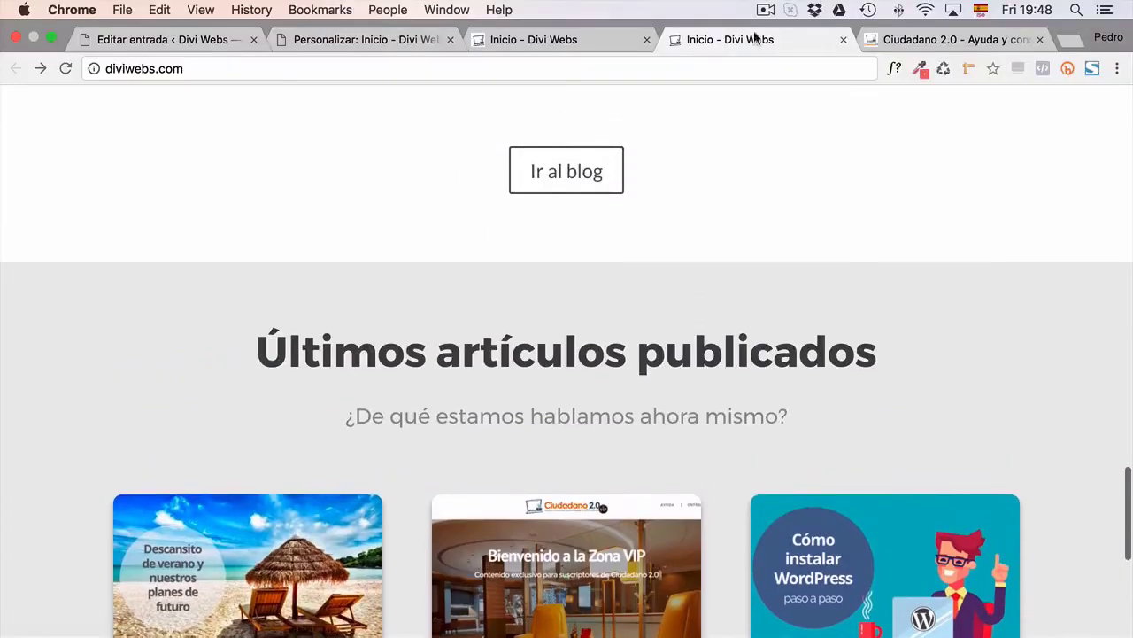
{"action": "left_click", "coordinate": [890, 39]}
{"action": "scroll", "coordinate": [553, 196], "scroll_direction": "down", "scroll_amount": 3}
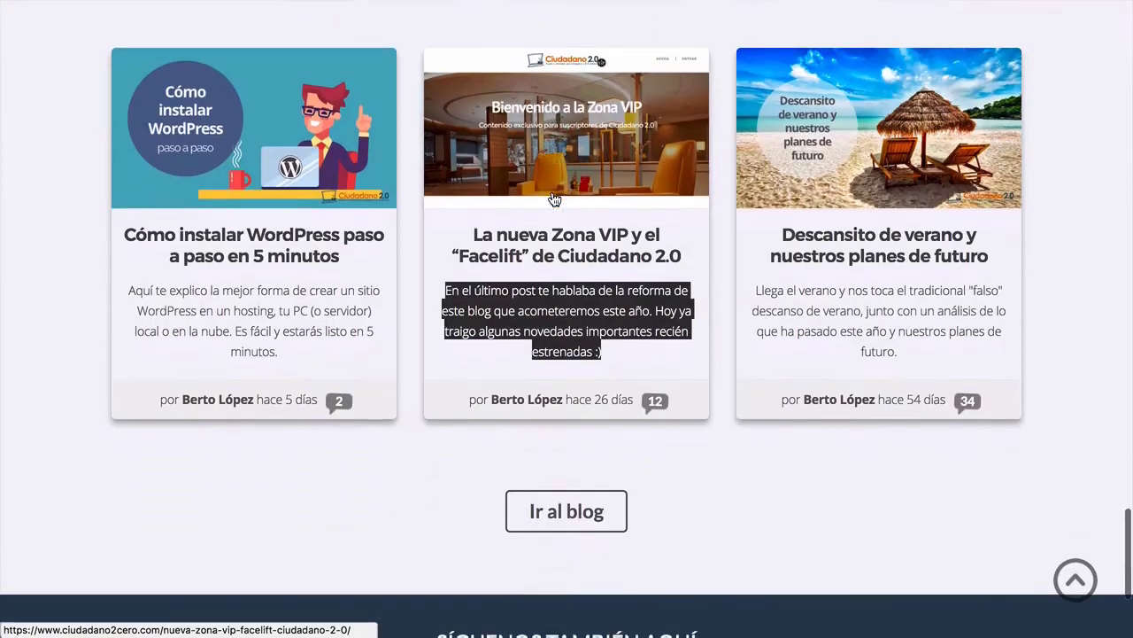
{"action": "mouse_move", "coordinate": [622, 6]}
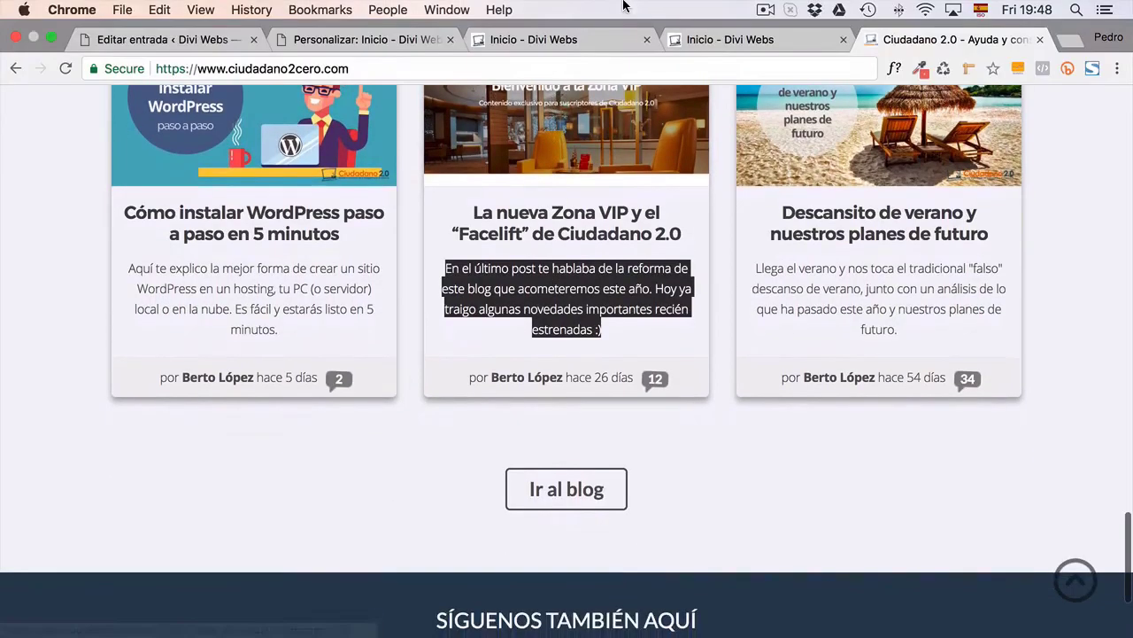
{"action": "left_click", "coordinate": [711, 44]}
{"action": "scroll", "coordinate": [558, 190], "scroll_direction": "down", "scroll_amount": 5}
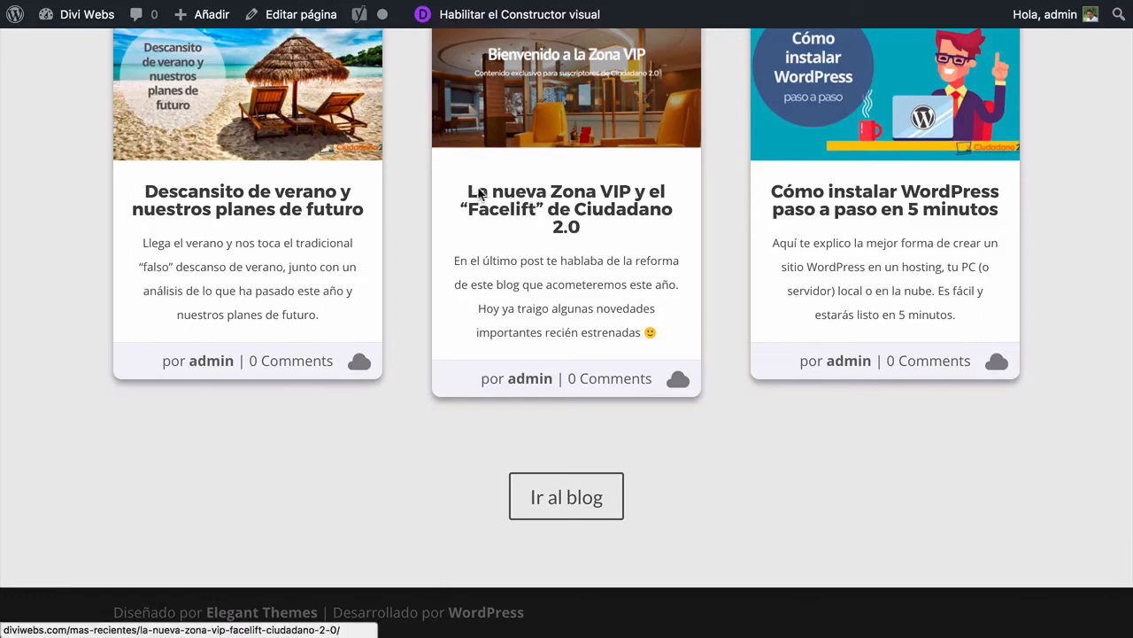
In the visual builder, set the header font size of the "Últimos artículos publicados" blog module to 19px and save the page
{"action": "left_click", "coordinate": [520, 14]}
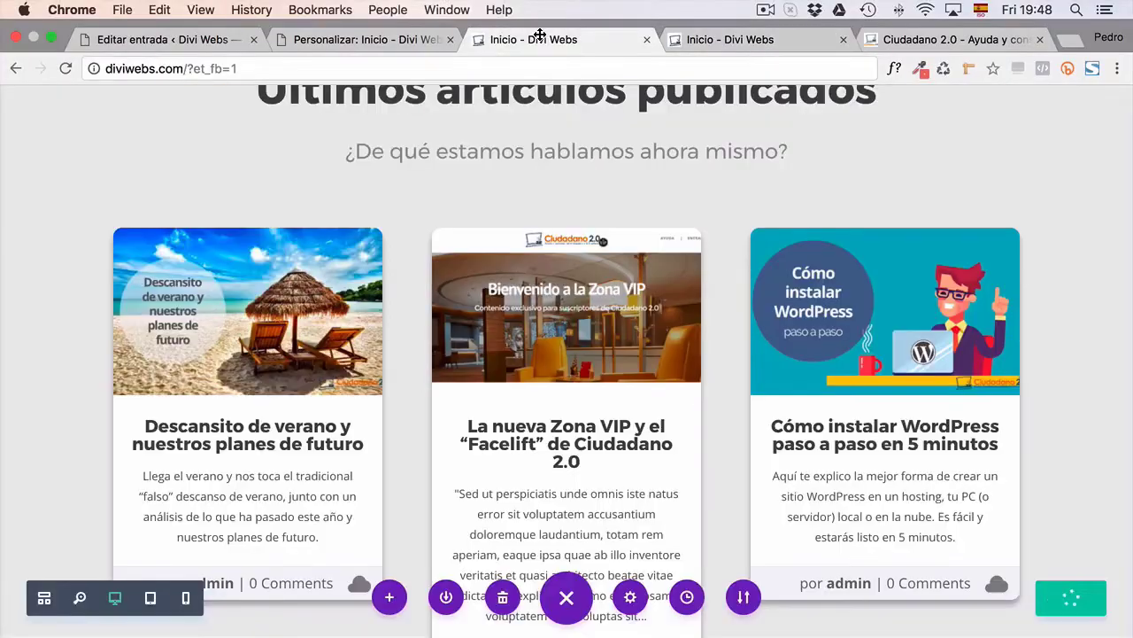
{"action": "scroll", "coordinate": [468, 327], "scroll_direction": "down", "scroll_amount": 1}
{"action": "left_click", "coordinate": [543, 191]}
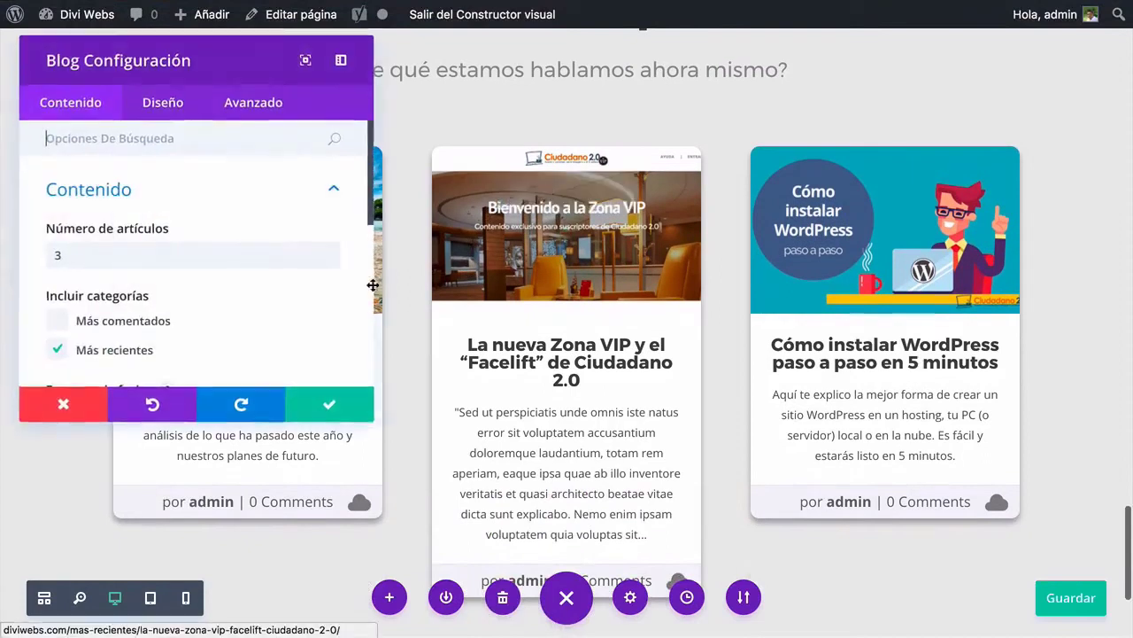
{"action": "left_click", "coordinate": [162, 106]}
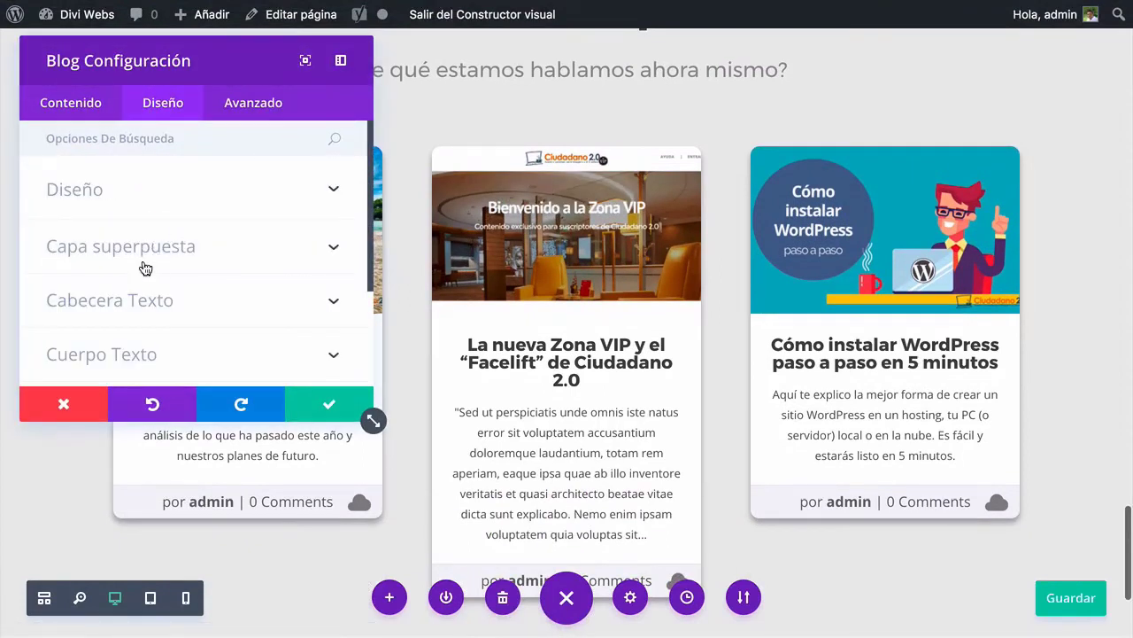
{"action": "left_click", "coordinate": [145, 253]}
{"action": "left_click", "coordinate": [147, 156]}
{"action": "left_click", "coordinate": [129, 217]}
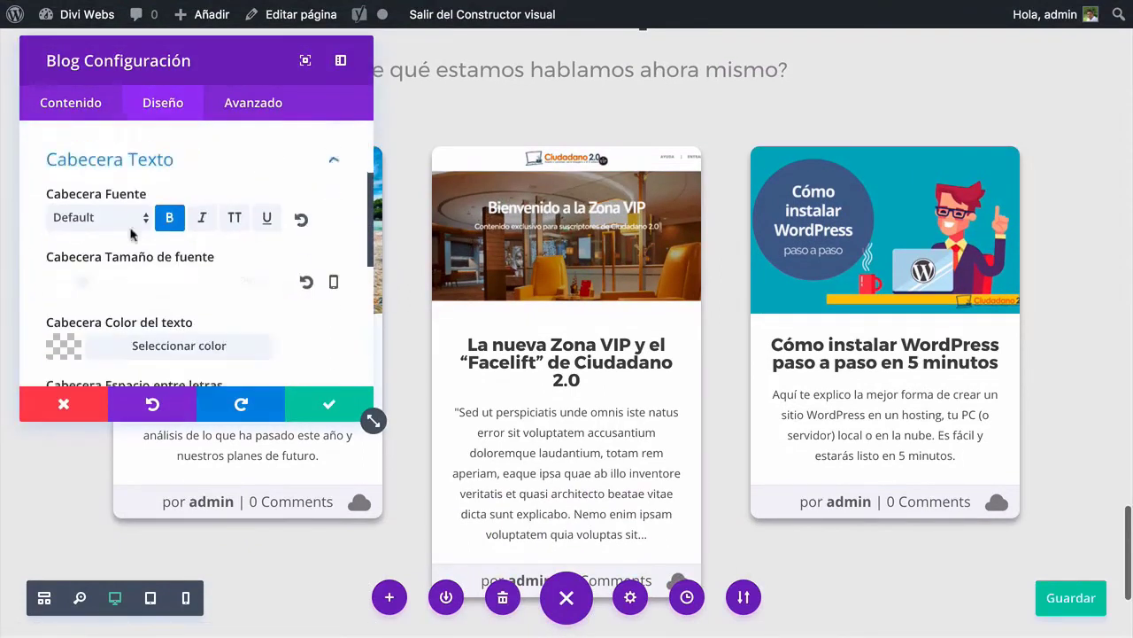
{"action": "left_click_drag", "start_coordinate": [84, 229], "coordinate": [81, 229]}
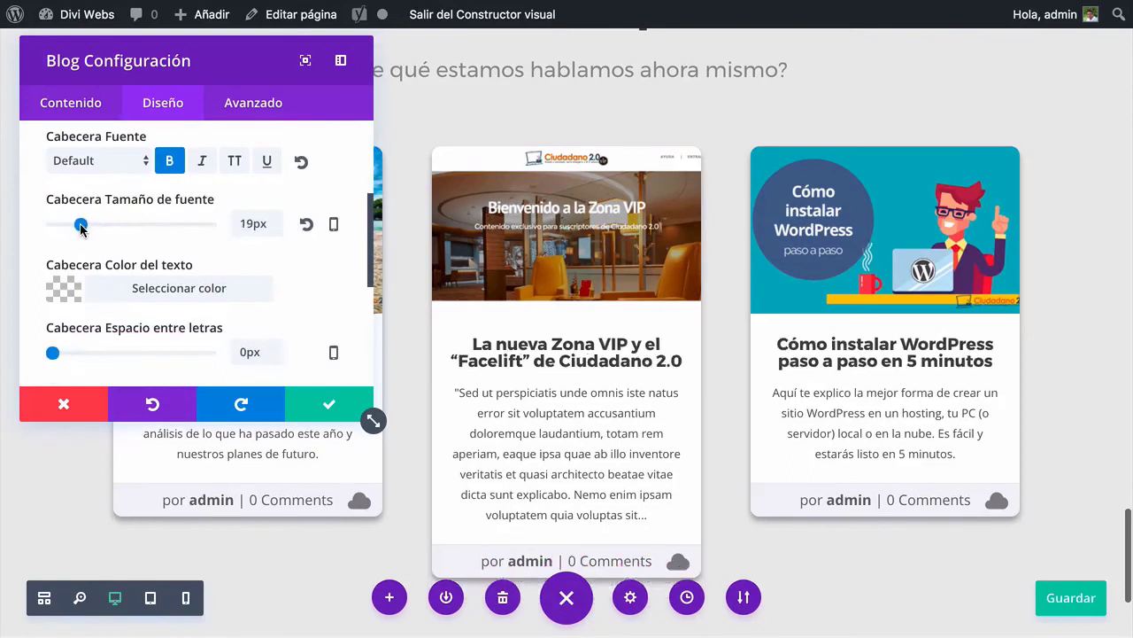
{"action": "left_click", "coordinate": [301, 398]}
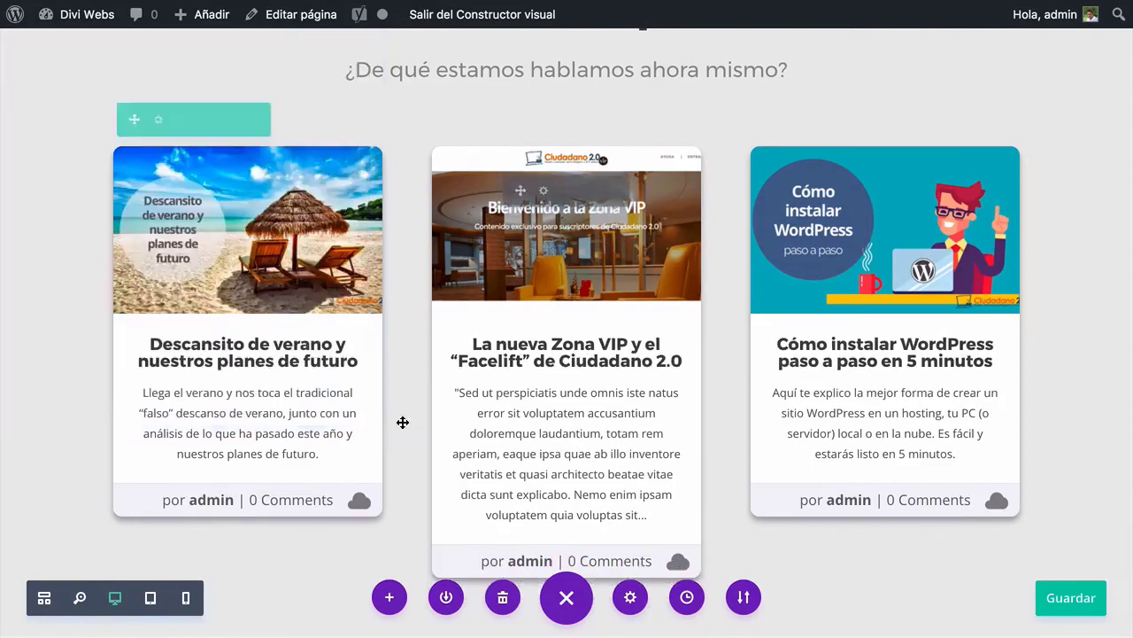
{"action": "left_click", "coordinate": [1071, 598]}
Reload the published Divi homepage and check the card titles in the "Últimos artículos publicados" section
{"action": "left_click", "coordinate": [736, 39]}
{"action": "key", "text": "super+r"}
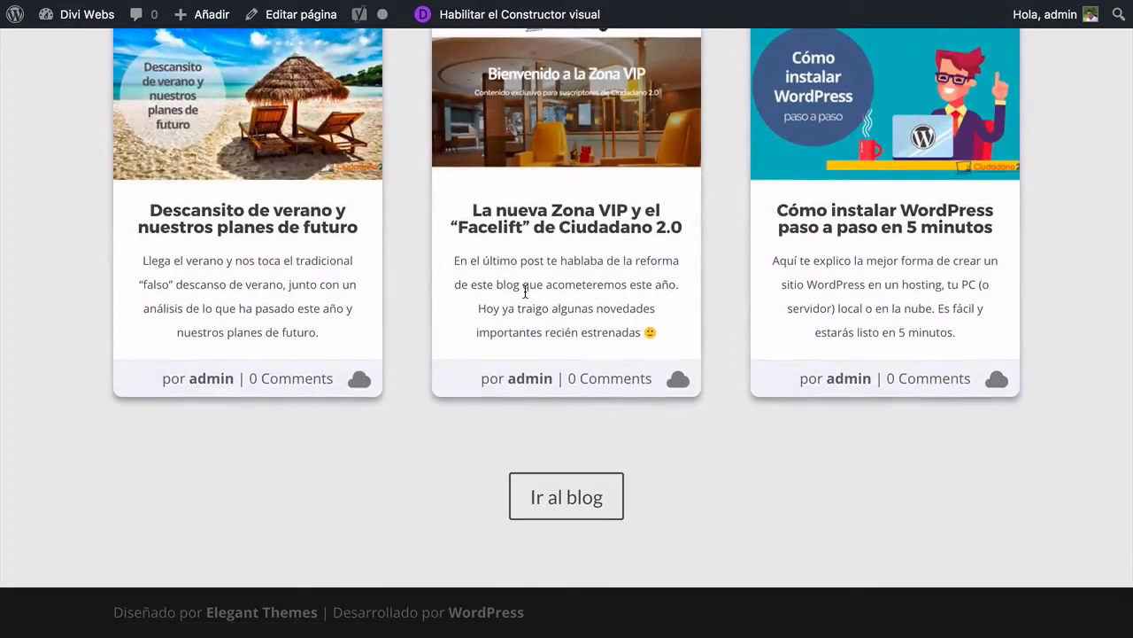
{"action": "scroll", "coordinate": [528, 286], "scroll_direction": "up", "scroll_amount": 5}
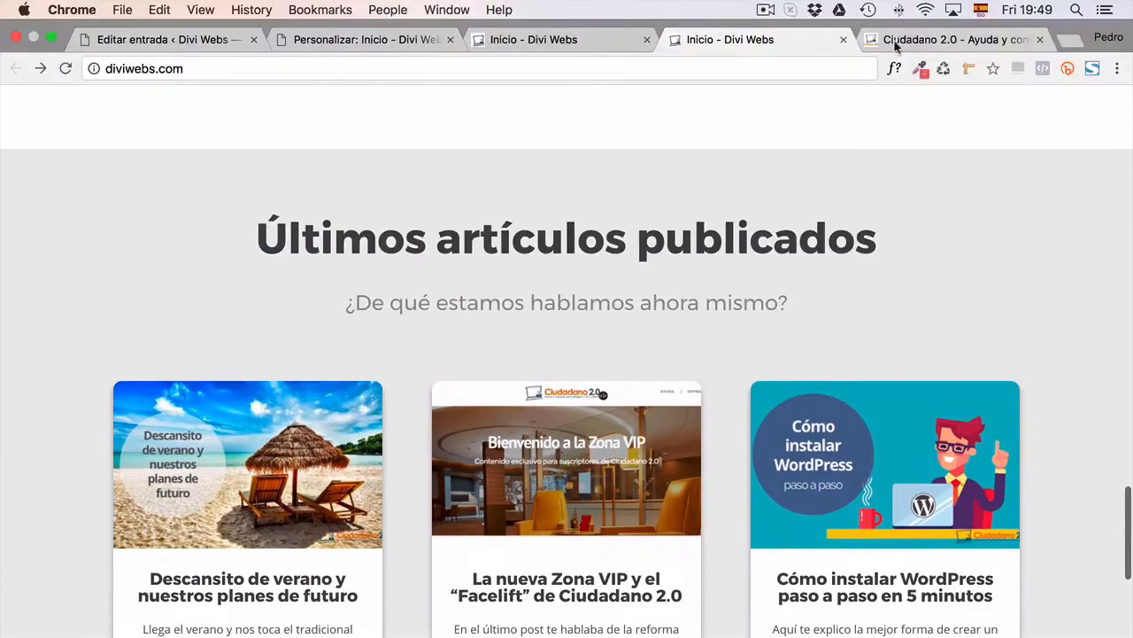
Sample the footer's background colour #2C3E50 on the original homepage with the page colour picker to copy its code
{"action": "left_click", "coordinate": [869, 42]}
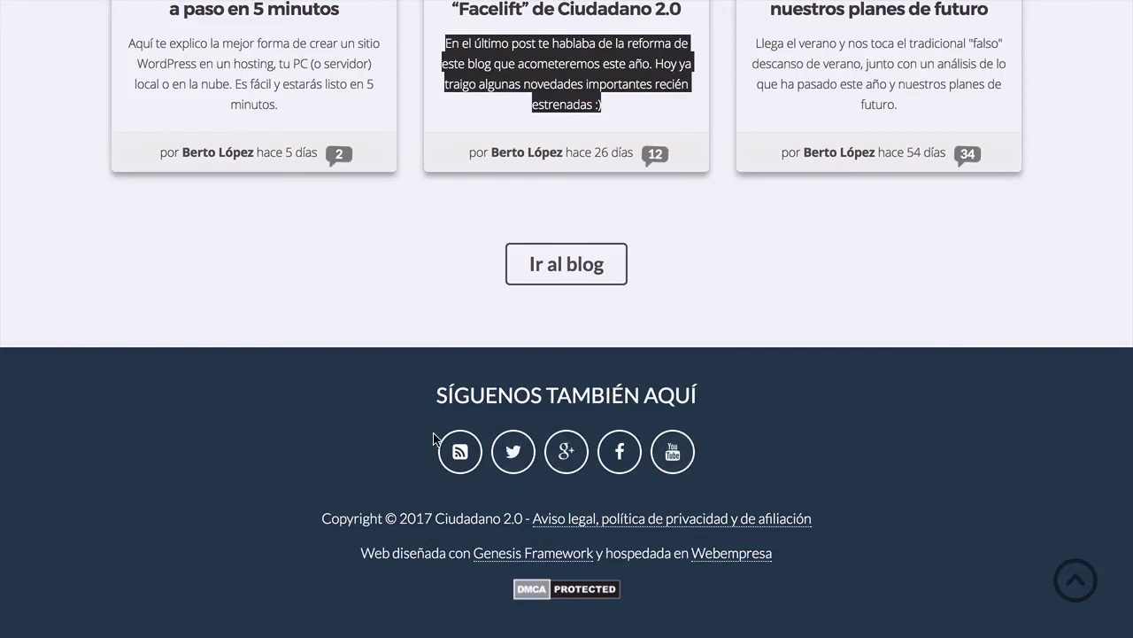
{"action": "mouse_move", "coordinate": [606, 3]}
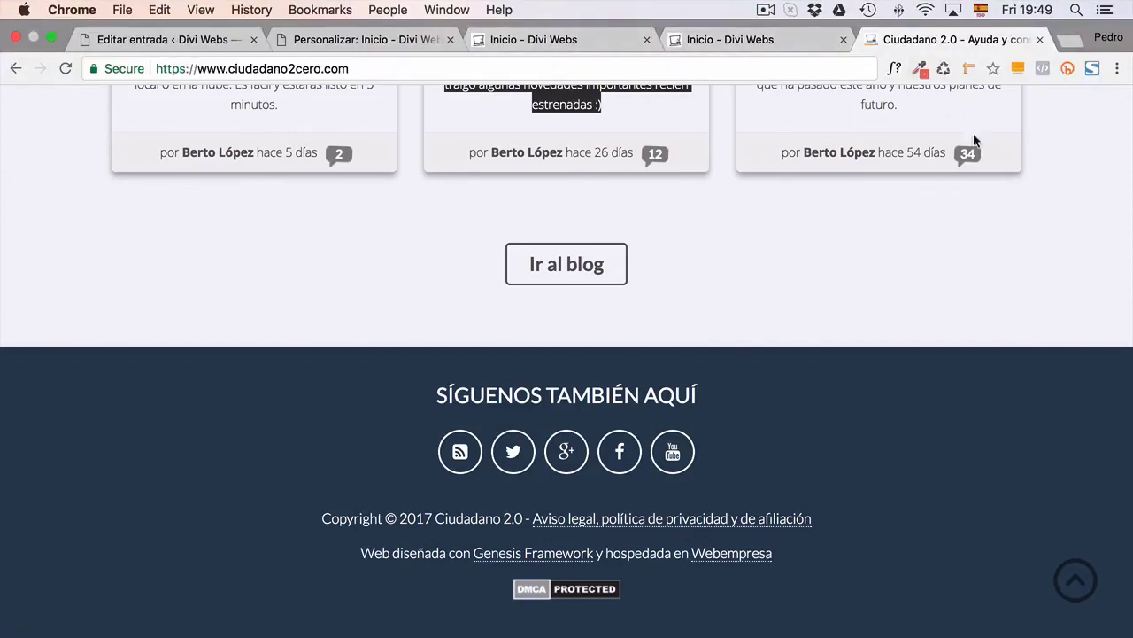
{"action": "left_click", "coordinate": [921, 68]}
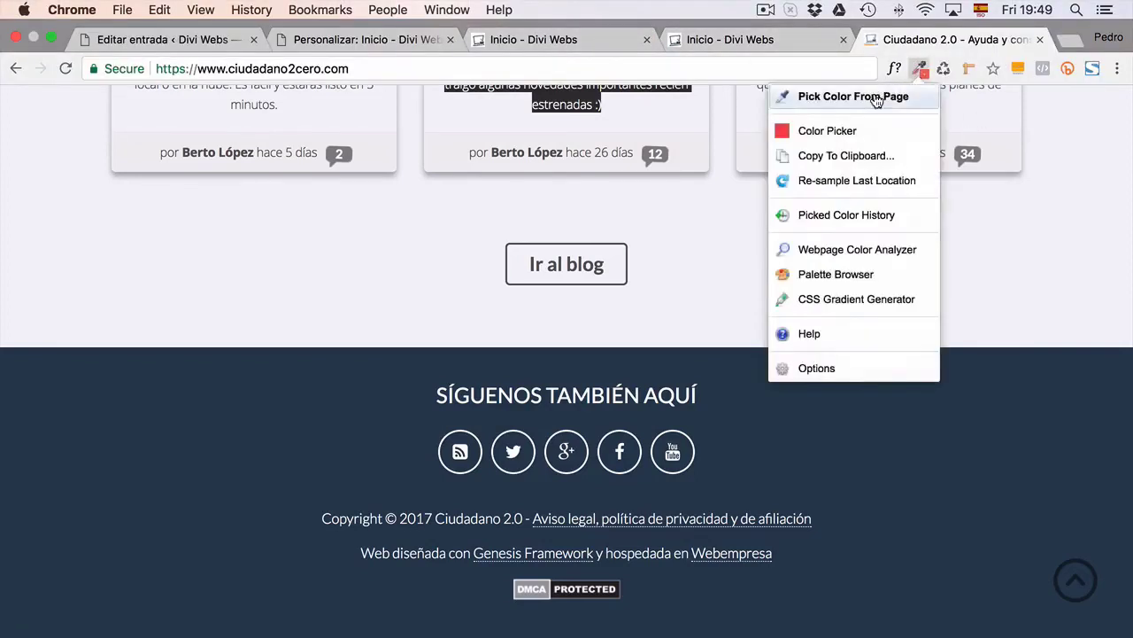
{"action": "left_click", "coordinate": [876, 95]}
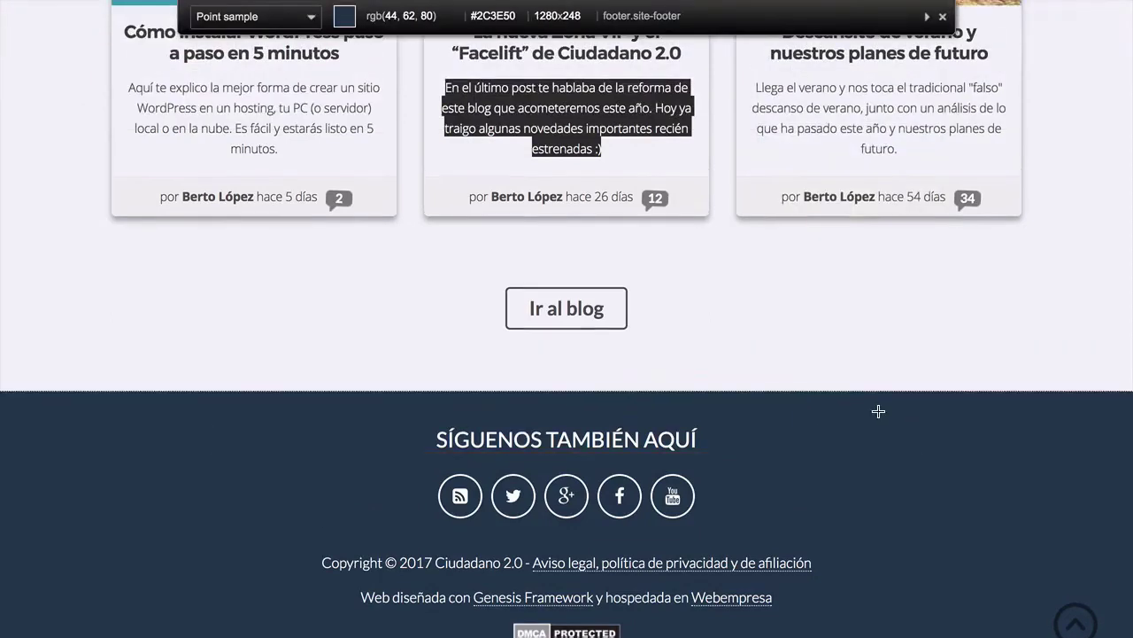
{"action": "left_click", "coordinate": [878, 411]}
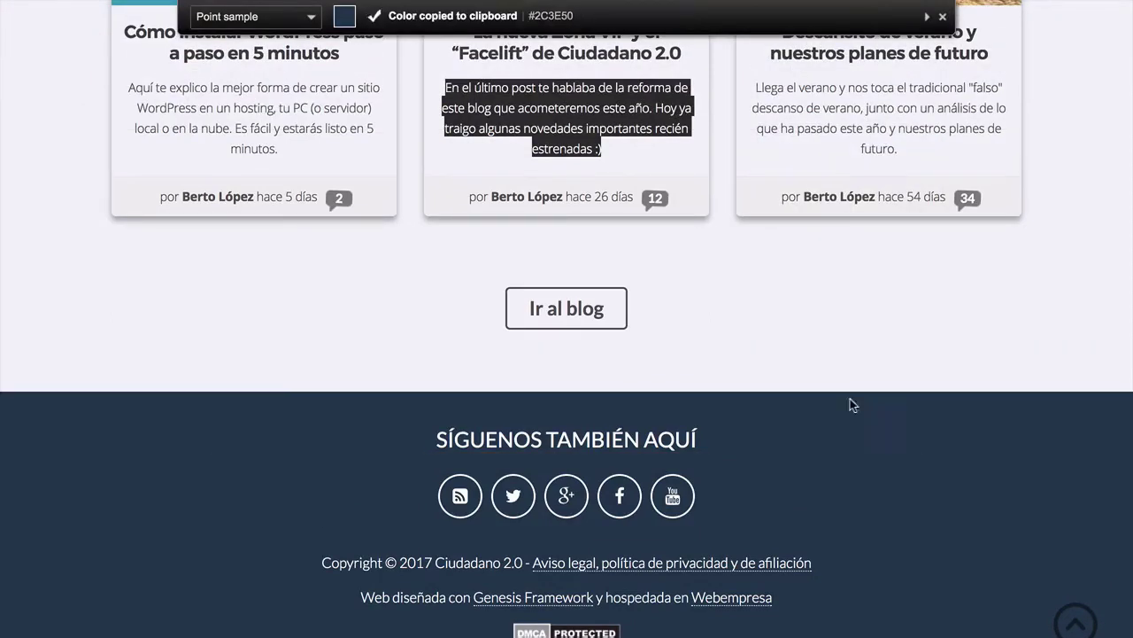
{"action": "mouse_move", "coordinate": [648, 3]}
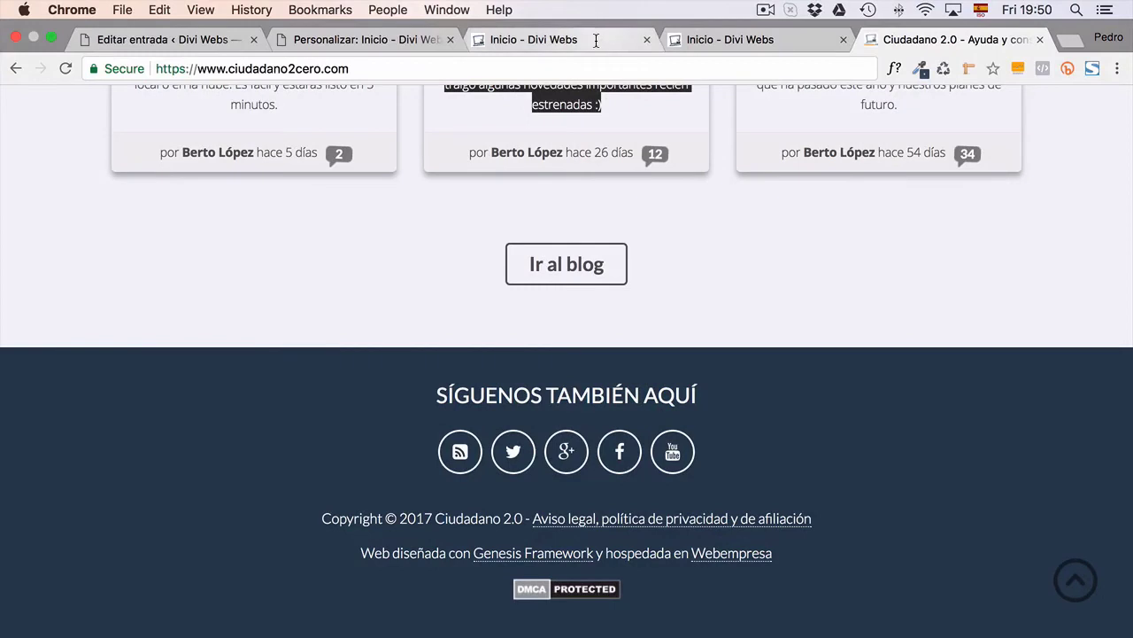
In the visual builder, add a new section with a single-column row below the "Ir al blog" button's section, without inserting a module
{"action": "left_click", "coordinate": [596, 40]}
{"action": "scroll", "coordinate": [558, 536], "scroll_direction": "down", "scroll_amount": 1}
{"action": "left_click_drag", "start_coordinate": [566, 601], "coordinate": [567, 39]}
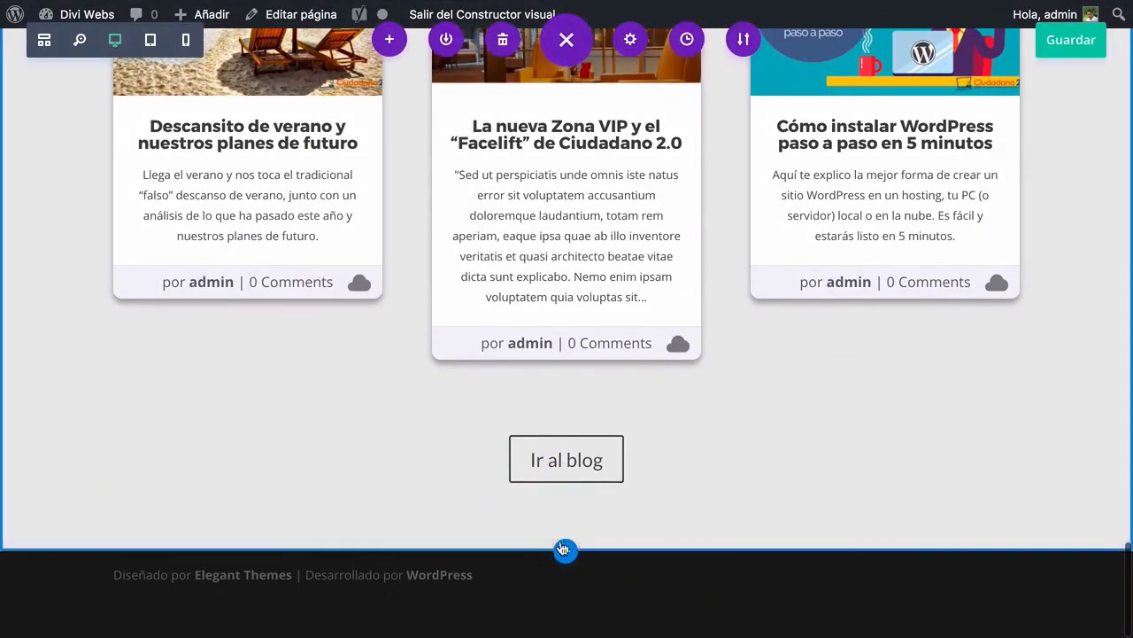
{"action": "left_click", "coordinate": [565, 550]}
{"action": "left_click", "coordinate": [442, 483]}
{"action": "left_click", "coordinate": [472, 410]}
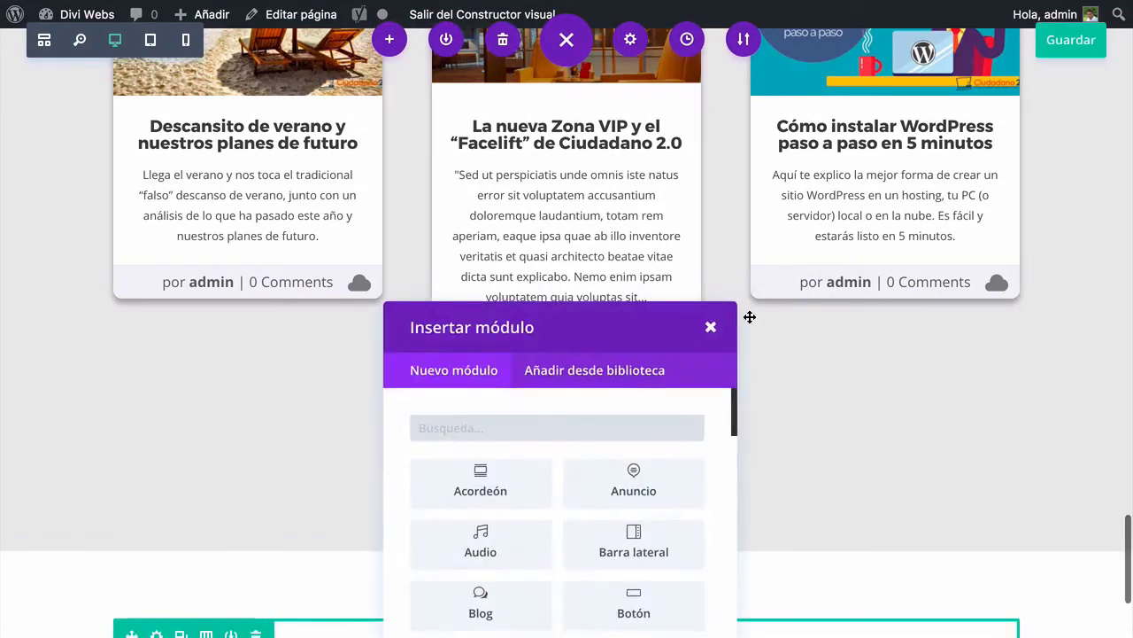
{"action": "left_click", "coordinate": [713, 327]}
{"action": "scroll", "coordinate": [281, 416], "scroll_direction": "down", "scroll_amount": 3}
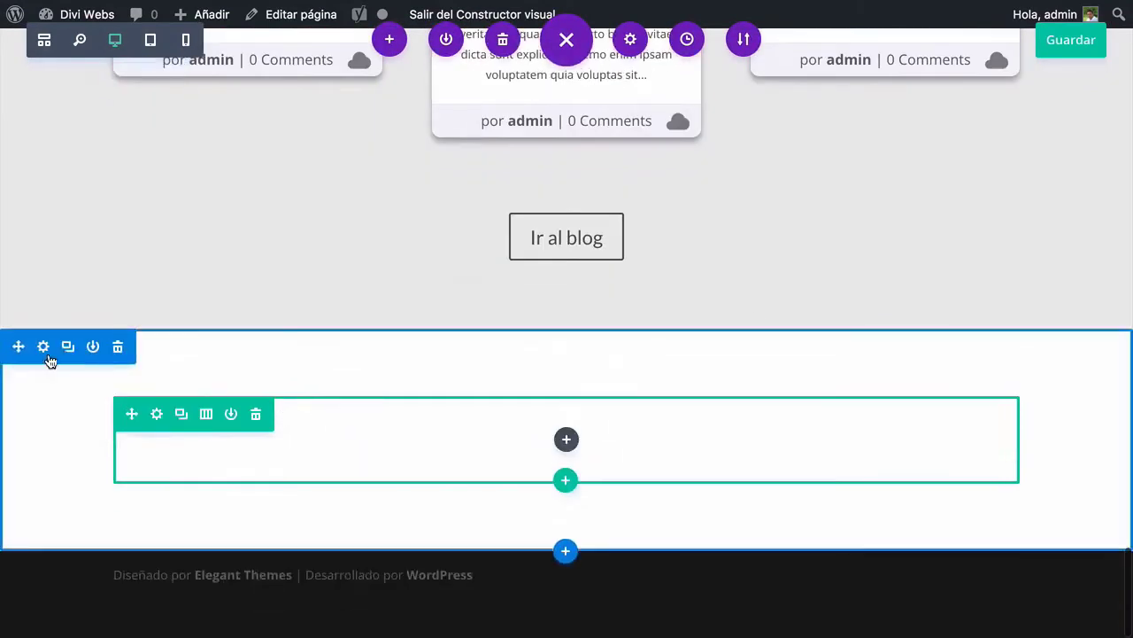
Set the new section's background colour to #2C3E50 and save its settings
{"action": "left_click", "coordinate": [42, 351]}
{"action": "left_click", "coordinate": [73, 187]}
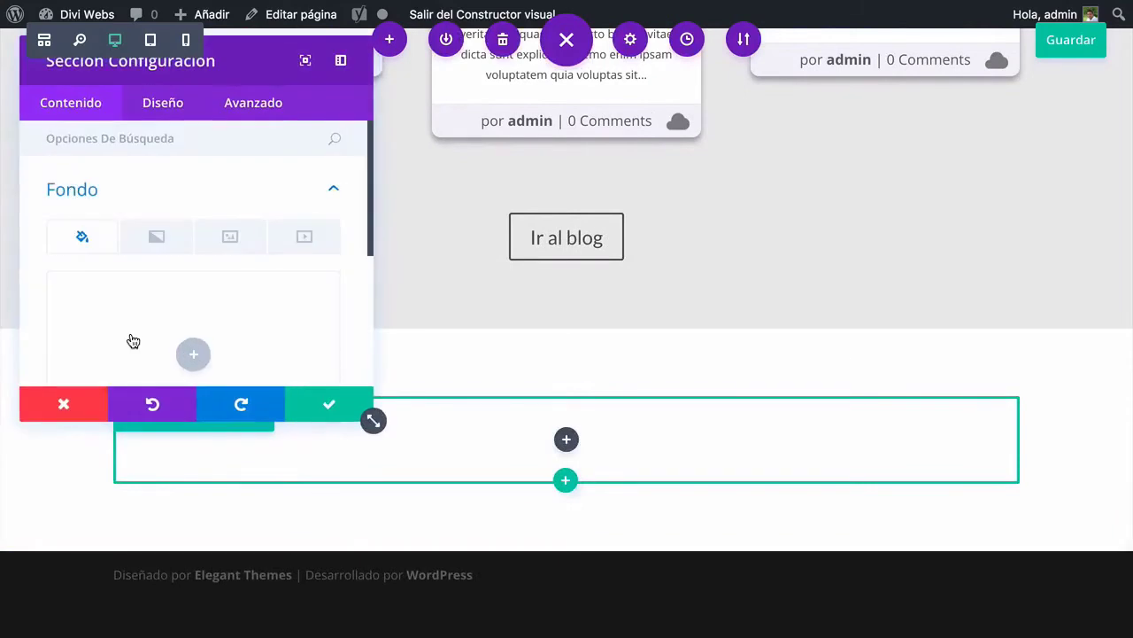
{"action": "scroll", "coordinate": [129, 338], "scroll_direction": "down", "scroll_amount": 1}
{"action": "scroll", "coordinate": [129, 338], "scroll_direction": "down", "scroll_amount": 2}
{"action": "left_click", "coordinate": [188, 286]}
{"action": "key", "text": "super+v"}
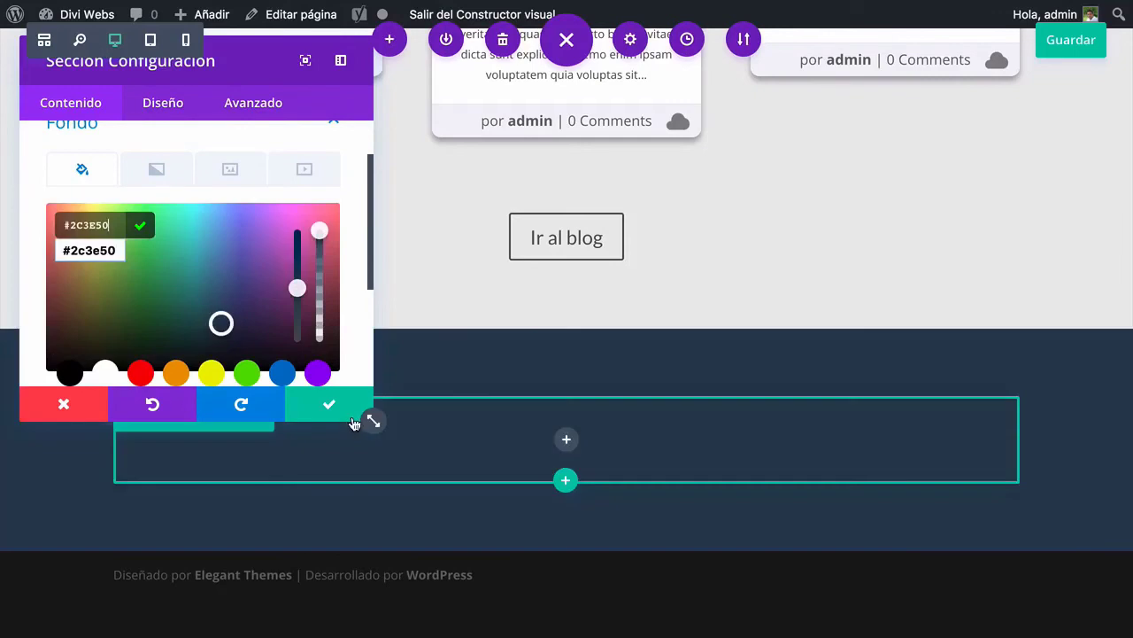
{"action": "left_click", "coordinate": [328, 403]}
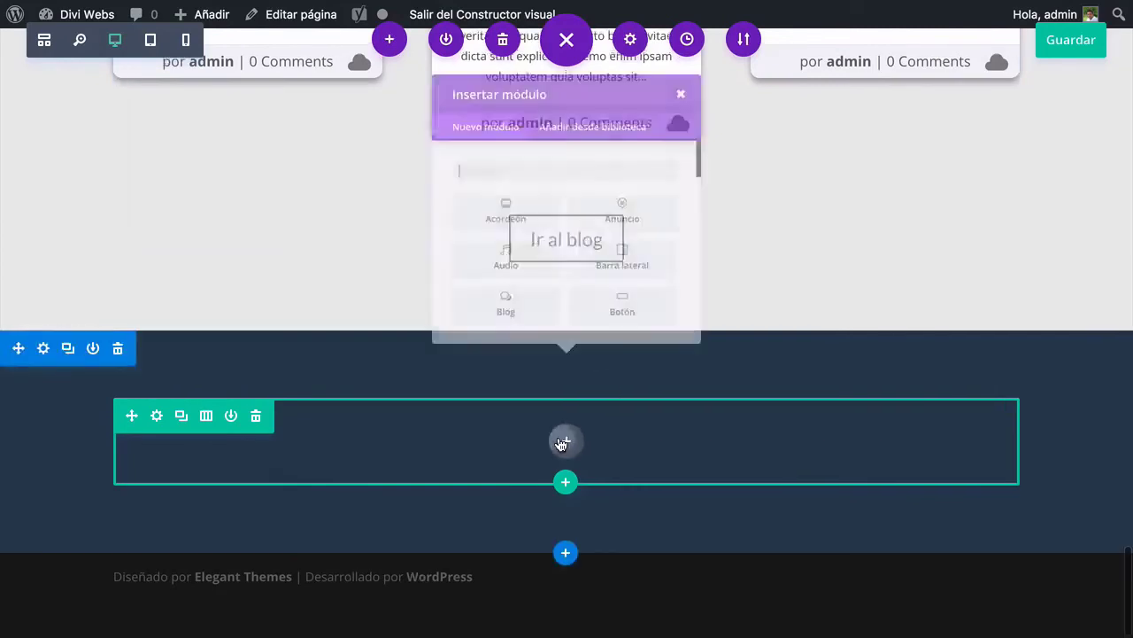
Insert a Texto module into the dark blue section's row
{"action": "left_click", "coordinate": [563, 441]}
{"action": "type", "text": "te"}
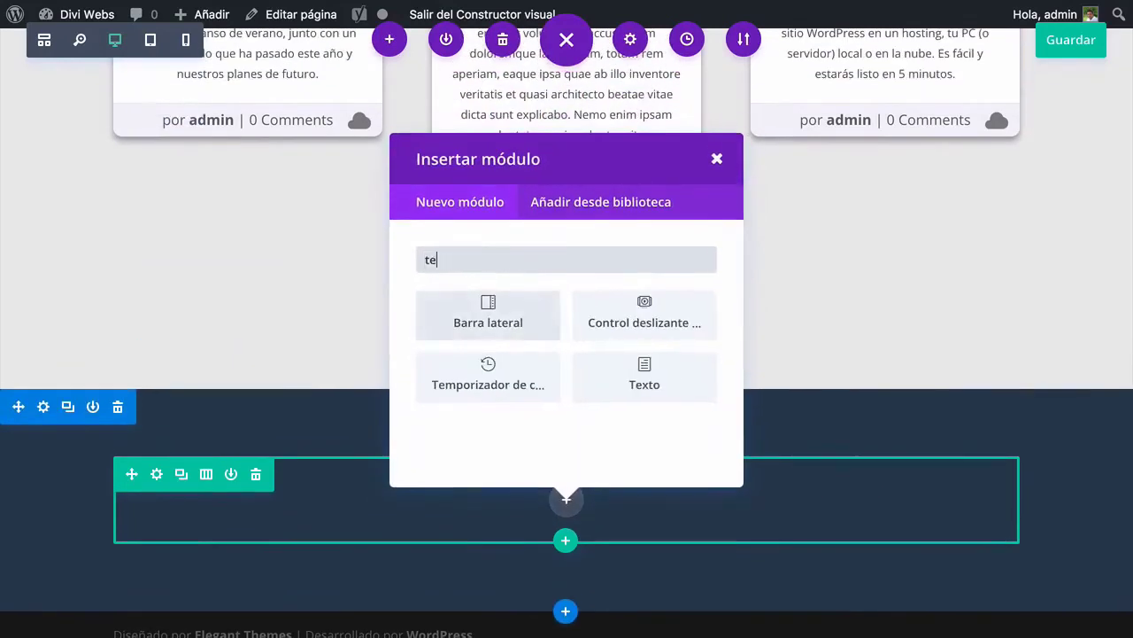
{"action": "left_click", "coordinate": [652, 396]}
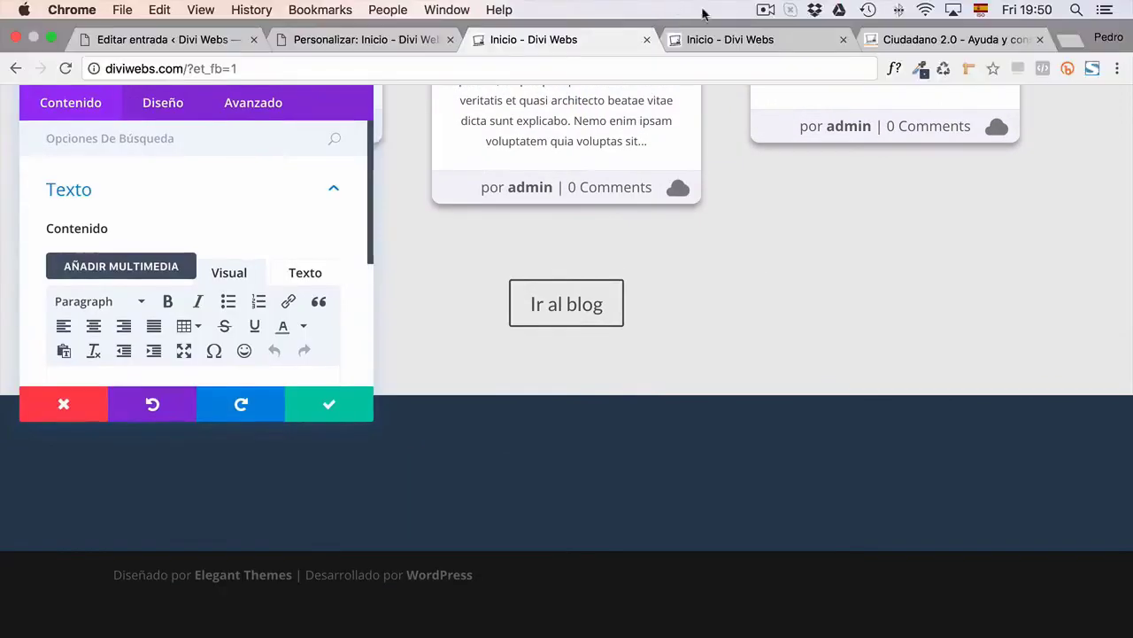
Copy the footer heading "SÍGUENOS TAMBIÉN AQUÍ" from the original homepage and return to the text module's settings
{"action": "left_click", "coordinate": [921, 40]}
{"action": "left_click_drag", "start_coordinate": [699, 397], "coordinate": [432, 392]}
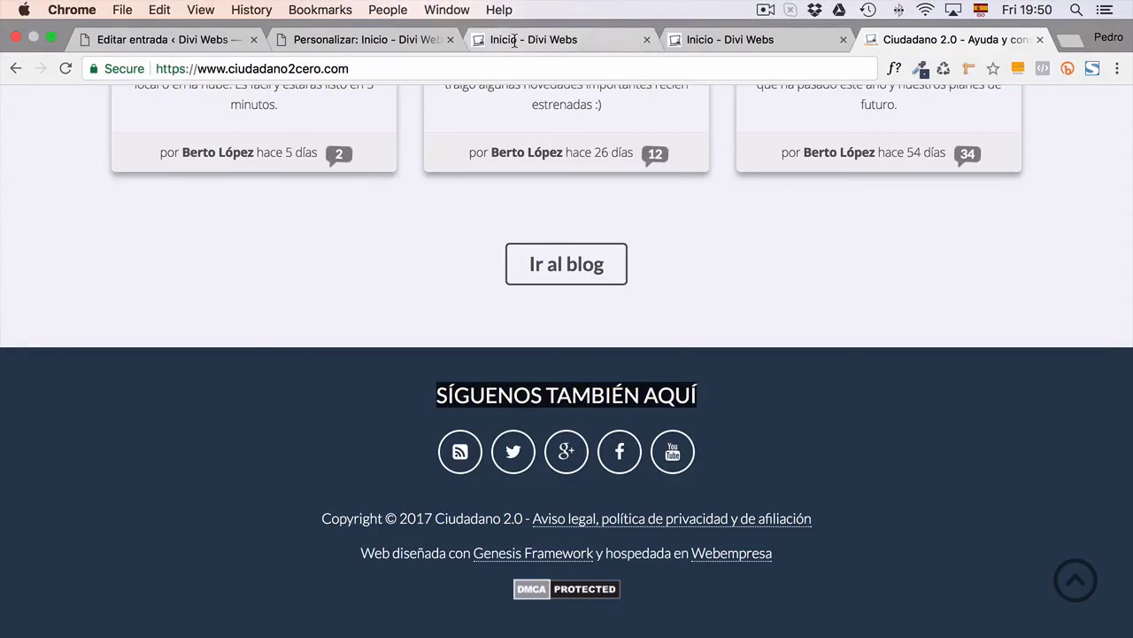
{"action": "left_click", "coordinate": [514, 41]}
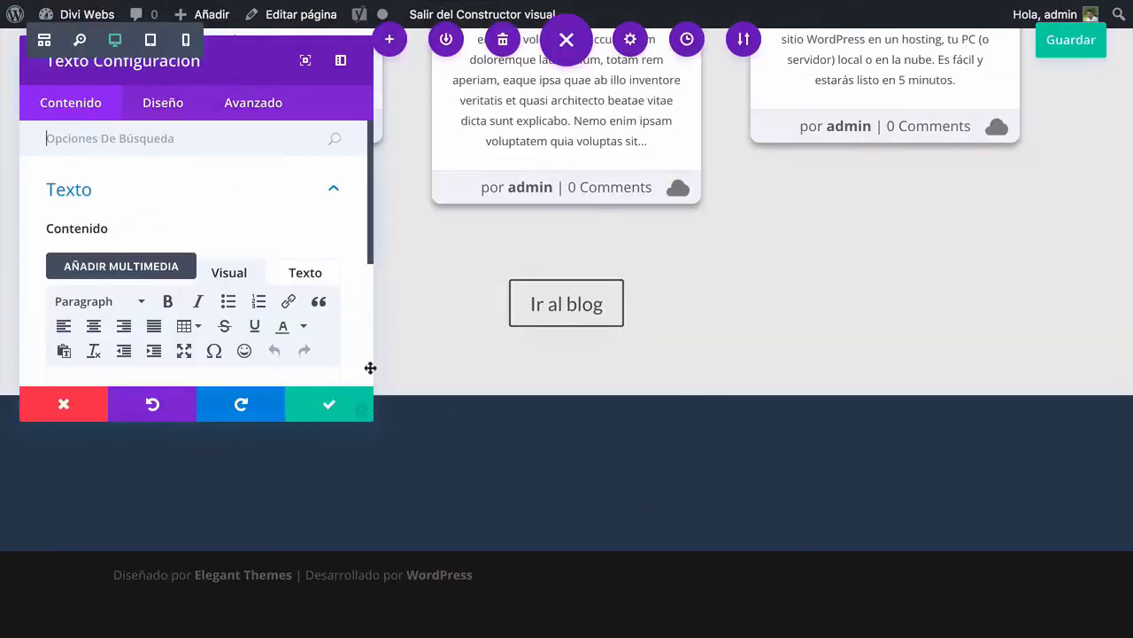
Enlarge the text module's settings window and paste "SÍGUENOS TAMBIÉN AQUÍ" as its content in the plain-text editor
{"action": "left_click_drag", "start_coordinate": [370, 412], "coordinate": [370, 505]}
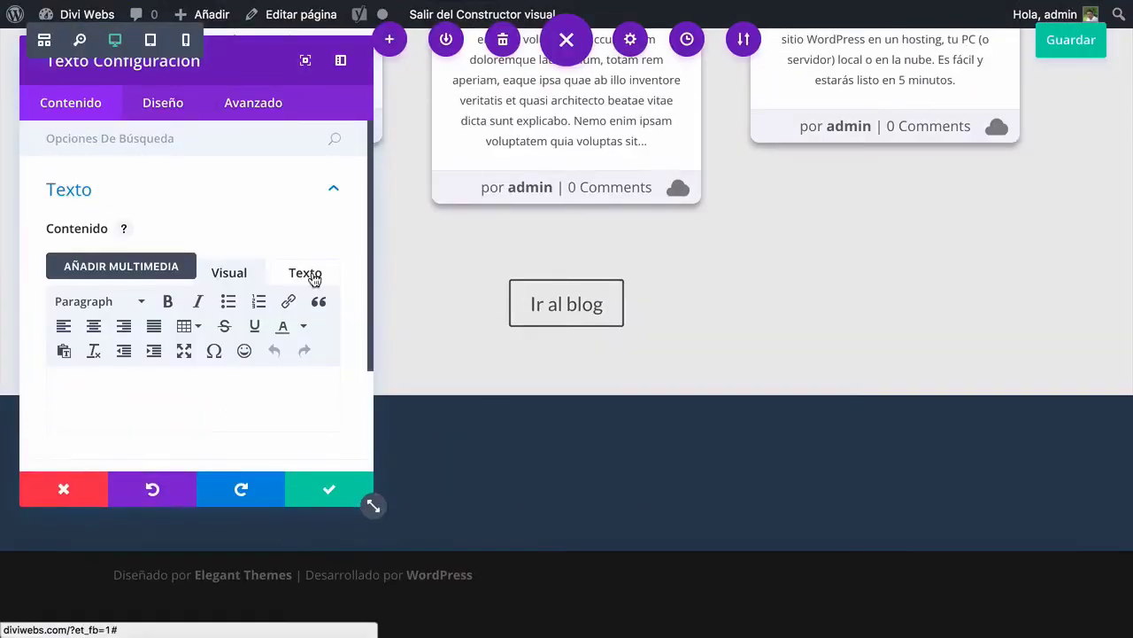
{"action": "left_click", "coordinate": [305, 273]}
{"action": "key", "text": "super+v"}
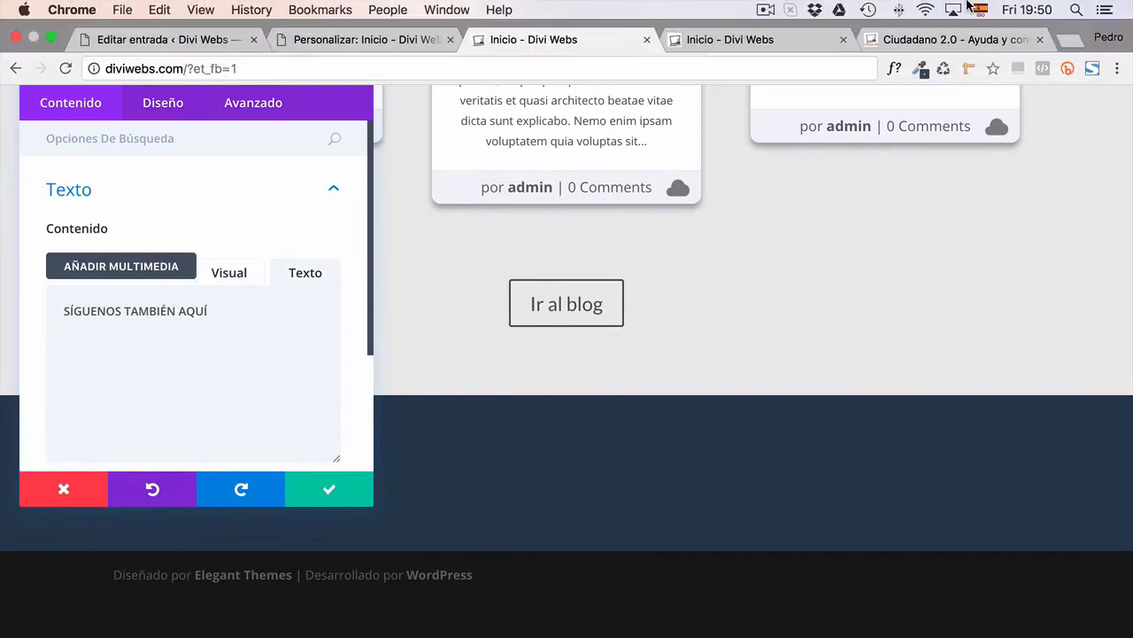
Inspect the font of the original homepage's "SÍGUENOS TAMBIÉN AQUÍ" heading with WhatFont and return to the visual builder
{"action": "left_click", "coordinate": [943, 37]}
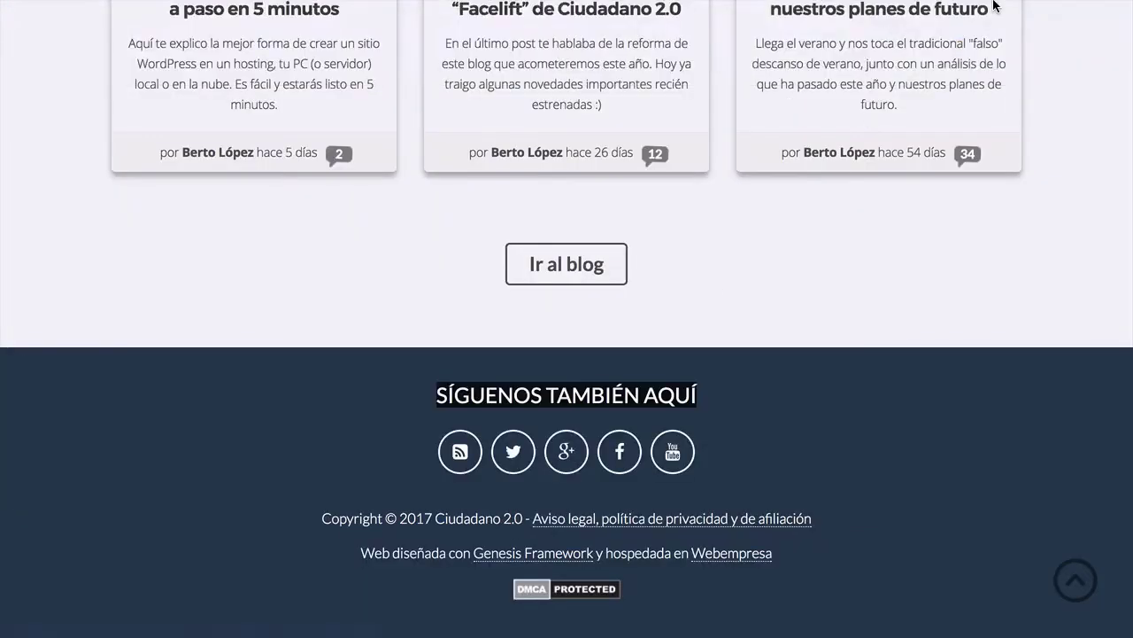
{"action": "left_click", "coordinate": [896, 68]}
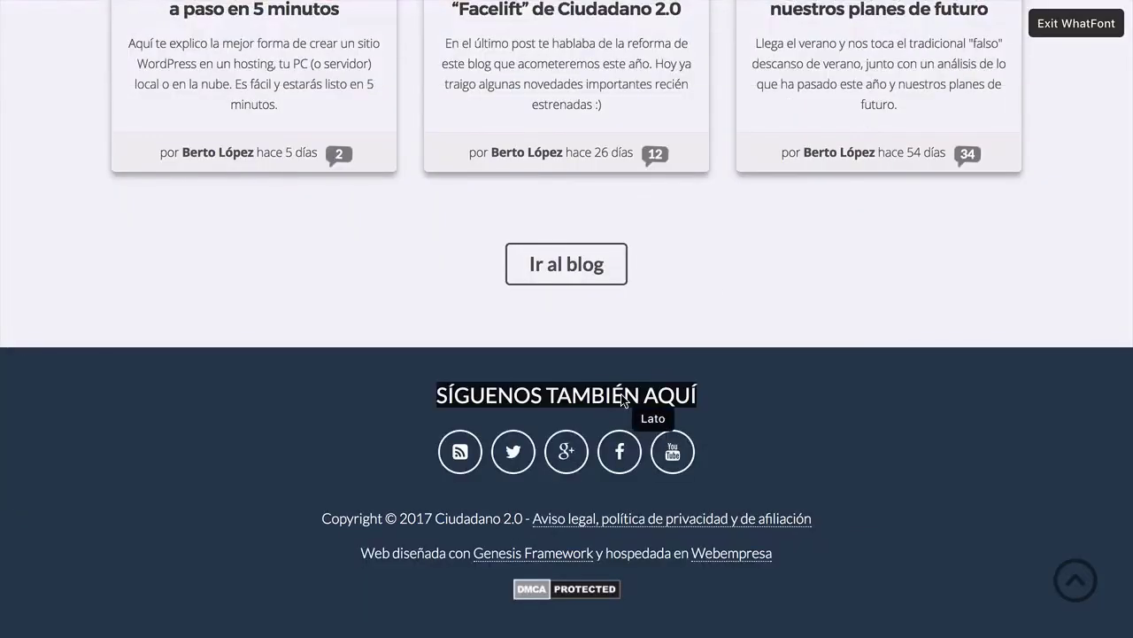
{"action": "left_click", "coordinate": [624, 397]}
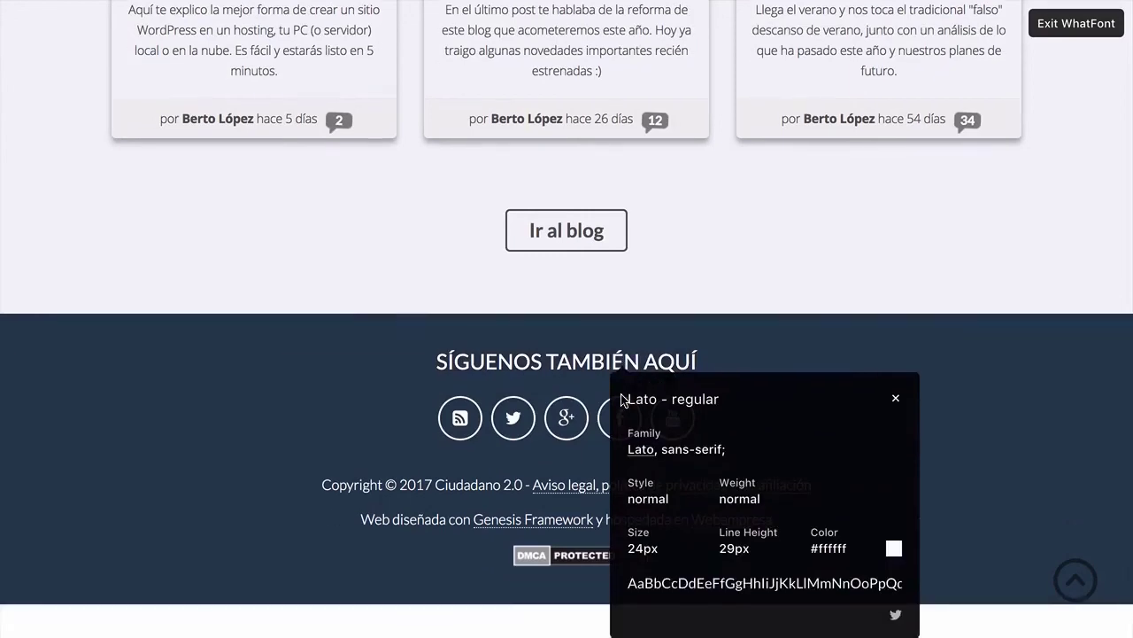
{"action": "key", "text": "Escape"}
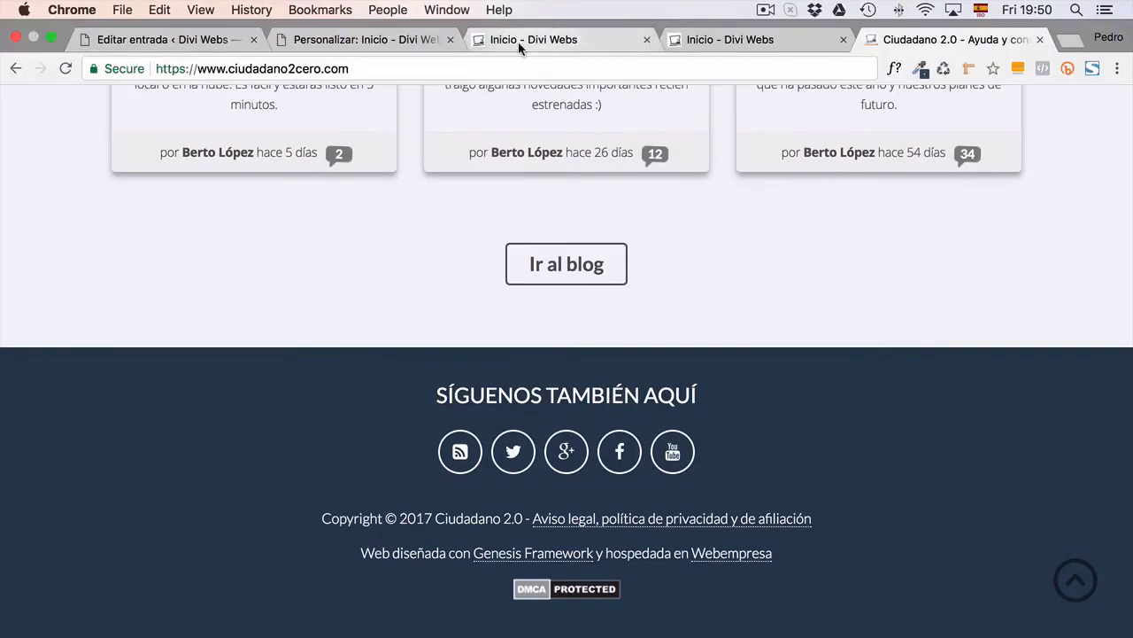
{"action": "left_click", "coordinate": [531, 38]}
In the text module's design settings, set the text colour to Claro and the text orientation to Centro
{"action": "left_click", "coordinate": [156, 108]}
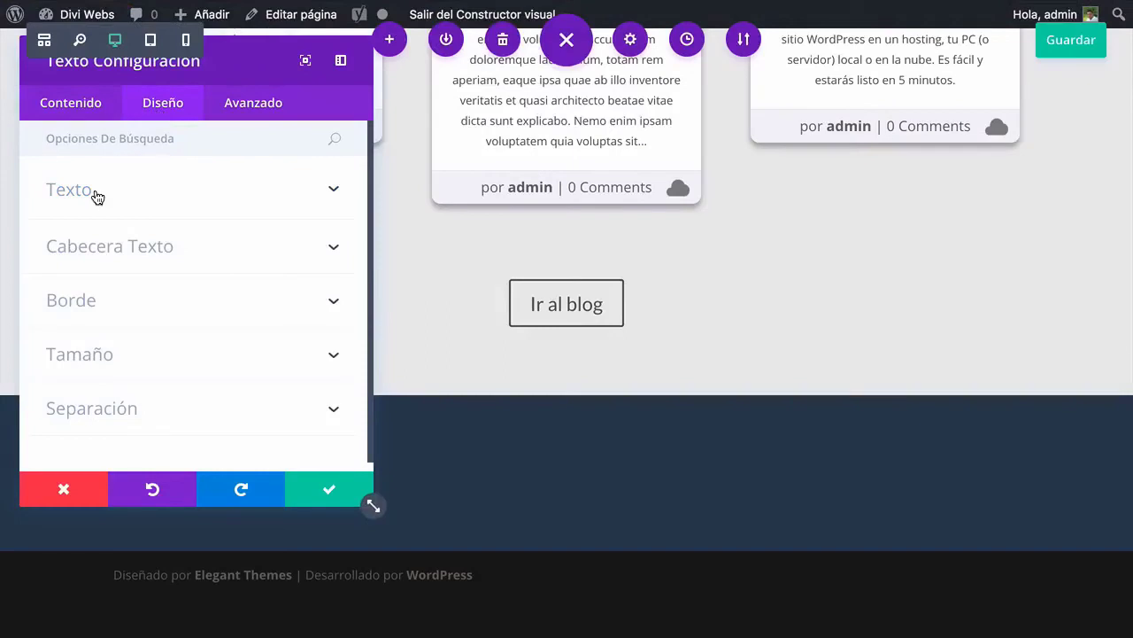
{"action": "left_click", "coordinate": [97, 195]}
{"action": "left_click", "coordinate": [98, 259]}
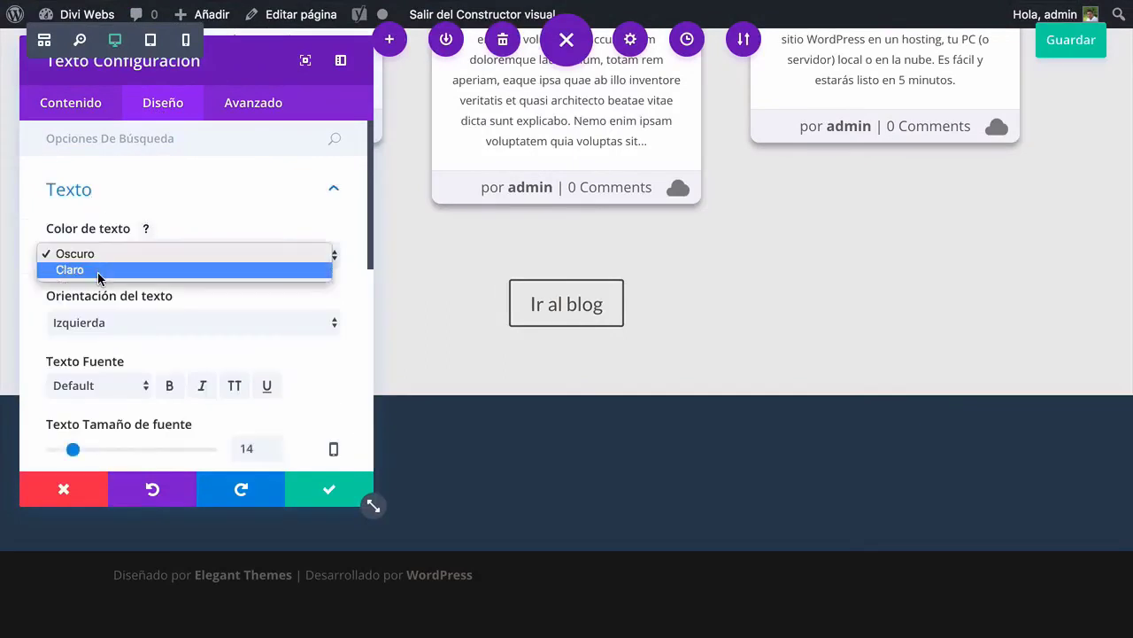
{"action": "left_click", "coordinate": [98, 270]}
{"action": "left_click", "coordinate": [72, 322]}
{"action": "left_click", "coordinate": [71, 337]}
Set the module's text font to Lato and its font size to 24px
{"action": "scroll", "coordinate": [101, 372], "scroll_direction": "down", "scroll_amount": 1}
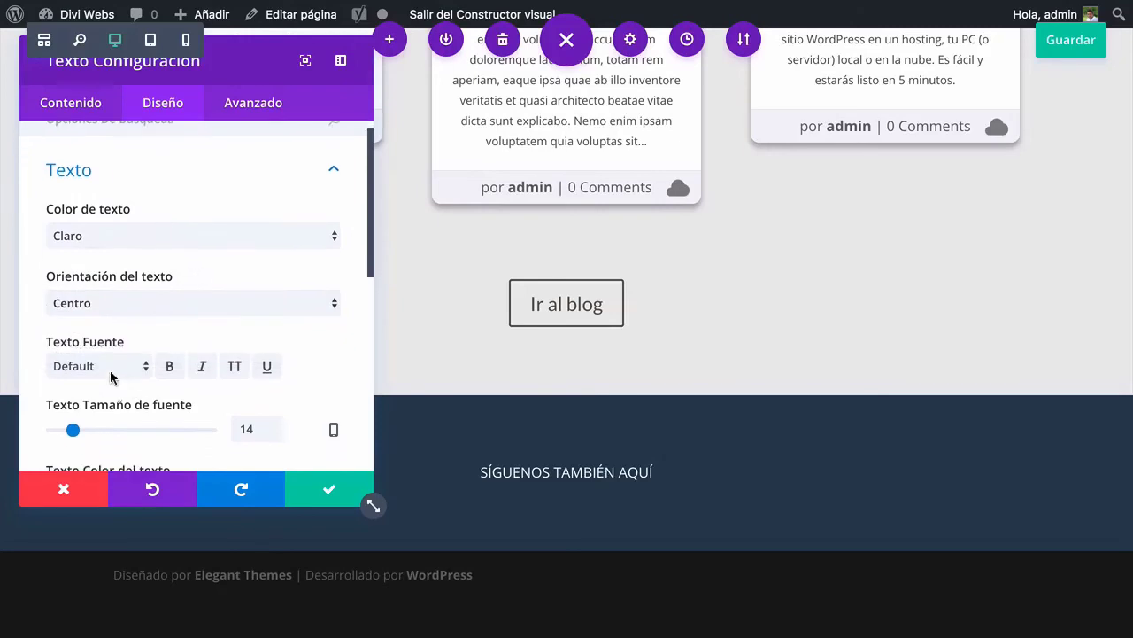
{"action": "left_click", "coordinate": [104, 372]}
{"action": "scroll", "coordinate": [115, 443], "scroll_direction": "down", "scroll_amount": 5}
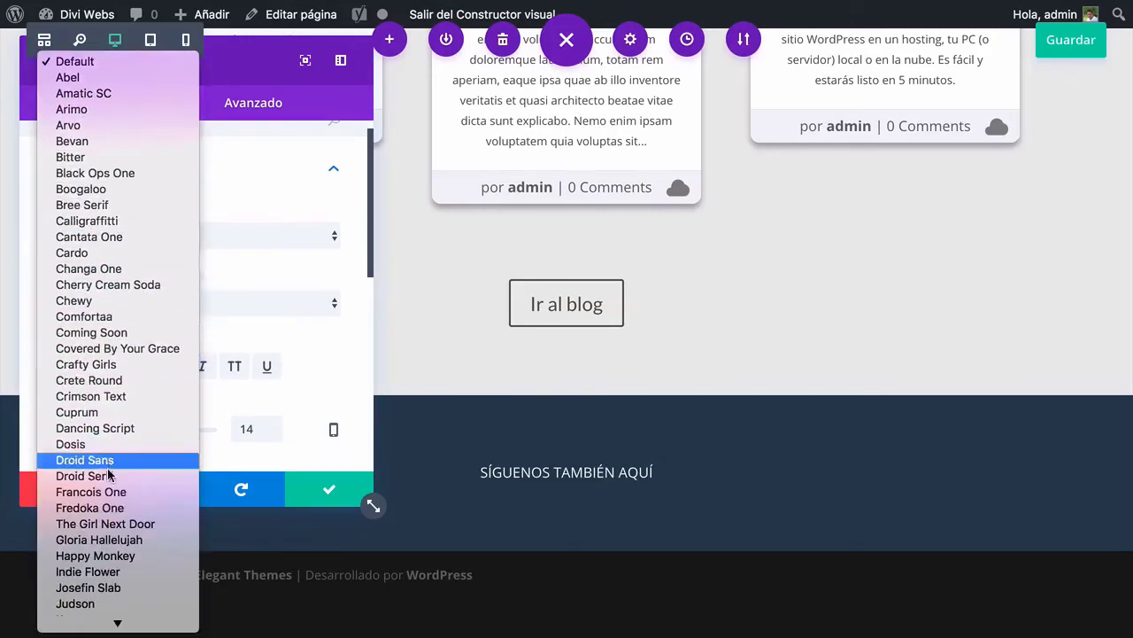
{"action": "scroll", "coordinate": [106, 471], "scroll_direction": "down", "scroll_amount": 3}
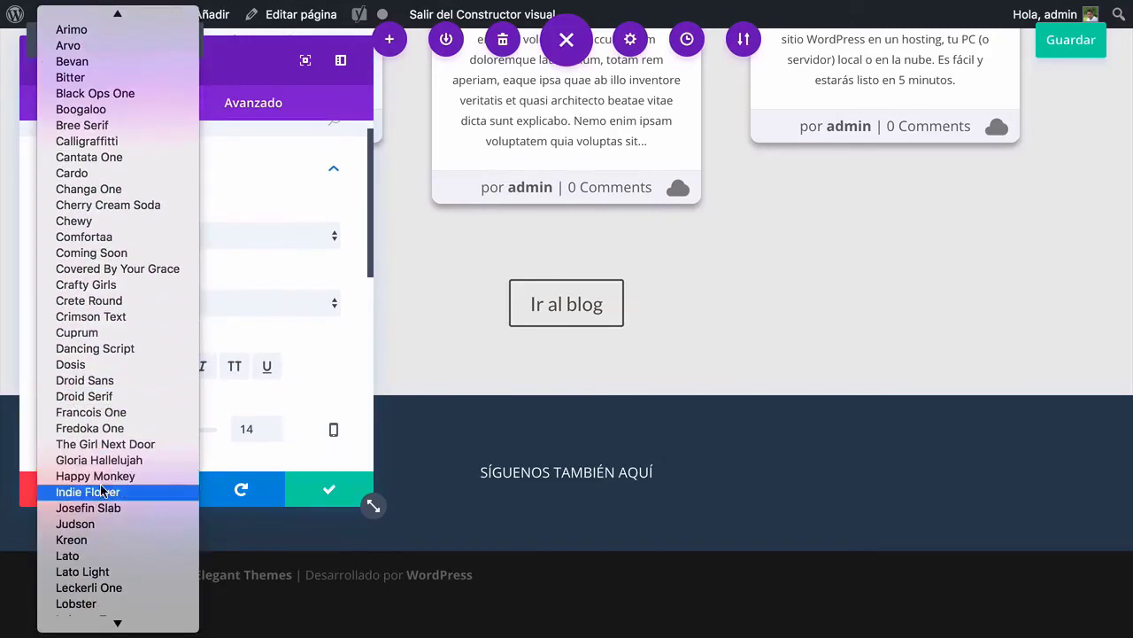
{"action": "left_click", "coordinate": [104, 556]}
{"action": "left_click_drag", "start_coordinate": [74, 429], "coordinate": [90, 432]}
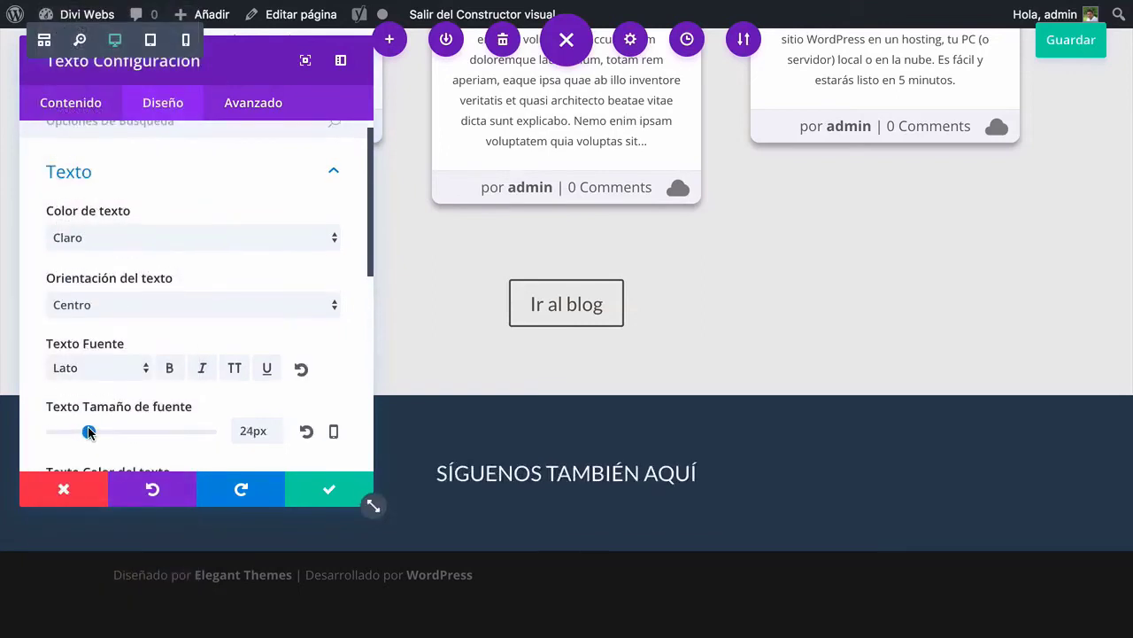
Recheck the original footer heading's font properties with WhatFont, then return to the text module's settings
{"action": "mouse_move", "coordinate": [1020, 7]}
{"action": "left_click", "coordinate": [966, 40]}
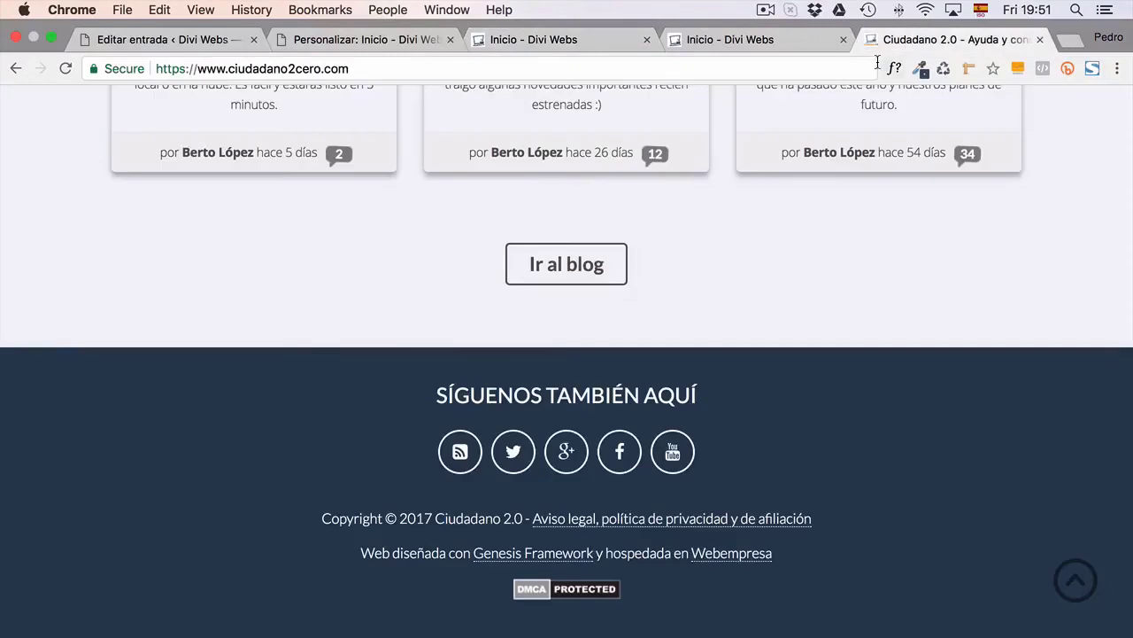
{"action": "left_click", "coordinate": [895, 68]}
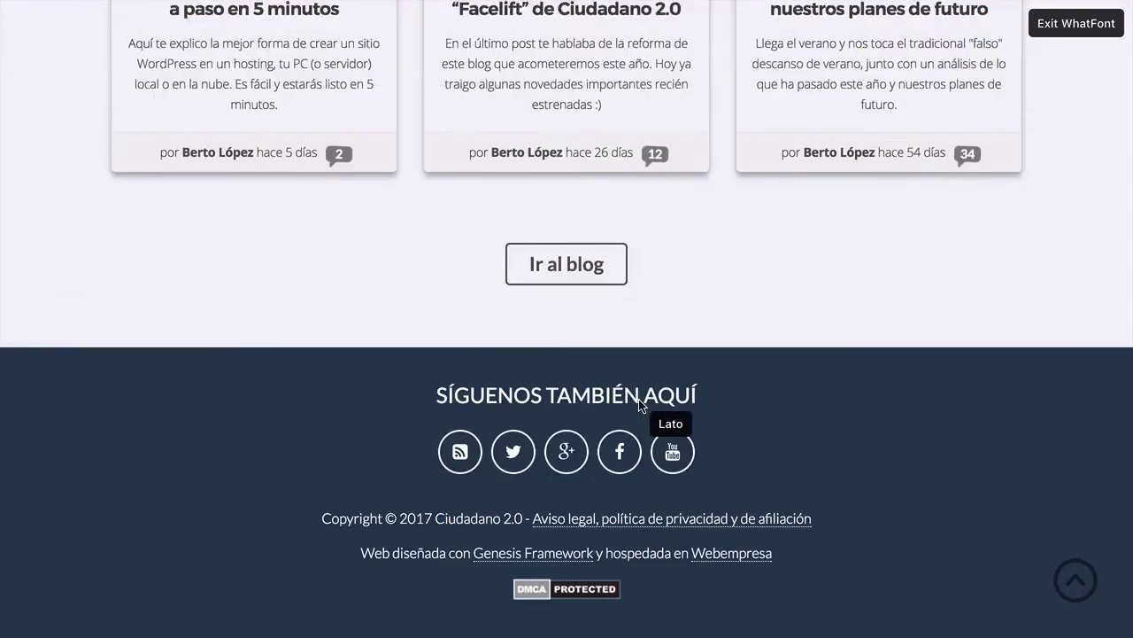
{"action": "left_click", "coordinate": [642, 403]}
{"action": "scroll", "coordinate": [641, 400], "scroll_direction": "down", "scroll_amount": 1}
{"action": "mouse_move", "coordinate": [514, 5]}
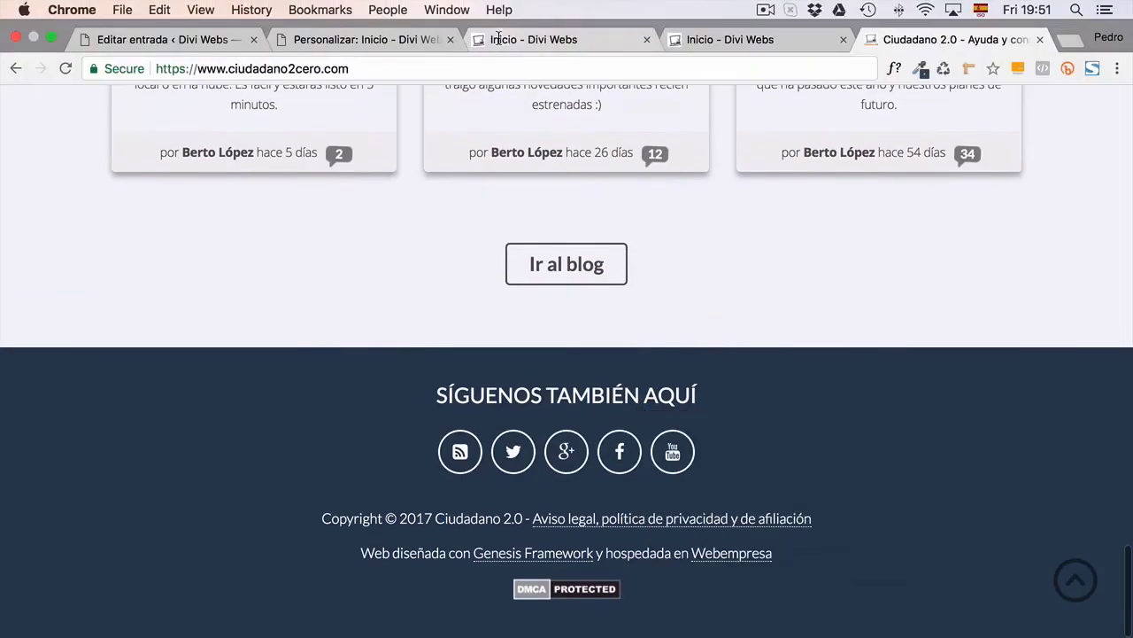
{"action": "left_click", "coordinate": [500, 41]}
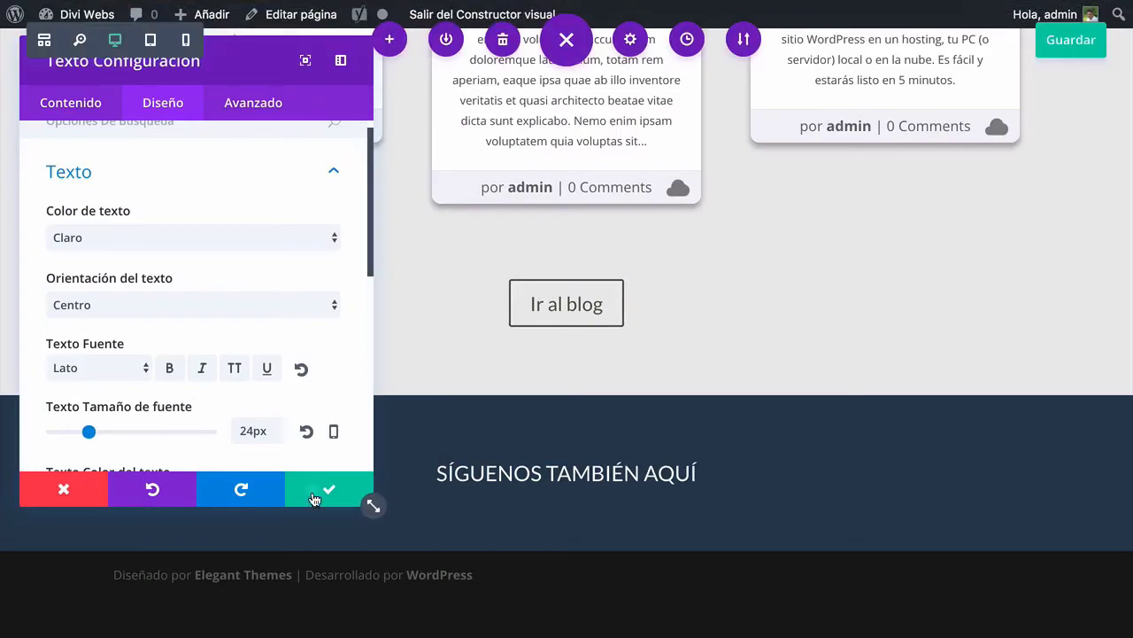
Save the text module's settings and the page, then reload the public homepage to check the dark blue section
{"action": "left_click", "coordinate": [314, 493]}
{"action": "left_click", "coordinate": [885, 37]}
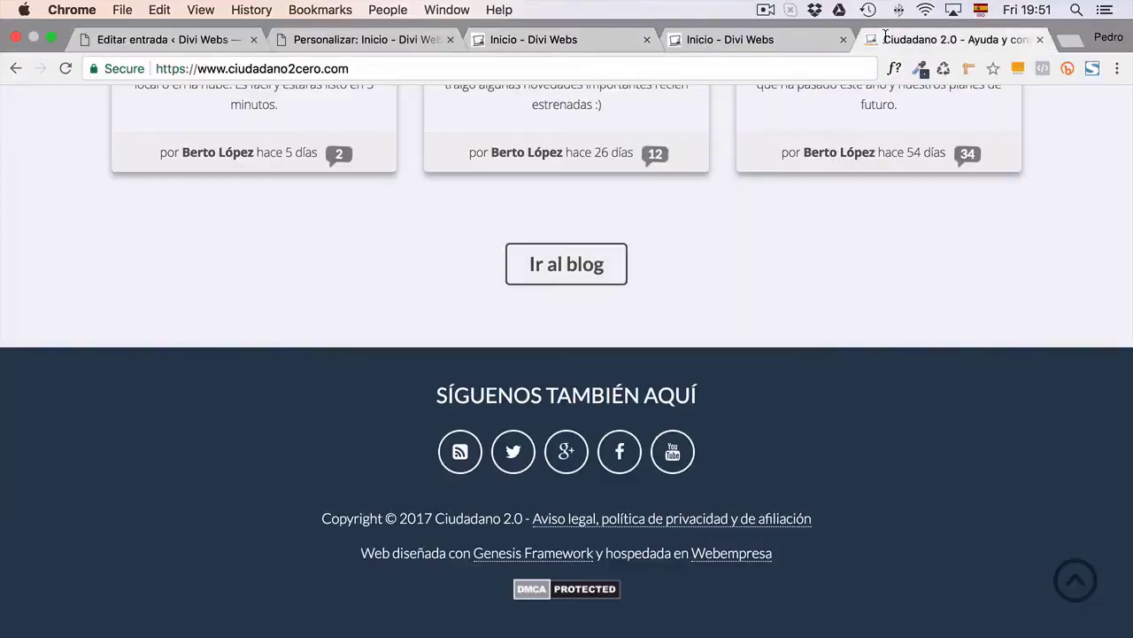
{"action": "left_click", "coordinate": [746, 39]}
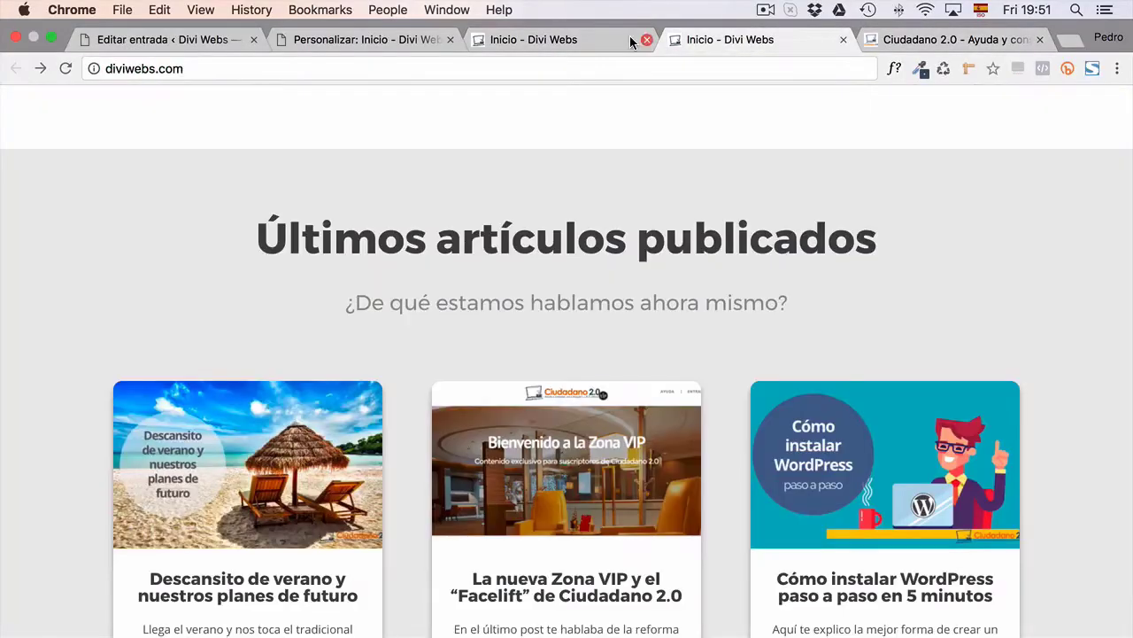
{"action": "key", "text": "super+r"}
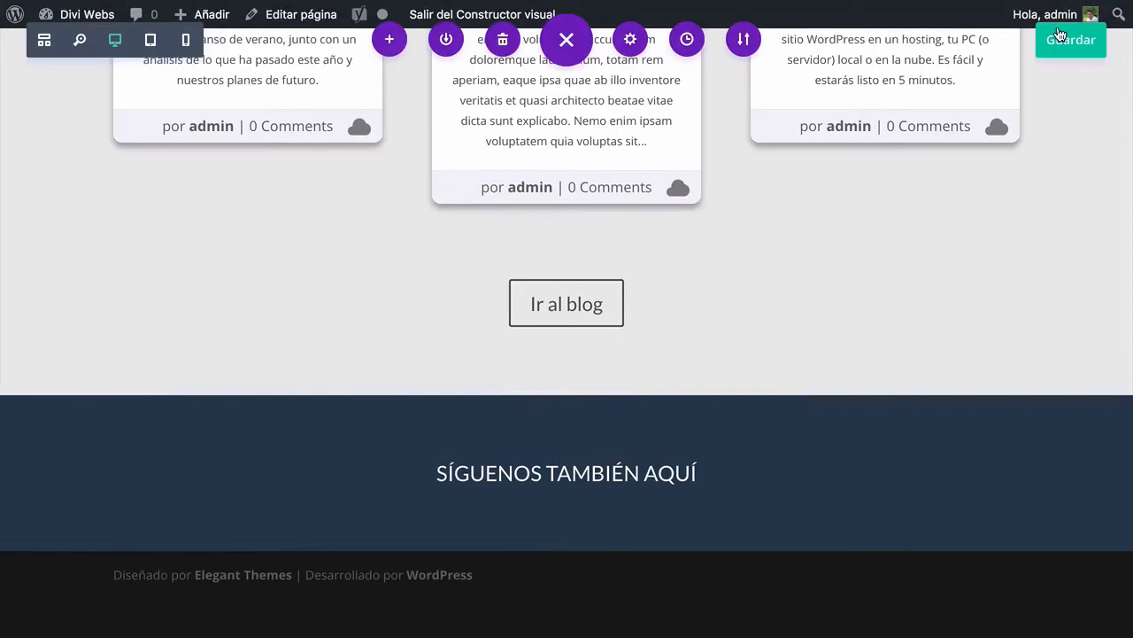
{"action": "mouse_move", "coordinate": [847, 2]}
{"action": "left_click", "coordinate": [794, 38]}
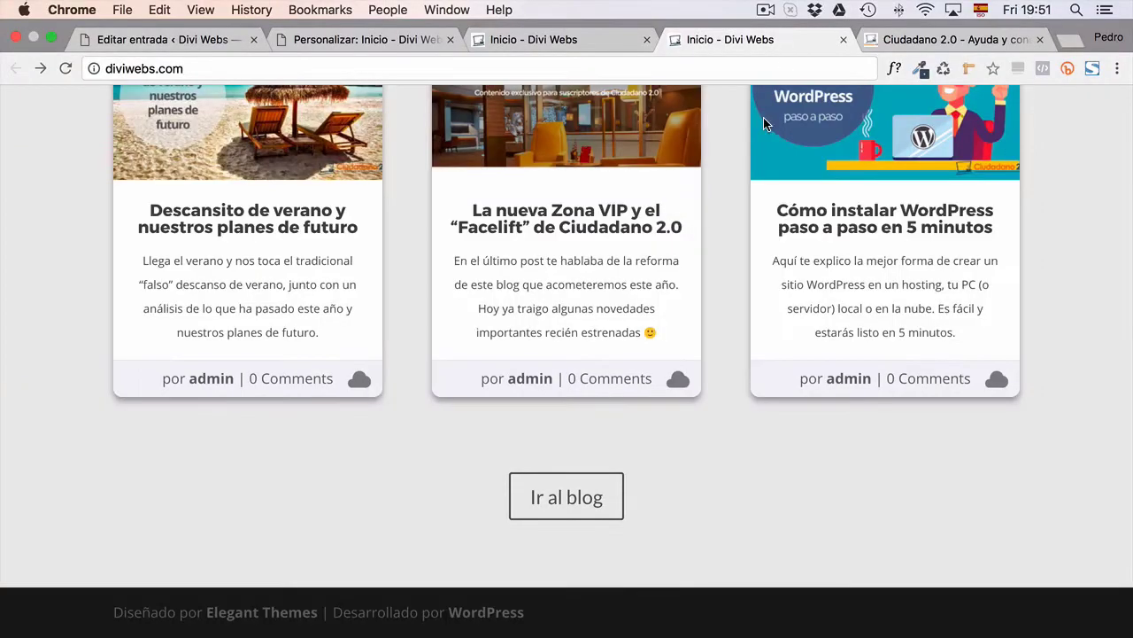
{"action": "key", "text": "super+r"}
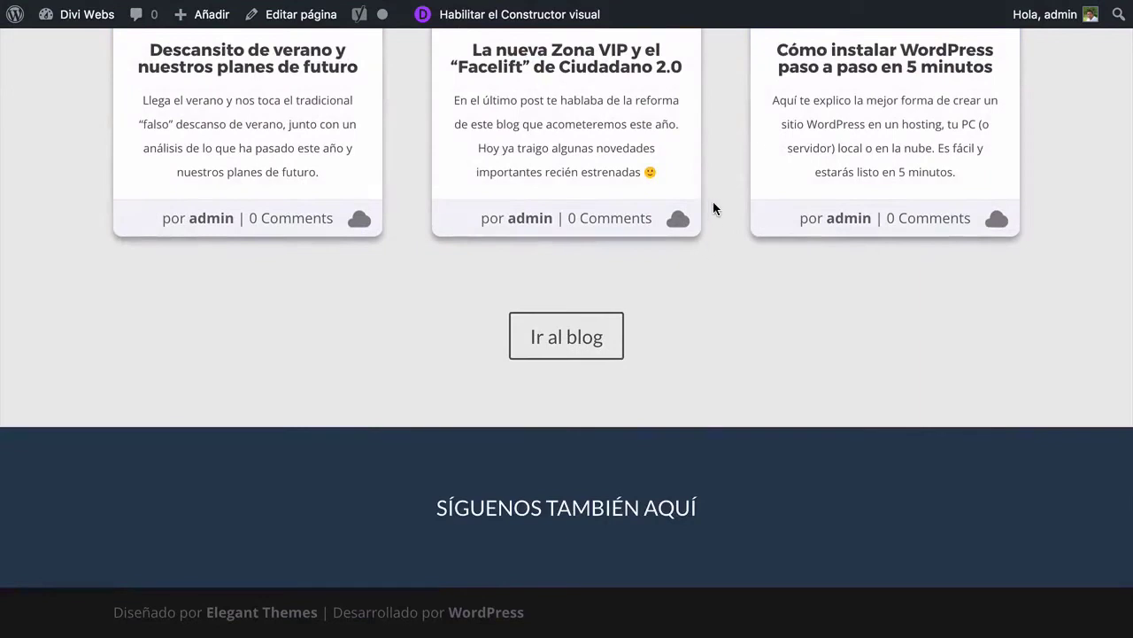
Check the social icons in the Ciudadano 2.0 footer, and open elegantthemes.com in a new browser tab
{"action": "mouse_move", "coordinate": [726, 3]}
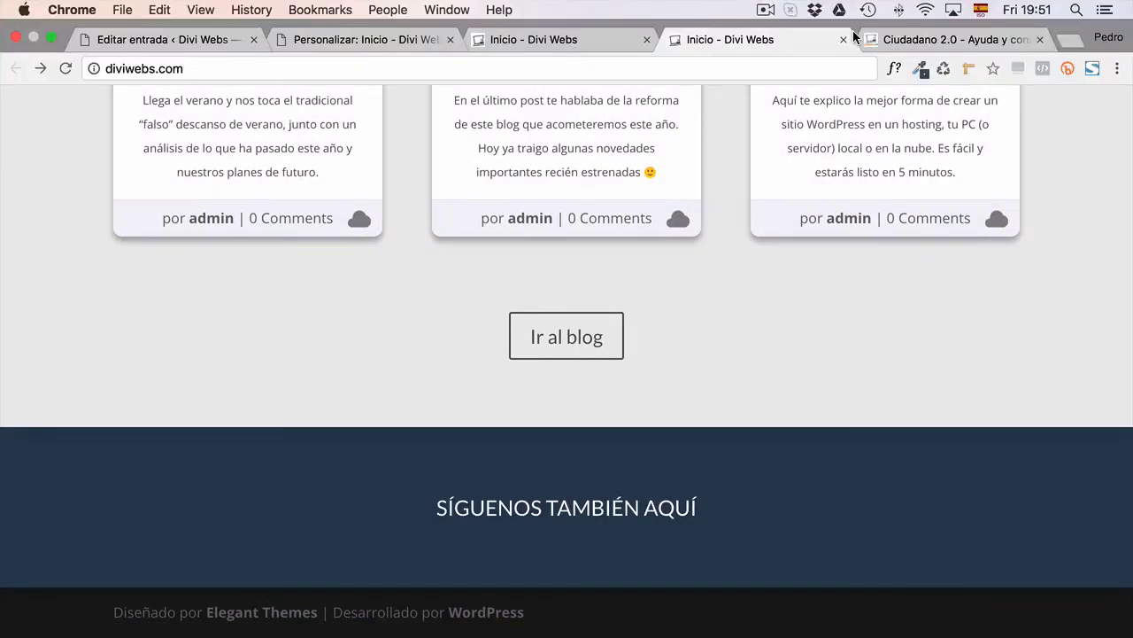
{"action": "left_click", "coordinate": [894, 39]}
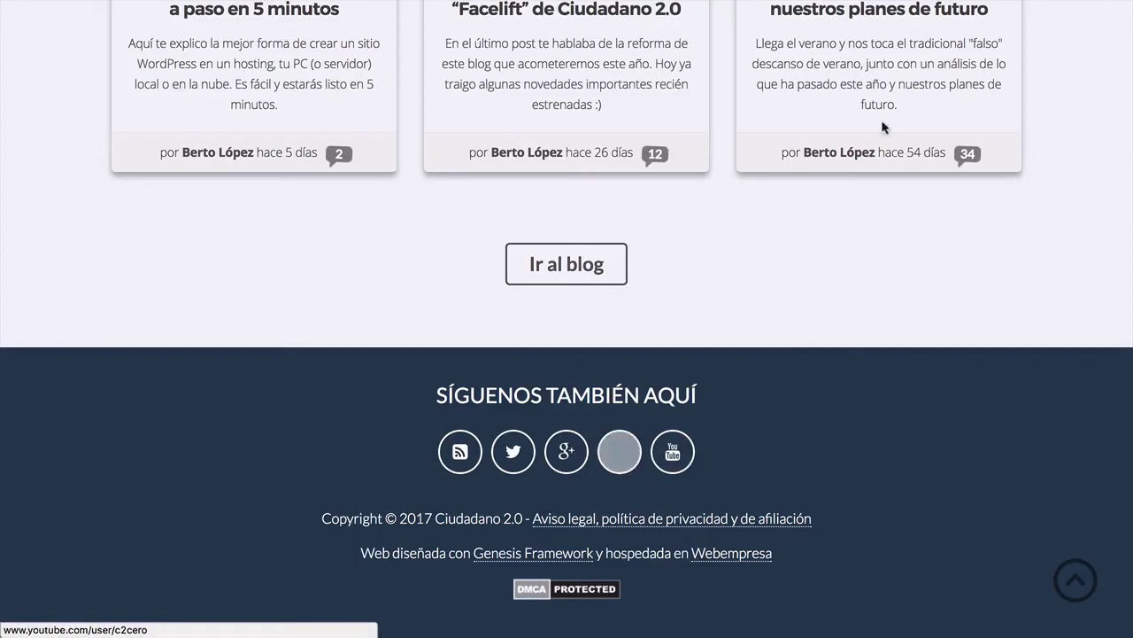
{"action": "mouse_move", "coordinate": [983, 1]}
{"action": "left_click", "coordinate": [1069, 40]}
{"action": "type", "text": "ele"}
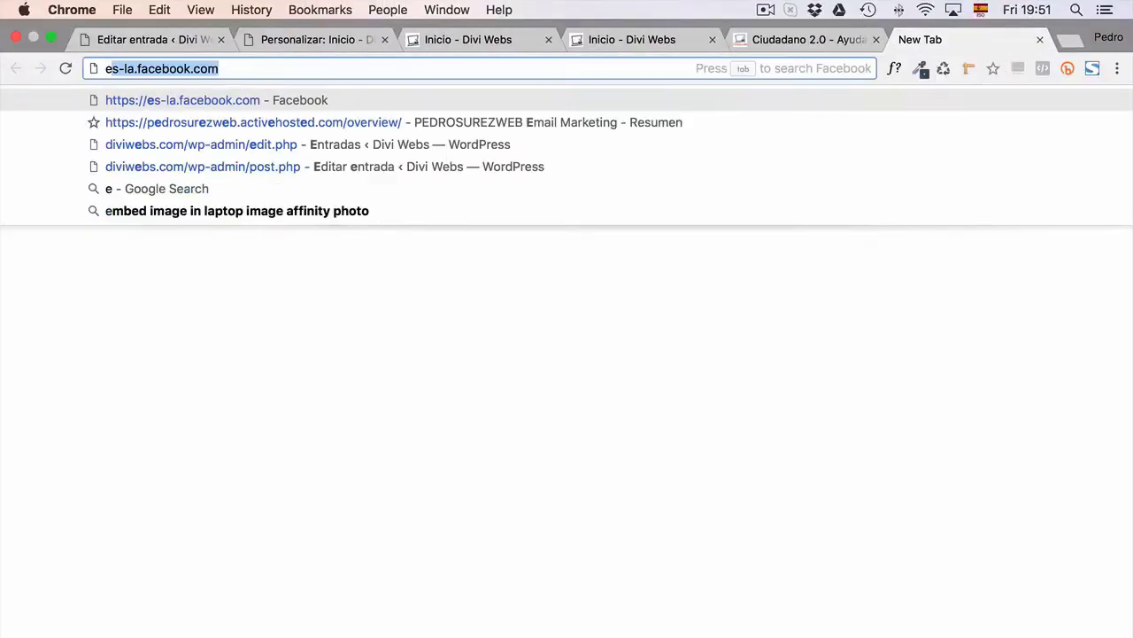
{"action": "left_click", "coordinate": [247, 70]}
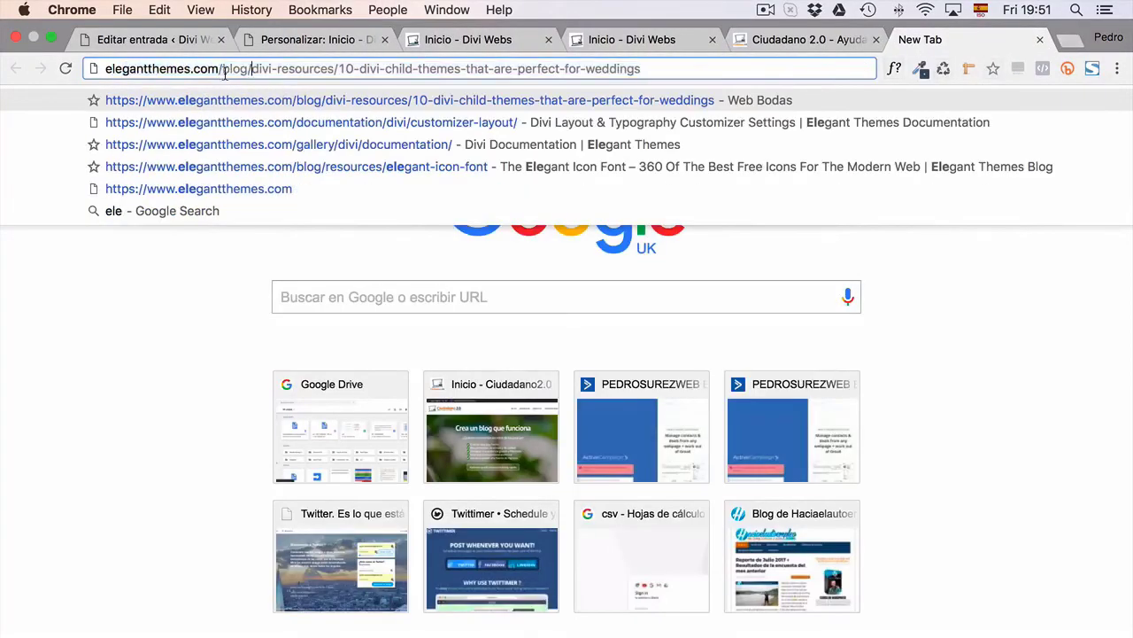
{"action": "left_click_drag", "start_coordinate": [221, 70], "coordinate": [642, 70]}
{"action": "key", "text": "BackSpace"}
{"action": "key", "text": "Return"}
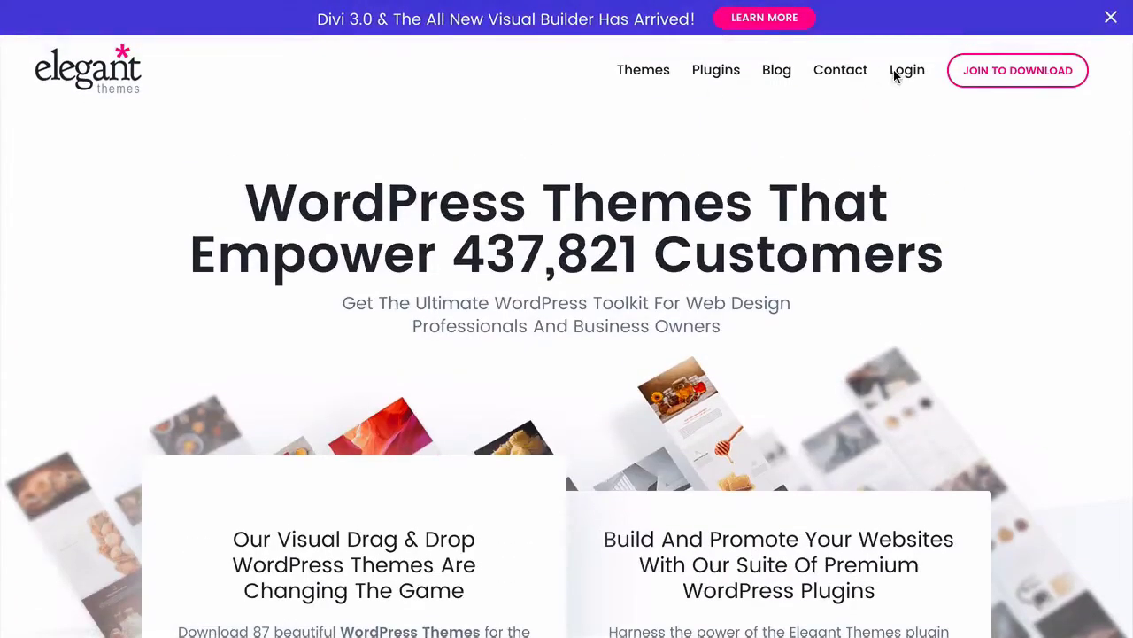
Log in to the Elegant Themes members area with the prefilled credentials and download the Monarch plugin
{"action": "left_click", "coordinate": [905, 71]}
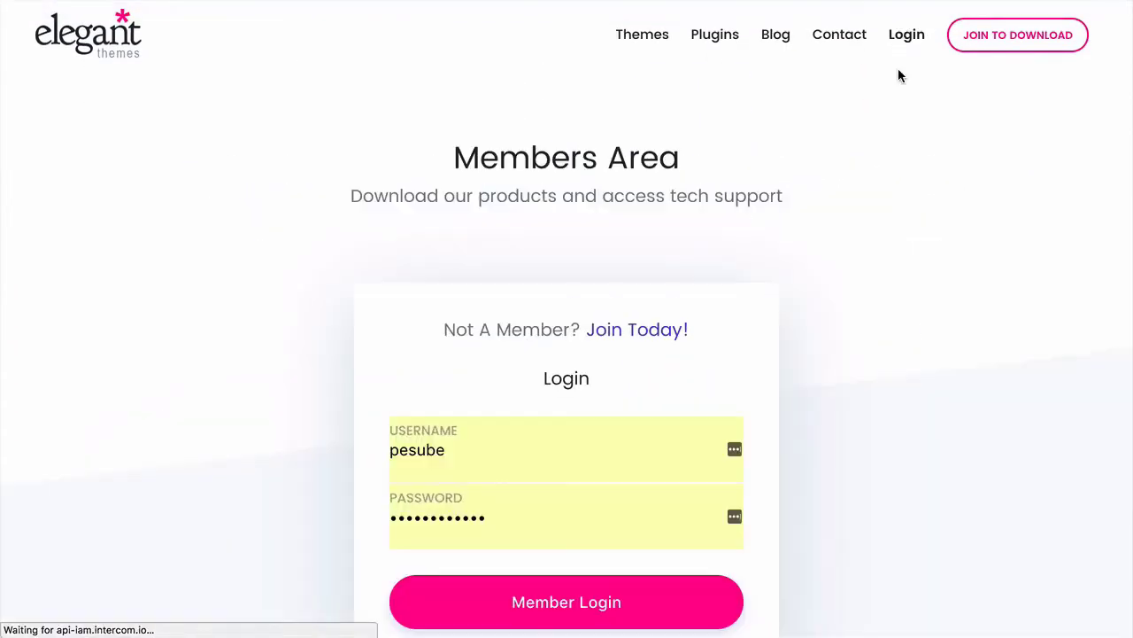
{"action": "left_click", "coordinate": [614, 600]}
{"action": "scroll", "coordinate": [526, 324], "scroll_direction": "down", "scroll_amount": 5}
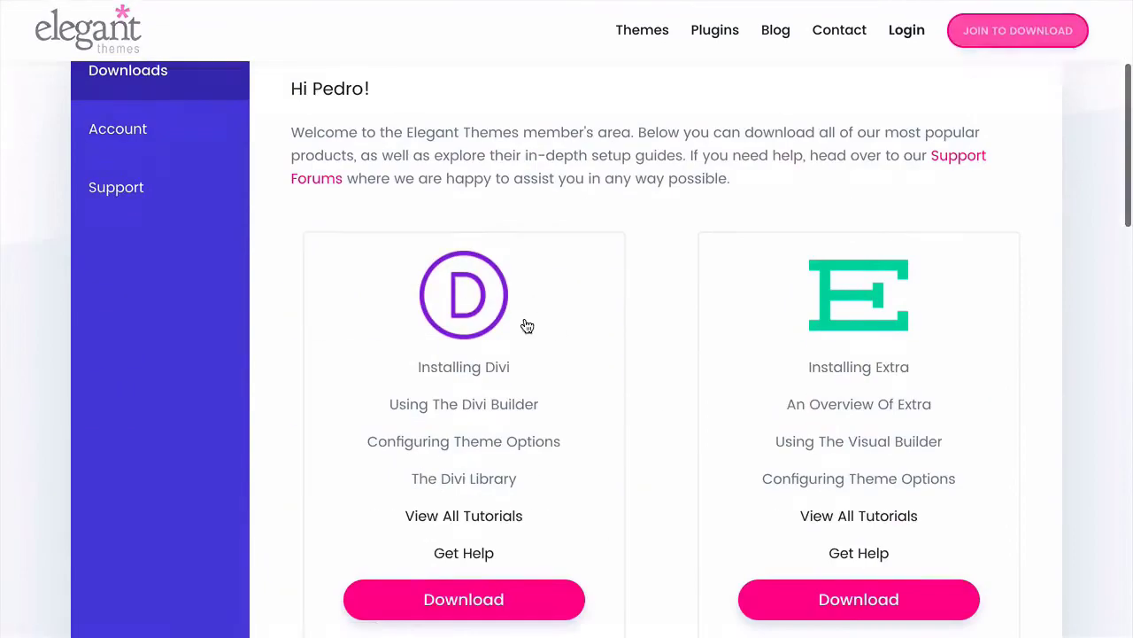
{"action": "scroll", "coordinate": [328, 230], "scroll_direction": "down", "scroll_amount": 10}
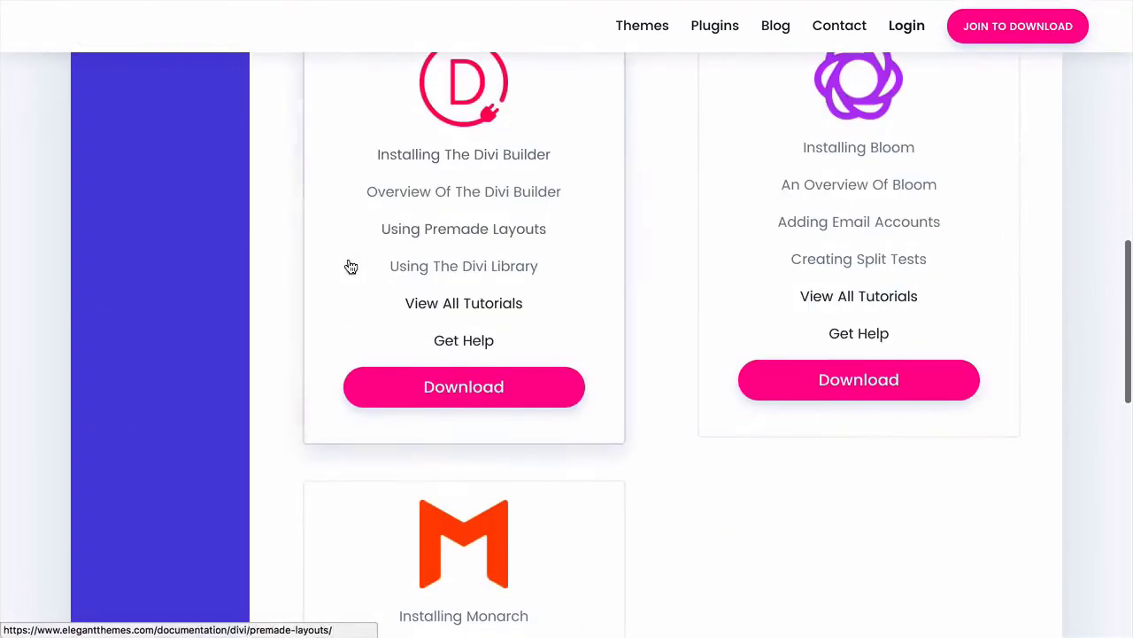
{"action": "scroll", "coordinate": [489, 486], "scroll_direction": "down", "scroll_amount": 2}
{"action": "scroll", "coordinate": [432, 340], "scroll_direction": "up", "scroll_amount": 2}
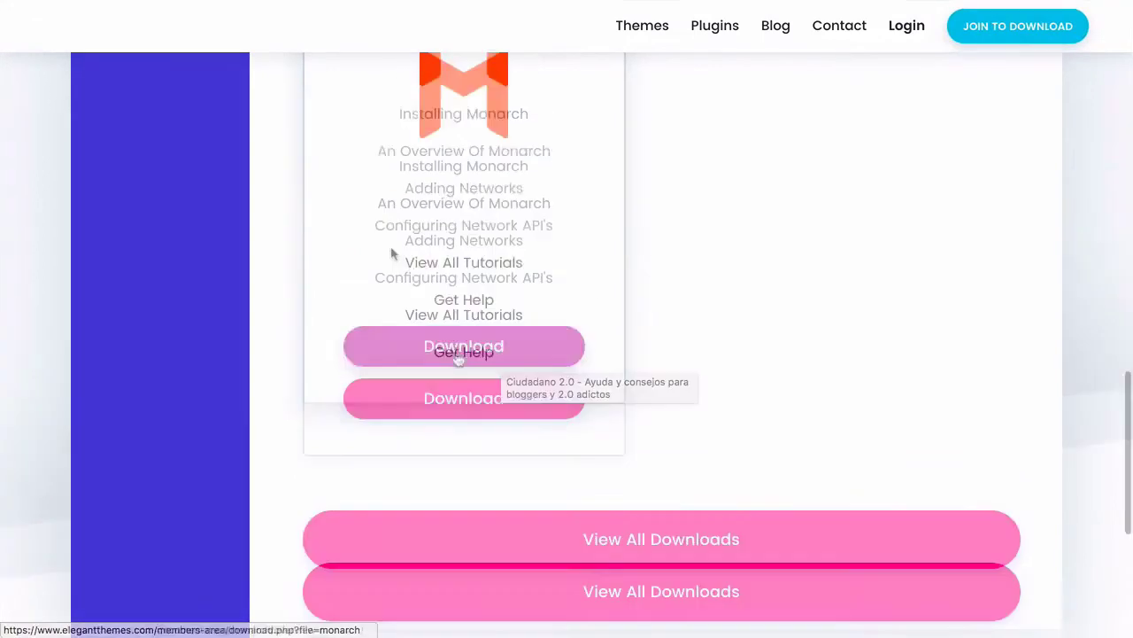
{"action": "left_click", "coordinate": [450, 398]}
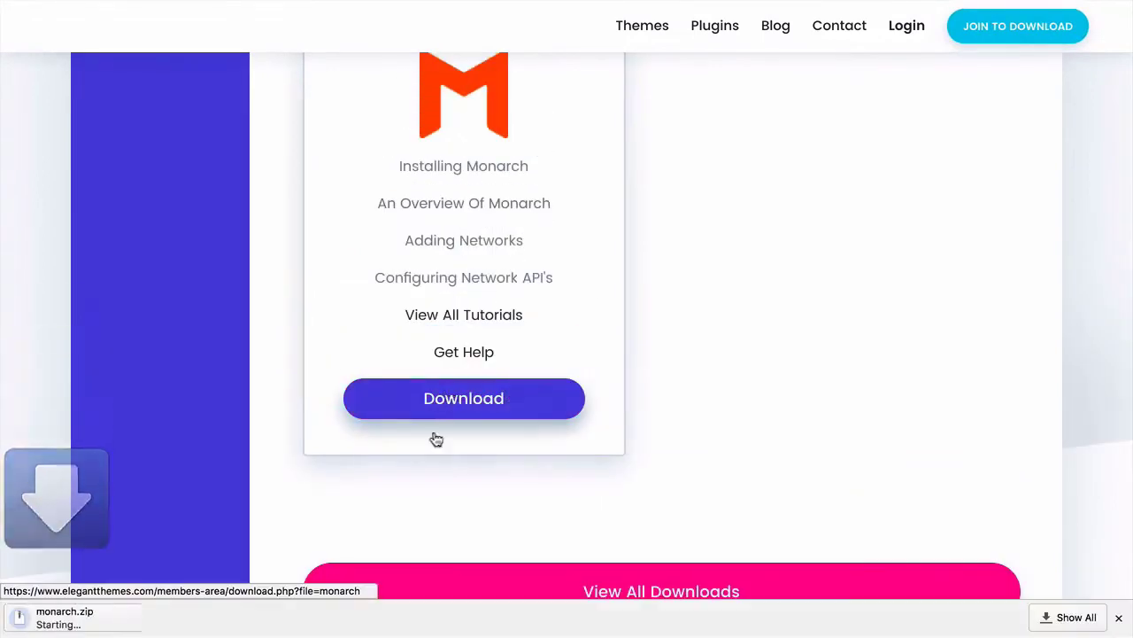
Switch to the Divi Webs WordPress admin and open the form for uploading a new plugin
{"action": "mouse_move", "coordinate": [192, 20]}
{"action": "left_click", "coordinate": [151, 39]}
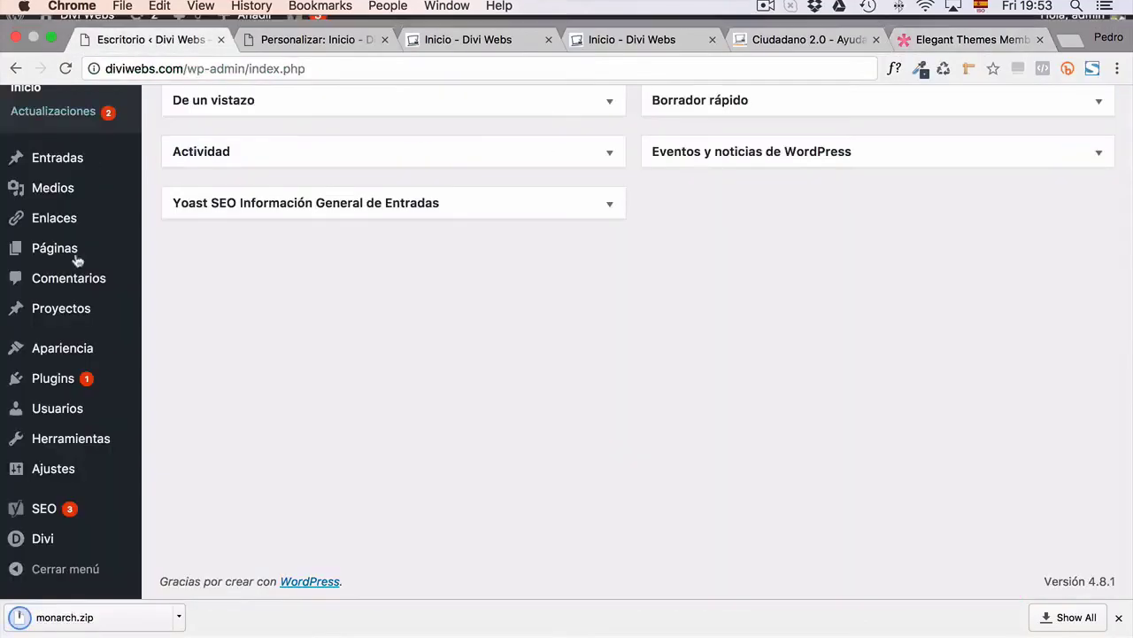
{"action": "mouse_move", "coordinate": [77, 385]}
{"action": "left_click", "coordinate": [189, 405]}
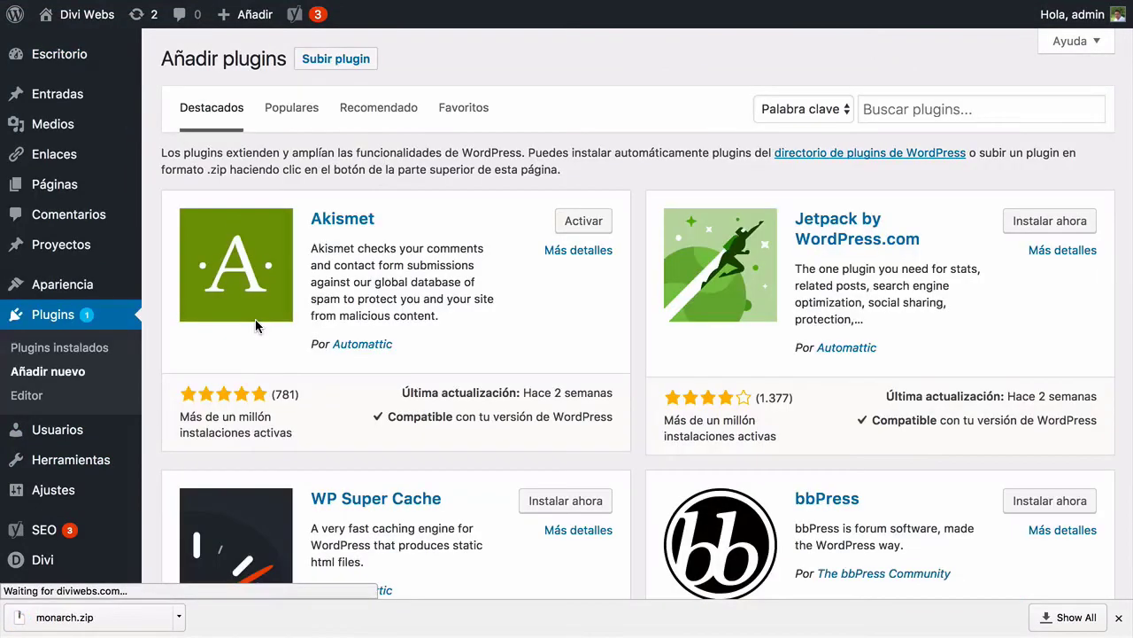
{"action": "left_click", "coordinate": [340, 60]}
Choose monarch.zip from the Downloads folder, start installing it, and dismiss the browser's download bar
{"action": "left_click", "coordinate": [490, 219]}
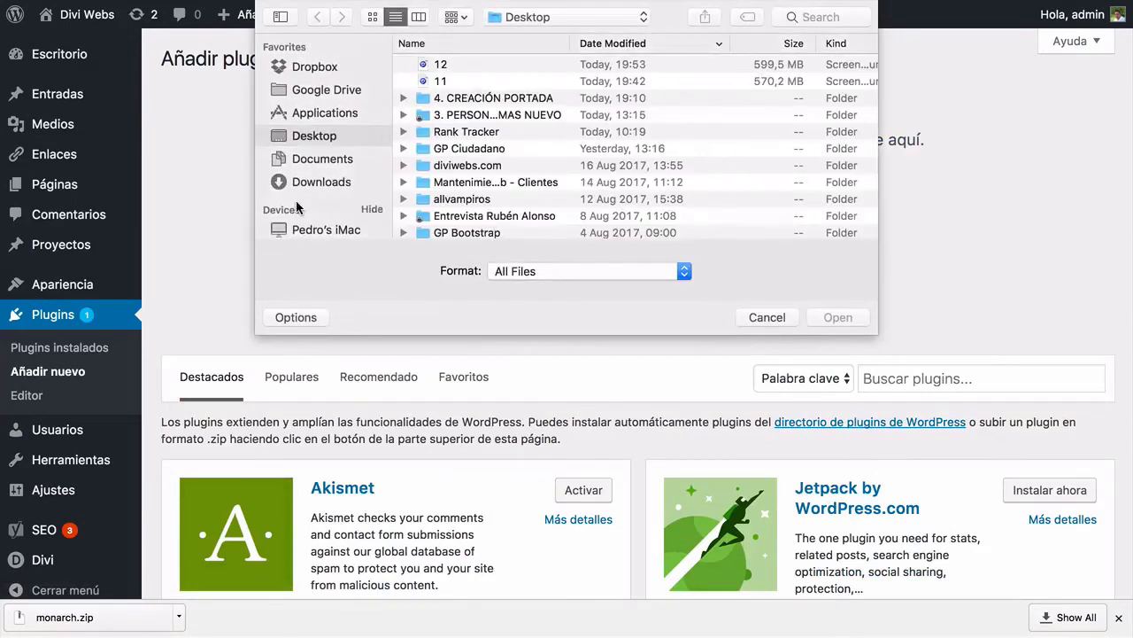
{"action": "left_click", "coordinate": [306, 183]}
{"action": "double_click", "coordinate": [476, 65]}
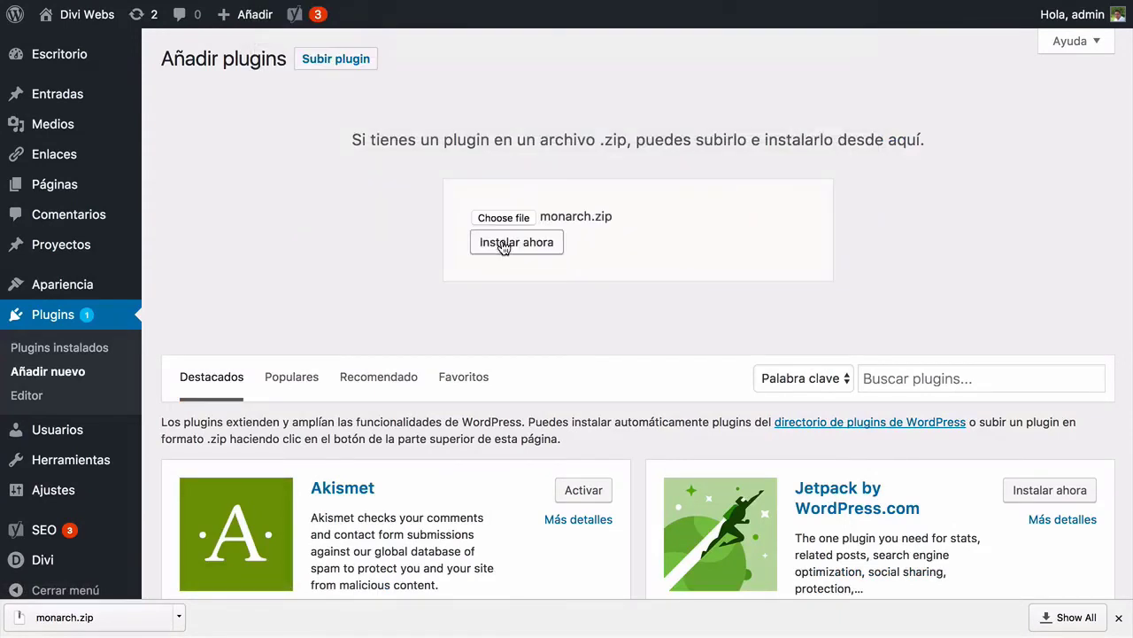
{"action": "left_click", "coordinate": [502, 252]}
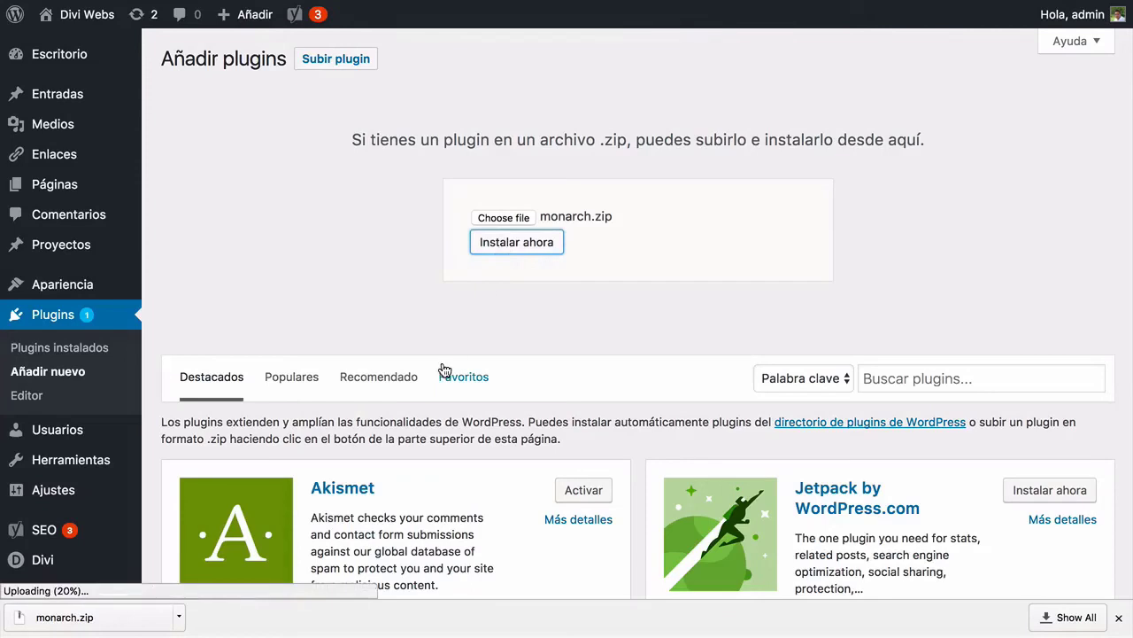
{"action": "left_click", "coordinate": [1120, 617]}
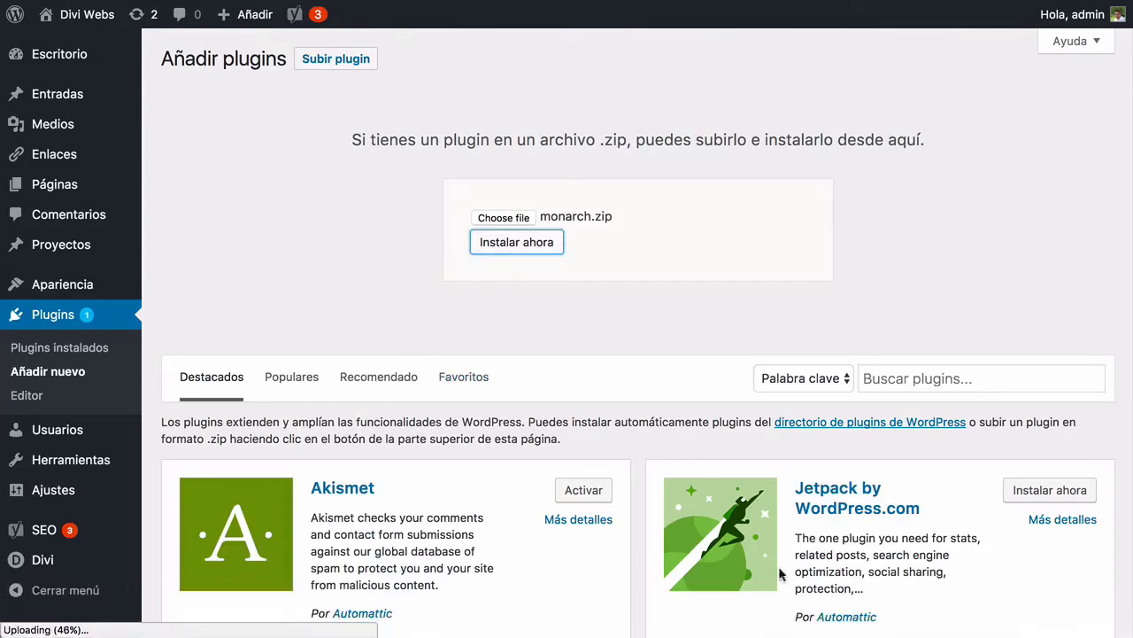
Activate the installed Monarch plugin and open Monarch Settings
{"action": "mouse_move", "coordinate": [3, 460]}
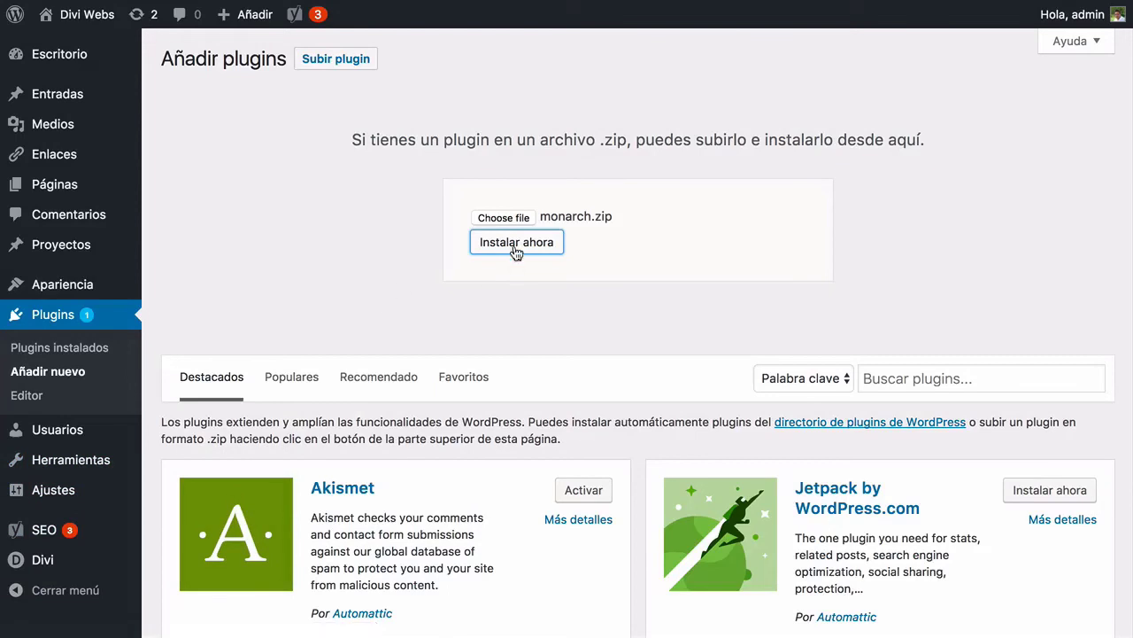
{"action": "left_click", "coordinate": [211, 191]}
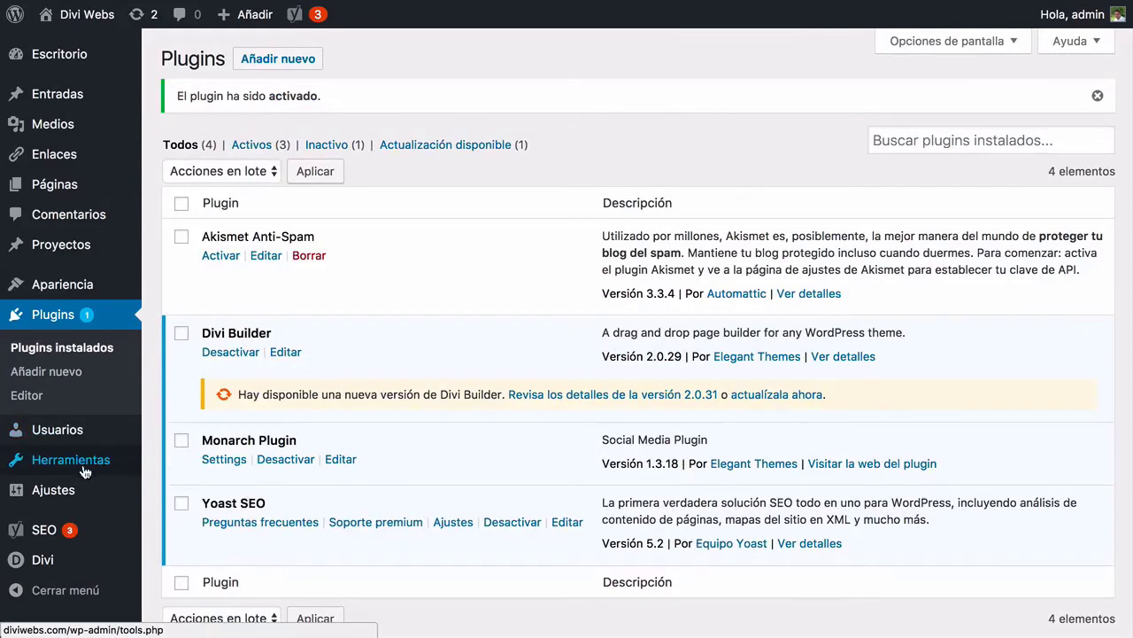
{"action": "mouse_move", "coordinate": [84, 467]}
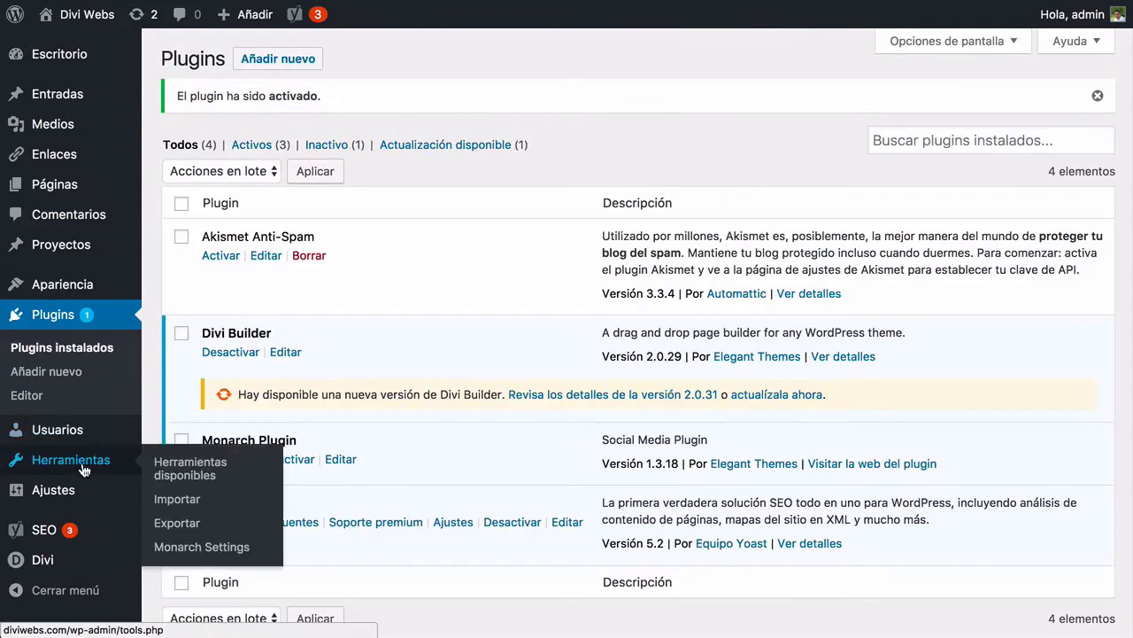
{"action": "left_click", "coordinate": [209, 549]}
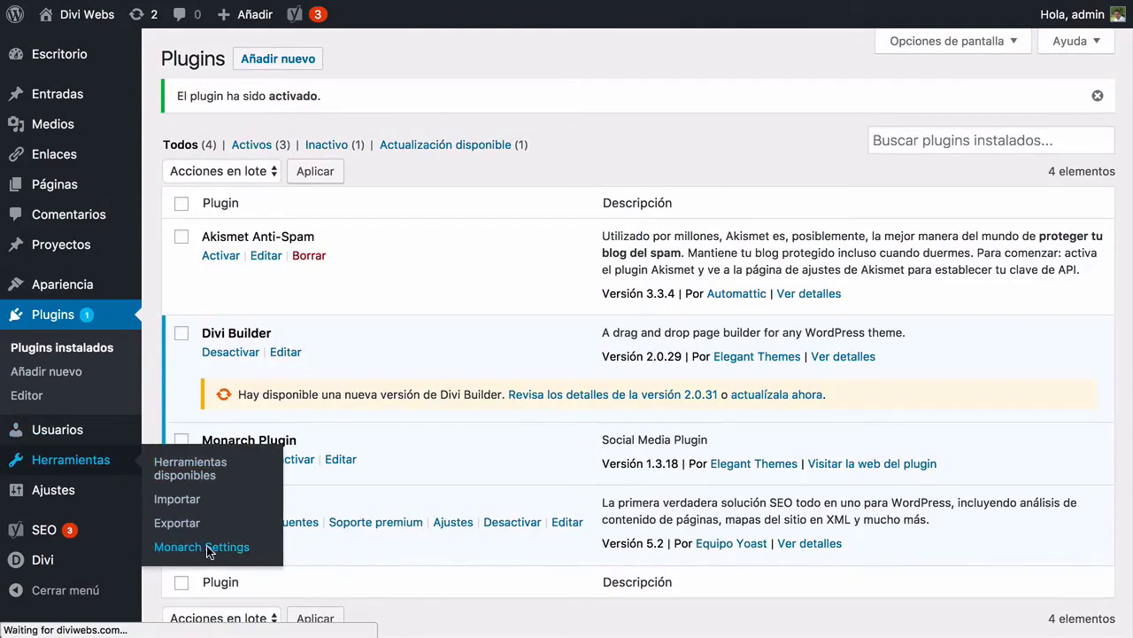
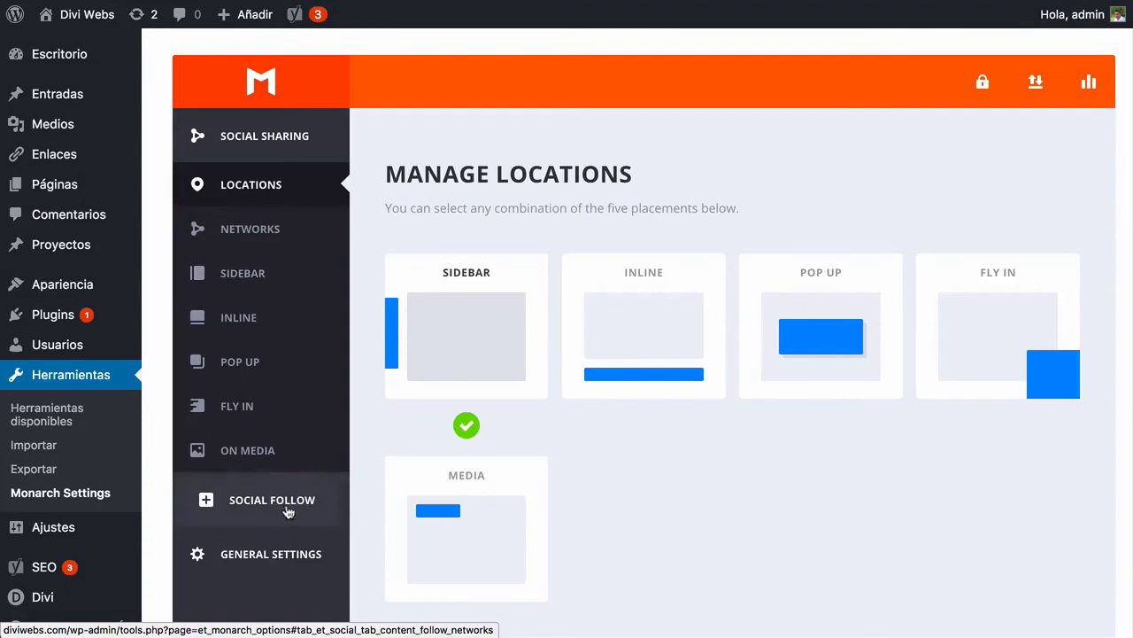
Examine the footer's social links on the Ciudadano 2.0 site by viewing its linked Twitter profile, and close the profile
{"action": "mouse_move", "coordinate": [890, 3]}
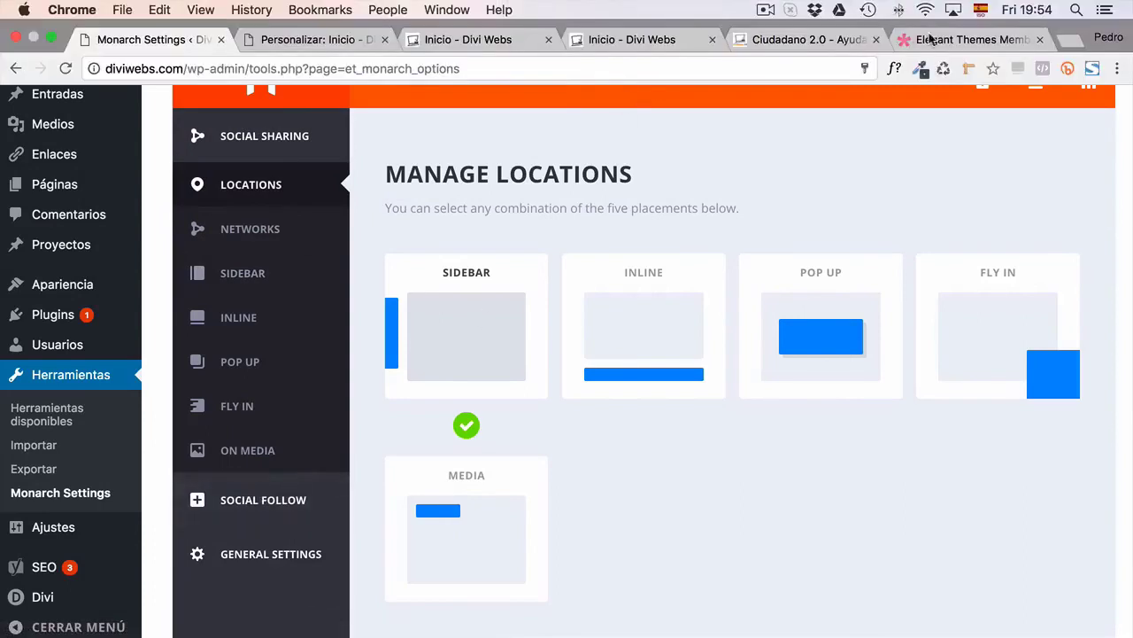
{"action": "left_click", "coordinate": [804, 39]}
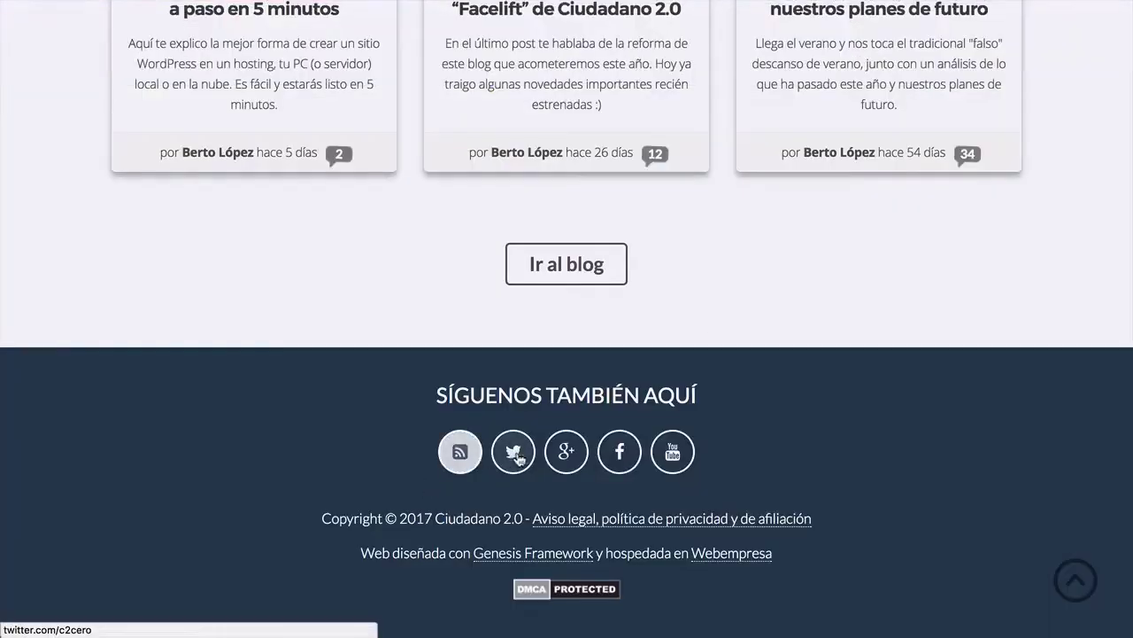
{"action": "left_click", "coordinate": [522, 458]}
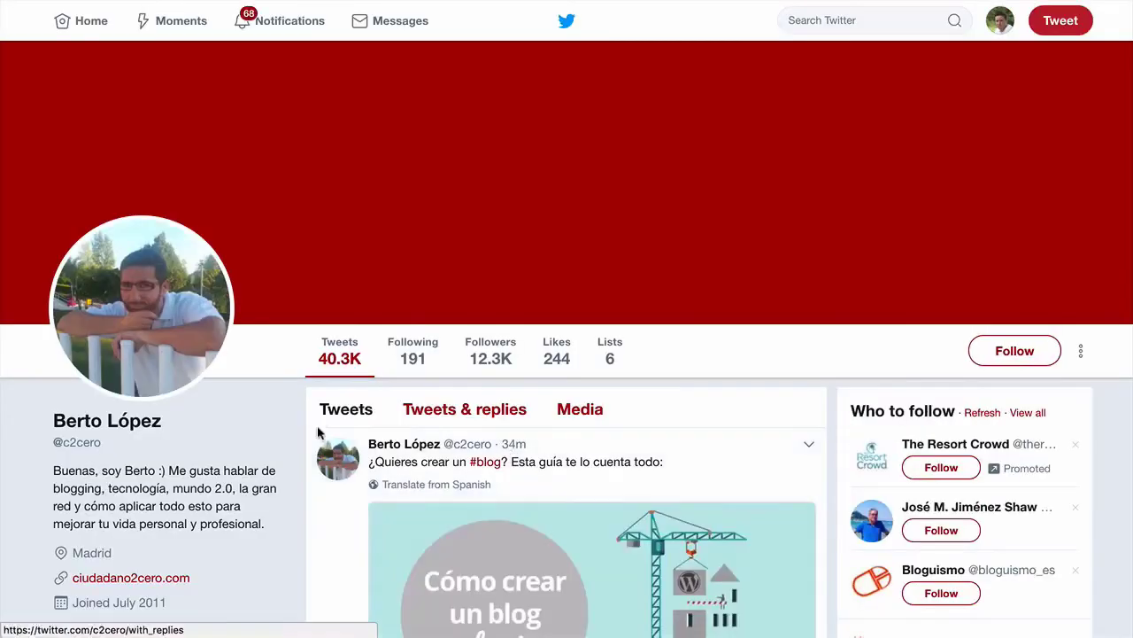
{"action": "scroll", "coordinate": [213, 414], "scroll_direction": "down", "scroll_amount": 2}
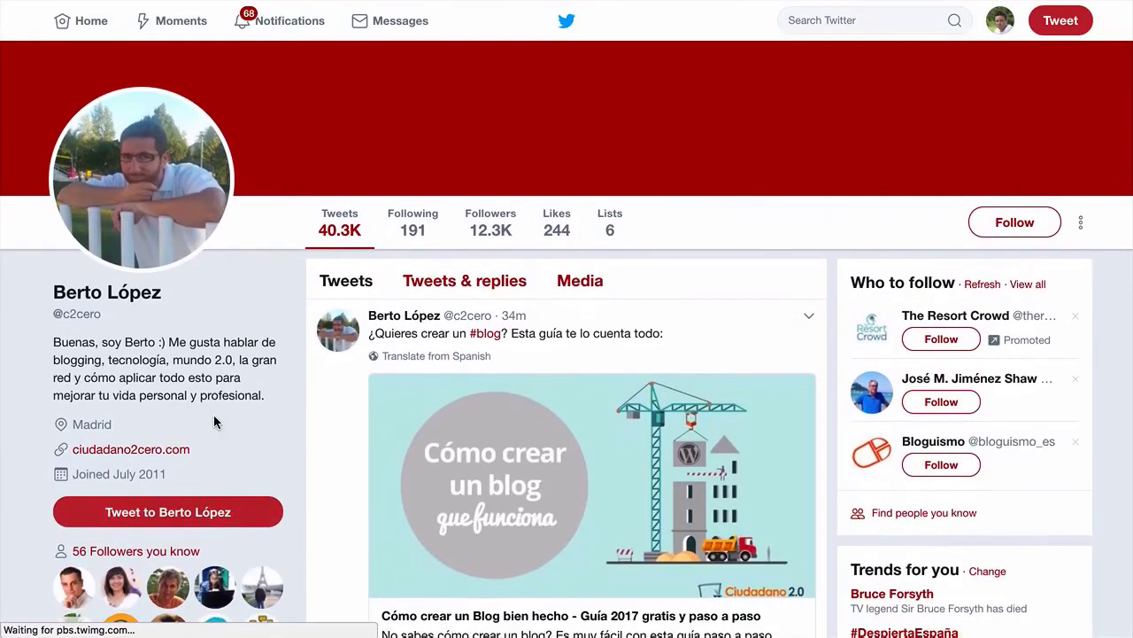
{"action": "scroll", "coordinate": [213, 414], "scroll_direction": "up", "scroll_amount": 2}
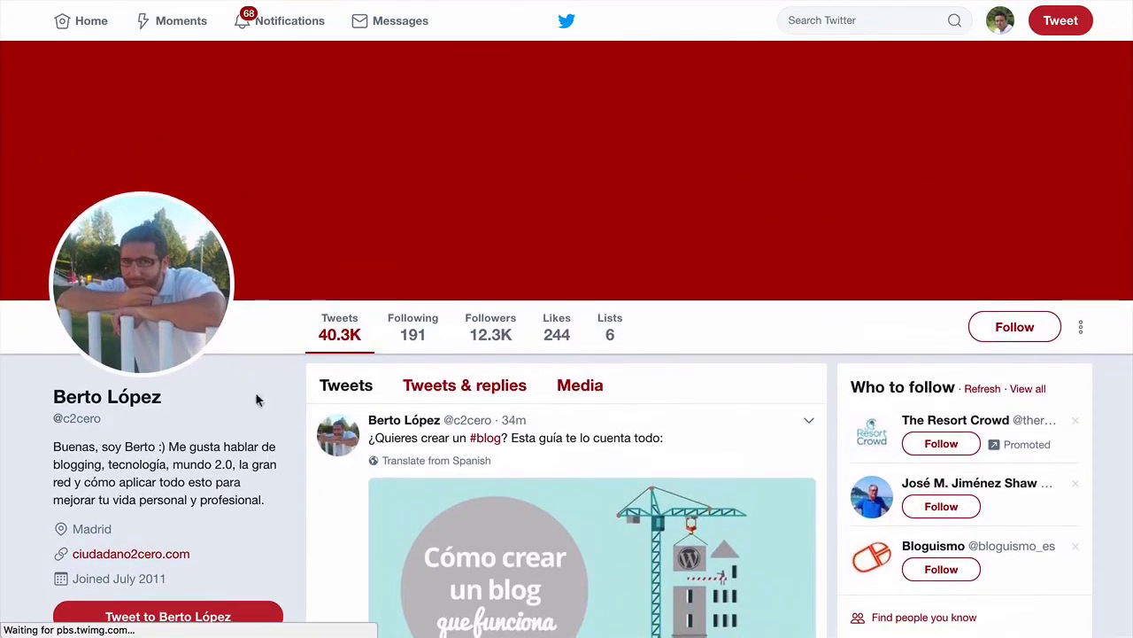
{"action": "mouse_move", "coordinate": [900, 5]}
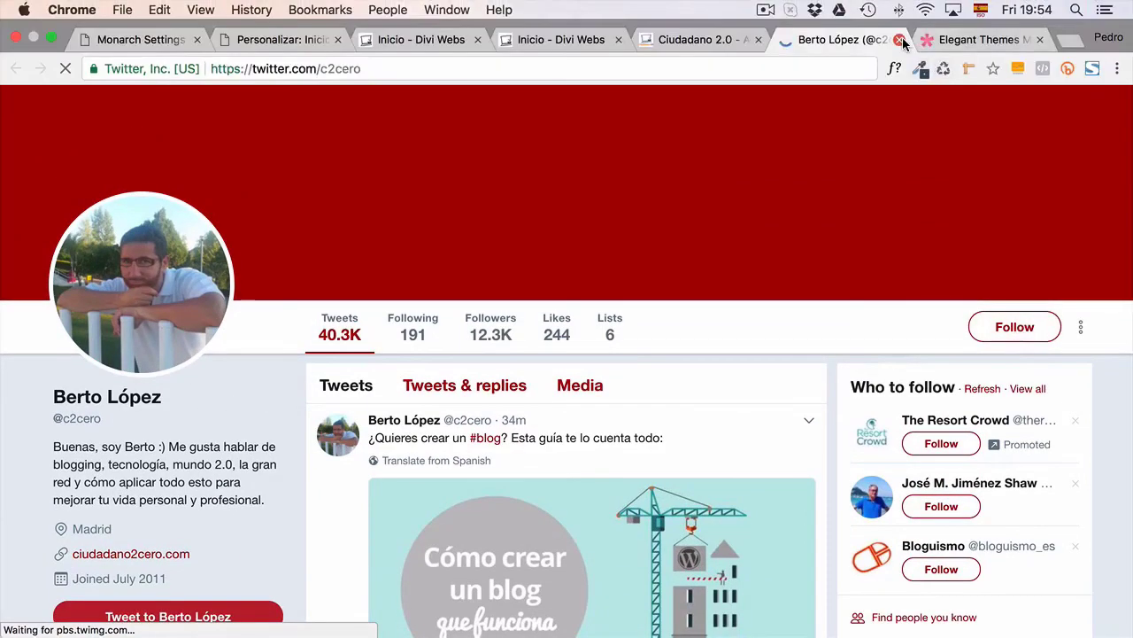
{"action": "left_click", "coordinate": [900, 38]}
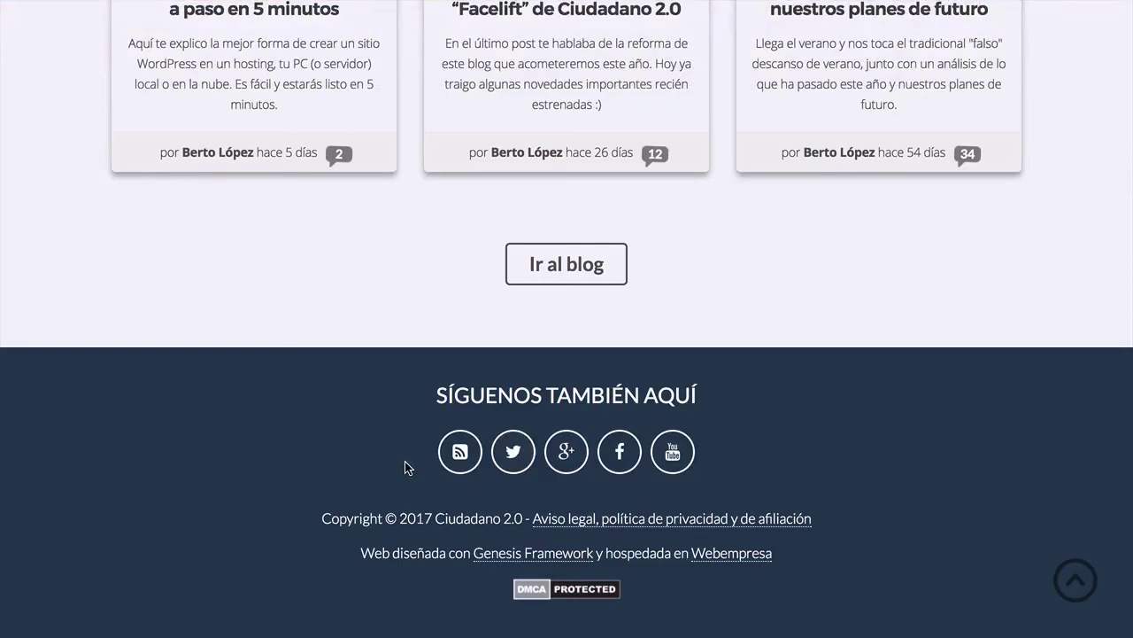
Return to Monarch Settings and open the Social Follow network management
{"action": "mouse_move", "coordinate": [222, 7]}
{"action": "left_click", "coordinate": [187, 40]}
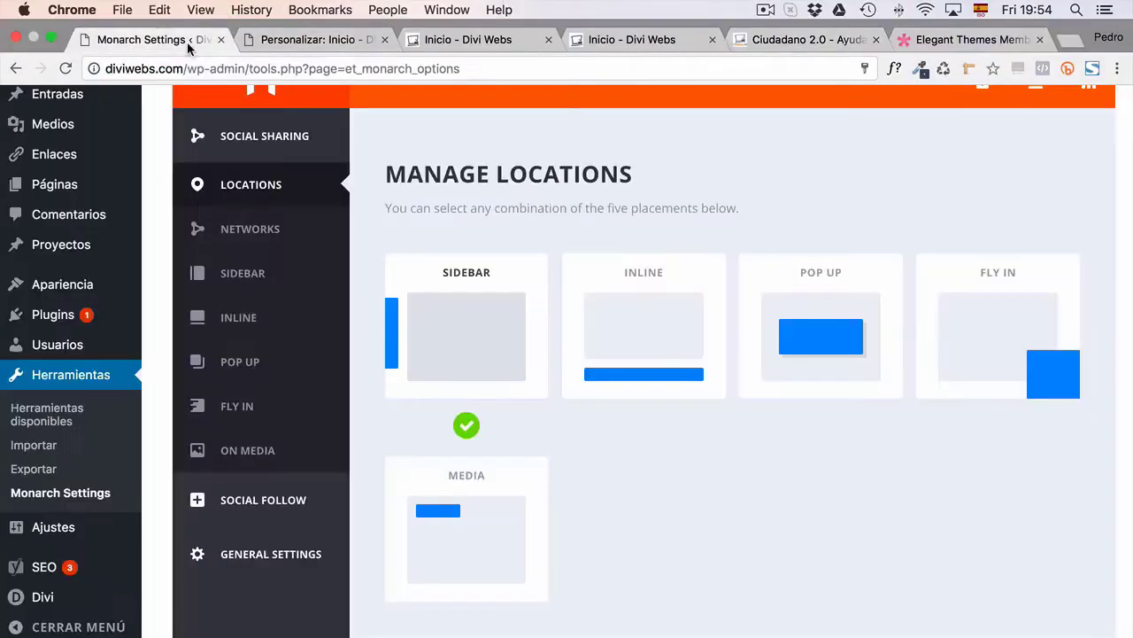
{"action": "scroll", "coordinate": [290, 483], "scroll_direction": "down", "scroll_amount": 1}
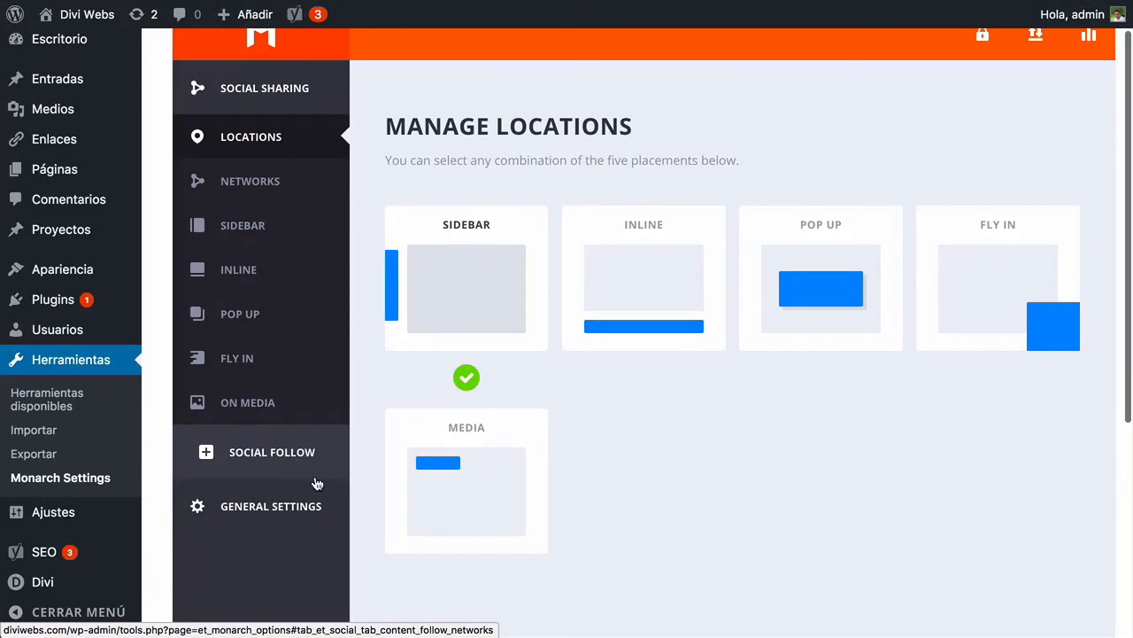
{"action": "scroll", "coordinate": [503, 466], "scroll_direction": "down", "scroll_amount": 5}
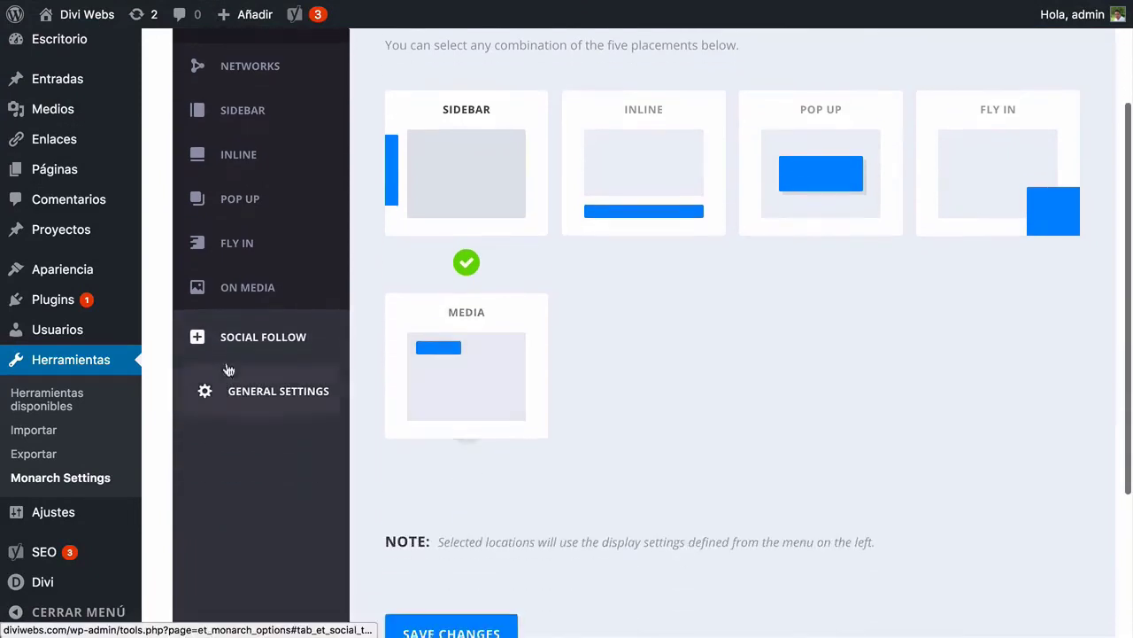
{"action": "left_click", "coordinate": [237, 342]}
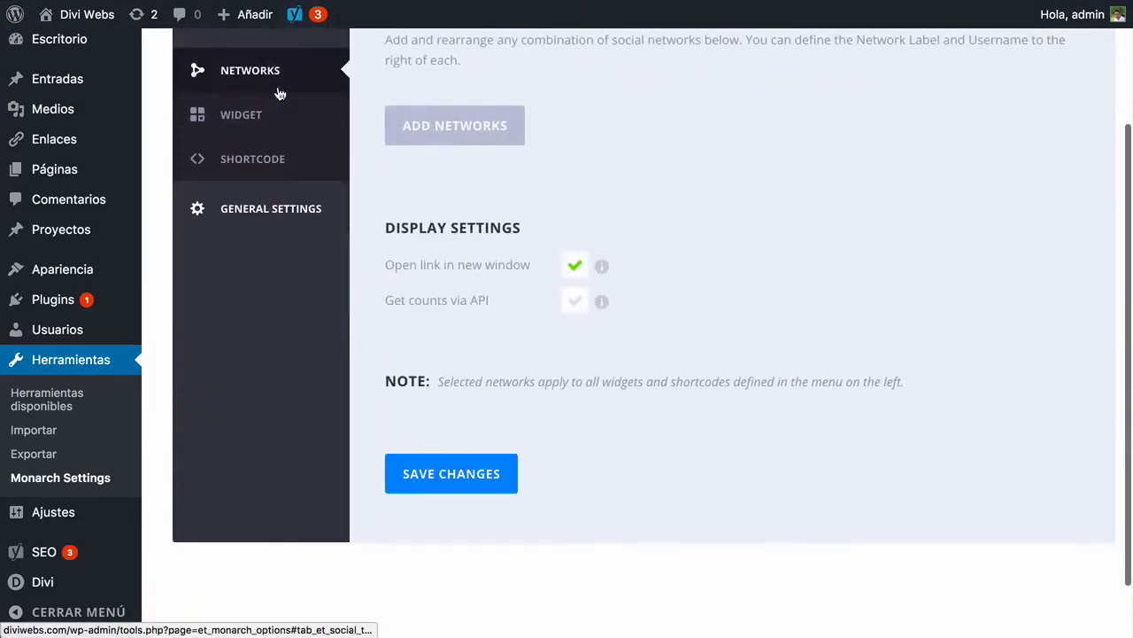
Open the Social Follow shortcode configuration to view its icon style and shape options
{"action": "scroll", "coordinate": [235, 145], "scroll_direction": "up", "scroll_amount": 2}
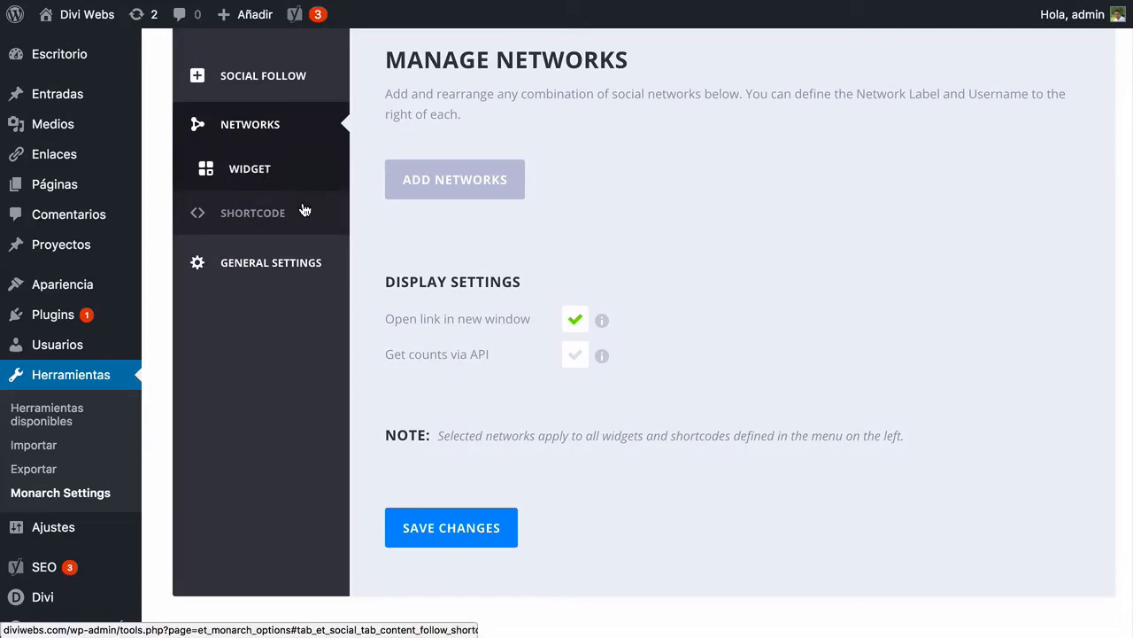
{"action": "scroll", "coordinate": [279, 206], "scroll_direction": "down", "scroll_amount": 1}
{"action": "left_click", "coordinate": [267, 207]}
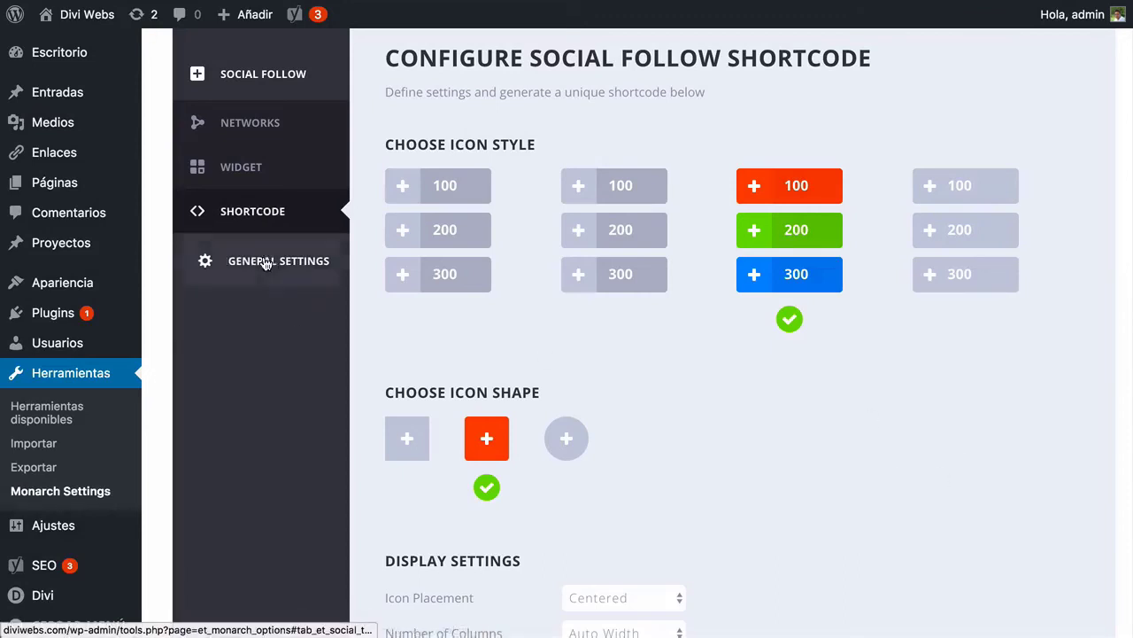
{"action": "scroll", "coordinate": [612, 390], "scroll_direction": "up", "scroll_amount": 2}
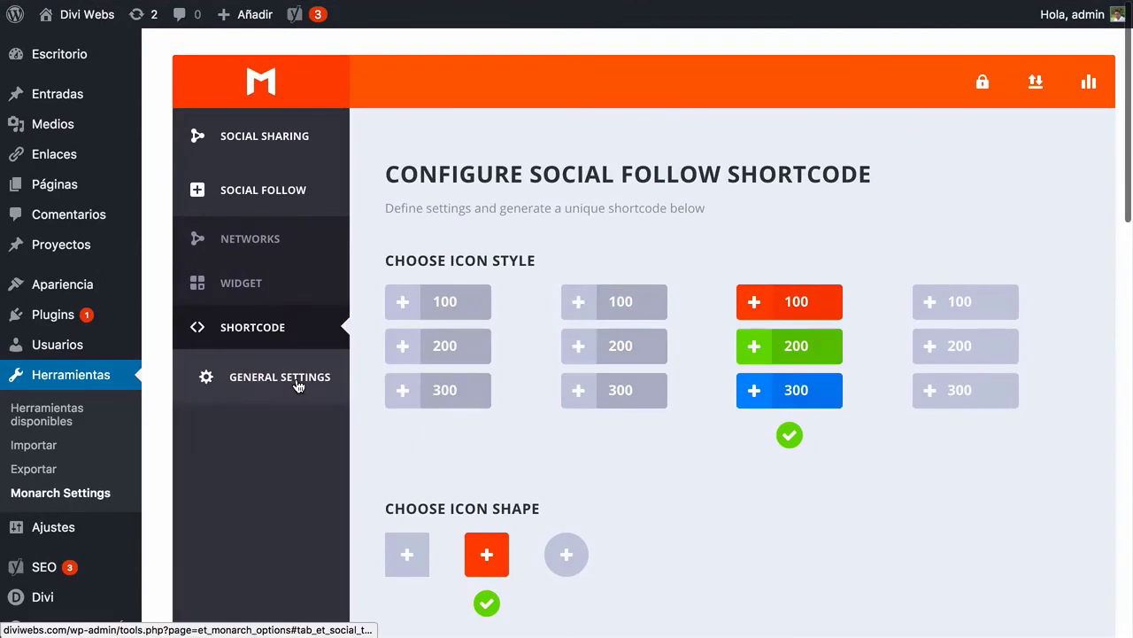
View Monarch's update authorization page with its username and API key fields, and open the plugin's general settings
{"action": "left_click", "coordinate": [983, 84]}
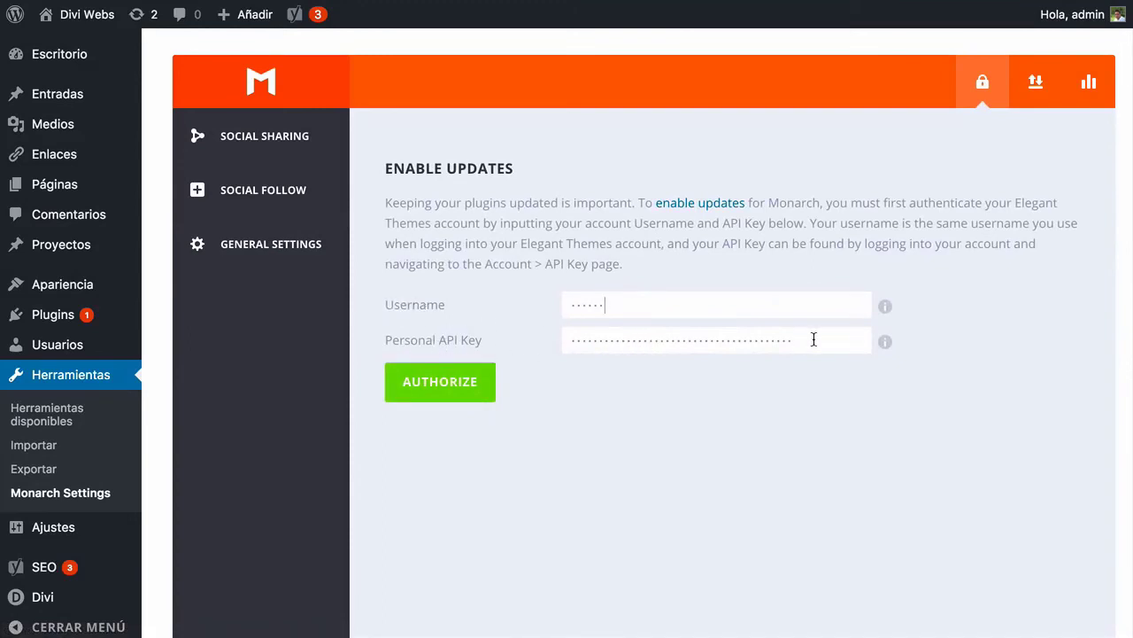
{"action": "left_click_drag", "start_coordinate": [814, 339], "coordinate": [575, 332]}
{"action": "left_click", "coordinate": [622, 412]}
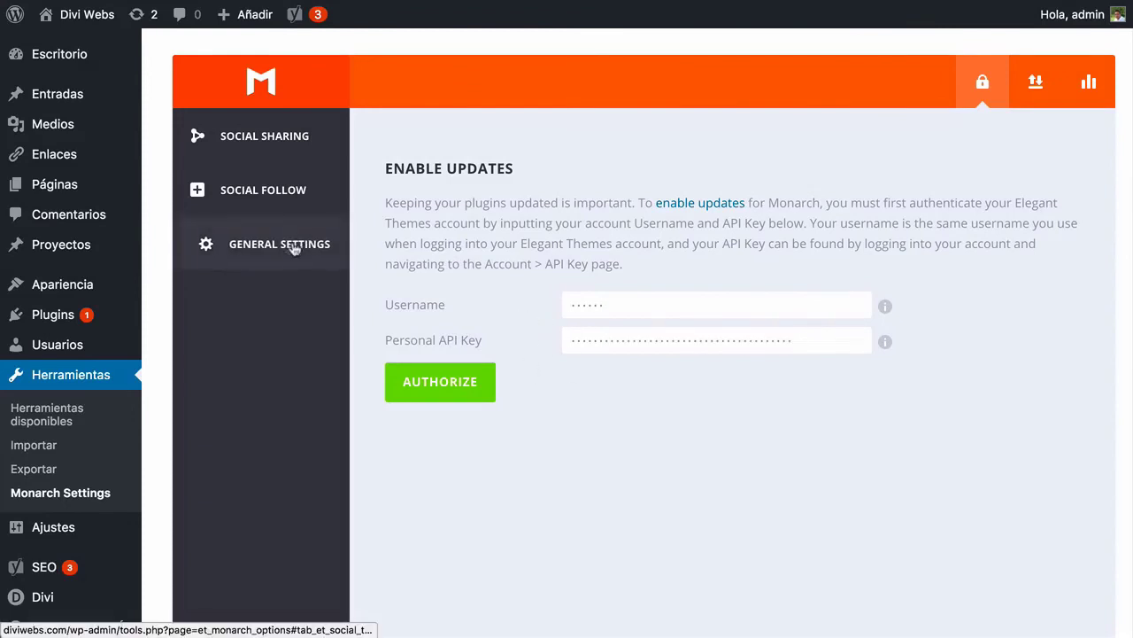
{"action": "left_click", "coordinate": [295, 246]}
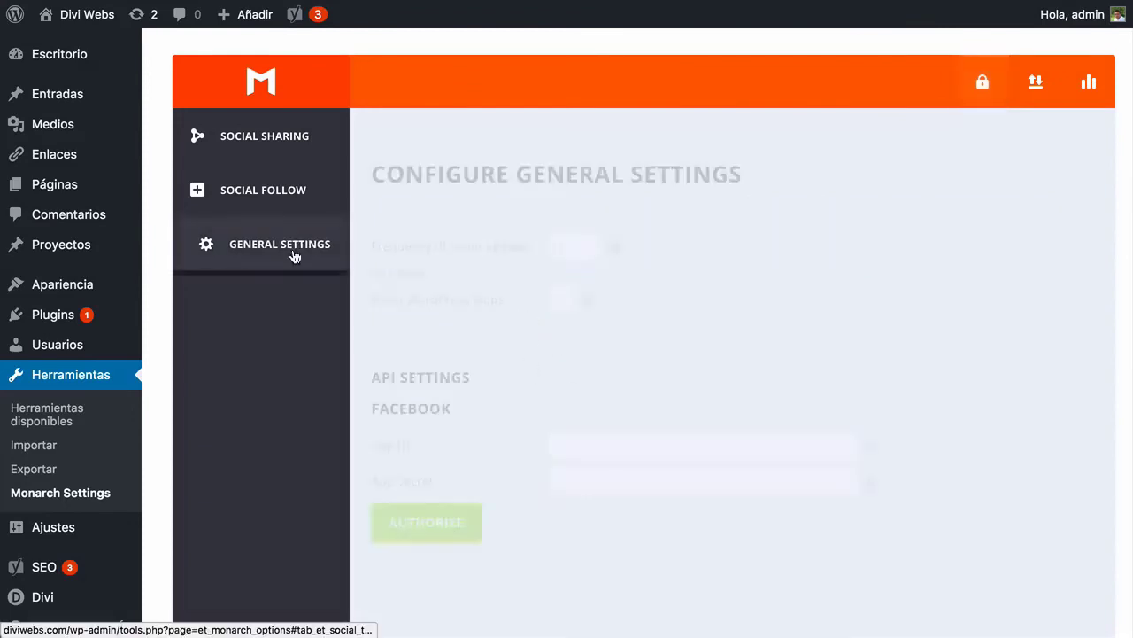
Add Facebook, Twitter, Google+, RSS and YouTube to the Social Follow networks and apply the selection
{"action": "left_click", "coordinate": [279, 201]}
{"action": "left_click", "coordinate": [439, 308]}
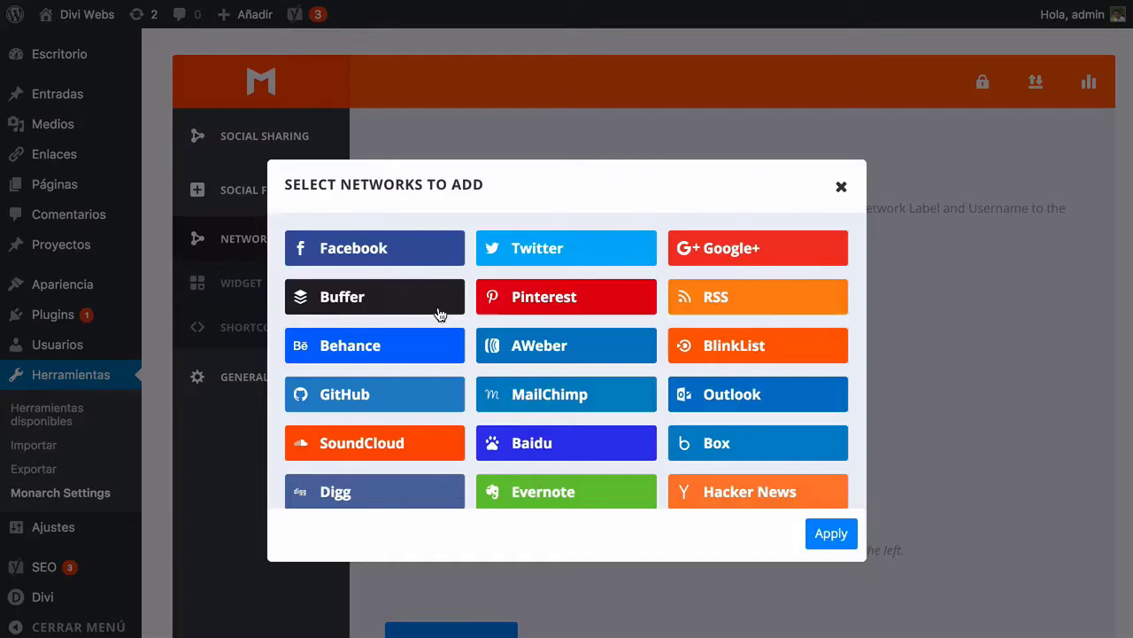
{"action": "left_click", "coordinate": [841, 186]}
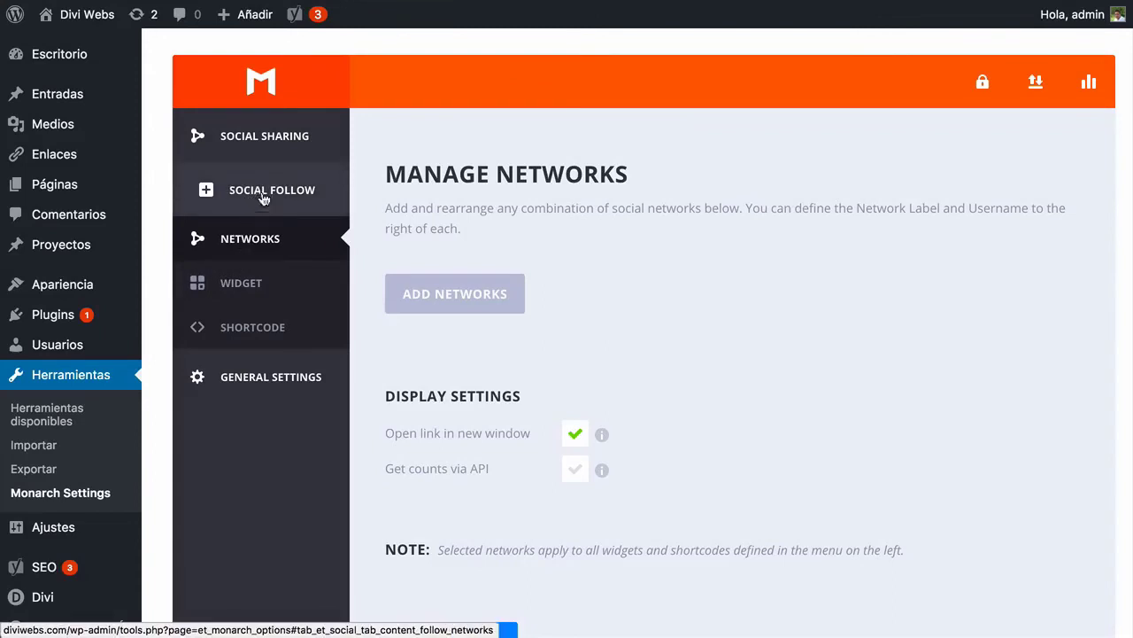
{"action": "left_click", "coordinate": [407, 295]}
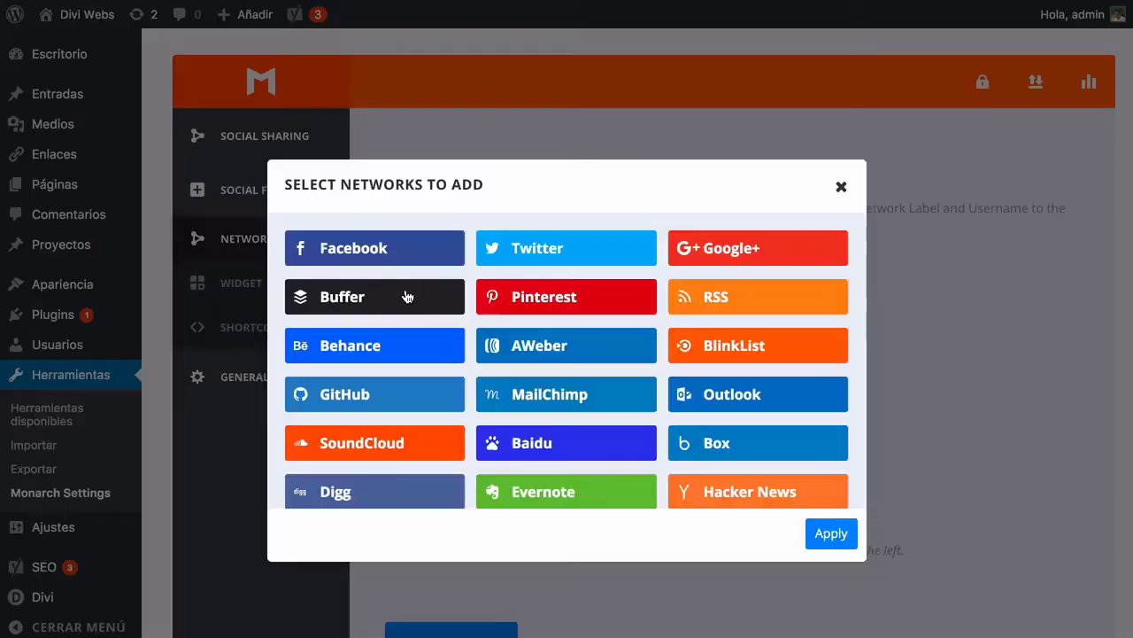
{"action": "left_click", "coordinate": [434, 248]}
{"action": "left_click", "coordinate": [593, 251]}
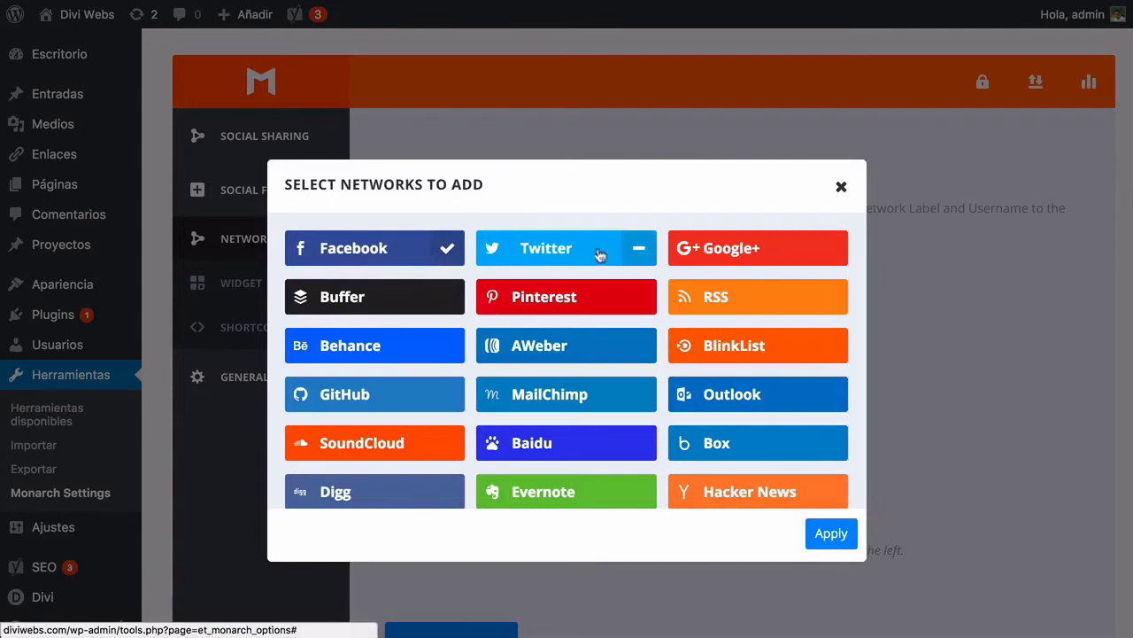
{"action": "left_click", "coordinate": [700, 250]}
{"action": "left_click", "coordinate": [722, 298]}
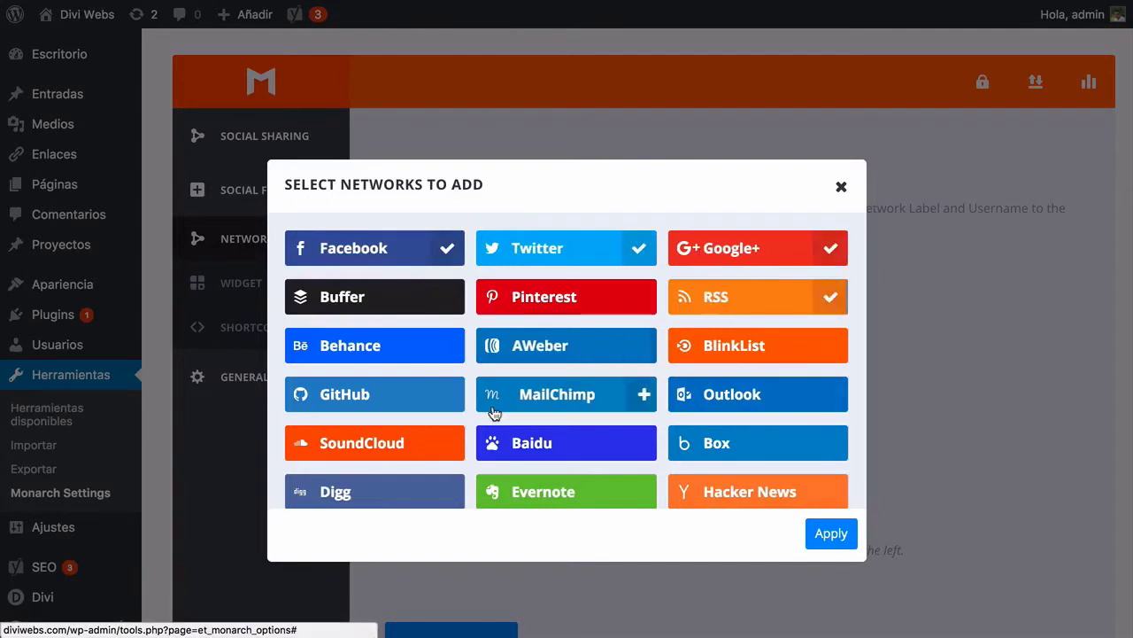
{"action": "scroll", "coordinate": [493, 413], "scroll_direction": "down", "scroll_amount": 2}
{"action": "scroll", "coordinate": [493, 413], "scroll_direction": "down", "scroll_amount": 1}
{"action": "left_click", "coordinate": [542, 454]}
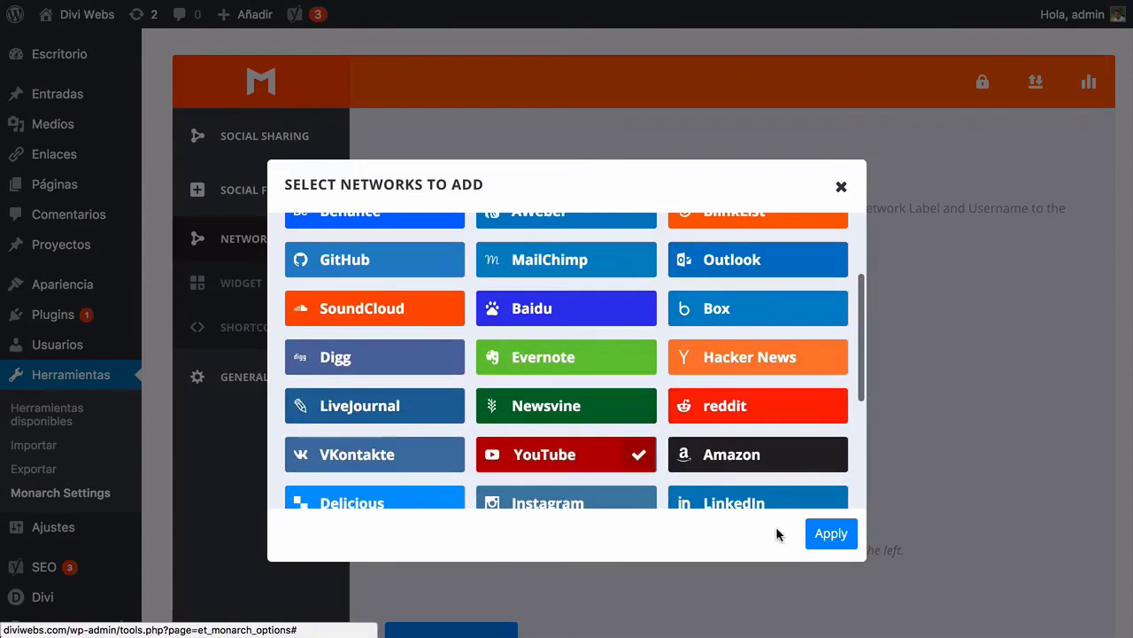
{"action": "left_click", "coordinate": [830, 534]}
Check the social icons in the Ciudadano 2.0 footer, close the Elegant Themes members page, and return to Monarch Settings
{"action": "mouse_move", "coordinate": [872, 18]}
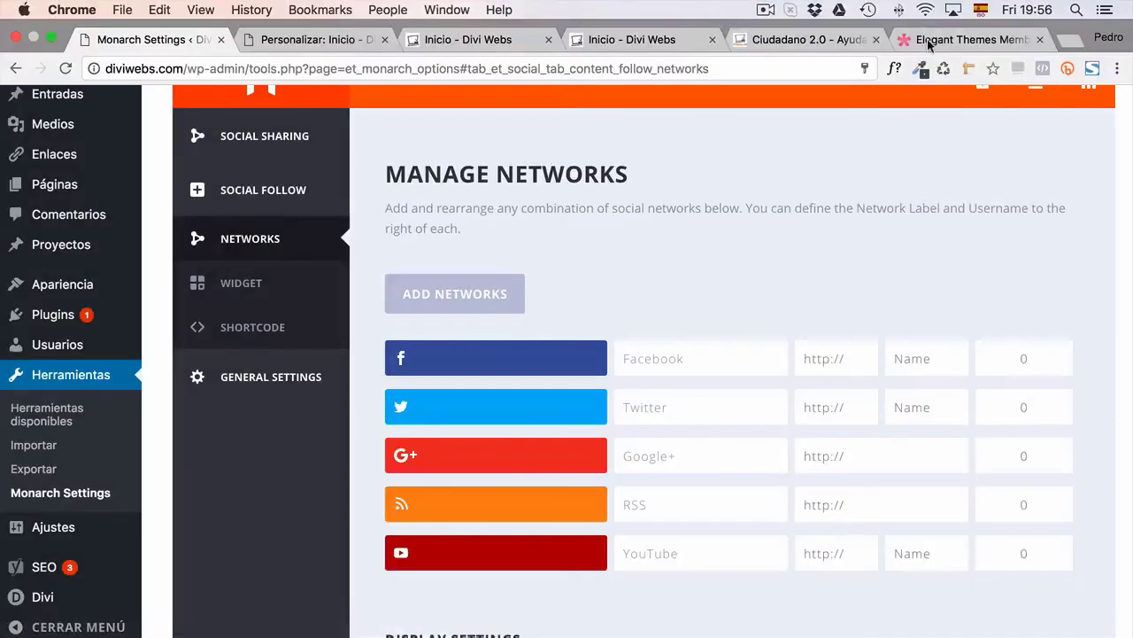
{"action": "left_click", "coordinate": [890, 42]}
{"action": "left_click", "coordinate": [803, 39]}
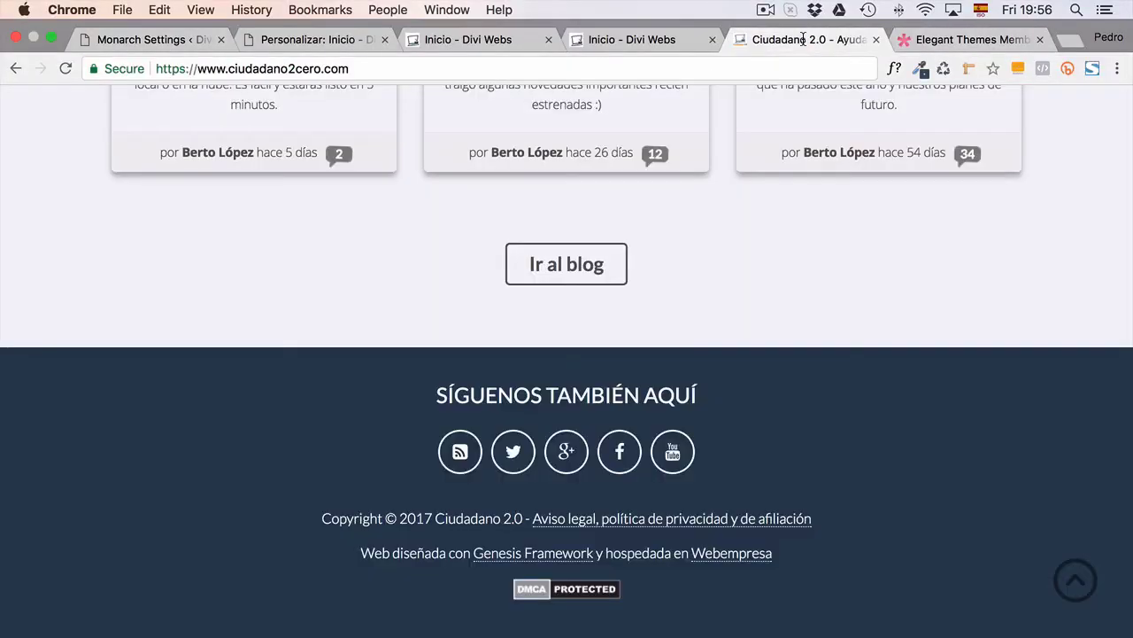
{"action": "left_click", "coordinate": [1040, 40]}
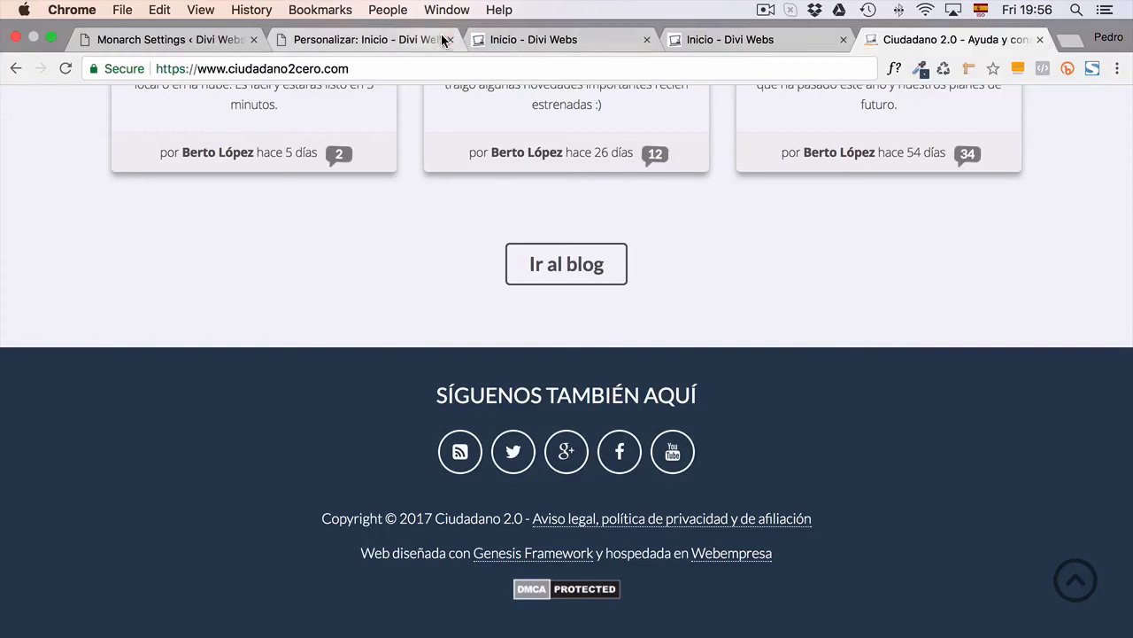
{"action": "left_click", "coordinate": [160, 39]}
Save the Social Follow network settings and accept the notice about selecting Social Sharing networks
{"action": "scroll", "coordinate": [531, 354], "scroll_direction": "down", "scroll_amount": 2}
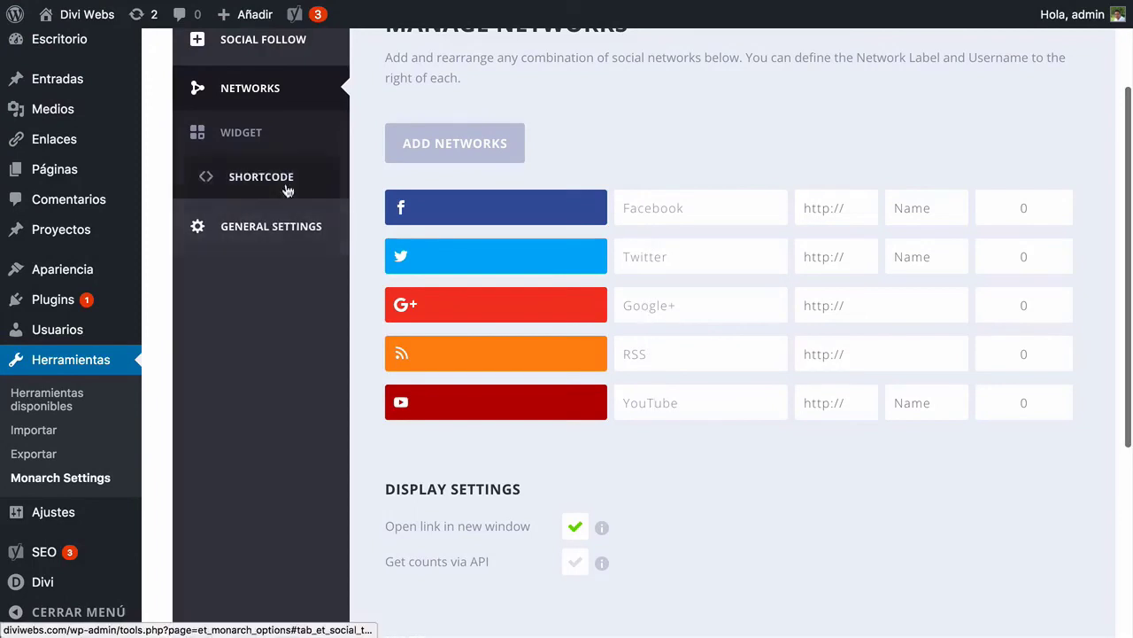
{"action": "scroll", "coordinate": [417, 337], "scroll_direction": "down", "scroll_amount": 2}
{"action": "scroll", "coordinate": [417, 334], "scroll_direction": "up", "scroll_amount": 3}
{"action": "scroll", "coordinate": [298, 353], "scroll_direction": "down", "scroll_amount": 5}
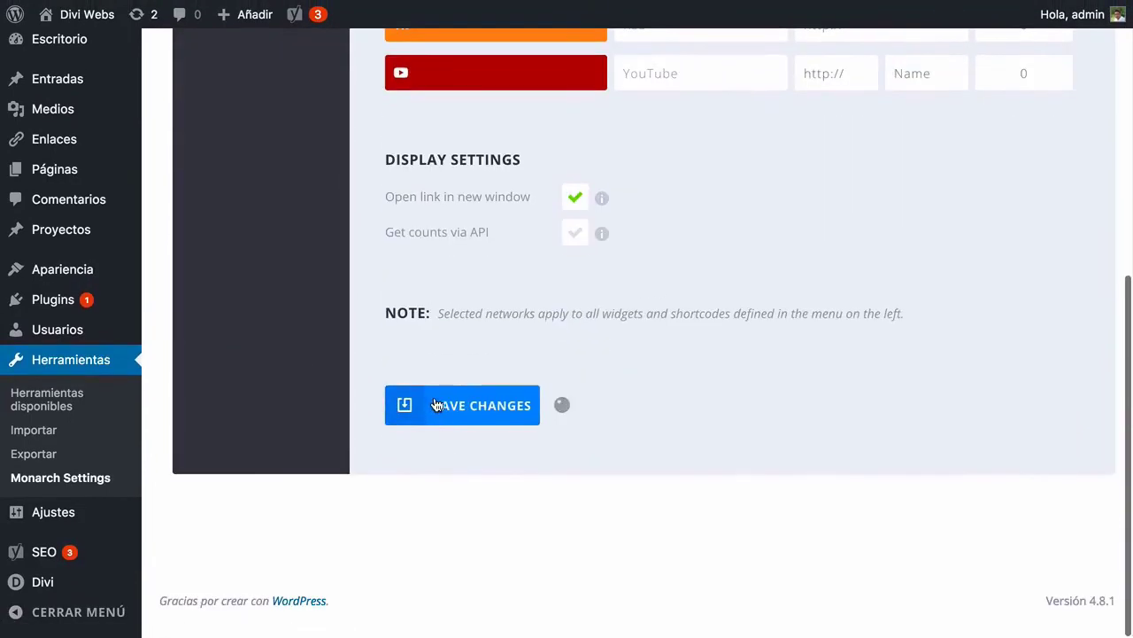
{"action": "left_click", "coordinate": [436, 405]}
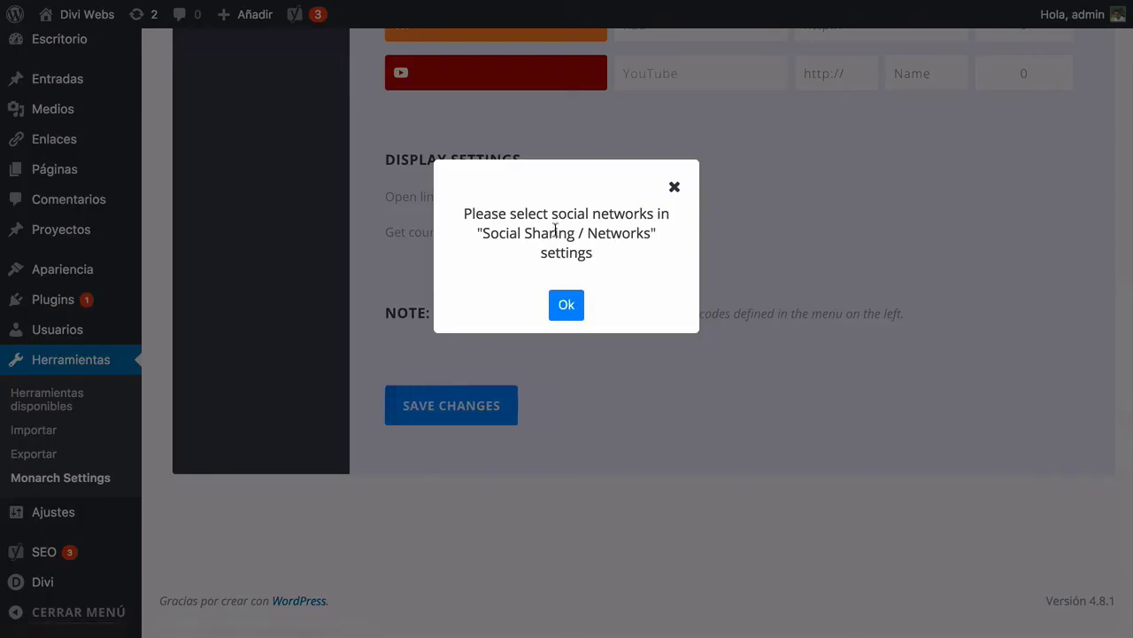
{"action": "left_click", "coordinate": [566, 303]}
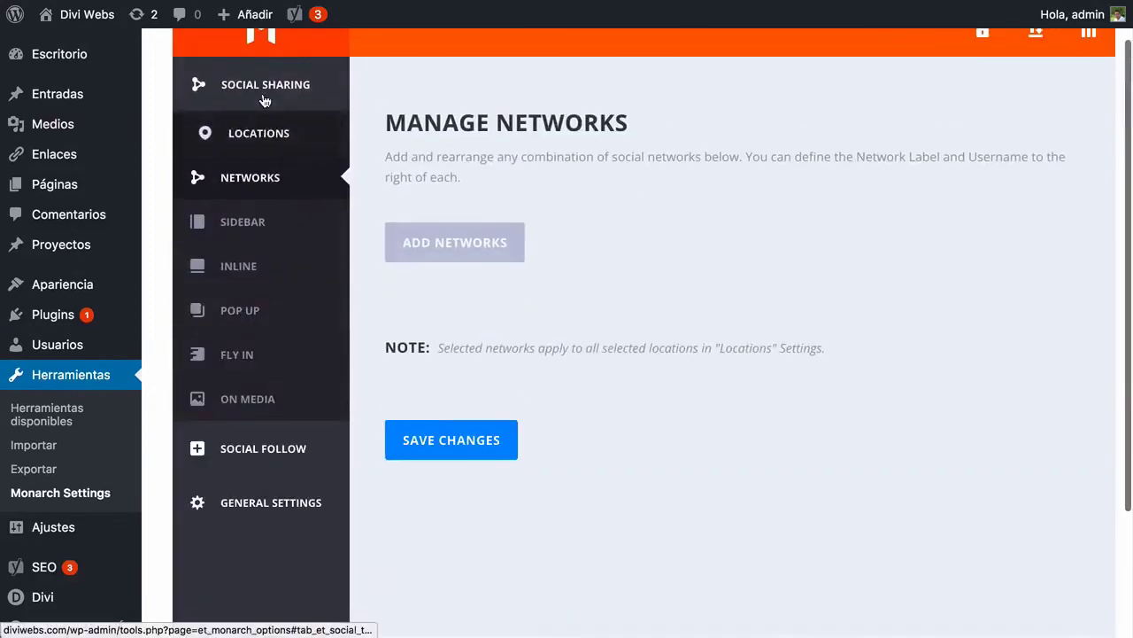
Add Facebook, Twitter and Google+ to the Social Sharing networks and apply the selection
{"action": "left_click", "coordinate": [265, 113]}
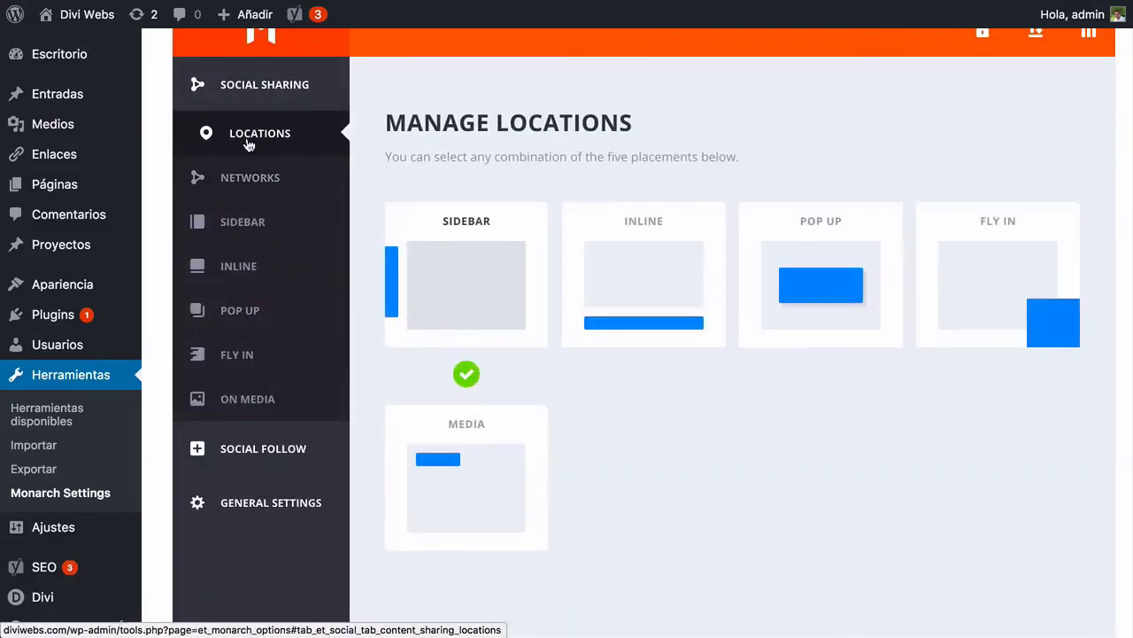
{"action": "left_click", "coordinate": [250, 177]}
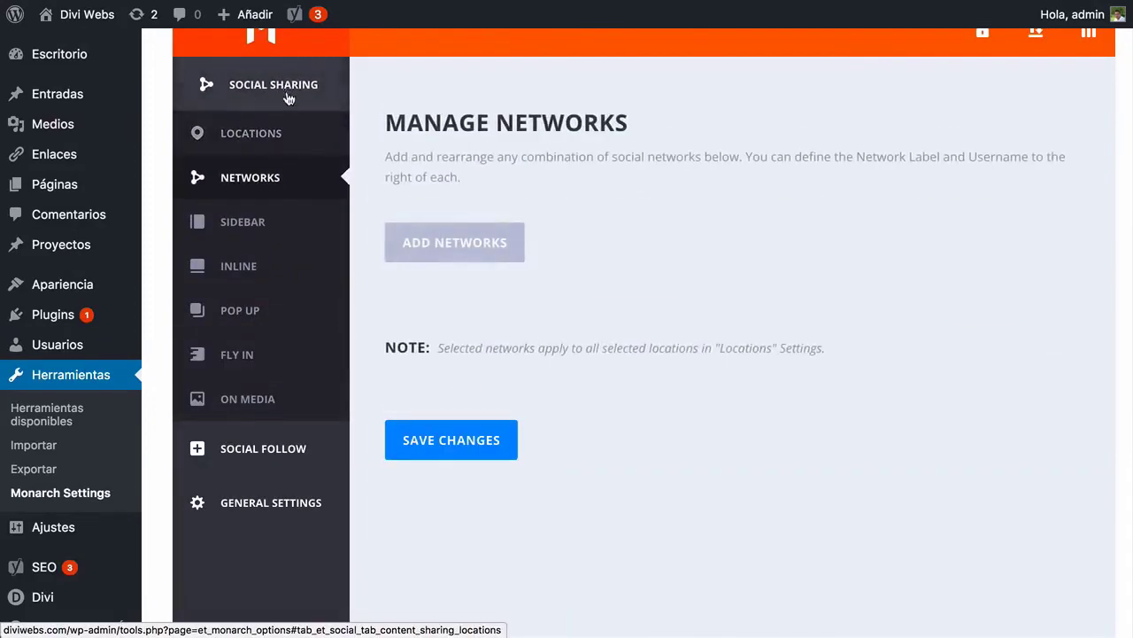
{"action": "left_click", "coordinate": [445, 256]}
{"action": "left_click", "coordinate": [426, 256]}
{"action": "left_click", "coordinate": [568, 248]}
{"action": "left_click", "coordinate": [722, 248]}
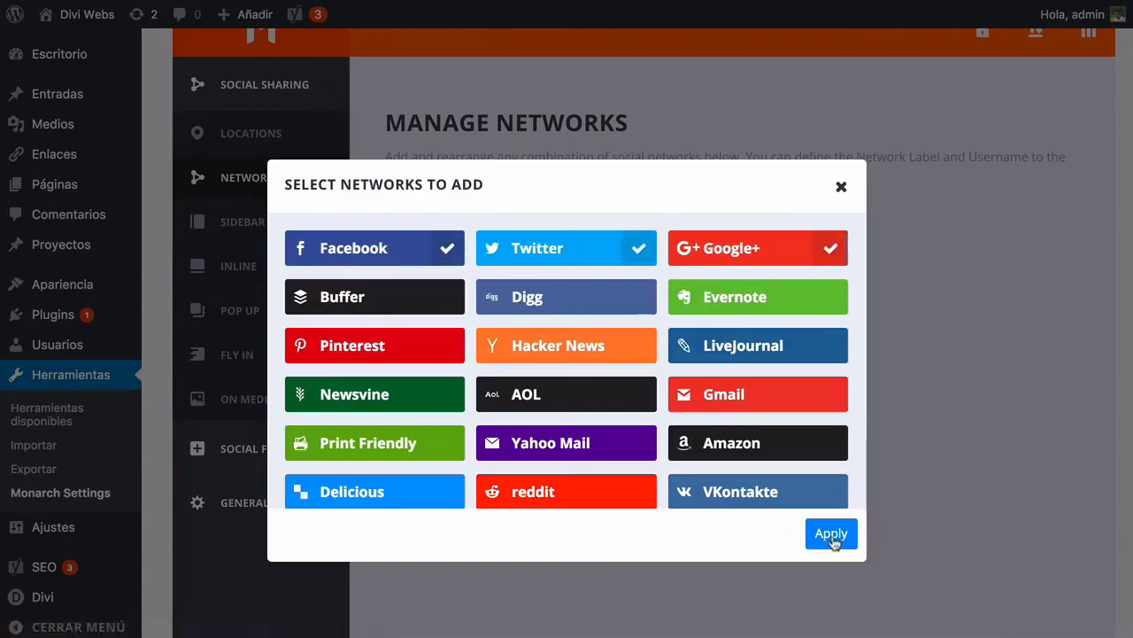
{"action": "left_click", "coordinate": [833, 535]}
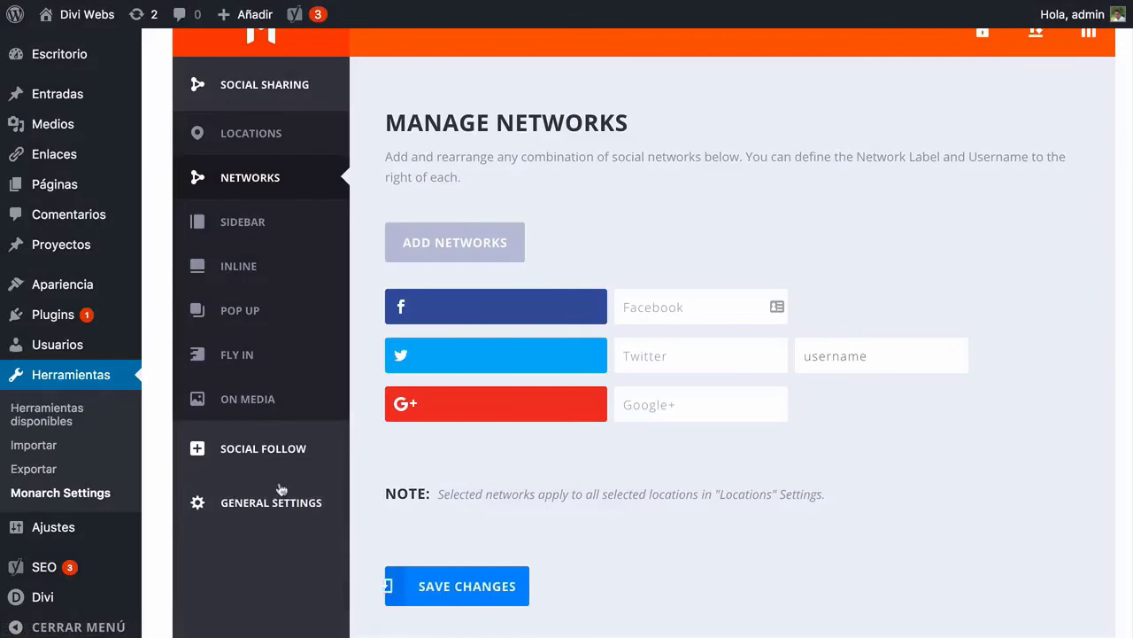
Return to the Social Follow shortcode configuration and choose the circular icon shape
{"action": "left_click", "coordinate": [251, 448]}
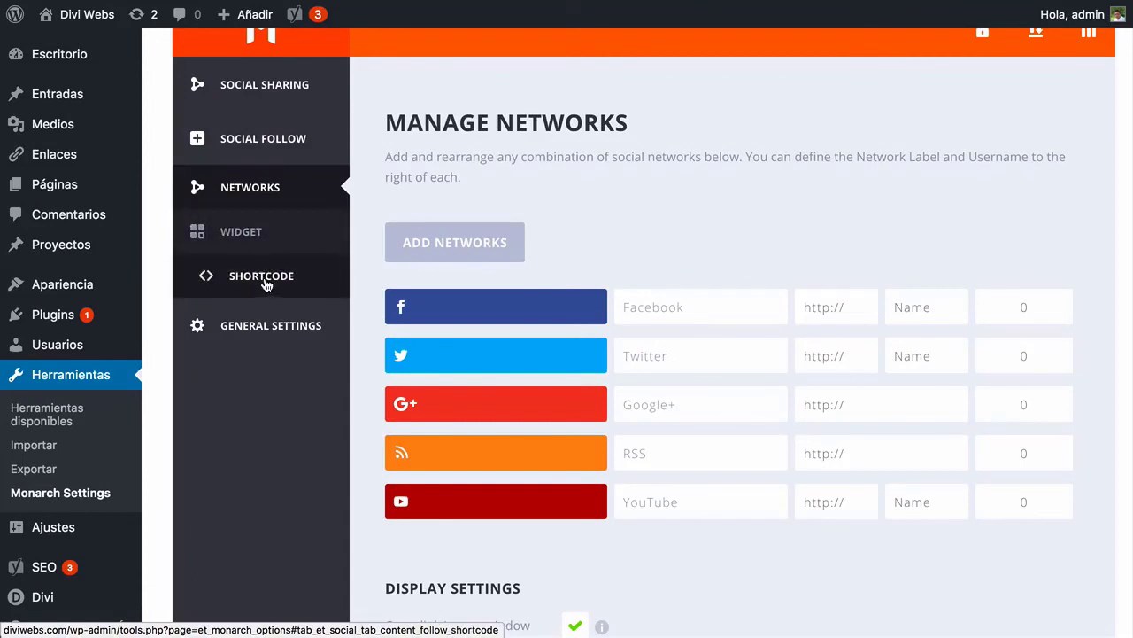
{"action": "left_click", "coordinate": [277, 281]}
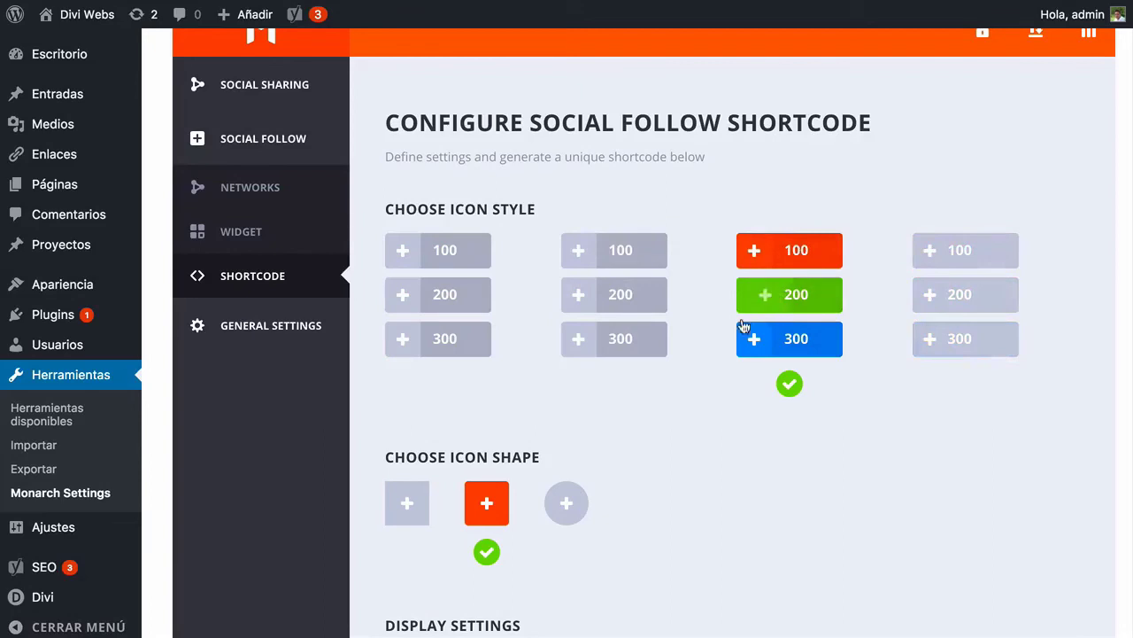
{"action": "scroll", "coordinate": [660, 385], "scroll_direction": "down", "scroll_amount": 2}
{"action": "left_click", "coordinate": [572, 453]}
Keep the shortcode's icon placement at Centered and set its number of columns to 5
{"action": "scroll", "coordinate": [613, 443], "scroll_direction": "down", "scroll_amount": 7}
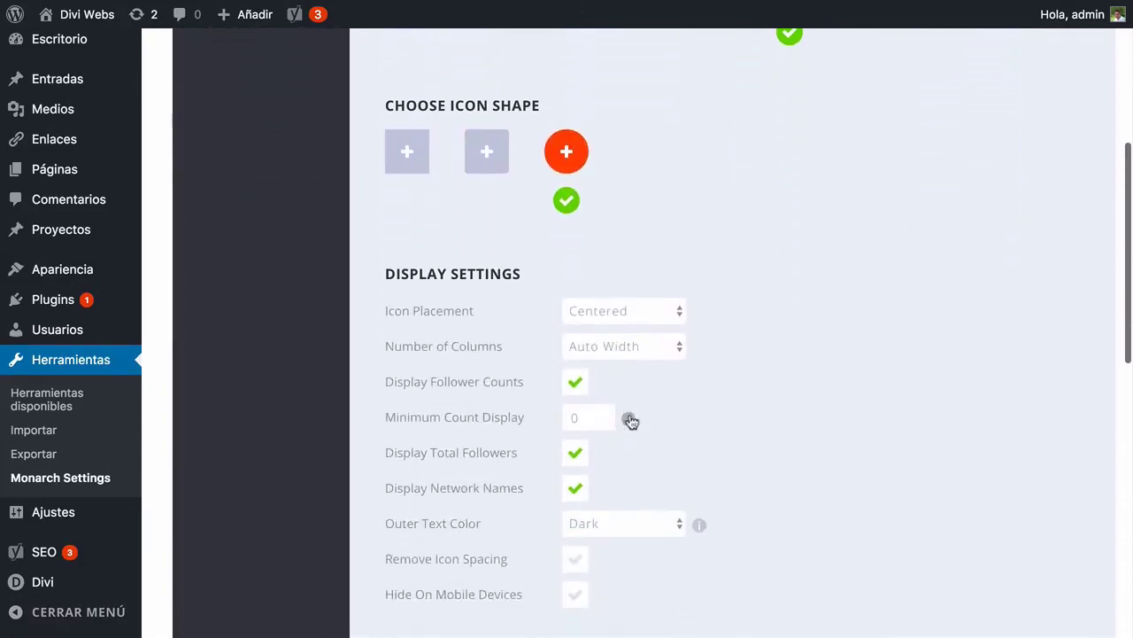
{"action": "left_click", "coordinate": [589, 306]}
{"action": "left_click", "coordinate": [603, 299]}
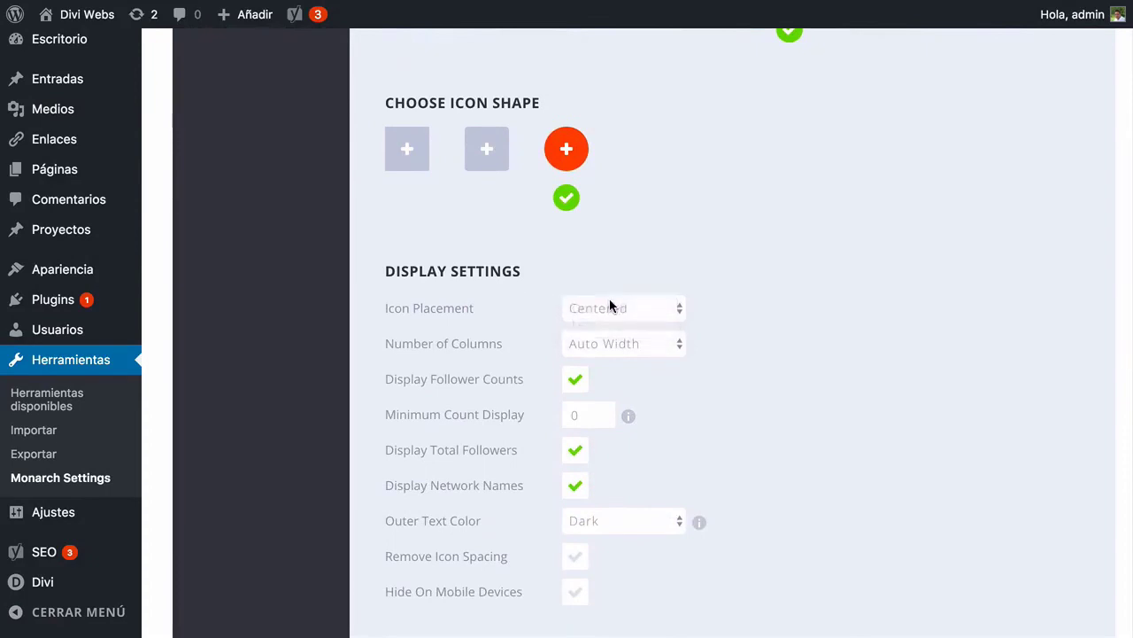
{"action": "left_click", "coordinate": [592, 348]}
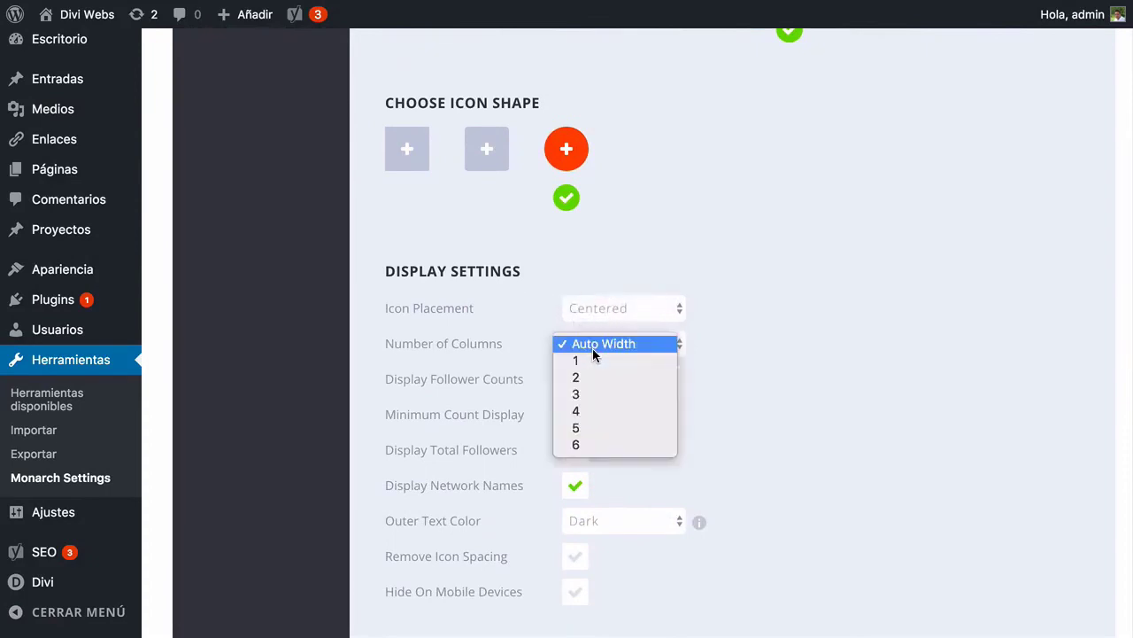
{"action": "left_click", "coordinate": [599, 426]}
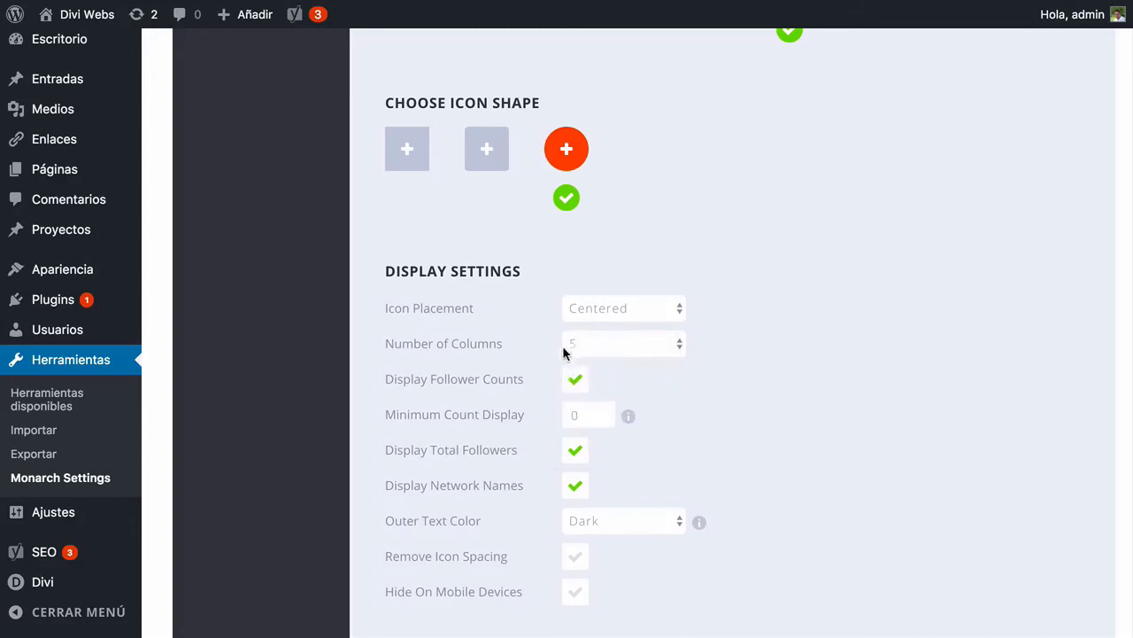
Turn off follower counts, total followers and network names for the shortcode, and enable custom colors
{"action": "scroll", "coordinate": [537, 367], "scroll_direction": "down", "scroll_amount": 2}
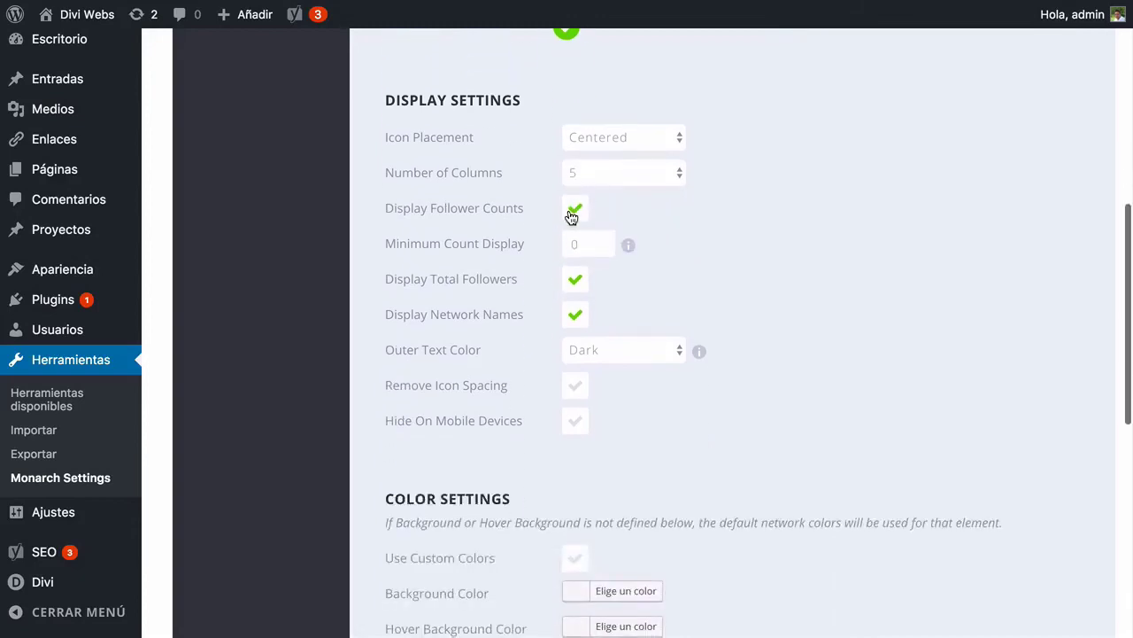
{"action": "left_click", "coordinate": [571, 216]}
{"action": "left_click", "coordinate": [574, 213]}
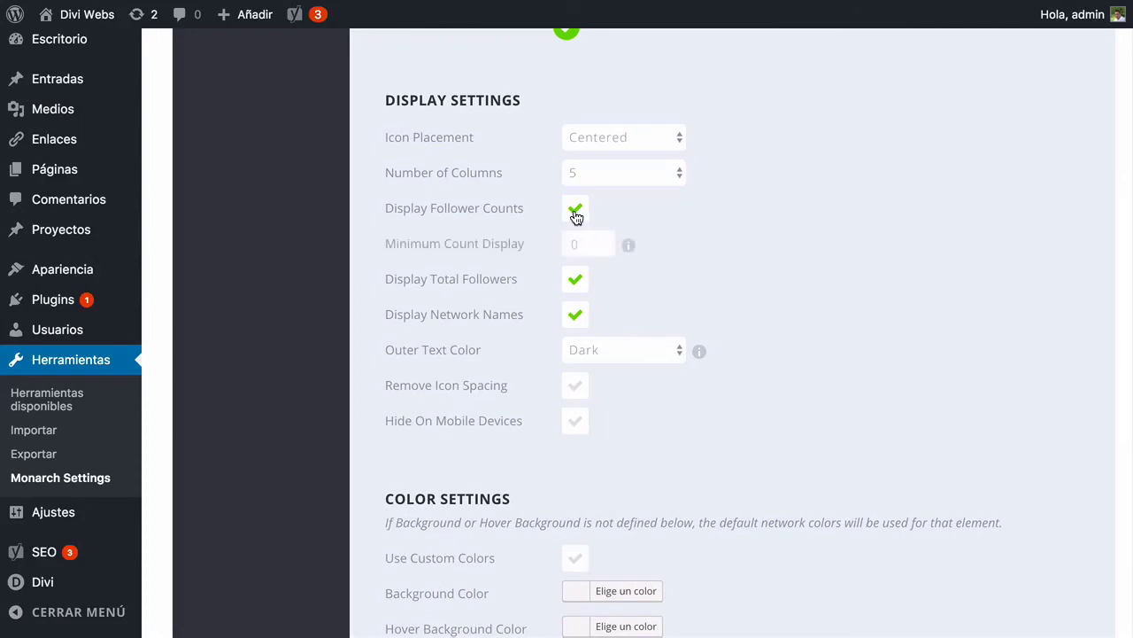
{"action": "left_click", "coordinate": [575, 217]}
{"action": "left_click", "coordinate": [577, 222]}
{"action": "left_click", "coordinate": [573, 285]}
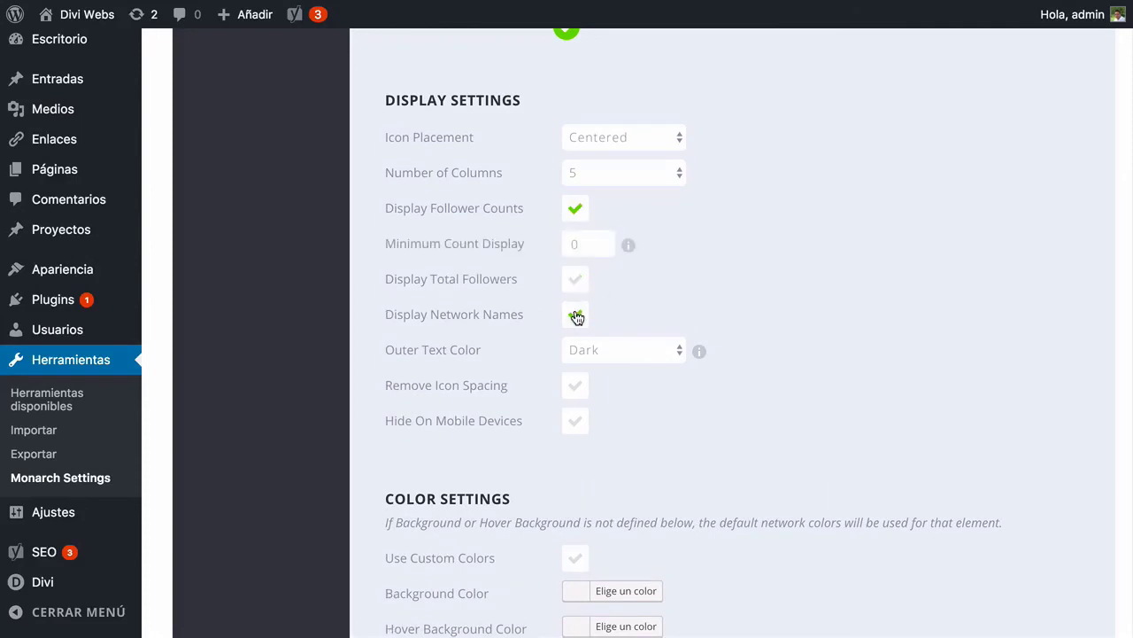
{"action": "left_click", "coordinate": [576, 221]}
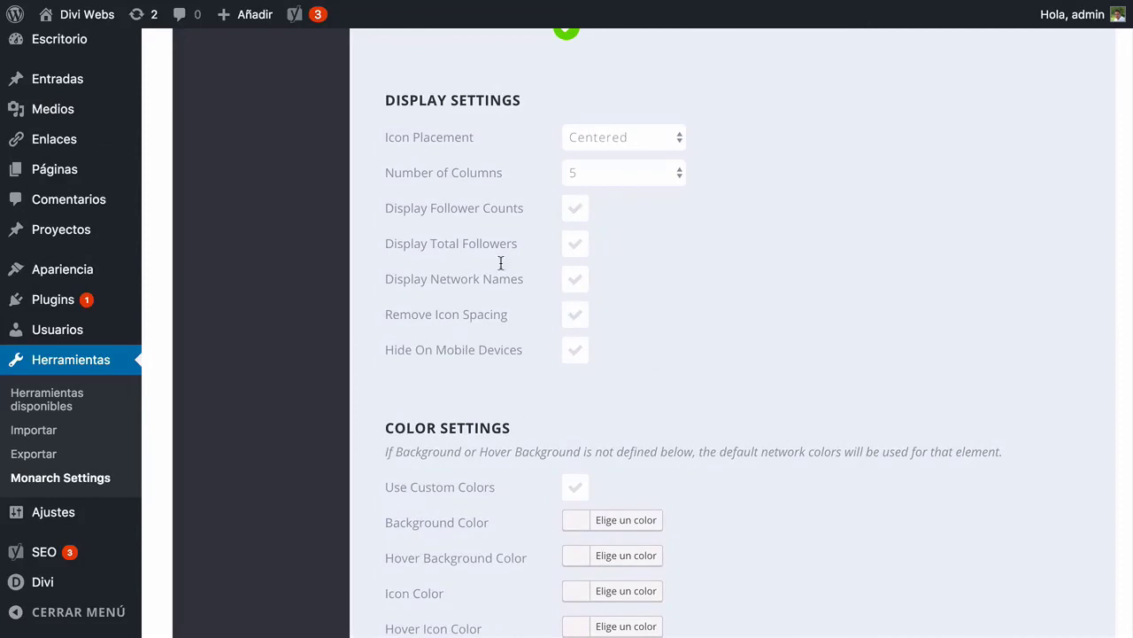
{"action": "left_click_drag", "start_coordinate": [485, 209], "coordinate": [505, 209]}
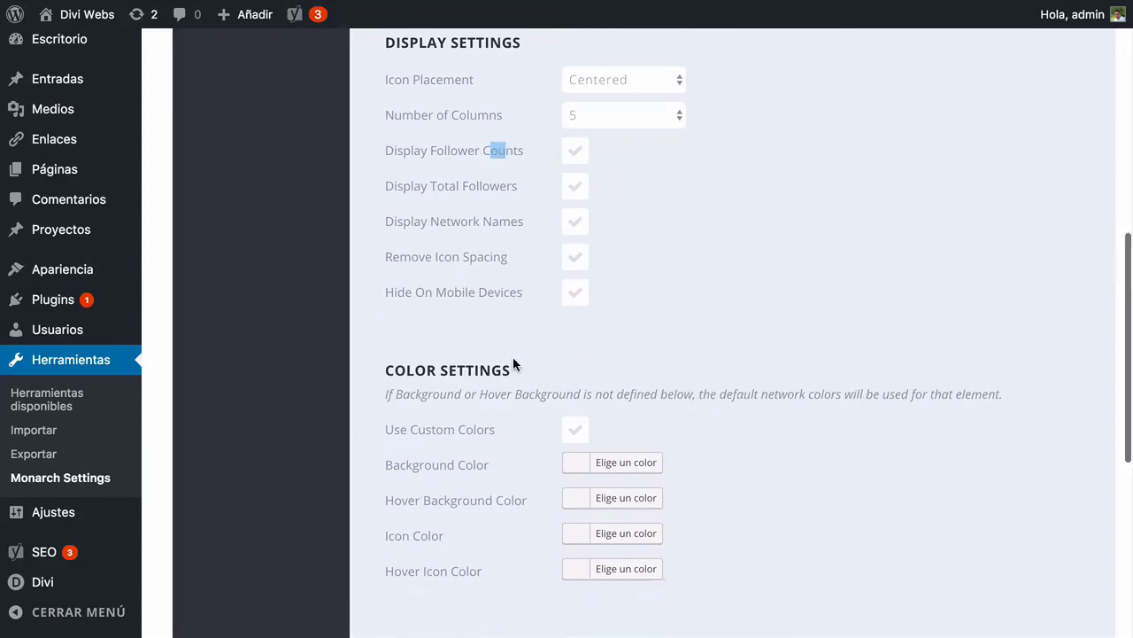
{"action": "scroll", "coordinate": [513, 357], "scroll_direction": "down", "scroll_amount": 2}
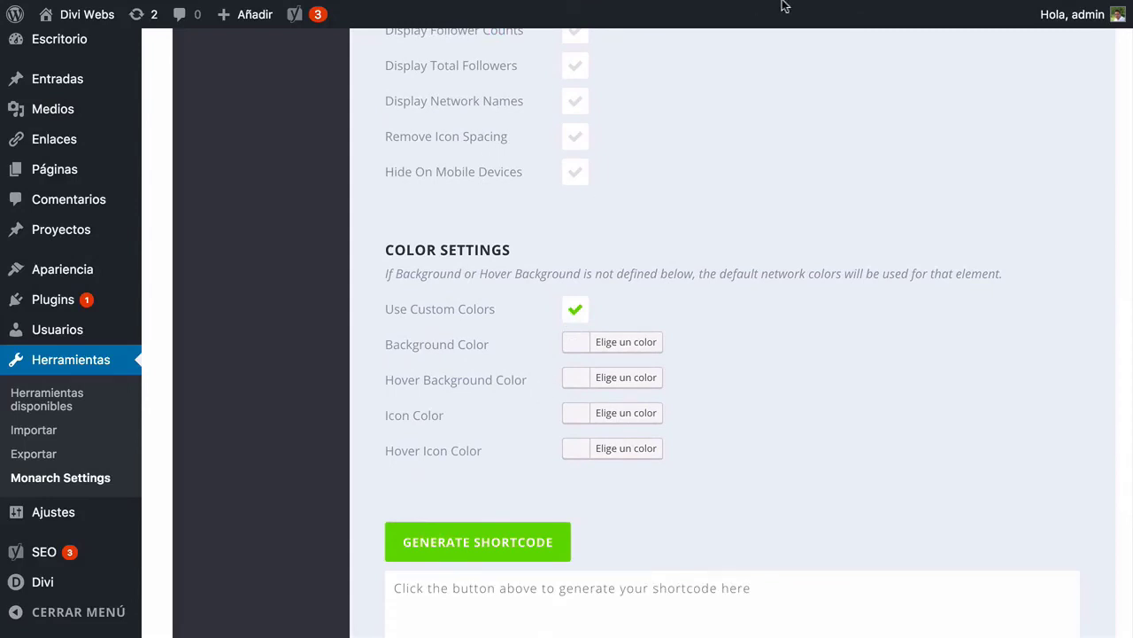
Compare the Ciudadano 2.0 footer icons with the Divi Webs page footer, and switch to the theme customizer
{"action": "mouse_move", "coordinate": [783, 5]}
{"action": "left_click", "coordinate": [905, 39]}
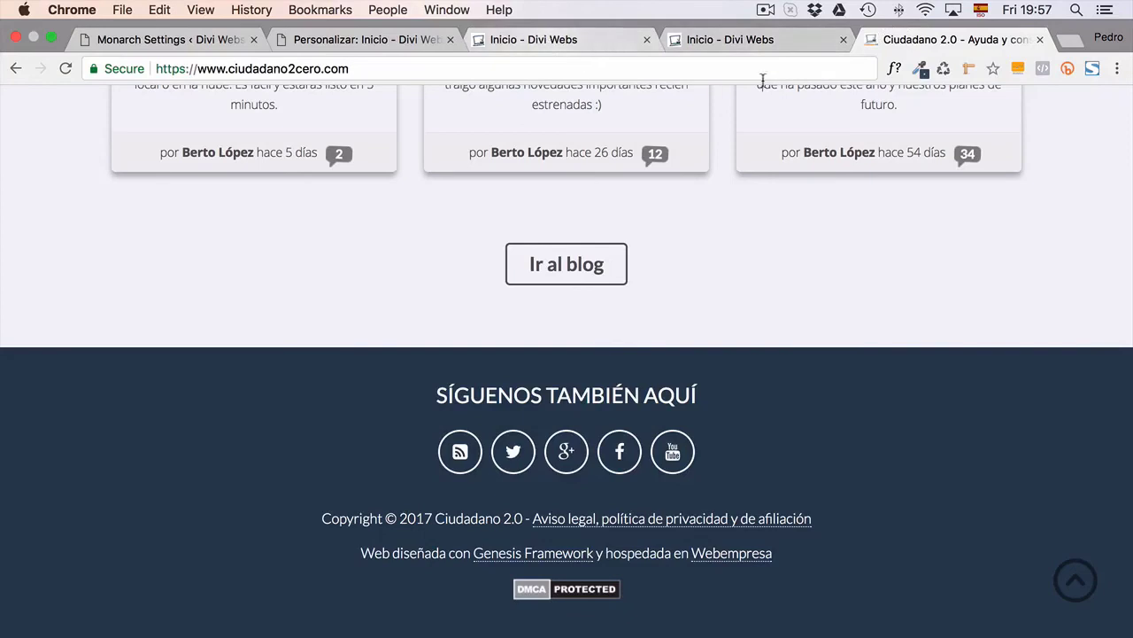
{"action": "left_click", "coordinate": [555, 47]}
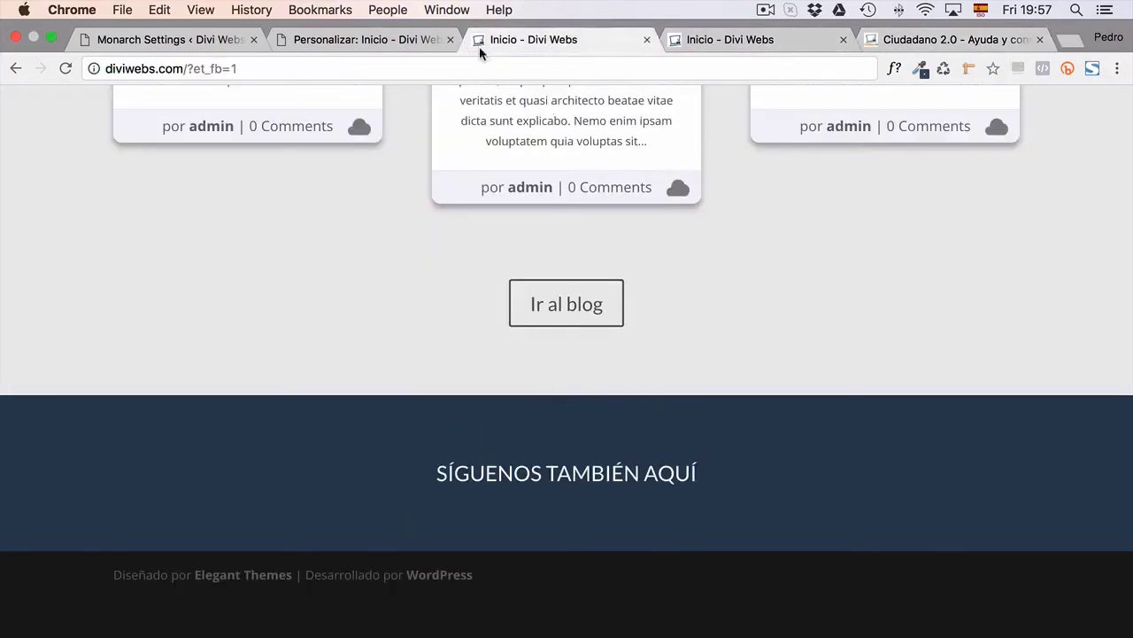
{"action": "left_click", "coordinate": [381, 41]}
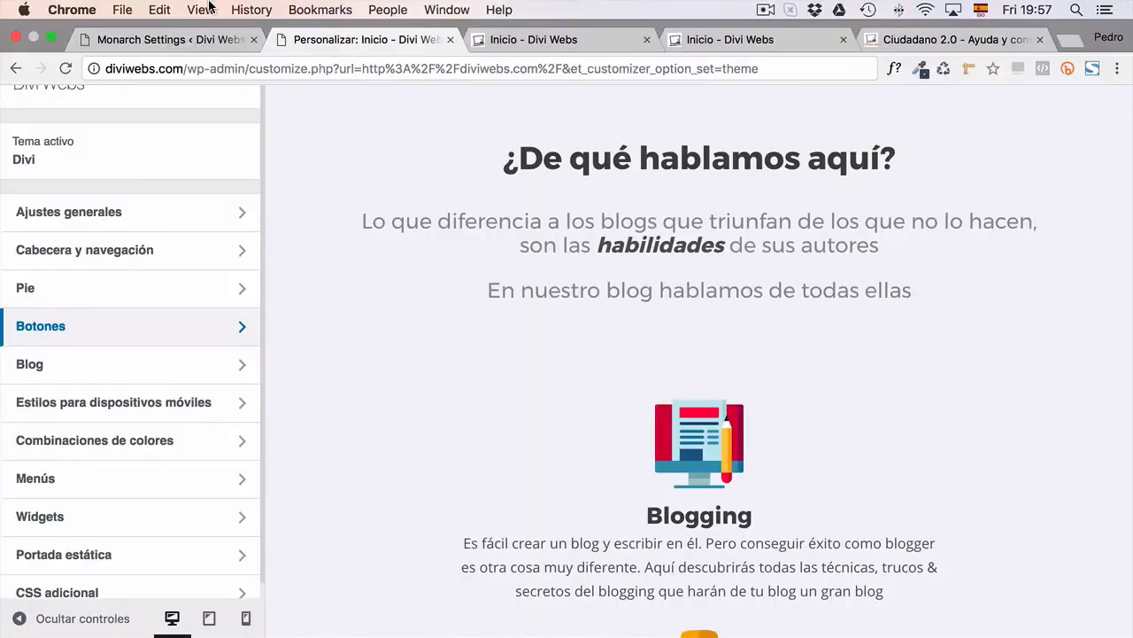
{"action": "left_click", "coordinate": [197, 39]}
{"action": "left_click", "coordinate": [612, 345]}
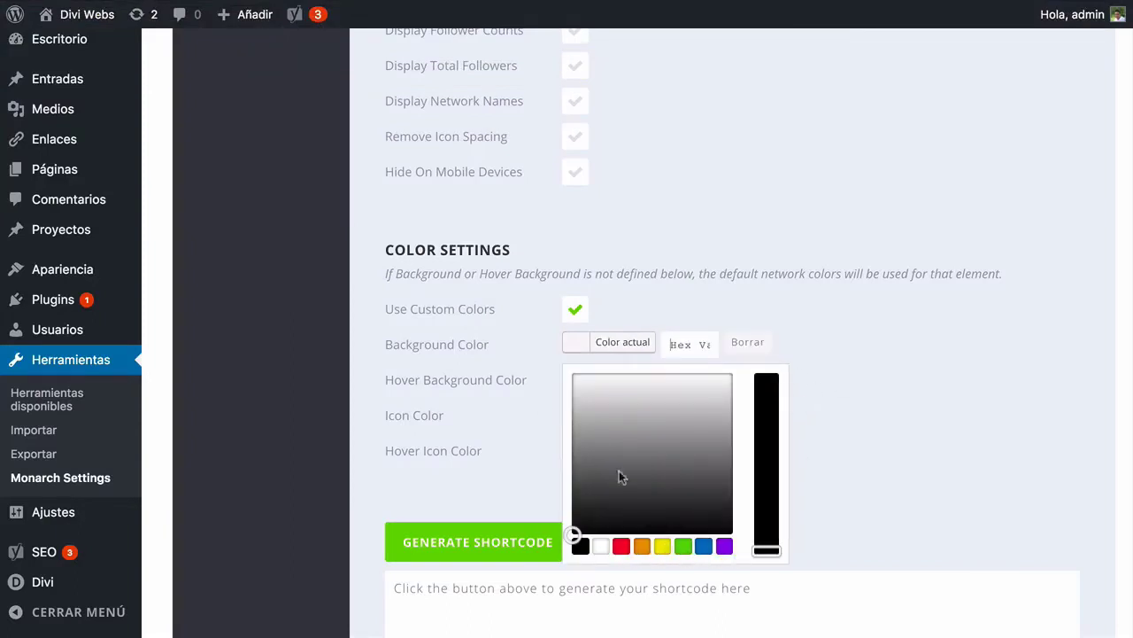
{"action": "key", "text": "super+v"}
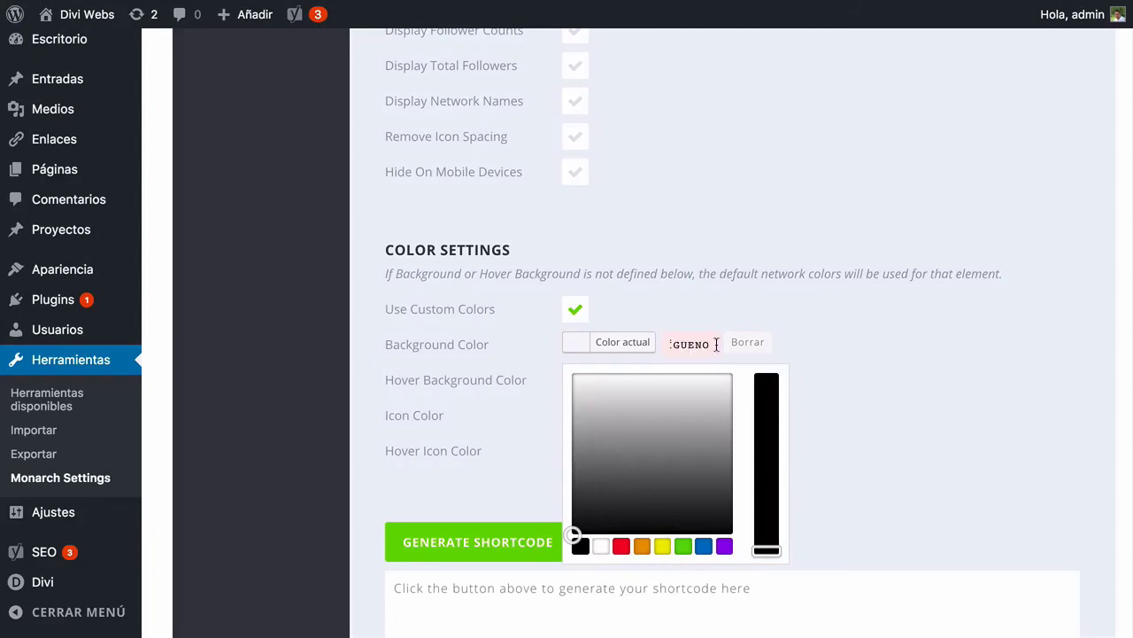
Get the hex code of the Ciudadano 2.0 footer's dark blue background from the color picker extension
{"action": "mouse_move", "coordinate": [890, 8]}
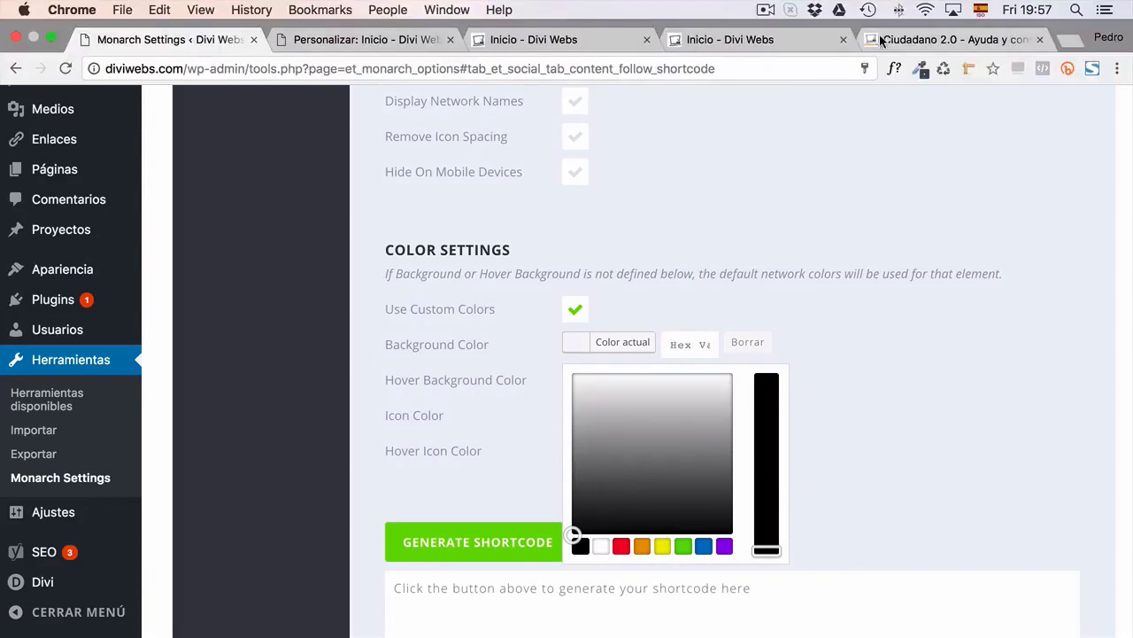
{"action": "left_click", "coordinate": [903, 40]}
{"action": "left_click", "coordinate": [917, 71]}
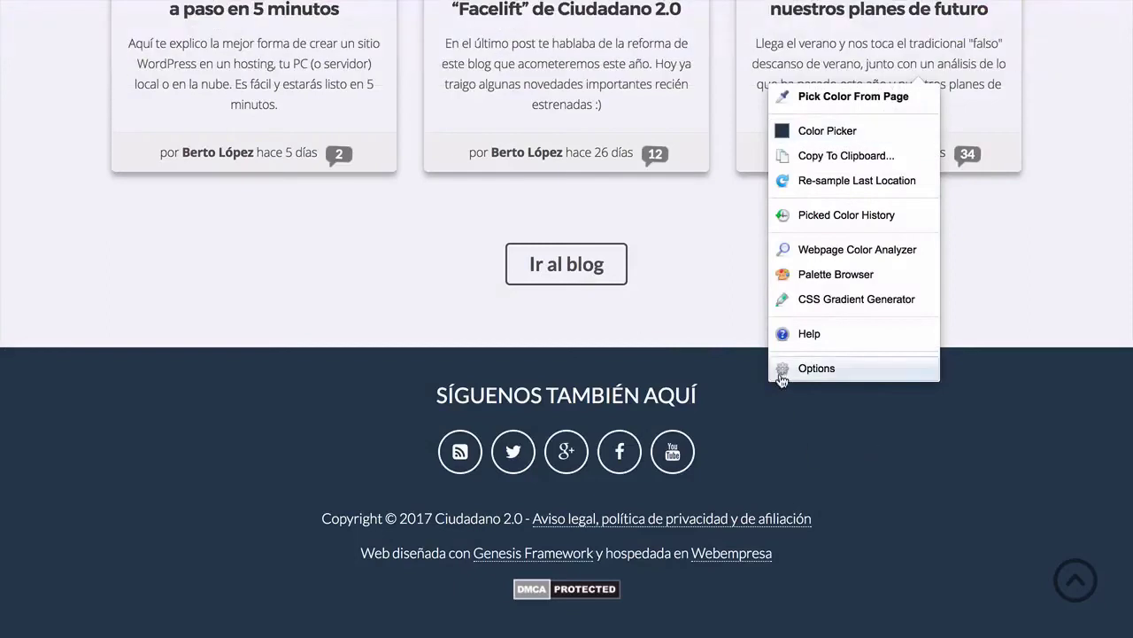
{"action": "left_click", "coordinate": [807, 133]}
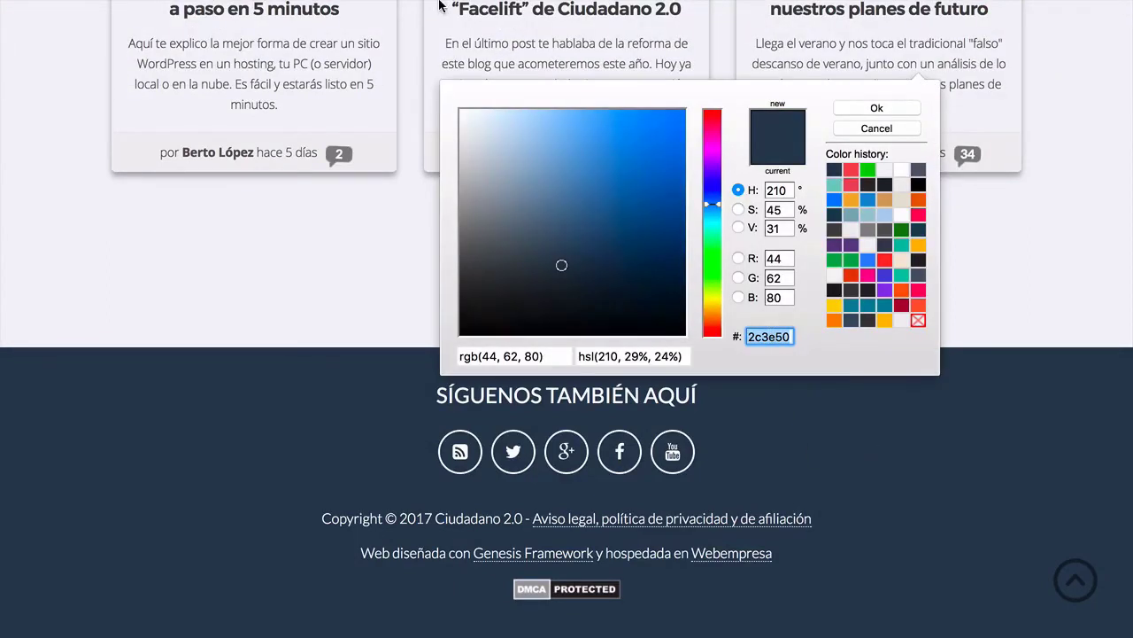
Return to the Monarch shortcode settings and set the icons' Background Color to #2c3e50
{"action": "mouse_move", "coordinate": [440, 7]}
{"action": "left_click", "coordinate": [191, 37]}
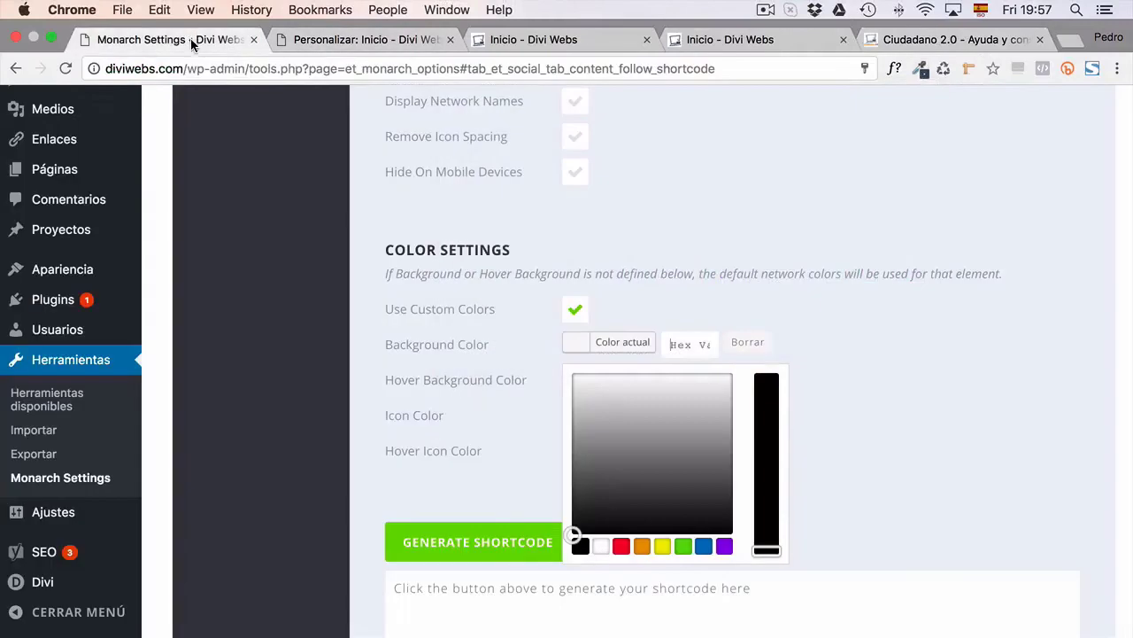
{"action": "left_click", "coordinate": [673, 346]}
{"action": "type", "text": "#2c3e50"}
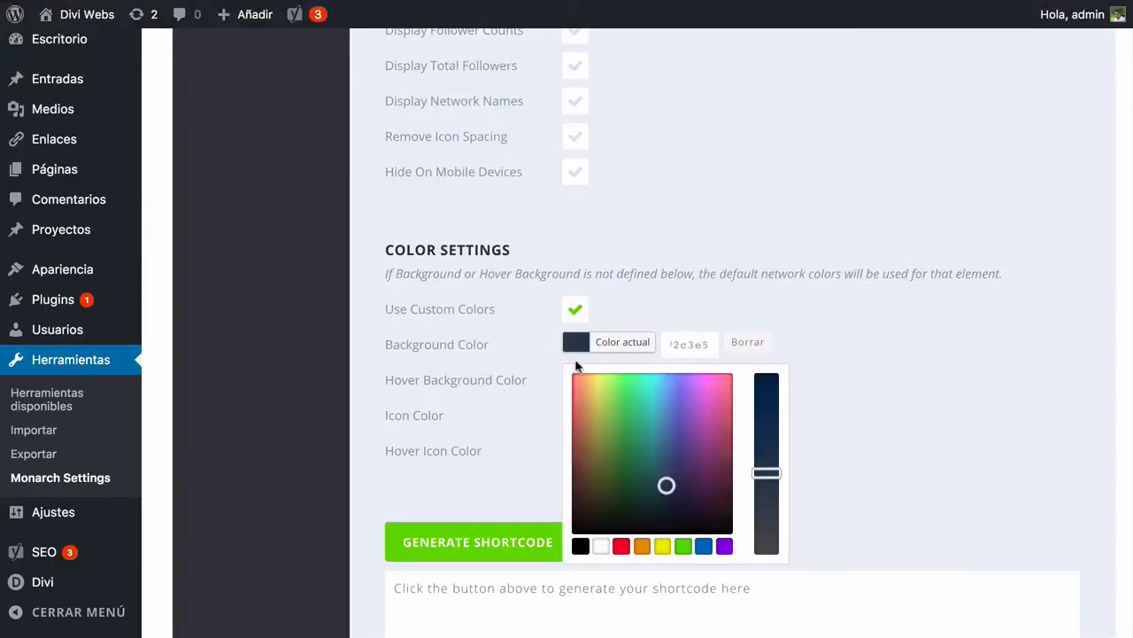
{"action": "left_click", "coordinate": [353, 354]}
Set both the shortcode's Icon Color and its Hover Background Color to white
{"action": "left_click", "coordinate": [623, 422]}
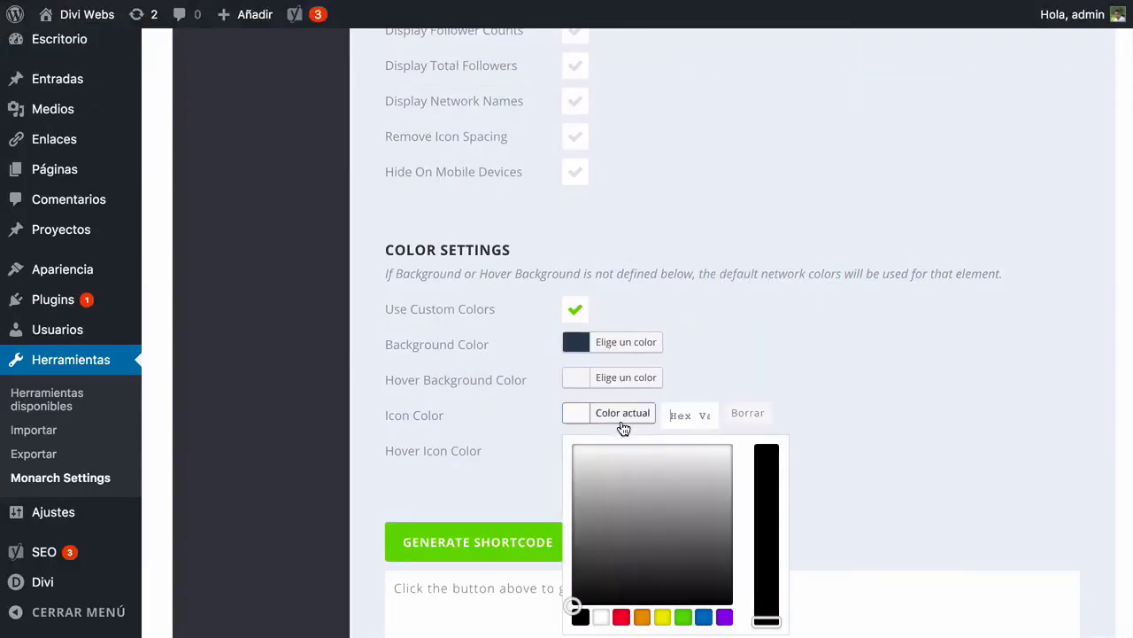
{"action": "left_click", "coordinate": [601, 615]}
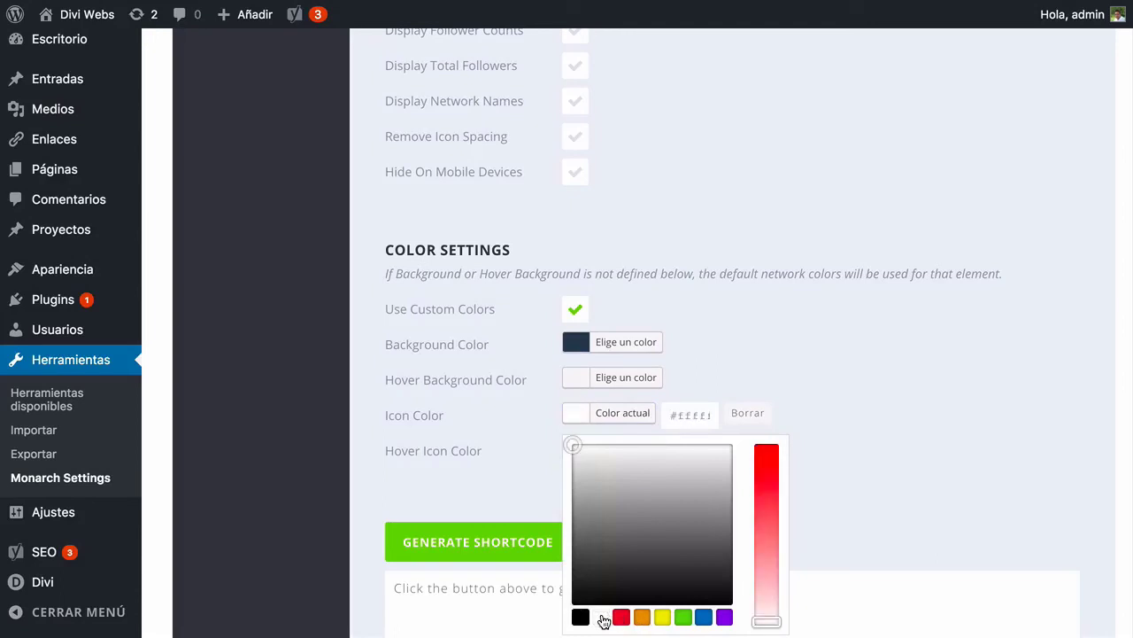
{"action": "left_click", "coordinate": [327, 415]}
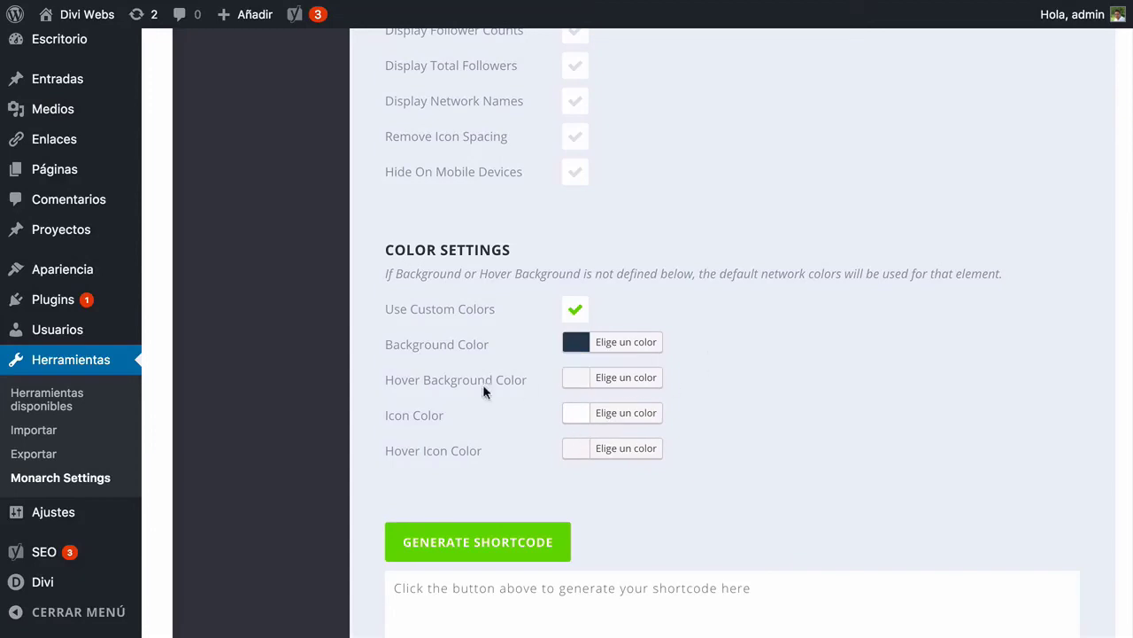
{"action": "left_click", "coordinate": [611, 389]}
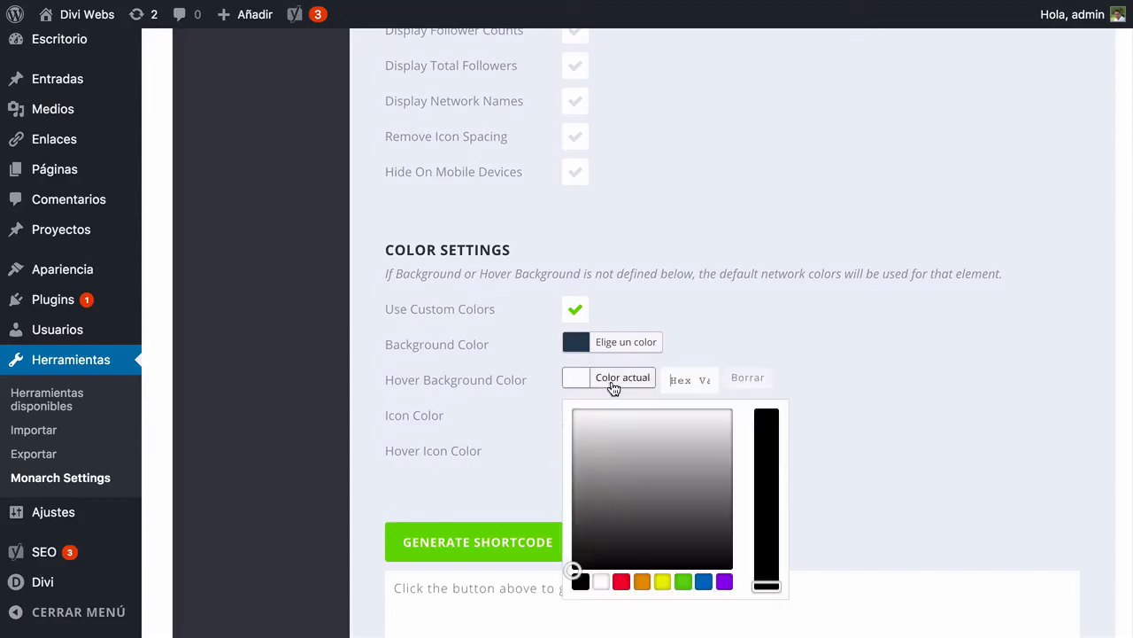
{"action": "left_click", "coordinate": [601, 582]}
{"action": "left_click", "coordinate": [348, 403]}
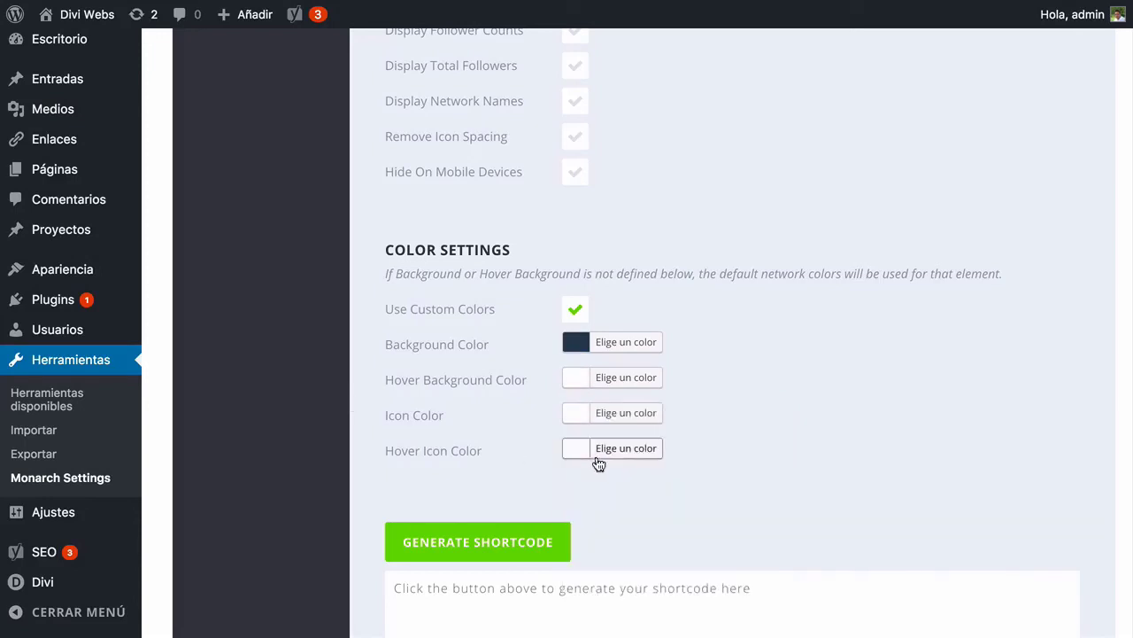
Set the shortcode's Hover Icon Color to #2c3e50
{"action": "left_click", "coordinate": [620, 459]}
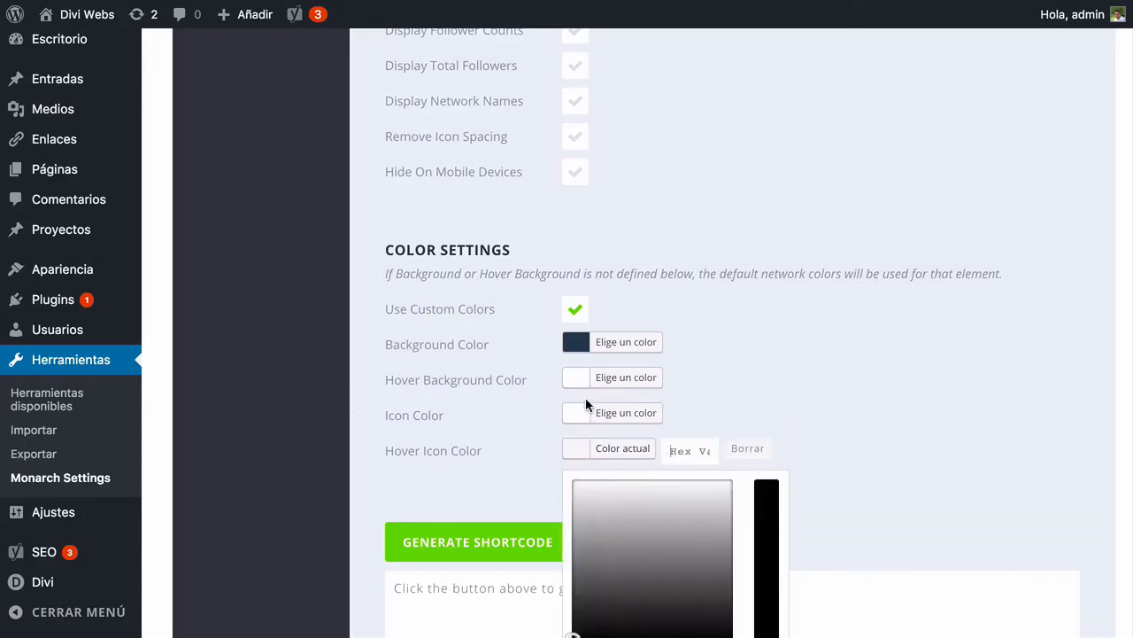
{"action": "type", "text": "#2c3e50"}
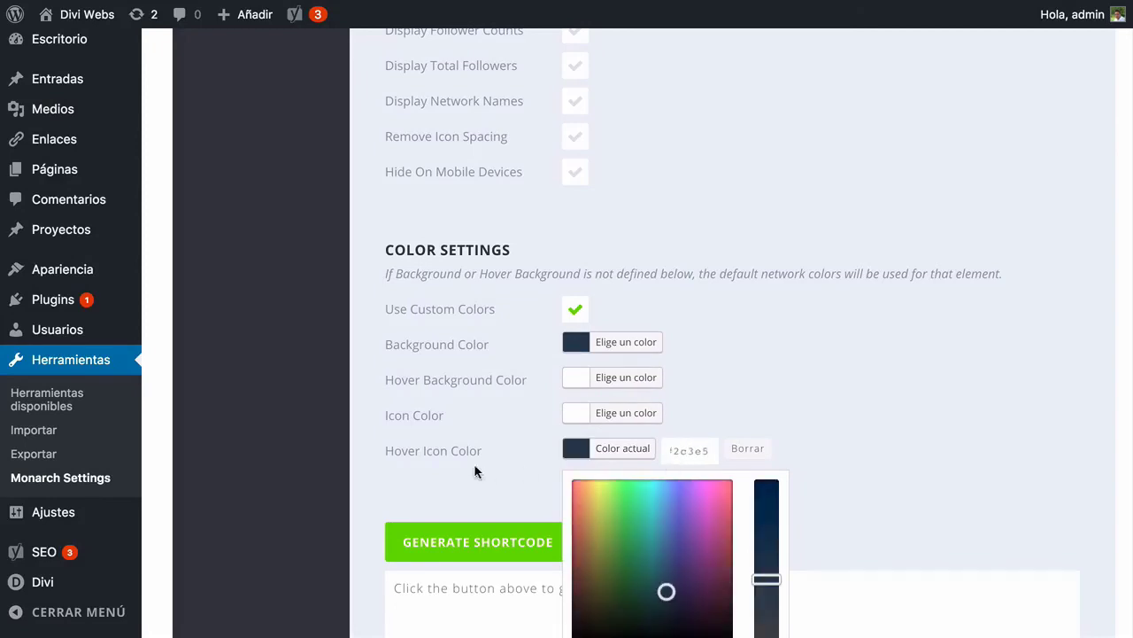
{"action": "left_click", "coordinate": [434, 470]}
Generate and copy the Social Follow shortcode, and save the Monarch settings
{"action": "scroll", "coordinate": [433, 463], "scroll_direction": "down", "scroll_amount": 2}
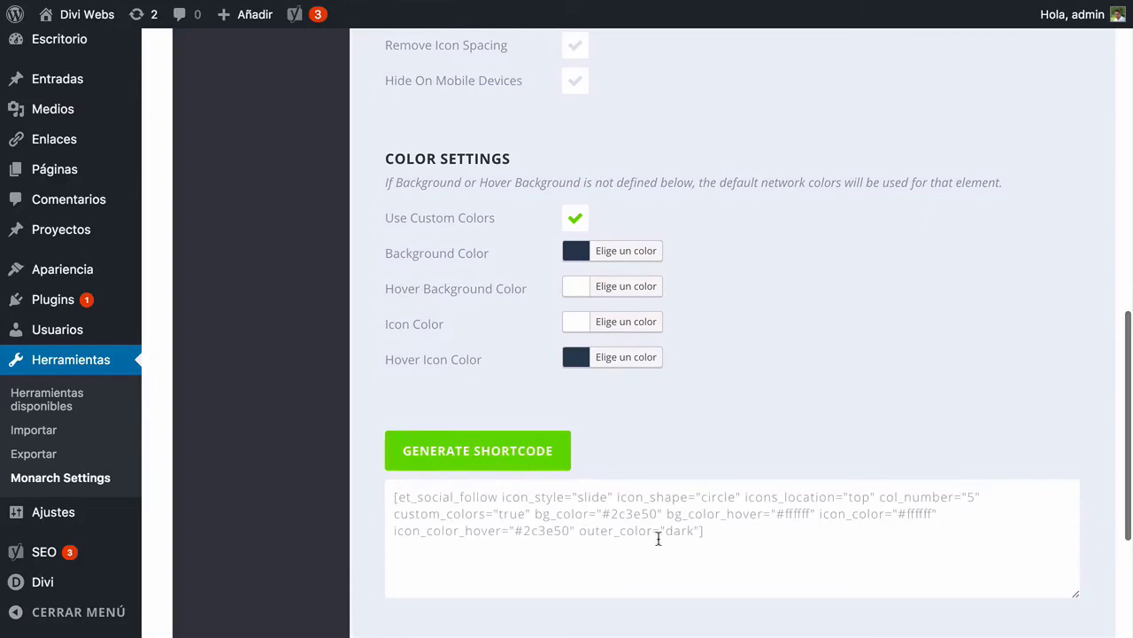
{"action": "left_click_drag", "start_coordinate": [704, 530], "coordinate": [390, 485]}
{"action": "key", "text": "ctrl+c"}
{"action": "scroll", "coordinate": [265, 472], "scroll_direction": "down", "scroll_amount": 4}
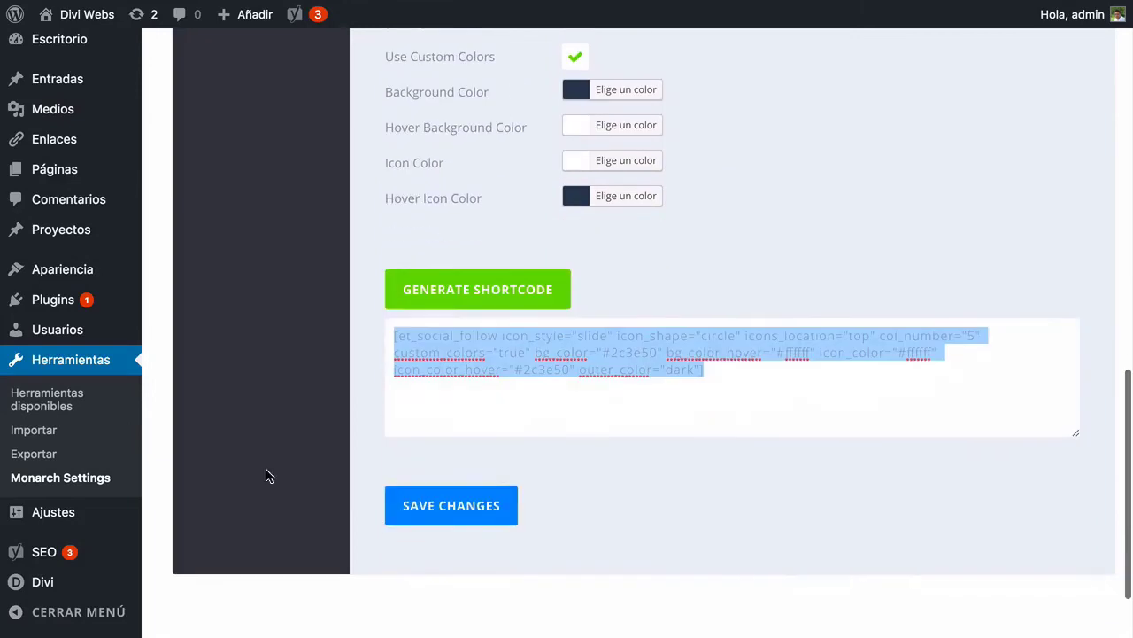
{"action": "left_click", "coordinate": [430, 478]}
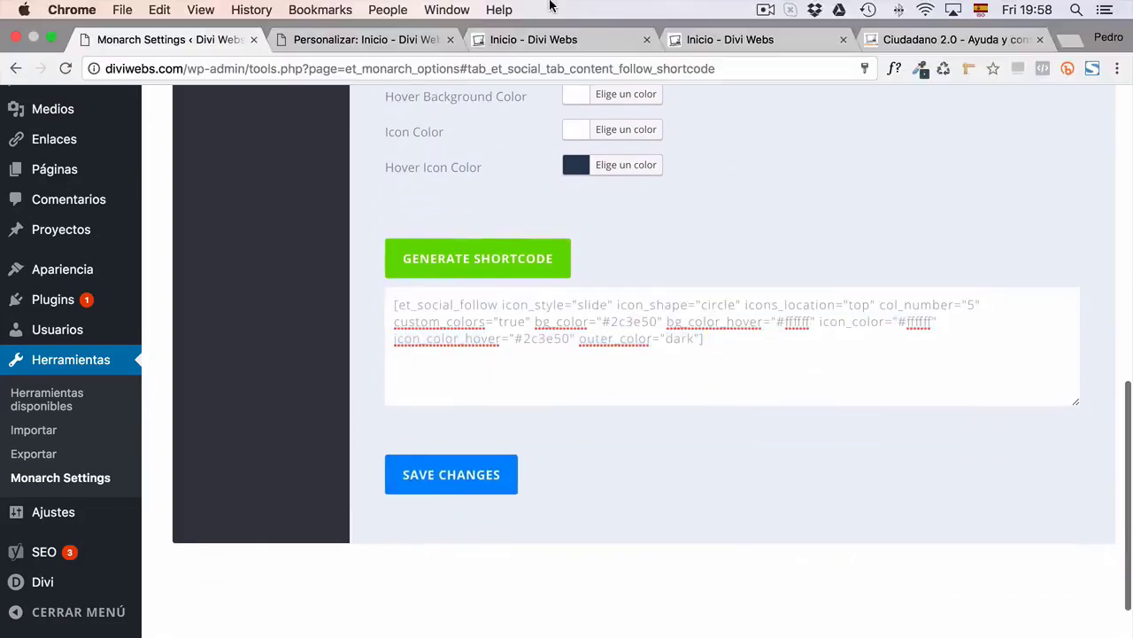
Add a Text module below the "SÍGUENOS TAMBIÉN AQUÍ" heading of the Divi Webs home page in the visual builder
{"action": "left_click", "coordinate": [557, 40]}
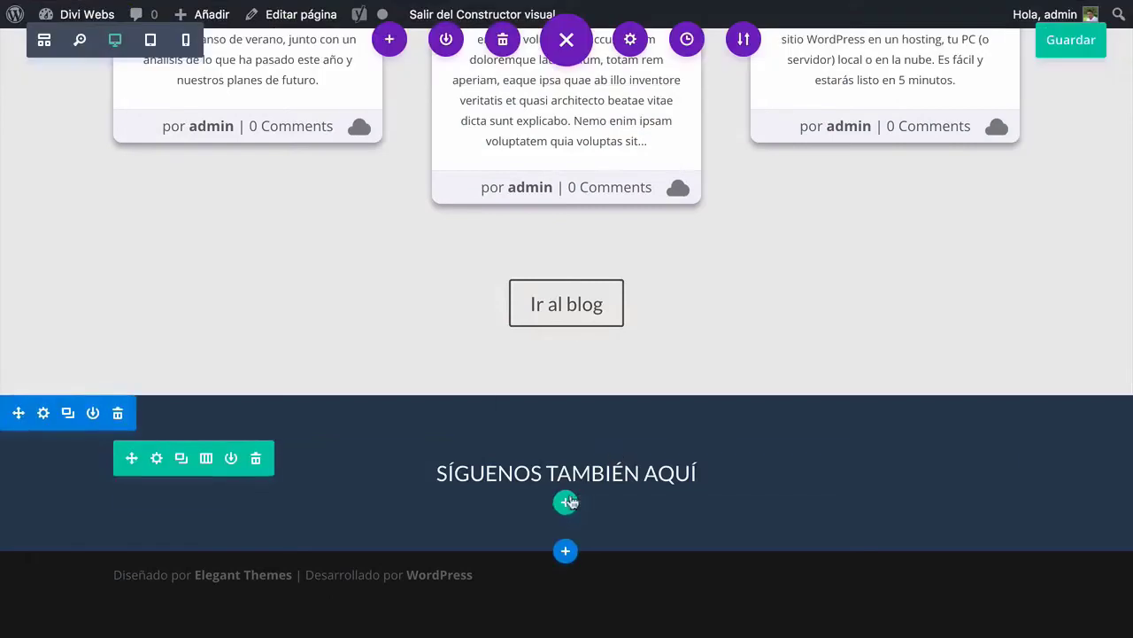
{"action": "left_click", "coordinate": [566, 451]}
{"action": "type", "text": "te"}
{"action": "left_click", "coordinate": [639, 390]}
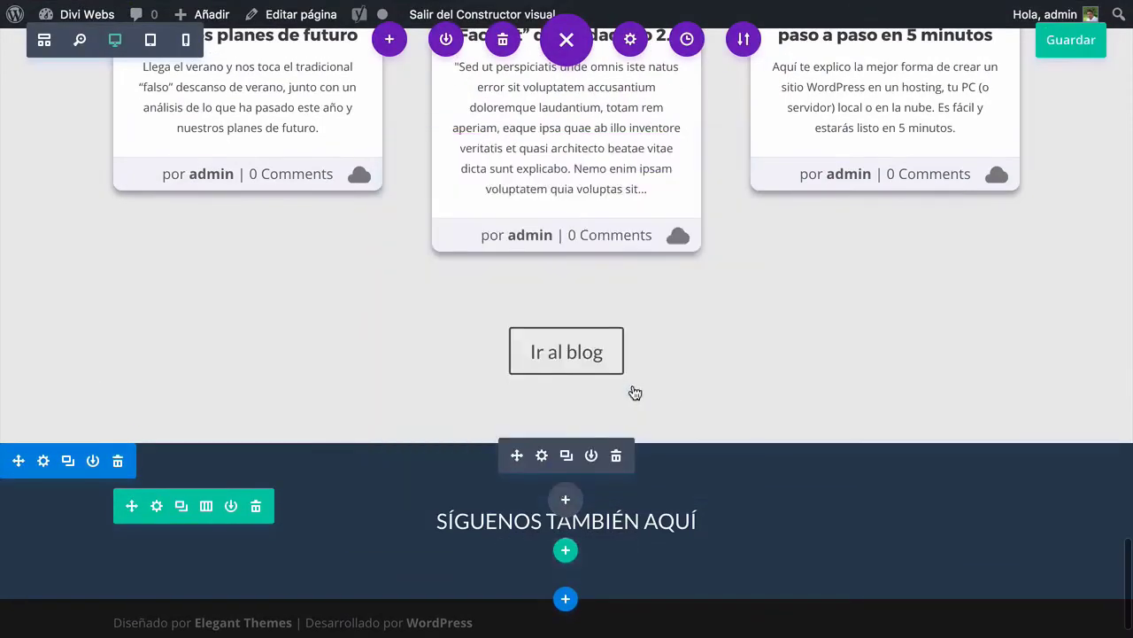
{"action": "left_click", "coordinate": [280, 272]}
{"action": "left_click", "coordinate": [222, 268]}
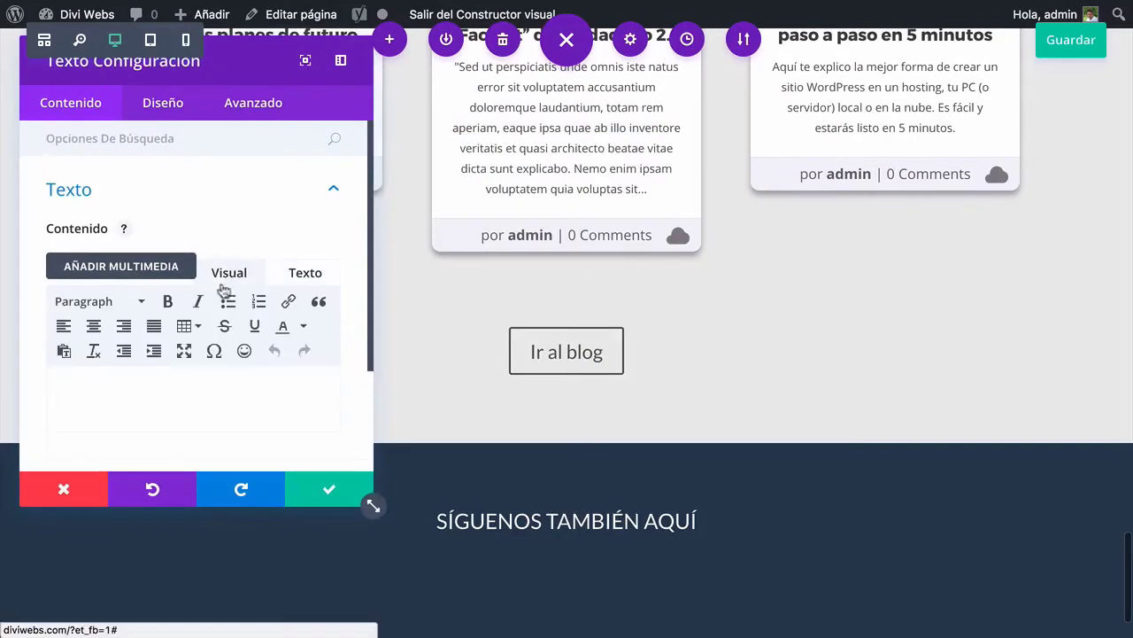
Paste the copied et_social_follow shortcode as the Text module's content in plain text mode and accept the module settings
{"action": "left_click", "coordinate": [187, 385]}
{"action": "key", "text": "ctrl+v"}
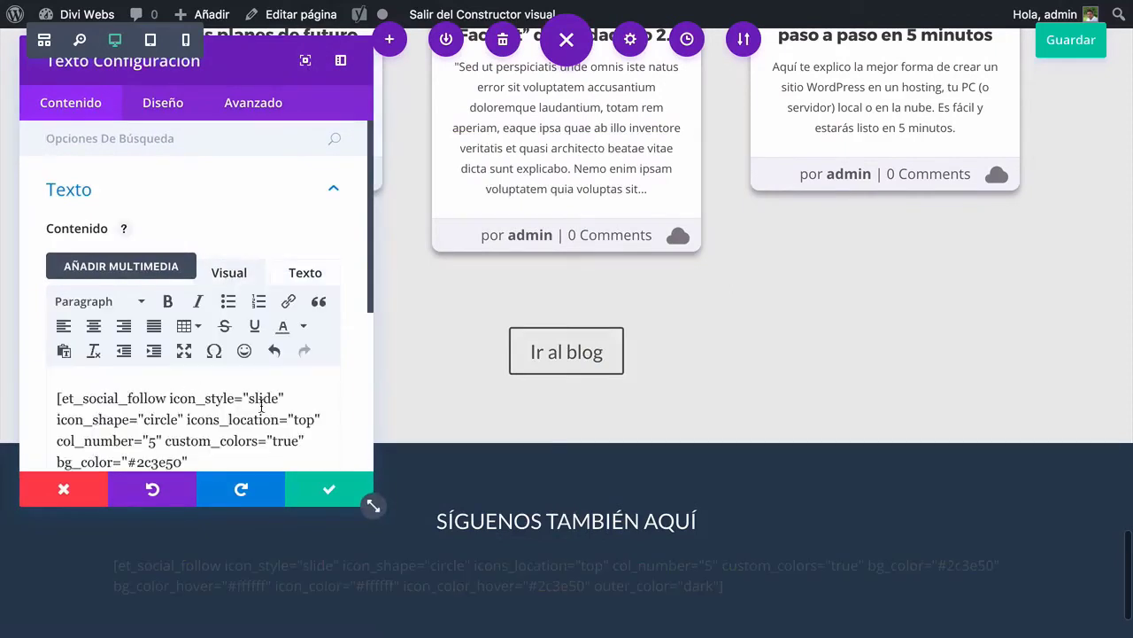
{"action": "left_click", "coordinate": [298, 280]}
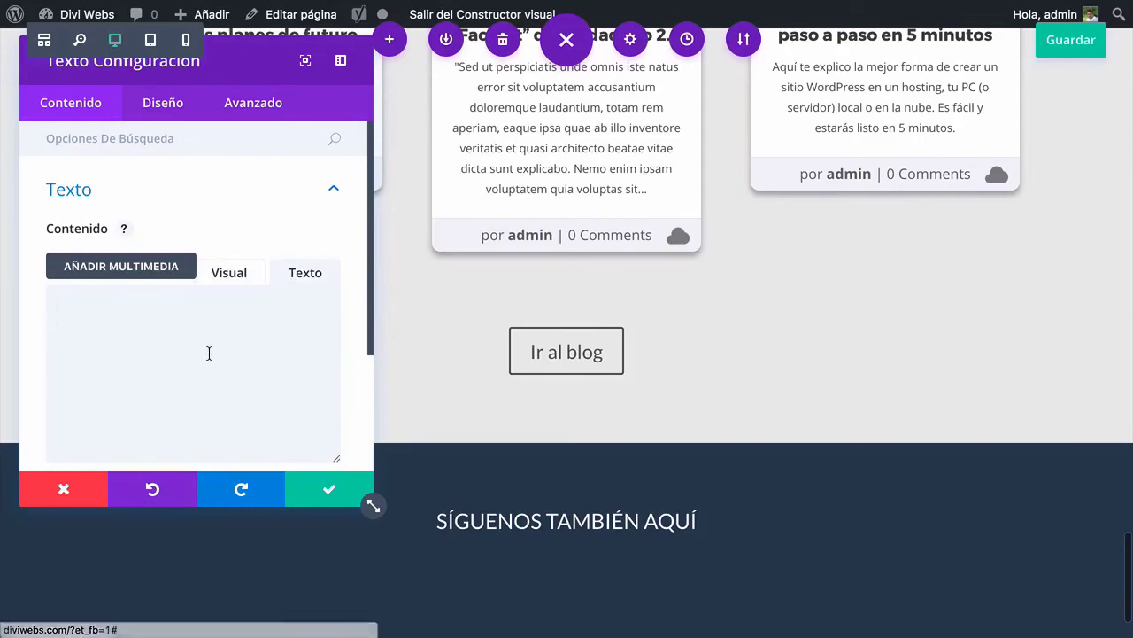
{"action": "left_click", "coordinate": [367, 499]}
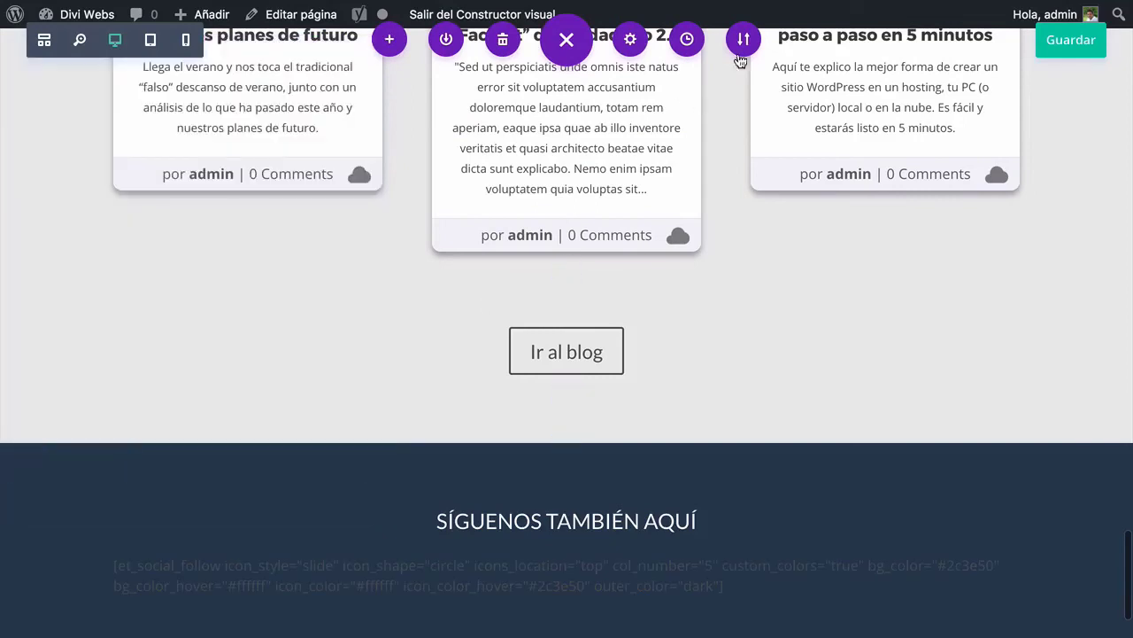
Save the page and check the social icons and their hover colors in the published page's footer
{"action": "mouse_move", "coordinate": [688, 2]}
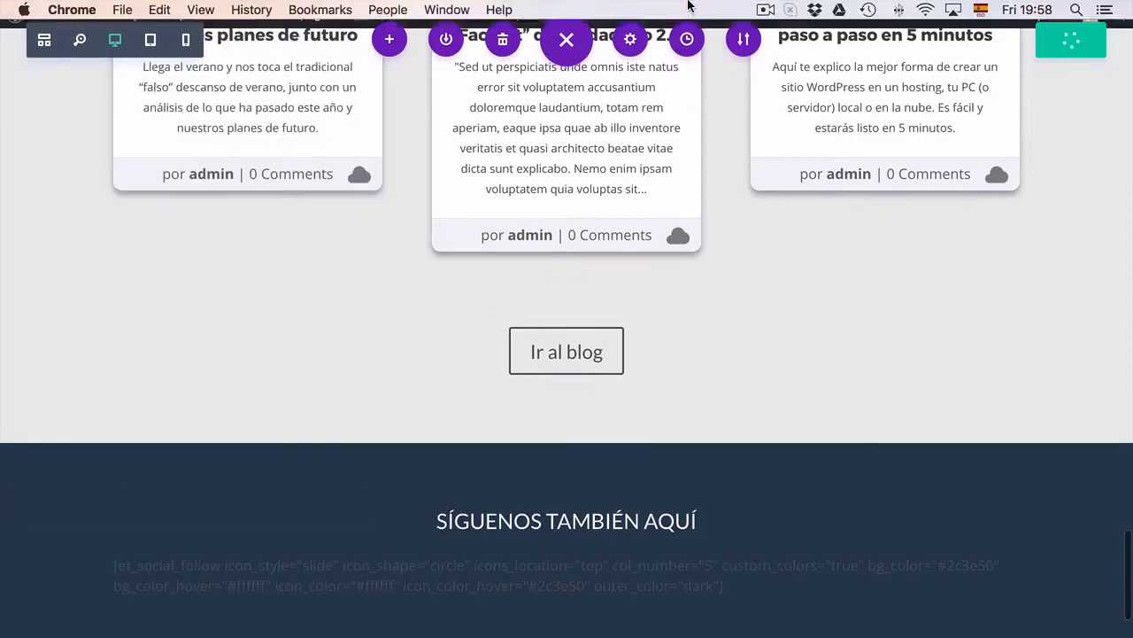
{"action": "left_click", "coordinate": [765, 42]}
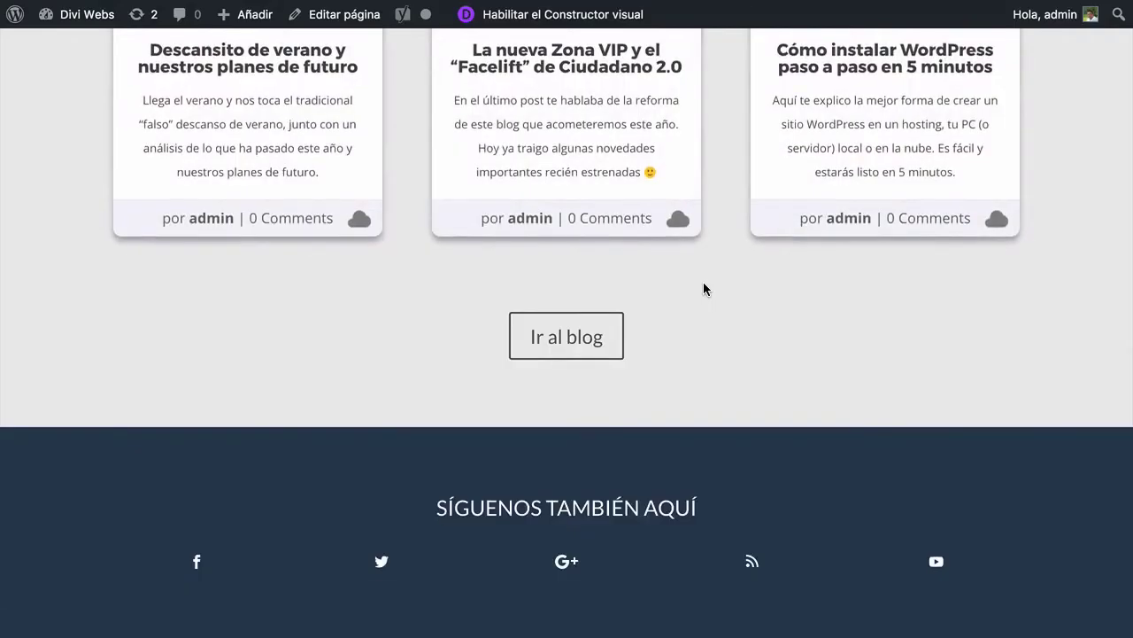
{"action": "scroll", "coordinate": [703, 283], "scroll_direction": "down", "scroll_amount": 2}
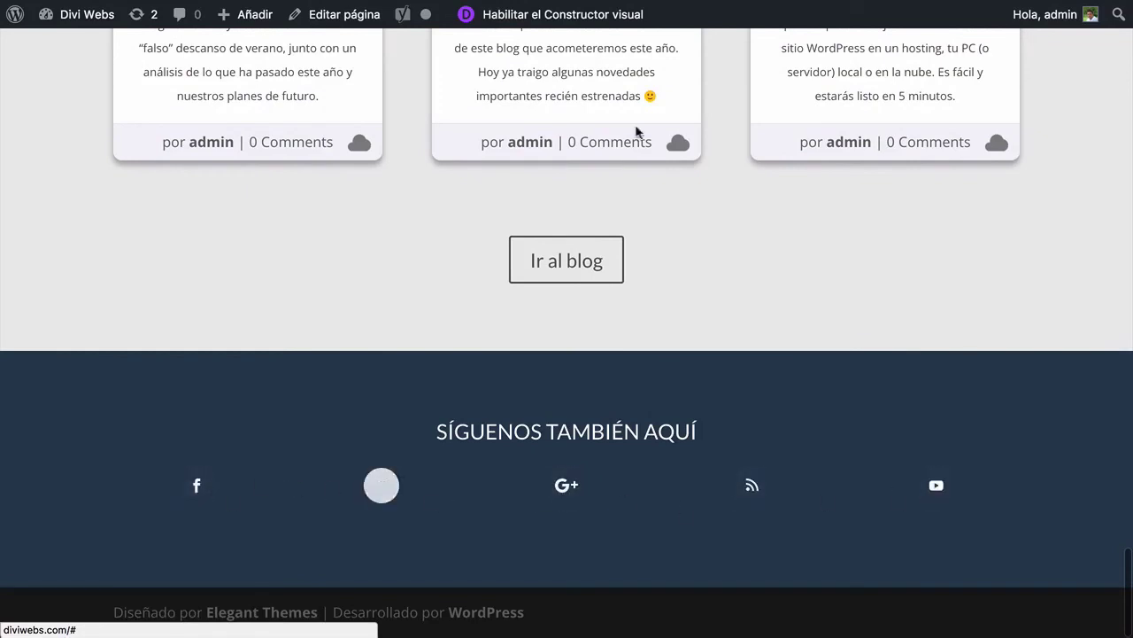
{"action": "mouse_move", "coordinate": [876, 2]}
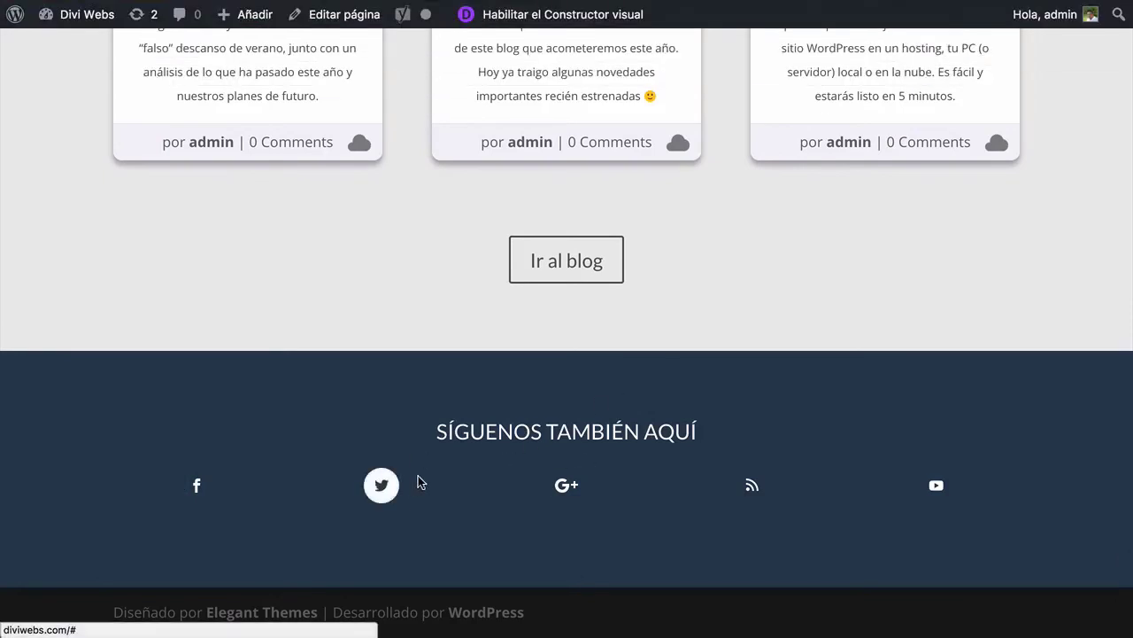
Reload the home page in the visual builder and save it again after checking the footer icons
{"action": "left_click", "coordinate": [524, 10]}
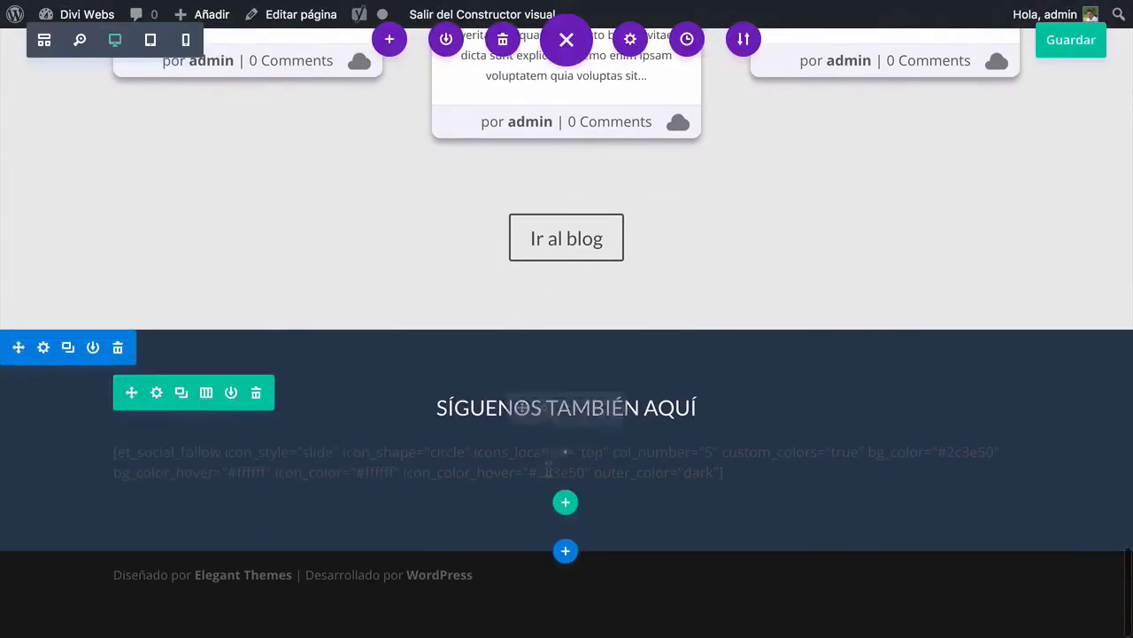
{"action": "key", "text": "super+r"}
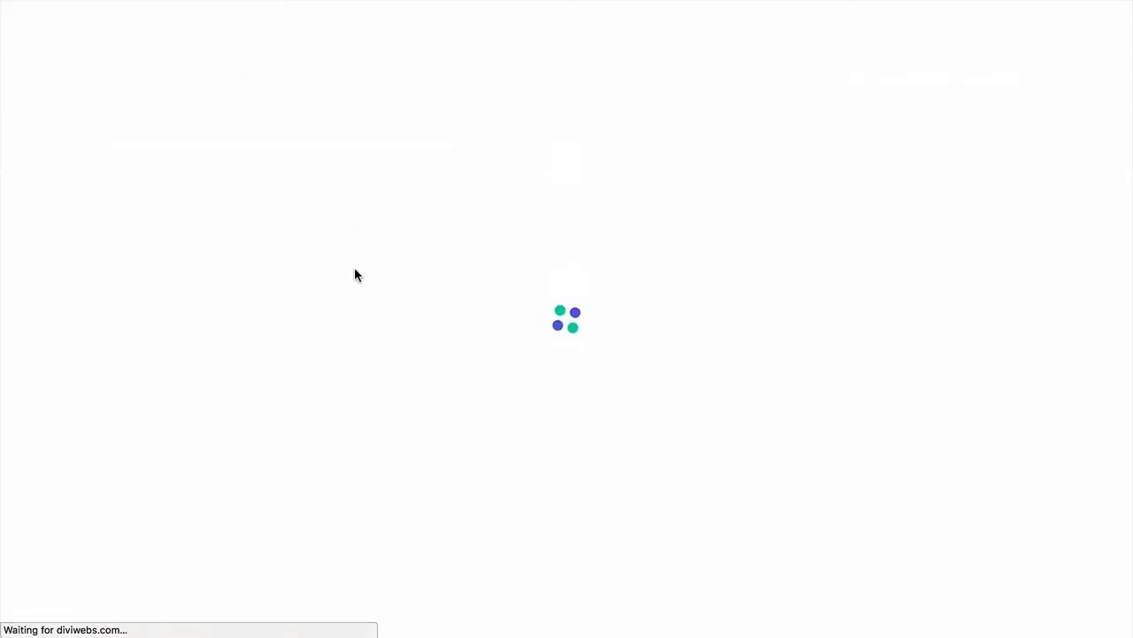
{"action": "scroll", "coordinate": [443, 359], "scroll_direction": "down", "scroll_amount": 20}
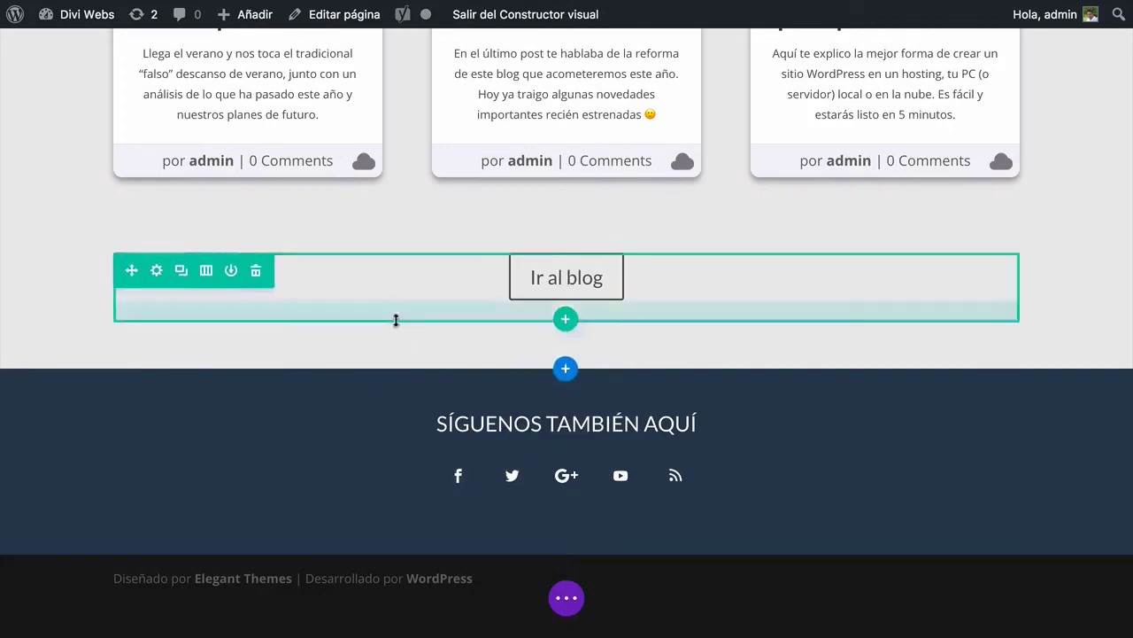
{"action": "left_click", "coordinate": [566, 600]}
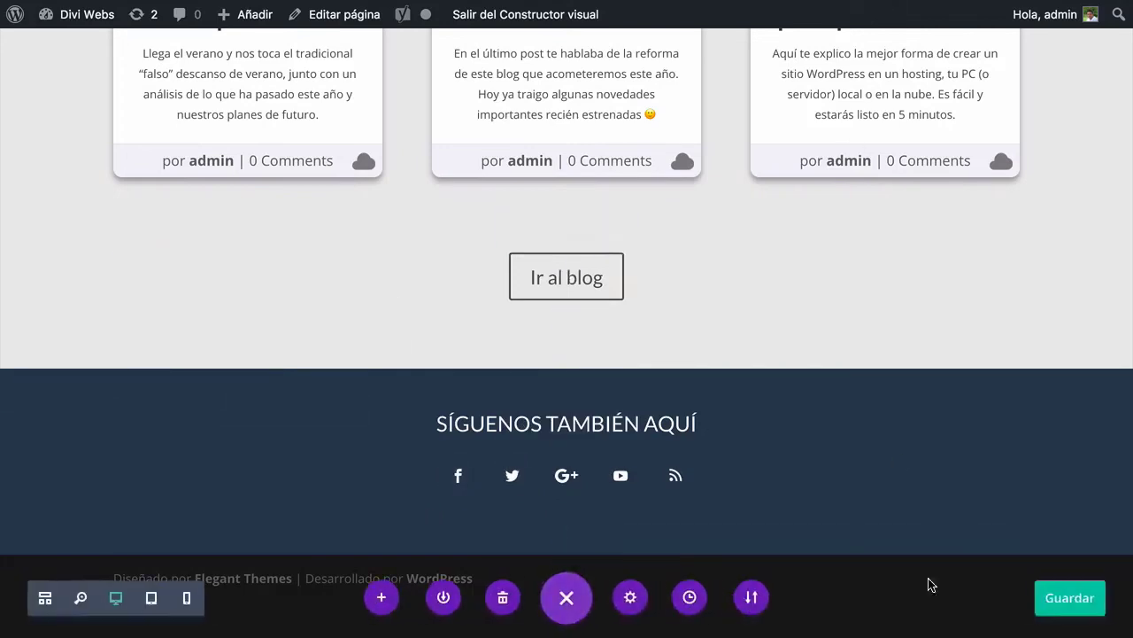
{"action": "left_click", "coordinate": [1094, 599]}
Examine the bordered social icons in the Ciudadano 2.0 footer and open Monarch's main General Settings
{"action": "mouse_move", "coordinate": [723, 26]}
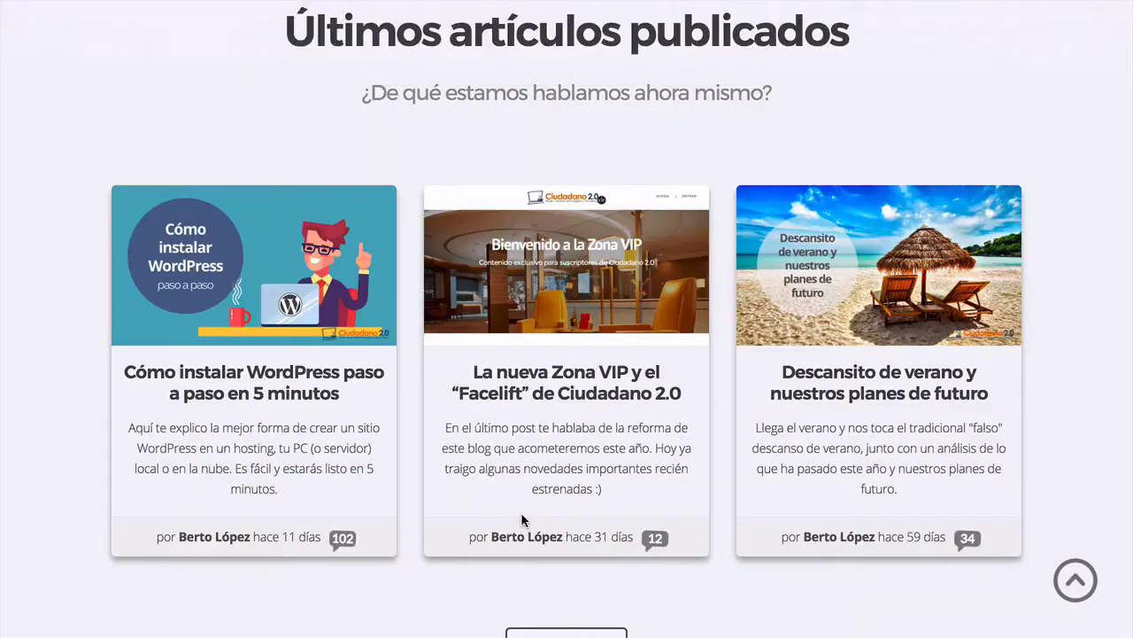
{"action": "scroll", "coordinate": [523, 514], "scroll_direction": "down", "scroll_amount": 5}
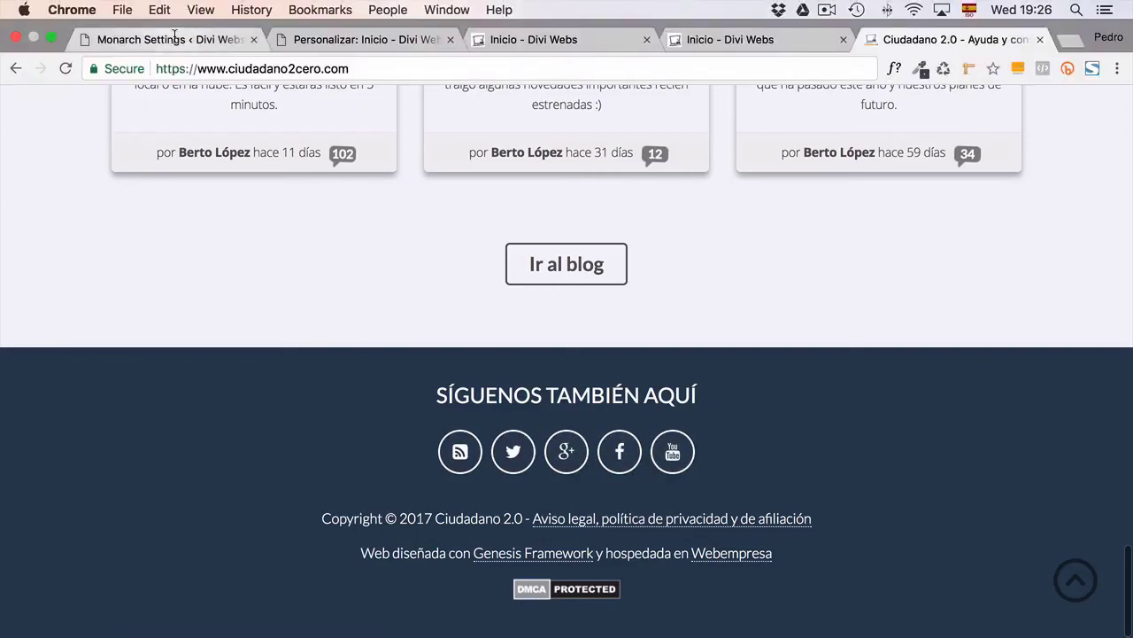
{"action": "left_click", "coordinate": [177, 44]}
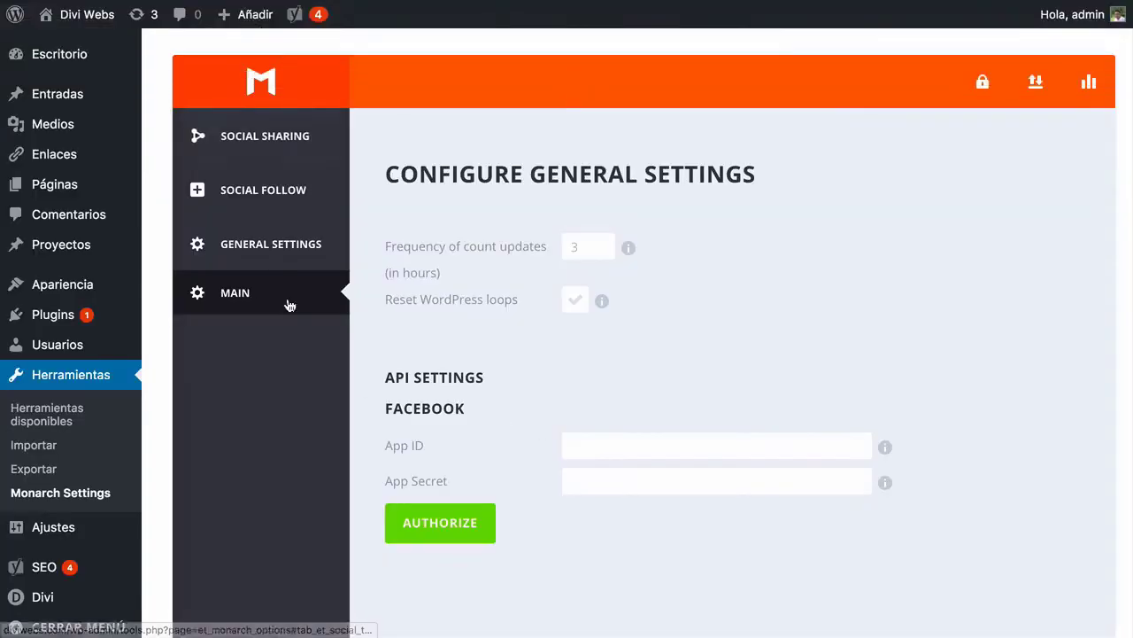
{"action": "left_click", "coordinate": [282, 260]}
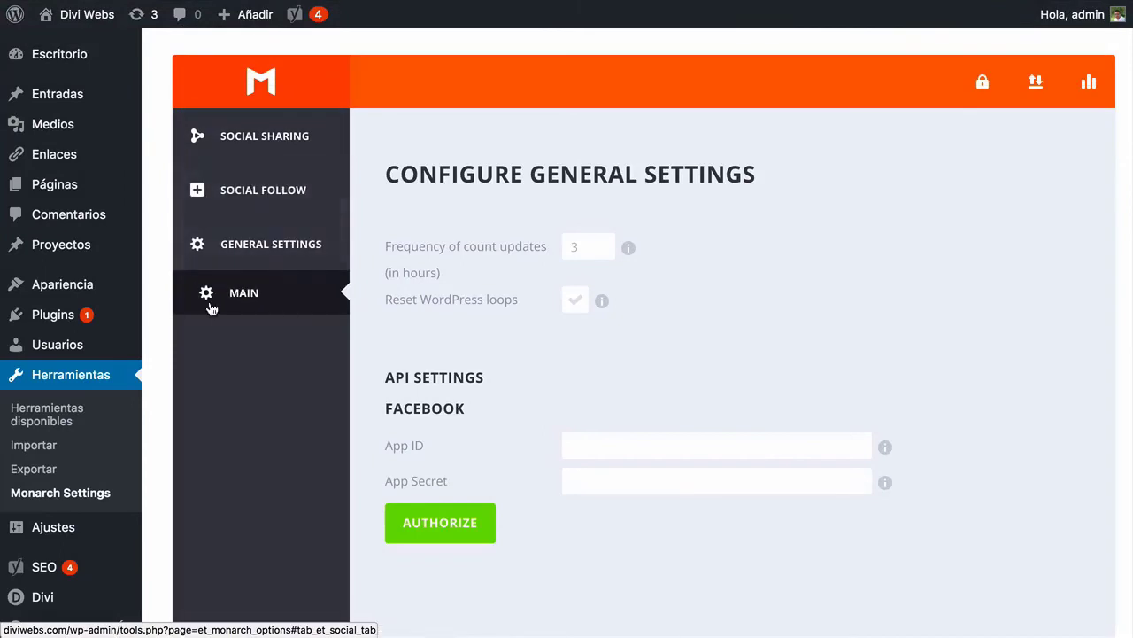
Reorder Monarch's Social Follow networks as RSS, Twitter, Google+, Facebook, YouTube, following the Ciudadano 2.0 footer, and save the changes
{"action": "left_click", "coordinate": [261, 195]}
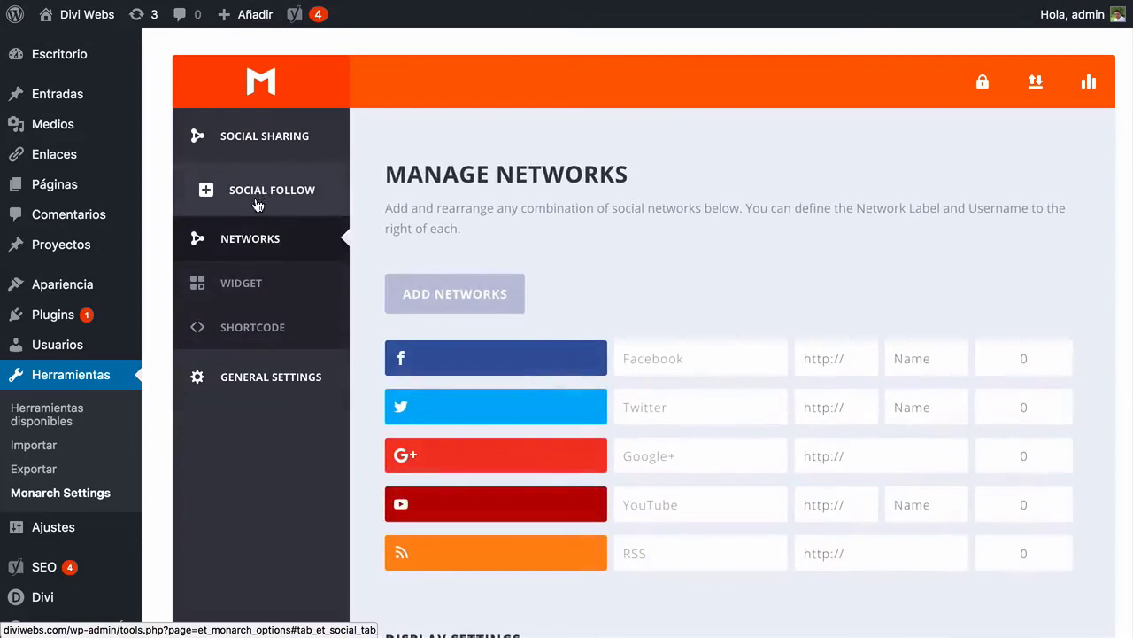
{"action": "left_click_drag", "start_coordinate": [421, 355], "coordinate": [415, 409]}
{"action": "left_click_drag", "start_coordinate": [467, 557], "coordinate": [453, 353]}
{"action": "left_click_drag", "start_coordinate": [484, 506], "coordinate": [480, 409]}
{"action": "mouse_move", "coordinate": [897, 5]}
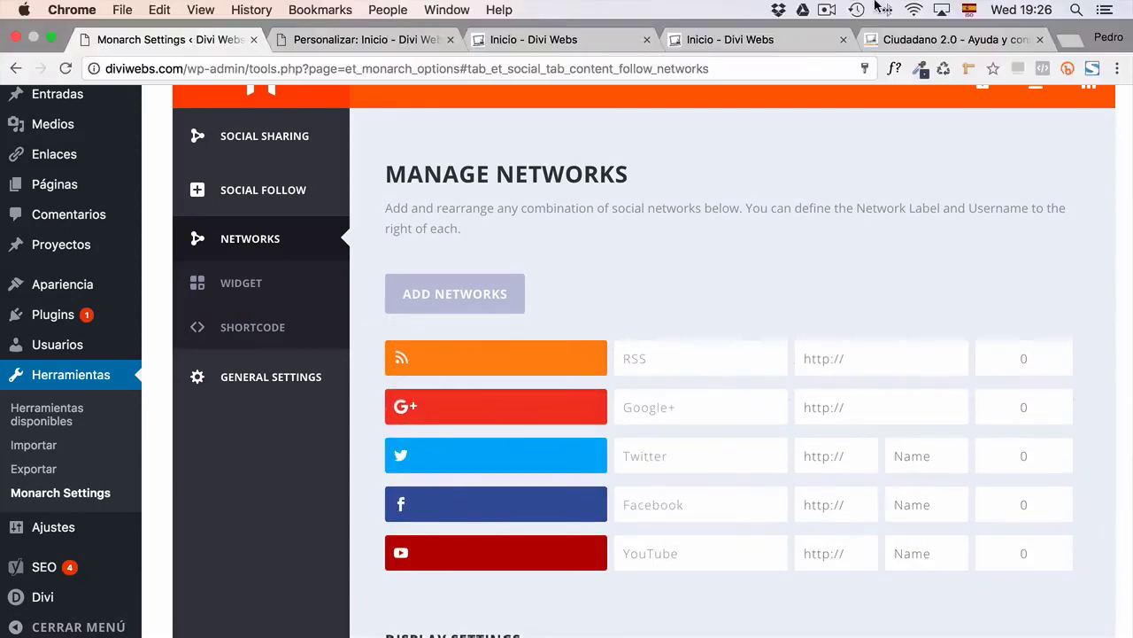
{"action": "left_click", "coordinate": [894, 46]}
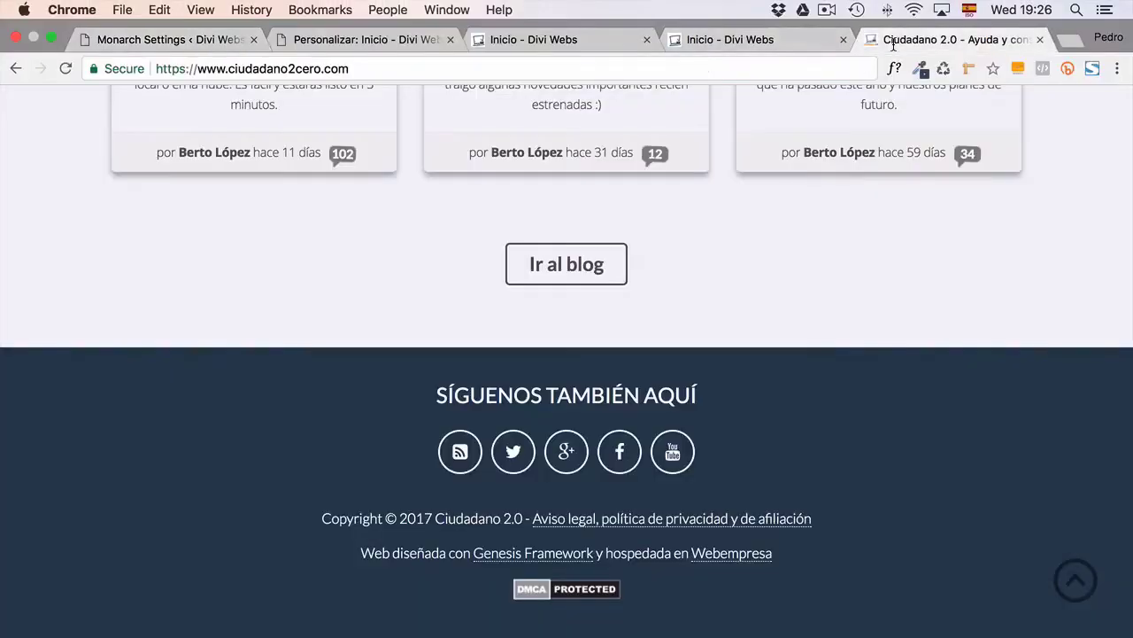
{"action": "left_click", "coordinate": [186, 41]}
{"action": "left_click_drag", "start_coordinate": [427, 451], "coordinate": [430, 399]}
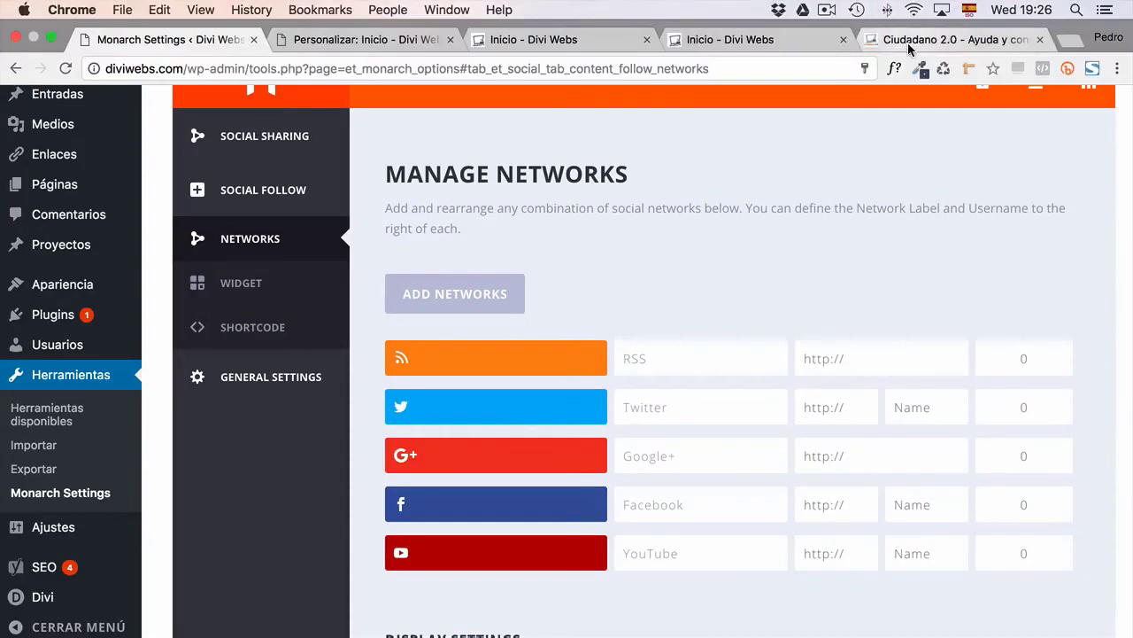
{"action": "left_click", "coordinate": [882, 44]}
{"action": "left_click", "coordinate": [133, 39]}
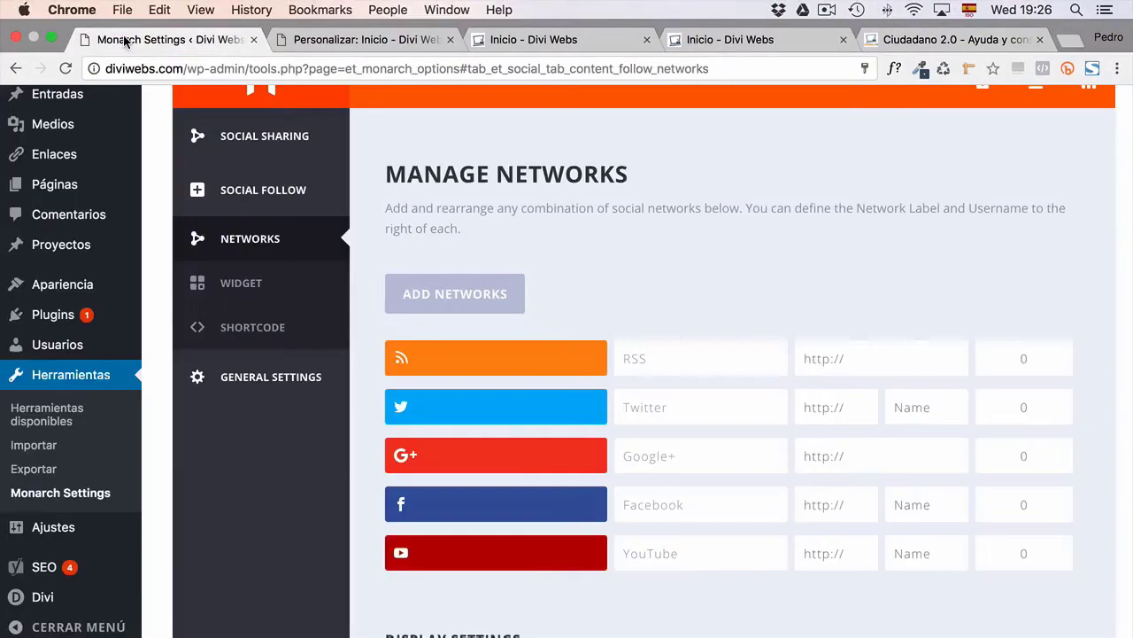
{"action": "scroll", "coordinate": [500, 416], "scroll_direction": "down", "scroll_amount": 5}
{"action": "left_click", "coordinate": [478, 522]}
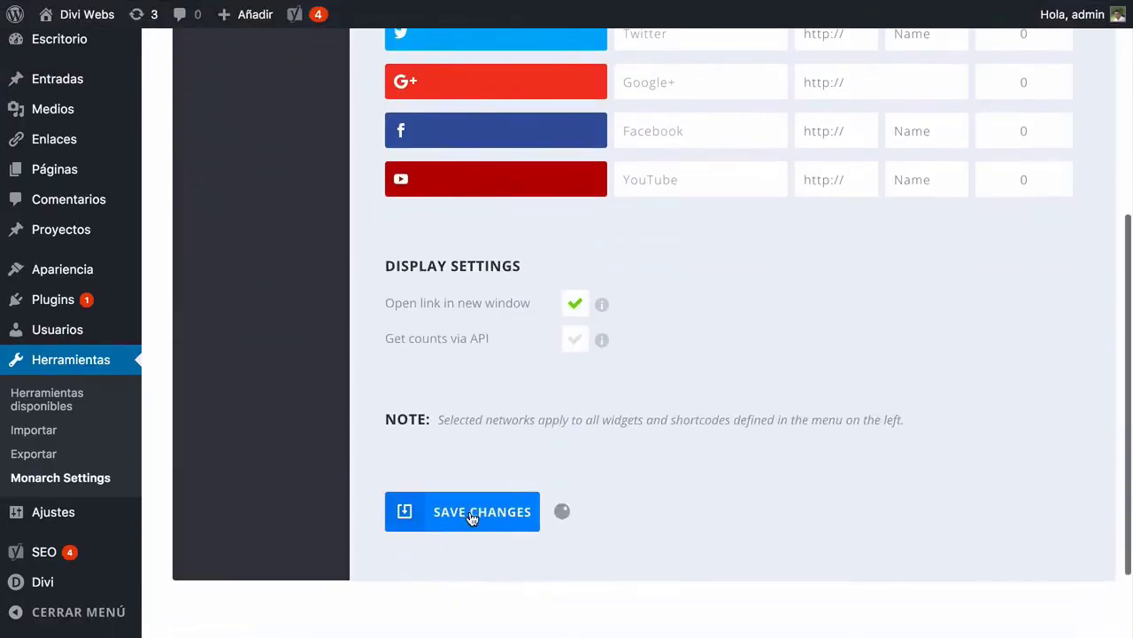
Reload the published Divi Webs home page and compare its footer icons with those in the Ciudadano 2.0 footer
{"action": "left_click", "coordinate": [707, 39]}
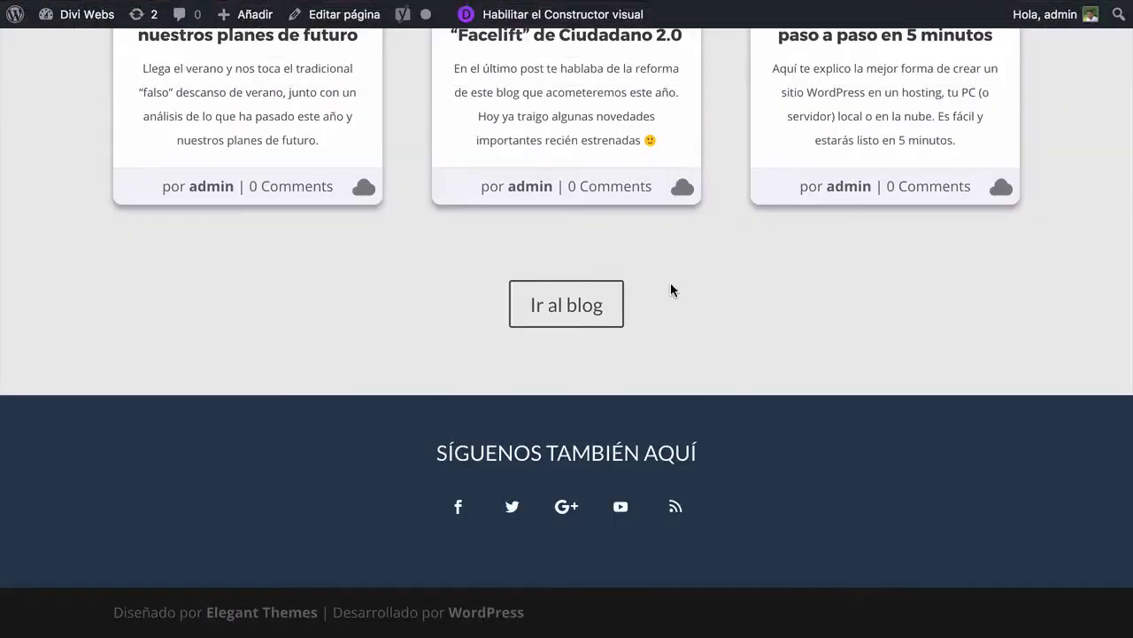
{"action": "key", "text": "super+r"}
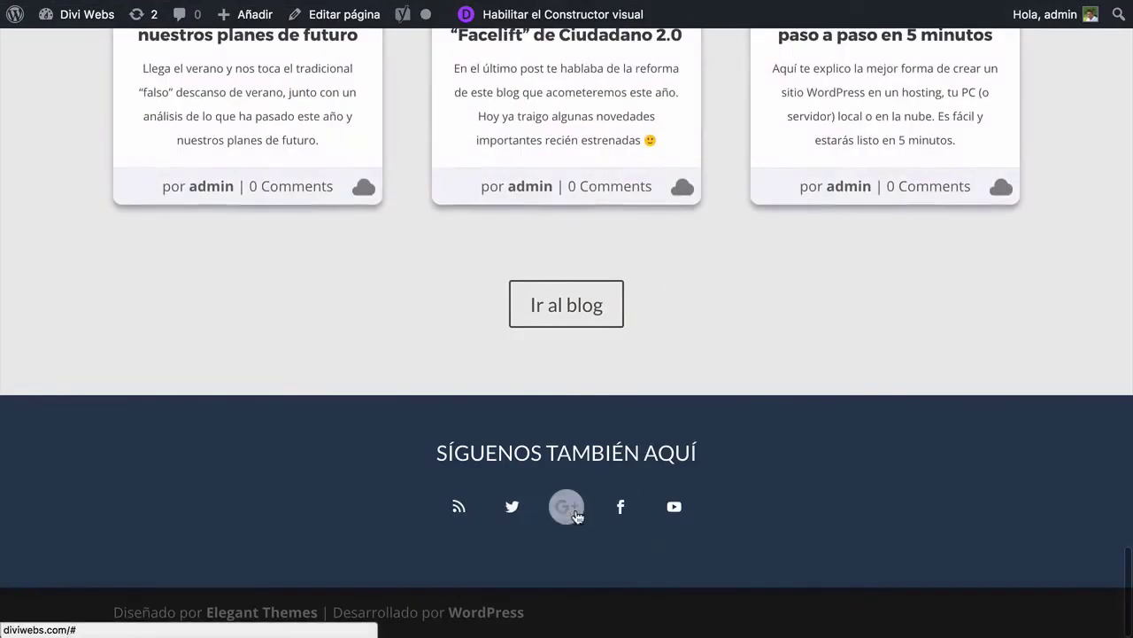
{"action": "mouse_move", "coordinate": [555, 7]}
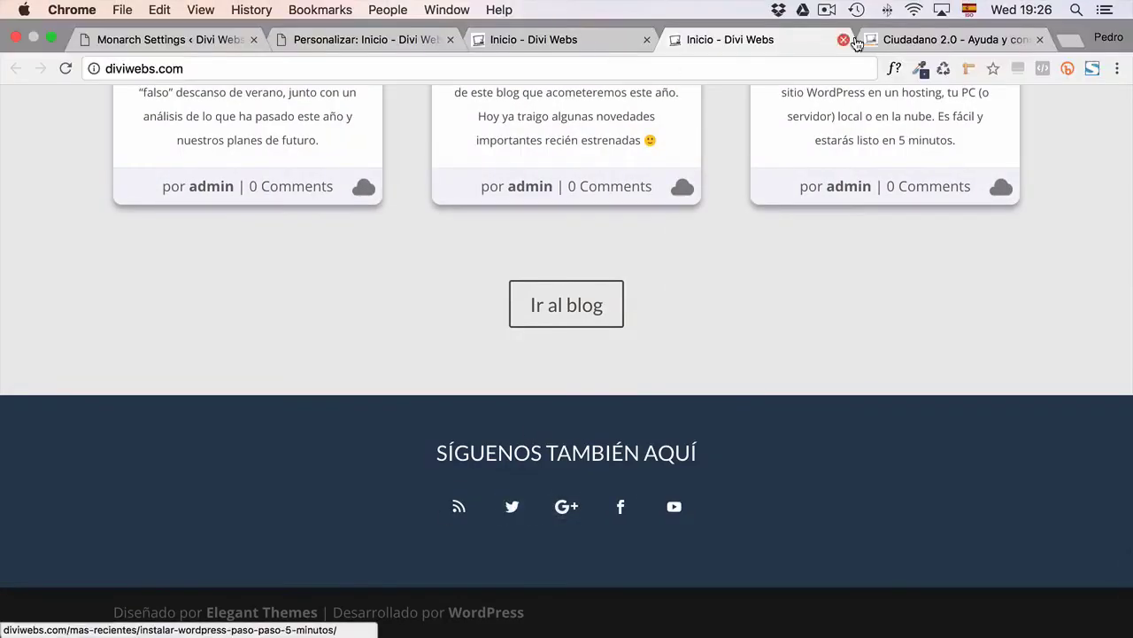
{"action": "left_click", "coordinate": [894, 39]}
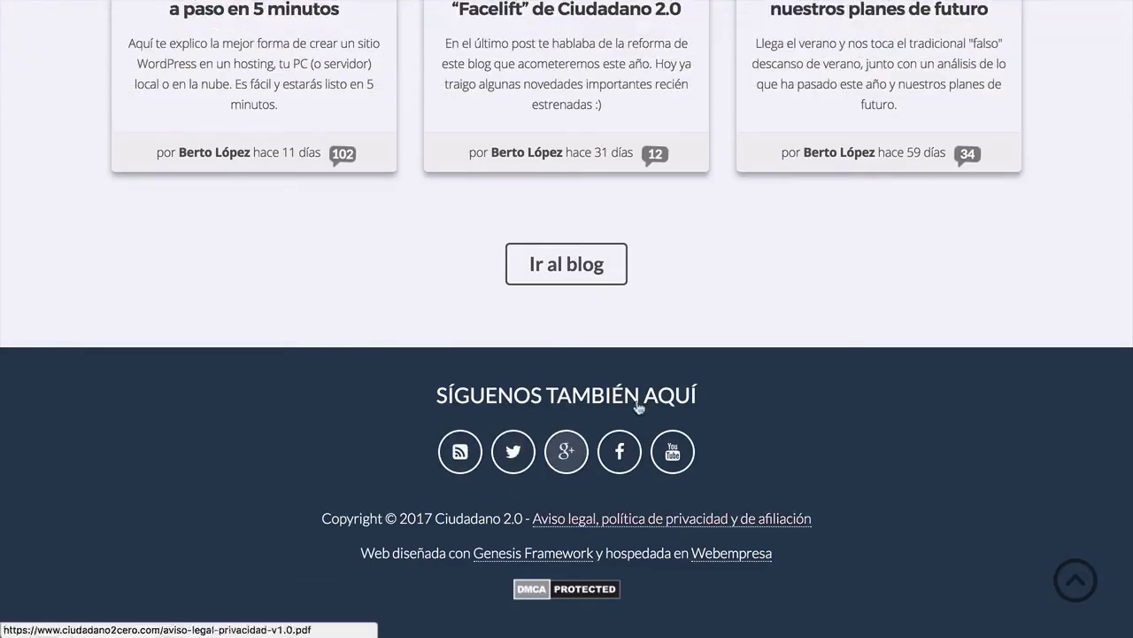
{"action": "mouse_move", "coordinate": [705, 6]}
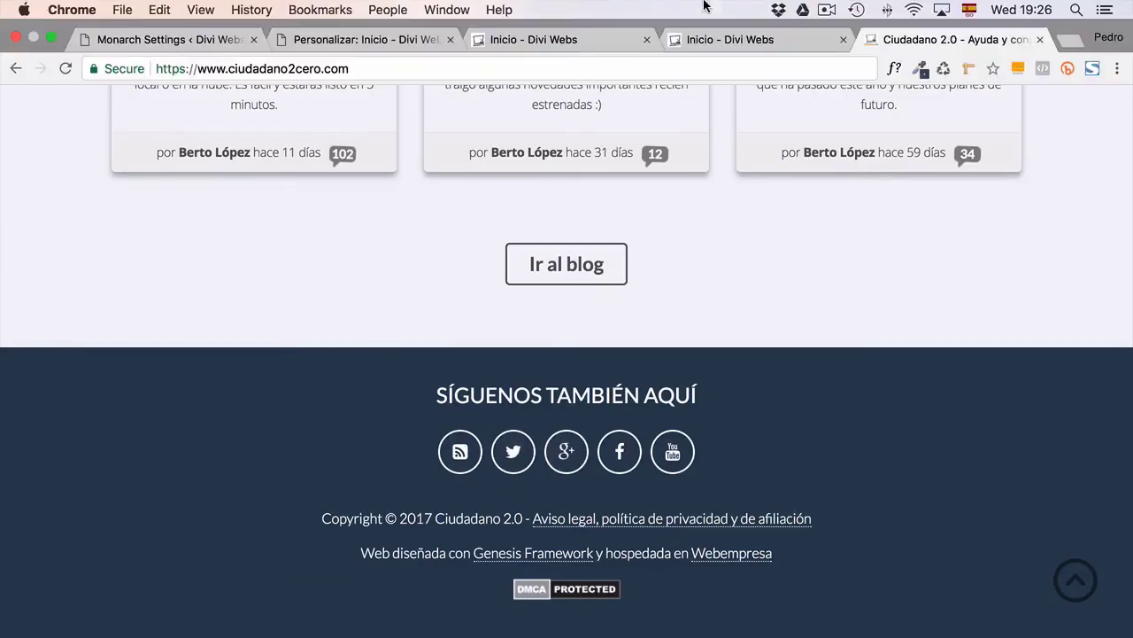
Examine Monarch's Social Follow shortcode options, especially the color settings, for a way to add an icon border
{"action": "left_click", "coordinate": [115, 39]}
{"action": "scroll", "coordinate": [464, 407], "scroll_direction": "up", "scroll_amount": 3}
{"action": "scroll", "coordinate": [464, 407], "scroll_direction": "up", "scroll_amount": 3}
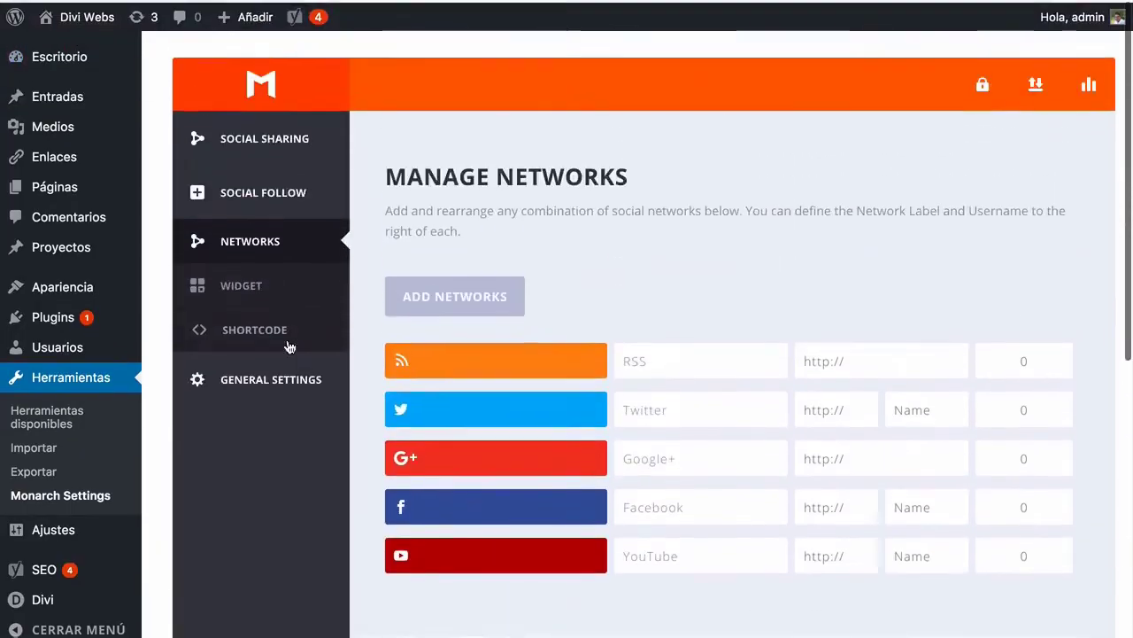
{"action": "left_click", "coordinate": [257, 339]}
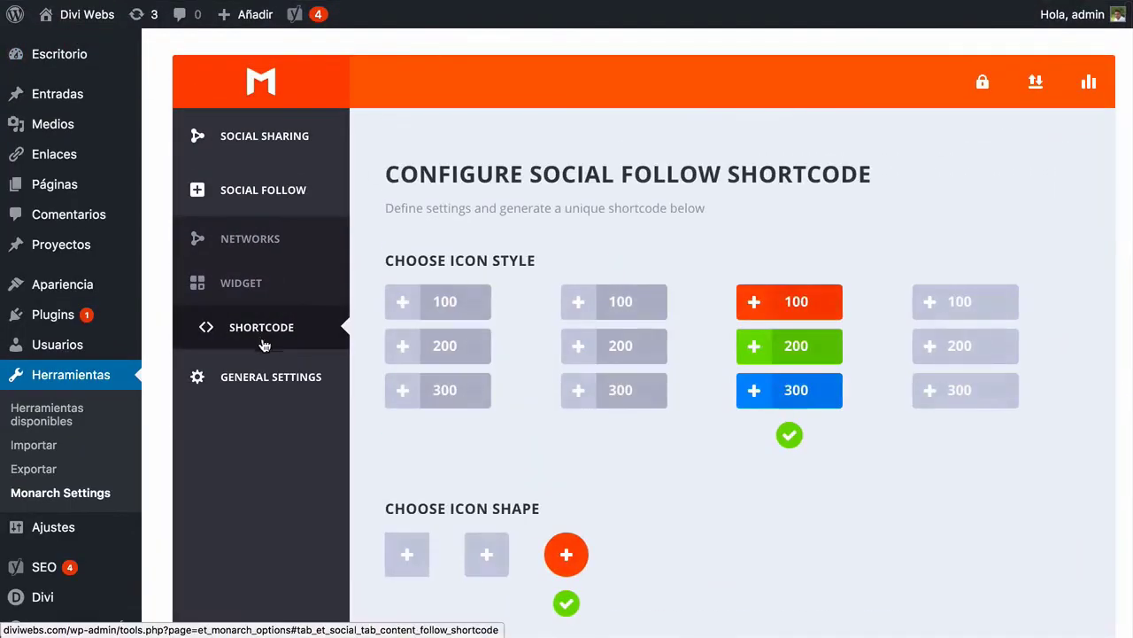
{"action": "scroll", "coordinate": [560, 449], "scroll_direction": "down", "scroll_amount": 10}
{"action": "scroll", "coordinate": [558, 457], "scroll_direction": "down", "scroll_amount": 1}
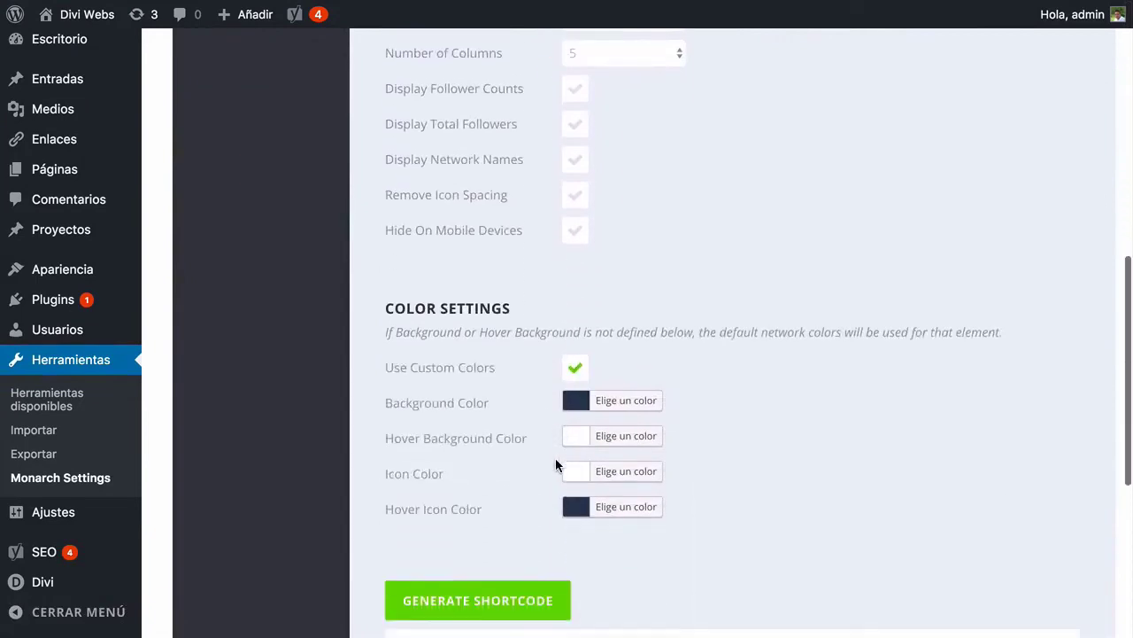
{"action": "left_click_drag", "start_coordinate": [428, 307], "coordinate": [501, 309]}
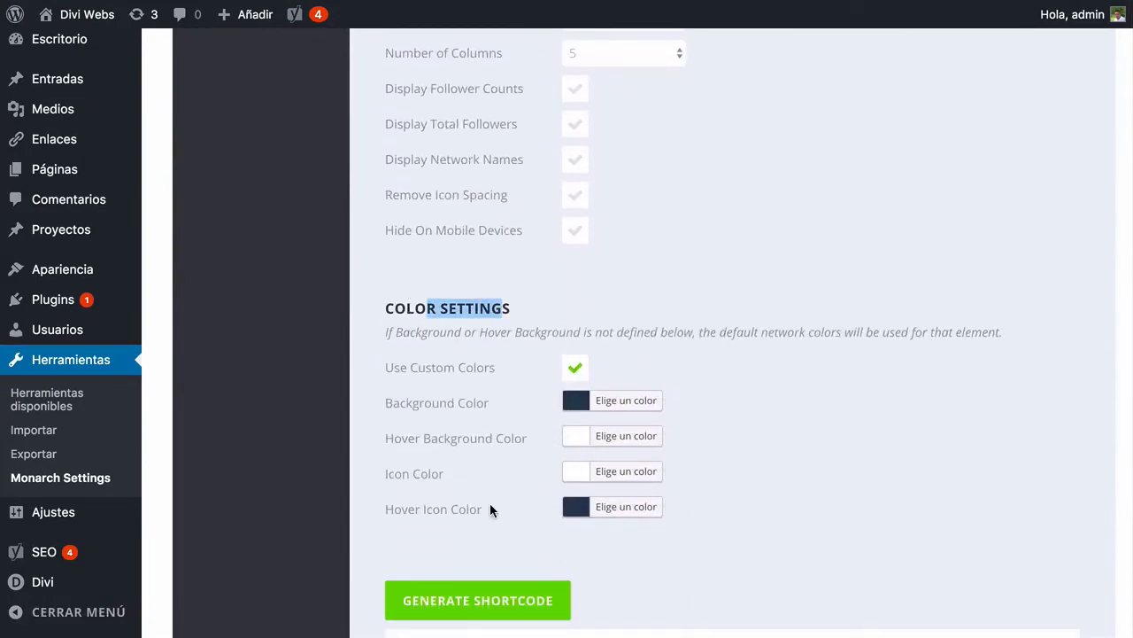
Search the shortcode settings page for "borde" and clear the search term
{"action": "key", "text": "ctrl+f"}
{"action": "type", "text": "borde"}
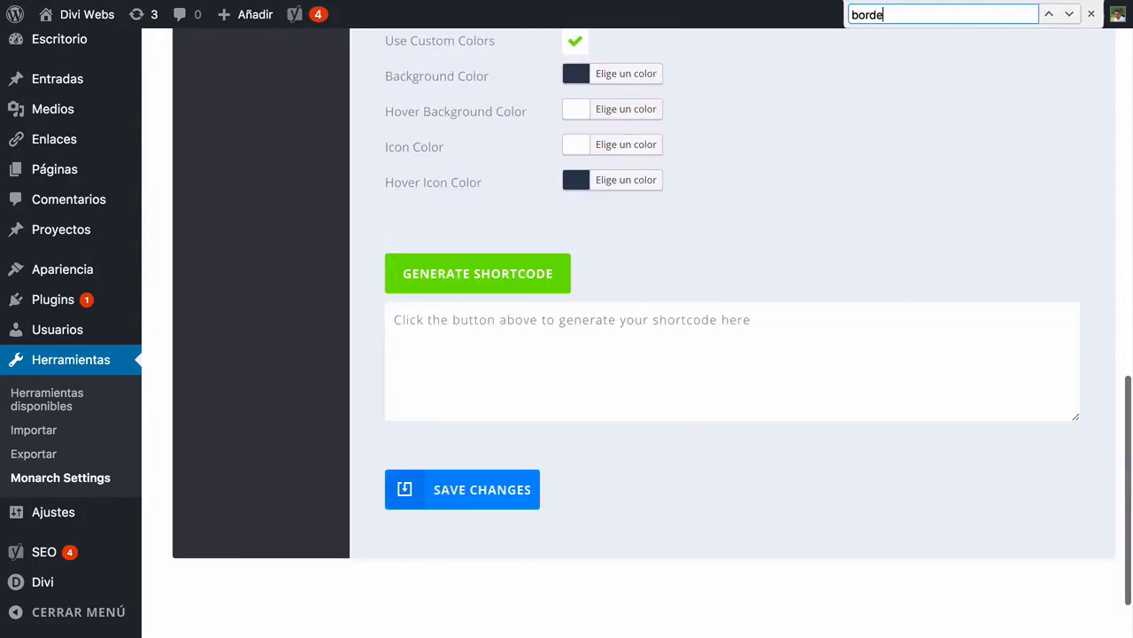
{"action": "key", "text": "BackSpace"}
{"action": "key", "text": "BackSpace"}
{"action": "key", "text": "BackSpace"}
{"action": "key", "text": "BackSpace"}
{"action": "key", "text": "BackSpace"}
{"action": "scroll", "coordinate": [800, 245], "scroll_direction": "up", "scroll_amount": 15}
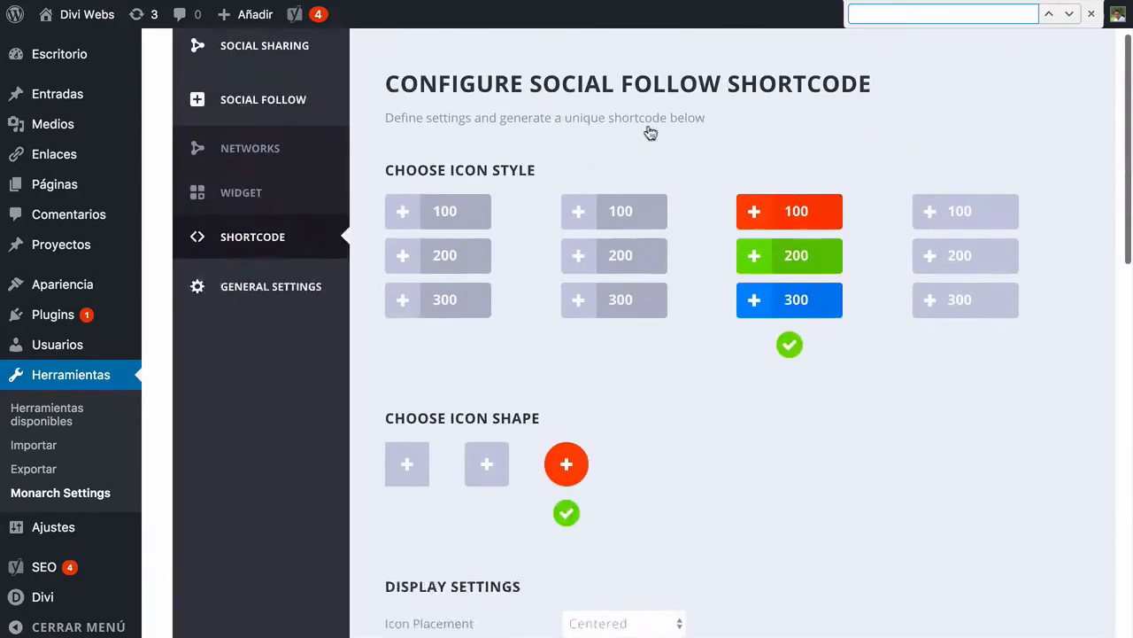
Inspect the RSS icon in the published Divi Webs footer and add border: 2px solid #fff to its element style
{"action": "left_click", "coordinate": [824, 39]}
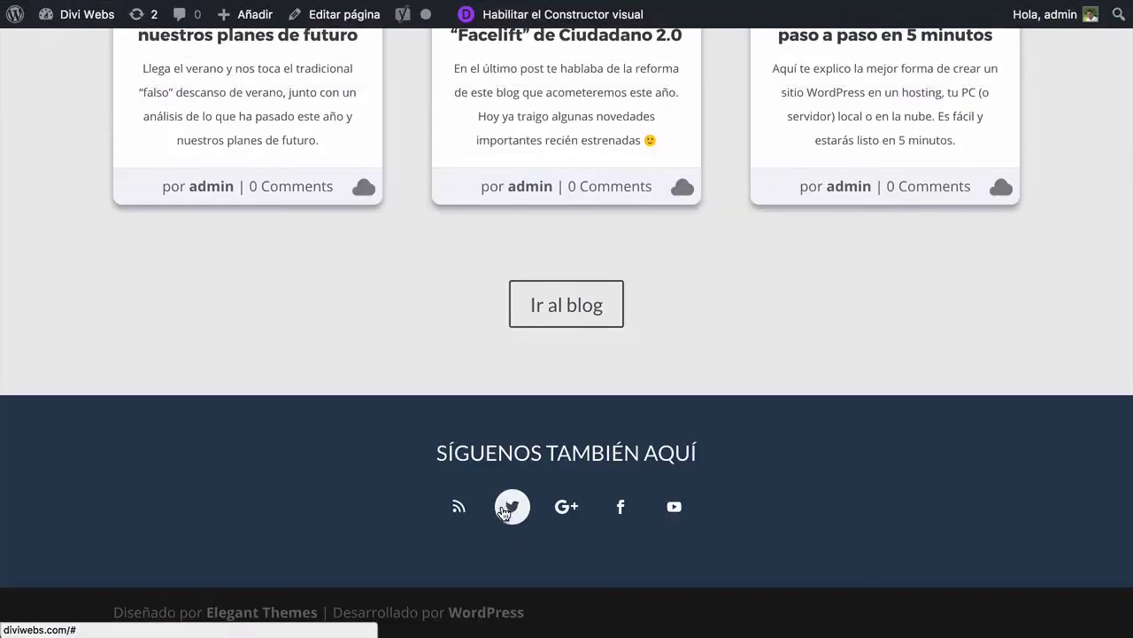
{"action": "right_click", "coordinate": [443, 506]}
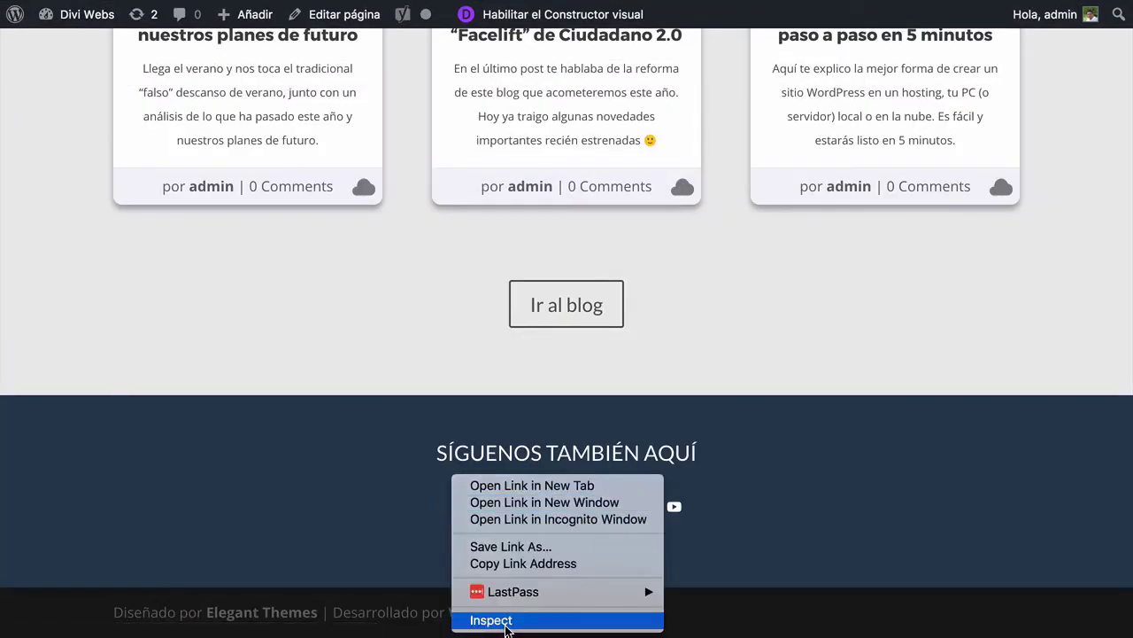
{"action": "left_click", "coordinate": [507, 623]}
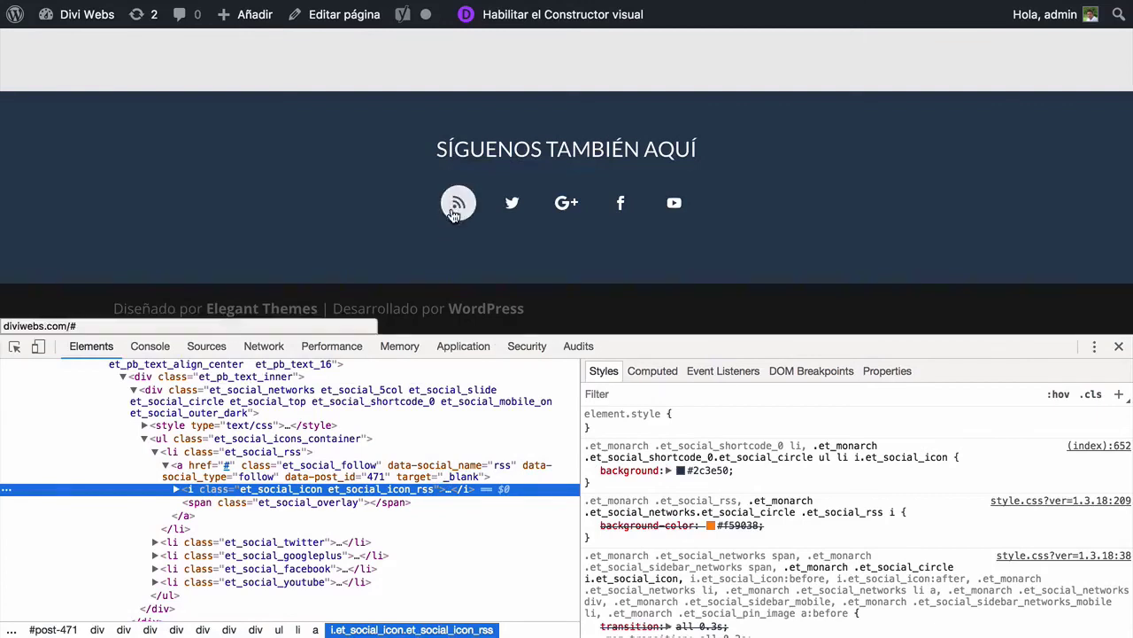
{"action": "left_click", "coordinate": [684, 410]}
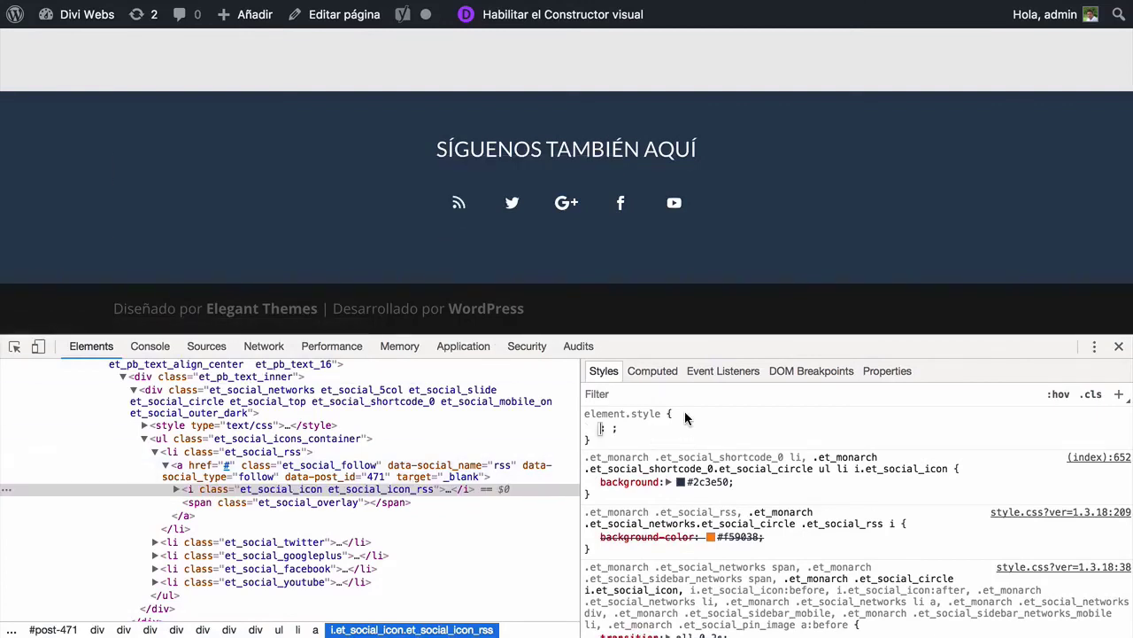
{"action": "type", "text": "border"}
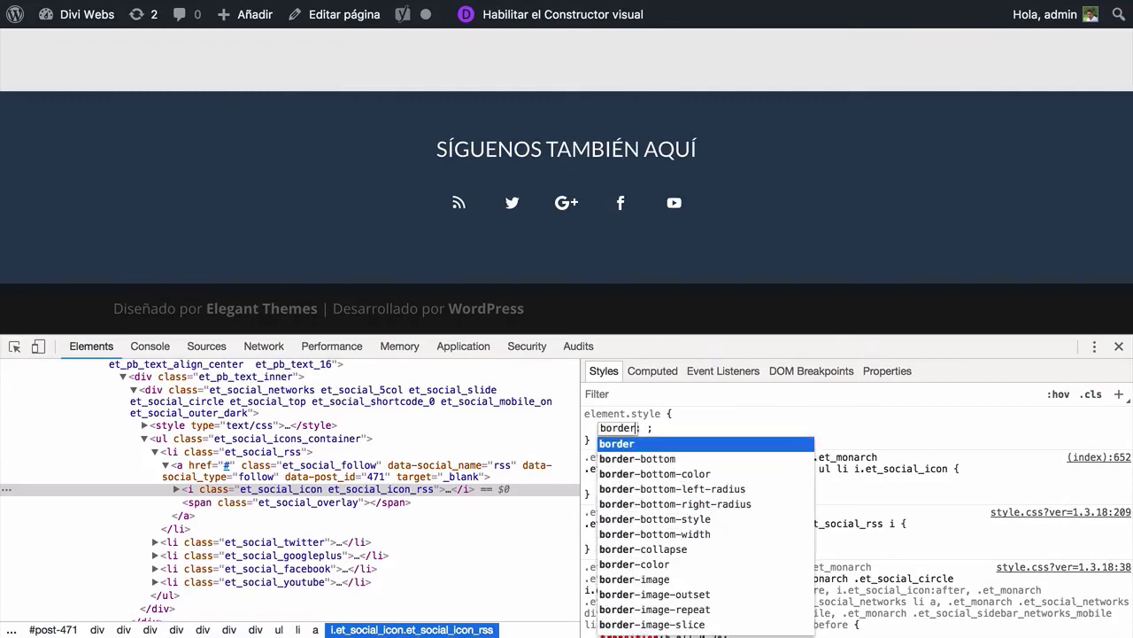
{"action": "key", "text": "Tab"}
{"action": "type", "text": "2px s"}
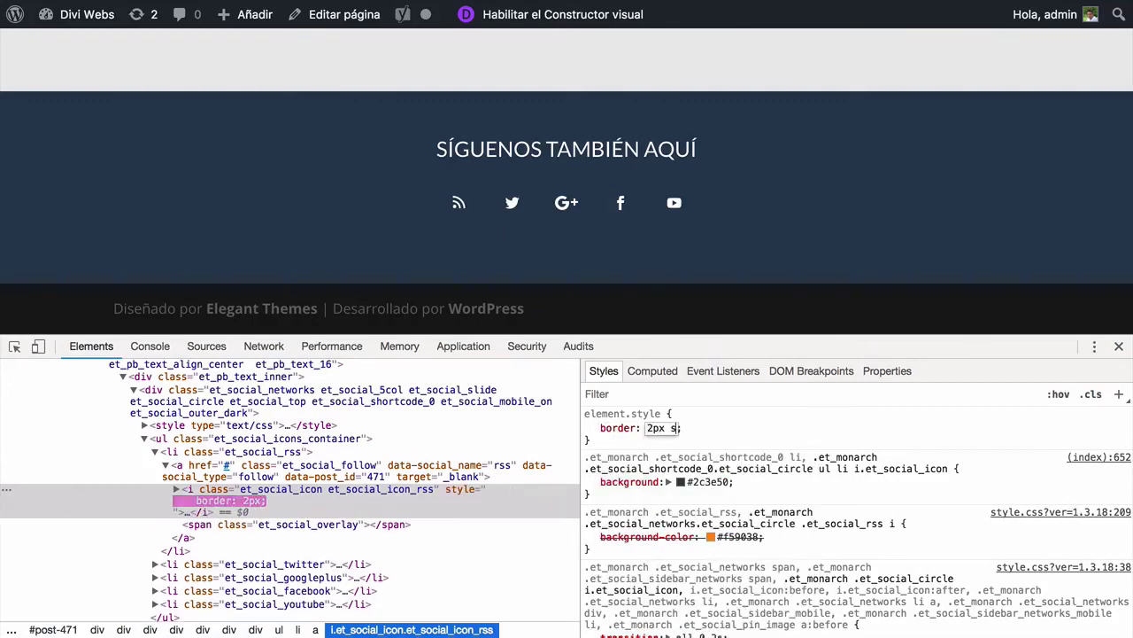
{"action": "type", "text": "olid "}
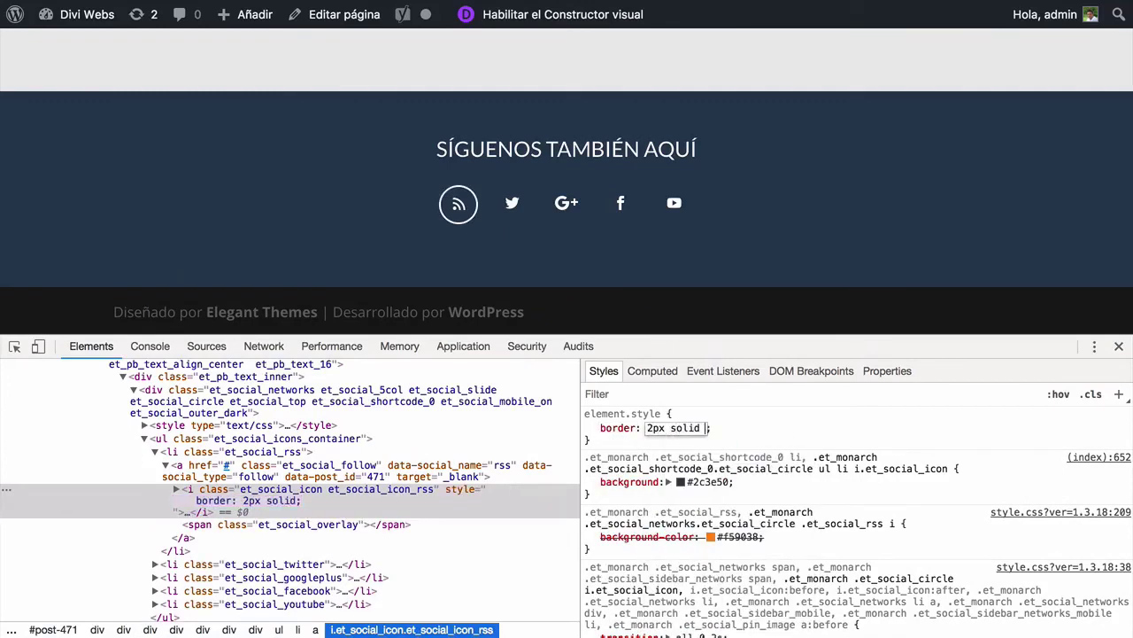
{"action": "type", "text": "#fff"}
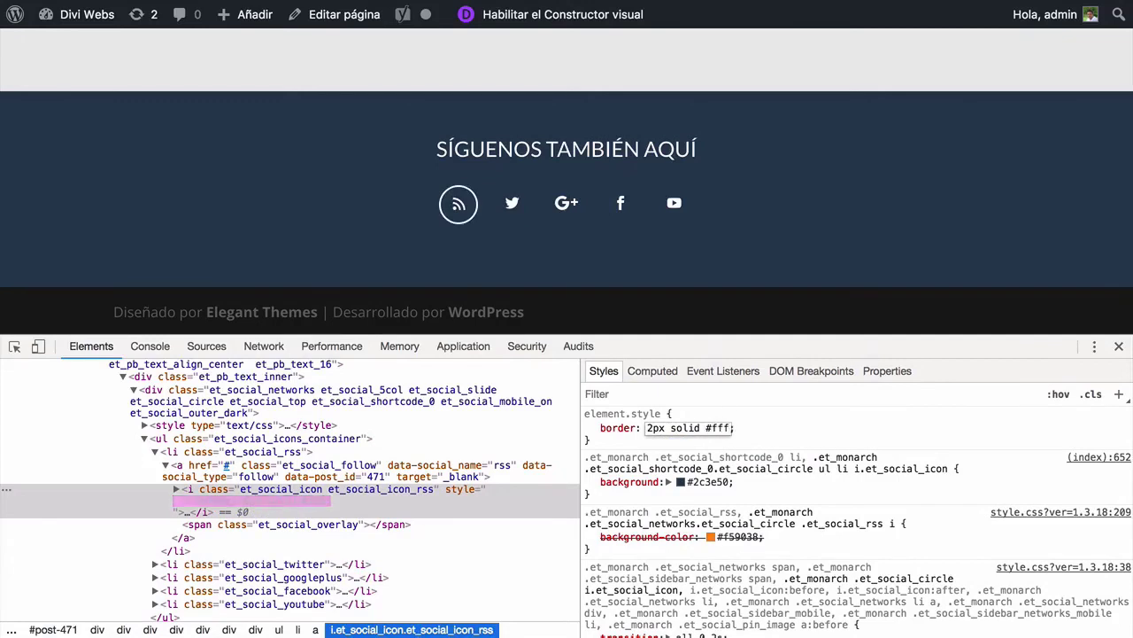
{"action": "key", "text": "Return"}
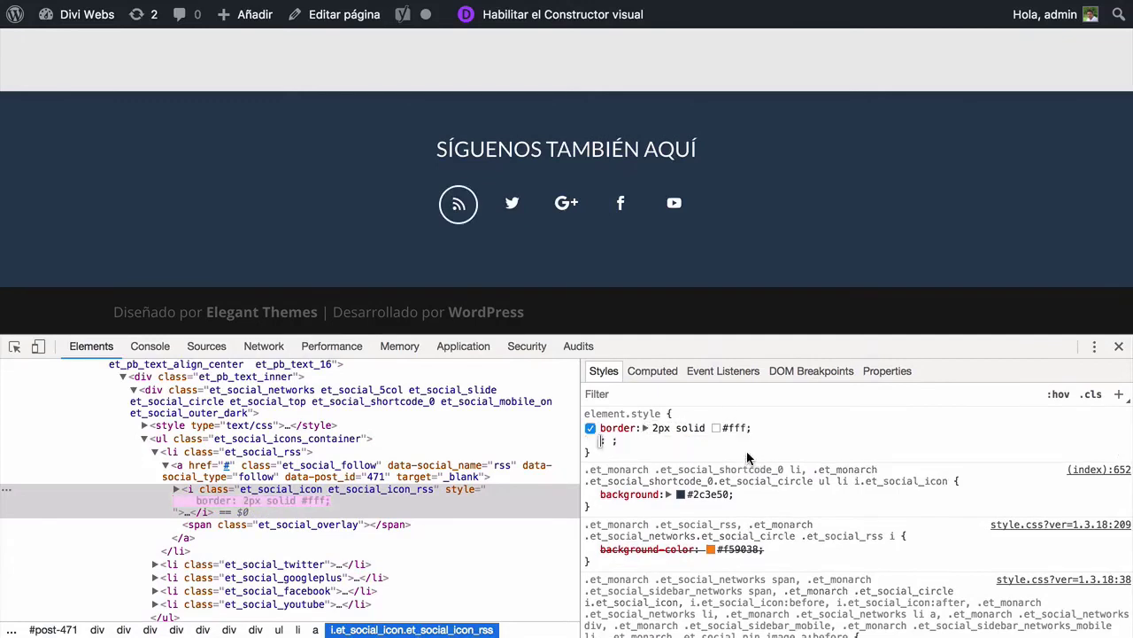
Try a 1px border width on the RSS icon and set it back to 2px
{"action": "left_click", "coordinate": [658, 428]}
{"action": "left_click", "coordinate": [652, 429]}
{"action": "key", "text": "Down"}
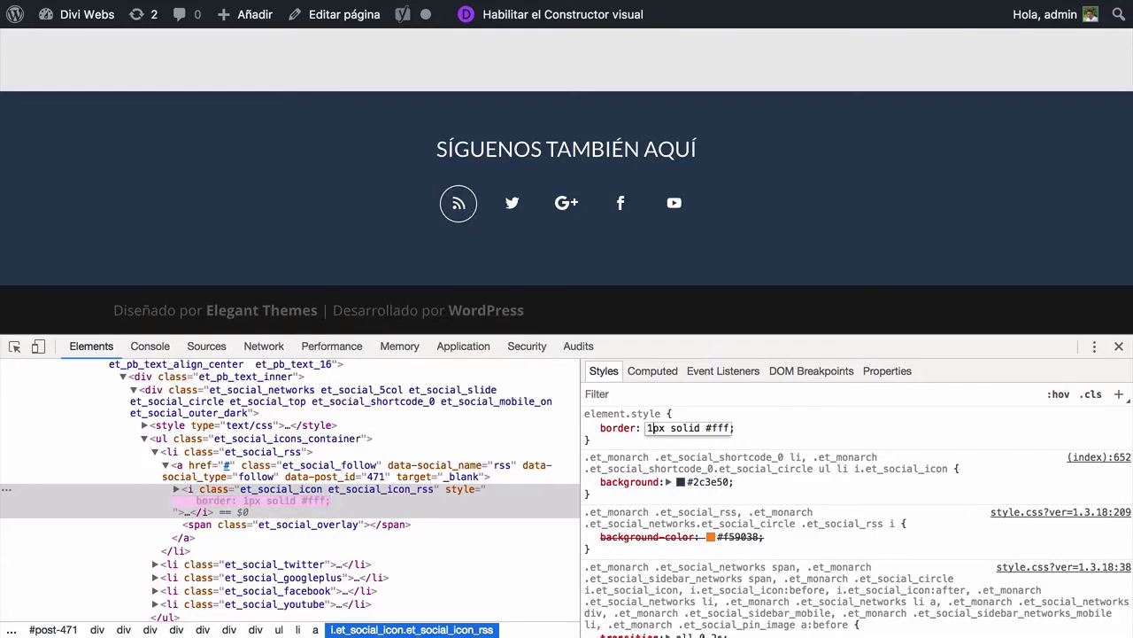
{"action": "key", "text": "Up"}
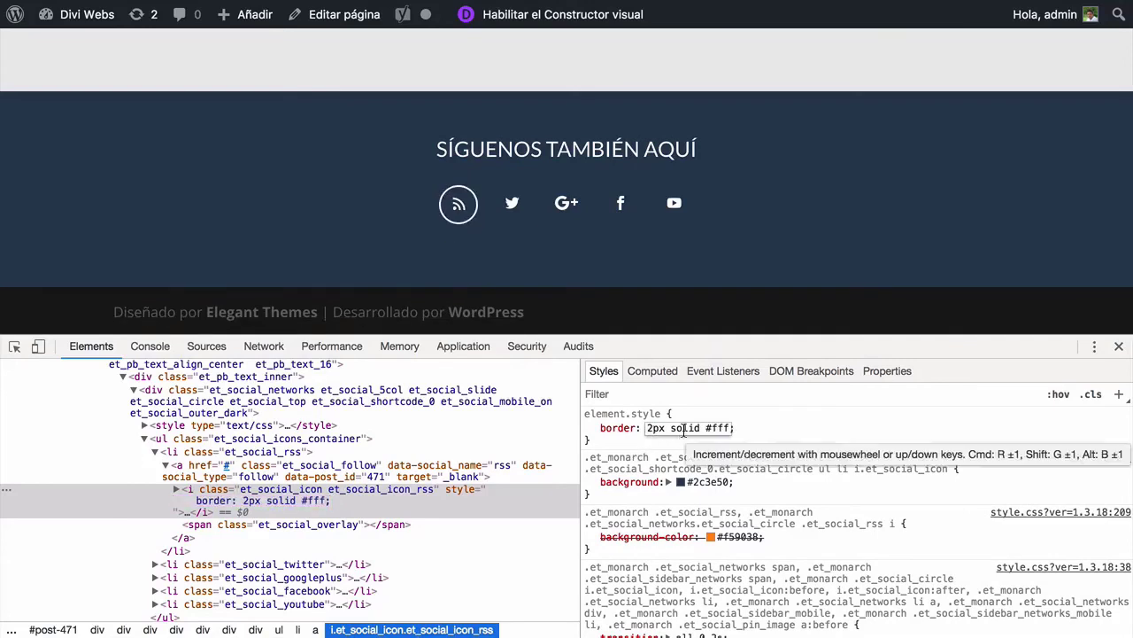
Change the RSS icon's border style to dotted in its element style
{"action": "double_click", "coordinate": [684, 428]}
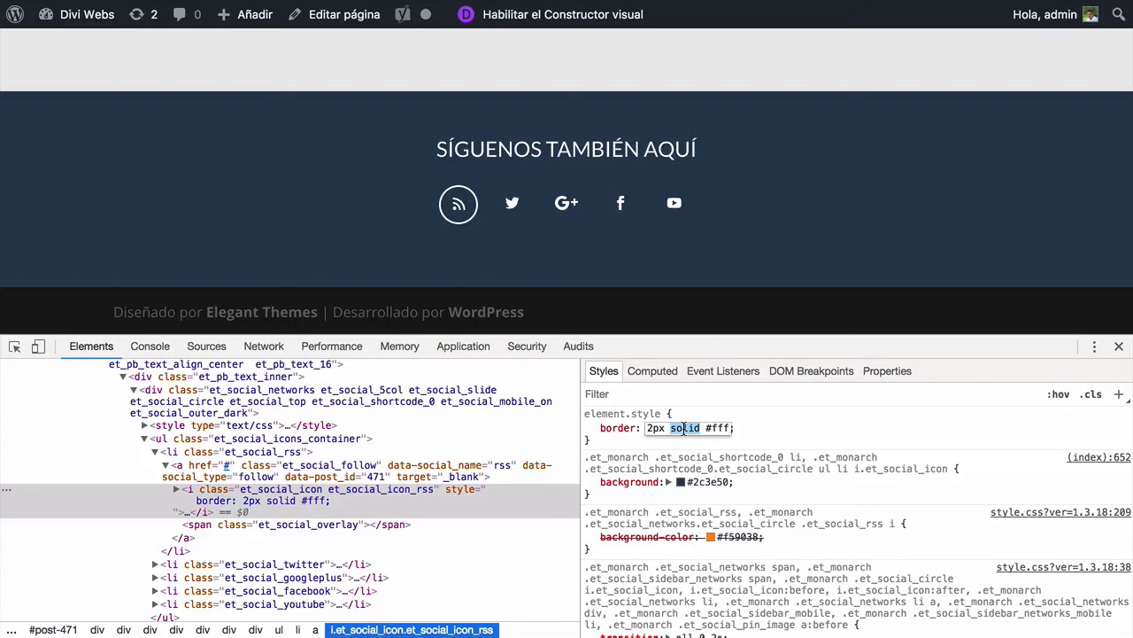
{"action": "type", "text": "dotter"}
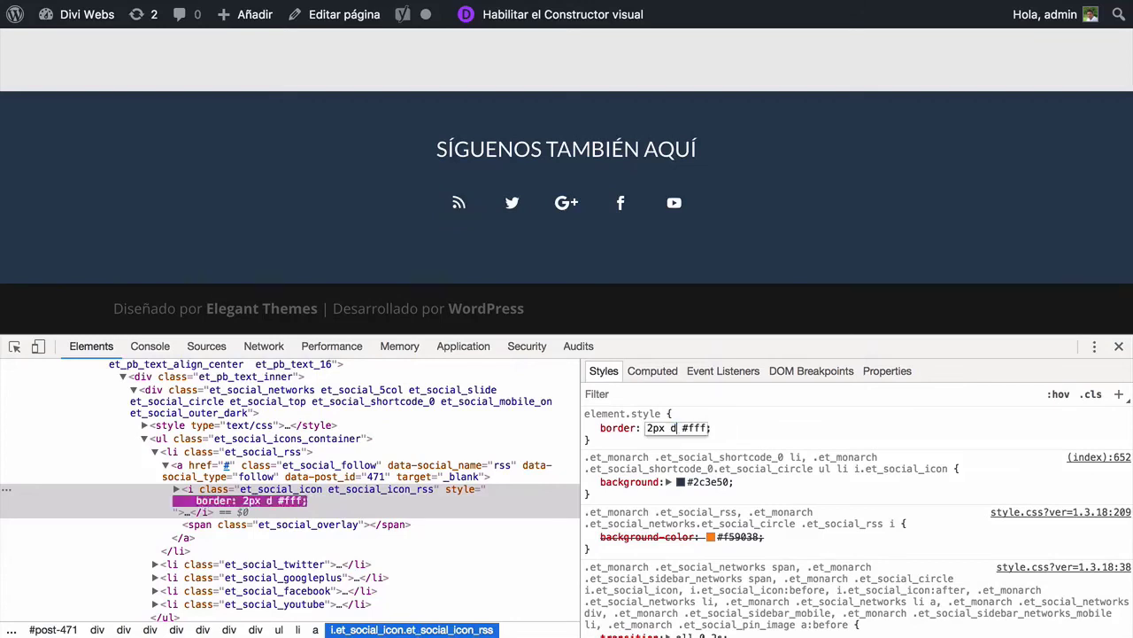
{"action": "key", "text": "BackSpace"}
{"action": "type", "text": "dotte"}
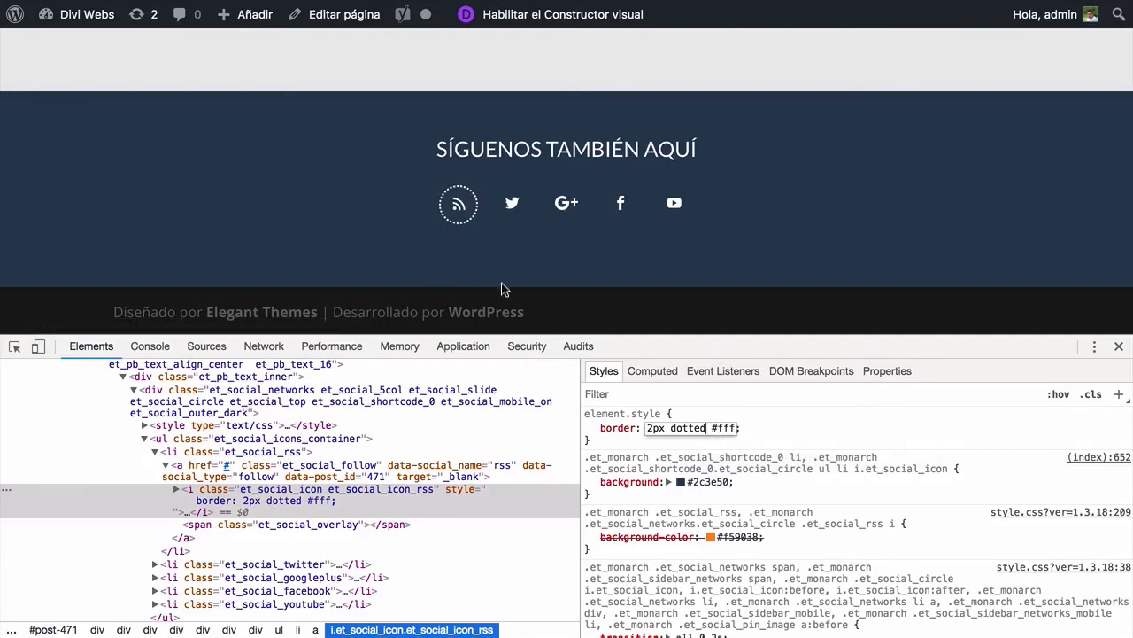
{"action": "left_click", "coordinate": [790, 443]}
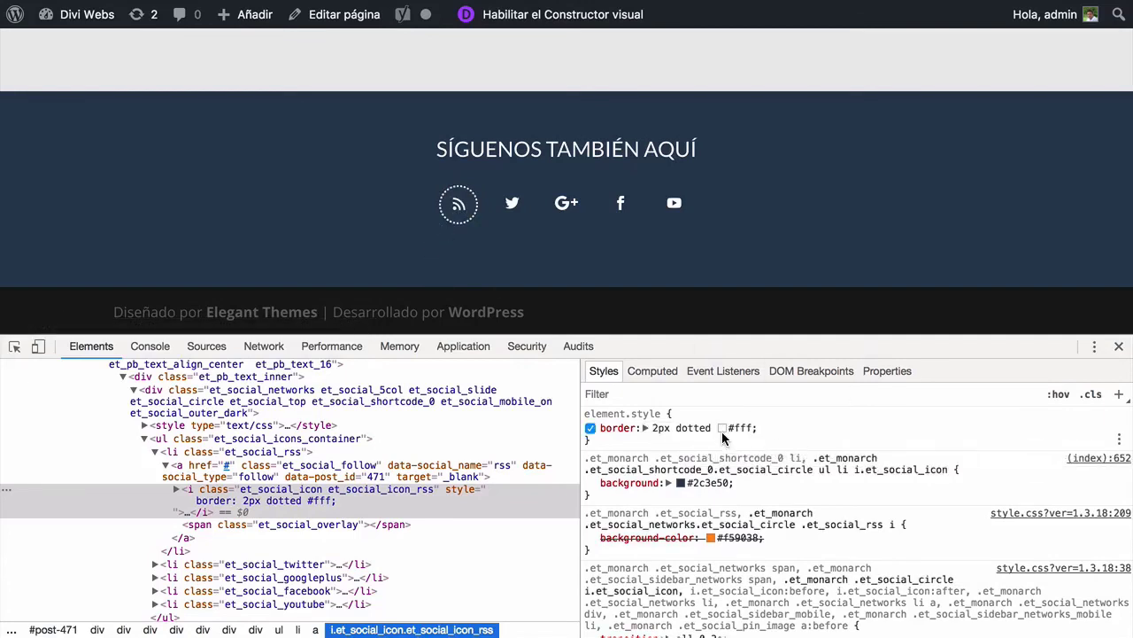
Set the RSS icon's dotted border color to red, #ff3636
{"action": "left_click", "coordinate": [723, 427]}
{"action": "left_click", "coordinate": [685, 454]}
{"action": "left_click", "coordinate": [723, 427]}
{"action": "left_click_drag", "start_coordinate": [808, 423], "coordinate": [887, 354]}
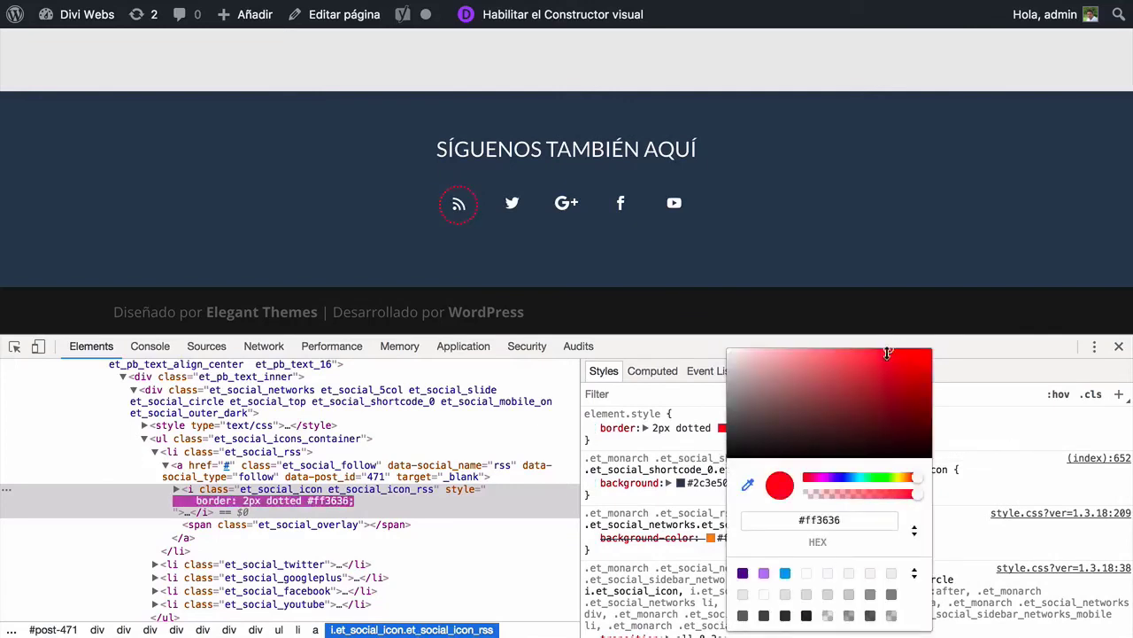
{"action": "left_click", "coordinate": [1006, 412]}
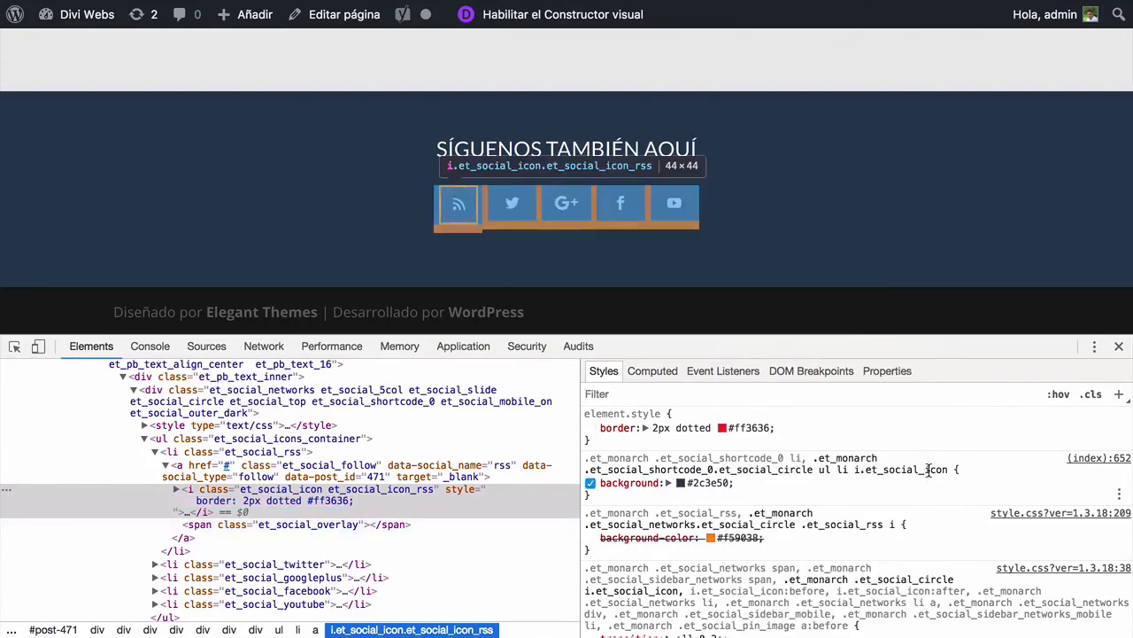
Copy the selector .et_monarch .et_social_shortcode_0.et_social_circle ul li i.et_social_icon from the inspected RSS icon's style rules
{"action": "mouse_move", "coordinate": [950, 470]}
{"action": "left_mouse_down"}
{"action": "mouse_move", "coordinate": [814, 460]}
{"action": "mouse_move", "coordinate": [951, 466]}
{"action": "left_mouse_up"}
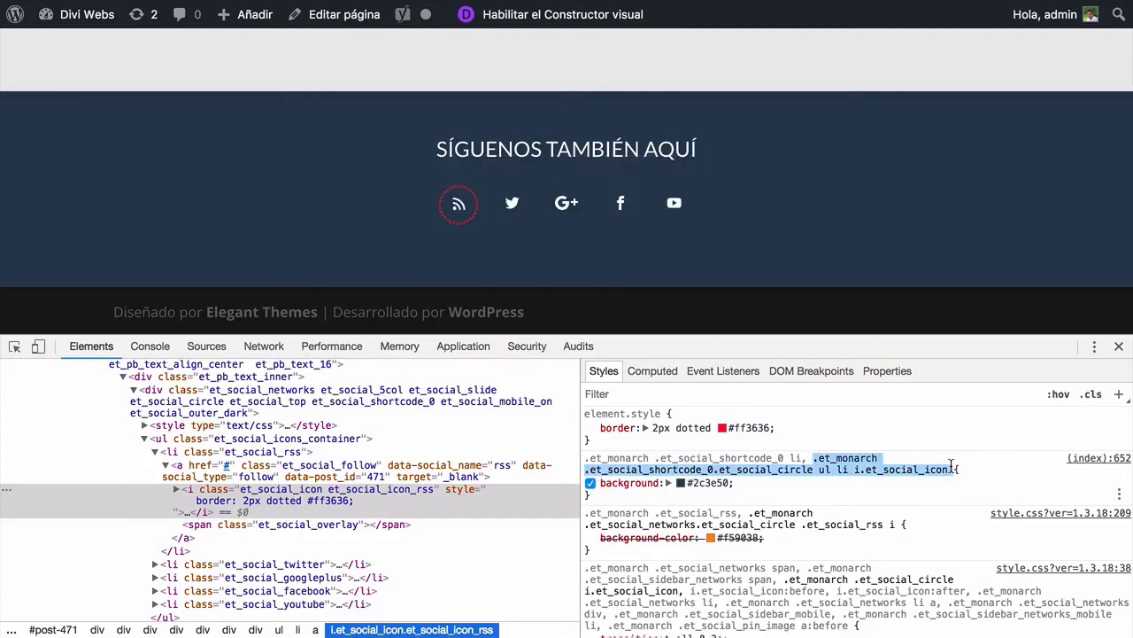
{"action": "right_click", "coordinate": [836, 466]}
{"action": "left_click", "coordinate": [673, 501]}
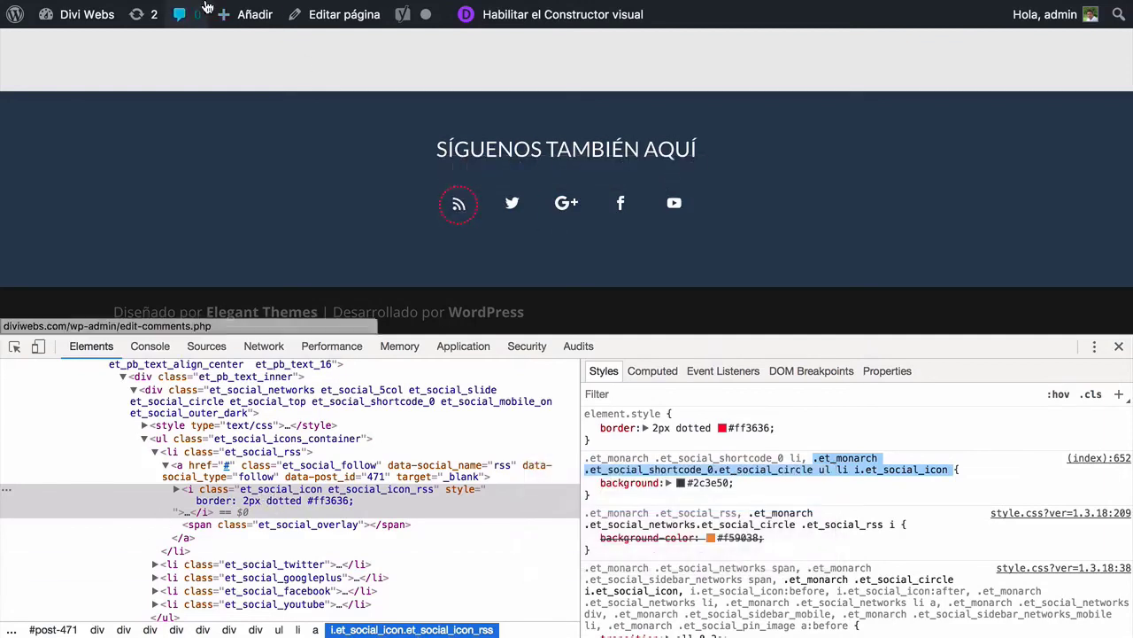
Add custom CSS in Monarch's general settings giving the copied icon selector border: 2px solid #fff; and save the changes
{"action": "left_click", "coordinate": [148, 41]}
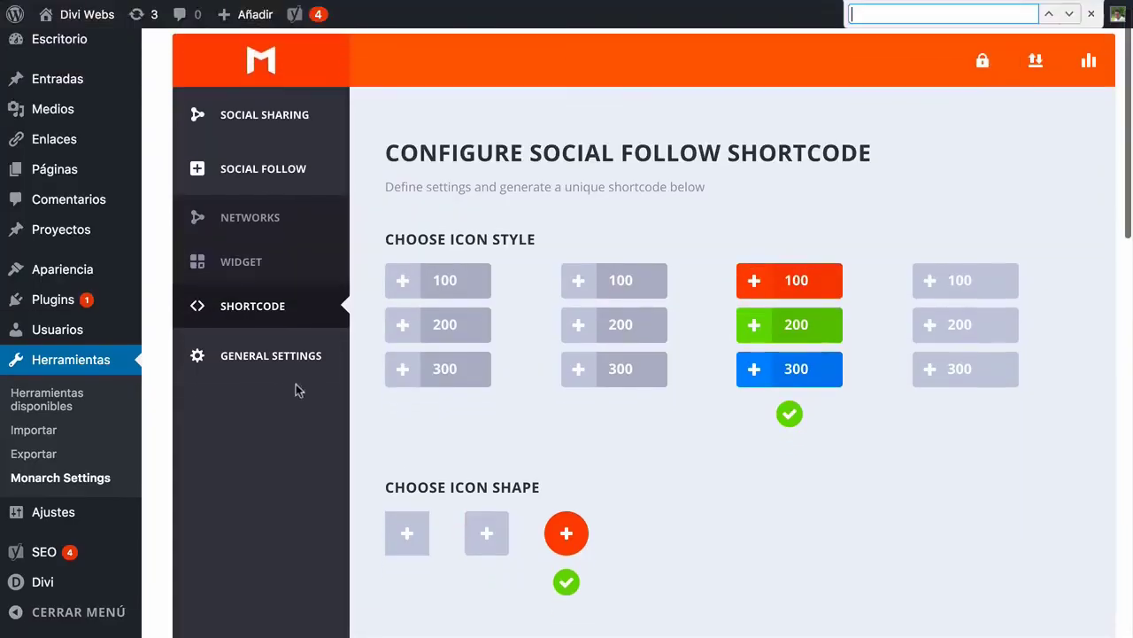
{"action": "left_click", "coordinate": [275, 361]}
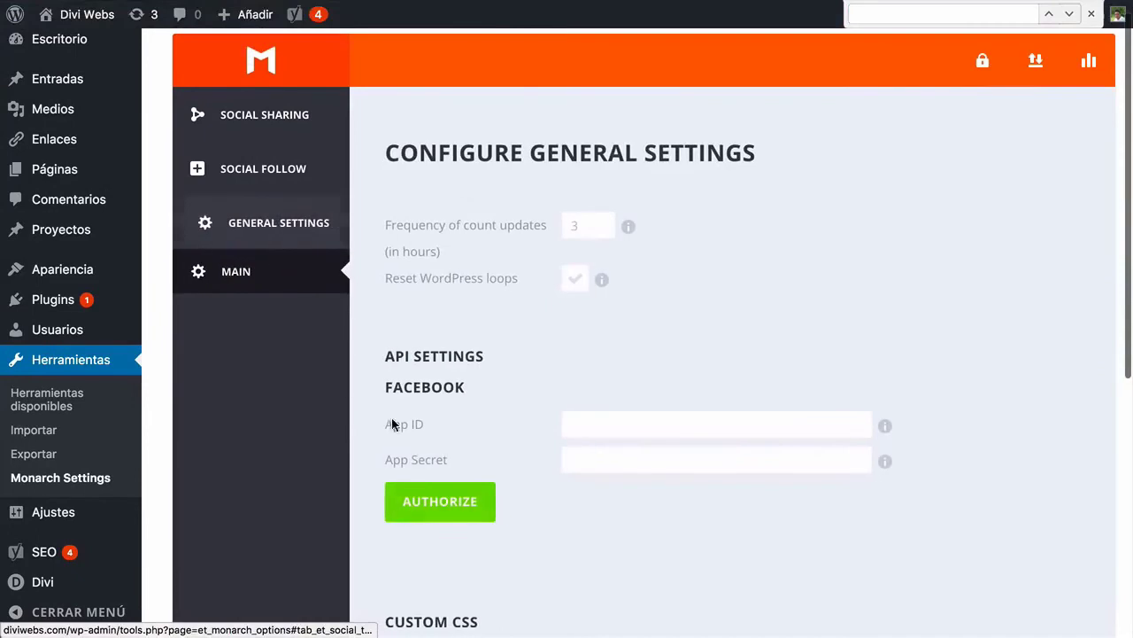
{"action": "scroll", "coordinate": [452, 491], "scroll_direction": "down", "scroll_amount": 5}
{"action": "left_click", "coordinate": [550, 355]}
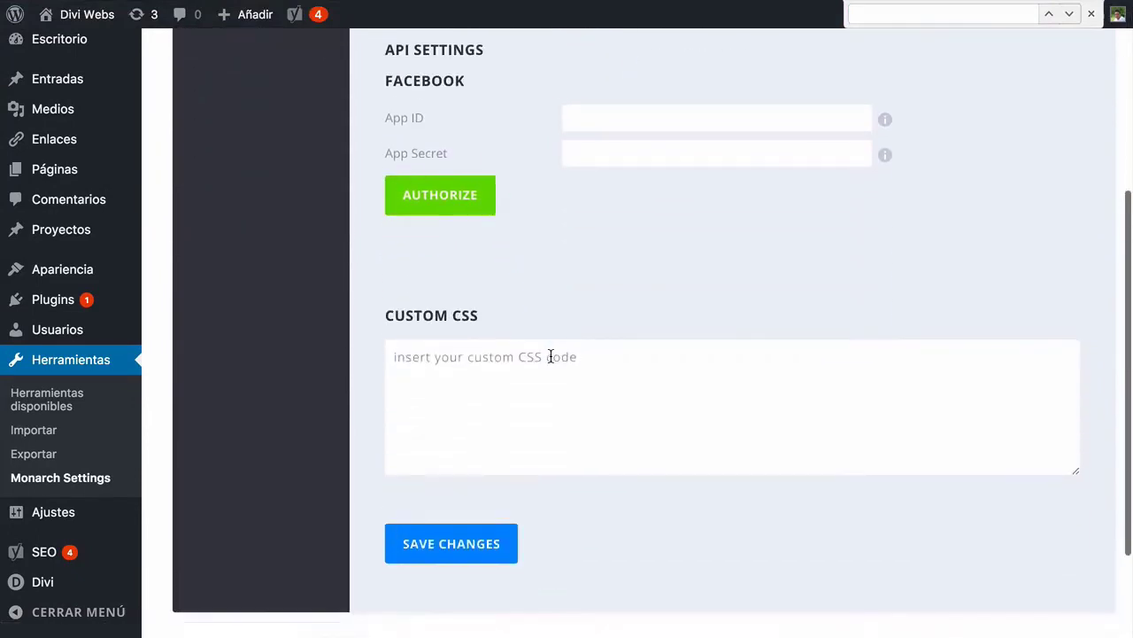
{"action": "key", "text": "super+v"}
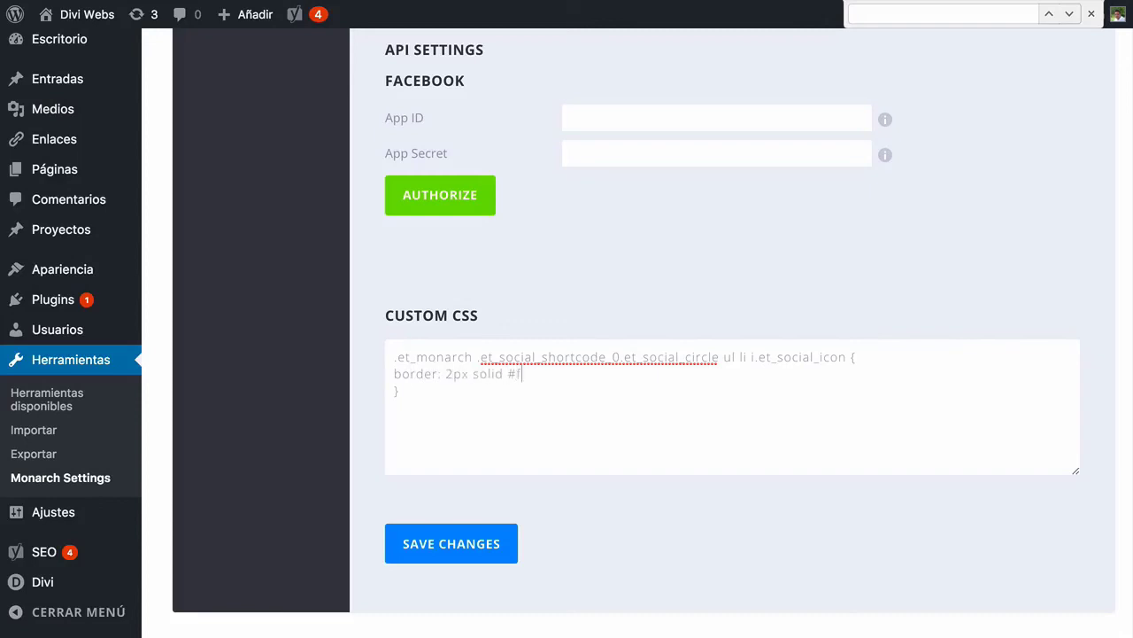
{"action": "left_click", "coordinate": [467, 549]}
Close the developer tools on the published Divi Webs page and reload it to check the footer icon borders
{"action": "mouse_move", "coordinate": [809, 5]}
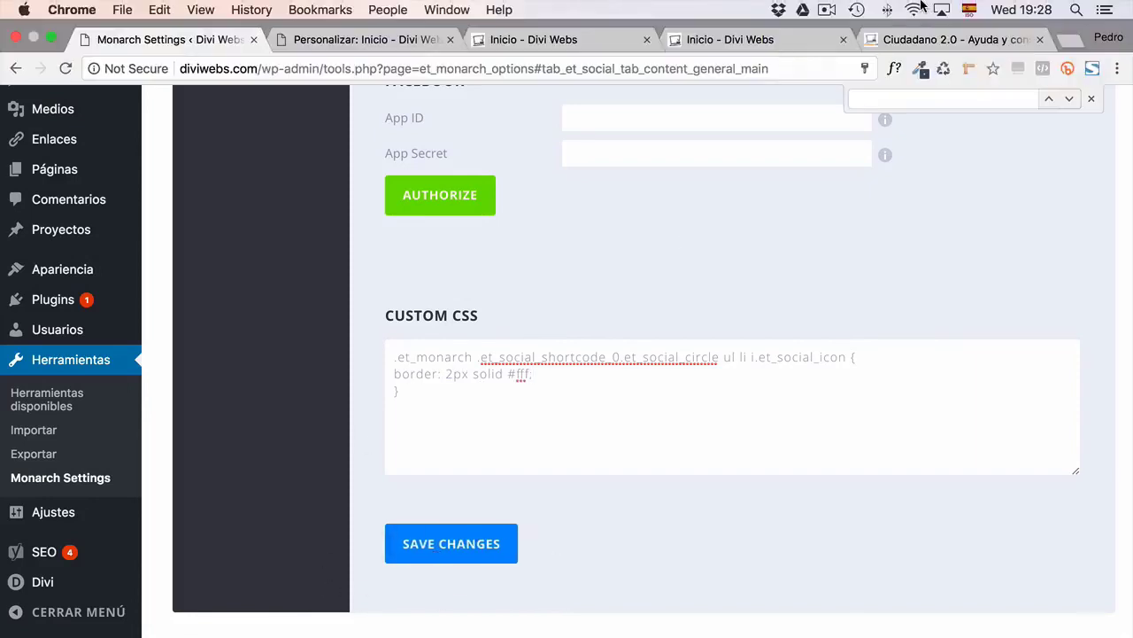
{"action": "left_click", "coordinate": [785, 42]}
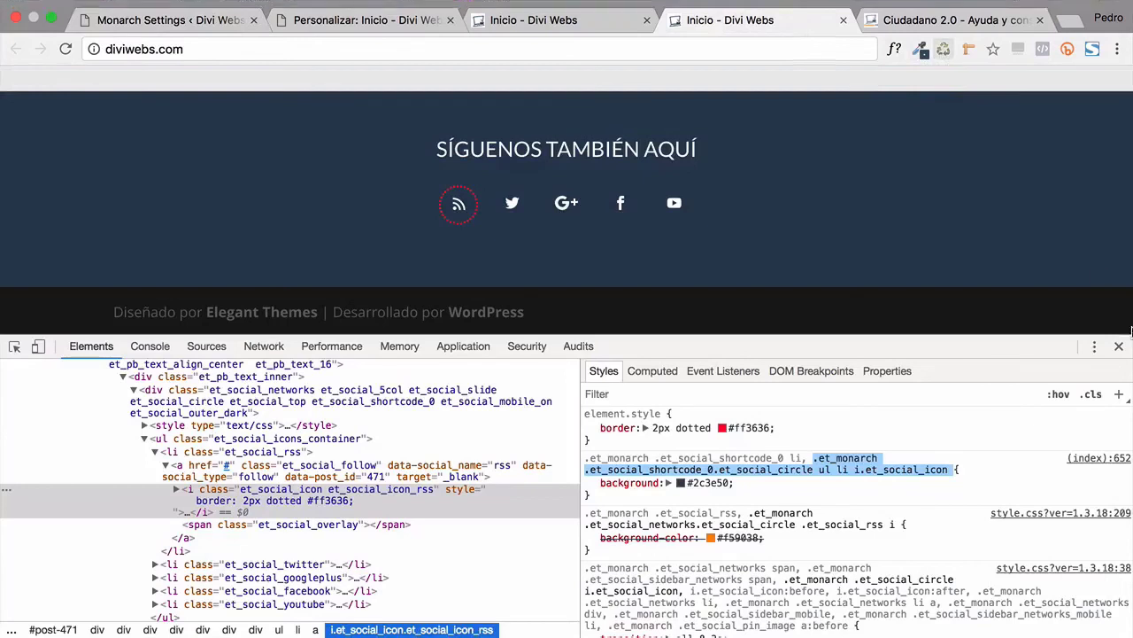
{"action": "left_click", "coordinate": [1118, 347]}
{"action": "key", "text": "super+r"}
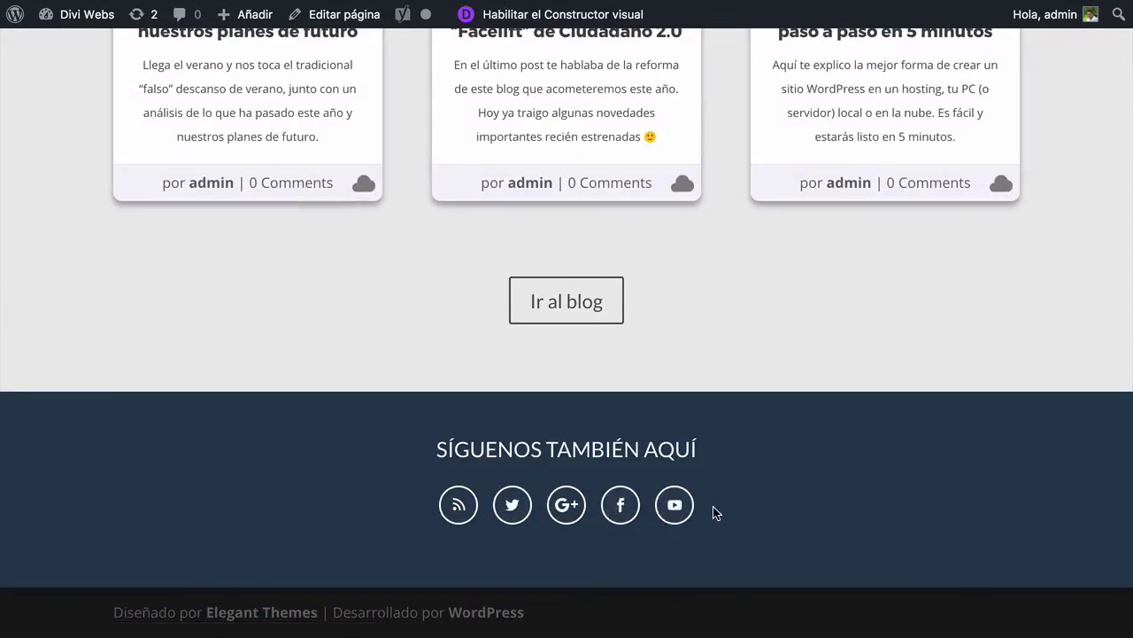
Copy the copyright and legal notice line from the Ciudadano 2.0 footer and return to the Divi Webs page
{"action": "left_click", "coordinate": [907, 43]}
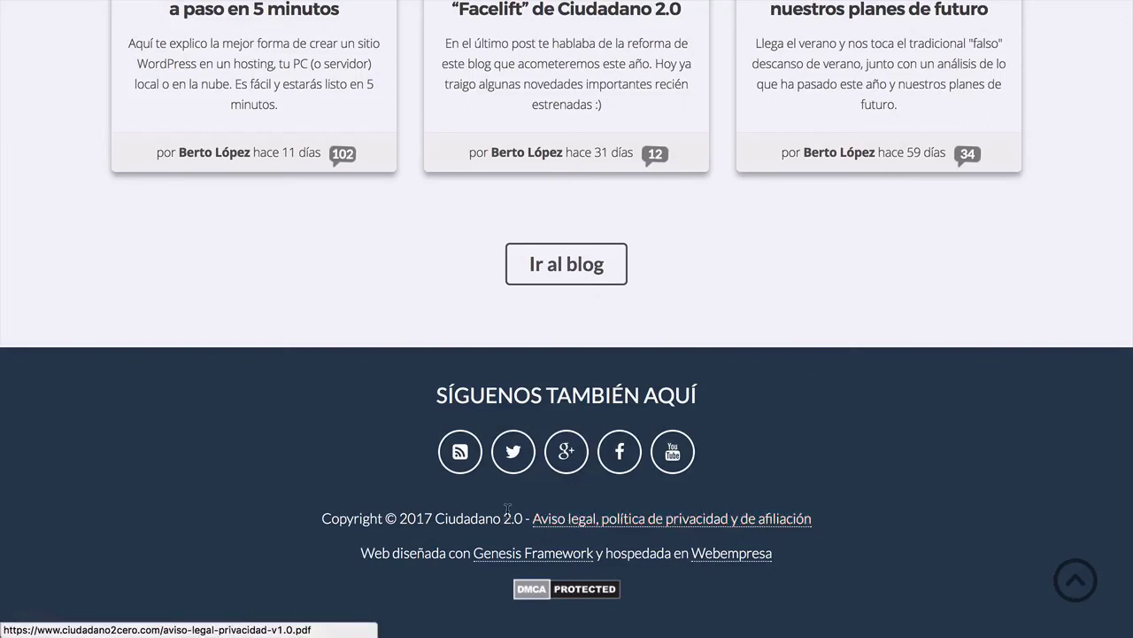
{"action": "left_click_drag", "start_coordinate": [841, 528], "coordinate": [287, 520]}
{"action": "left_click", "coordinate": [691, 40]}
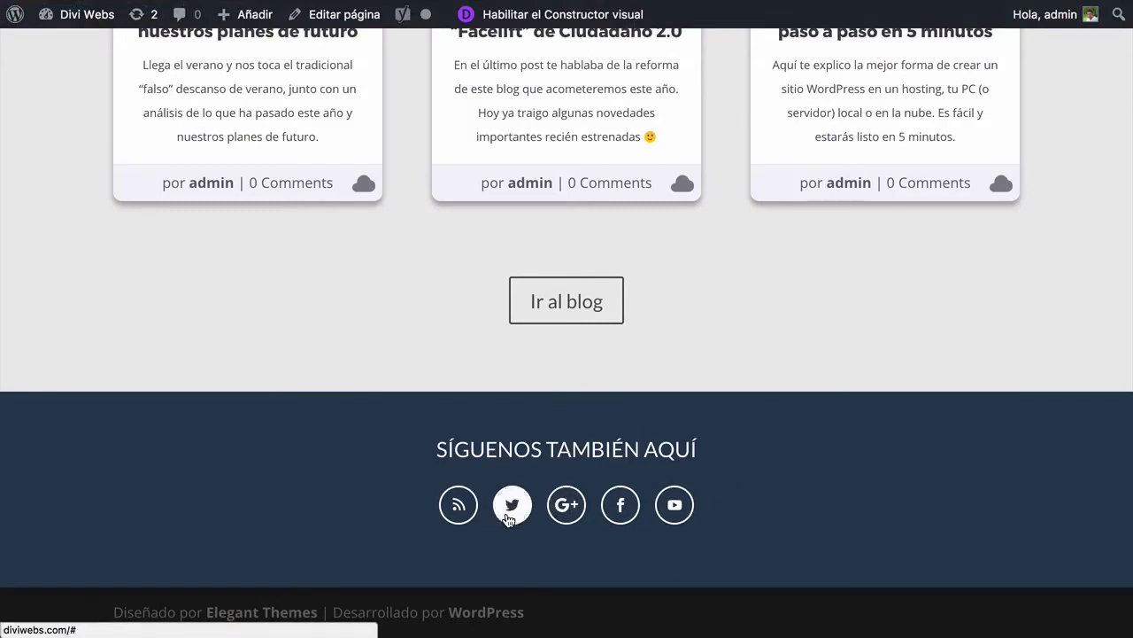
Insert a Texto module below the footer social icons containing "Copyright © 2017 Ciudadano 2.0 - Aviso legal, política de privacidad y de afiliación"
{"action": "mouse_move", "coordinate": [575, 5]}
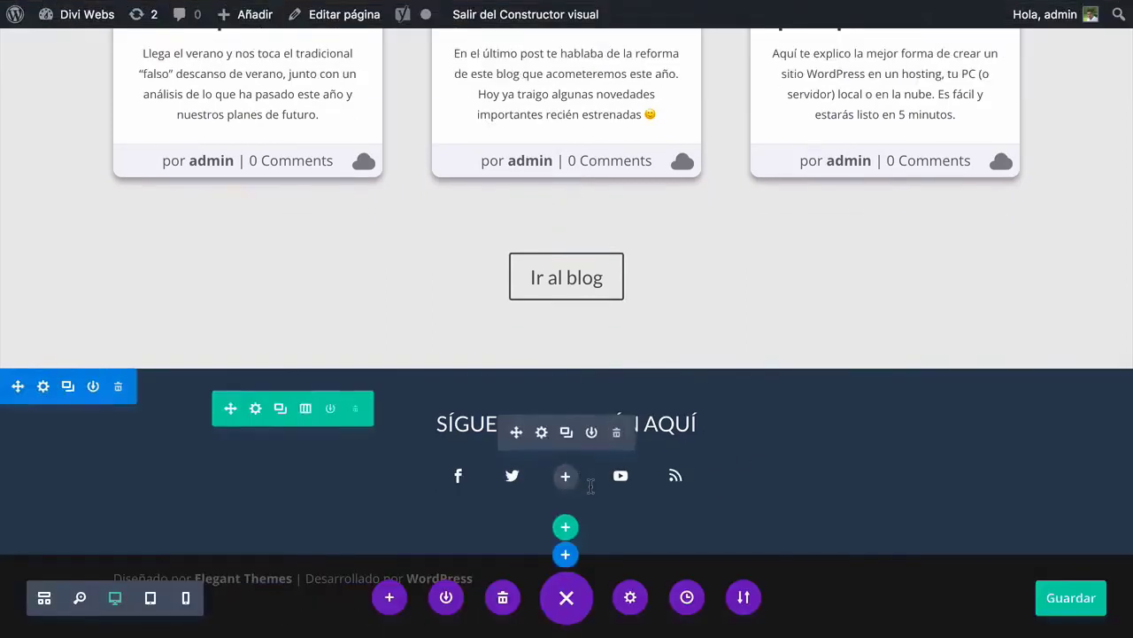
{"action": "left_click", "coordinate": [567, 478]}
{"action": "type", "text": "te"}
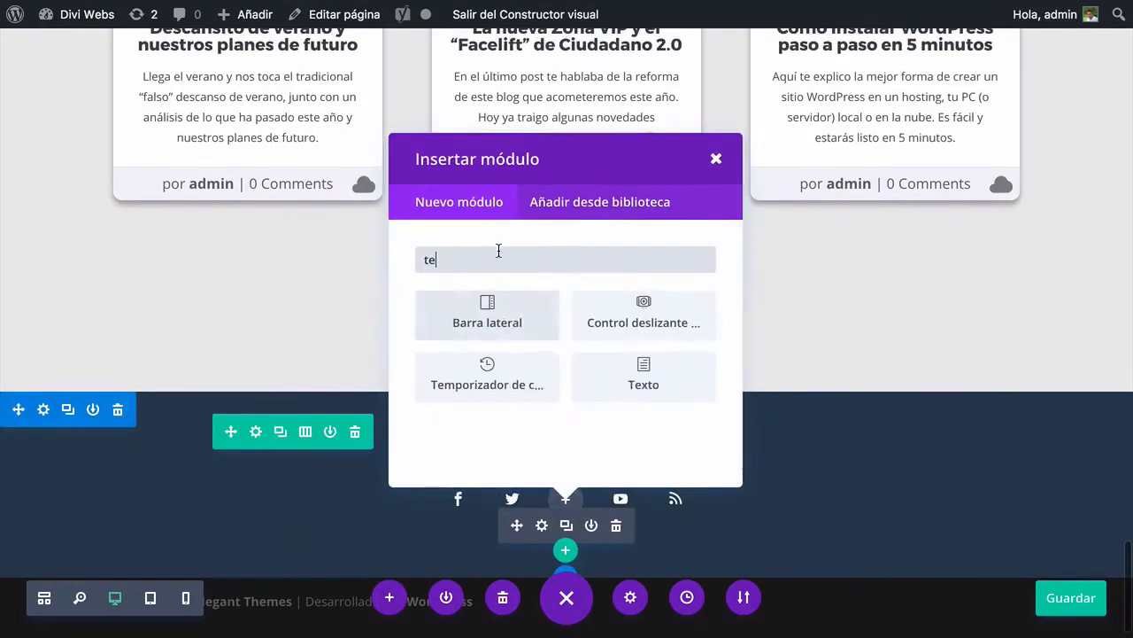
{"action": "left_click", "coordinate": [613, 403]}
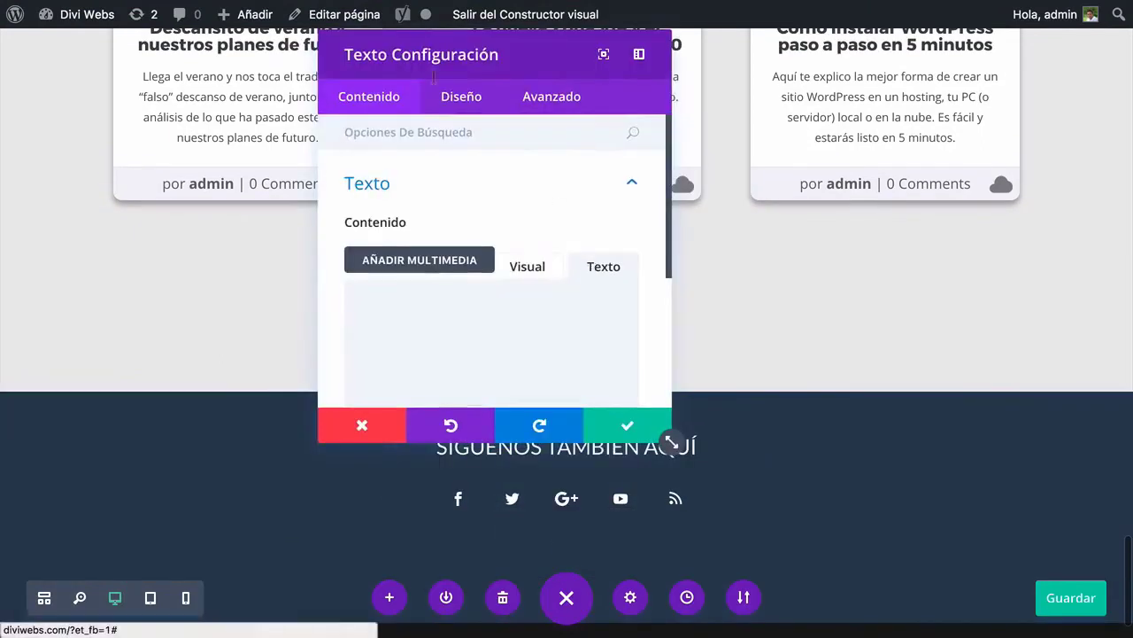
{"action": "left_click_drag", "start_coordinate": [372, 53], "coordinate": [192, 37]}
{"action": "key", "text": "ctrl+v"}
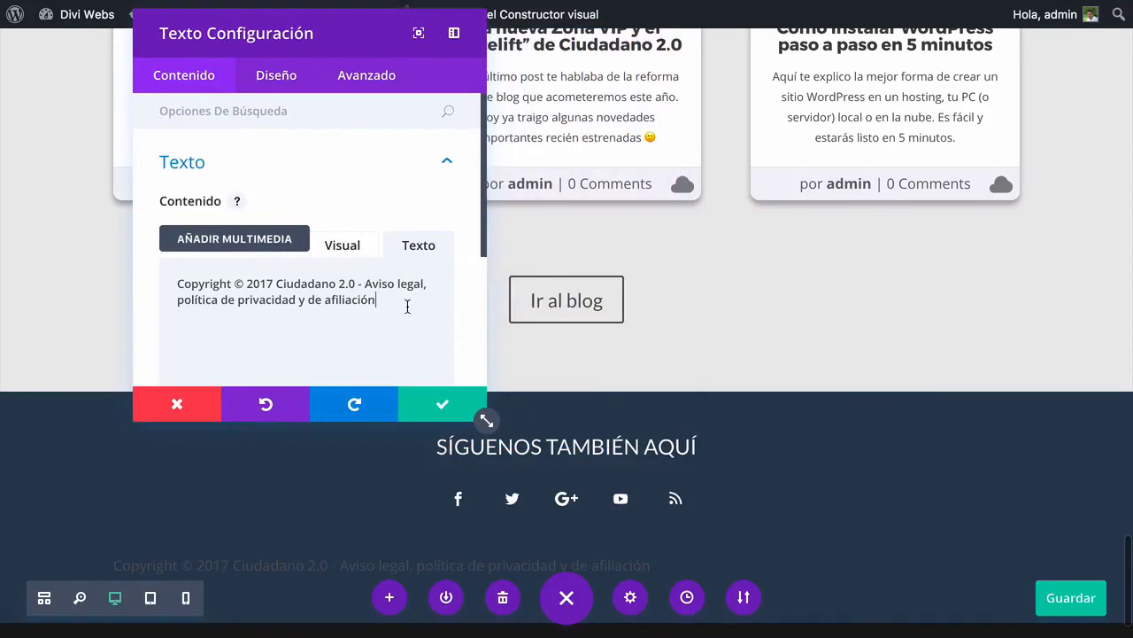
{"action": "left_click_drag", "start_coordinate": [231, 36], "coordinate": [140, 35]}
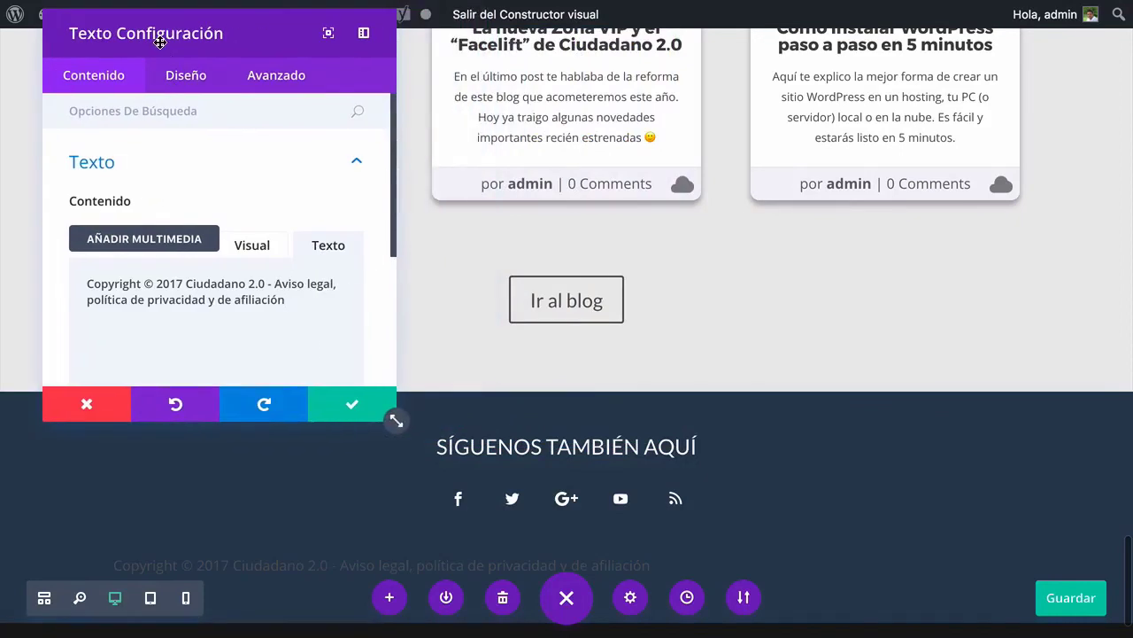
Set the copyright module's text color to Claro and its text orientation to Centro
{"action": "left_click", "coordinate": [175, 90]}
{"action": "left_click", "coordinate": [148, 169]}
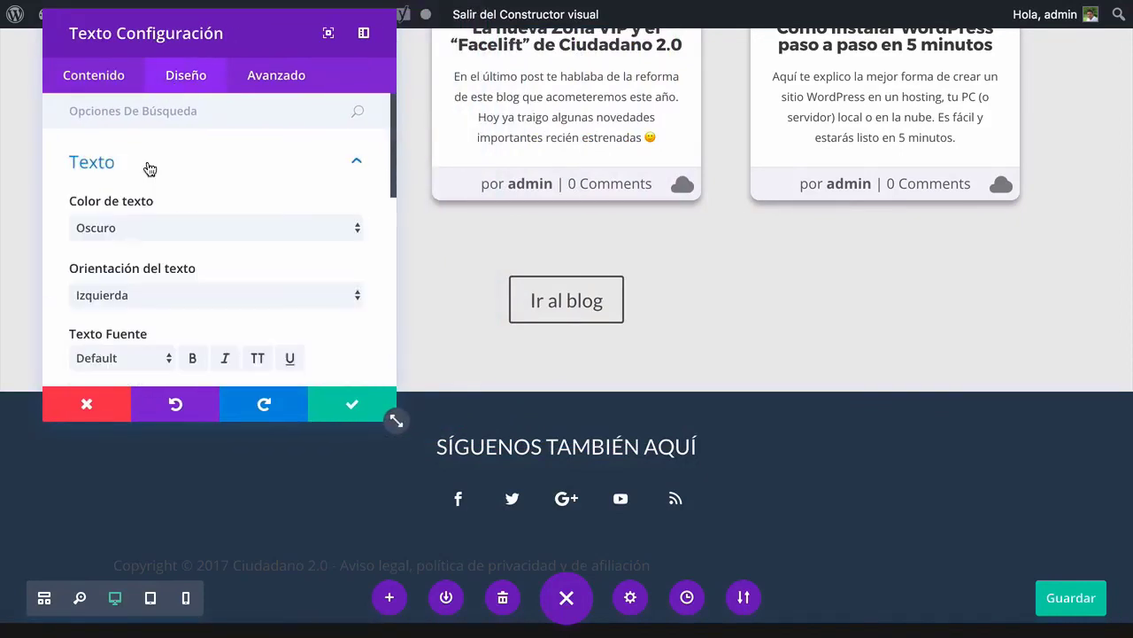
{"action": "left_click", "coordinate": [137, 237]}
{"action": "left_click", "coordinate": [138, 245]}
{"action": "left_click", "coordinate": [141, 301]}
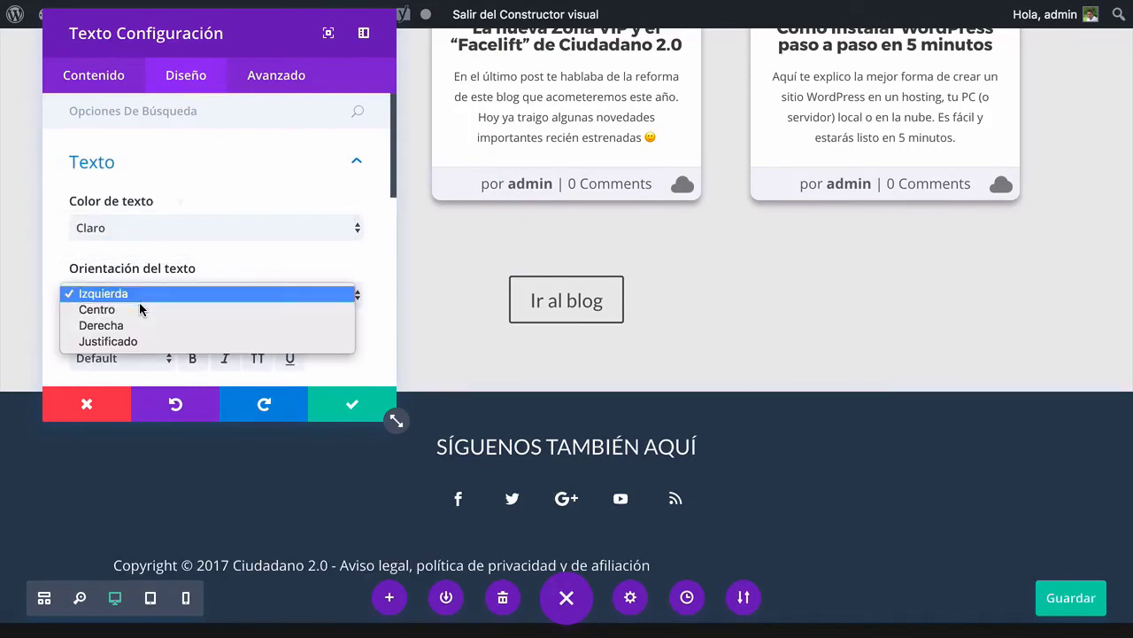
{"action": "left_click", "coordinate": [97, 309]}
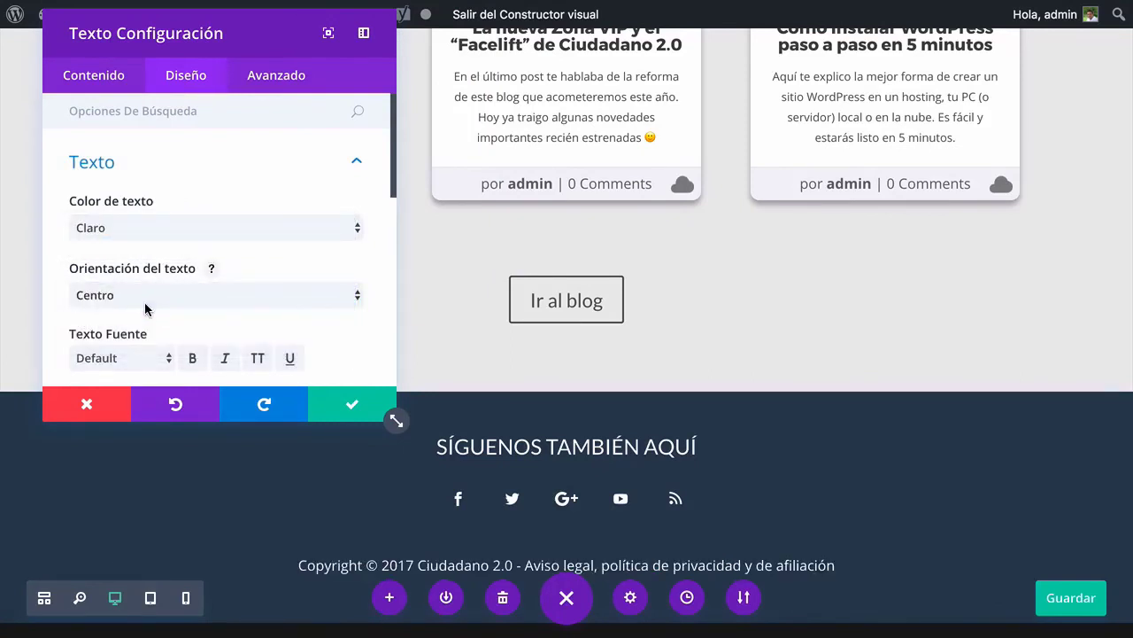
Inspect the font of the copyright line in the Ciudadano 2.0 footer with WhatFont
{"action": "scroll", "coordinate": [152, 307], "scroll_direction": "down", "scroll_amount": 1}
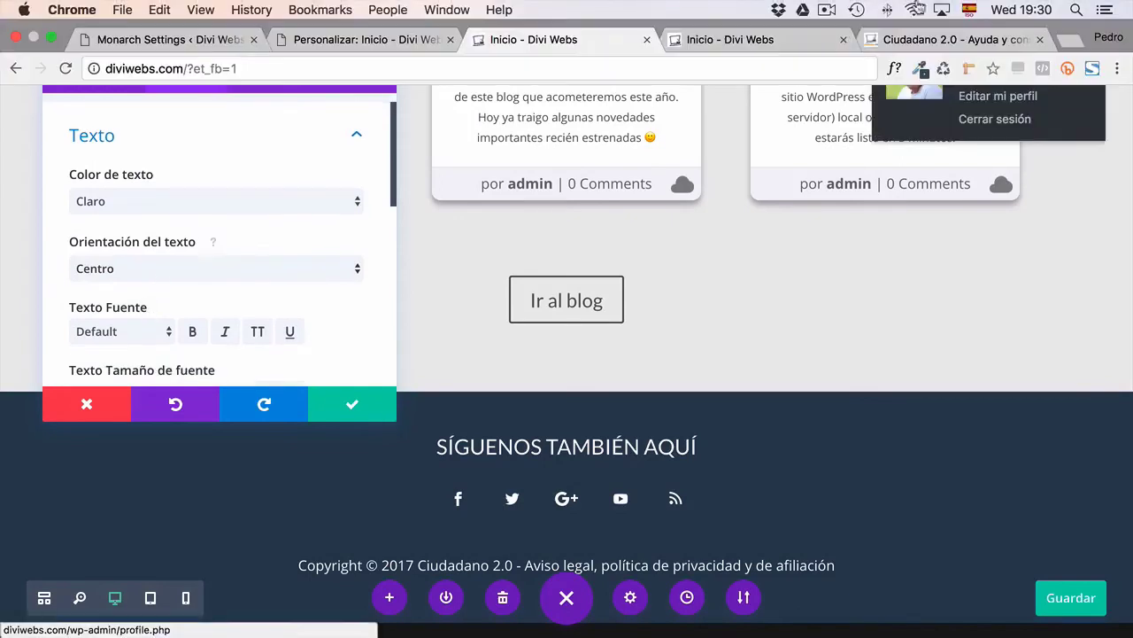
{"action": "left_click", "coordinate": [955, 39]}
{"action": "left_click", "coordinate": [892, 69]}
{"action": "left_click", "coordinate": [783, 524]}
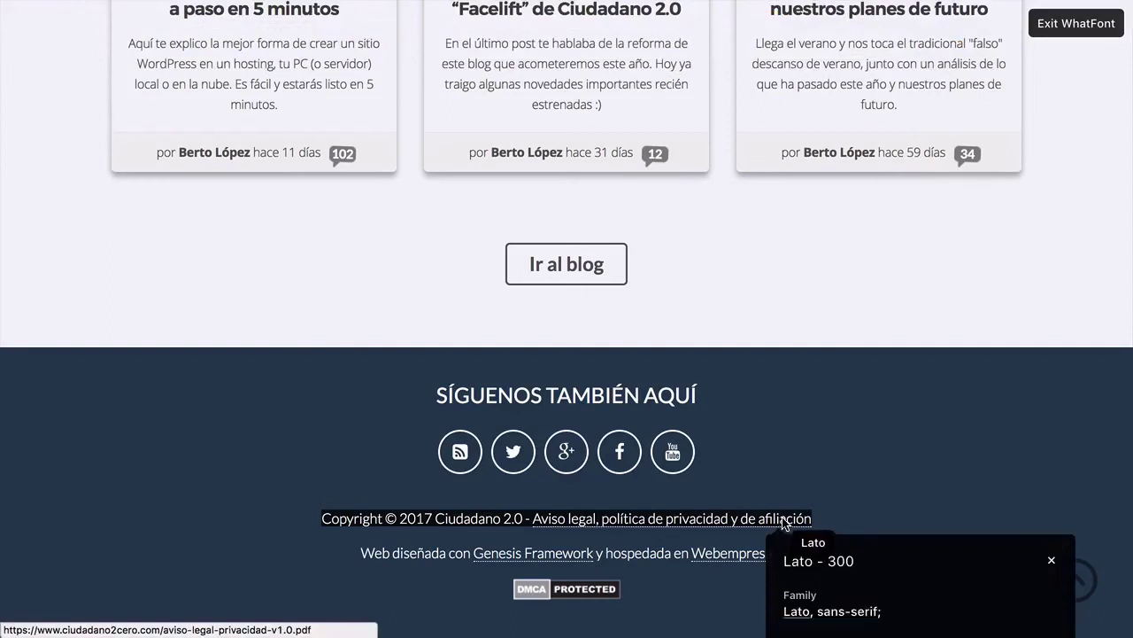
{"action": "scroll", "coordinate": [782, 524], "scroll_direction": "down", "scroll_amount": 1}
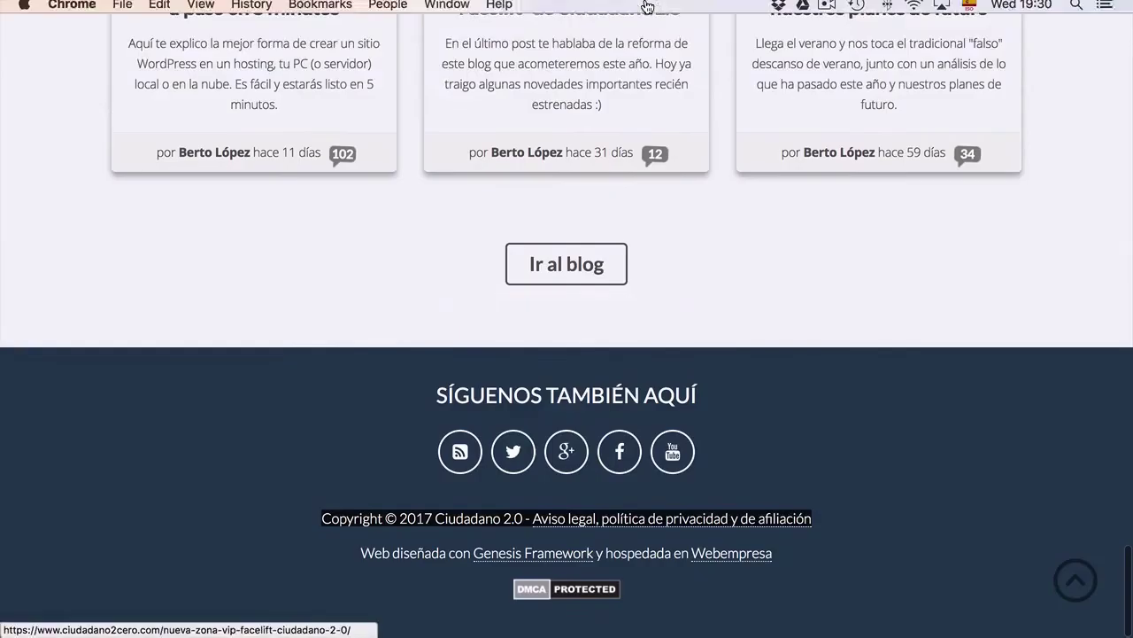
Set the copyright module's font to Lato and its size to 16px, and compare it with the Ciudadano 2.0 footer
{"action": "left_click", "coordinate": [602, 32]}
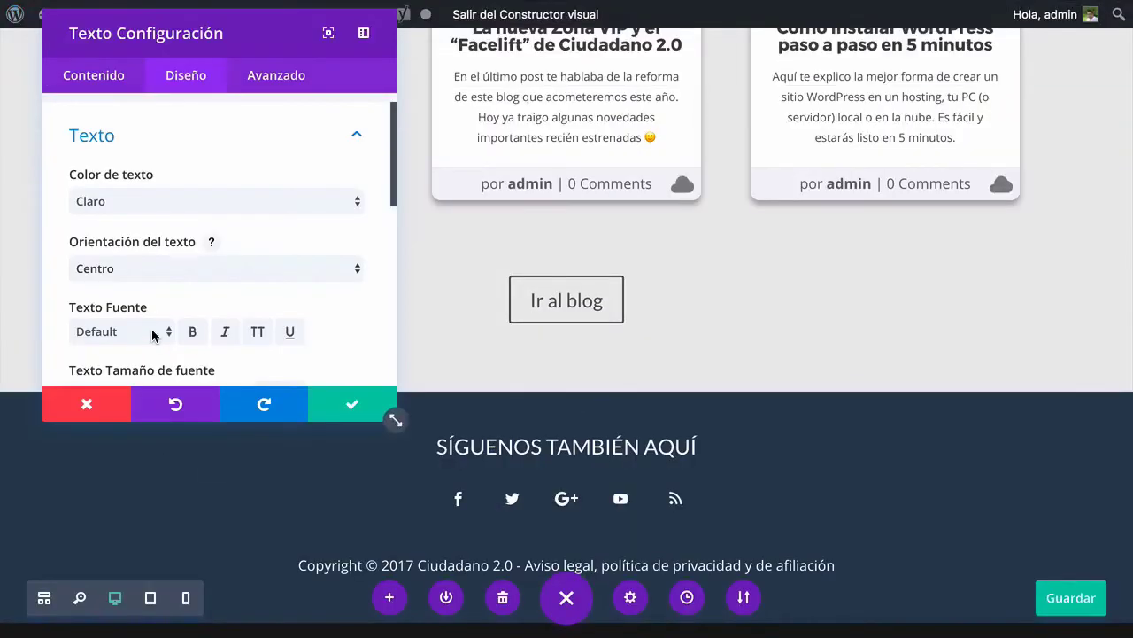
{"action": "scroll", "coordinate": [160, 341], "scroll_direction": "down", "scroll_amount": 2}
{"action": "left_click", "coordinate": [111, 268]}
{"action": "scroll", "coordinate": [111, 370], "scroll_direction": "down", "scroll_amount": 5}
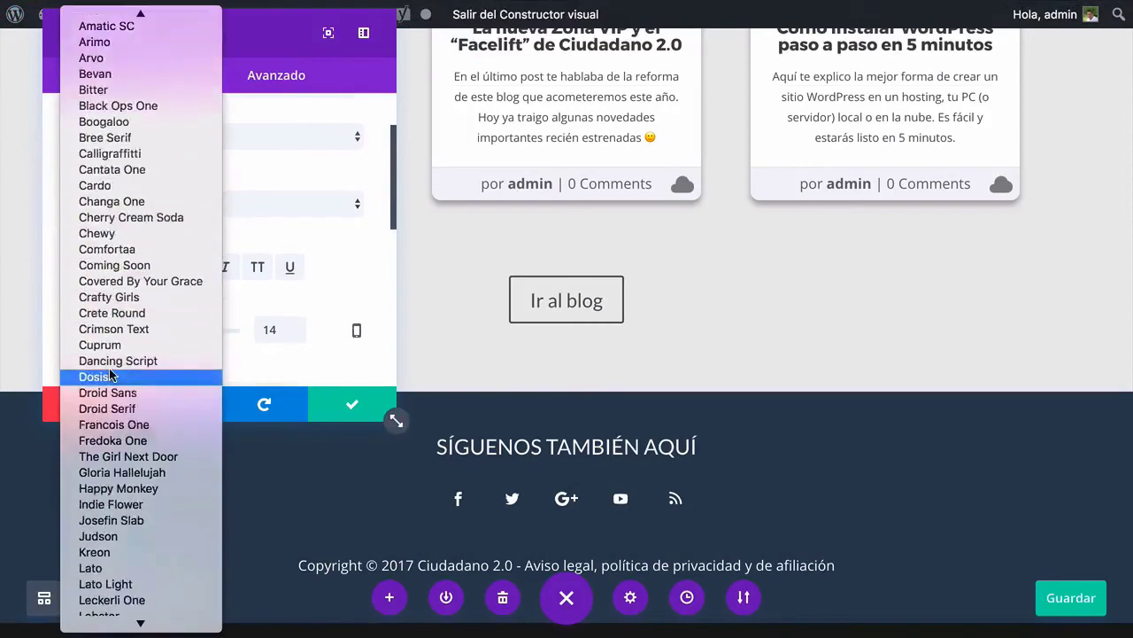
{"action": "left_click", "coordinate": [229, 332]}
{"action": "double_click", "coordinate": [279, 330]}
{"action": "type", "text": "16"}
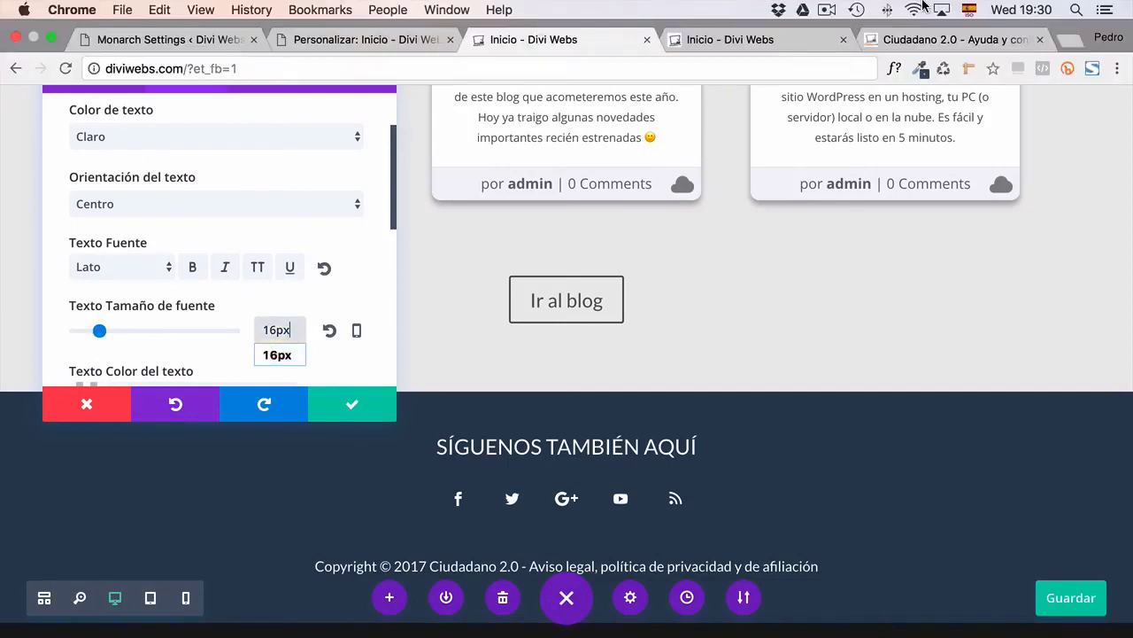
{"action": "left_click", "coordinate": [899, 37]}
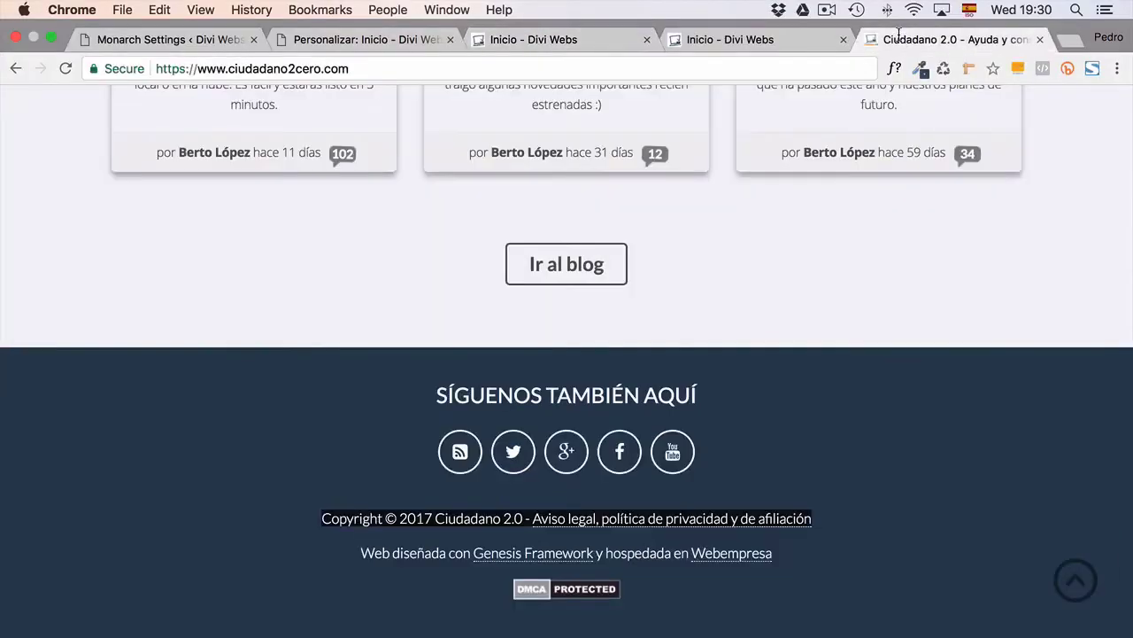
{"action": "left_click", "coordinate": [534, 39]}
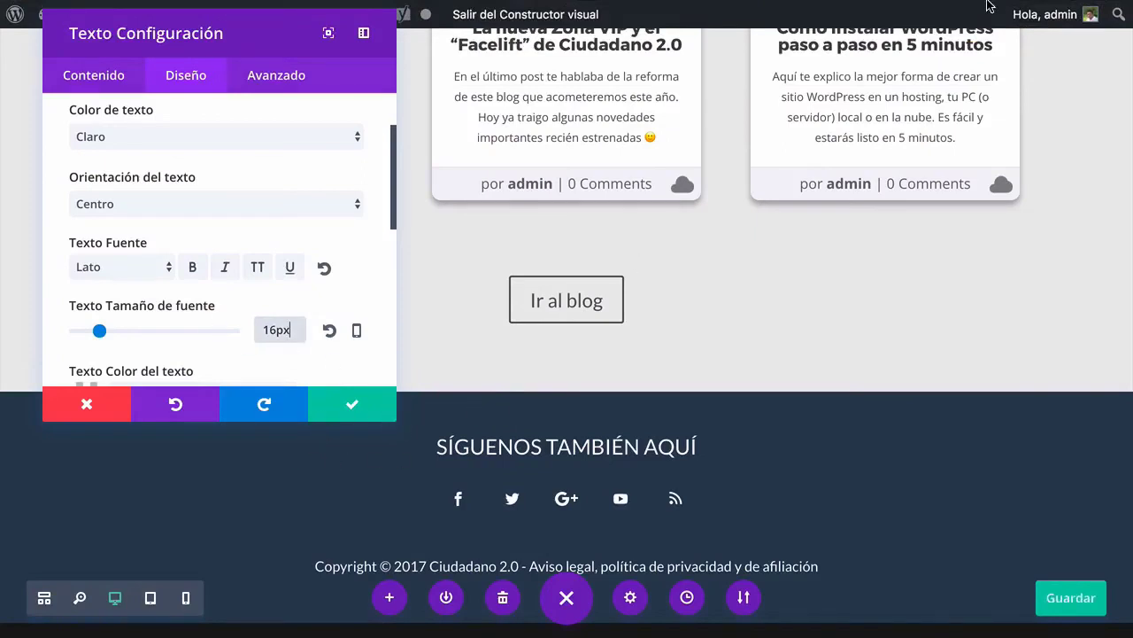
{"action": "mouse_move", "coordinate": [985, 6]}
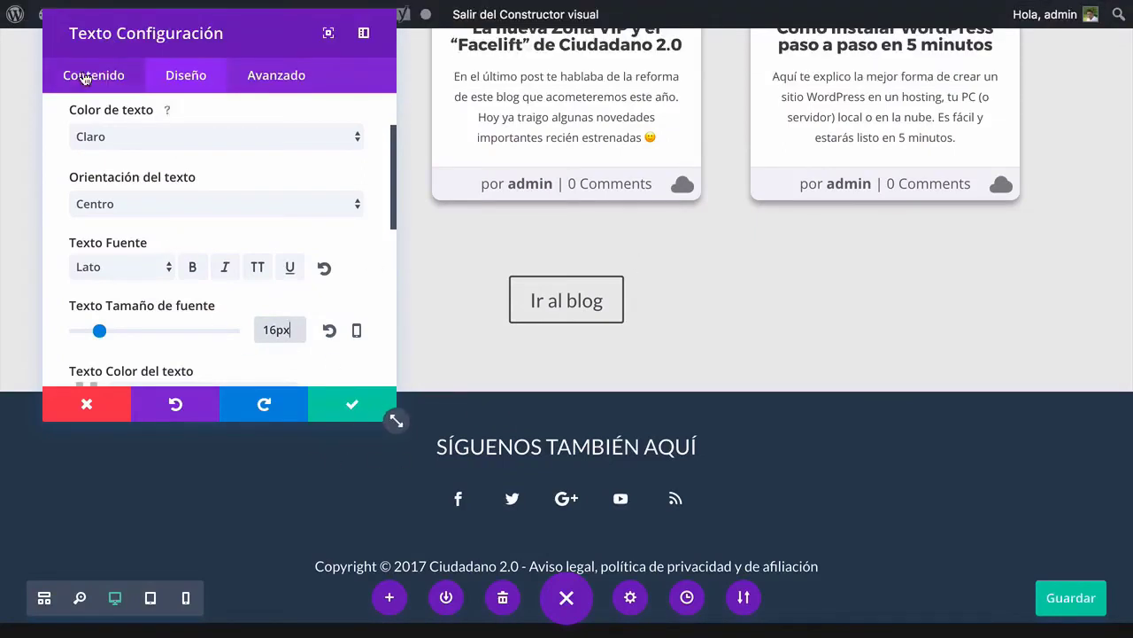
{"action": "left_click", "coordinate": [81, 77]}
{"action": "left_click", "coordinate": [193, 167]}
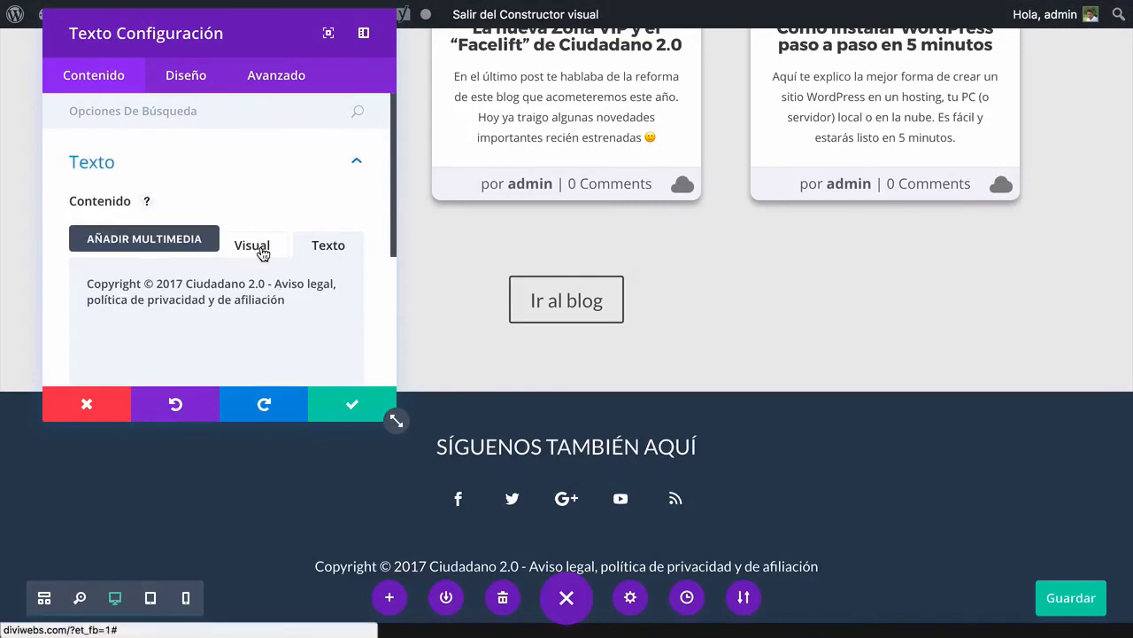
{"action": "left_click", "coordinate": [252, 245]}
{"action": "scroll", "coordinate": [287, 321], "scroll_direction": "down", "scroll_amount": 3}
{"action": "left_click_drag", "start_coordinate": [298, 210], "coordinate": [340, 223]}
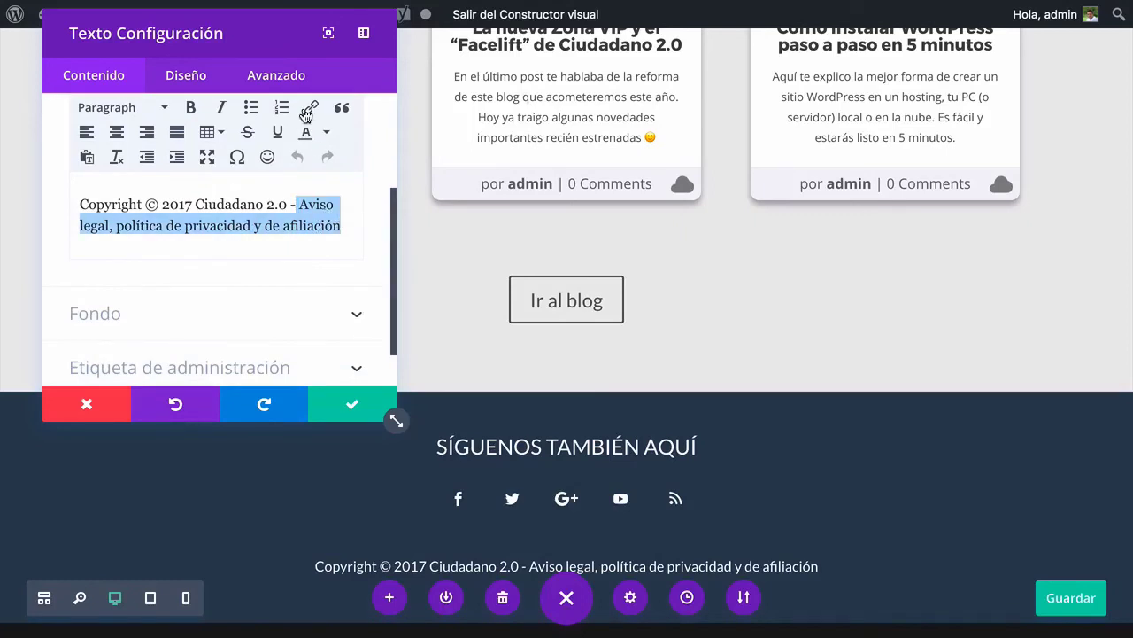
{"action": "left_click", "coordinate": [307, 111]}
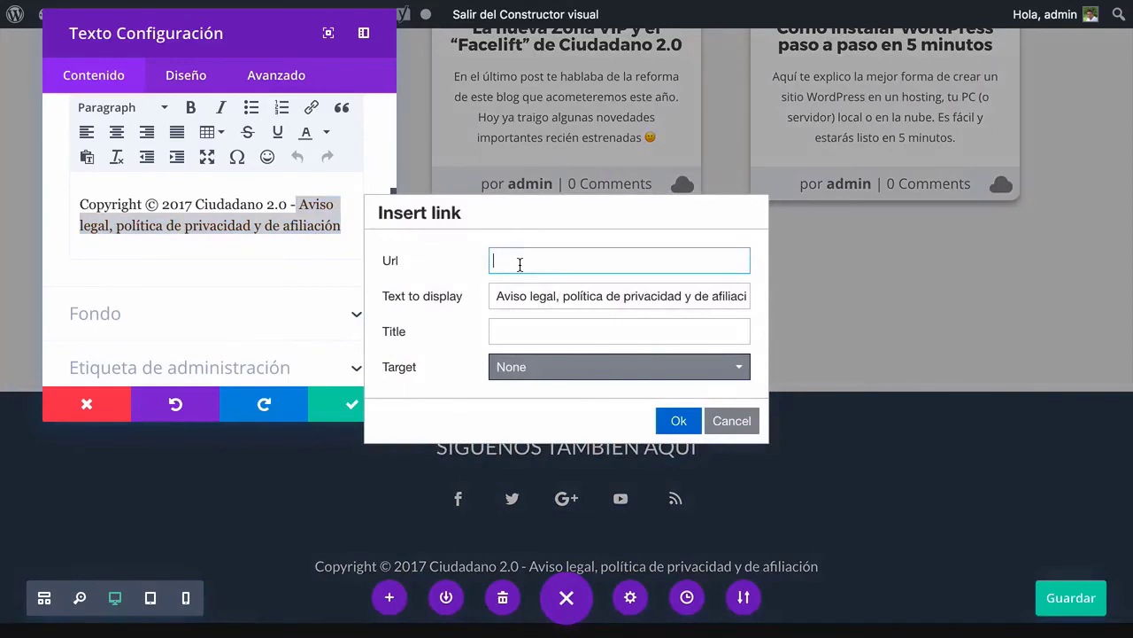
{"action": "left_click", "coordinate": [519, 264]}
{"action": "type", "text": "w"}
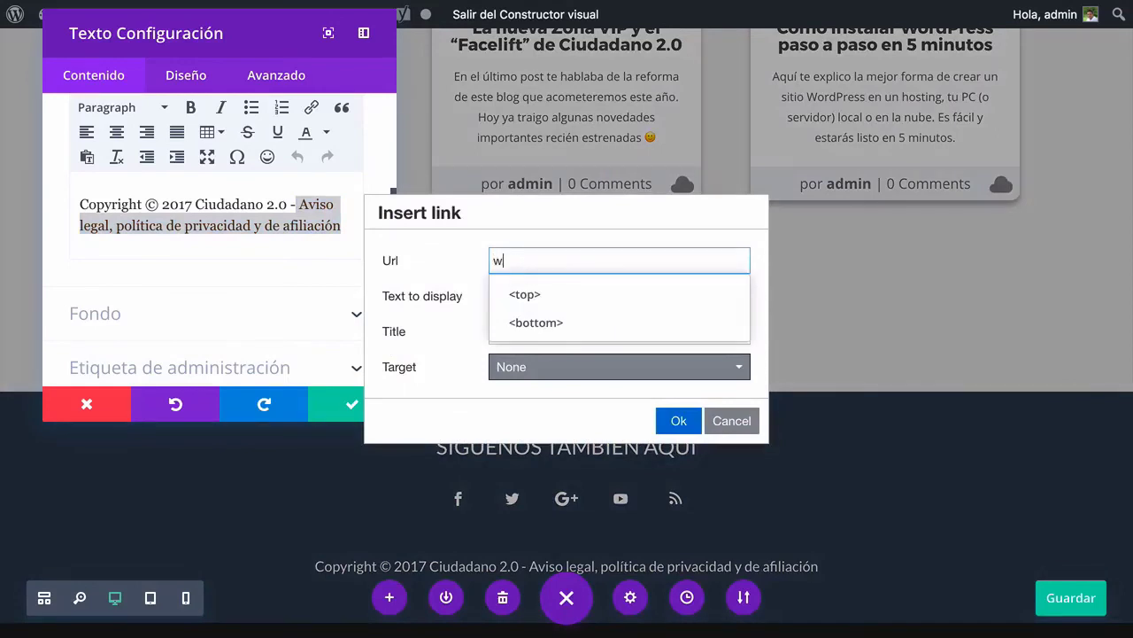
{"action": "type", "text": "ww.diviwebs.com"}
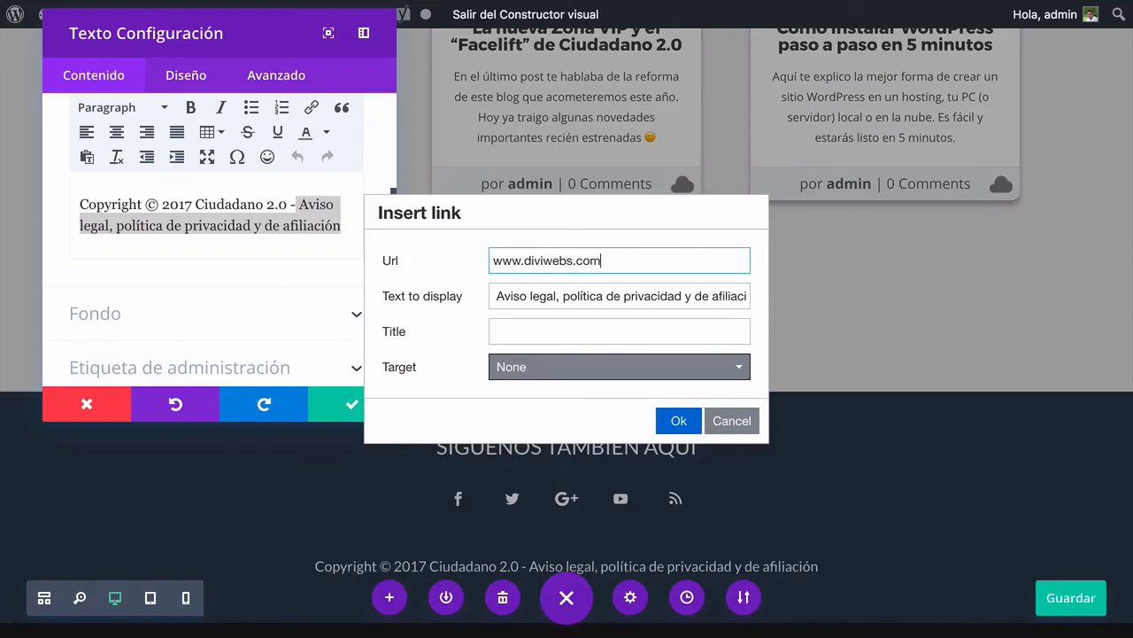
{"action": "left_click", "coordinate": [594, 370]}
{"action": "left_click", "coordinate": [546, 426]}
{"action": "left_click", "coordinate": [680, 422]}
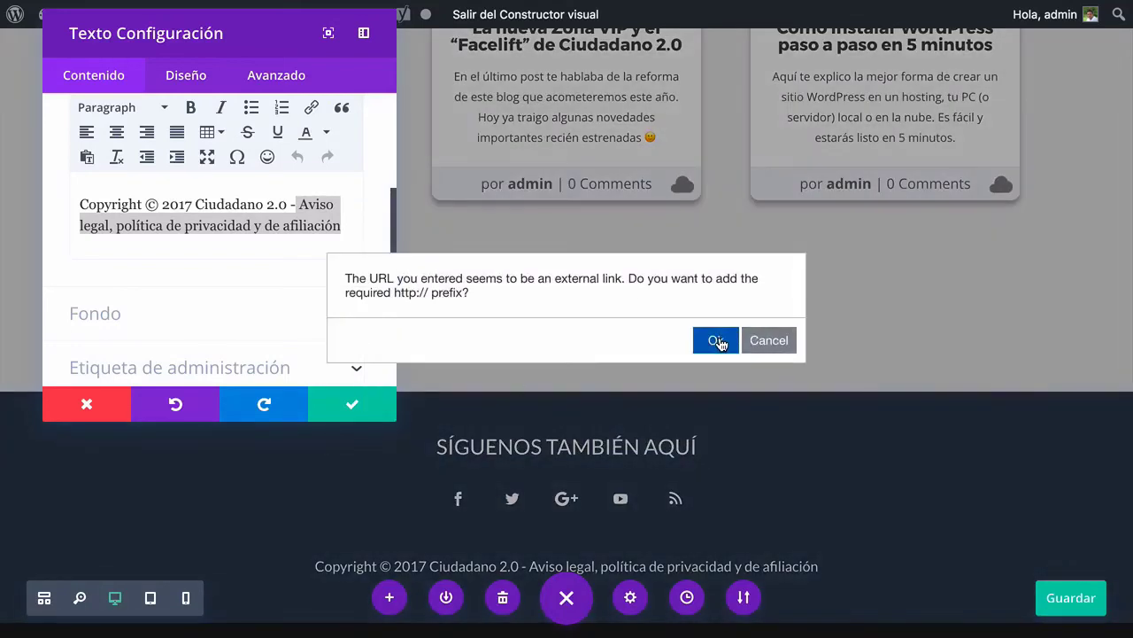
{"action": "left_click", "coordinate": [717, 341]}
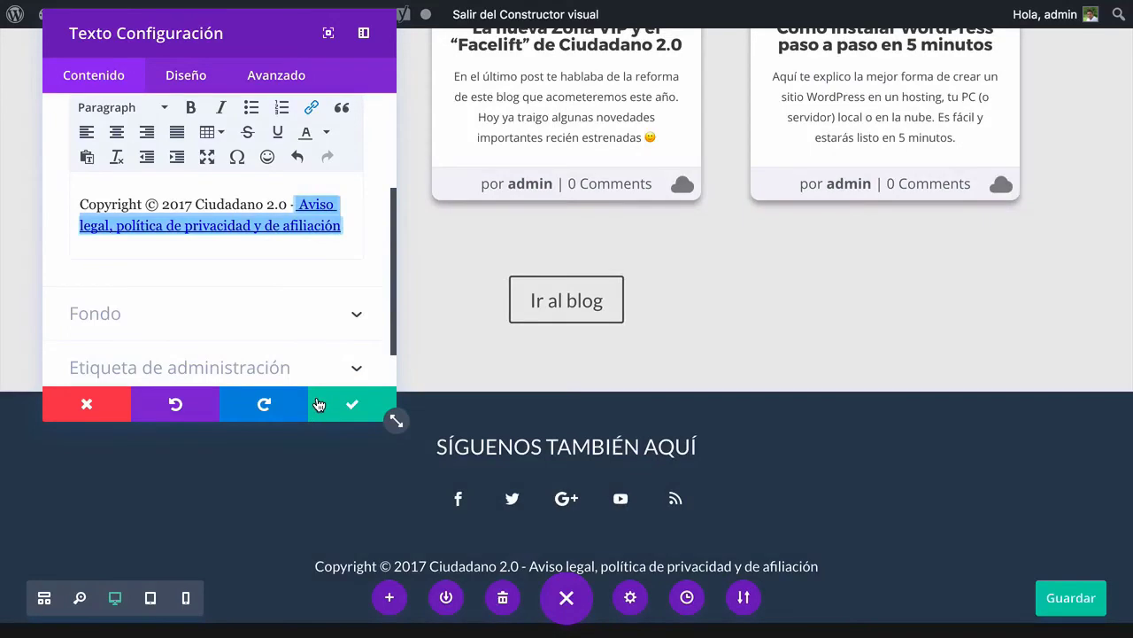
Save the copyright module and the page, and test the legal link on the reloaded Divi Webs home page
{"action": "left_click", "coordinate": [319, 405]}
{"action": "left_click", "coordinate": [1073, 607]}
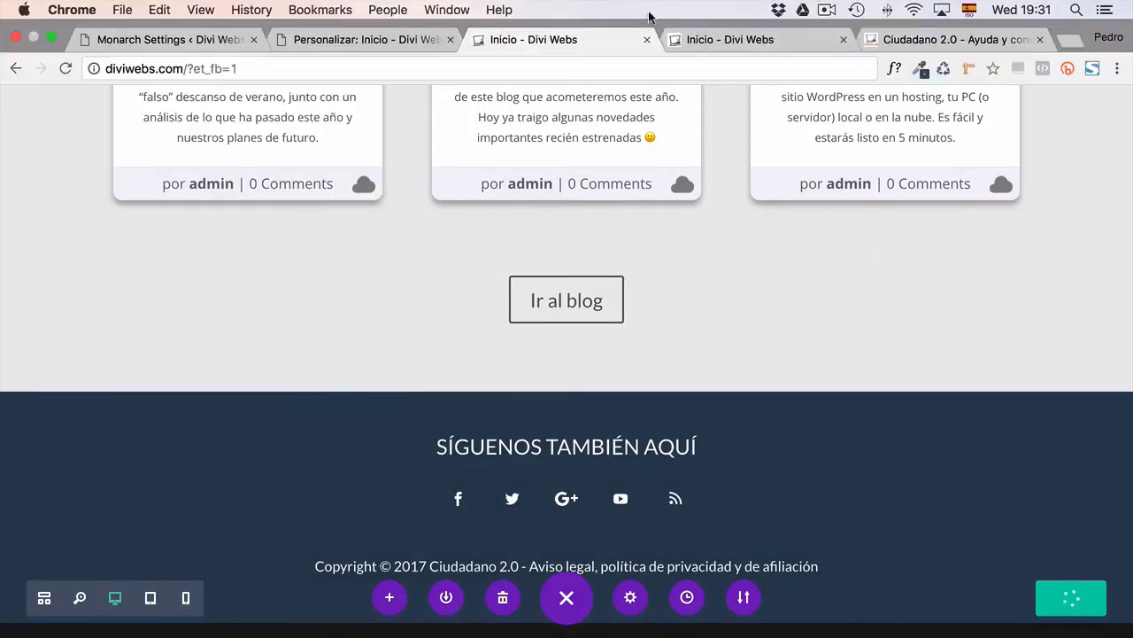
{"action": "left_click", "coordinate": [739, 41]}
{"action": "key", "text": "super+r"}
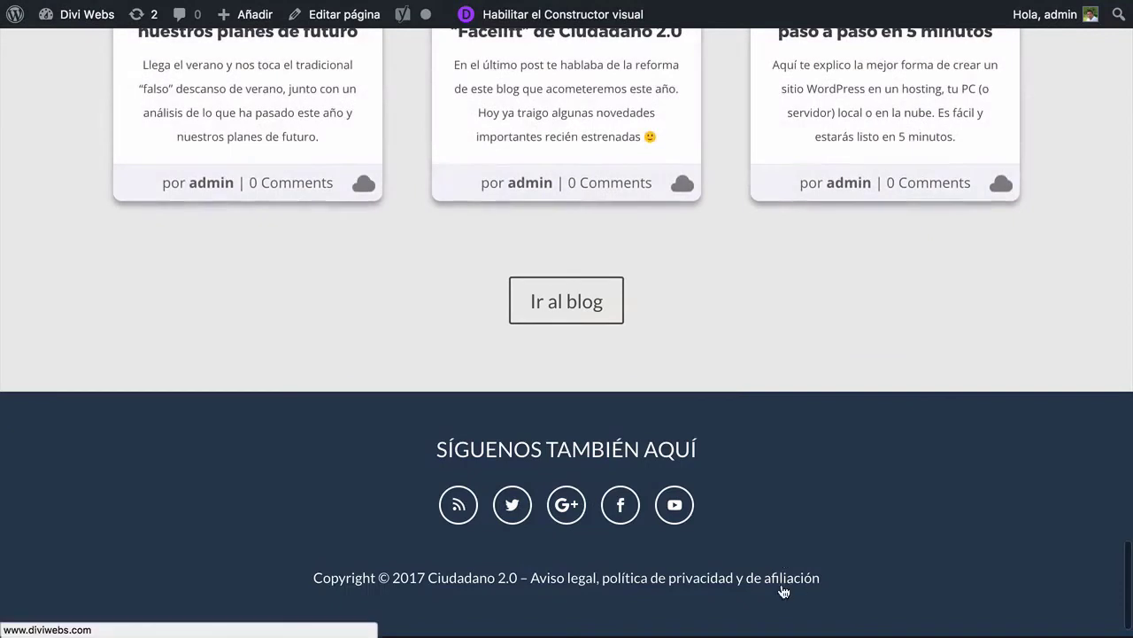
{"action": "left_click", "coordinate": [783, 591]}
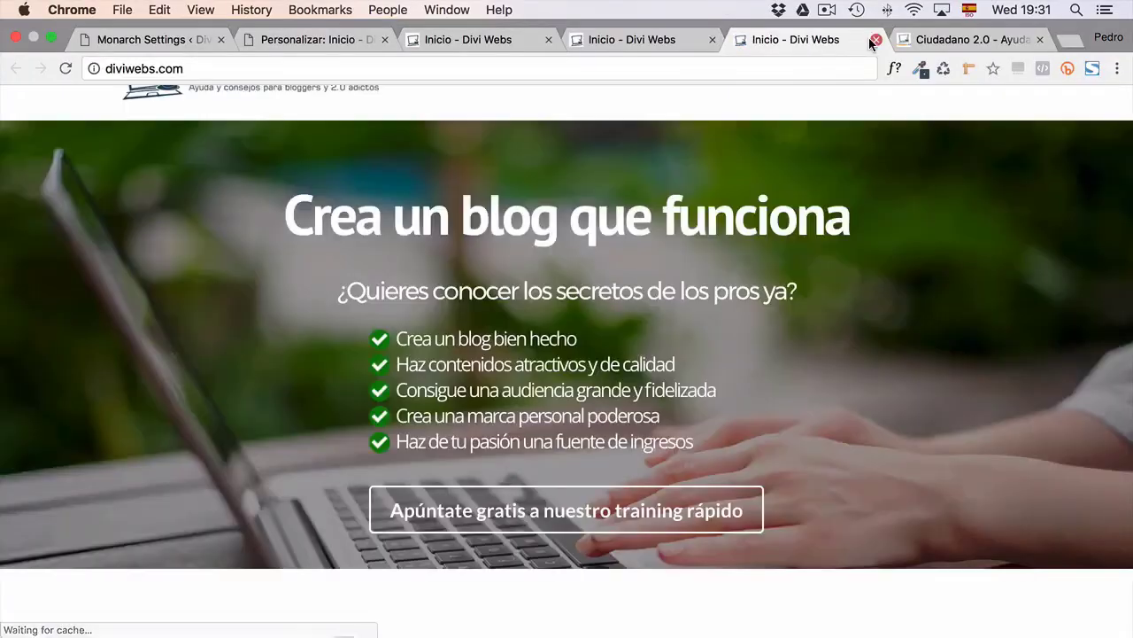
{"action": "left_click", "coordinate": [877, 40]}
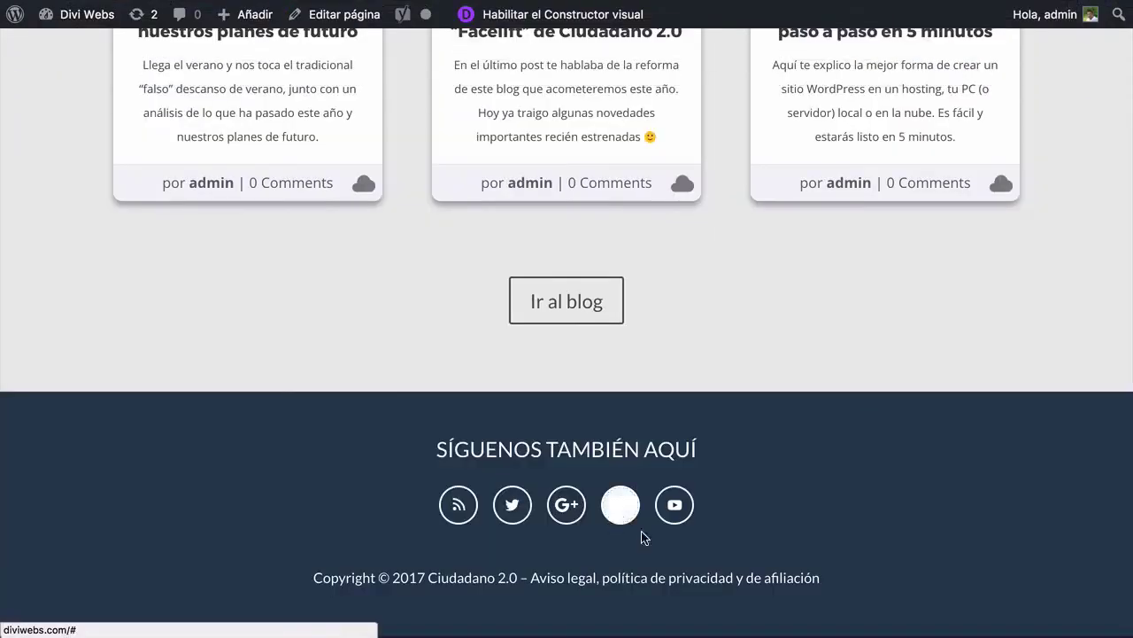
Inspect the legal link in the Ciudadano 2.0 footer and copy its declaration "border-bottom: 1px dotted white;"
{"action": "left_click", "coordinate": [870, 39]}
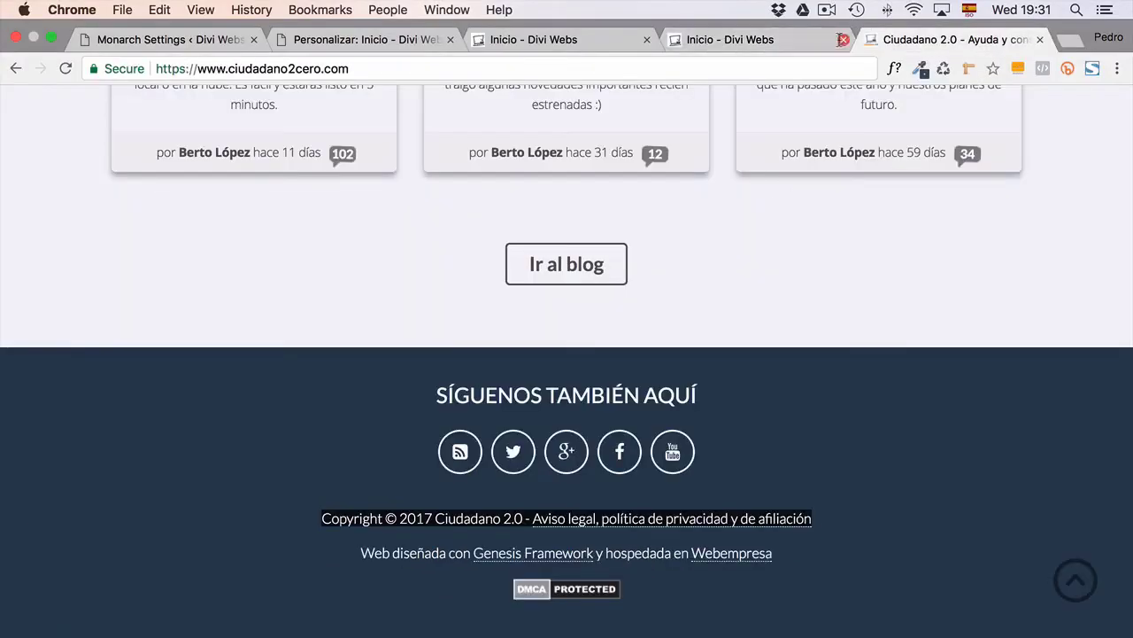
{"action": "right_click", "coordinate": [655, 525]}
{"action": "left_click", "coordinate": [646, 564]}
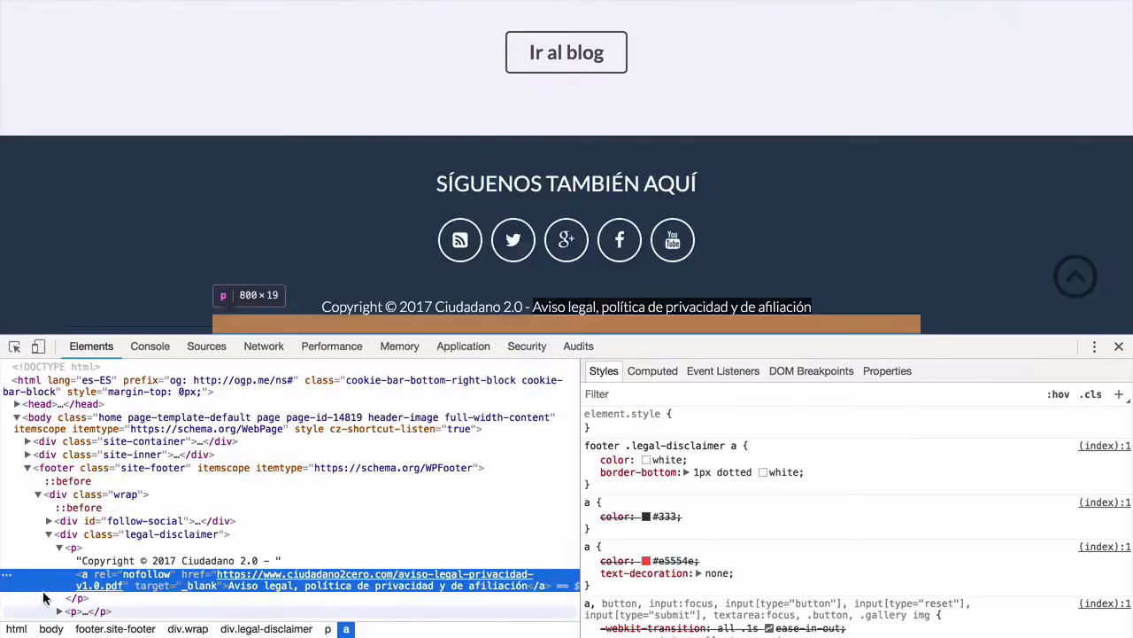
{"action": "scroll", "coordinate": [692, 289], "scroll_direction": "down", "scroll_amount": 1}
{"action": "left_click", "coordinate": [847, 471]}
{"action": "left_click", "coordinate": [945, 261]}
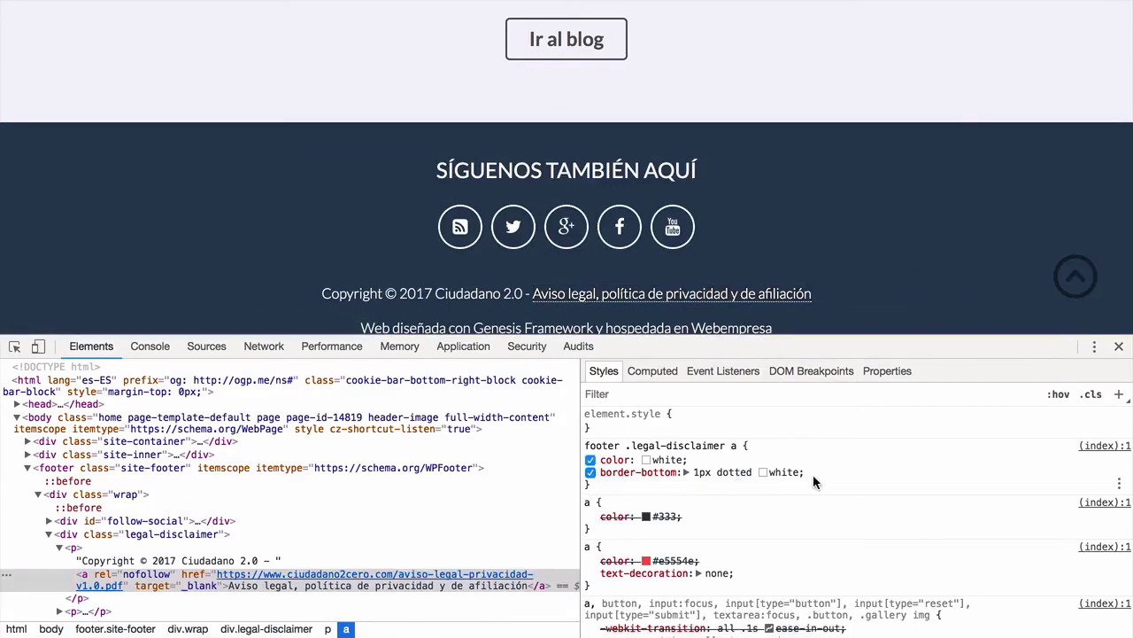
{"action": "left_click_drag", "start_coordinate": [829, 475], "coordinate": [603, 476]}
{"action": "key", "text": "ctrl+c"}
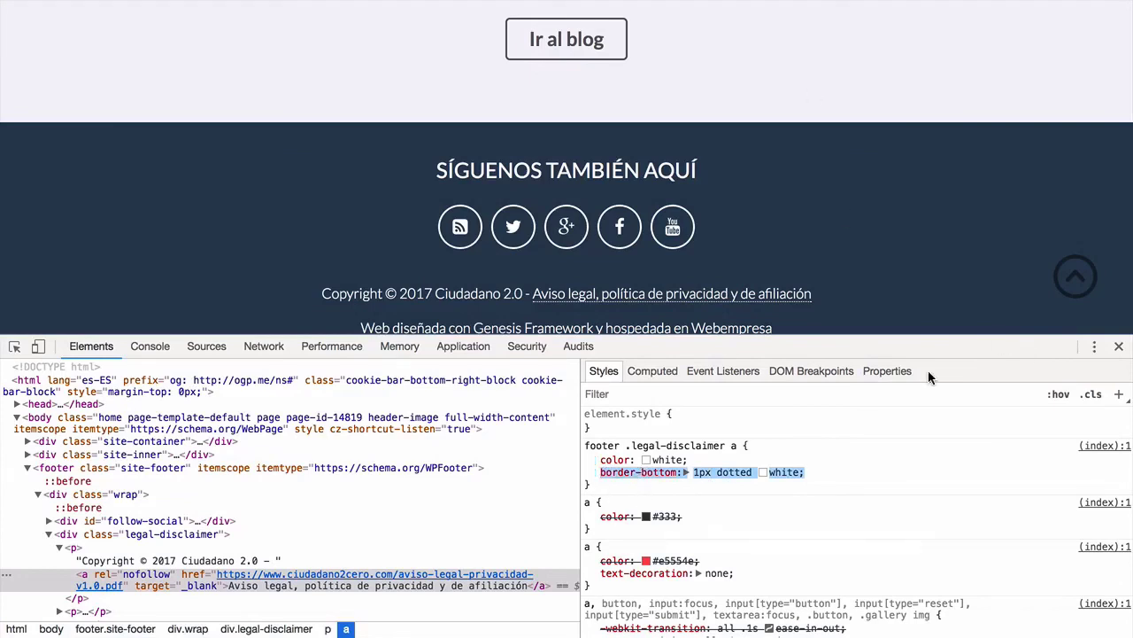
{"action": "left_click", "coordinate": [1119, 346]}
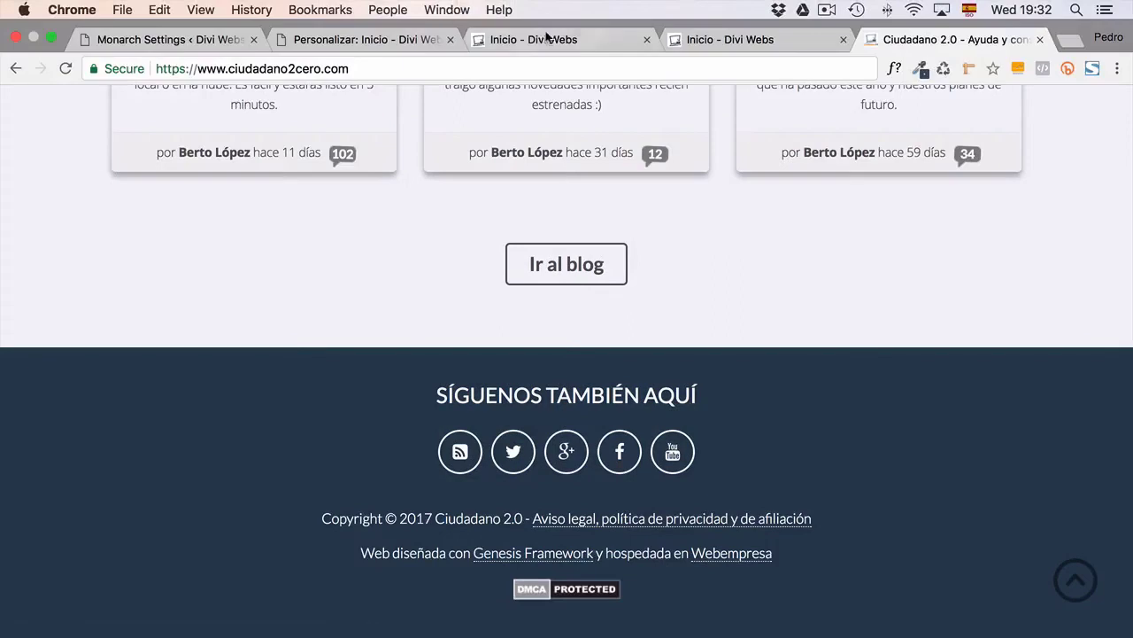
Open the Divi theme options and locate the CSS personalizado field
{"action": "left_click", "coordinate": [691, 36]}
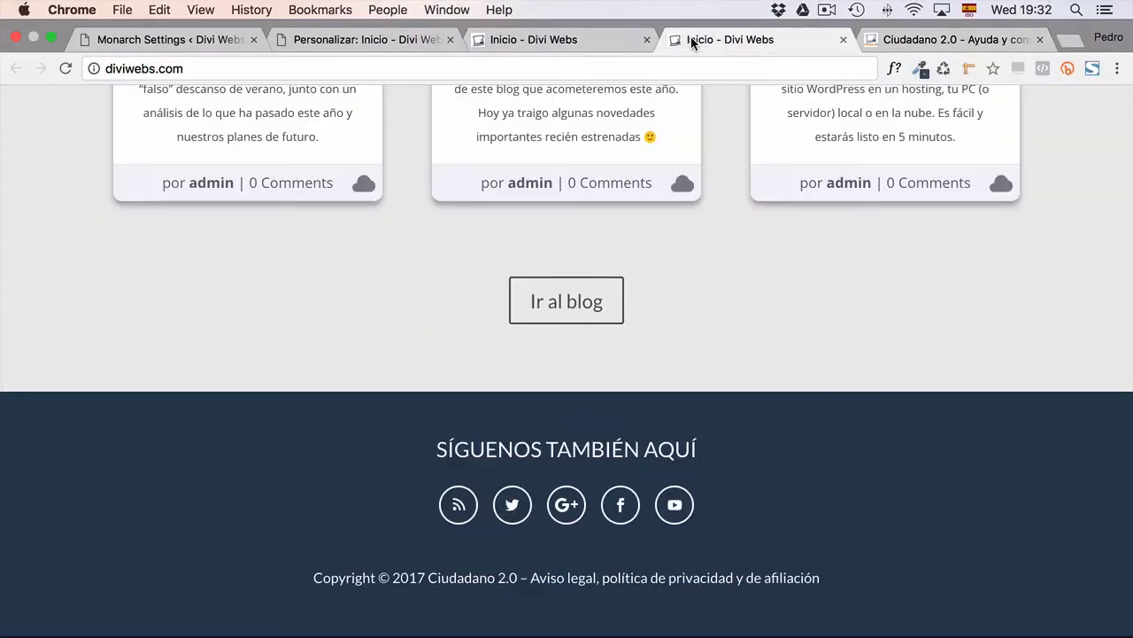
{"action": "left_click", "coordinate": [102, 41]}
{"action": "mouse_move", "coordinate": [27, 581]}
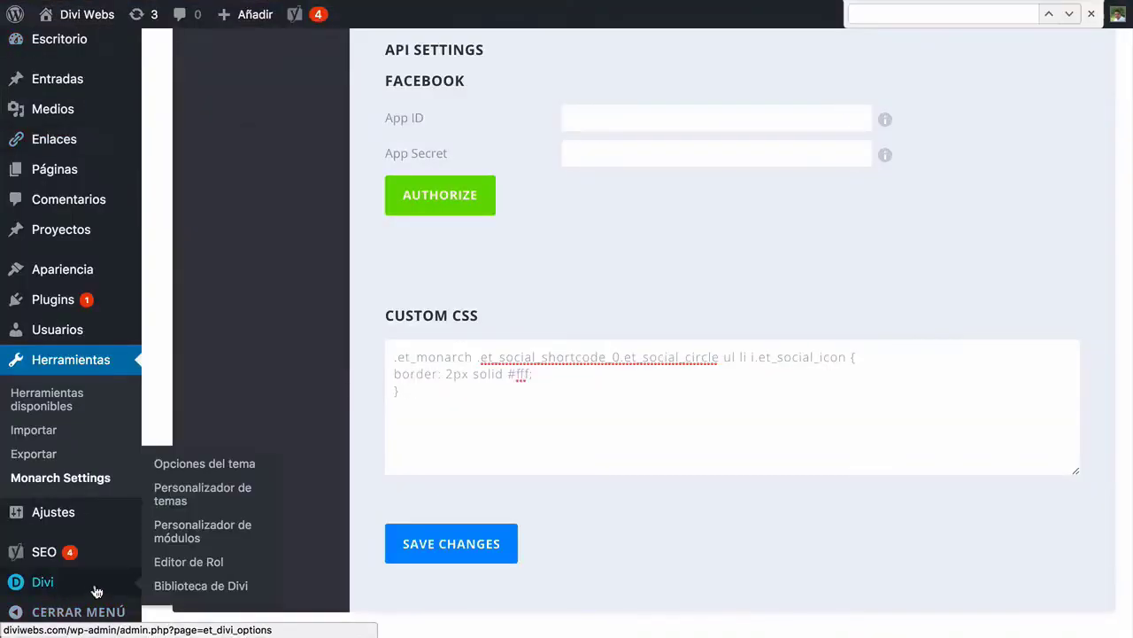
{"action": "left_click", "coordinate": [203, 463]}
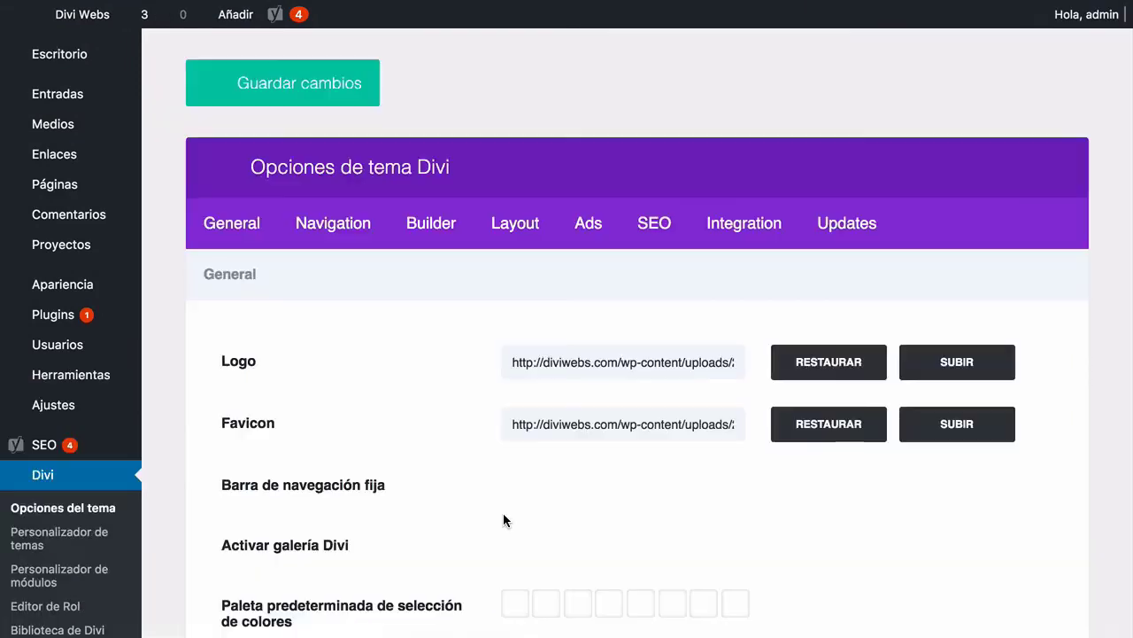
{"action": "scroll", "coordinate": [498, 513], "scroll_direction": "down", "scroll_amount": 12}
{"action": "scroll", "coordinate": [498, 516], "scroll_direction": "down", "scroll_amount": 10}
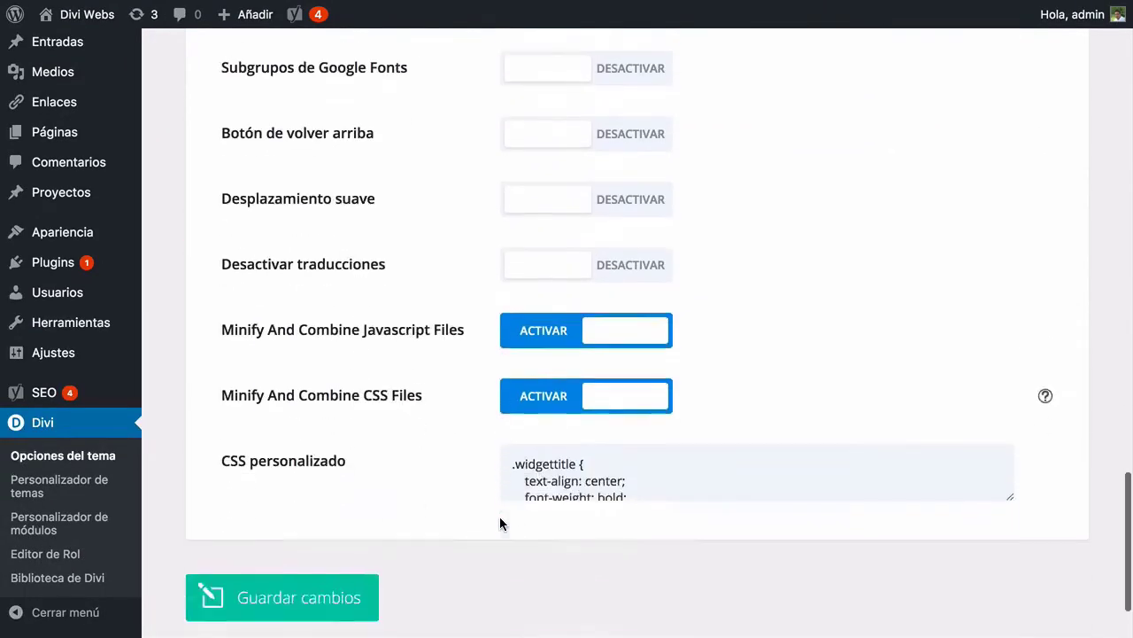
{"action": "mouse_move", "coordinate": [735, 4]}
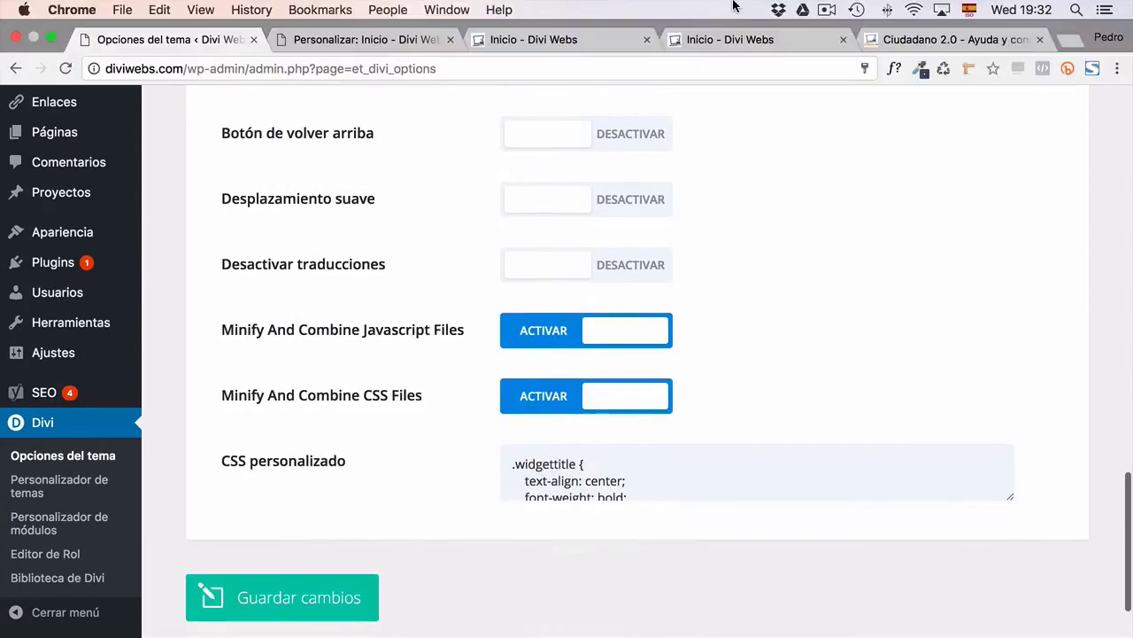
Open the footer copyright module's settings in the visual builder, enlarge the dialog and show the content's HTML source
{"action": "left_click", "coordinate": [677, 41]}
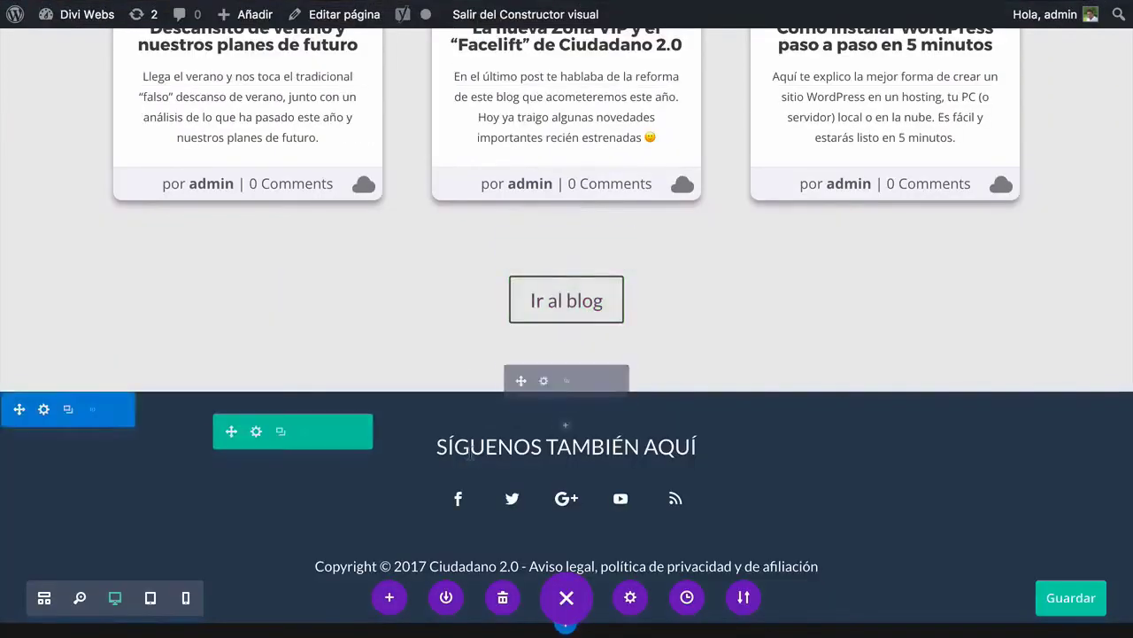
{"action": "scroll", "coordinate": [546, 480], "scroll_direction": "down", "scroll_amount": 1}
{"action": "scroll", "coordinate": [546, 480], "scroll_direction": "down", "scroll_amount": 1}
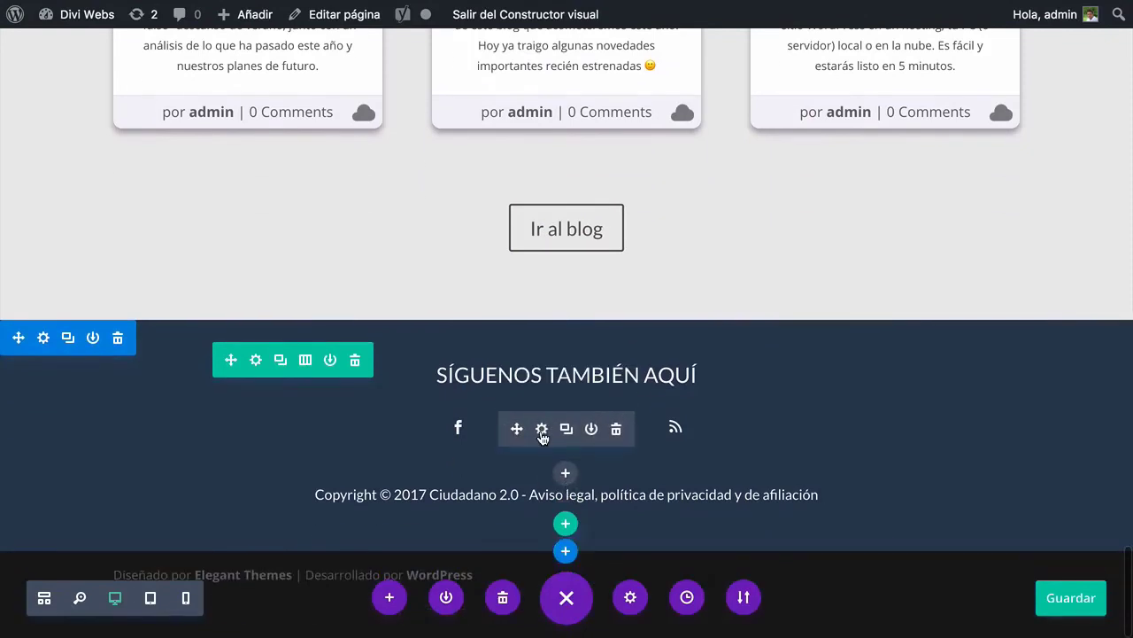
{"action": "left_click", "coordinate": [542, 429]}
{"action": "left_click_drag", "start_coordinate": [396, 420], "coordinate": [488, 551]}
{"action": "left_click", "coordinate": [417, 245]}
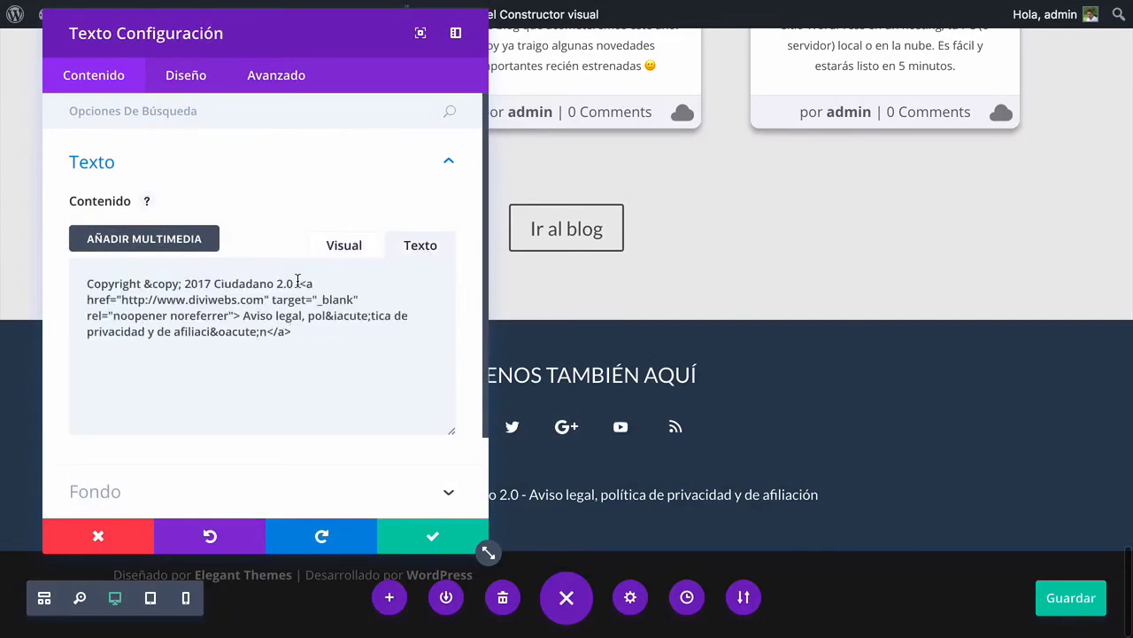
Examine the legal link tag in the copyright HTML and separate it from the preceding text with a blank line
{"action": "left_click_drag", "start_coordinate": [302, 284], "coordinate": [292, 328]}
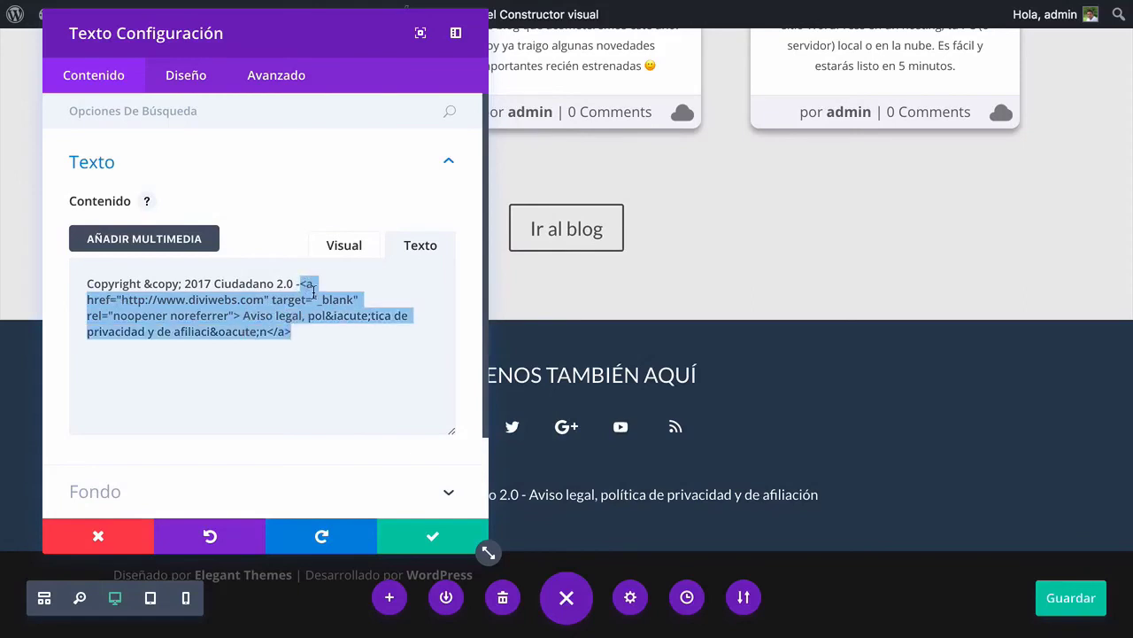
{"action": "left_click", "coordinate": [235, 316]}
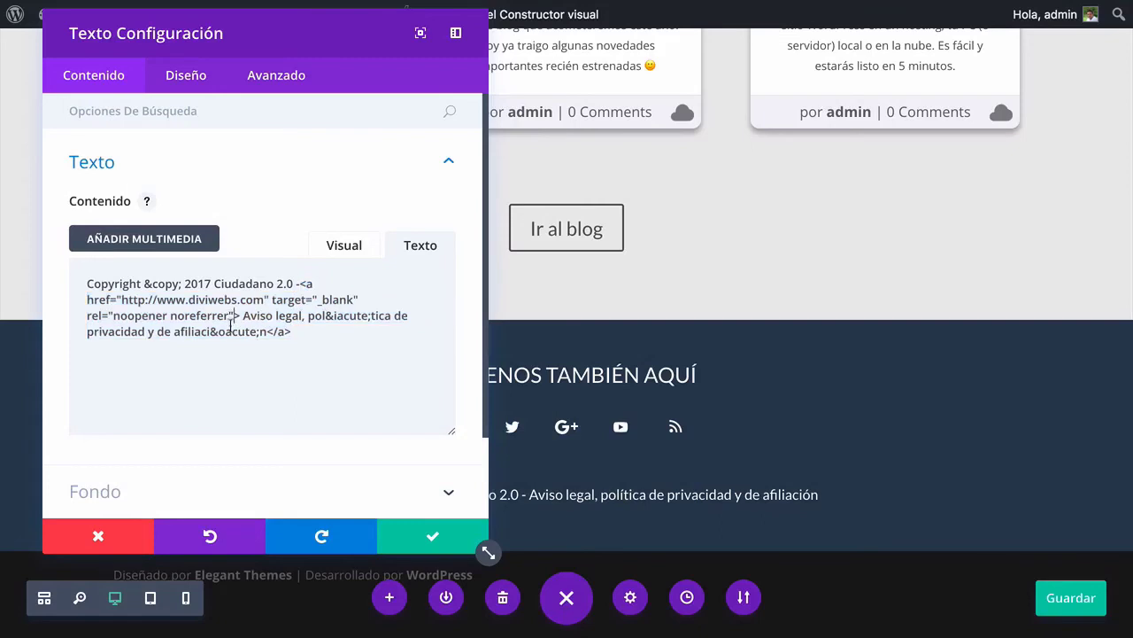
{"action": "left_click_drag", "start_coordinate": [234, 316], "coordinate": [71, 302]}
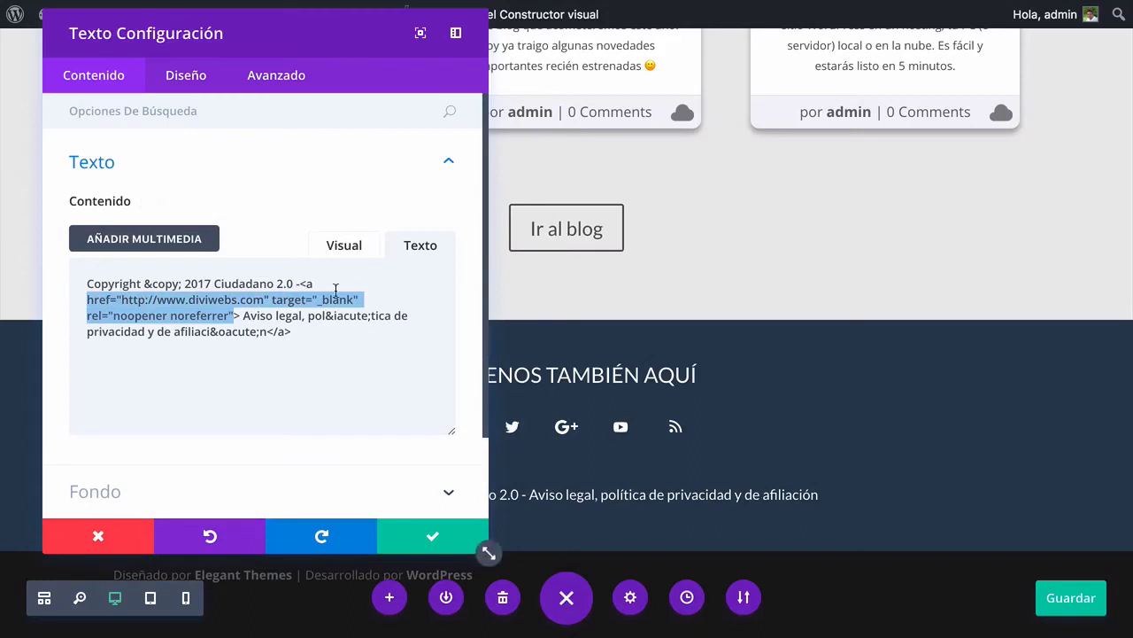
{"action": "left_click", "coordinate": [298, 283]}
{"action": "key", "text": "Return"}
{"action": "key", "text": "Return"}
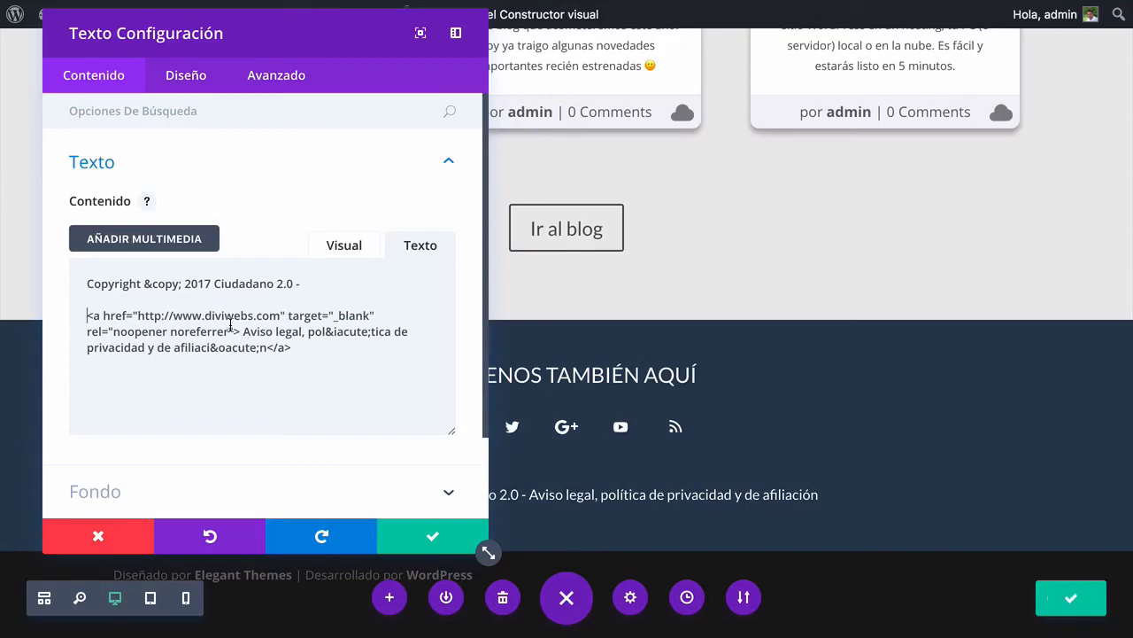
Add style="border-bottom: 1px dotted white;" to the legal link's tag and apply the copyright module's changes
{"action": "left_click", "coordinate": [244, 336]}
{"action": "type", "text": "style="}
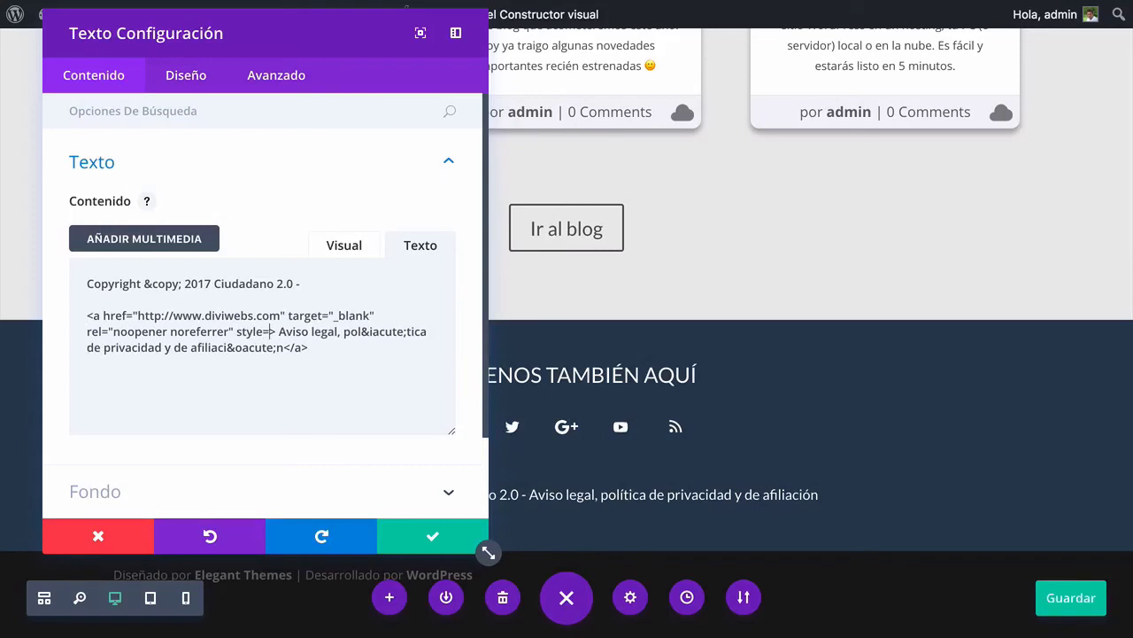
{"action": "type", "text": "\"\""}
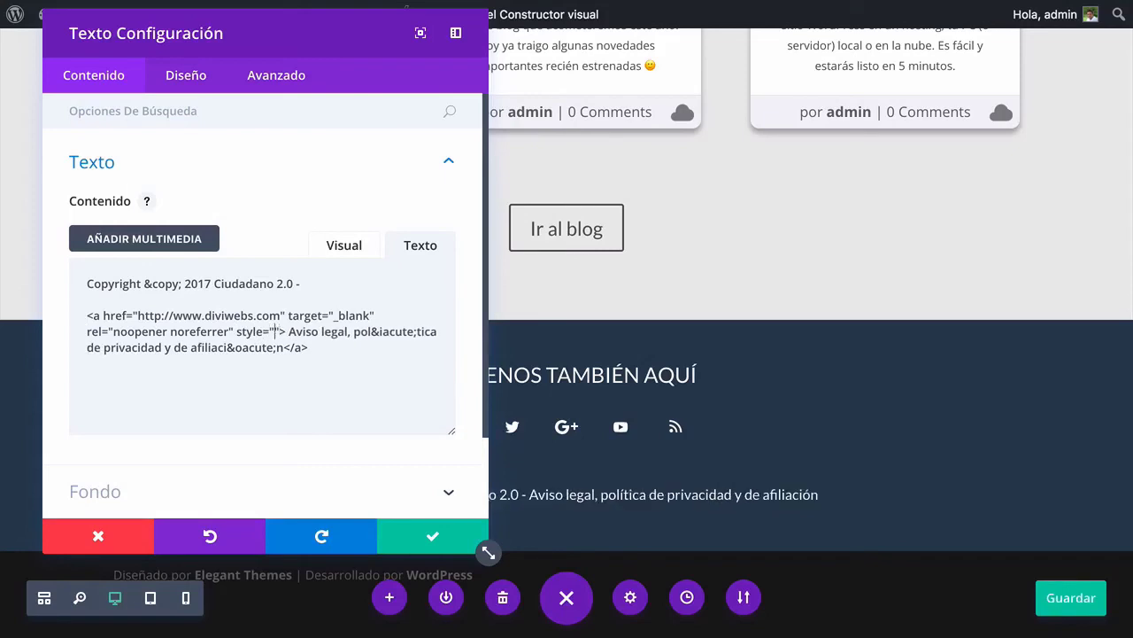
{"action": "key", "text": "ctrl+v"}
{"action": "left_click", "coordinate": [288, 331]}
{"action": "key", "text": "BackSpace"}
{"action": "key", "text": "BackSpace"}
{"action": "key", "text": "BackSpace"}
{"action": "key", "text": "BackSpace"}
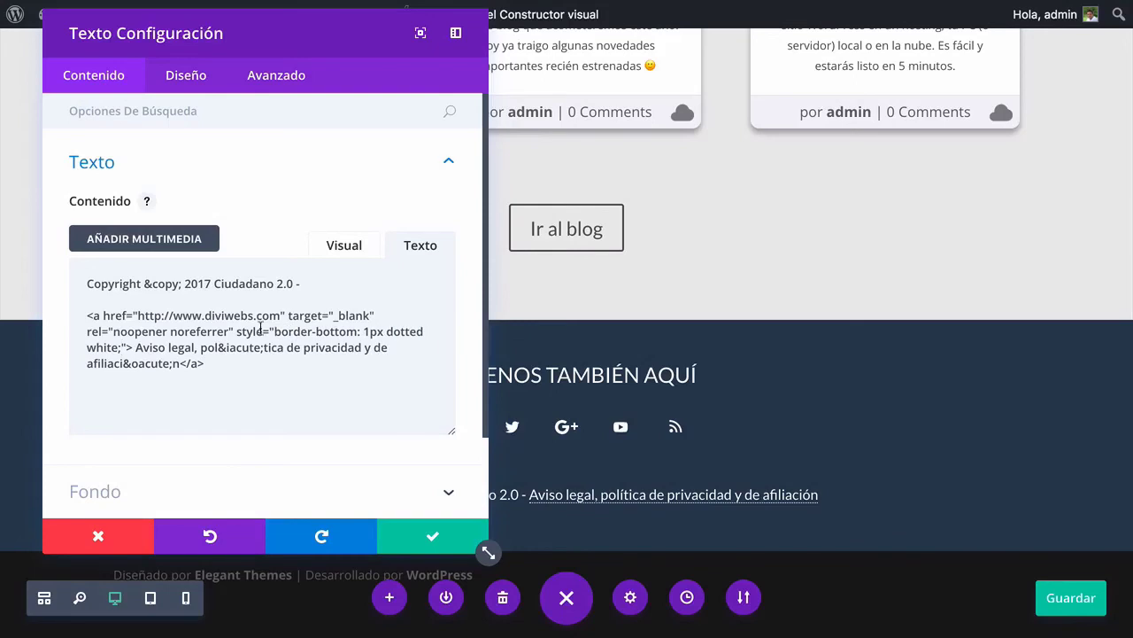
{"action": "left_click_drag", "start_coordinate": [121, 347], "coordinate": [285, 337]}
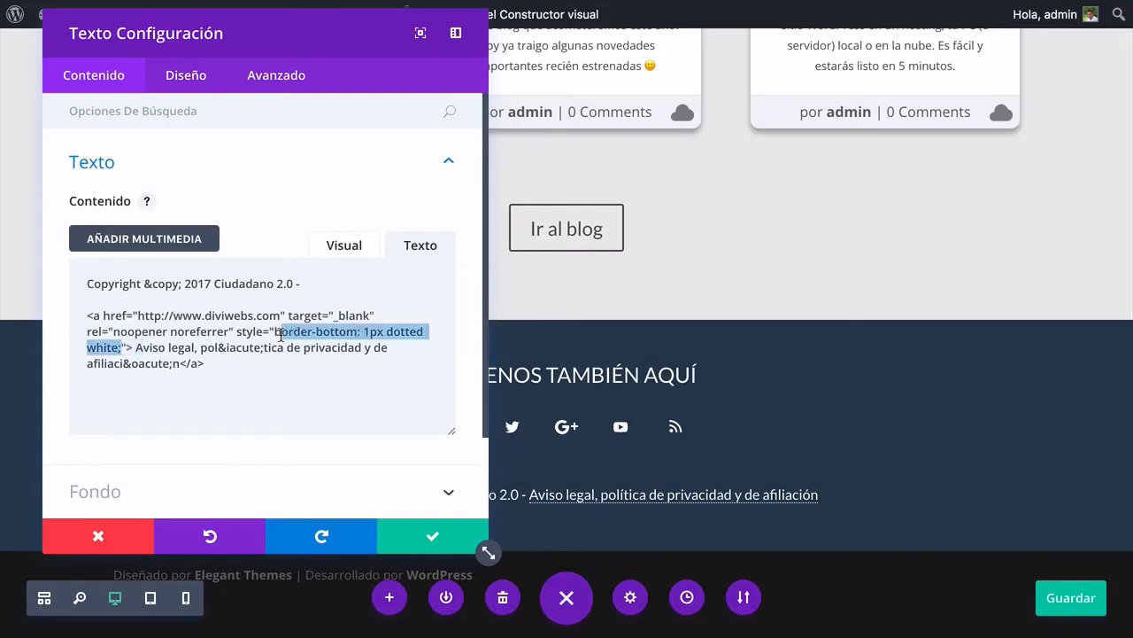
{"action": "left_click", "coordinate": [344, 245]}
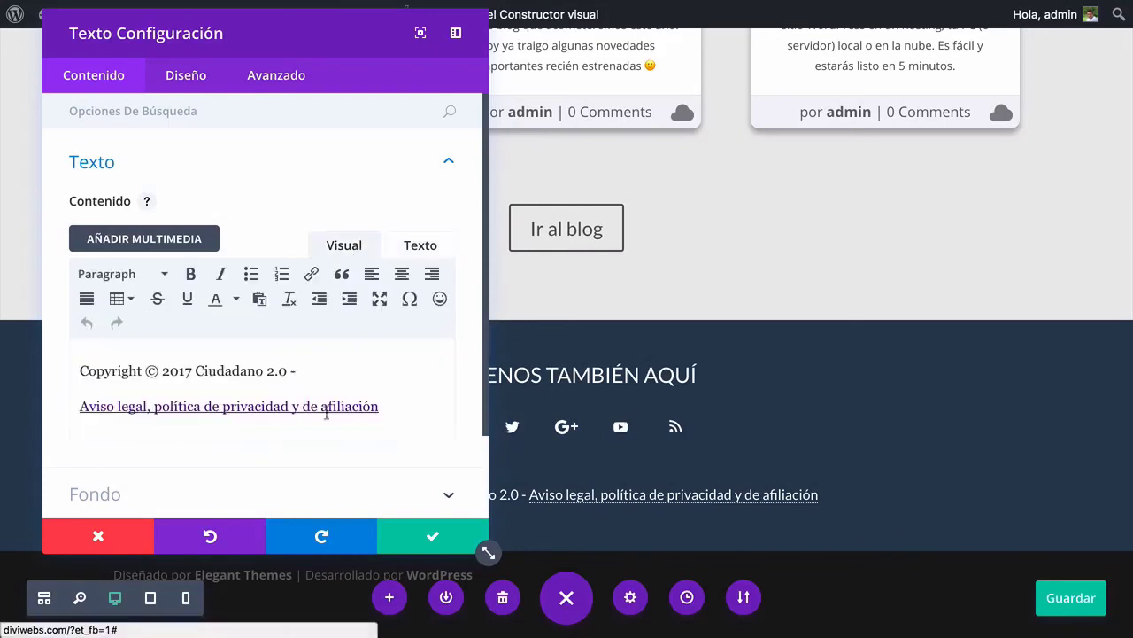
{"action": "left_click", "coordinate": [412, 540]}
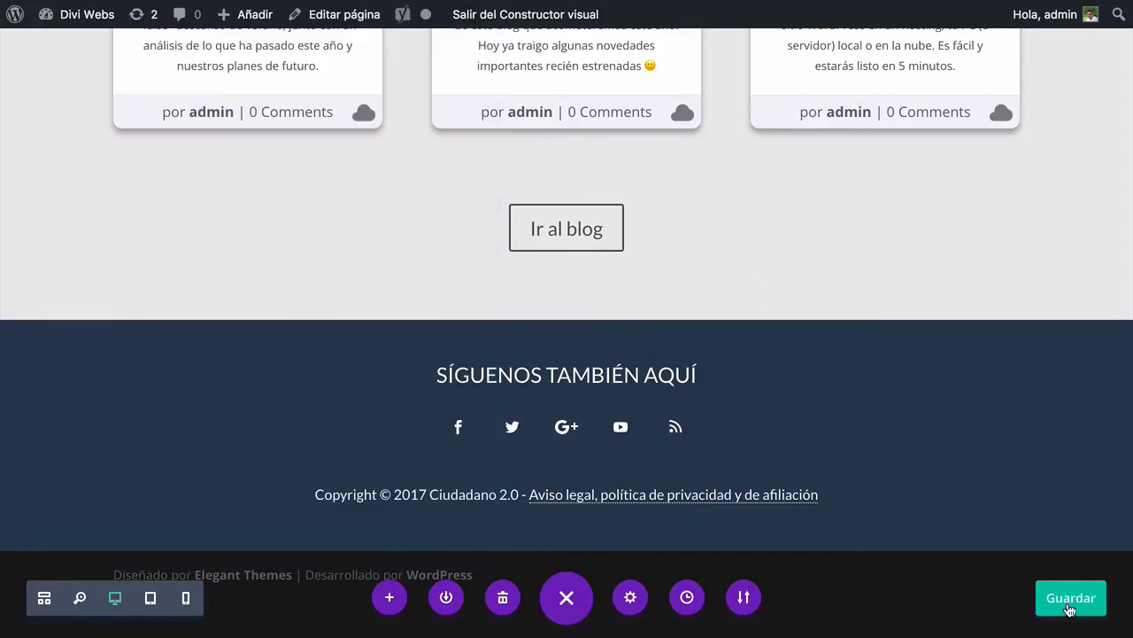
Copy the line "Web diseñada con Genesis Framework y hospedada en Webempresa" from the Ciudadano 2.0 footer
{"action": "mouse_move", "coordinate": [841, 9]}
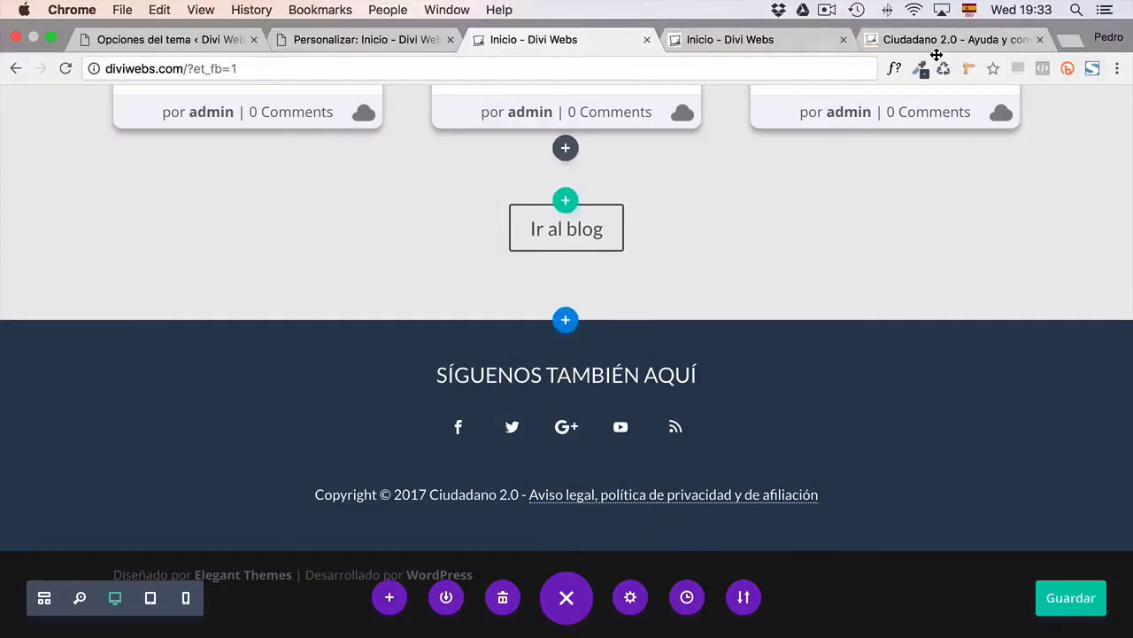
{"action": "left_click", "coordinate": [931, 39]}
{"action": "left_click_drag", "start_coordinate": [746, 553], "coordinate": [333, 550]}
{"action": "key", "text": "ctrl+c"}
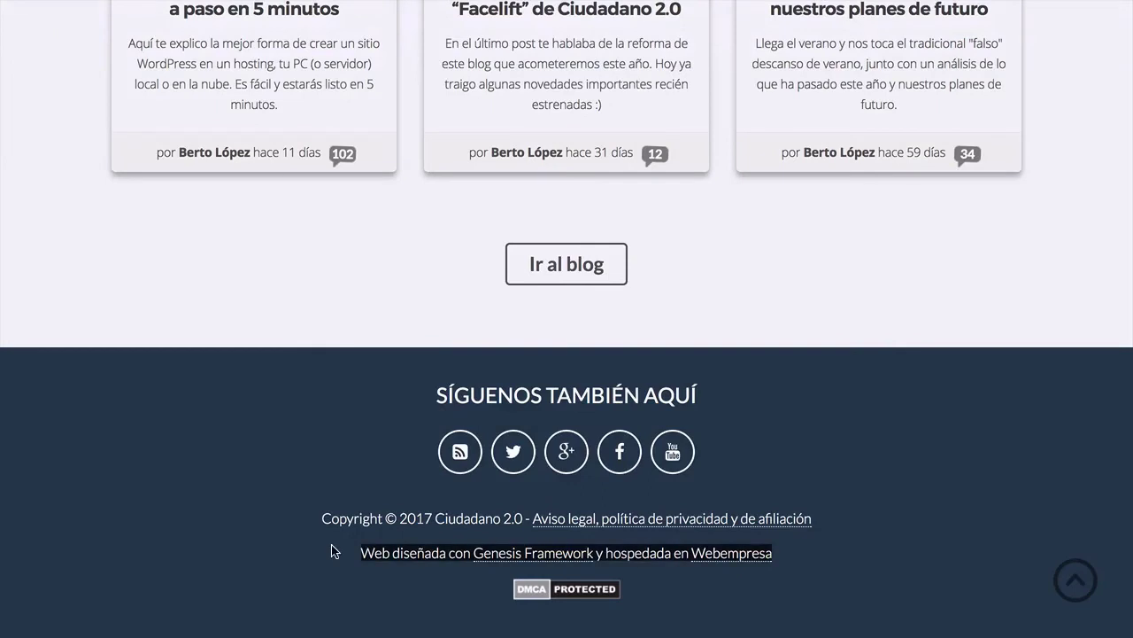
Duplicate the copyright text module in the Divi Webs footer using the visual builder
{"action": "mouse_move", "coordinate": [702, 5]}
{"action": "left_click", "coordinate": [699, 40]}
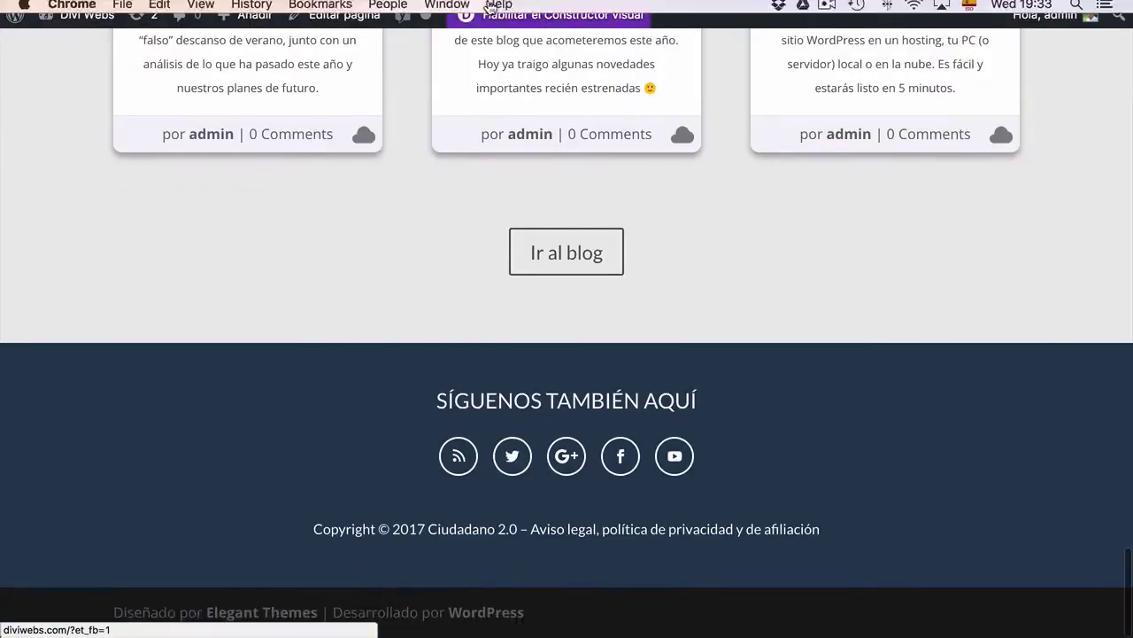
{"action": "left_click", "coordinate": [557, 15]}
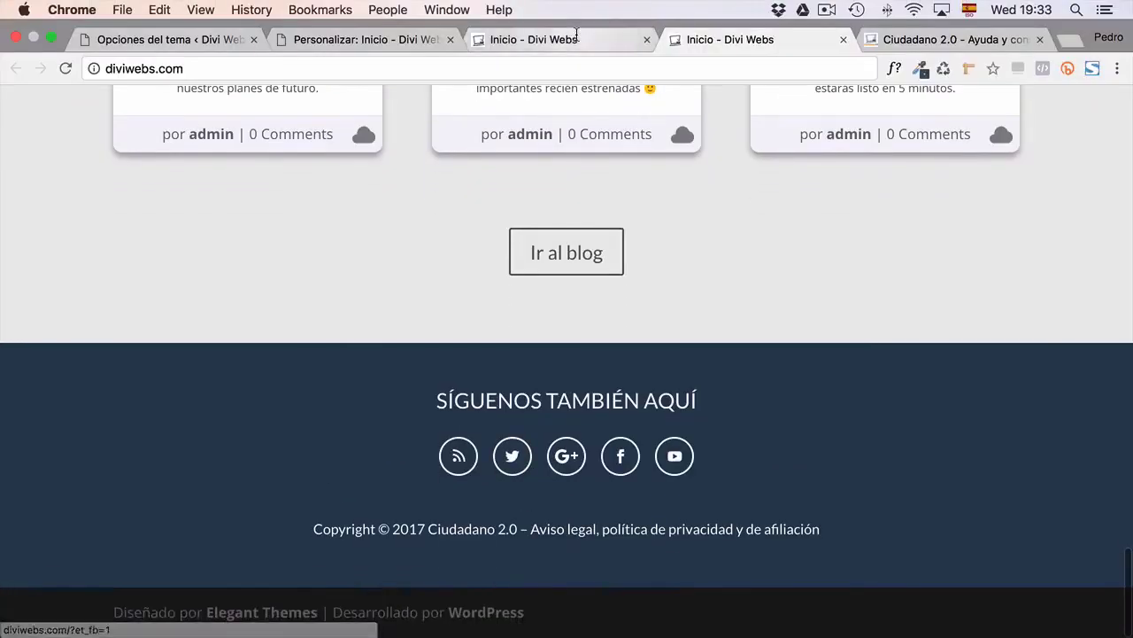
{"action": "mouse_move", "coordinate": [573, 492]}
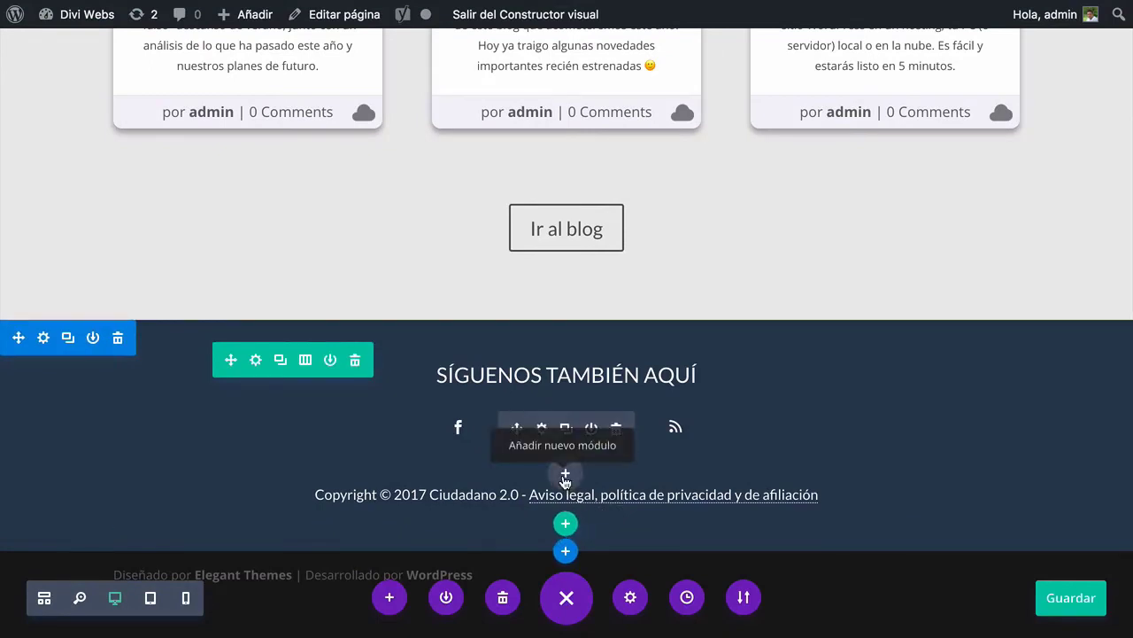
{"action": "left_click", "coordinate": [566, 428]}
{"action": "scroll", "coordinate": [621, 468], "scroll_direction": "down", "scroll_amount": 1}
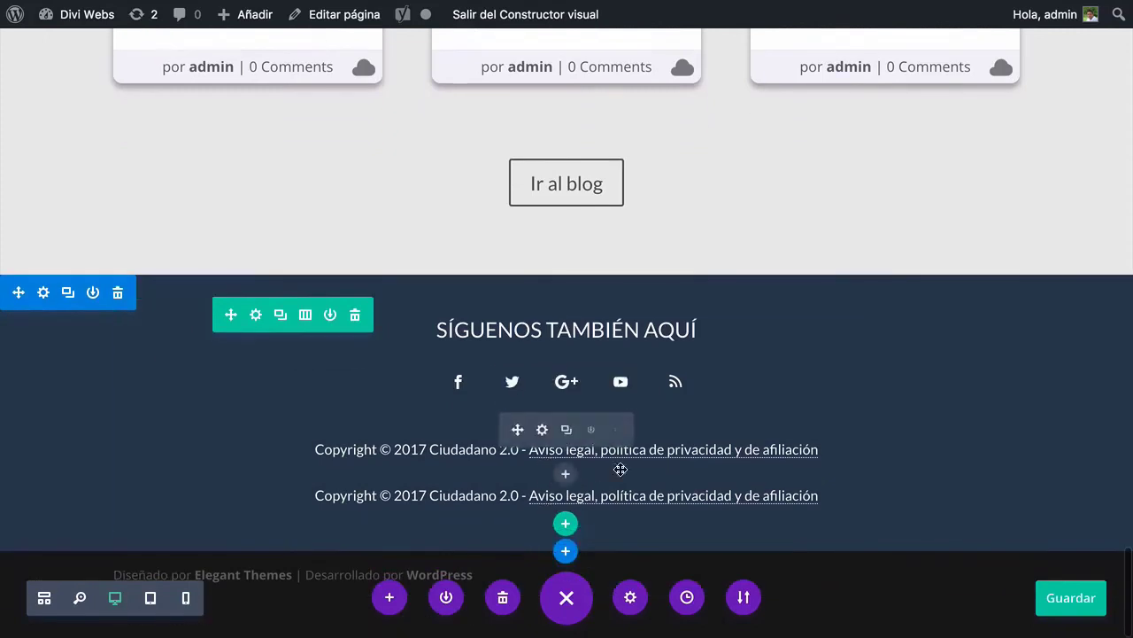
Replace the lower duplicated module's content with the copied line "Web diseñada con Genesis Framework y hospedada en Webempresa"
{"action": "left_click", "coordinate": [542, 429]}
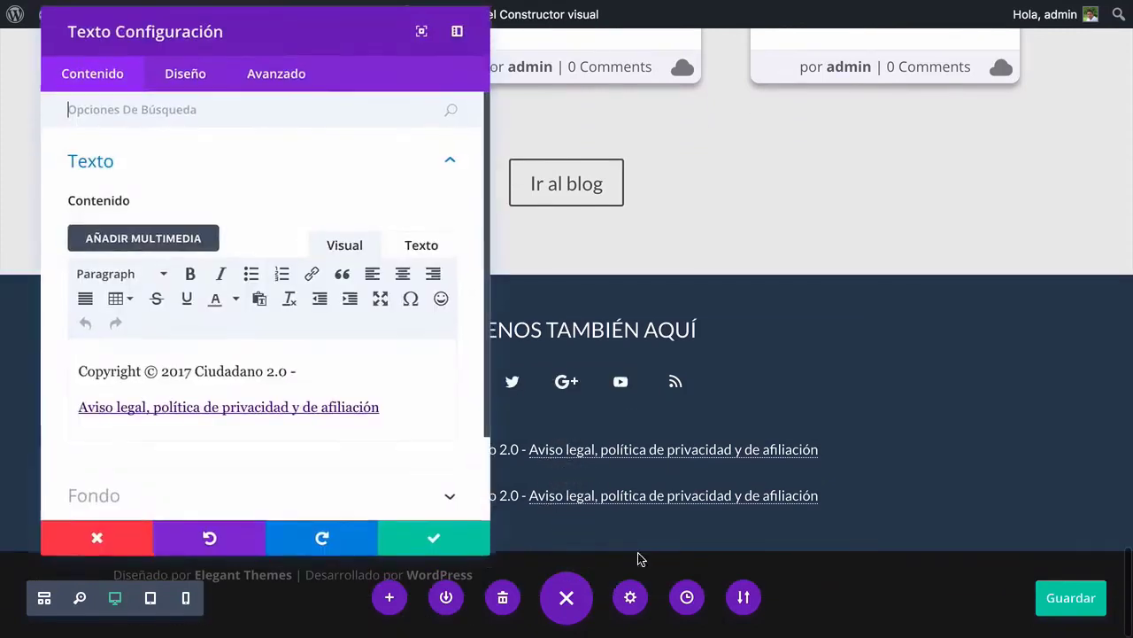
{"action": "left_click", "coordinate": [419, 245]}
{"action": "key", "text": "ctrl+a"}
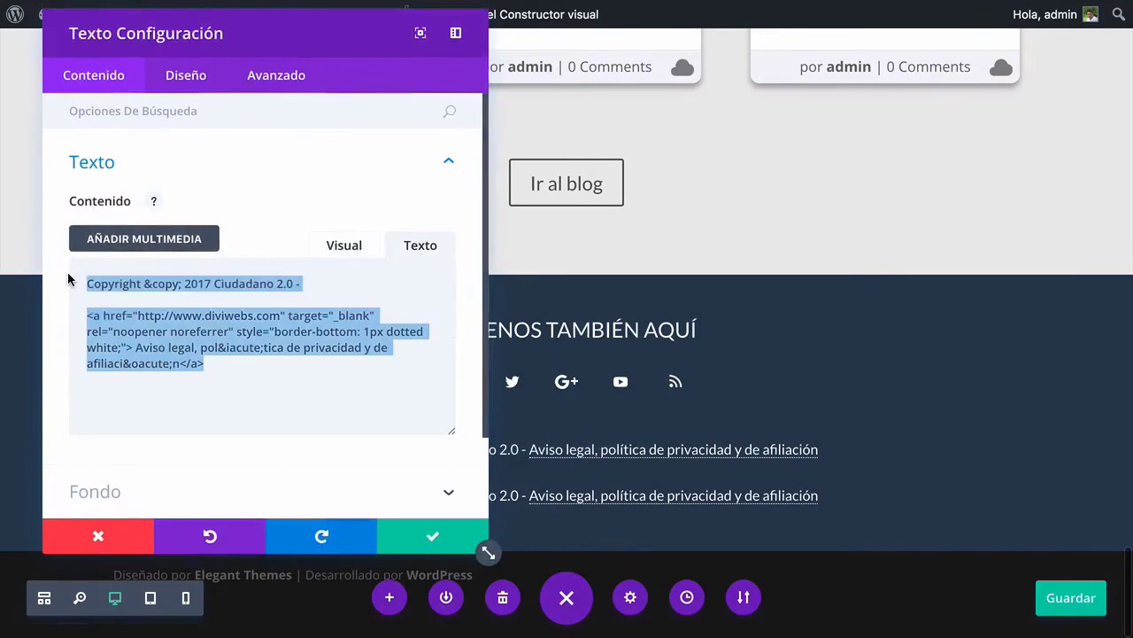
{"action": "key", "text": "ctrl+v"}
{"action": "left_click", "coordinate": [360, 247]}
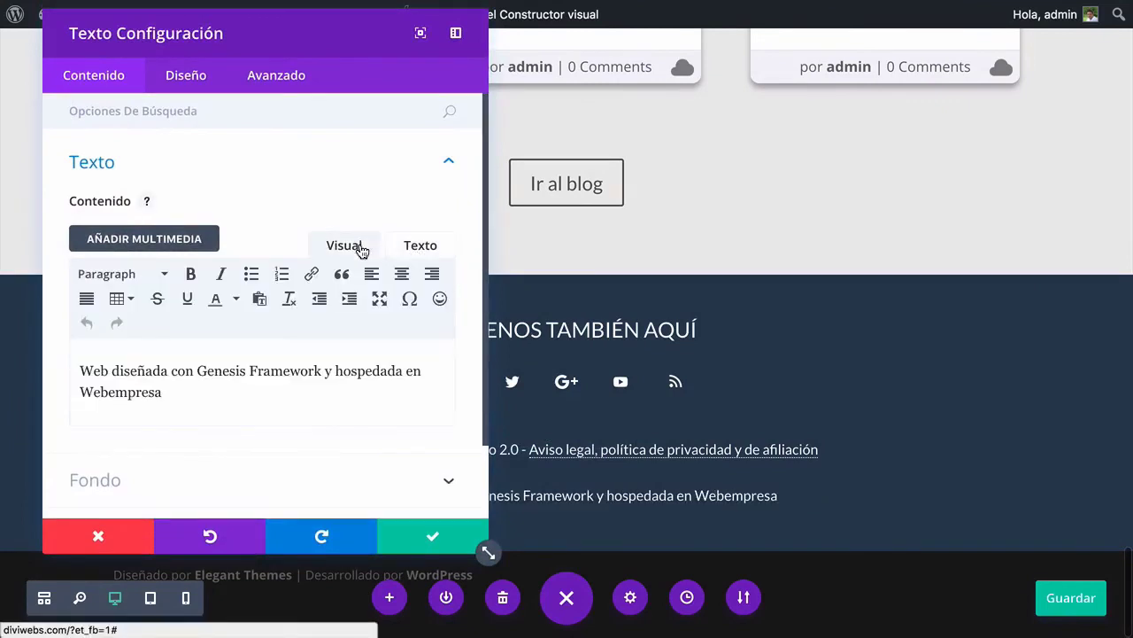
Link "Genesis Framework" in the credits line to diviwebs.com, opening in a new window
{"action": "left_click_drag", "start_coordinate": [271, 38], "coordinate": [239, 34]}
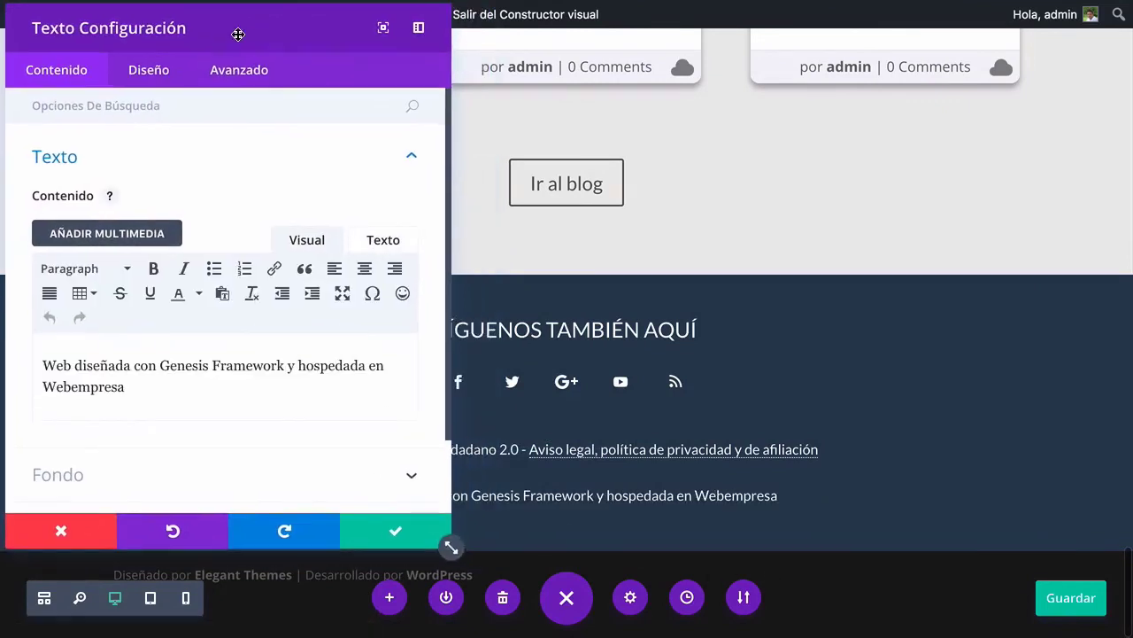
{"action": "left_click_drag", "start_coordinate": [159, 366], "coordinate": [284, 367]}
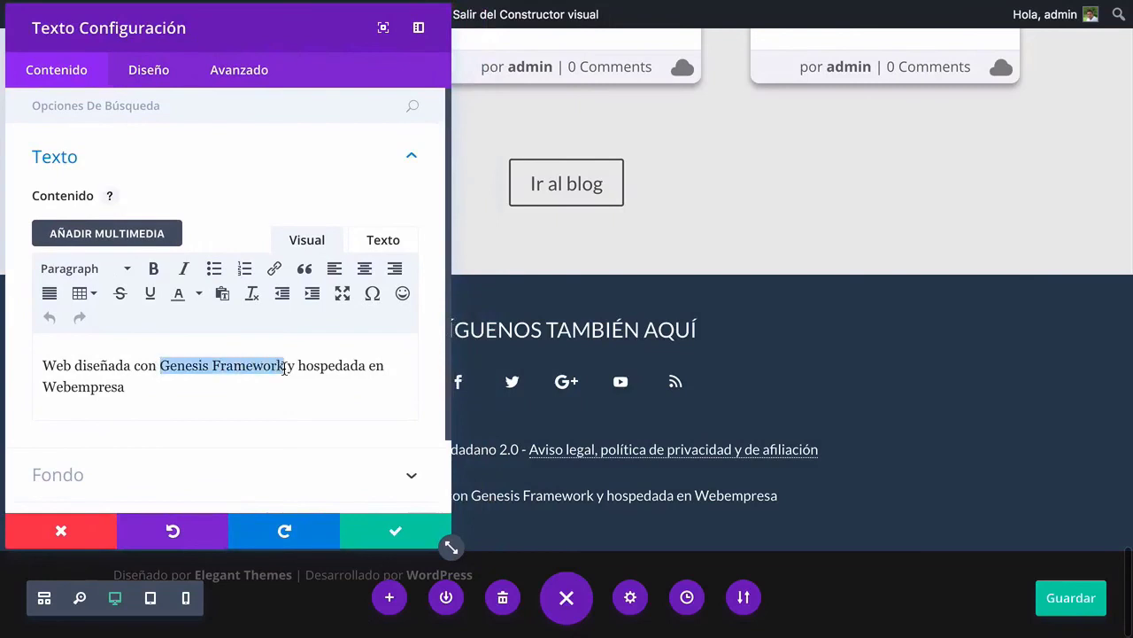
{"action": "left_click", "coordinate": [274, 268]}
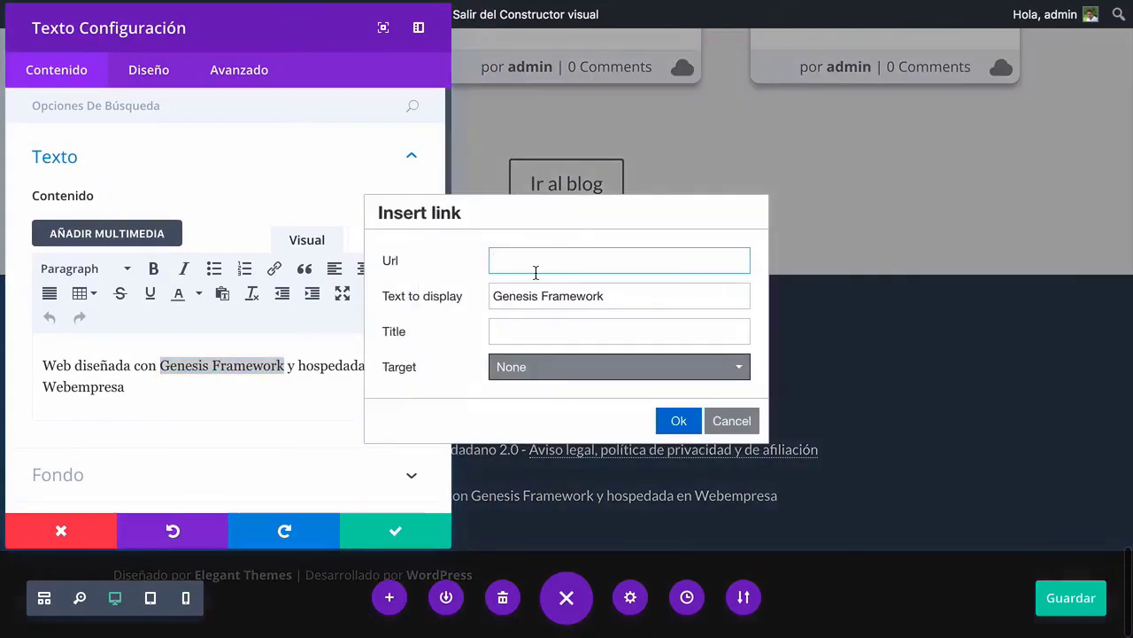
{"action": "type", "text": "www."}
{"action": "key", "text": "BackSpace"}
{"action": "key", "text": "BackSpace"}
{"action": "key", "text": "BackSpace"}
{"action": "key", "text": "BackSpace"}
{"action": "type", "text": "divi"}
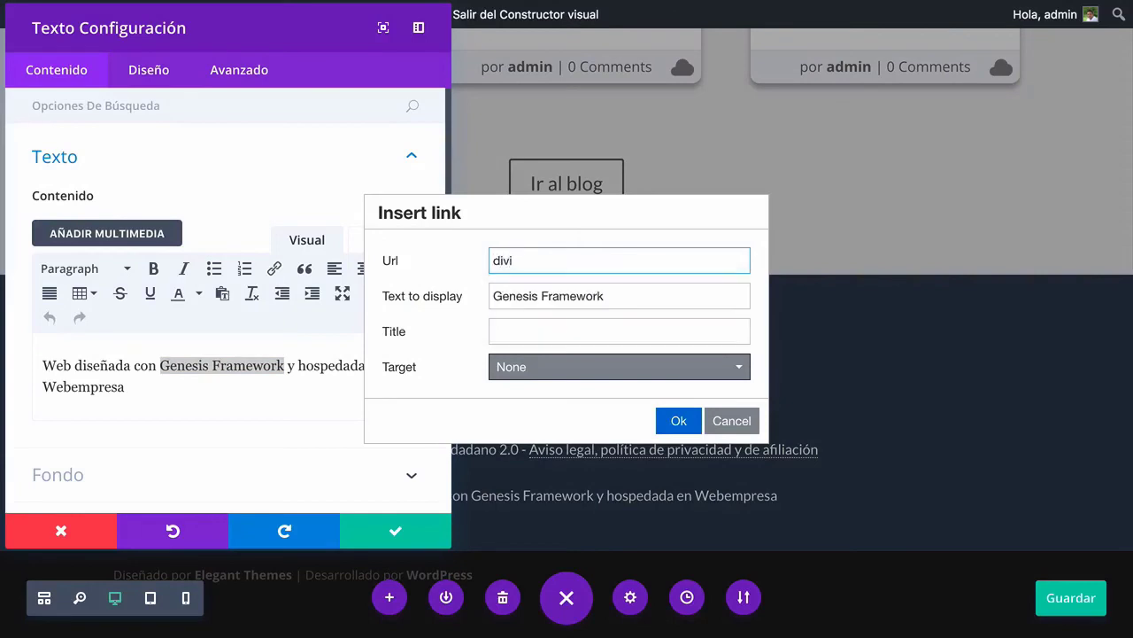
{"action": "type", "text": "webs.com"}
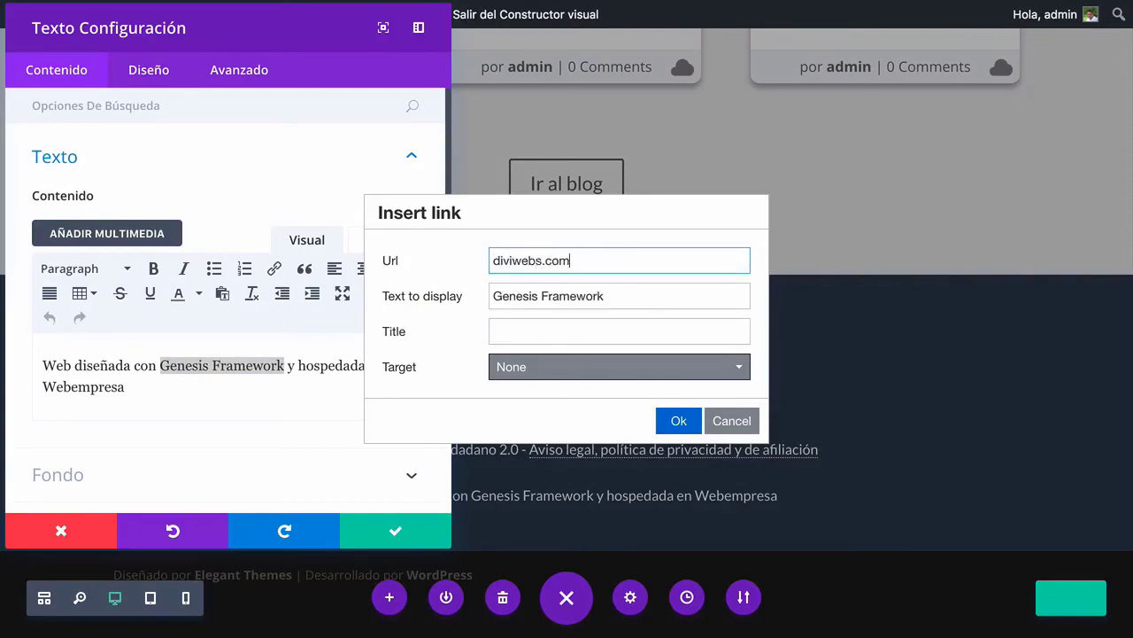
{"action": "left_click", "coordinate": [531, 368]}
{"action": "left_click", "coordinate": [544, 425]}
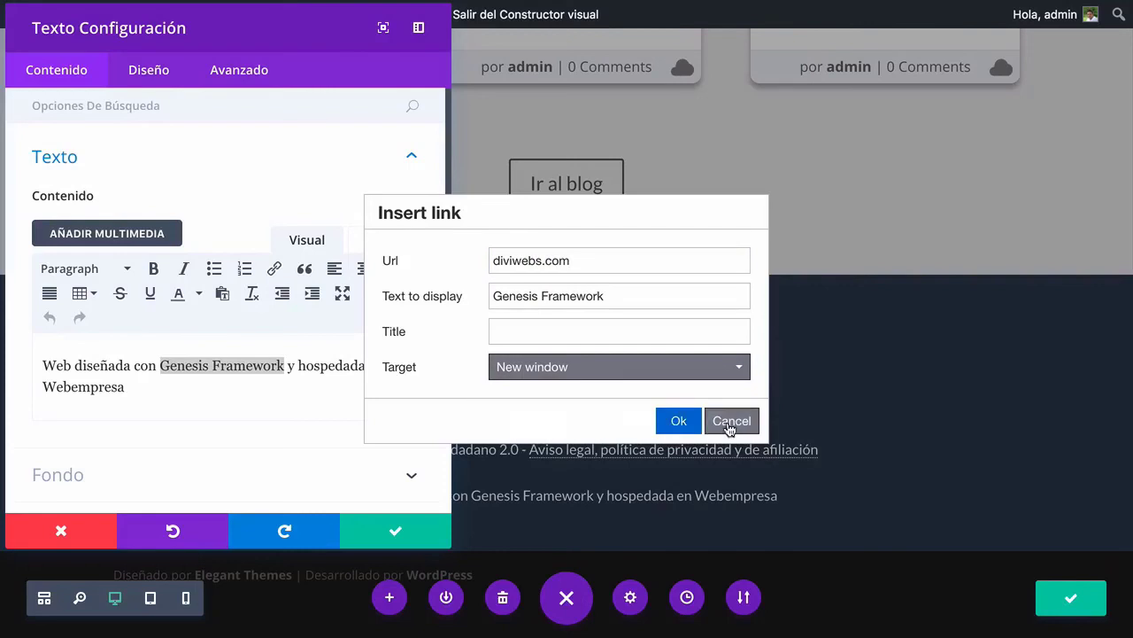
{"action": "left_click", "coordinate": [673, 422]}
Link "Webempresa" in the credits line to diviwebs.com, opening in a new window
{"action": "left_click_drag", "start_coordinate": [128, 388], "coordinate": [28, 394]}
{"action": "left_click", "coordinate": [276, 269]}
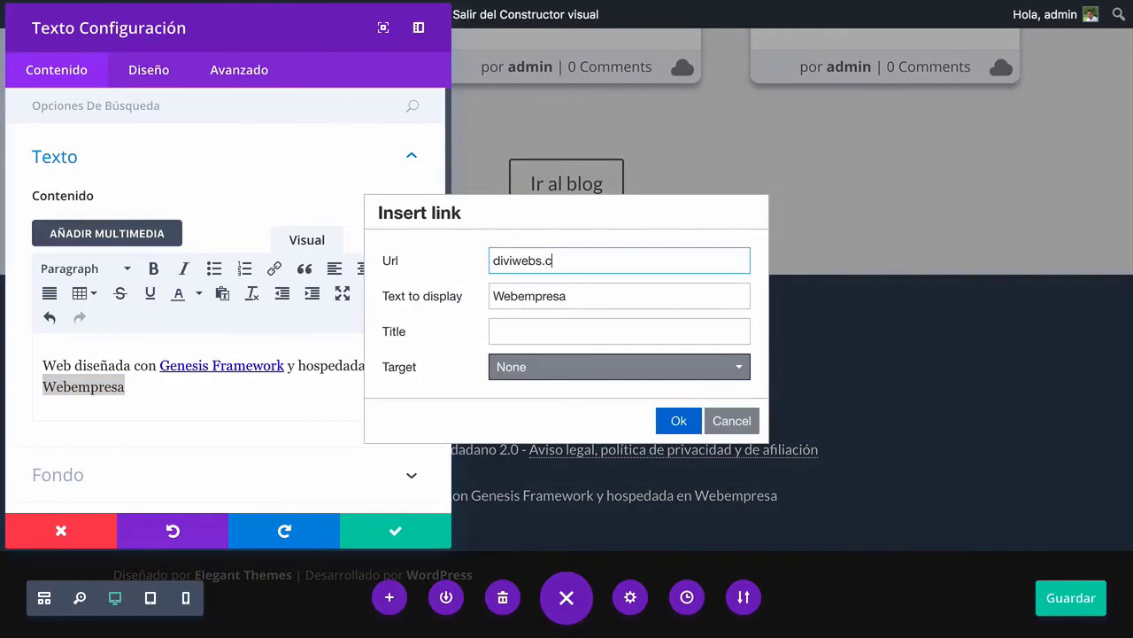
{"action": "left_click", "coordinate": [543, 365]}
{"action": "left_click", "coordinate": [543, 425]}
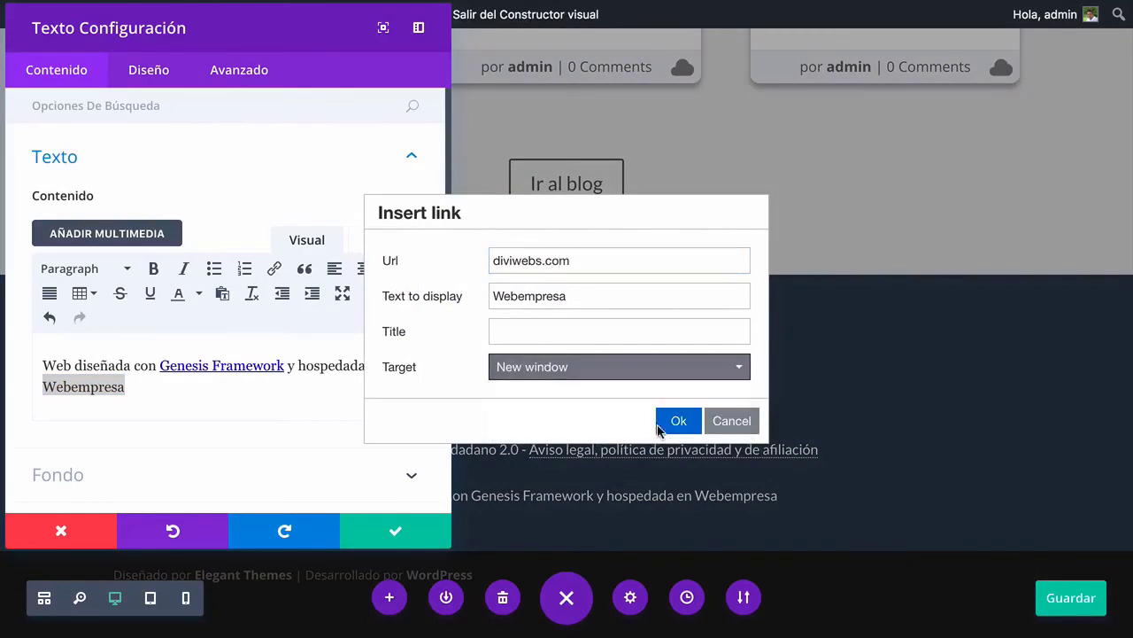
{"action": "left_click", "coordinate": [678, 421]}
In the credits HTML, add style="border-bottom: 1px dotted #fff; " to the Genesis Framework link's tag
{"action": "left_click", "coordinate": [383, 240]}
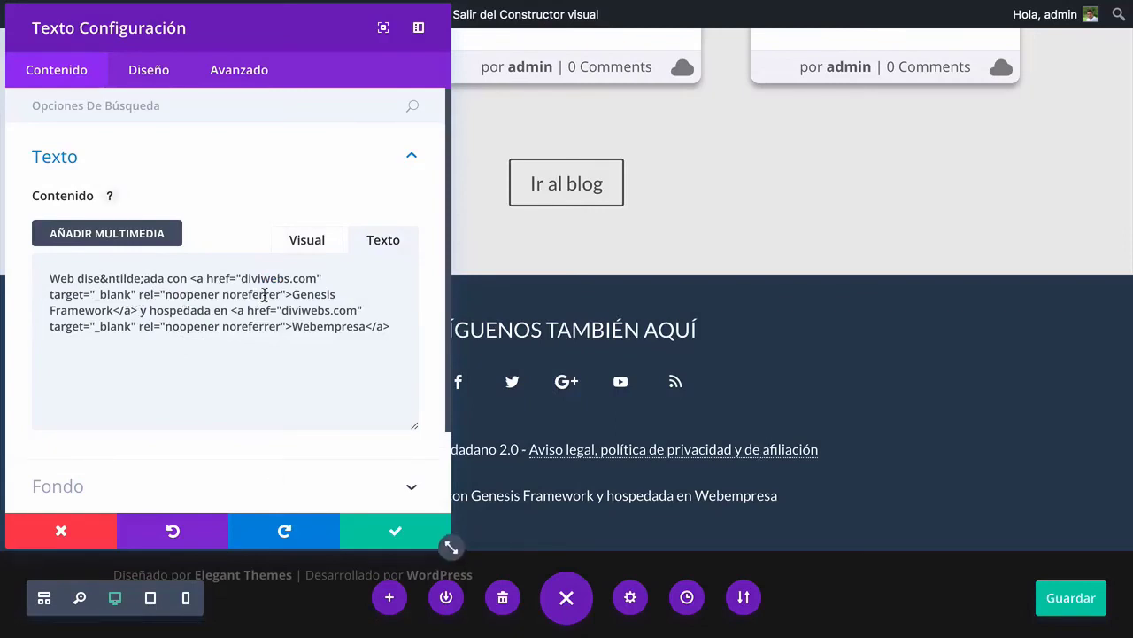
{"action": "left_click", "coordinate": [287, 295]}
{"action": "type", "text": "style="}
{"action": "type", "text": "\"\""}
{"action": "key", "text": "Left"}
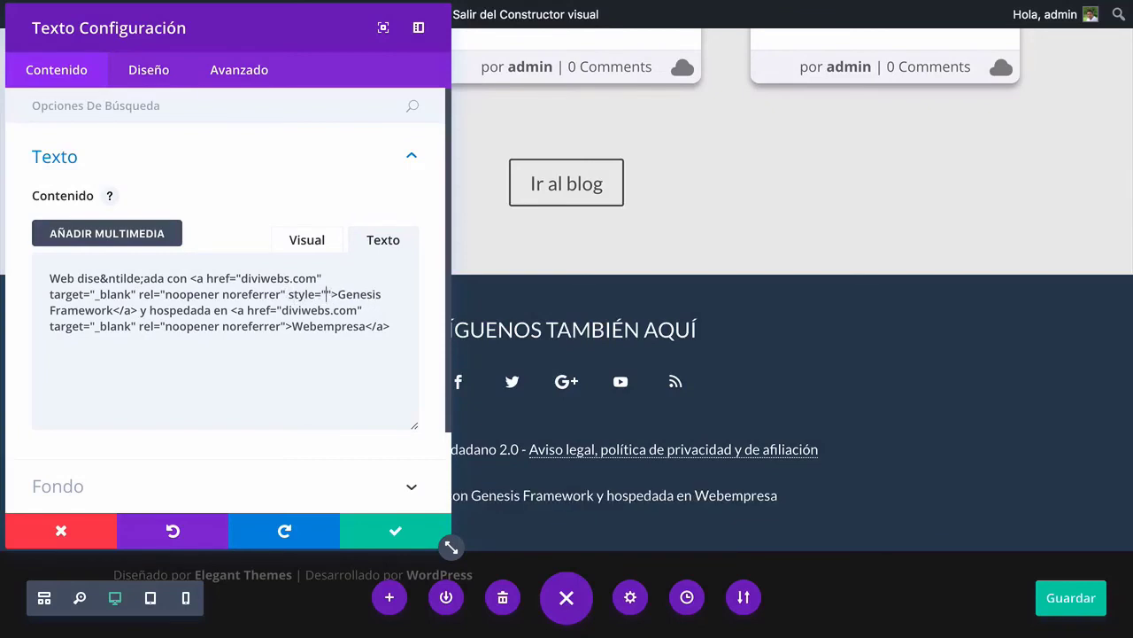
{"action": "key", "text": "ctrl+v"}
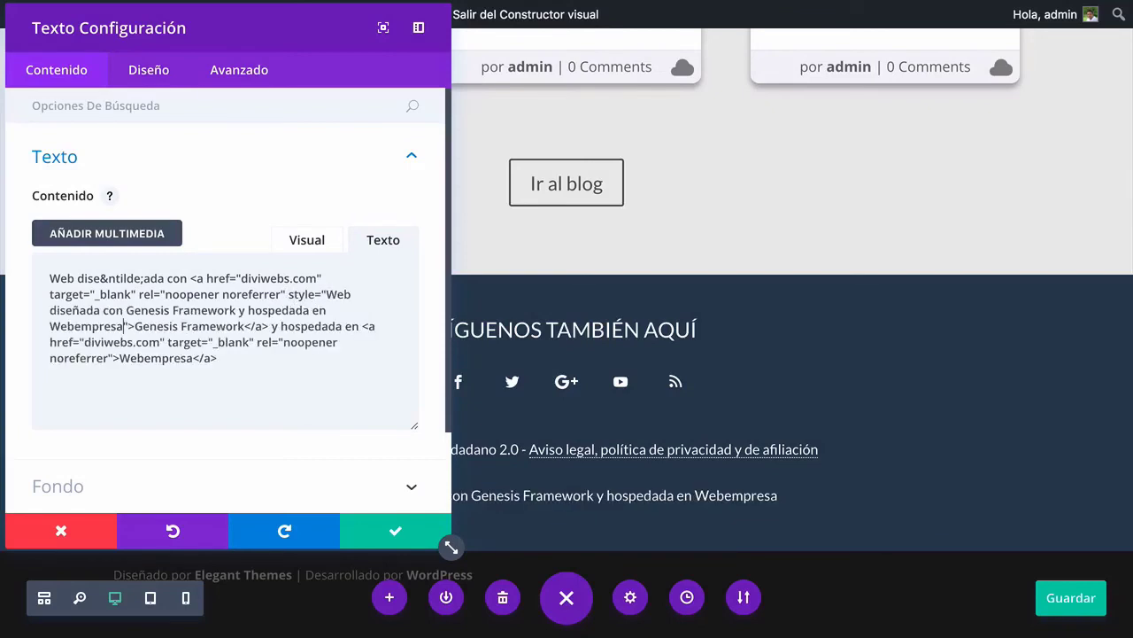
{"action": "key", "text": "ctrl+z"}
{"action": "type", "text": "border: "}
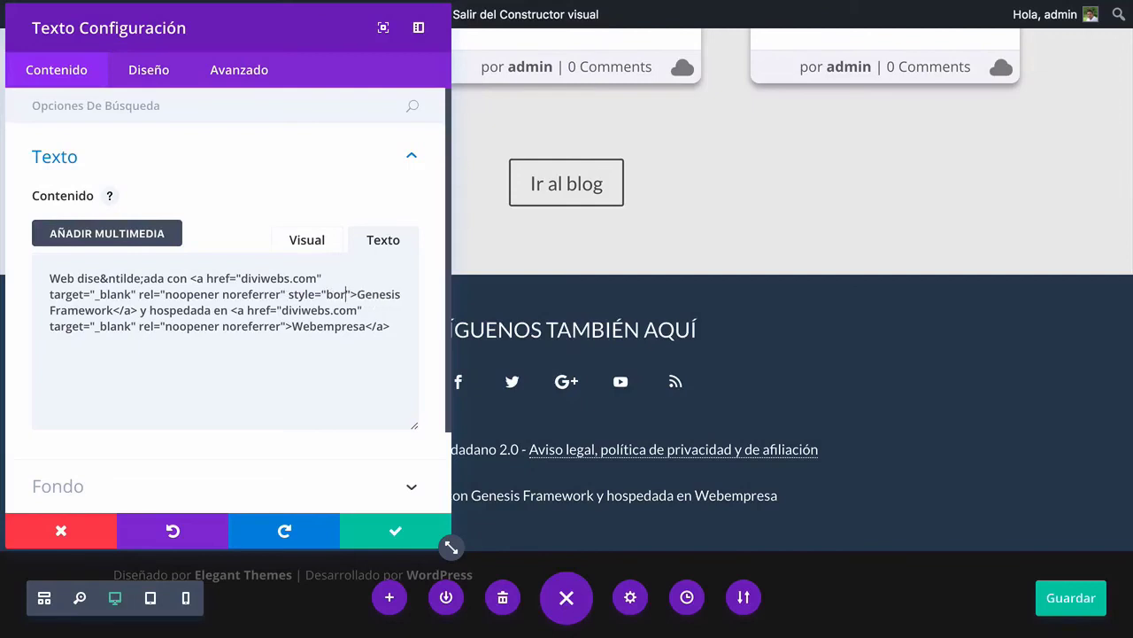
{"action": "type", "text": "1"}
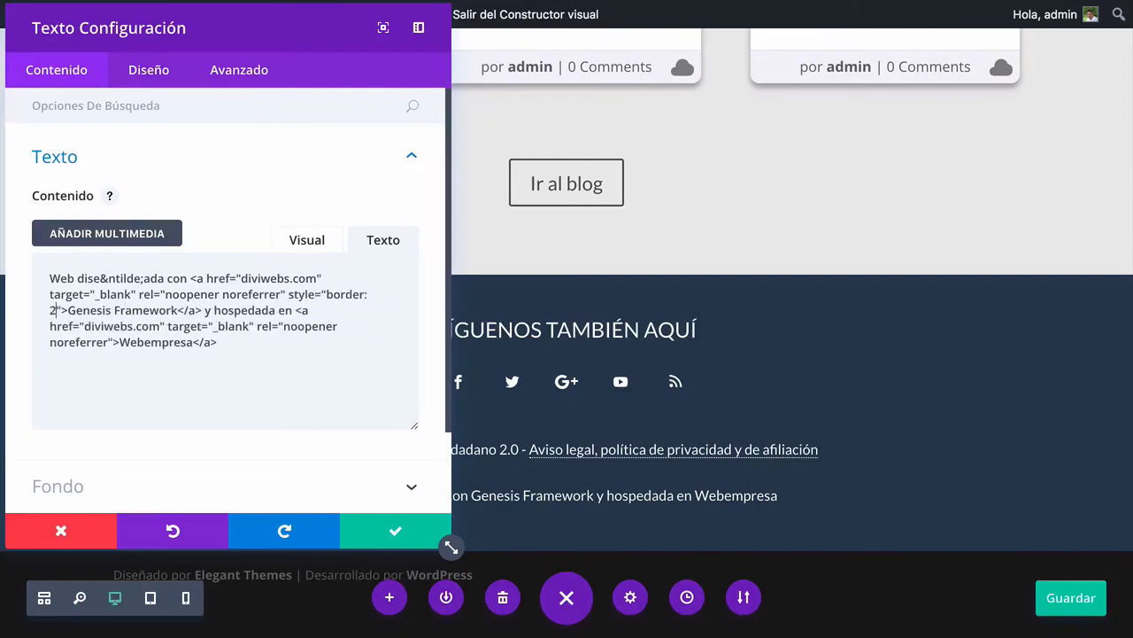
{"action": "type", "text": "px "}
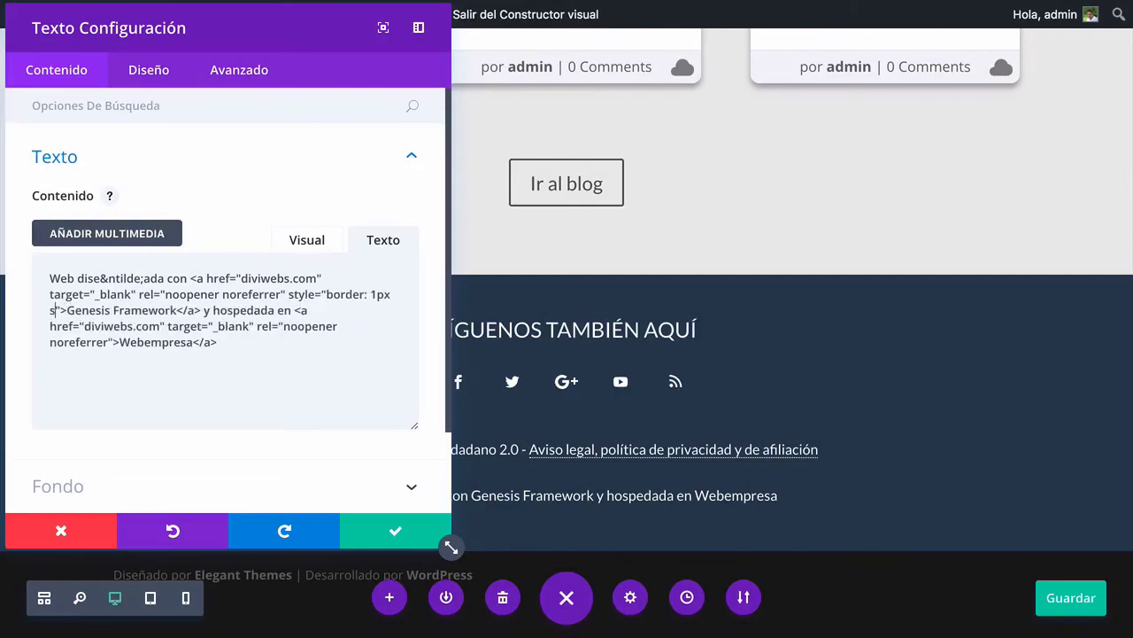
{"action": "type", "text": "dotted"}
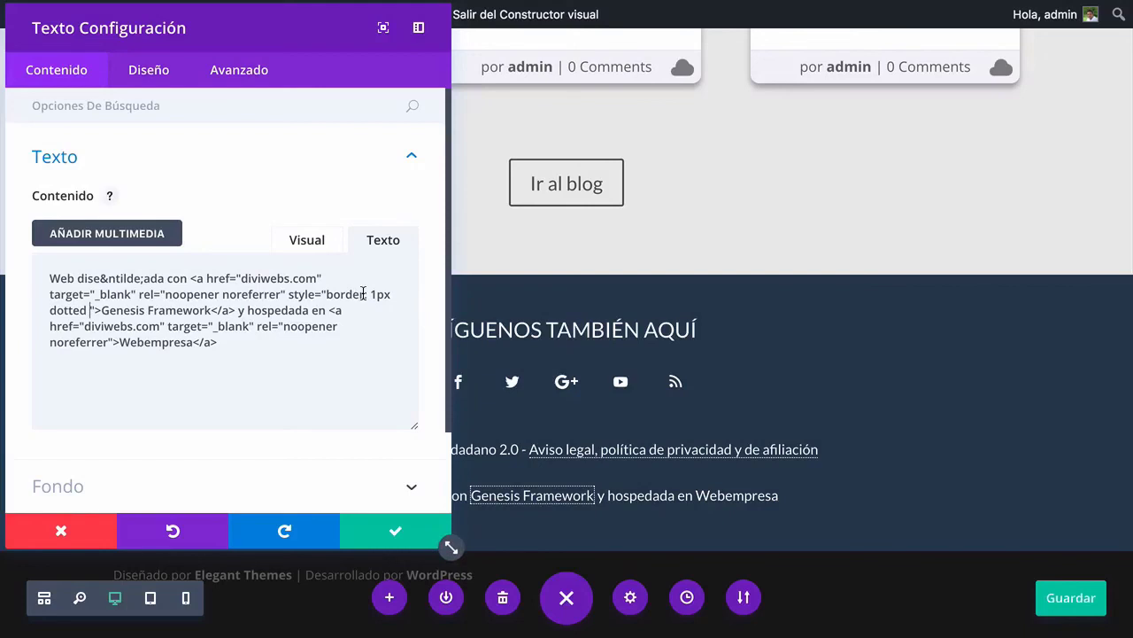
{"action": "left_click", "coordinate": [363, 294]}
{"action": "type", "text": "-bottom"}
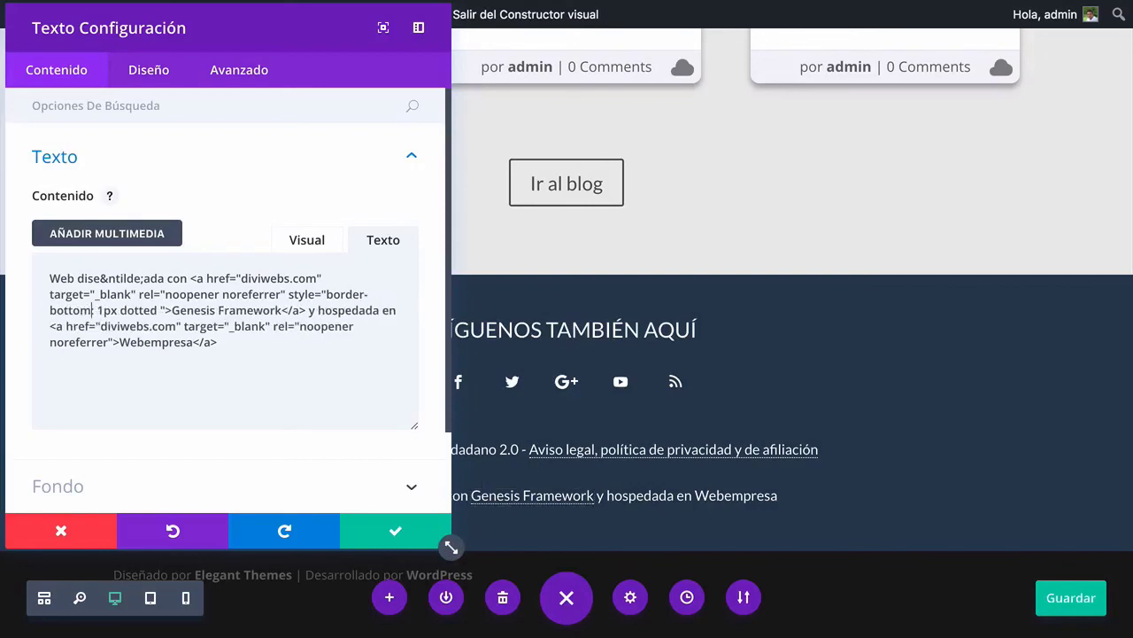
{"action": "type", "text": "#fff"}
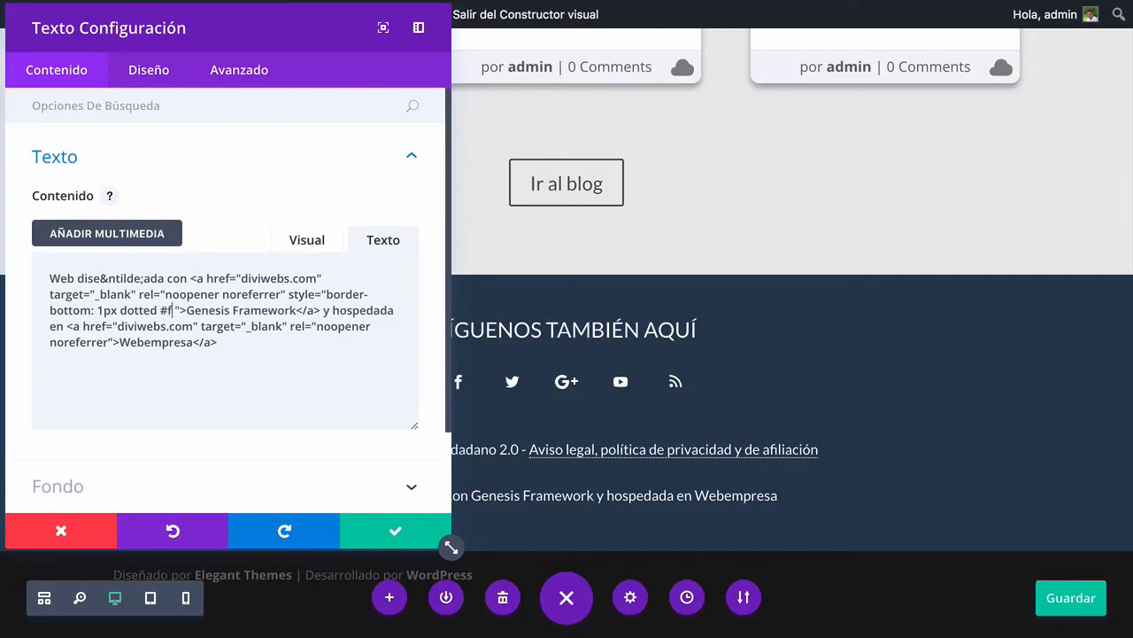
{"action": "type", "text": ";"}
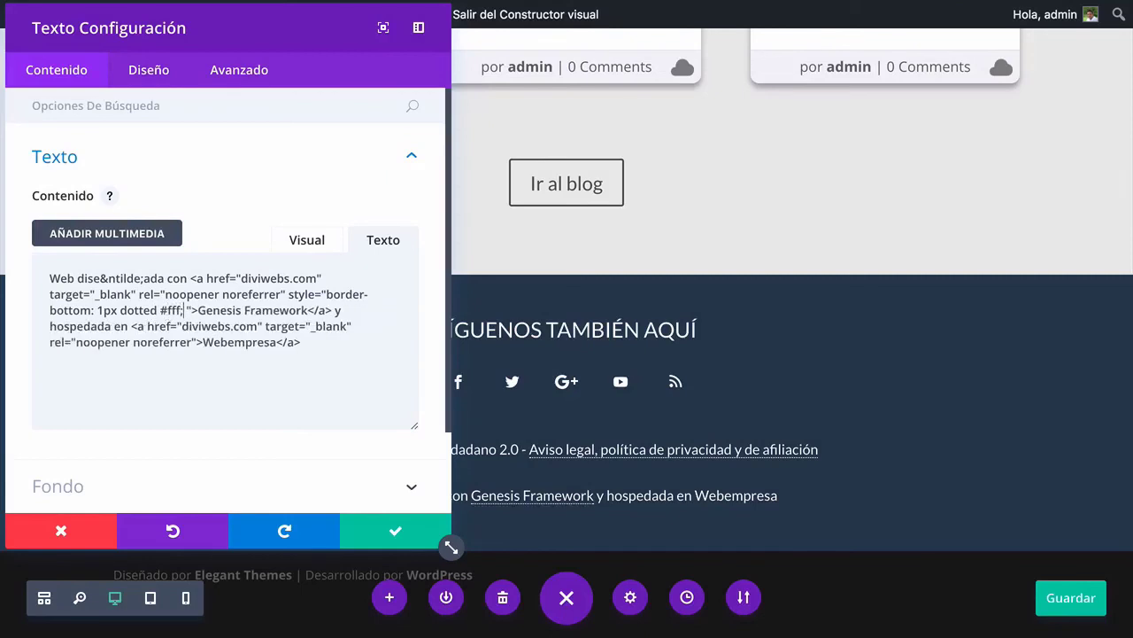
Copy the dotted bottom border style into the Webempresa link's tag, apply the credits module's changes and save the page
{"action": "left_click_drag", "start_coordinate": [193, 311], "coordinate": [290, 294]}
{"action": "key", "text": "ctrl+c"}
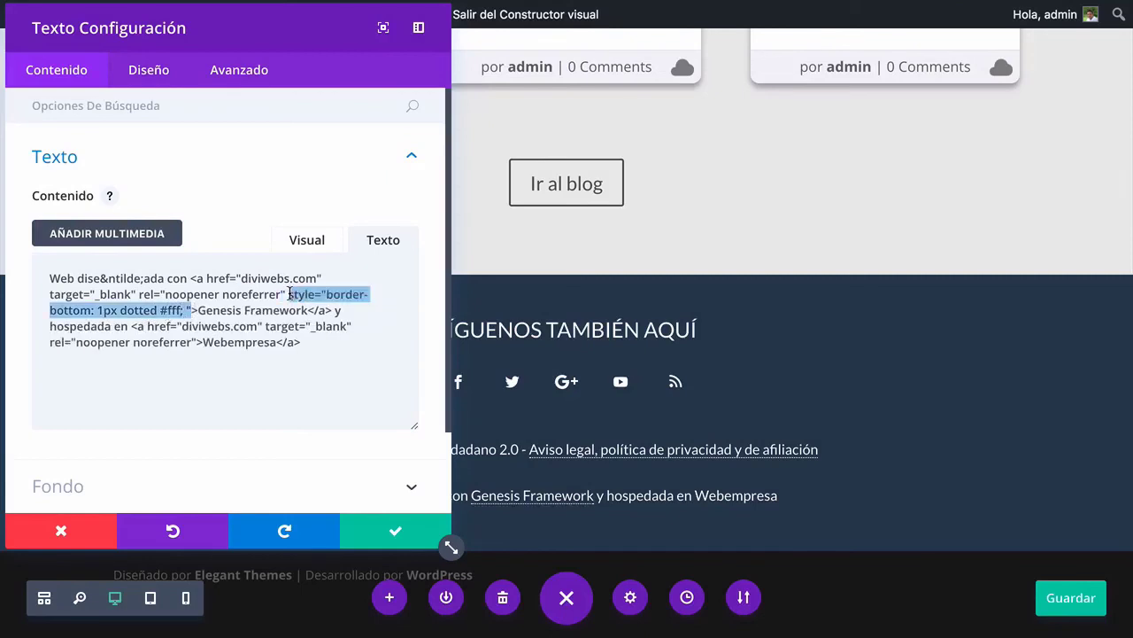
{"action": "left_click", "coordinate": [197, 352]}
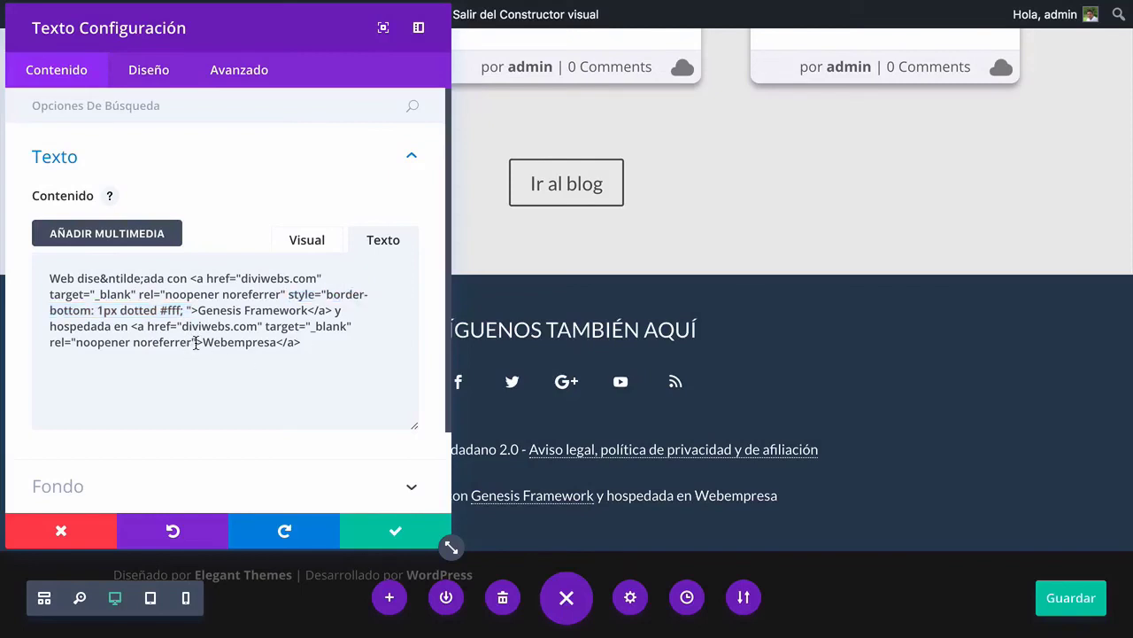
{"action": "key", "text": "ctrl+v"}
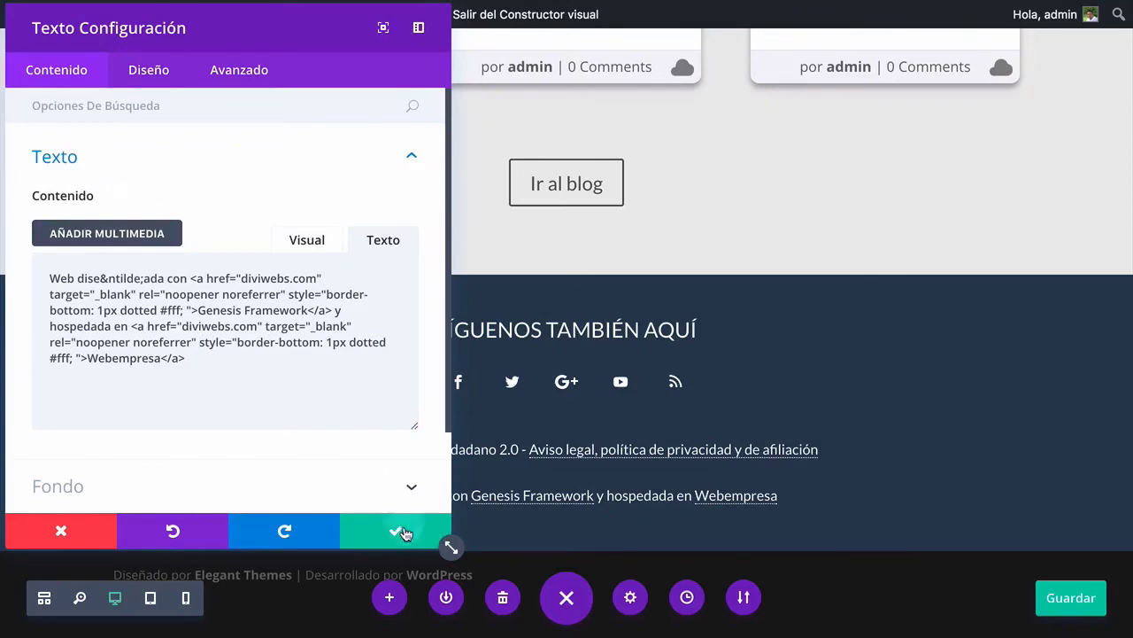
{"action": "left_click", "coordinate": [395, 530]}
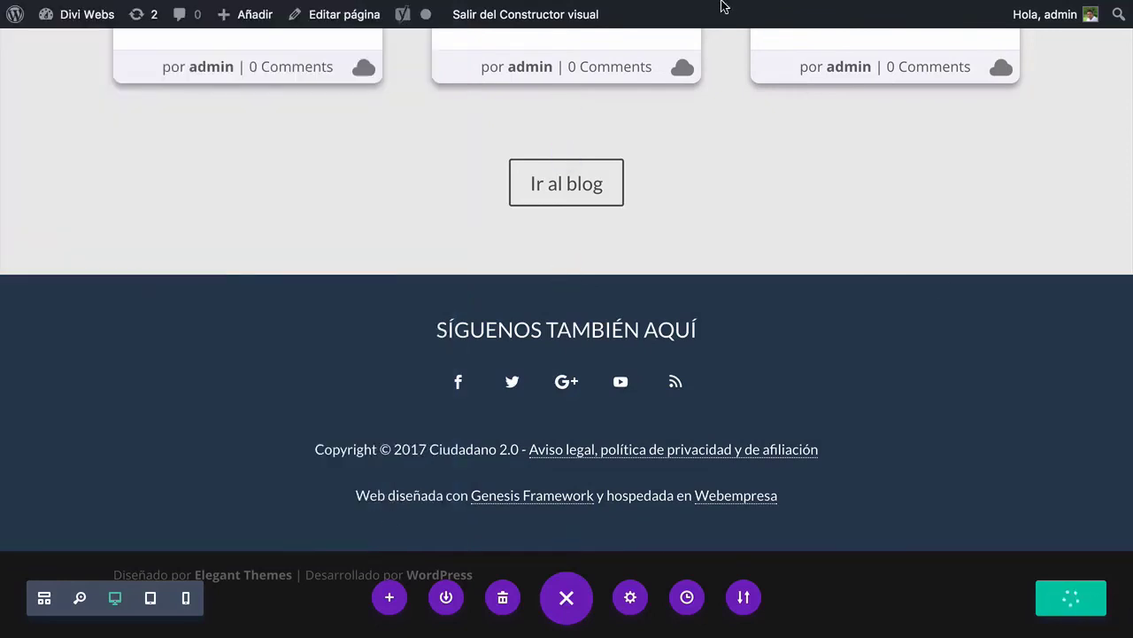
Check the footer on the reloaded published Divi Webs page and return to the visual builder
{"action": "left_click", "coordinate": [779, 35]}
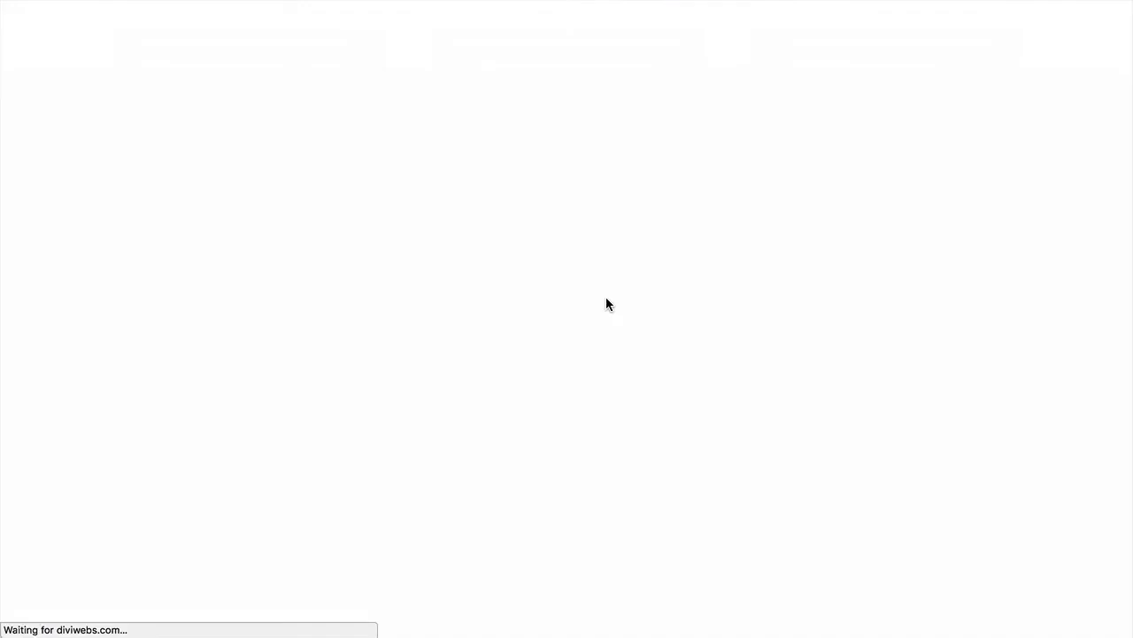
{"action": "scroll", "coordinate": [609, 370], "scroll_direction": "down", "scroll_amount": 2}
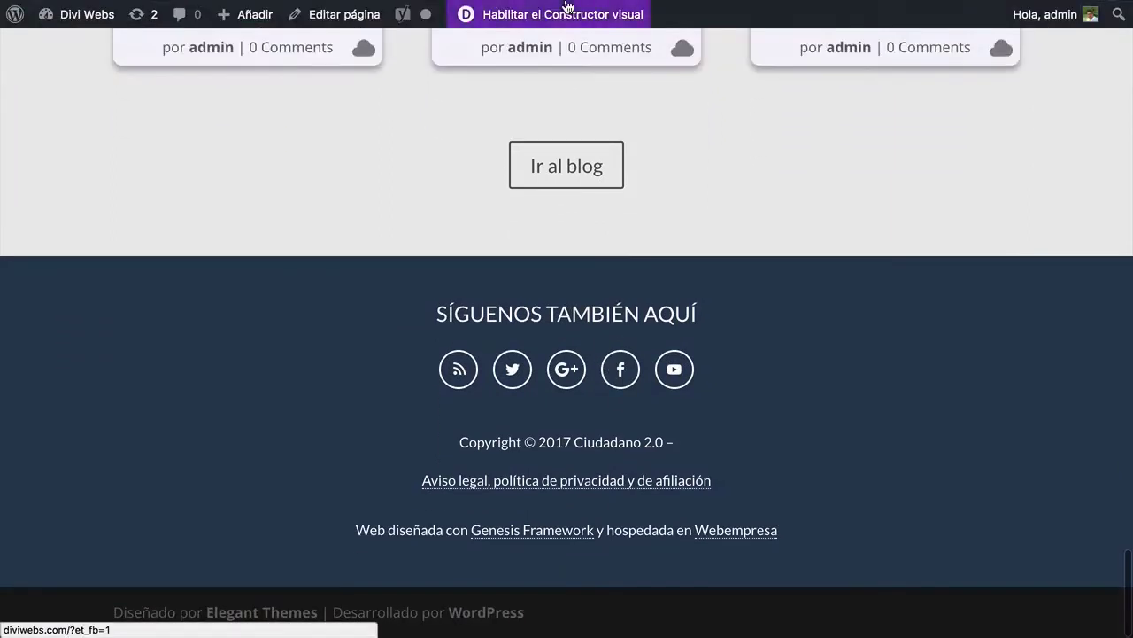
{"action": "left_click", "coordinate": [574, 35]}
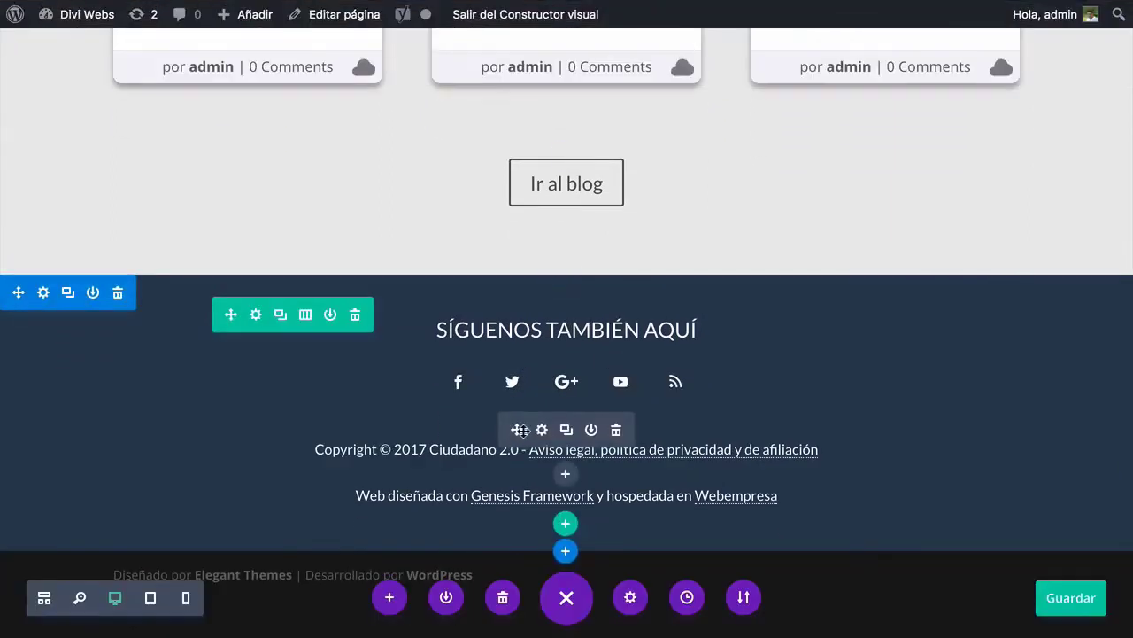
{"action": "left_click", "coordinate": [541, 430]}
{"action": "left_click", "coordinate": [332, 251]}
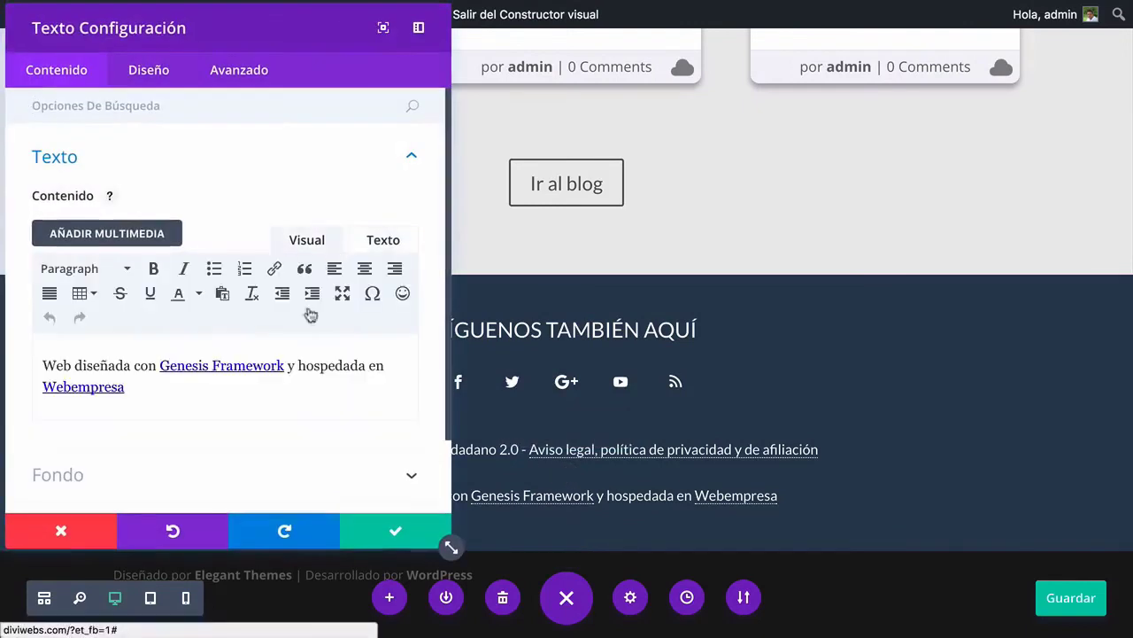
{"action": "left_click", "coordinate": [101, 531]}
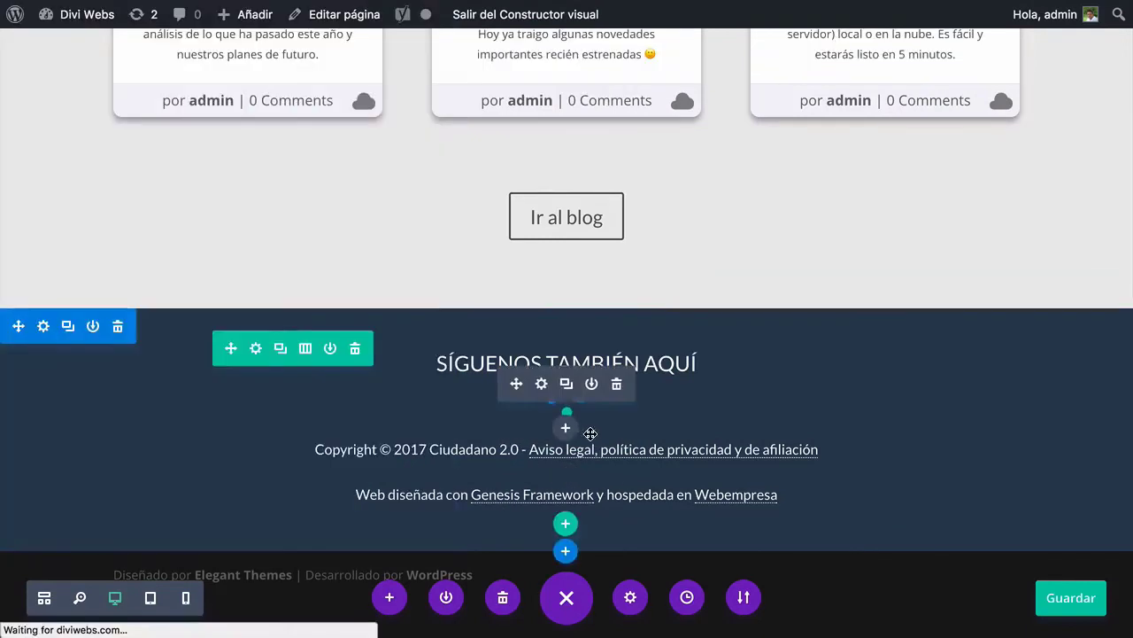
Remove a line break before the legal link in the copyright module's HTML, apply the change and save the page
{"action": "left_click", "coordinate": [546, 386]}
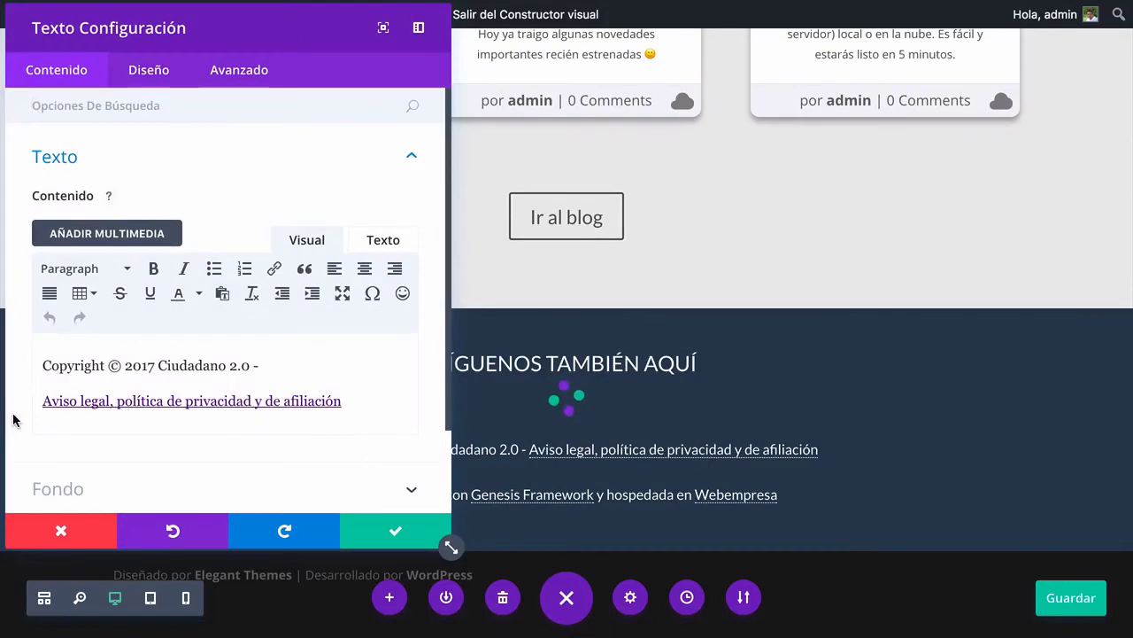
{"action": "left_click", "coordinate": [390, 241]}
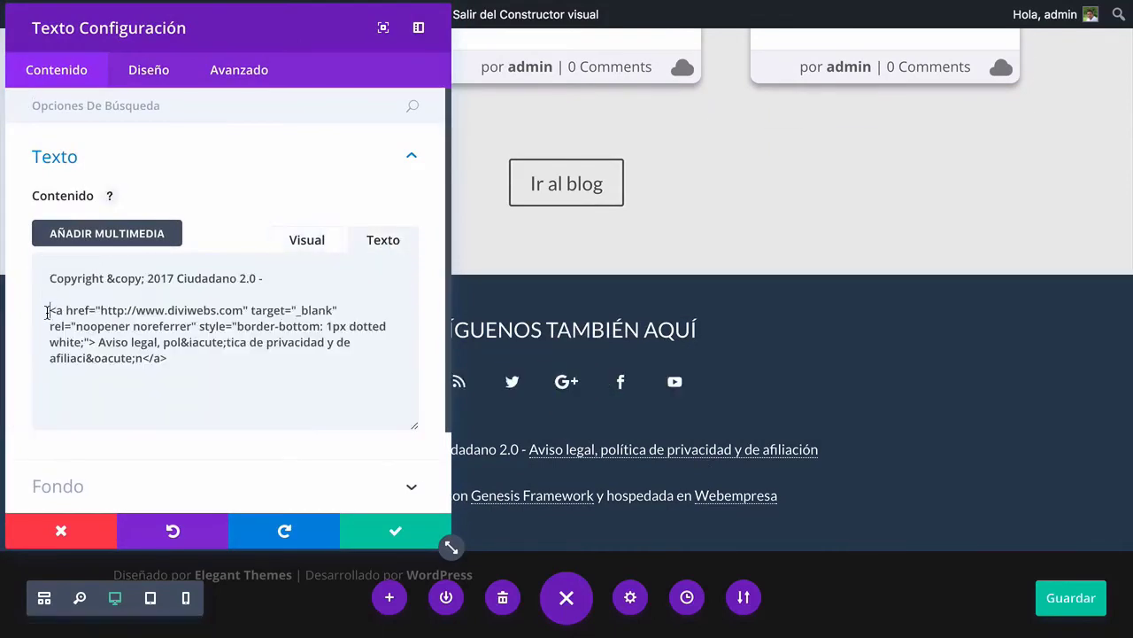
{"action": "key", "text": "BackSpace"}
{"action": "left_click", "coordinate": [414, 535]}
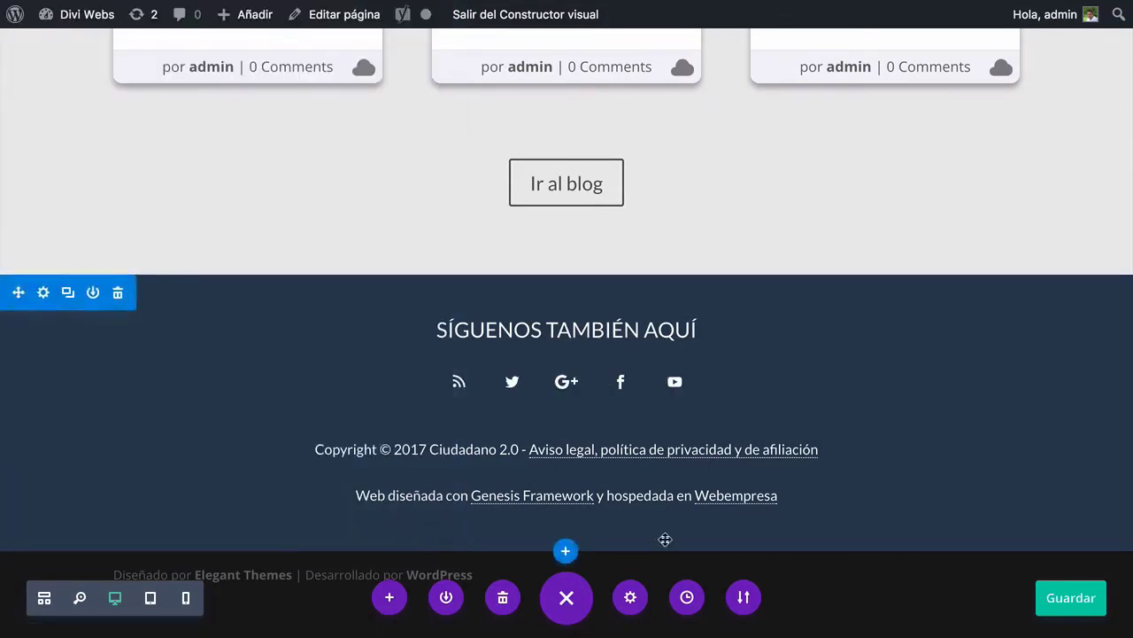
{"action": "left_click", "coordinate": [1080, 598]}
Reload the published Divi Webs page to check the layout of the footer's copyright line
{"action": "left_click", "coordinate": [750, 41]}
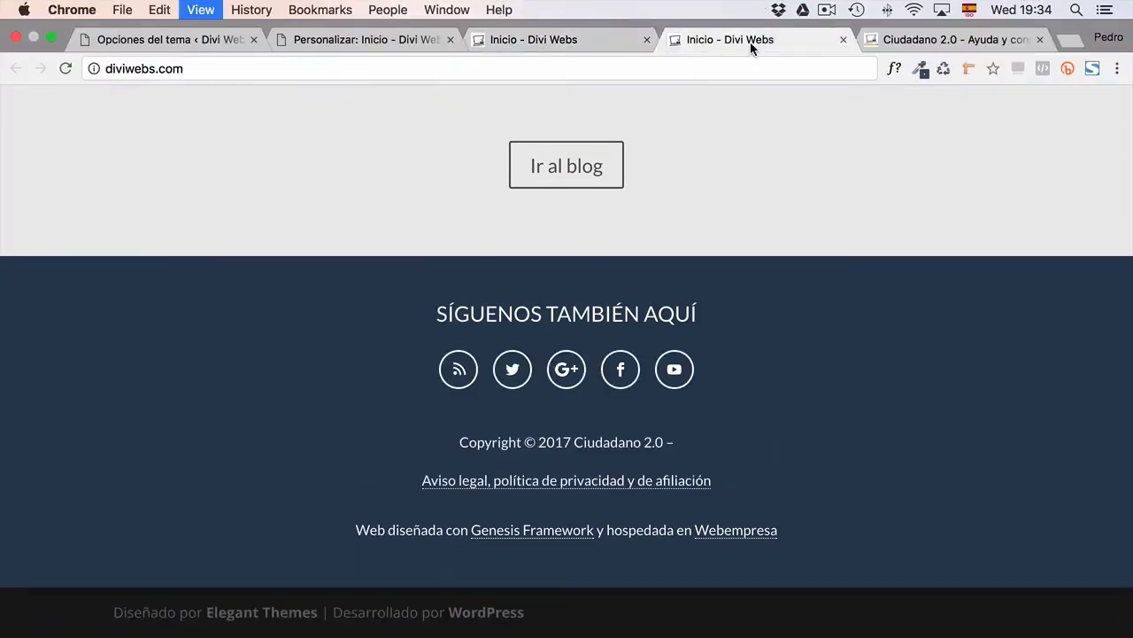
{"action": "key", "text": "super+r"}
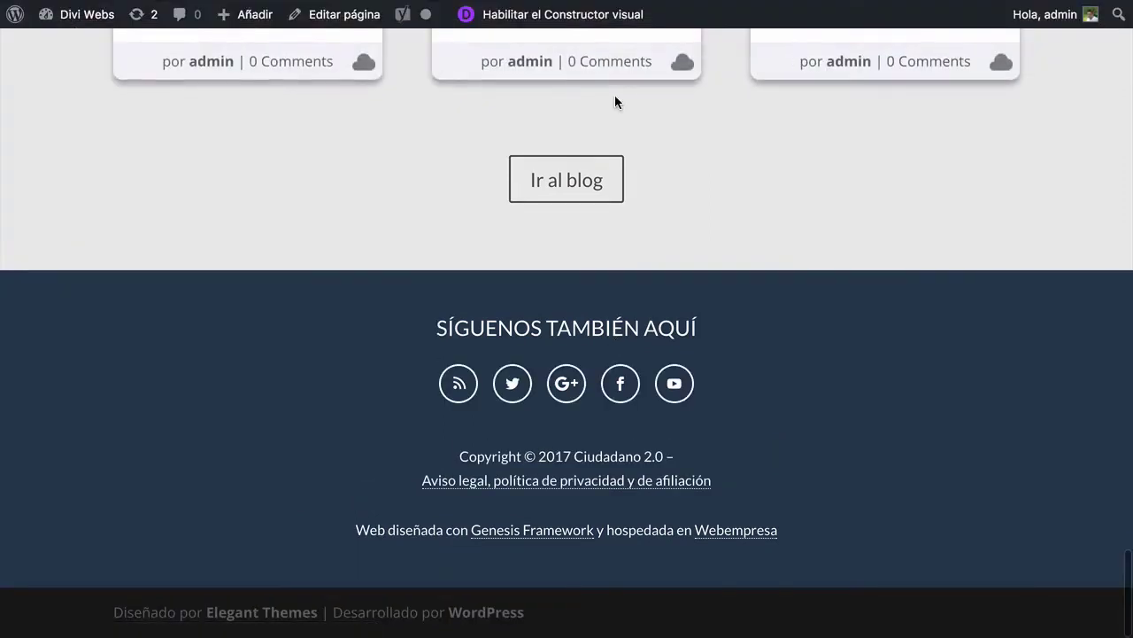
{"action": "left_click", "coordinate": [576, 12]}
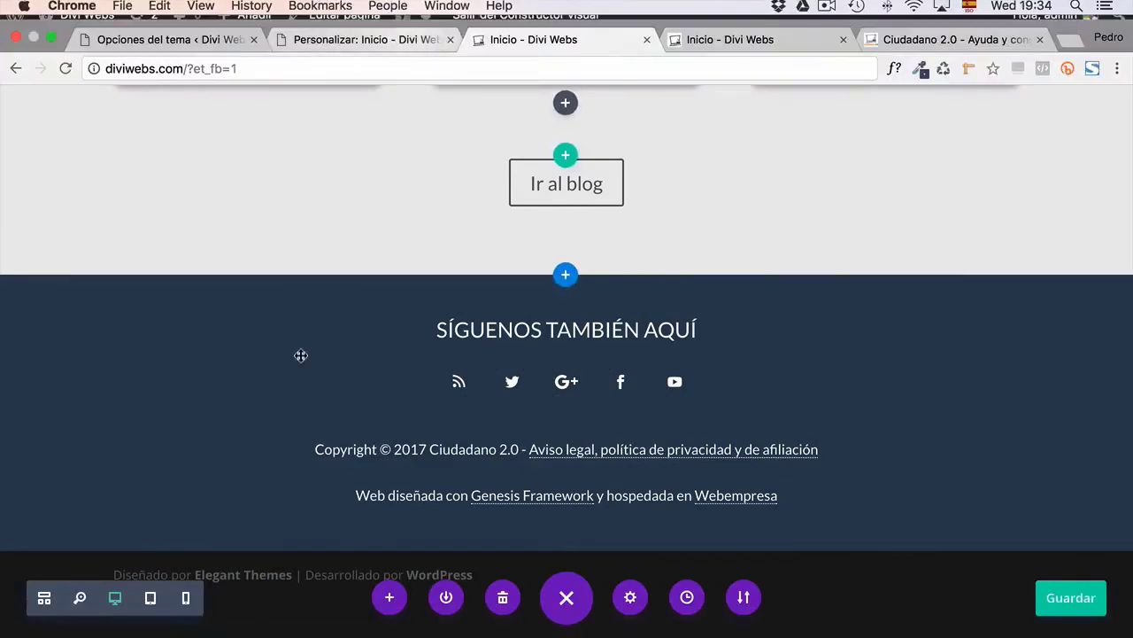
{"action": "left_click", "coordinate": [543, 433]}
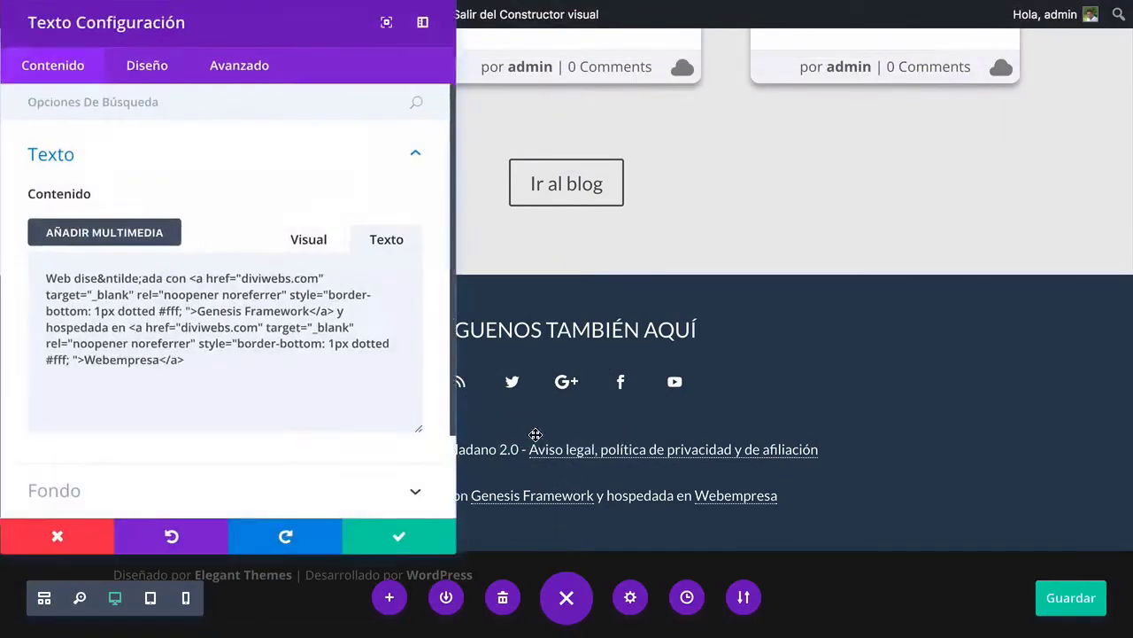
{"action": "left_click", "coordinate": [308, 236]}
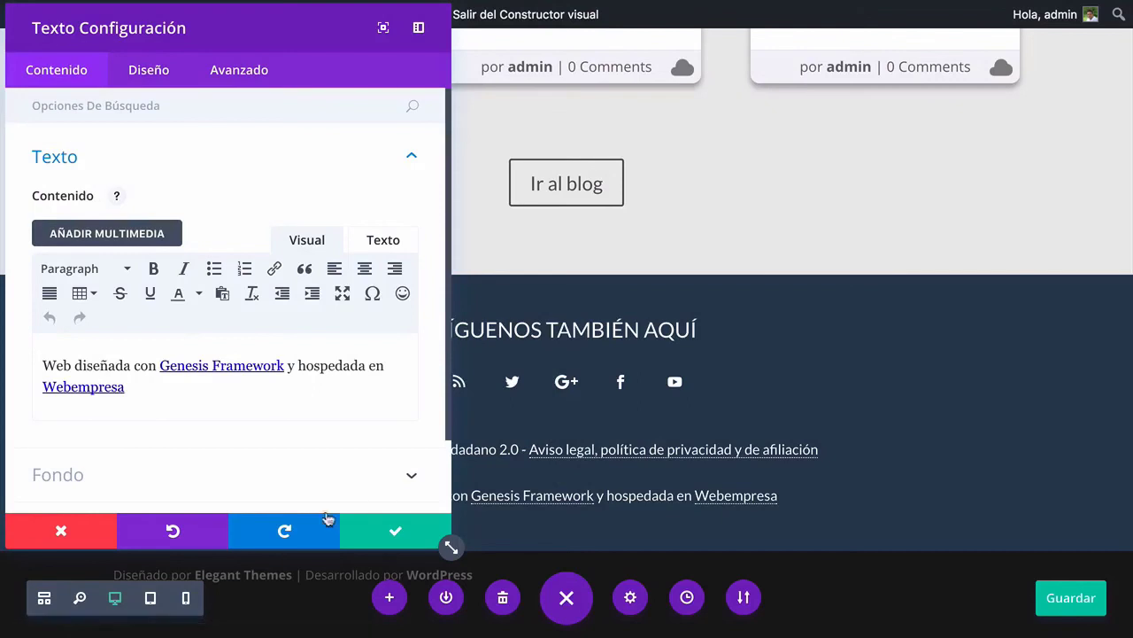
{"action": "left_click", "coordinate": [394, 532]}
{"action": "left_click", "coordinate": [543, 430]}
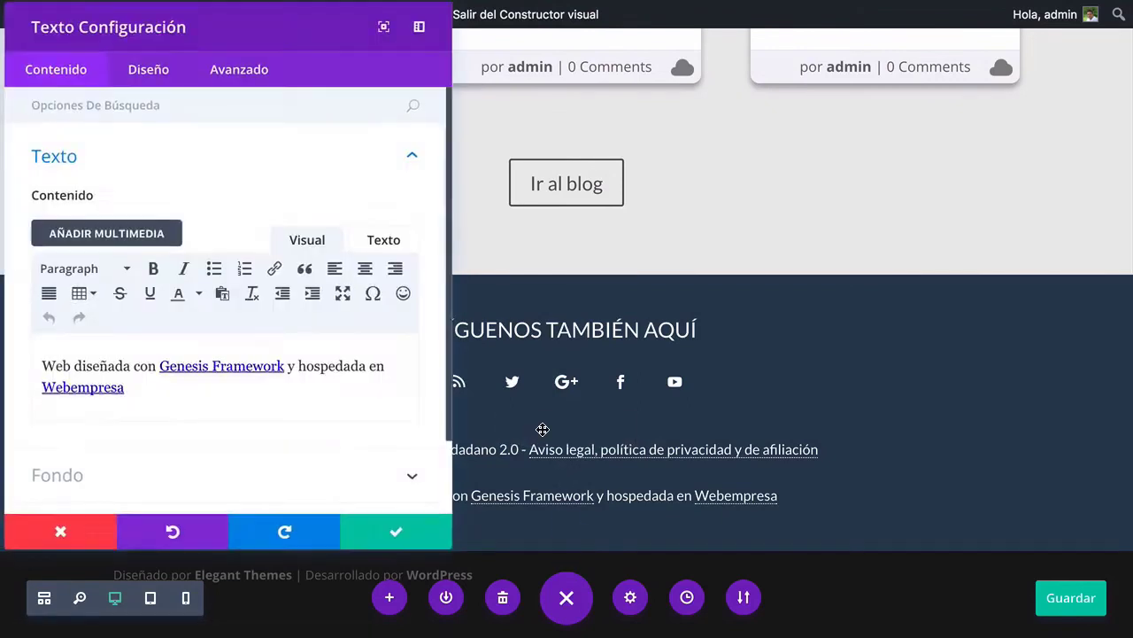
{"action": "left_click", "coordinate": [435, 527]}
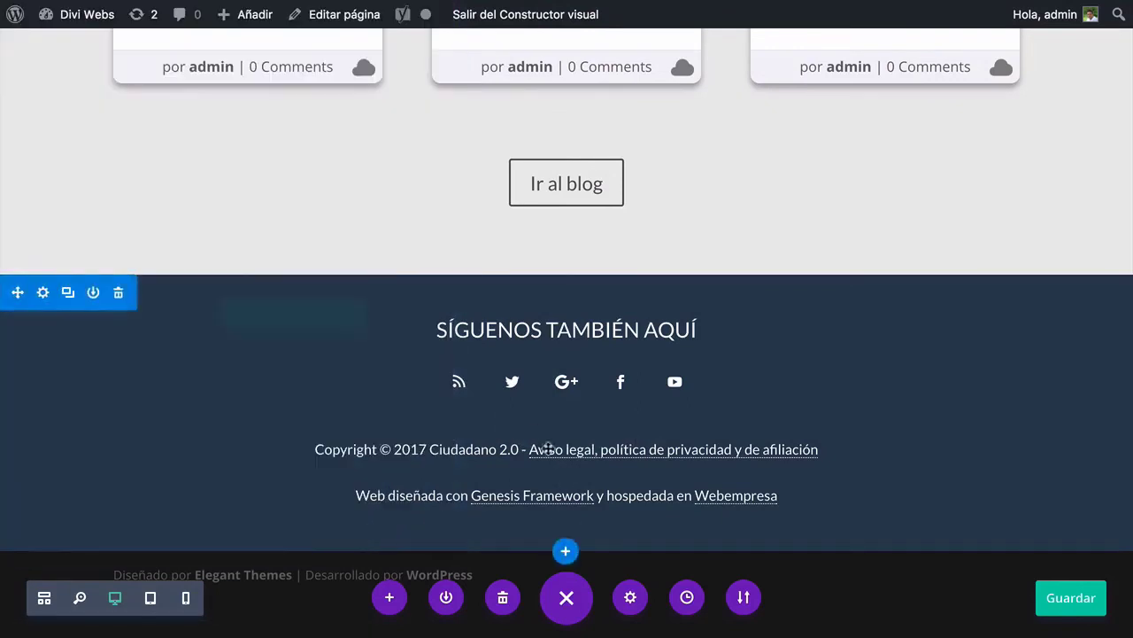
Remove the line break before the legal notice link in the copyright text module, apply the change and save the page
{"action": "left_click", "coordinate": [543, 382]}
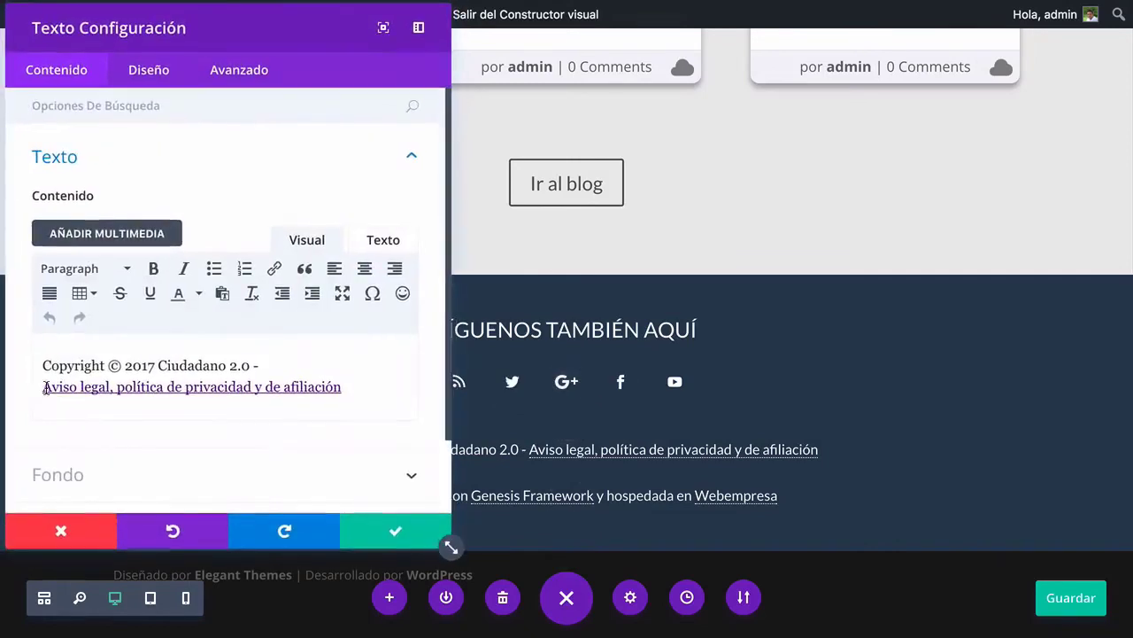
{"action": "triple_click", "coordinate": [43, 387]}
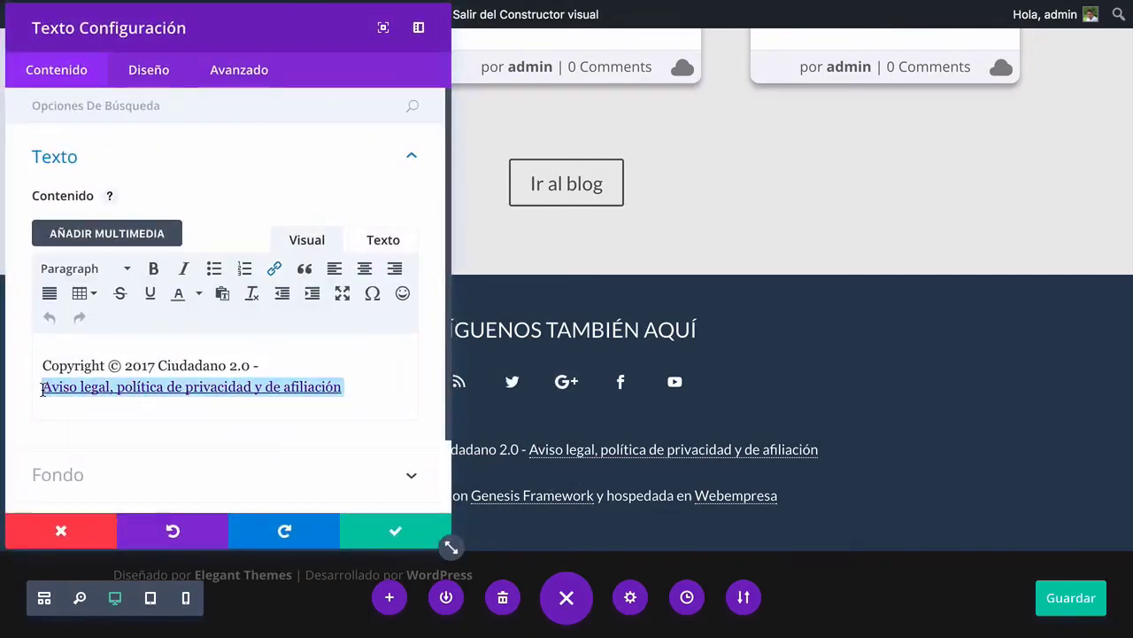
{"action": "key", "text": "BackSpace"}
{"action": "left_click", "coordinate": [415, 531]}
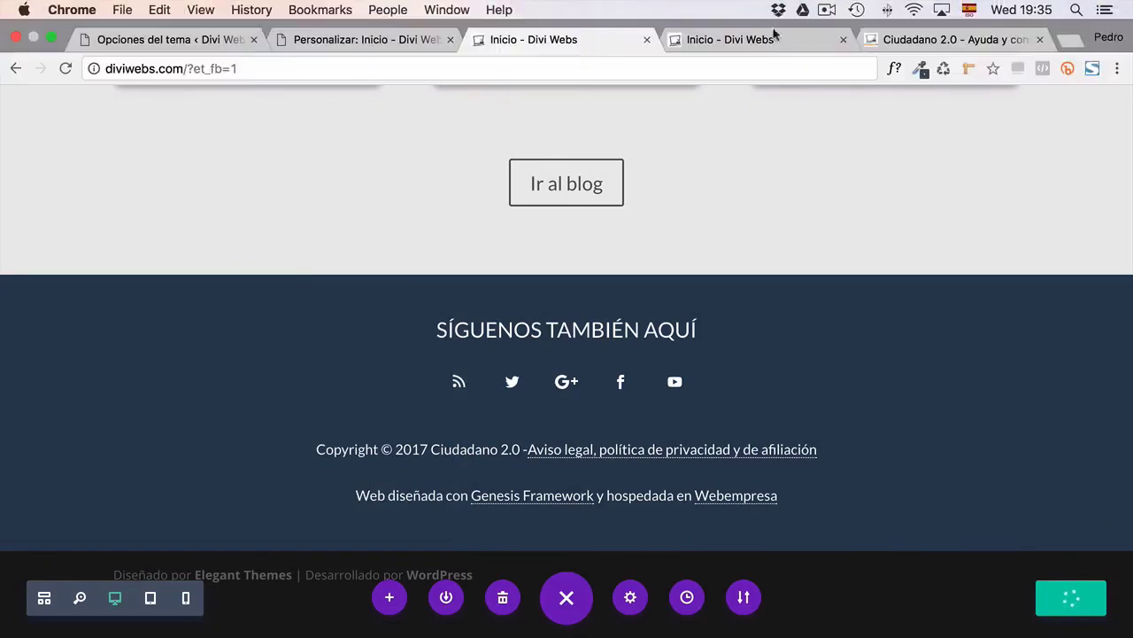
Reload the published Divi Webs page and compare its footer copyright line with the Ciudadano 2.0 footer
{"action": "left_click", "coordinate": [769, 40]}
{"action": "key", "text": "super+r"}
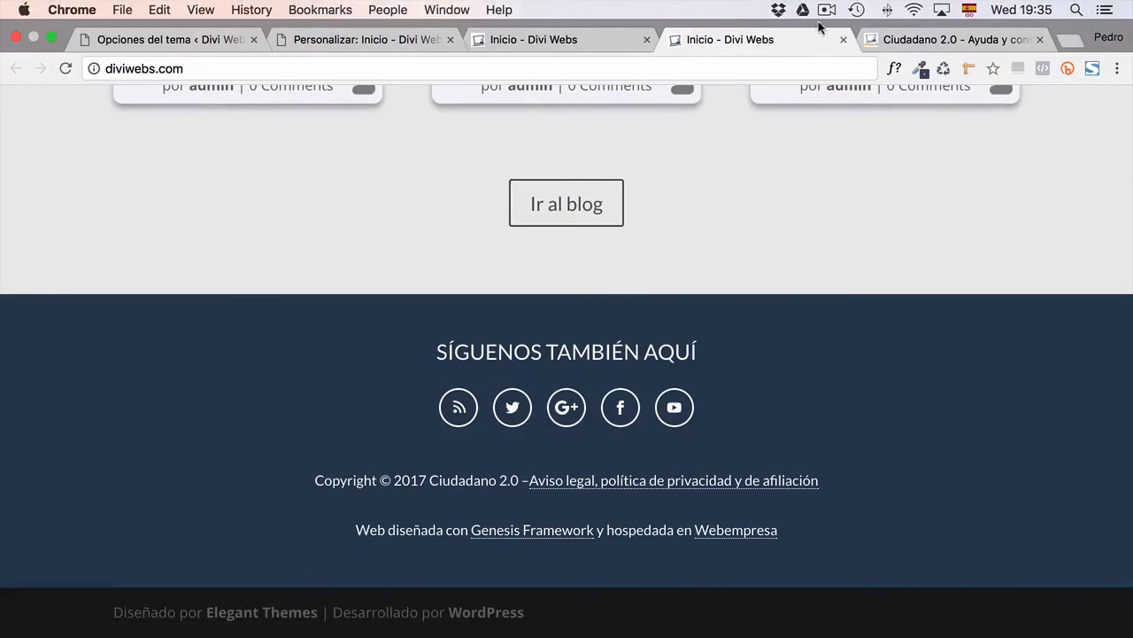
{"action": "left_click", "coordinate": [921, 39]}
{"action": "left_click", "coordinate": [782, 39]}
{"action": "key", "text": "ctrl+super+f"}
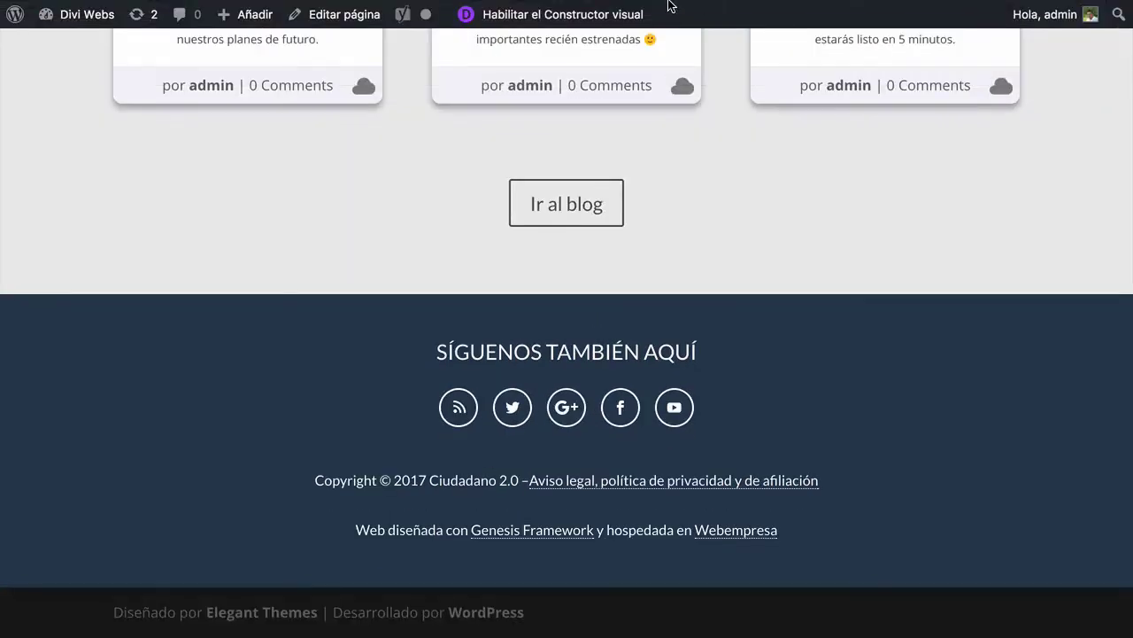
Return to the visual builder and filter the copyright text module's settings by "Separa" to reach its spacing options
{"action": "left_click", "coordinate": [651, 12]}
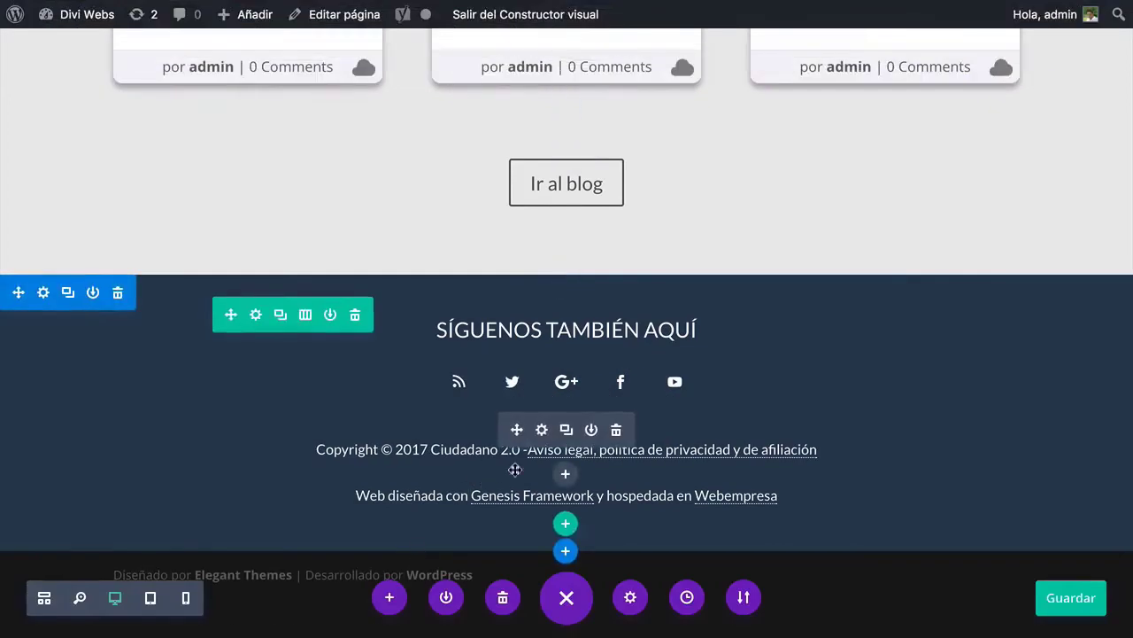
{"action": "left_click", "coordinate": [542, 431]}
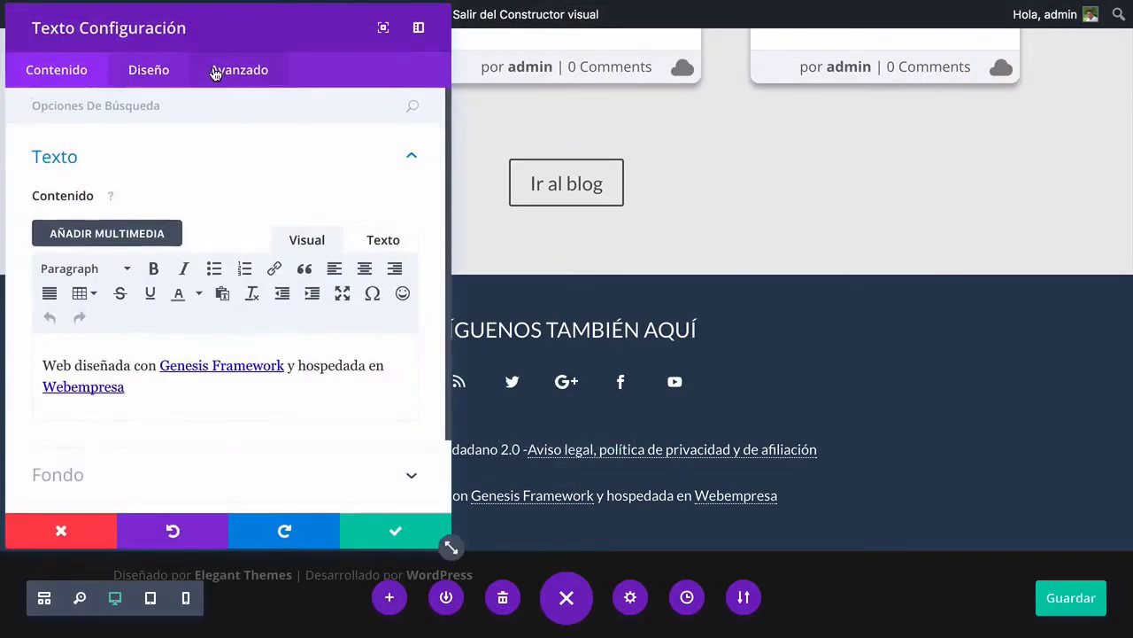
{"action": "left_click", "coordinate": [62, 533]}
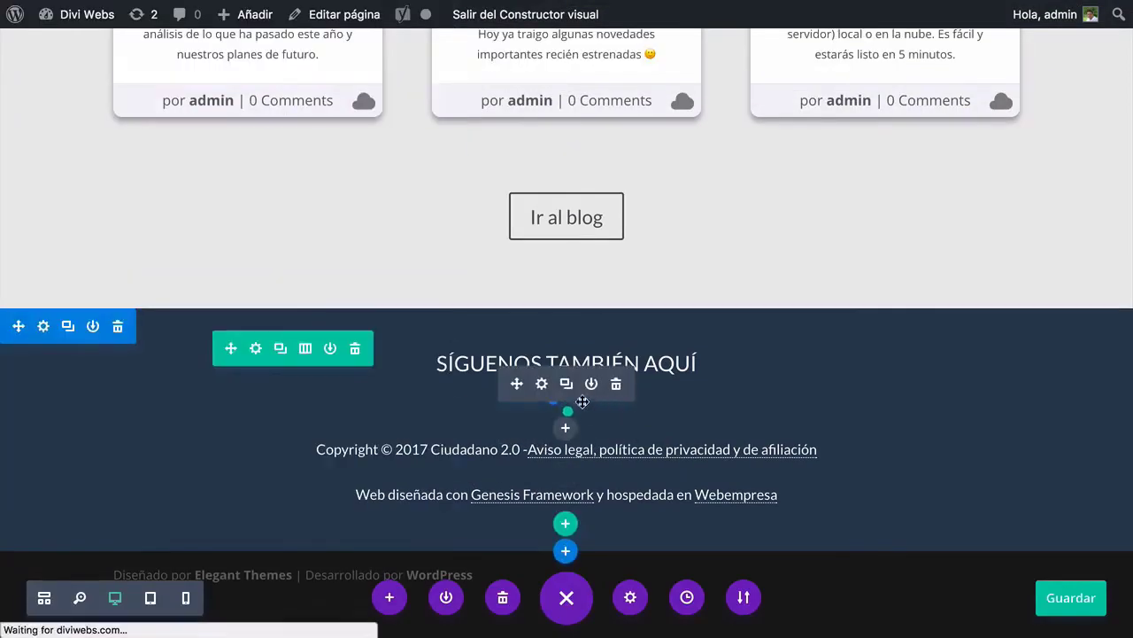
{"action": "left_click", "coordinate": [541, 386]}
{"action": "left_click", "coordinate": [160, 71]}
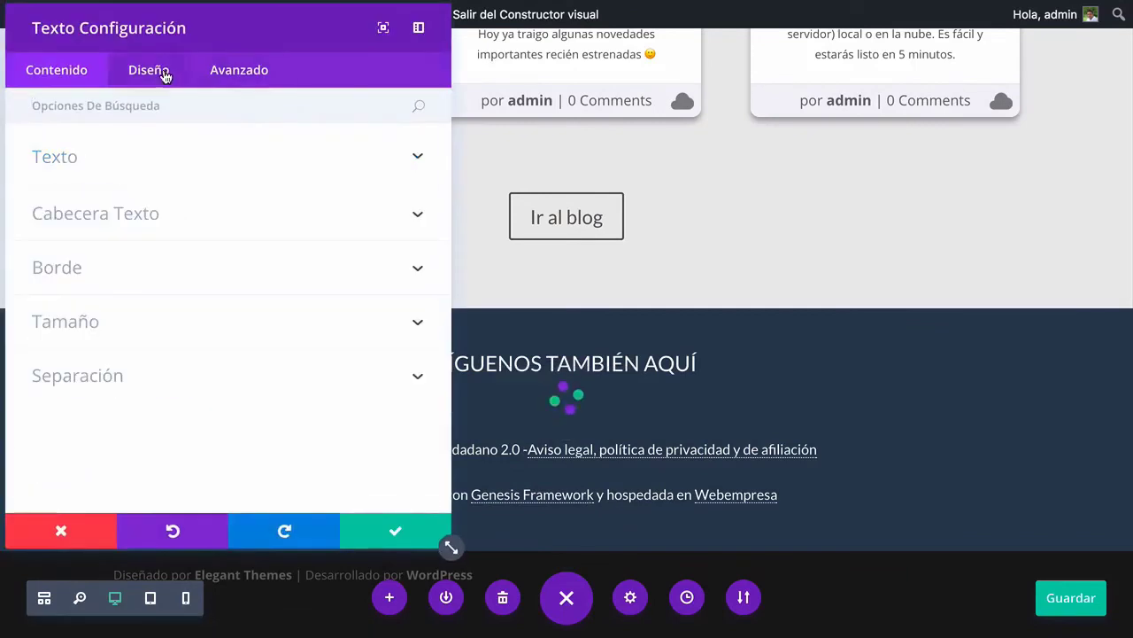
{"action": "type", "text": "Separa"}
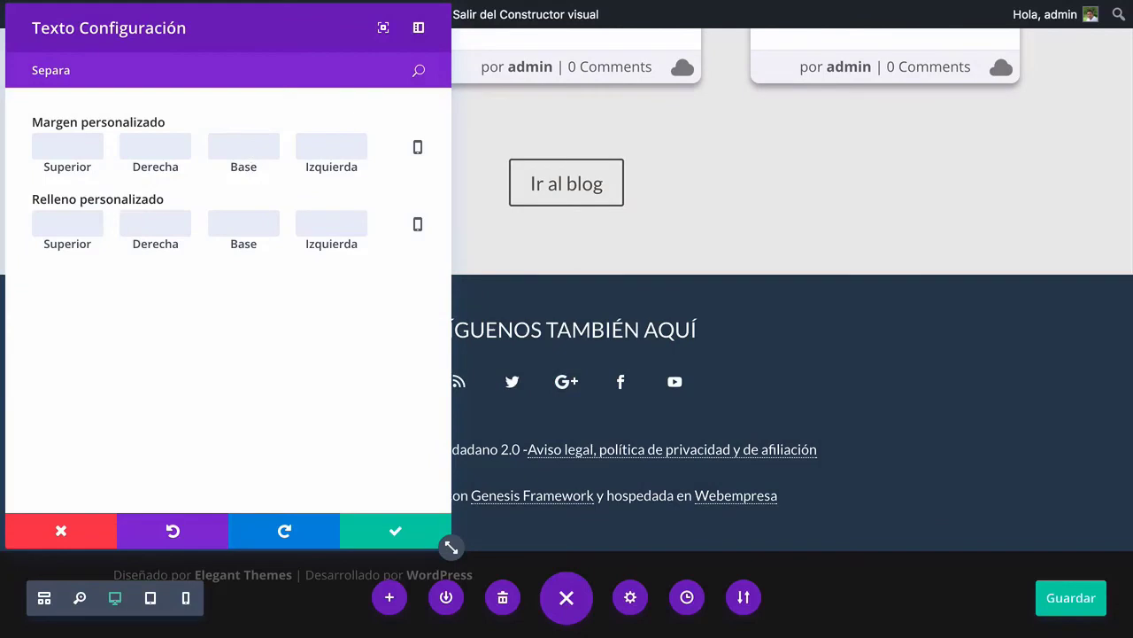
Try a custom bottom margin of 5px on the copyright text module
{"action": "left_click", "coordinate": [251, 151]}
{"action": "type", "text": "0"}
{"action": "key", "text": "BackSpace"}
{"action": "type", "text": "5"}
{"action": "key", "text": "BackSpace"}
{"action": "type", "text": "50"}
{"action": "key", "text": "BackSpace"}
{"action": "type", "text": "px"}
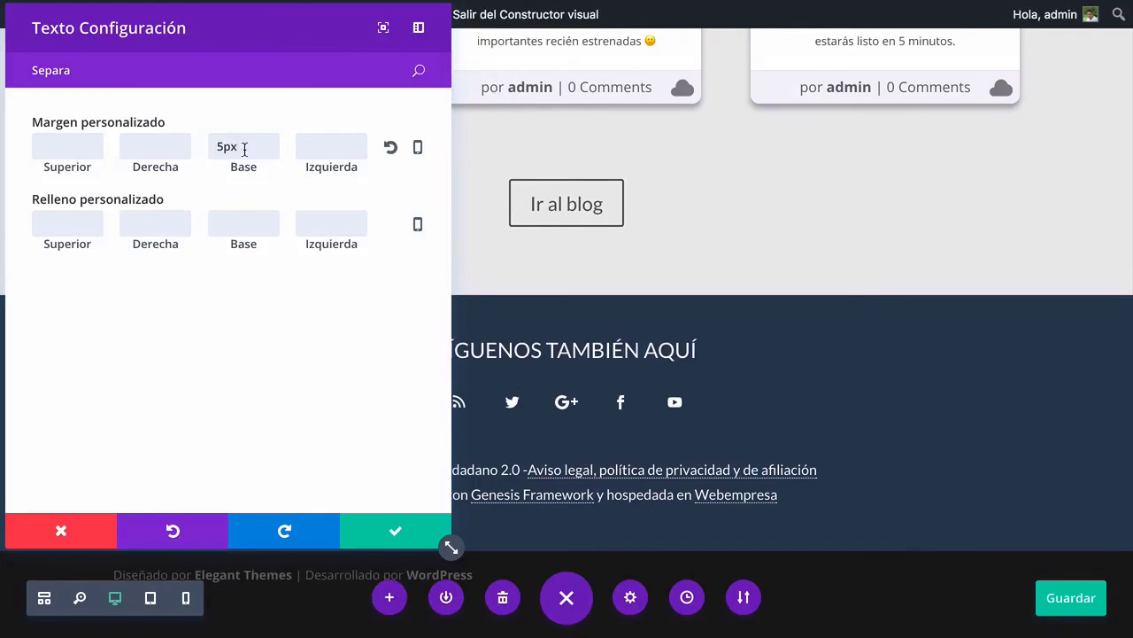
Set the copyright module's custom bottom margin to 15px, apply the change and save the page
{"action": "left_click", "coordinate": [222, 146]}
{"action": "key", "text": "BackSpace"}
{"action": "type", "text": "10"}
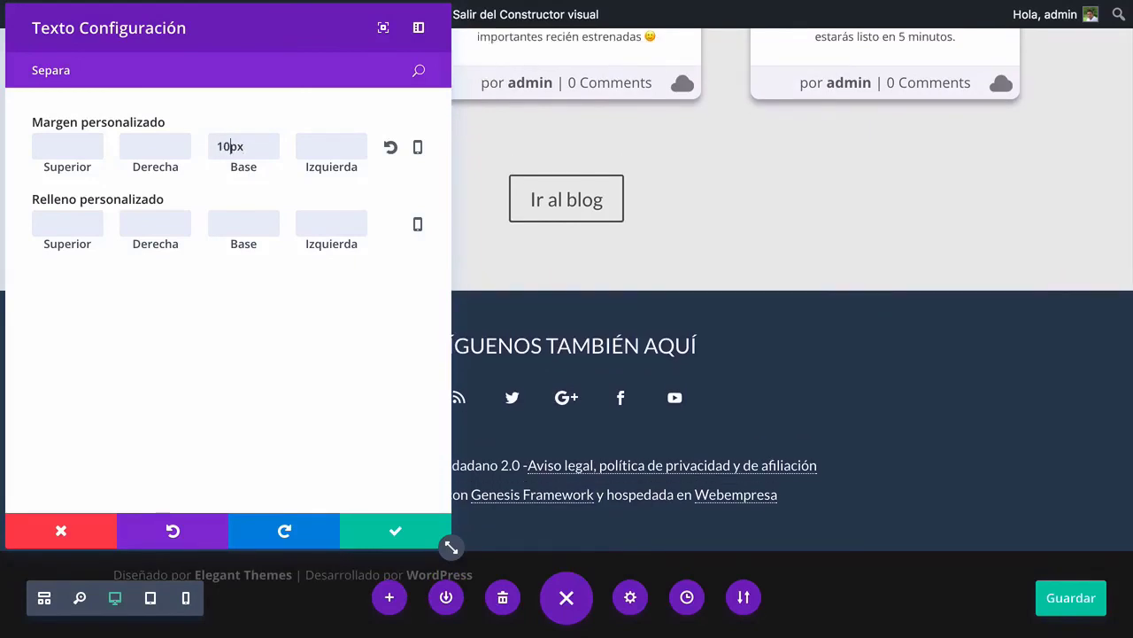
{"action": "key", "text": "BackSpace"}
{"action": "type", "text": "2"}
{"action": "key", "text": "BackSpace"}
{"action": "type", "text": "4"}
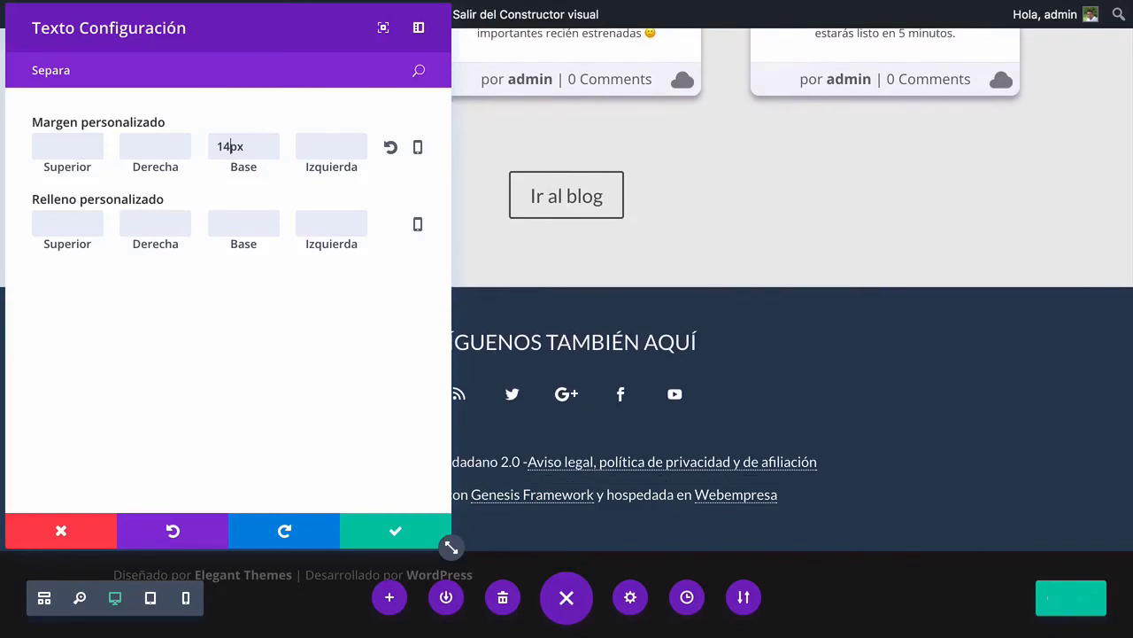
{"action": "key", "text": "BackSpace"}
{"action": "type", "text": "5"}
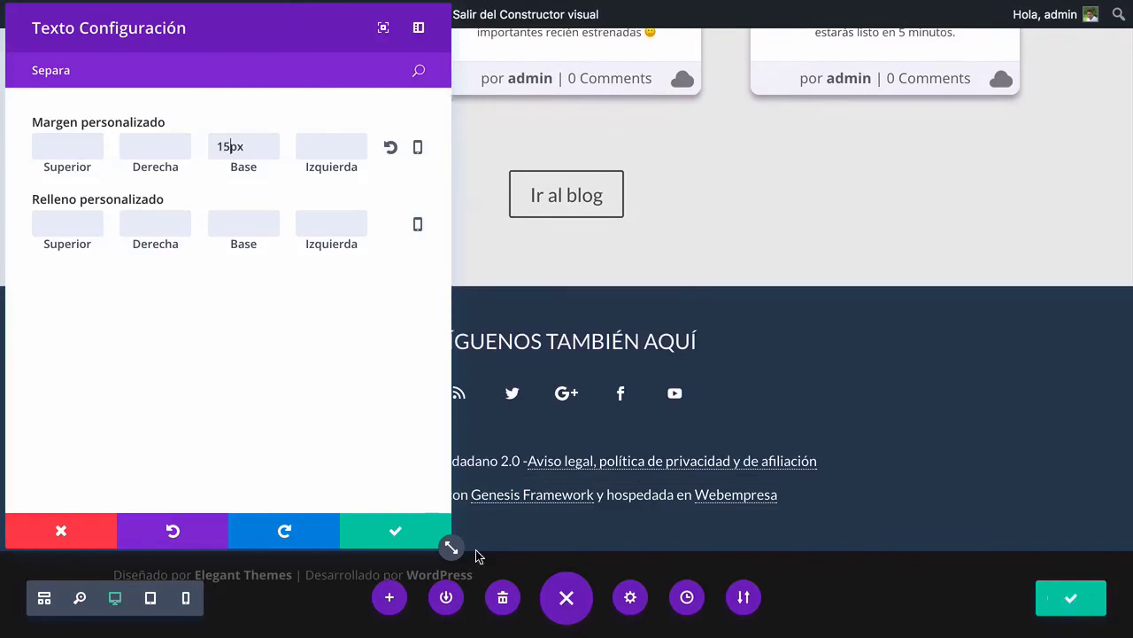
{"action": "left_click", "coordinate": [422, 540]}
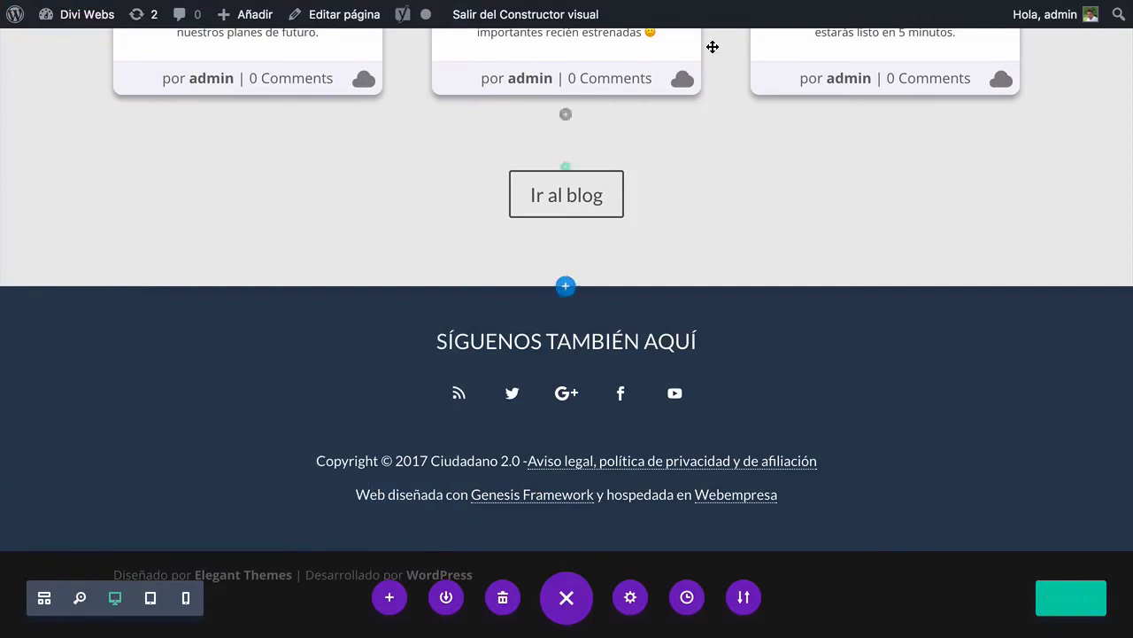
Reload the published Divi Webs page and compare the spacing between its footer lines with the Ciudadano 2.0 footer
{"action": "left_click", "coordinate": [753, 39]}
{"action": "key", "text": "super+r"}
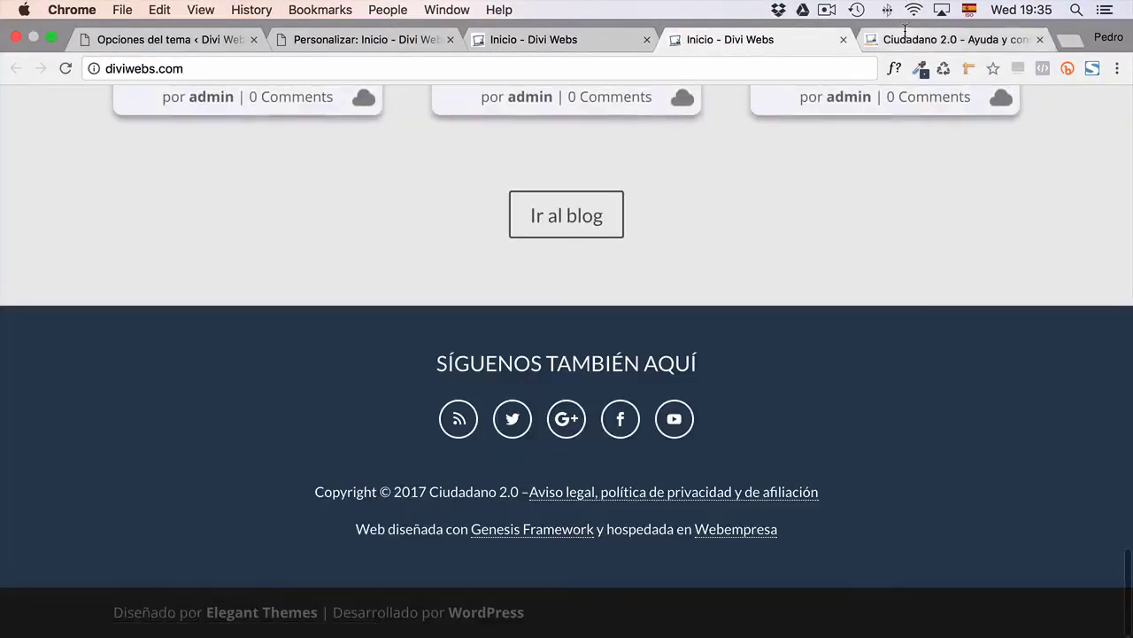
{"action": "left_click", "coordinate": [905, 32]}
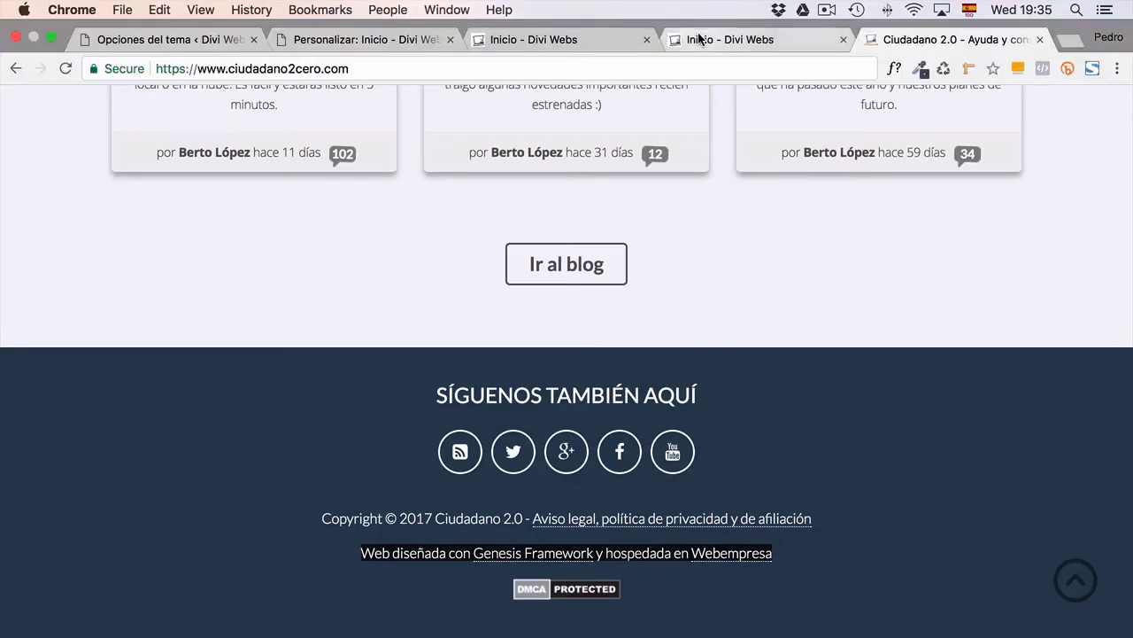
{"action": "left_click", "coordinate": [735, 38]}
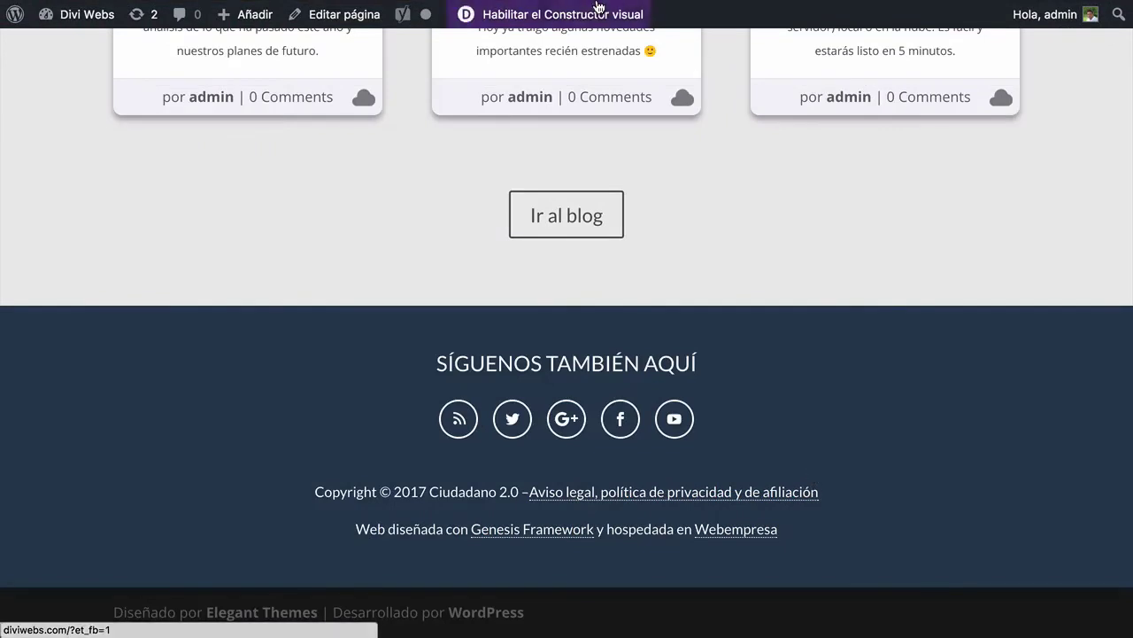
Return to the visual builder and add an Image module in a new row below the footer's credits line
{"action": "left_click", "coordinate": [599, 9]}
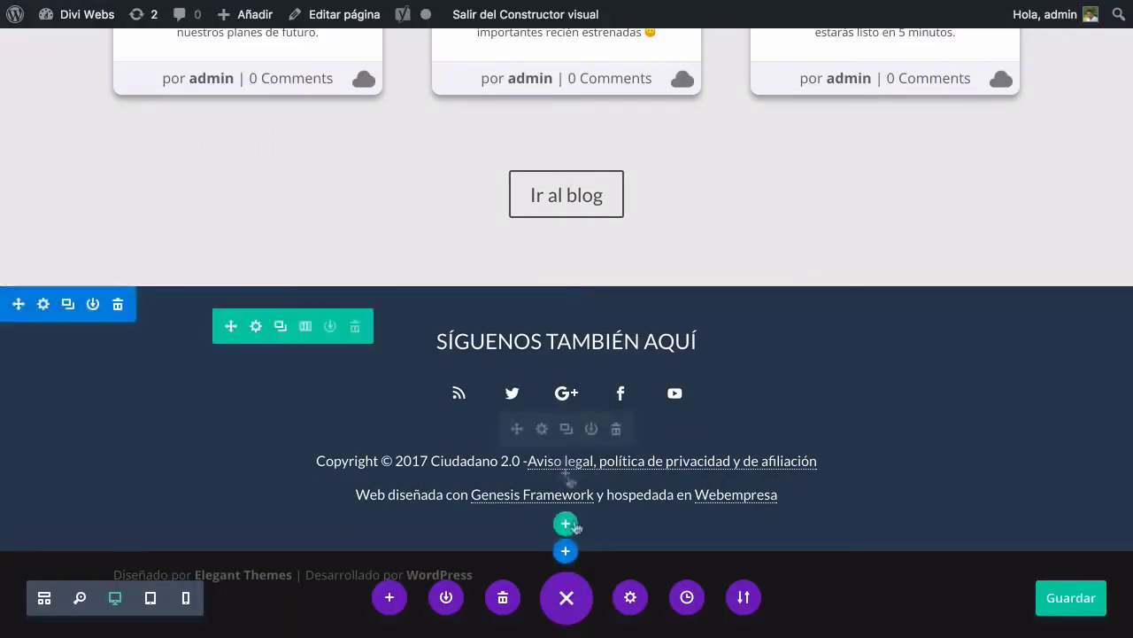
{"action": "left_click", "coordinate": [567, 524]}
{"action": "type", "text": "imag"}
{"action": "left_click", "coordinate": [466, 320]}
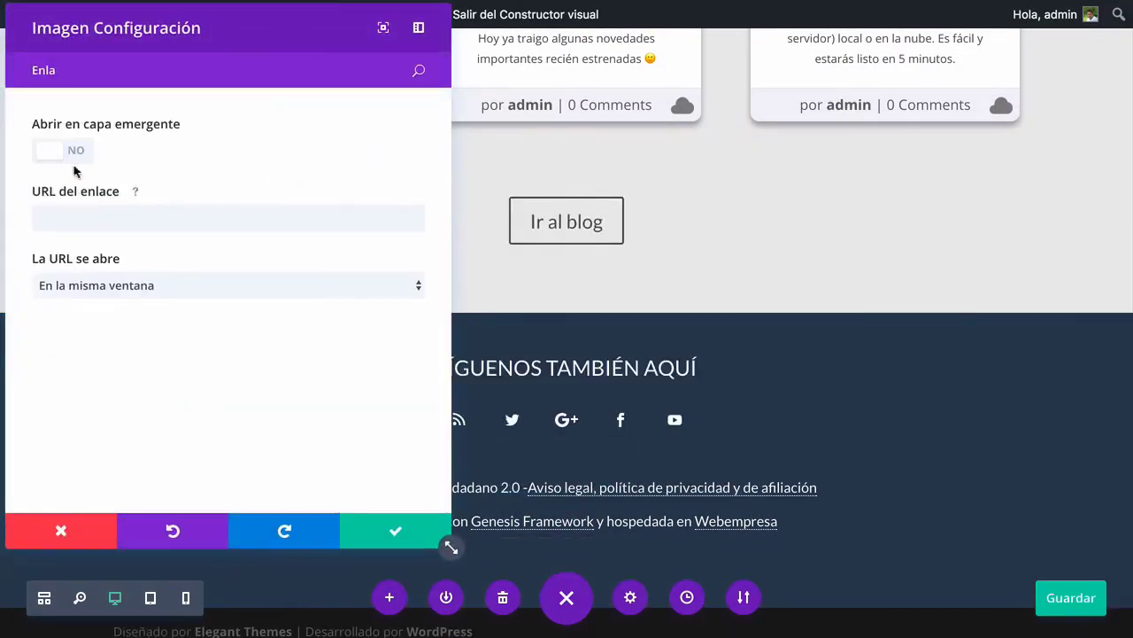
Clear the leftover "Enla" options filter and load the DMCA PROTECTED badge from the media library into the Image module
{"action": "left_click_drag", "start_coordinate": [74, 68], "coordinate": [24, 68]}
{"action": "key", "text": "BackSpace"}
{"action": "left_click", "coordinate": [362, 230]}
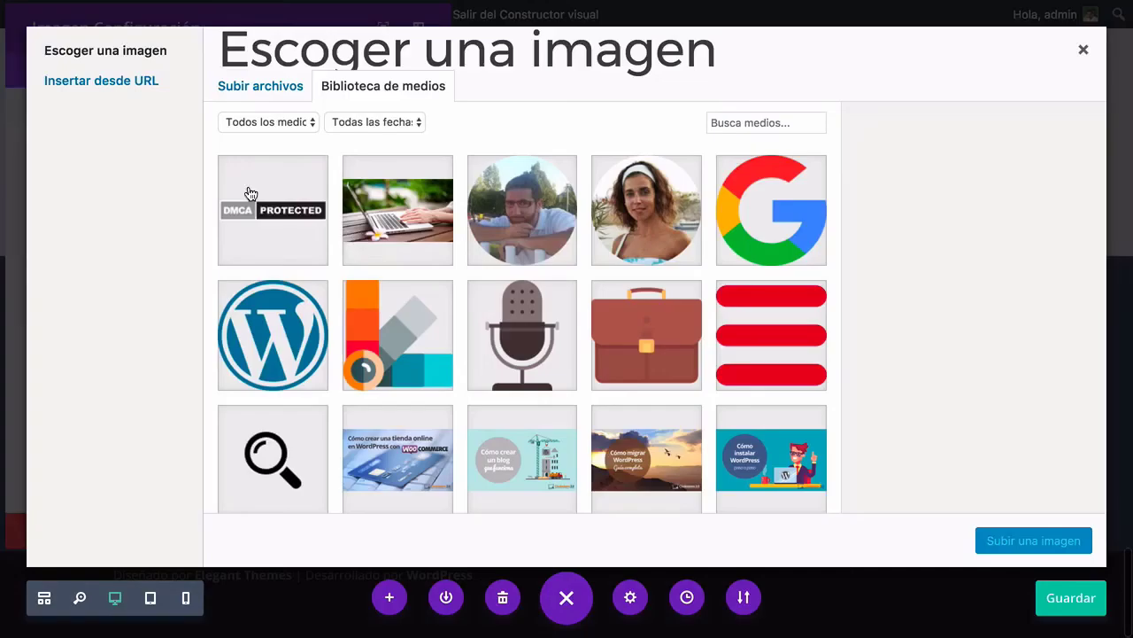
{"action": "left_click", "coordinate": [249, 193]}
{"action": "left_click", "coordinate": [1031, 541]}
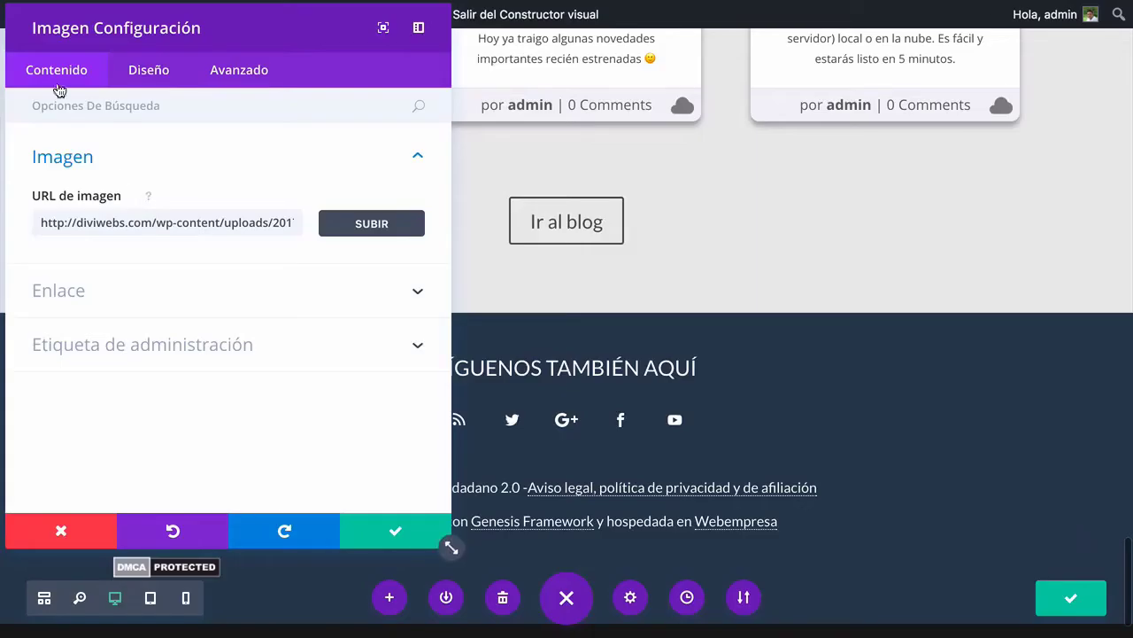
Shrink the image settings window and set the DMCA badge's image alignment to Centro
{"action": "left_click", "coordinate": [133, 70]}
{"action": "left_click_drag", "start_coordinate": [447, 547], "coordinate": [370, 461]}
{"action": "left_click", "coordinate": [78, 162]}
{"action": "left_click", "coordinate": [62, 193]}
{"action": "left_click", "coordinate": [60, 205]}
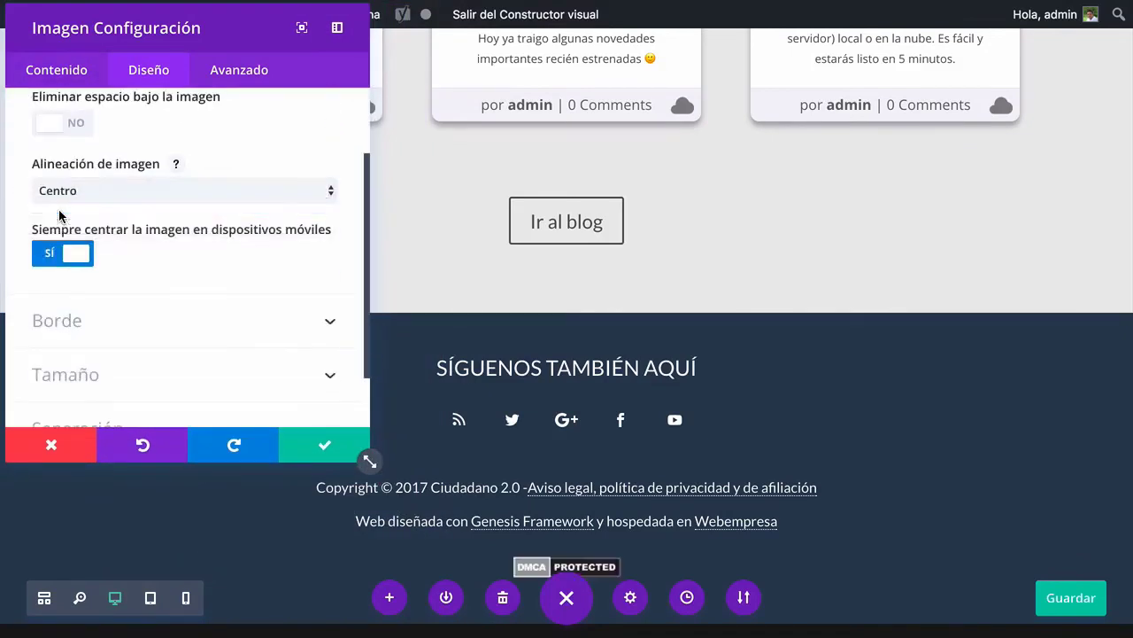
{"action": "scroll", "coordinate": [90, 142], "scroll_direction": "up", "scroll_amount": 2}
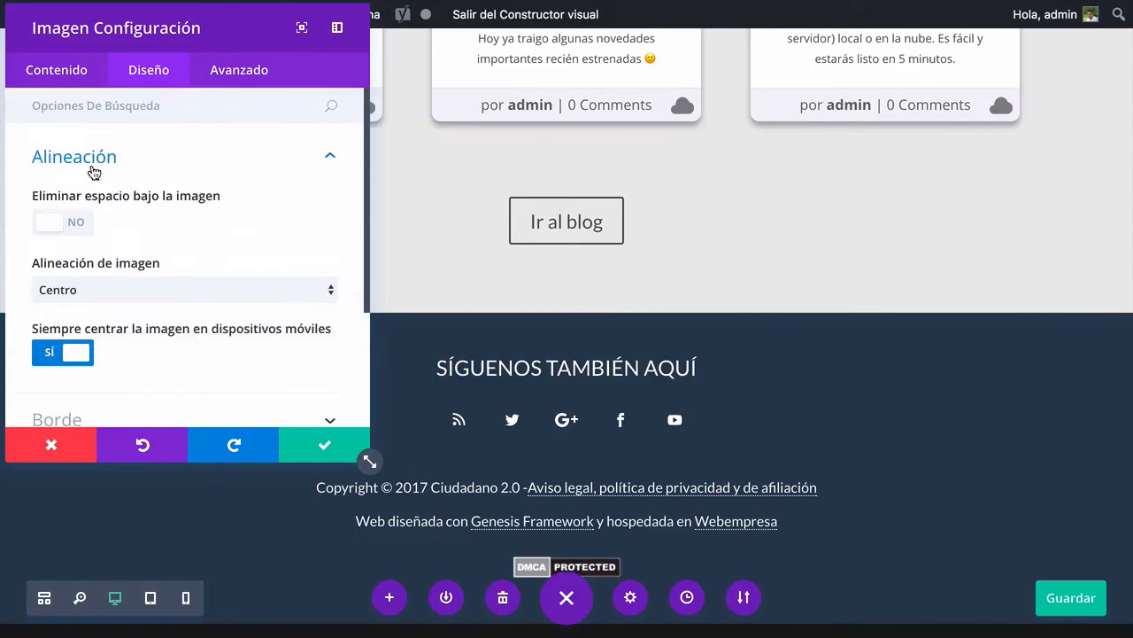
{"action": "left_click", "coordinate": [77, 105]}
{"action": "type", "text": "Enla"}
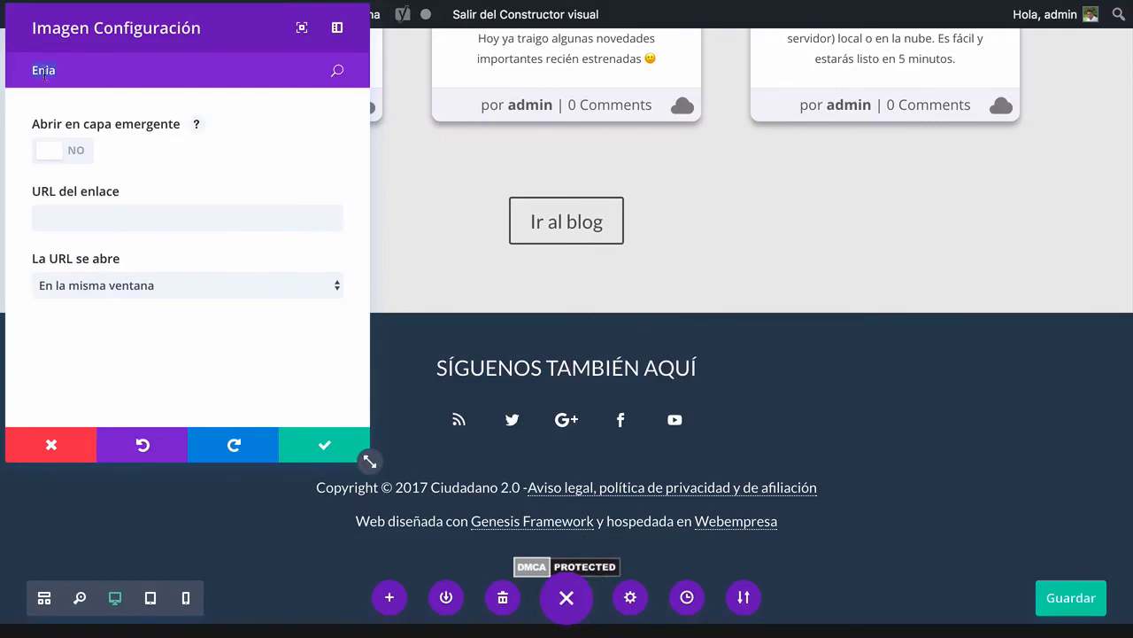
{"action": "key", "text": "BackSpace"}
{"action": "left_click", "coordinate": [162, 77]}
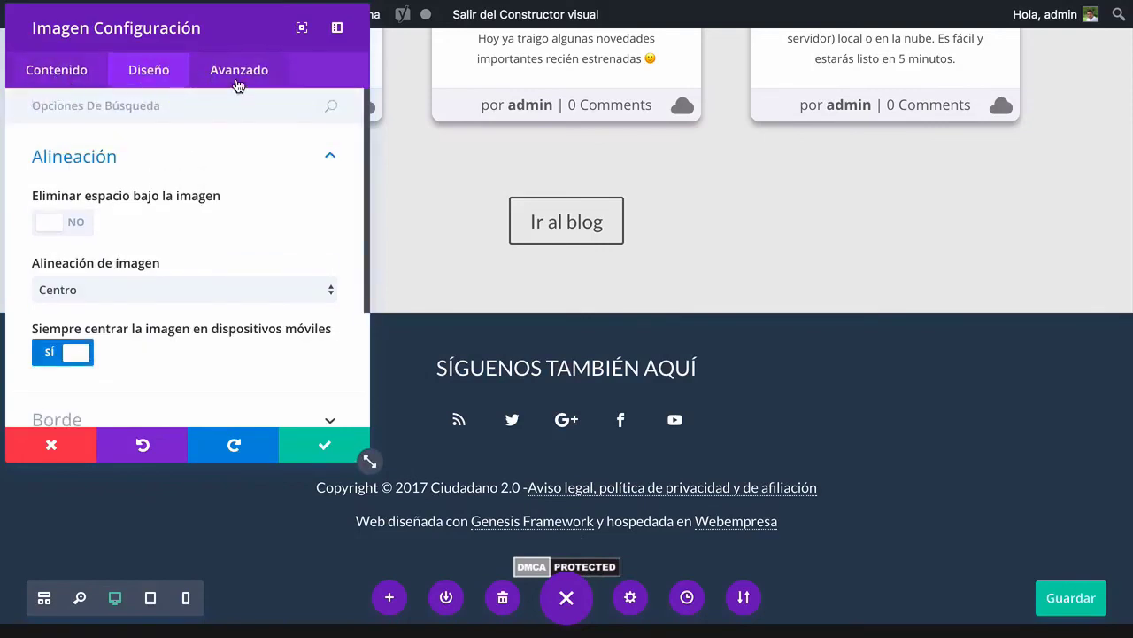
Set the DMCA badge's animation to "Sin animación", apply the image module's changes and save the page
{"action": "left_click", "coordinate": [237, 72]}
{"action": "left_click", "coordinate": [115, 283]}
{"action": "left_click", "coordinate": [109, 245]}
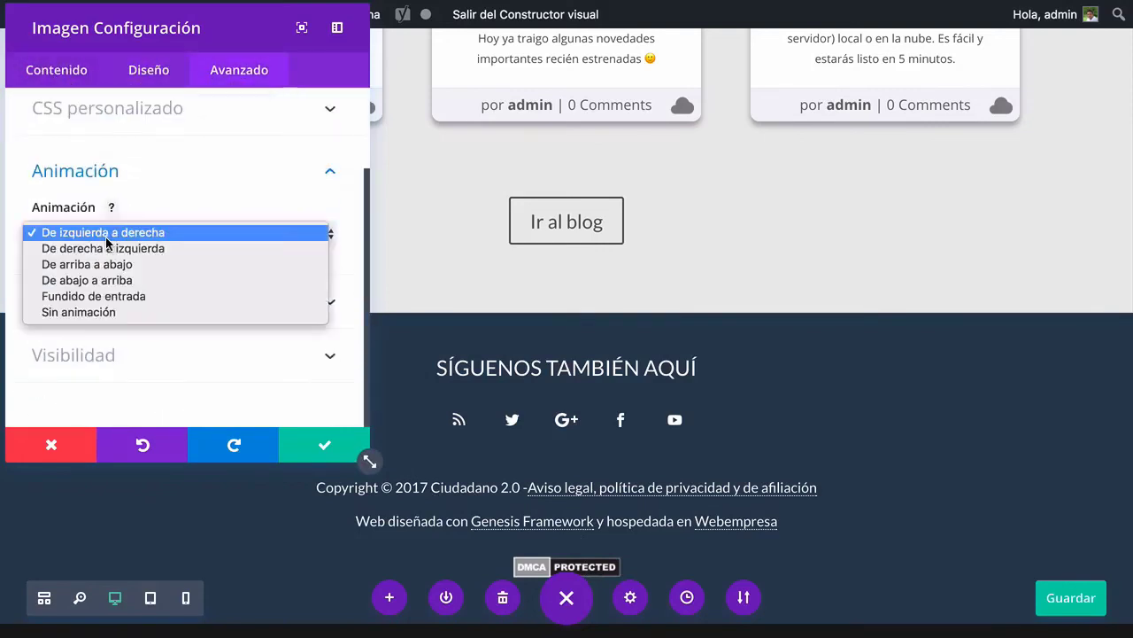
{"action": "left_click", "coordinate": [95, 312]}
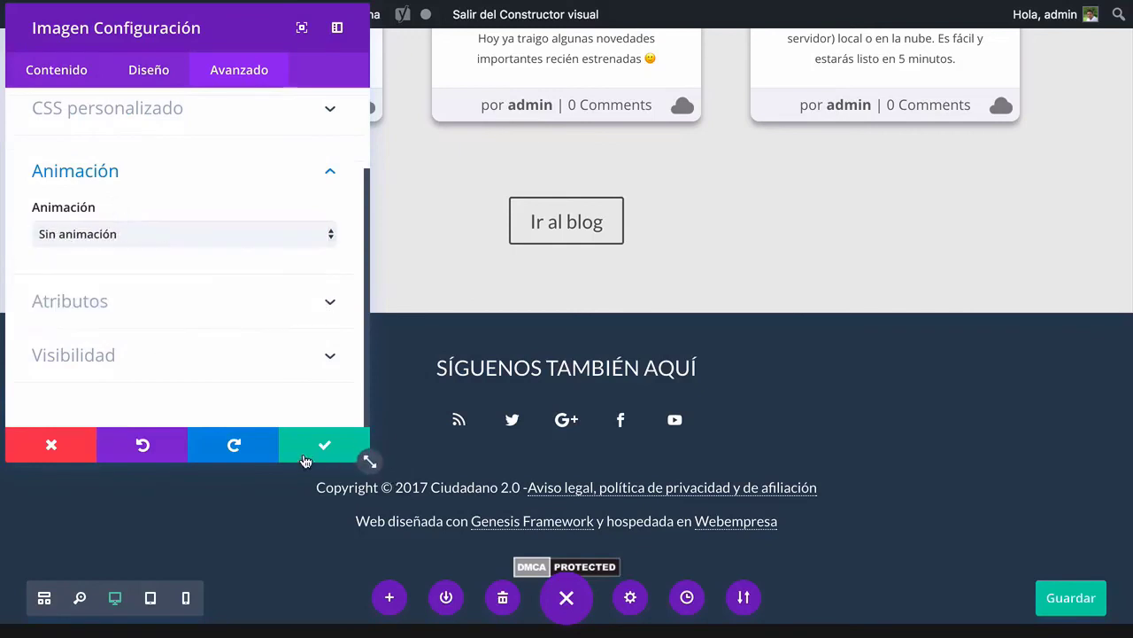
{"action": "left_click", "coordinate": [298, 453]}
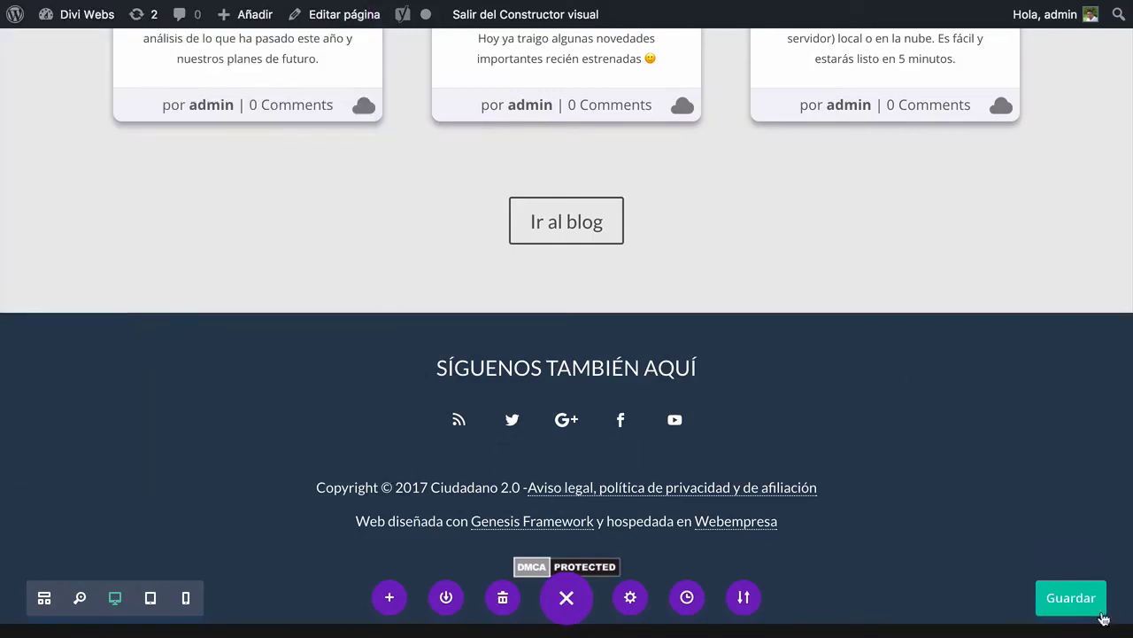
{"action": "left_click", "coordinate": [1065, 609]}
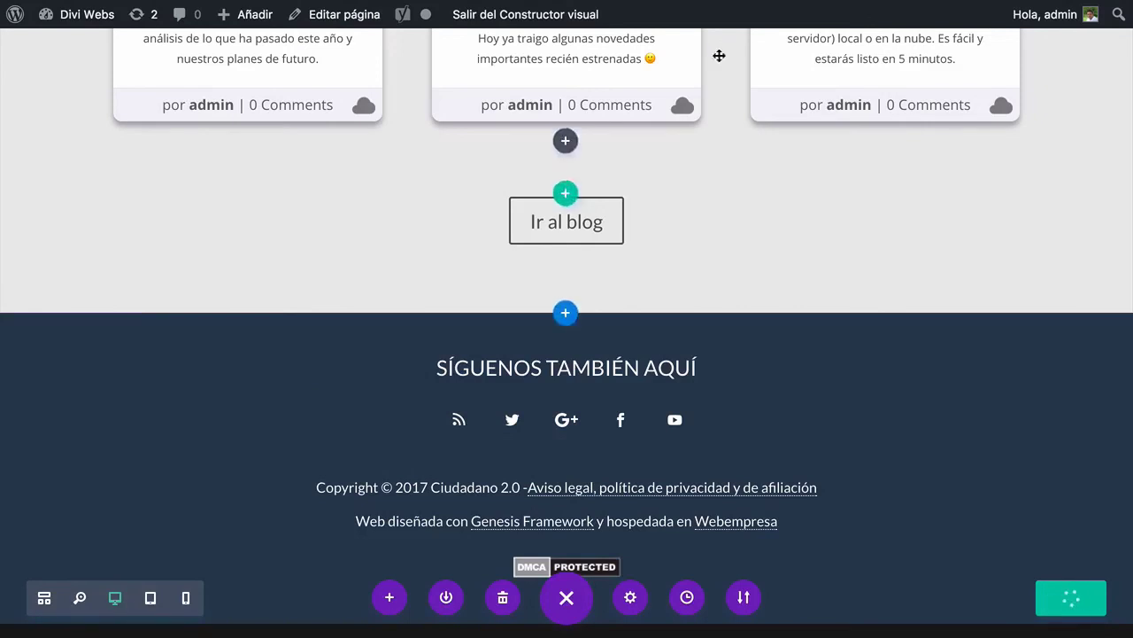
Reload the published home page and check the social icons, credits lines and DMCA badge in the footer
{"action": "left_click", "coordinate": [753, 40]}
{"action": "key", "text": "super+r"}
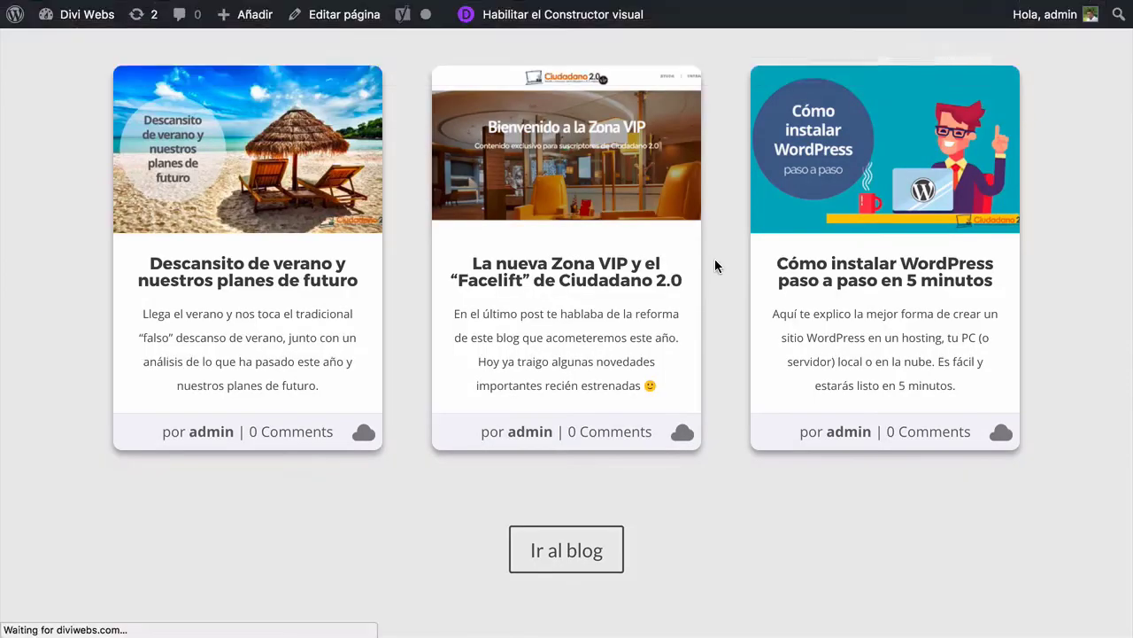
{"action": "scroll", "coordinate": [715, 259], "scroll_direction": "down", "scroll_amount": 4}
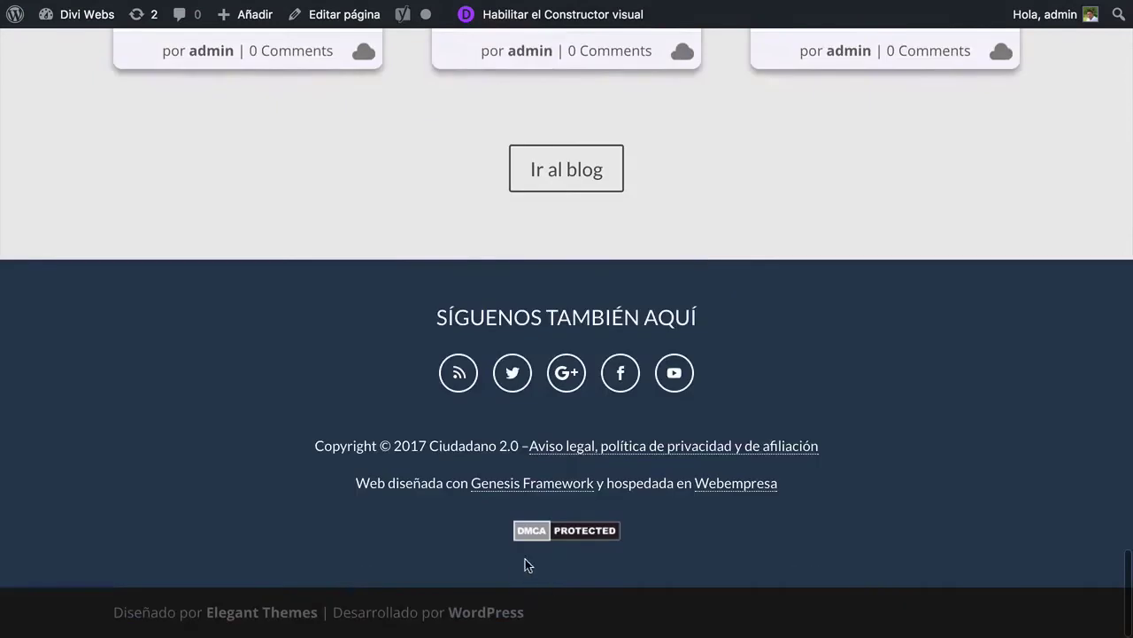
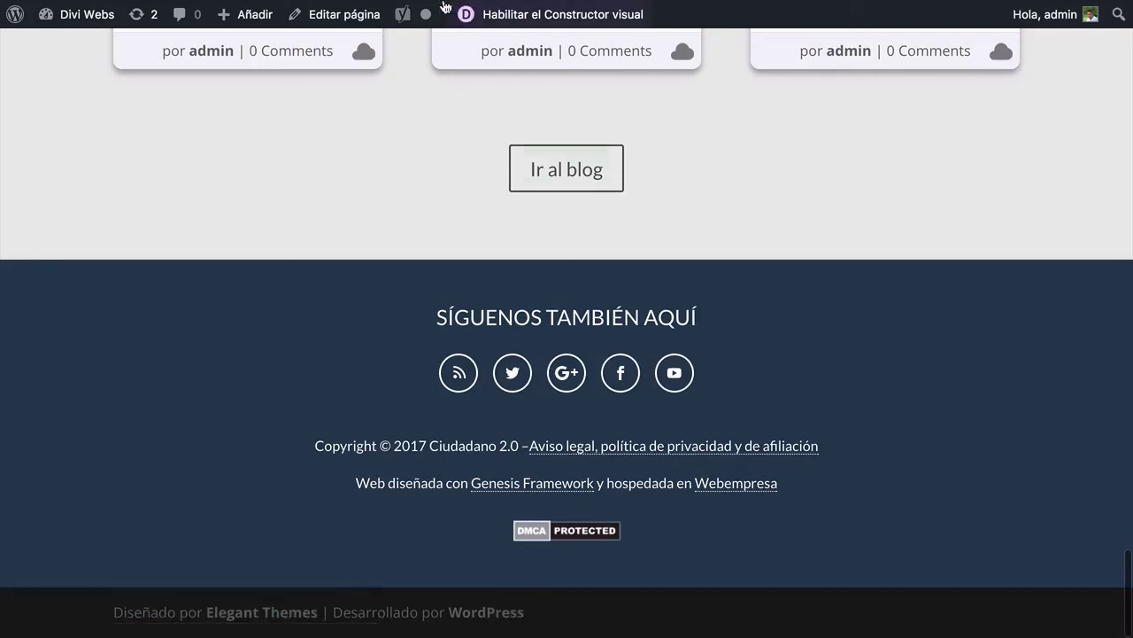
Disable the footer credits in the theme customizer's bottom bar settings (Barra inferior) and save the change
{"action": "mouse_move", "coordinate": [445, 7]}
{"action": "left_click", "coordinate": [372, 35]}
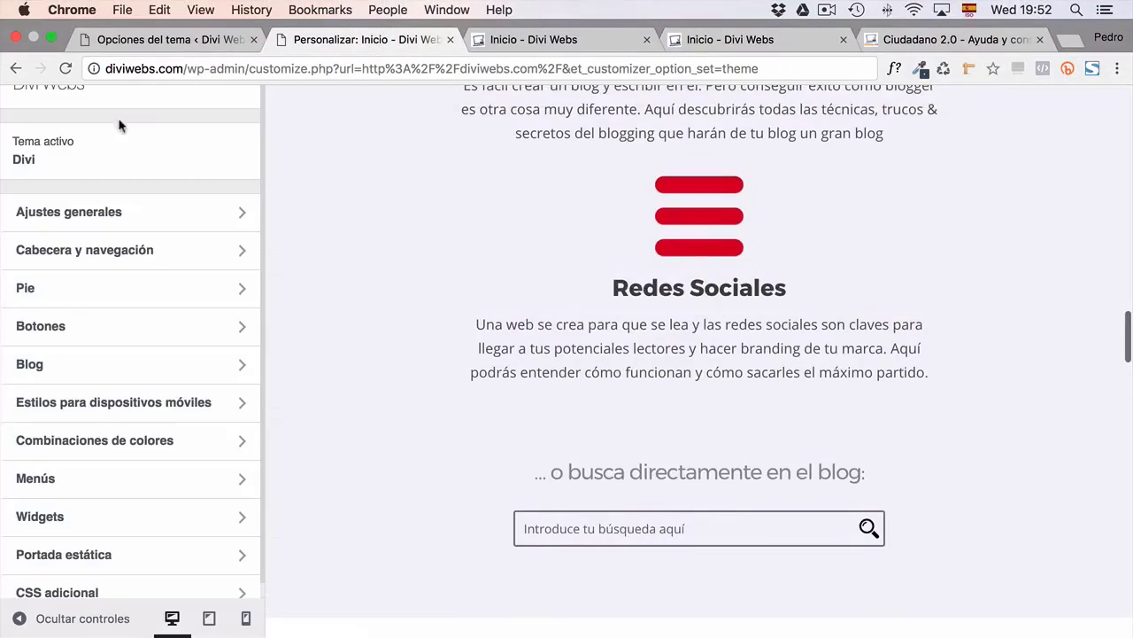
{"action": "left_click", "coordinate": [100, 289]}
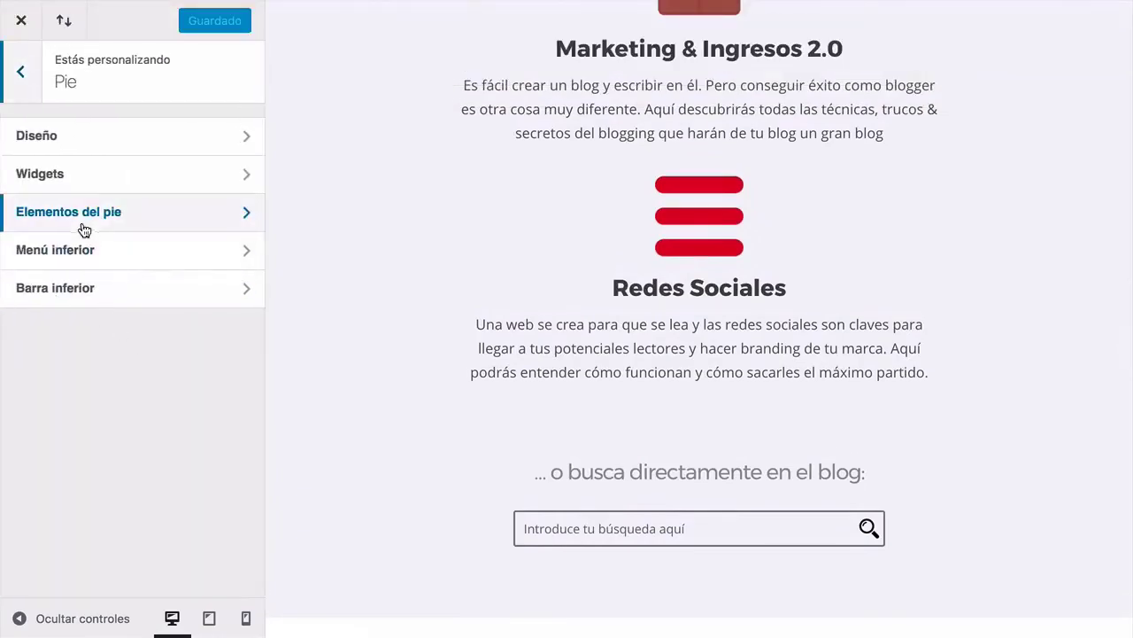
{"action": "left_click", "coordinate": [29, 81]}
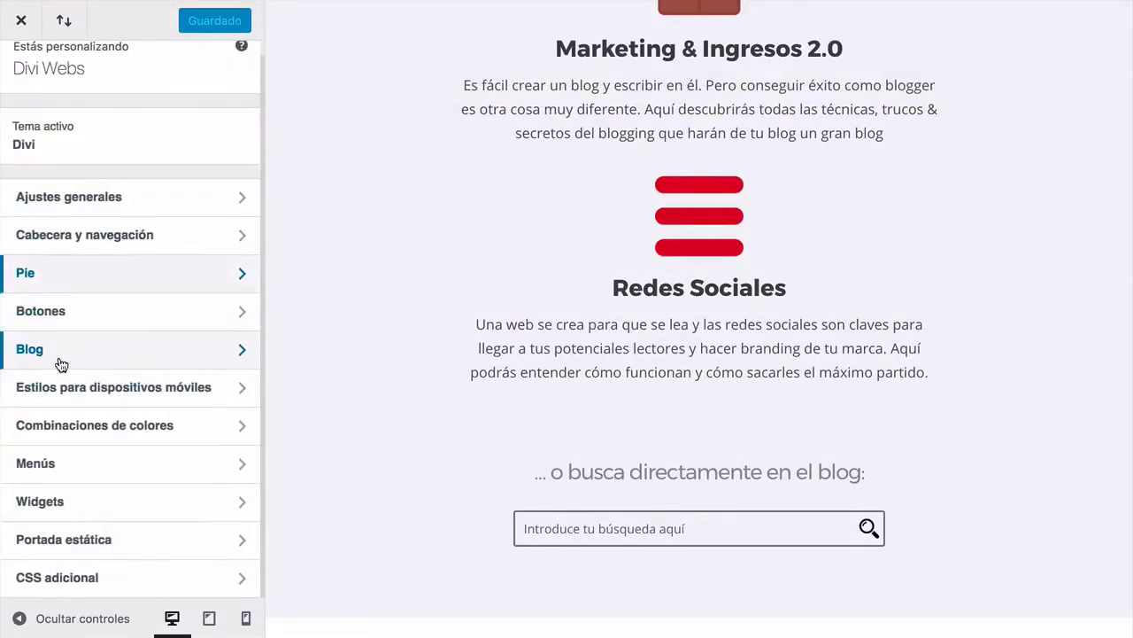
{"action": "left_click", "coordinate": [56, 283]}
{"action": "left_click", "coordinate": [55, 286]}
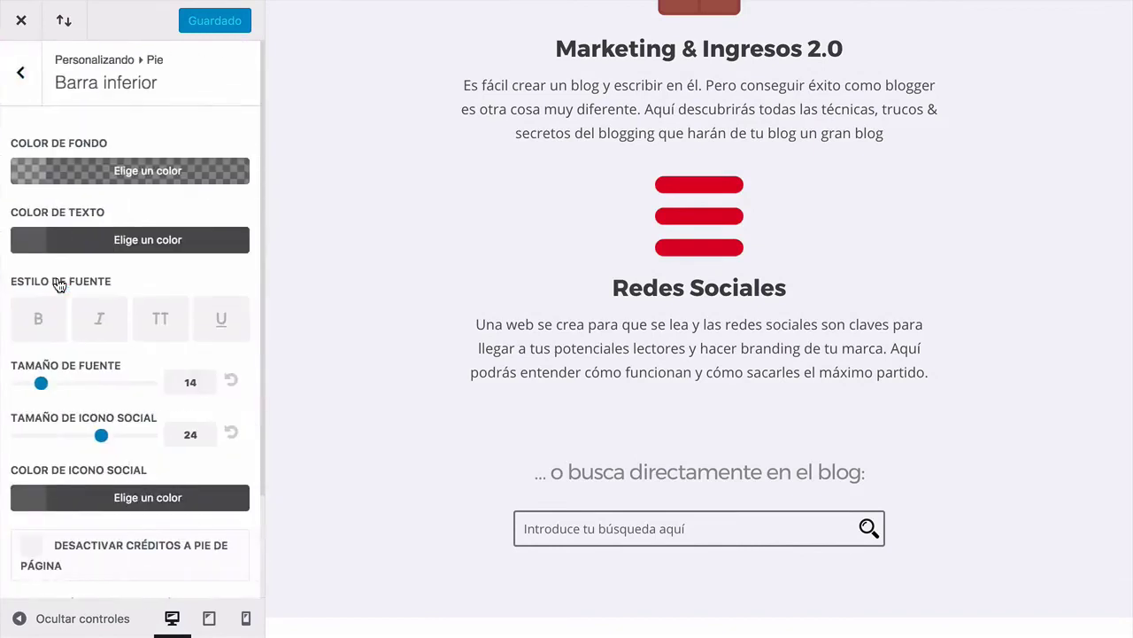
{"action": "scroll", "coordinate": [62, 460], "scroll_direction": "down", "scroll_amount": 2}
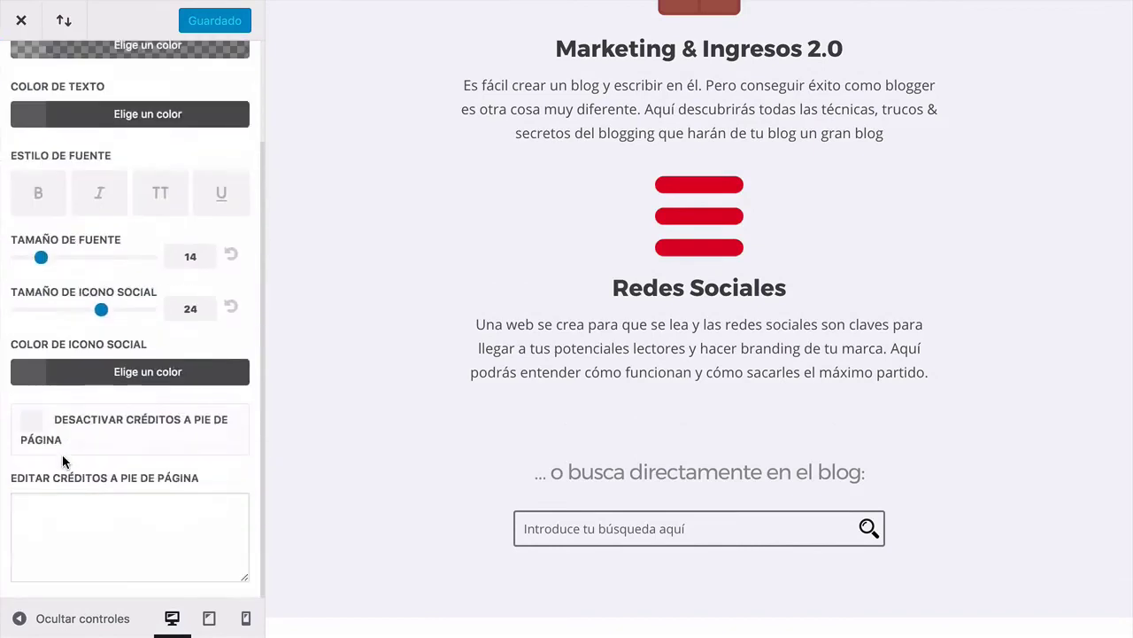
{"action": "left_click", "coordinate": [29, 423]}
{"action": "left_click", "coordinate": [161, 25]}
Reload the published home page and review the footer and the article sections above it
{"action": "mouse_move", "coordinate": [640, 6]}
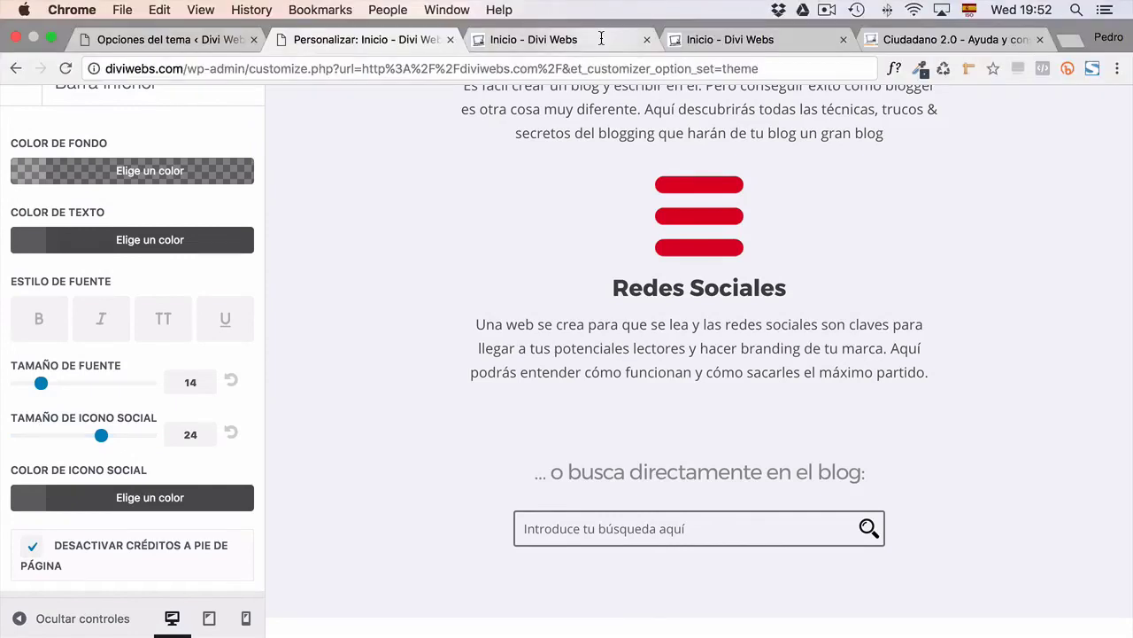
{"action": "left_click", "coordinate": [618, 40]}
{"action": "left_click", "coordinate": [708, 39]}
{"action": "key", "text": "super+r"}
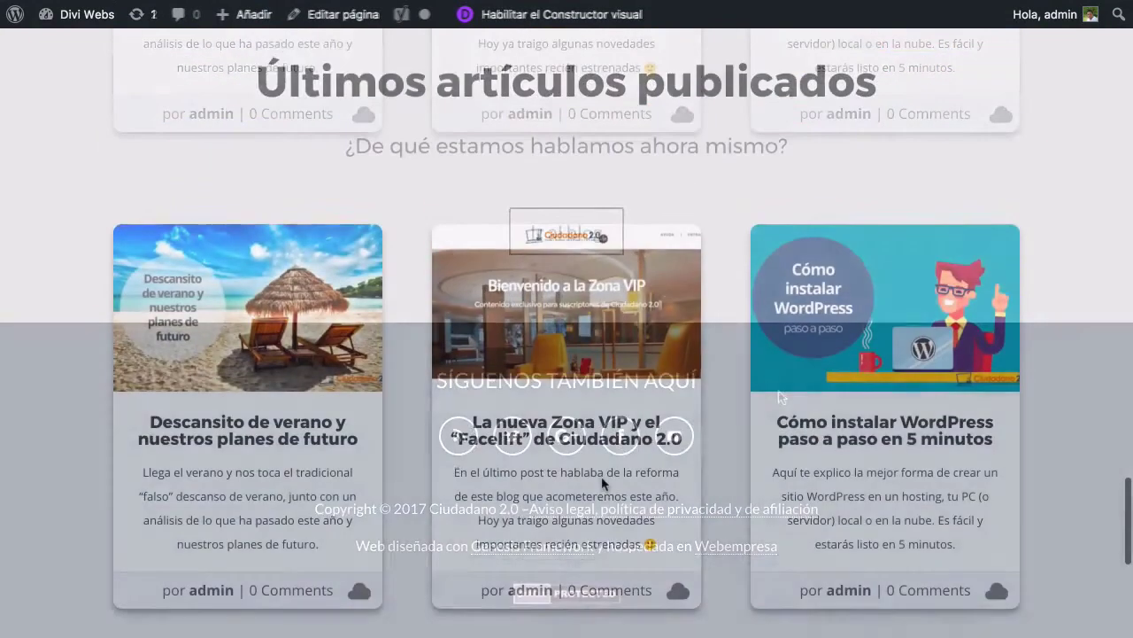
{"action": "scroll", "coordinate": [602, 482], "scroll_direction": "up", "scroll_amount": 2}
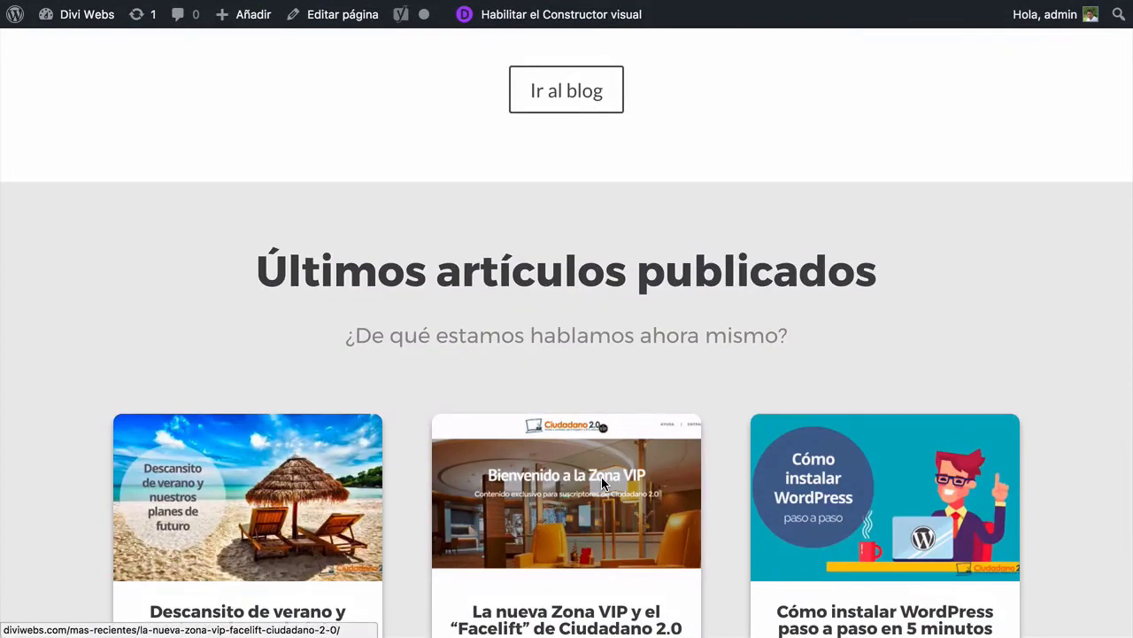
{"action": "scroll", "coordinate": [602, 476], "scroll_direction": "up", "scroll_amount": 10}
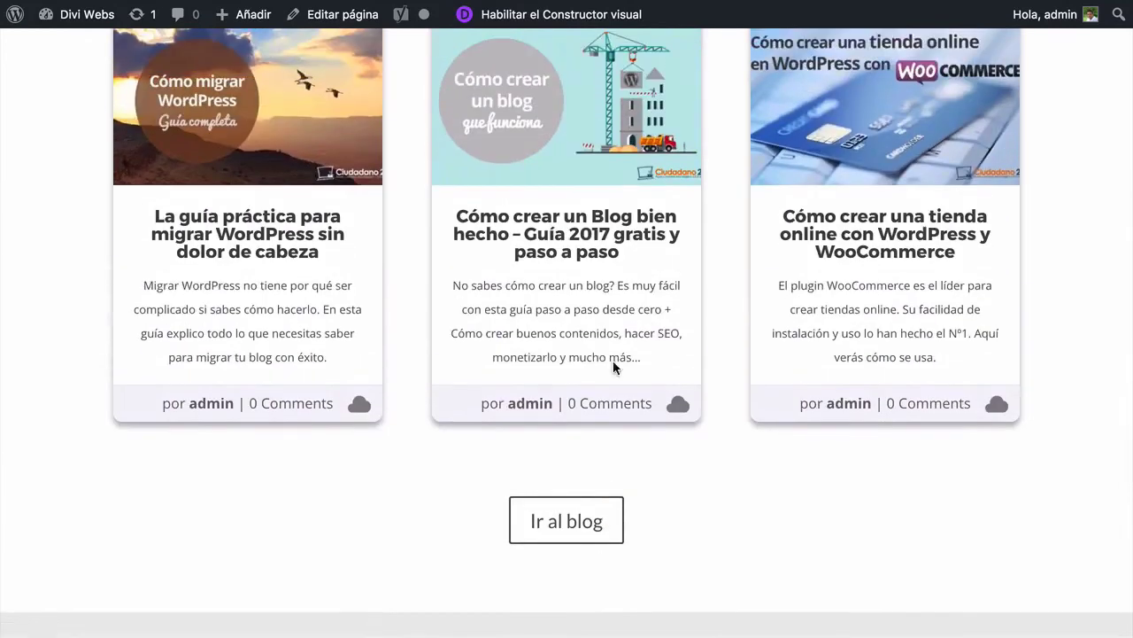
{"action": "mouse_move", "coordinate": [584, 19]}
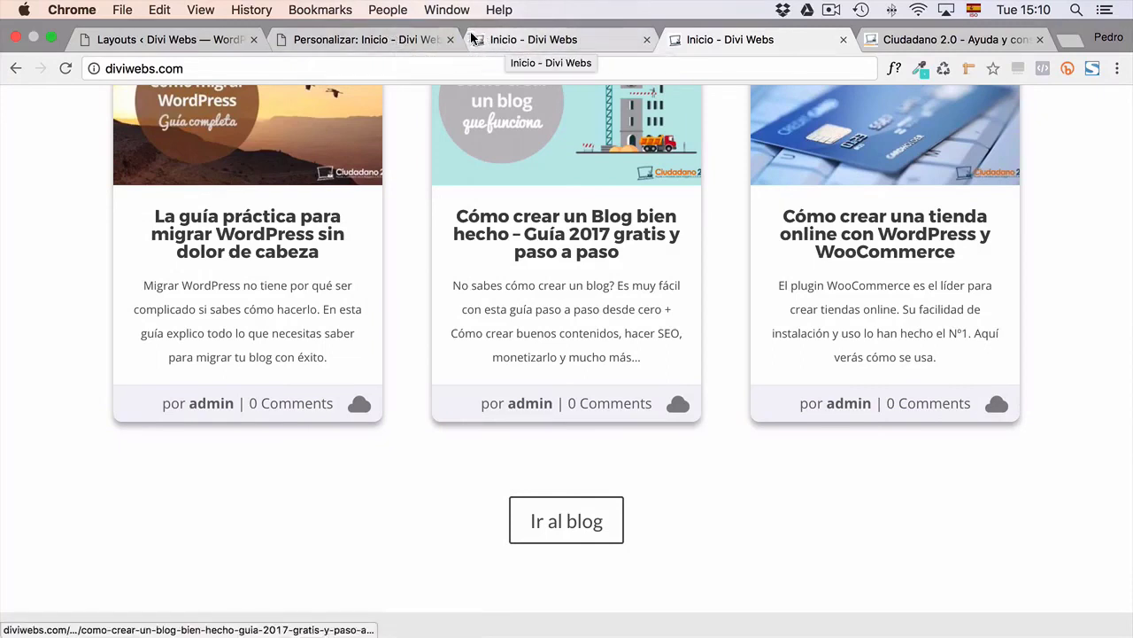
Preview the home page at tablet and phone size in the theme customizer
{"action": "left_click", "coordinate": [364, 39]}
{"action": "key", "text": "ctrl+super+f"}
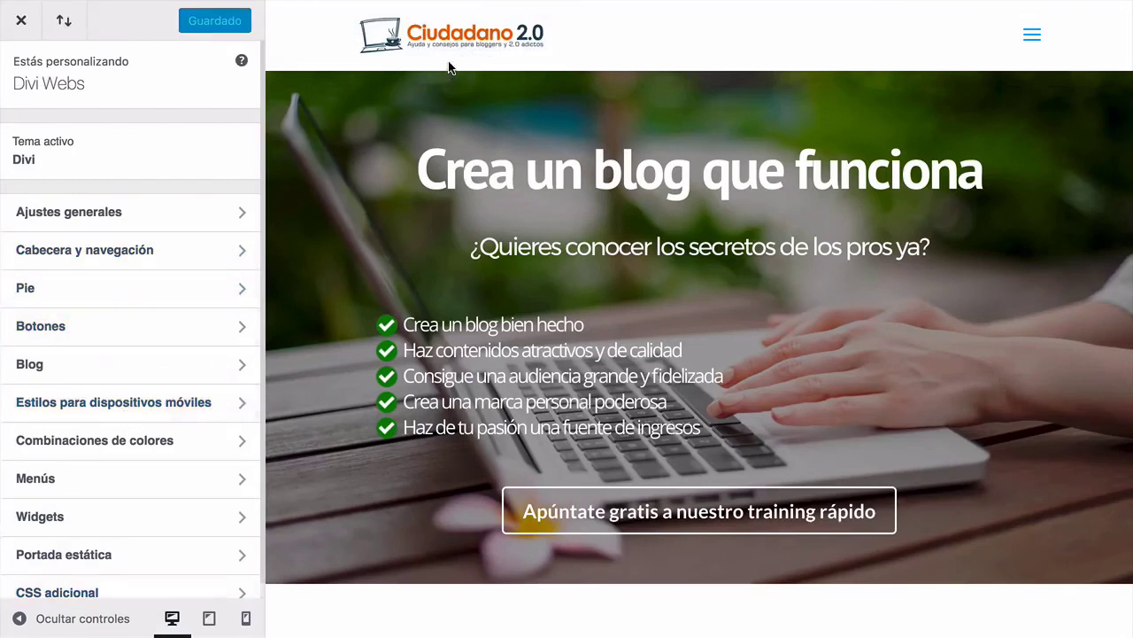
{"action": "left_click", "coordinate": [560, 41]}
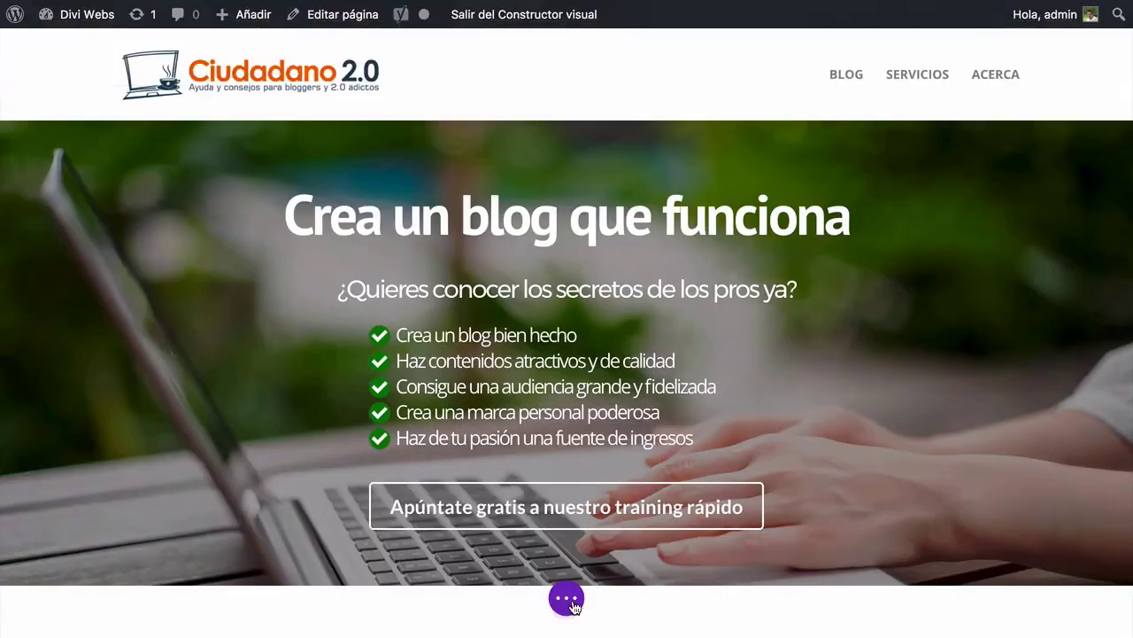
{"action": "mouse_move", "coordinate": [330, 5]}
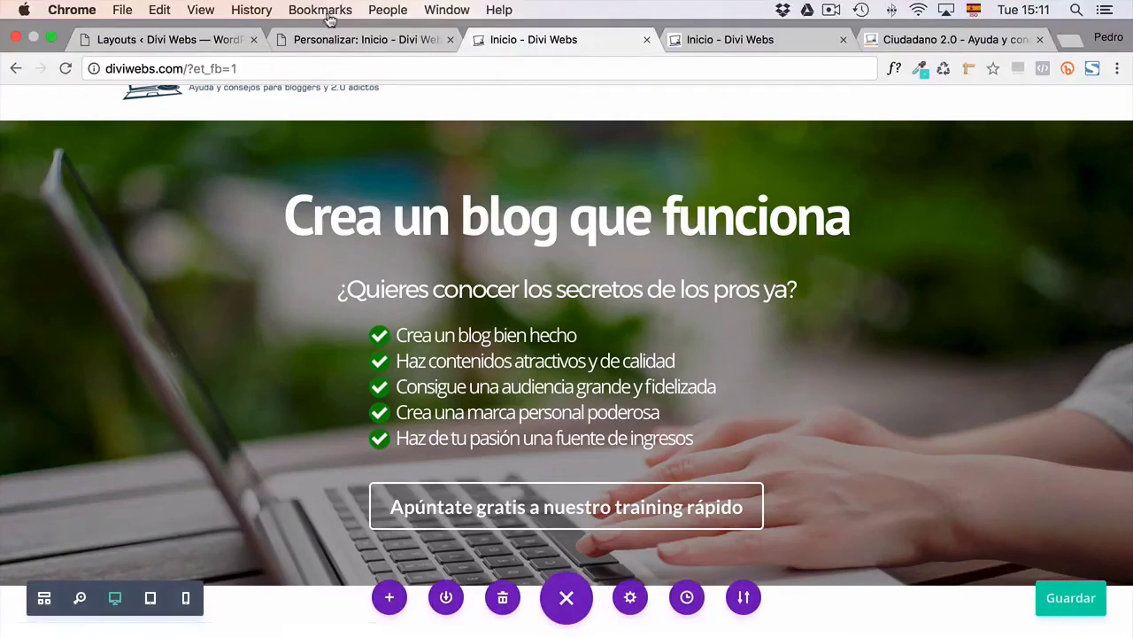
{"action": "left_click", "coordinate": [324, 39]}
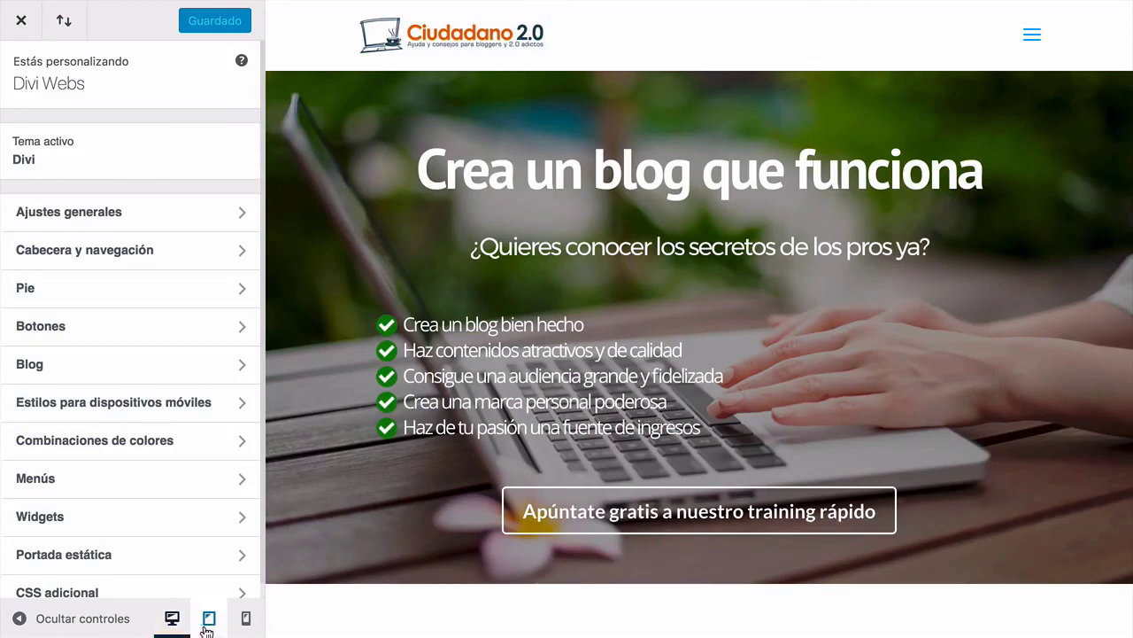
{"action": "left_click", "coordinate": [207, 620]}
{"action": "left_click", "coordinate": [234, 625]}
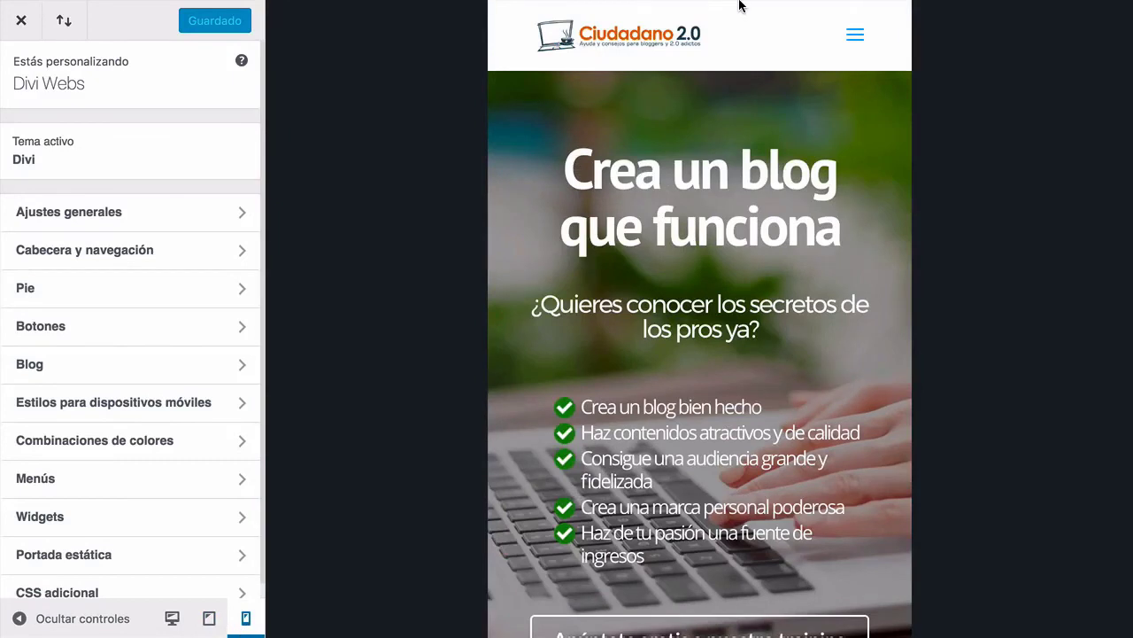
Preview the home page at tablet and phone size in the visual builder
{"action": "left_click", "coordinate": [607, 39]}
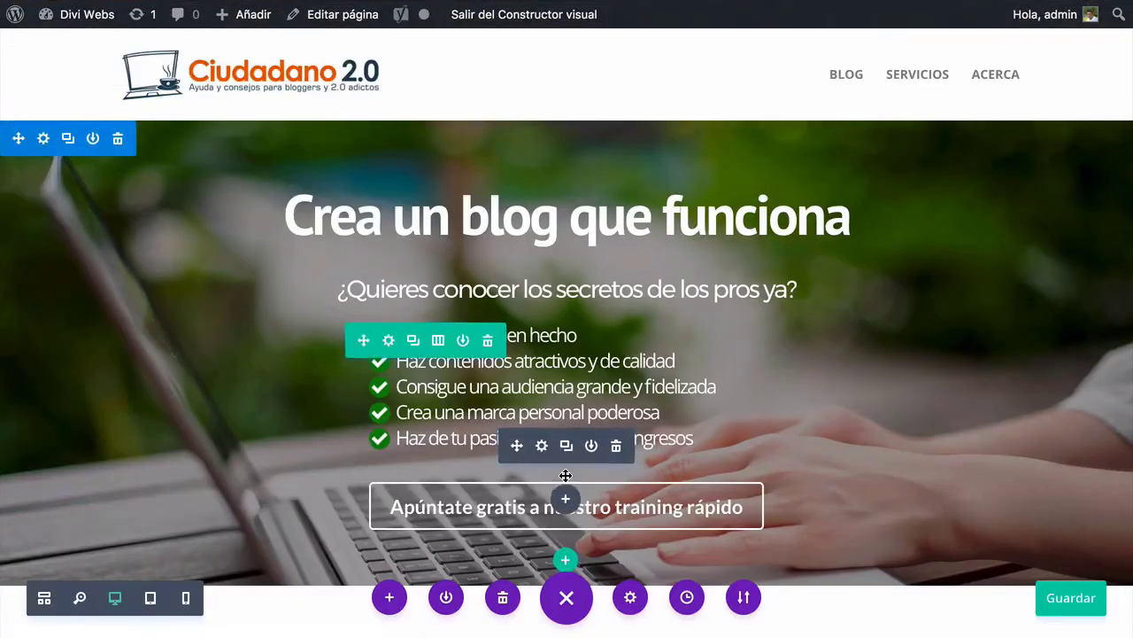
{"action": "left_click", "coordinate": [567, 608]}
{"action": "left_click", "coordinate": [567, 607]}
{"action": "left_click", "coordinate": [569, 600]}
{"action": "left_click", "coordinate": [568, 600]}
{"action": "left_click", "coordinate": [567, 601]}
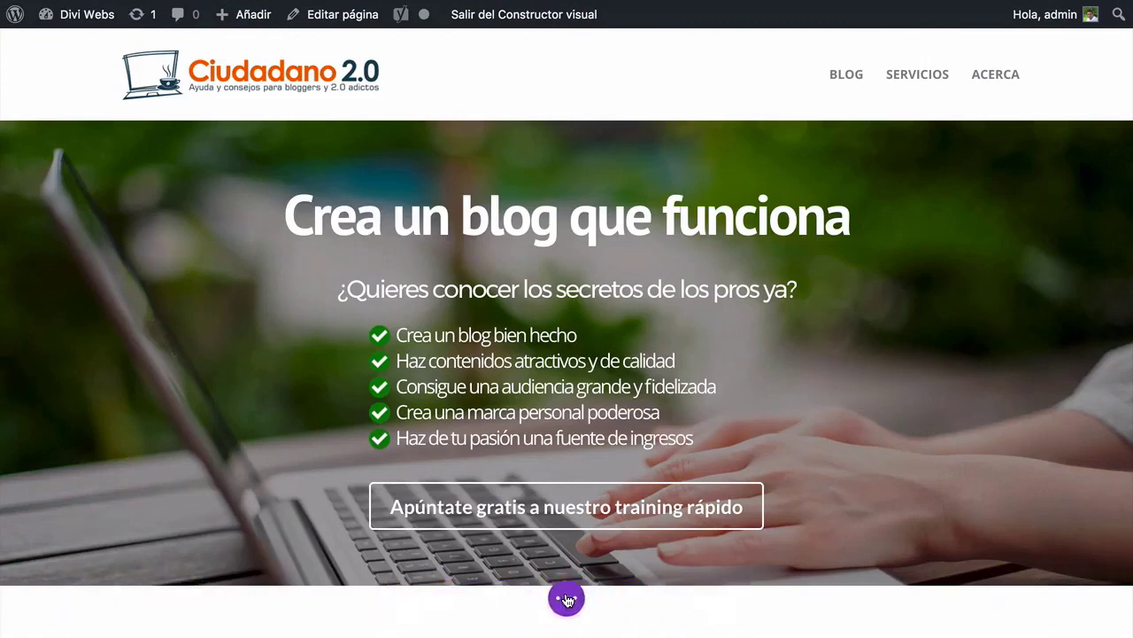
{"action": "left_click", "coordinate": [567, 601]}
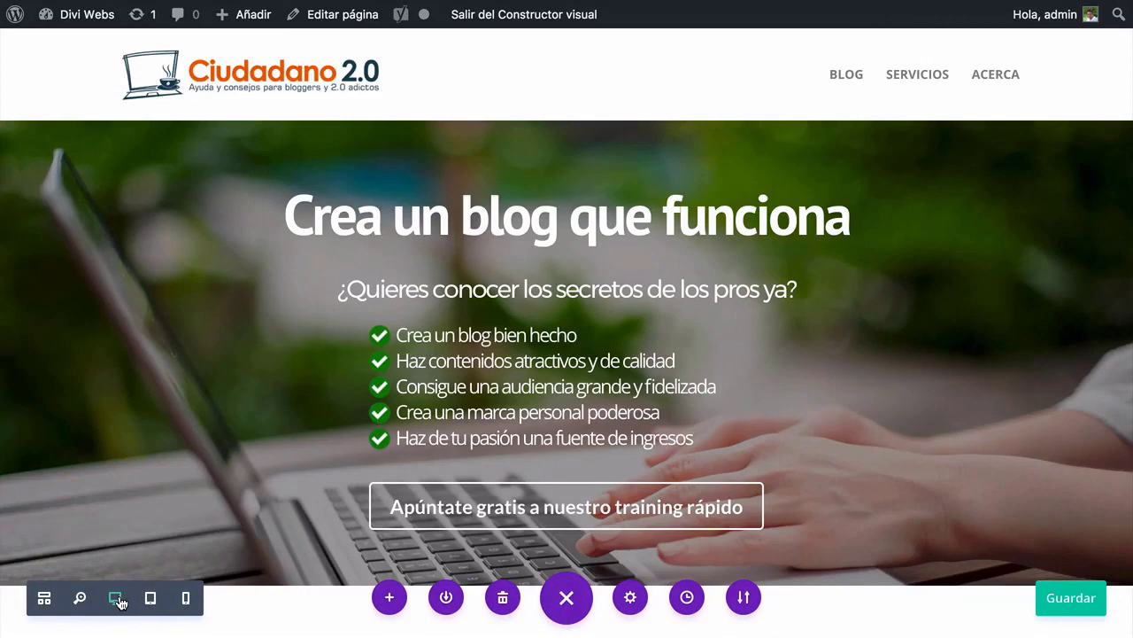
{"action": "left_click", "coordinate": [148, 600]}
{"action": "left_click", "coordinate": [181, 601]}
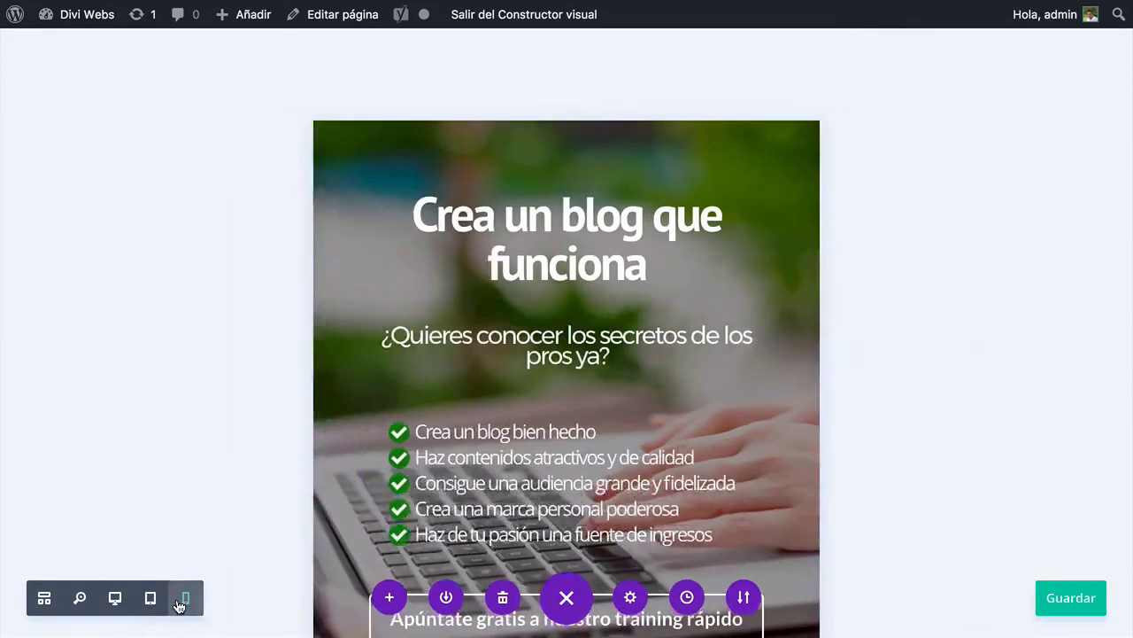
Review the whole page down to the footer in the visual builder's zoomed-out view and return to normal size
{"action": "left_click", "coordinate": [80, 600]}
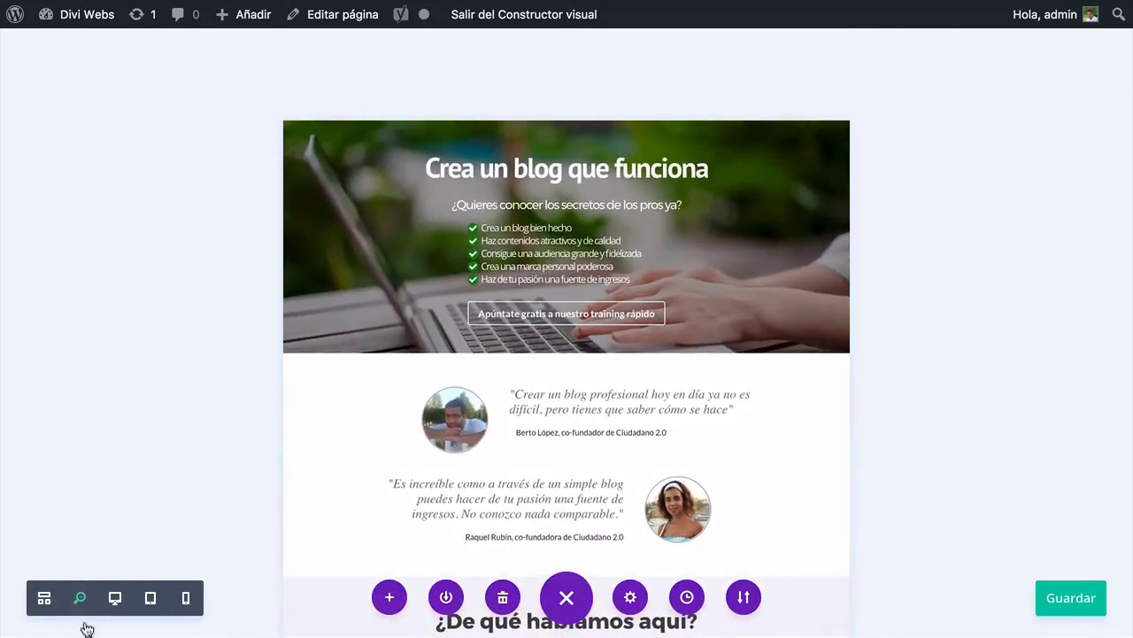
{"action": "scroll", "coordinate": [136, 467], "scroll_direction": "down", "scroll_amount": 6}
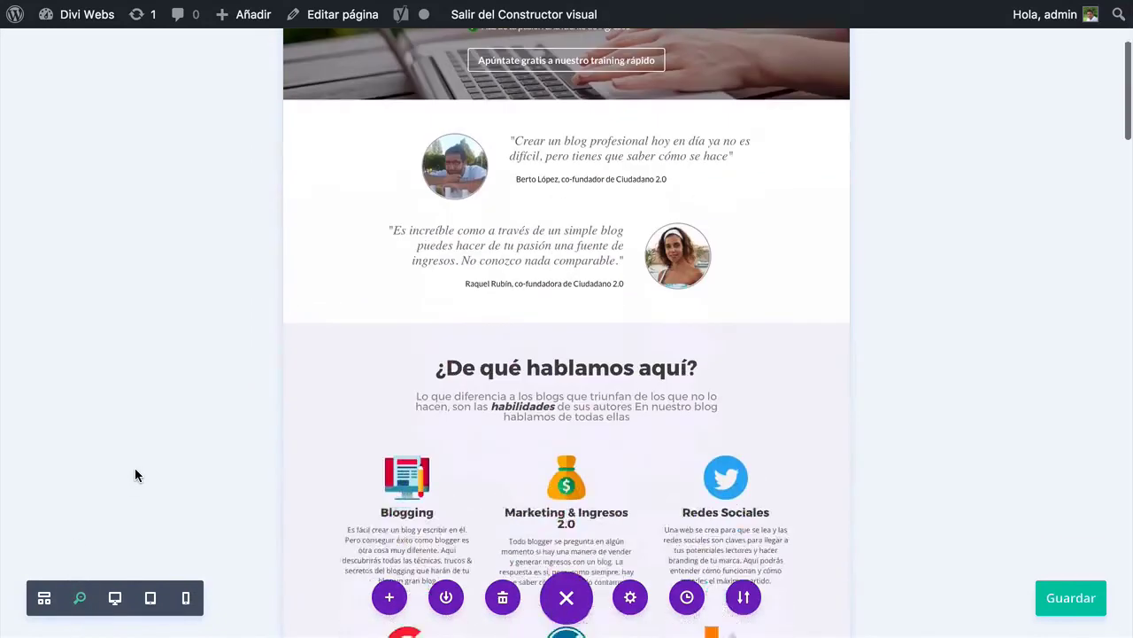
{"action": "scroll", "coordinate": [135, 476], "scroll_direction": "down", "scroll_amount": 10}
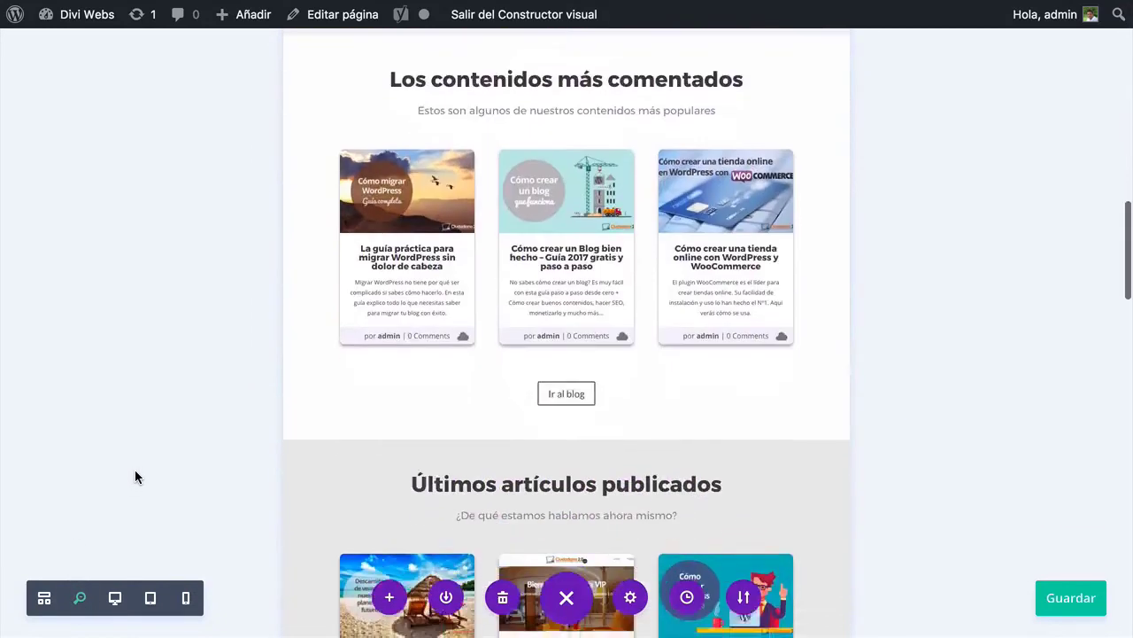
{"action": "scroll", "coordinate": [134, 477], "scroll_direction": "down", "scroll_amount": 6}
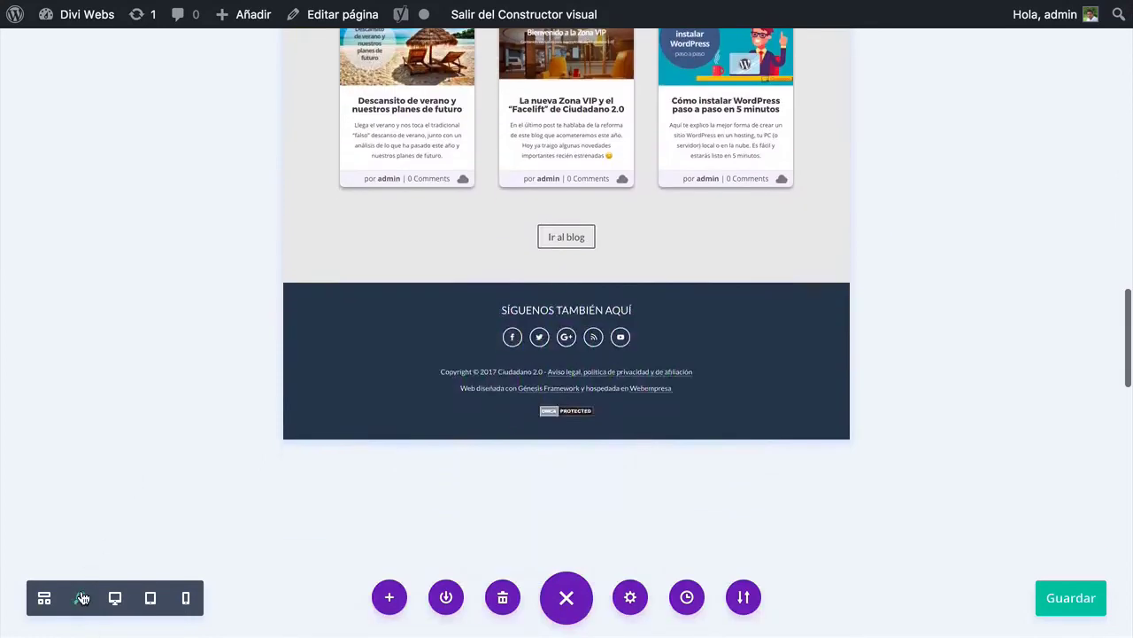
{"action": "left_click", "coordinate": [78, 599]}
Open the mobile menu settings under the theme customizer's mobile device styles (Estilos para dispositivos móviles)
{"action": "mouse_move", "coordinate": [378, 2]}
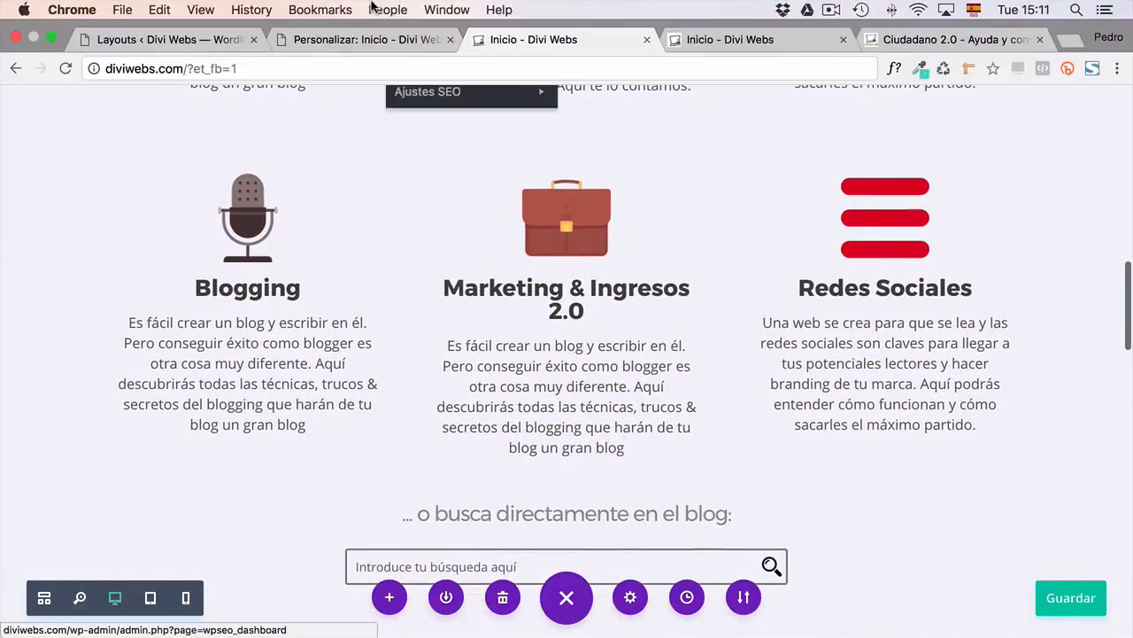
{"action": "left_click", "coordinate": [298, 38]}
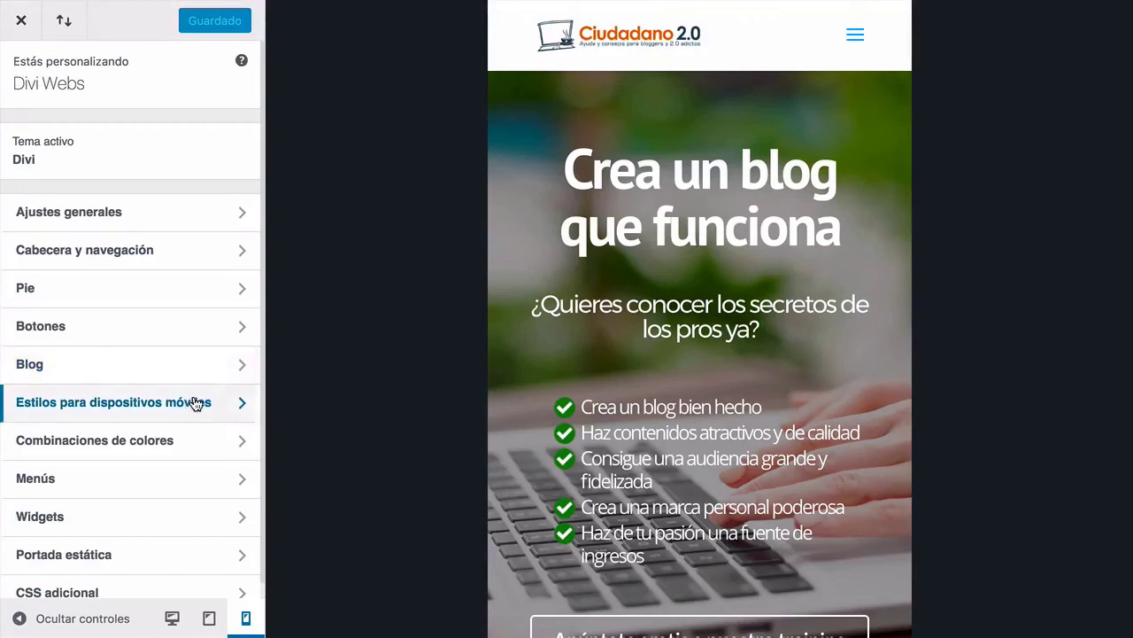
{"action": "left_click", "coordinate": [192, 399]}
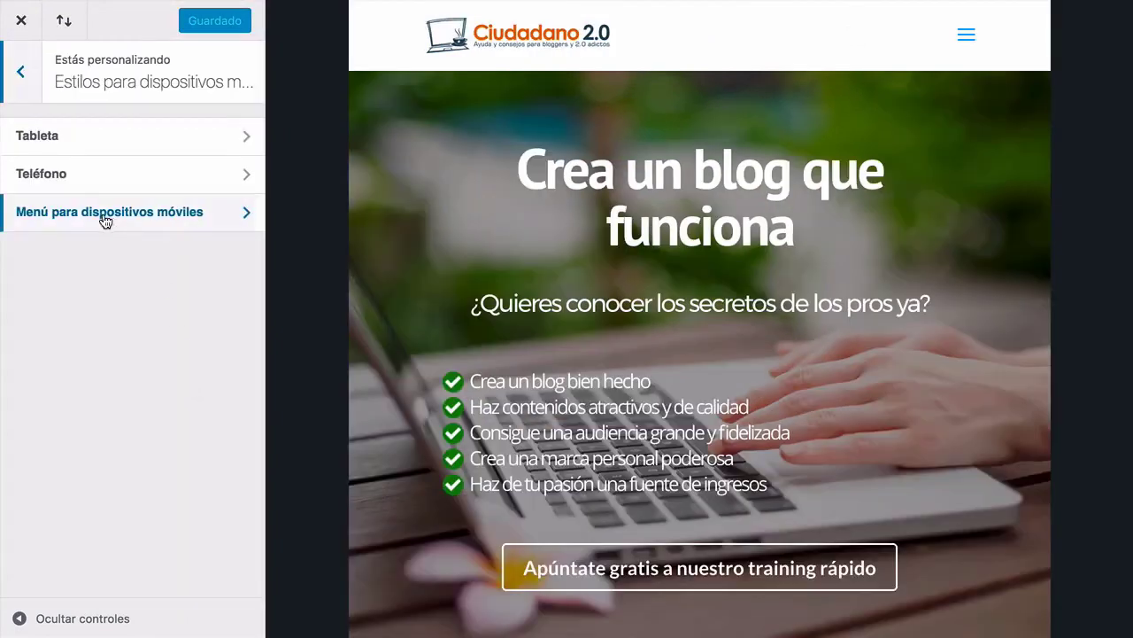
{"action": "left_click", "coordinate": [20, 72]}
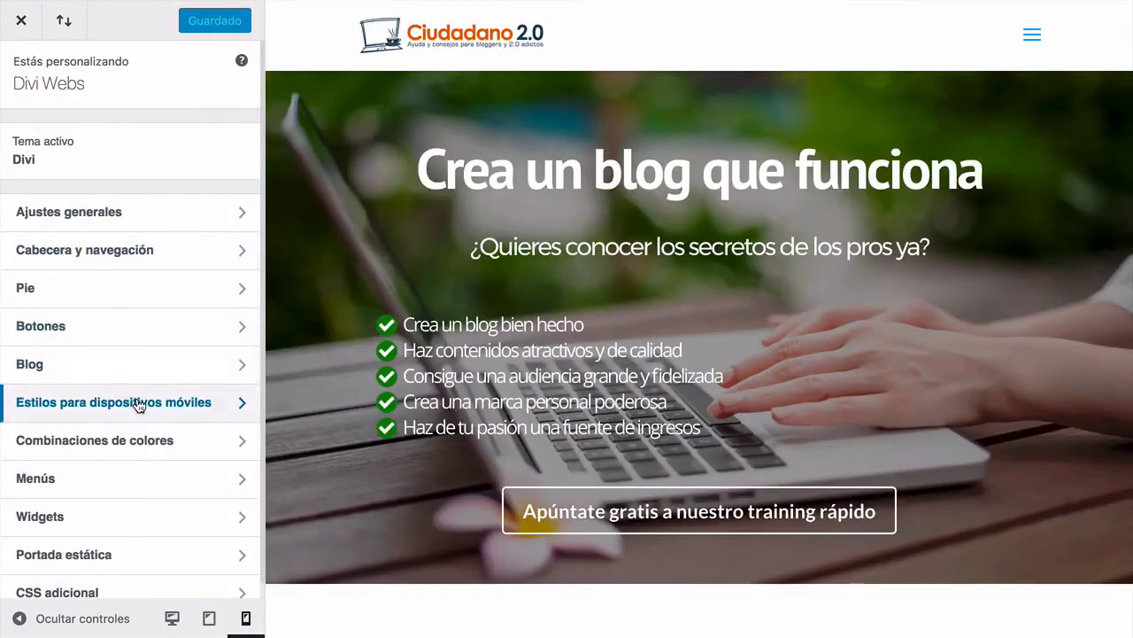
{"action": "left_click", "coordinate": [139, 405]}
{"action": "left_click", "coordinate": [164, 213]}
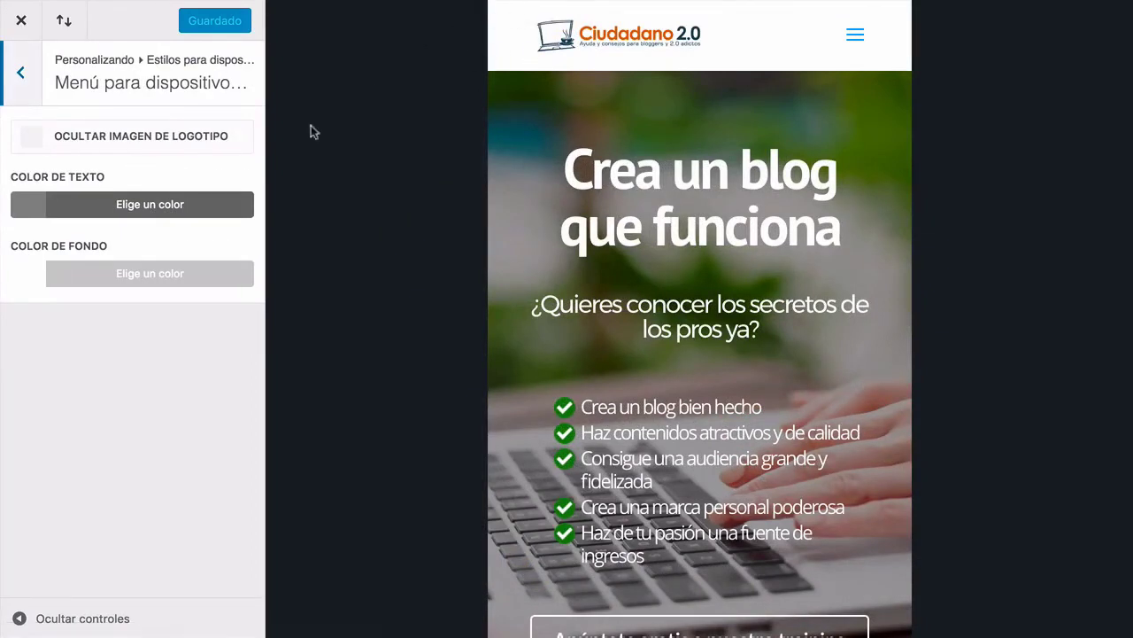
Try hiding the logo image on mobile devices and restore the option to unchecked
{"action": "left_click", "coordinate": [38, 143]}
{"action": "left_click", "coordinate": [38, 143]}
{"action": "left_click", "coordinate": [40, 148]}
{"action": "left_click", "coordinate": [40, 148]}
Try the red #e02b20 as the mobile menu's text color with the menu expanded, and restore the default color
{"action": "left_click", "coordinate": [158, 207]}
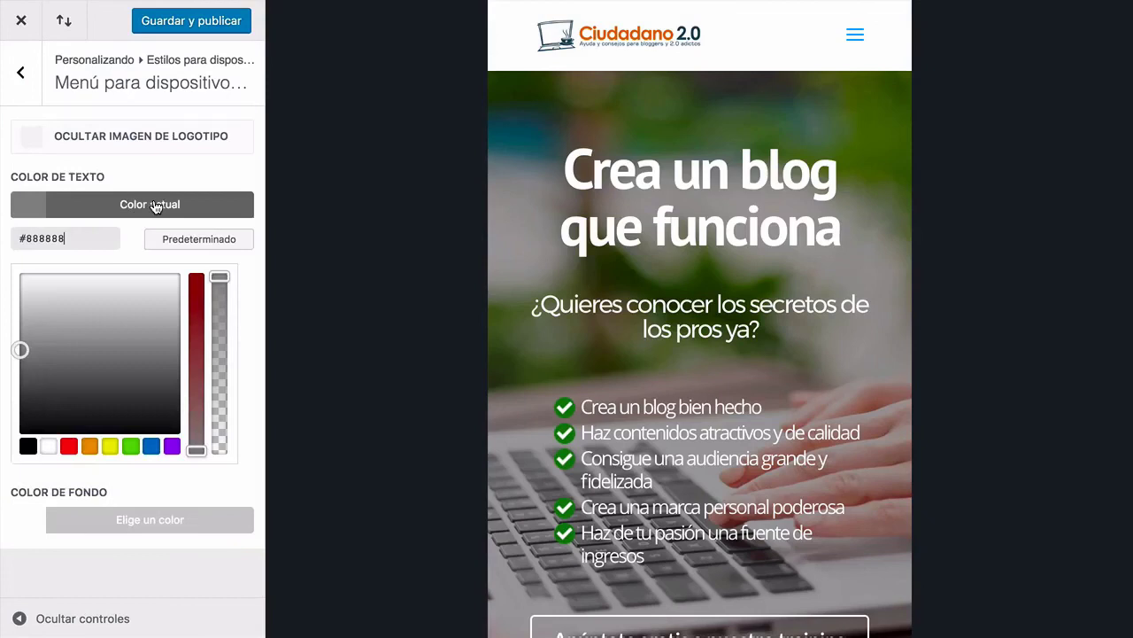
{"action": "left_click", "coordinate": [69, 445]}
{"action": "left_click", "coordinate": [857, 38]}
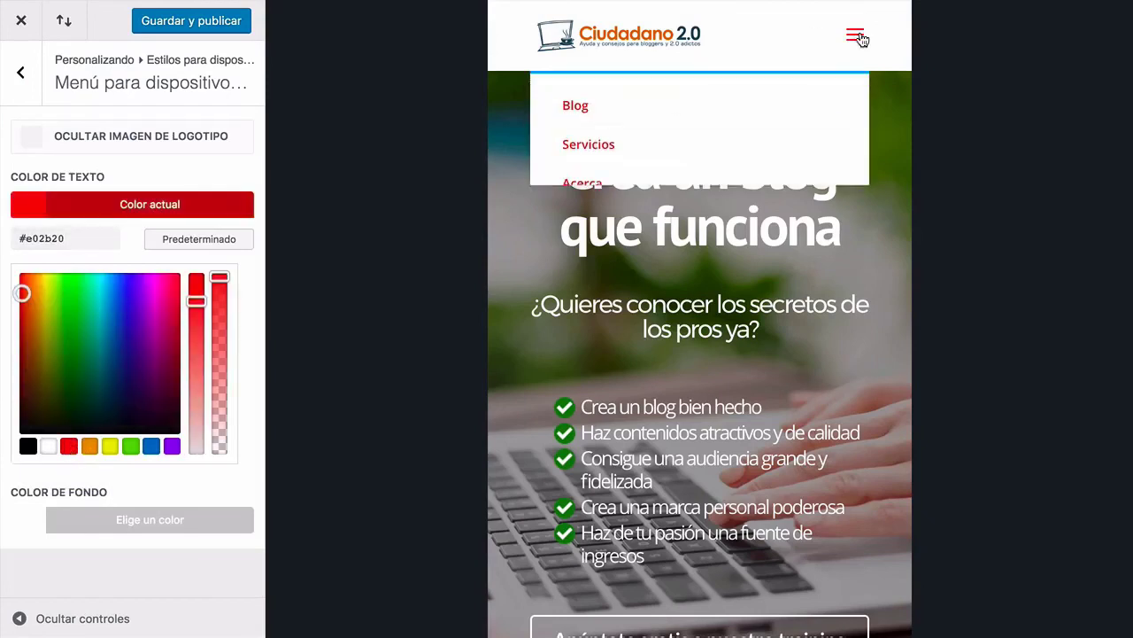
{"action": "left_click", "coordinate": [222, 239]}
Try the red #e02b20 as the mobile menu's background color, restore the default color and leave the mobile menu settings
{"action": "left_click", "coordinate": [150, 520]}
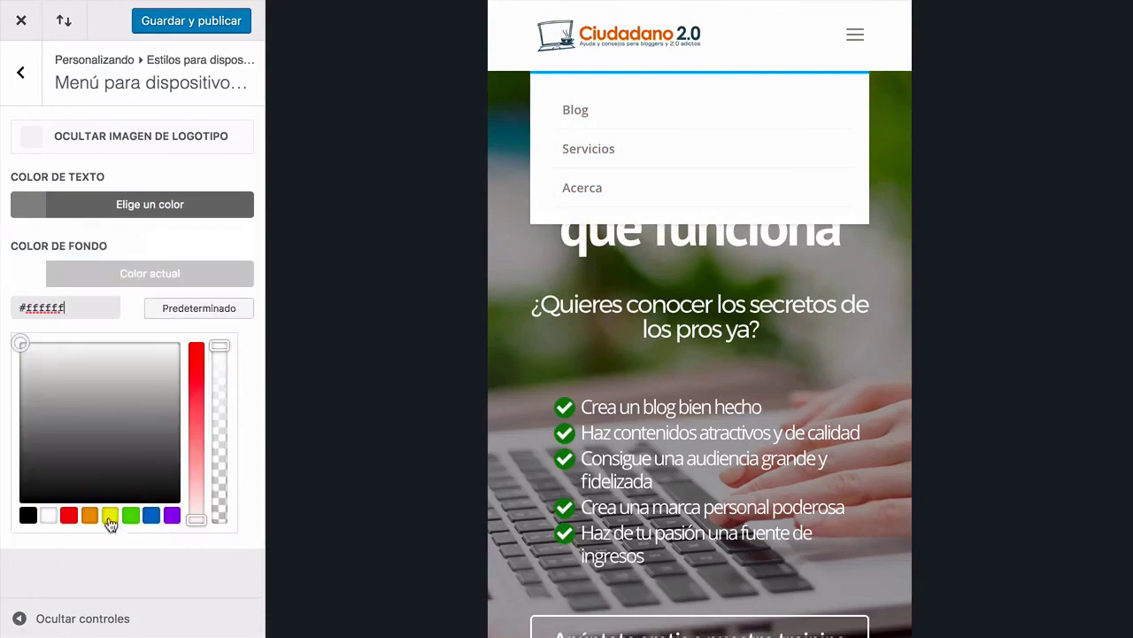
{"action": "left_click", "coordinate": [65, 517]}
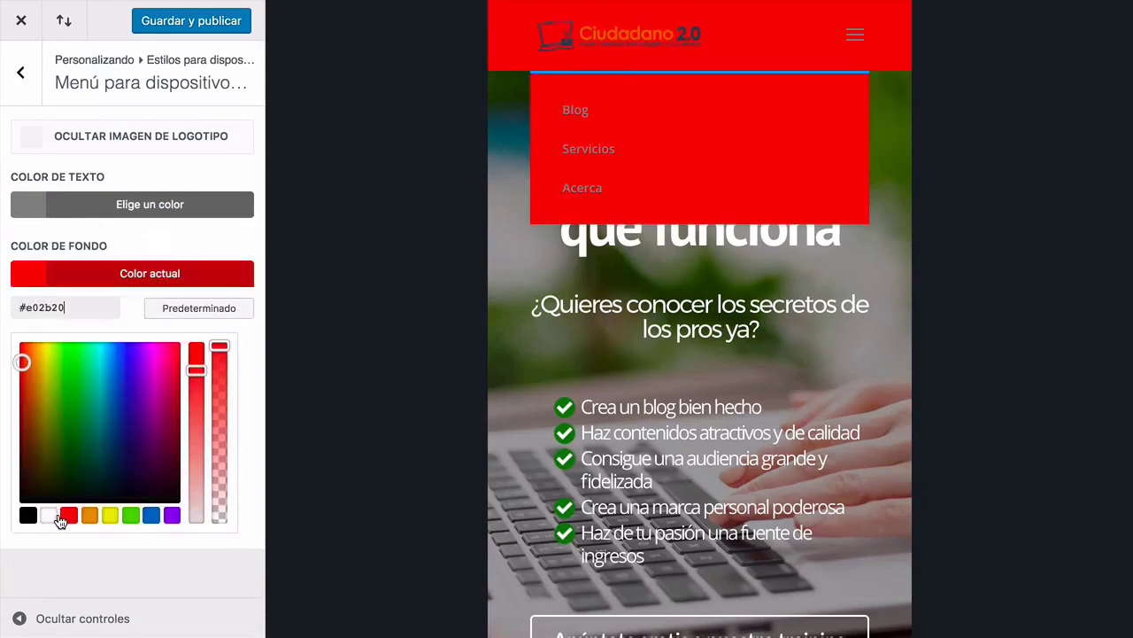
{"action": "left_click", "coordinate": [48, 515]}
{"action": "left_click", "coordinate": [213, 309]}
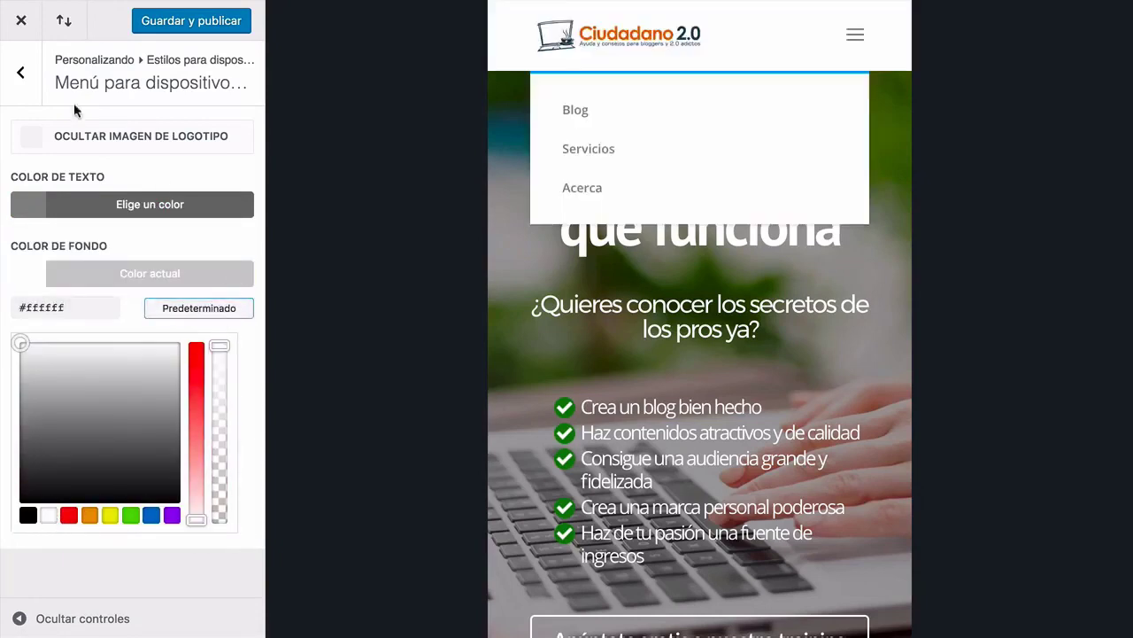
{"action": "left_click", "coordinate": [22, 76]}
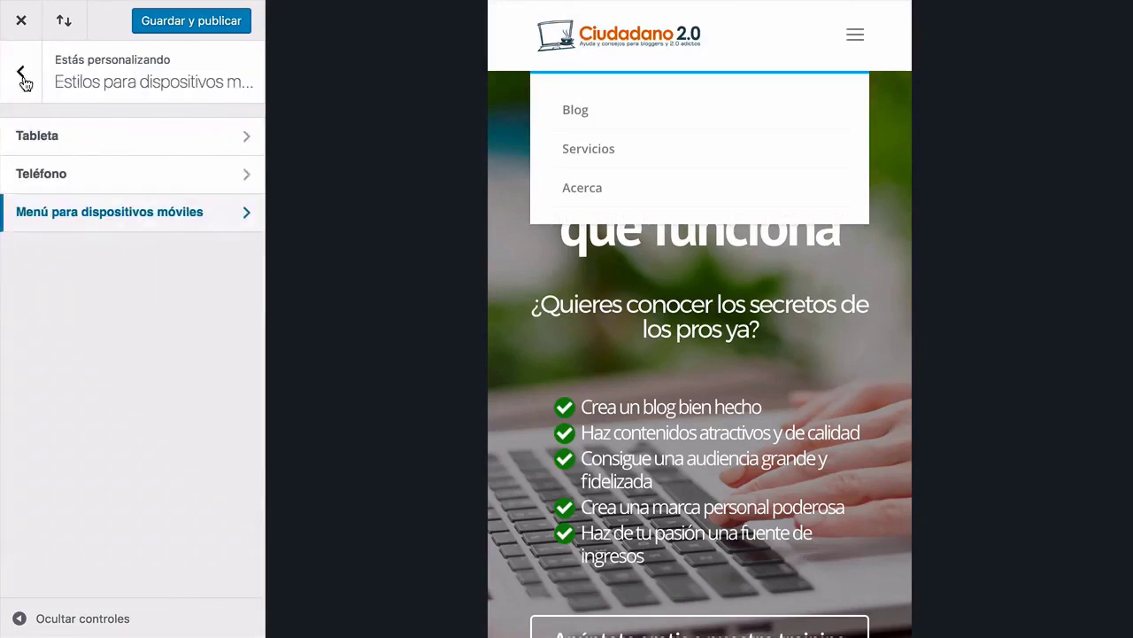
Reload the customizer without saving and open the tablet (Tableta) settings under the mobile device styles
{"action": "key", "text": "super+r"}
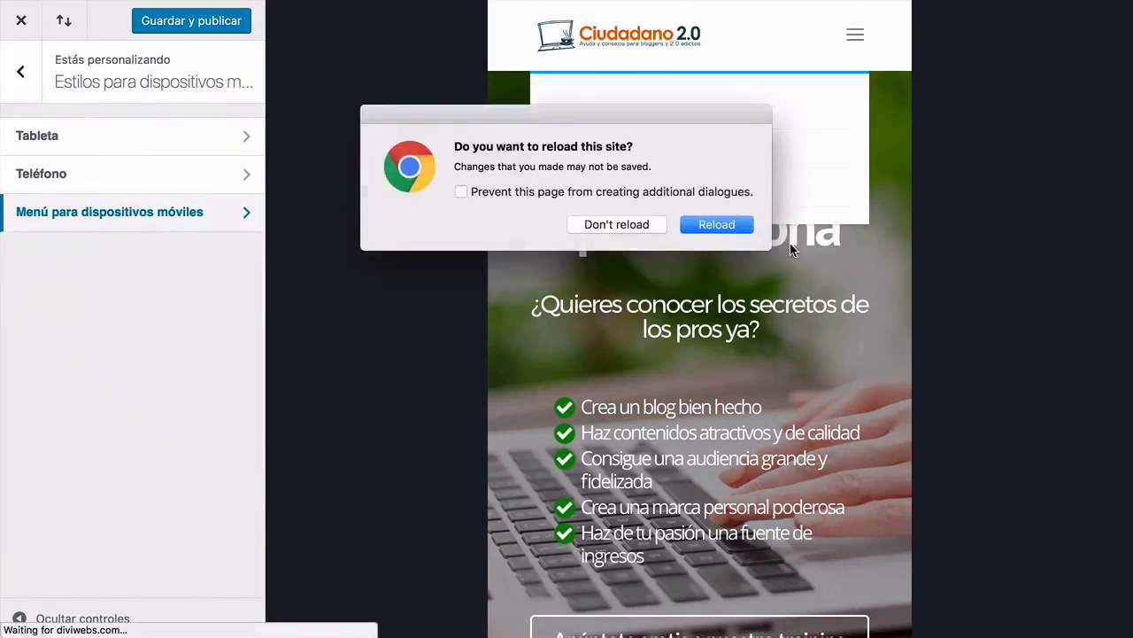
{"action": "left_click", "coordinate": [734, 228]}
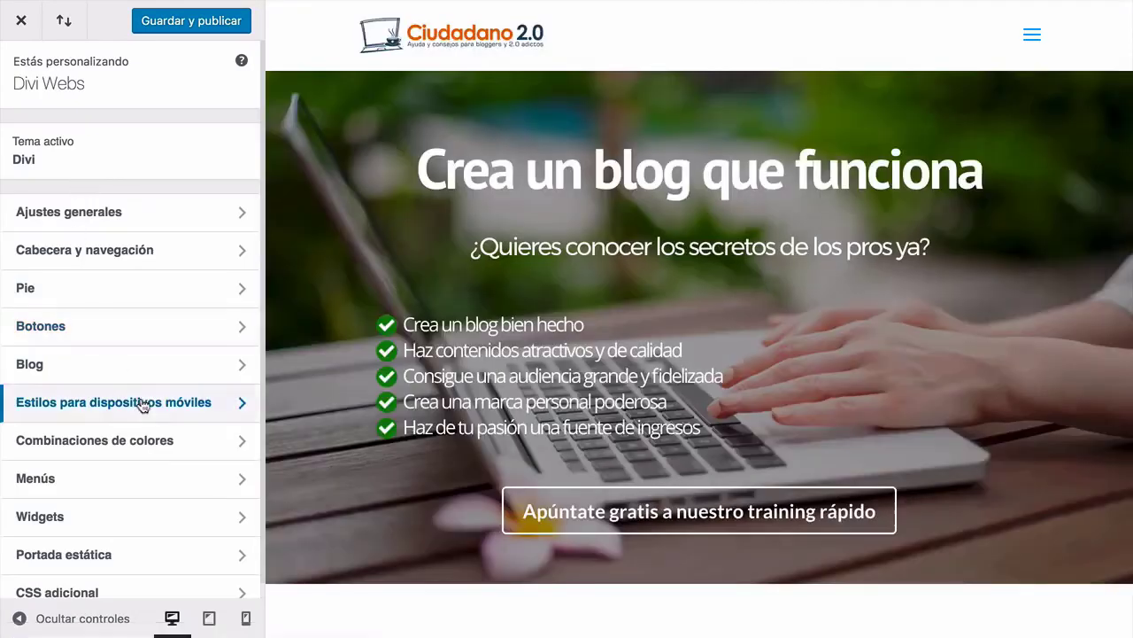
{"action": "left_click", "coordinate": [145, 405]}
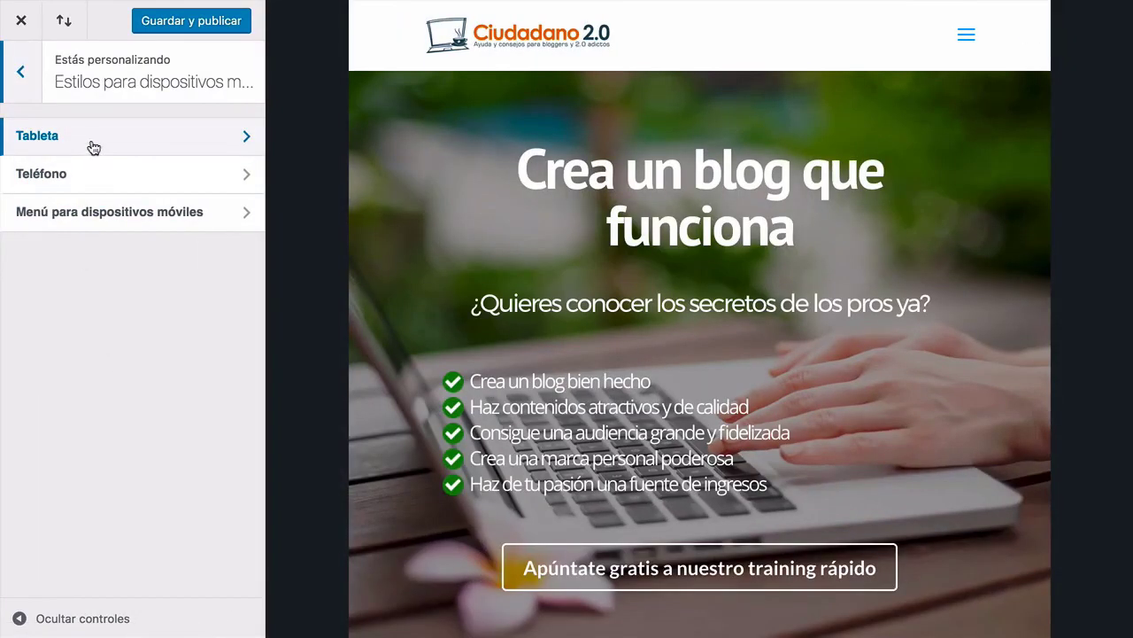
{"action": "scroll", "coordinate": [434, 263], "scroll_direction": "down", "scroll_amount": 10}
{"action": "scroll", "coordinate": [424, 258], "scroll_direction": "up", "scroll_amount": 3}
{"action": "scroll", "coordinate": [424, 259], "scroll_direction": "up", "scroll_amount": 1}
{"action": "left_click", "coordinate": [142, 133]}
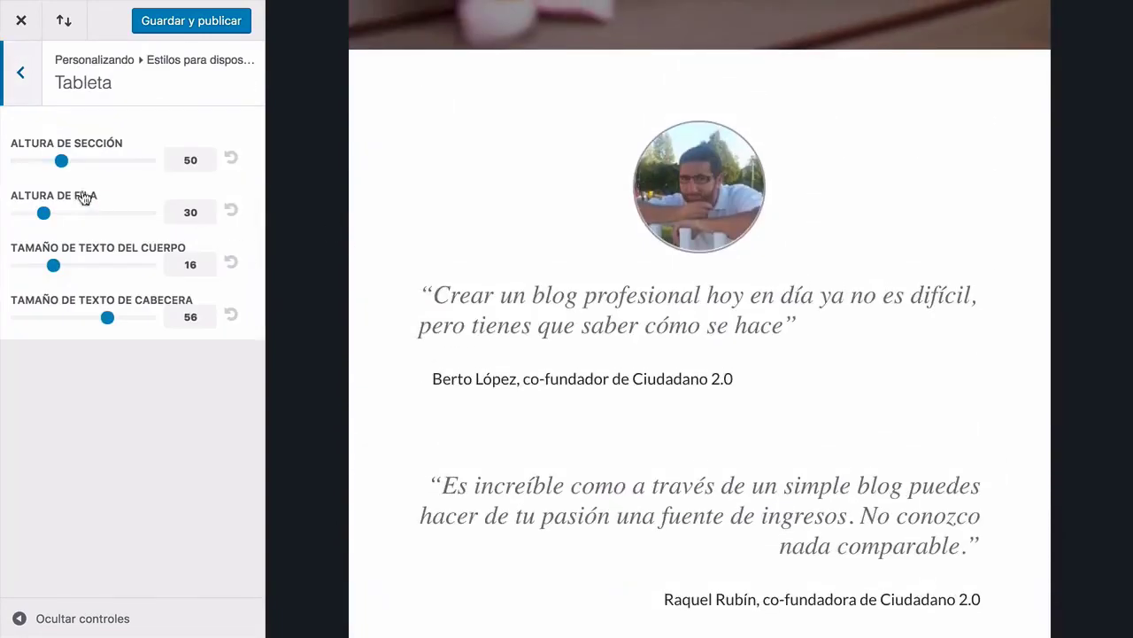
Try adjusting the tablet's section height and row height, restoring each to its default
{"action": "mouse_move", "coordinate": [60, 162]}
{"action": "left_mouse_down"}
{"action": "mouse_move", "coordinate": [83, 162]}
{"action": "mouse_move", "coordinate": [62, 166]}
{"action": "left_mouse_up"}
{"action": "left_click", "coordinate": [230, 157]}
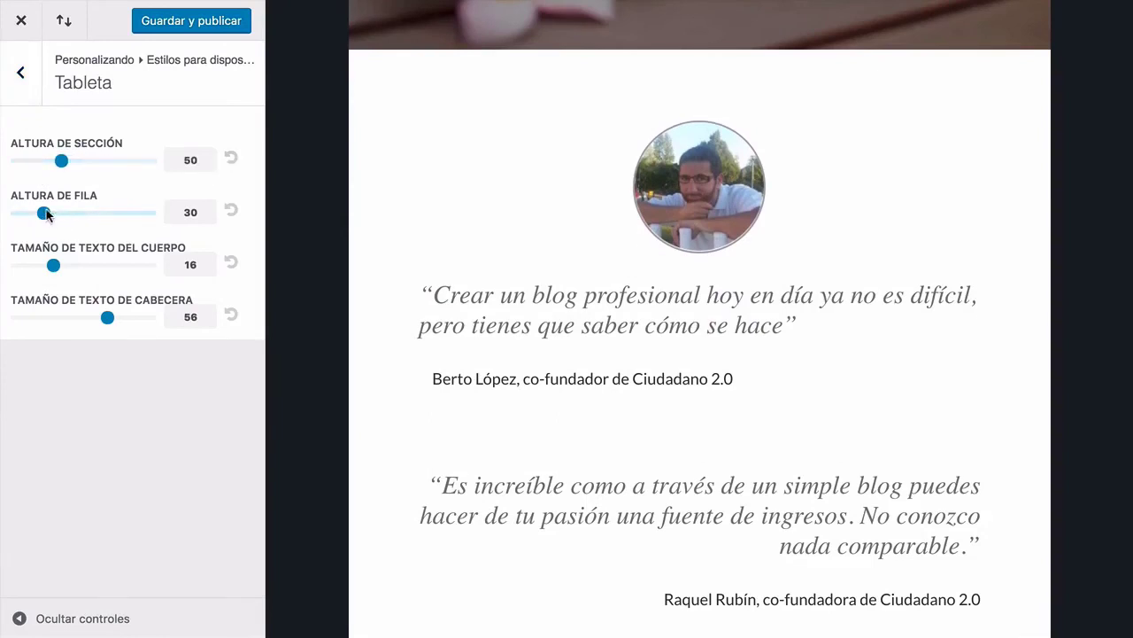
{"action": "mouse_move", "coordinate": [44, 213]}
{"action": "left_mouse_down"}
{"action": "mouse_move", "coordinate": [56, 213]}
{"action": "mouse_move", "coordinate": [47, 213]}
{"action": "left_mouse_up"}
{"action": "left_click", "coordinate": [231, 211]}
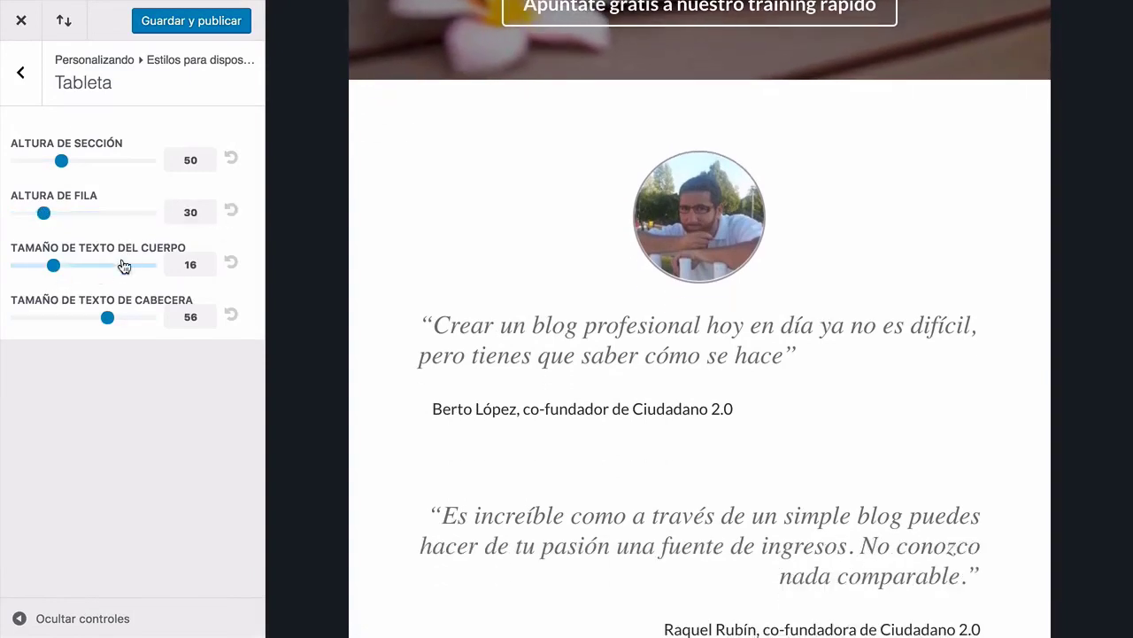
Restore the tablet's header text size to its default of 56, checking the headings in the "¿De qué hablamos aquí?" section
{"action": "scroll", "coordinate": [404, 348], "scroll_direction": "down", "scroll_amount": 8}
{"action": "scroll", "coordinate": [402, 354], "scroll_direction": "down", "scroll_amount": 5}
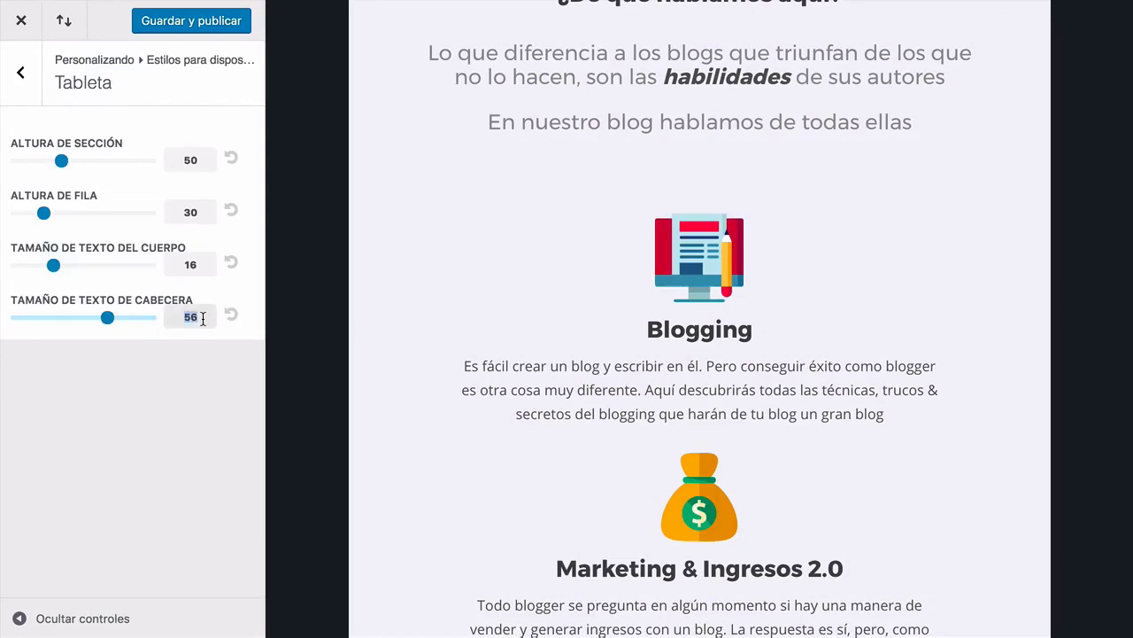
{"action": "left_click", "coordinate": [231, 315]}
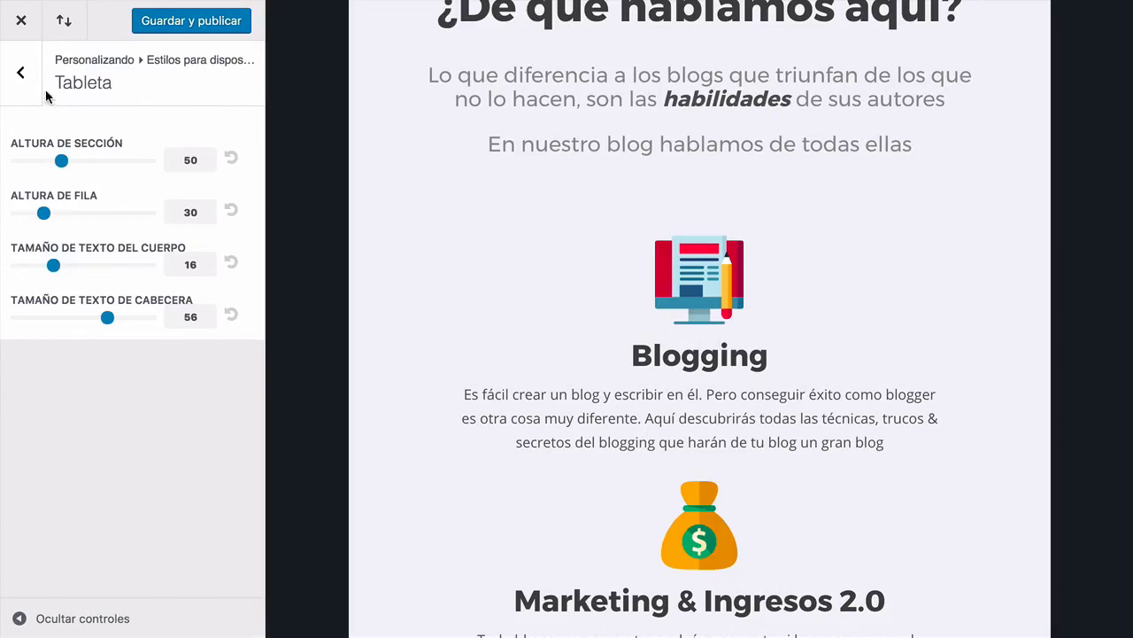
Leave the tablet settings and open the phone (Teléfono) settings under the mobile device styles
{"action": "left_click", "coordinate": [21, 71]}
{"action": "left_click", "coordinate": [92, 174]}
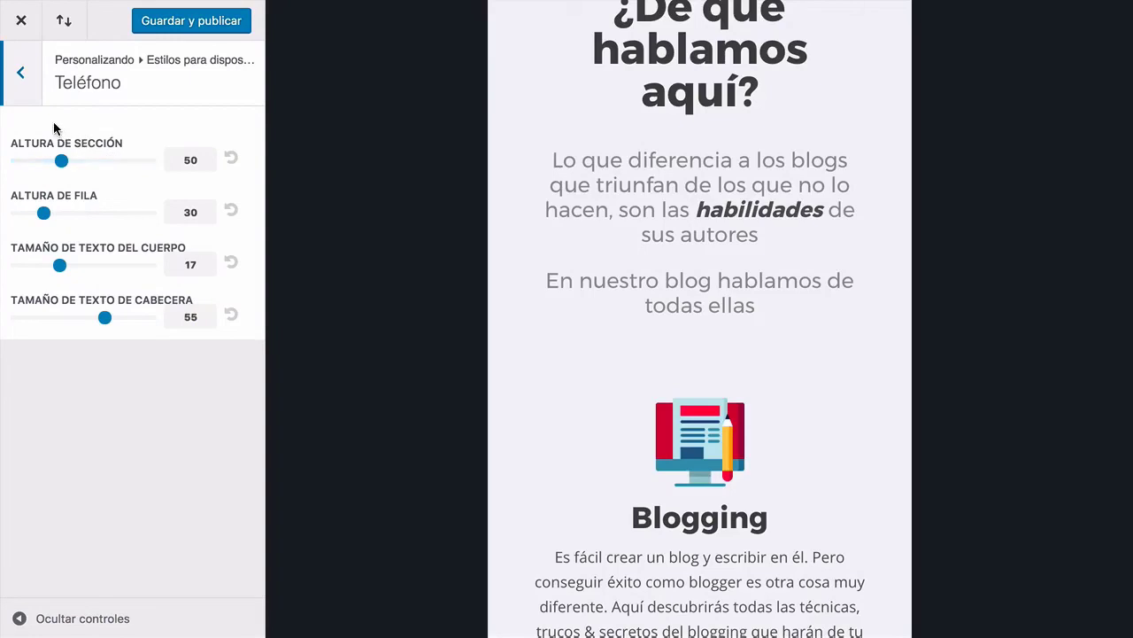
{"action": "left_click", "coordinate": [27, 94]}
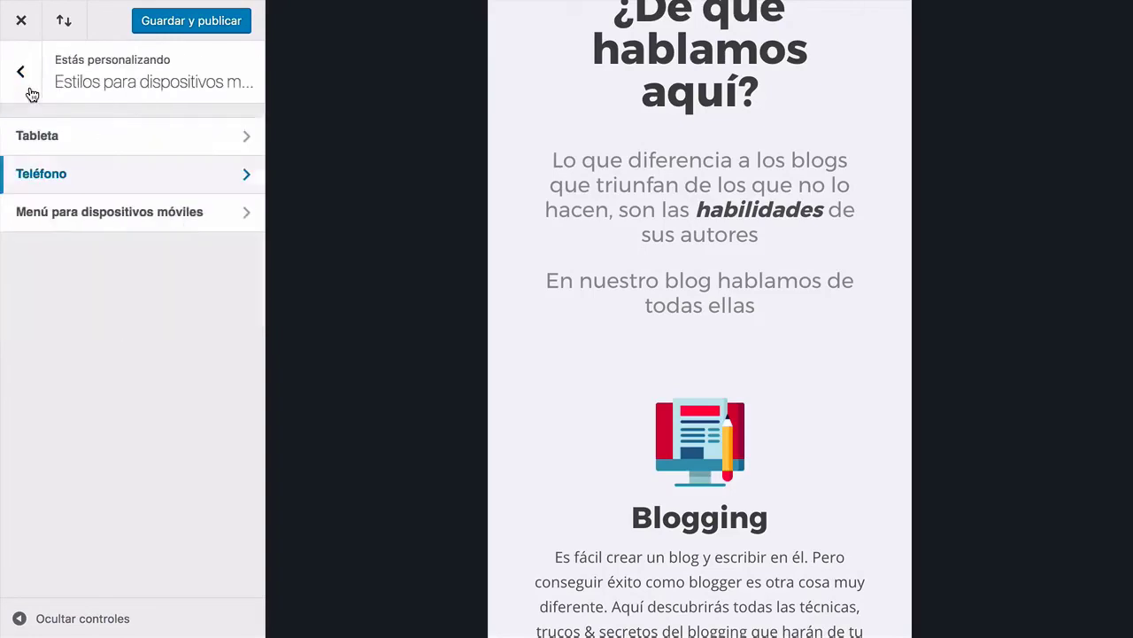
{"action": "left_click", "coordinate": [133, 178]}
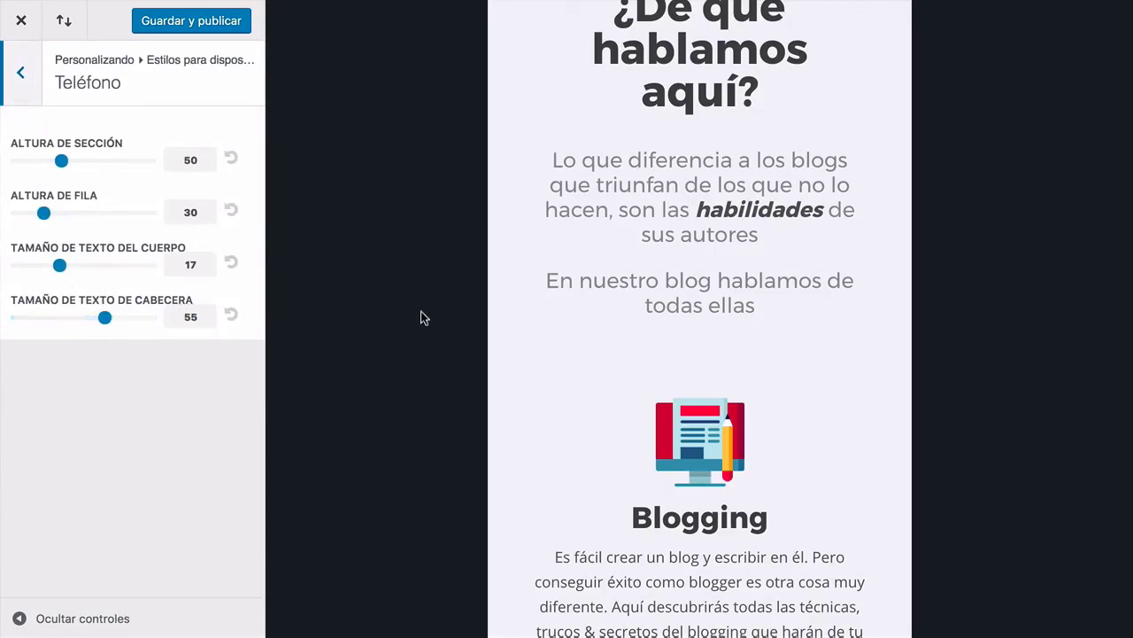
Try body text sizes of 19 and 20 for phones against the Blogging paragraph, and reset the size to its default of 16
{"action": "scroll", "coordinate": [523, 331], "scroll_direction": "down", "scroll_amount": 4}
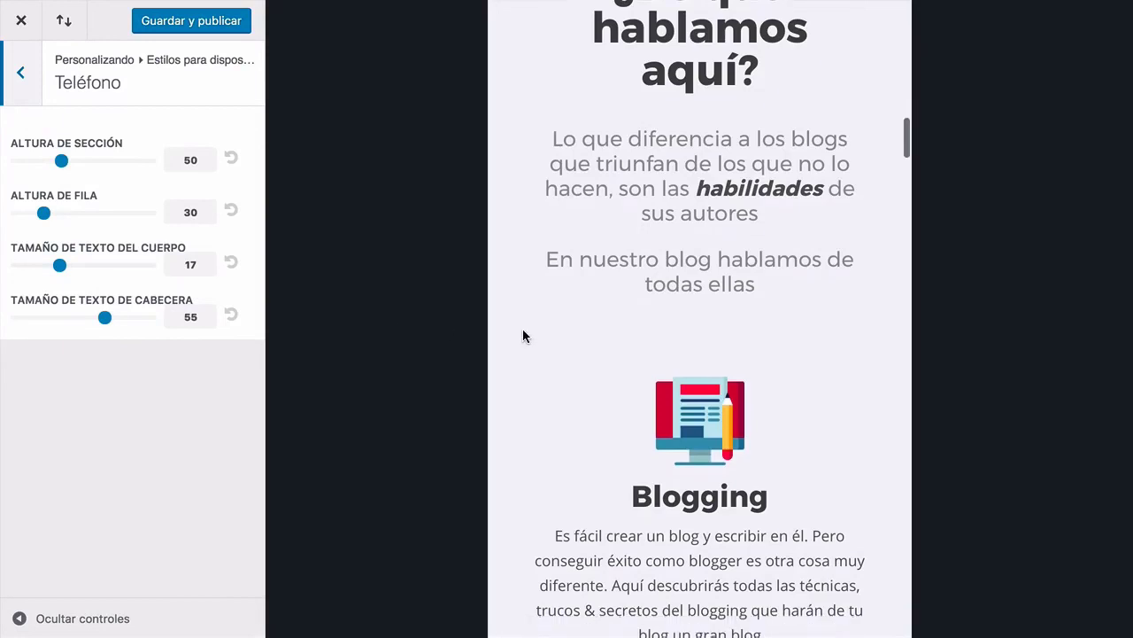
{"action": "left_click_drag", "start_coordinate": [60, 265], "coordinate": [71, 265]}
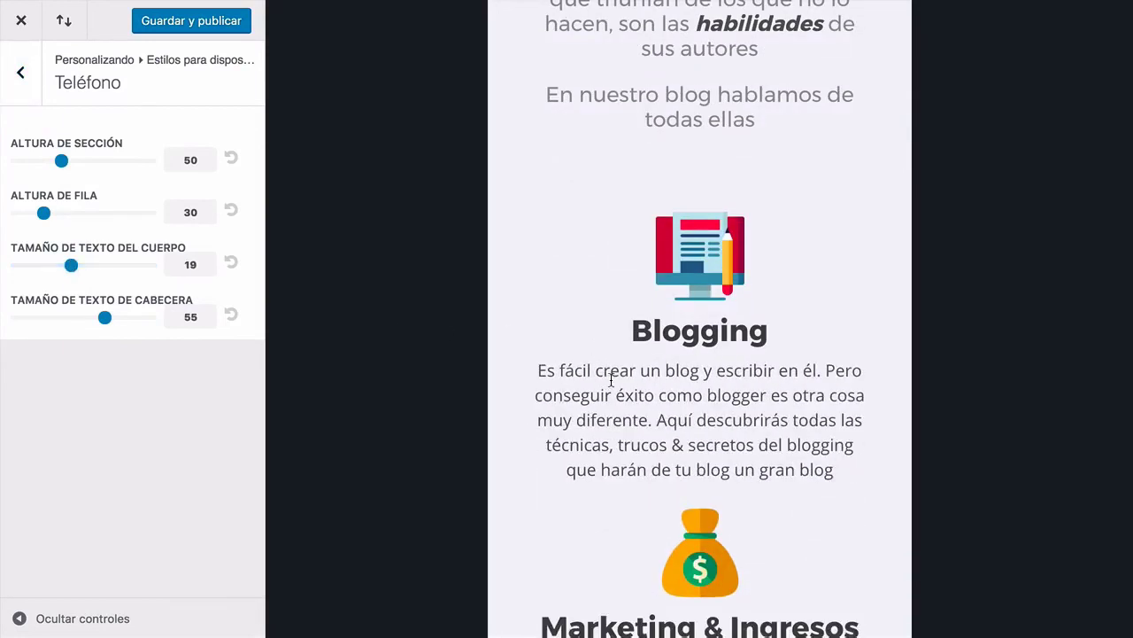
{"action": "scroll", "coordinate": [615, 379], "scroll_direction": "down", "scroll_amount": 4}
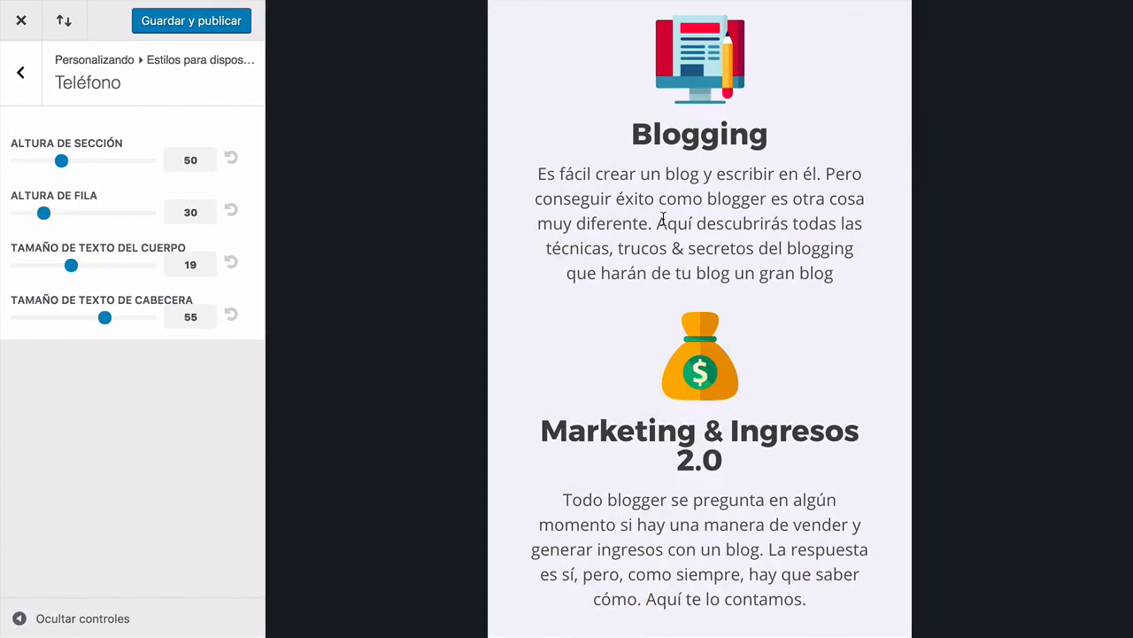
{"action": "mouse_move", "coordinate": [71, 265]}
{"action": "left_mouse_down"}
{"action": "mouse_move", "coordinate": [83, 265]}
{"action": "mouse_move", "coordinate": [43, 265]}
{"action": "mouse_move", "coordinate": [71, 265]}
{"action": "left_mouse_up"}
{"action": "scroll", "coordinate": [567, 341], "scroll_direction": "up", "scroll_amount": 3}
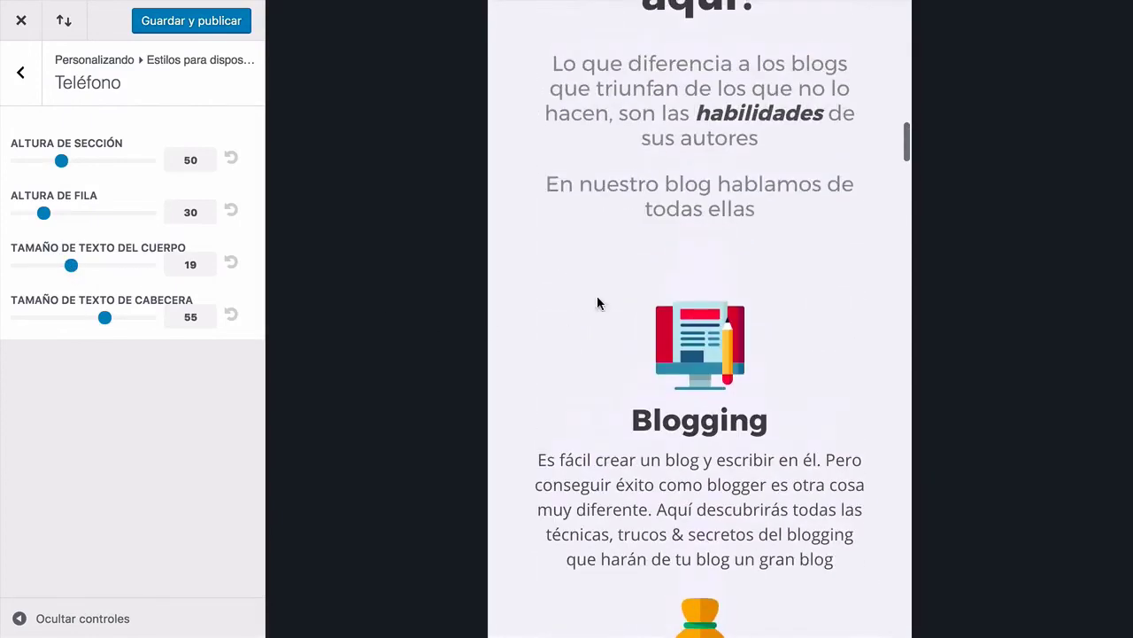
{"action": "scroll", "coordinate": [632, 230], "scroll_direction": "up", "scroll_amount": 2}
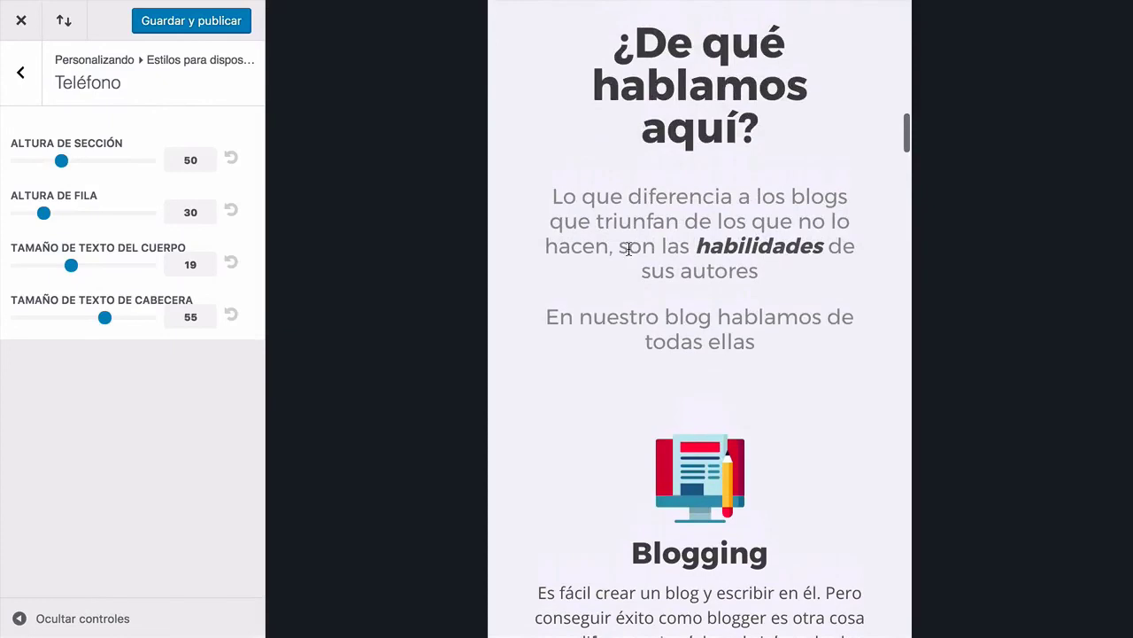
{"action": "mouse_move", "coordinate": [70, 265]}
{"action": "left_mouse_down"}
{"action": "mouse_move", "coordinate": [52, 265]}
{"action": "mouse_move", "coordinate": [101, 270]}
{"action": "mouse_move", "coordinate": [79, 263]}
{"action": "left_mouse_up"}
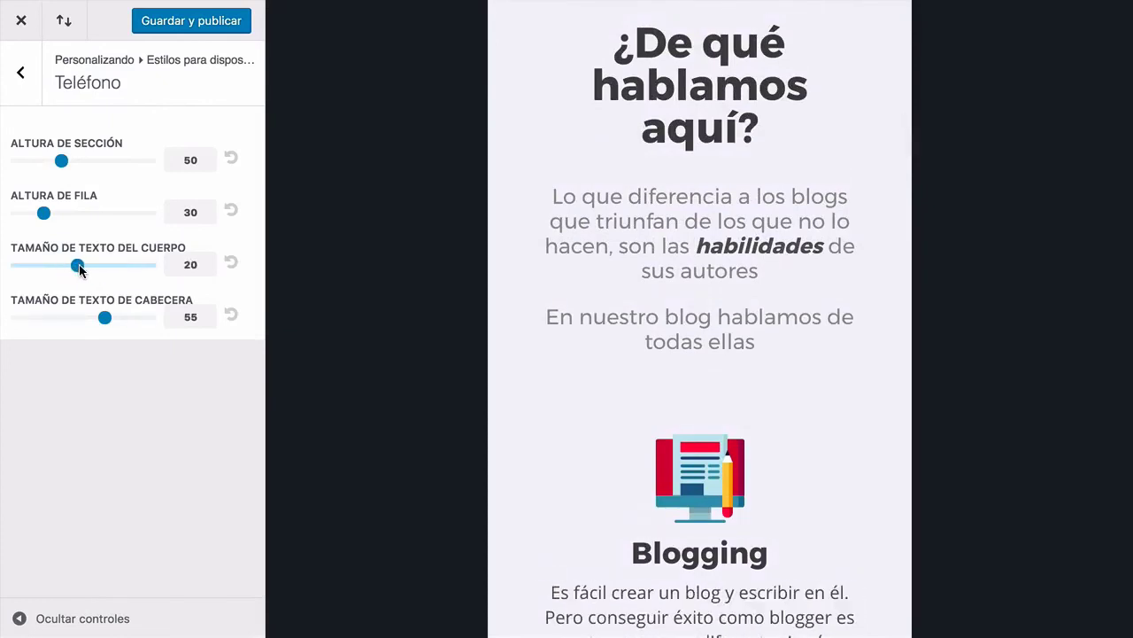
{"action": "left_click", "coordinate": [231, 263]}
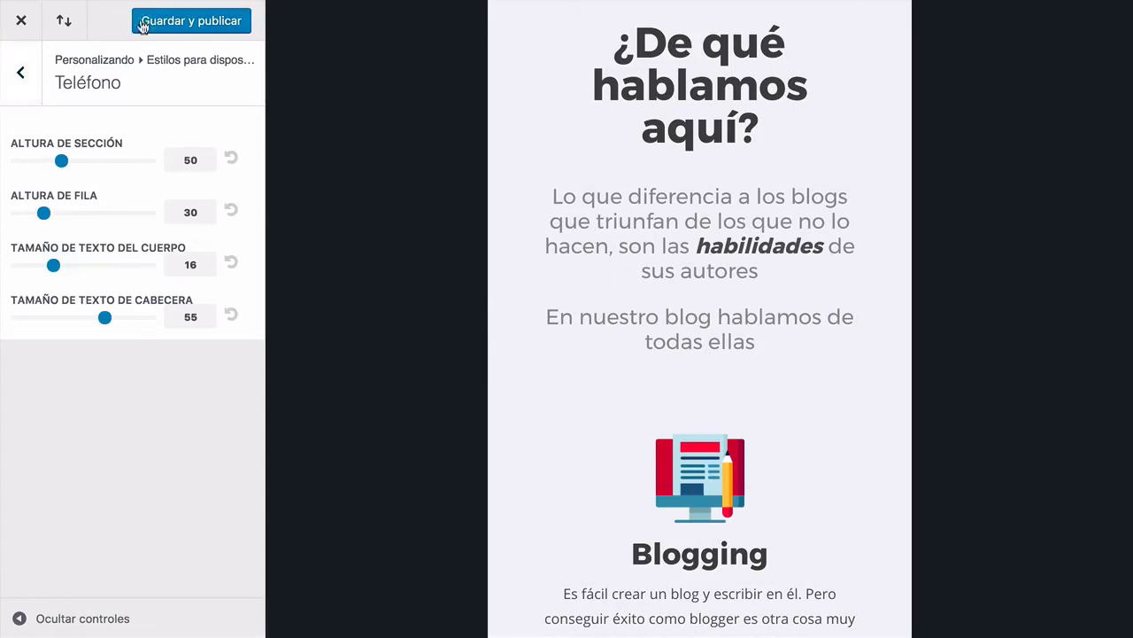
Save and publish the phone style settings and switch to the page open in the visual builder
{"action": "left_click", "coordinate": [172, 29]}
{"action": "mouse_move", "coordinate": [664, 5]}
{"action": "left_click", "coordinate": [577, 40]}
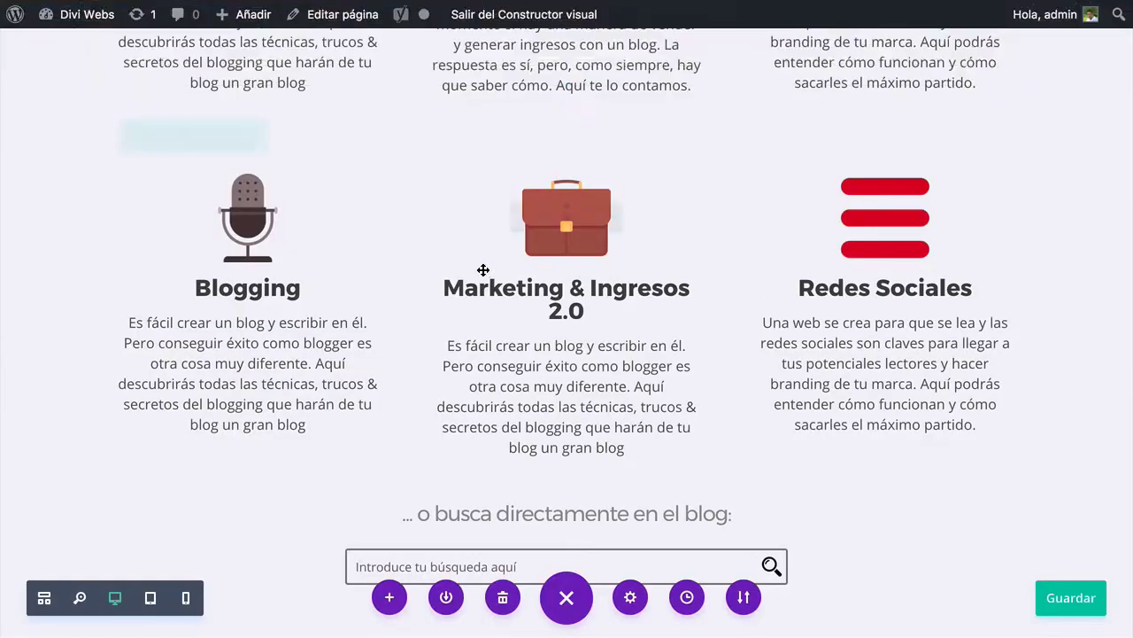
Open the design settings of the first Blogging blurb at its body text font size
{"action": "scroll", "coordinate": [478, 264], "scroll_direction": "up", "scroll_amount": 5}
{"action": "scroll", "coordinate": [470, 263], "scroll_direction": "up", "scroll_amount": 4}
{"action": "left_click", "coordinate": [223, 247]}
{"action": "left_click", "coordinate": [151, 99]}
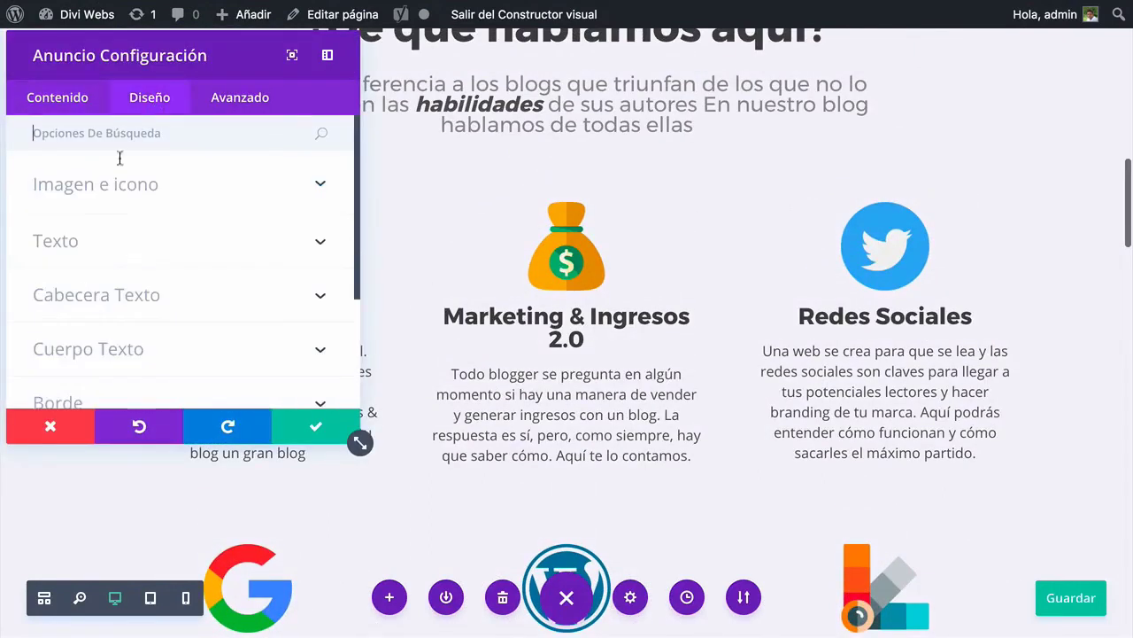
{"action": "left_click", "coordinate": [146, 252]}
{"action": "scroll", "coordinate": [150, 248], "scroll_direction": "down", "scroll_amount": 3}
{"action": "left_click", "coordinate": [177, 259]}
{"action": "scroll", "coordinate": [179, 239], "scroll_direction": "down", "scroll_amount": 3}
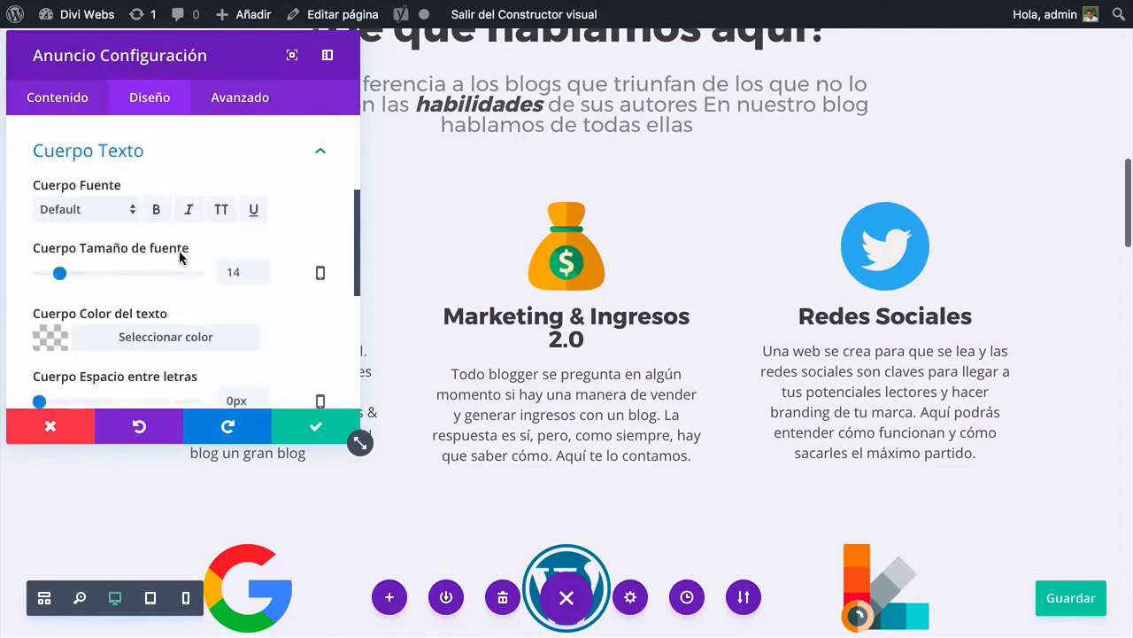
{"action": "double_click", "coordinate": [234, 270]}
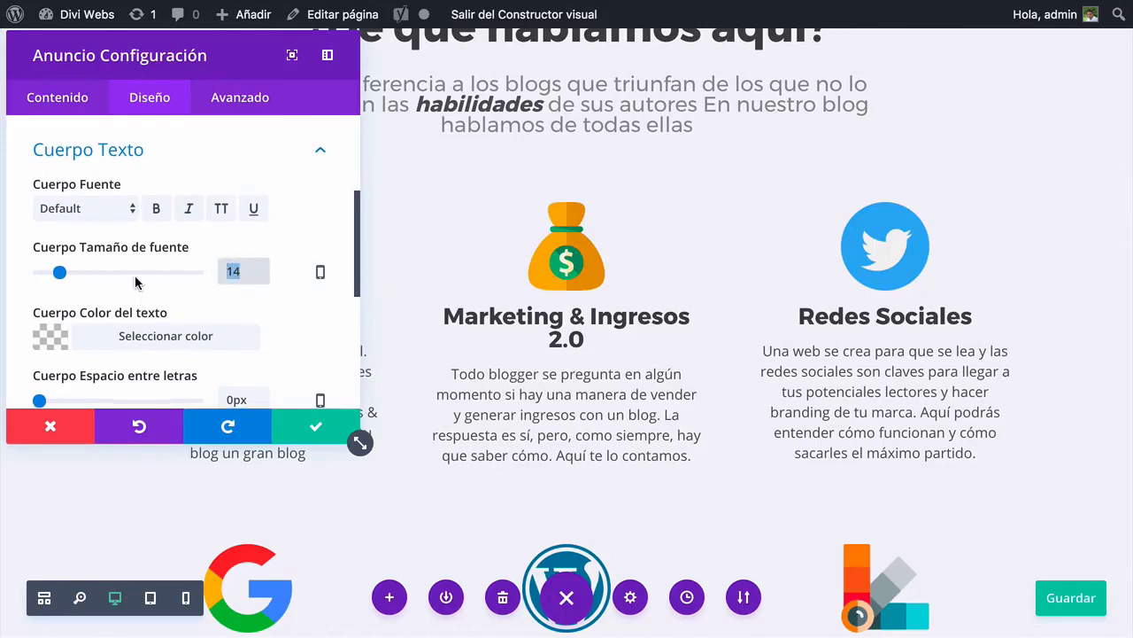
Try a body font size of 20px on the blurb, reset it to the default and apply the module settings
{"action": "left_click_drag", "start_coordinate": [62, 272], "coordinate": [69, 272]}
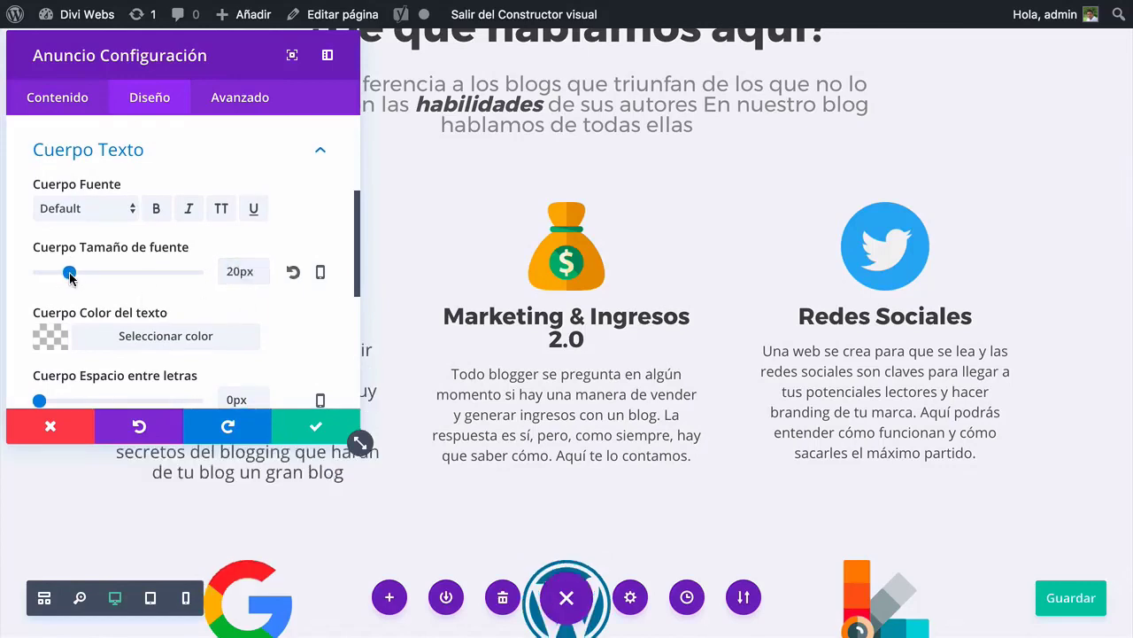
{"action": "left_click", "coordinate": [293, 274]}
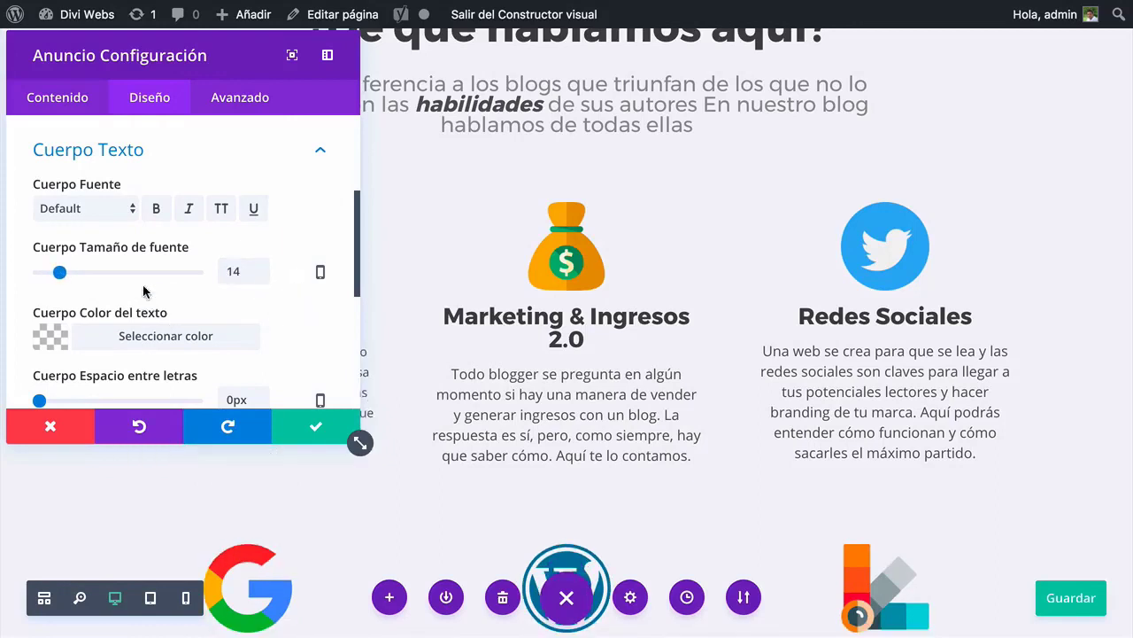
{"action": "left_click", "coordinate": [298, 430]}
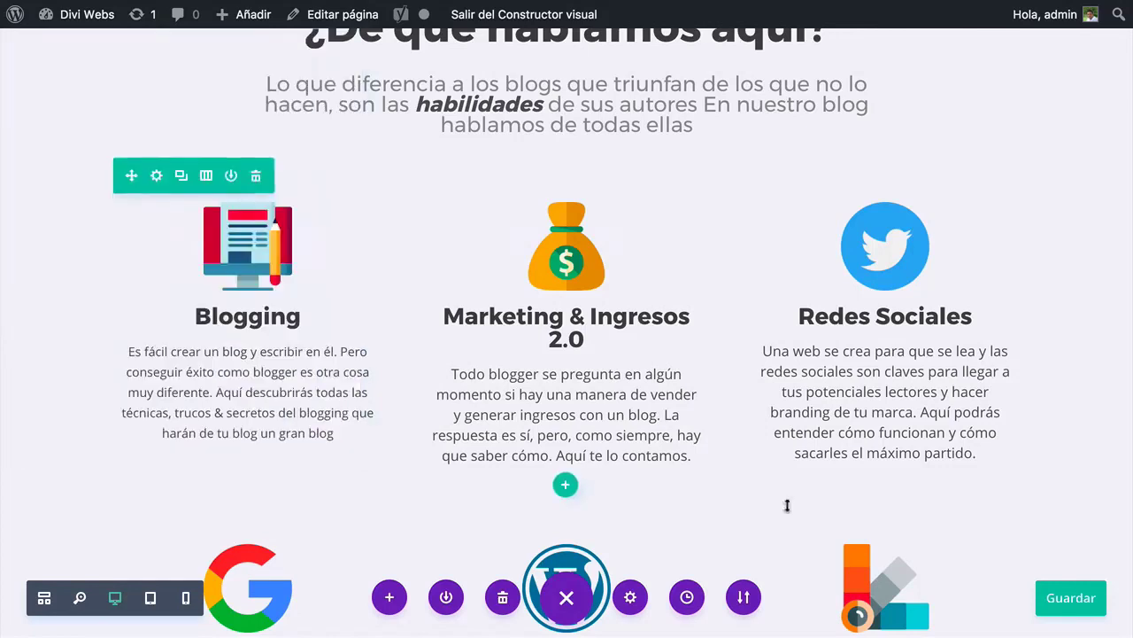
Open the per-device font size options of the text module containing the "¿De qué hablamos aquí?" heading
{"action": "scroll", "coordinate": [582, 338], "scroll_direction": "up", "scroll_amount": 4}
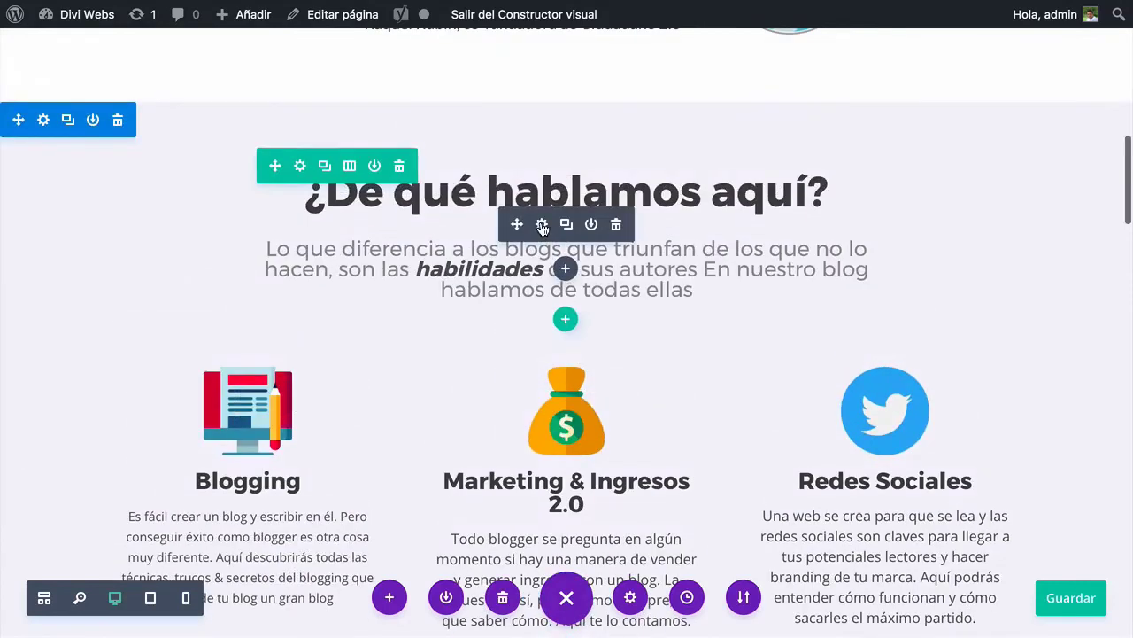
{"action": "left_click", "coordinate": [541, 223]}
{"action": "left_click", "coordinate": [146, 97]}
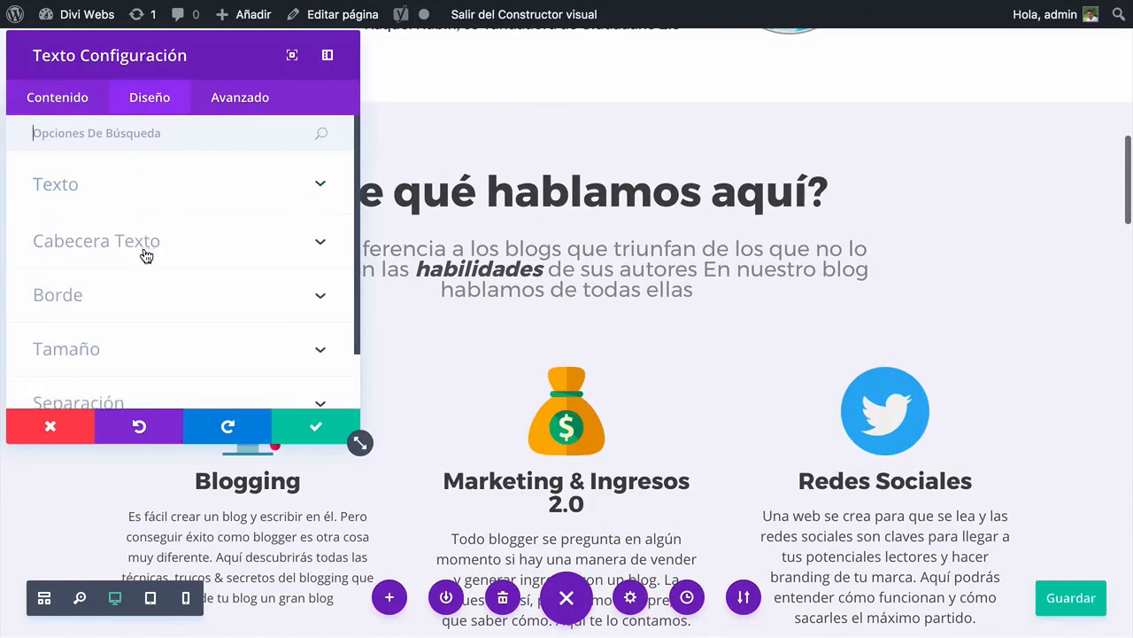
{"action": "left_click", "coordinate": [121, 194]}
{"action": "scroll", "coordinate": [176, 300], "scroll_direction": "down", "scroll_amount": 3}
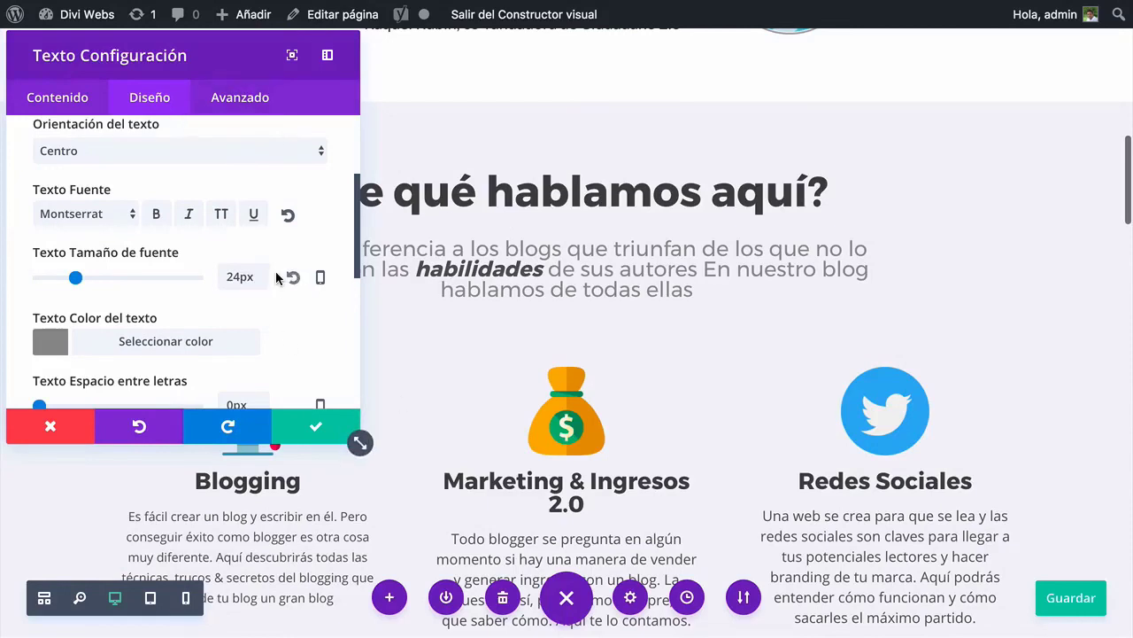
{"action": "left_click", "coordinate": [322, 282]}
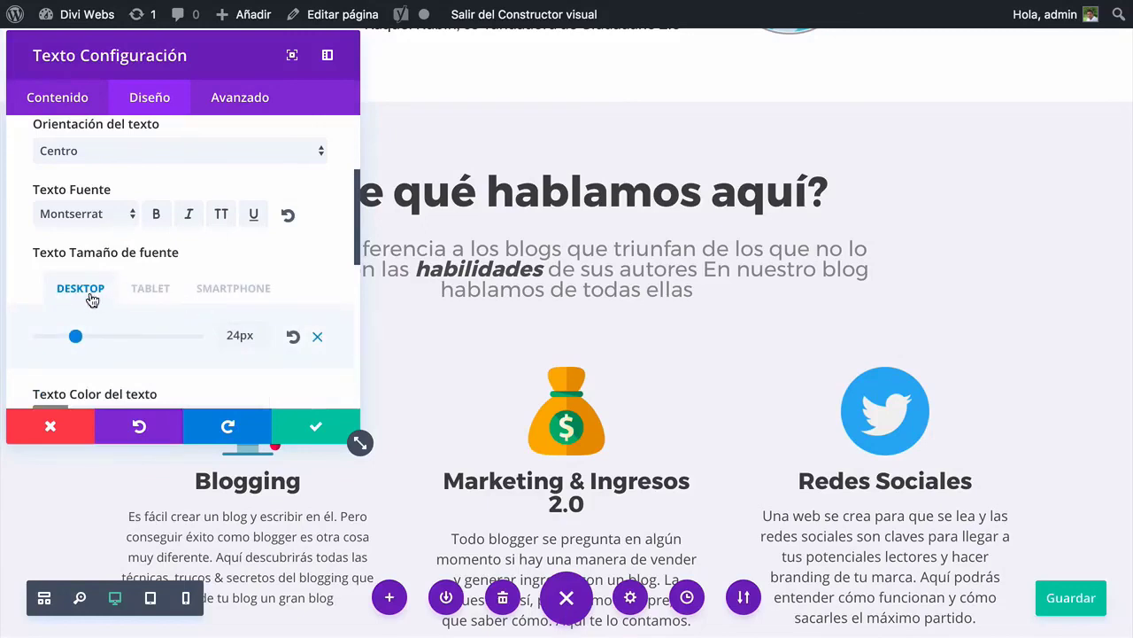
{"action": "left_click_drag", "start_coordinate": [223, 335], "coordinate": [253, 335]}
Set the module's text font size for tablet to 18px
{"action": "left_click", "coordinate": [142, 291]}
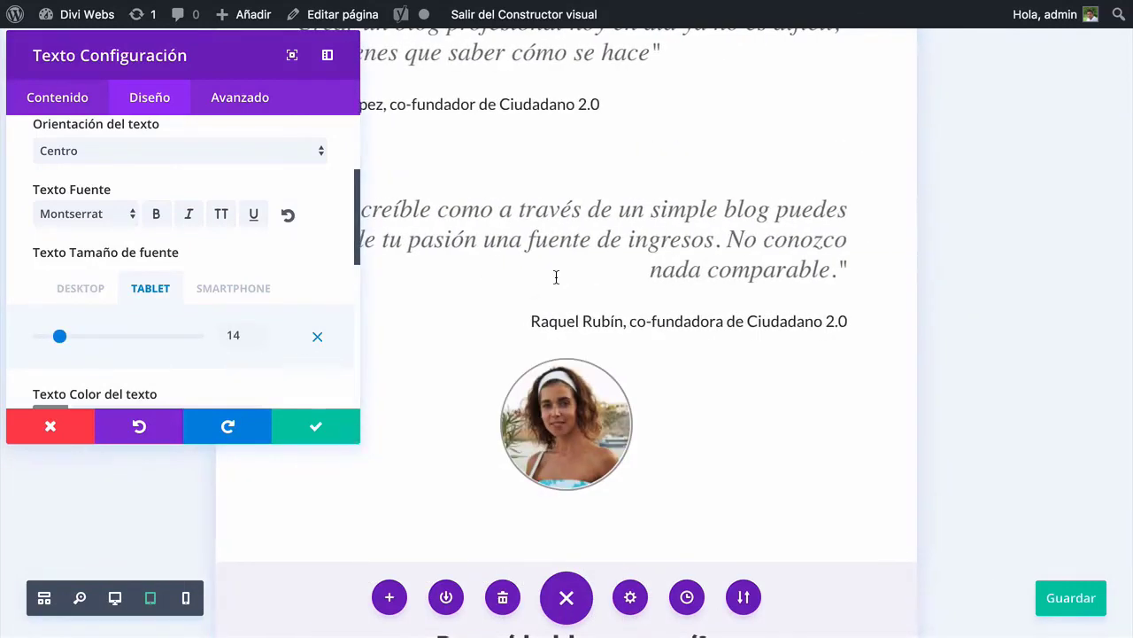
{"action": "scroll", "coordinate": [557, 277], "scroll_direction": "up", "scroll_amount": 6}
{"action": "scroll", "coordinate": [557, 277], "scroll_direction": "down", "scroll_amount": 10}
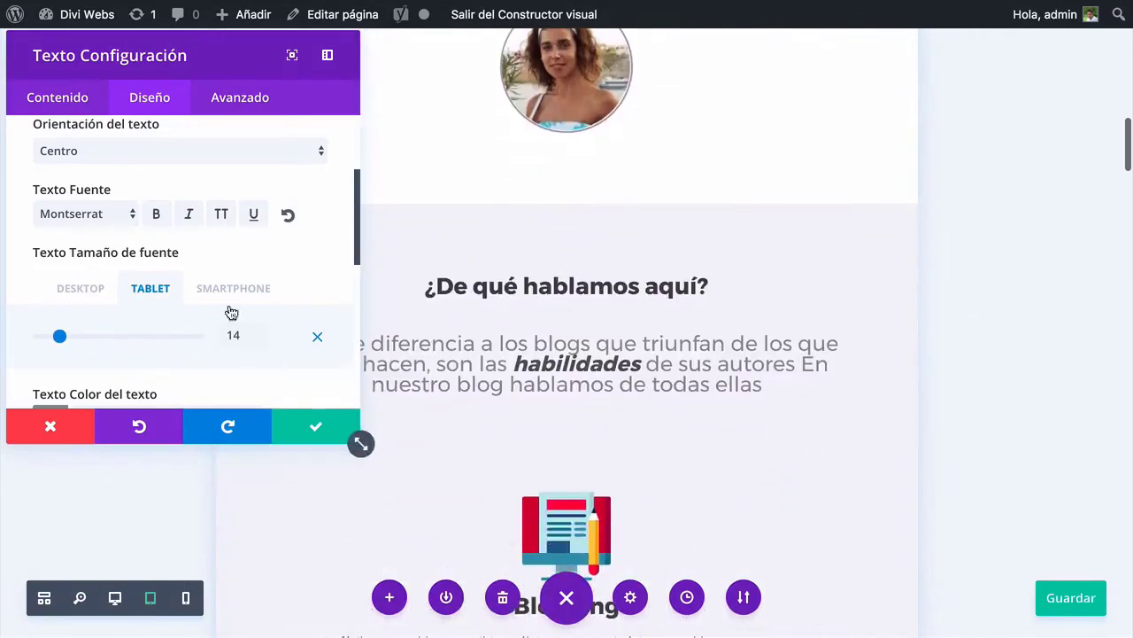
{"action": "double_click", "coordinate": [229, 334]}
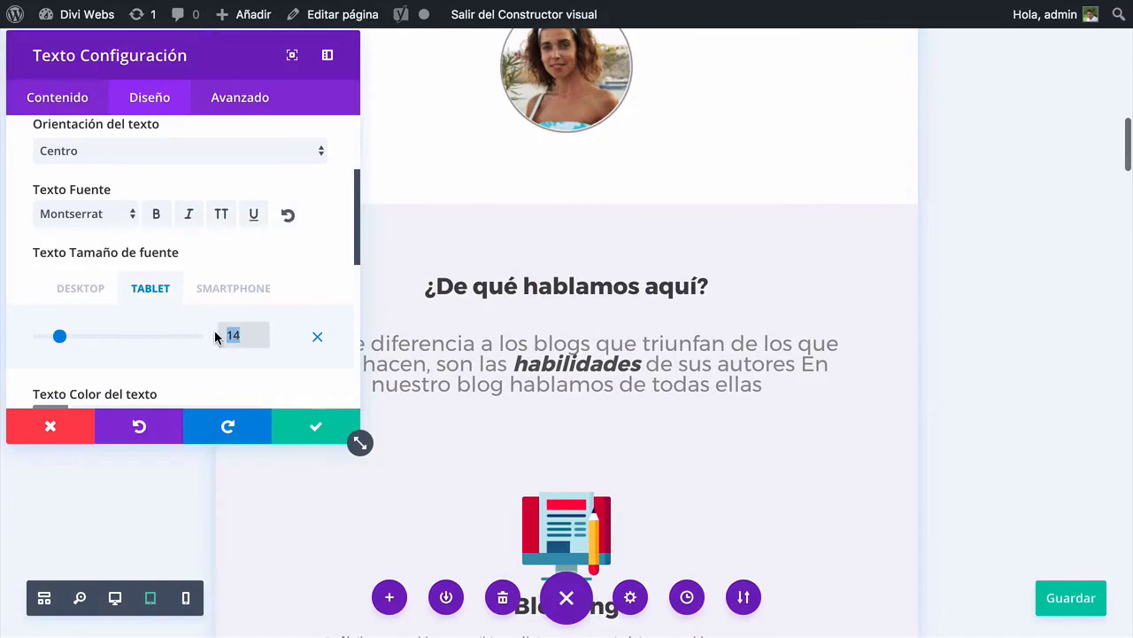
{"action": "type", "text": "2"}
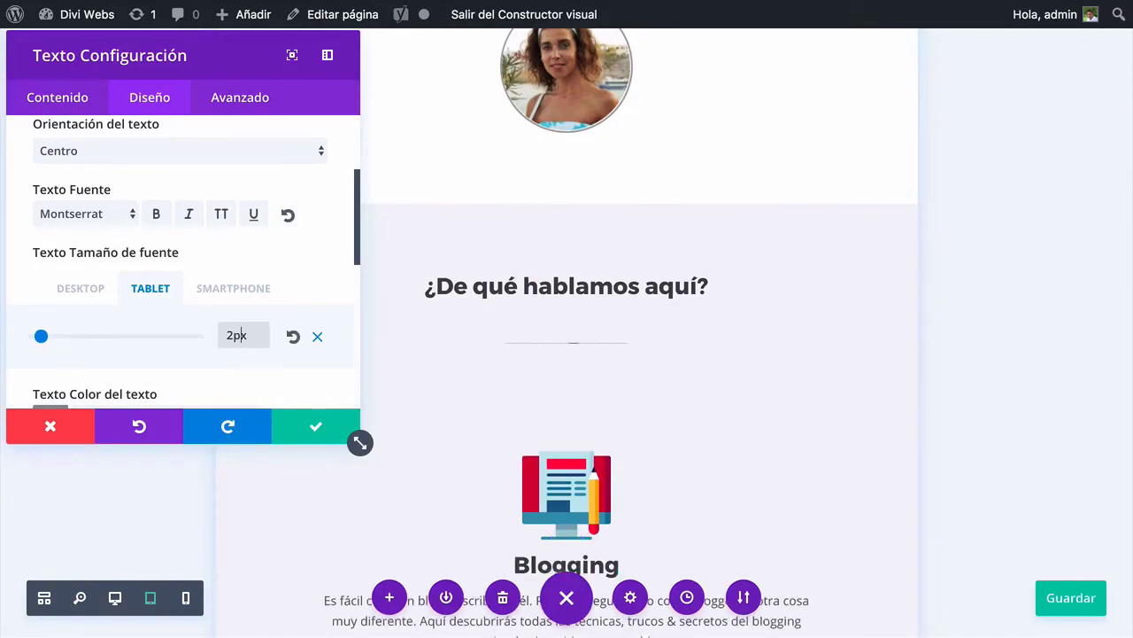
{"action": "key", "text": "BackSpace"}
{"action": "type", "text": "18"}
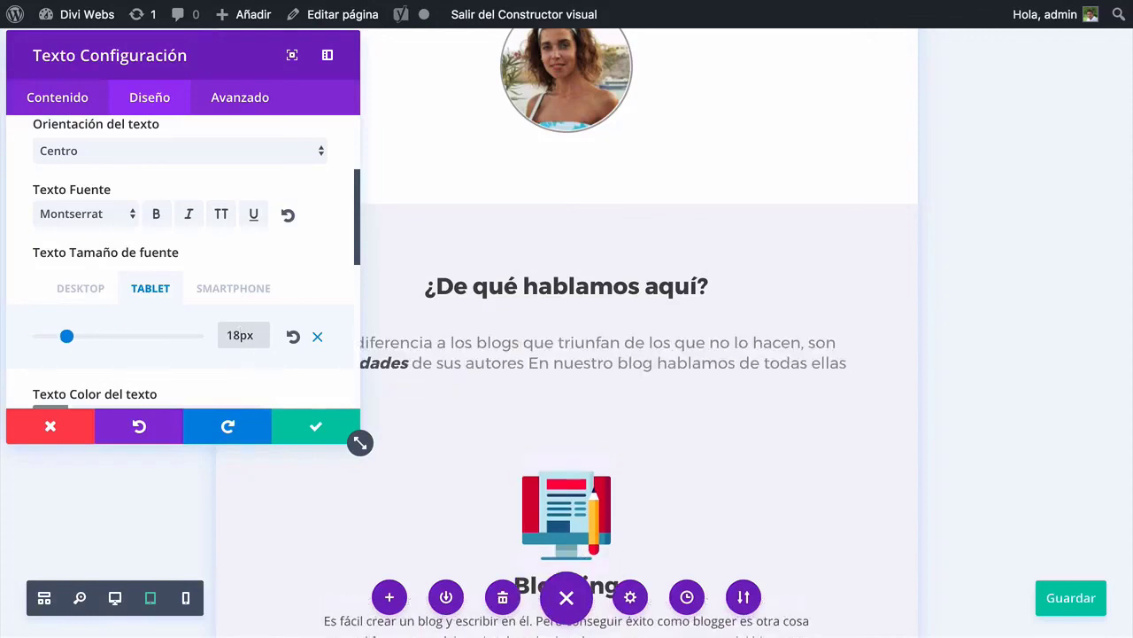
Set the module's text font size for smartphone to 18px
{"action": "left_click", "coordinate": [217, 288]}
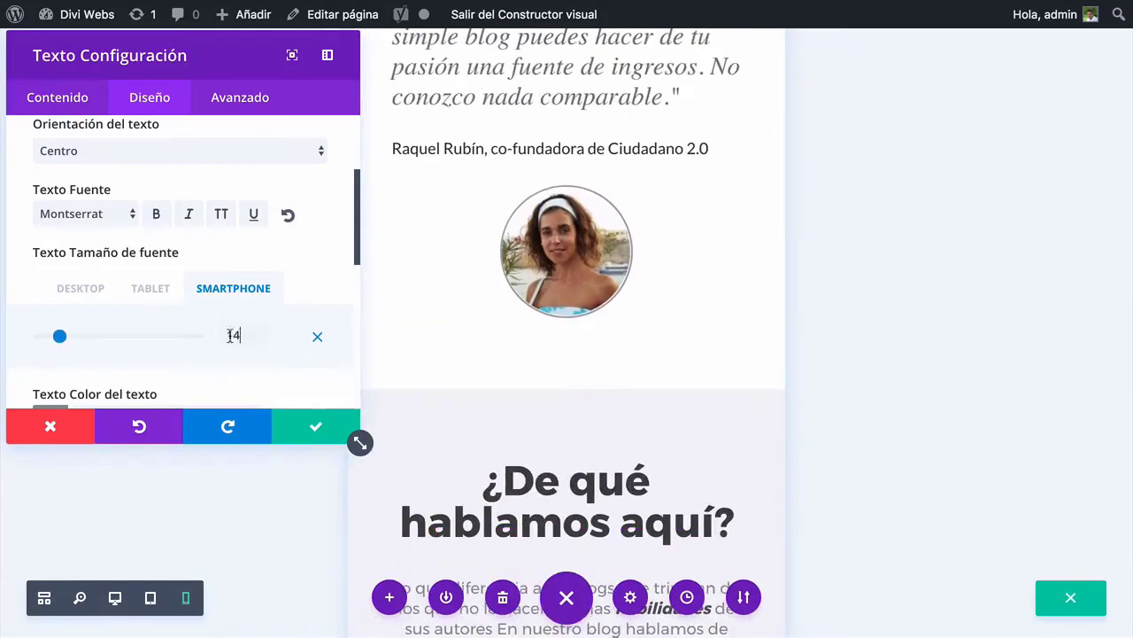
{"action": "double_click", "coordinate": [233, 334]}
{"action": "type", "text": "1"}
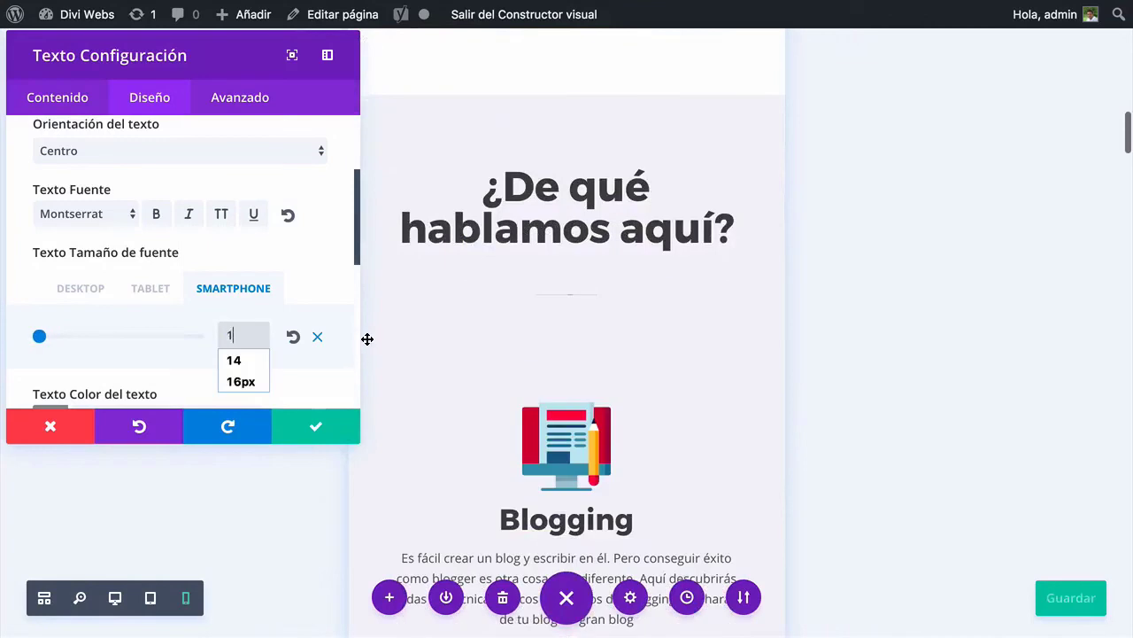
{"action": "type", "text": "6"}
{"action": "key", "text": "BackSpace"}
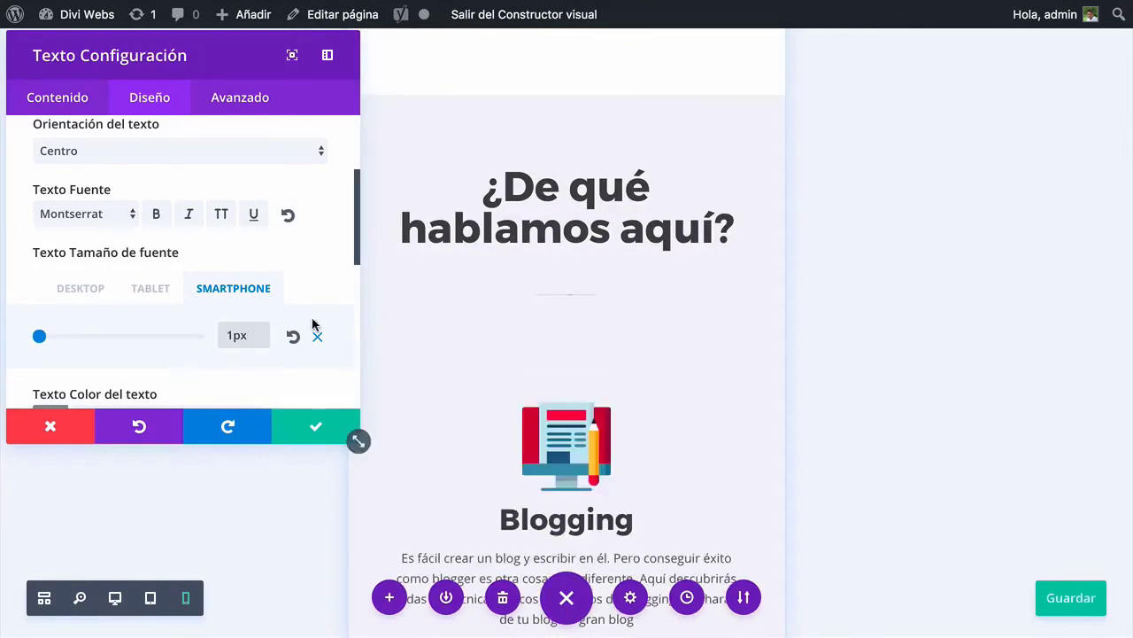
{"action": "type", "text": "8"}
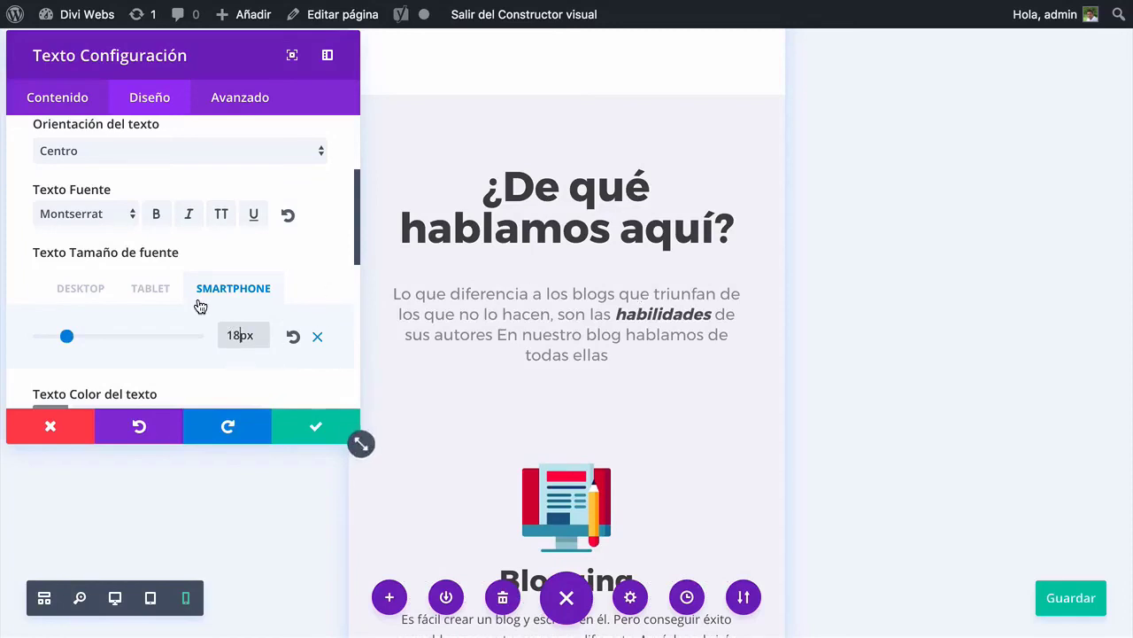
Open the per-device options for the text's letter spacing and show the desktop value
{"action": "scroll", "coordinate": [200, 306], "scroll_direction": "down", "scroll_amount": 3}
{"action": "scroll", "coordinate": [200, 306], "scroll_direction": "down", "scroll_amount": 2}
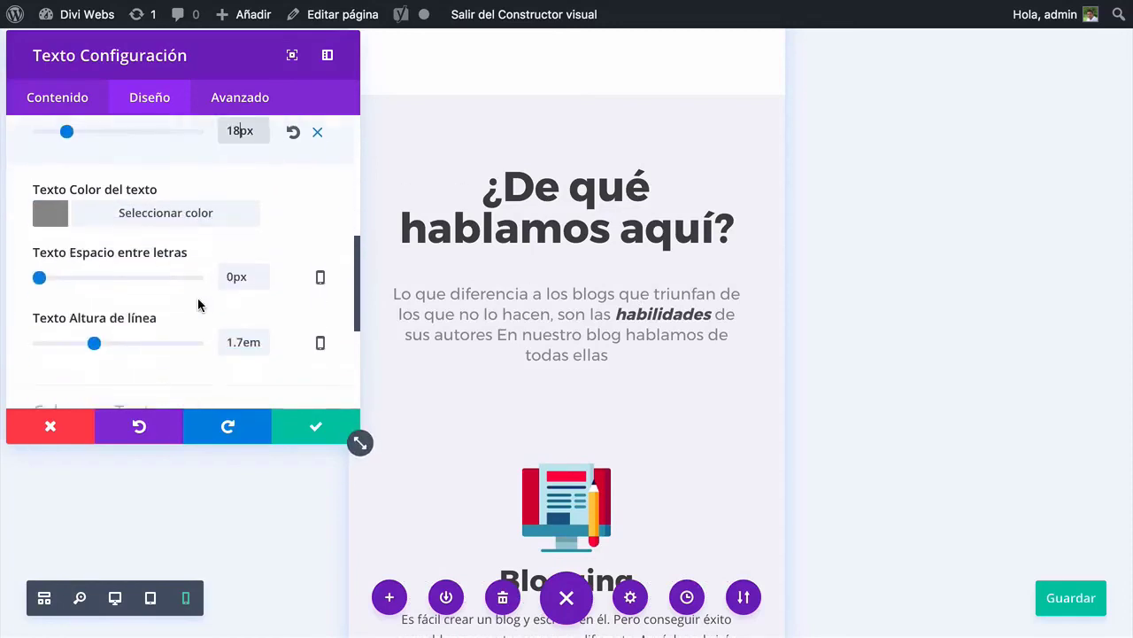
{"action": "left_click", "coordinate": [320, 279]}
{"action": "left_click", "coordinate": [79, 289]}
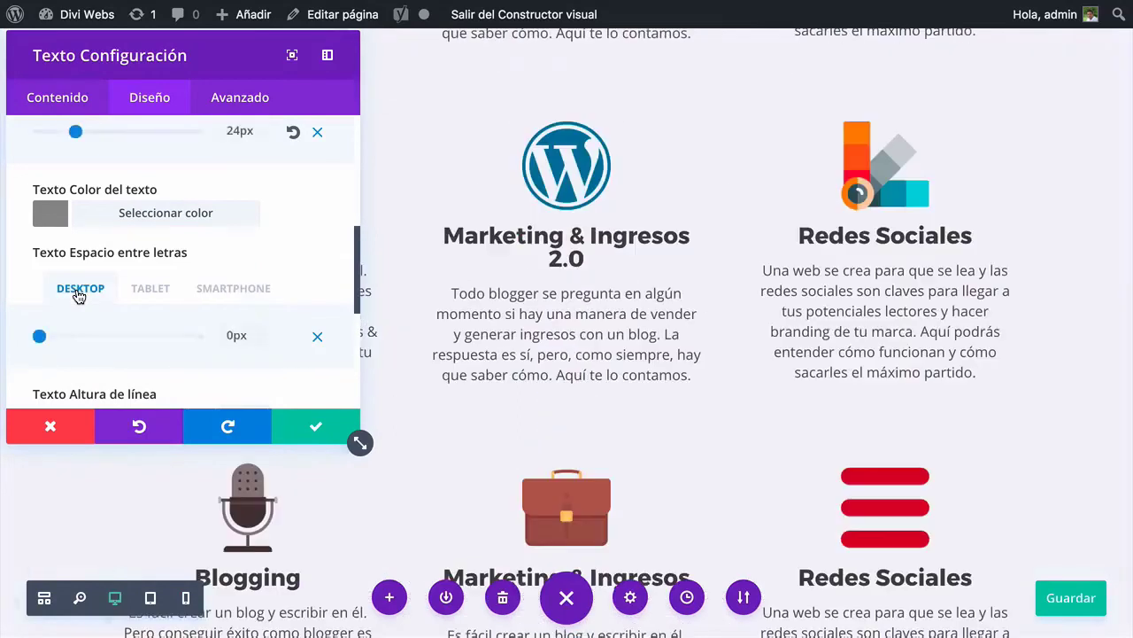
{"action": "scroll", "coordinate": [444, 312], "scroll_direction": "up", "scroll_amount": 5}
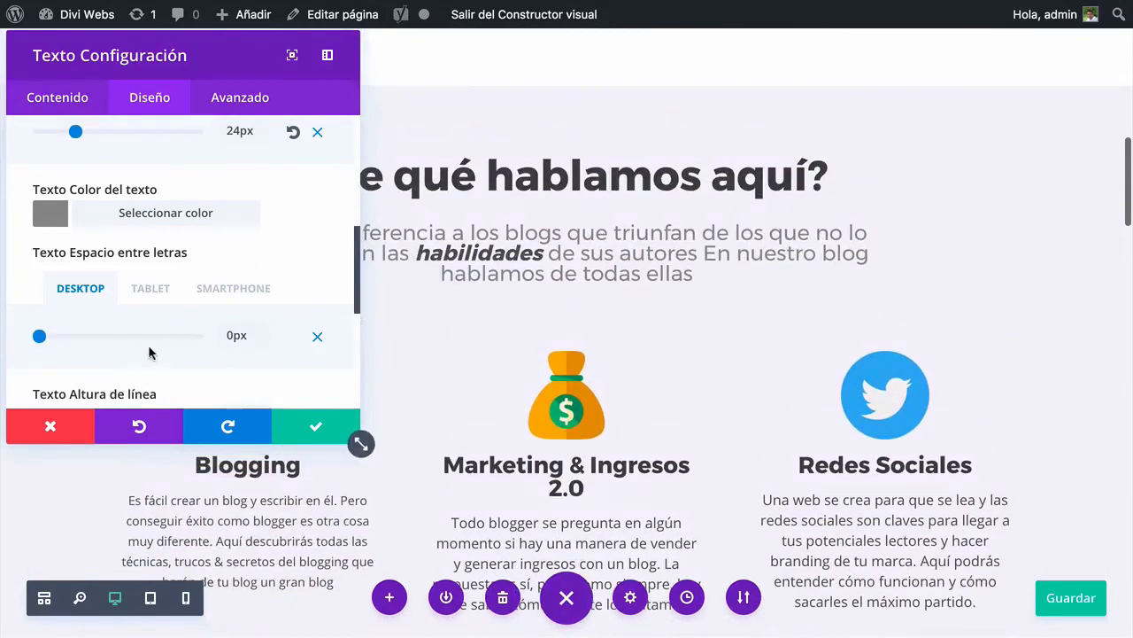
{"action": "scroll", "coordinate": [408, 252], "scroll_direction": "up", "scroll_amount": 1}
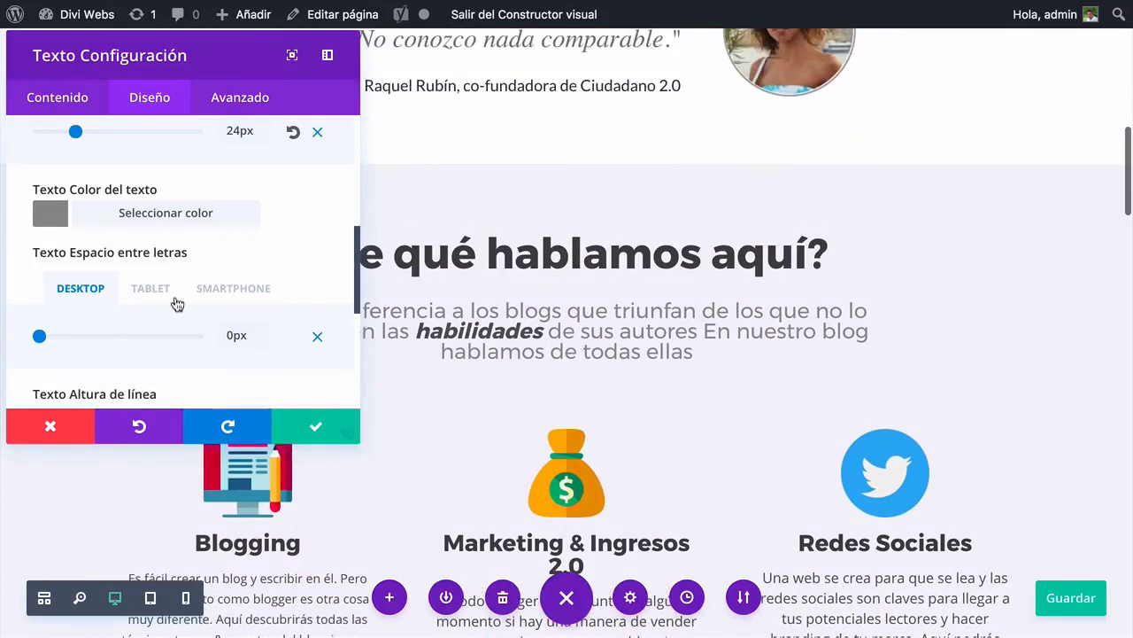
Set the text's letter spacing for tablet to 6px
{"action": "left_click", "coordinate": [131, 297]}
{"action": "left_click_drag", "start_coordinate": [39, 335], "coordinate": [50, 336]}
{"action": "scroll", "coordinate": [512, 372], "scroll_direction": "down", "scroll_amount": 3}
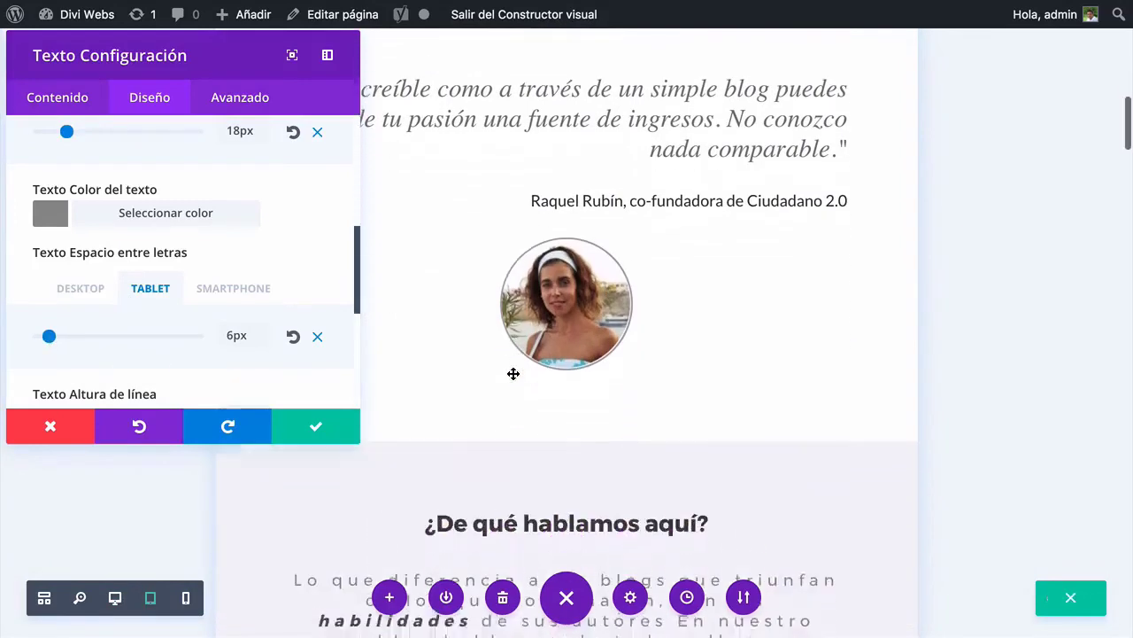
{"action": "scroll", "coordinate": [522, 390], "scroll_direction": "down", "scroll_amount": 1}
{"action": "left_click_drag", "start_coordinate": [49, 335], "coordinate": [61, 339]}
{"action": "left_click_drag", "start_coordinate": [63, 337], "coordinate": [49, 338]}
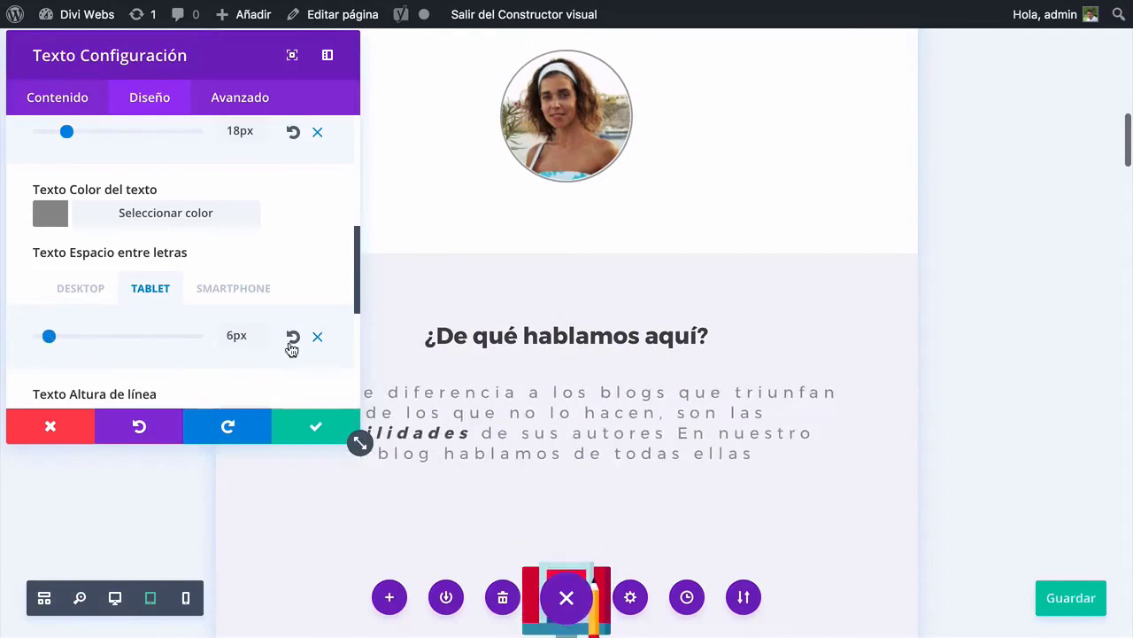
Reset the tablet letter spacing and close the per-device letter spacing options
{"action": "left_click", "coordinate": [292, 339]}
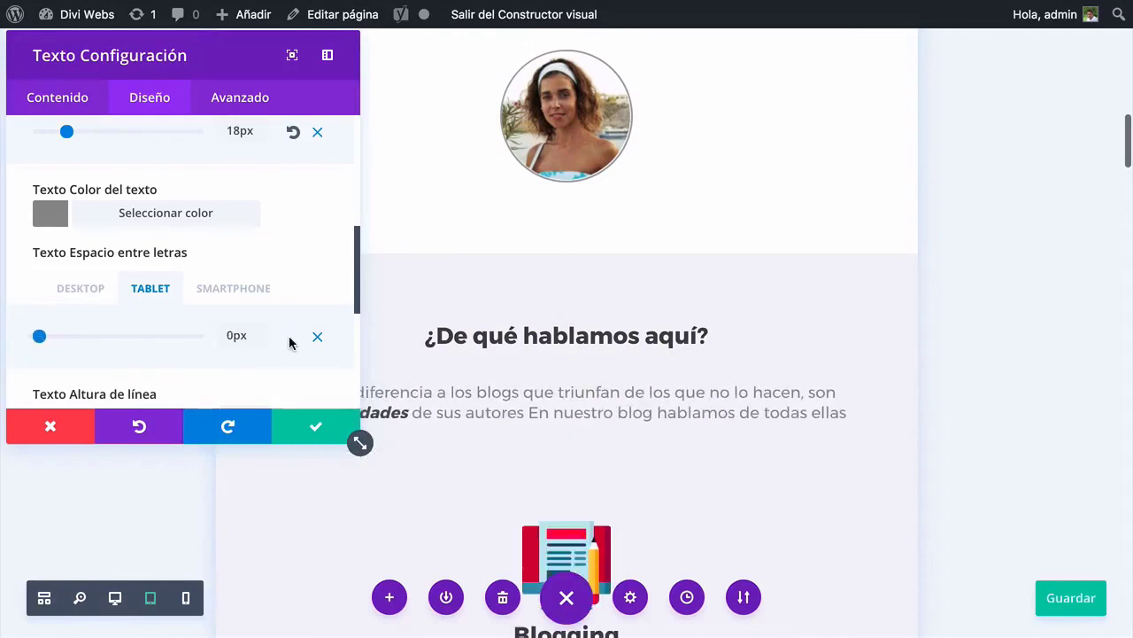
{"action": "left_click", "coordinate": [89, 289]}
{"action": "left_click", "coordinate": [316, 336]}
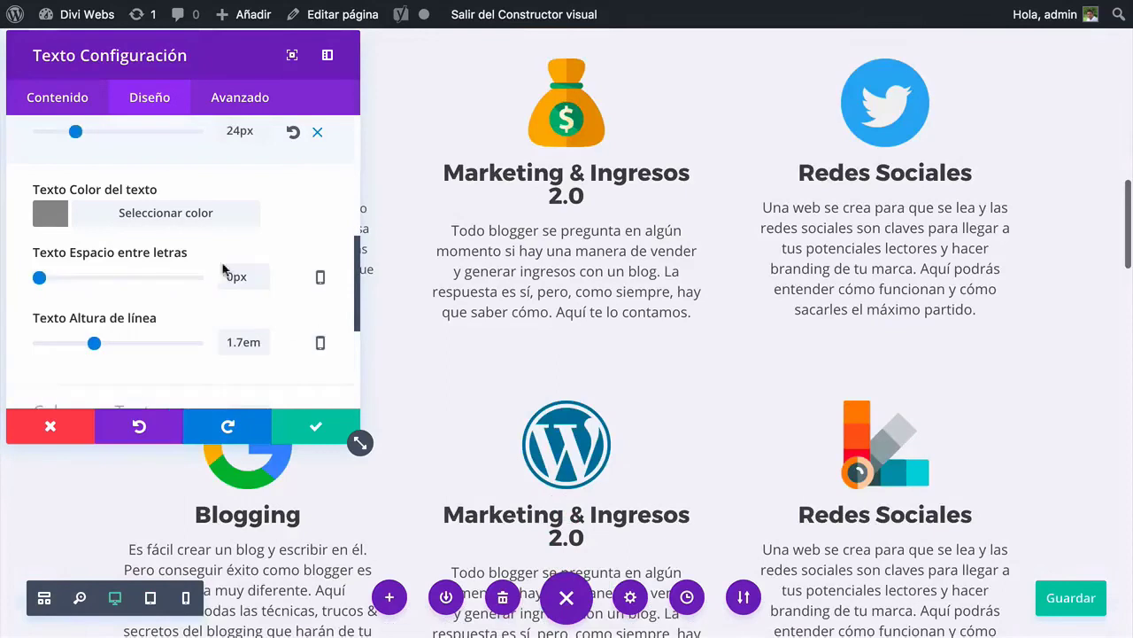
Reset the text font size for tablet and smartphone to the default and return to the desktop value
{"action": "scroll", "coordinate": [155, 327], "scroll_direction": "up", "scroll_amount": 3}
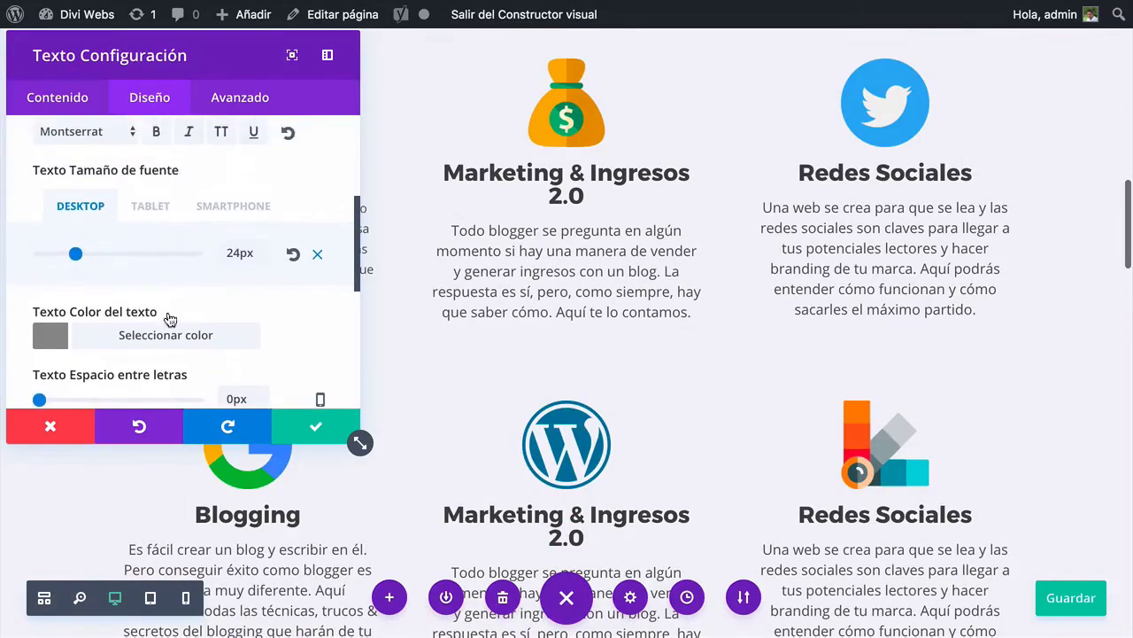
{"action": "left_click", "coordinate": [158, 216]}
{"action": "left_click", "coordinate": [292, 255]}
{"action": "left_click", "coordinate": [237, 208]}
{"action": "left_click", "coordinate": [290, 254]}
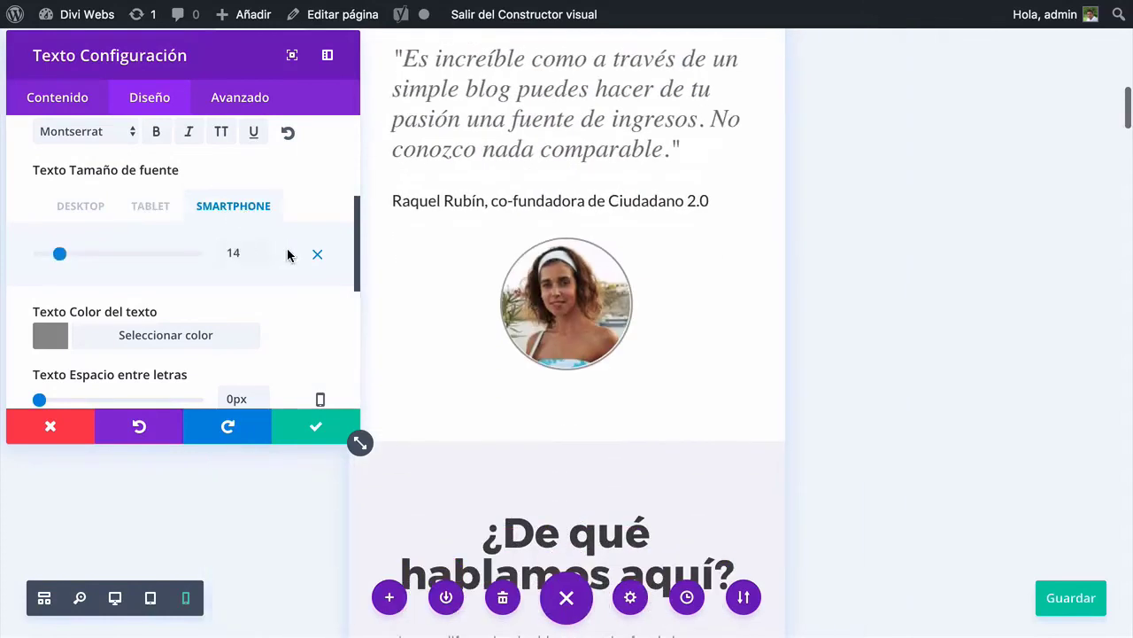
{"action": "left_click", "coordinate": [96, 215]}
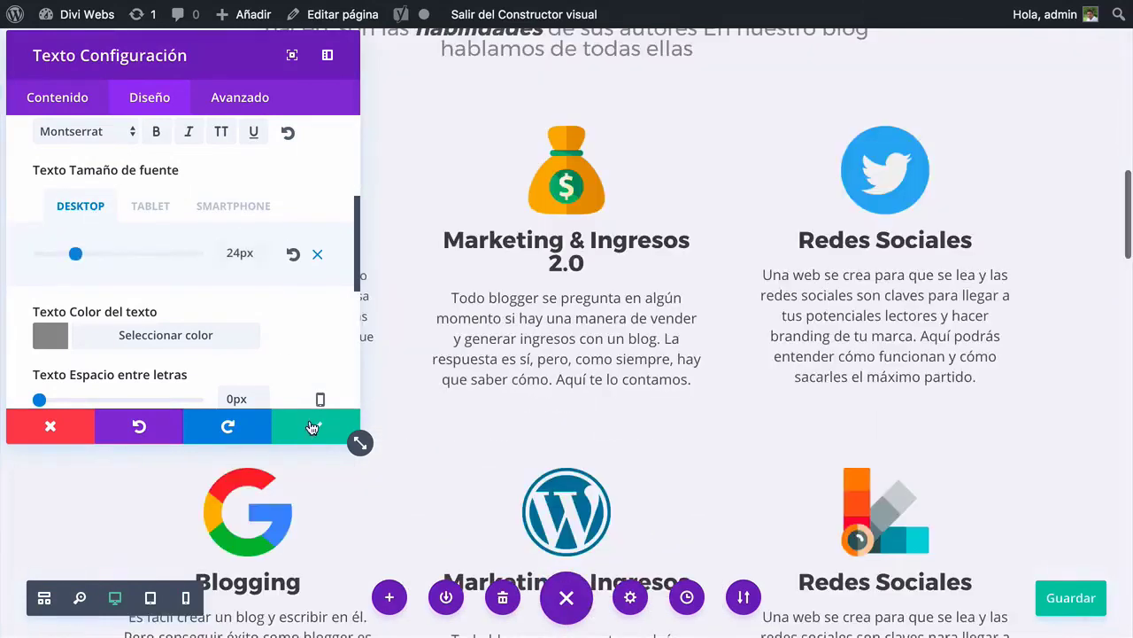
Apply the text module's settings and save the page
{"action": "left_click", "coordinate": [312, 427]}
{"action": "scroll", "coordinate": [1052, 573], "scroll_direction": "up", "scroll_amount": 5}
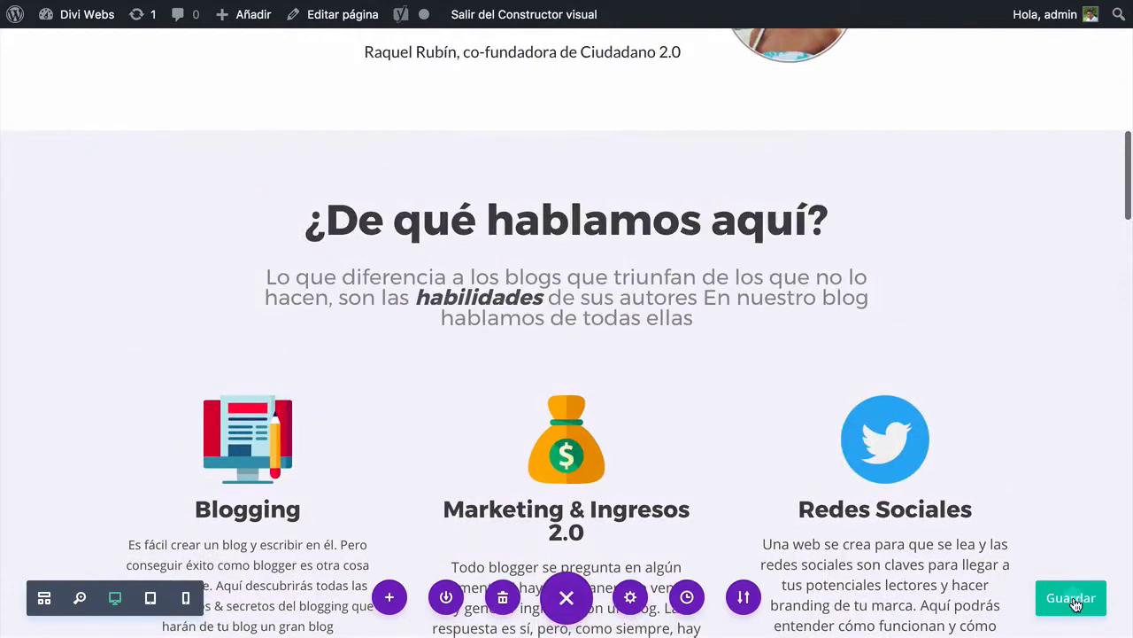
{"action": "left_click", "coordinate": [1075, 603]}
{"action": "scroll", "coordinate": [576, 381], "scroll_direction": "up", "scroll_amount": 2}
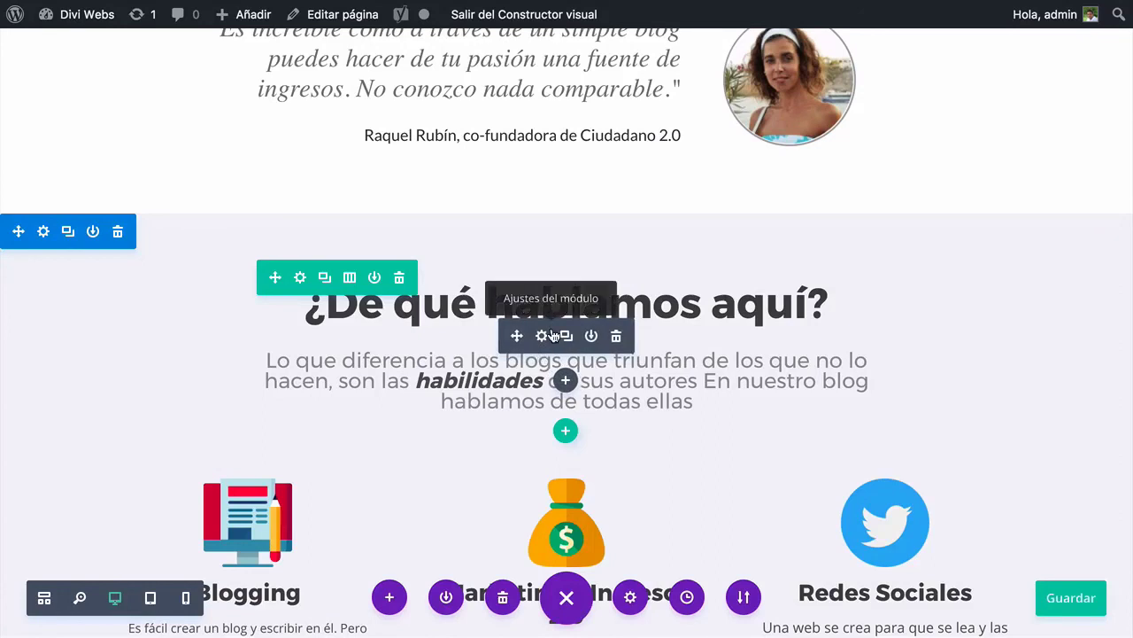
{"action": "scroll", "coordinate": [545, 337], "scroll_direction": "down", "scroll_amount": 3}
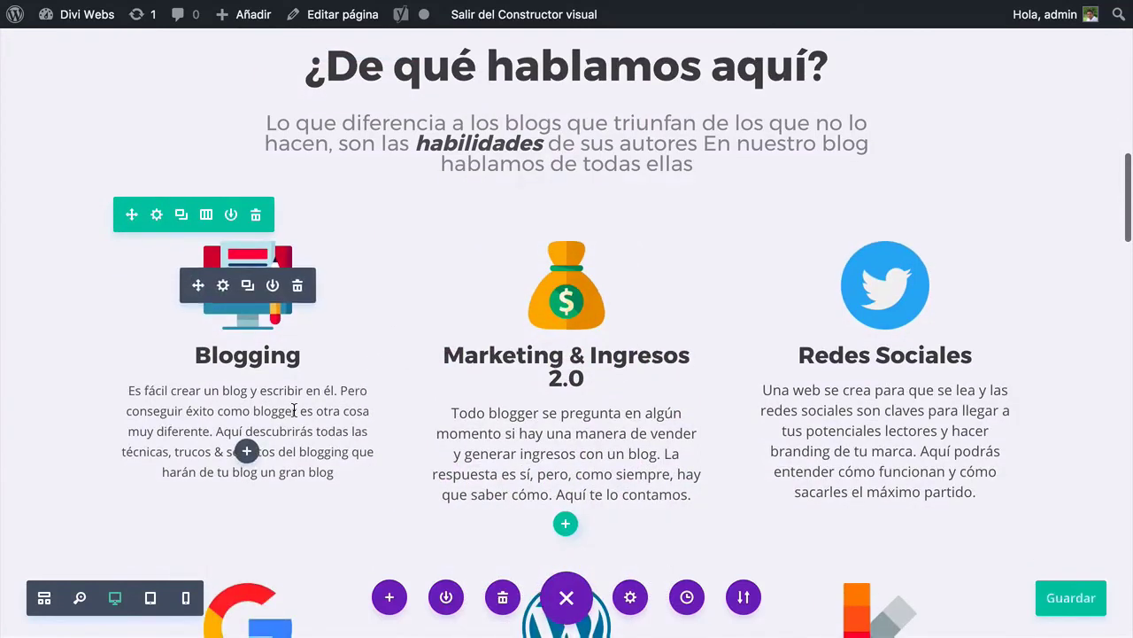
{"action": "scroll", "coordinate": [294, 410], "scroll_direction": "up", "scroll_amount": 1}
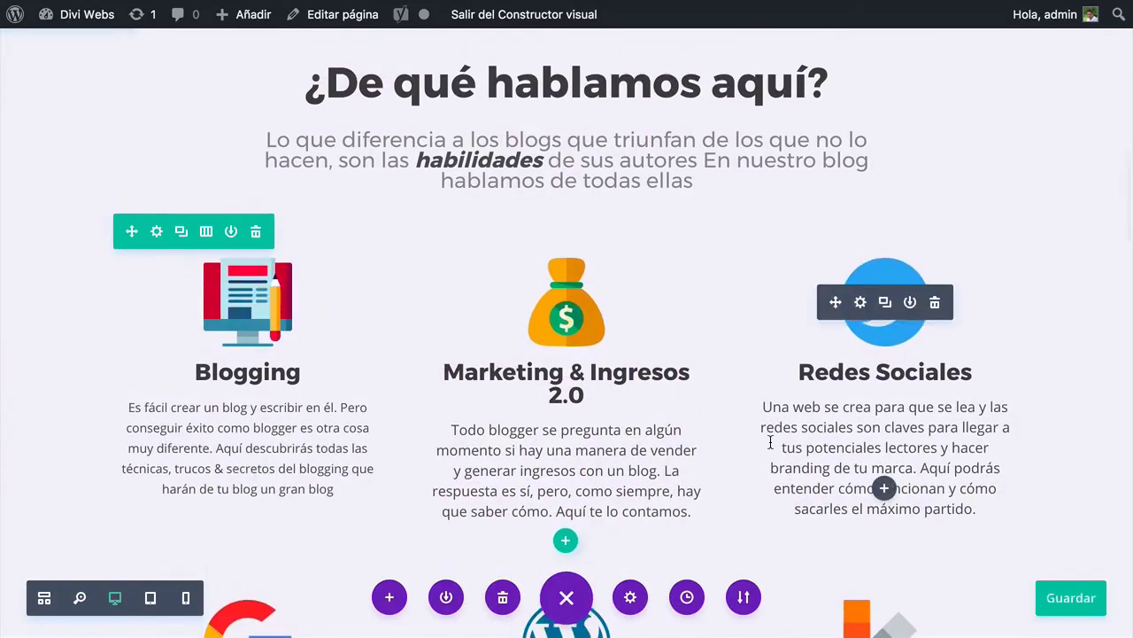
Switch to the theme customizer and check the text sizes in the general typography settings
{"action": "scroll", "coordinate": [663, 451], "scroll_direction": "down", "scroll_amount": 2}
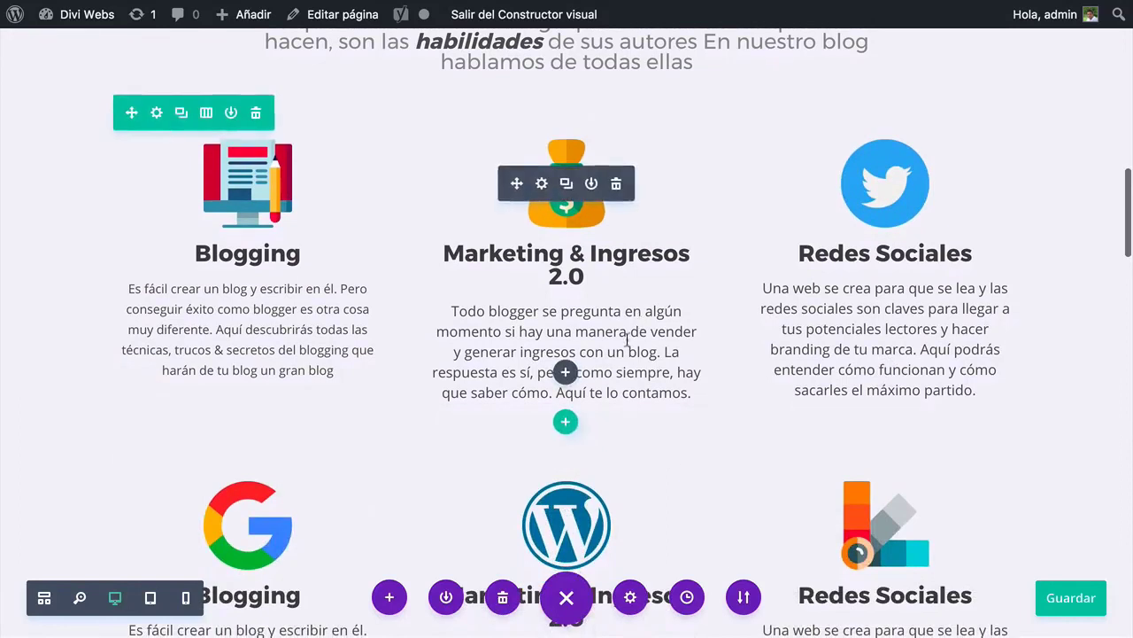
{"action": "scroll", "coordinate": [634, 365], "scroll_direction": "down", "scroll_amount": 1}
{"action": "mouse_move", "coordinate": [203, 7]}
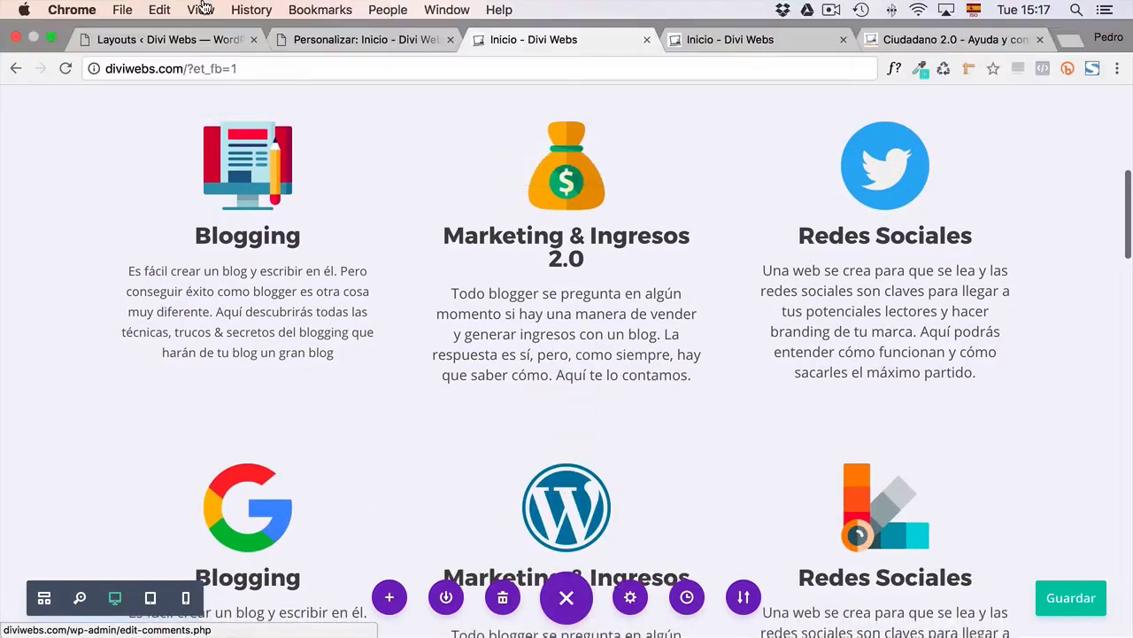
{"action": "left_click", "coordinate": [283, 40]}
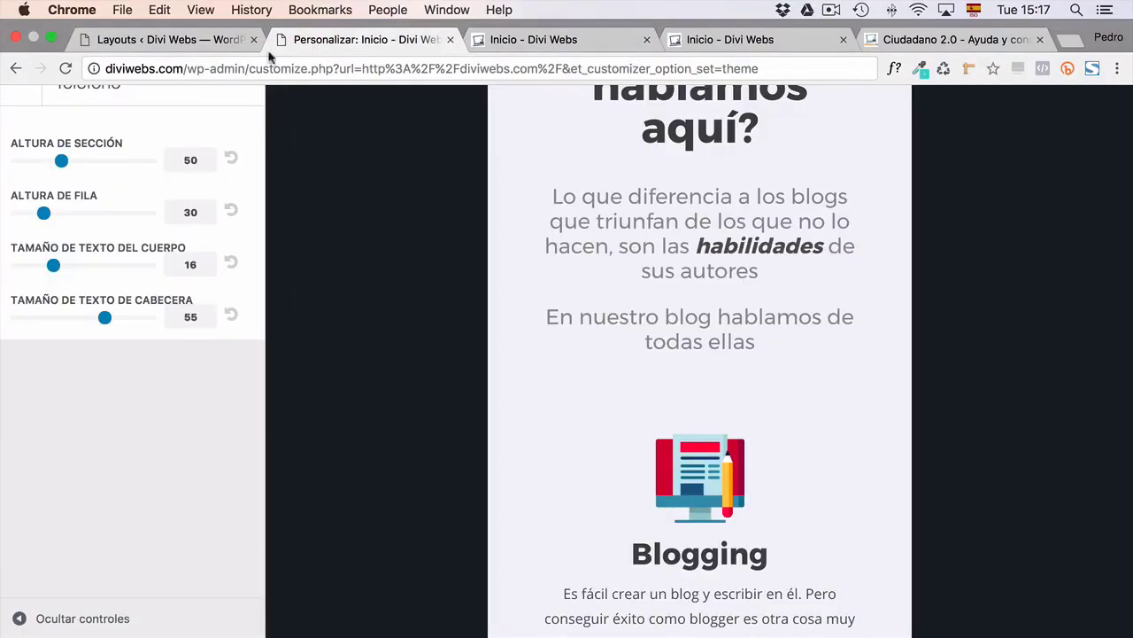
{"action": "left_click", "coordinate": [21, 101]}
{"action": "left_click", "coordinate": [23, 97]}
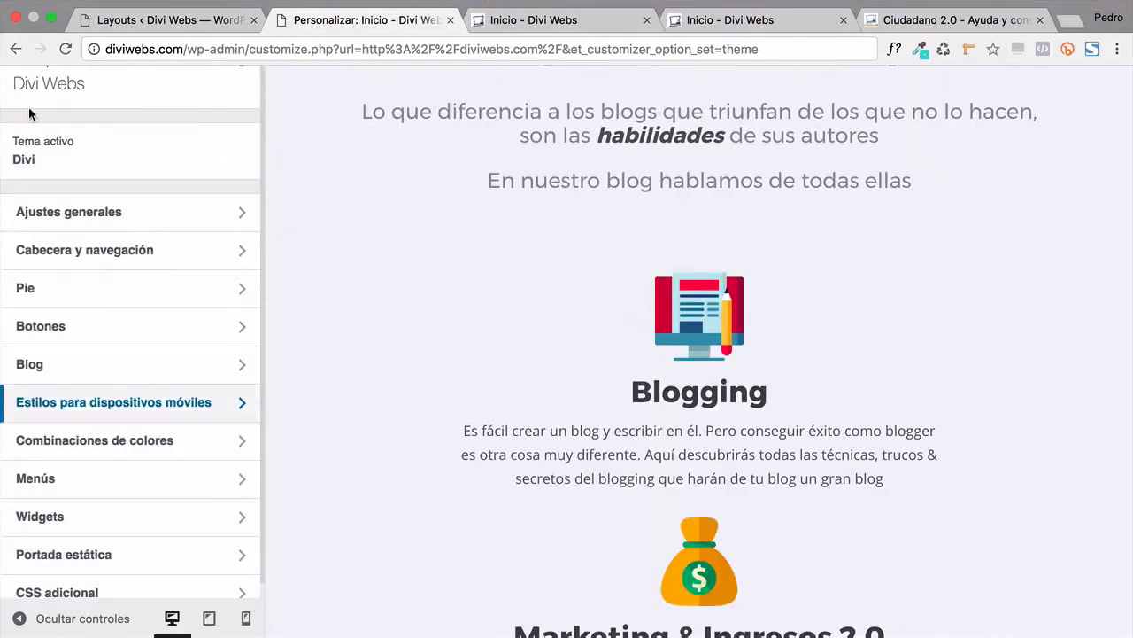
{"action": "left_click", "coordinate": [95, 221]}
{"action": "left_click", "coordinate": [95, 222]}
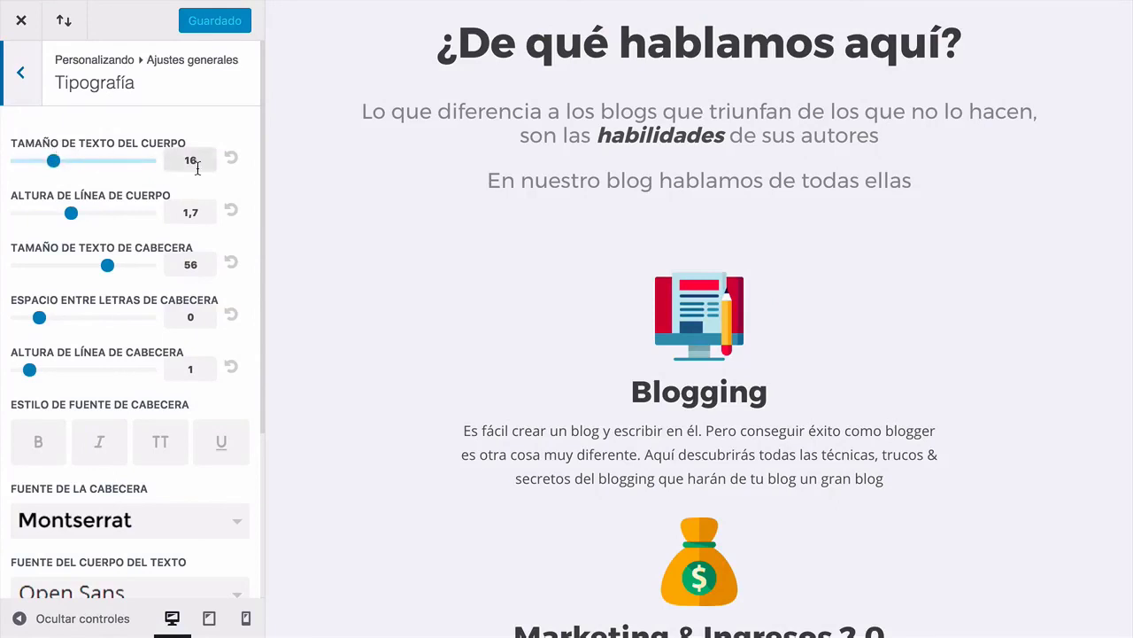
{"action": "left_click", "coordinate": [18, 74]}
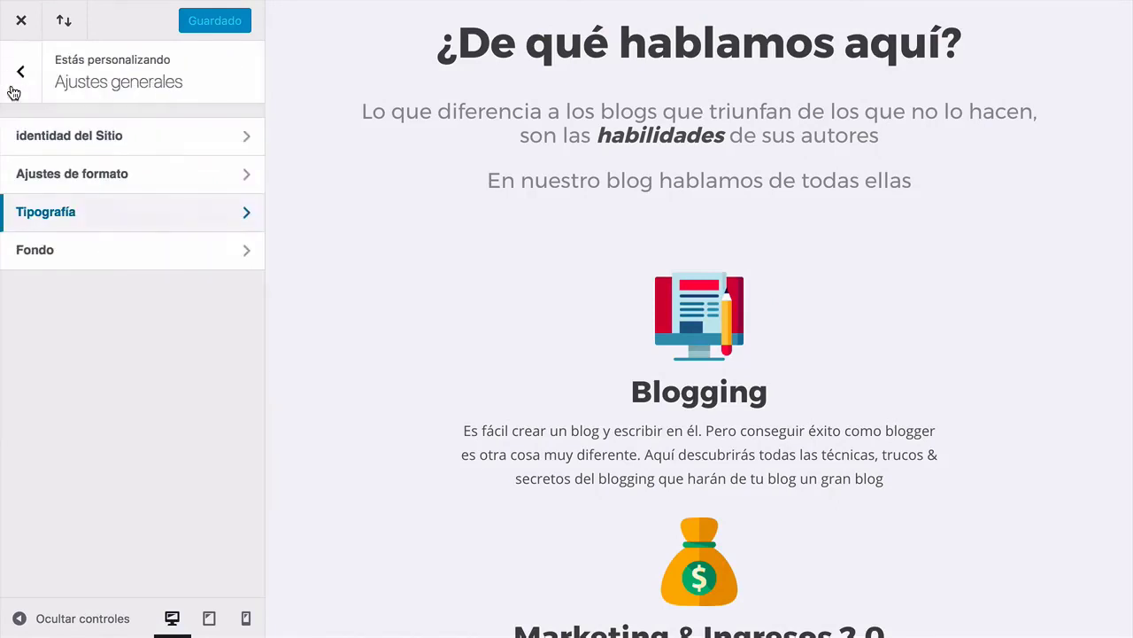
{"action": "left_click", "coordinate": [20, 72]}
View the published page and highlight the "busca directamente en el blog:" text above the search box
{"action": "mouse_move", "coordinate": [719, 7]}
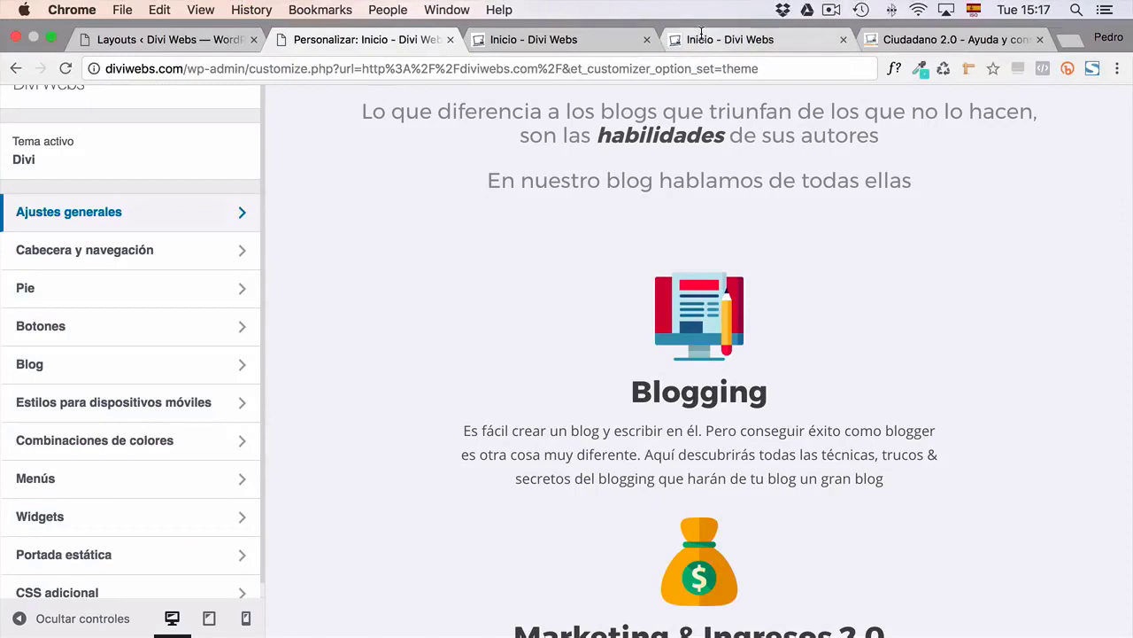
{"action": "left_click", "coordinate": [701, 35]}
{"action": "scroll", "coordinate": [629, 174], "scroll_direction": "up", "scroll_amount": 5}
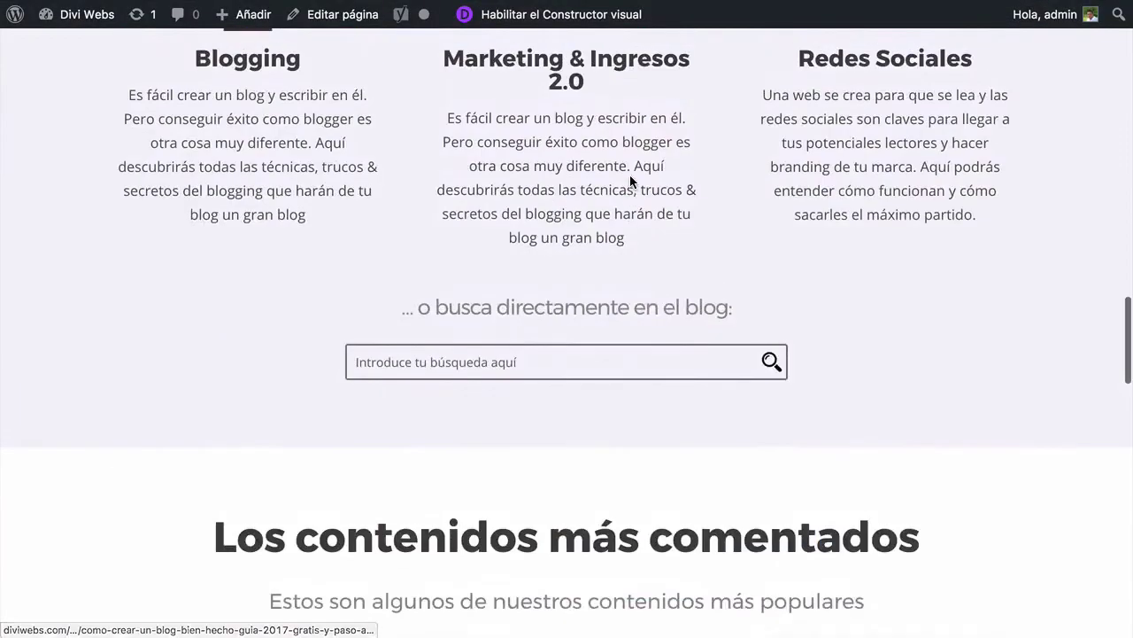
{"action": "scroll", "coordinate": [630, 175], "scroll_direction": "up", "scroll_amount": 3}
{"action": "scroll", "coordinate": [630, 183], "scroll_direction": "down", "scroll_amount": 2}
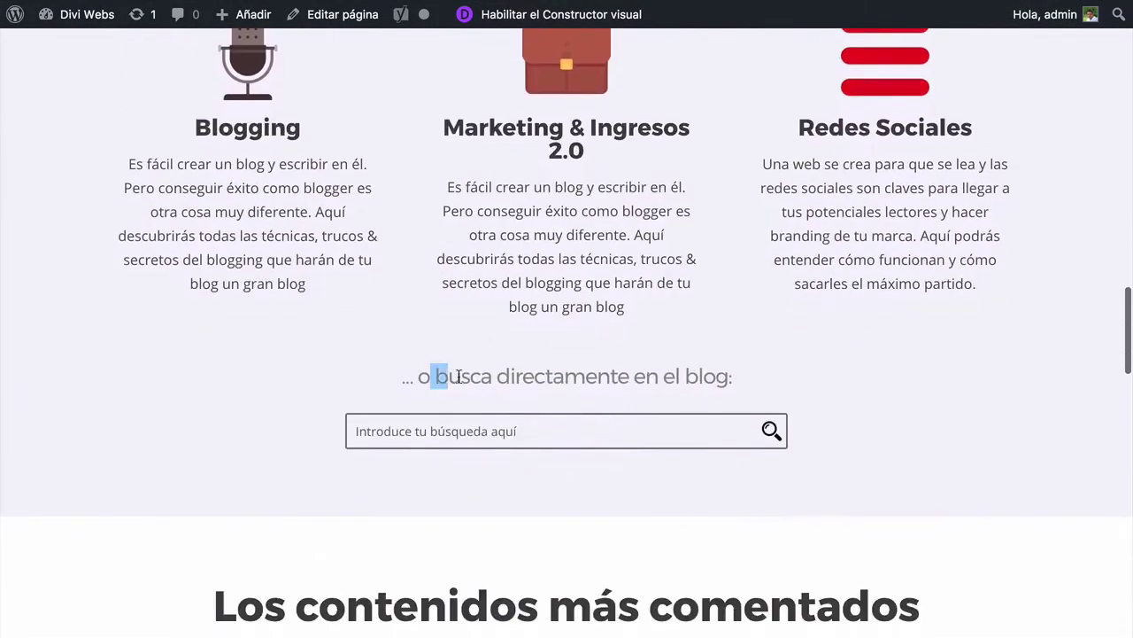
{"action": "left_click_drag", "start_coordinate": [436, 373], "coordinate": [744, 392]}
In the visual builder, open the text design options of the "... o busca directamente en el blog:" module
{"action": "mouse_move", "coordinate": [521, 9]}
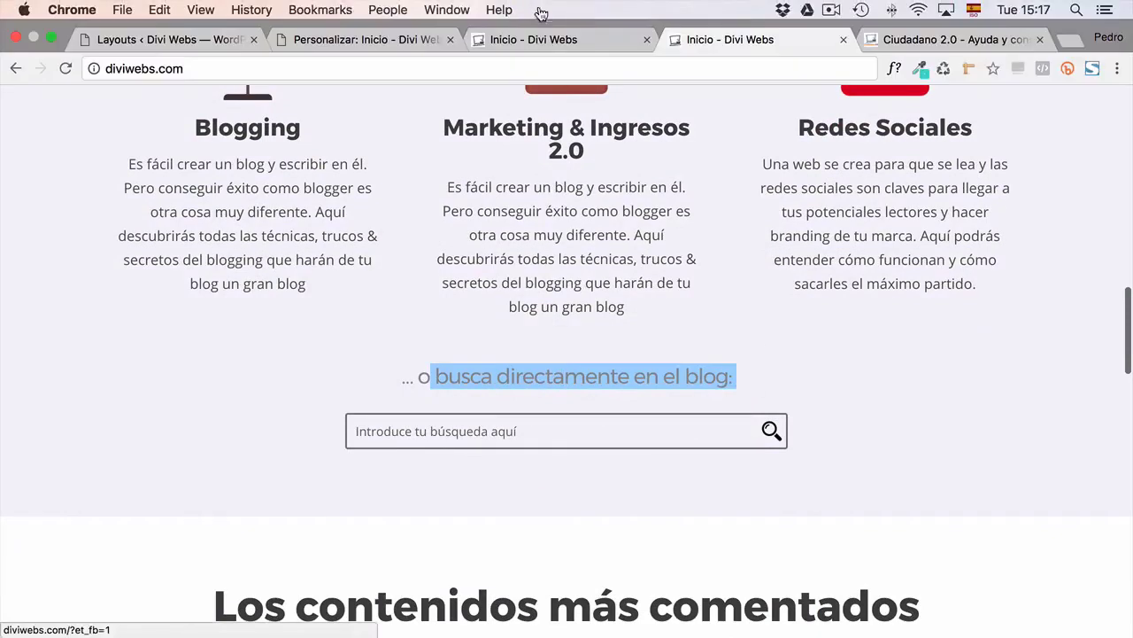
{"action": "left_click", "coordinate": [549, 36]}
{"action": "scroll", "coordinate": [542, 301], "scroll_direction": "down", "scroll_amount": 4}
{"action": "scroll", "coordinate": [540, 296], "scroll_direction": "down", "scroll_amount": 7}
{"action": "scroll", "coordinate": [539, 293], "scroll_direction": "up", "scroll_amount": 3}
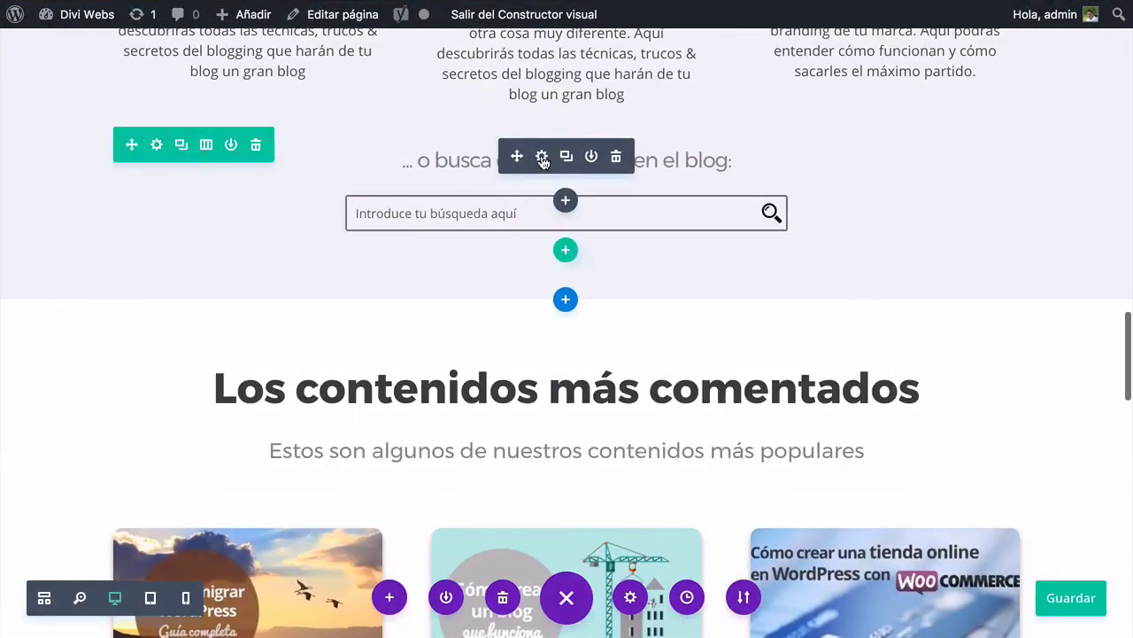
{"action": "scroll", "coordinate": [542, 168], "scroll_direction": "up", "scroll_amount": 1}
{"action": "left_click", "coordinate": [542, 161]}
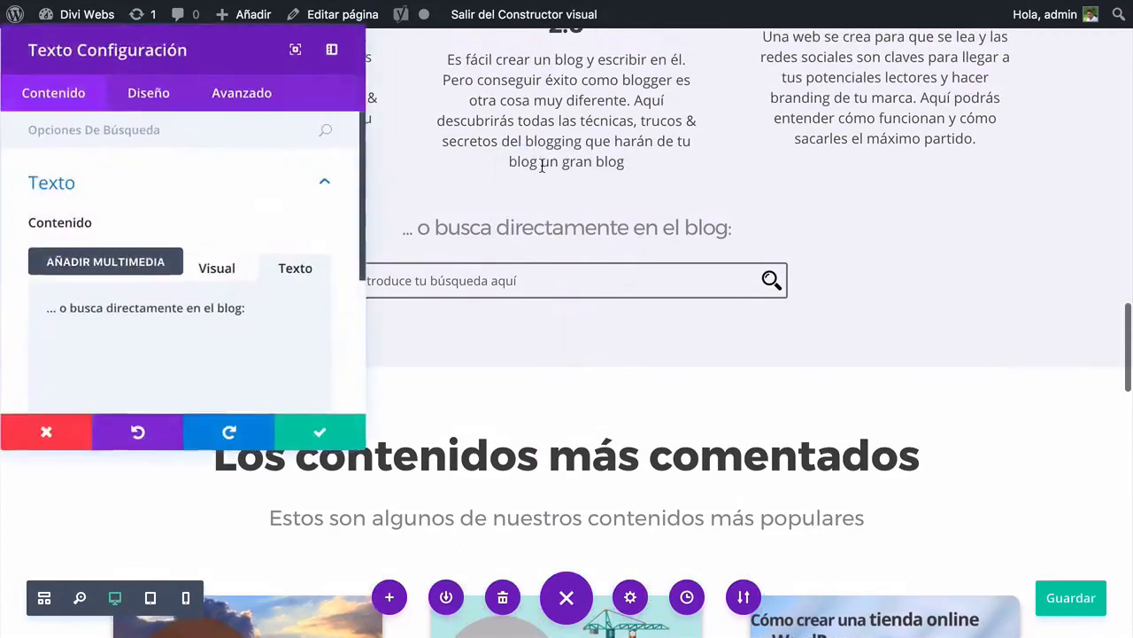
{"action": "left_click", "coordinate": [149, 99]}
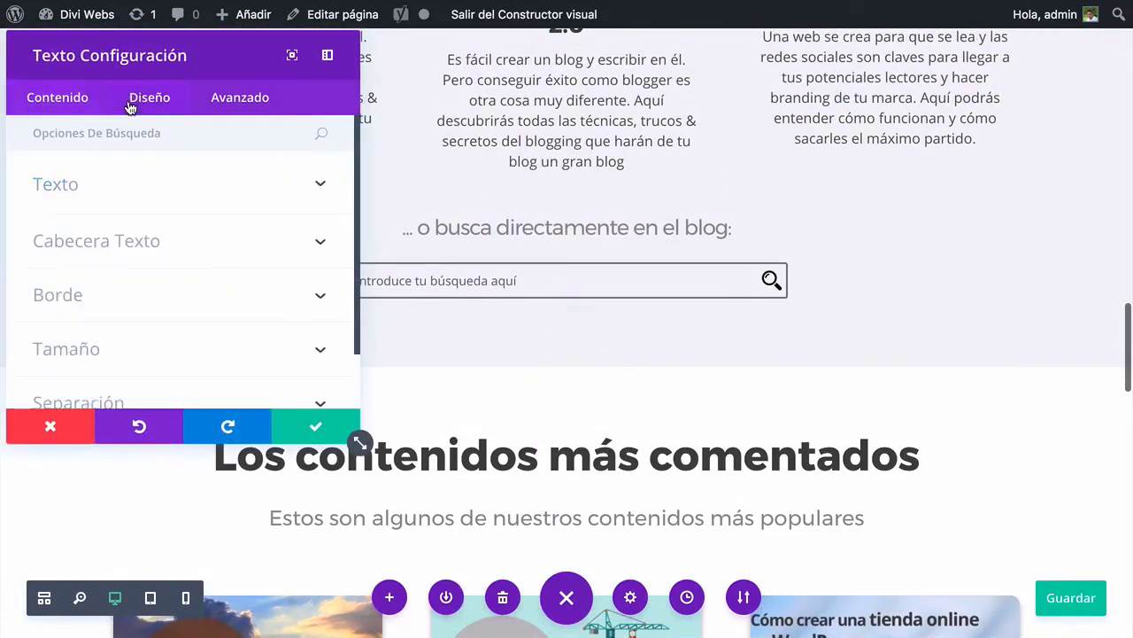
{"action": "left_click", "coordinate": [92, 202]}
{"action": "scroll", "coordinate": [116, 230], "scroll_direction": "down", "scroll_amount": 5}
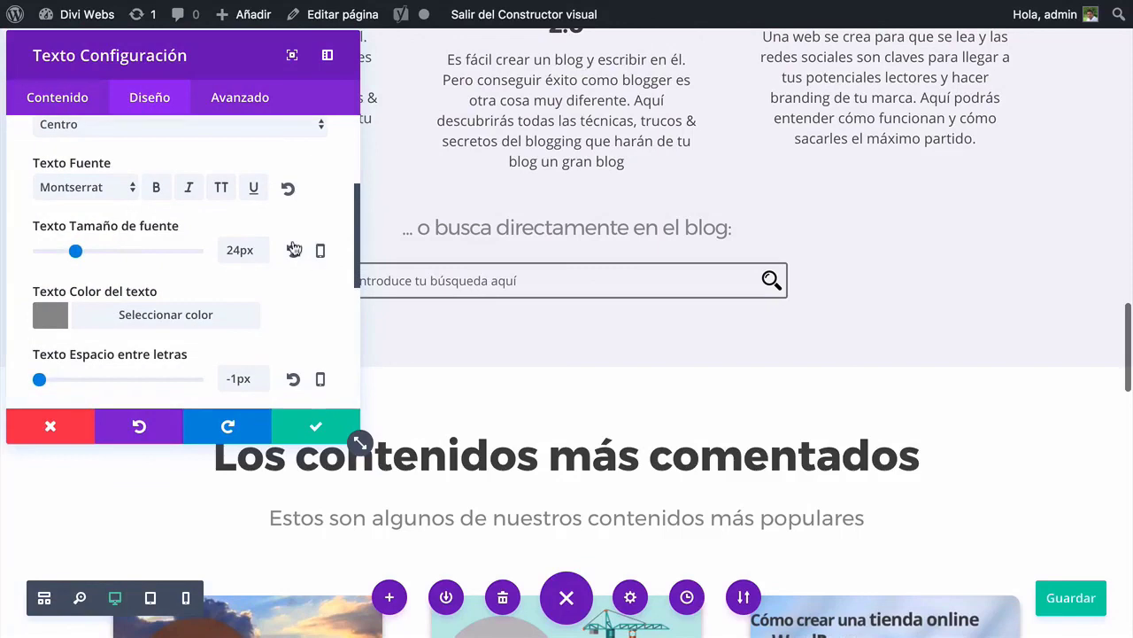
Check the text module's font size for desktop and tablet, and accept its settings
{"action": "left_click_drag", "start_coordinate": [250, 250], "coordinate": [192, 249]}
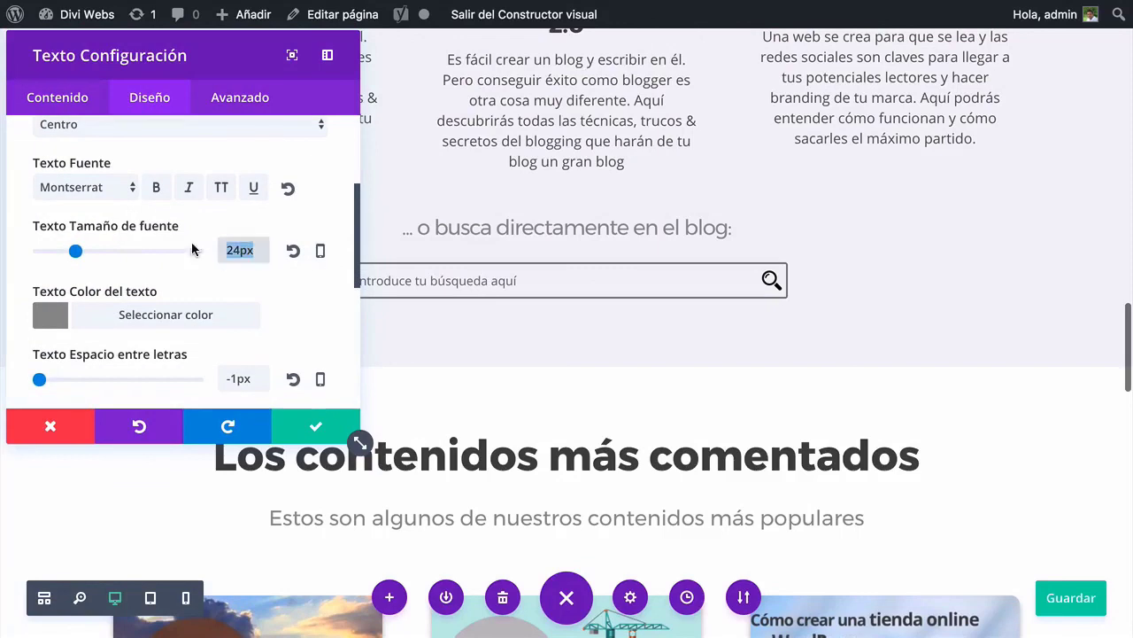
{"action": "left_click", "coordinate": [321, 252]}
{"action": "left_click", "coordinate": [141, 264]}
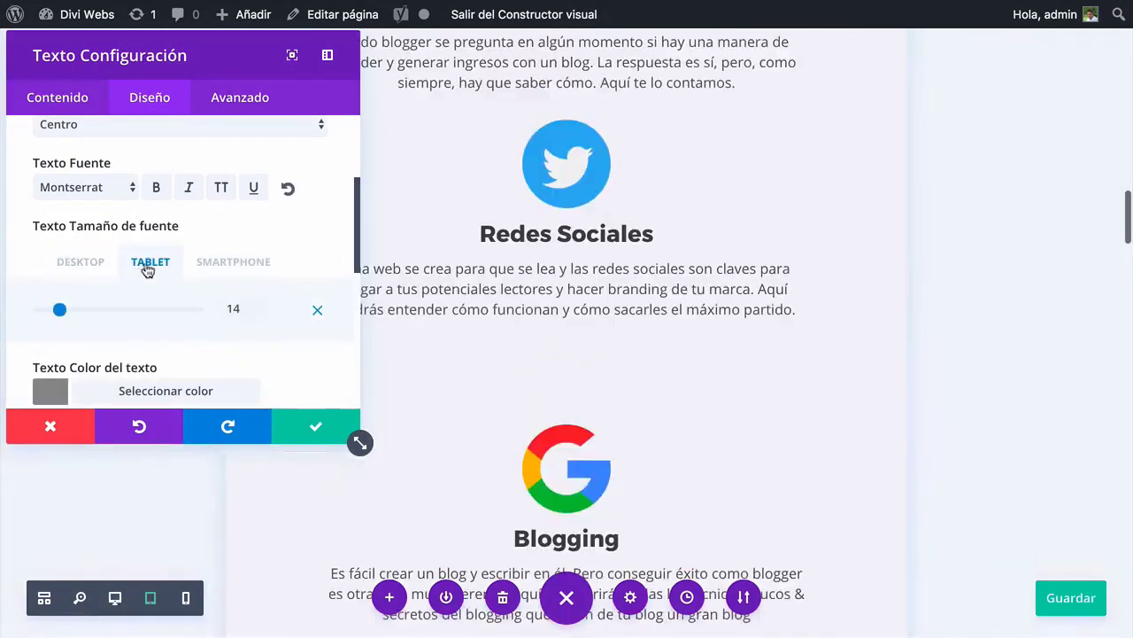
{"action": "scroll", "coordinate": [517, 326], "scroll_direction": "down", "scroll_amount": 8}
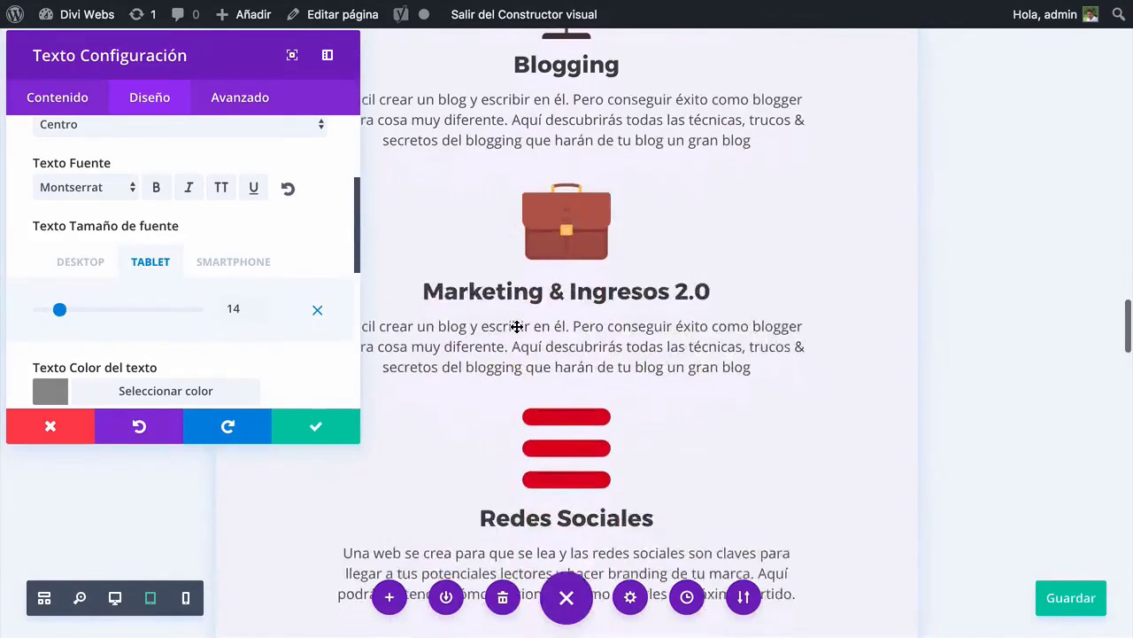
{"action": "left_click", "coordinate": [296, 427]}
In the theme customizer's mobile device styles, set the tablet header text size to 50
{"action": "scroll", "coordinate": [188, 365], "scroll_direction": "down", "scroll_amount": 8}
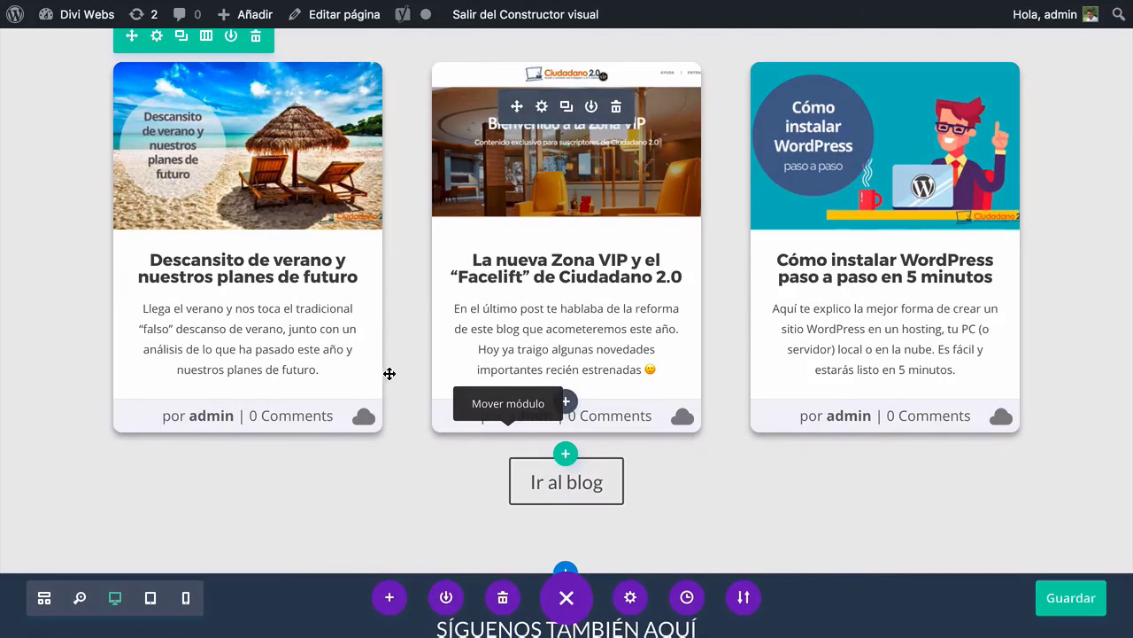
{"action": "scroll", "coordinate": [387, 374], "scroll_direction": "up", "scroll_amount": 3}
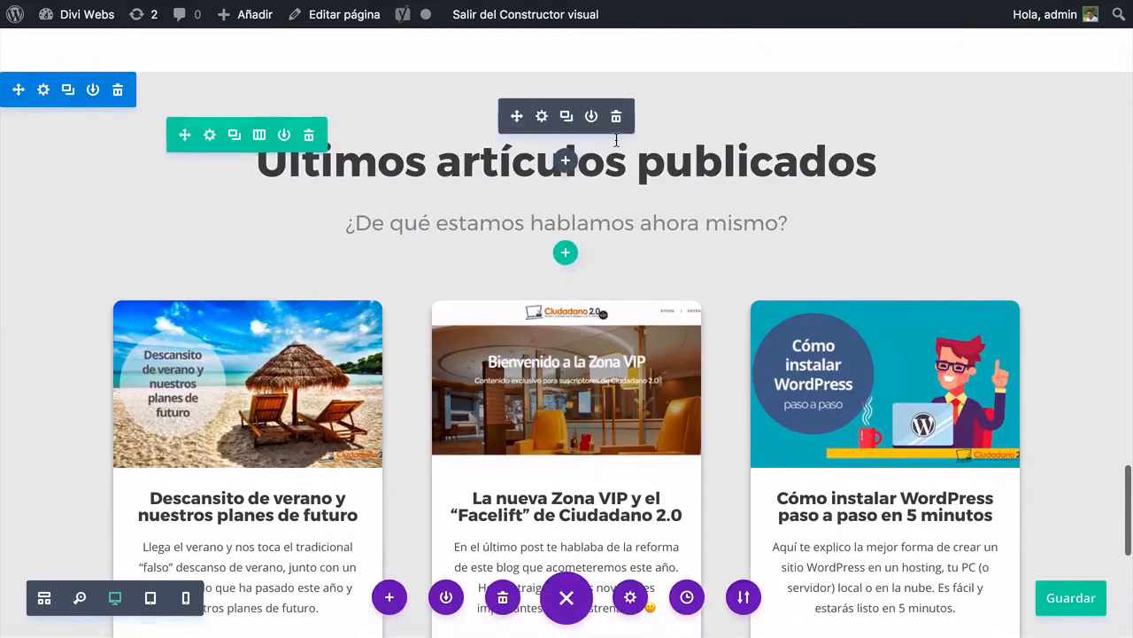
{"action": "left_click", "coordinate": [372, 41]}
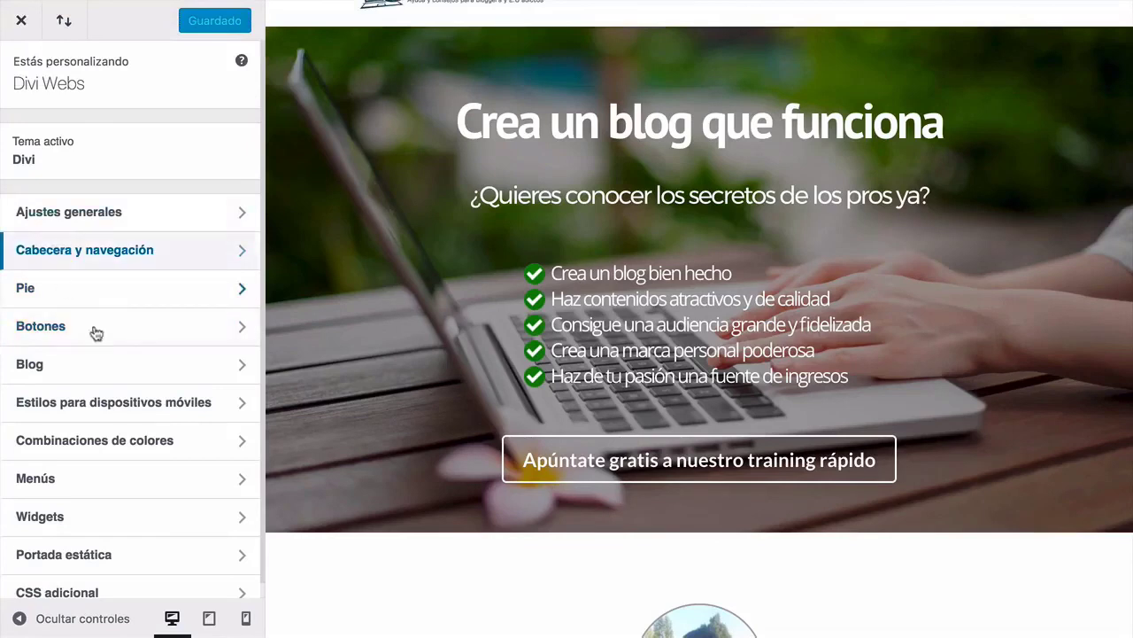
{"action": "left_click", "coordinate": [126, 406]}
{"action": "left_click", "coordinate": [106, 139]}
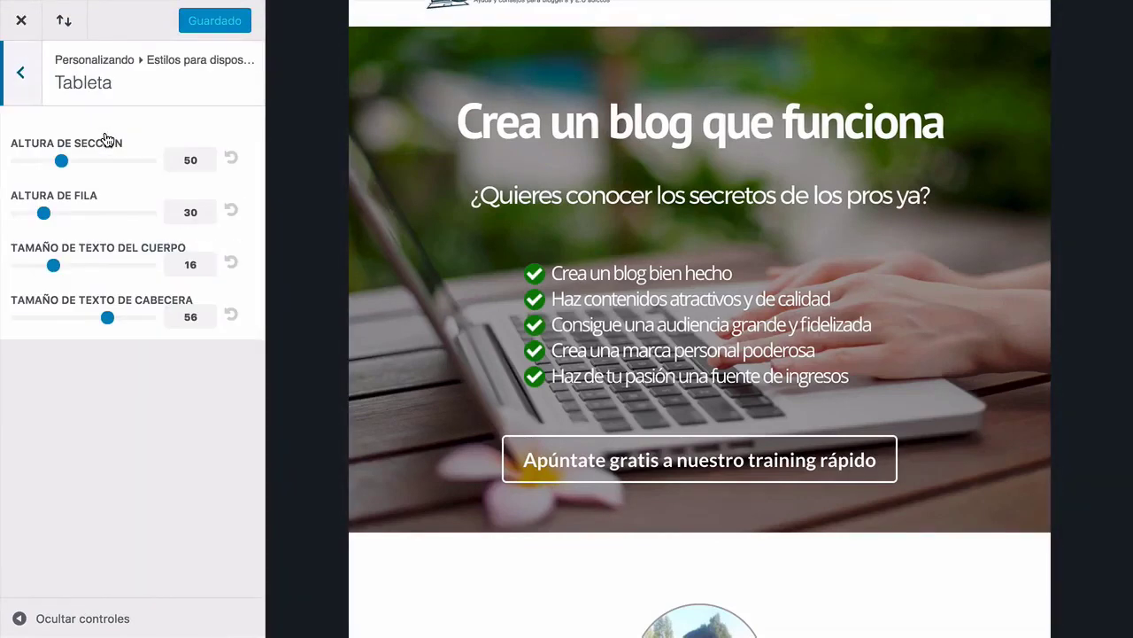
{"action": "left_click_drag", "start_coordinate": [105, 317], "coordinate": [91, 317]}
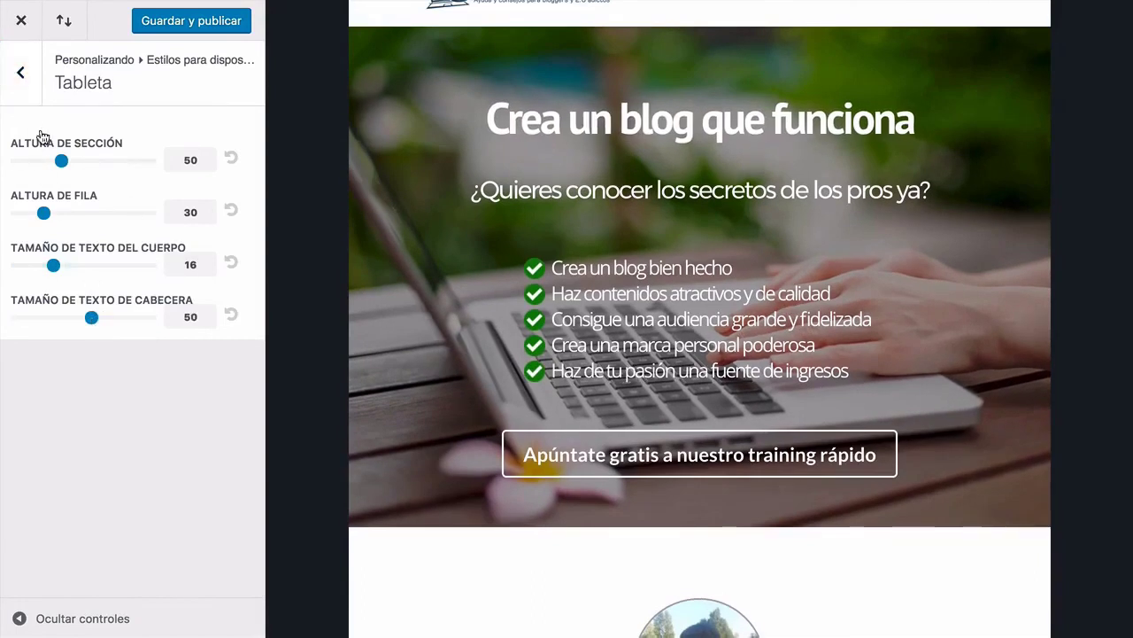
Set the phone header text size to 45 in the mobile device styles
{"action": "left_click", "coordinate": [20, 74]}
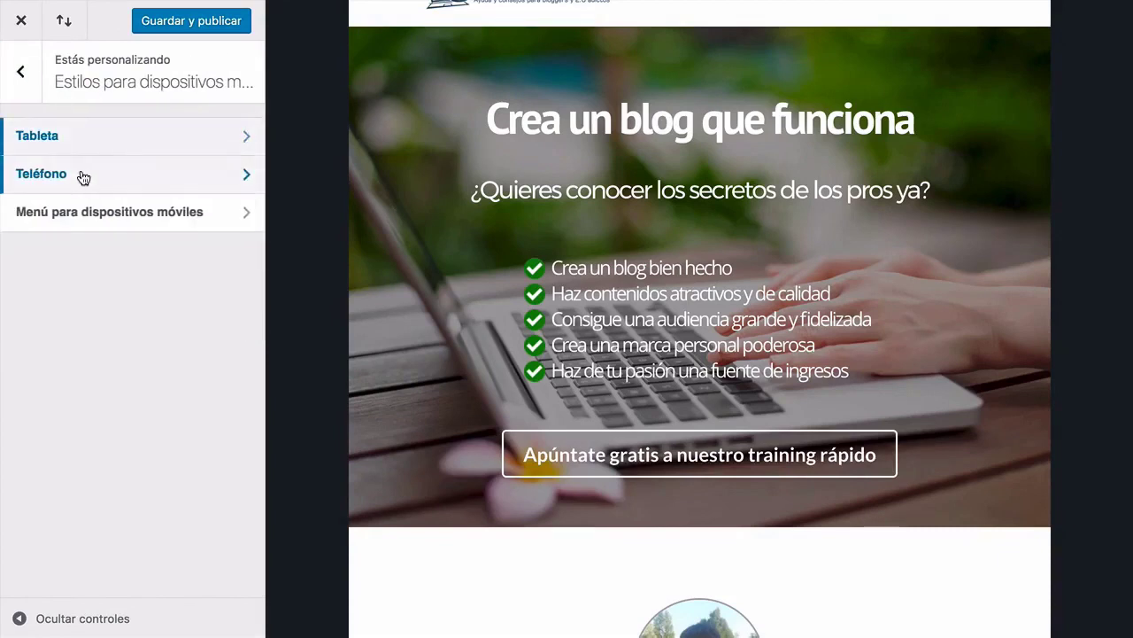
{"action": "left_click", "coordinate": [80, 176]}
{"action": "left_click_drag", "start_coordinate": [101, 319], "coordinate": [78, 318]}
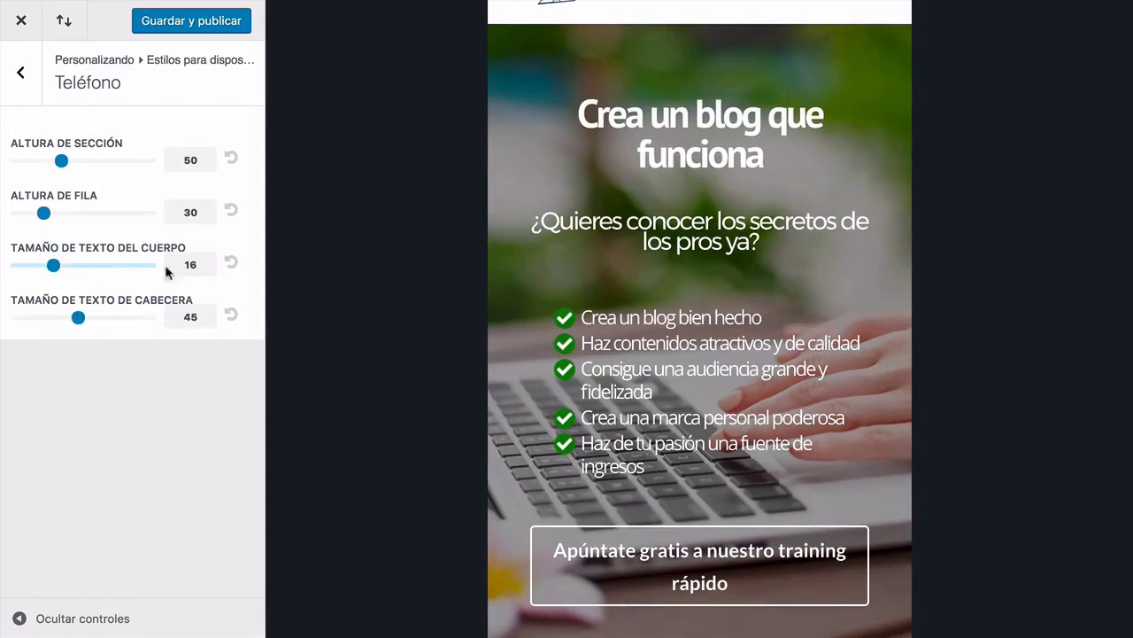
{"action": "left_click", "coordinate": [19, 74]}
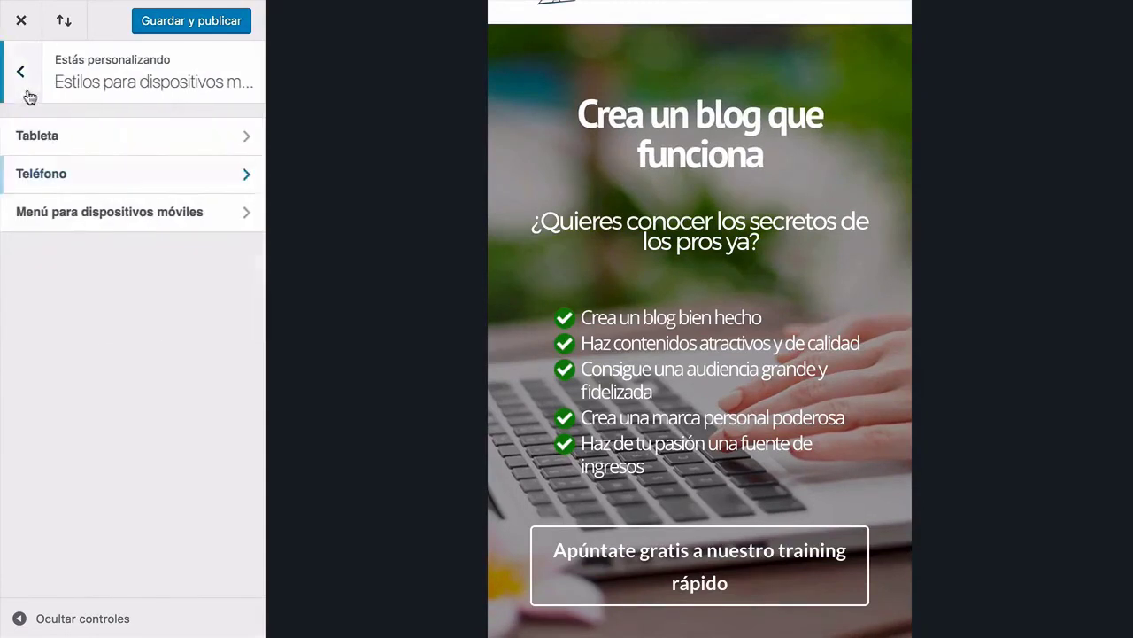
Set the phone body text size to 15, then save and publish the customizer changes
{"action": "left_click", "coordinate": [103, 186]}
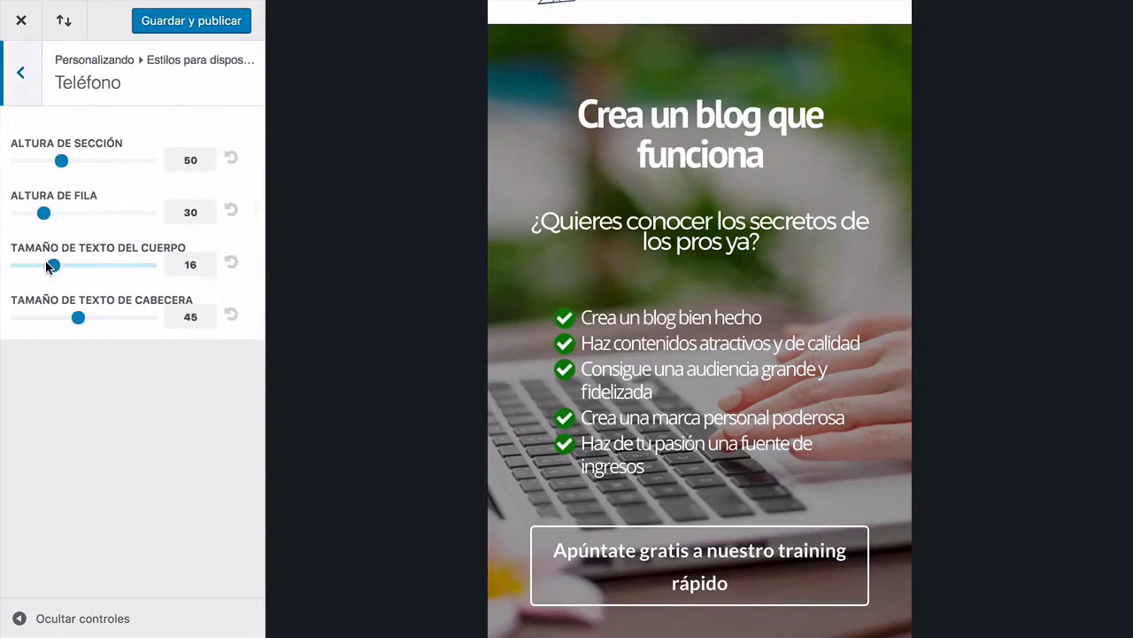
{"action": "left_click_drag", "start_coordinate": [49, 268], "coordinate": [47, 268]}
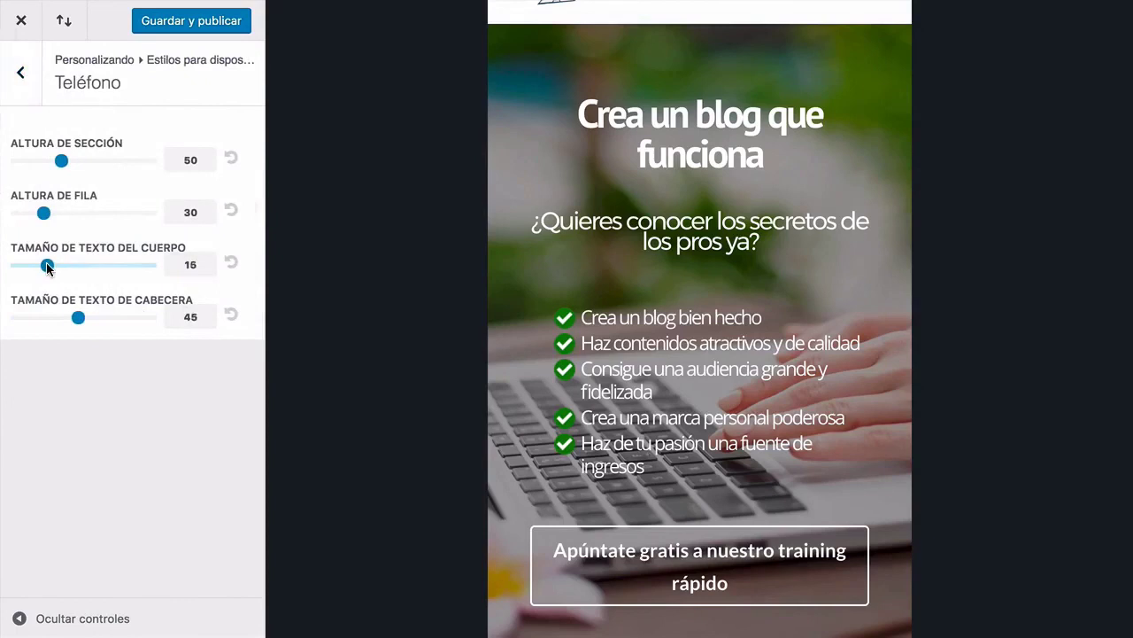
{"action": "left_click", "coordinate": [20, 73]}
{"action": "left_click", "coordinate": [21, 72]}
{"action": "left_click", "coordinate": [202, 25]}
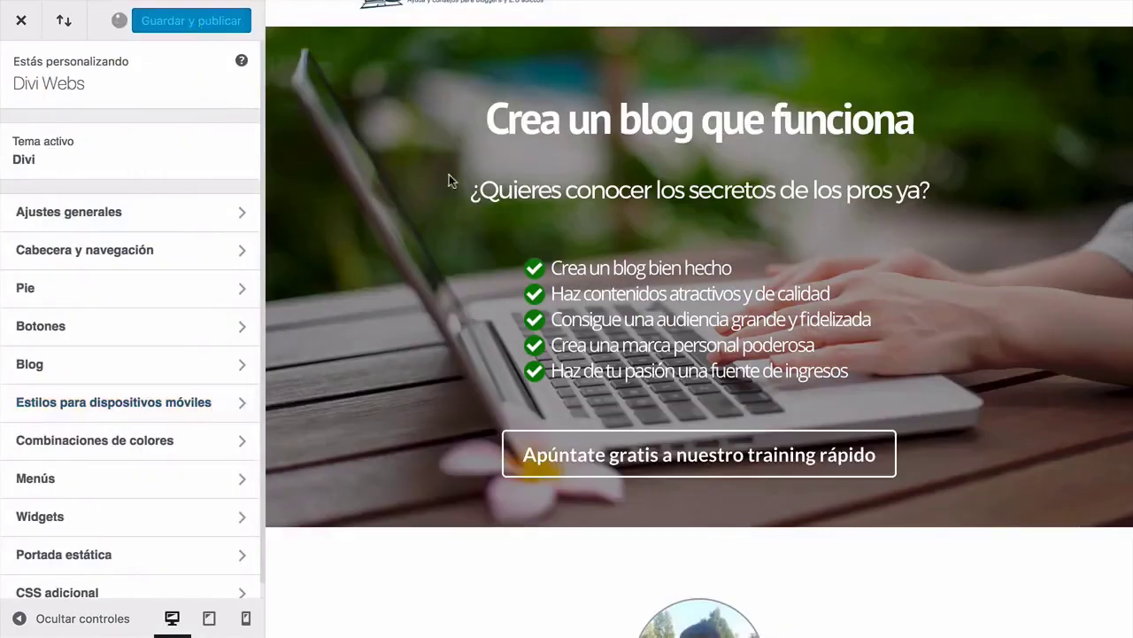
Reload the page in the visual builder and examine its hero and testimonial sections in tablet view
{"action": "mouse_move", "coordinate": [752, 5]}
{"action": "left_click", "coordinate": [568, 38]}
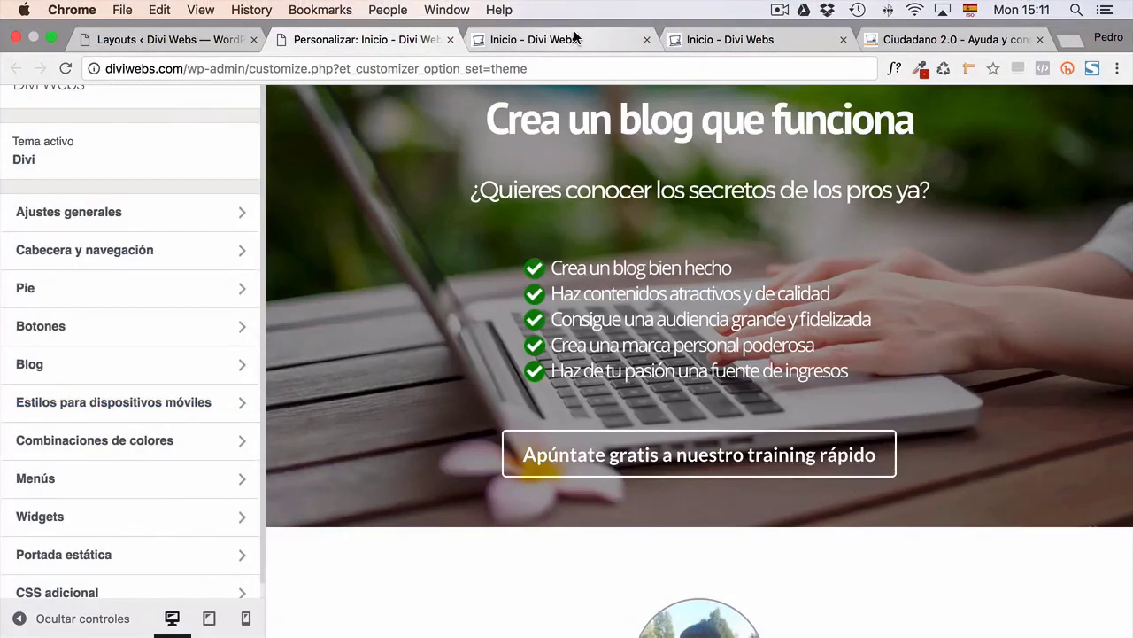
{"action": "key", "text": "super+r"}
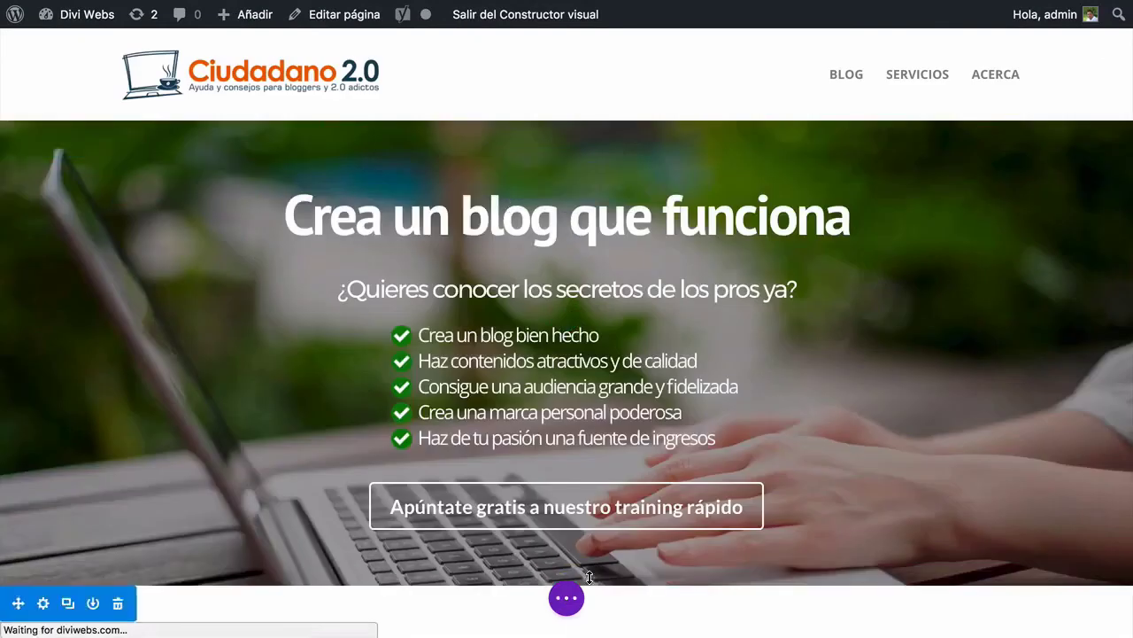
{"action": "left_click", "coordinate": [568, 606]}
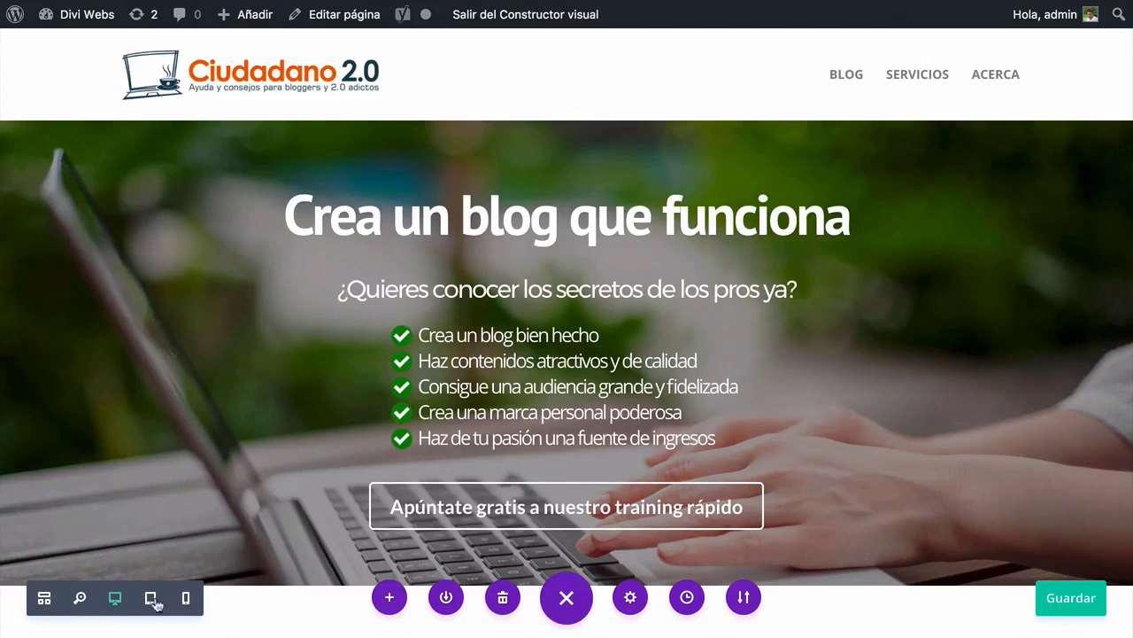
{"action": "left_click", "coordinate": [151, 600]}
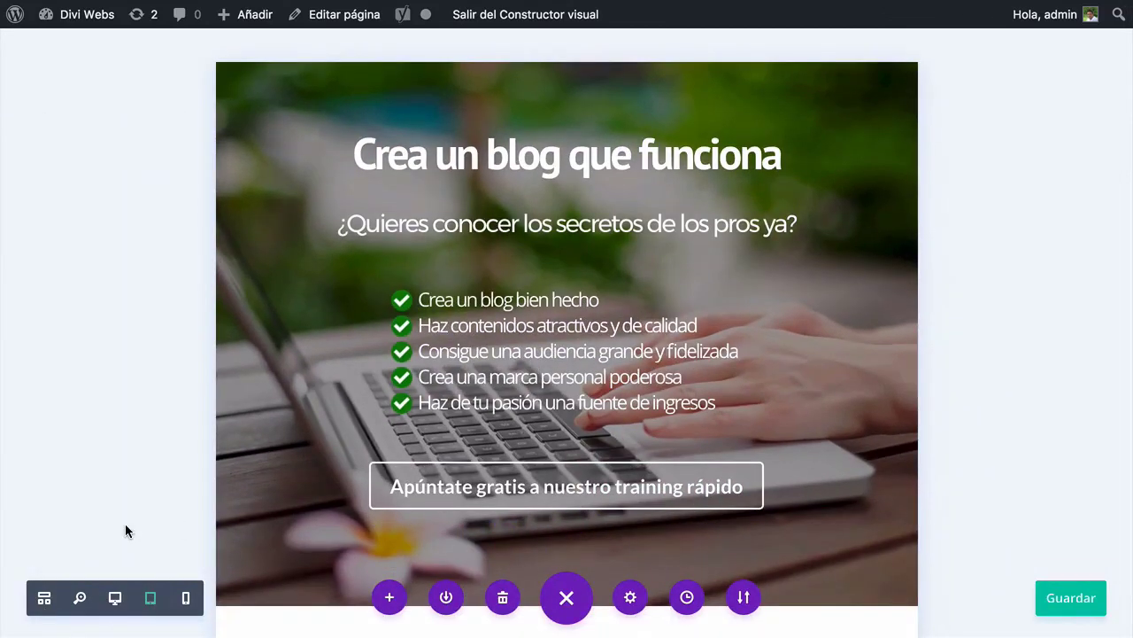
{"action": "scroll", "coordinate": [147, 543], "scroll_direction": "down", "scroll_amount": 2}
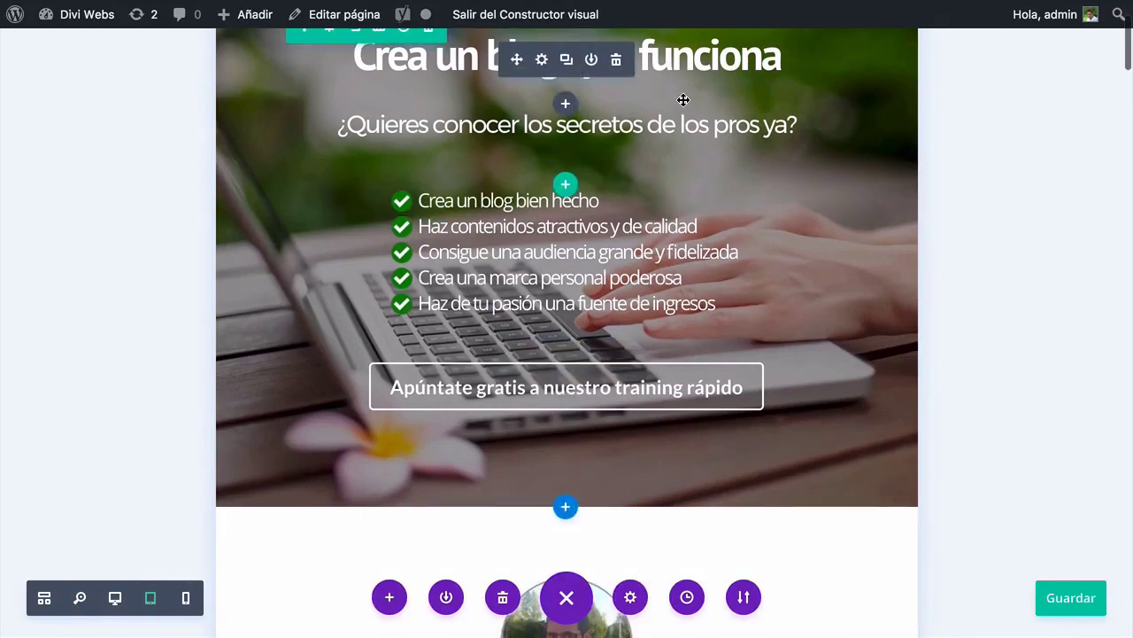
{"action": "scroll", "coordinate": [631, 122], "scroll_direction": "up", "scroll_amount": 2}
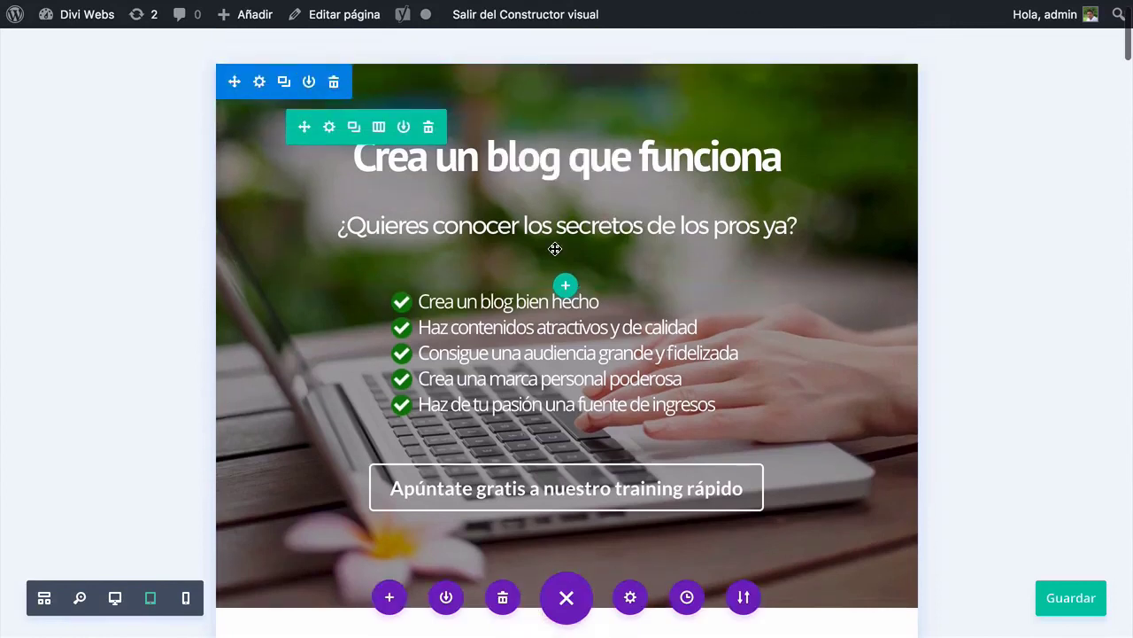
{"action": "scroll", "coordinate": [486, 258], "scroll_direction": "down", "scroll_amount": 6}
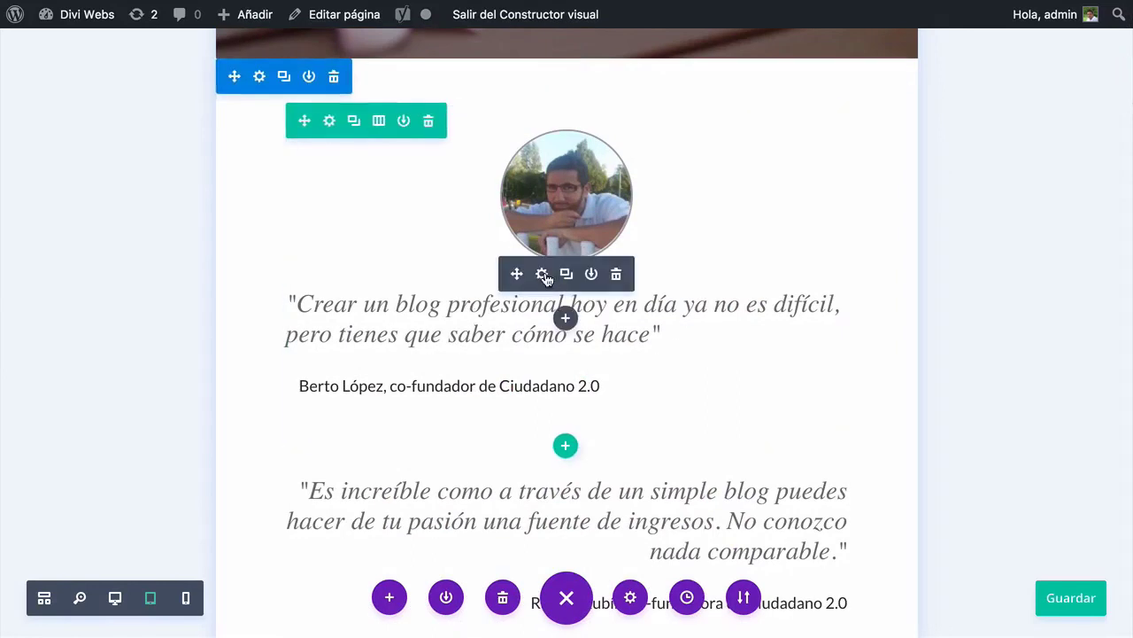
In the first testimonial quote's text settings, enable per-device font sizes and set the tablet size to 25 px
{"action": "left_click", "coordinate": [542, 274]}
{"action": "left_click", "coordinate": [152, 71]}
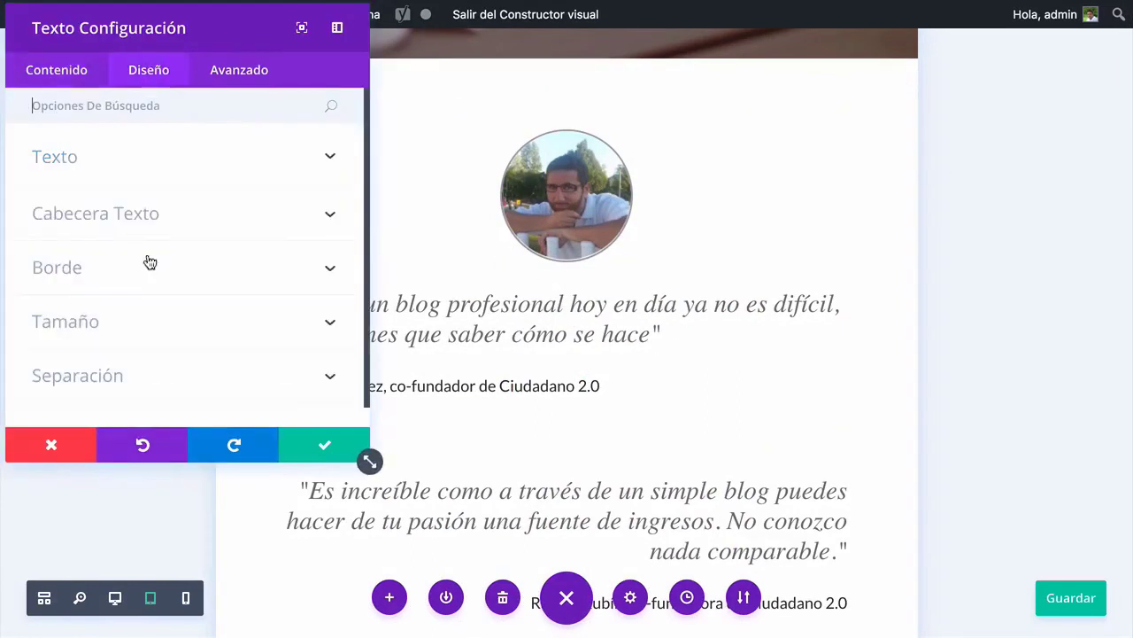
{"action": "left_click", "coordinate": [43, 155]}
{"action": "scroll", "coordinate": [314, 359], "scroll_direction": "down", "scroll_amount": 3}
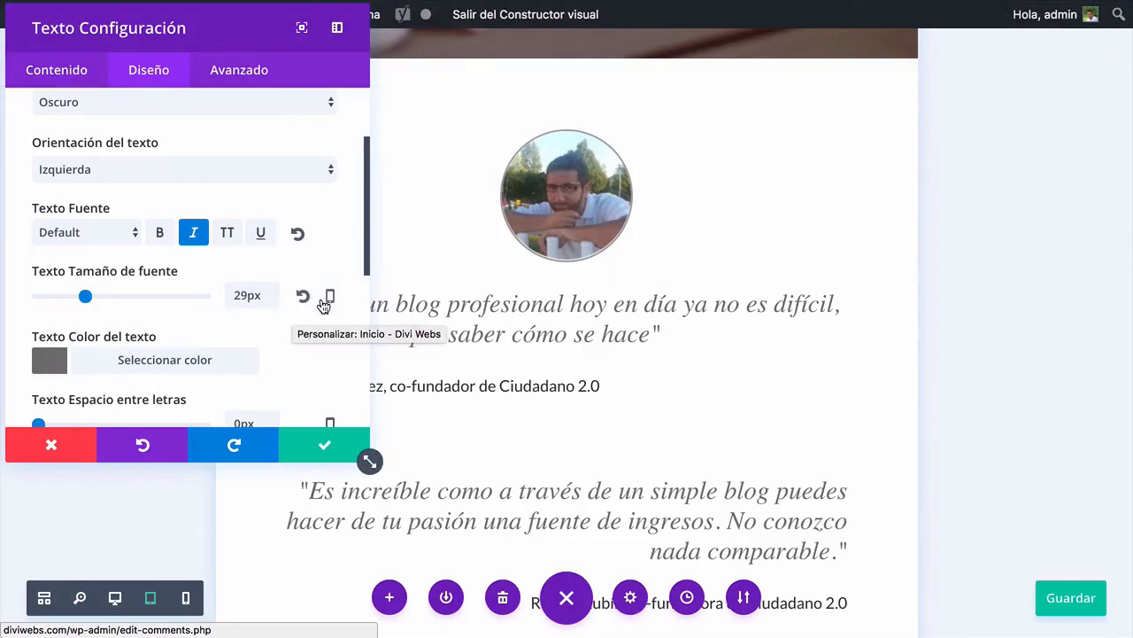
{"action": "left_click_drag", "start_coordinate": [195, 21], "coordinate": [941, 24]}
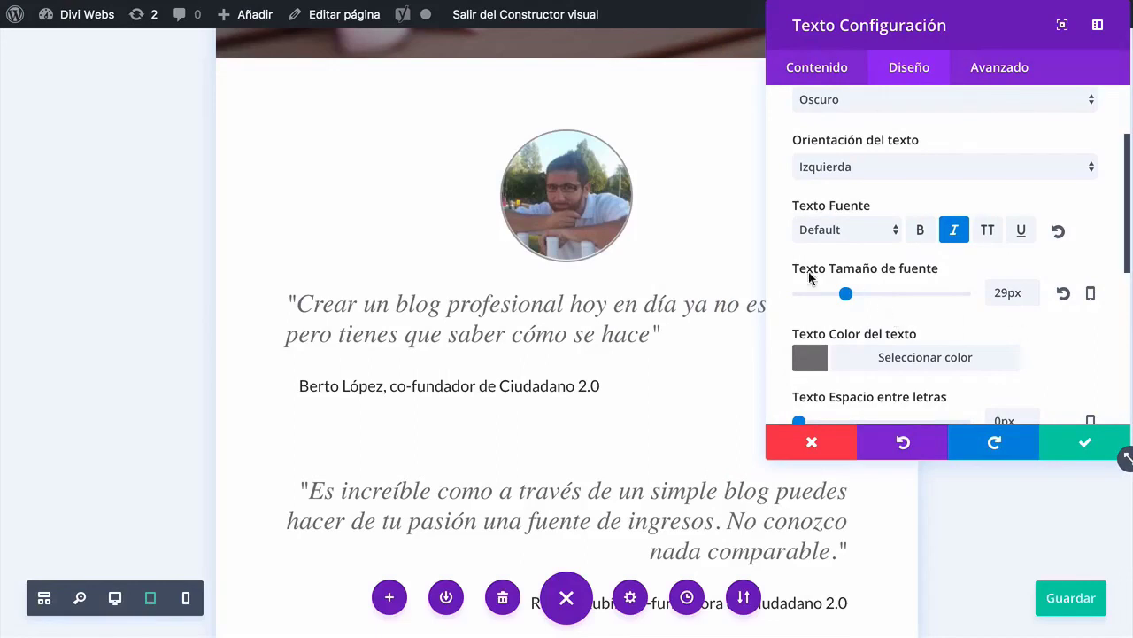
{"action": "left_click", "coordinate": [1093, 295]}
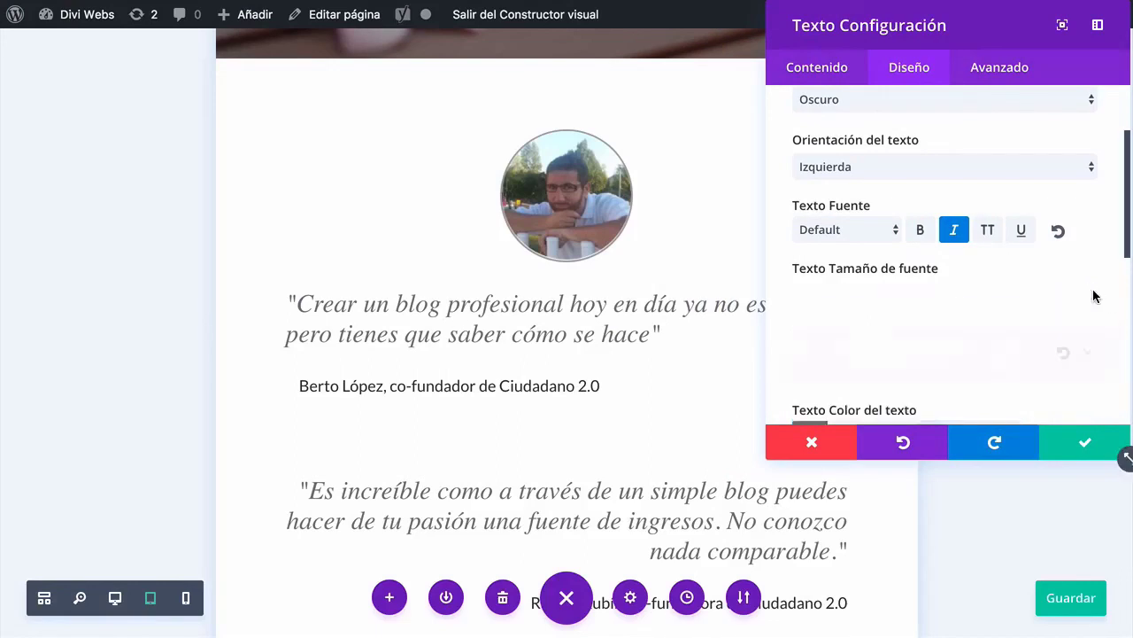
{"action": "left_click", "coordinate": [841, 304]}
{"action": "left_click", "coordinate": [905, 304]}
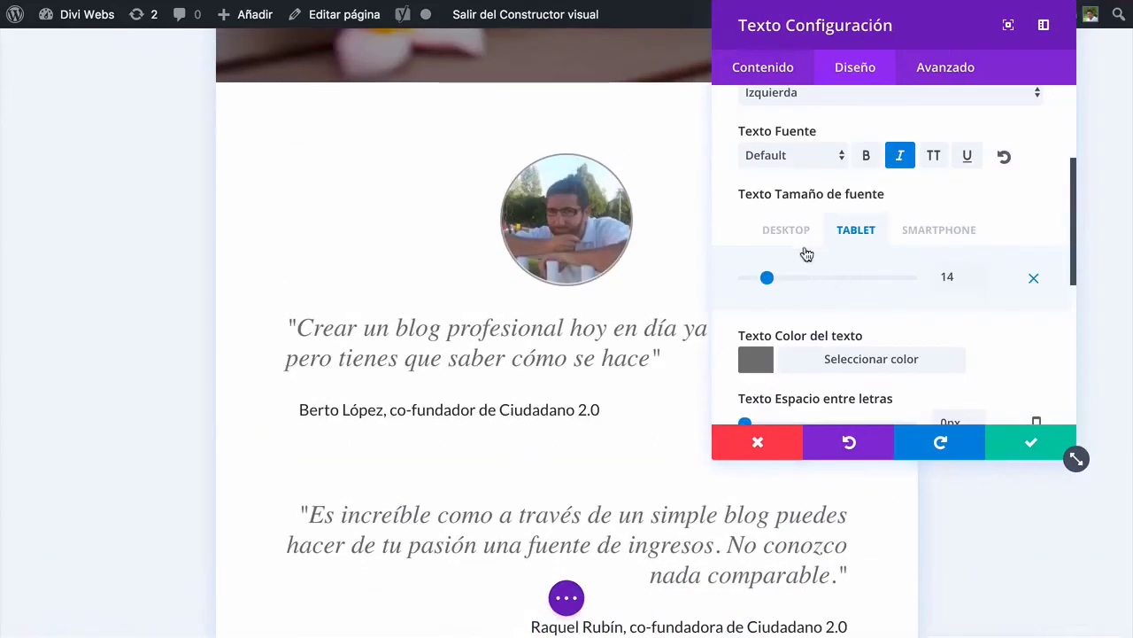
{"action": "left_click", "coordinate": [770, 233]}
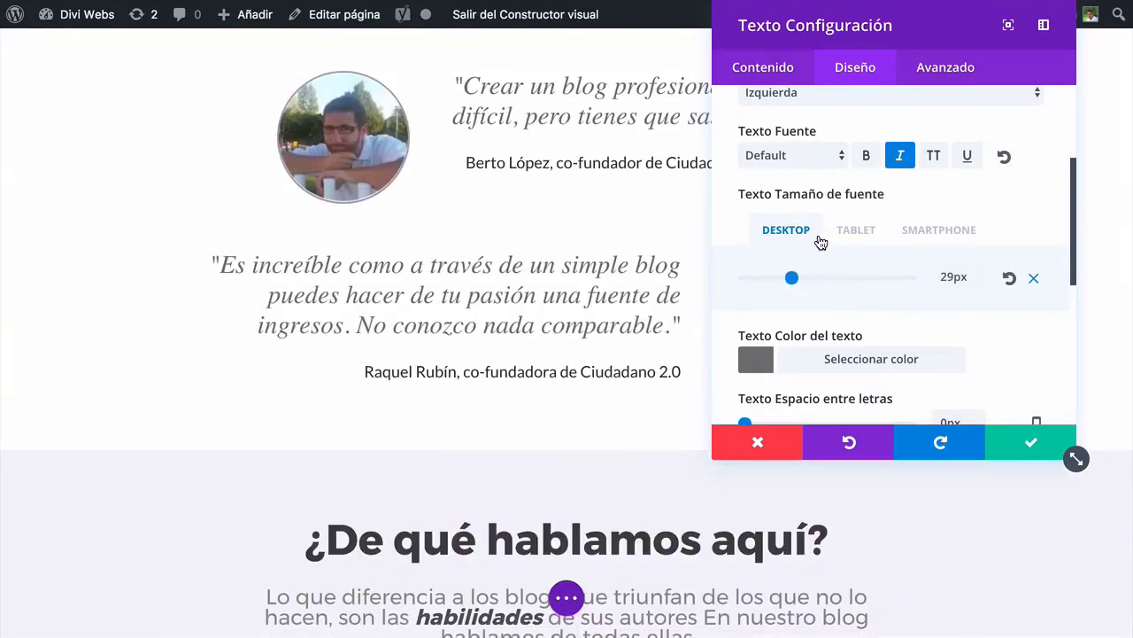
{"action": "left_click", "coordinate": [855, 232]}
{"action": "left_click_drag", "start_coordinate": [954, 275], "coordinate": [915, 274]}
{"action": "type", "text": "25"}
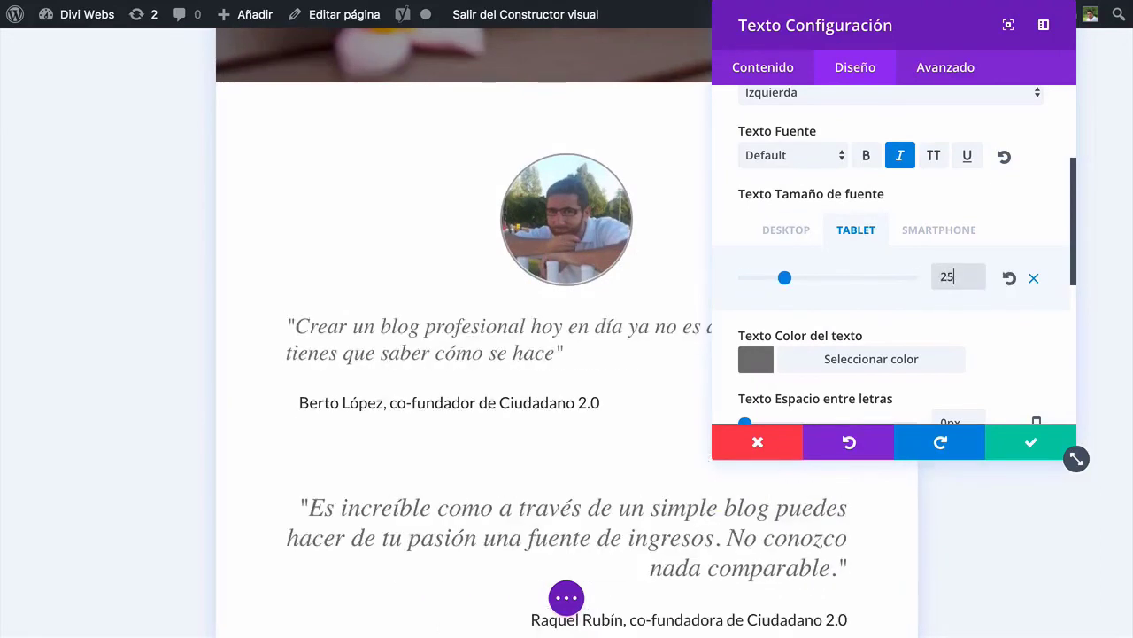
Set the first testimonial quote's smartphone font size to 20 px and save the module's changes
{"action": "left_click", "coordinate": [921, 233]}
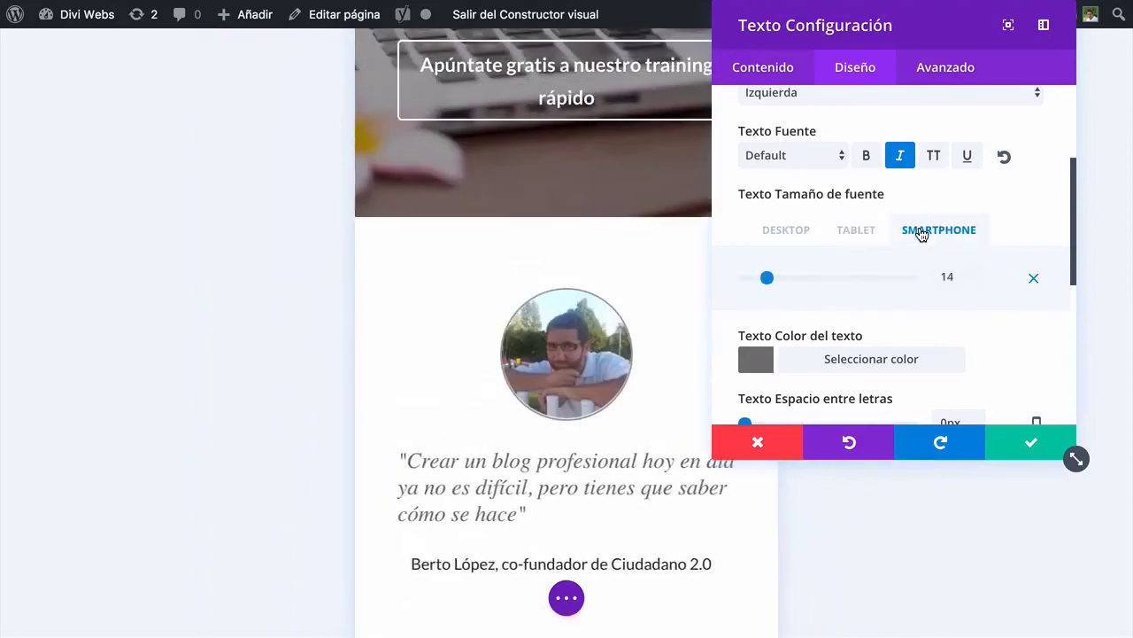
{"action": "left_click_drag", "start_coordinate": [951, 275], "coordinate": [931, 275]}
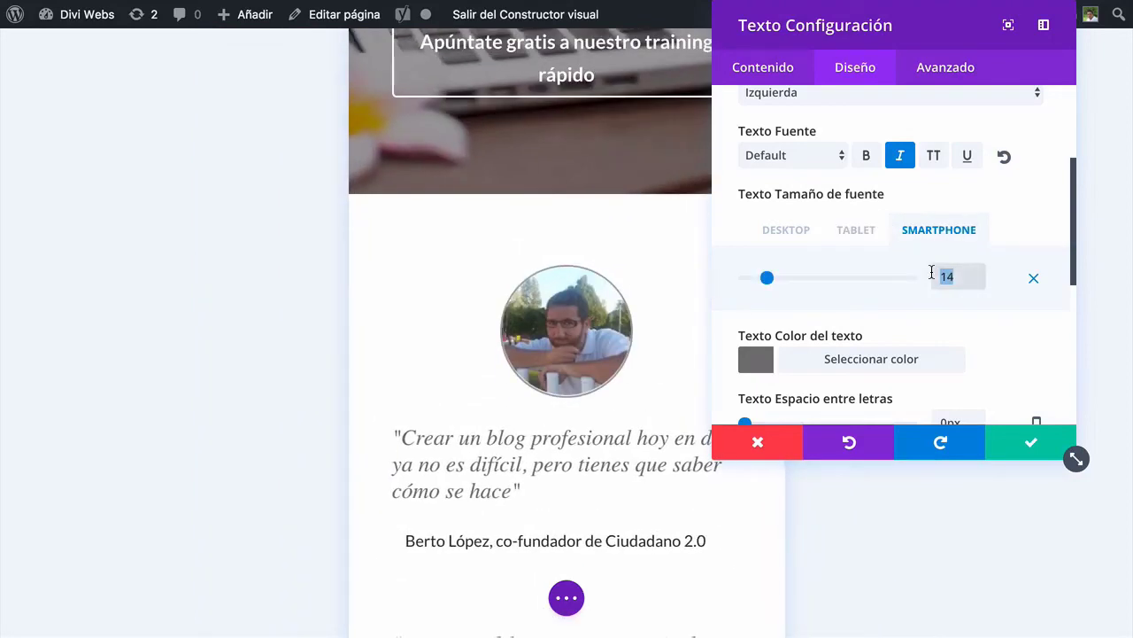
{"action": "type", "text": "20"}
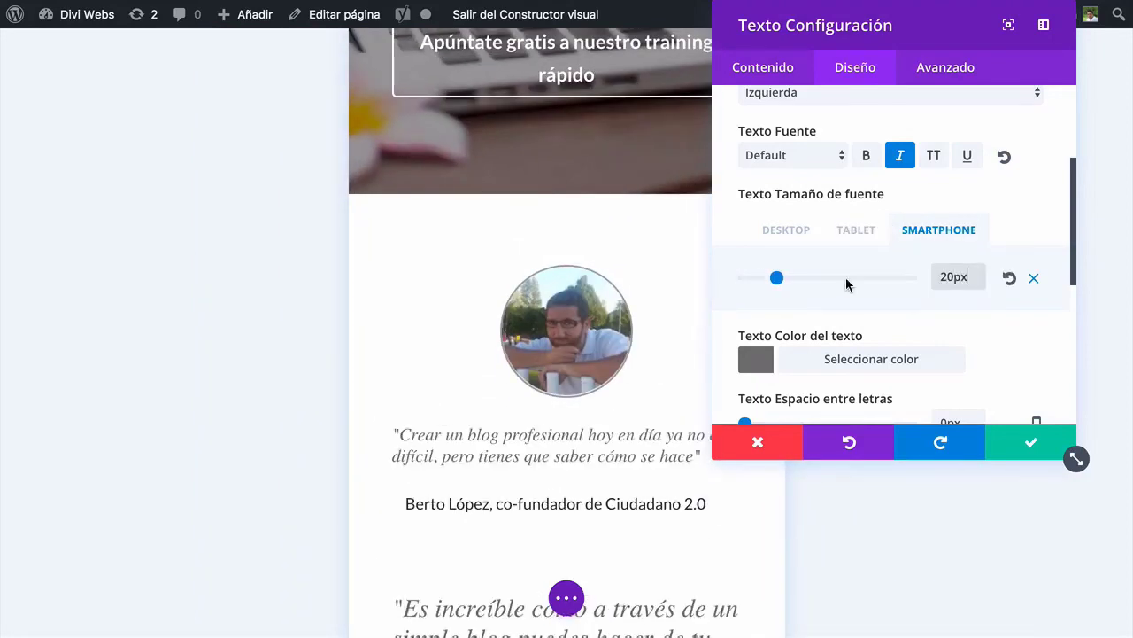
{"action": "left_click", "coordinate": [1030, 442]}
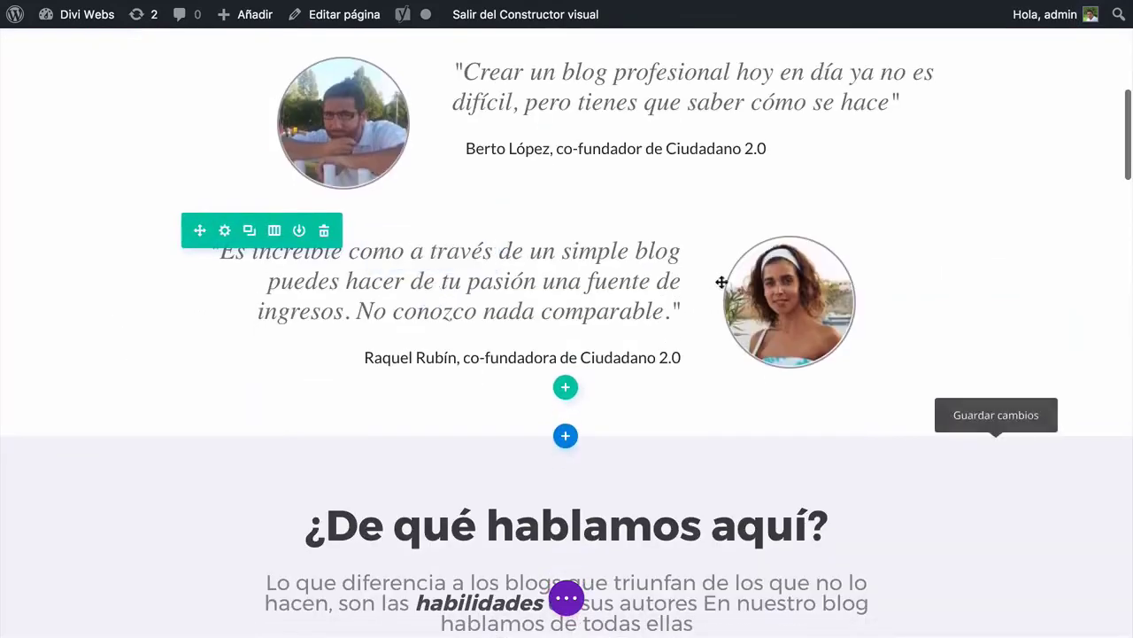
Enable per-device font sizes for the second testimonial quote and set its tablet text size to 25 px
{"action": "left_click", "coordinate": [405, 253]}
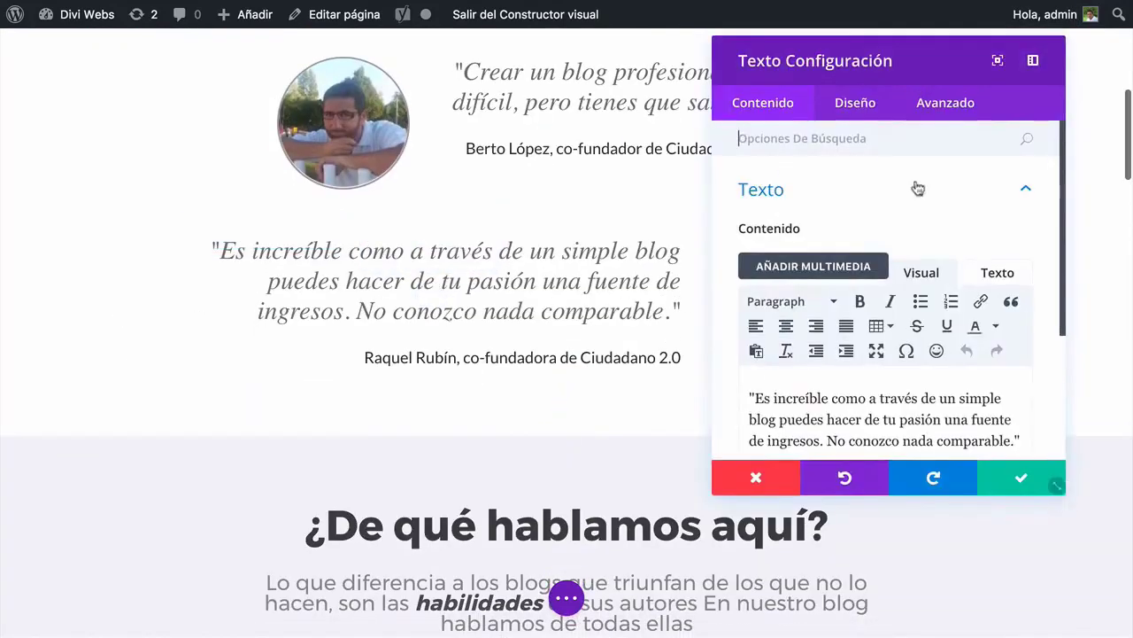
{"action": "left_click", "coordinate": [859, 112]}
{"action": "left_click", "coordinate": [823, 212]}
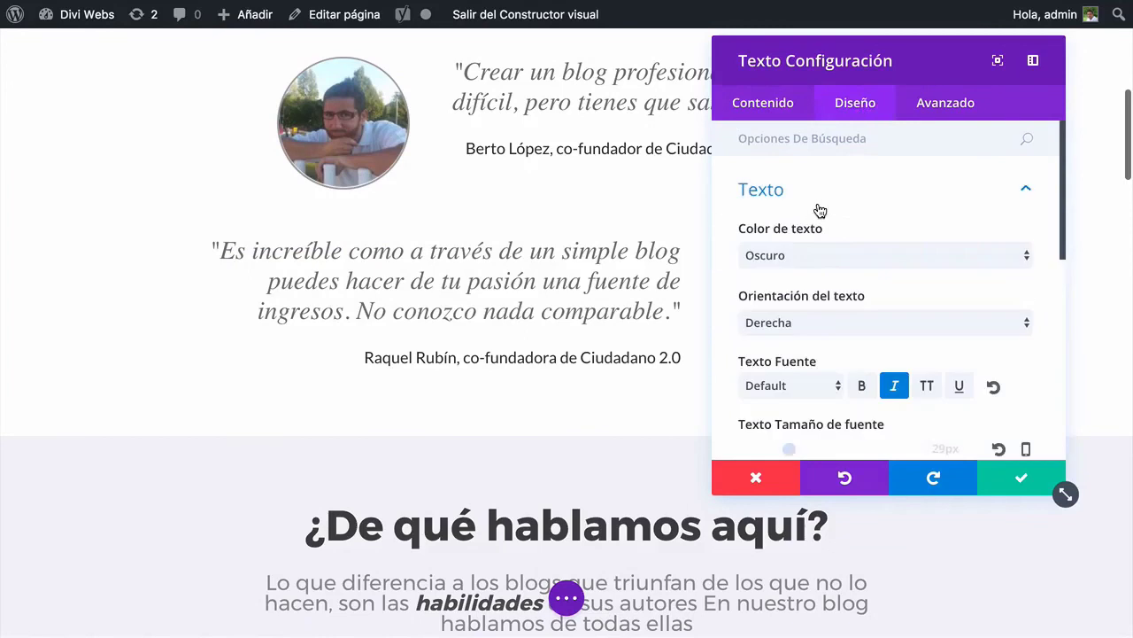
{"action": "scroll", "coordinate": [917, 375], "scroll_direction": "down", "scroll_amount": 2}
{"action": "left_click", "coordinate": [1027, 335]}
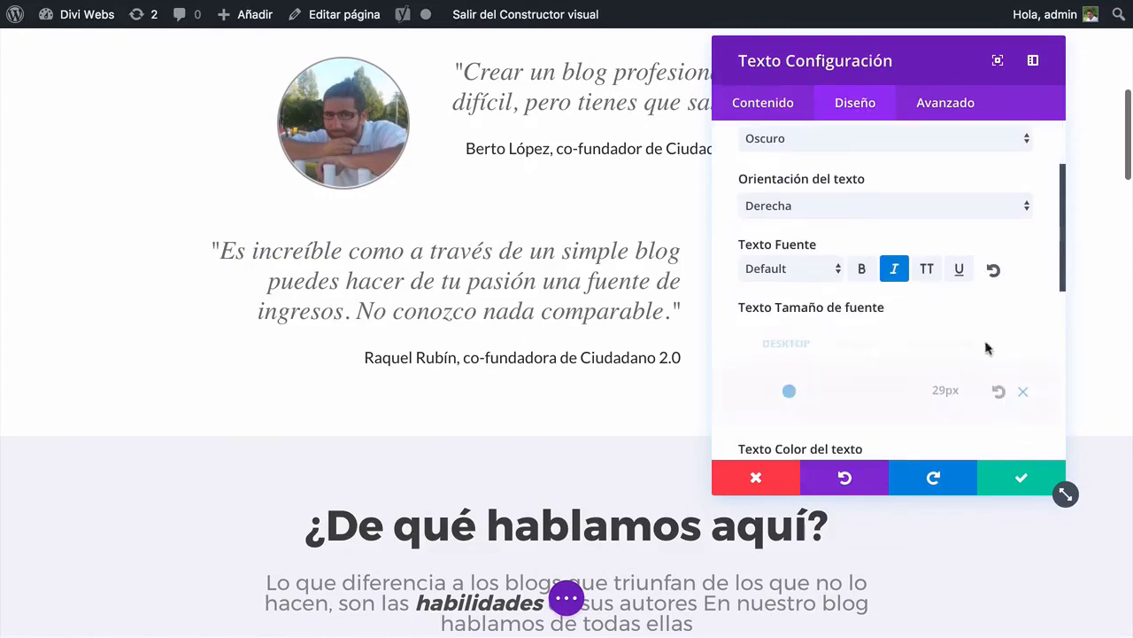
{"action": "left_click", "coordinate": [852, 345]}
{"action": "double_click", "coordinate": [950, 390]}
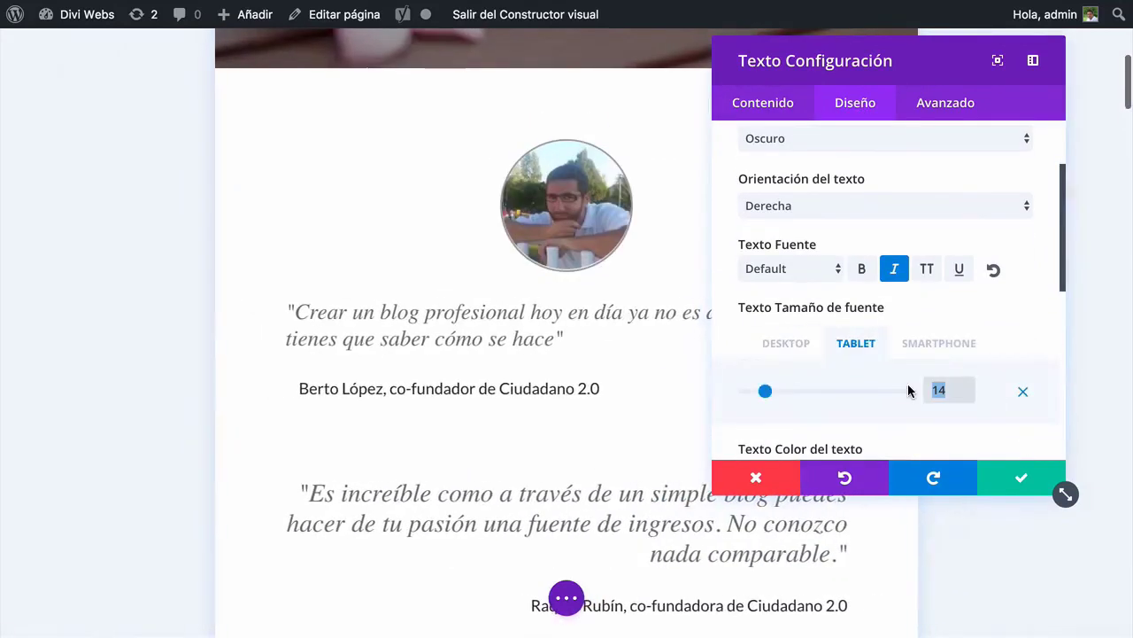
{"action": "type", "text": "25"}
Set the second testimonial quote's smartphone font size to 20 px and save the module's changes
{"action": "left_click", "coordinate": [916, 343]}
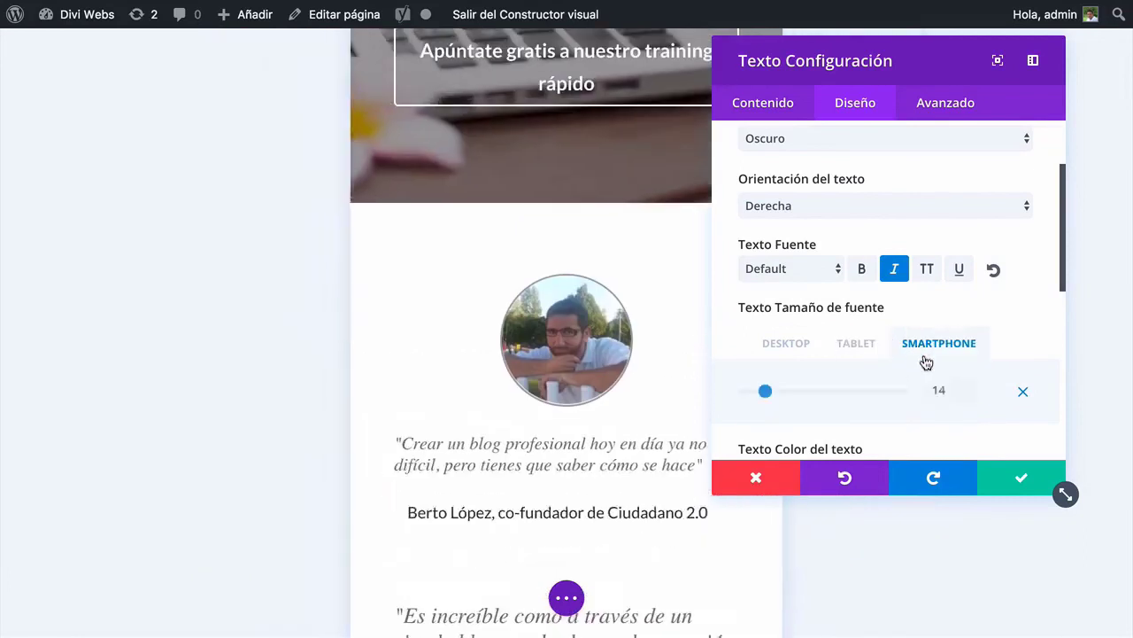
{"action": "left_click_drag", "start_coordinate": [940, 392], "coordinate": [910, 392]}
{"action": "type", "text": "2"}
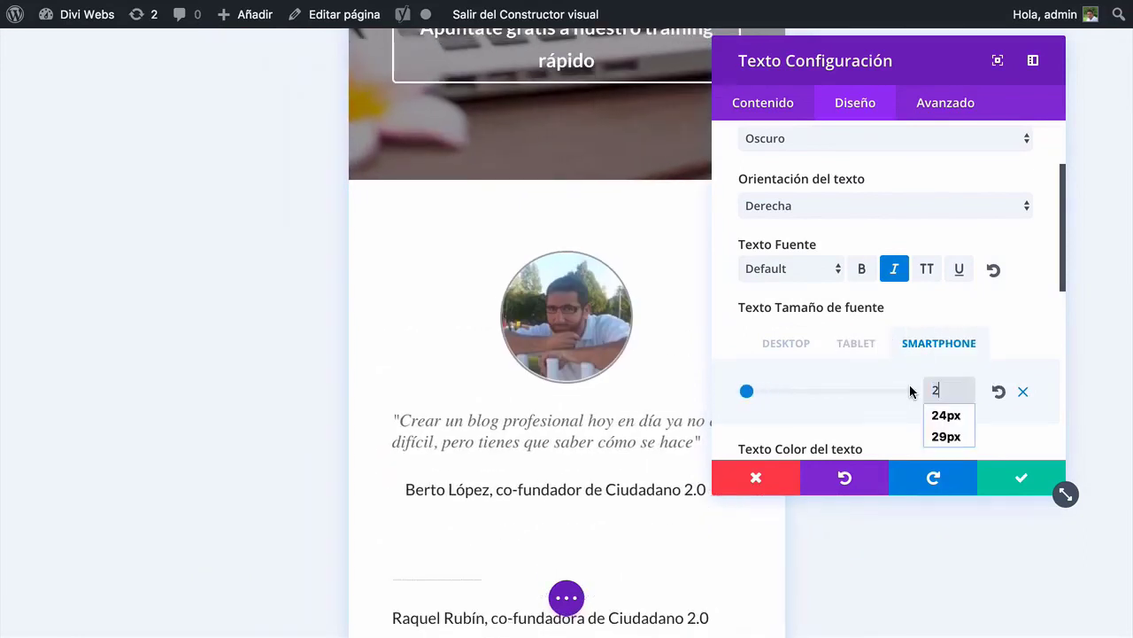
{"action": "type", "text": "px0"}
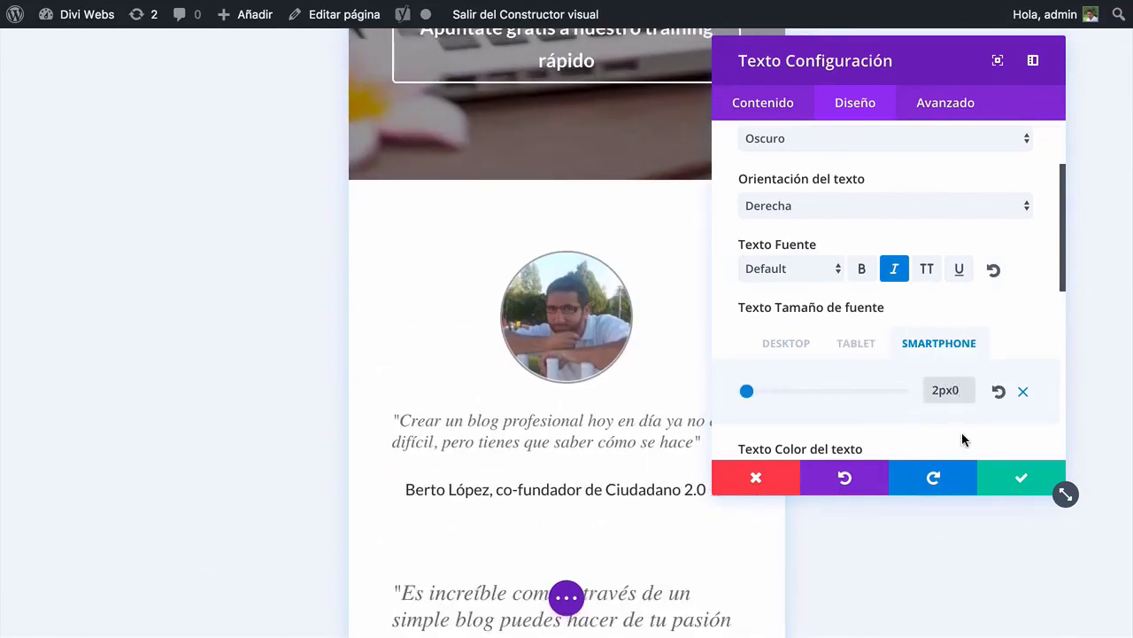
{"action": "key", "text": "BackSpace"}
{"action": "key", "text": "BackSpace"}
{"action": "key", "text": "BackSpace"}
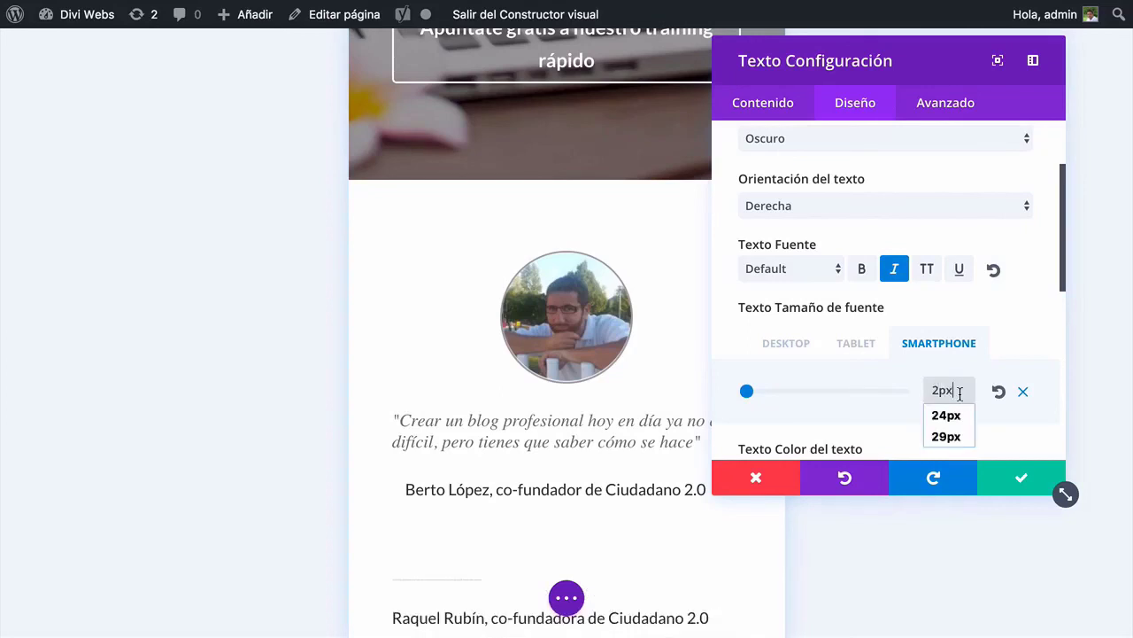
{"action": "type", "text": "0"}
{"action": "key", "text": "BackSpace"}
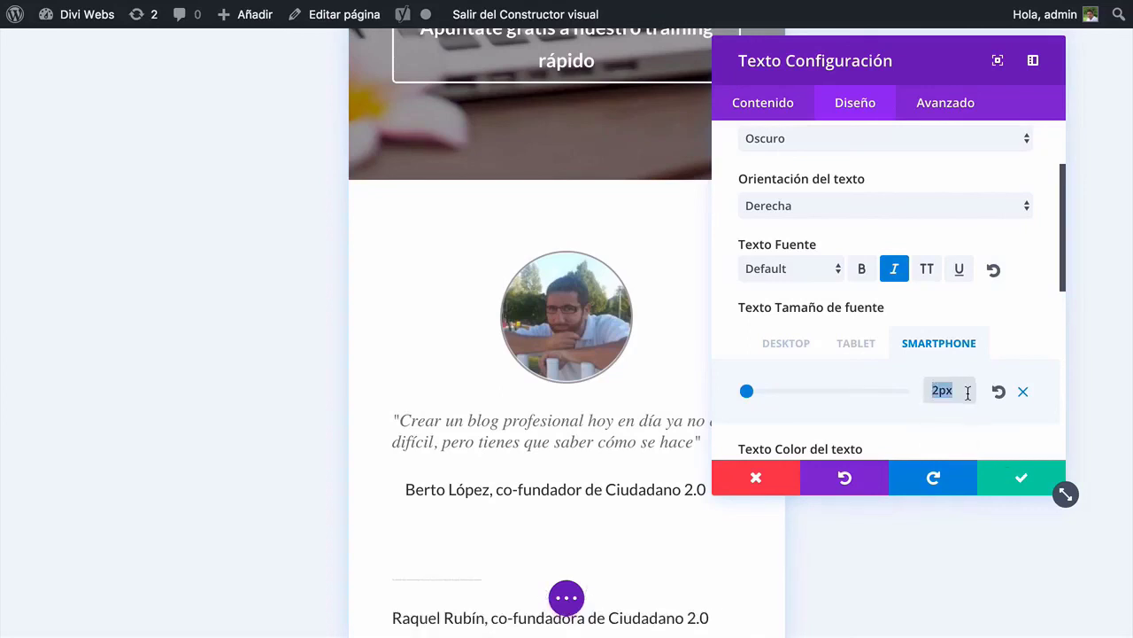
{"action": "type", "text": "20"}
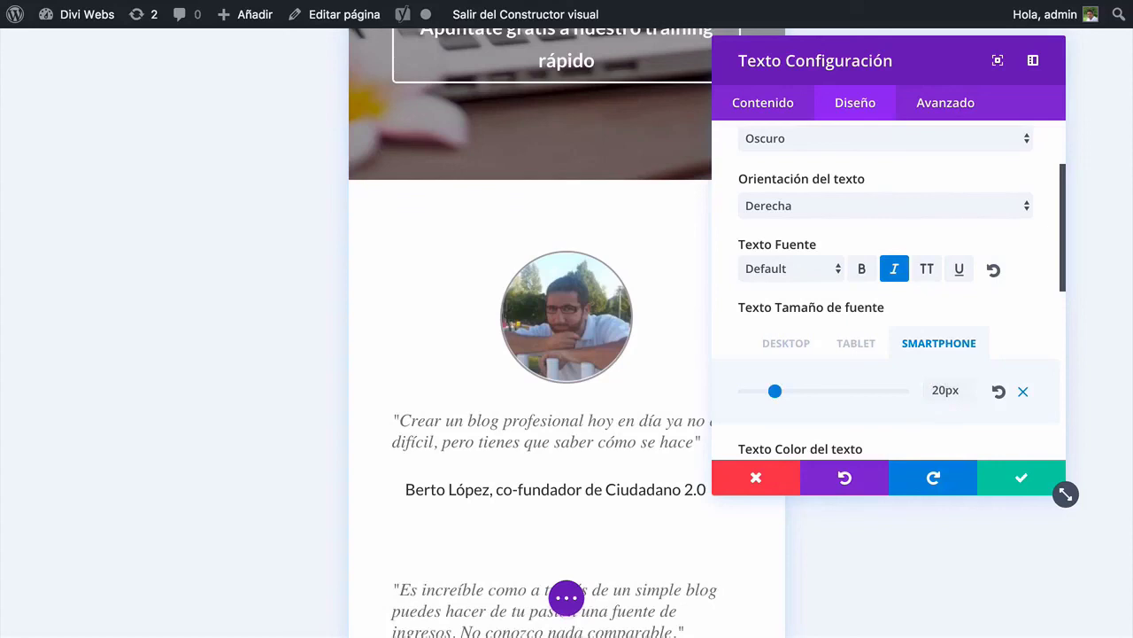
{"action": "scroll", "coordinate": [595, 437], "scroll_direction": "down", "scroll_amount": 2}
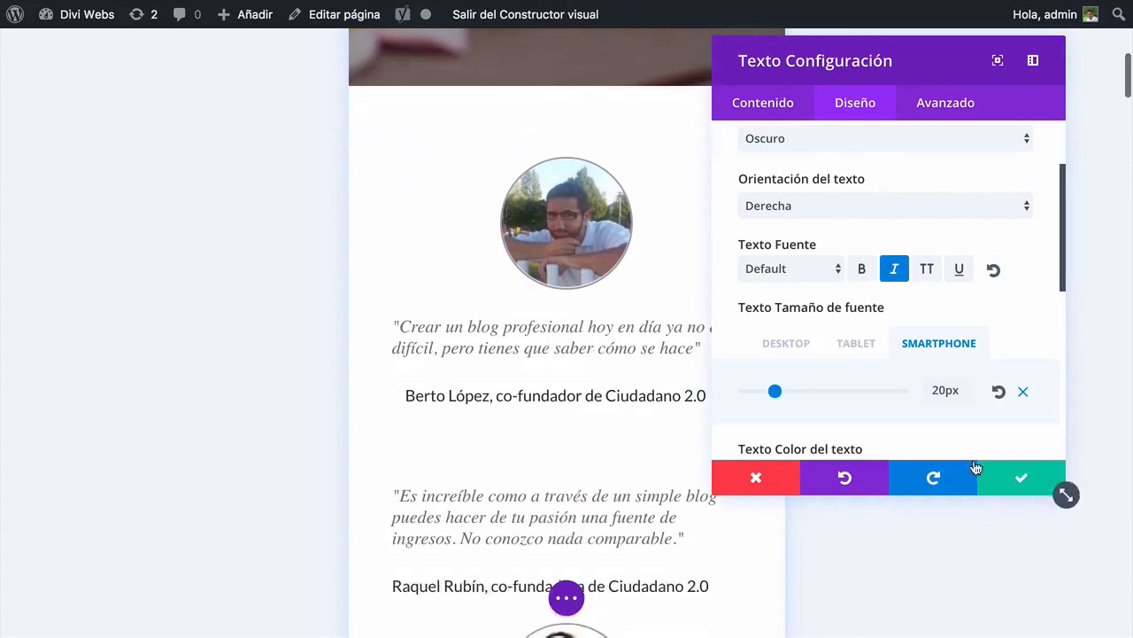
{"action": "left_click", "coordinate": [1021, 479]}
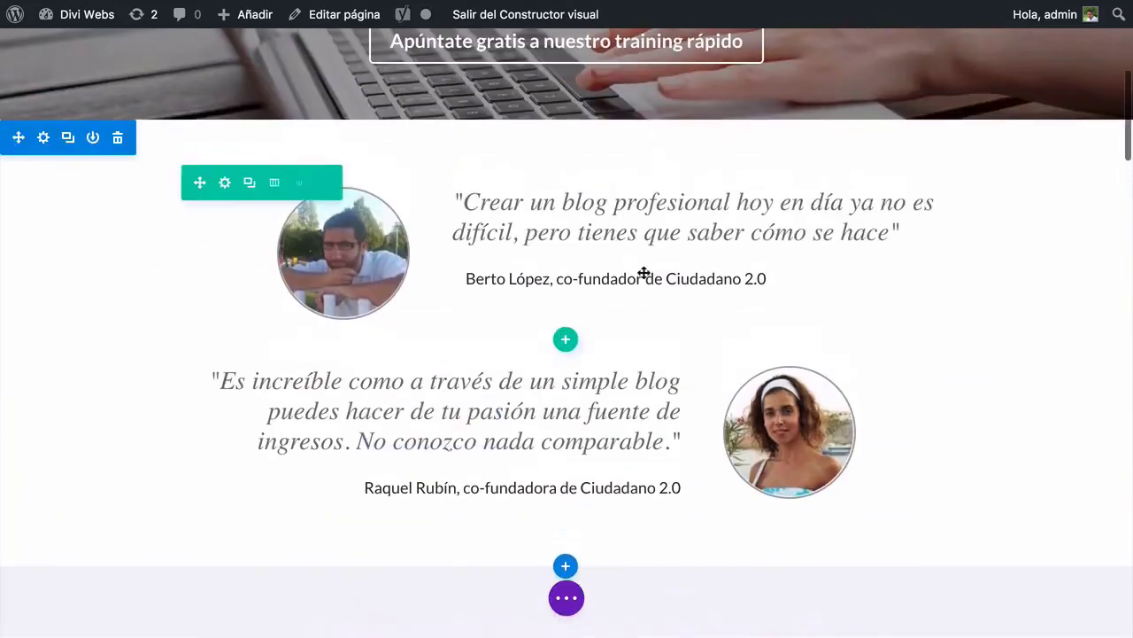
Enable per-device font sizes for the author line under the first testimonial and set its tablet size to 16 px
{"action": "scroll", "coordinate": [643, 273], "scroll_direction": "up", "scroll_amount": 1}
{"action": "mouse_move", "coordinate": [607, 293]}
{"action": "left_click", "coordinate": [684, 238]}
{"action": "left_click", "coordinate": [856, 103]}
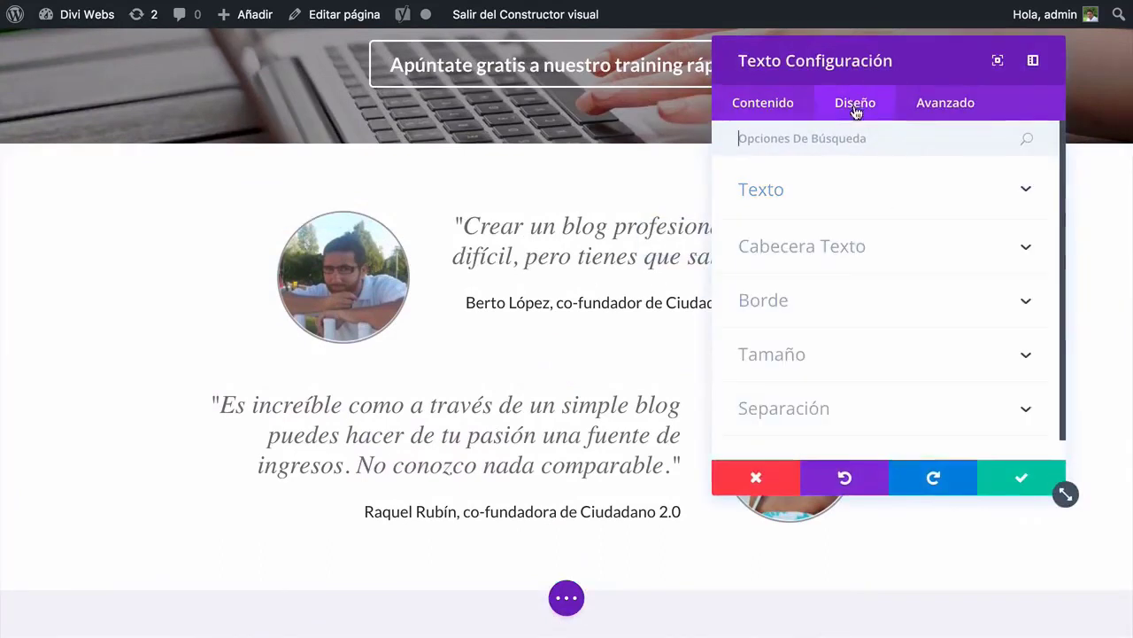
{"action": "left_click", "coordinate": [760, 190]}
{"action": "scroll", "coordinate": [903, 400], "scroll_direction": "down", "scroll_amount": 3}
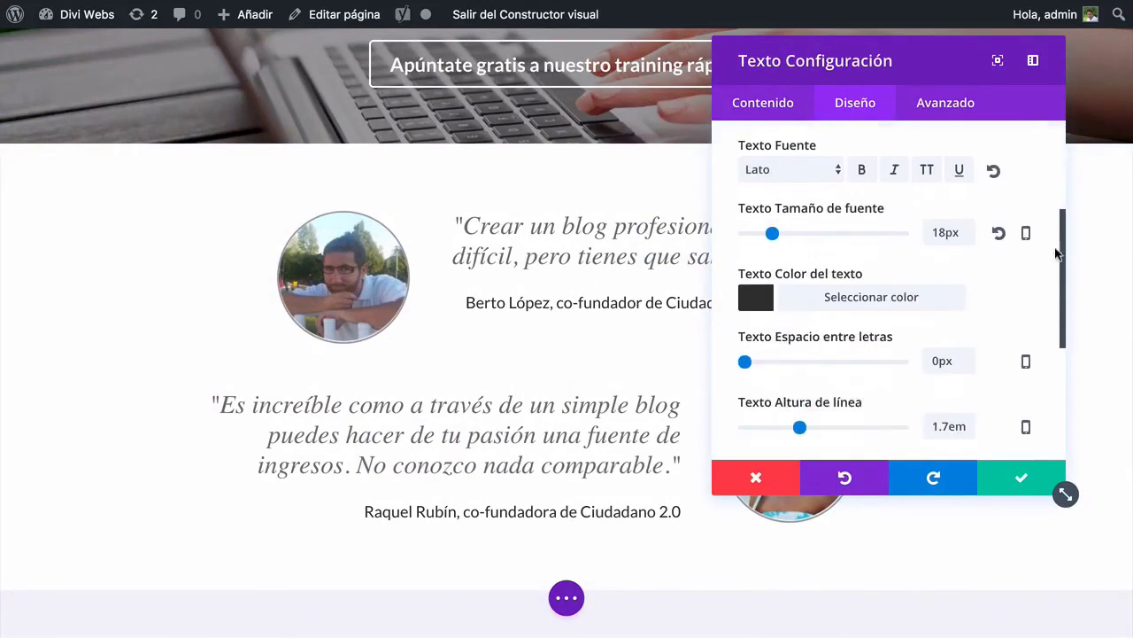
{"action": "left_click", "coordinate": [1026, 234]}
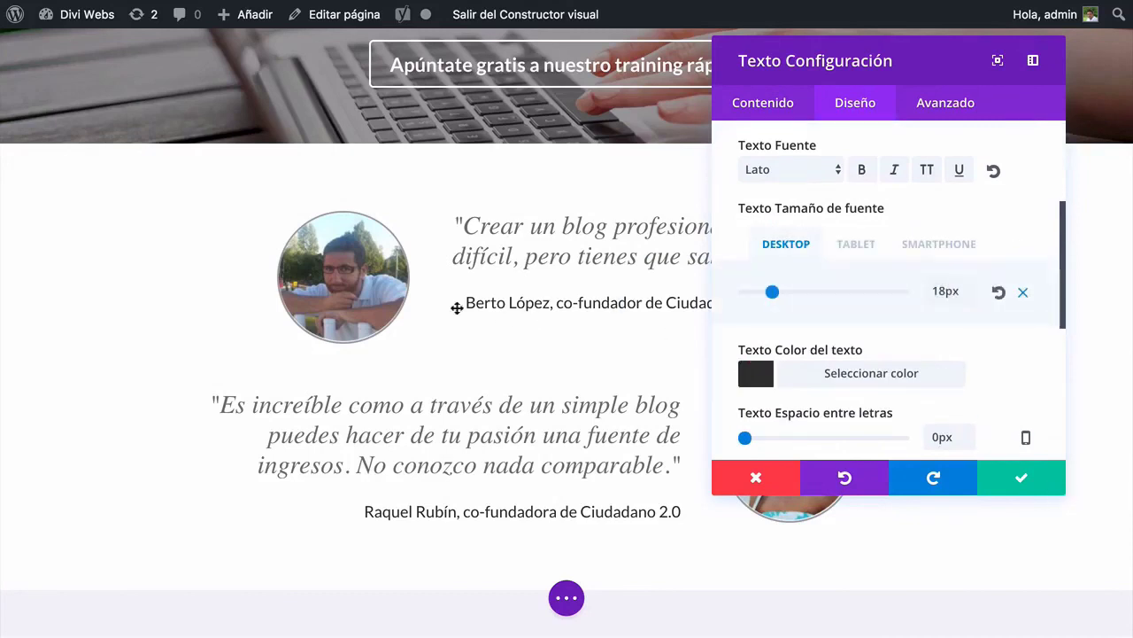
{"action": "left_click", "coordinate": [882, 251]}
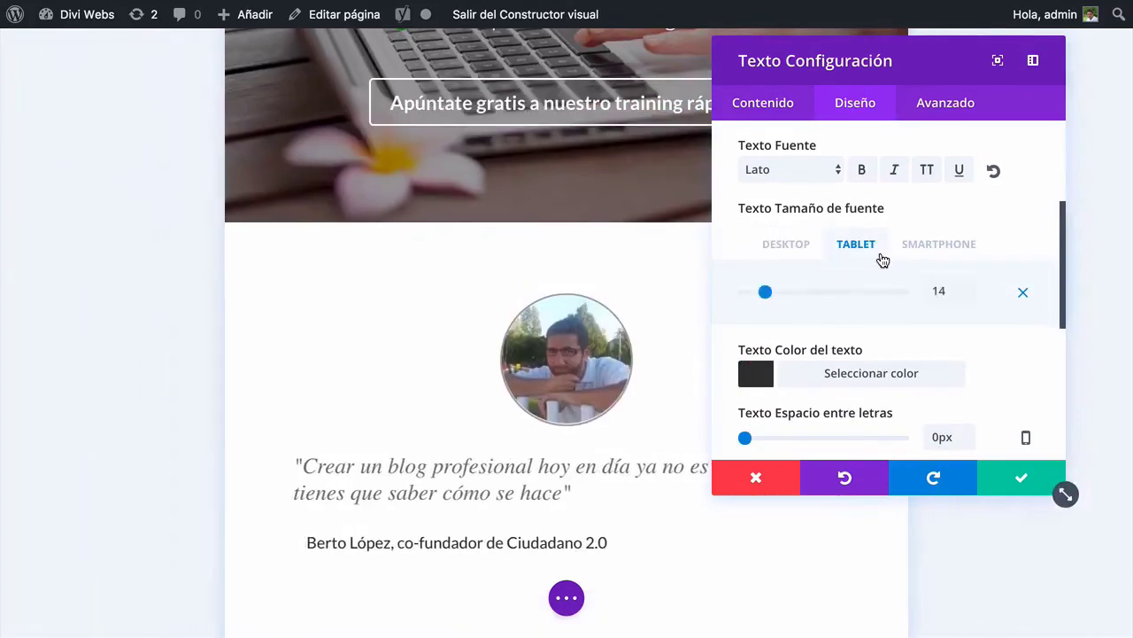
{"action": "double_click", "coordinate": [955, 290]}
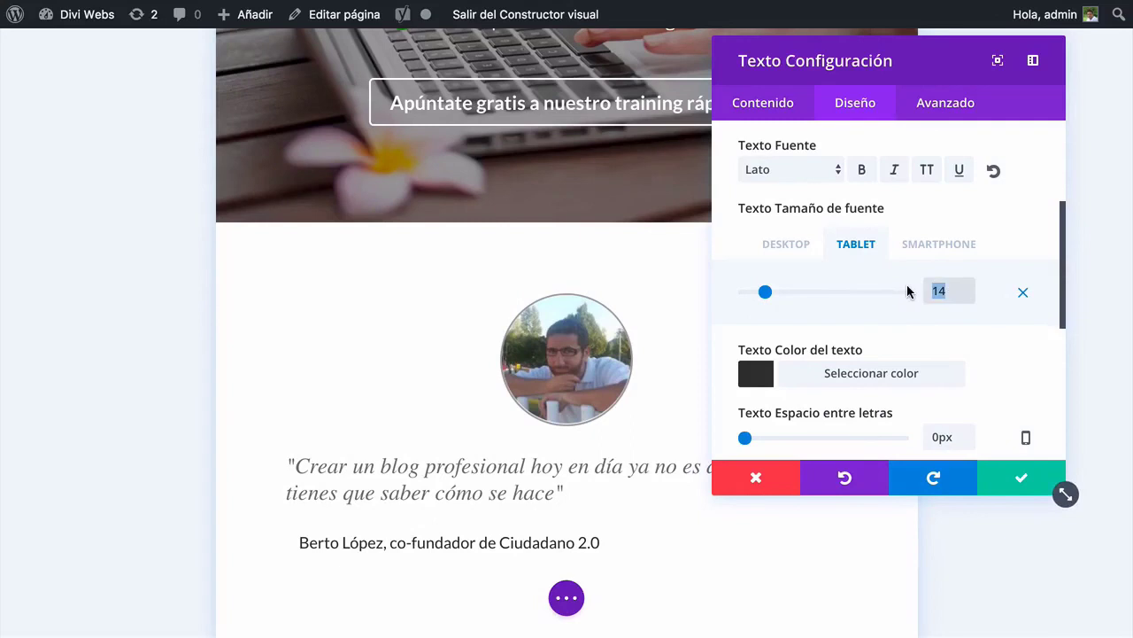
{"action": "type", "text": "16px"}
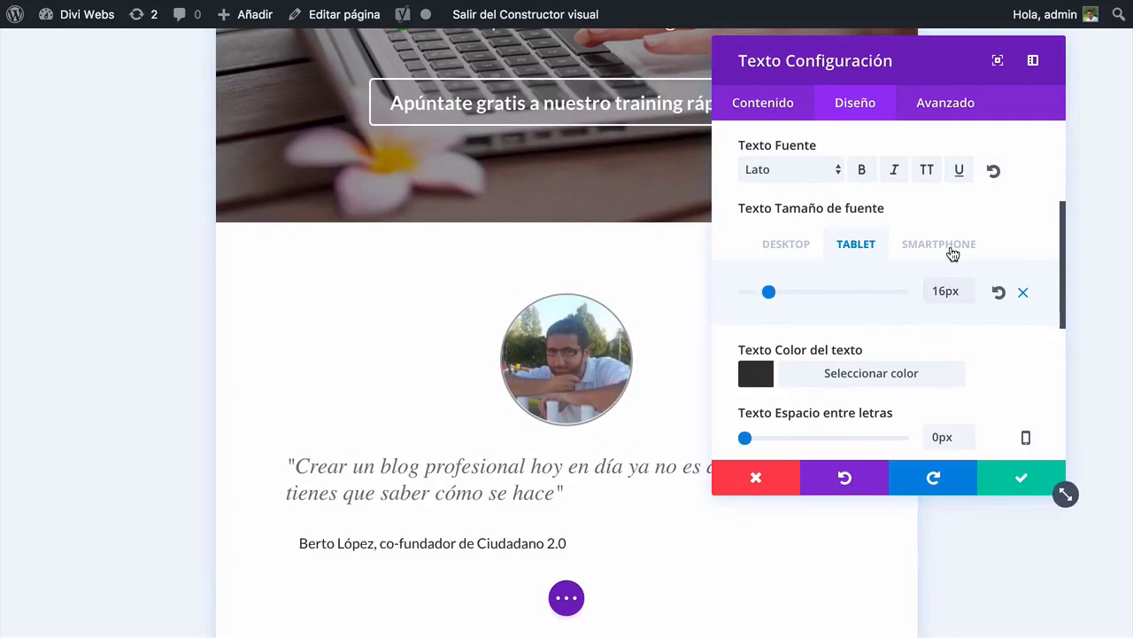
Set the first author line's smartphone font size to 14 px and save the module's changes
{"action": "left_click", "coordinate": [952, 253]}
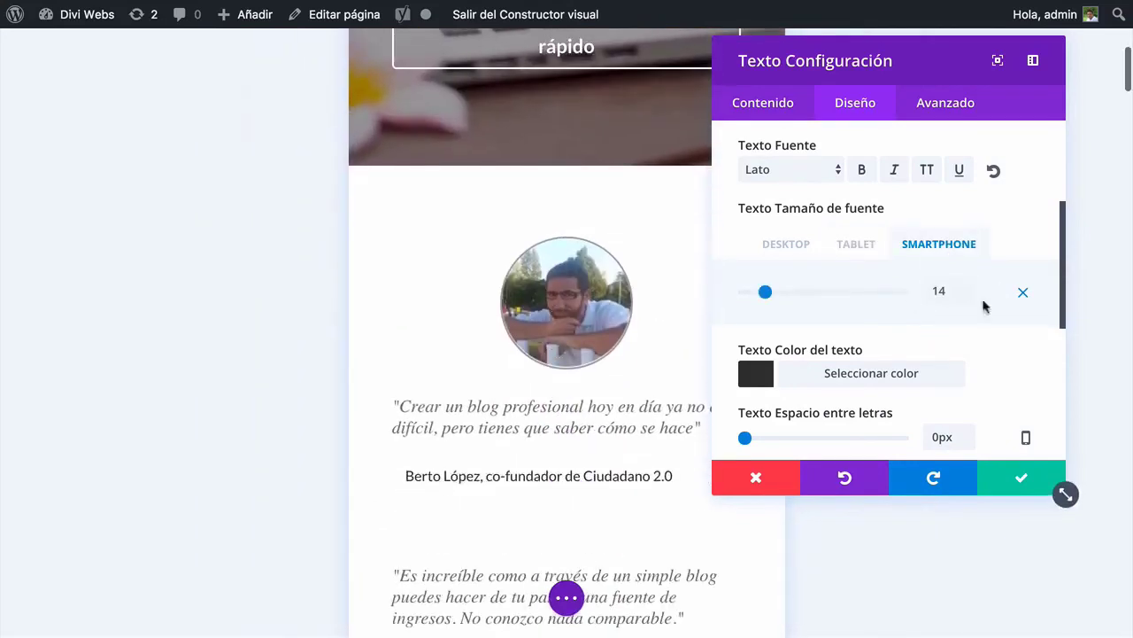
{"action": "left_click_drag", "start_coordinate": [952, 291], "coordinate": [923, 291]}
{"action": "type", "text": "14"}
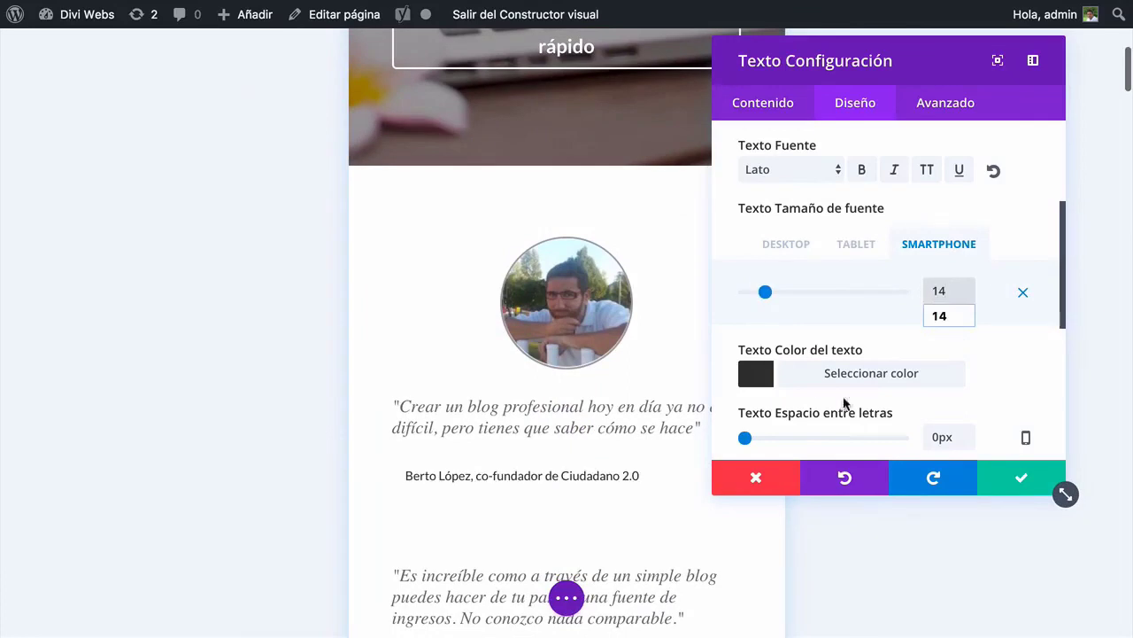
{"action": "type", "text": "px"}
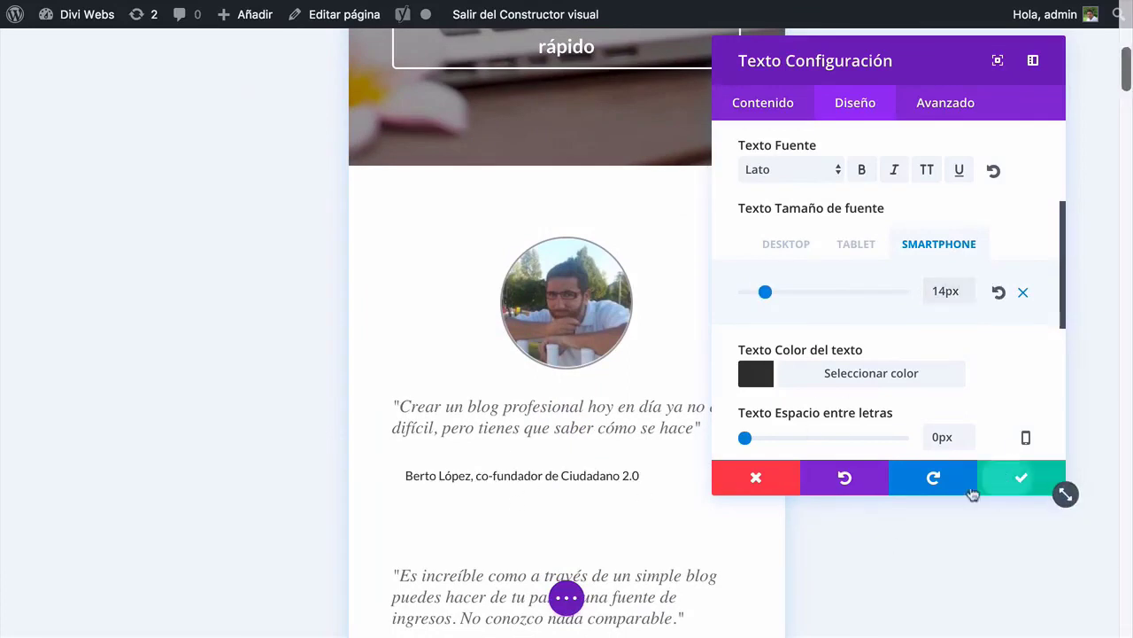
{"action": "left_click", "coordinate": [1005, 485]}
{"action": "left_click", "coordinate": [407, 176]}
{"action": "left_click", "coordinate": [870, 107]}
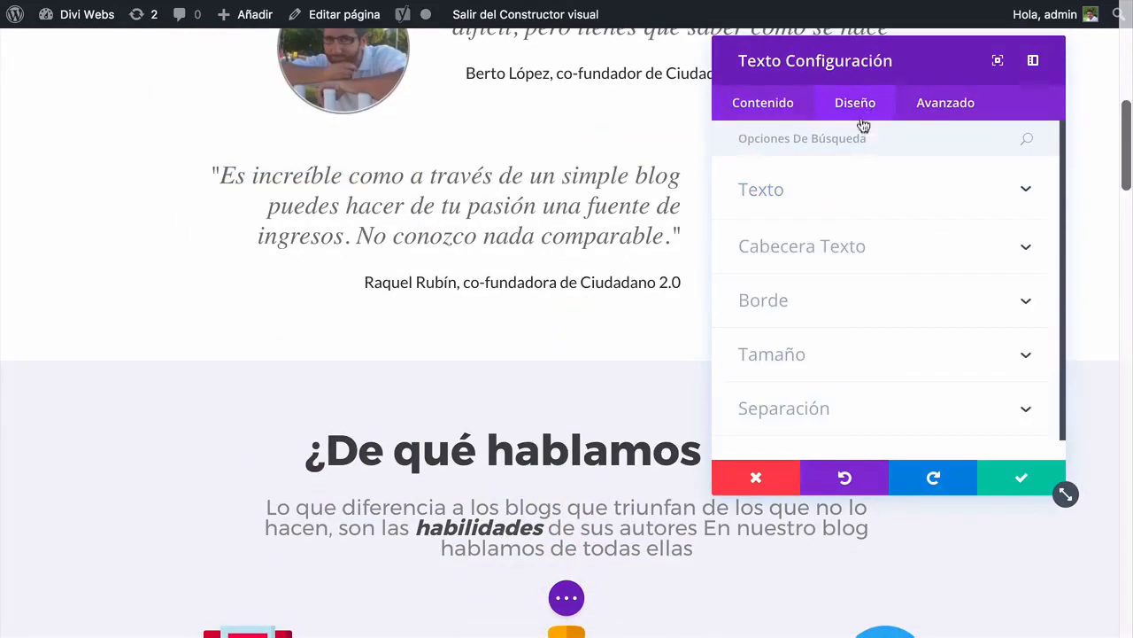
{"action": "left_click", "coordinate": [801, 208]}
{"action": "scroll", "coordinate": [881, 354], "scroll_direction": "down", "scroll_amount": 3}
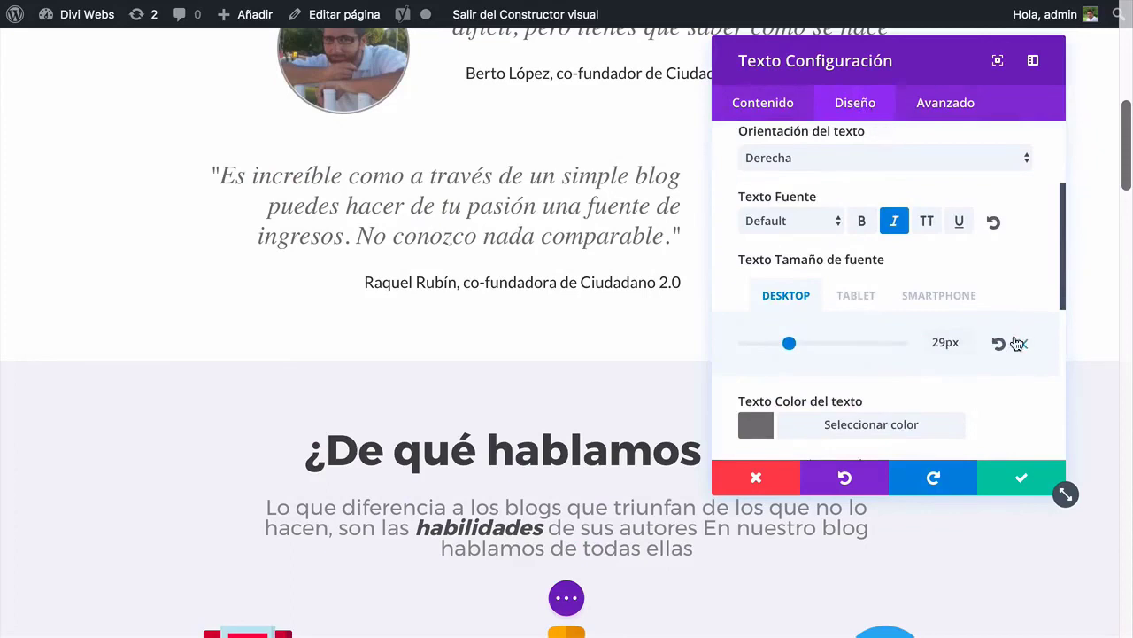
{"action": "left_click", "coordinate": [864, 299]}
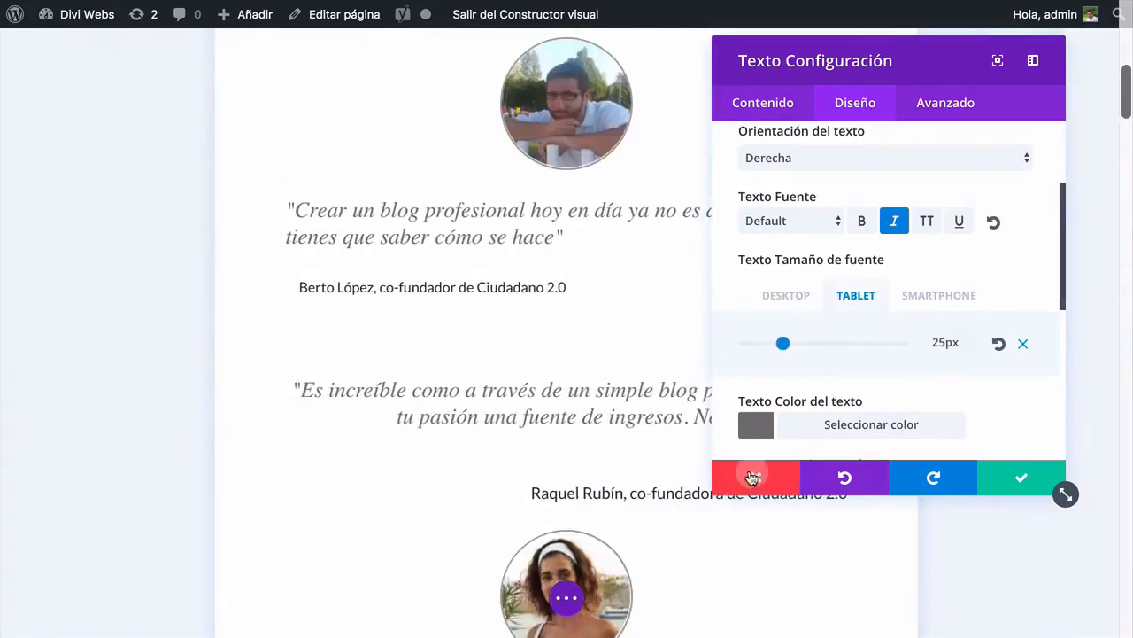
Enable per-device font sizes for the author line under the second testimonial and set its tablet size to 16 px
{"action": "left_click", "coordinate": [755, 477]}
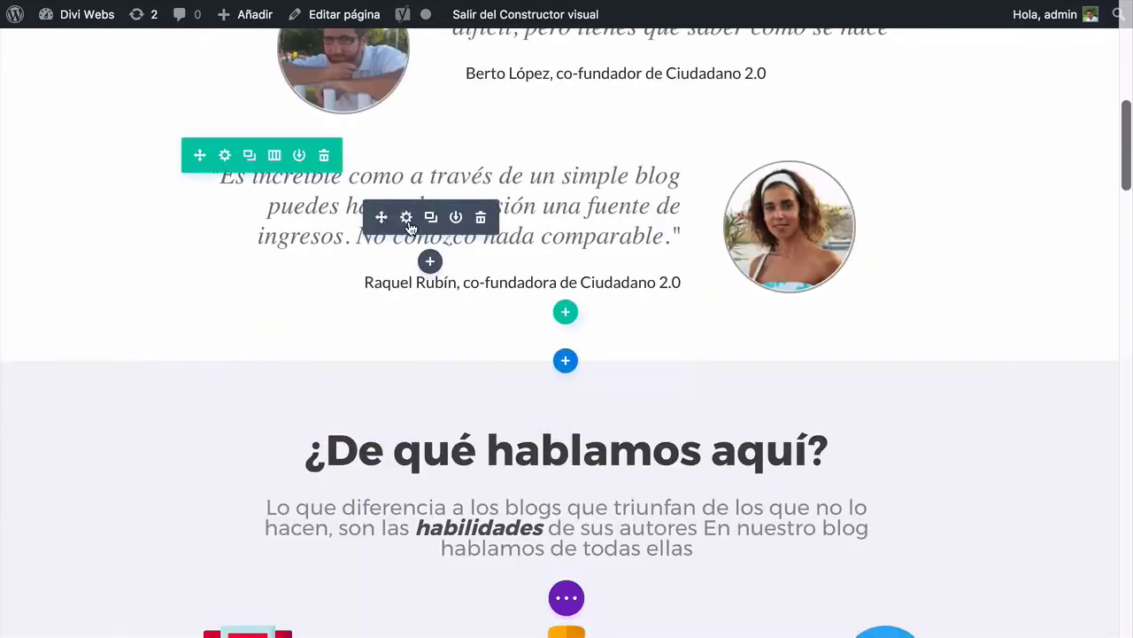
{"action": "left_click", "coordinate": [410, 222]}
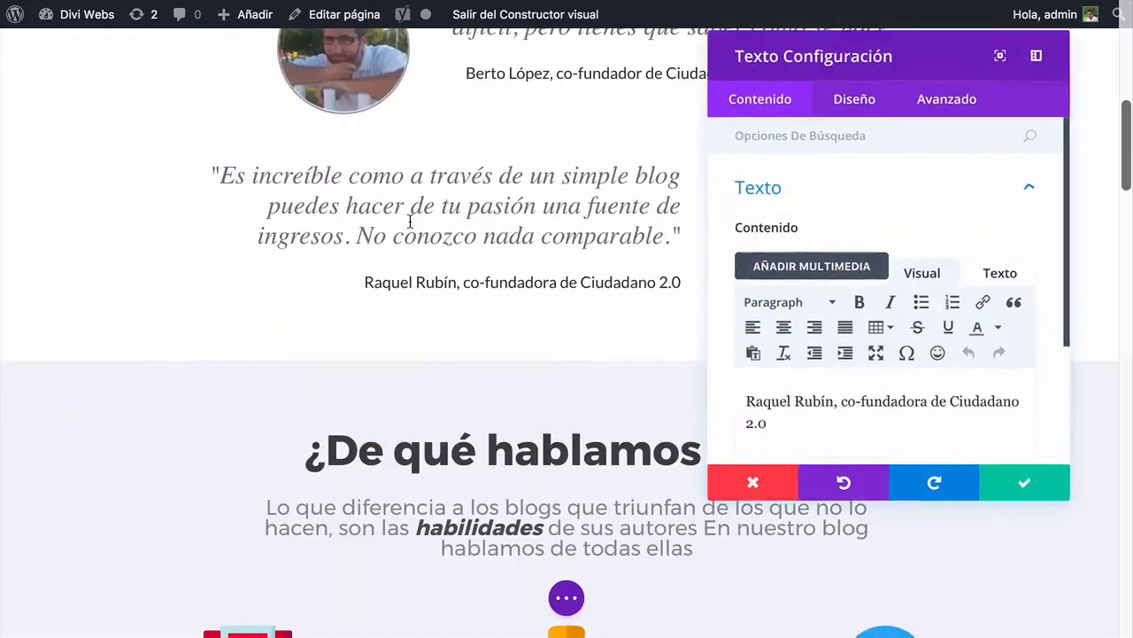
{"action": "left_click", "coordinate": [854, 103]}
{"action": "left_click", "coordinate": [869, 195]}
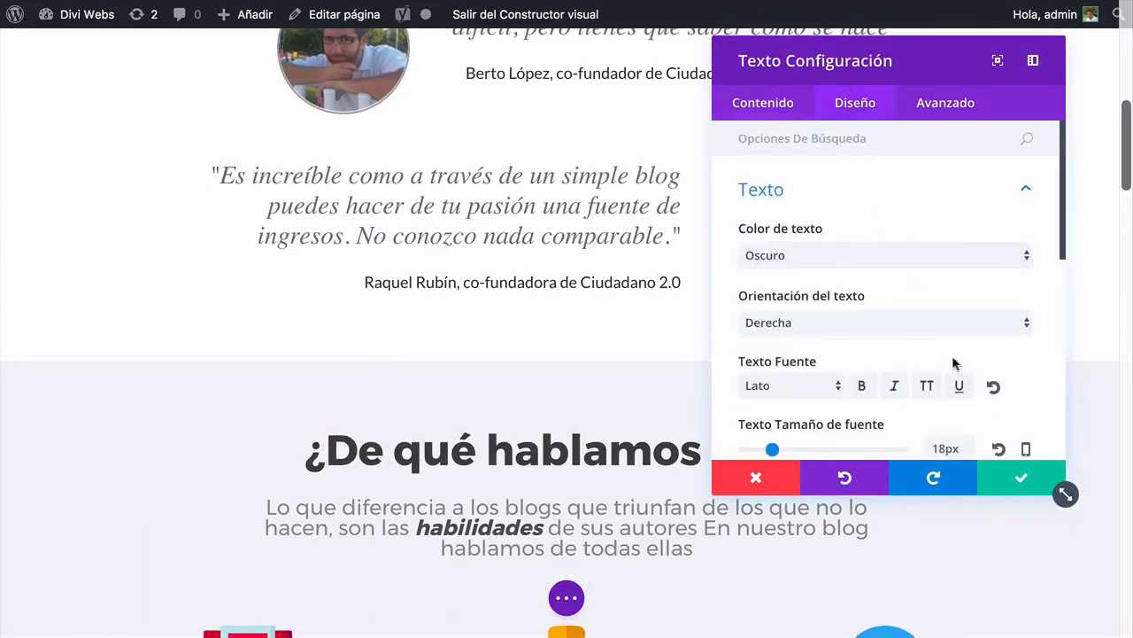
{"action": "scroll", "coordinate": [974, 381], "scroll_direction": "down", "scroll_amount": 1}
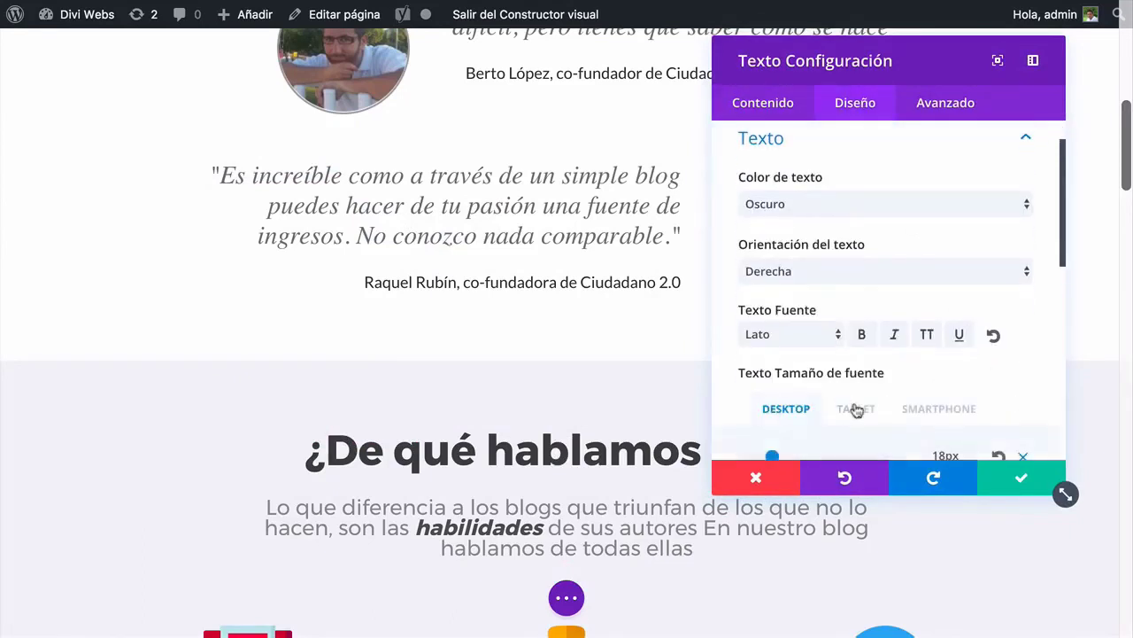
{"action": "left_click", "coordinate": [855, 407]}
{"action": "scroll", "coordinate": [937, 406], "scroll_direction": "down", "scroll_amount": 2}
{"action": "double_click", "coordinate": [936, 372]}
{"action": "type", "text": "16"}
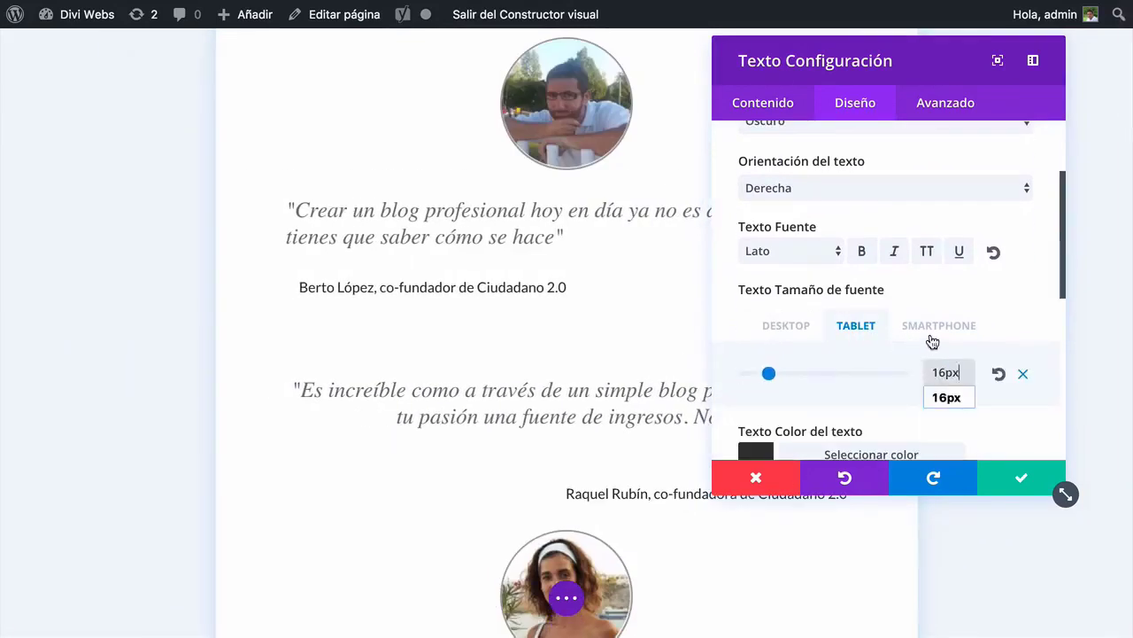
Set the second author line's smartphone font size to 14 px and save the module's changes
{"action": "left_click", "coordinate": [937, 325]}
{"action": "double_click", "coordinate": [934, 372]}
{"action": "type", "text": "2"}
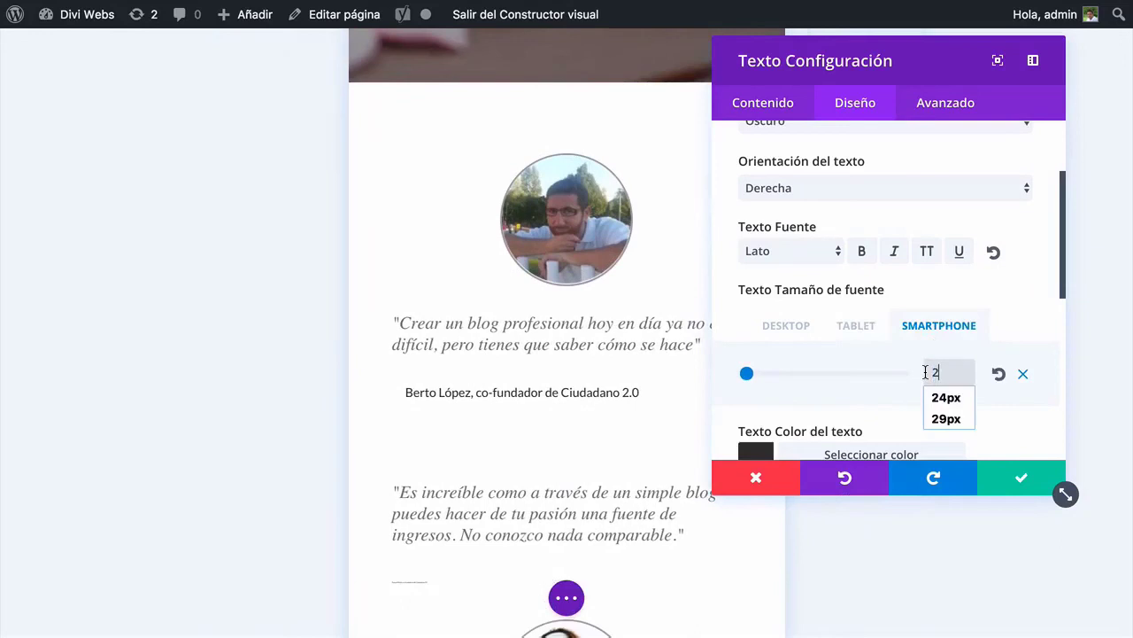
{"action": "type", "text": "p14"}
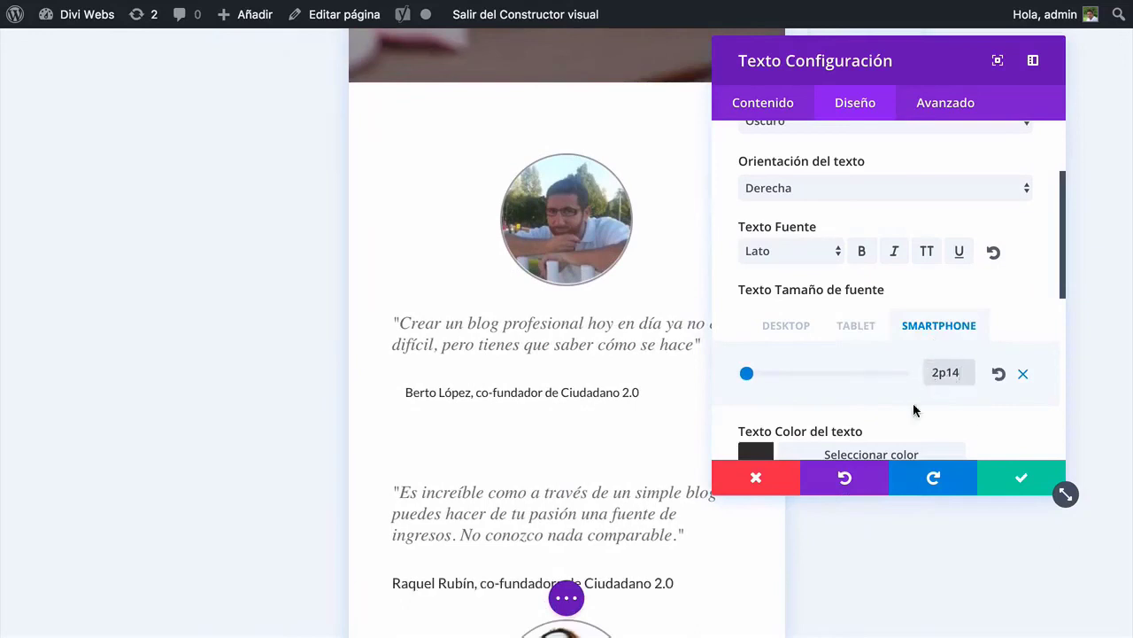
{"action": "key", "text": "BackSpace"}
{"action": "key", "text": "BackSpace"}
{"action": "type", "text": "x"}
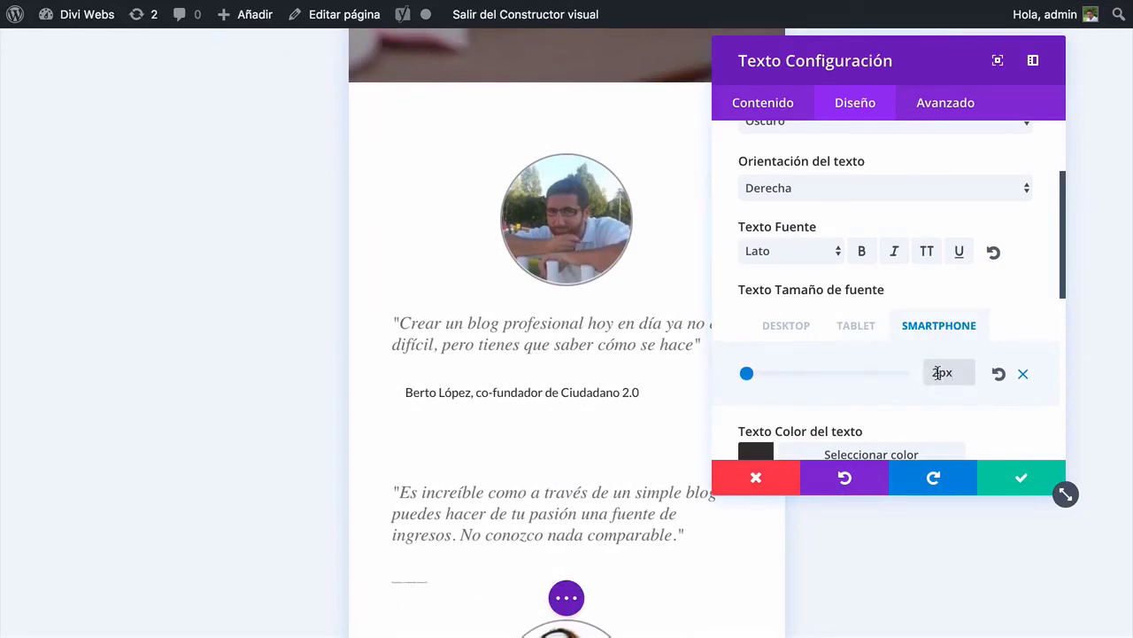
{"action": "type", "text": "14"}
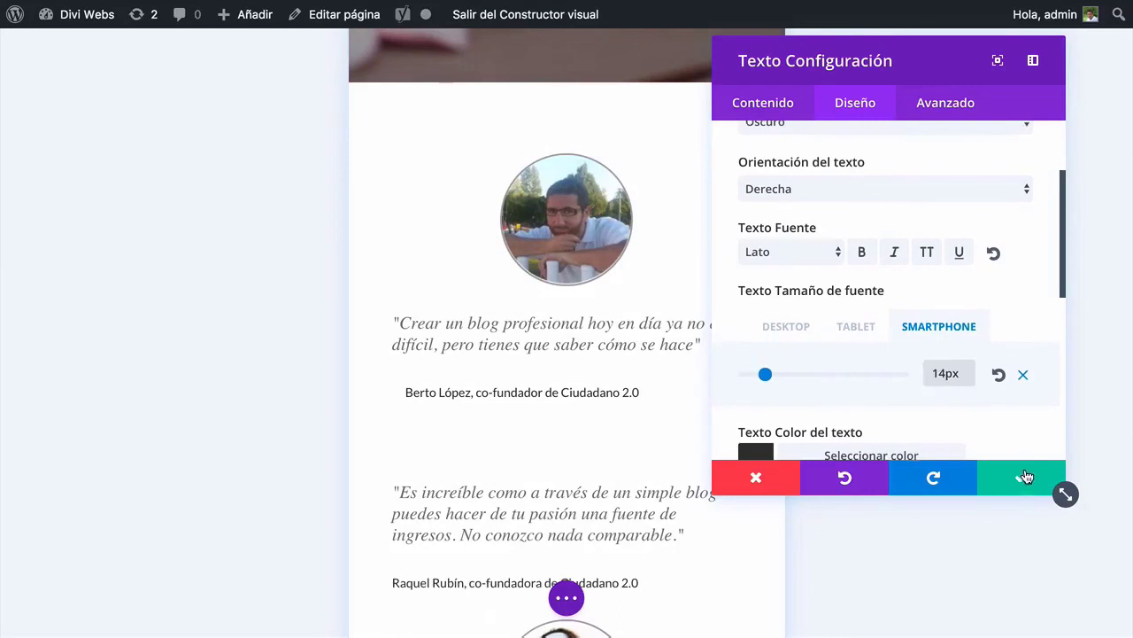
{"action": "left_click", "coordinate": [1021, 486]}
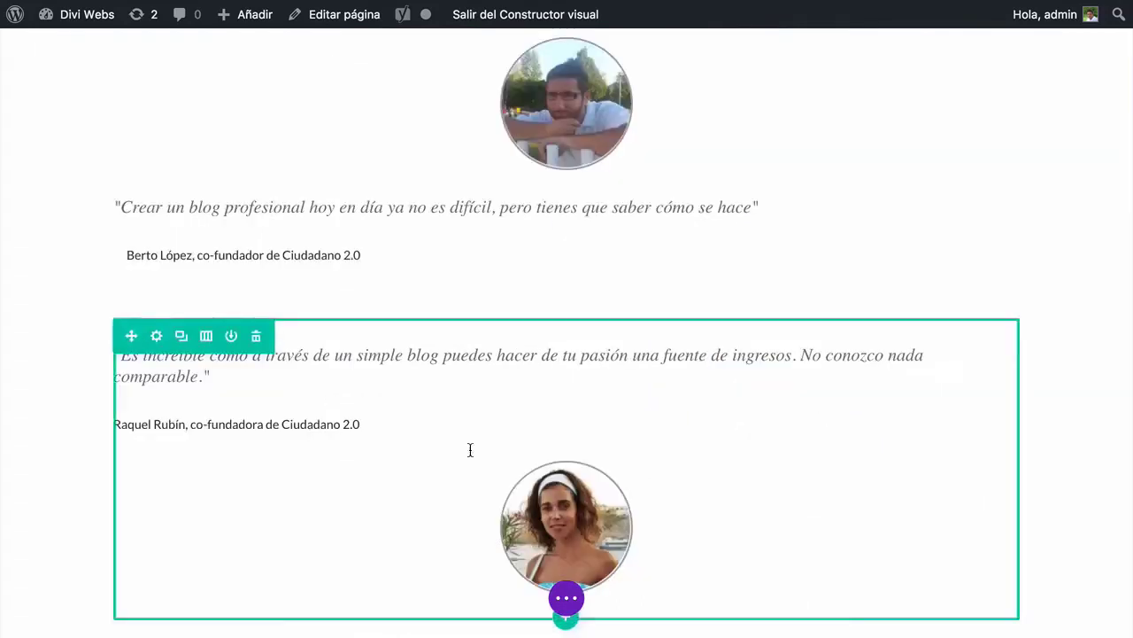
Preview the testimonials section in the tablet and phone views to compare text sizes and spacing
{"action": "left_click", "coordinate": [566, 598]}
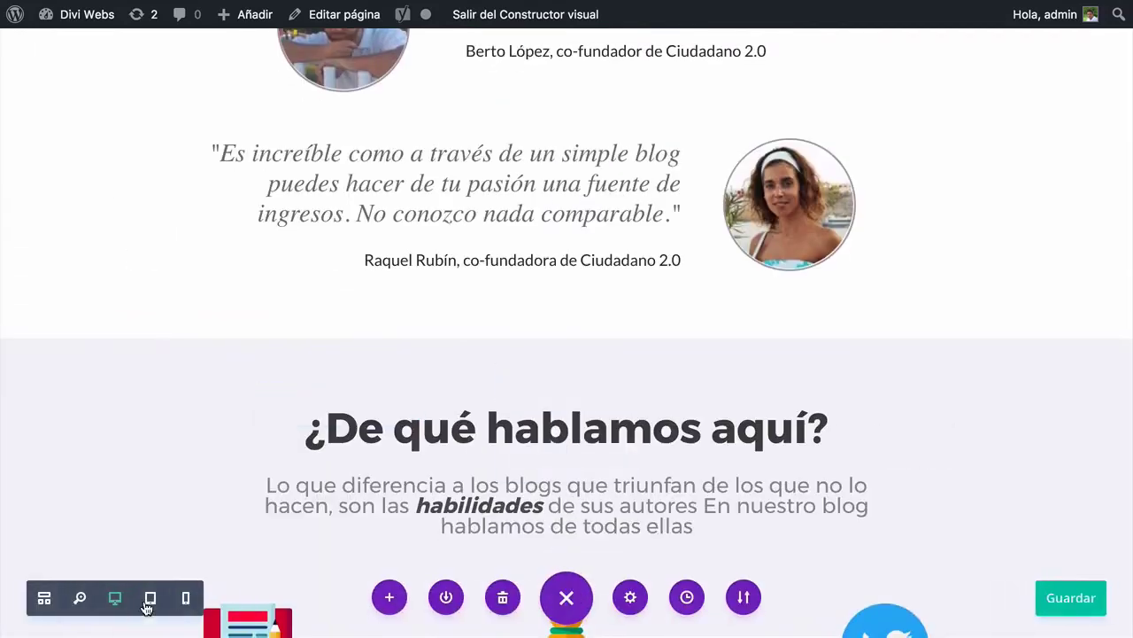
{"action": "left_click", "coordinate": [146, 601]}
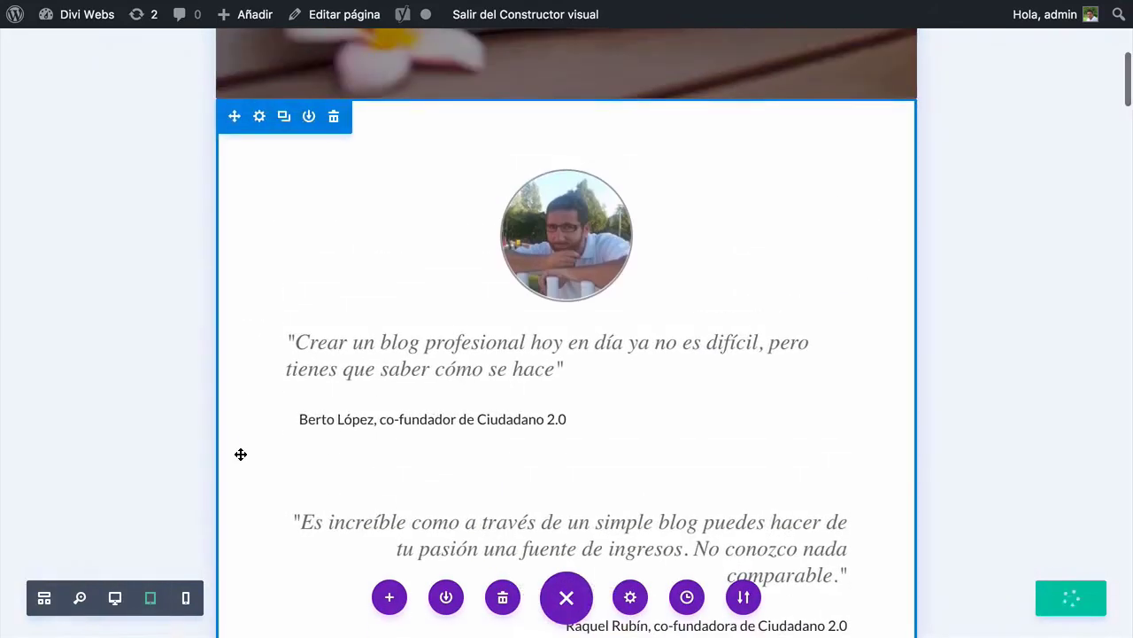
{"action": "scroll", "coordinate": [241, 454], "scroll_direction": "down", "scroll_amount": 2}
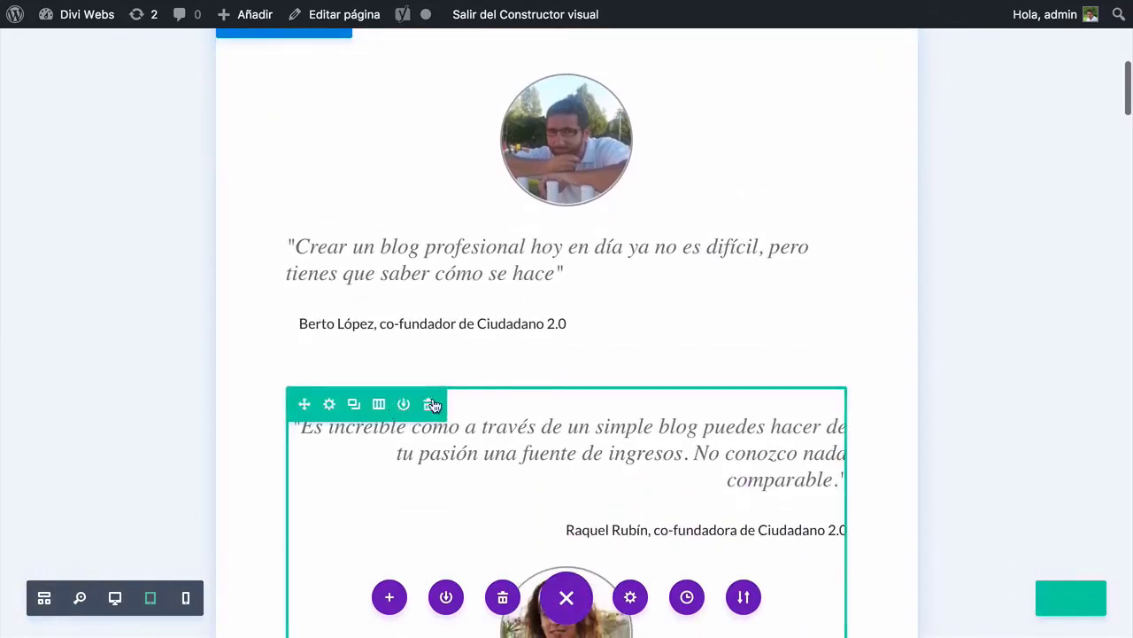
{"action": "scroll", "coordinate": [271, 534], "scroll_direction": "down", "scroll_amount": 1}
{"action": "left_click", "coordinate": [191, 607]}
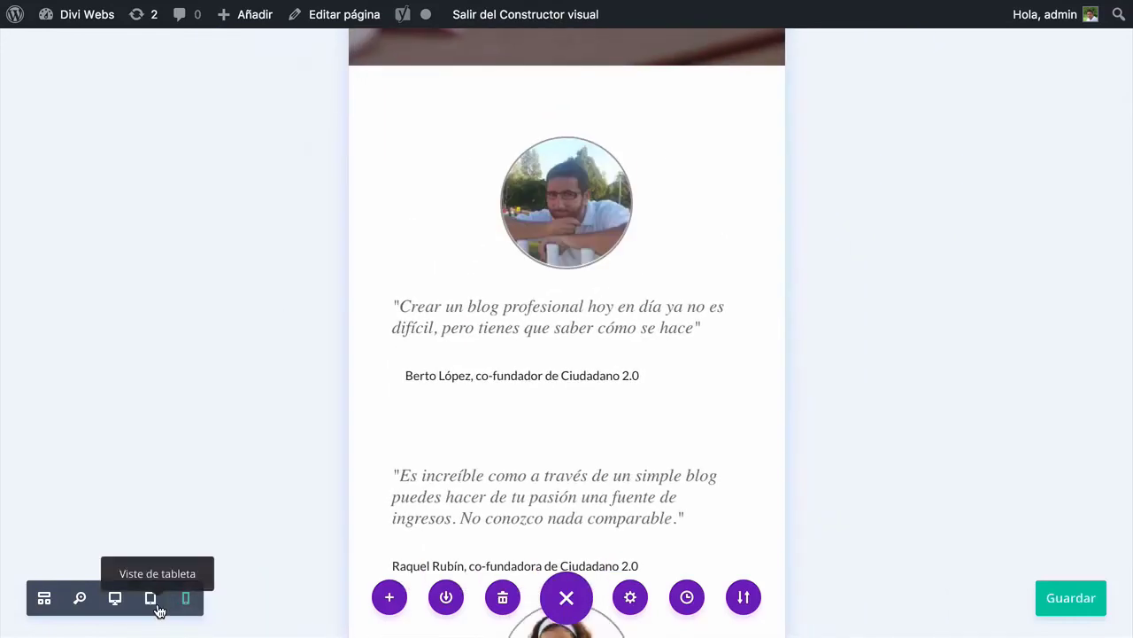
{"action": "left_click", "coordinate": [152, 602]}
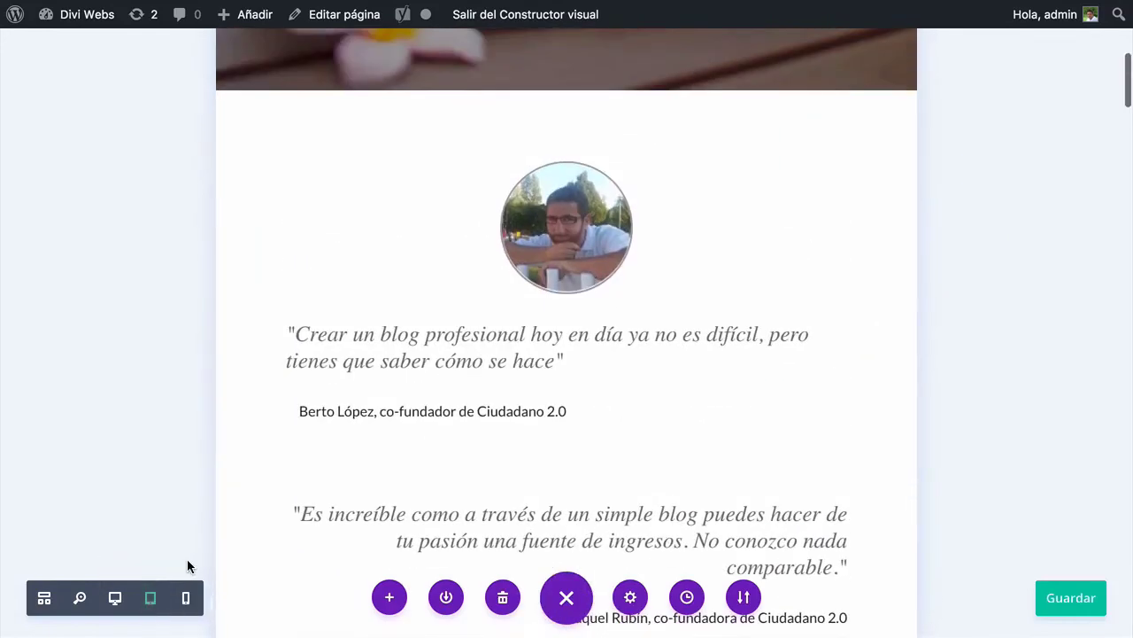
{"action": "scroll", "coordinate": [185, 568], "scroll_direction": "down", "scroll_amount": 5}
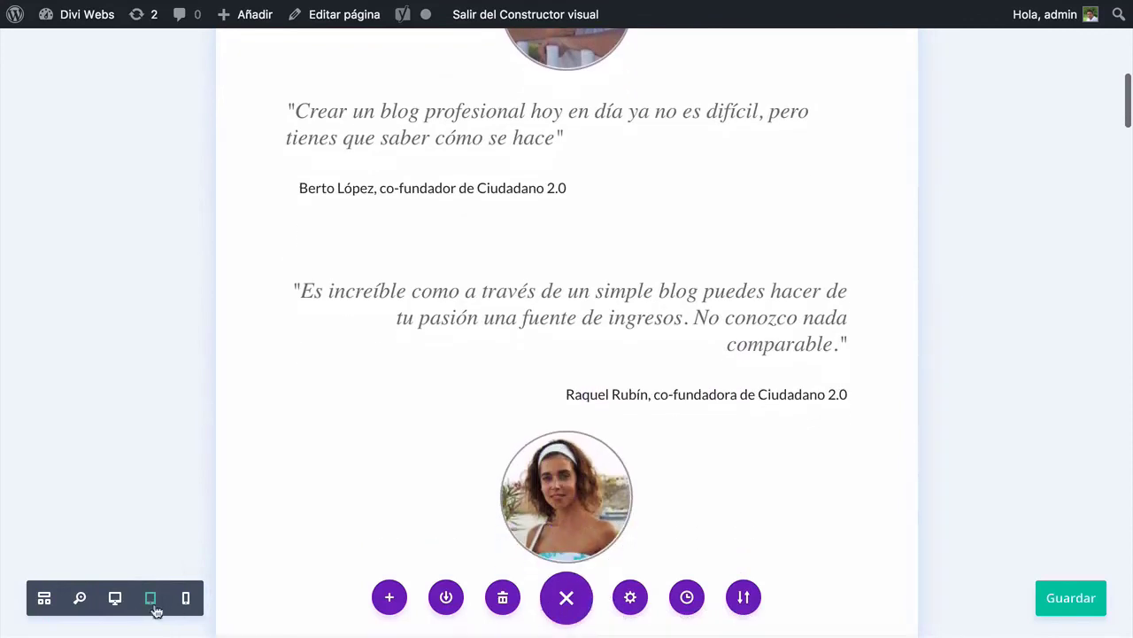
{"action": "left_click", "coordinate": [185, 605]}
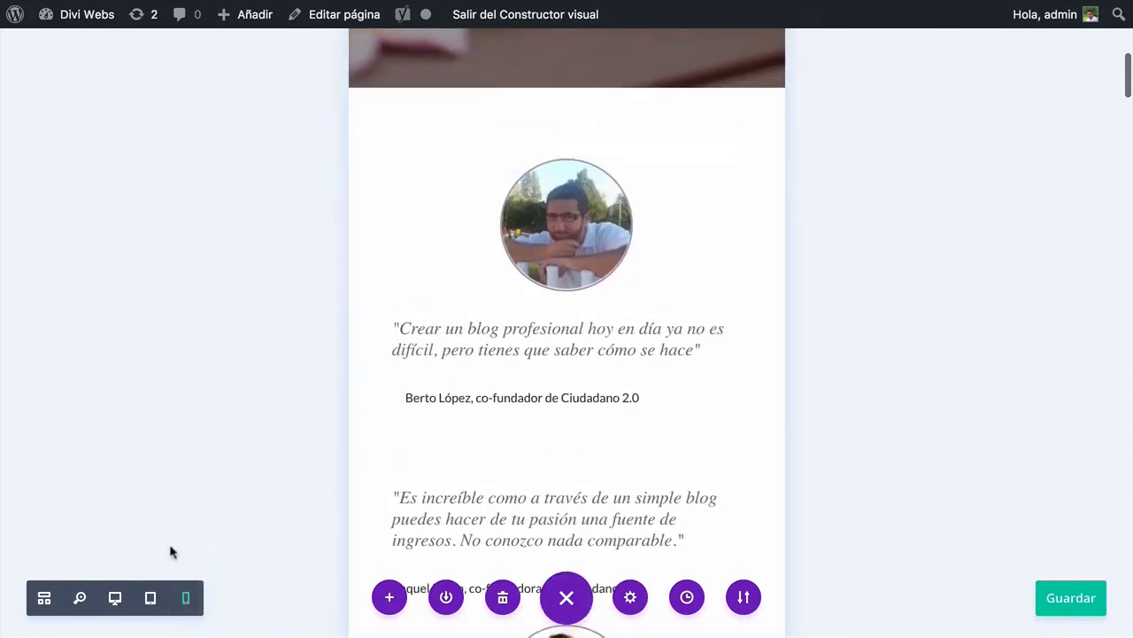
{"action": "left_click", "coordinate": [150, 597]}
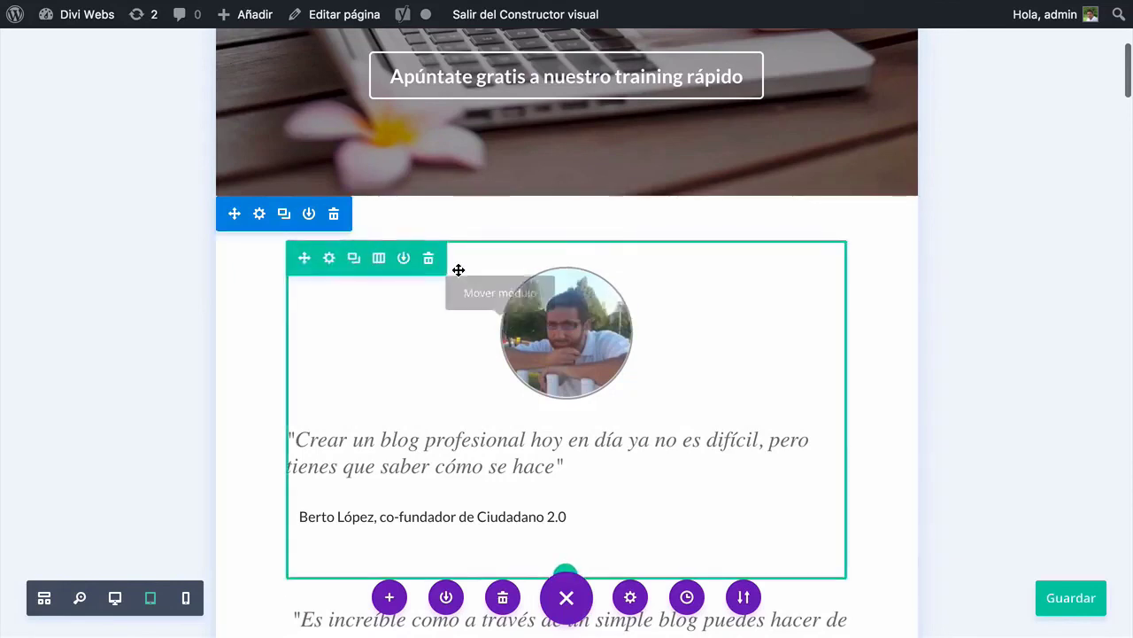
{"action": "left_click", "coordinate": [186, 599]}
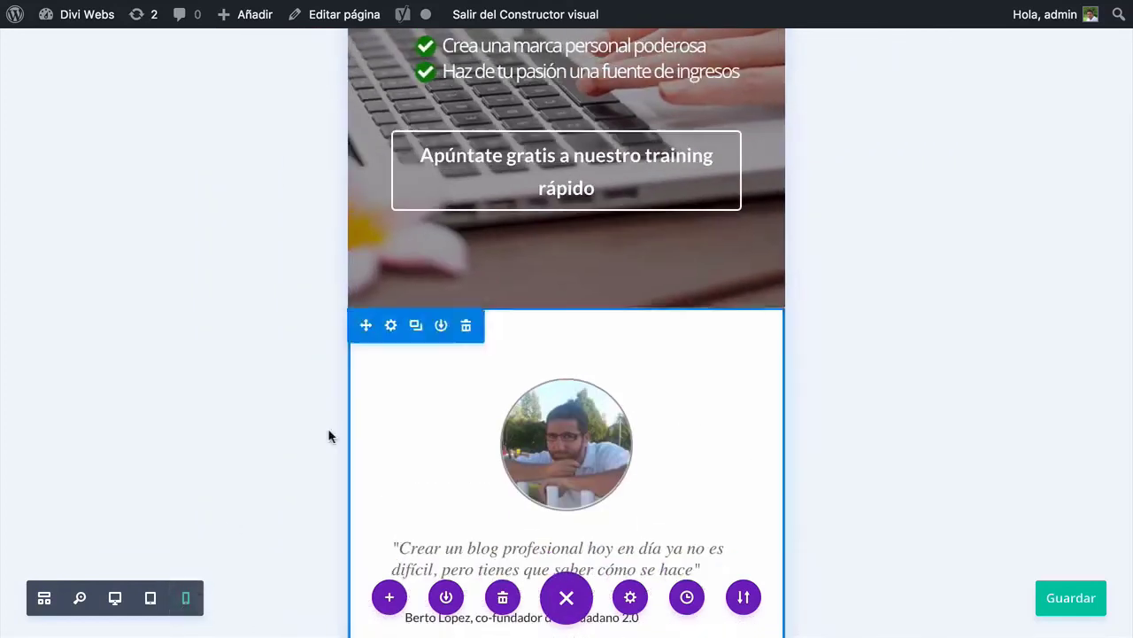
{"action": "scroll", "coordinate": [273, 441], "scroll_direction": "down", "scroll_amount": 3}
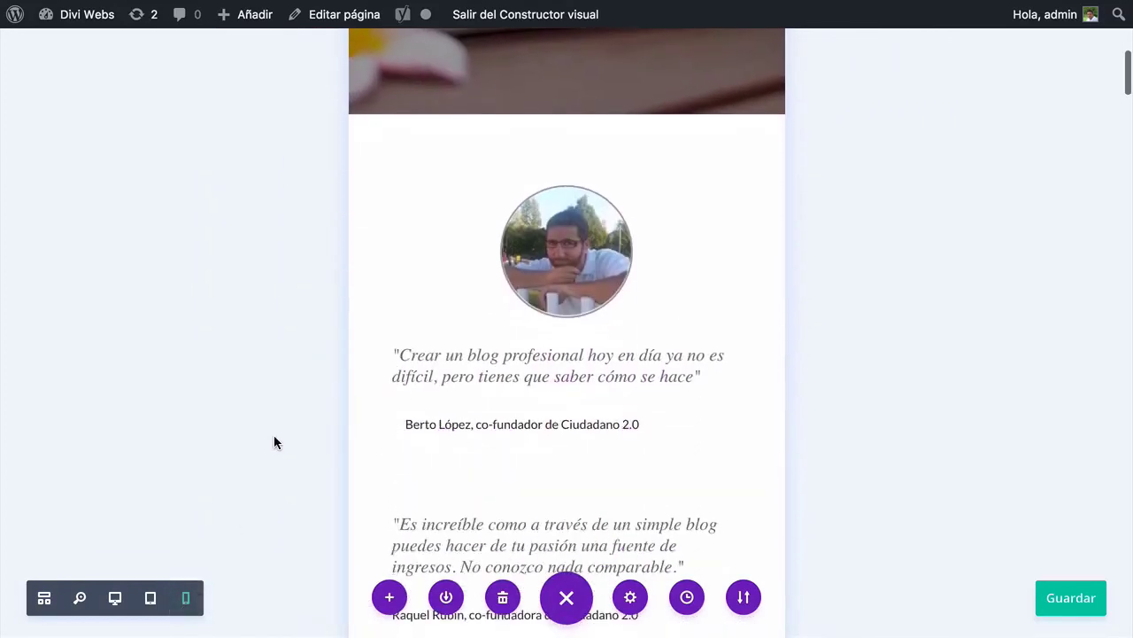
{"action": "scroll", "coordinate": [372, 478], "scroll_direction": "down", "scroll_amount": 3}
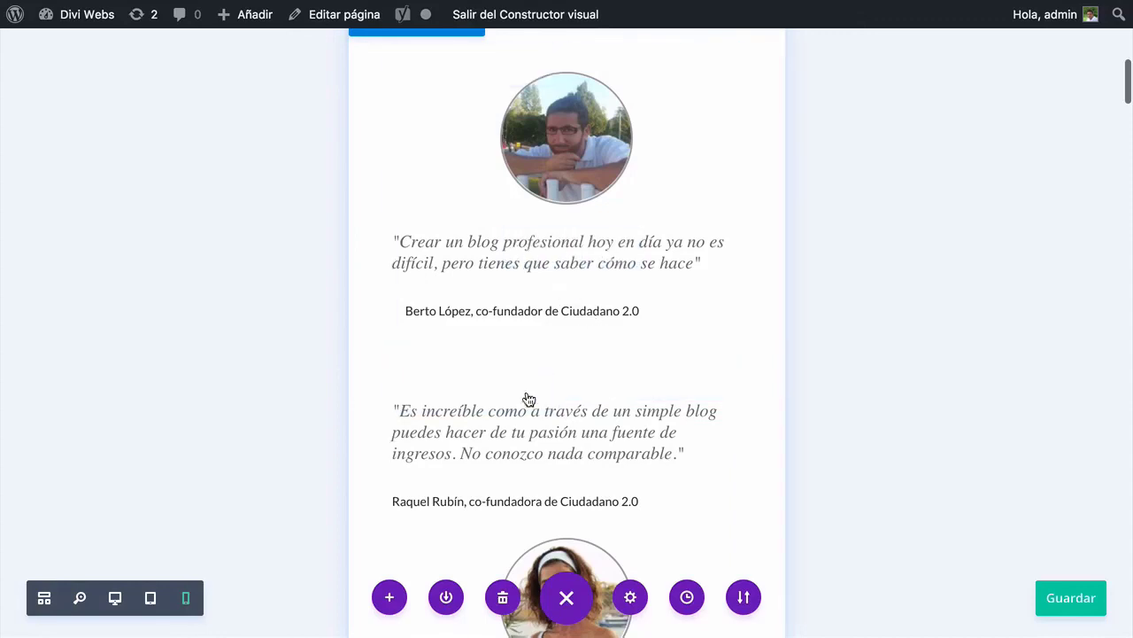
Find the custom padding option in the second testimonial row's settings by searching "Re" and enable per-device values for it
{"action": "scroll", "coordinate": [472, 364], "scroll_direction": "down", "scroll_amount": 3}
{"action": "scroll", "coordinate": [475, 367], "scroll_direction": "up", "scroll_amount": 1}
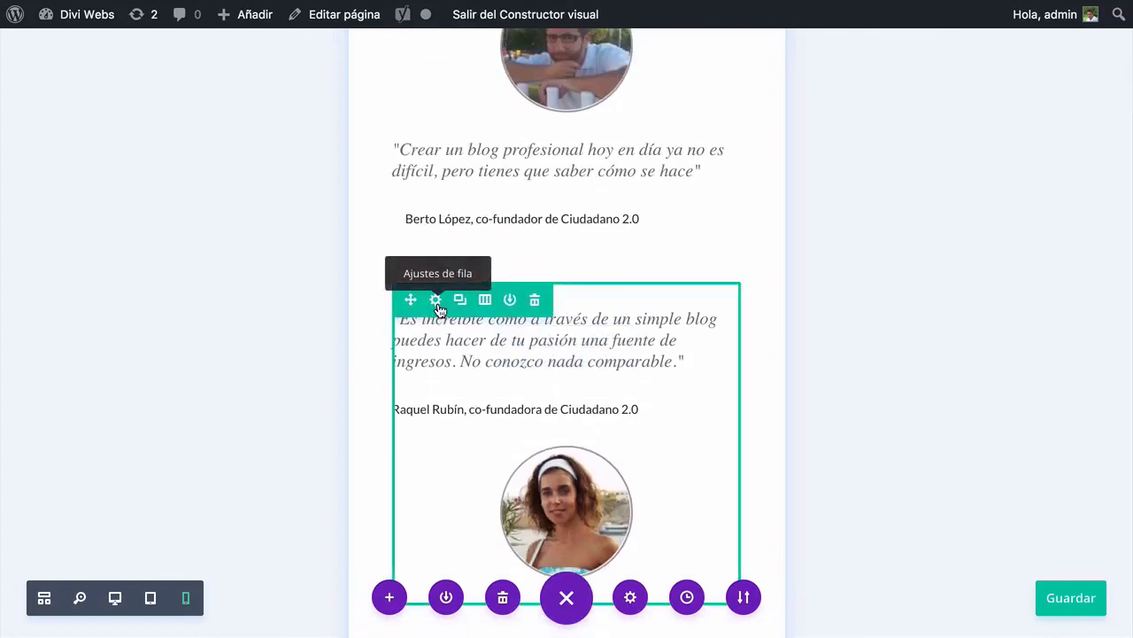
{"action": "scroll", "coordinate": [438, 312], "scroll_direction": "down", "scroll_amount": 3}
{"action": "scroll", "coordinate": [435, 301], "scroll_direction": "up", "scroll_amount": 1}
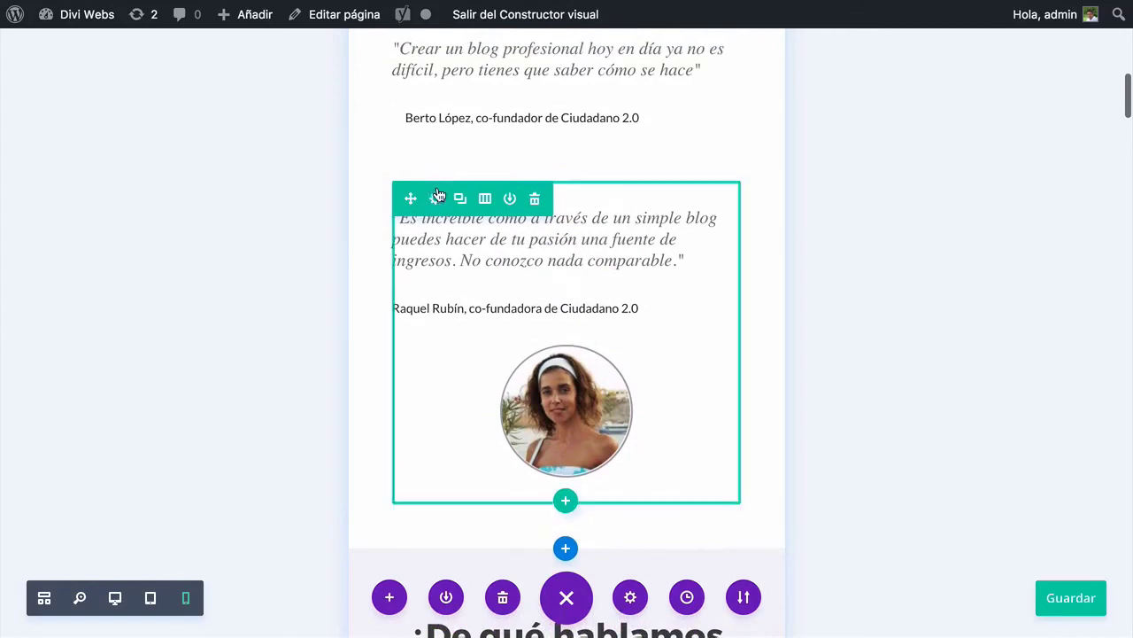
{"action": "left_click", "coordinate": [435, 194]}
{"action": "left_click", "coordinate": [870, 107]}
{"action": "left_click", "coordinate": [791, 139]}
{"action": "type", "text": "Re"}
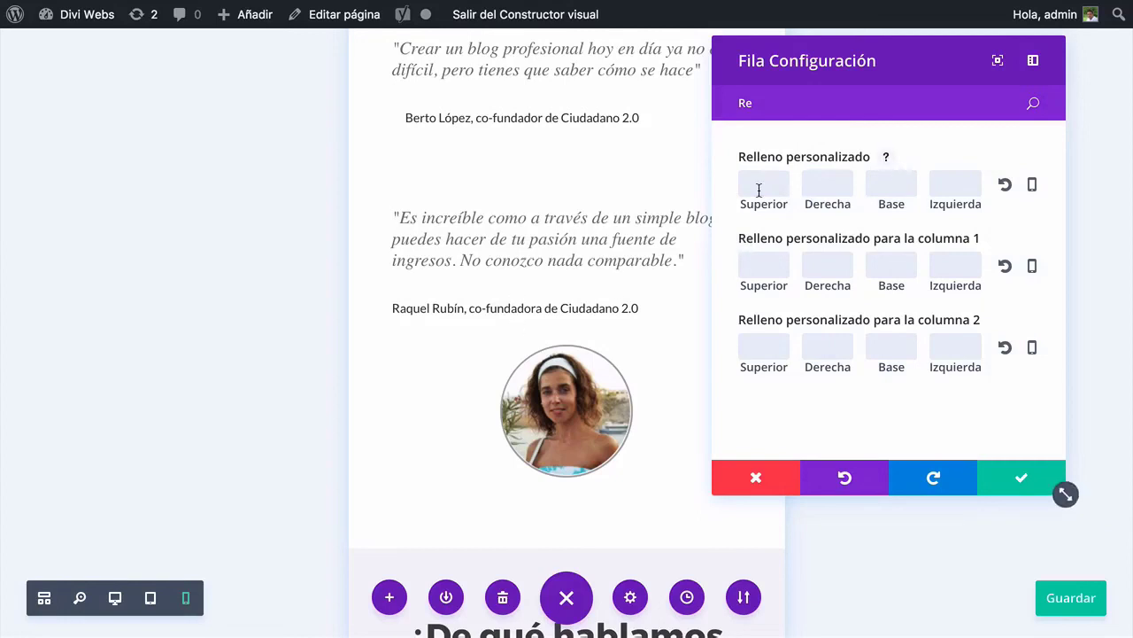
{"action": "left_click", "coordinate": [1033, 185]}
{"action": "left_click", "coordinate": [856, 196]}
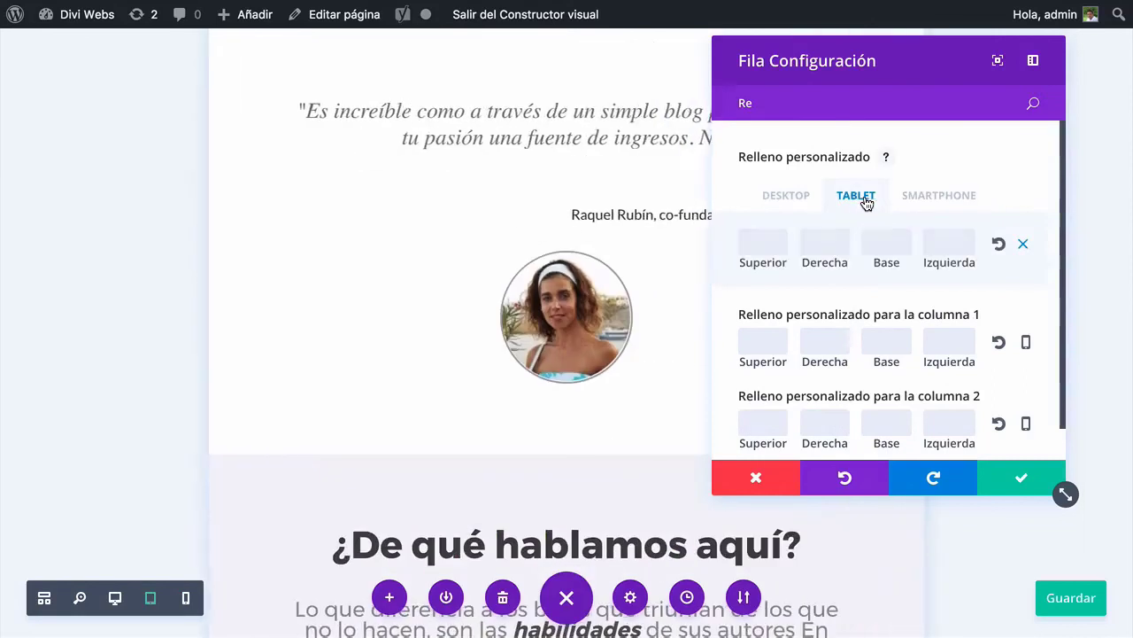
{"action": "scroll", "coordinate": [617, 260], "scroll_direction": "up", "scroll_amount": 1}
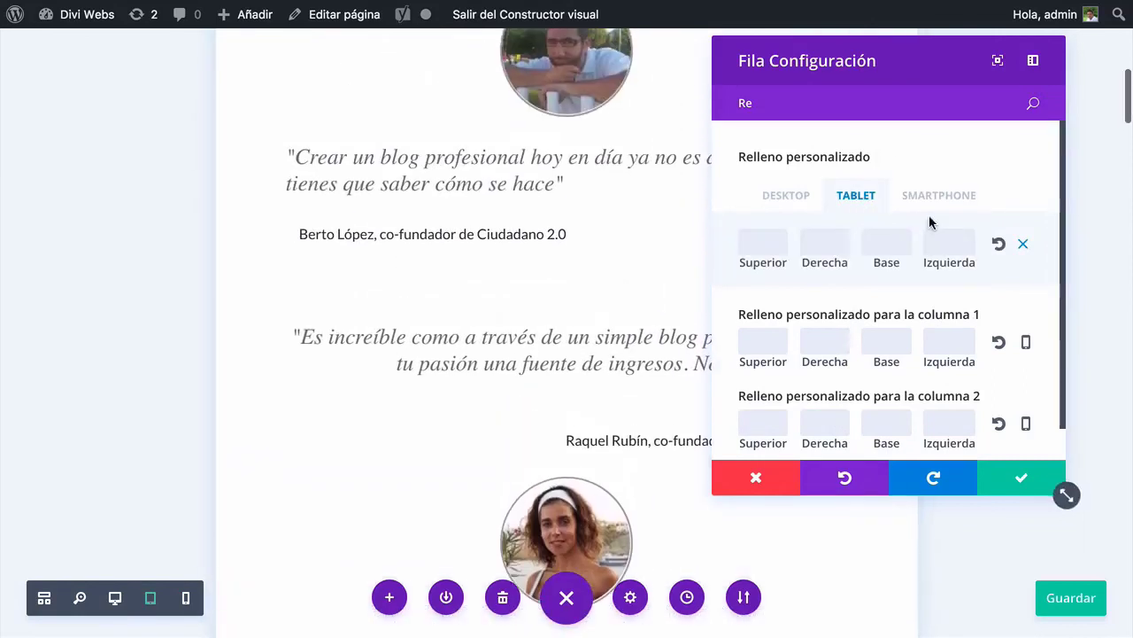
Set the second testimonial row's smartphone top padding to 0 px and save the row's changes
{"action": "left_click", "coordinate": [934, 199]}
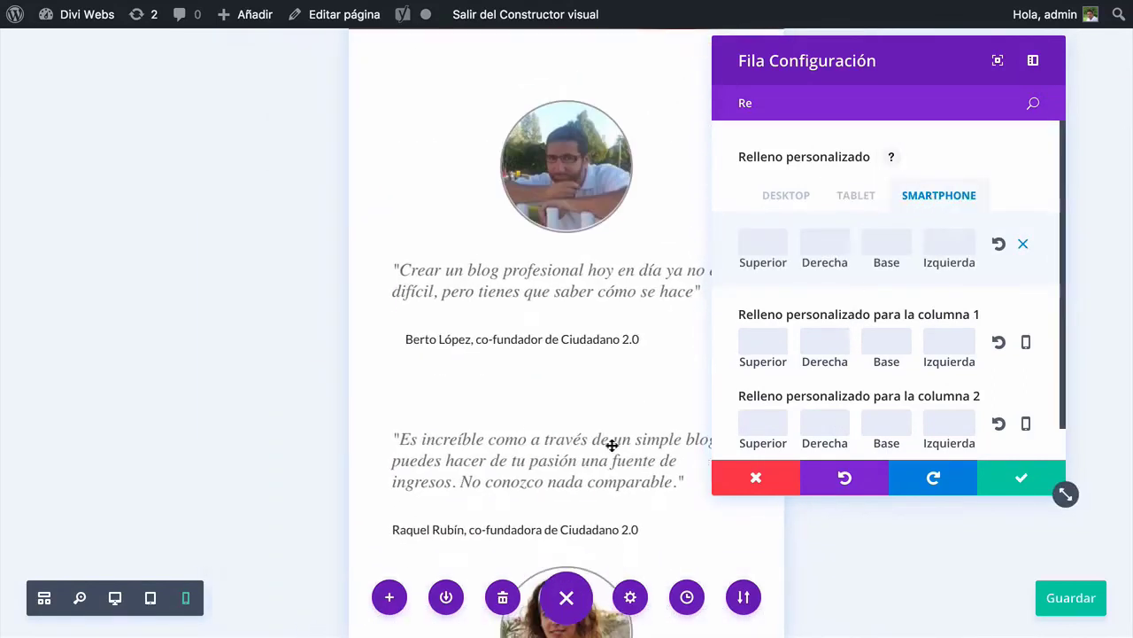
{"action": "left_click", "coordinate": [778, 242]}
{"action": "type", "text": "0"}
{"action": "left_click", "coordinate": [855, 225]}
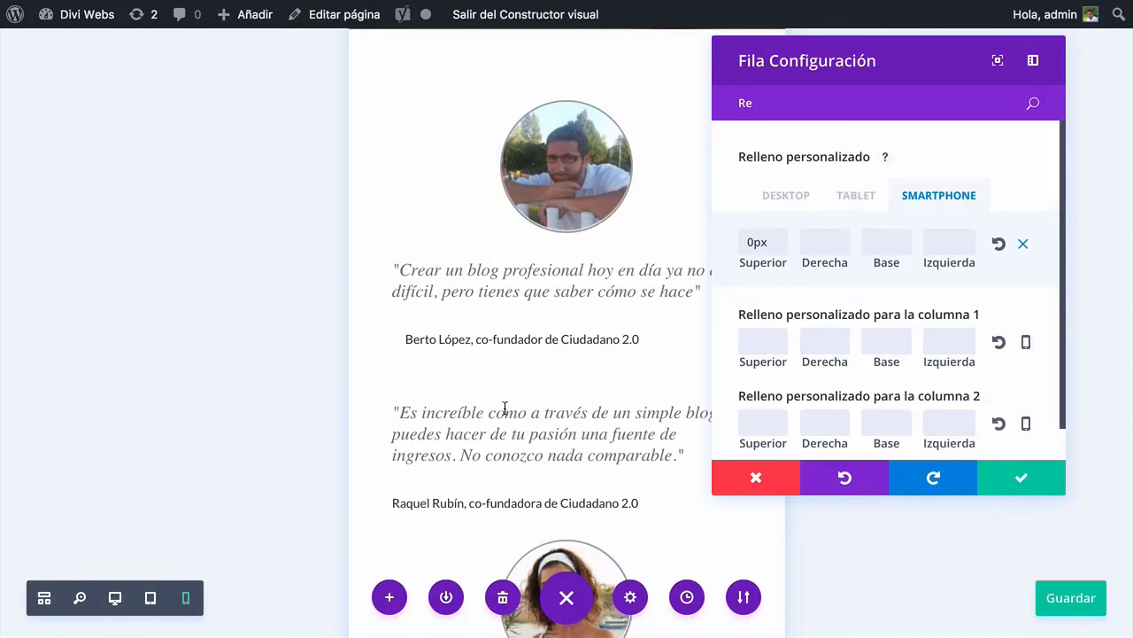
{"action": "left_click", "coordinate": [994, 474]}
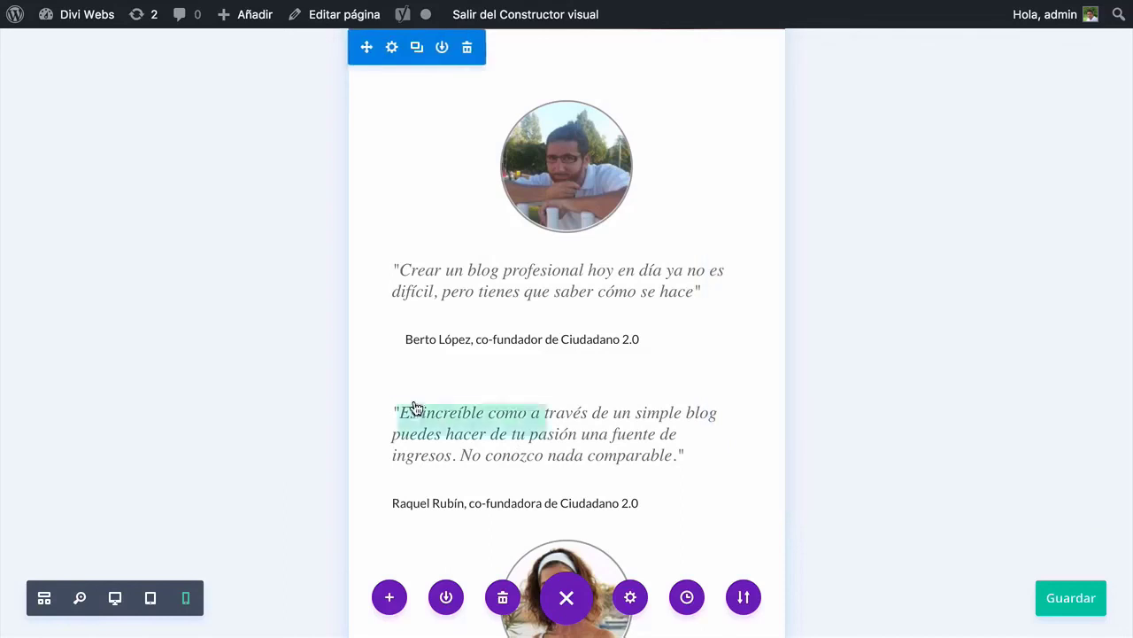
Examine the "¿De qué hablamos aquí?" section and its topic blurbs in the phone and tablet views
{"action": "scroll", "coordinate": [430, 359], "scroll_direction": "down", "scroll_amount": 2}
{"action": "scroll", "coordinate": [426, 357], "scroll_direction": "down", "scroll_amount": 5}
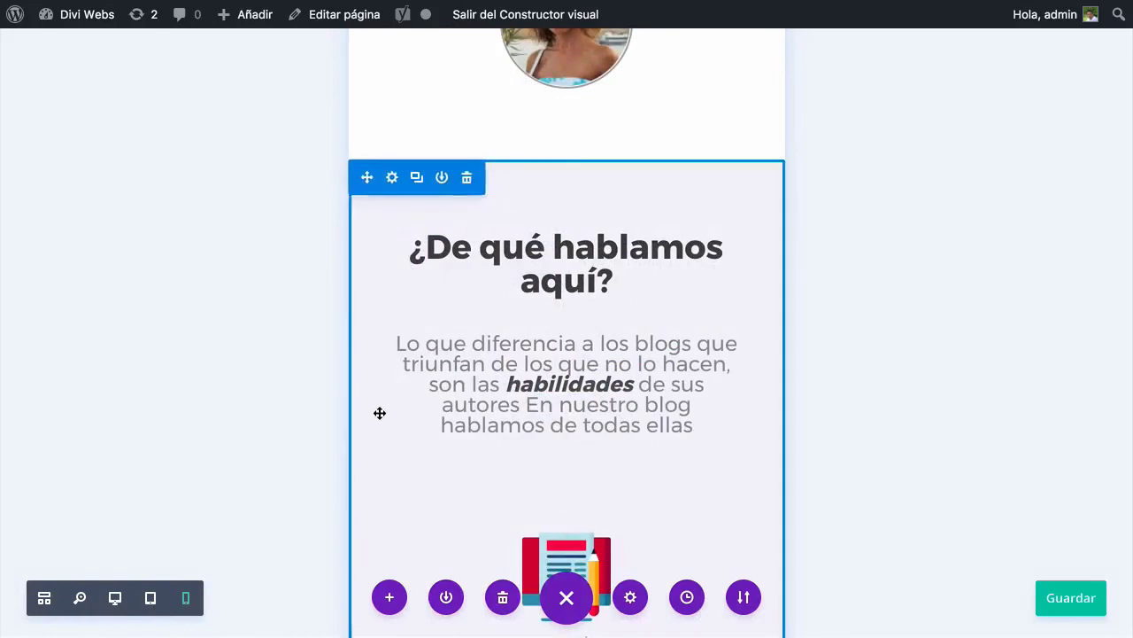
{"action": "scroll", "coordinate": [379, 415], "scroll_direction": "down", "scroll_amount": 1}
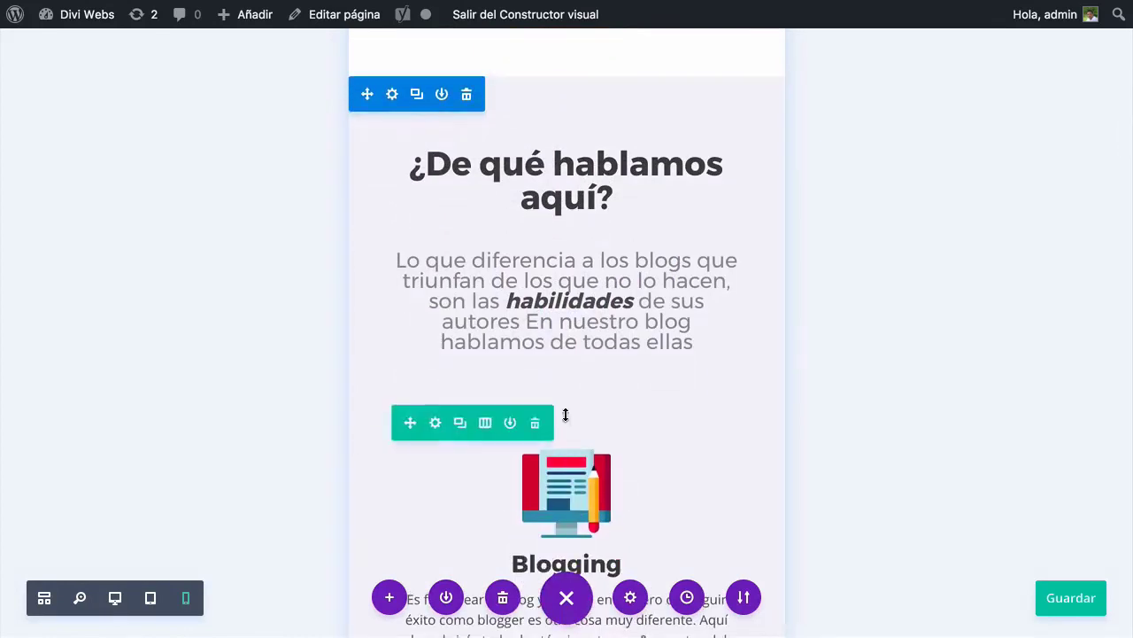
{"action": "left_click", "coordinate": [151, 598]}
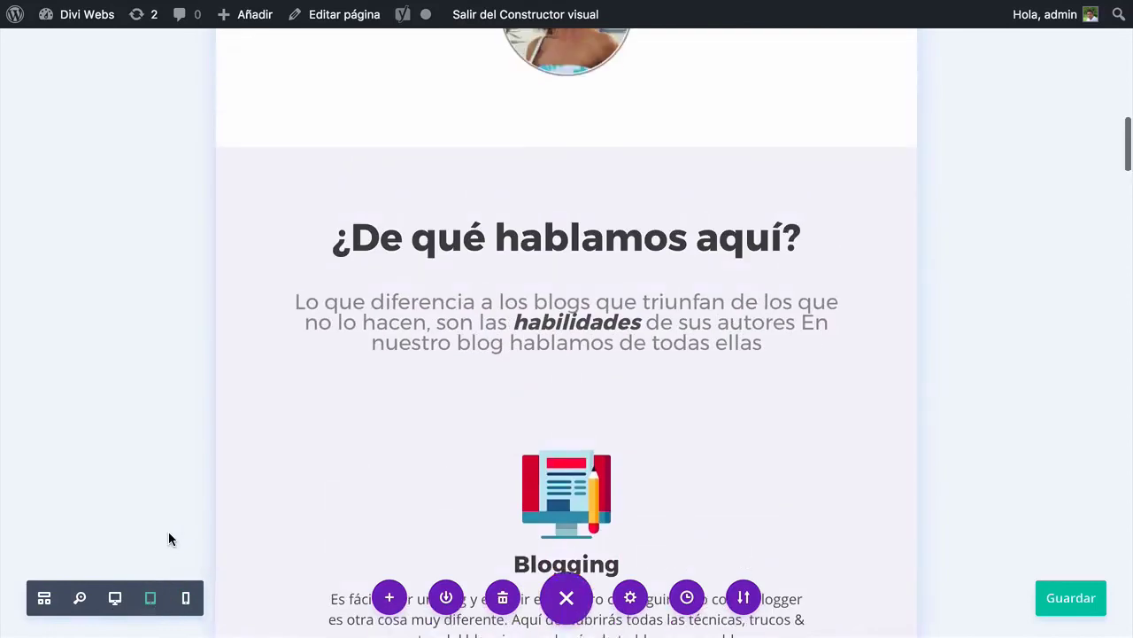
{"action": "scroll", "coordinate": [168, 531], "scroll_direction": "down", "scroll_amount": 8}
{"action": "scroll", "coordinate": [167, 532], "scroll_direction": "down", "scroll_amount": 7}
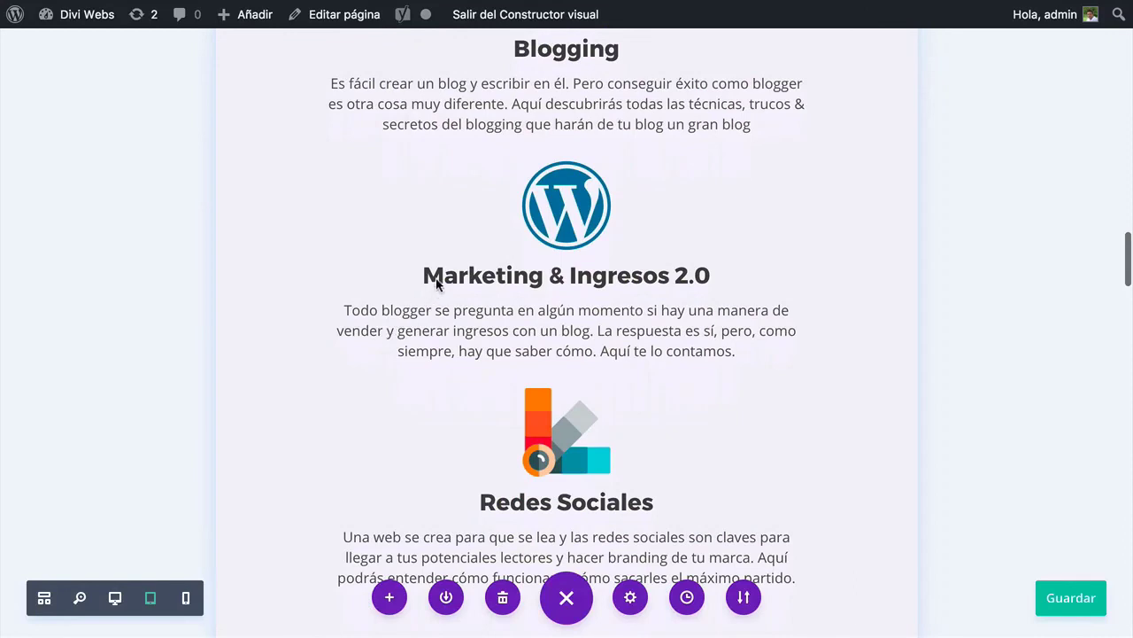
{"action": "scroll", "coordinate": [526, 200], "scroll_direction": "down", "scroll_amount": 5}
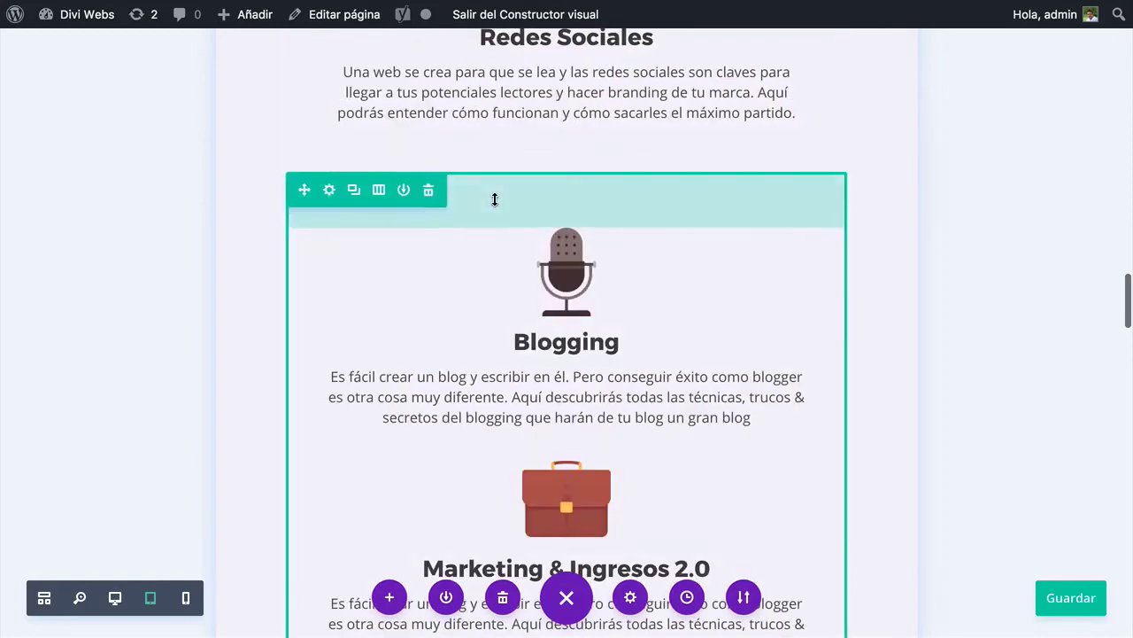
{"action": "scroll", "coordinate": [500, 220], "scroll_direction": "up", "scroll_amount": 10}
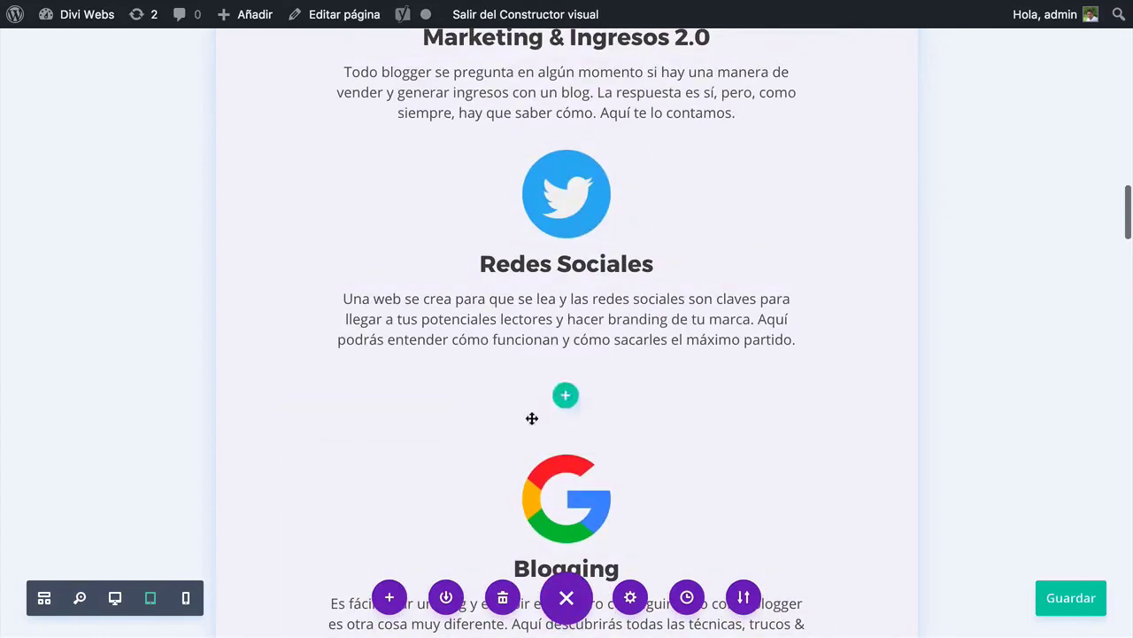
Compare the spacing between the topic blurb rows and the blog search area in the tablet and phone views
{"action": "scroll", "coordinate": [486, 453], "scroll_direction": "down", "scroll_amount": 10}
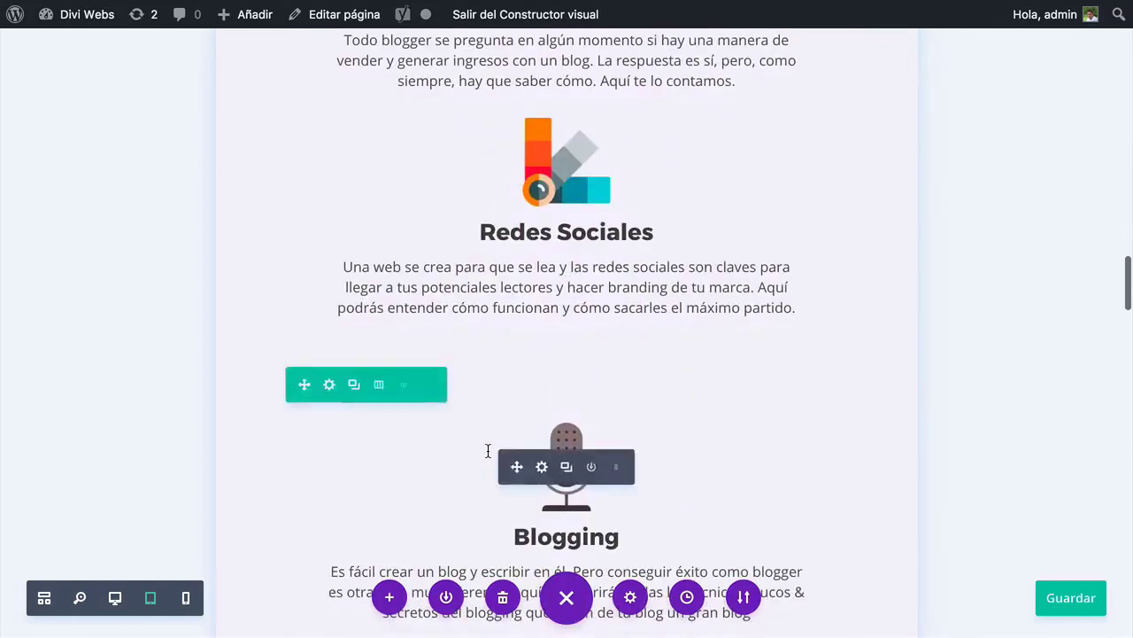
{"action": "scroll", "coordinate": [487, 452], "scroll_direction": "down", "scroll_amount": 3}
{"action": "scroll", "coordinate": [264, 496], "scroll_direction": "down", "scroll_amount": 4}
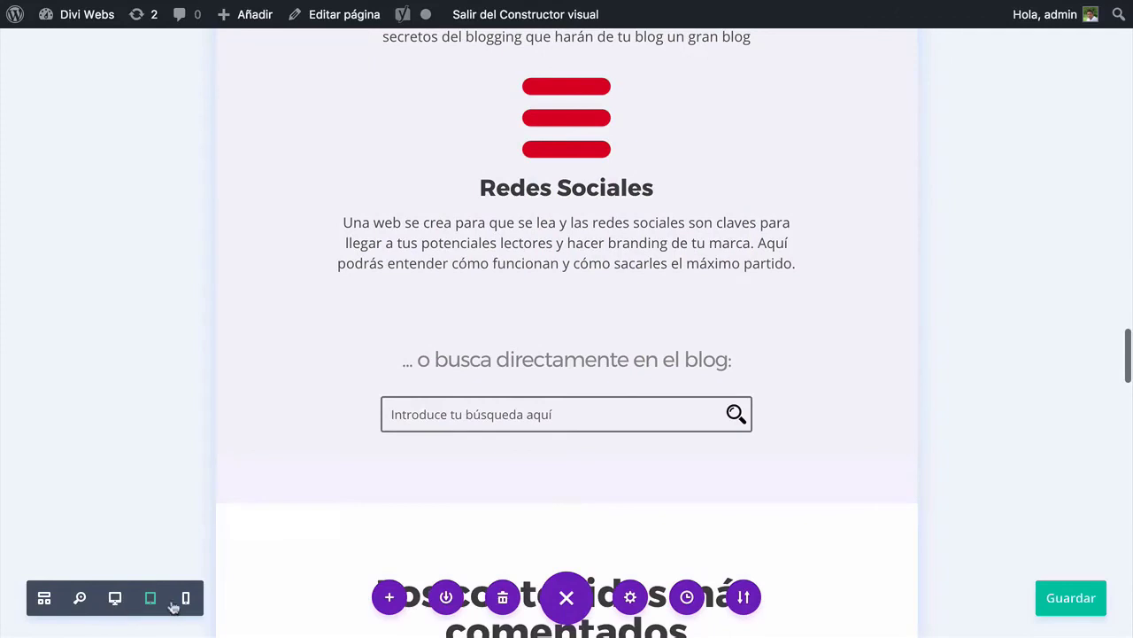
{"action": "left_click", "coordinate": [185, 599]}
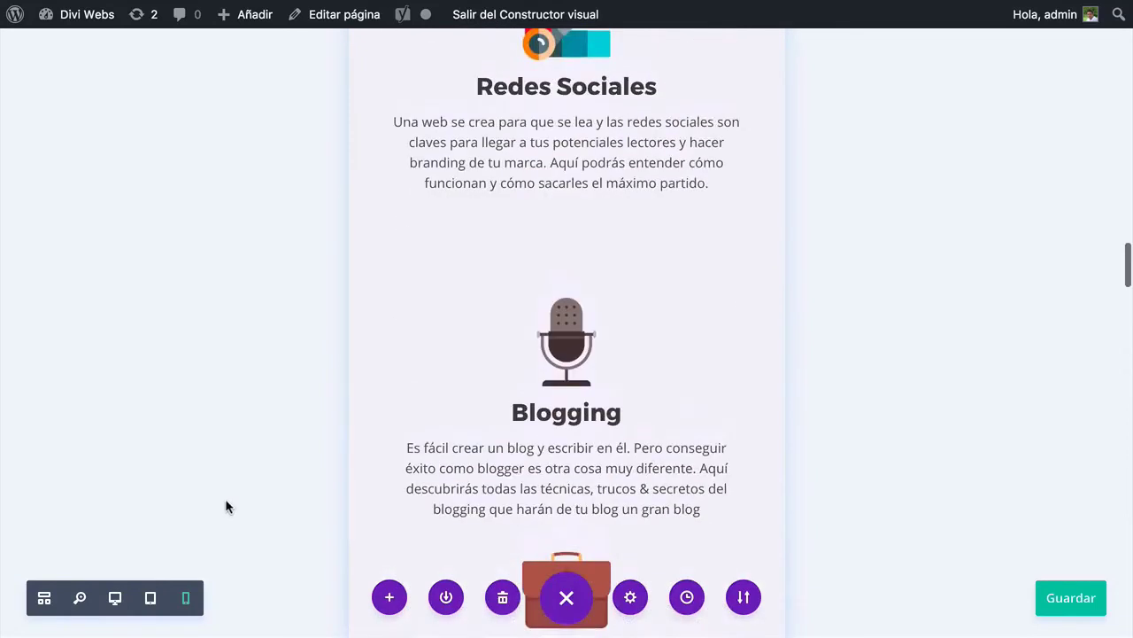
{"action": "left_click", "coordinate": [151, 602]}
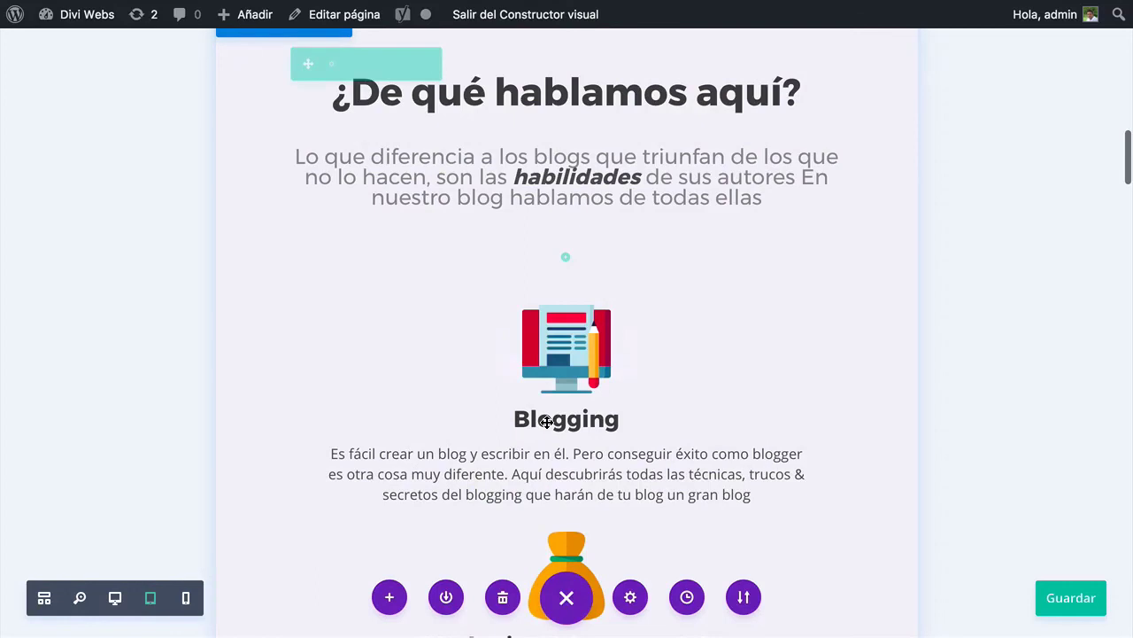
Find the custom padding in the settings of the blurb row starting with the Google icon by searching "Re", and enable its per-device values
{"action": "scroll", "coordinate": [546, 423], "scroll_direction": "down", "scroll_amount": 7}
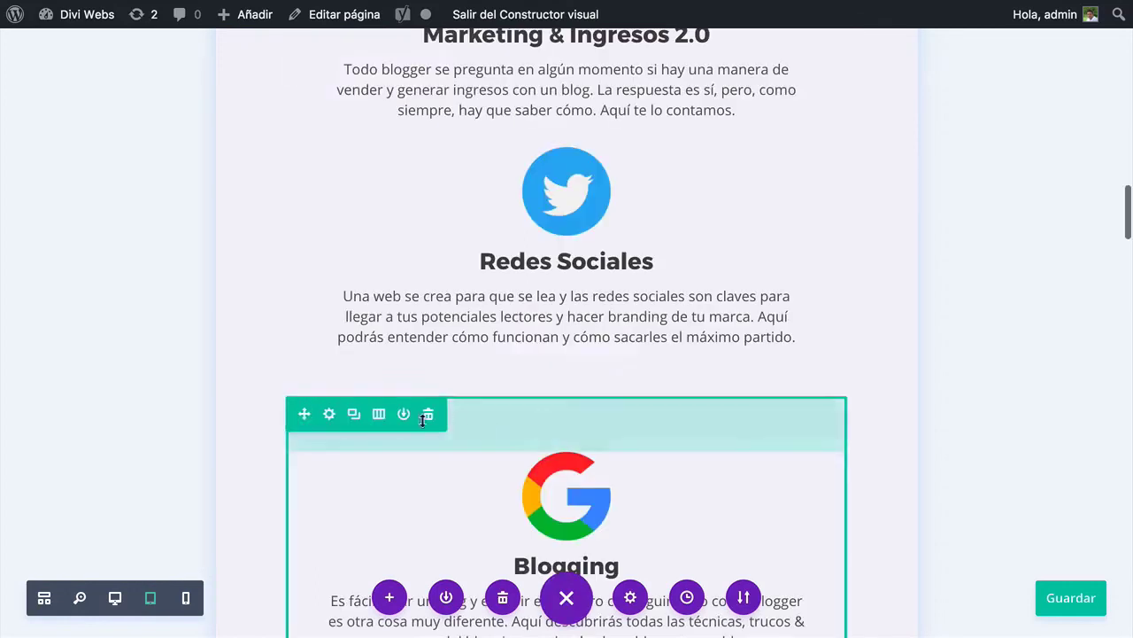
{"action": "left_click", "coordinate": [330, 415]}
{"action": "left_click", "coordinate": [869, 139]}
{"action": "type", "text": "Re"}
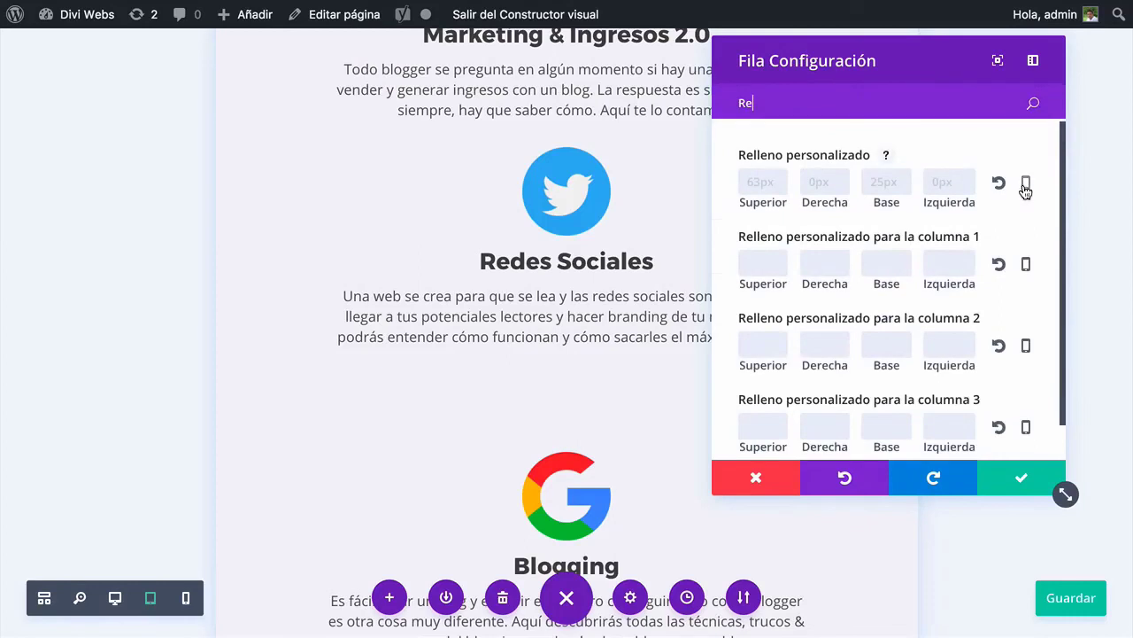
{"action": "left_click", "coordinate": [1025, 183]}
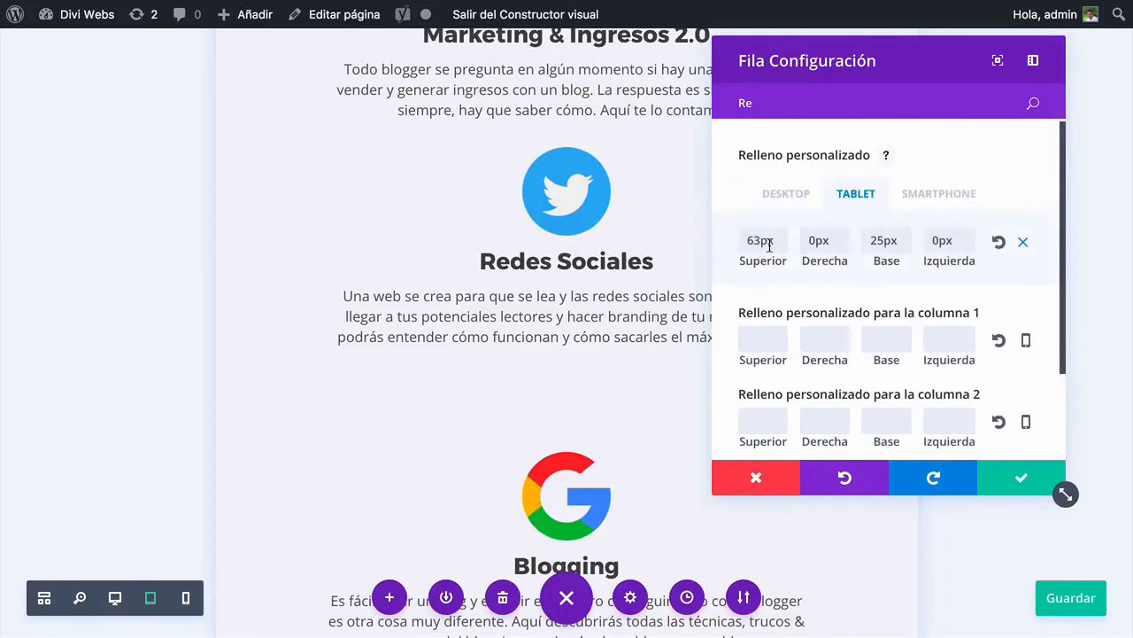
{"action": "left_click", "coordinate": [788, 195]}
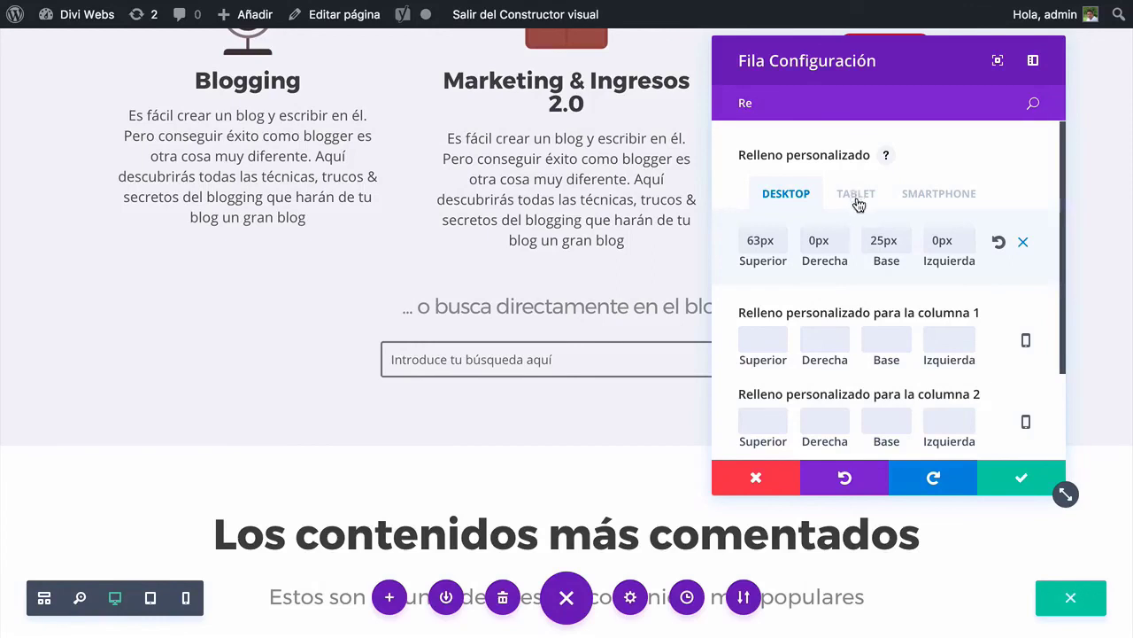
{"action": "left_click", "coordinate": [852, 195]}
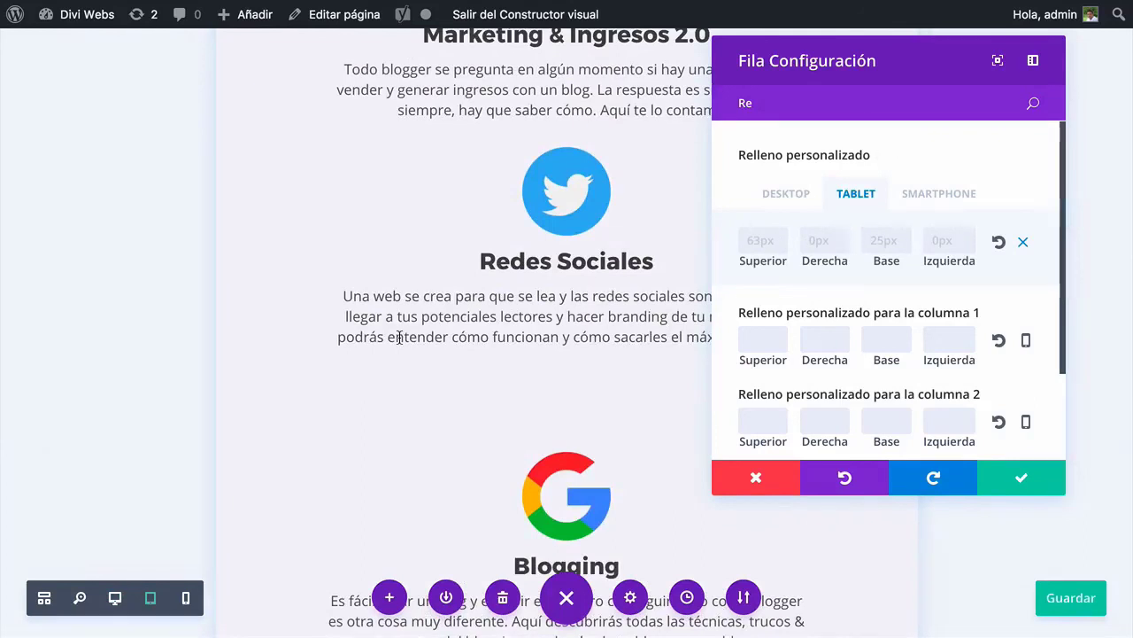
Set the Google-icon blurb row's tablet top padding to 0 px, check the smartphone spacing and save the row's changes
{"action": "scroll", "coordinate": [400, 336], "scroll_direction": "up", "scroll_amount": 5}
{"action": "scroll", "coordinate": [400, 336], "scroll_direction": "down", "scroll_amount": 6}
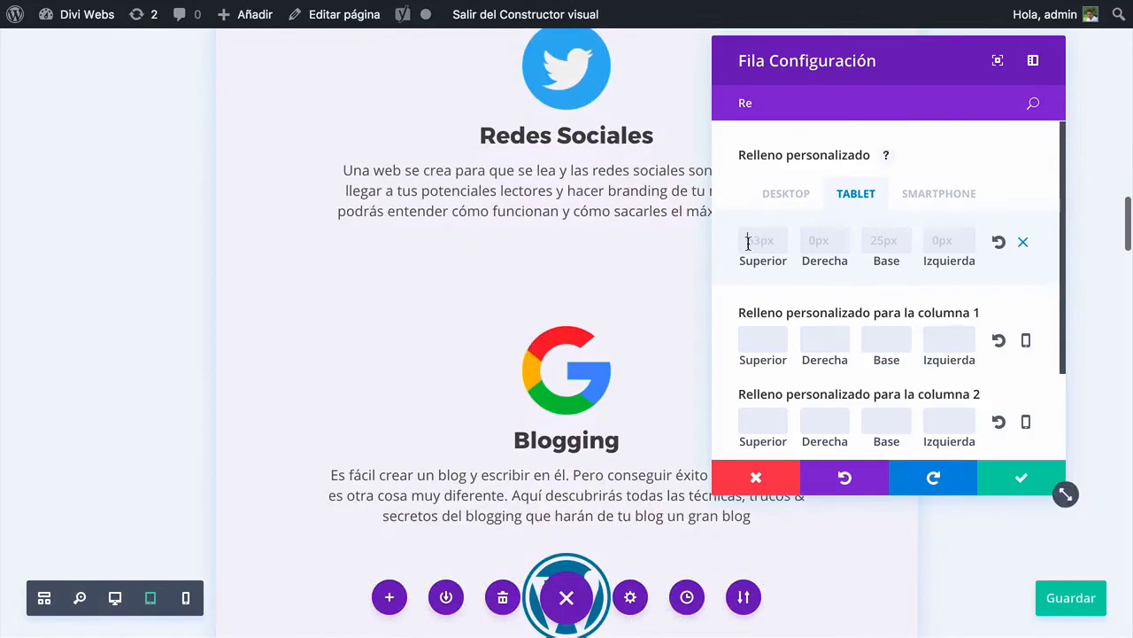
{"action": "type", "text": "0"}
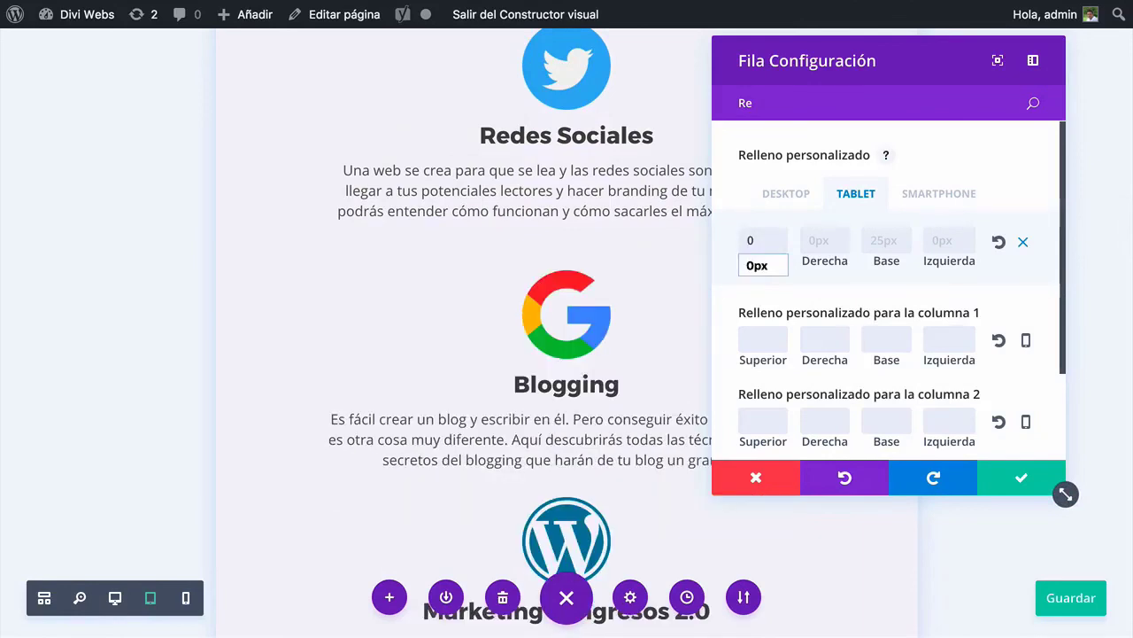
{"action": "key", "text": "Return"}
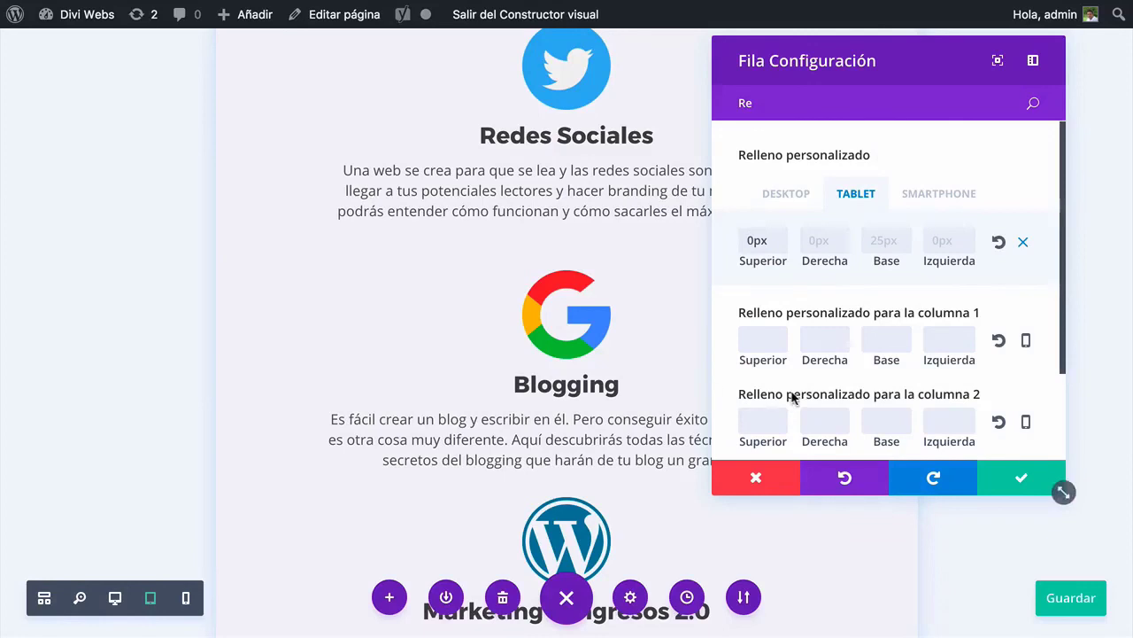
{"action": "left_click", "coordinate": [953, 203]}
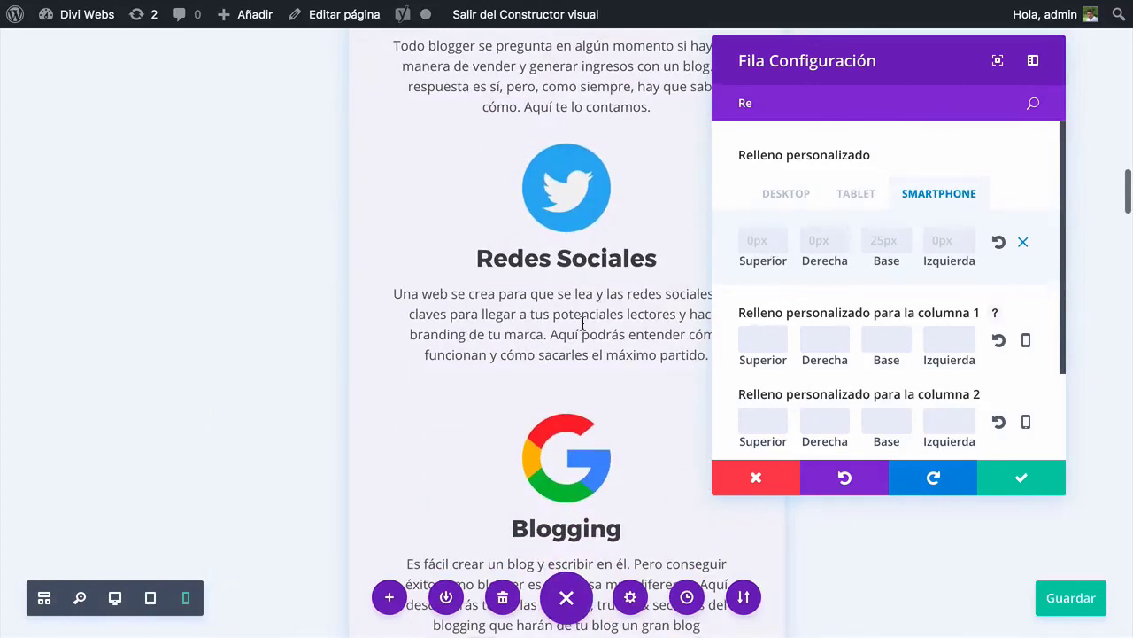
{"action": "scroll", "coordinate": [583, 324], "scroll_direction": "down", "scroll_amount": 3}
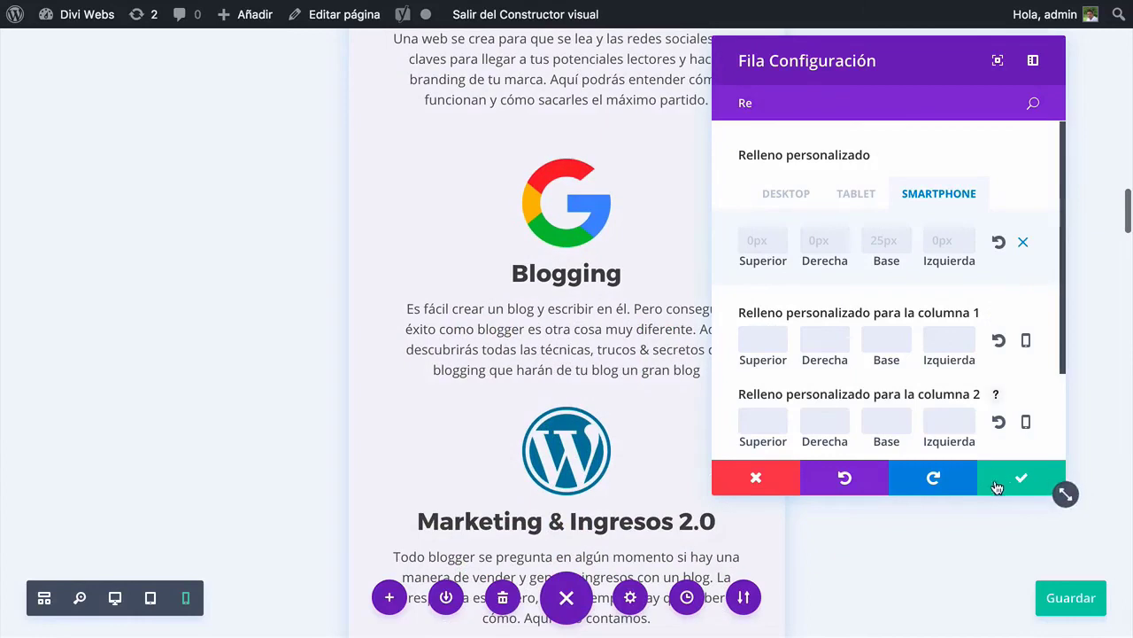
{"action": "left_click", "coordinate": [1009, 483]}
Find the custom padding of the blurb row starting with the microphone icon by searching "Rell" and enable its per-device values
{"action": "scroll", "coordinate": [346, 570], "scroll_direction": "down", "scroll_amount": 5}
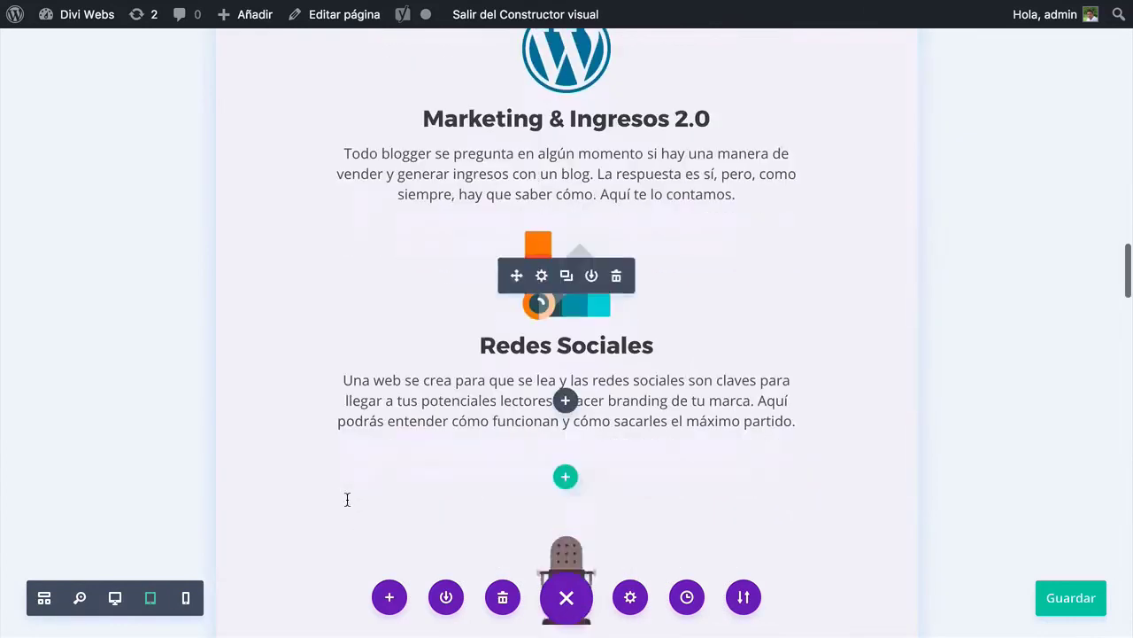
{"action": "left_click", "coordinate": [330, 130]}
{"action": "type", "text": "Re"}
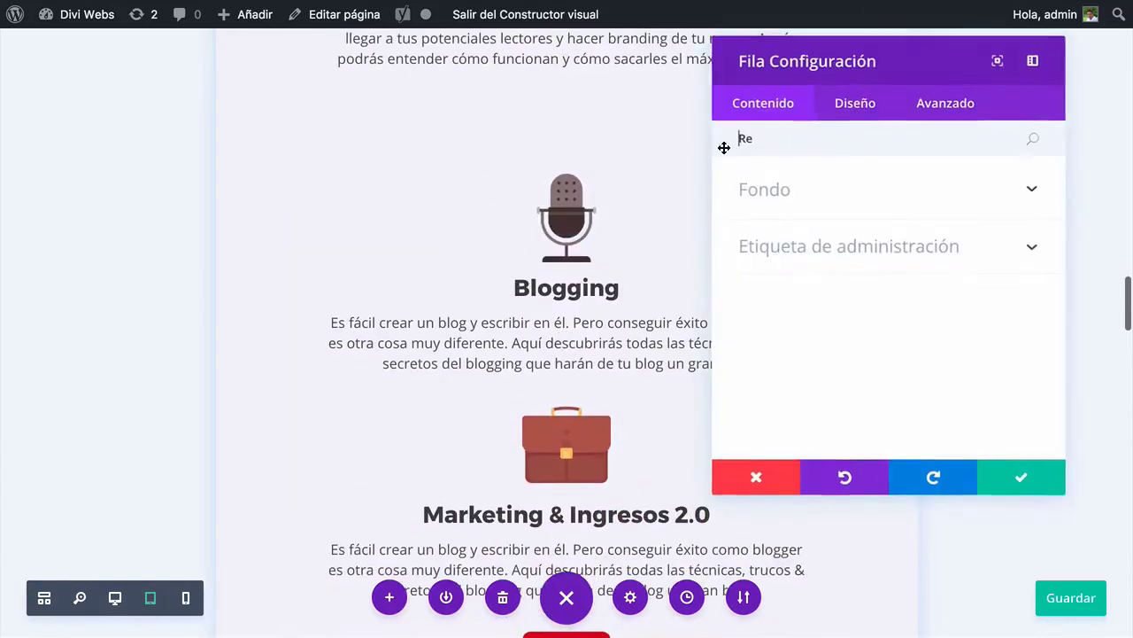
{"action": "type", "text": "ll"}
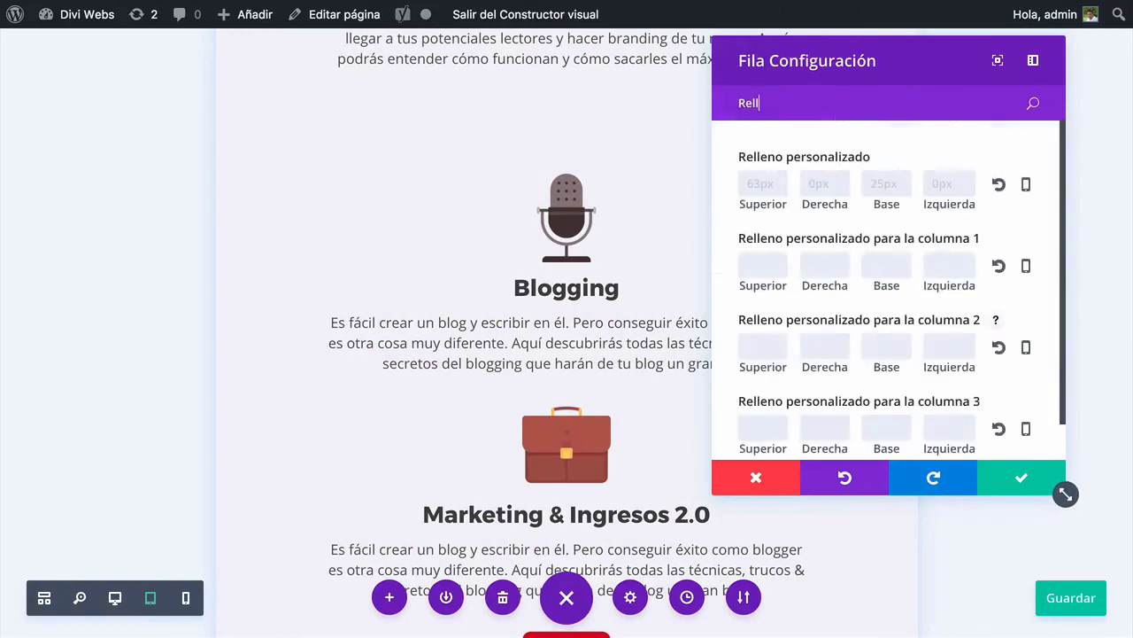
{"action": "left_click", "coordinate": [1025, 186]}
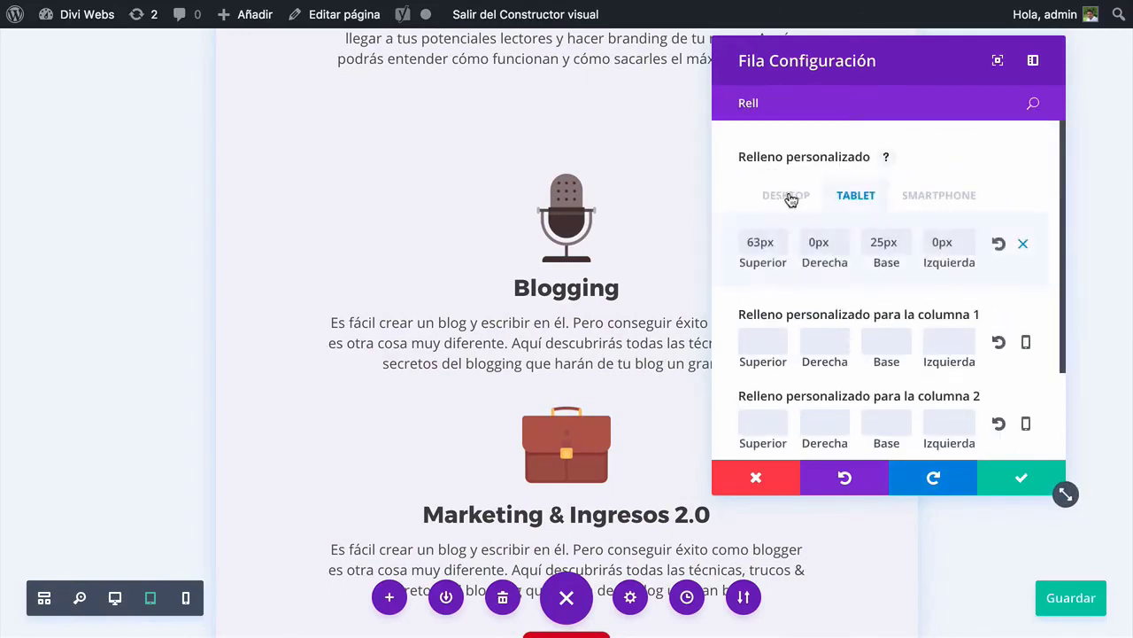
Set the microphone-icon blurb row's tablet top padding to 0 px, check the smartphone values and save the row's changes
{"action": "double_click", "coordinate": [776, 241]}
{"action": "type", "text": "0"}
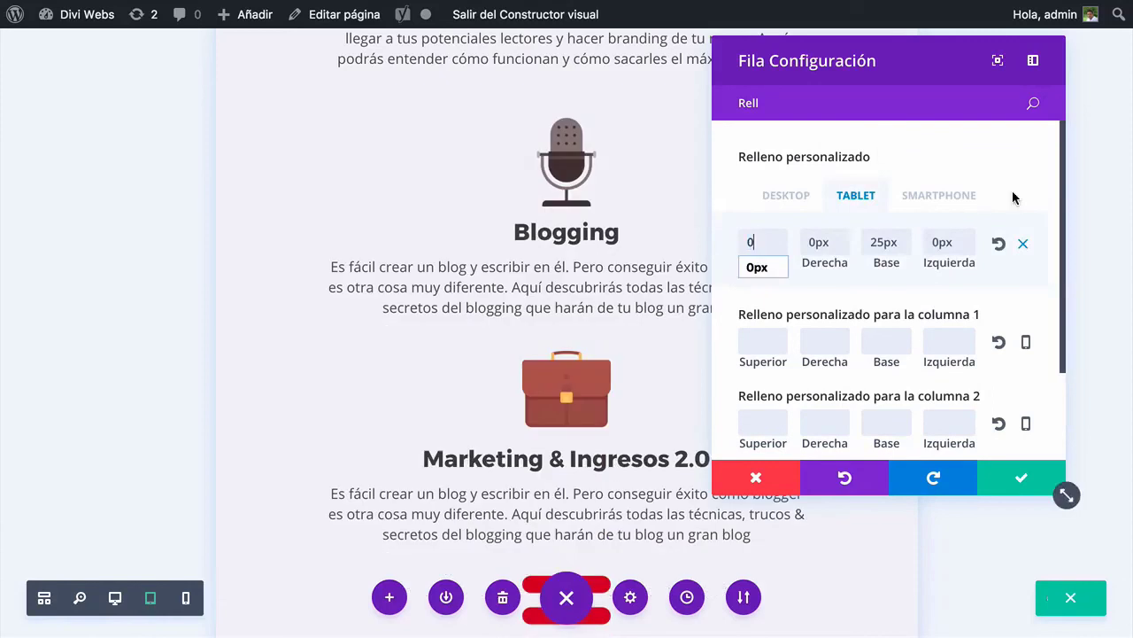
{"action": "left_click", "coordinate": [939, 195]}
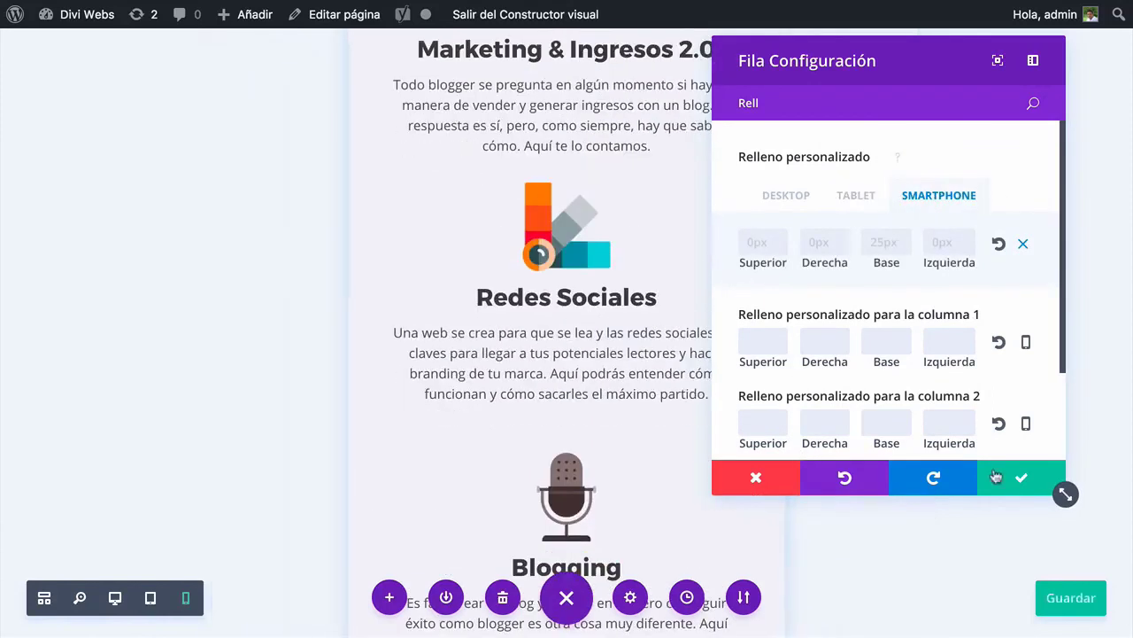
{"action": "left_click", "coordinate": [1024, 480]}
In the phone view, find the first blurb row's custom padding by searching "Relle" and enable per-device values for it
{"action": "scroll", "coordinate": [473, 381], "scroll_direction": "down", "scroll_amount": 7}
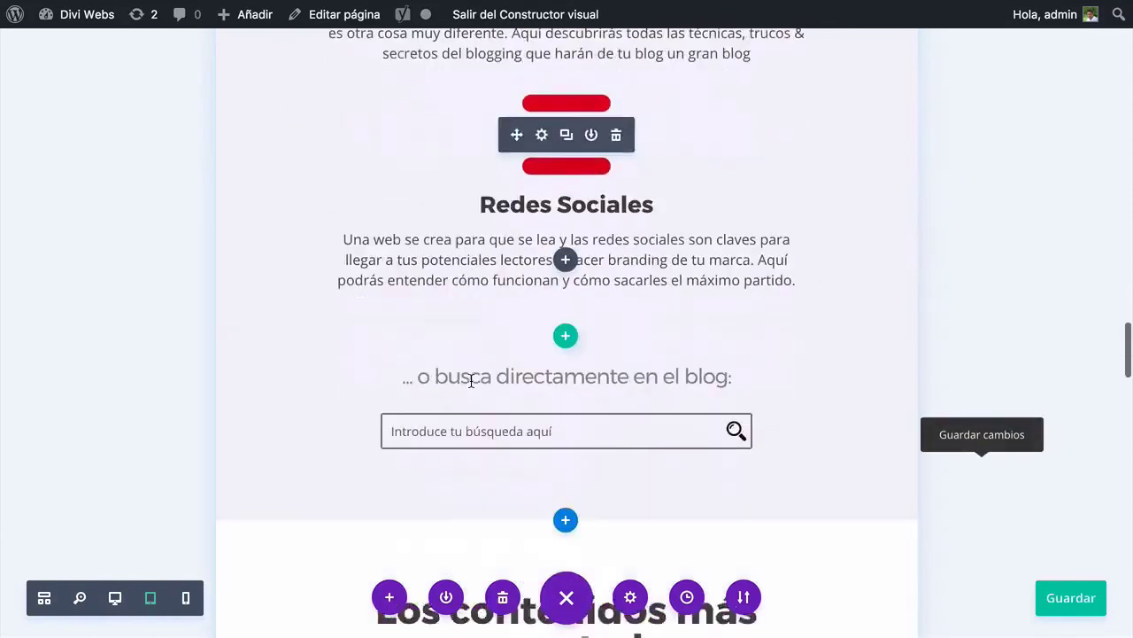
{"action": "scroll", "coordinate": [471, 381], "scroll_direction": "up", "scroll_amount": 4}
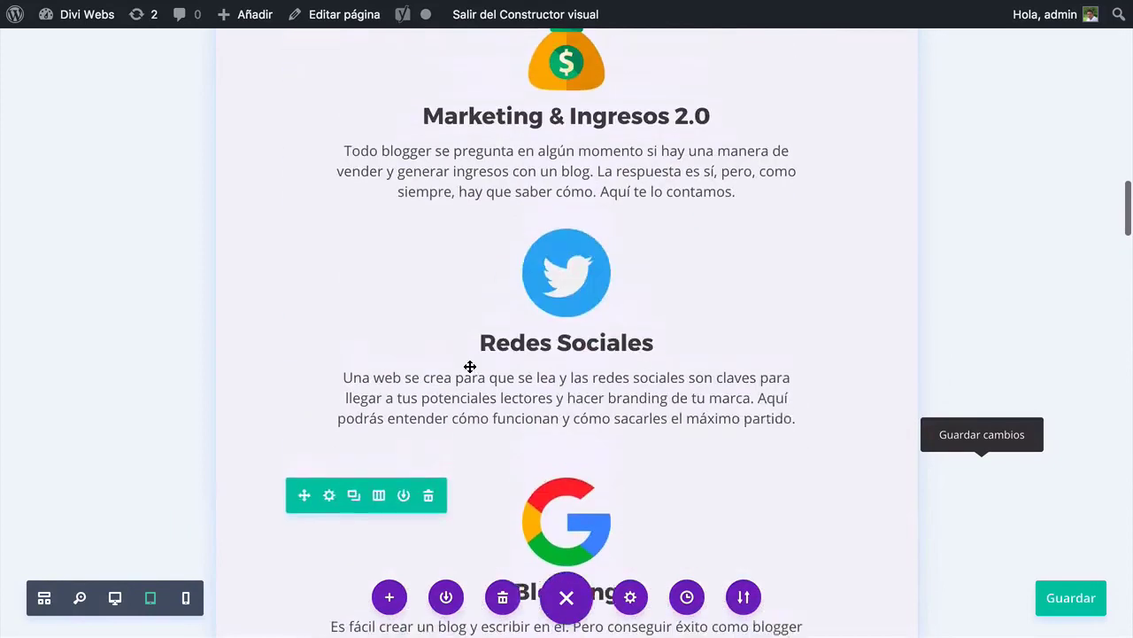
{"action": "scroll", "coordinate": [434, 364], "scroll_direction": "up", "scroll_amount": 7}
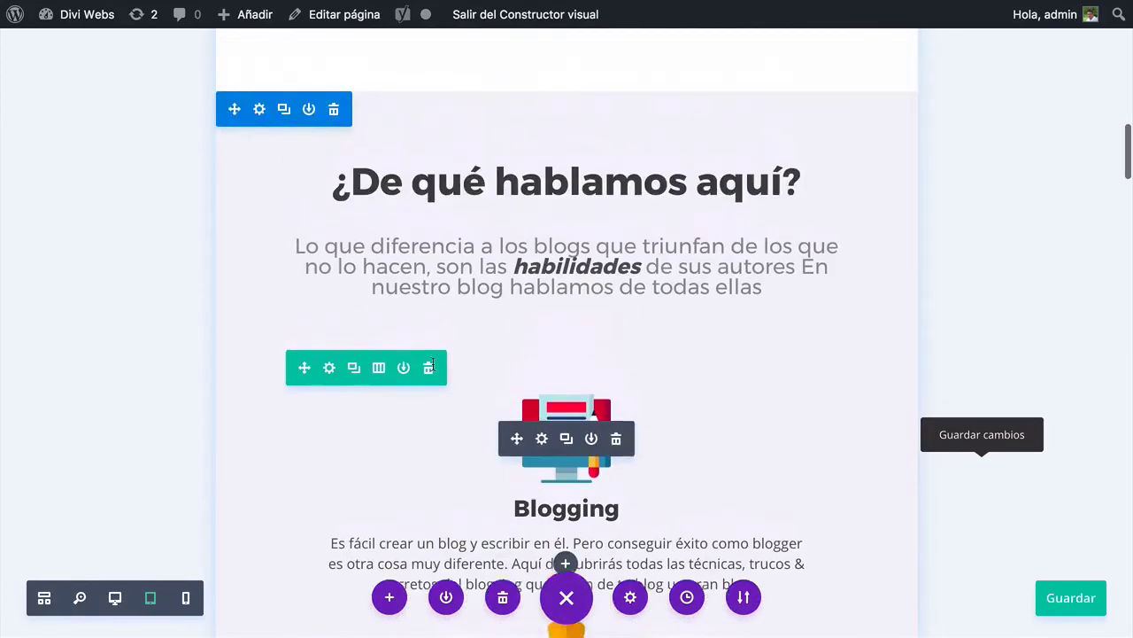
{"action": "left_click", "coordinate": [186, 599]}
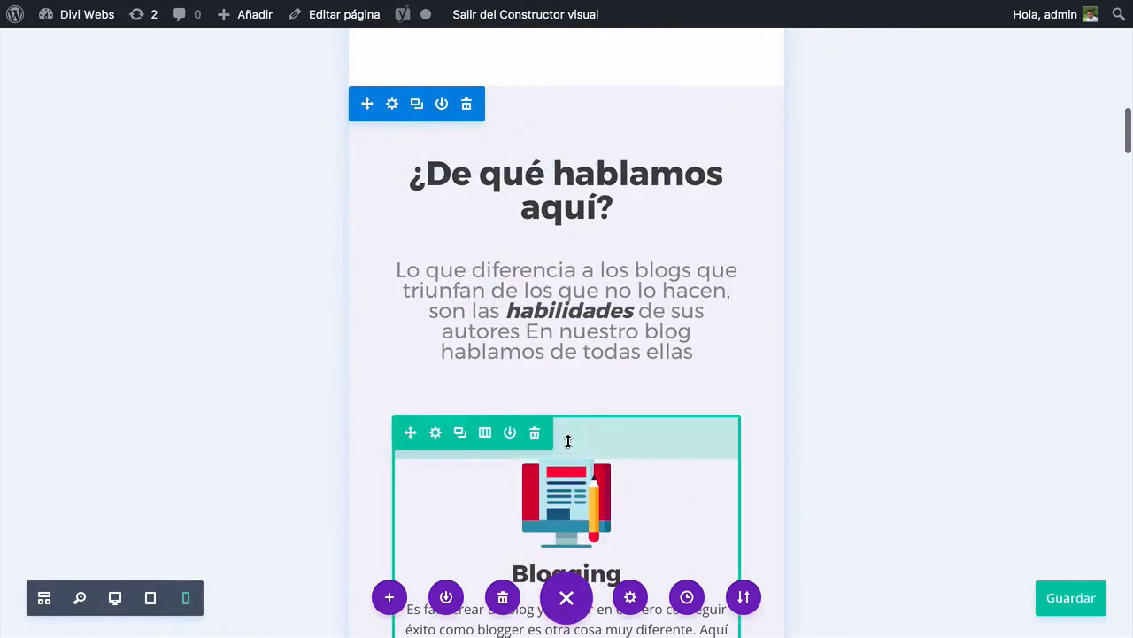
{"action": "left_click", "coordinate": [435, 433]}
{"action": "left_click", "coordinate": [815, 136]}
{"action": "type", "text": "Rell"}
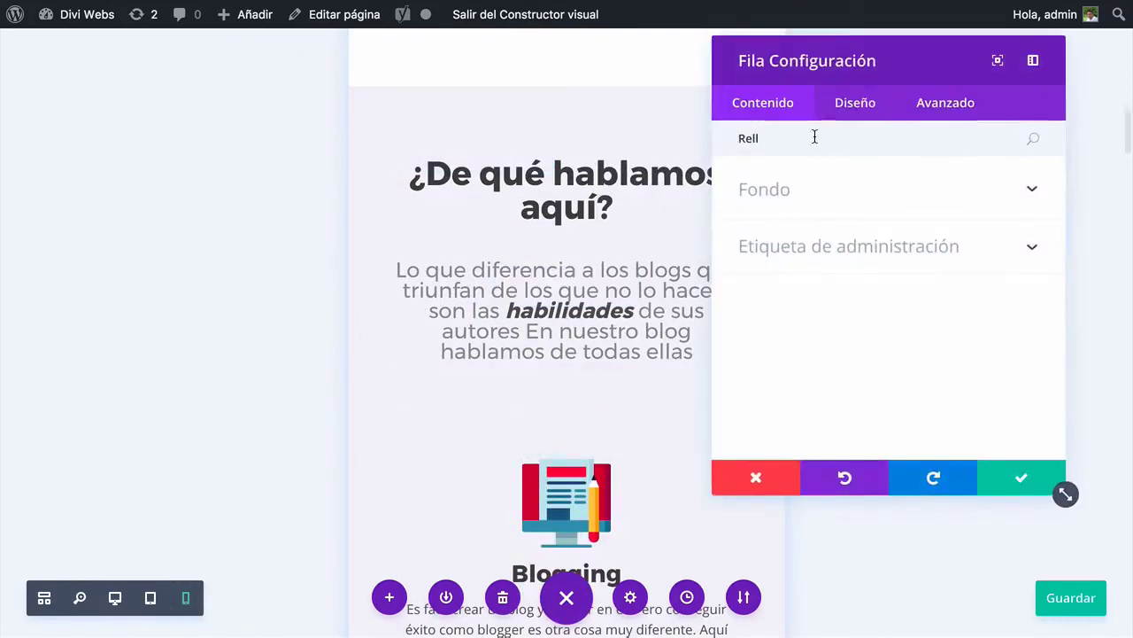
{"action": "type", "text": "e"}
{"action": "left_click", "coordinate": [1027, 186]}
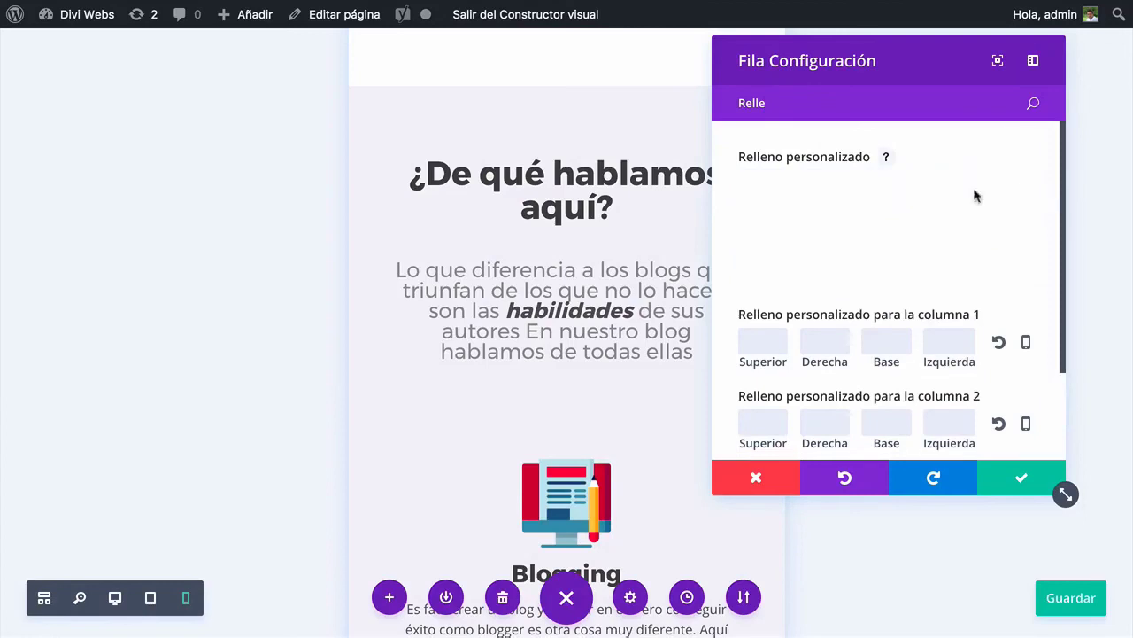
Set the first blurb row's smartphone top padding to 0 px and save the row's changes
{"action": "double_click", "coordinate": [752, 243]}
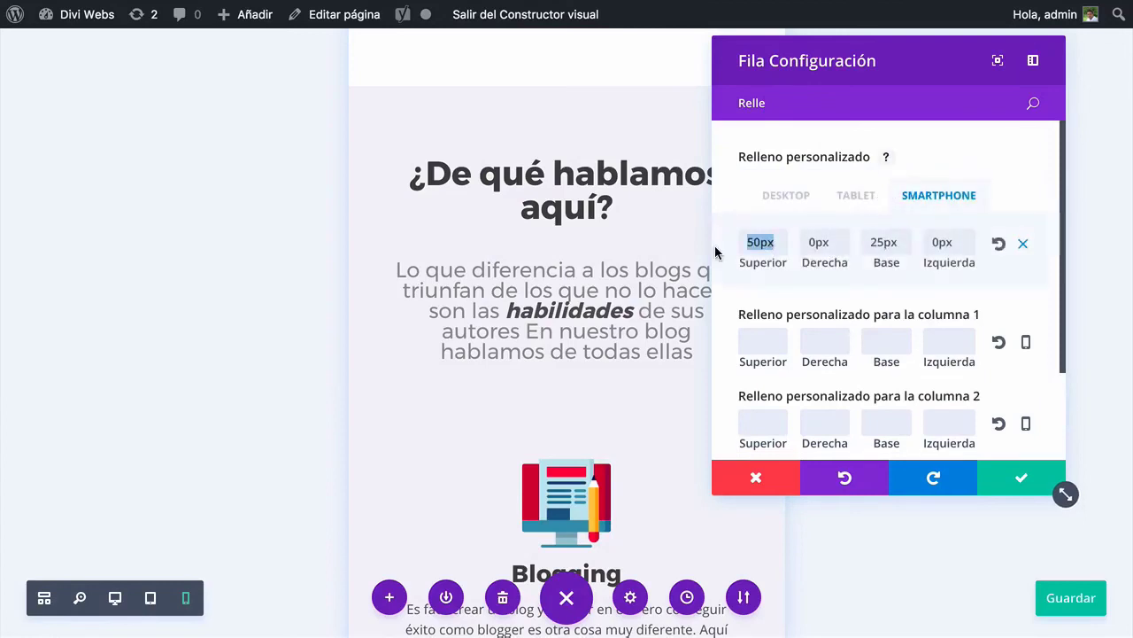
{"action": "type", "text": "0"}
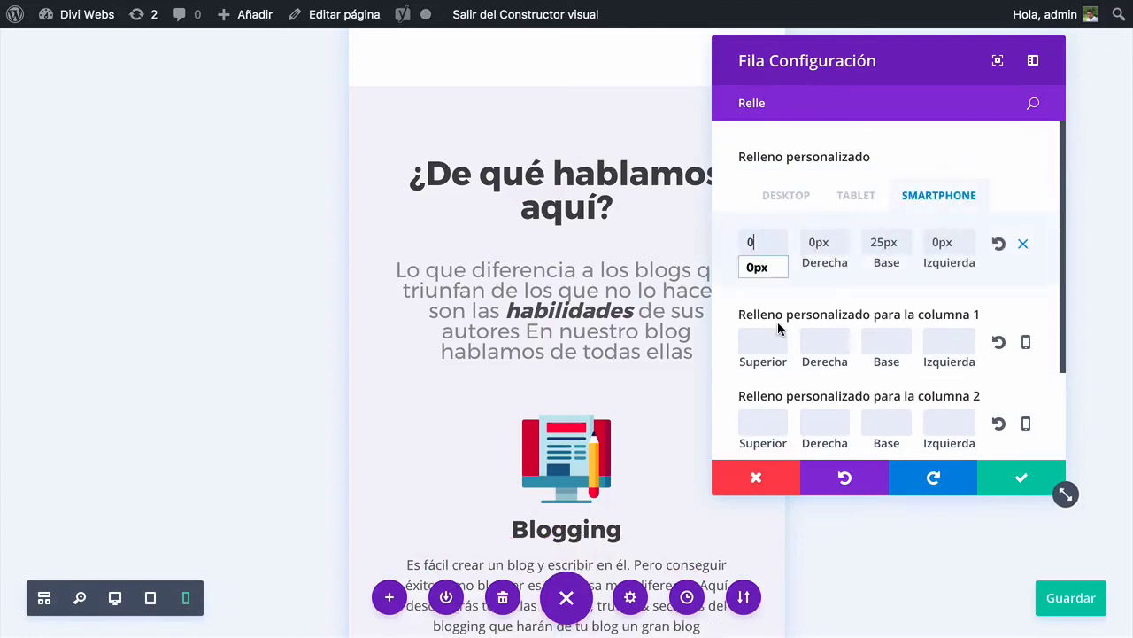
{"action": "left_click", "coordinate": [1023, 481]}
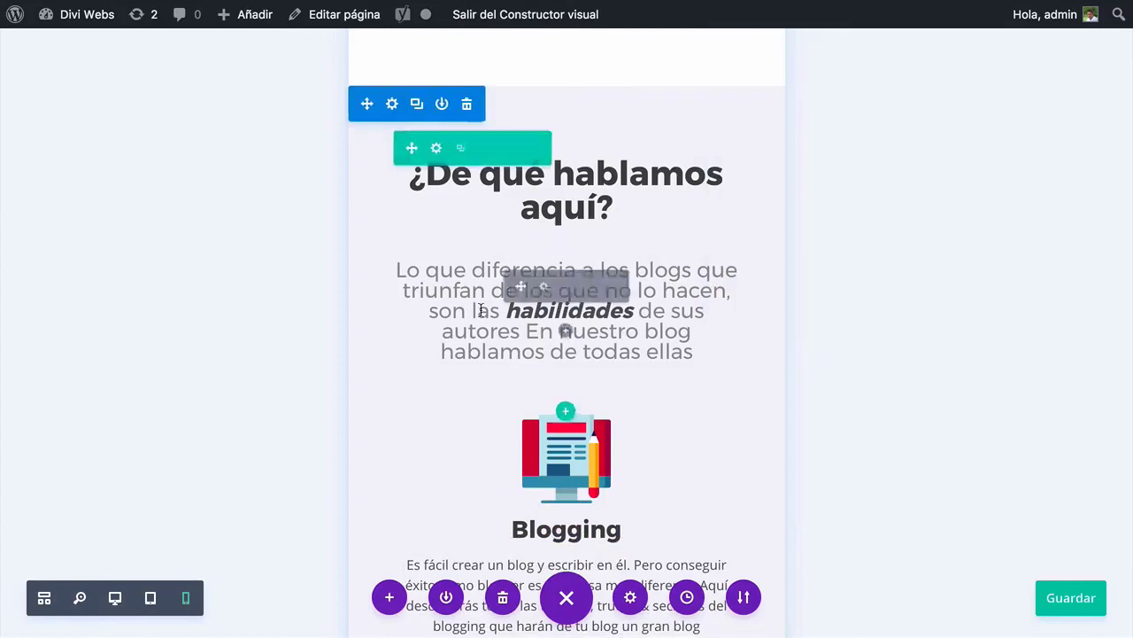
Open the settings of the introductory text below "¿De qué hablamos aquí?", move the dialog off the preview and clear its options search
{"action": "left_click", "coordinate": [542, 288]}
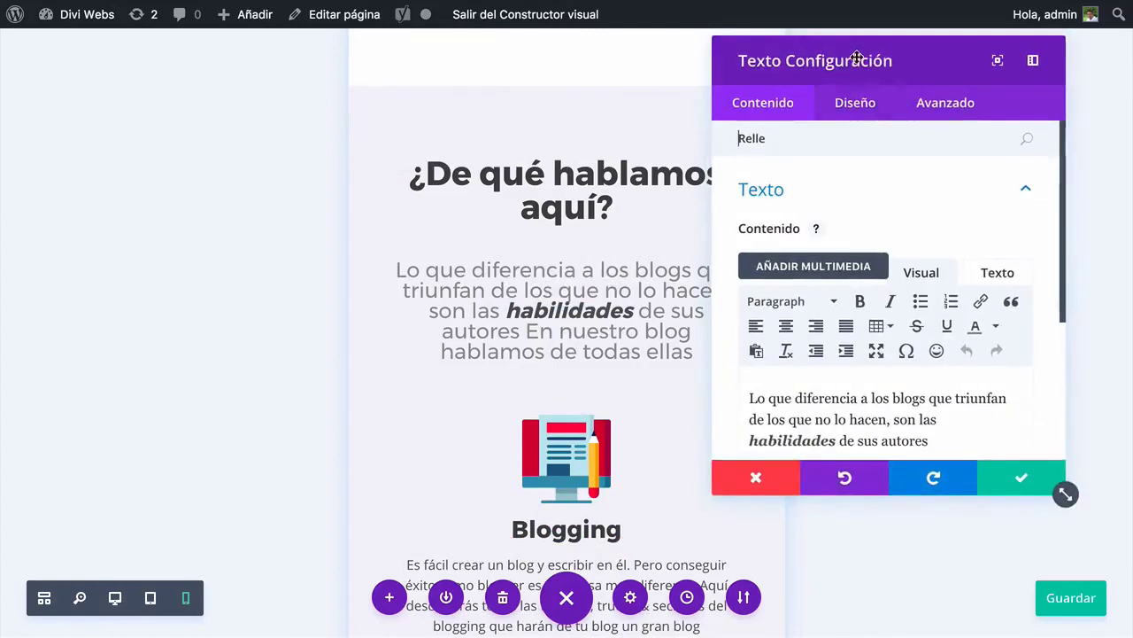
{"action": "left_click_drag", "start_coordinate": [856, 52], "coordinate": [932, 50]}
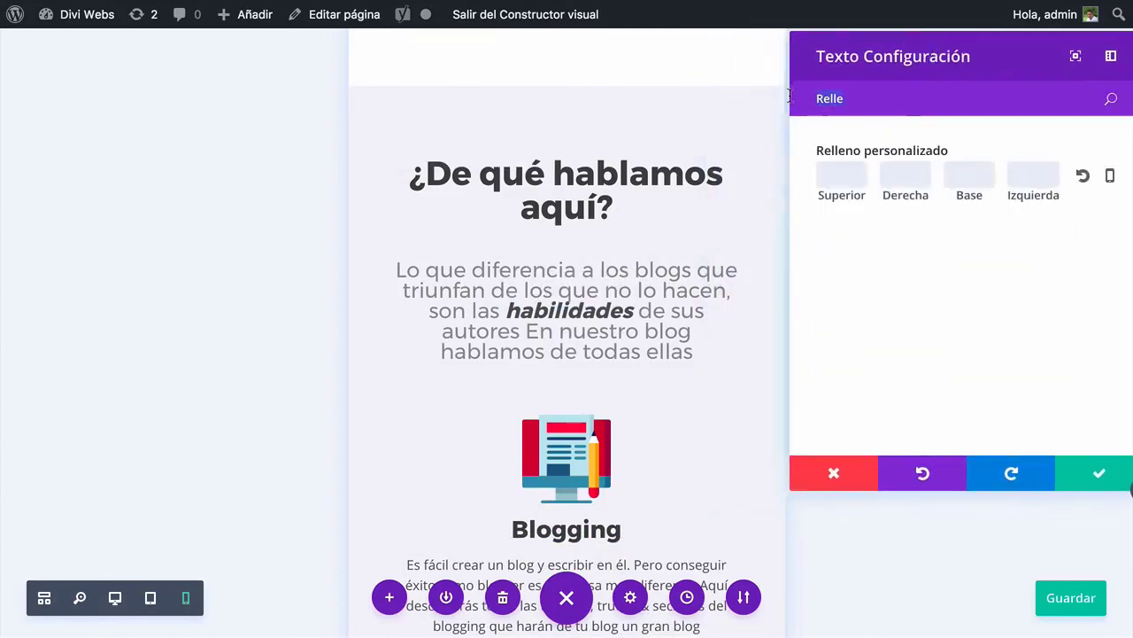
{"action": "key", "text": "BackSpace"}
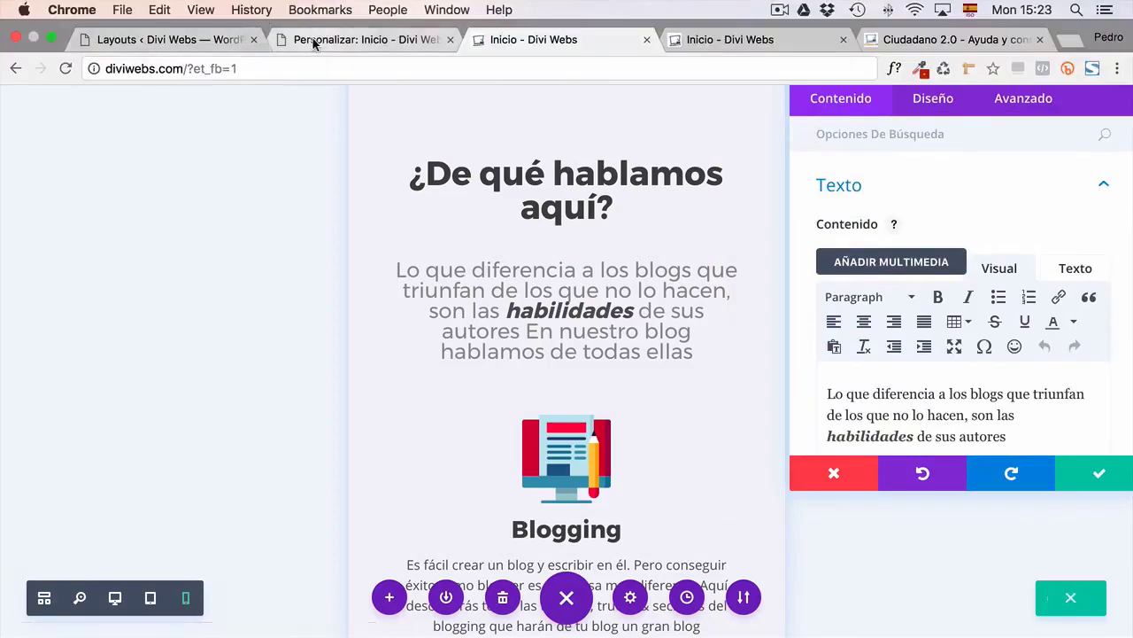
Check the phone styles among the theme customizer's mobile device styles and return to the text settings in the visual builder
{"action": "left_click", "coordinate": [304, 39]}
{"action": "left_click", "coordinate": [115, 411]}
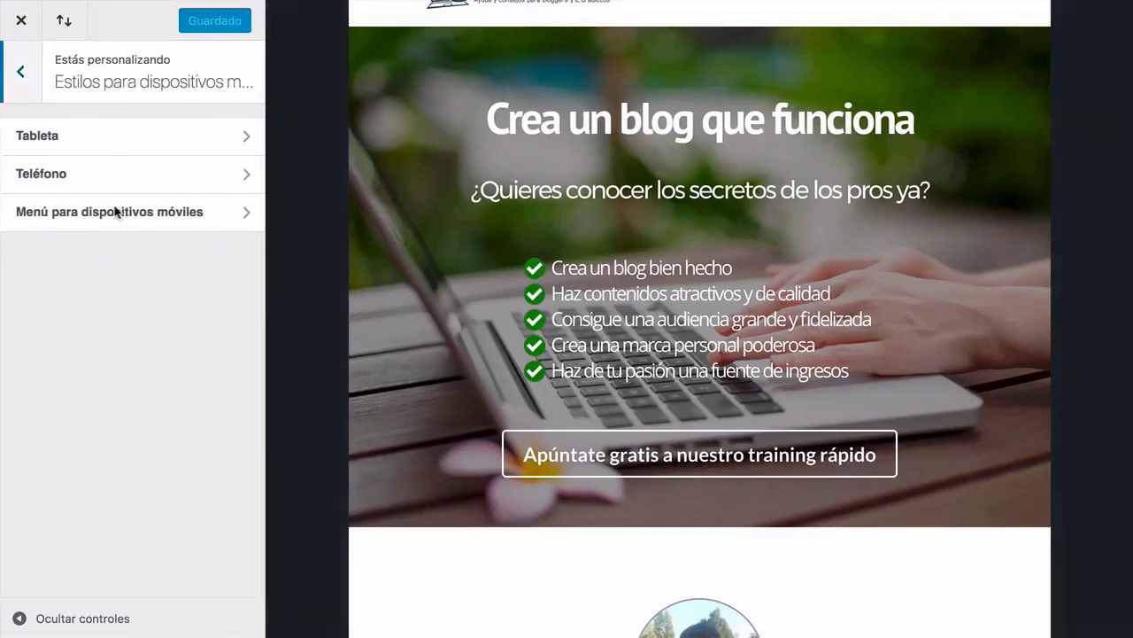
{"action": "left_click", "coordinate": [111, 184]}
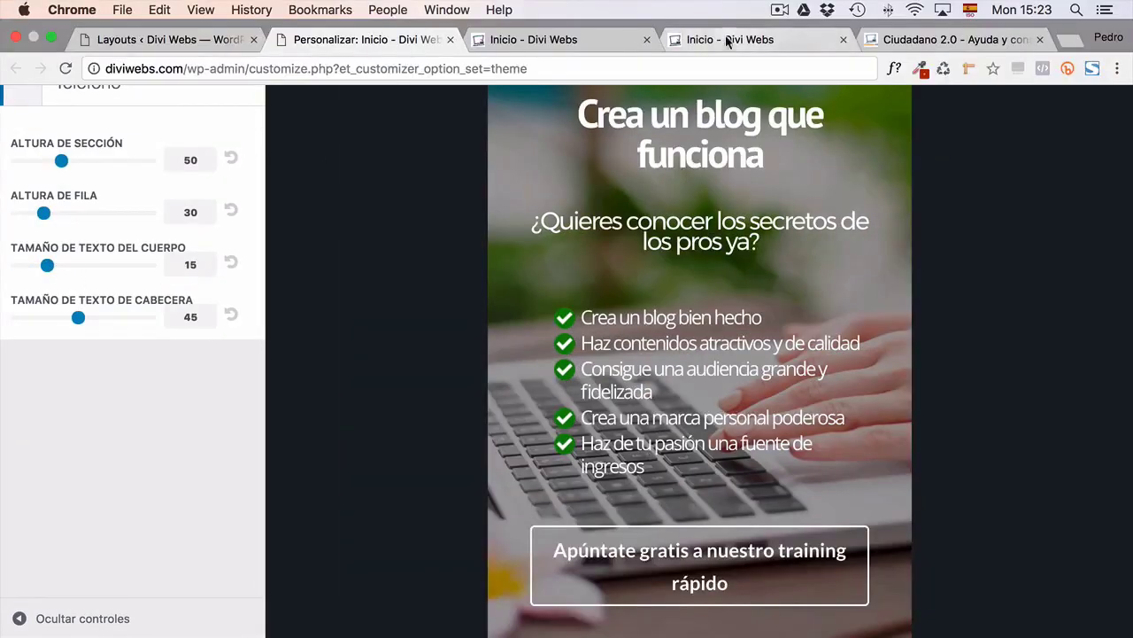
{"action": "left_click", "coordinate": [752, 39]}
{"action": "left_click", "coordinate": [579, 37]}
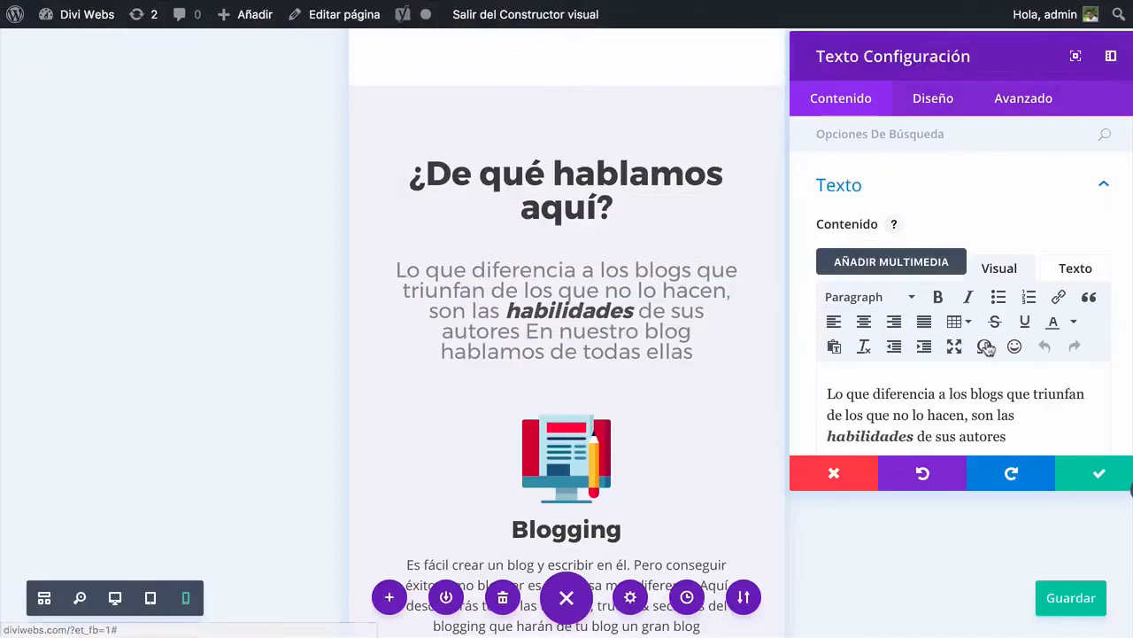
Enable per-device font sizes for the introductory text below "¿De qué hablamos aquí?" and set its tablet size to 20 px
{"action": "left_click", "coordinate": [921, 98]}
{"action": "left_click", "coordinate": [867, 208]}
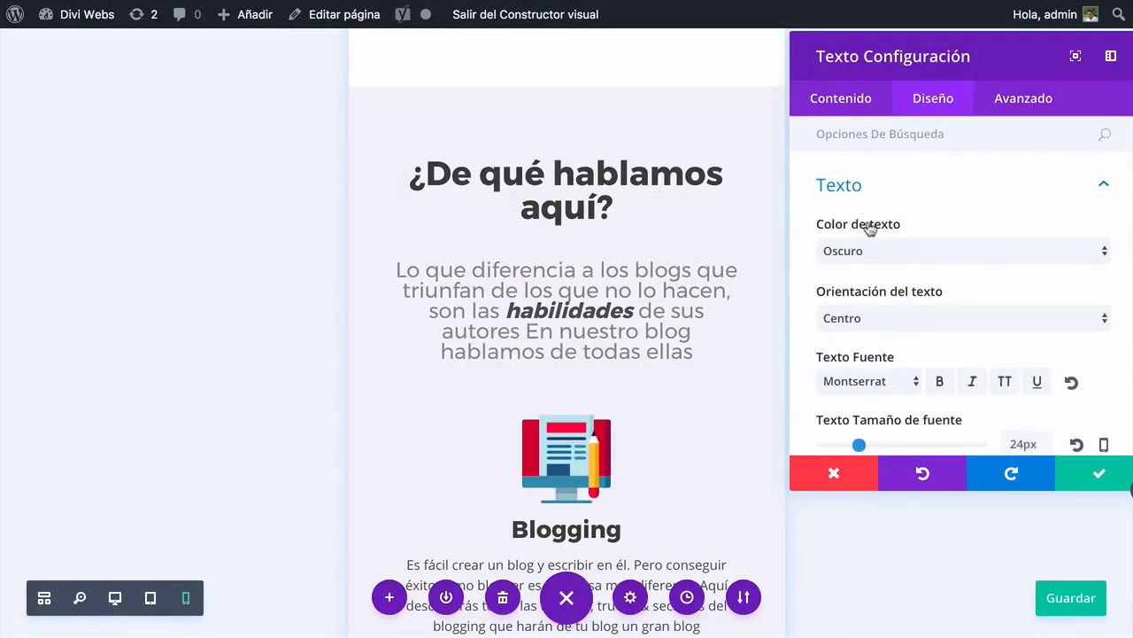
{"action": "scroll", "coordinate": [974, 399], "scroll_direction": "down", "scroll_amount": 3}
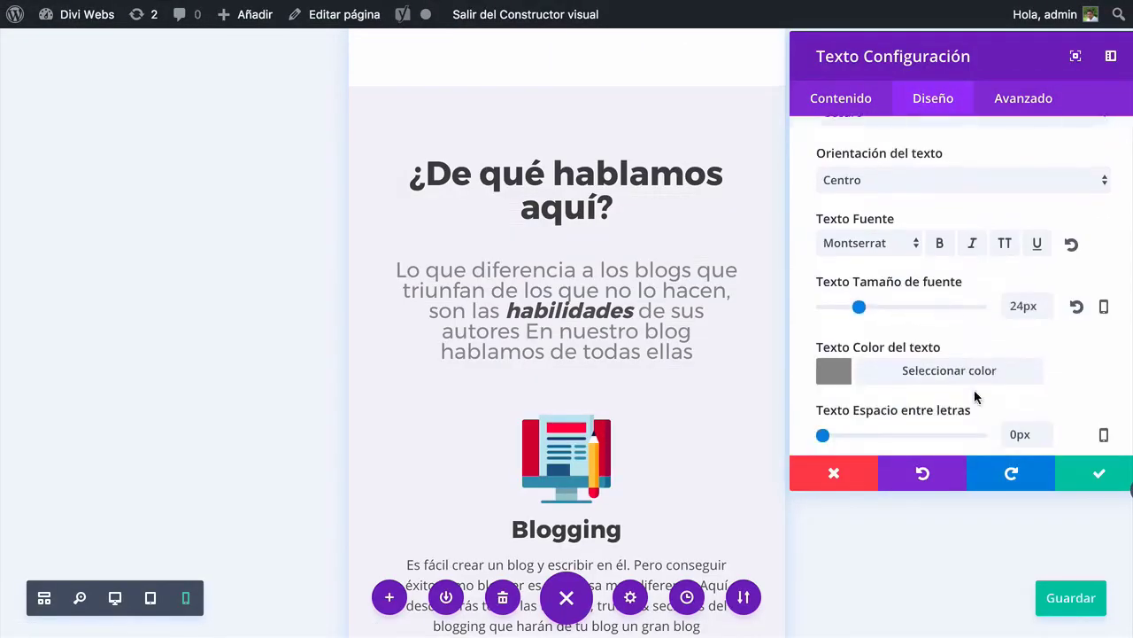
{"action": "left_click", "coordinate": [1107, 308]}
{"action": "left_click", "coordinate": [929, 324]}
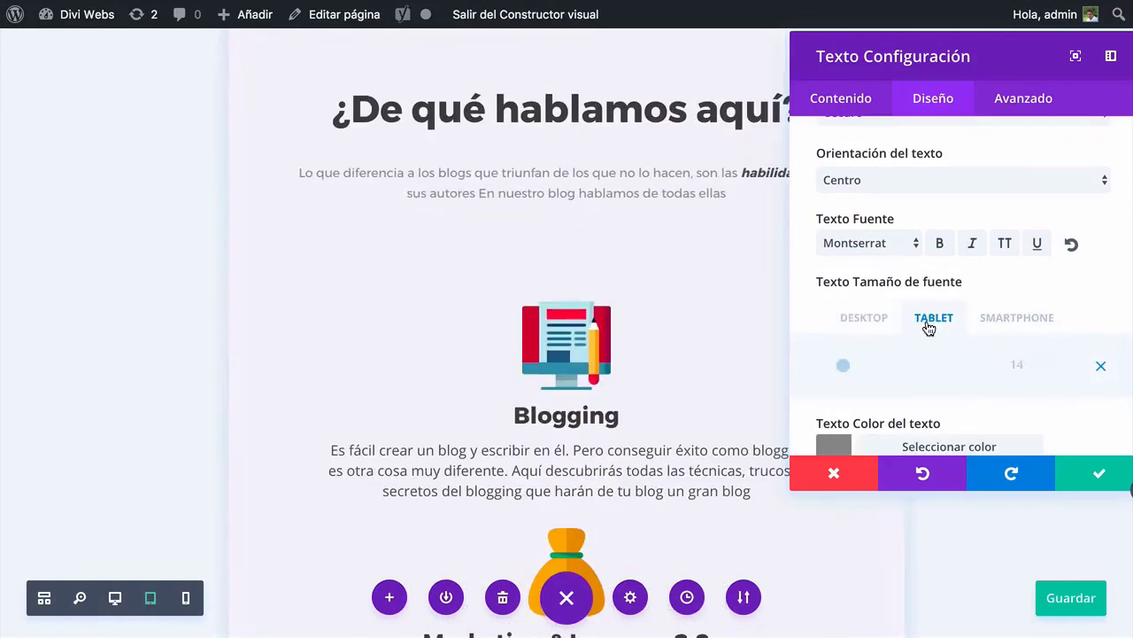
{"action": "left_click", "coordinate": [879, 322]}
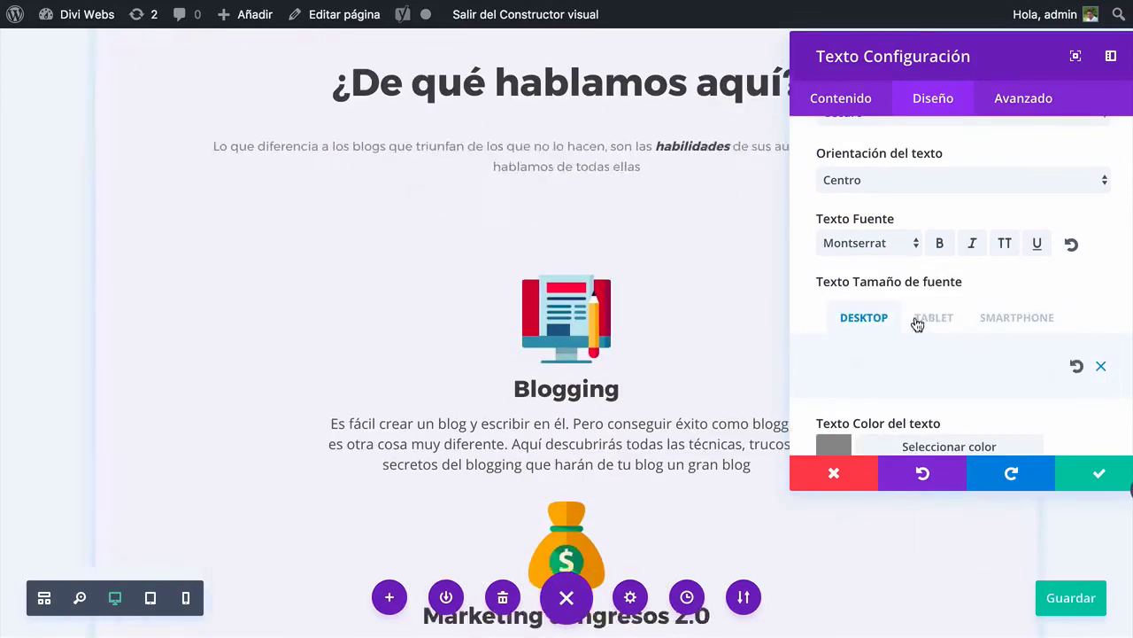
{"action": "left_click", "coordinate": [923, 322]}
{"action": "left_click_drag", "start_coordinate": [1028, 364], "coordinate": [985, 362]}
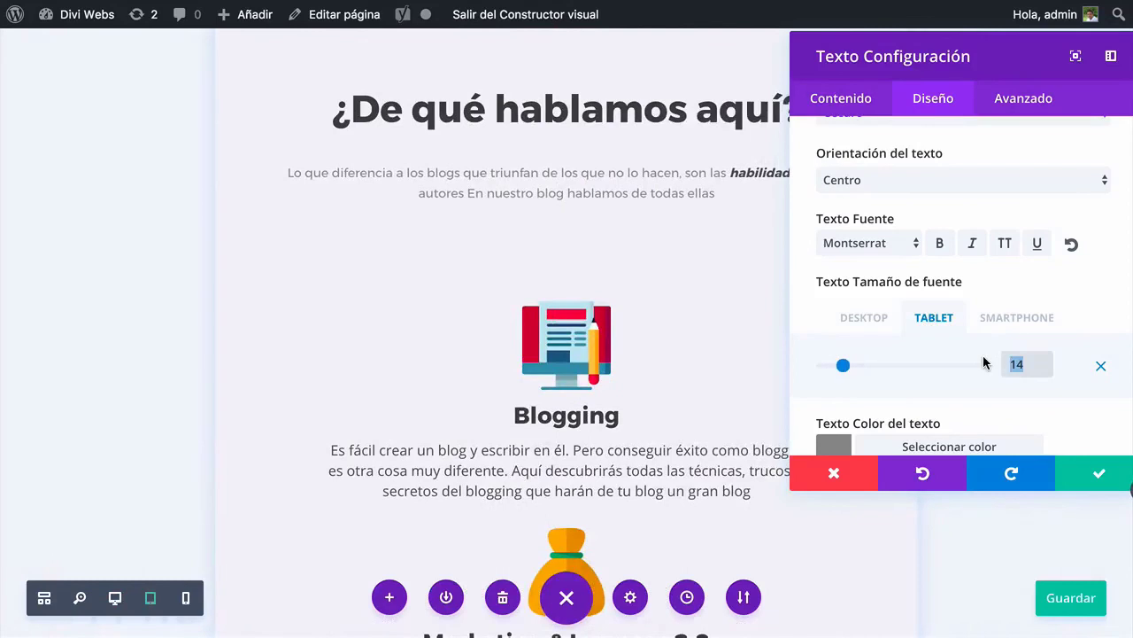
{"action": "type", "text": "20"}
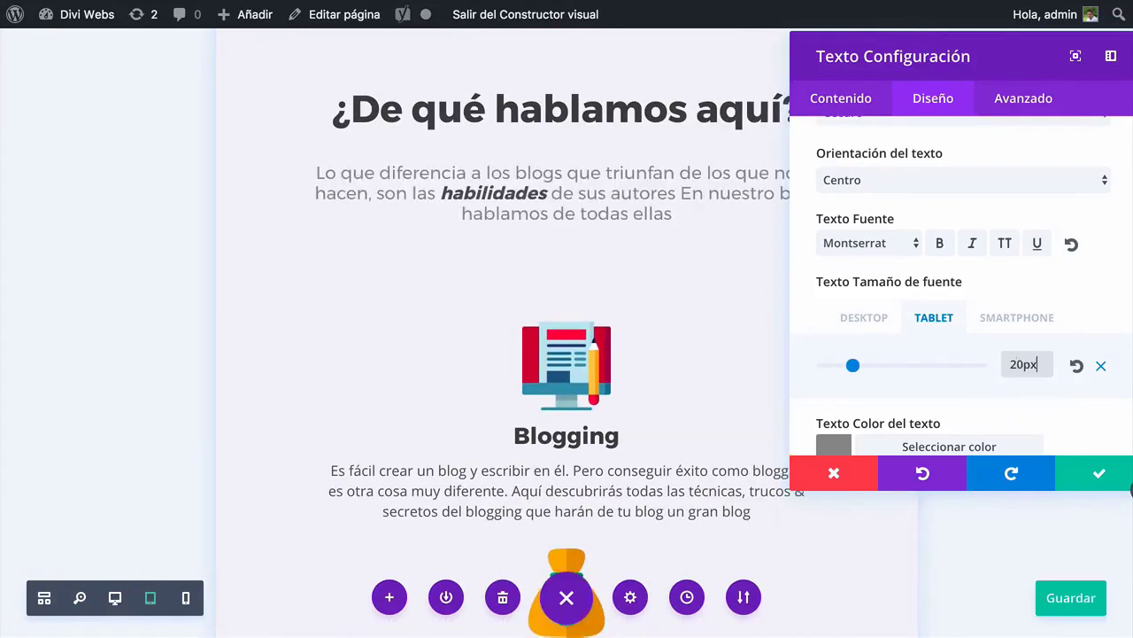
Set the introductory text's smartphone font size to 18 px, compare it with the tablet view and save the module's changes
{"action": "left_click", "coordinate": [1010, 316]}
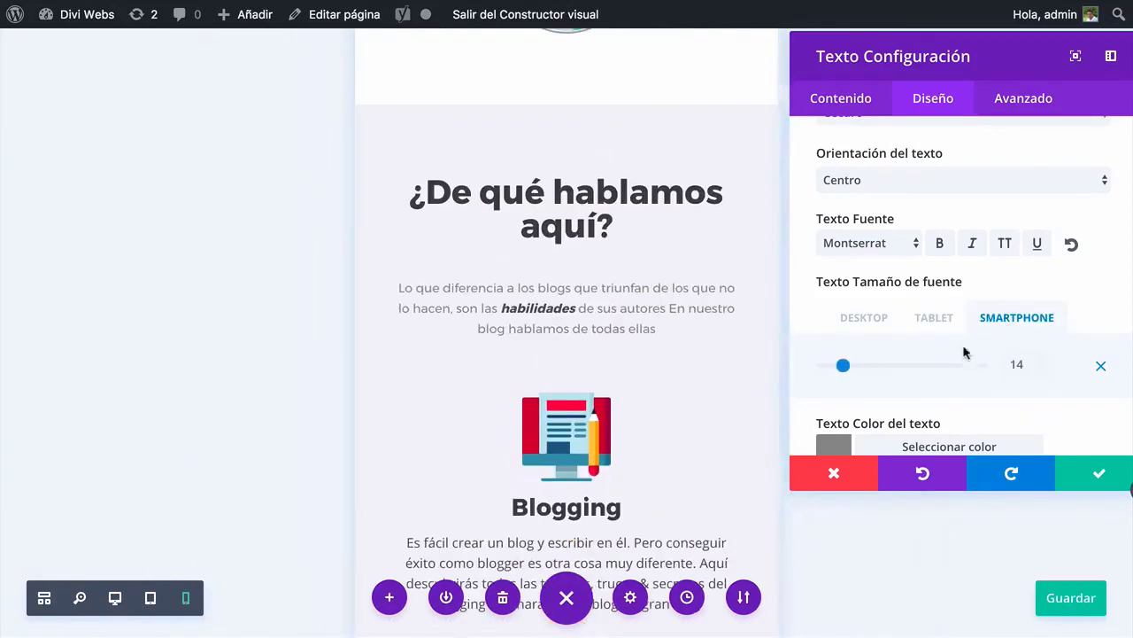
{"action": "left_click_drag", "start_coordinate": [1027, 364], "coordinate": [986, 366]}
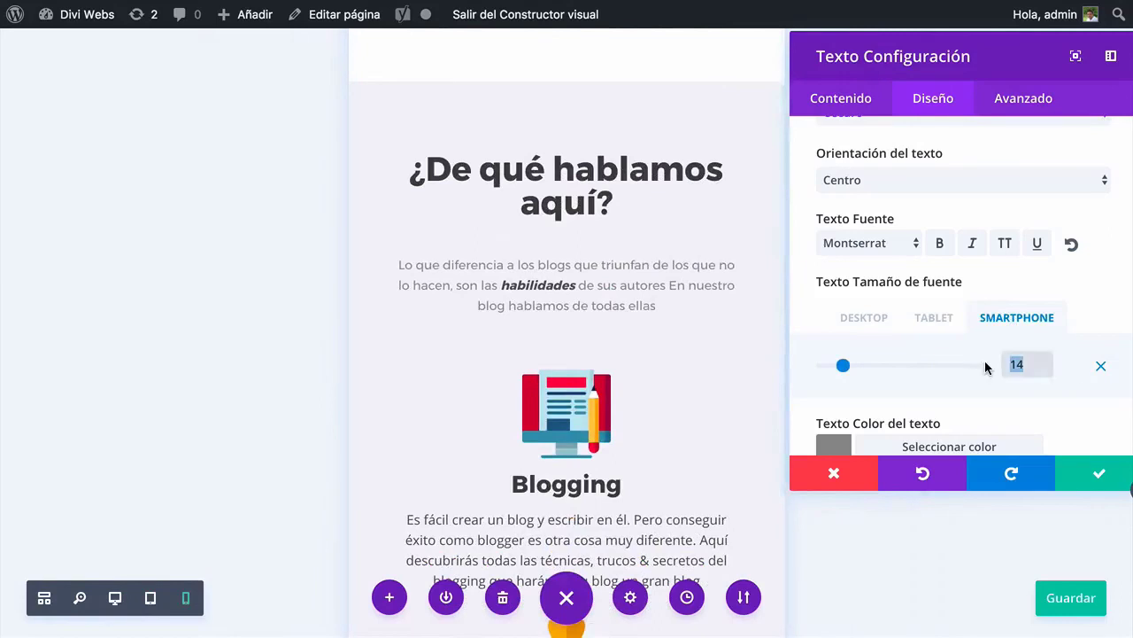
{"action": "type", "text": "18"}
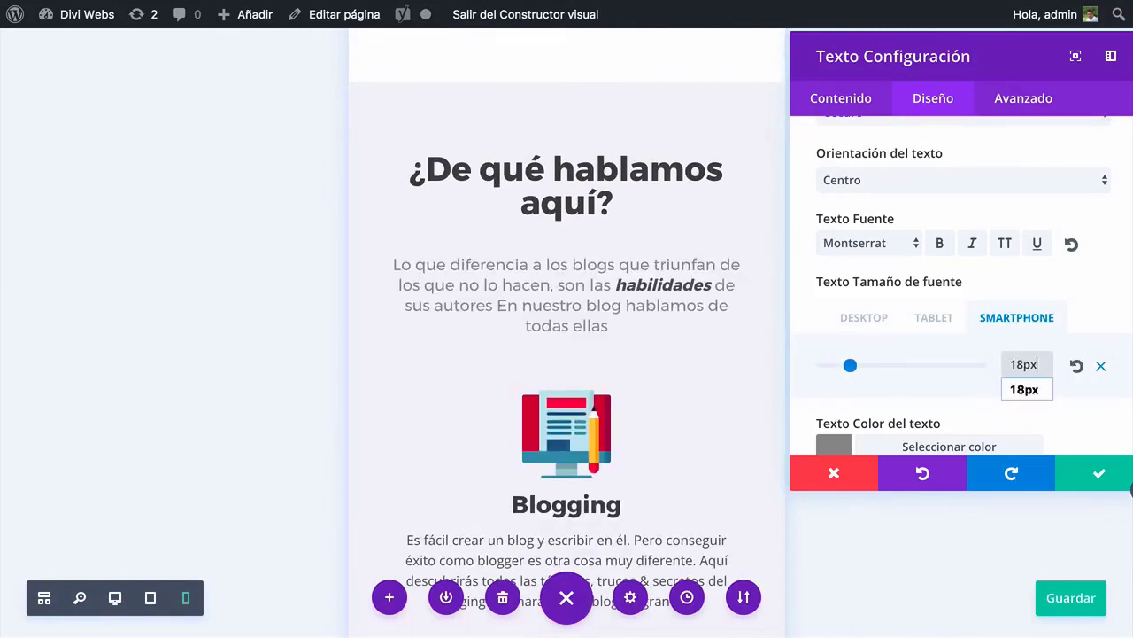
{"action": "left_click", "coordinate": [950, 321]}
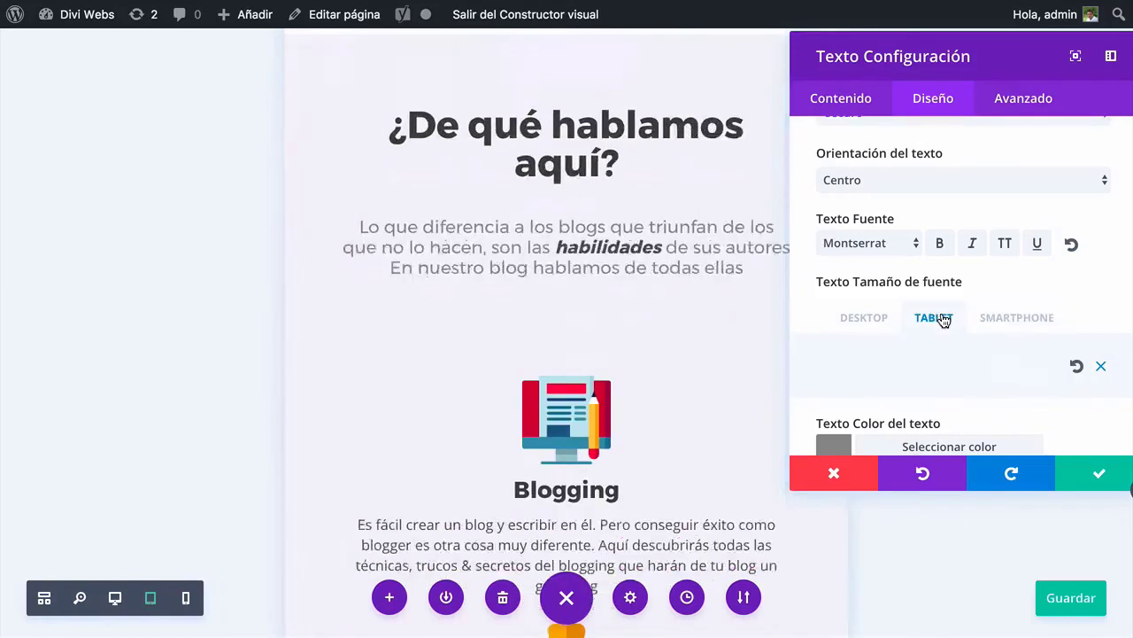
{"action": "left_click", "coordinate": [1034, 319]}
{"action": "left_click", "coordinate": [1098, 473]}
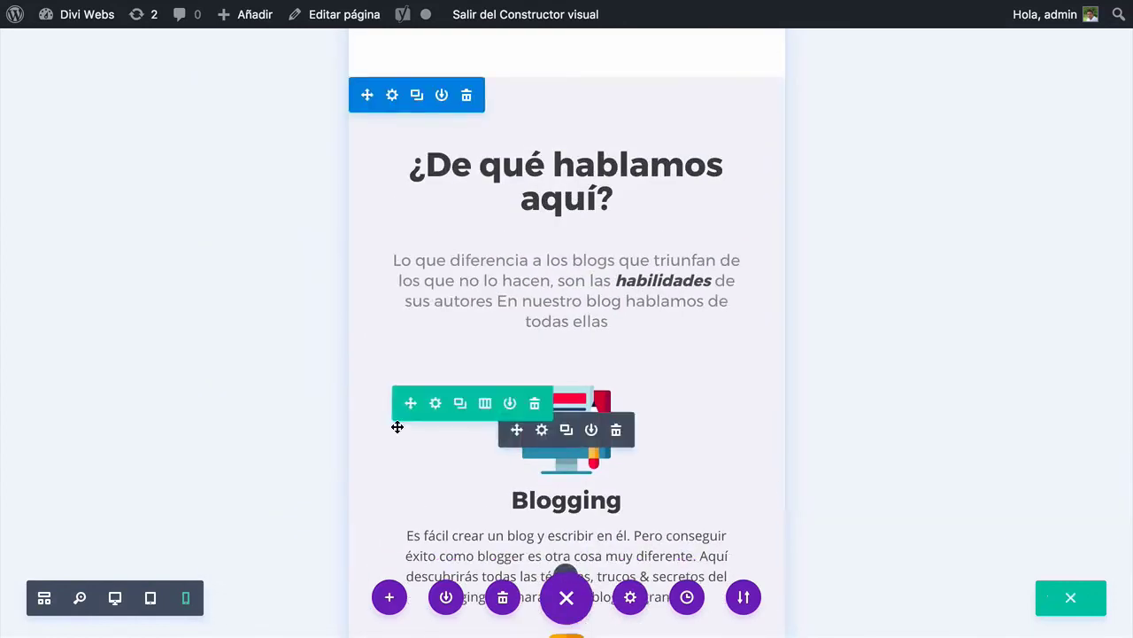
Set the tablet font size of the text below "Los contenidos más comentados" to 20 px, using per-device values
{"action": "scroll", "coordinate": [229, 434], "scroll_direction": "down", "scroll_amount": 15}
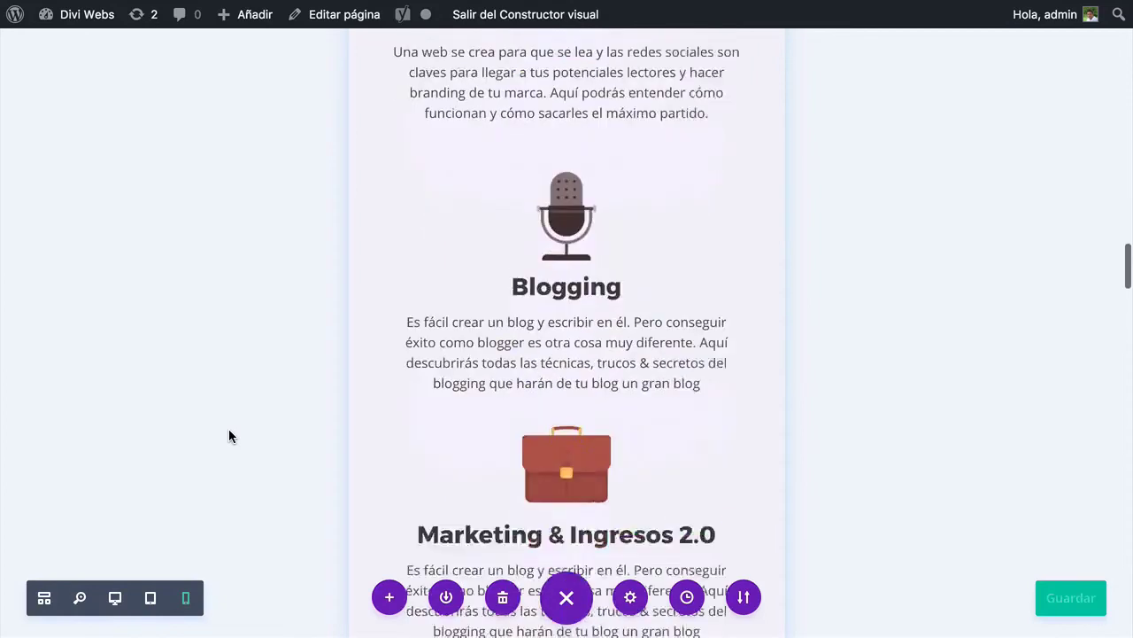
{"action": "scroll", "coordinate": [228, 435], "scroll_direction": "down", "scroll_amount": 10}
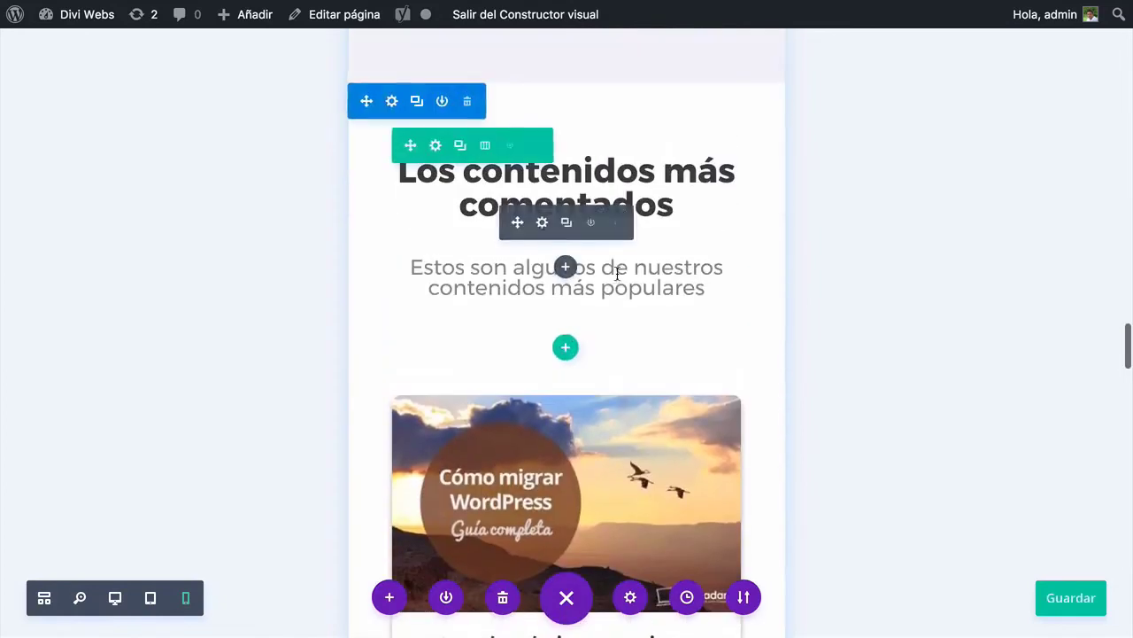
{"action": "left_click", "coordinate": [542, 223]}
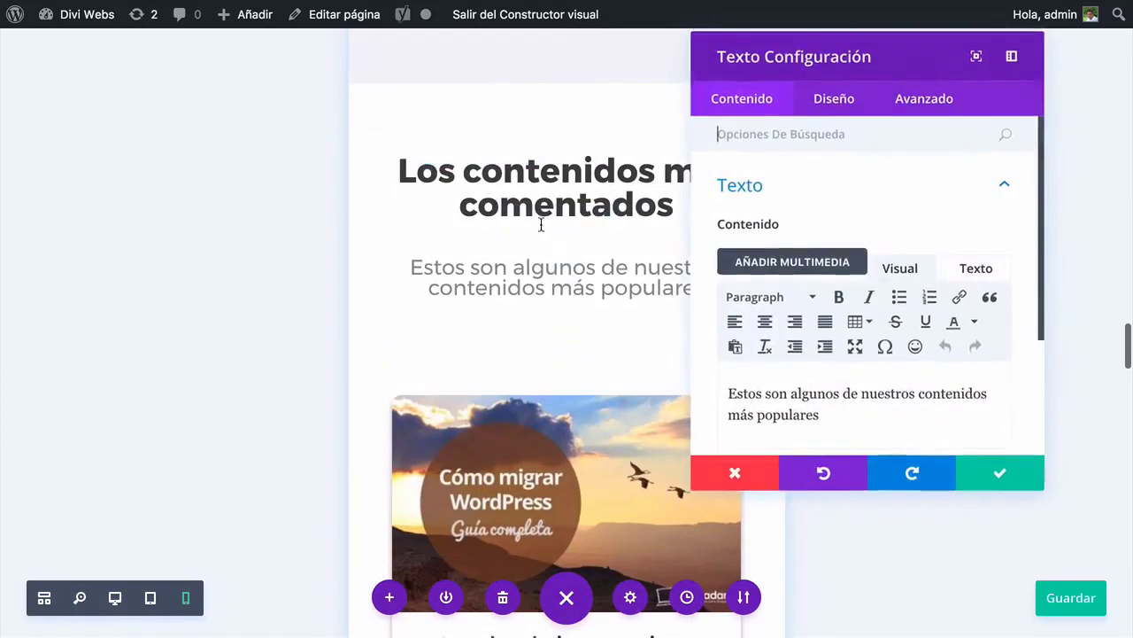
{"action": "left_click", "coordinate": [838, 106]}
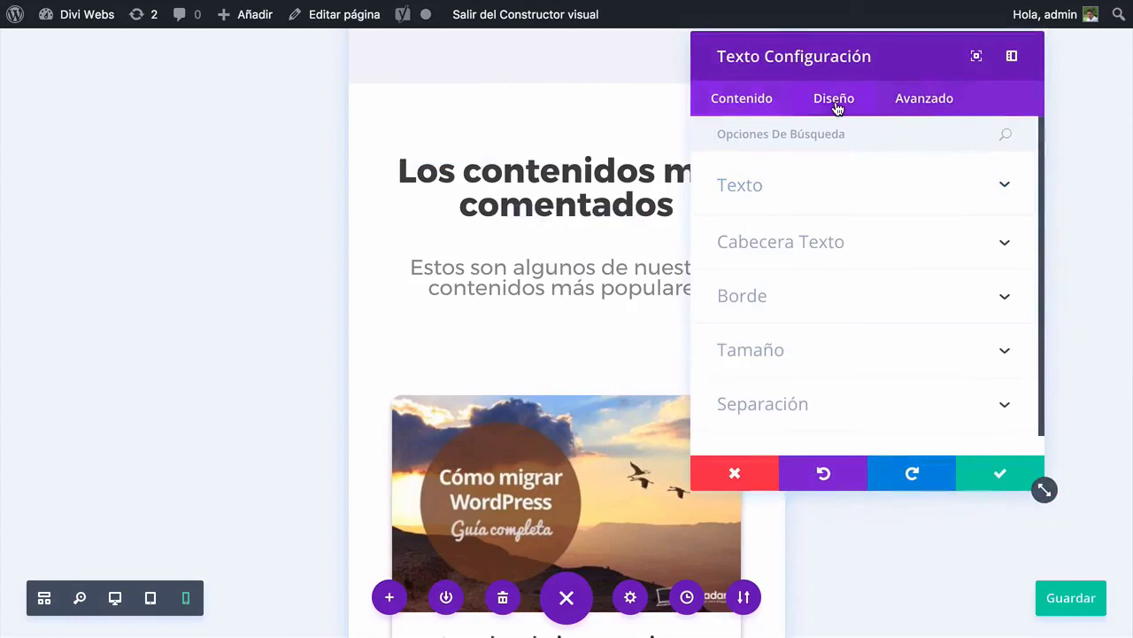
{"action": "left_click", "coordinate": [773, 206]}
{"action": "scroll", "coordinate": [930, 351], "scroll_direction": "down", "scroll_amount": 2}
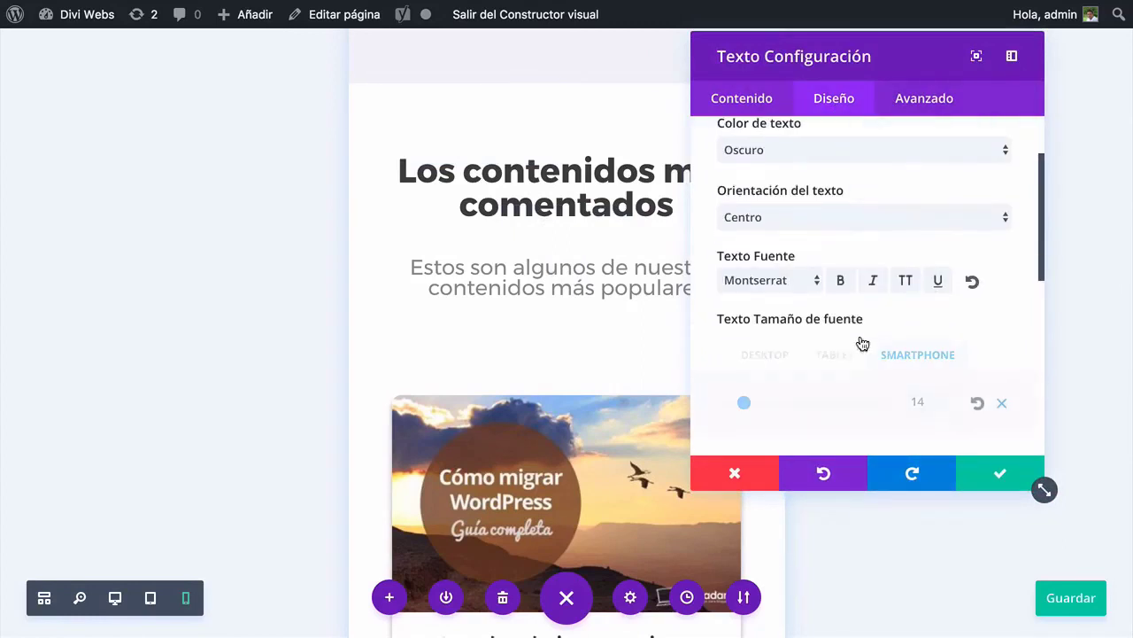
{"action": "left_click", "coordinate": [835, 355]}
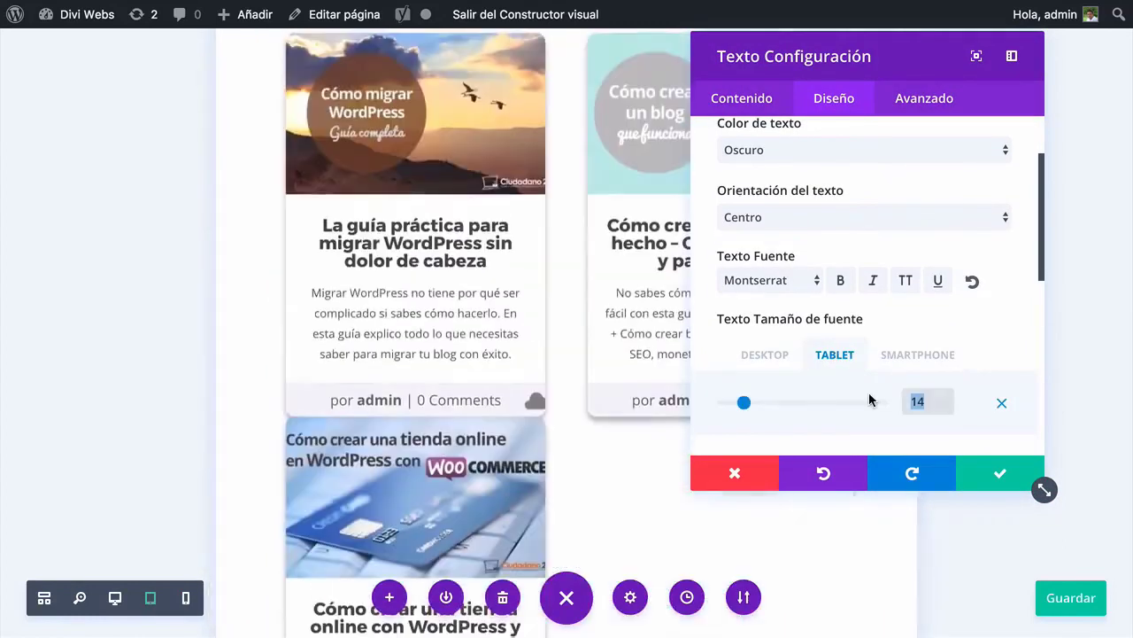
{"action": "type", "text": "20"}
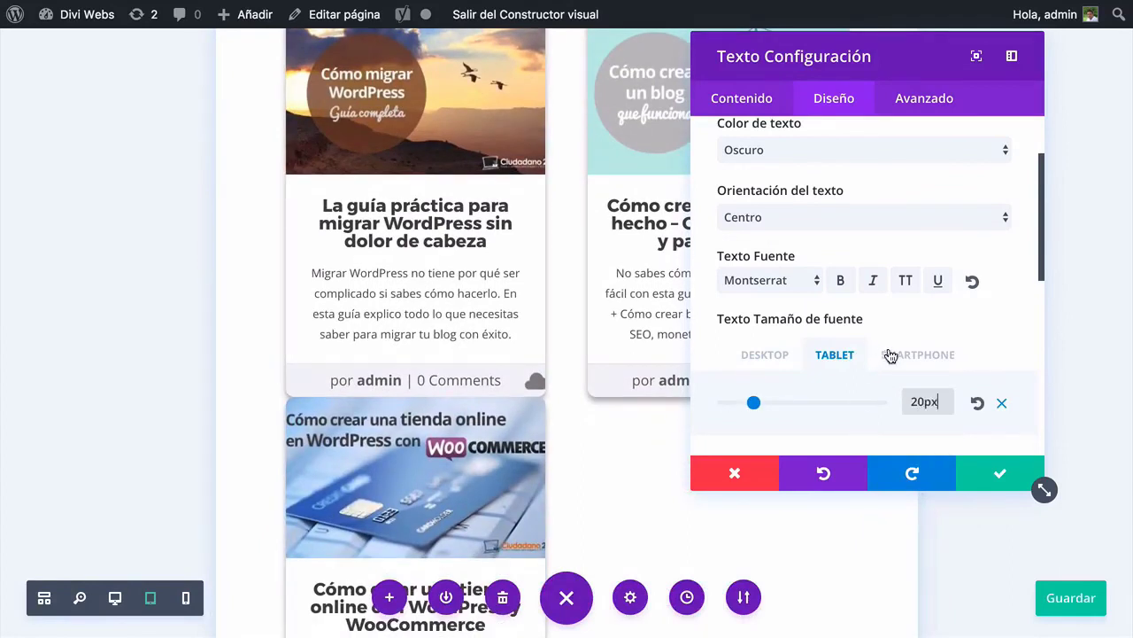
Set the smartphone font size of the text below "Los contenidos más comentados" to 18 px and save the module's changes
{"action": "left_click", "coordinate": [891, 354]}
{"action": "type", "text": "1"}
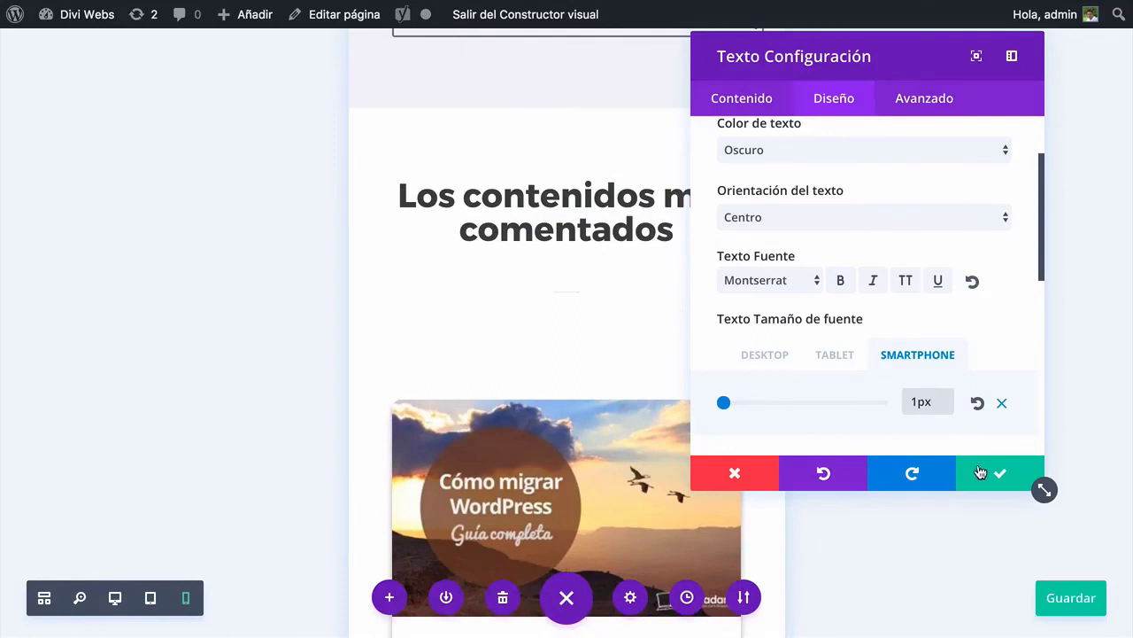
{"action": "type", "text": "8"}
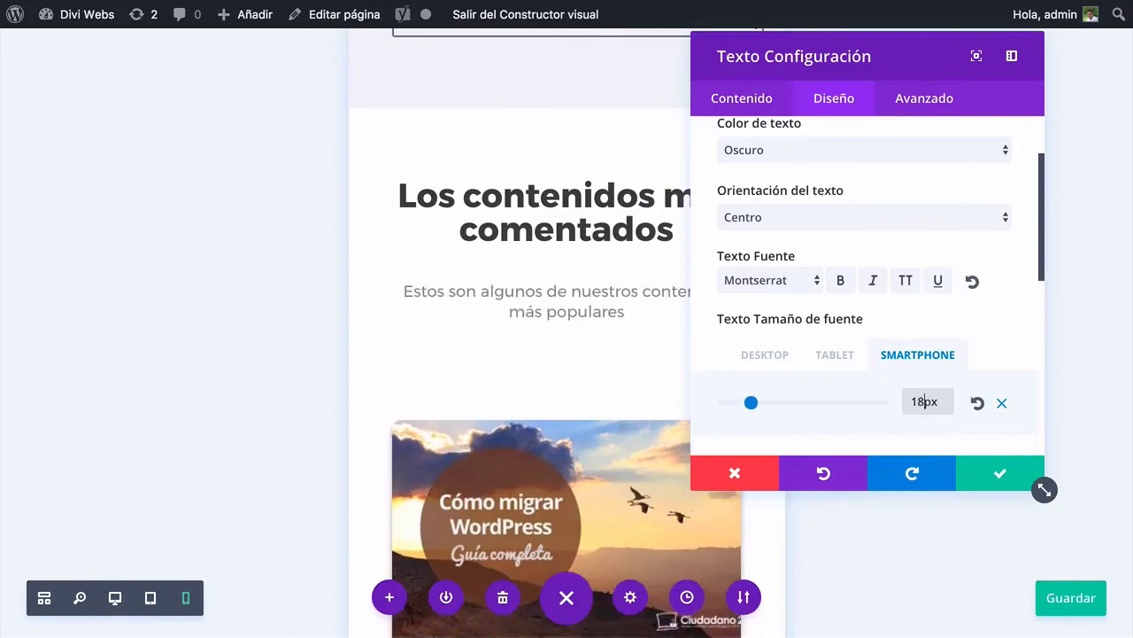
{"action": "left_click", "coordinate": [983, 474]}
Enable per-device font sizes for the text below "Últimos artículos publicados" and set its tablet size to 20 px
{"action": "scroll", "coordinate": [762, 394], "scroll_direction": "down", "scroll_amount": 10}
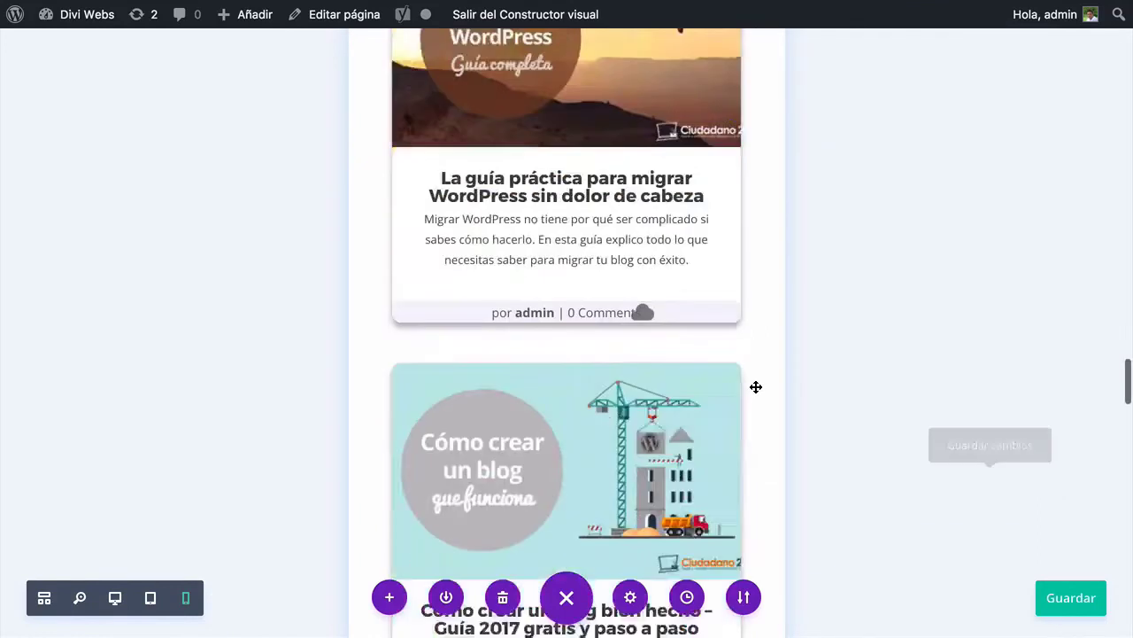
{"action": "scroll", "coordinate": [759, 389], "scroll_direction": "down", "scroll_amount": 4}
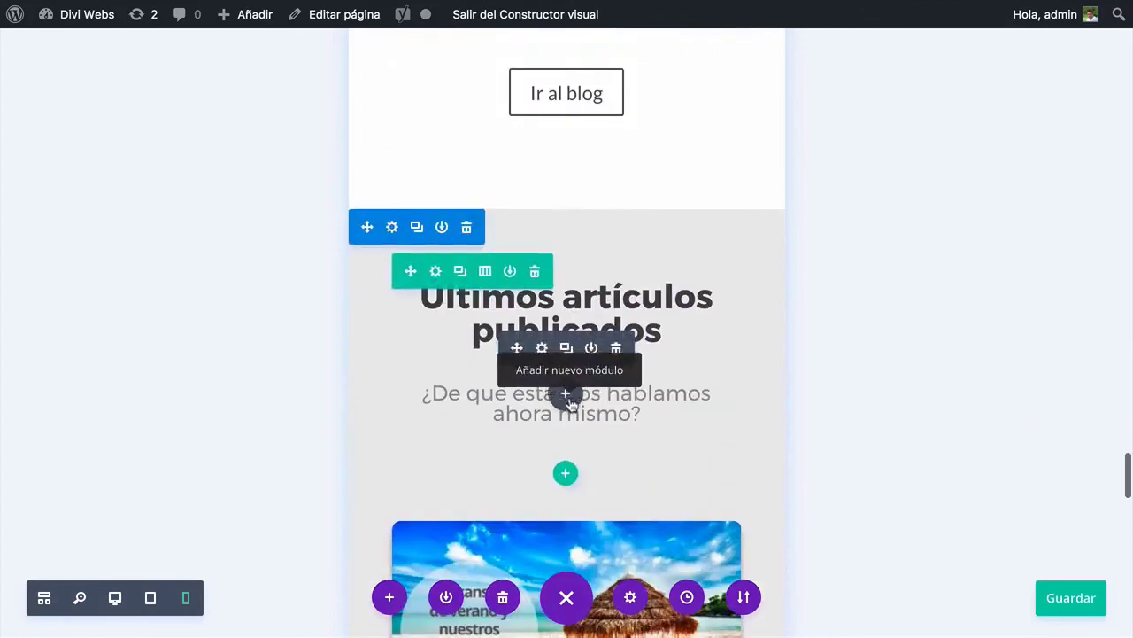
{"action": "left_click", "coordinate": [543, 351]}
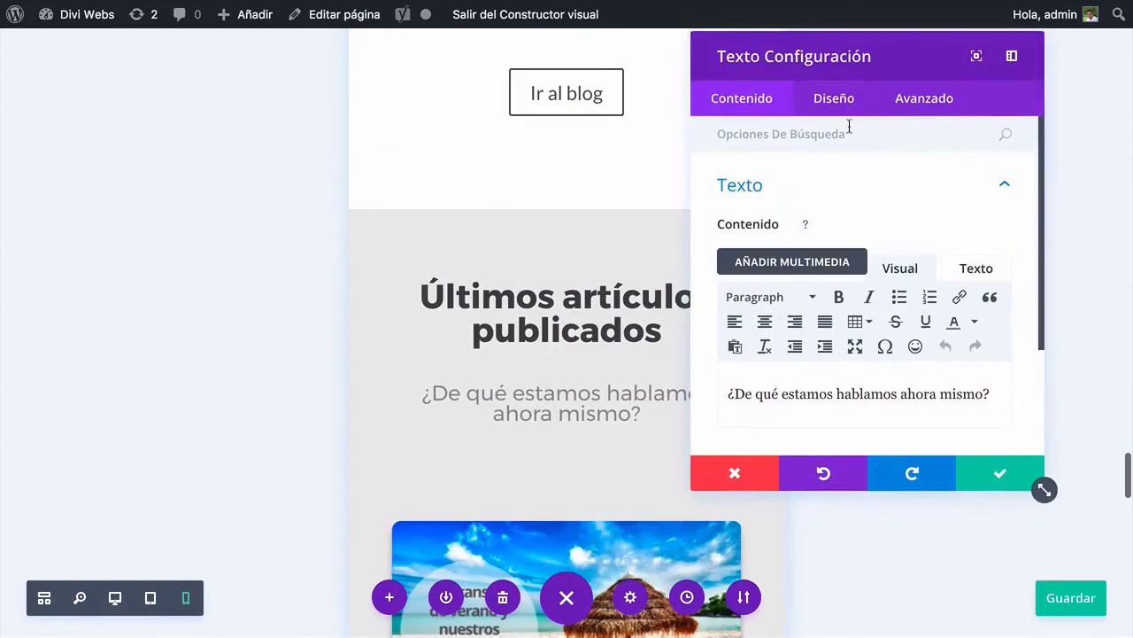
{"action": "left_click", "coordinate": [837, 104]}
{"action": "left_click", "coordinate": [767, 199]}
{"action": "scroll", "coordinate": [895, 354], "scroll_direction": "down", "scroll_amount": 4}
{"action": "scroll", "coordinate": [917, 333], "scroll_direction": "up", "scroll_amount": 1}
{"action": "left_click", "coordinate": [1007, 236]}
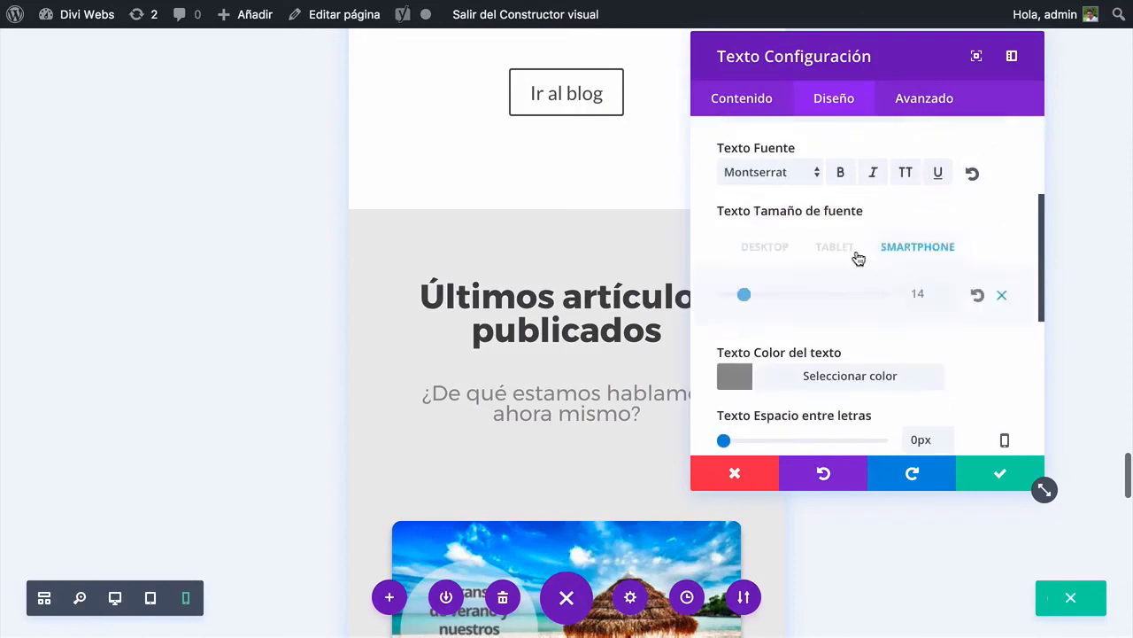
{"action": "left_click", "coordinate": [834, 248]}
{"action": "left_click_drag", "start_coordinate": [921, 294], "coordinate": [893, 297]}
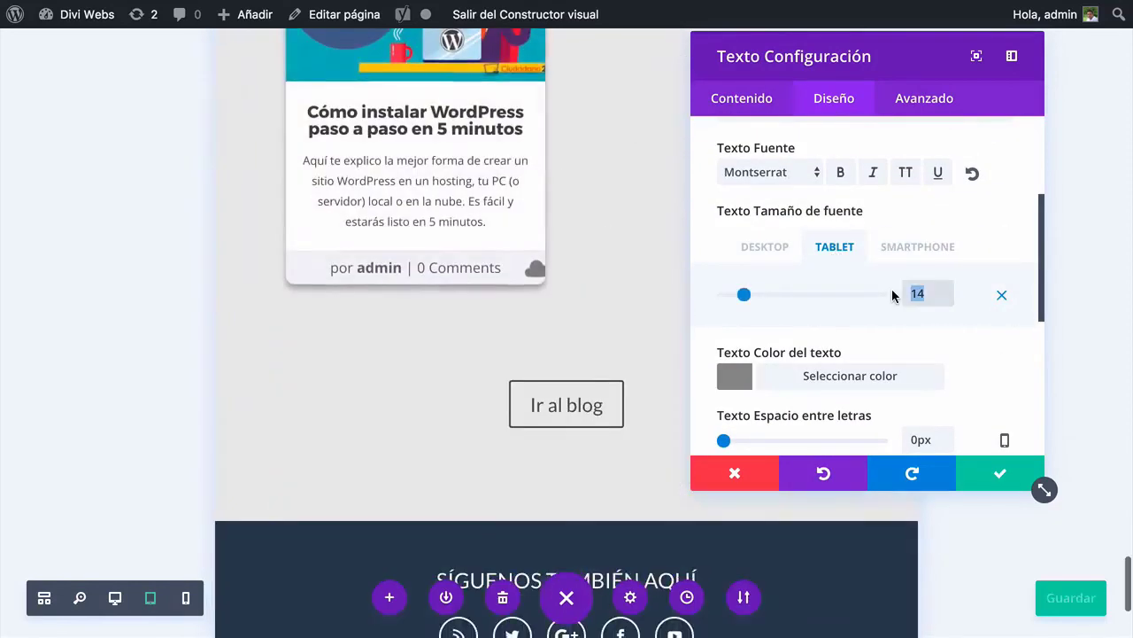
{"action": "type", "text": "20"}
Set the smartphone font size of the text below "Últimos artículos publicados" to 18 px and save the module's changes
{"action": "left_click", "coordinate": [908, 248]}
{"action": "double_click", "coordinate": [926, 293]}
{"action": "type", "text": "18"}
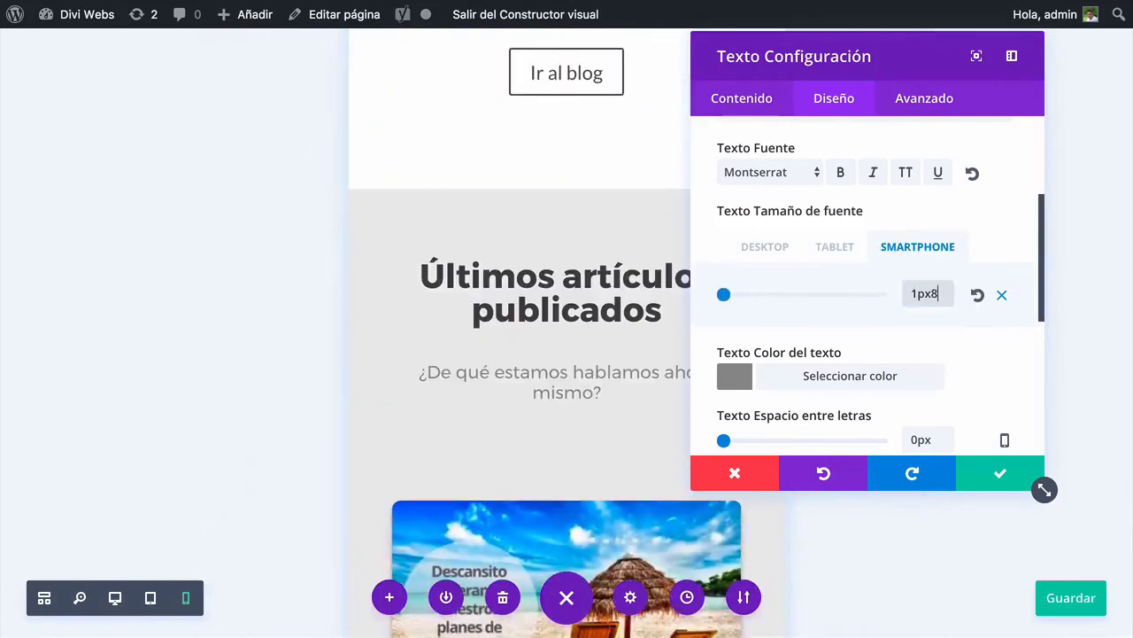
{"action": "type", "text": "18"}
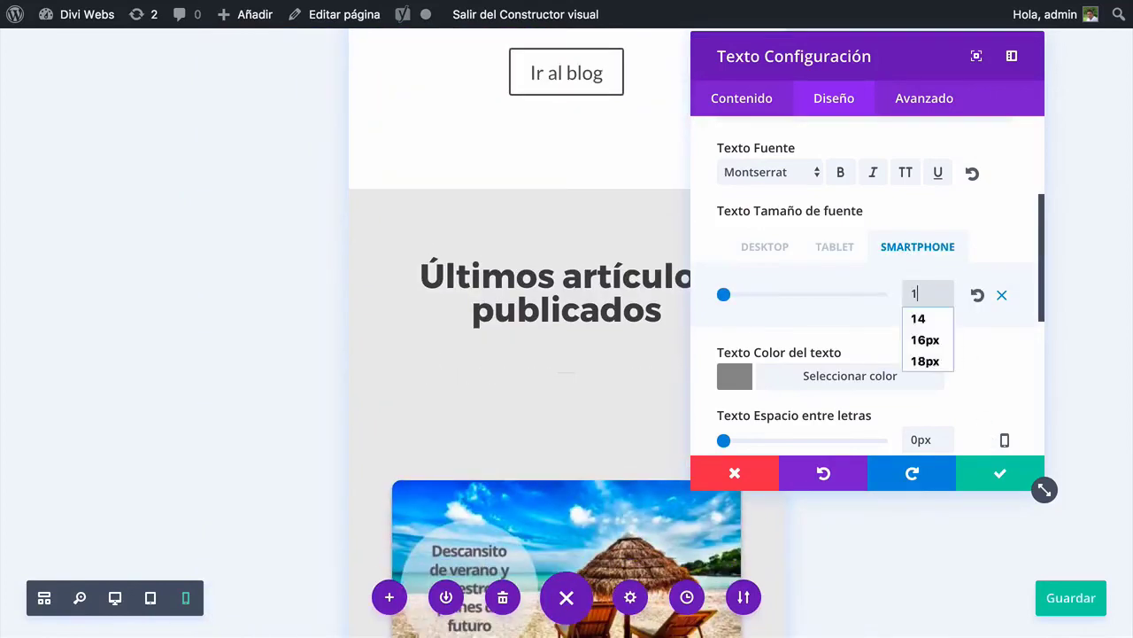
{"action": "left_click", "coordinate": [996, 478]}
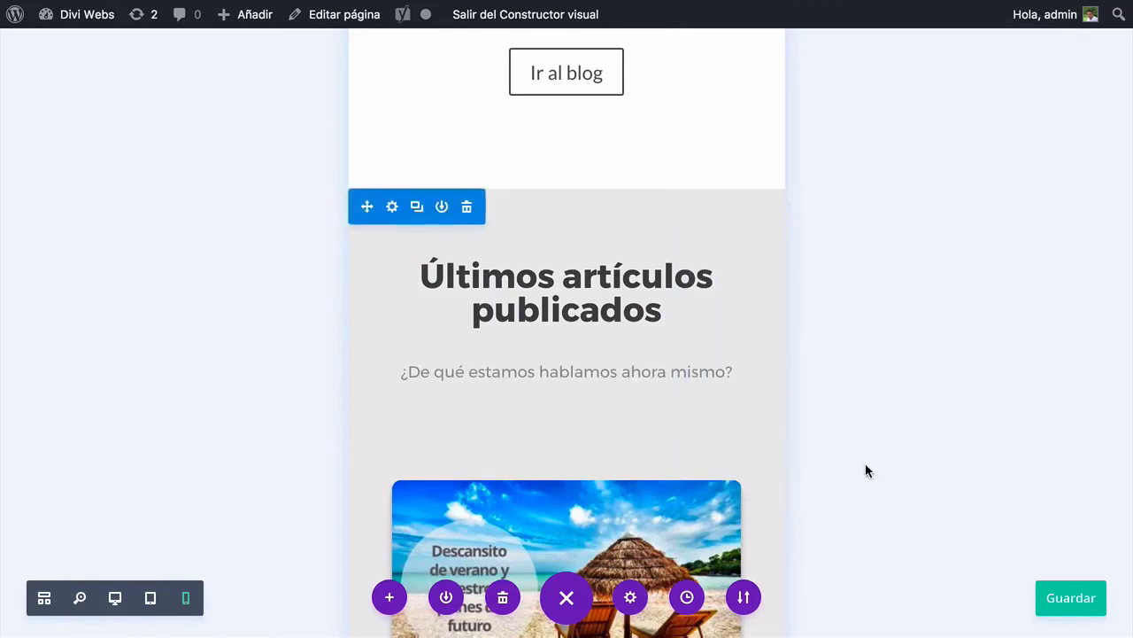
Review the page down to the footer in the phone view, and check the blurbs and search section in the tablet view
{"action": "scroll", "coordinate": [200, 573], "scroll_direction": "down", "scroll_amount": 15}
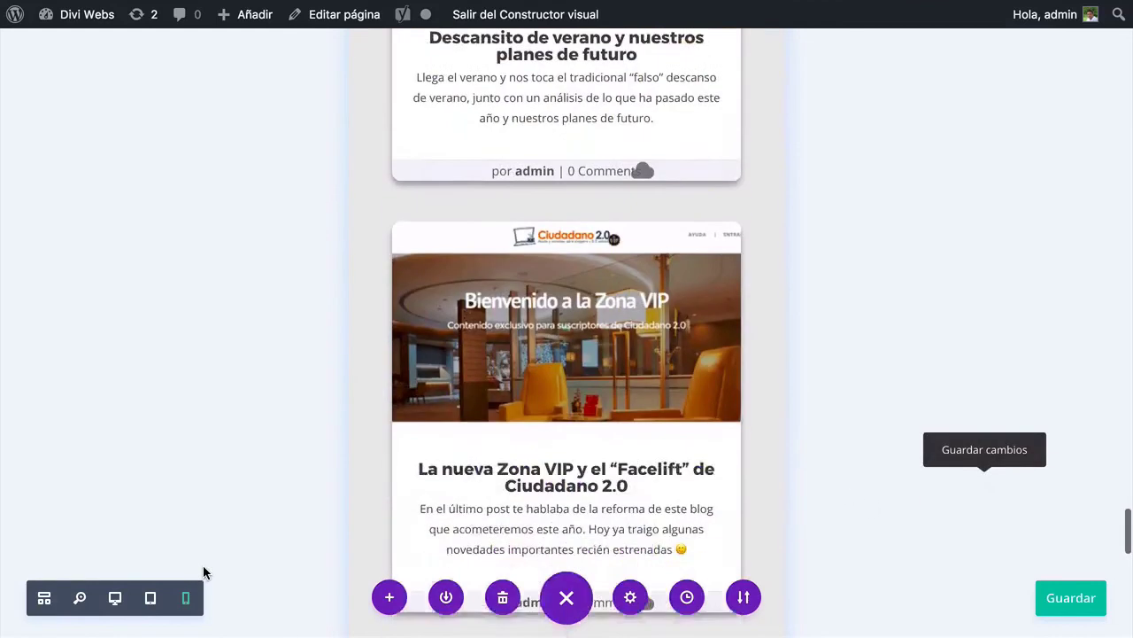
{"action": "scroll", "coordinate": [203, 572], "scroll_direction": "down", "scroll_amount": 4}
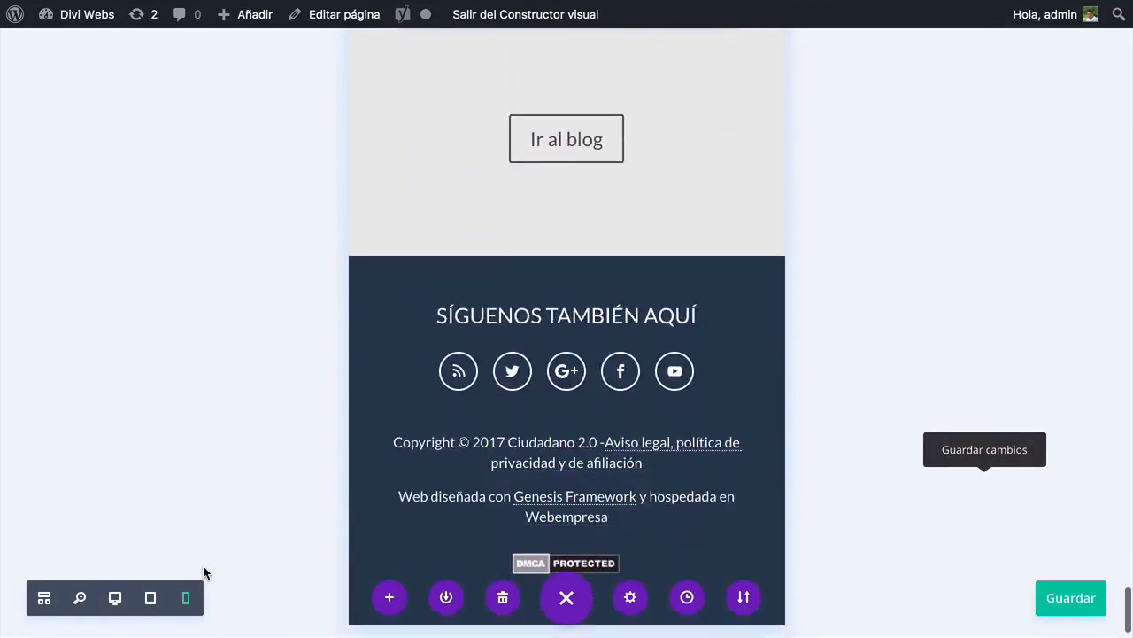
{"action": "scroll", "coordinate": [203, 573], "scroll_direction": "up", "scroll_amount": 8}
{"action": "scroll", "coordinate": [203, 573], "scroll_direction": "up", "scroll_amount": 5}
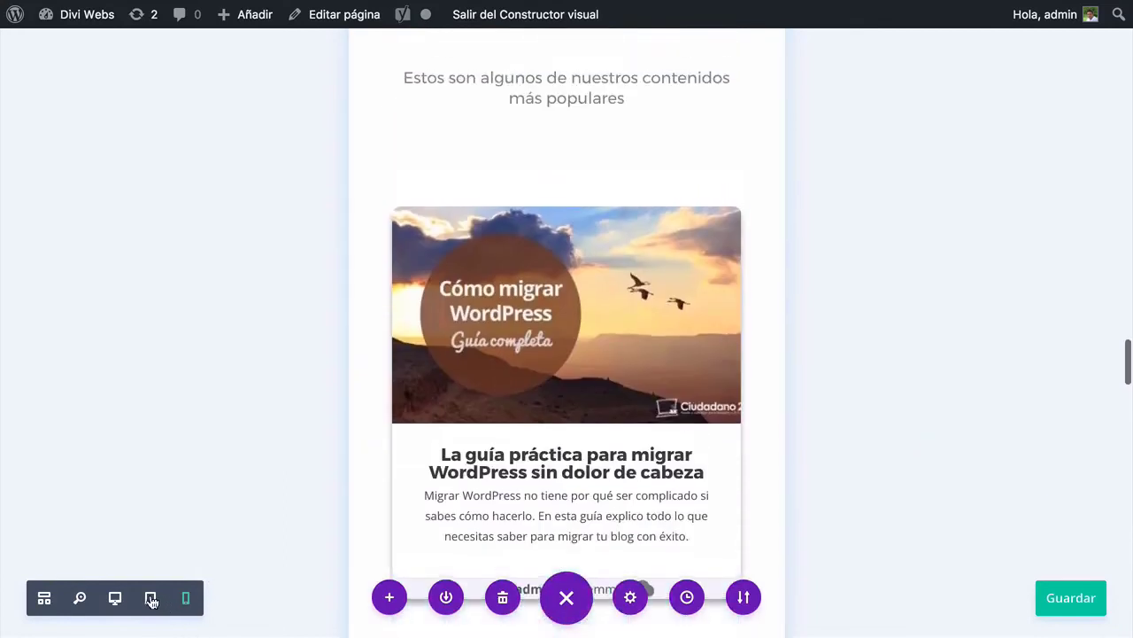
{"action": "left_click", "coordinate": [151, 598]}
{"action": "scroll", "coordinate": [235, 511], "scroll_direction": "up", "scroll_amount": 10}
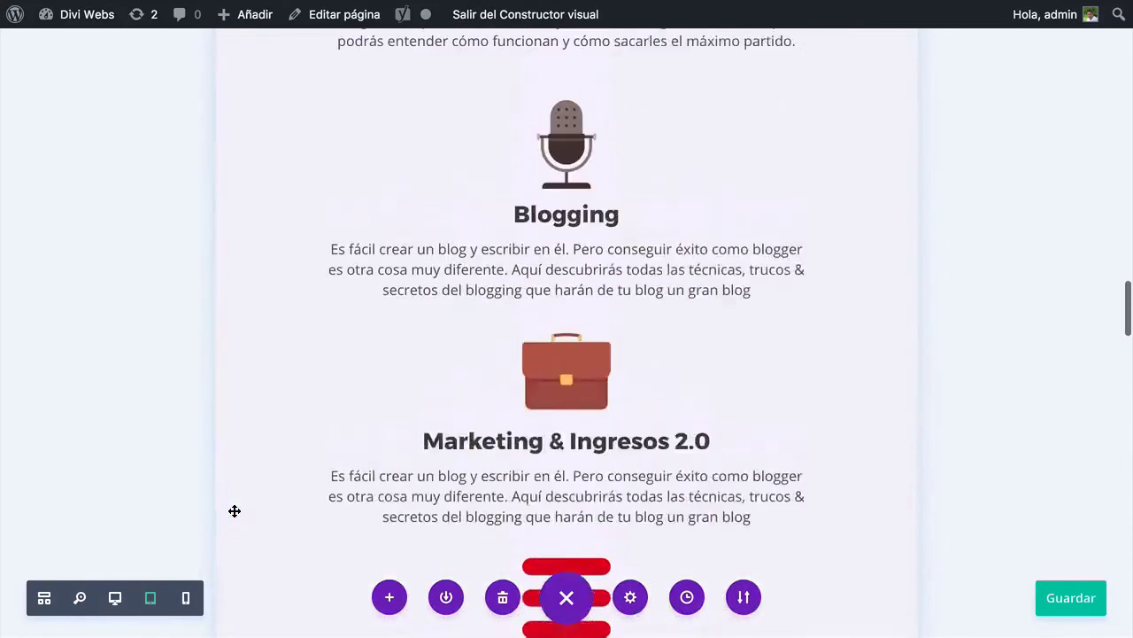
{"action": "scroll", "coordinate": [234, 511], "scroll_direction": "down", "scroll_amount": 10}
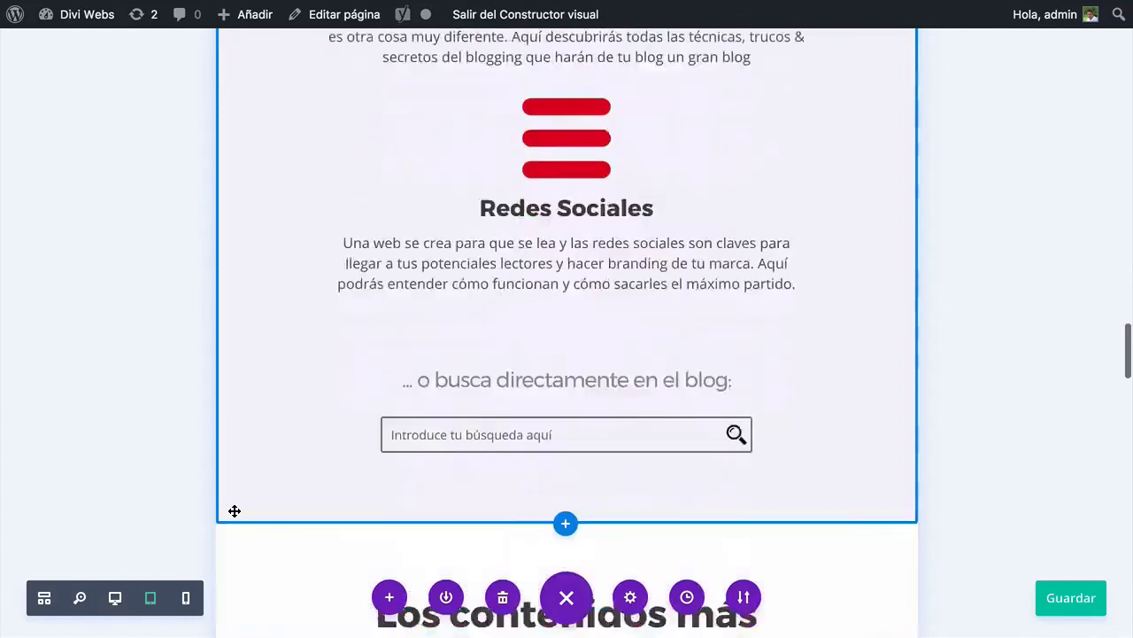
Set the tablet font size of the "... o busca directamente en el blog:" text module to 20 px
{"action": "left_click", "coordinate": [186, 599]}
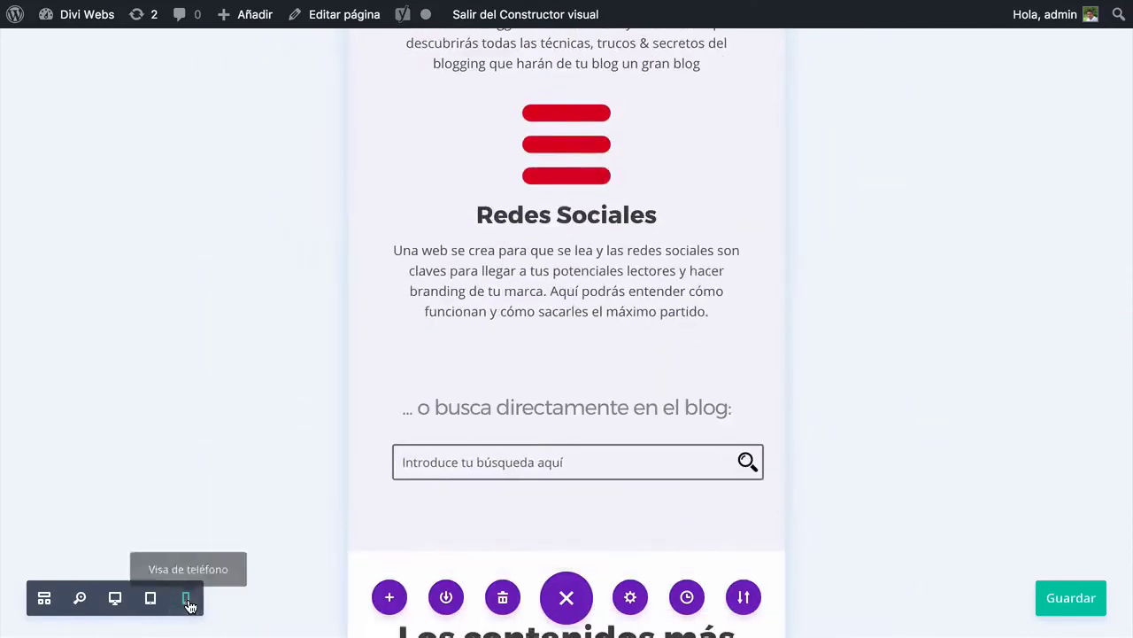
{"action": "left_click", "coordinate": [541, 343]}
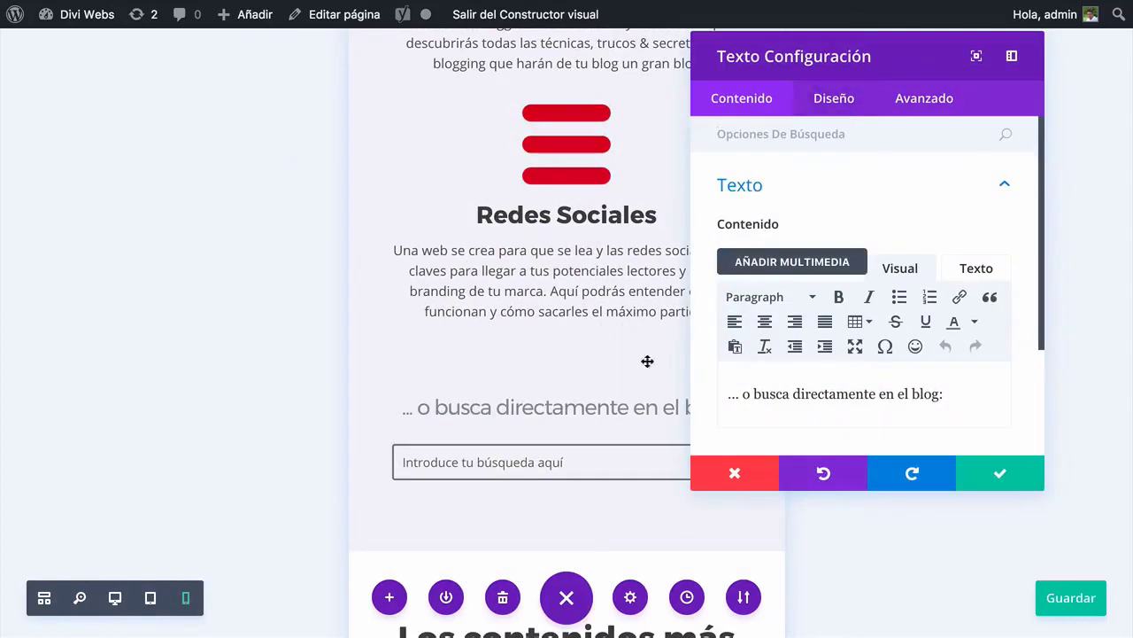
{"action": "left_click", "coordinate": [834, 99]}
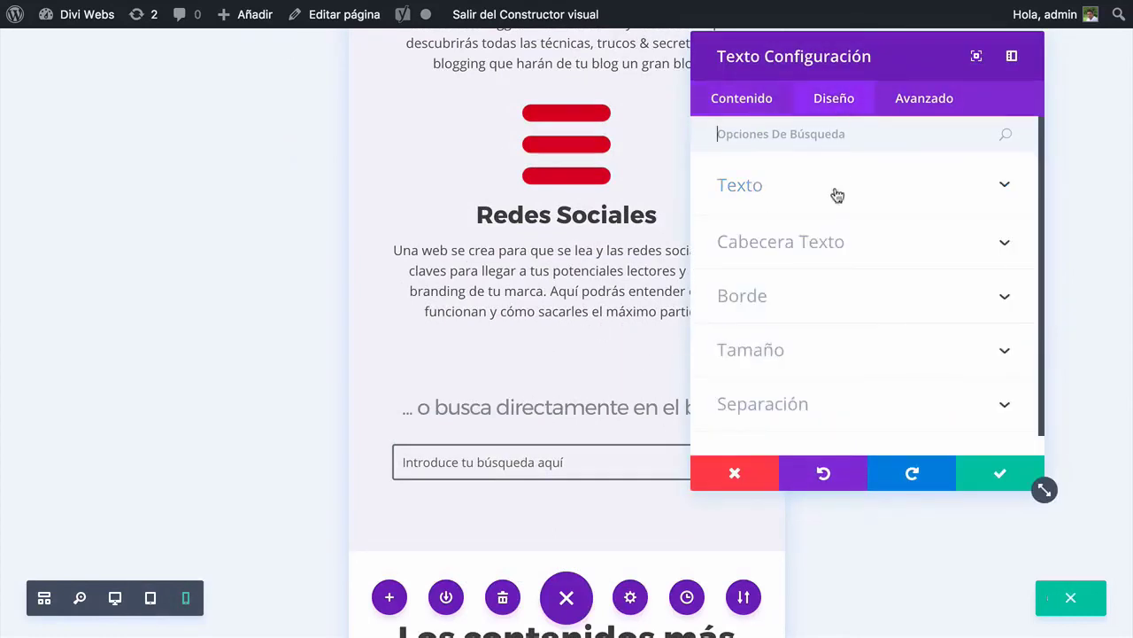
{"action": "scroll", "coordinate": [956, 370], "scroll_direction": "down", "scroll_amount": 3}
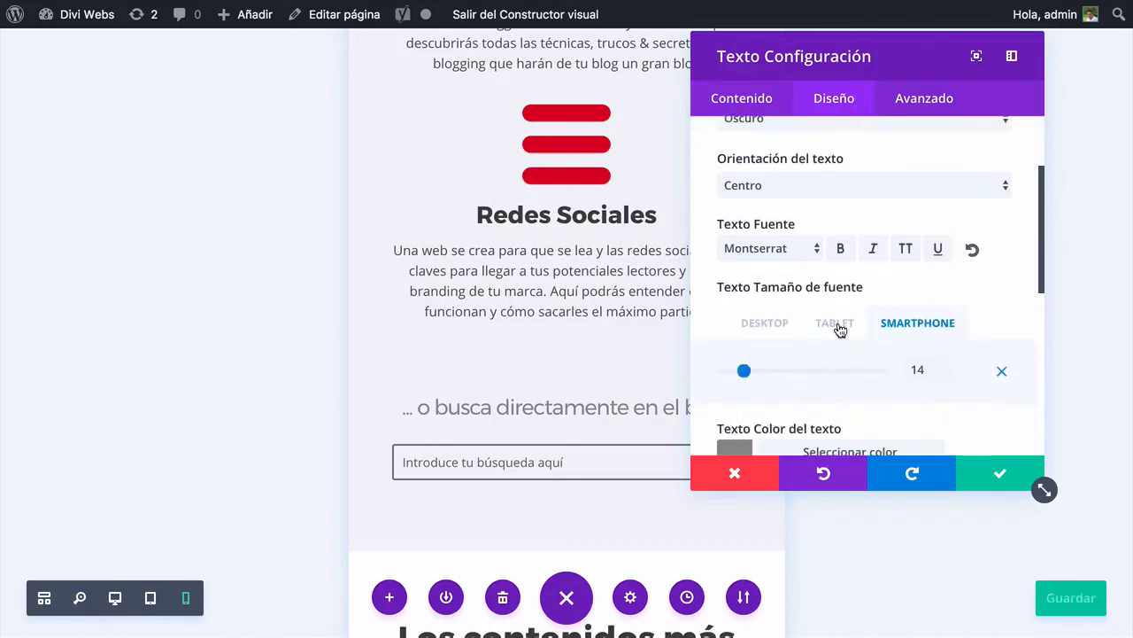
{"action": "left_click", "coordinate": [843, 328]}
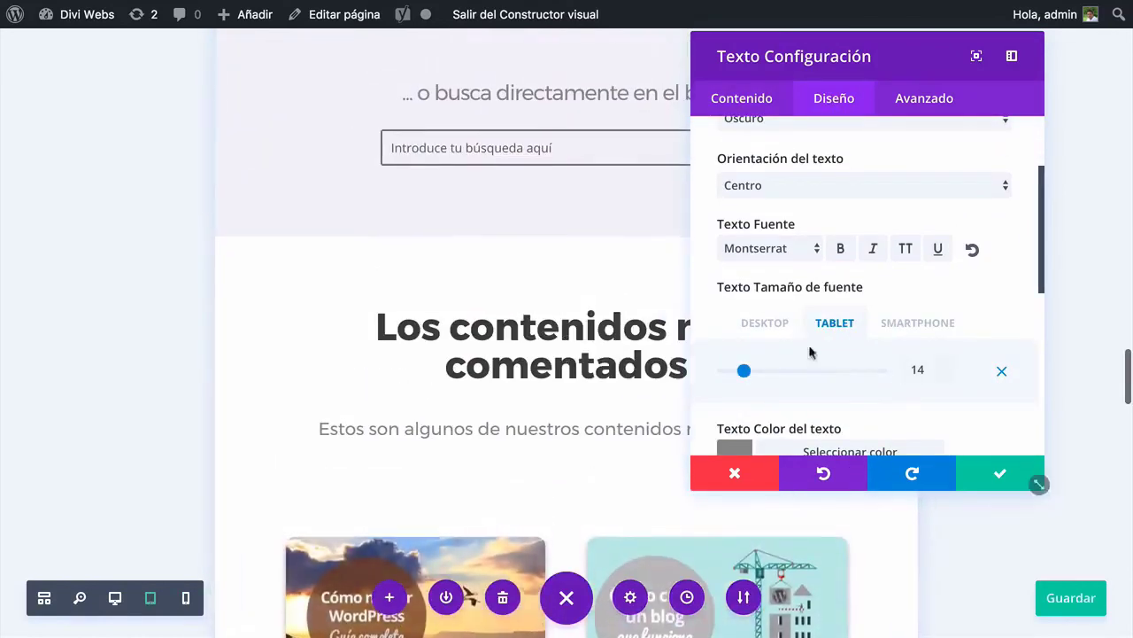
{"action": "left_click", "coordinate": [777, 330]}
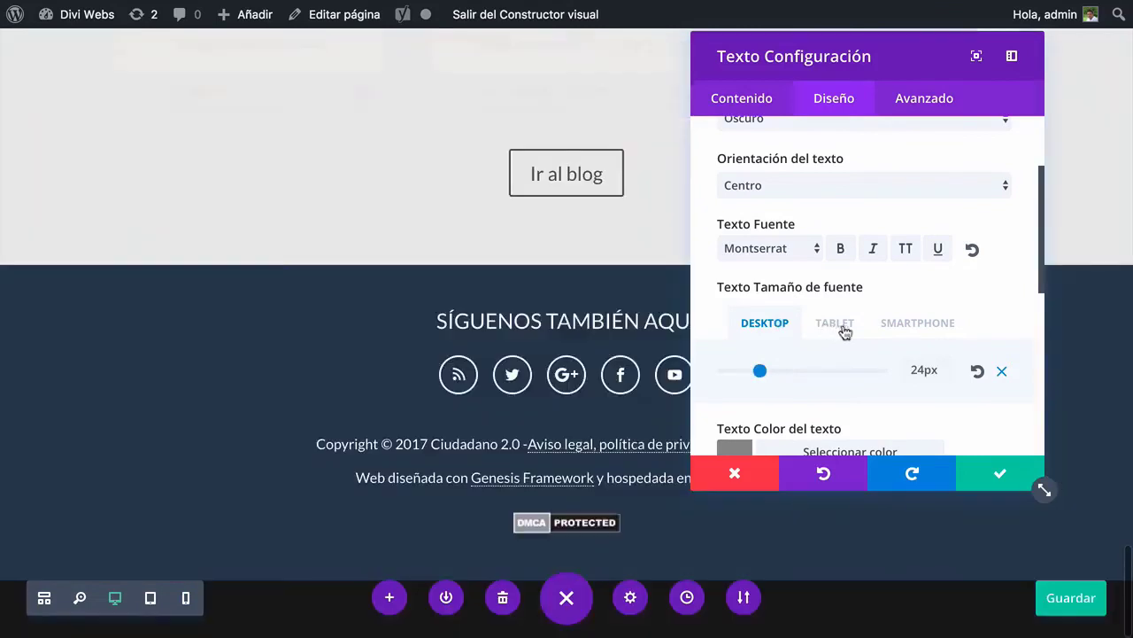
{"action": "left_click", "coordinate": [830, 327]}
{"action": "left_click_drag", "start_coordinate": [930, 370], "coordinate": [883, 370]}
{"action": "type", "text": "20"}
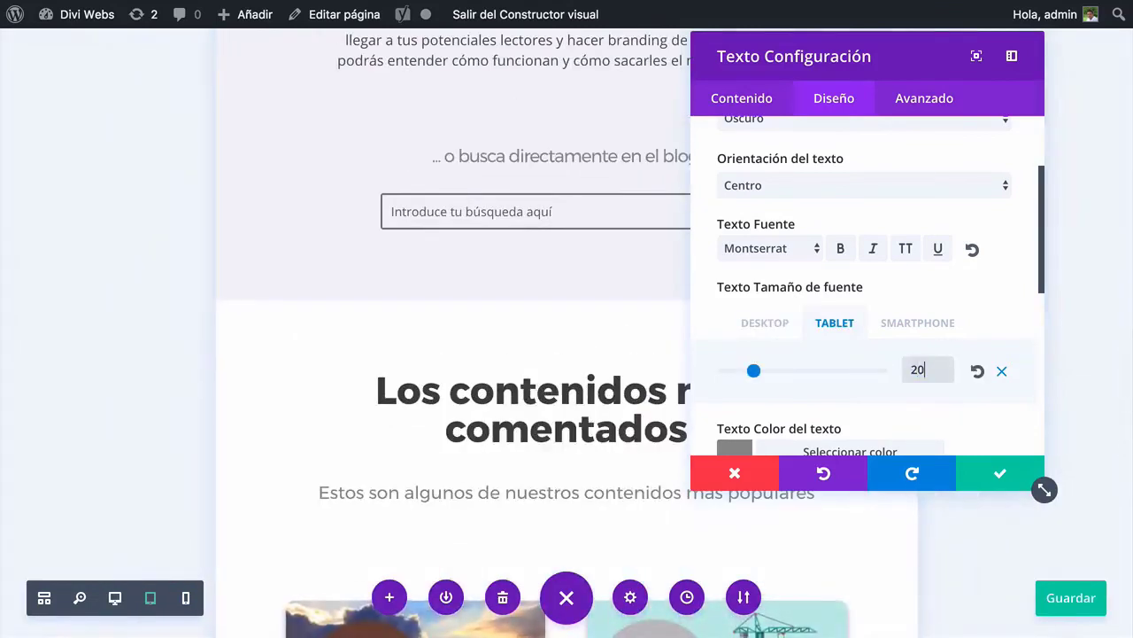
Set the smartphone font size of the "... o busca directamente en el blog:" text to 18 px and save the module's changes
{"action": "left_click", "coordinate": [896, 321]}
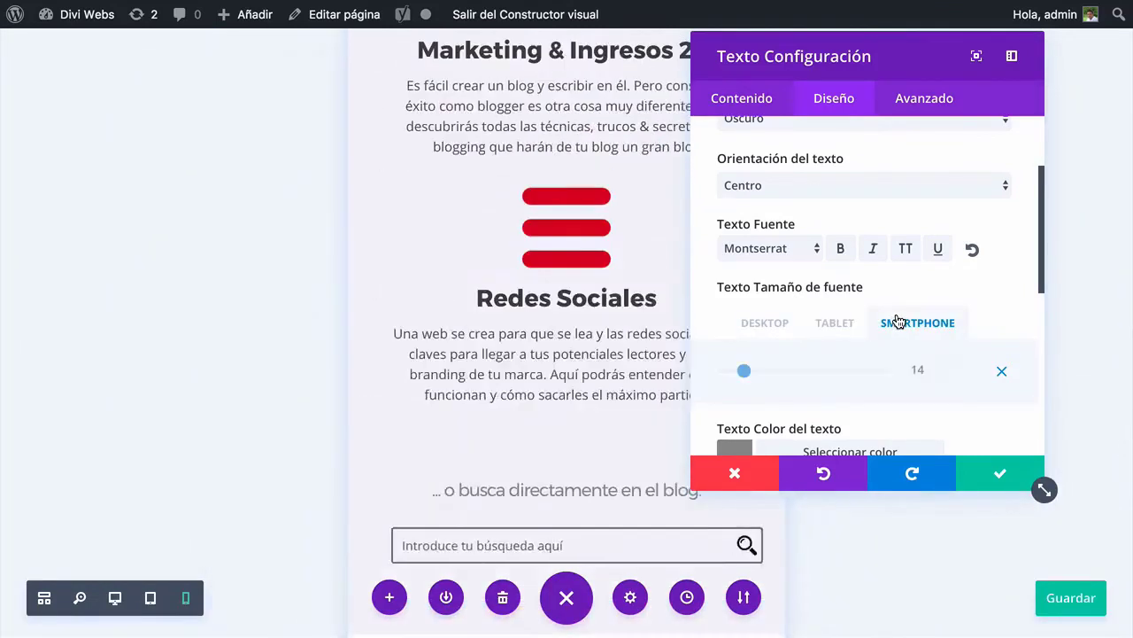
{"action": "left_click_drag", "start_coordinate": [926, 370], "coordinate": [905, 370]}
{"action": "type", "text": "1px"}
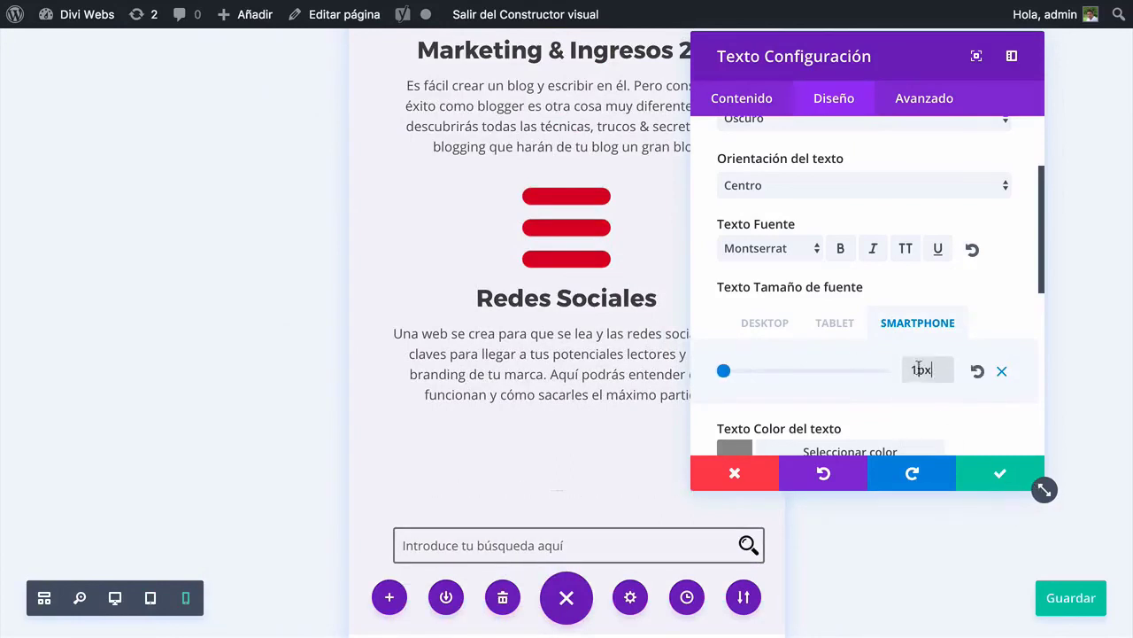
{"action": "type", "text": "8"}
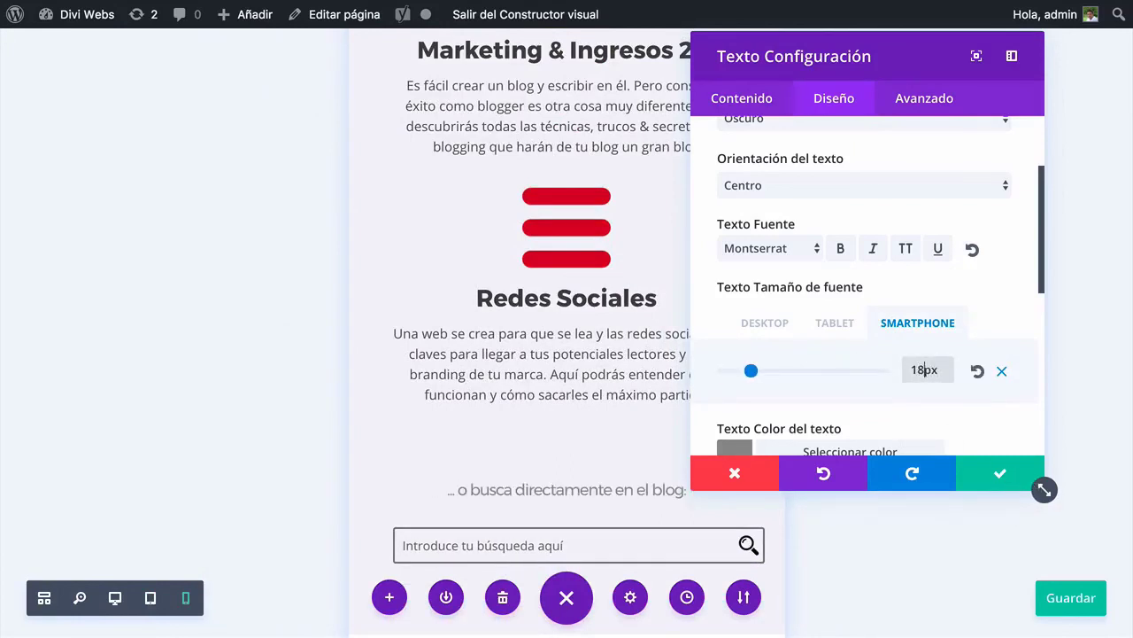
{"action": "left_click", "coordinate": [1000, 474]}
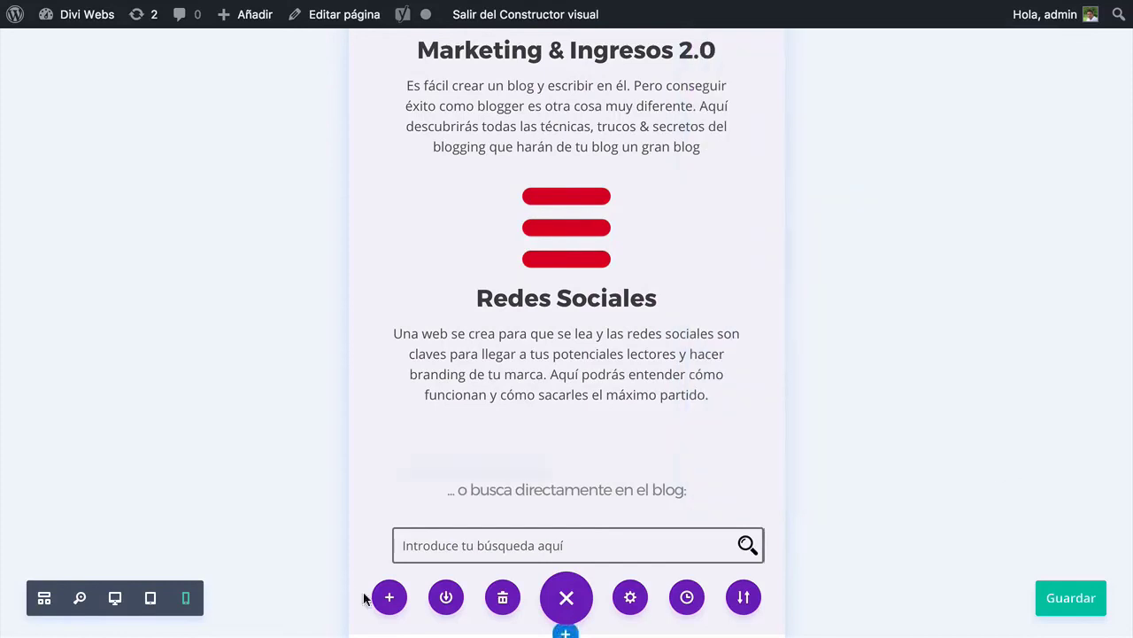
Check the spacing between headings and article cards in the two blog sections in the tablet view
{"action": "left_click", "coordinate": [151, 600]}
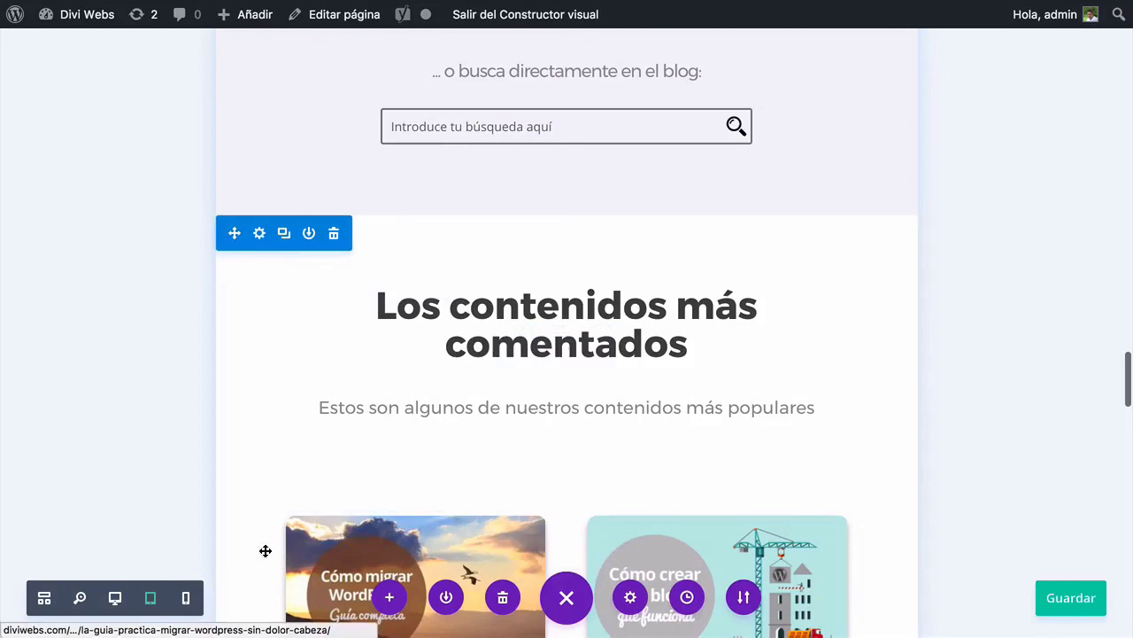
{"action": "scroll", "coordinate": [519, 407], "scroll_direction": "down", "scroll_amount": 1}
{"action": "scroll", "coordinate": [519, 407], "scroll_direction": "down", "scroll_amount": 10}
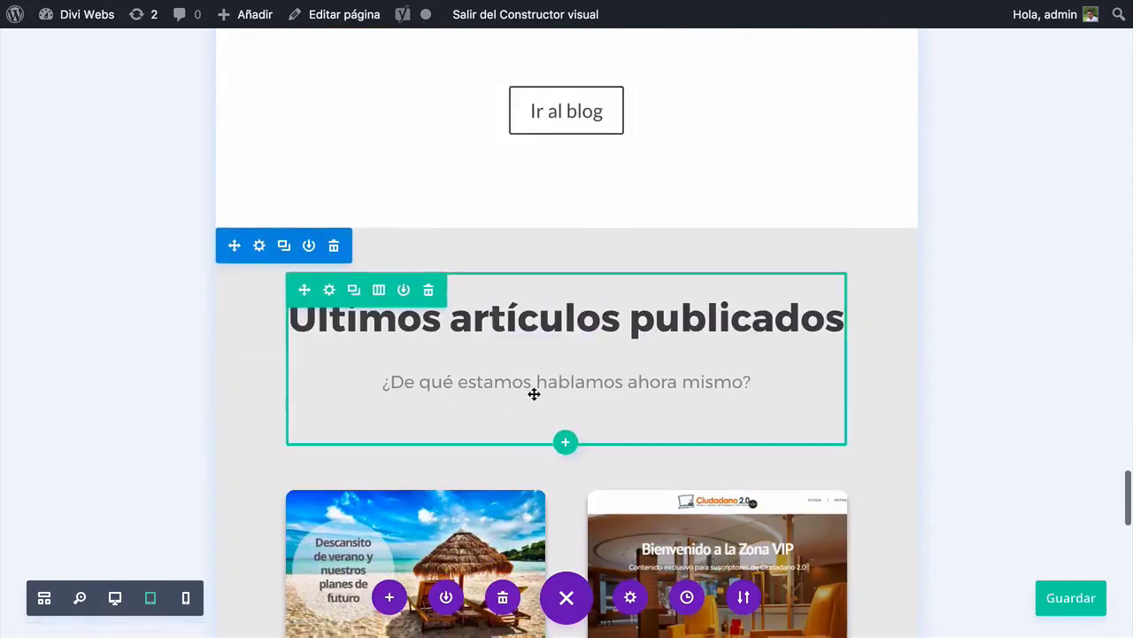
{"action": "scroll", "coordinate": [514, 393], "scroll_direction": "up", "scroll_amount": 2}
{"action": "scroll", "coordinate": [497, 480], "scroll_direction": "up", "scroll_amount": 1}
{"action": "scroll", "coordinate": [534, 493], "scroll_direction": "up", "scroll_amount": 10}
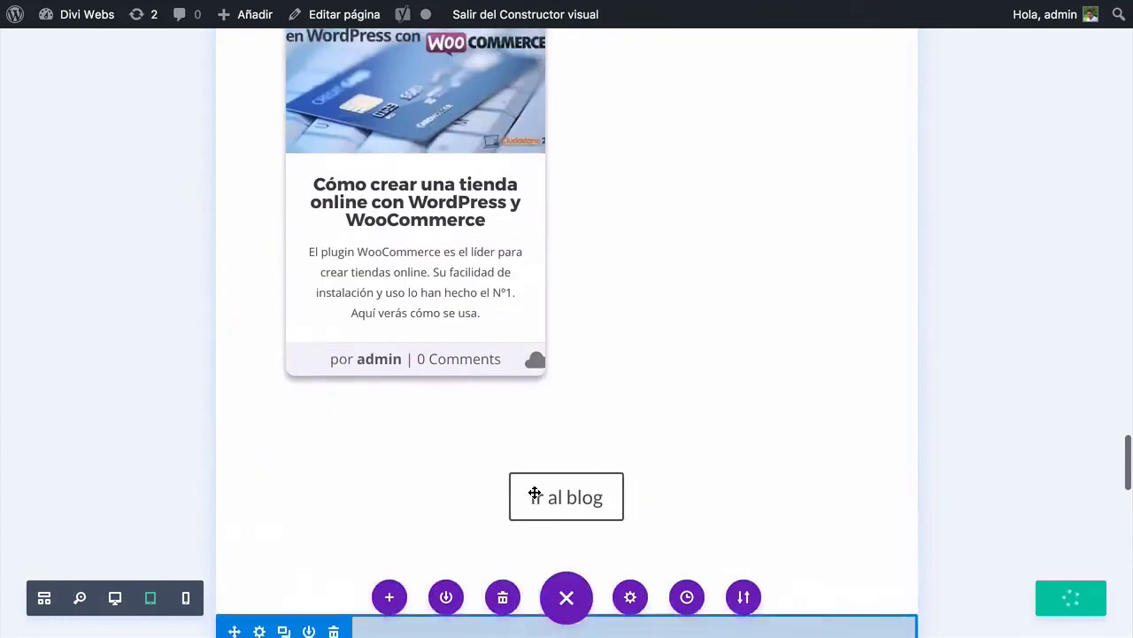
{"action": "scroll", "coordinate": [534, 492], "scroll_direction": "down", "scroll_amount": 2}
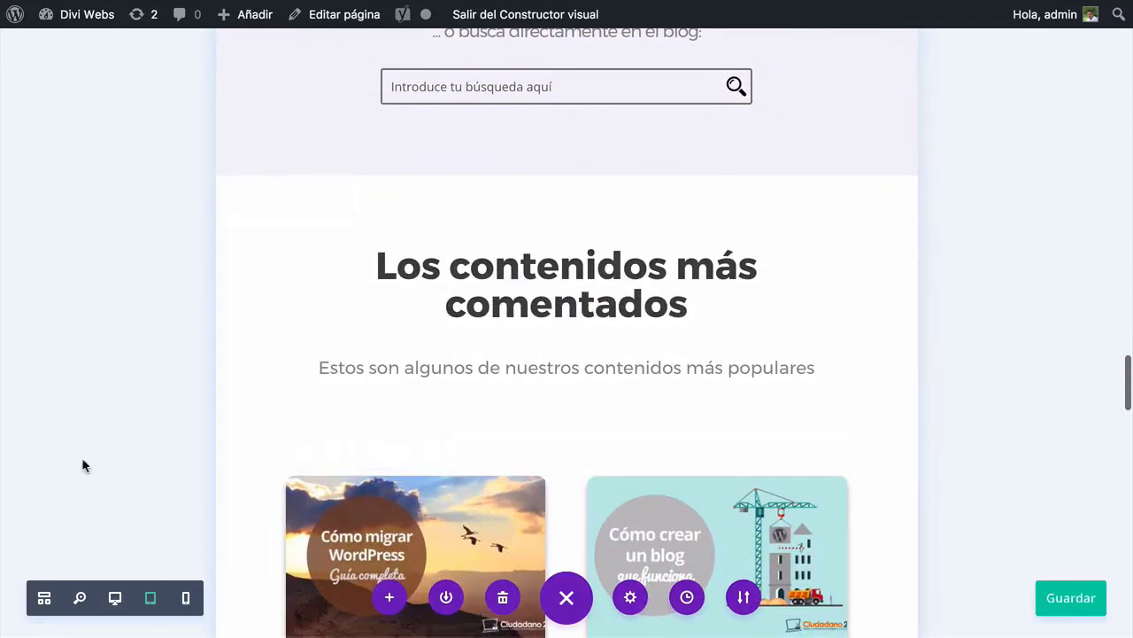
Set the top padding of the article row below "Los contenidos más comentados" to 0 px for tablet and smartphone, and save the row
{"action": "left_click", "coordinate": [328, 449]}
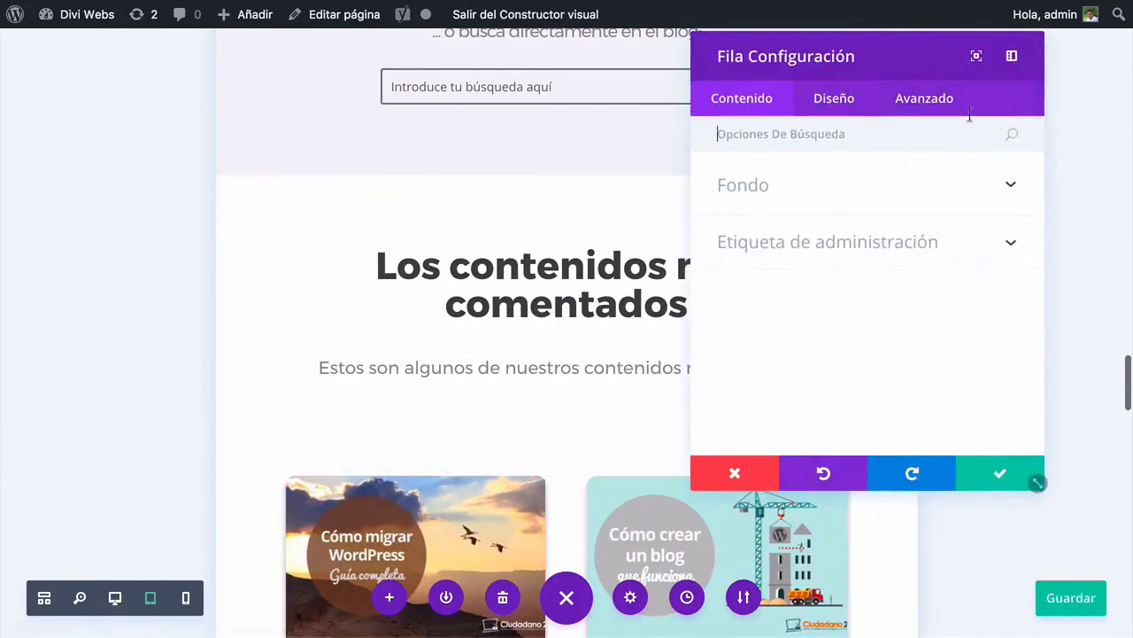
{"action": "left_click", "coordinate": [826, 104]}
{"action": "left_click", "coordinate": [803, 135]}
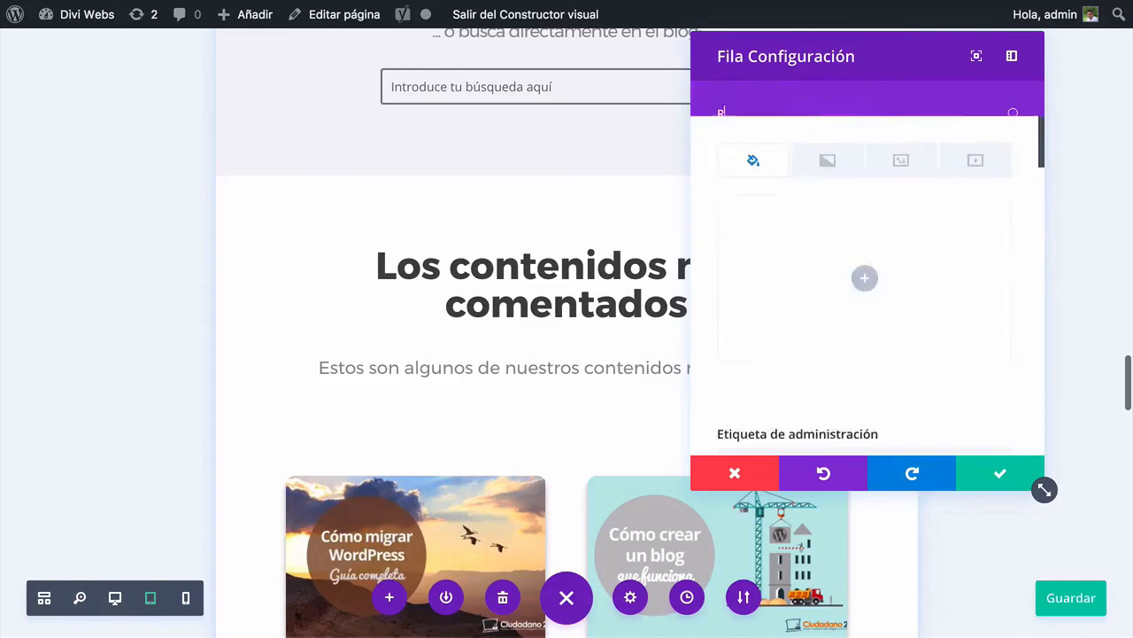
{"action": "type", "text": "Re"}
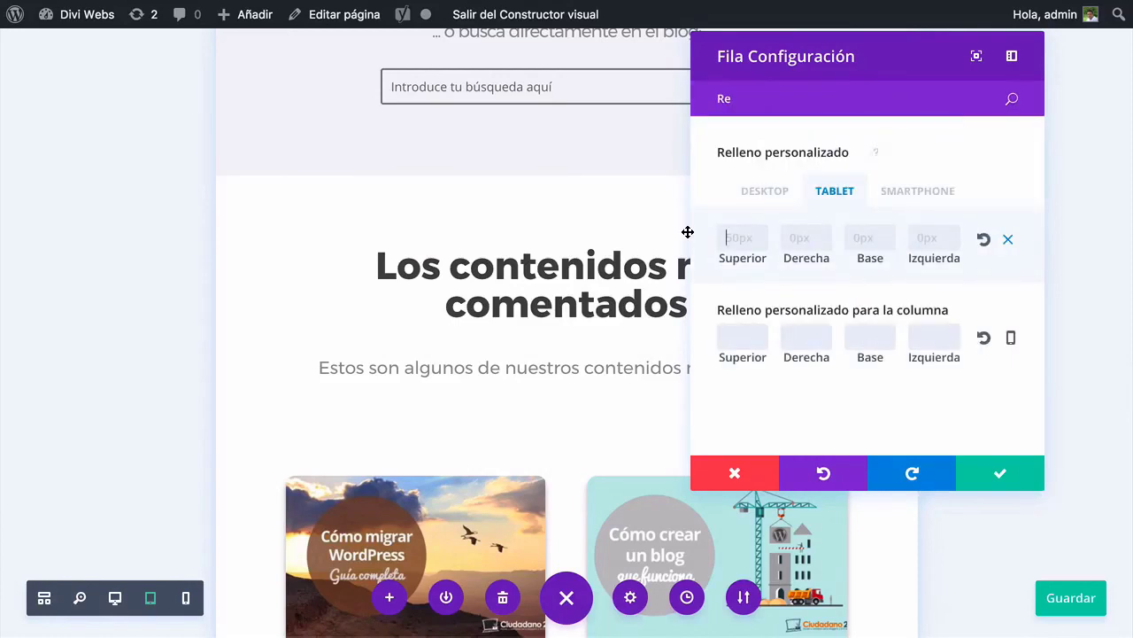
{"action": "type", "text": "0"}
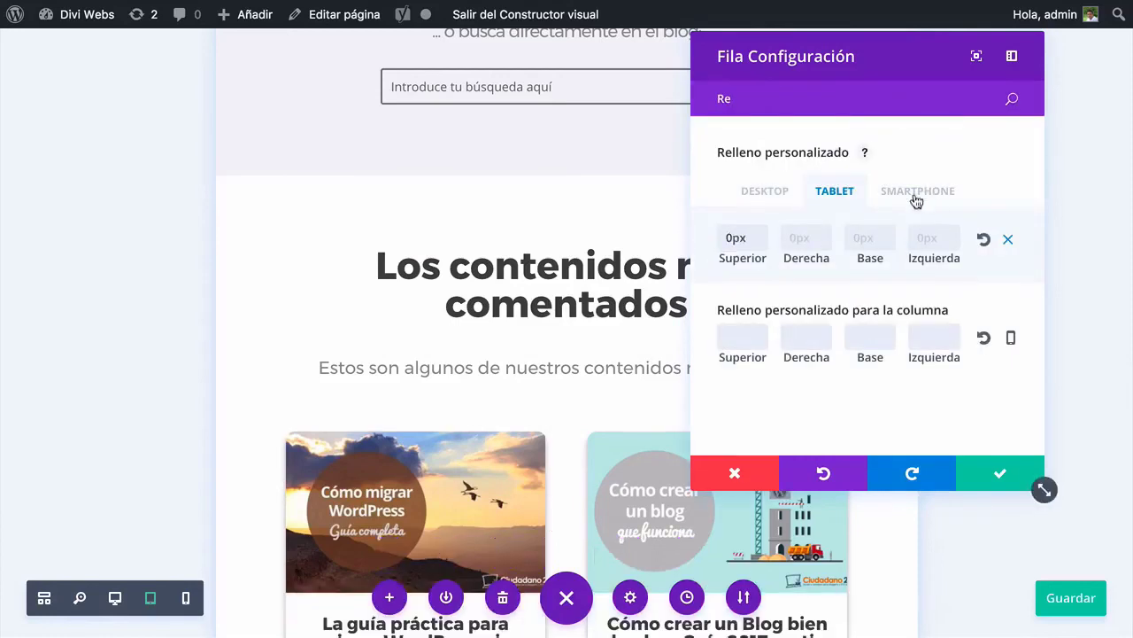
{"action": "left_click", "coordinate": [921, 191]}
{"action": "left_click", "coordinate": [749, 242]}
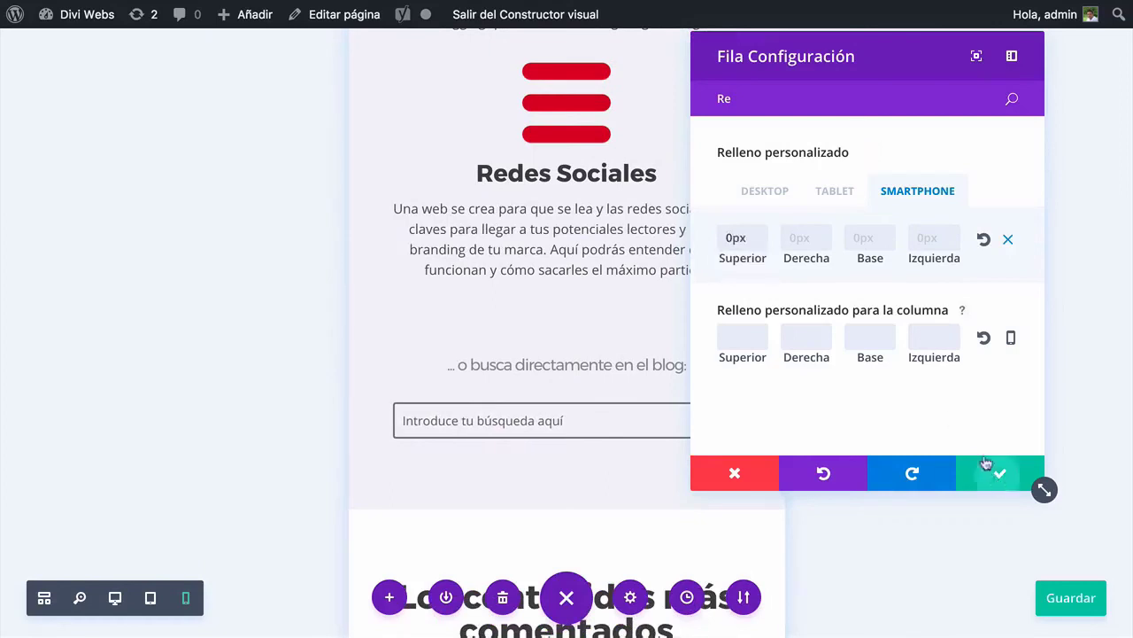
{"action": "left_click", "coordinate": [997, 479]}
Examine the vertical spacing between the article cards of both blog sections in the tablet view
{"action": "scroll", "coordinate": [581, 376], "scroll_direction": "down", "scroll_amount": 5}
{"action": "scroll", "coordinate": [581, 377], "scroll_direction": "down", "scroll_amount": 5}
{"action": "scroll", "coordinate": [581, 376], "scroll_direction": "up", "scroll_amount": 3}
{"action": "scroll", "coordinate": [581, 376], "scroll_direction": "down", "scroll_amount": 4}
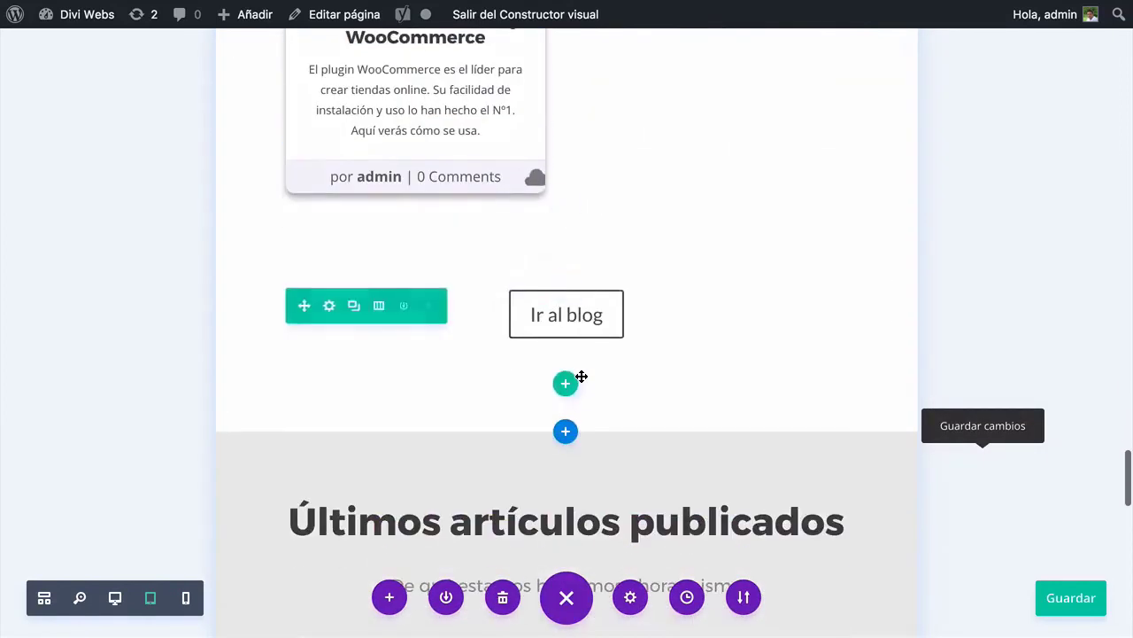
{"action": "scroll", "coordinate": [581, 377], "scroll_direction": "down", "scroll_amount": 8}
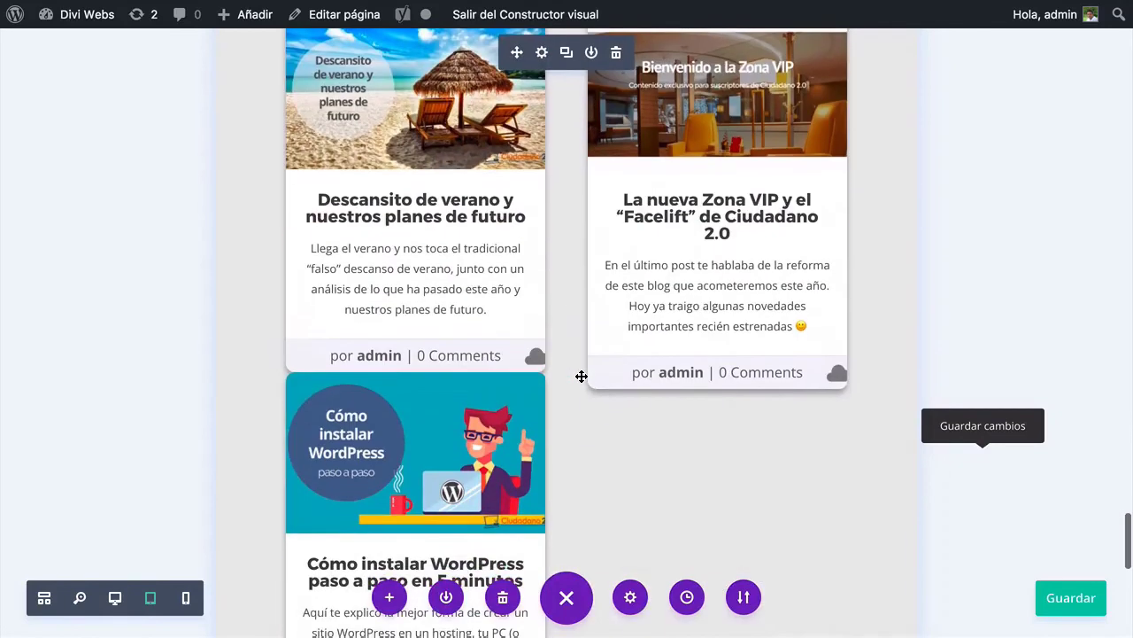
{"action": "scroll", "coordinate": [581, 376], "scroll_direction": "up", "scroll_amount": 1}
{"action": "scroll", "coordinate": [581, 376], "scroll_direction": "down", "scroll_amount": 5}
{"action": "scroll", "coordinate": [581, 376], "scroll_direction": "up", "scroll_amount": 7}
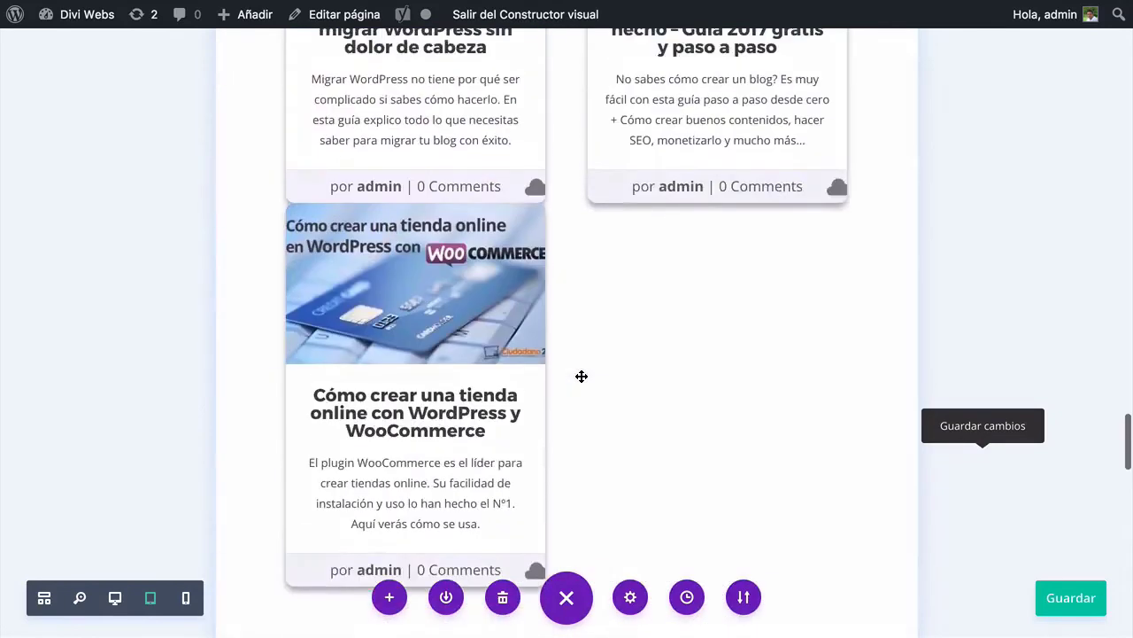
Remove "margin-bottom: 0 !important;" from the main element CSS of the "Los contenidos más comentados" blog module and save the changes
{"action": "left_click", "coordinate": [541, 76]}
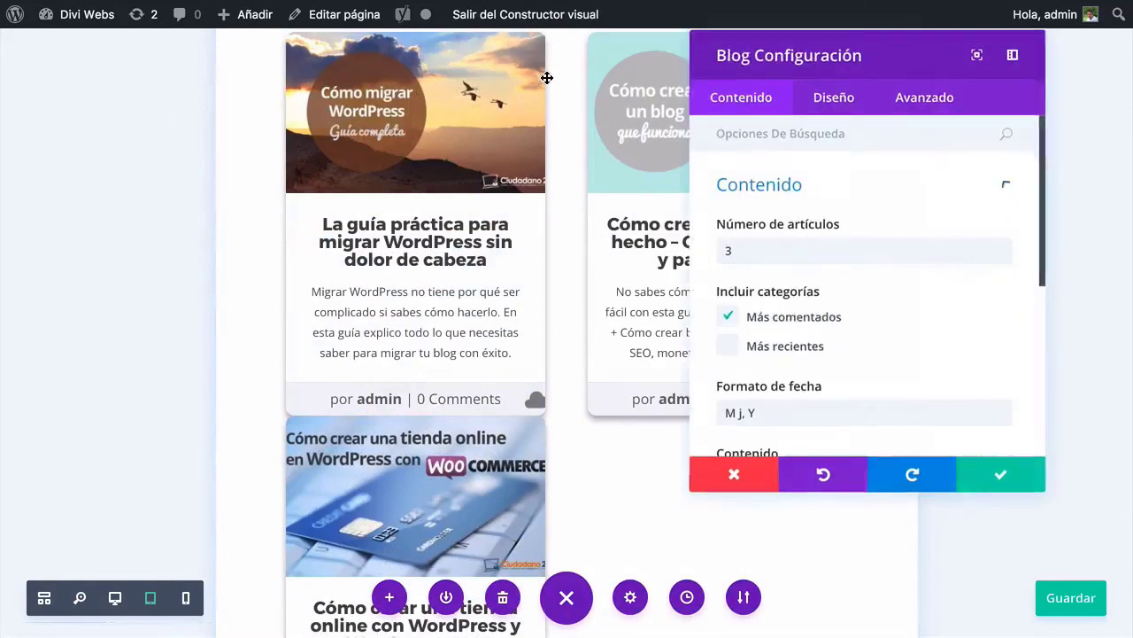
{"action": "left_click", "coordinate": [924, 98]}
{"action": "left_click", "coordinate": [856, 242]}
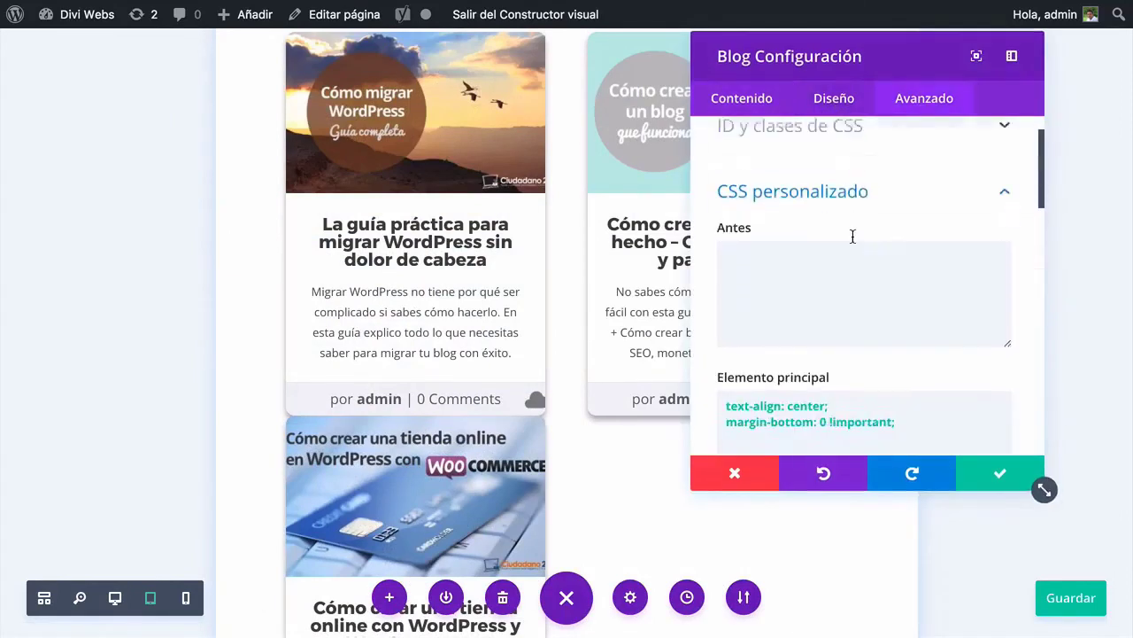
{"action": "left_click", "coordinate": [915, 394]}
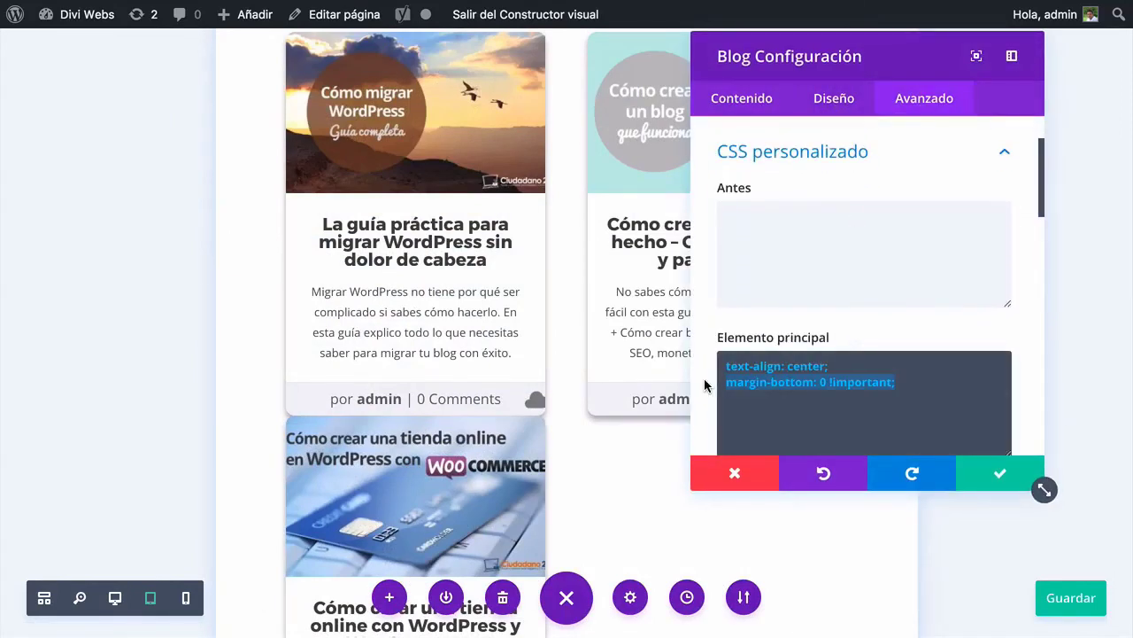
{"action": "key", "text": "BackSpace"}
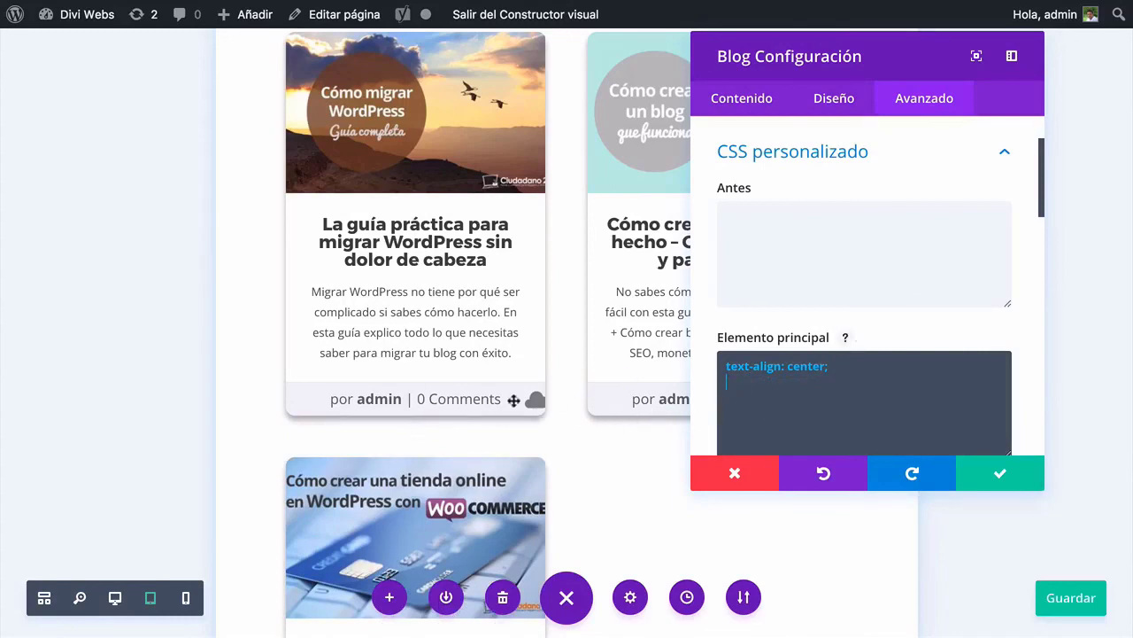
{"action": "left_click", "coordinate": [1014, 474]}
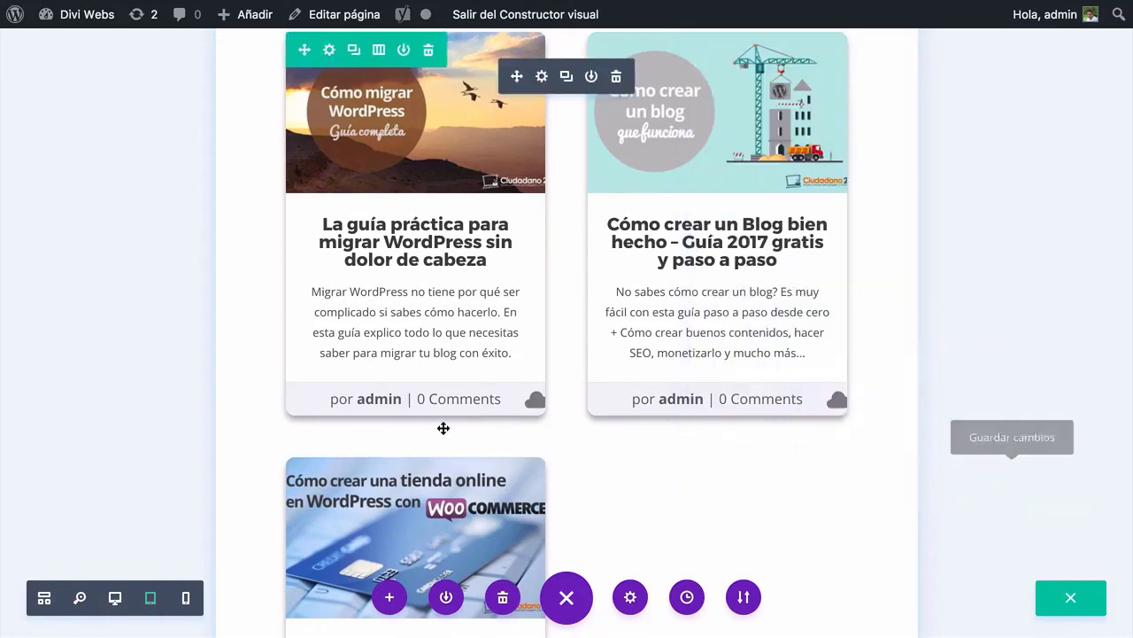
Remove "margin-bottom: 0 !important;" from the main element CSS of the "Últimos artículos publicados" blog module and save the changes
{"action": "scroll", "coordinate": [443, 430], "scroll_direction": "down", "scroll_amount": 8}
{"action": "scroll", "coordinate": [446, 426], "scroll_direction": "up", "scroll_amount": 3}
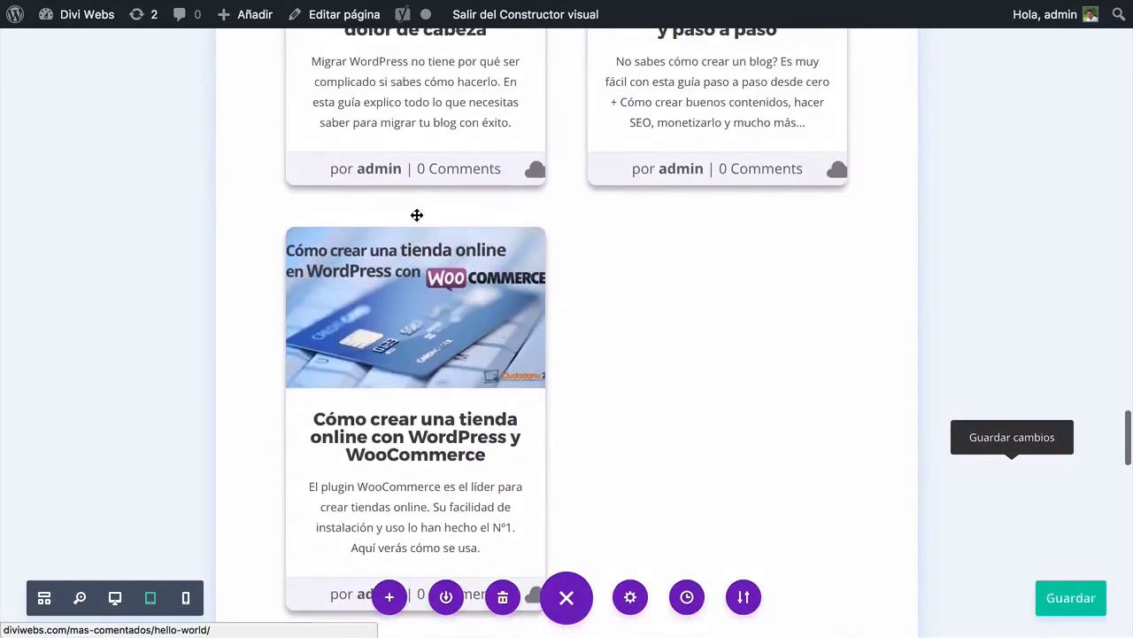
{"action": "scroll", "coordinate": [355, 374], "scroll_direction": "down", "scroll_amount": 7}
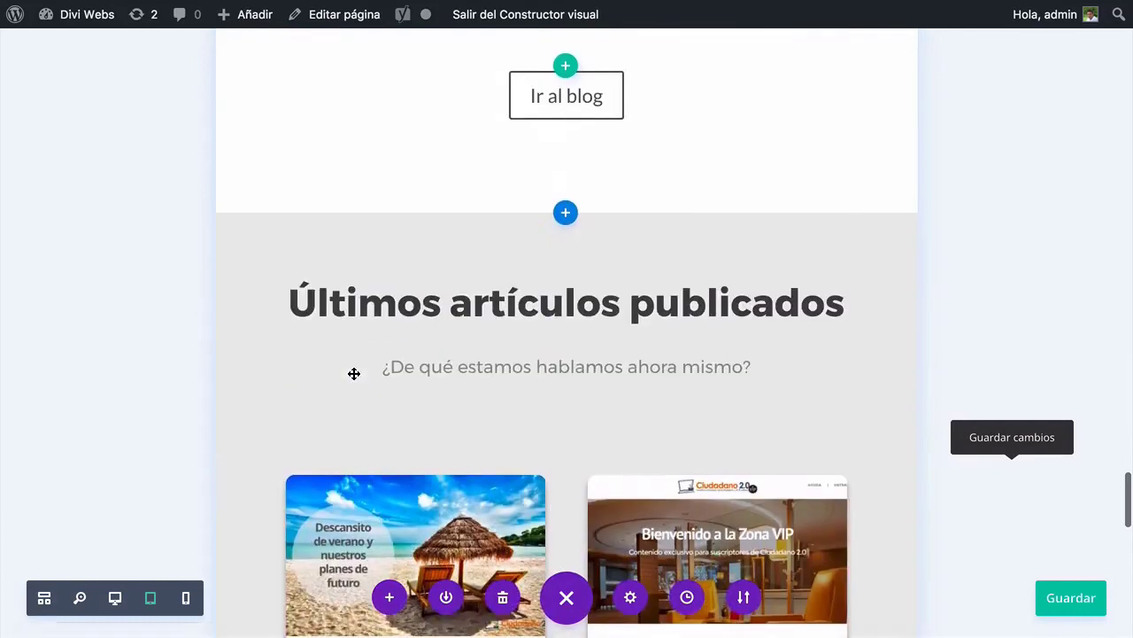
{"action": "scroll", "coordinate": [355, 374], "scroll_direction": "down", "scroll_amount": 6}
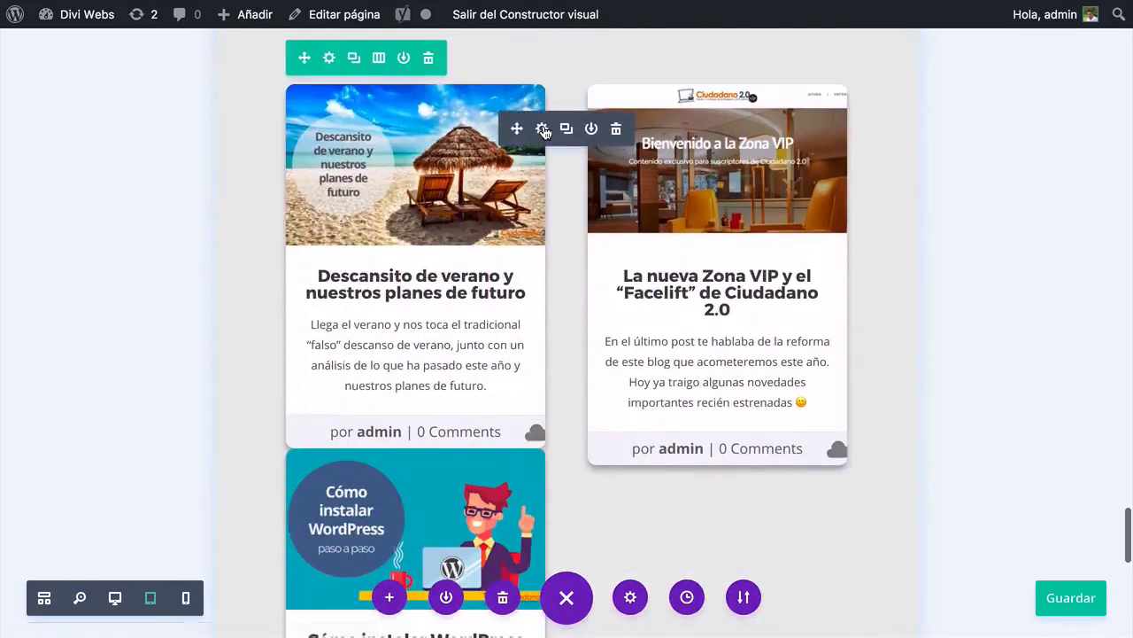
{"action": "left_click", "coordinate": [545, 133]}
{"action": "left_click", "coordinate": [930, 100]}
{"action": "left_click", "coordinate": [832, 257]}
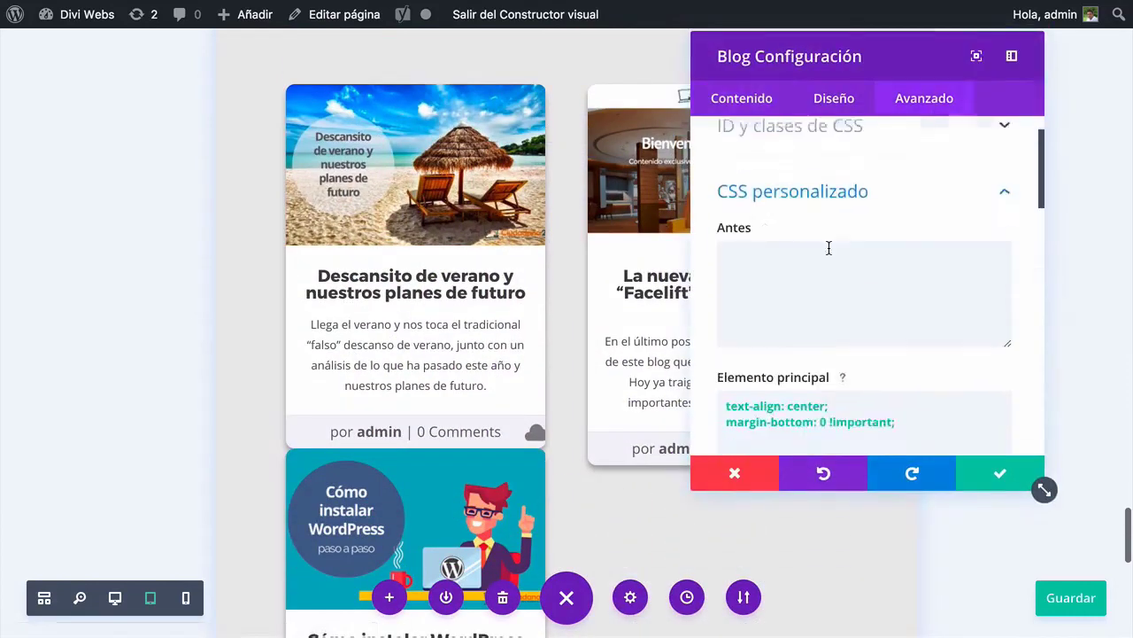
{"action": "left_click_drag", "start_coordinate": [893, 392], "coordinate": [719, 380]}
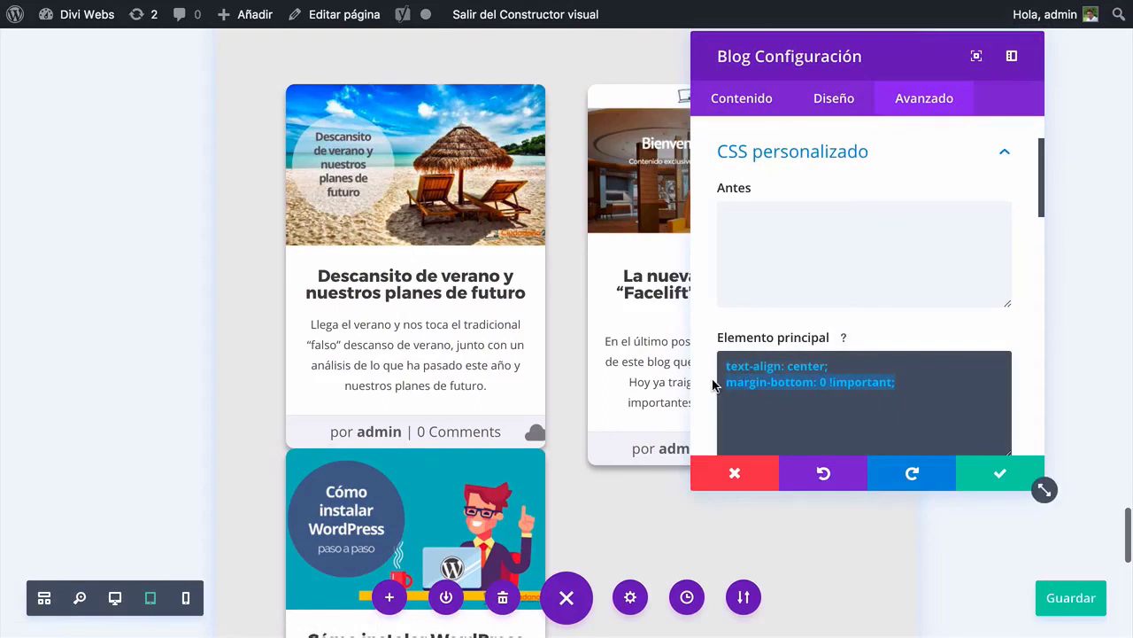
{"action": "key", "text": "BackSpace"}
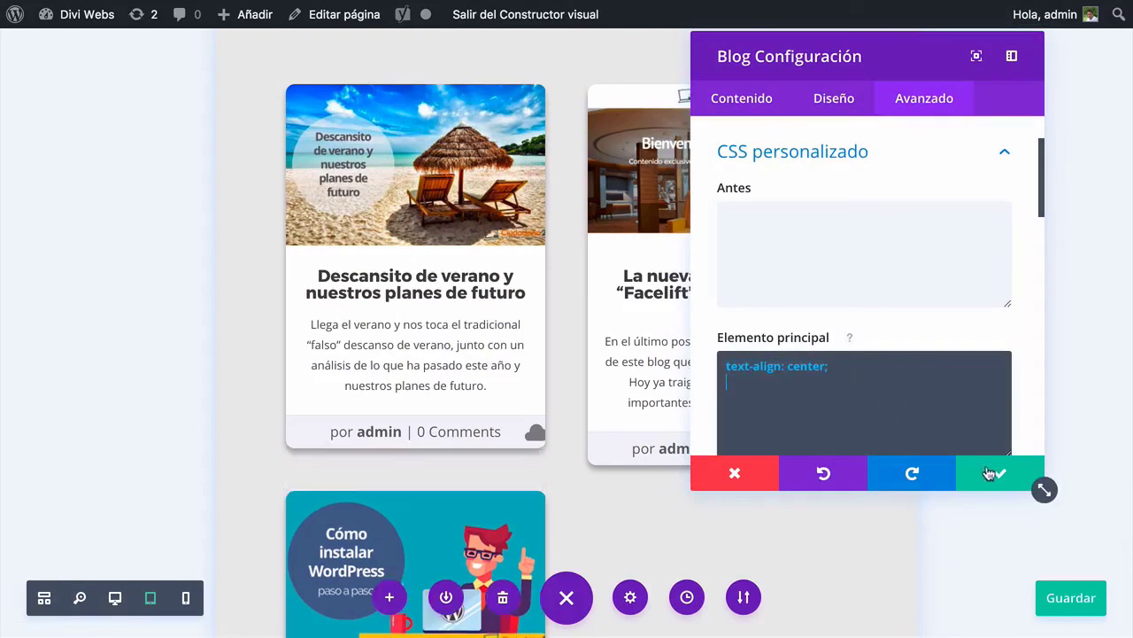
{"action": "left_click", "coordinate": [989, 474]}
{"action": "scroll", "coordinate": [708, 425], "scroll_direction": "up", "scroll_amount": 5}
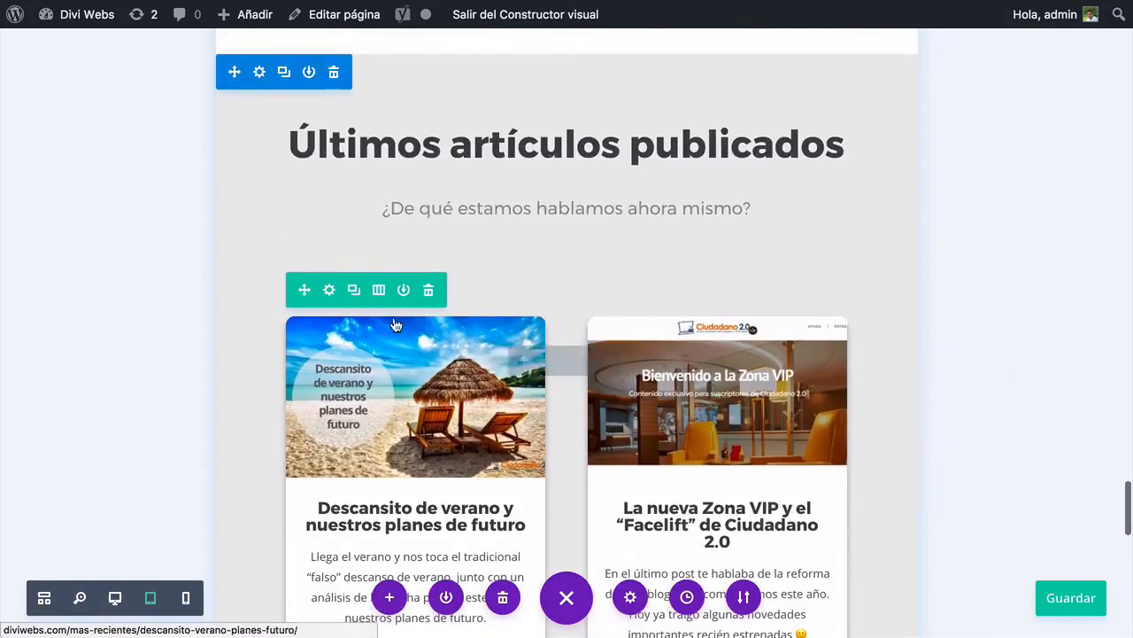
Set the top padding of the article row below "Últimos artículos publicados" to 0 px for tablet, check the smartphone value, and save the row
{"action": "scroll", "coordinate": [395, 320], "scroll_direction": "up", "scroll_amount": 12}
{"action": "scroll", "coordinate": [397, 326], "scroll_direction": "up", "scroll_amount": 2}
{"action": "scroll", "coordinate": [365, 390], "scroll_direction": "down", "scroll_amount": 8}
{"action": "scroll", "coordinate": [365, 390], "scroll_direction": "down", "scroll_amount": 4}
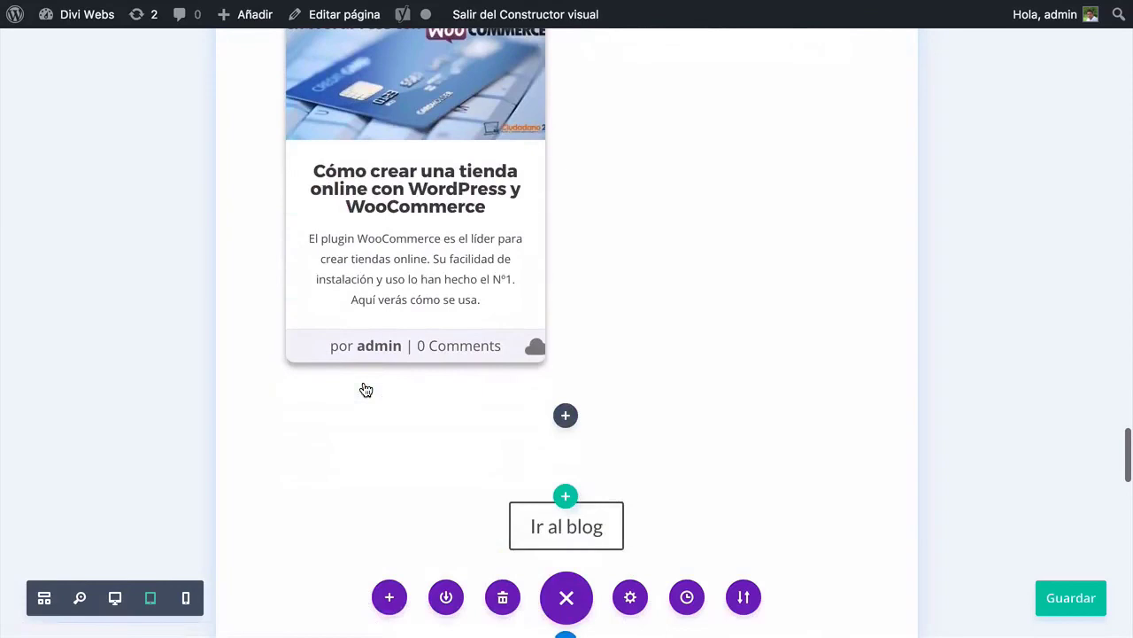
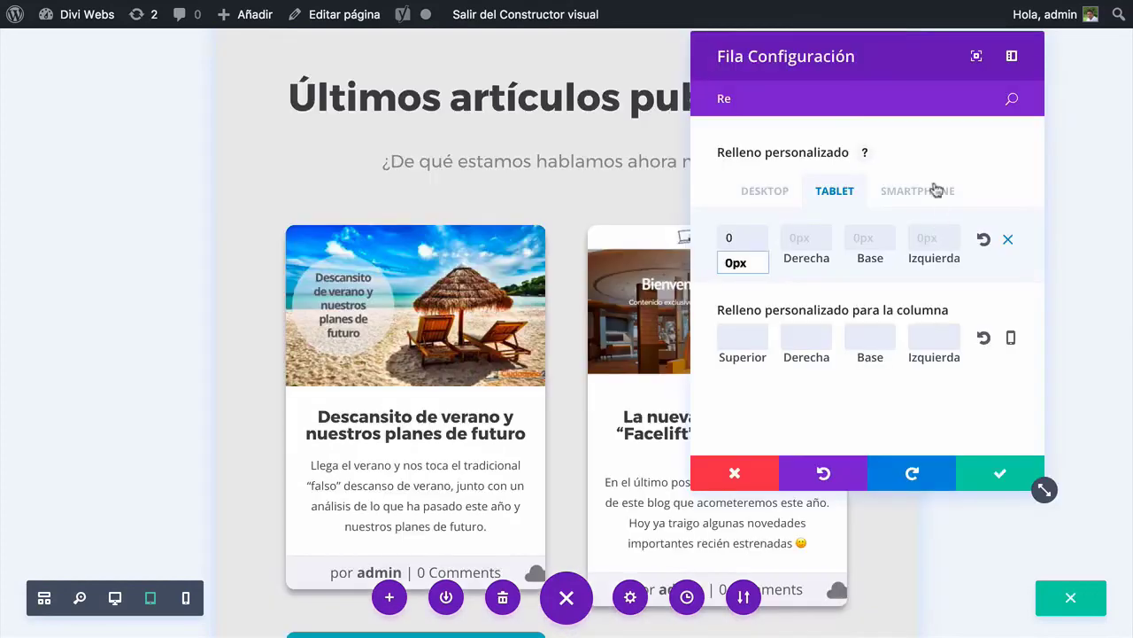
{"action": "left_click", "coordinate": [917, 190]}
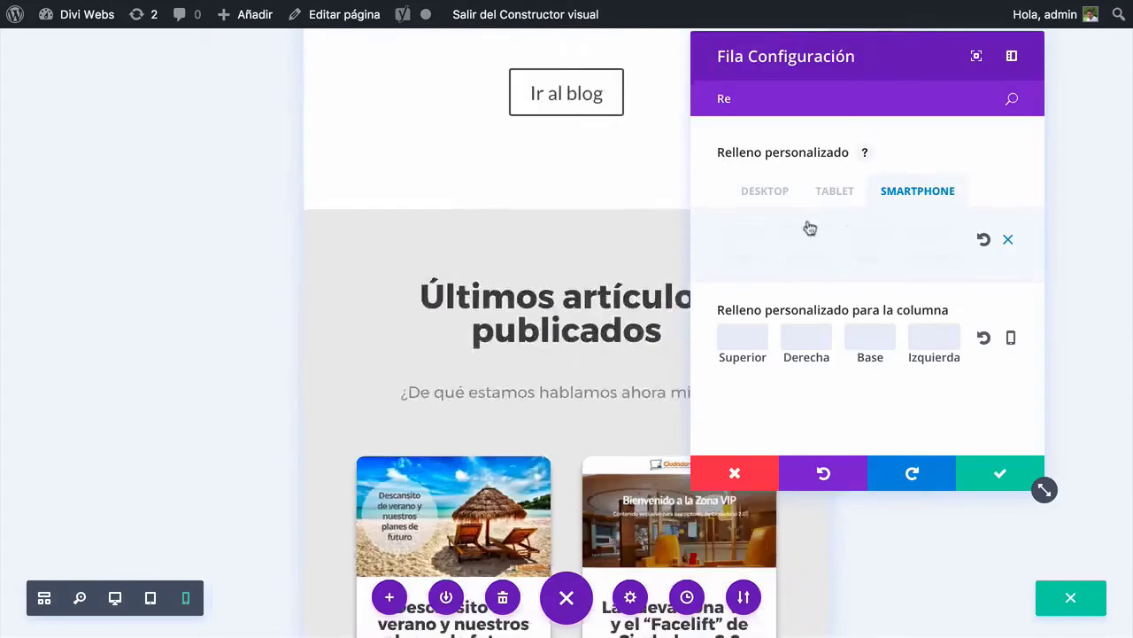
{"action": "left_click", "coordinate": [981, 471]}
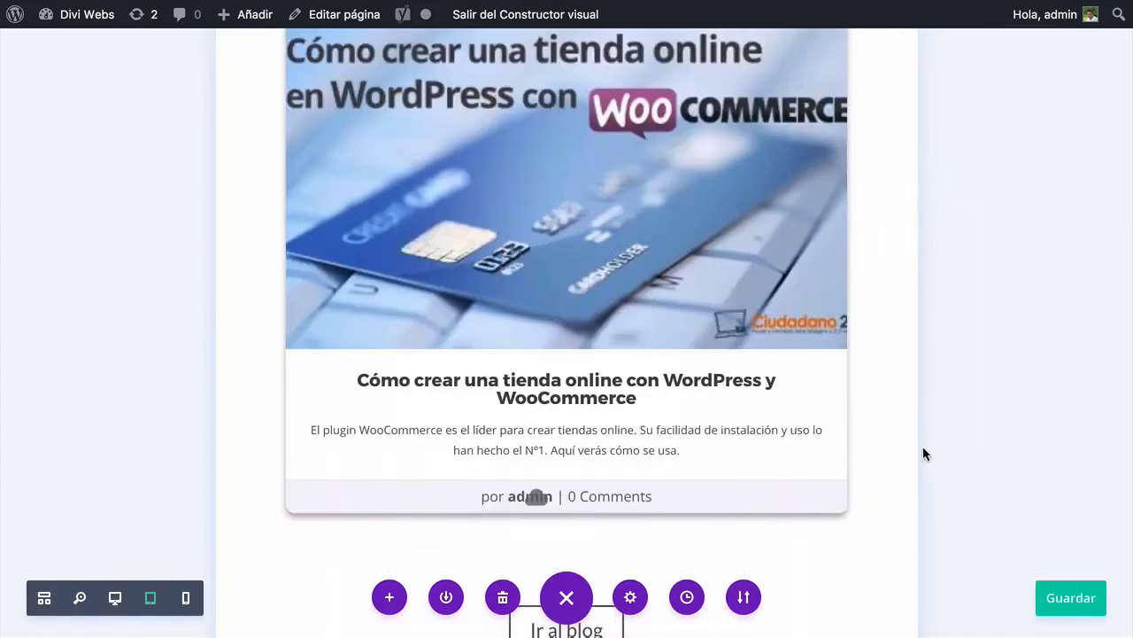
Examine the spacing around the article cards and "Ir al blog" buttons of both blog sections in the tablet and phone views
{"action": "scroll", "coordinate": [132, 535], "scroll_direction": "down", "scroll_amount": 10}
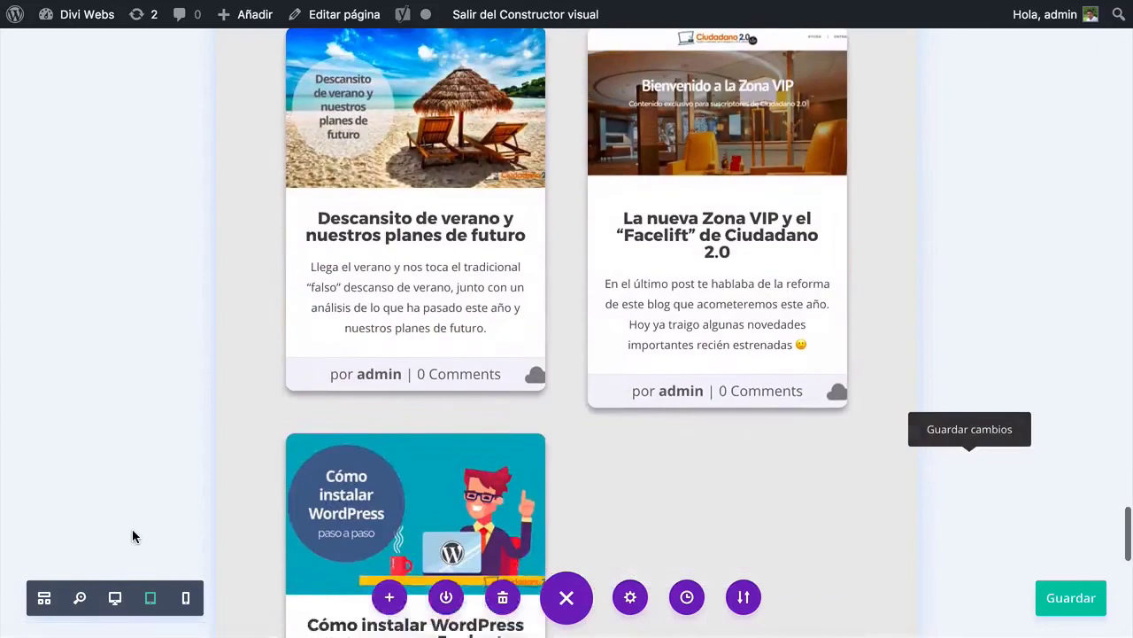
{"action": "scroll", "coordinate": [133, 527], "scroll_direction": "up", "scroll_amount": 15}
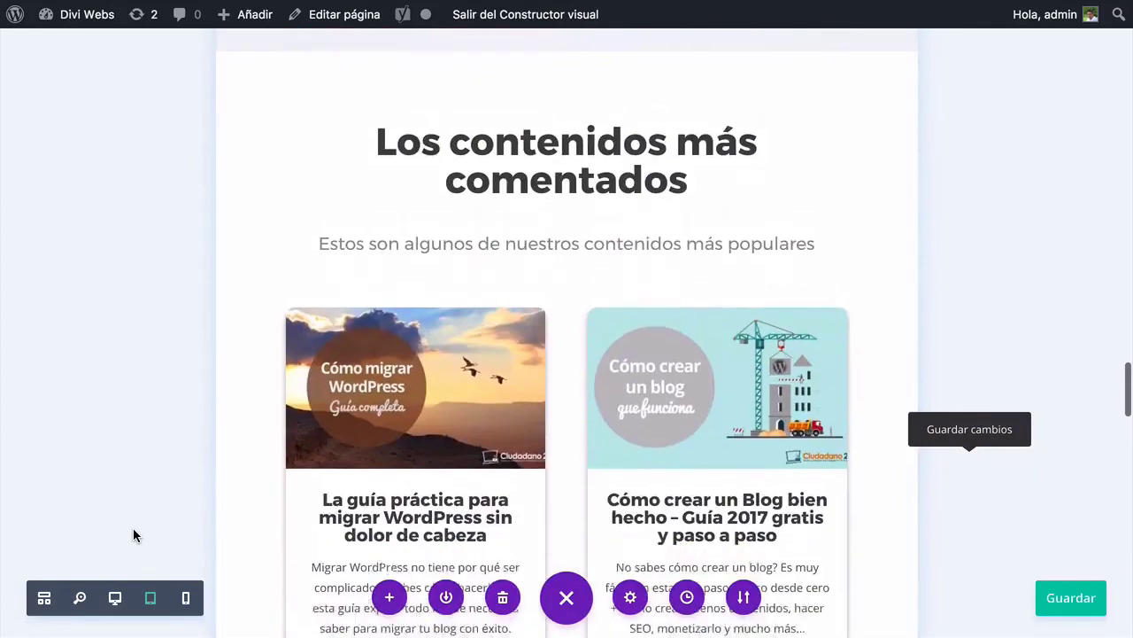
{"action": "scroll", "coordinate": [133, 528], "scroll_direction": "down", "scroll_amount": 10}
{"action": "scroll", "coordinate": [133, 528], "scroll_direction": "down", "scroll_amount": 7}
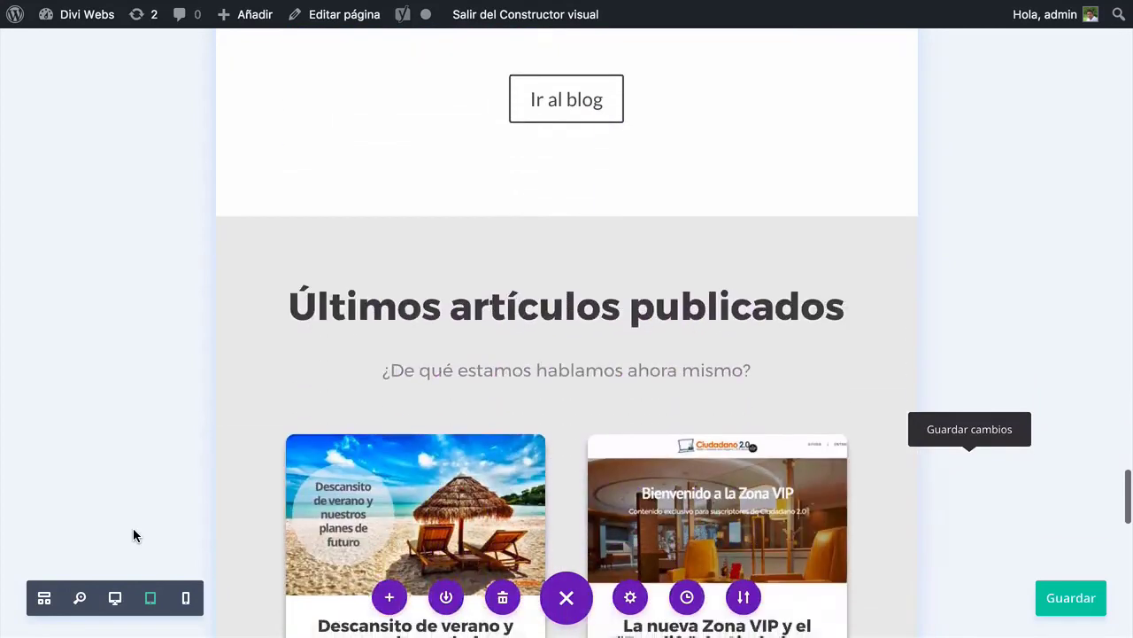
{"action": "scroll", "coordinate": [133, 529], "scroll_direction": "down", "scroll_amount": 10}
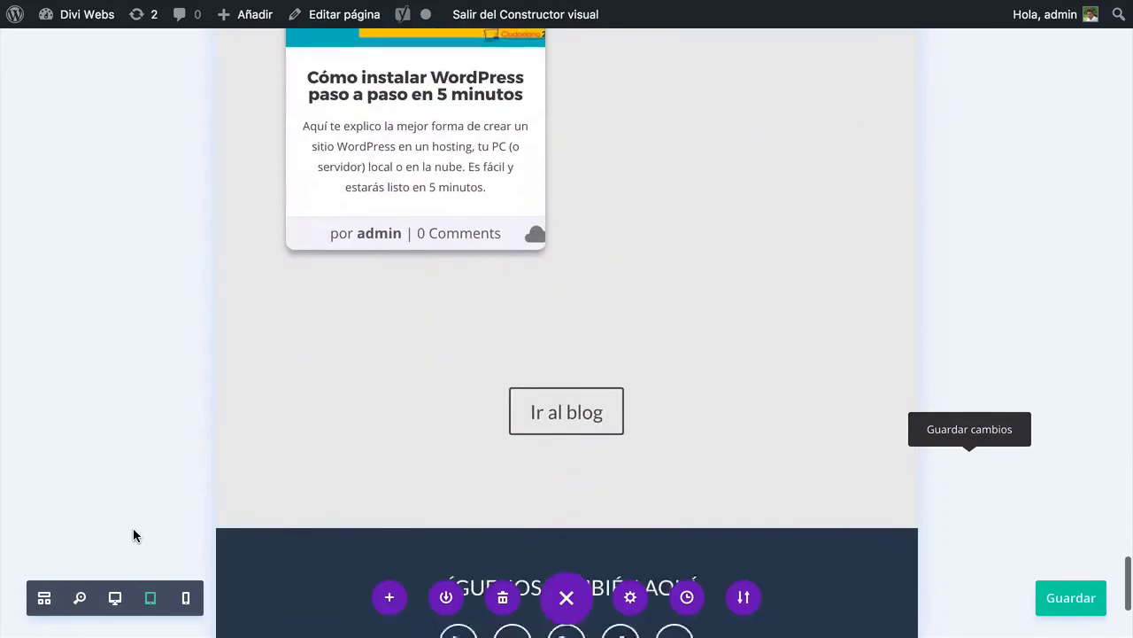
{"action": "left_click", "coordinate": [185, 598]}
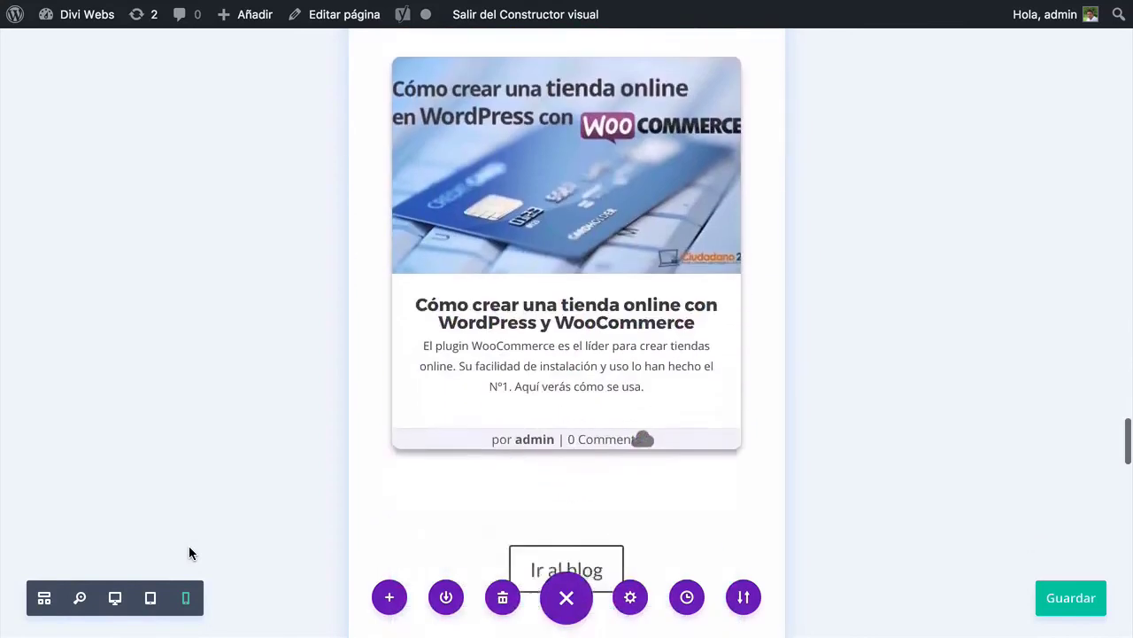
{"action": "scroll", "coordinate": [189, 548], "scroll_direction": "down", "scroll_amount": 3}
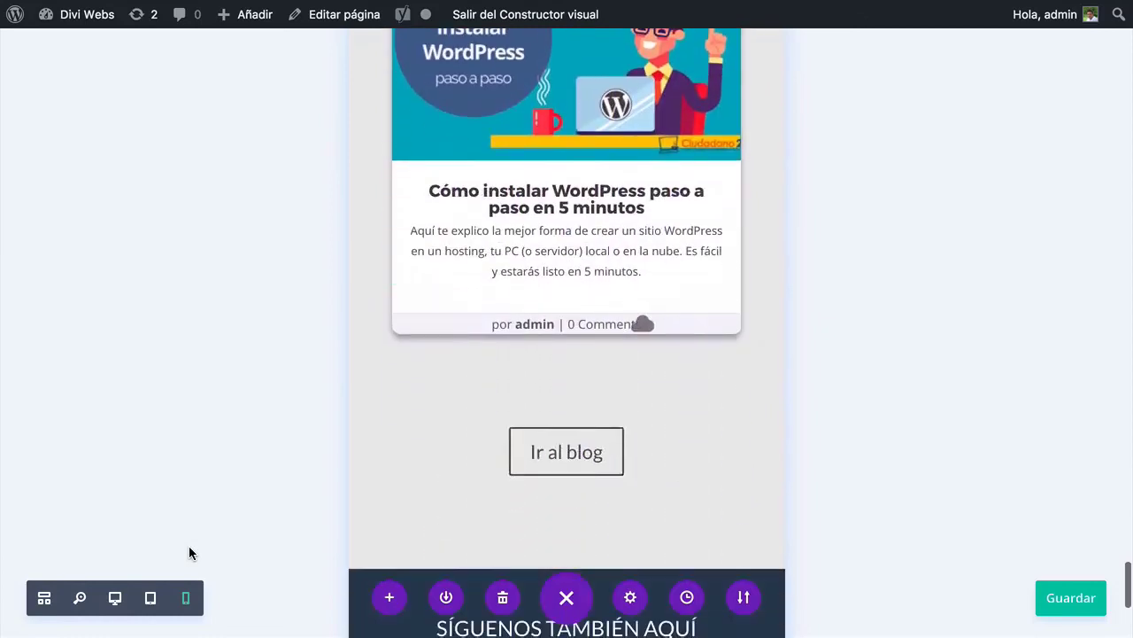
{"action": "scroll", "coordinate": [188, 546], "scroll_direction": "up", "scroll_amount": 7}
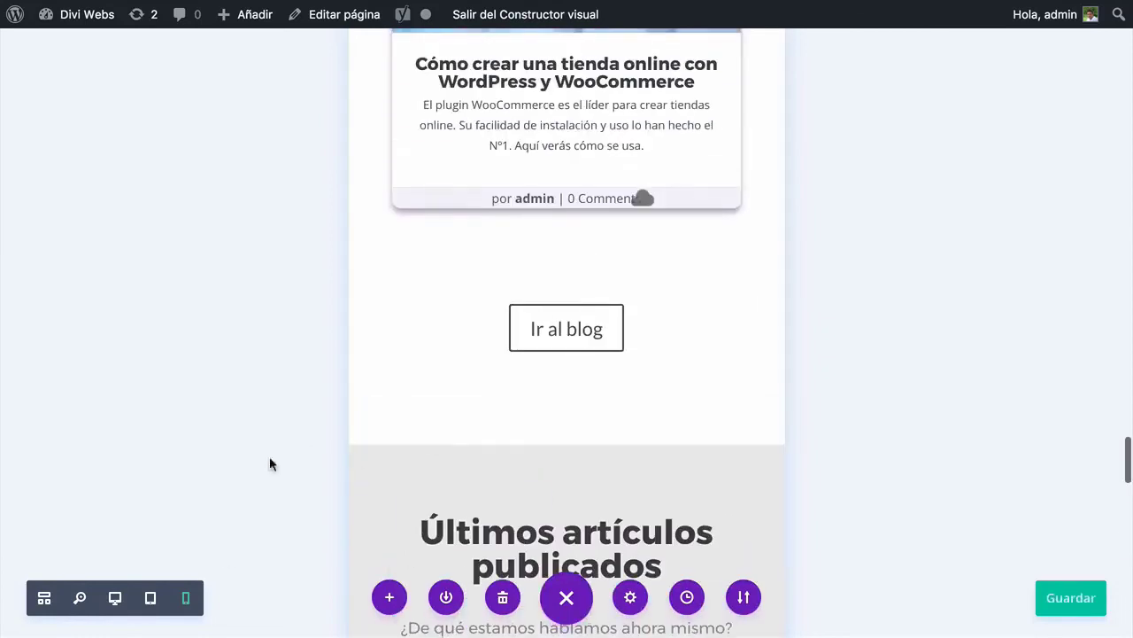
Set the custom bottom padding of the "Los contenidos más comentados" section to 0 px for tablet and check the result in smartphone view
{"action": "scroll", "coordinate": [461, 434], "scroll_direction": "up", "scroll_amount": 12}
{"action": "scroll", "coordinate": [393, 212], "scroll_direction": "up", "scroll_amount": 5}
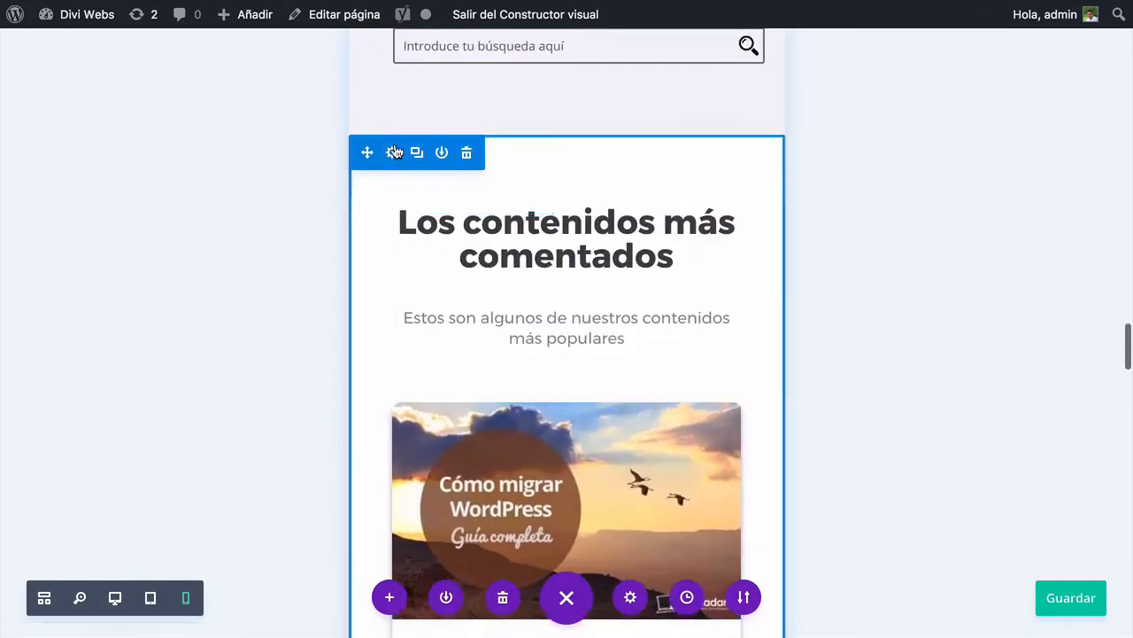
{"action": "left_click", "coordinate": [393, 152]}
{"action": "left_click", "coordinate": [753, 131]}
{"action": "type", "text": "Re"}
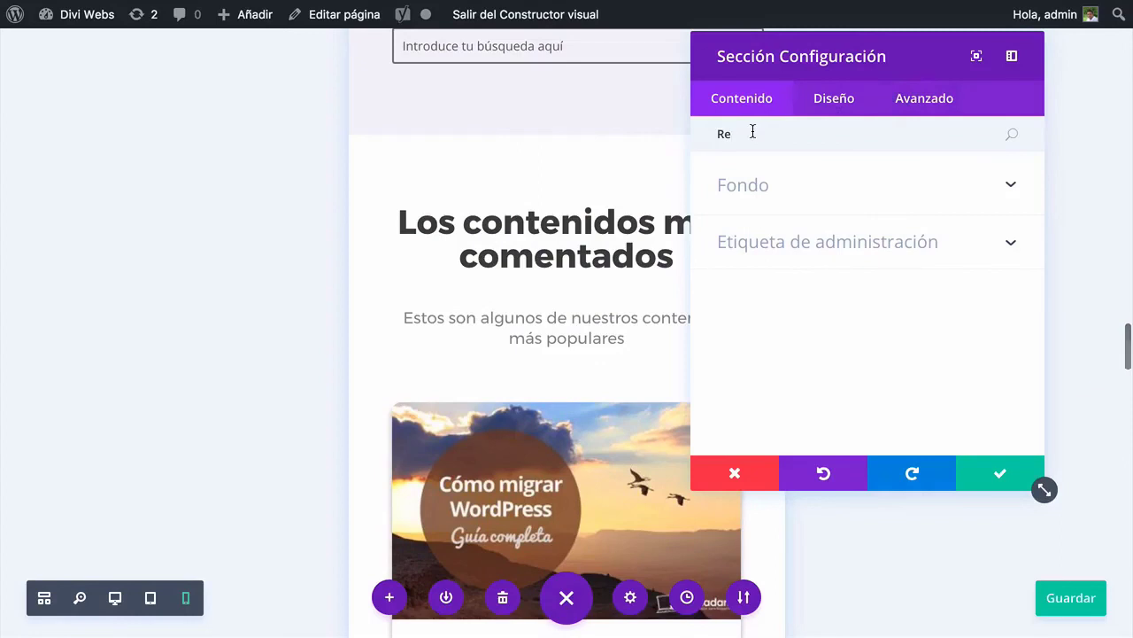
{"action": "type", "text": "ll"}
{"action": "scroll", "coordinate": [466, 233], "scroll_direction": "down", "scroll_amount": 10}
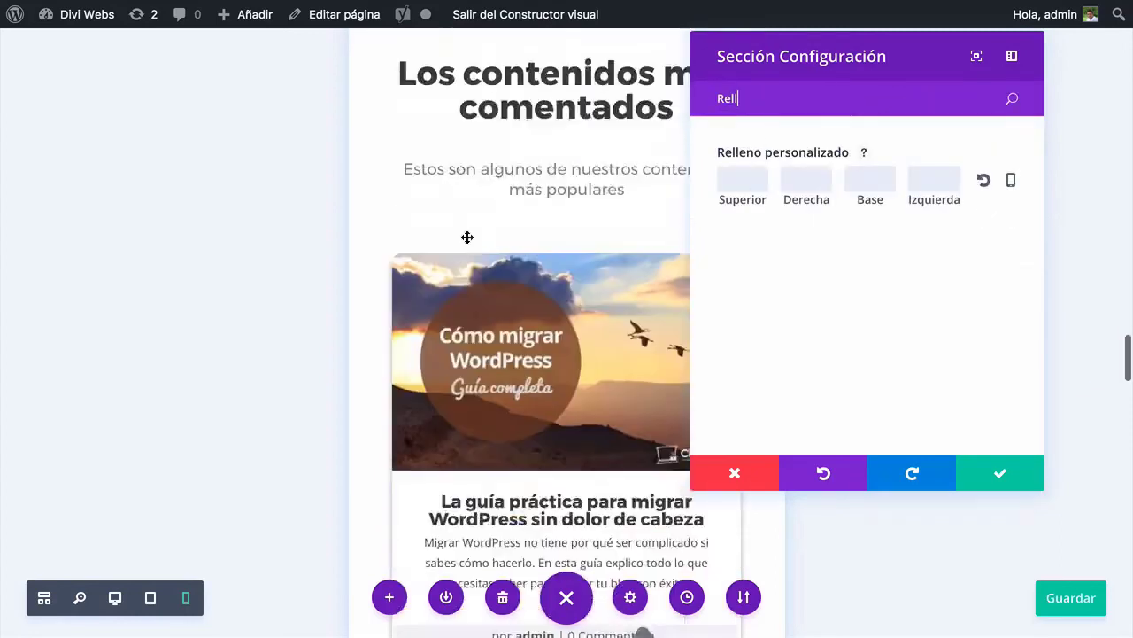
{"action": "left_click", "coordinate": [1012, 184]}
{"action": "left_click", "coordinate": [835, 189]}
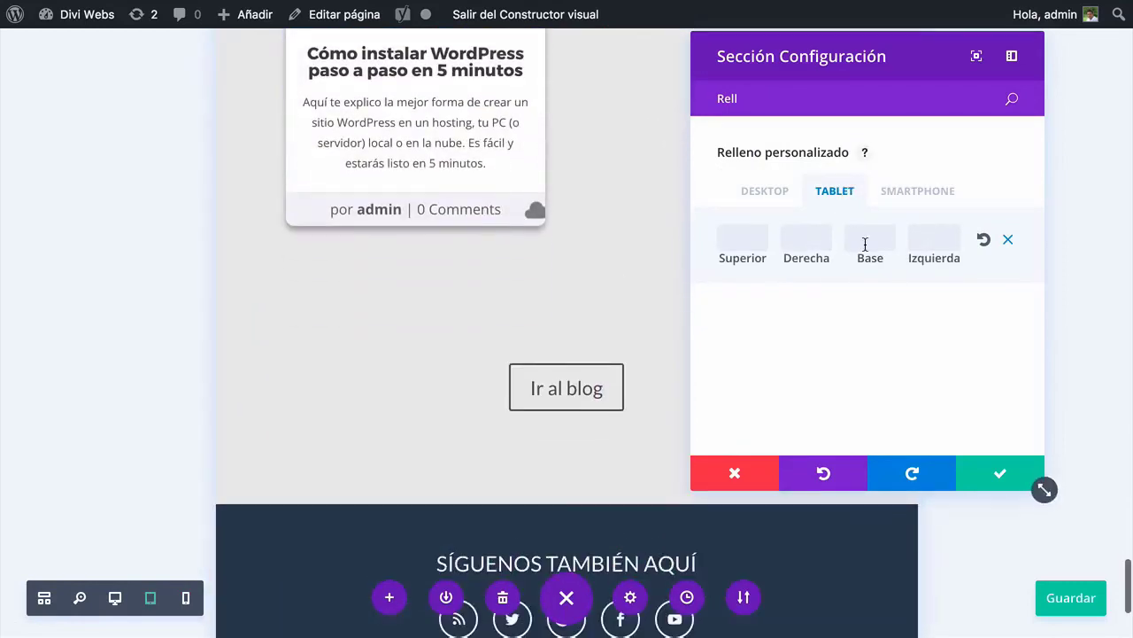
{"action": "left_click", "coordinate": [918, 194]}
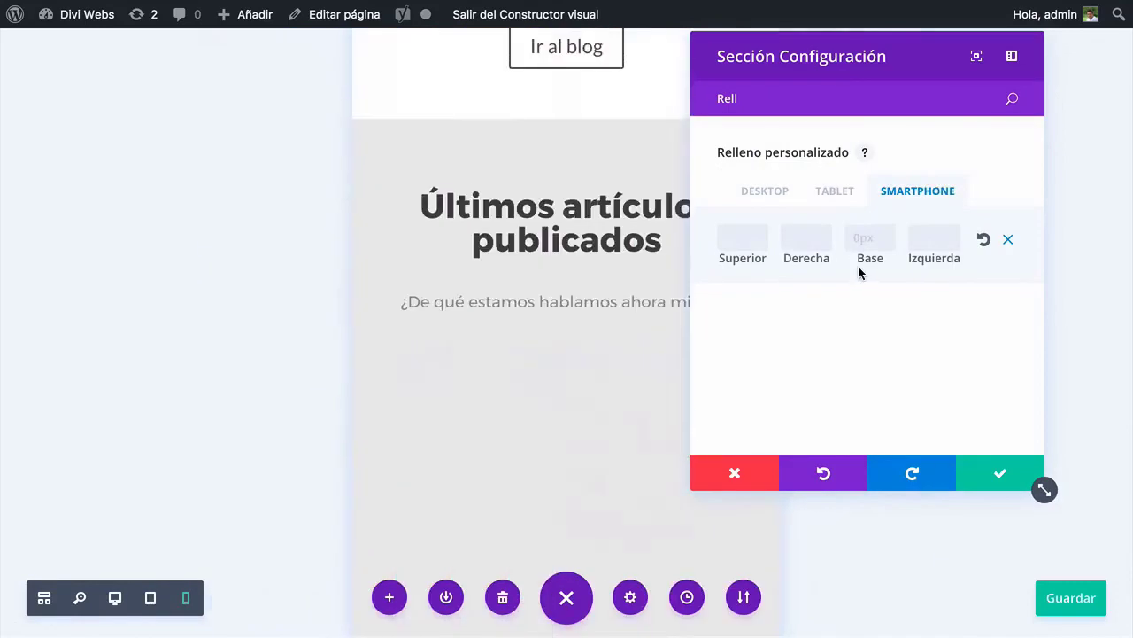
{"action": "scroll", "coordinate": [576, 285], "scroll_direction": "down", "scroll_amount": 3}
{"action": "scroll", "coordinate": [576, 286], "scroll_direction": "down", "scroll_amount": 2}
{"action": "scroll", "coordinate": [575, 285], "scroll_direction": "up", "scroll_amount": 6}
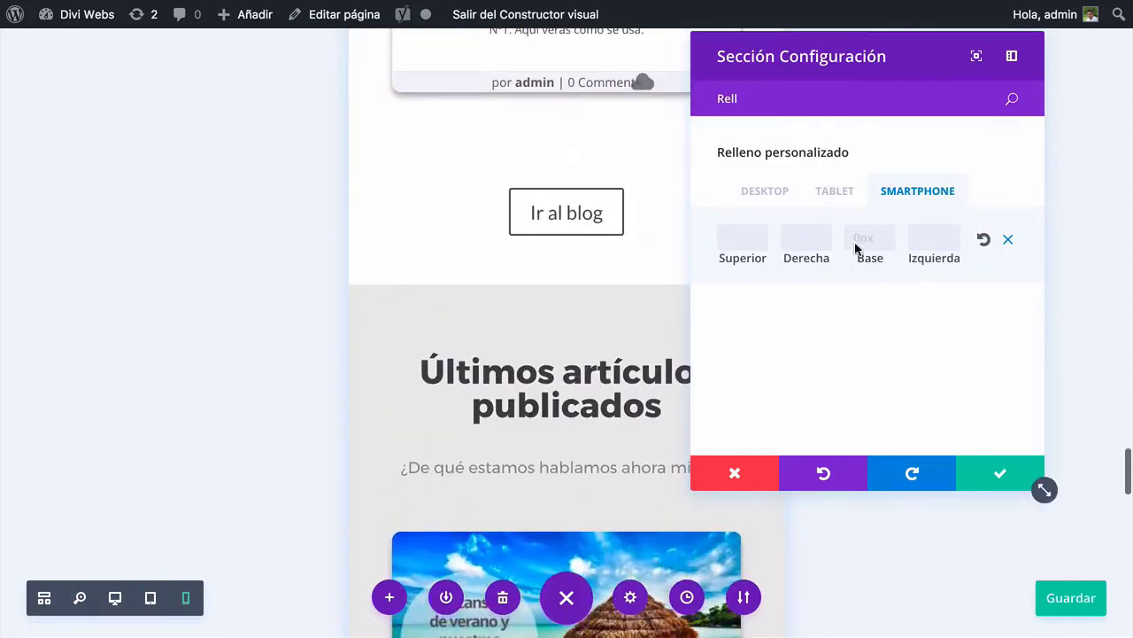
Set the tablet bottom padding of the "Los contenidos más comentados" section to 20 px, check it on smartphone, and close the section settings
{"action": "left_click", "coordinate": [841, 195]}
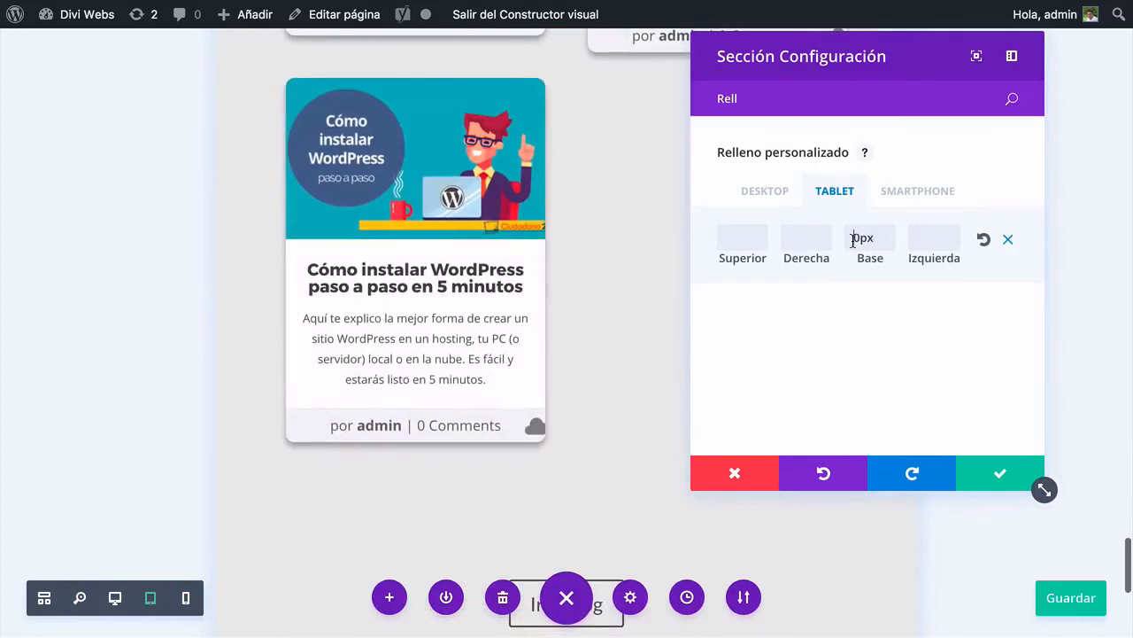
{"action": "type", "text": "2"}
{"action": "scroll", "coordinate": [560, 203], "scroll_direction": "up", "scroll_amount": 9}
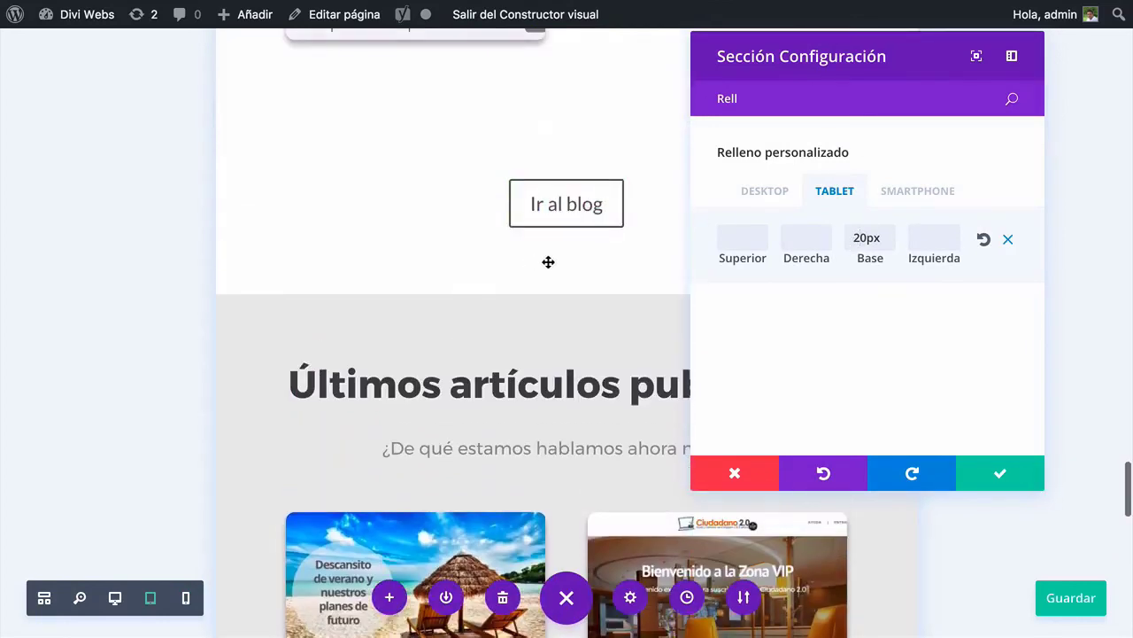
{"action": "left_click", "coordinate": [921, 190]}
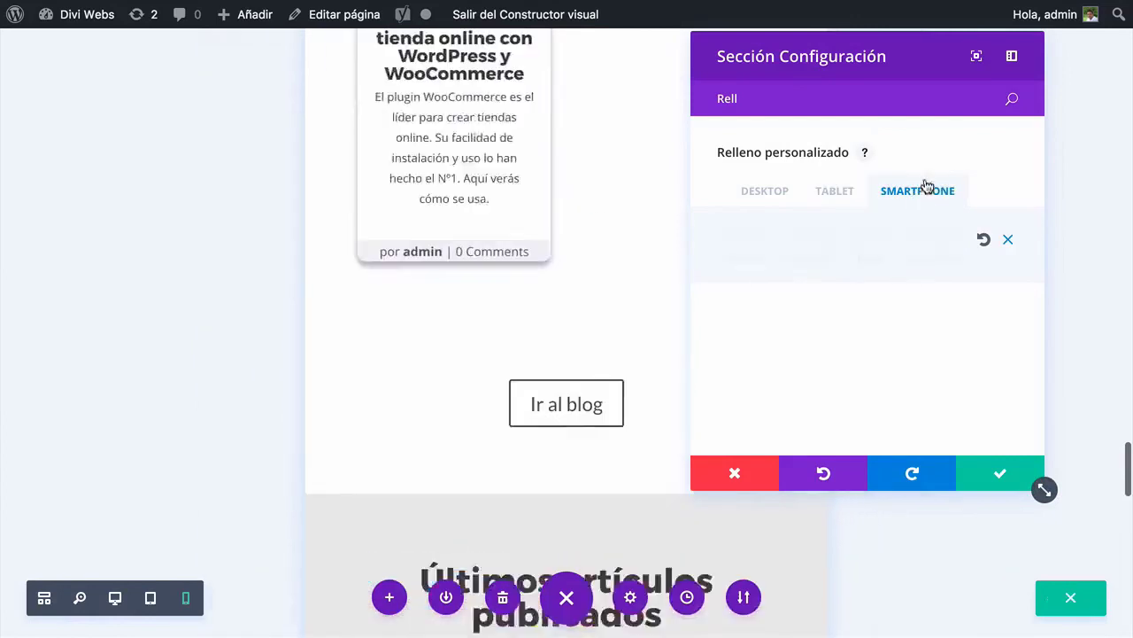
{"action": "scroll", "coordinate": [647, 246], "scroll_direction": "up", "scroll_amount": 3}
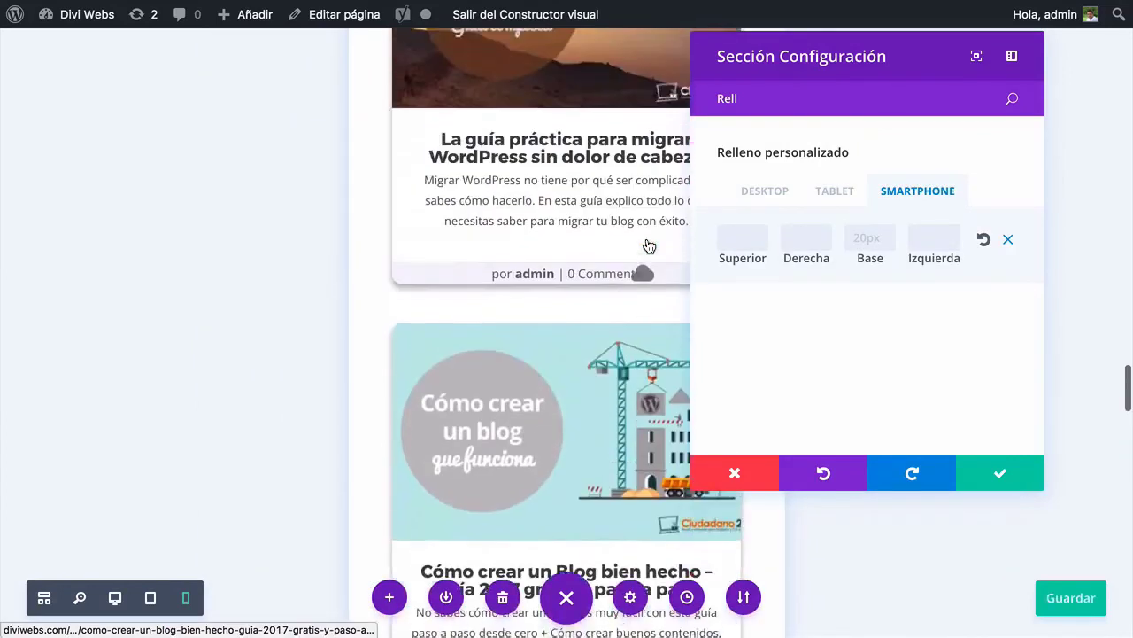
{"action": "scroll", "coordinate": [647, 244], "scroll_direction": "down", "scroll_amount": 10}
{"action": "scroll", "coordinate": [643, 235], "scroll_direction": "down", "scroll_amount": 5}
{"action": "key", "text": "Escape"}
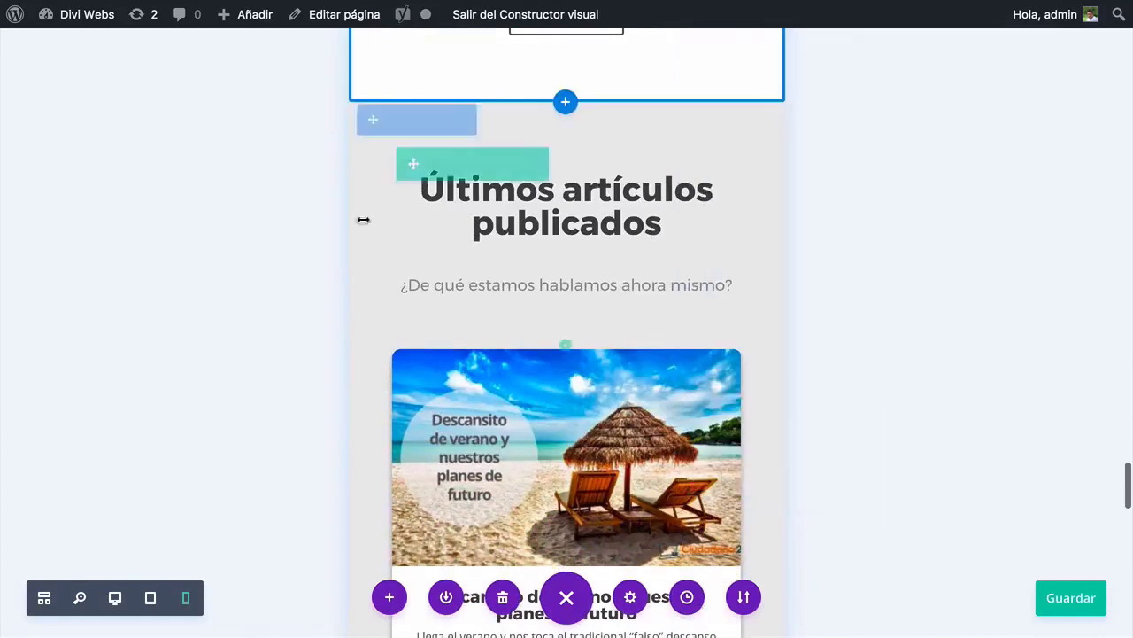
Set the bottom padding of the "Últimos artículos publicados" section to 20 px for tablet, check the smartphone setting, and save the section
{"action": "left_click", "coordinate": [392, 130]}
{"action": "left_click", "coordinate": [743, 132]}
{"action": "type", "text": "Relle"}
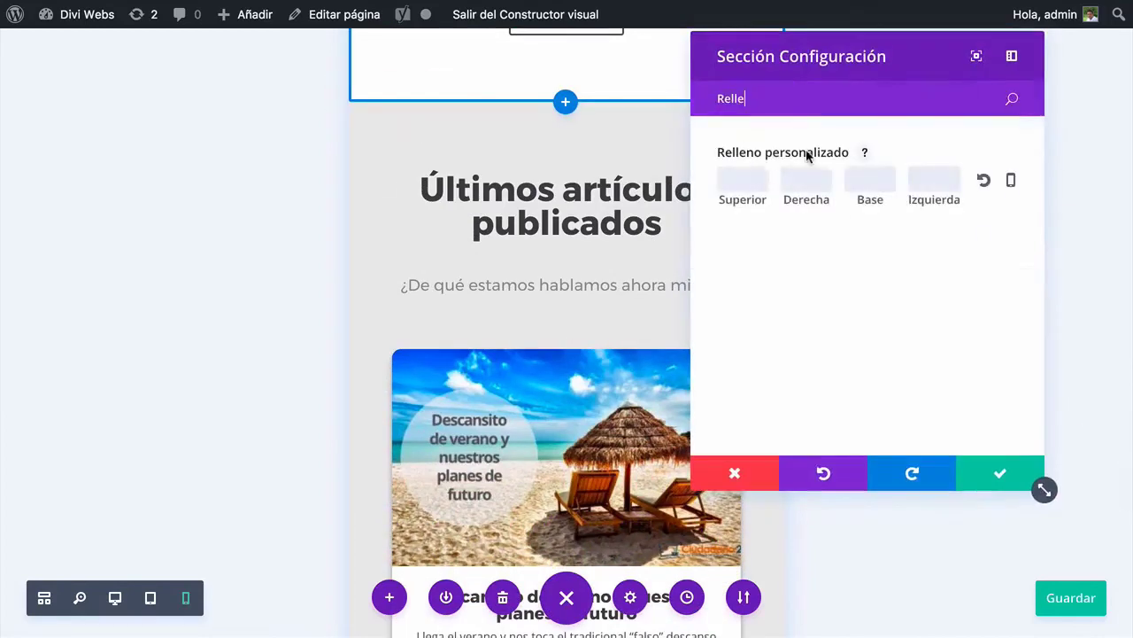
{"action": "left_click", "coordinate": [1010, 183]}
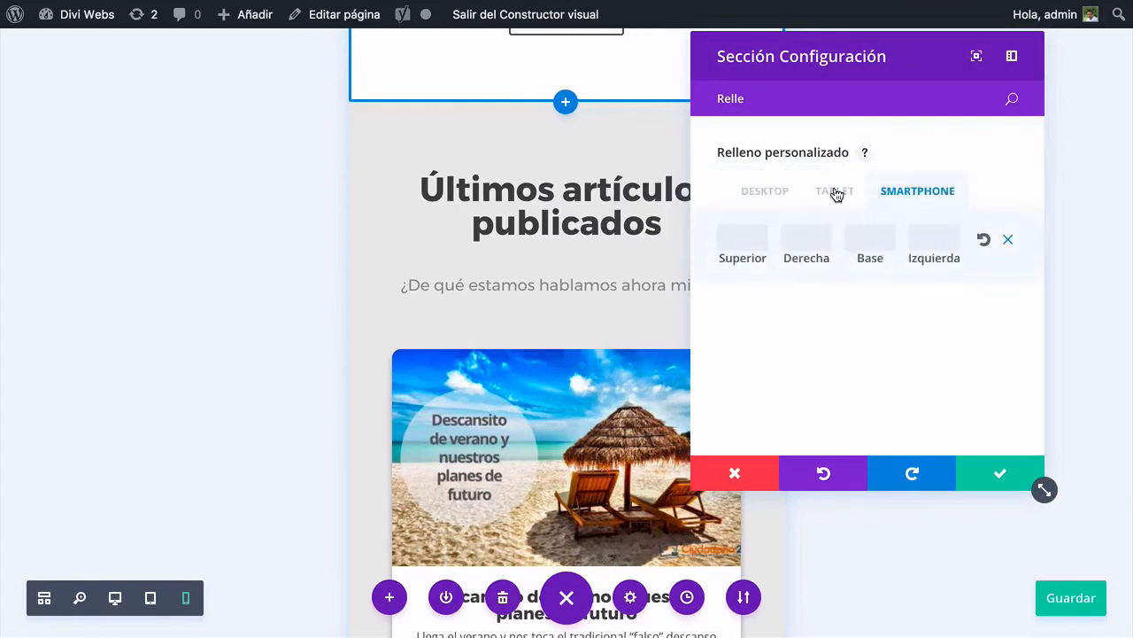
{"action": "left_click", "coordinate": [836, 195]}
{"action": "left_click", "coordinate": [863, 239]}
{"action": "type", "text": "2"}
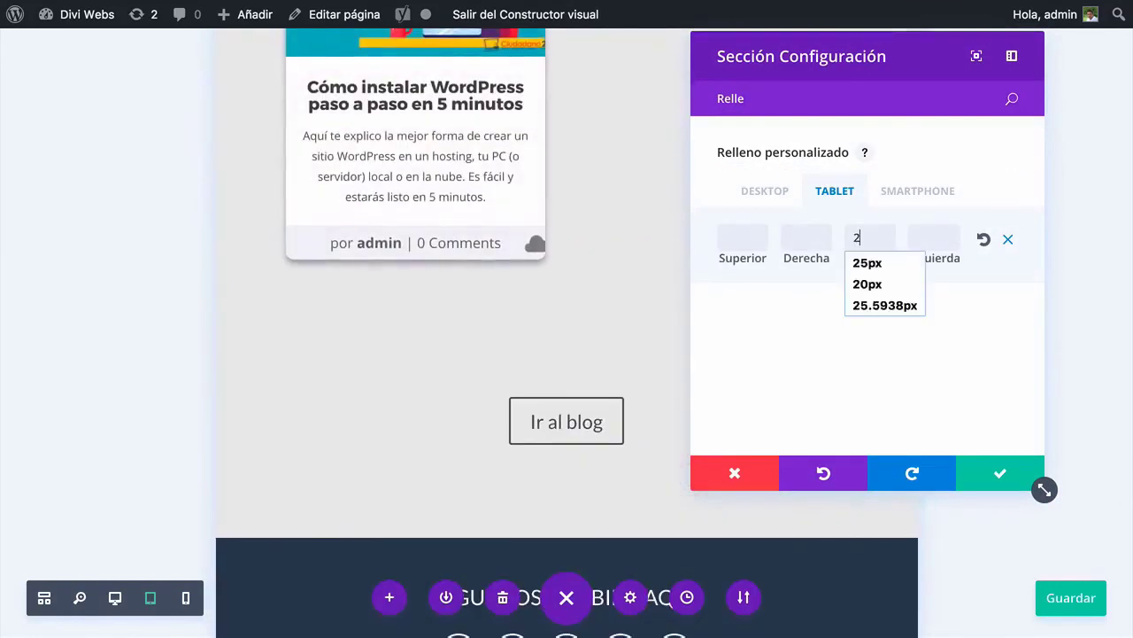
{"action": "type", "text": "0"}
{"action": "key", "text": "Return"}
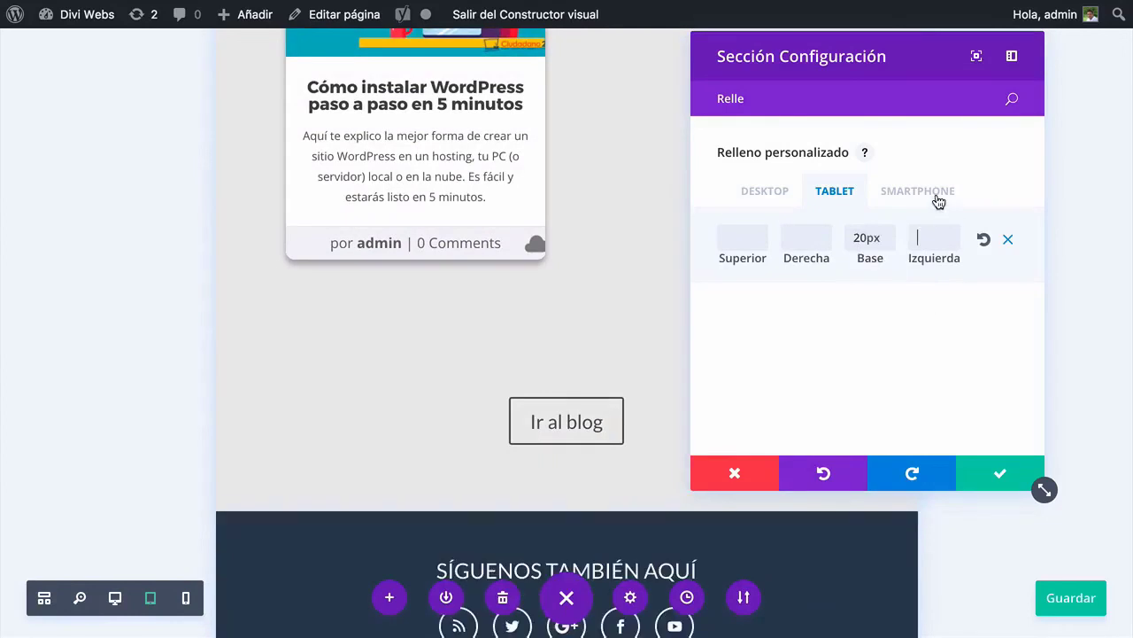
{"action": "left_click", "coordinate": [918, 190]}
{"action": "left_click", "coordinate": [994, 476]}
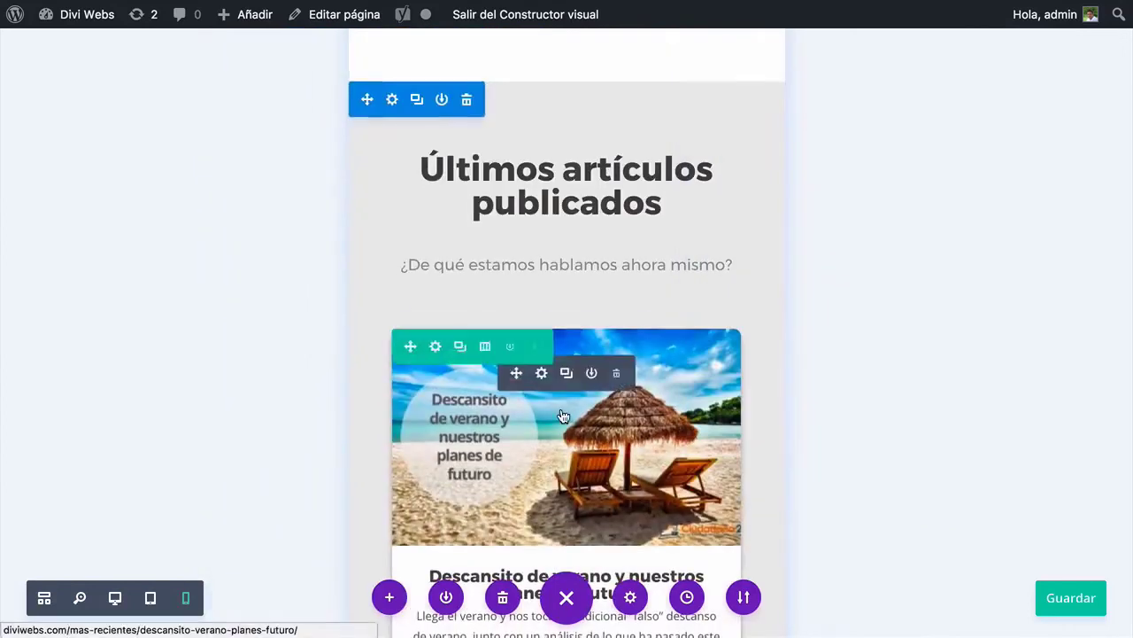
Examine the bottom spacing of both blog sections and the footer in the phone view
{"action": "scroll", "coordinate": [567, 417], "scroll_direction": "down", "scroll_amount": 15}
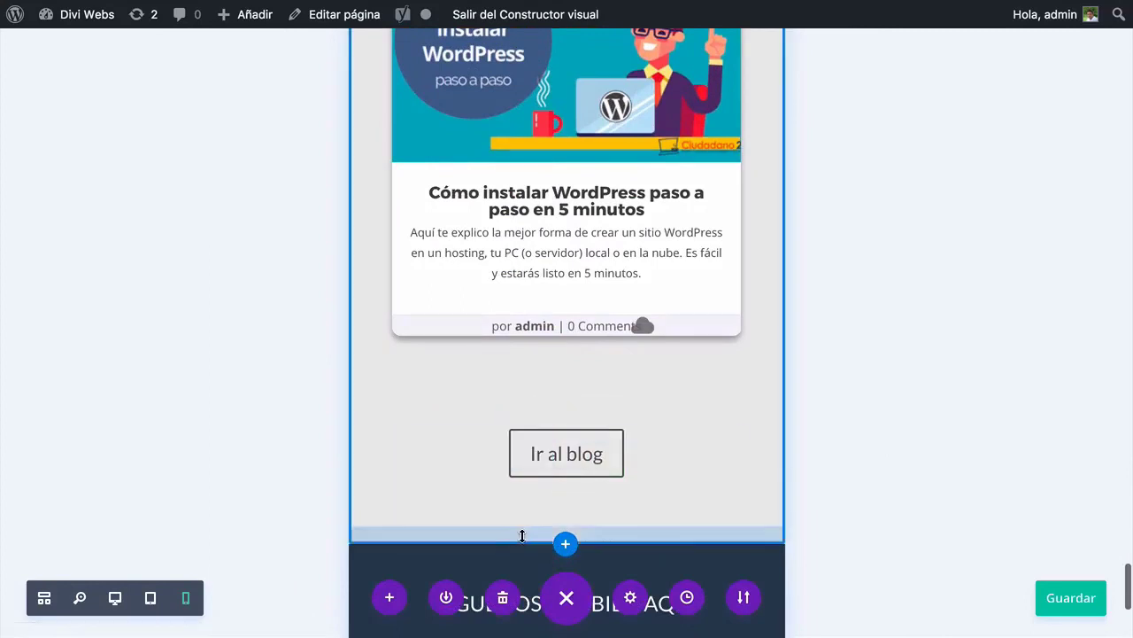
{"action": "scroll", "coordinate": [300, 381], "scroll_direction": "up", "scroll_amount": 15}
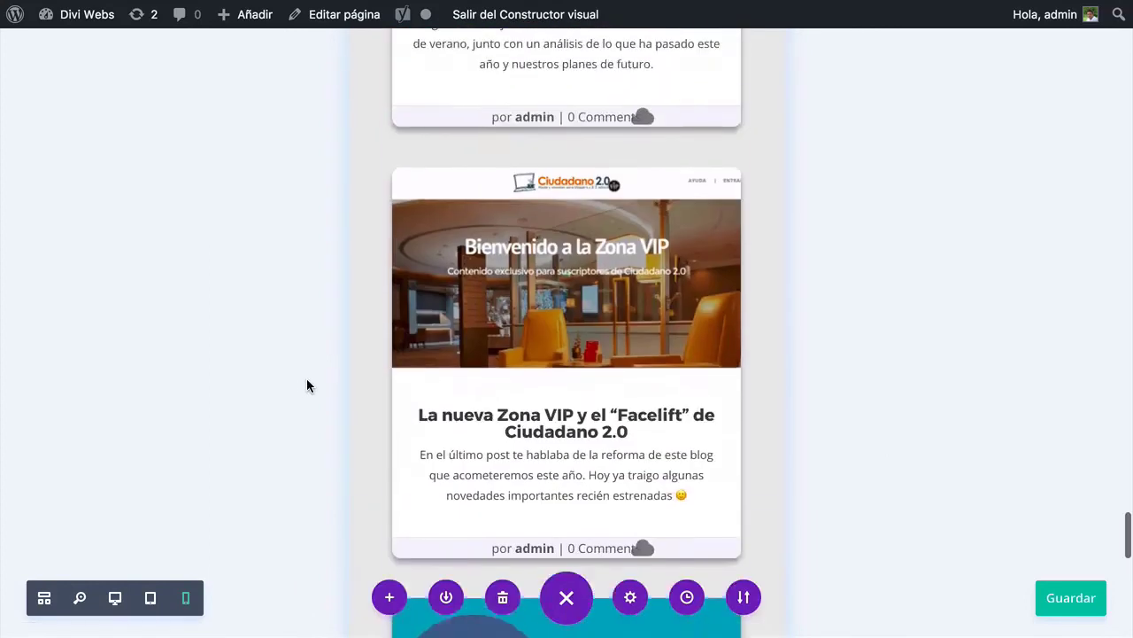
{"action": "scroll", "coordinate": [308, 384], "scroll_direction": "up", "scroll_amount": 3}
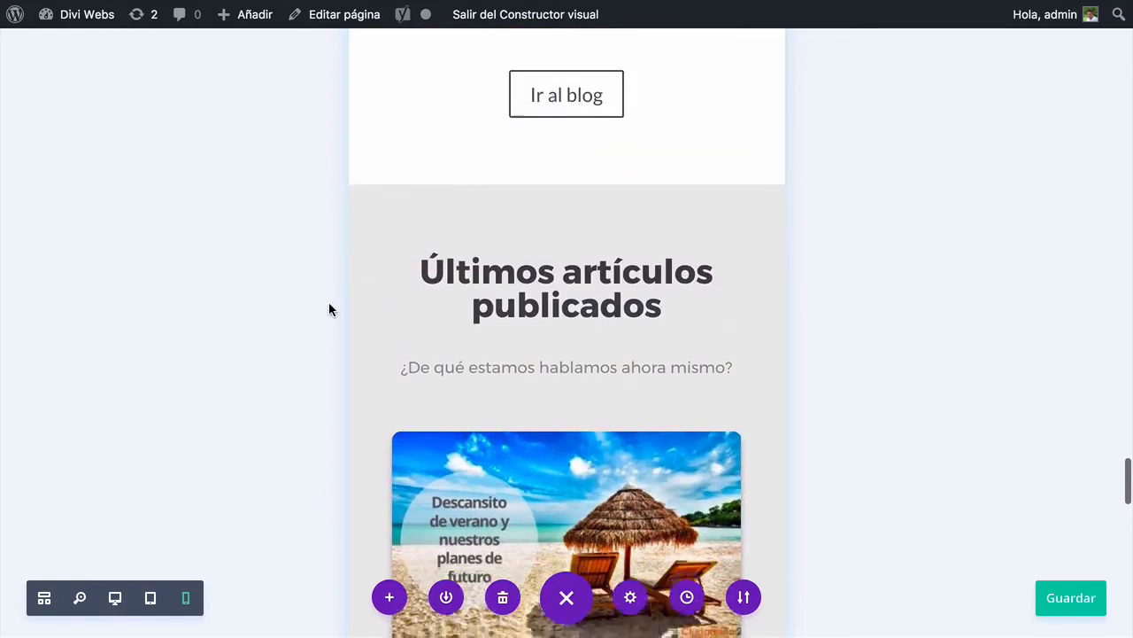
{"action": "scroll", "coordinate": [329, 306], "scroll_direction": "down", "scroll_amount": 10}
{"action": "scroll", "coordinate": [329, 309], "scroll_direction": "down", "scroll_amount": 8}
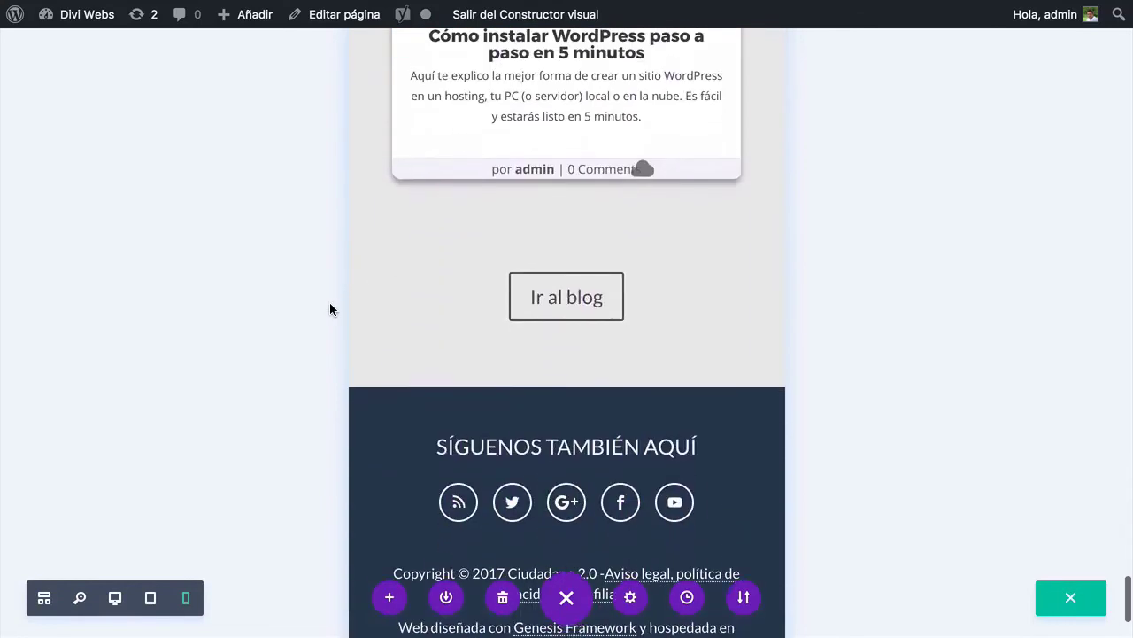
{"action": "mouse_move", "coordinate": [547, 375]}
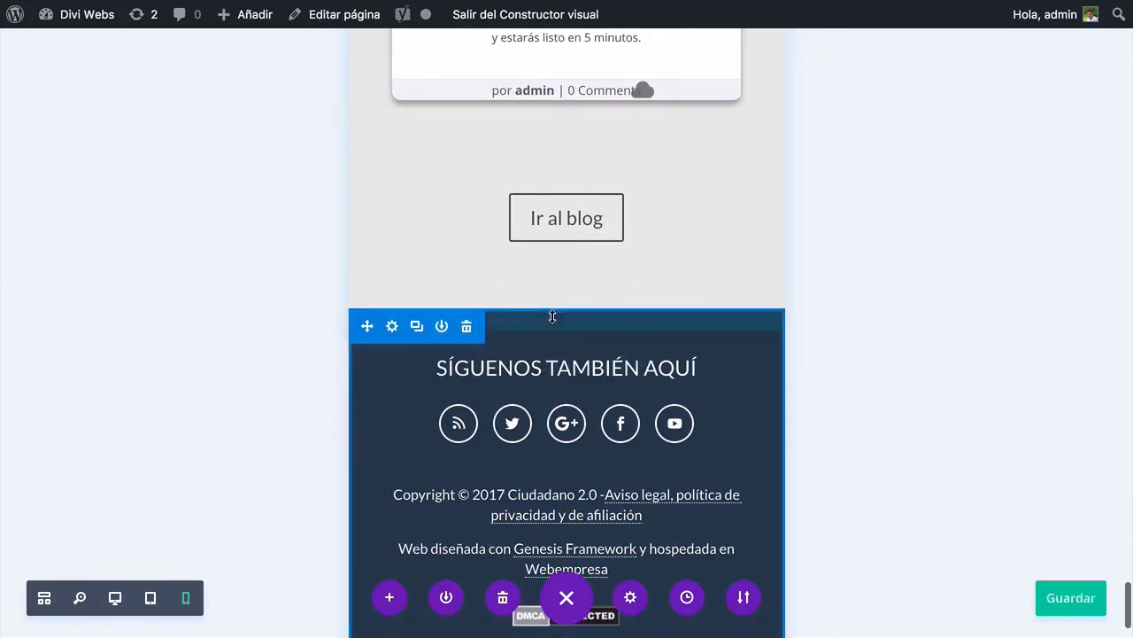
{"action": "scroll", "coordinate": [443, 425], "scroll_direction": "down", "scroll_amount": 2}
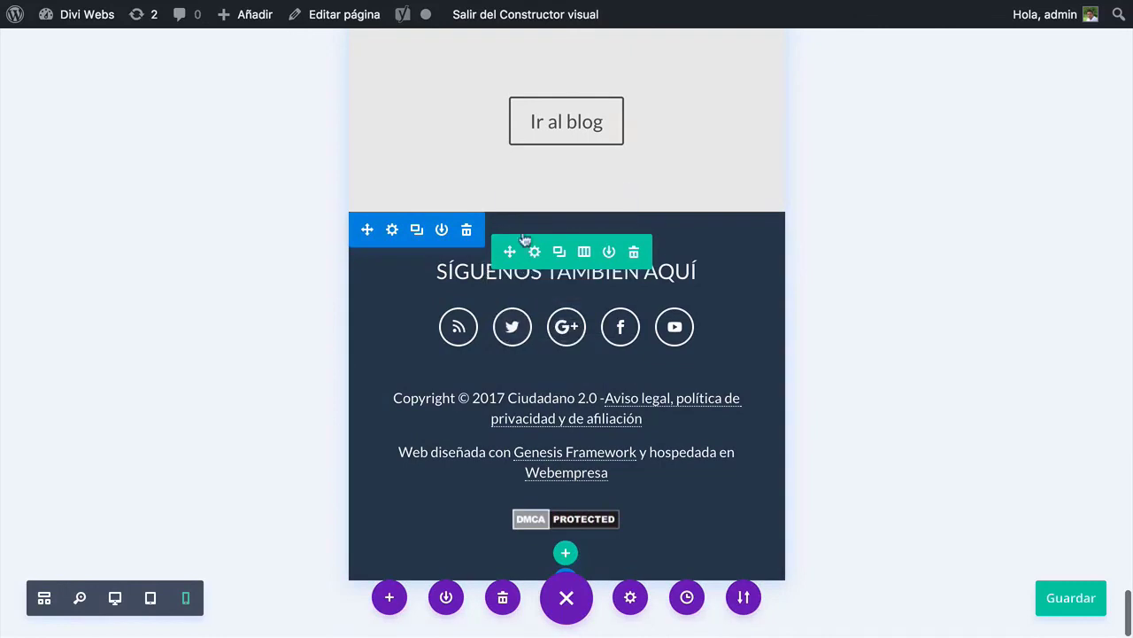
Open the settings of the footer's "SÍGUENOS TAMBIÉN AQUÍ" text module from the wireframe view and filter the options by "Te"
{"action": "left_click", "coordinate": [48, 599]}
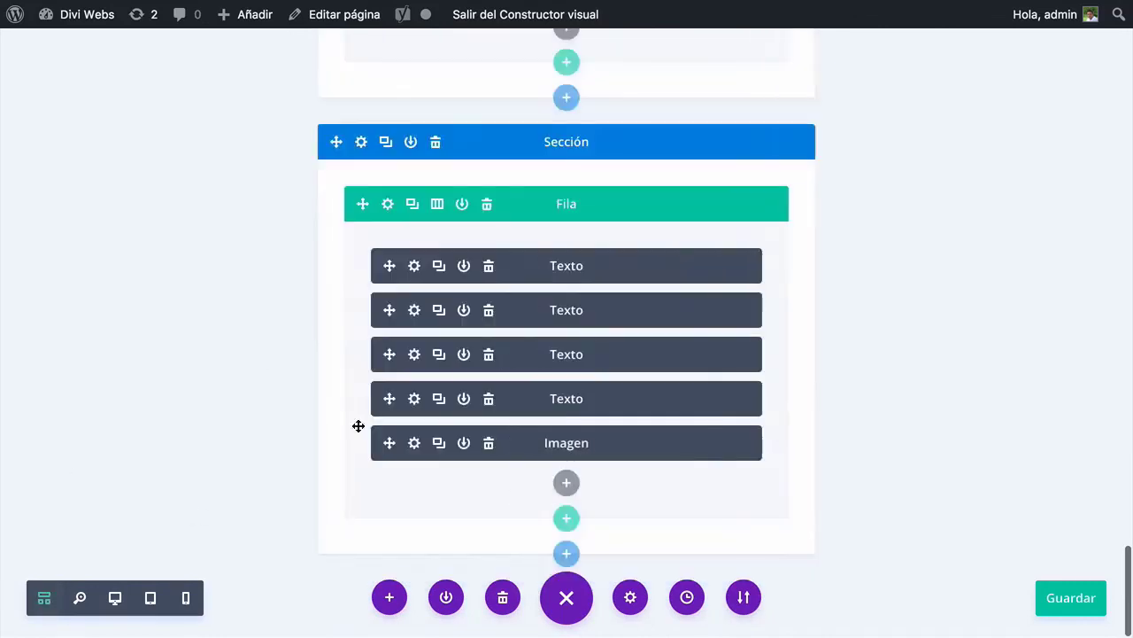
{"action": "left_click", "coordinate": [185, 266]}
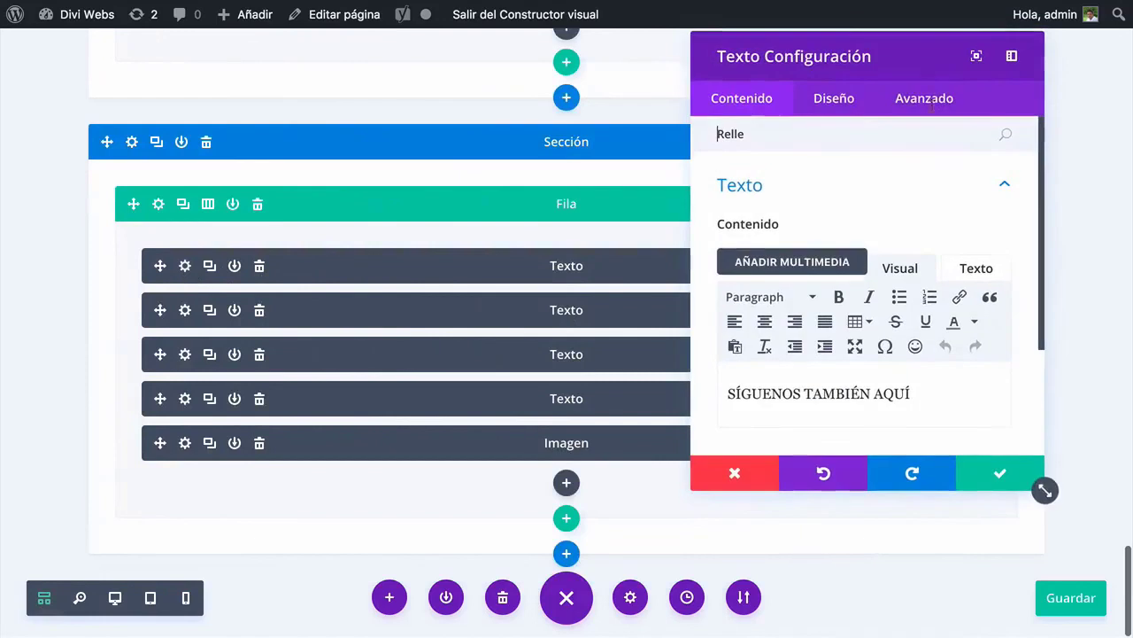
{"action": "left_click", "coordinate": [796, 129]}
{"action": "type", "text": "Relle"}
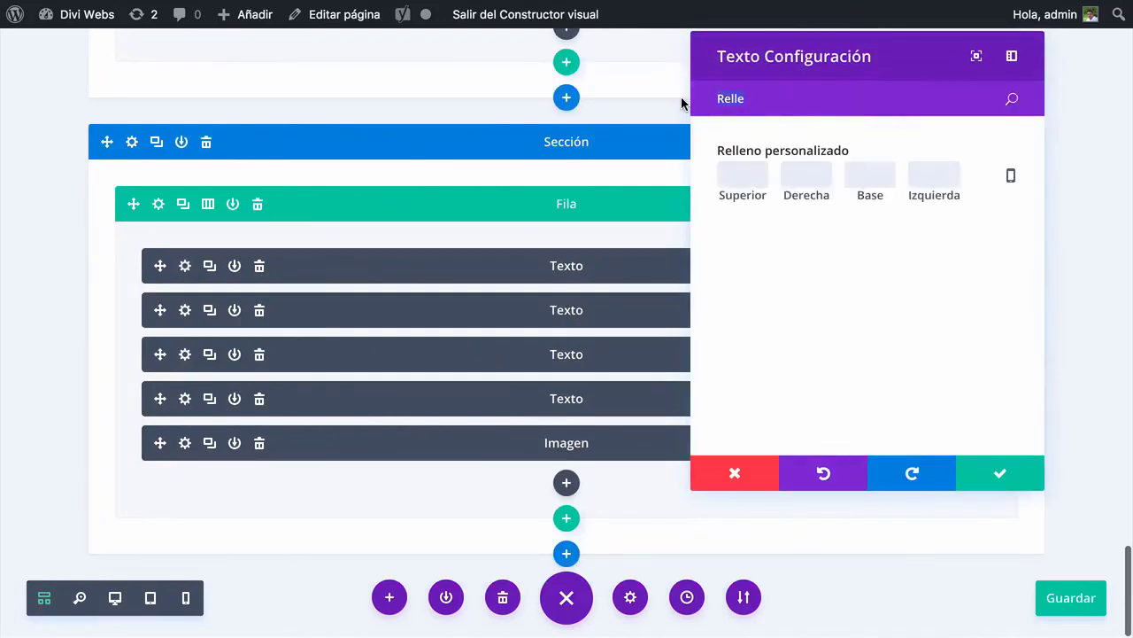
{"action": "key", "text": "BackSpace"}
{"action": "key", "text": "BackSpace"}
{"action": "key", "text": "BackSpace"}
{"action": "key", "text": "BackSpace"}
{"action": "key", "text": "BackSpace"}
{"action": "type", "text": "Te"}
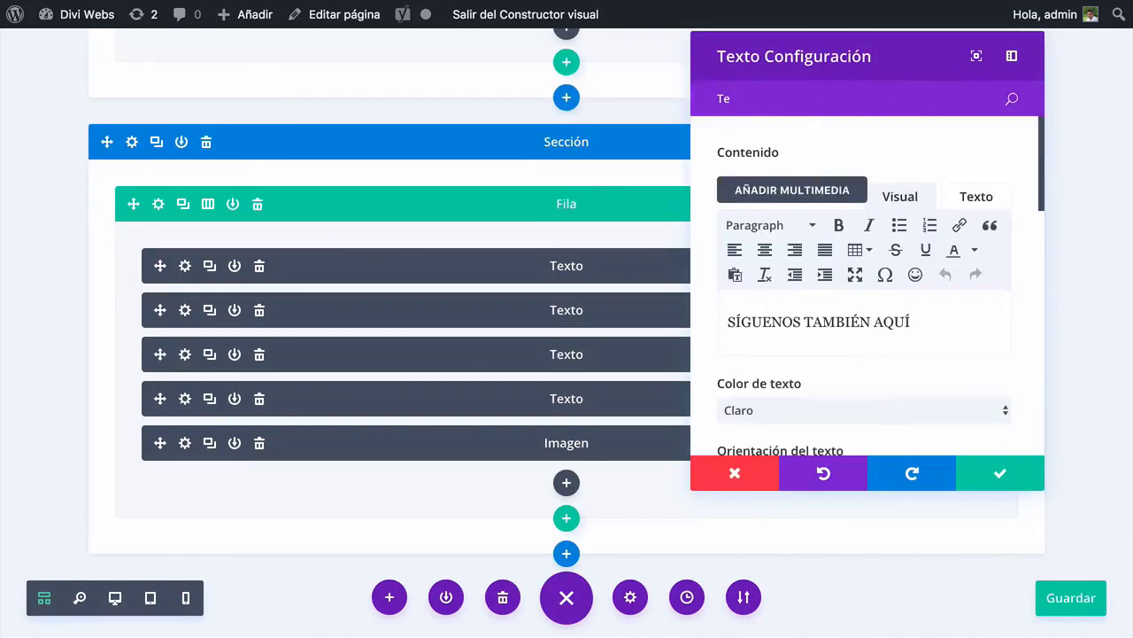
Reduce the text font size of the "SÍGUENOS TAMBIÉN AQUÍ" module for tablet and smartphone, and save the module
{"action": "scroll", "coordinate": [851, 313], "scroll_direction": "down", "scroll_amount": 1}
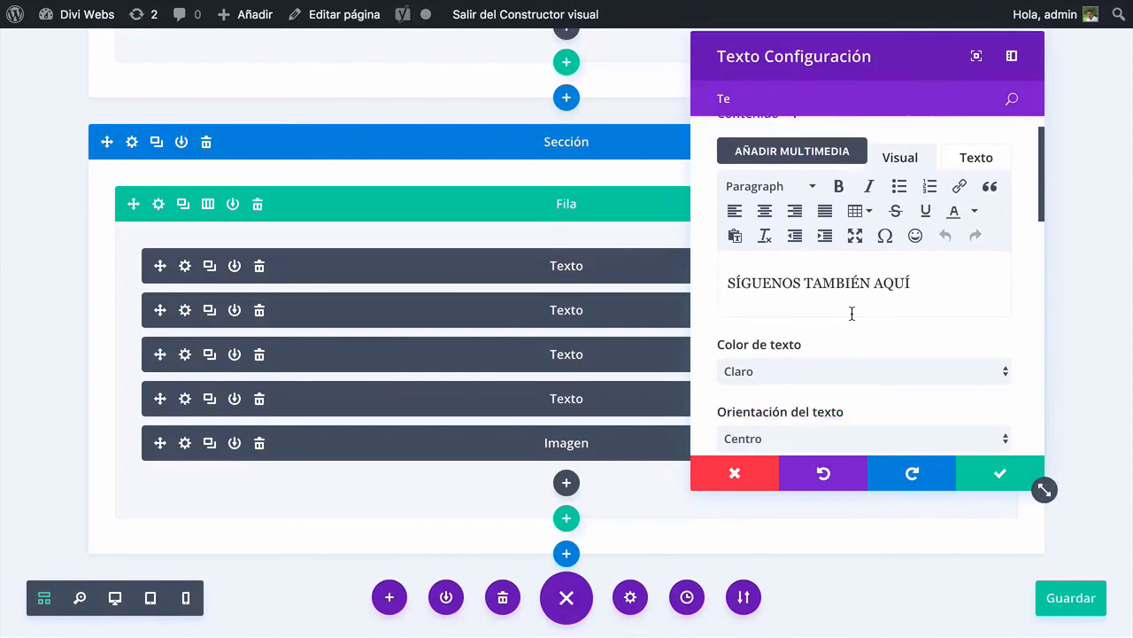
{"action": "left_click_drag", "start_coordinate": [1040, 207], "coordinate": [1035, 232]}
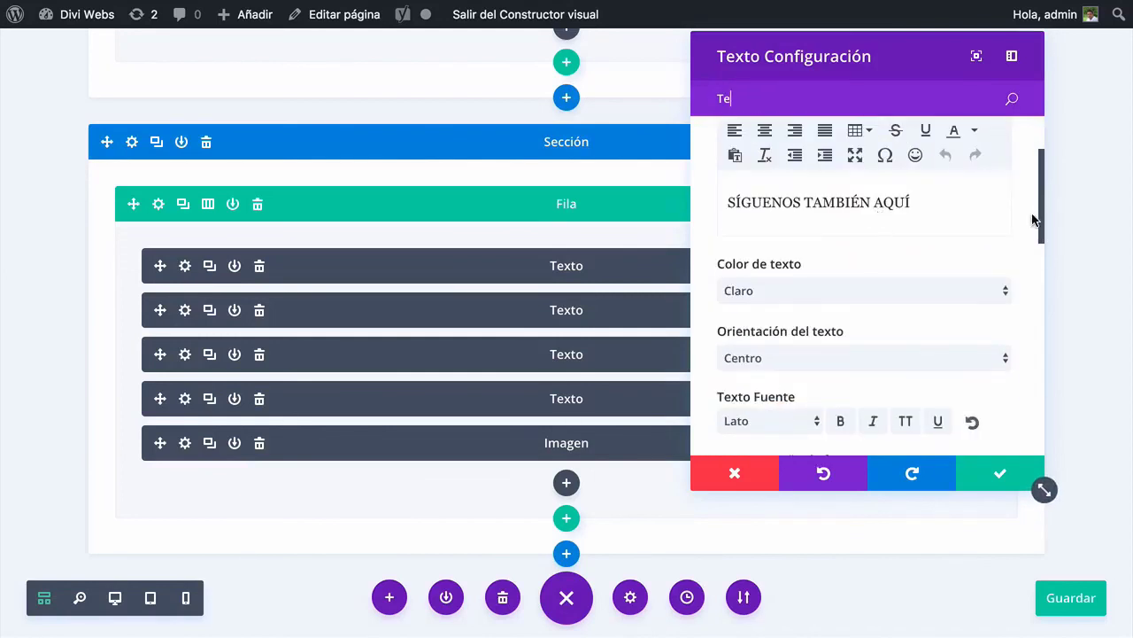
{"action": "left_click_drag", "start_coordinate": [1043, 223], "coordinate": [1036, 293]}
{"action": "left_click", "coordinate": [1005, 219]}
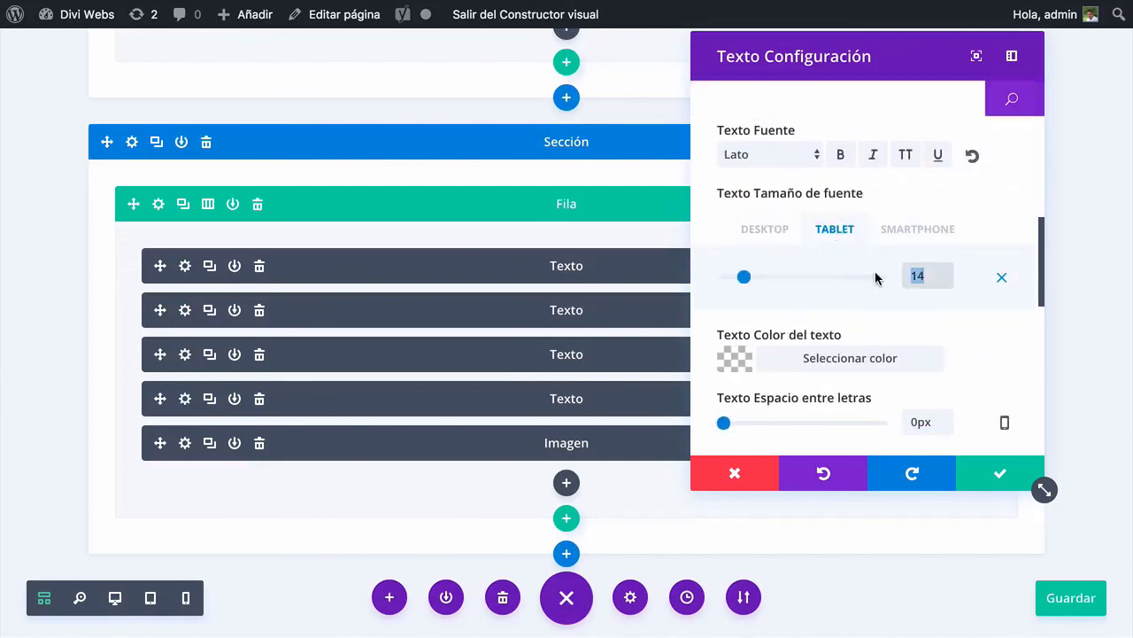
{"action": "left_click", "coordinate": [920, 239]}
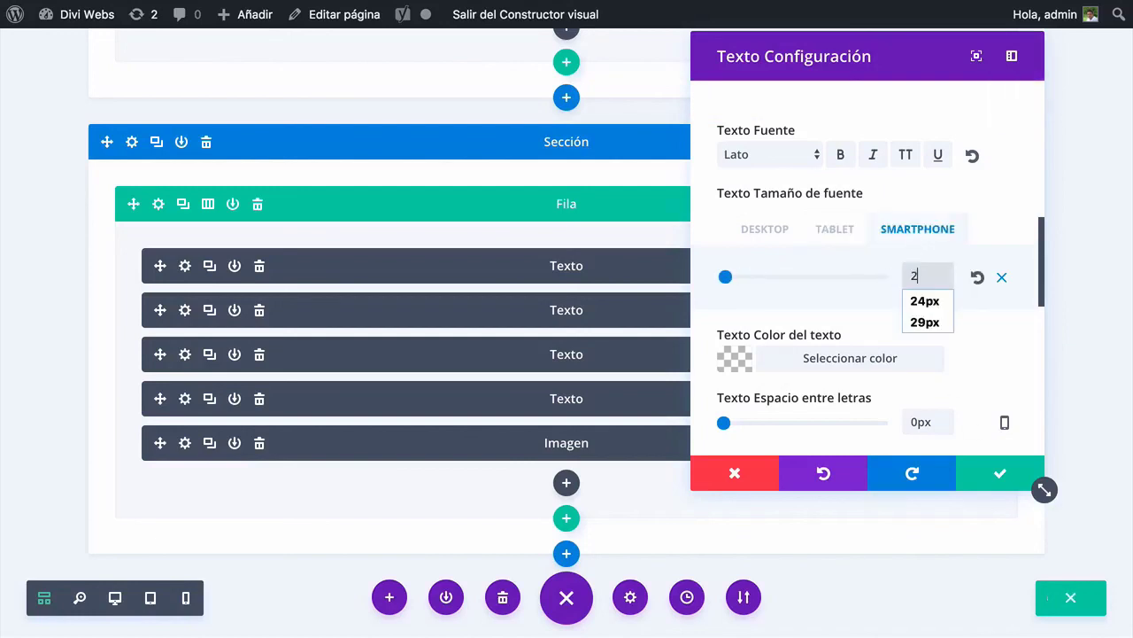
{"action": "left_click", "coordinate": [1000, 478]}
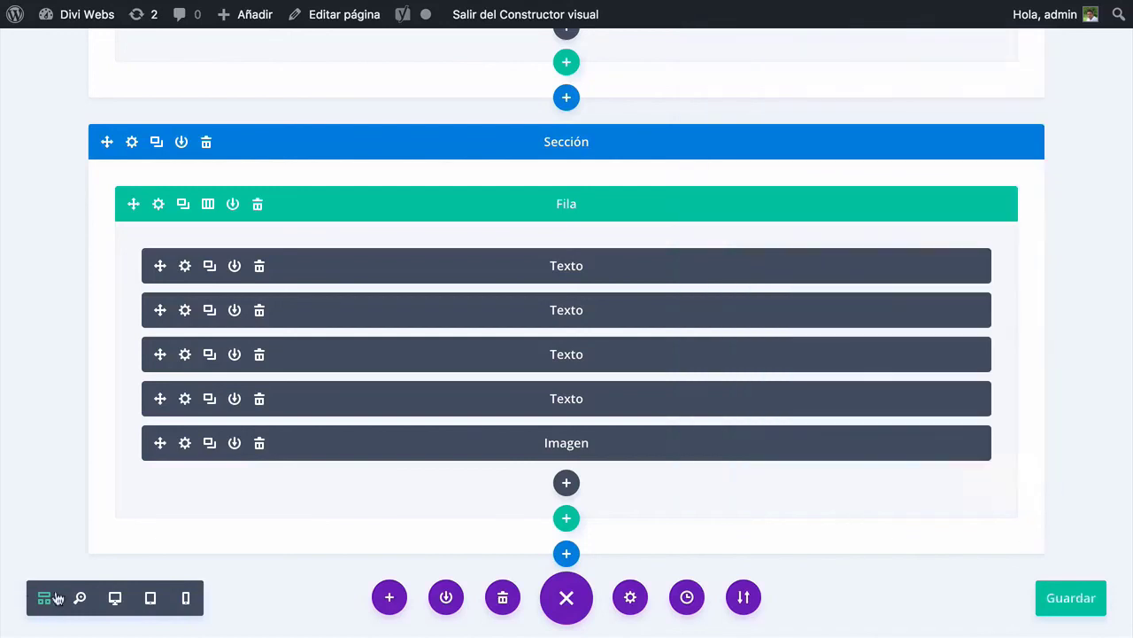
Leave the wireframe, preview the page in tablet and phone views, and open the footer copyright text's settings at the text options
{"action": "left_click", "coordinate": [46, 600]}
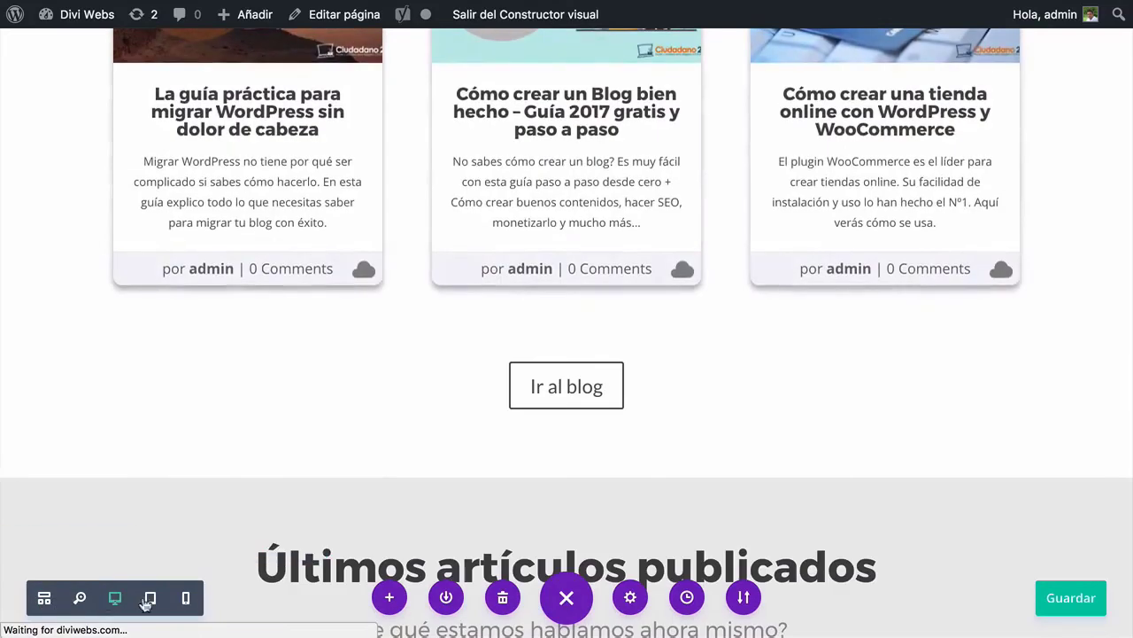
{"action": "left_click", "coordinate": [151, 598]}
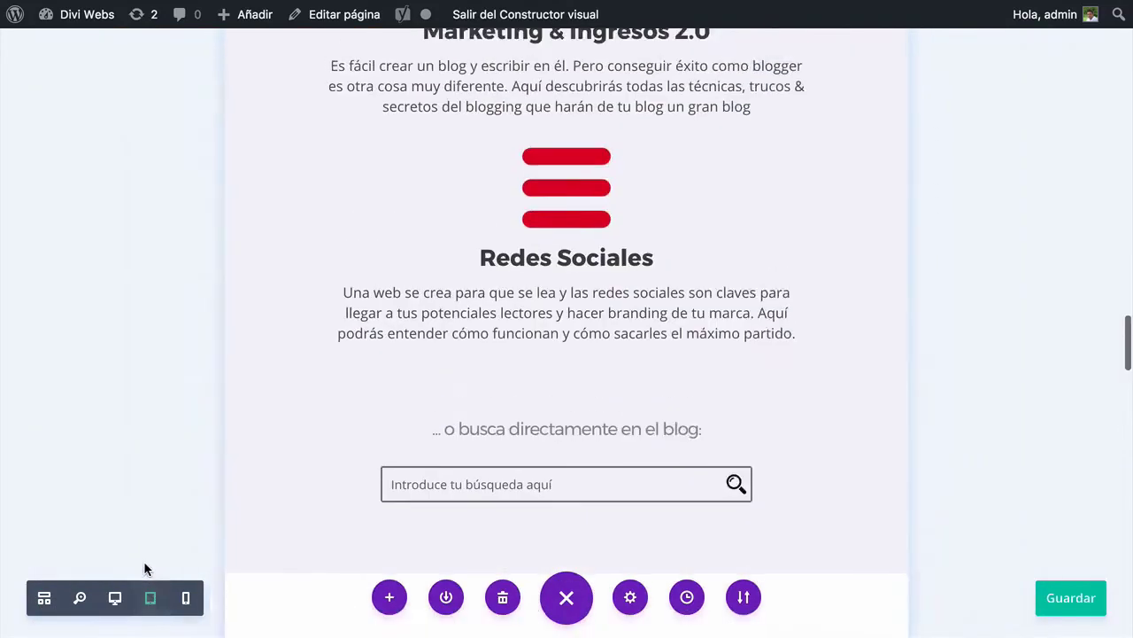
{"action": "scroll", "coordinate": [148, 558], "scroll_direction": "down", "scroll_amount": 20}
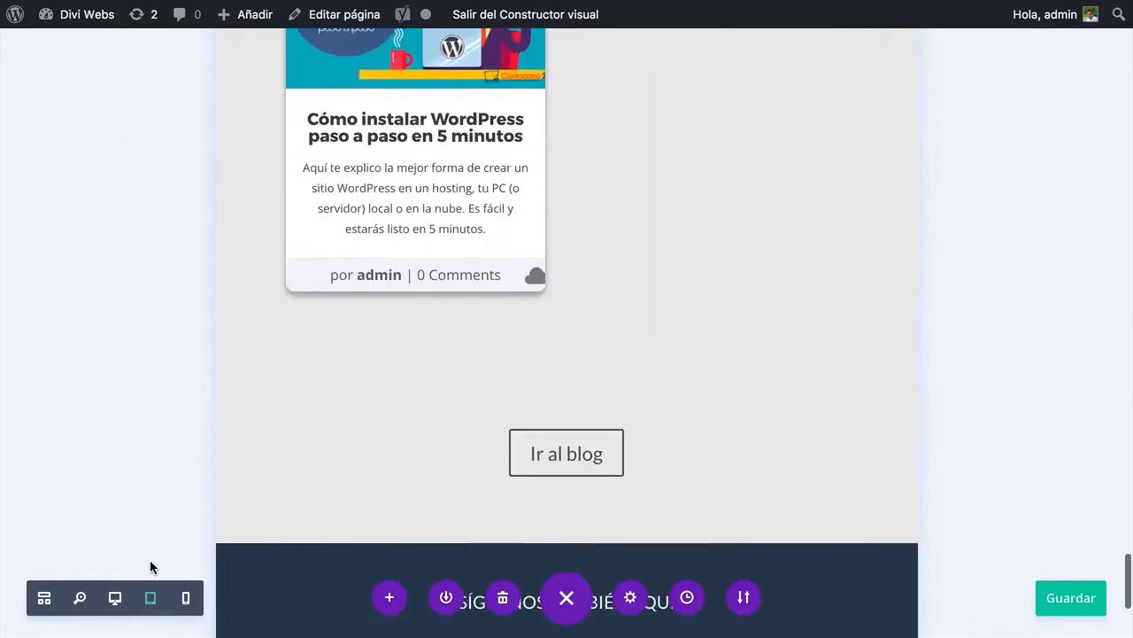
{"action": "left_click", "coordinate": [183, 597]}
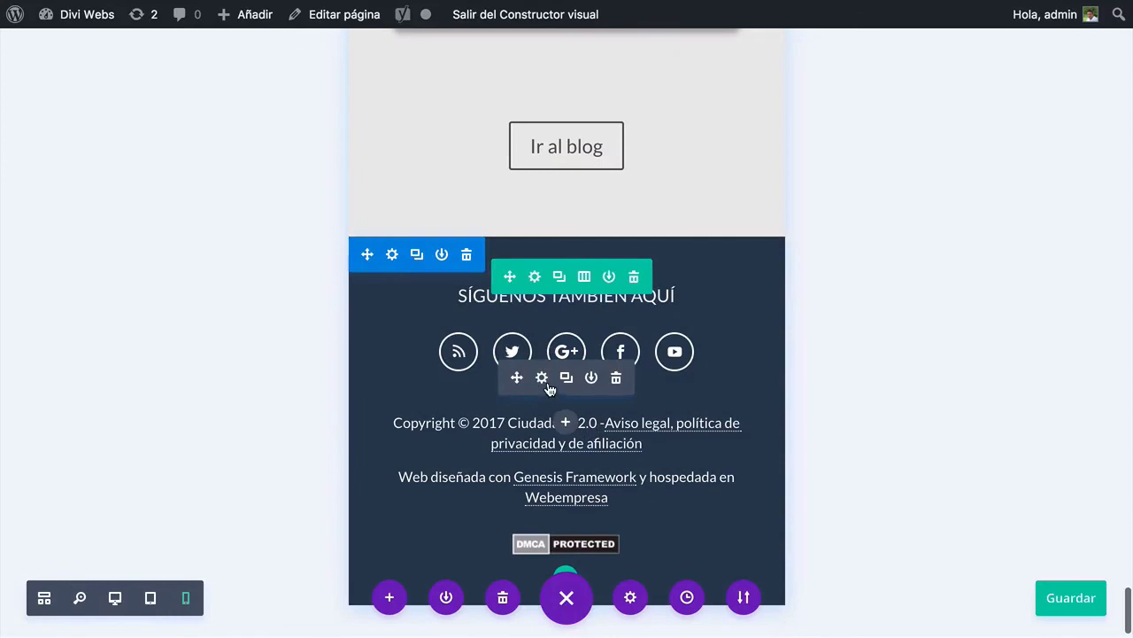
{"action": "left_click", "coordinate": [544, 381]}
{"action": "scroll", "coordinate": [847, 157], "scroll_direction": "down", "scroll_amount": 2}
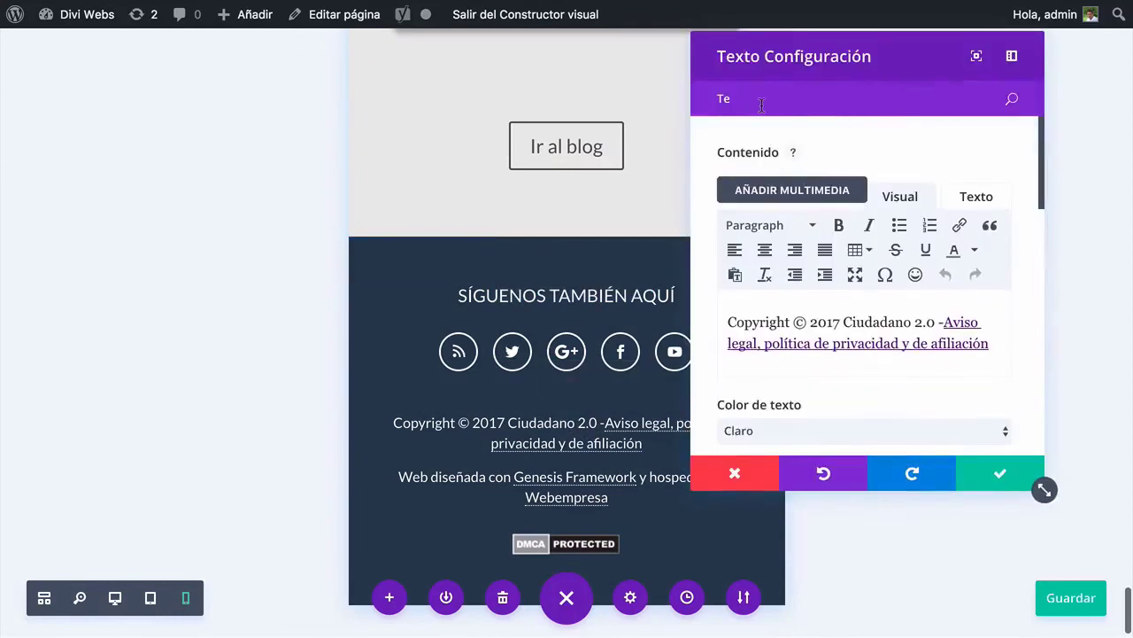
{"action": "scroll", "coordinate": [873, 408], "scroll_direction": "down", "scroll_amount": 5}
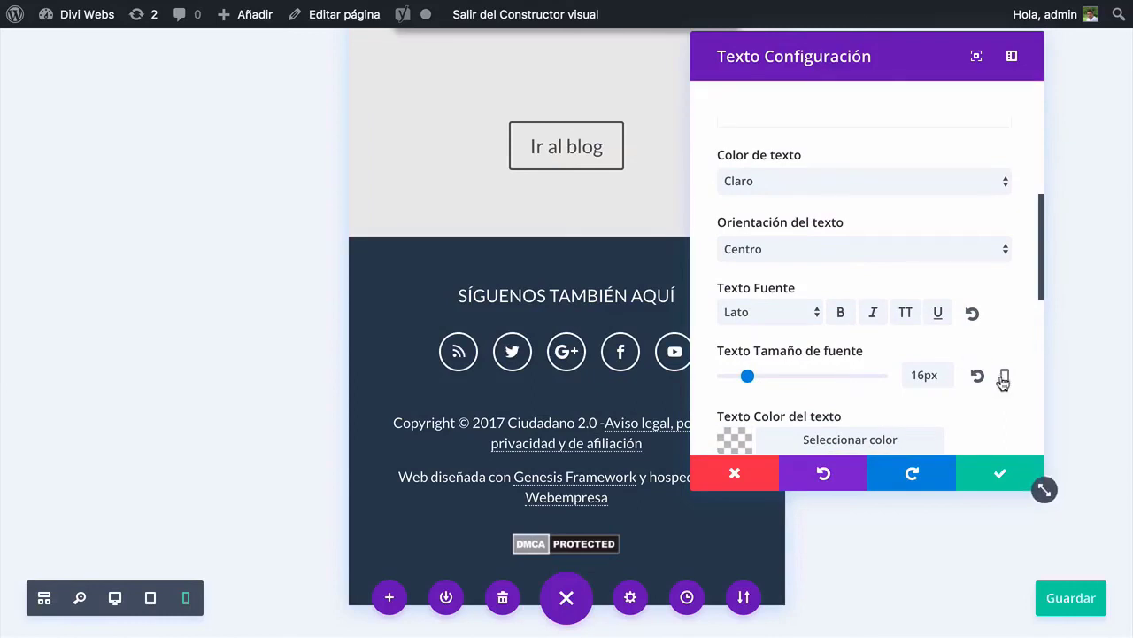
Set the copyright text's font size to 14px for both tablet and smartphone, and save the module
{"action": "left_click", "coordinate": [1003, 377]}
{"action": "left_click", "coordinate": [838, 391]}
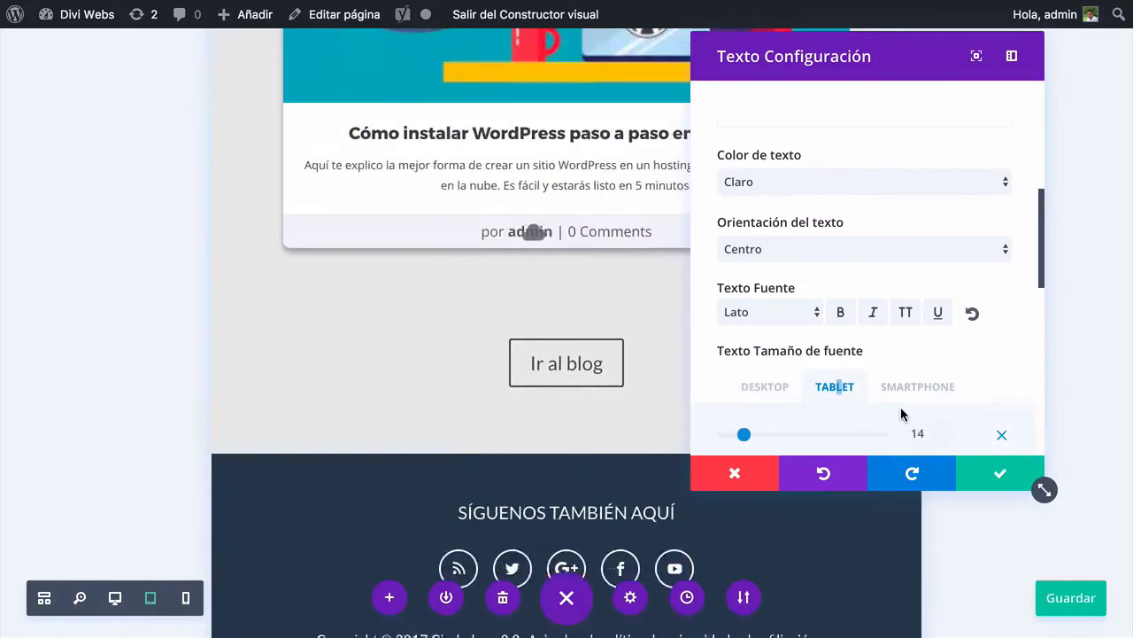
{"action": "scroll", "coordinate": [918, 398], "scroll_direction": "down", "scroll_amount": 2}
{"action": "double_click", "coordinate": [919, 358]}
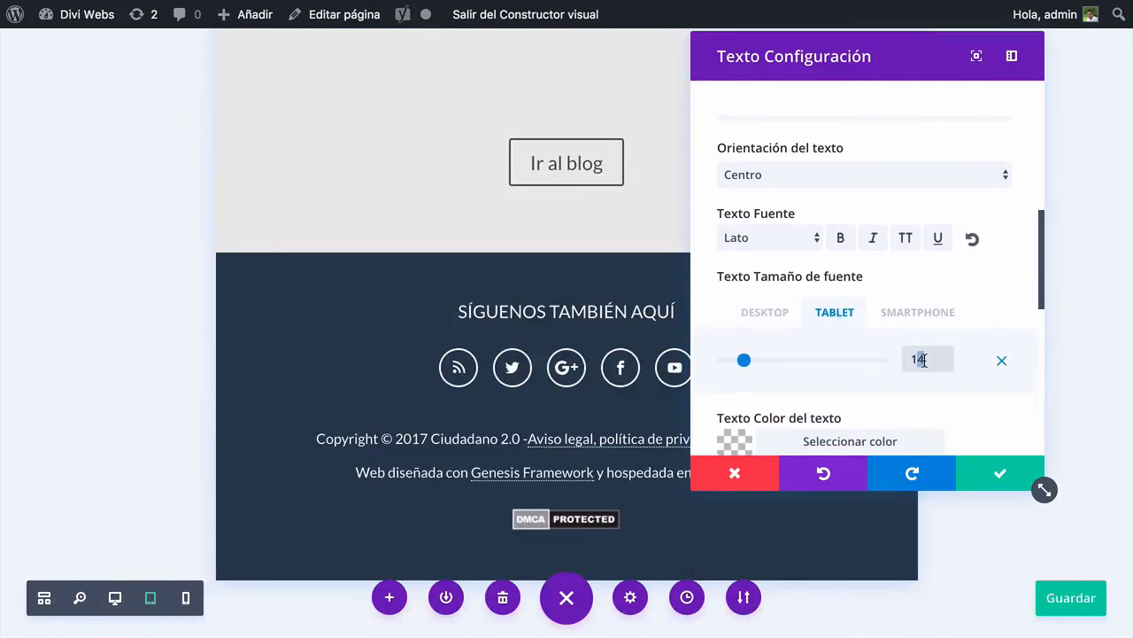
{"action": "type", "text": "14"}
{"action": "left_click_drag", "start_coordinate": [951, 363], "coordinate": [896, 364]}
{"action": "key", "text": "super+c"}
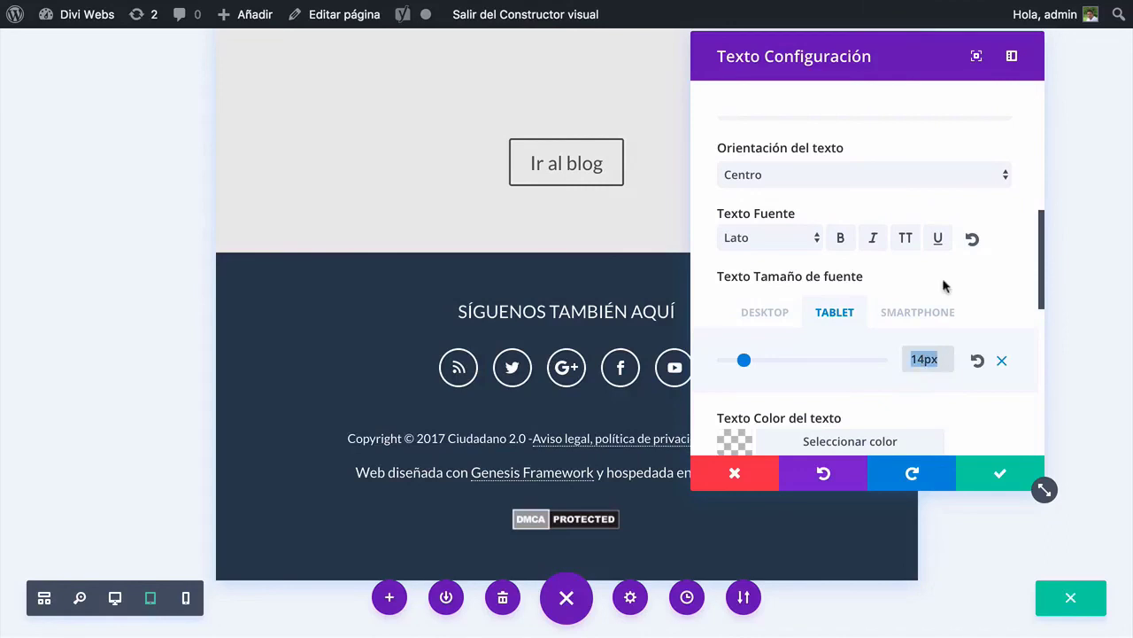
{"action": "left_click", "coordinate": [918, 315]}
{"action": "double_click", "coordinate": [937, 361]}
{"action": "key", "text": "super+v"}
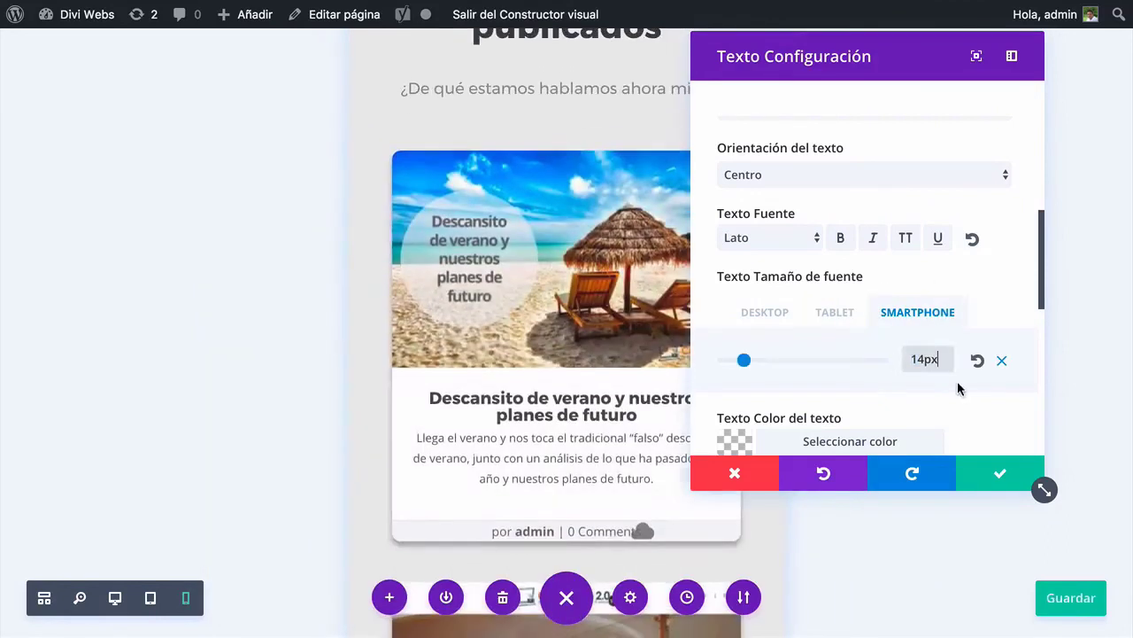
{"action": "left_click", "coordinate": [974, 487]}
Set the font size of the footer's "Web diseñada con Genesis Framework" text to 14px for tablet and smartphone, and save the module
{"action": "scroll", "coordinate": [645, 461], "scroll_direction": "down", "scroll_amount": 15}
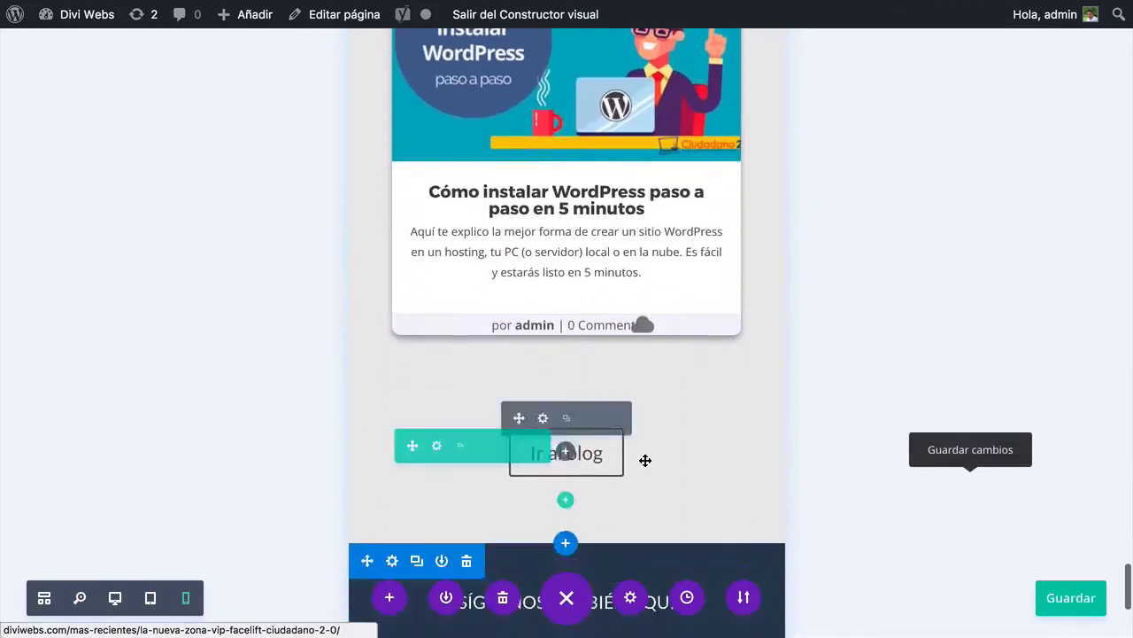
{"action": "left_click", "coordinate": [541, 406]}
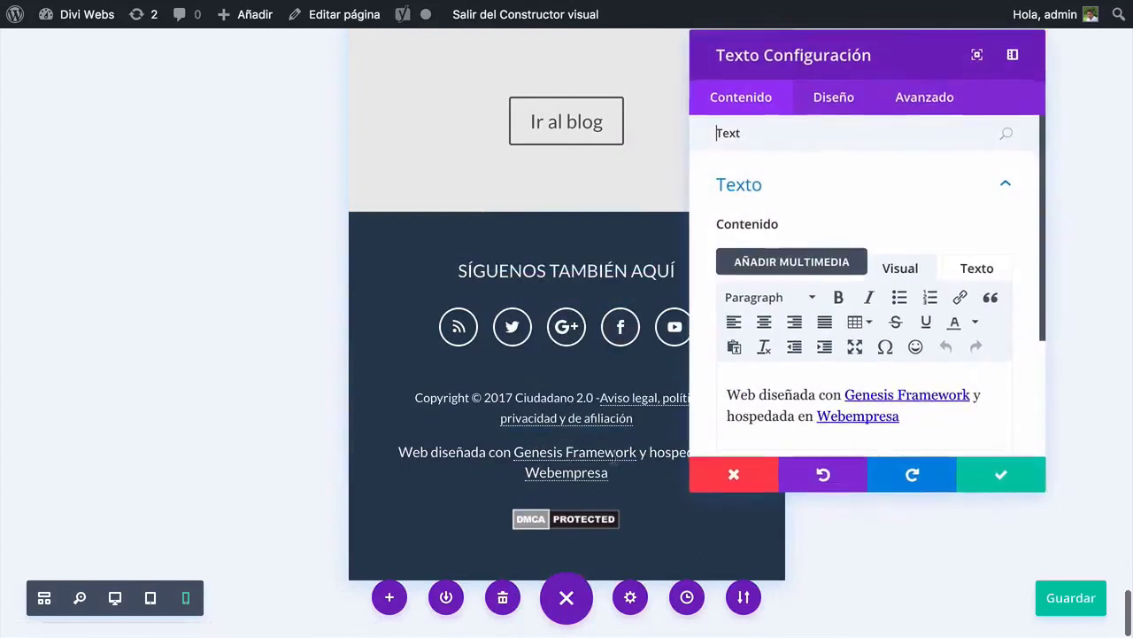
{"action": "left_click", "coordinate": [833, 96]}
{"action": "scroll", "coordinate": [852, 328], "scroll_direction": "down", "scroll_amount": 5}
{"action": "scroll", "coordinate": [848, 340], "scroll_direction": "down", "scroll_amount": 3}
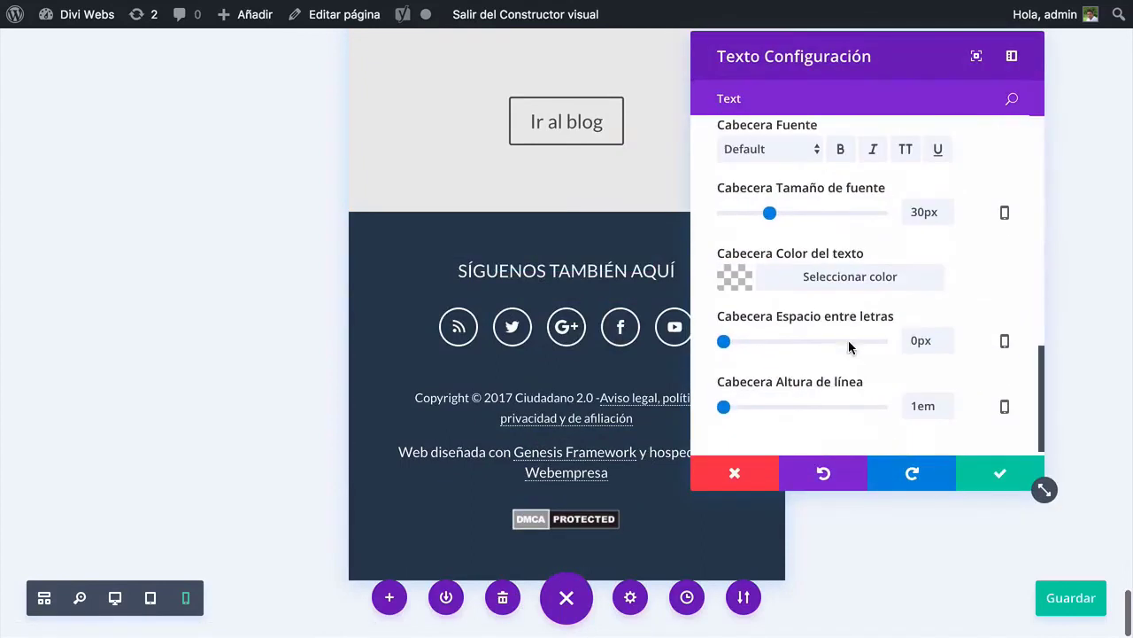
{"action": "scroll", "coordinate": [947, 222], "scroll_direction": "up", "scroll_amount": 2}
{"action": "scroll", "coordinate": [956, 245], "scroll_direction": "up", "scroll_amount": 3}
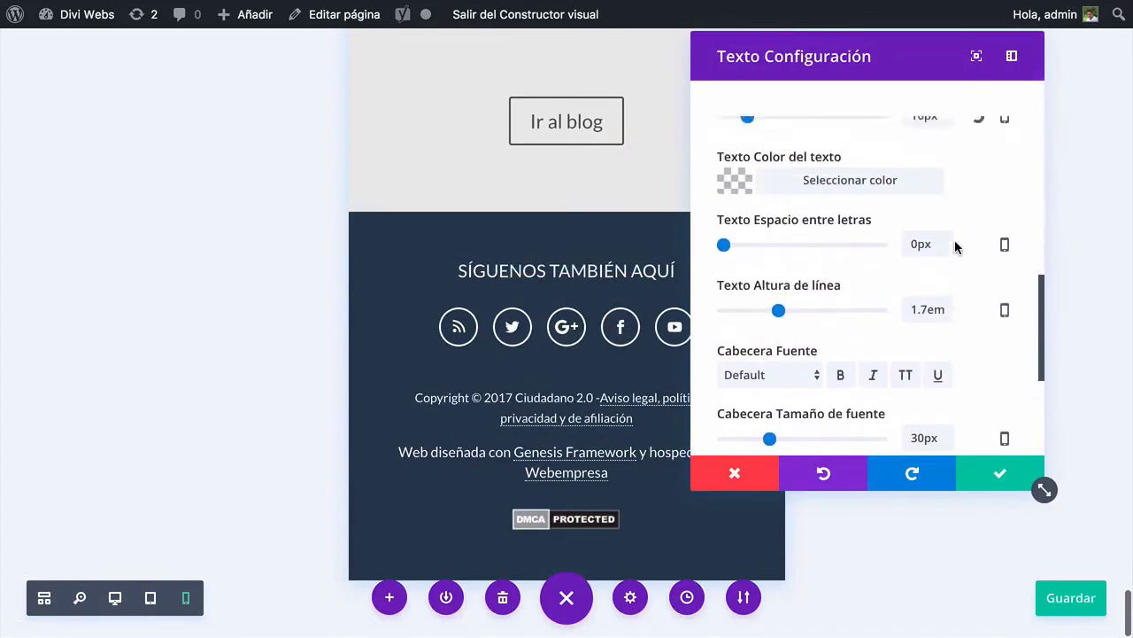
{"action": "left_click", "coordinate": [1002, 259]}
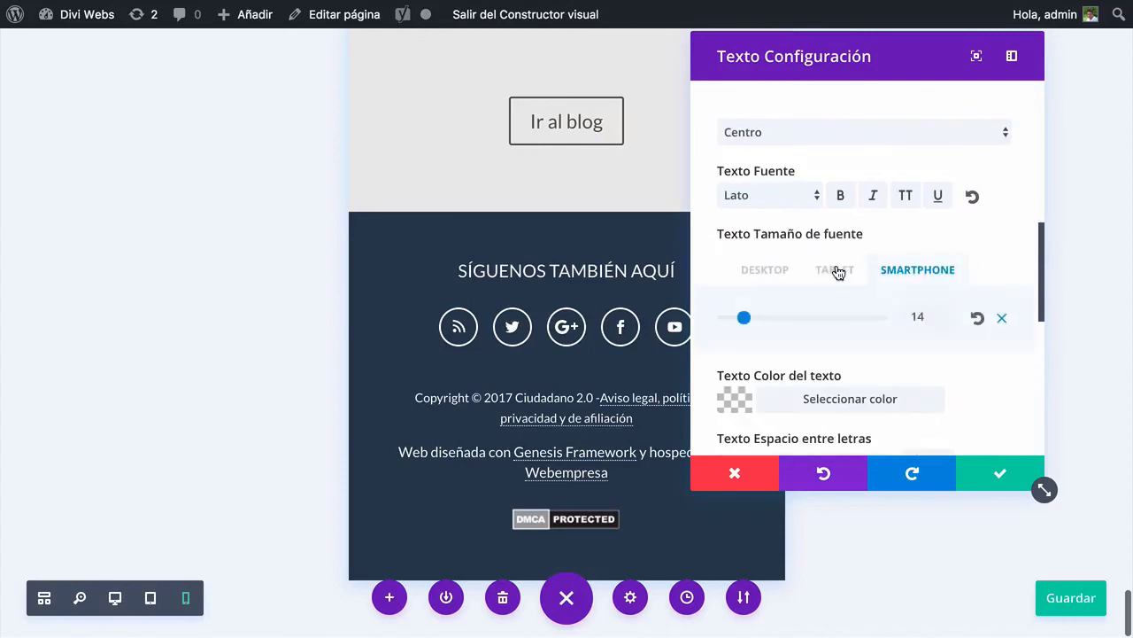
{"action": "left_click", "coordinate": [835, 270]}
{"action": "left_click", "coordinate": [918, 270]}
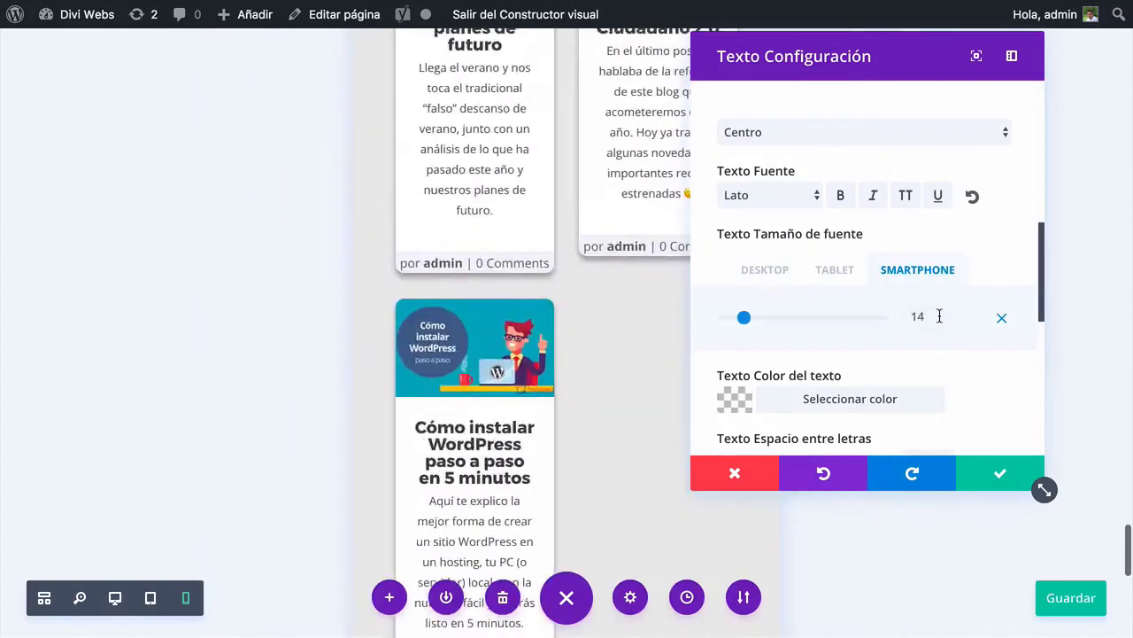
{"action": "left_click", "coordinate": [990, 469]}
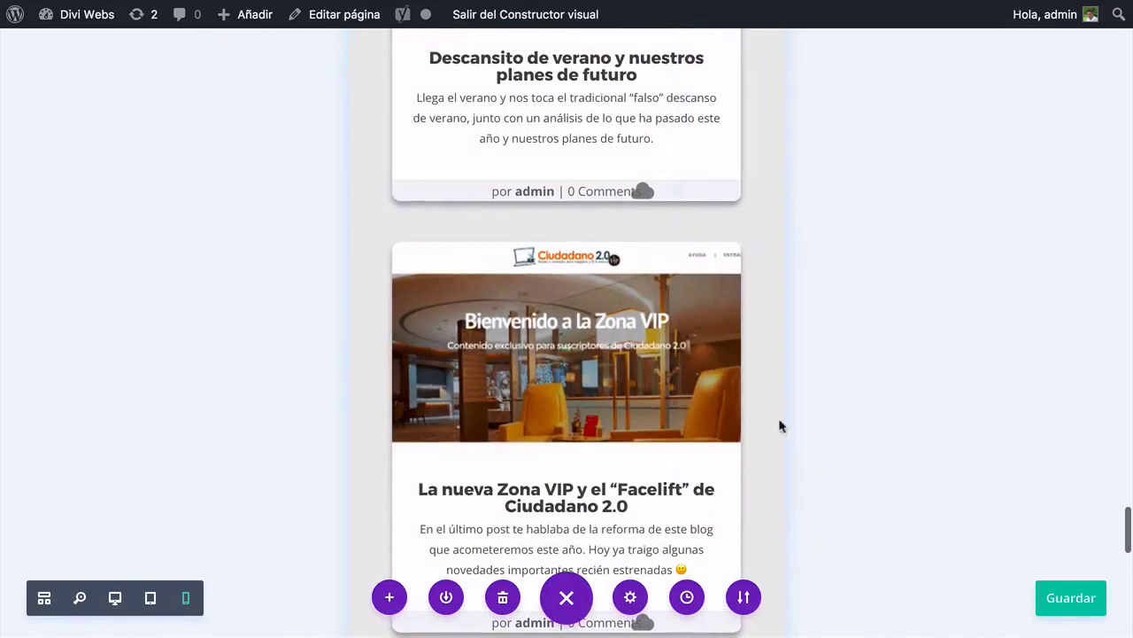
Examine the footer in phone view and the layout of the page's sections from header to blog cards in tablet view
{"action": "scroll", "coordinate": [770, 418], "scroll_direction": "down", "scroll_amount": 15}
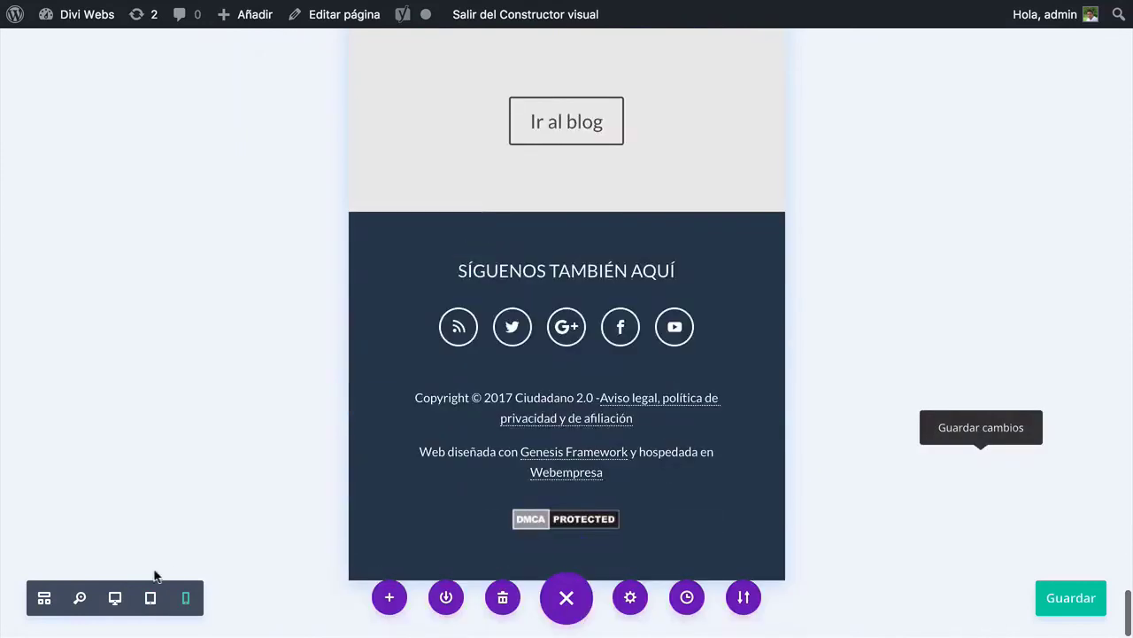
{"action": "left_click", "coordinate": [149, 597]}
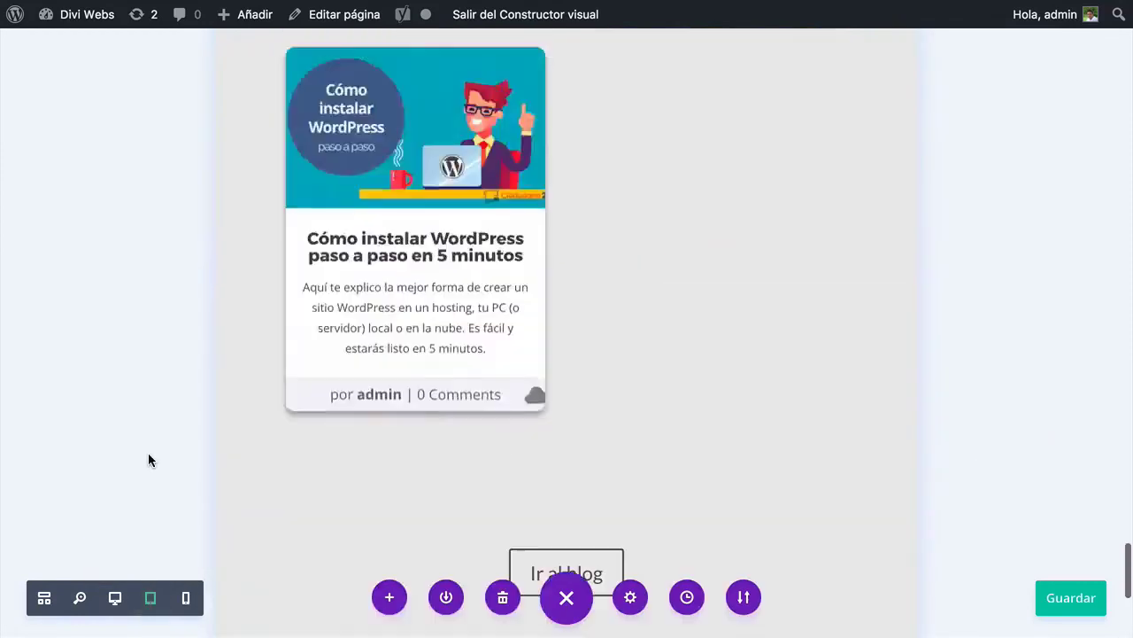
{"action": "scroll", "coordinate": [147, 453], "scroll_direction": "up", "scroll_amount": 15}
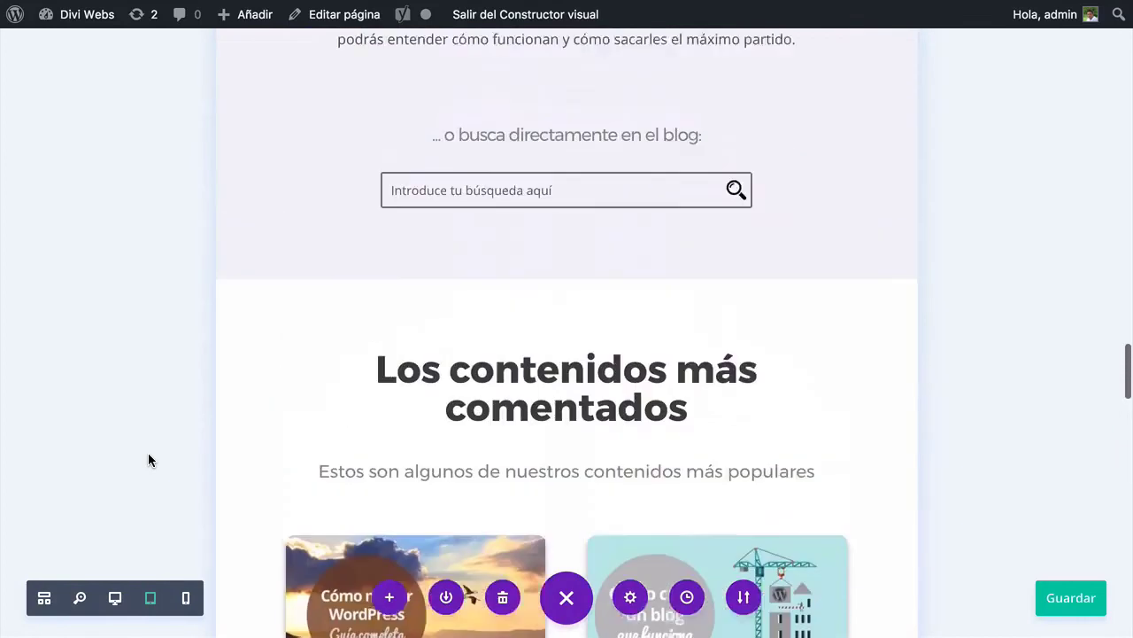
{"action": "scroll", "coordinate": [148, 452], "scroll_direction": "up", "scroll_amount": 15}
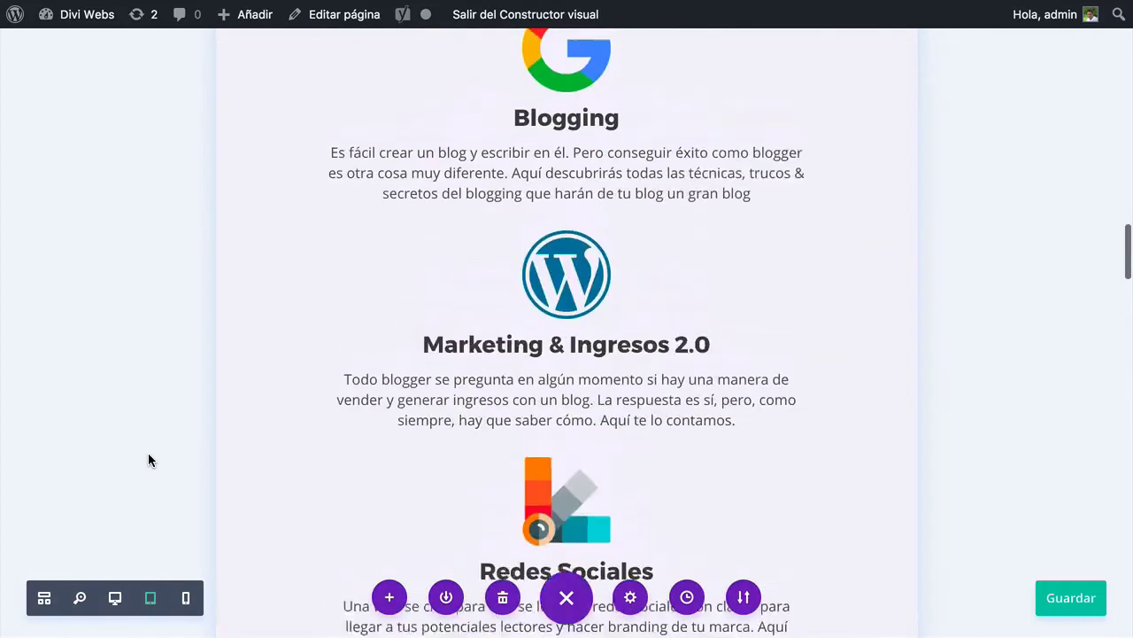
{"action": "scroll", "coordinate": [148, 453], "scroll_direction": "up", "scroll_amount": 15}
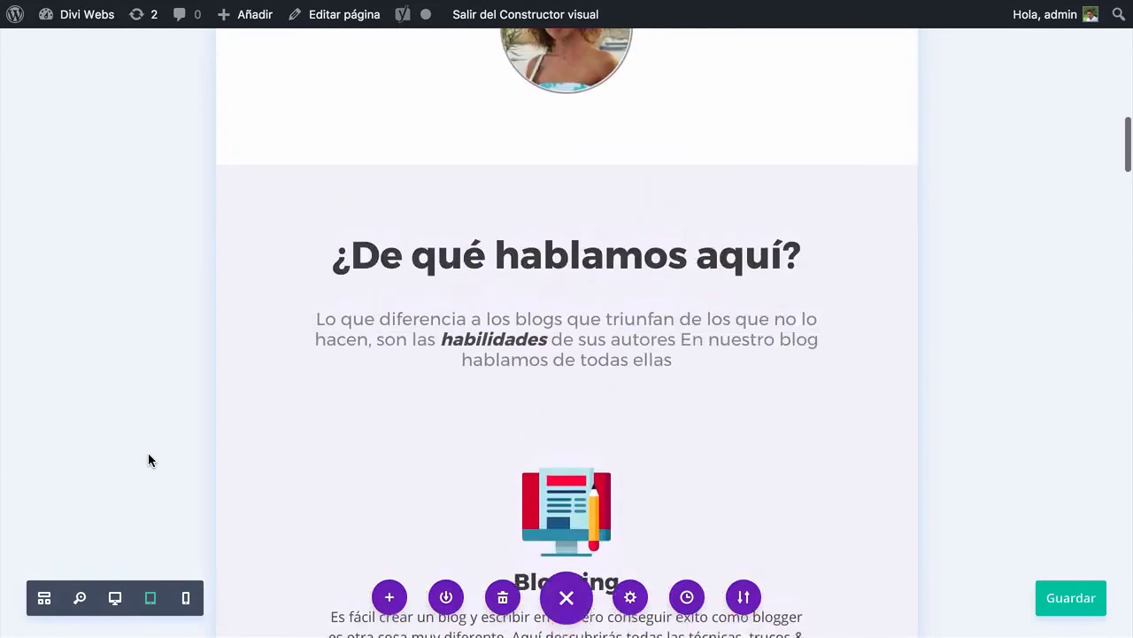
{"action": "scroll", "coordinate": [148, 453], "scroll_direction": "up", "scroll_amount": 10}
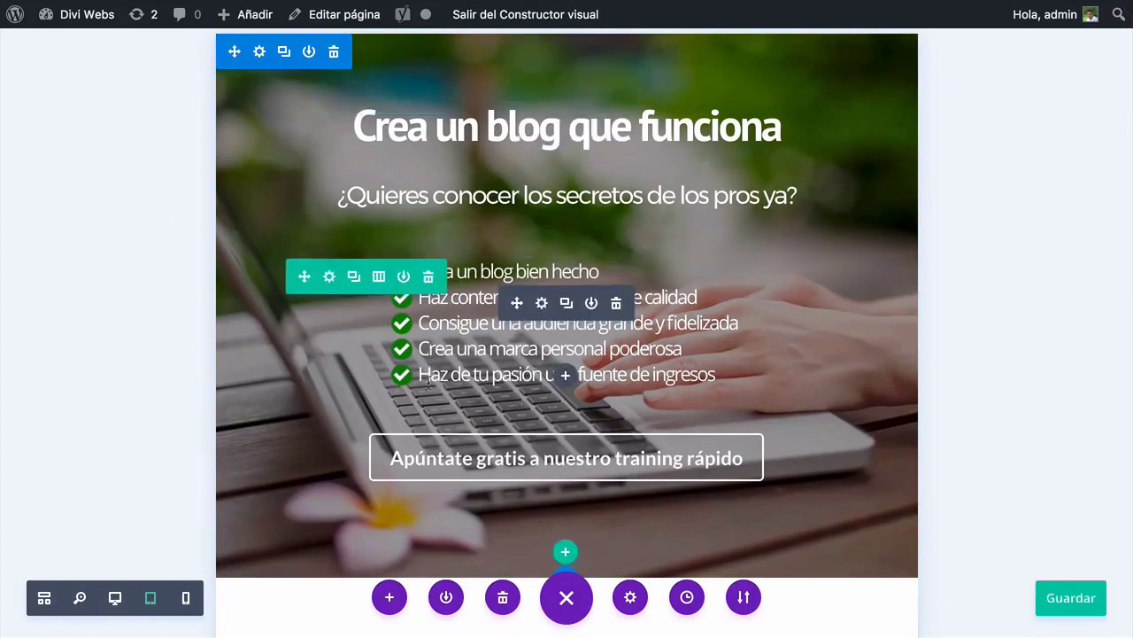
{"action": "scroll", "coordinate": [527, 285], "scroll_direction": "down", "scroll_amount": 5}
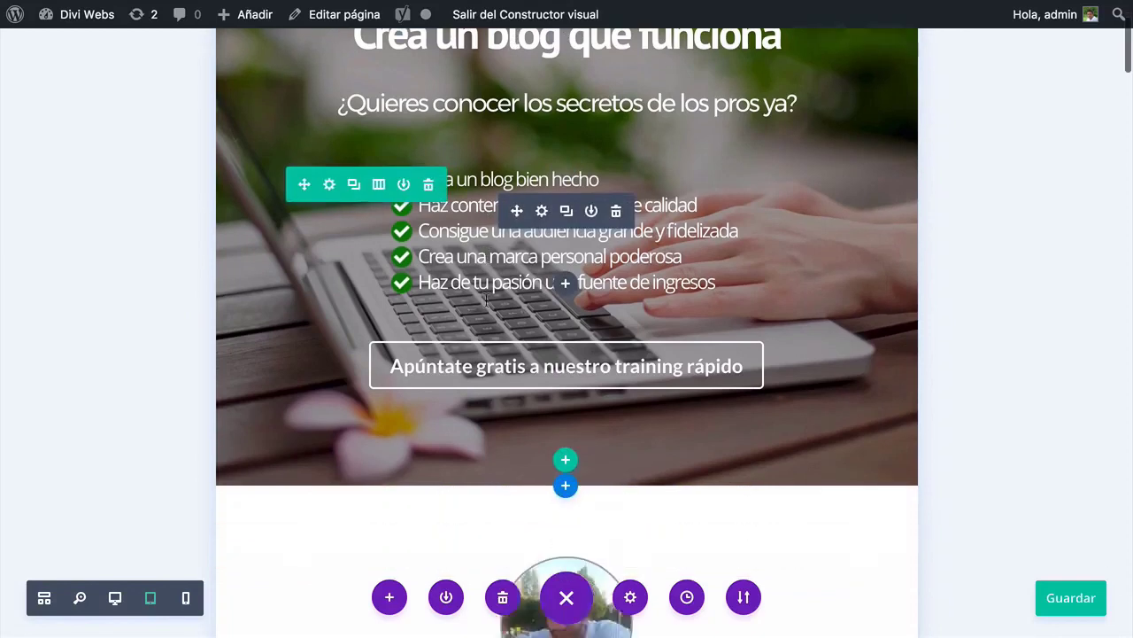
{"action": "scroll", "coordinate": [486, 190], "scroll_direction": "down", "scroll_amount": 8}
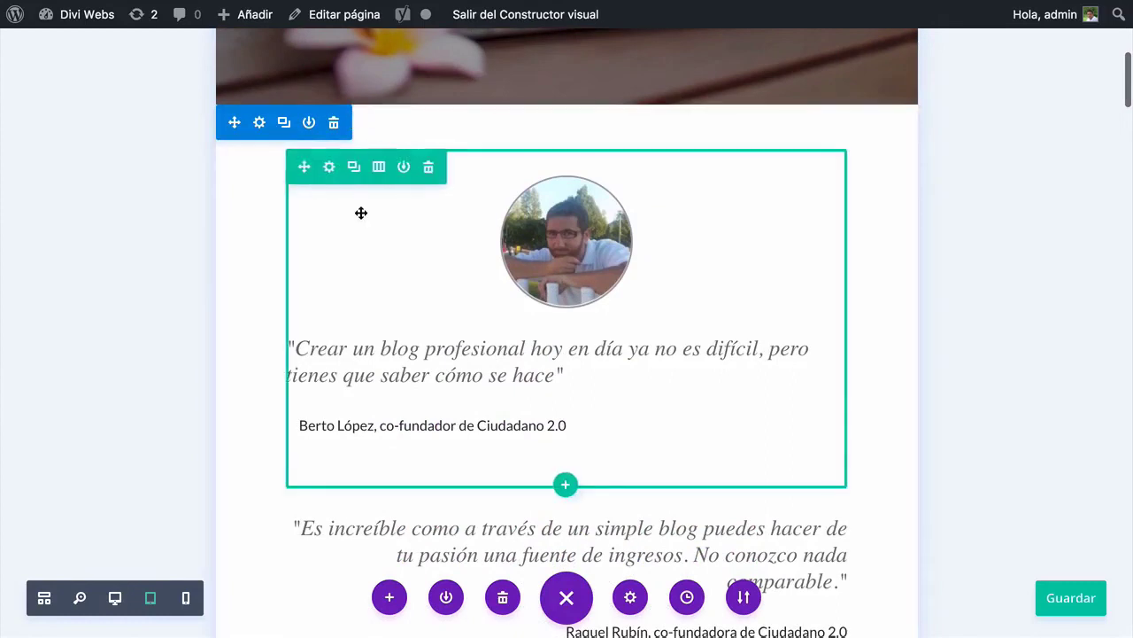
{"action": "scroll", "coordinate": [359, 215], "scroll_direction": "down", "scroll_amount": 11}
{"action": "scroll", "coordinate": [359, 215], "scroll_direction": "down", "scroll_amount": 8}
{"action": "scroll", "coordinate": [359, 221], "scroll_direction": "down", "scroll_amount": 20}
{"action": "scroll", "coordinate": [360, 221], "scroll_direction": "down", "scroll_amount": 20}
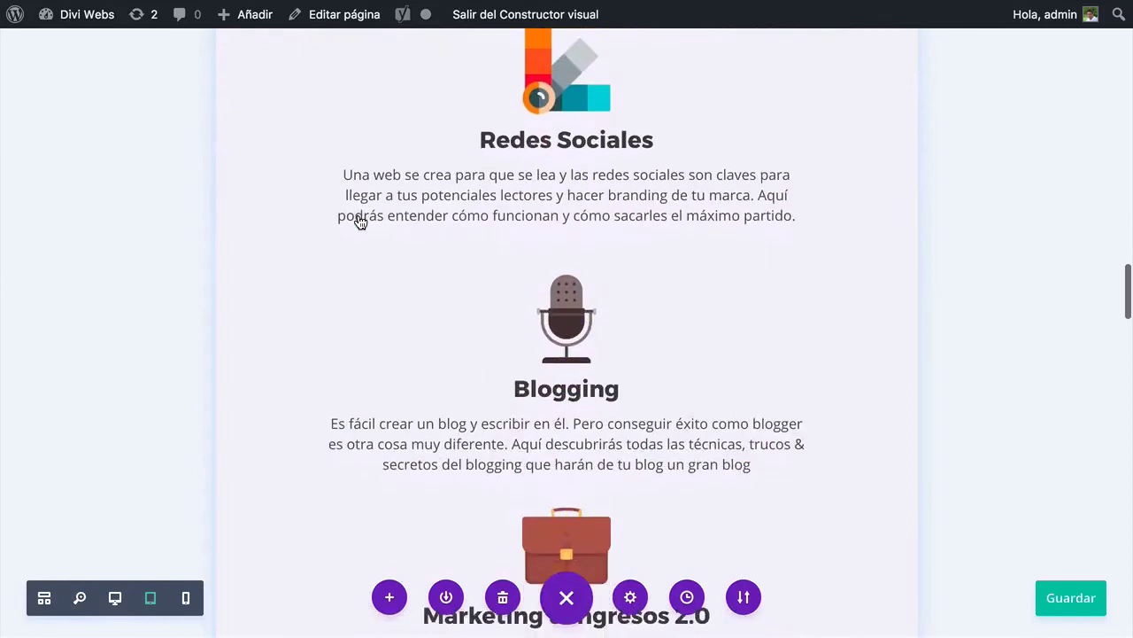
Open the settings of the "Los contenidos más comentados" section and clear the options search filter
{"action": "scroll", "coordinate": [361, 221], "scroll_direction": "down", "scroll_amount": 15}
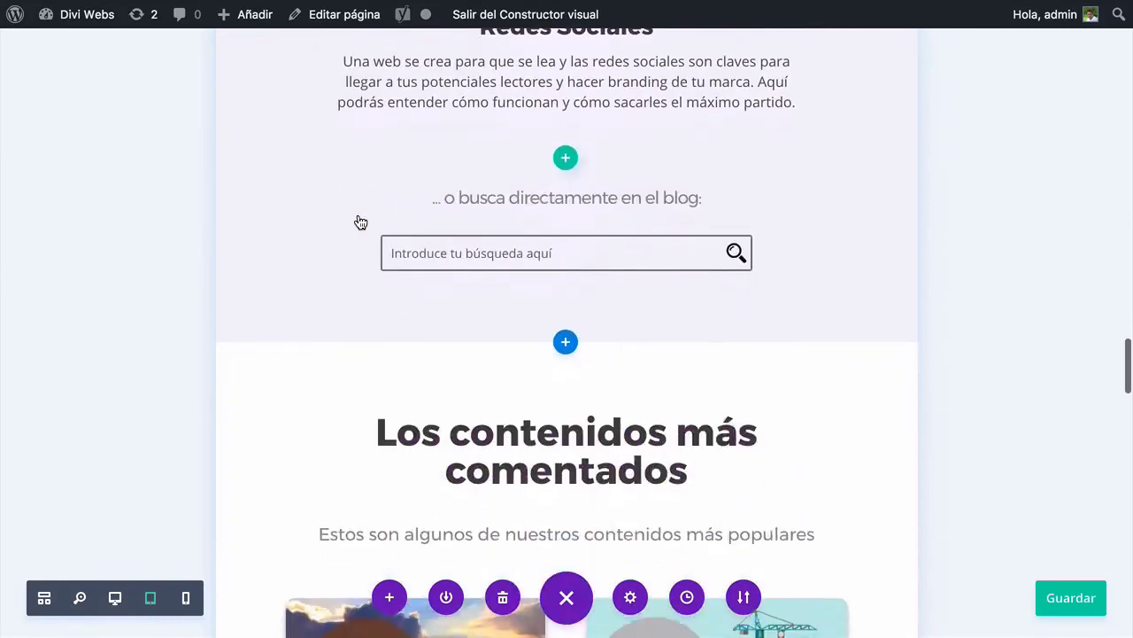
{"action": "scroll", "coordinate": [360, 221], "scroll_direction": "down", "scroll_amount": 10}
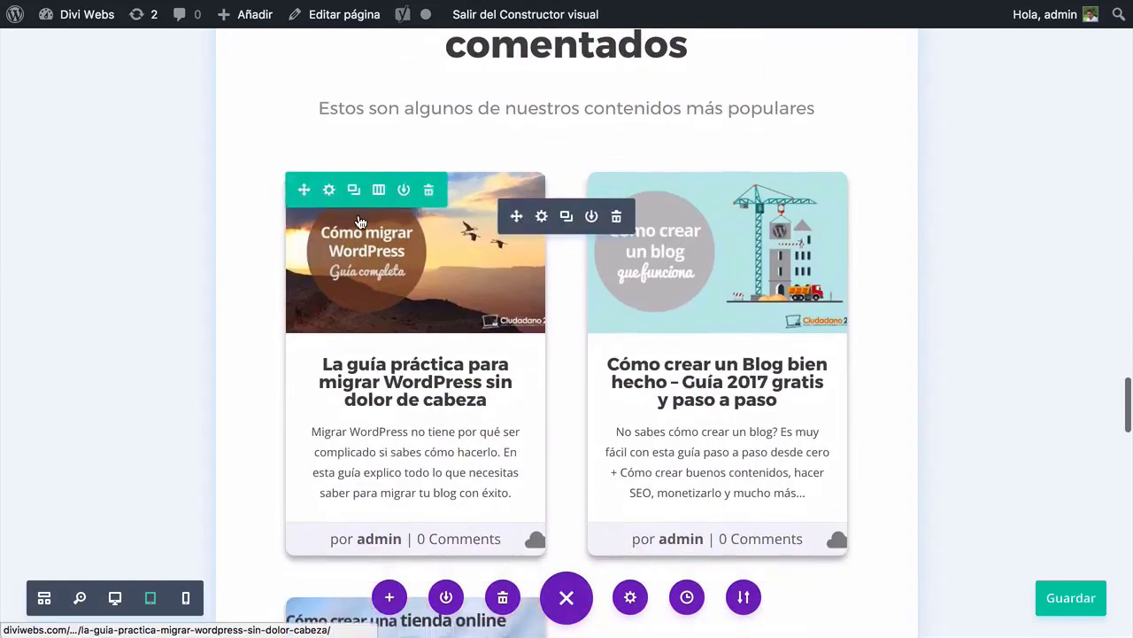
{"action": "scroll", "coordinate": [358, 222], "scroll_direction": "up", "scroll_amount": 8}
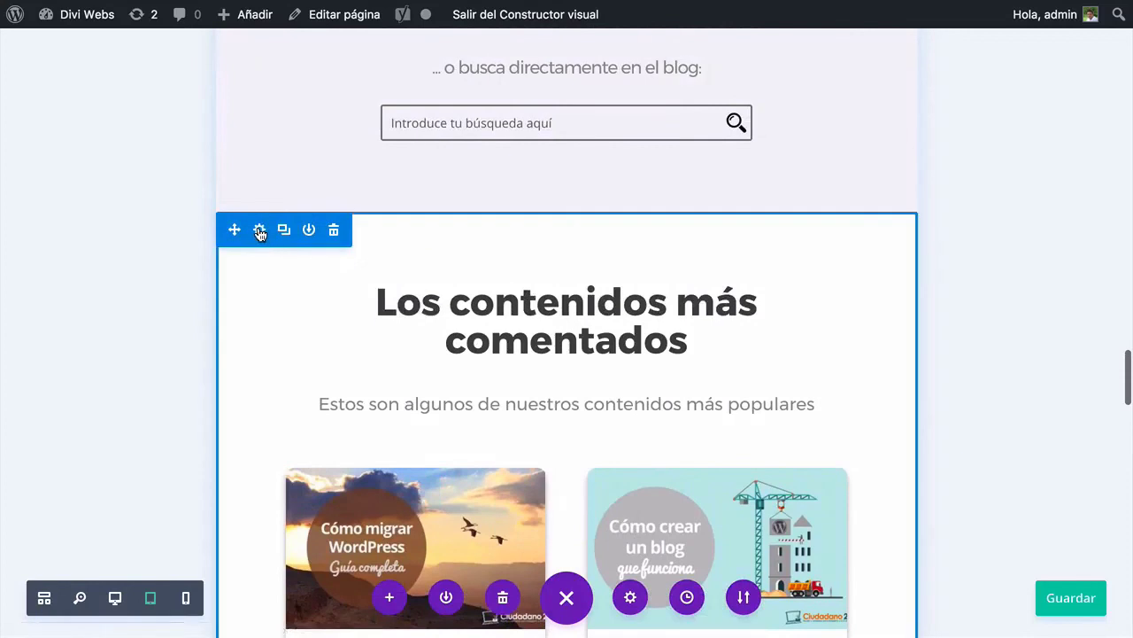
{"action": "left_click", "coordinate": [259, 232]}
{"action": "left_click", "coordinate": [926, 102]}
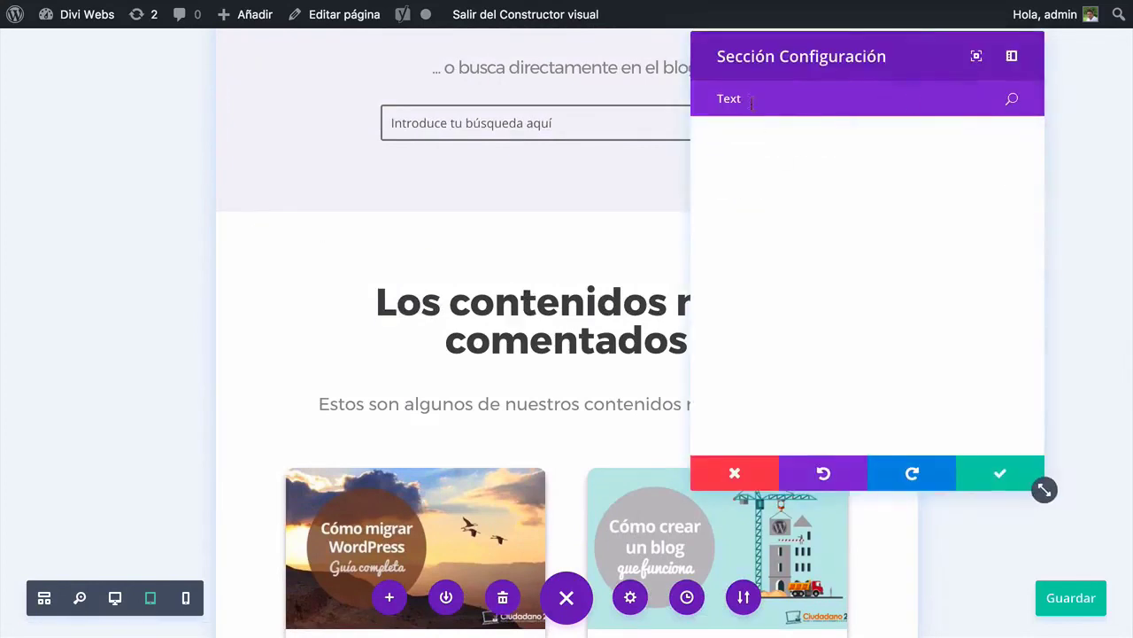
{"action": "left_click_drag", "start_coordinate": [747, 106], "coordinate": [678, 103]}
{"action": "key", "text": "BackSpace"}
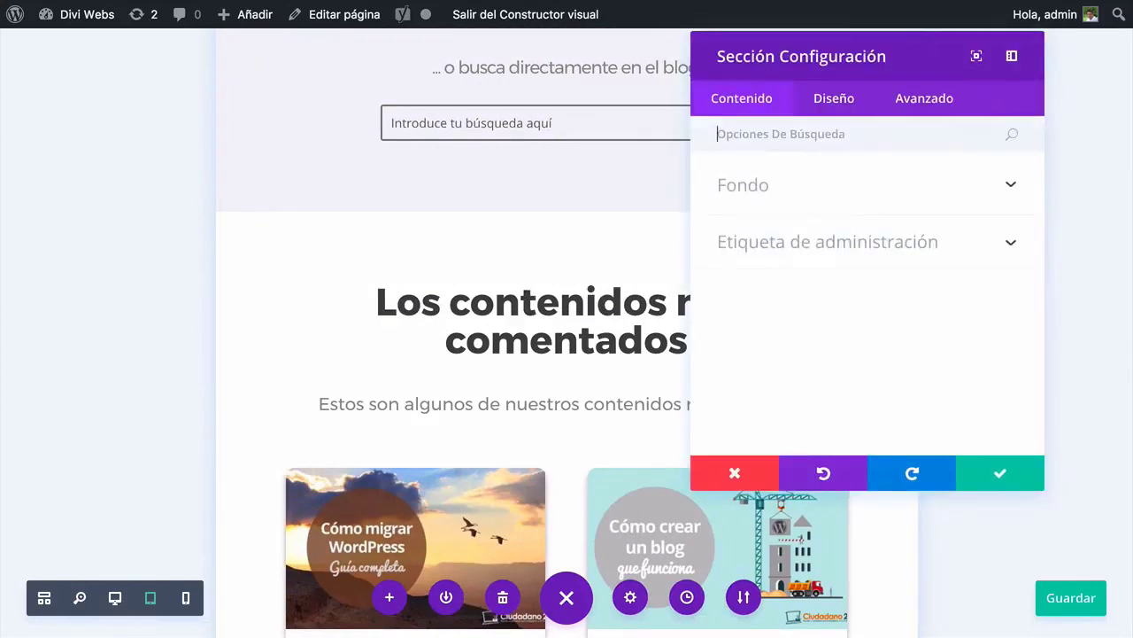
Disable the "Los contenidos más comentados" section on phone and tablet, and save the section settings
{"action": "left_click", "coordinate": [945, 104]}
{"action": "left_click", "coordinate": [797, 304]}
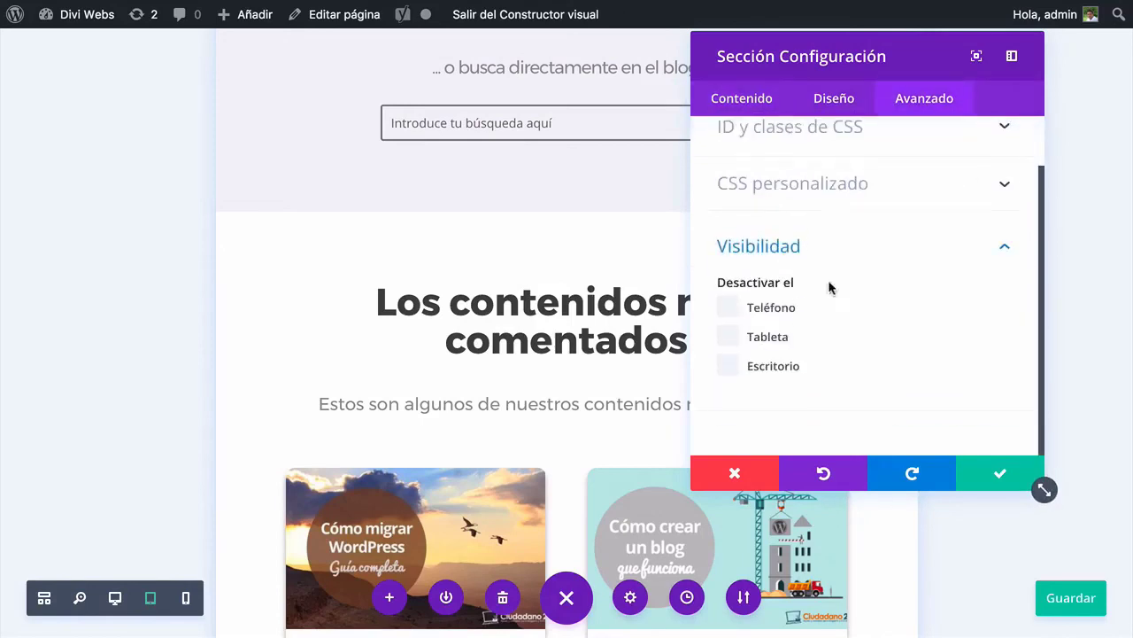
{"action": "left_click", "coordinate": [726, 339]}
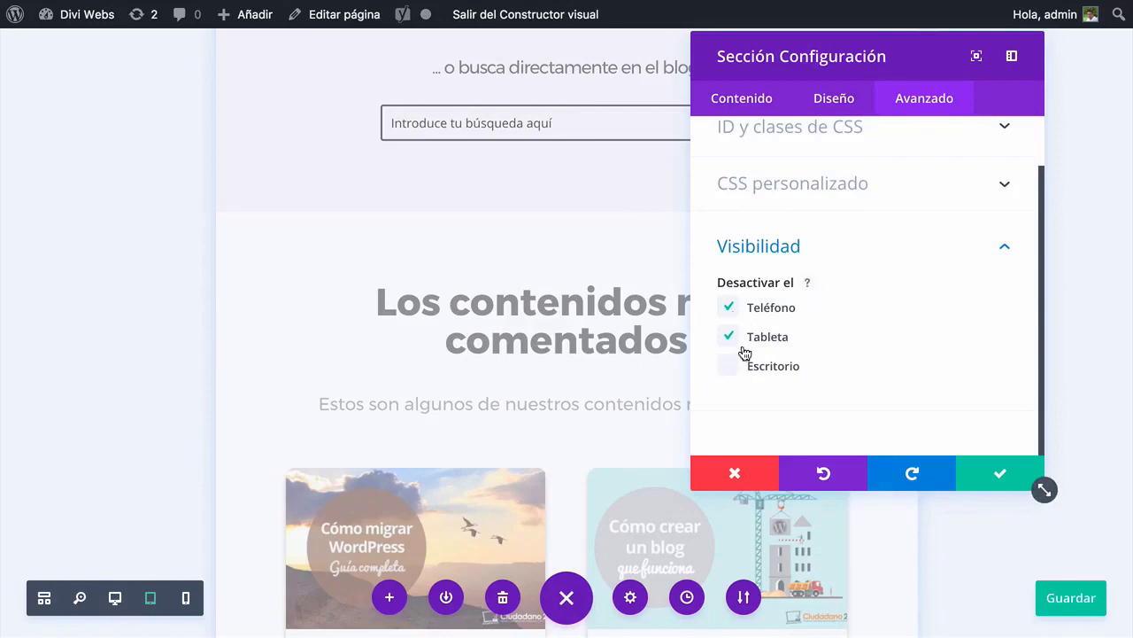
{"action": "left_click", "coordinate": [973, 473]}
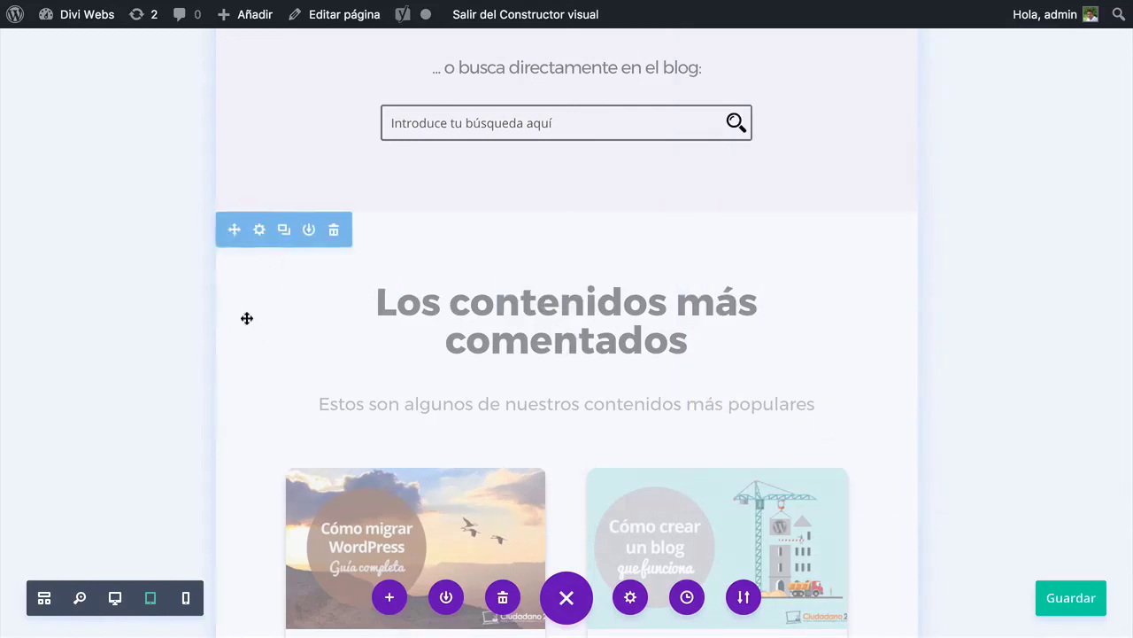
Preview the disabled section in tablet, phone and desktop views, and save the page
{"action": "scroll", "coordinate": [286, 386], "scroll_direction": "down", "scroll_amount": 3}
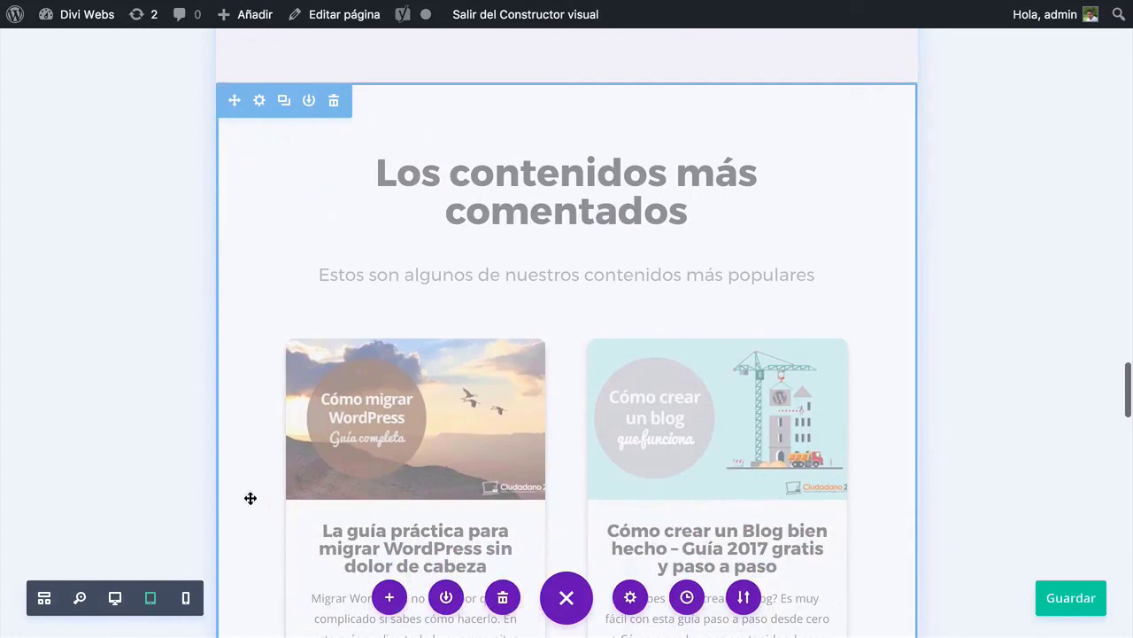
{"action": "left_click", "coordinate": [186, 598]}
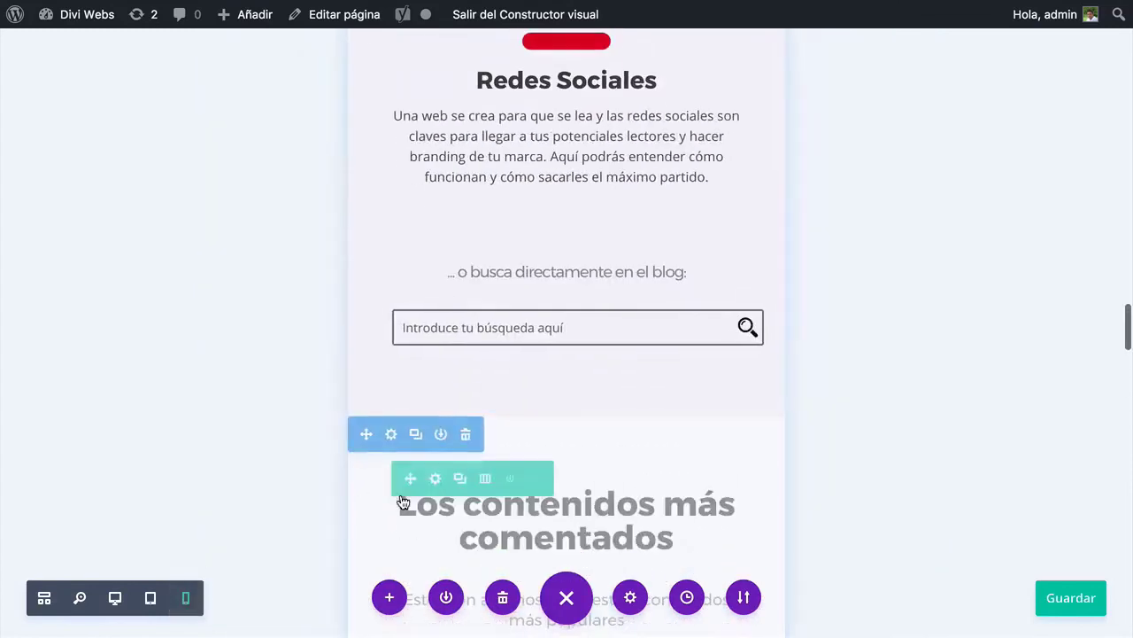
{"action": "left_click", "coordinate": [114, 600]}
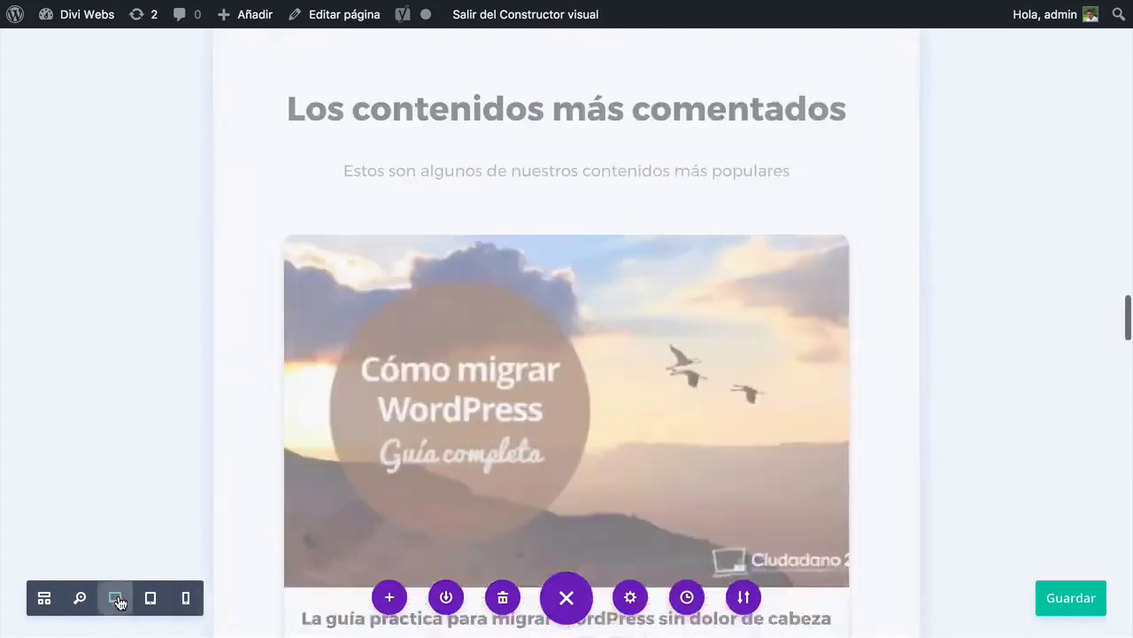
{"action": "scroll", "coordinate": [142, 536], "scroll_direction": "up", "scroll_amount": 10}
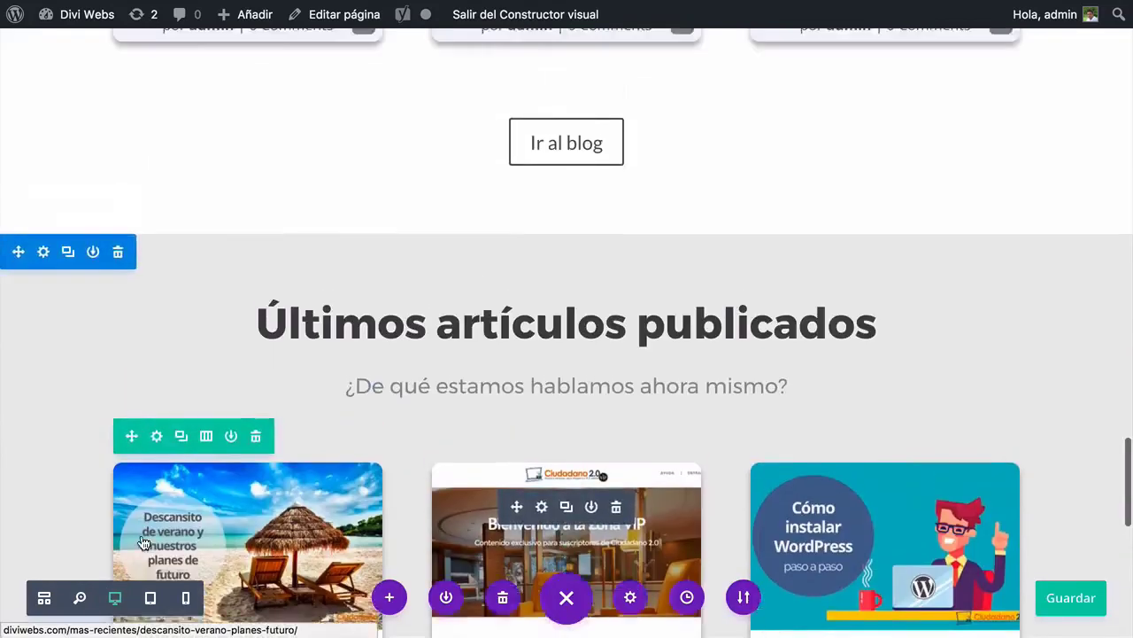
{"action": "scroll", "coordinate": [63, 430], "scroll_direction": "down", "scroll_amount": 10}
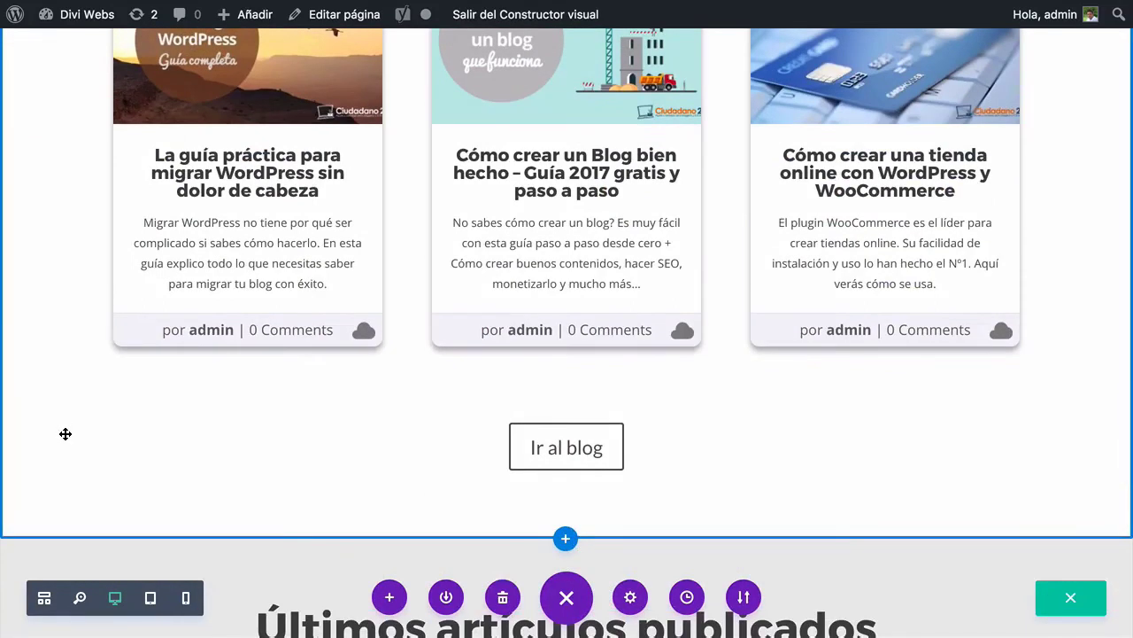
{"action": "scroll", "coordinate": [66, 434], "scroll_direction": "down", "scroll_amount": 1}
{"action": "left_click", "coordinate": [1073, 607]}
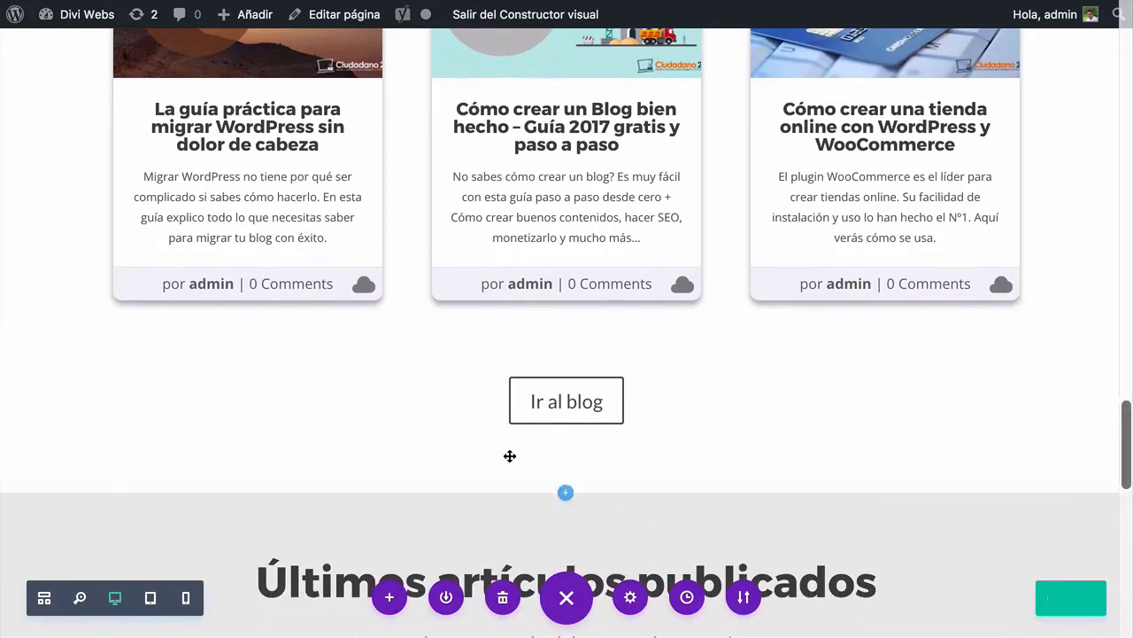
Examine the page down to the footer in desktop view, and back up to the header in zoomed-out view
{"action": "scroll", "coordinate": [511, 455], "scroll_direction": "down", "scroll_amount": 9}
{"action": "scroll", "coordinate": [509, 457], "scroll_direction": "down", "scroll_amount": 3}
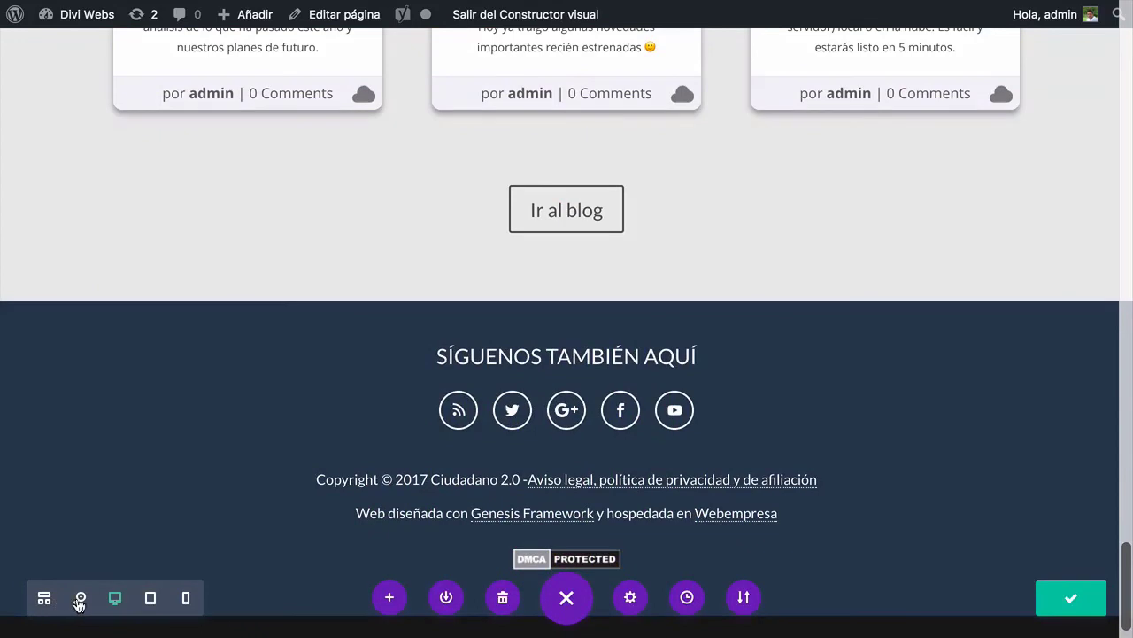
{"action": "left_click", "coordinate": [79, 599]}
{"action": "scroll", "coordinate": [198, 511], "scroll_direction": "up", "scroll_amount": 10}
{"action": "scroll", "coordinate": [196, 506], "scroll_direction": "up", "scroll_amount": 10}
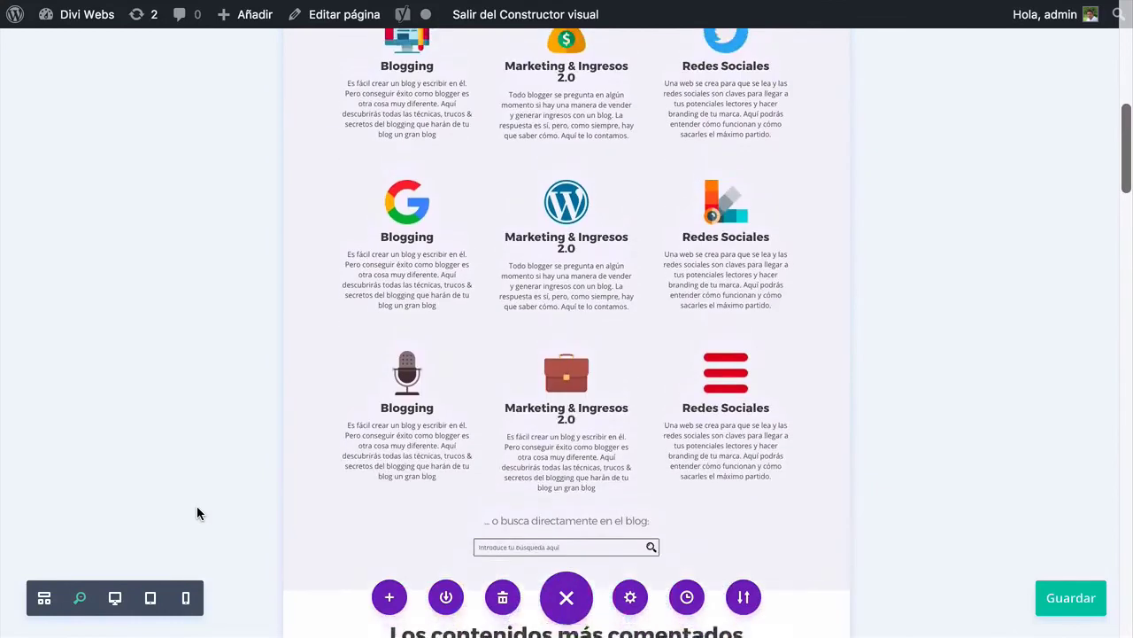
{"action": "scroll", "coordinate": [197, 513], "scroll_direction": "up", "scroll_amount": 8}
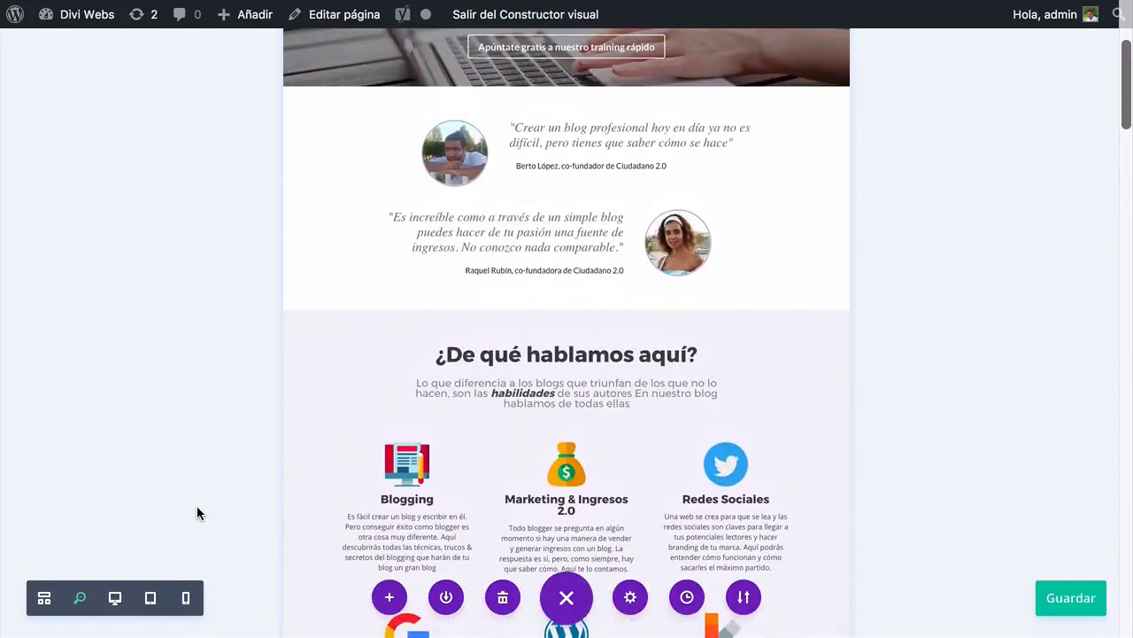
{"action": "scroll", "coordinate": [197, 505], "scroll_direction": "up", "scroll_amount": 4}
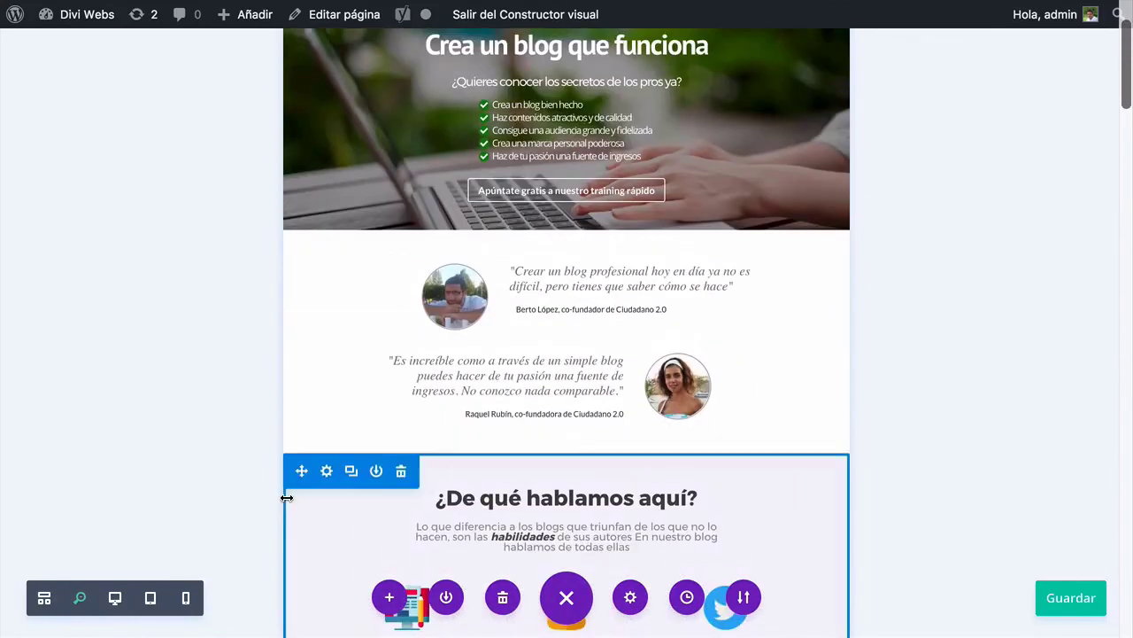
{"action": "scroll", "coordinate": [238, 507], "scroll_direction": "up", "scroll_amount": 3}
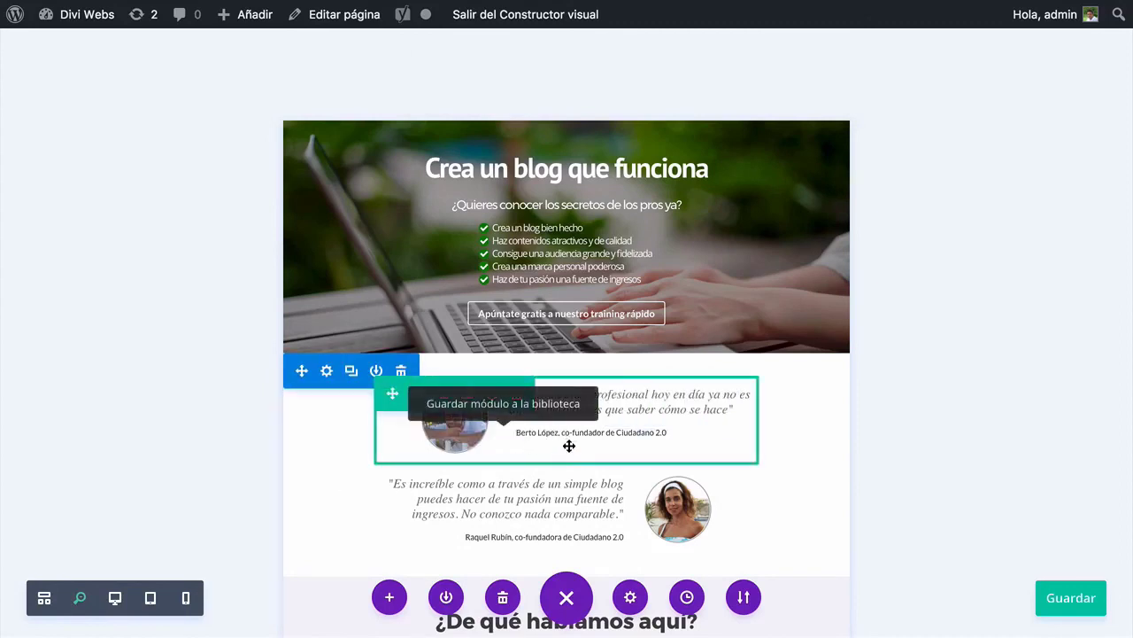
{"action": "scroll", "coordinate": [565, 489], "scroll_direction": "down", "scroll_amount": 2}
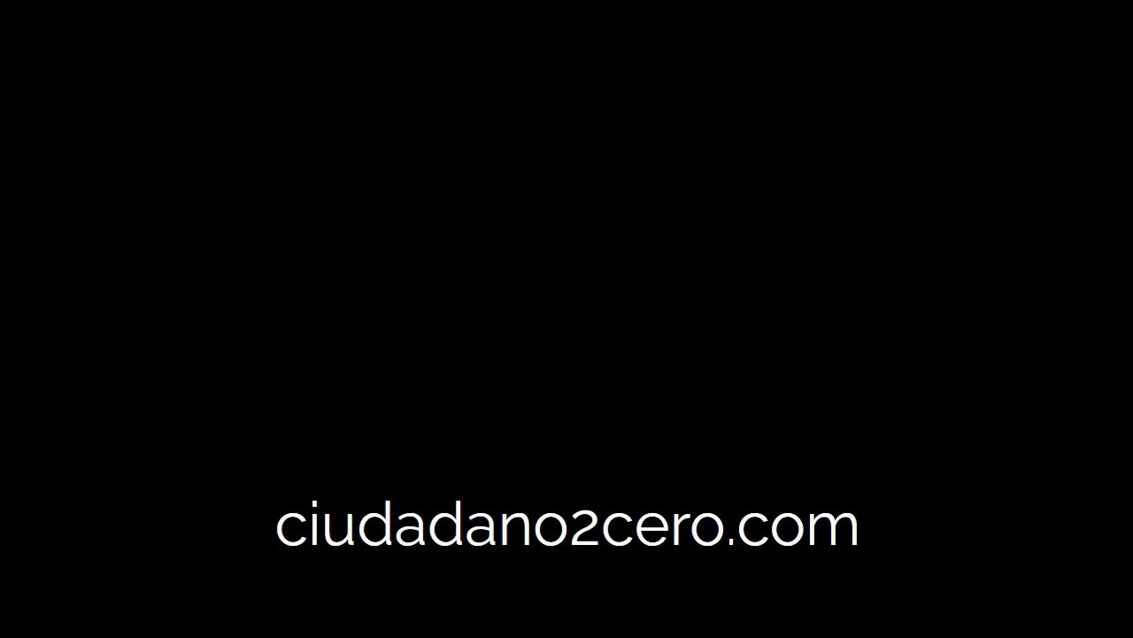